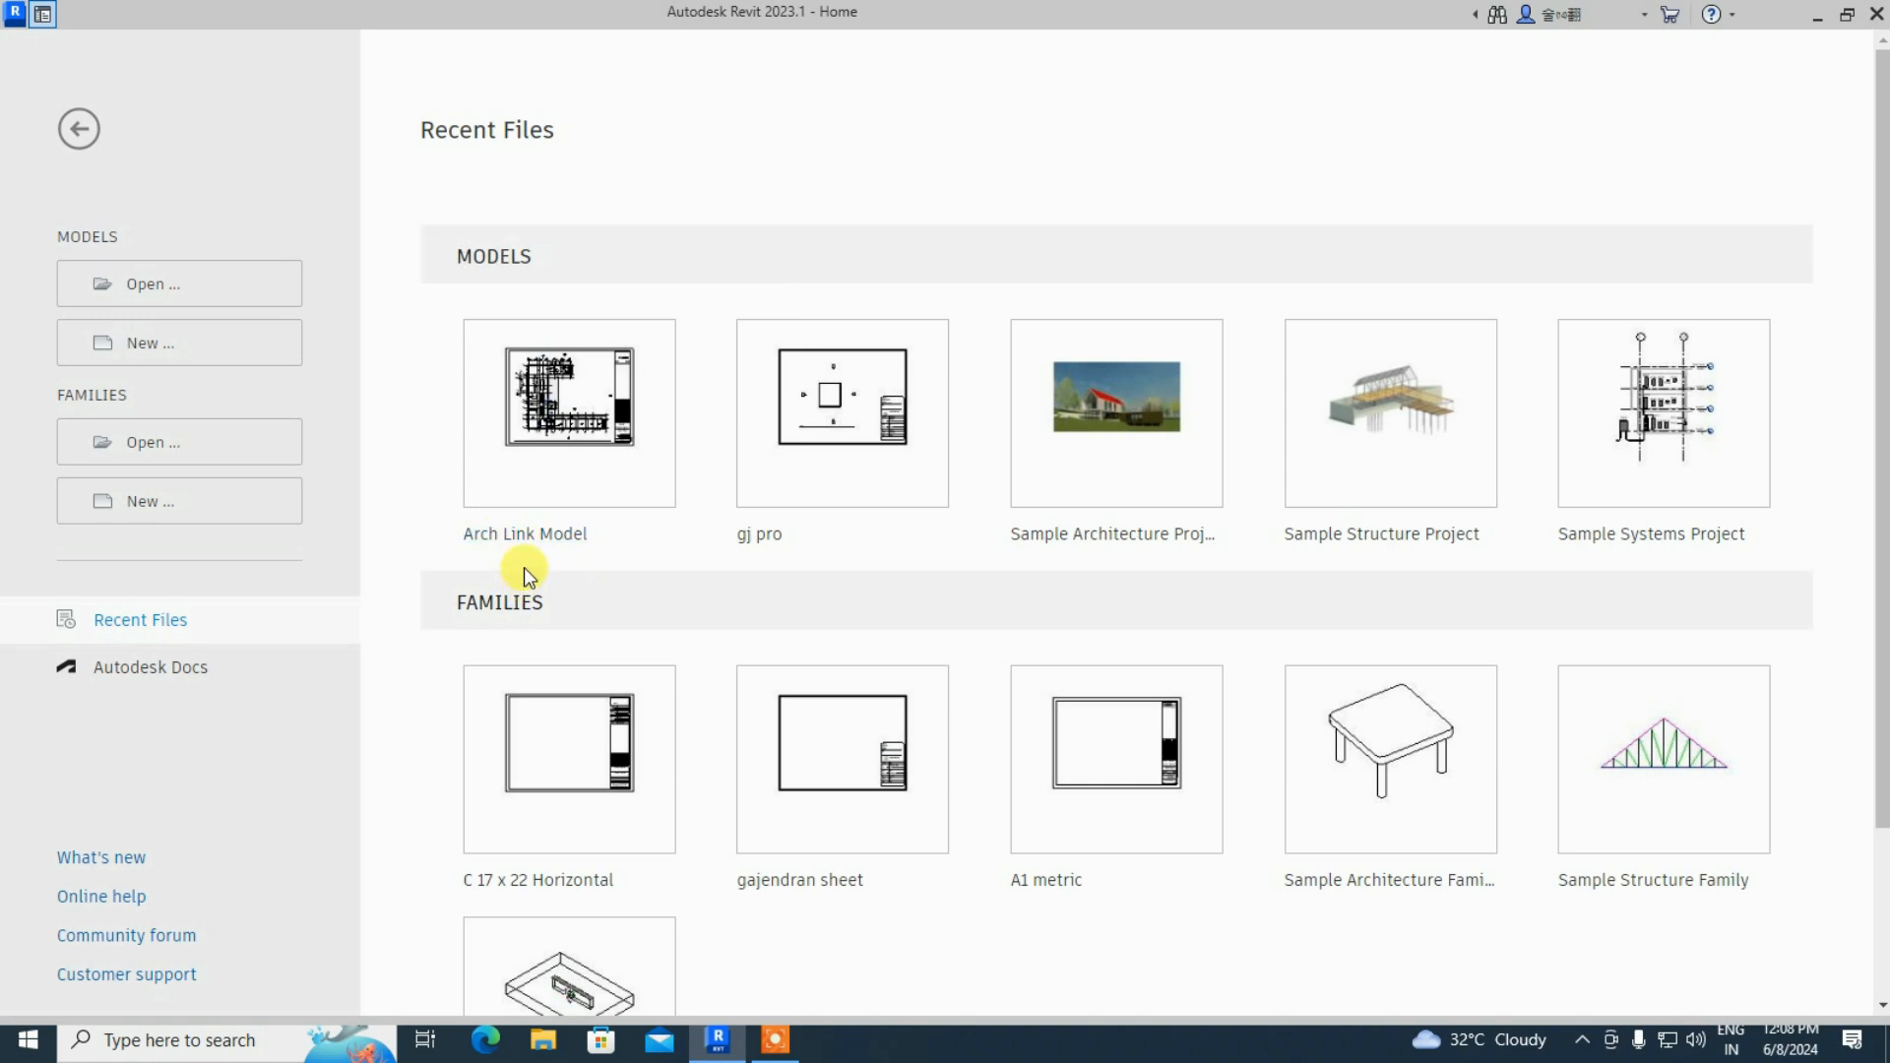
- Open the Arch Link Model project from Recent Files and zoom over its A1 - Floor Plan sheet
{"action": "left_click", "coordinate": [602, 471]}
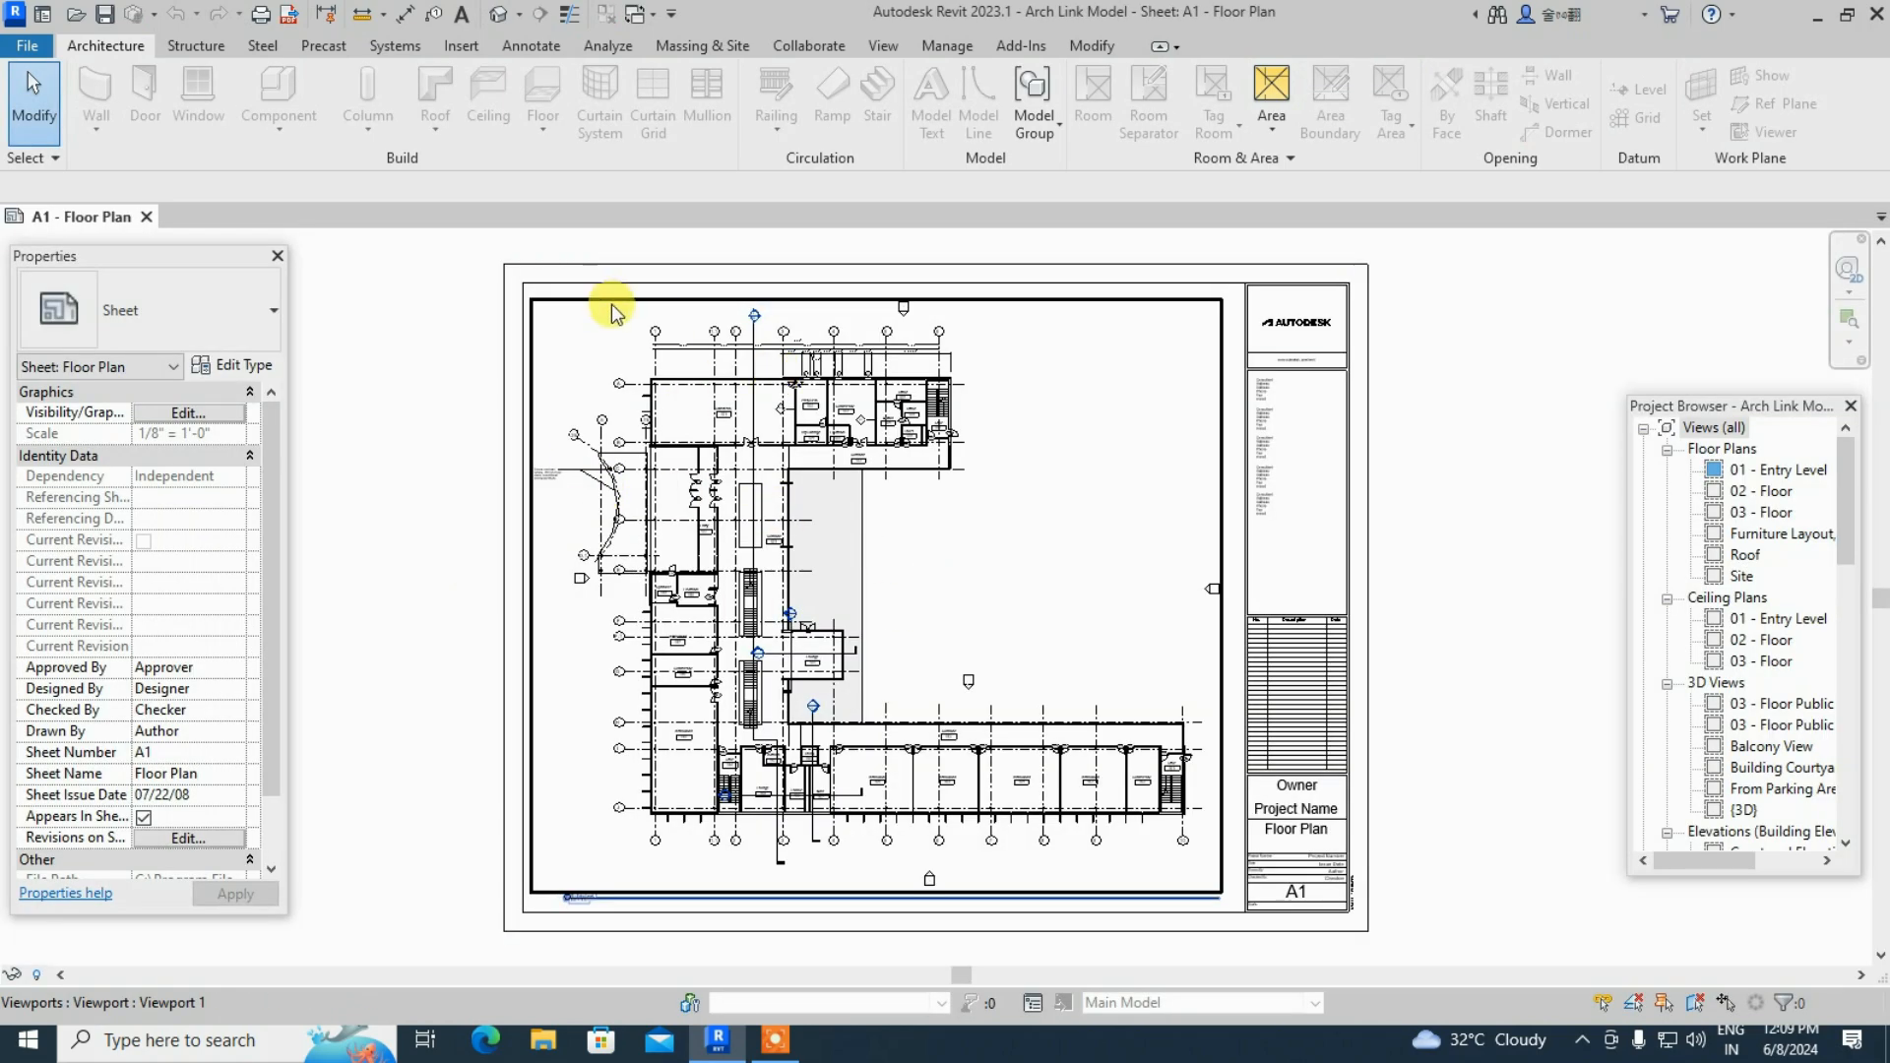
{"action": "scroll", "coordinate": [615, 313], "scroll_direction": "up", "scroll_amount": 2}
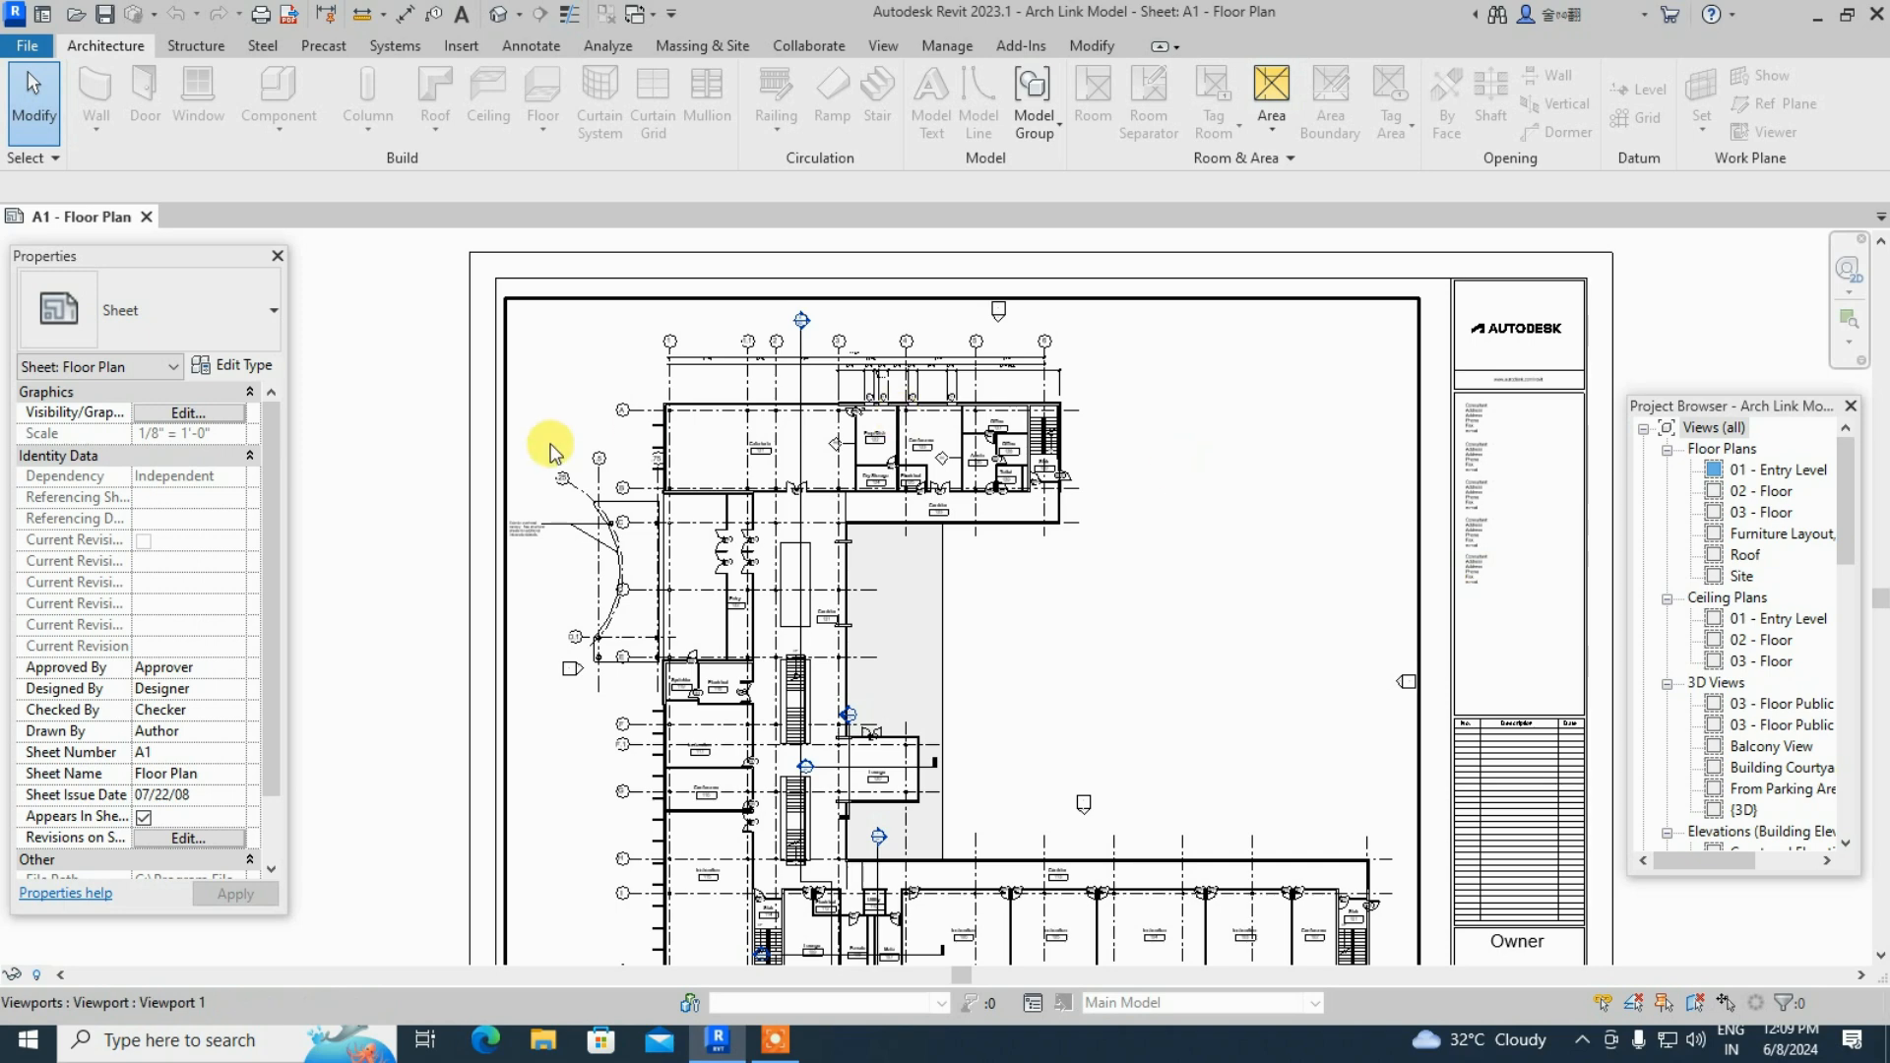
{"action": "scroll", "coordinate": [549, 451], "scroll_direction": "down", "scroll_amount": 2}
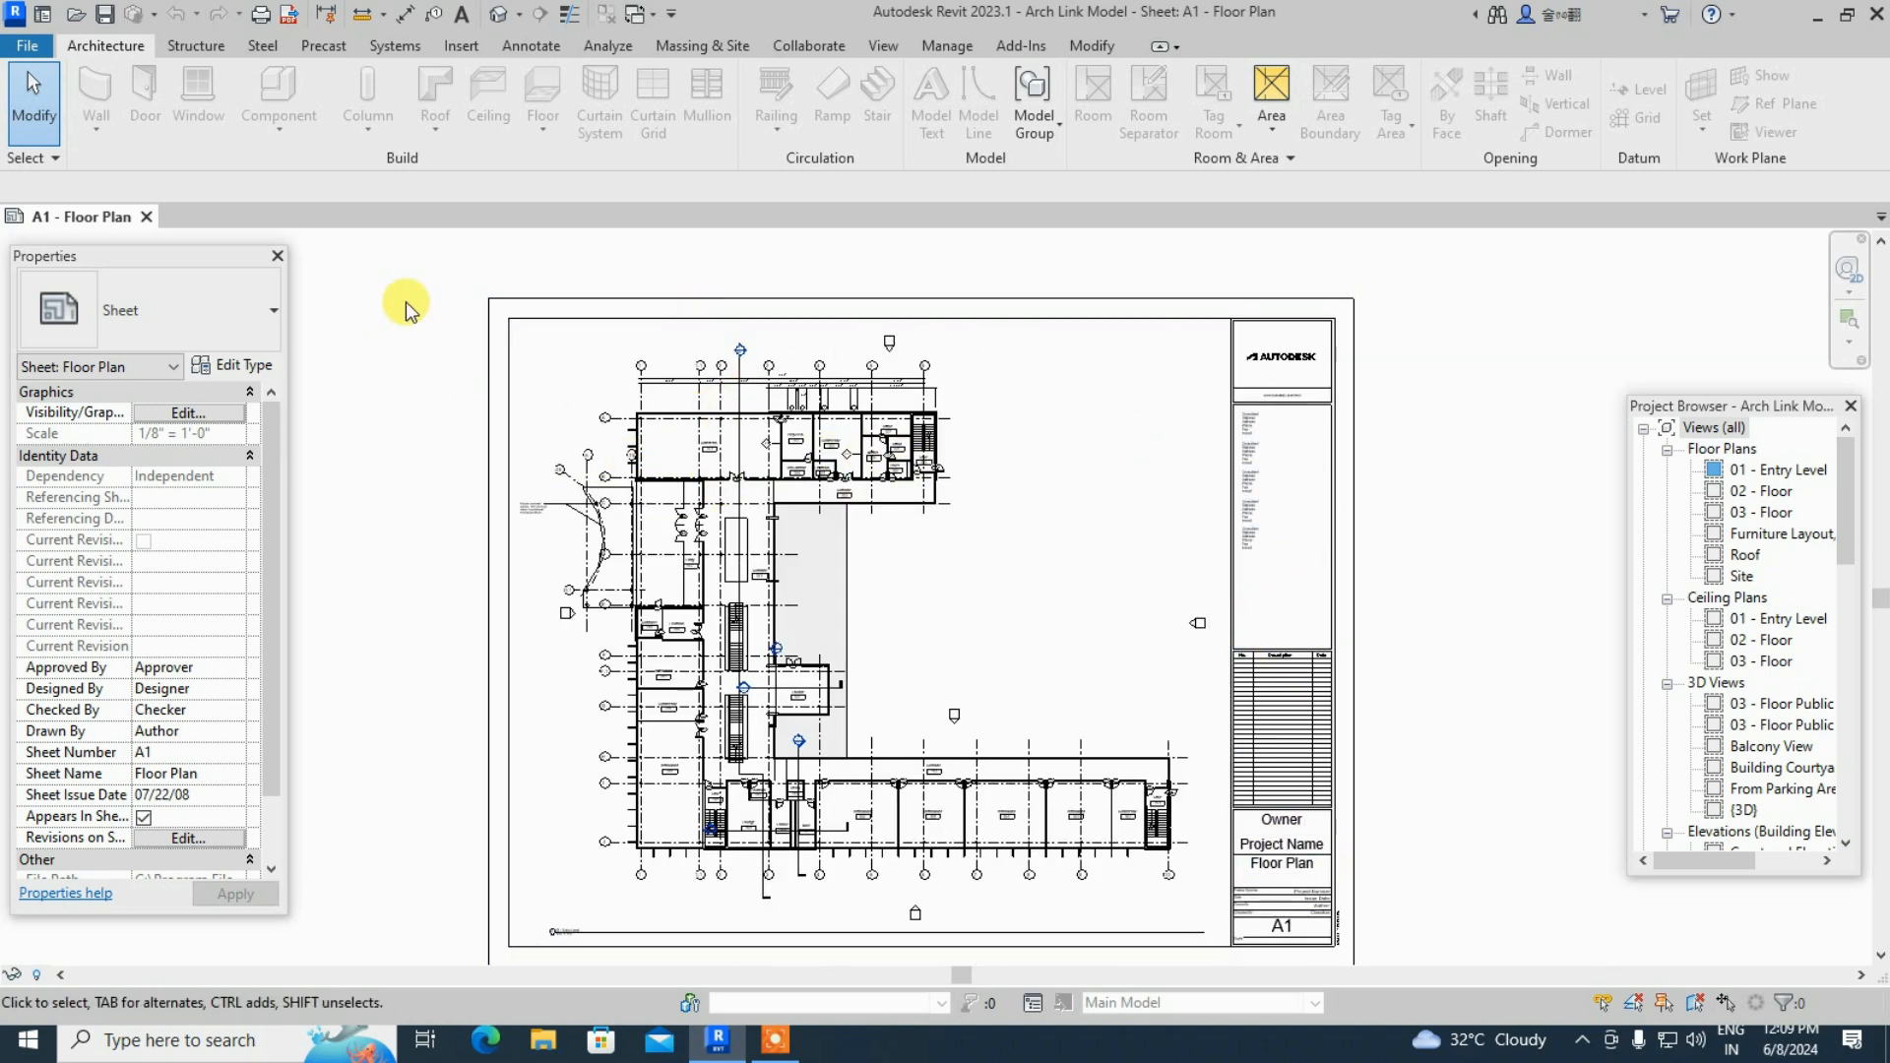
- Open the 01 - Entry Level floor plan from the Project Browser
{"action": "double_click", "coordinate": [1776, 472]}
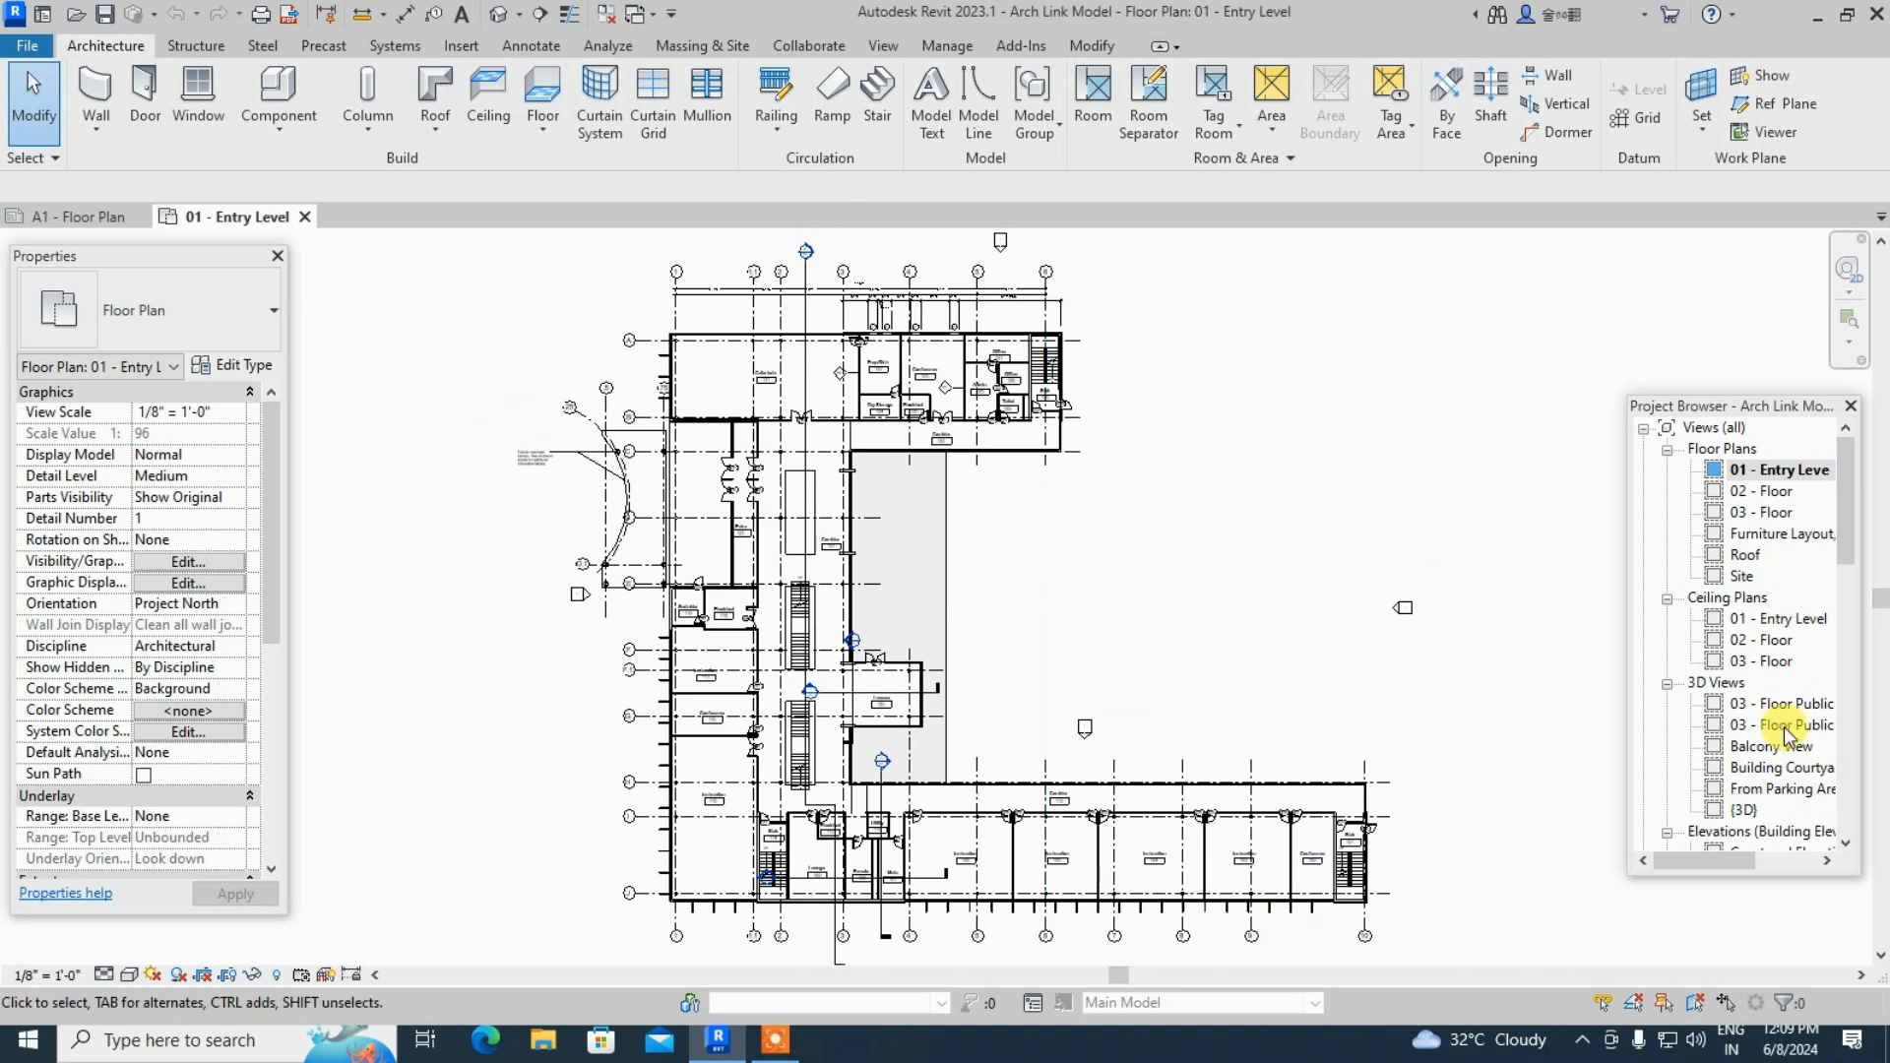
{"action": "scroll", "coordinate": [1748, 739], "scroll_direction": "down", "scroll_amount": 3}
{"action": "scroll", "coordinate": [1737, 733], "scroll_direction": "up", "scroll_amount": 2}
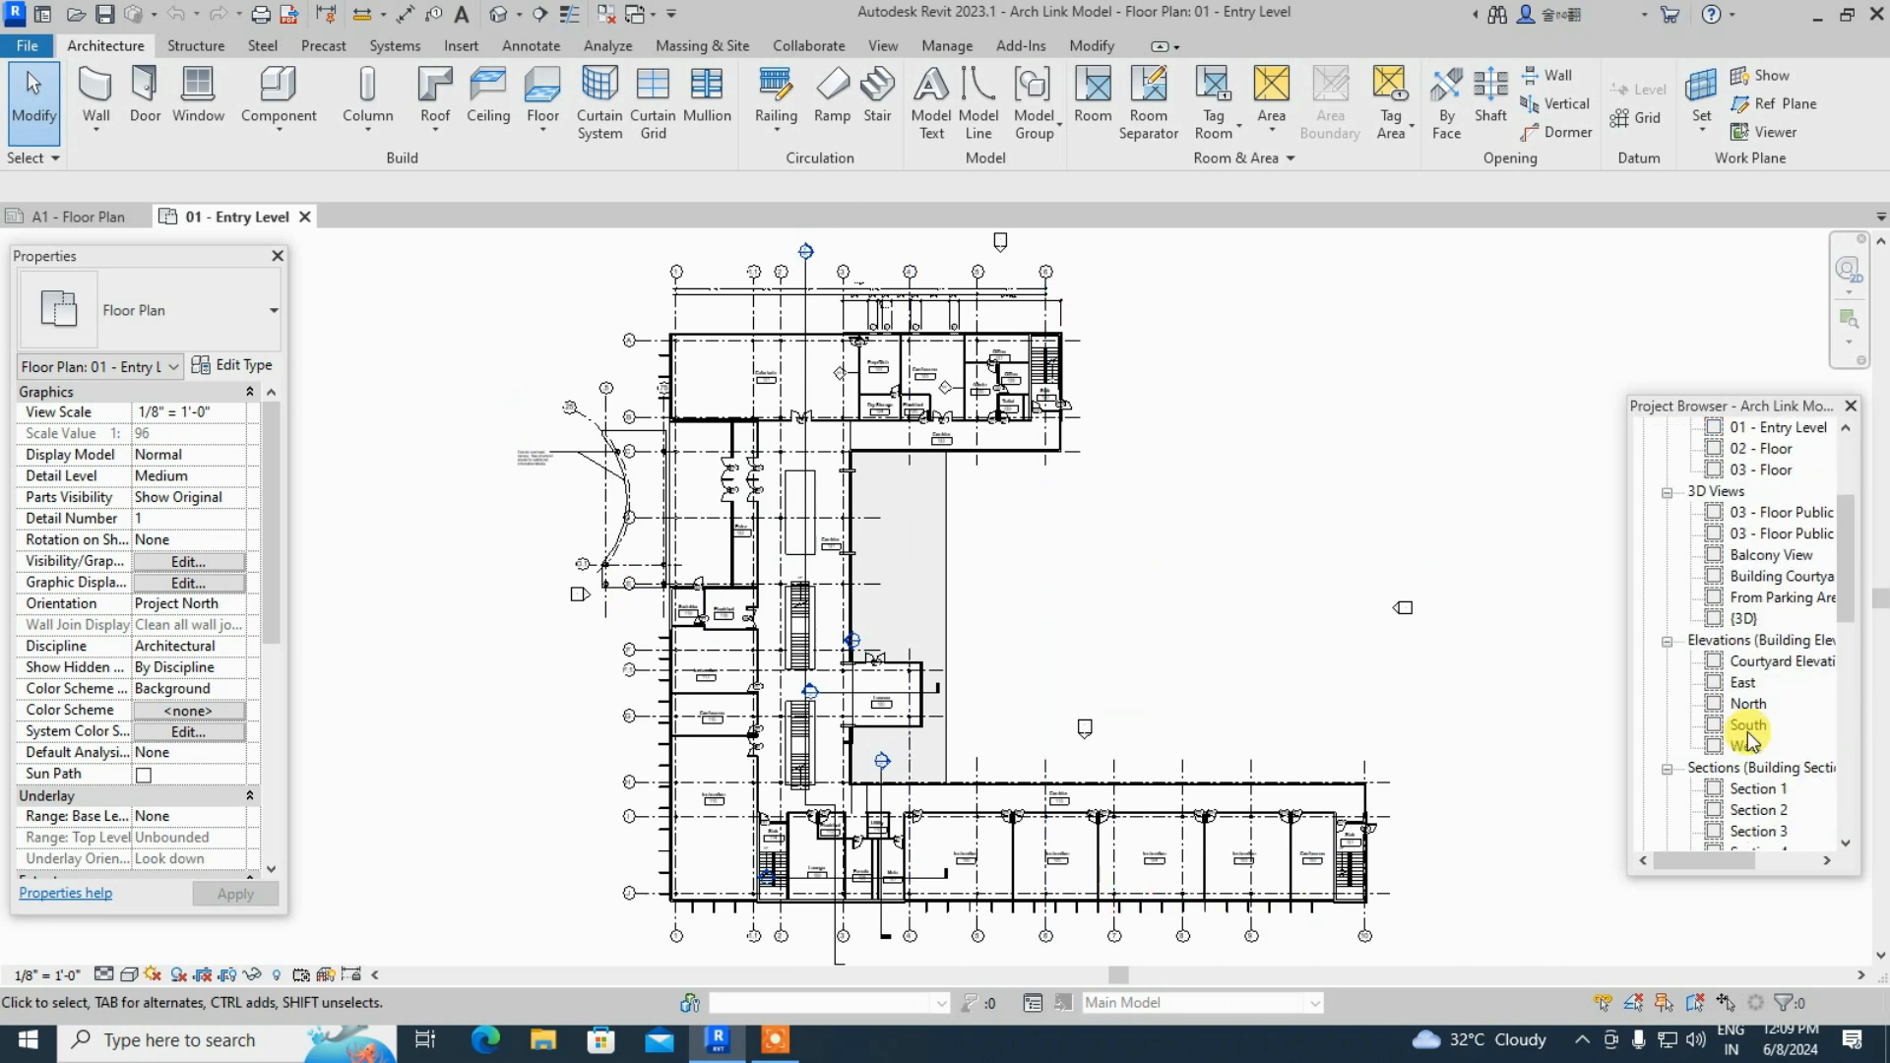
- Resize the Project Browser panel, then close it
{"action": "left_click_drag", "start_coordinate": [1769, 875], "coordinate": [1769, 940]}
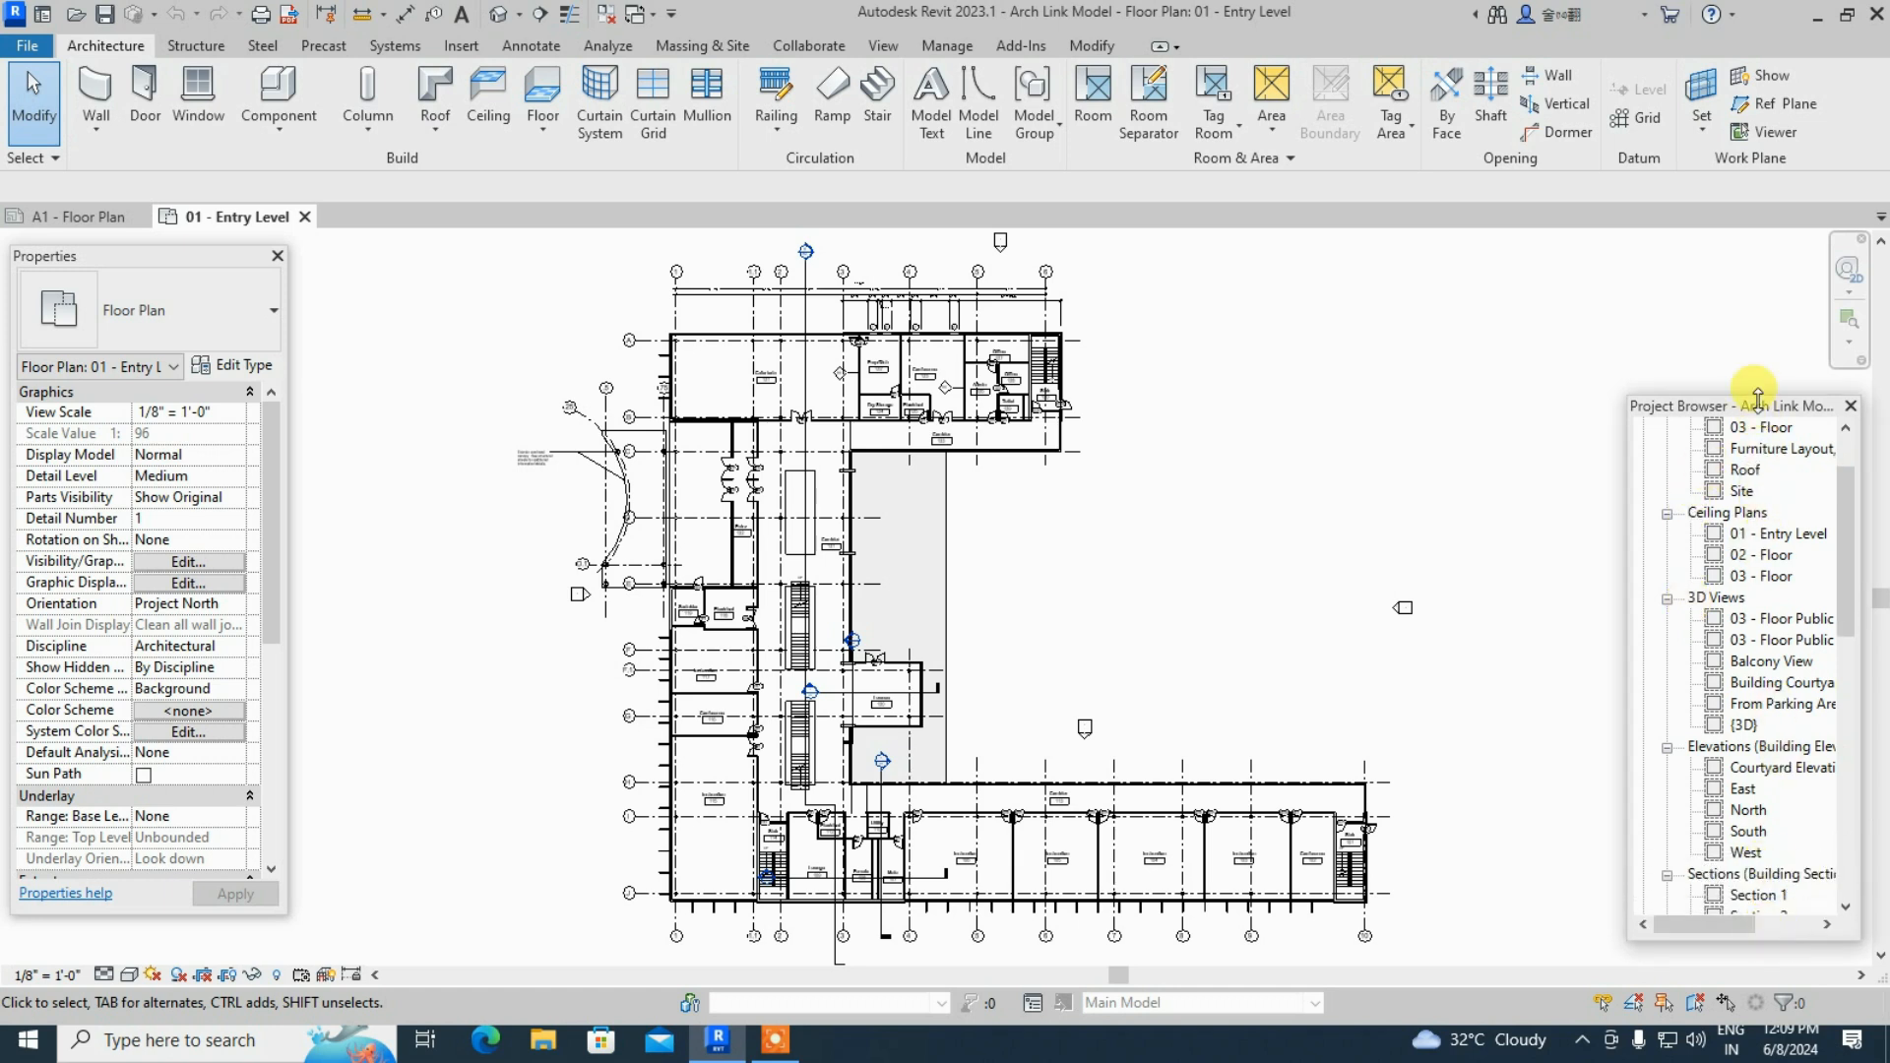
{"action": "left_click_drag", "start_coordinate": [1757, 416], "coordinate": [1703, 321]}
{"action": "scroll", "coordinate": [1675, 633], "scroll_direction": "down", "scroll_amount": 3}
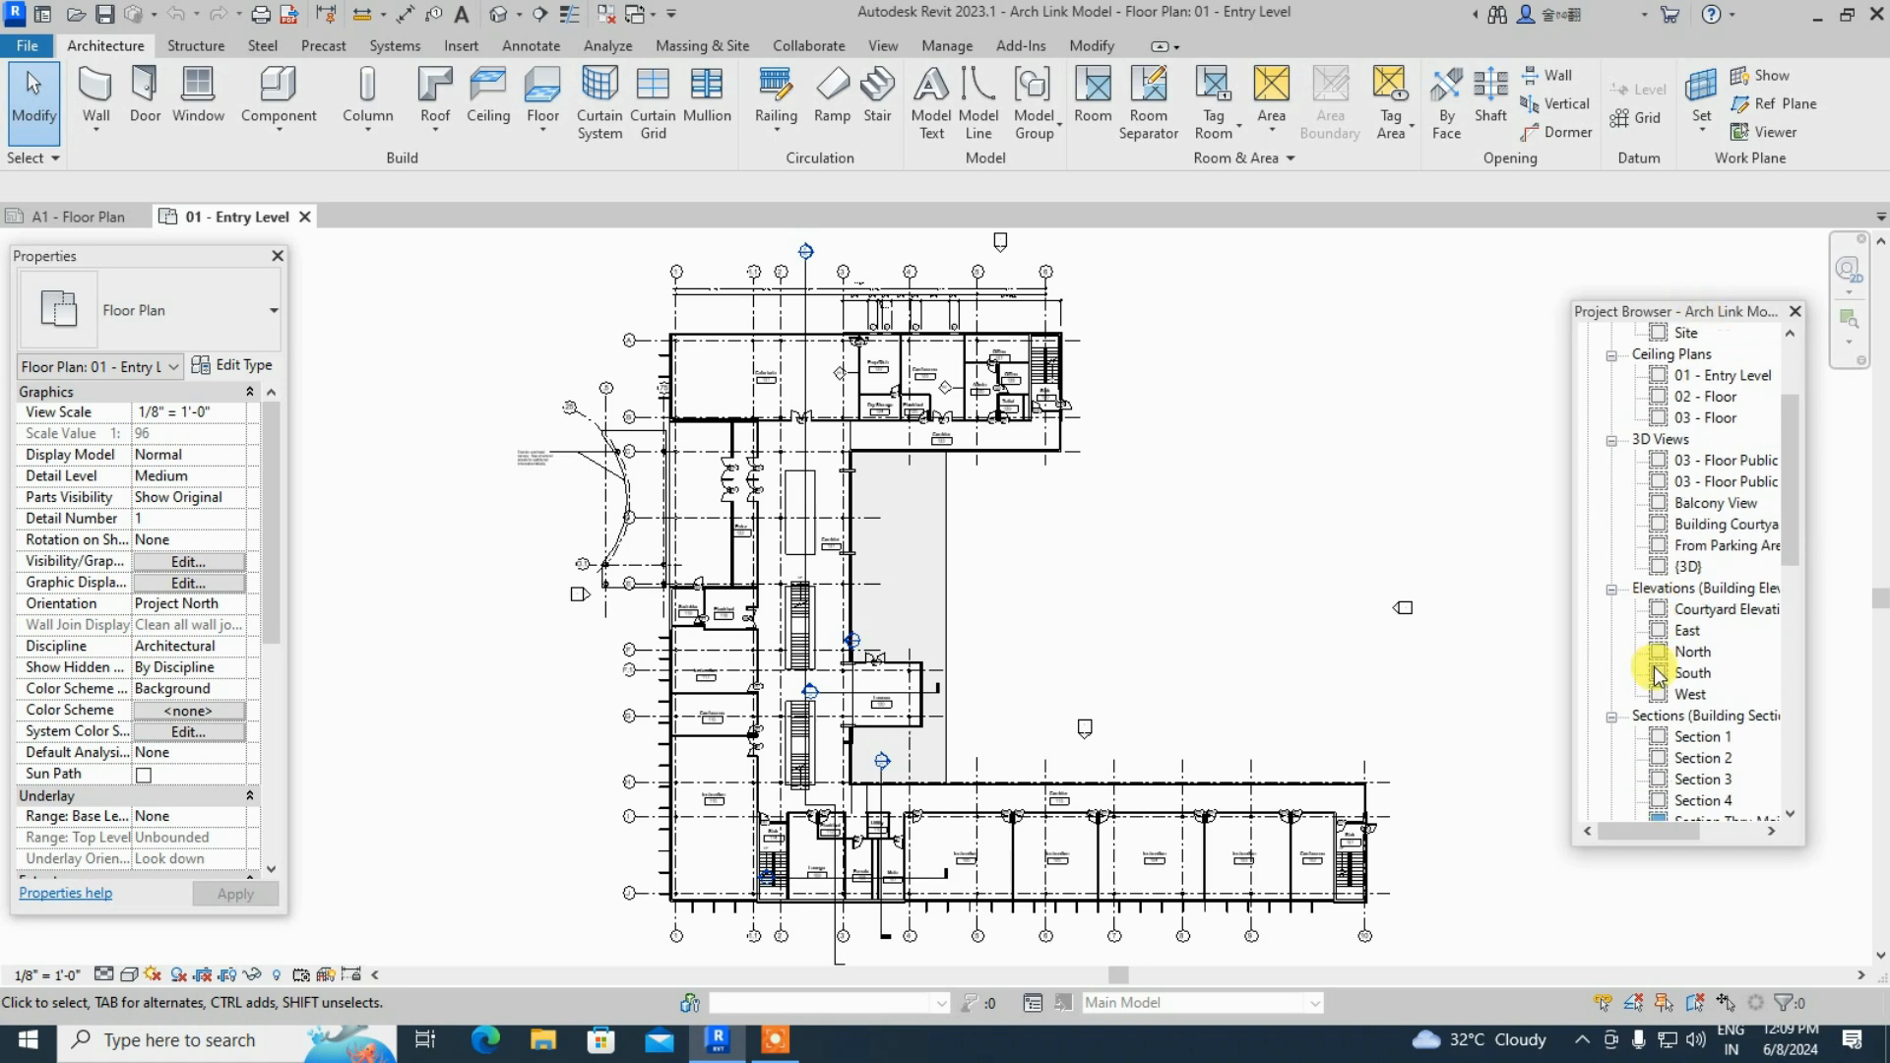
{"action": "left_click", "coordinate": [1795, 311]}
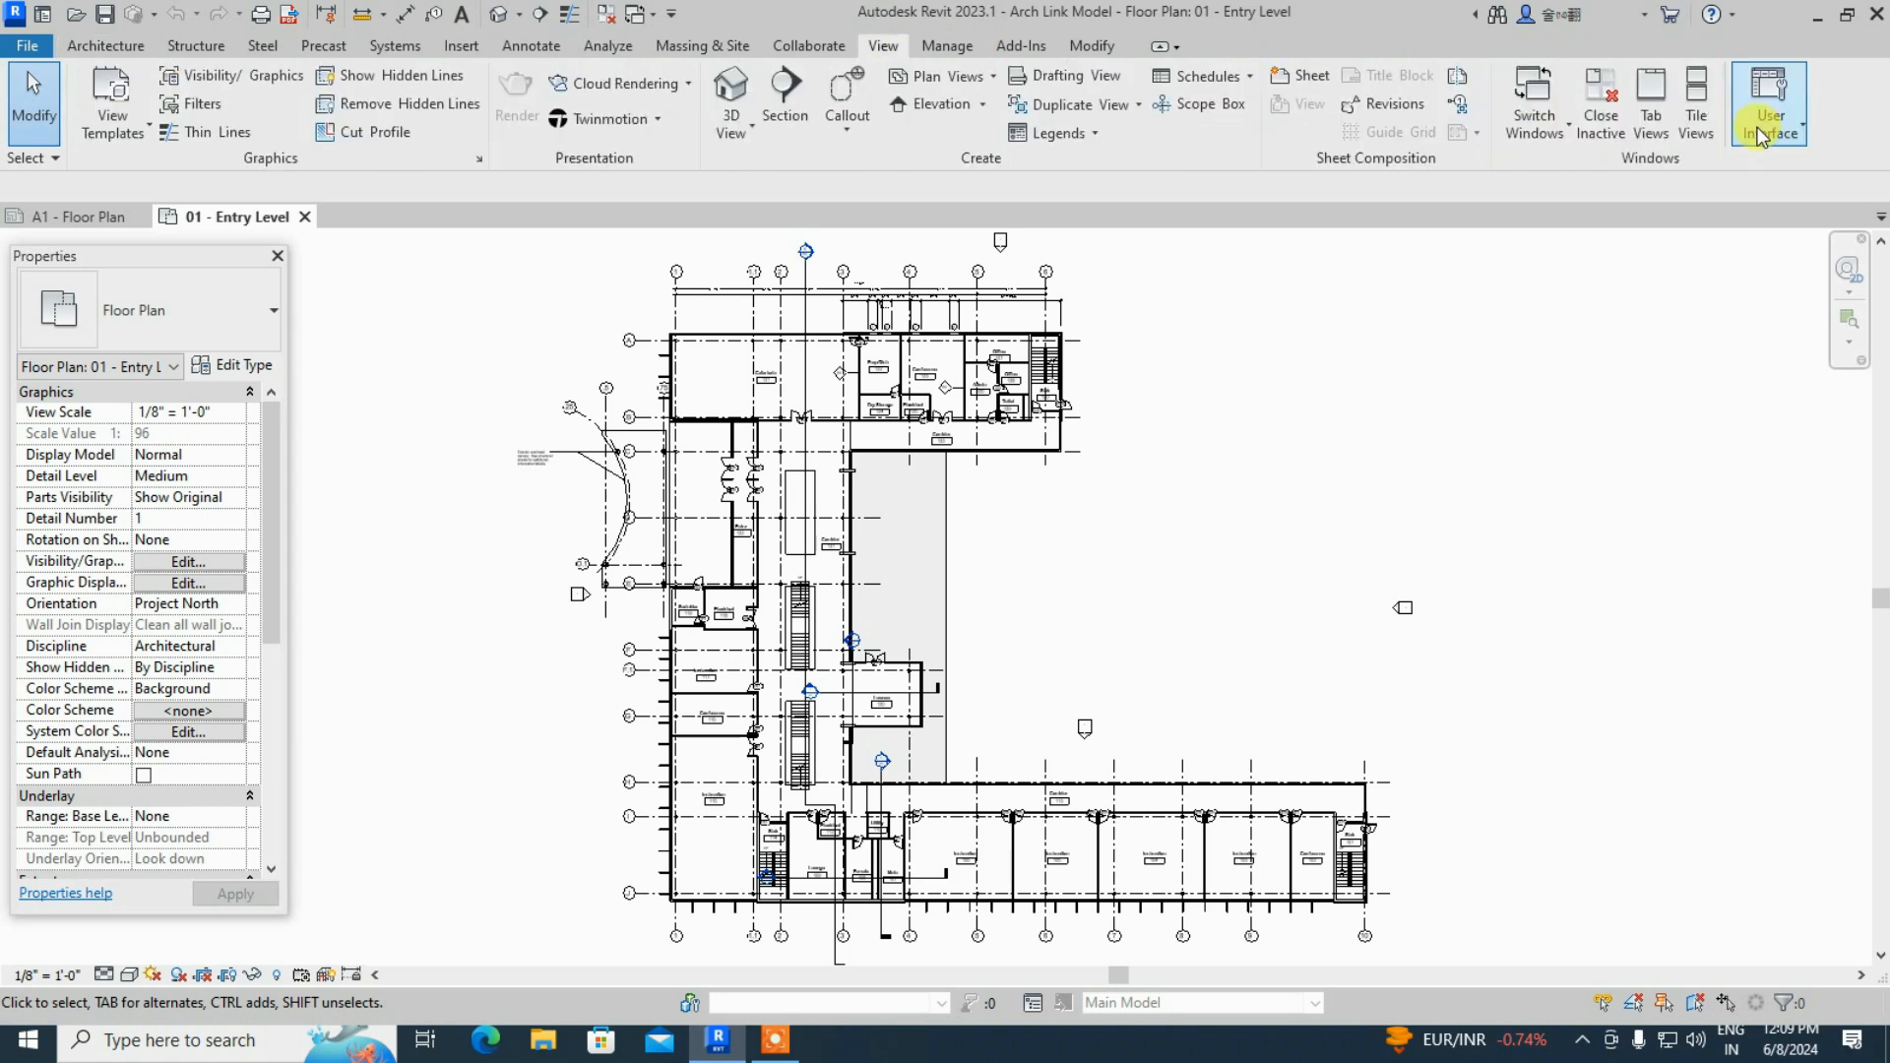
- Restore the Project Browser through View > User Interface
{"action": "left_click", "coordinate": [1759, 131]}
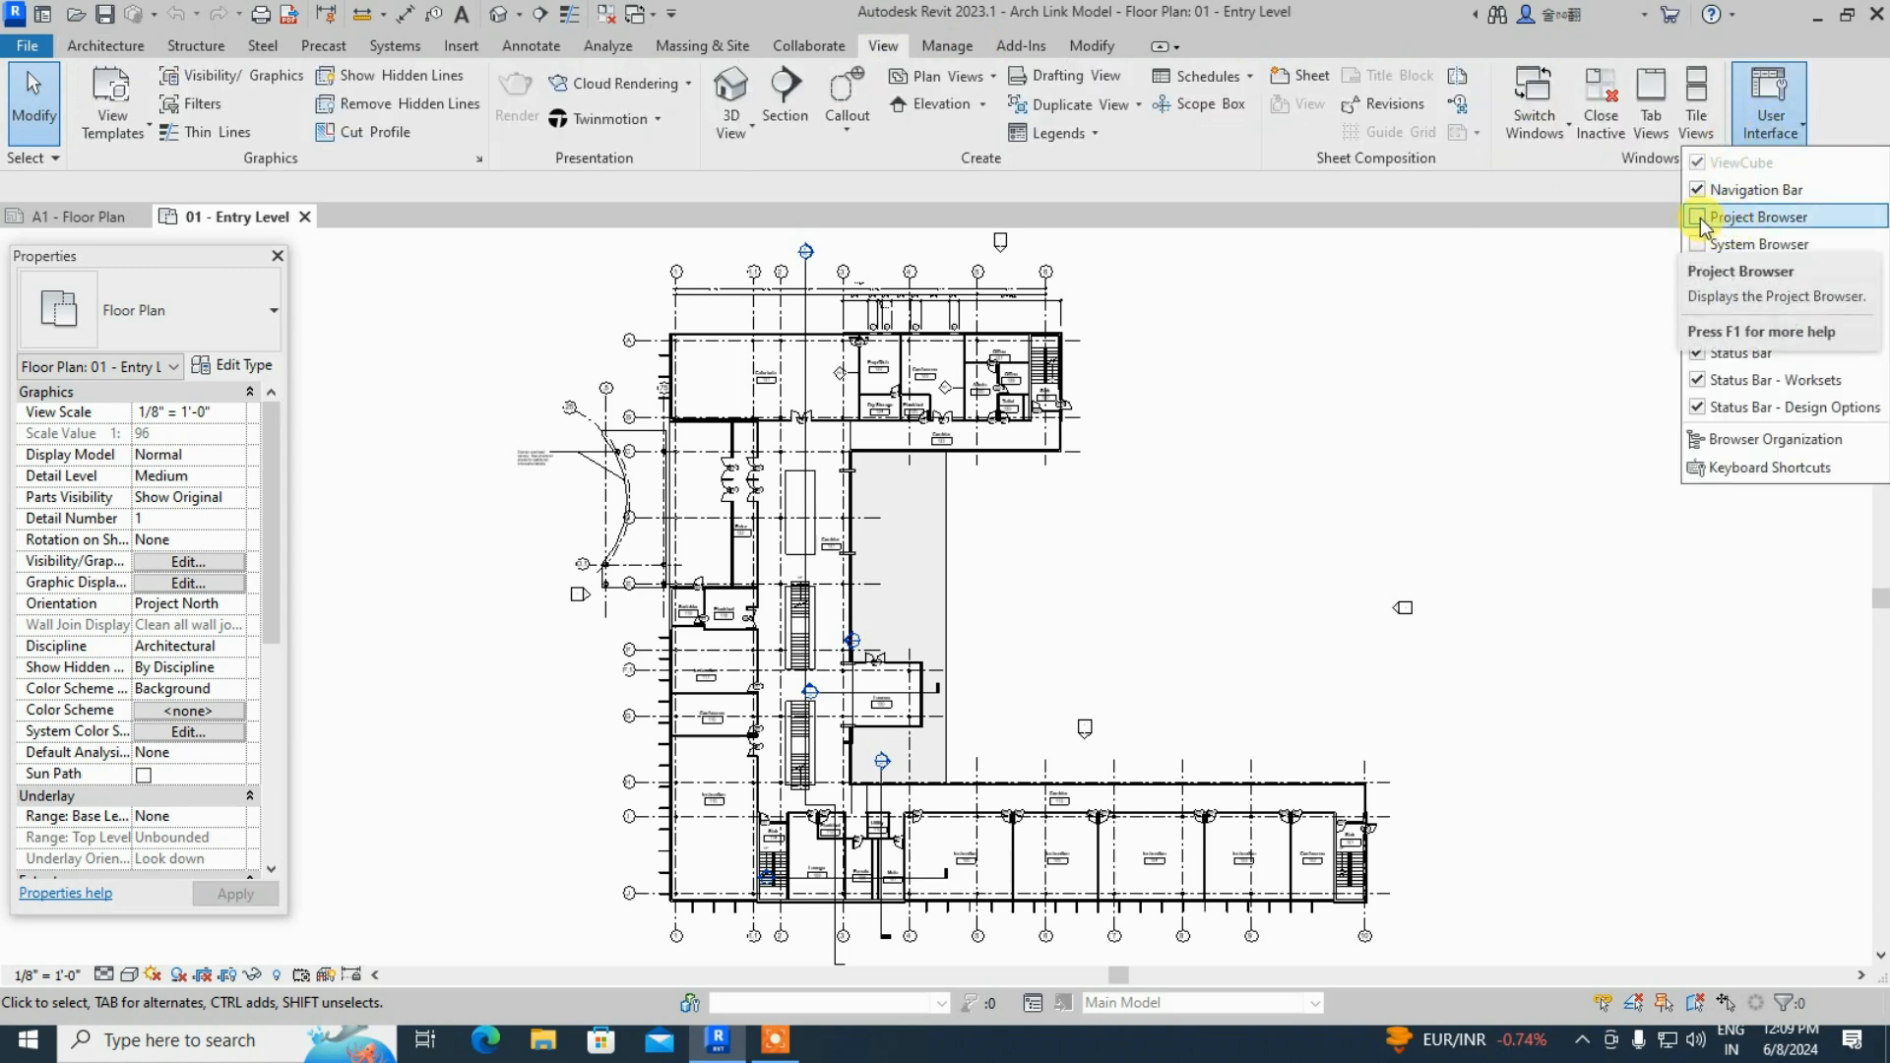
{"action": "left_click", "coordinate": [1740, 225]}
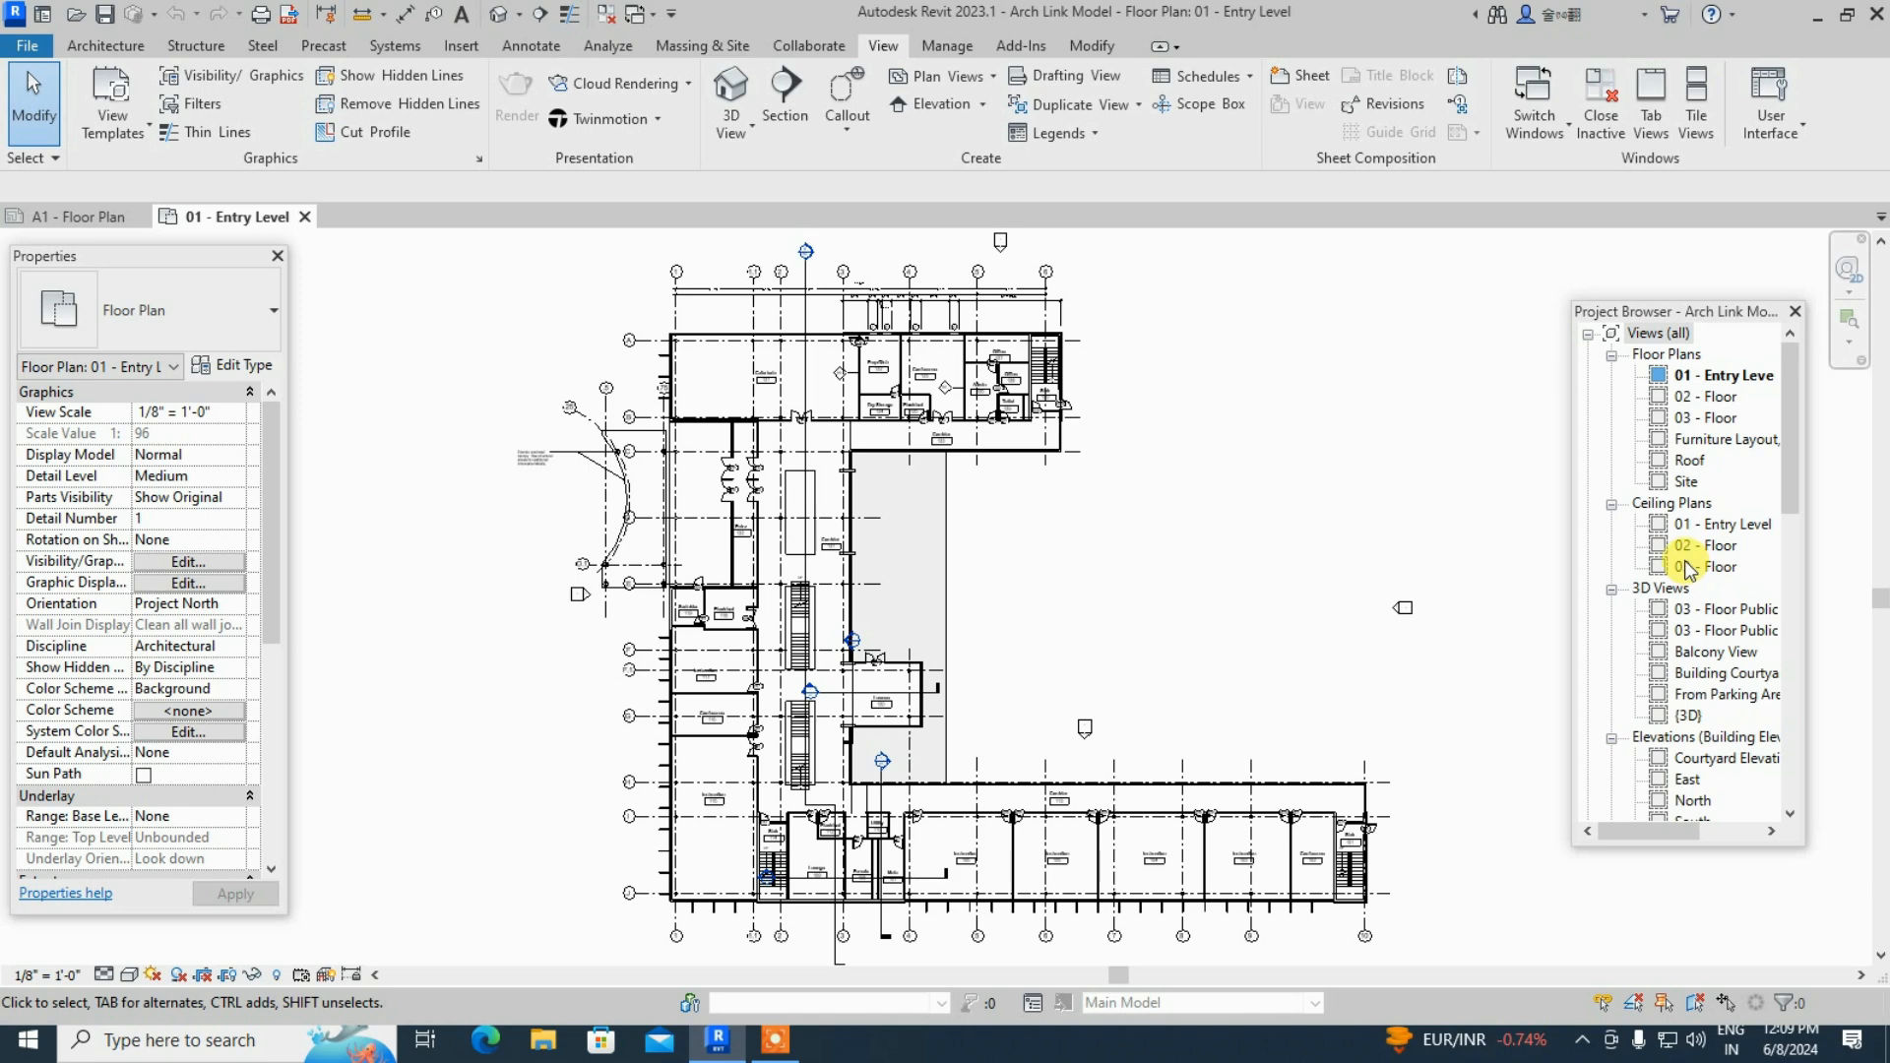
{"action": "scroll", "coordinate": [1690, 566], "scroll_direction": "down", "scroll_amount": 2}
{"action": "scroll", "coordinate": [1689, 568], "scroll_direction": "down", "scroll_amount": 5}
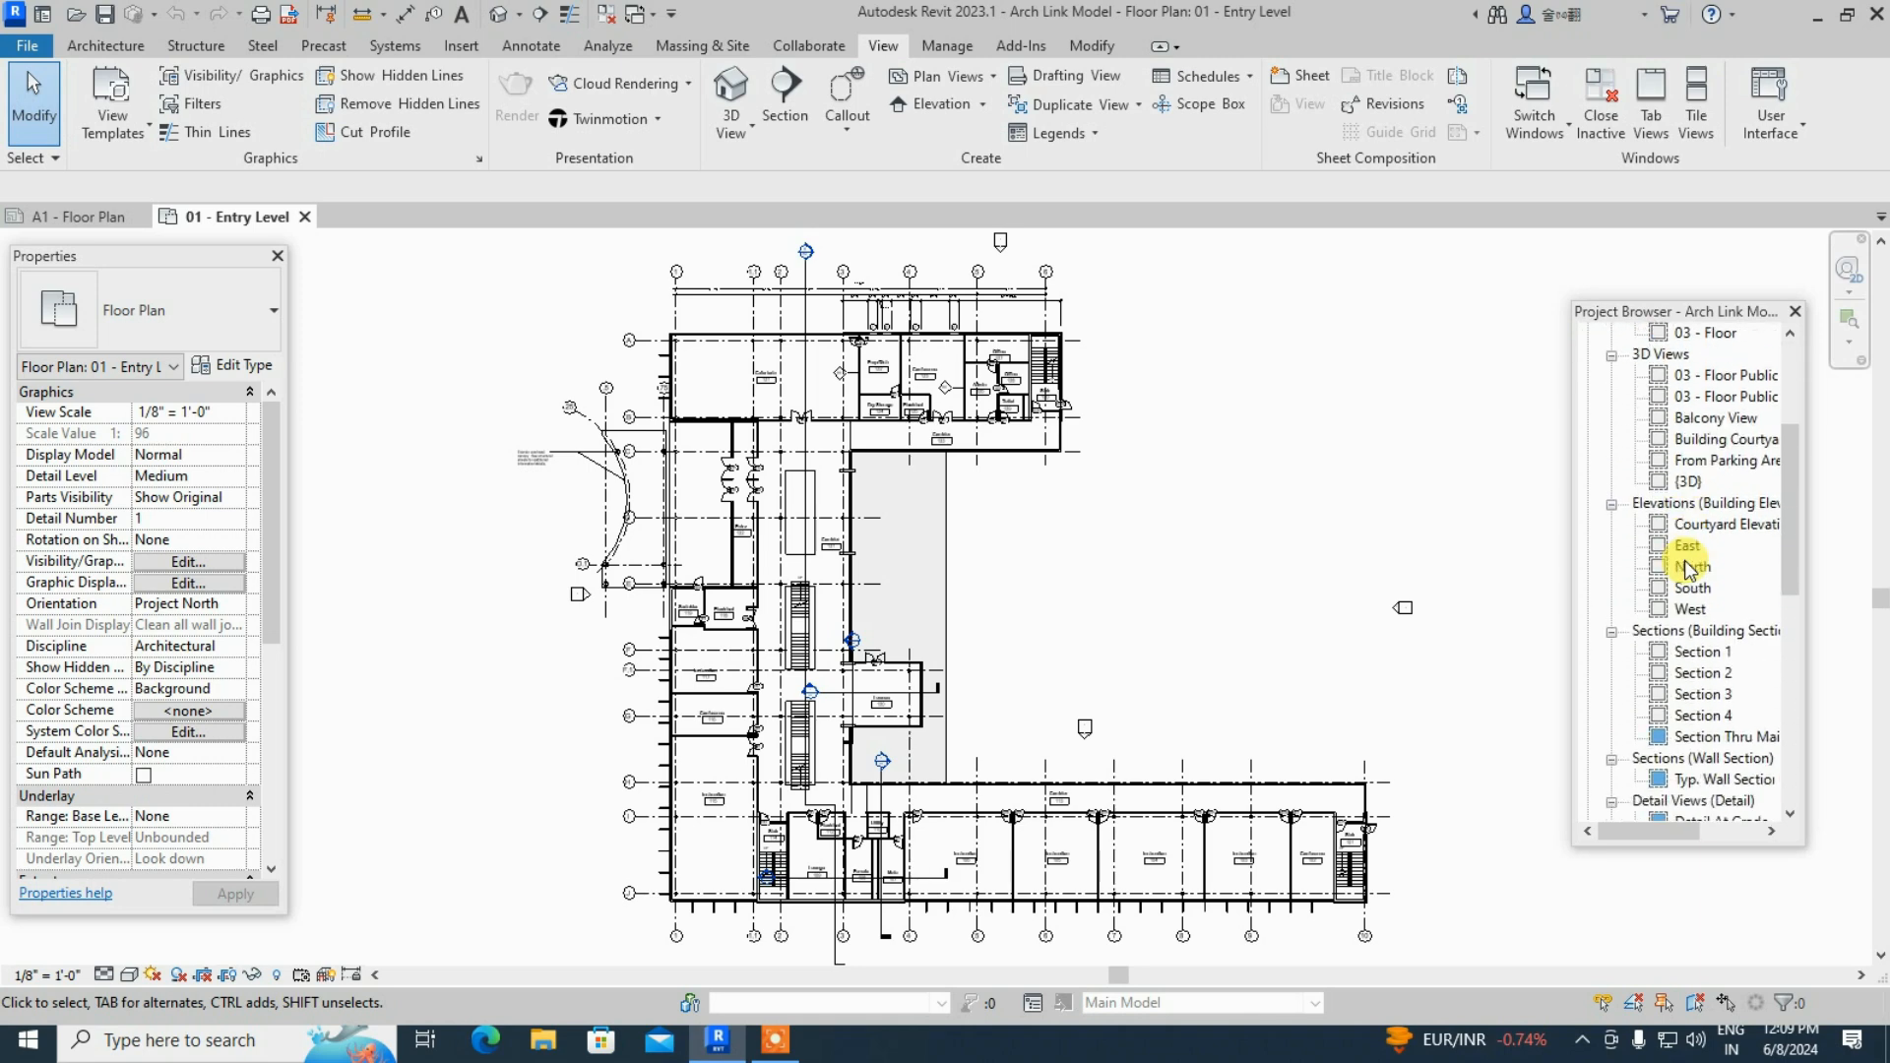
{"action": "scroll", "coordinate": [1690, 568], "scroll_direction": "down", "scroll_amount": 4}
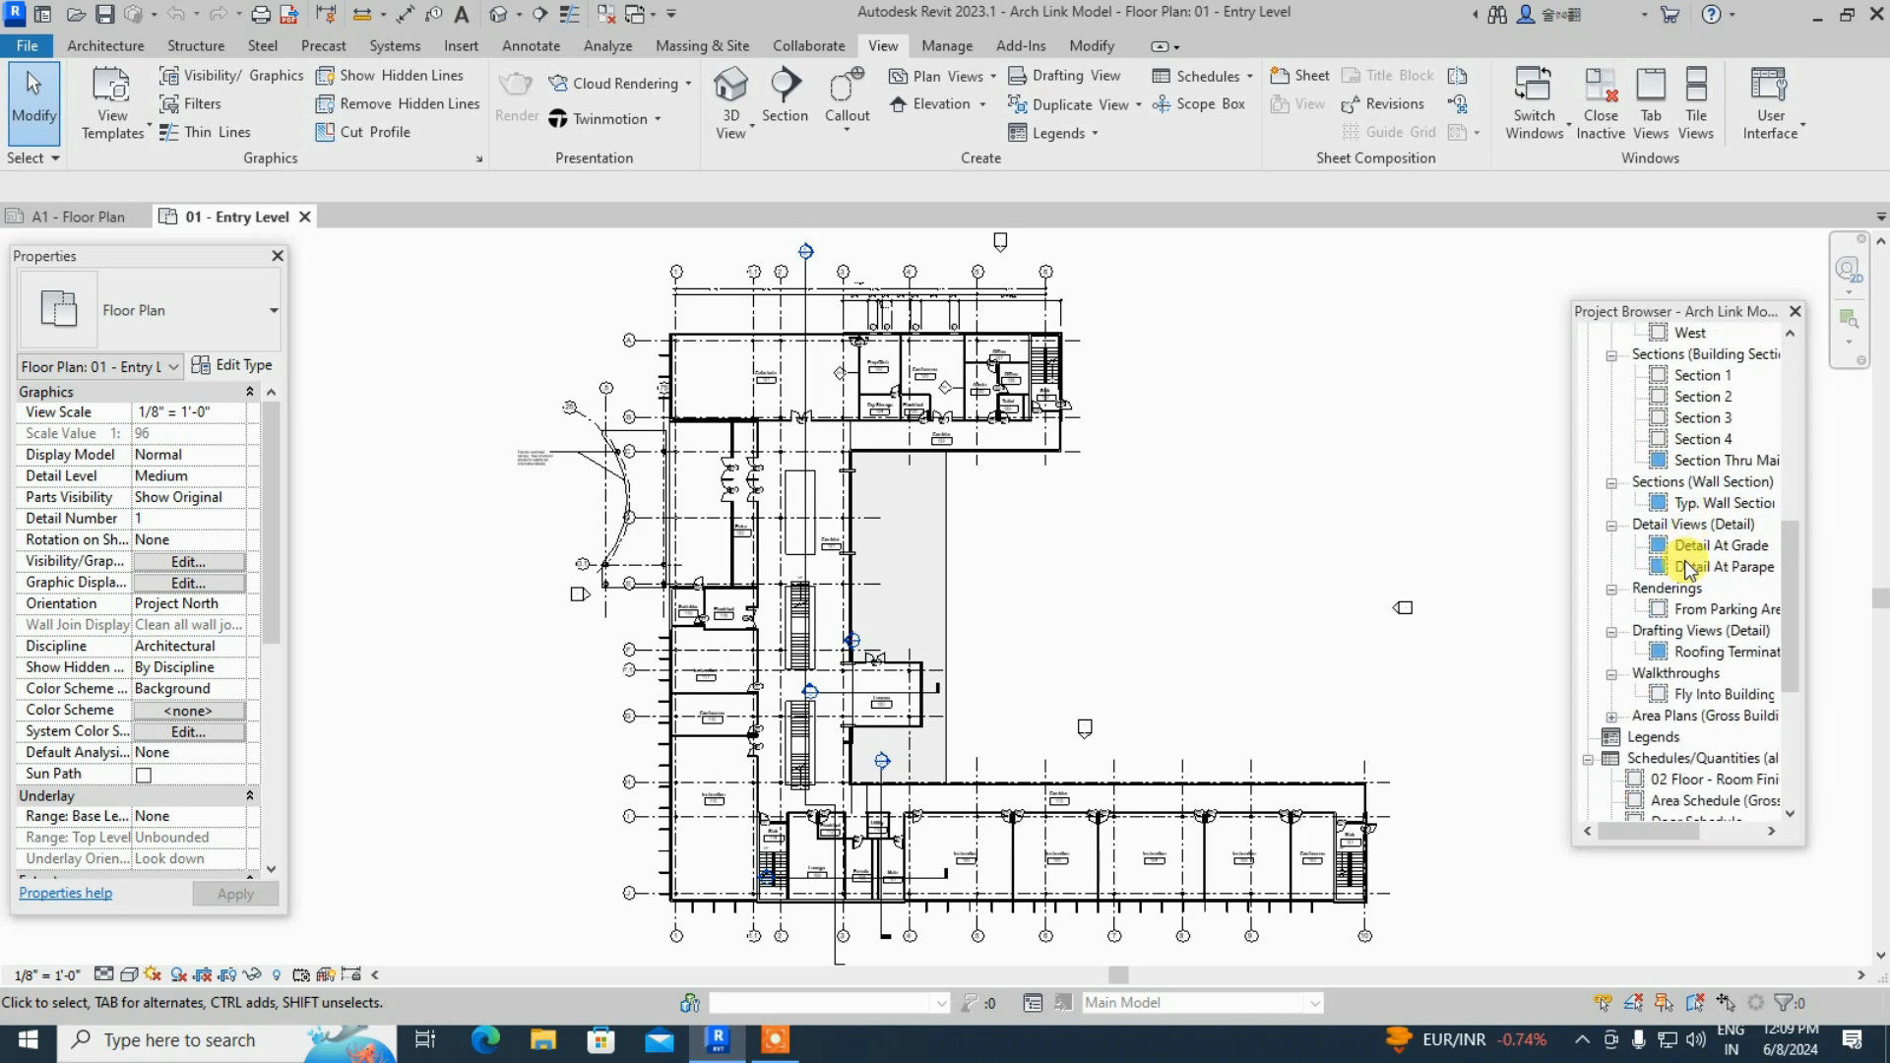
{"action": "scroll", "coordinate": [1689, 568], "scroll_direction": "down", "scroll_amount": 1}
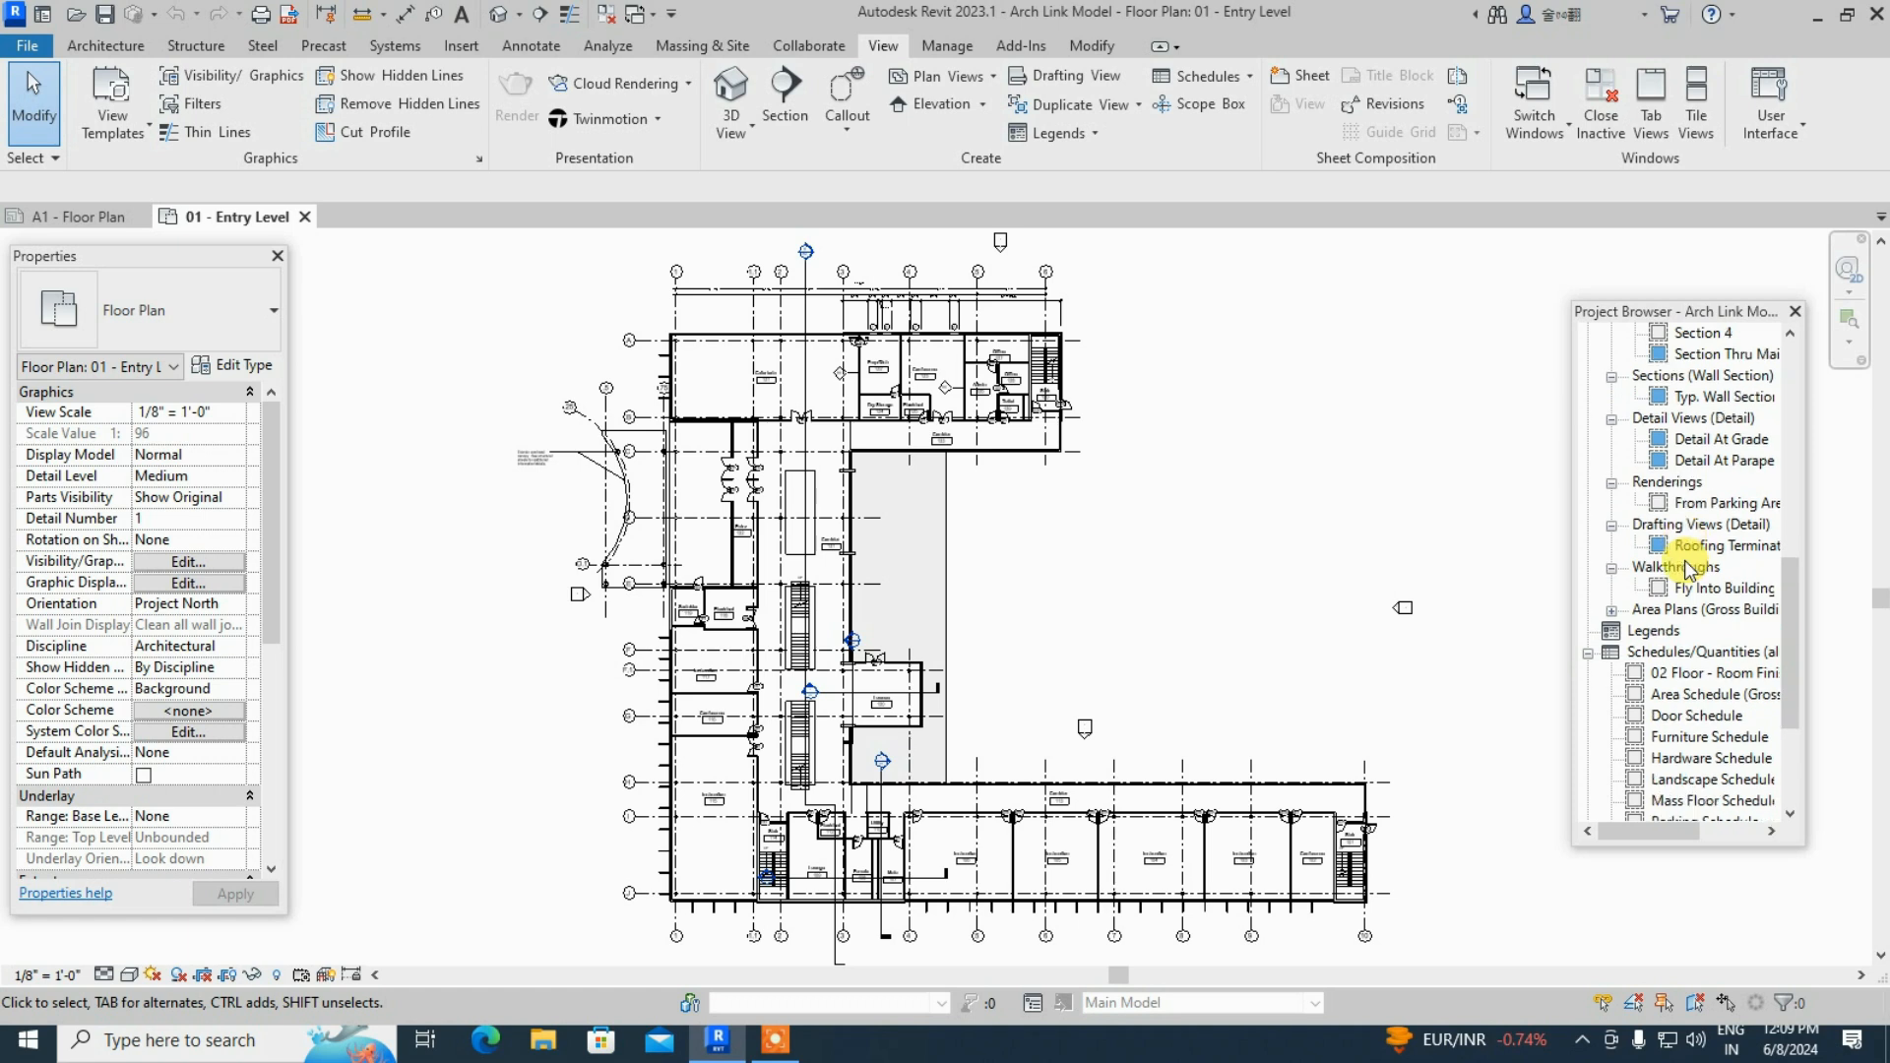
{"action": "scroll", "coordinate": [1690, 568], "scroll_direction": "up", "scroll_amount": 2}
{"action": "scroll", "coordinate": [1689, 568], "scroll_direction": "down", "scroll_amount": 3}
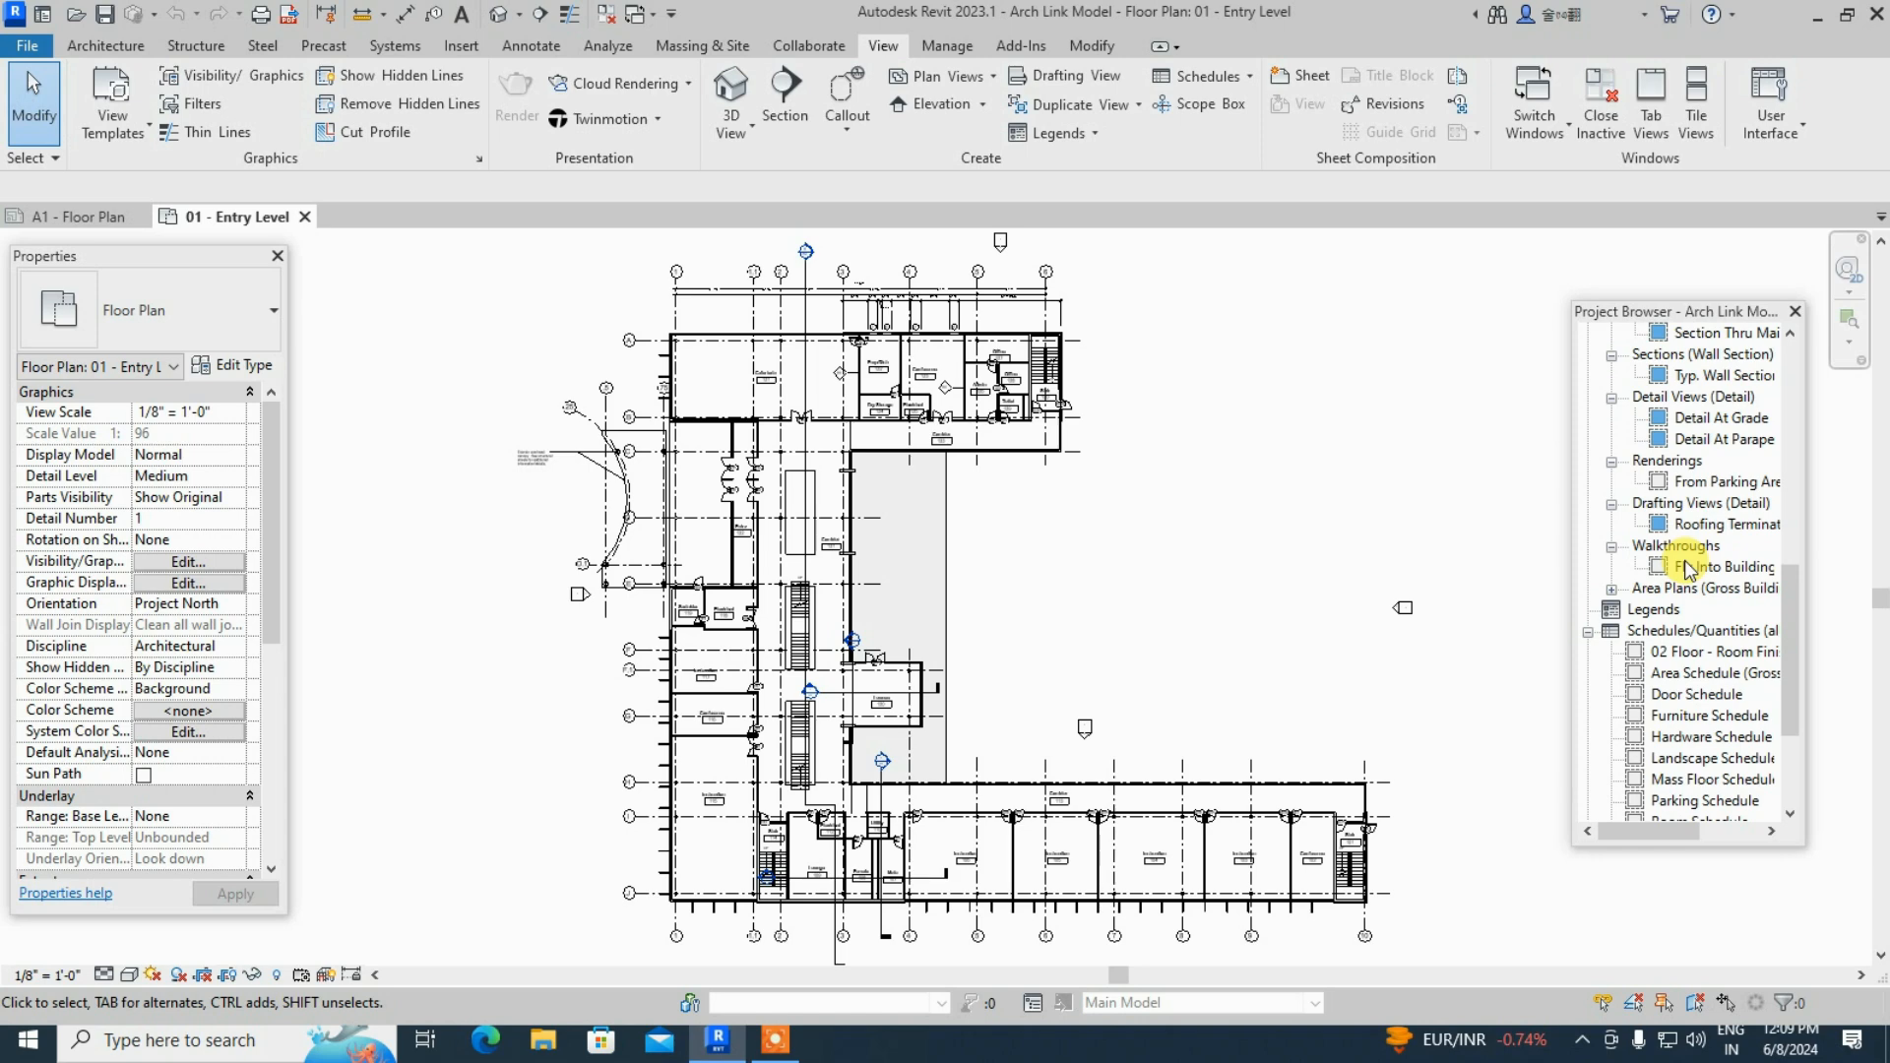
{"action": "scroll", "coordinate": [1689, 568], "scroll_direction": "down", "scroll_amount": 5}
{"action": "scroll", "coordinate": [1689, 568], "scroll_direction": "down", "scroll_amount": 1}
- Open the A1 - Floor Plan and A2 - Sections sheets and zoom on the title block
{"action": "double_click", "coordinate": [1679, 675]}
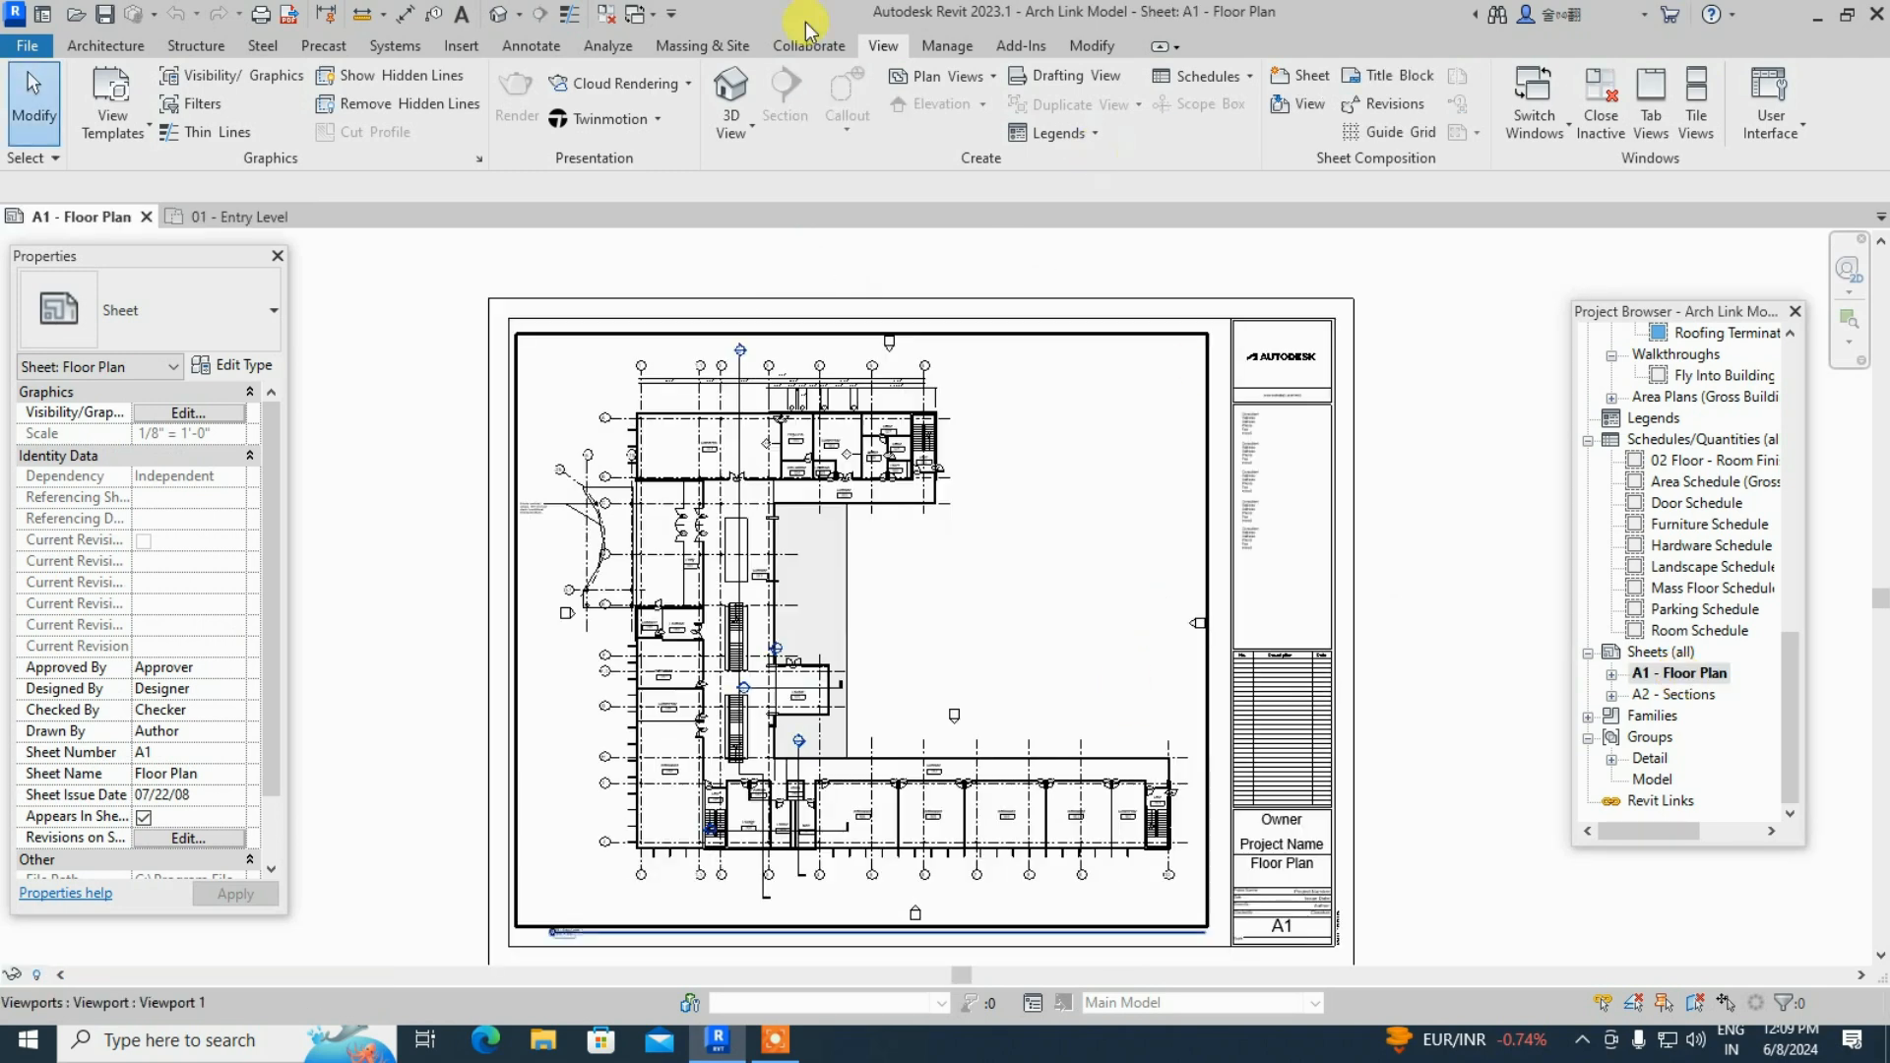
{"action": "left_click", "coordinate": [1634, 693]}
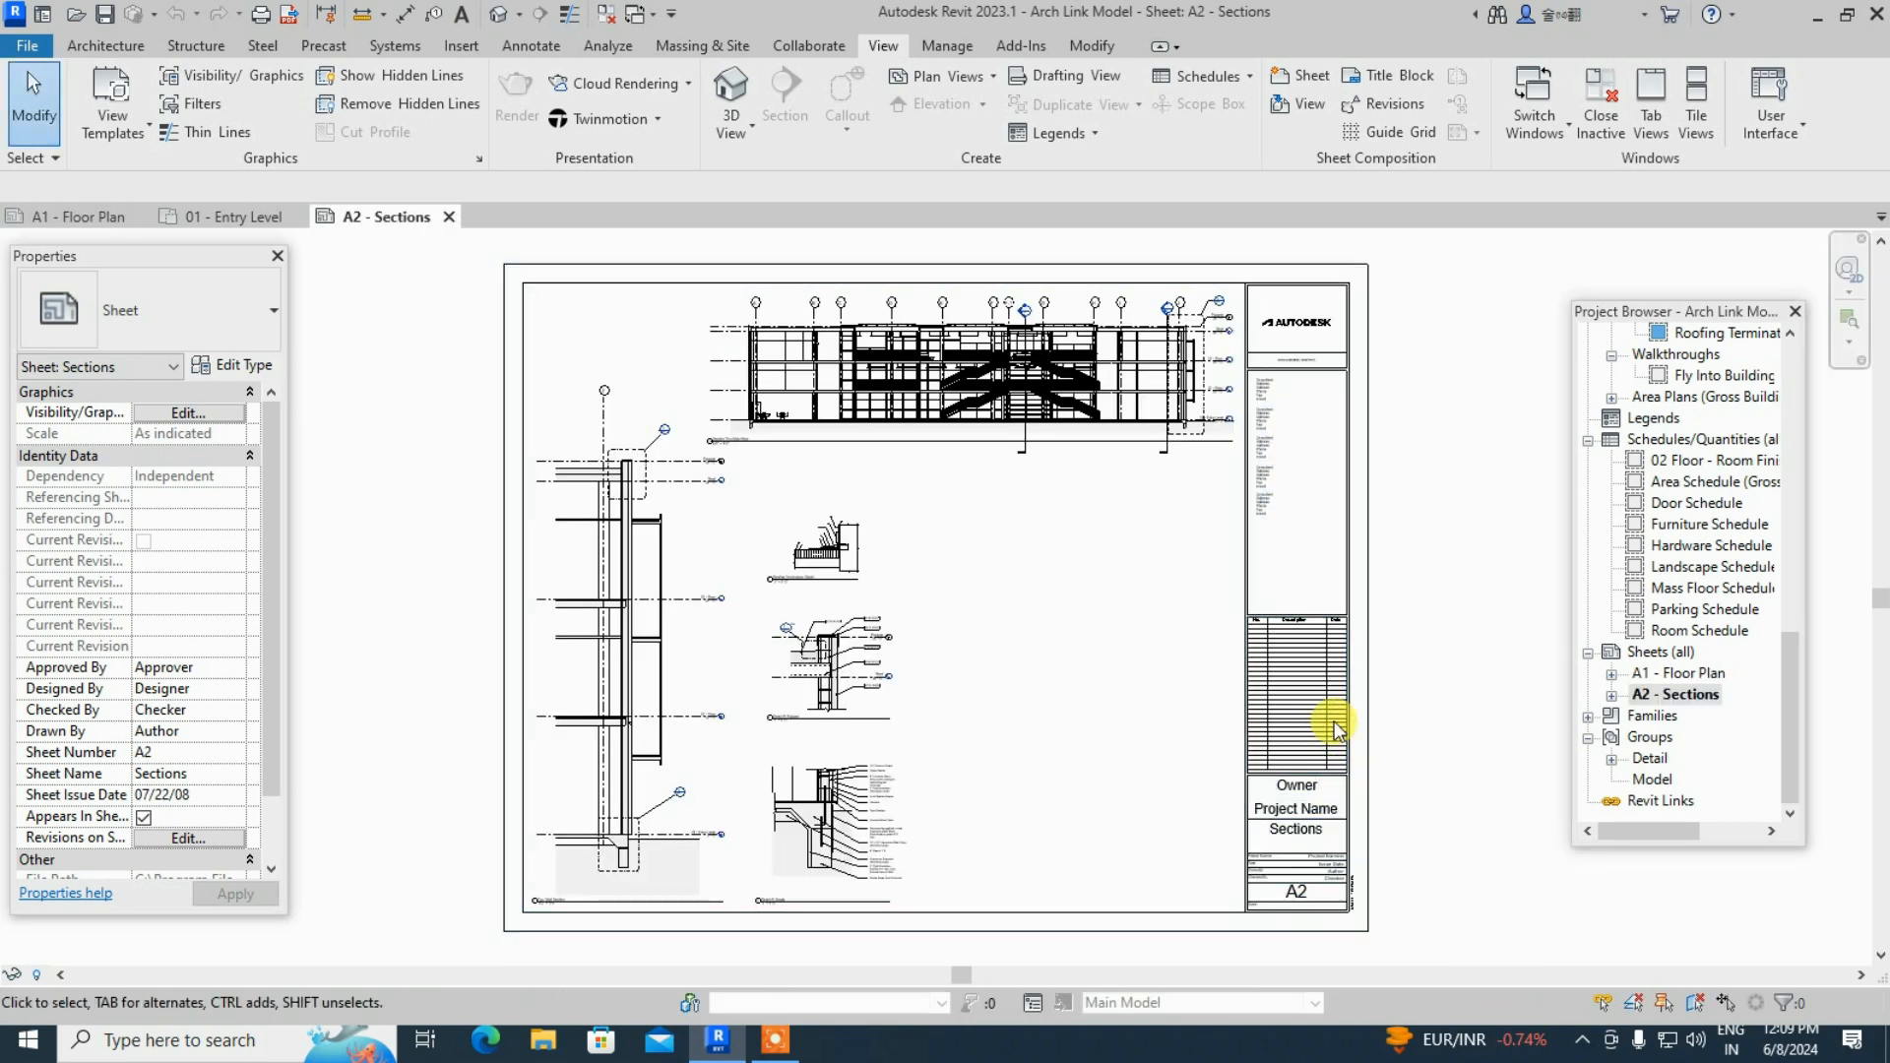
{"action": "scroll", "coordinate": [1337, 729], "scroll_direction": "up", "scroll_amount": 5}
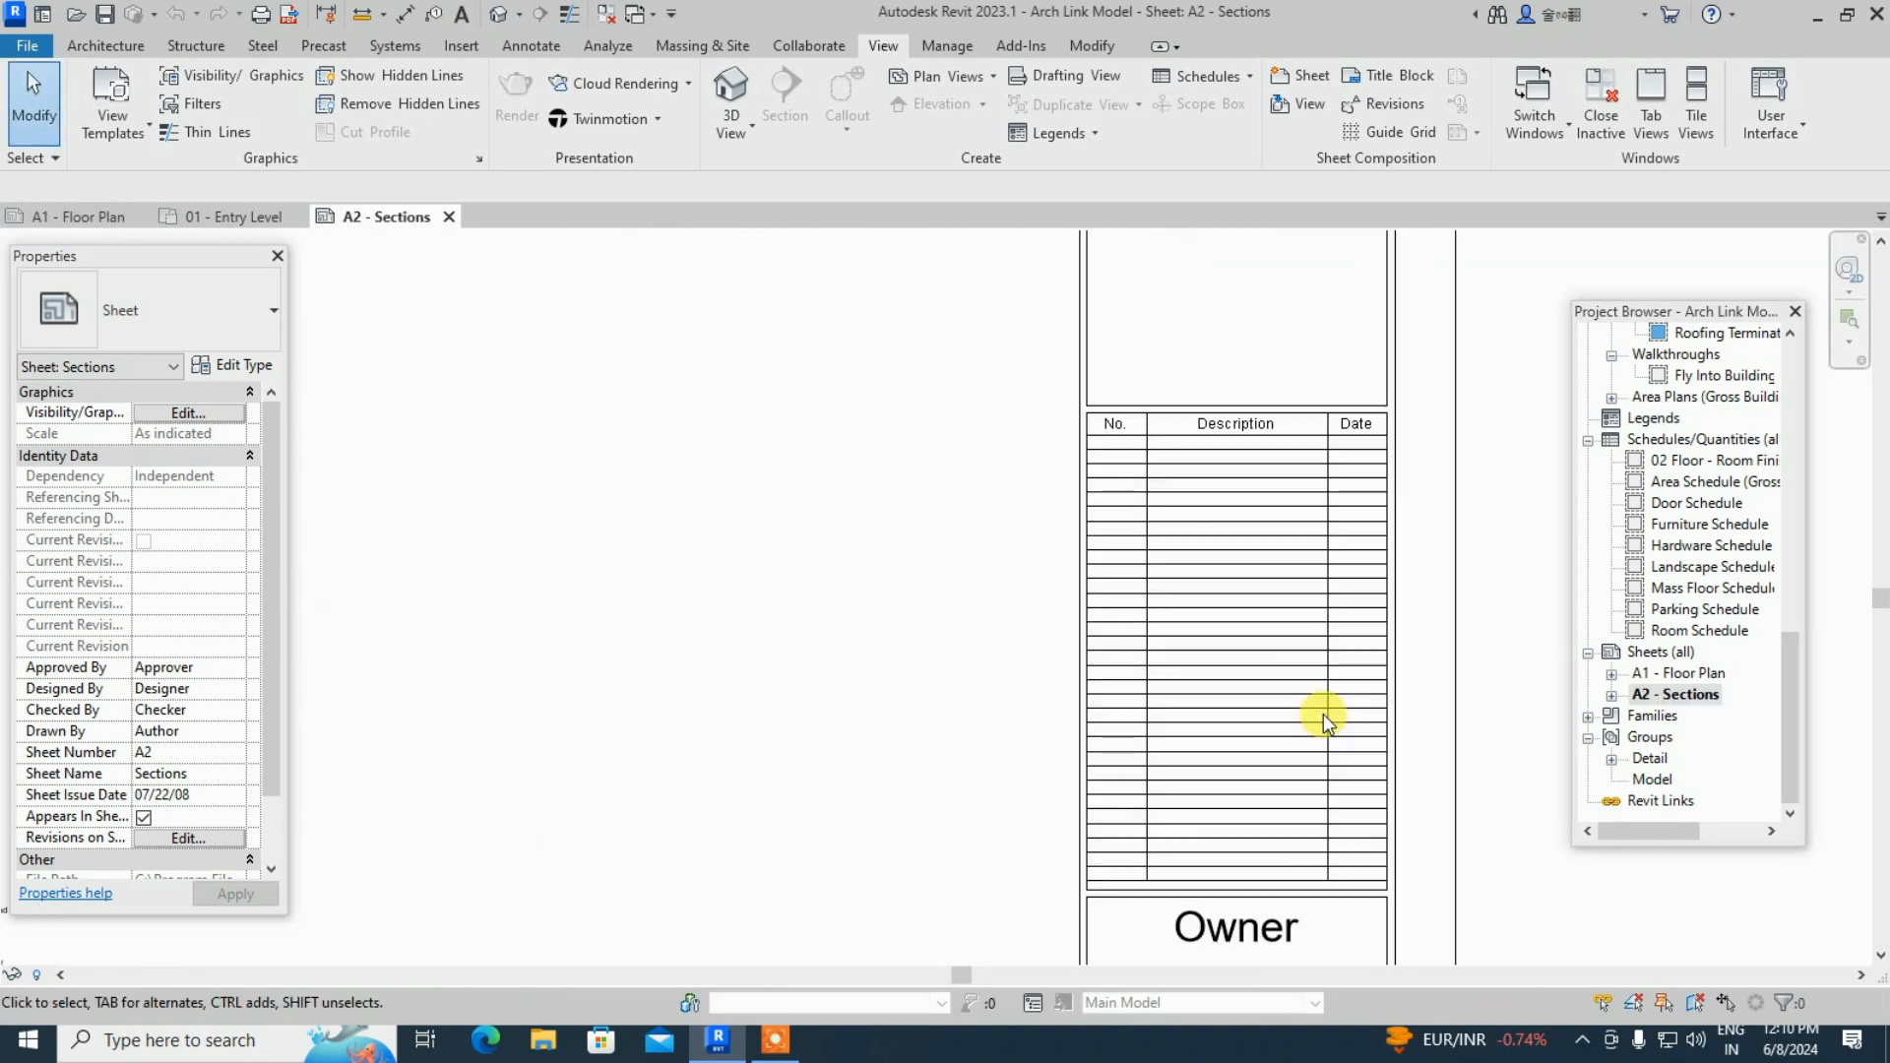
{"action": "scroll", "coordinate": [1323, 713], "scroll_direction": "down", "scroll_amount": 3}
{"action": "scroll", "coordinate": [1305, 659], "scroll_direction": "down", "scroll_amount": 1}
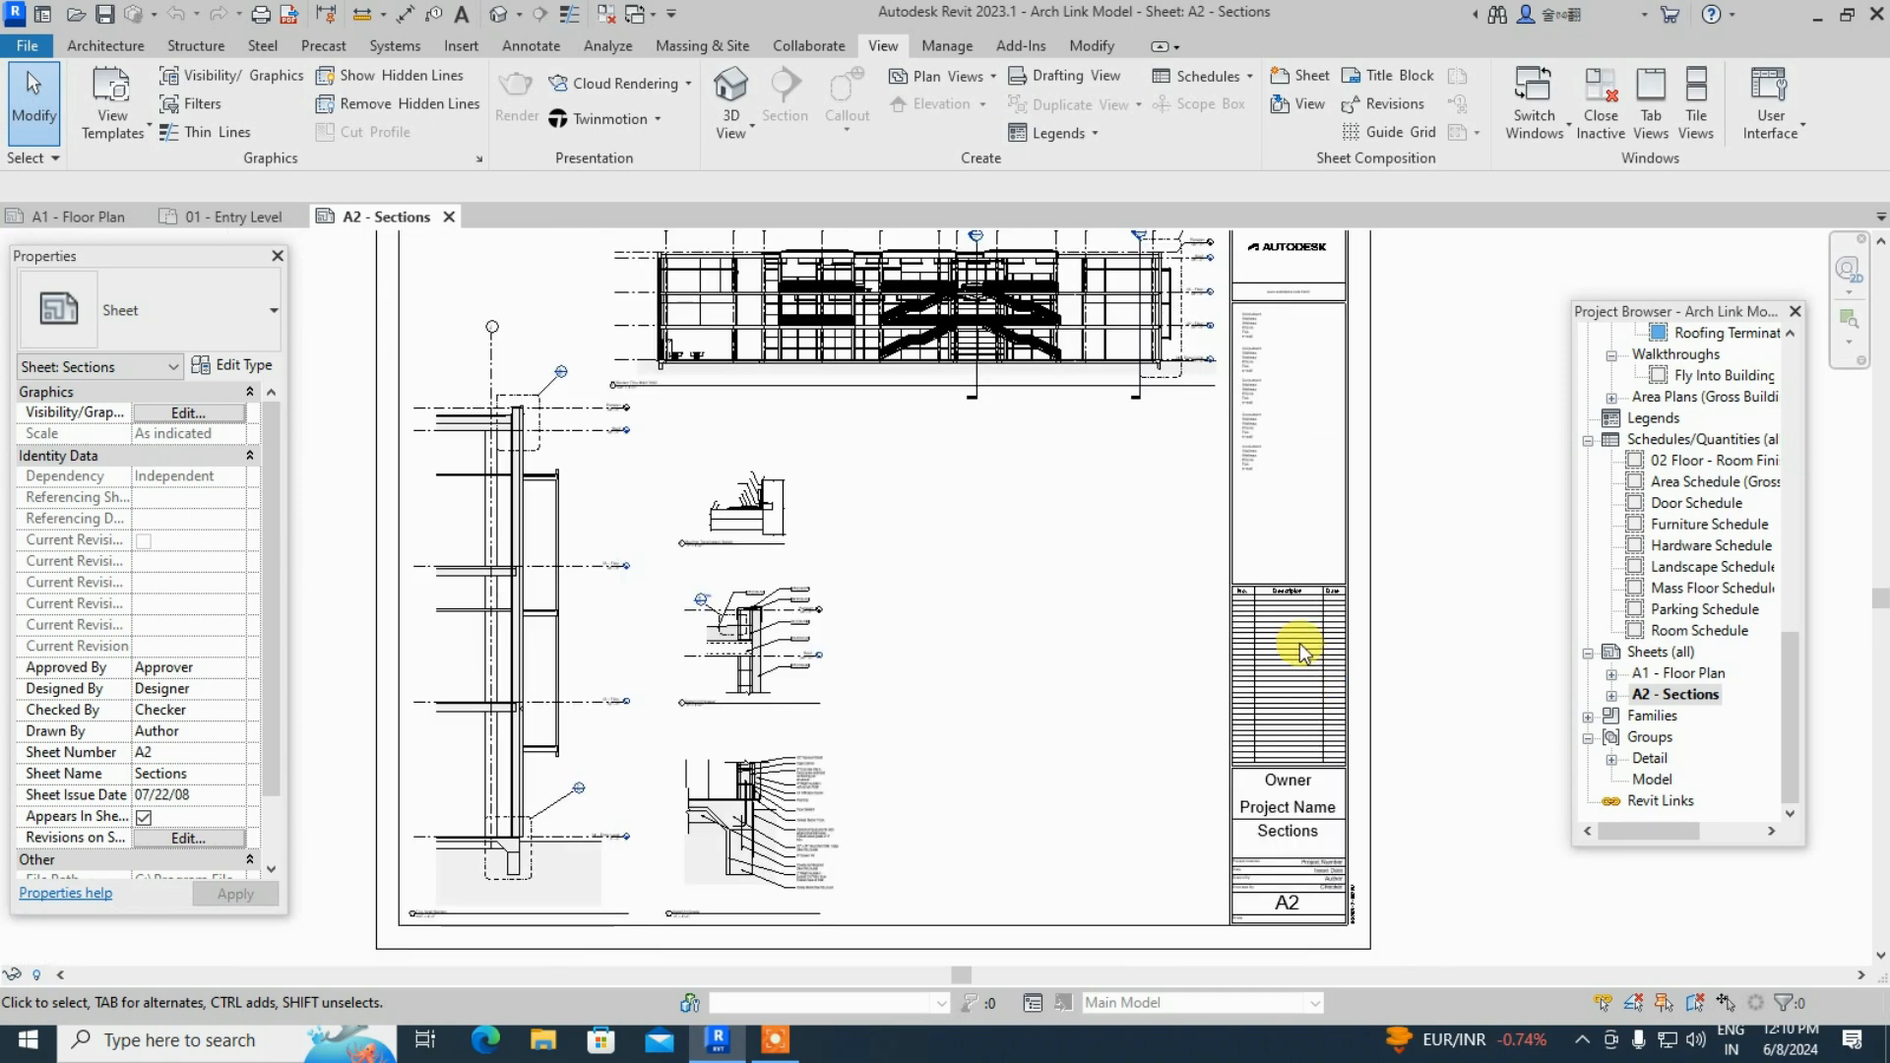
{"action": "scroll", "coordinate": [1309, 817], "scroll_direction": "up", "scroll_amount": 2}
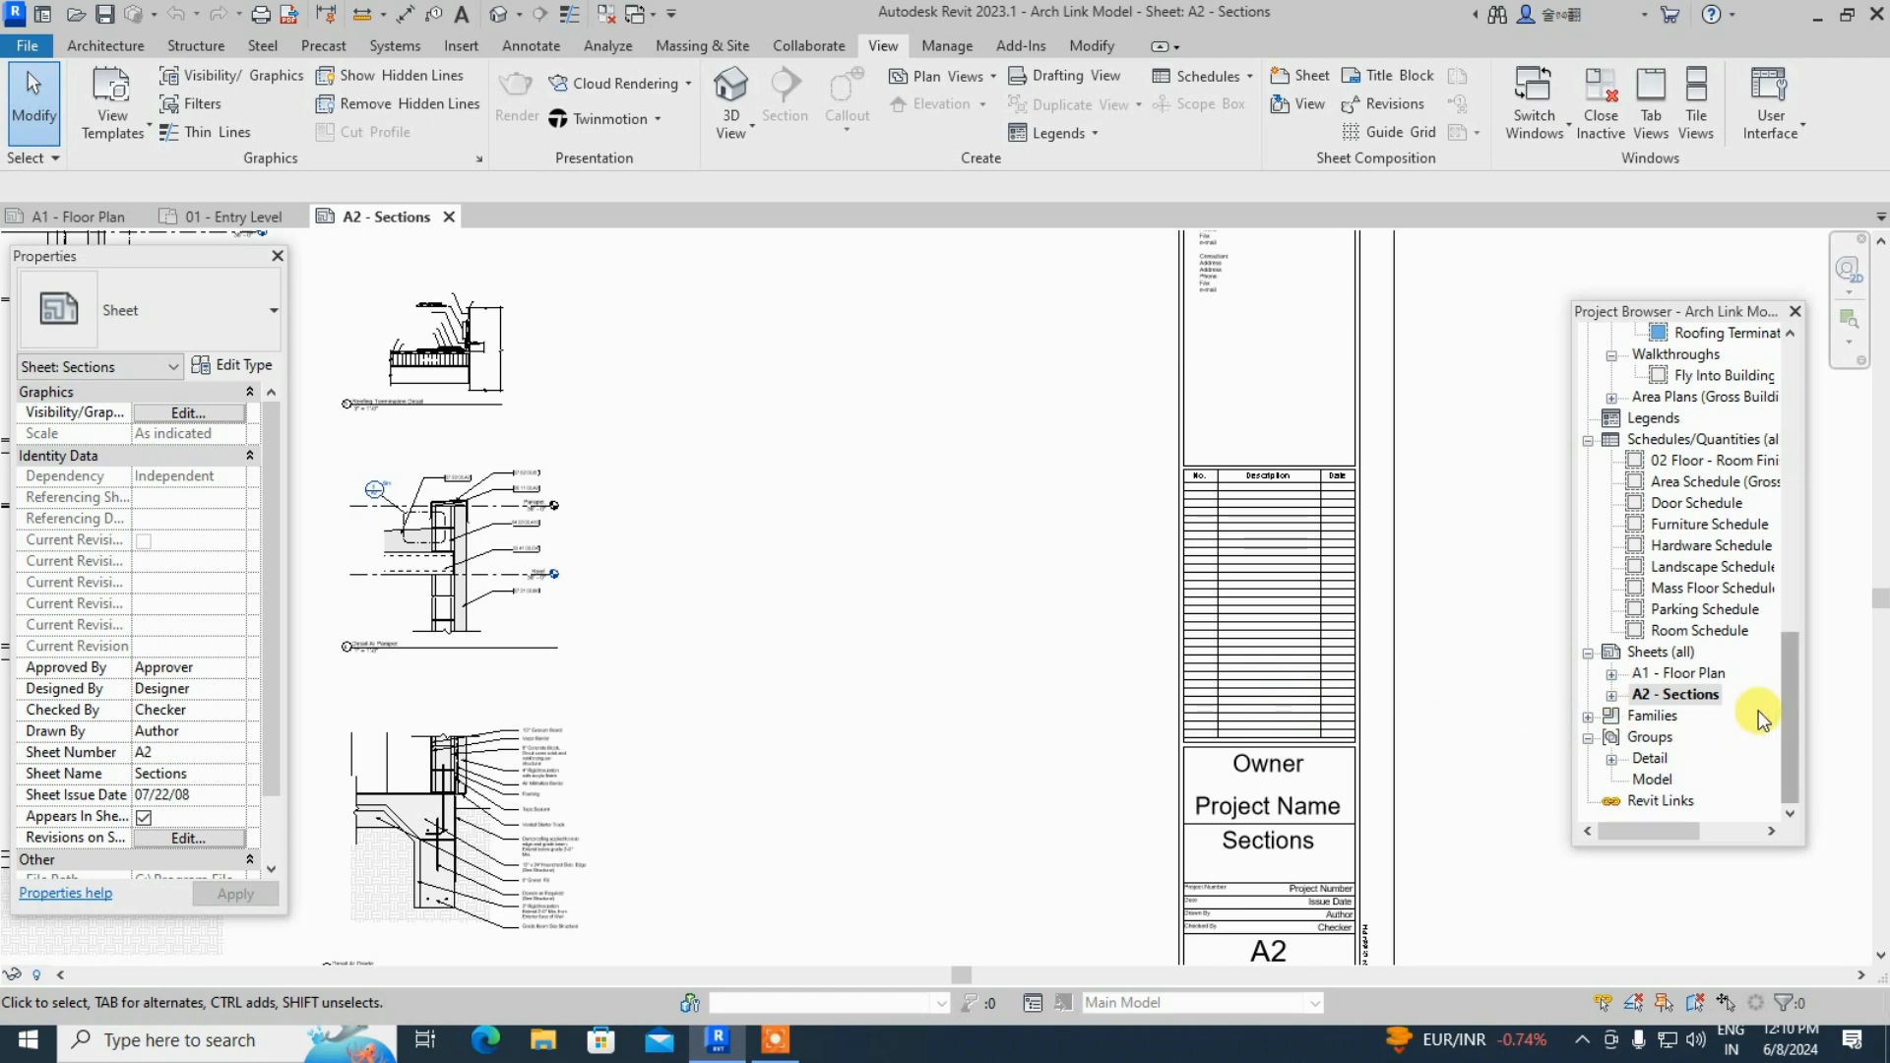
- Return to the A1 - Floor Plan sheet and briefly open the File menu
{"action": "double_click", "coordinate": [1692, 677]}
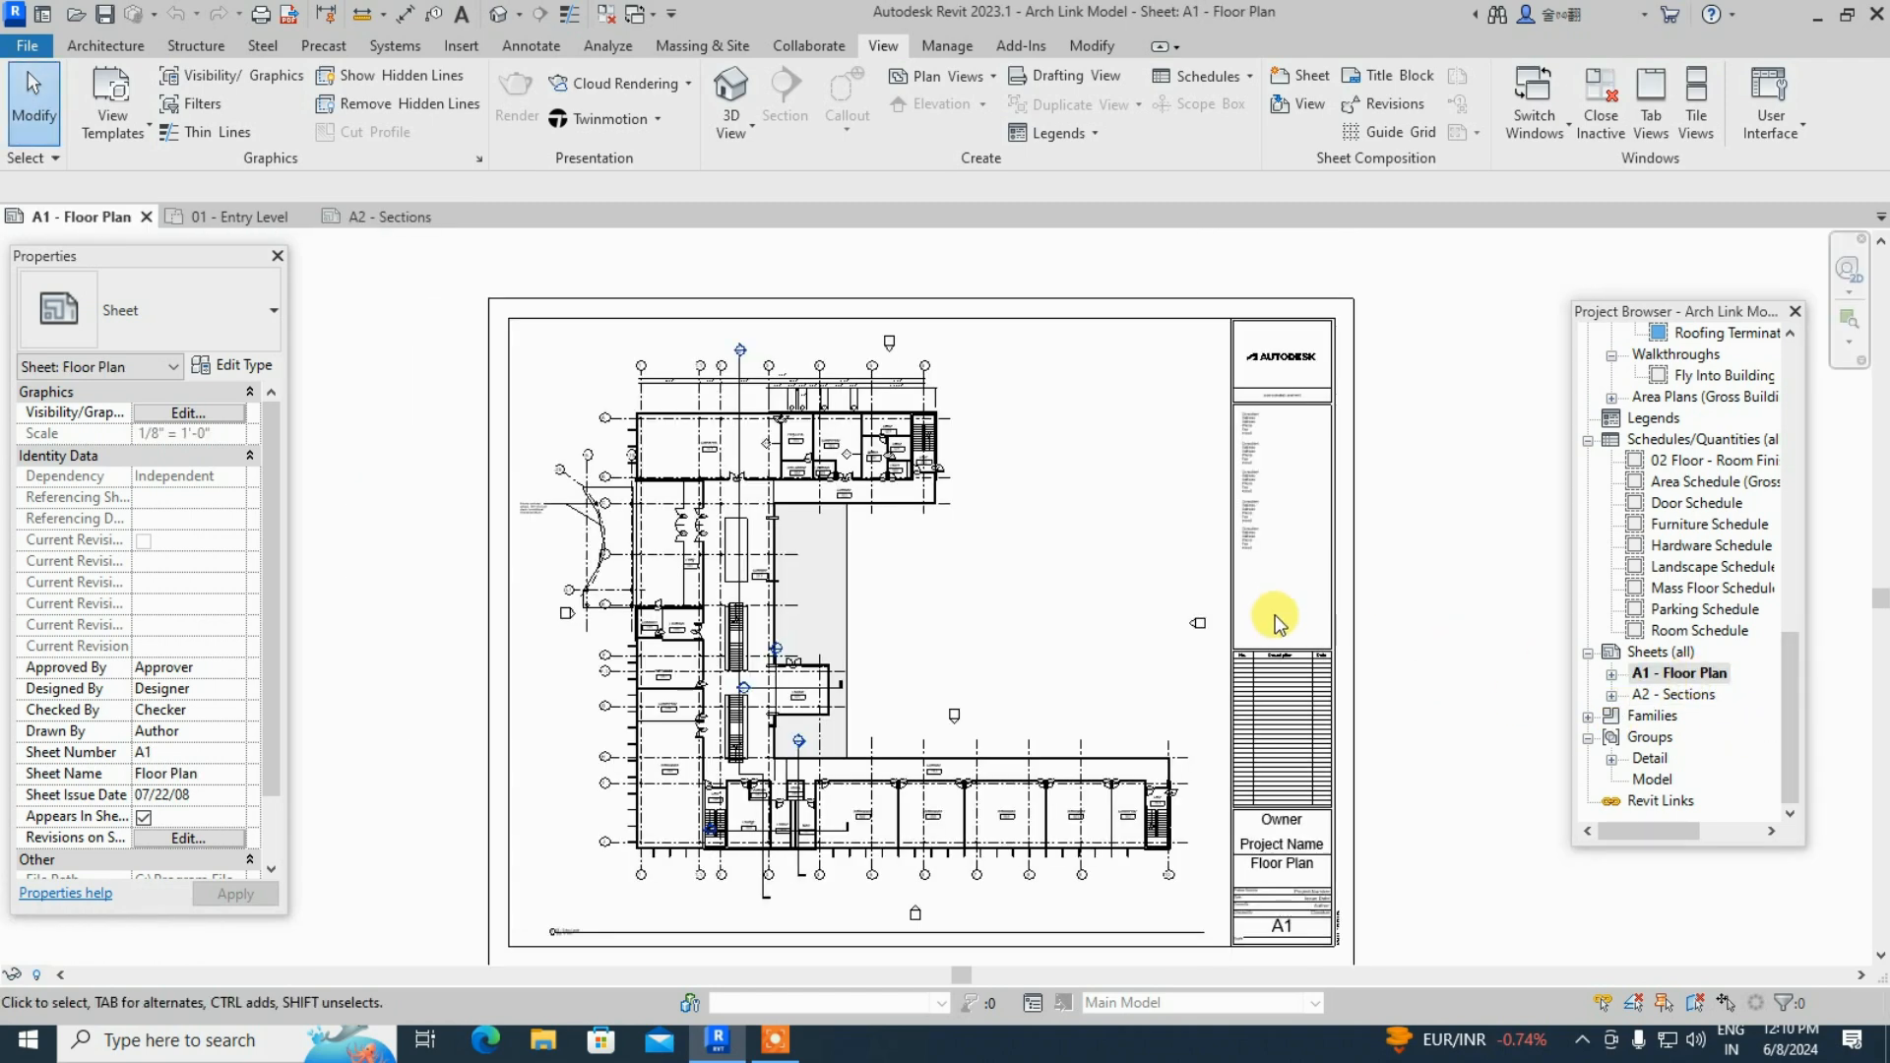
{"action": "scroll", "coordinate": [1346, 699], "scroll_direction": "up", "scroll_amount": 3}
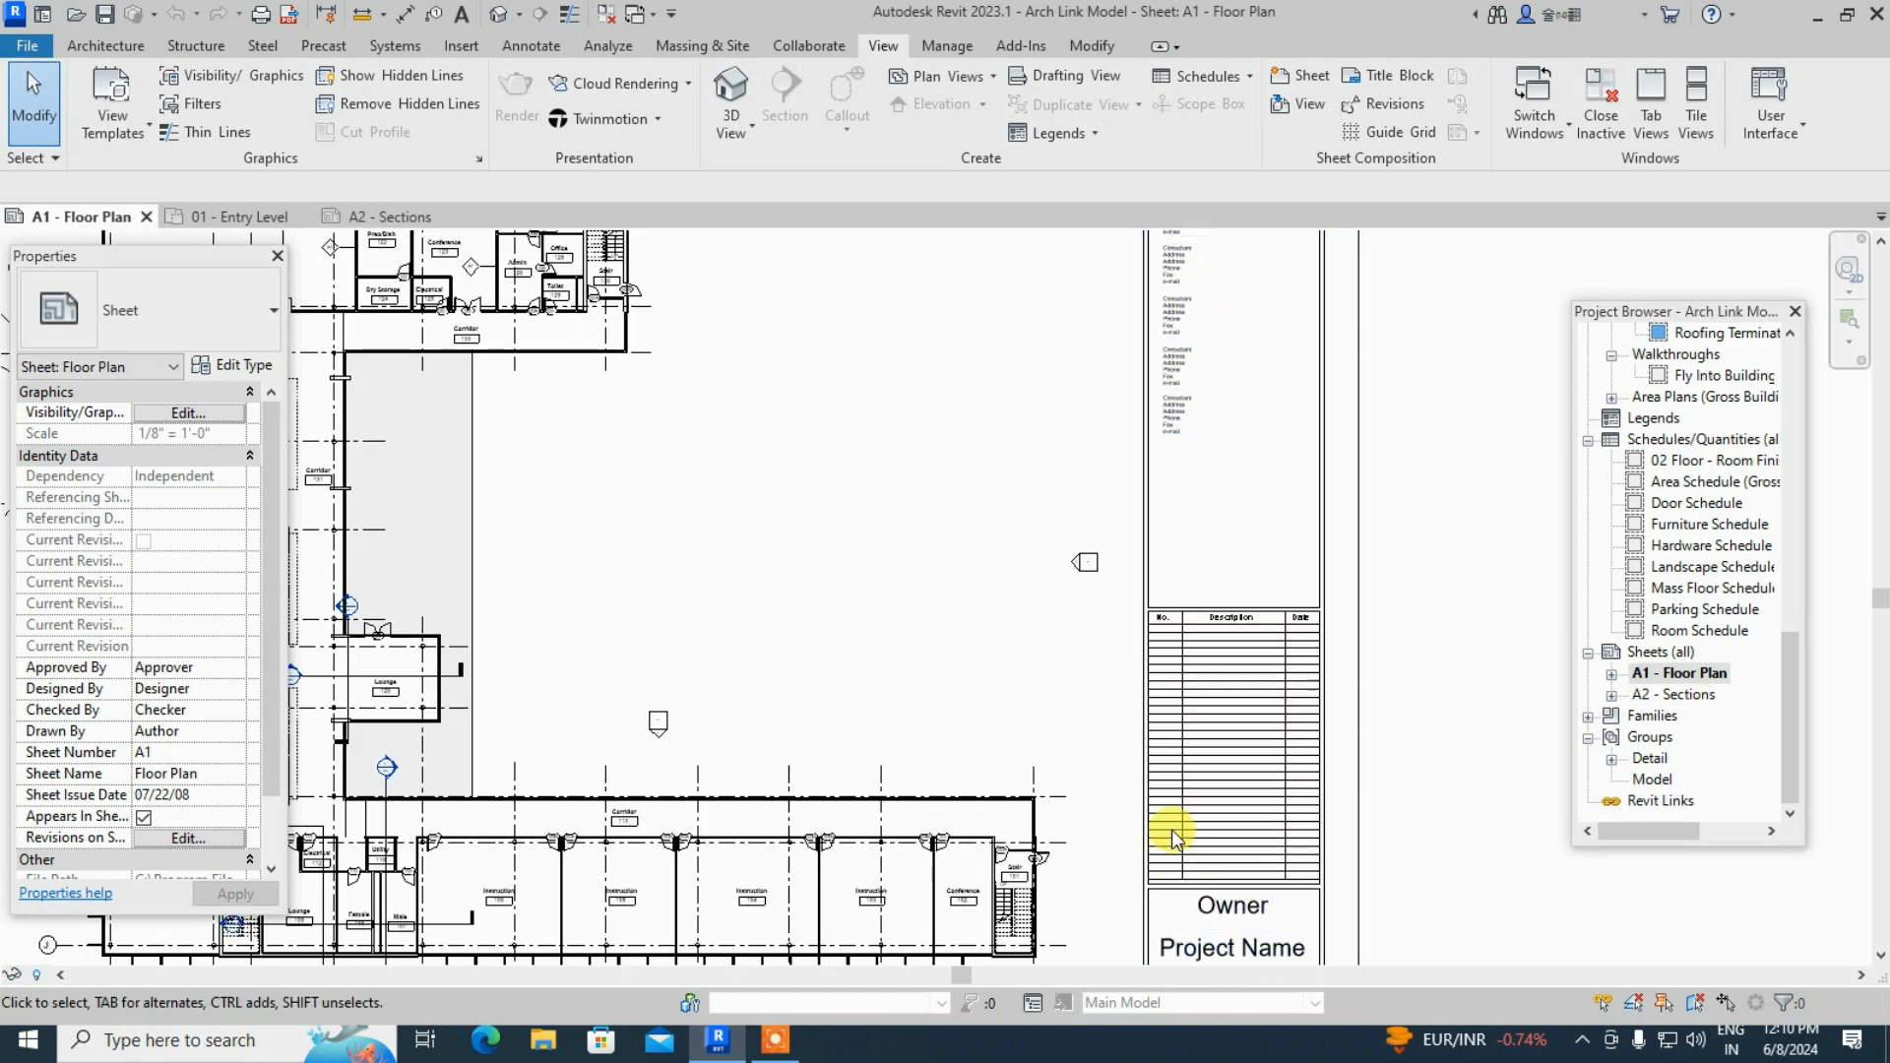
{"action": "scroll", "coordinate": [1240, 772], "scroll_direction": "down", "scroll_amount": 3}
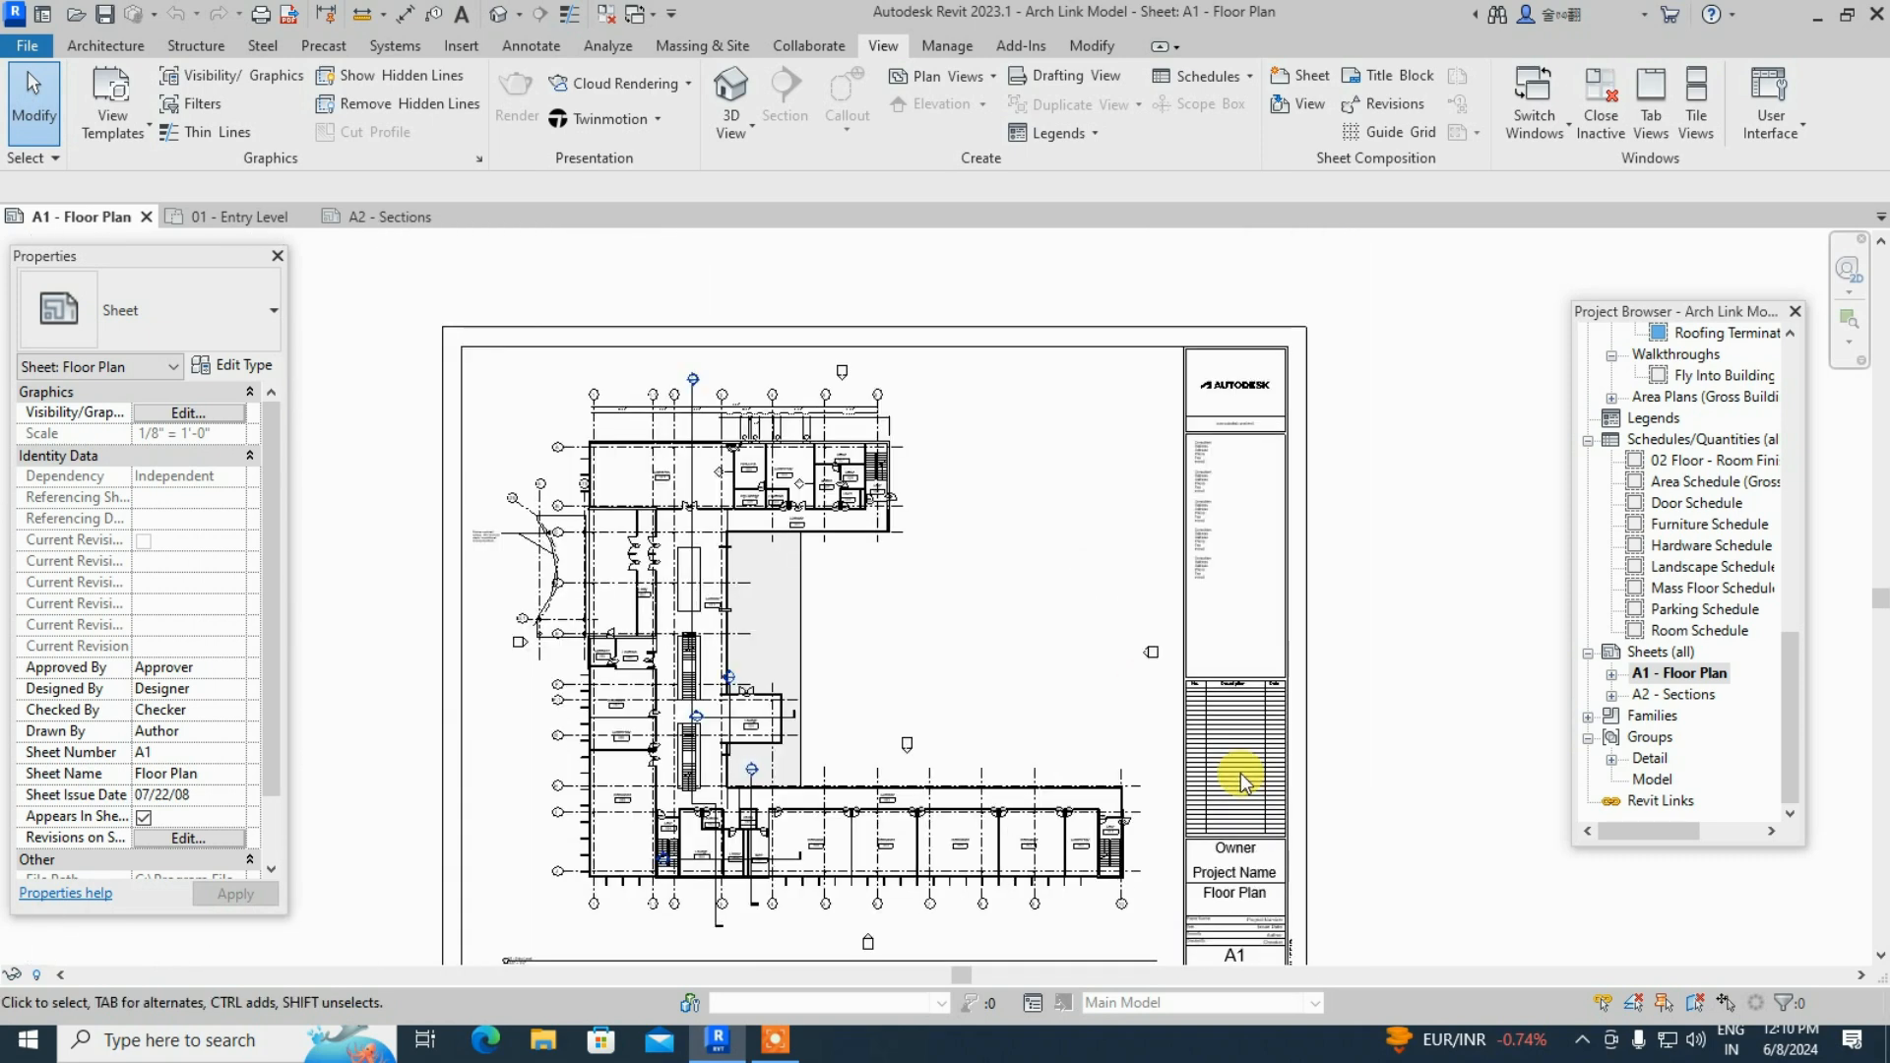
{"action": "left_click", "coordinate": [26, 46]}
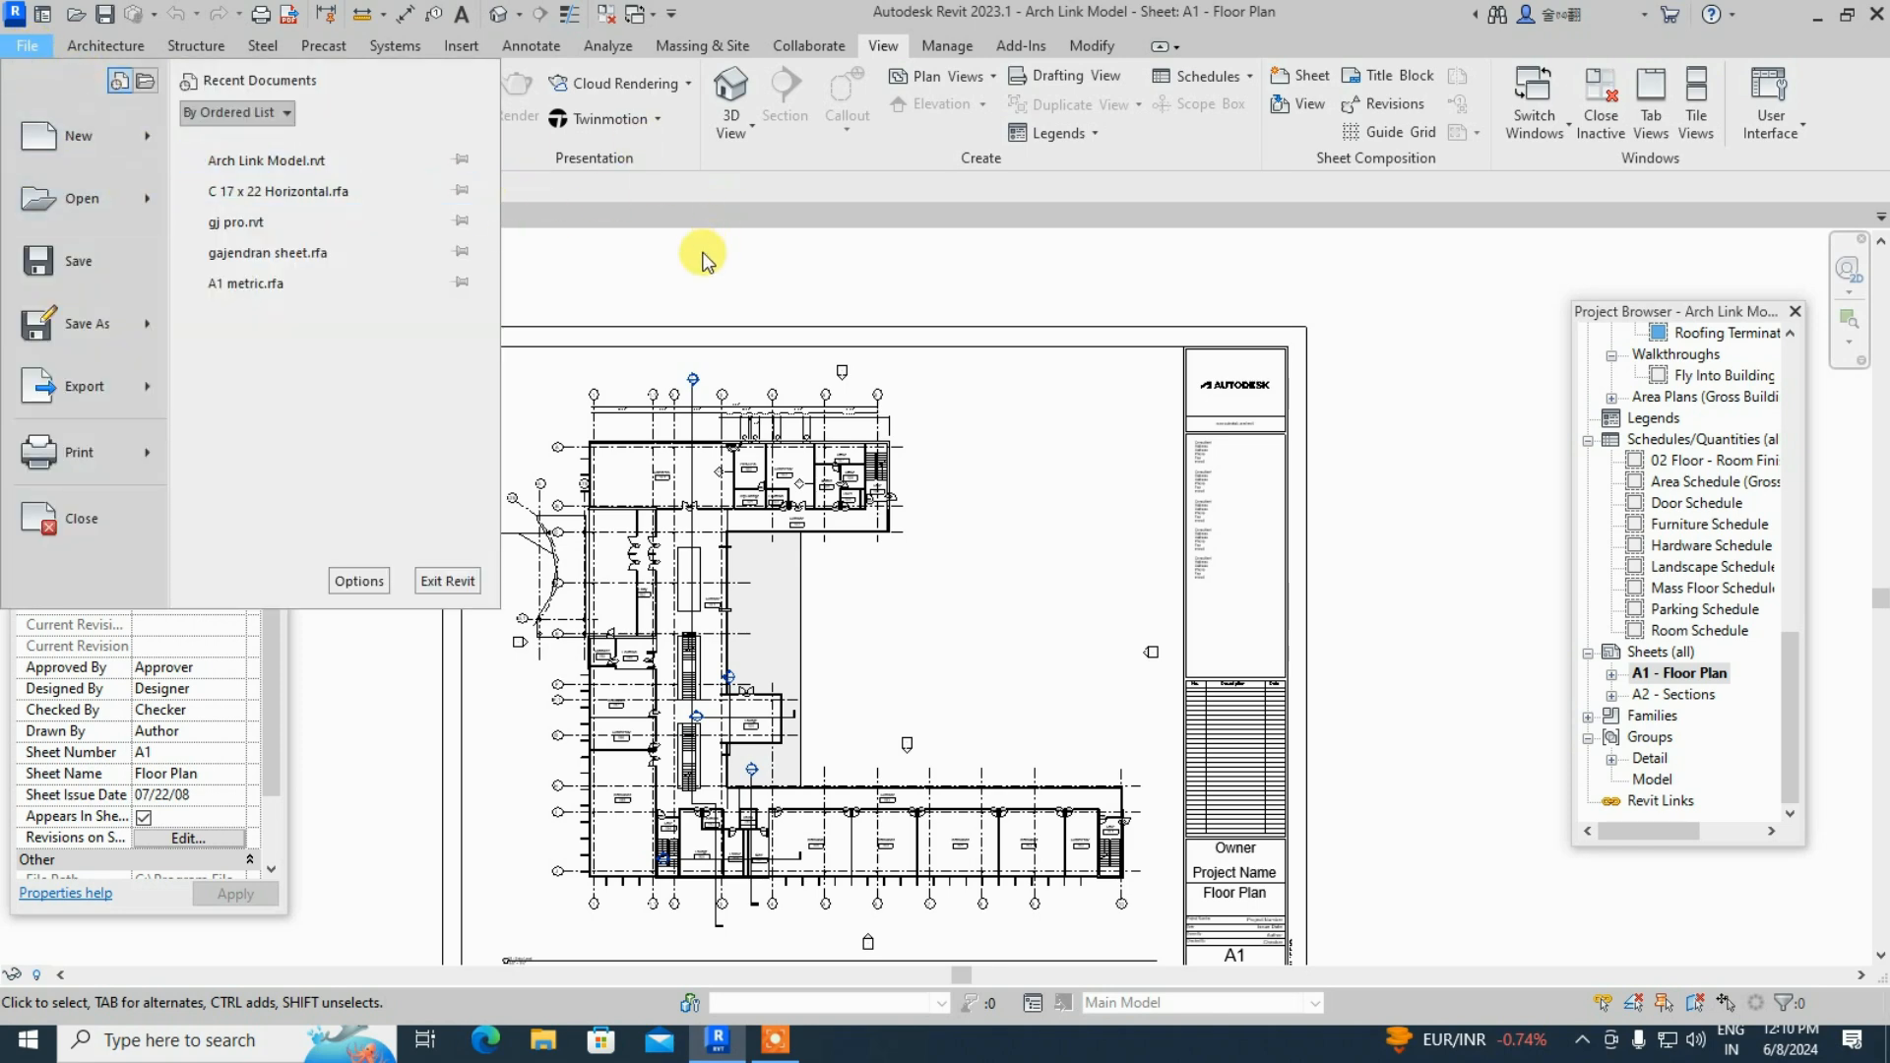
{"action": "left_click", "coordinate": [763, 258]}
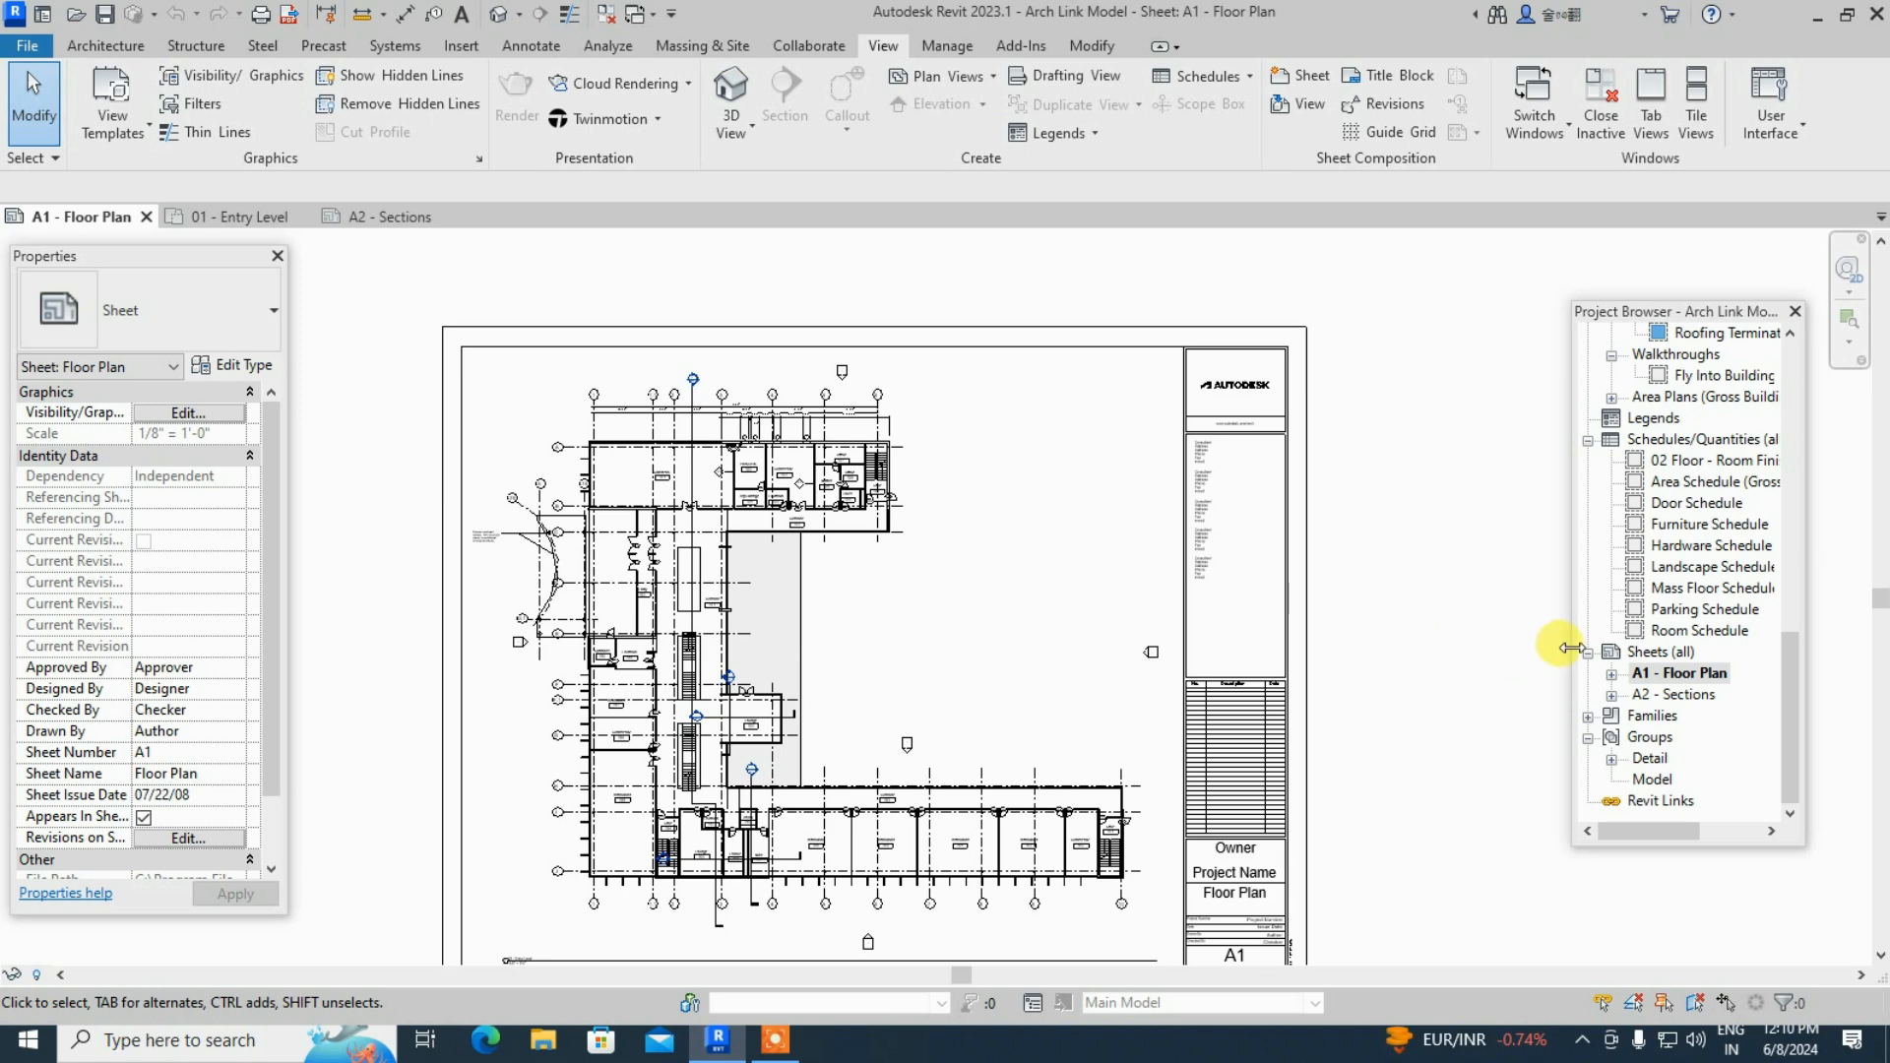
- Delete the A1 - Floor Plan and A2 - Sections sheets from the Project Browser
{"action": "right_click", "coordinate": [1677, 680]}
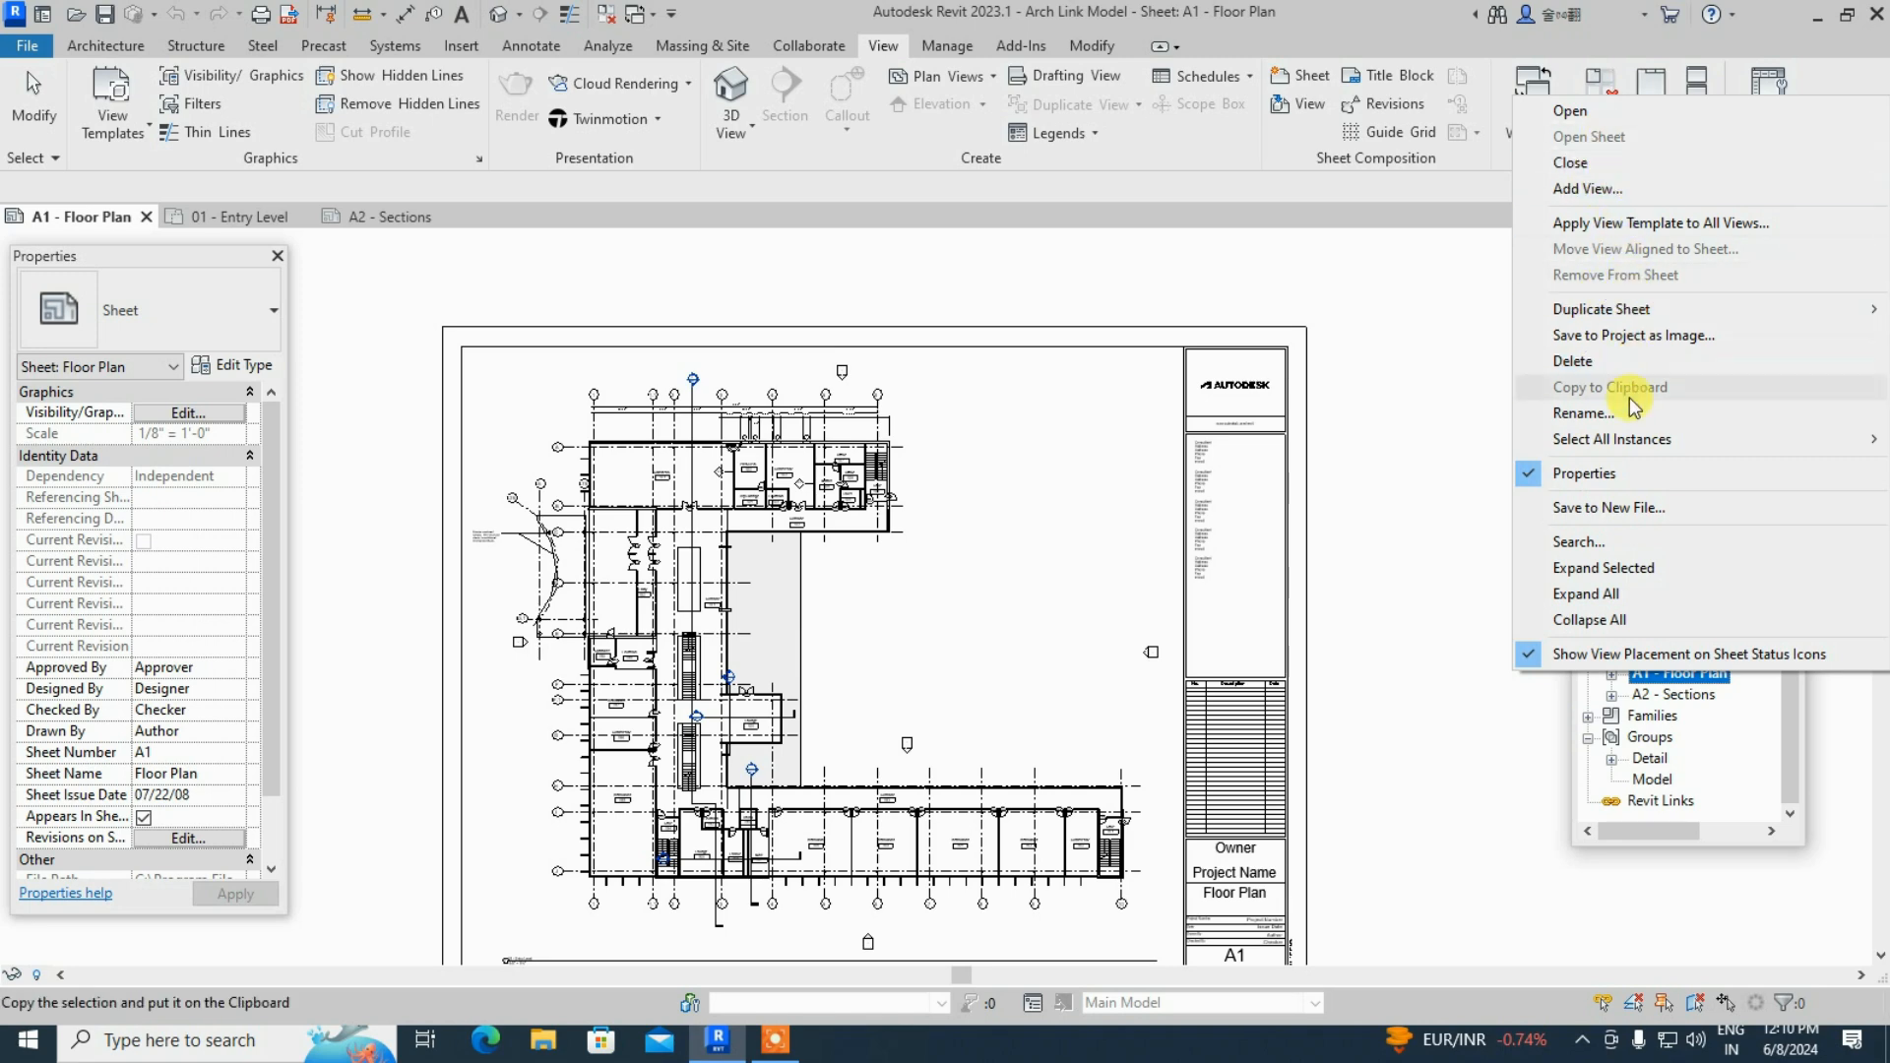
{"action": "left_click", "coordinate": [1627, 368]}
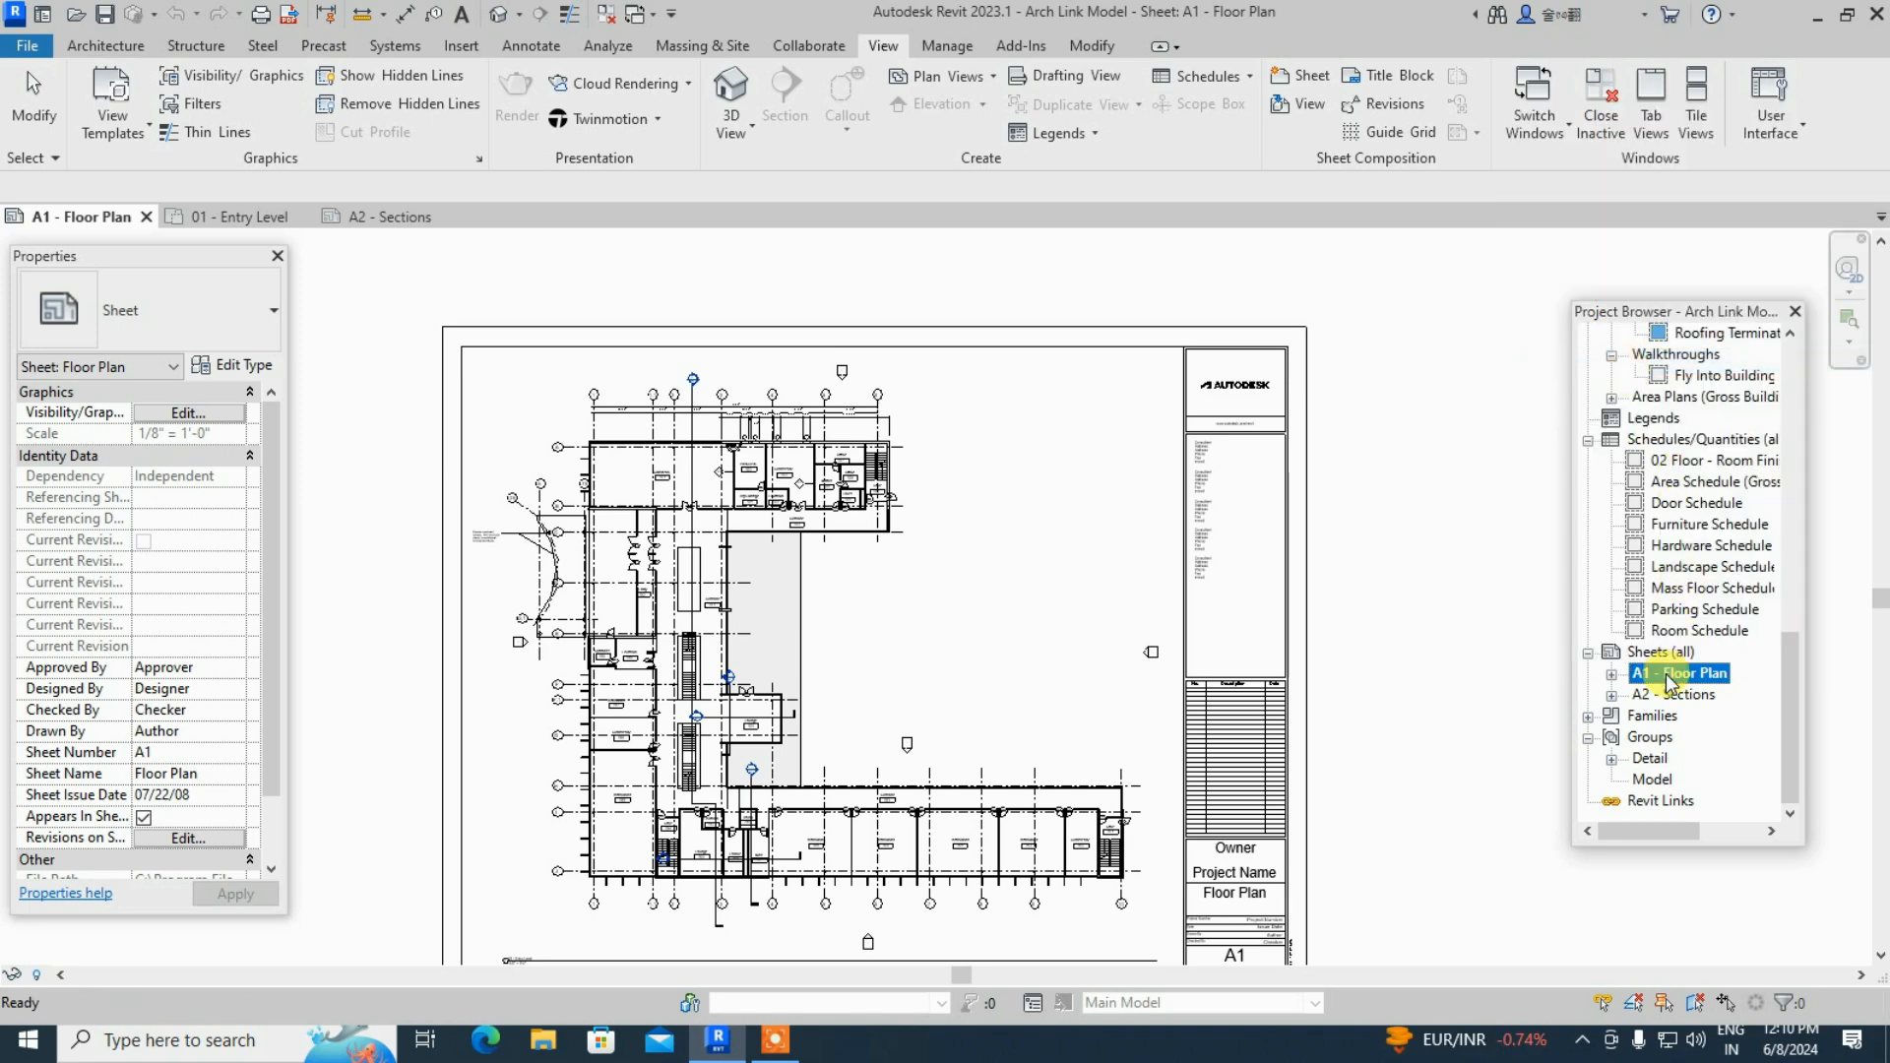
{"action": "left_click", "coordinate": [1670, 694]}
{"action": "right_click", "coordinate": [1671, 697]}
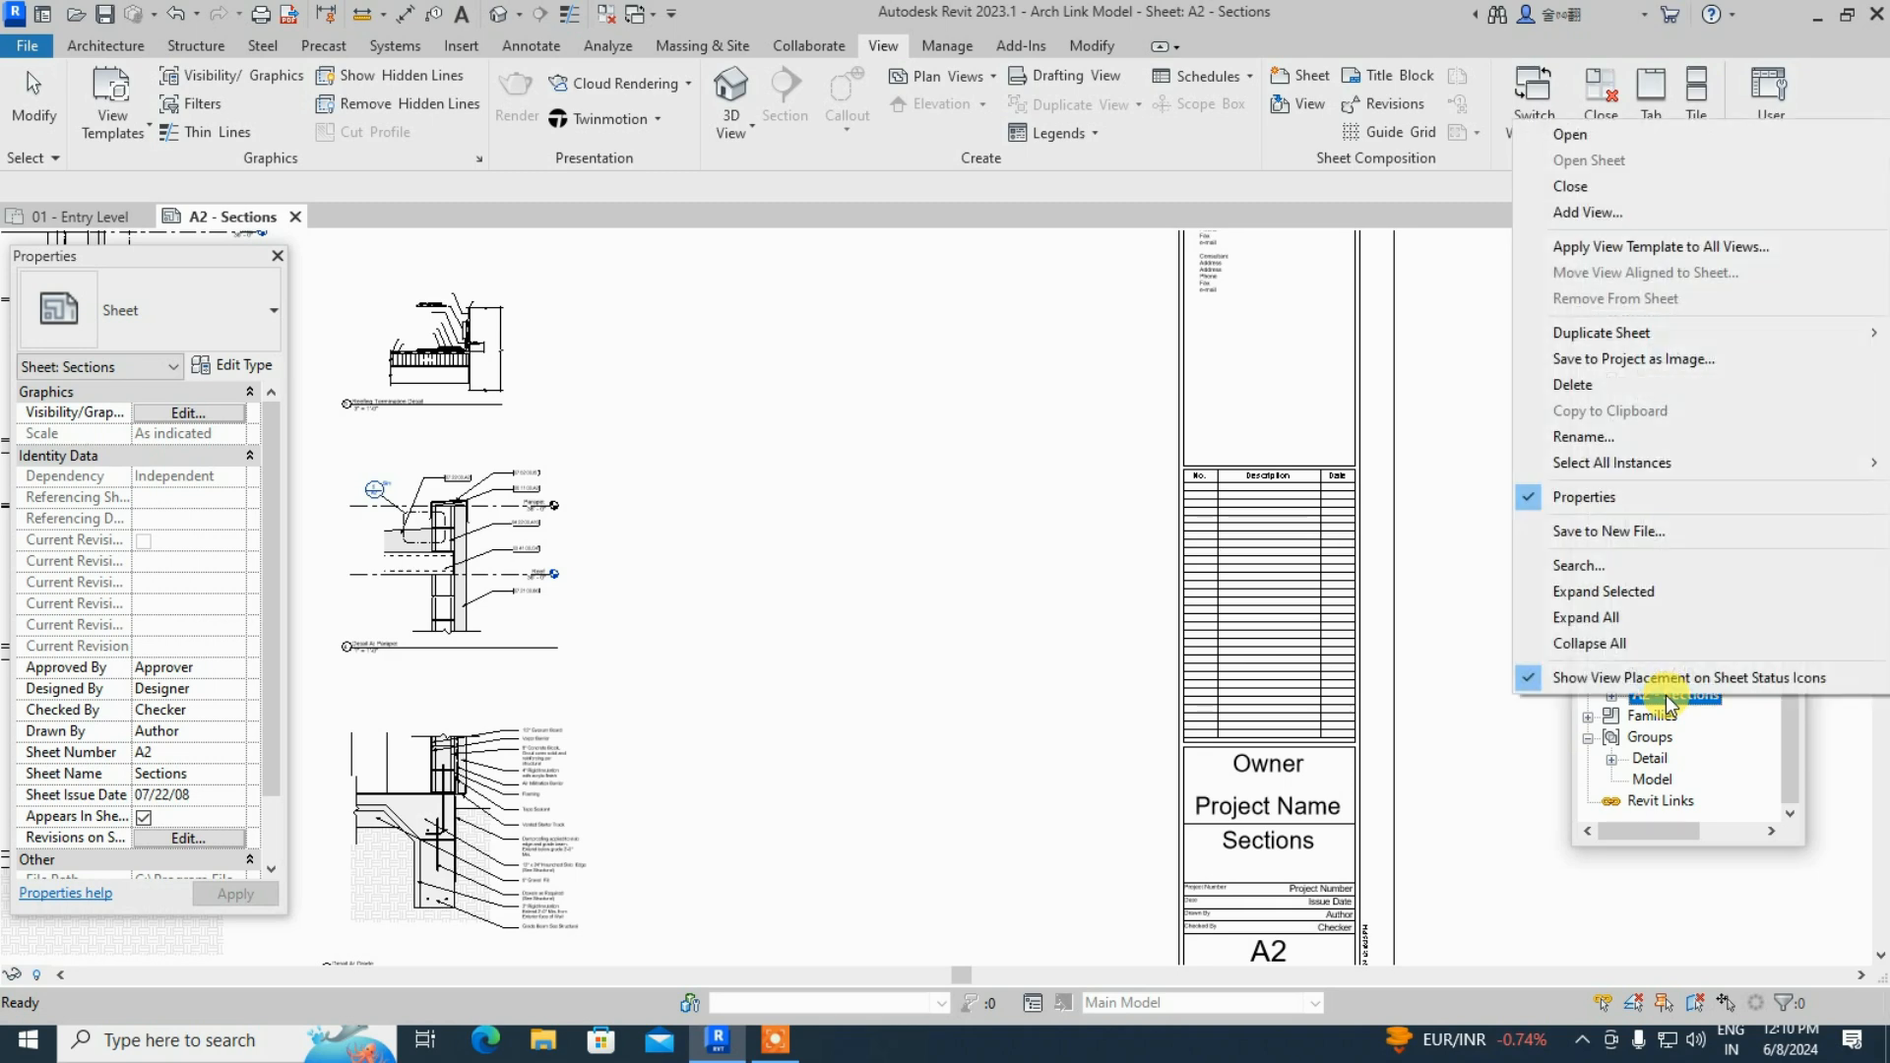
{"action": "left_click", "coordinate": [1645, 385]}
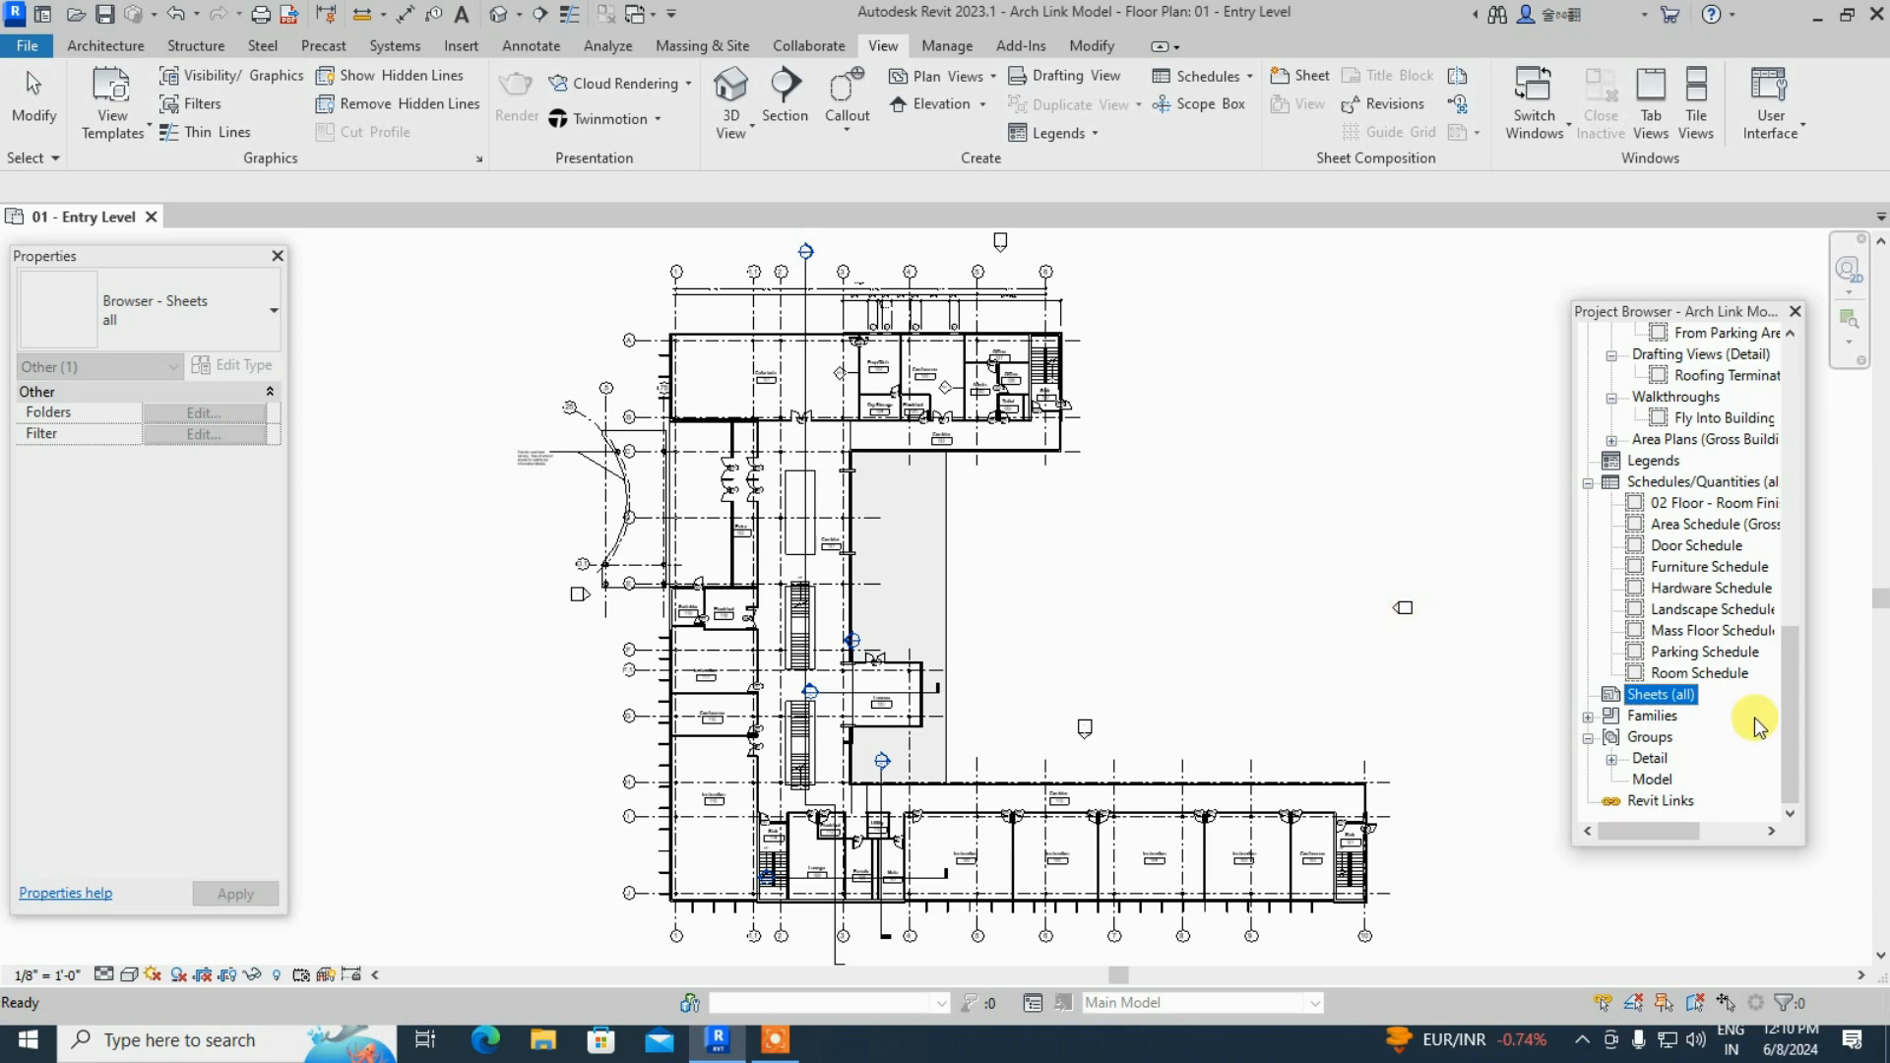
{"action": "right_click", "coordinate": [1668, 697]}
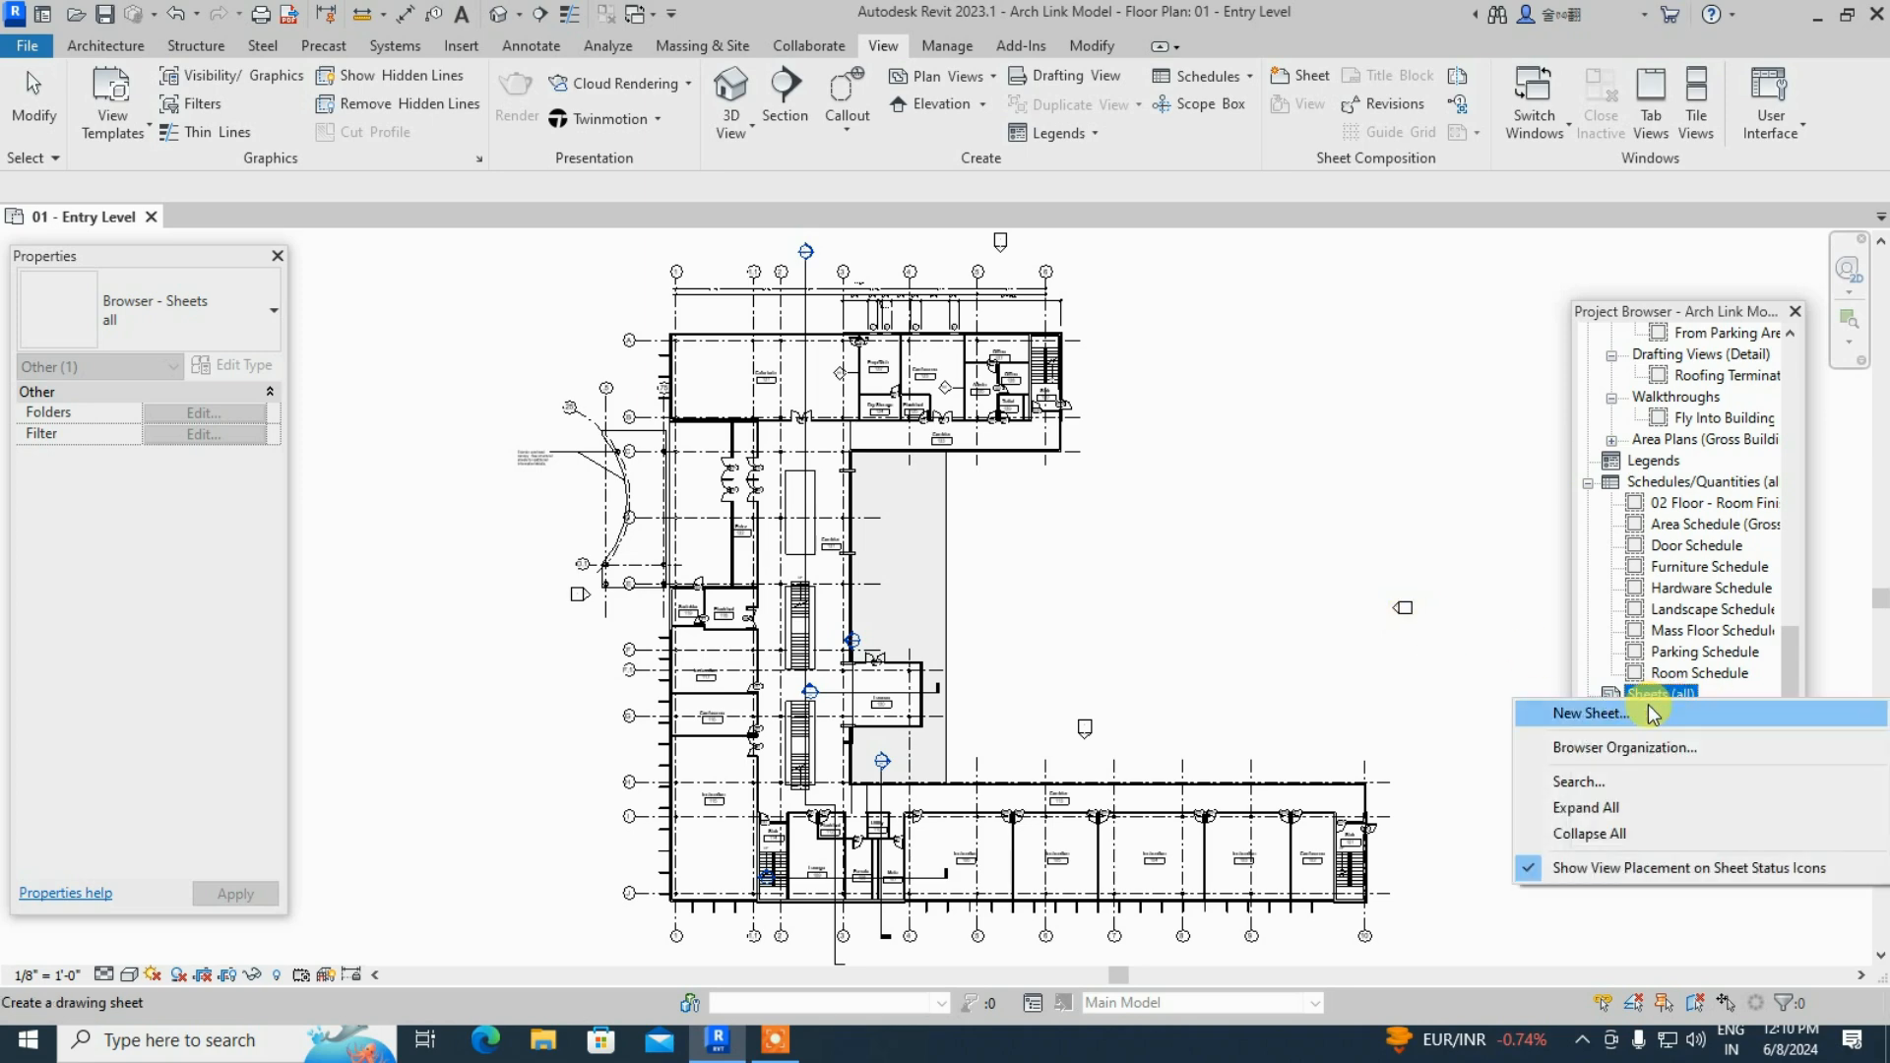
{"action": "left_click", "coordinate": [1641, 718]}
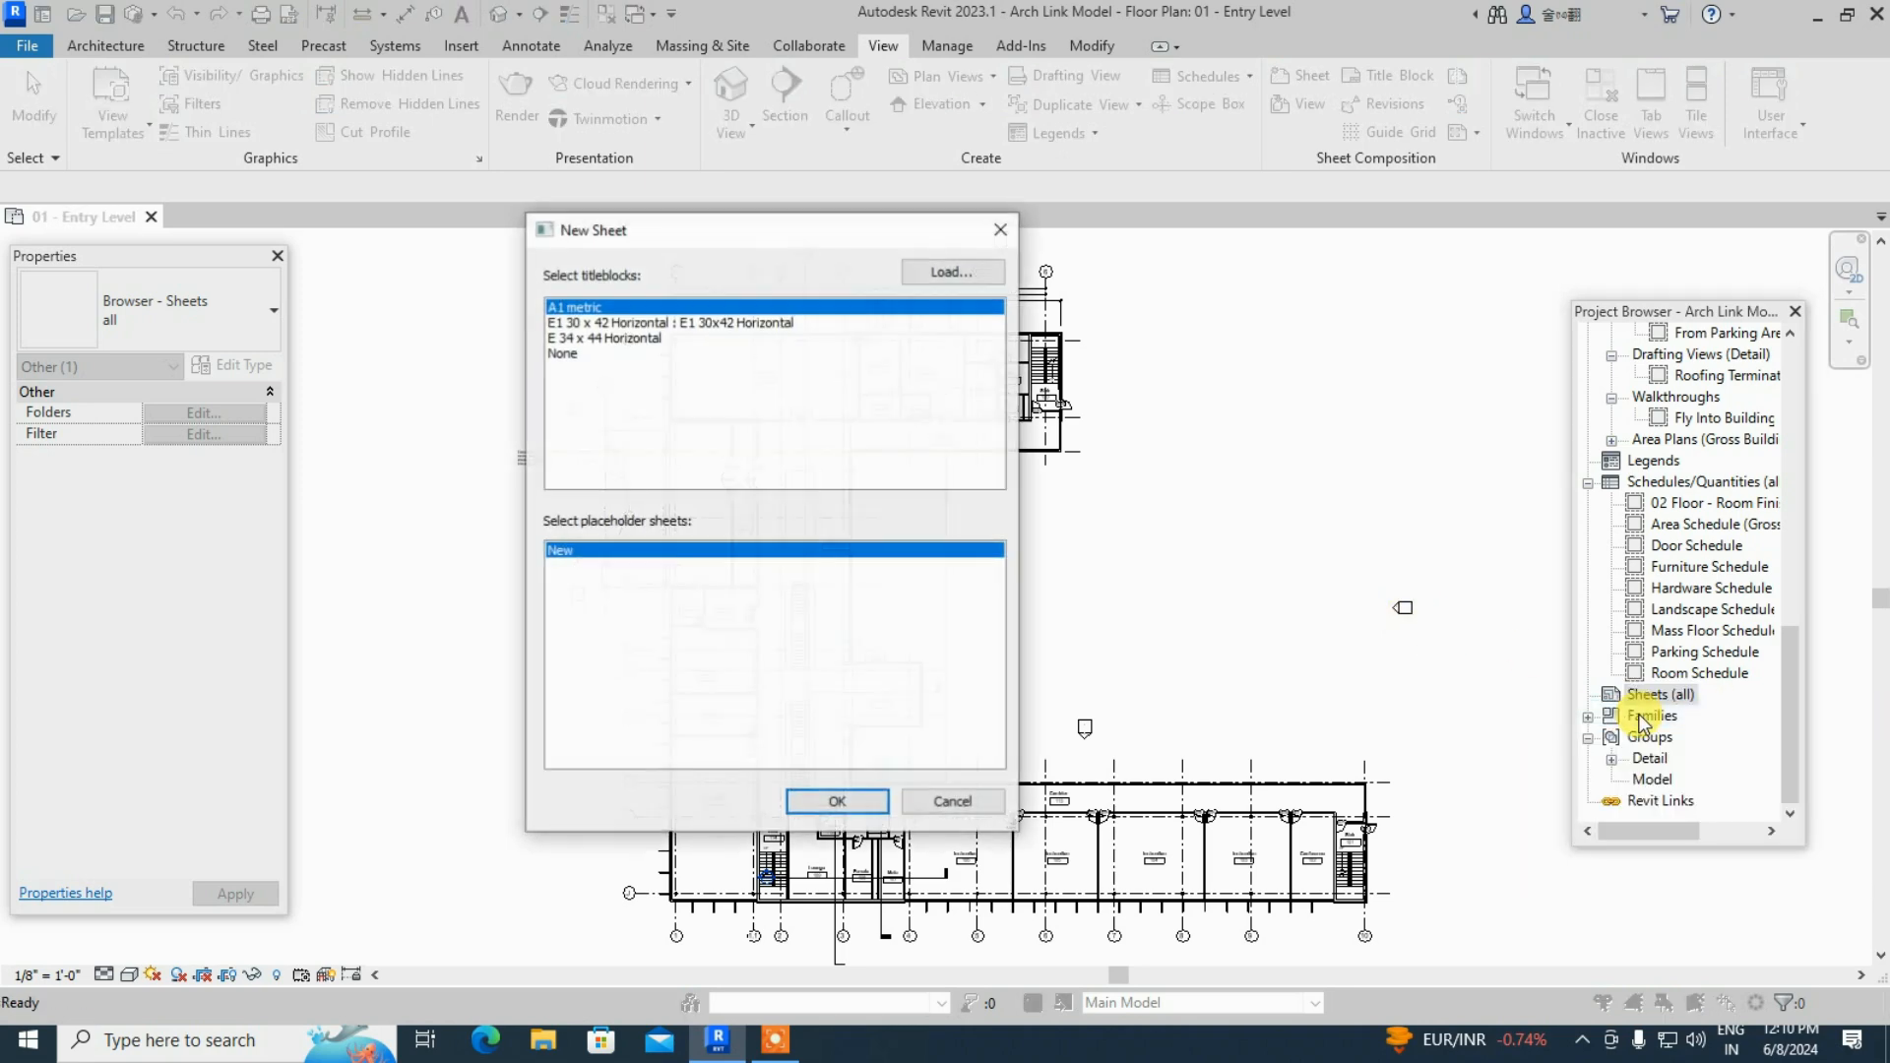
{"action": "left_click", "coordinate": [1002, 230]}
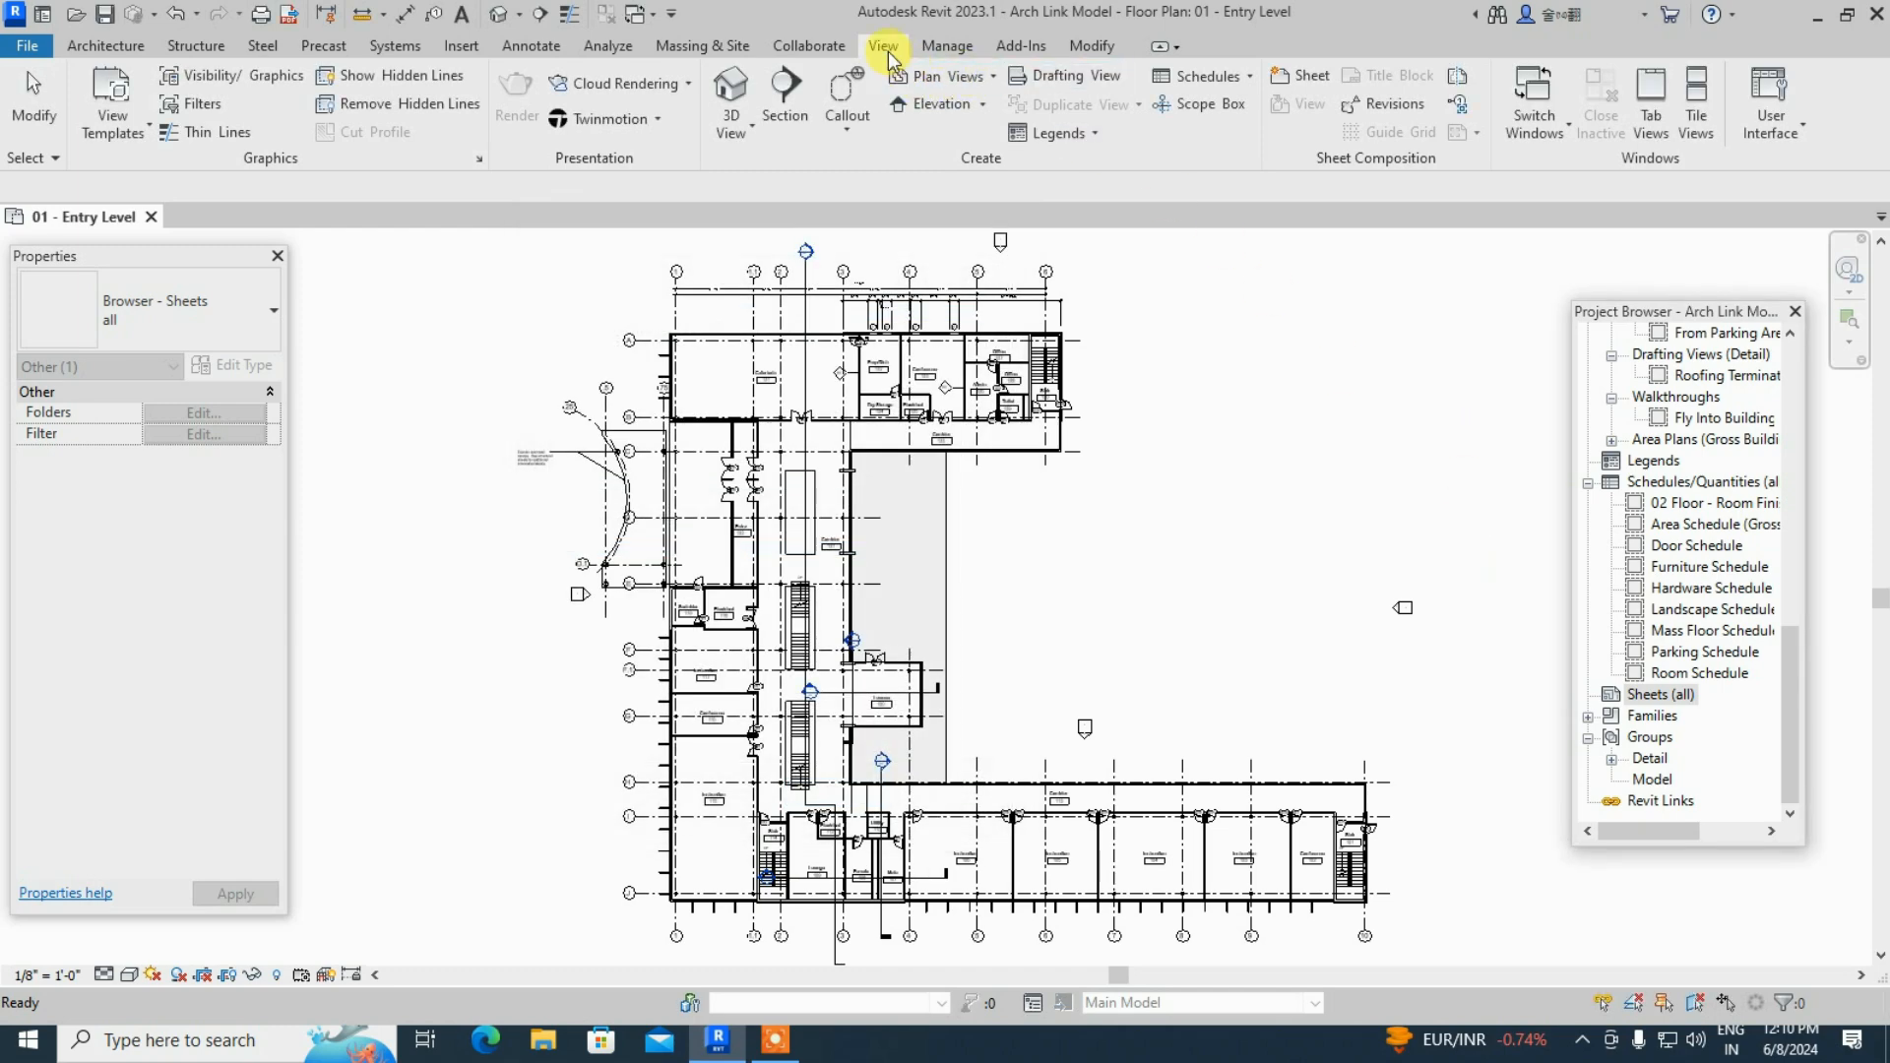
{"action": "left_click", "coordinate": [1304, 77]}
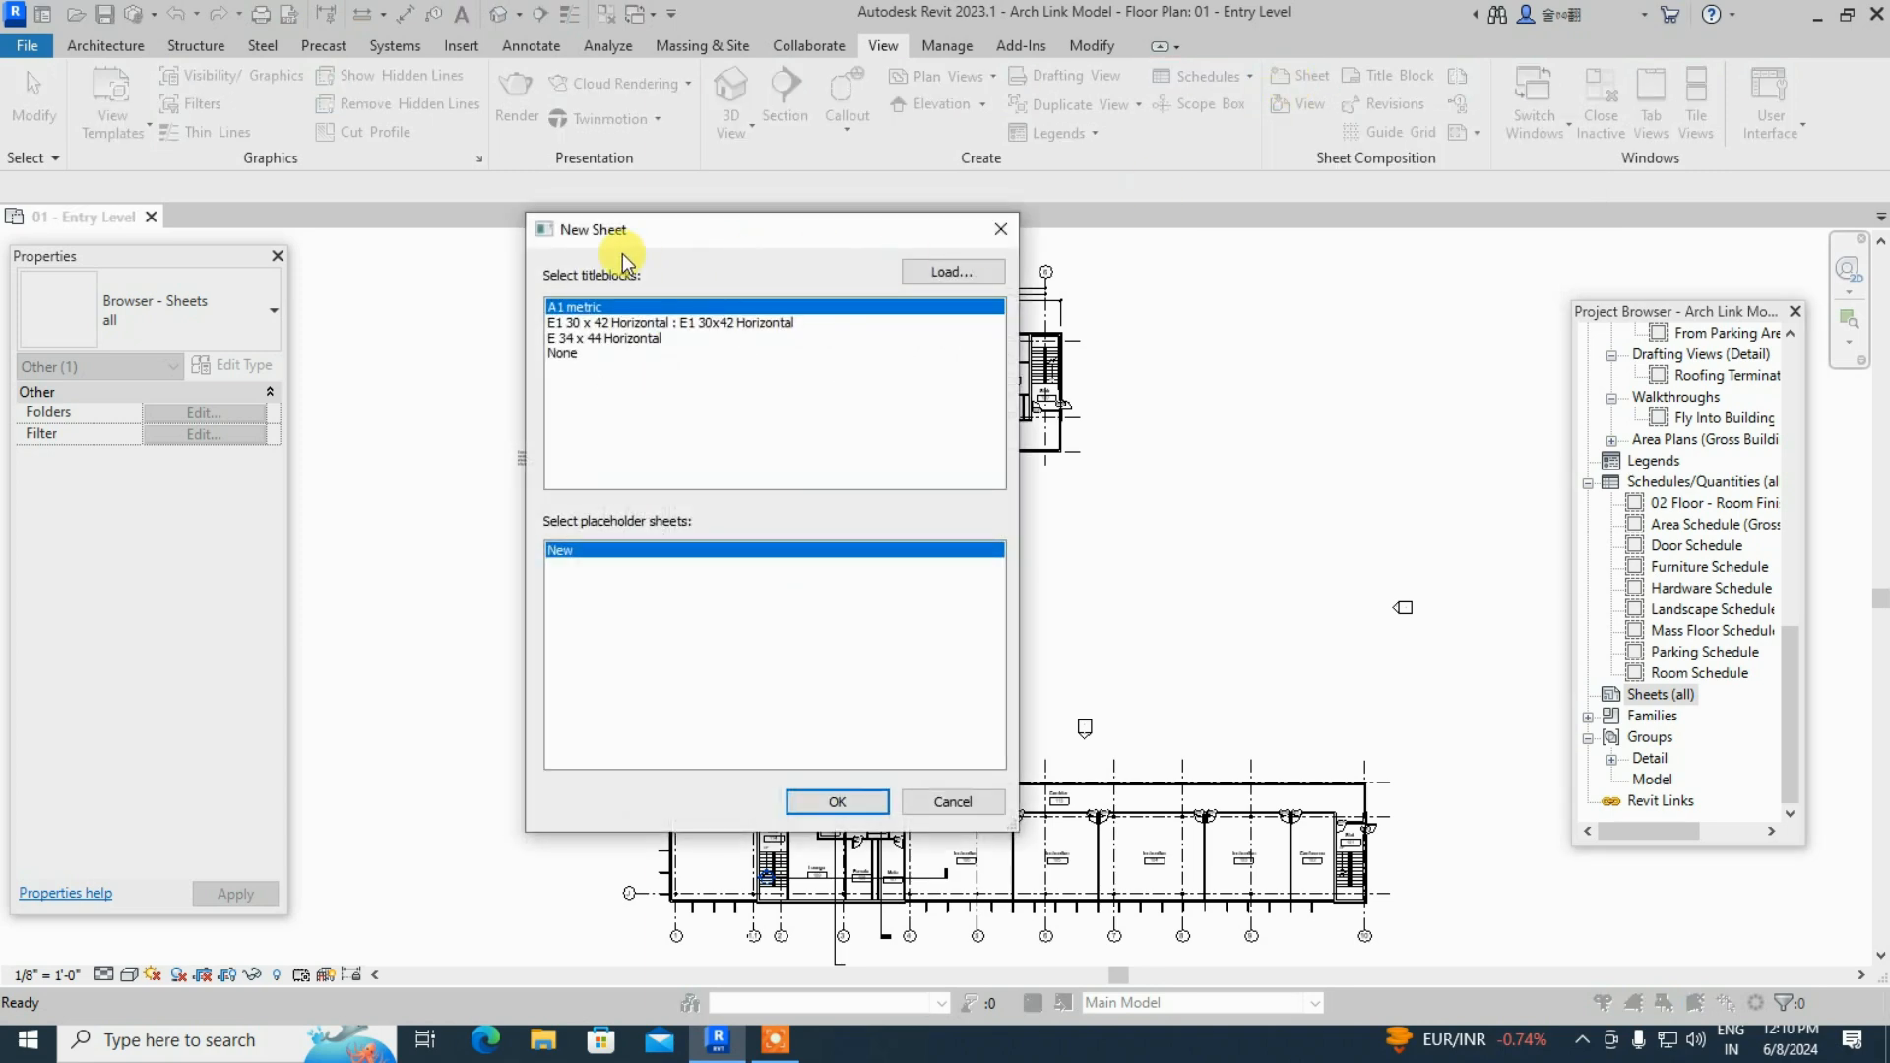
{"action": "left_click", "coordinate": [1001, 230]}
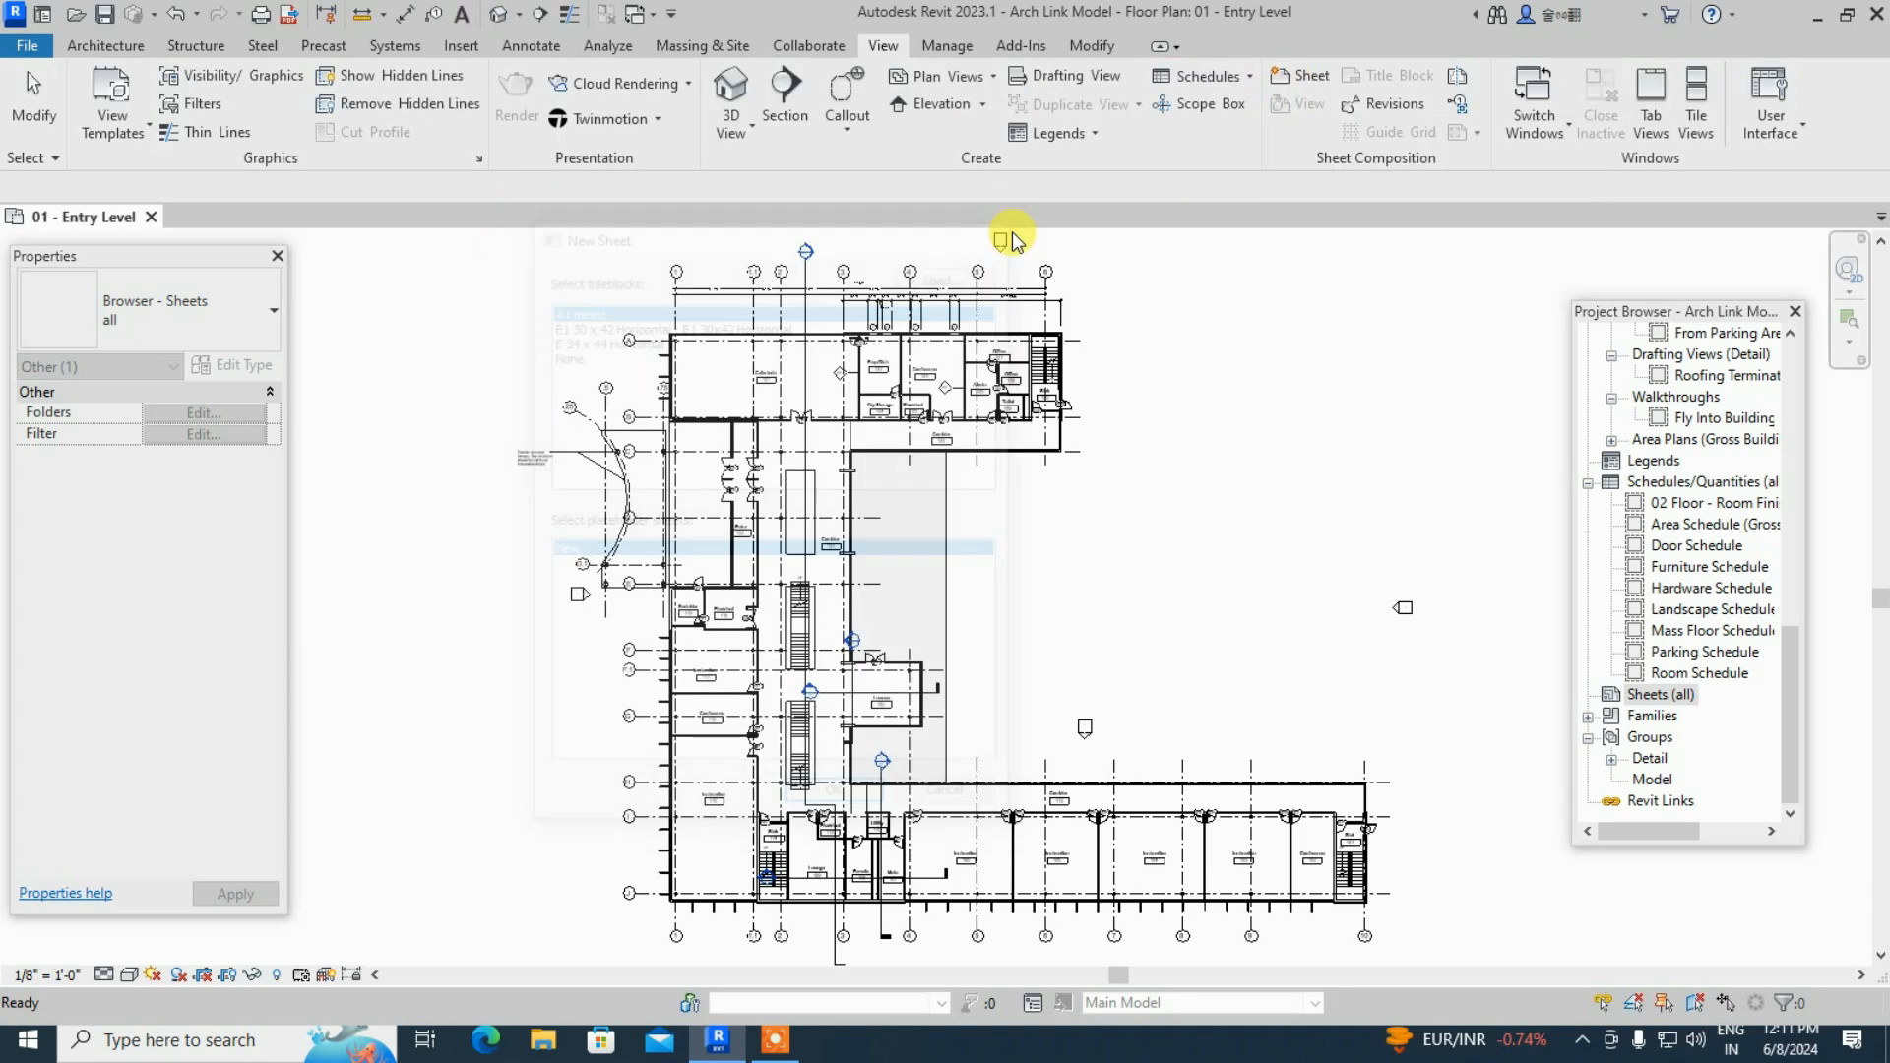
{"action": "right_click", "coordinate": [1650, 697]}
{"action": "left_click", "coordinate": [1568, 705]}
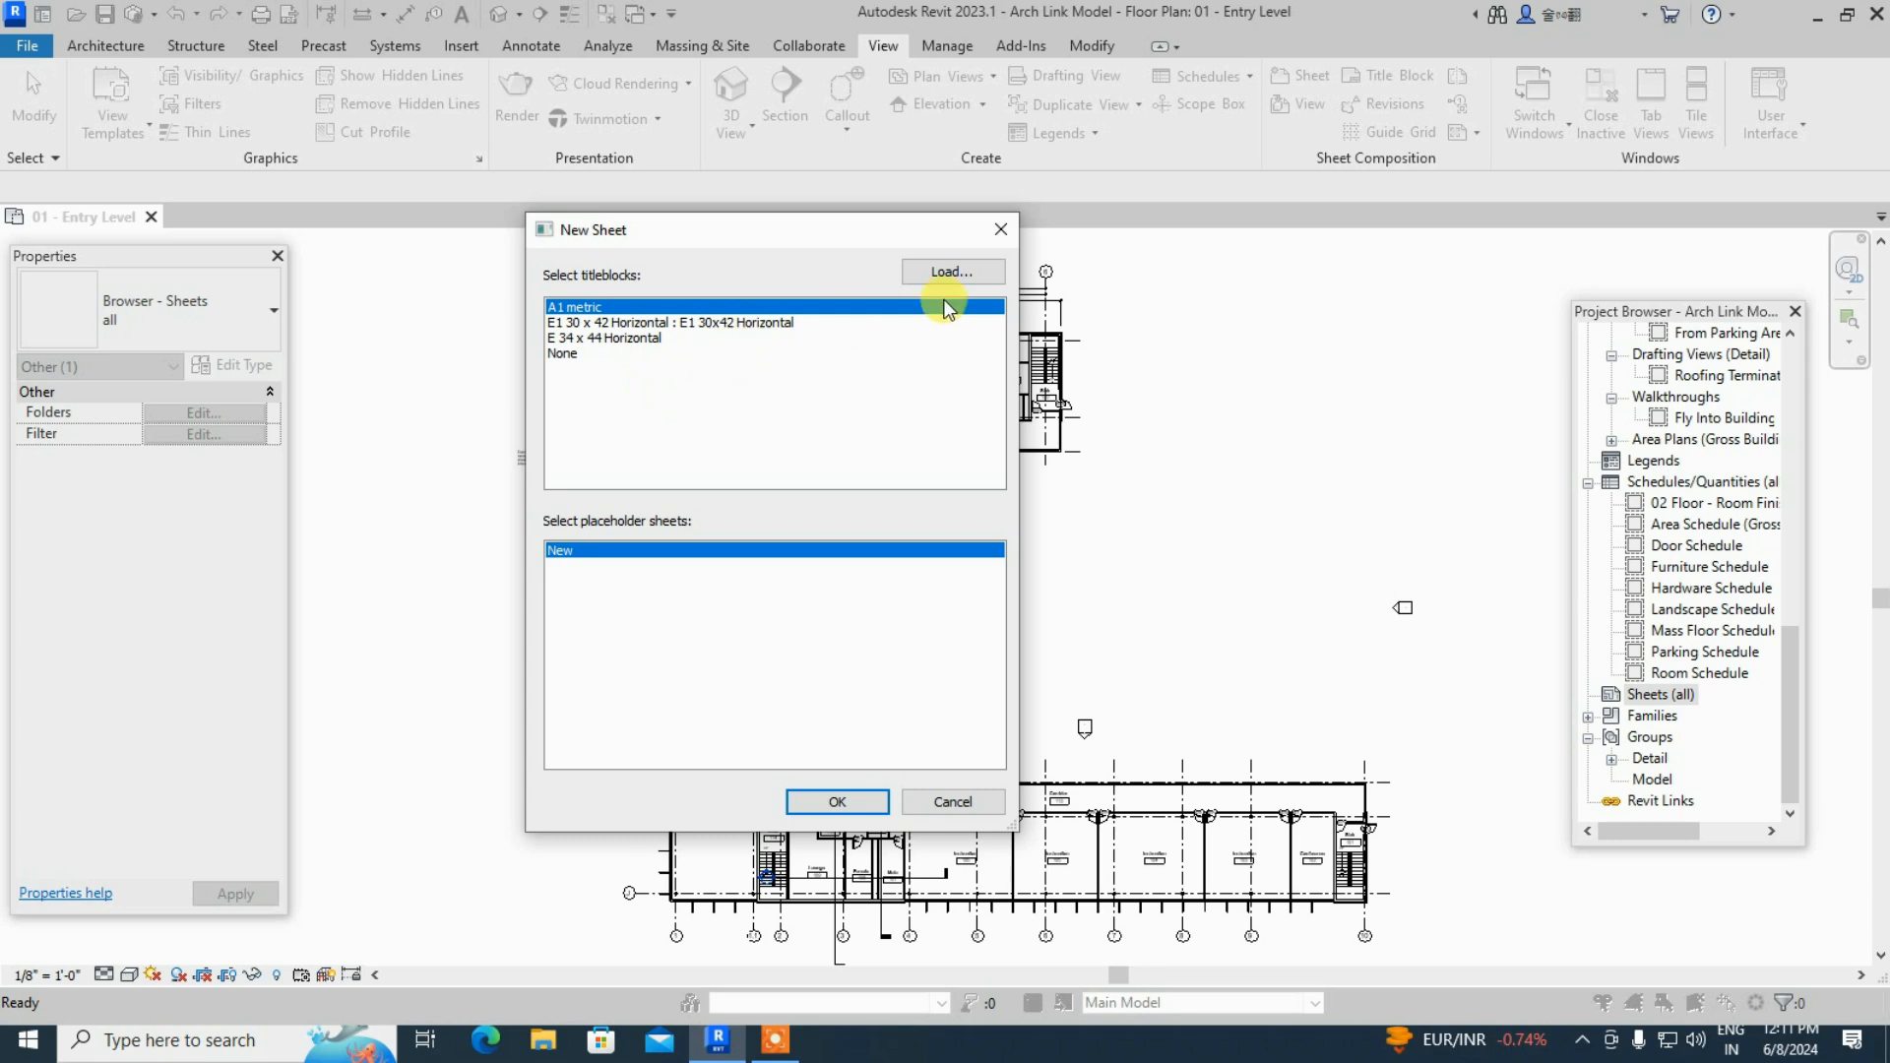
- Start loading a title block family and go up folder levels to the C: drive
{"action": "left_click", "coordinate": [952, 272]}
{"action": "scroll", "coordinate": [966, 332], "scroll_direction": "down", "scroll_amount": 5}
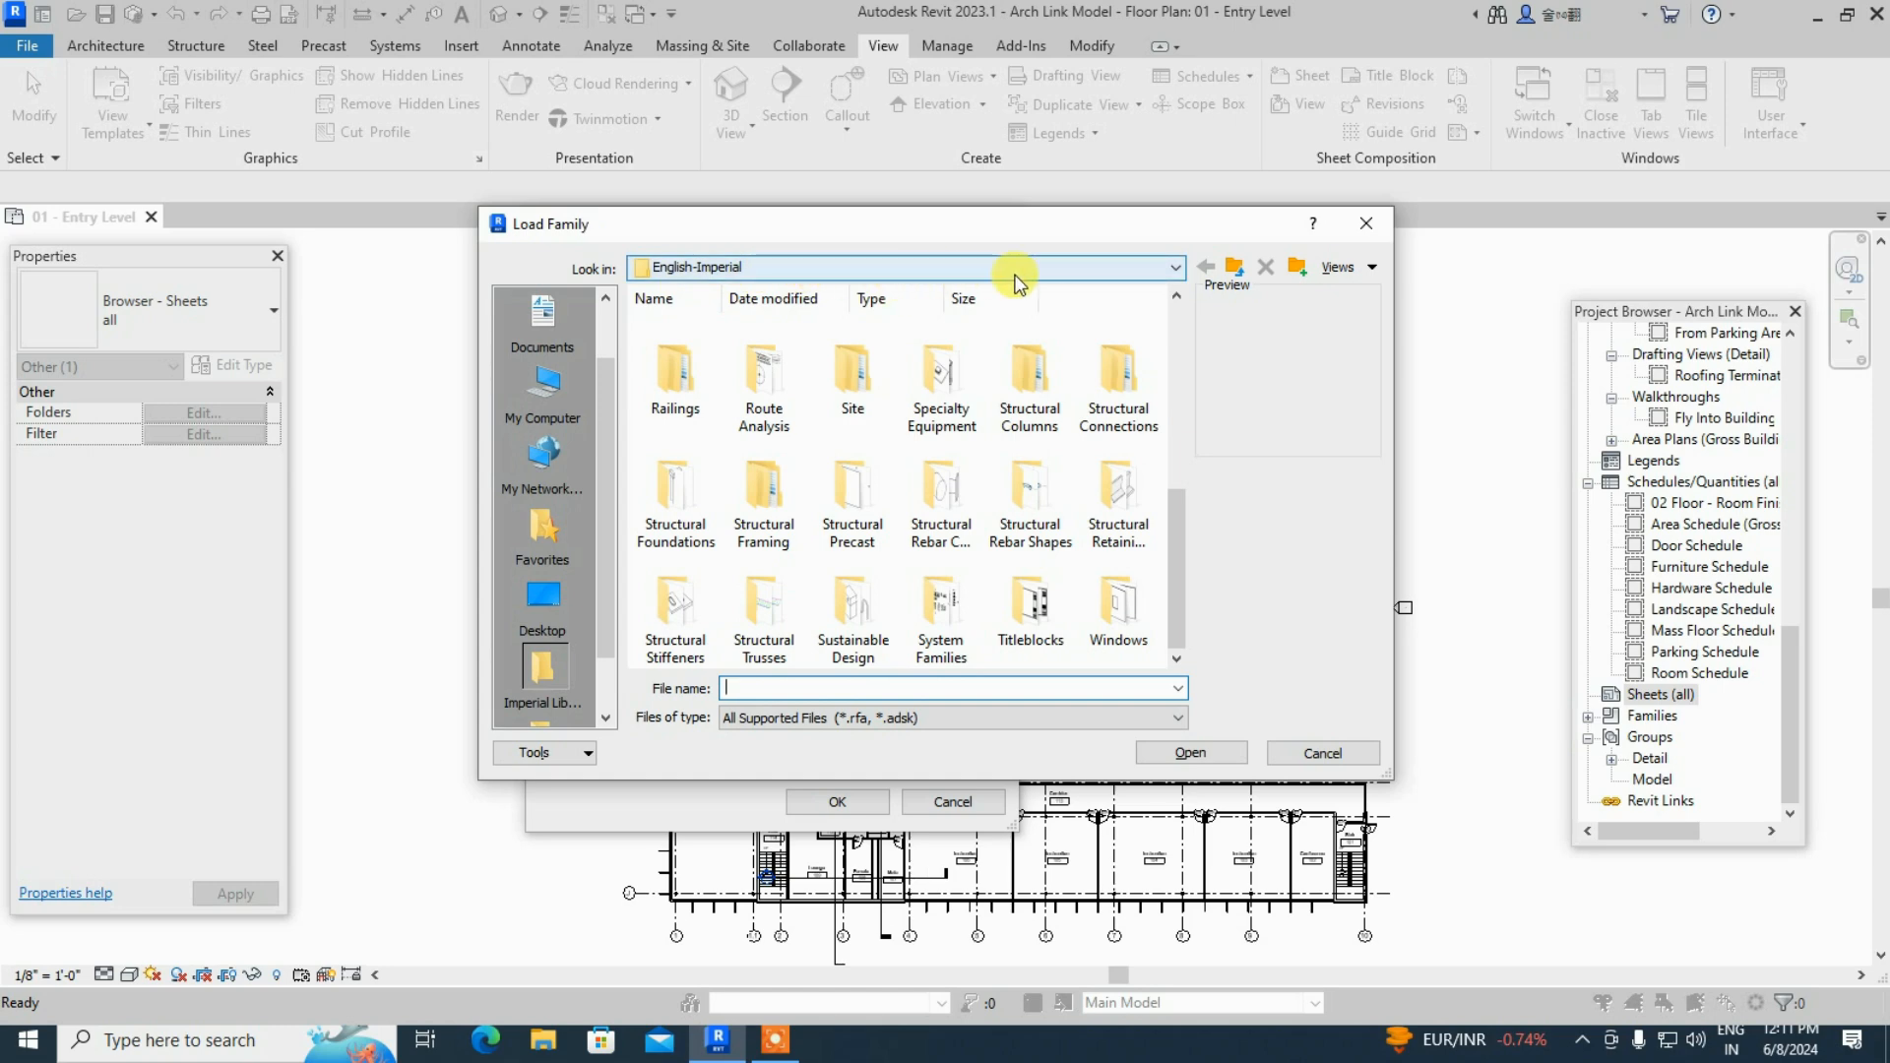
{"action": "left_click", "coordinate": [1235, 270]}
{"action": "left_click", "coordinate": [1236, 272]}
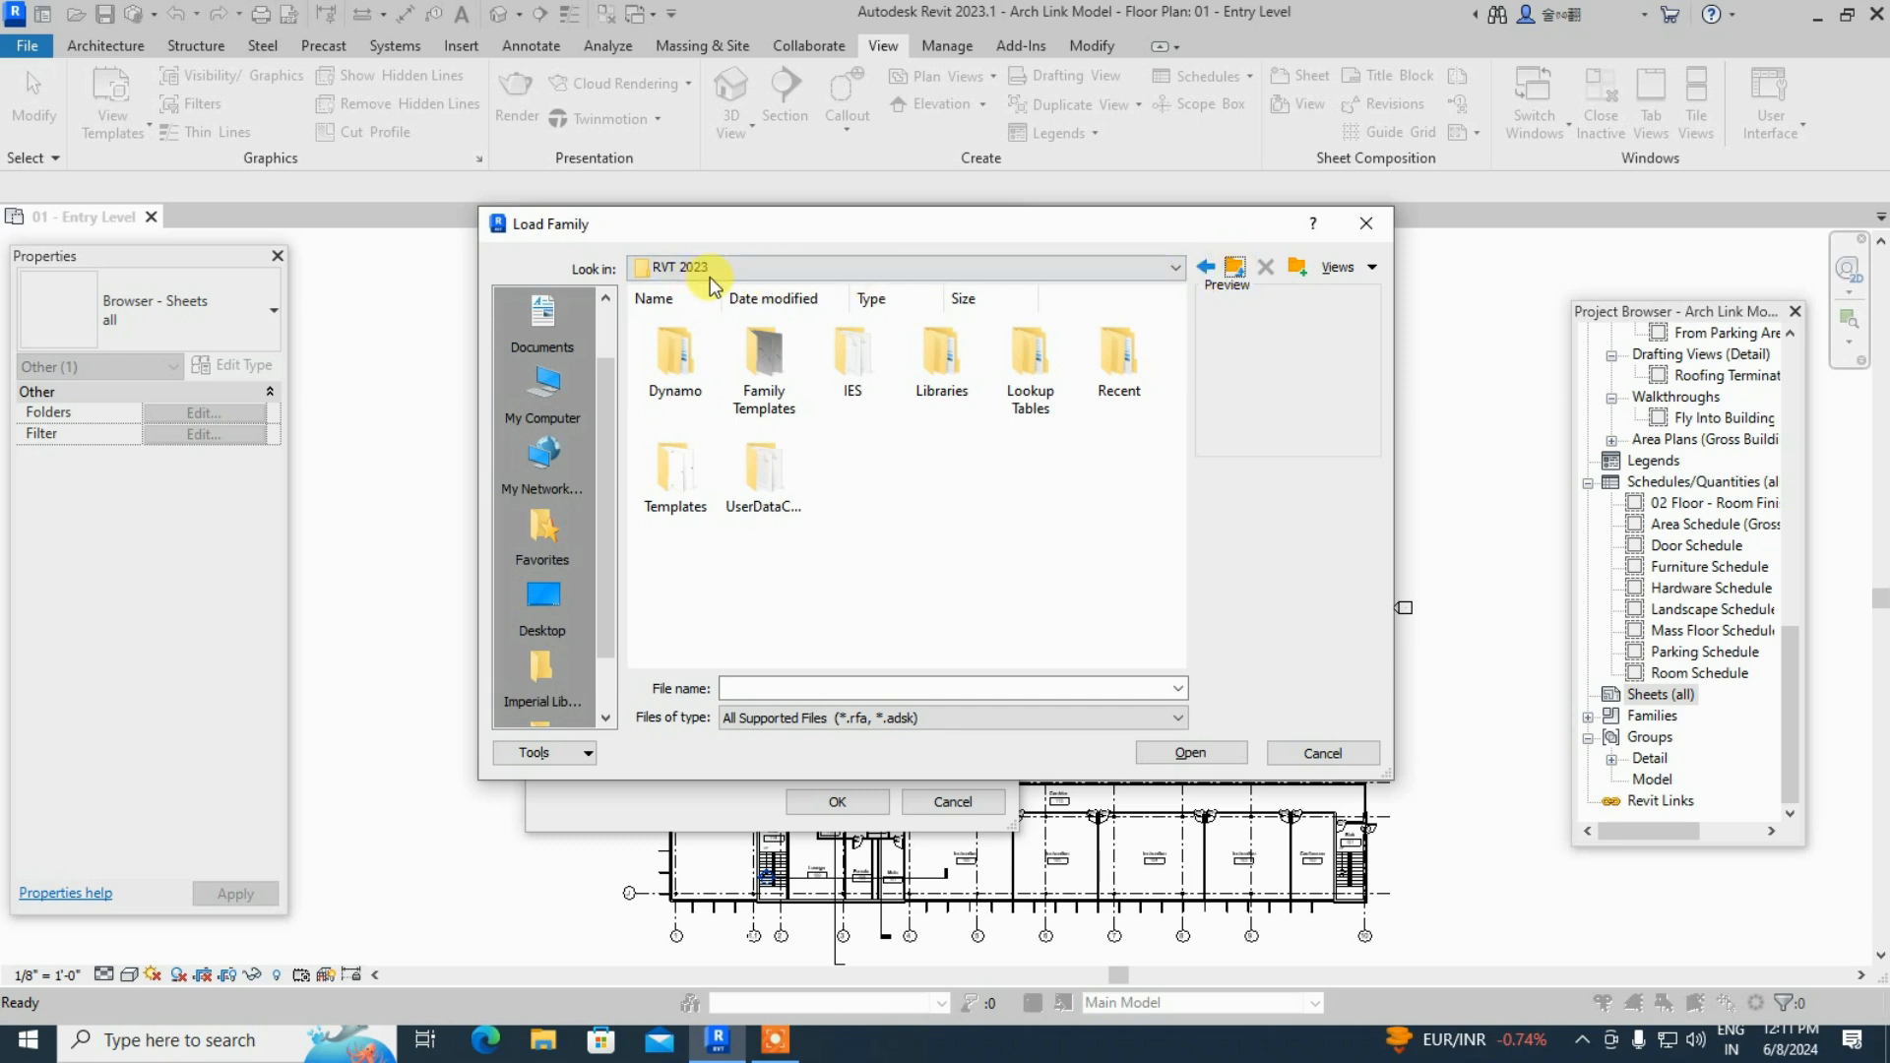
{"action": "left_click", "coordinate": [1234, 268]}
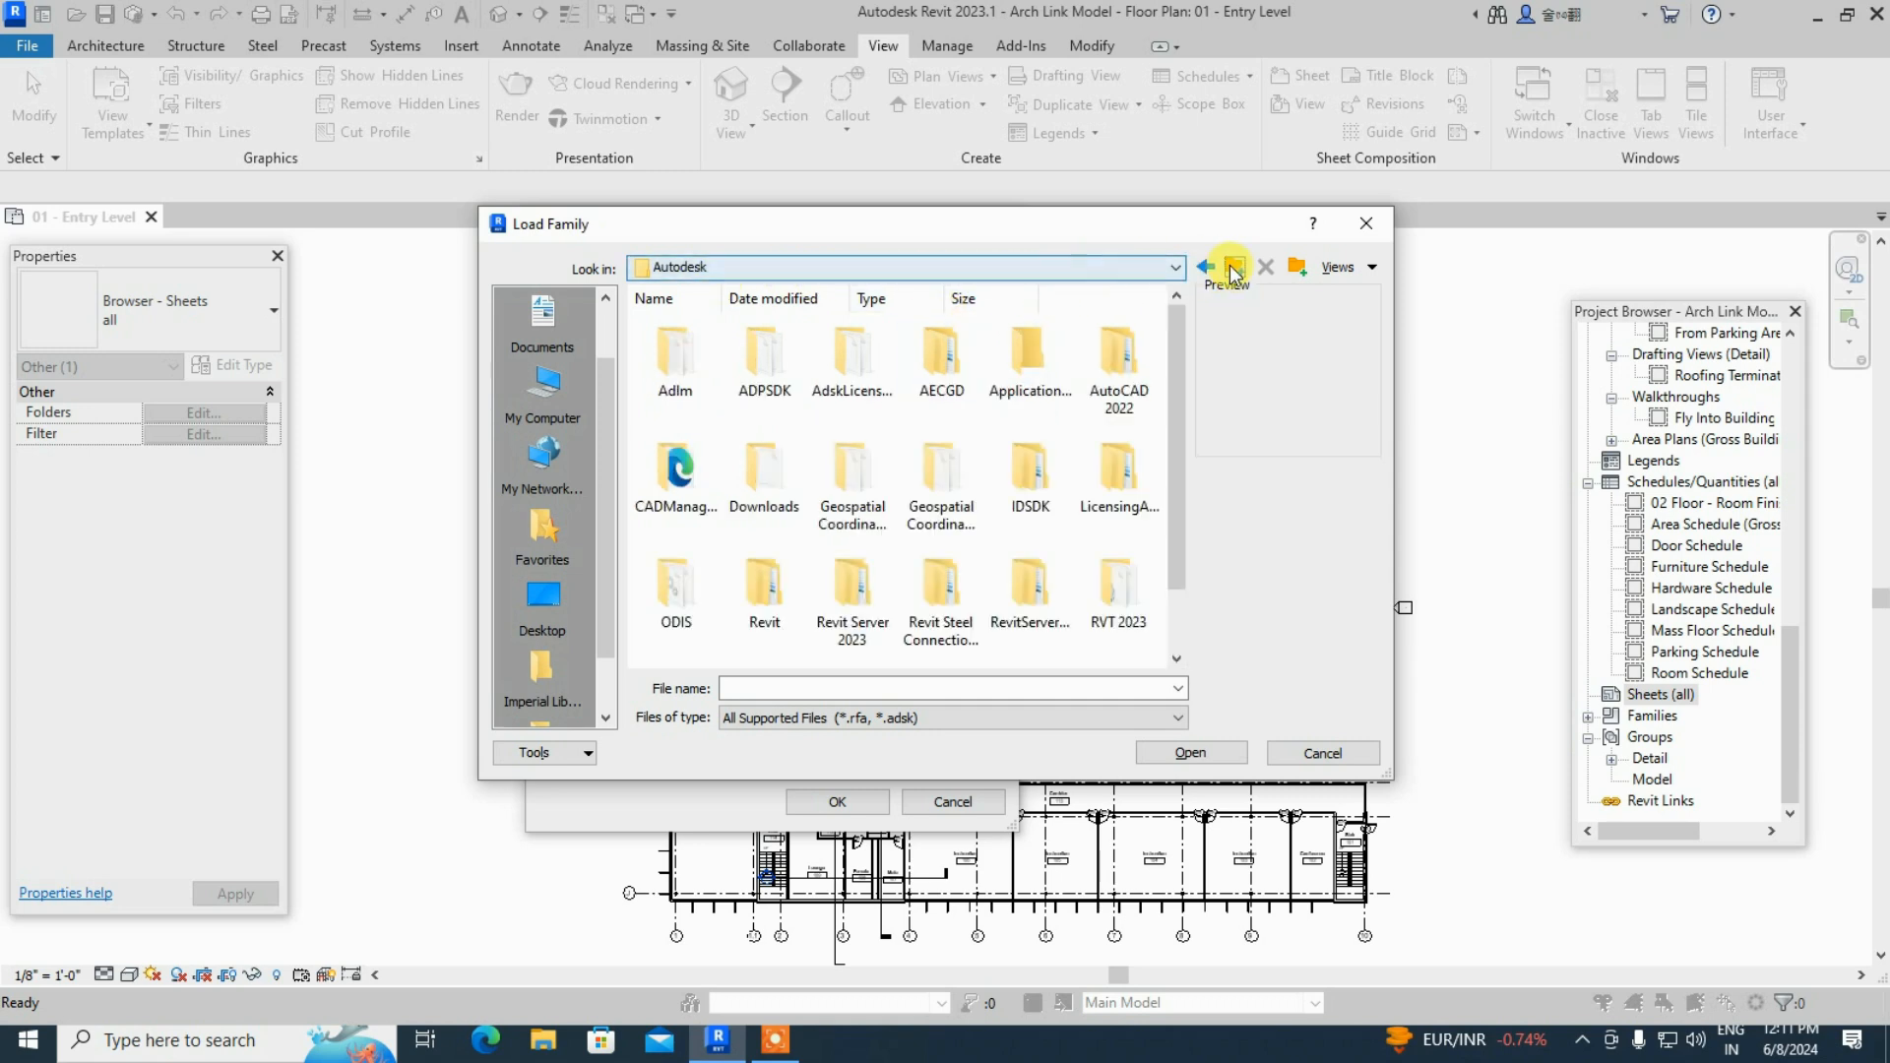
{"action": "left_click", "coordinate": [1235, 268]}
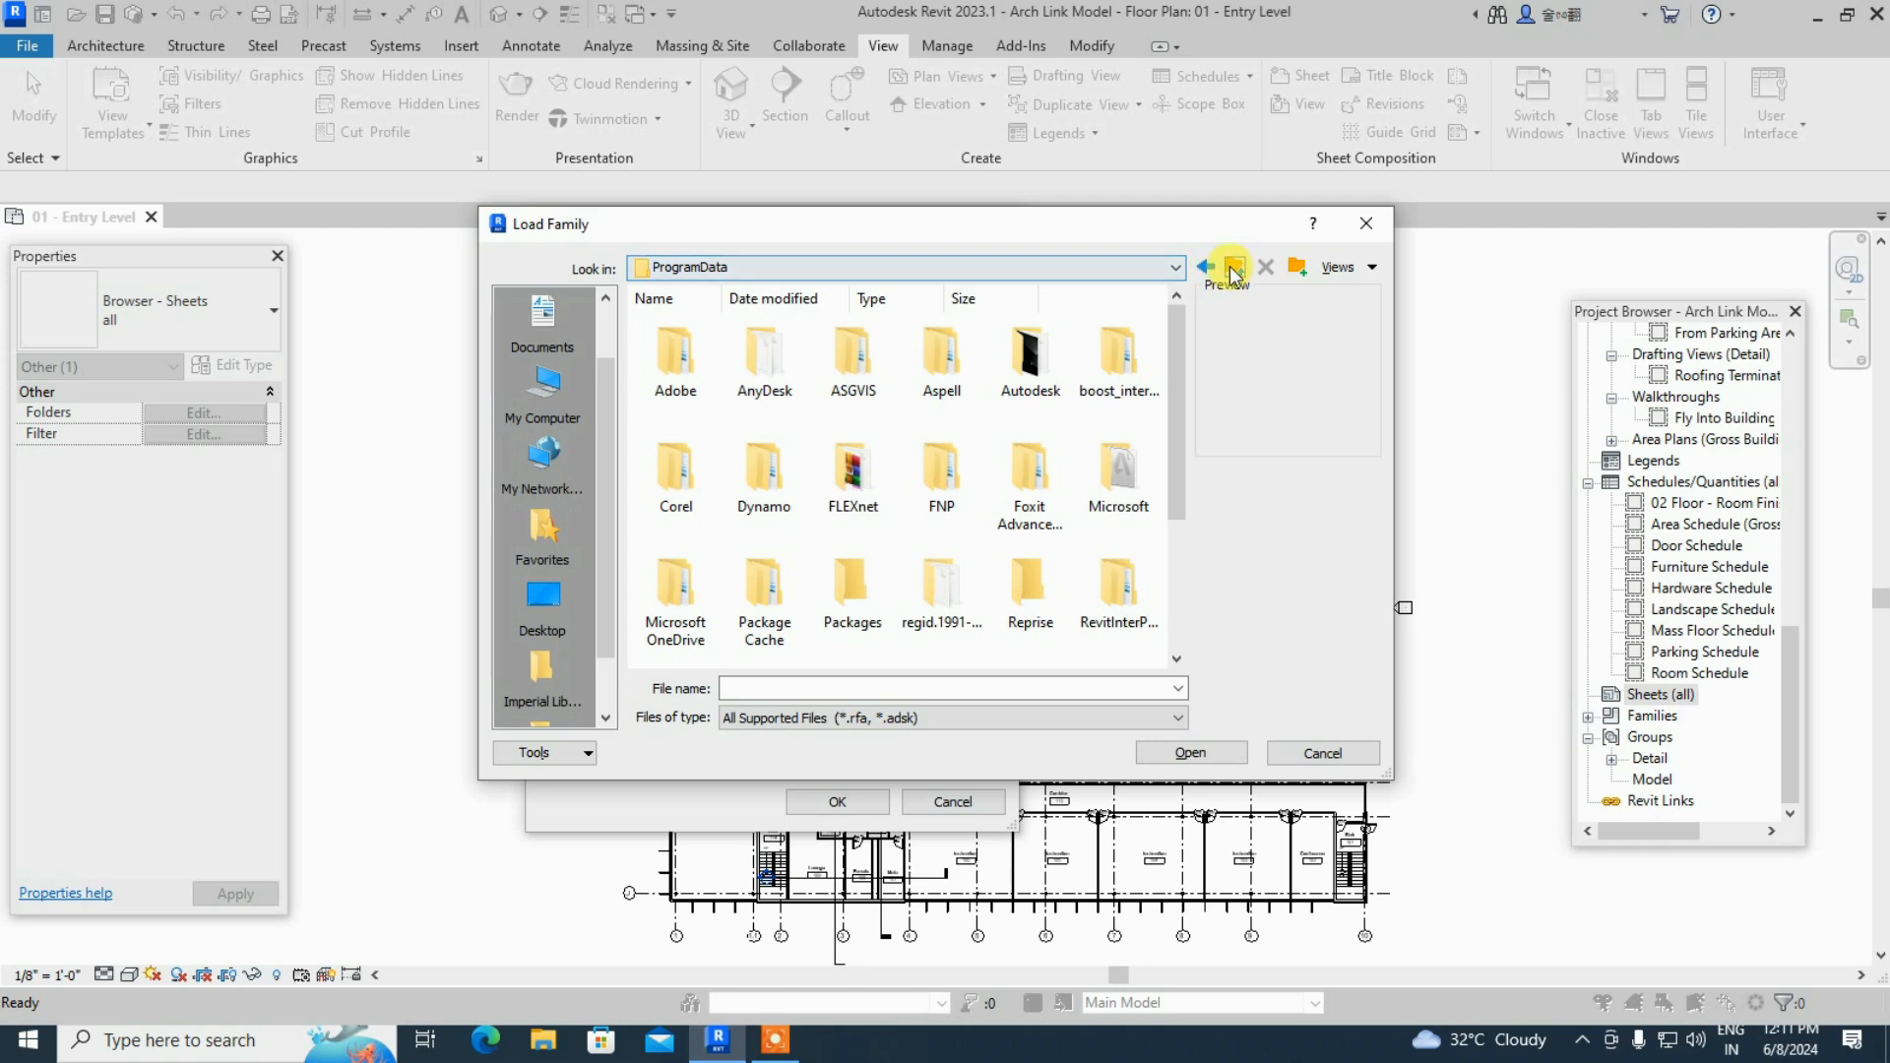
{"action": "left_click", "coordinate": [1236, 269]}
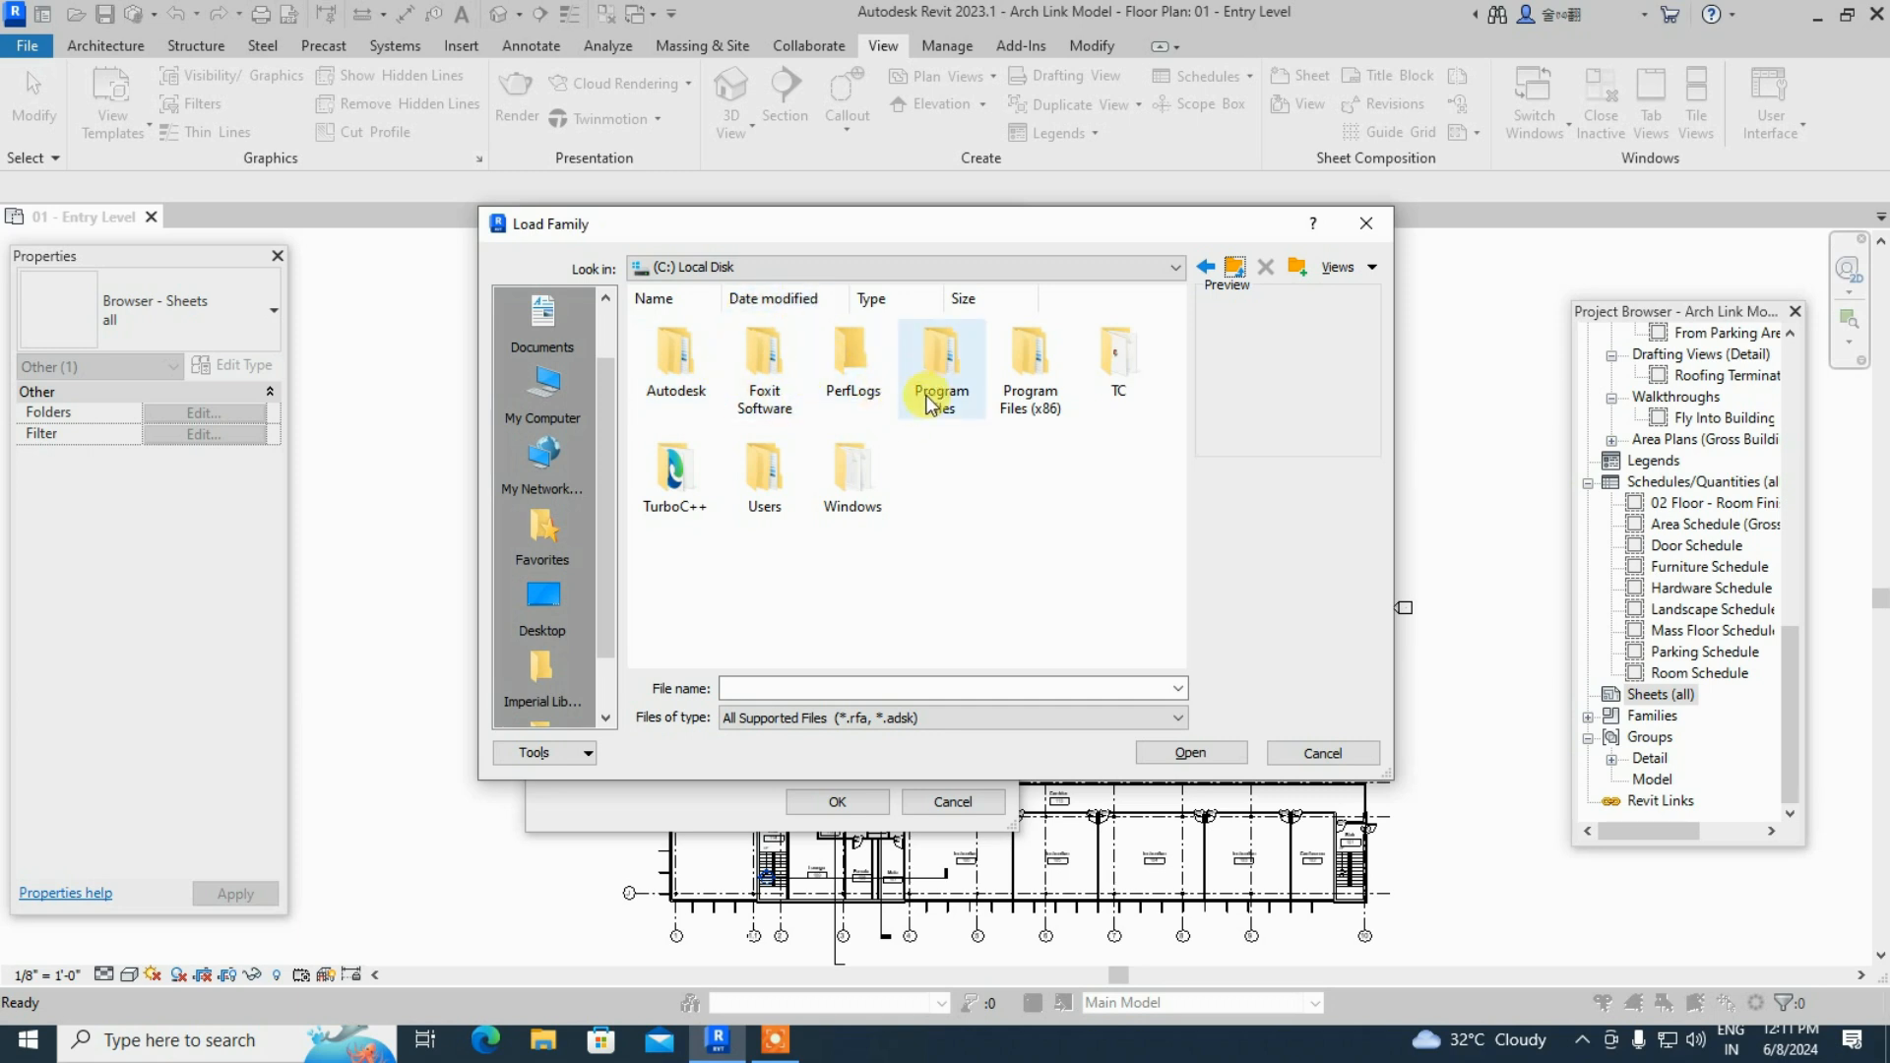
- Browse Program Files (x86) > RVT 2023 > Libraries
{"action": "double_click", "coordinate": [1026, 406]}
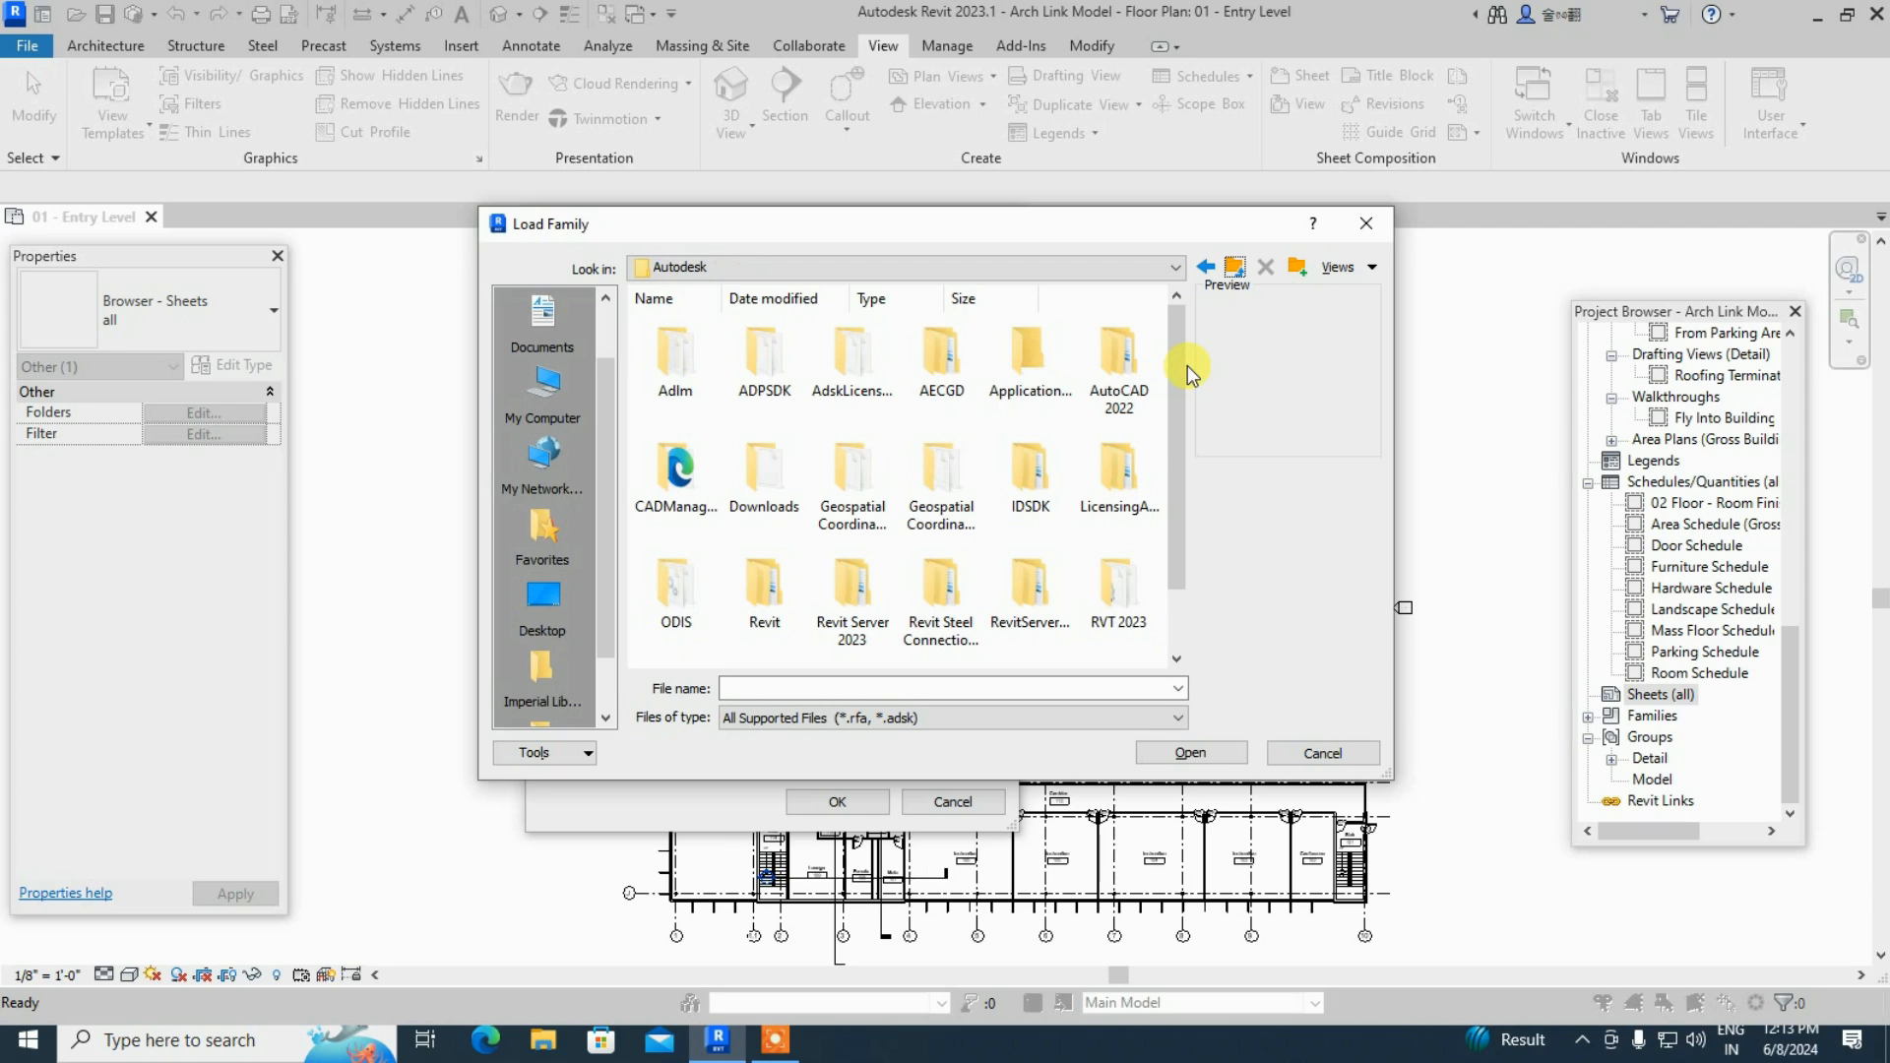
{"action": "double_click", "coordinate": [1103, 595]}
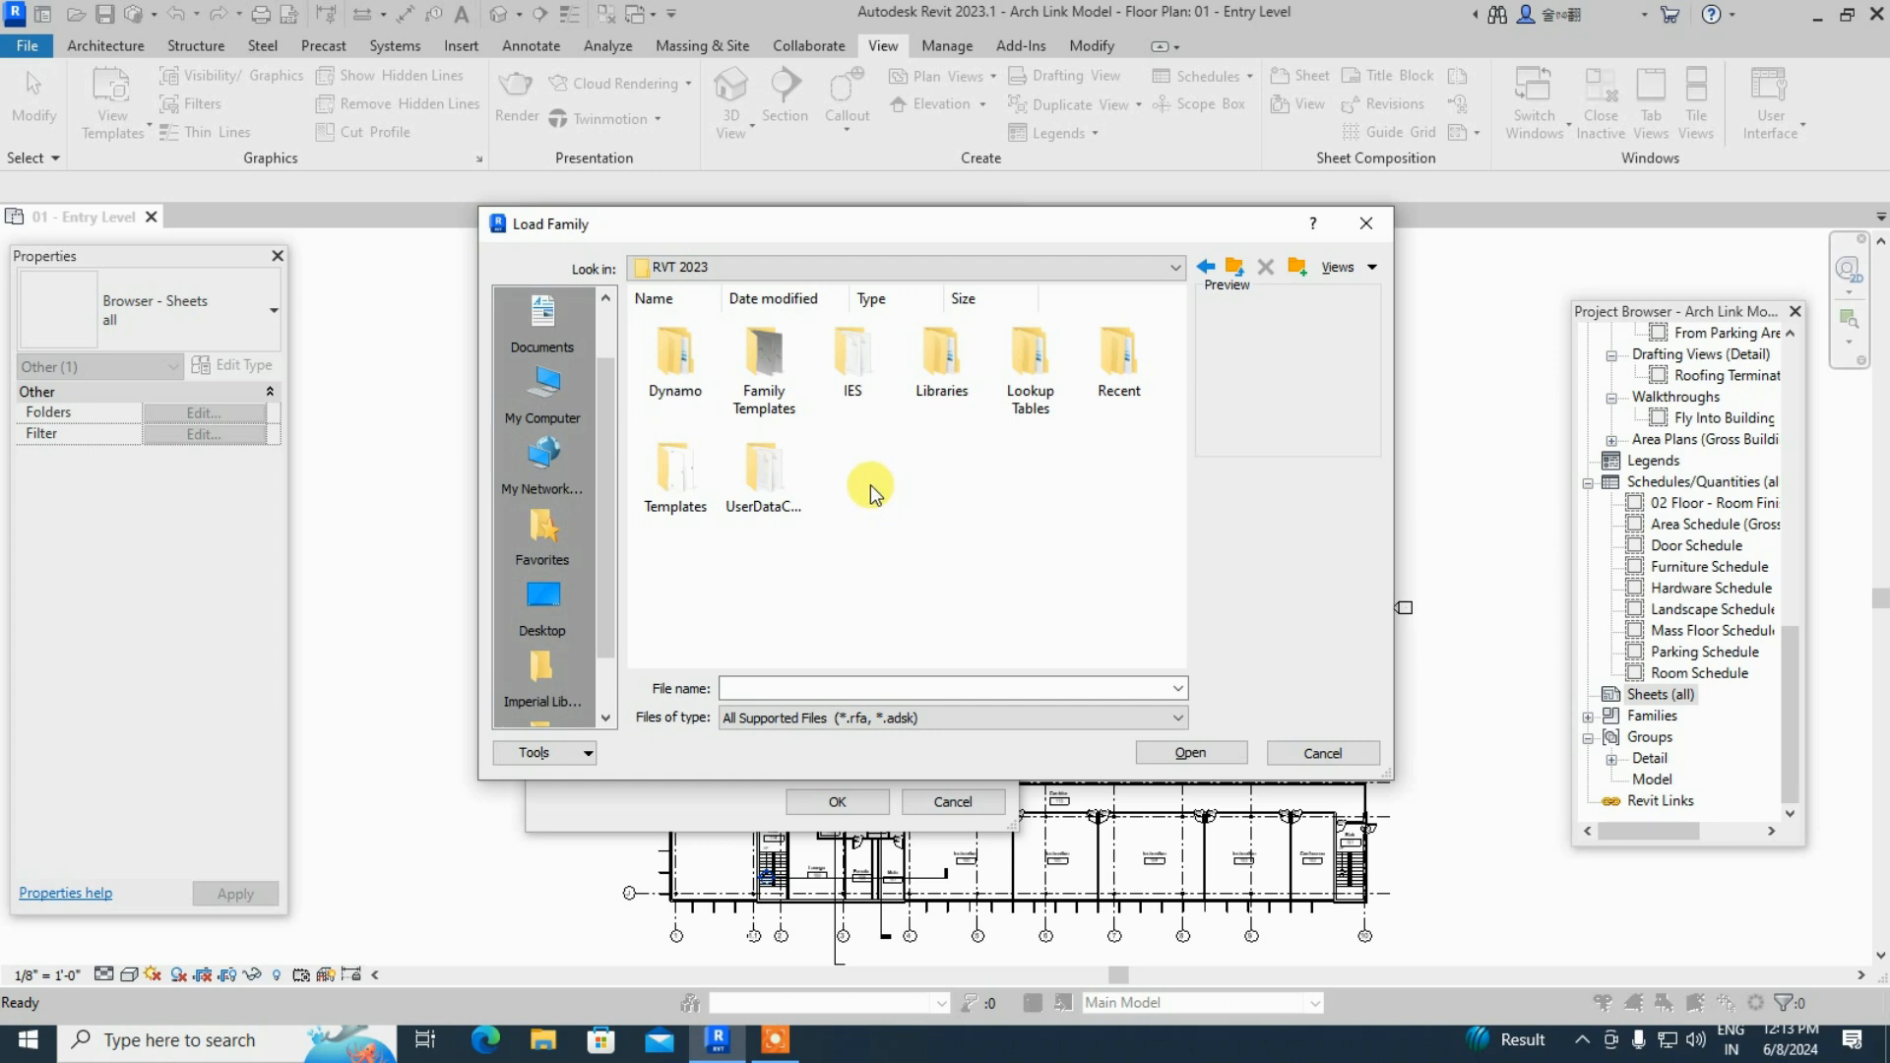
{"action": "double_click", "coordinate": [936, 393]}
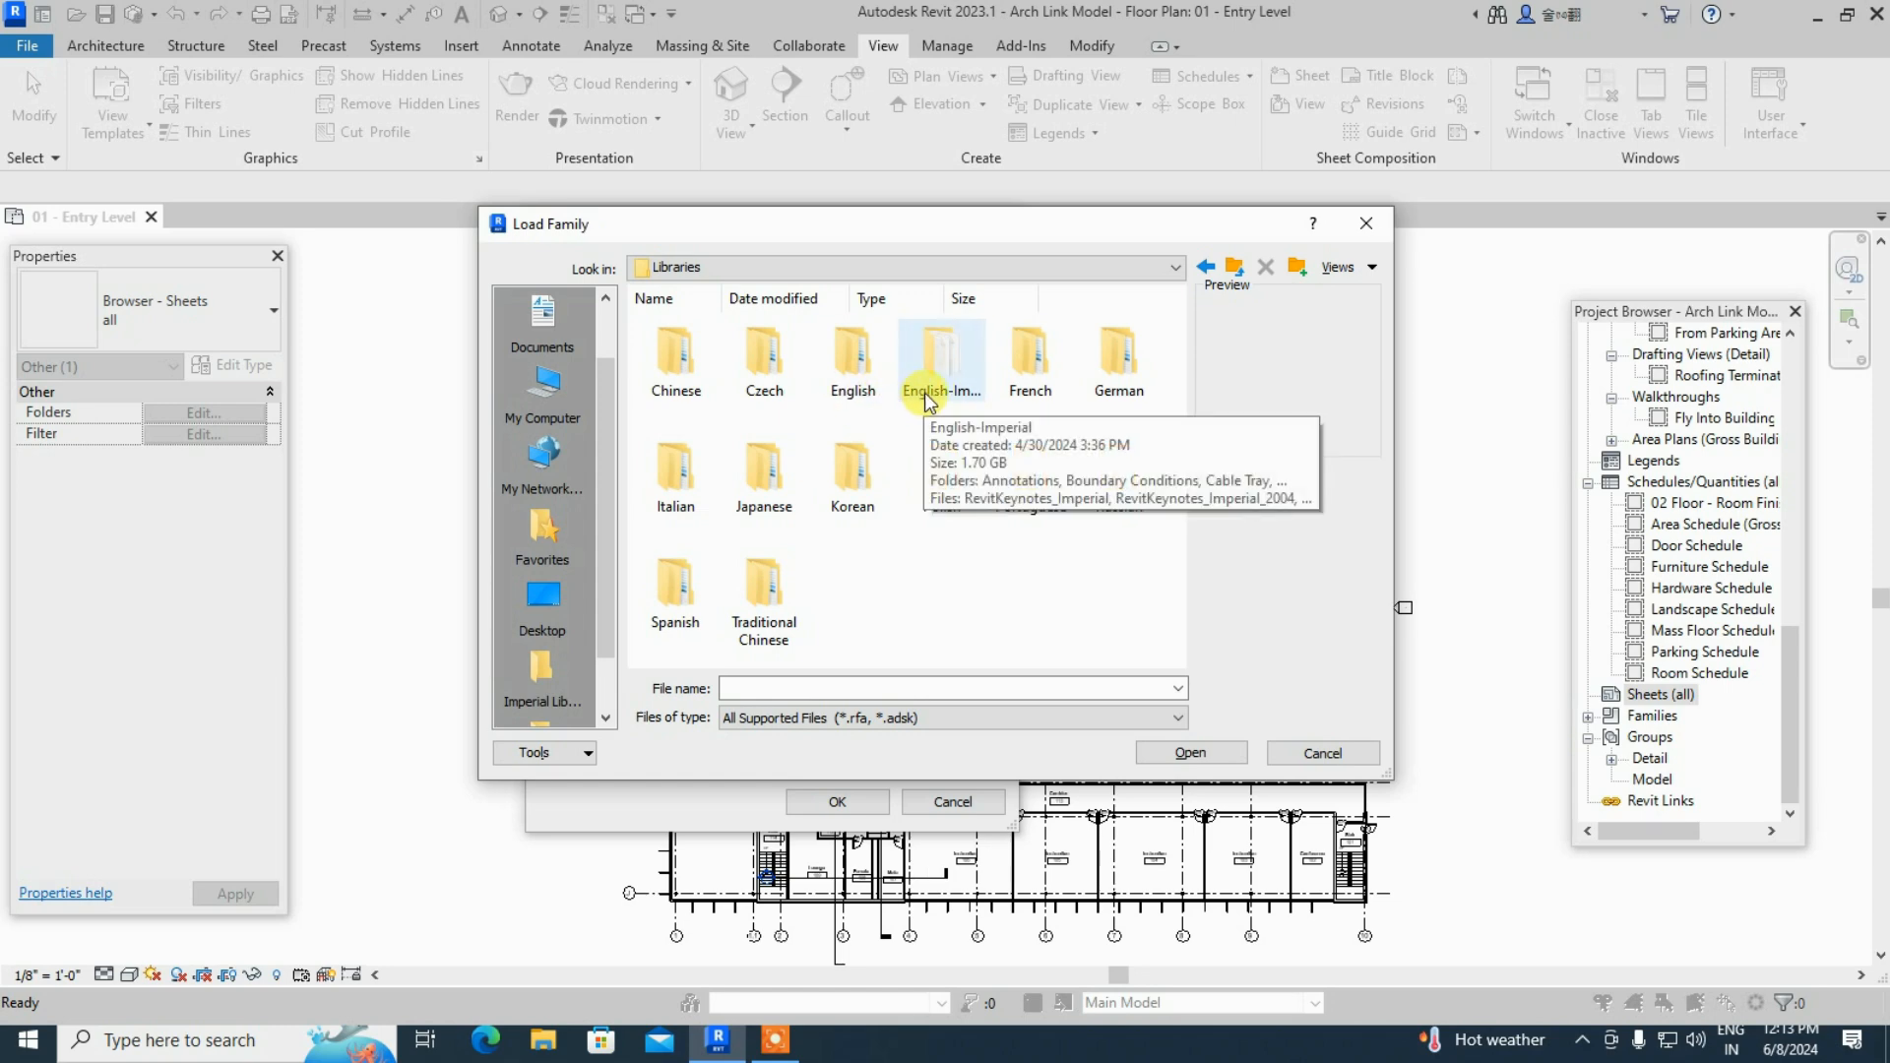
- Browse English > US > Titleblocks, then go back to the US category folders
{"action": "double_click", "coordinate": [852, 402]}
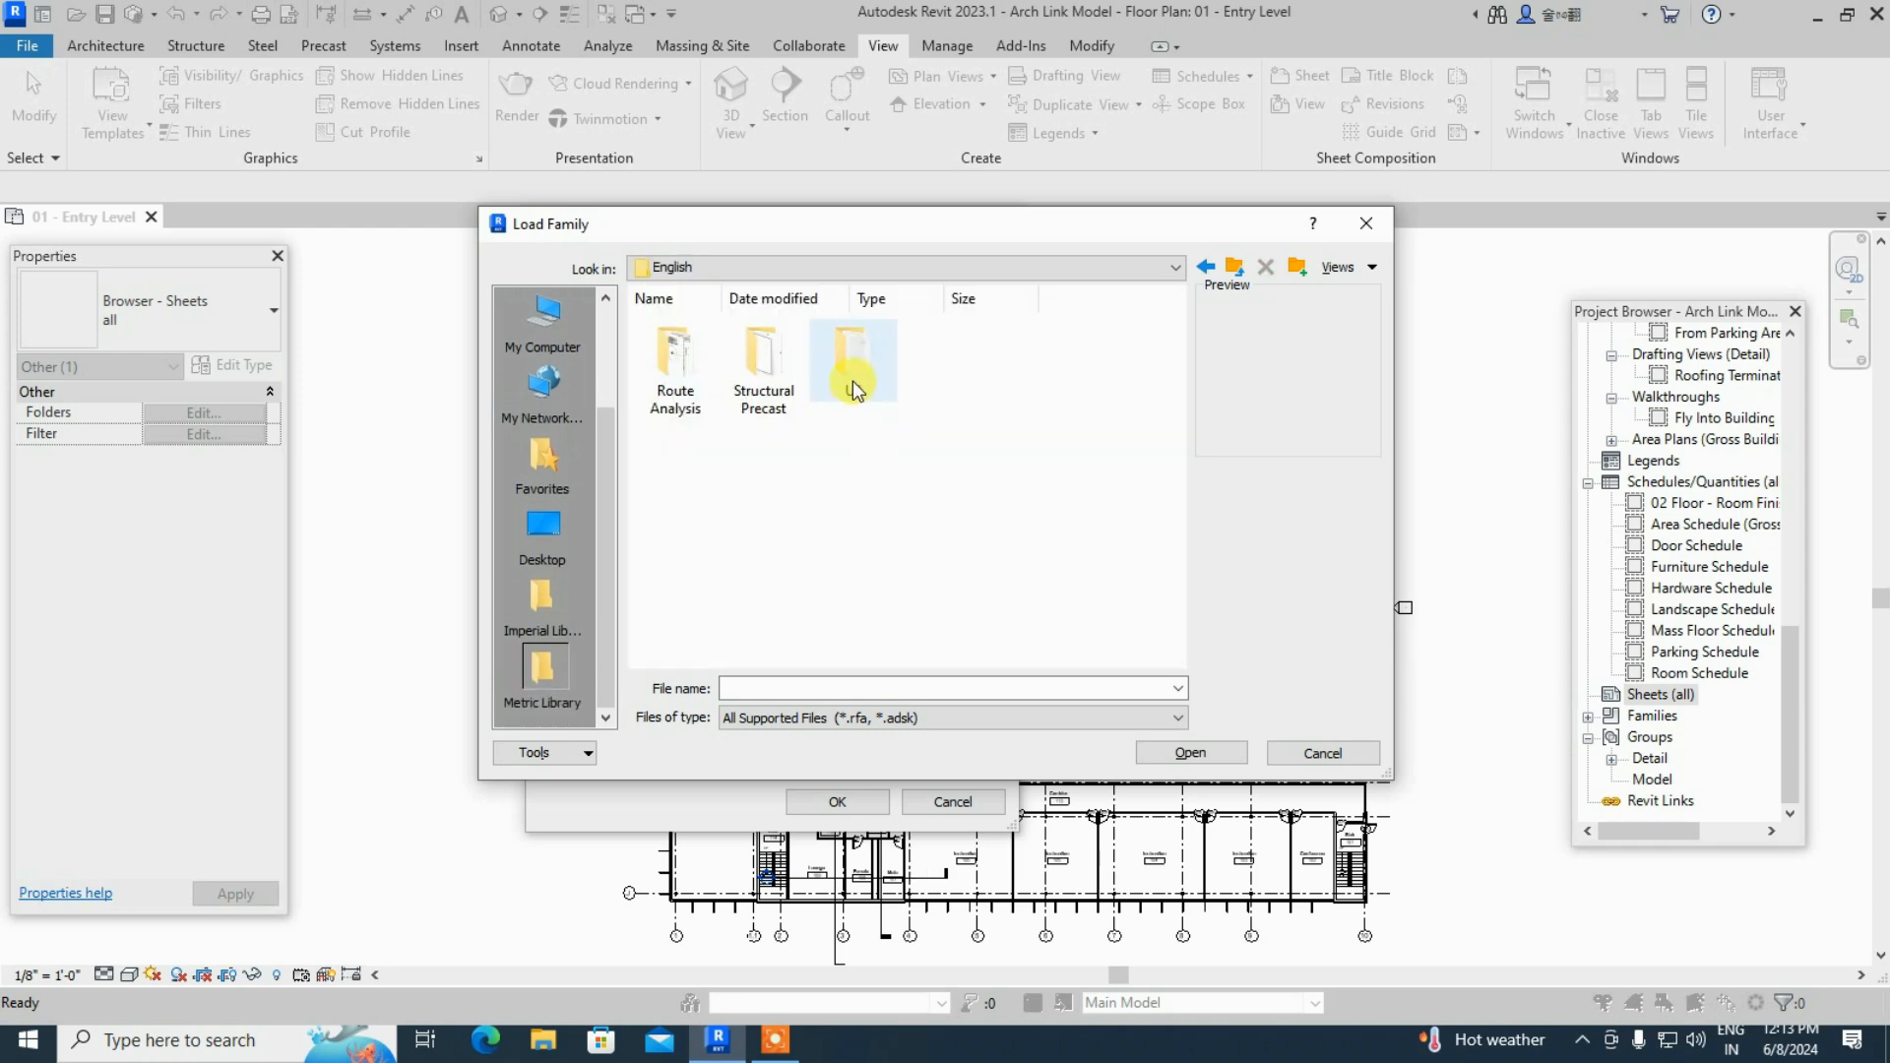
{"action": "double_click", "coordinate": [853, 379]}
{"action": "scroll", "coordinate": [916, 474], "scroll_direction": "down", "scroll_amount": 2}
{"action": "scroll", "coordinate": [916, 477], "scroll_direction": "down", "scroll_amount": 5}
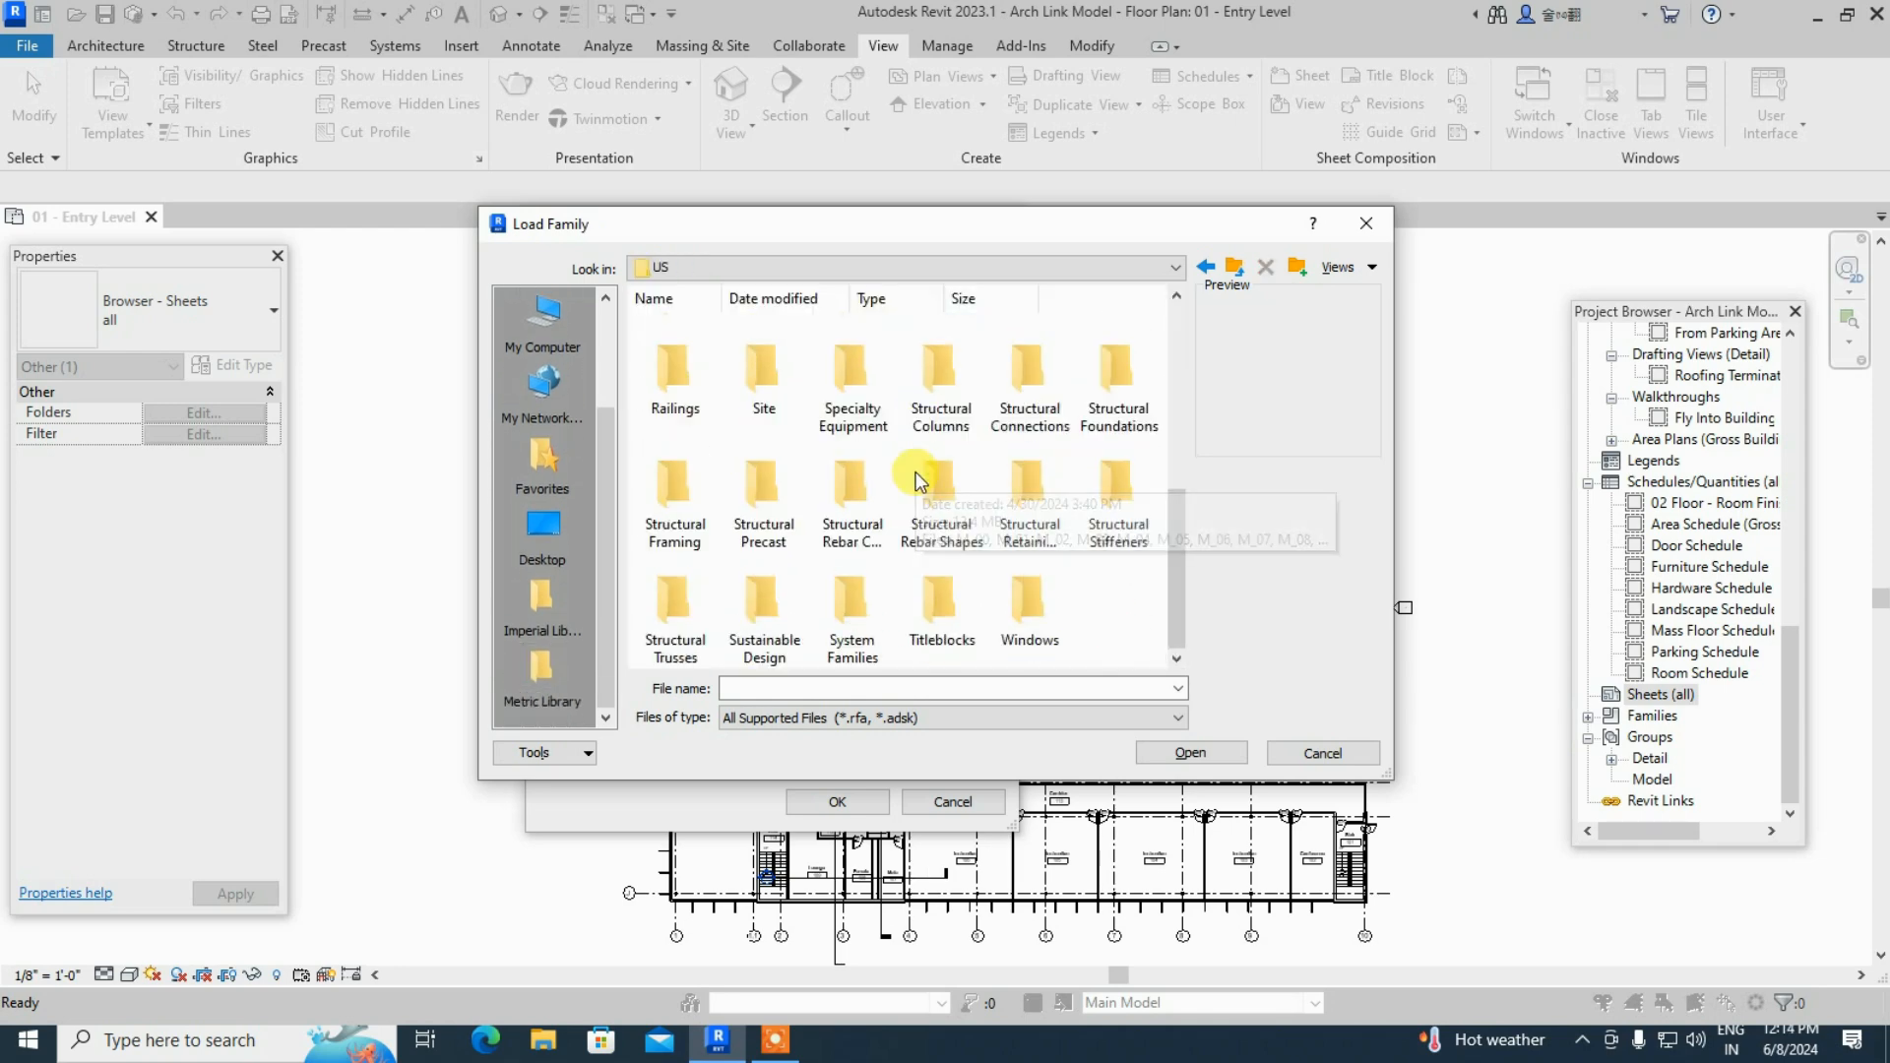
{"action": "double_click", "coordinate": [941, 615]}
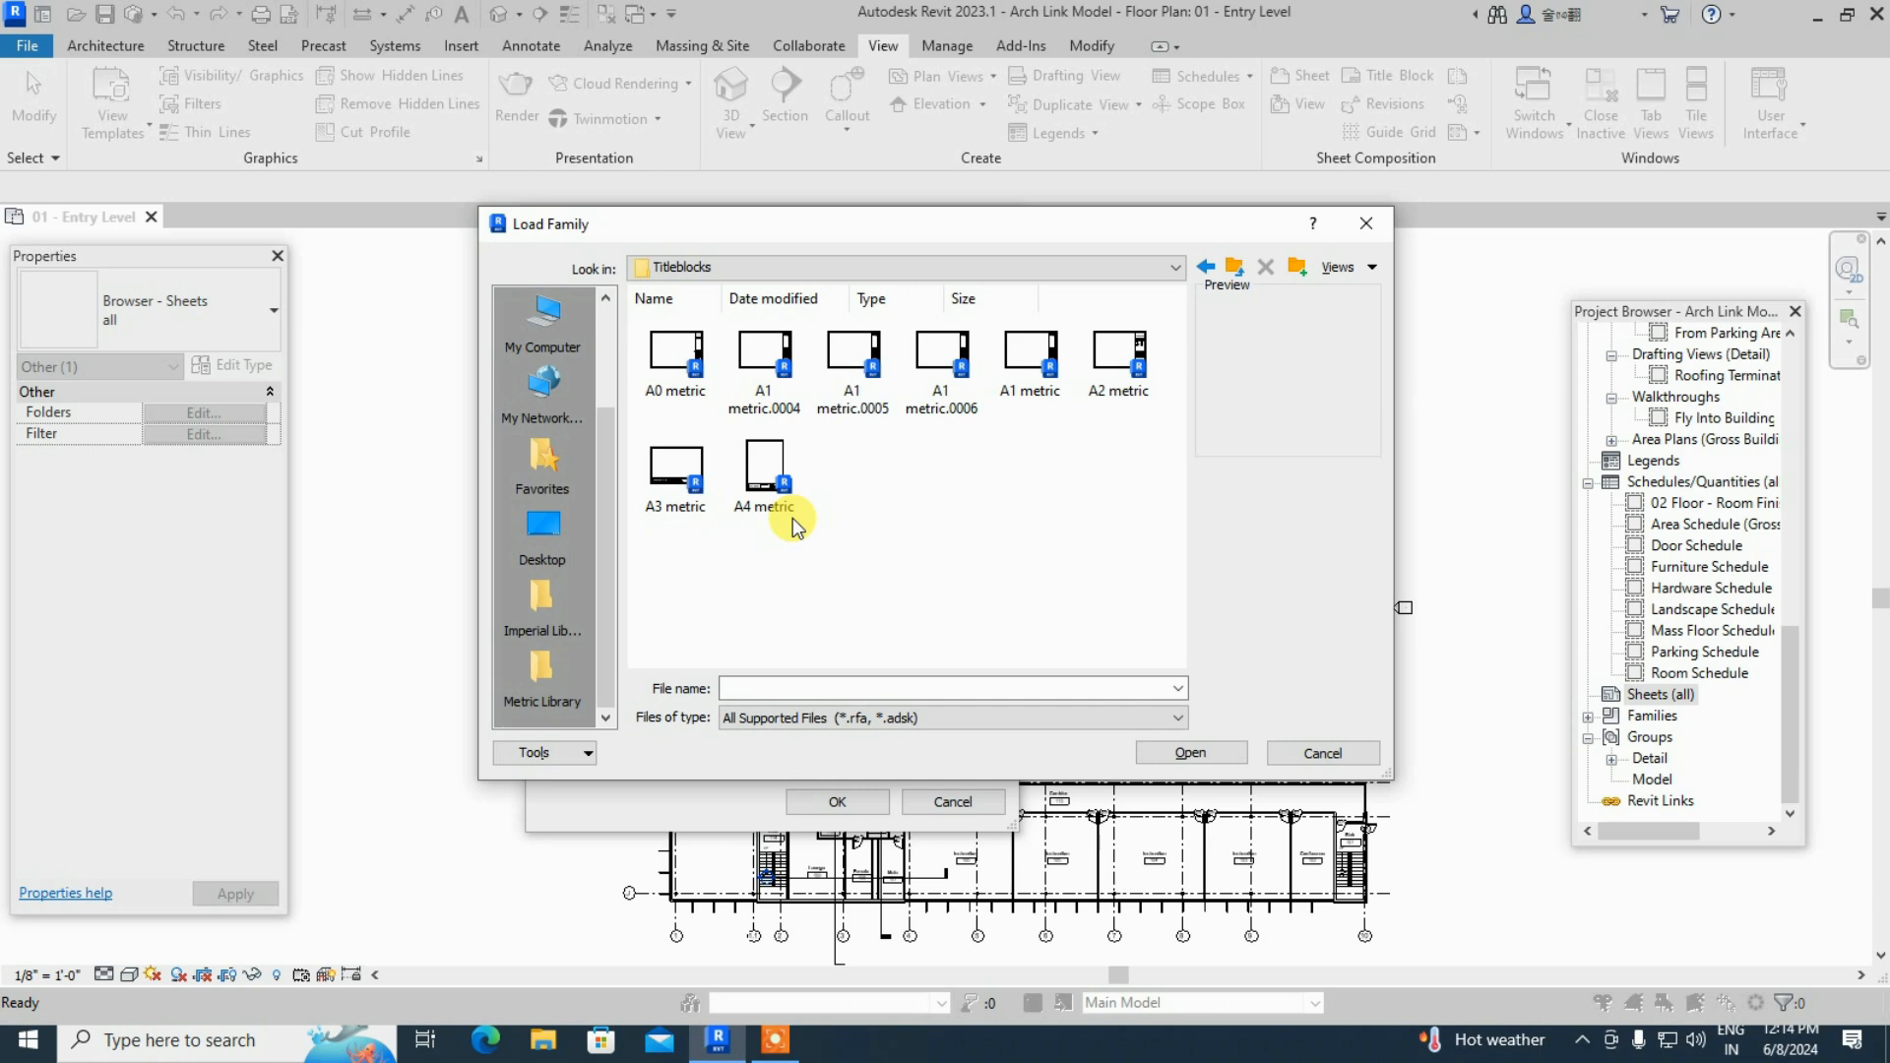
{"action": "left_click", "coordinate": [1205, 268]}
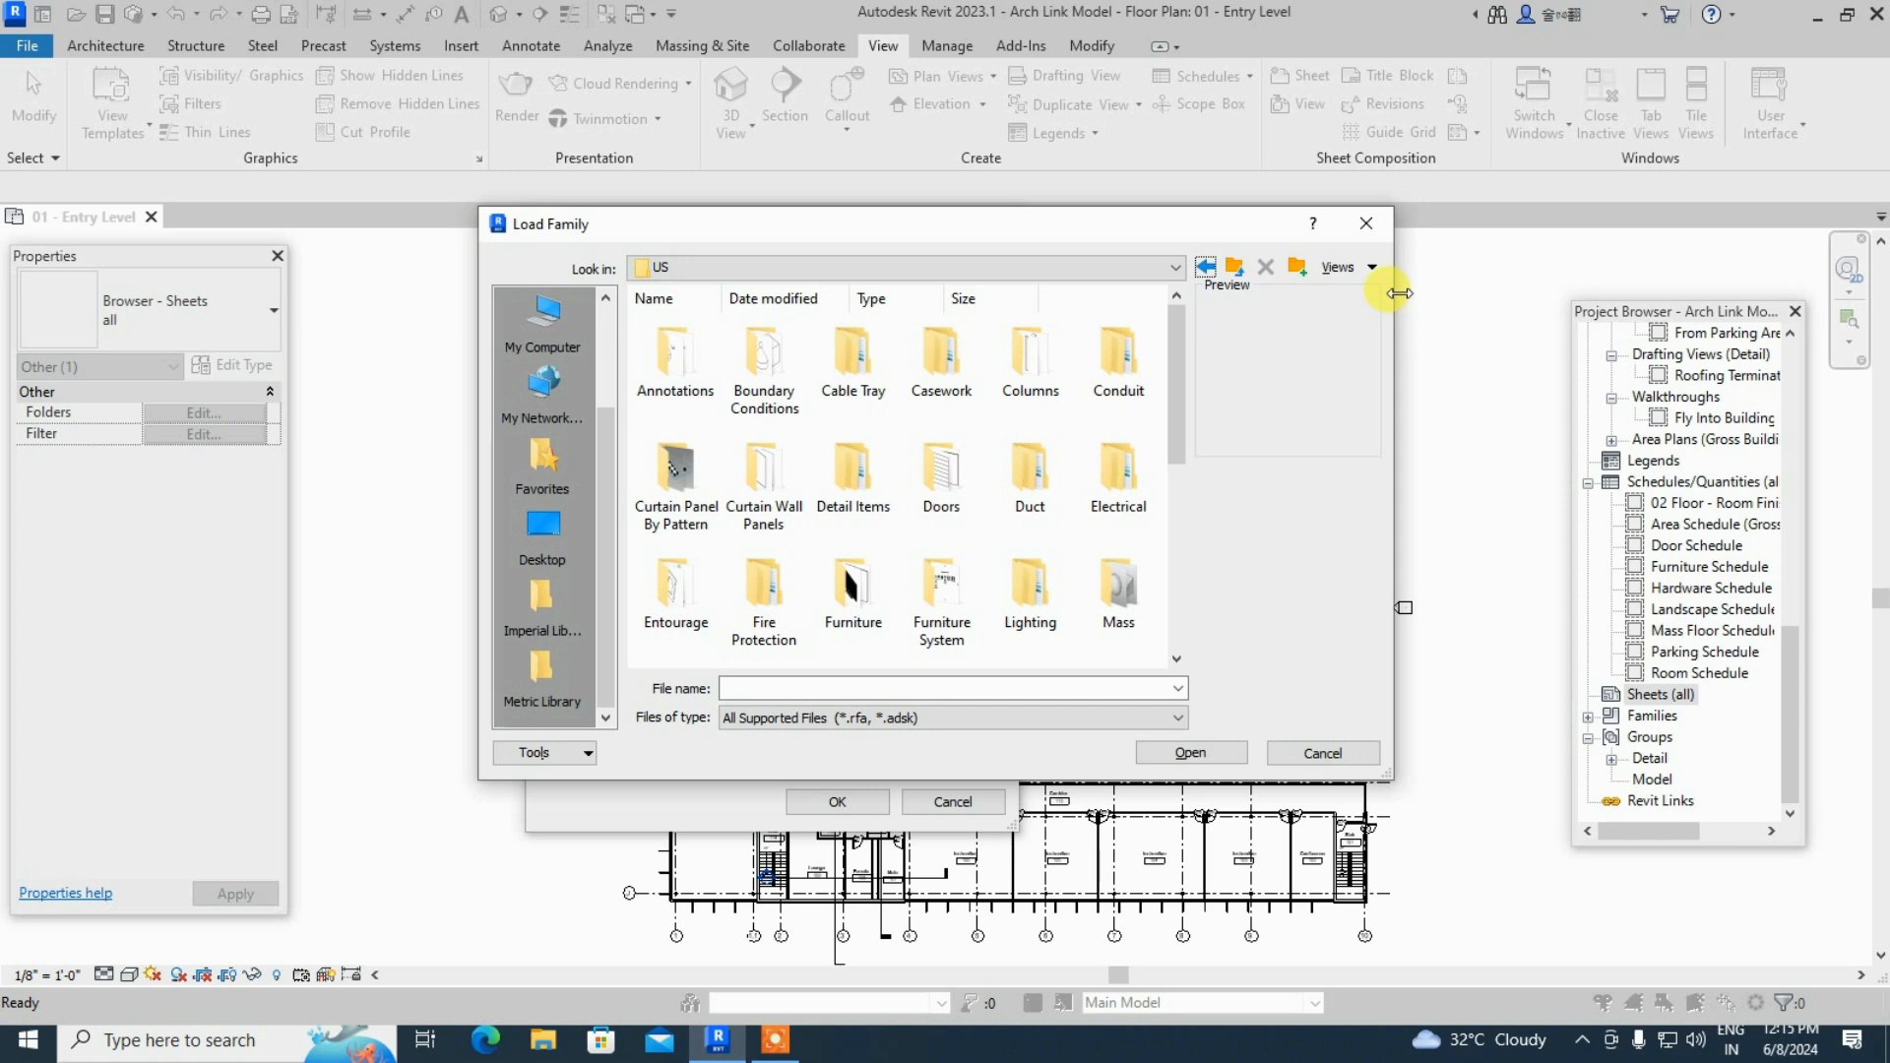
- Search Bing in Edge for 'a4 size in inches' (8.27 x 11.69) and go back
{"action": "left_click", "coordinate": [495, 1051]}
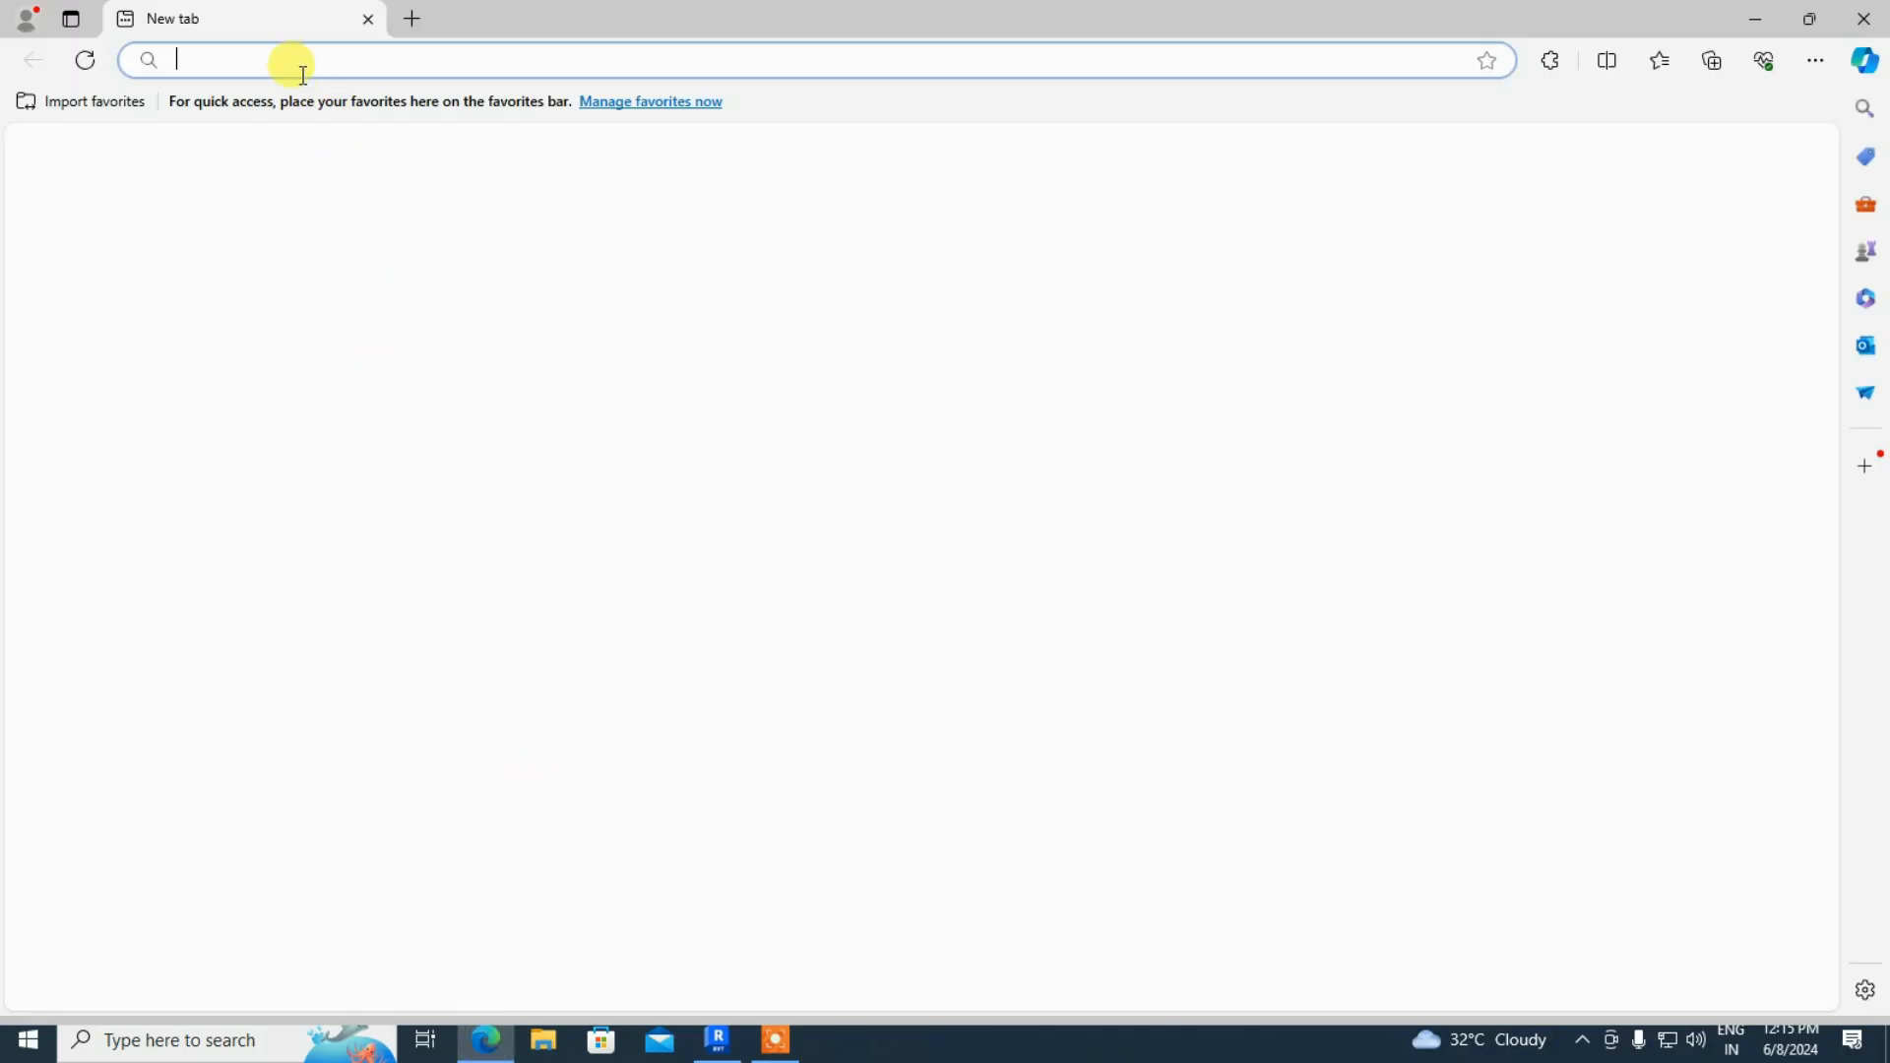
{"action": "type", "text": "a"}
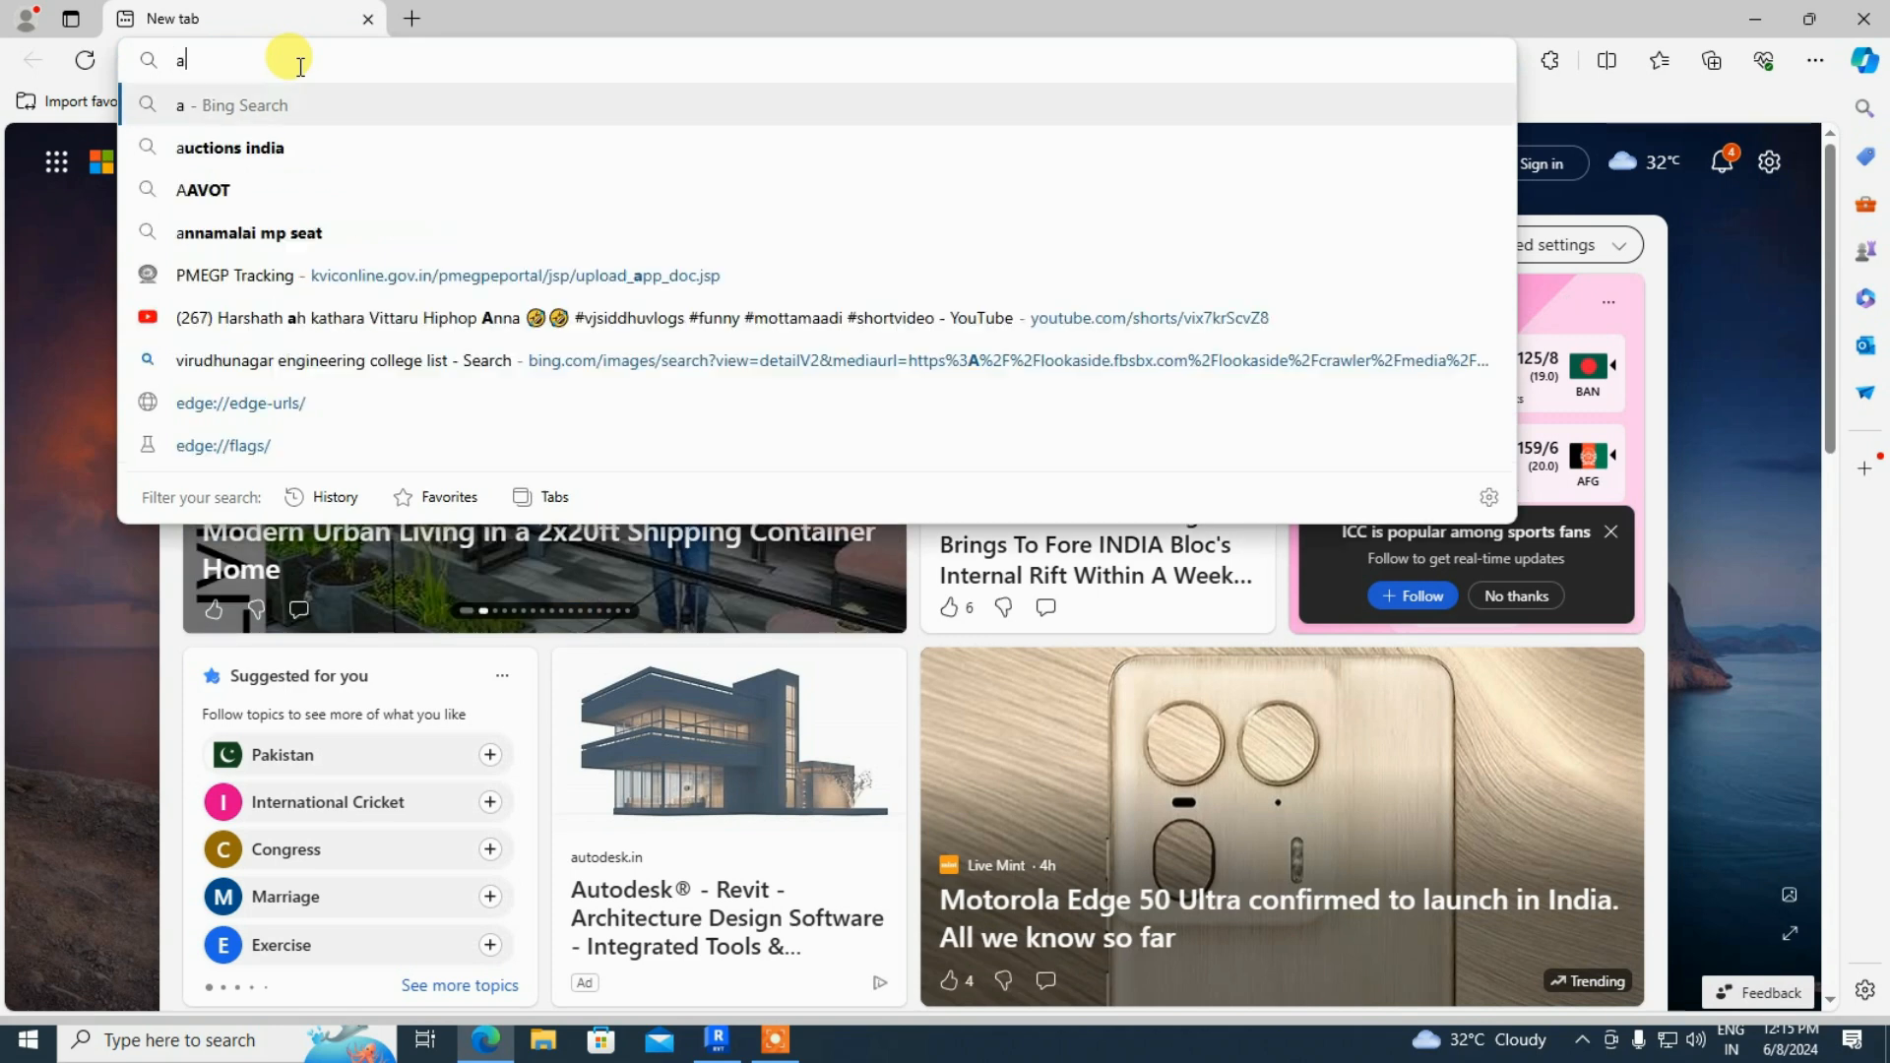
{"action": "type", "text": "4 siz"}
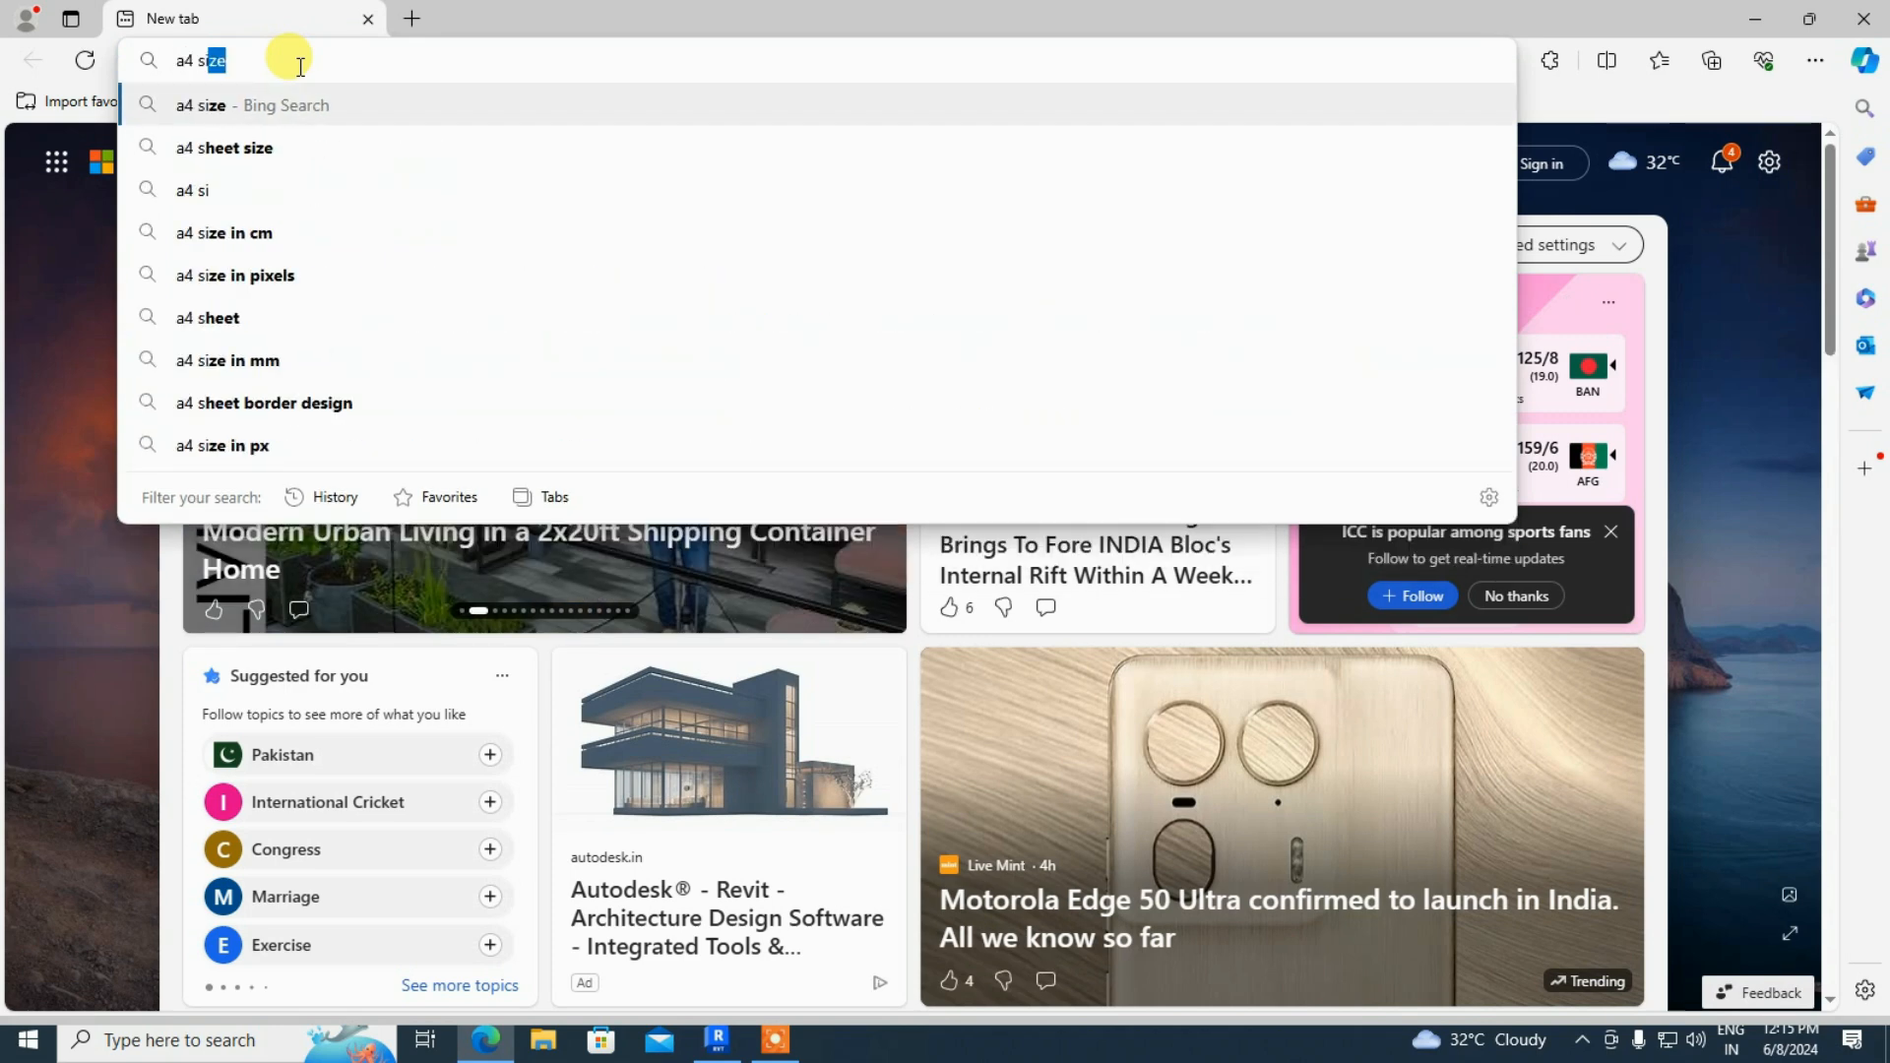
{"action": "type", "text": "e"}
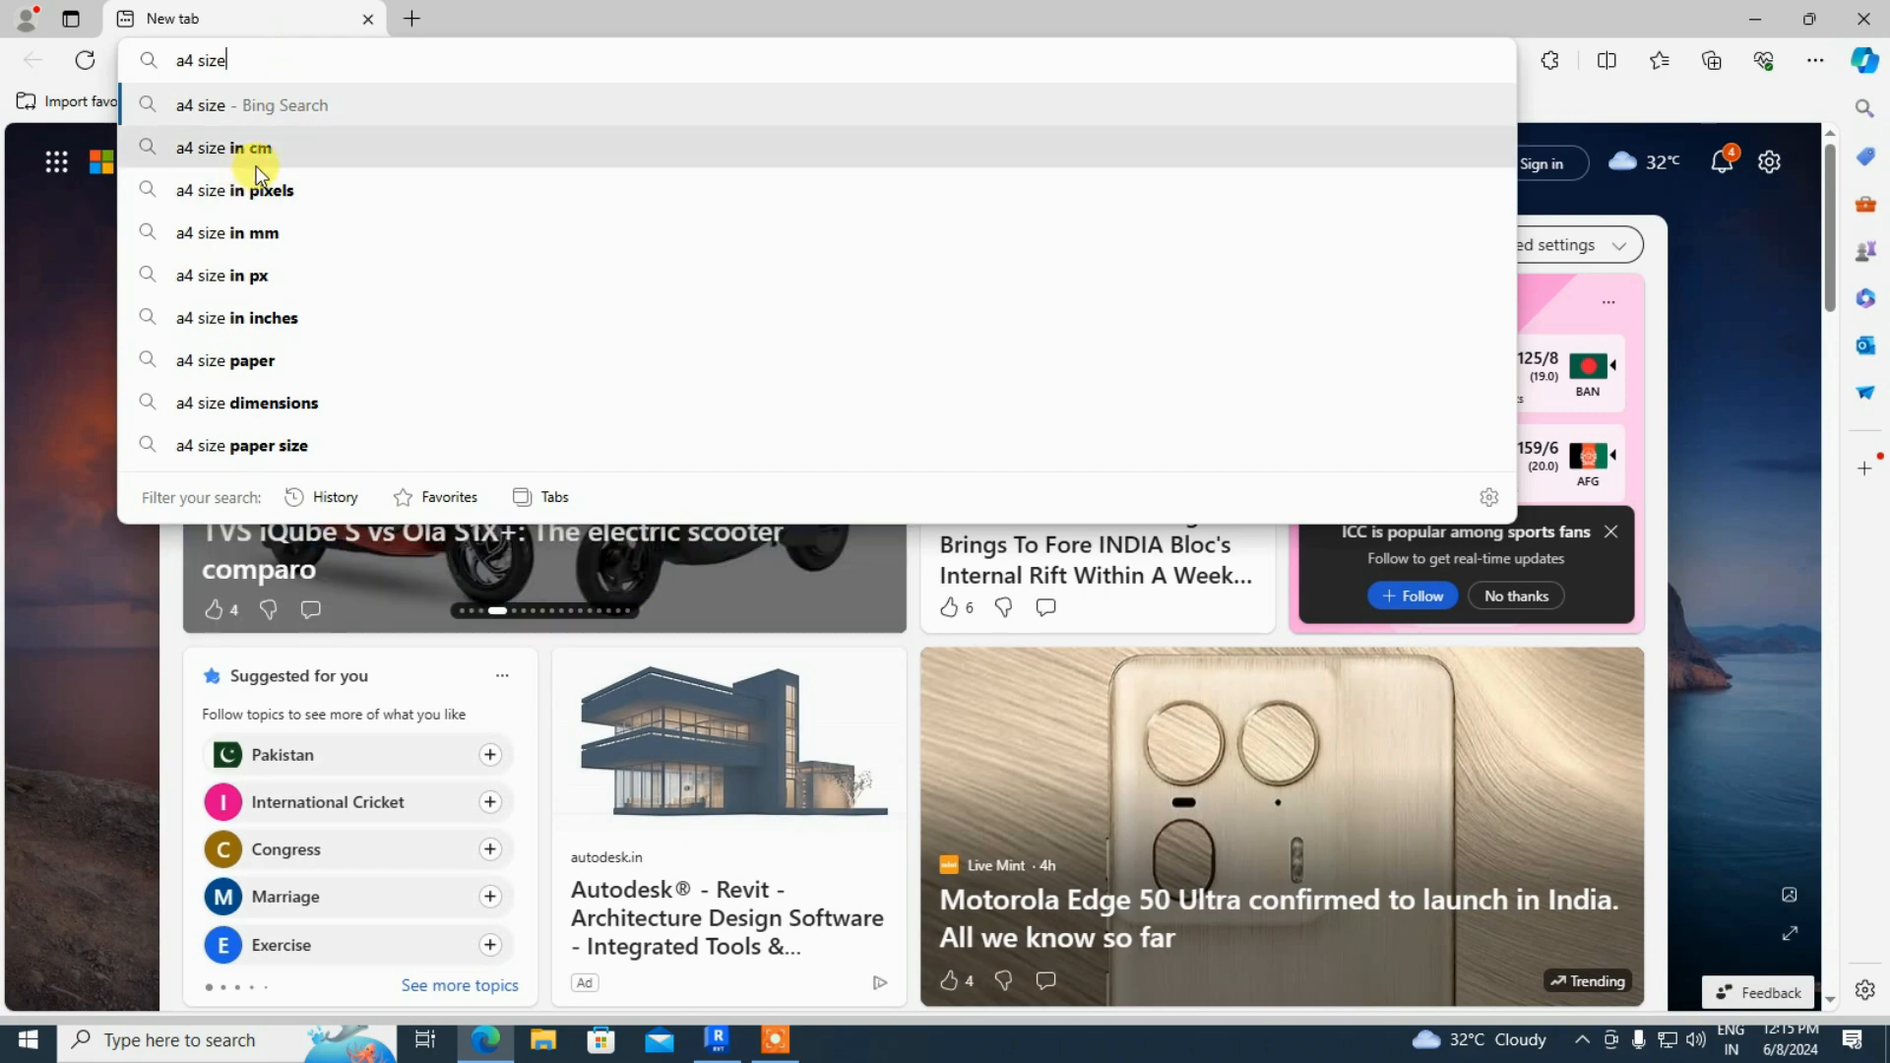
{"action": "left_click", "coordinate": [318, 189]}
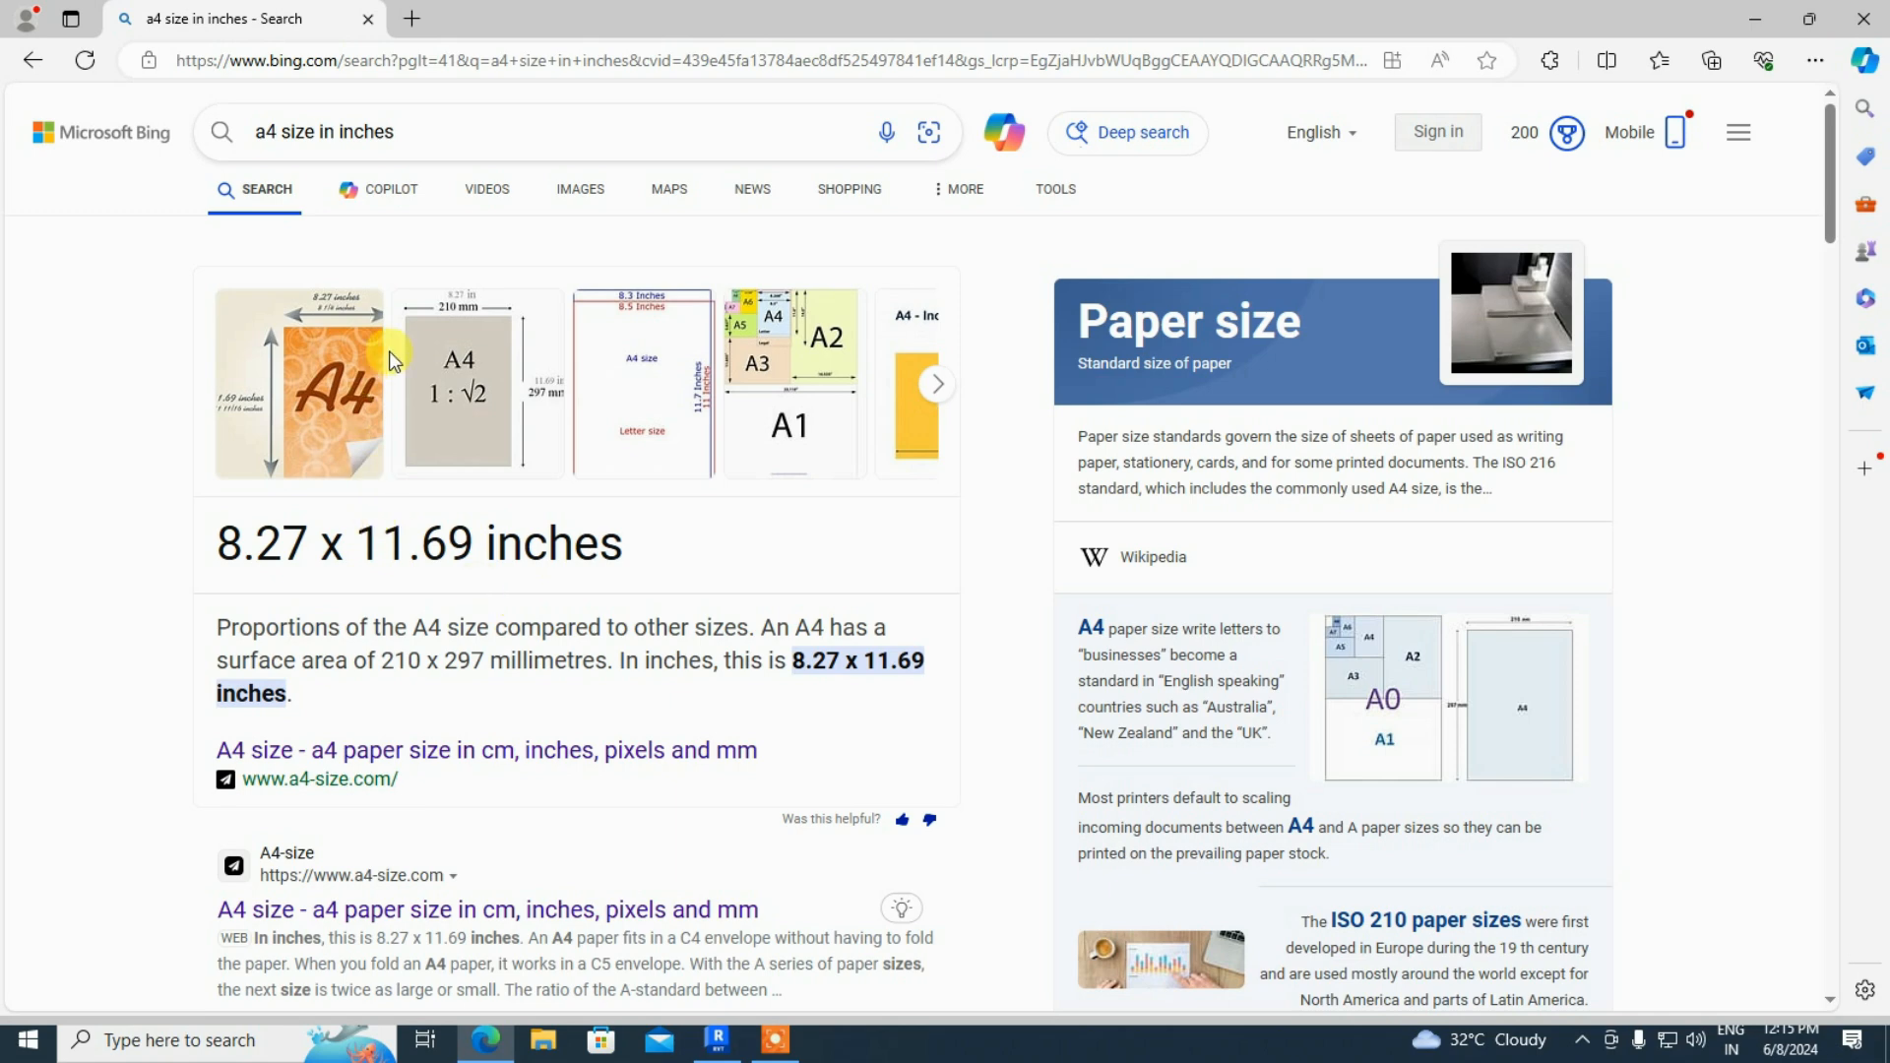
{"action": "left_click", "coordinate": [37, 56]}
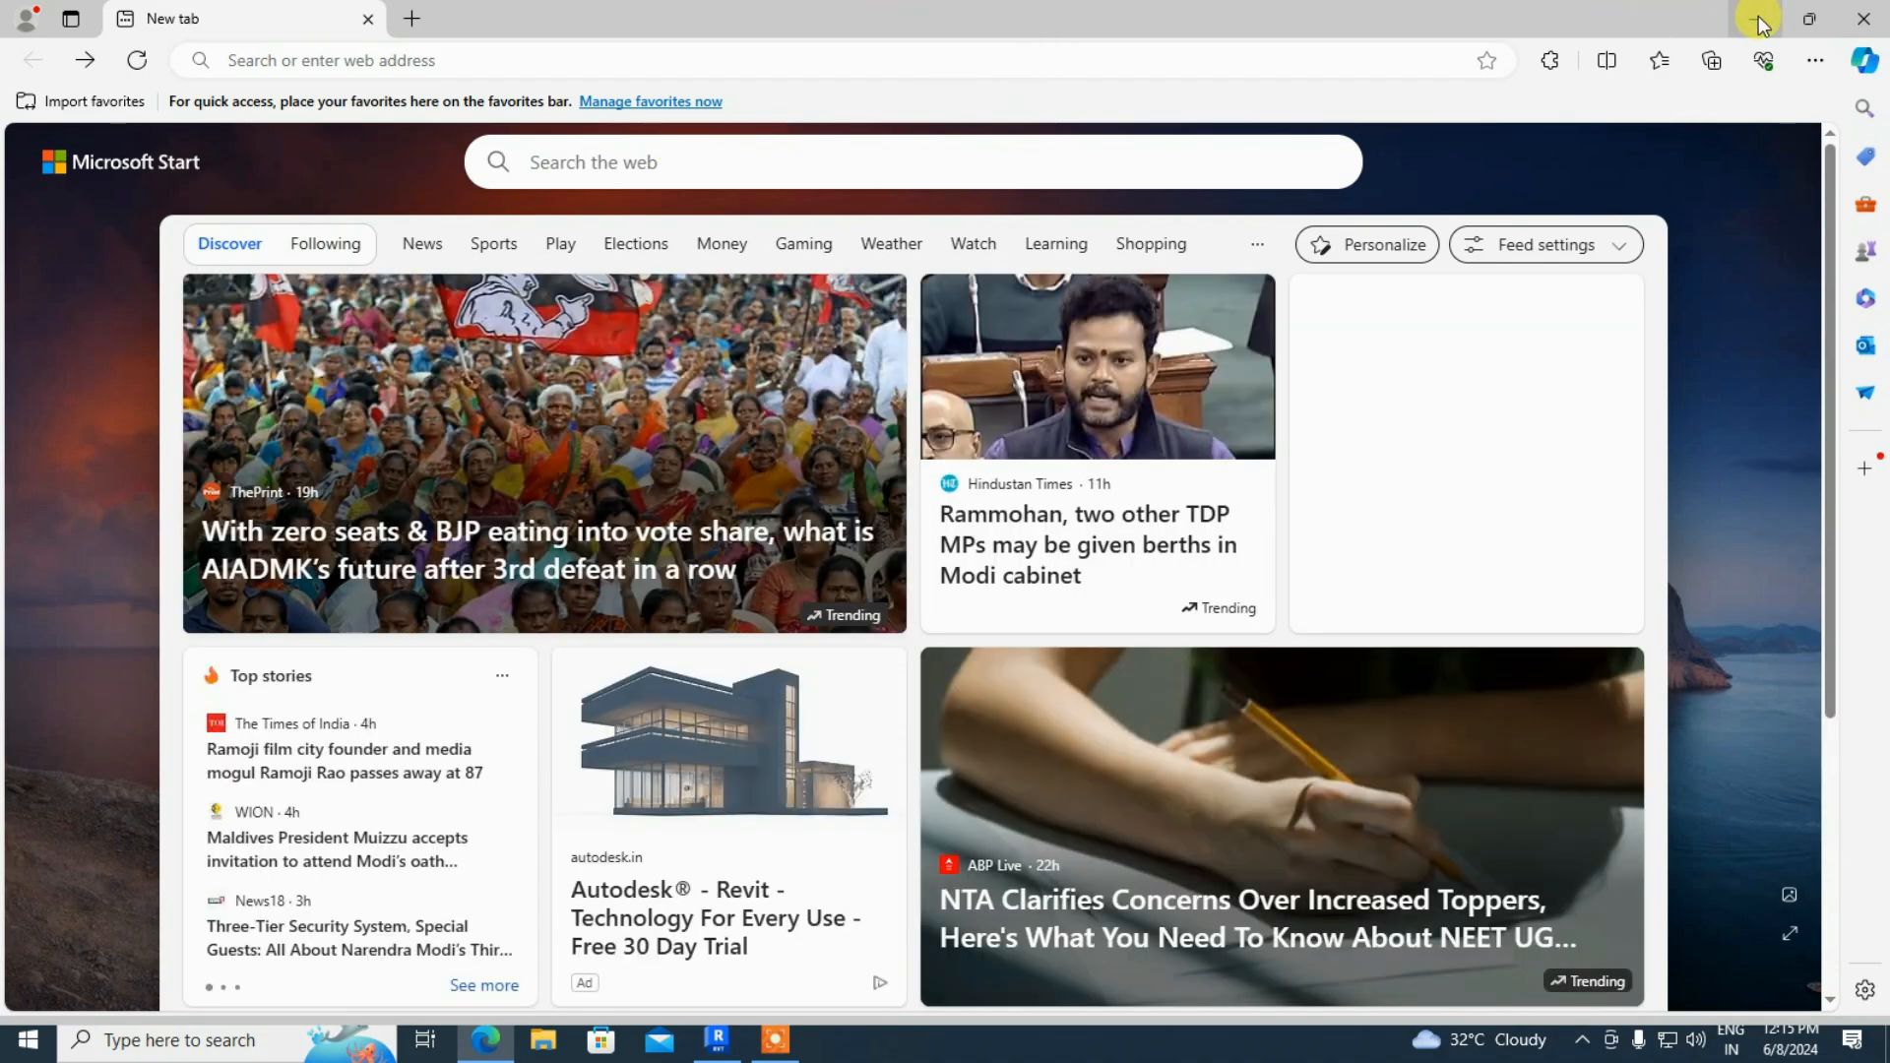
- In Revit, open English-Imperial > Titleblocks showing sizes A 8.5 x 11 through E1 30 x 42
{"action": "left_click", "coordinate": [1760, 20]}
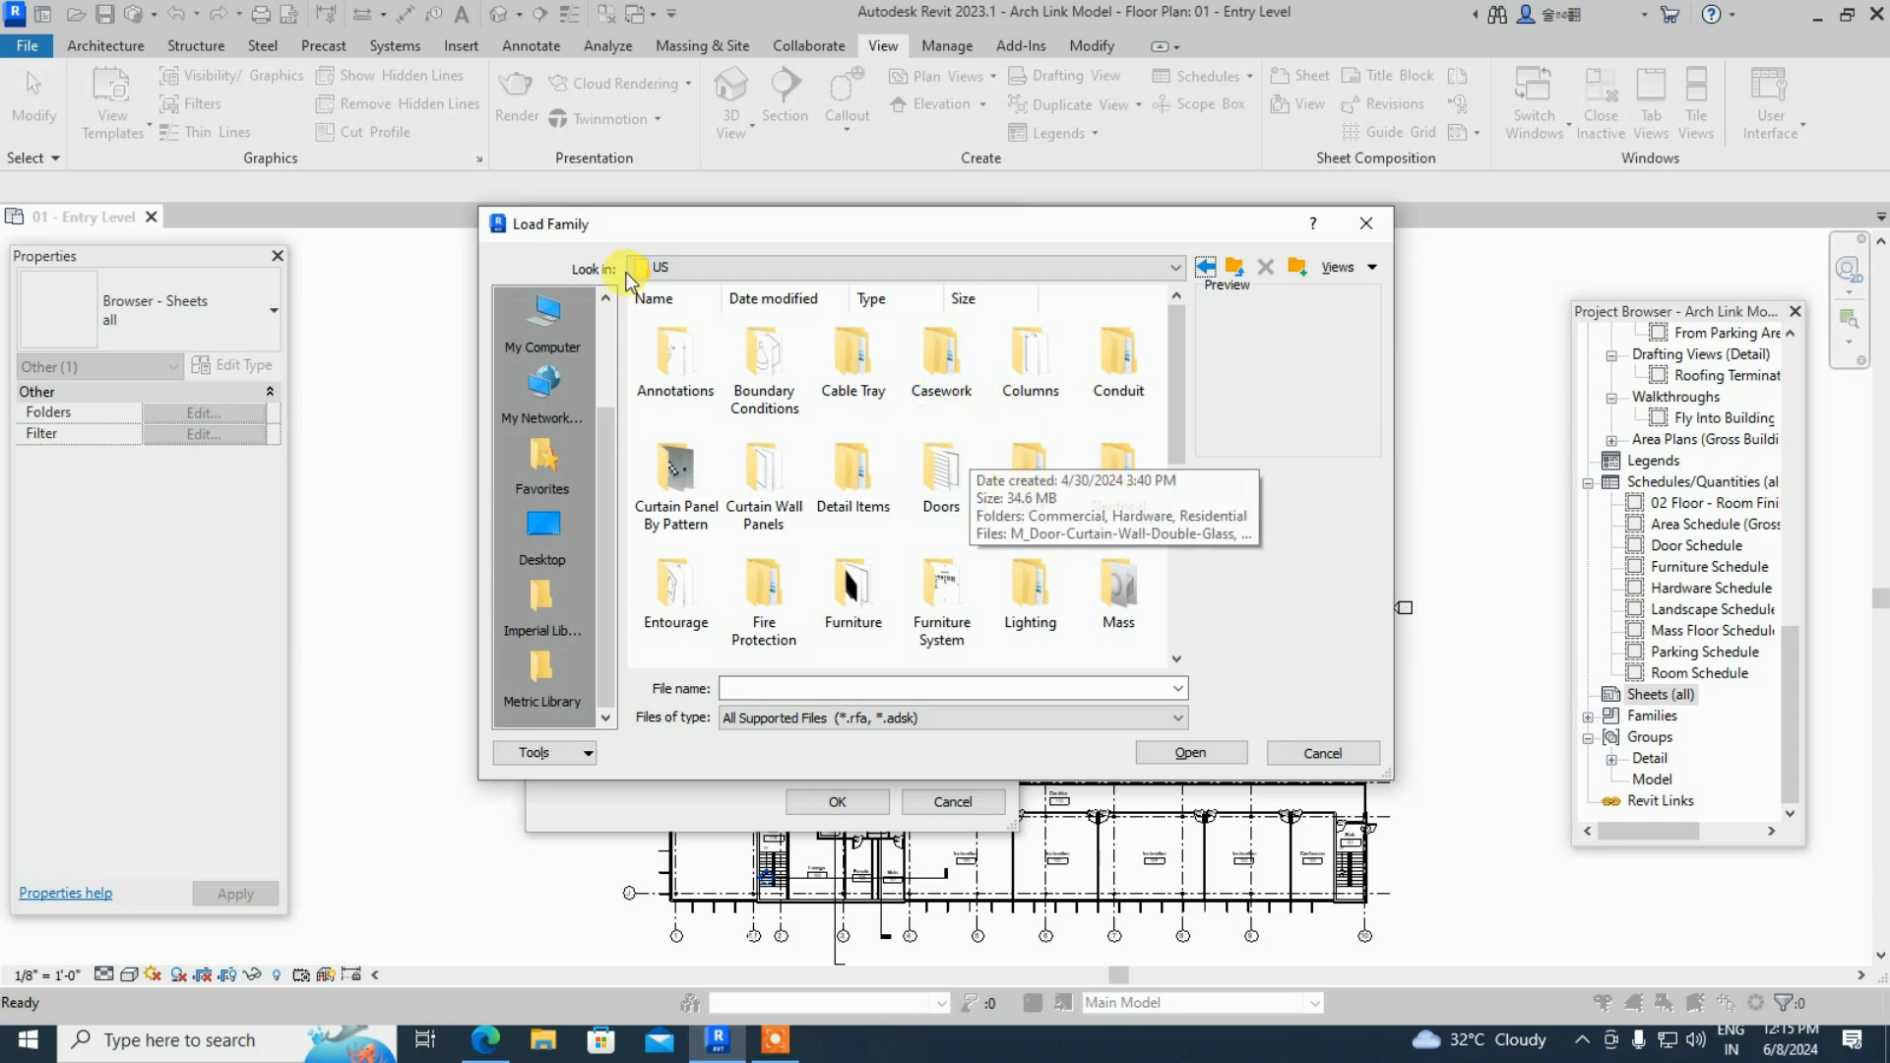
{"action": "left_click", "coordinate": [1233, 269]}
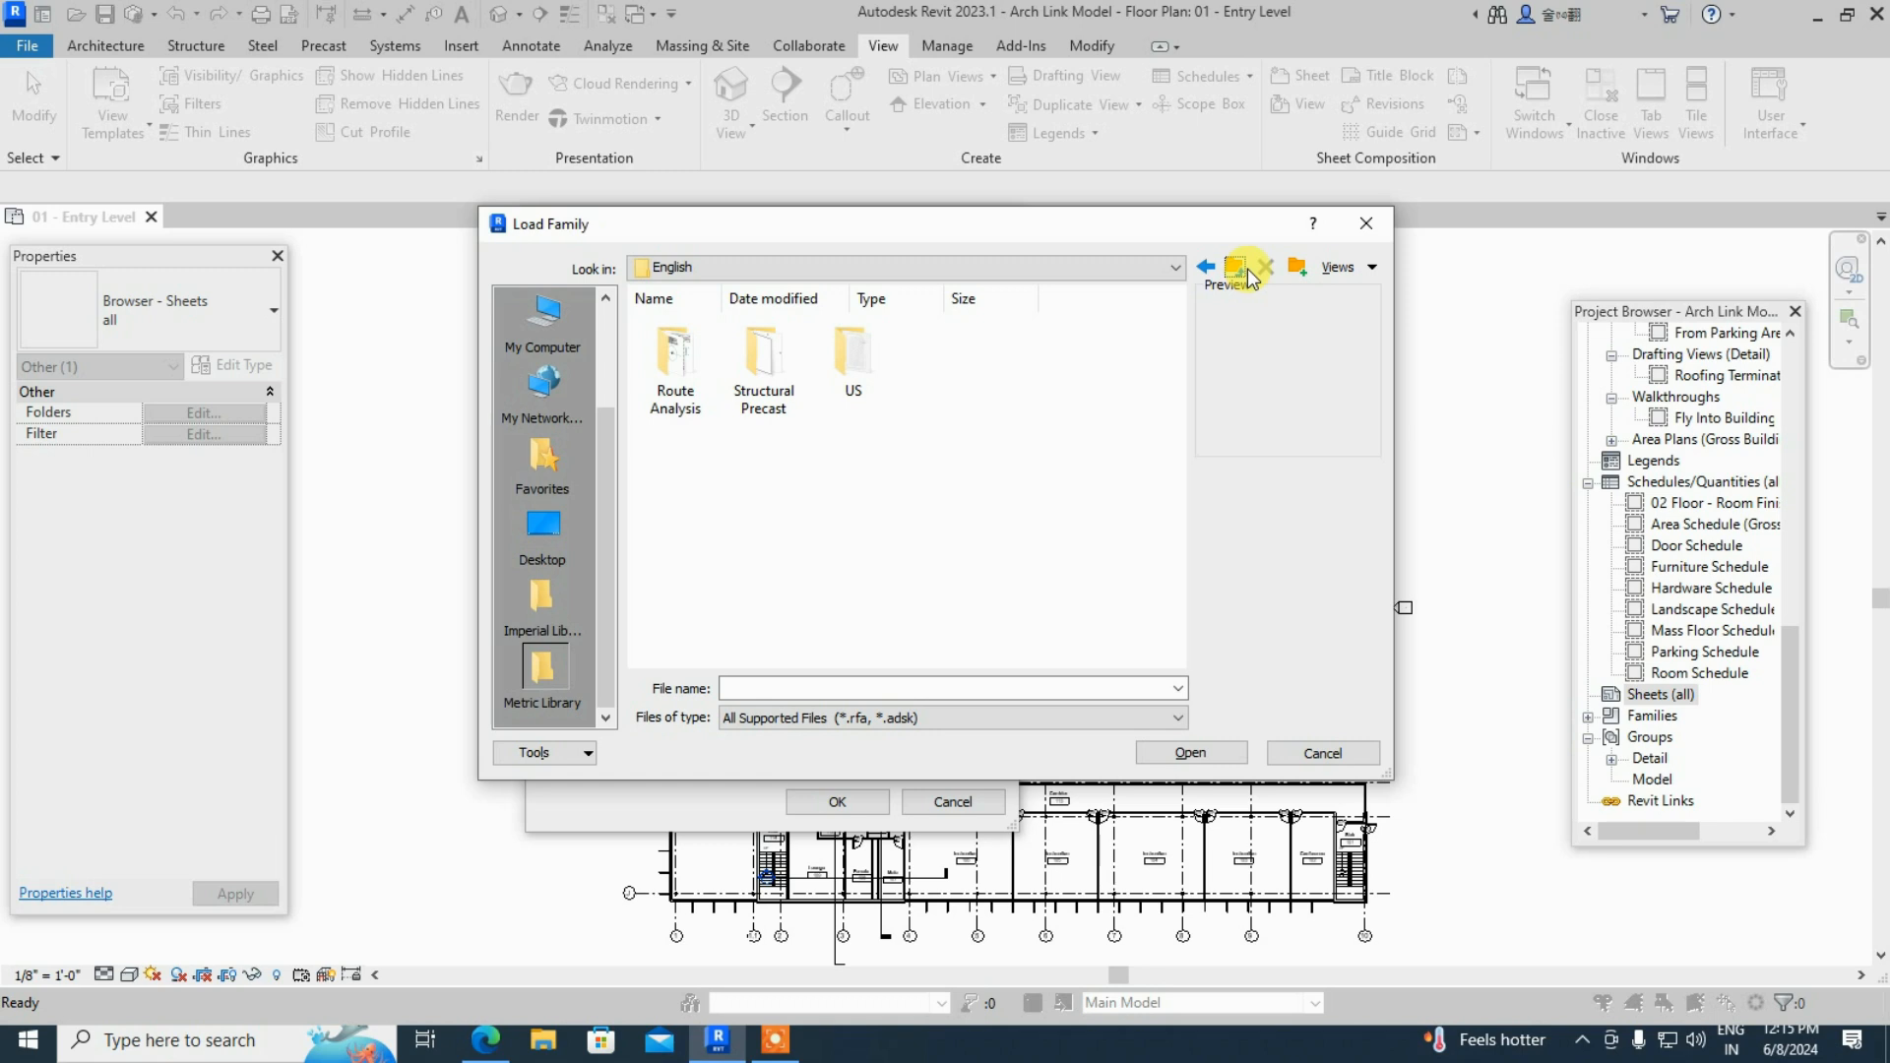
{"action": "left_click", "coordinate": [1247, 269]}
{"action": "double_click", "coordinate": [940, 364]}
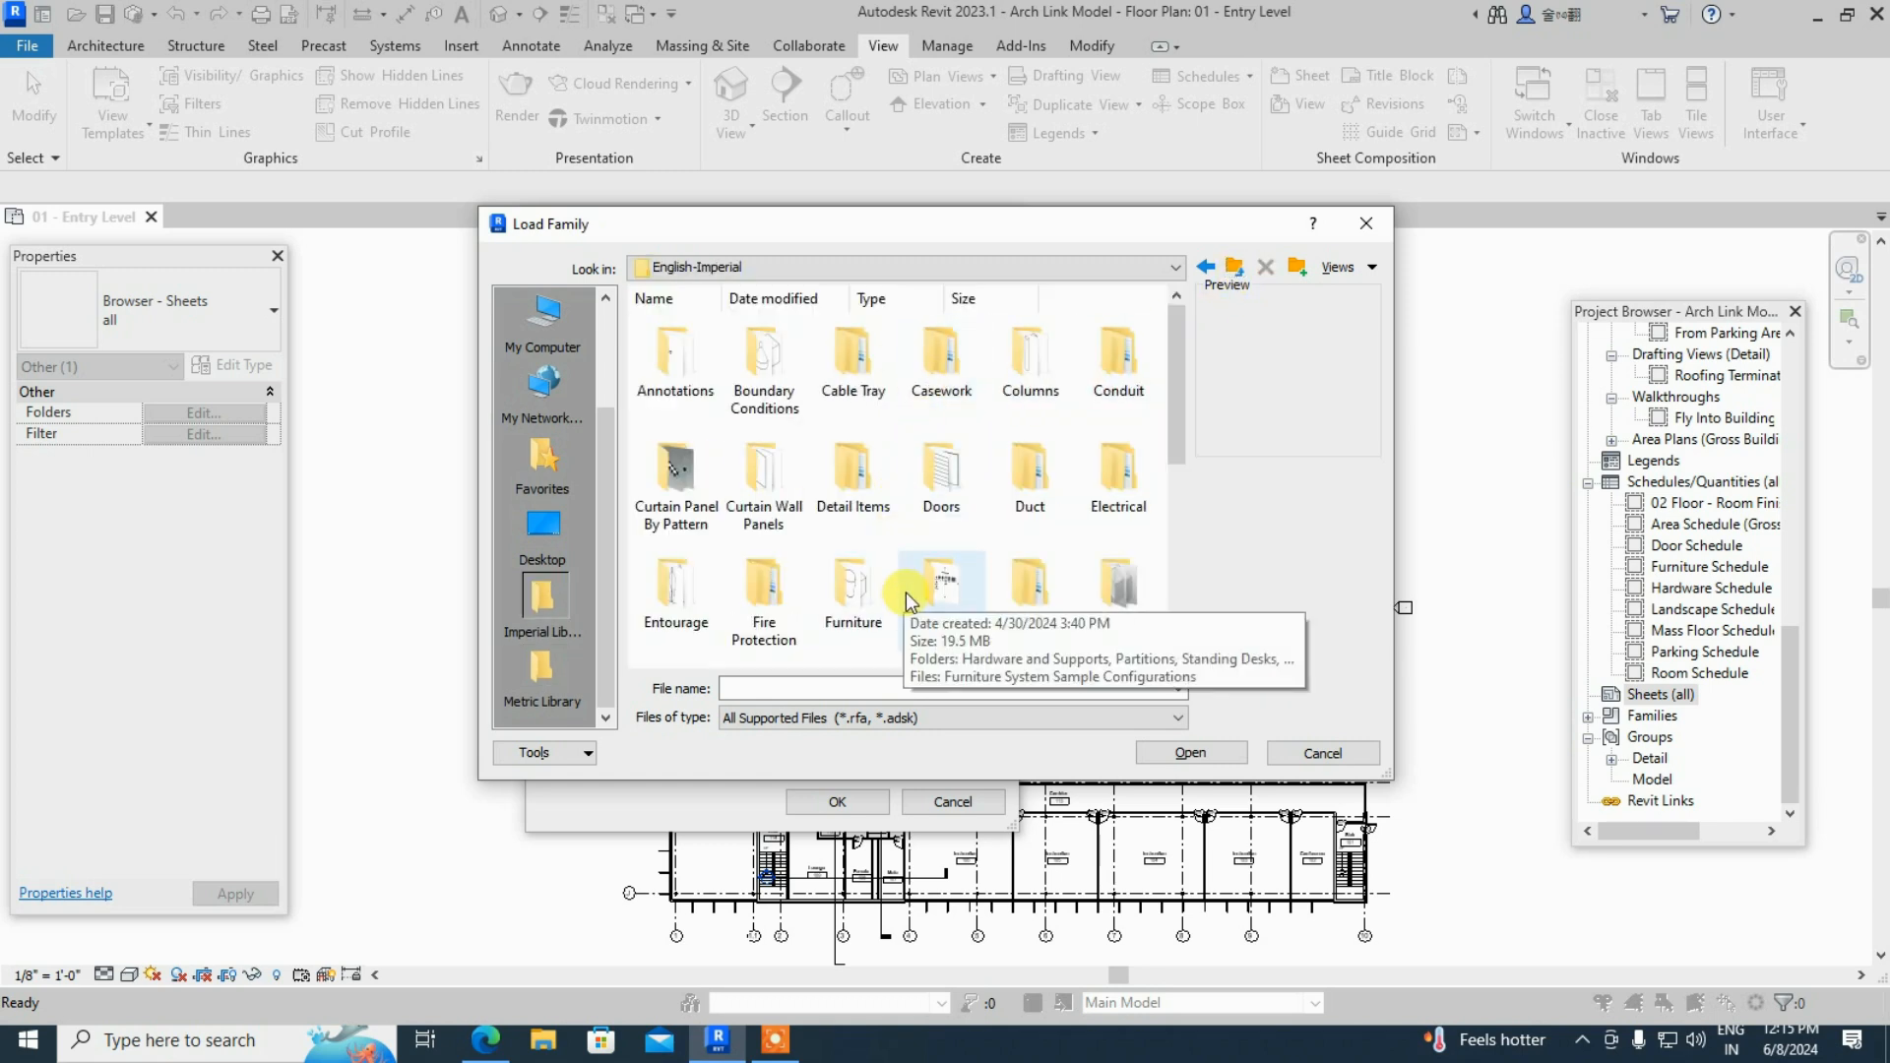
{"action": "scroll", "coordinate": [906, 593], "scroll_direction": "down", "scroll_amount": 5}
{"action": "double_click", "coordinate": [1029, 609]}
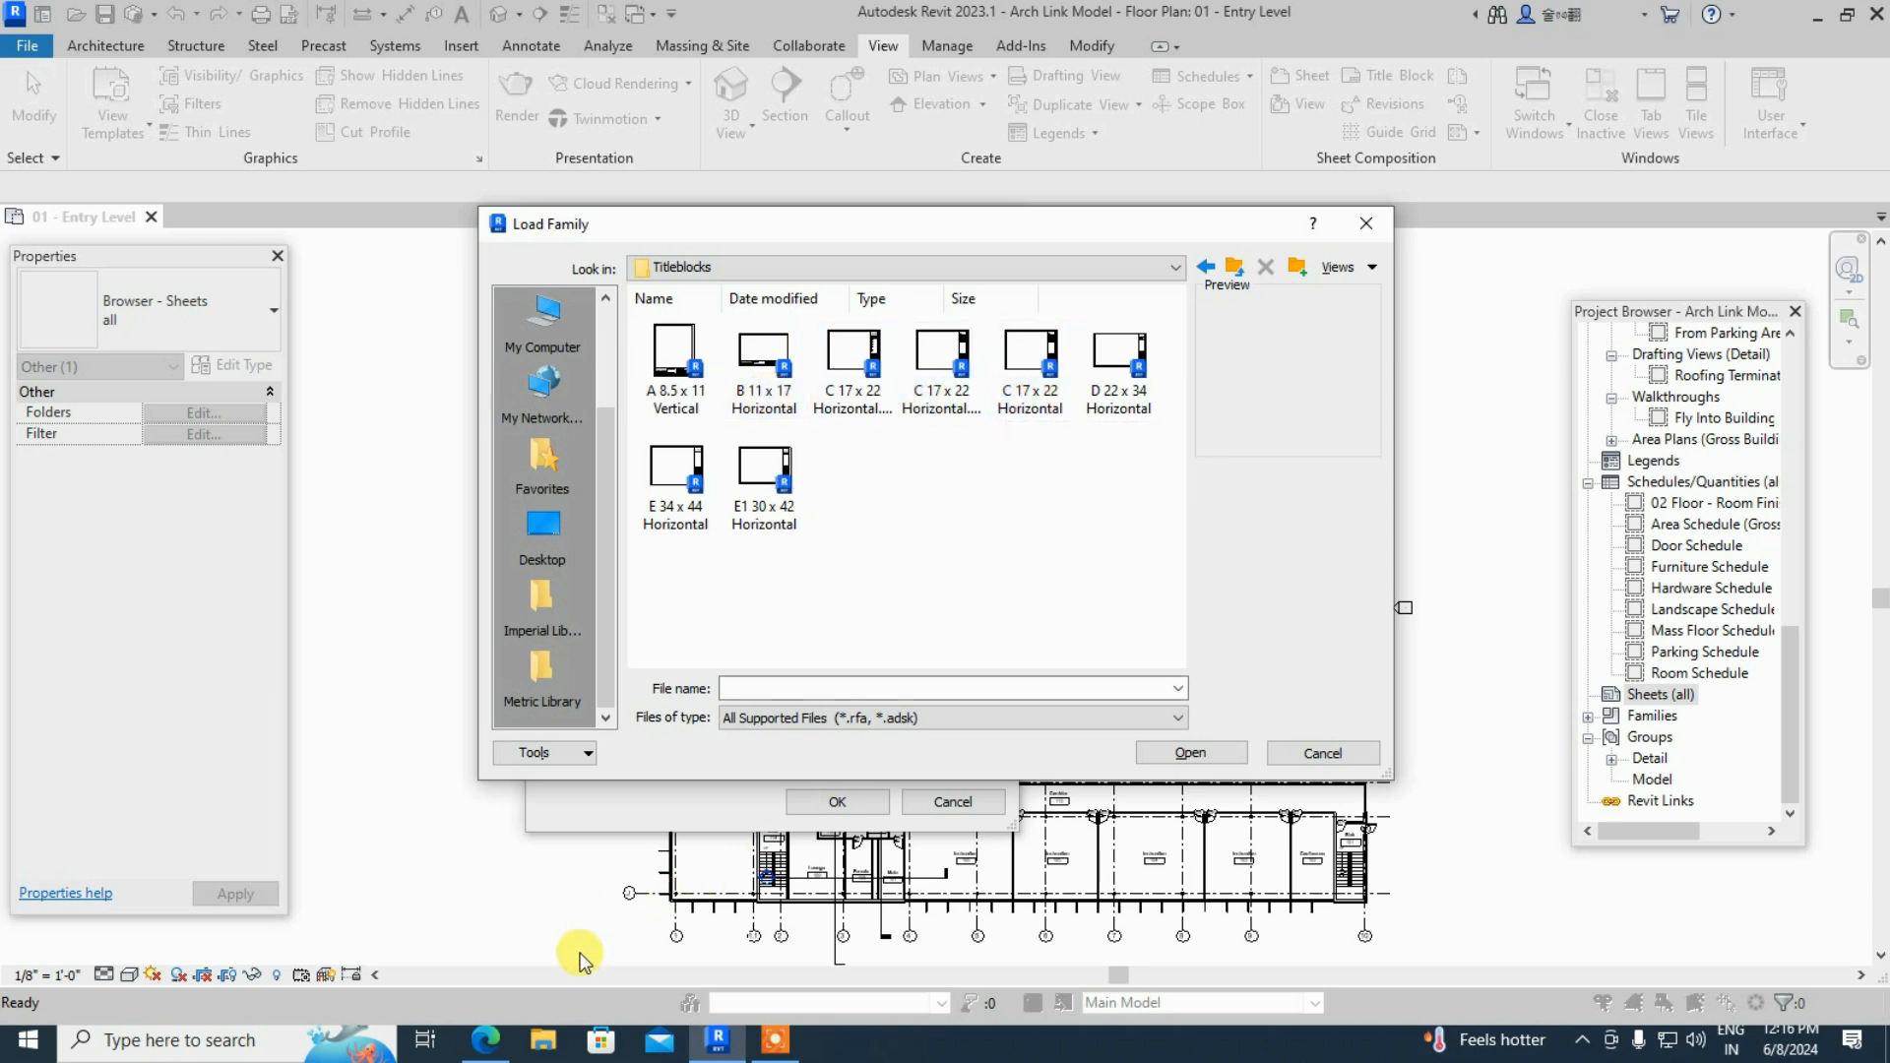
{"action": "left_click", "coordinate": [484, 1039]}
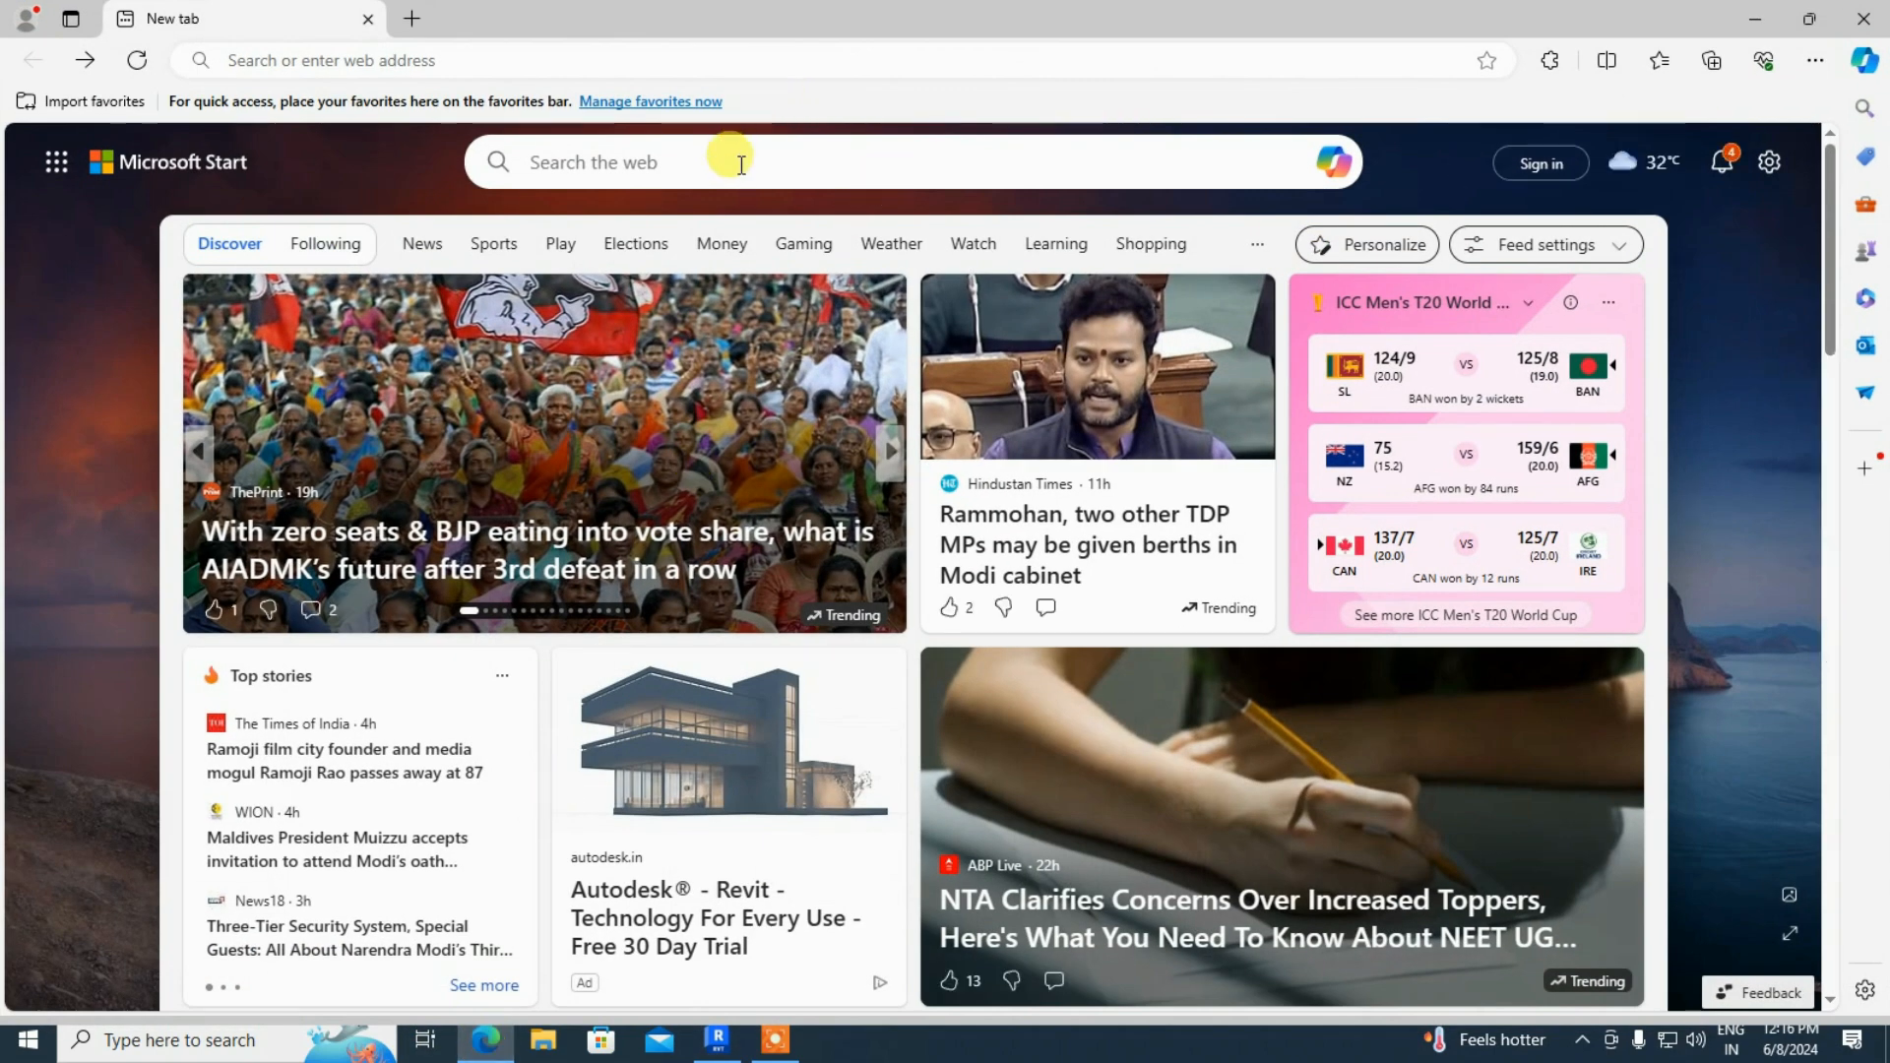
- Search Bing for 'a3 sheet size in inches' (11.69 x 16.54), then return to Revit
{"action": "left_click", "coordinate": [740, 164]}
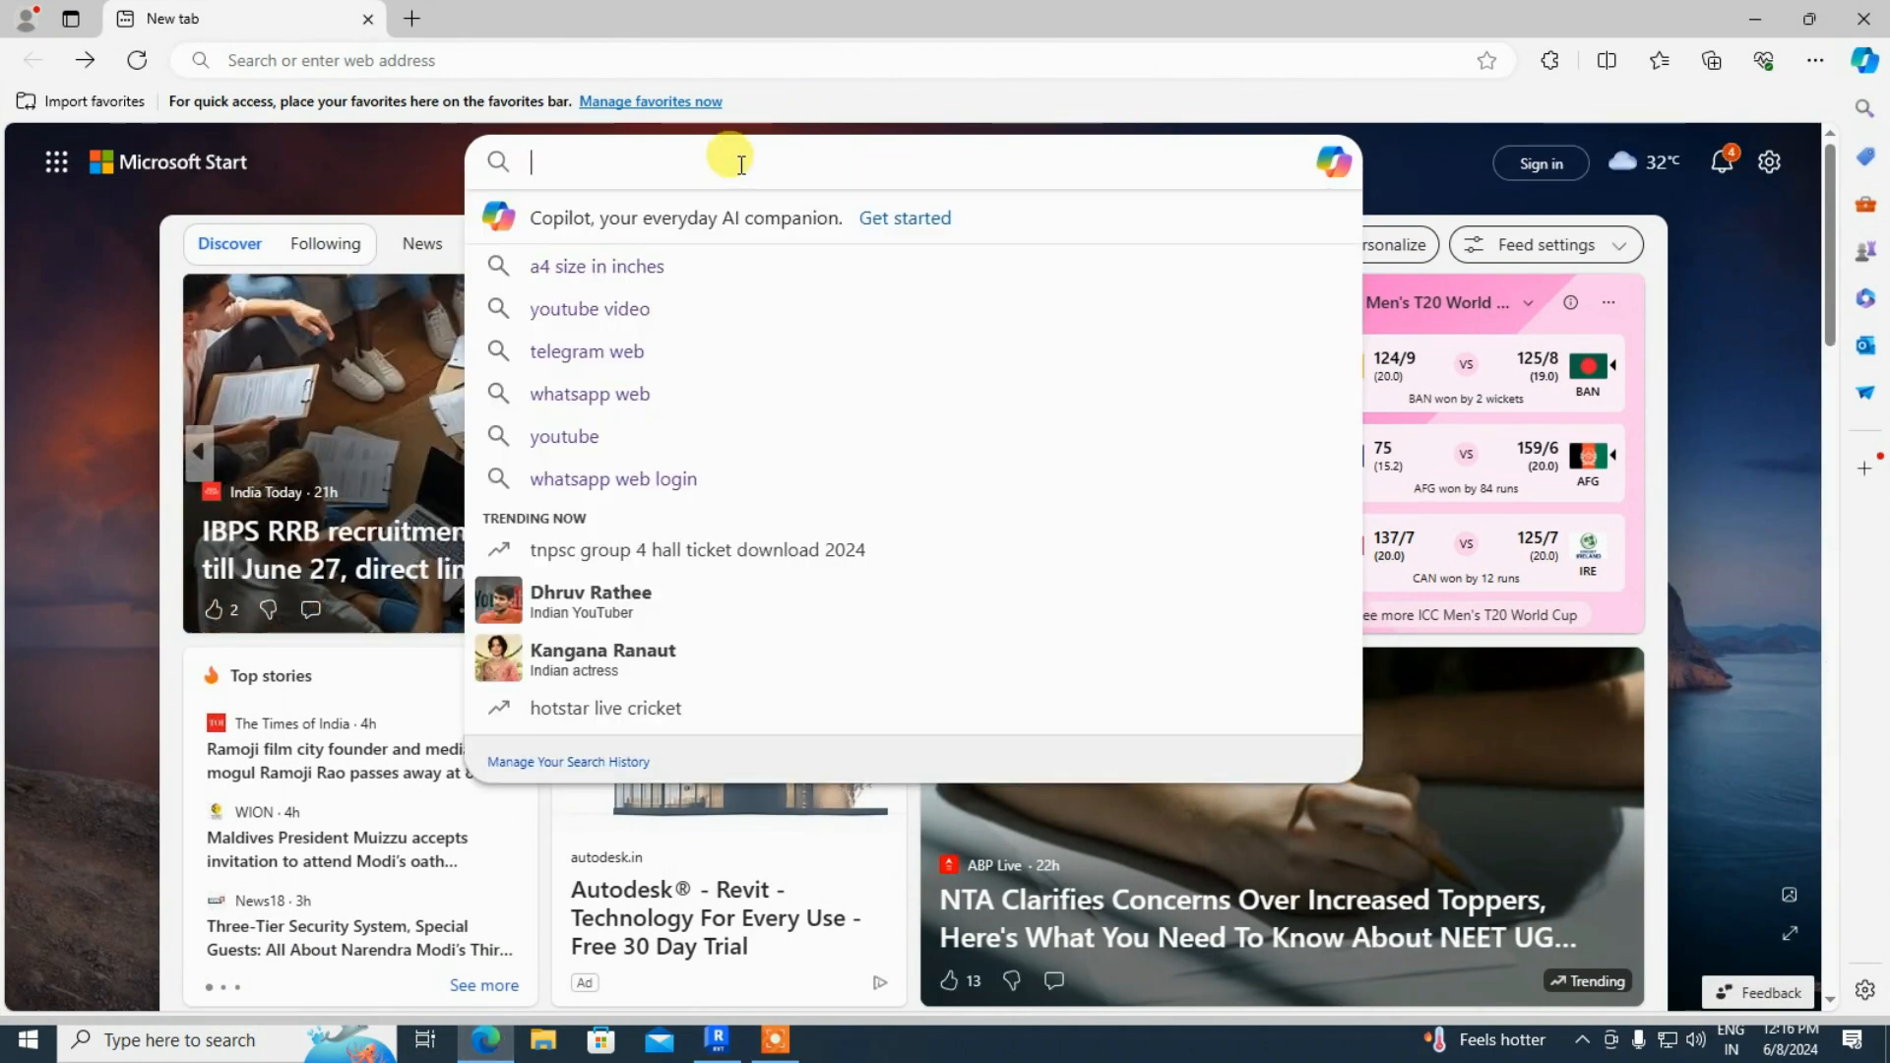
{"action": "type", "text": "a"}
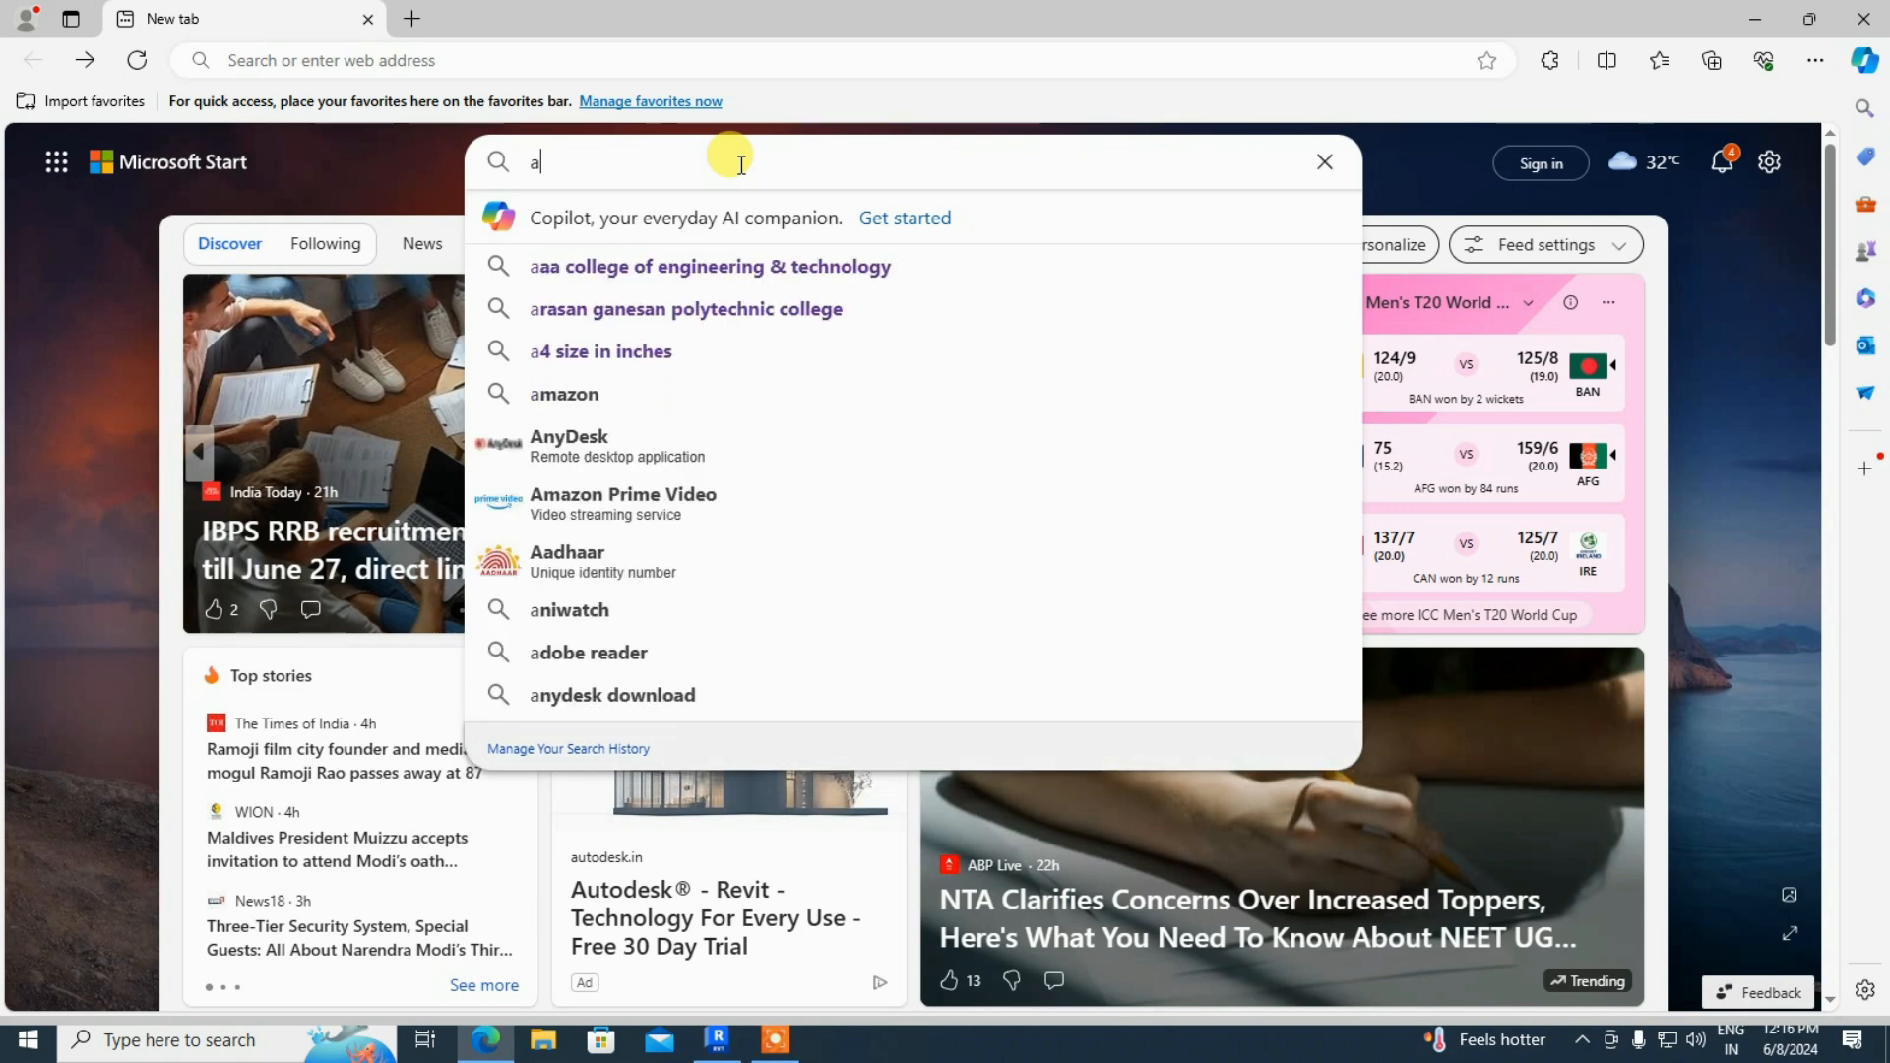
{"action": "type", "text": "3 shee"}
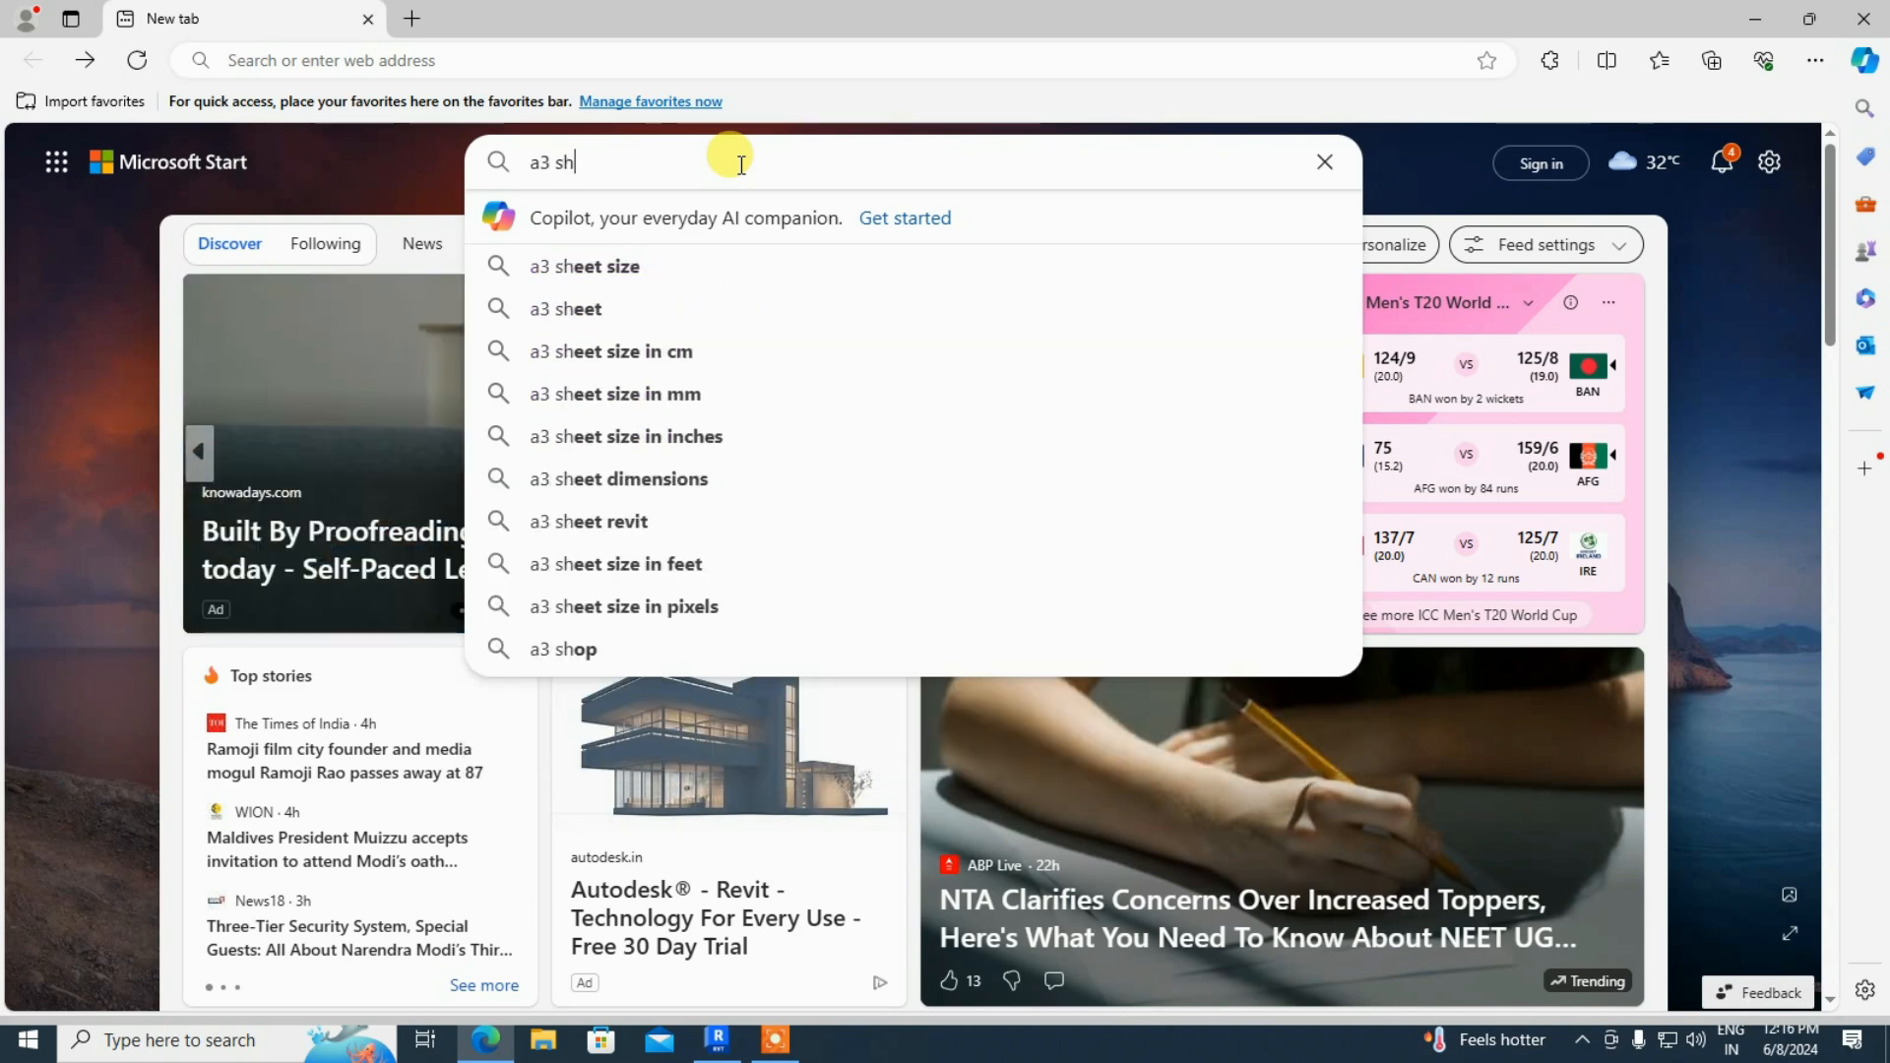
{"action": "left_click", "coordinate": [676, 270]}
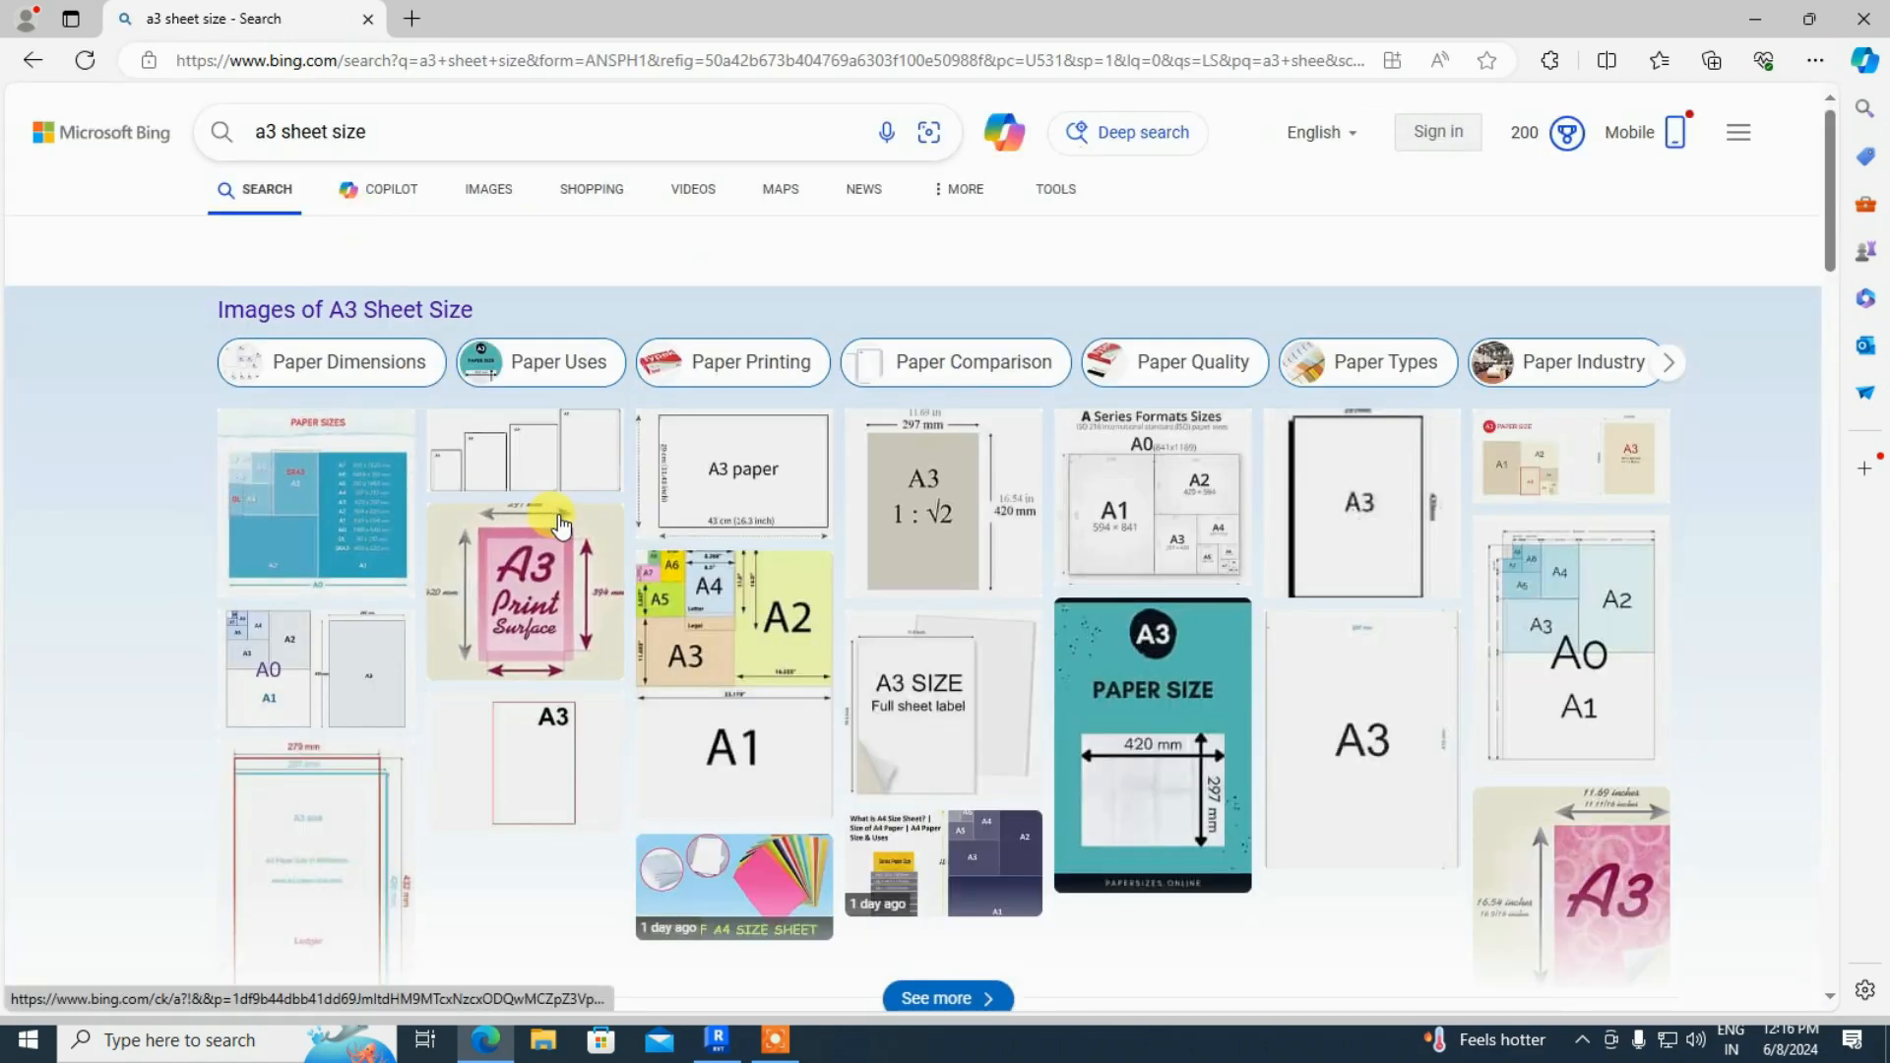
{"action": "scroll", "coordinate": [556, 522], "scroll_direction": "down", "scroll_amount": 7}
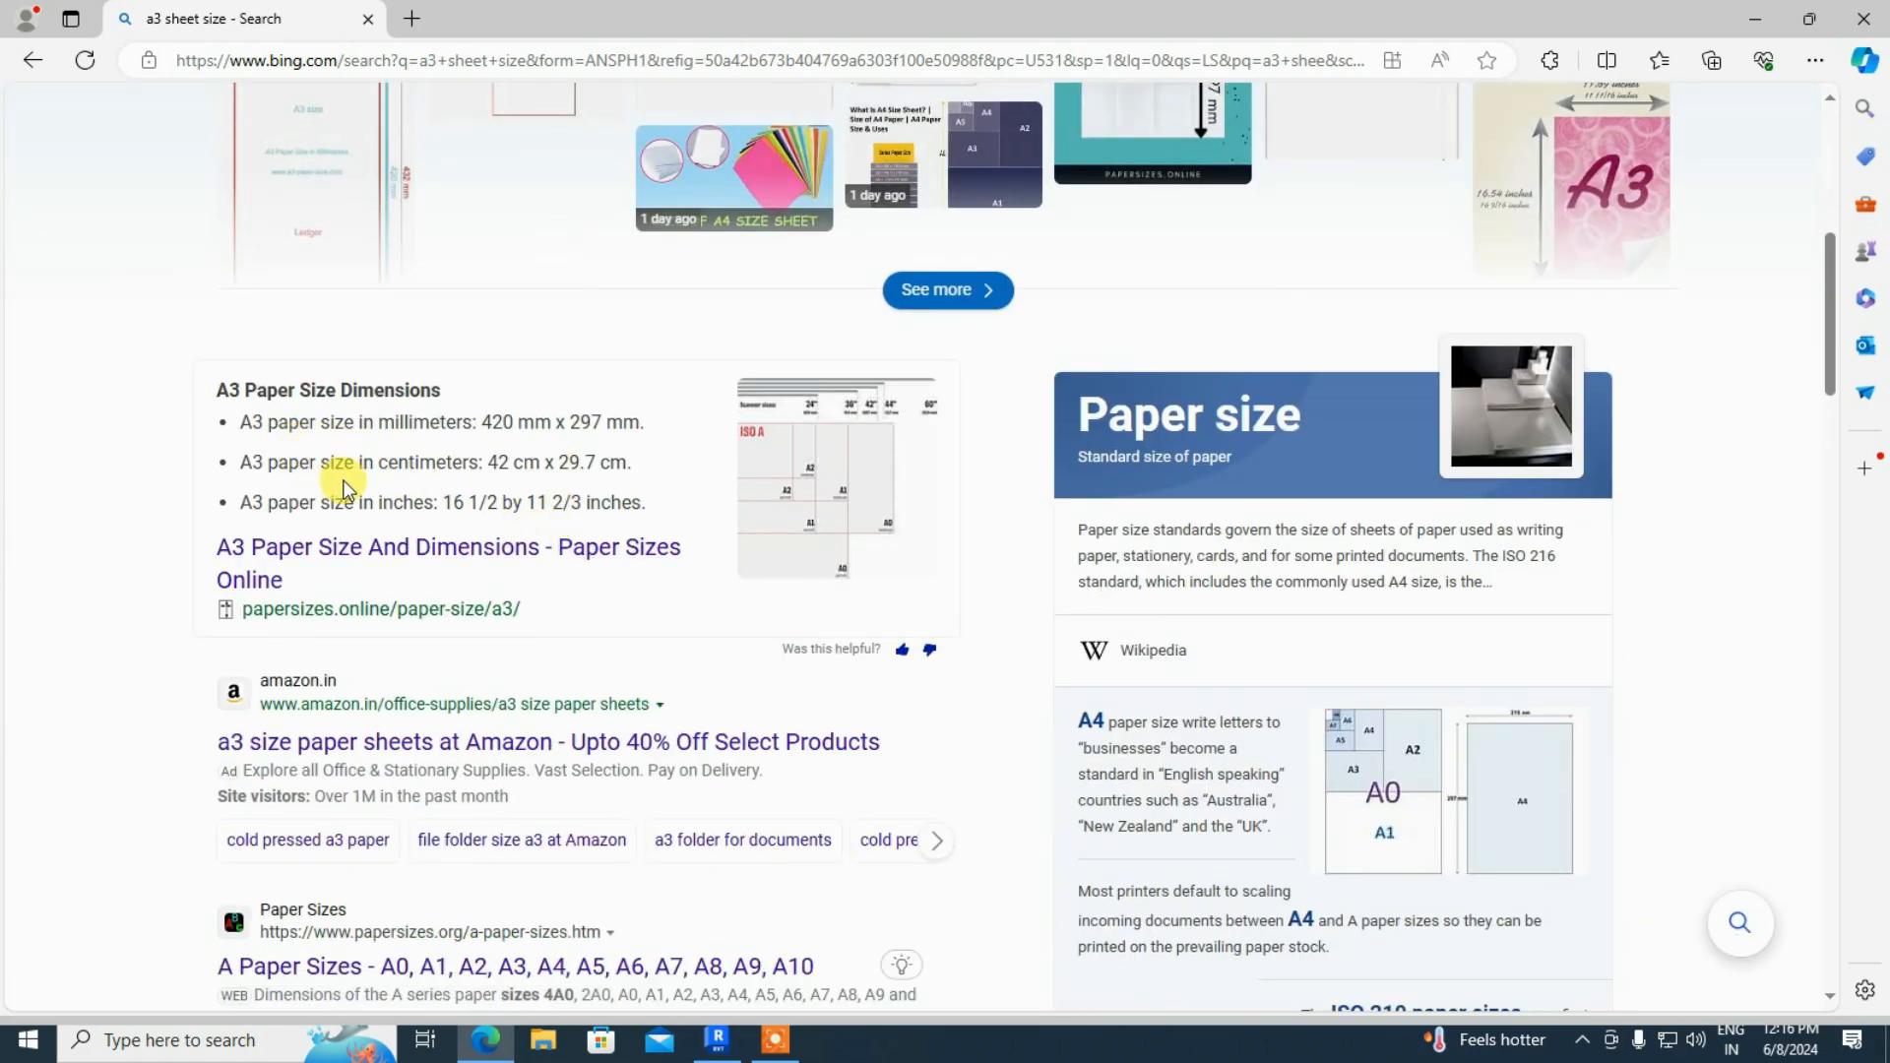
{"action": "scroll", "coordinate": [739, 600], "scroll_direction": "up", "scroll_amount": 7}
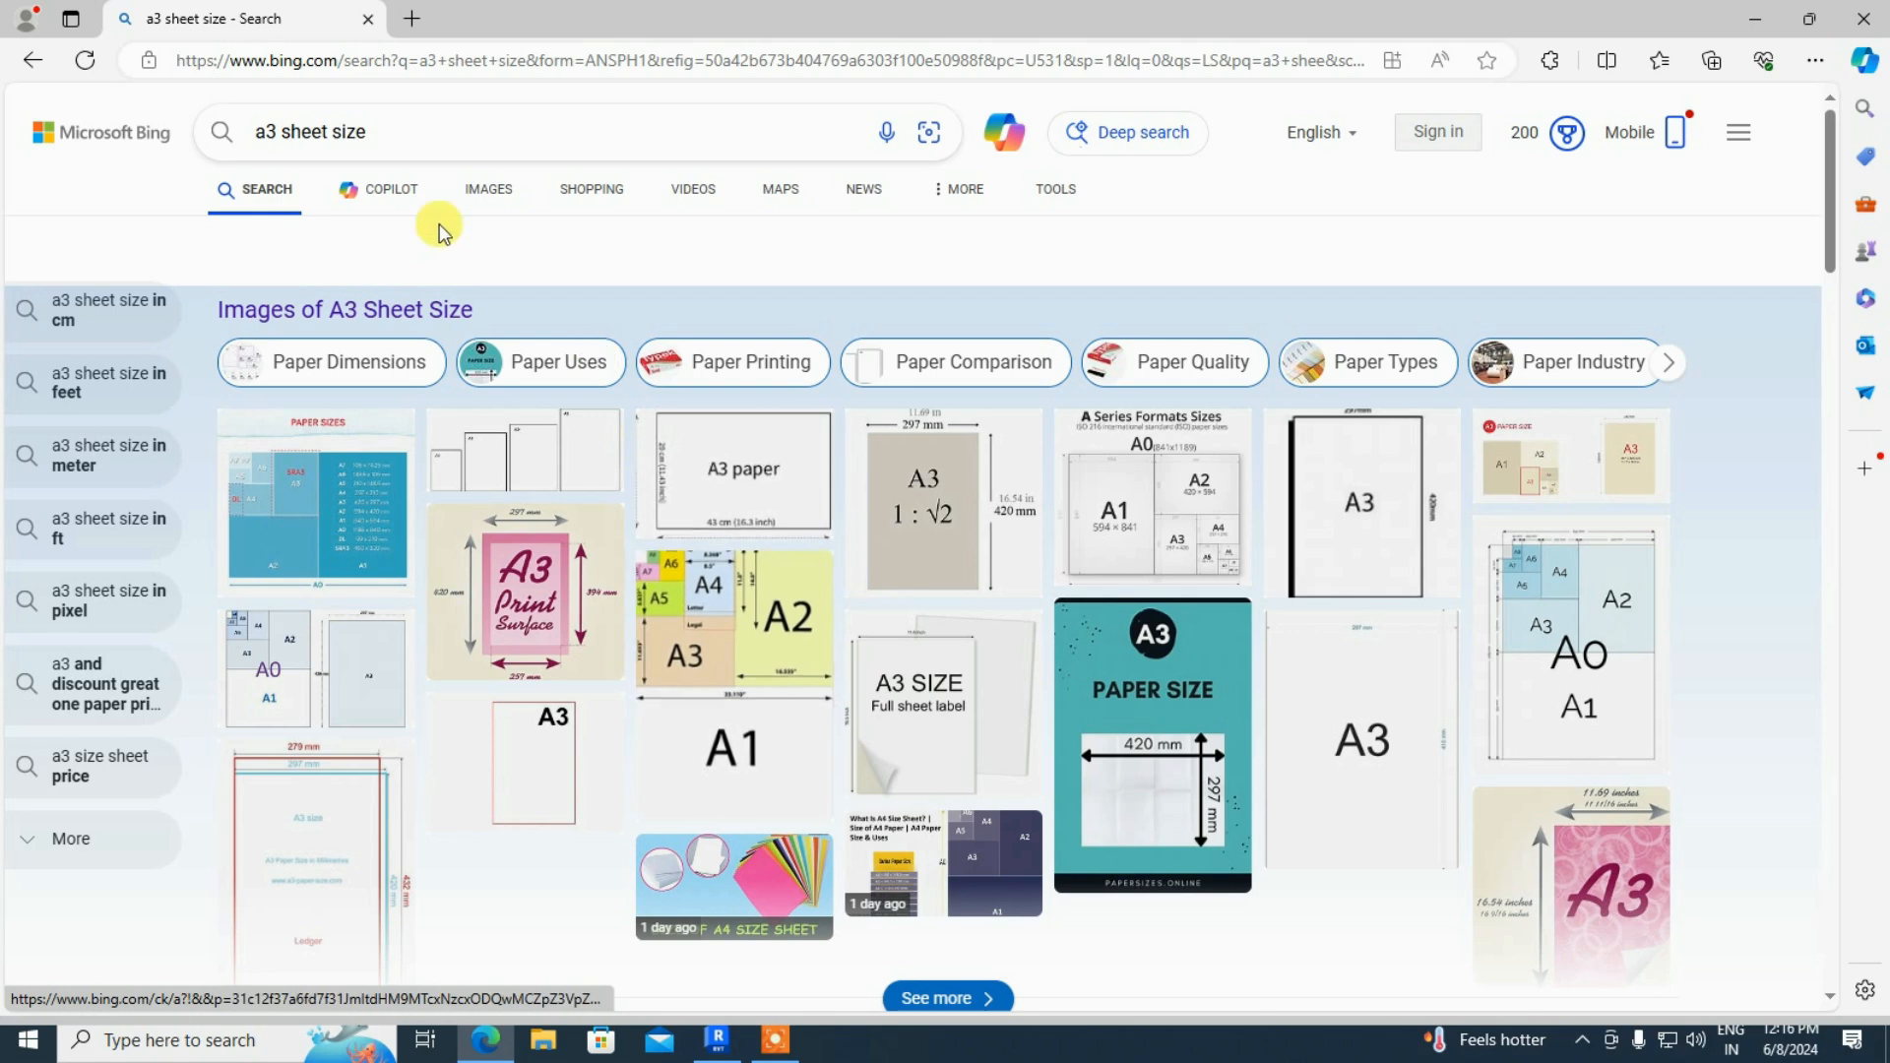
{"action": "left_click", "coordinate": [371, 128]}
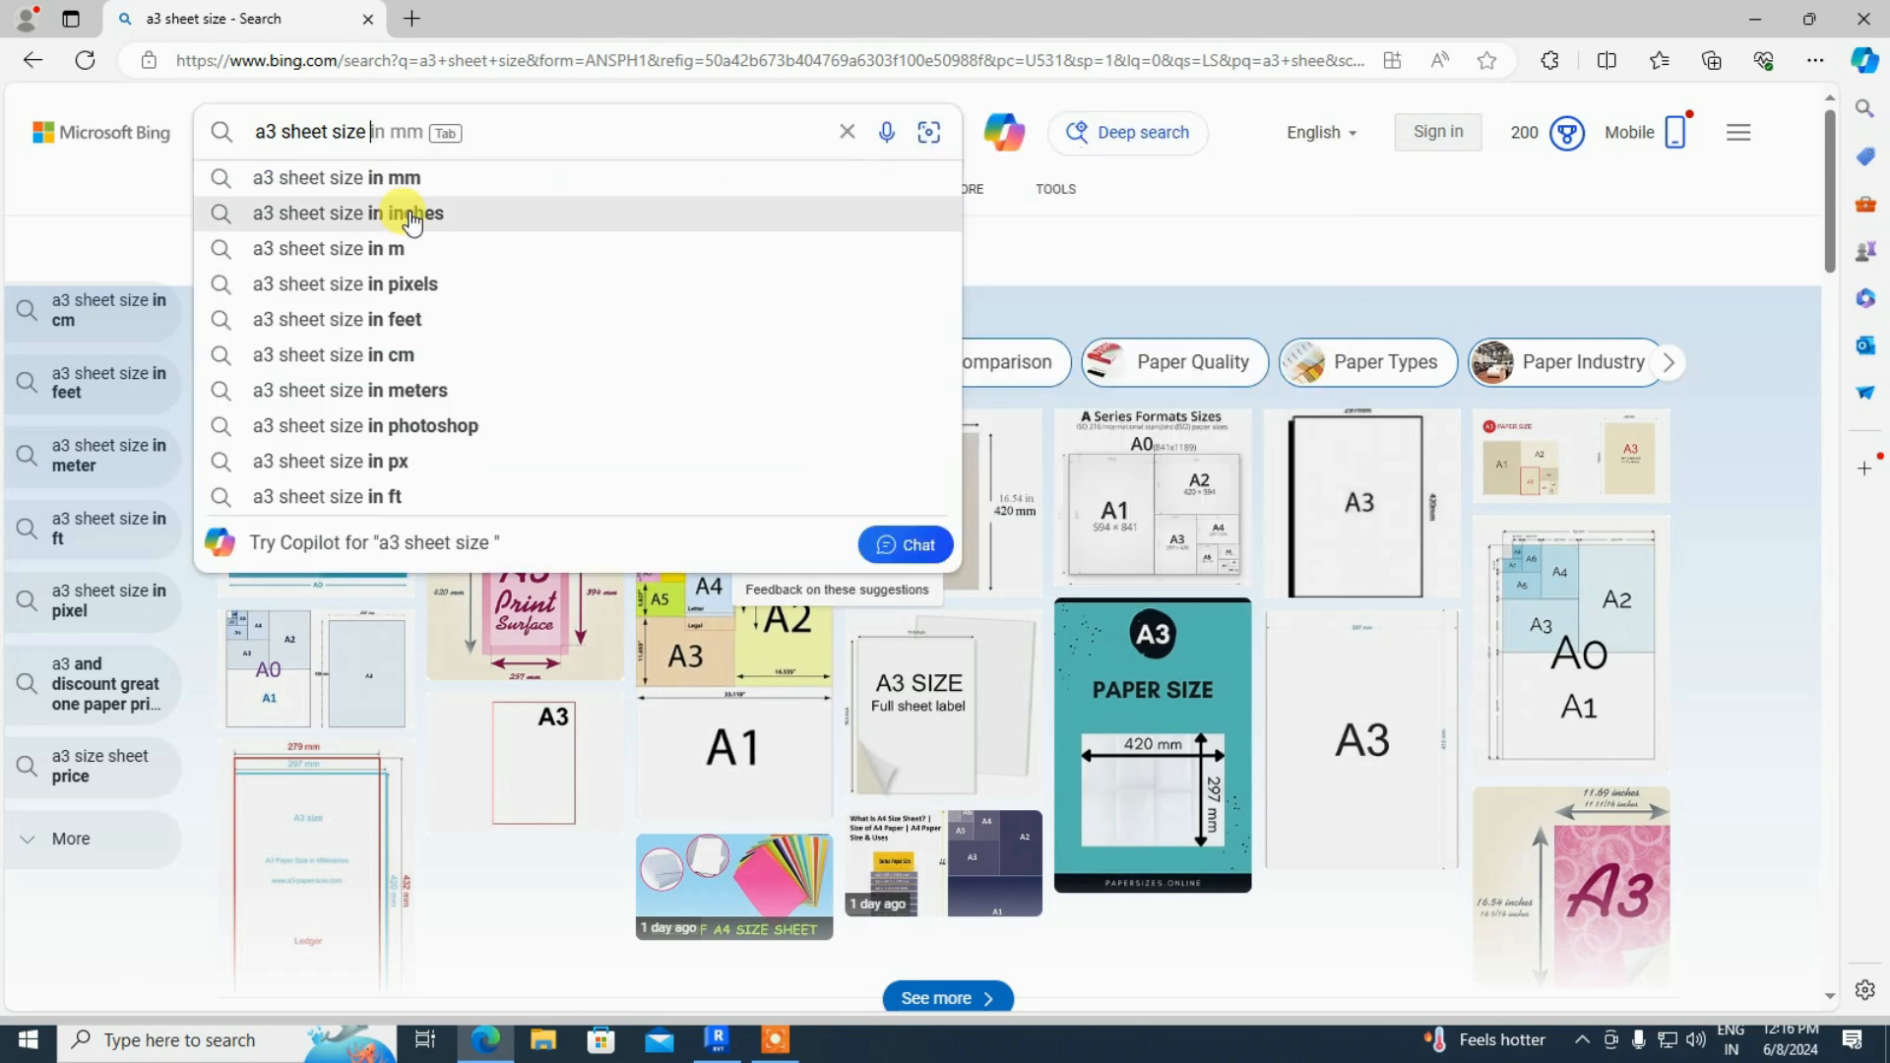
{"action": "left_click", "coordinate": [412, 215]}
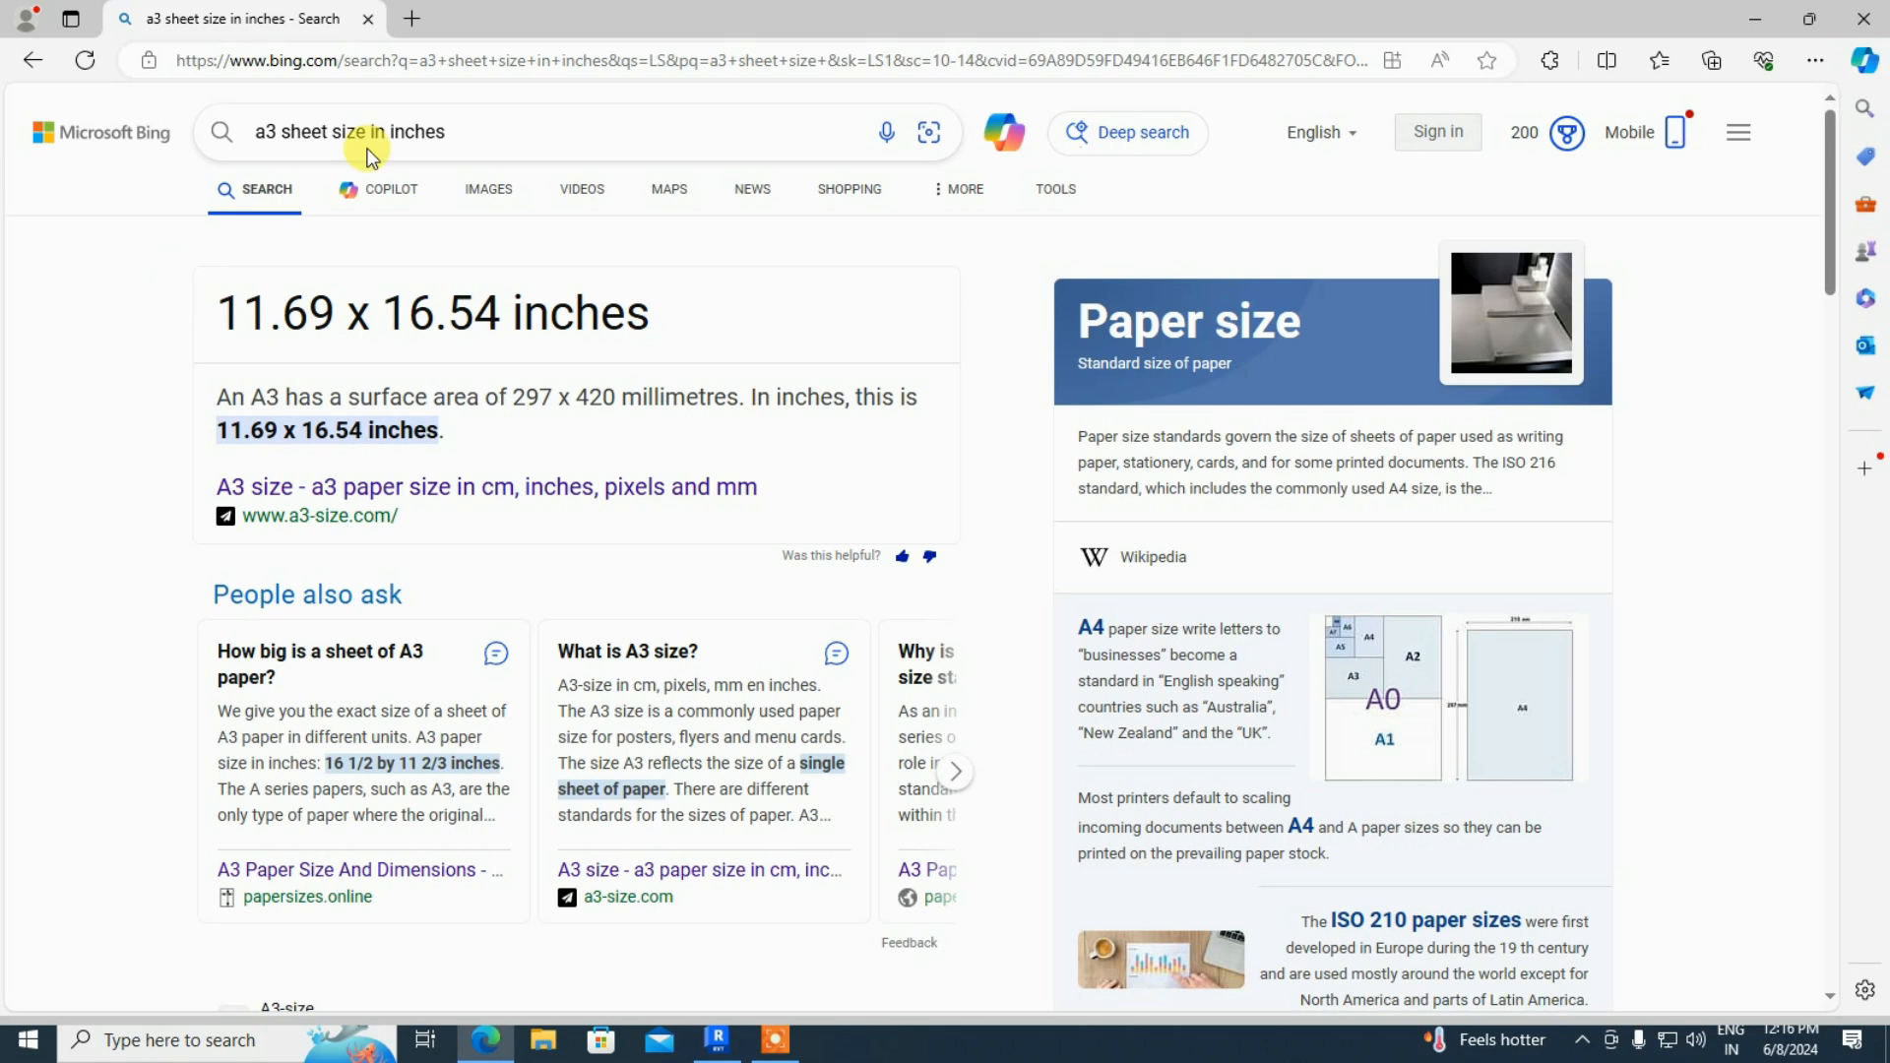
{"action": "left_click", "coordinate": [1739, 24]}
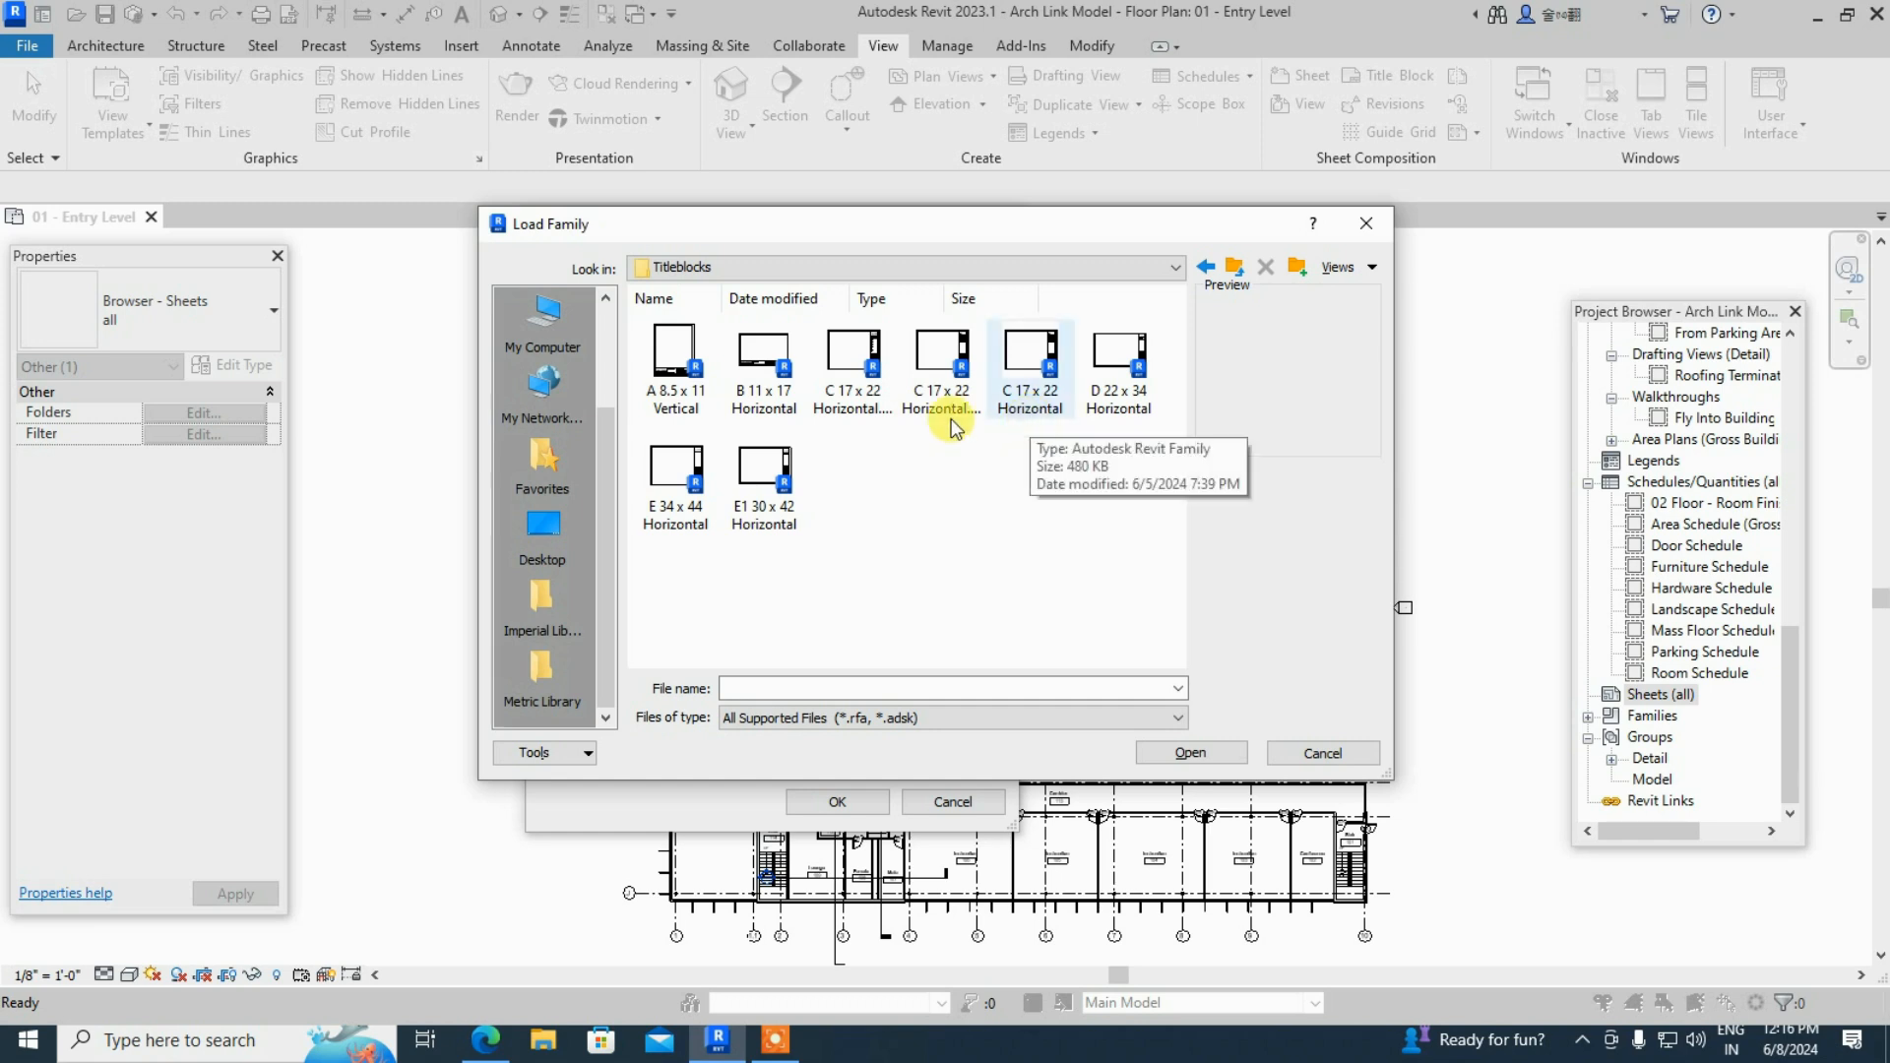
- Load the C 17 x 22 Horizontal.0001 titleblock and create sheet A3 - Unnamed with it
{"action": "left_click", "coordinate": [768, 400]}
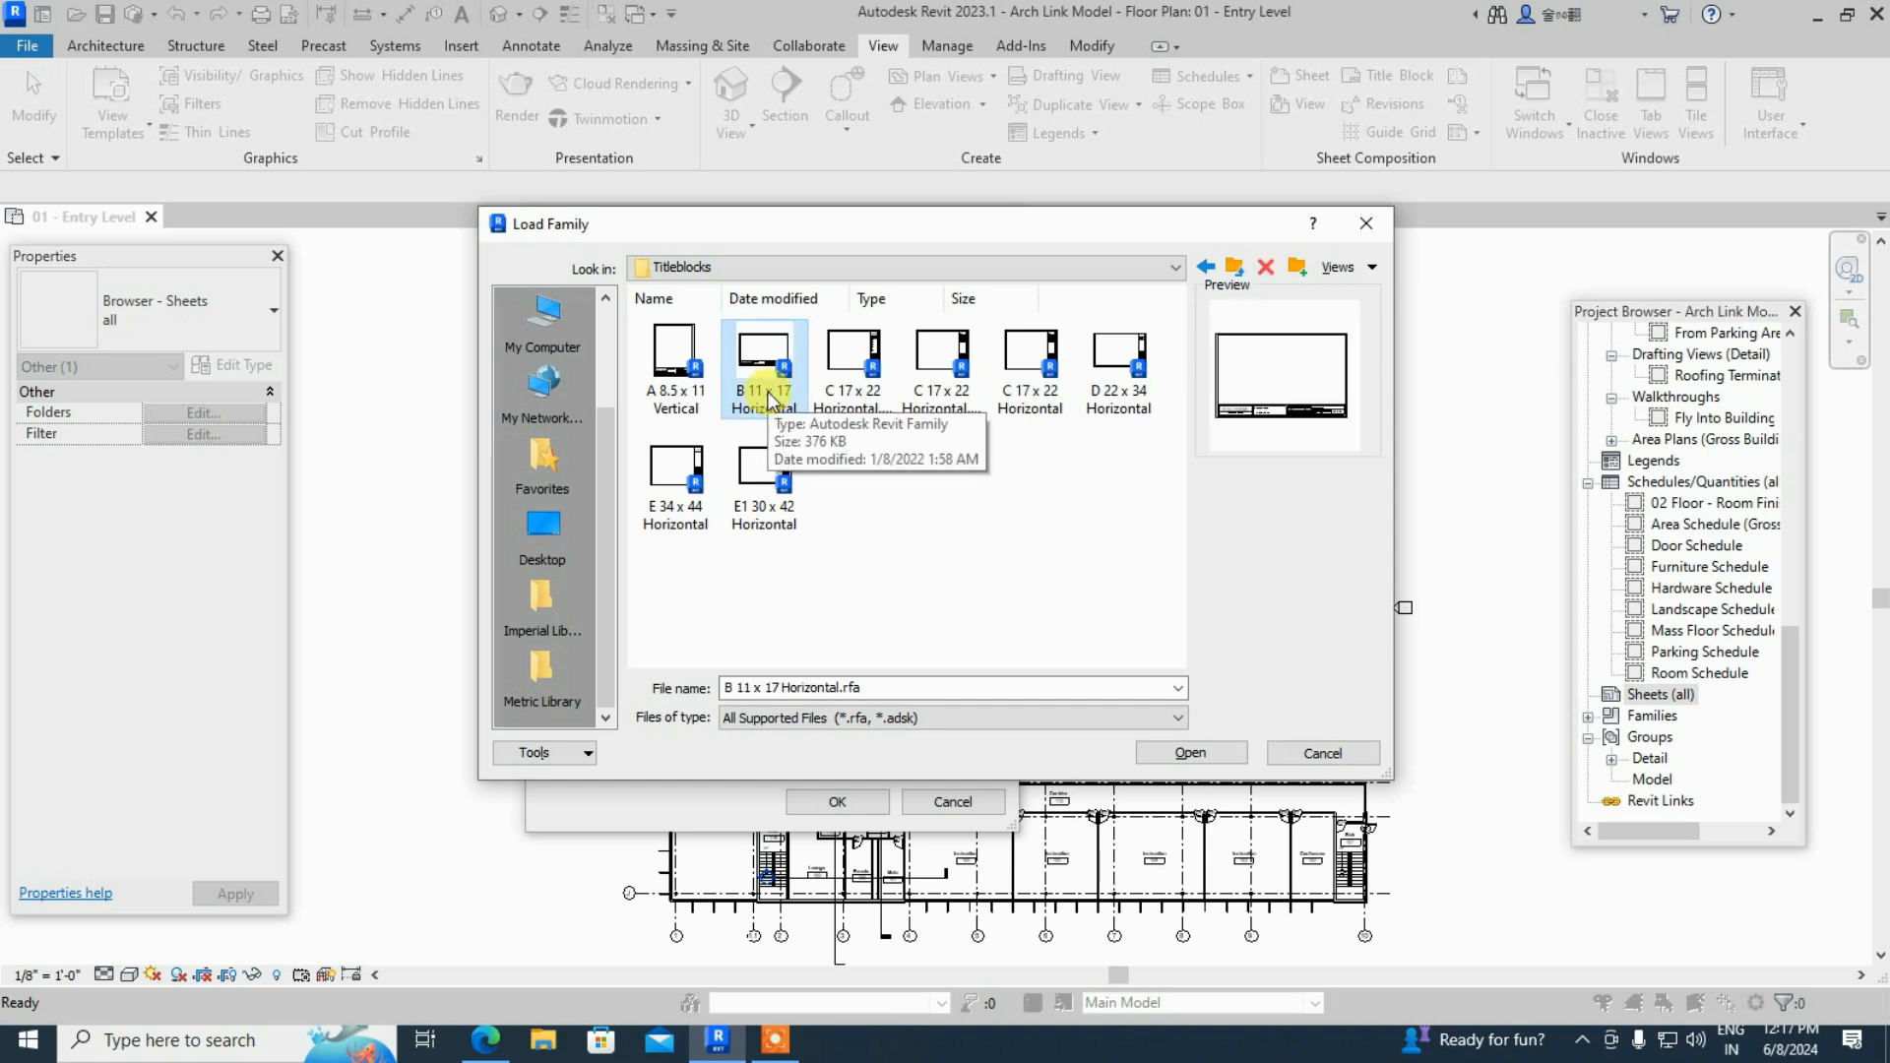
{"action": "left_click", "coordinate": [868, 399]}
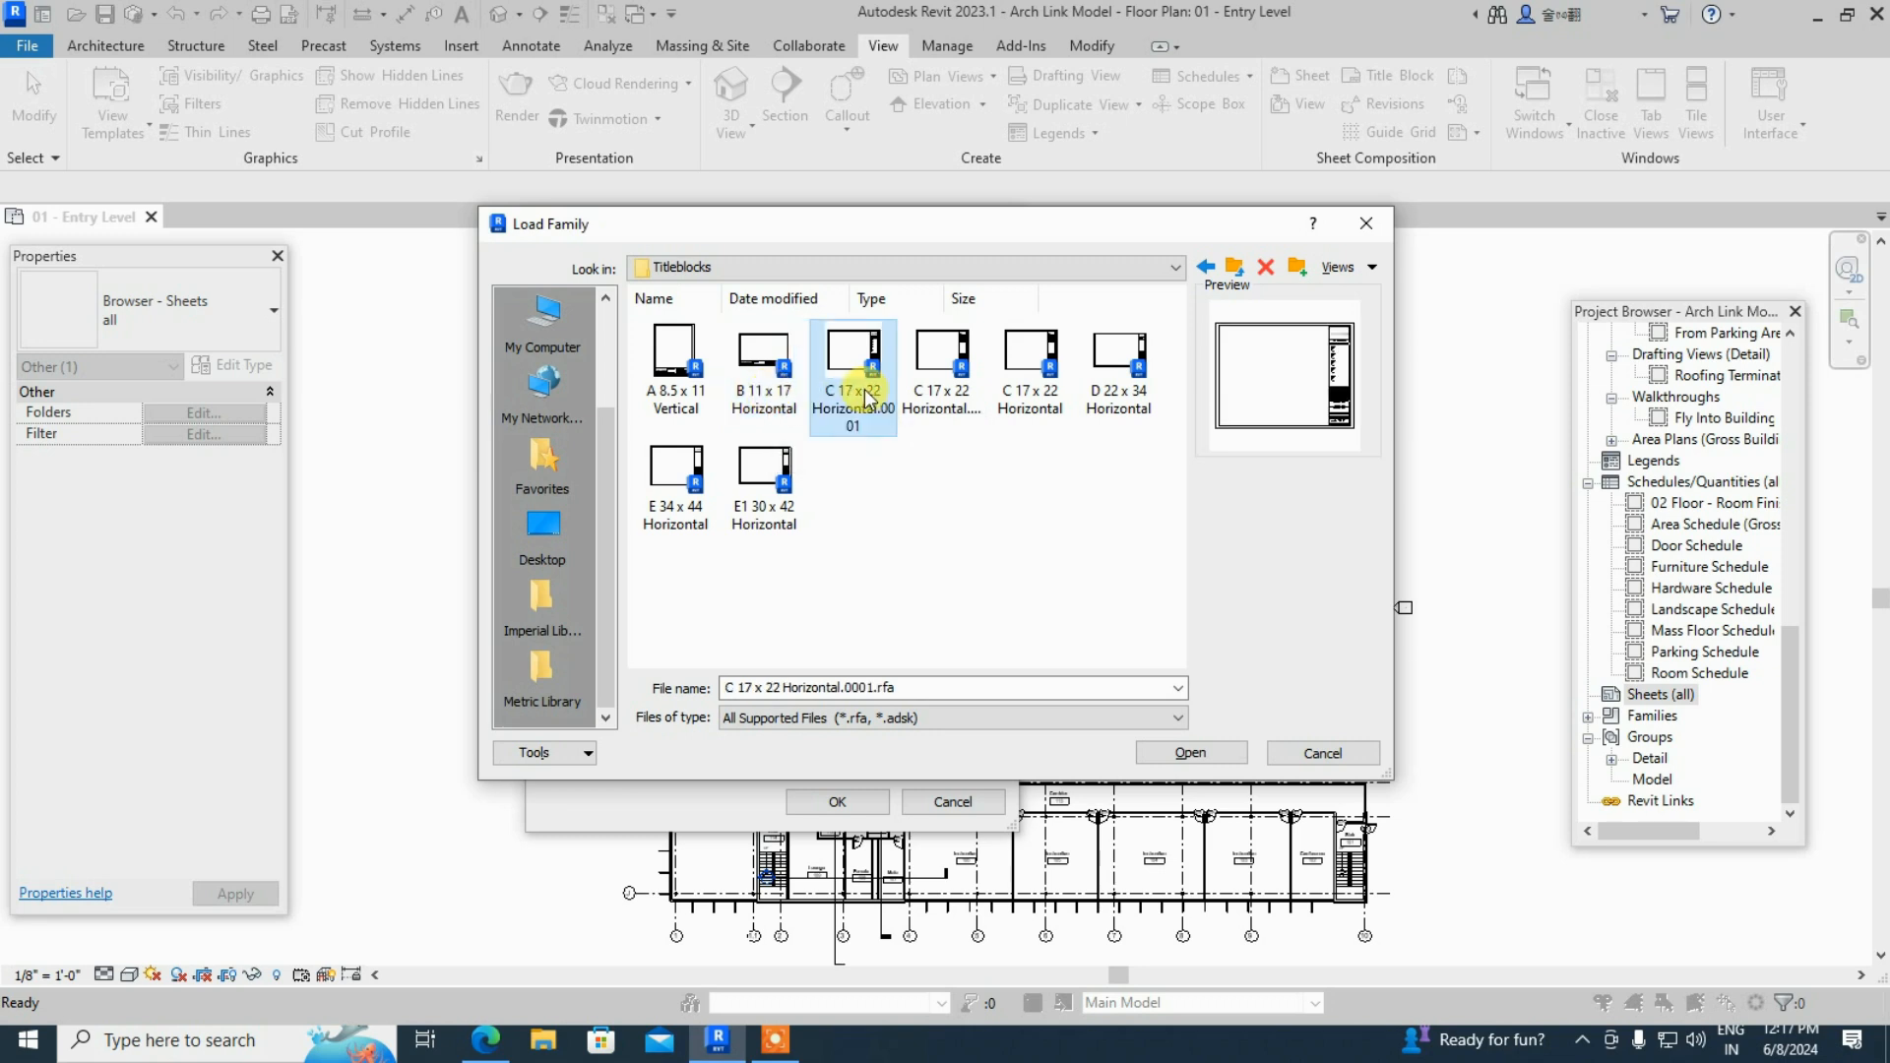
{"action": "left_click", "coordinate": [1209, 756]}
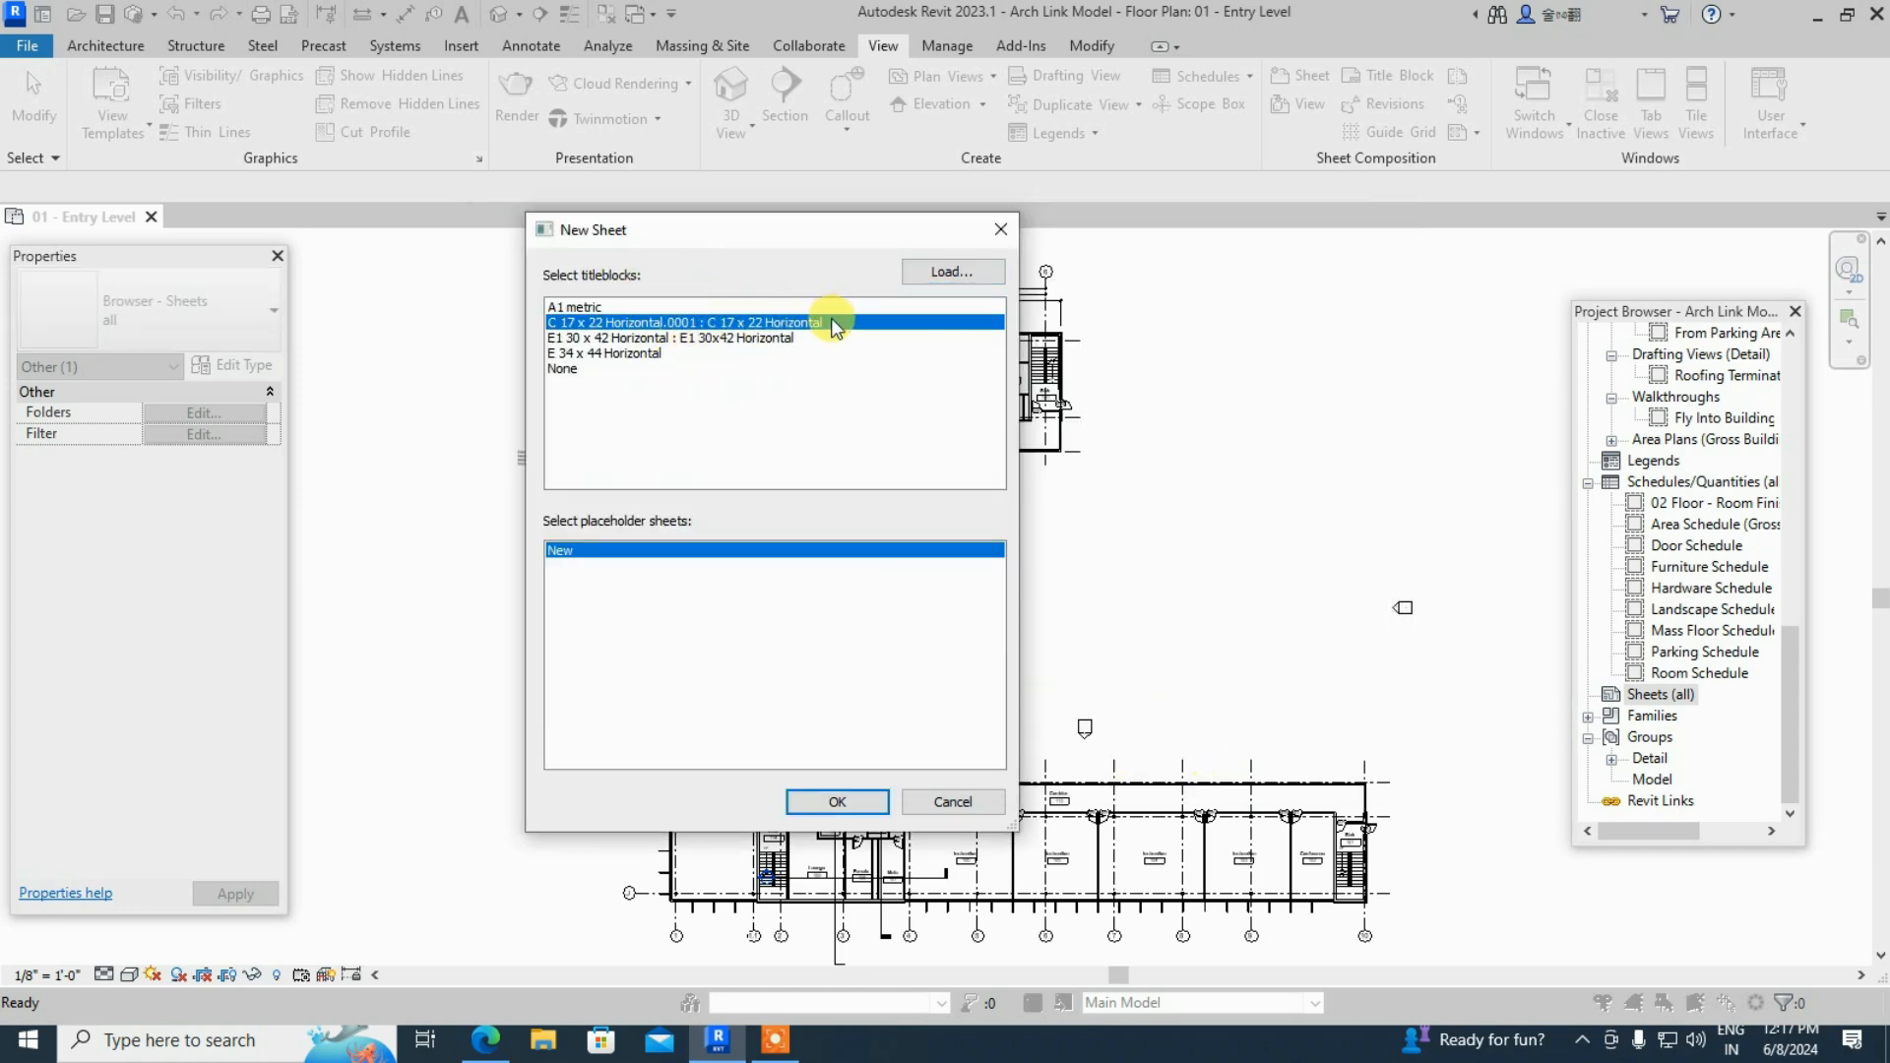
{"action": "left_click", "coordinate": [866, 800]}
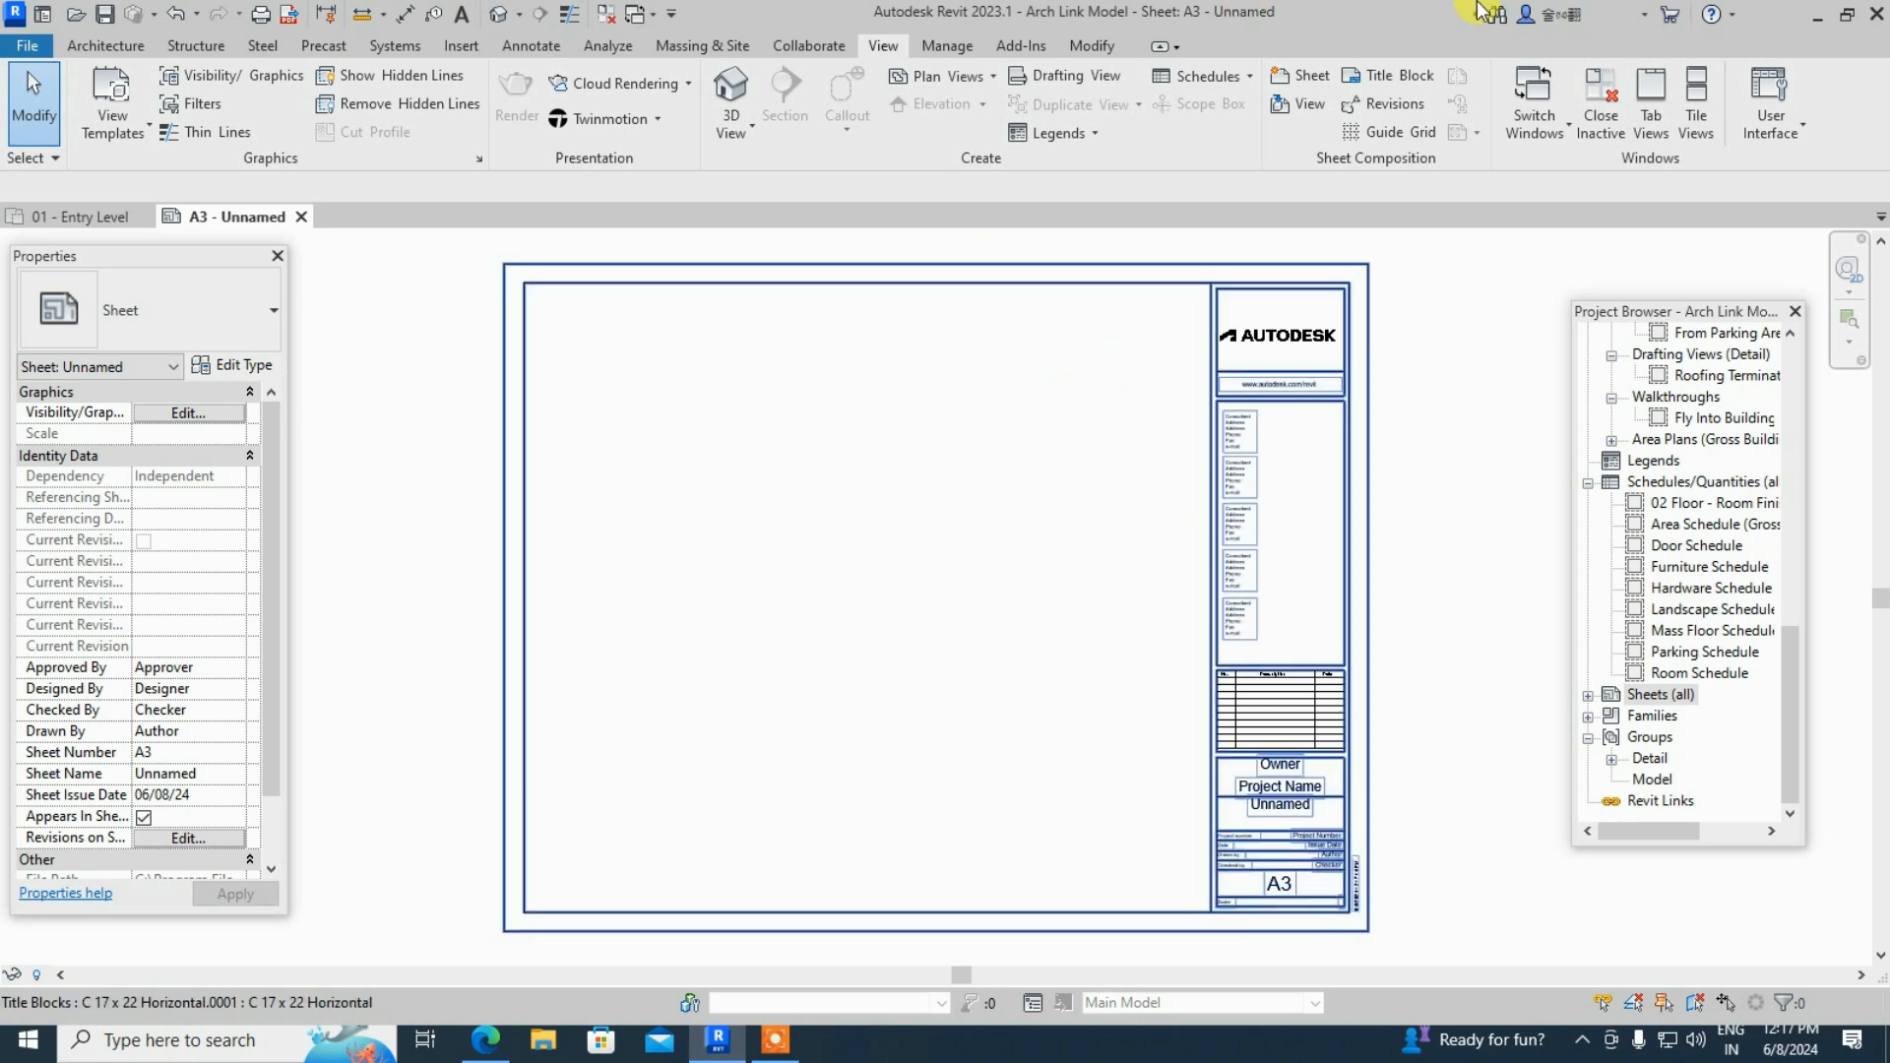
- Select the sheet's C 17 x 22 Horizontal title block and open it in the Family Editor
{"action": "scroll", "coordinate": [1325, 325], "scroll_direction": "up", "scroll_amount": 3}
{"action": "scroll", "coordinate": [1372, 369], "scroll_direction": "up", "scroll_amount": 2}
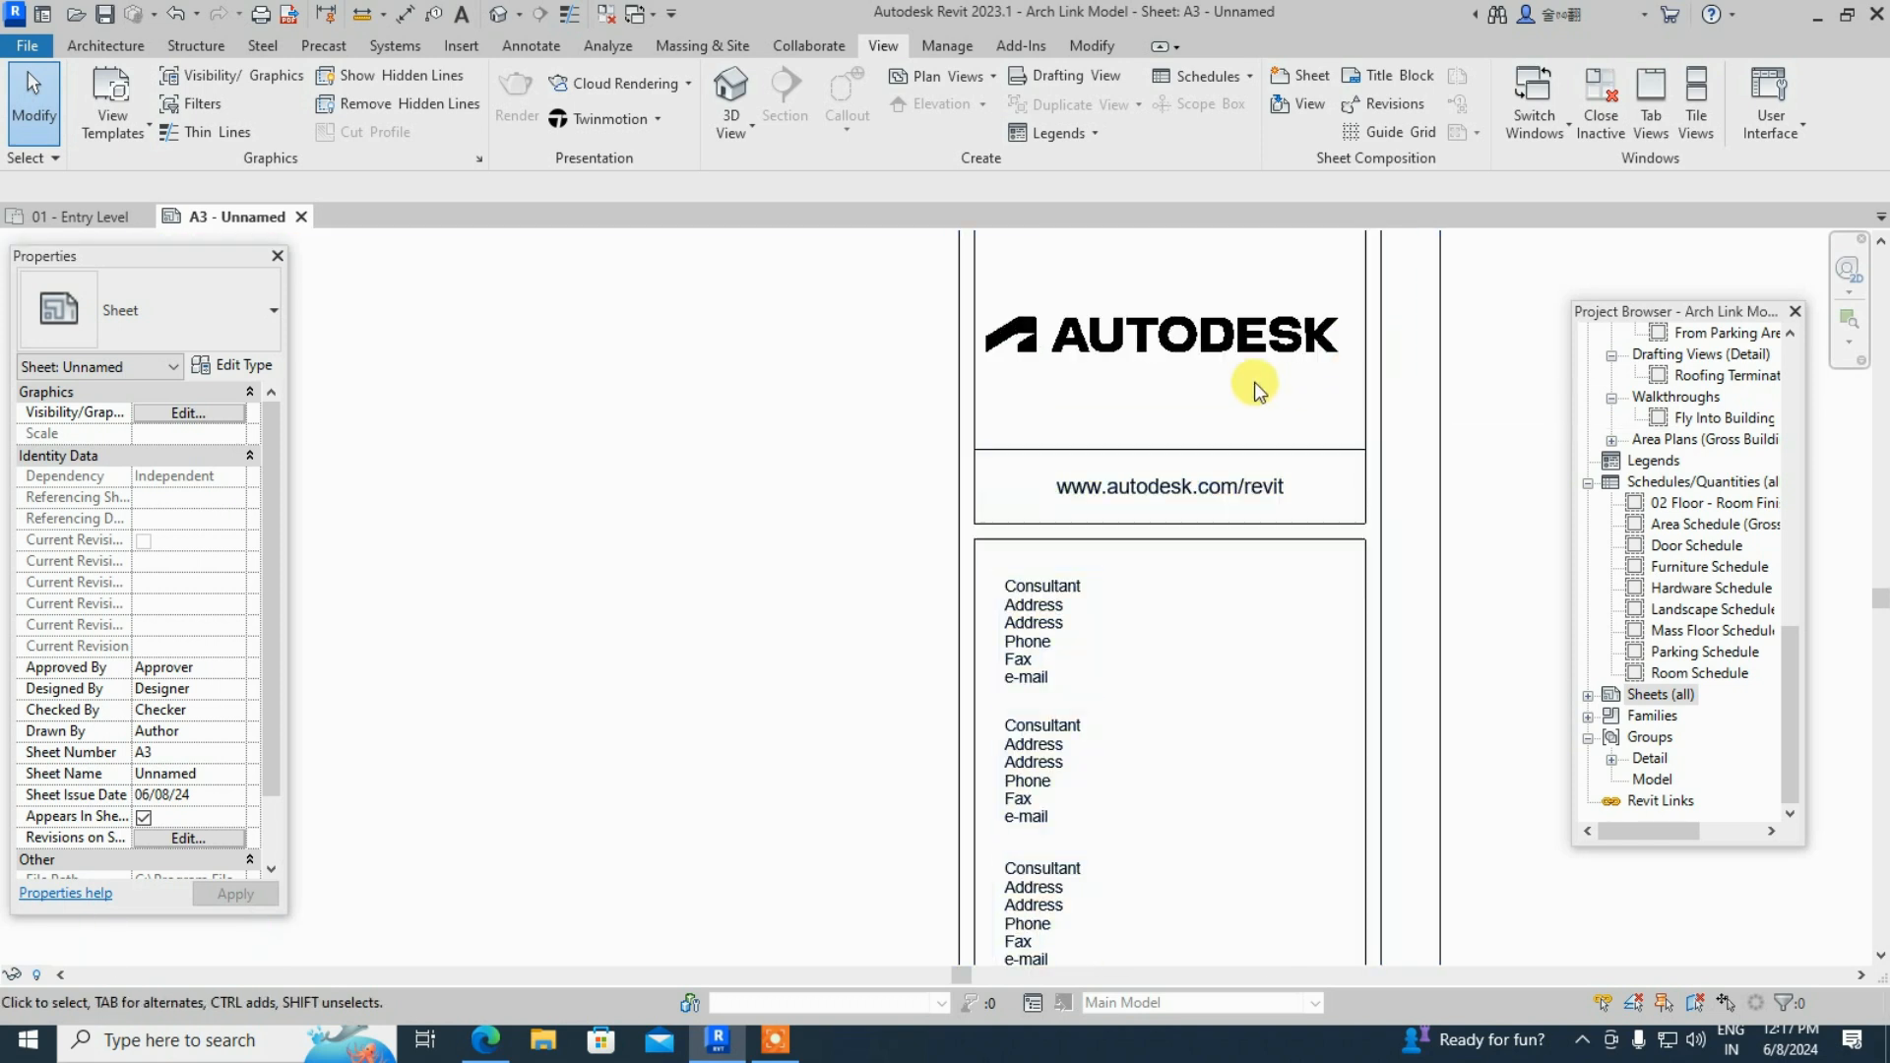
{"action": "scroll", "coordinate": [1227, 433], "scroll_direction": "down", "scroll_amount": 1}
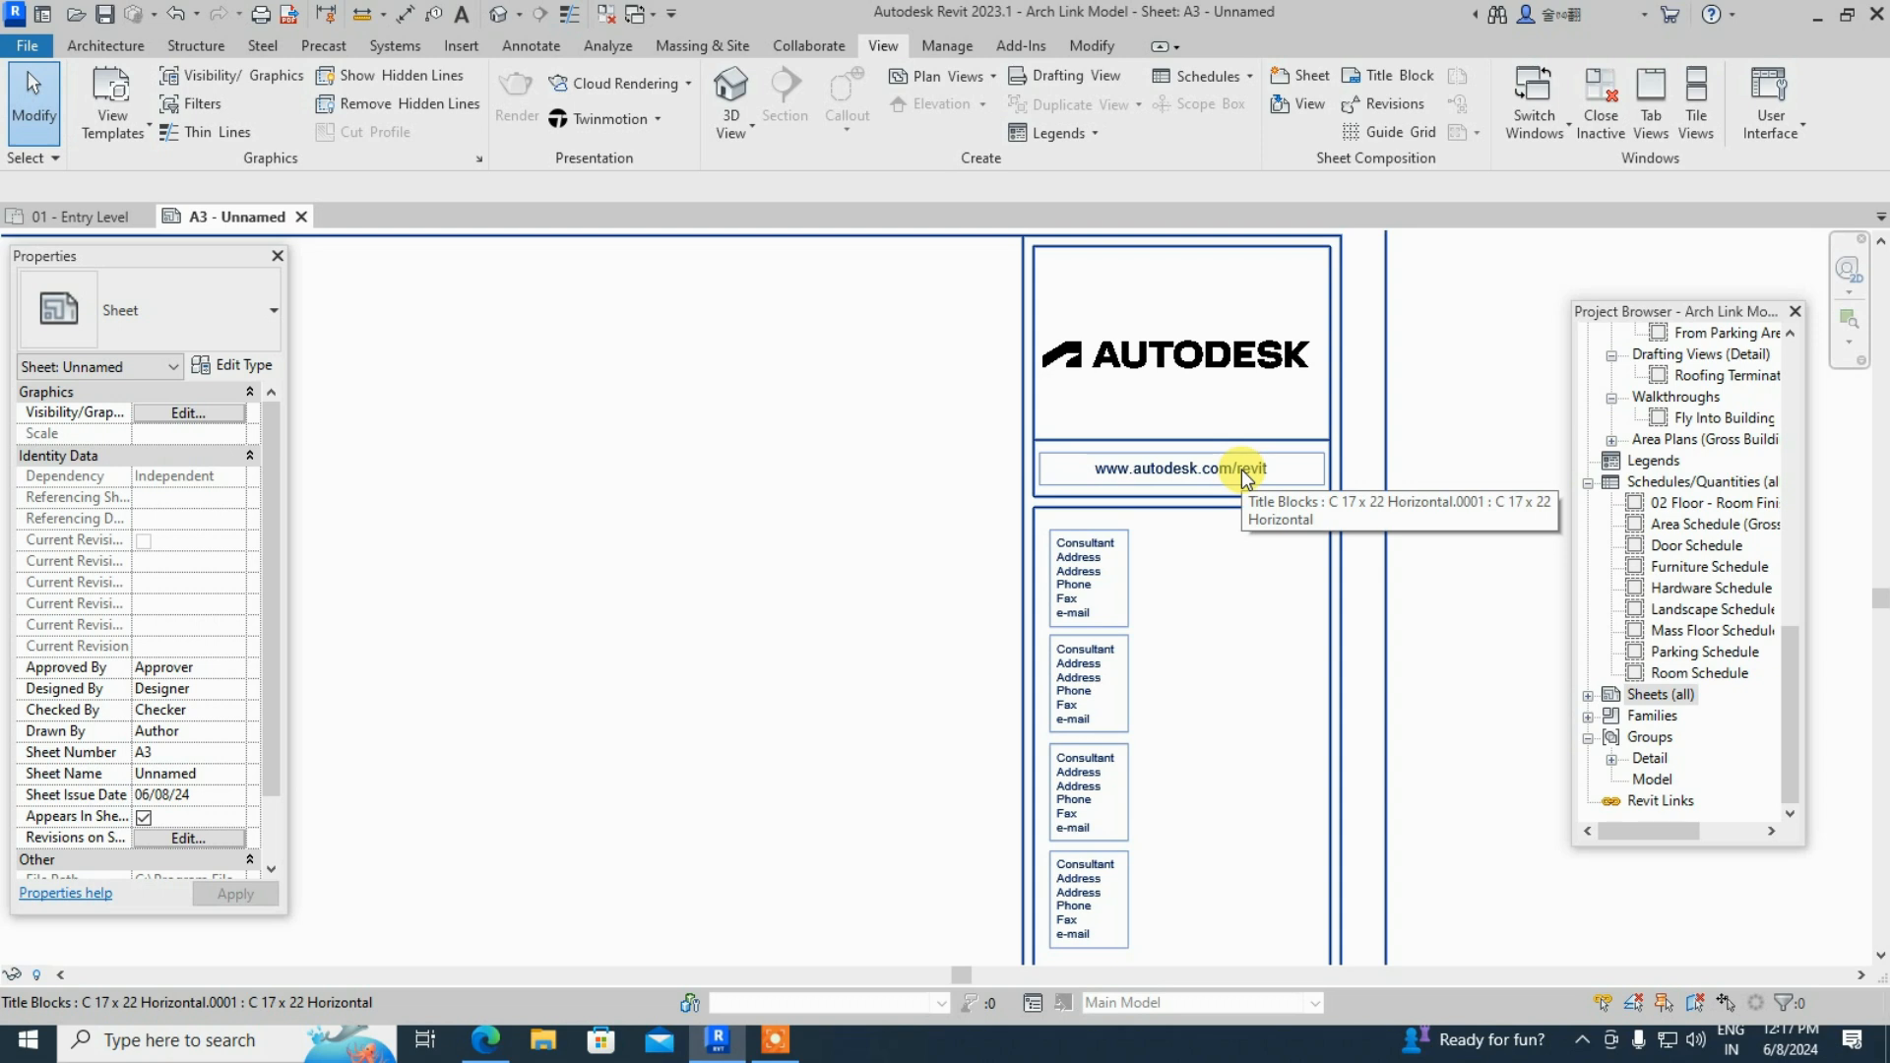
{"action": "left_click_drag", "start_coordinate": [1244, 554], "coordinate": [1141, 404]}
{"action": "left_click_drag", "start_coordinate": [1266, 604], "coordinate": [1148, 379]}
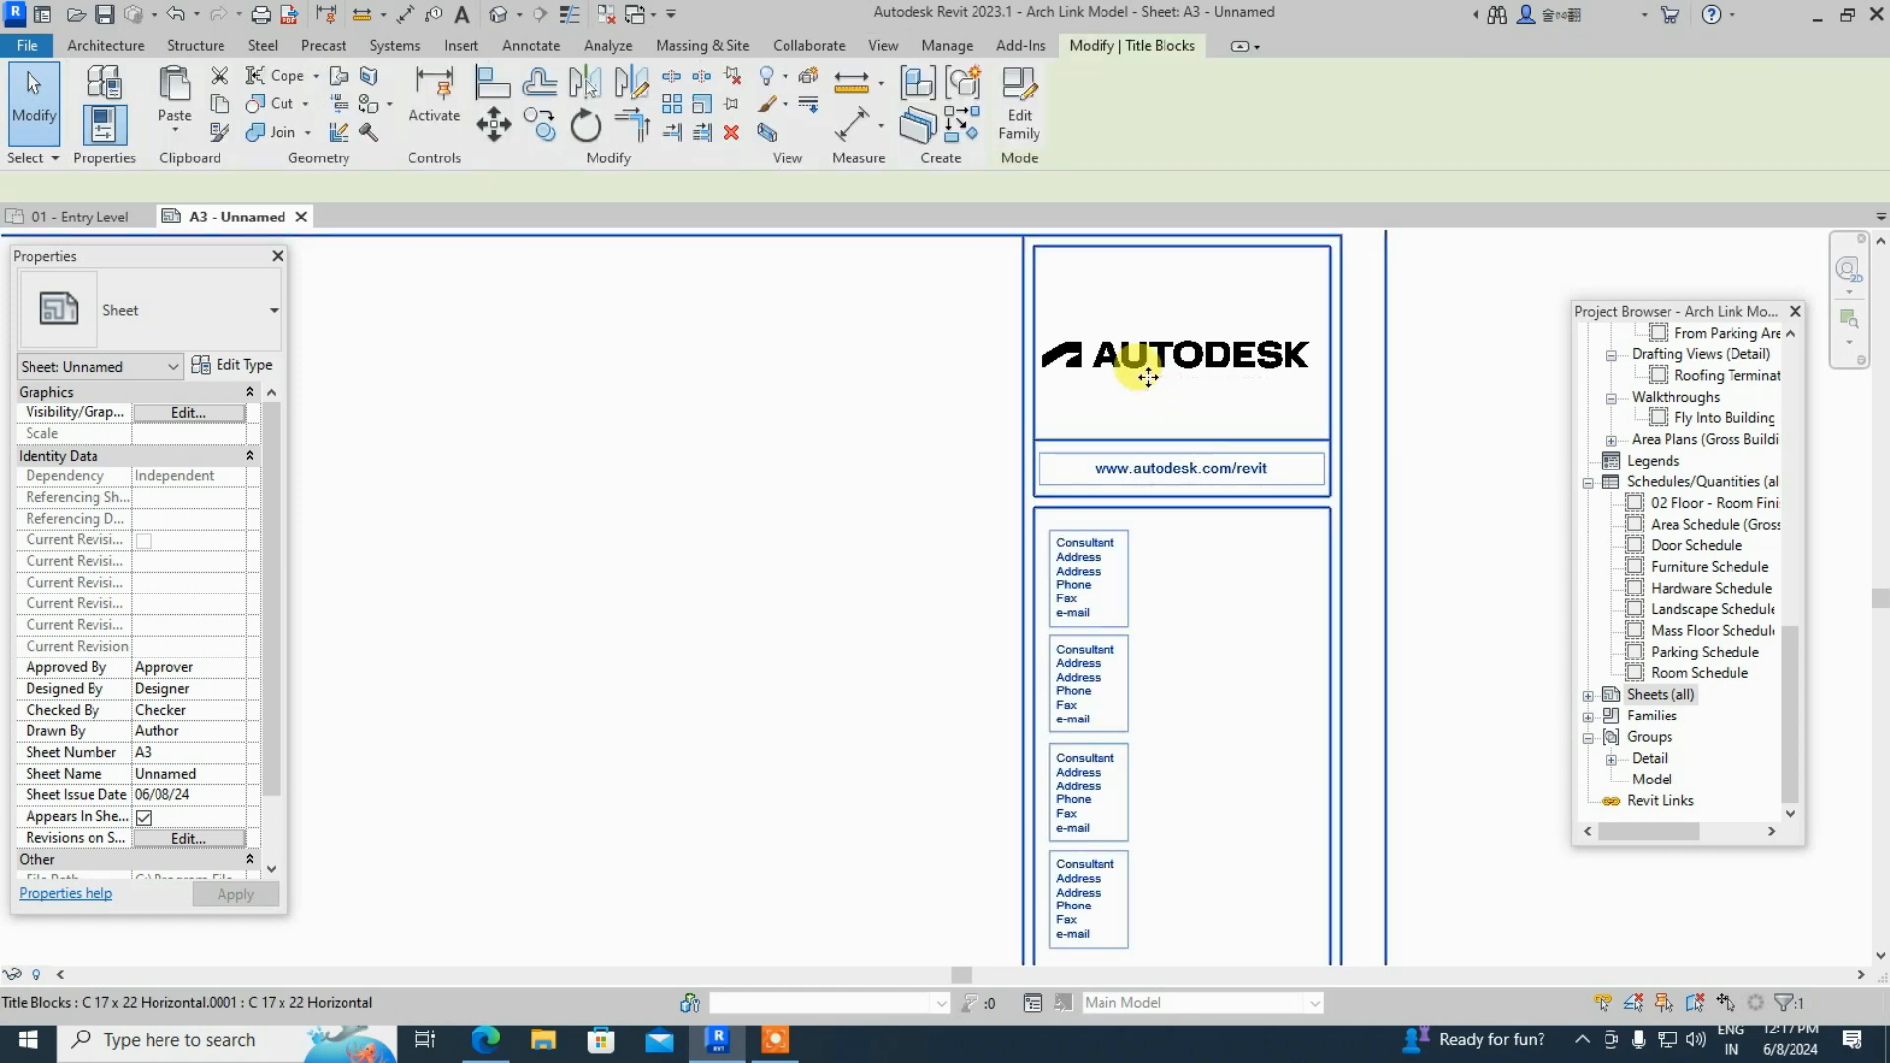
{"action": "scroll", "coordinate": [1224, 470], "scroll_direction": "down", "scroll_amount": 5}
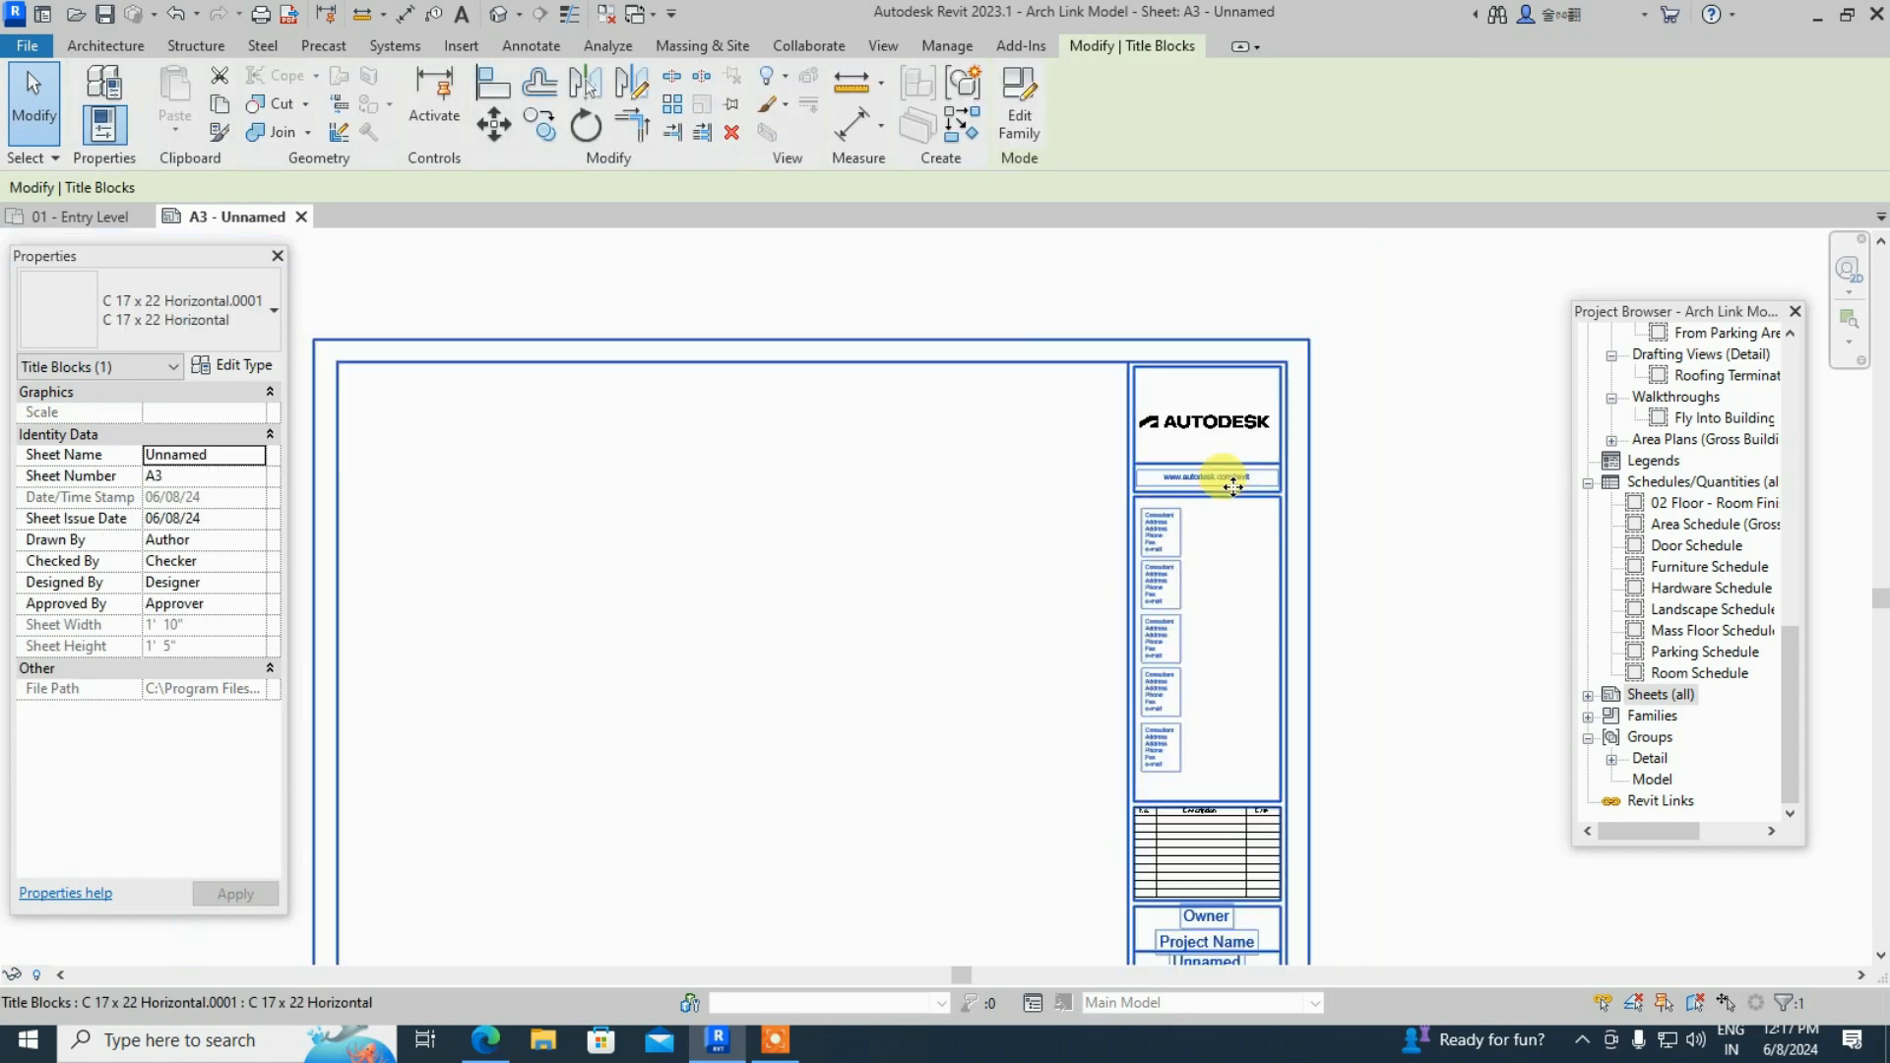
{"action": "left_click", "coordinate": [1408, 433]}
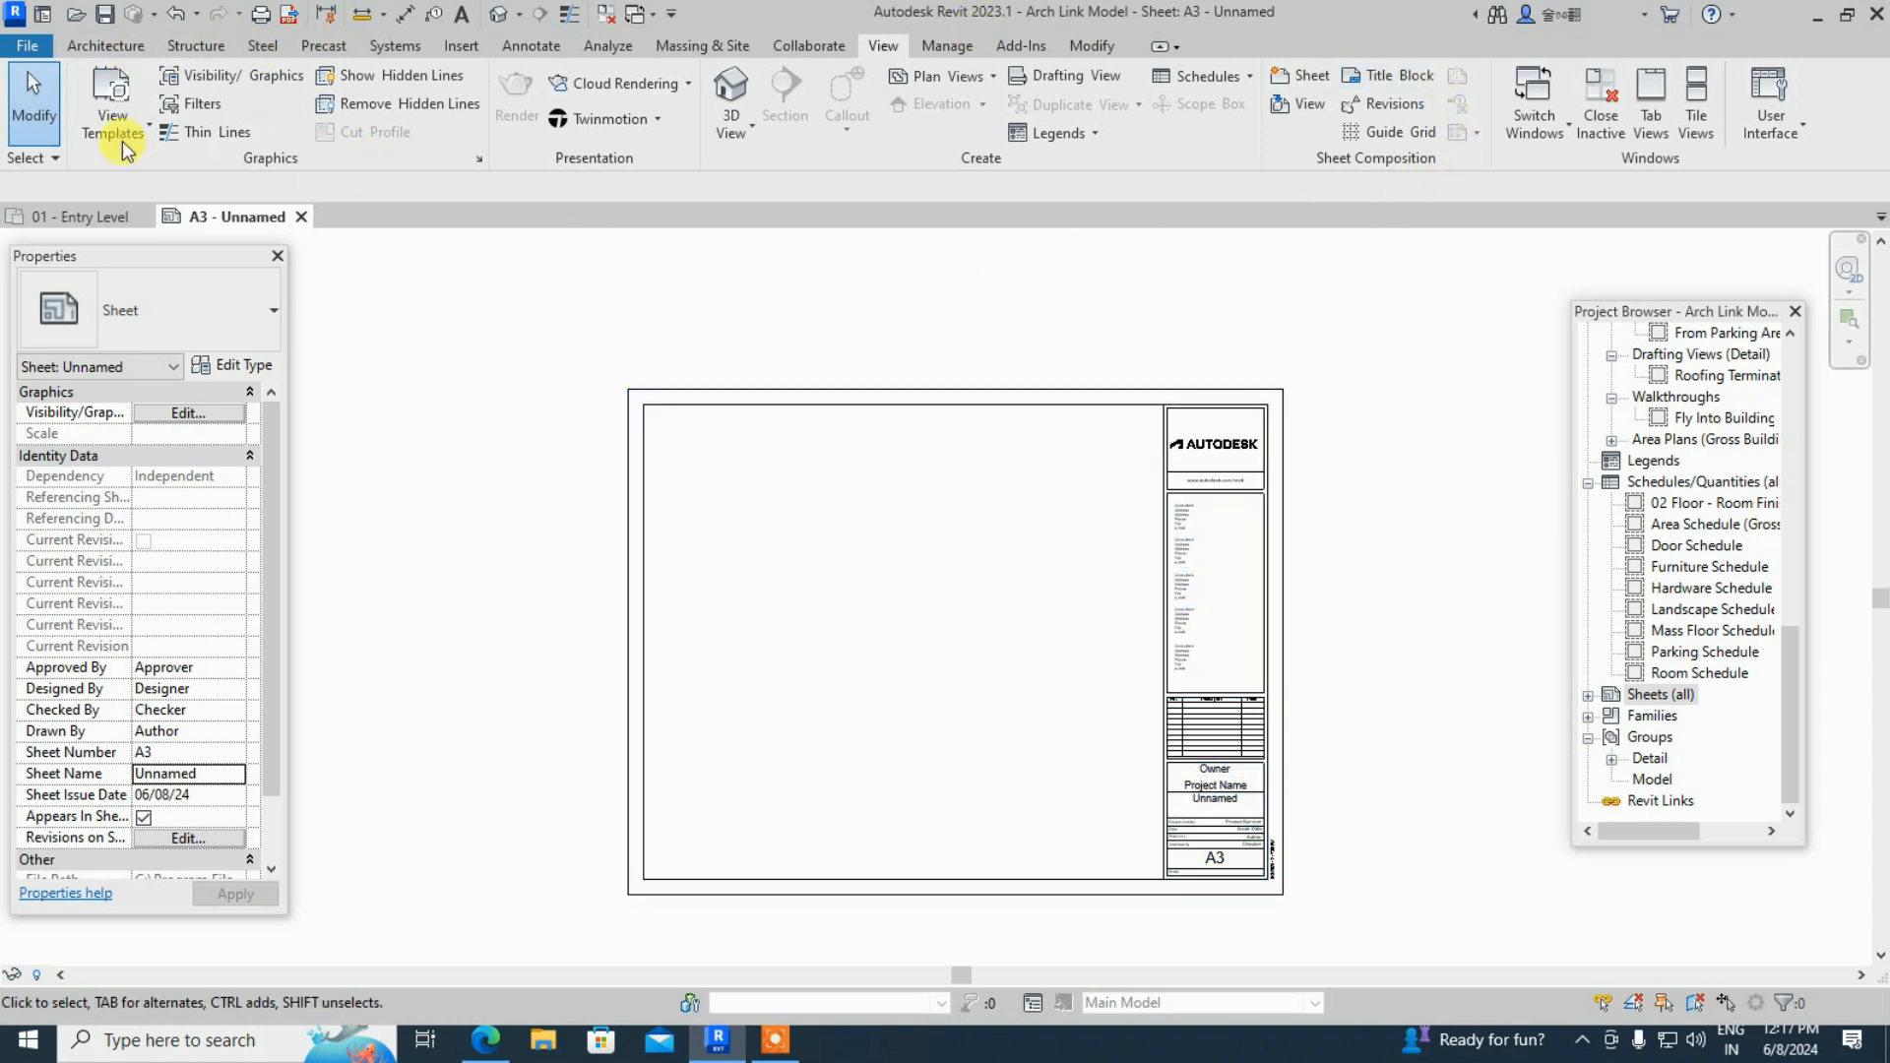
{"action": "left_click", "coordinate": [1005, 390]}
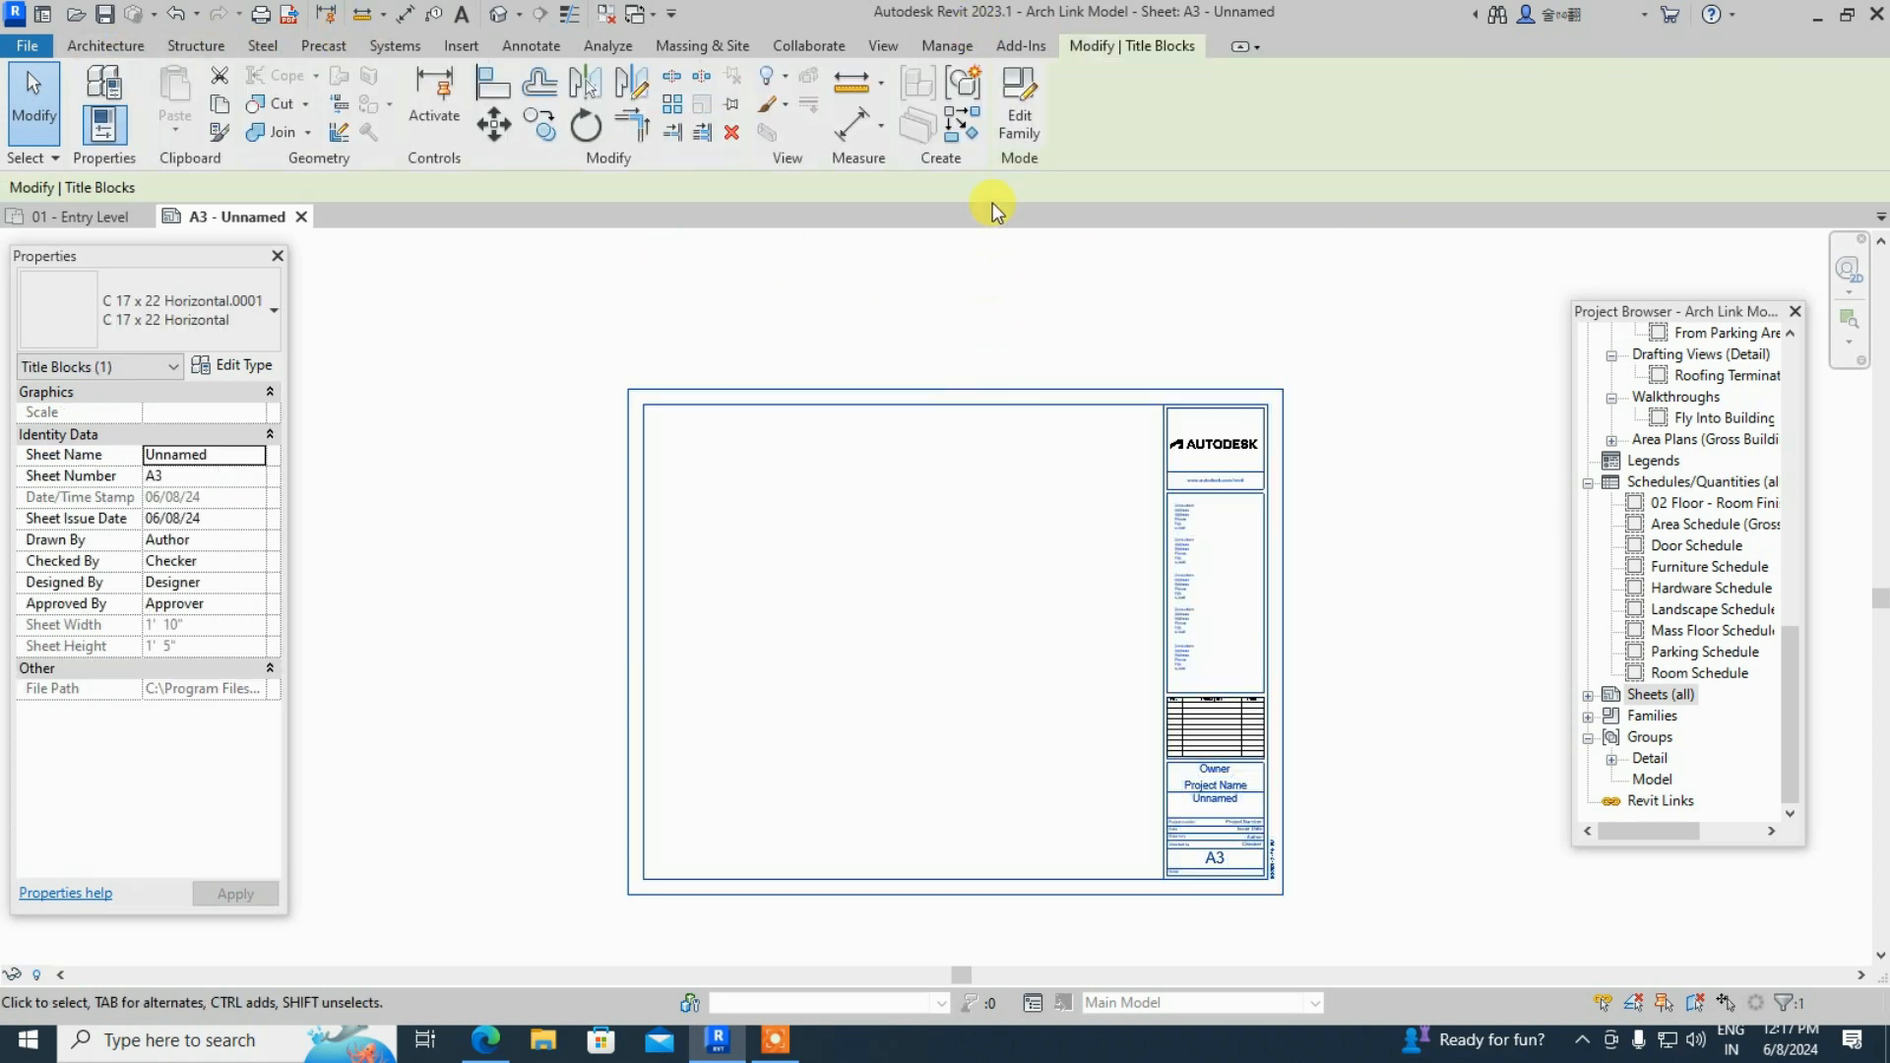
{"action": "left_click", "coordinate": [1017, 116]}
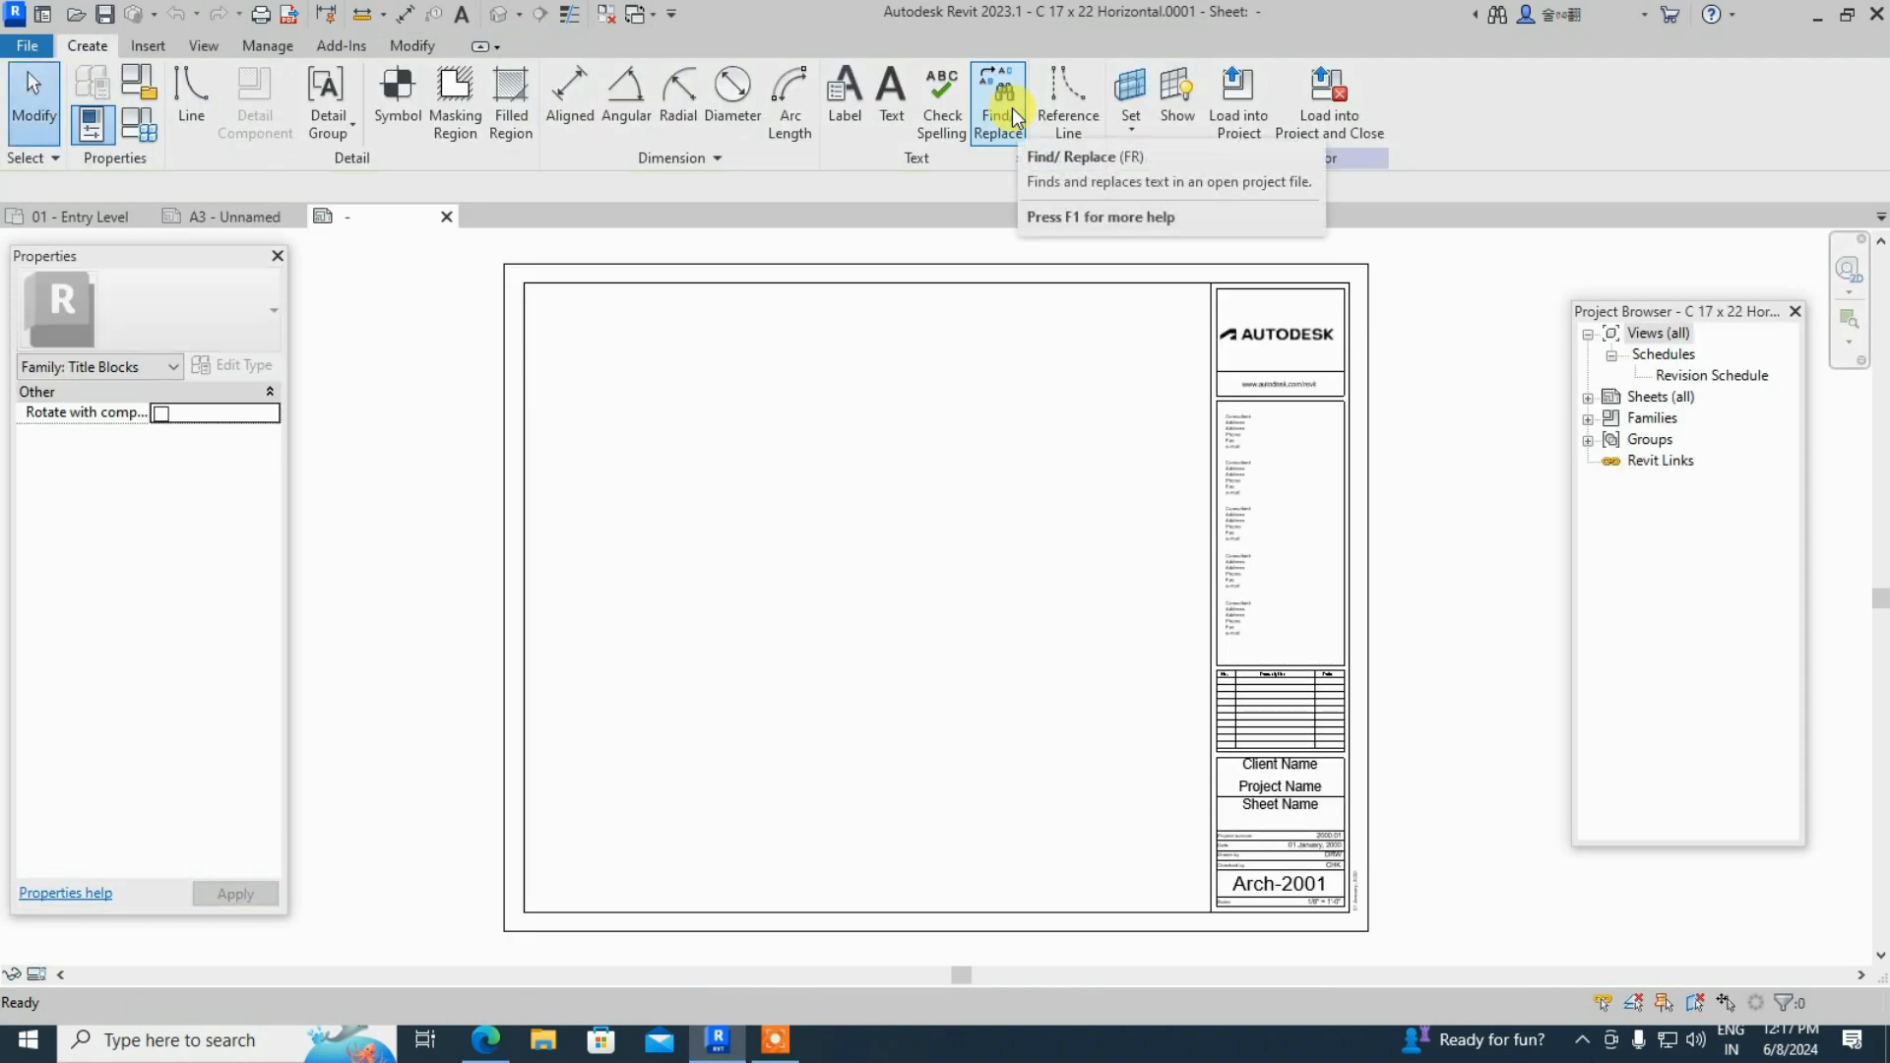
- Delete the AUTODESK logo, web address box and their frames from the side panel
{"action": "scroll", "coordinate": [1296, 312], "scroll_direction": "up", "scroll_amount": 2}
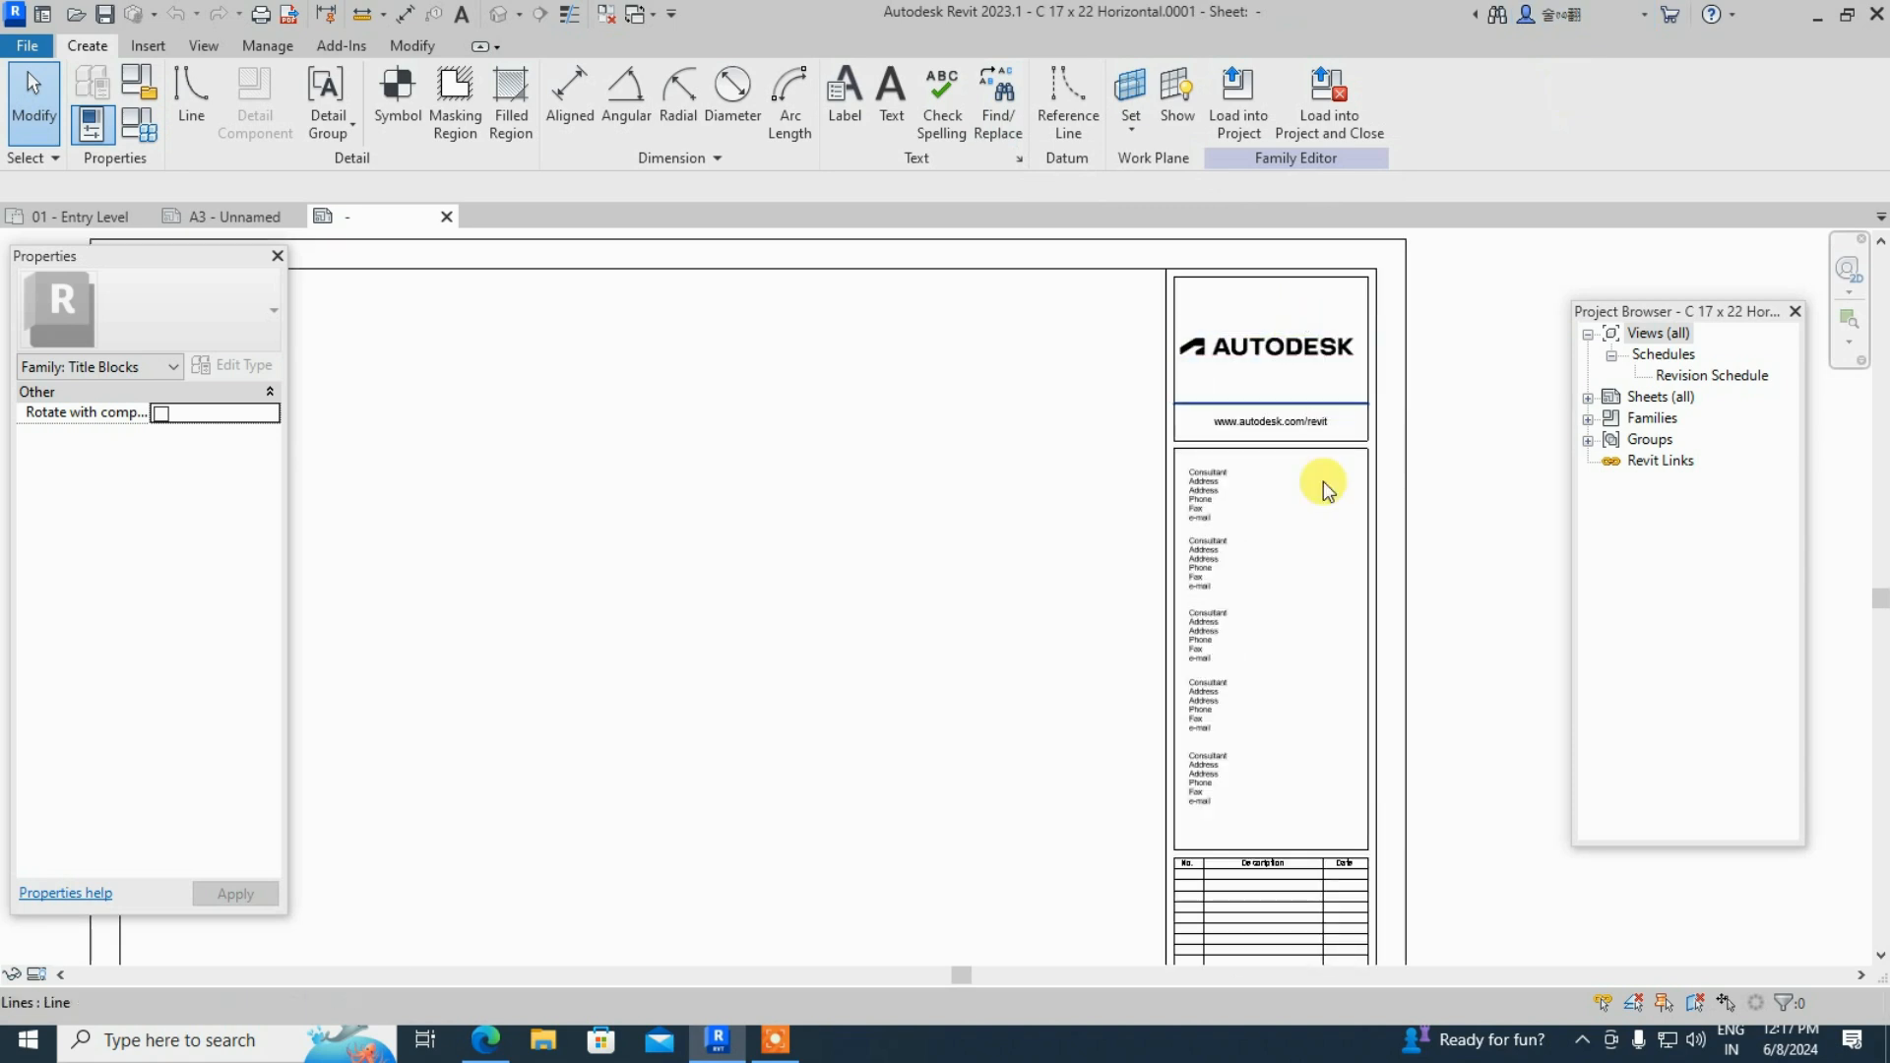
{"action": "scroll", "coordinate": [1323, 481], "scroll_direction": "up", "scroll_amount": 2}
{"action": "left_click_drag", "start_coordinate": [1272, 539], "coordinate": [1217, 275]}
{"action": "scroll", "coordinate": [1234, 559], "scroll_direction": "down", "scroll_amount": 2}
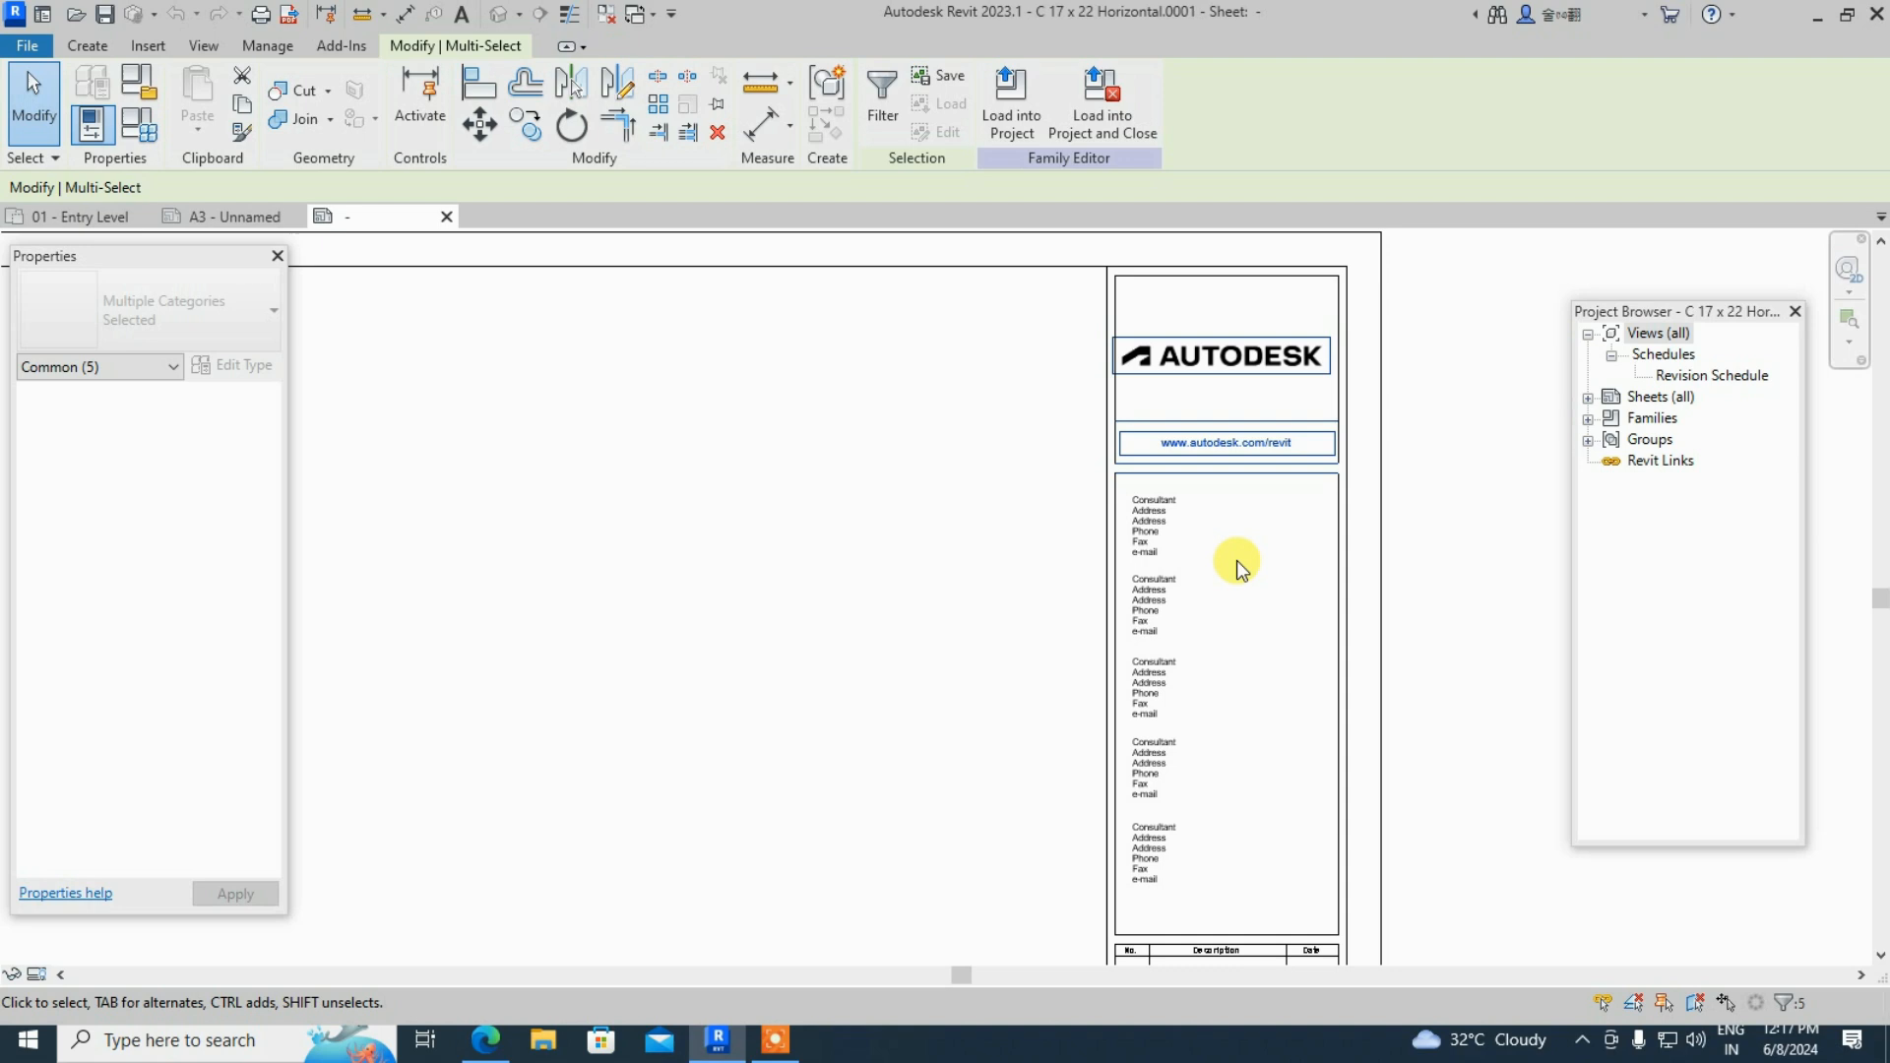
{"action": "key", "text": "Delete"}
- Delete all five consultant text notes from the side panel
{"action": "left_click_drag", "start_coordinate": [1223, 804], "coordinate": [1152, 506]}
{"action": "key", "text": "Delete"}
{"action": "scroll", "coordinate": [1186, 439], "scroll_direction": "down", "scroll_amount": 3}
{"action": "scroll", "coordinate": [1183, 663], "scroll_direction": "up", "scroll_amount": 2}
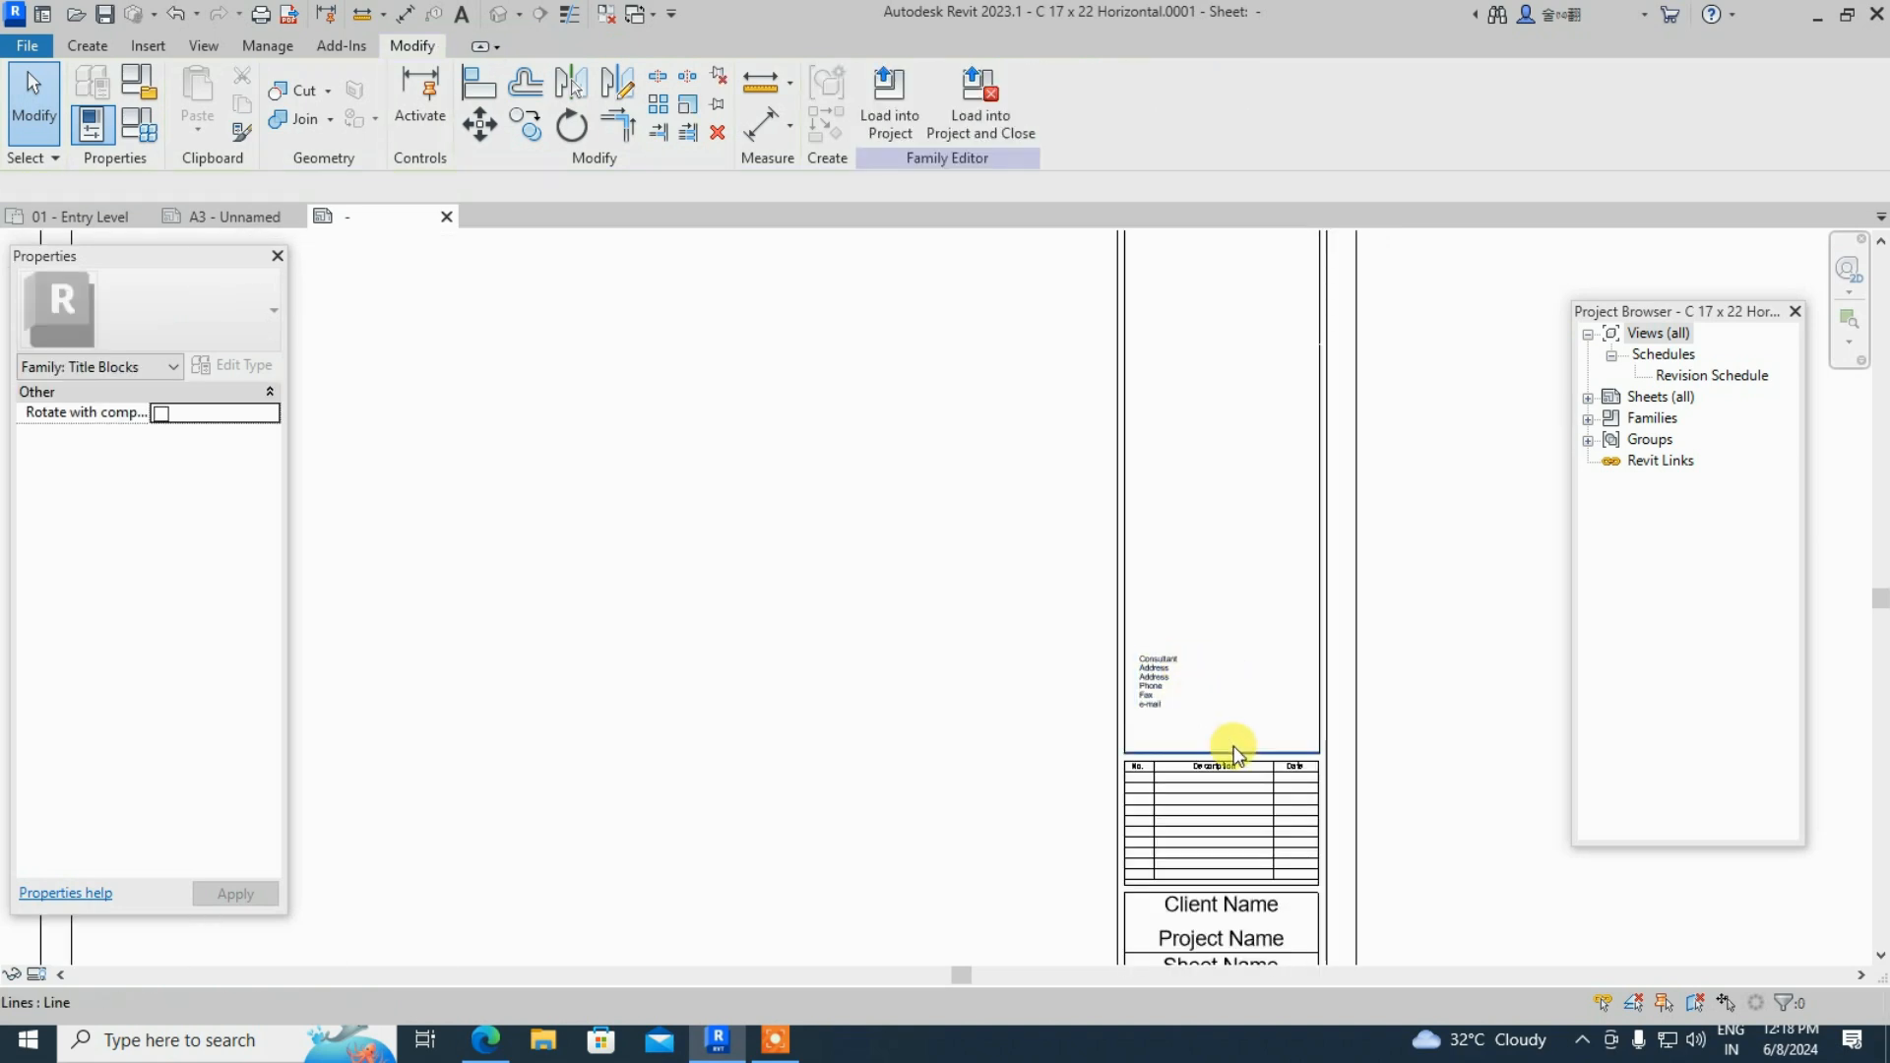
{"action": "left_click_drag", "start_coordinate": [1198, 700], "coordinate": [1169, 599]}
{"action": "key", "text": "Delete"}
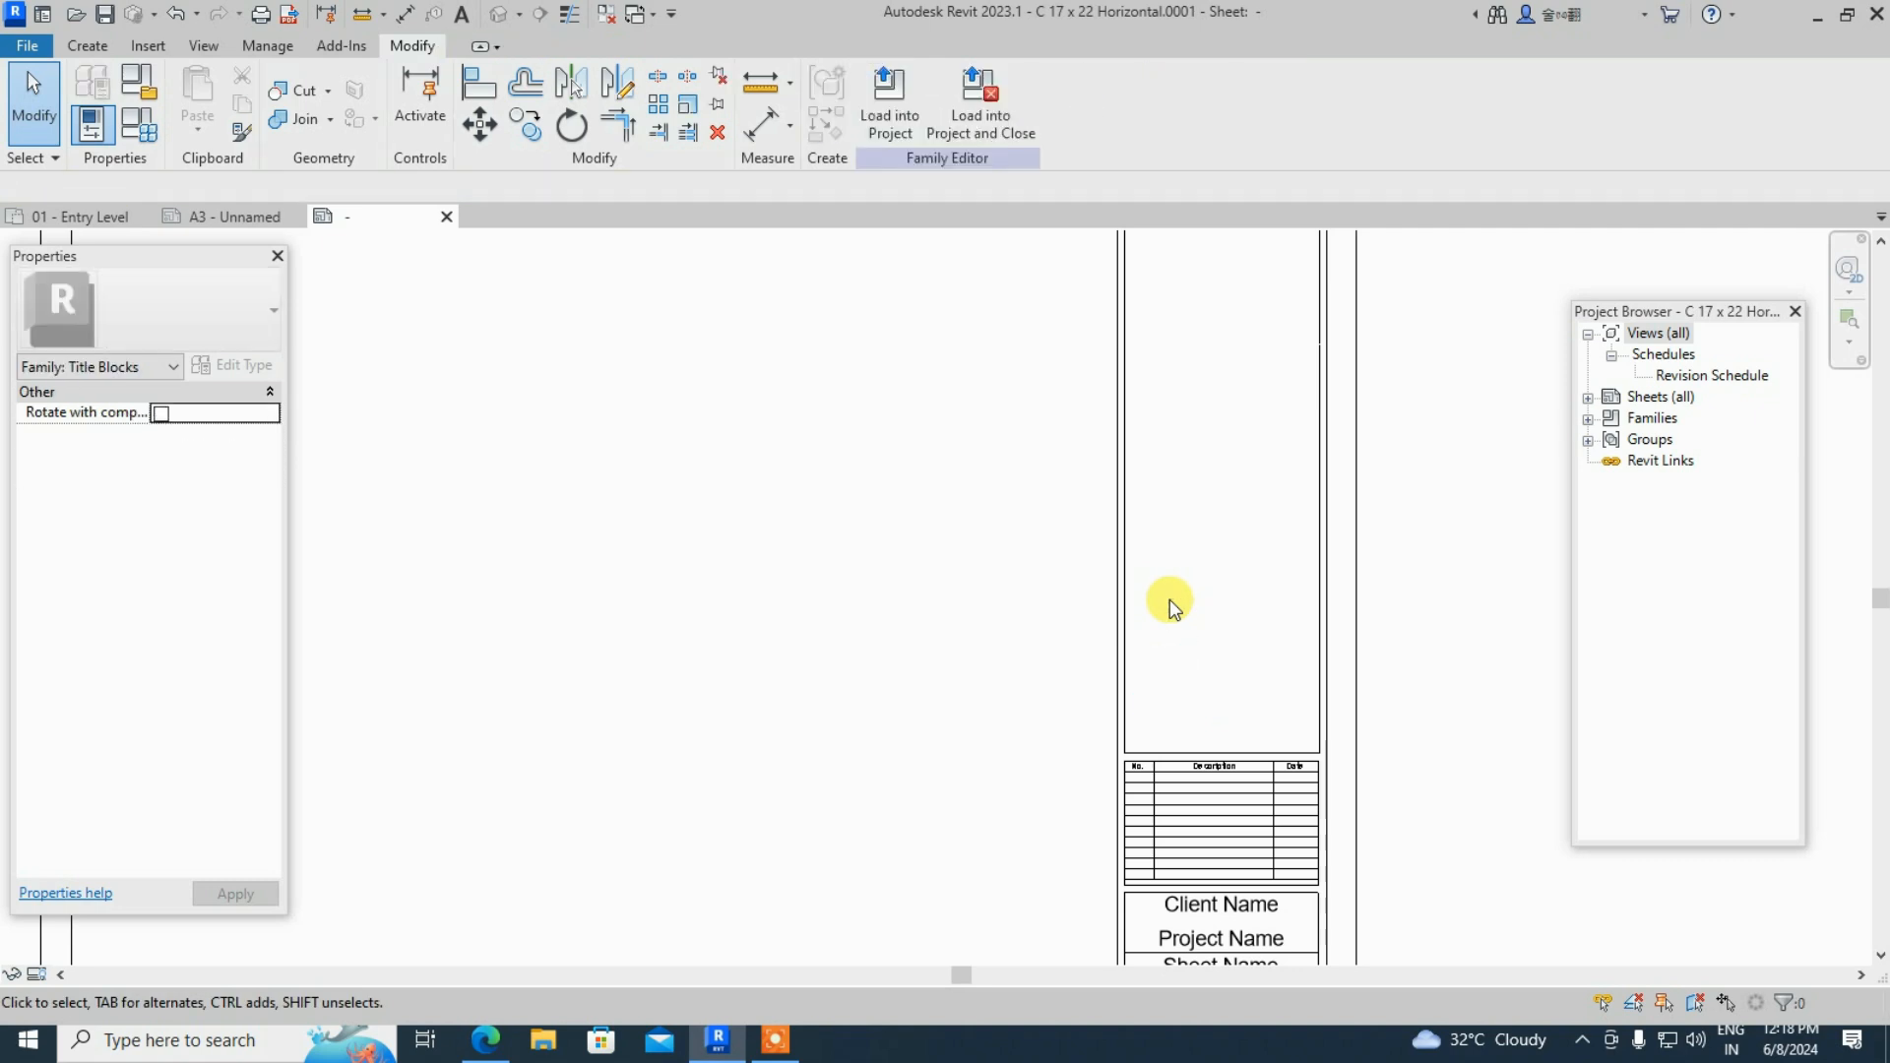
{"action": "scroll", "coordinate": [1170, 600], "scroll_direction": "down", "scroll_amount": 2}
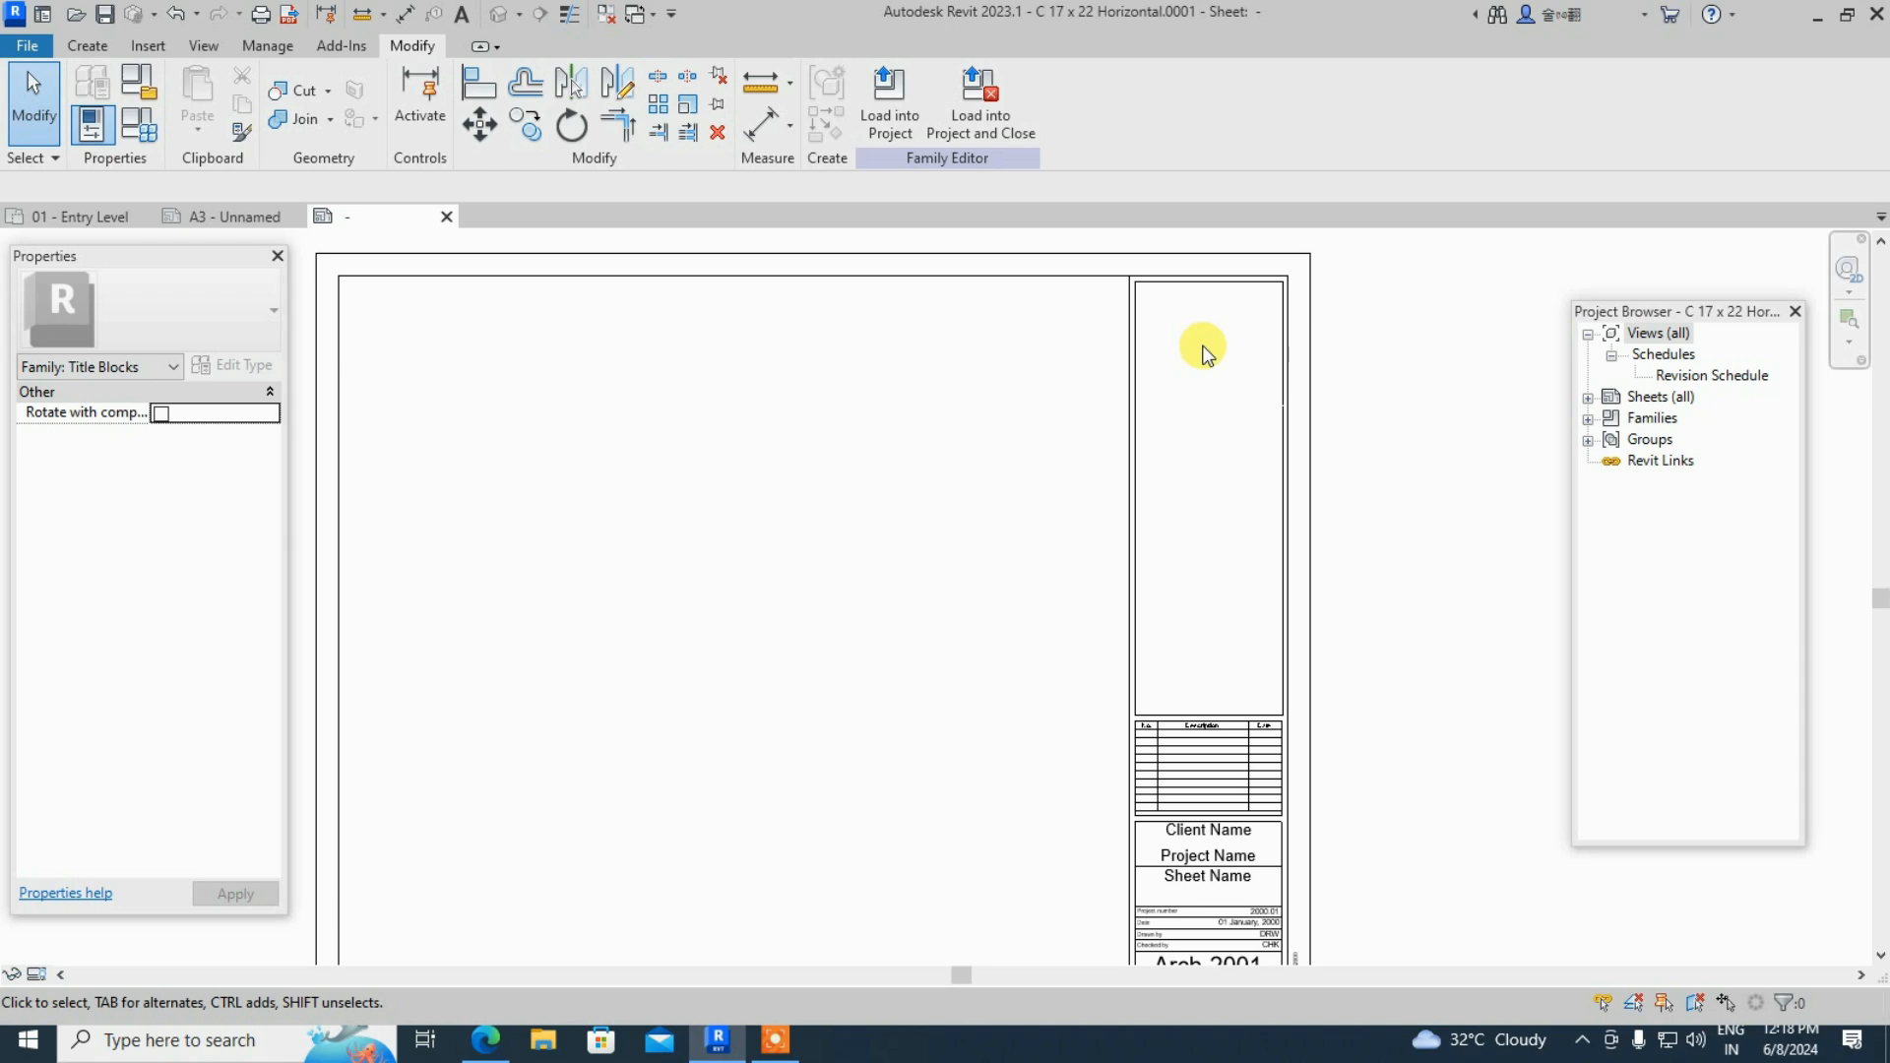
{"action": "scroll", "coordinate": [1223, 329], "scroll_direction": "up", "scroll_amount": 1}
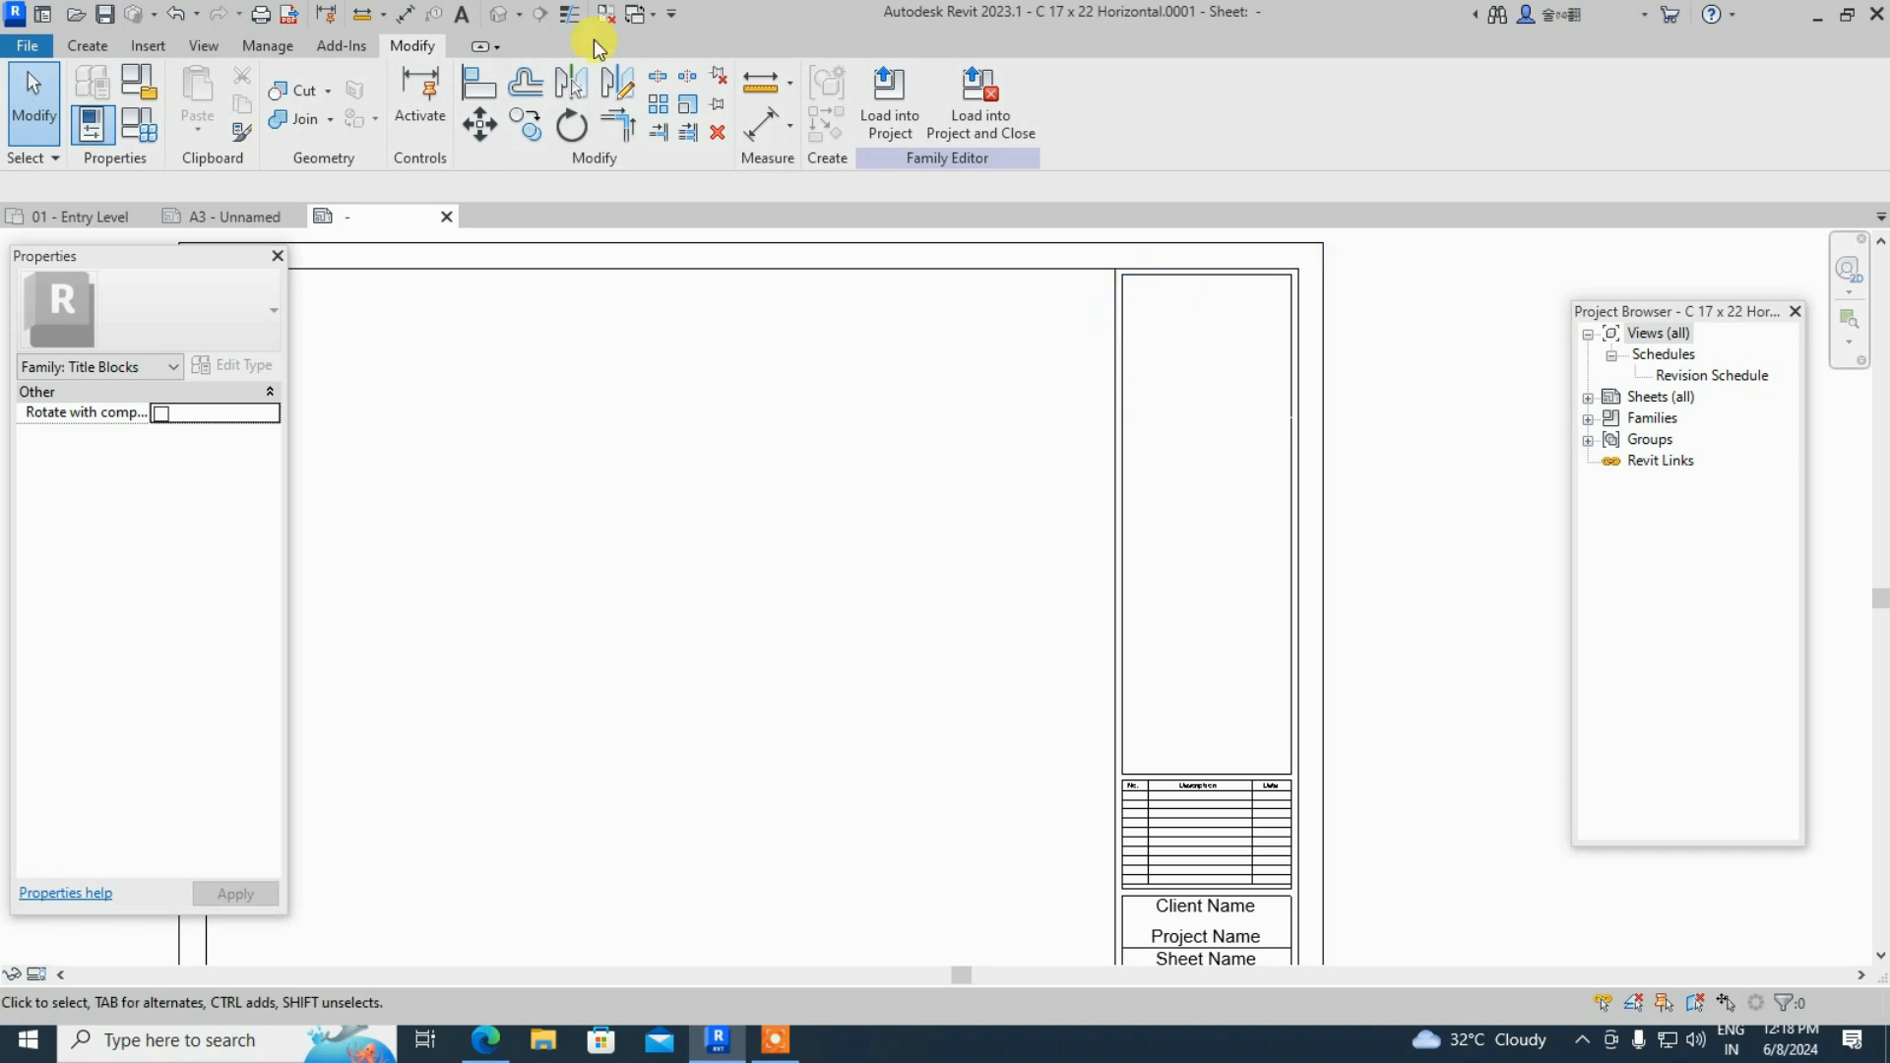
- Start and cancel the Line tool, then open Project Units with the UN shortcut
{"action": "left_click", "coordinate": [88, 45]}
{"action": "left_click", "coordinate": [199, 108]}
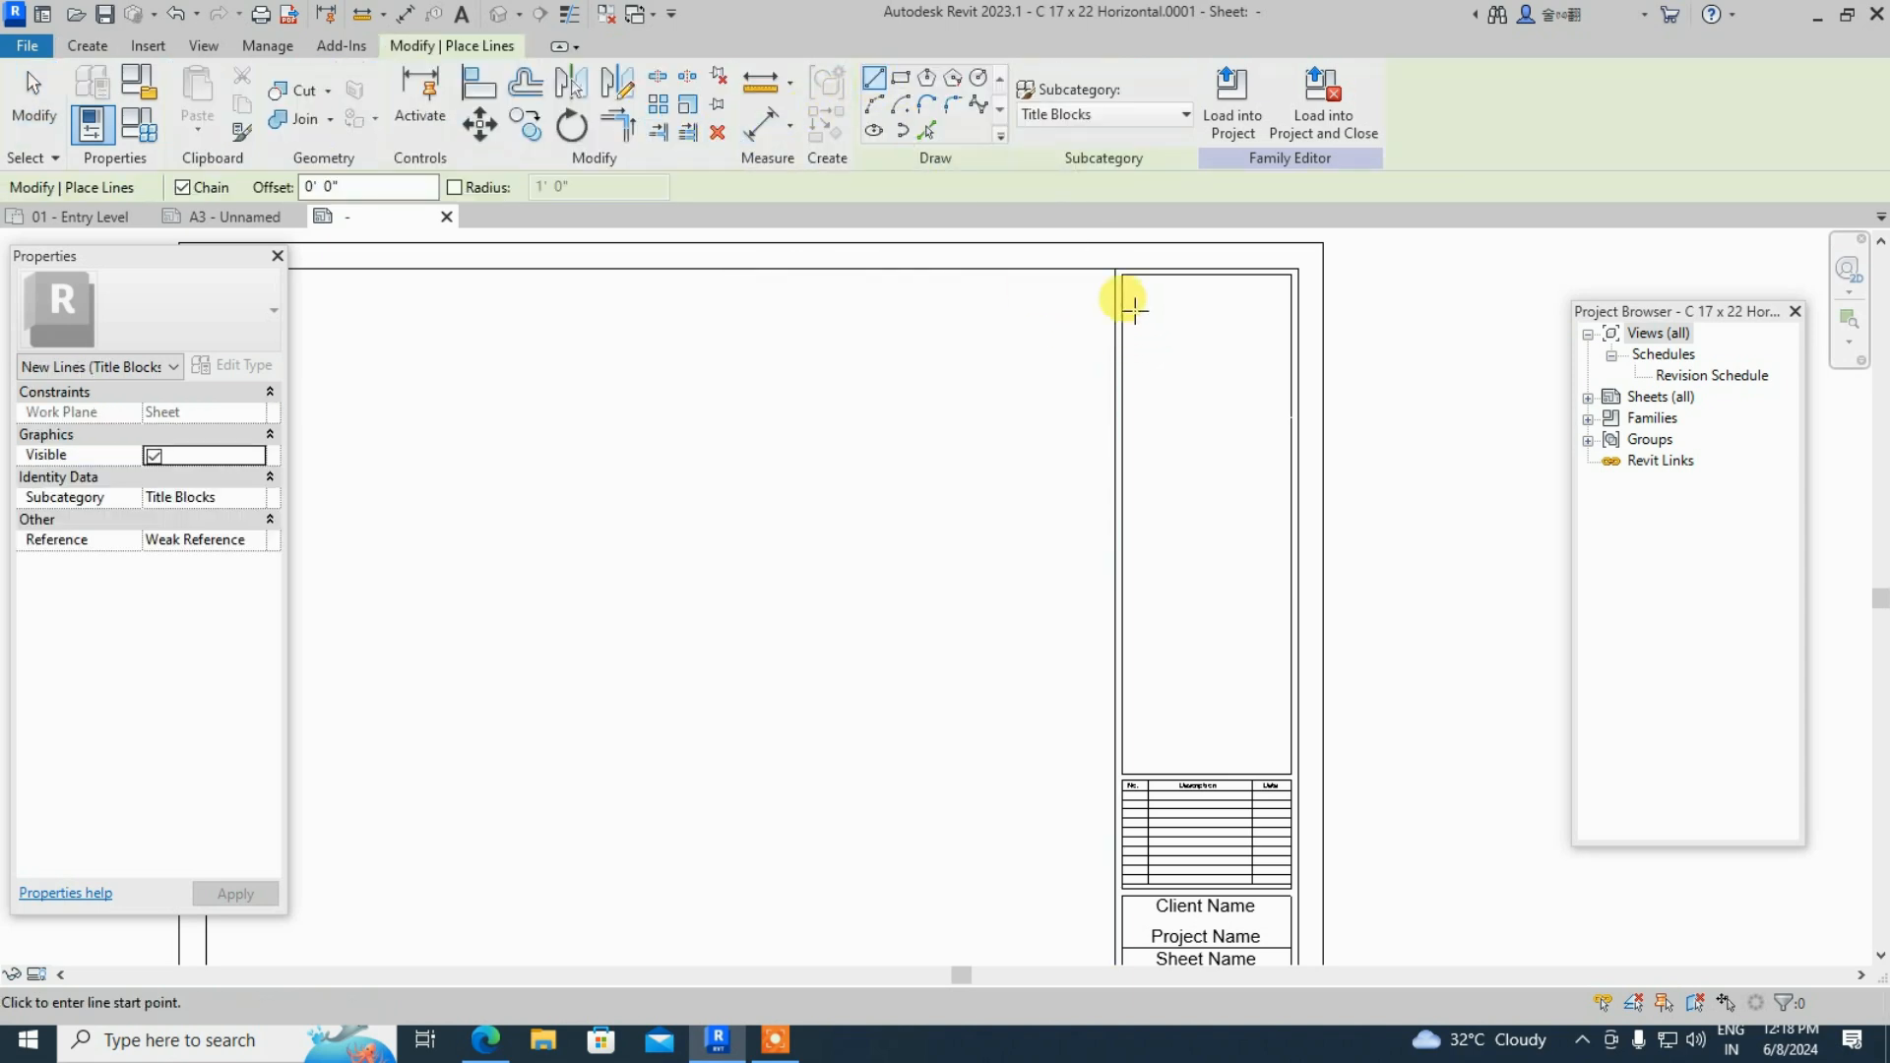
{"action": "scroll", "coordinate": [1126, 316], "scroll_direction": "up", "scroll_amount": 4}
{"action": "scroll", "coordinate": [1127, 316], "scroll_direction": "down", "scroll_amount": 1}
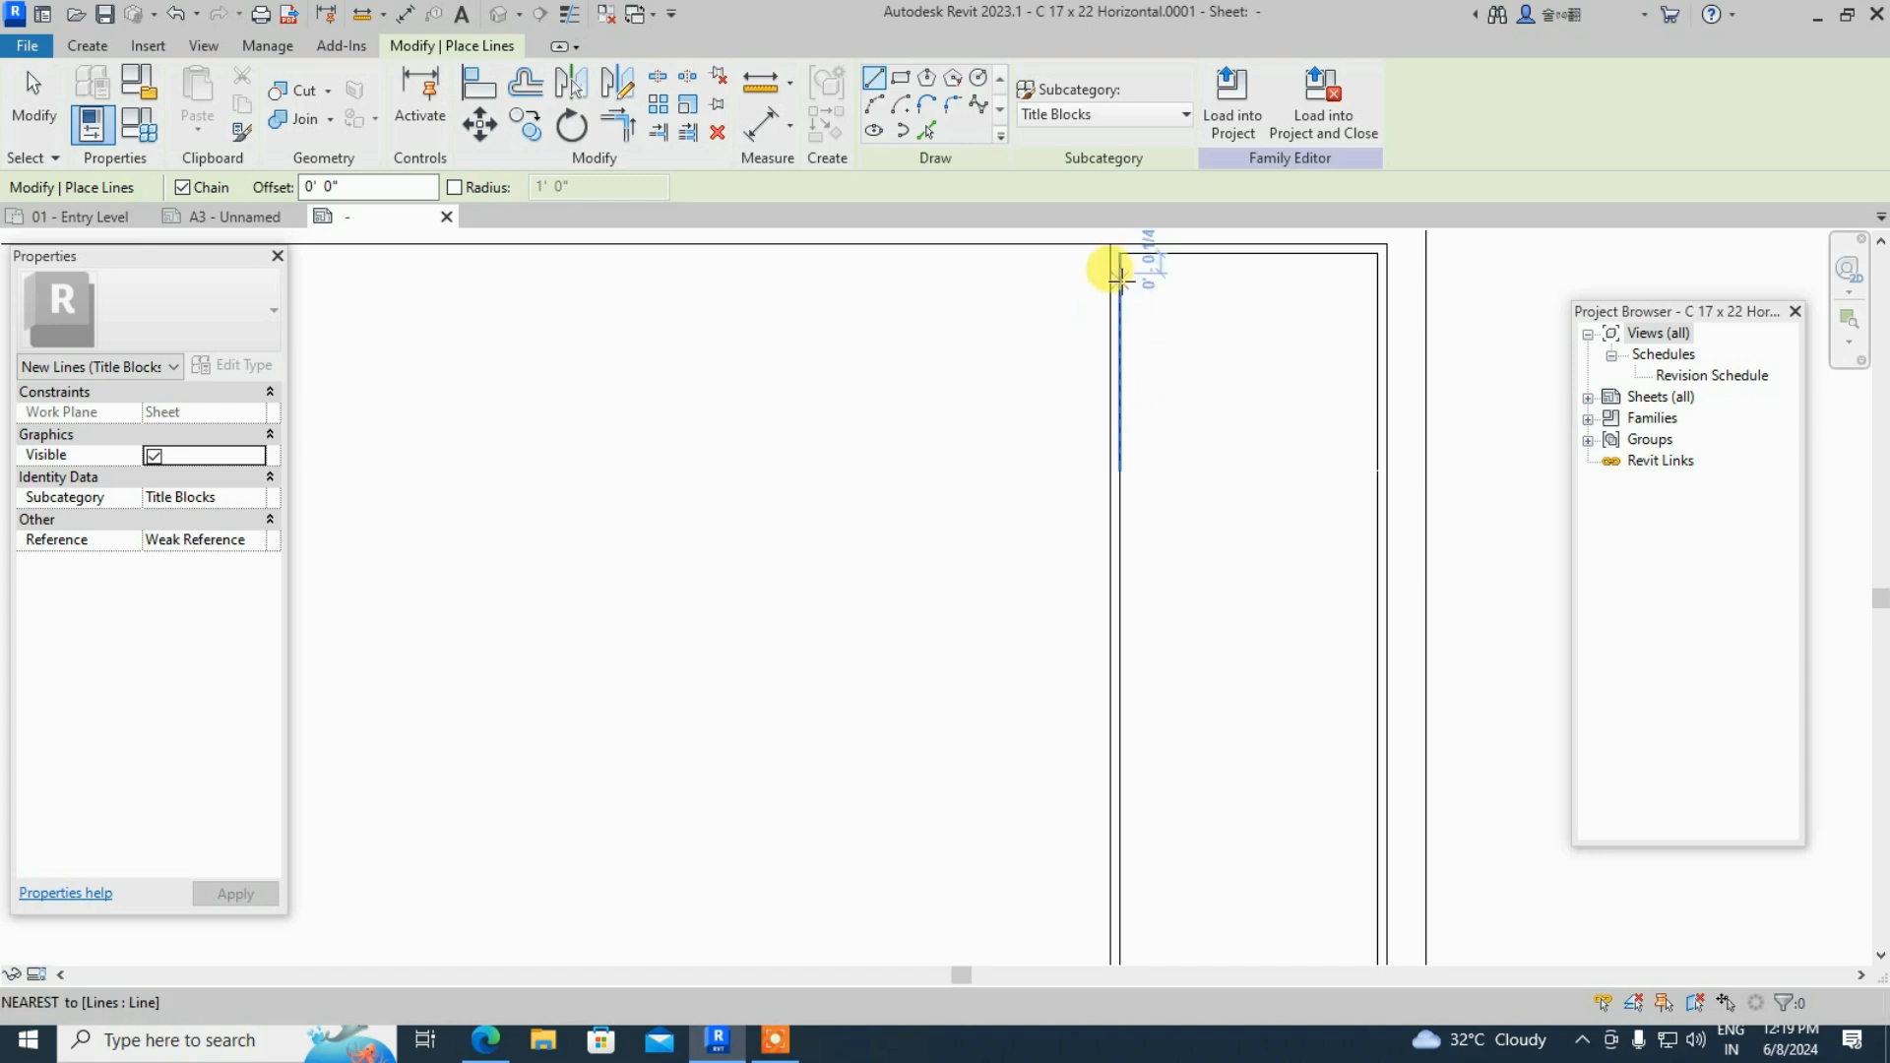
{"action": "key", "text": "Escape"}
{"action": "key", "text": "Escape"}
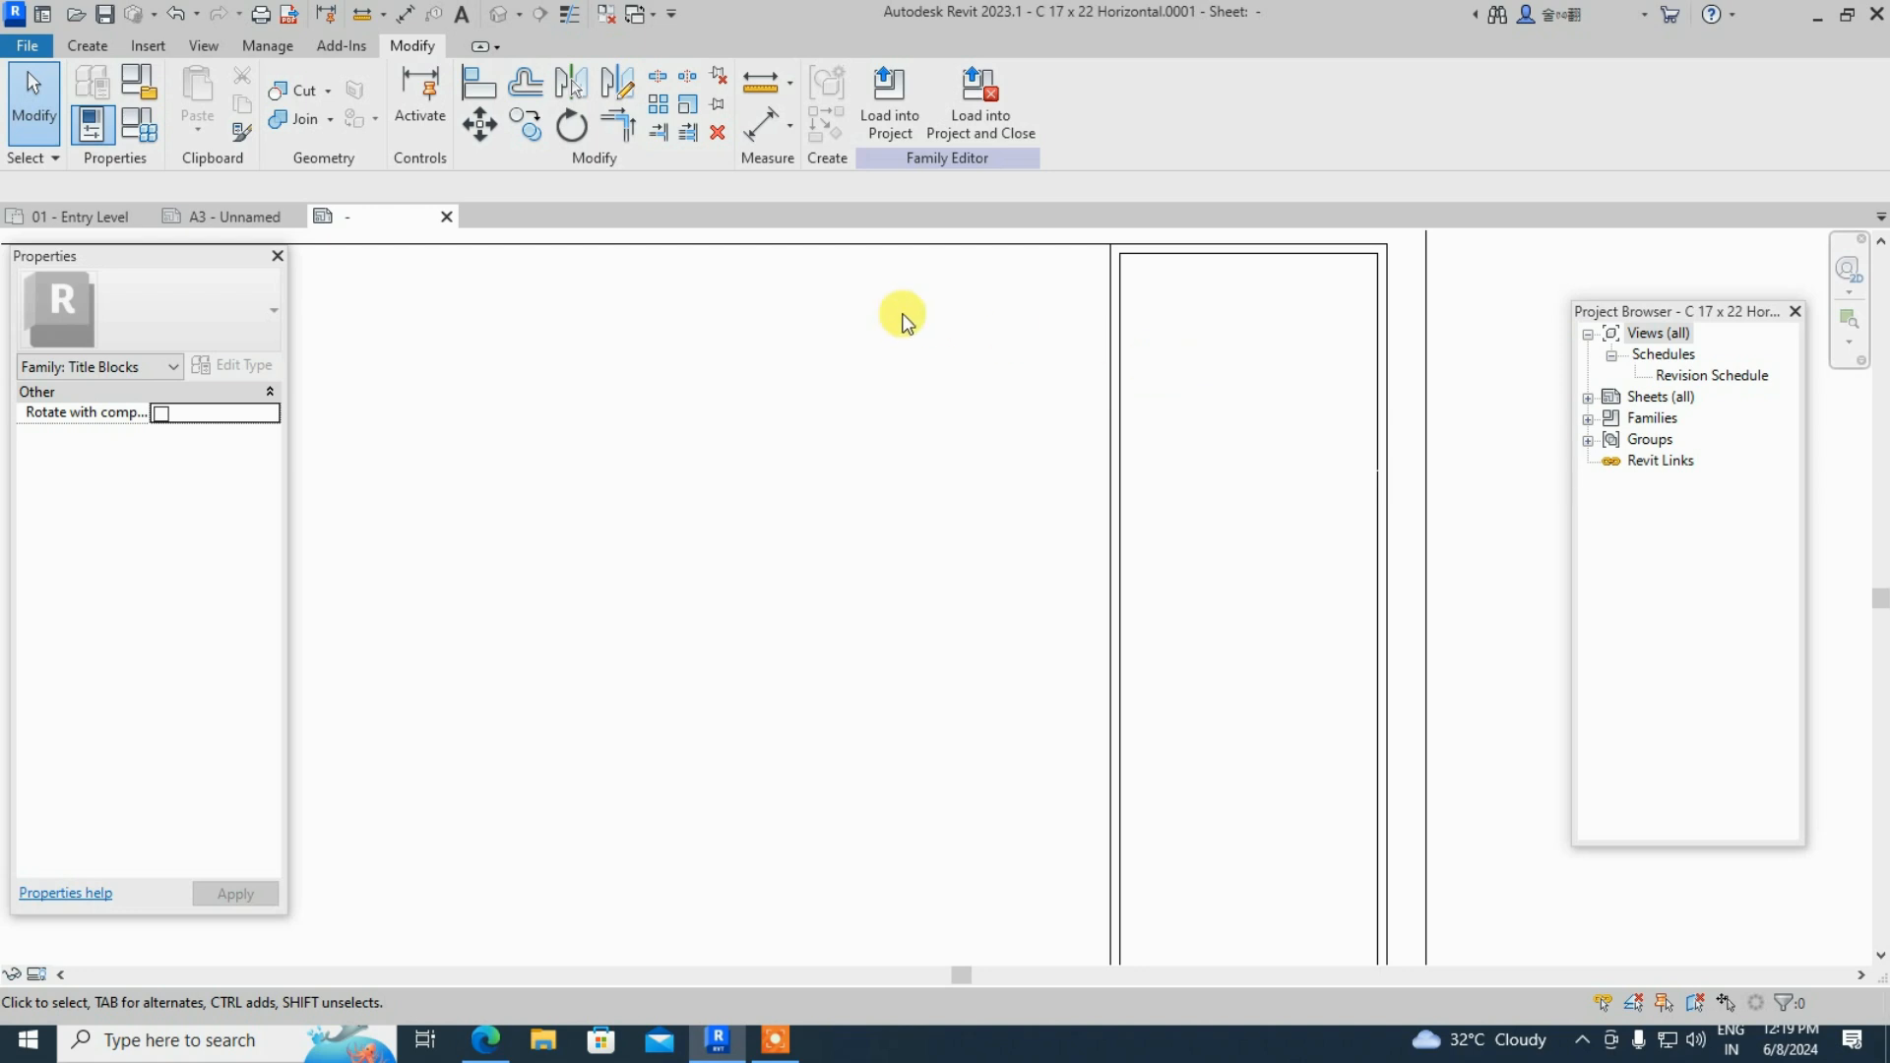
{"action": "key", "text": "u"}
{"action": "key", "text": "n"}
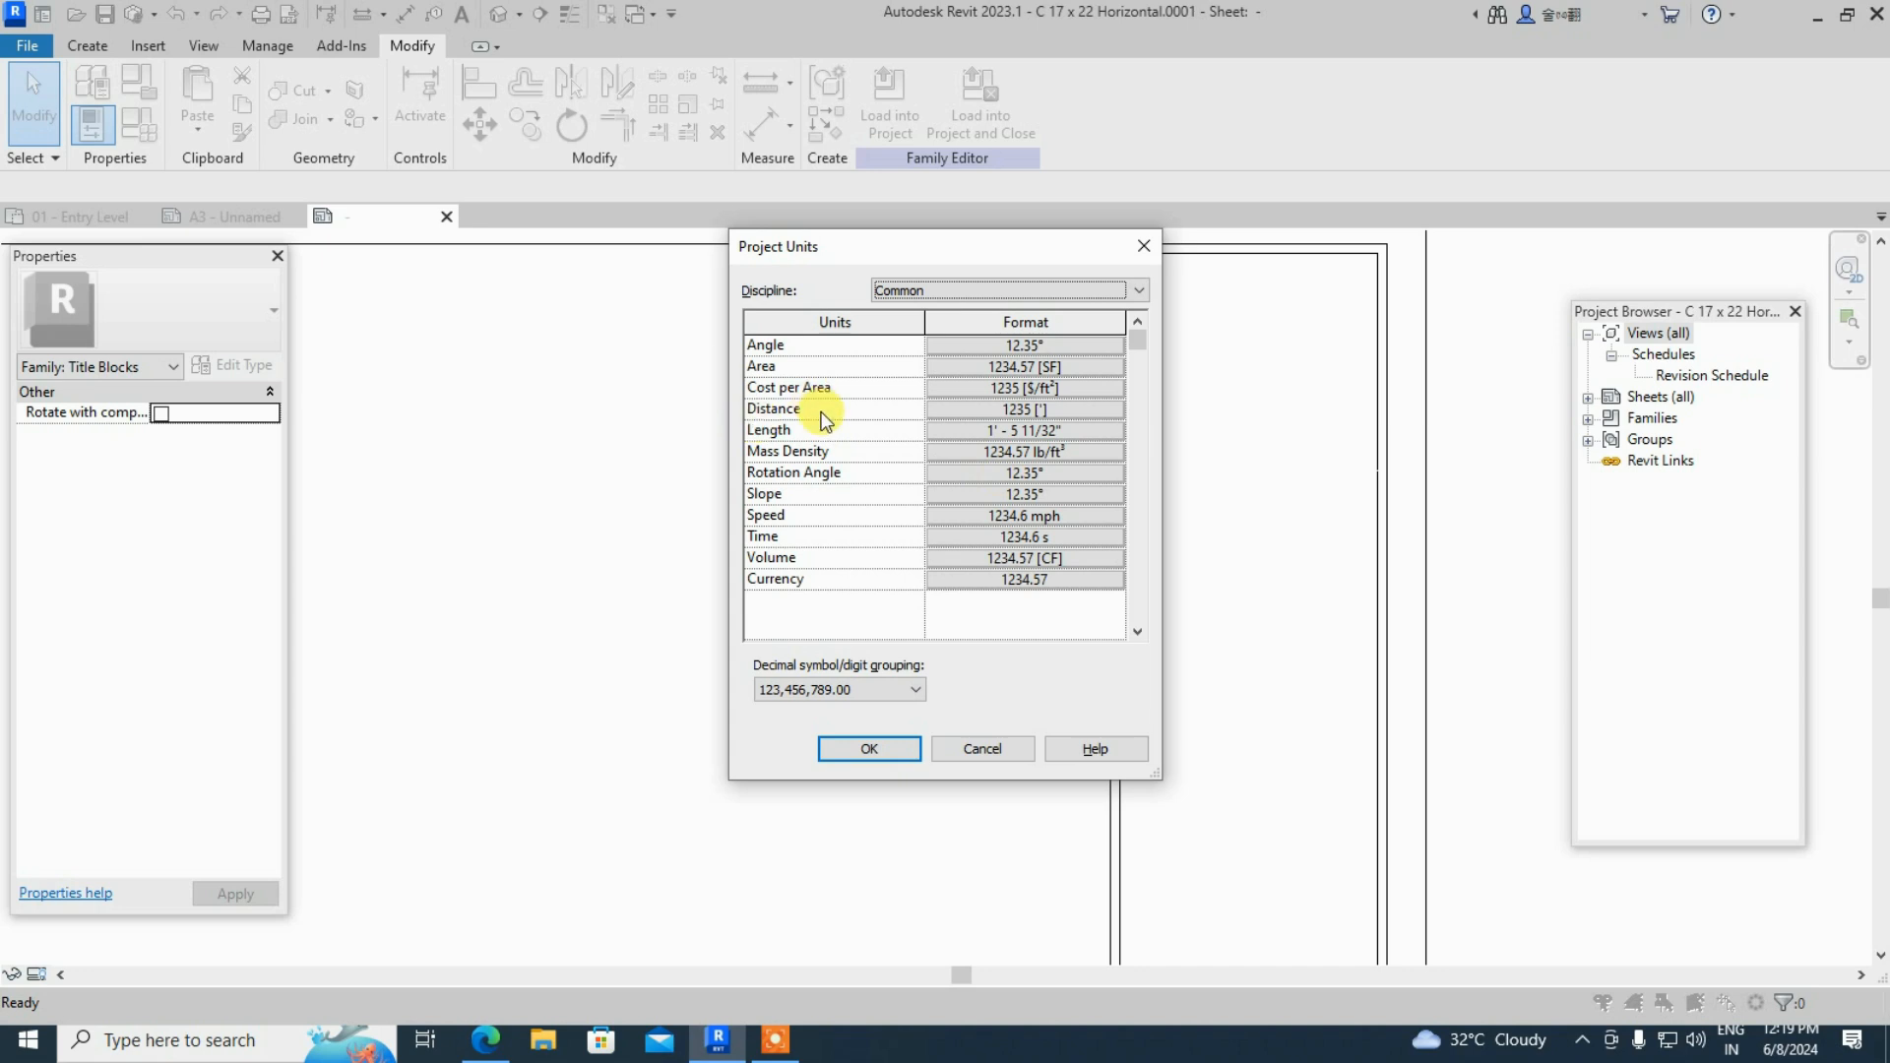
- Reopen Project Units and set both Distance and Length formats to millimetres
{"action": "key", "text": "Escape"}
{"action": "key", "text": "u"}
{"action": "key", "text": "n"}
{"action": "left_click", "coordinate": [1022, 411]}
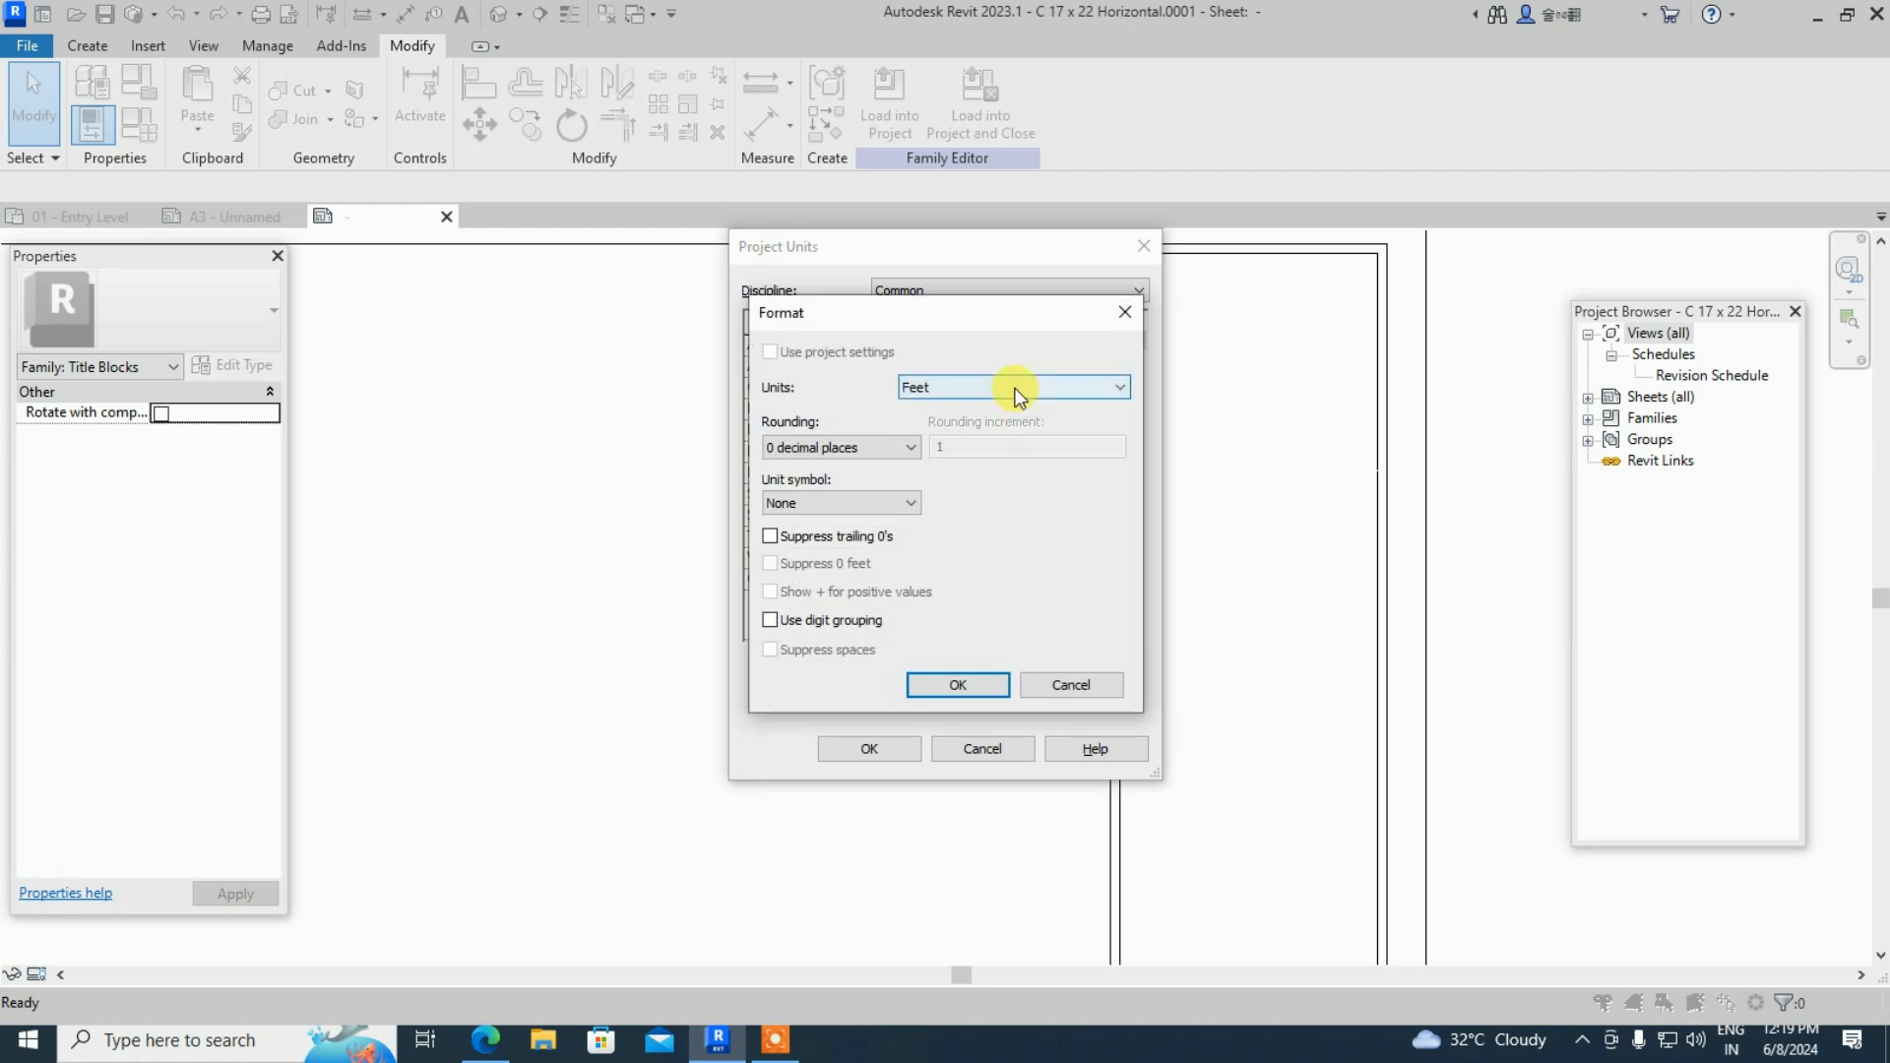
{"action": "left_click", "coordinate": [1019, 396]}
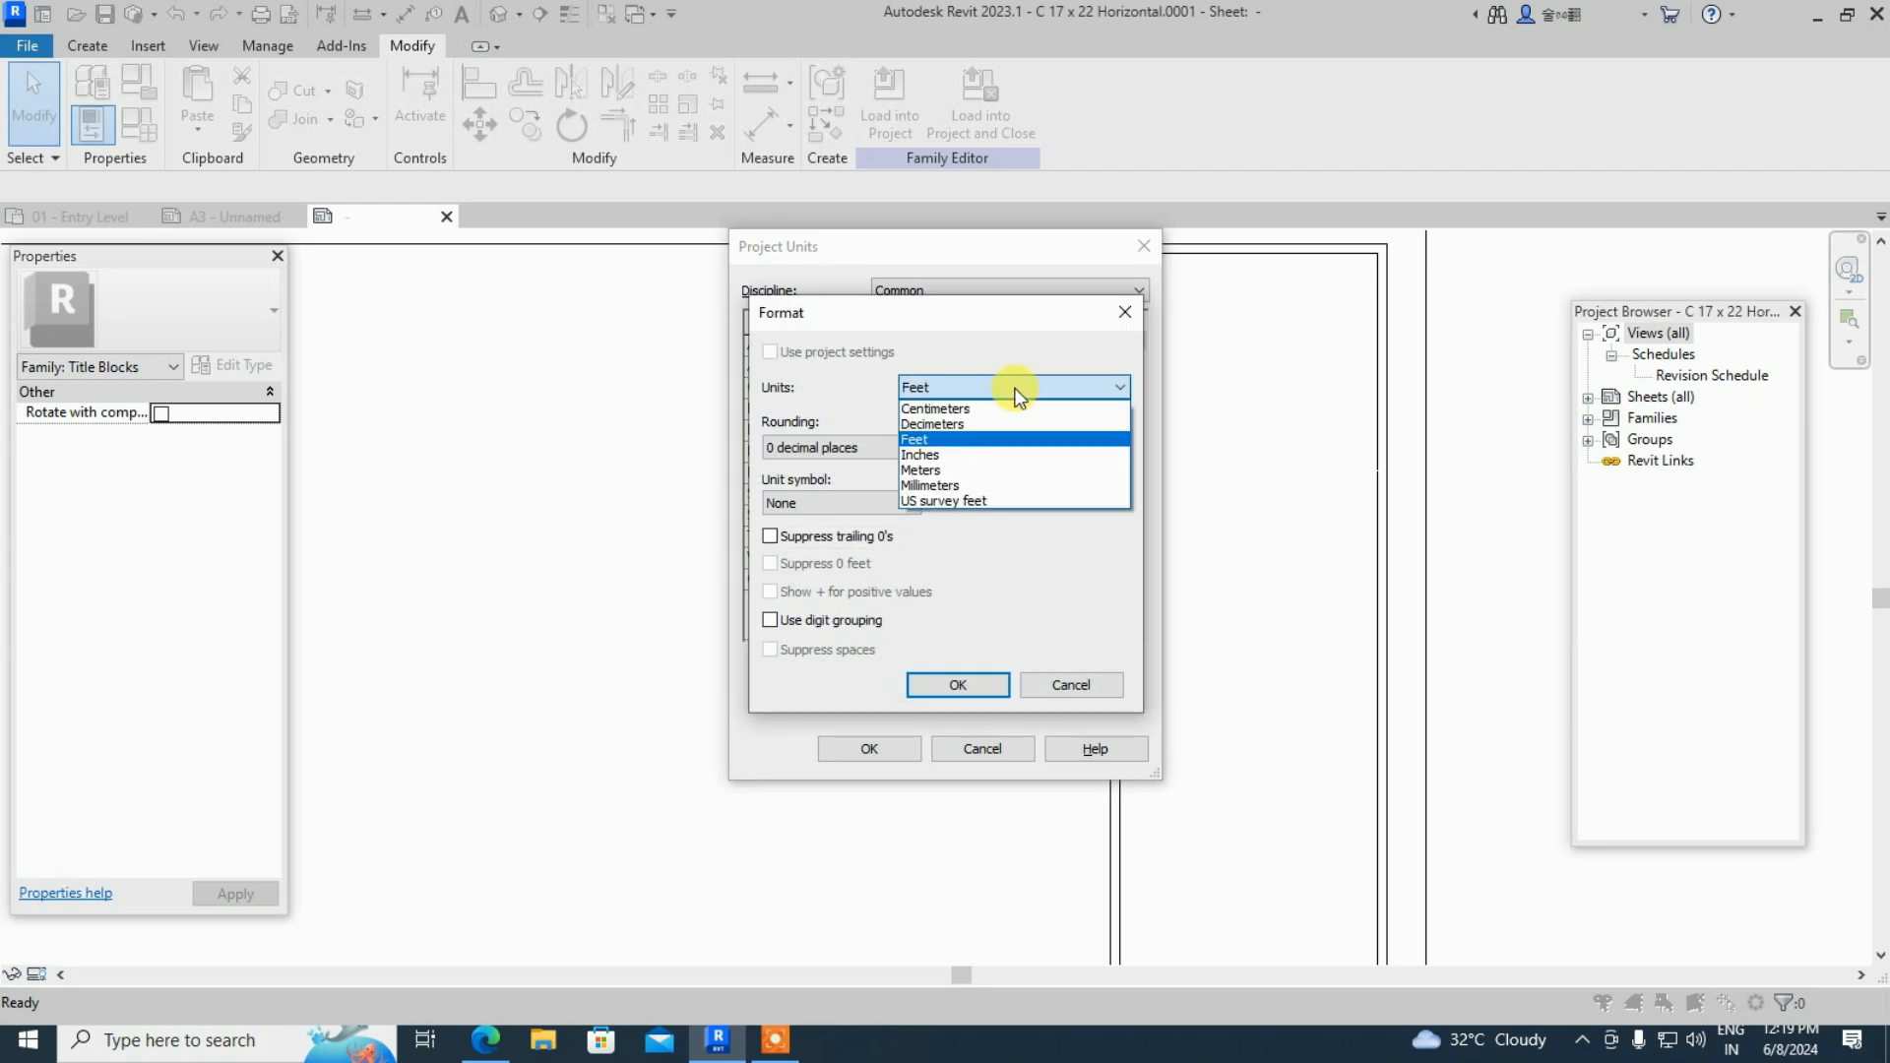
{"action": "left_click", "coordinate": [1007, 479]}
{"action": "left_click", "coordinate": [942, 683]}
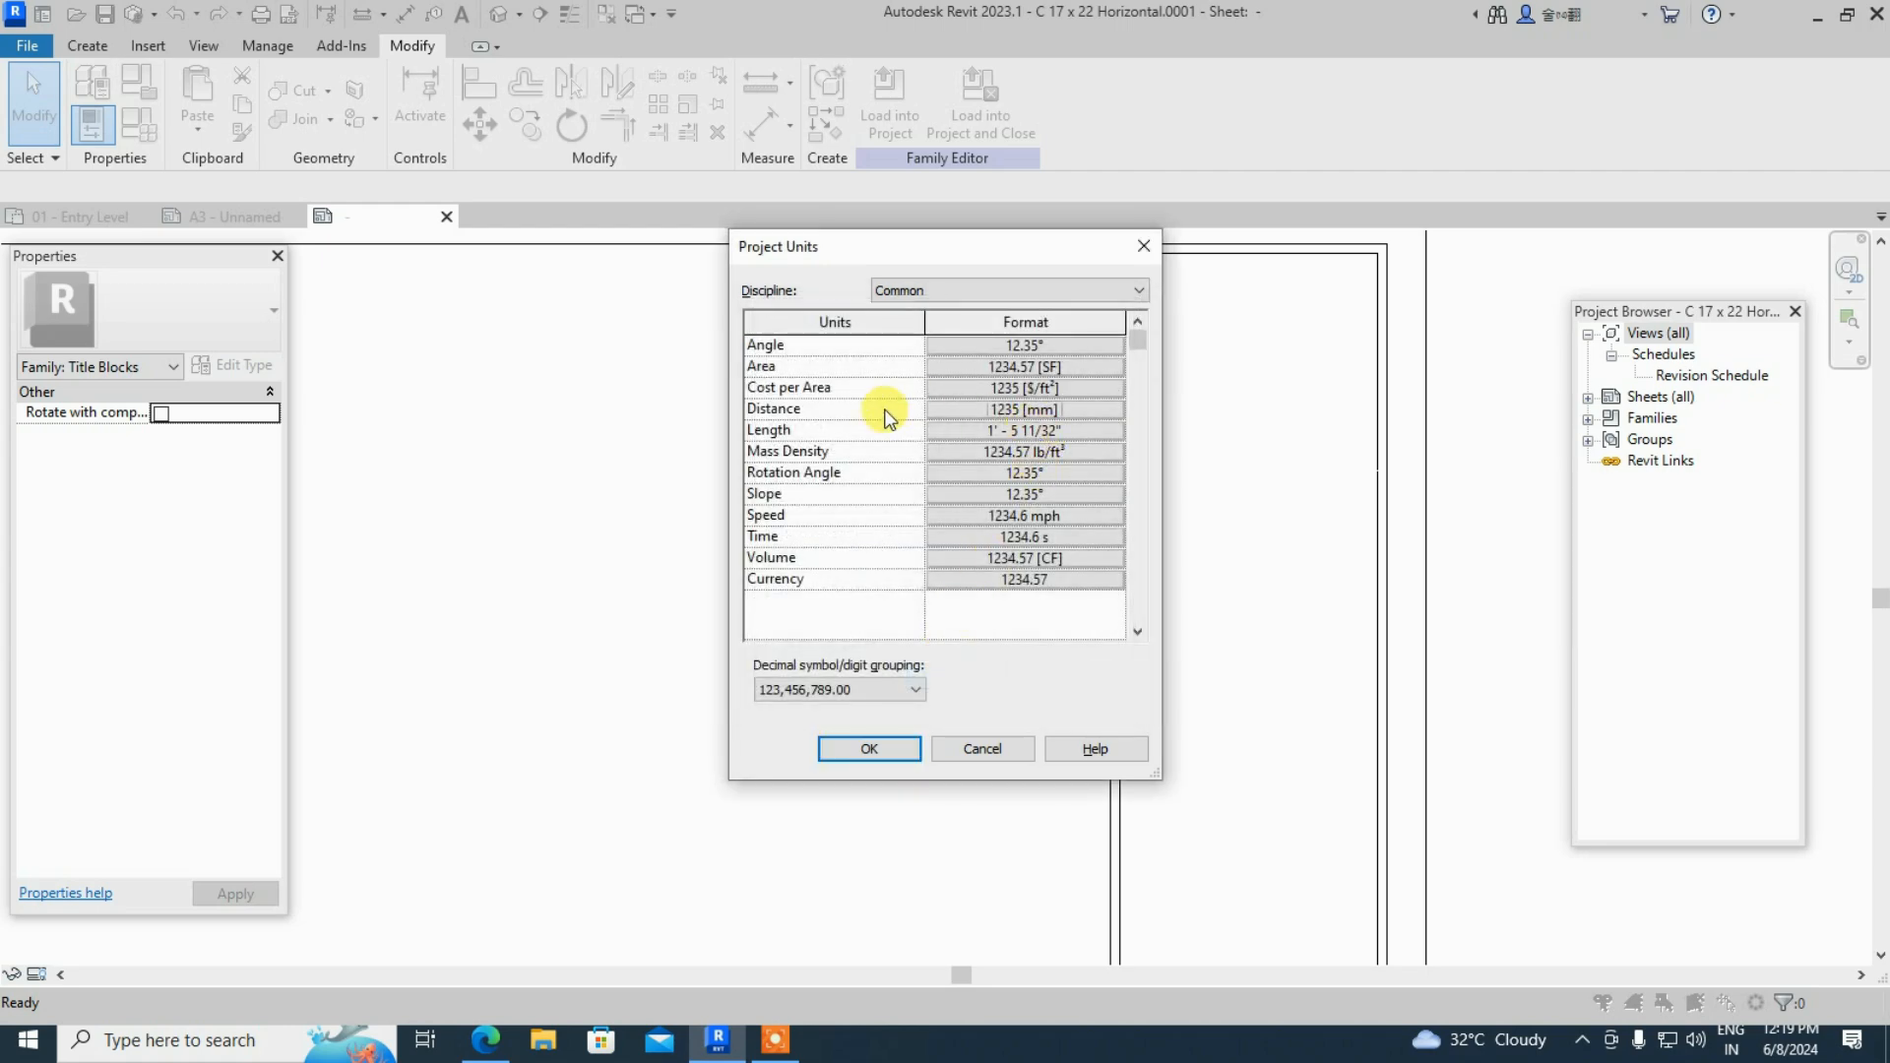
{"action": "left_click", "coordinate": [1044, 430]}
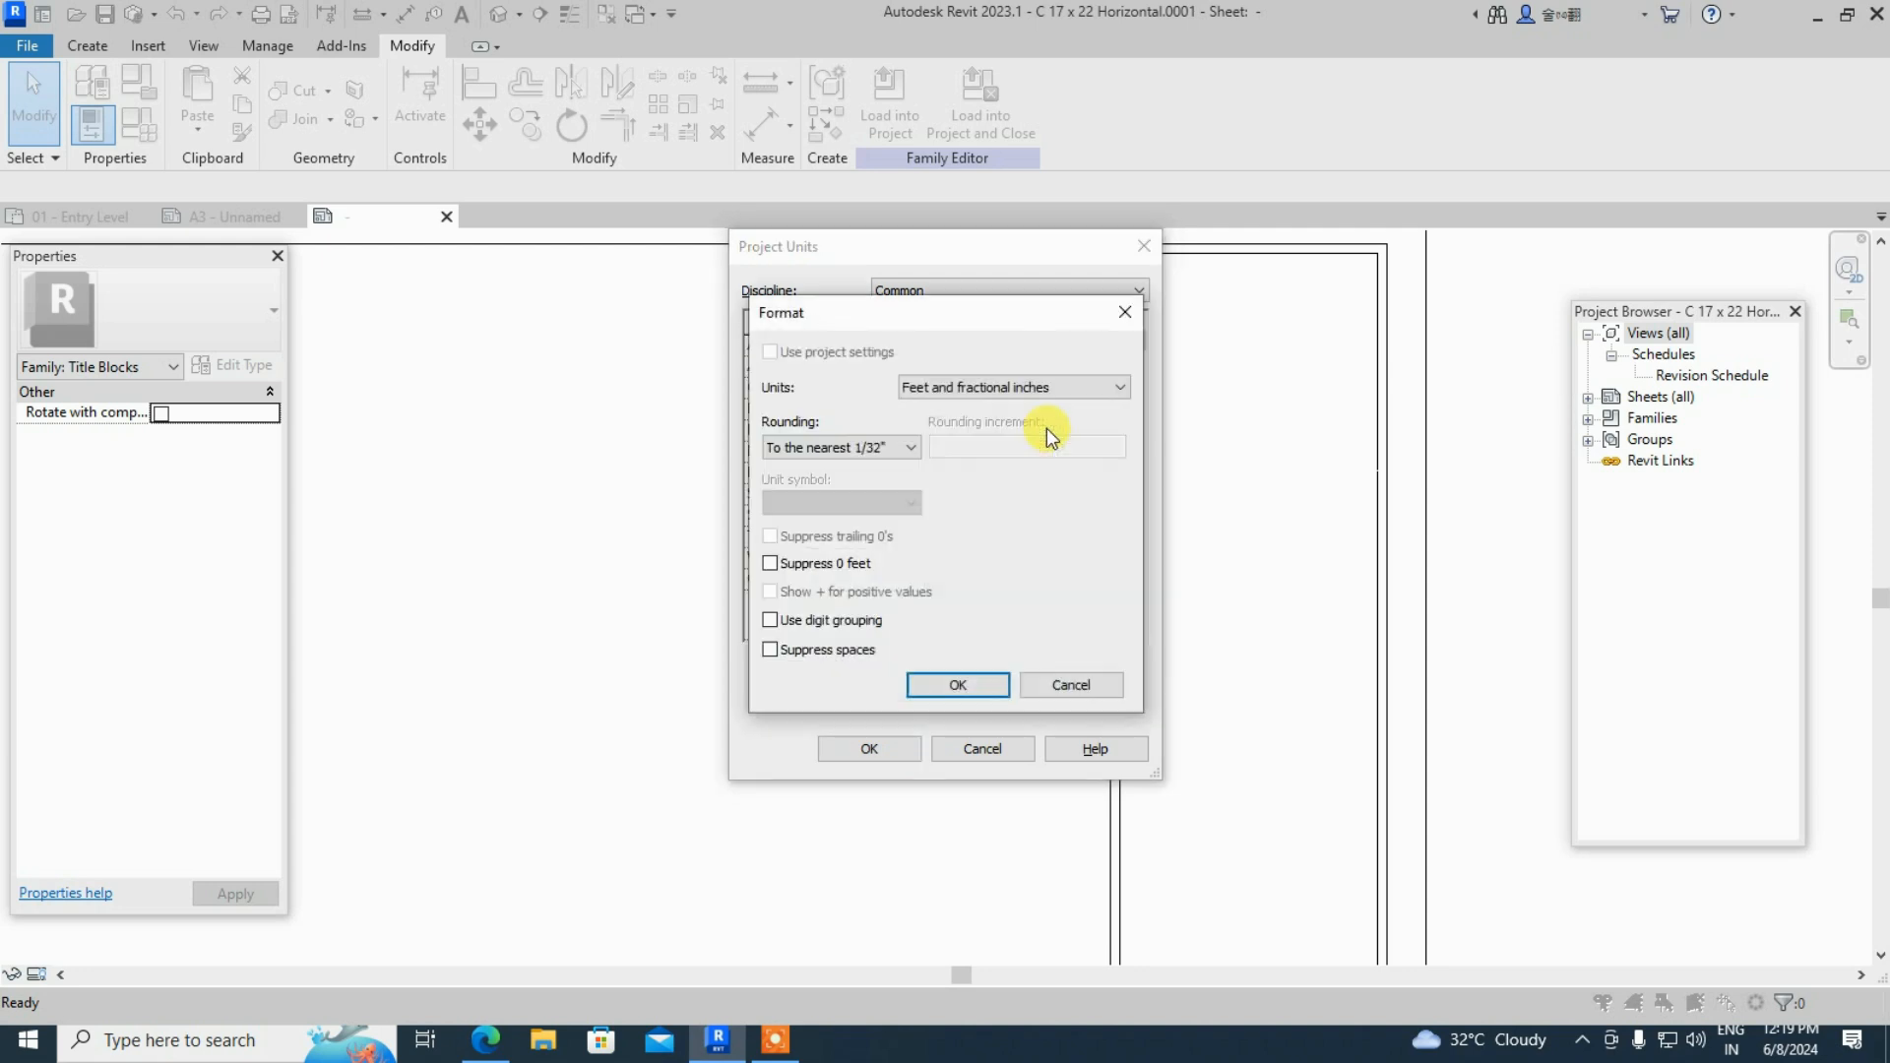
{"action": "left_click", "coordinate": [995, 394]}
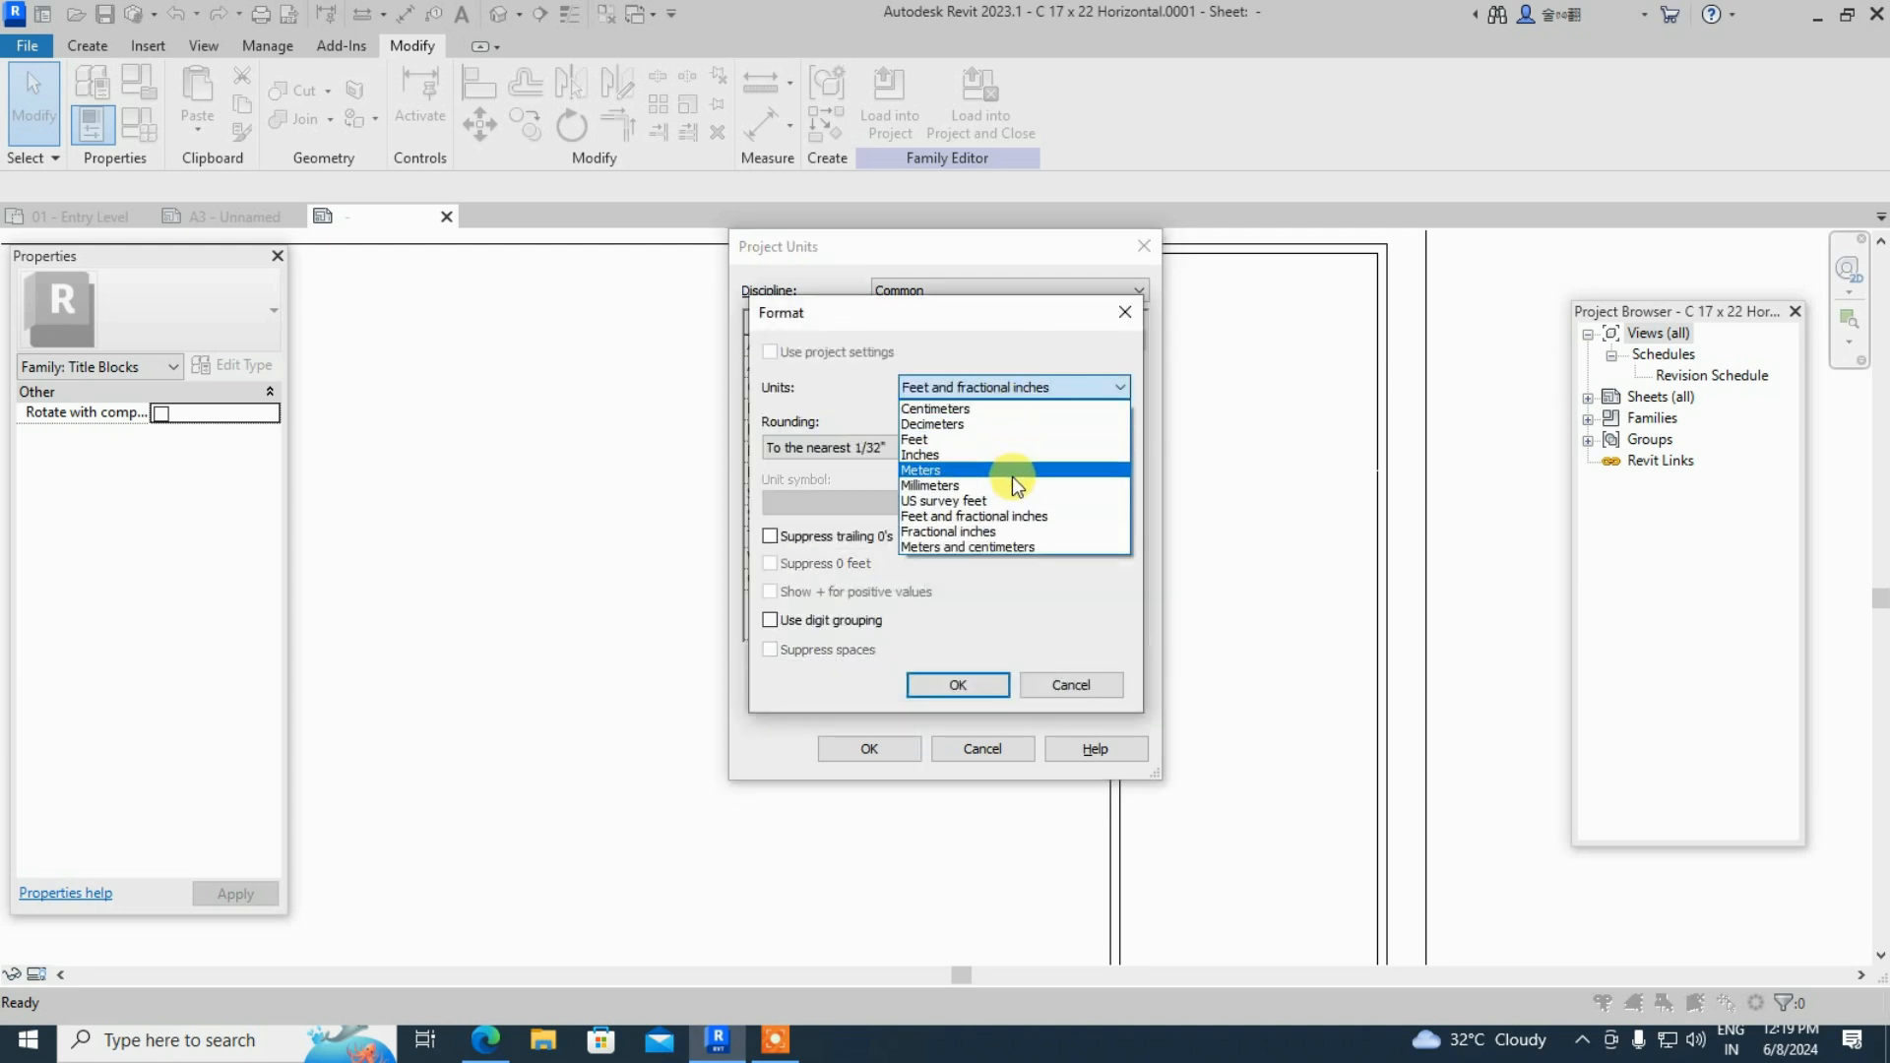
{"action": "left_click", "coordinate": [1012, 477]}
{"action": "left_click", "coordinate": [959, 680]}
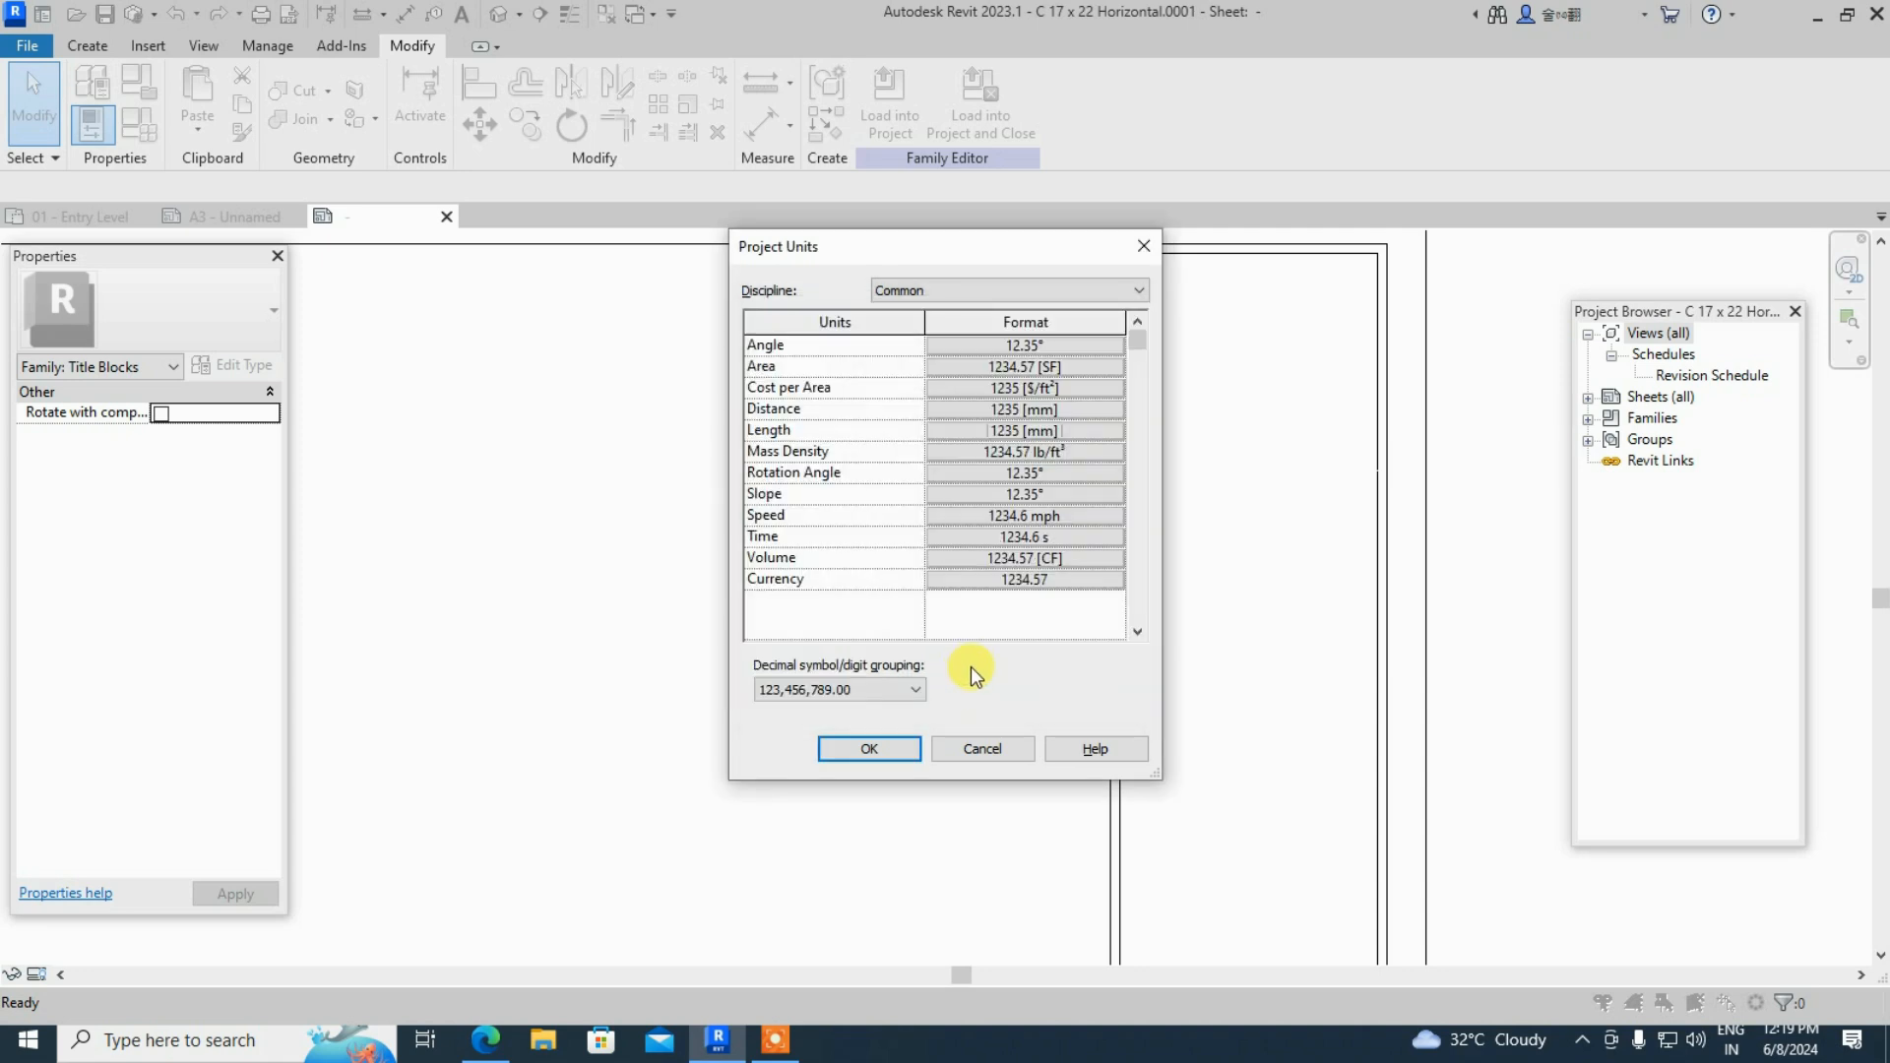
{"action": "left_click", "coordinate": [895, 741]}
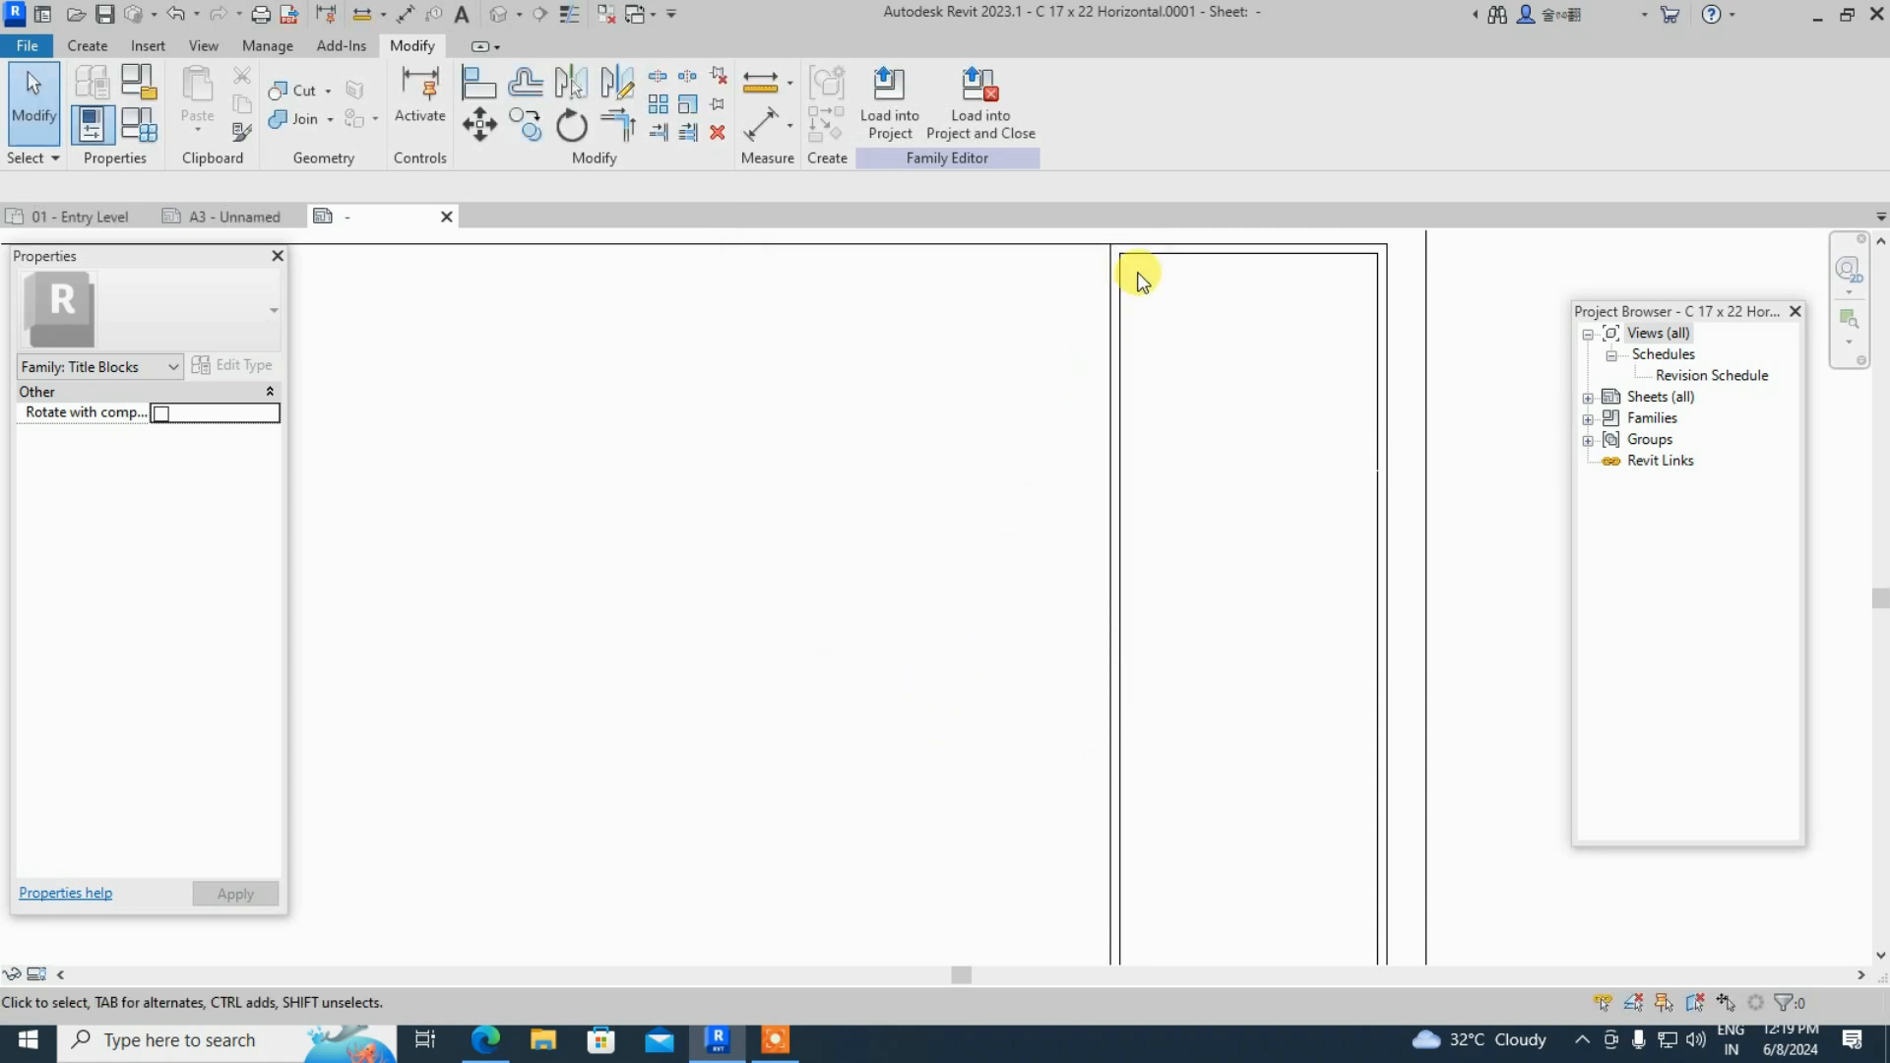
{"action": "left_click", "coordinate": [87, 45]}
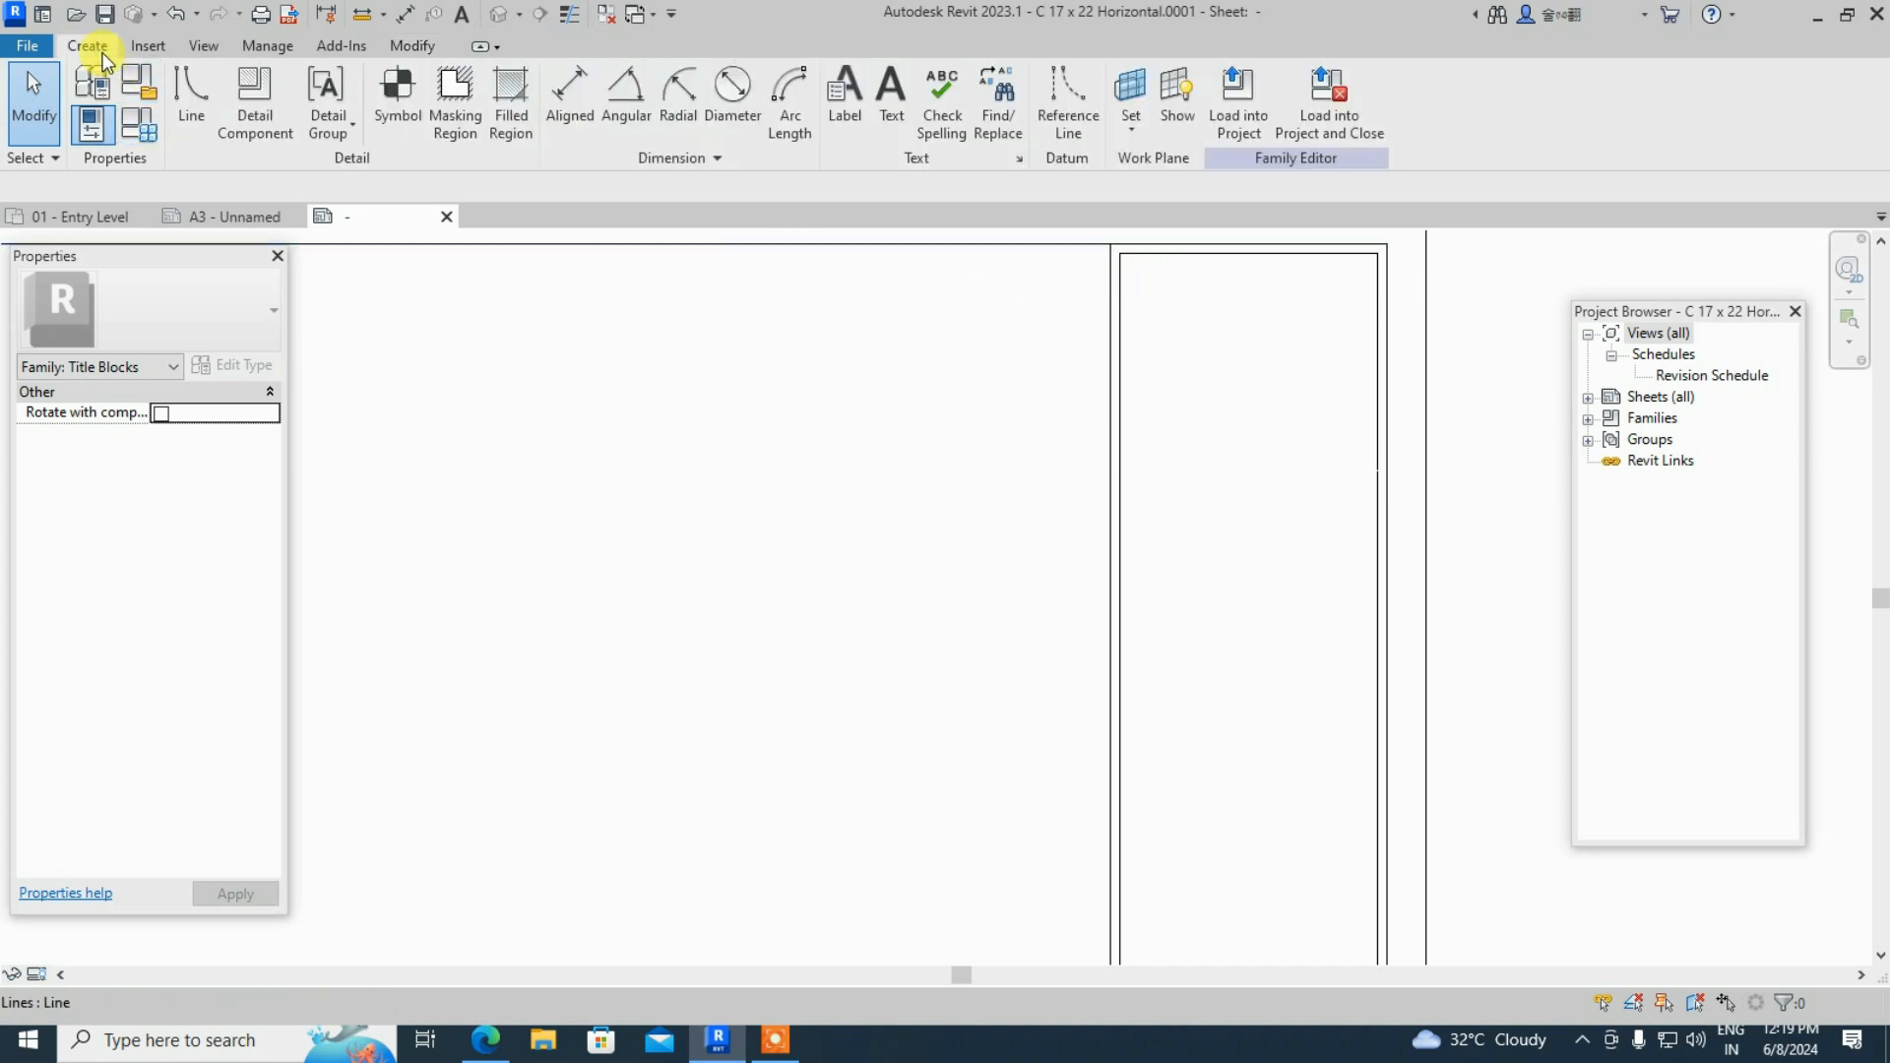
- Draw a horizontal line from the side panel's left border to its right border near the top
{"action": "left_click", "coordinate": [183, 126]}
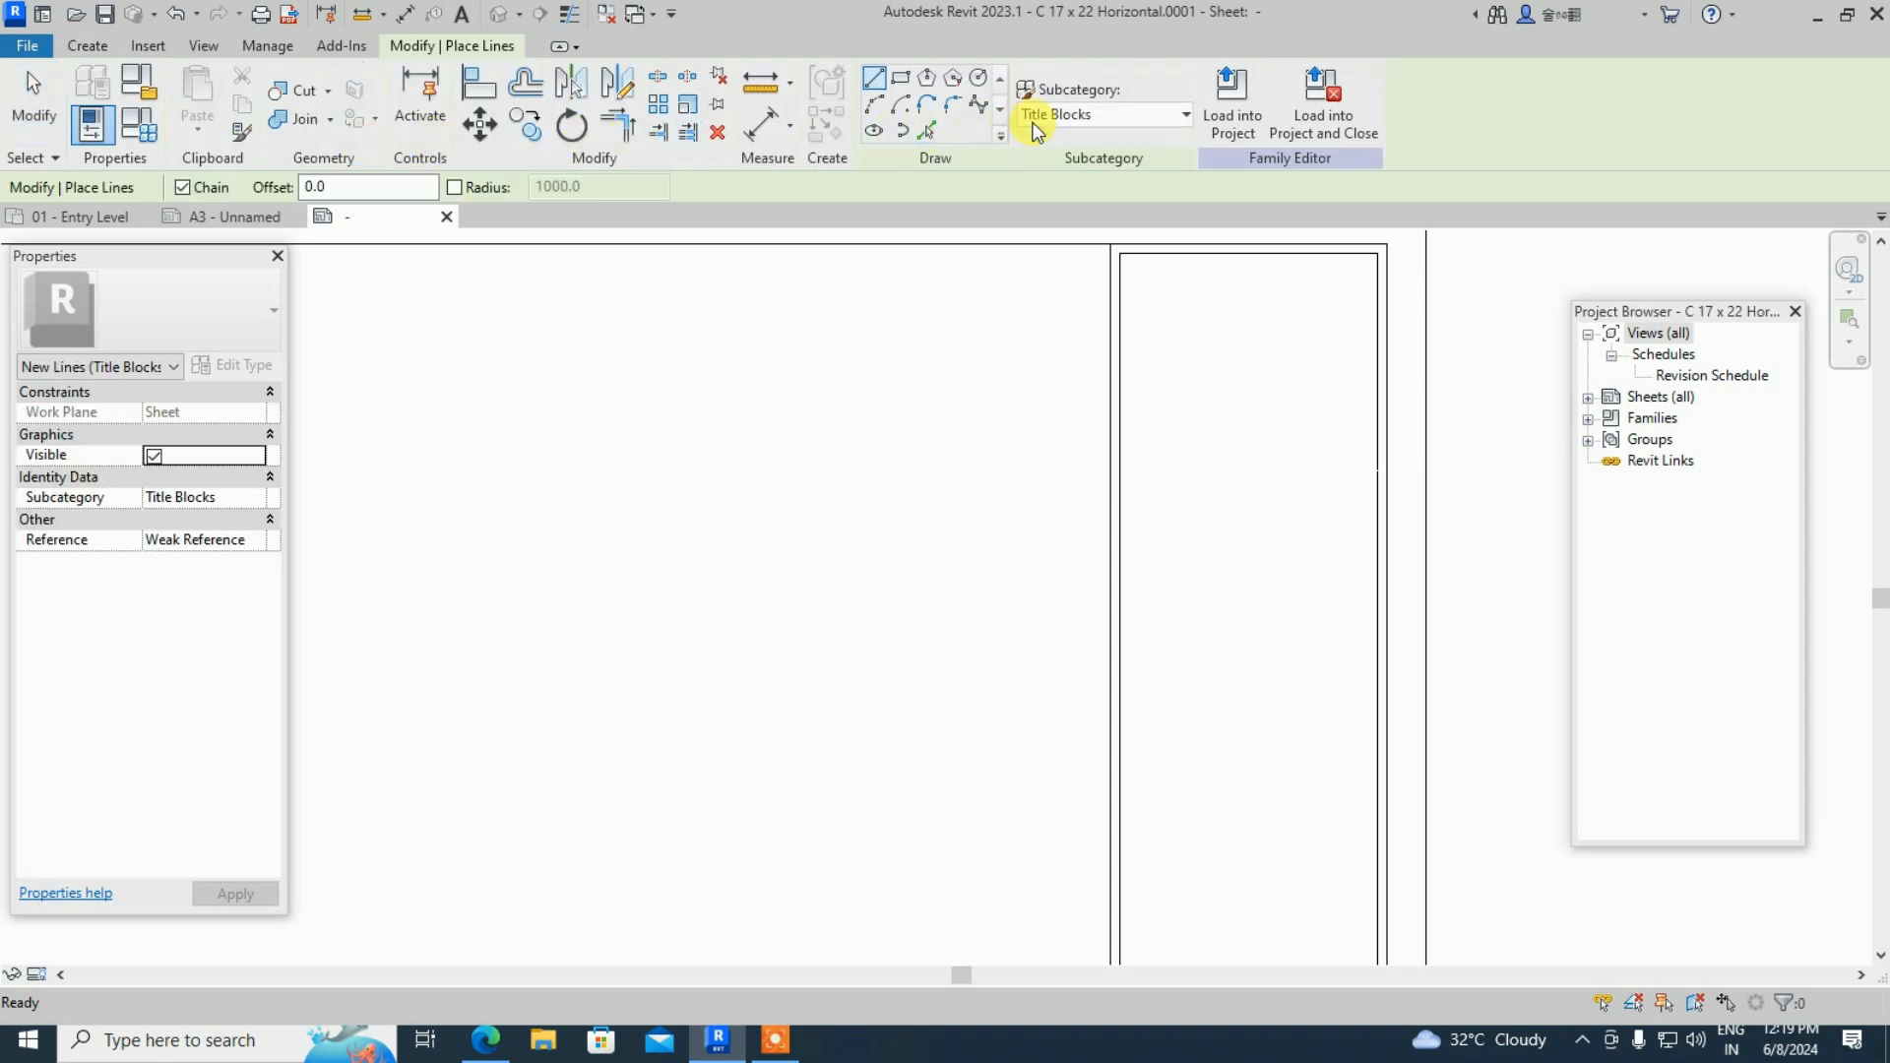
{"action": "left_click", "coordinate": [1118, 258]}
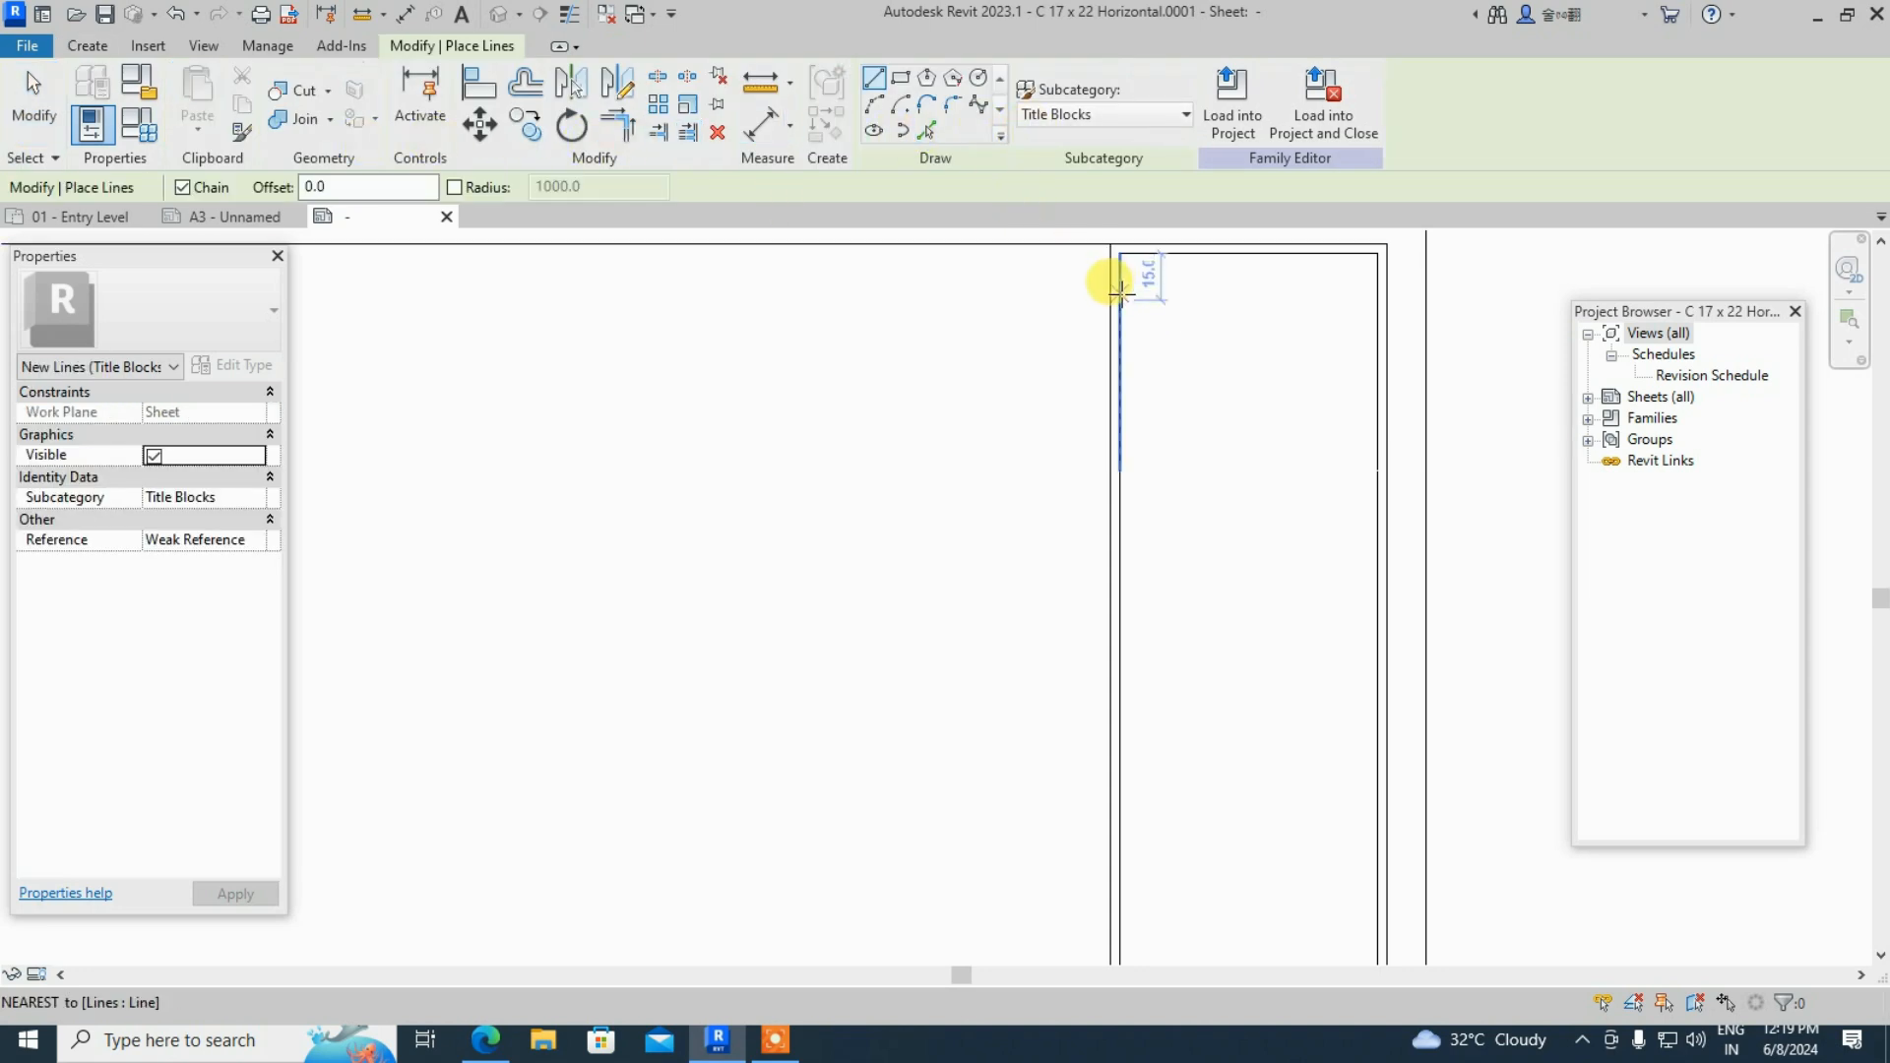
{"action": "key", "text": "Escape"}
{"action": "left_click", "coordinate": [1118, 295]}
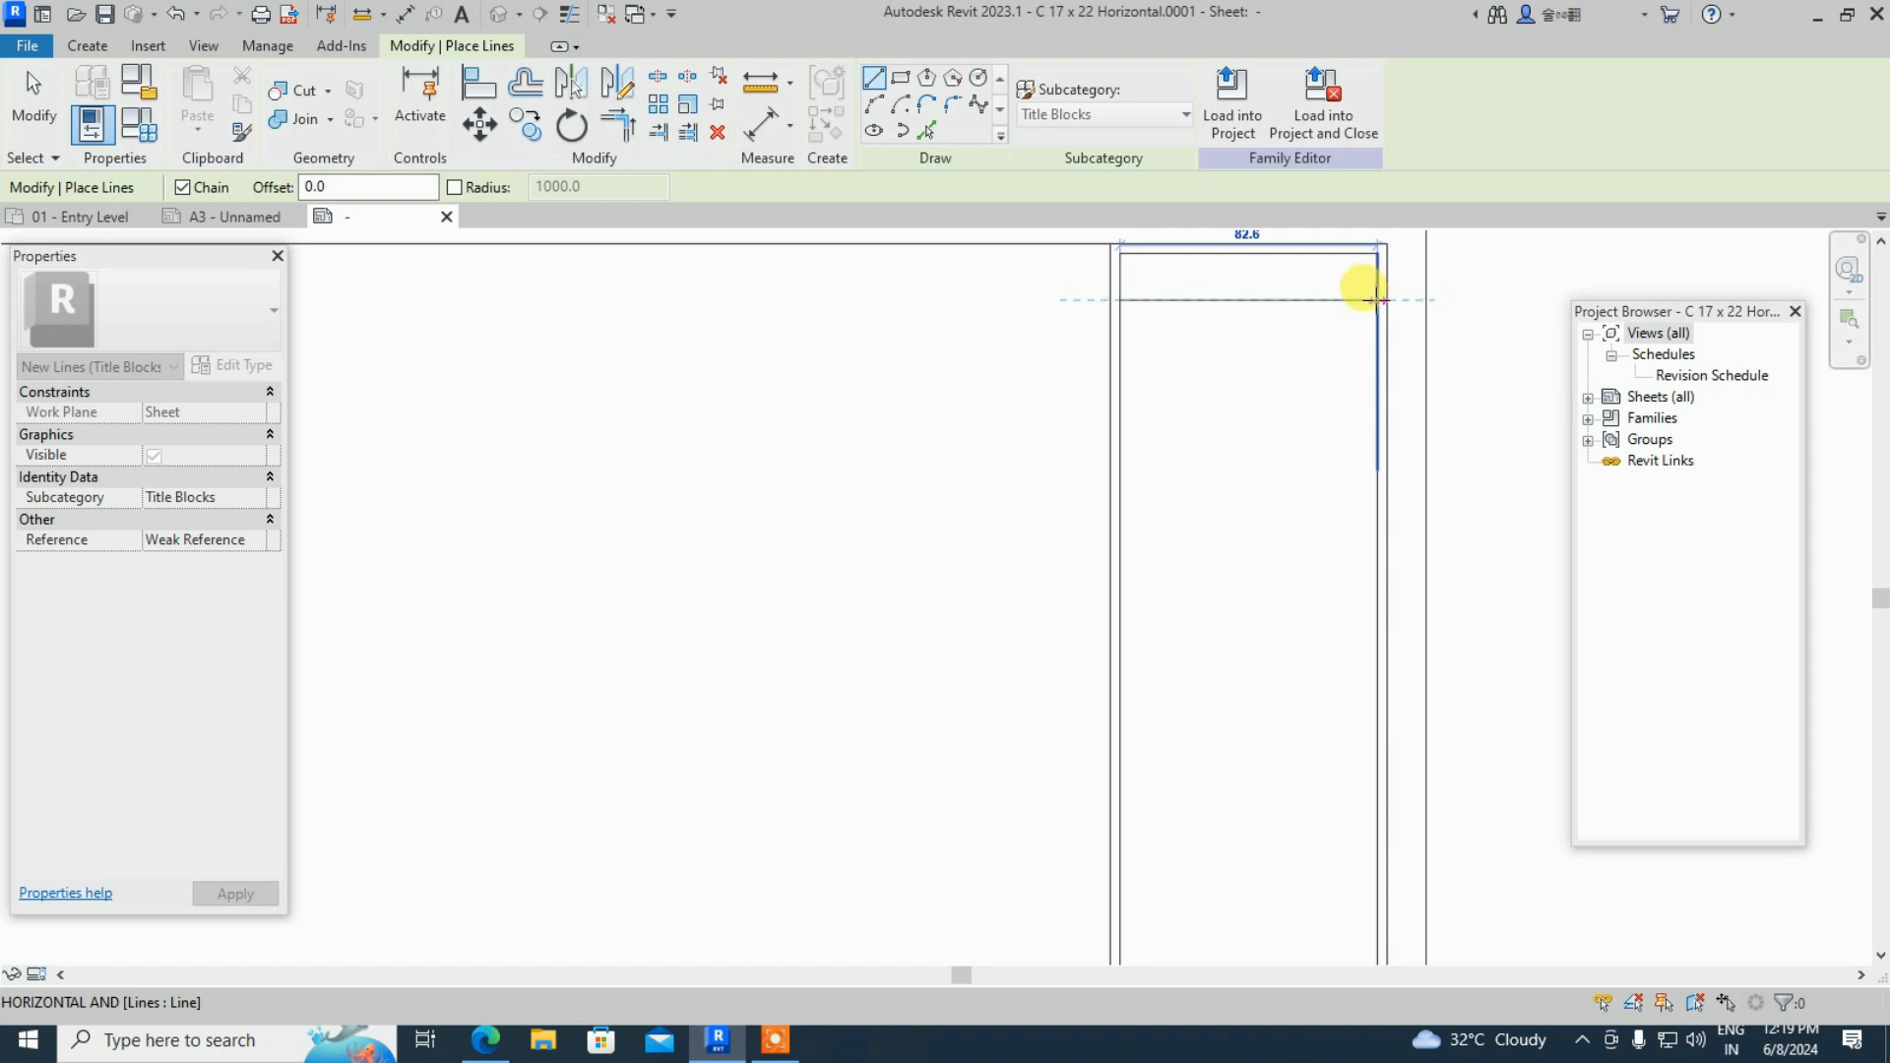
{"action": "left_click", "coordinate": [1376, 301]}
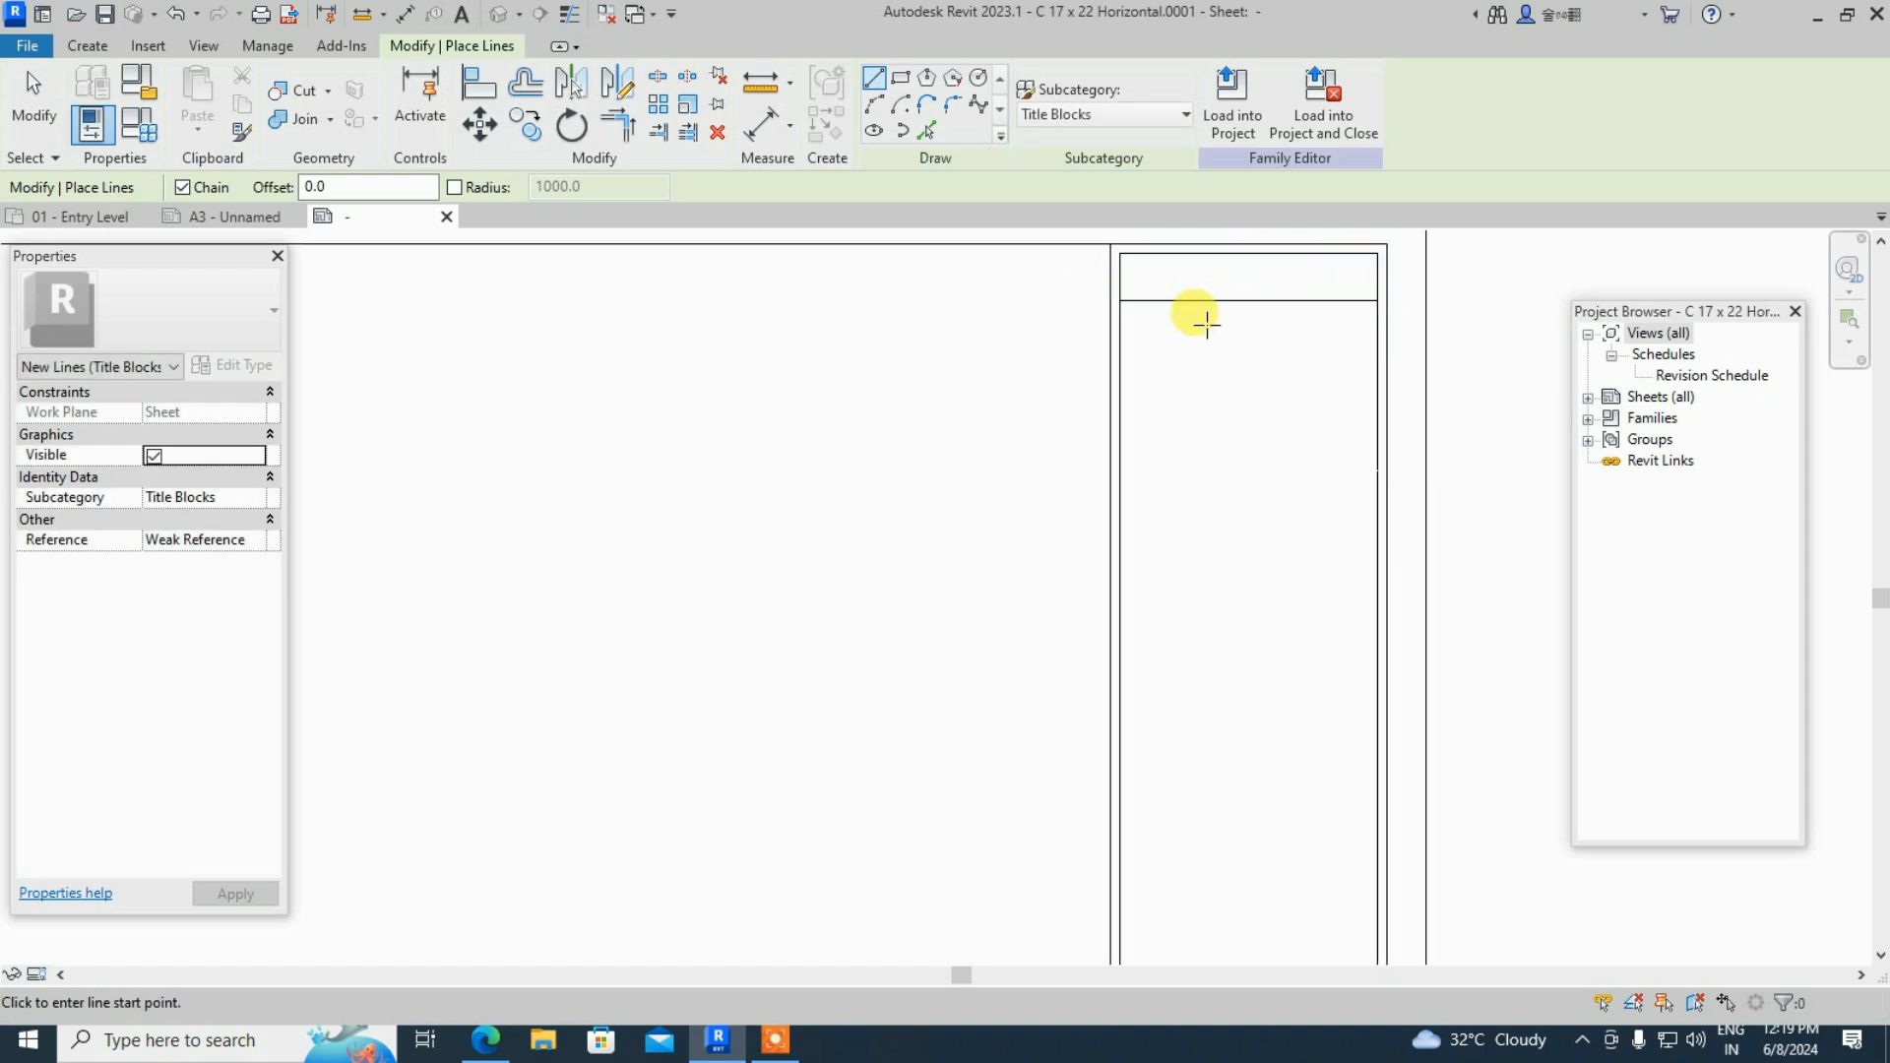
{"action": "key", "text": "Escape"}
{"action": "scroll", "coordinate": [1180, 325], "scroll_direction": "up", "scroll_amount": 1}
{"action": "middle_click_drag", "start_coordinate": [1159, 395], "coordinate": [961, 548]}
{"action": "scroll", "coordinate": [1054, 455], "scroll_direction": "up", "scroll_amount": 2}
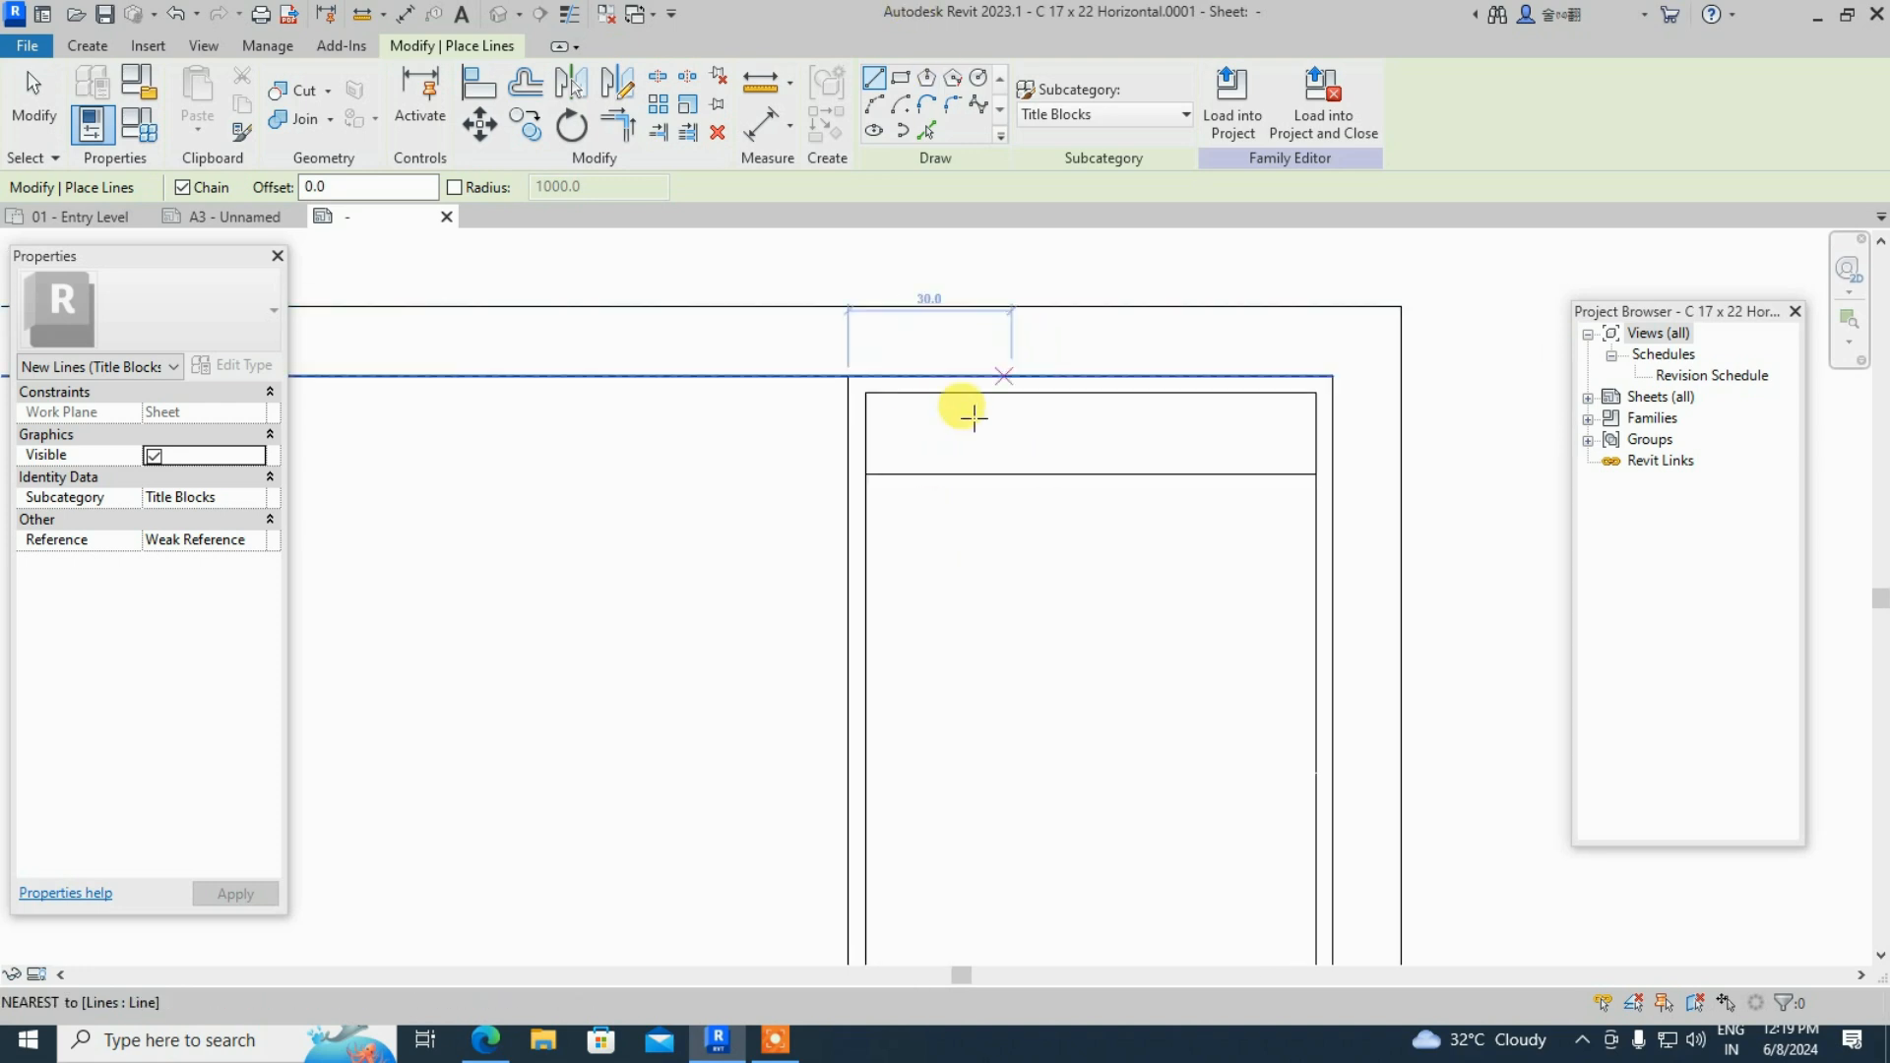
{"action": "key", "text": "Escape"}
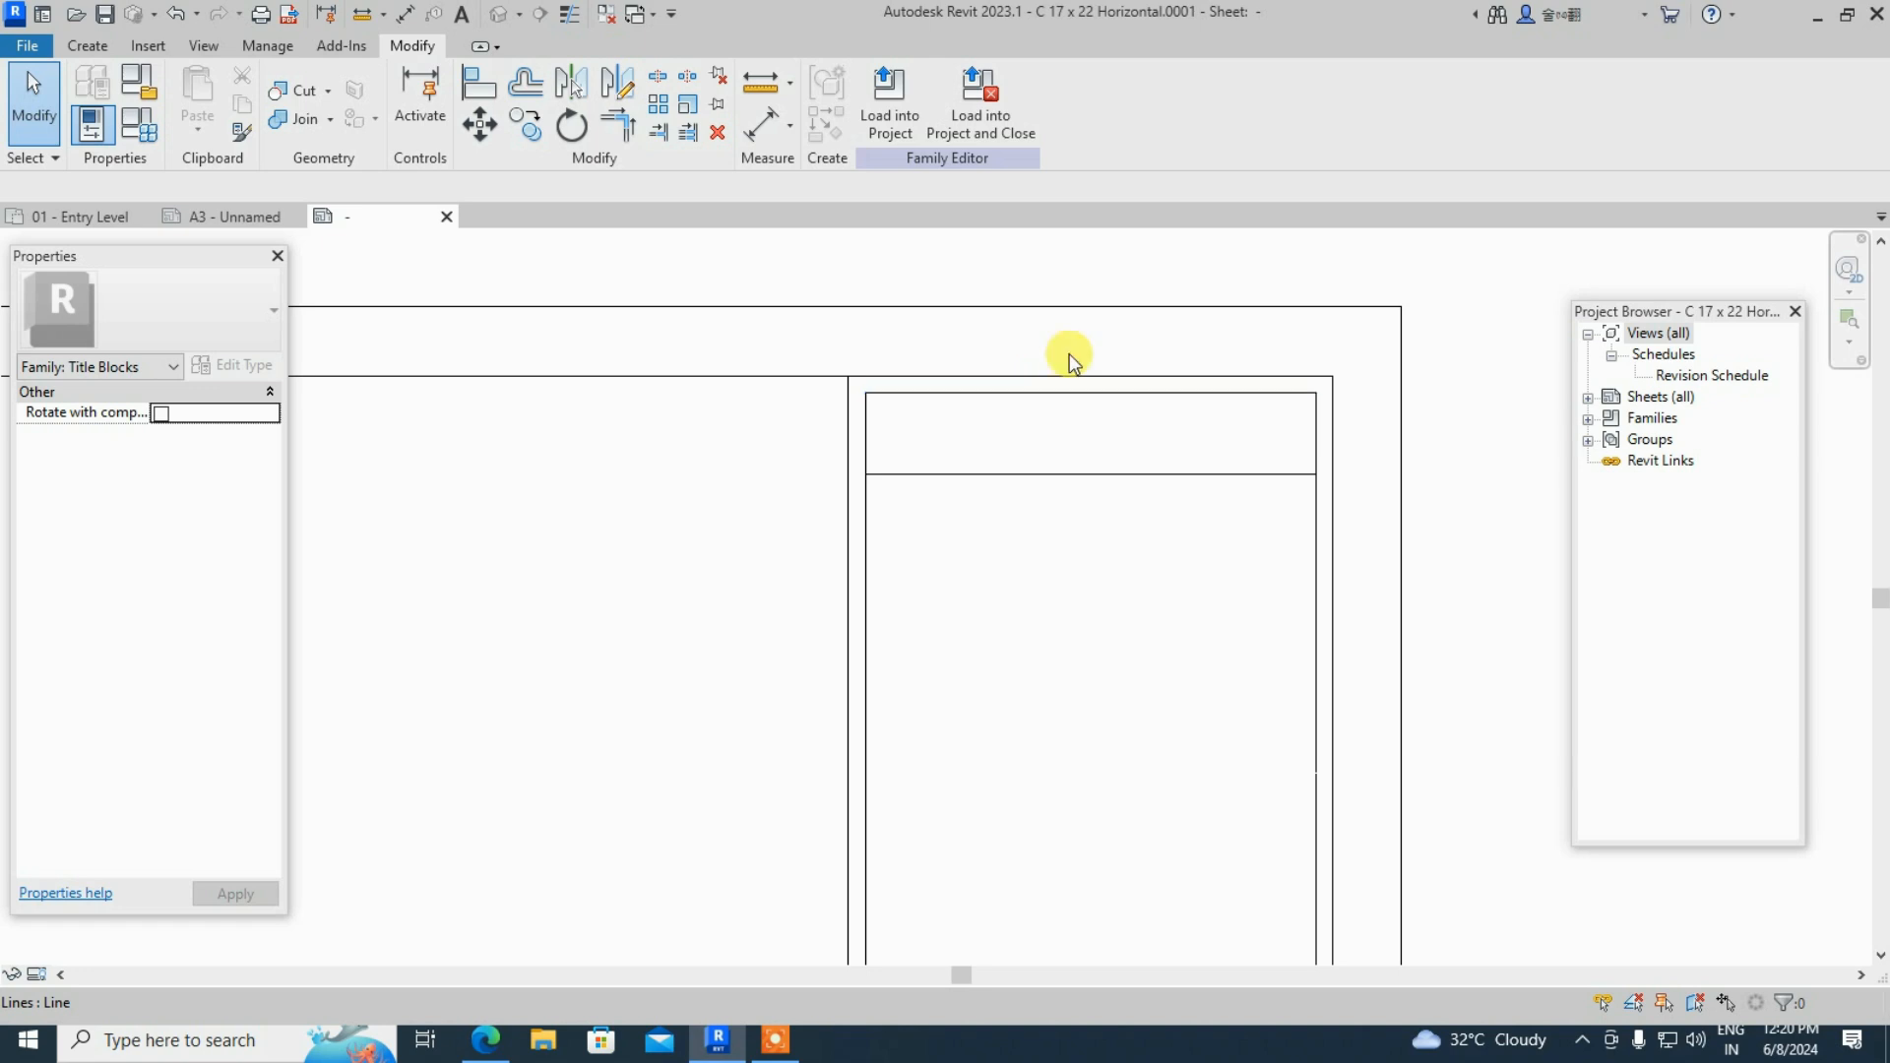
- Place a text note reading TAMILCADD in the header row
{"action": "left_click", "coordinate": [88, 46]}
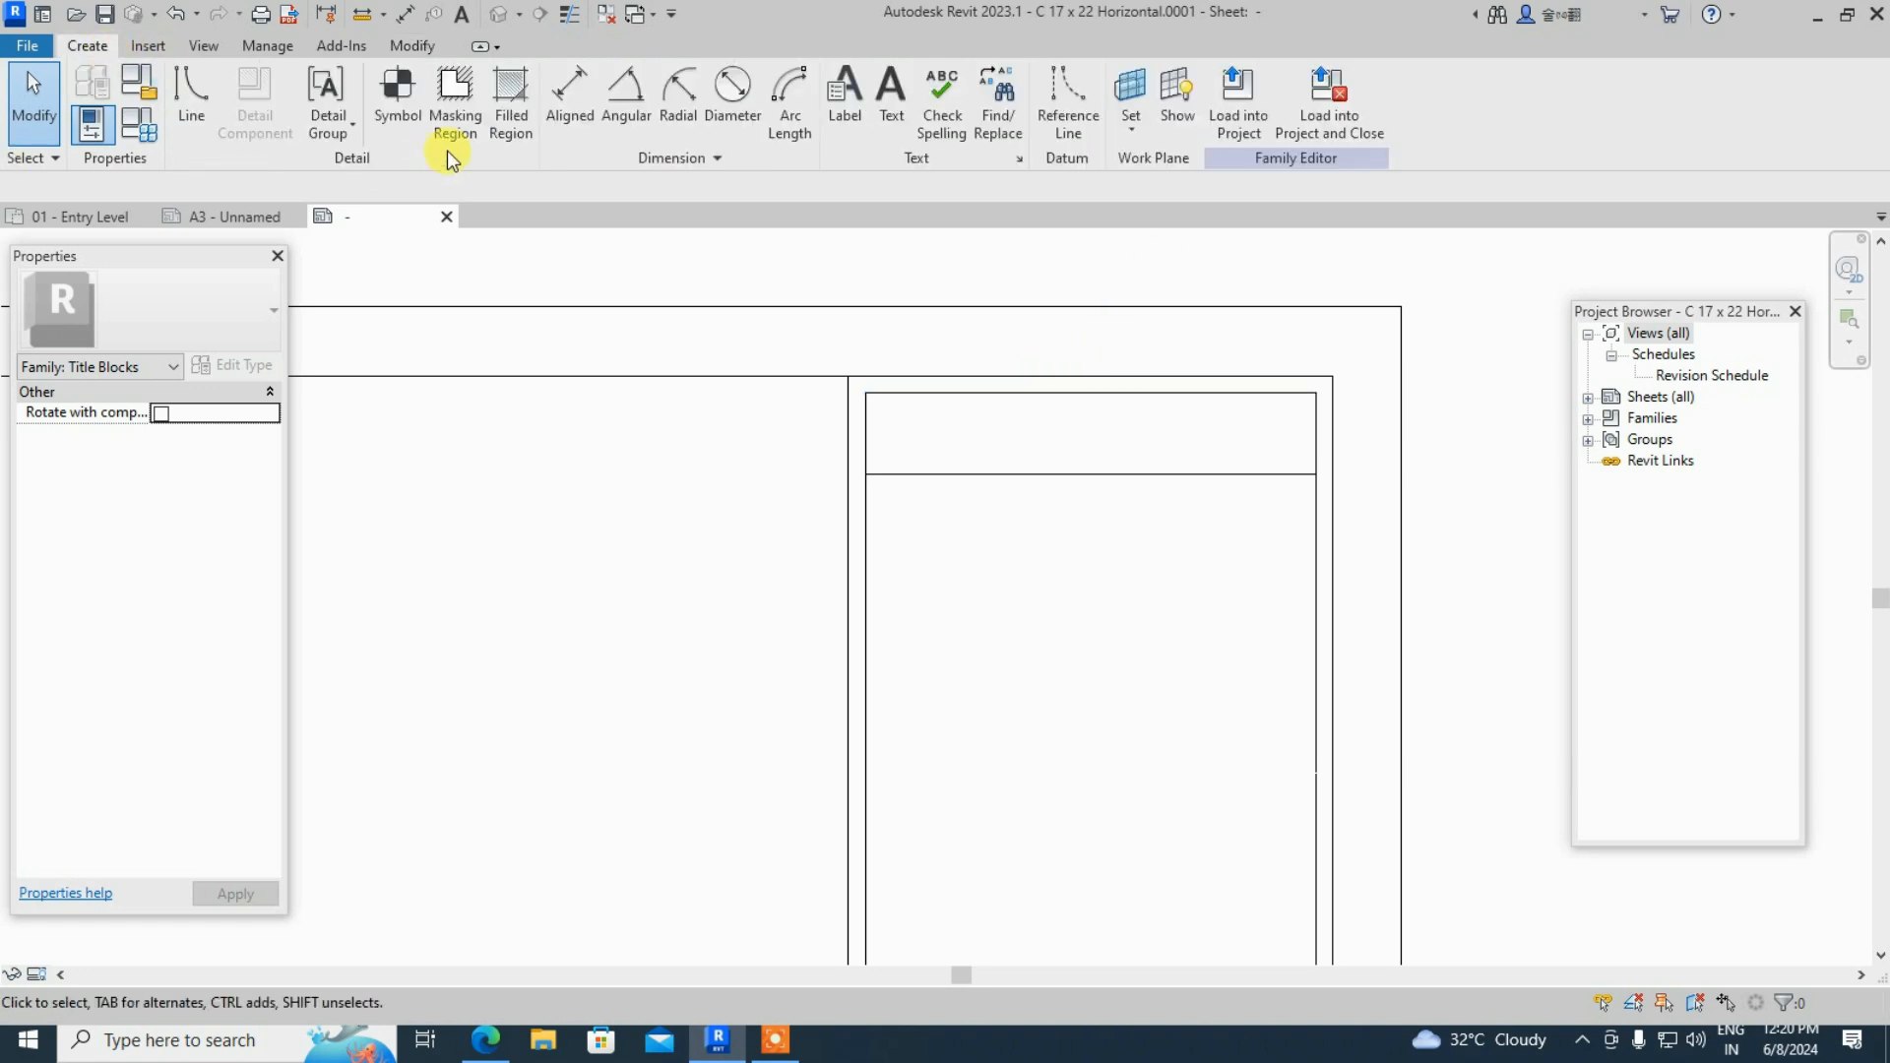
{"action": "left_click", "coordinate": [889, 123]}
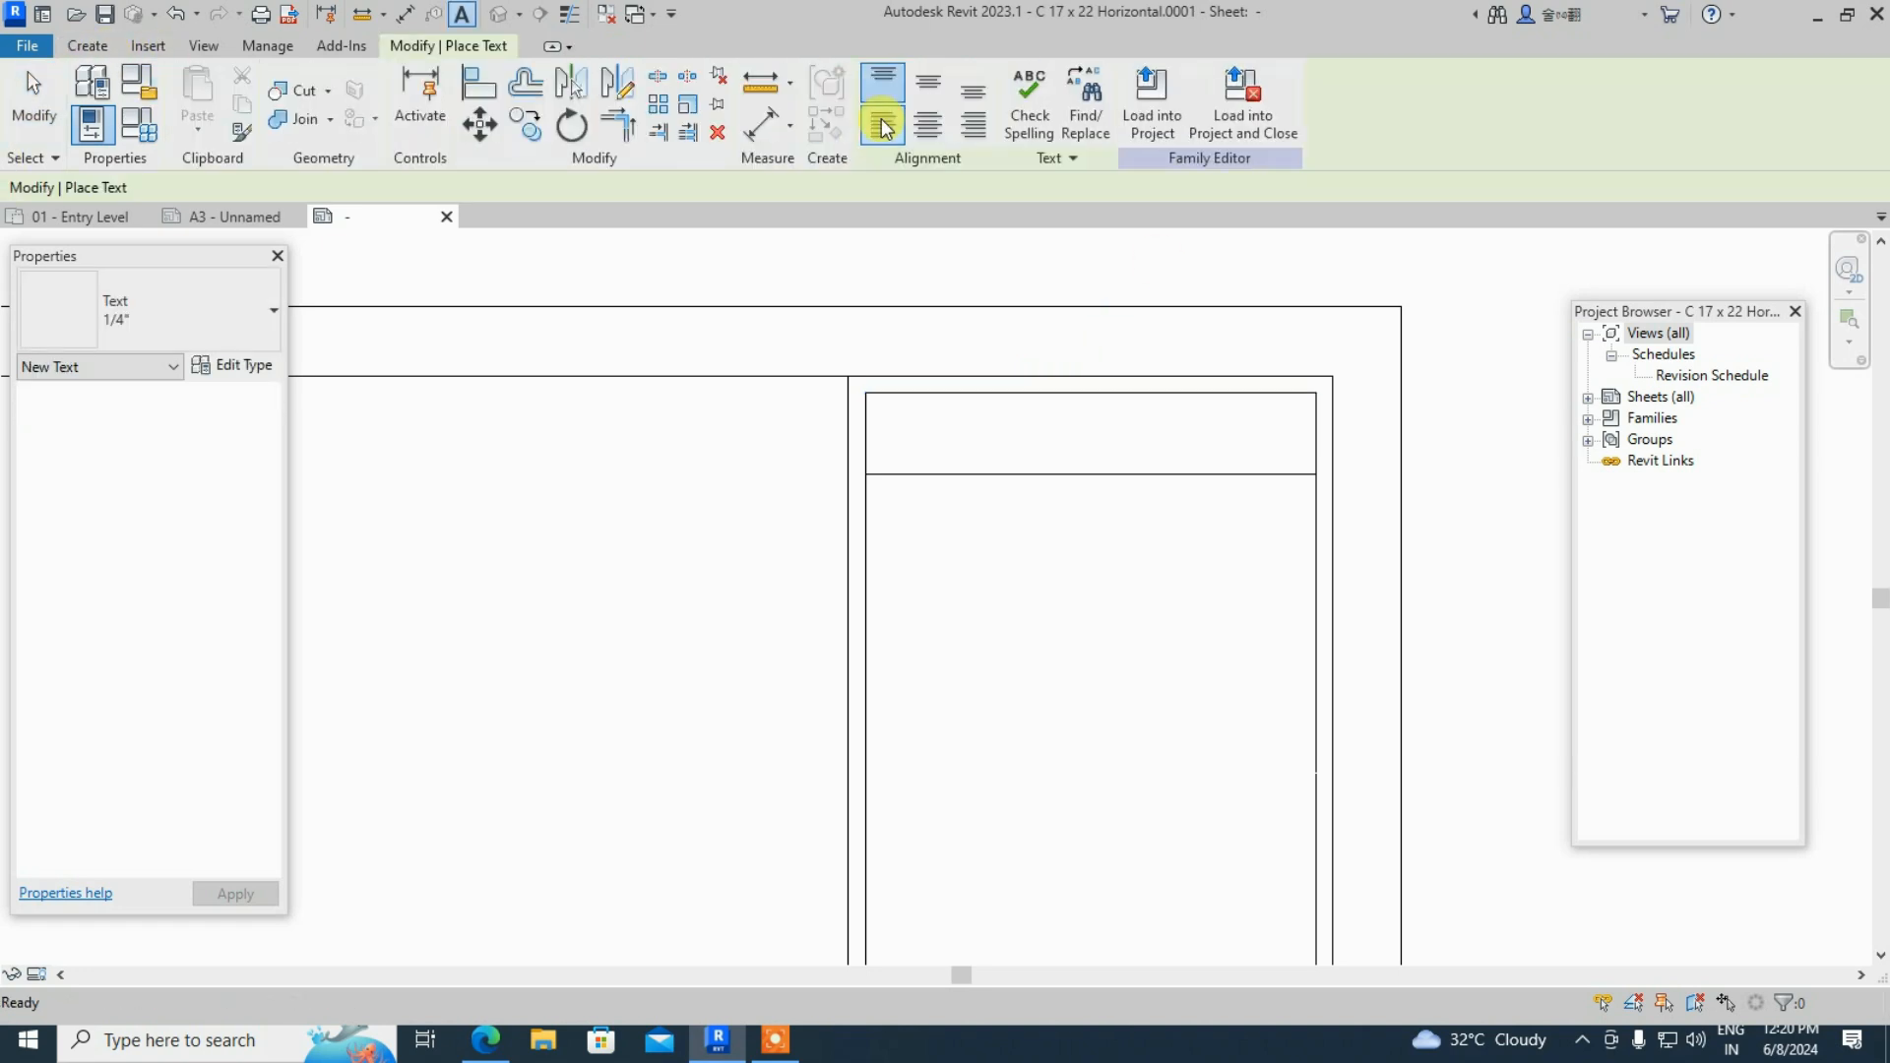
{"action": "left_click", "coordinate": [880, 413]}
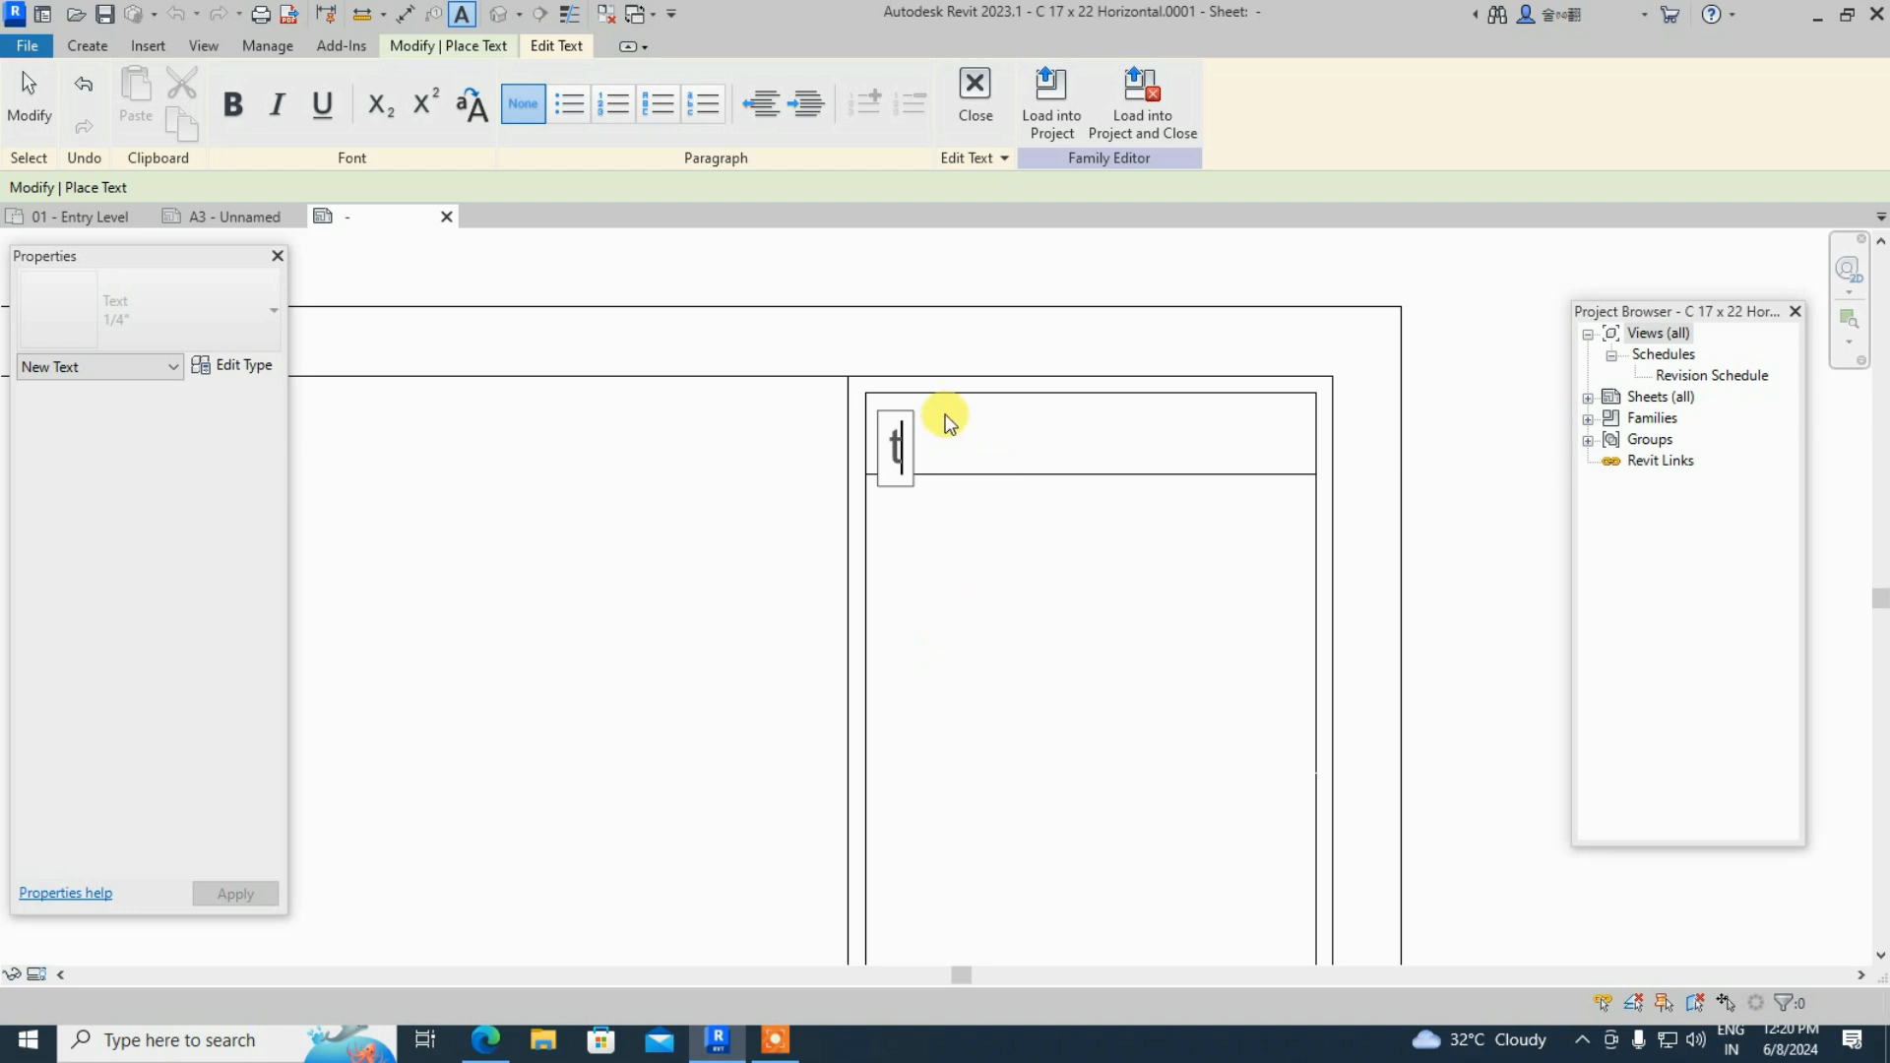
{"action": "type", "text": "TAMILCADD"}
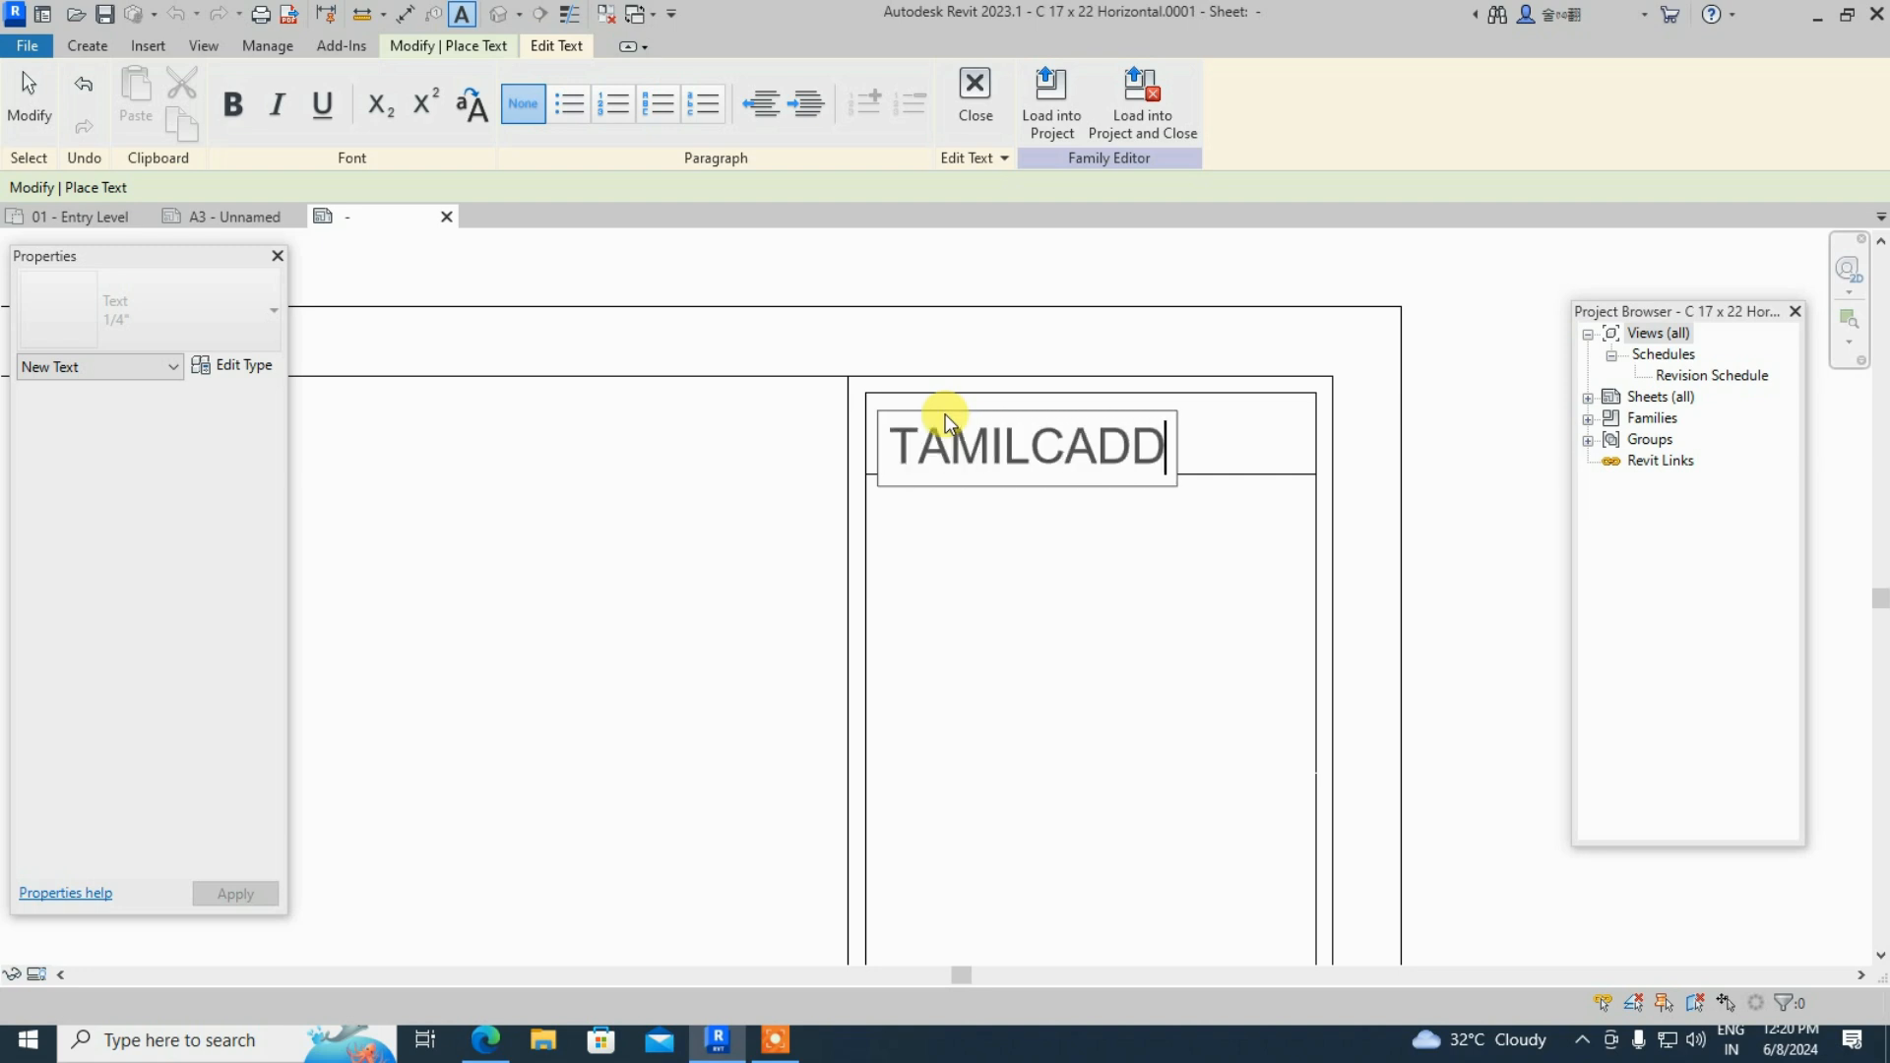
{"action": "left_click", "coordinate": [1025, 522]}
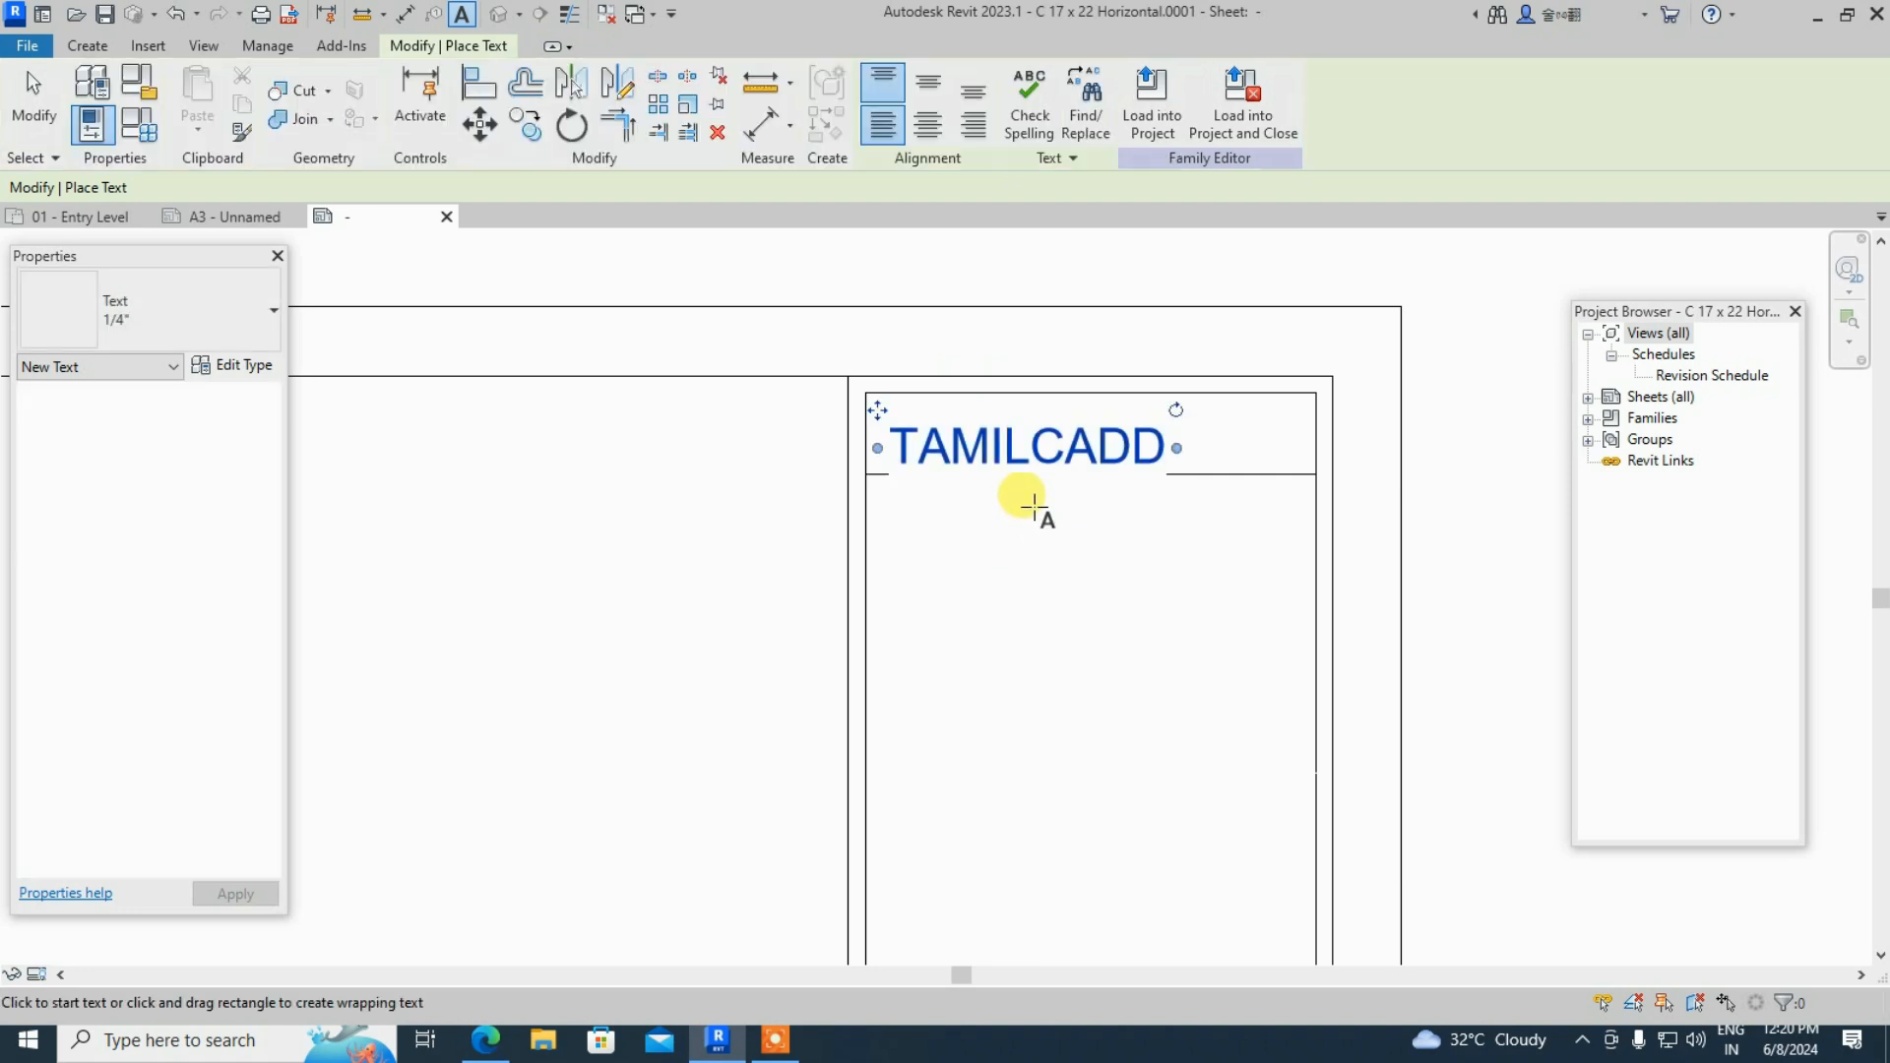
{"action": "scroll", "coordinate": [960, 443], "scroll_direction": "up", "scroll_amount": 2}
{"action": "key", "text": "Escape"}
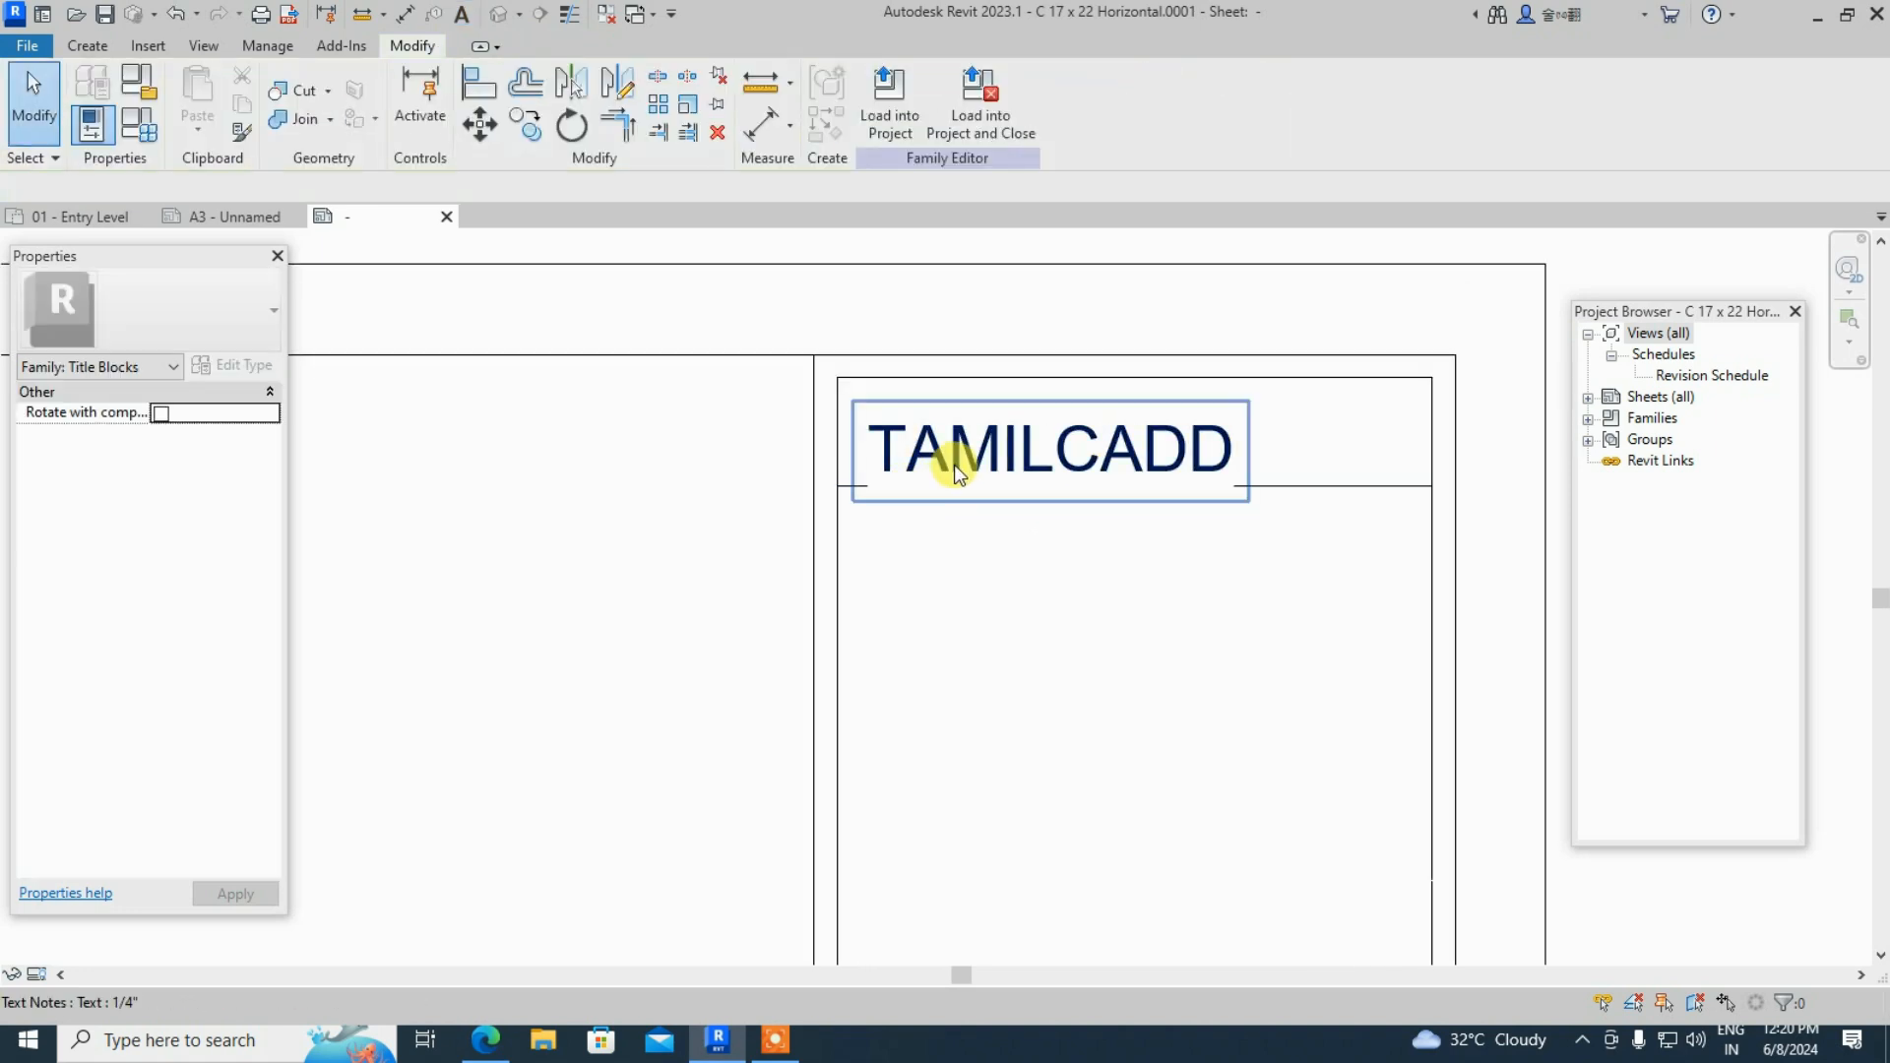
- Move and widen the TAMILCADD text note until it sits centred in the header row
{"action": "left_click", "coordinate": [994, 440]}
{"action": "left_click_drag", "start_coordinate": [994, 443], "coordinate": [1022, 452]}
{"action": "left_click", "coordinate": [1018, 527]}
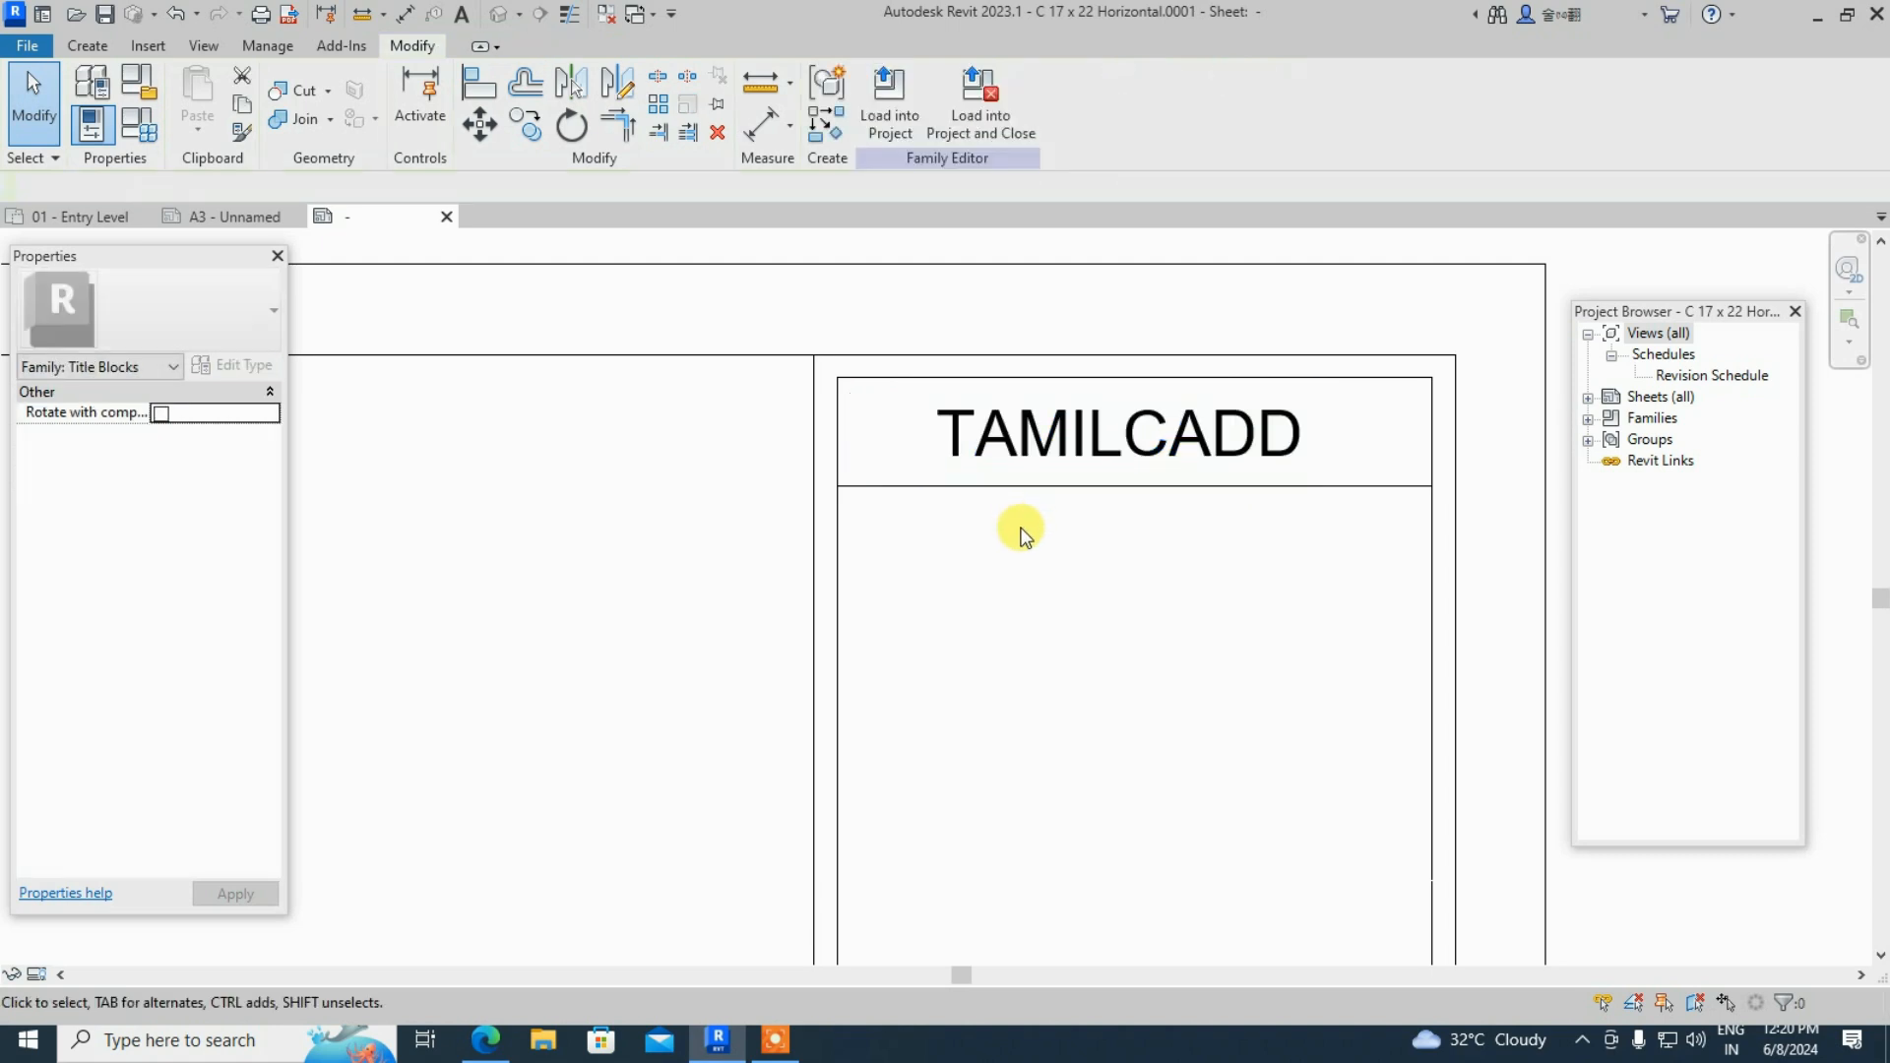
{"action": "left_click", "coordinate": [1083, 455]}
{"action": "left_click_drag", "start_coordinate": [1082, 451], "coordinate": [1079, 434]}
{"action": "double_click", "coordinate": [1068, 431]}
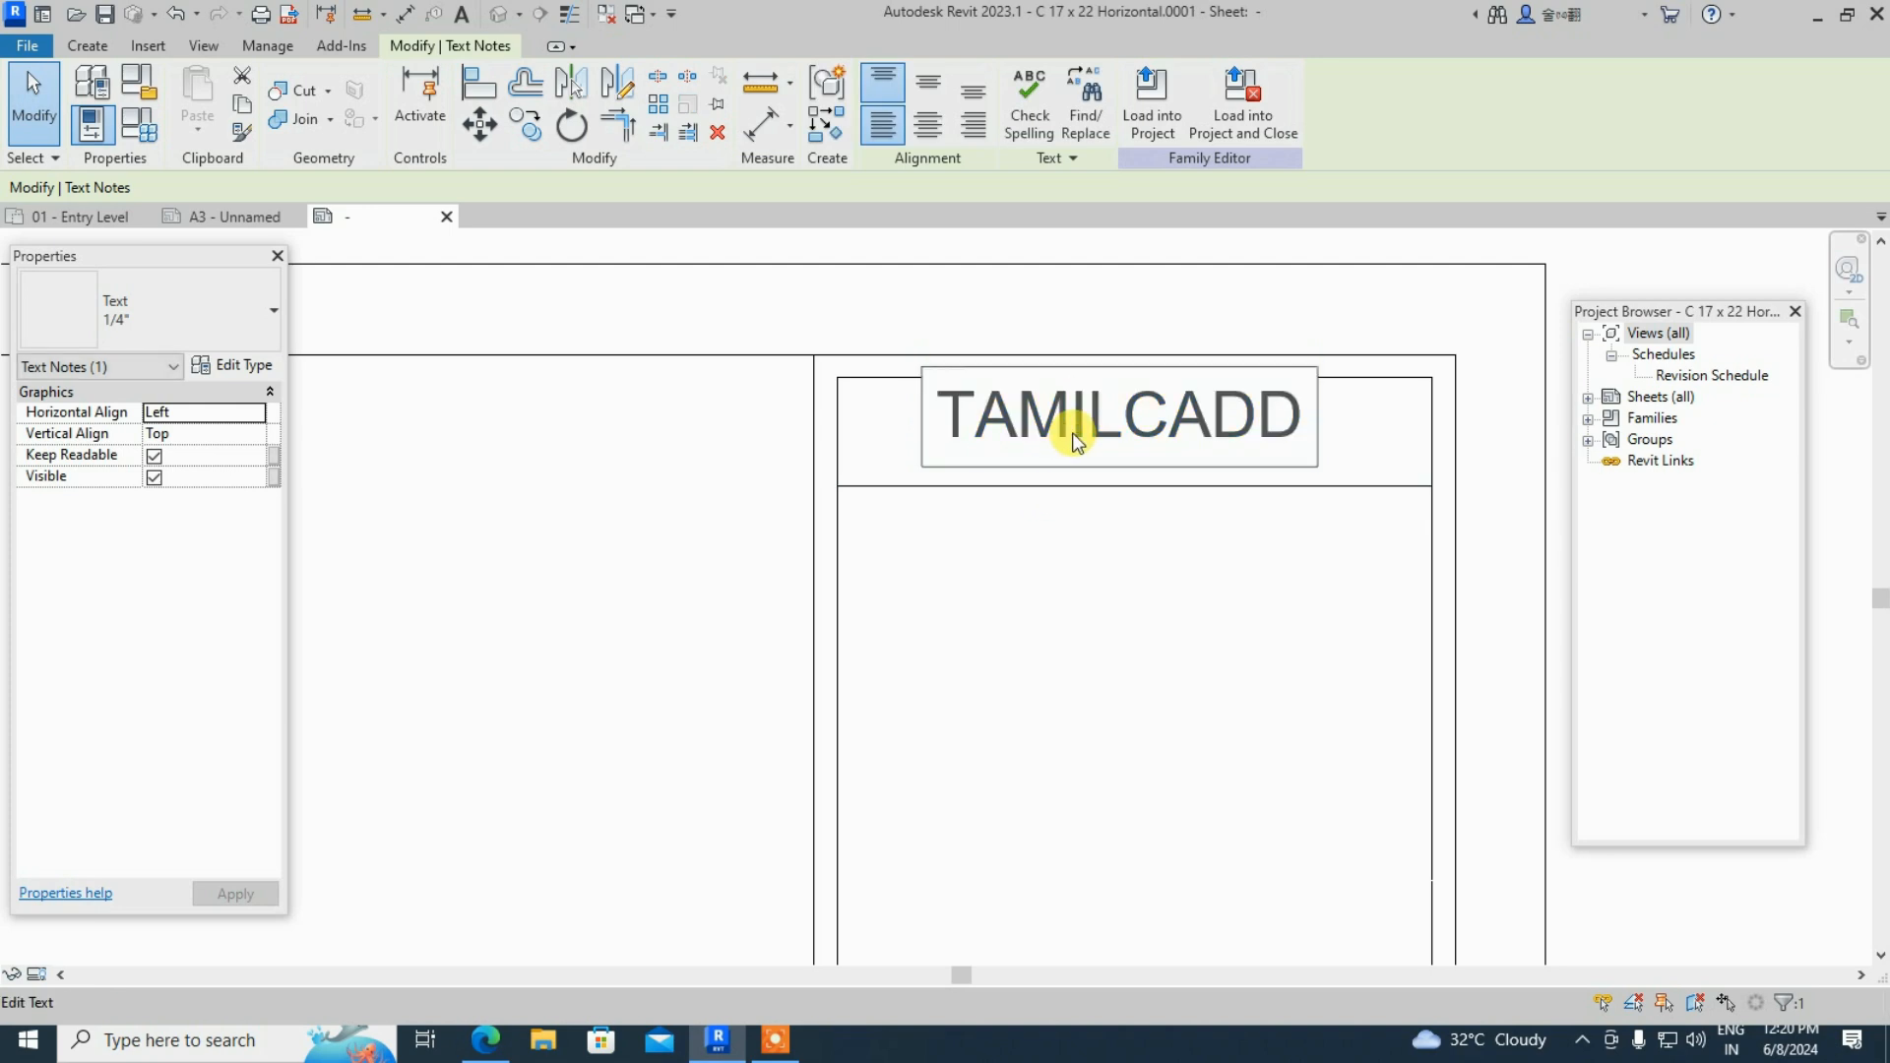
{"action": "key", "text": "Escape"}
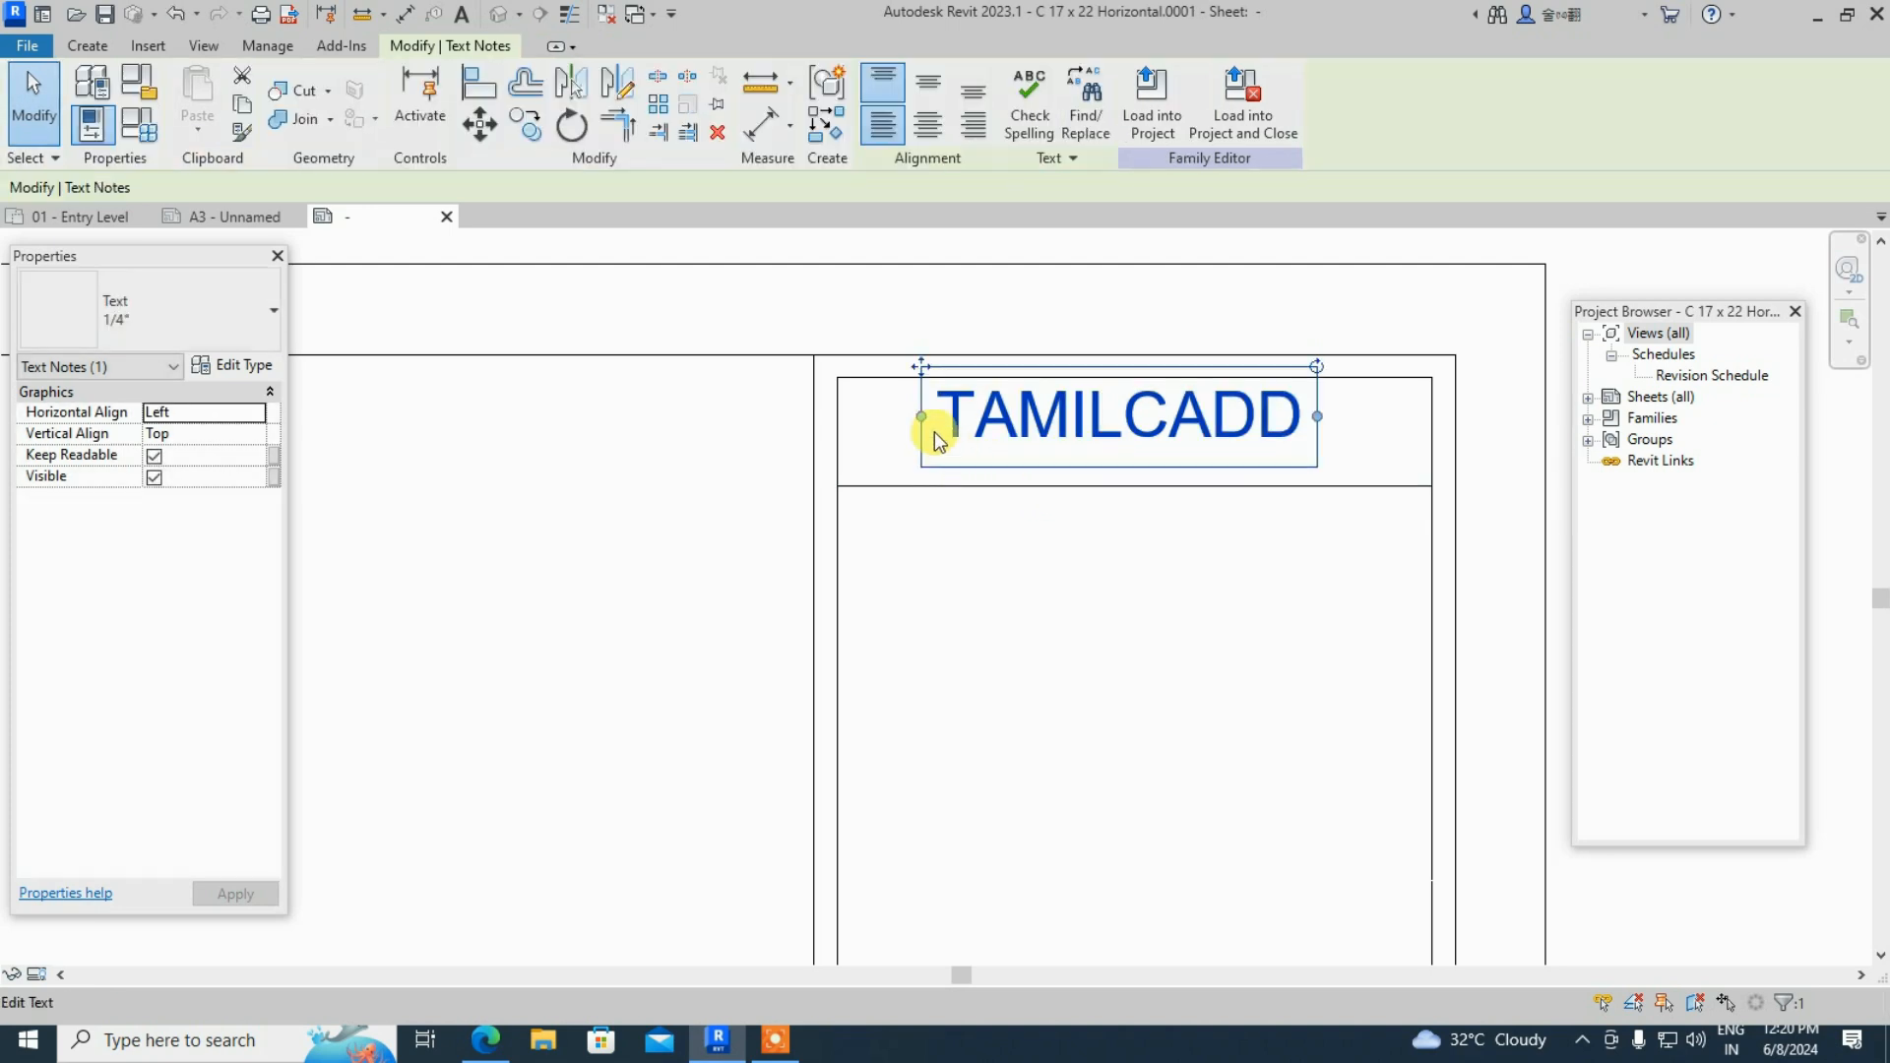
{"action": "left_click_drag", "start_coordinate": [923, 368], "coordinate": [873, 434]}
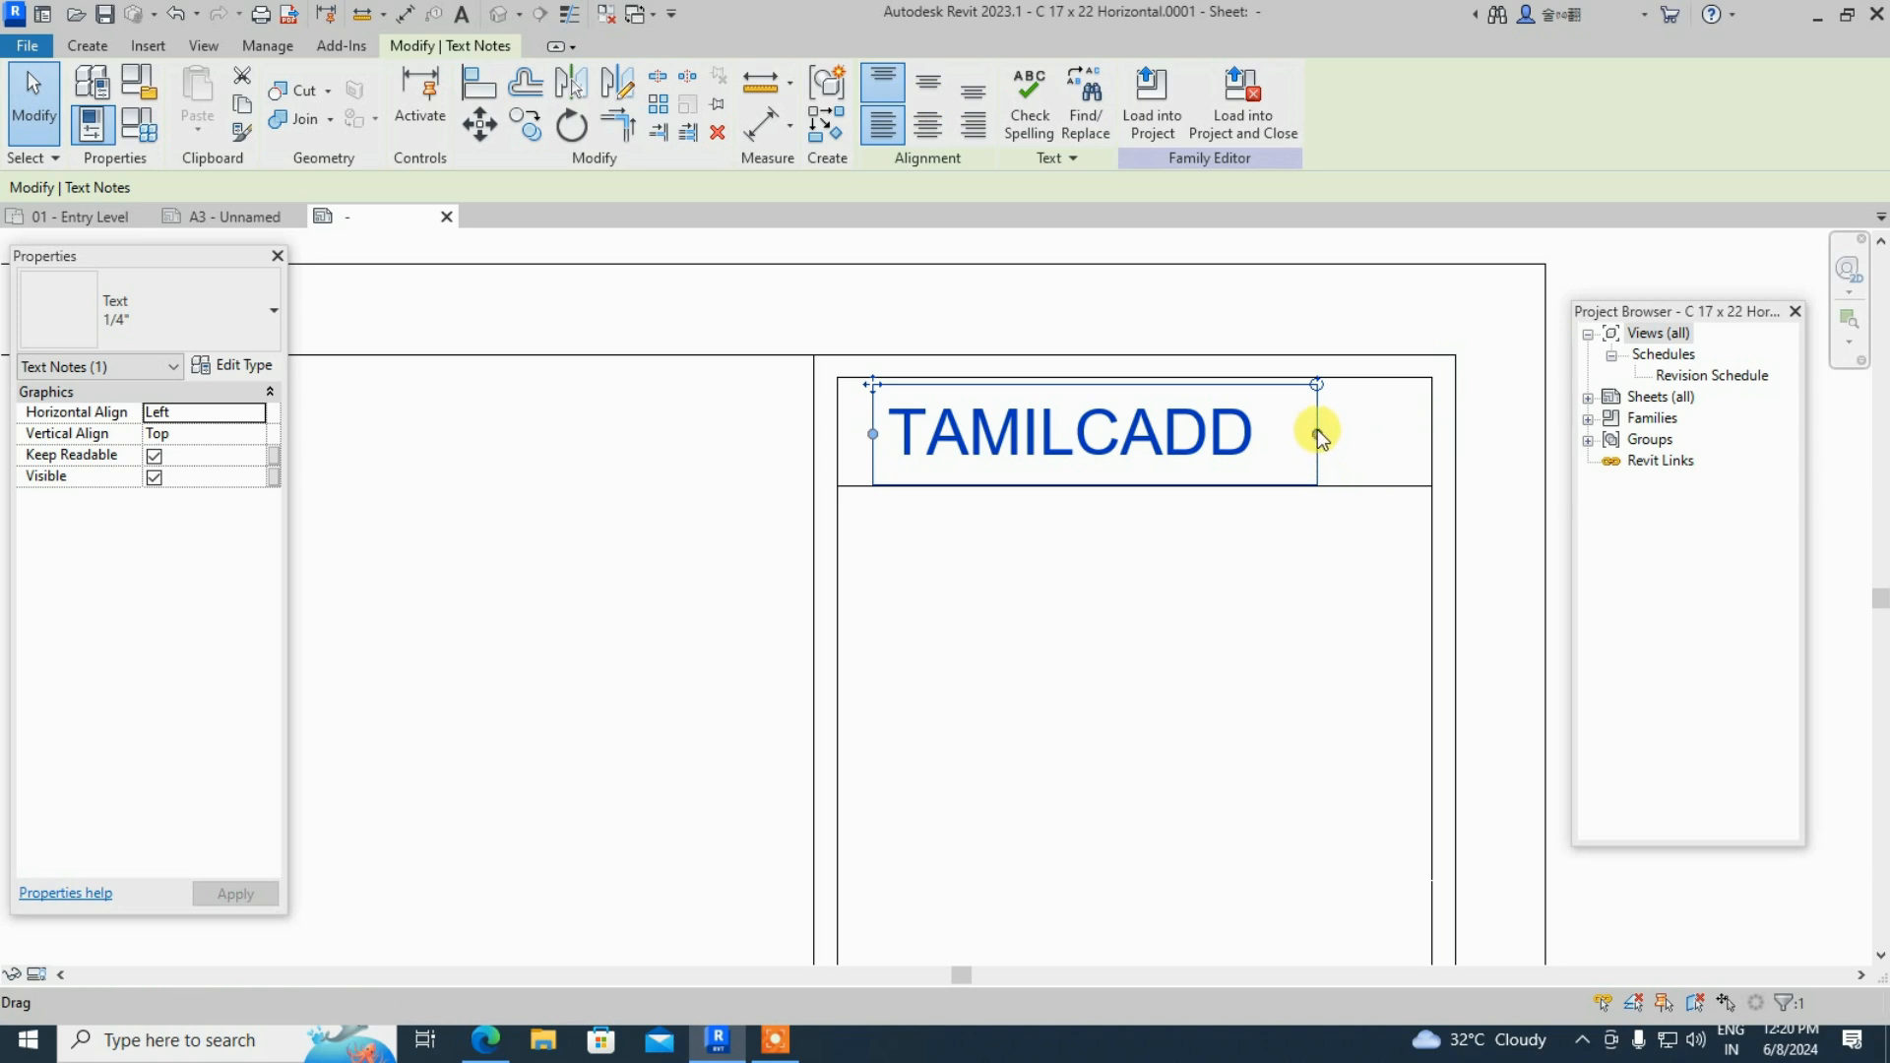
{"action": "left_click_drag", "start_coordinate": [1319, 434], "coordinate": [1377, 433]}
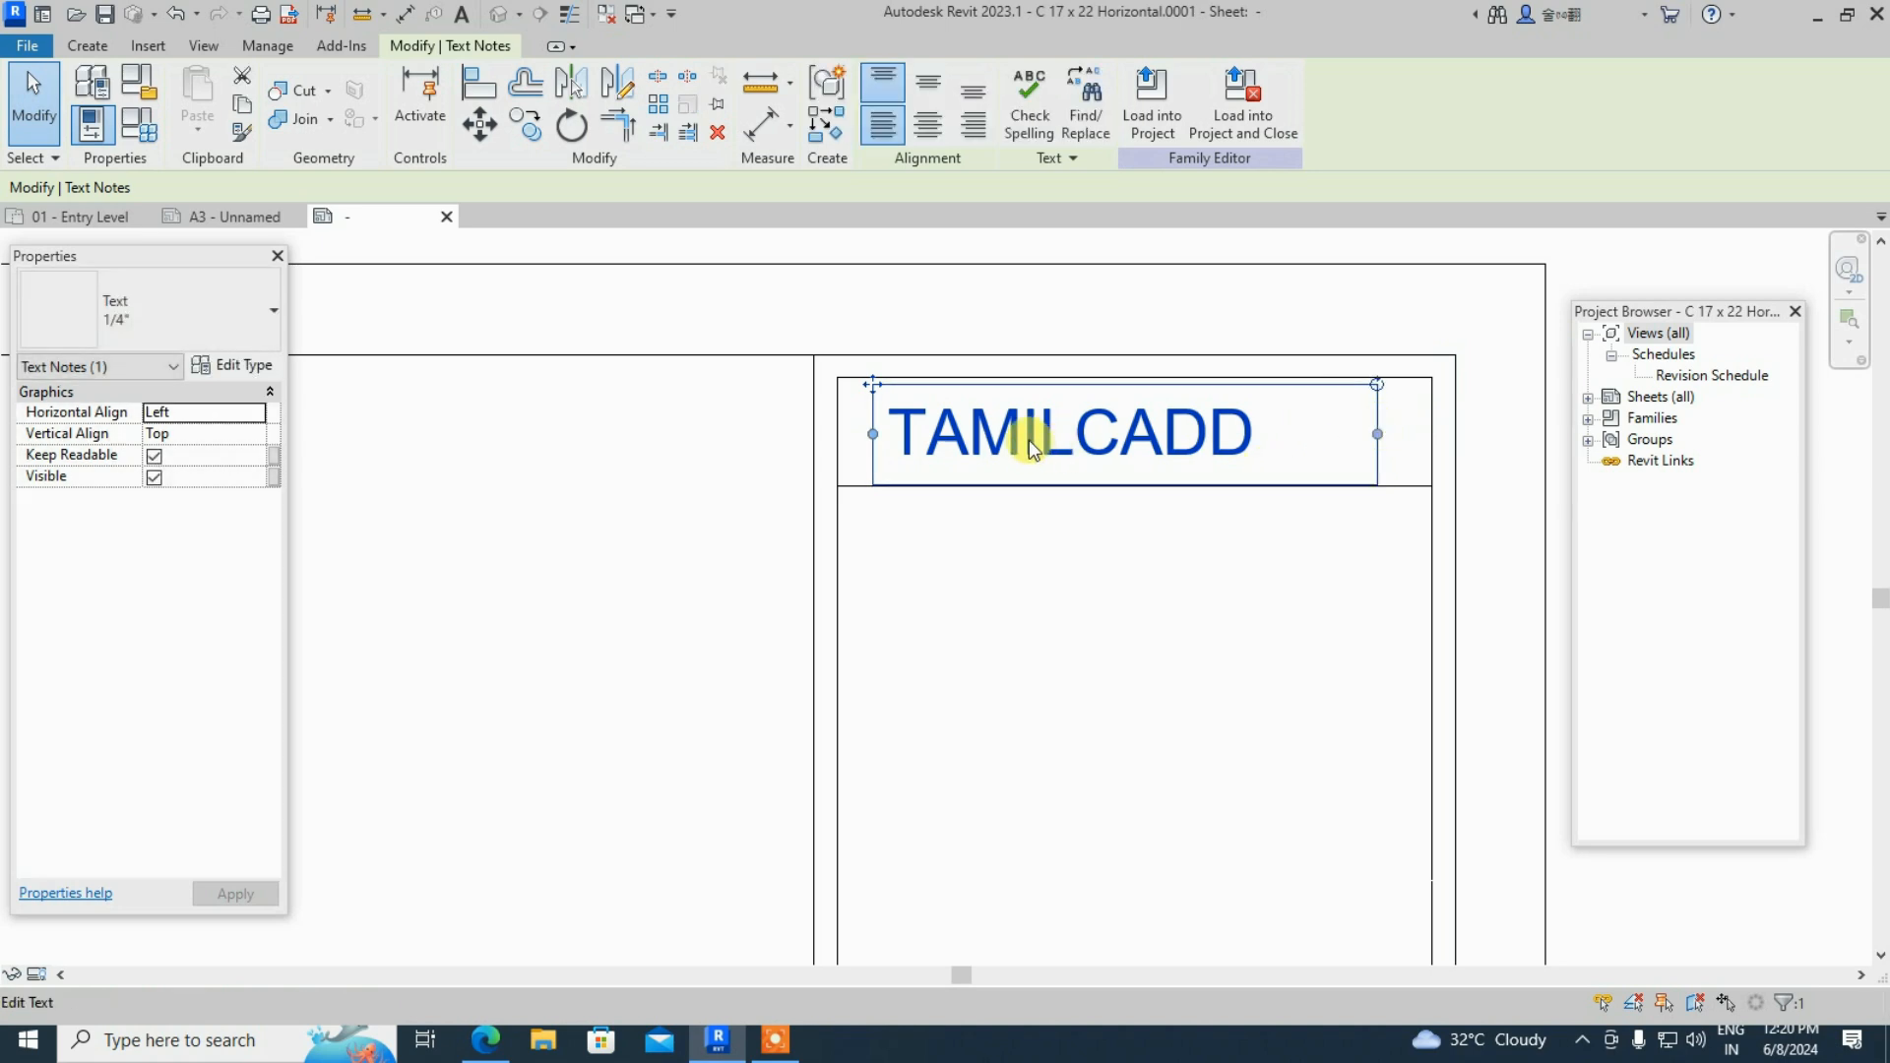
{"action": "left_click_drag", "start_coordinate": [869, 382], "coordinate": [907, 383]}
{"action": "left_click", "coordinate": [1178, 671]}
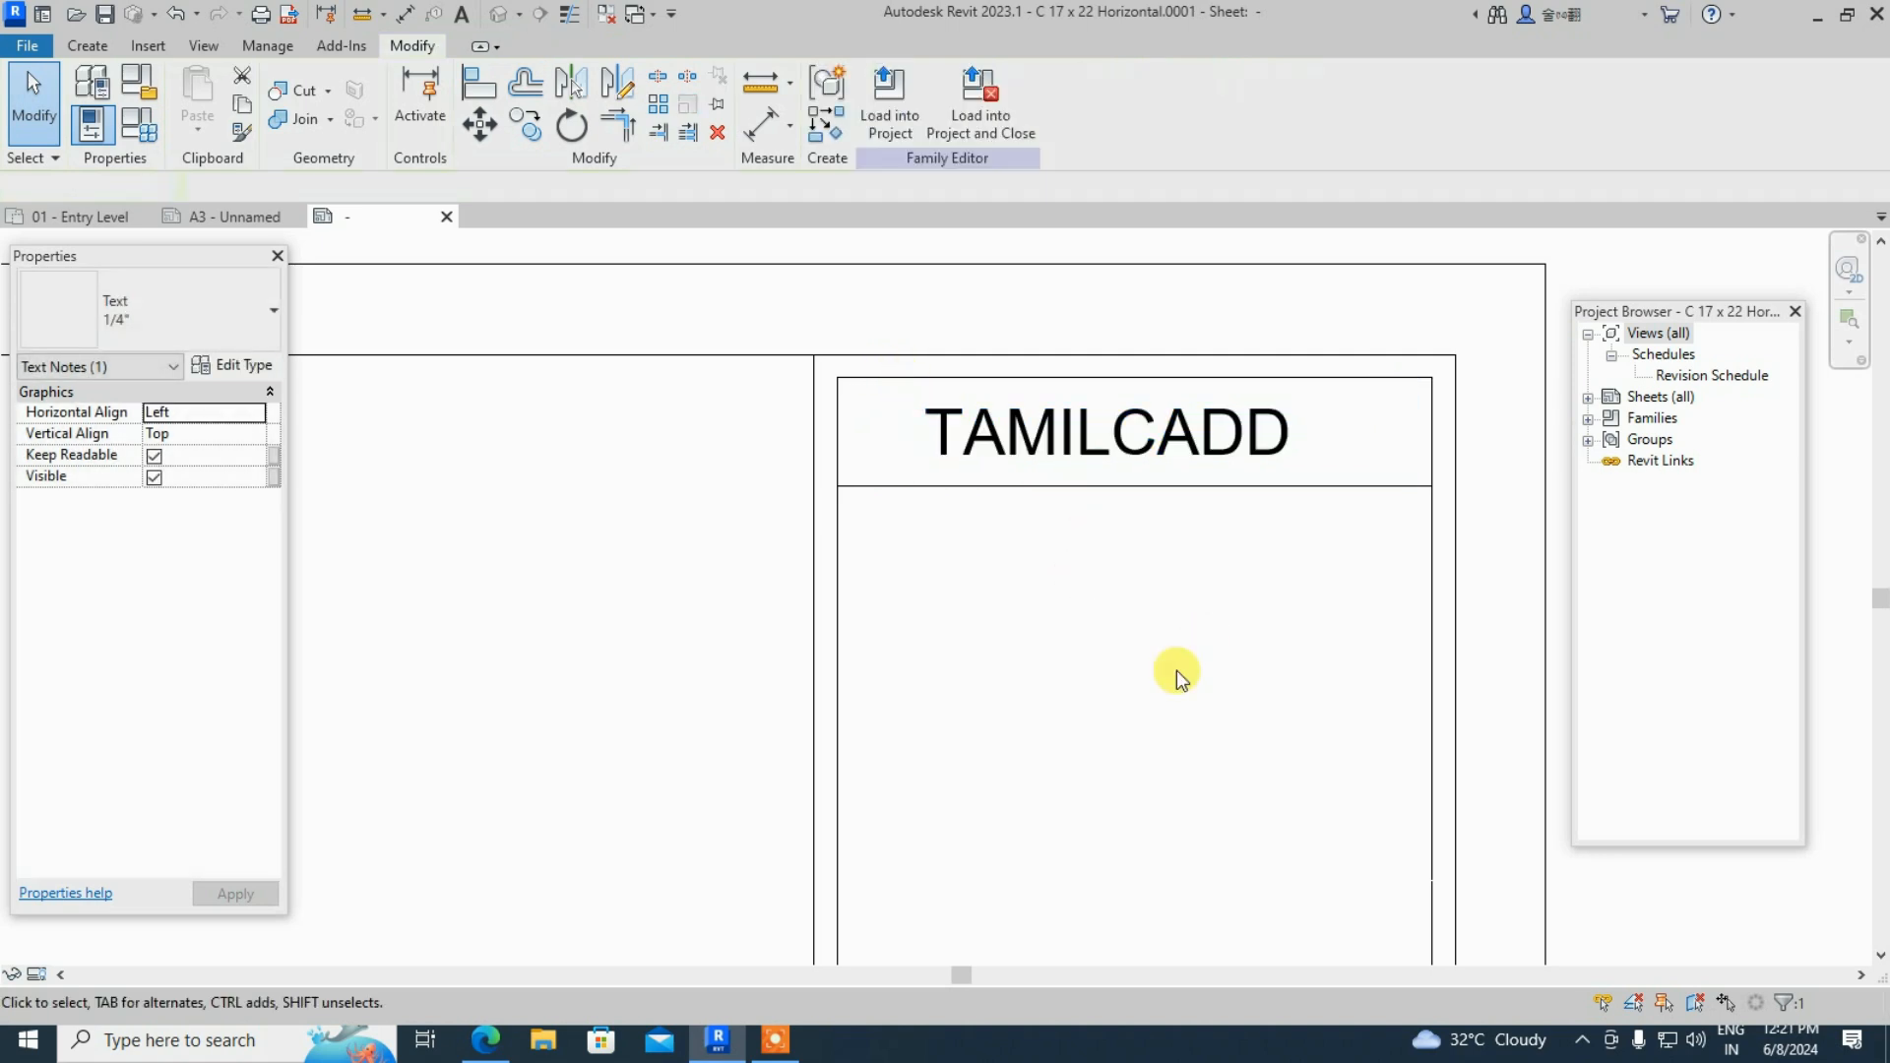
{"action": "scroll", "coordinate": [1280, 665], "scroll_direction": "down", "scroll_amount": 3}
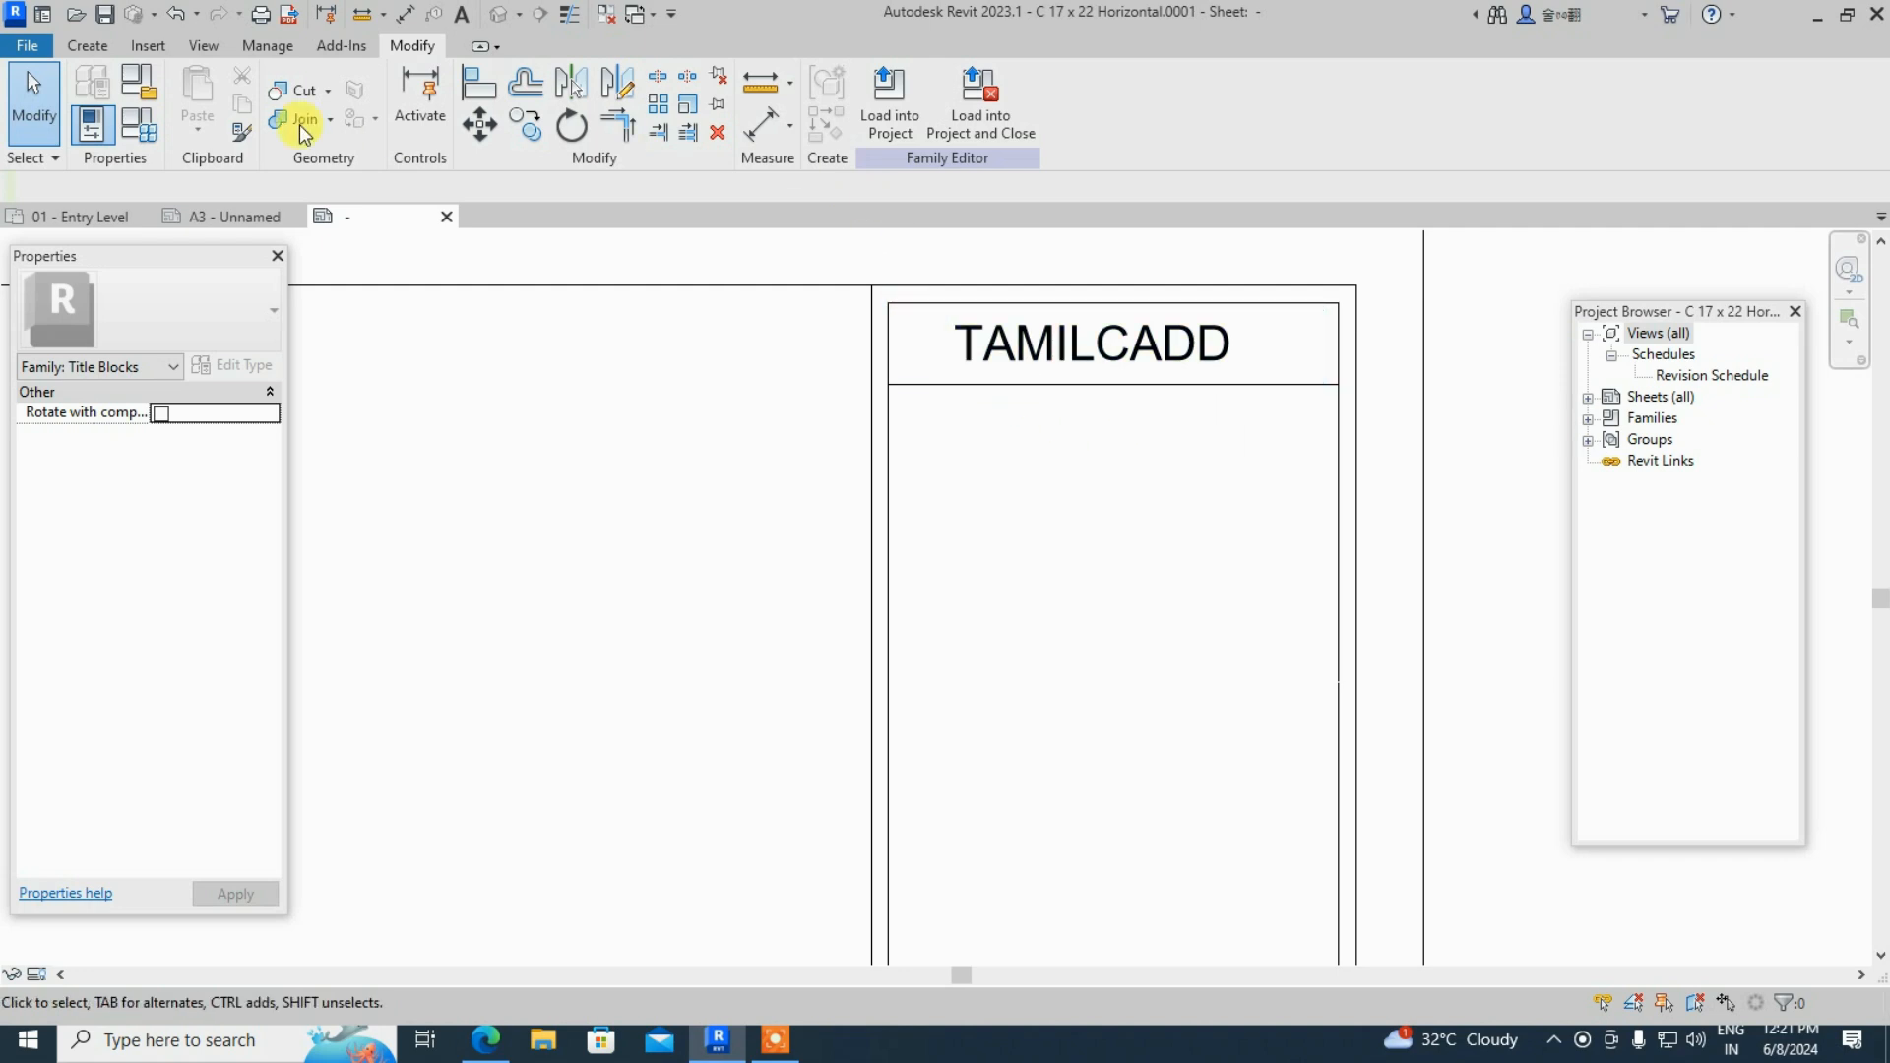
- Place a new label on the sheet that uses the Project Name parameter
{"action": "left_click", "coordinate": [85, 47]}
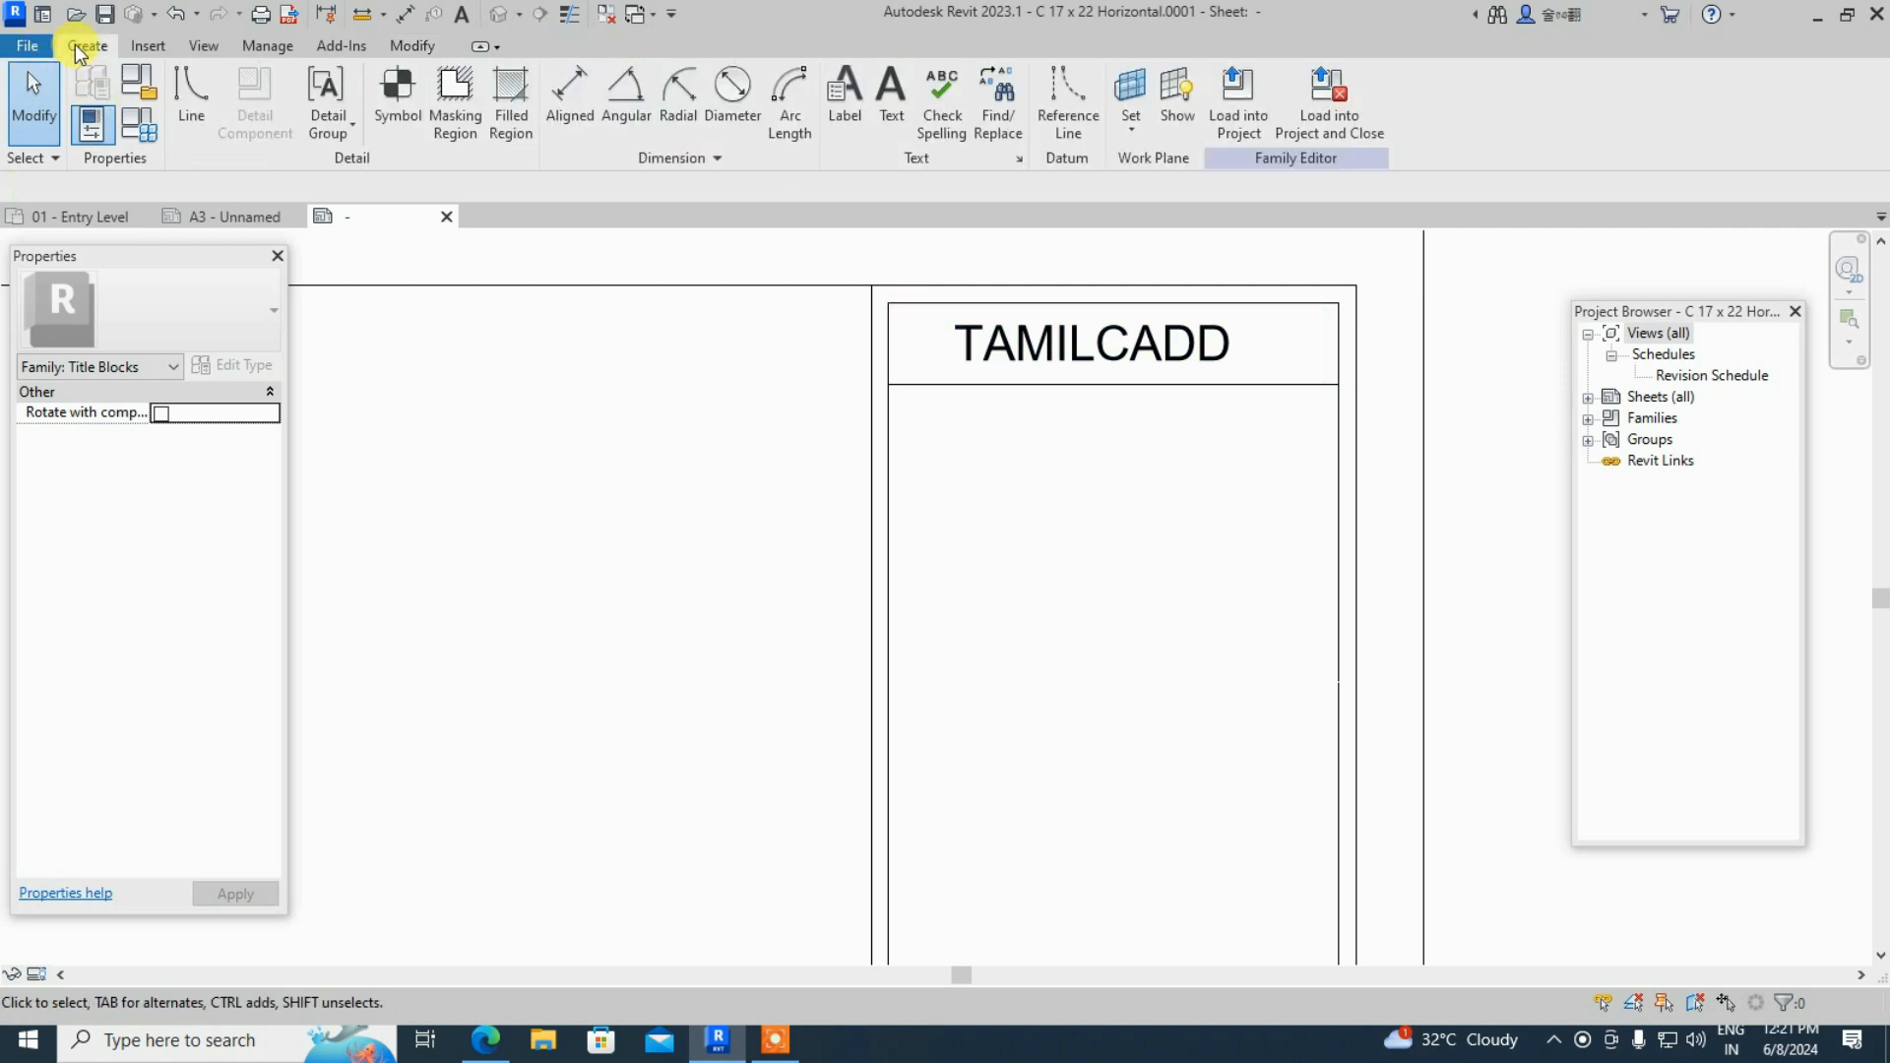
{"action": "left_click", "coordinate": [839, 117]}
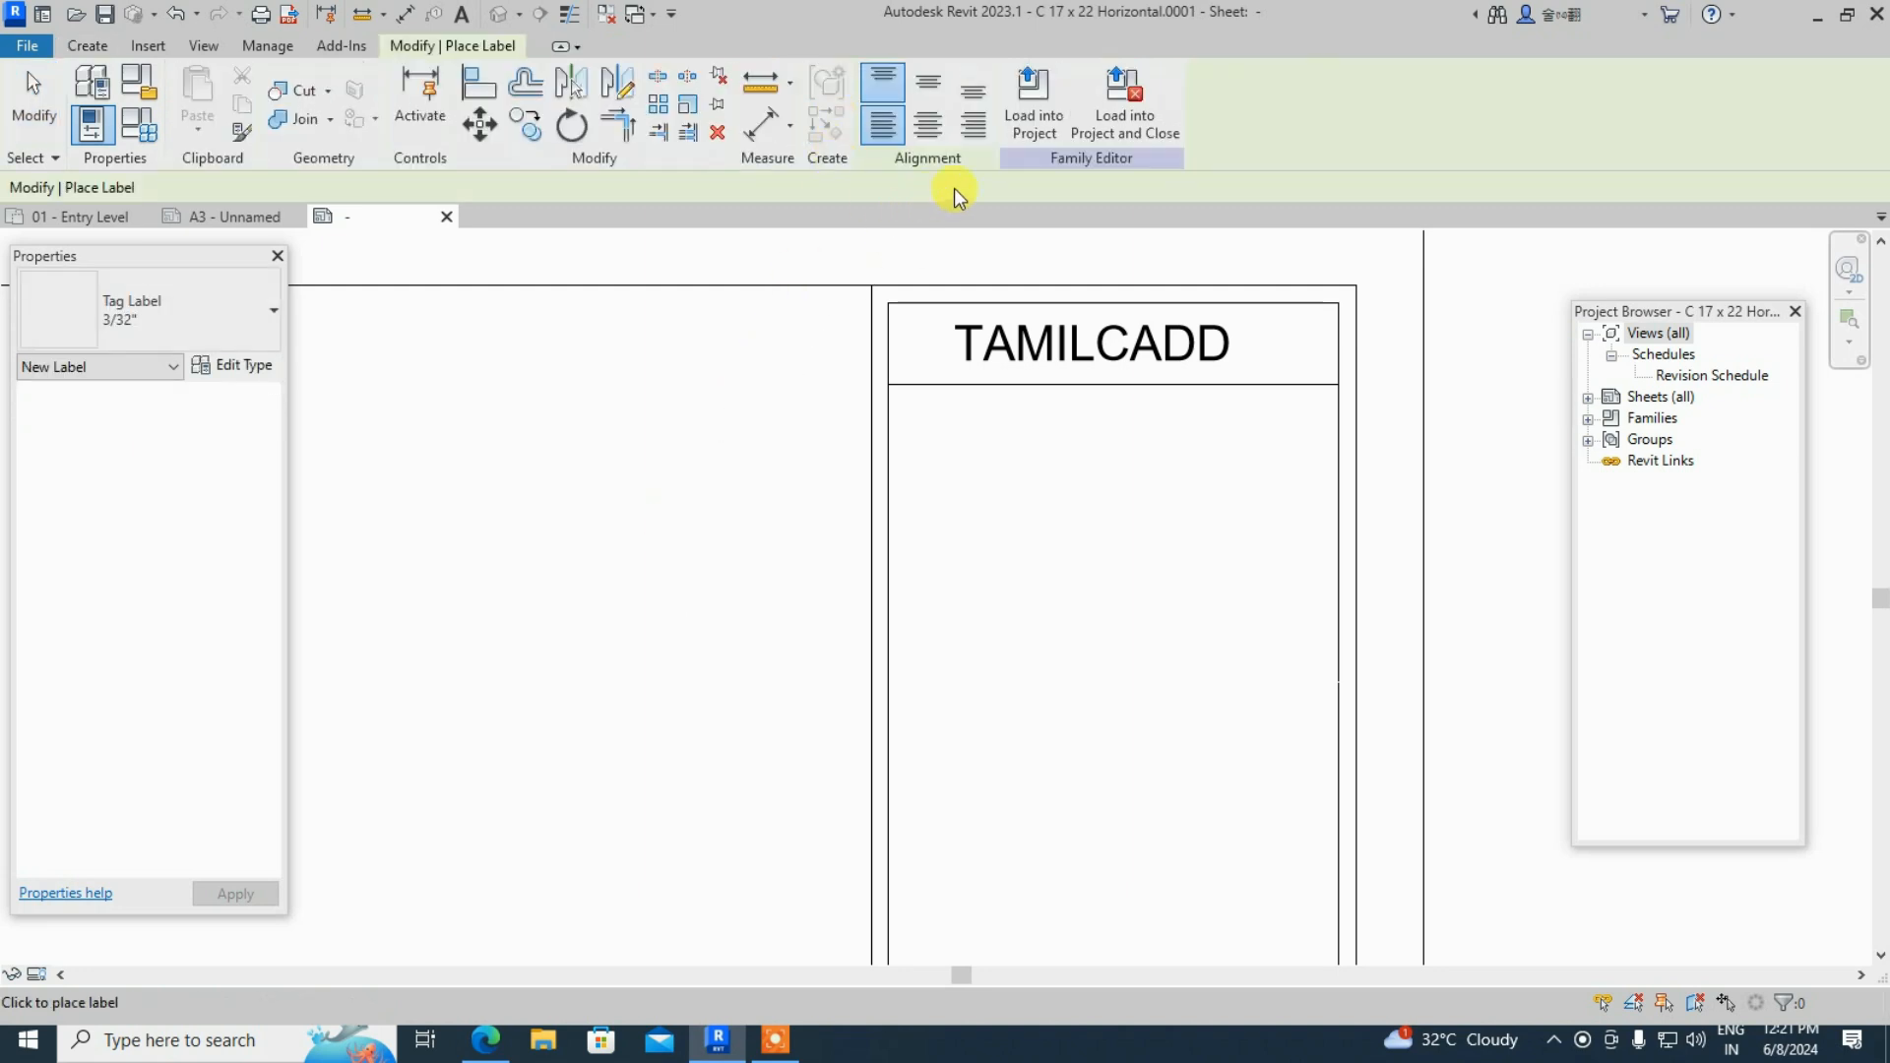
{"action": "left_click", "coordinate": [736, 559]}
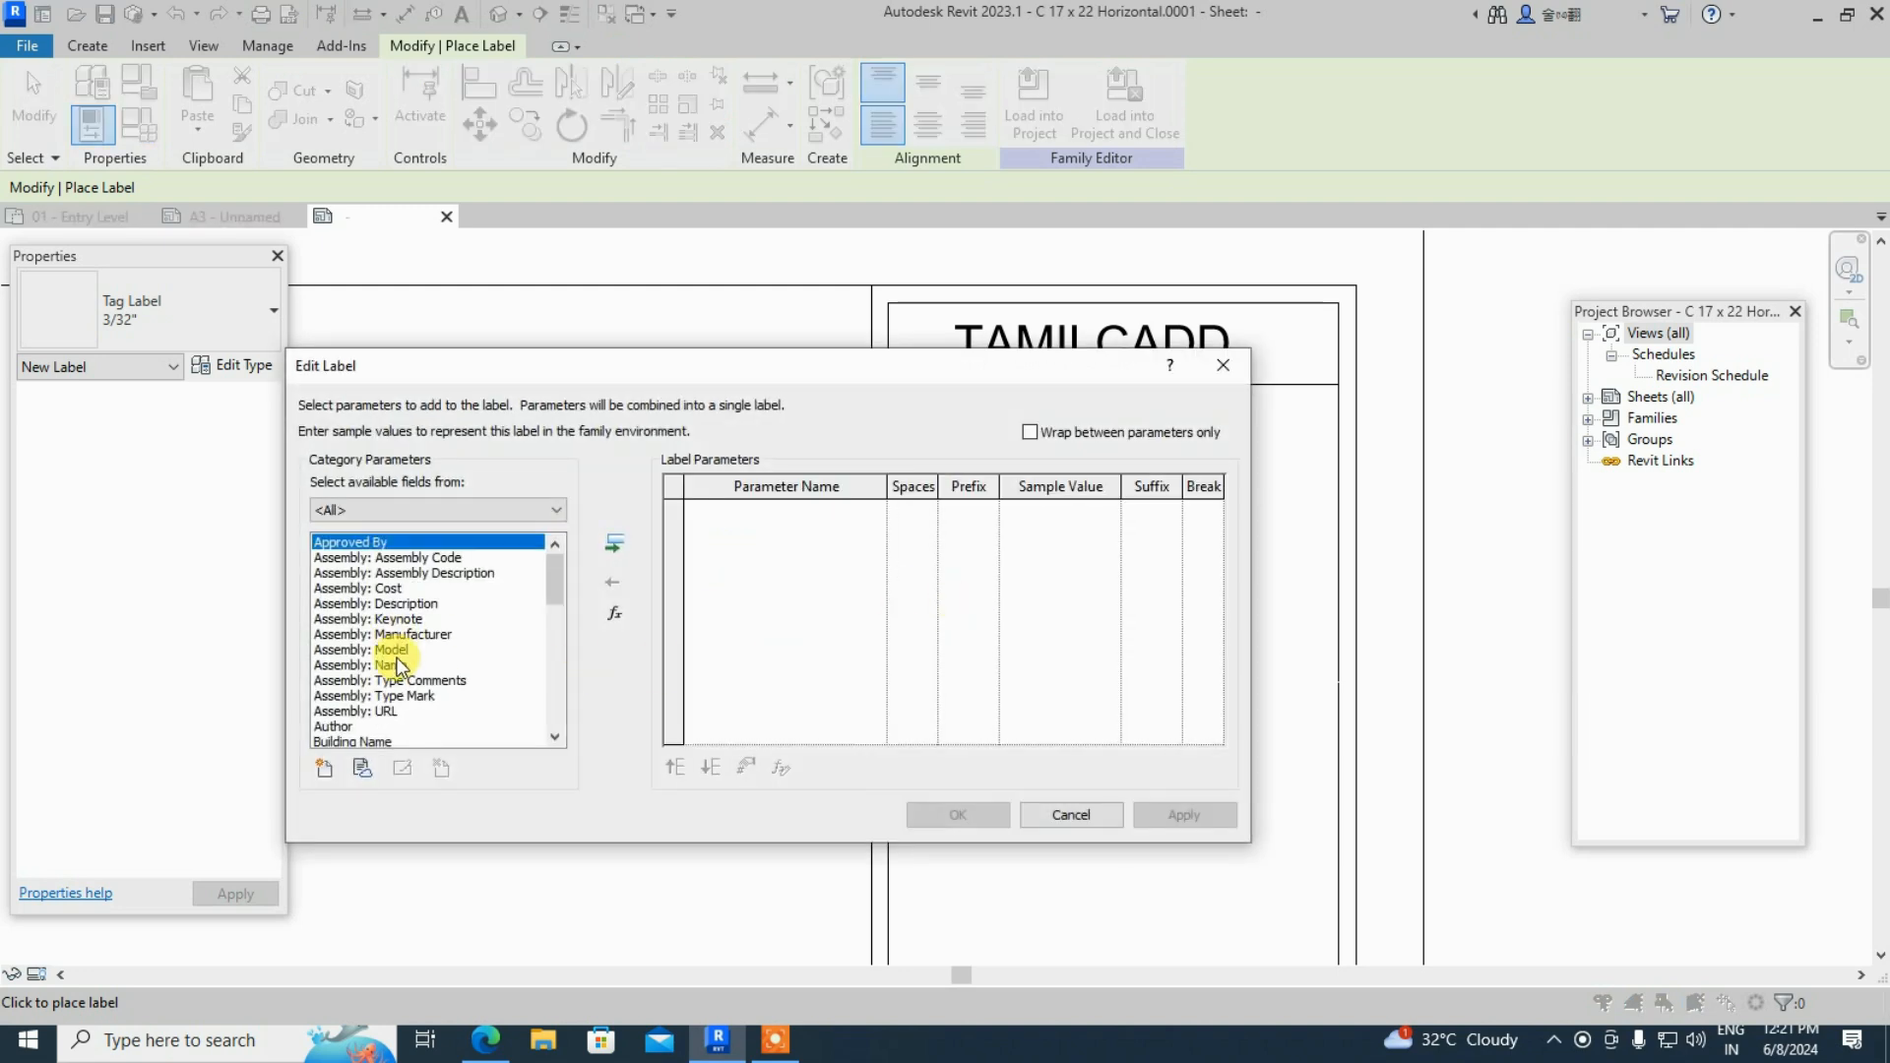
{"action": "scroll", "coordinate": [423, 660], "scroll_direction": "down", "scroll_amount": 8}
{"action": "scroll", "coordinate": [399, 664], "scroll_direction": "down", "scroll_amount": 2}
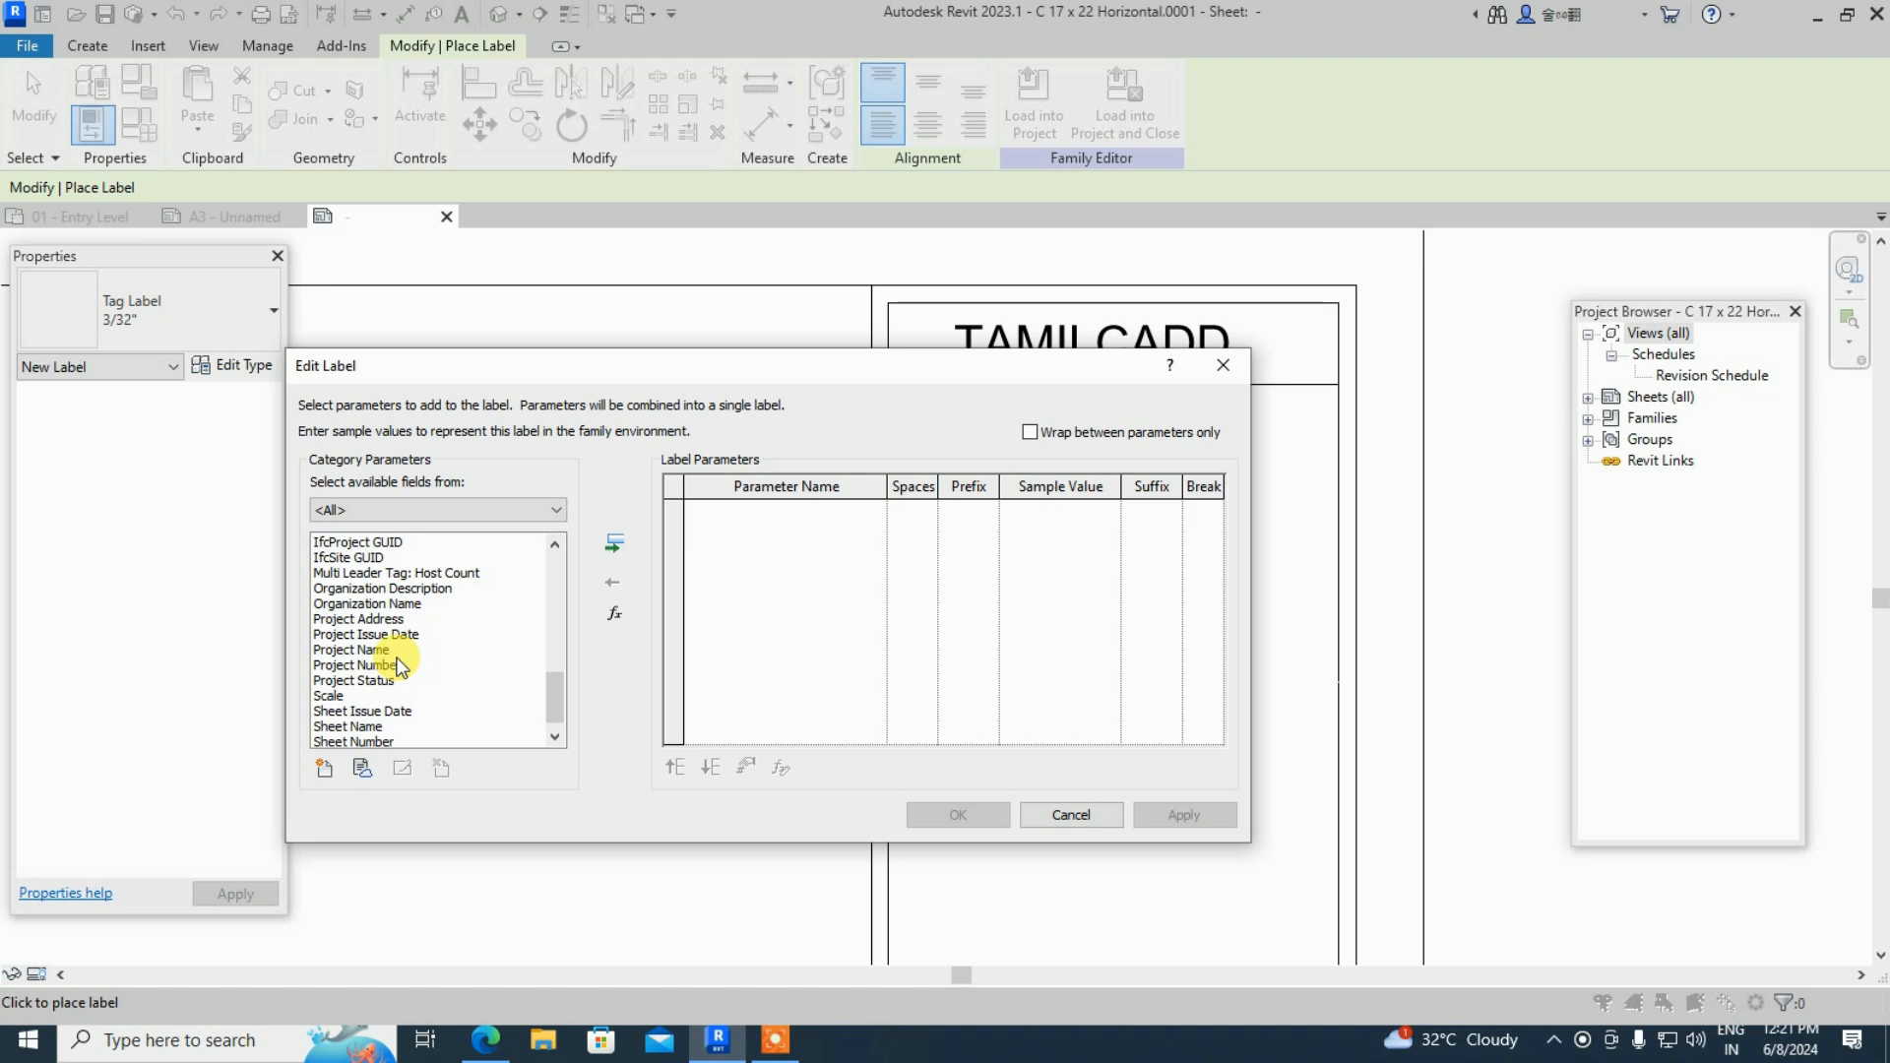
{"action": "left_click", "coordinate": [371, 652]}
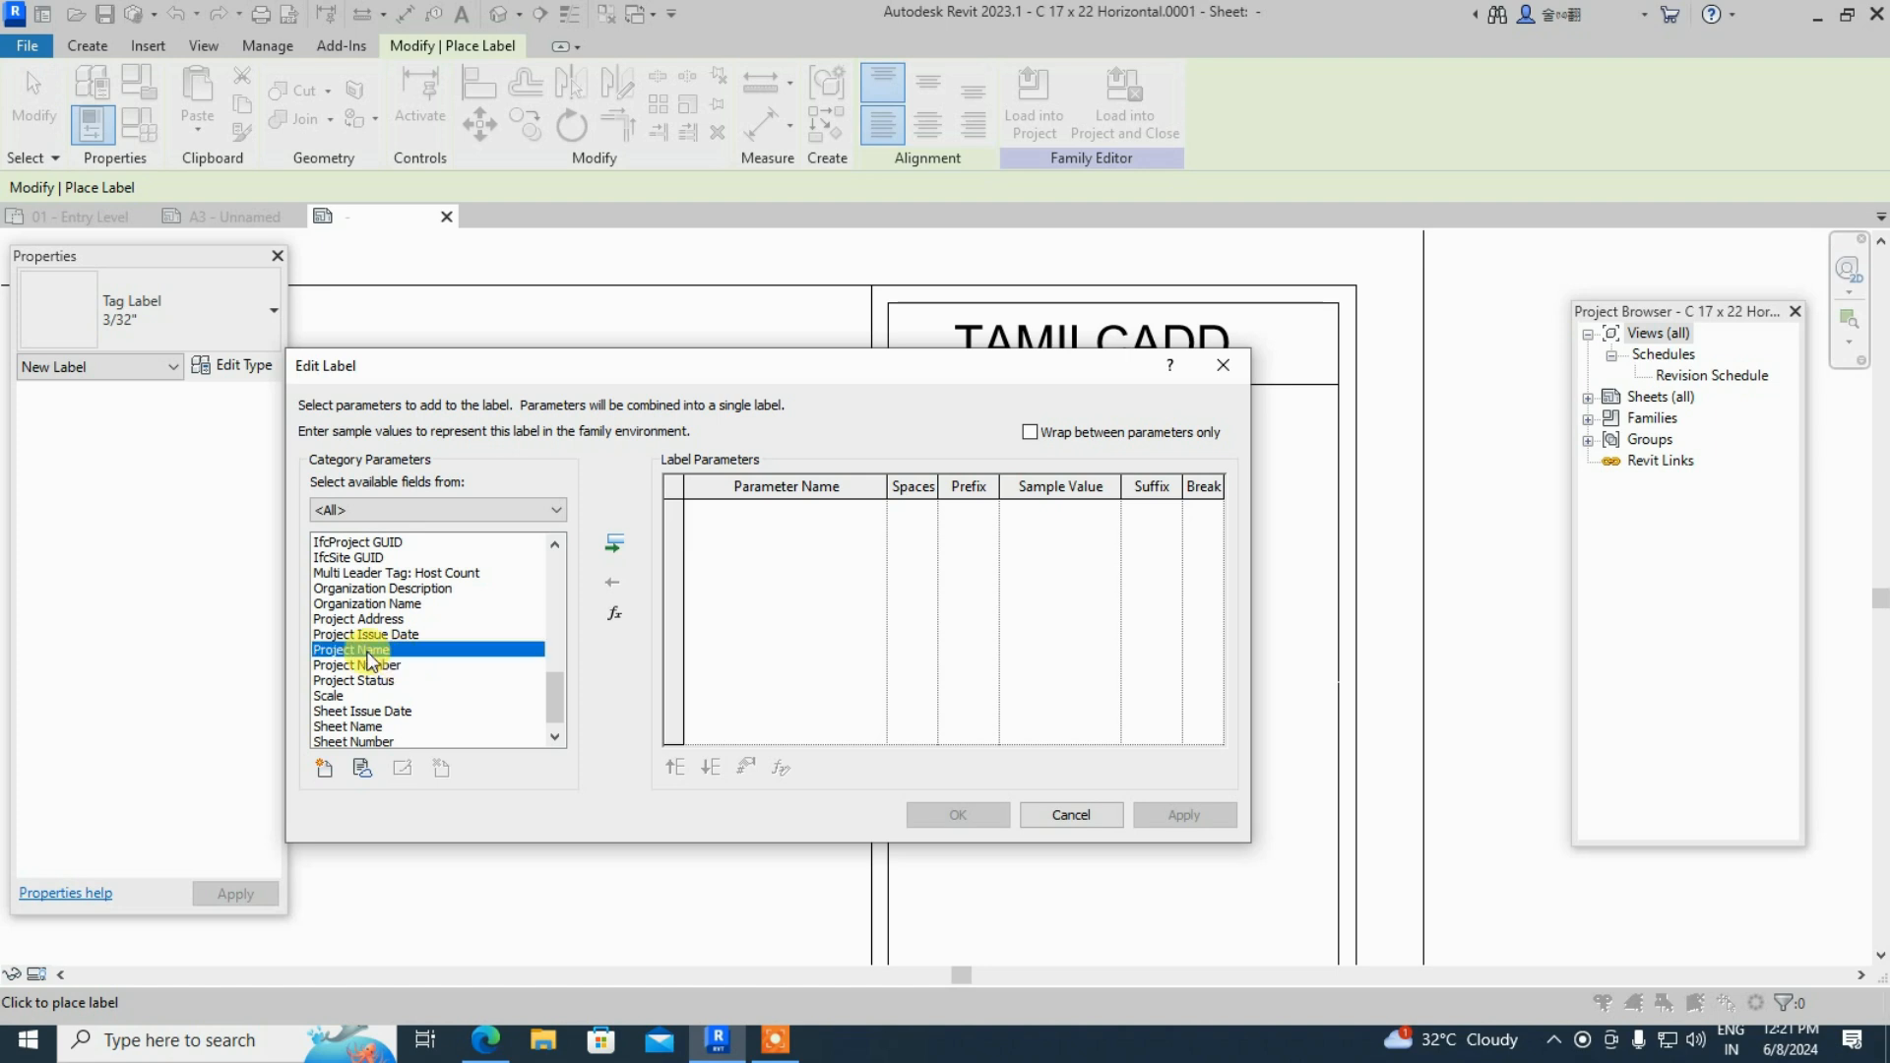
{"action": "left_click", "coordinate": [614, 544]}
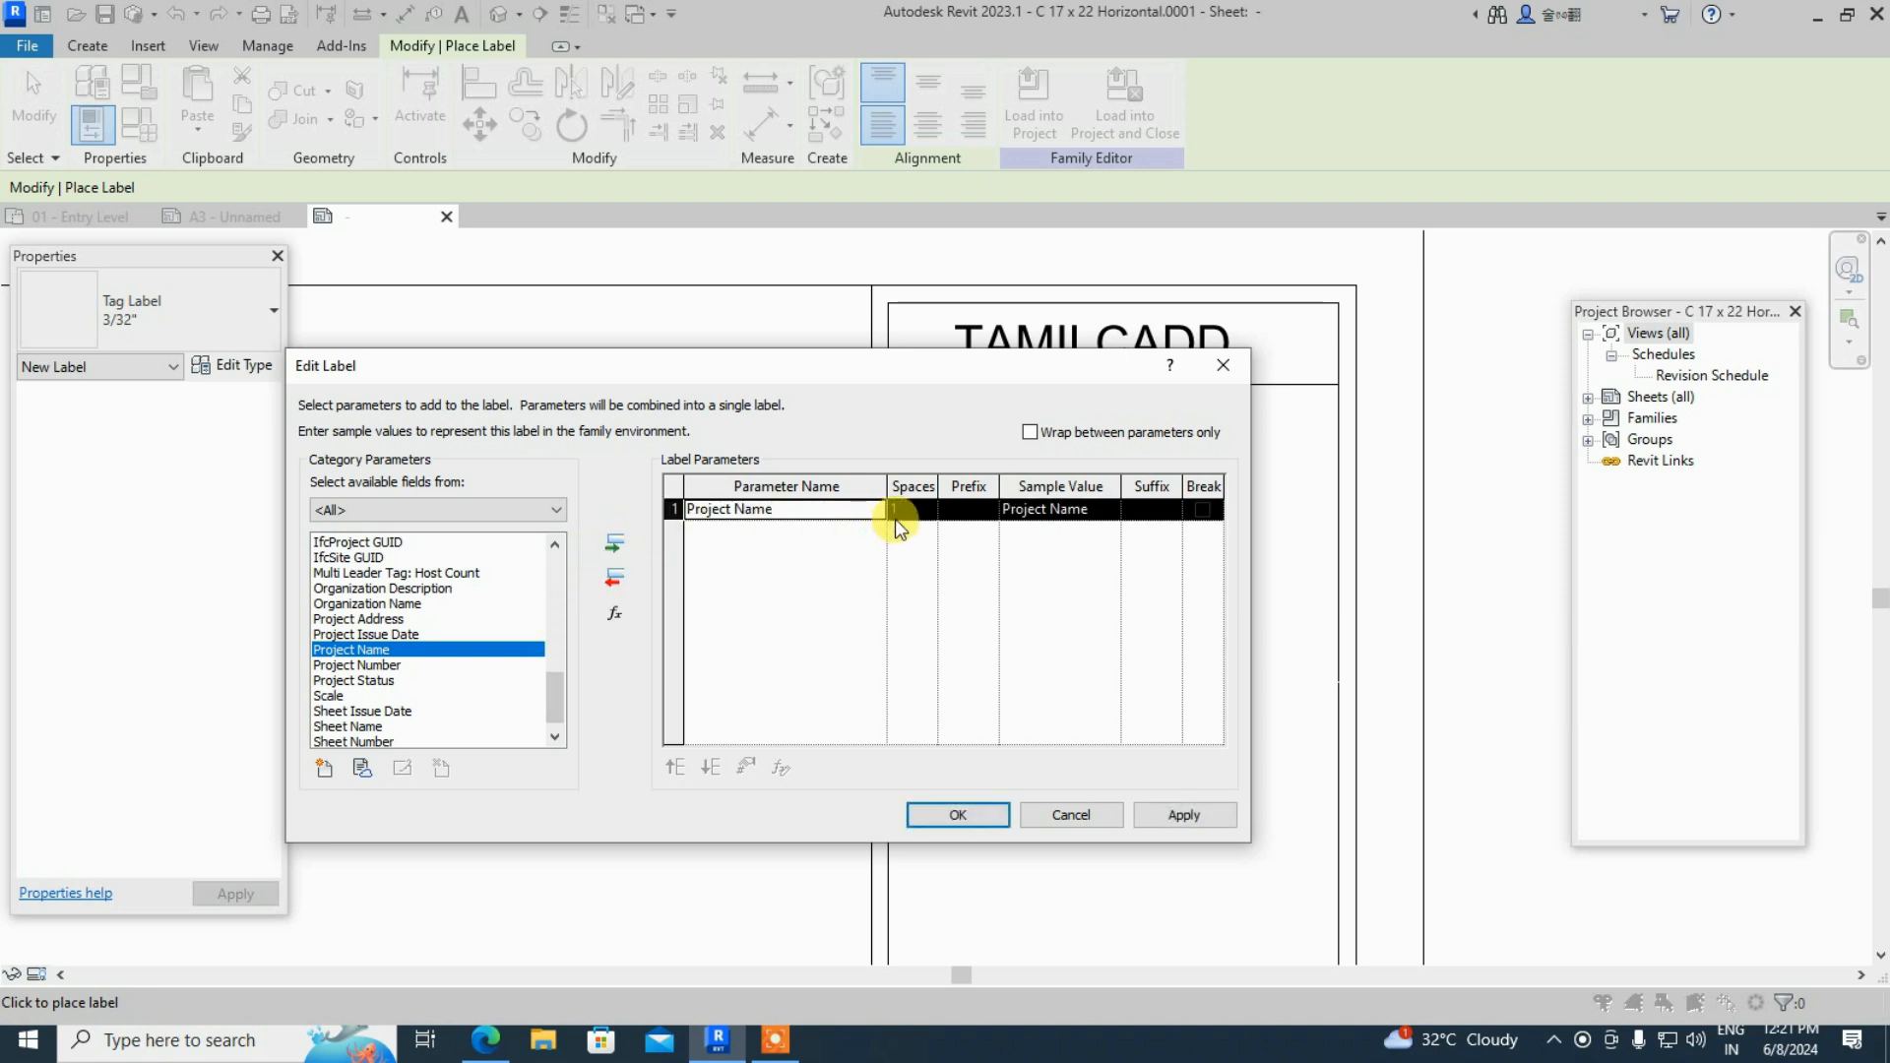
{"action": "left_click", "coordinate": [617, 579]}
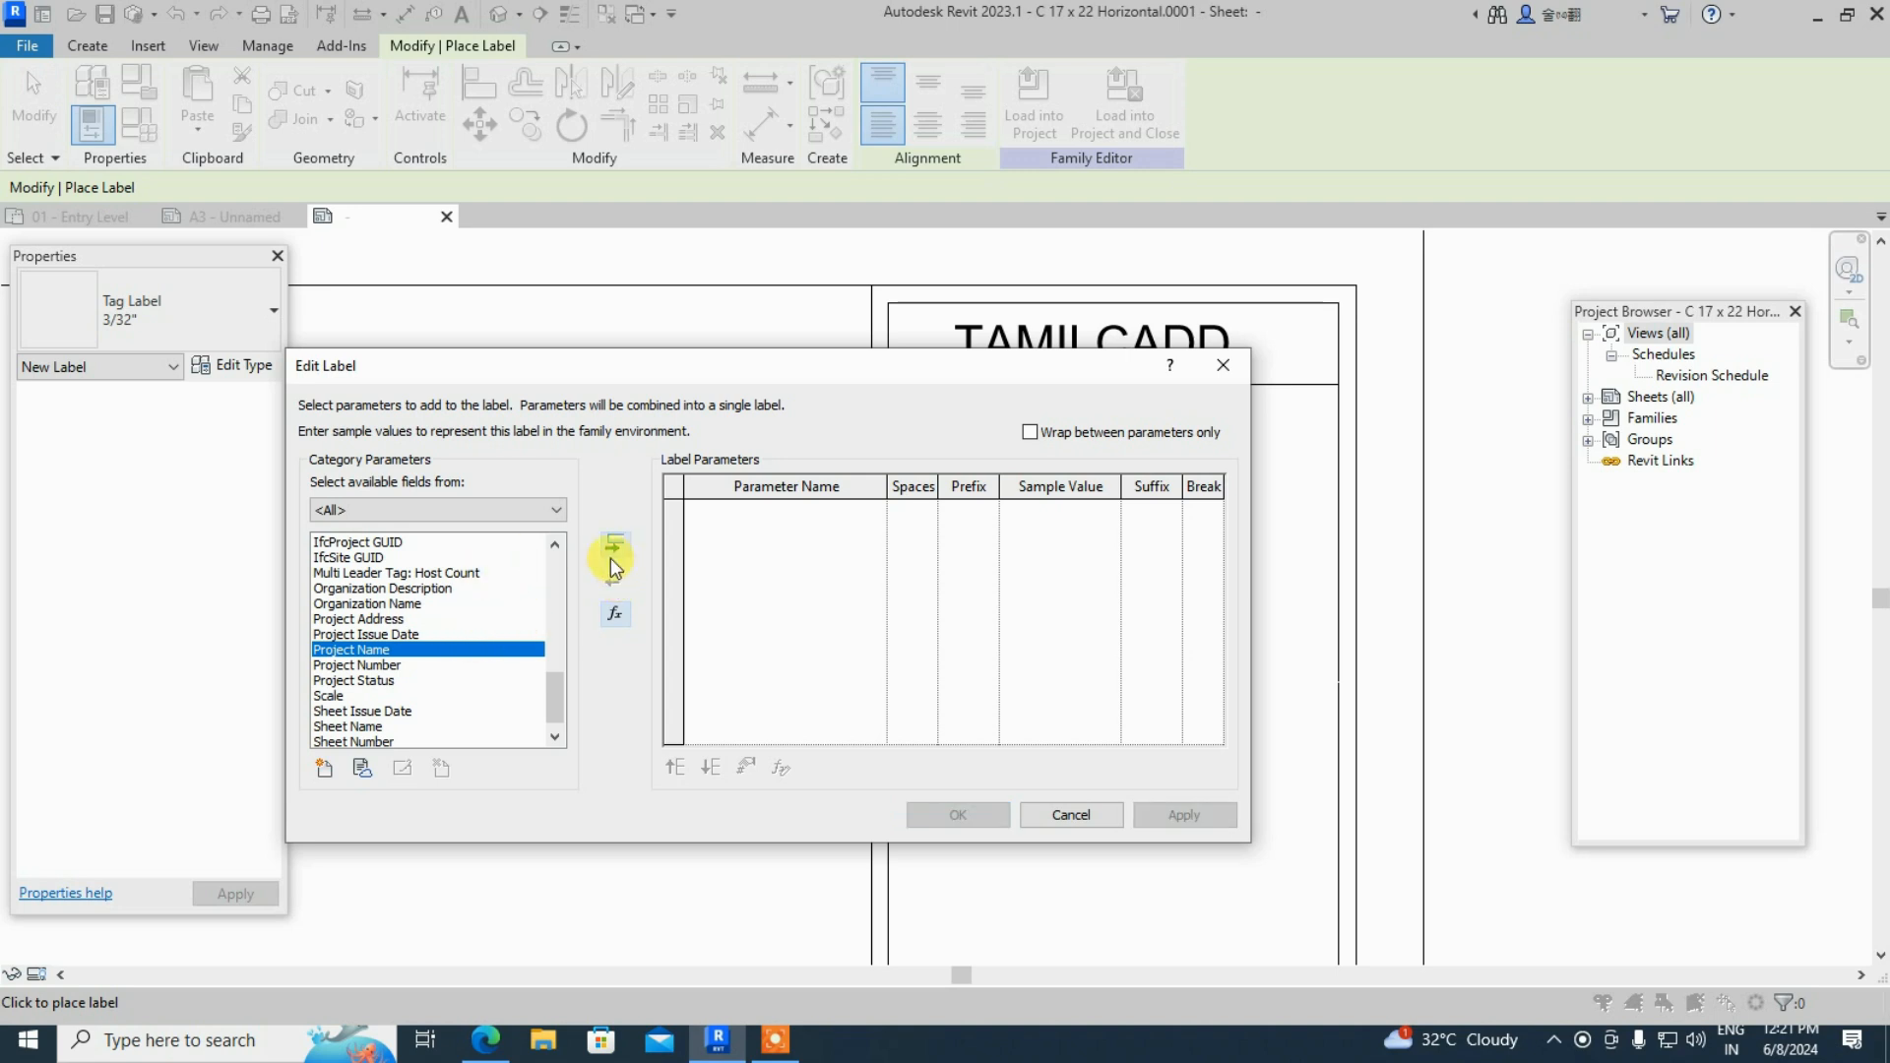
{"action": "double_click", "coordinate": [441, 648]}
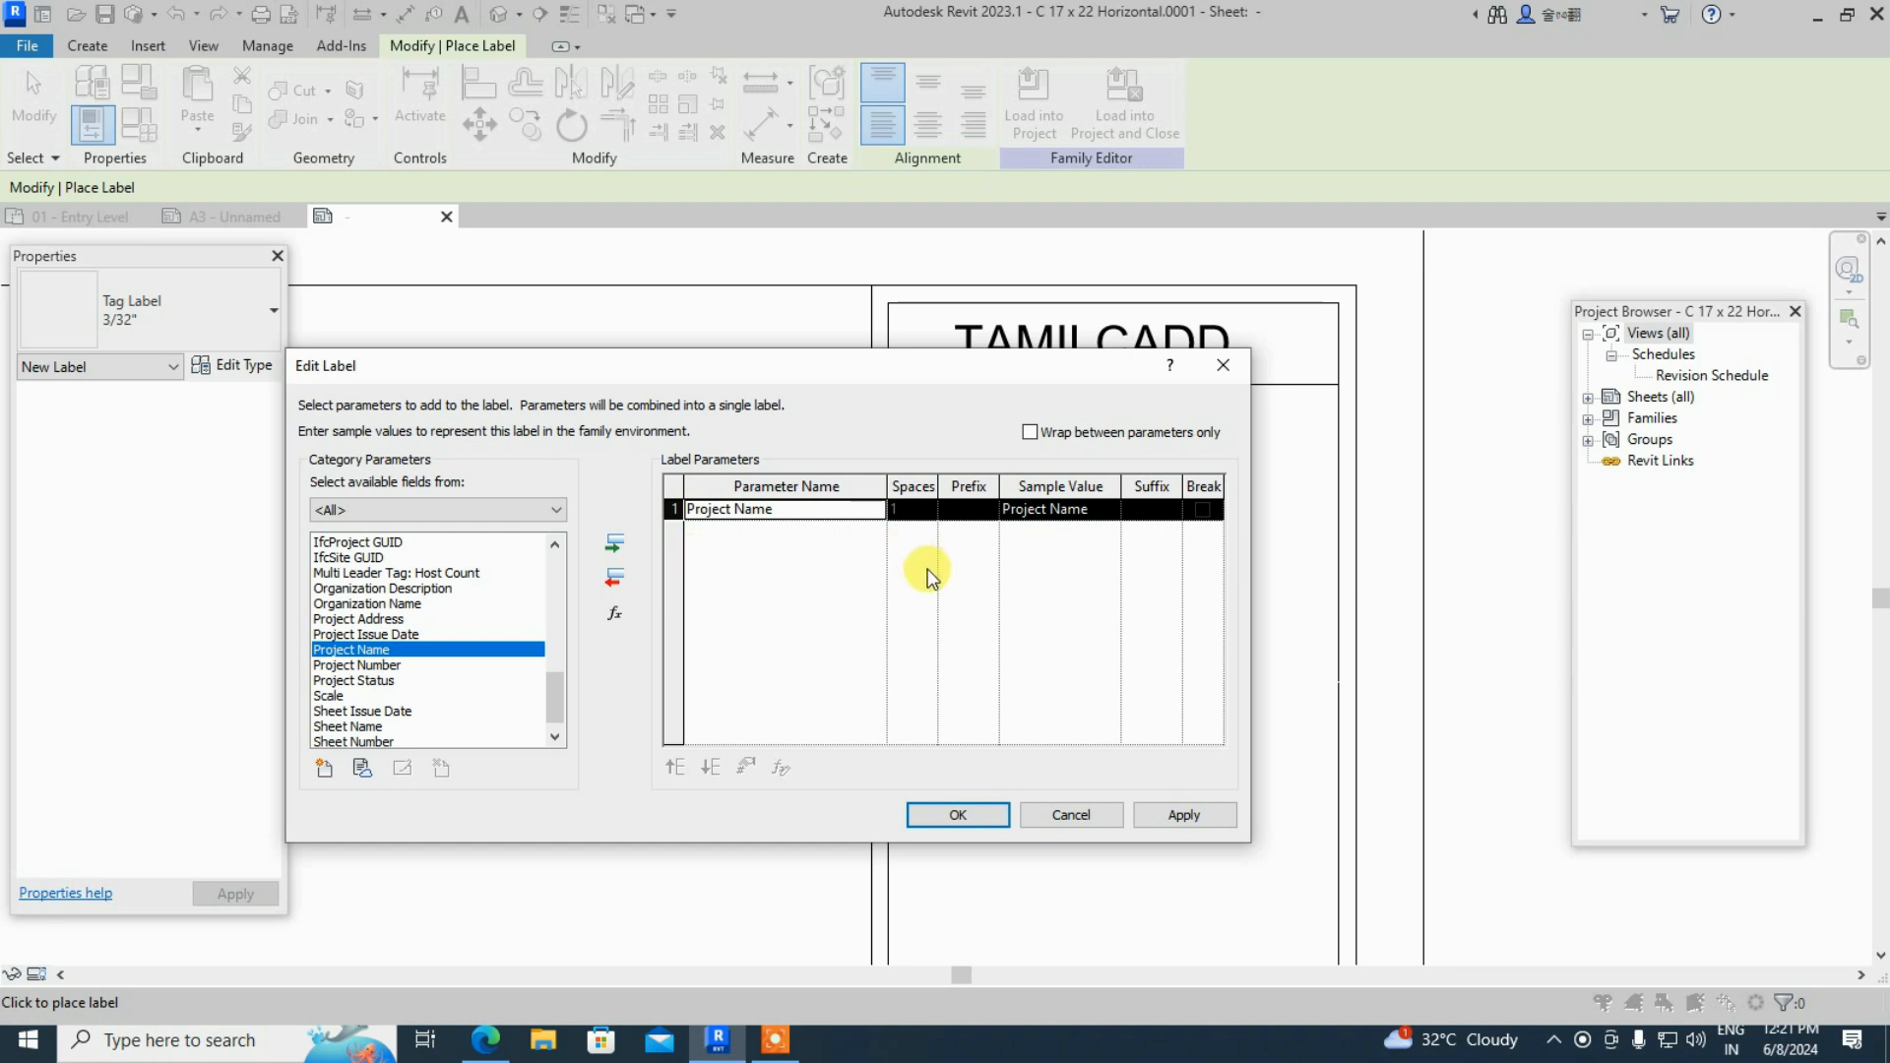
{"action": "left_click", "coordinate": [1189, 820]}
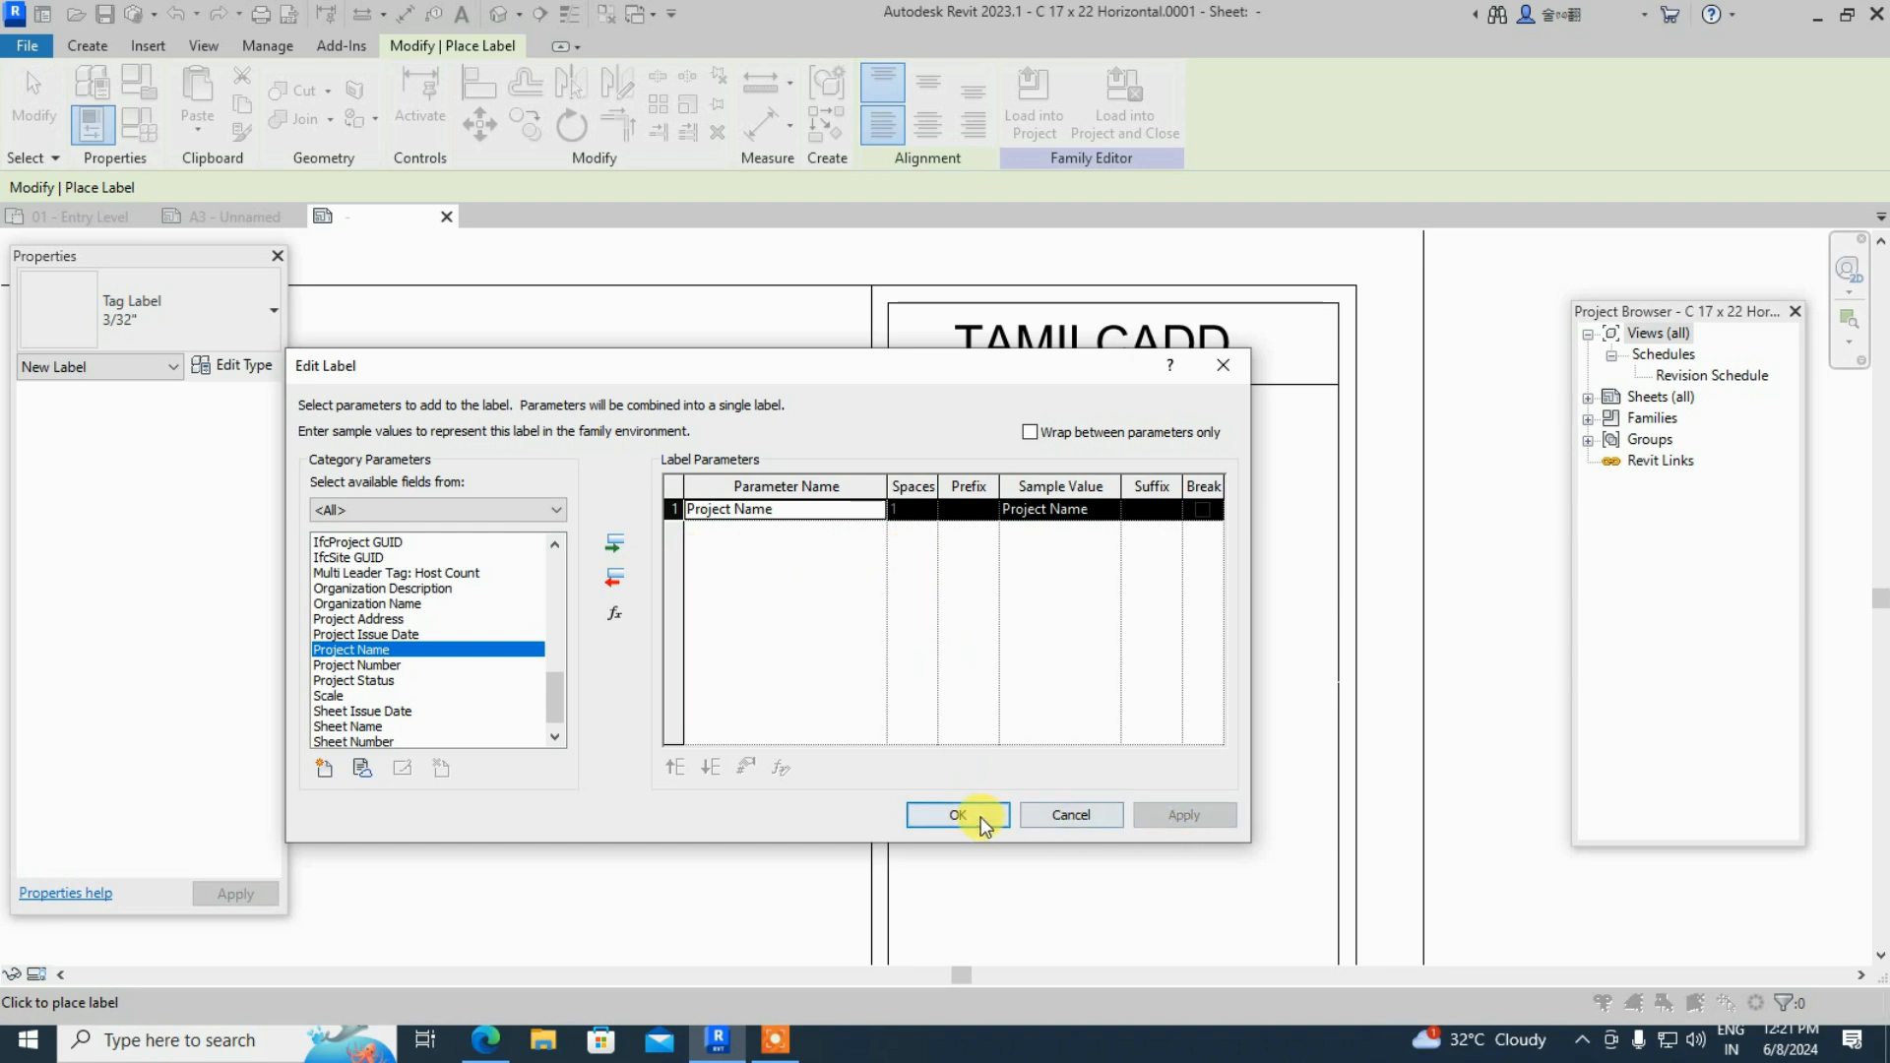
{"action": "left_click", "coordinate": [982, 822]}
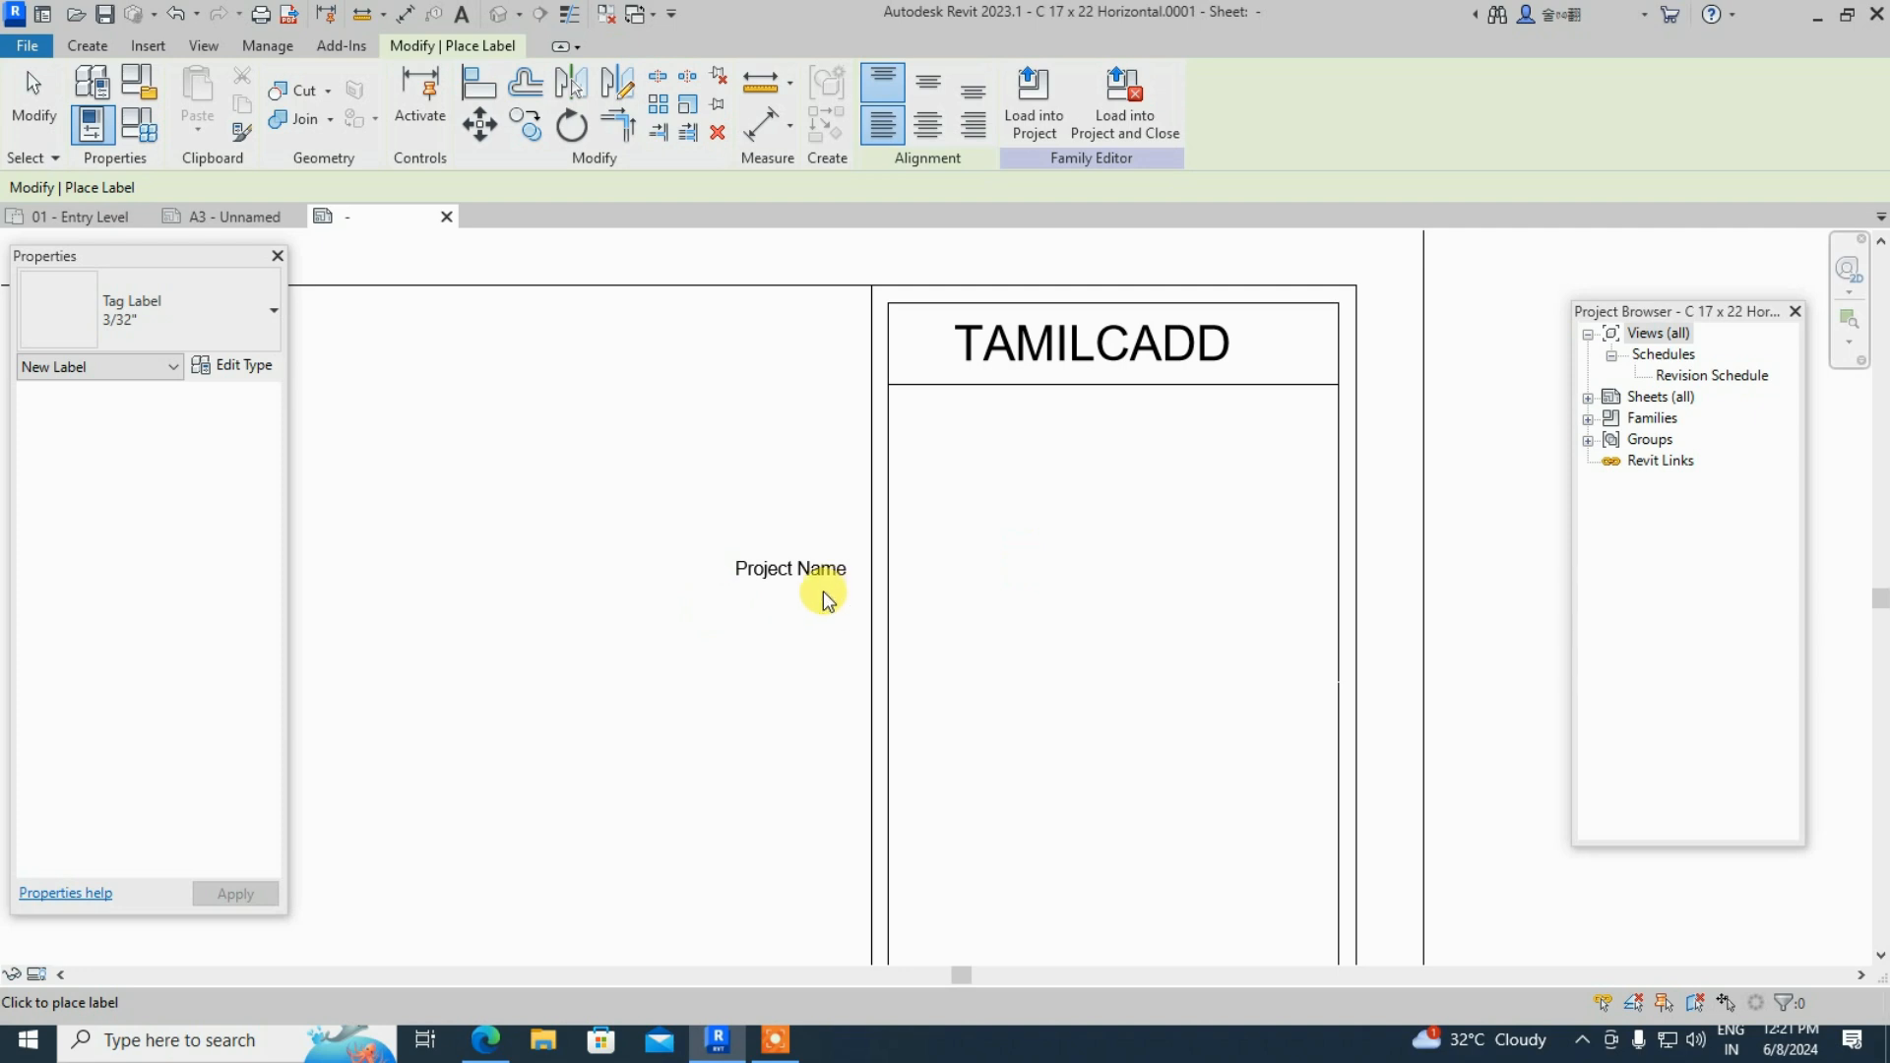
- Move the Project Name label into the panel just under the TAMILCADD header
{"action": "key", "text": "Escape"}
{"action": "scroll", "coordinate": [827, 599], "scroll_direction": "up", "scroll_amount": 1}
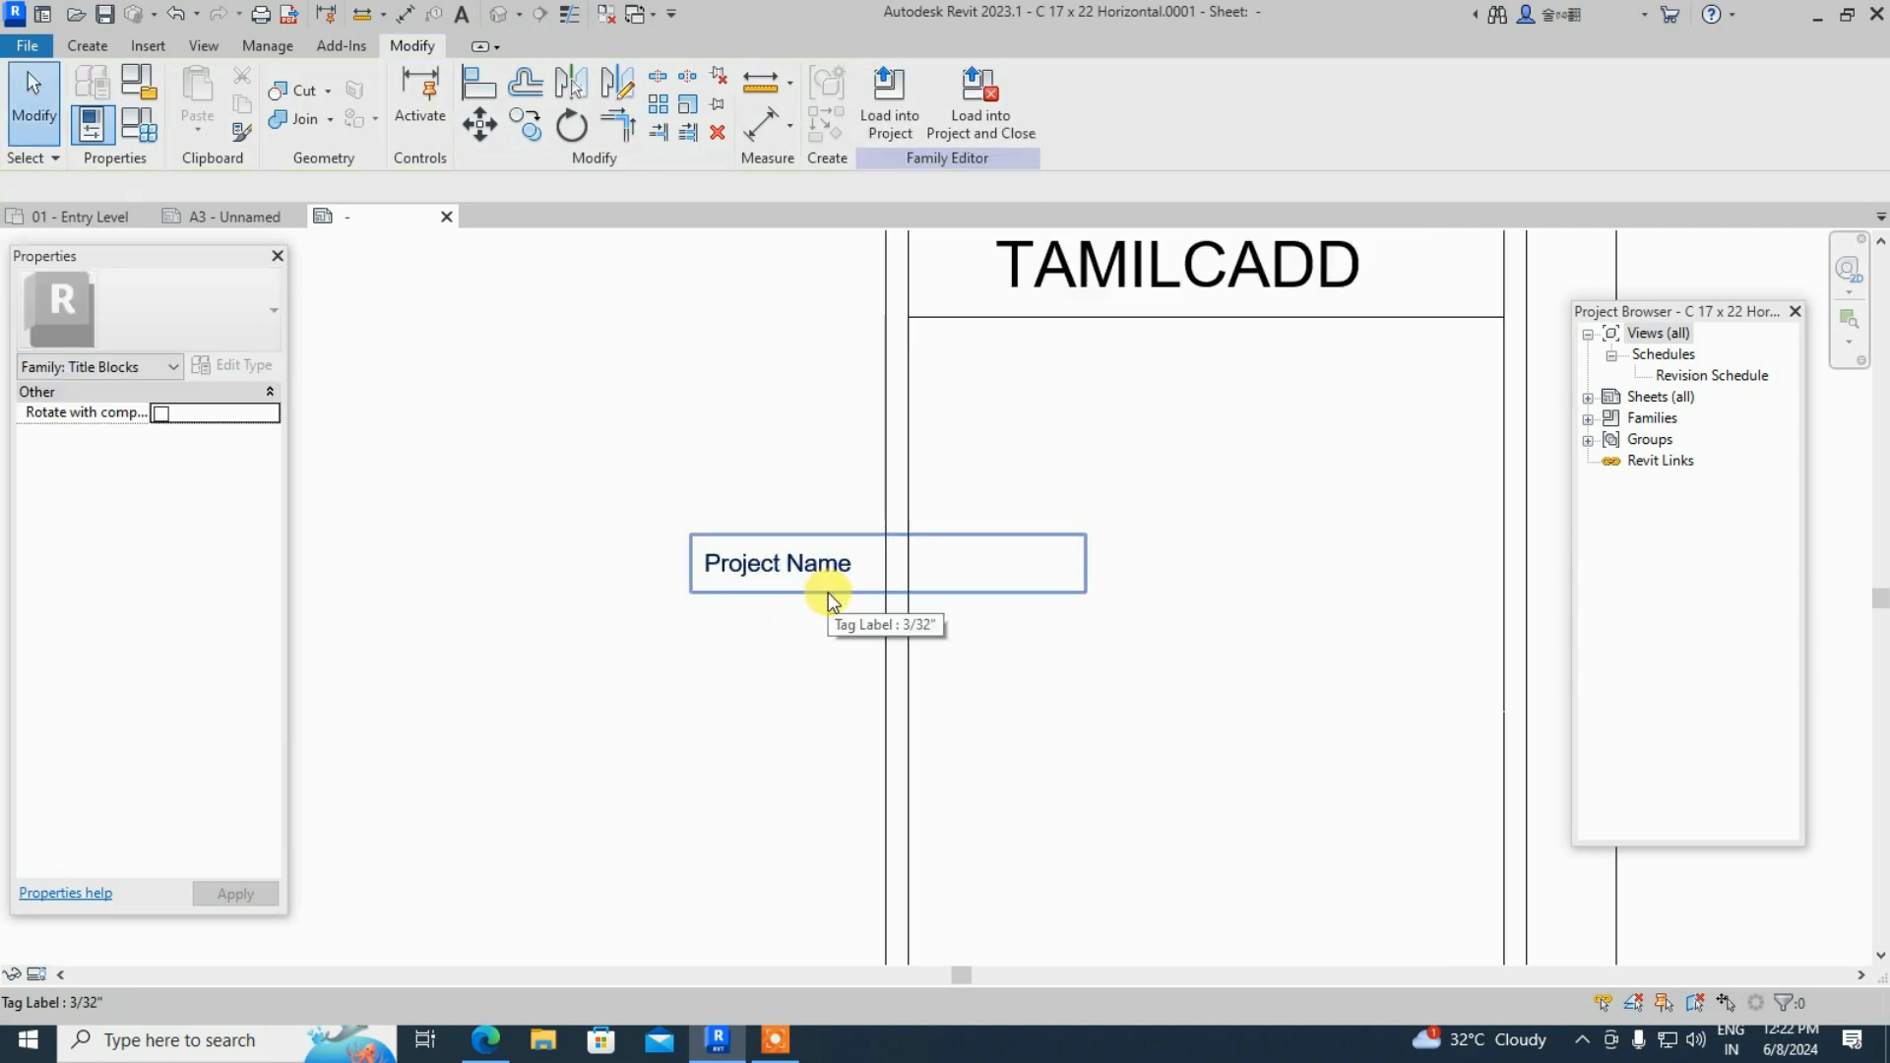
{"action": "left_click", "coordinate": [794, 561]}
{"action": "left_click_drag", "start_coordinate": [802, 561], "coordinate": [921, 364]}
{"action": "left_click_drag", "start_coordinate": [1064, 367], "coordinate": [1151, 370]}
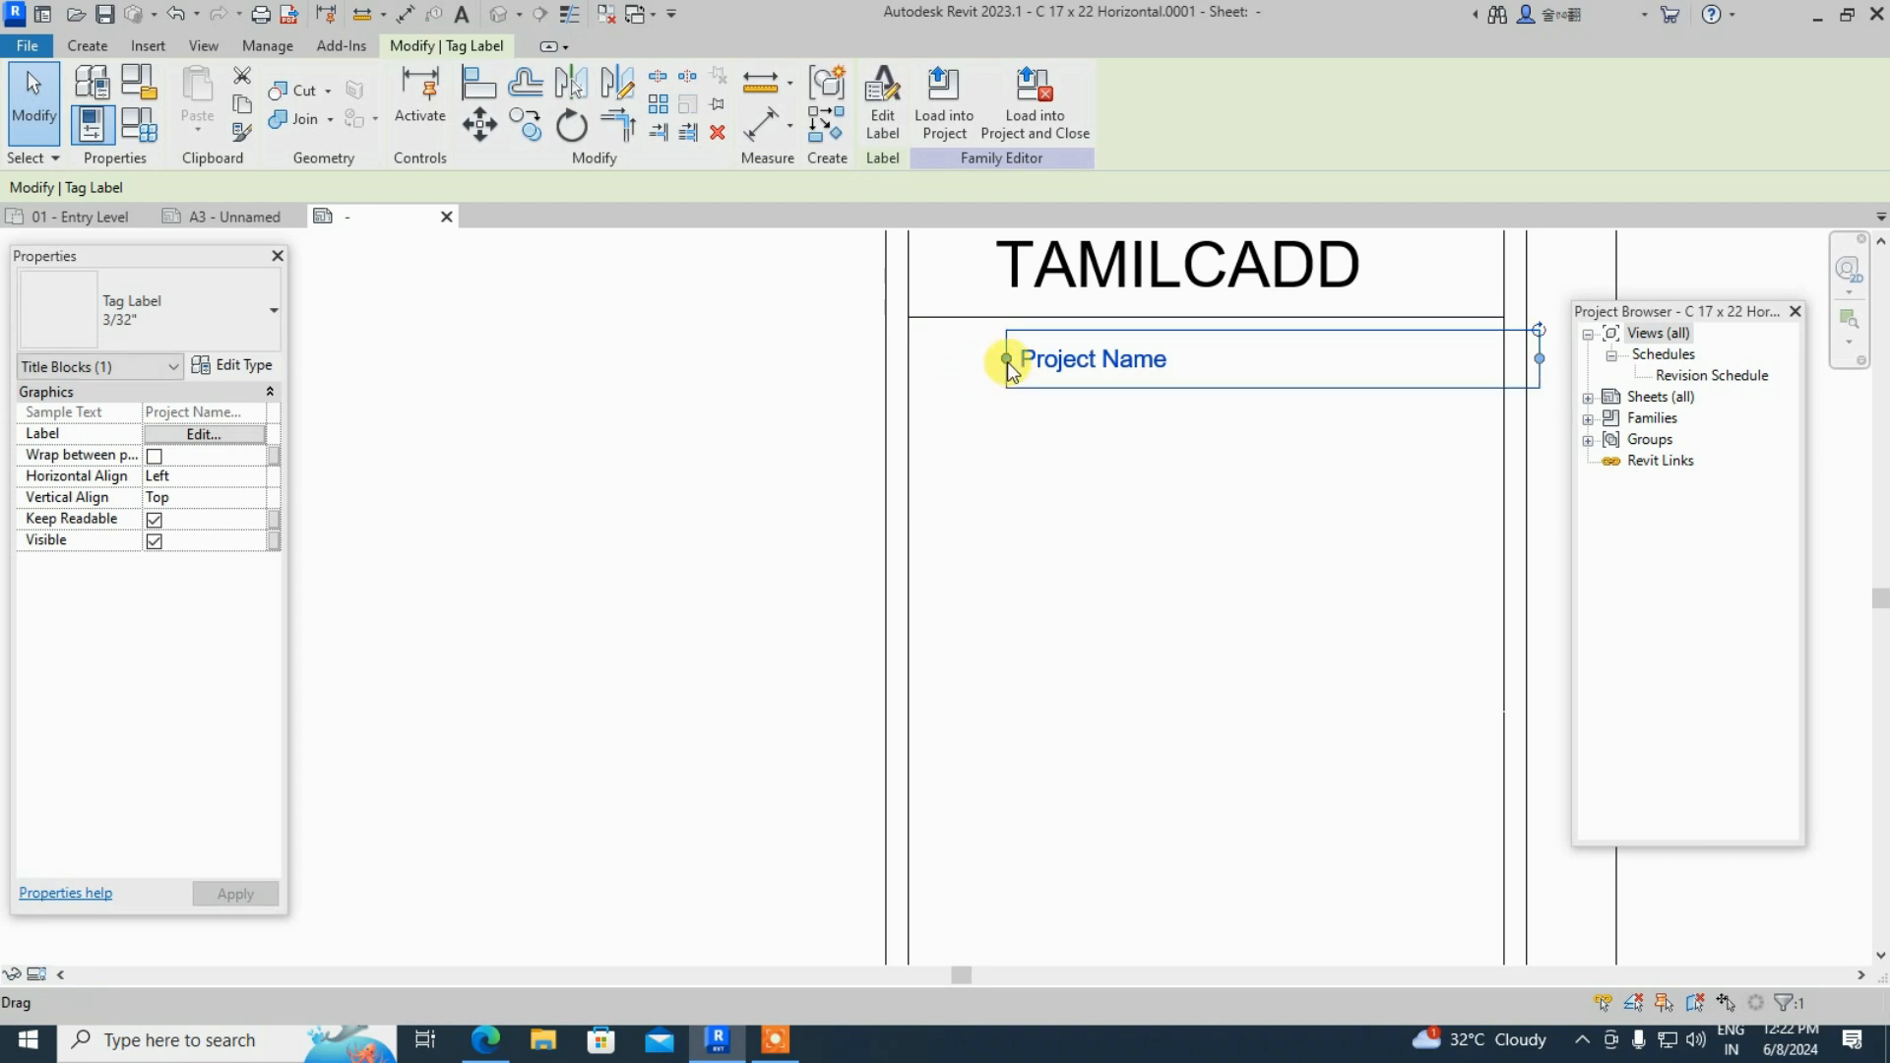
{"action": "left_click_drag", "start_coordinate": [1000, 363], "coordinate": [973, 362]}
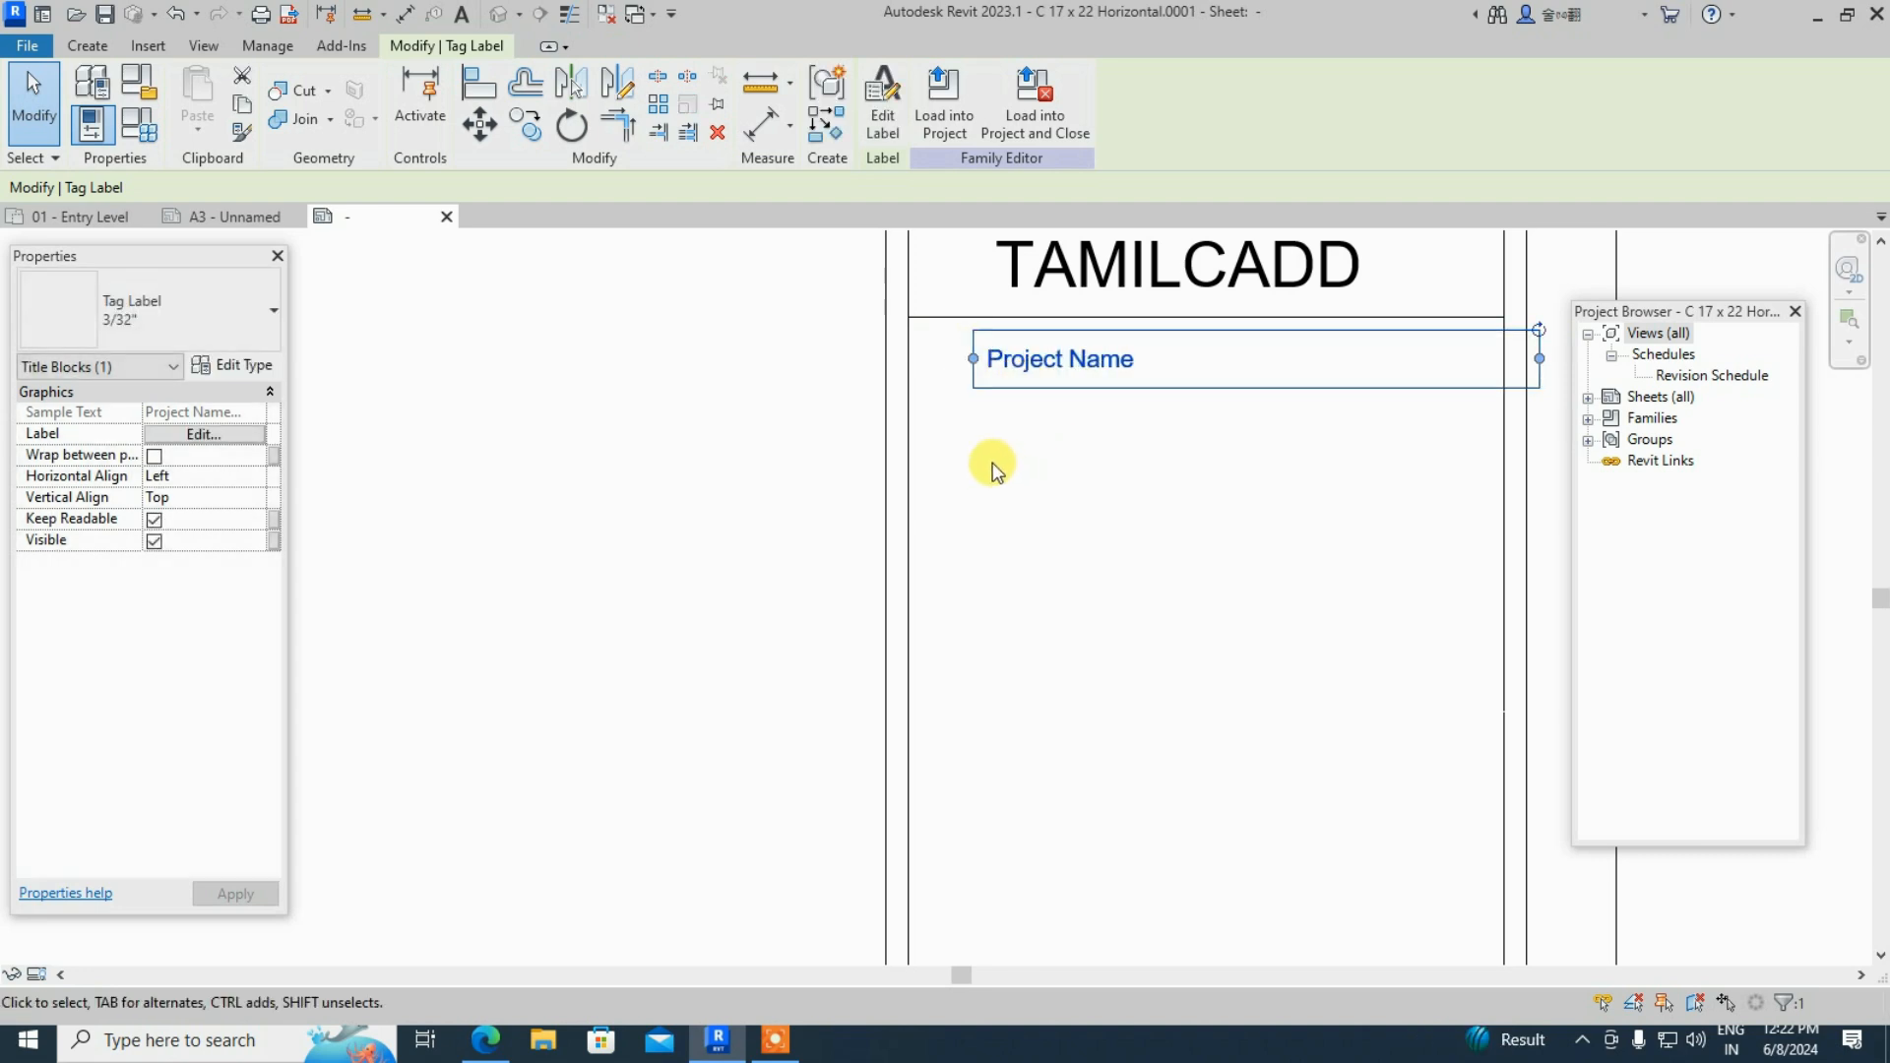
{"action": "scroll", "coordinate": [570, 544], "scroll_direction": "down", "scroll_amount": 2}
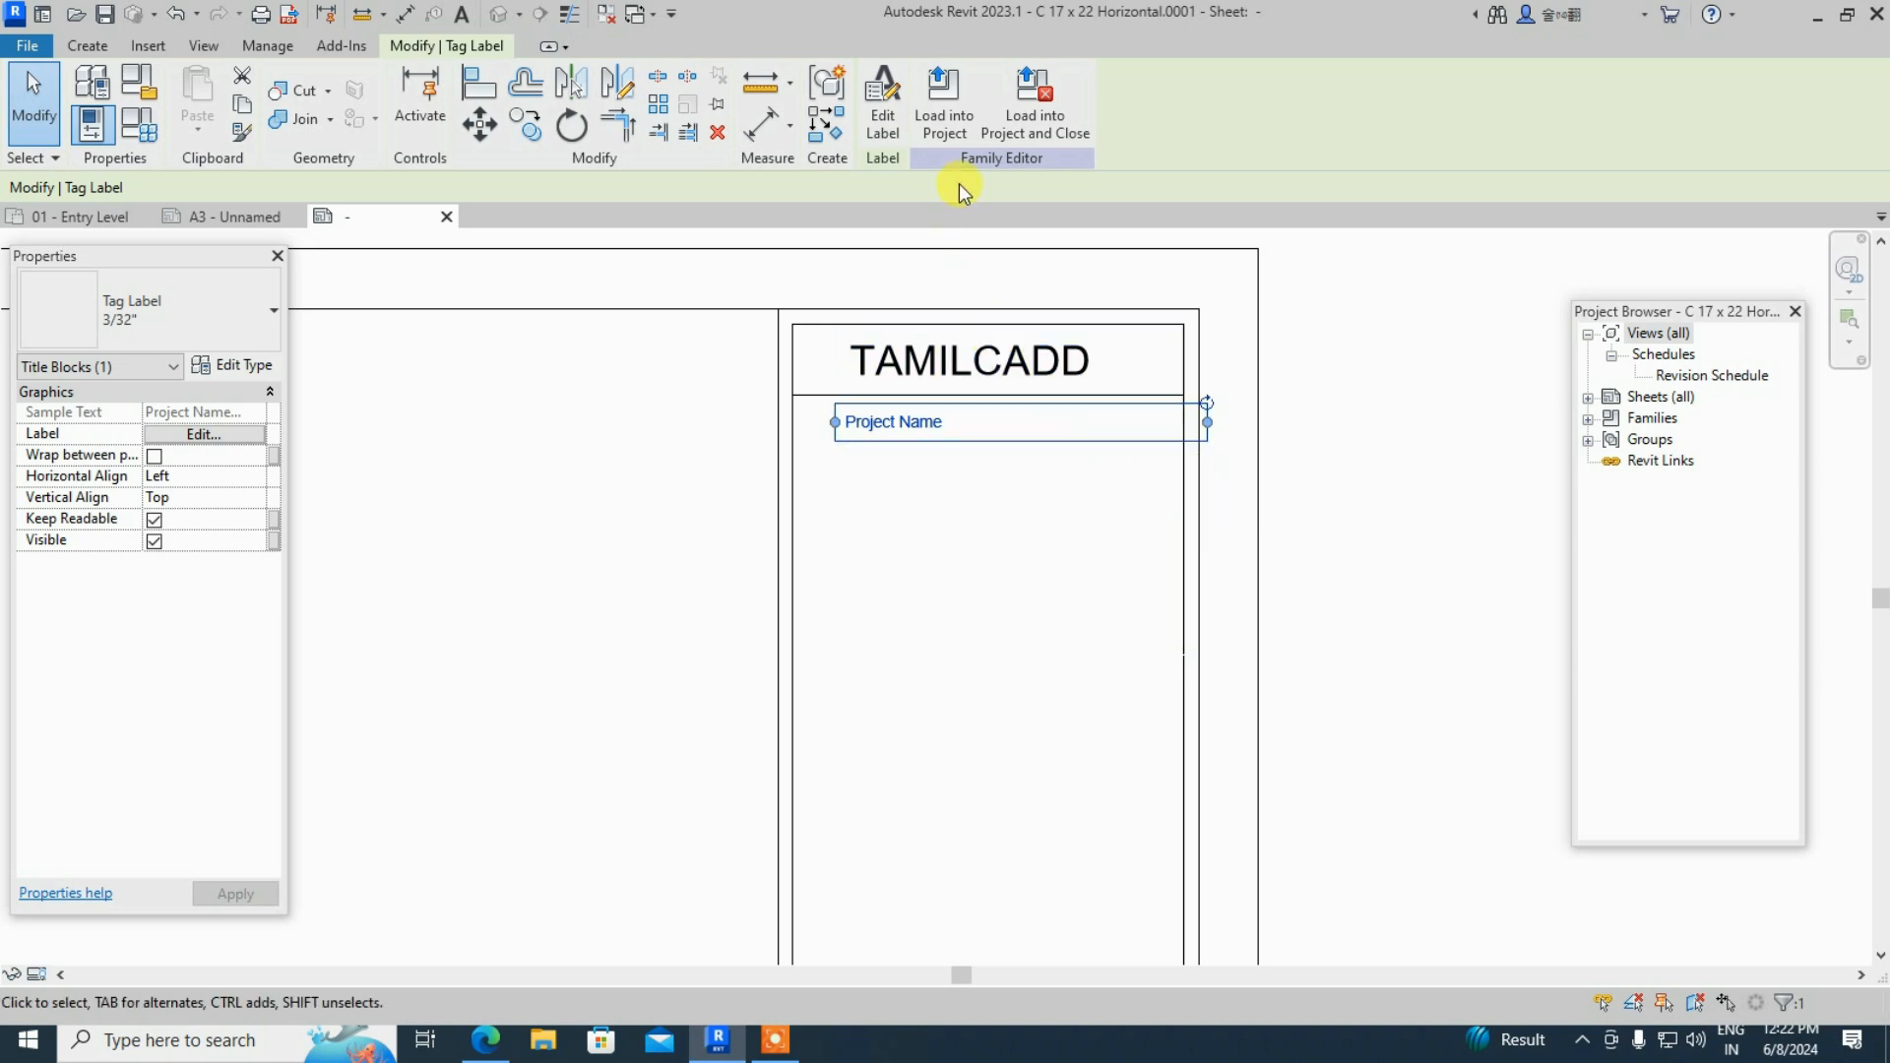
- Load the title block into the project, overwriting the existing version, and view the A3 sheet
{"action": "left_click", "coordinate": [955, 119]}
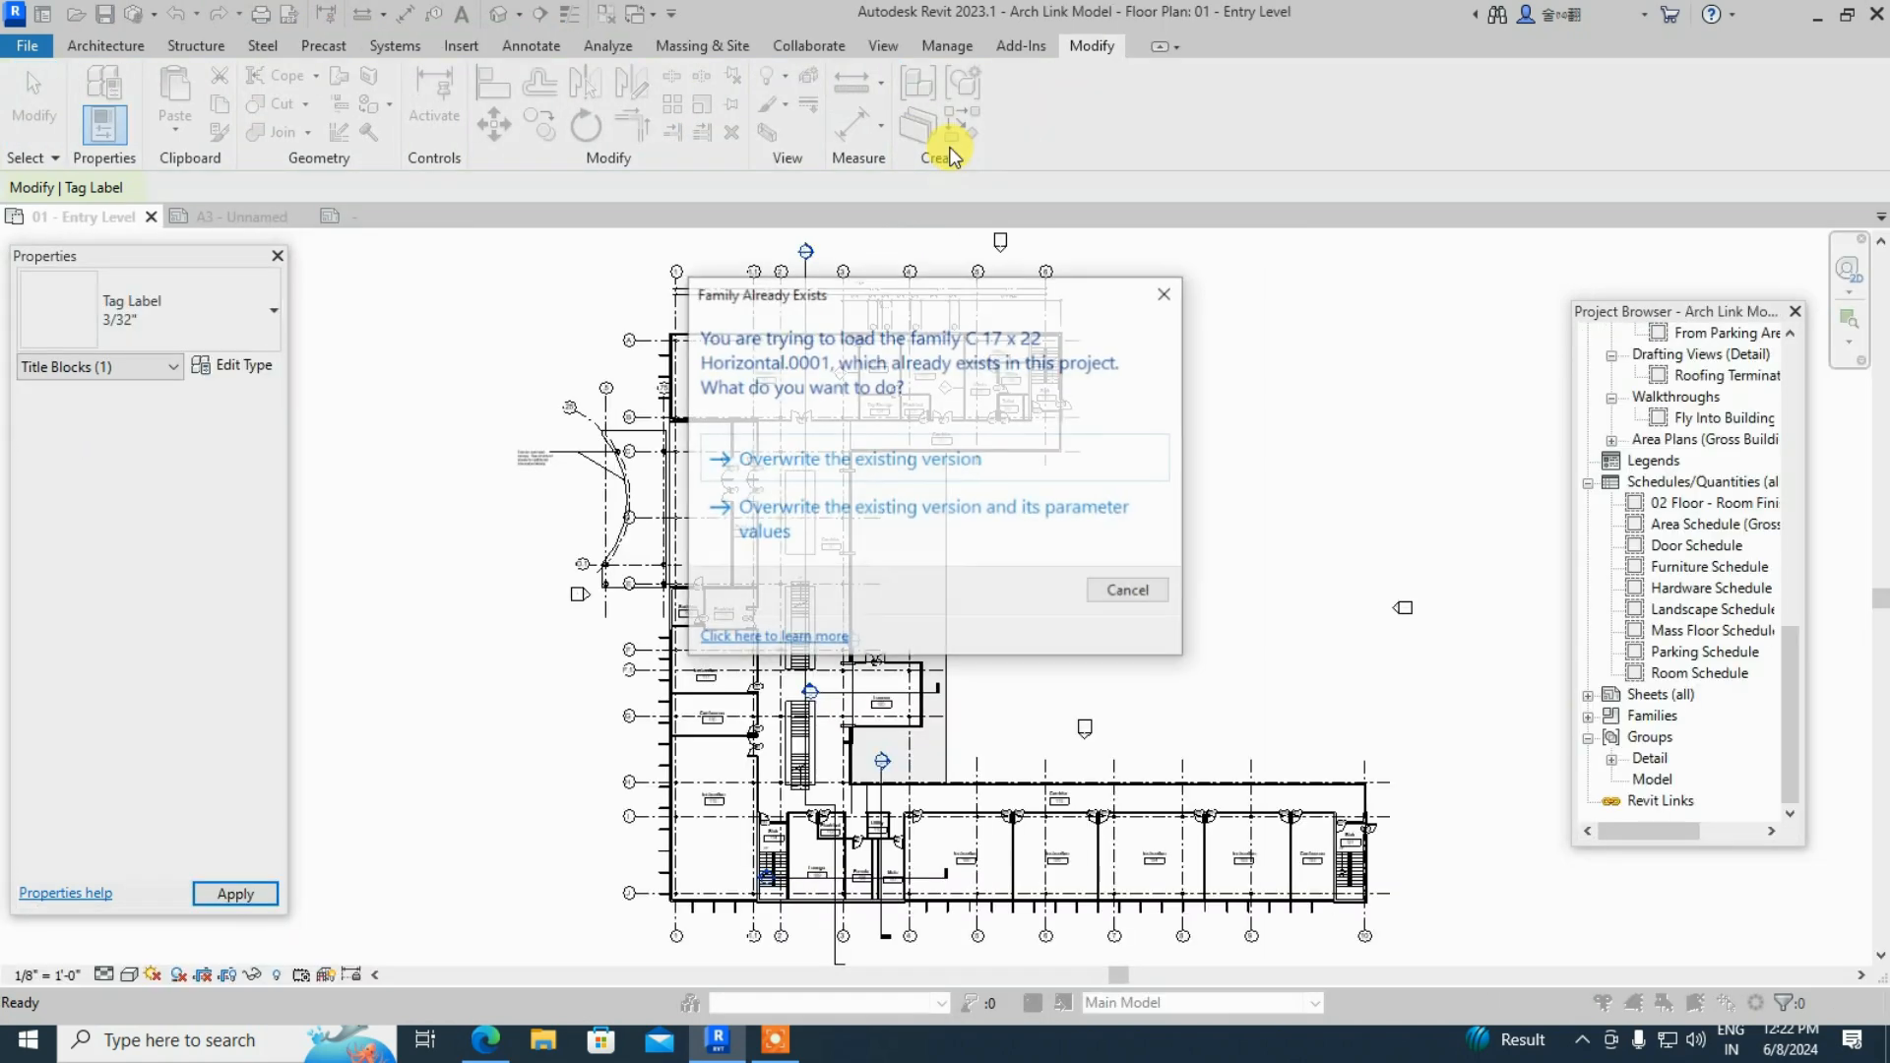
{"action": "left_click", "coordinate": [895, 463]}
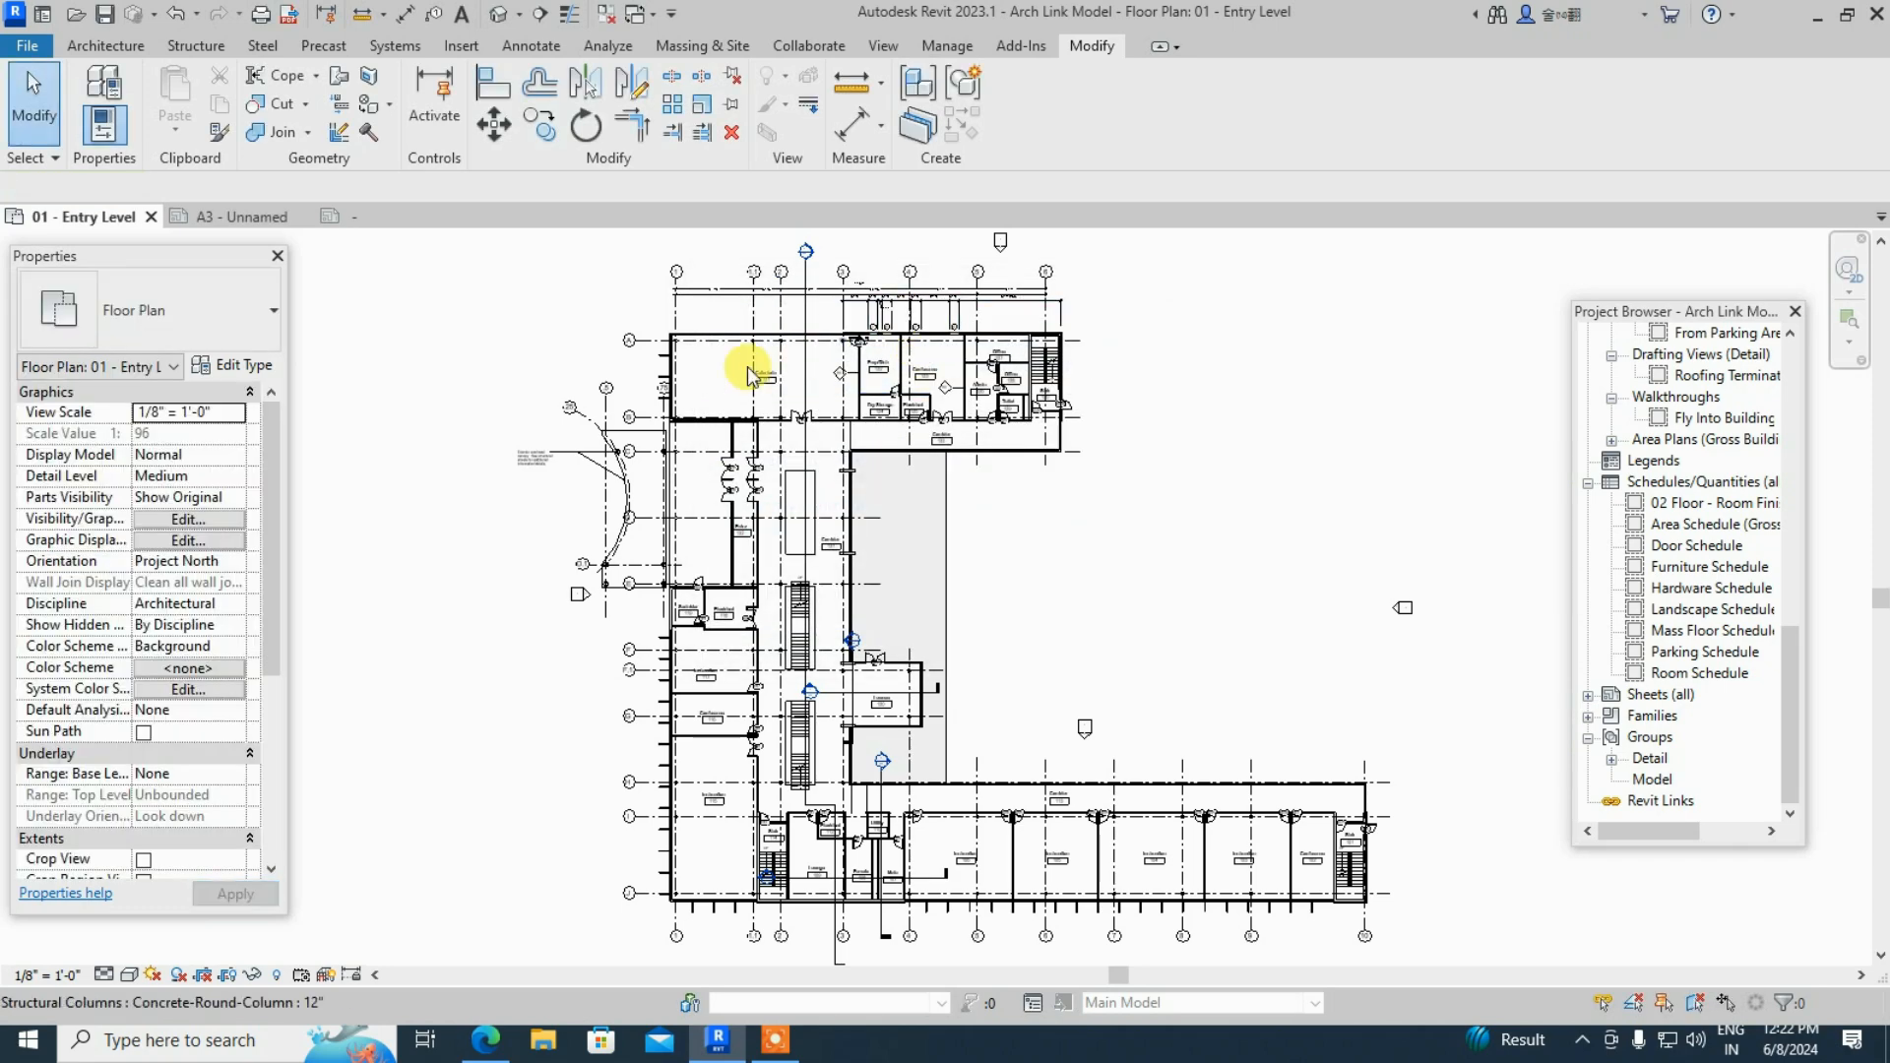
{"action": "left_click", "coordinate": [244, 222]}
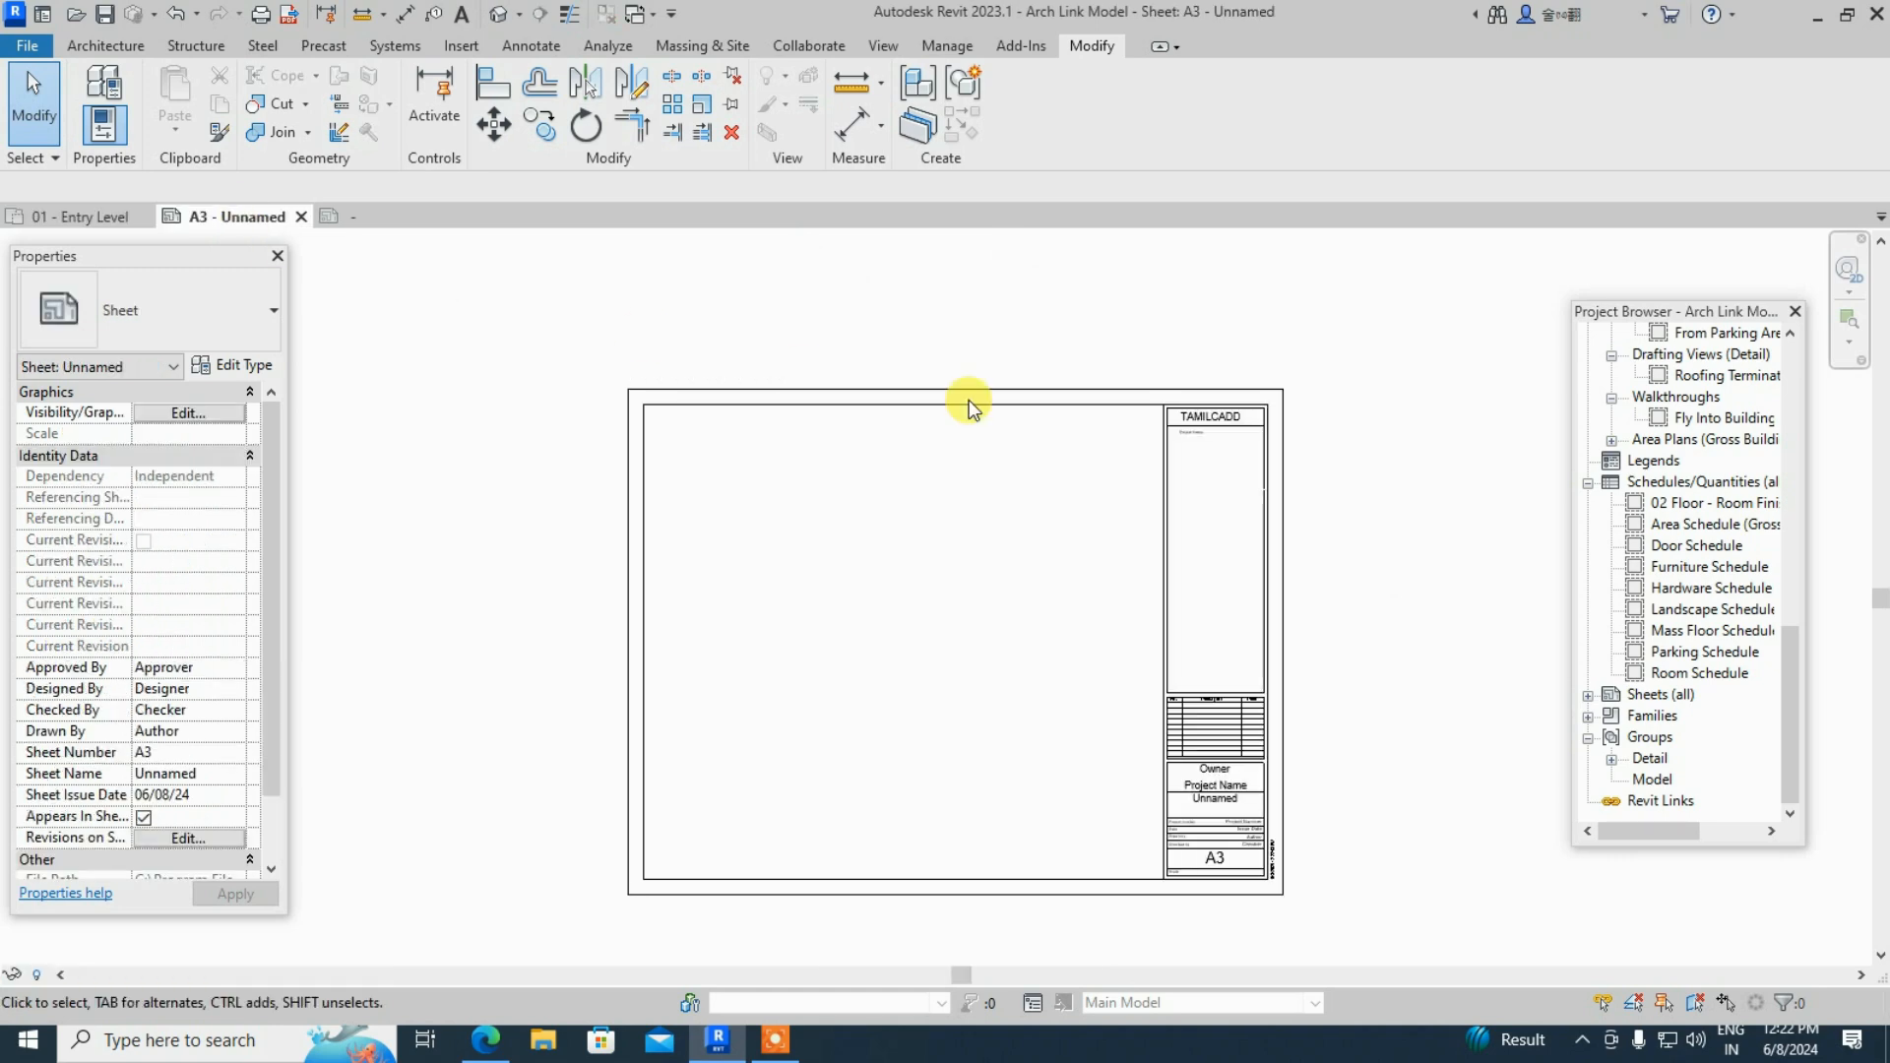
{"action": "scroll", "coordinate": [1219, 415], "scroll_direction": "up", "scroll_amount": 5}
{"action": "scroll", "coordinate": [1231, 434], "scroll_direction": "up", "scroll_amount": 2}
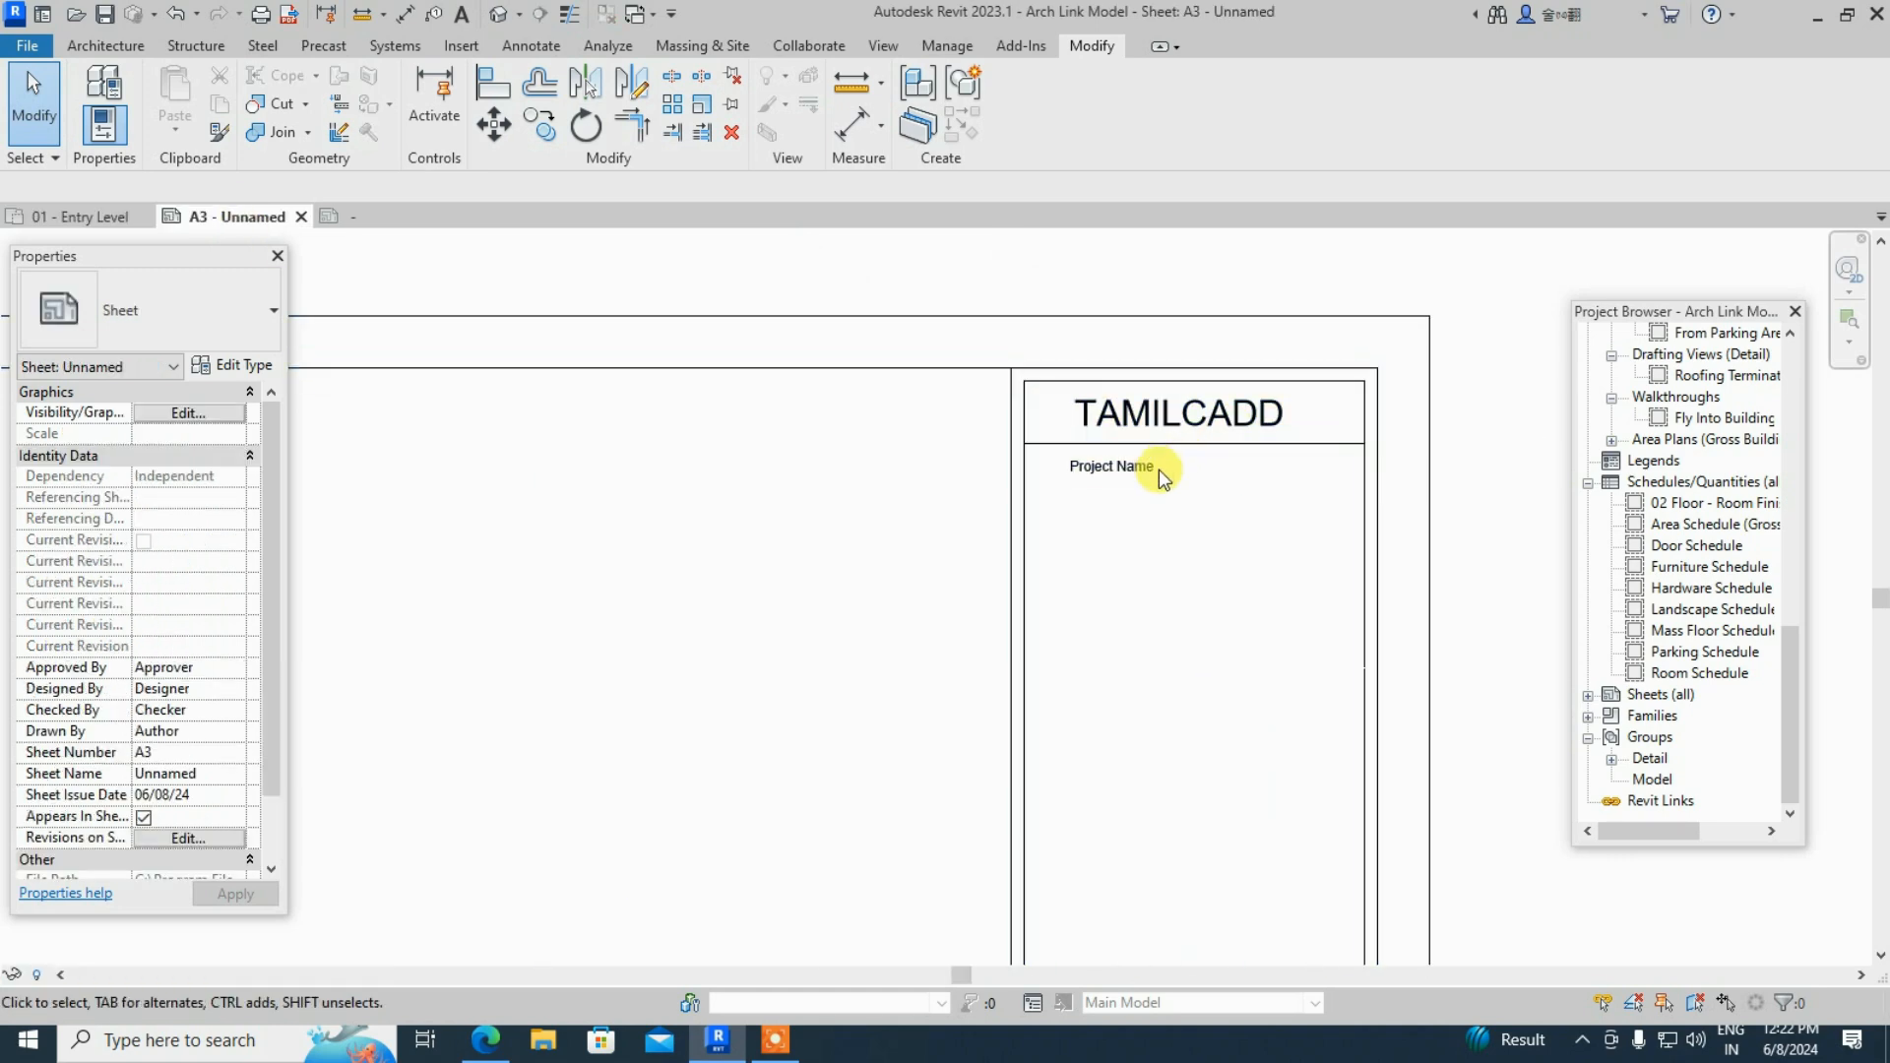
- Enter SCHOOL BUILDING as the sheet's project name, then reopen the title block family
{"action": "left_click", "coordinate": [1131, 476]}
{"action": "left_click", "coordinate": [1130, 475]}
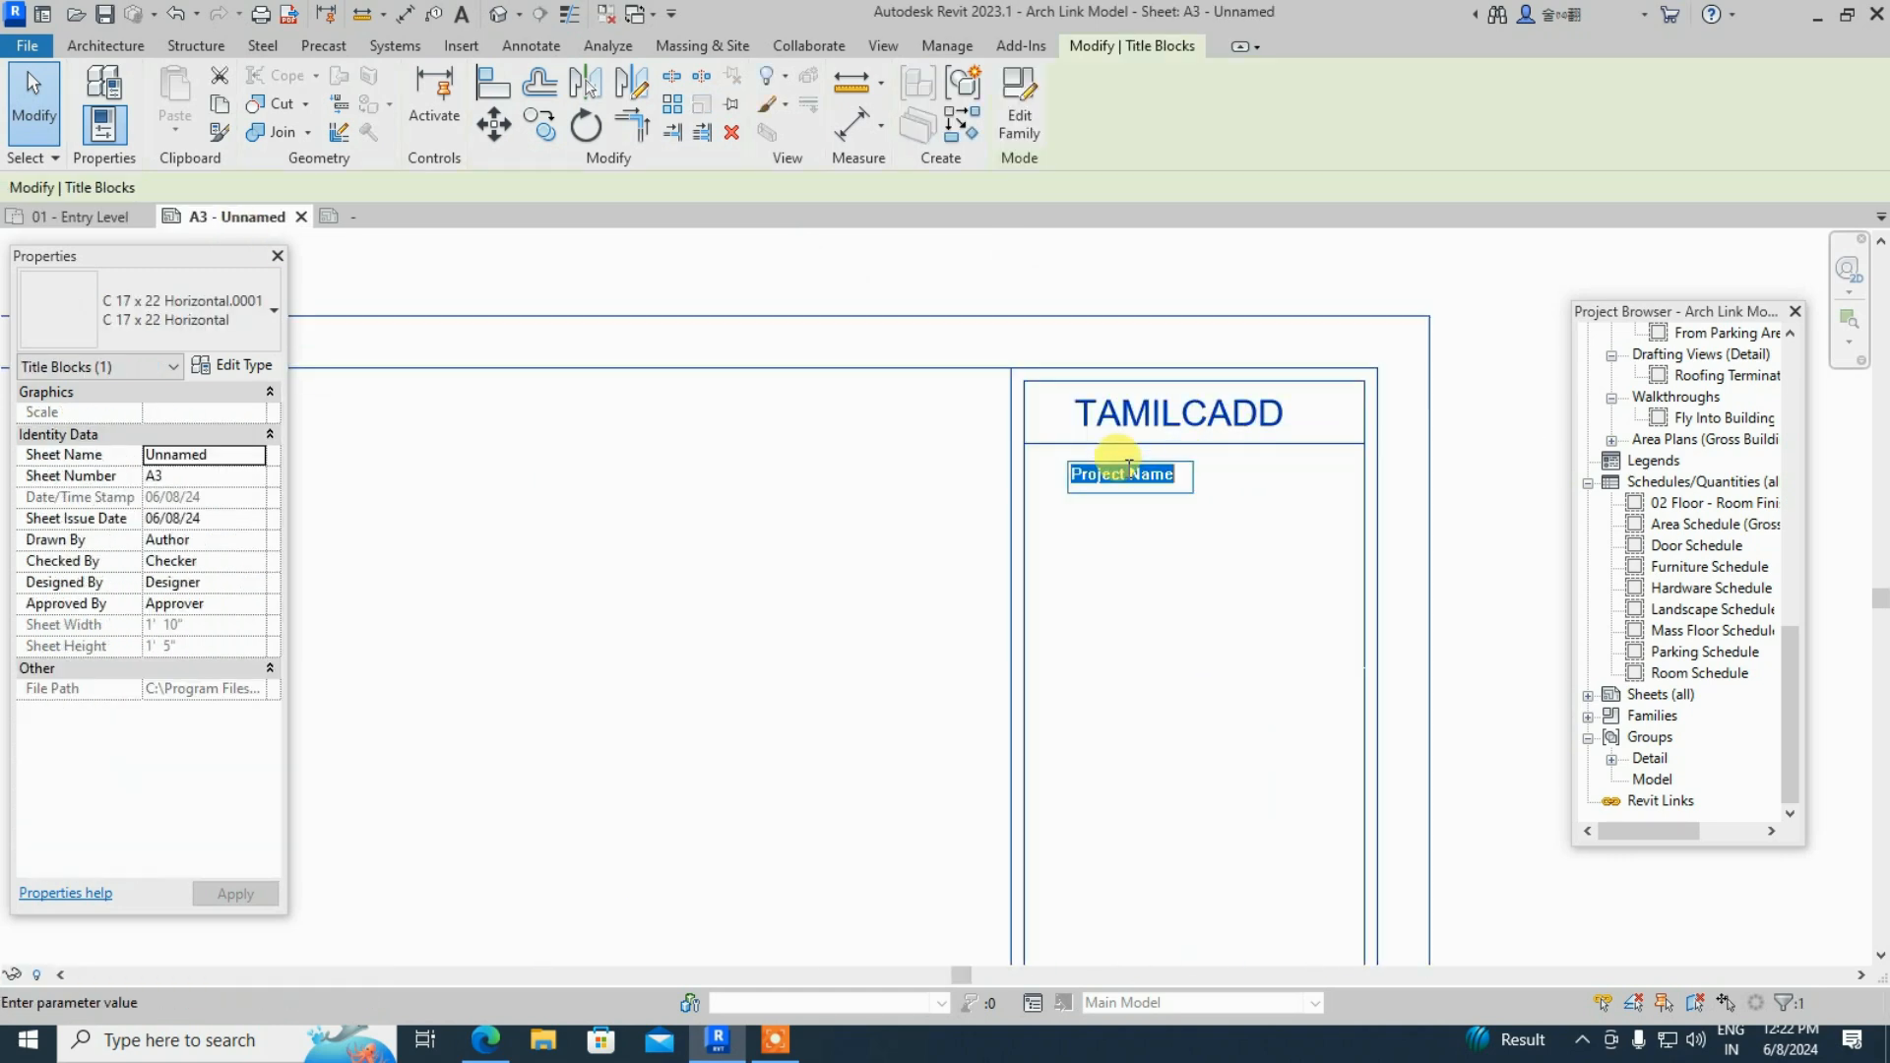
{"action": "type", "text": "SCHOOL"}
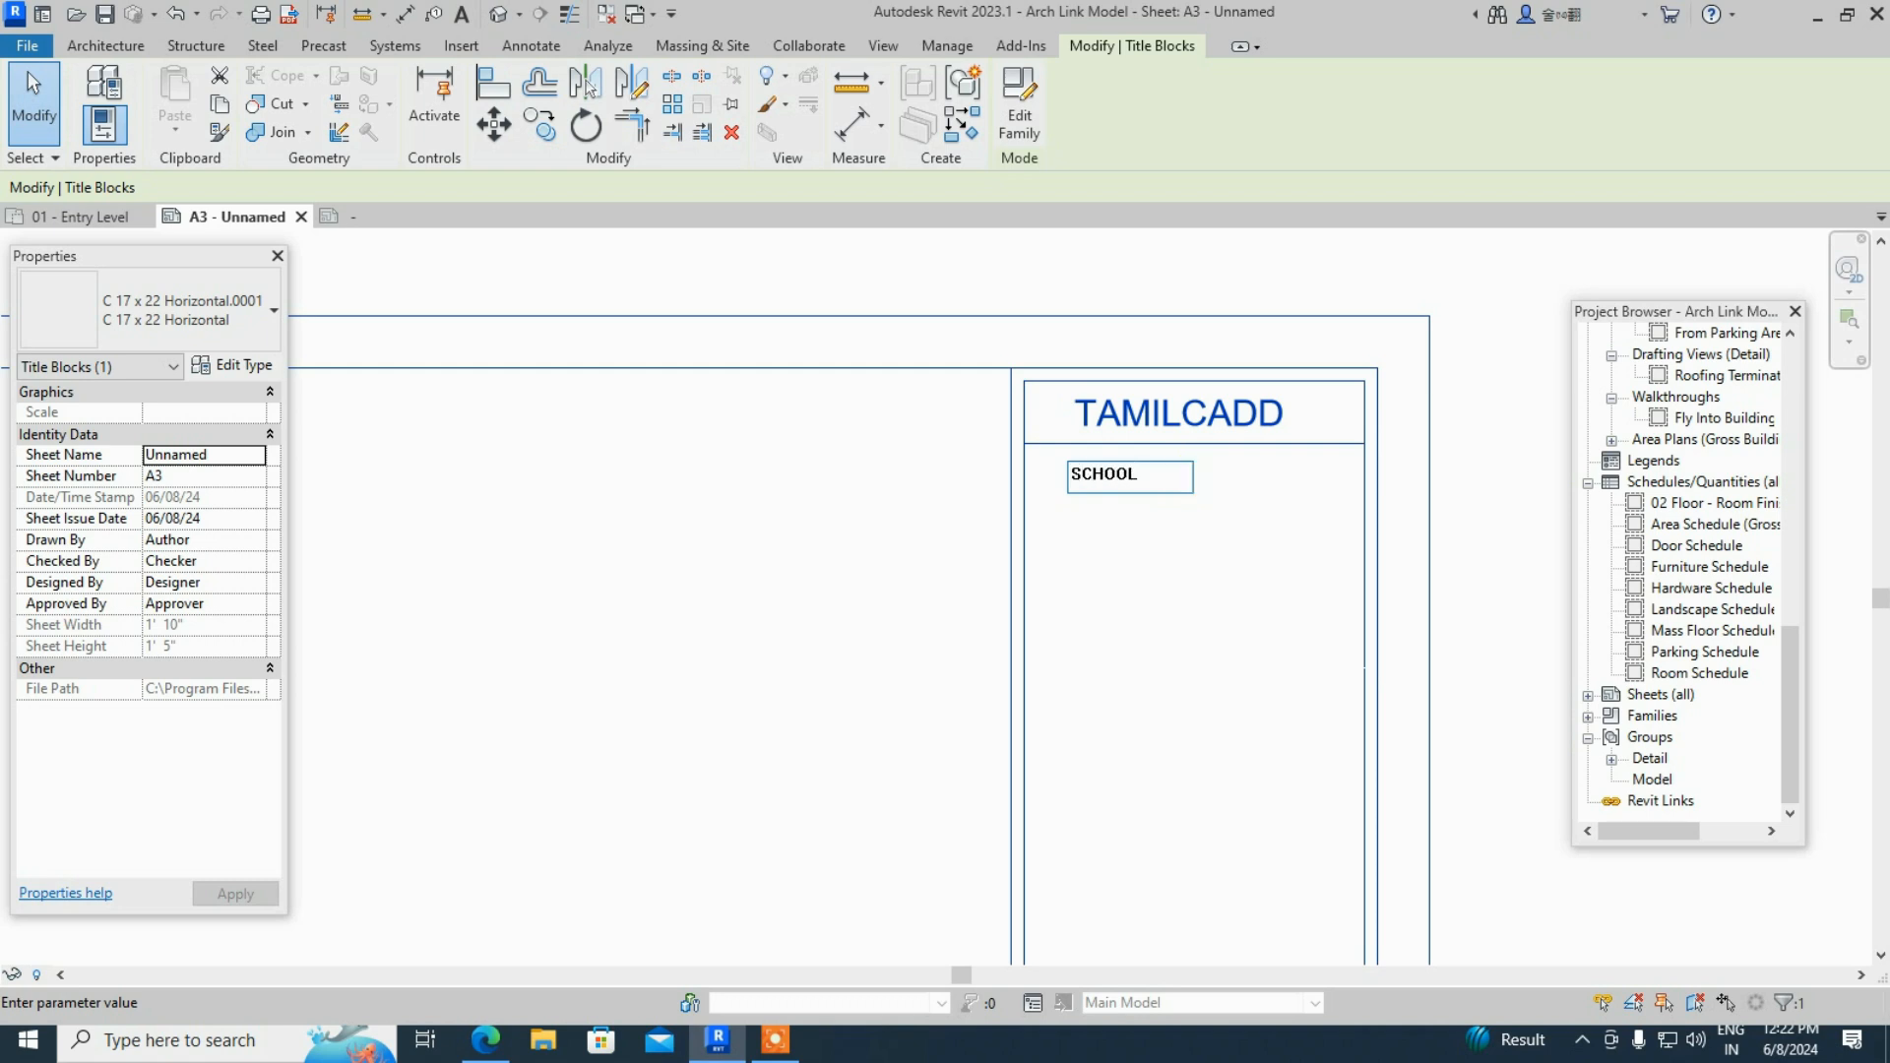
{"action": "type", "text": " BUILDING"}
{"action": "left_click", "coordinate": [1096, 584]}
{"action": "scroll", "coordinate": [1124, 522], "scroll_direction": "up", "scroll_amount": 2}
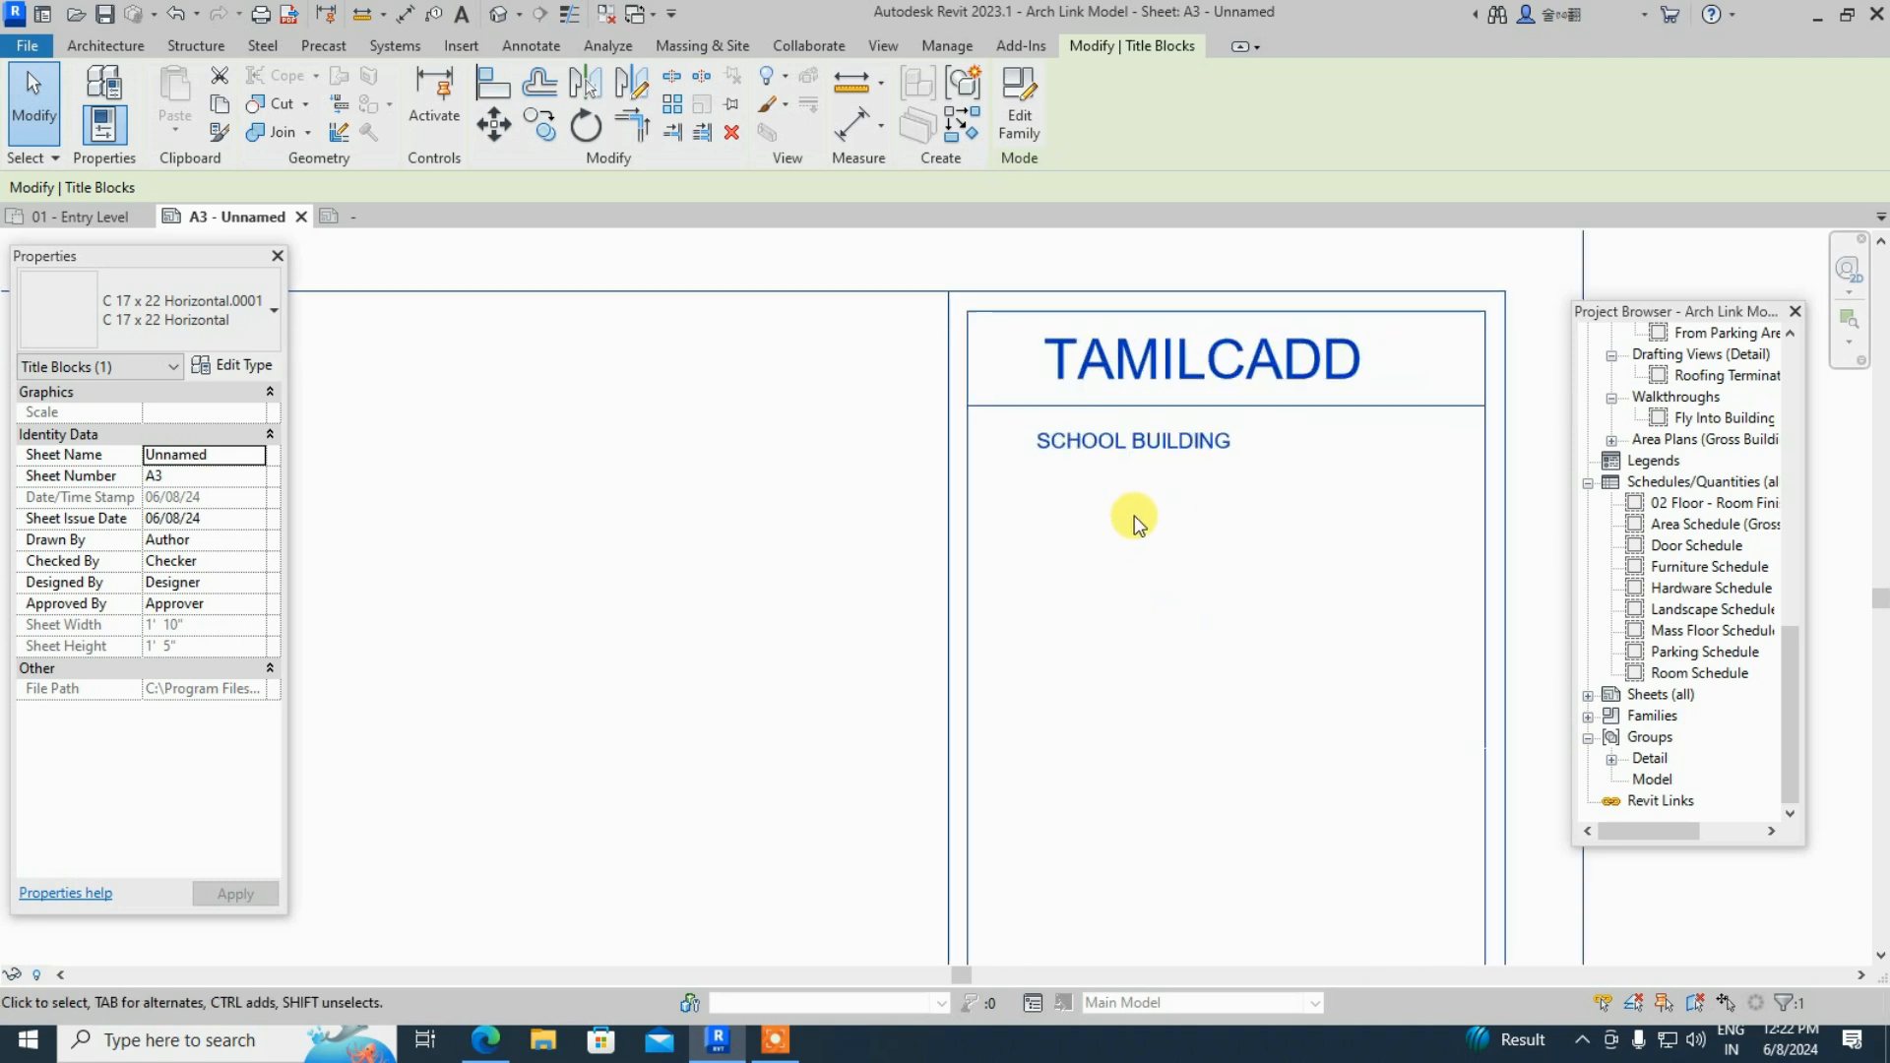
{"action": "left_click", "coordinate": [1111, 452]}
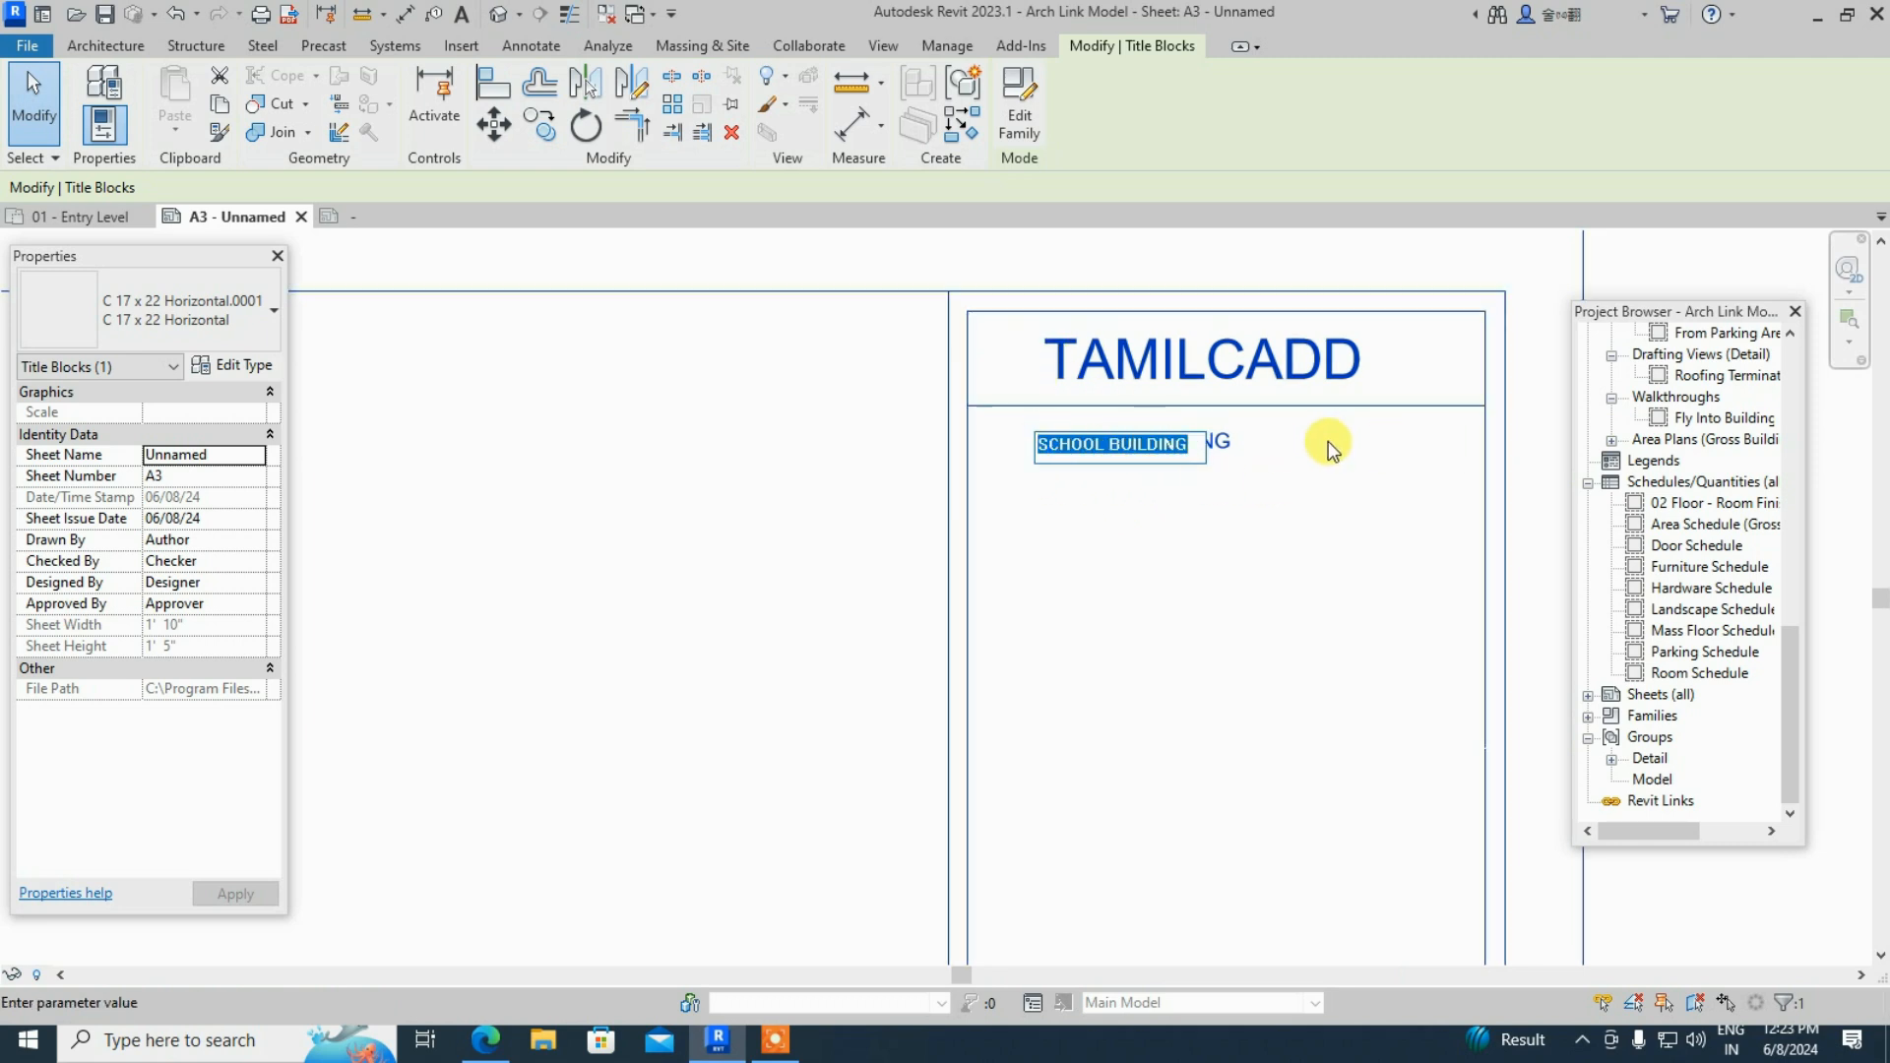
{"action": "left_click", "coordinate": [1251, 505]}
{"action": "left_click", "coordinate": [1019, 130]}
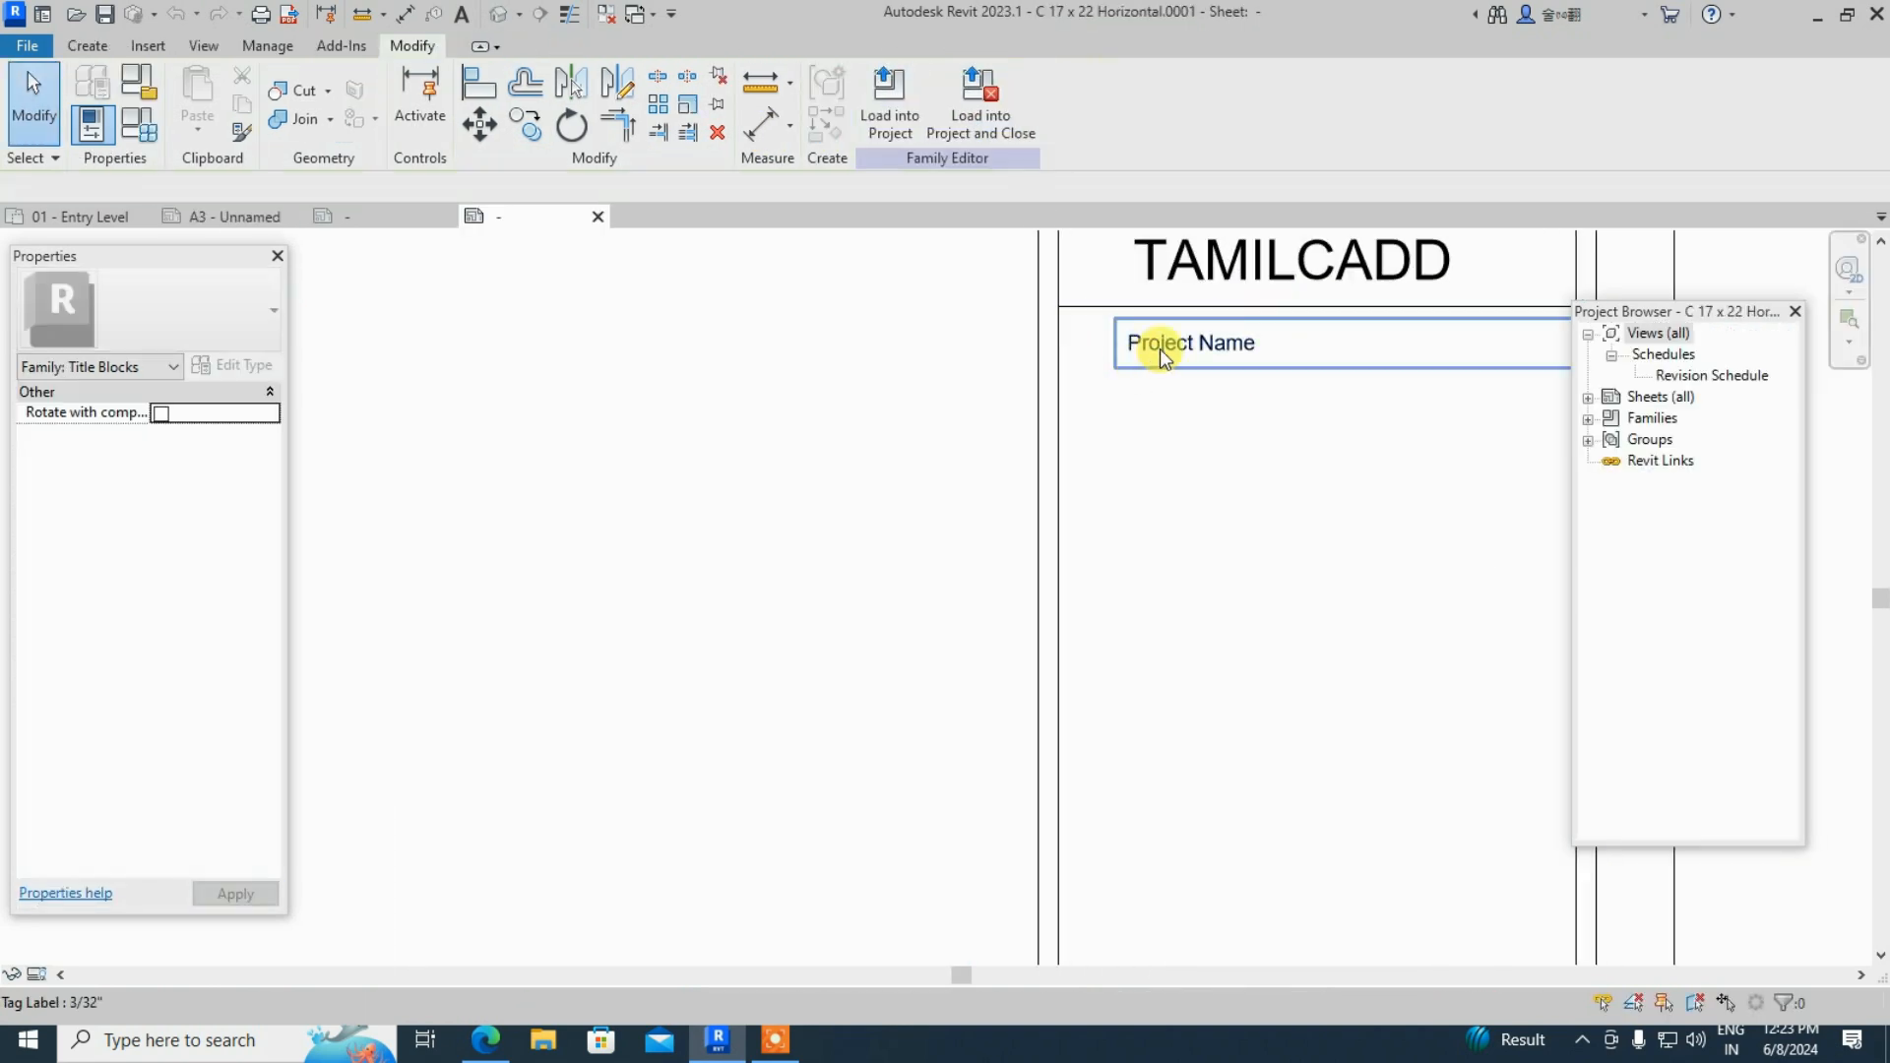
- Shift the Project Name label right and reload the title block, overwriting the existing version
{"action": "mouse_move", "coordinate": [1224, 336]}
{"action": "left_mouse_down"}
{"action": "mouse_move", "coordinate": [1251, 346]}
{"action": "mouse_move", "coordinate": [1234, 355]}
{"action": "left_mouse_up"}
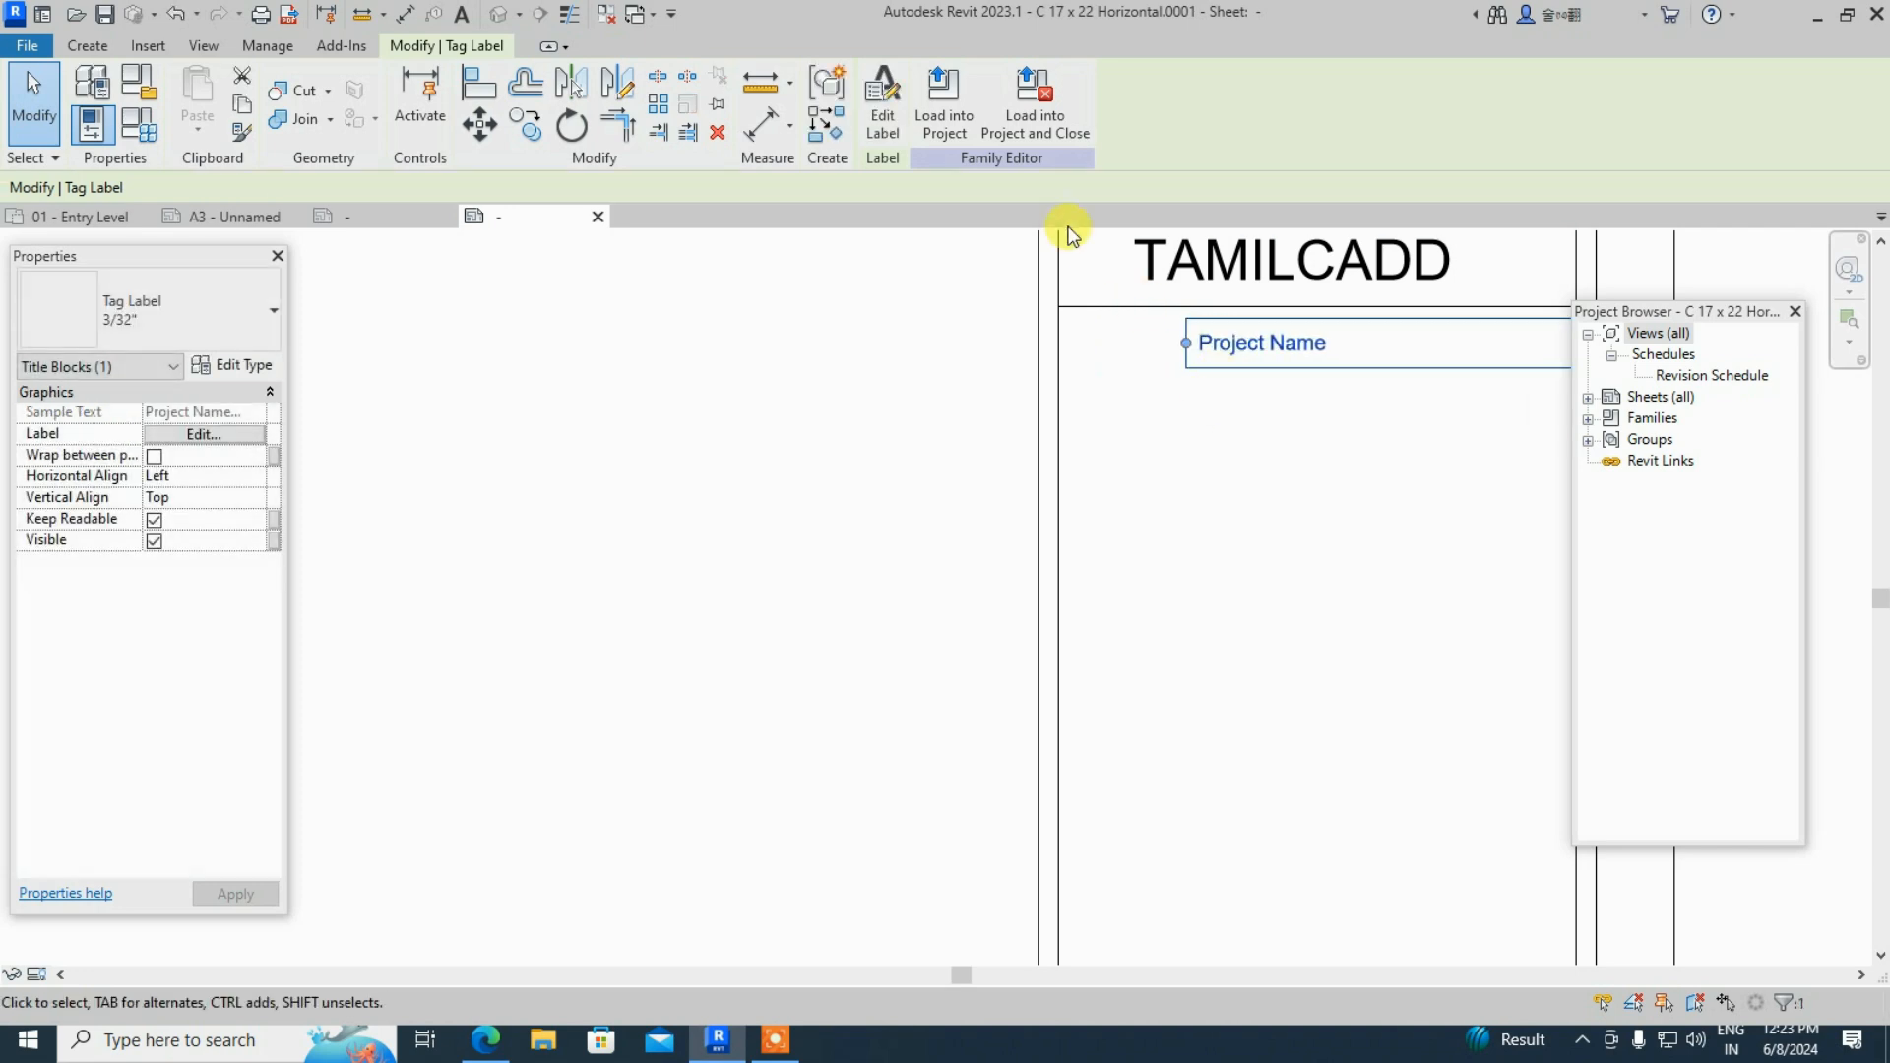
{"action": "left_click", "coordinate": [945, 115]}
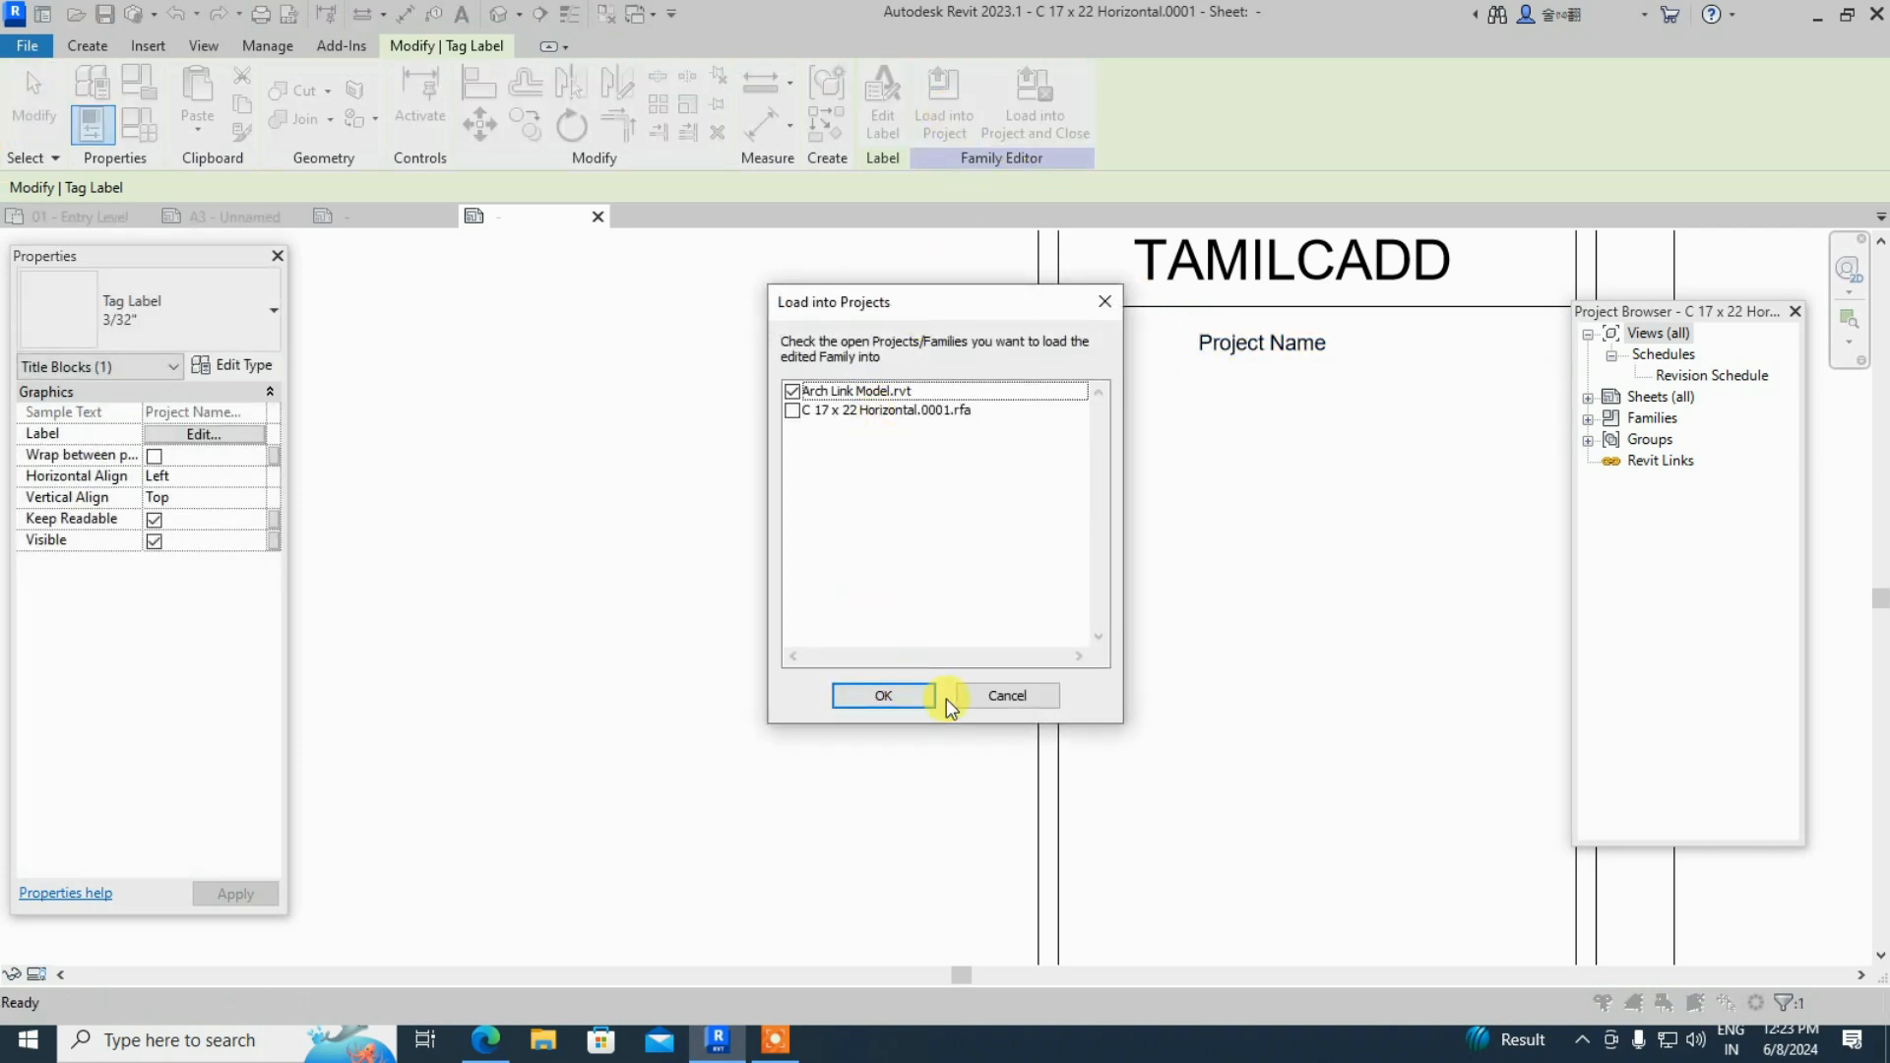
{"action": "left_click", "coordinate": [900, 696]}
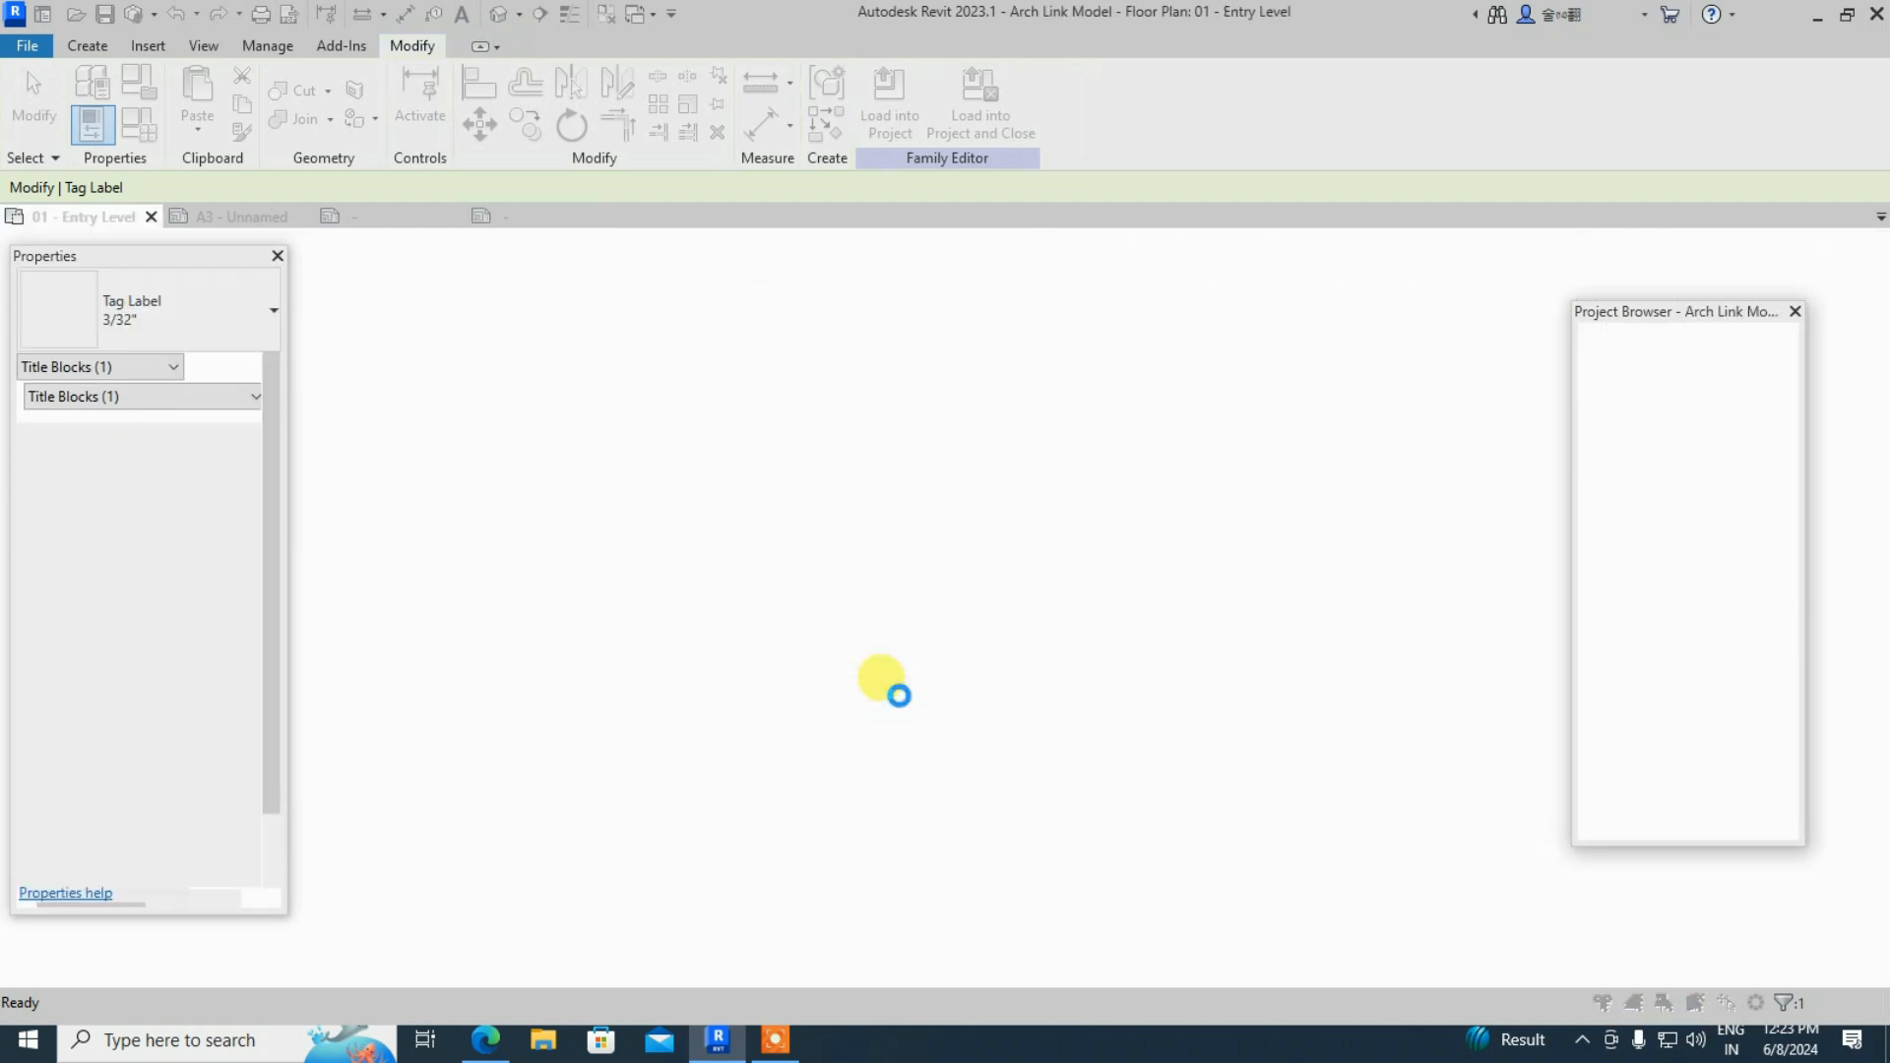
{"action": "left_click", "coordinate": [951, 463]}
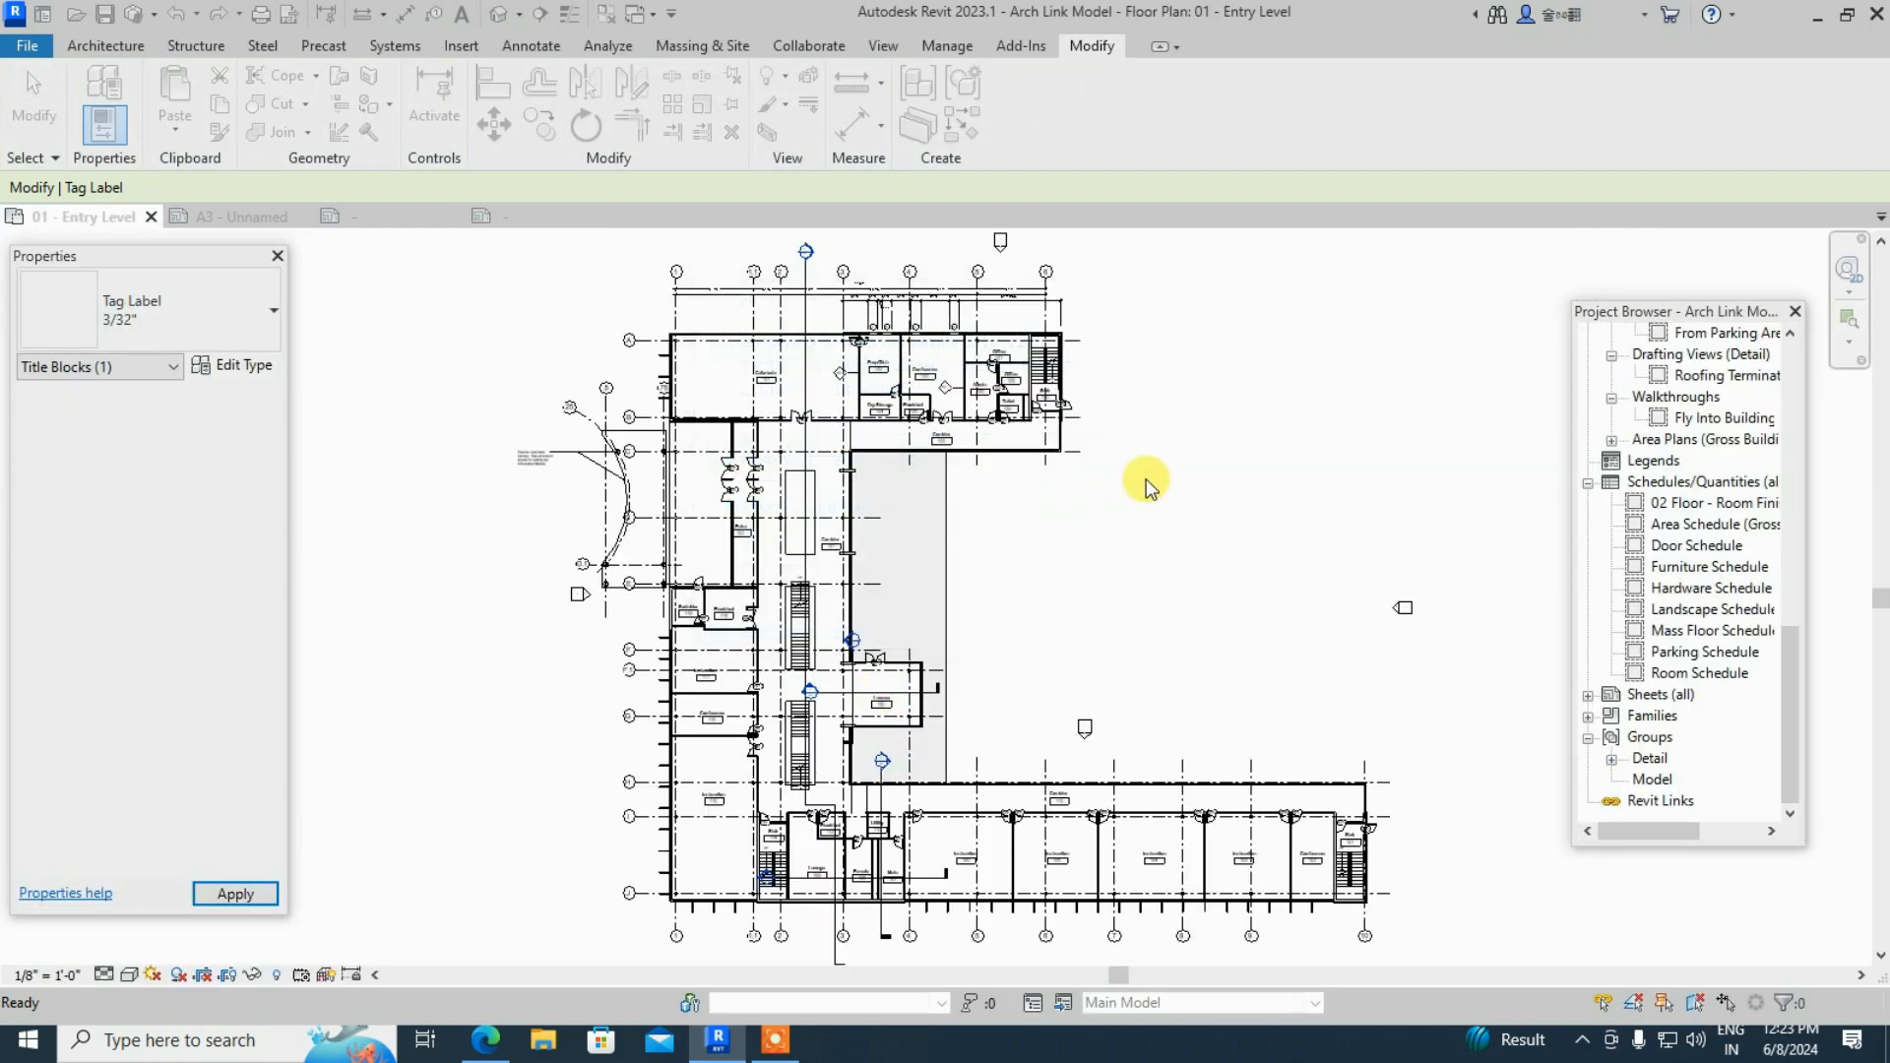
{"action": "key", "text": "Escape"}
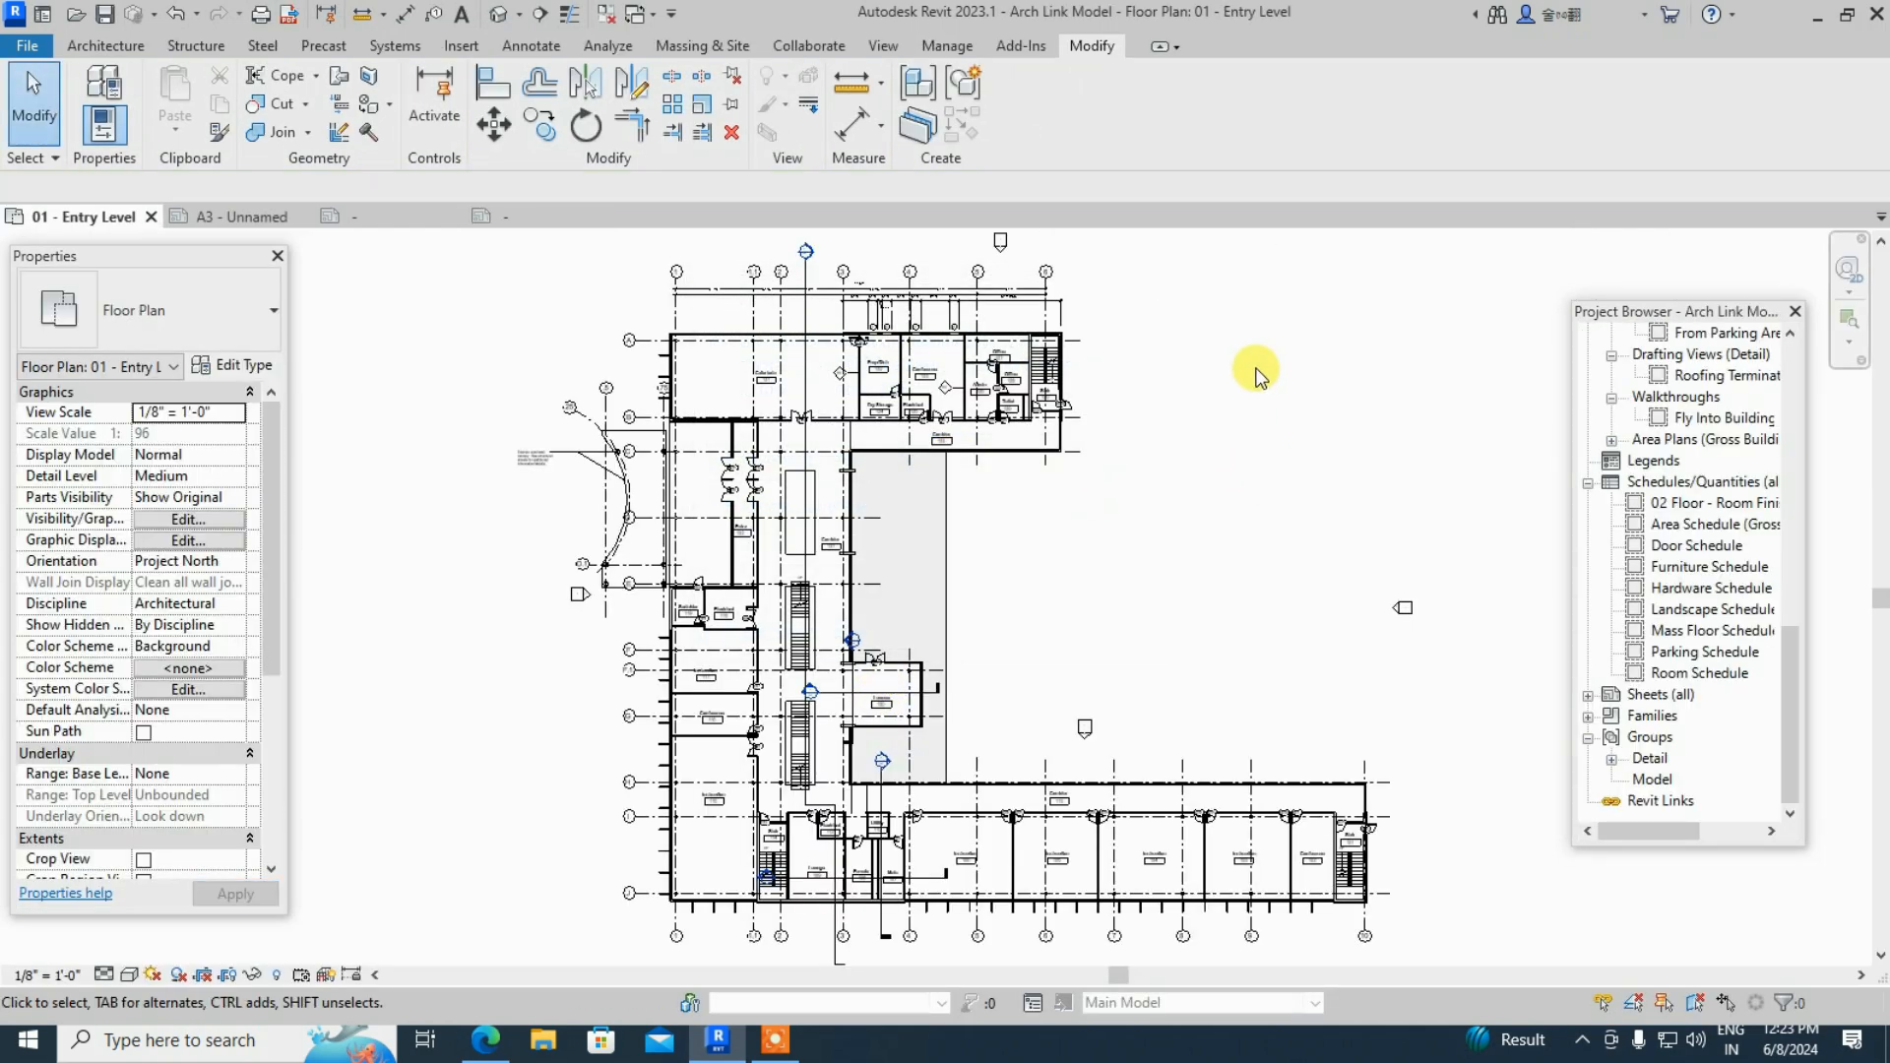
- Return to the A3 sheet and close both title block family tabs without saving
{"action": "left_click", "coordinate": [243, 216]}
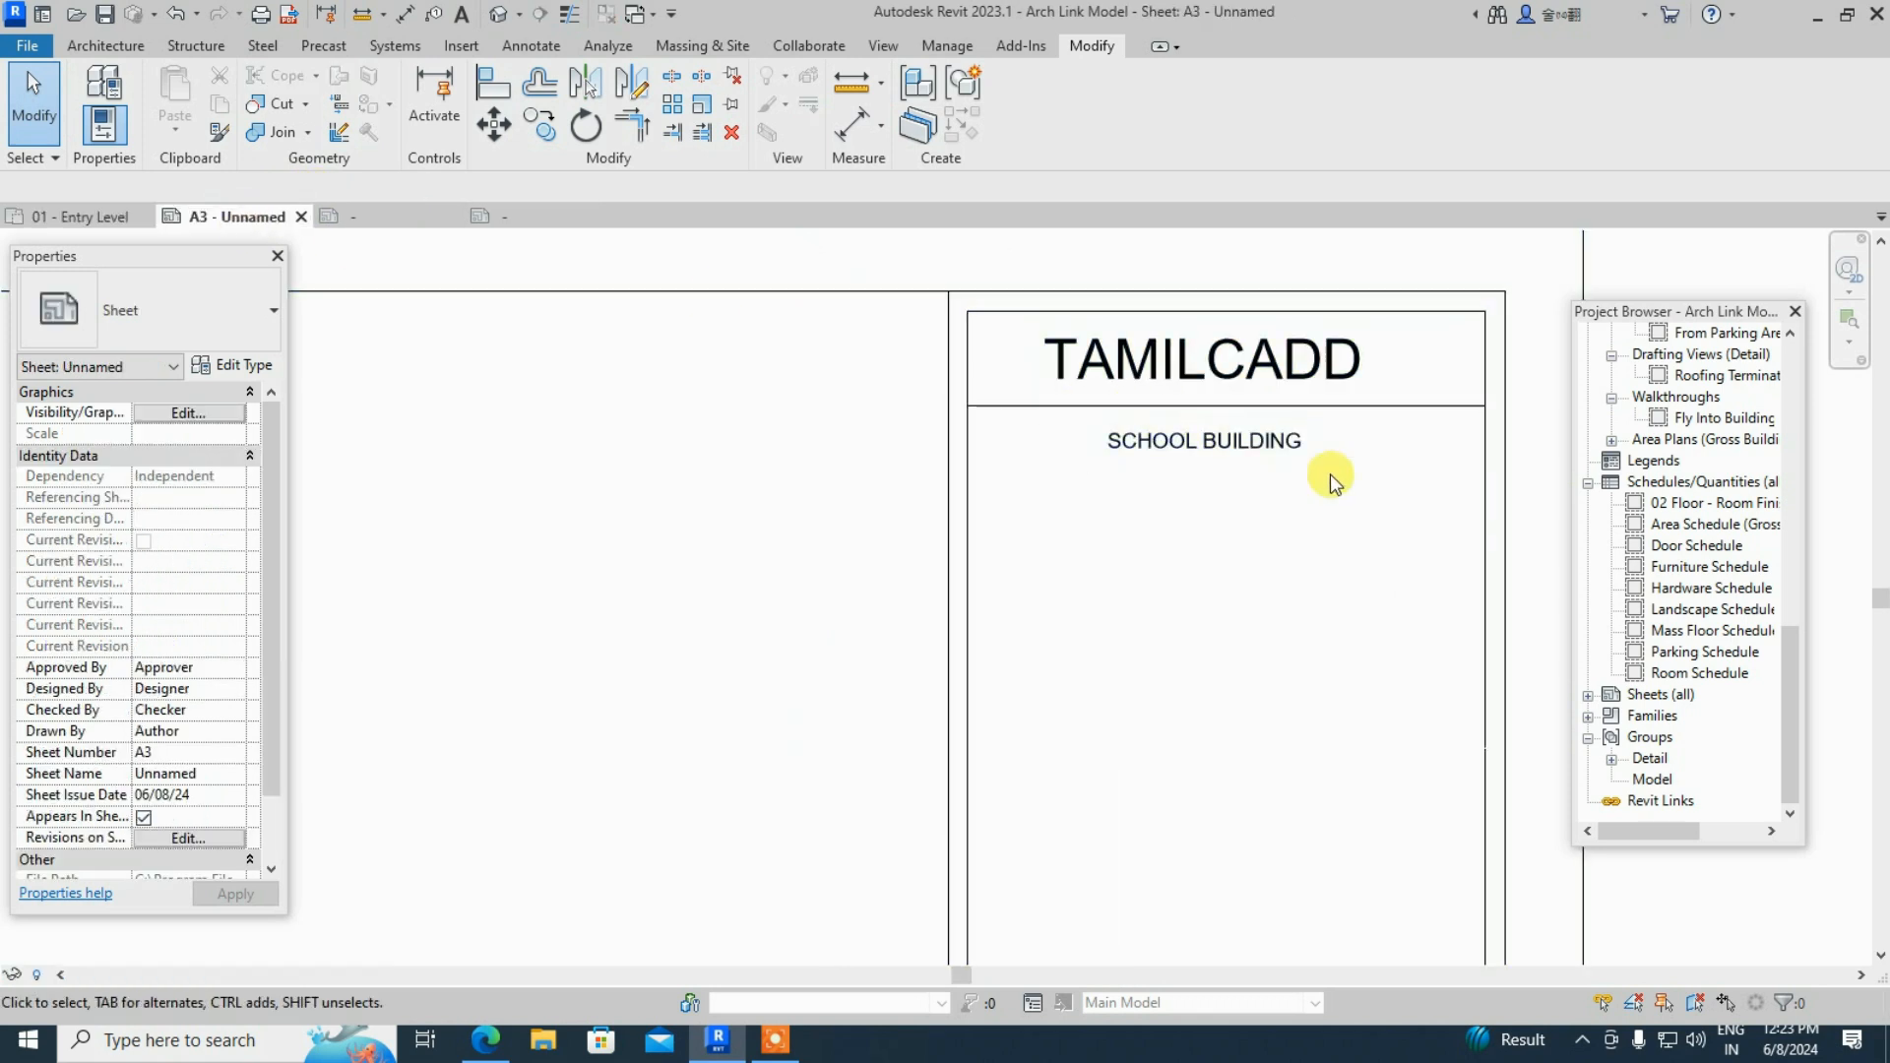
{"action": "scroll", "coordinate": [152, 483], "scroll_direction": "down", "scroll_amount": 2}
{"action": "scroll", "coordinate": [932, 512], "scroll_direction": "down", "scroll_amount": 1}
{"action": "scroll", "coordinate": [932, 512], "scroll_direction": "down", "scroll_amount": 1}
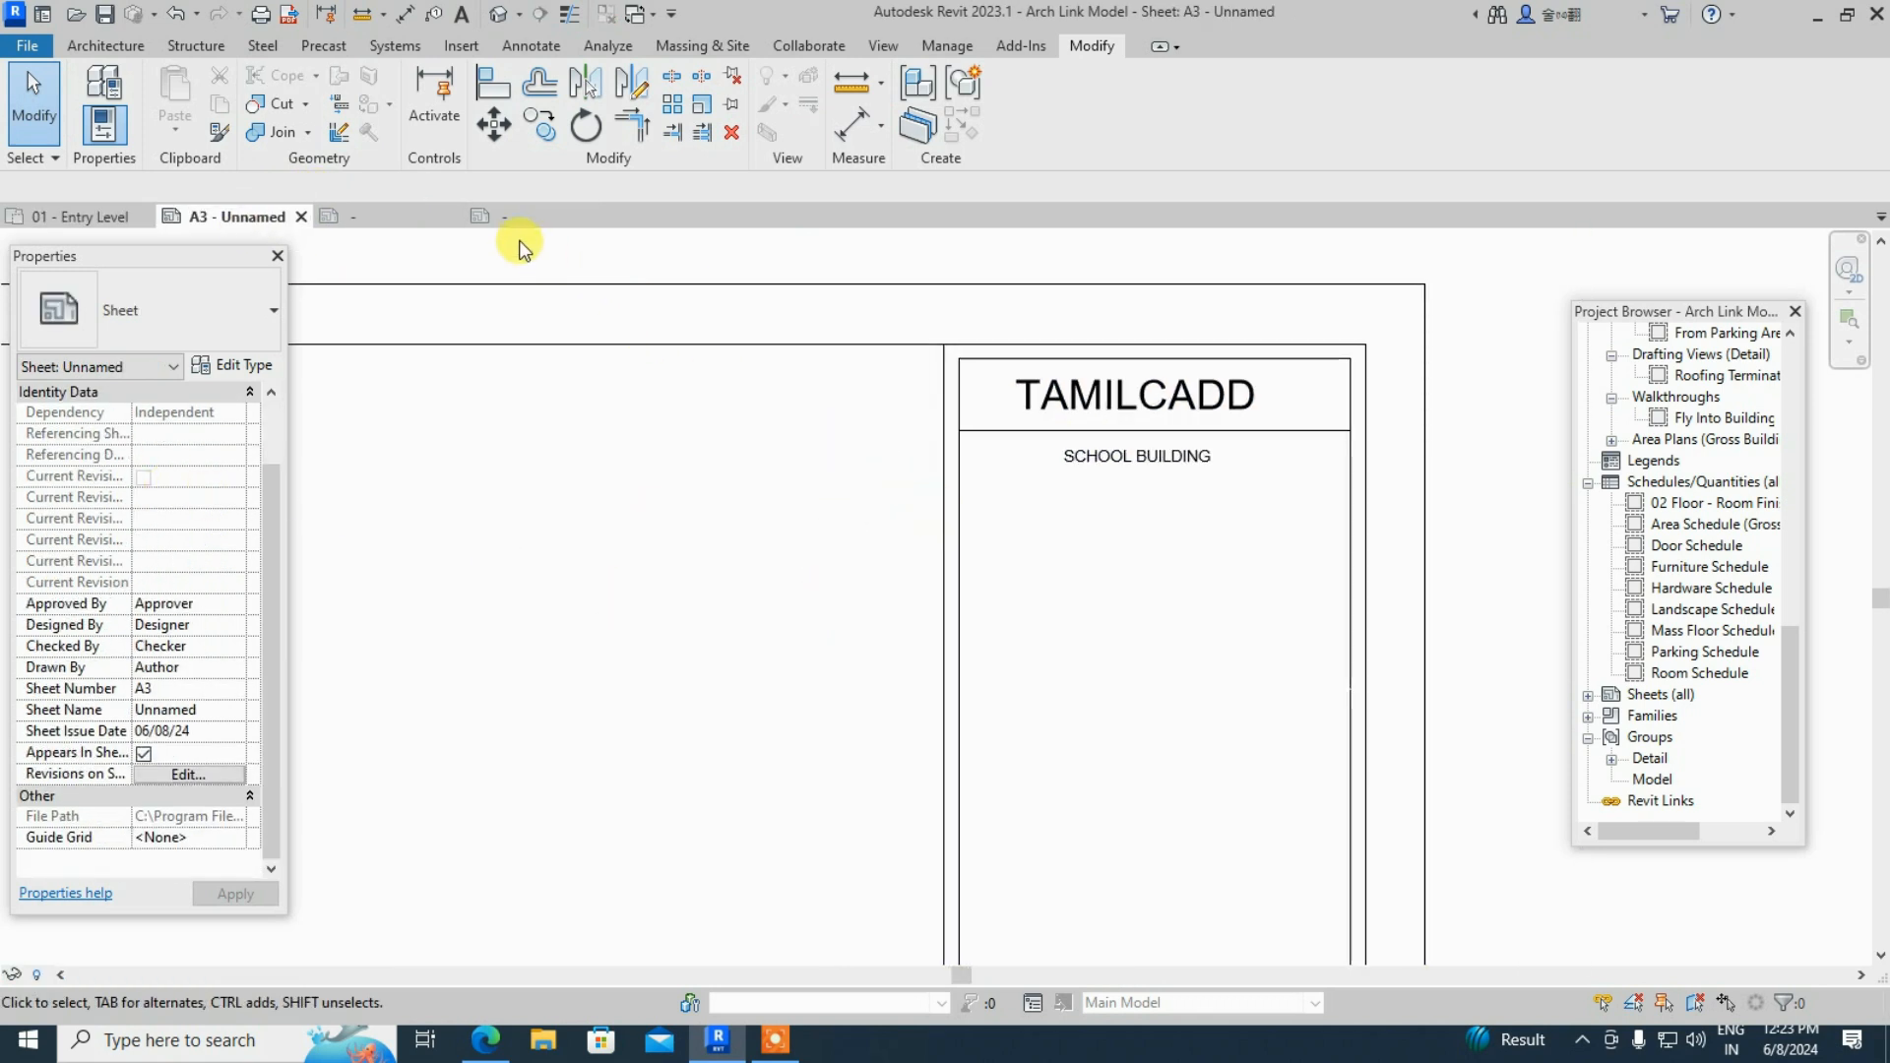
{"action": "left_click", "coordinate": [604, 216]}
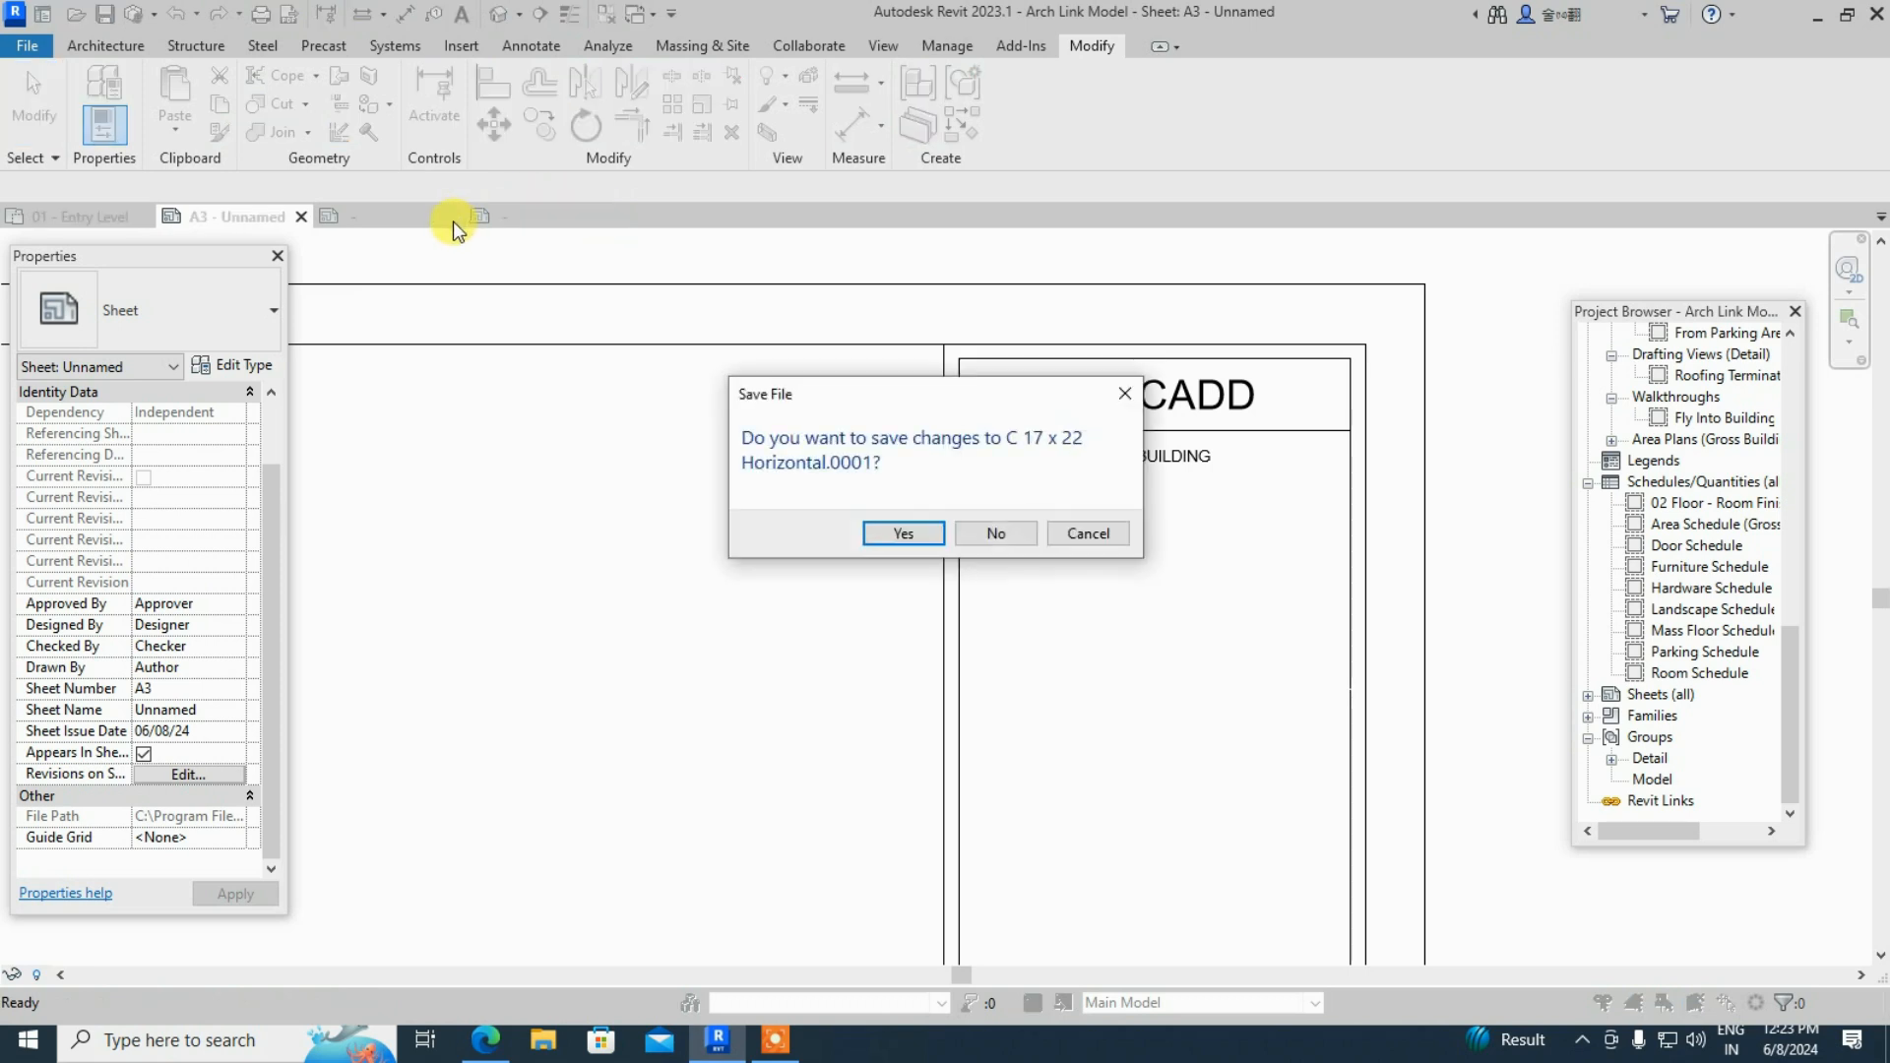
{"action": "left_click", "coordinate": [983, 531]}
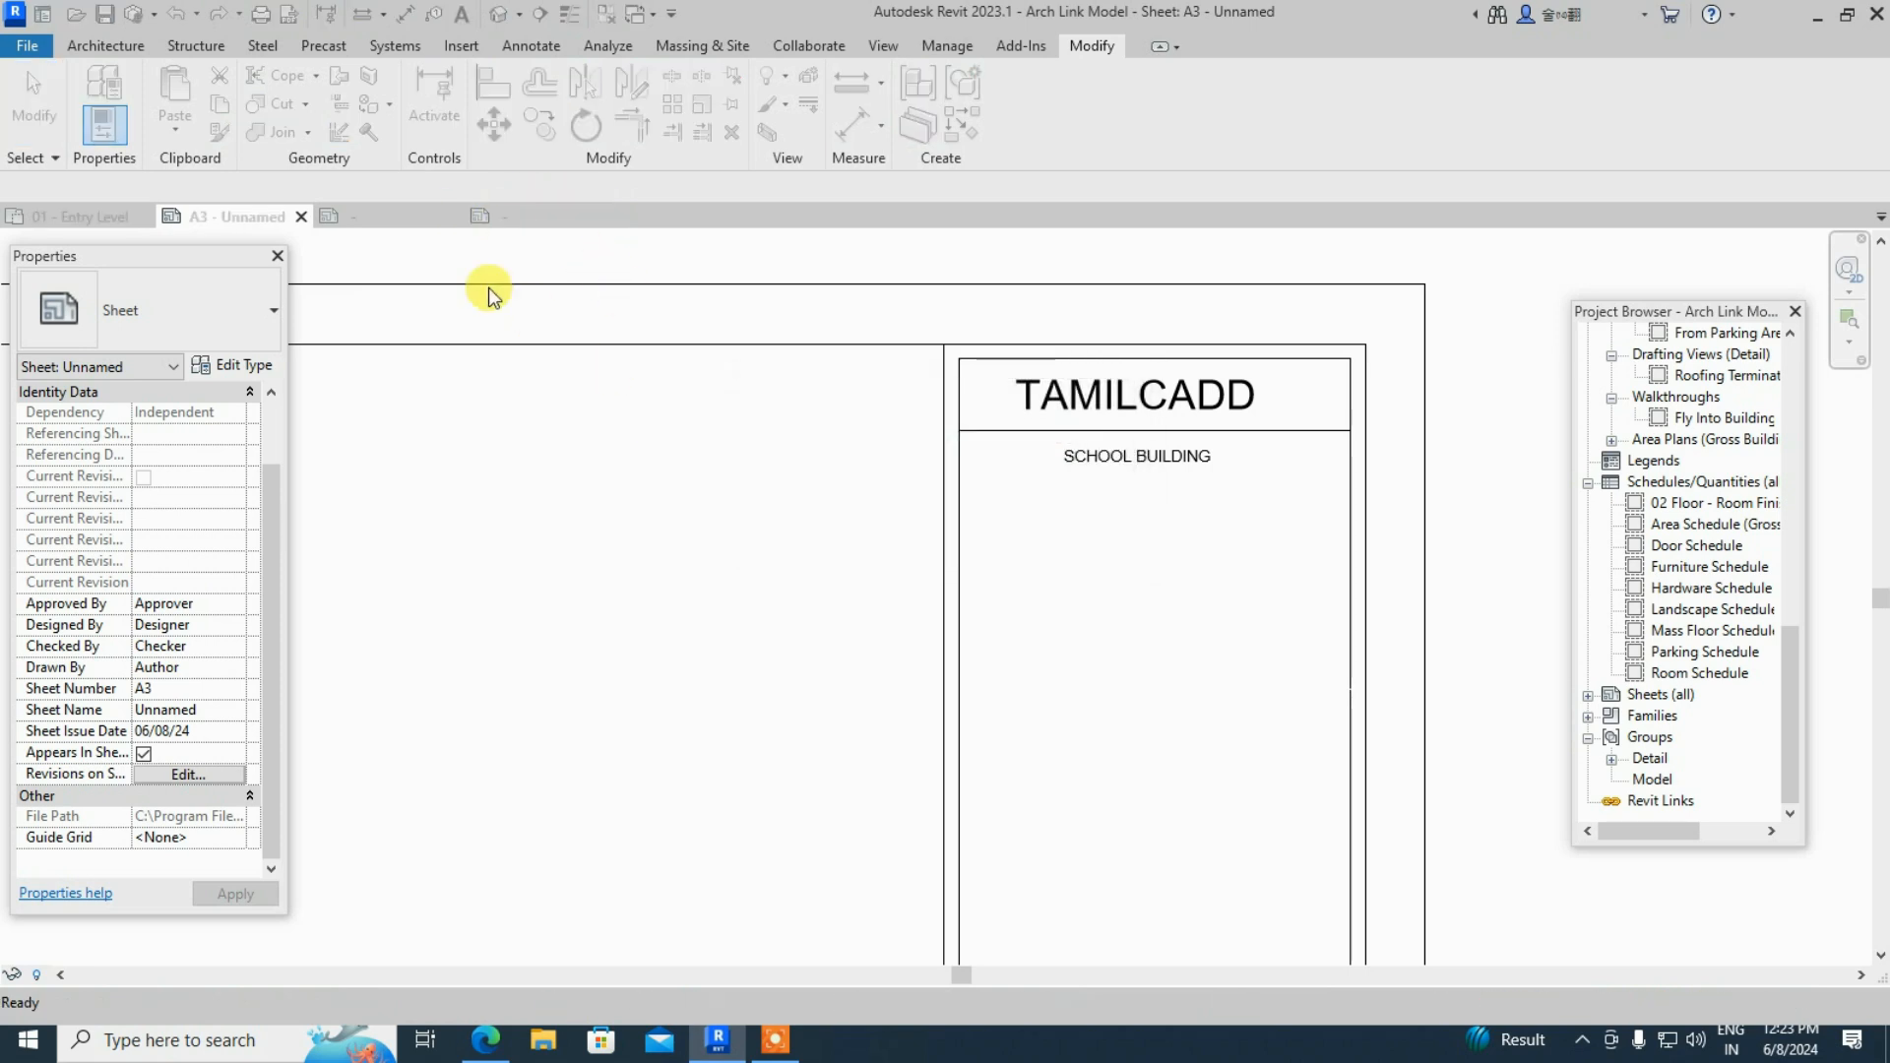
{"action": "left_click", "coordinate": [451, 219]}
{"action": "left_click", "coordinate": [998, 533]}
{"action": "scroll", "coordinate": [1355, 483], "scroll_direction": "up", "scroll_amount": 1}
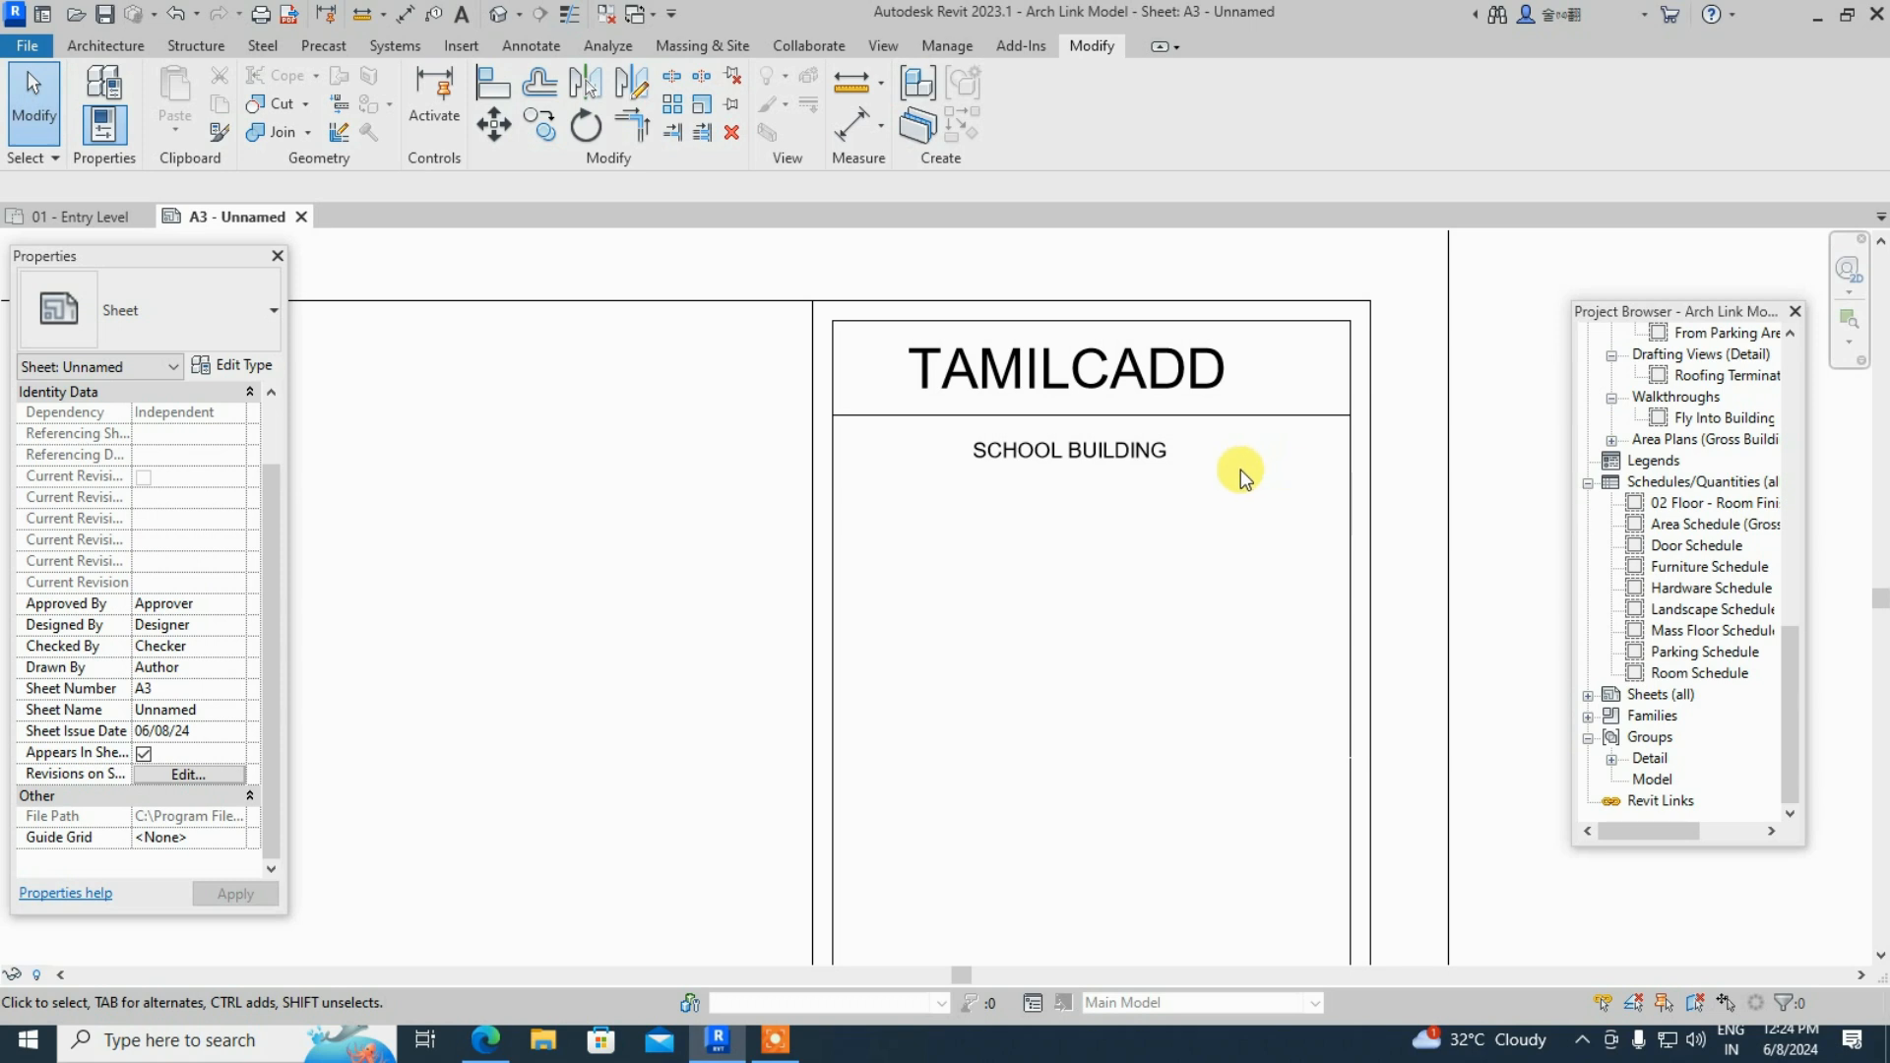
- Reopen the C 17 x 22 Horizontal.0001 title block family, nudge the Project Name label right, and start a text note
{"action": "left_click", "coordinate": [836, 474]}
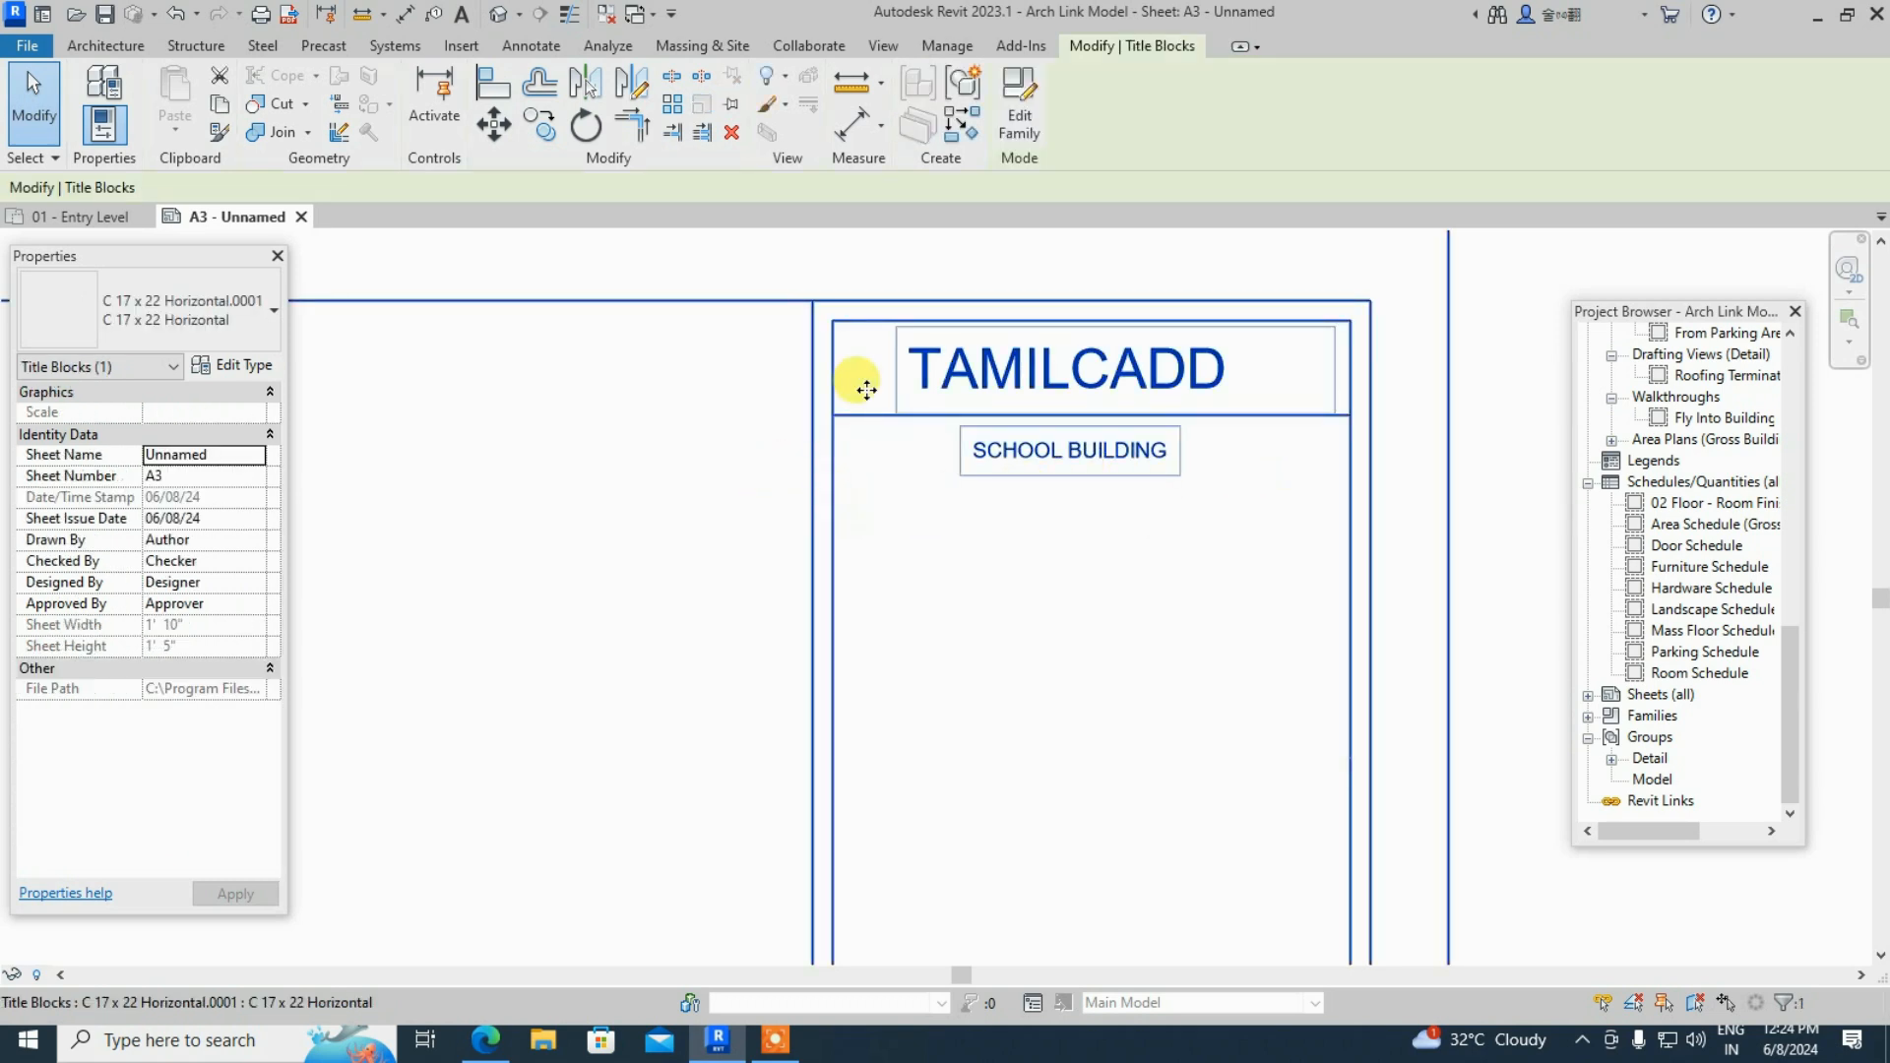
{"action": "left_click", "coordinate": [1006, 122]}
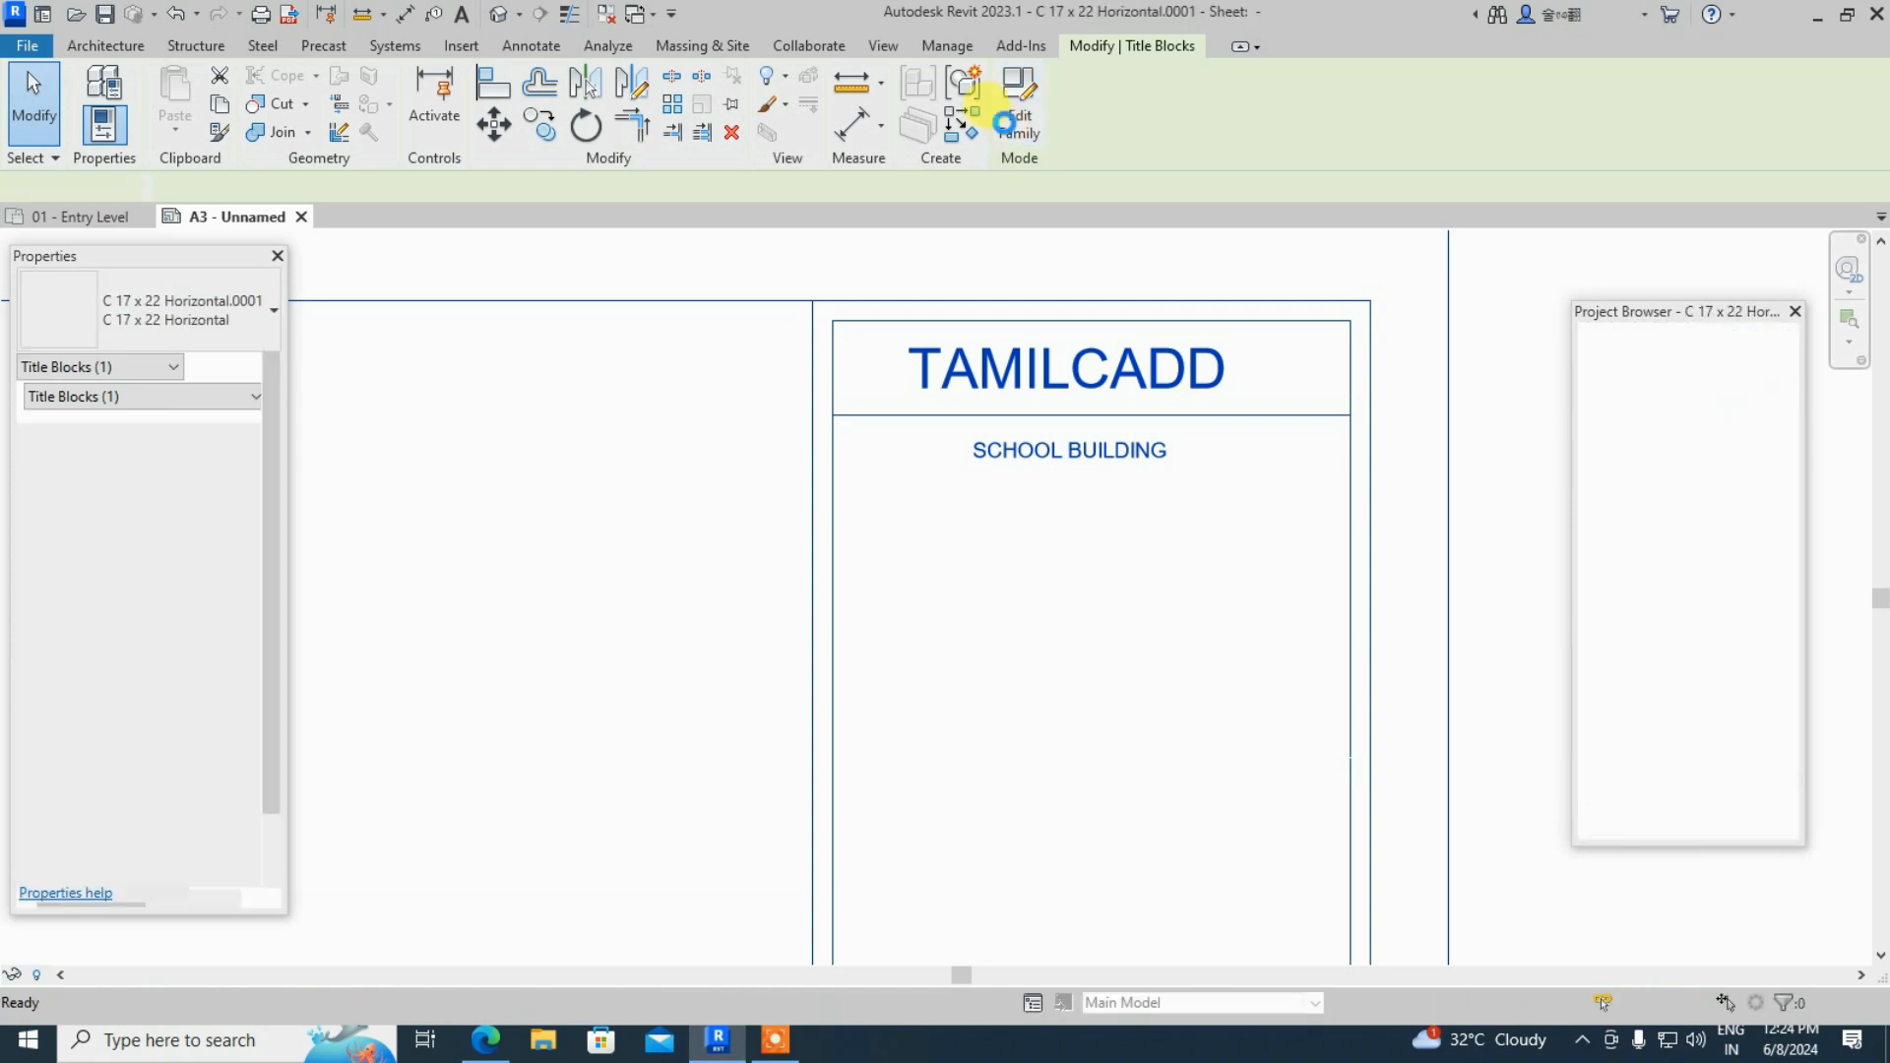
{"action": "scroll", "coordinate": [1272, 317], "scroll_direction": "up", "scroll_amount": 5}
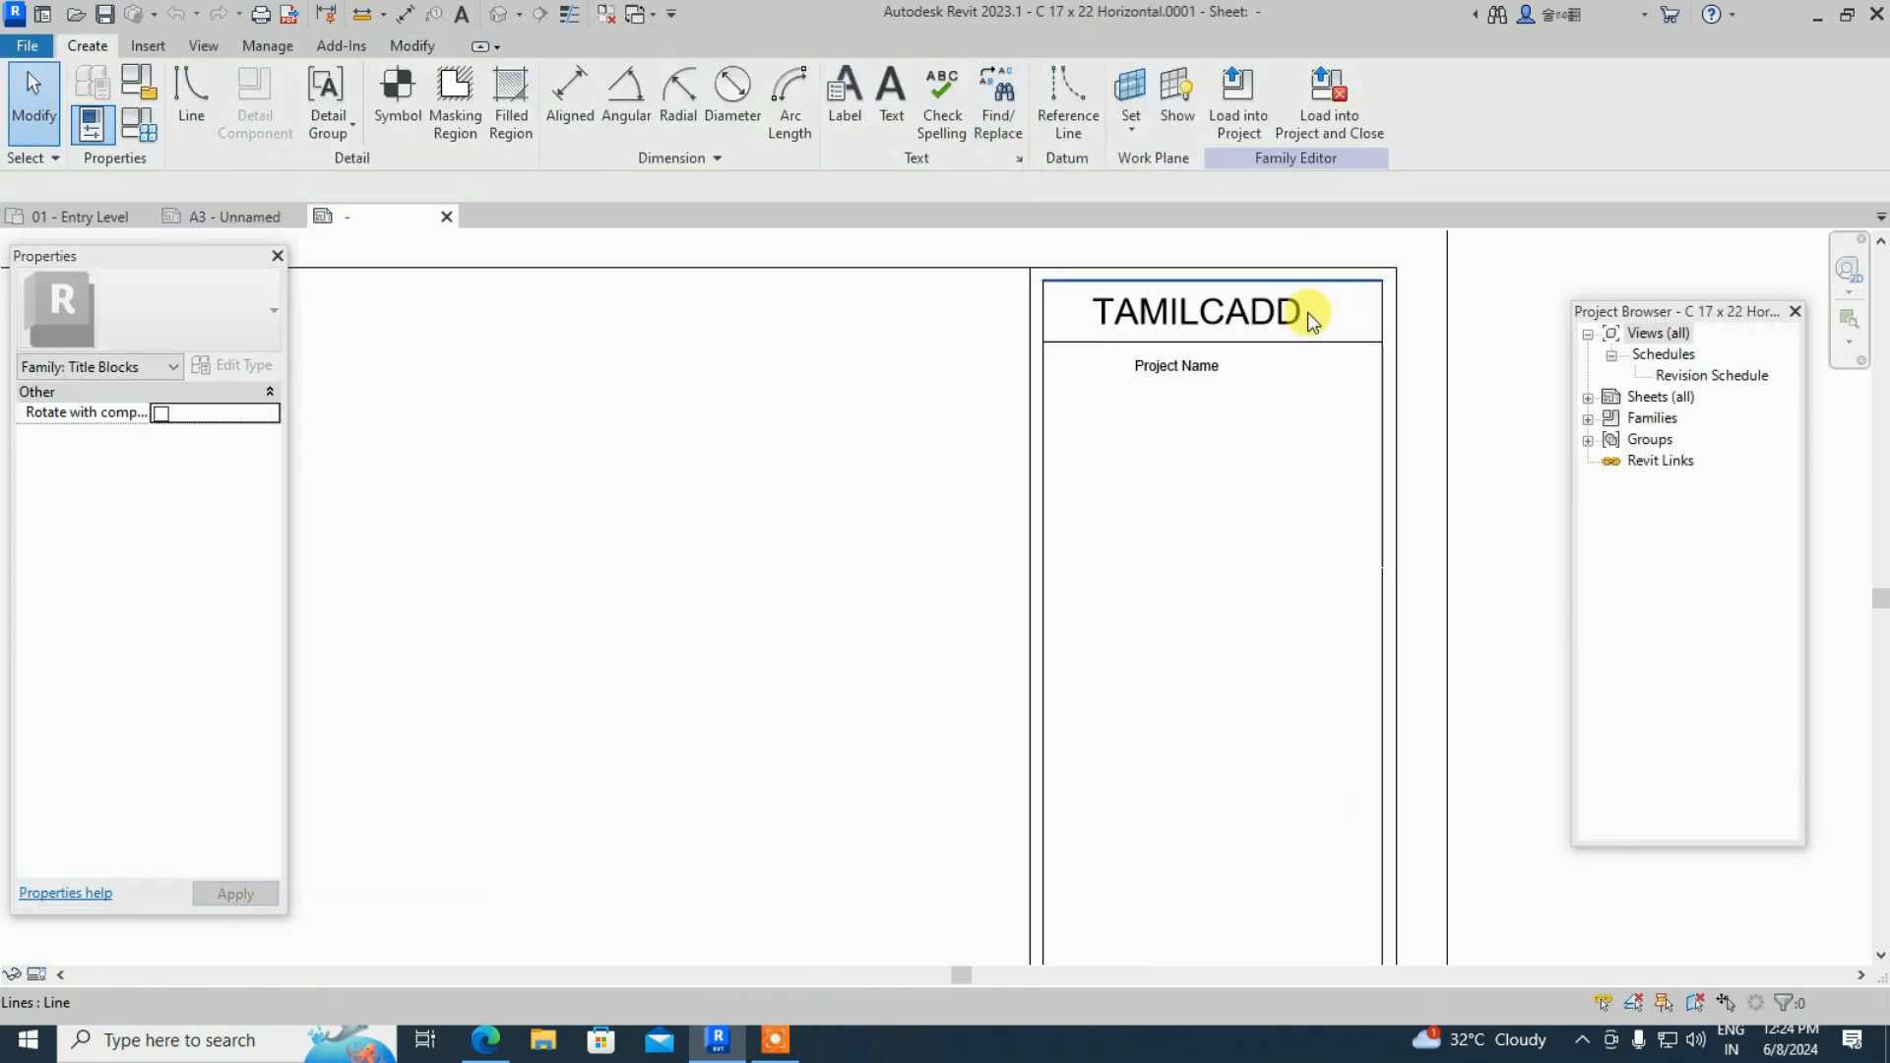
{"action": "left_click_drag", "start_coordinate": [1166, 391], "coordinate": [1248, 394]}
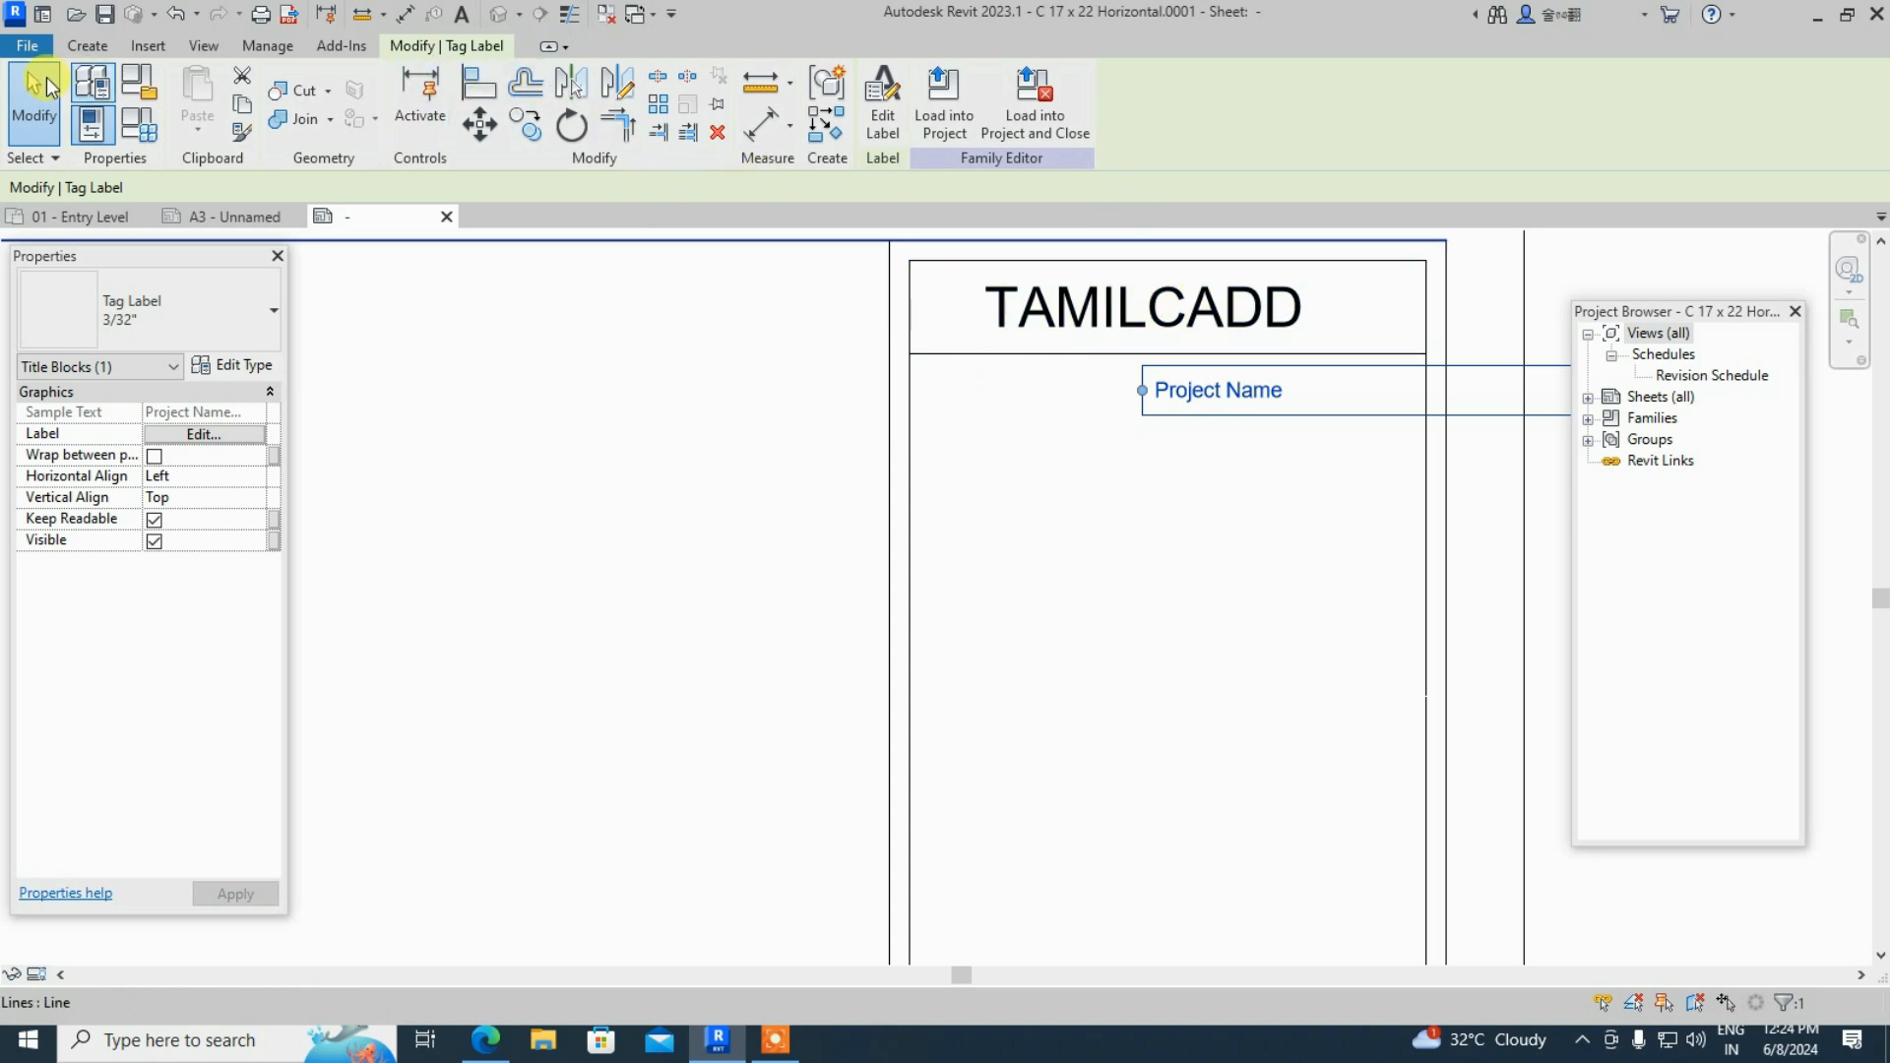
{"action": "left_click", "coordinate": [87, 45]}
{"action": "left_click", "coordinate": [891, 98]}
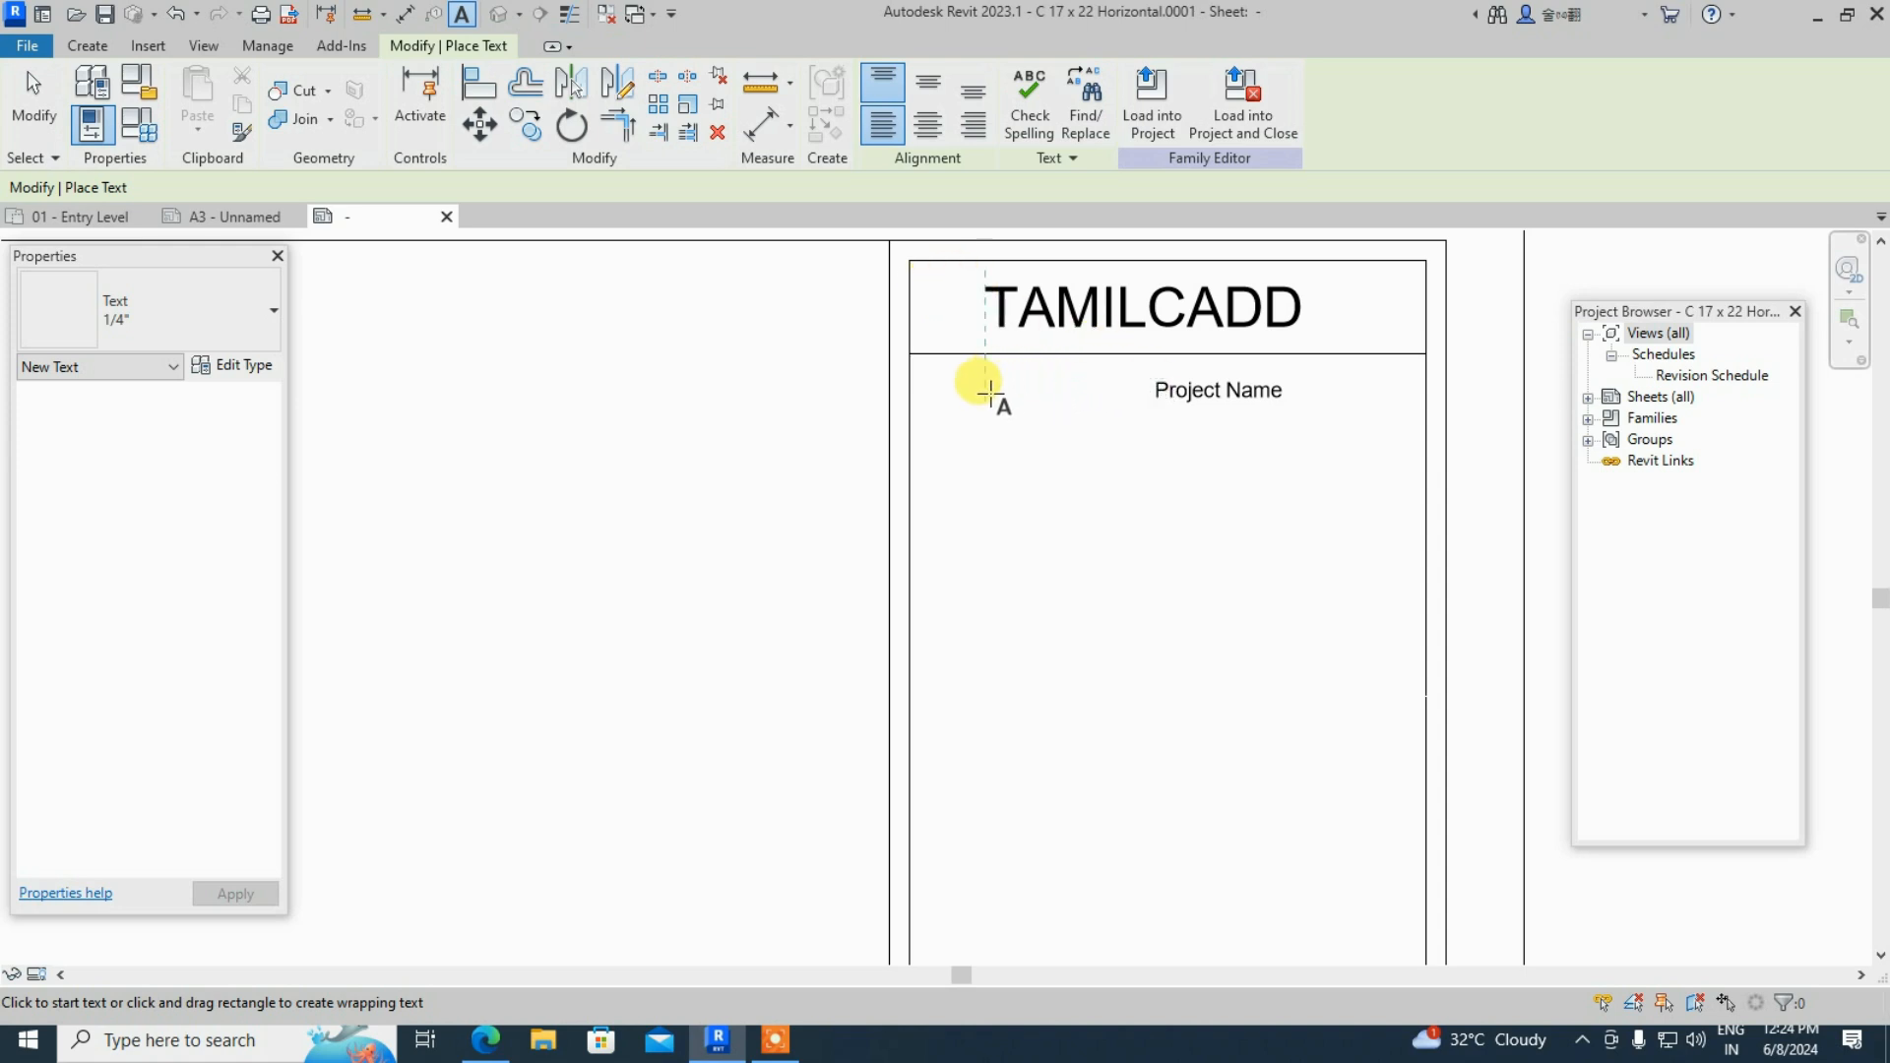
- Place a text note reading 'PROJECT NAME' below the TAMILCADD header and select it
{"action": "left_click", "coordinate": [1061, 377]}
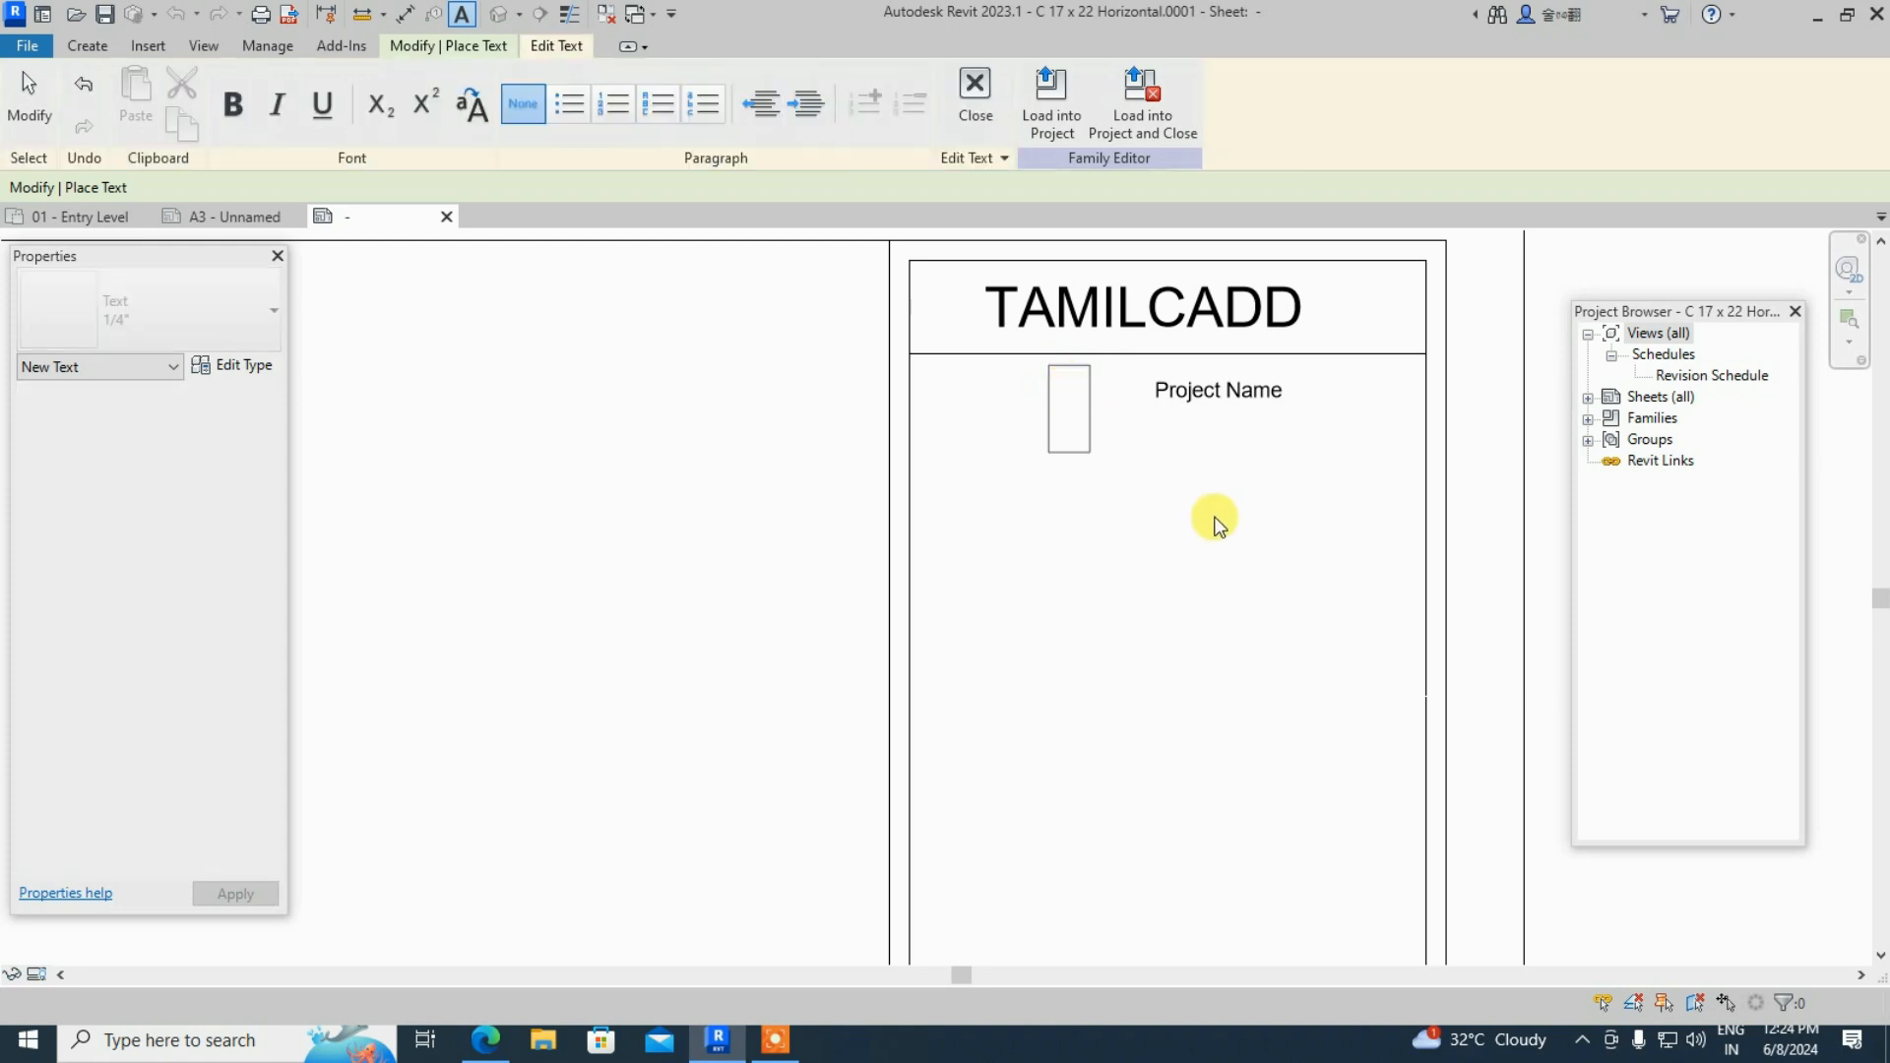
{"action": "type", "text": "PR"}
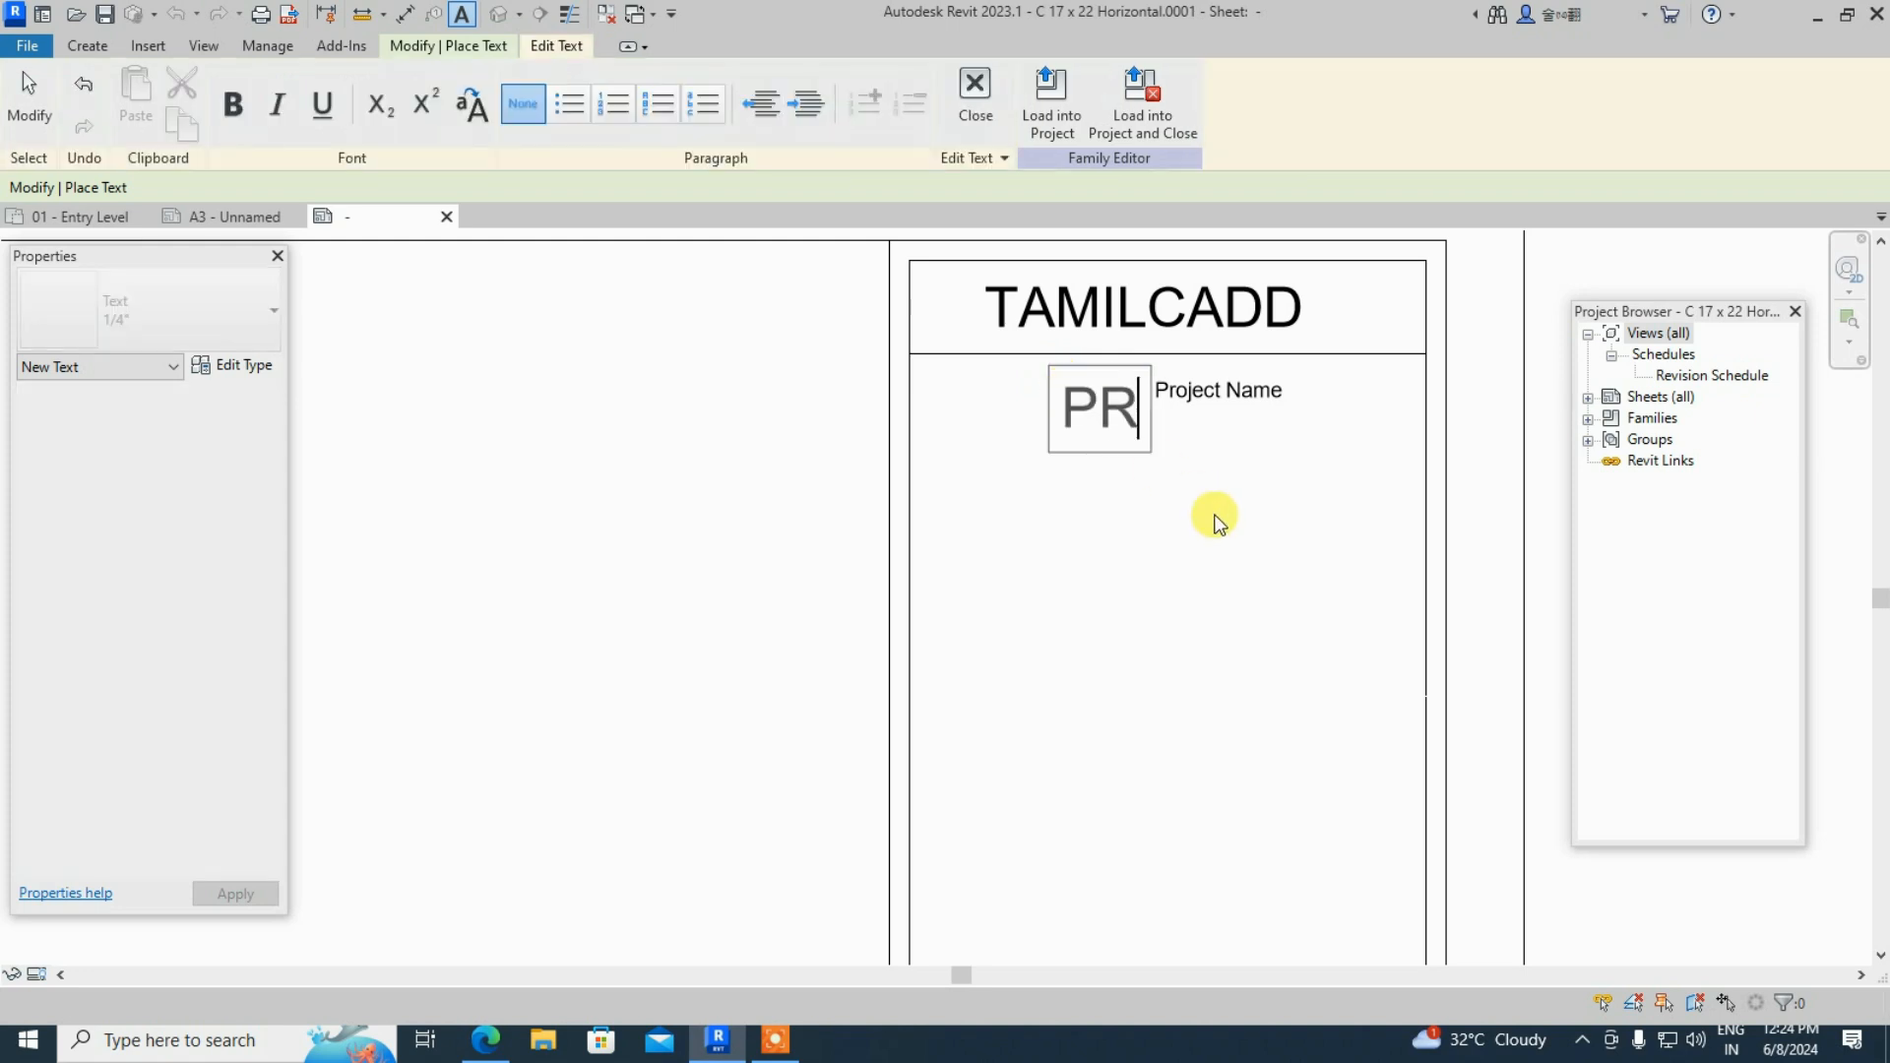
{"action": "type", "text": "OJECT"}
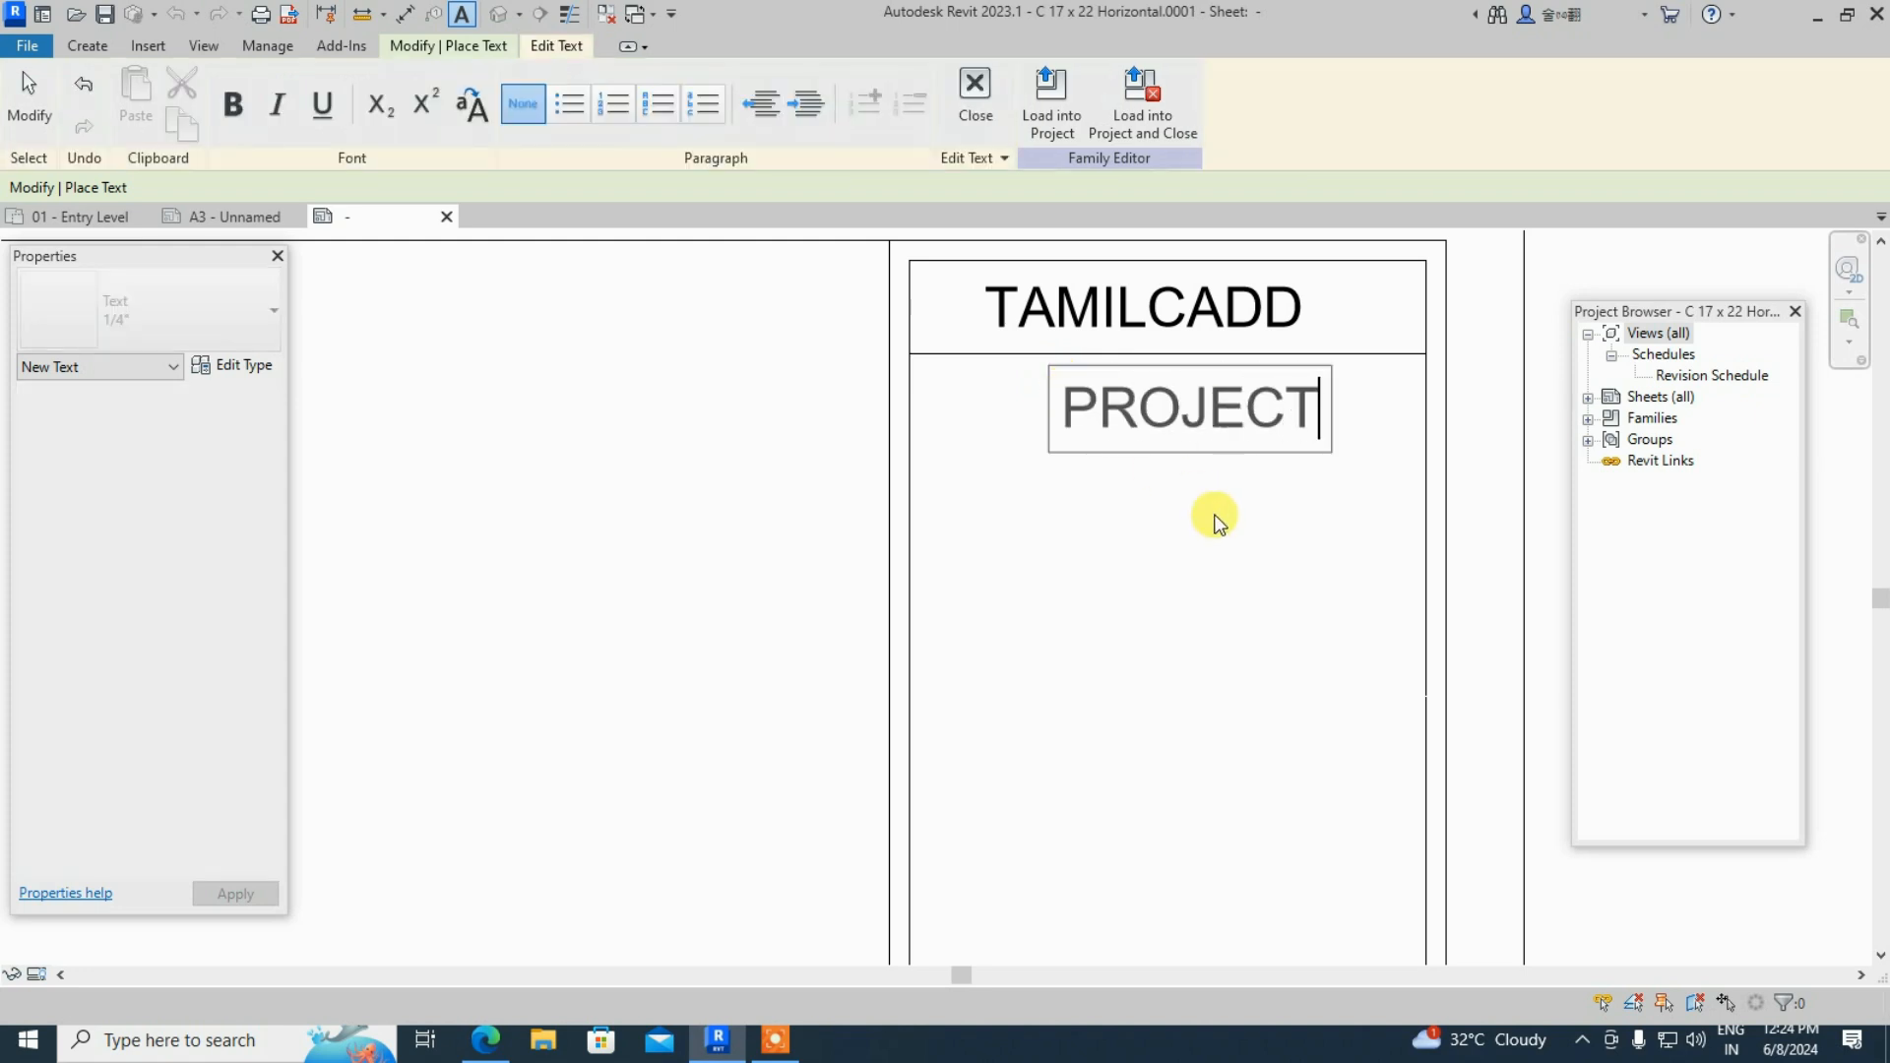
{"action": "type", "text": " NAME"}
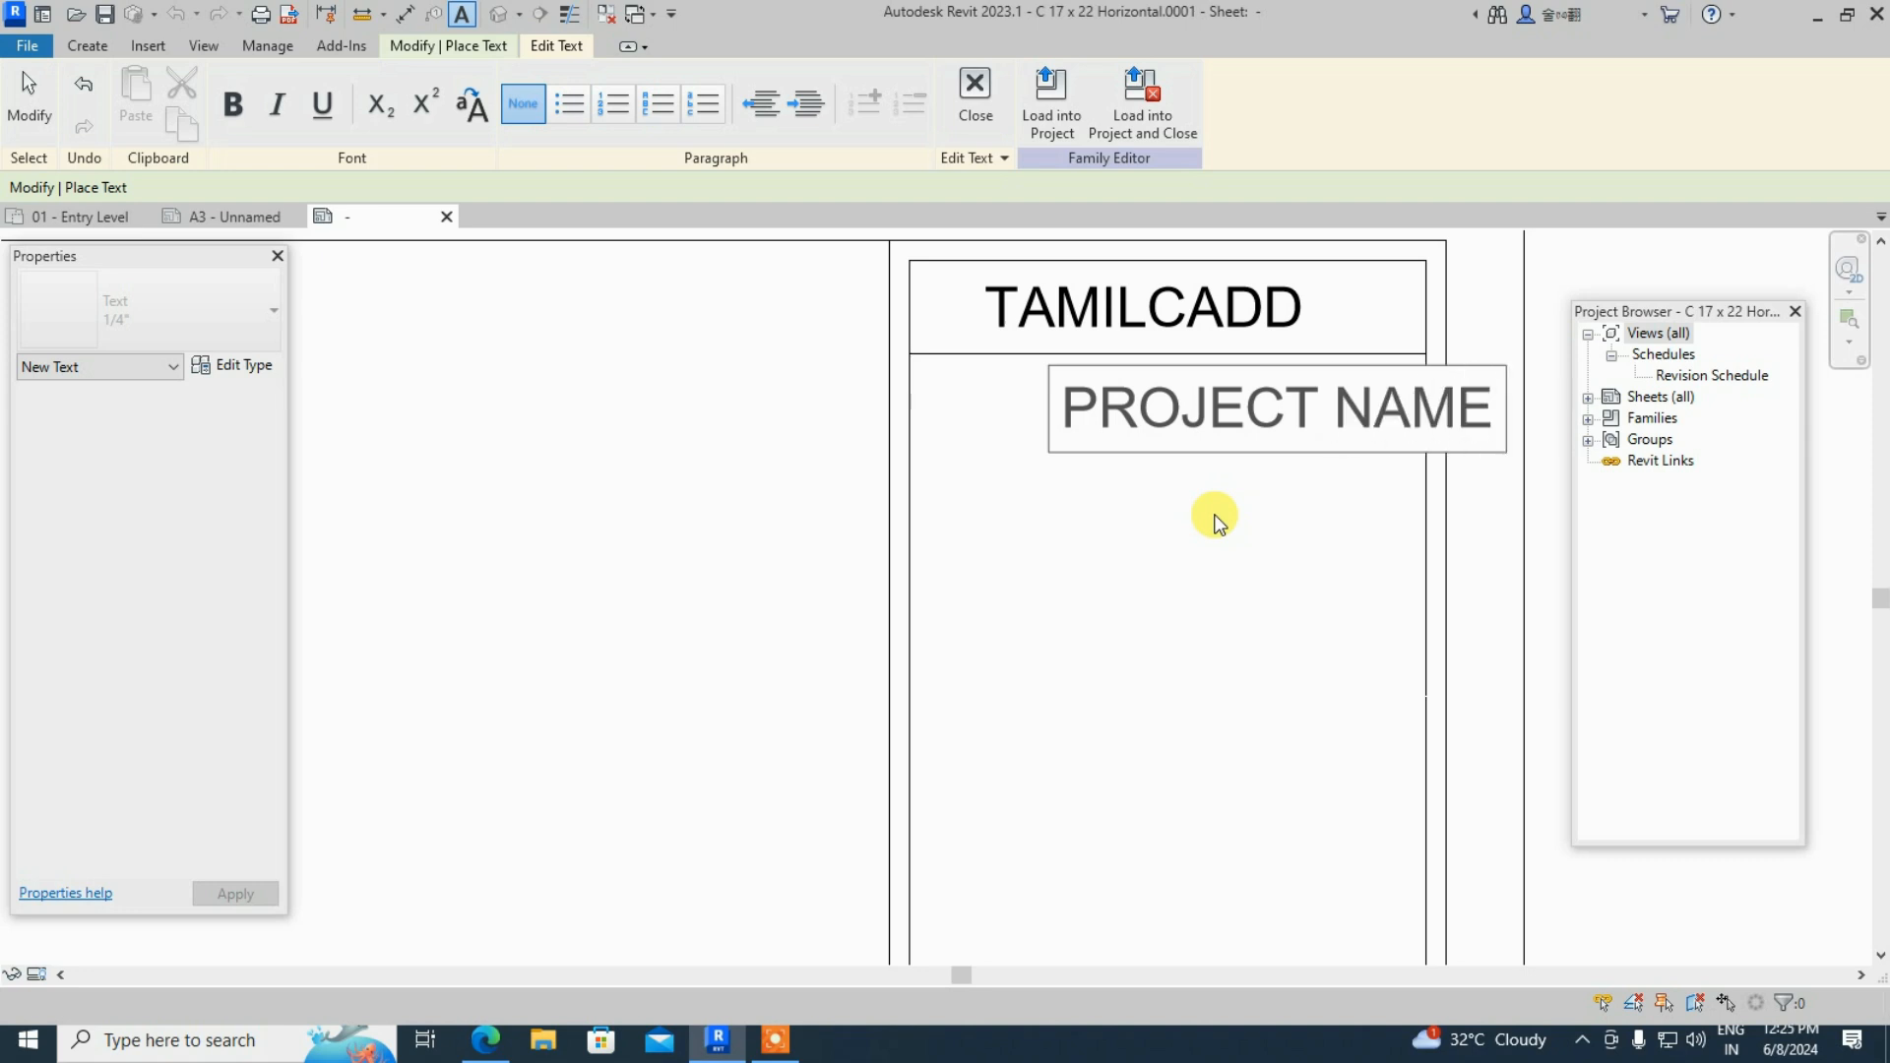
{"action": "left_click", "coordinate": [1221, 497]}
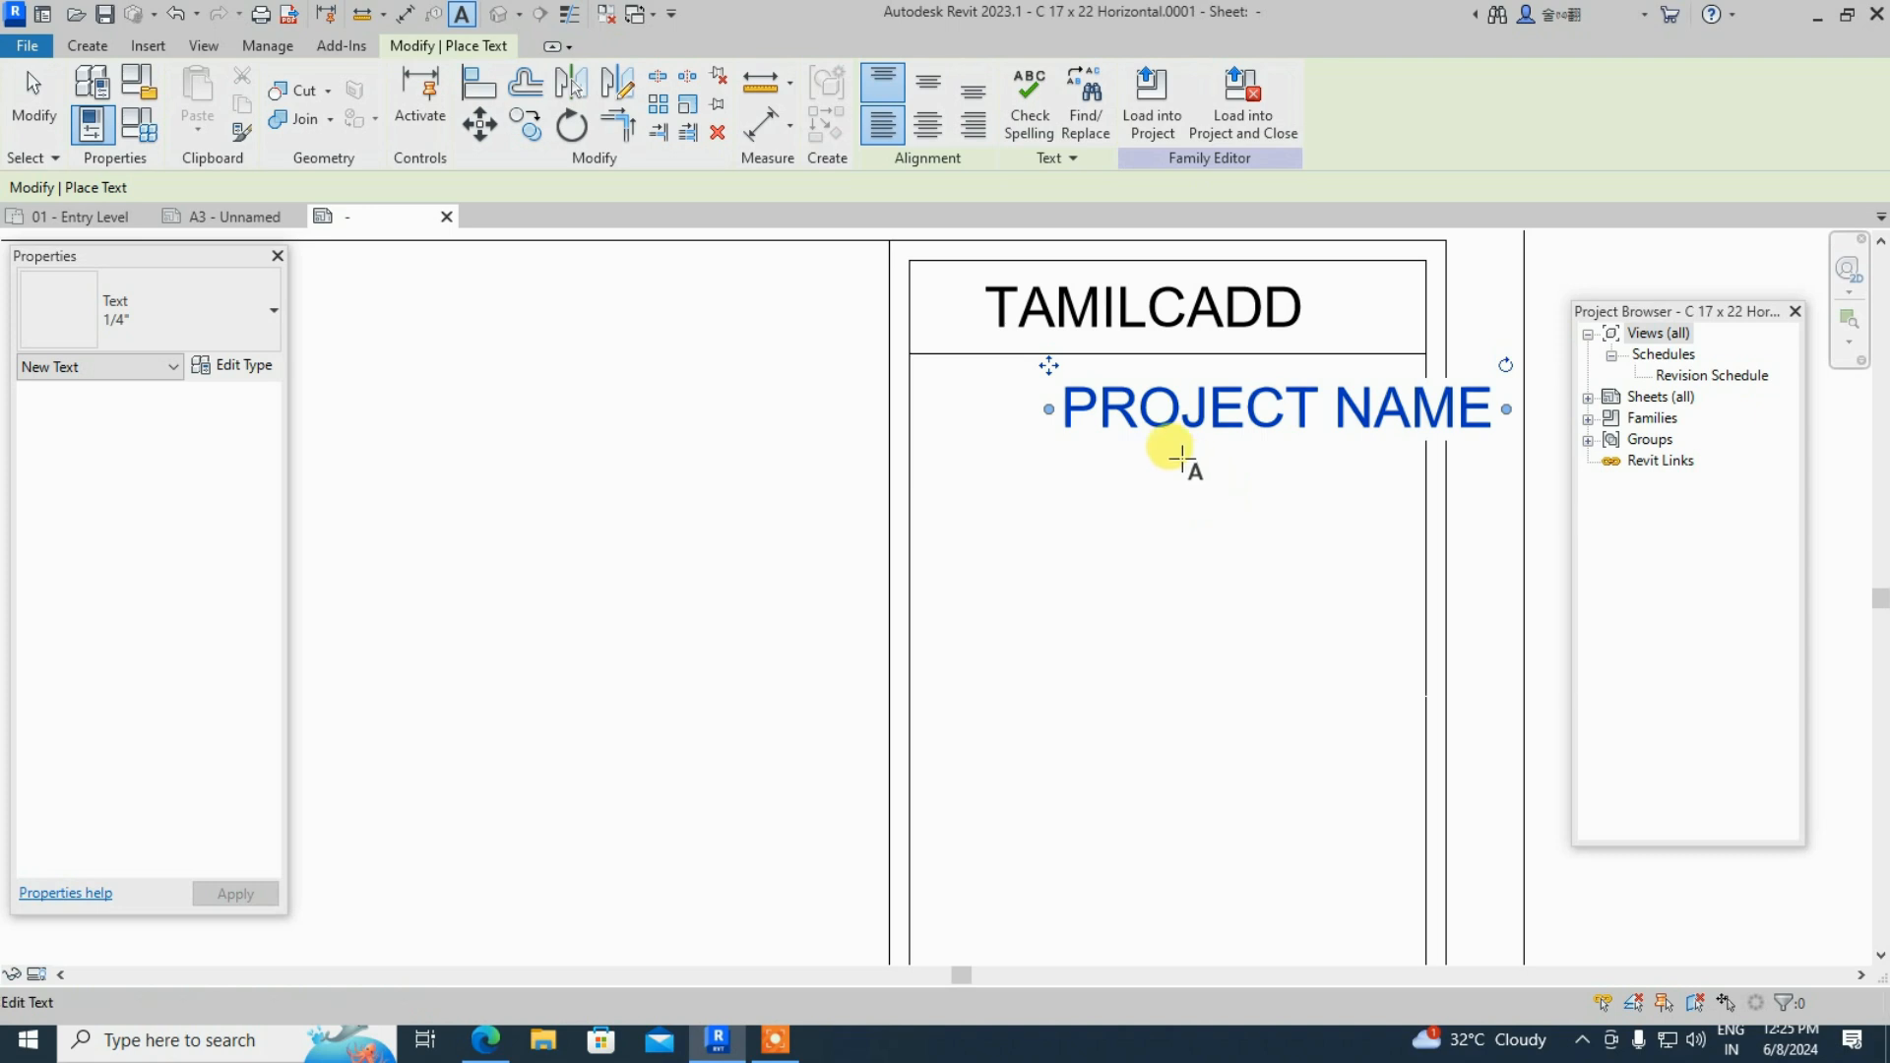
{"action": "key", "text": "Escape"}
{"action": "key", "text": "Escape"}
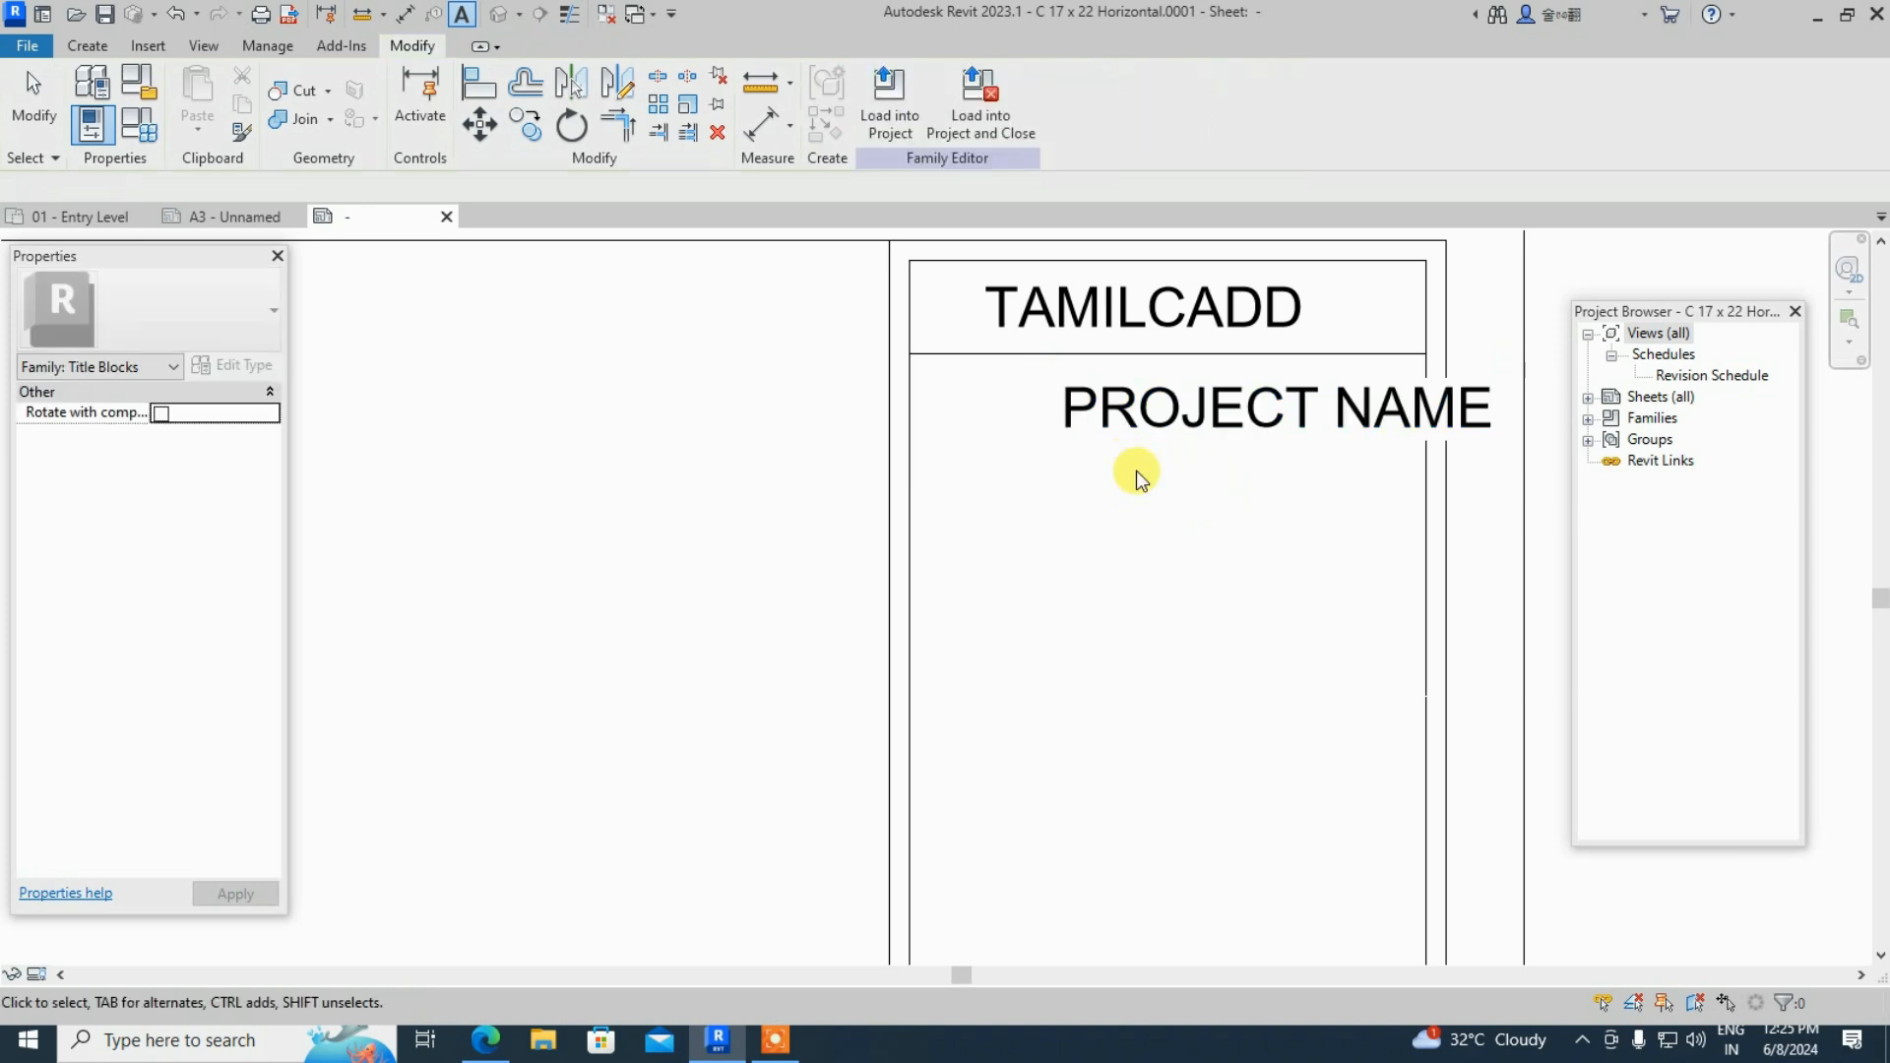
{"action": "left_click", "coordinate": [1124, 424]}
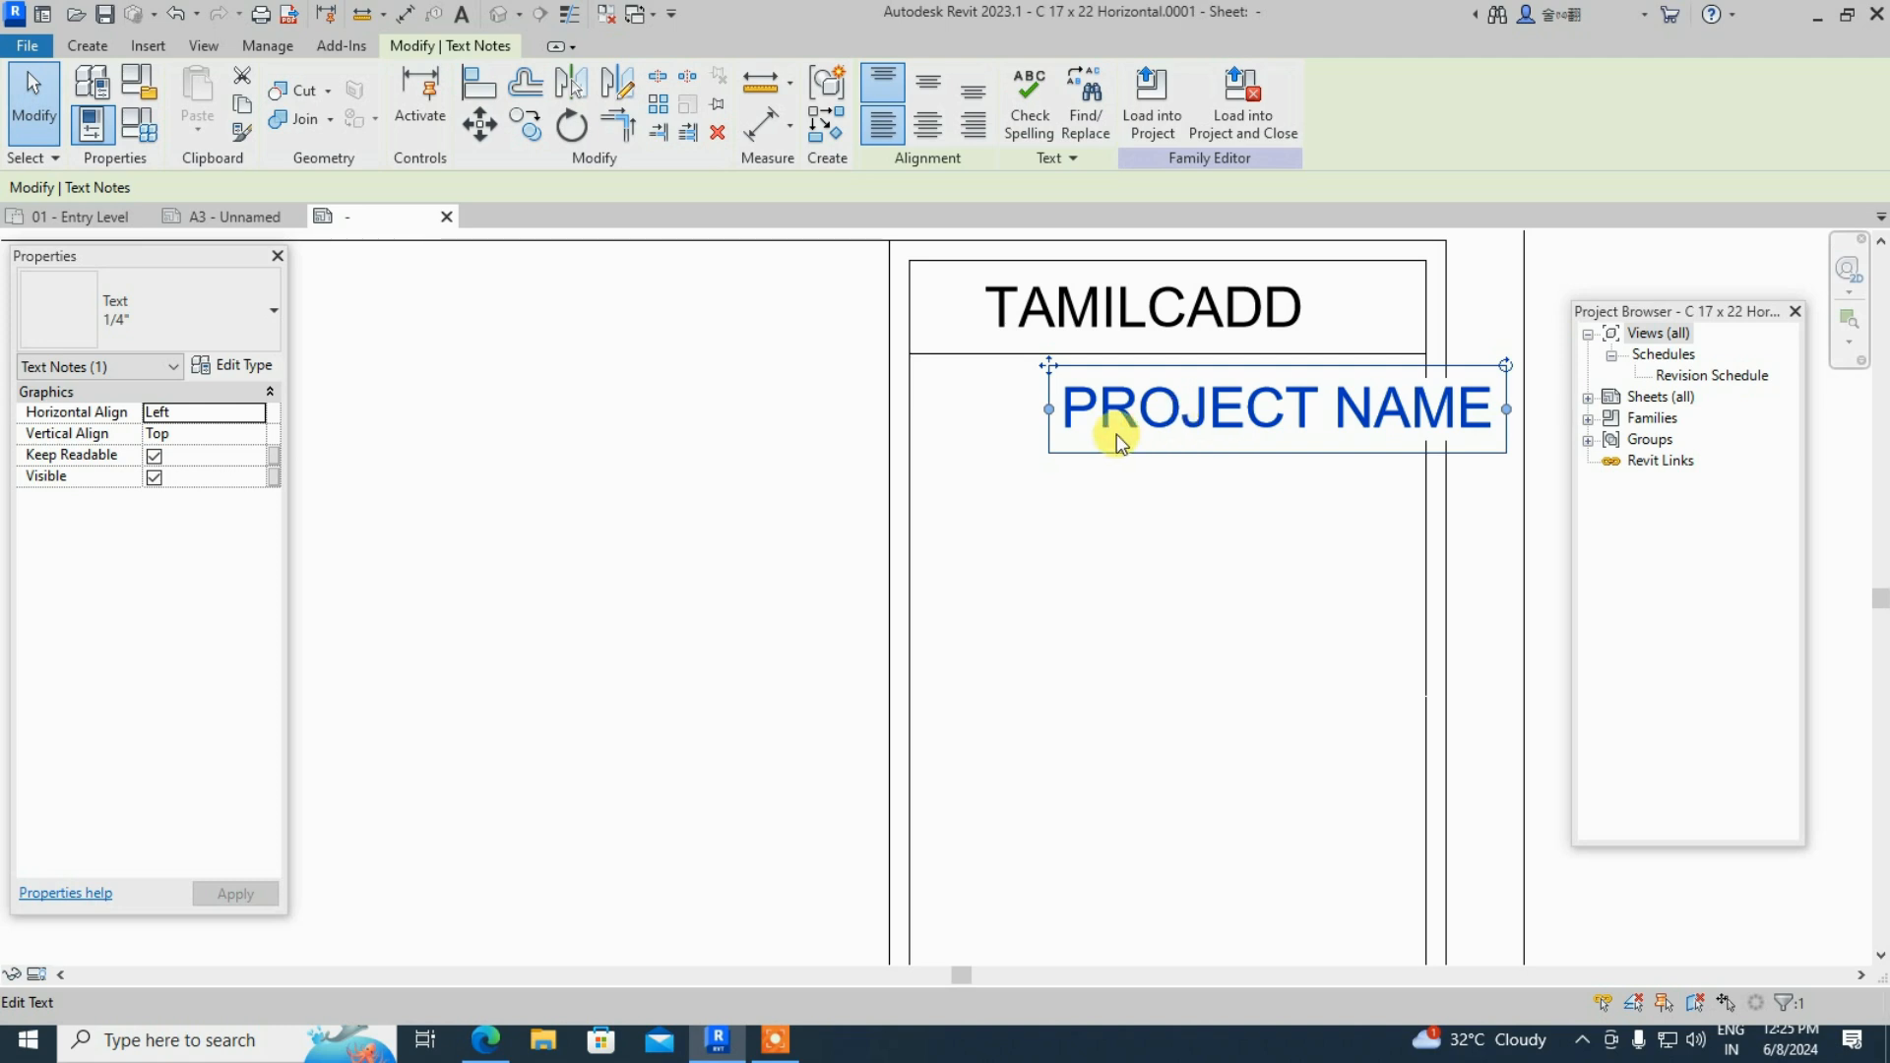
- Set the 1/4" text note type's Text Size to 3 mm
{"action": "left_click", "coordinate": [243, 365]}
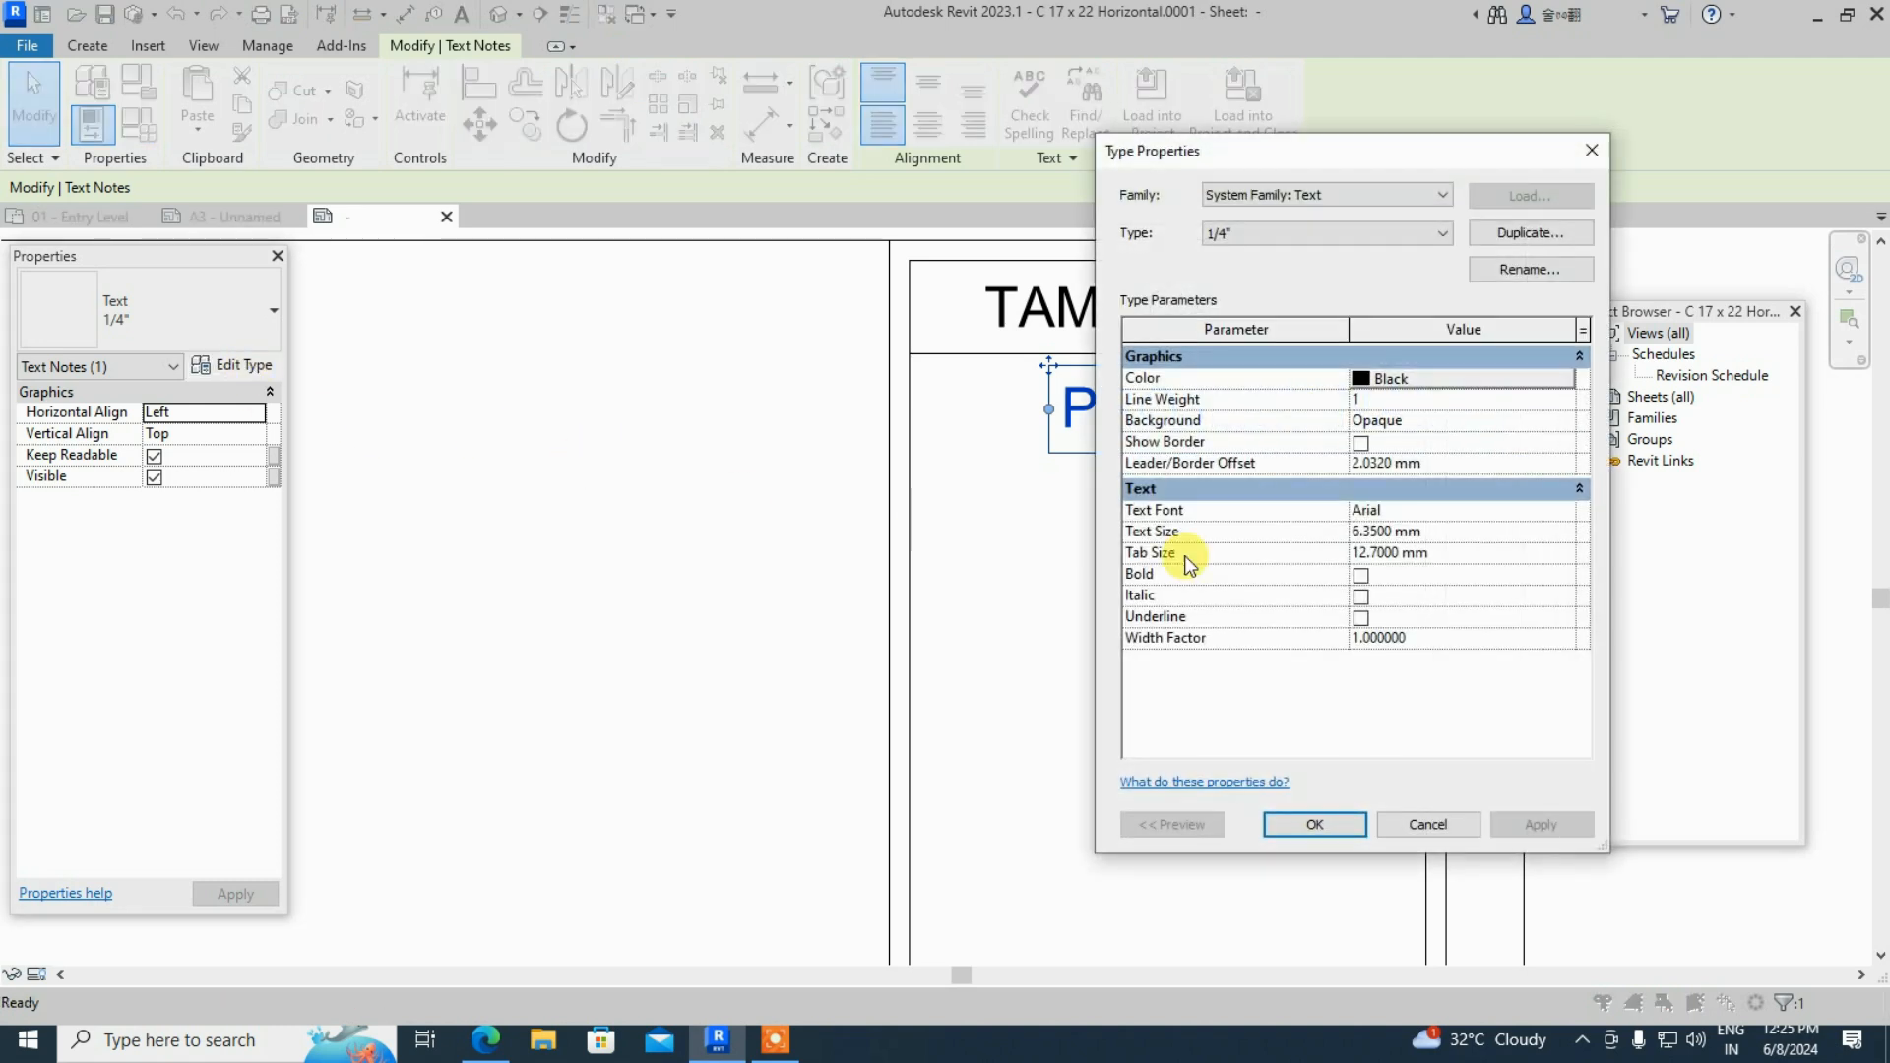
{"action": "left_click", "coordinate": [1443, 533]}
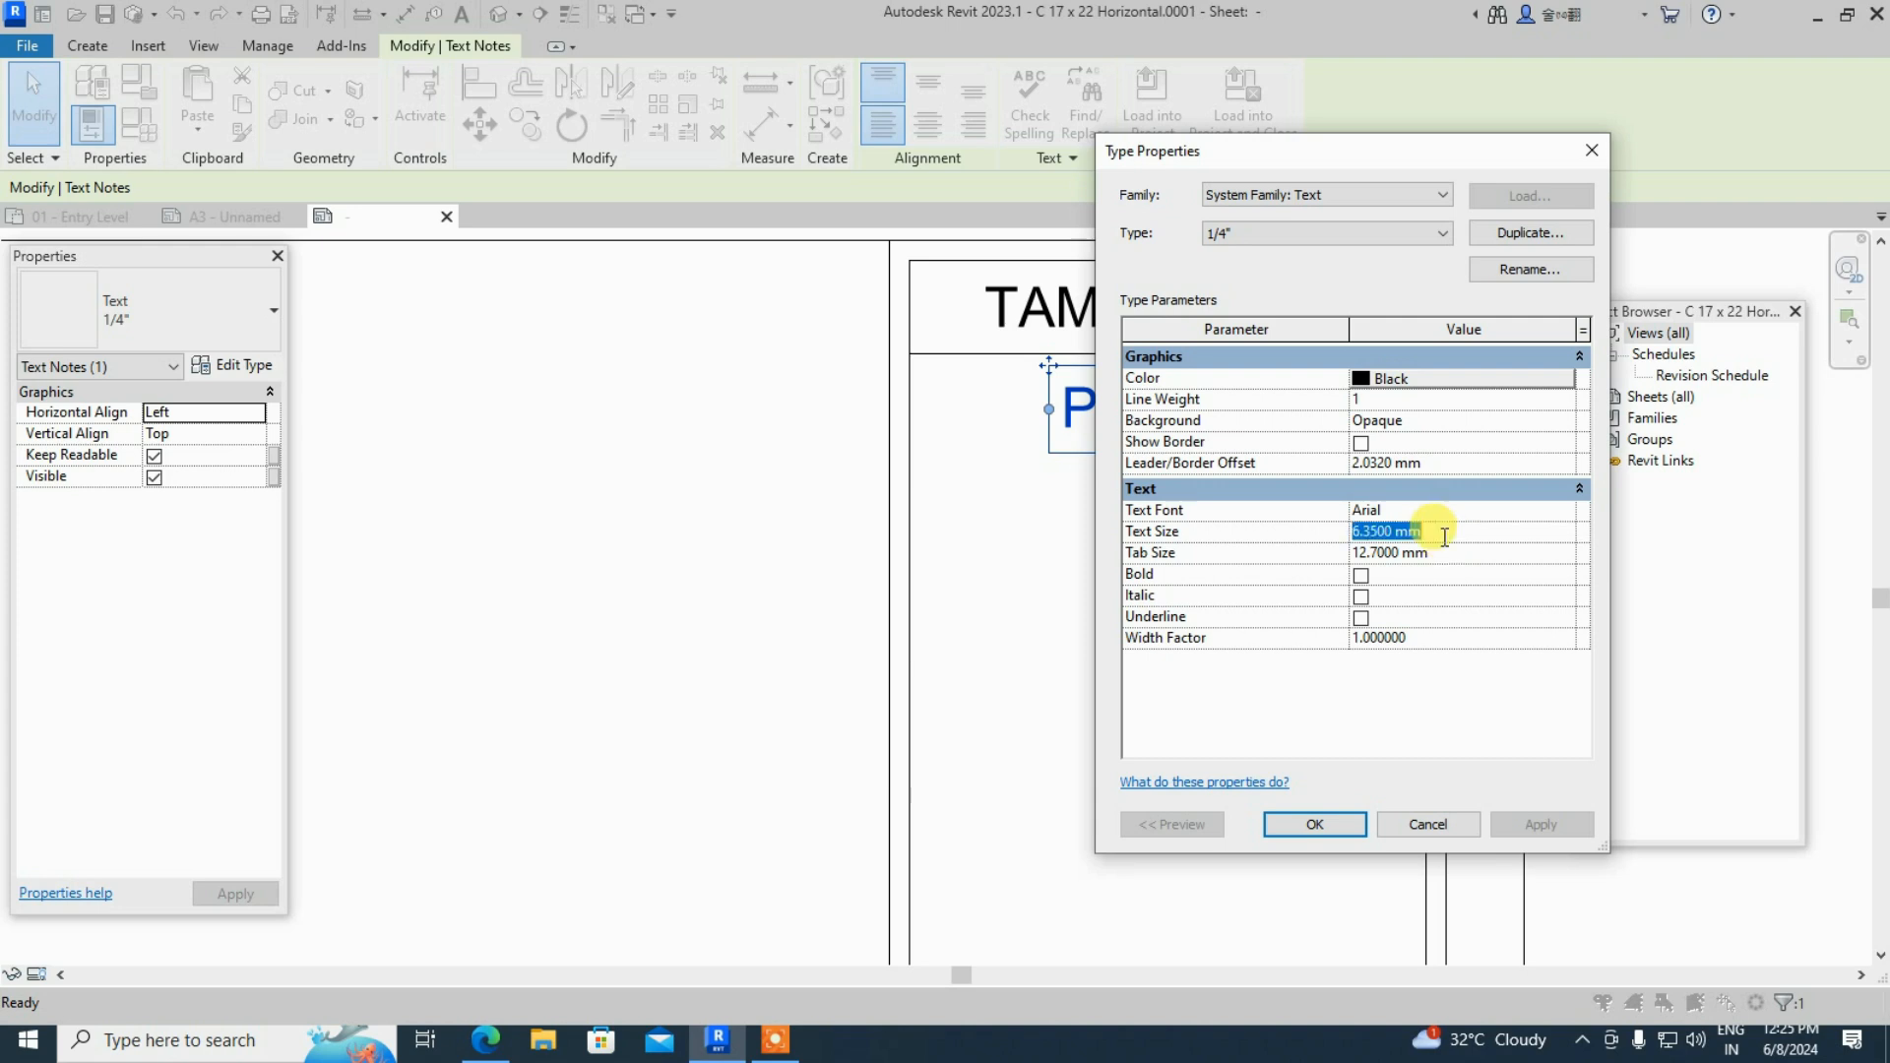
{"action": "type", "text": "3"}
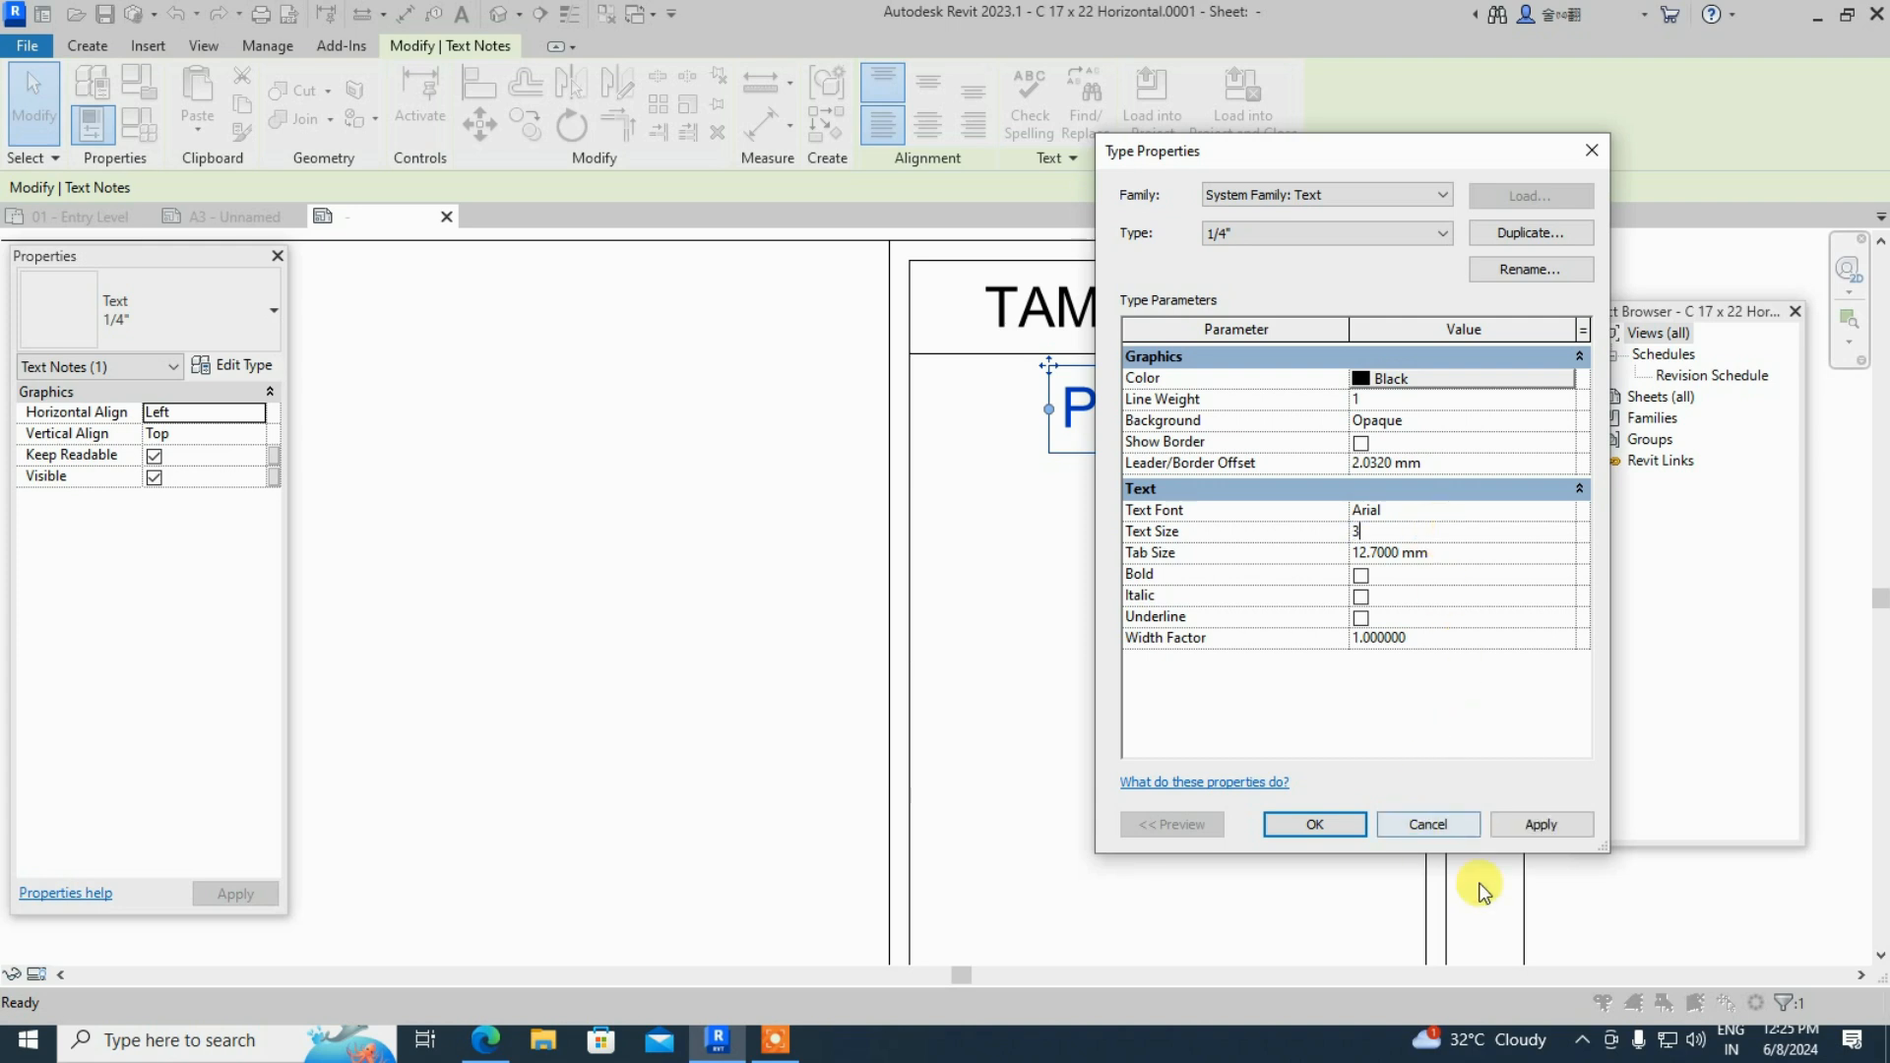
{"action": "left_click", "coordinate": [1536, 827]}
{"action": "left_click", "coordinate": [1314, 824]}
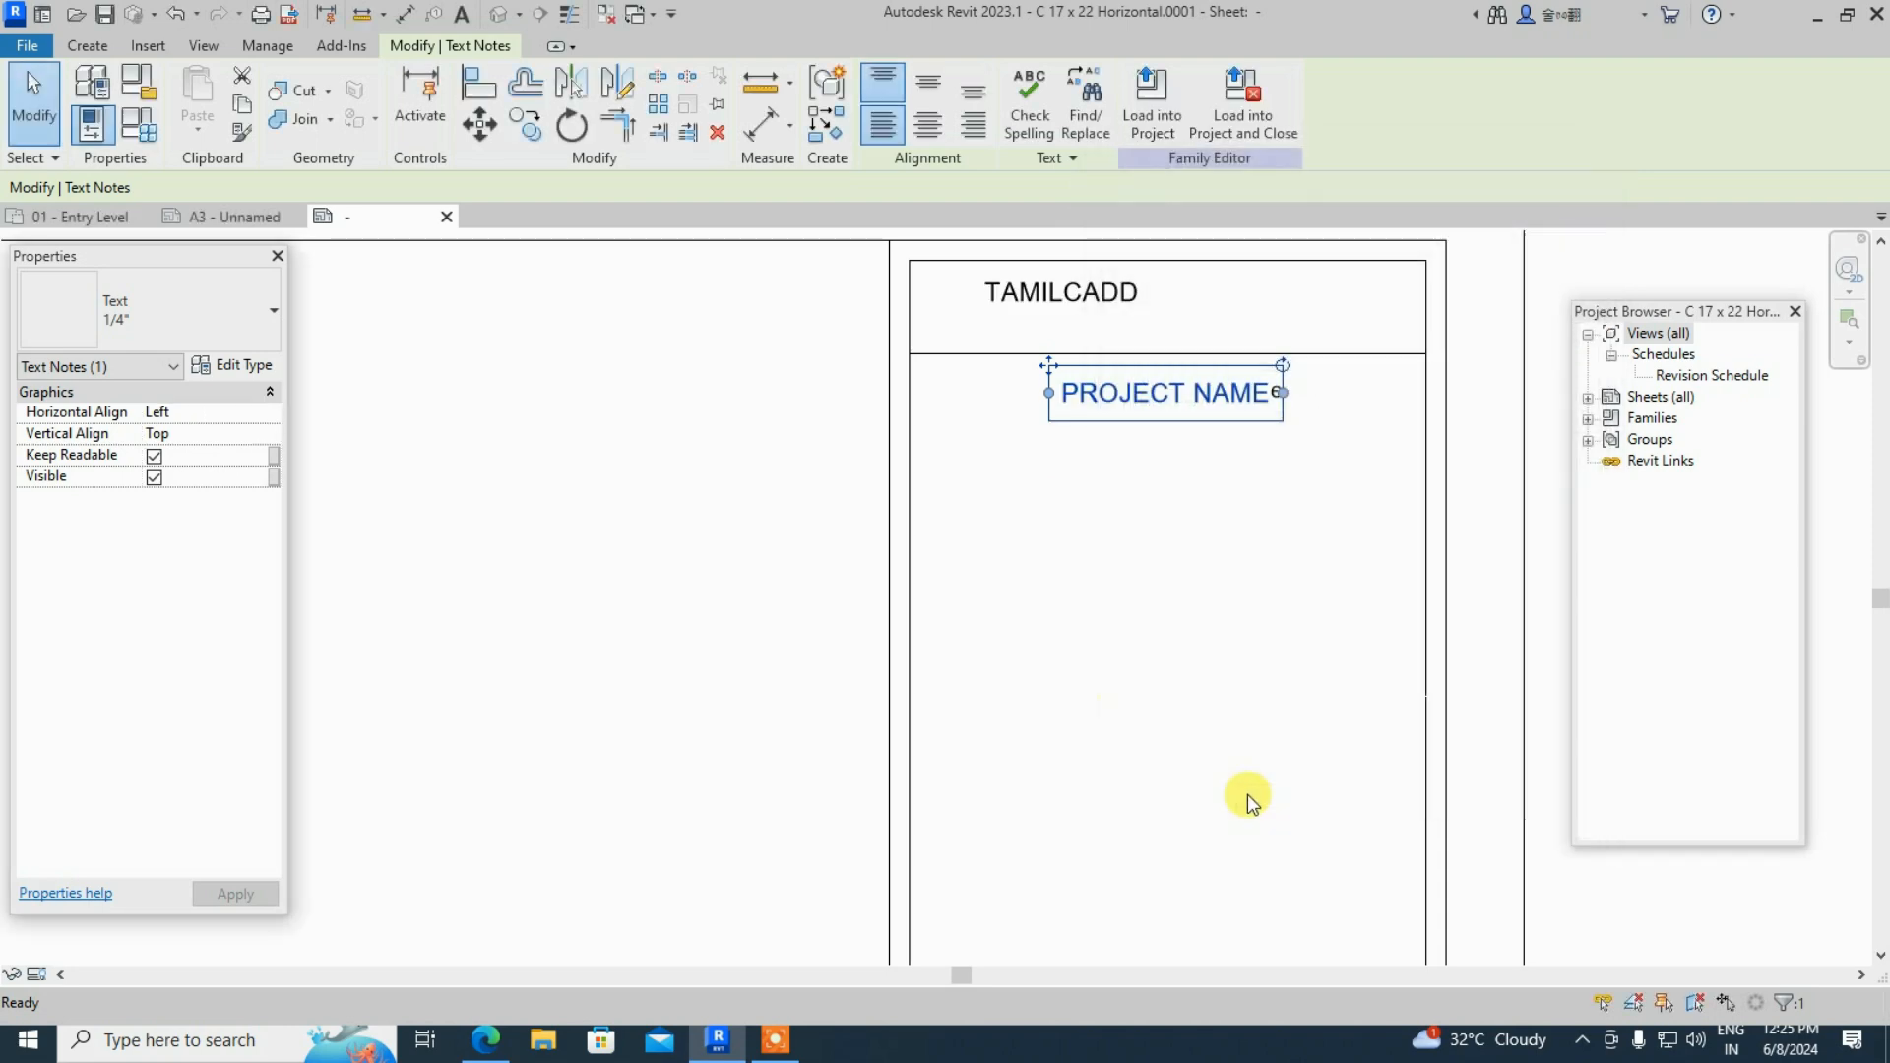
- Move the PROJECT NAME text to the left edge of the lower section
{"action": "left_click", "coordinate": [1048, 611]}
{"action": "left_click_drag", "start_coordinate": [1012, 391], "coordinate": [928, 388]}
{"action": "left_click", "coordinate": [1024, 457]}
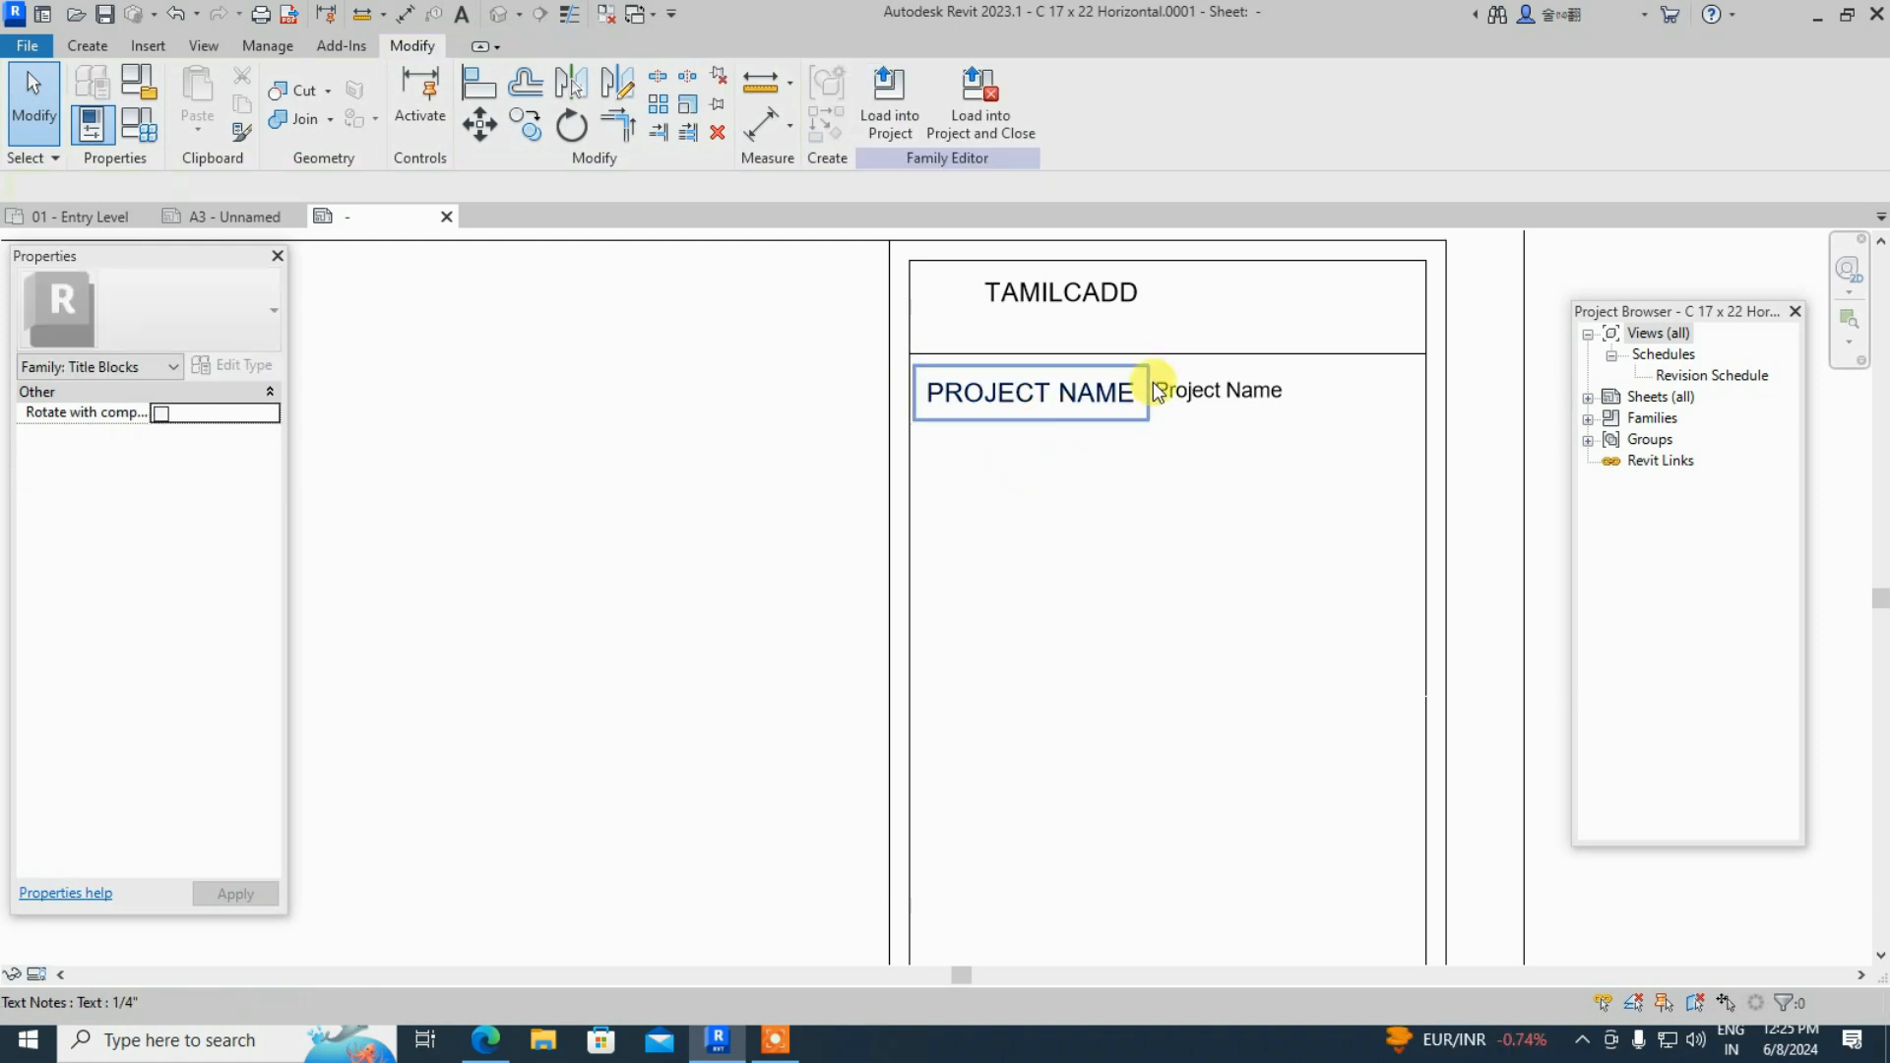
- Move the Project Name label to the right, beside the PROJECT NAME text
{"action": "scroll", "coordinate": [1181, 386], "scroll_direction": "up", "scroll_amount": 2}
{"action": "left_click", "coordinate": [1177, 388]}
{"action": "left_click_drag", "start_coordinate": [1178, 388], "coordinate": [1263, 392]}
{"action": "left_click", "coordinate": [1190, 472]}
- Set the Project Name label's type Text Size to 2 mm
{"action": "left_click", "coordinate": [1255, 394]}
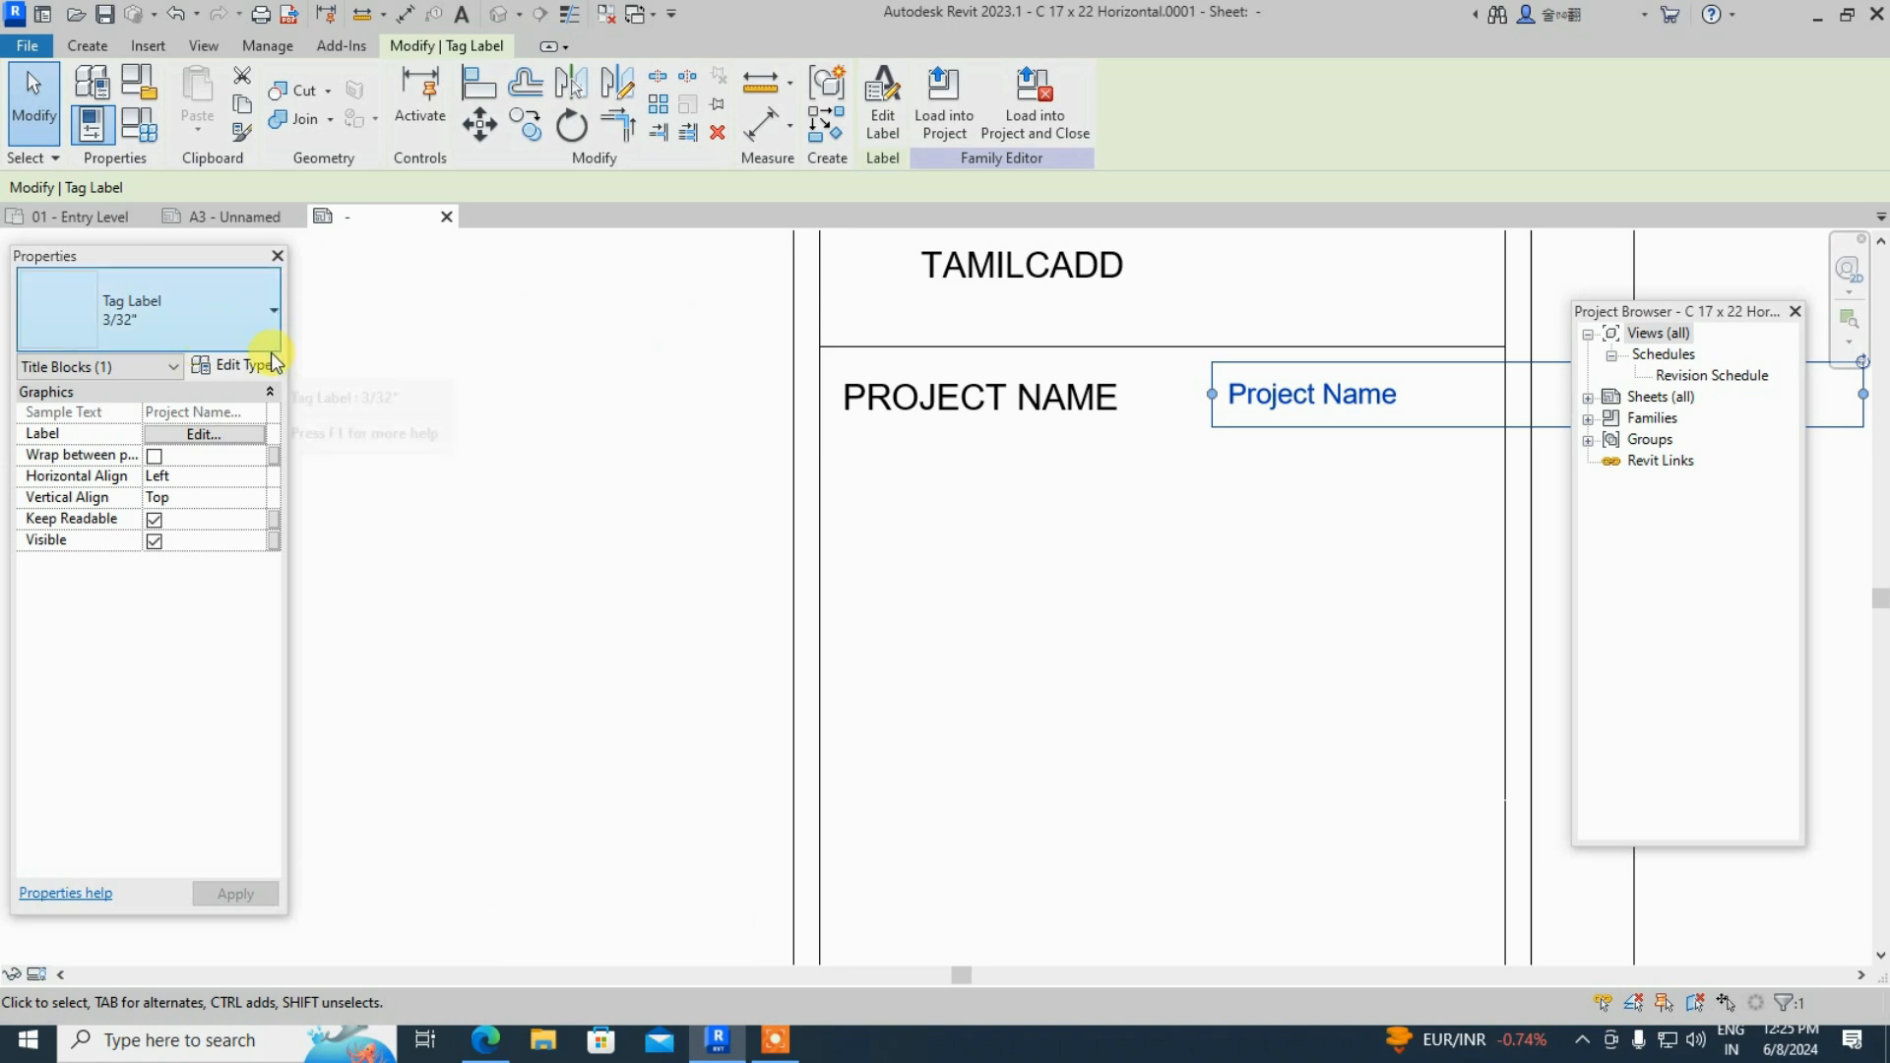
{"action": "left_click", "coordinate": [272, 364]}
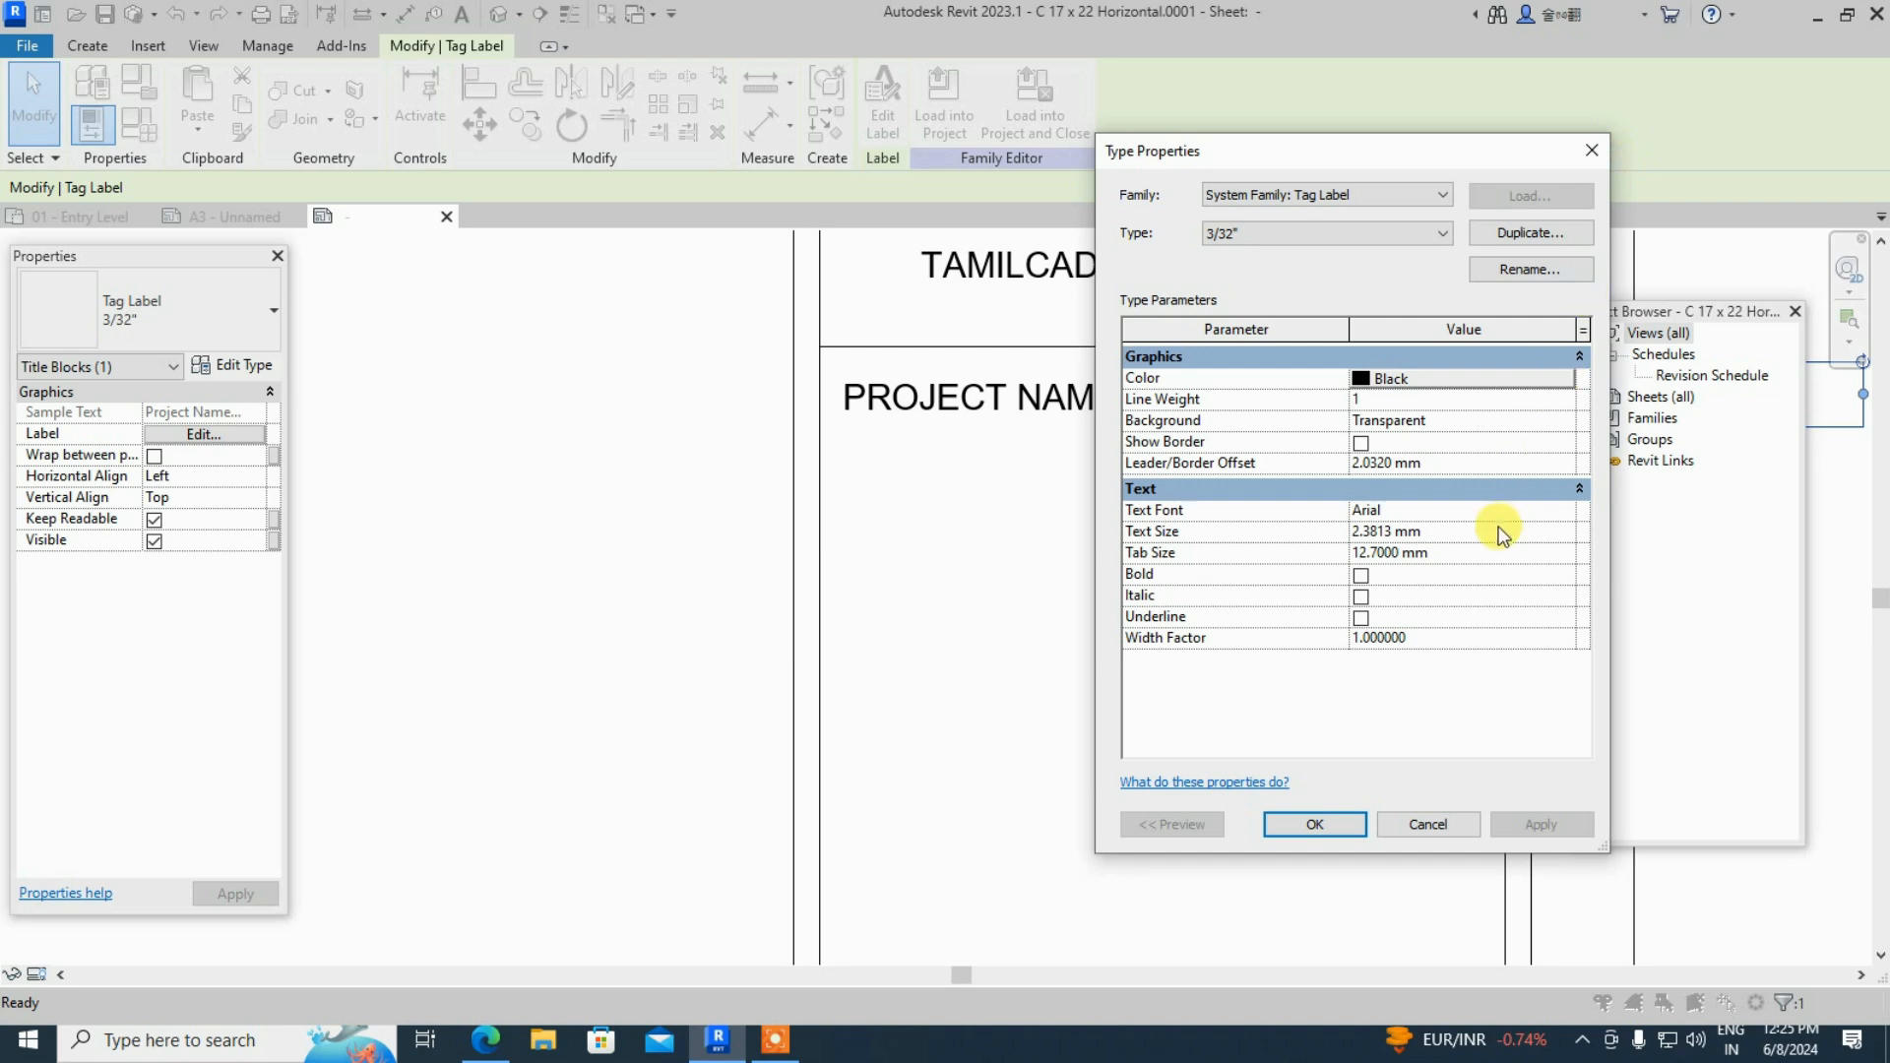
{"action": "left_click", "coordinate": [1476, 534]}
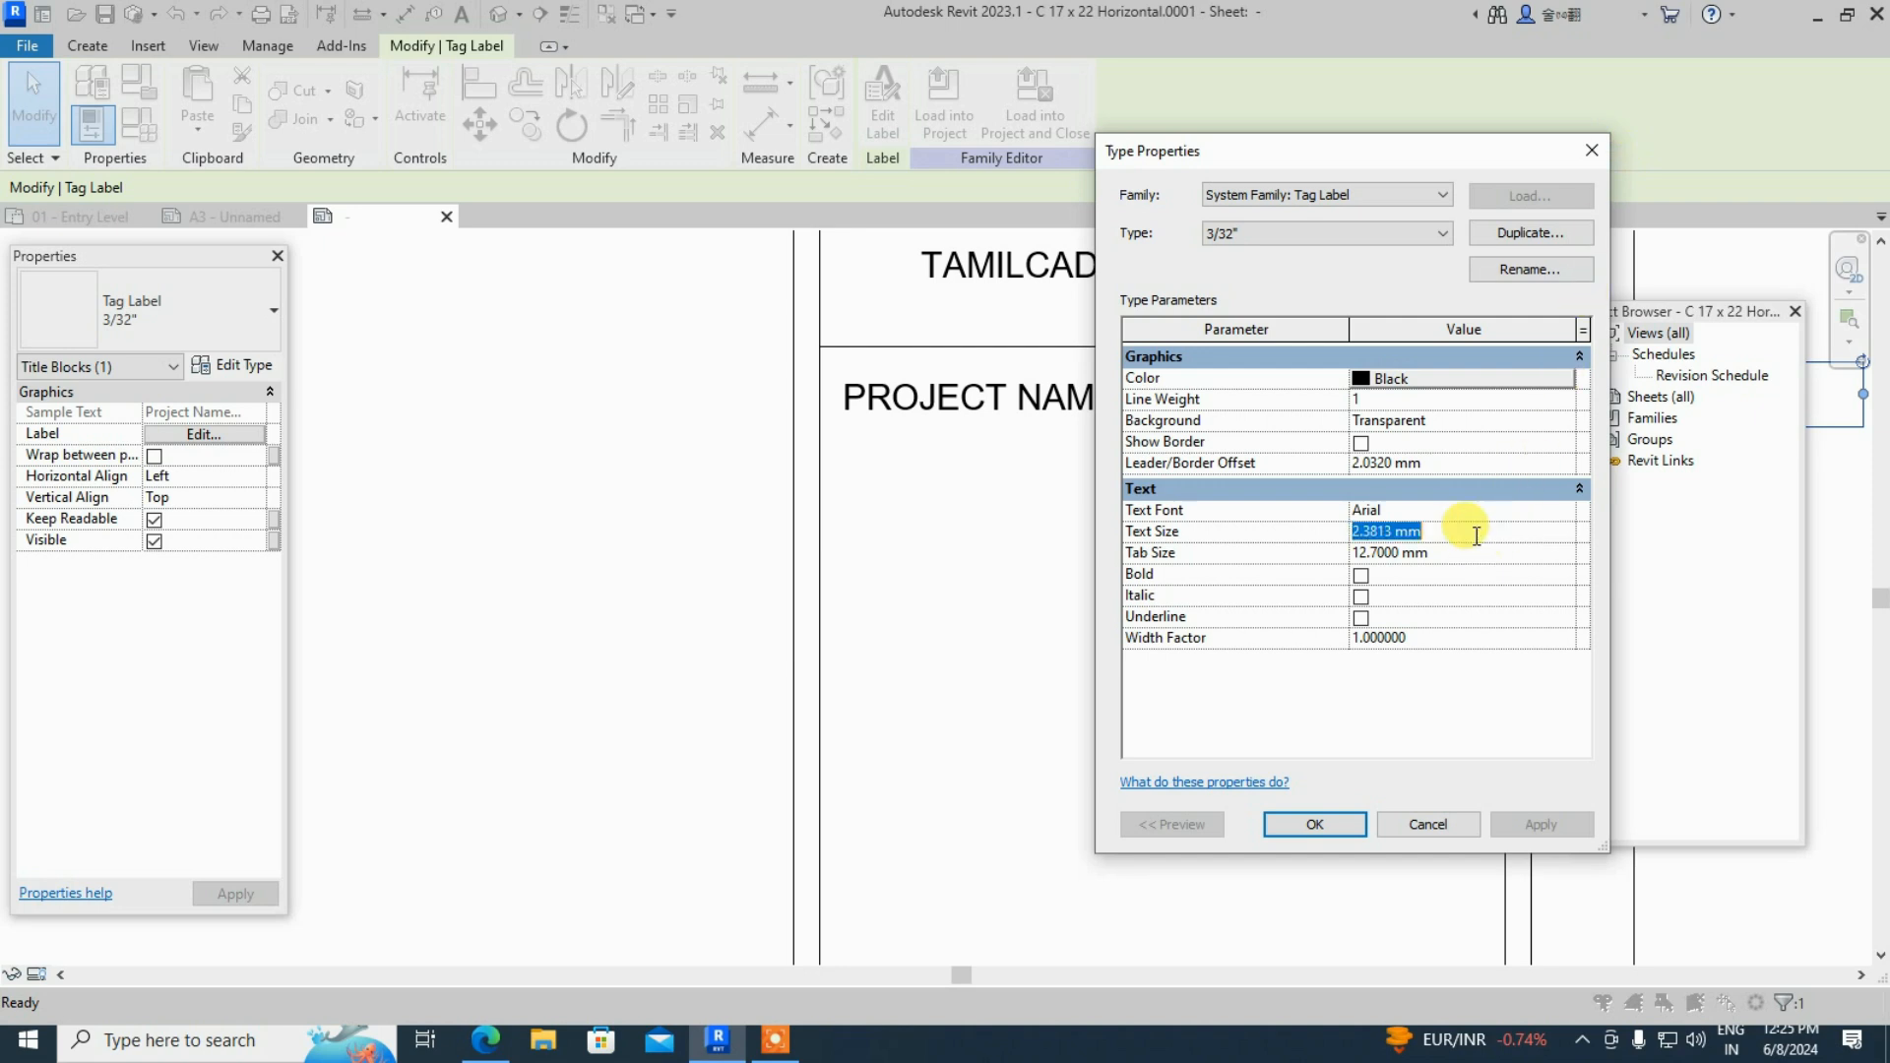
{"action": "type", "text": "2"}
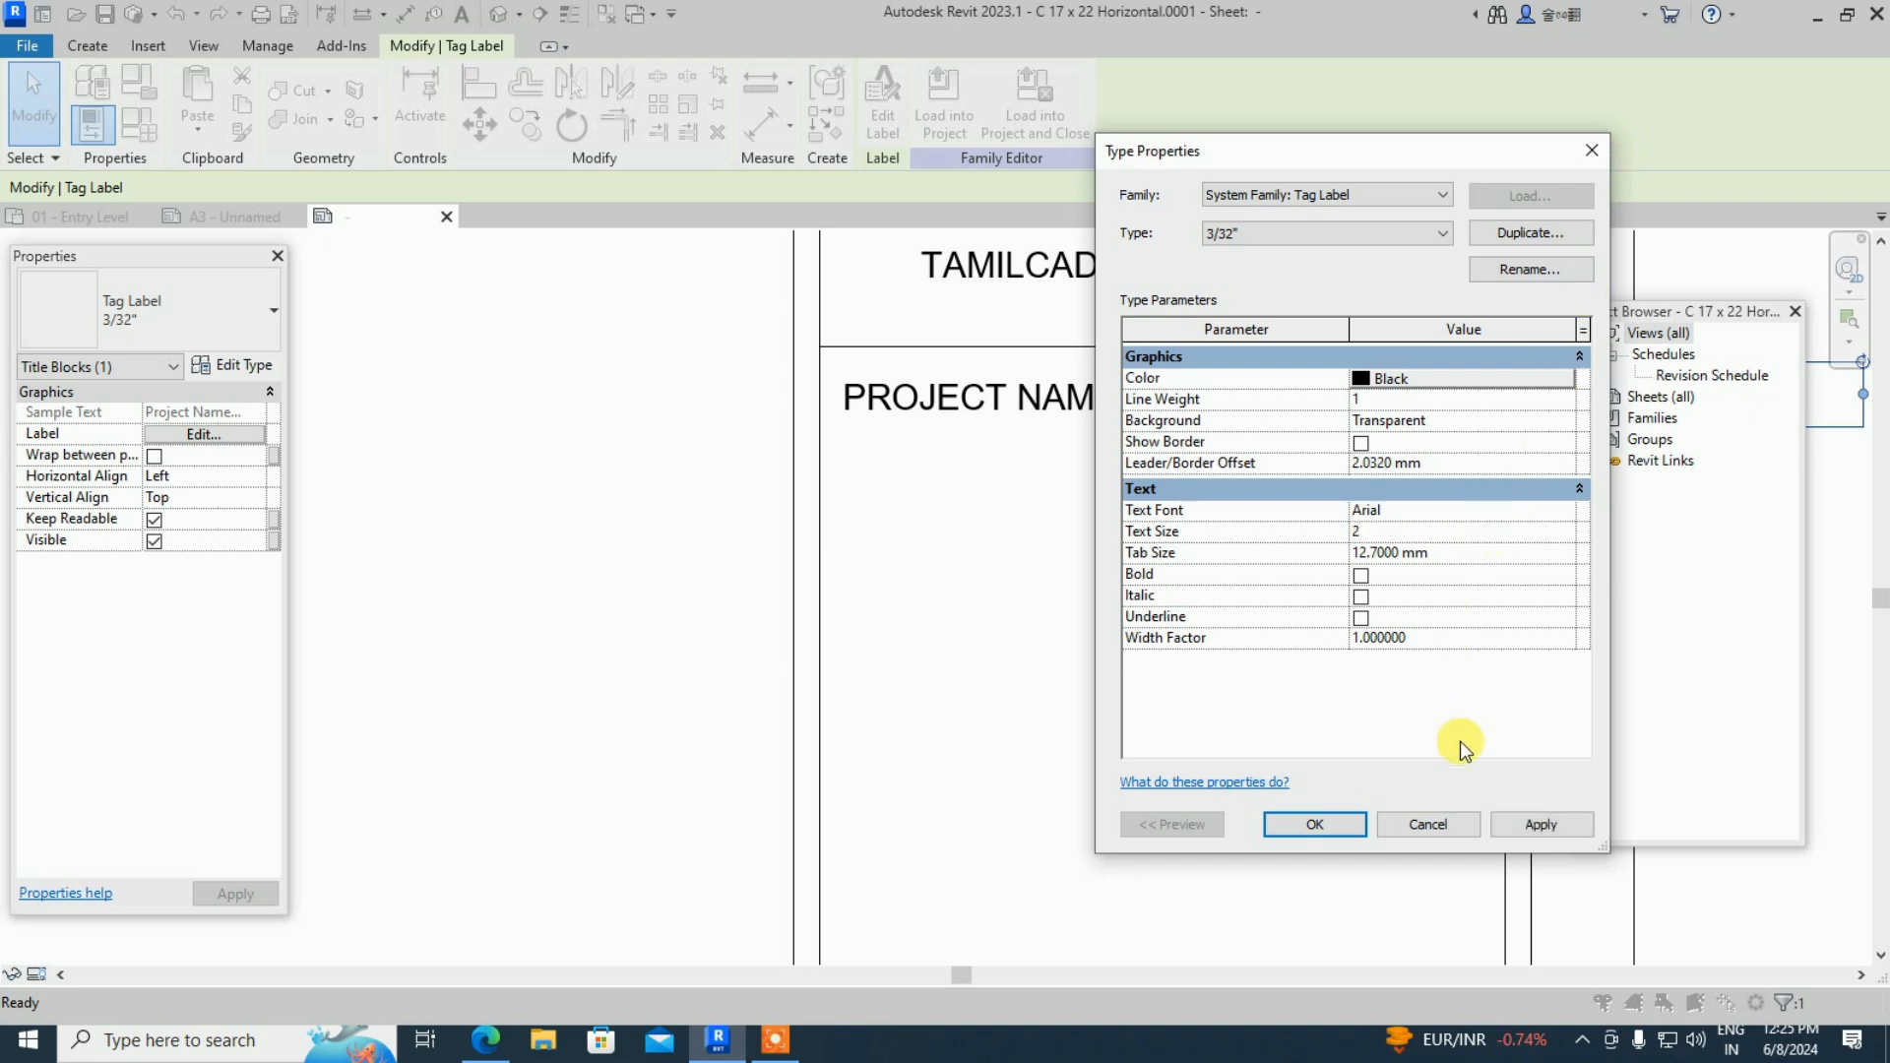
{"action": "left_click", "coordinate": [1526, 827]}
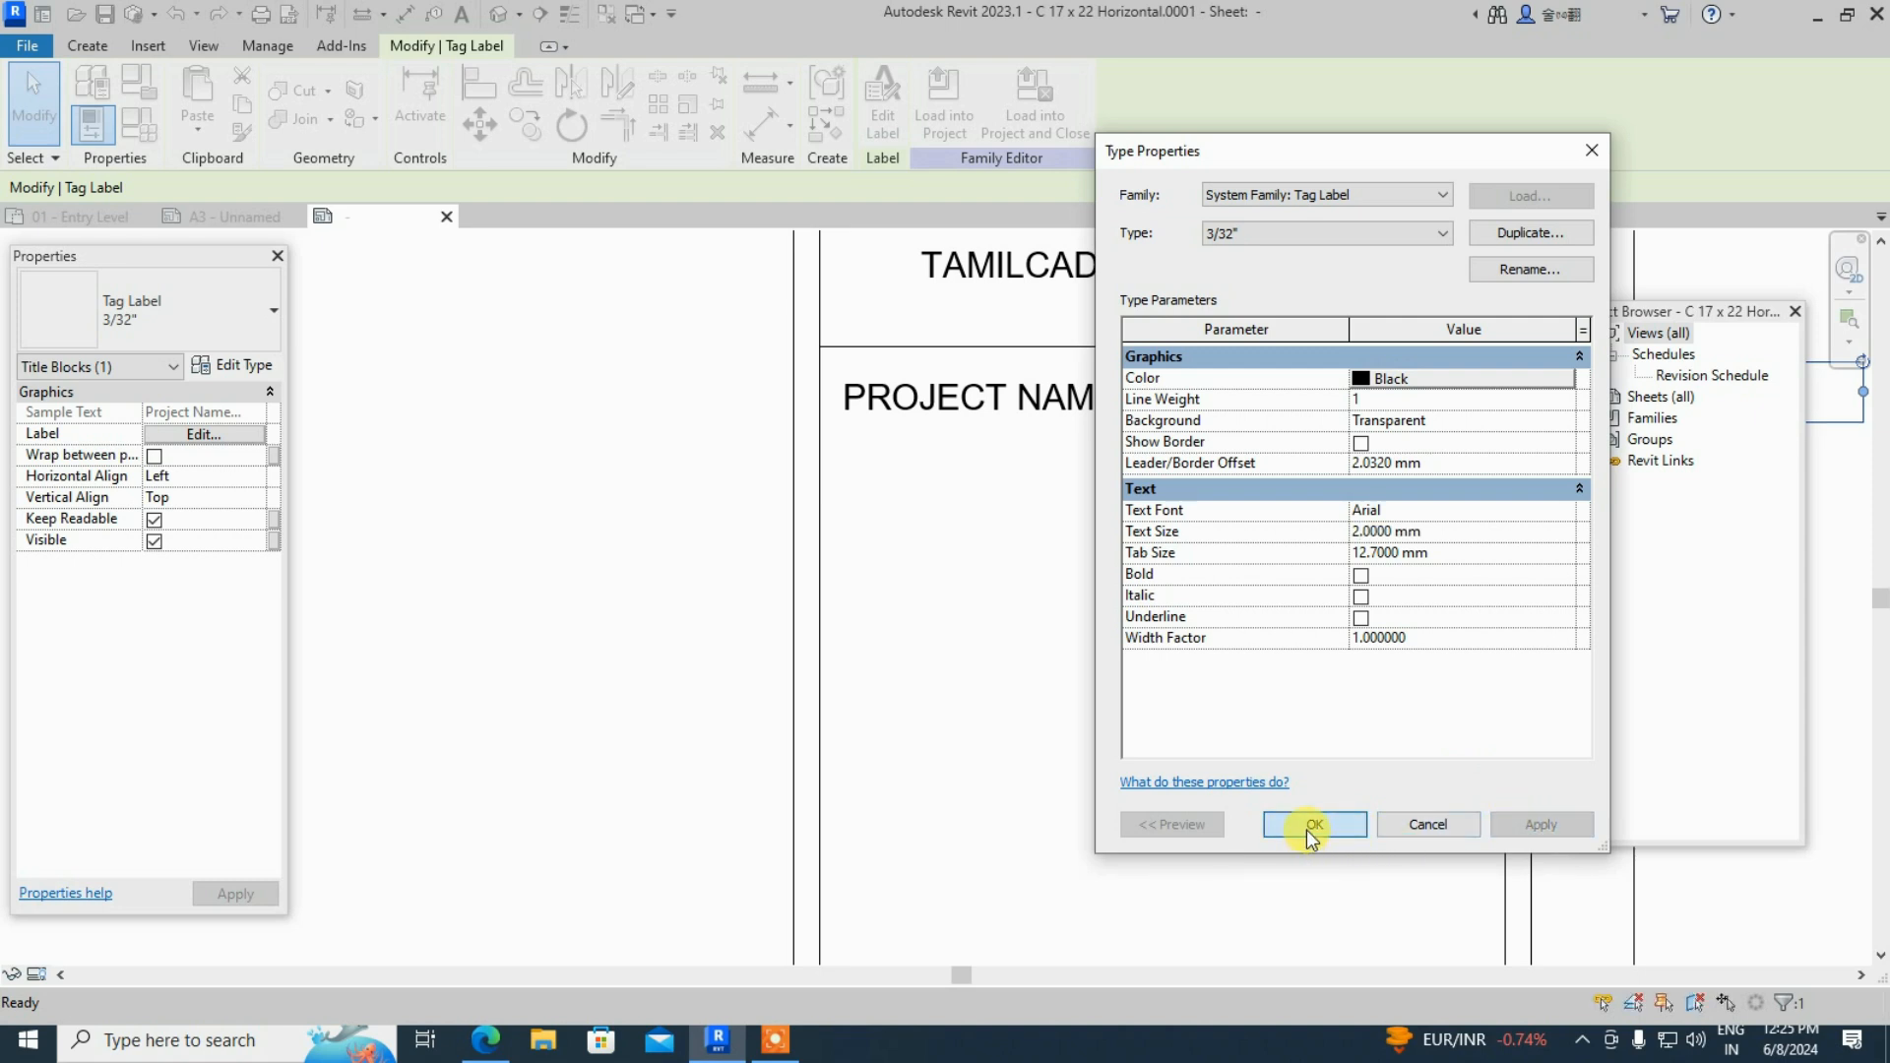
{"action": "left_click", "coordinate": [1310, 830]}
- Set the PROJECT NAME text note's type Text Size to 2 mm
{"action": "left_click", "coordinate": [1066, 406]}
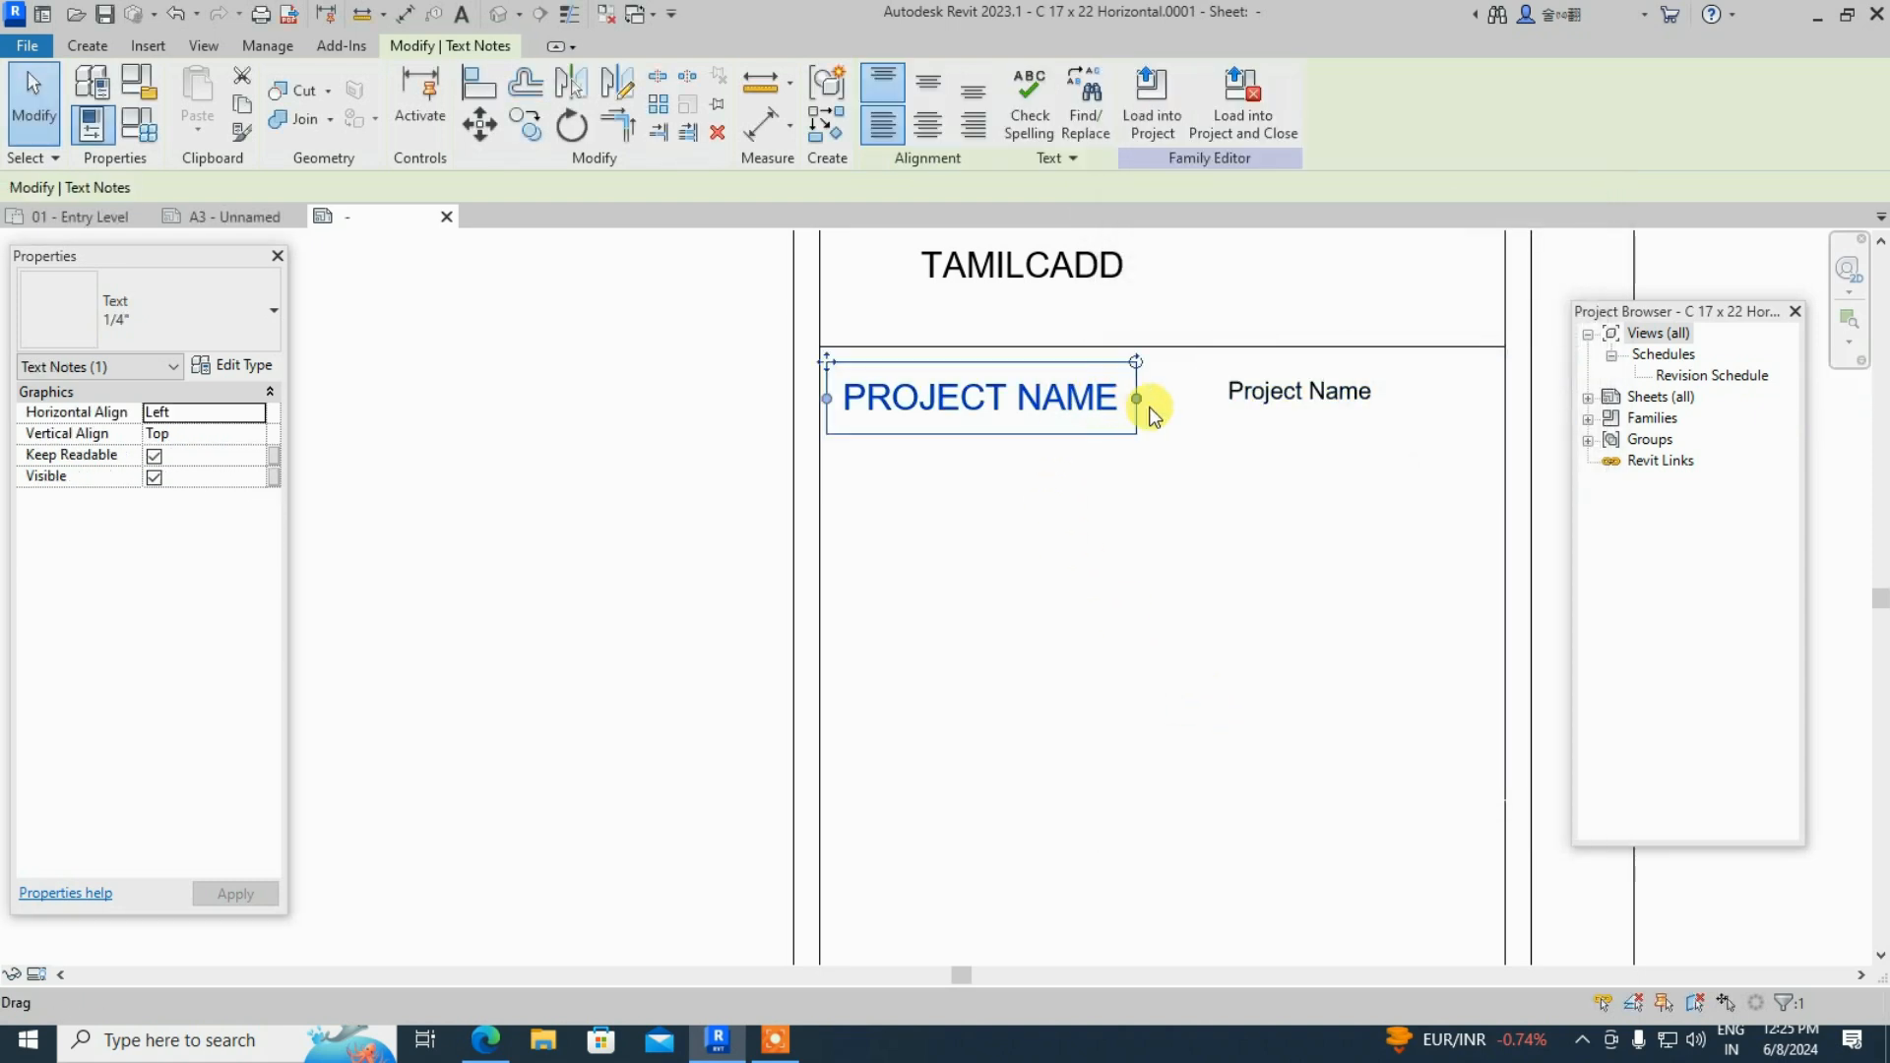
{"action": "left_click", "coordinate": [233, 365]}
{"action": "left_click", "coordinate": [1448, 533]}
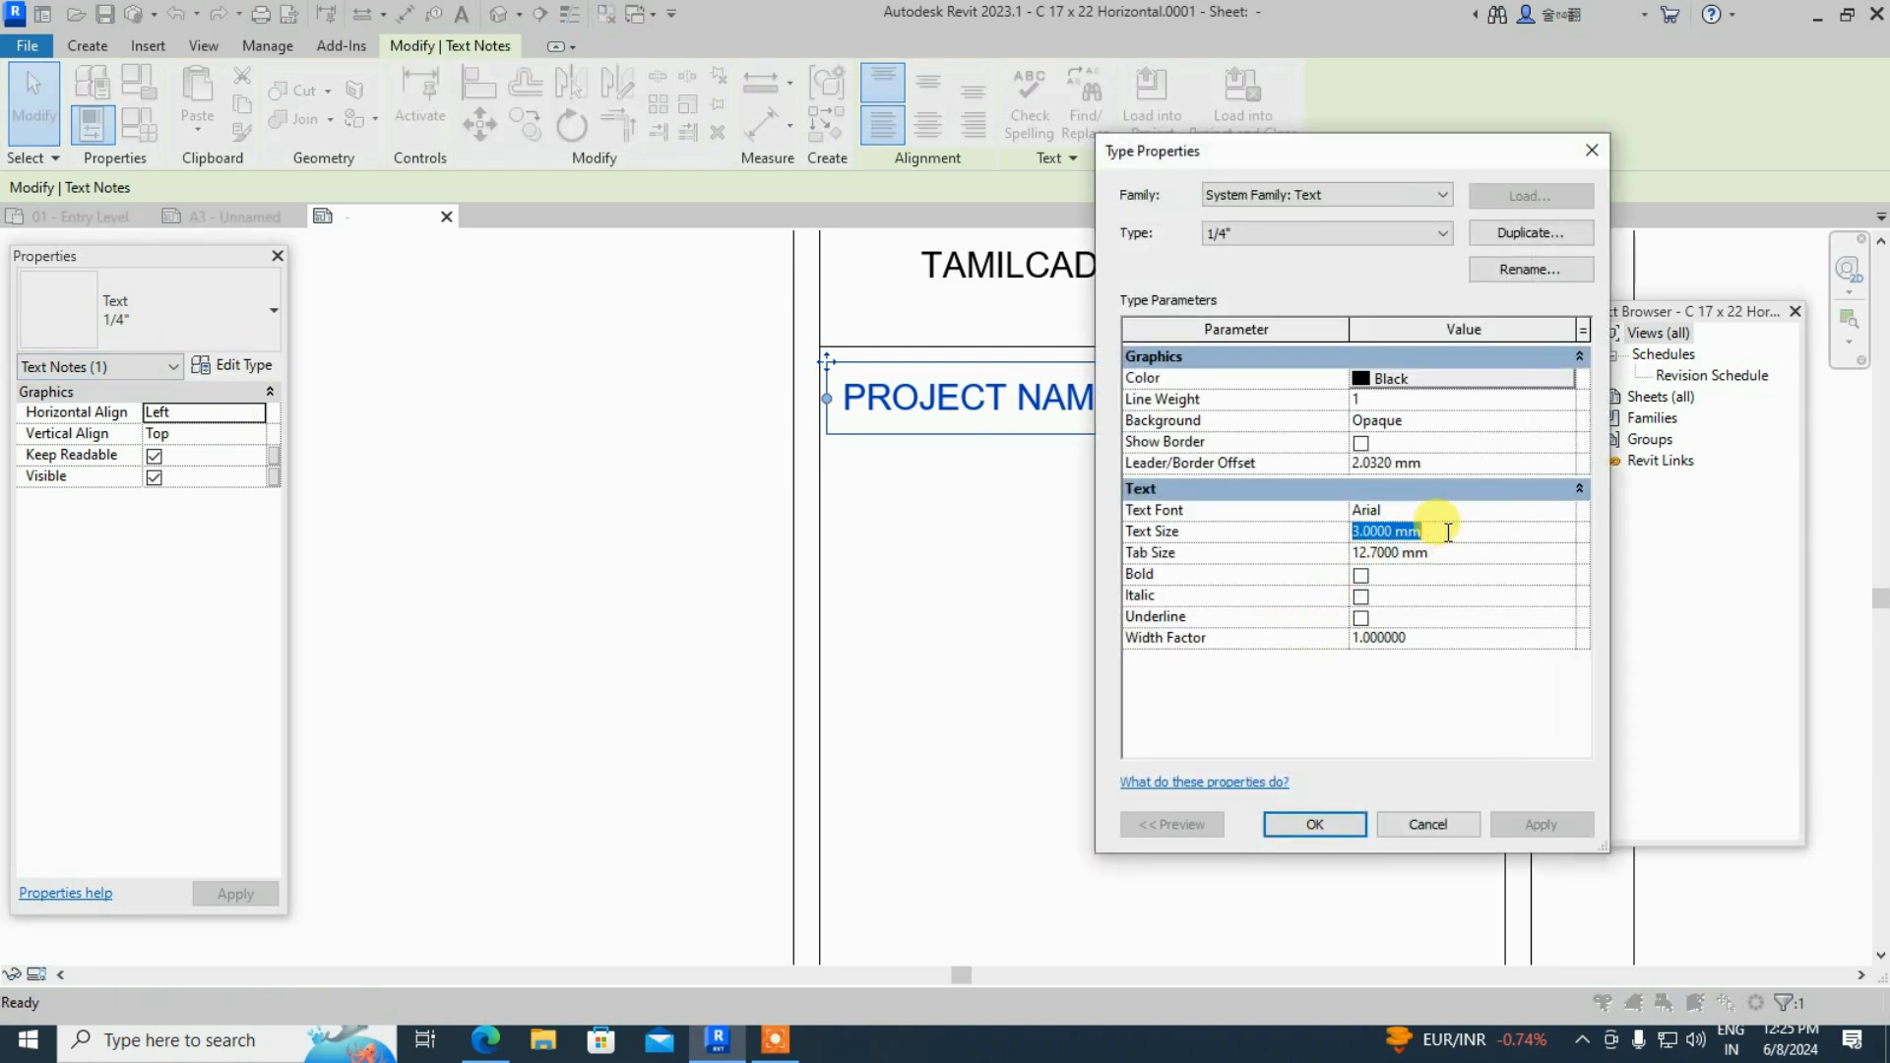
{"action": "type", "text": "2"}
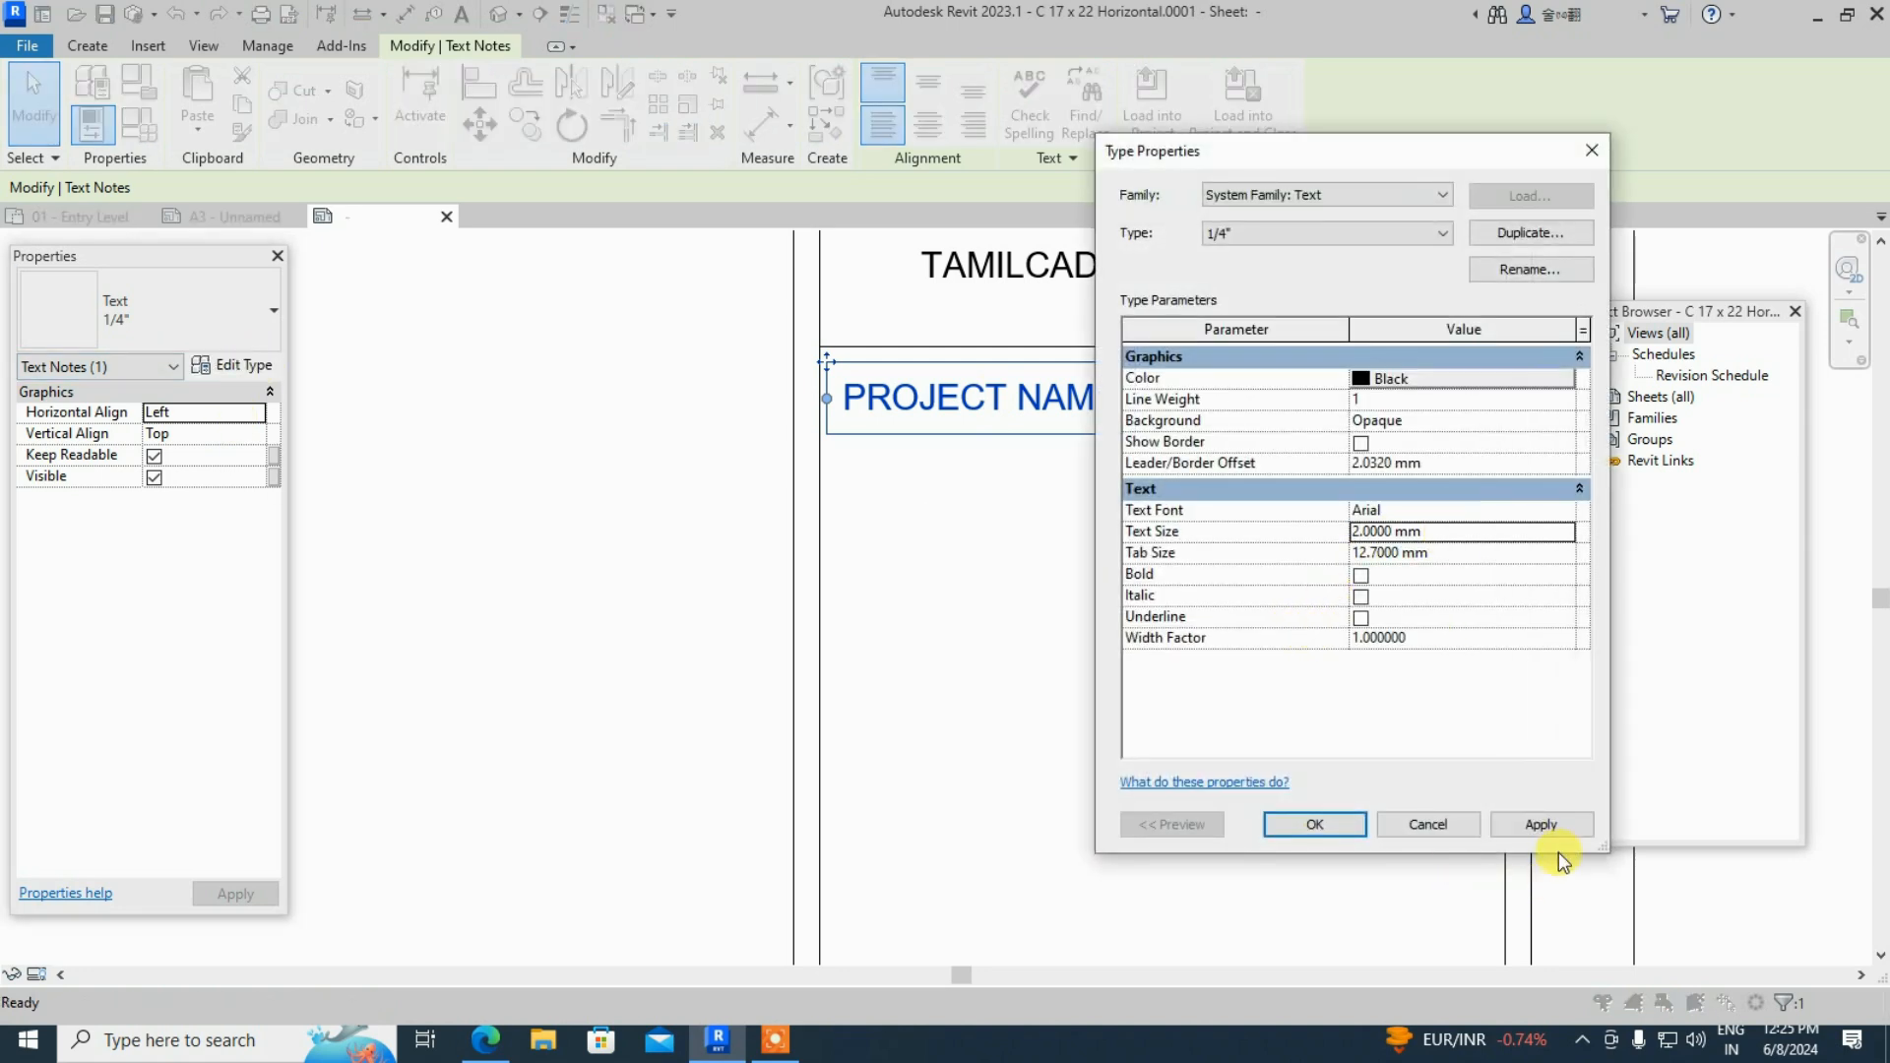
{"action": "left_click", "coordinate": [1560, 824]}
{"action": "left_click", "coordinate": [1331, 825]}
{"action": "left_click", "coordinate": [1119, 748]}
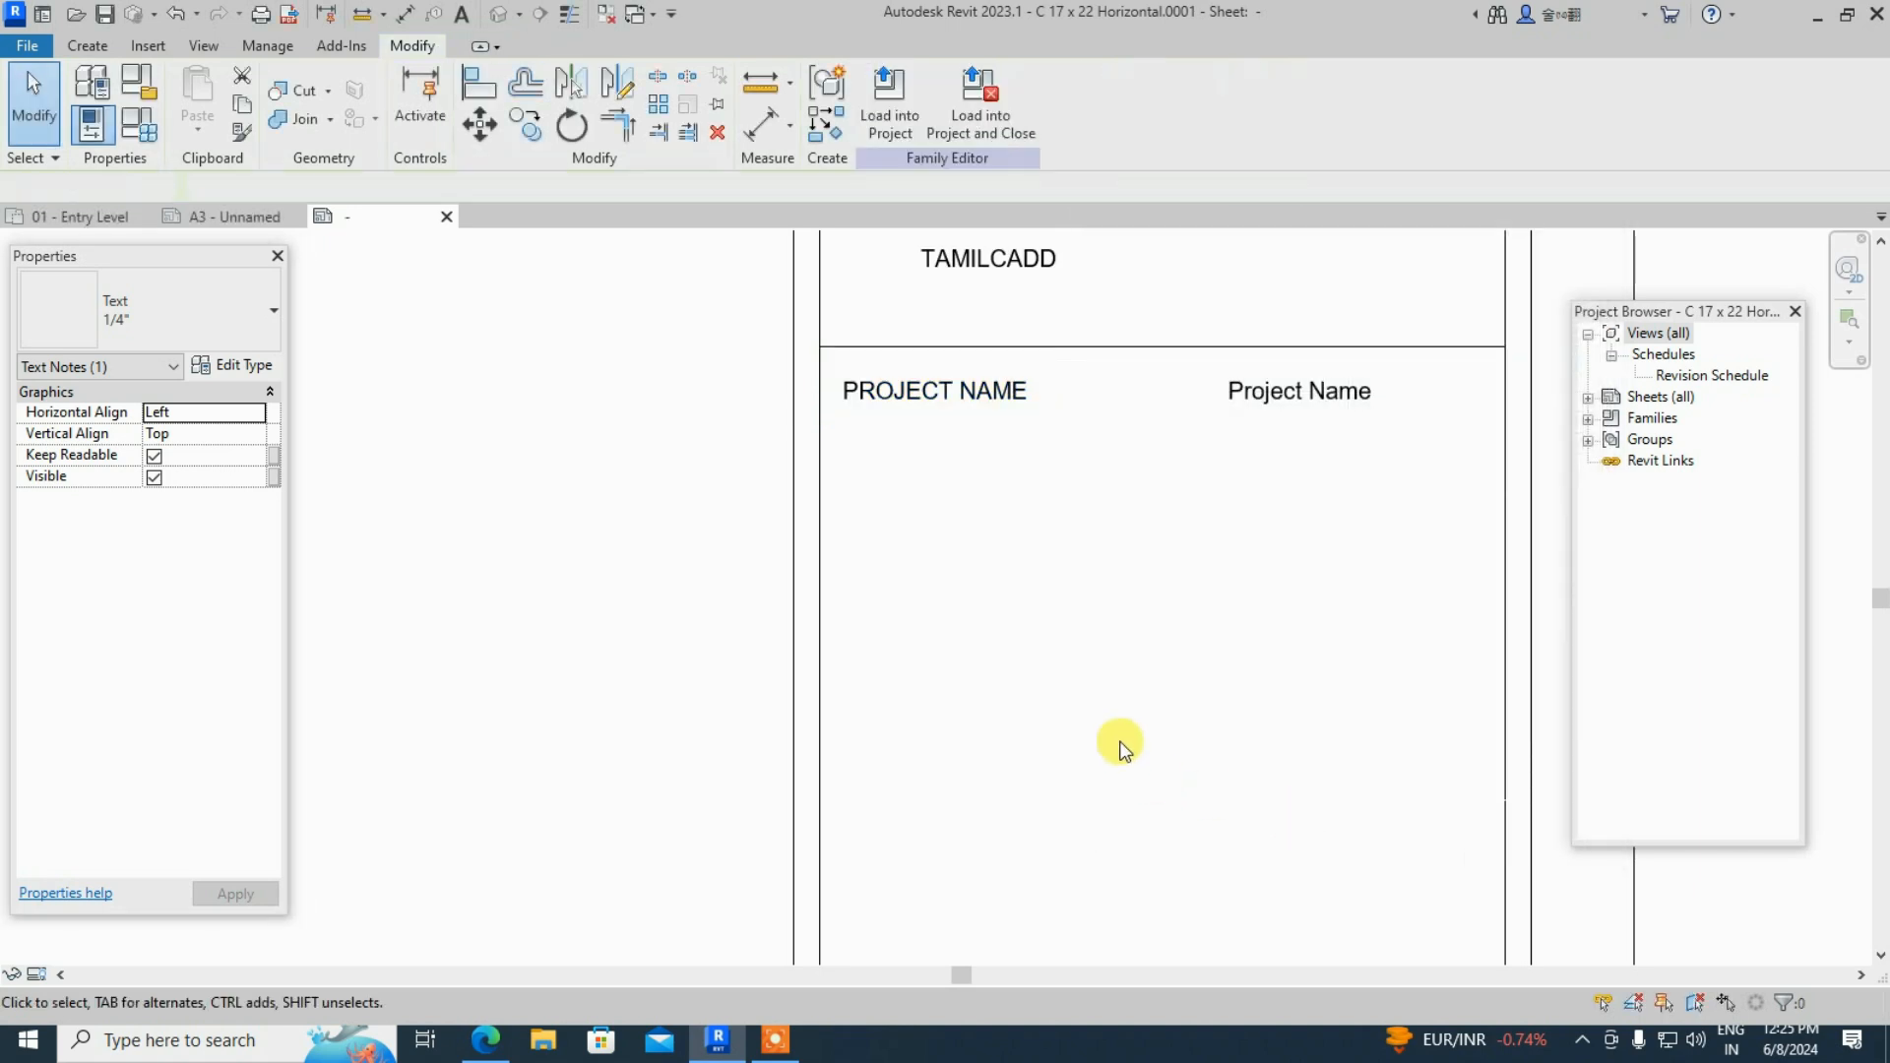
- Drag the Project Name label left, closer to PROJECT NAME
{"action": "left_click", "coordinate": [1212, 396]}
{"action": "left_click_drag", "start_coordinate": [1212, 396], "coordinate": [1152, 394]}
{"action": "left_click", "coordinate": [1089, 434]}
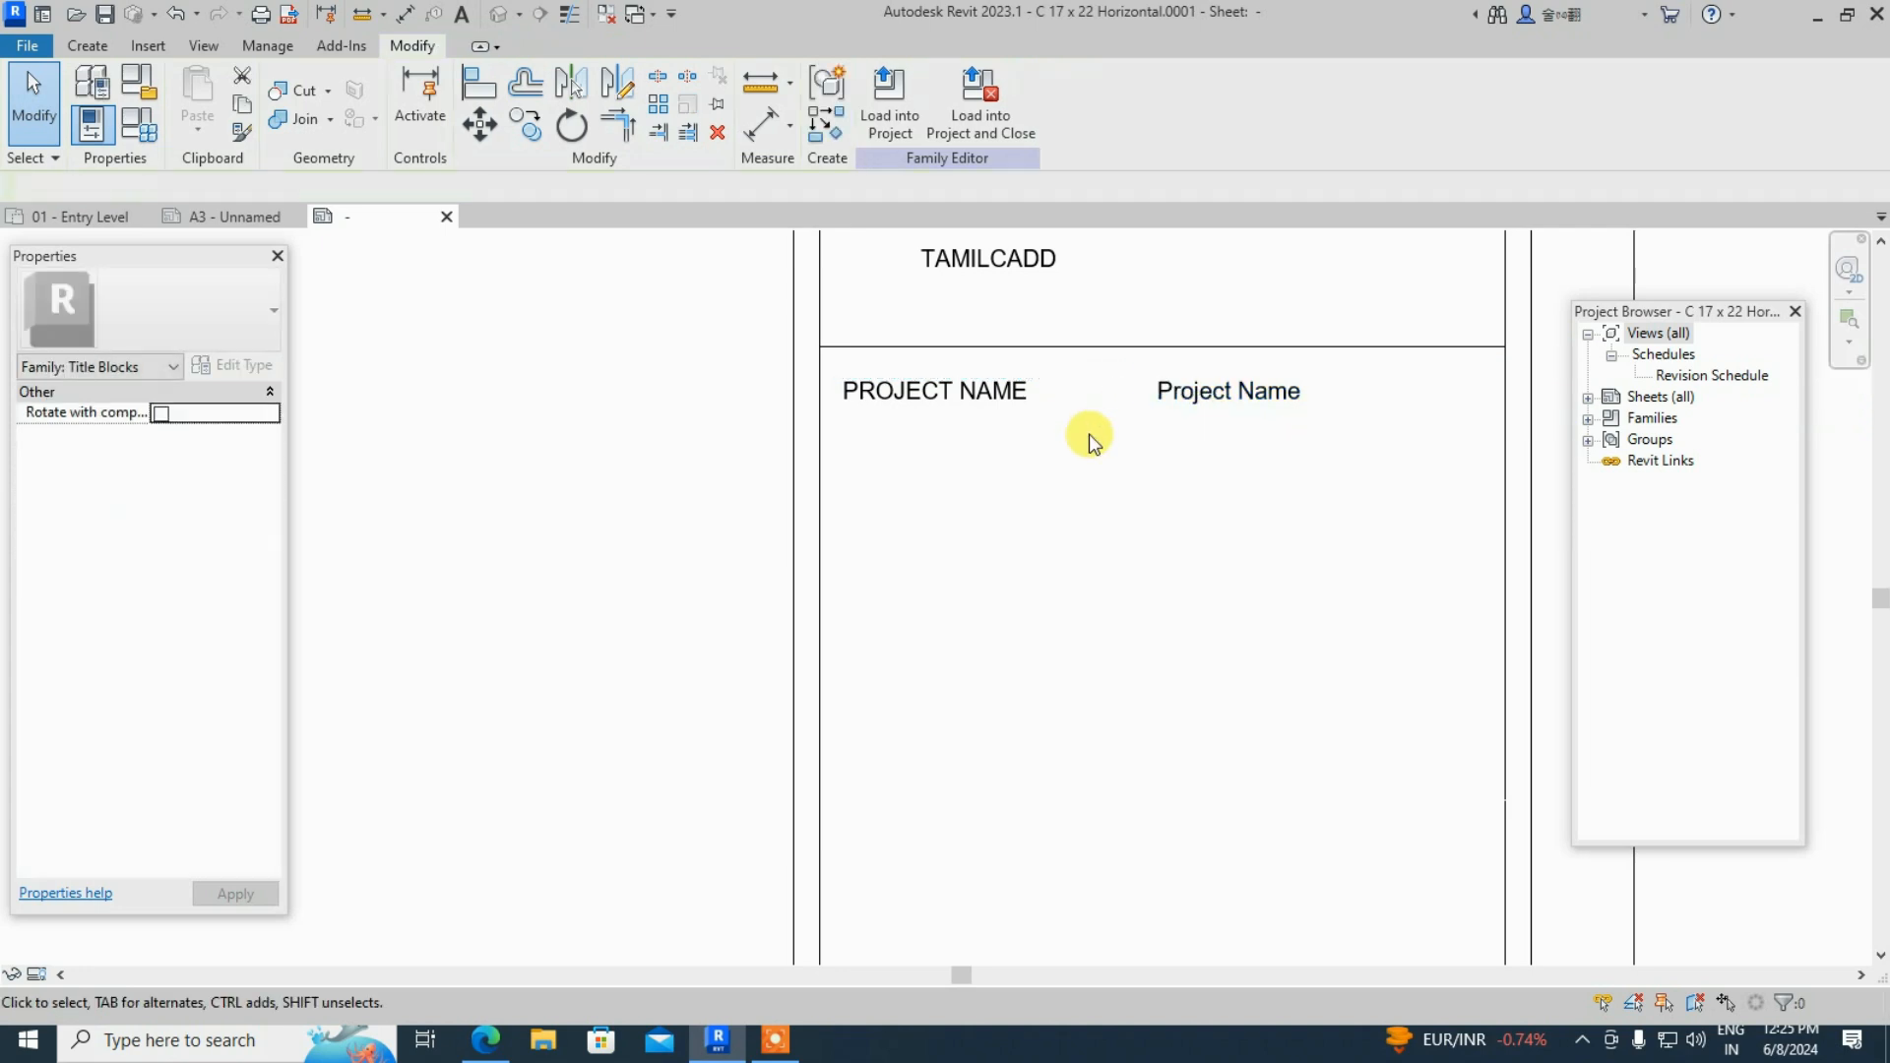
- Load the edited title block into the project, overwriting the existing version
{"action": "scroll", "coordinate": [894, 498], "scroll_direction": "down", "scroll_amount": 1}
{"action": "scroll", "coordinate": [1202, 443], "scroll_direction": "up", "scroll_amount": 1}
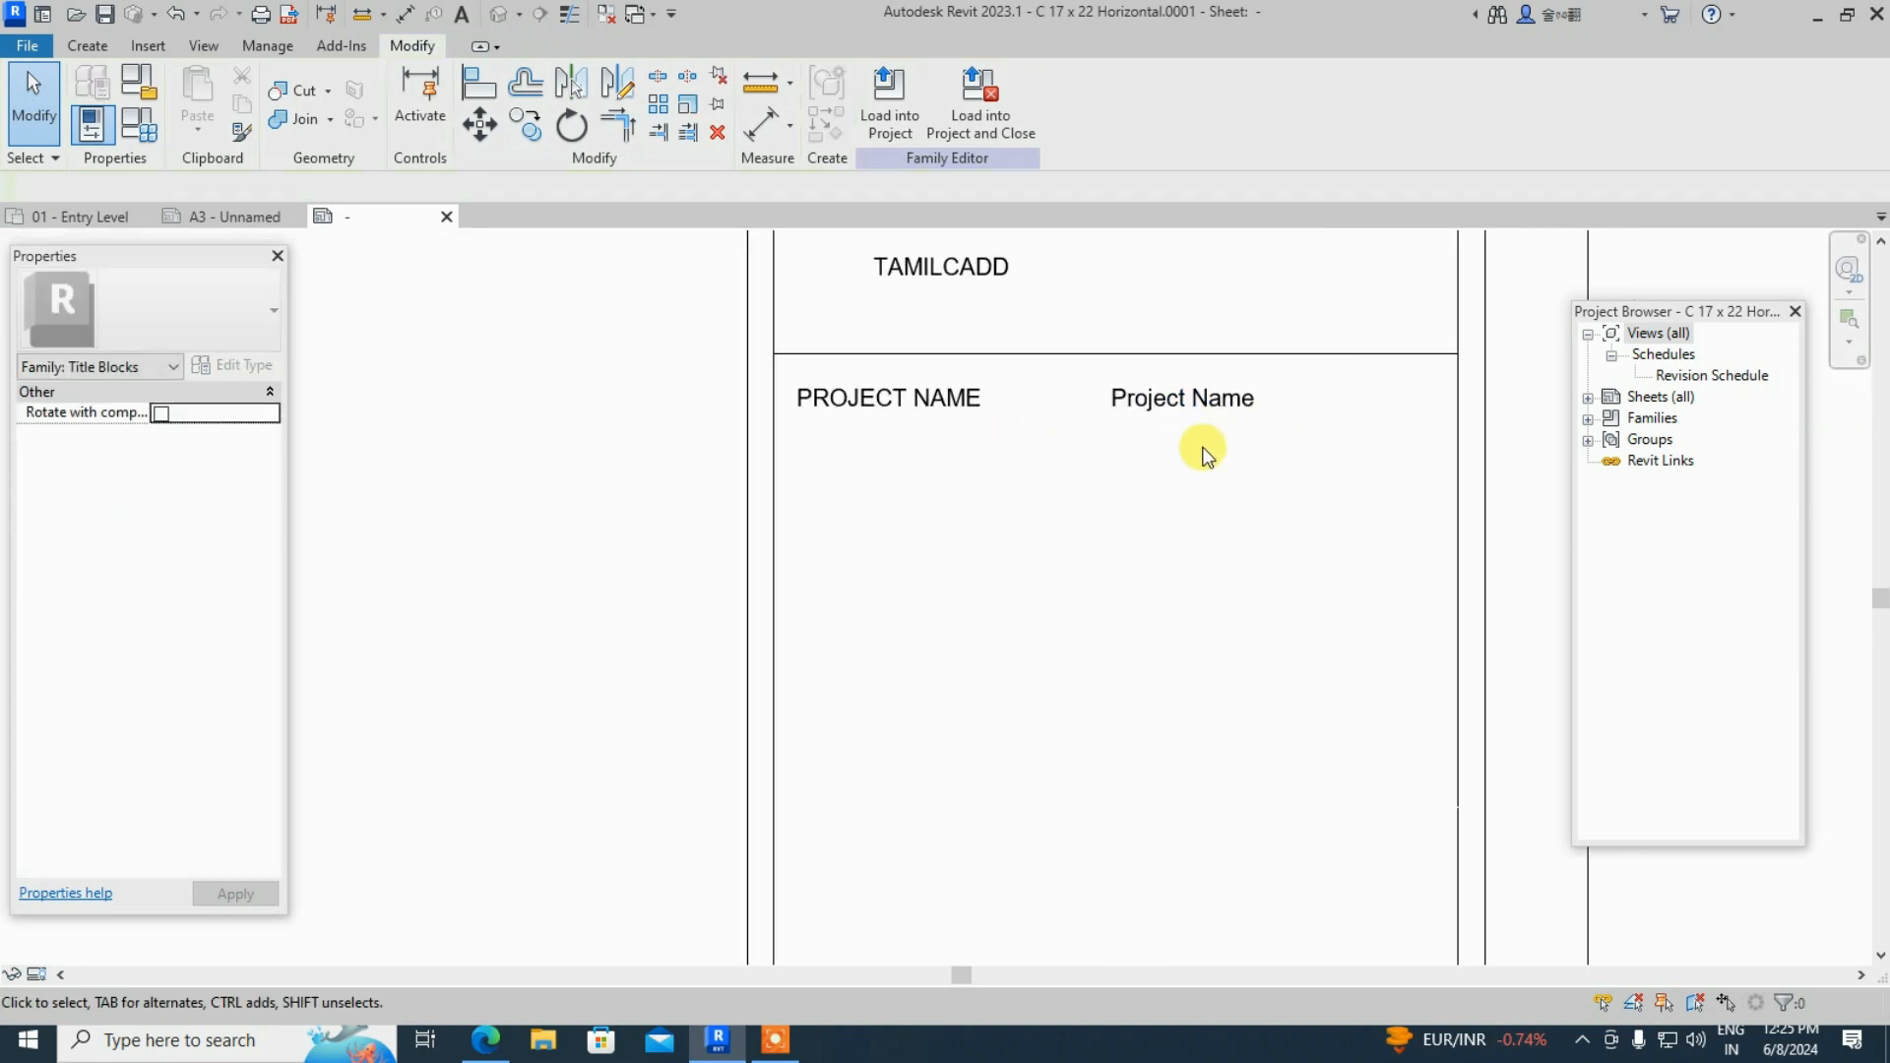
{"action": "left_click", "coordinate": [890, 110]}
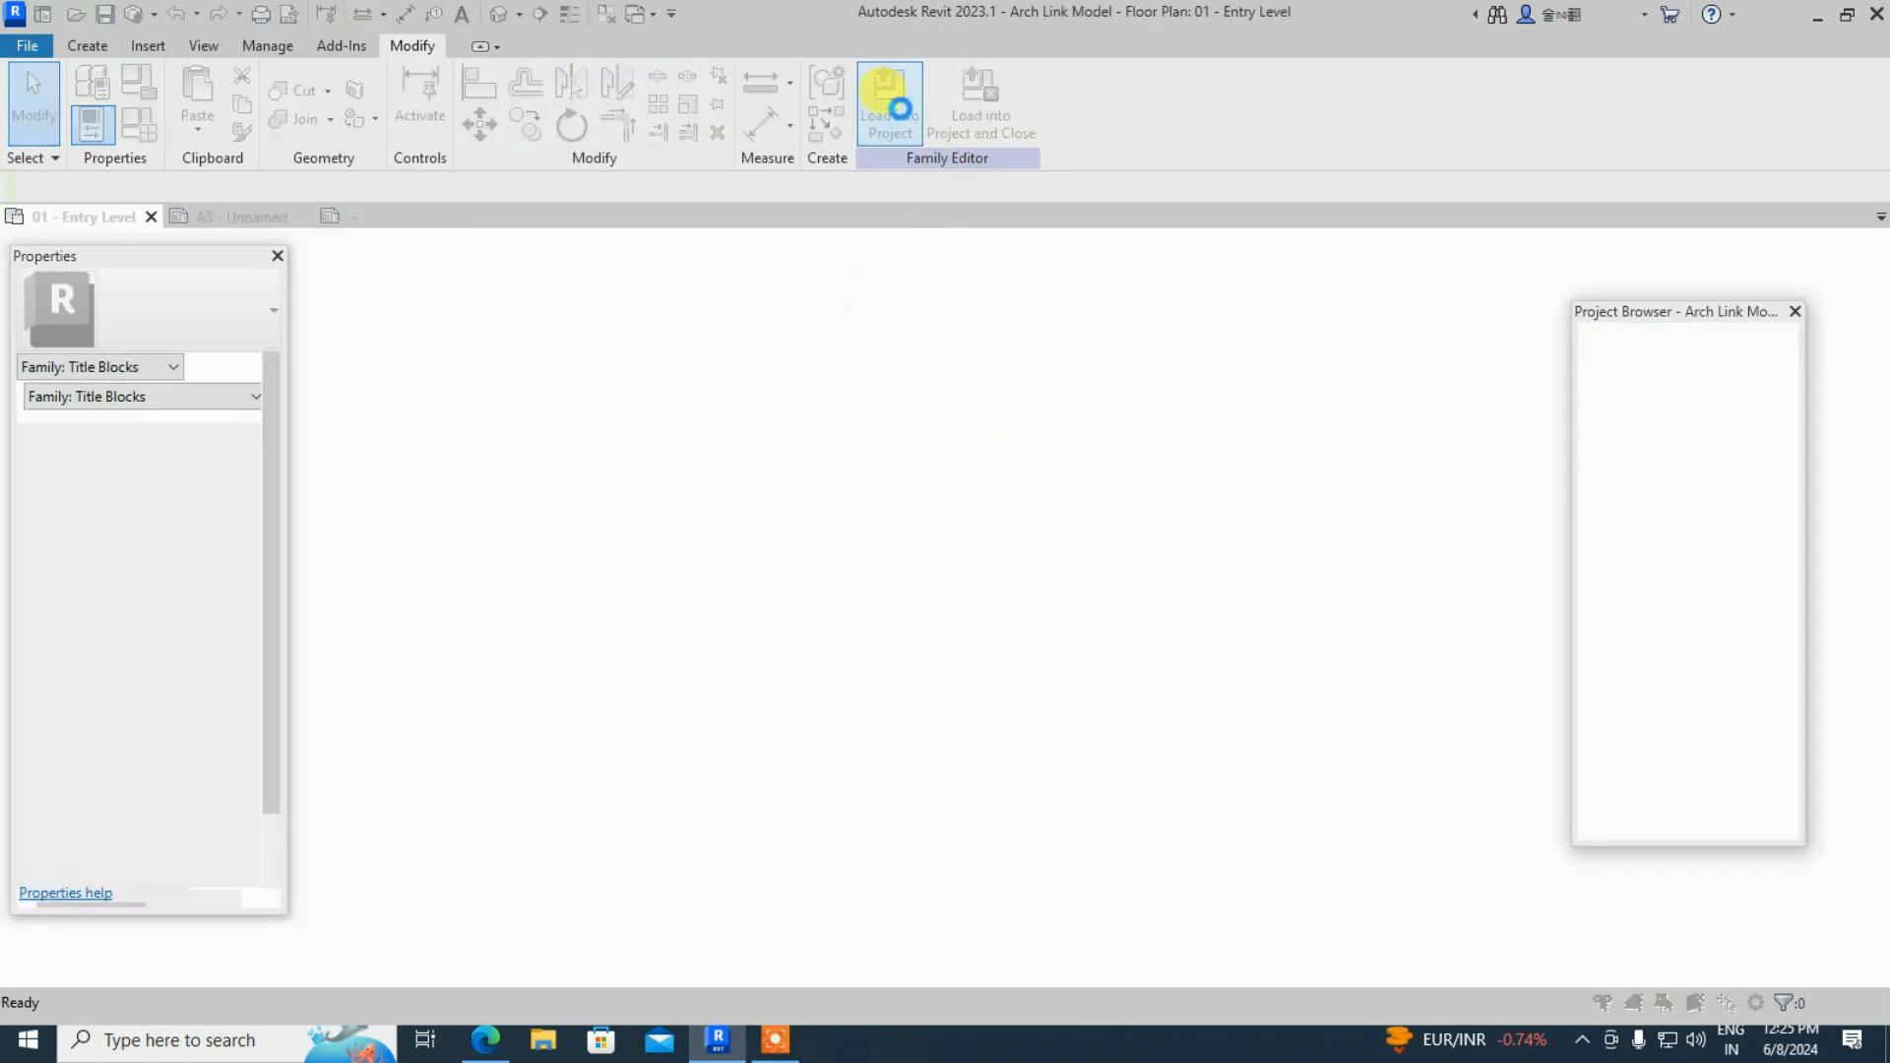
{"action": "left_click", "coordinate": [879, 456]}
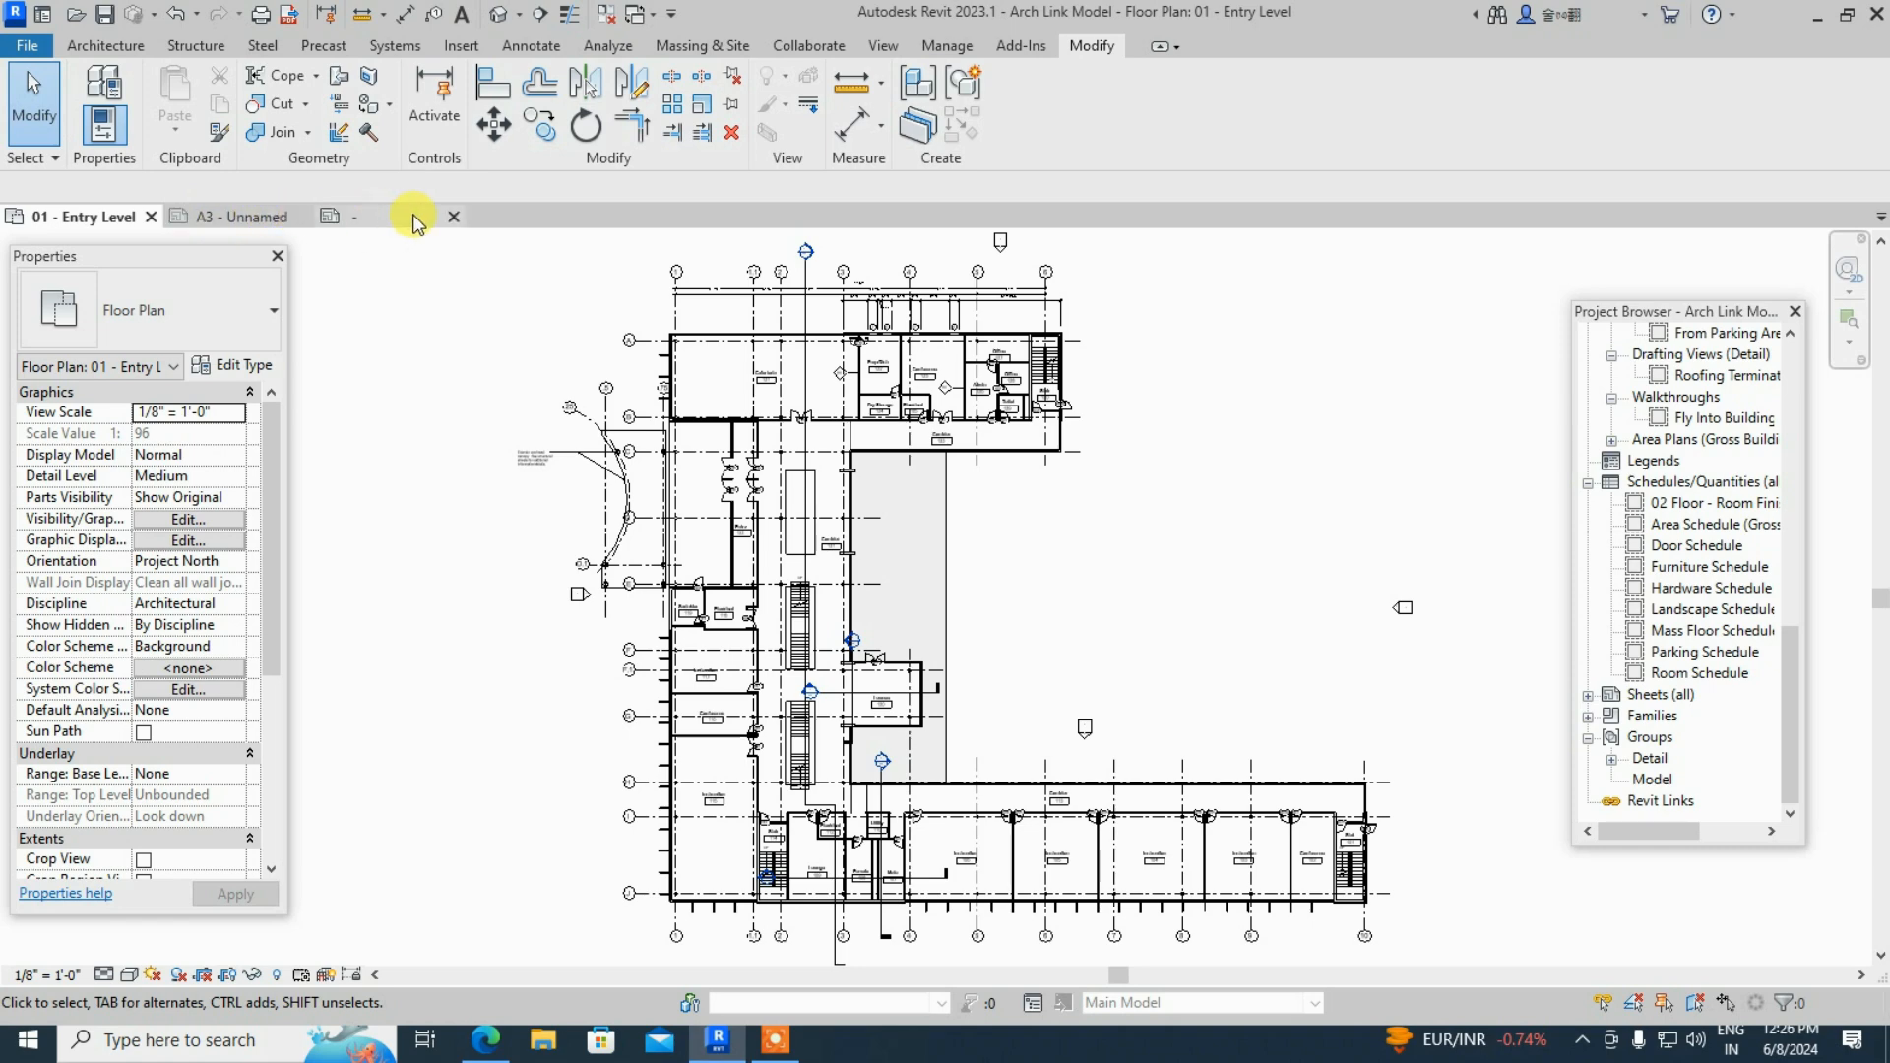
- Close the family without saving and view the A3 sheet showing SCHOOL BUILDING
{"action": "left_click", "coordinate": [455, 219]}
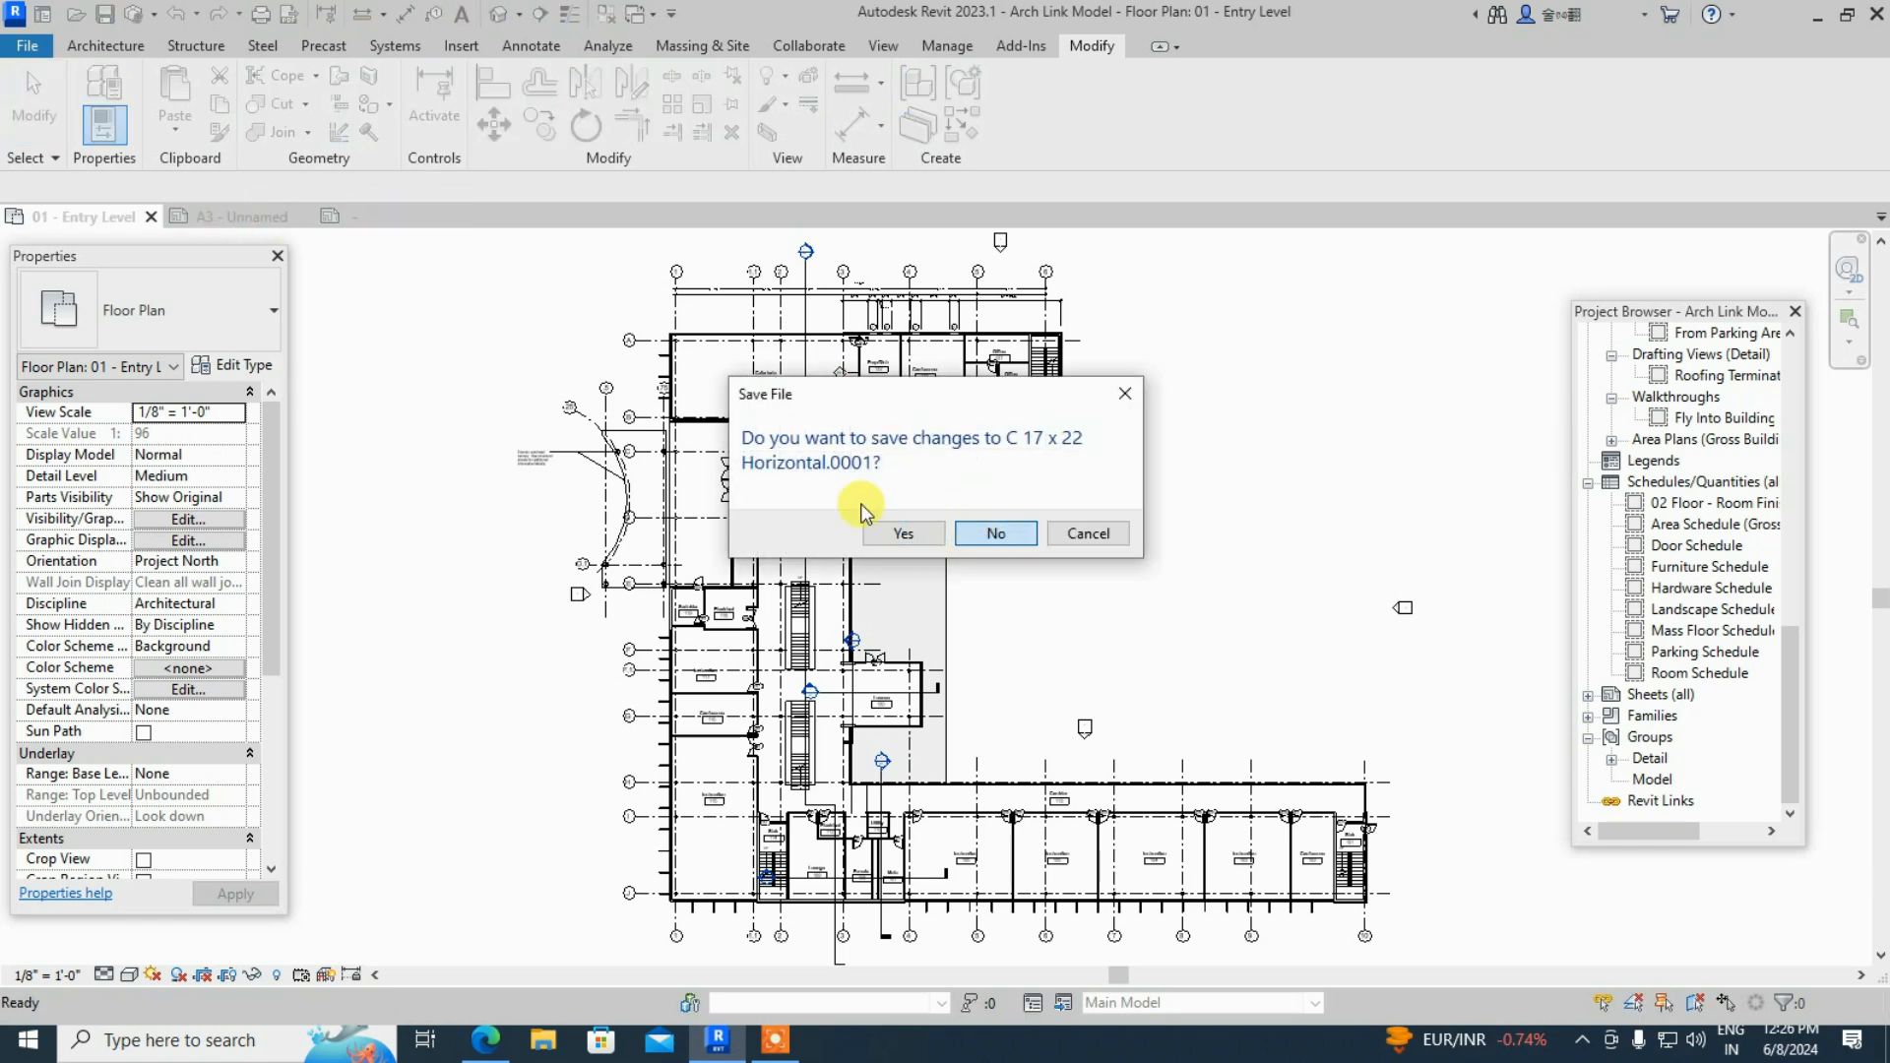
{"action": "left_click", "coordinate": [997, 533]}
{"action": "left_click", "coordinate": [245, 218]}
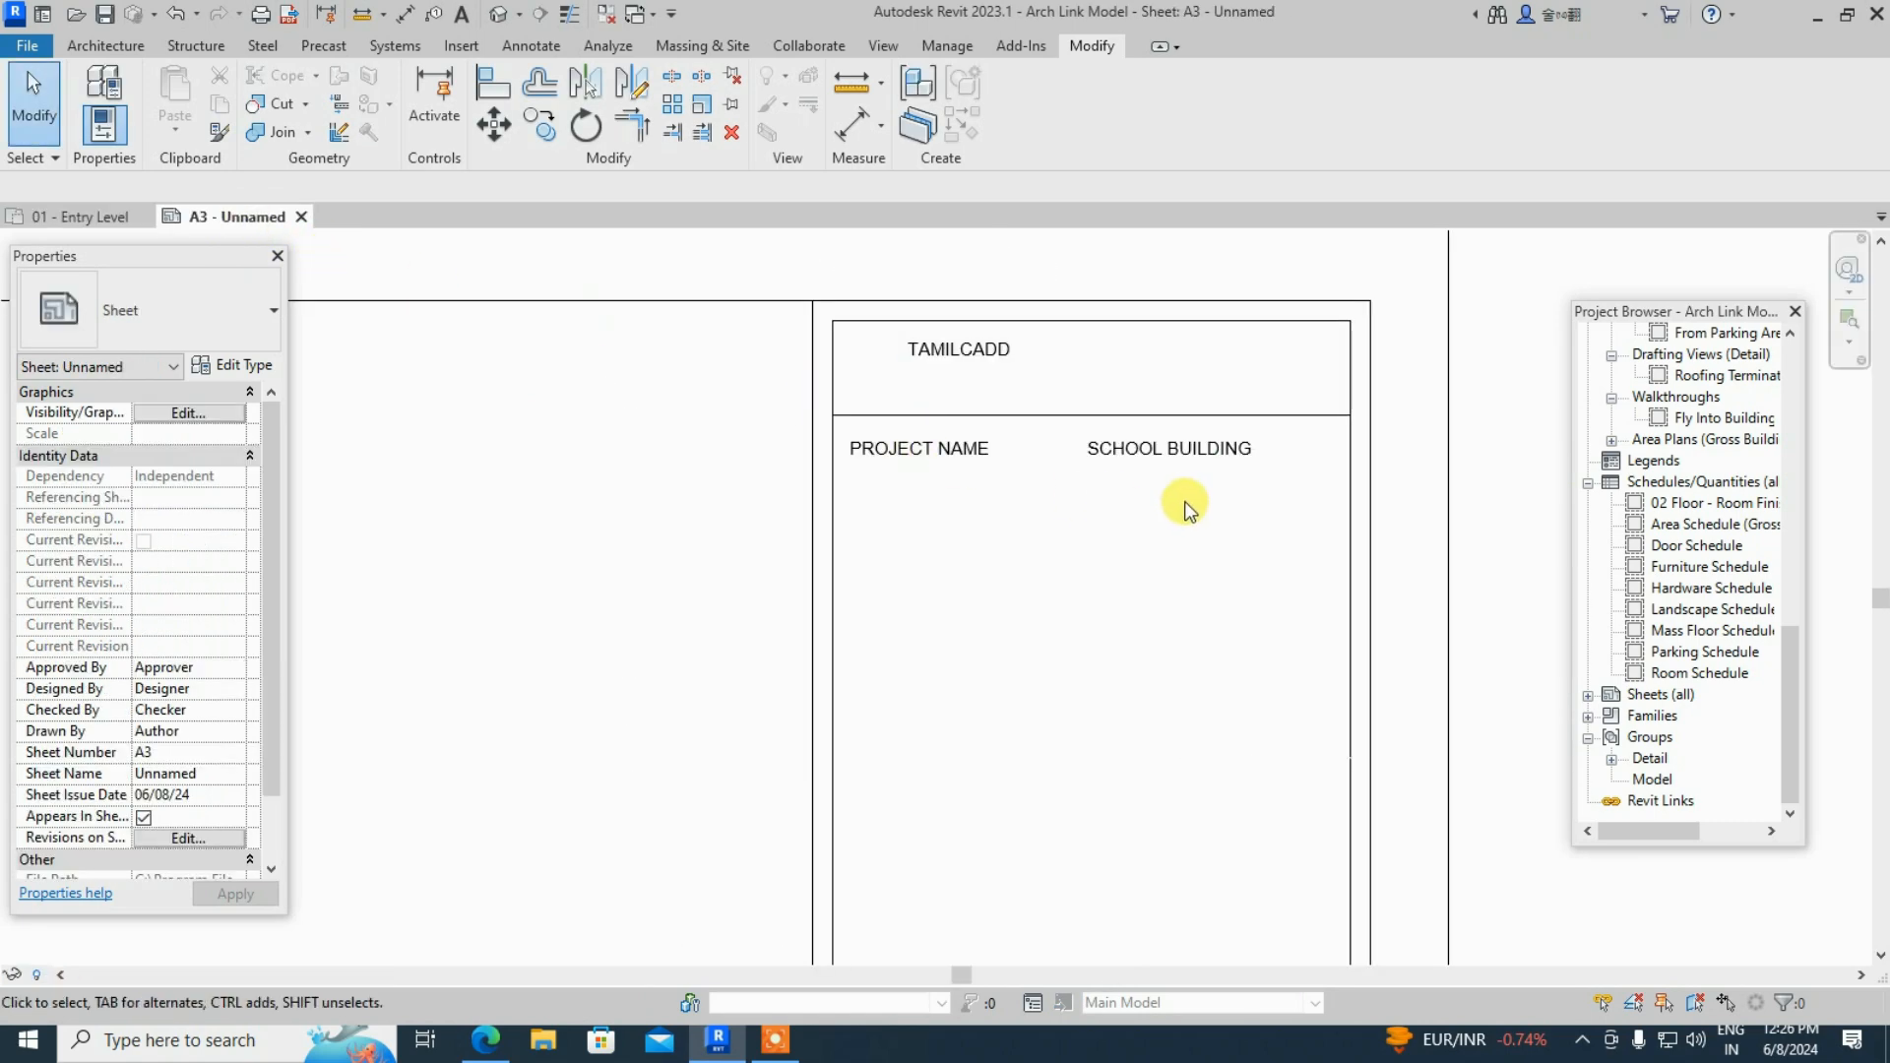
{"action": "scroll", "coordinate": [1201, 477], "scroll_direction": "up", "scroll_amount": 3}
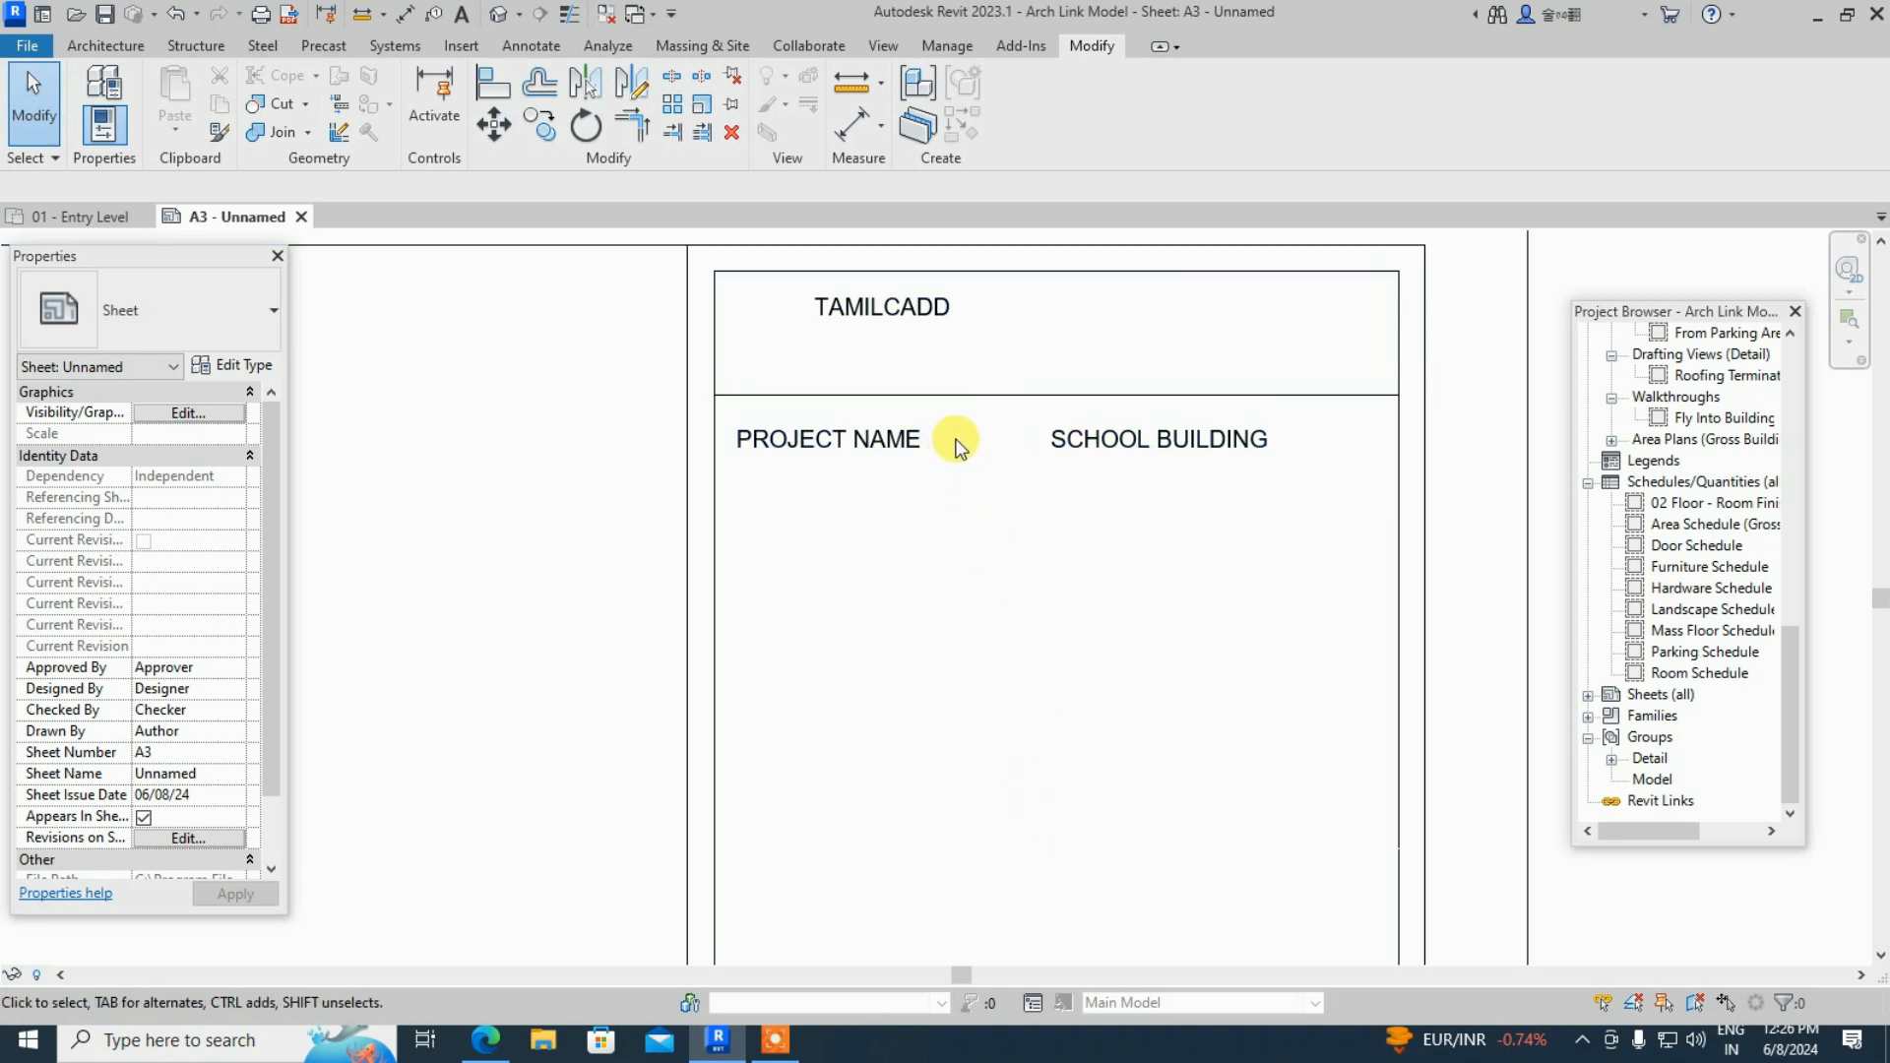
{"action": "scroll", "coordinate": [953, 653], "scroll_direction": "down", "scroll_amount": 4}
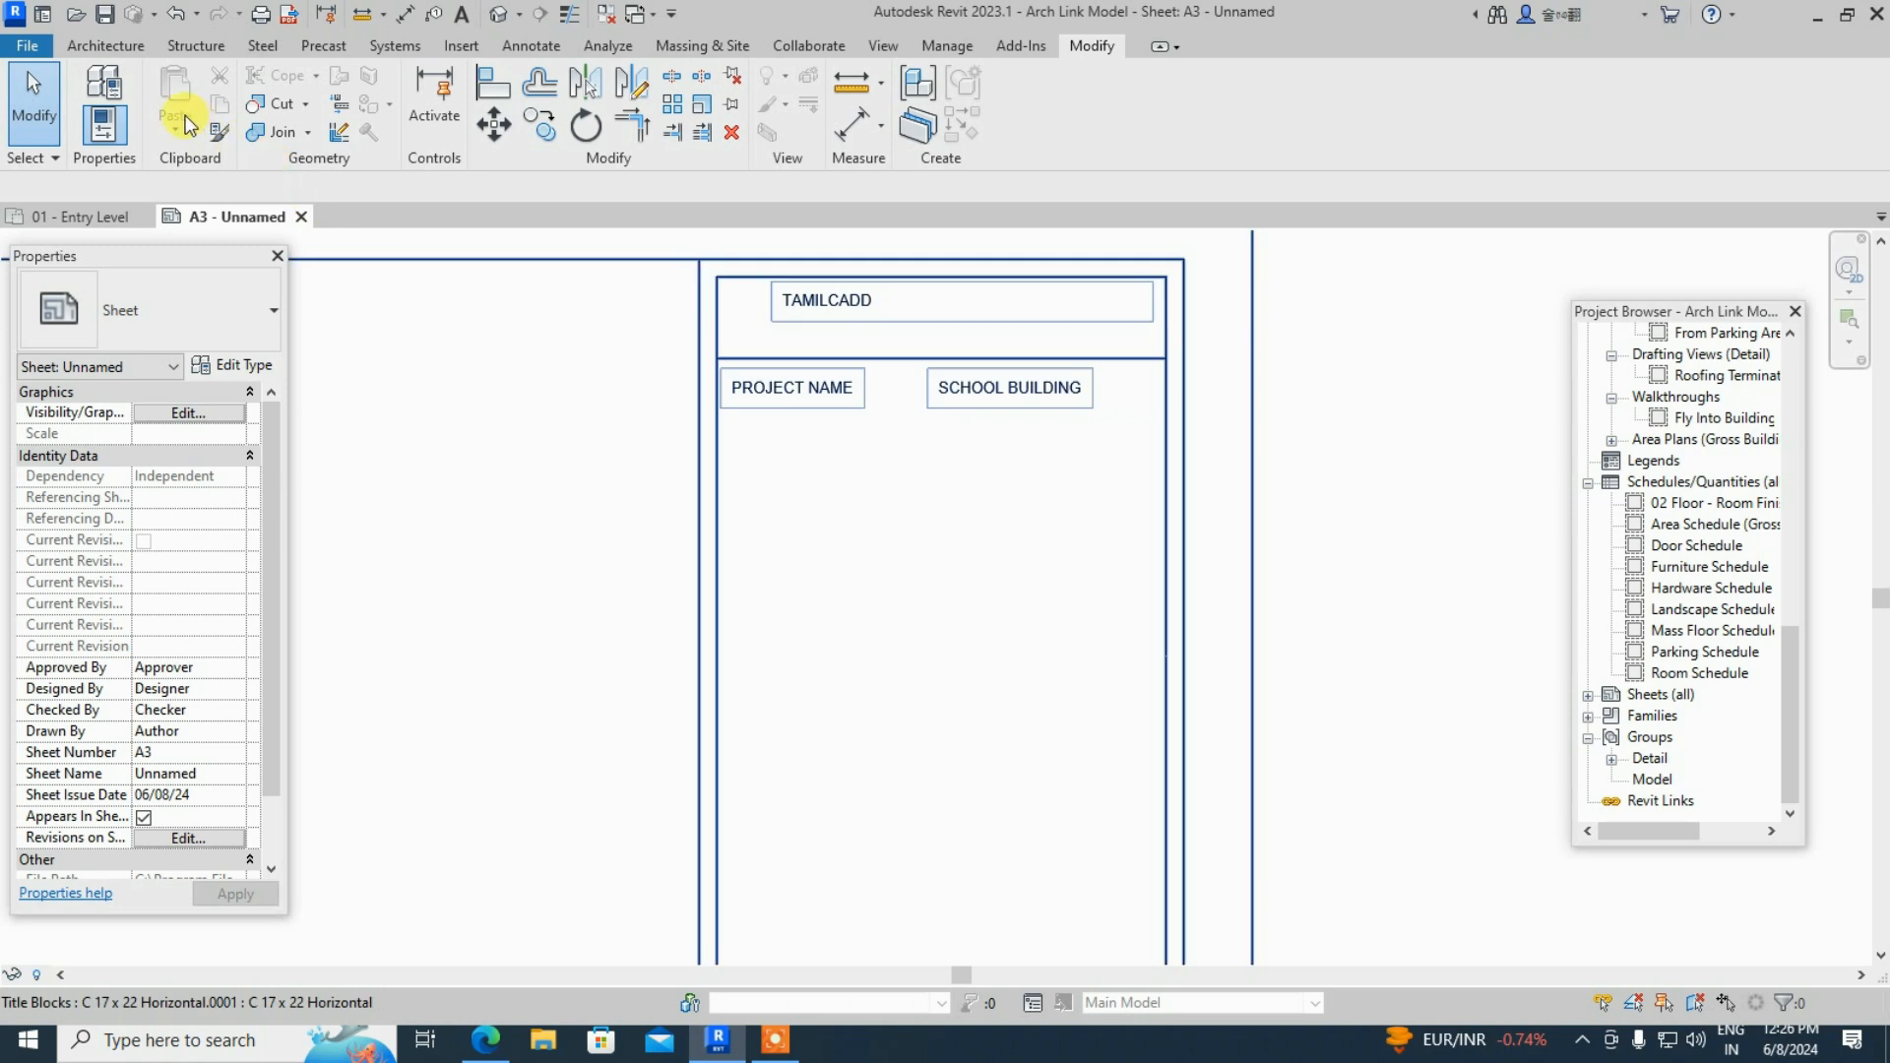
- Select the title block on the sheet and open its family for editing
{"action": "left_click", "coordinate": [860, 300]}
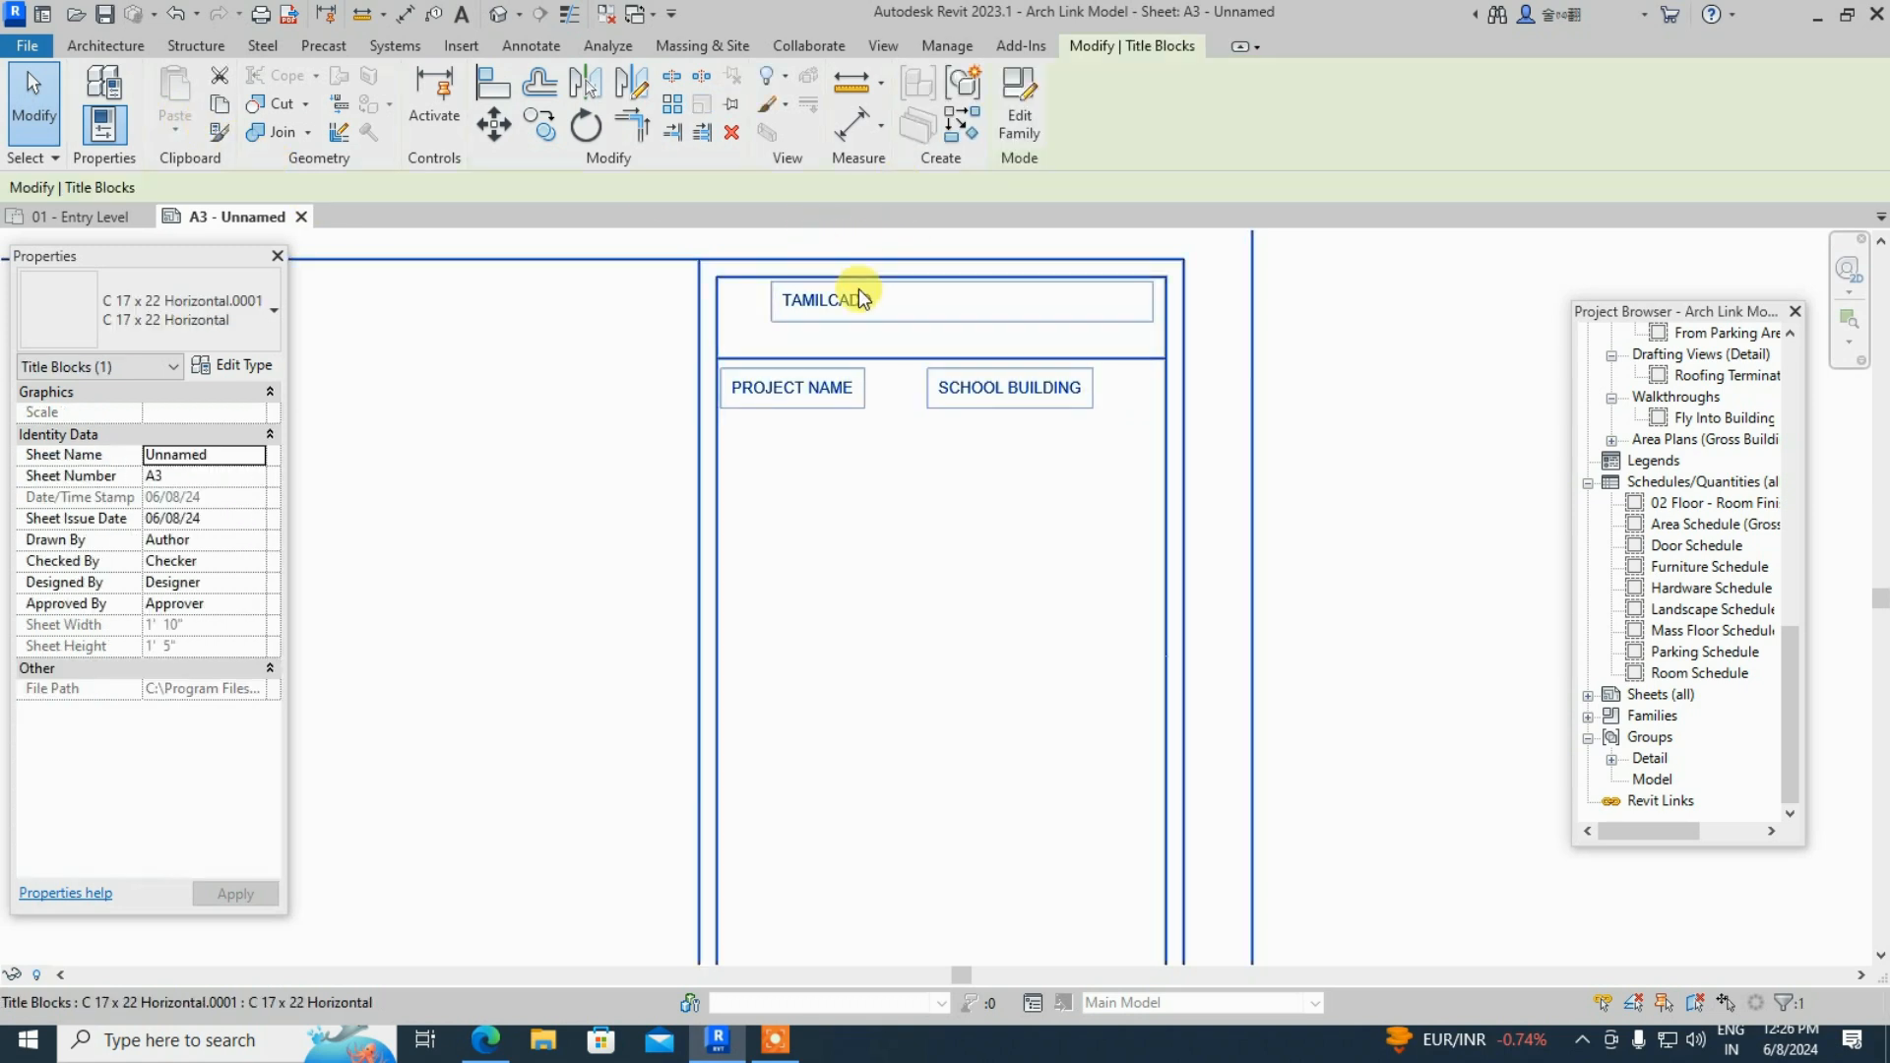
{"action": "left_click", "coordinate": [1014, 84]}
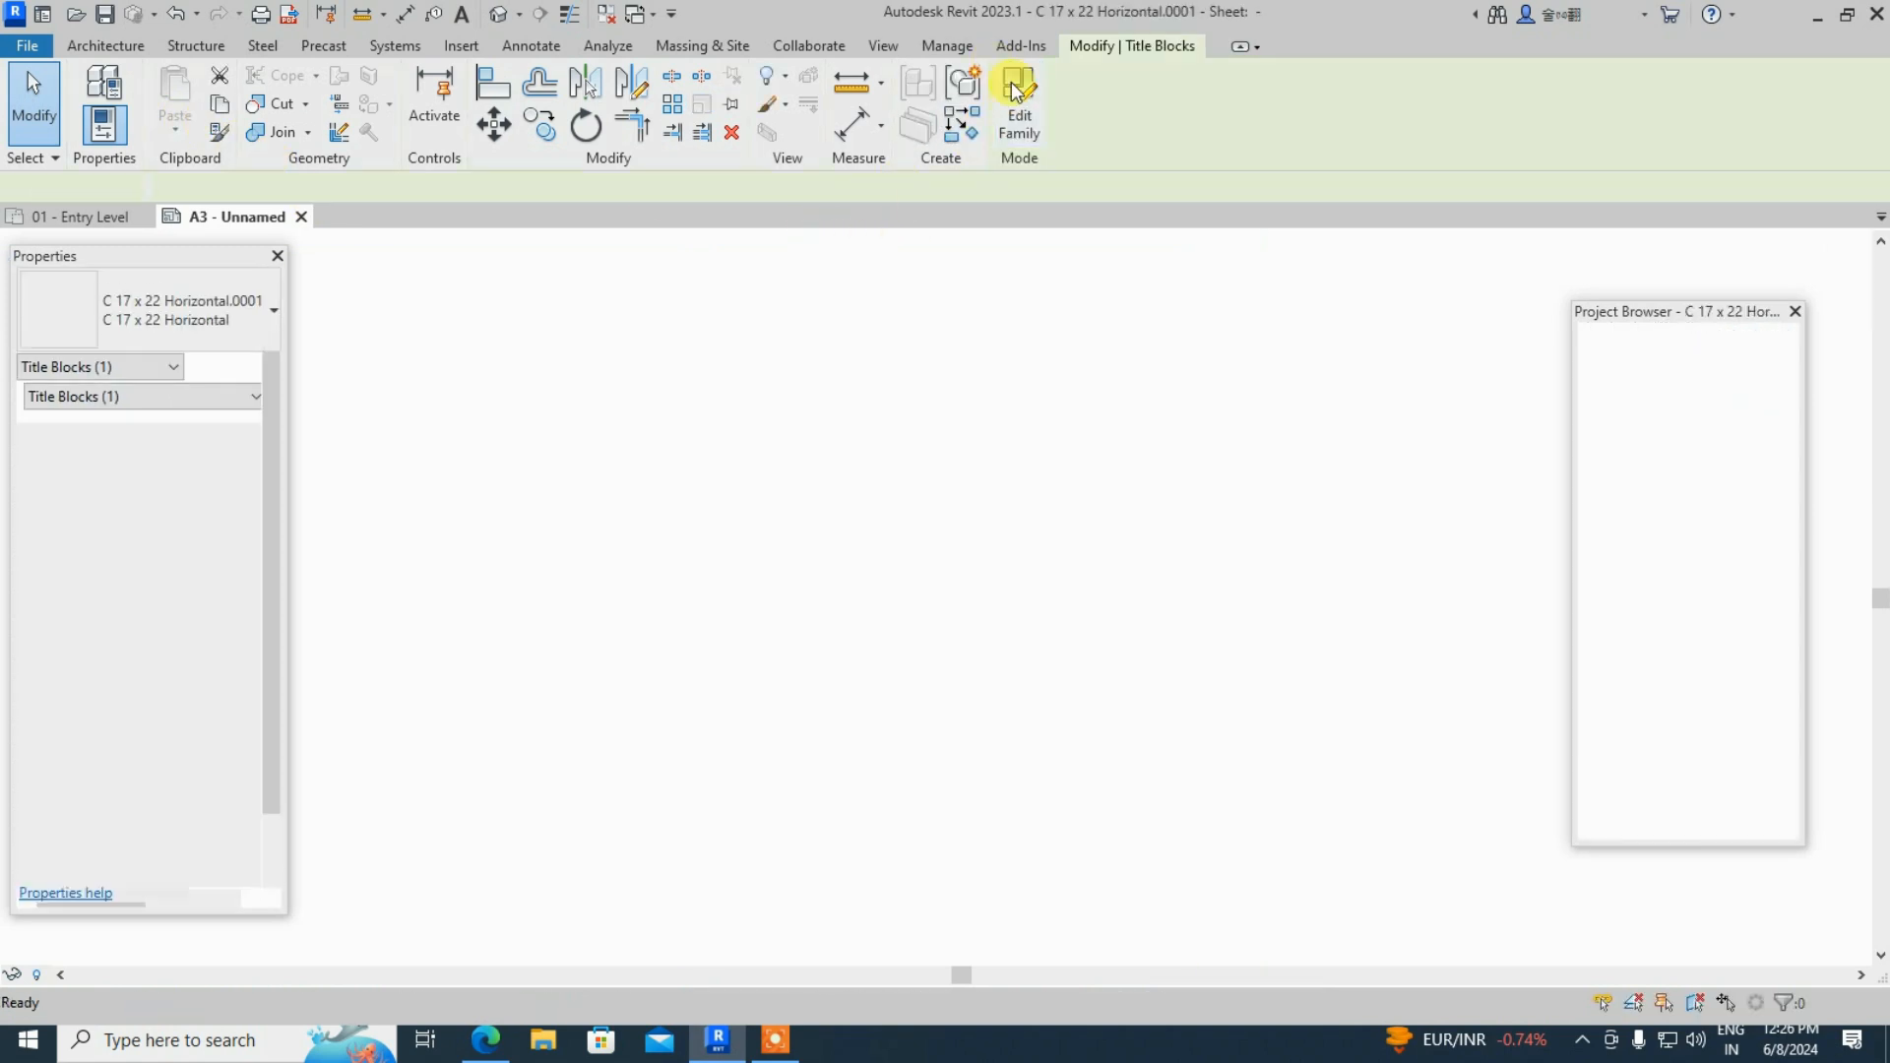
{"action": "scroll", "coordinate": [1285, 290], "scroll_direction": "up", "scroll_amount": 6}
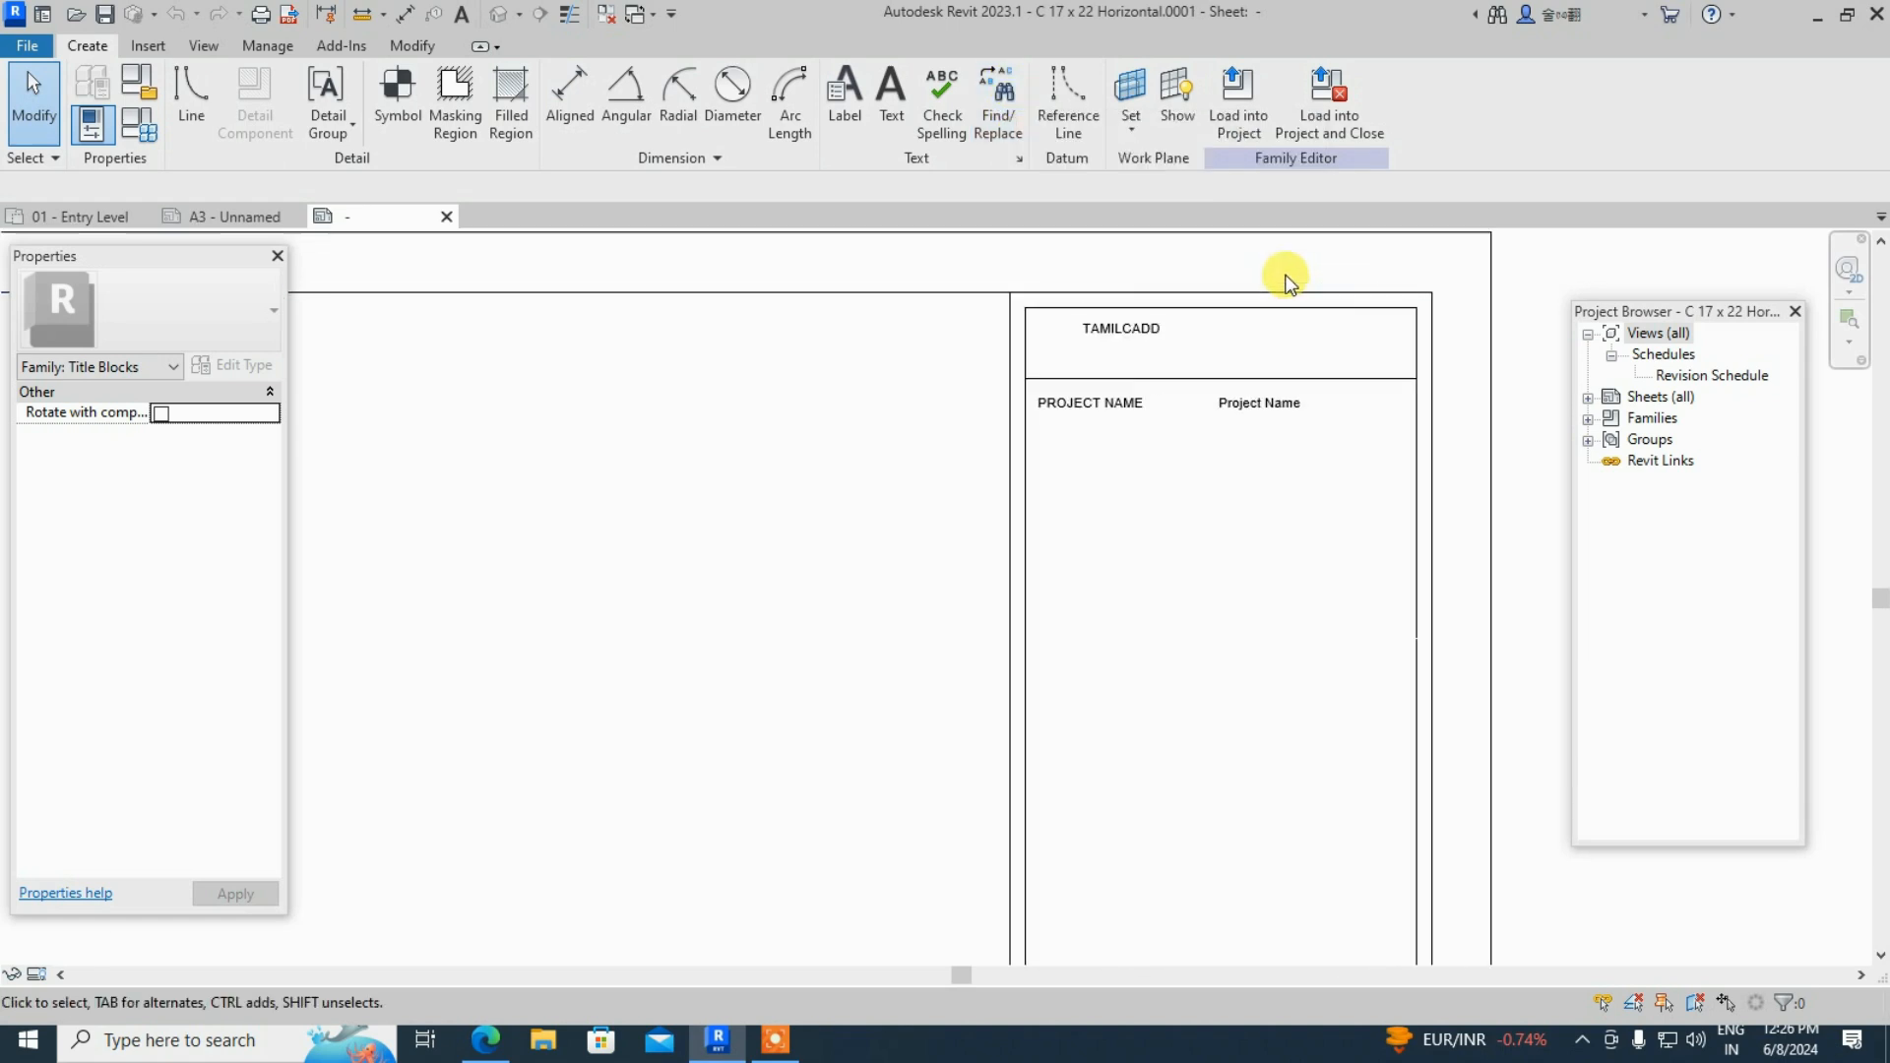
- Append a colon so the text note reads 'PROJECT NAME :'
{"action": "left_click", "coordinate": [1098, 439]}
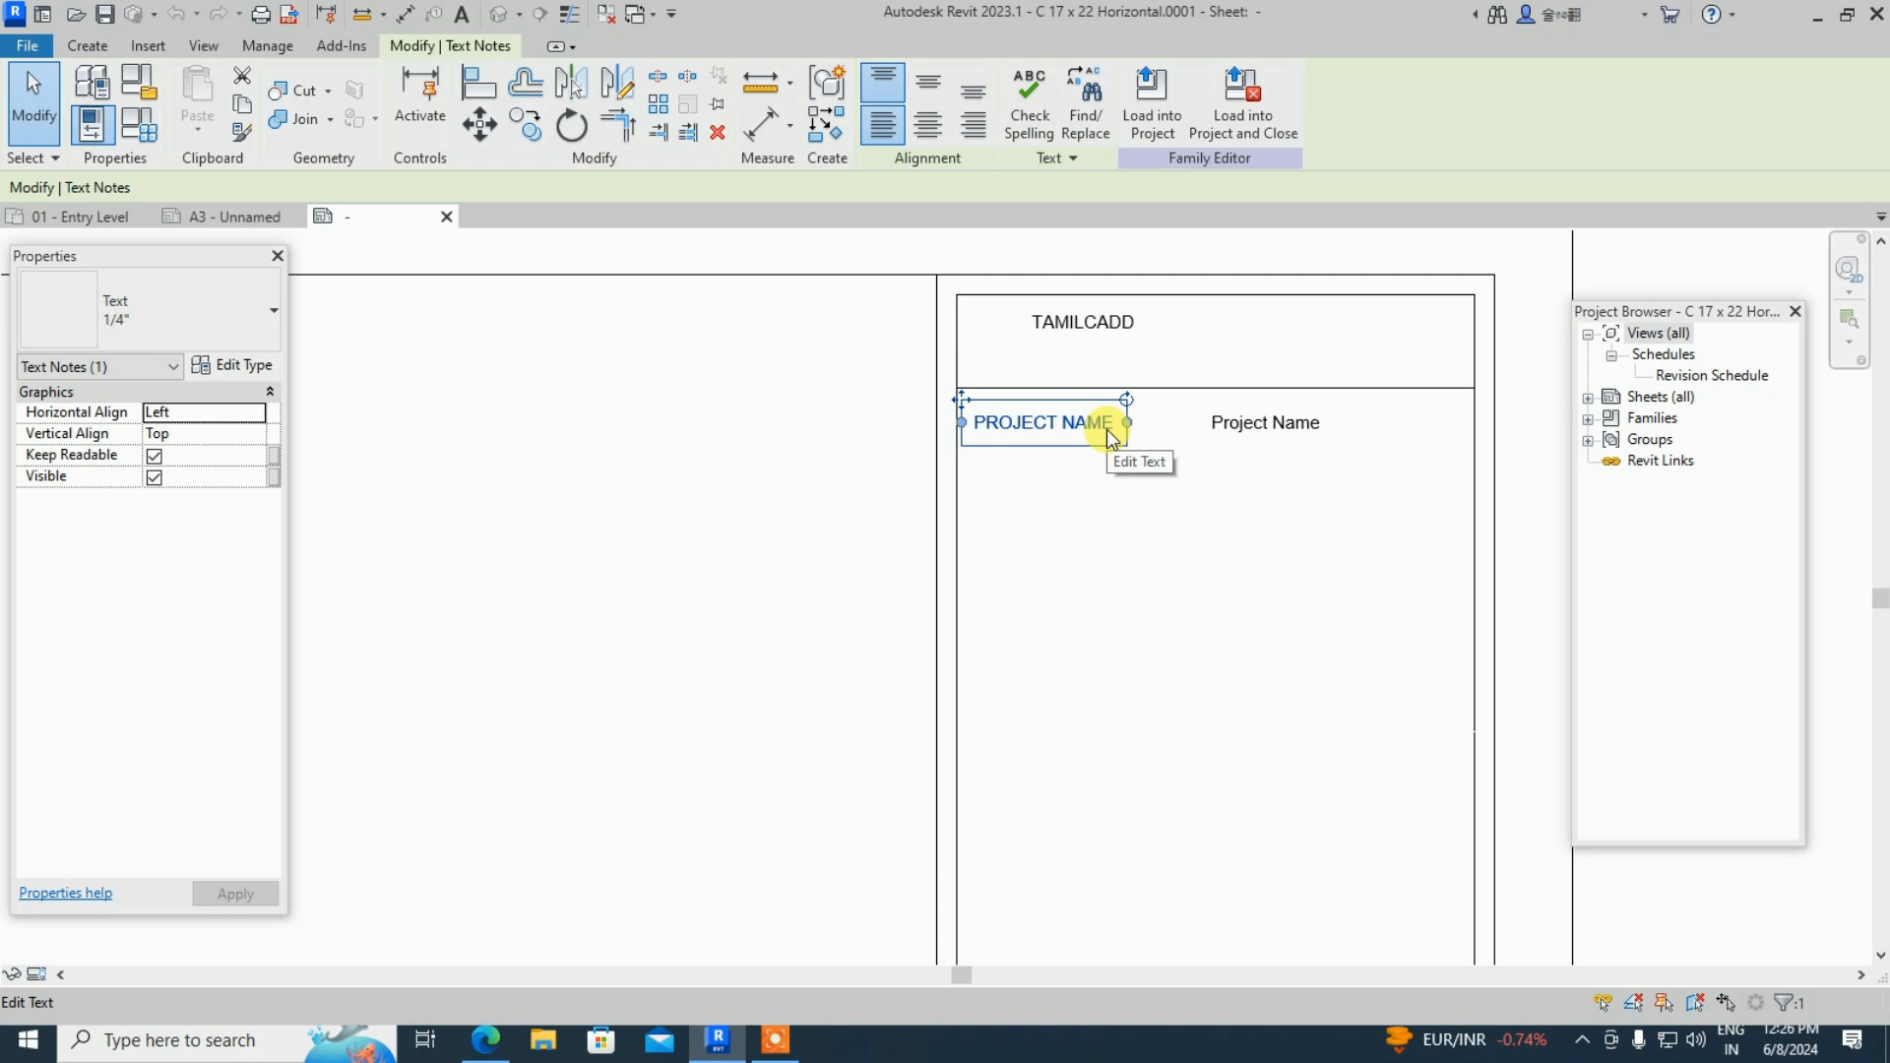
{"action": "left_click", "coordinate": [1110, 436]}
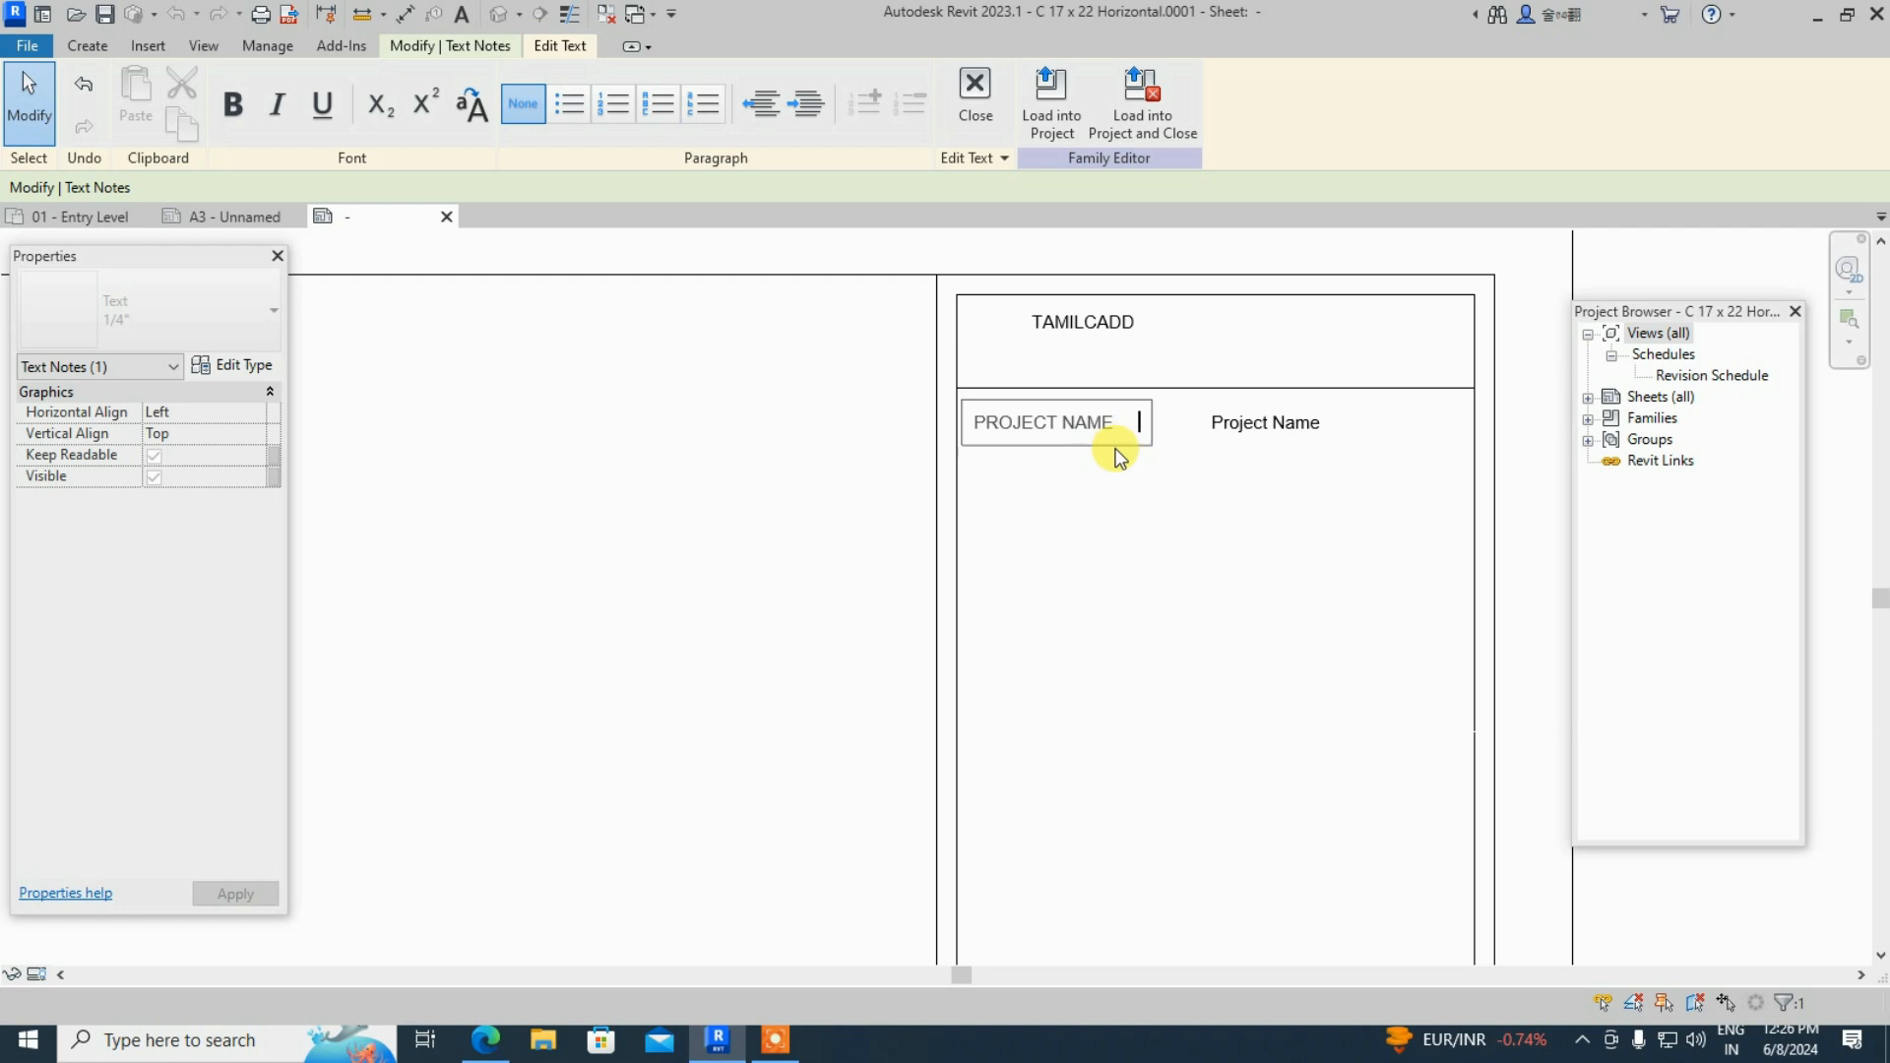
{"action": "type", "text": ":"}
{"action": "left_click", "coordinate": [1131, 512]}
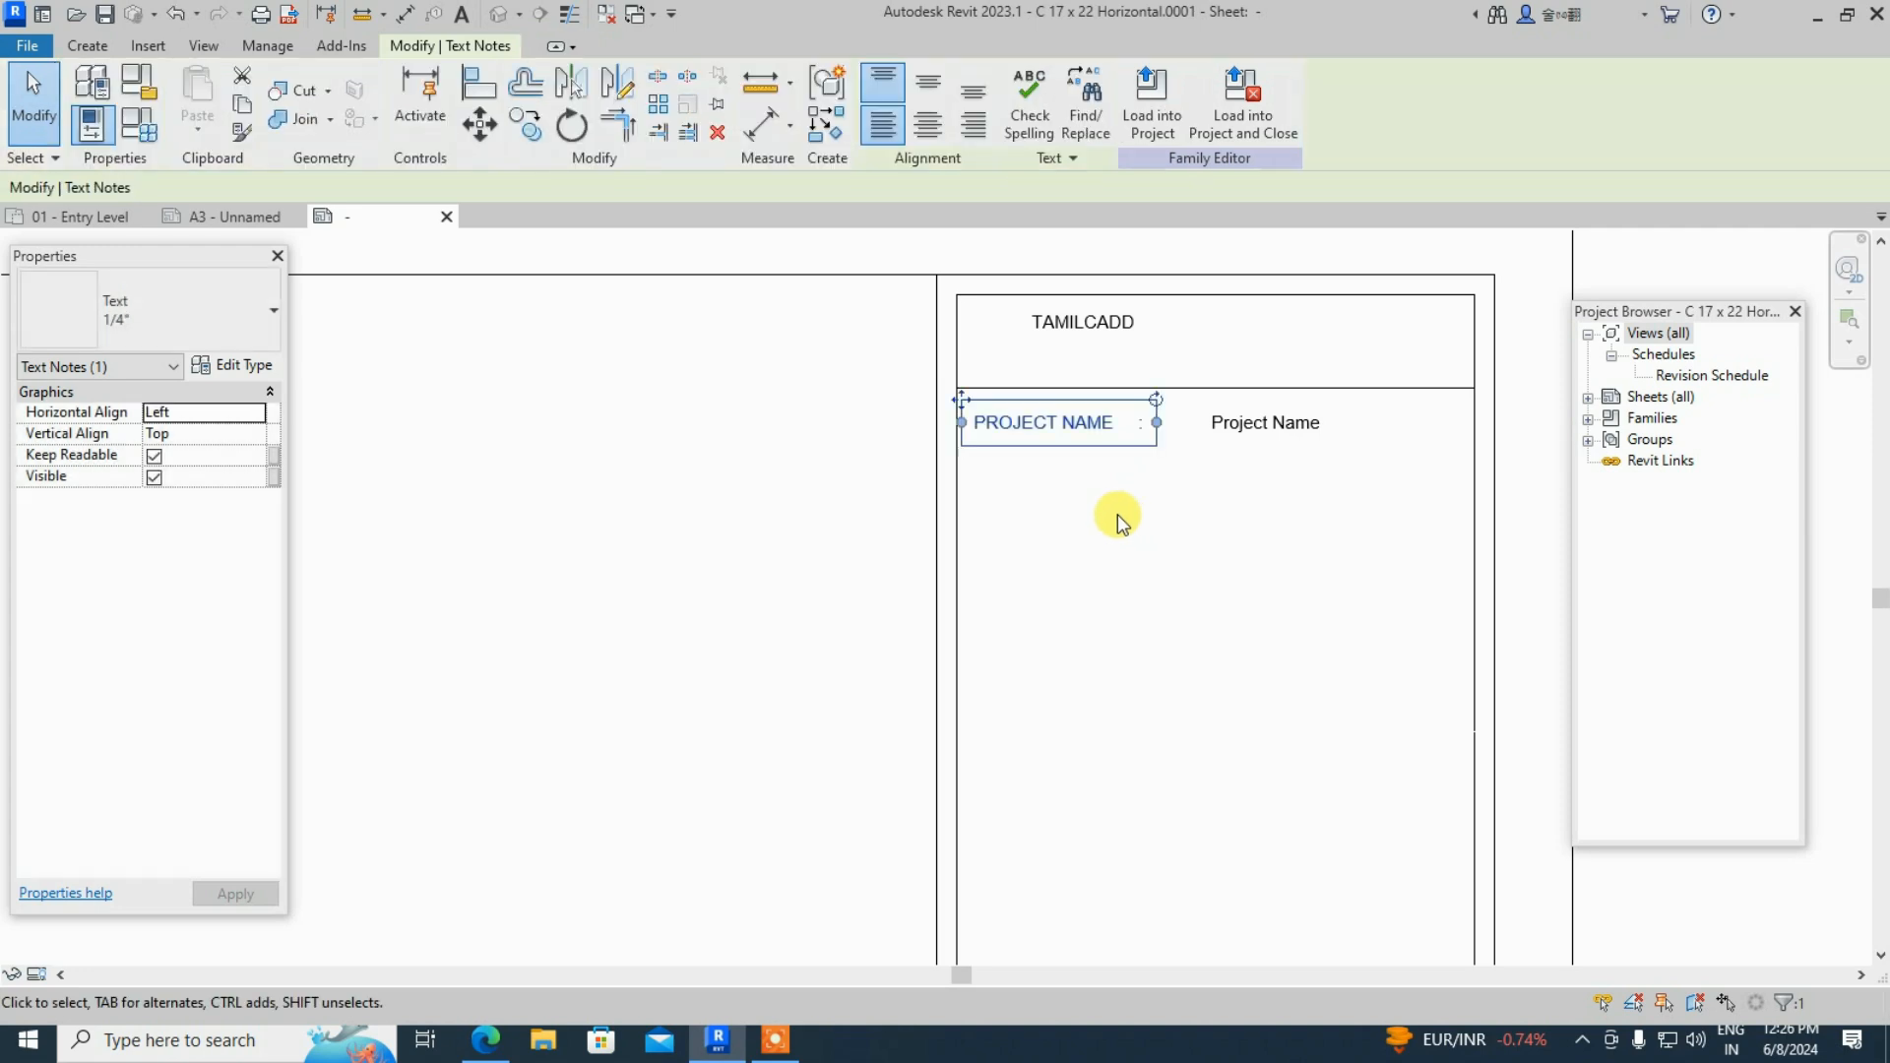
{"action": "left_click", "coordinate": [1119, 514]}
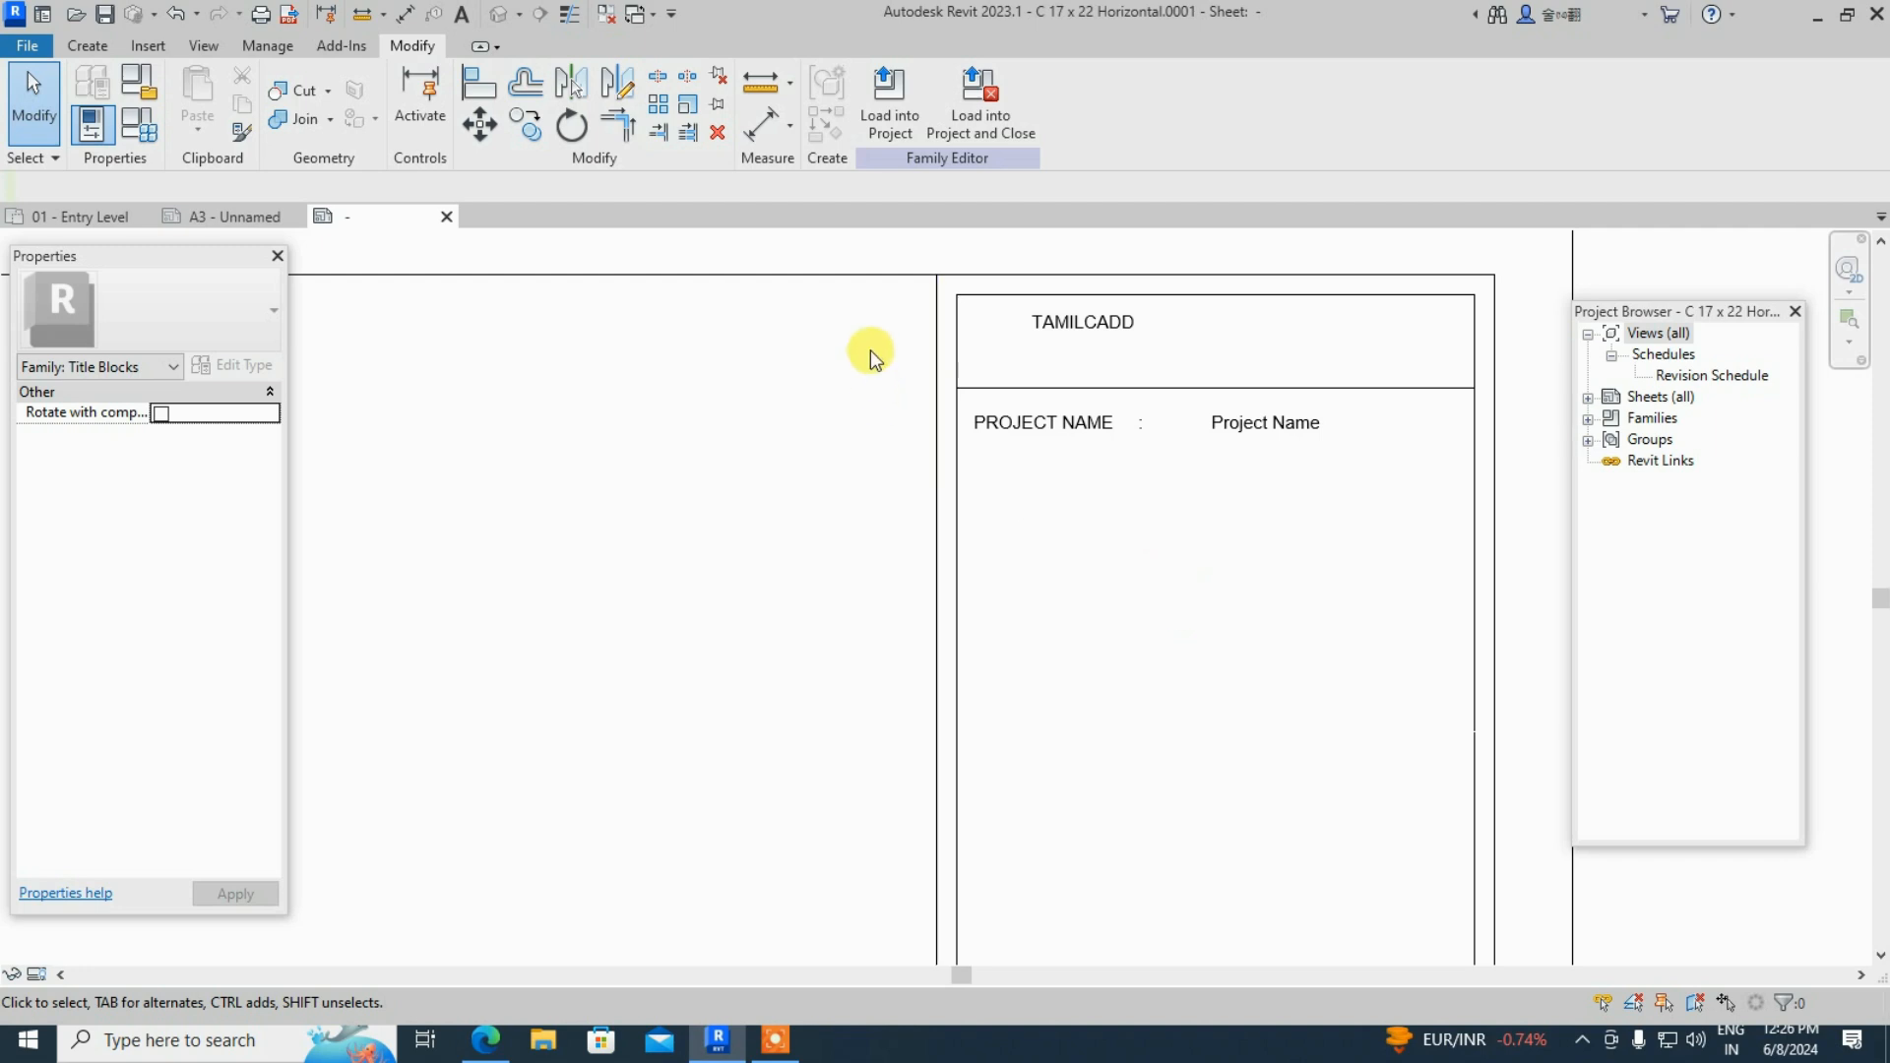
{"action": "left_click", "coordinate": [86, 47]}
{"action": "left_click", "coordinate": [844, 93]}
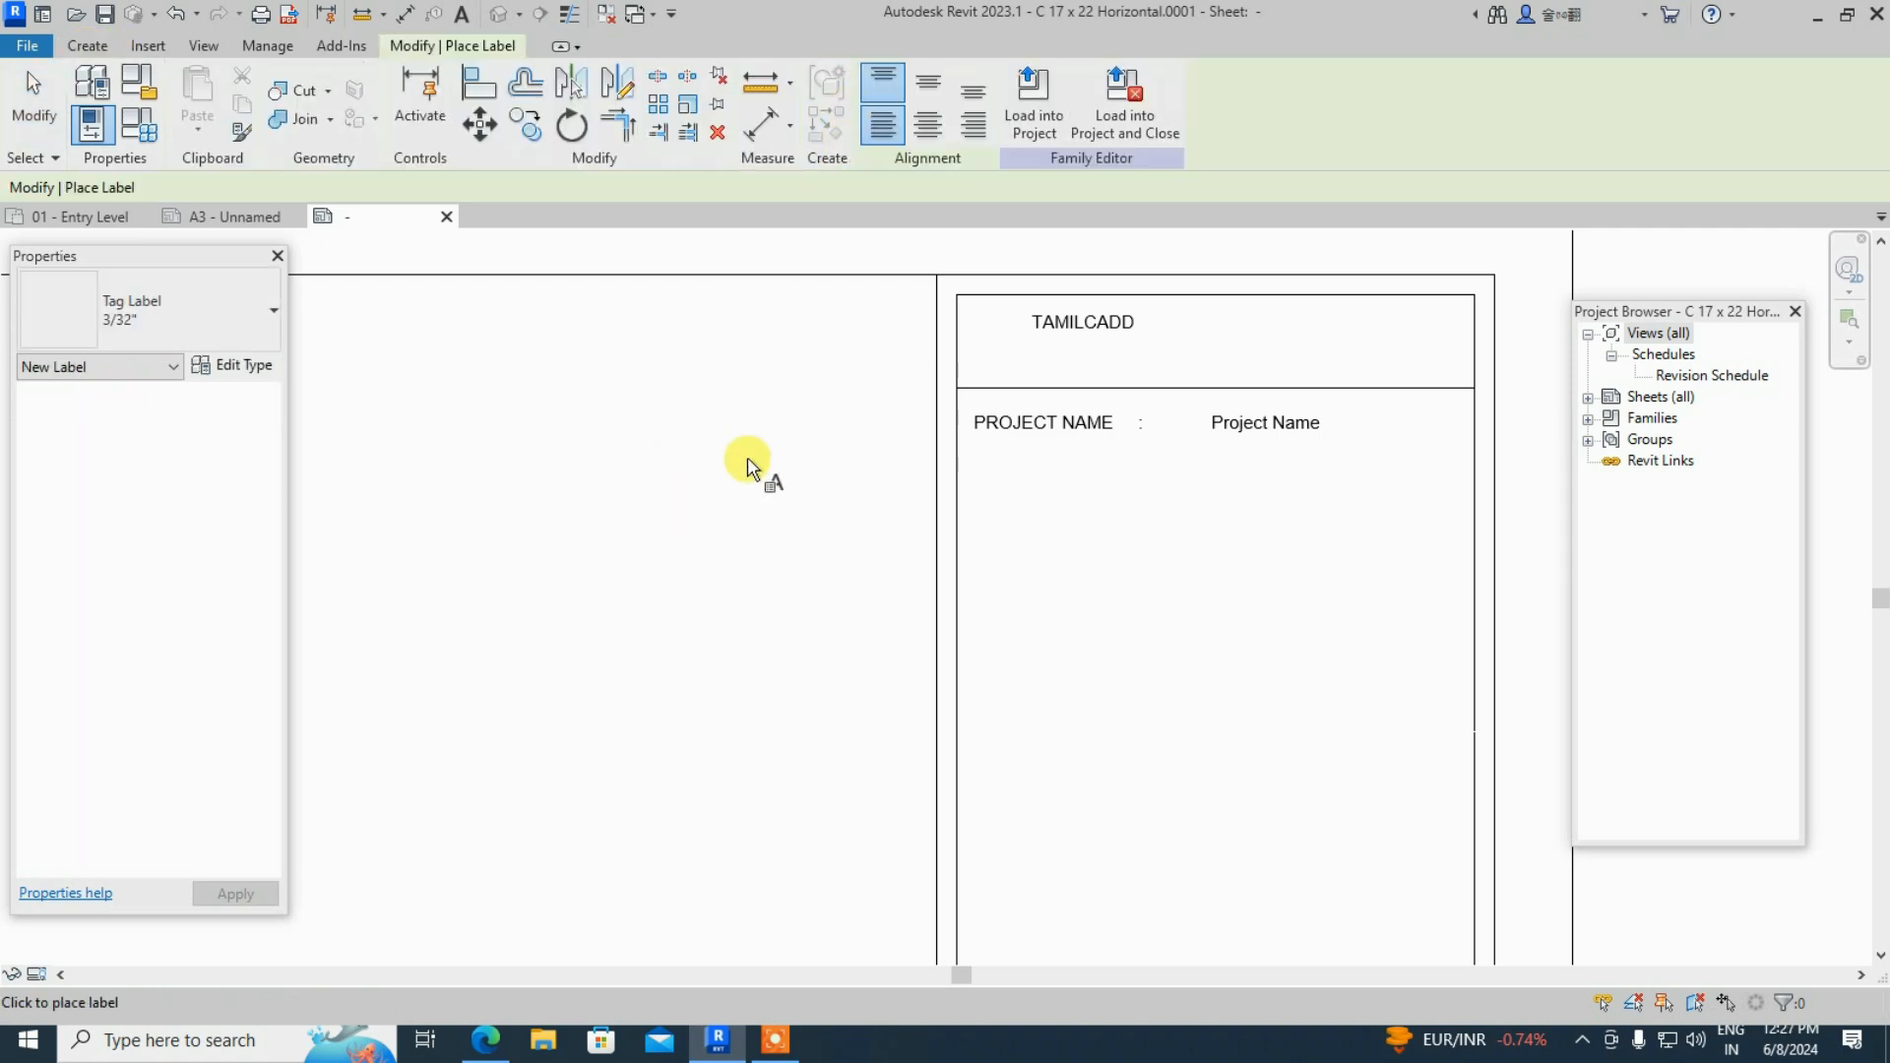
{"action": "left_click", "coordinate": [1213, 473]}
{"action": "scroll", "coordinate": [445, 653], "scroll_direction": "down", "scroll_amount": 8}
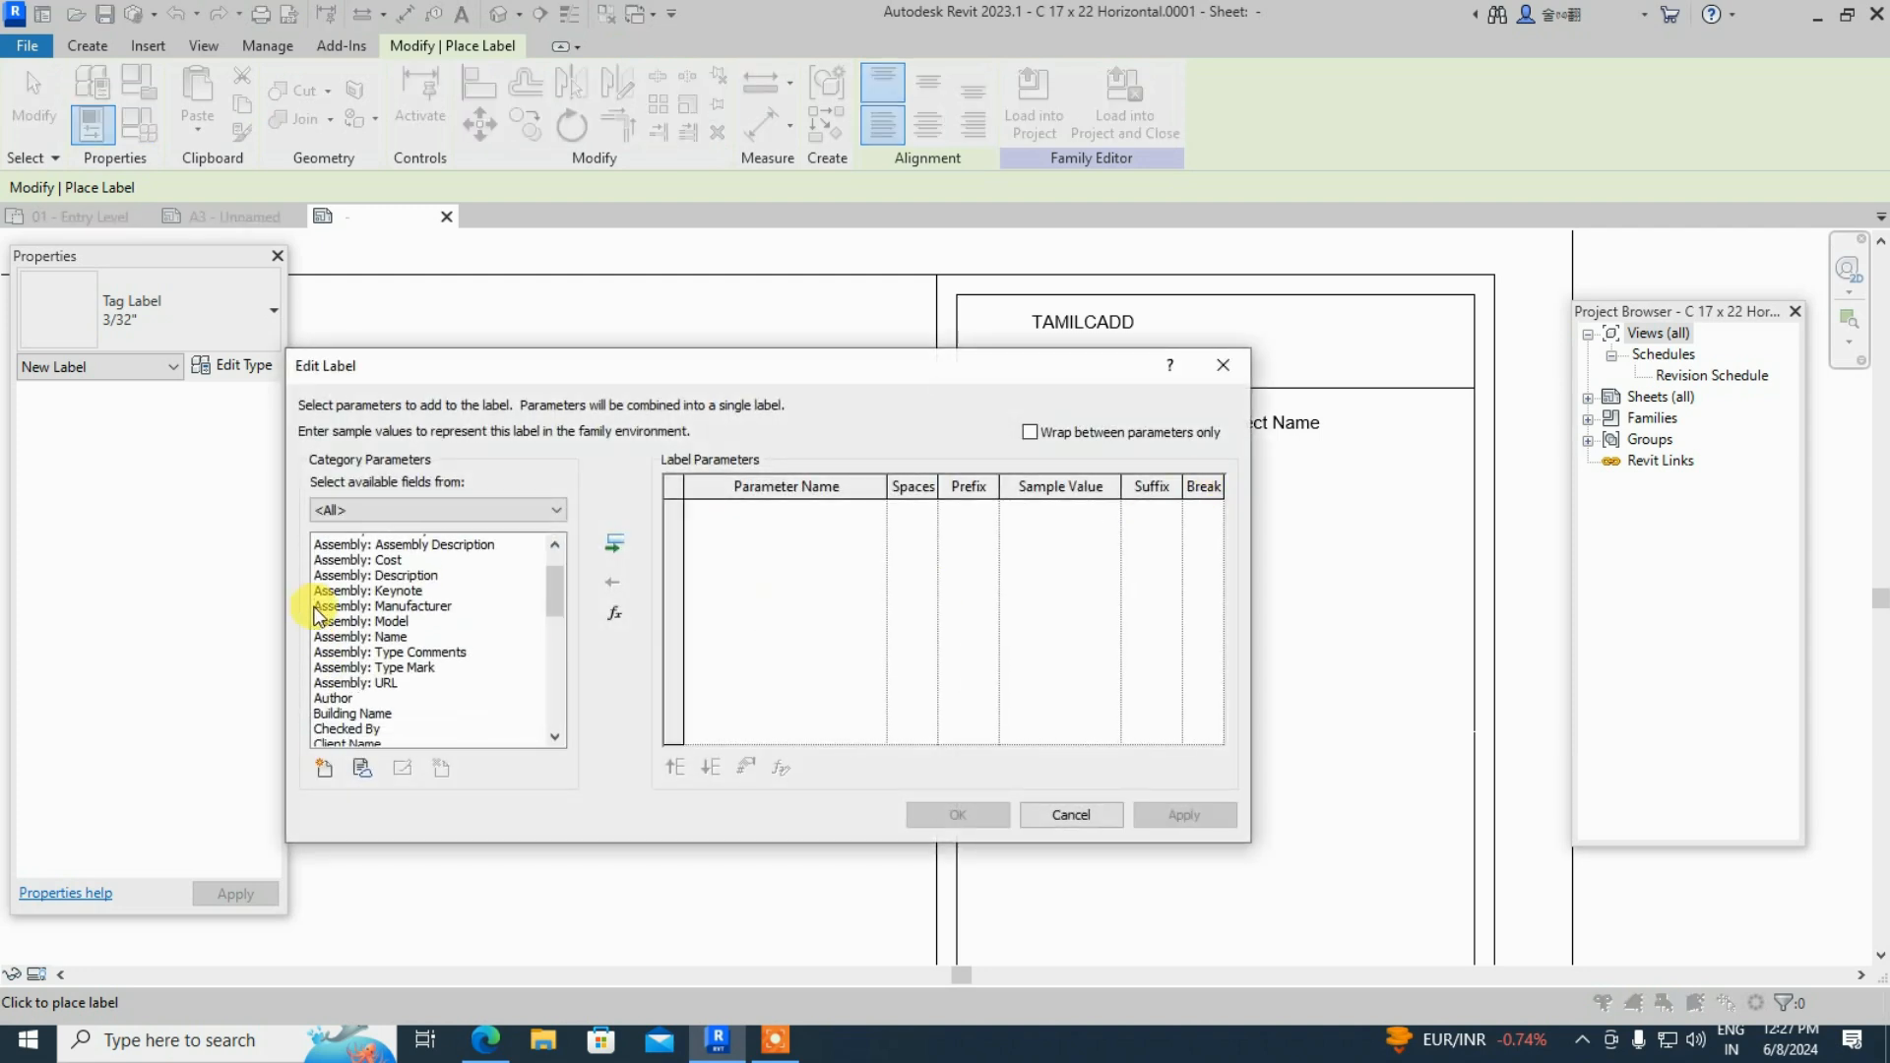
{"action": "scroll", "coordinate": [445, 654], "scroll_direction": "down", "scroll_amount": 3}
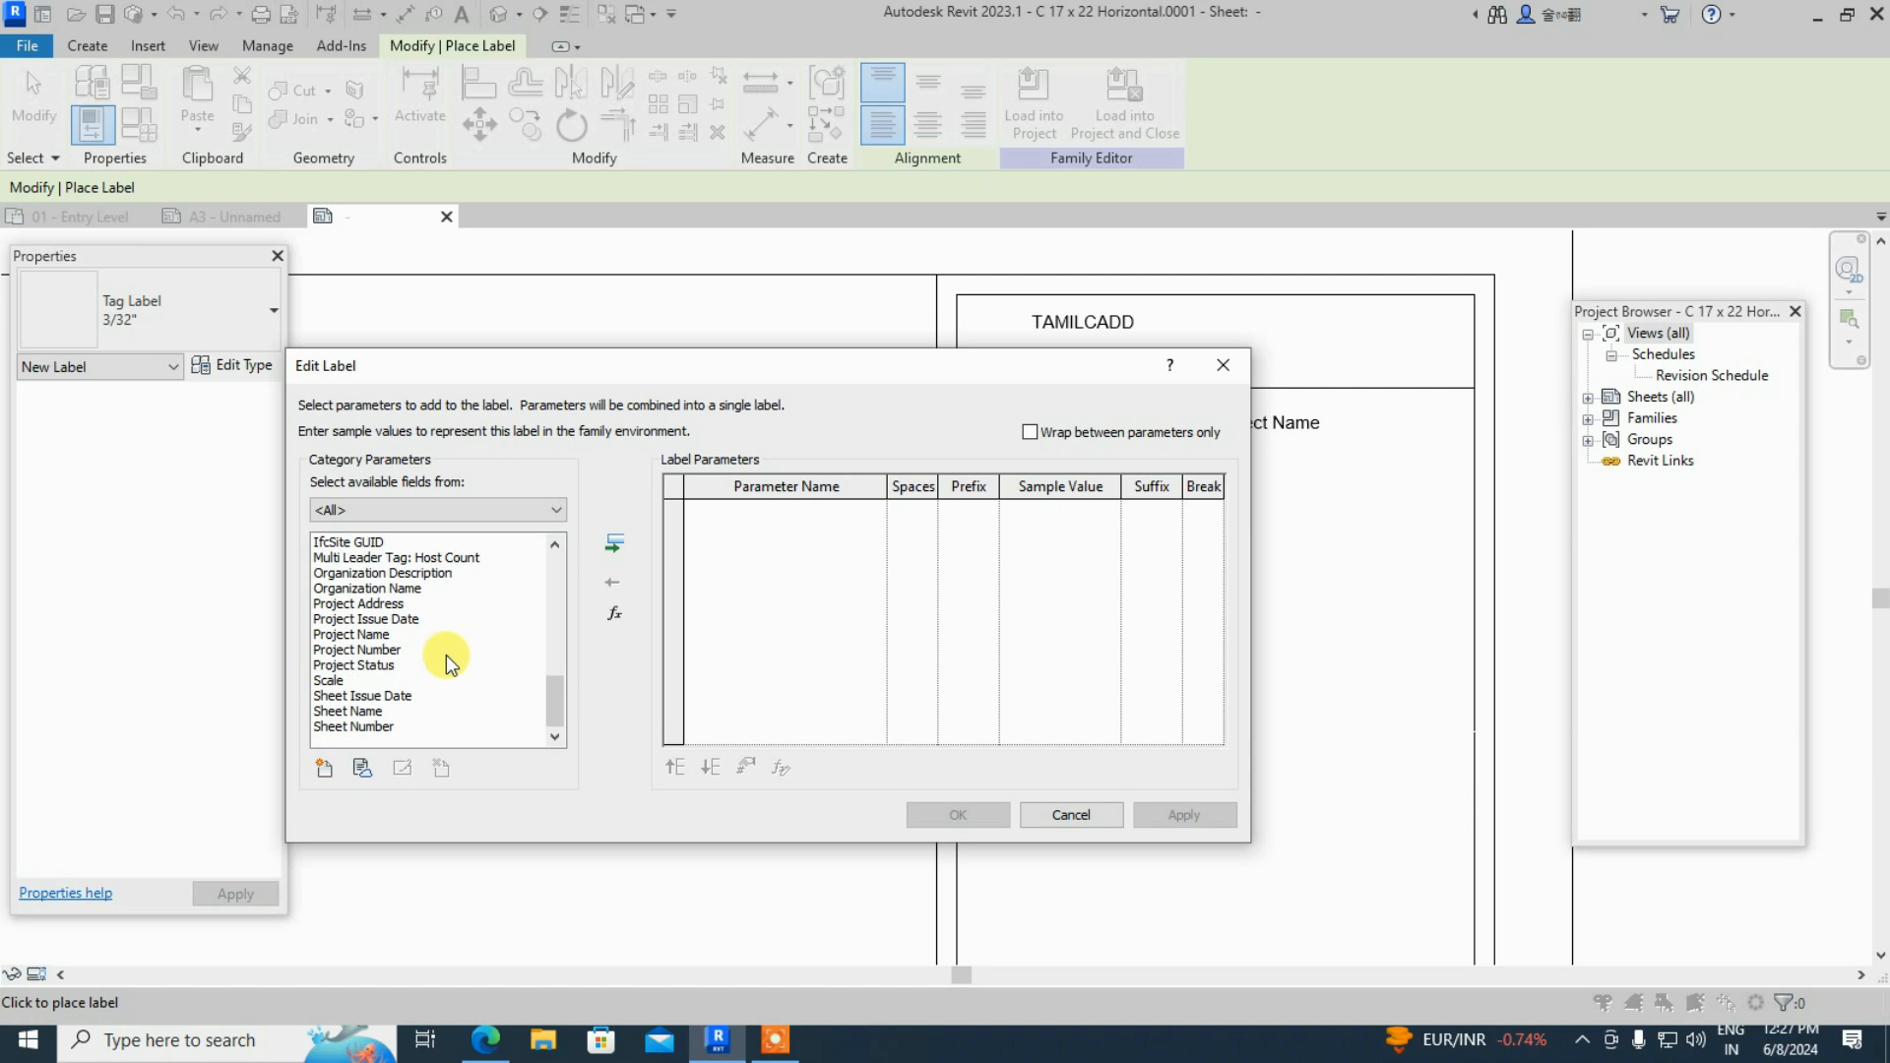
{"action": "left_click", "coordinate": [381, 650]}
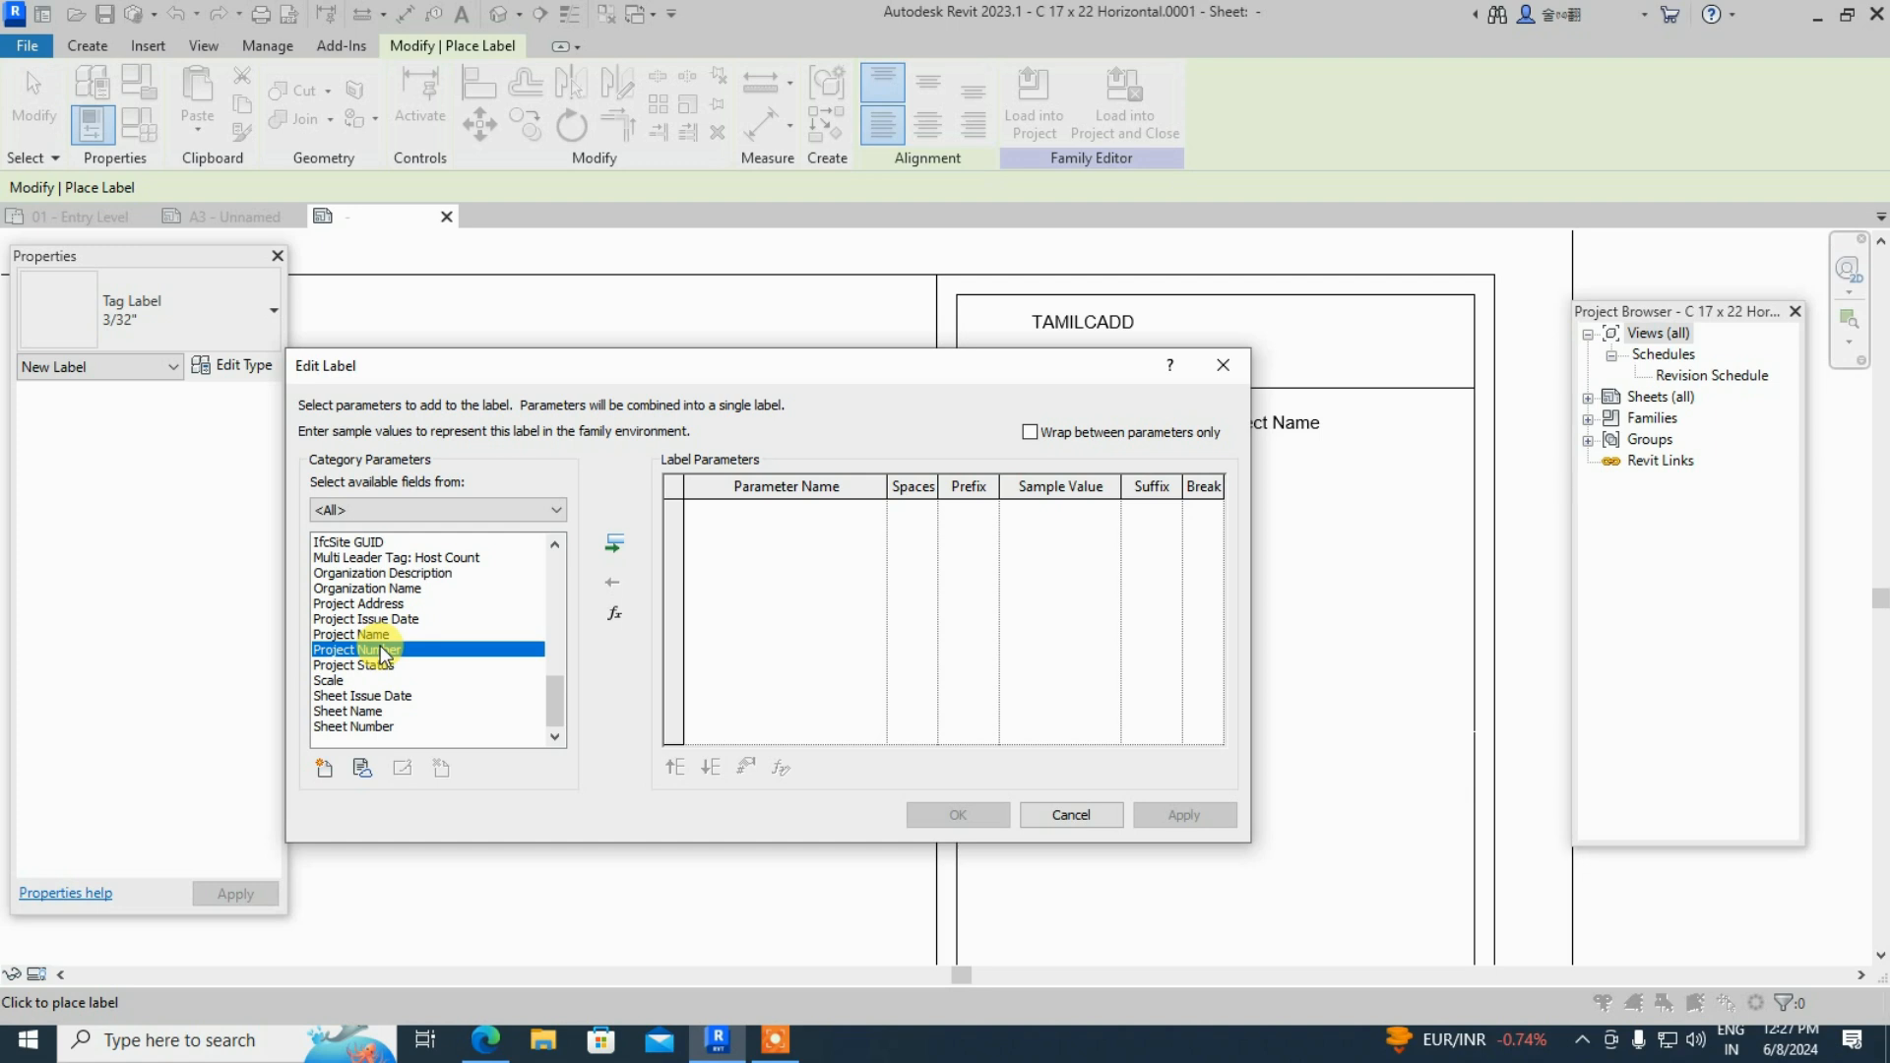
{"action": "double_click", "coordinate": [381, 651]}
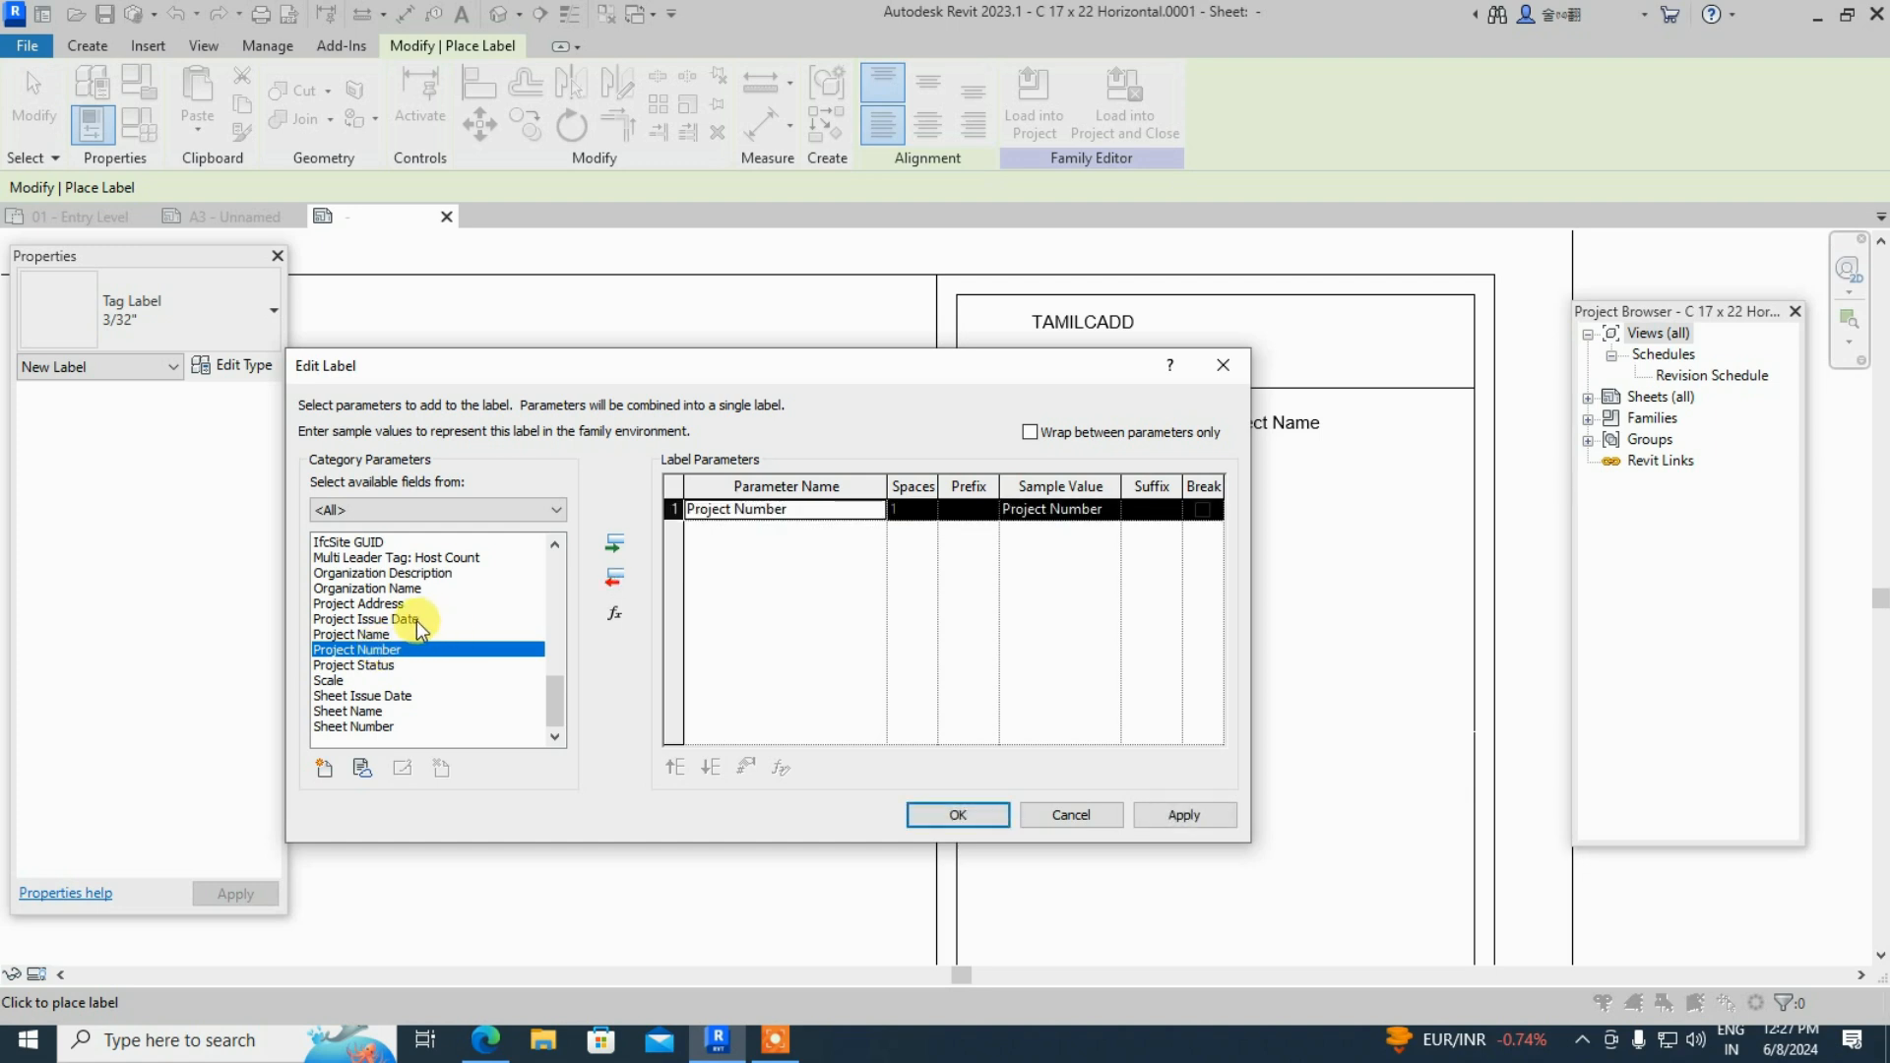
{"action": "double_click", "coordinate": [382, 681]}
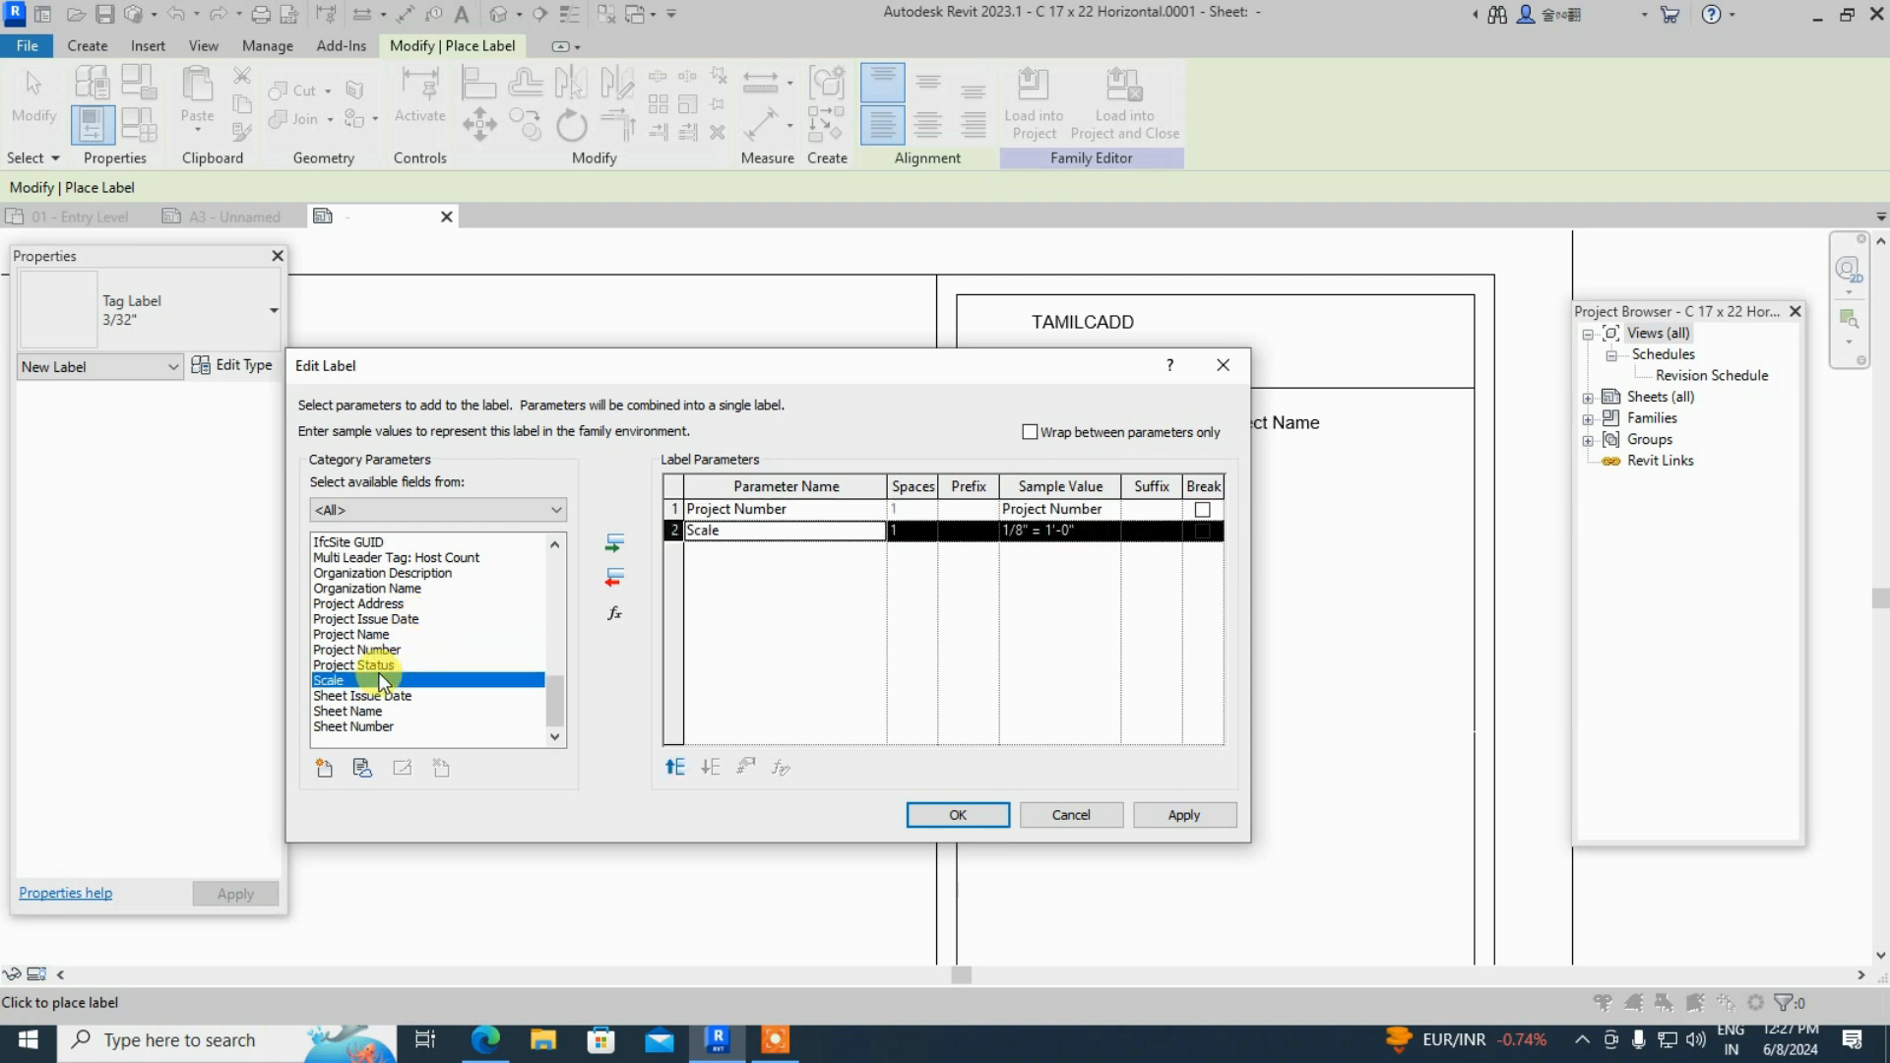
{"action": "left_click", "coordinate": [1205, 822]}
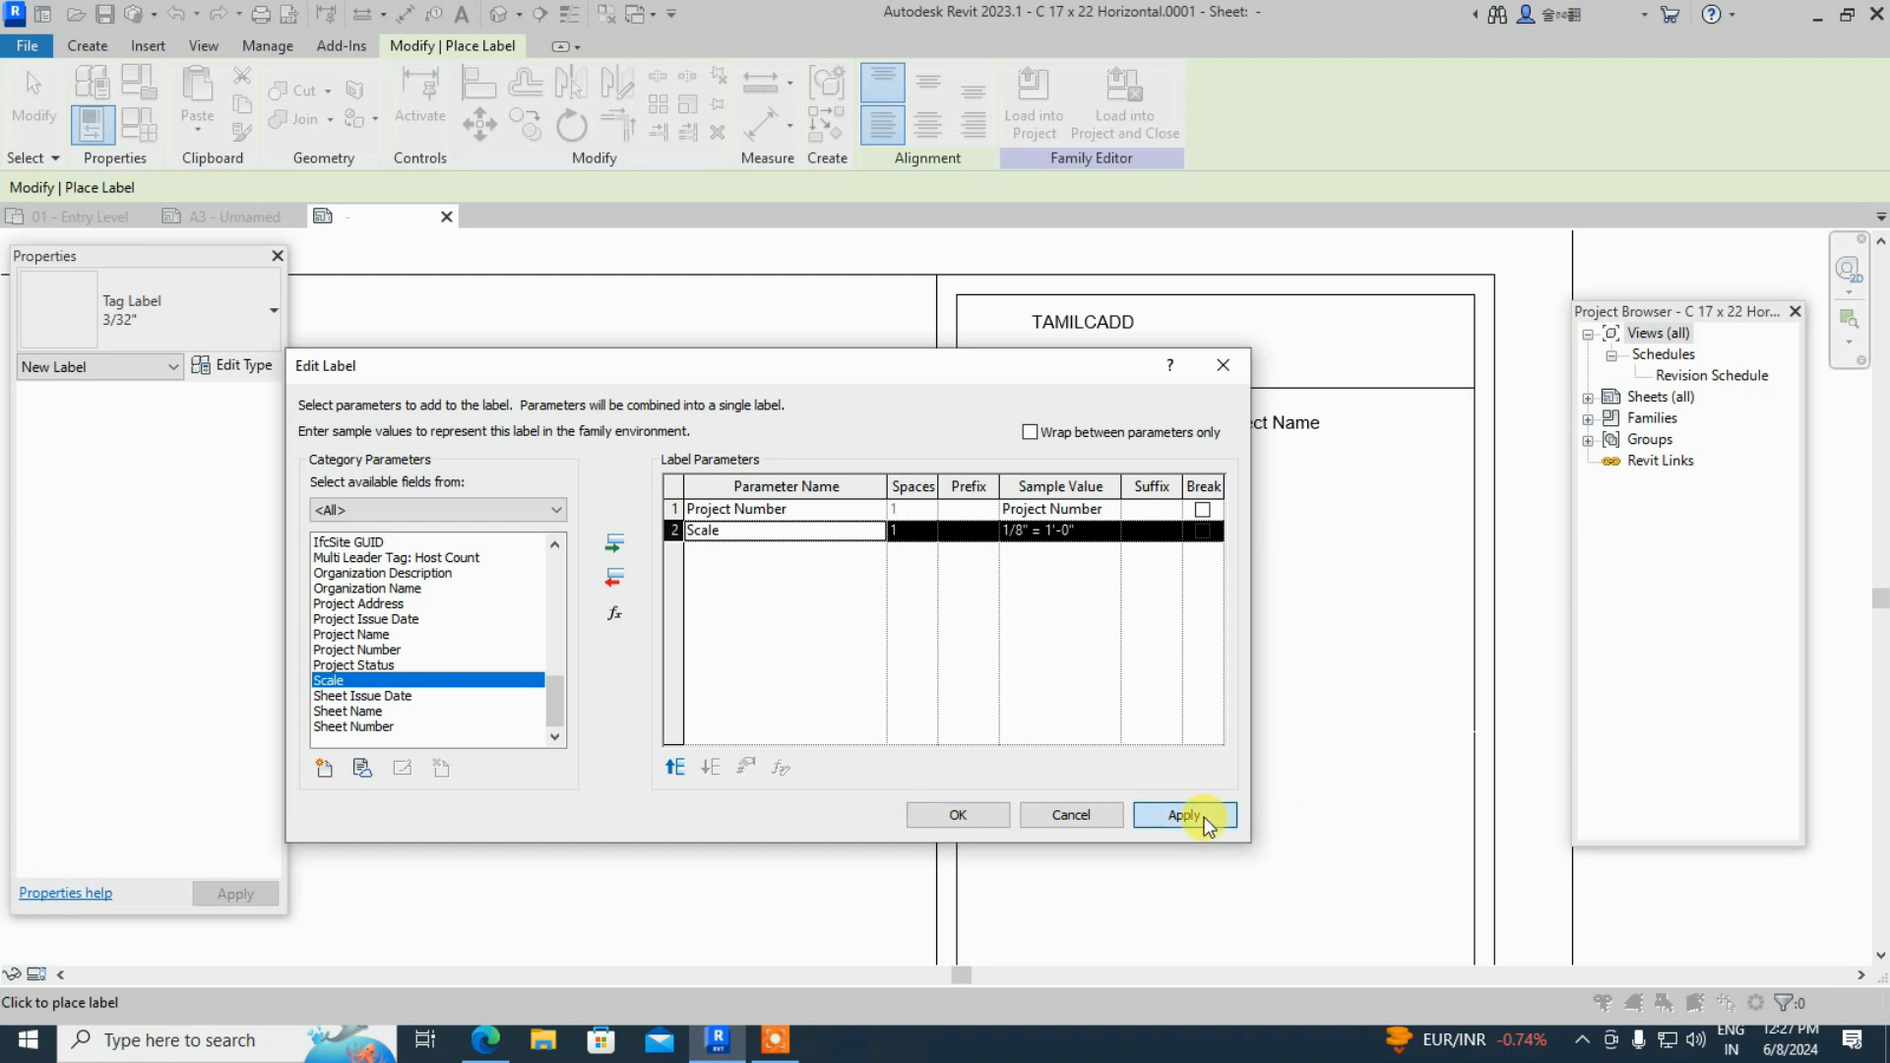
{"action": "left_click", "coordinate": [971, 816]}
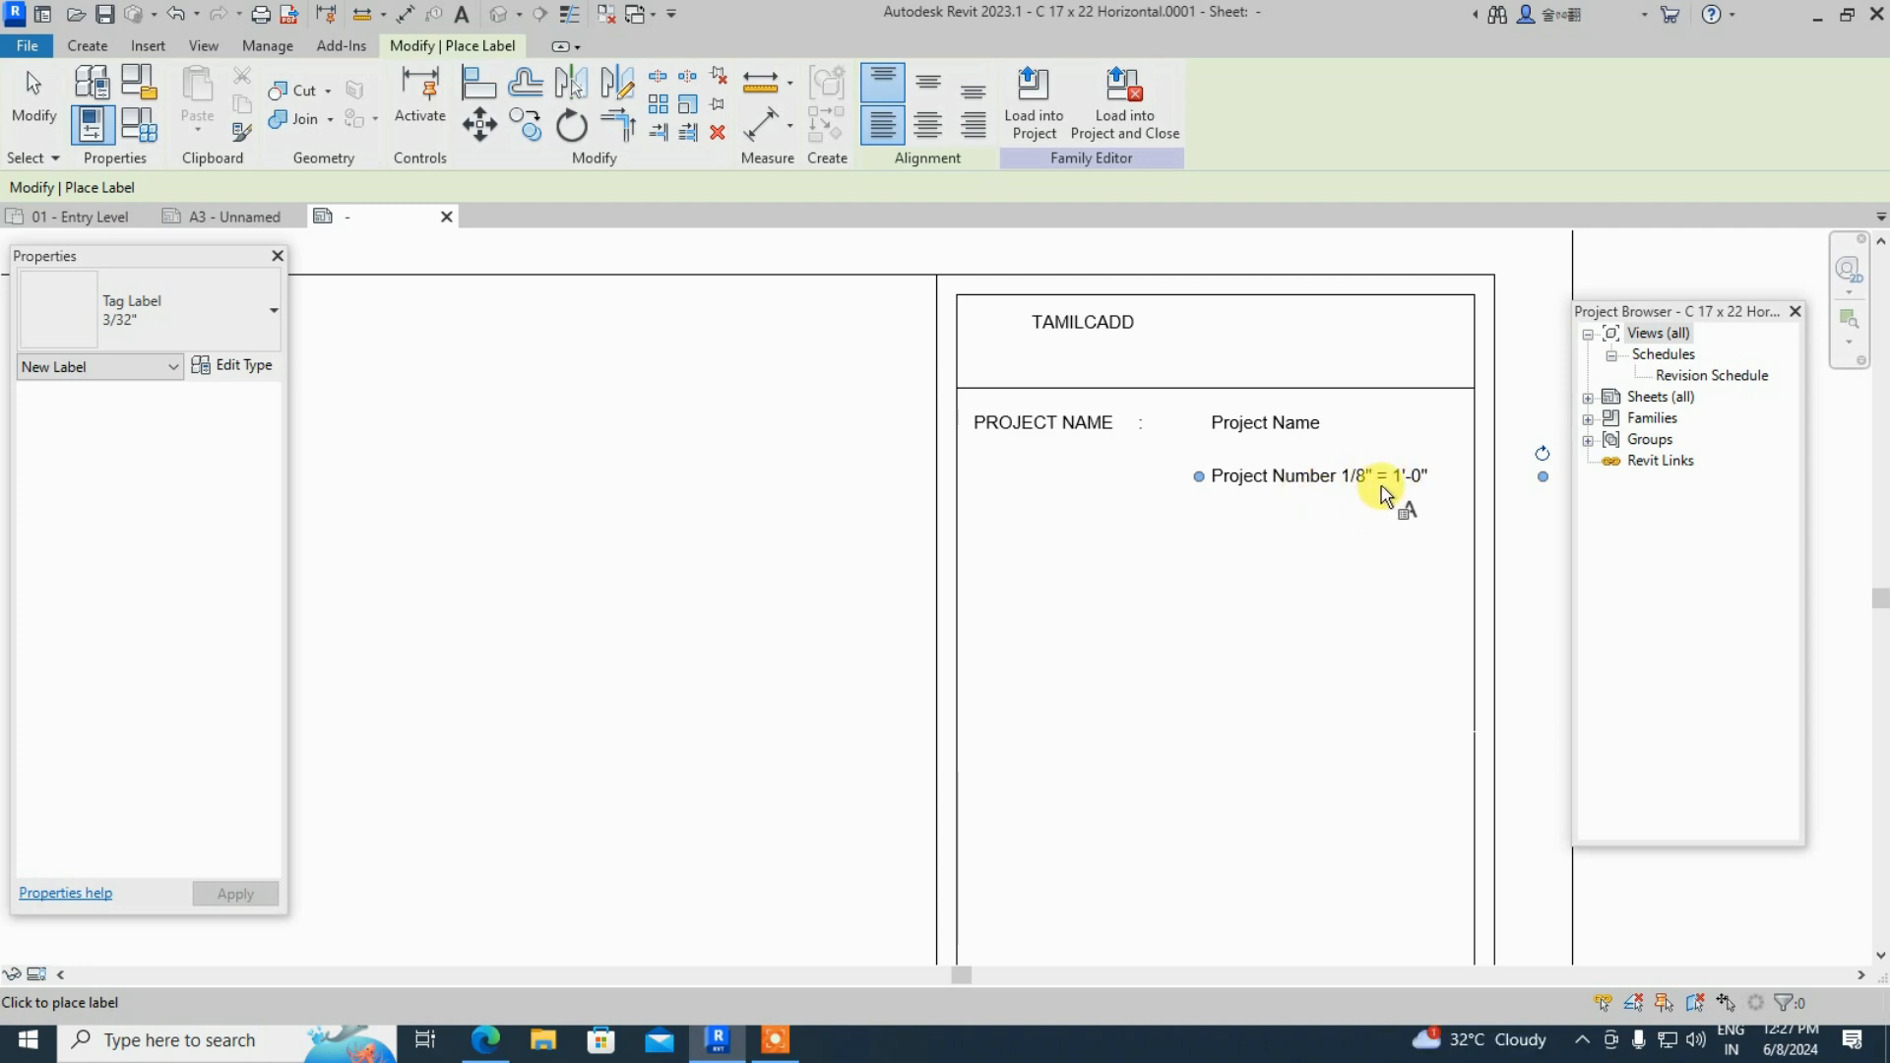
{"action": "key", "text": "Escape"}
{"action": "key", "text": "Escape"}
{"action": "left_click", "coordinate": [1352, 483]}
{"action": "key", "text": "Delete"}
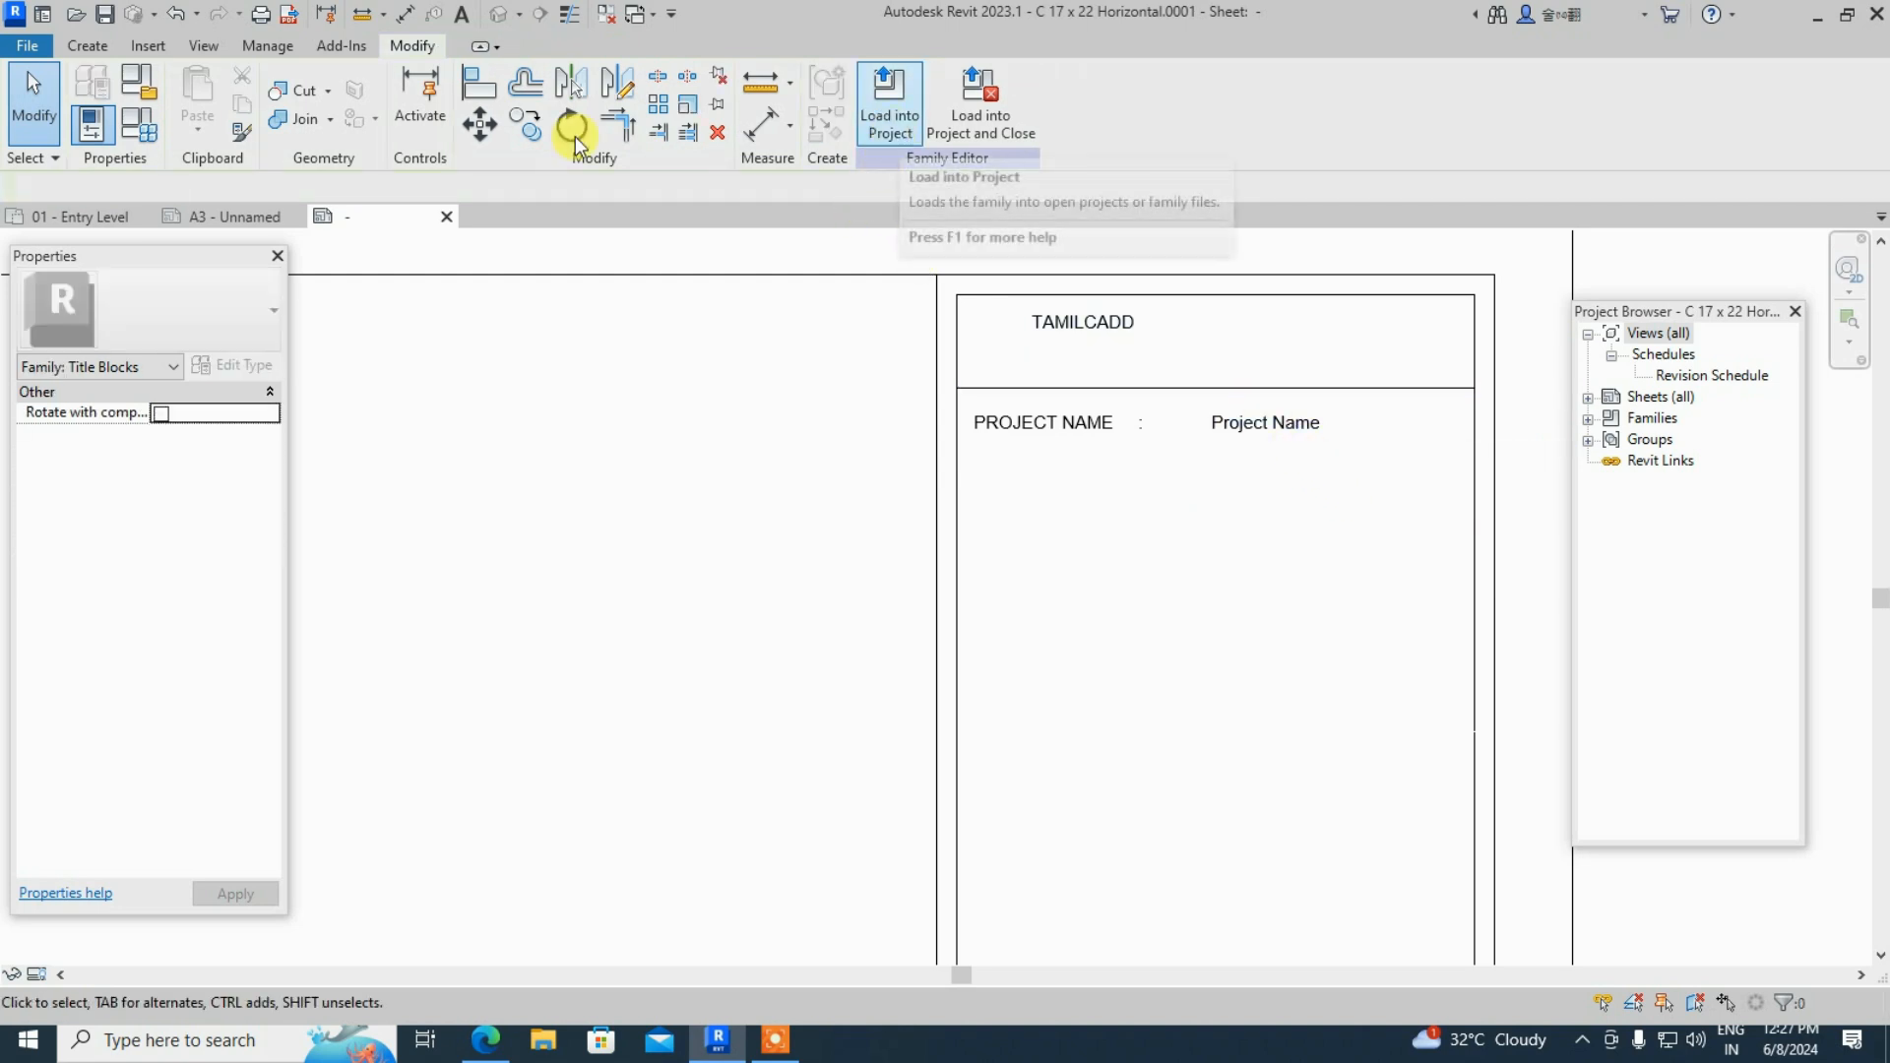
- Place a Project Number label below the project name line
{"action": "left_click", "coordinate": [88, 46]}
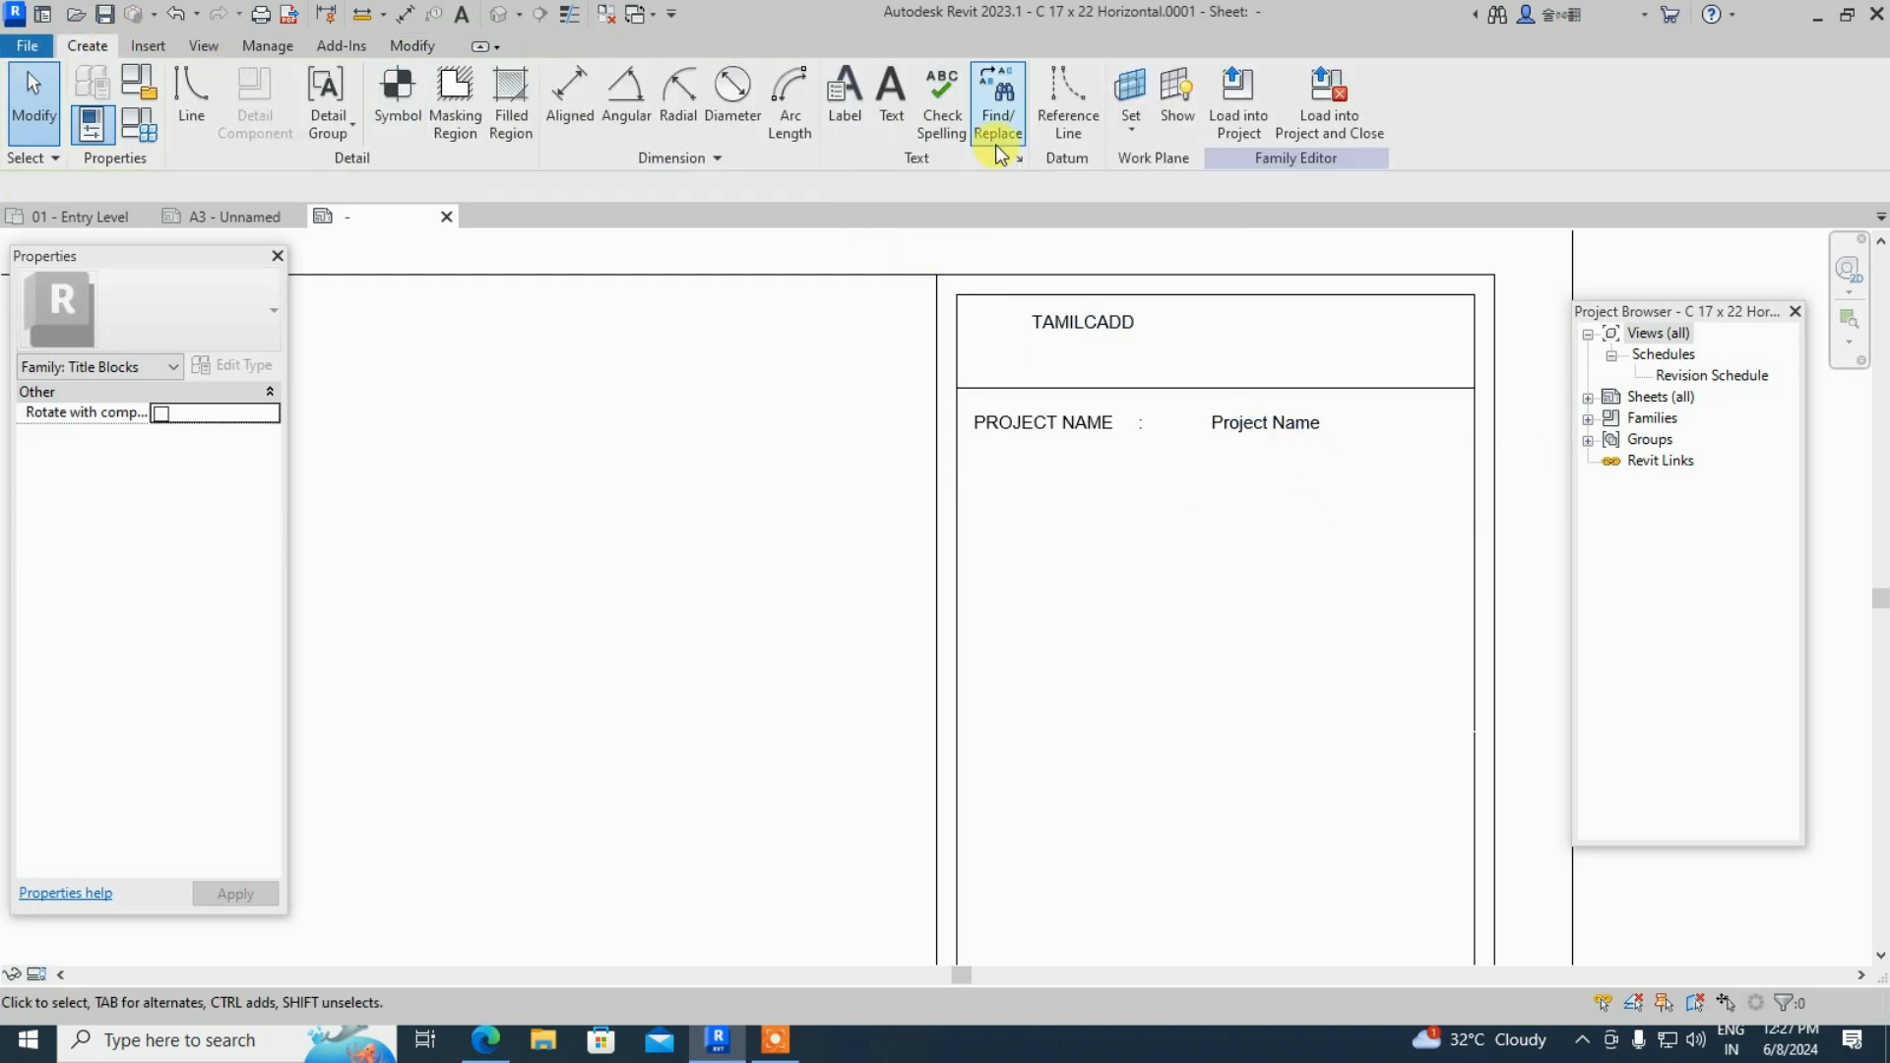
{"action": "left_click", "coordinate": [852, 122]}
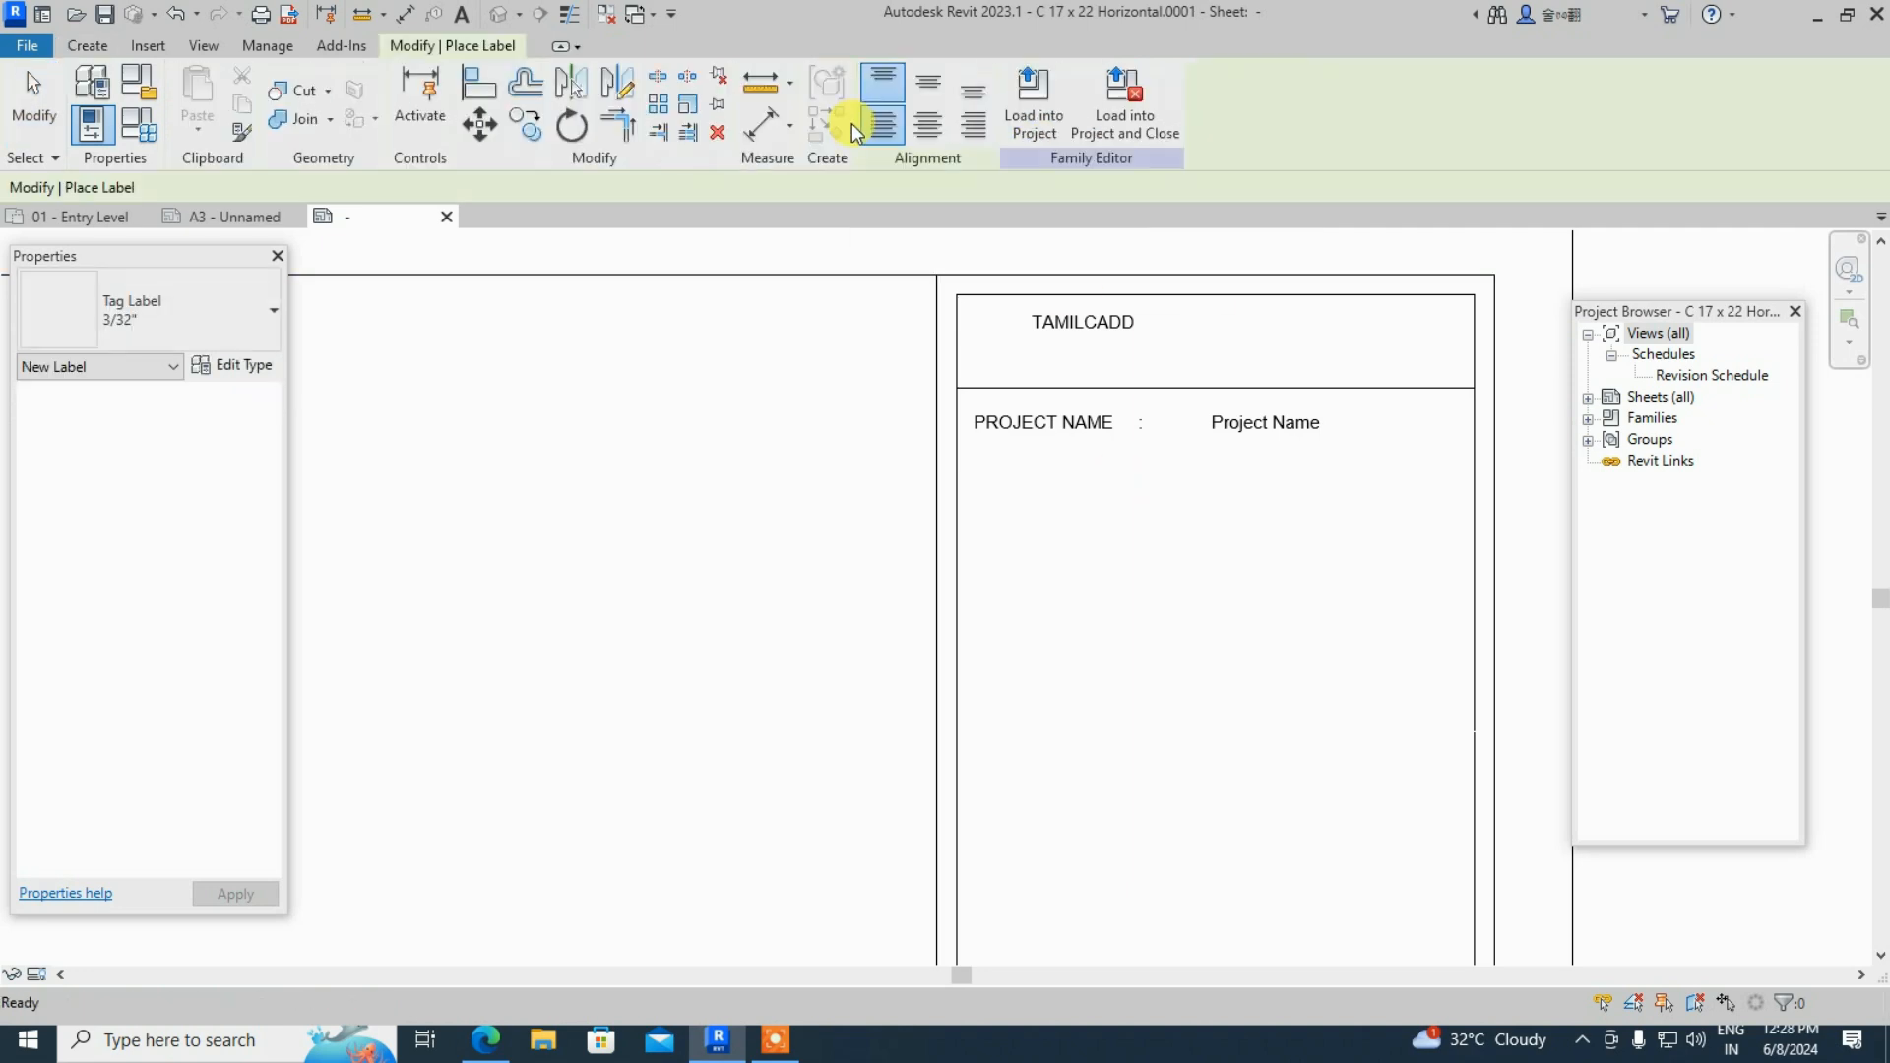
{"action": "left_click", "coordinate": [1030, 547]}
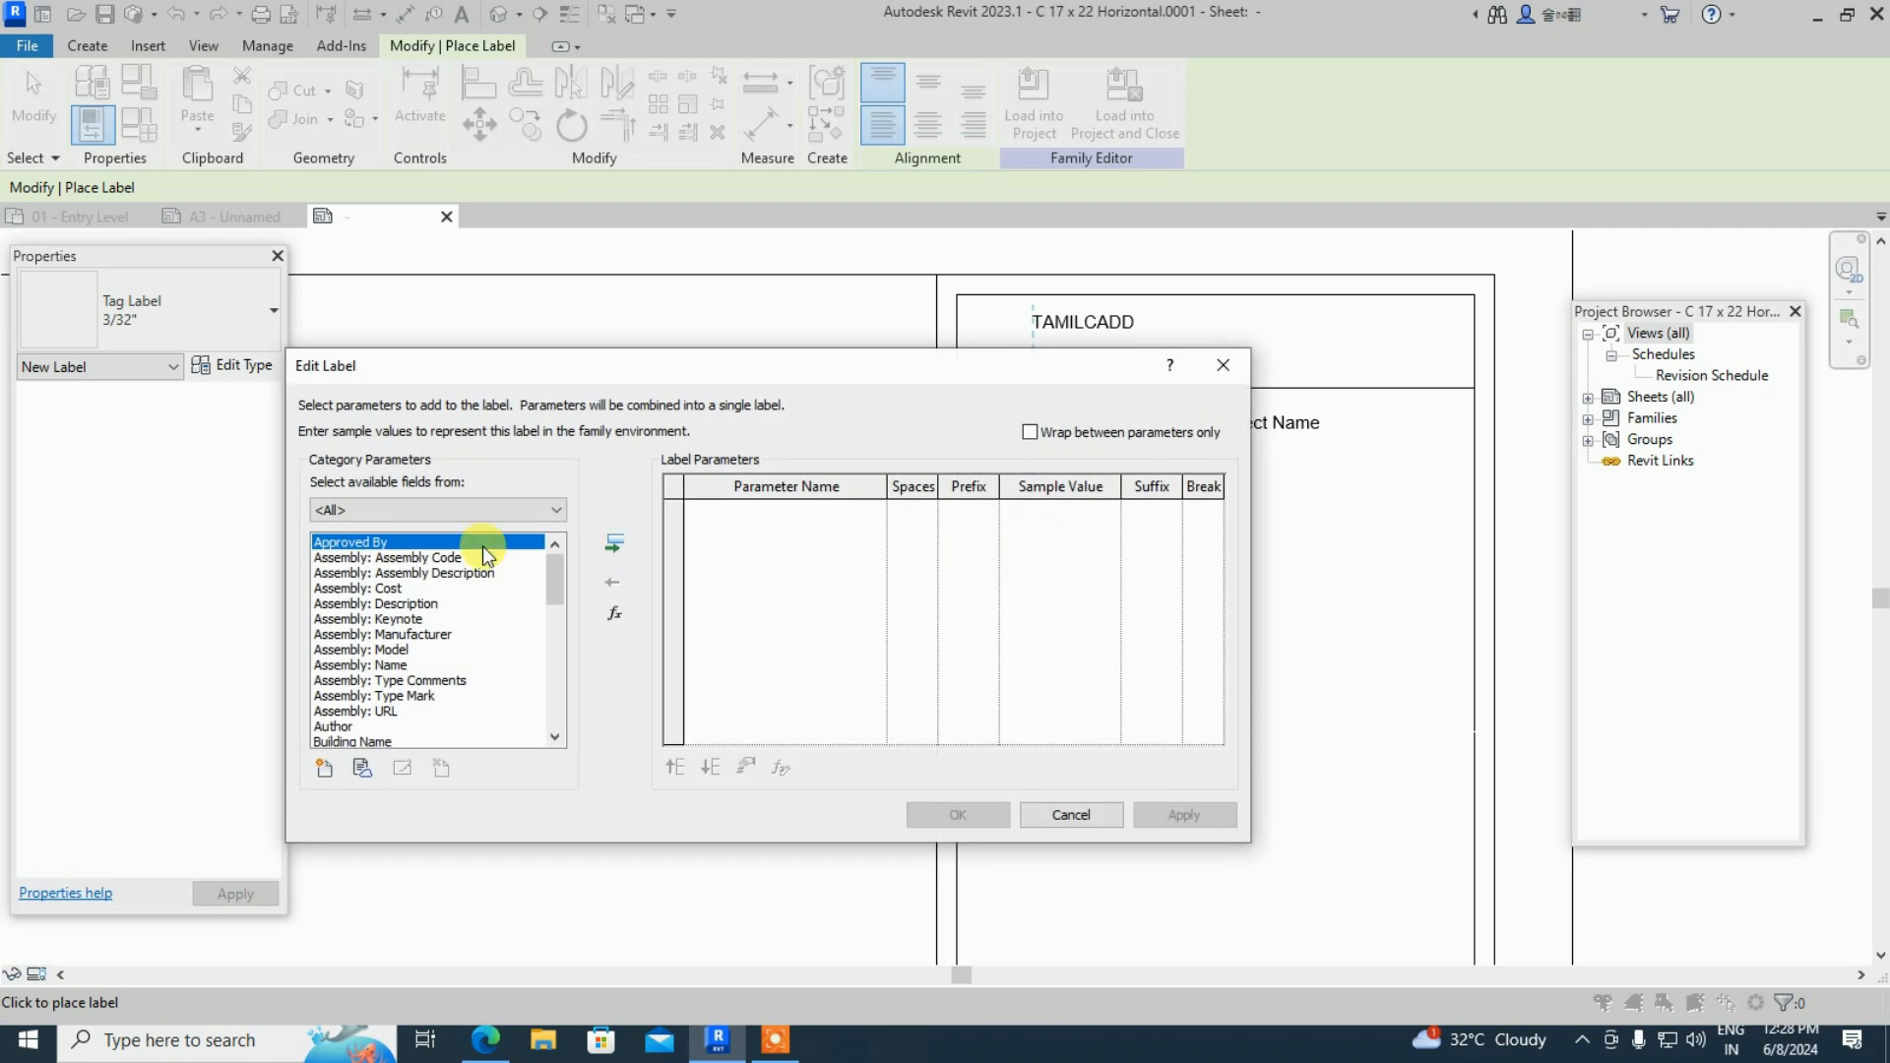
{"action": "scroll", "coordinate": [417, 669], "scroll_direction": "down", "scroll_amount": 5}
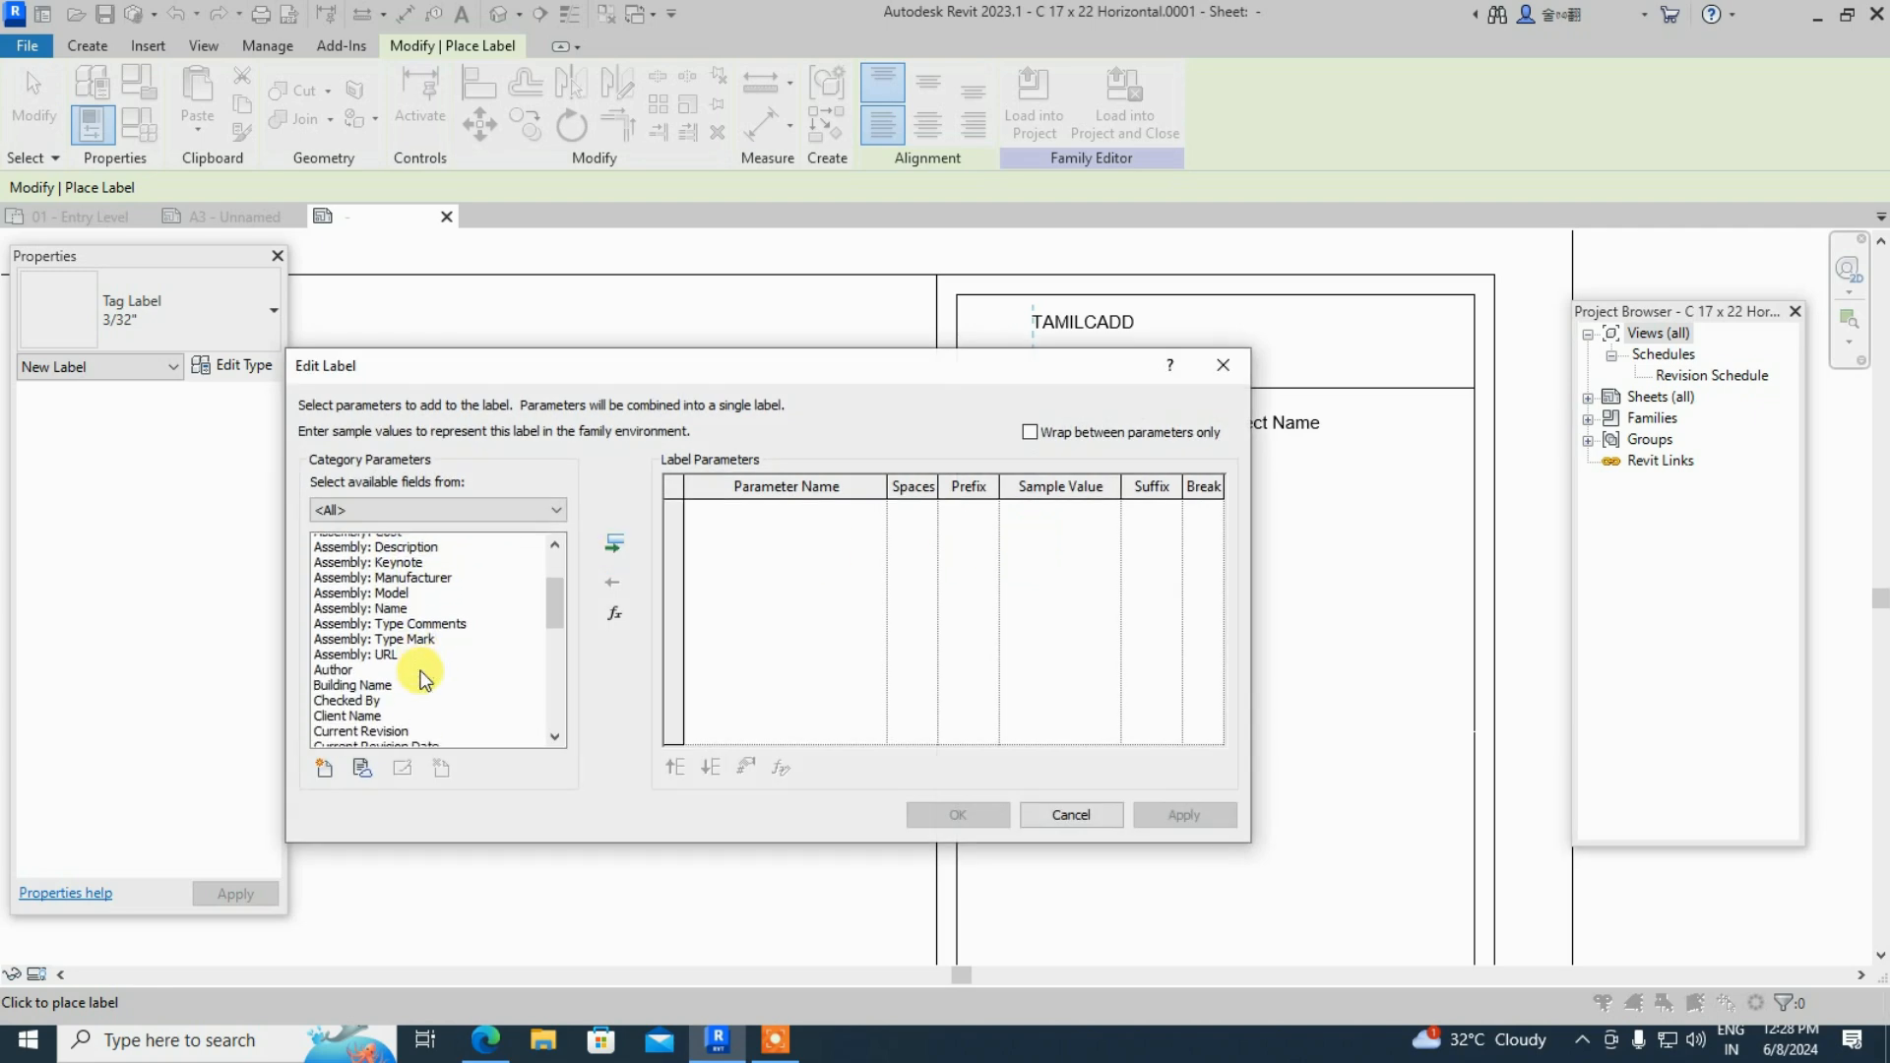
{"action": "scroll", "coordinate": [421, 678], "scroll_direction": "down", "scroll_amount": 6}
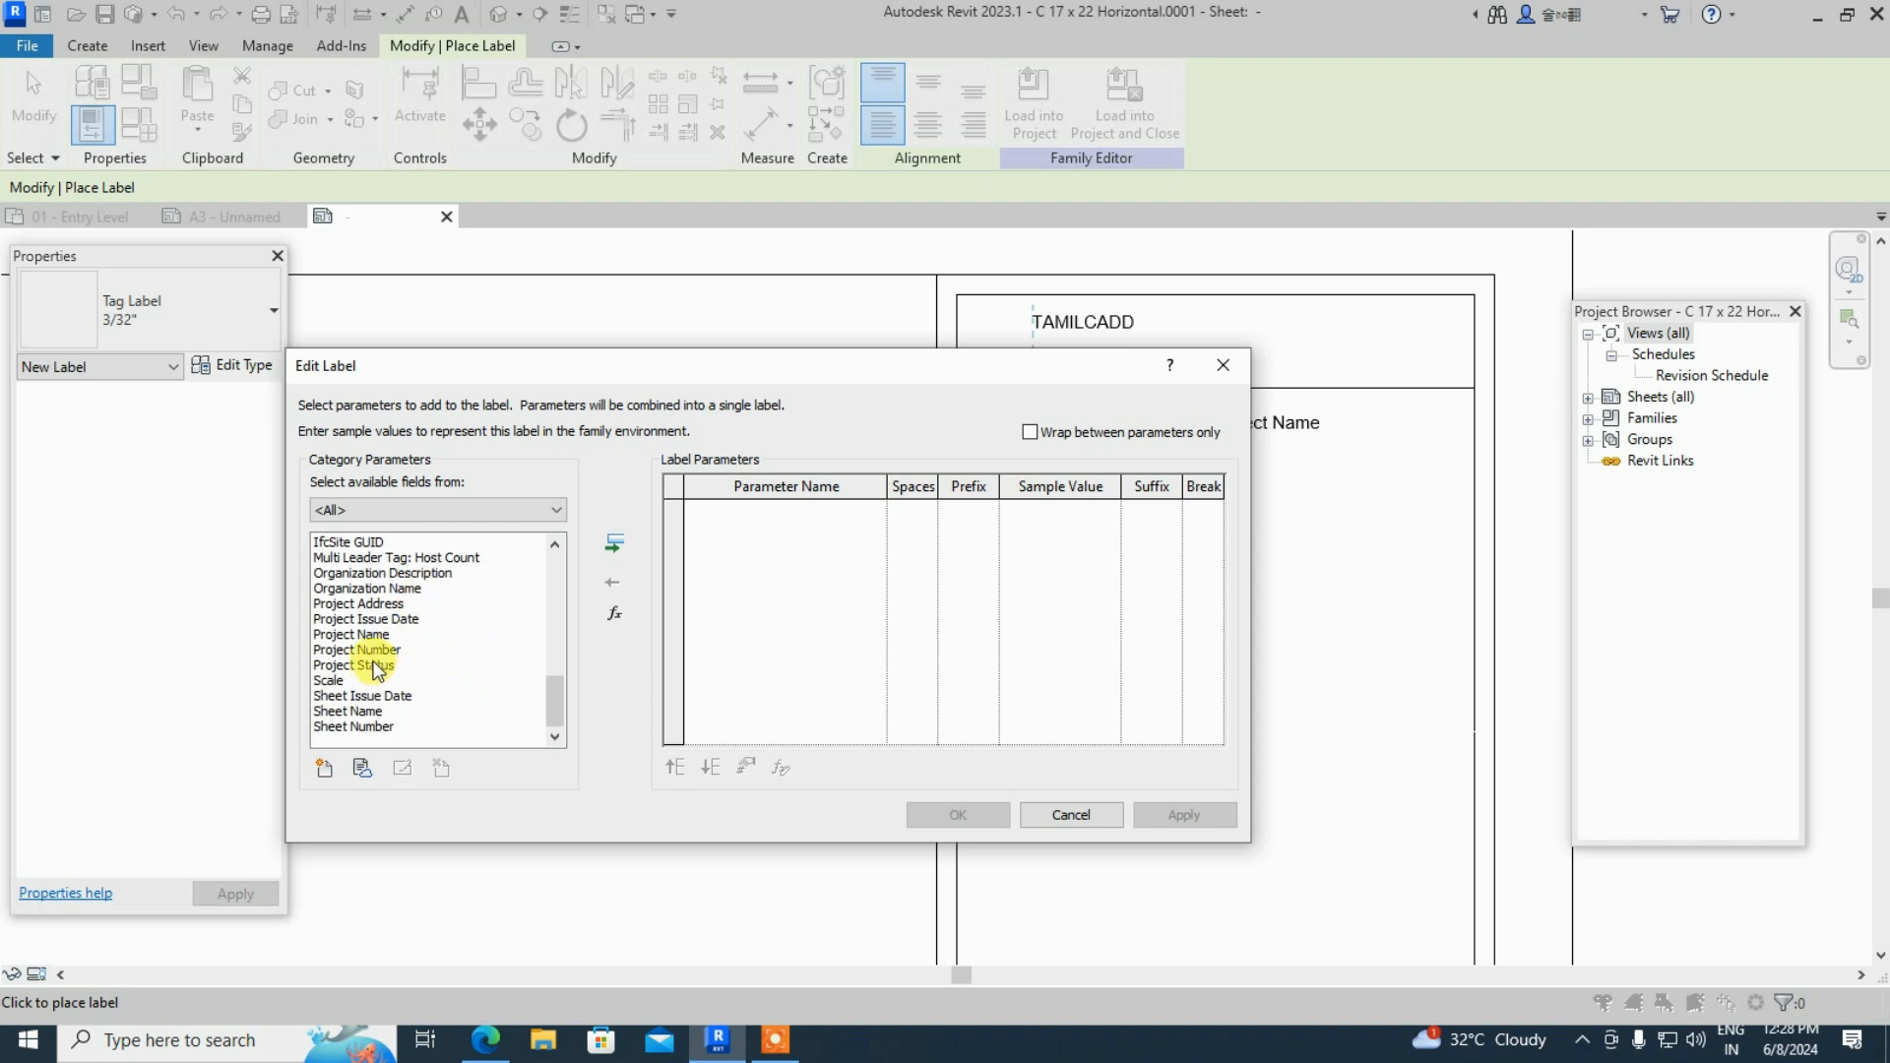
{"action": "left_click", "coordinate": [376, 654]}
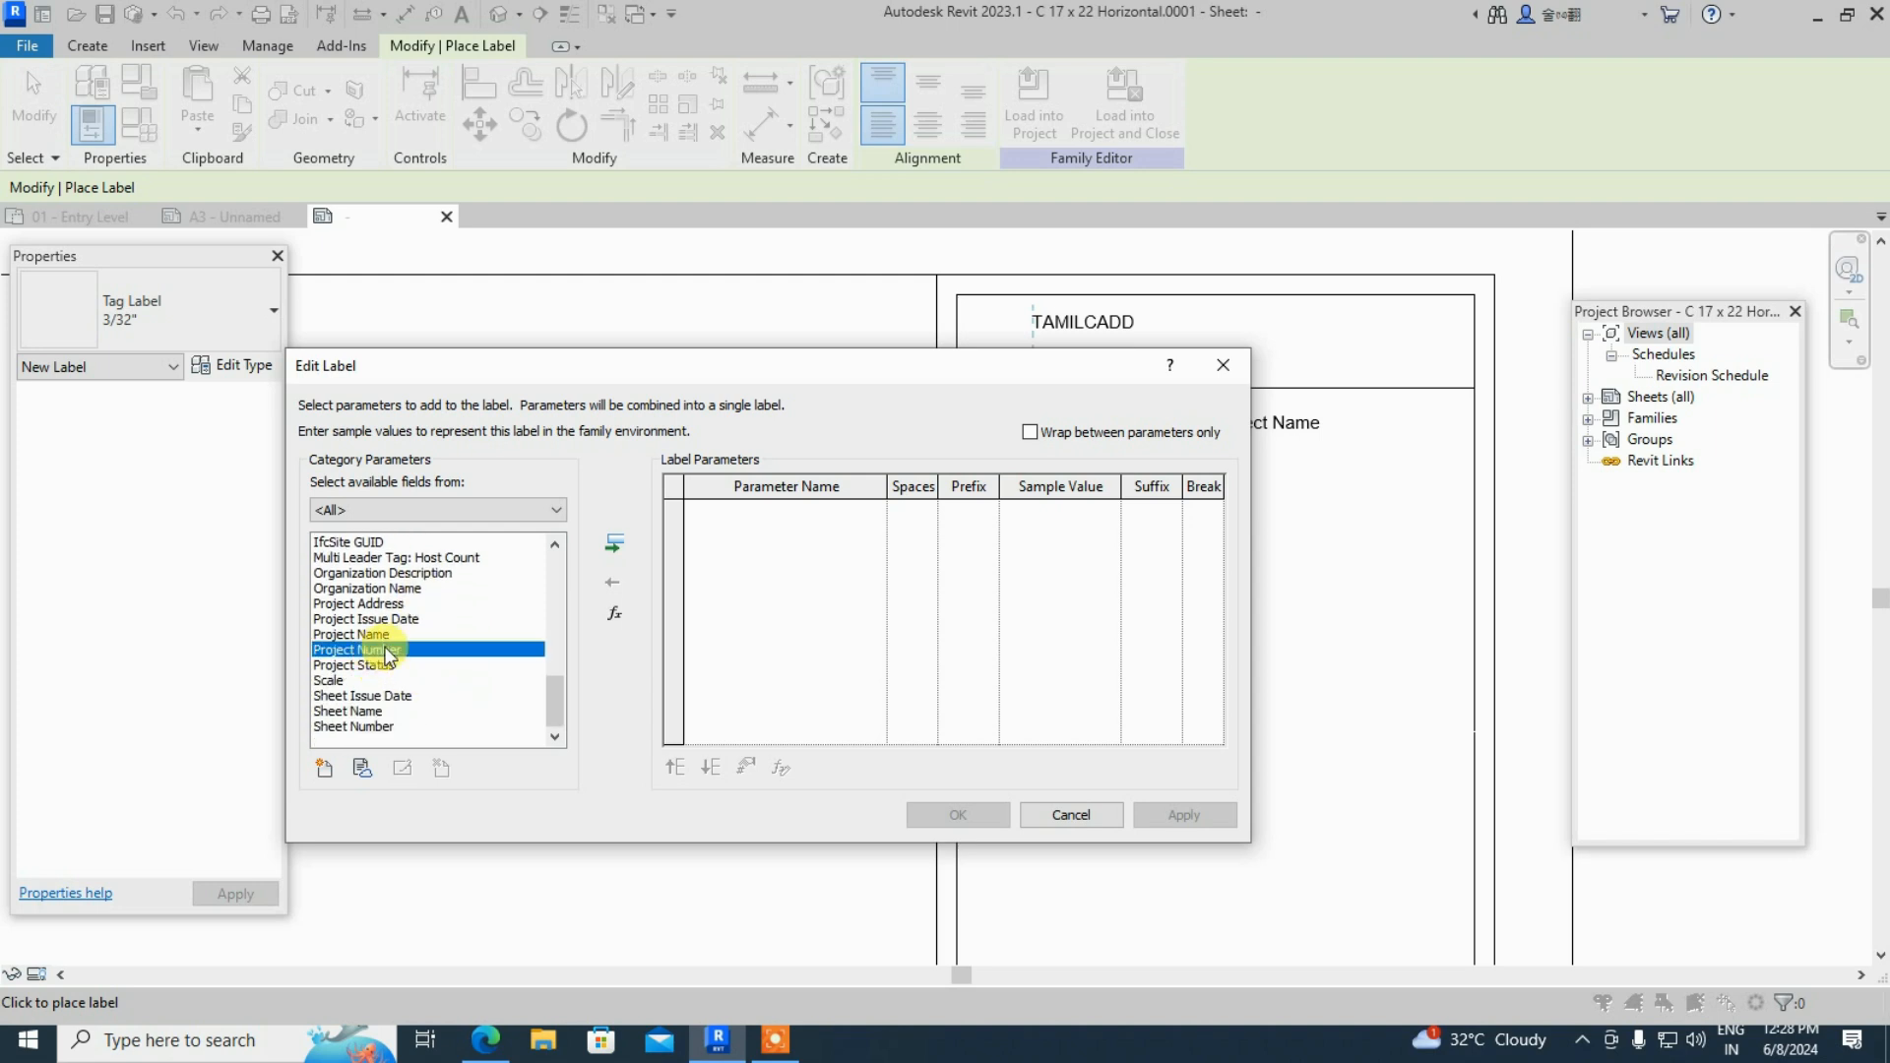
{"action": "double_click", "coordinate": [386, 654]}
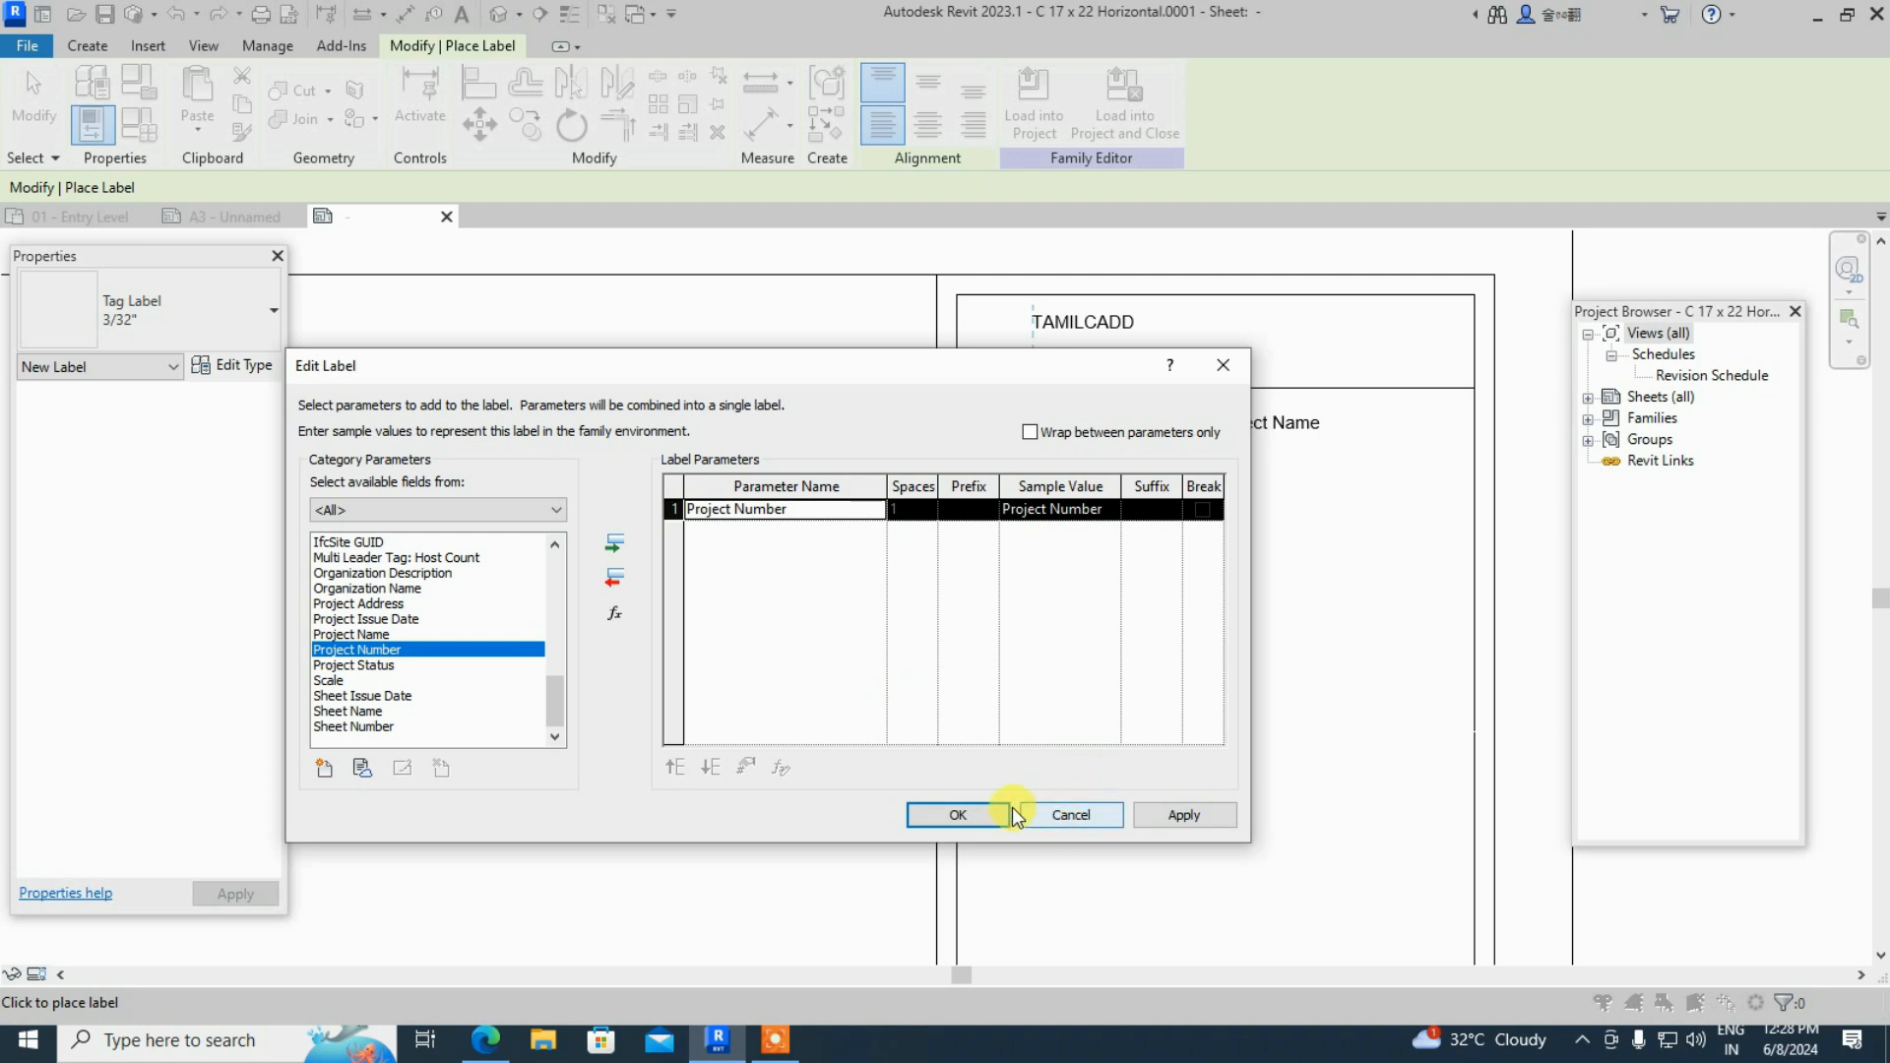
{"action": "left_click", "coordinate": [967, 813]}
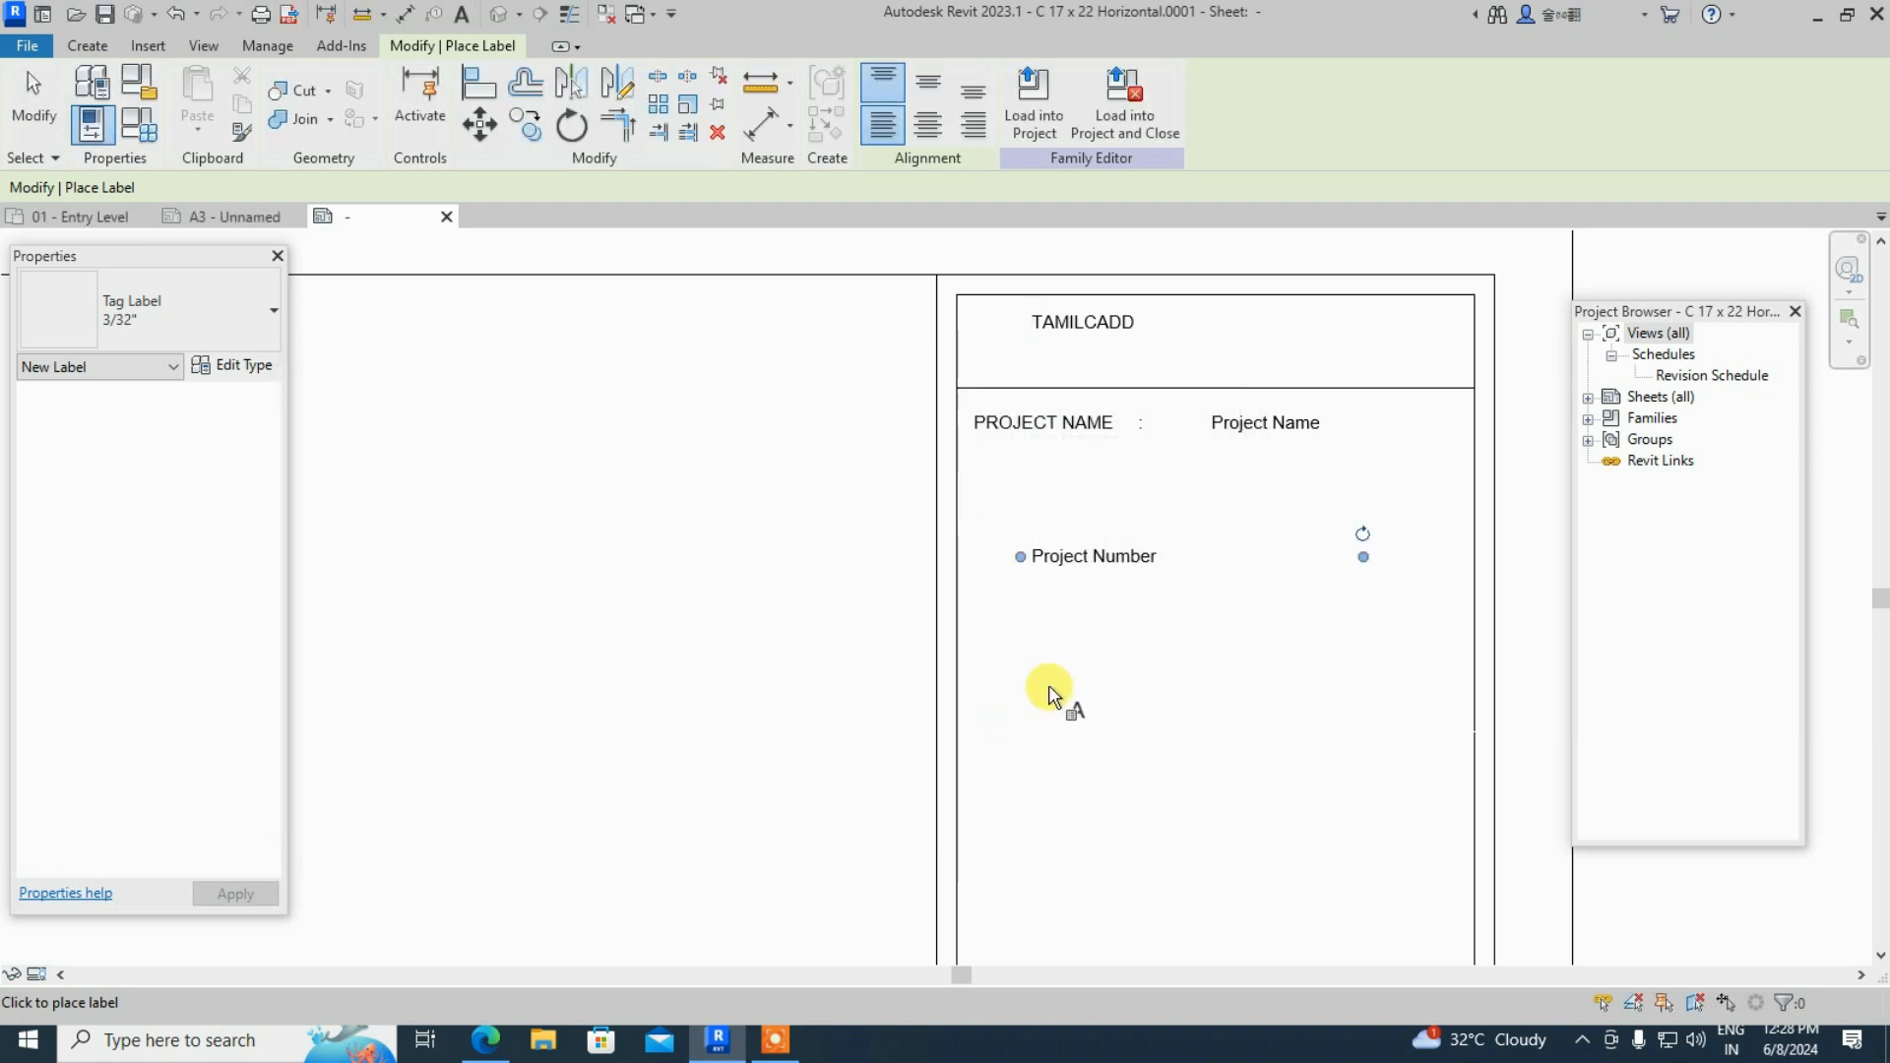
{"action": "key", "text": "Escape"}
{"action": "key", "text": "Escape"}
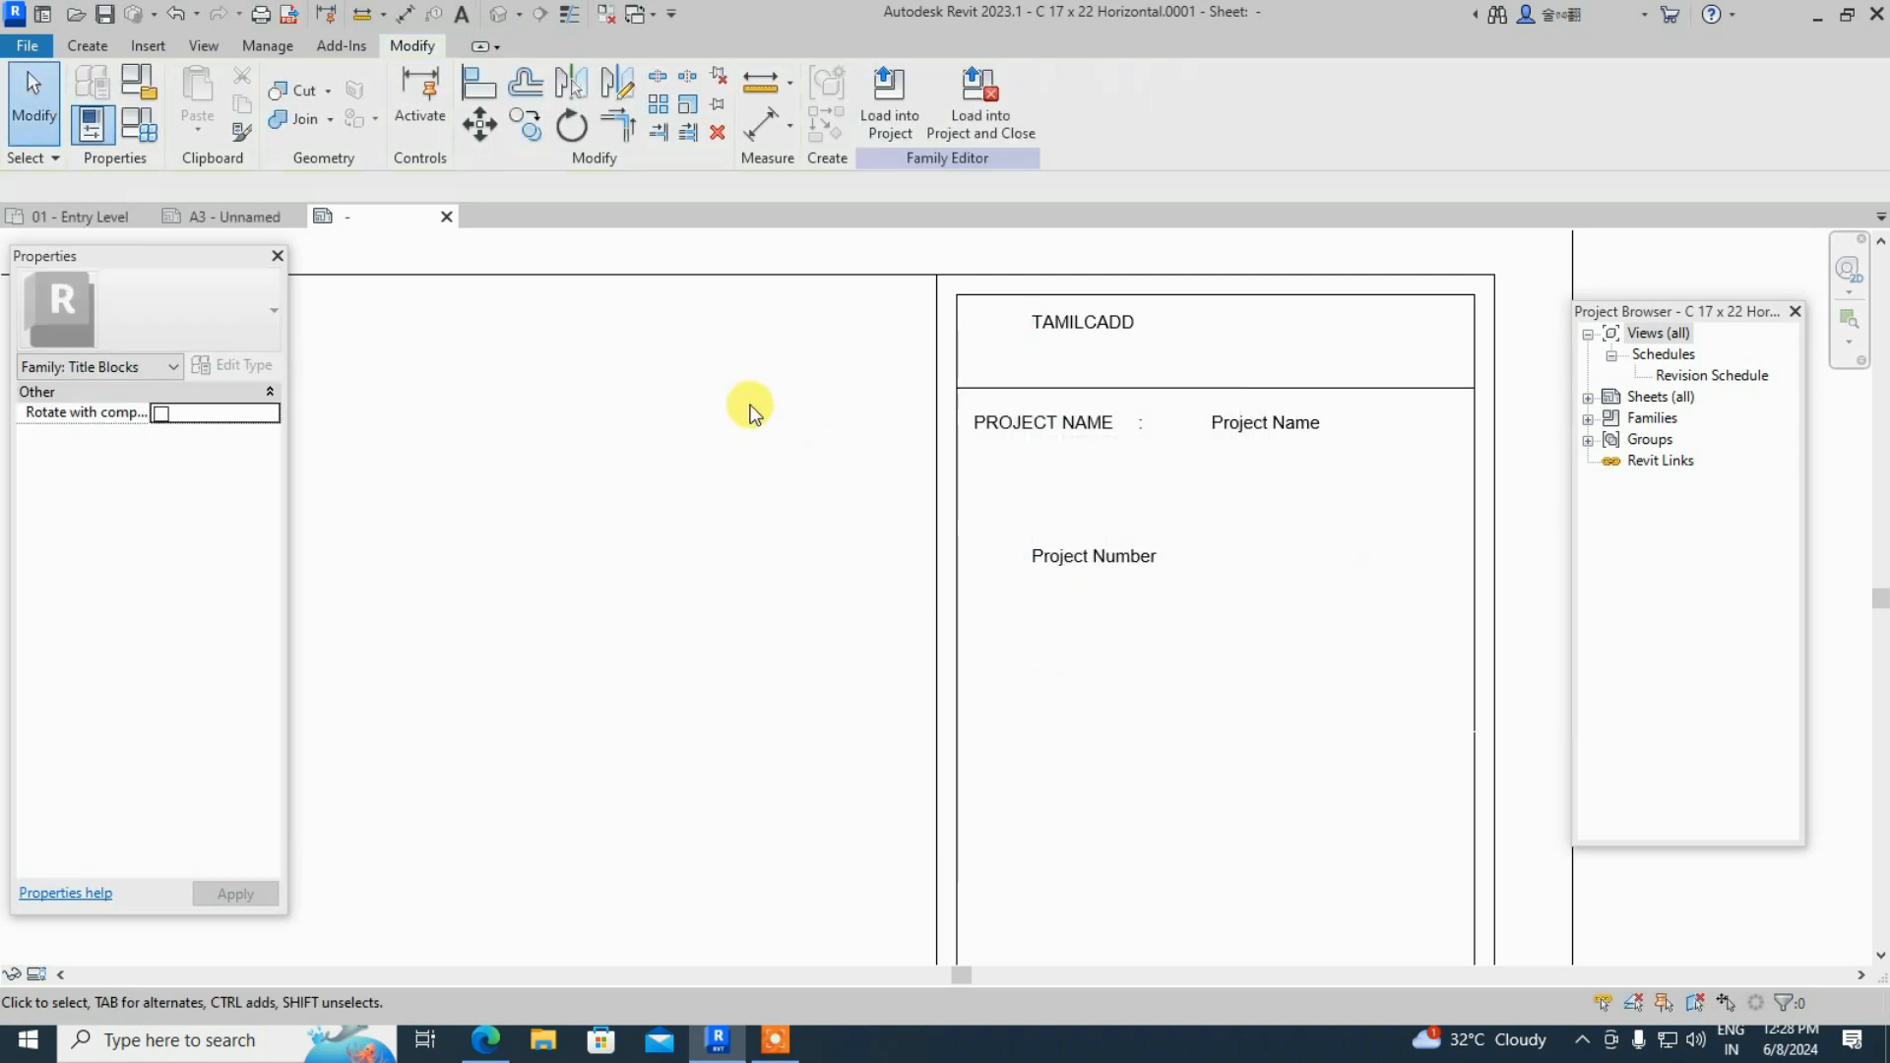
- Place a Client Name label to the right of Project Number
{"action": "left_click", "coordinate": [88, 45]}
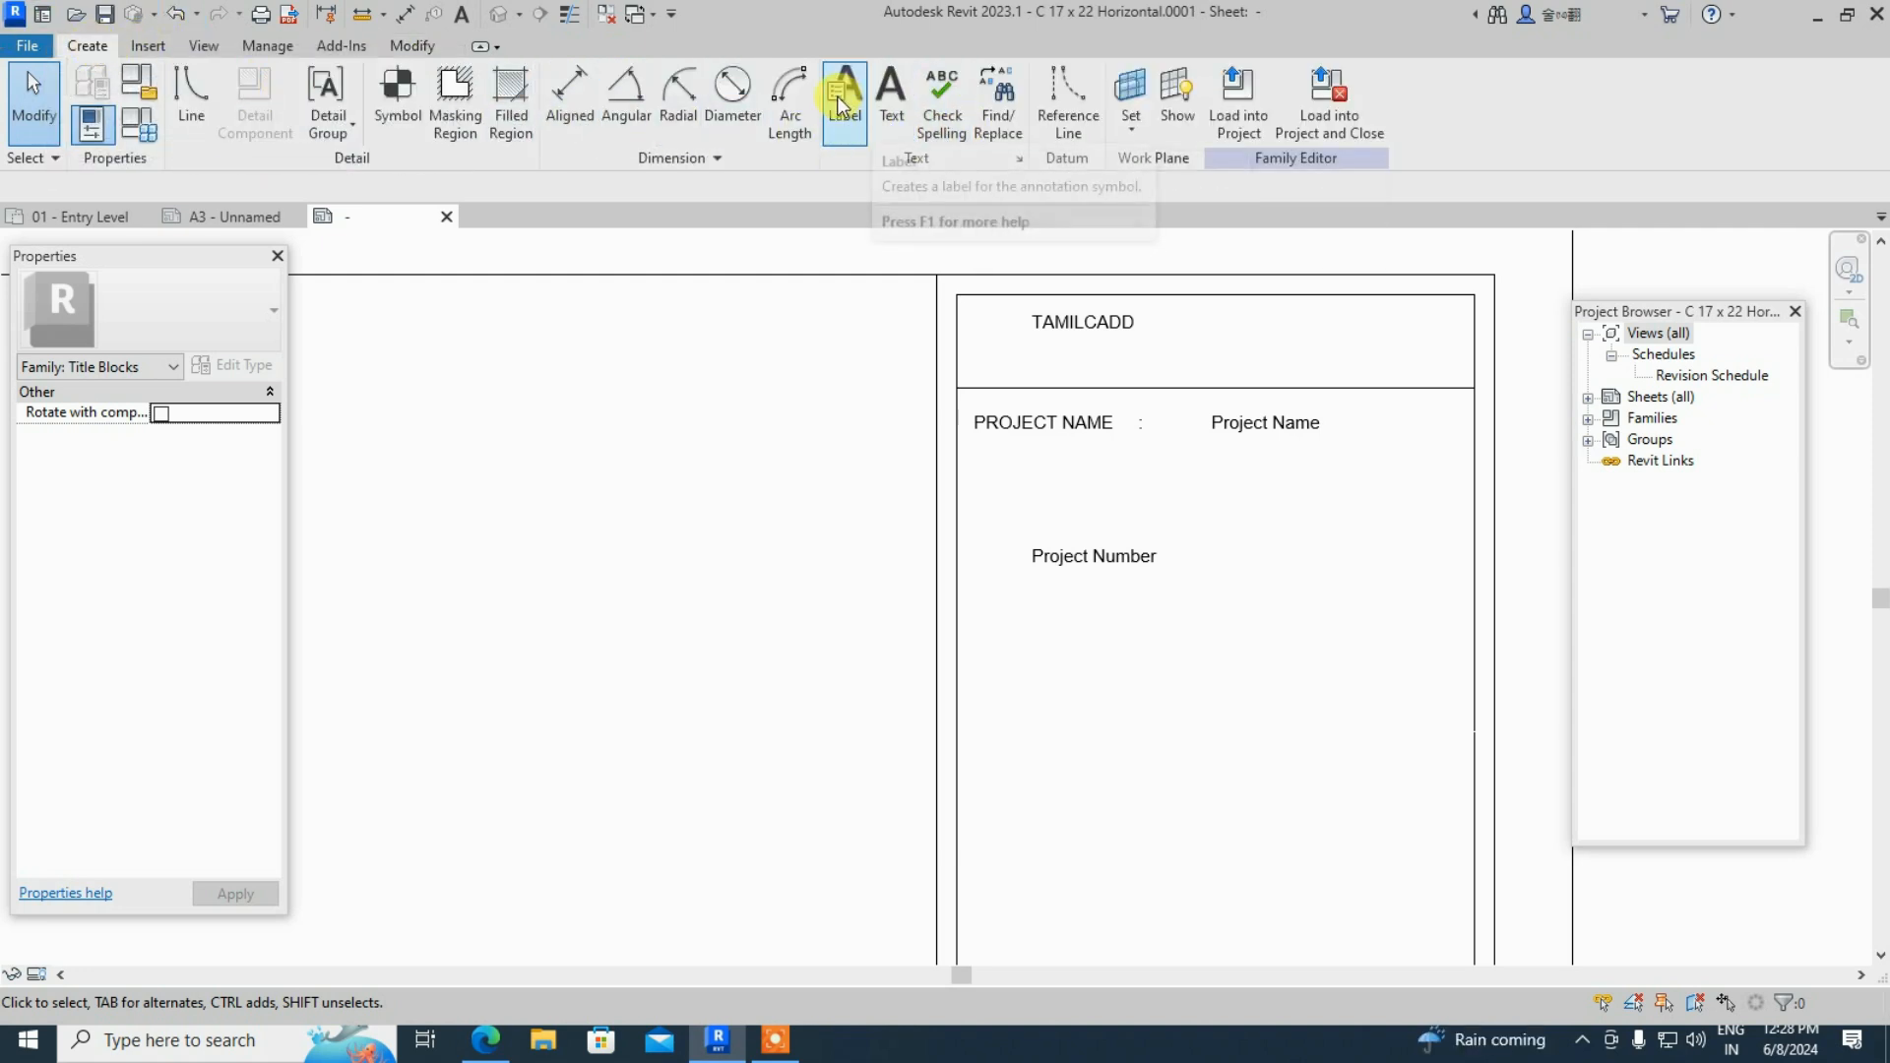
{"action": "left_click", "coordinate": [839, 99]}
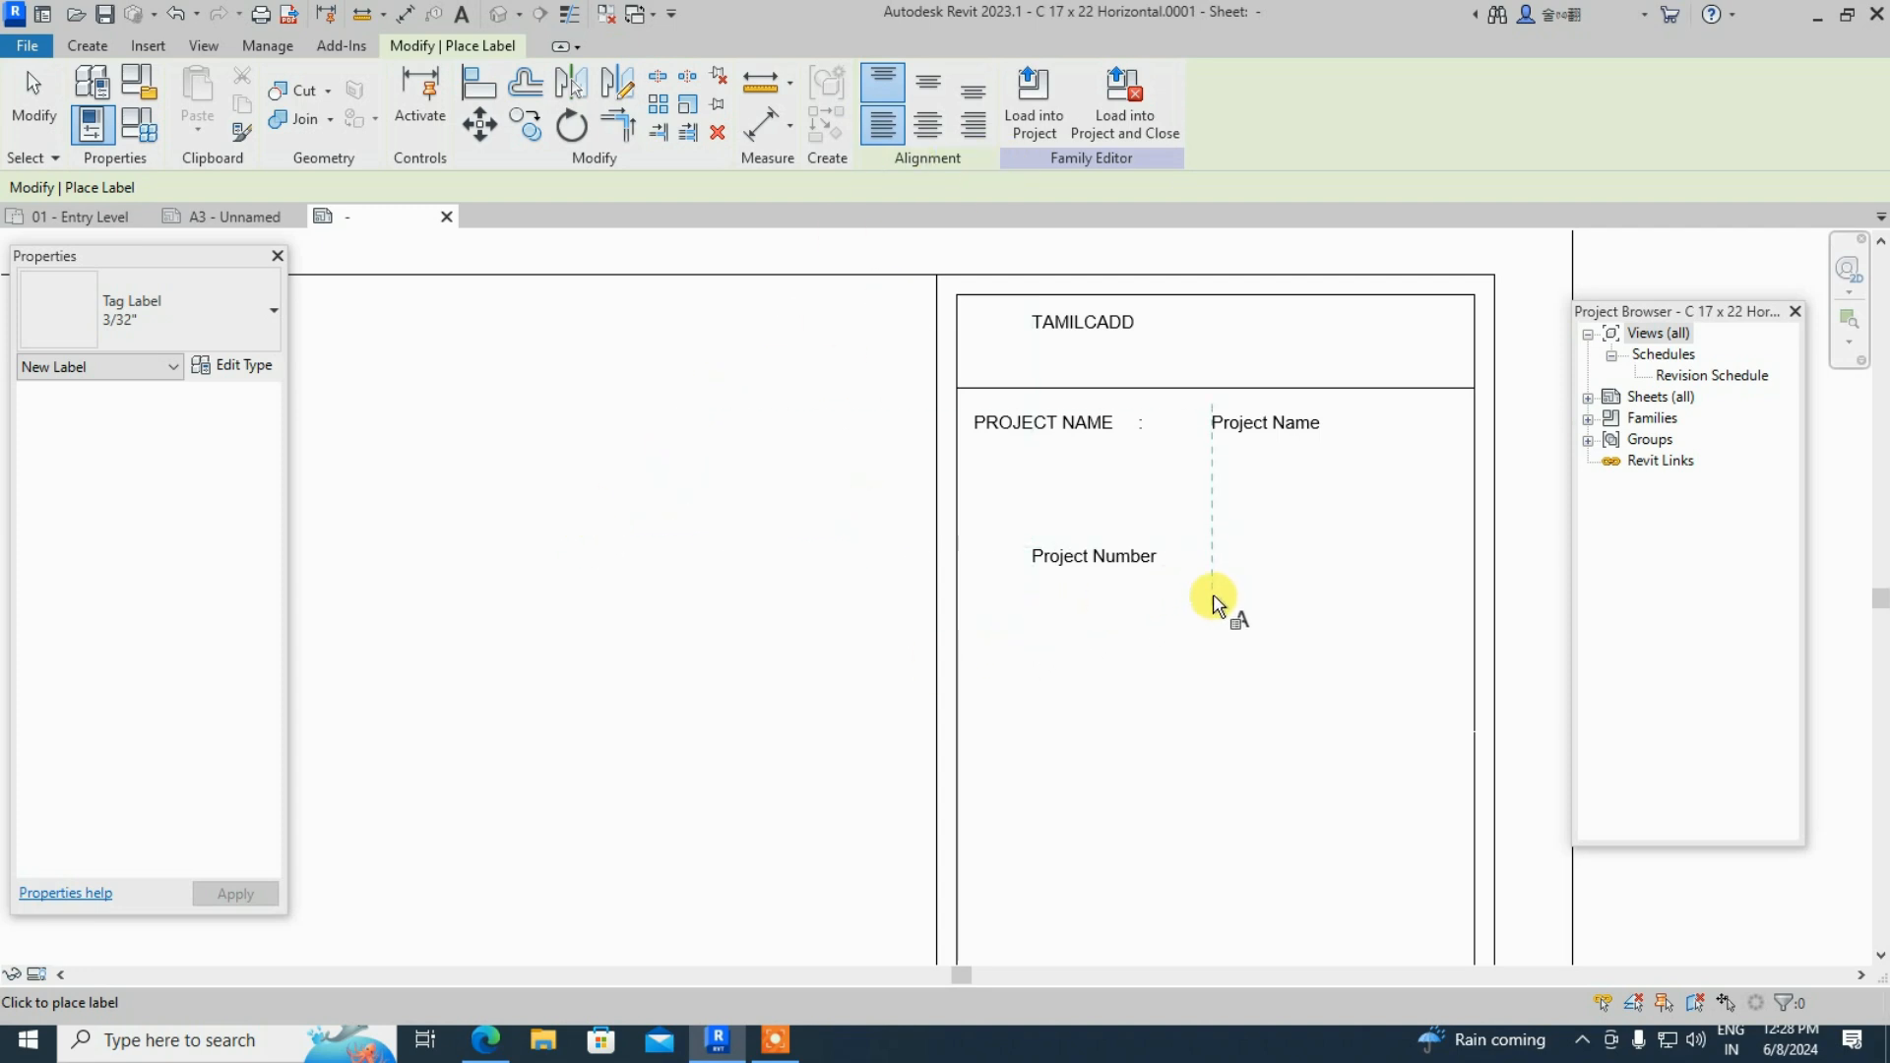
{"action": "left_click", "coordinate": [1212, 561]}
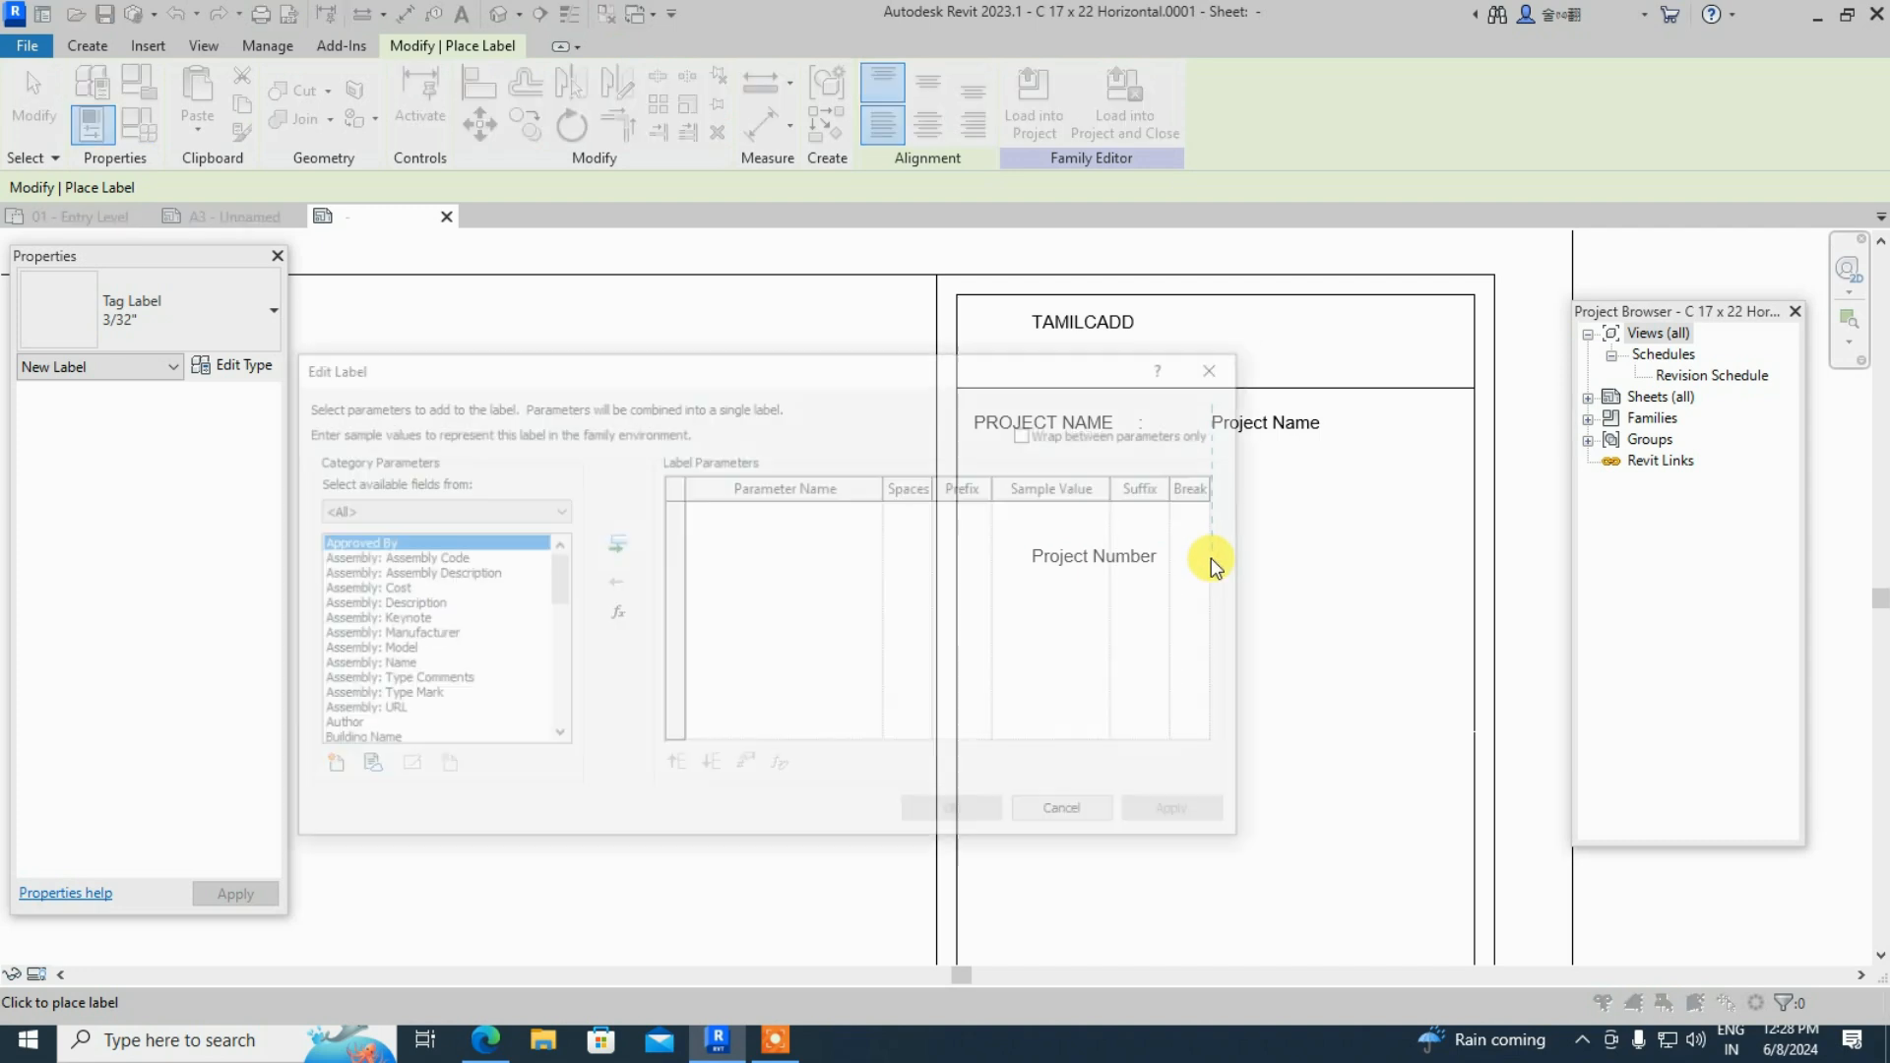
{"action": "scroll", "coordinate": [423, 650], "scroll_direction": "down", "scroll_amount": 3}
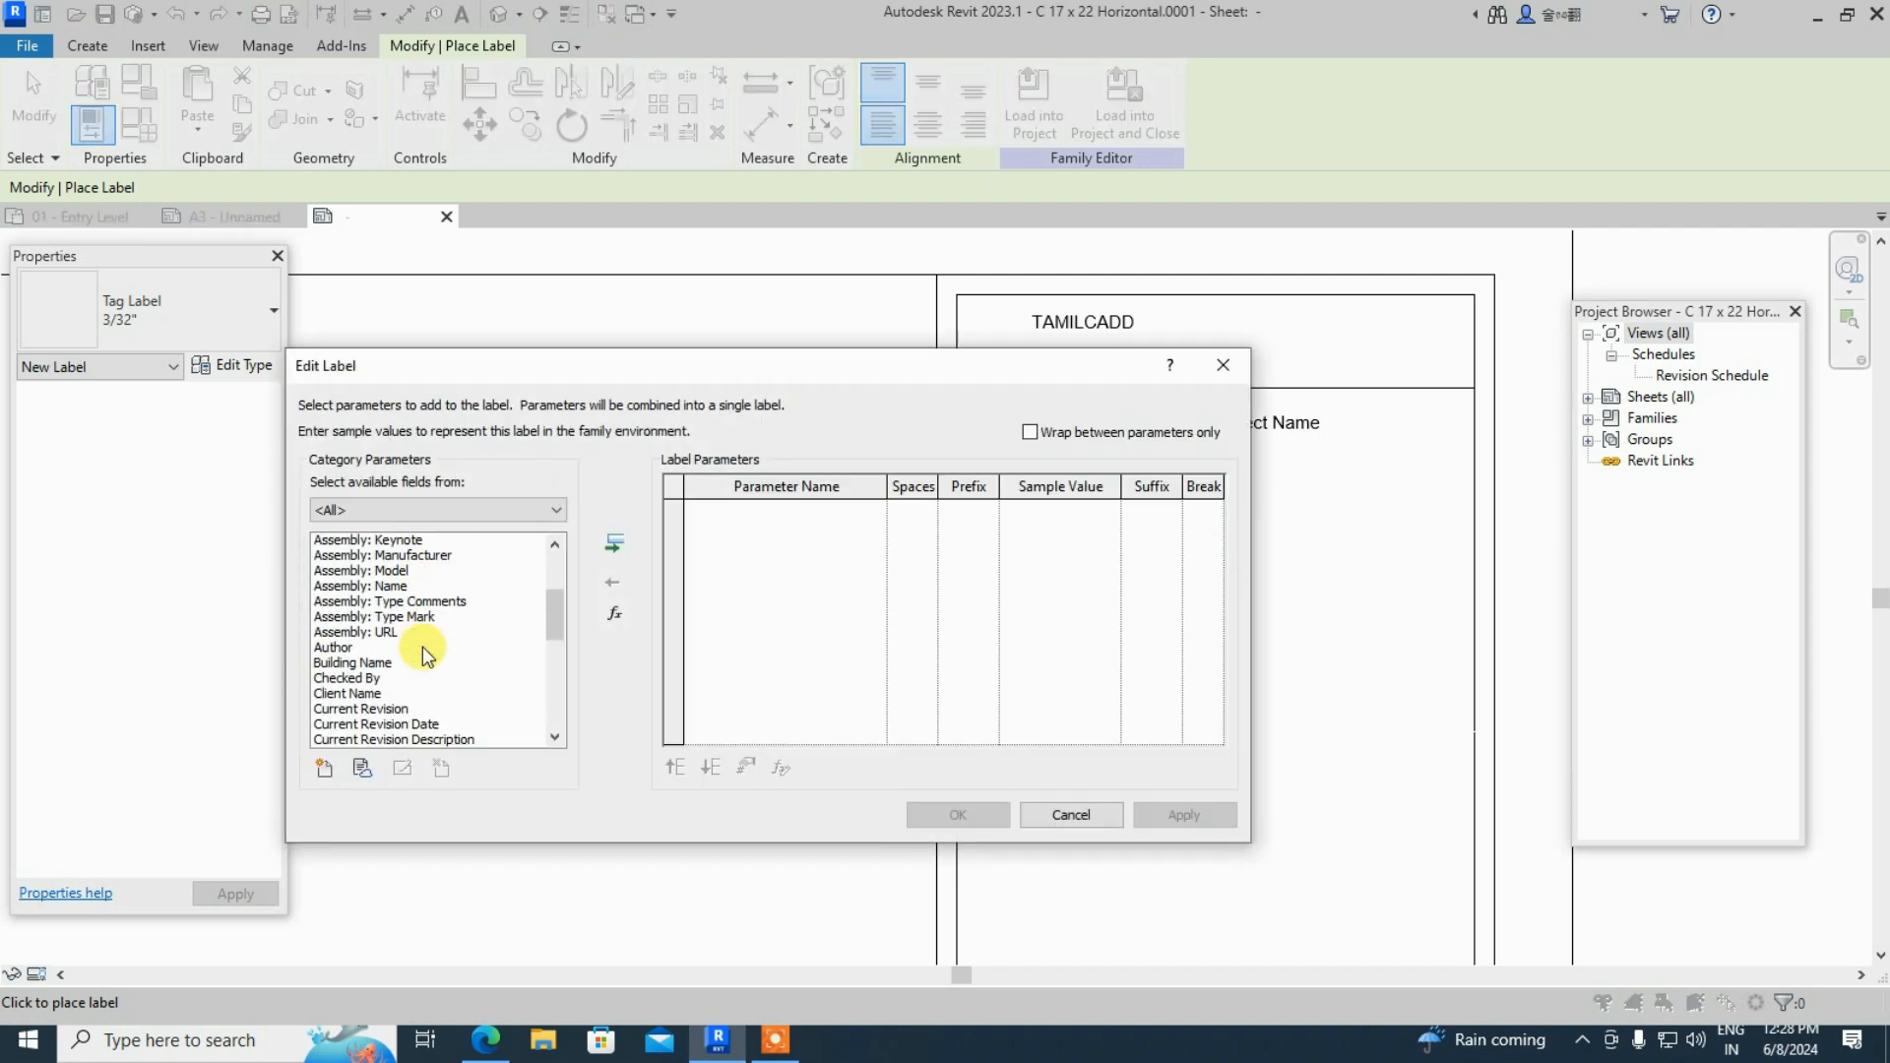
{"action": "scroll", "coordinate": [423, 646], "scroll_direction": "down", "scroll_amount": 3}
{"action": "scroll", "coordinate": [423, 647], "scroll_direction": "up", "scroll_amount": 2}
{"action": "left_click", "coordinate": [368, 589]}
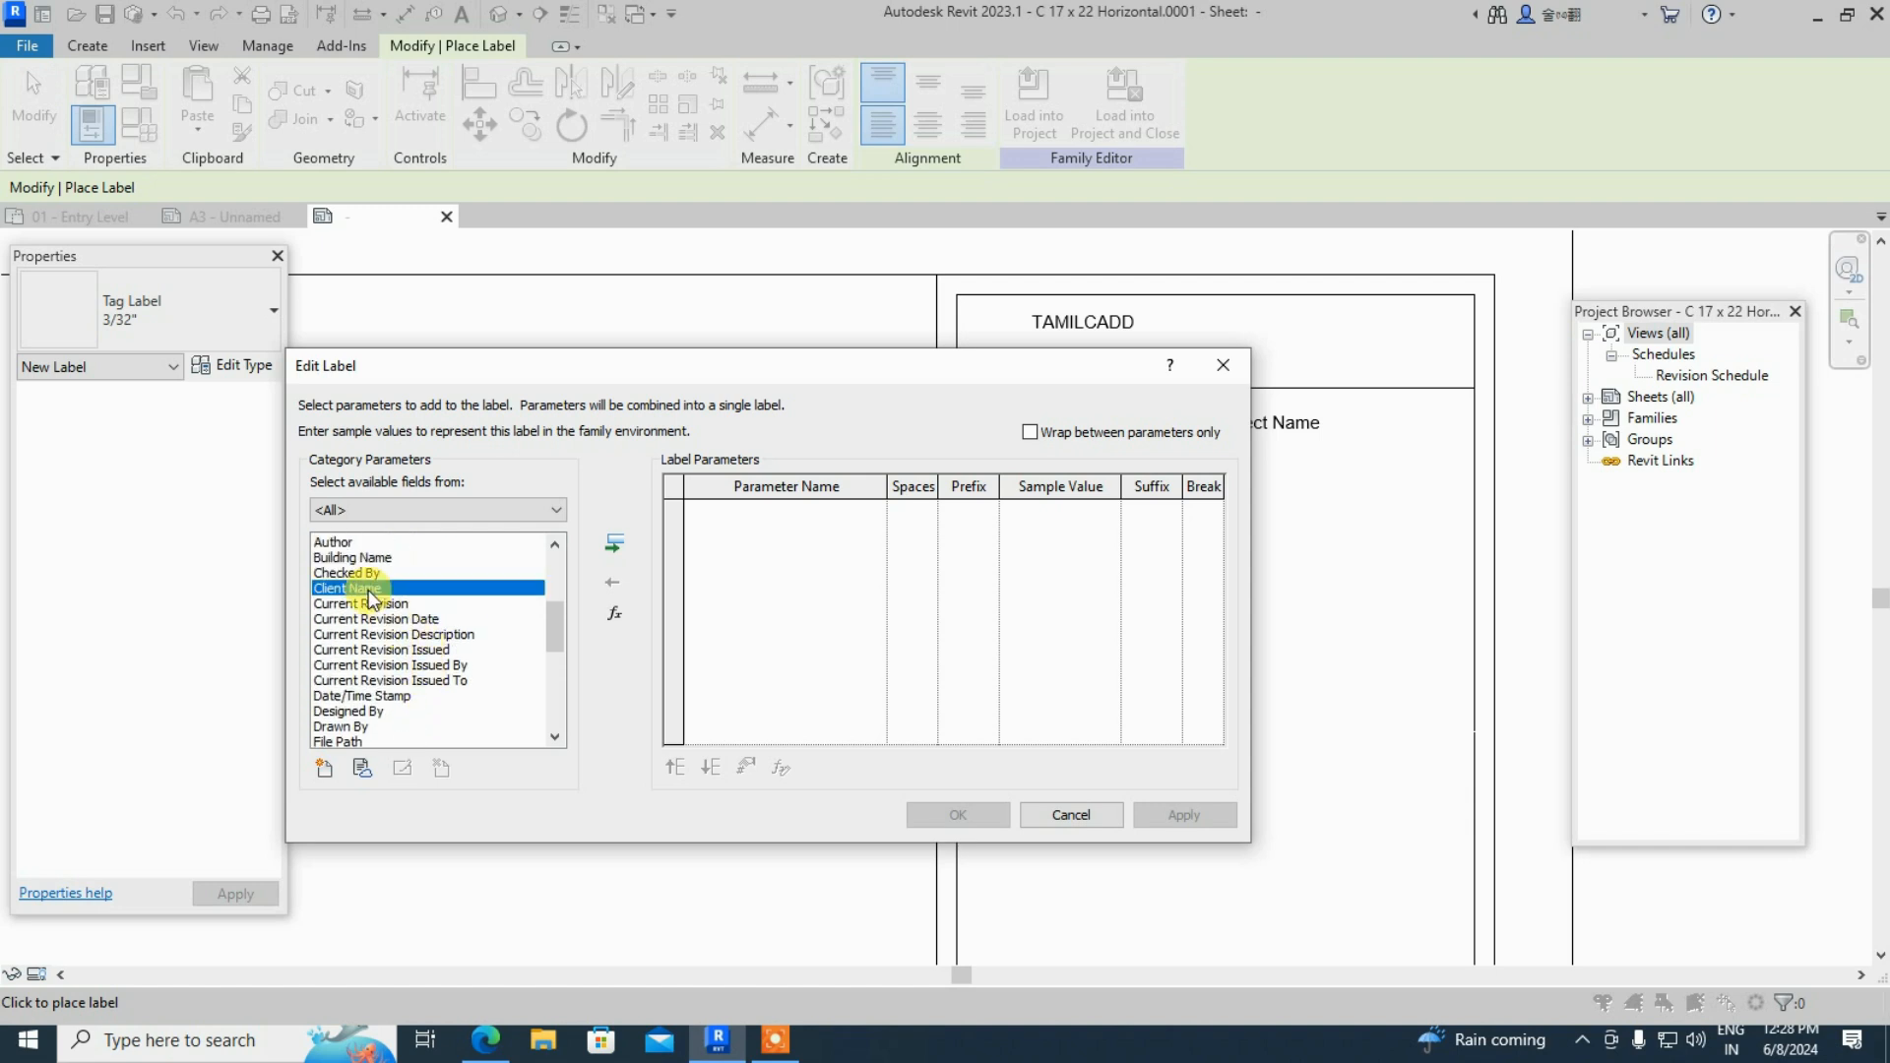
{"action": "double_click", "coordinate": [368, 589]}
{"action": "left_click", "coordinate": [988, 814]}
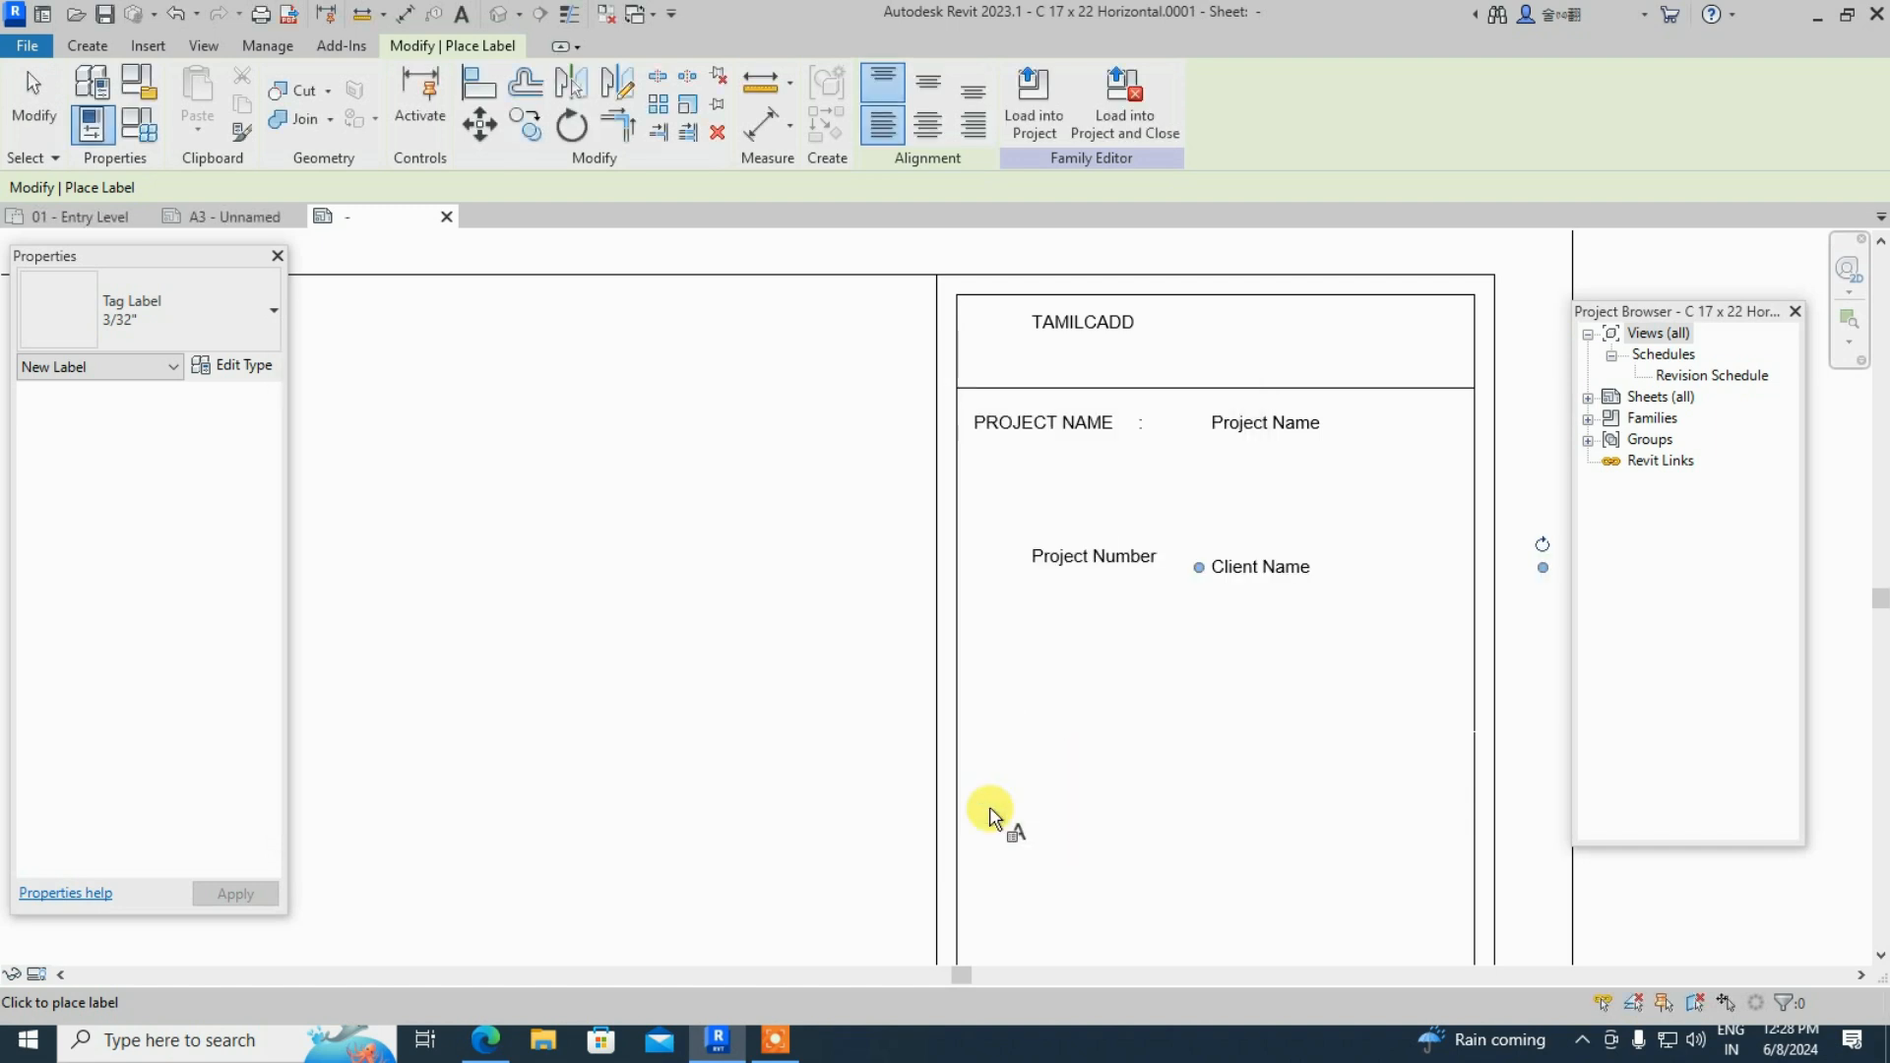
- Place a Drawn By label, shown as DRW, left of the title block
{"action": "left_click", "coordinate": [766, 370]}
{"action": "scroll", "coordinate": [445, 666], "scroll_direction": "down", "scroll_amount": 4}
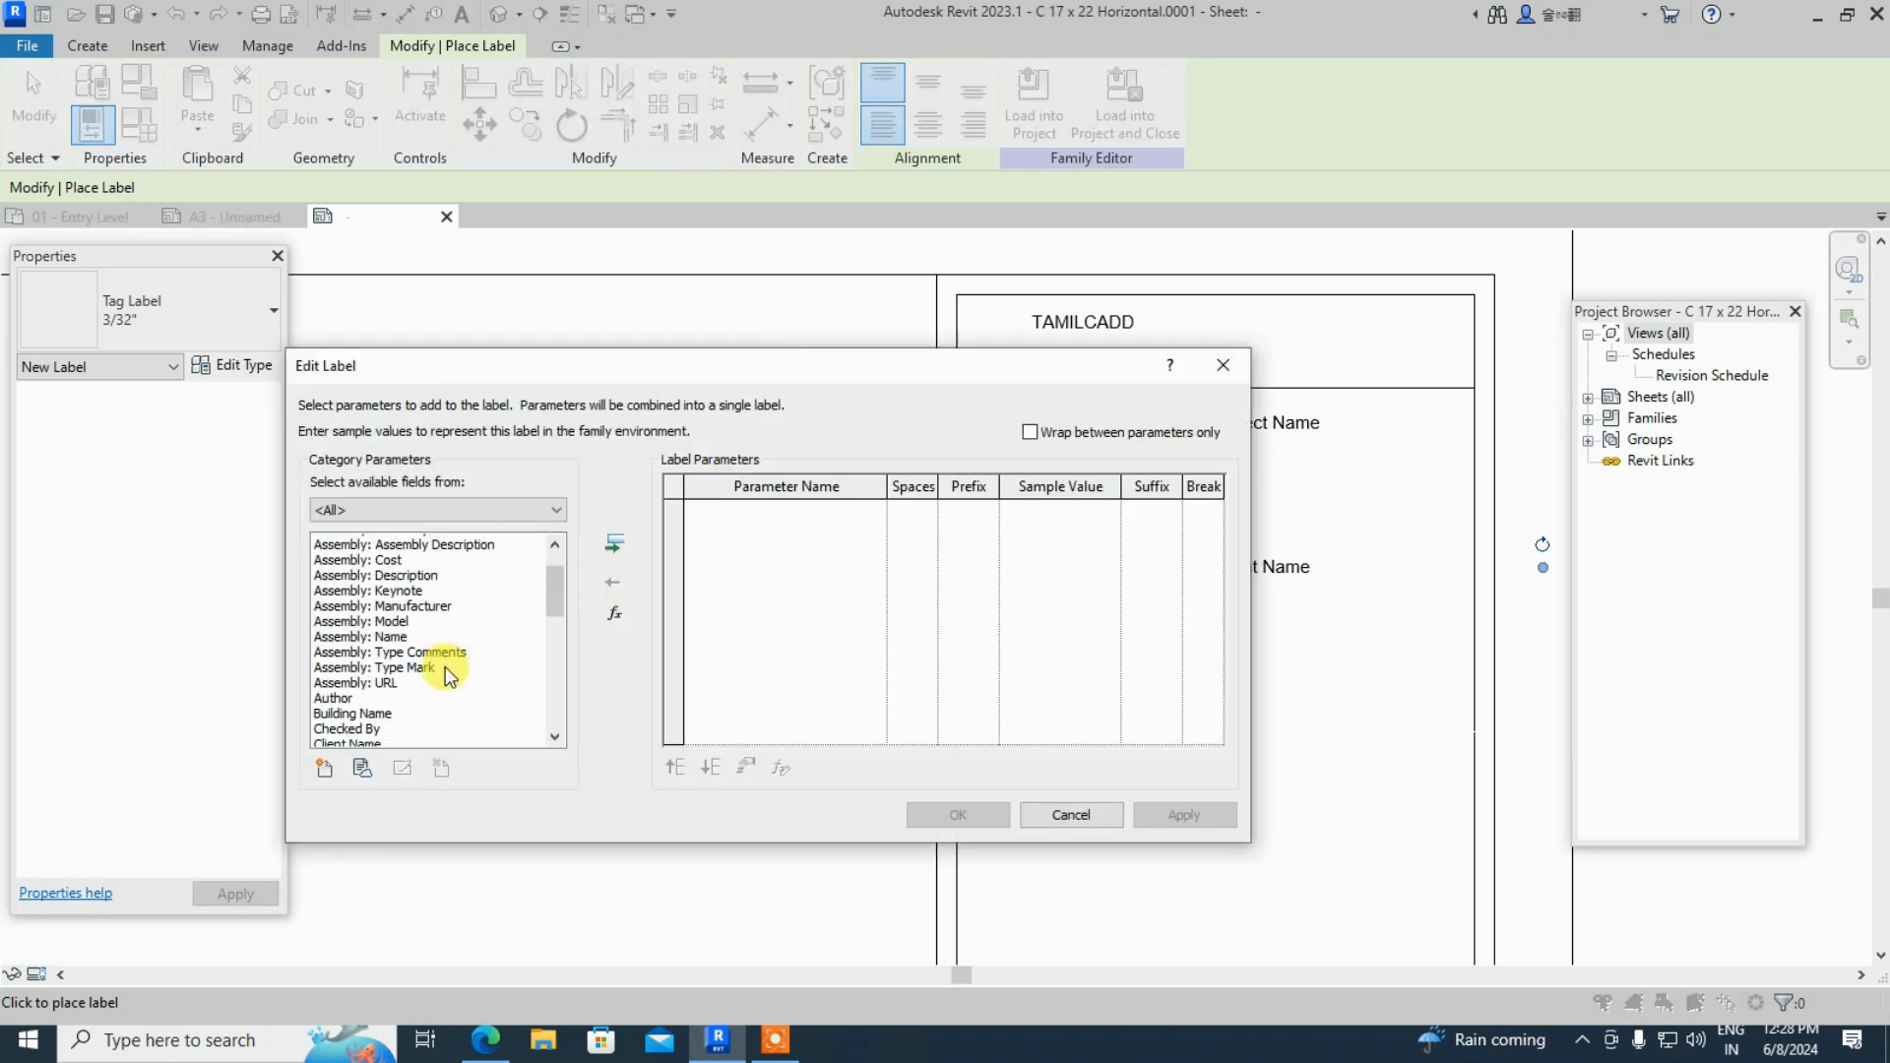
{"action": "scroll", "coordinate": [445, 665], "scroll_direction": "down", "scroll_amount": 3}
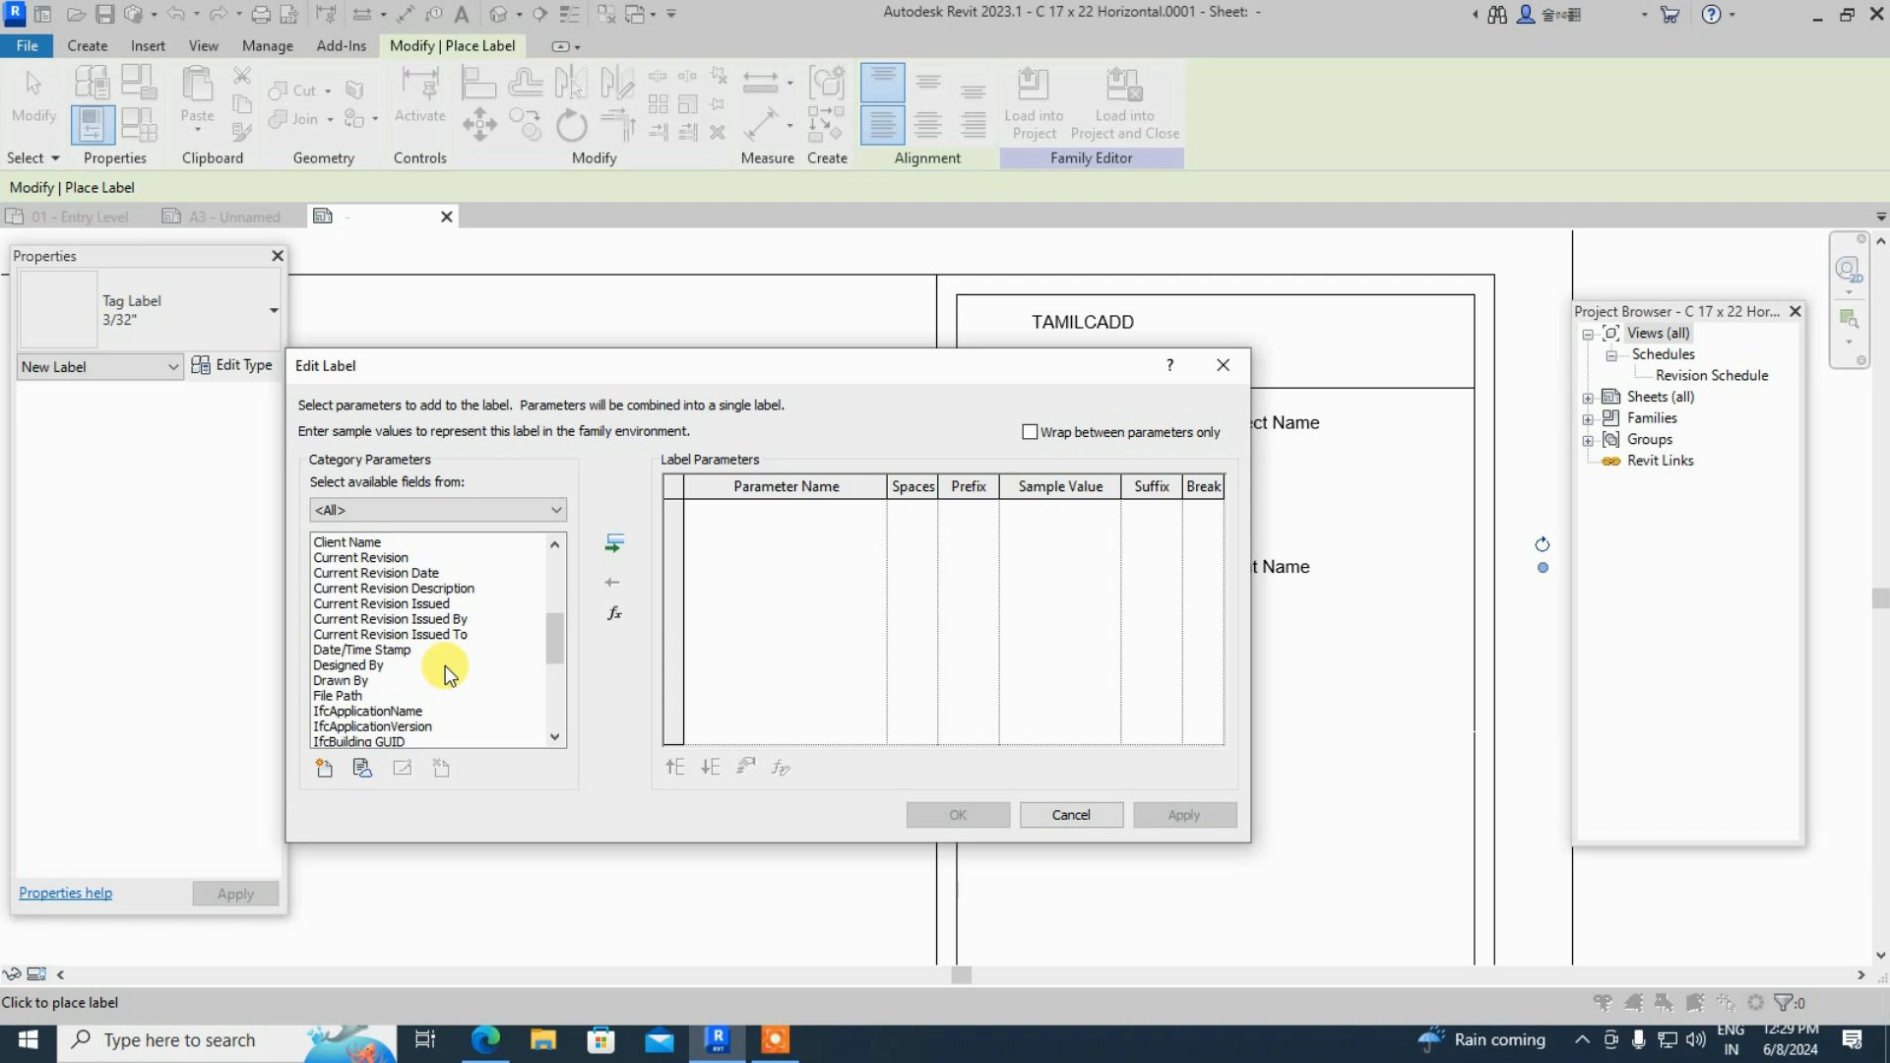
{"action": "scroll", "coordinate": [445, 665], "scroll_direction": "down", "scroll_amount": 3}
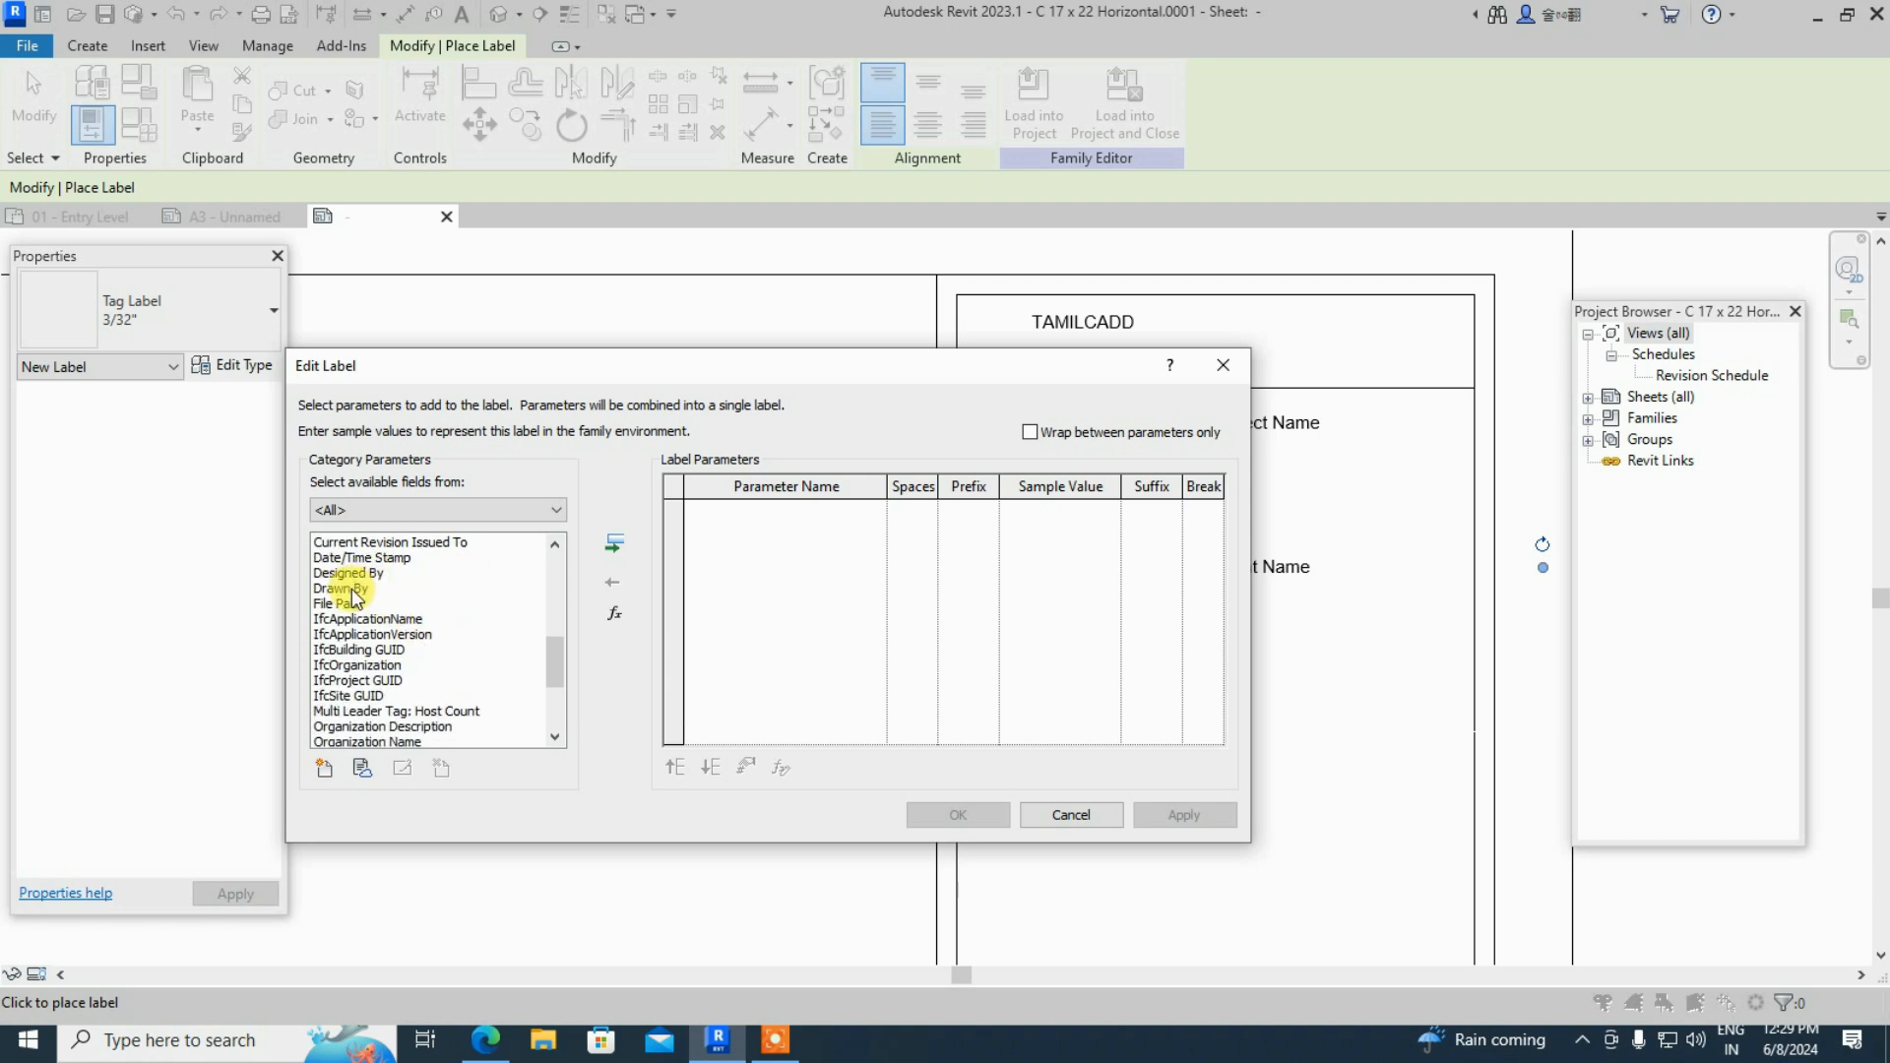
{"action": "left_click", "coordinate": [352, 589]}
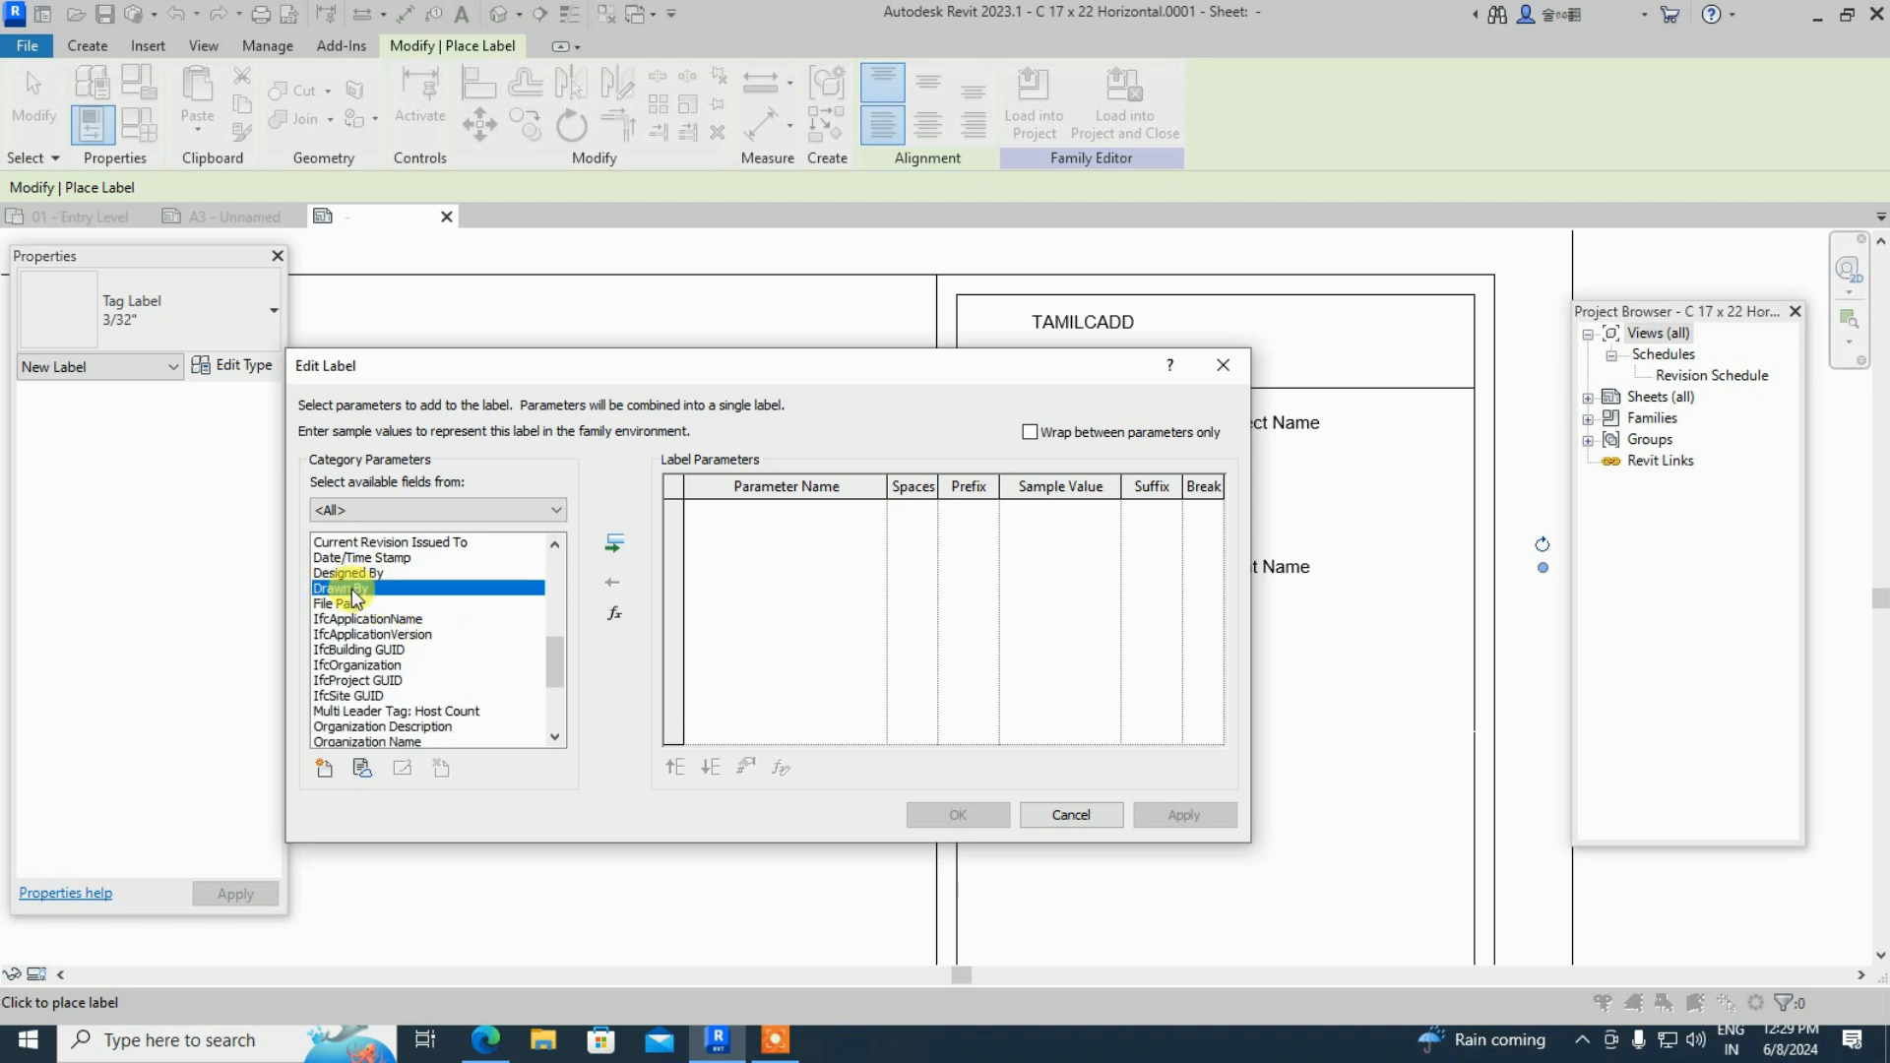
{"action": "left_click", "coordinate": [620, 547]}
{"action": "left_click", "coordinate": [1207, 812]}
{"action": "left_click", "coordinate": [983, 816]}
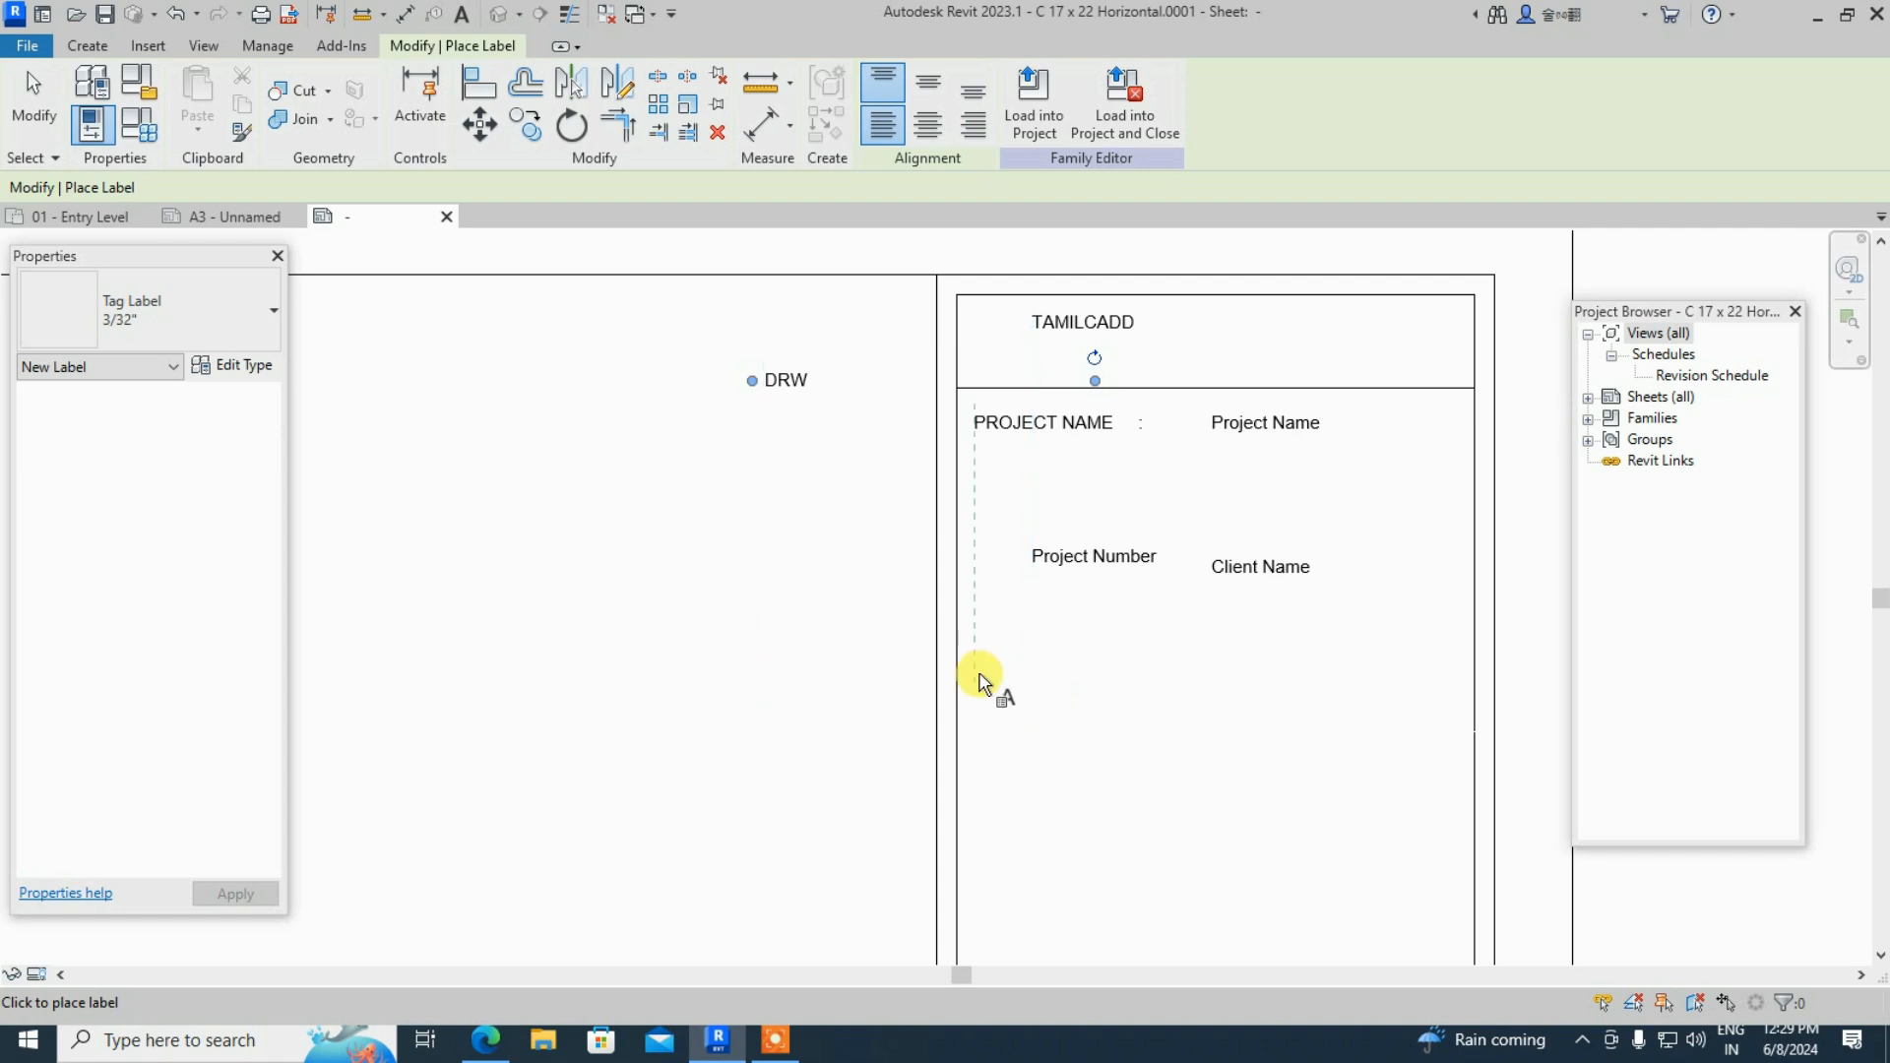
- Place a Checked By label, shown as CHK, below DRW
{"action": "left_click", "coordinate": [800, 665]}
{"action": "scroll", "coordinate": [379, 694], "scroll_direction": "down", "scroll_amount": 2}
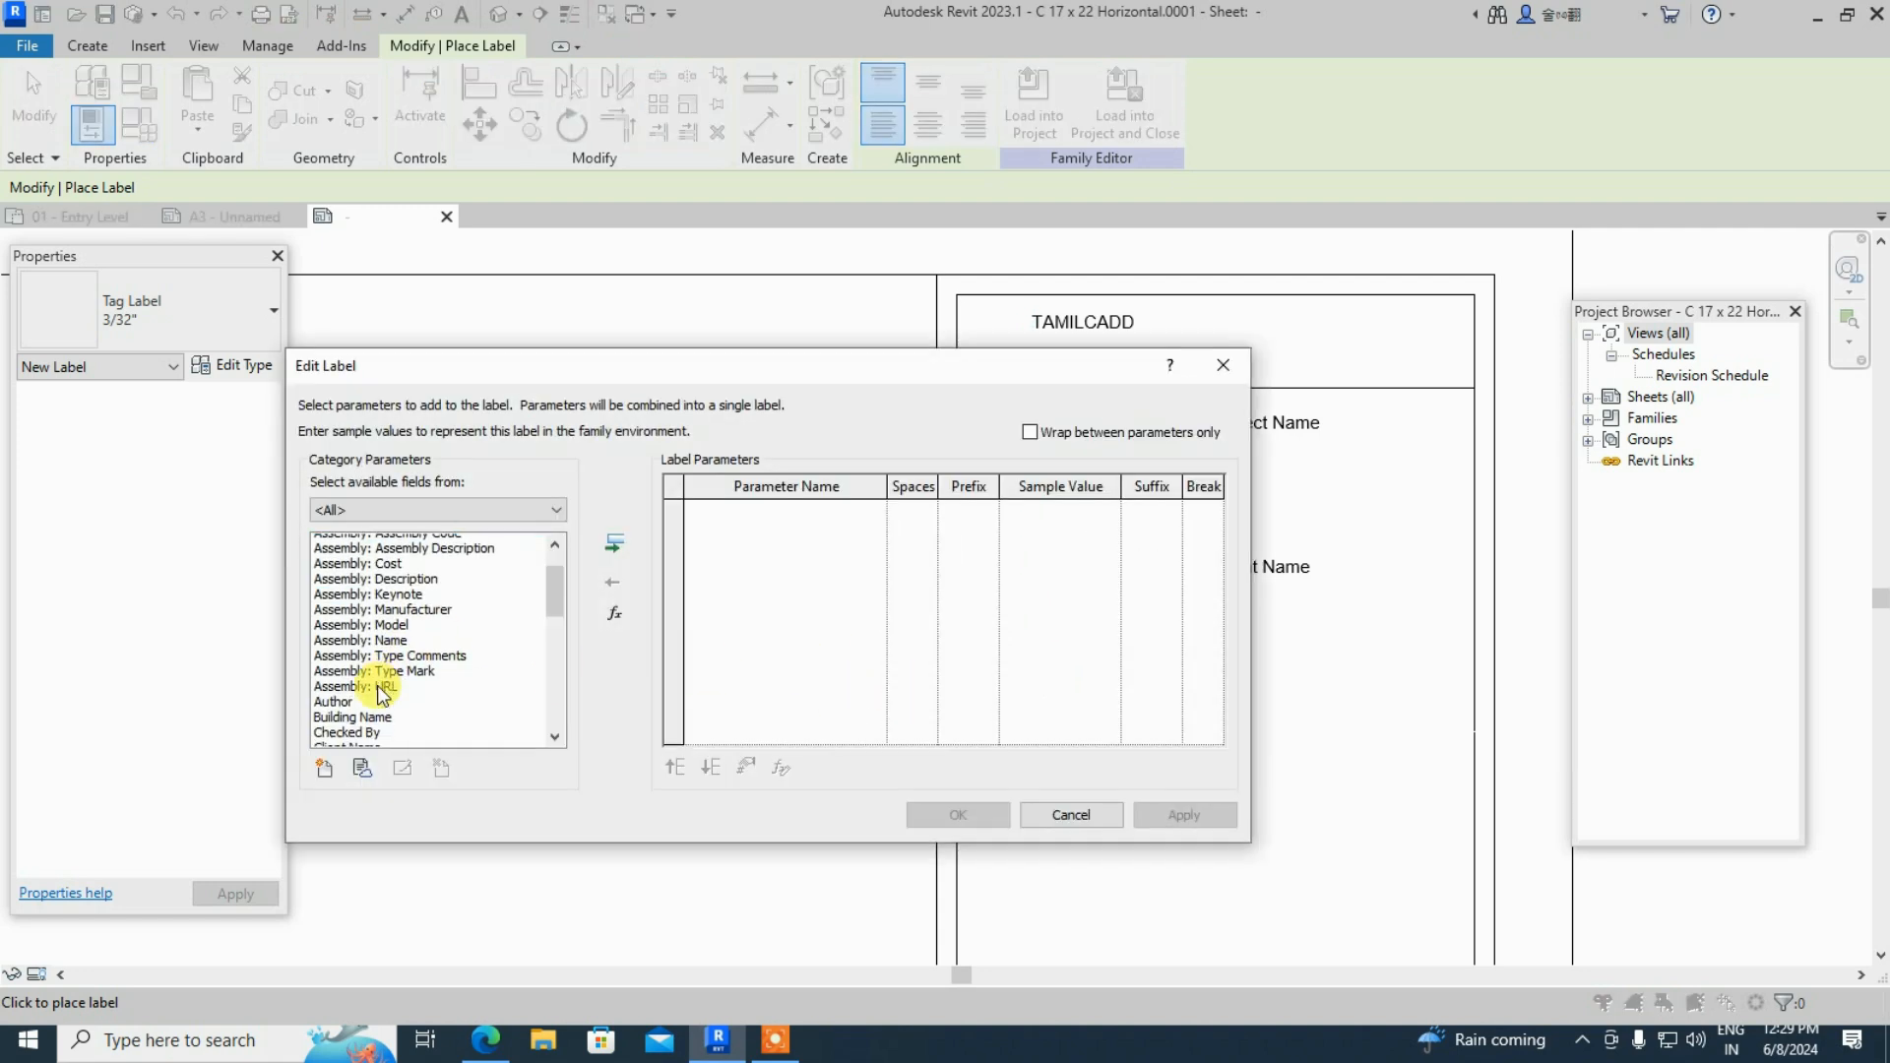
{"action": "scroll", "coordinate": [376, 668], "scroll_direction": "down", "scroll_amount": 1}
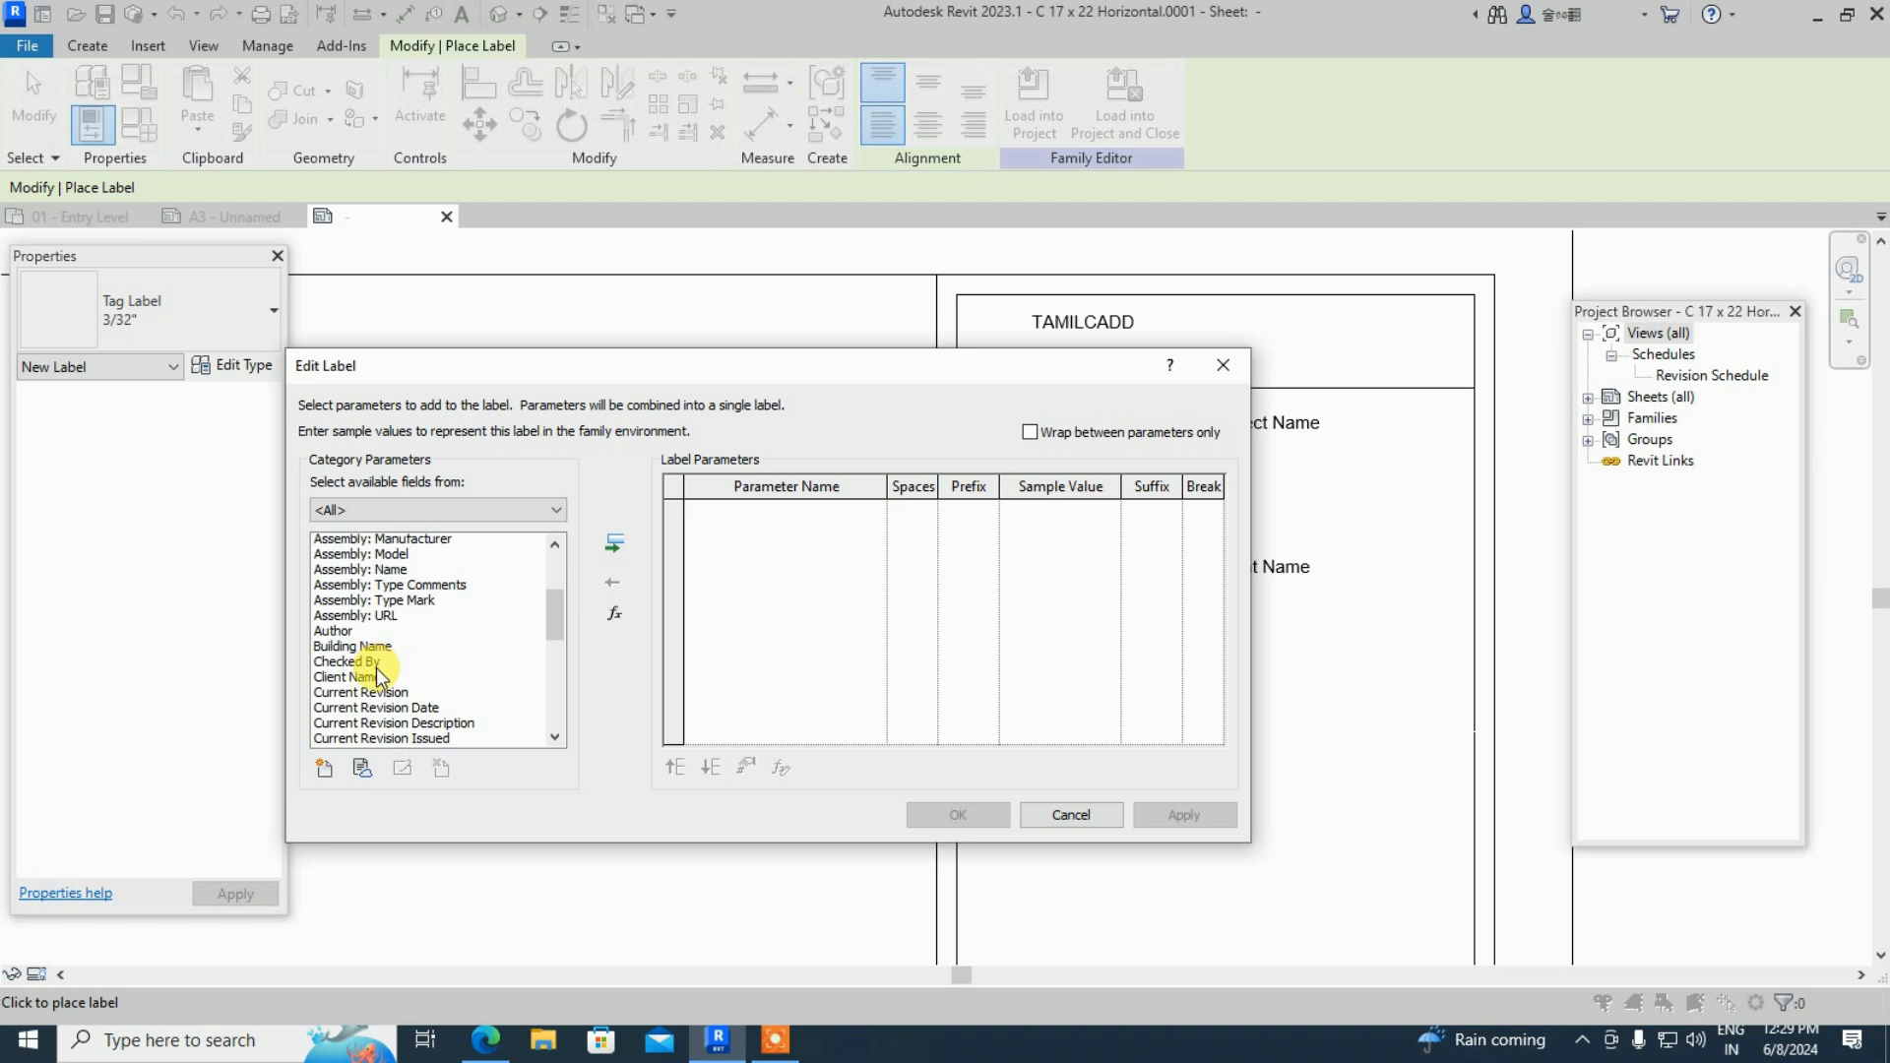
{"action": "left_click", "coordinate": [366, 620]}
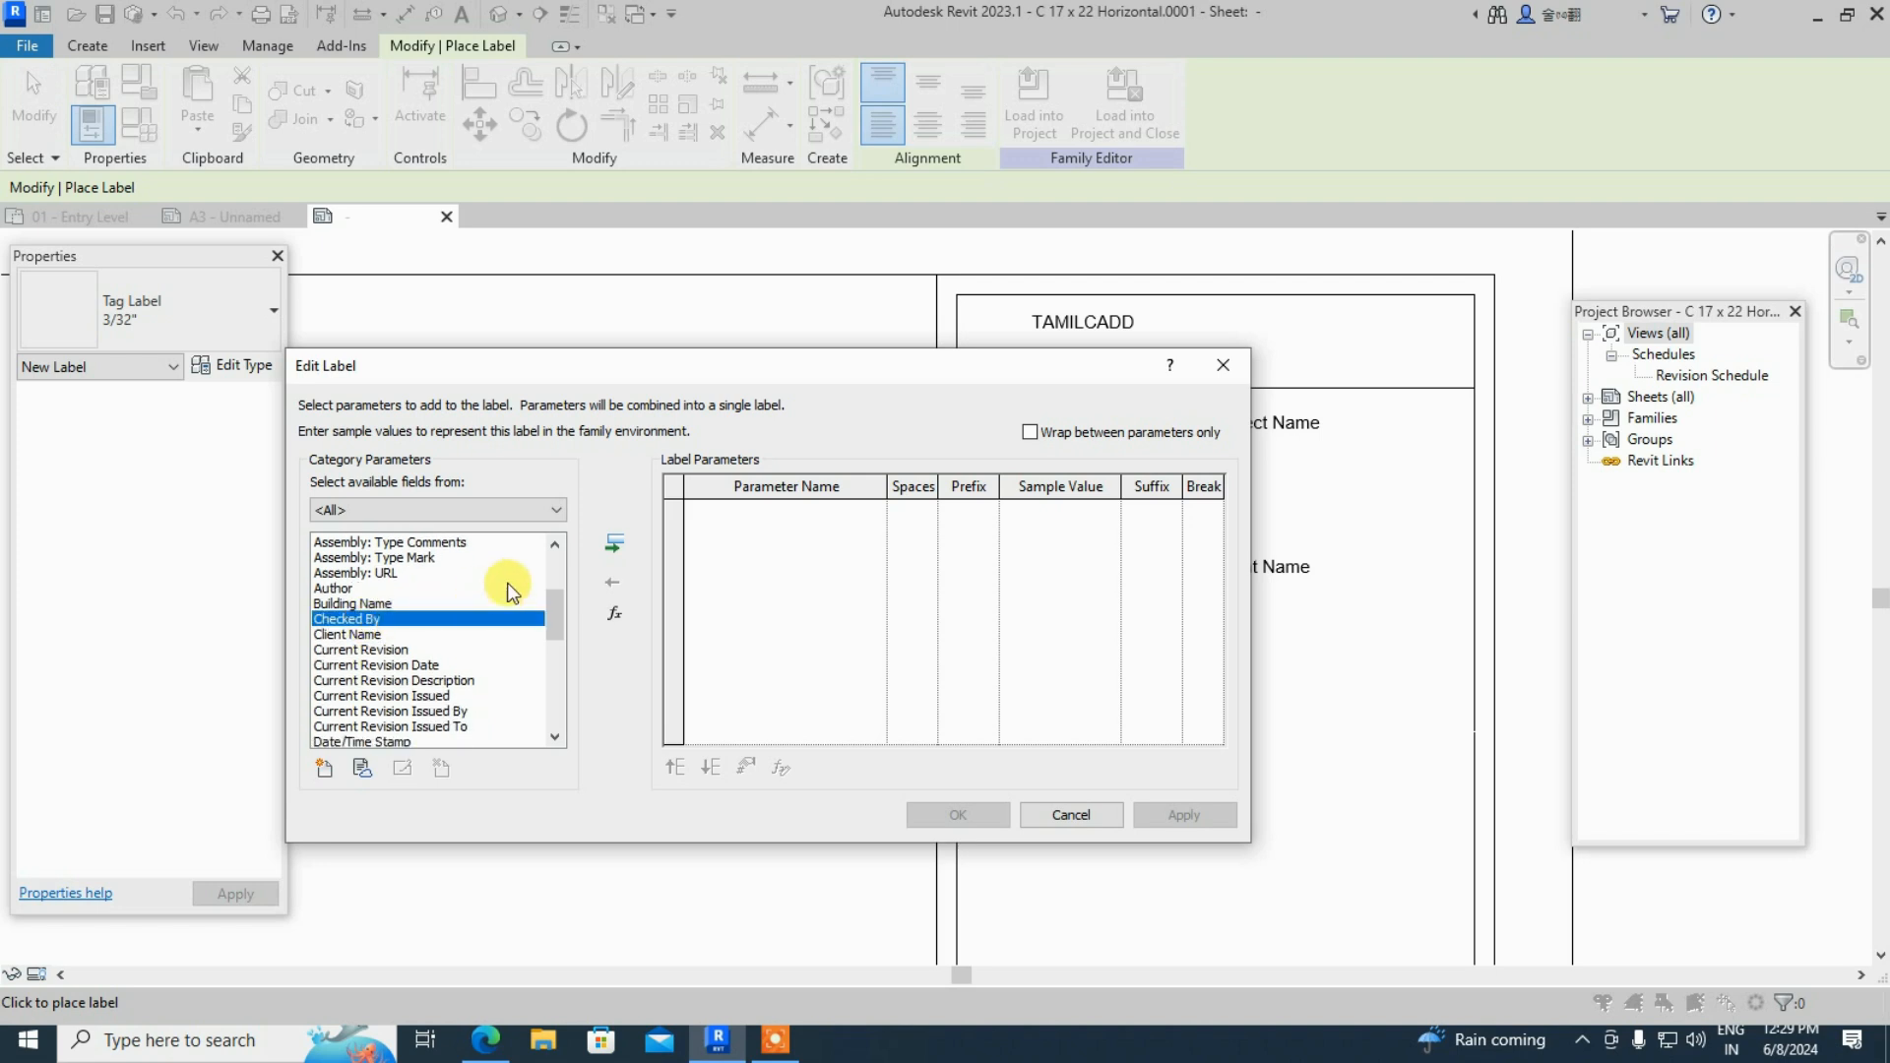
{"action": "left_click", "coordinate": [614, 543]}
{"action": "left_click", "coordinate": [947, 813]}
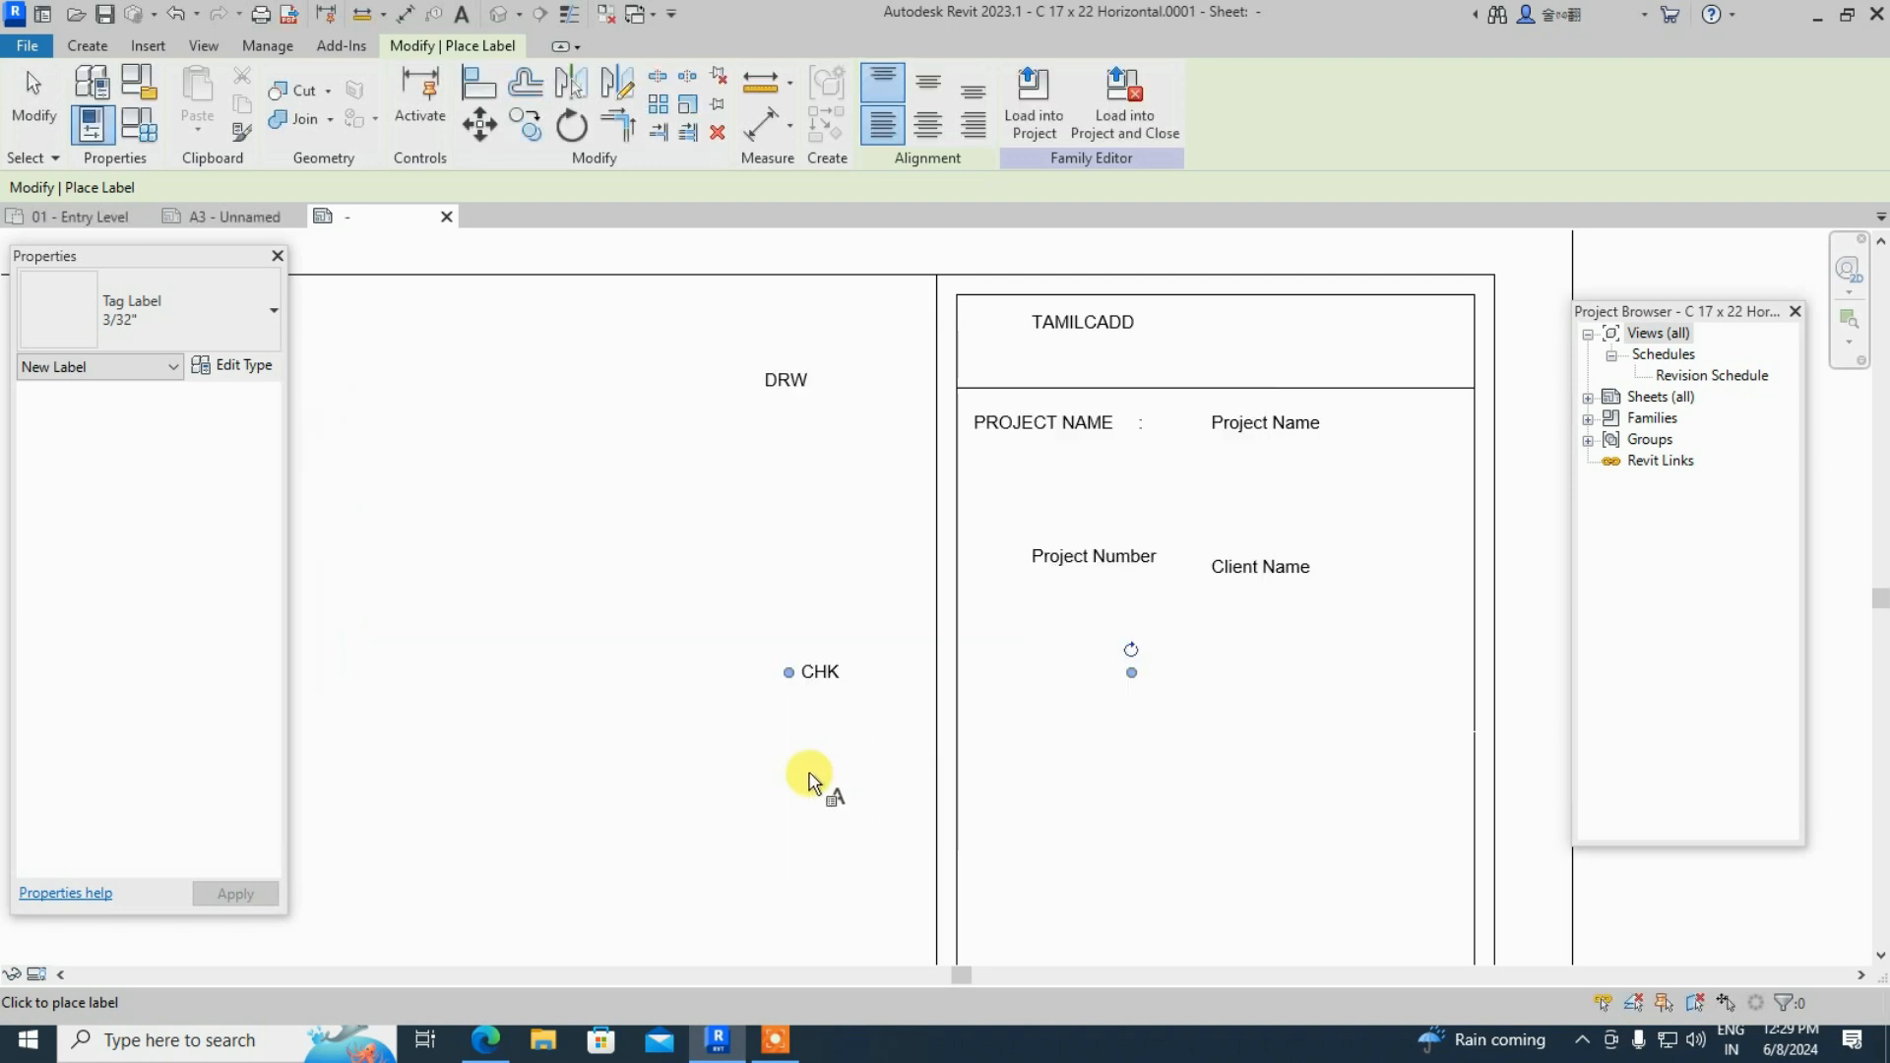
- Place a Project Address label in the left section
{"action": "left_click", "coordinate": [692, 507]}
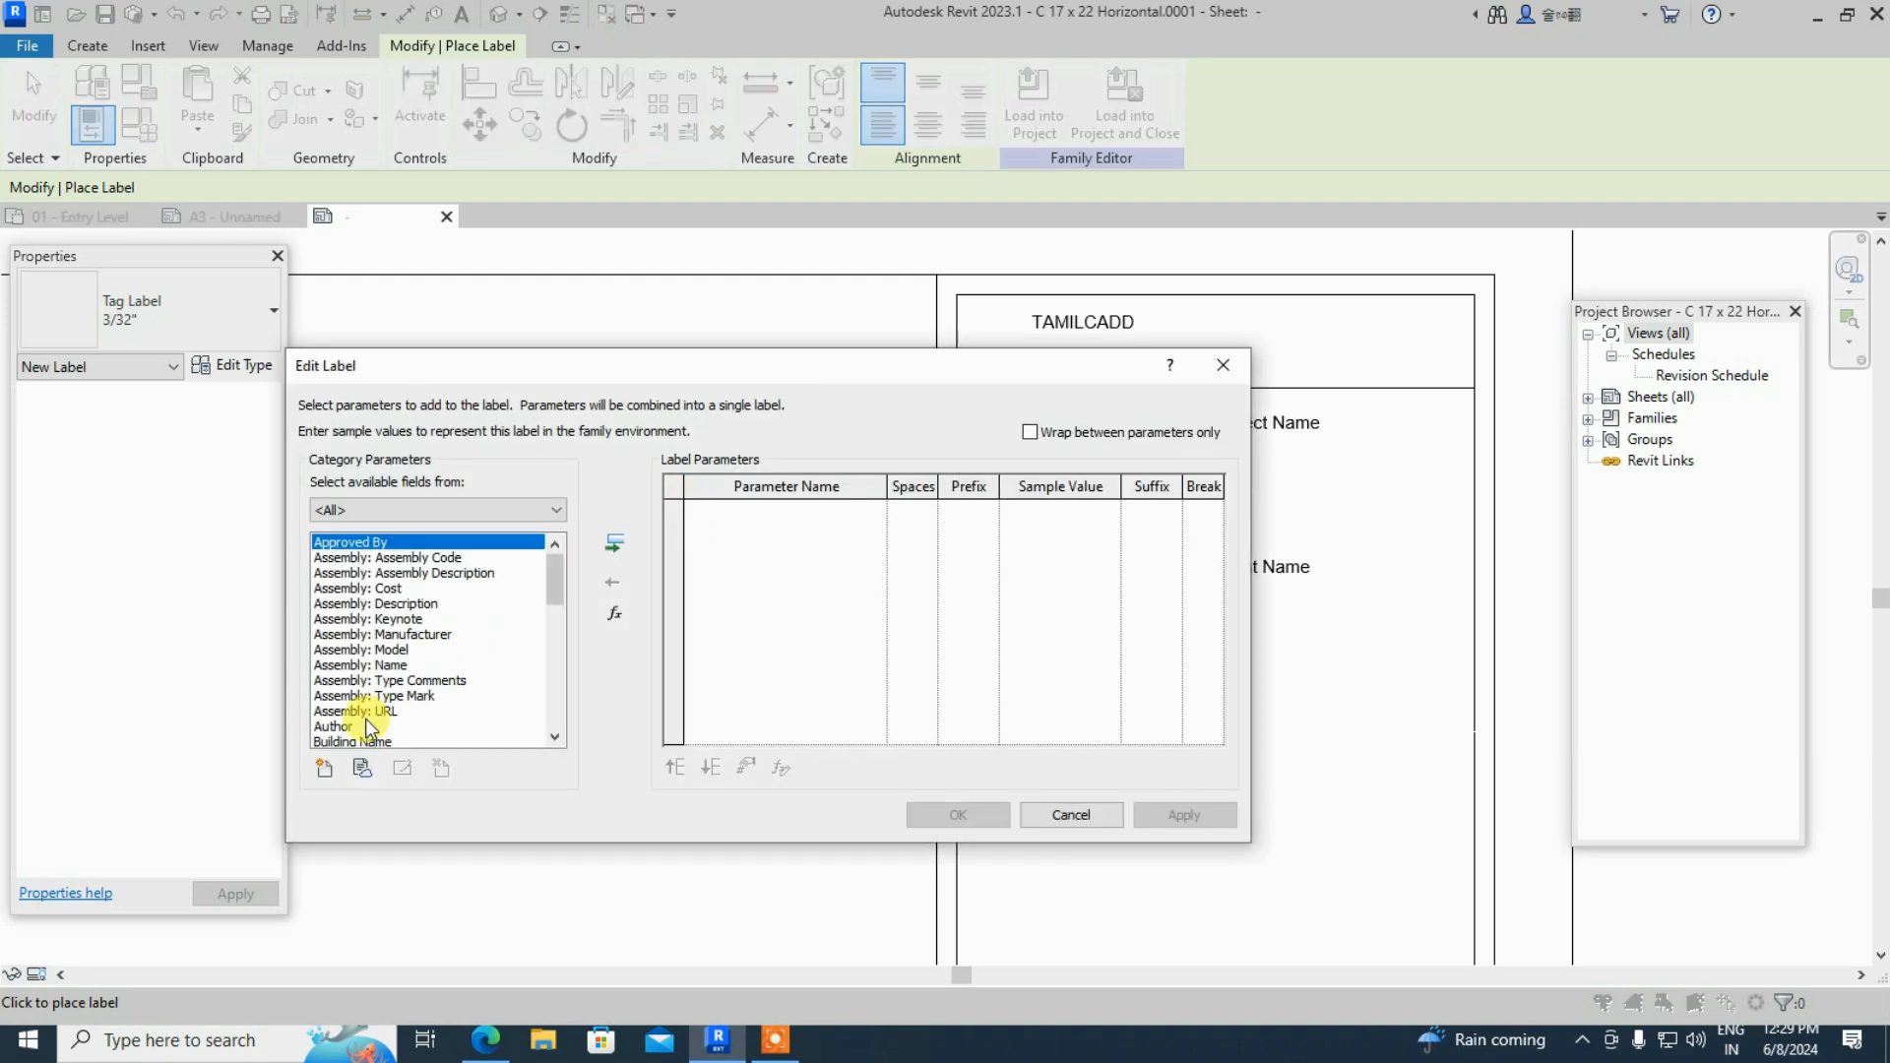
{"action": "scroll", "coordinate": [384, 704], "scroll_direction": "down", "scroll_amount": 2}
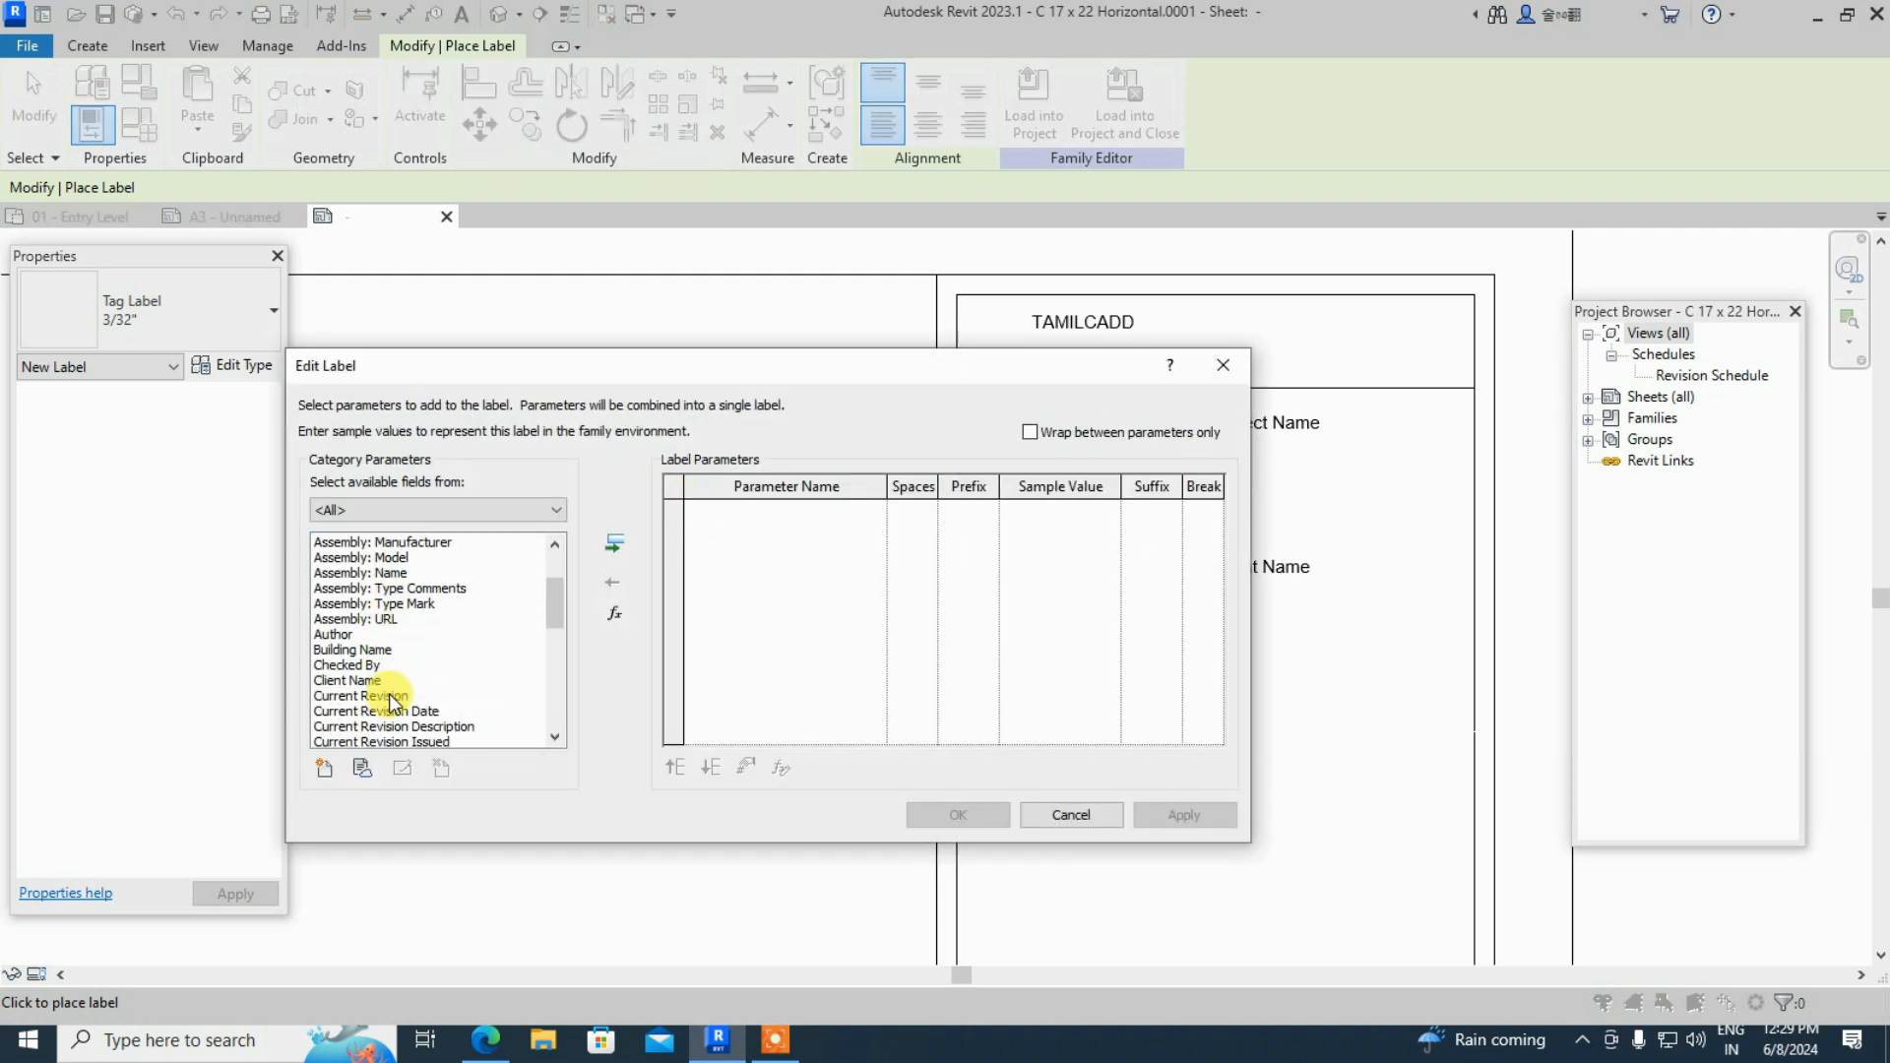
{"action": "scroll", "coordinate": [391, 702], "scroll_direction": "down", "scroll_amount": 1}
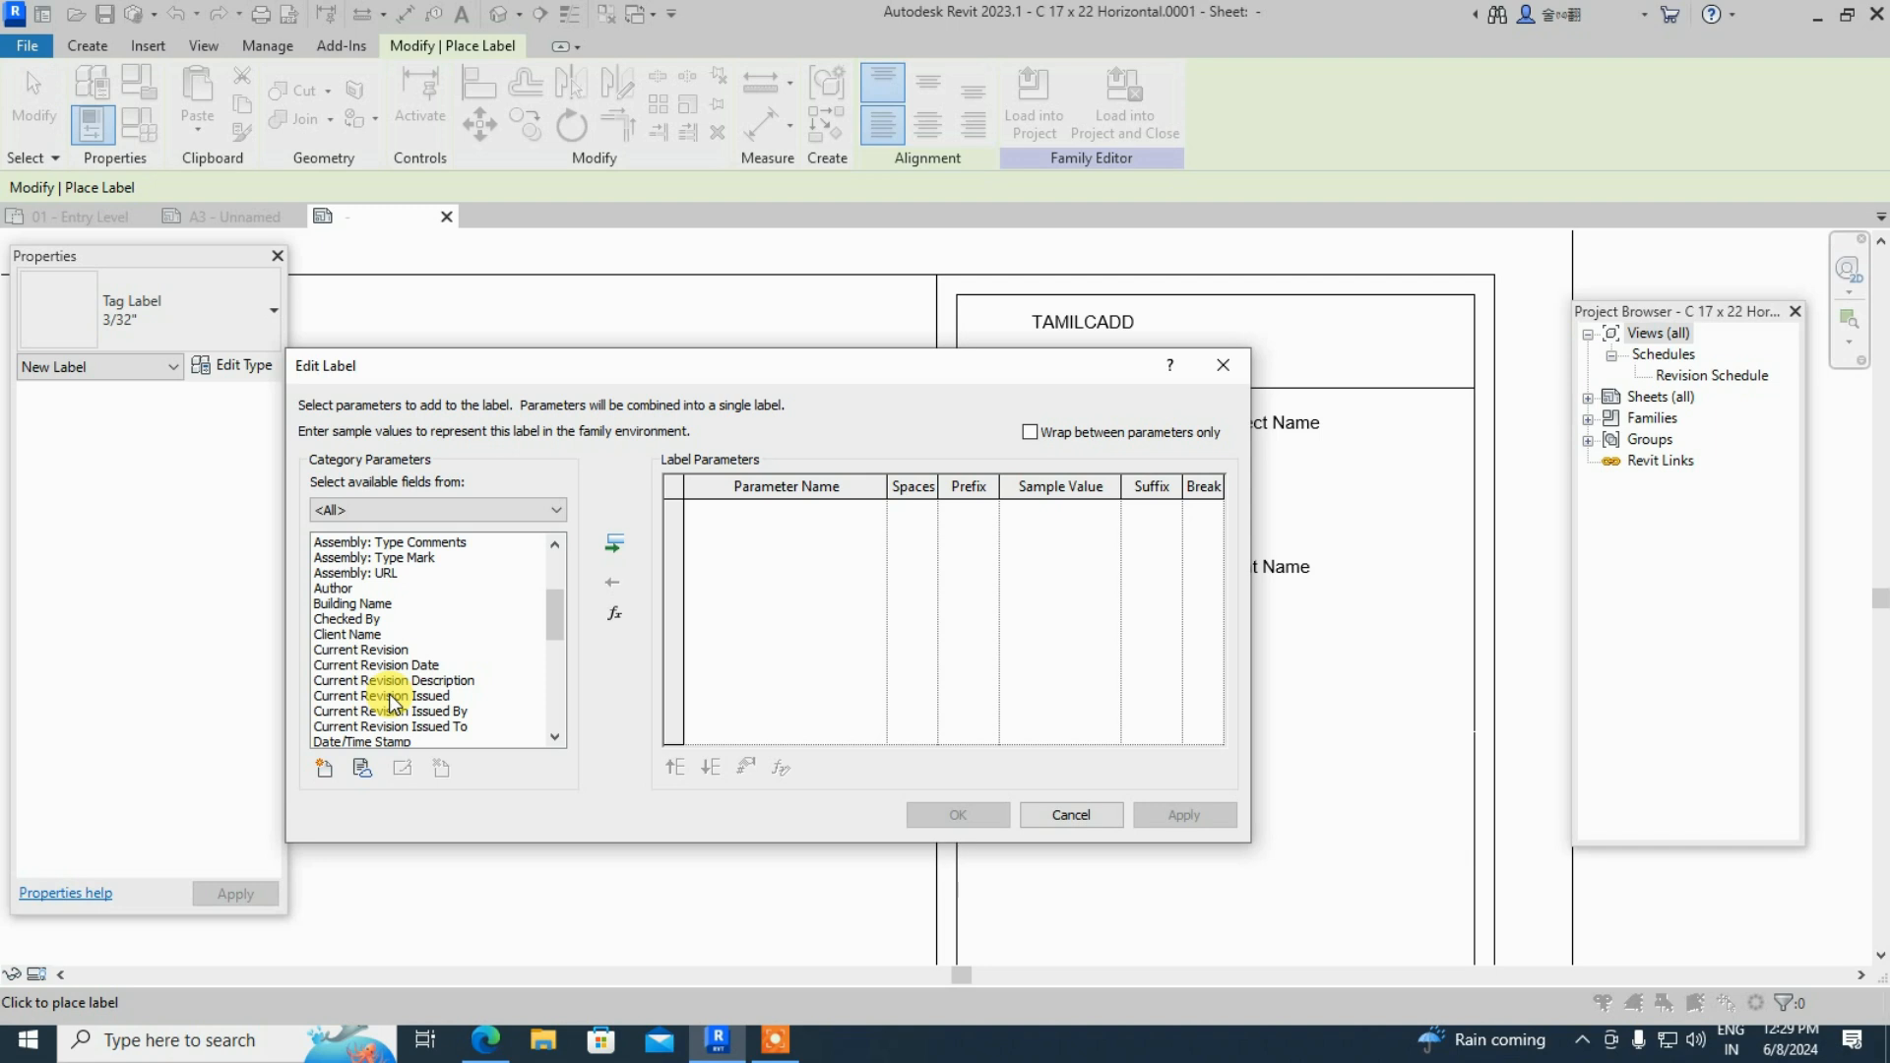
{"action": "scroll", "coordinate": [392, 702], "scroll_direction": "down", "scroll_amount": 2}
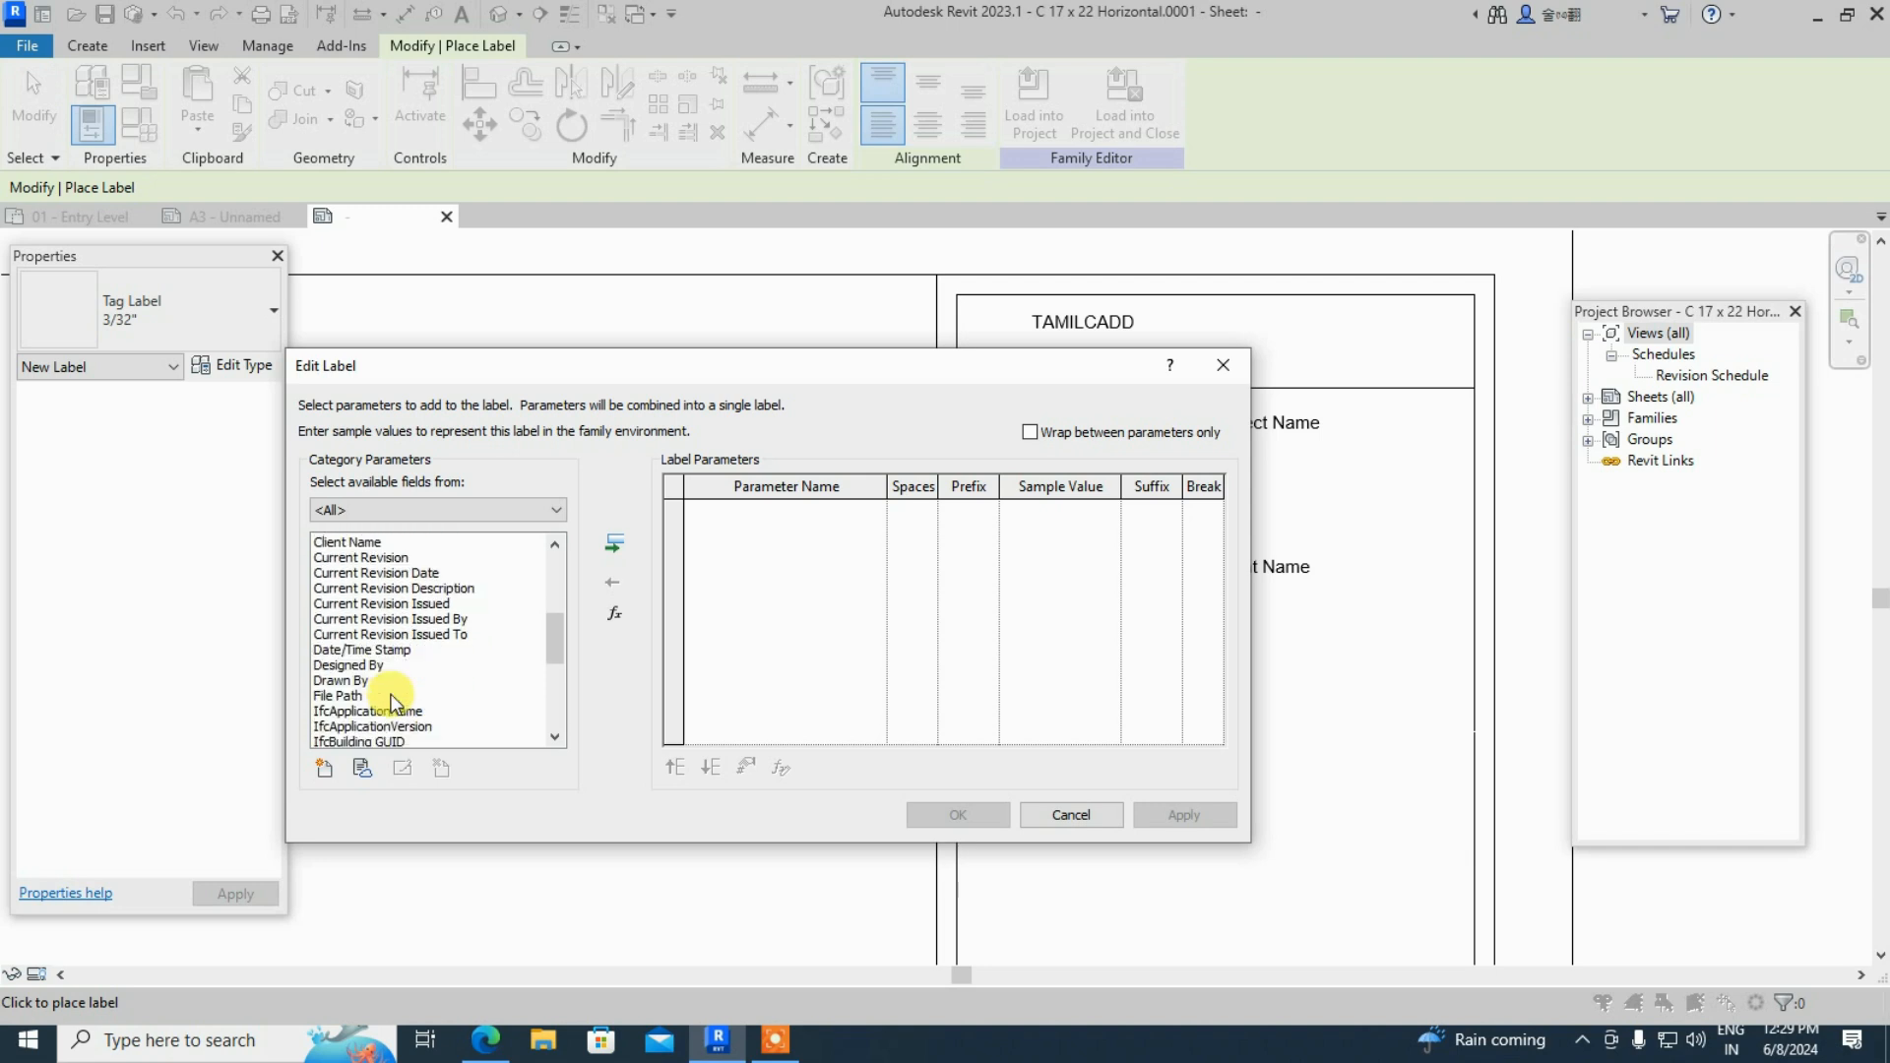
{"action": "left_click_drag", "start_coordinate": [706, 362], "coordinate": [665, 377]}
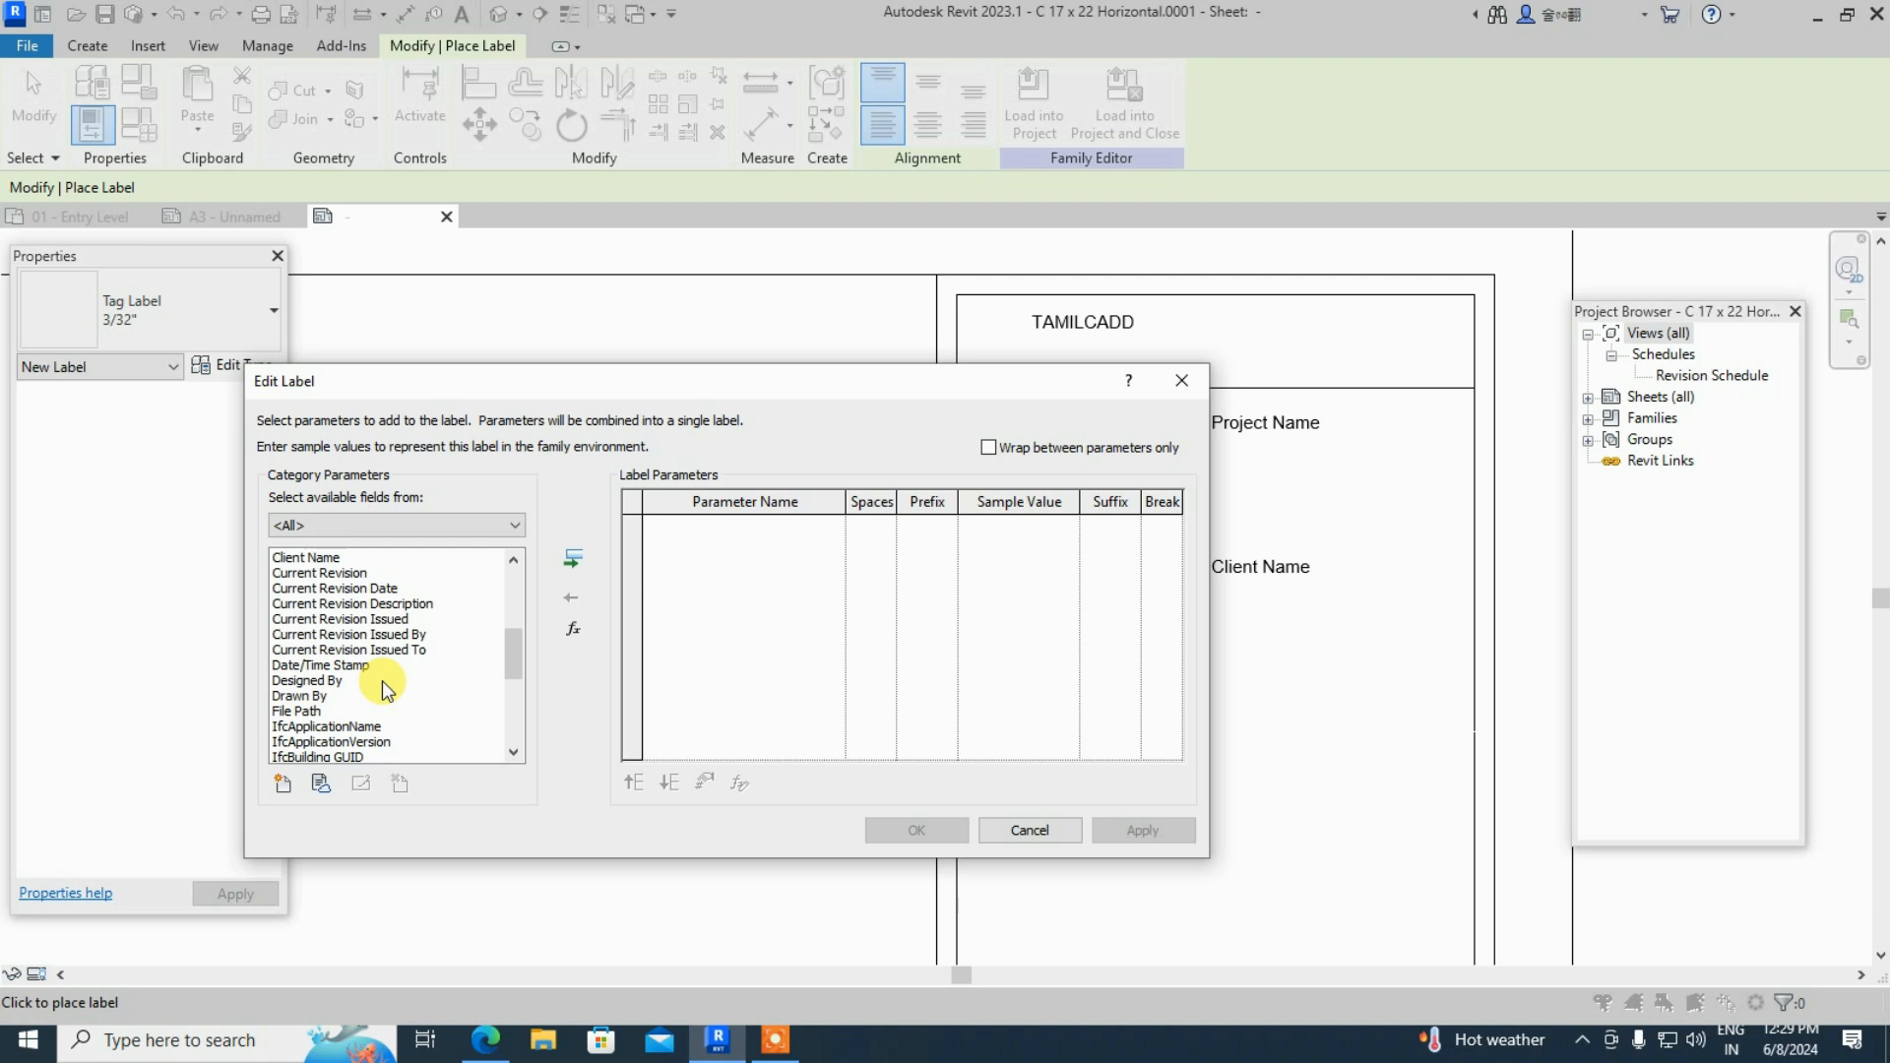
{"action": "scroll", "coordinate": [382, 681], "scroll_direction": "down", "scroll_amount": 3}
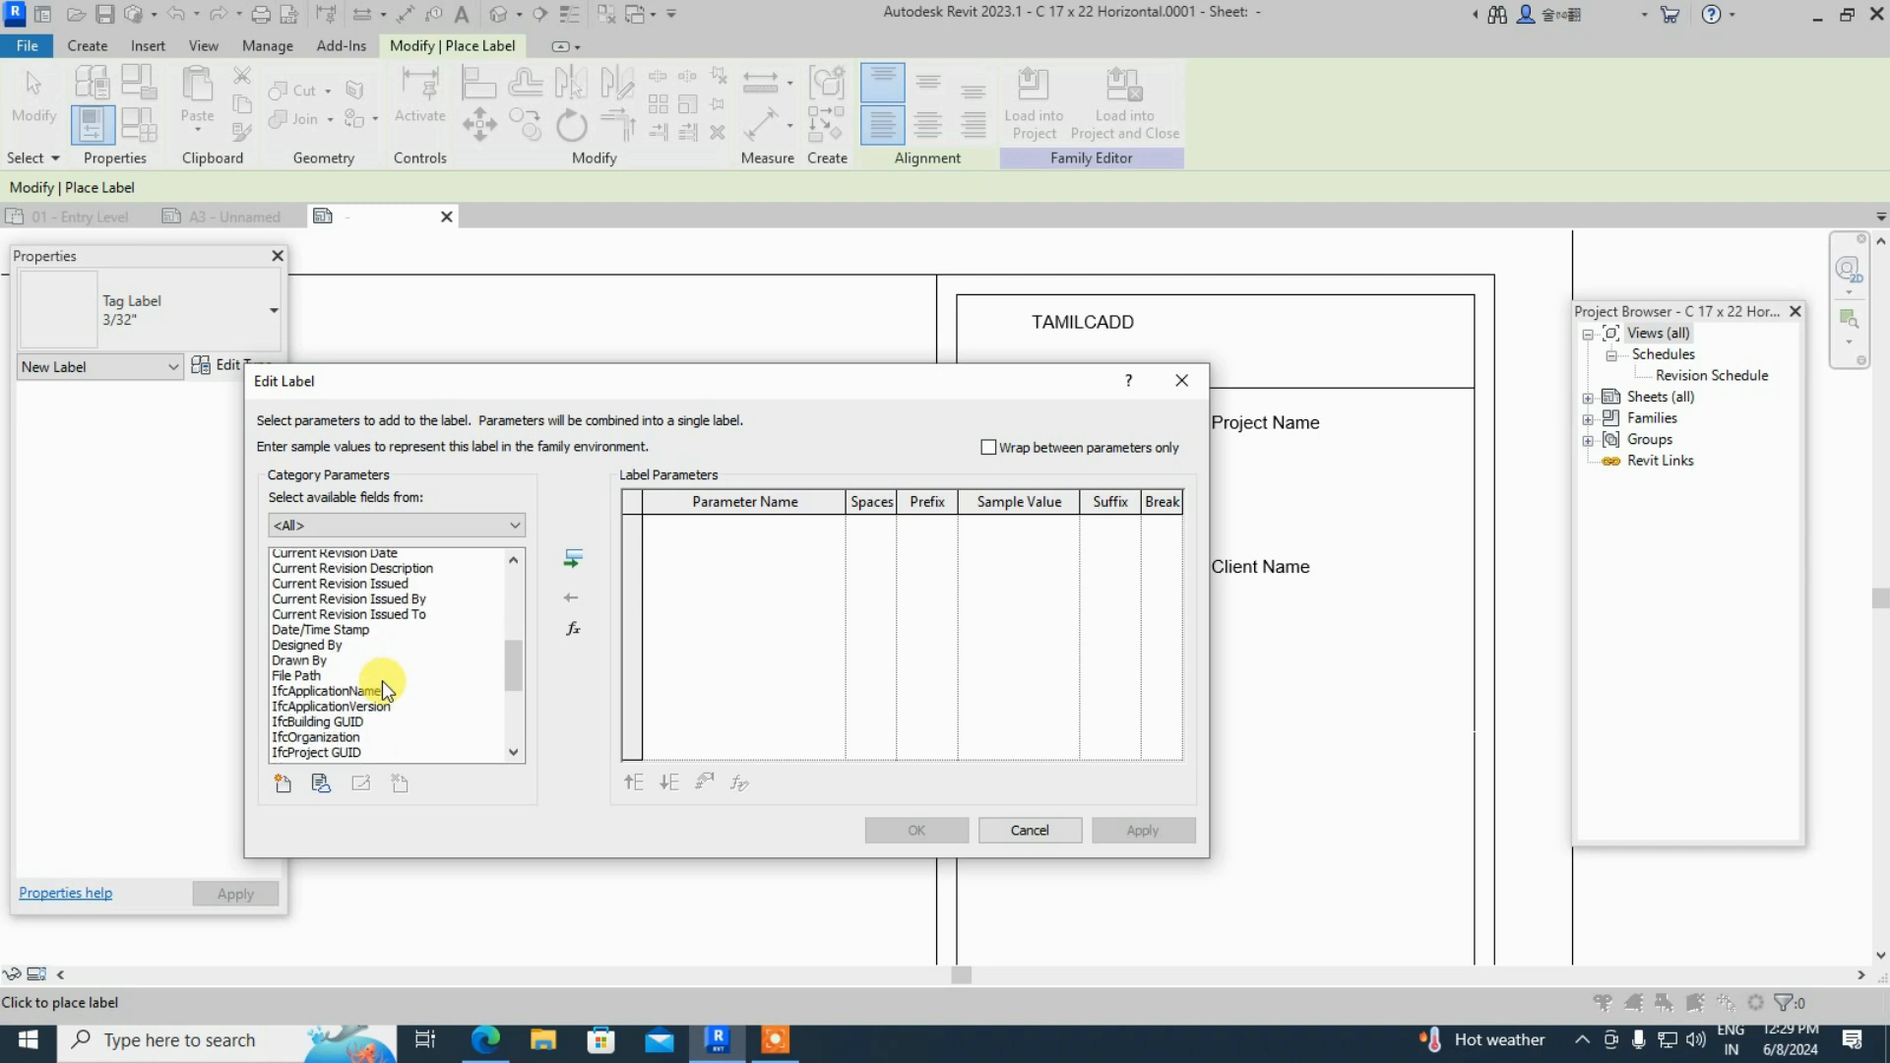
{"action": "scroll", "coordinate": [382, 681], "scroll_direction": "down", "scroll_amount": 1}
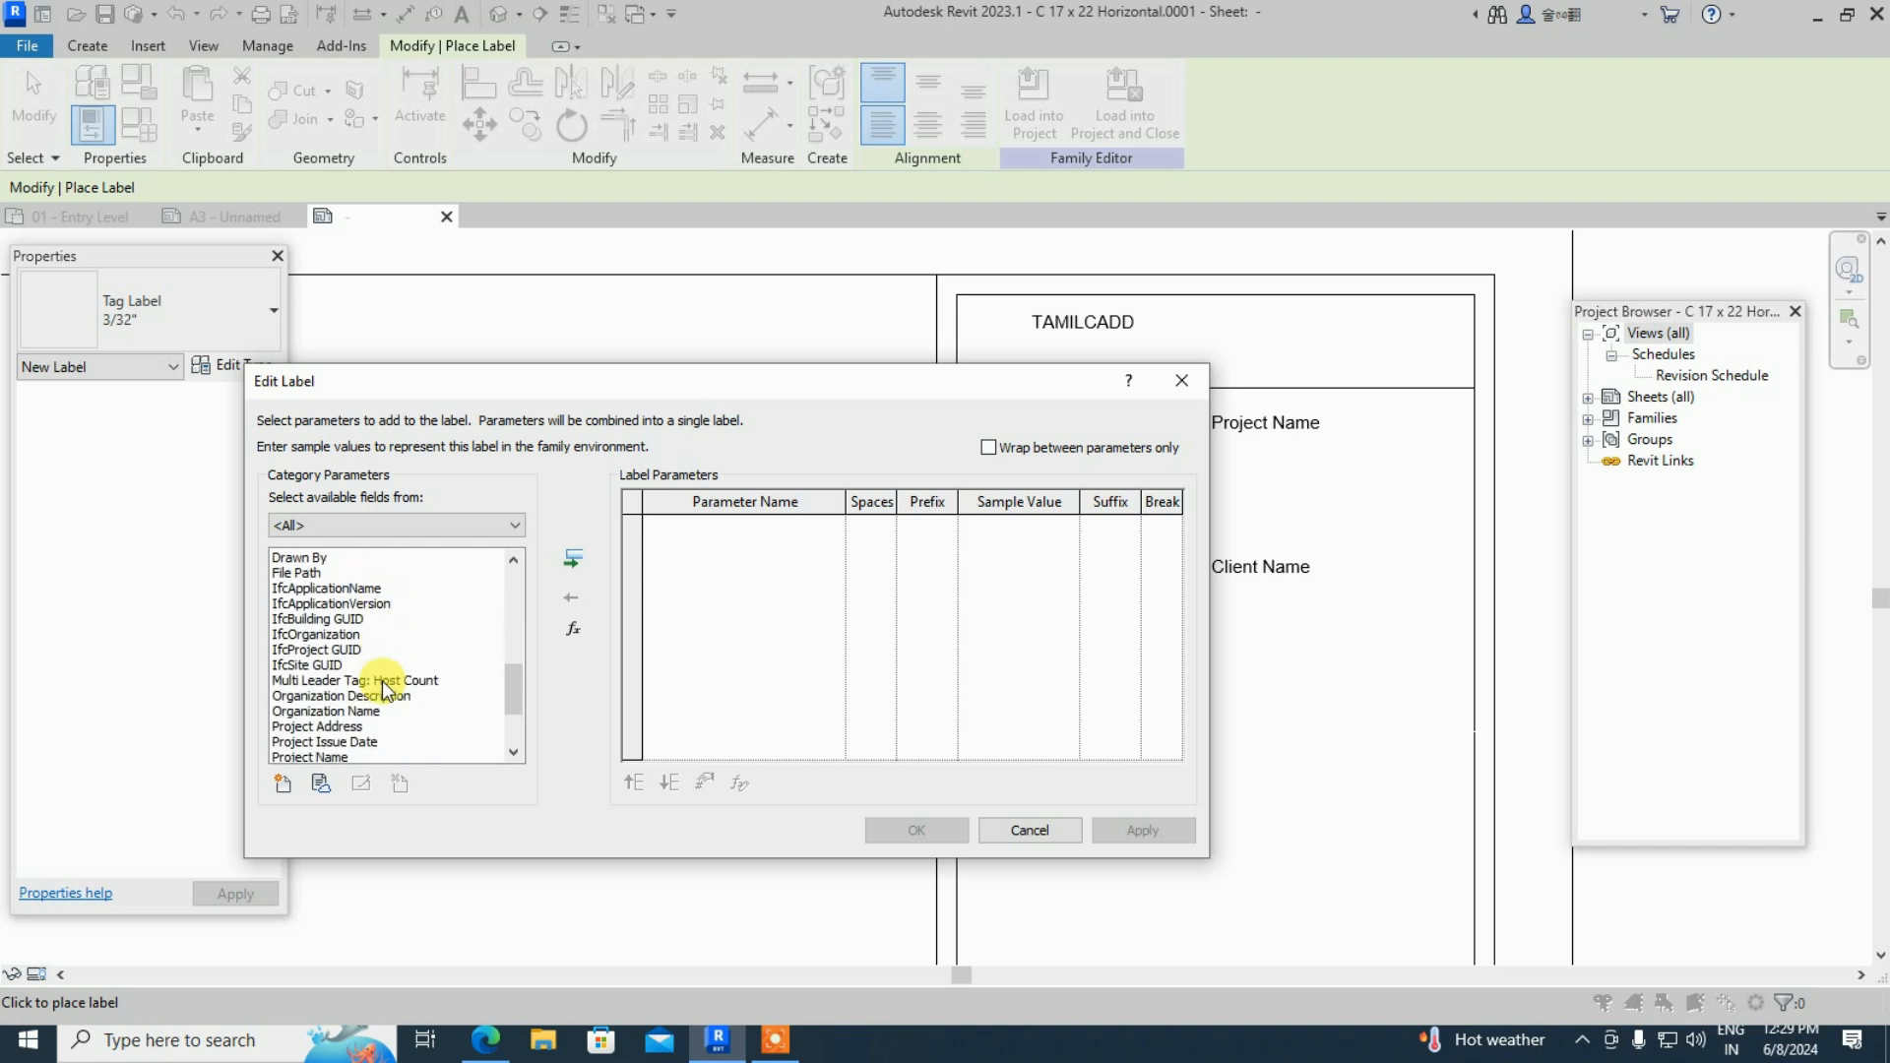
{"action": "scroll", "coordinate": [382, 687], "scroll_direction": "down", "scroll_amount": 1}
{"action": "scroll", "coordinate": [374, 683], "scroll_direction": "down", "scroll_amount": 1}
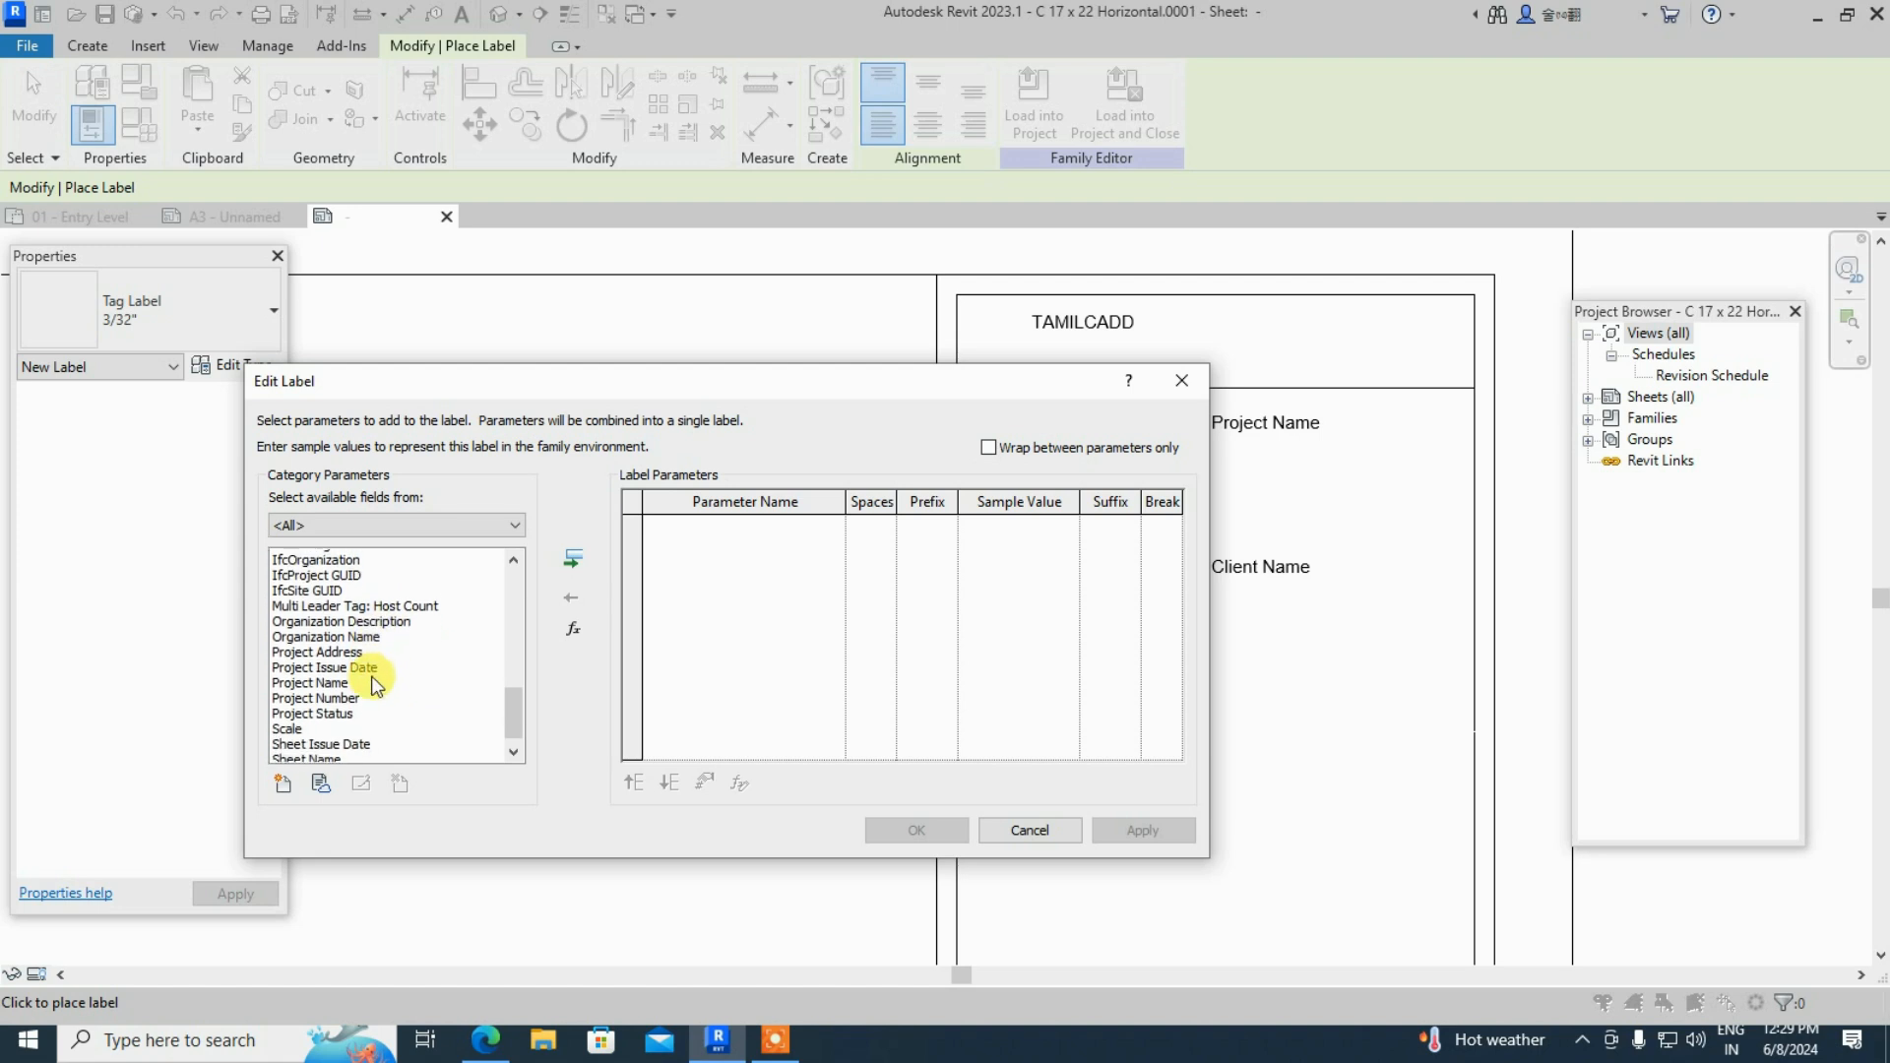
{"action": "left_click", "coordinate": [335, 636]}
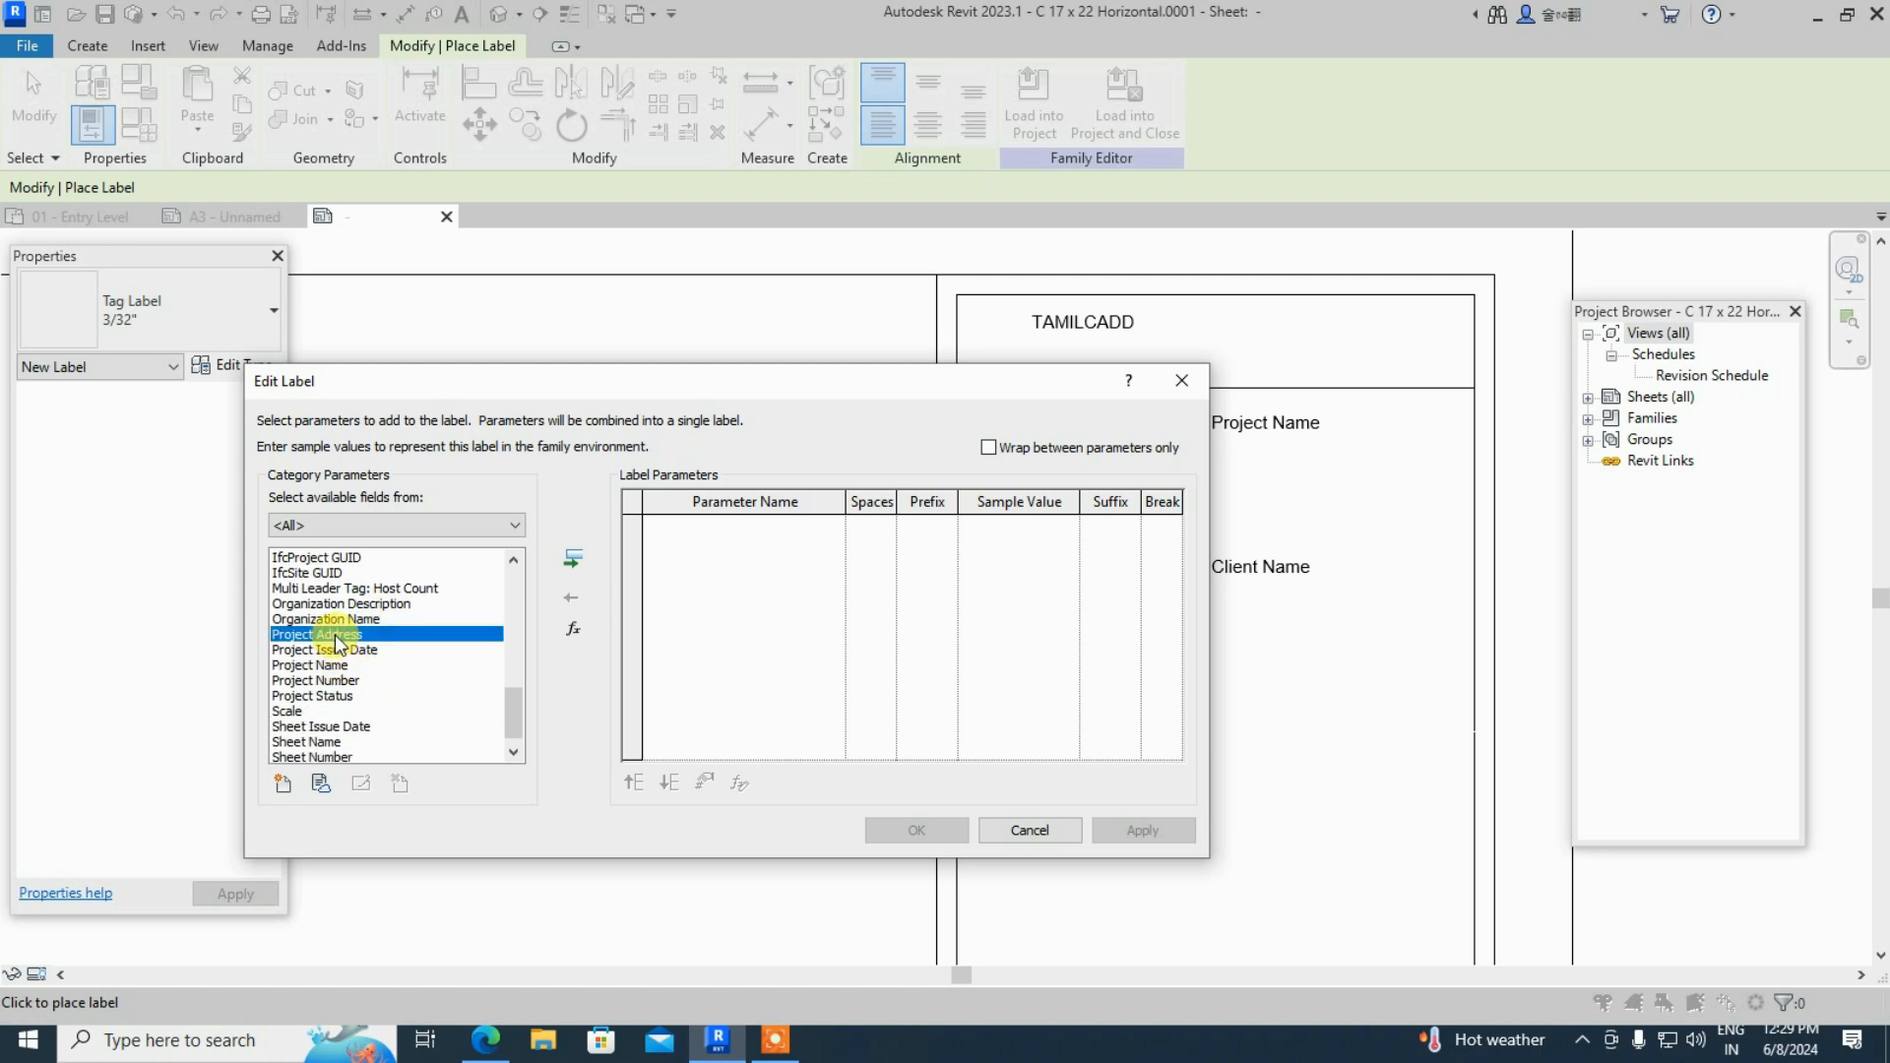
{"action": "left_click", "coordinate": [575, 560]}
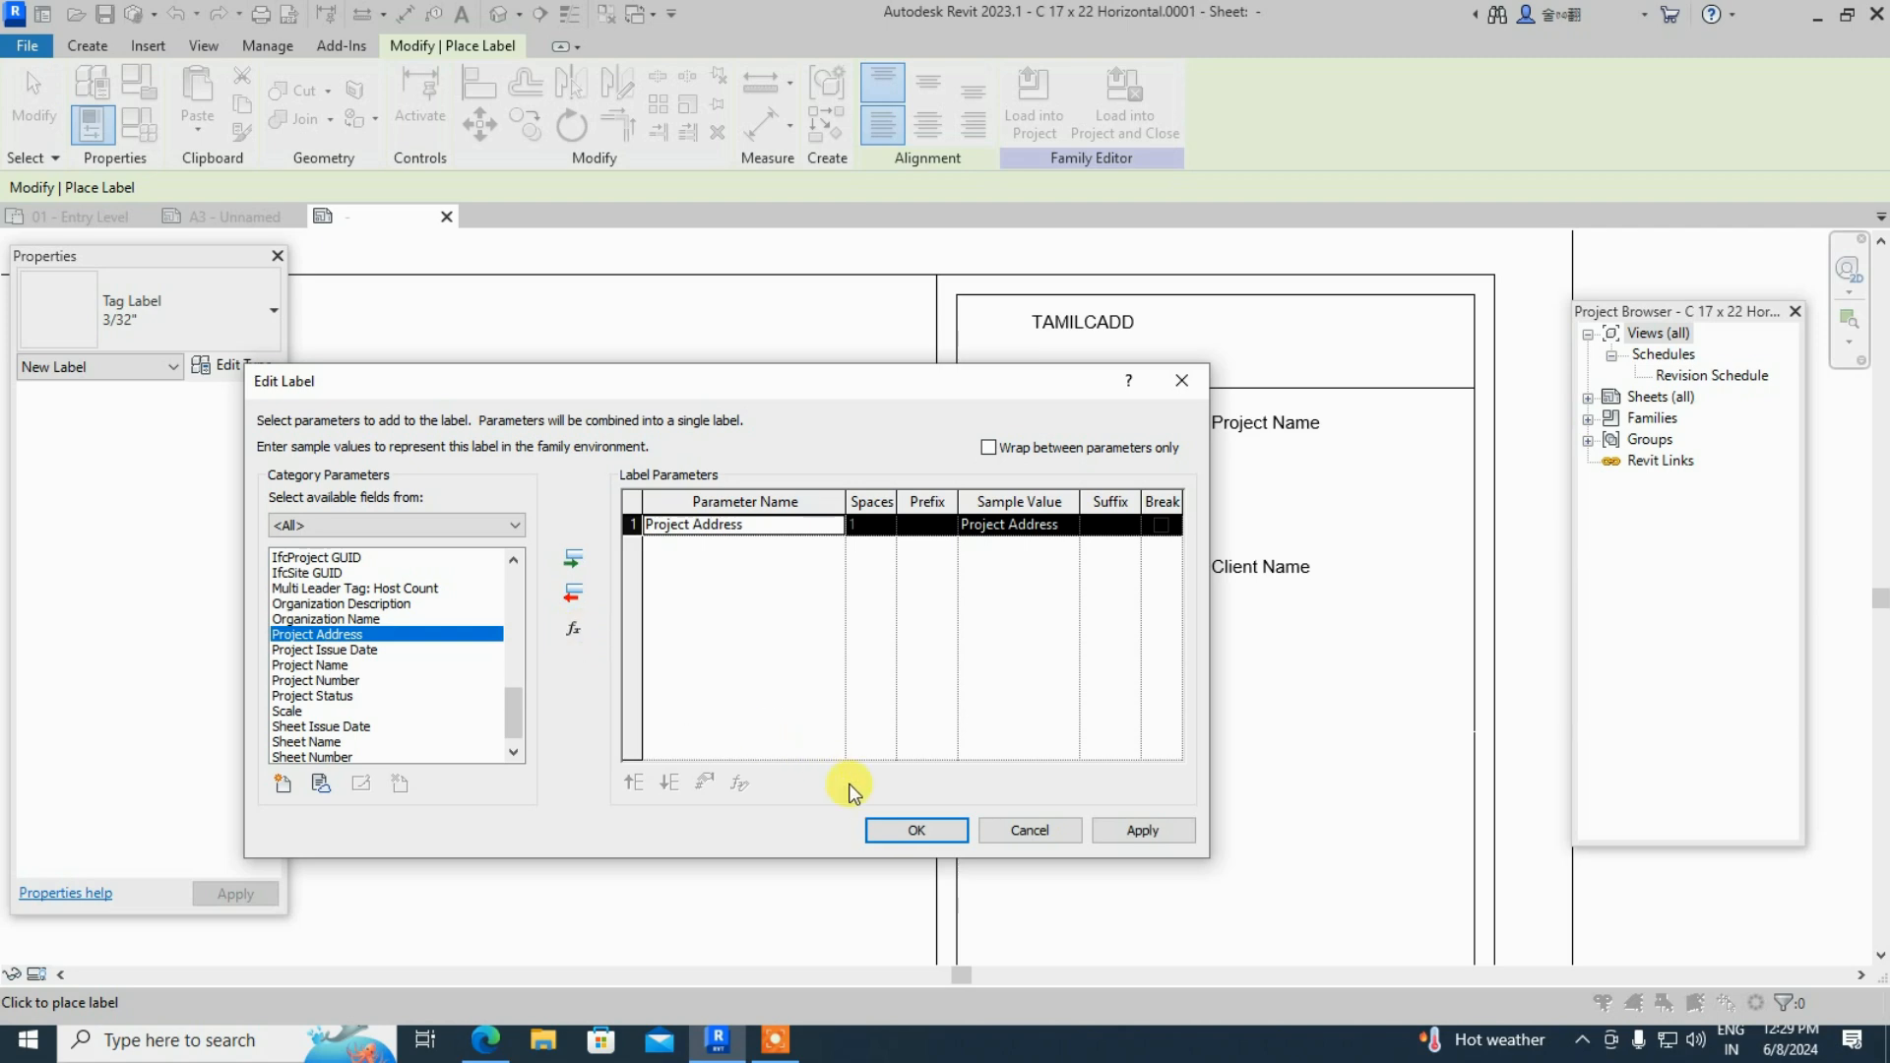
{"action": "left_click", "coordinate": [886, 830]}
- Place a second Checked By (CHK) label below it
{"action": "left_click", "coordinate": [695, 709]}
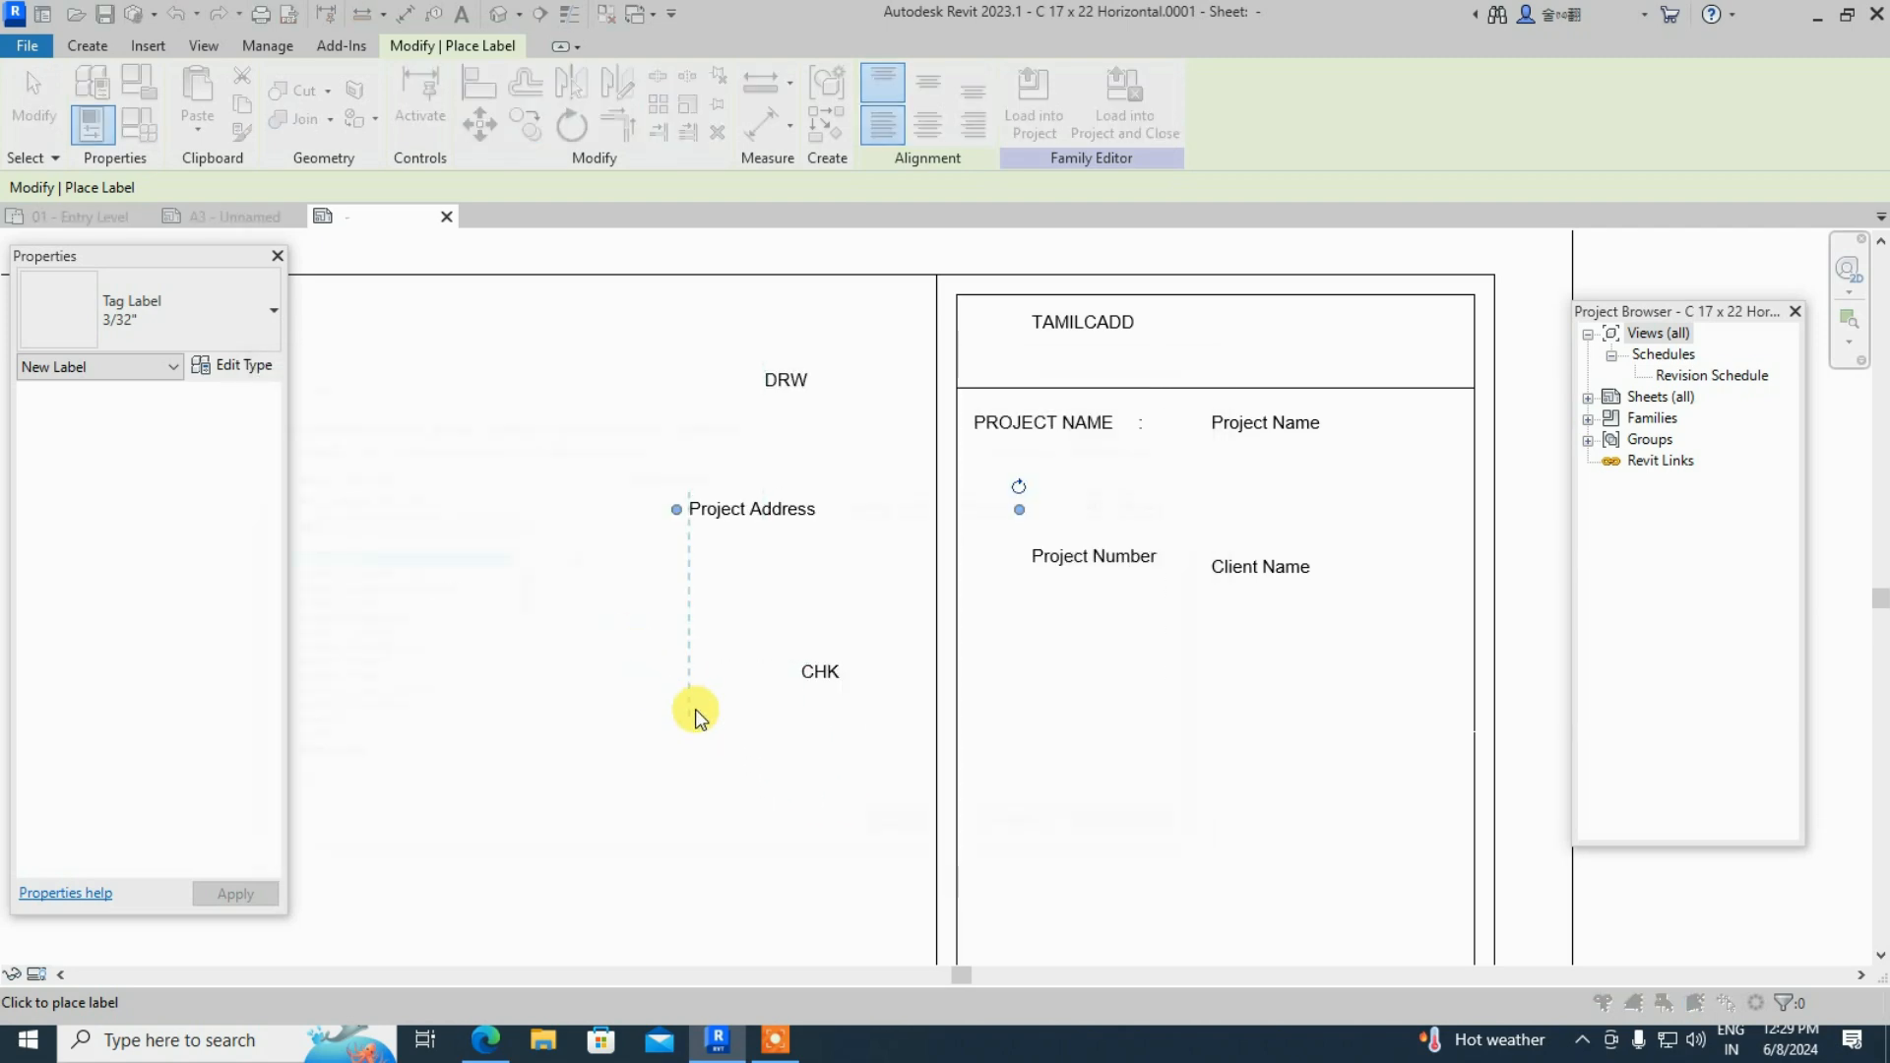
{"action": "scroll", "coordinate": [351, 741], "scroll_direction": "down", "scroll_amount": 2}
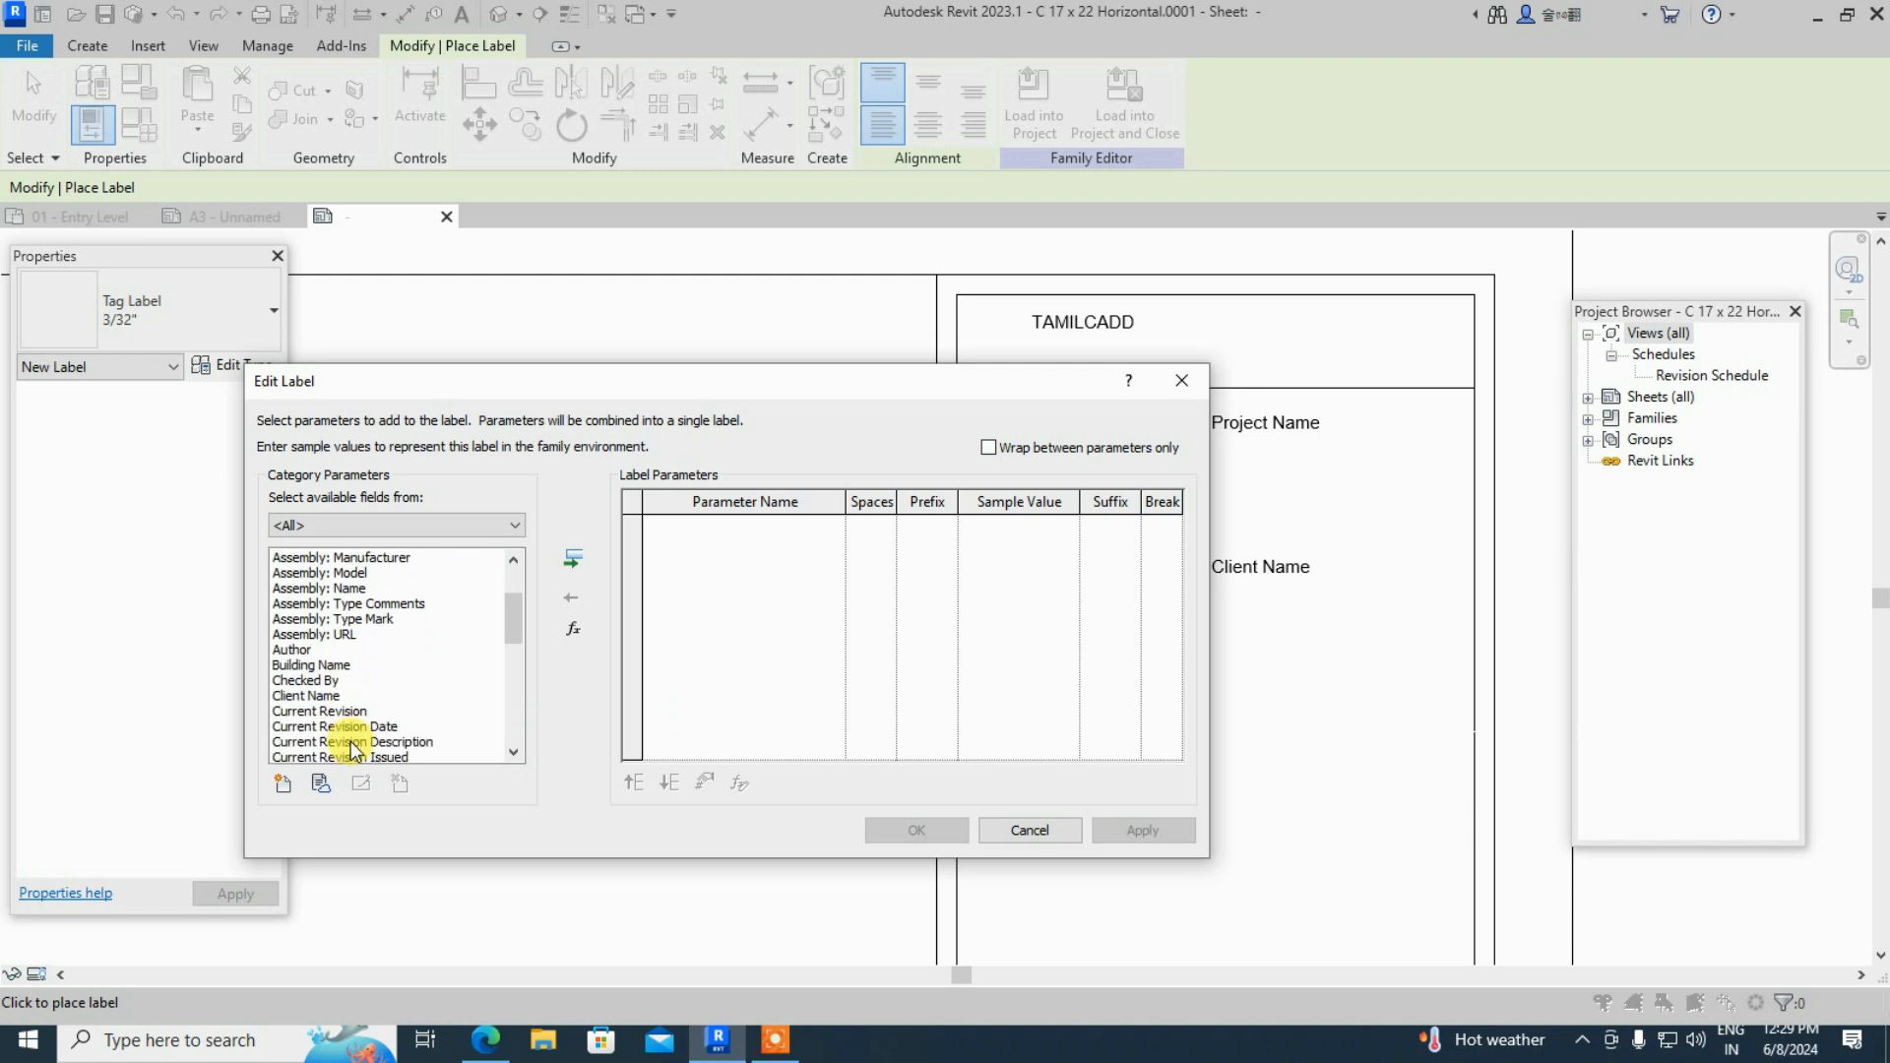
{"action": "left_click", "coordinate": [310, 681]}
{"action": "left_click", "coordinate": [573, 561]}
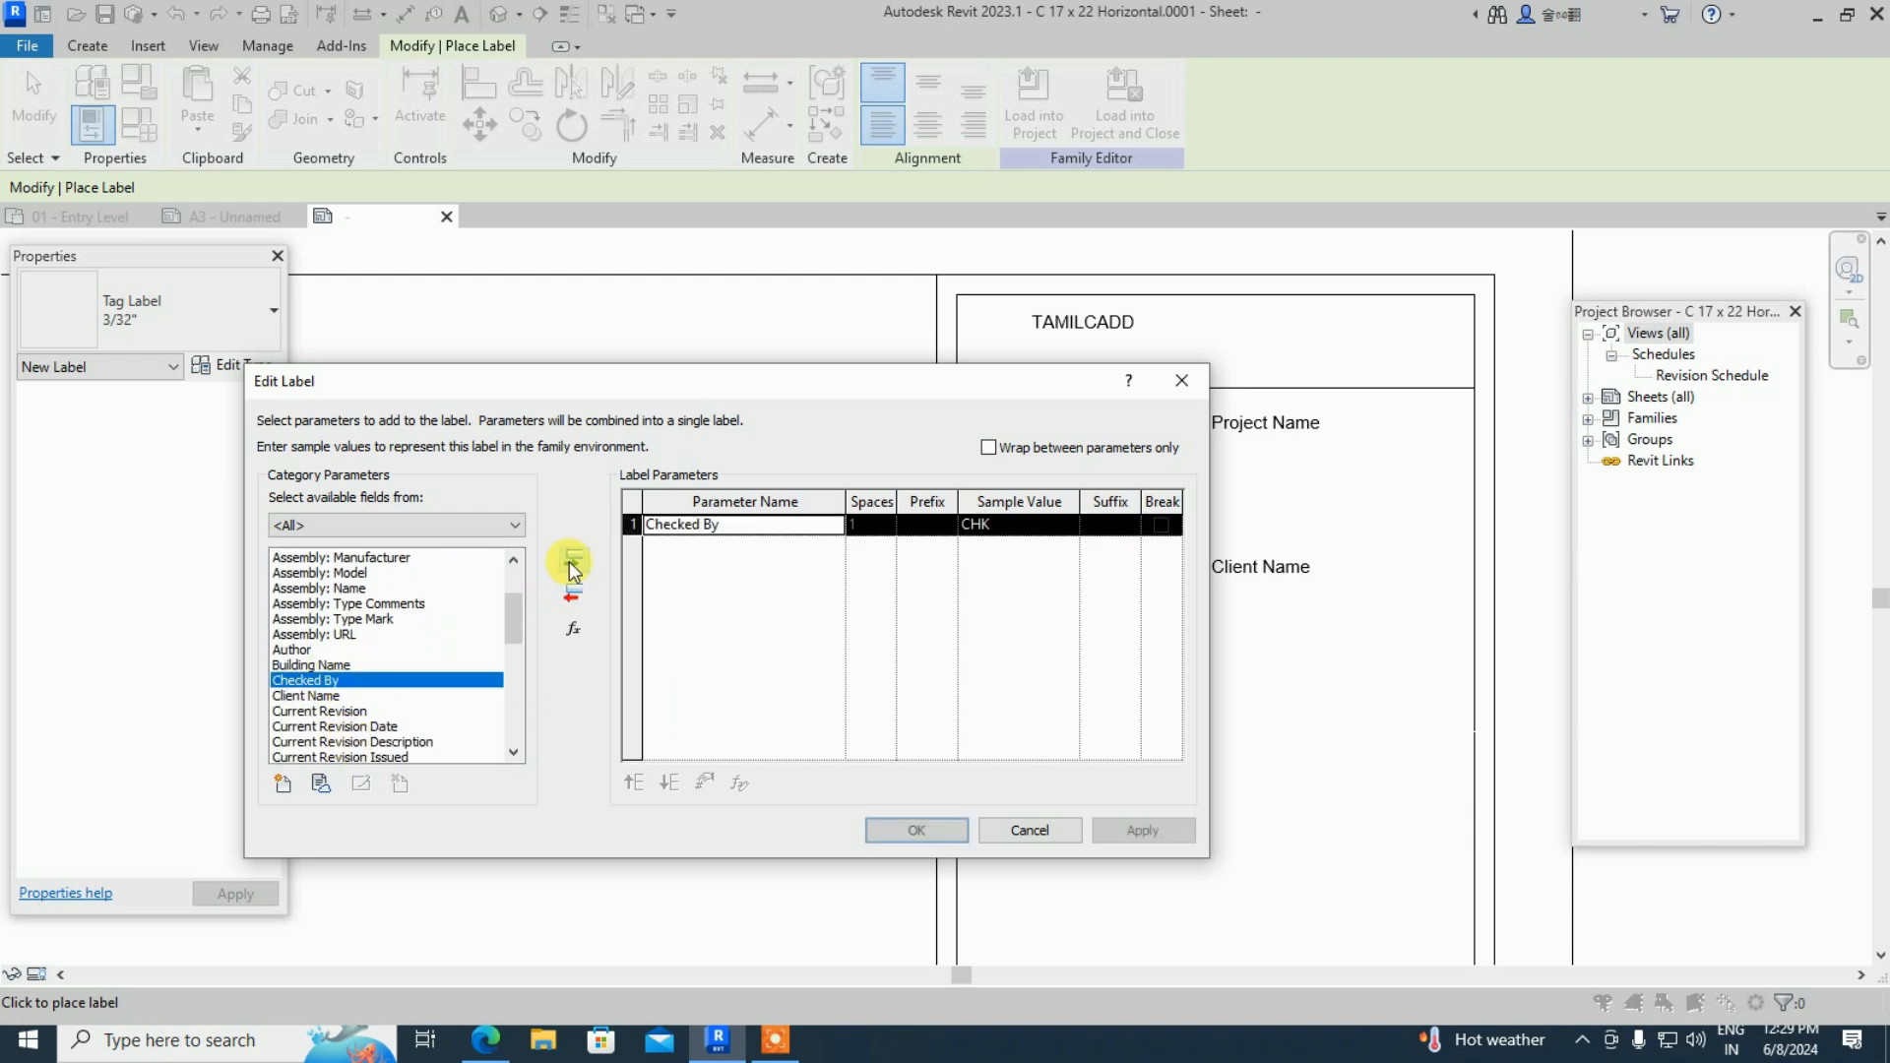
{"action": "left_click", "coordinate": [905, 832]}
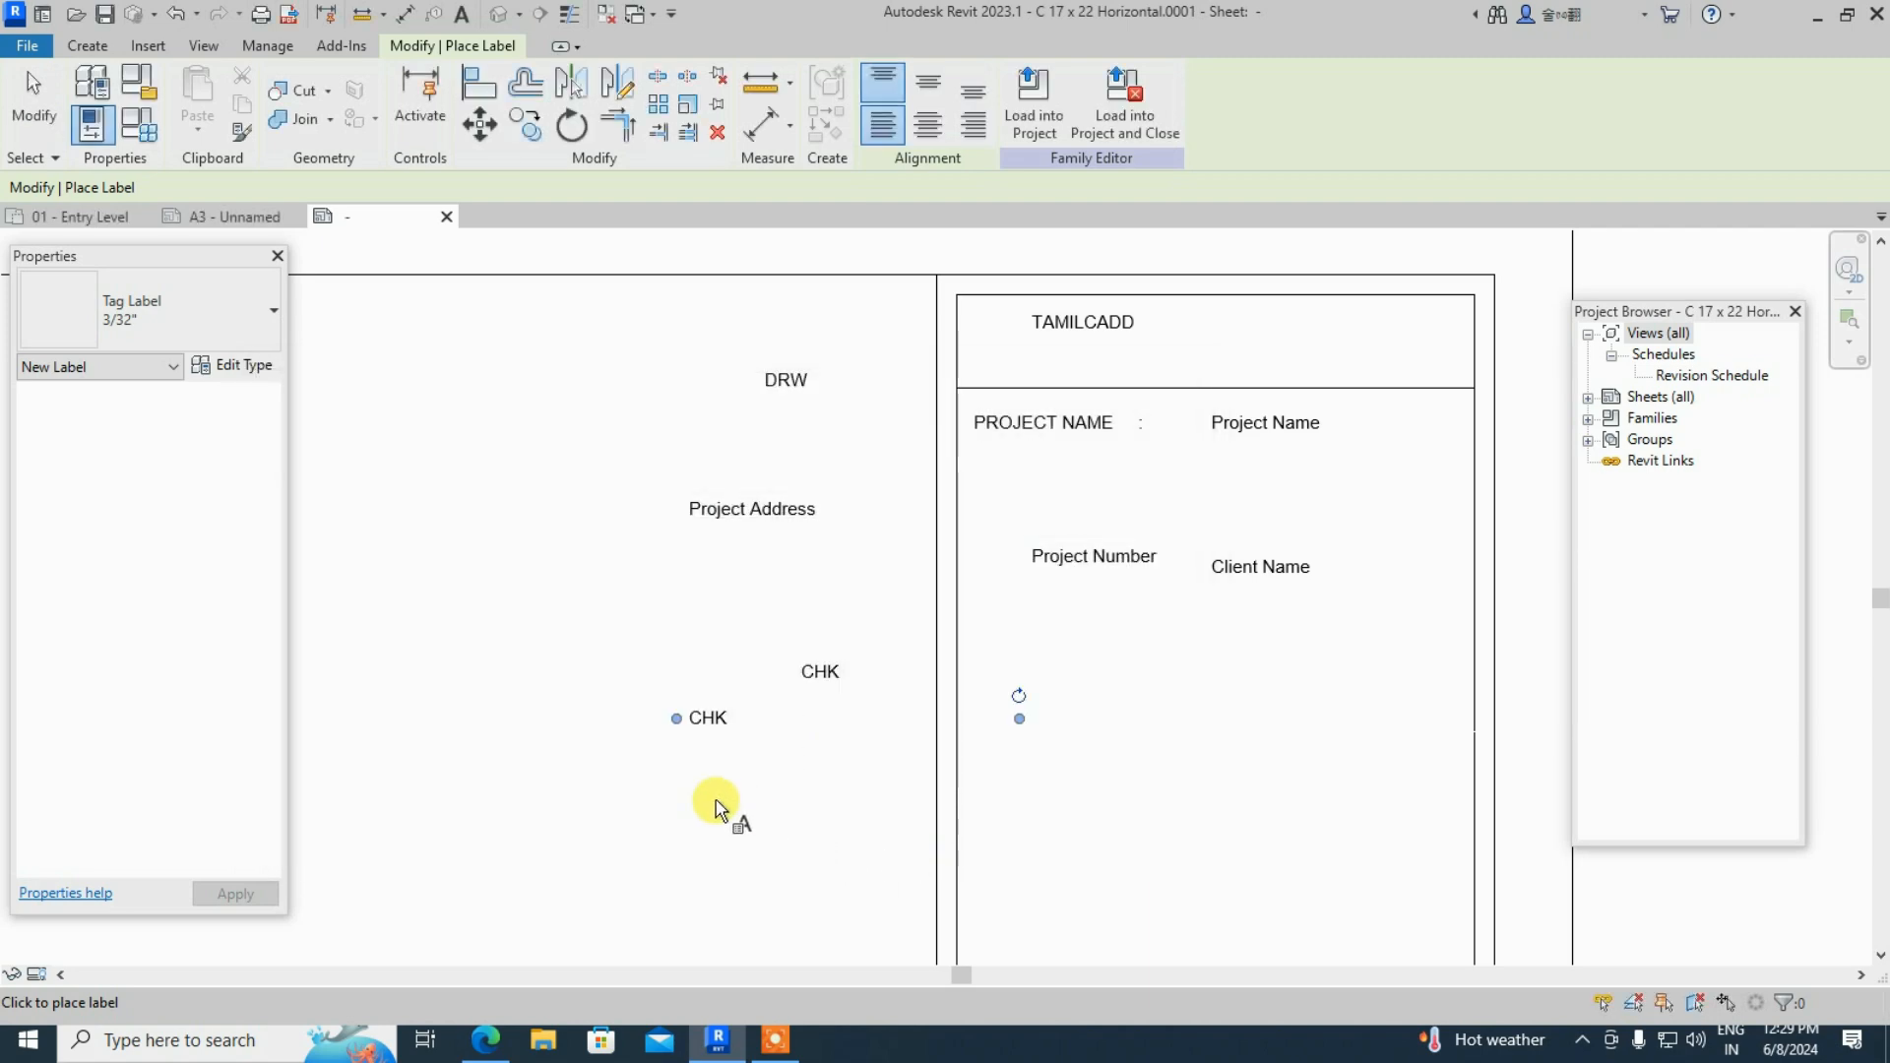
- Place a Sheet Name label in the left section
{"action": "left_click", "coordinate": [602, 587]}
{"action": "scroll", "coordinate": [364, 666], "scroll_direction": "down", "scroll_amount": 1}
{"action": "scroll", "coordinate": [364, 666], "scroll_direction": "down", "scroll_amount": 3}
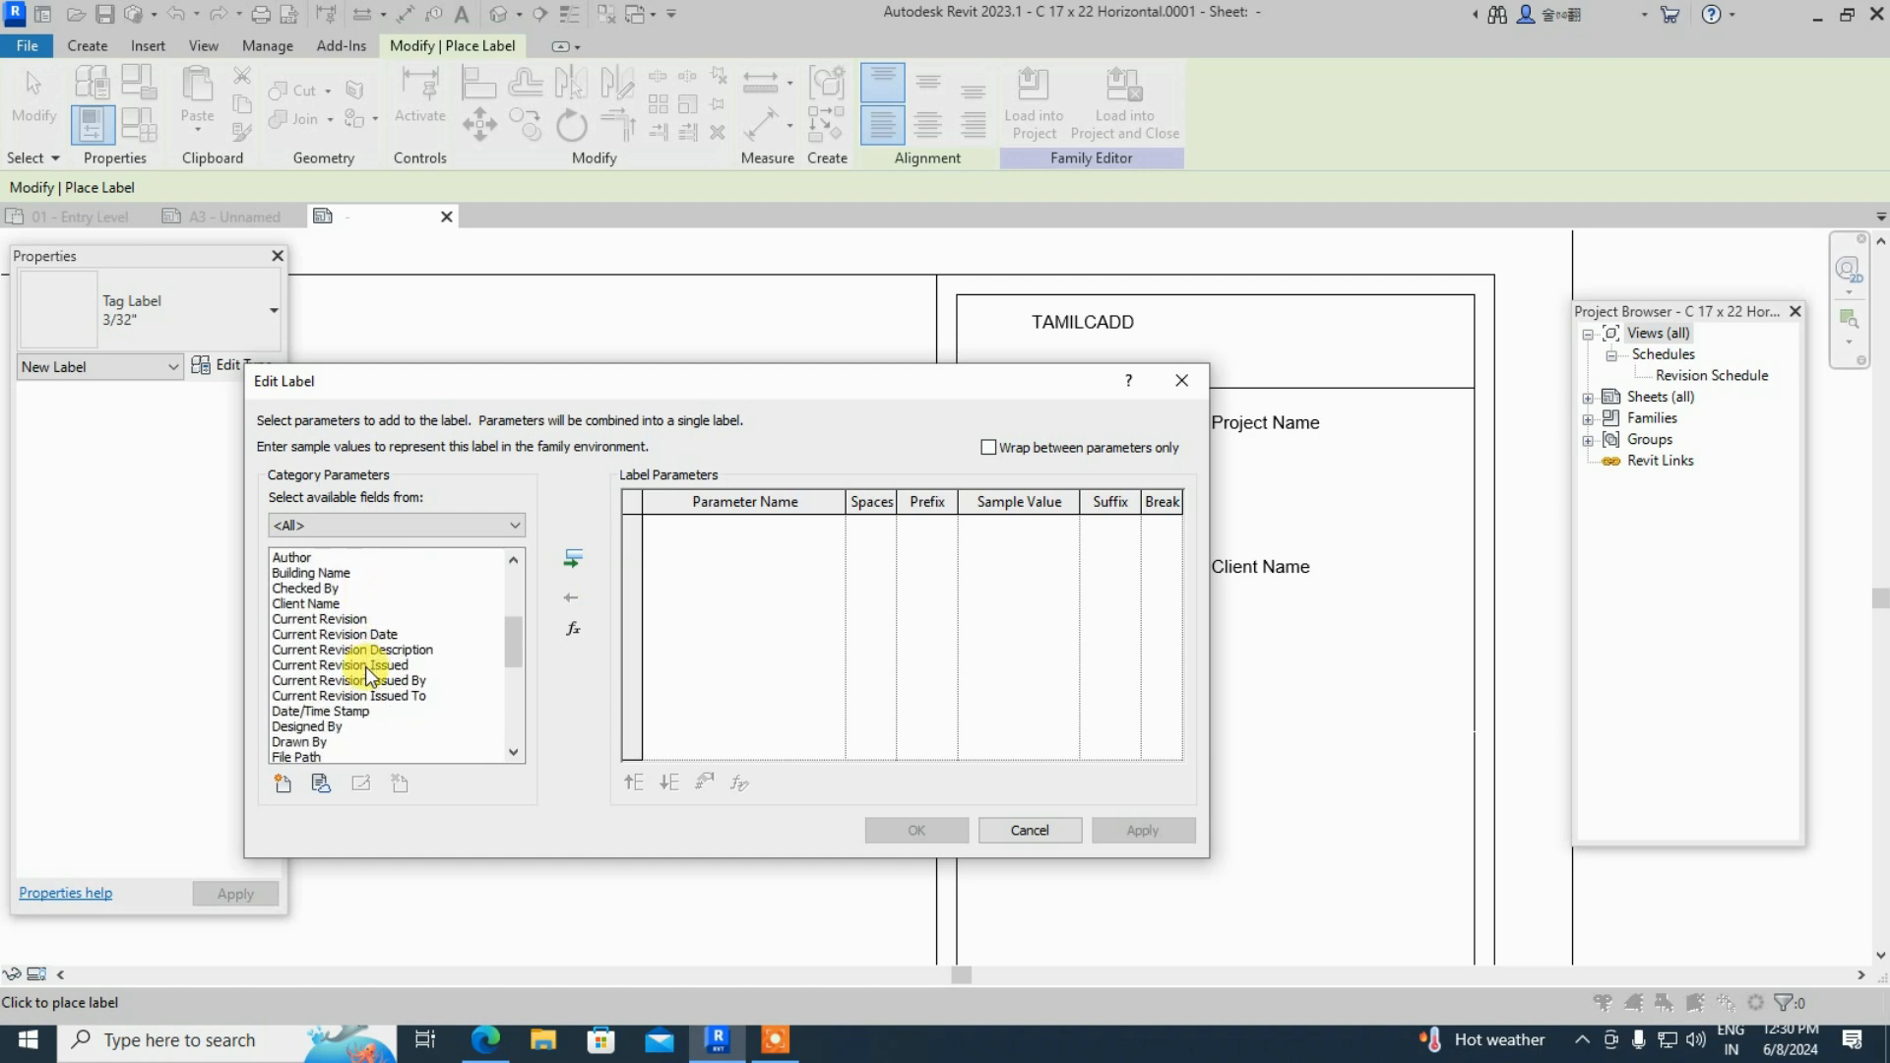
{"action": "scroll", "coordinate": [366, 670], "scroll_direction": "down", "scroll_amount": 5}
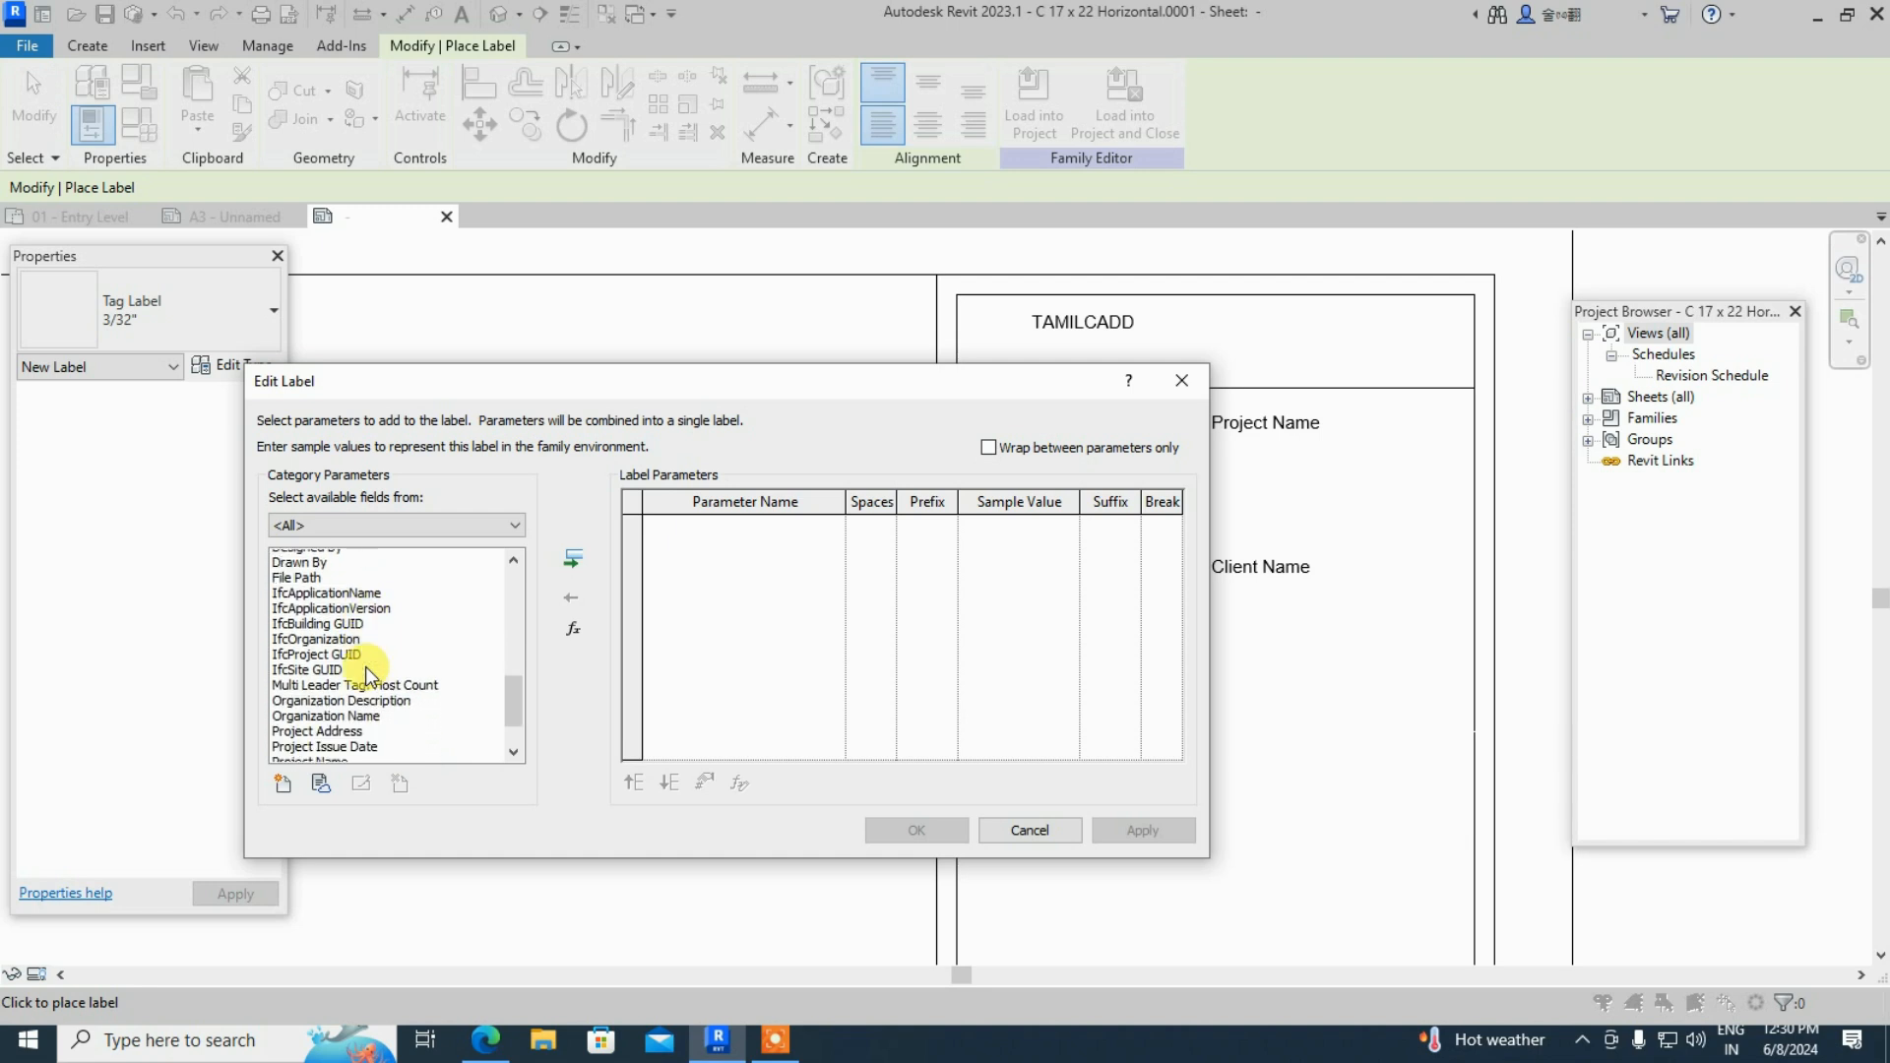
{"action": "scroll", "coordinate": [367, 669], "scroll_direction": "down", "scroll_amount": 2}
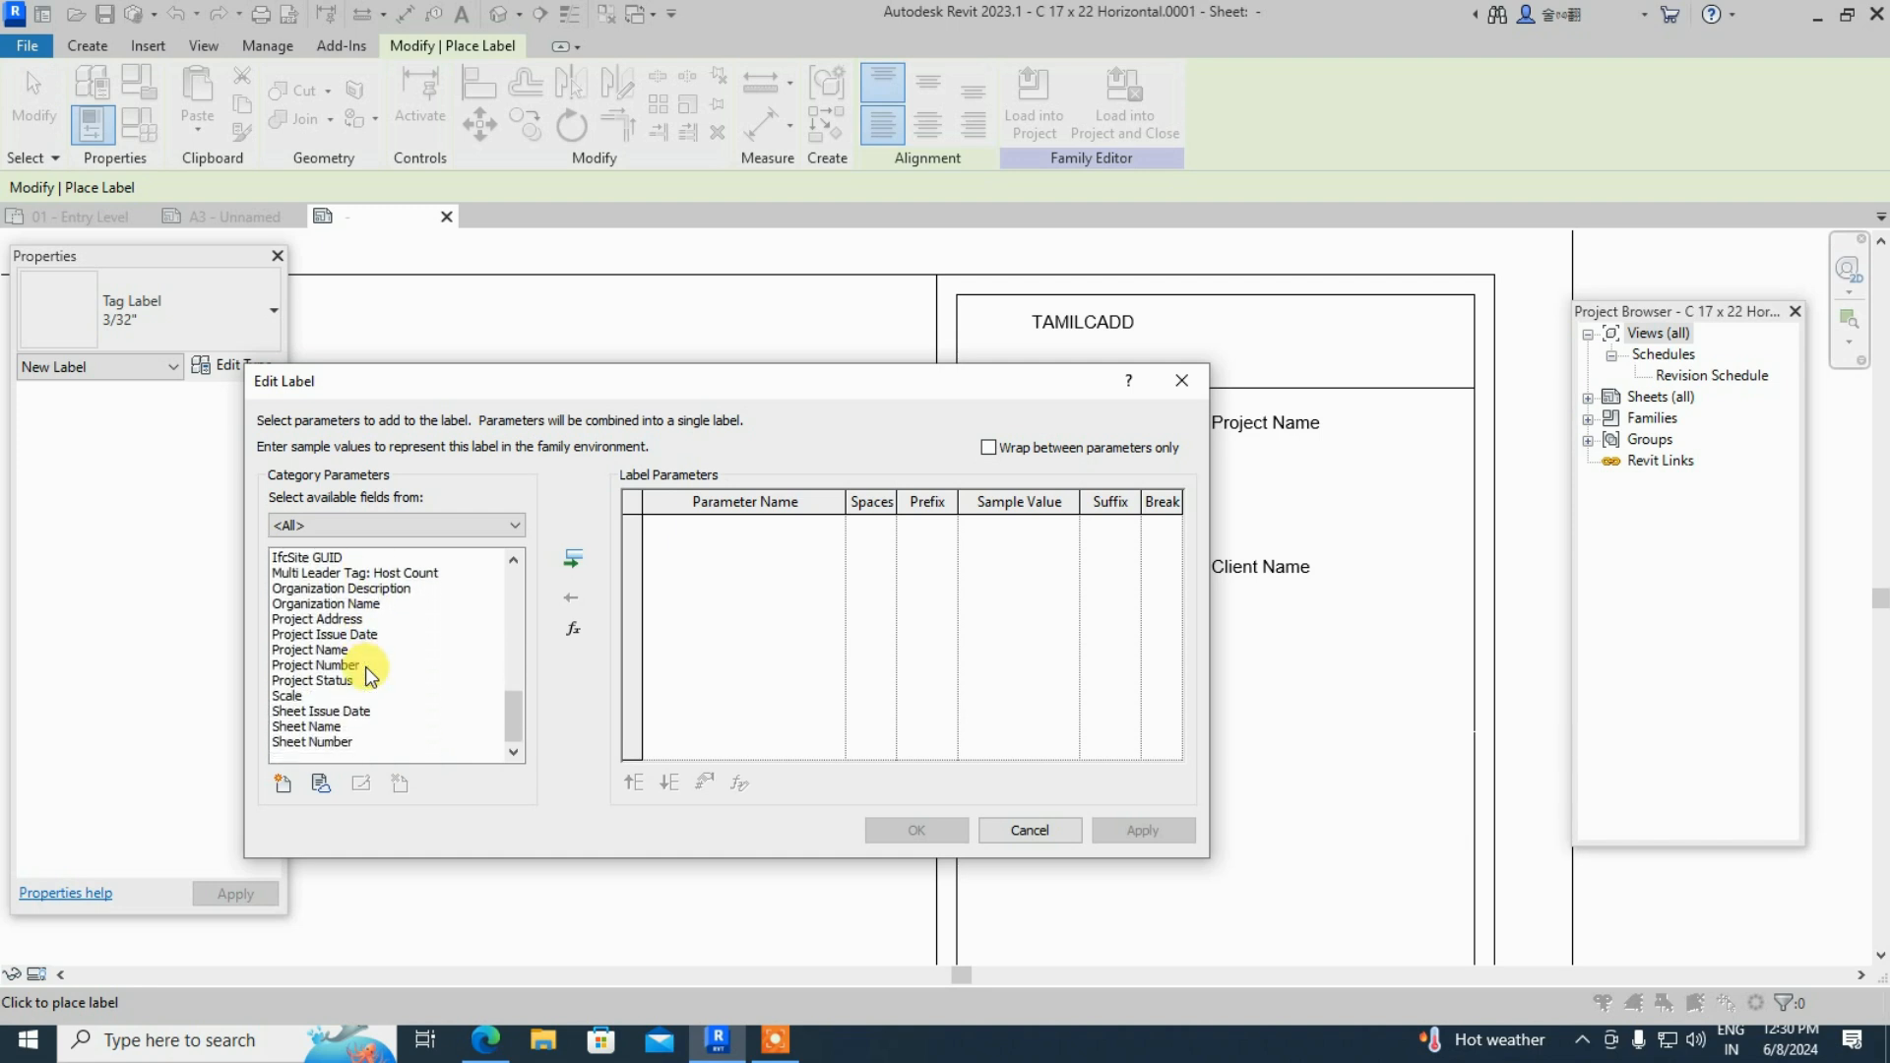
{"action": "left_click", "coordinate": [325, 728]}
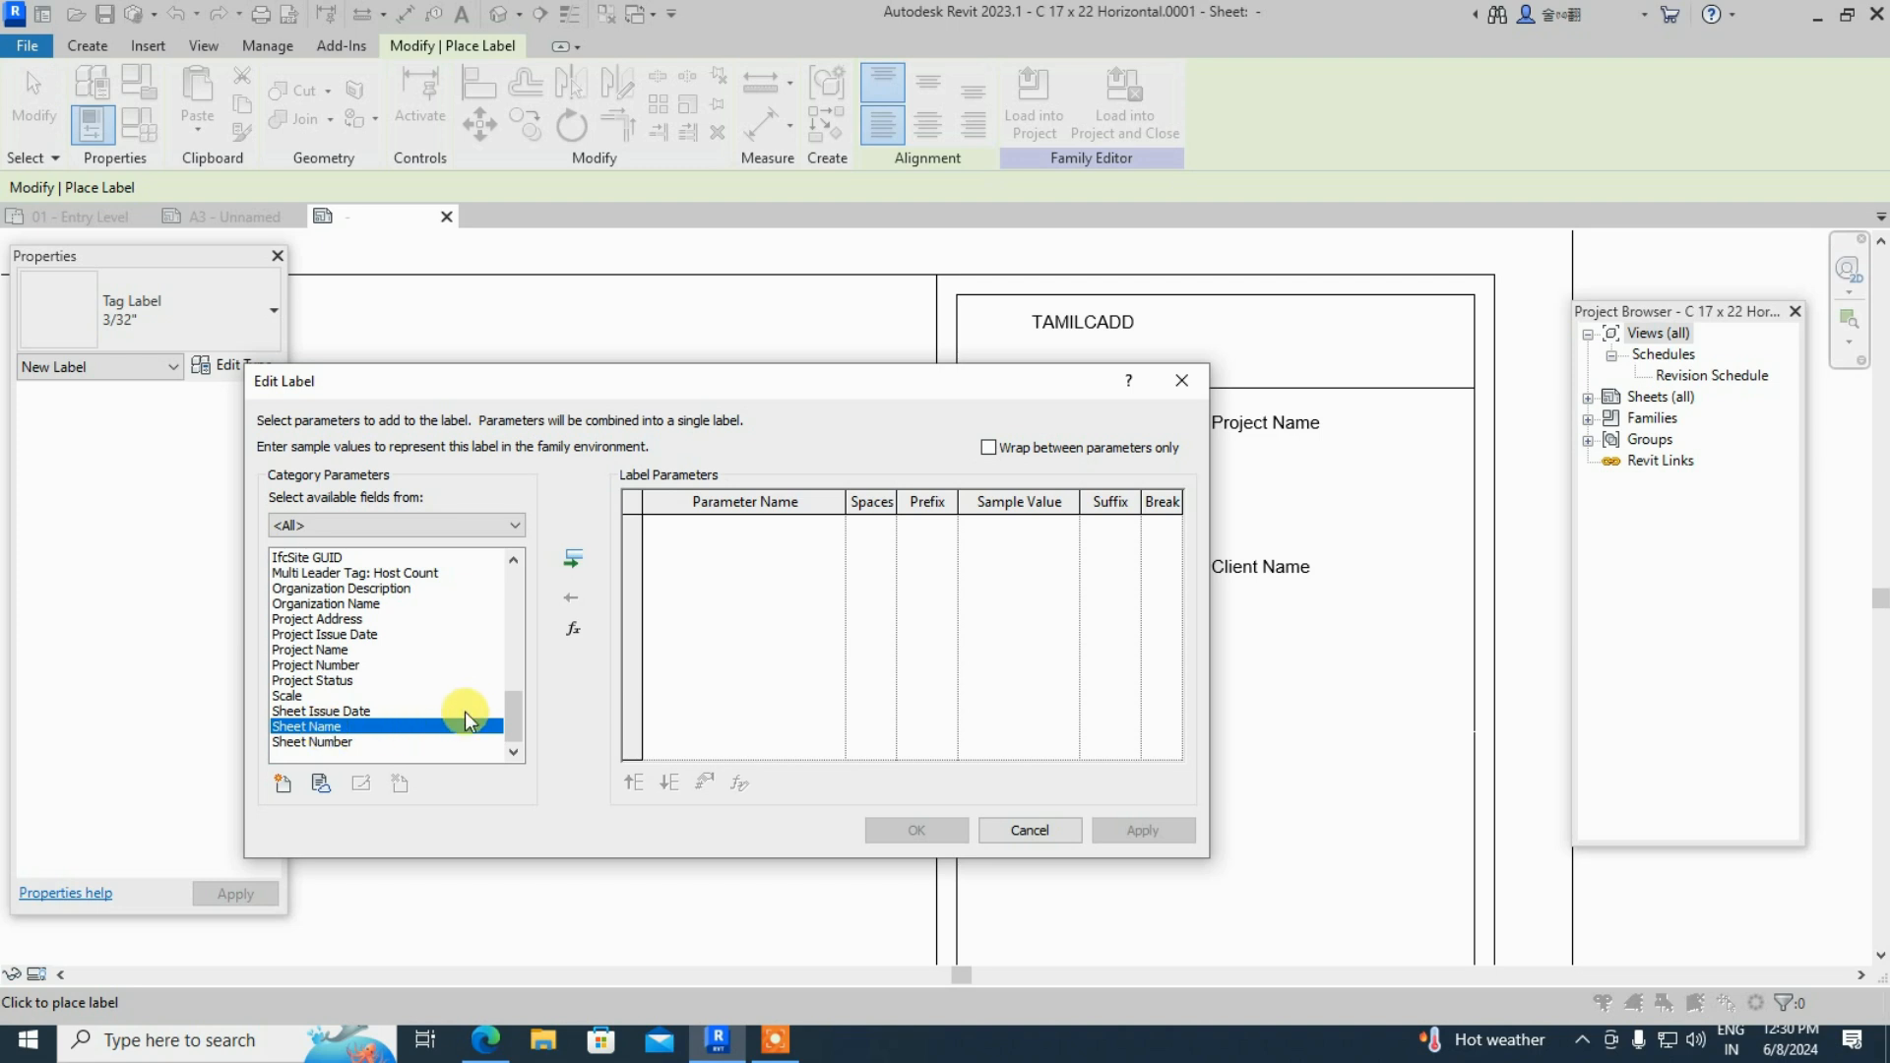
{"action": "left_click", "coordinate": [571, 560]}
{"action": "left_click", "coordinate": [1152, 831]}
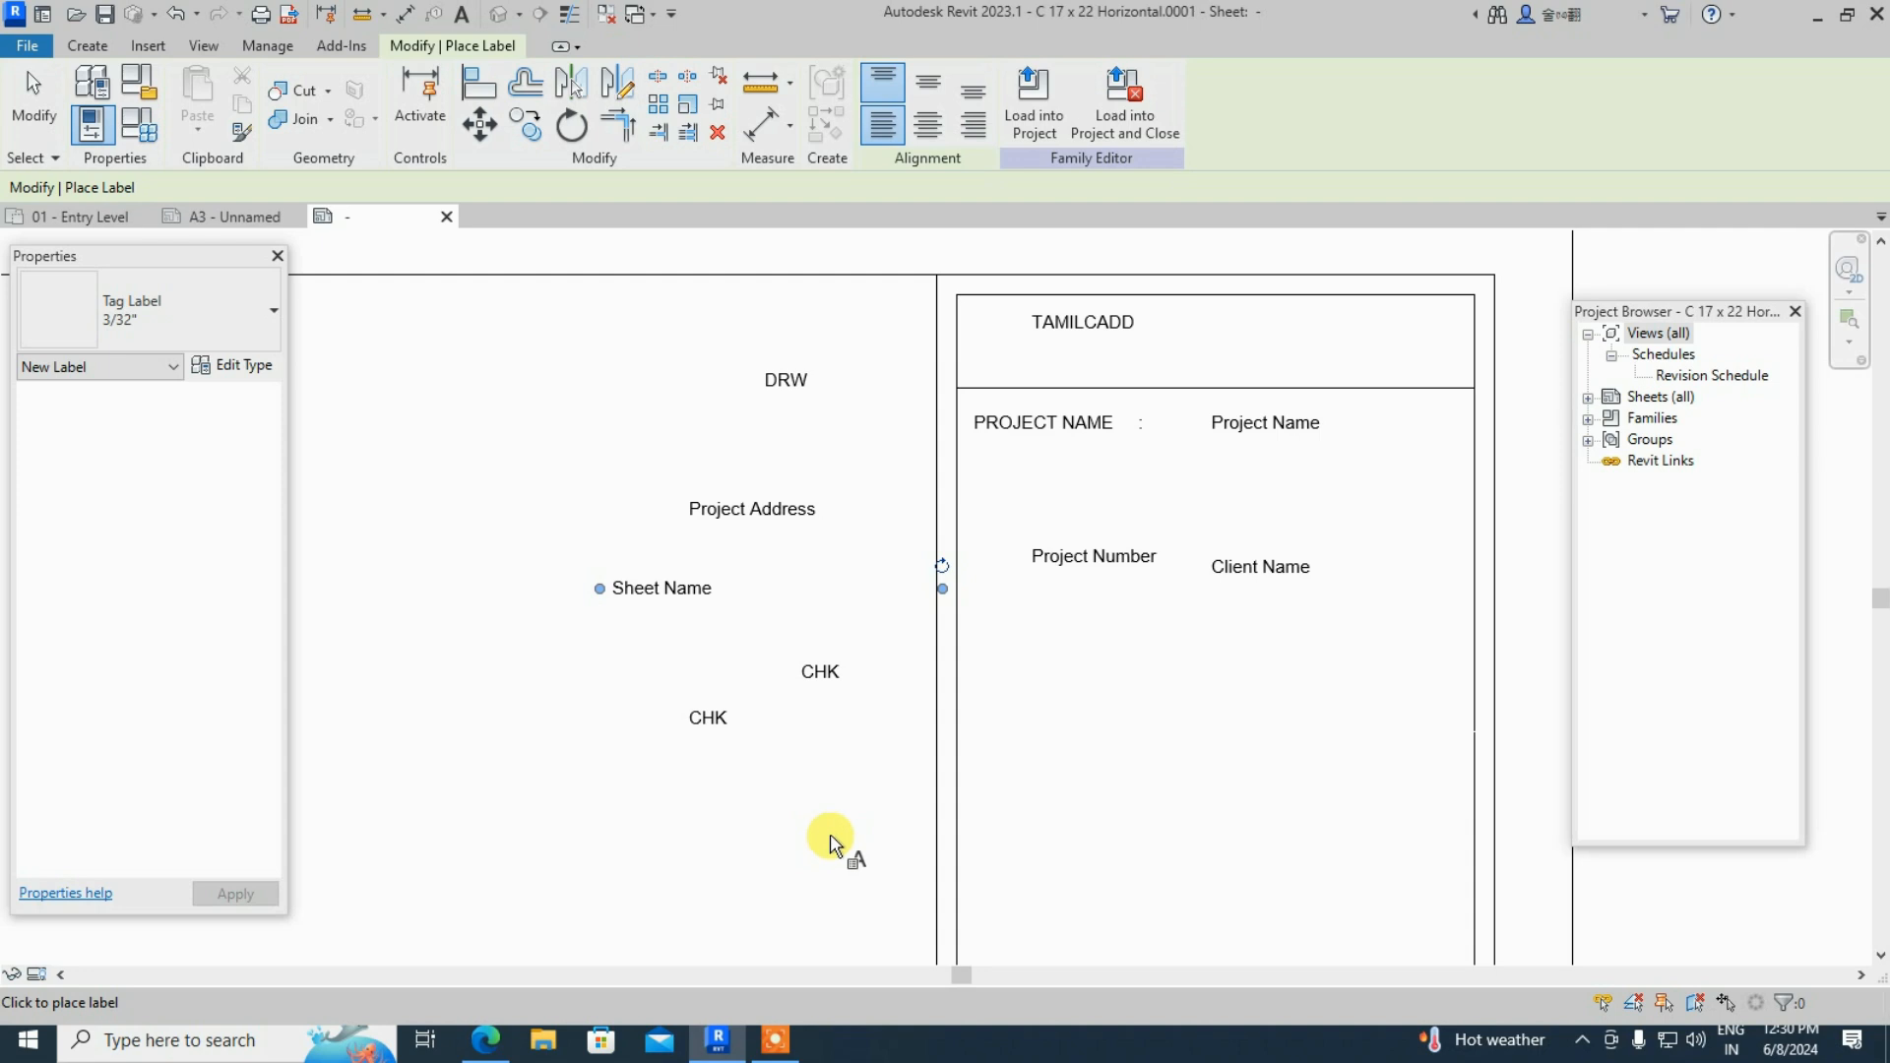
- Place a Designed By label, shown as DSG, low on the sheet
{"action": "left_click", "coordinate": [830, 836]}
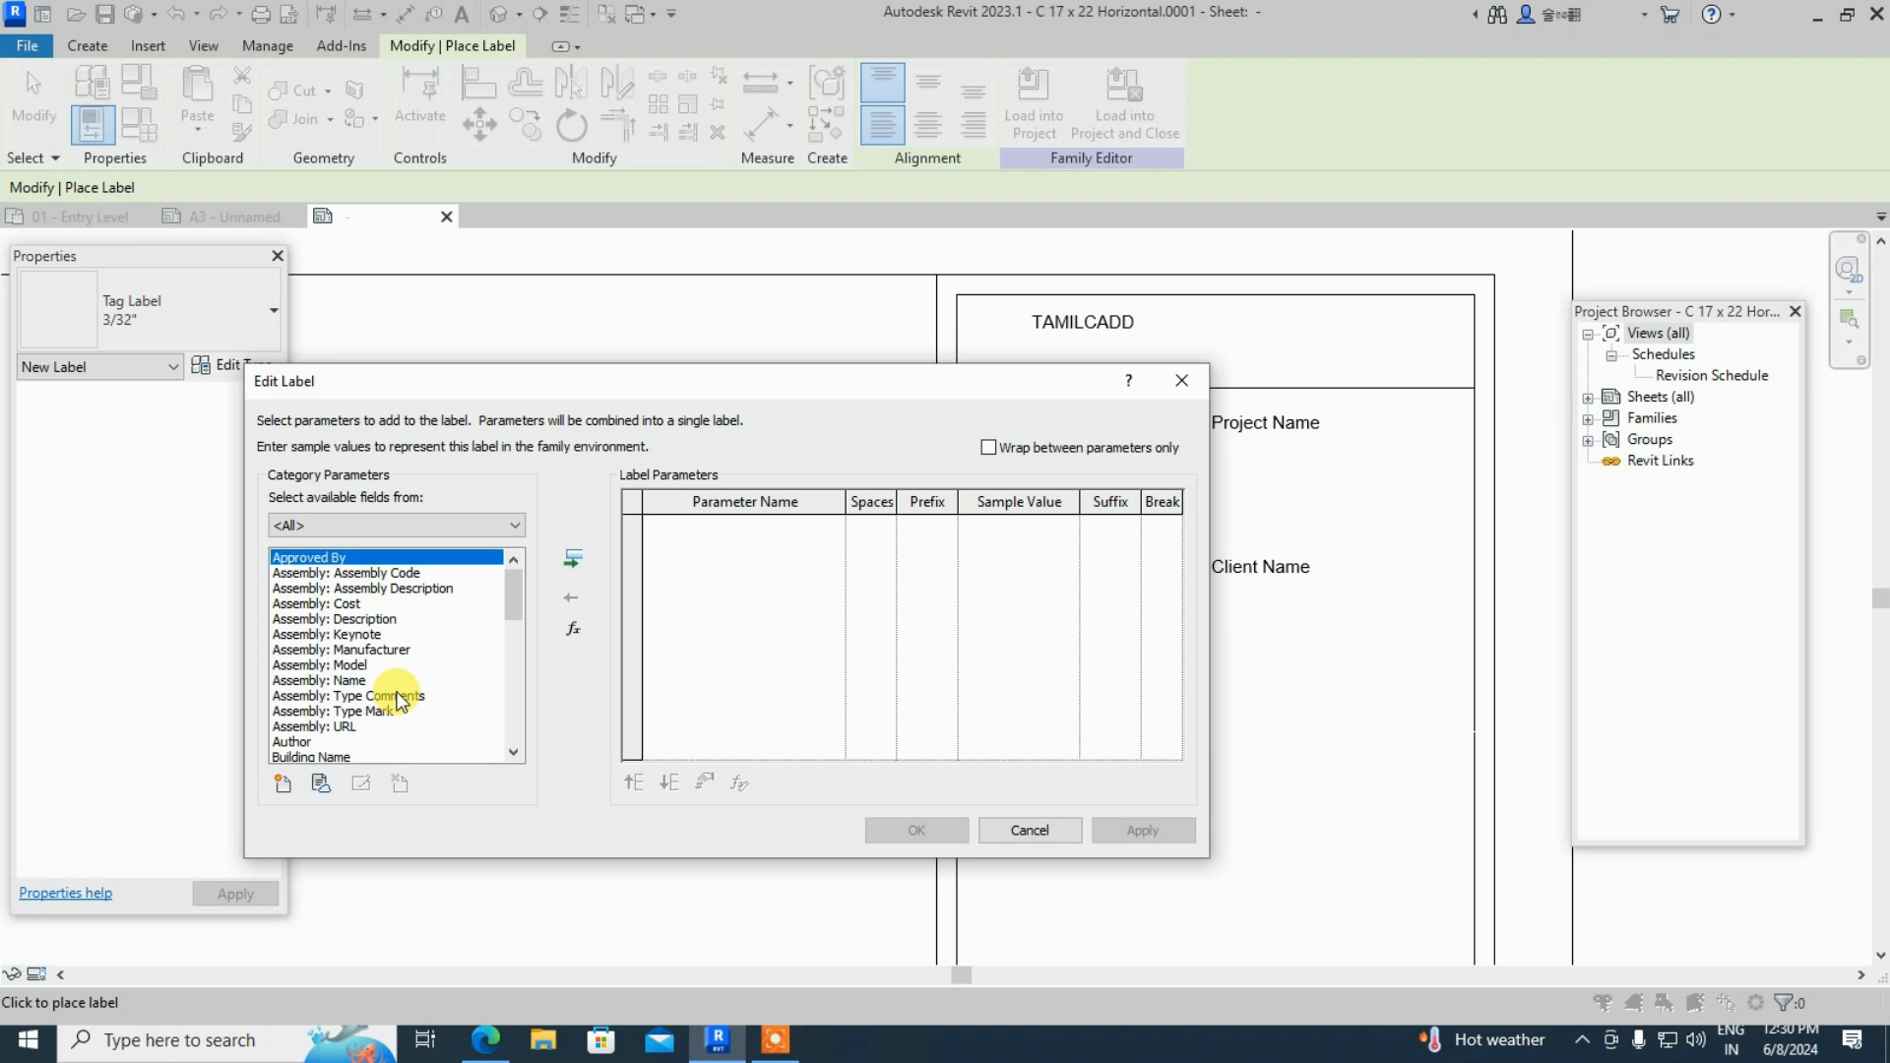
{"action": "scroll", "coordinate": [399, 697], "scroll_direction": "down", "scroll_amount": 1}
{"action": "scroll", "coordinate": [398, 697], "scroll_direction": "down", "scroll_amount": 4}
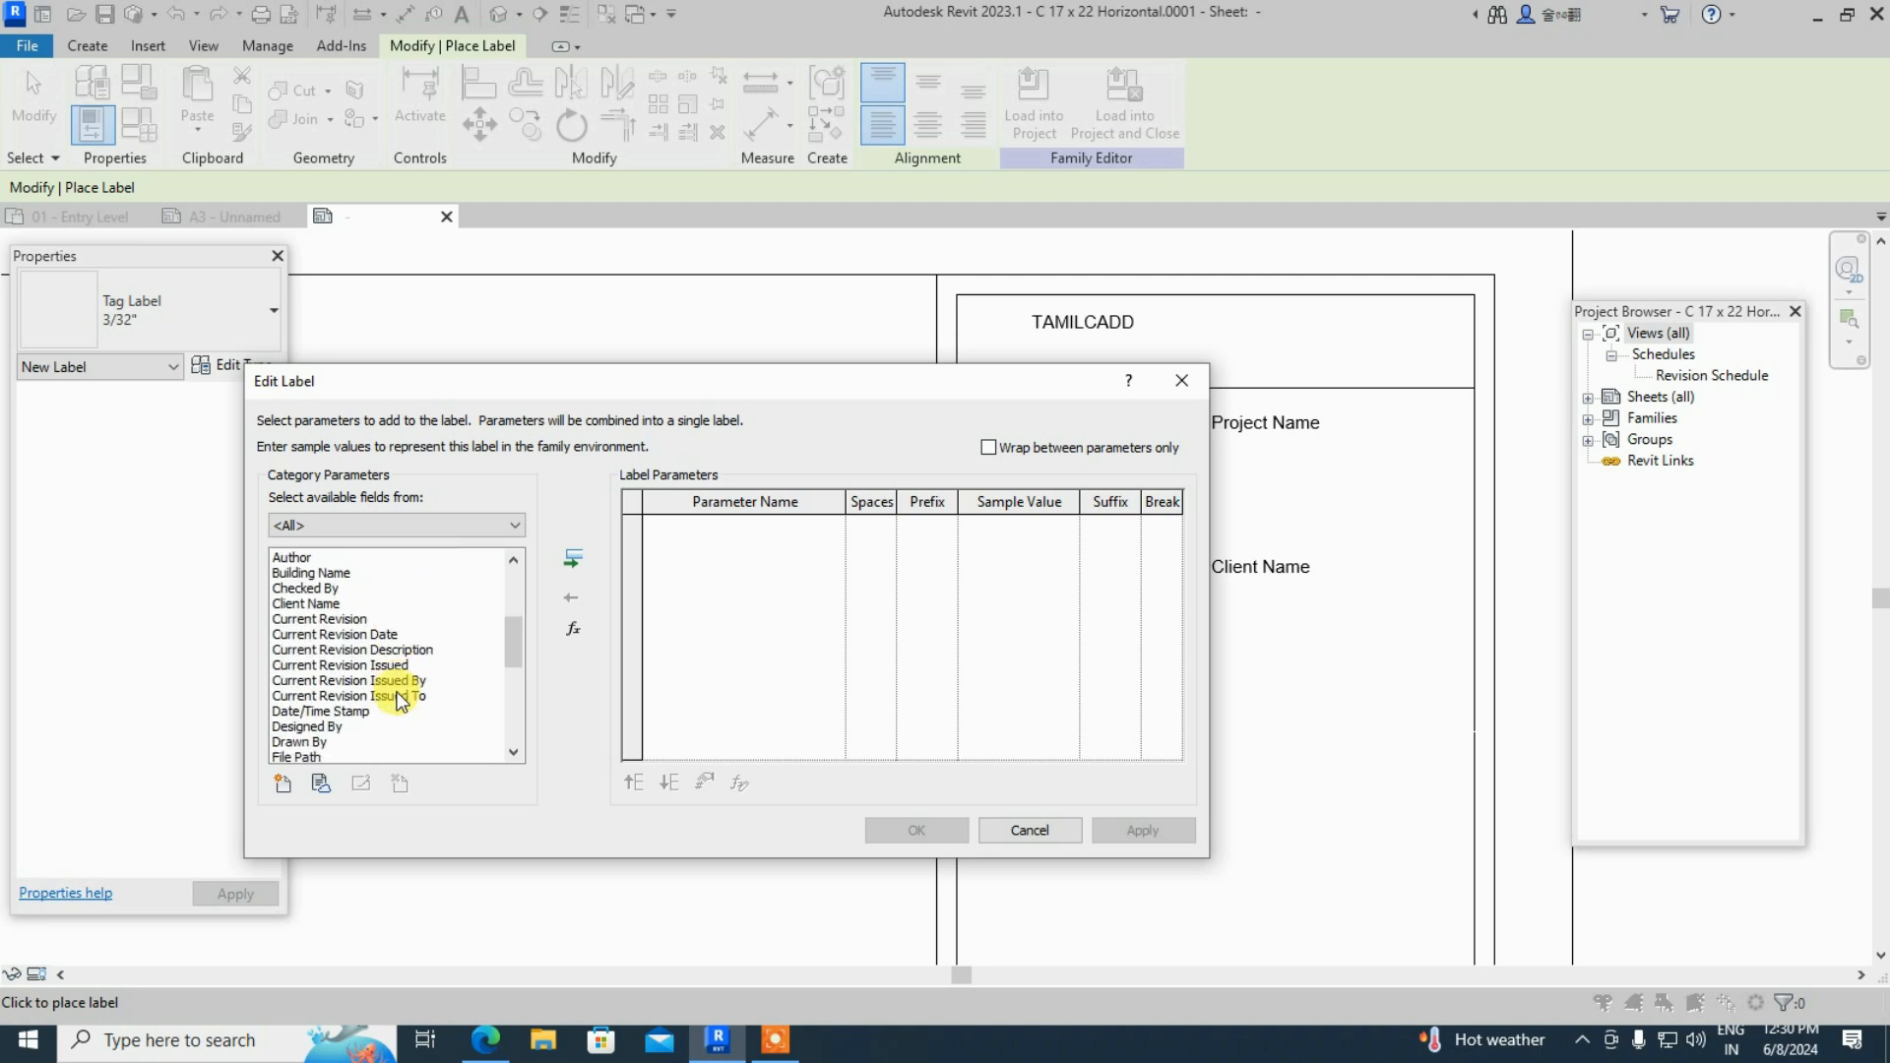
{"action": "scroll", "coordinate": [399, 697], "scroll_direction": "down", "scroll_amount": 1}
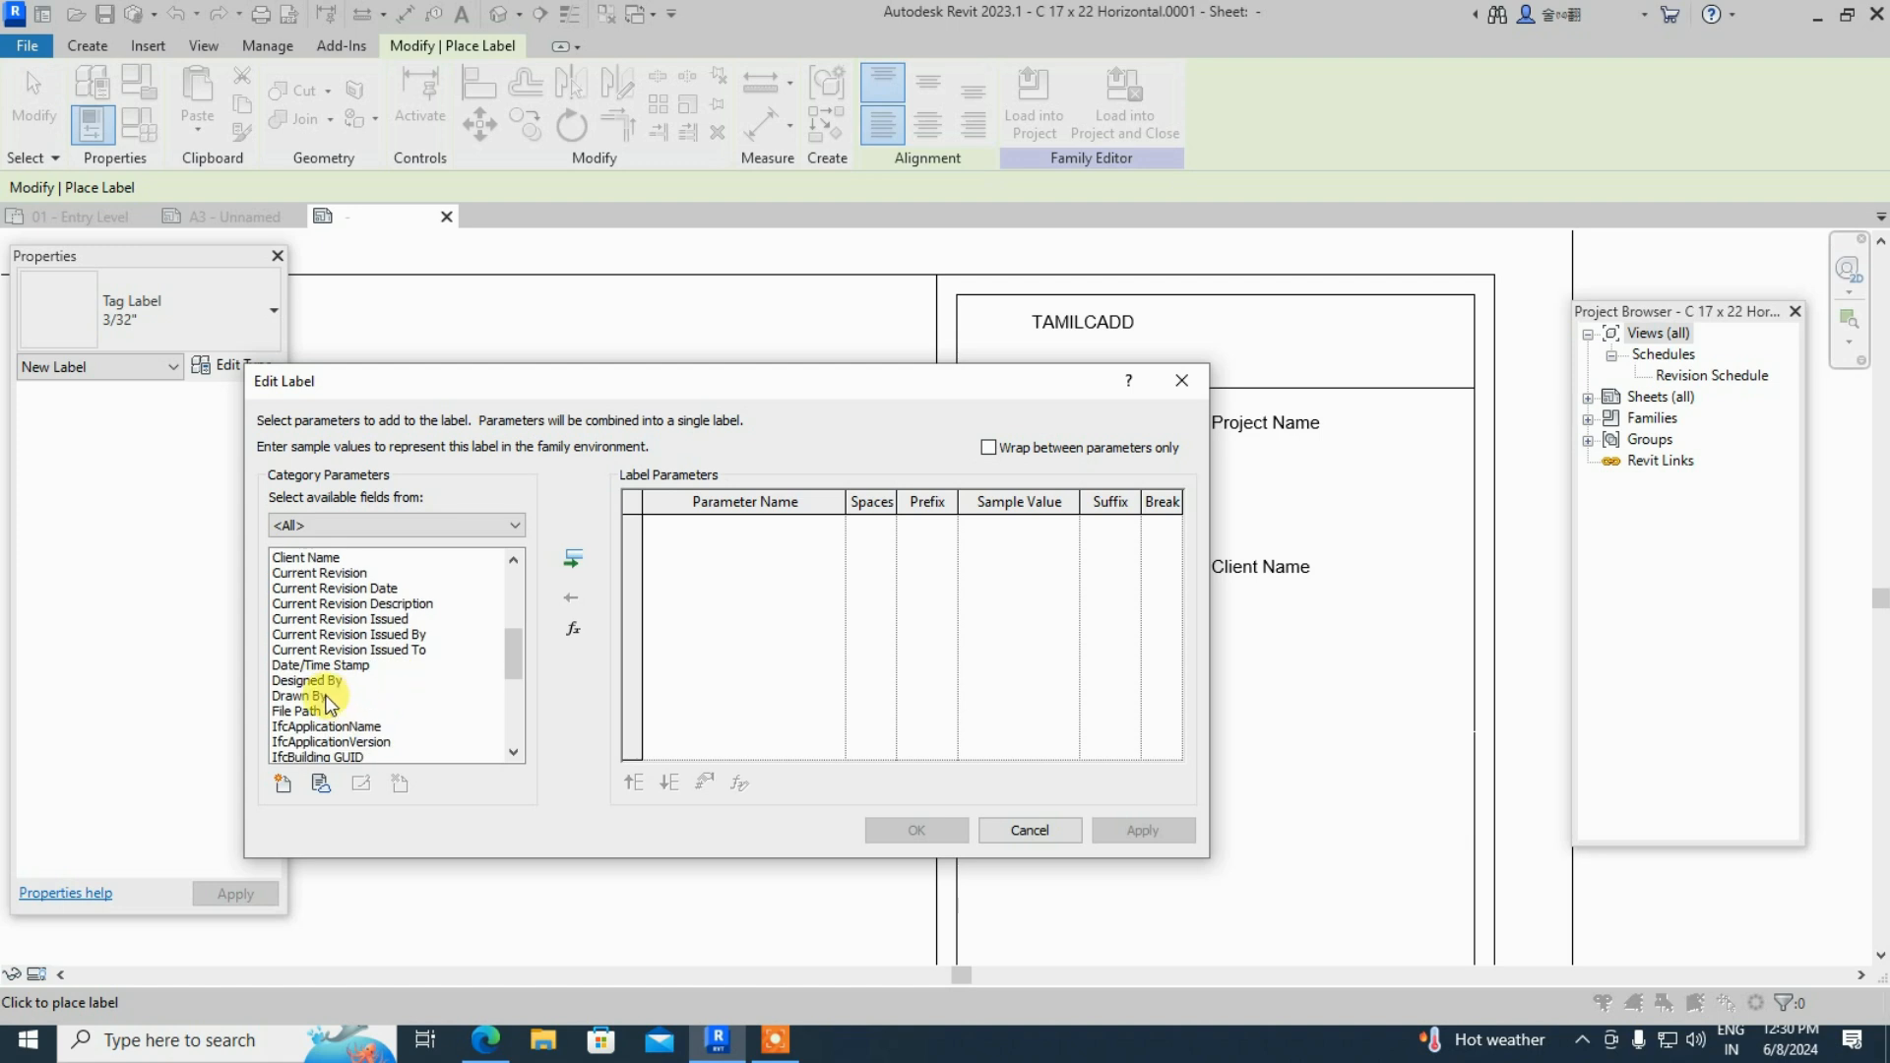
{"action": "scroll", "coordinate": [328, 703], "scroll_direction": "down", "scroll_amount": 2}
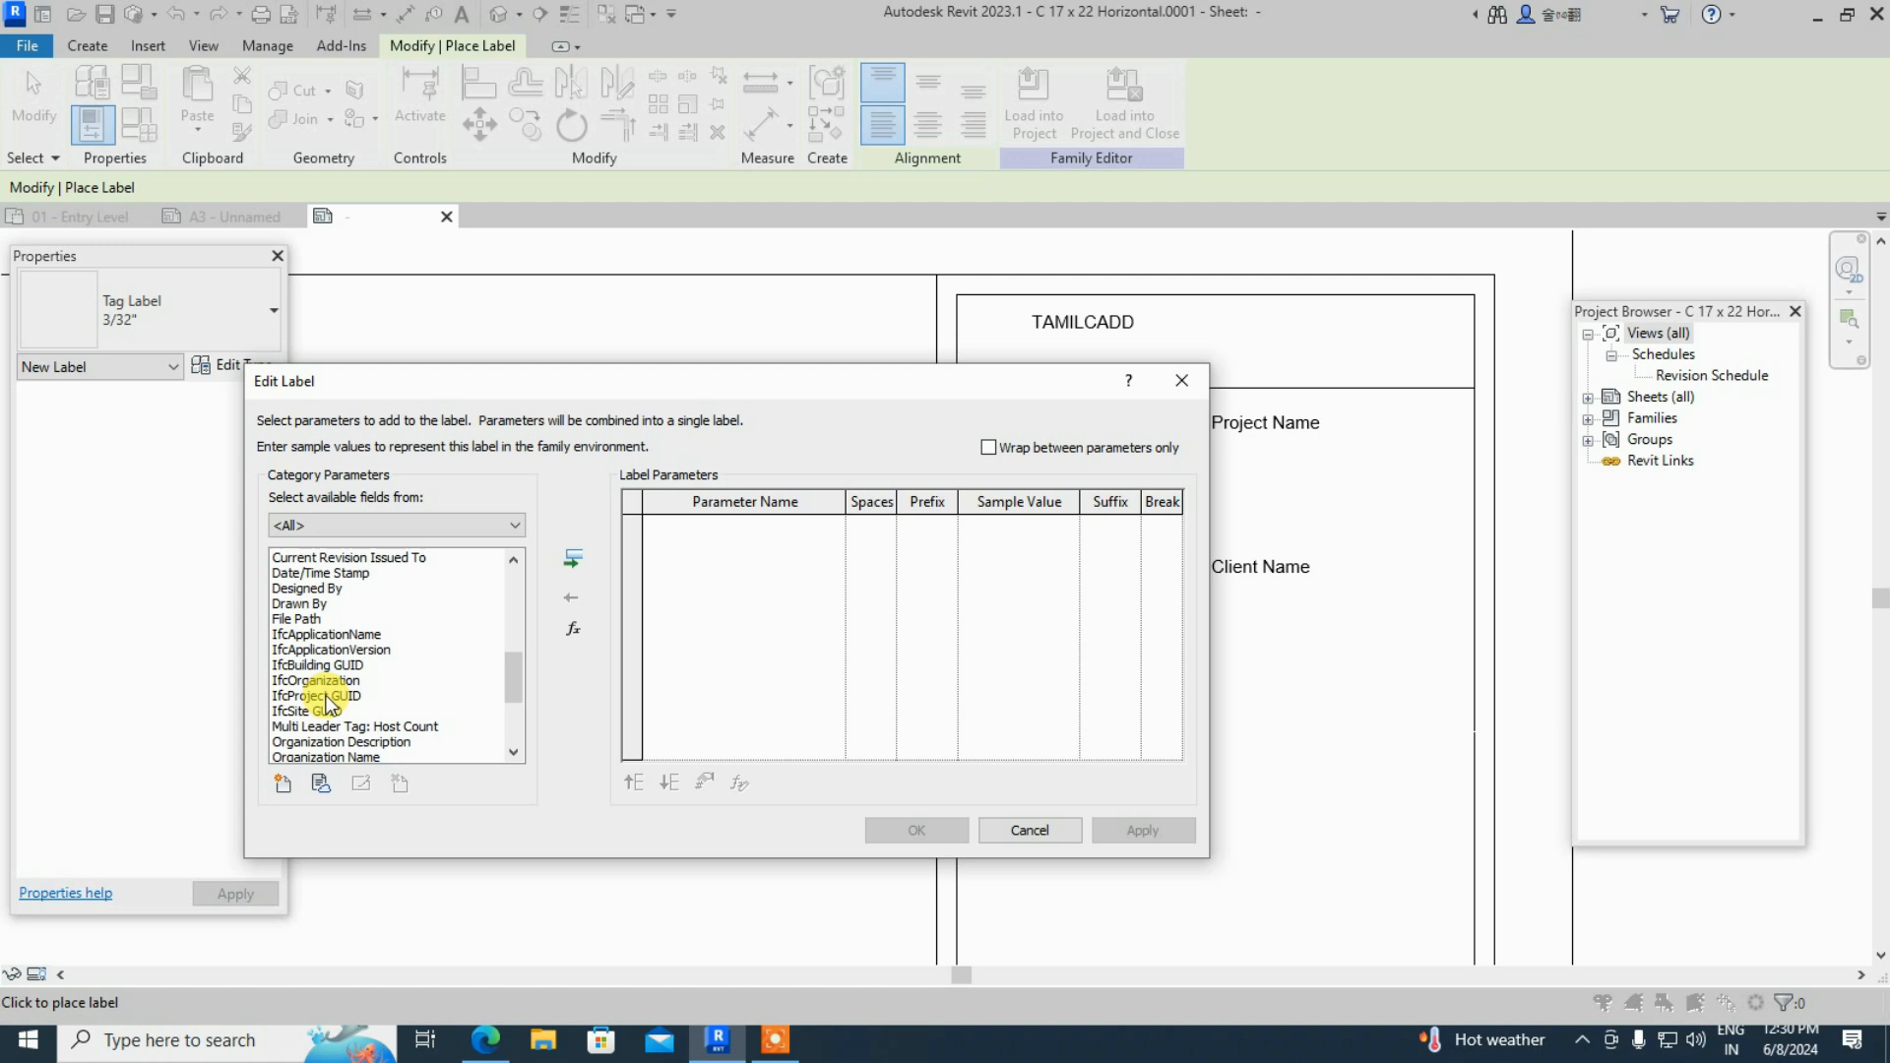
{"action": "left_click", "coordinate": [307, 587]}
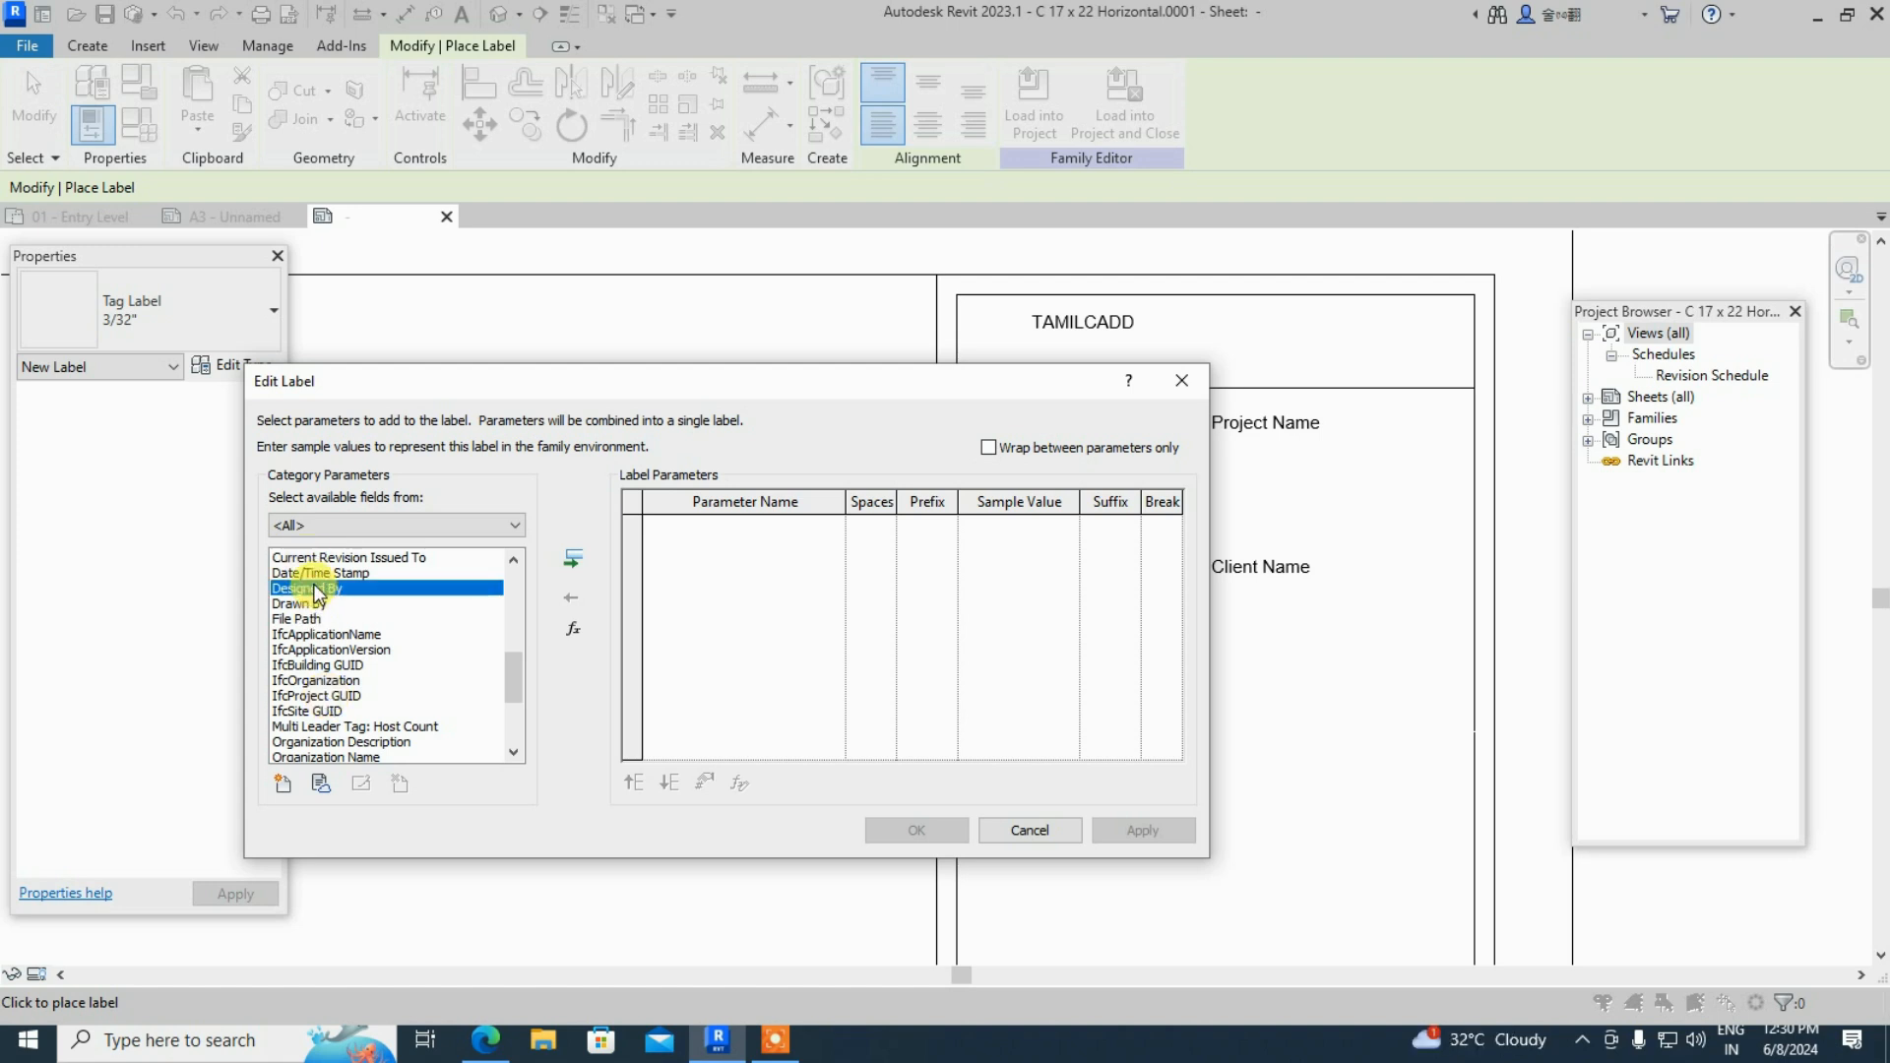
{"action": "left_click", "coordinate": [574, 558]}
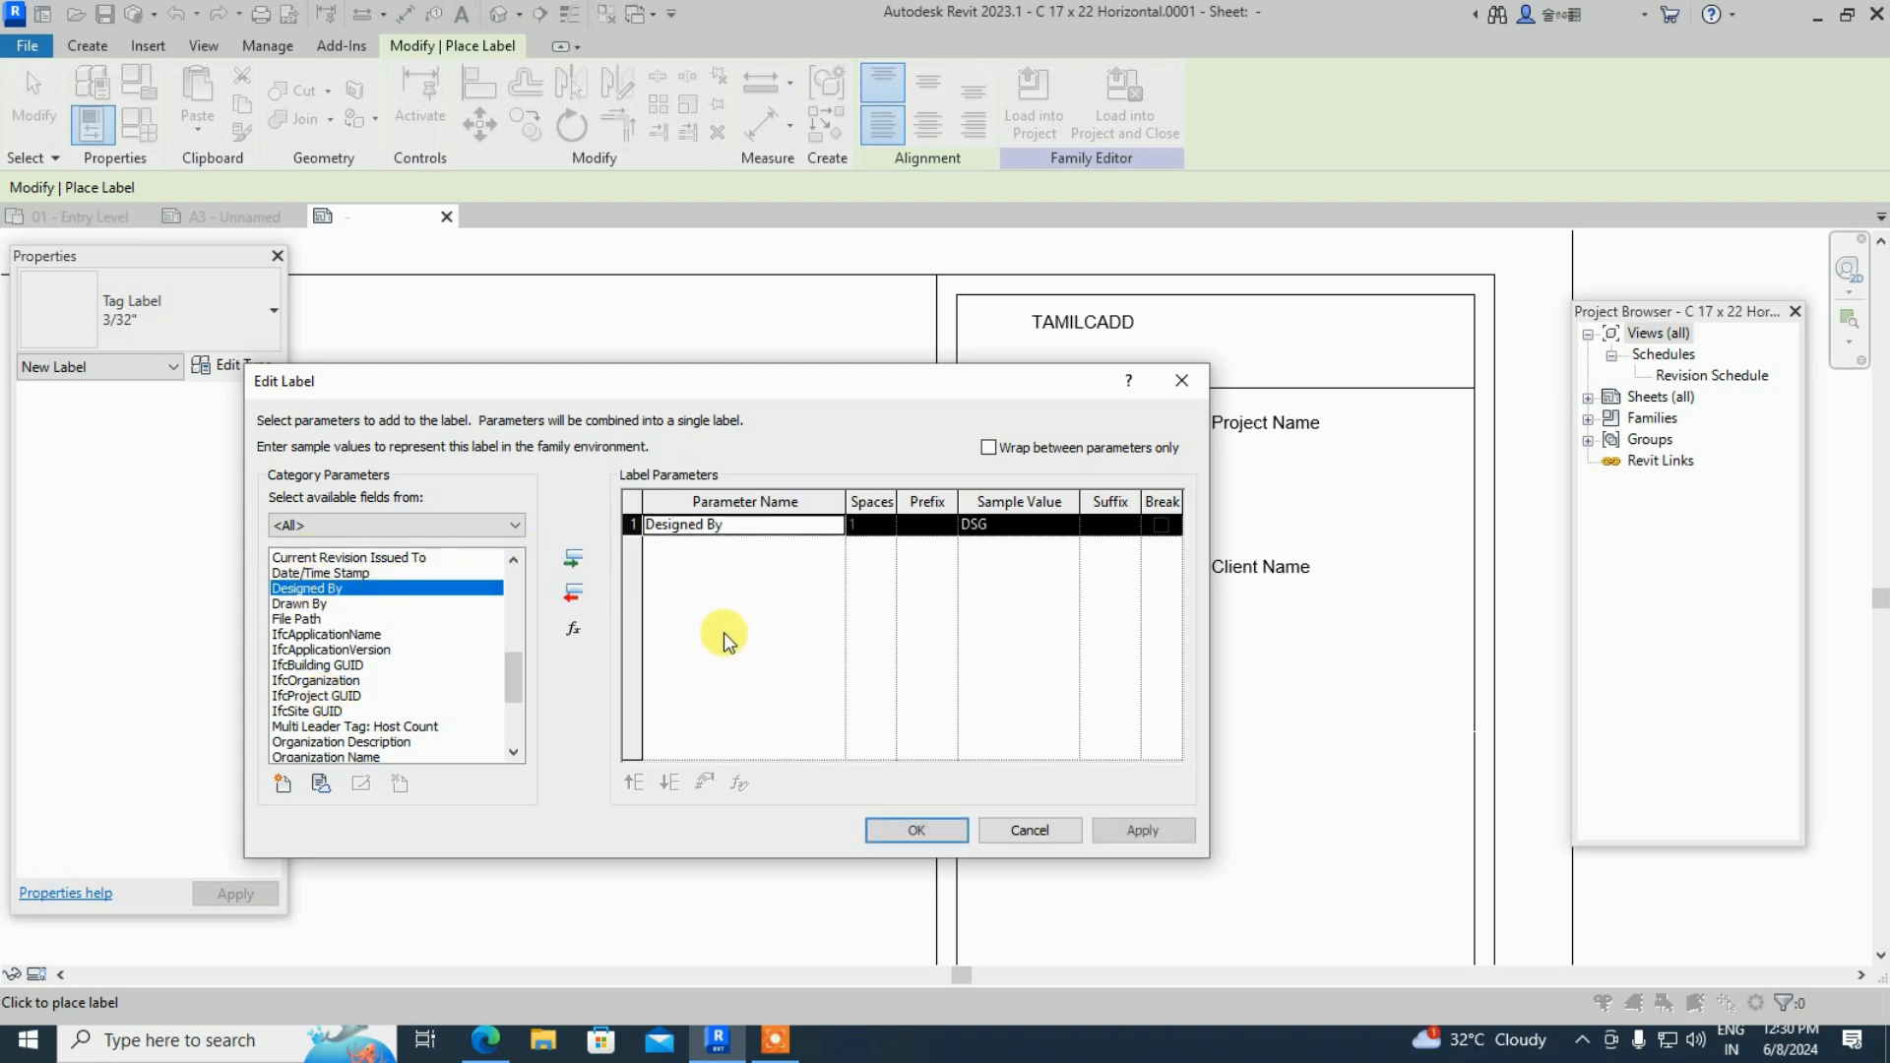
{"action": "left_click", "coordinate": [953, 831]}
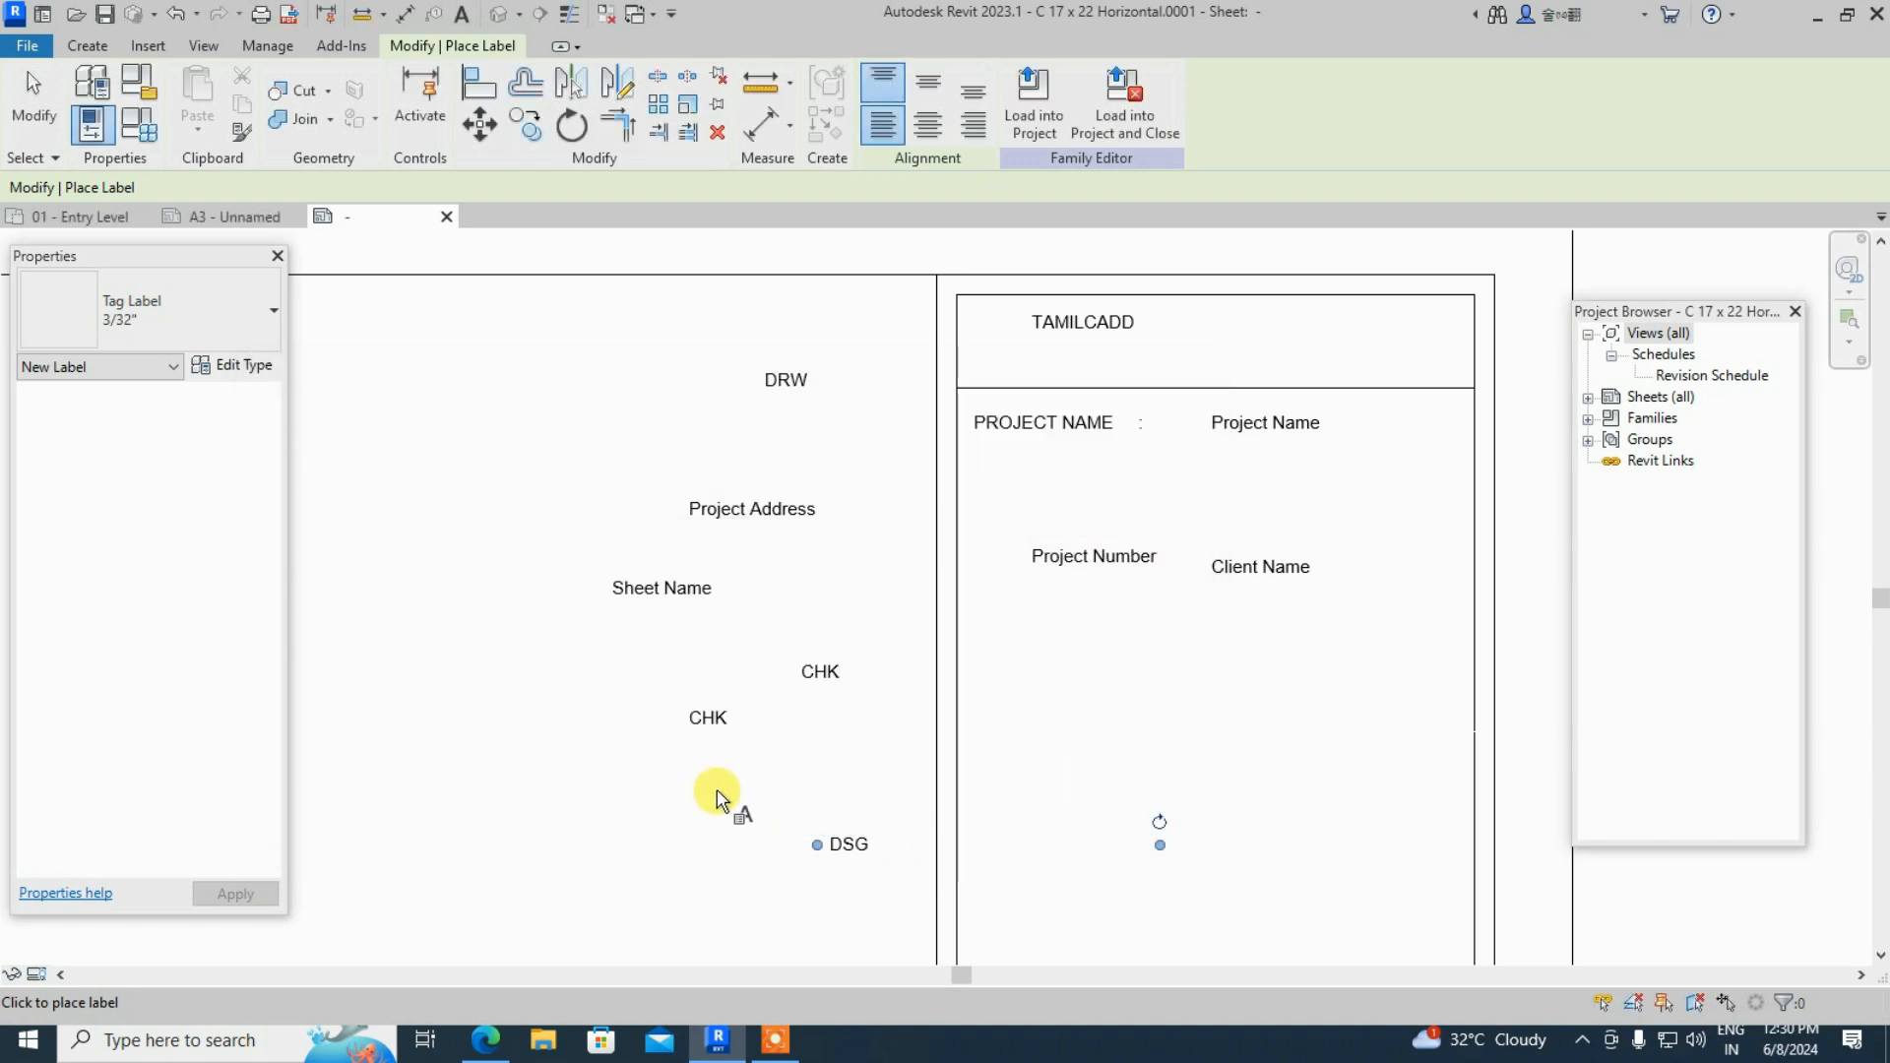
- Place a Scale label reading 1/8" = 1'-0" beside DSG, then exit the Label tool
{"action": "left_click", "coordinate": [545, 830]}
{"action": "scroll", "coordinate": [469, 719], "scroll_direction": "down", "scroll_amount": 3}
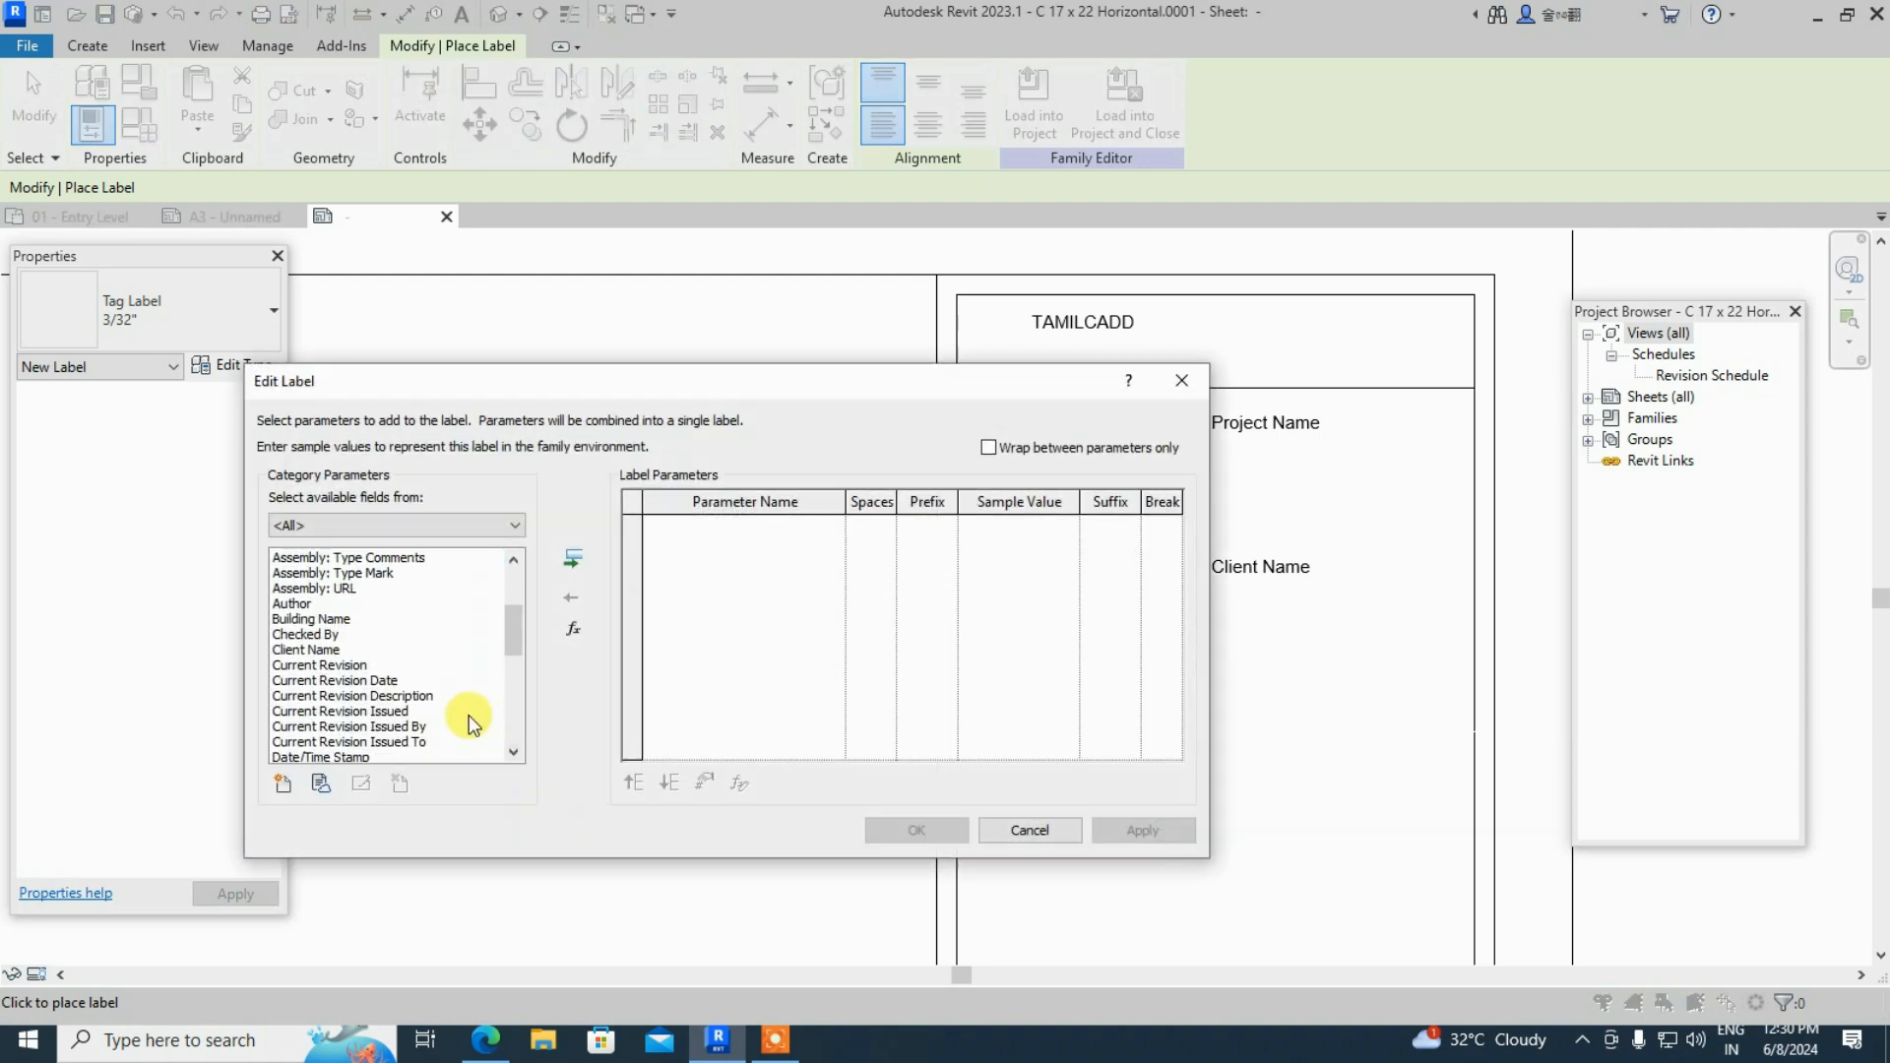
{"action": "scroll", "coordinate": [407, 741], "scroll_direction": "down", "scroll_amount": 3}
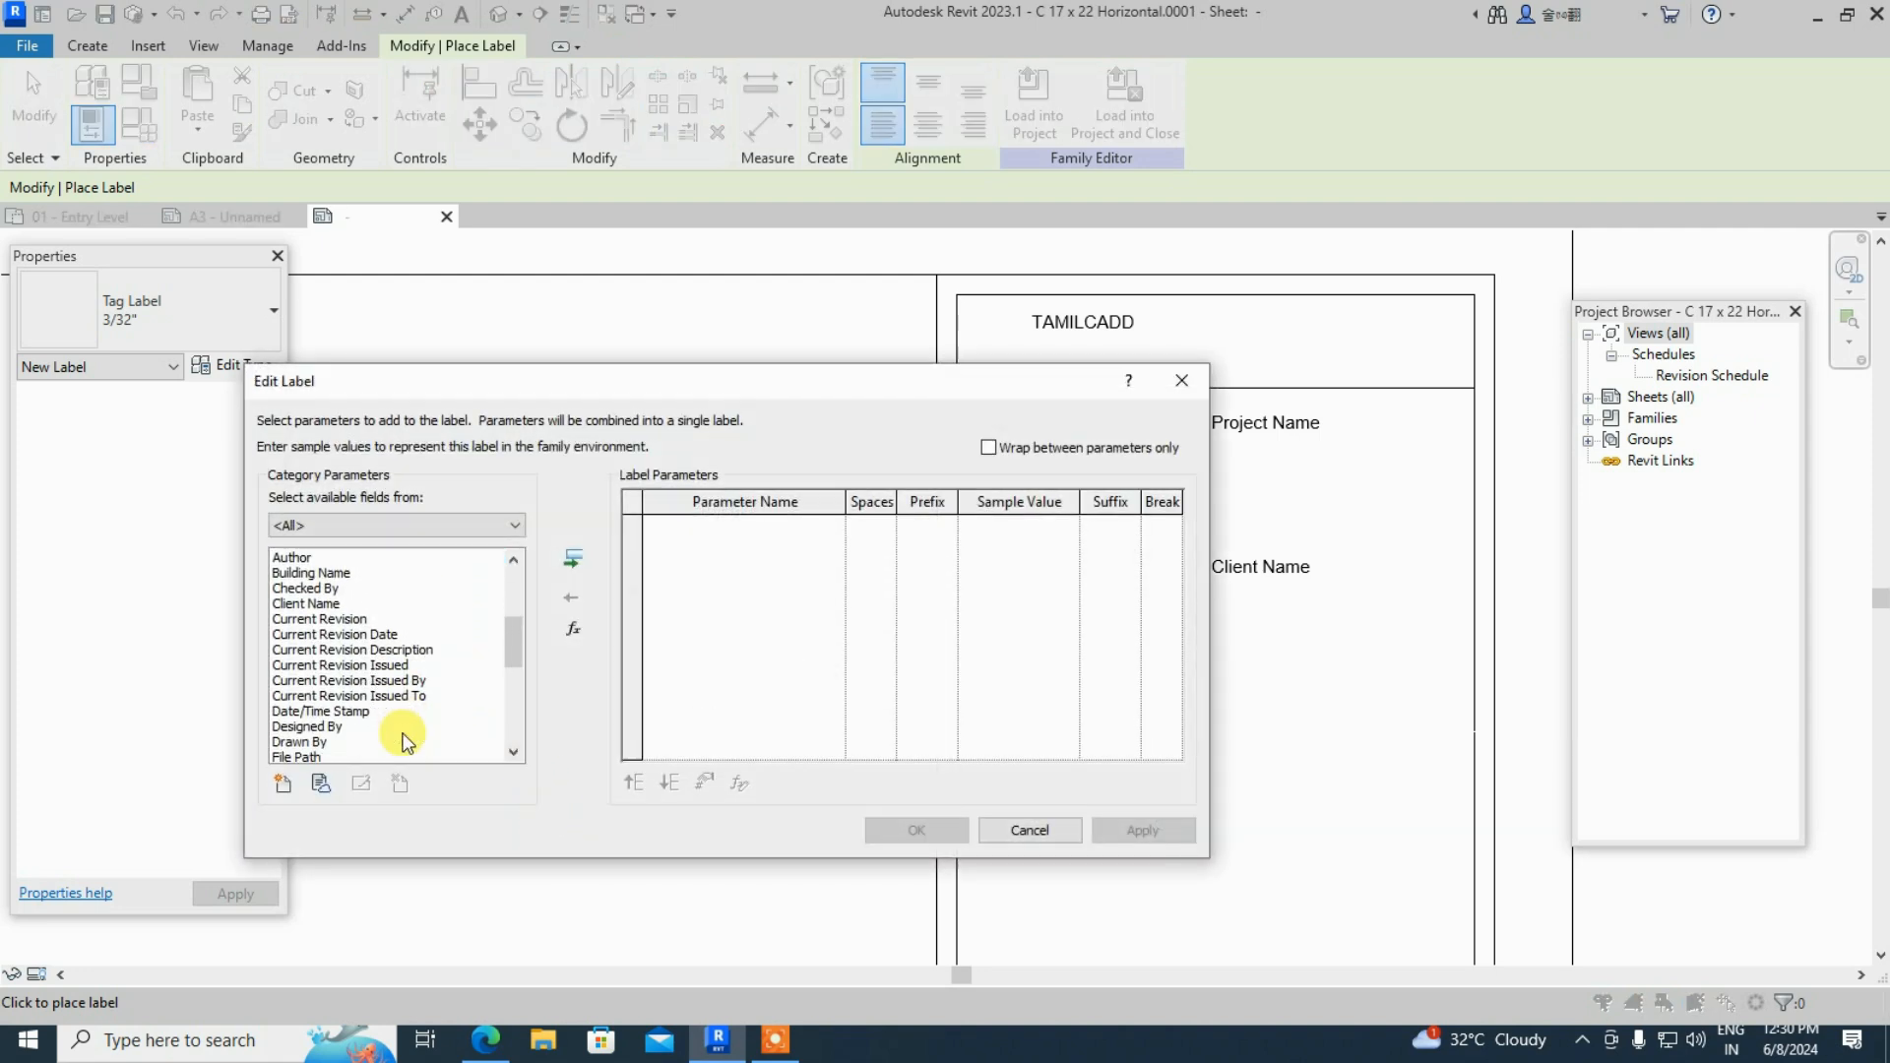
{"action": "scroll", "coordinate": [407, 740], "scroll_direction": "down", "scroll_amount": 3}
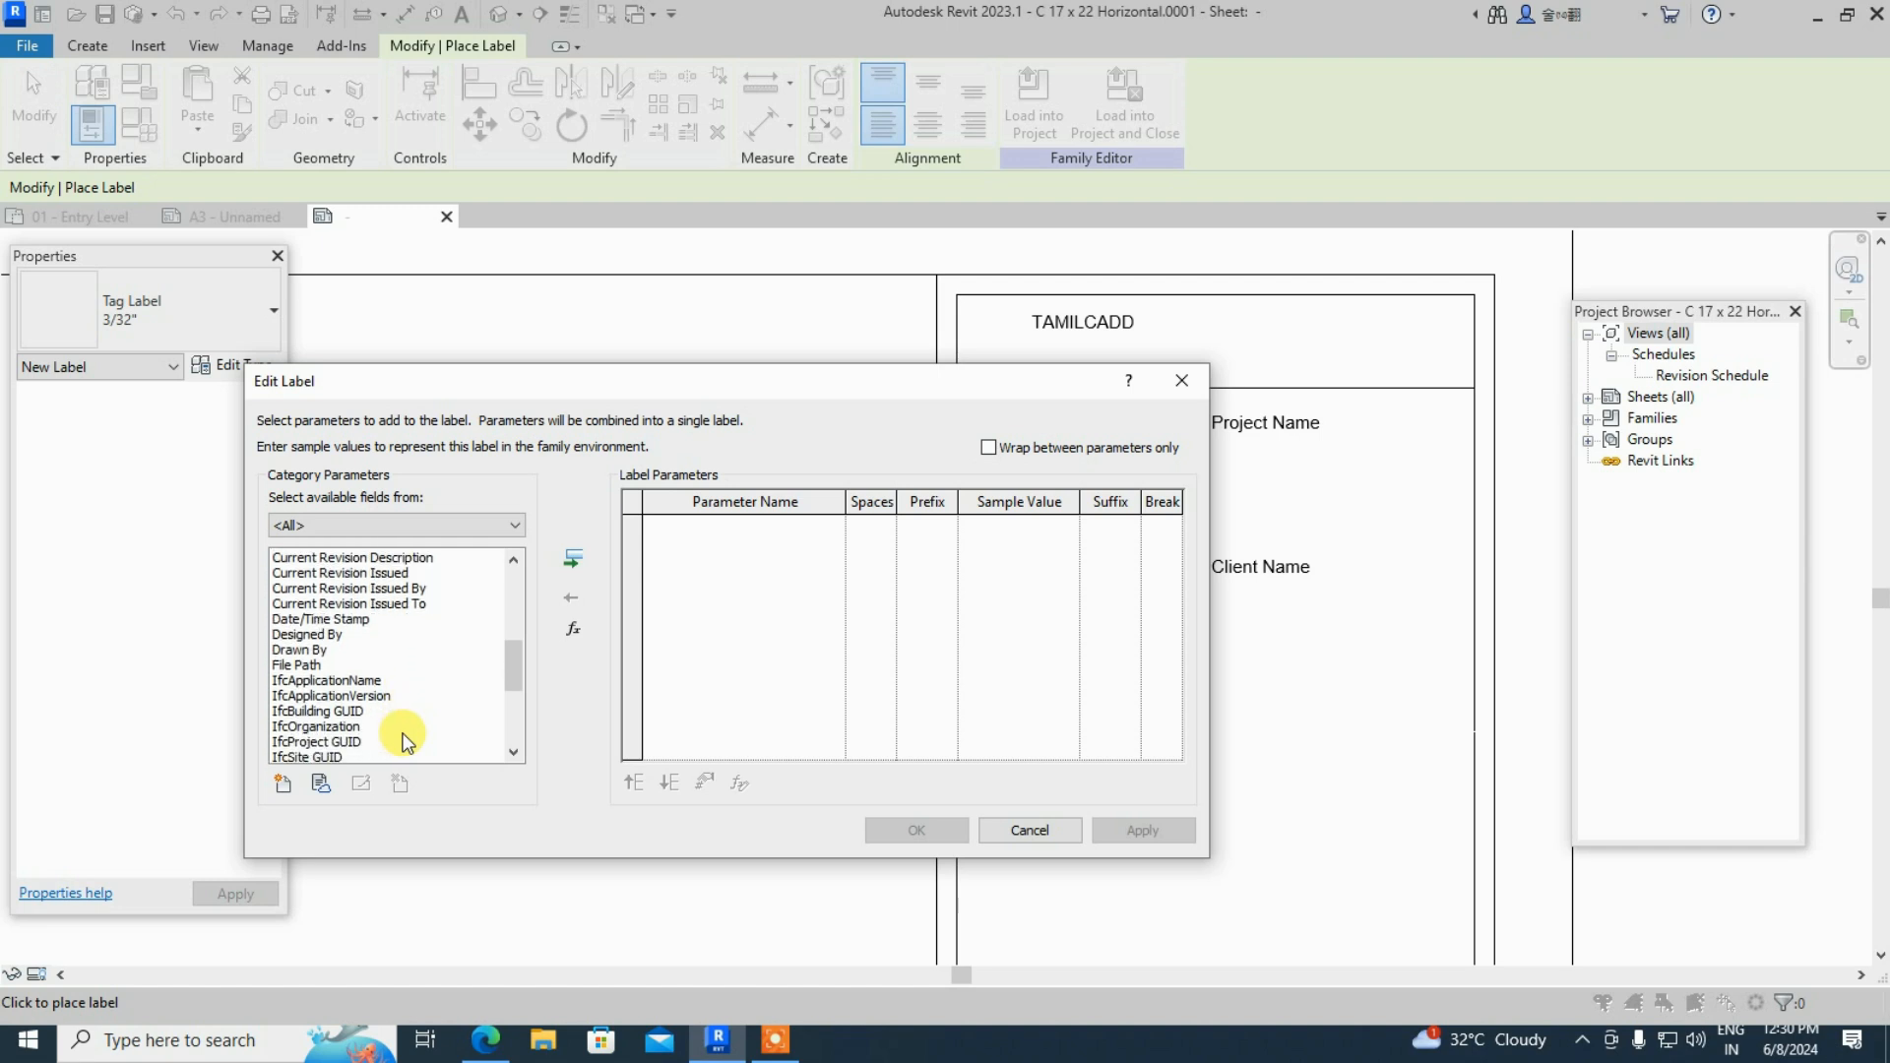
{"action": "scroll", "coordinate": [407, 741], "scroll_direction": "down", "scroll_amount": 2}
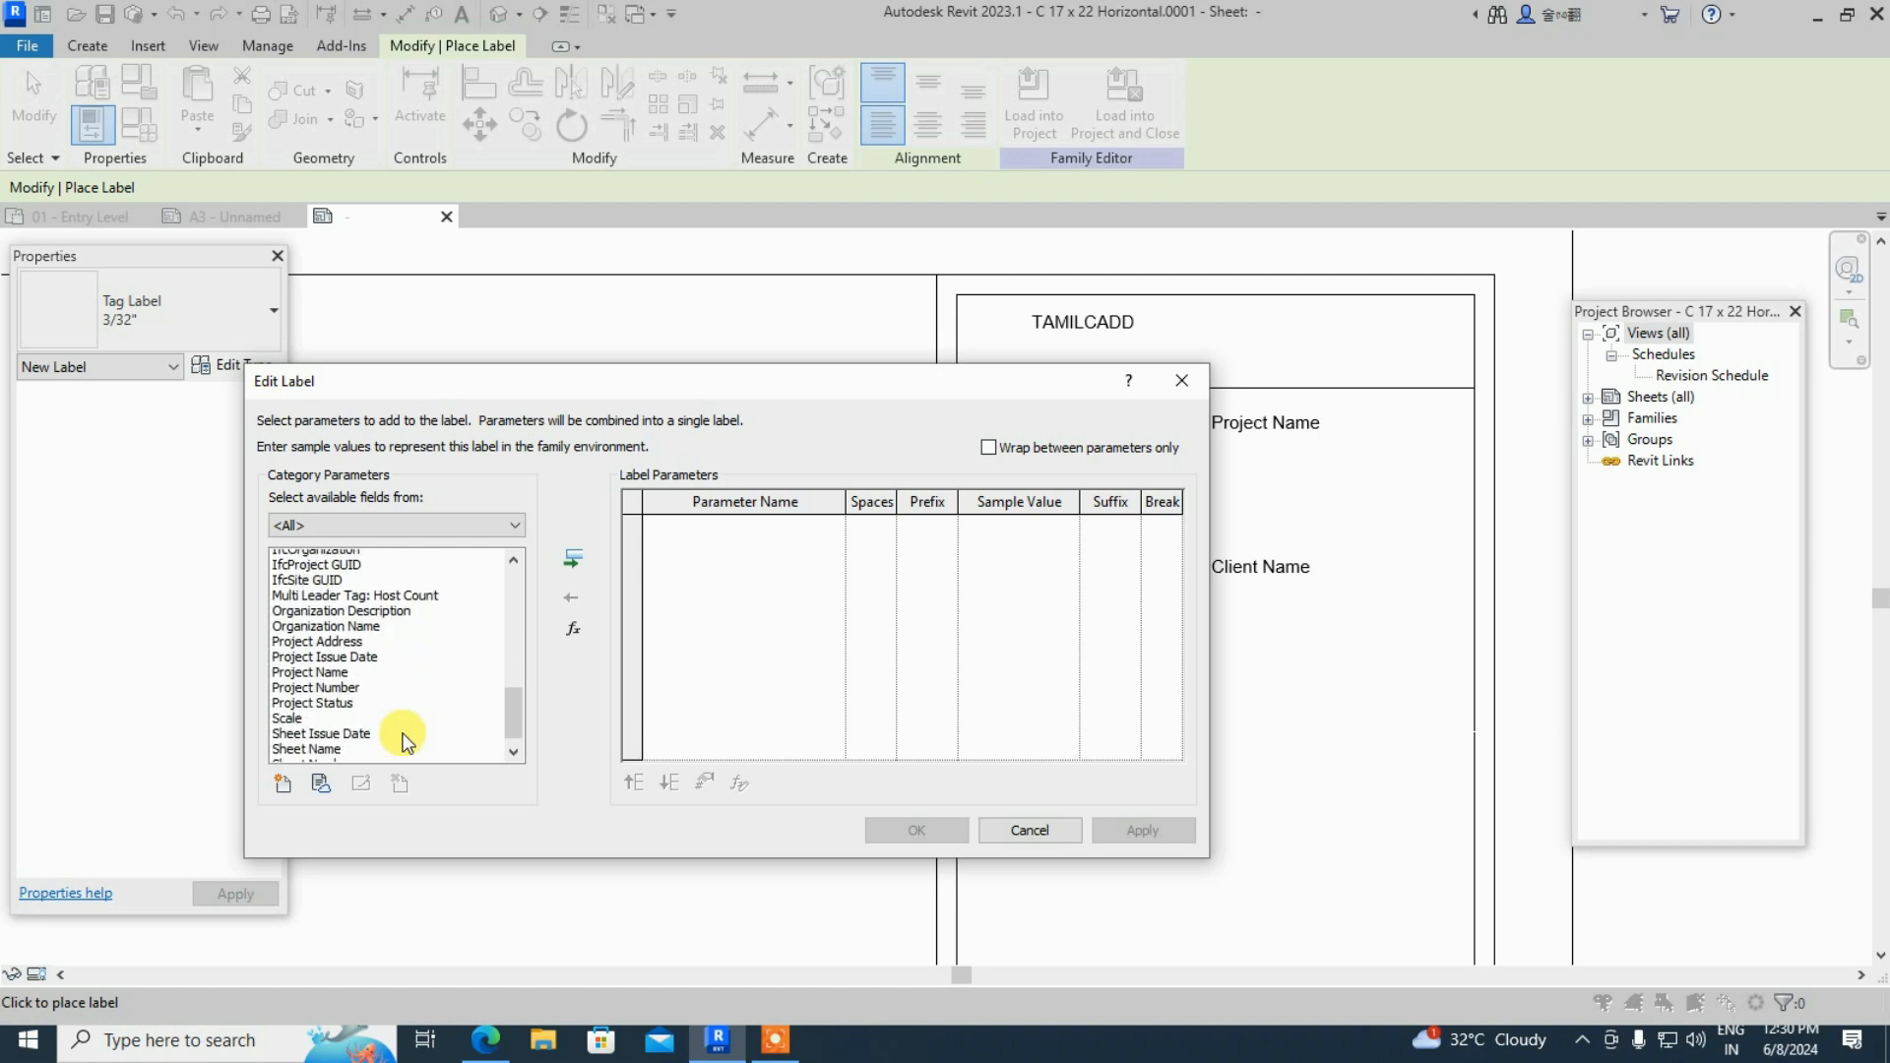
{"action": "scroll", "coordinate": [406, 741], "scroll_direction": "down", "scroll_amount": 1}
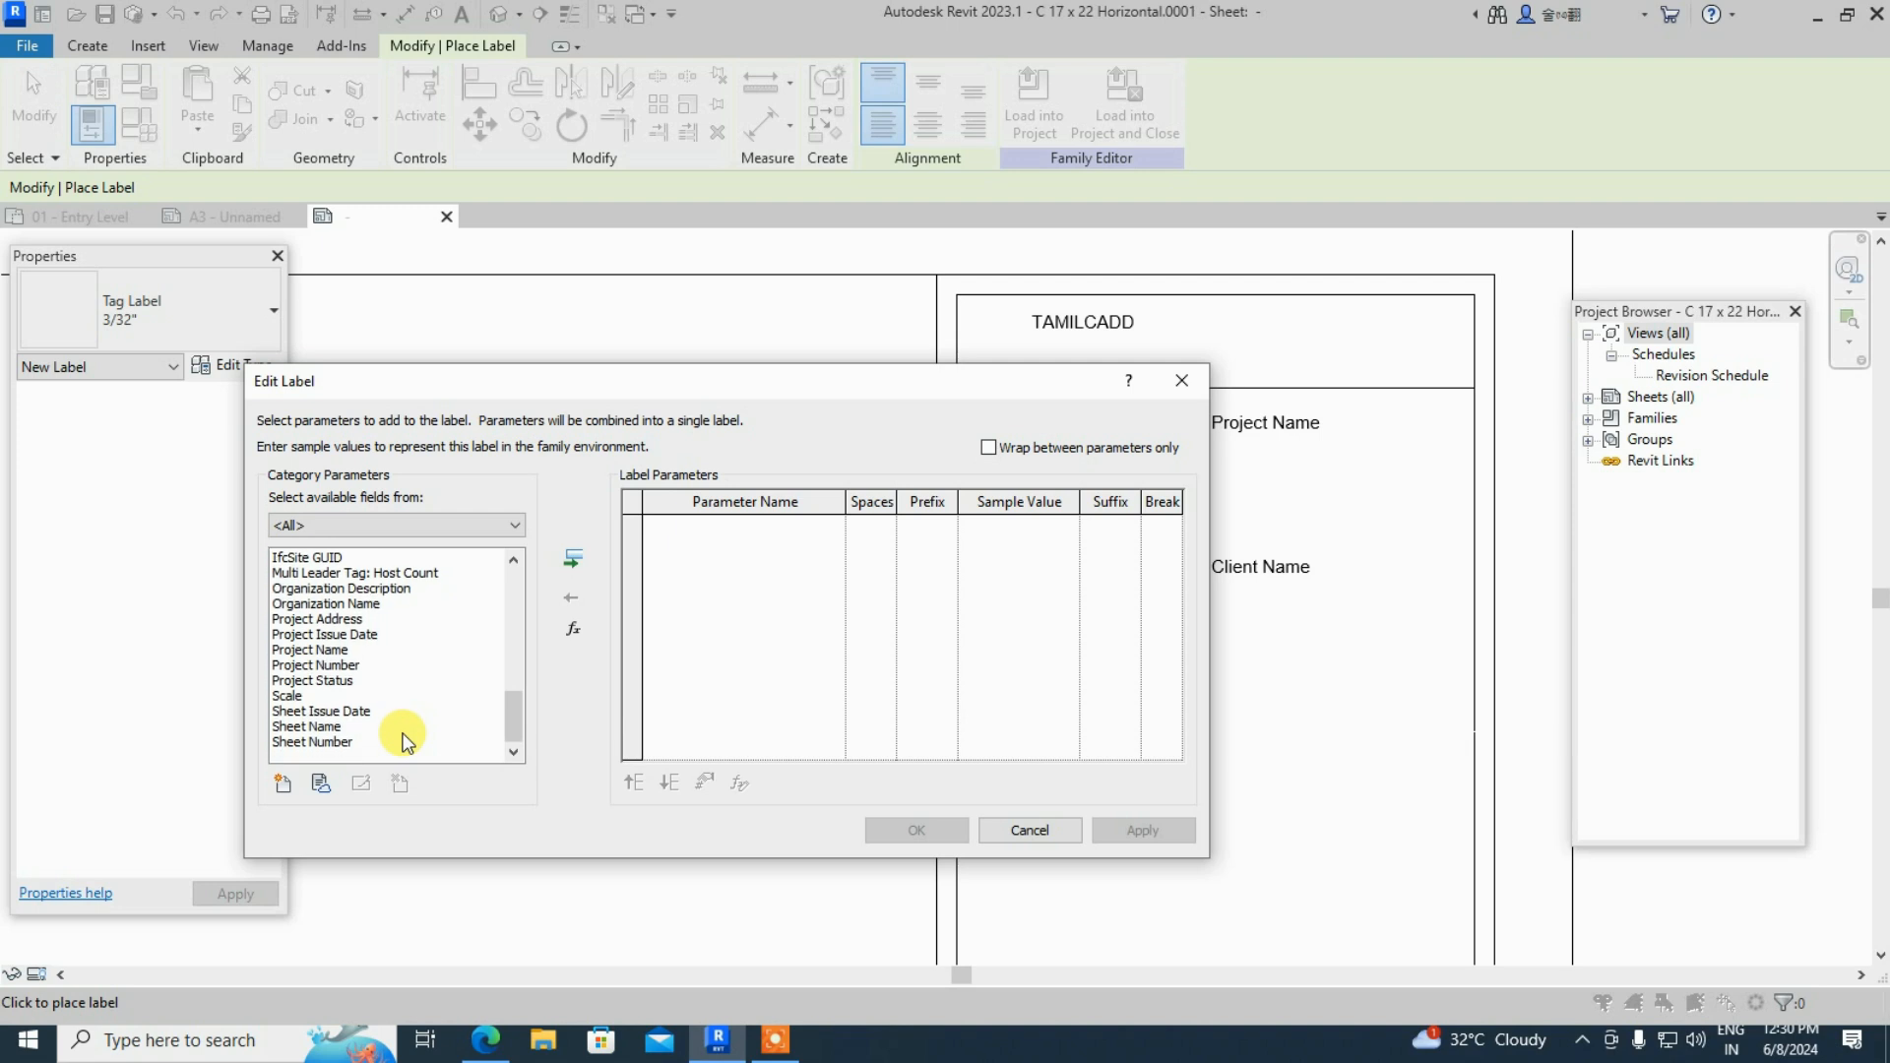
{"action": "left_click", "coordinate": [287, 695]}
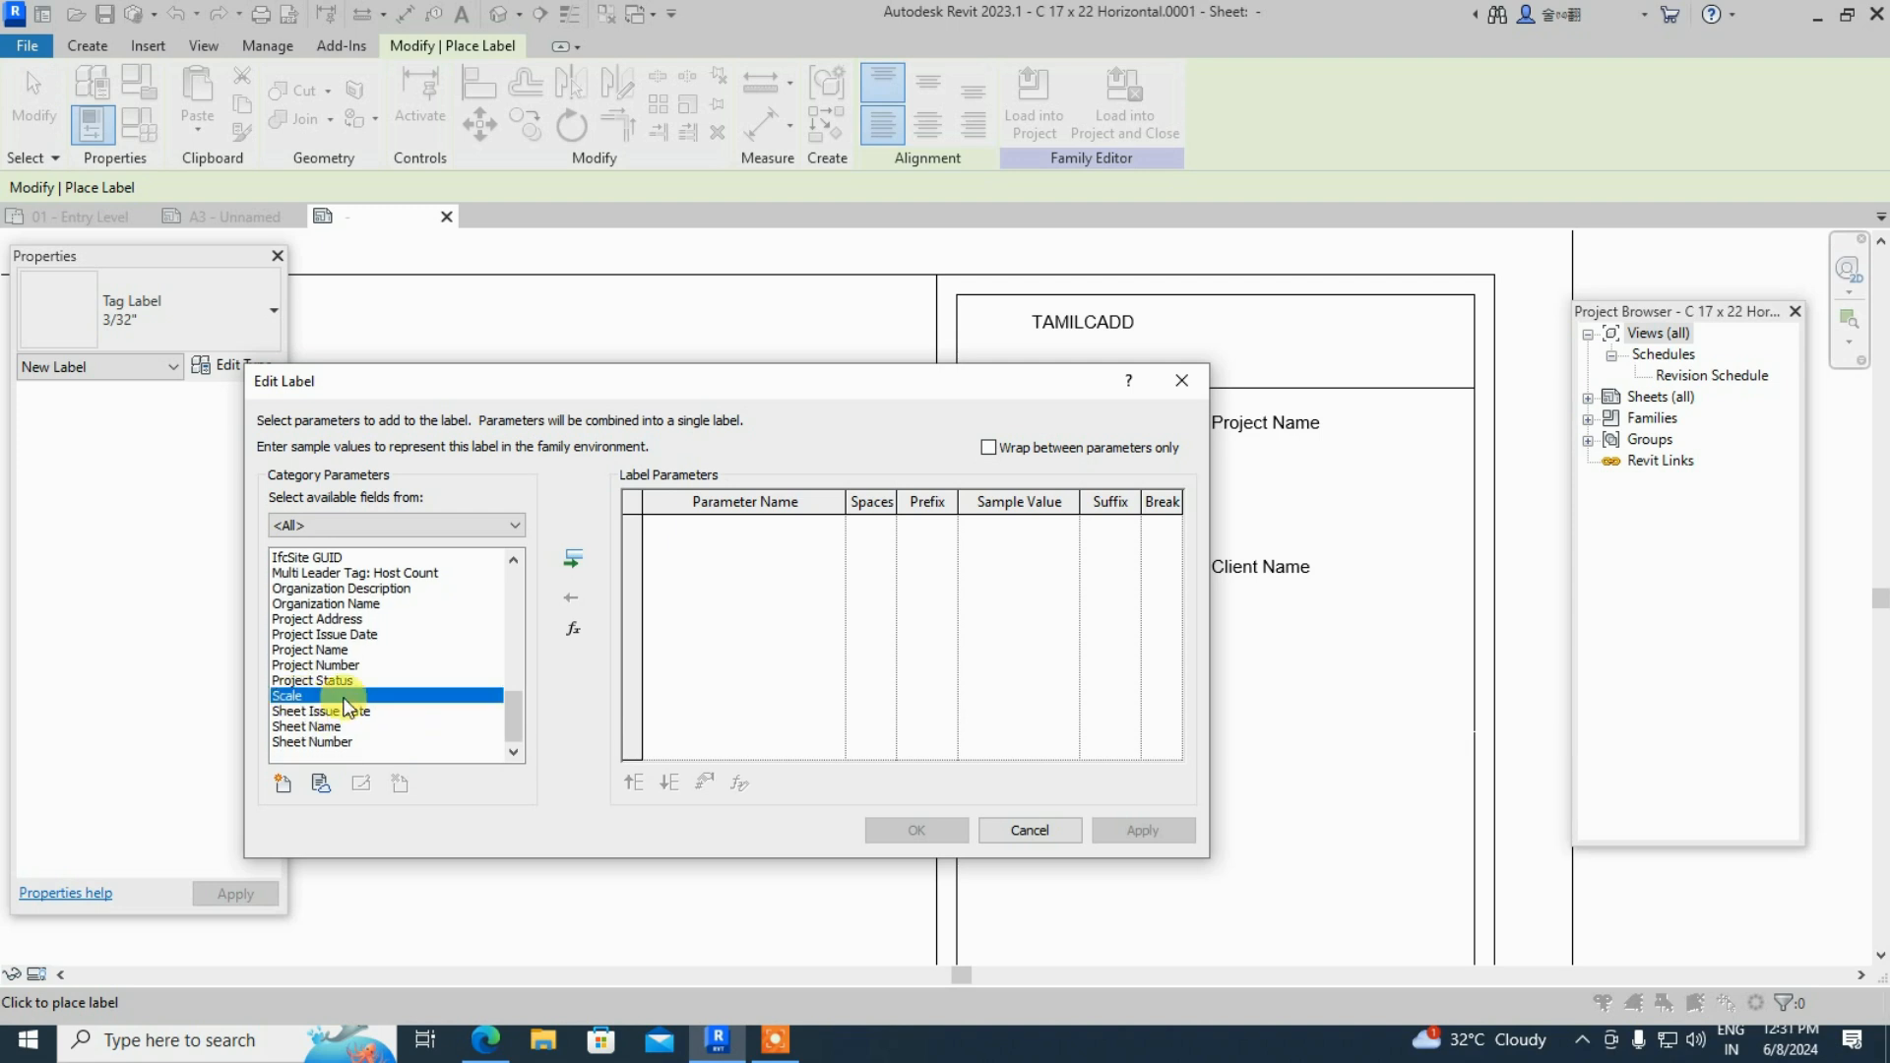
{"action": "left_click", "coordinate": [574, 559]}
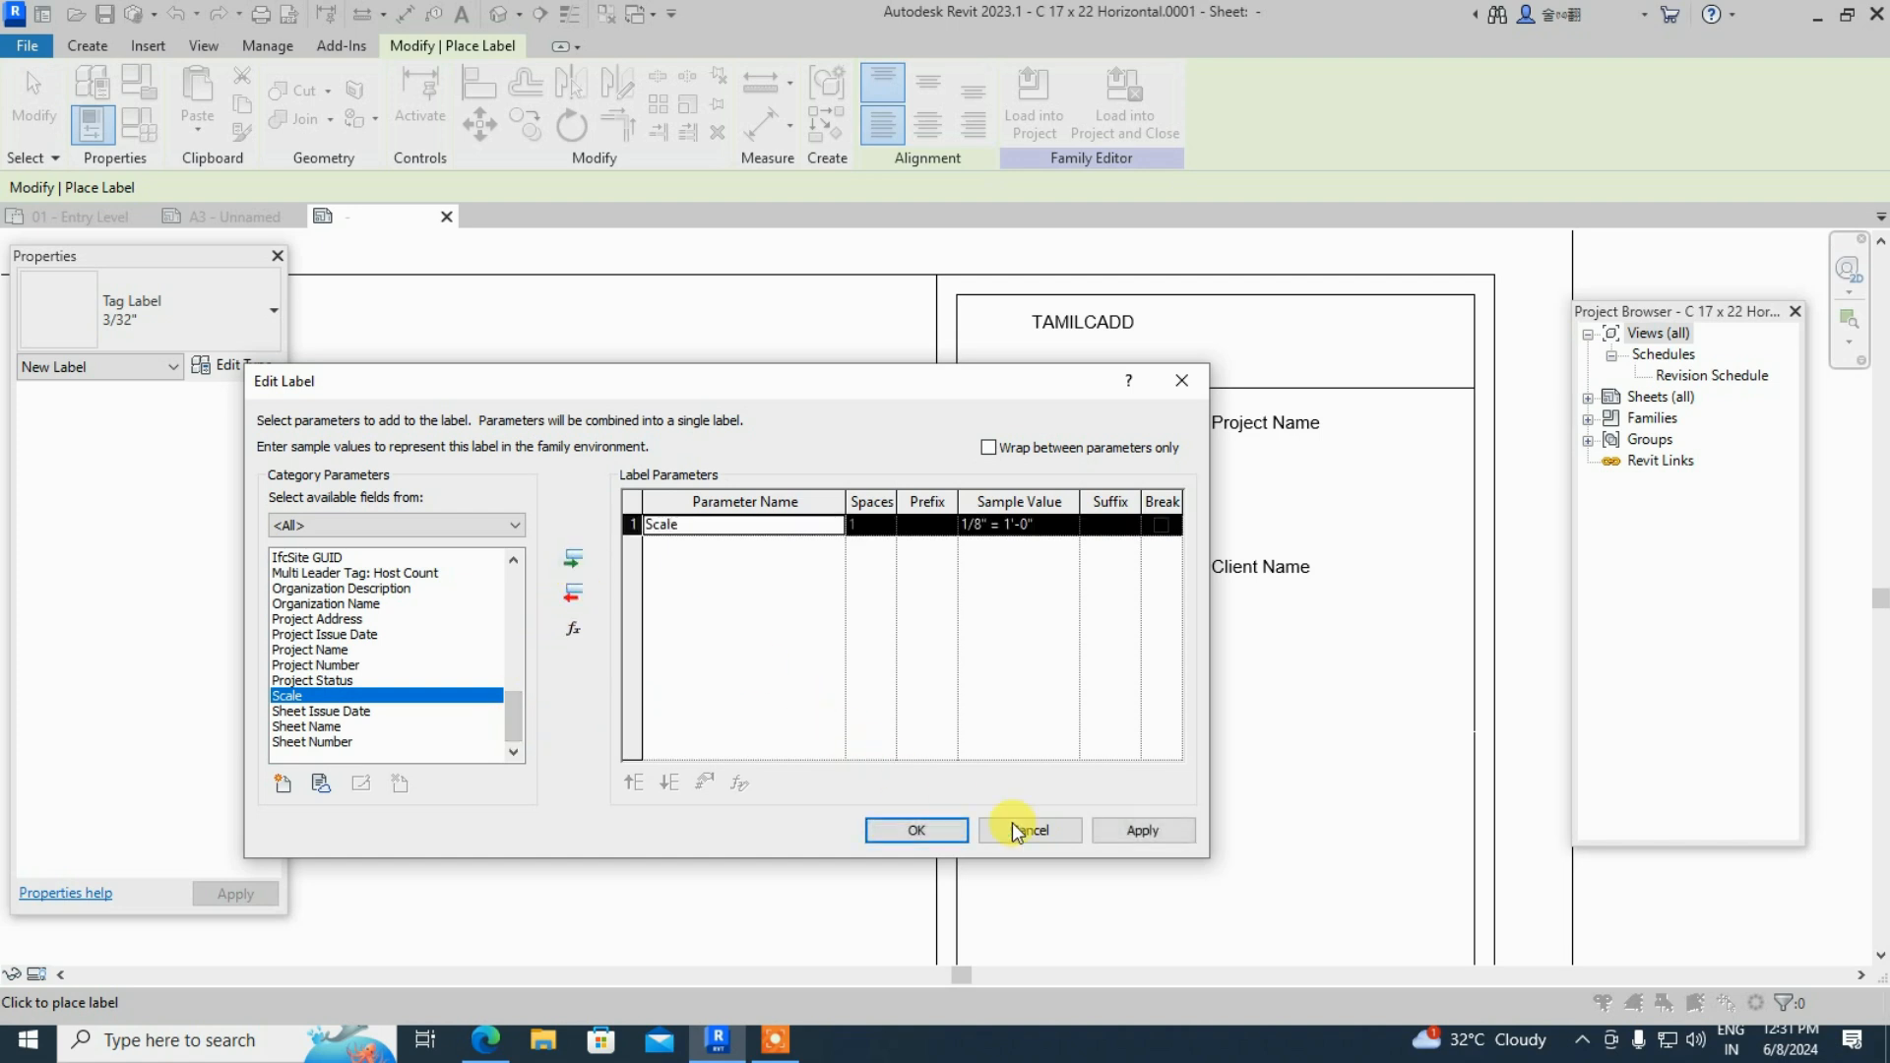
{"action": "left_click", "coordinate": [936, 829]}
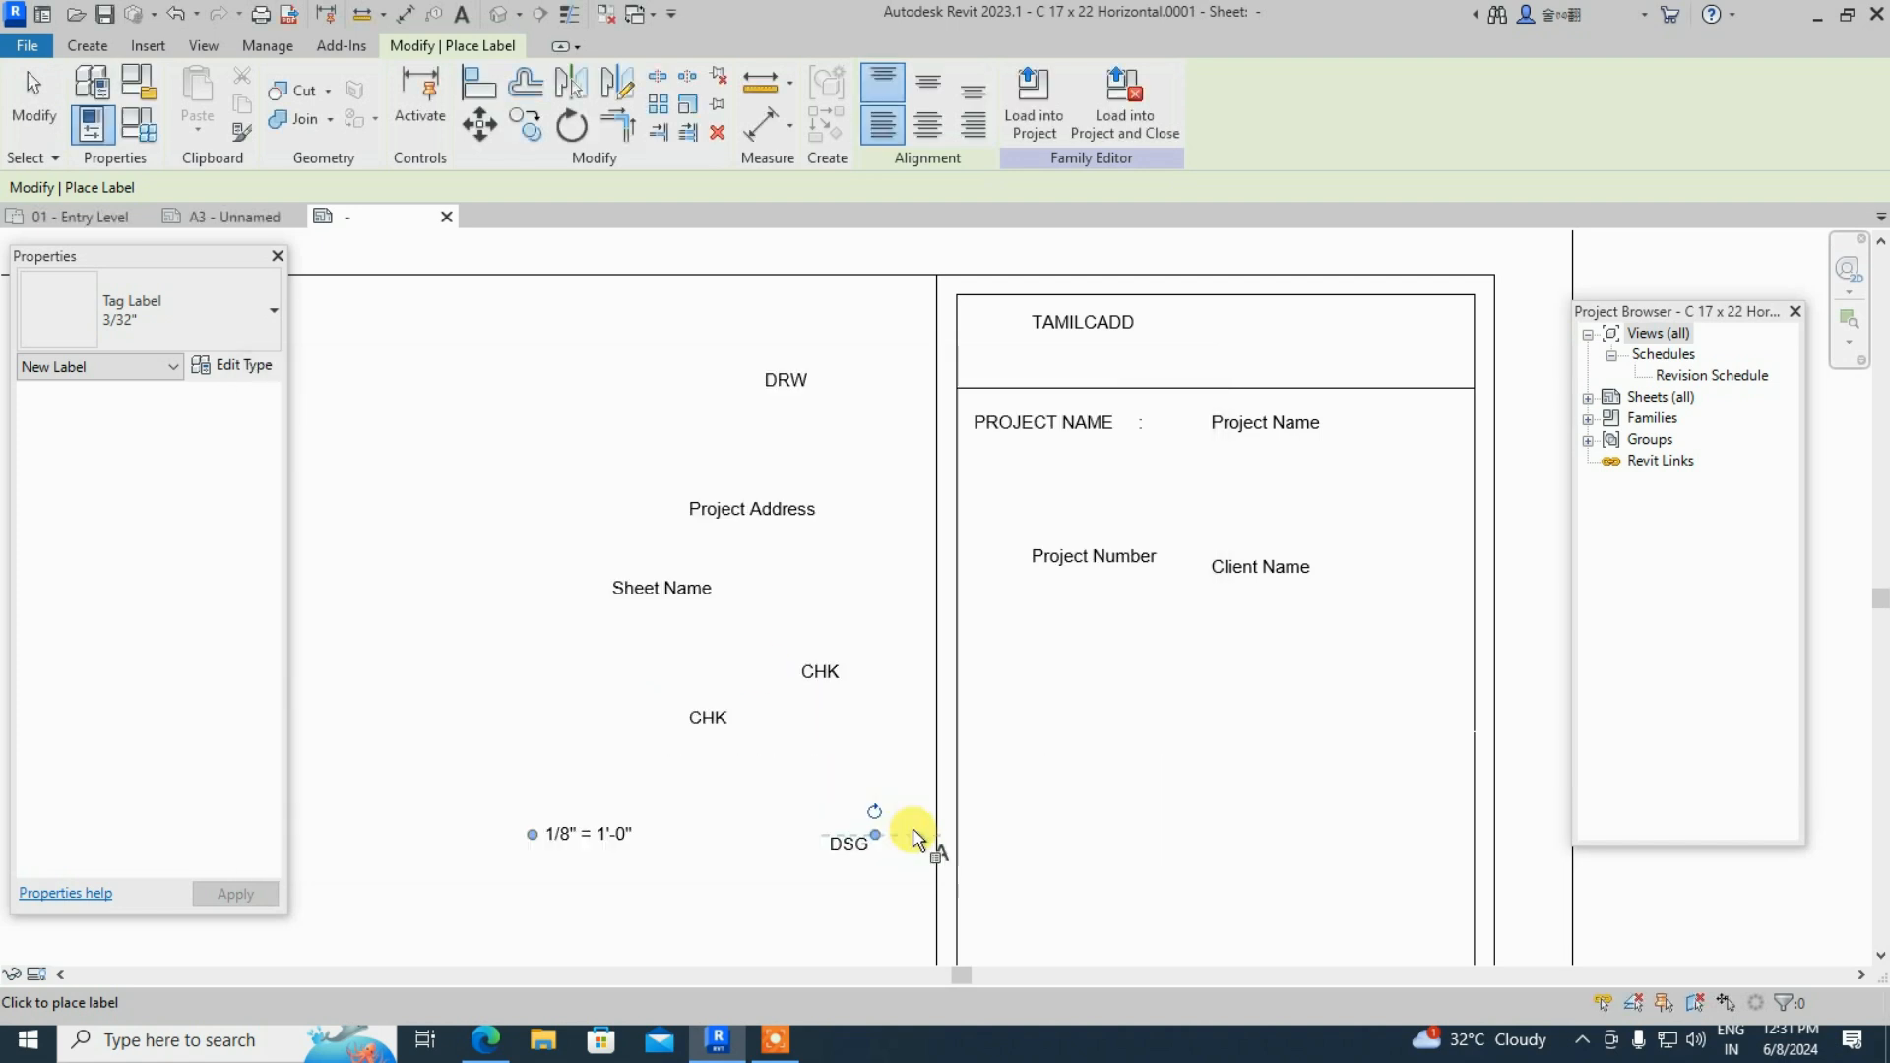
{"action": "left_click", "coordinate": [809, 825]}
{"action": "key", "text": "Escape"}
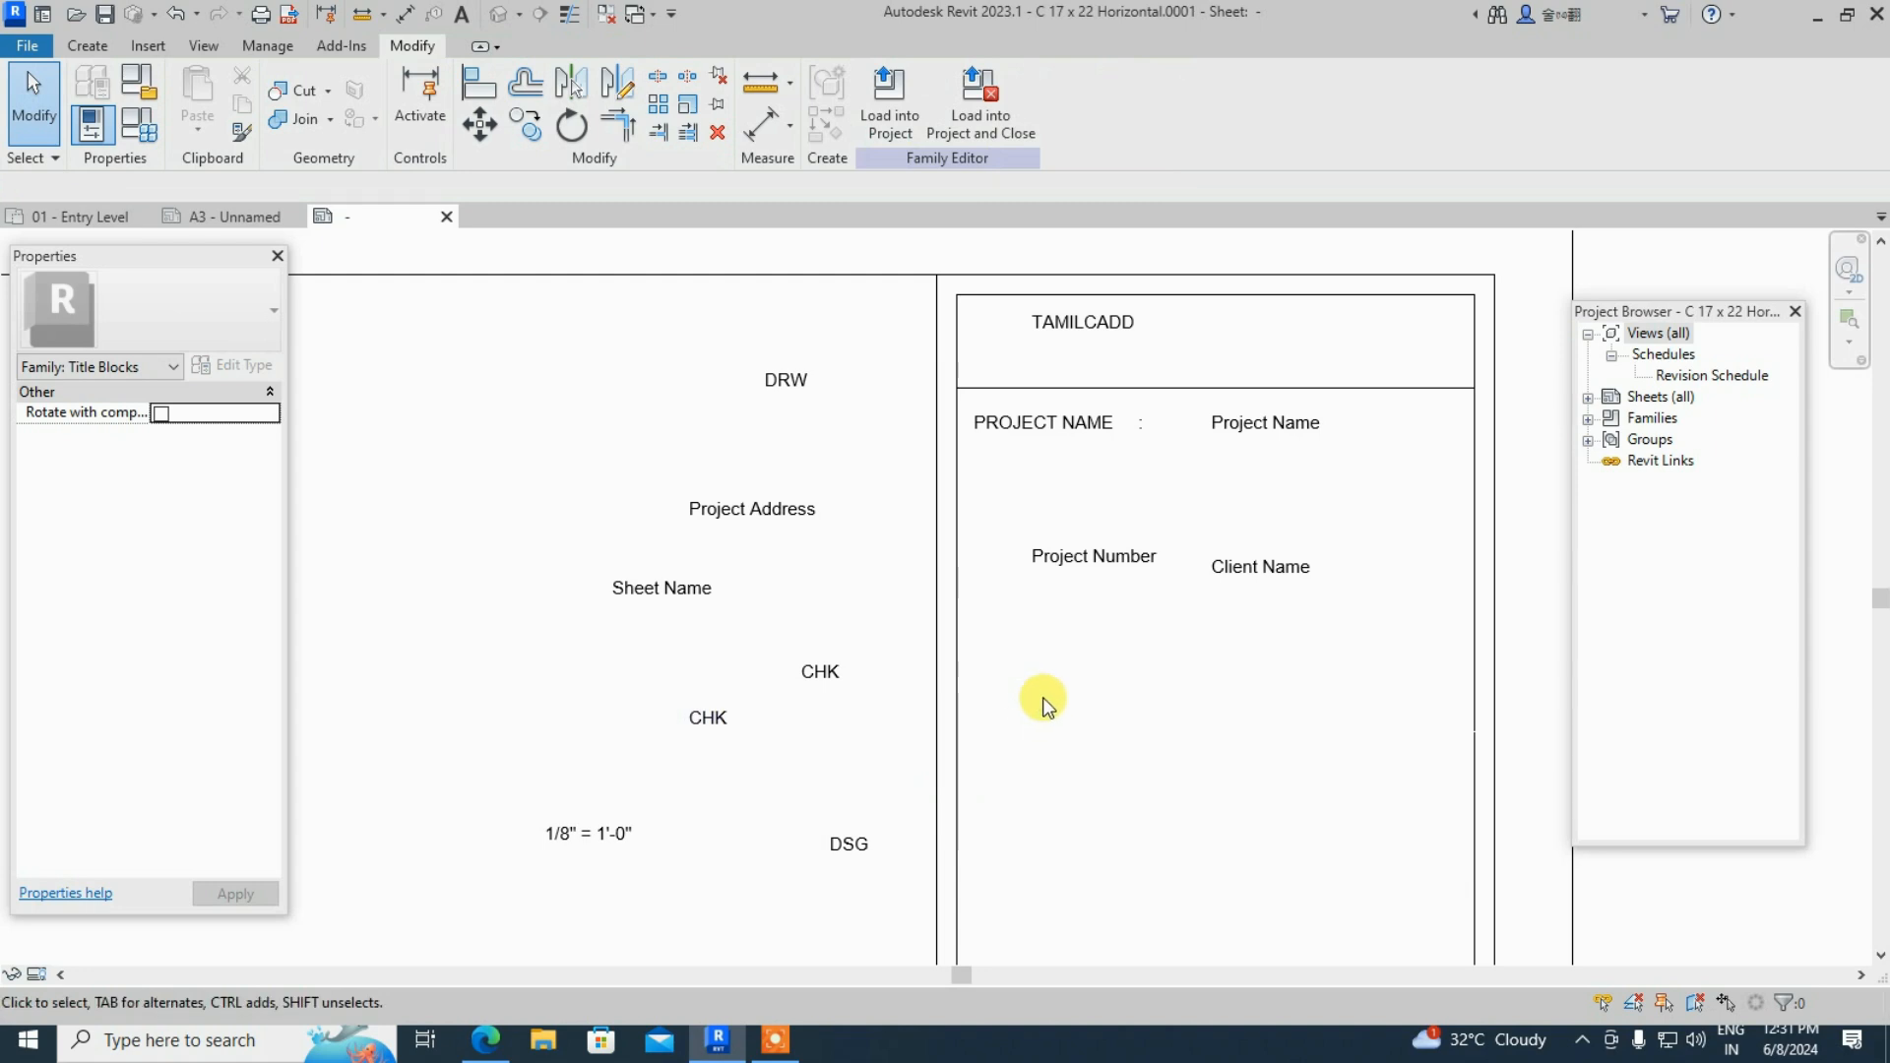
- Switch from placing labels to the Line tool on the Create tab
{"action": "scroll", "coordinate": [1080, 641], "scroll_direction": "up", "scroll_amount": 2}
{"action": "scroll", "coordinate": [561, 511], "scroll_direction": "down", "scroll_amount": 3}
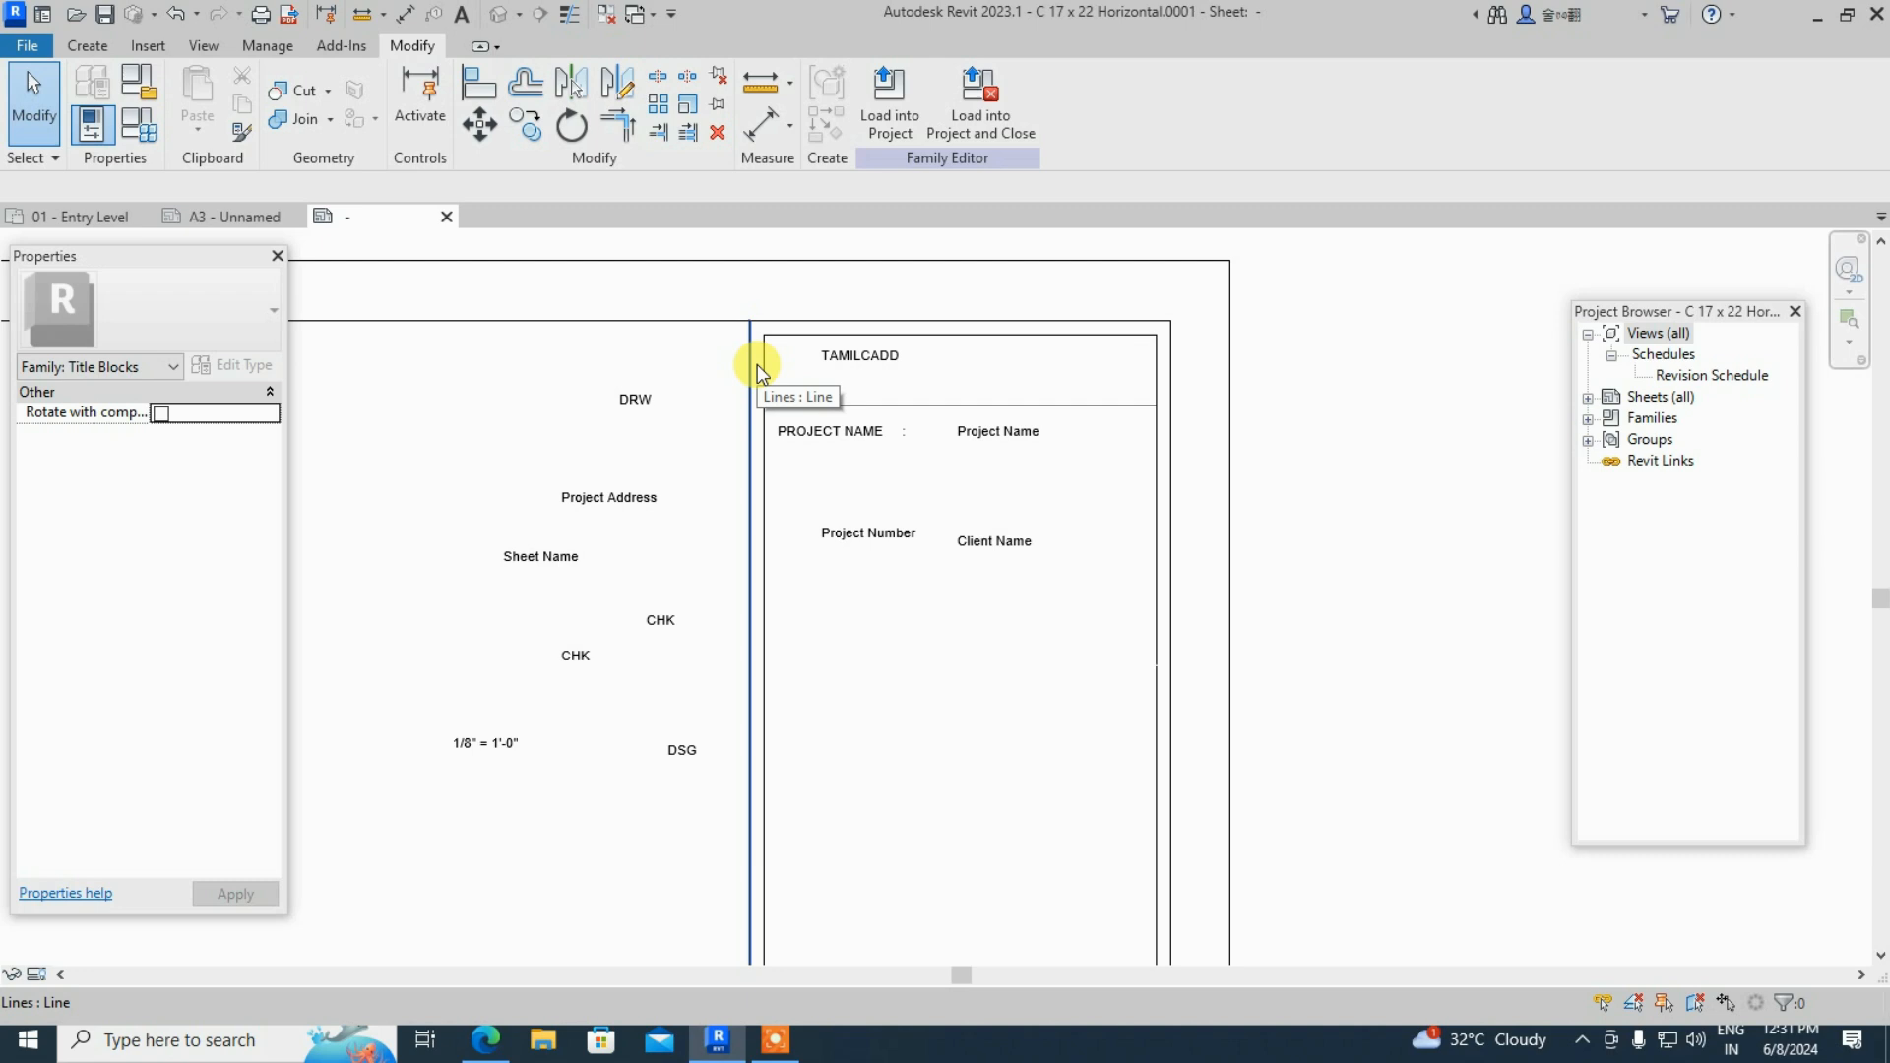
{"action": "scroll", "coordinate": [985, 551], "scroll_direction": "up", "scroll_amount": 2}
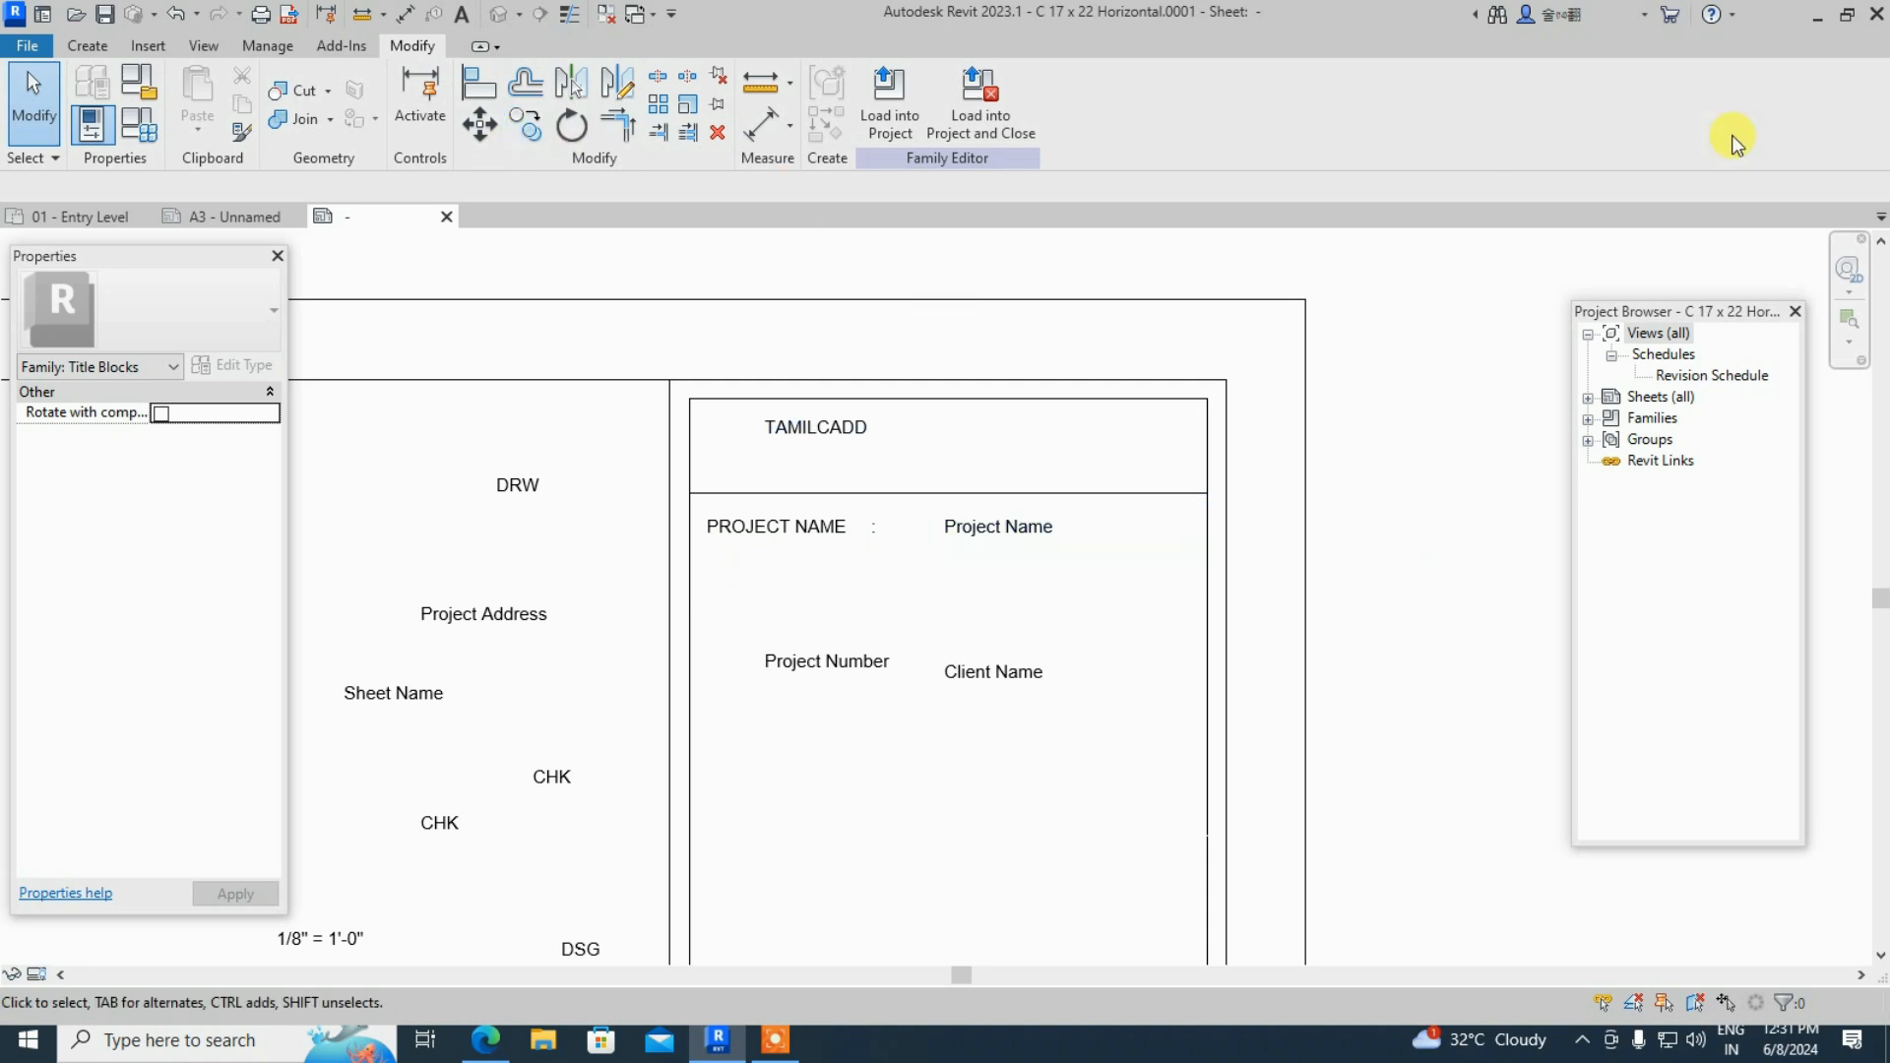
{"action": "left_click", "coordinate": [88, 46]}
{"action": "left_click", "coordinate": [187, 108]}
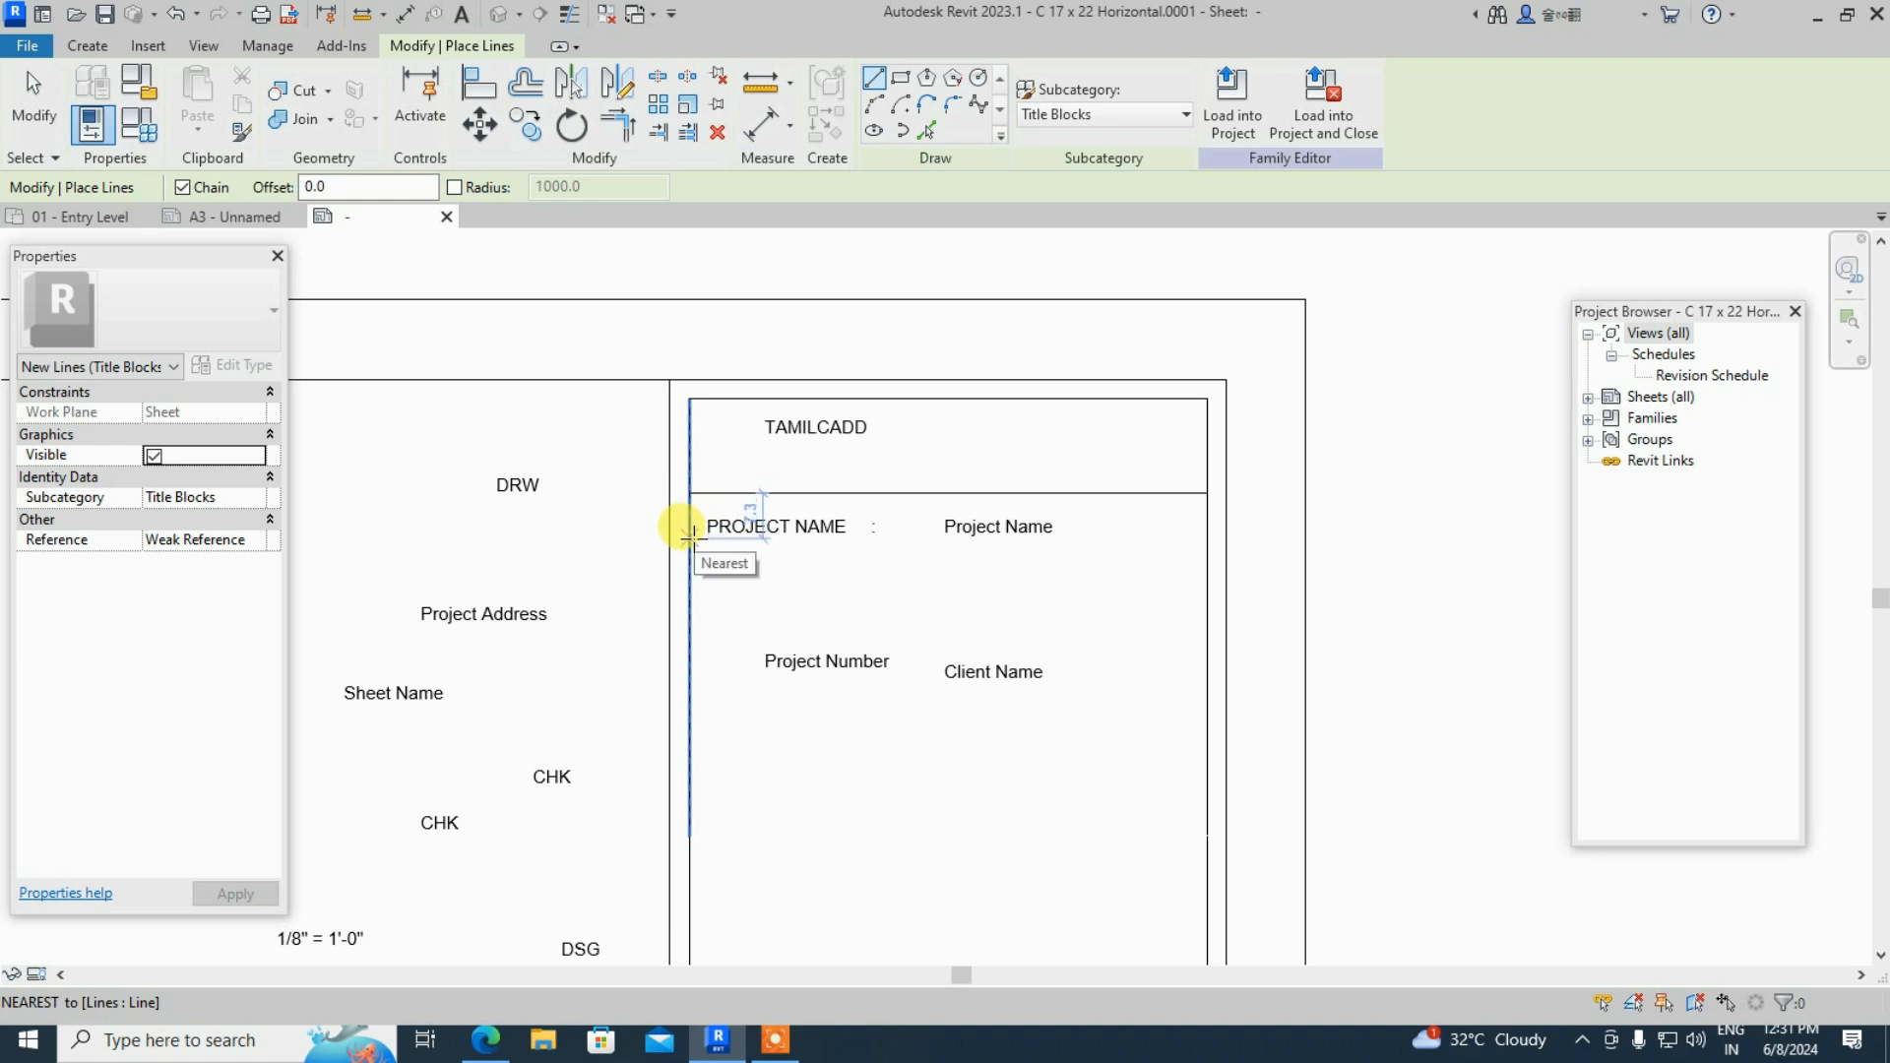
- Draw a horizontal line from the table's right to left border just below PROJECT NAME
{"action": "left_click", "coordinate": [1207, 560]}
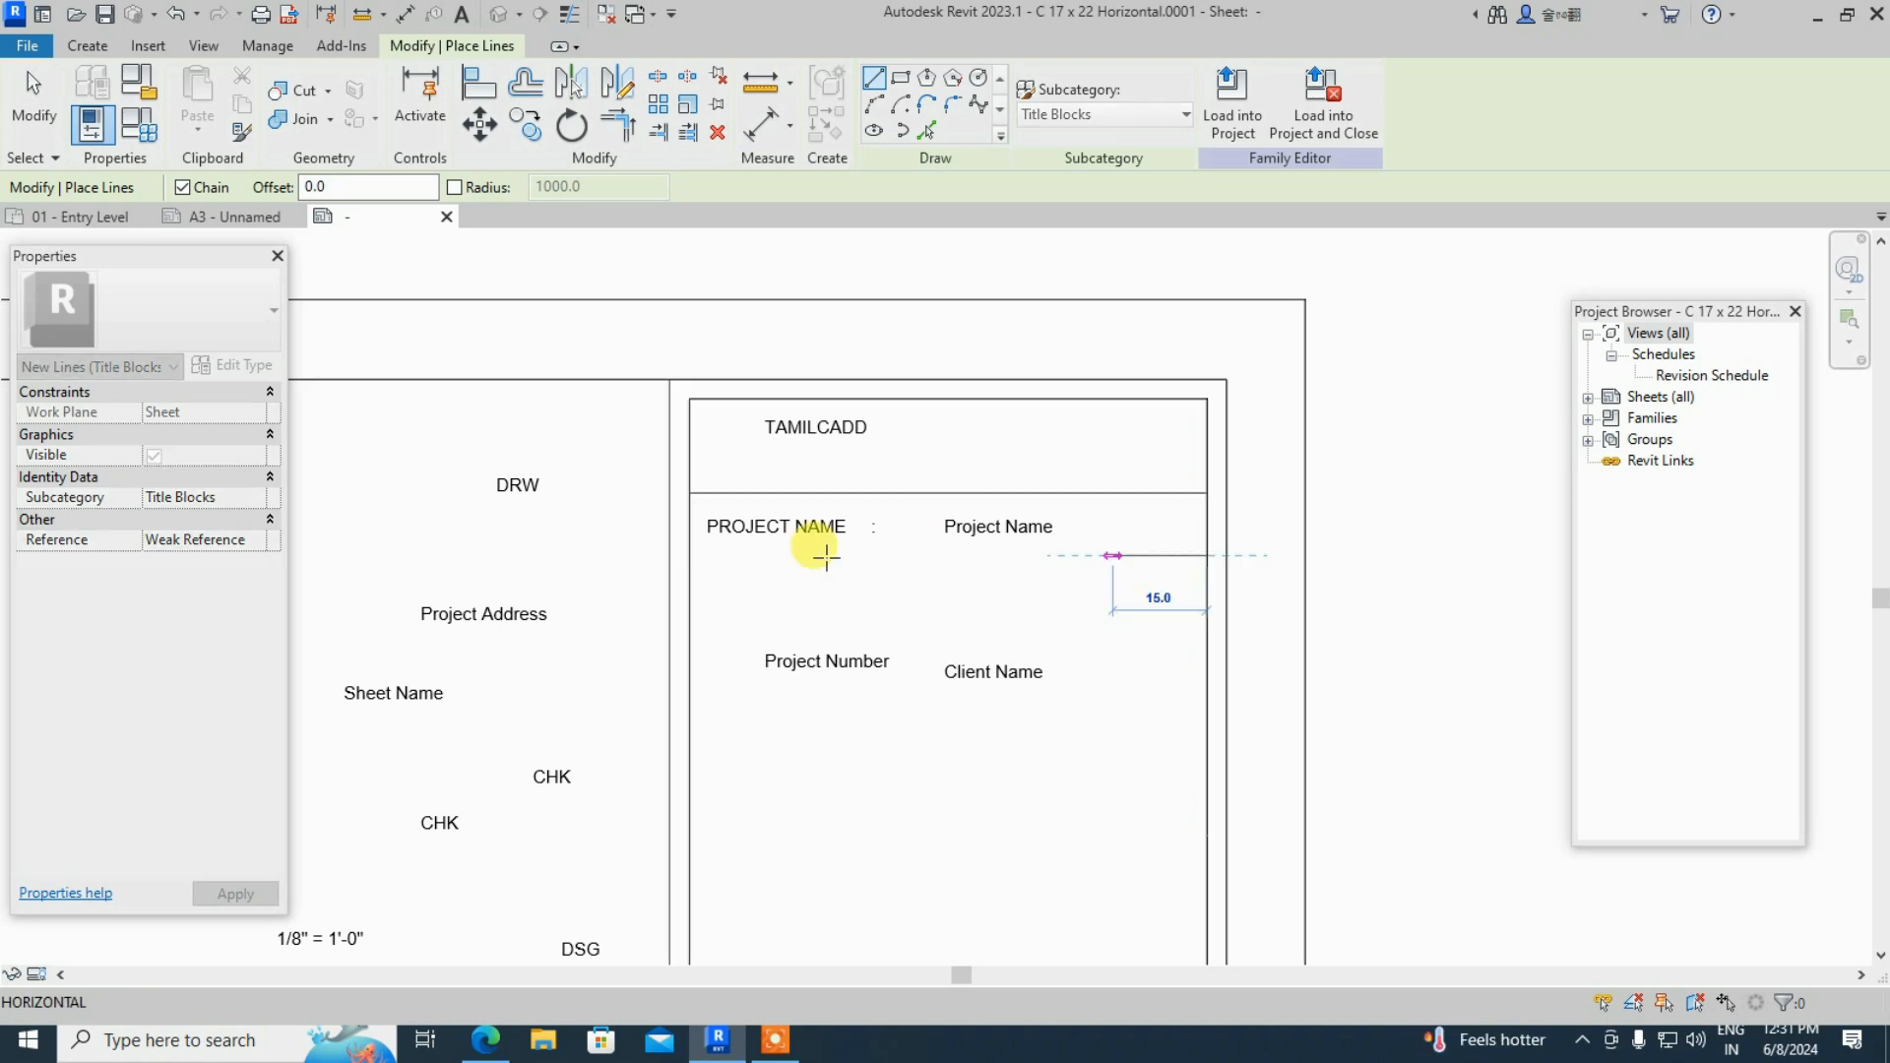
{"action": "left_click", "coordinate": [689, 556]}
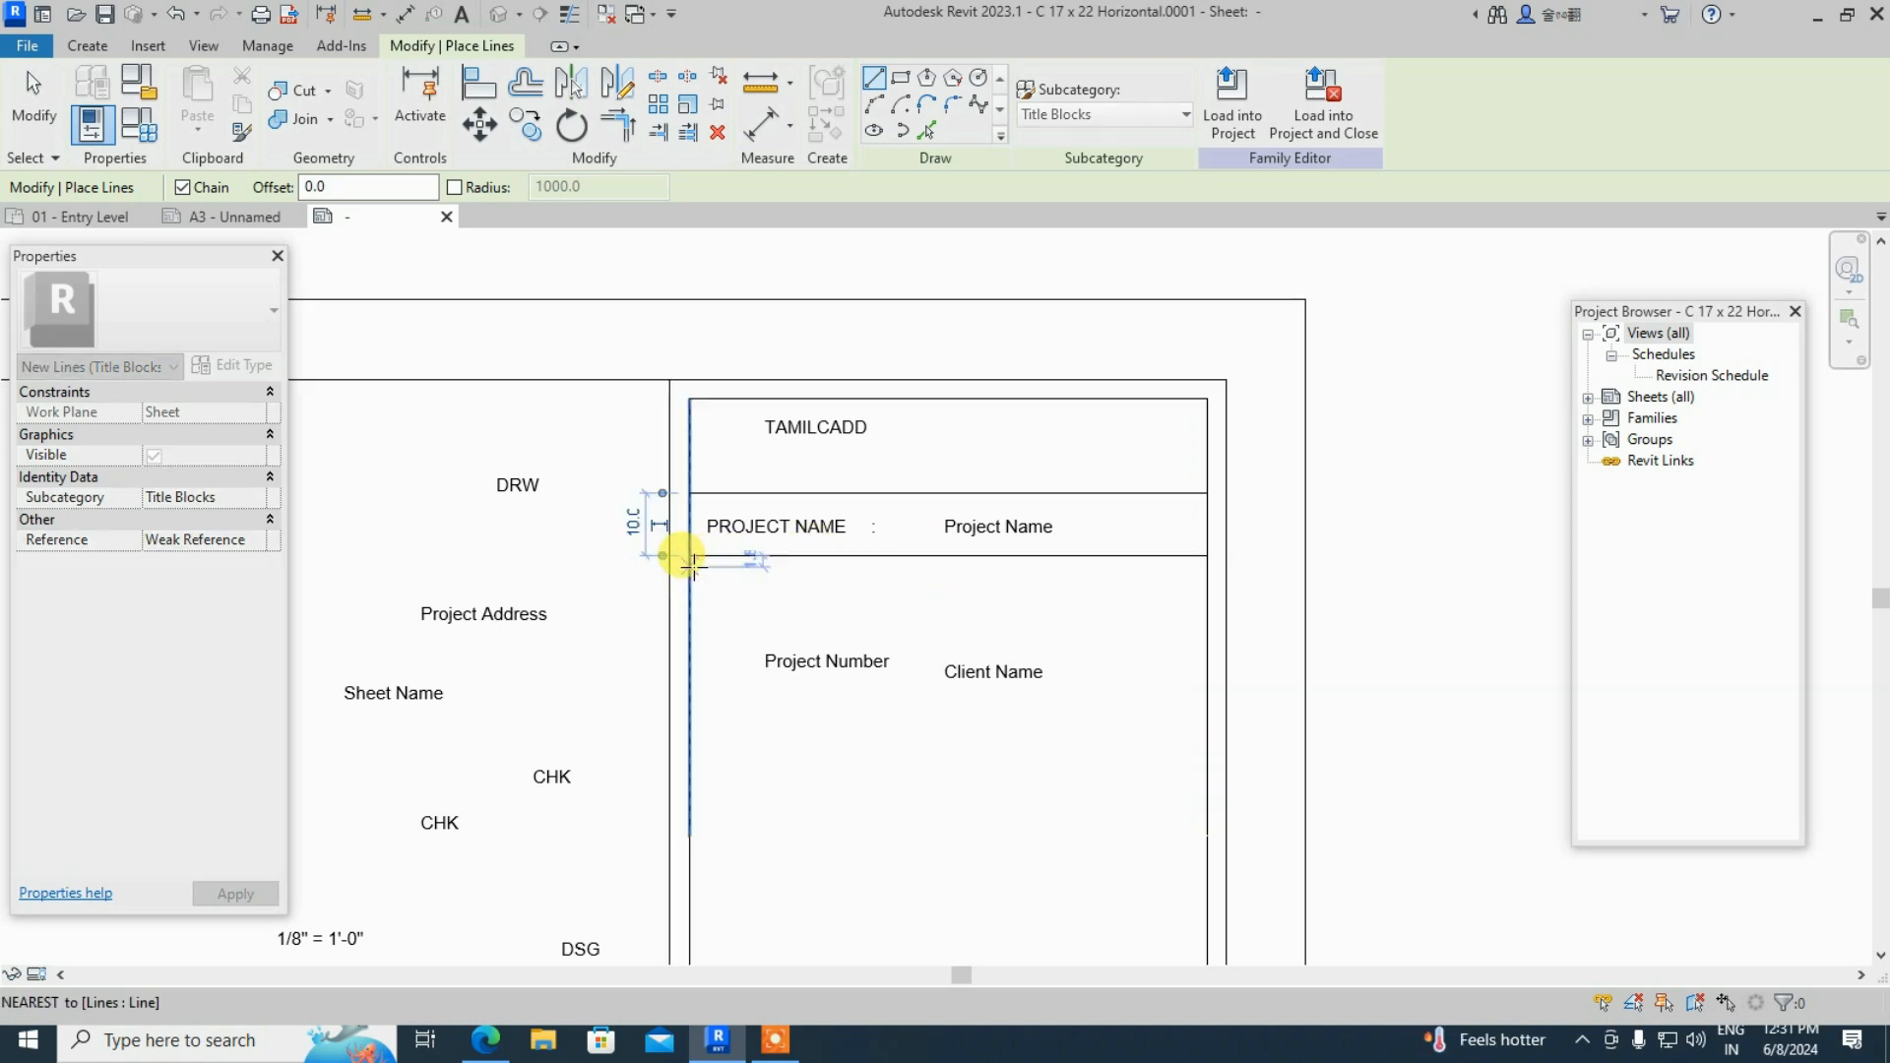
{"action": "key", "text": "Escape"}
{"action": "key", "text": "Escape"}
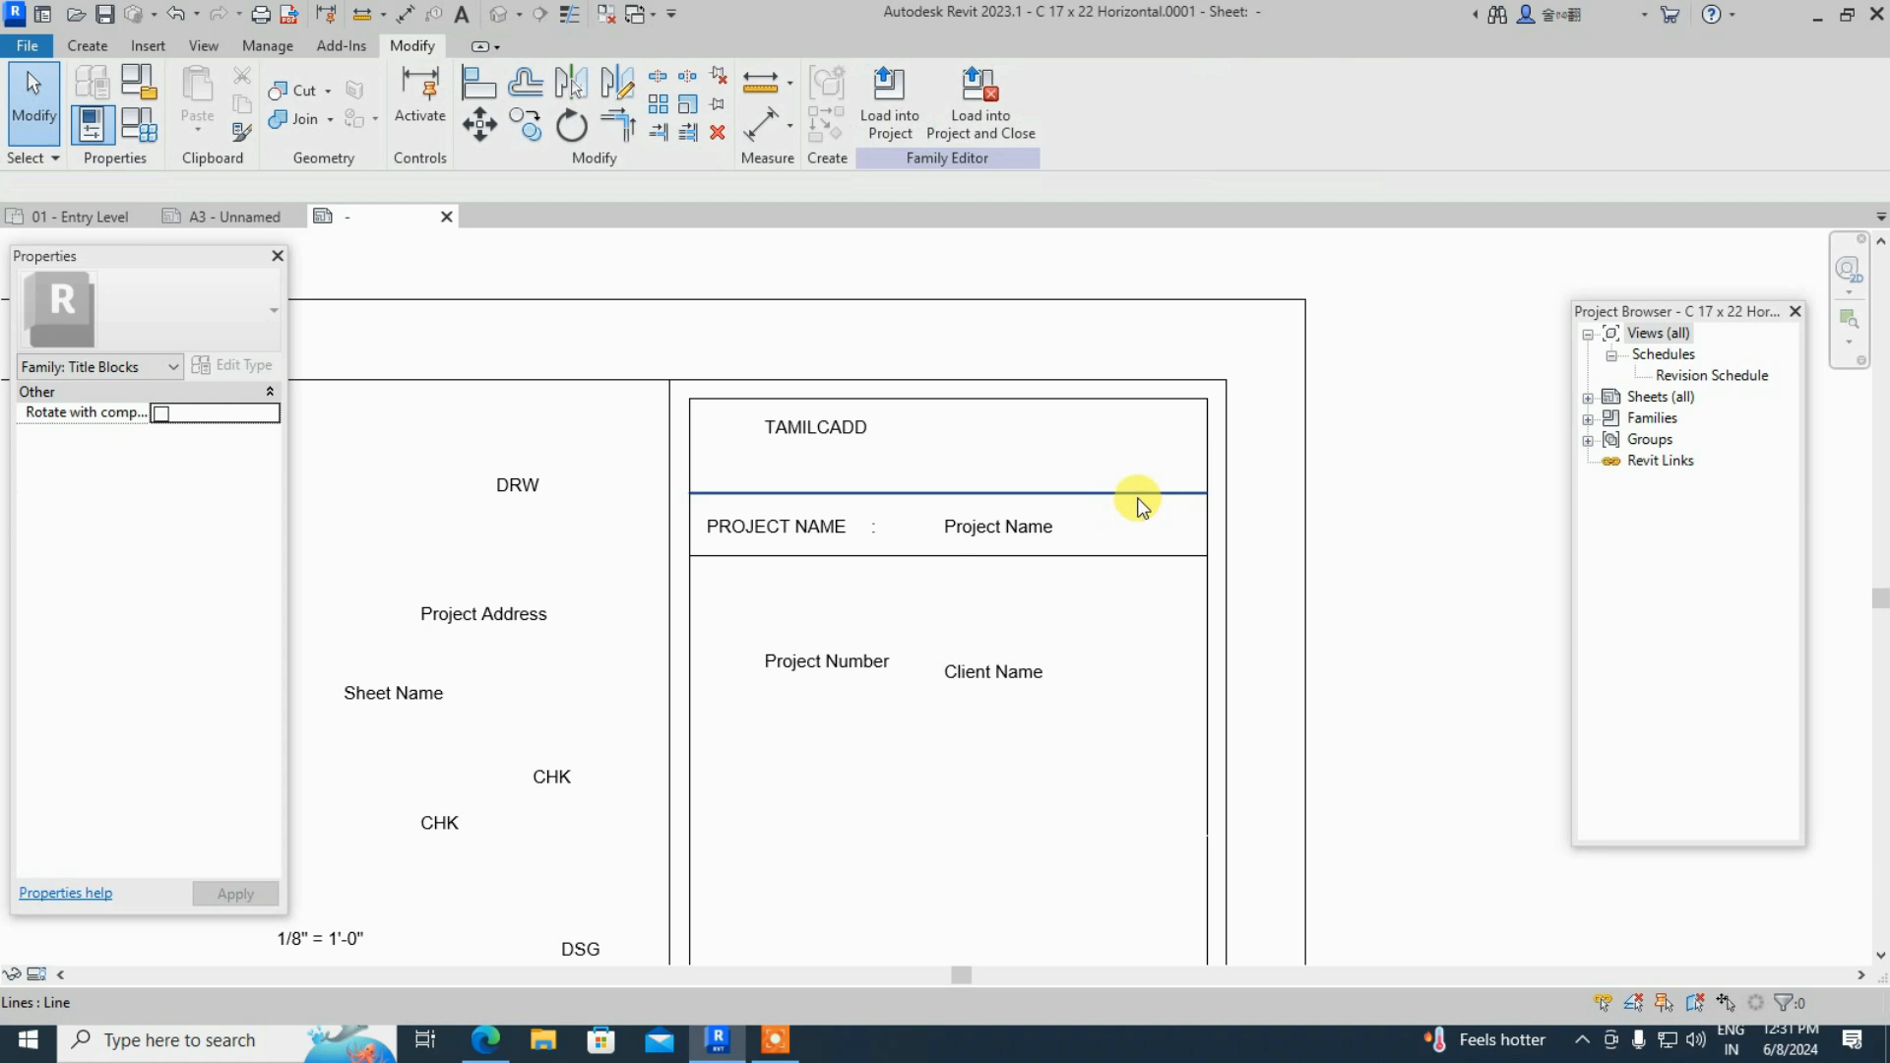
{"action": "left_click", "coordinate": [1129, 493]}
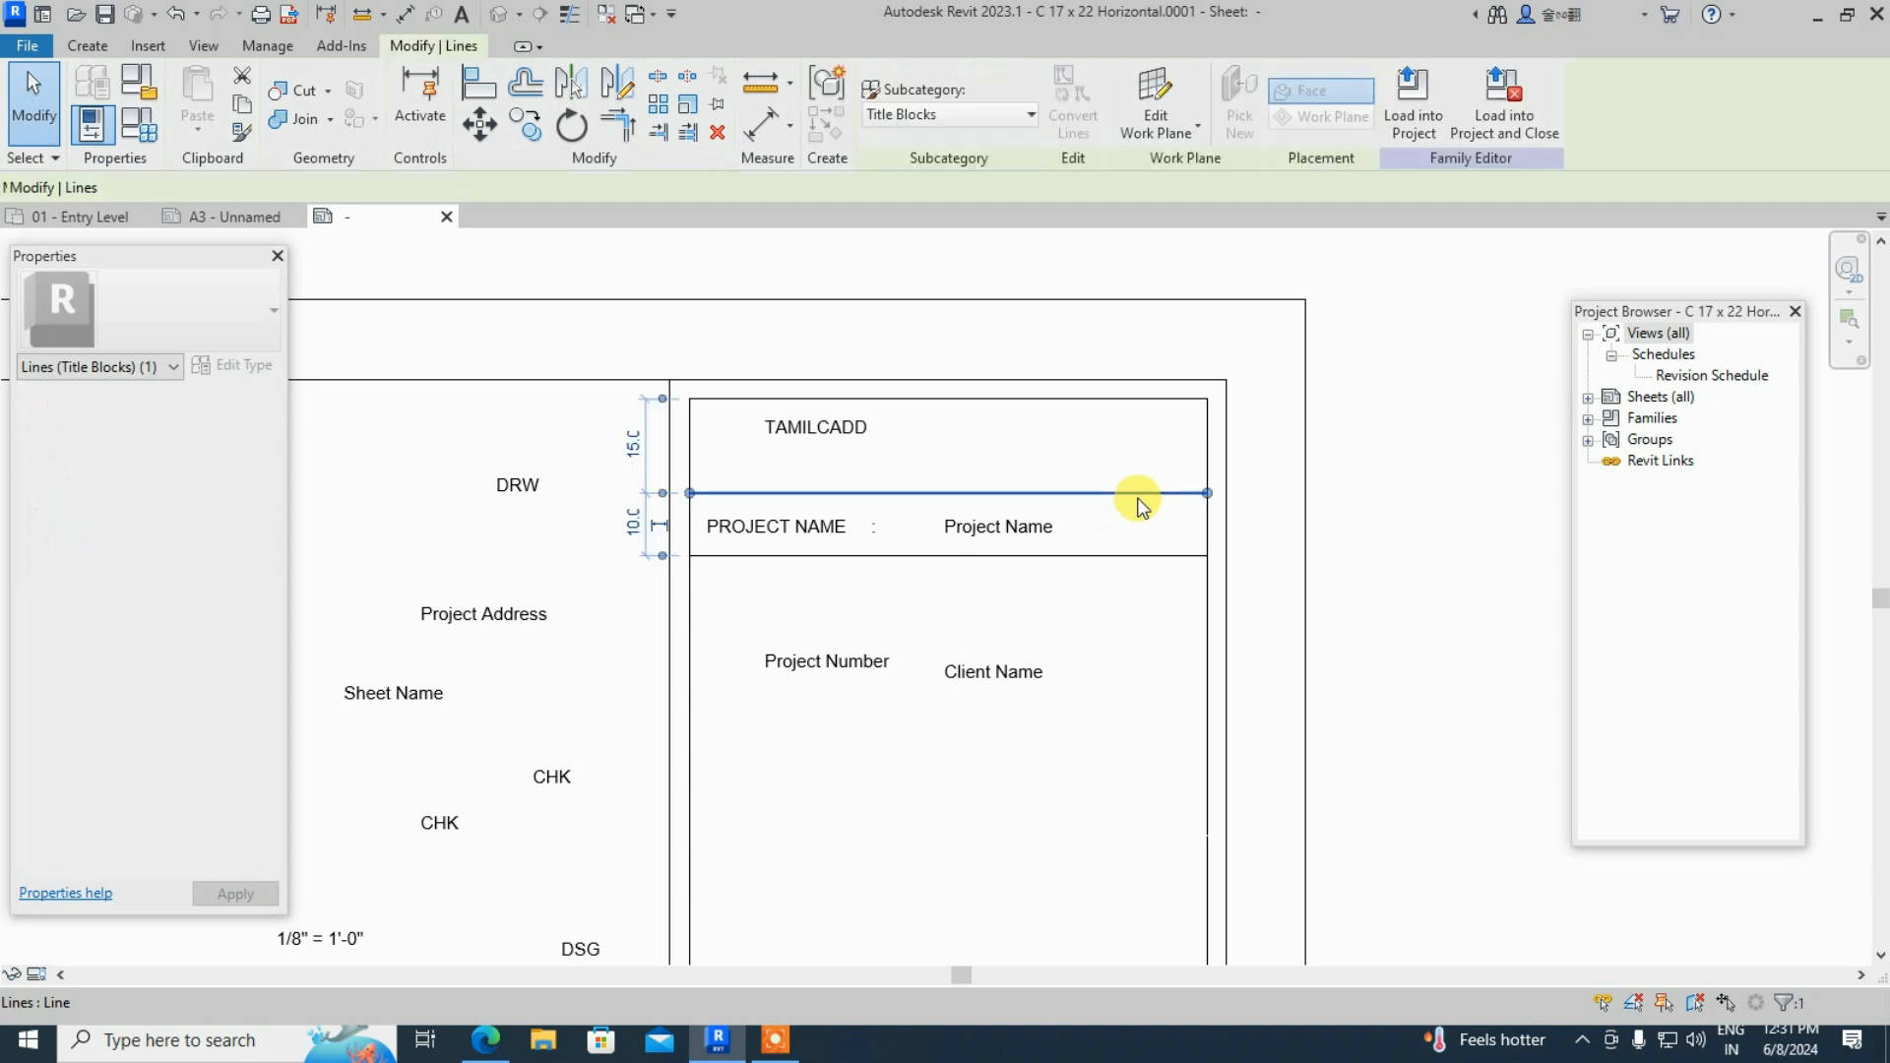
- Copy the new PROJECT NAME row line with Multiple, placing the first copy one row lower
{"action": "left_click", "coordinate": [528, 131]}
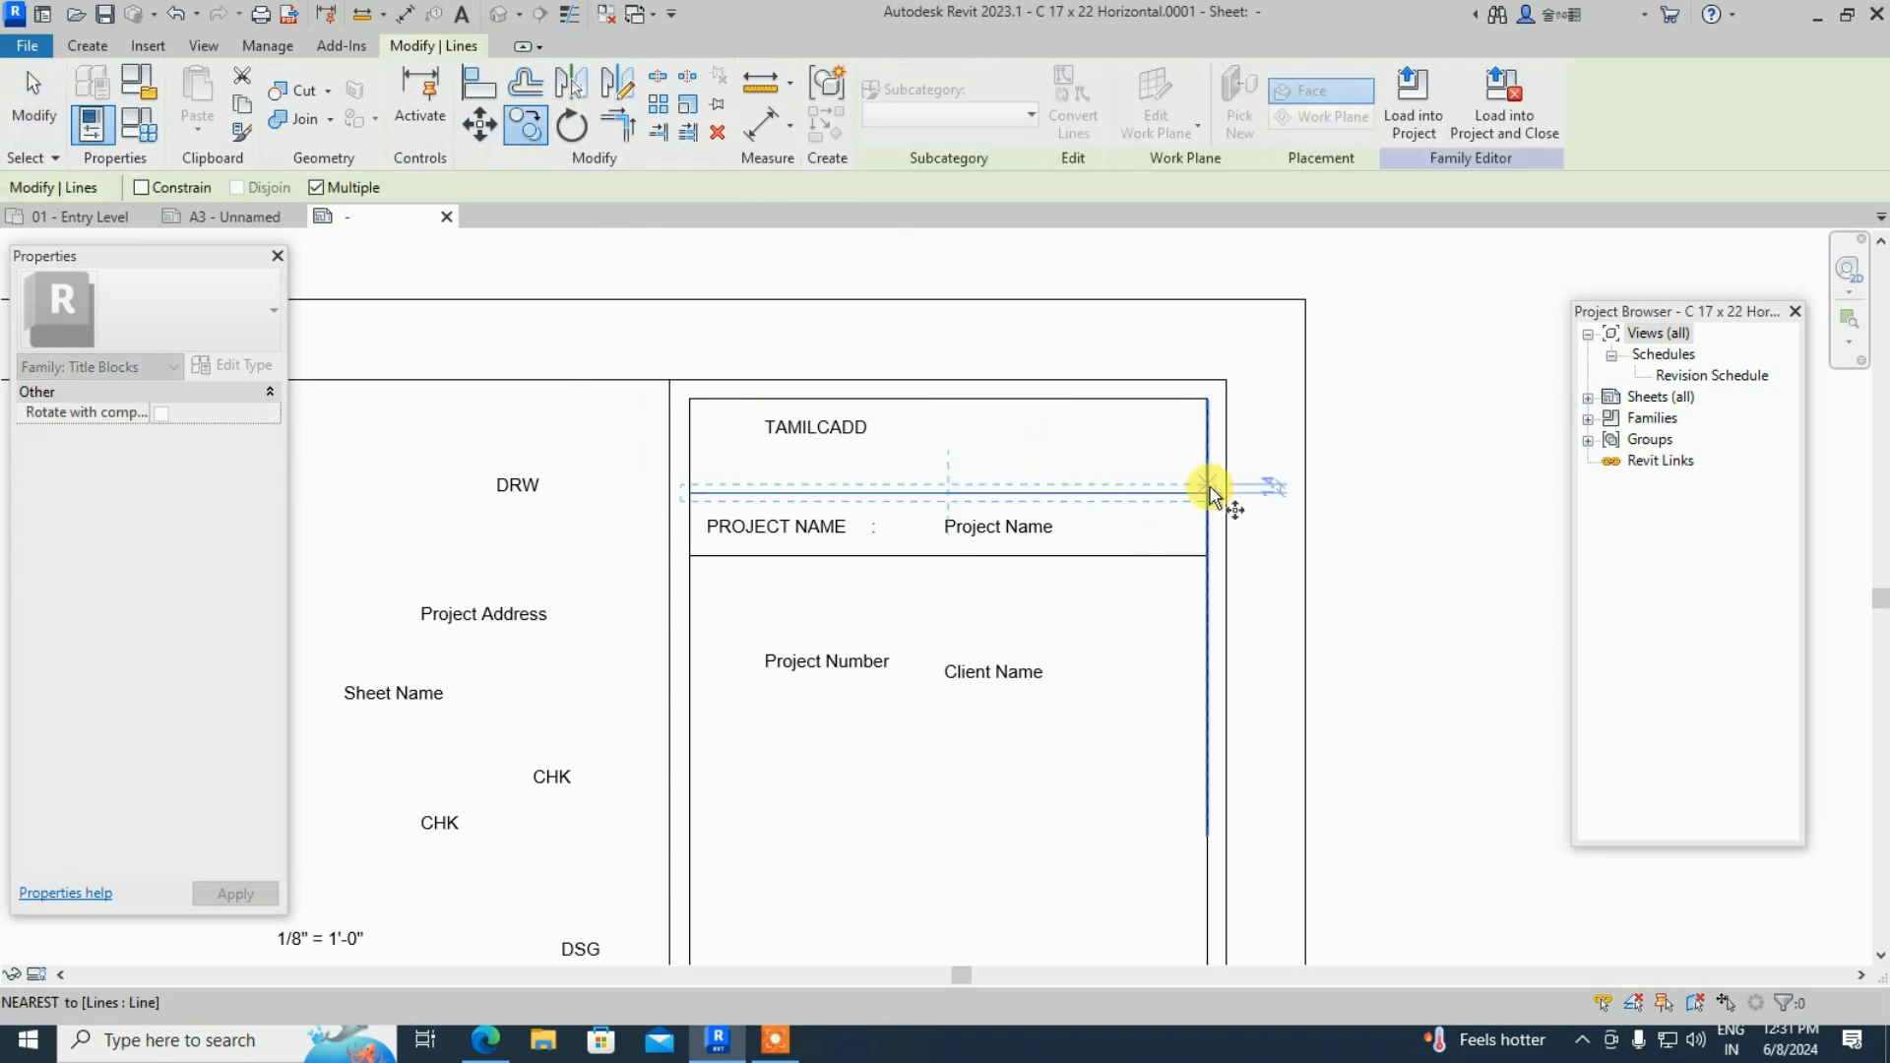
{"action": "key", "text": "Escape"}
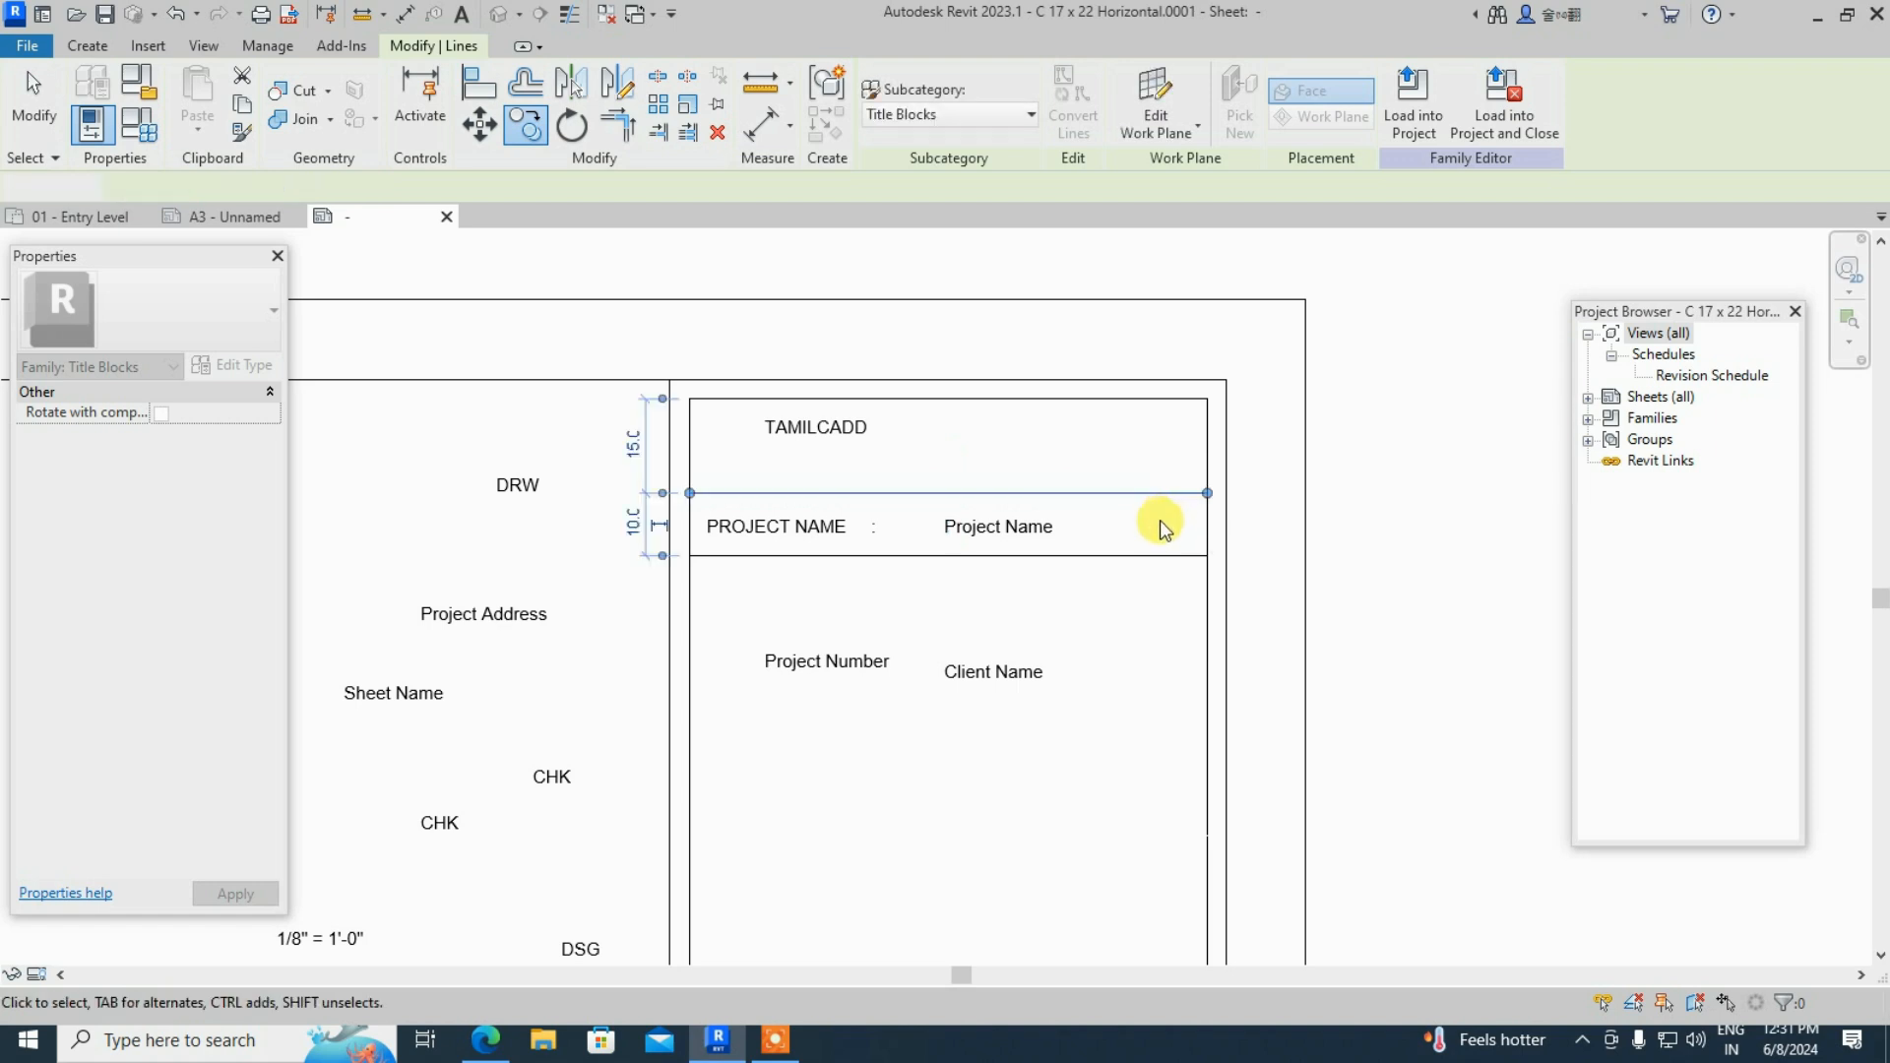
{"action": "key", "text": "Escape"}
{"action": "left_click", "coordinate": [1170, 561]}
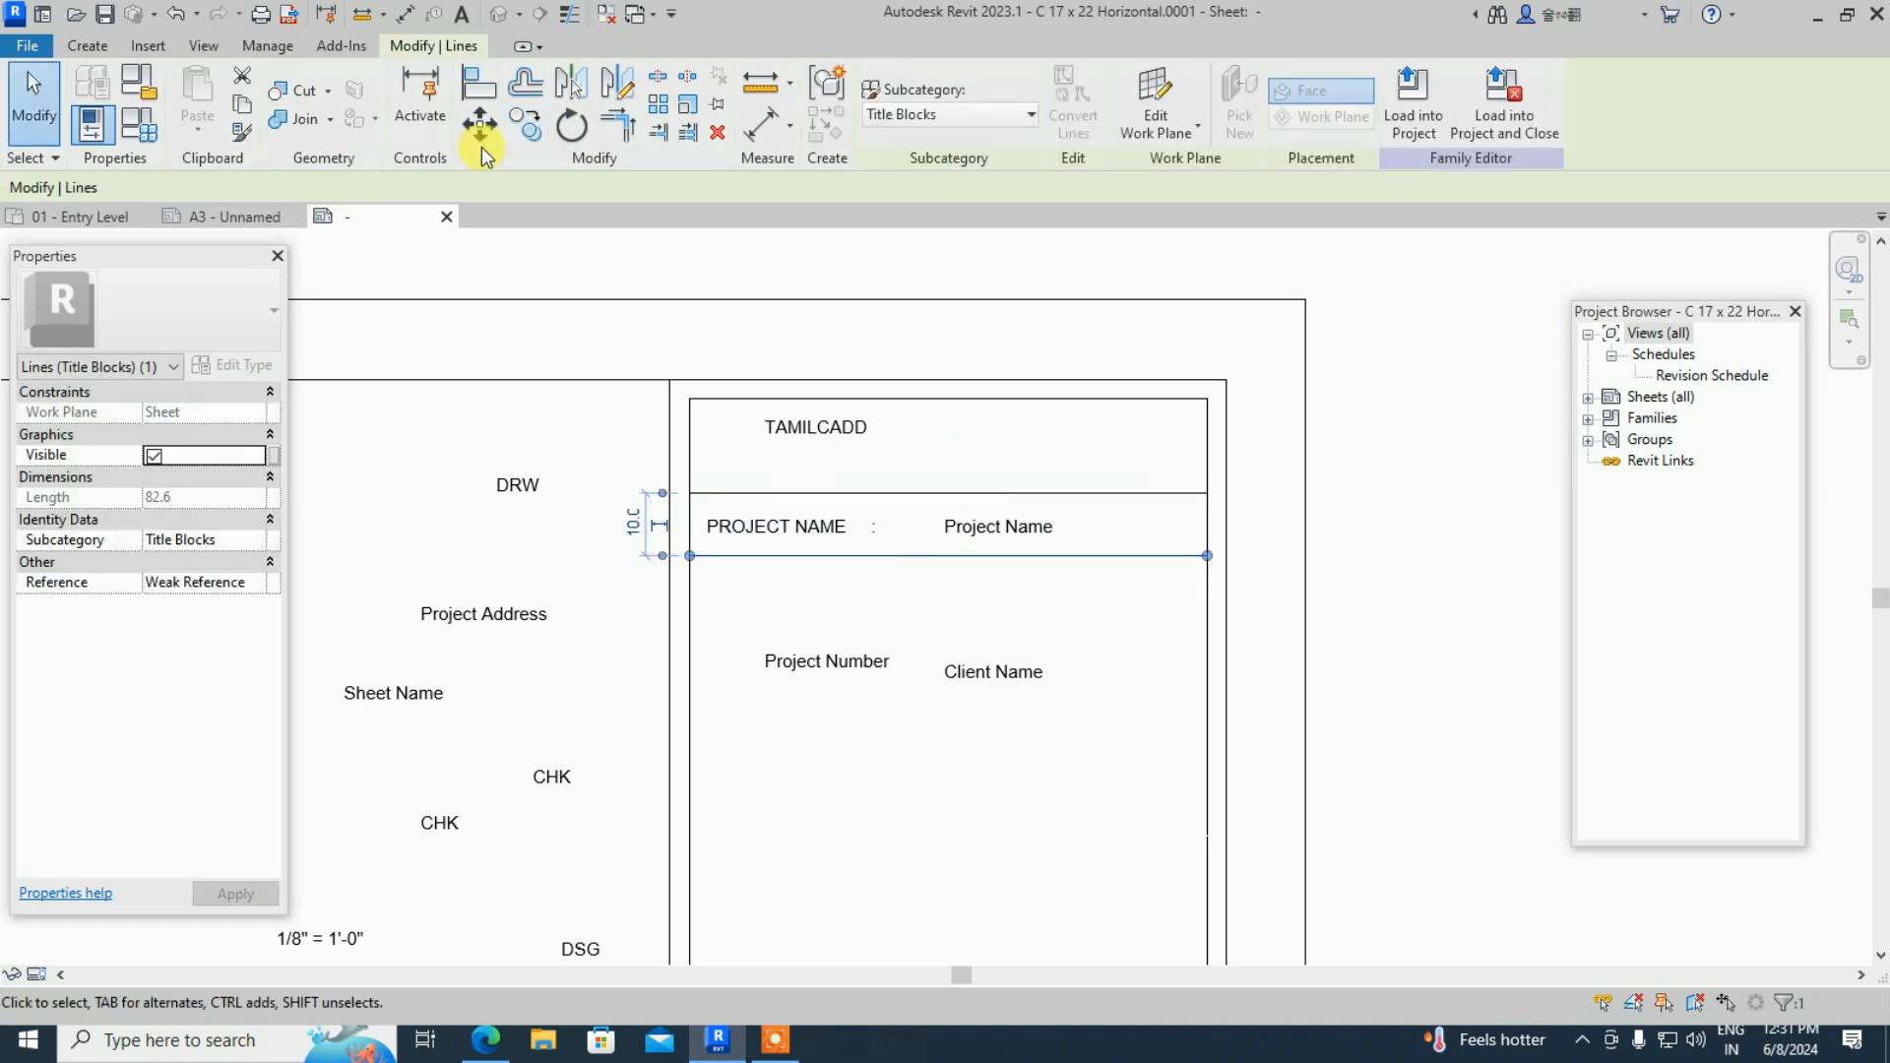
{"action": "left_click", "coordinate": [528, 131]}
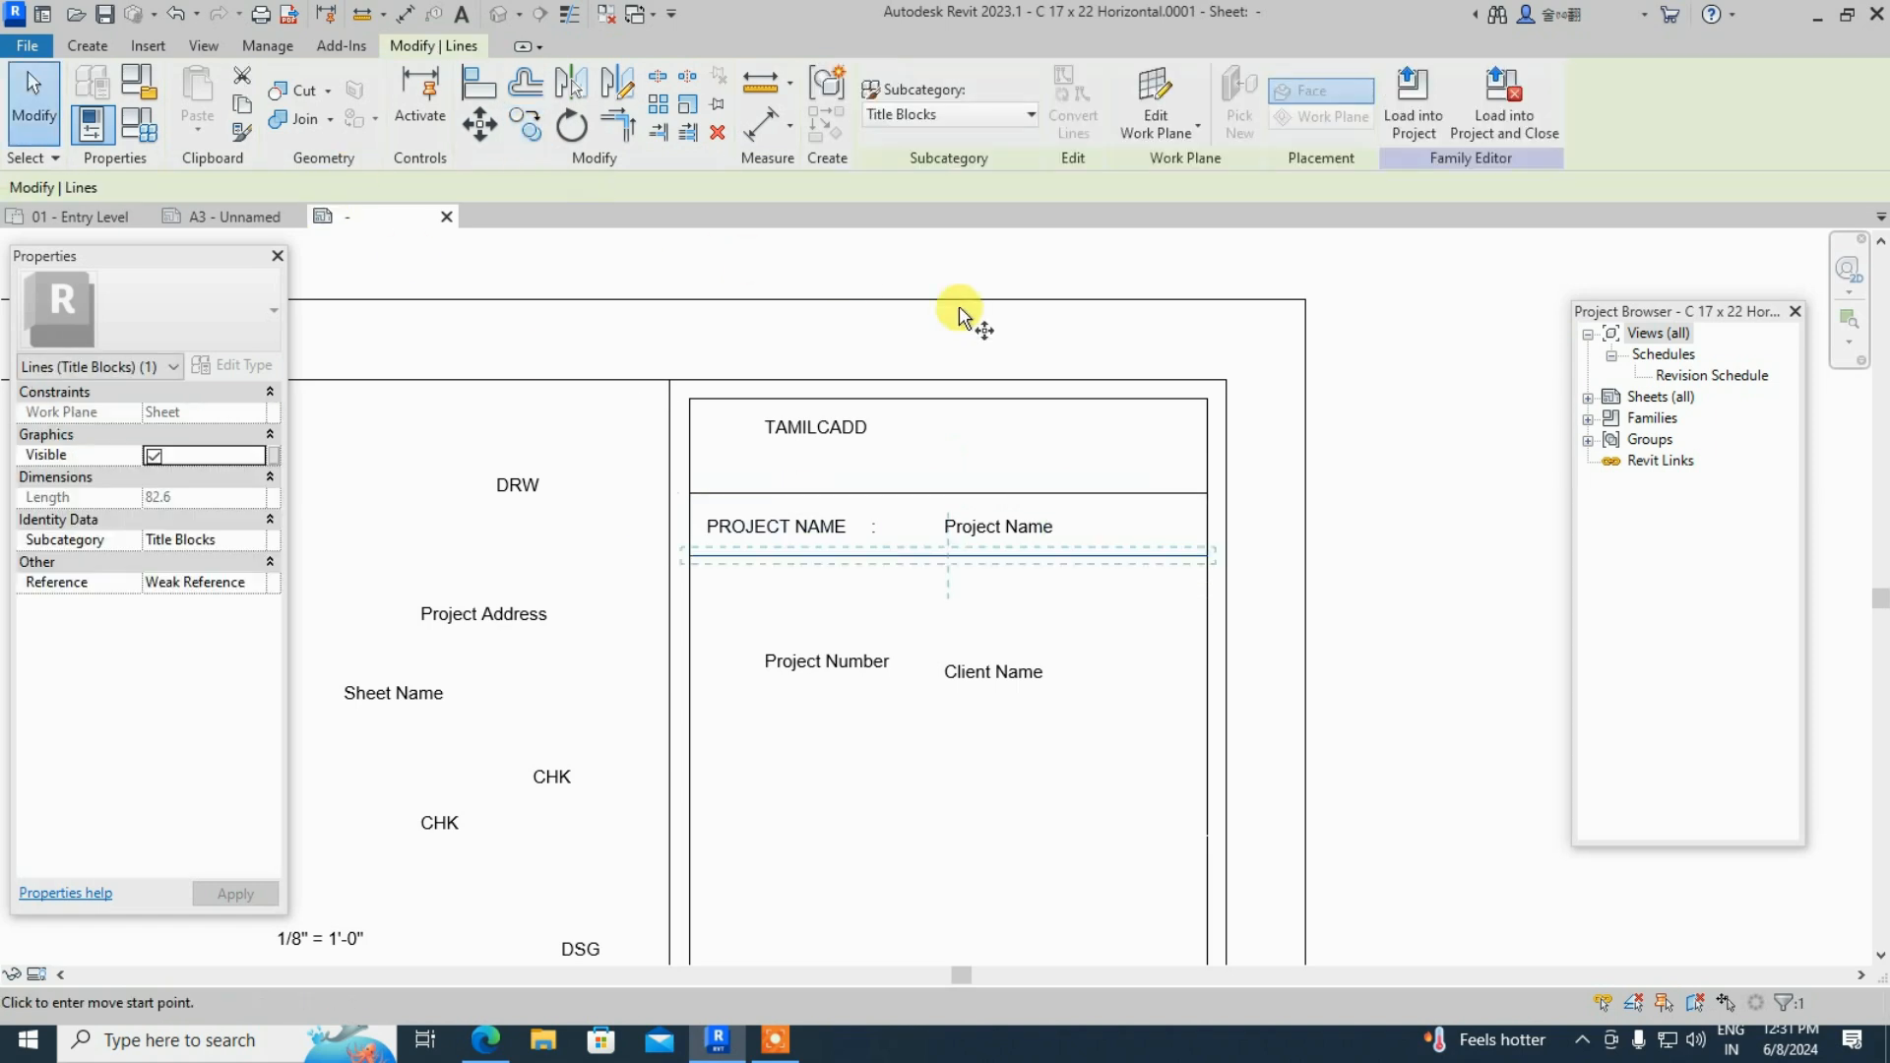
{"action": "left_click", "coordinate": [1207, 492]}
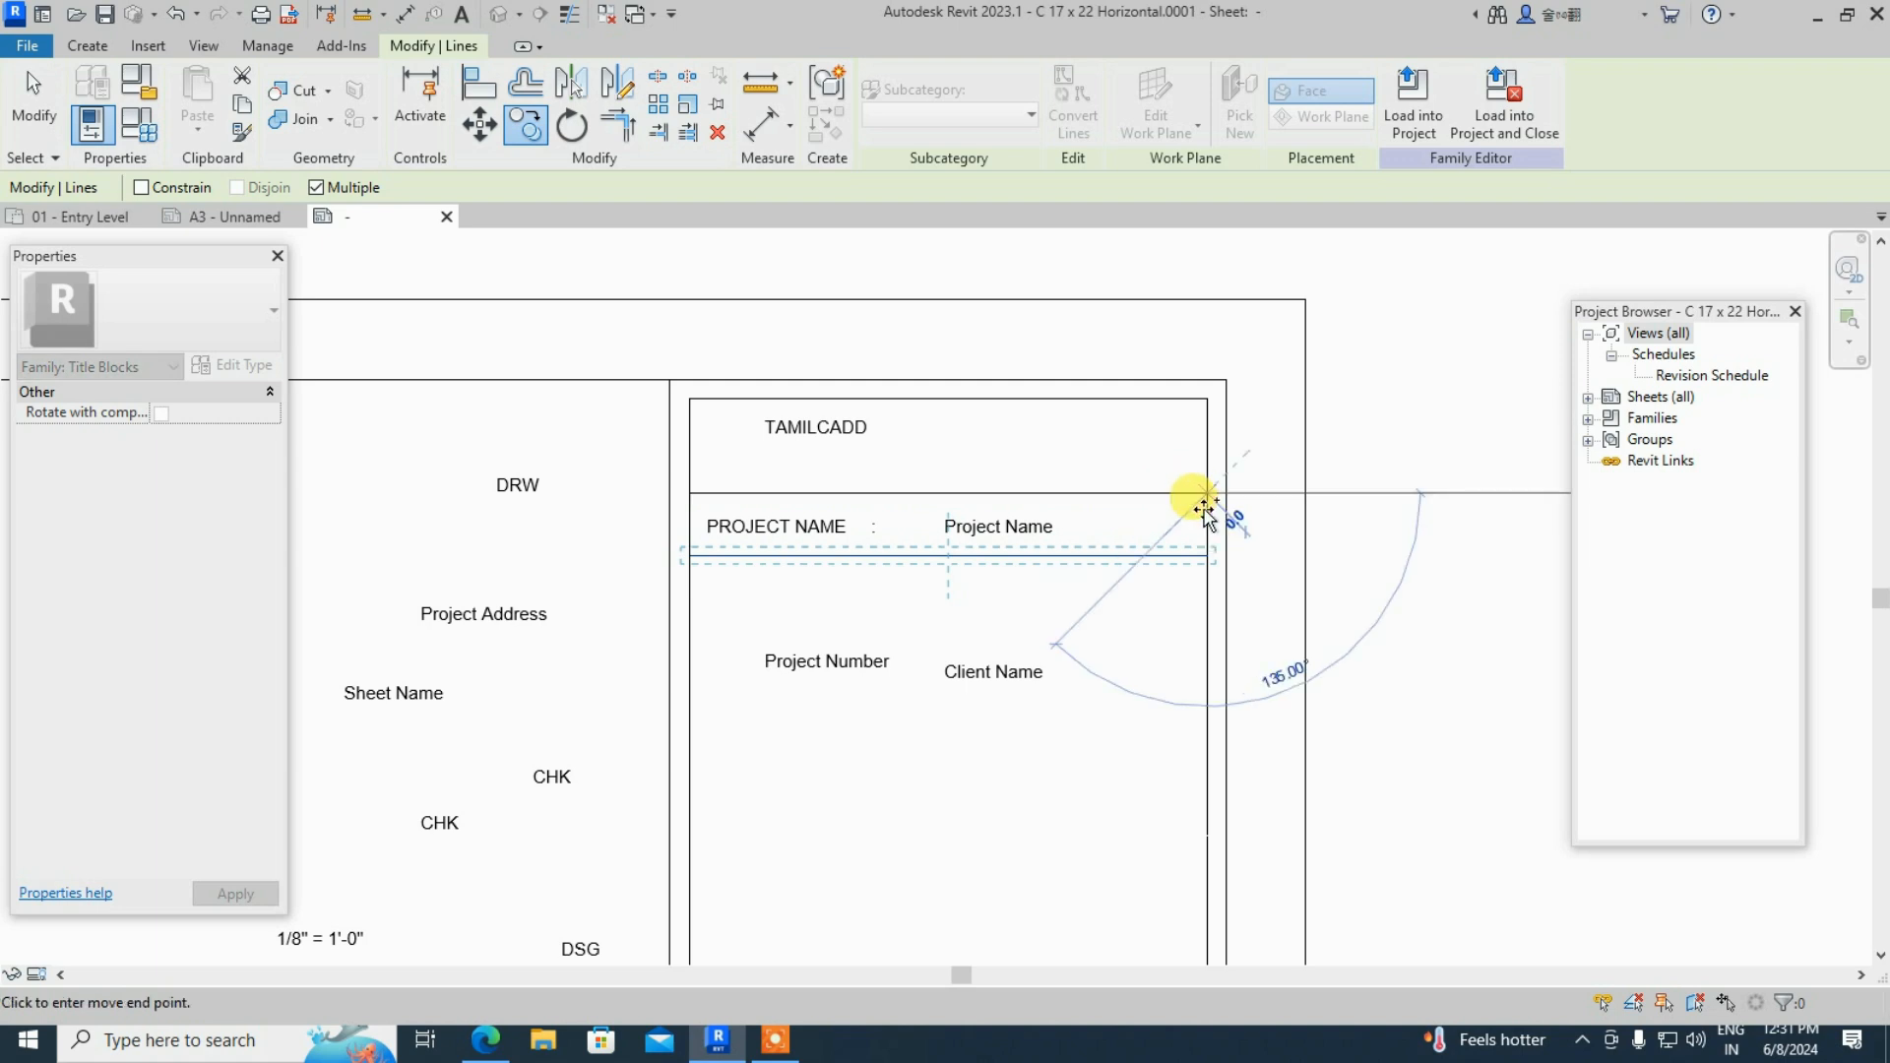
{"action": "left_click", "coordinate": [1203, 558]}
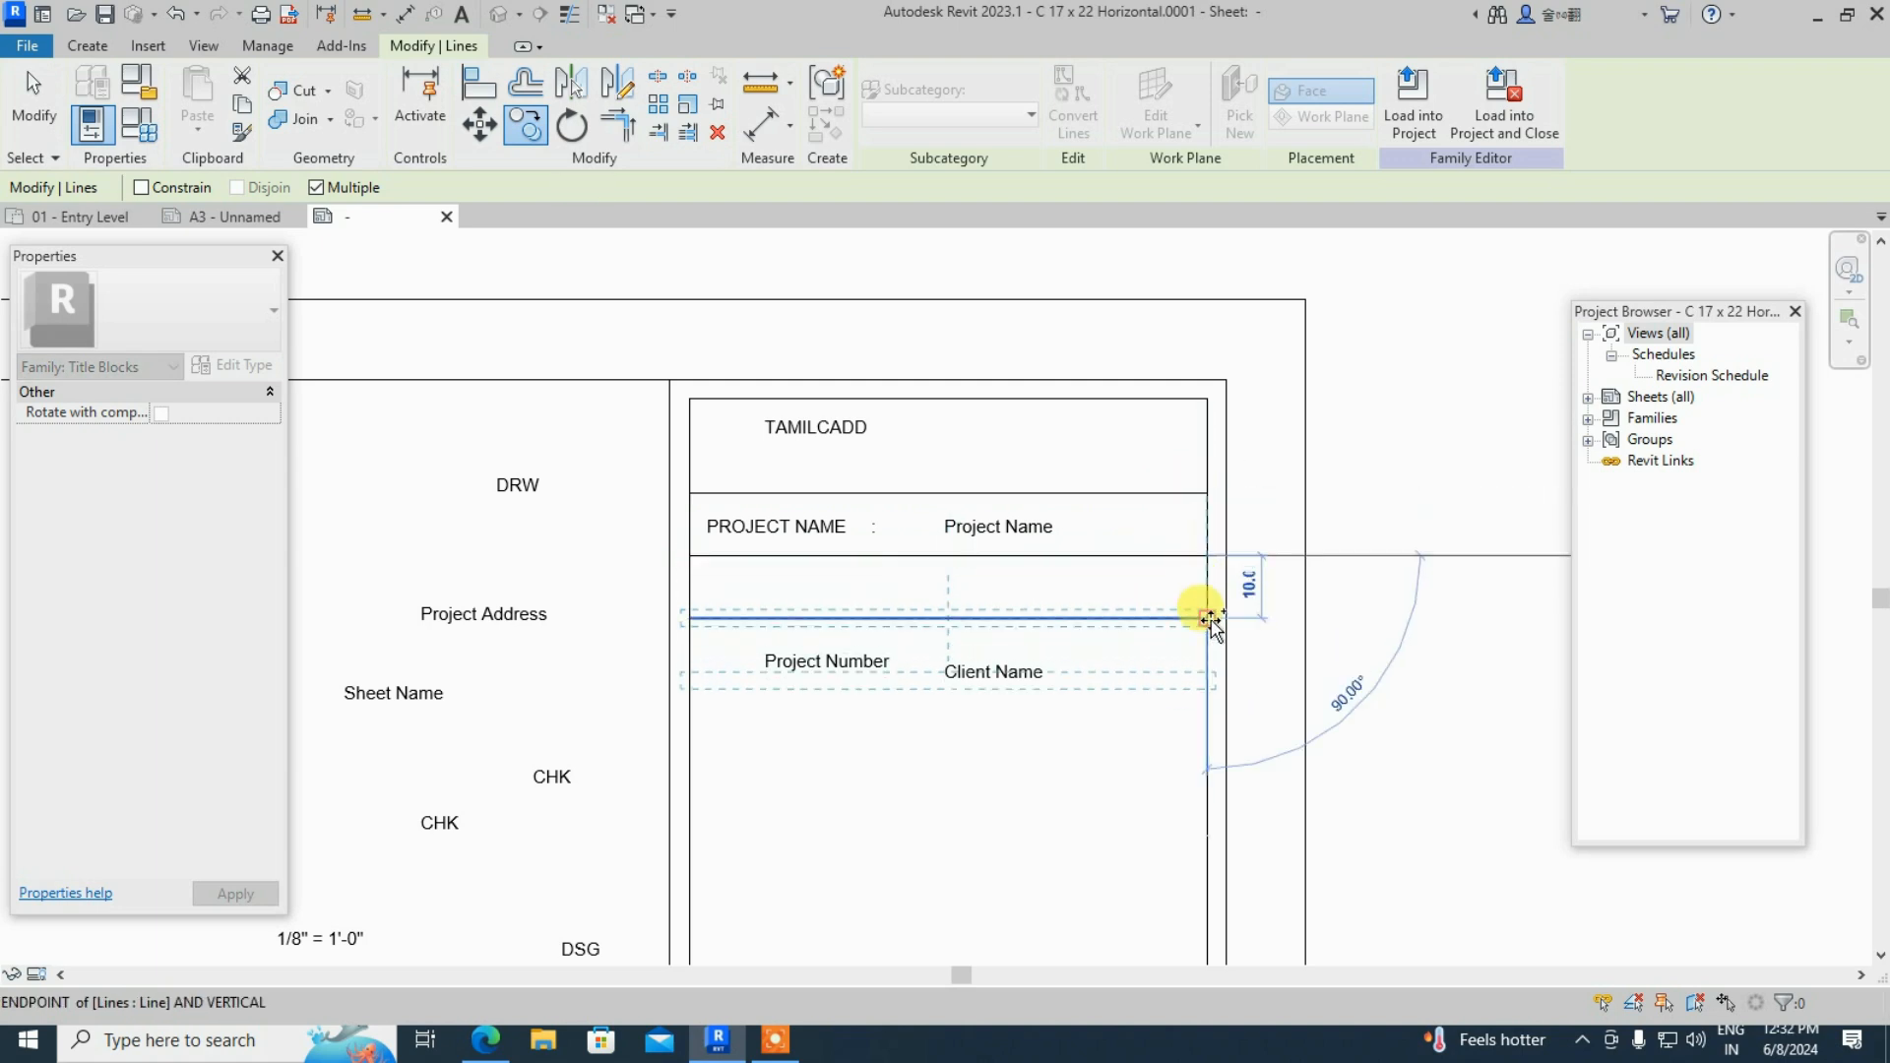
- Place further evenly spaced row-line copies from Client Name down to the table bottom
{"action": "scroll", "coordinate": [1179, 506], "scroll_direction": "down", "scroll_amount": 1}
{"action": "scroll", "coordinate": [1175, 504], "scroll_direction": "down", "scroll_amount": 1}
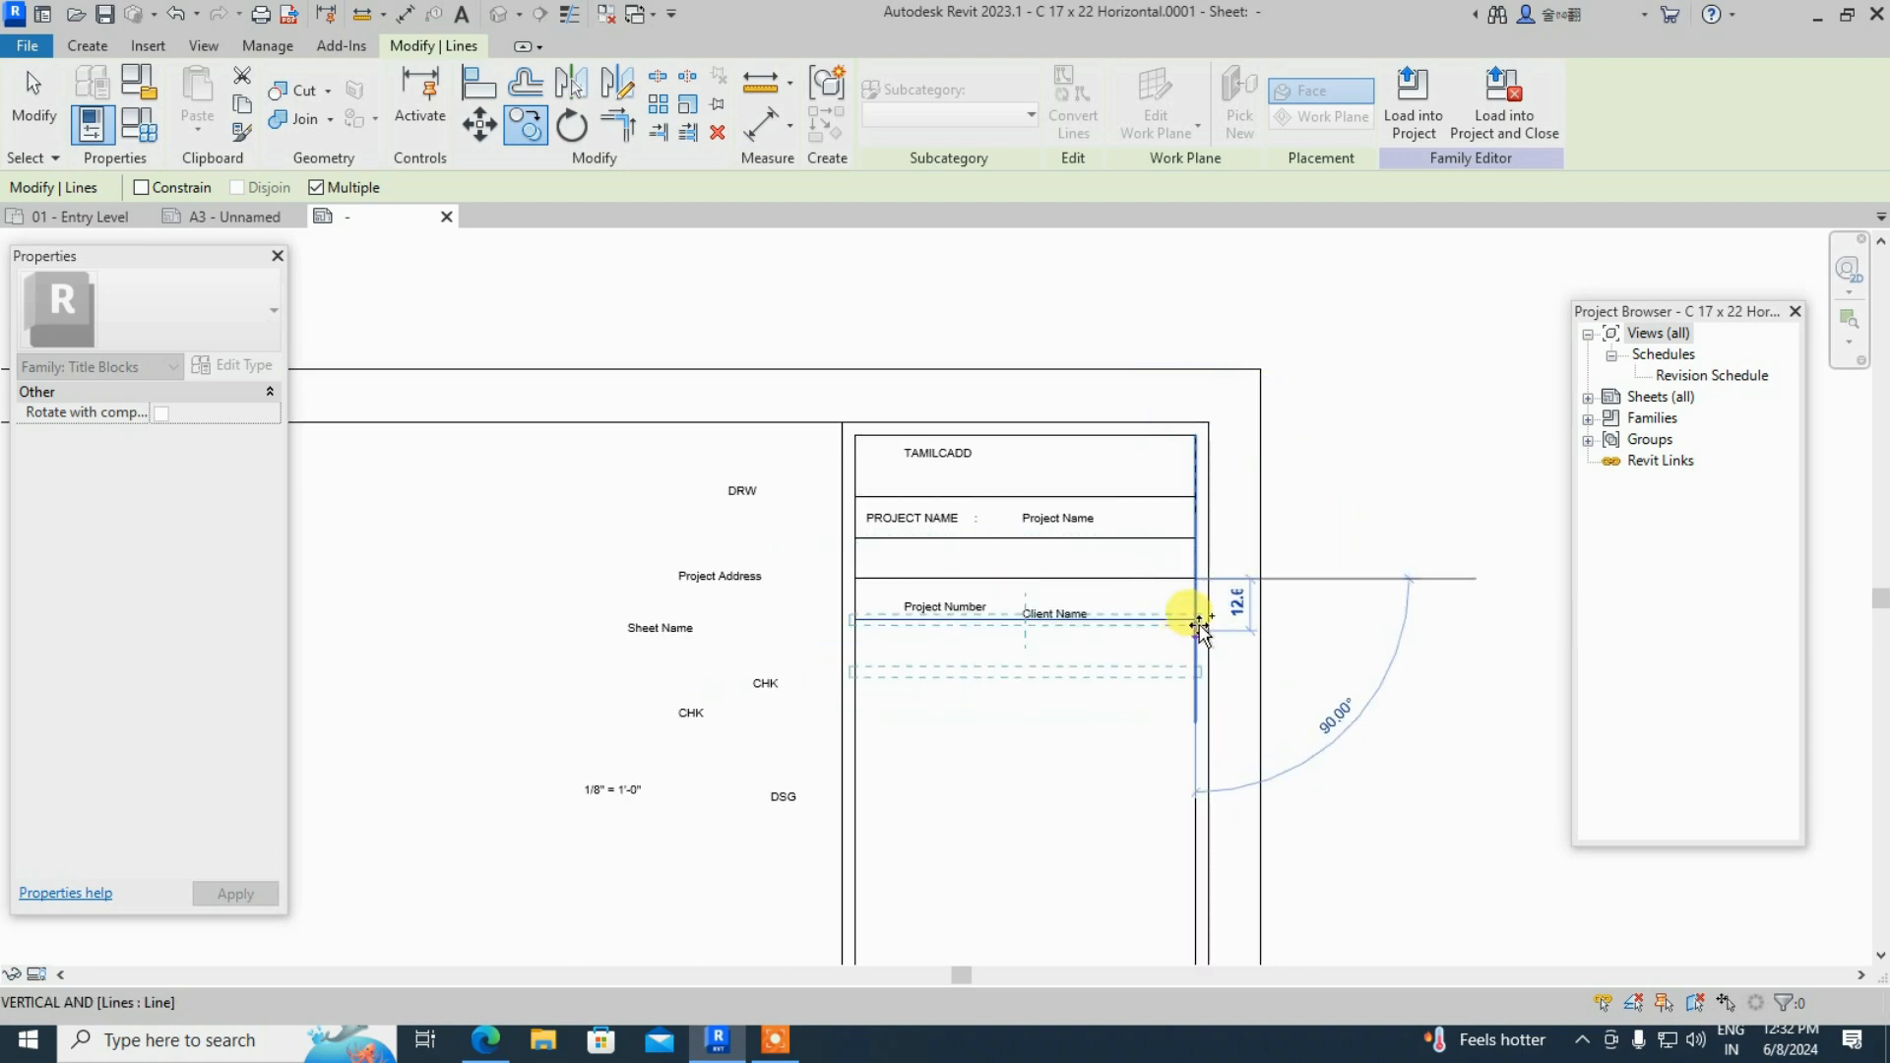
{"action": "left_click", "coordinate": [1199, 620]}
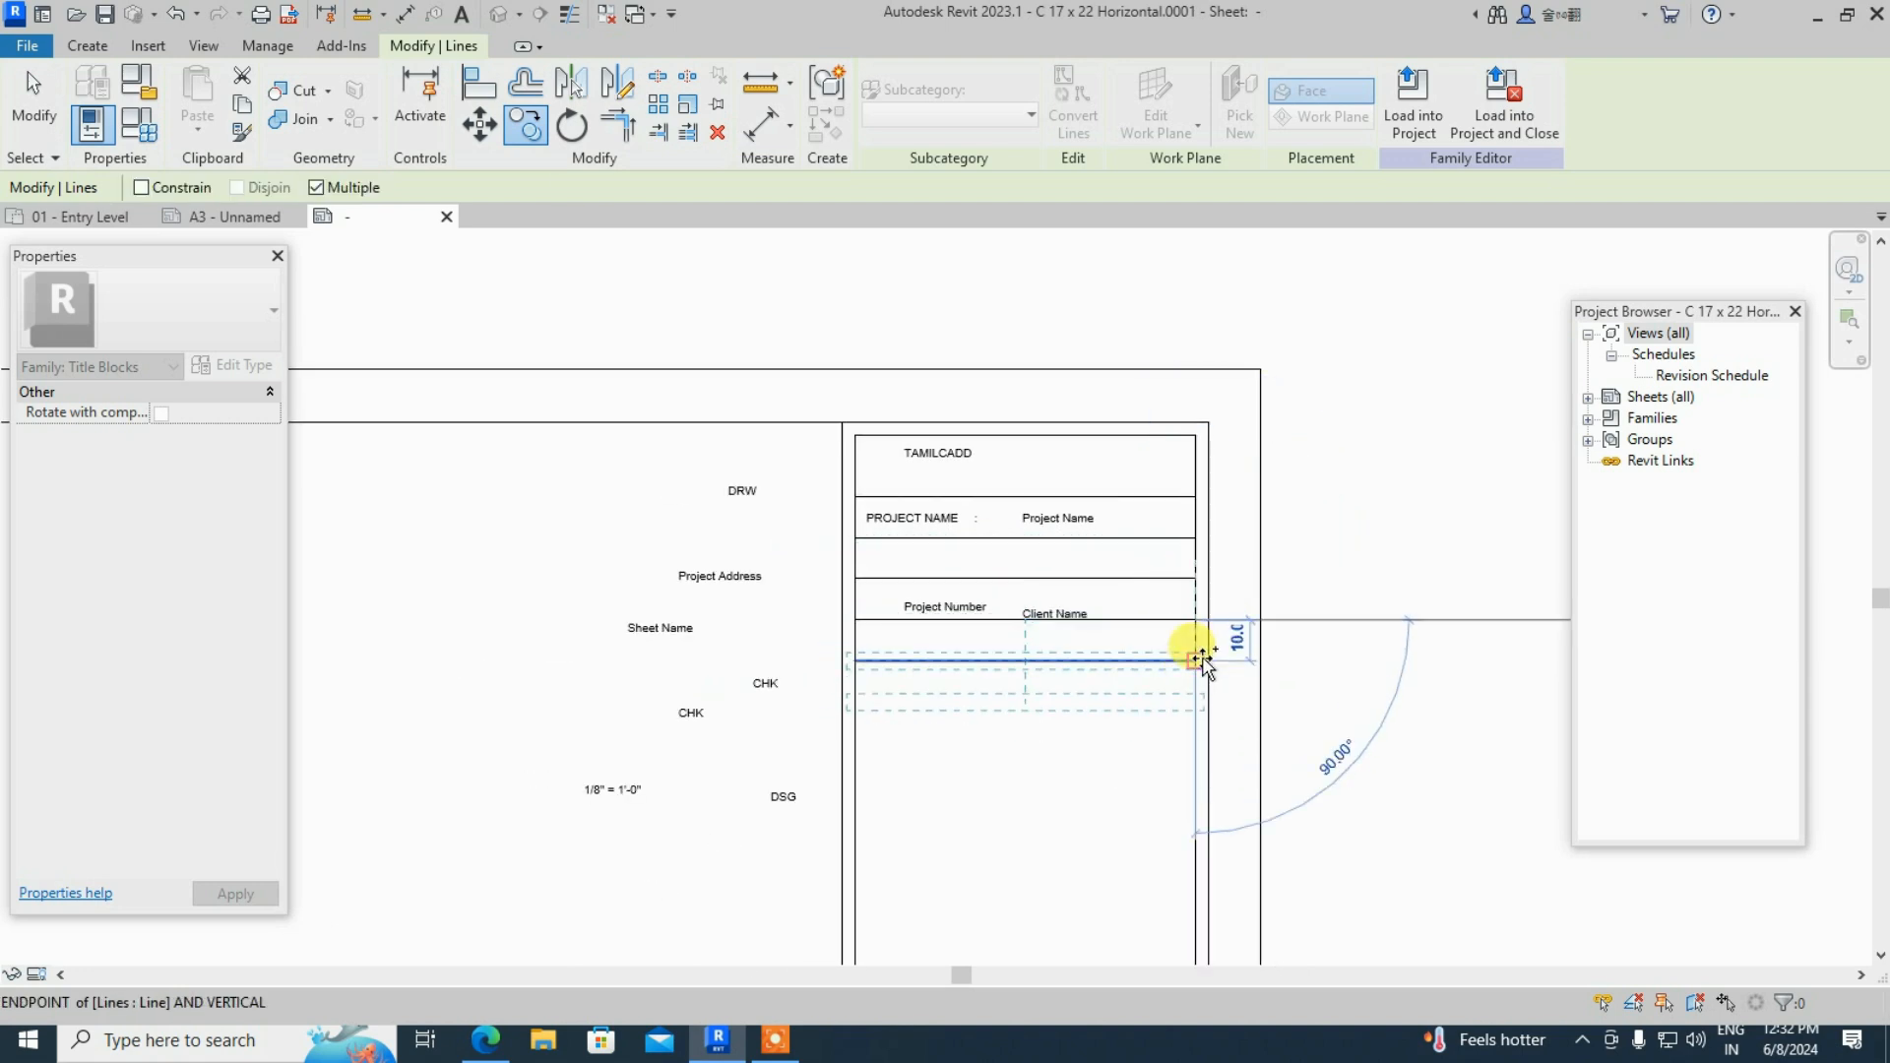
{"action": "left_click", "coordinate": [1196, 661]}
{"action": "left_click", "coordinate": [1195, 703]}
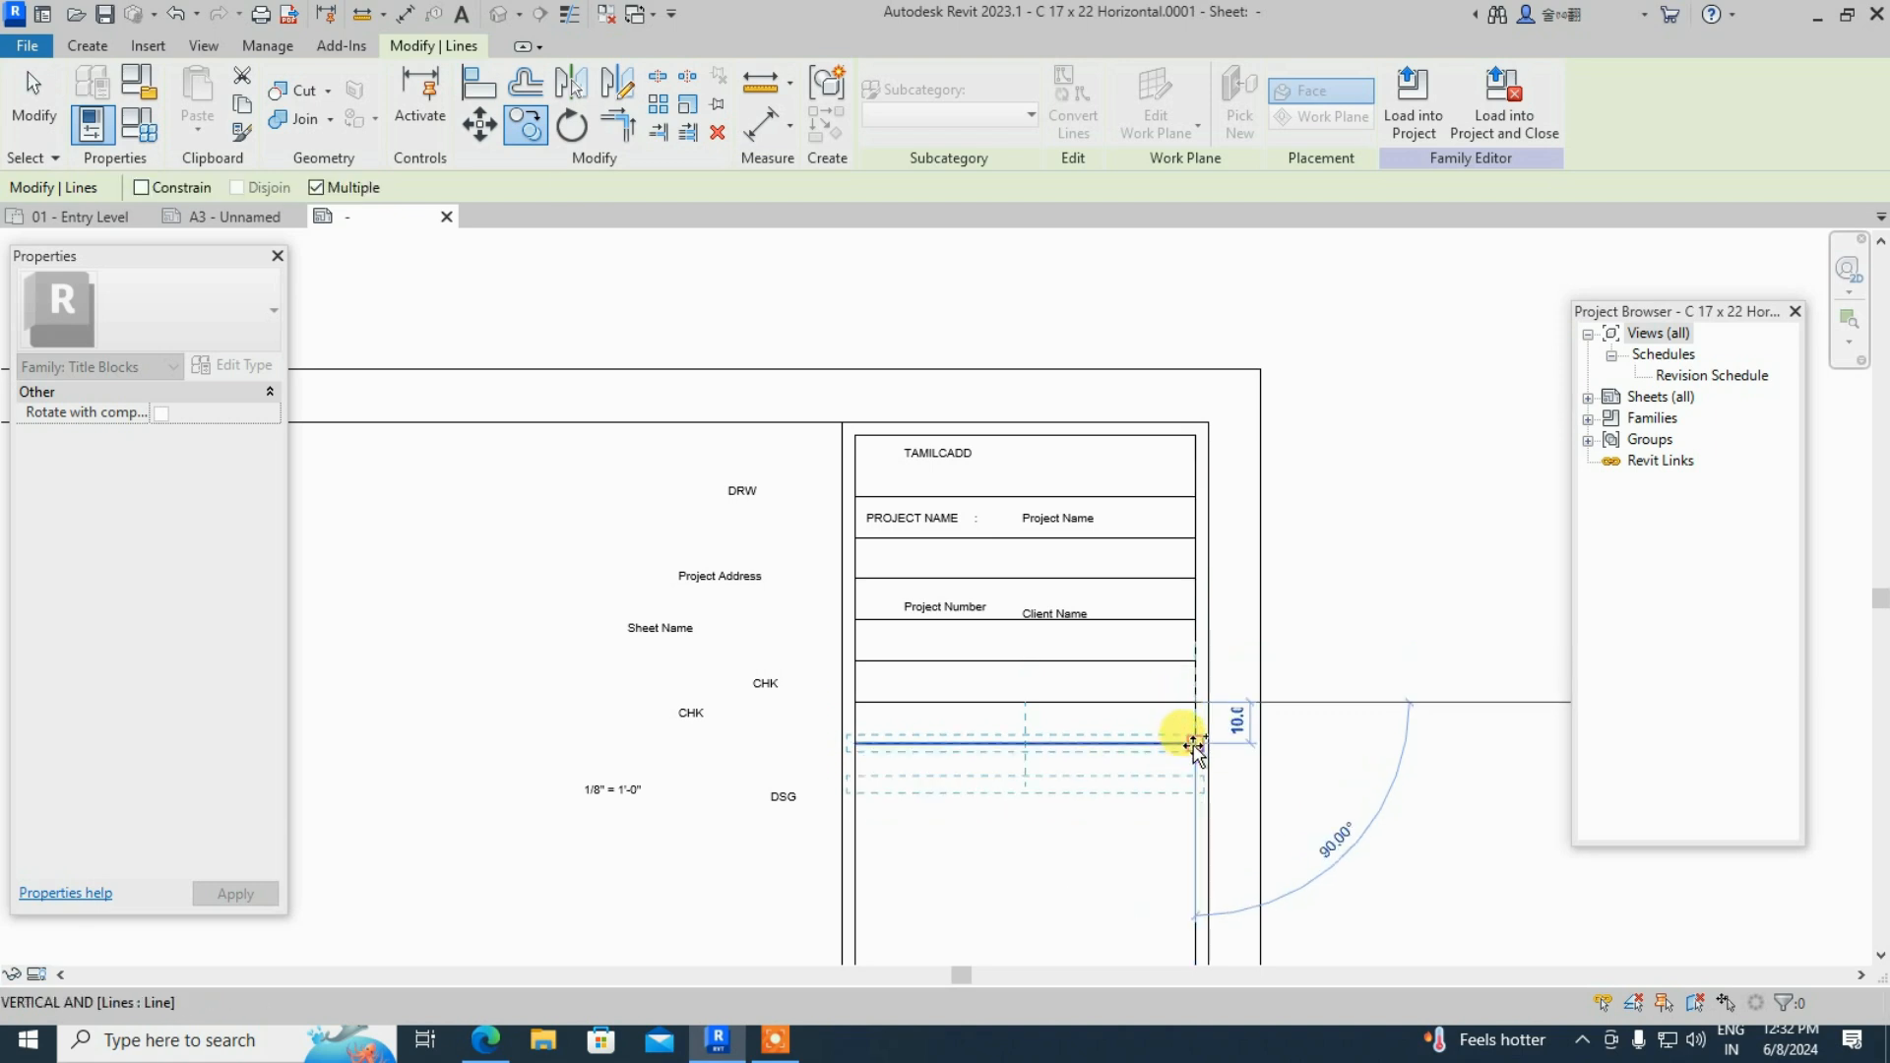
{"action": "left_click", "coordinate": [1194, 743]}
{"action": "left_click", "coordinate": [1195, 785]}
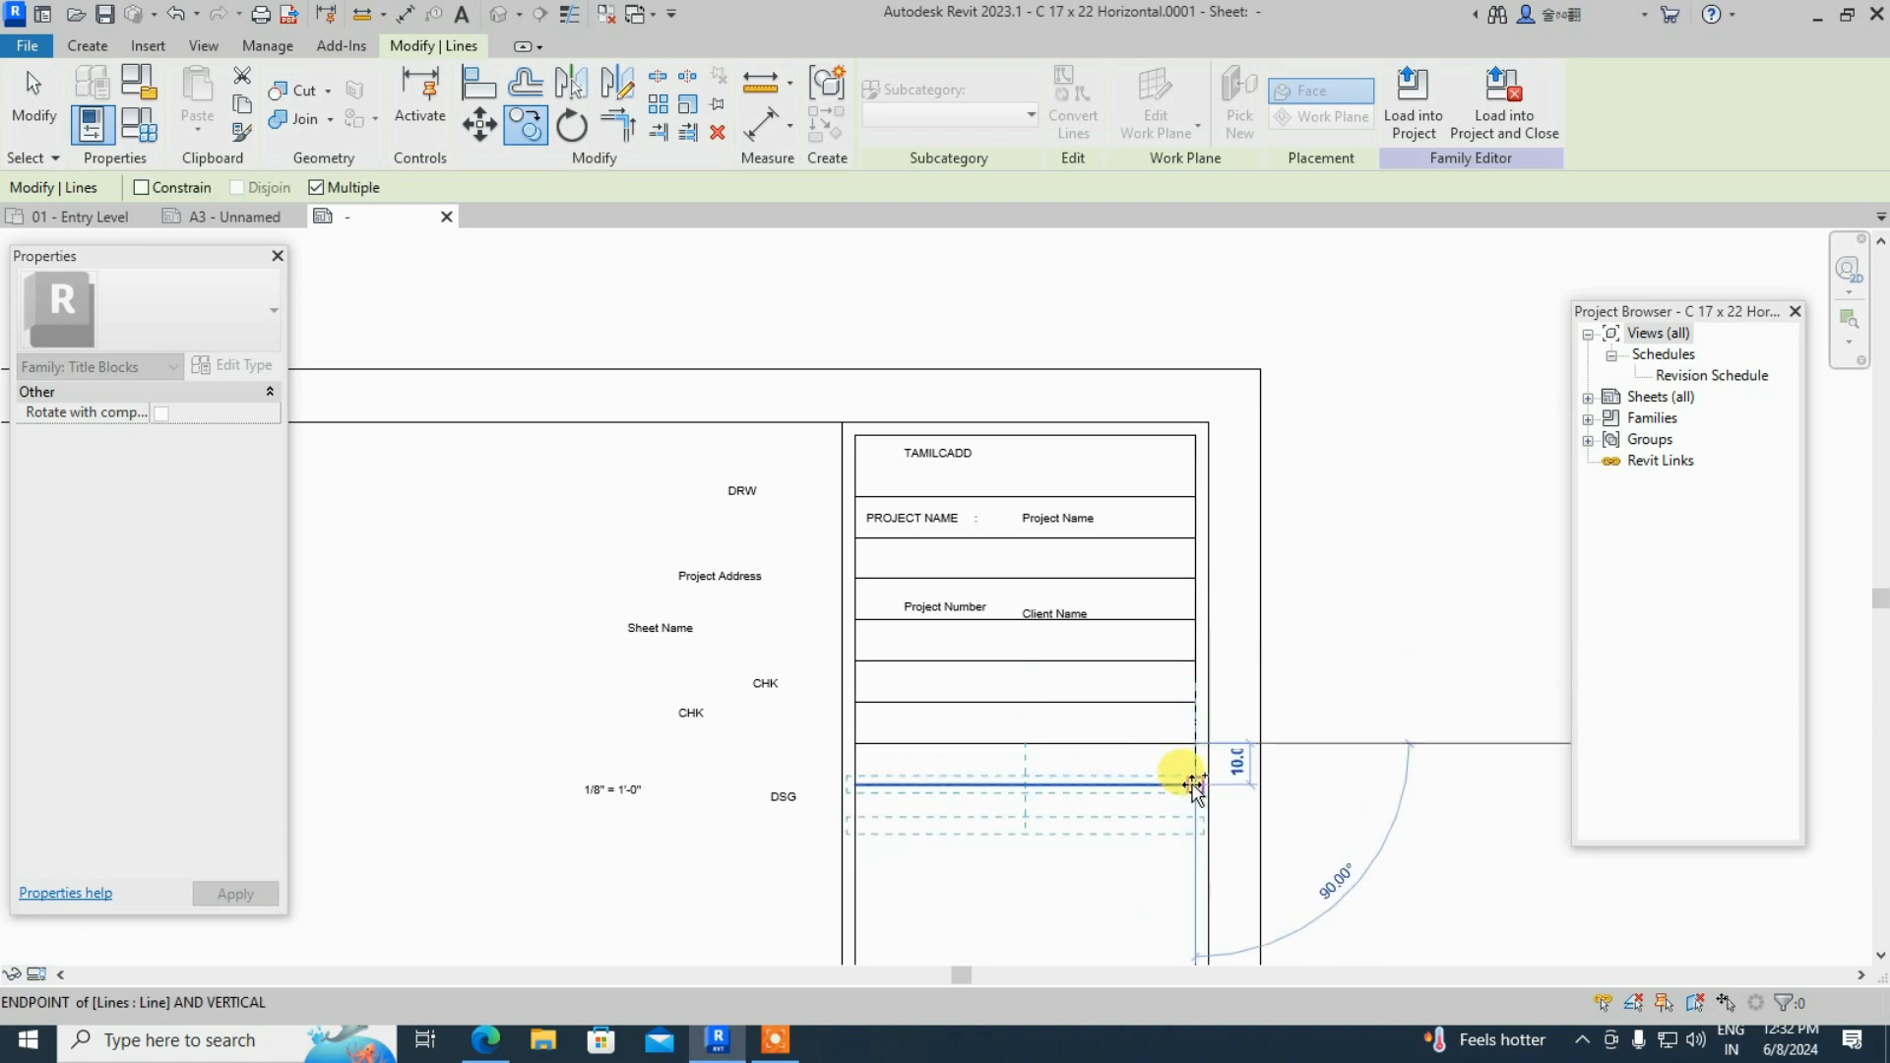
{"action": "scroll", "coordinate": [1142, 591], "scroll_direction": "down", "scroll_amount": 2}
{"action": "scroll", "coordinate": [1157, 783], "scroll_direction": "up", "scroll_amount": 2}
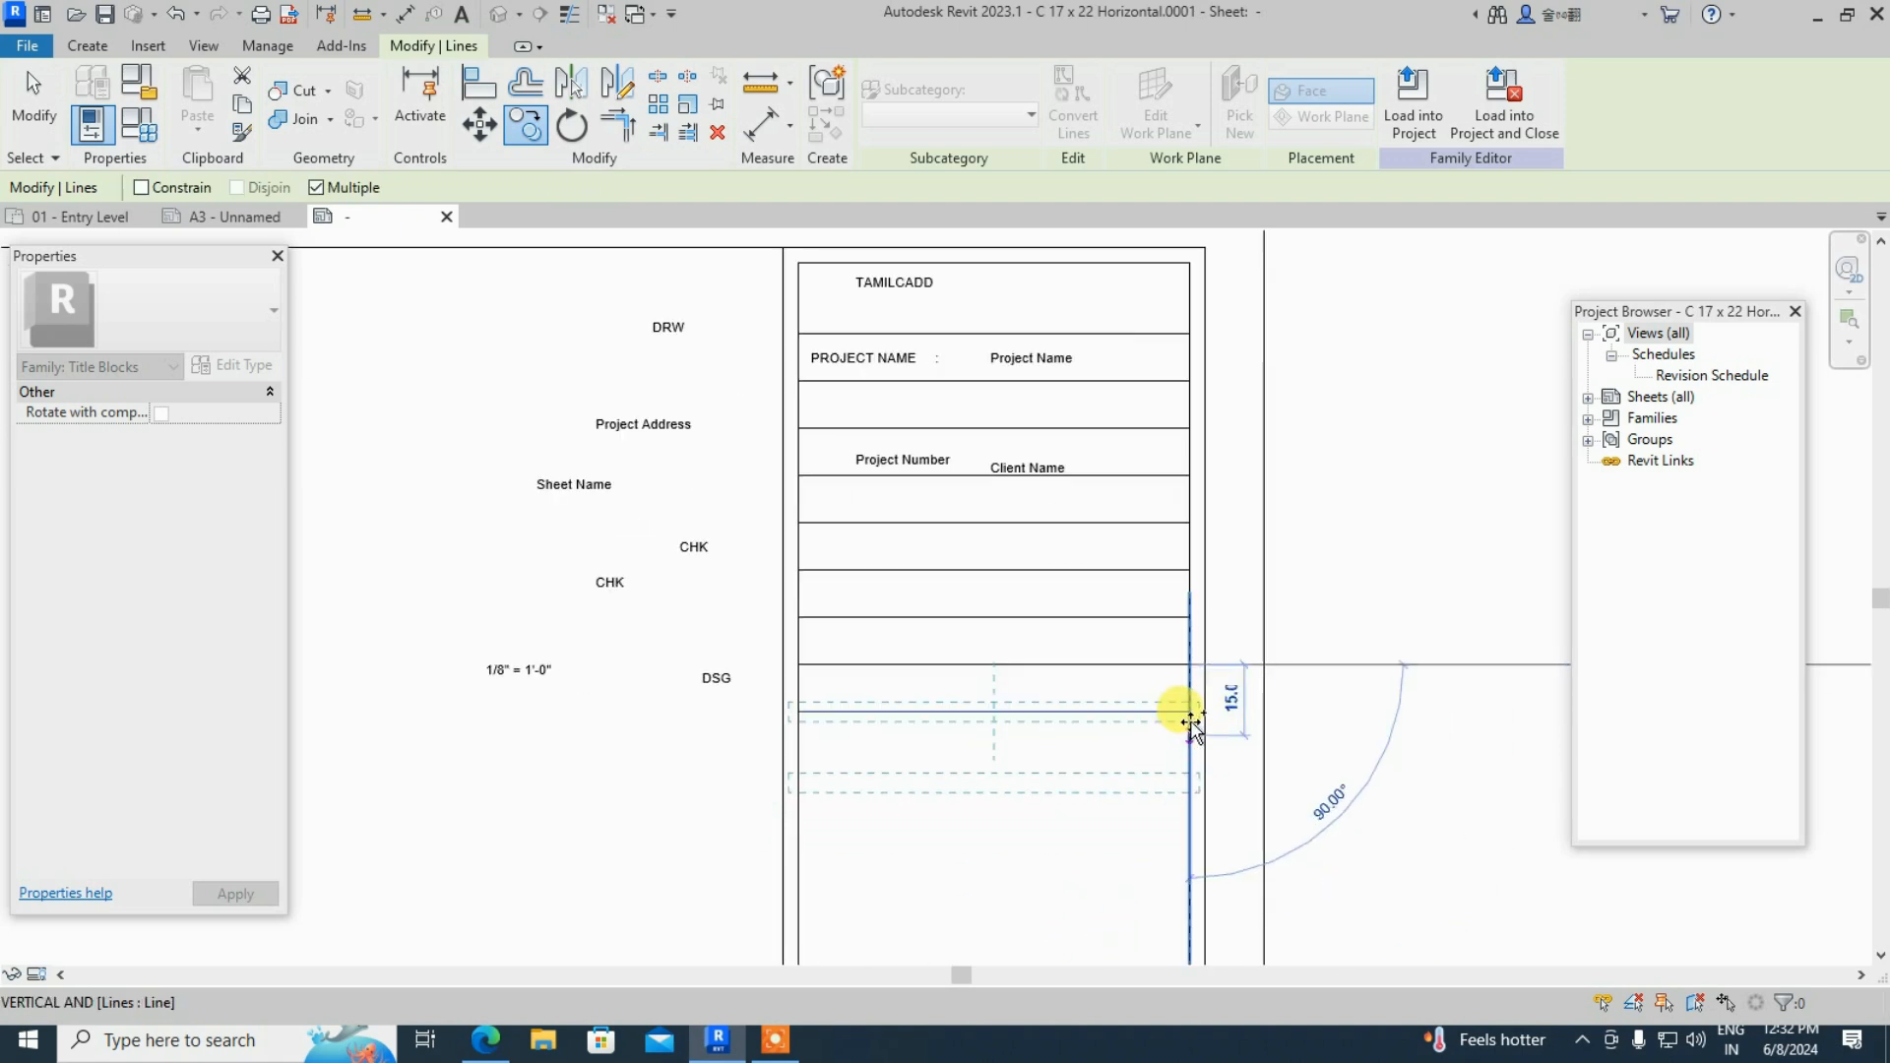
{"action": "scroll", "coordinate": [1127, 541], "scroll_direction": "down", "scroll_amount": 2}
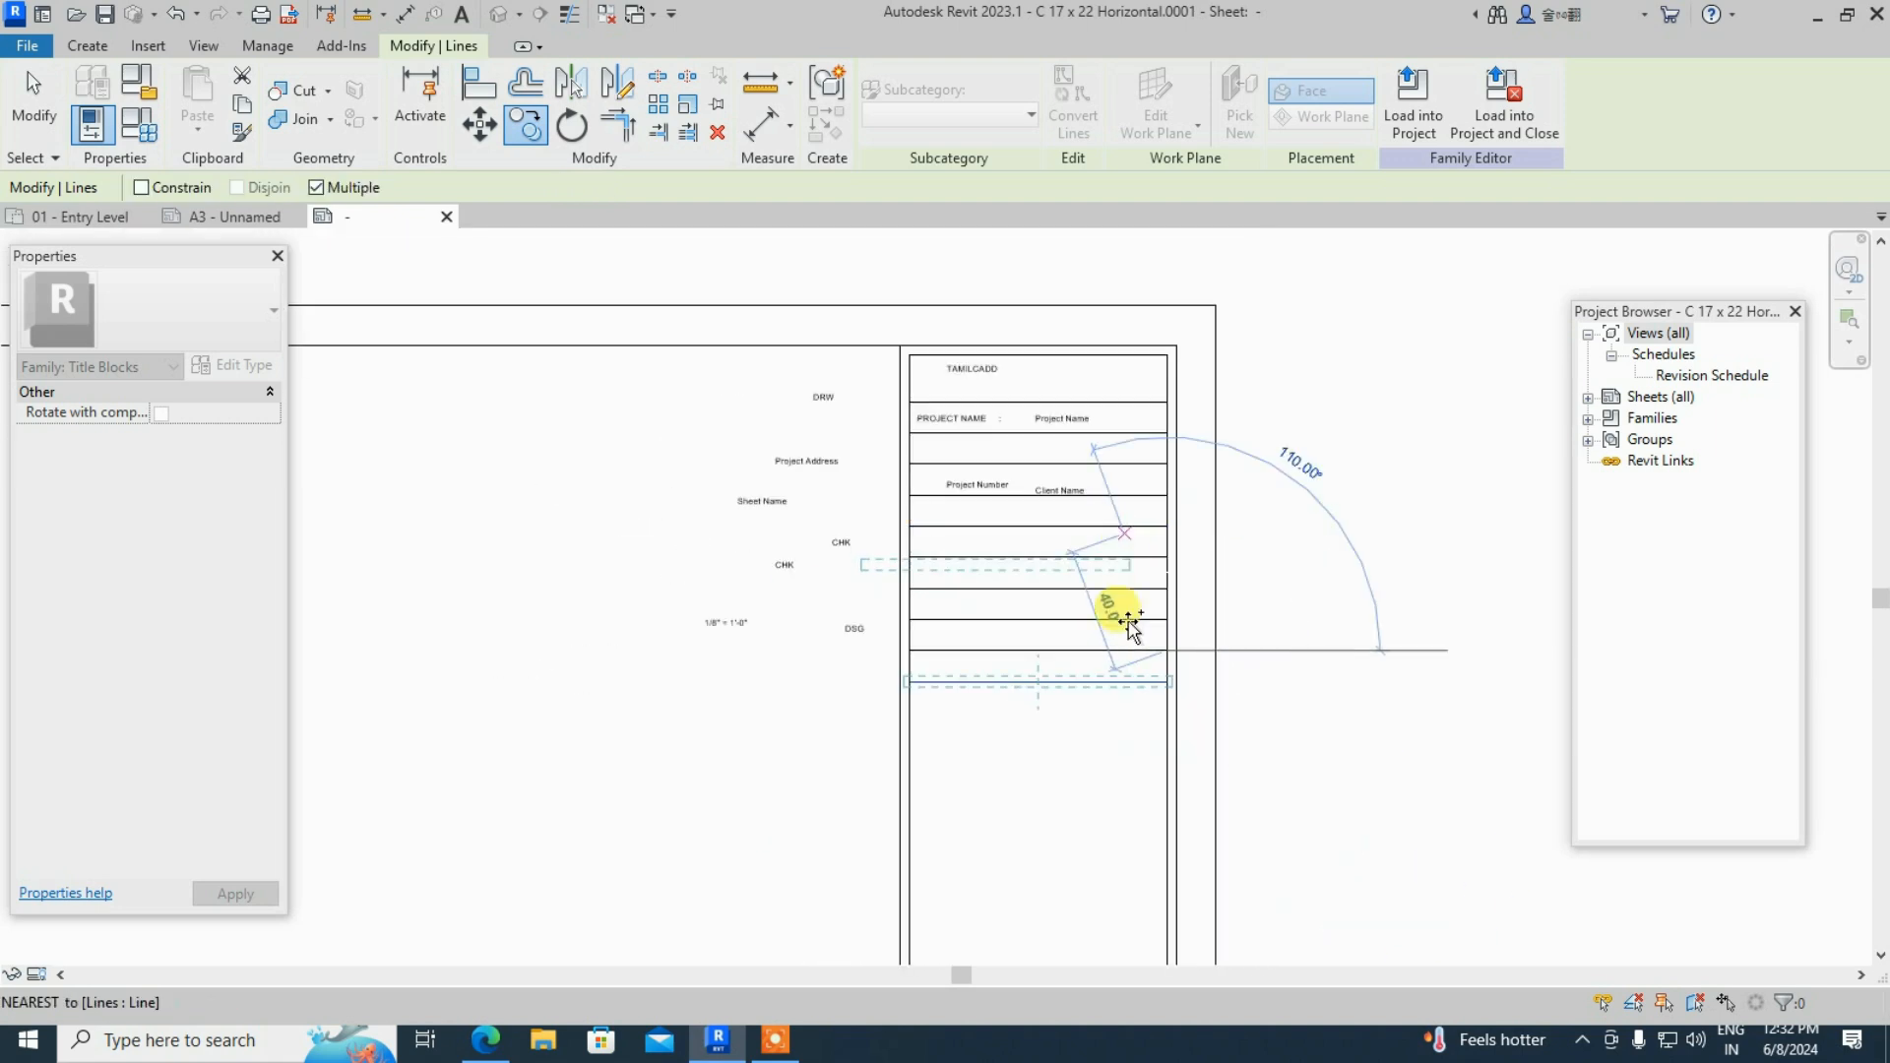
{"action": "scroll", "coordinate": [1172, 689], "scroll_direction": "up", "scroll_amount": 3}
{"action": "left_click", "coordinate": [1163, 659]}
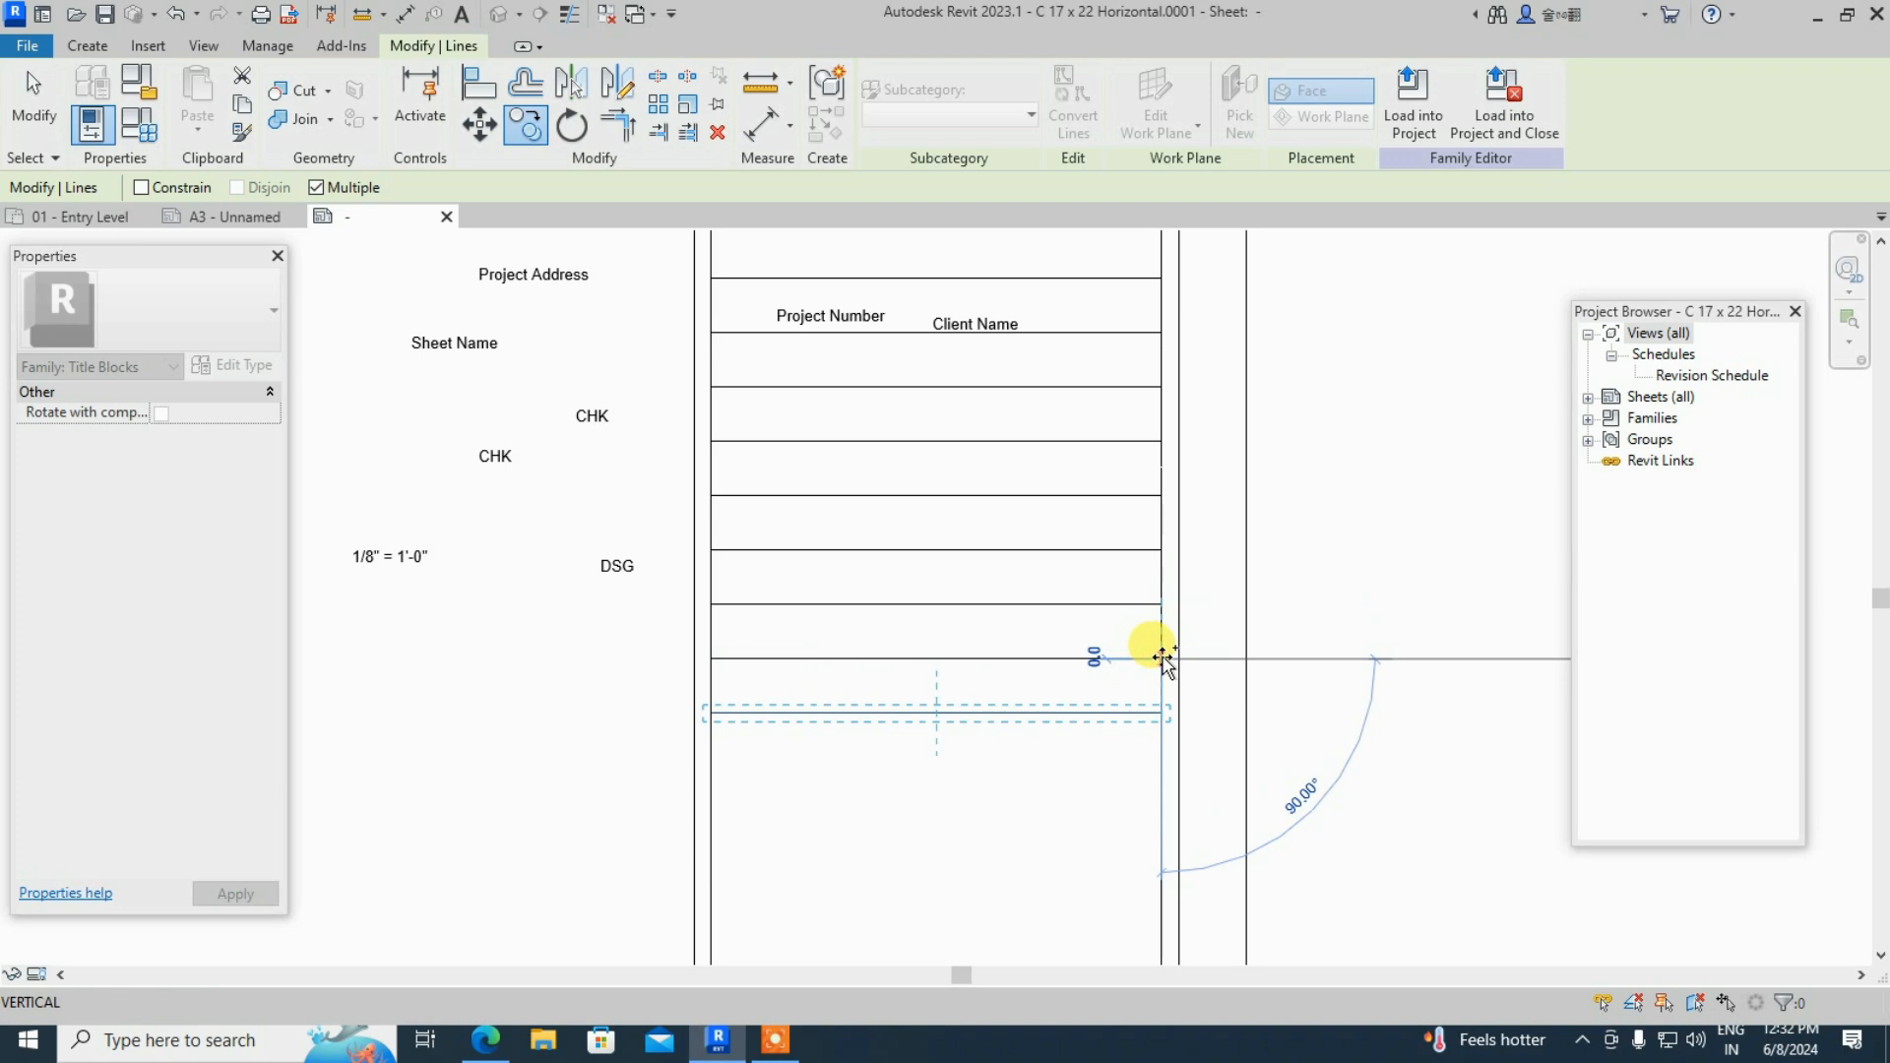
{"action": "key", "text": "Escape"}
{"action": "key", "text": "Escape"}
{"action": "scroll", "coordinate": [888, 777], "scroll_direction": "down", "scroll_amount": 2}
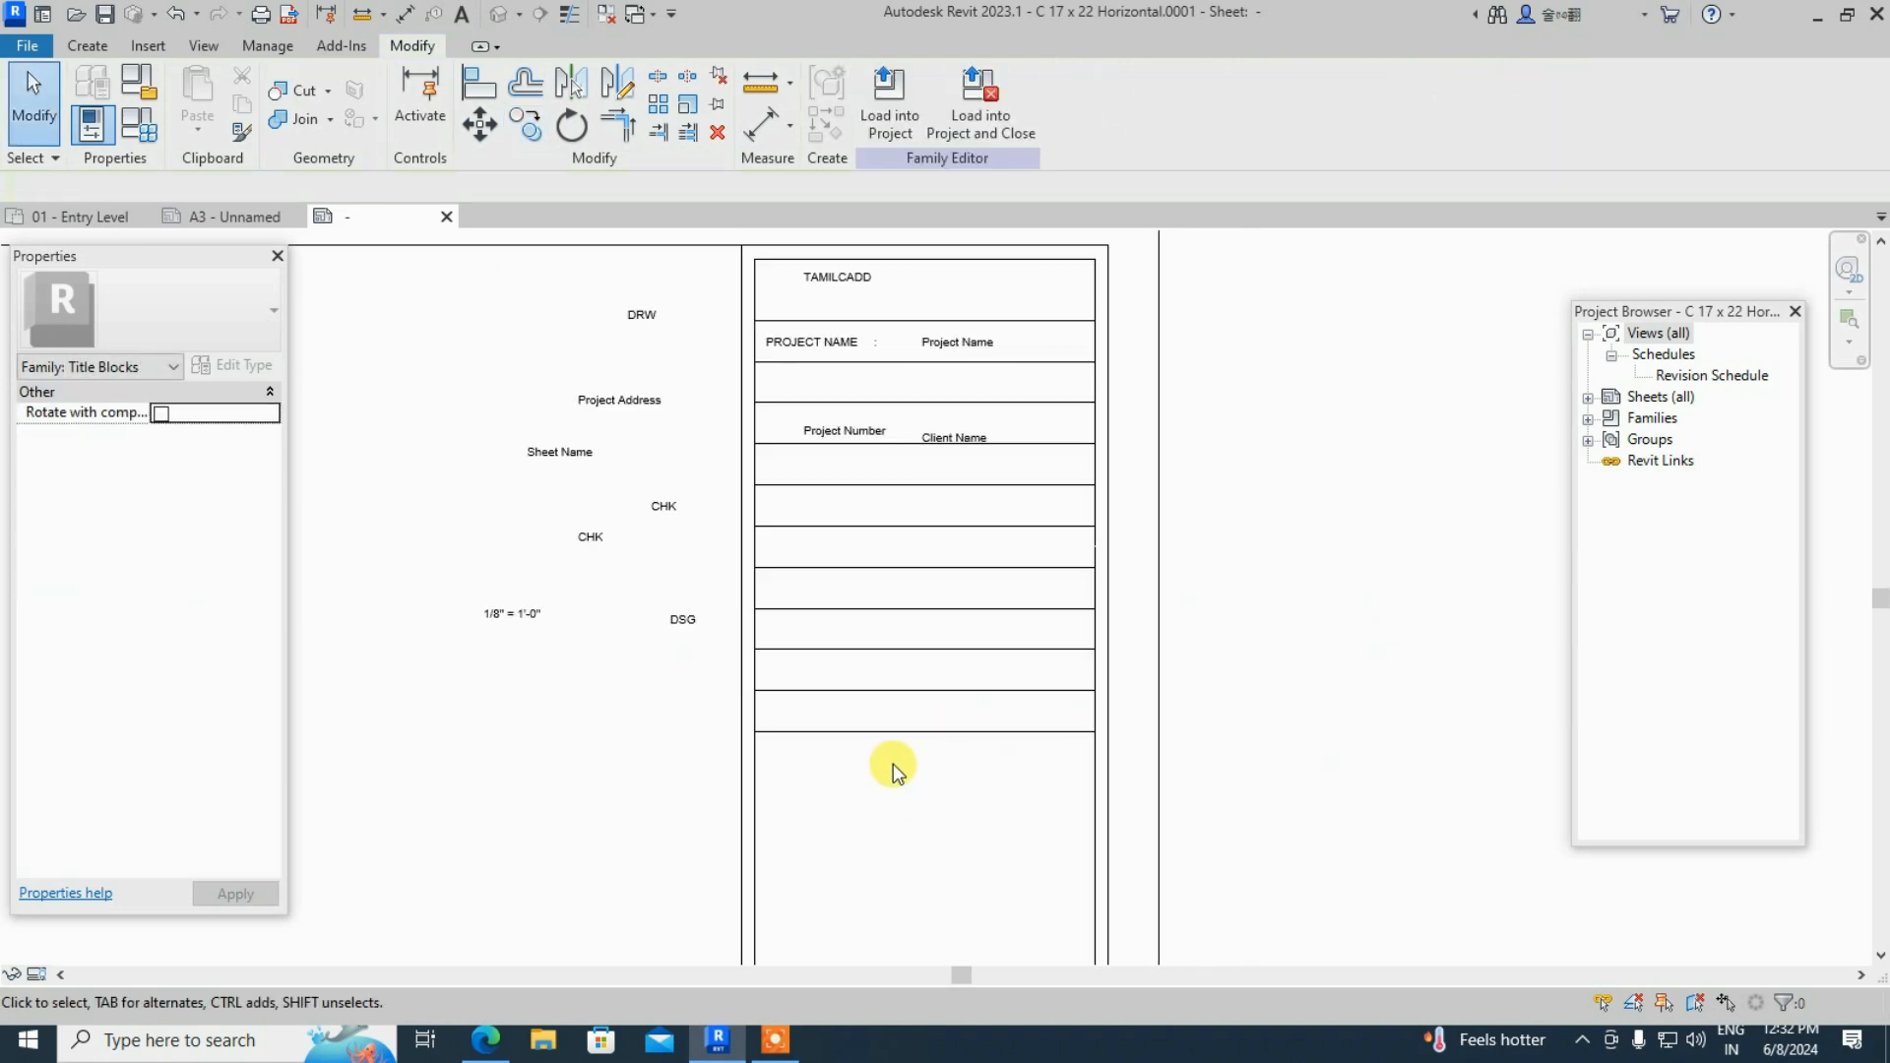
{"action": "scroll", "coordinate": [847, 316], "scroll_direction": "up", "scroll_amount": 2}
{"action": "scroll", "coordinate": [850, 328], "scroll_direction": "up", "scroll_amount": 1}
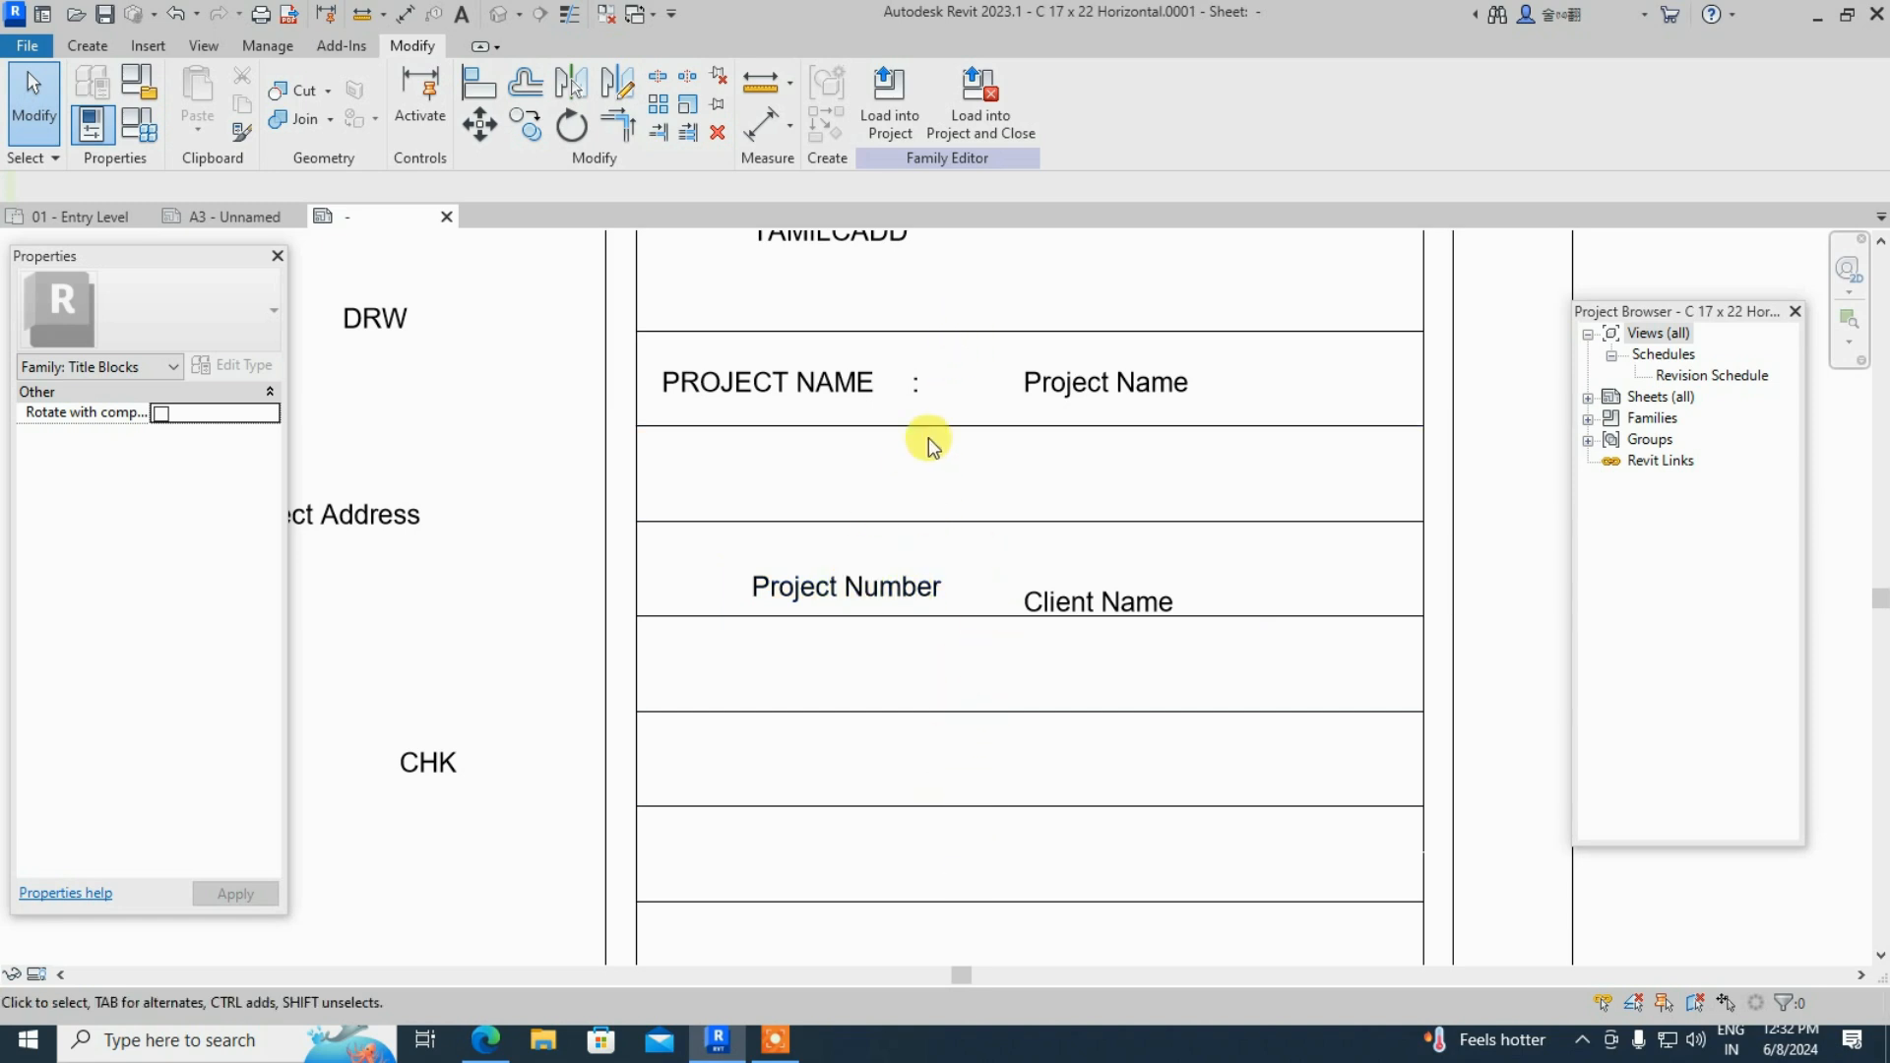
- Draw a vertical divider from the line under TAMILCADD straight down to the lowest row line
{"action": "left_click", "coordinate": [88, 47]}
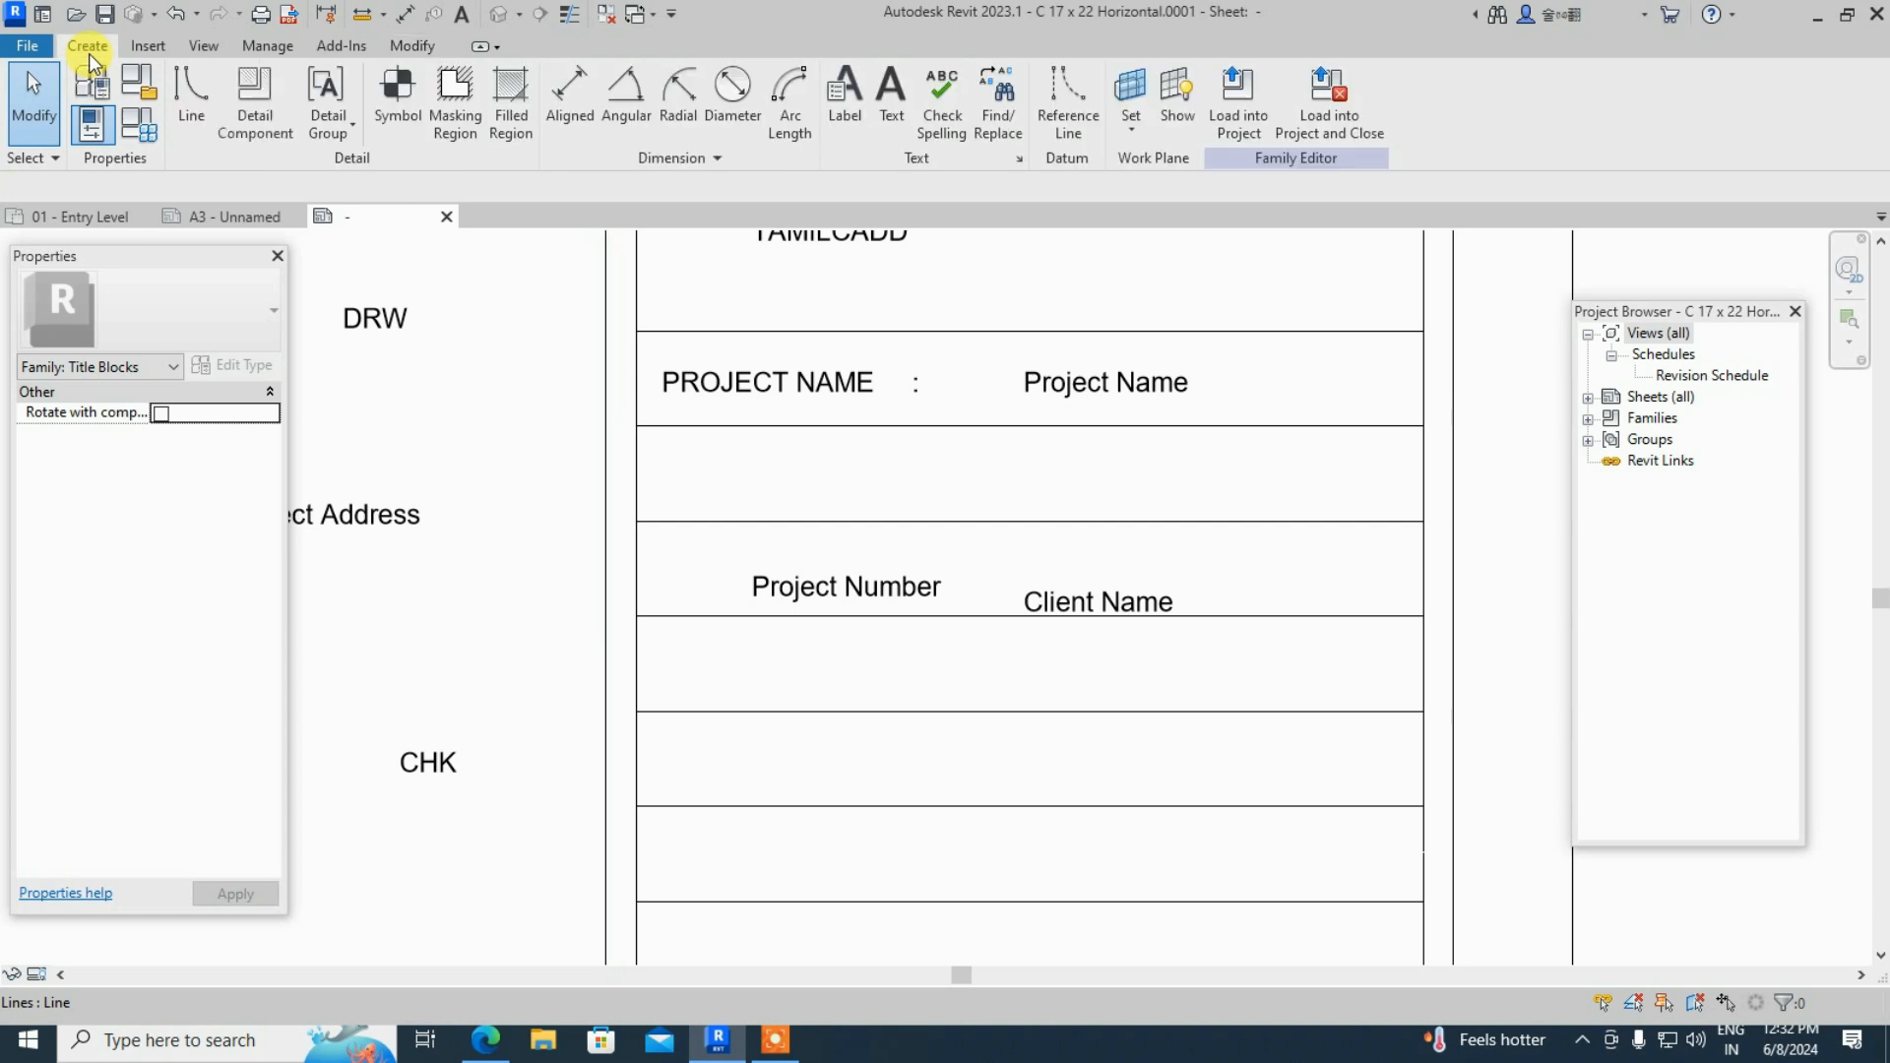
{"action": "left_click", "coordinate": [181, 103]}
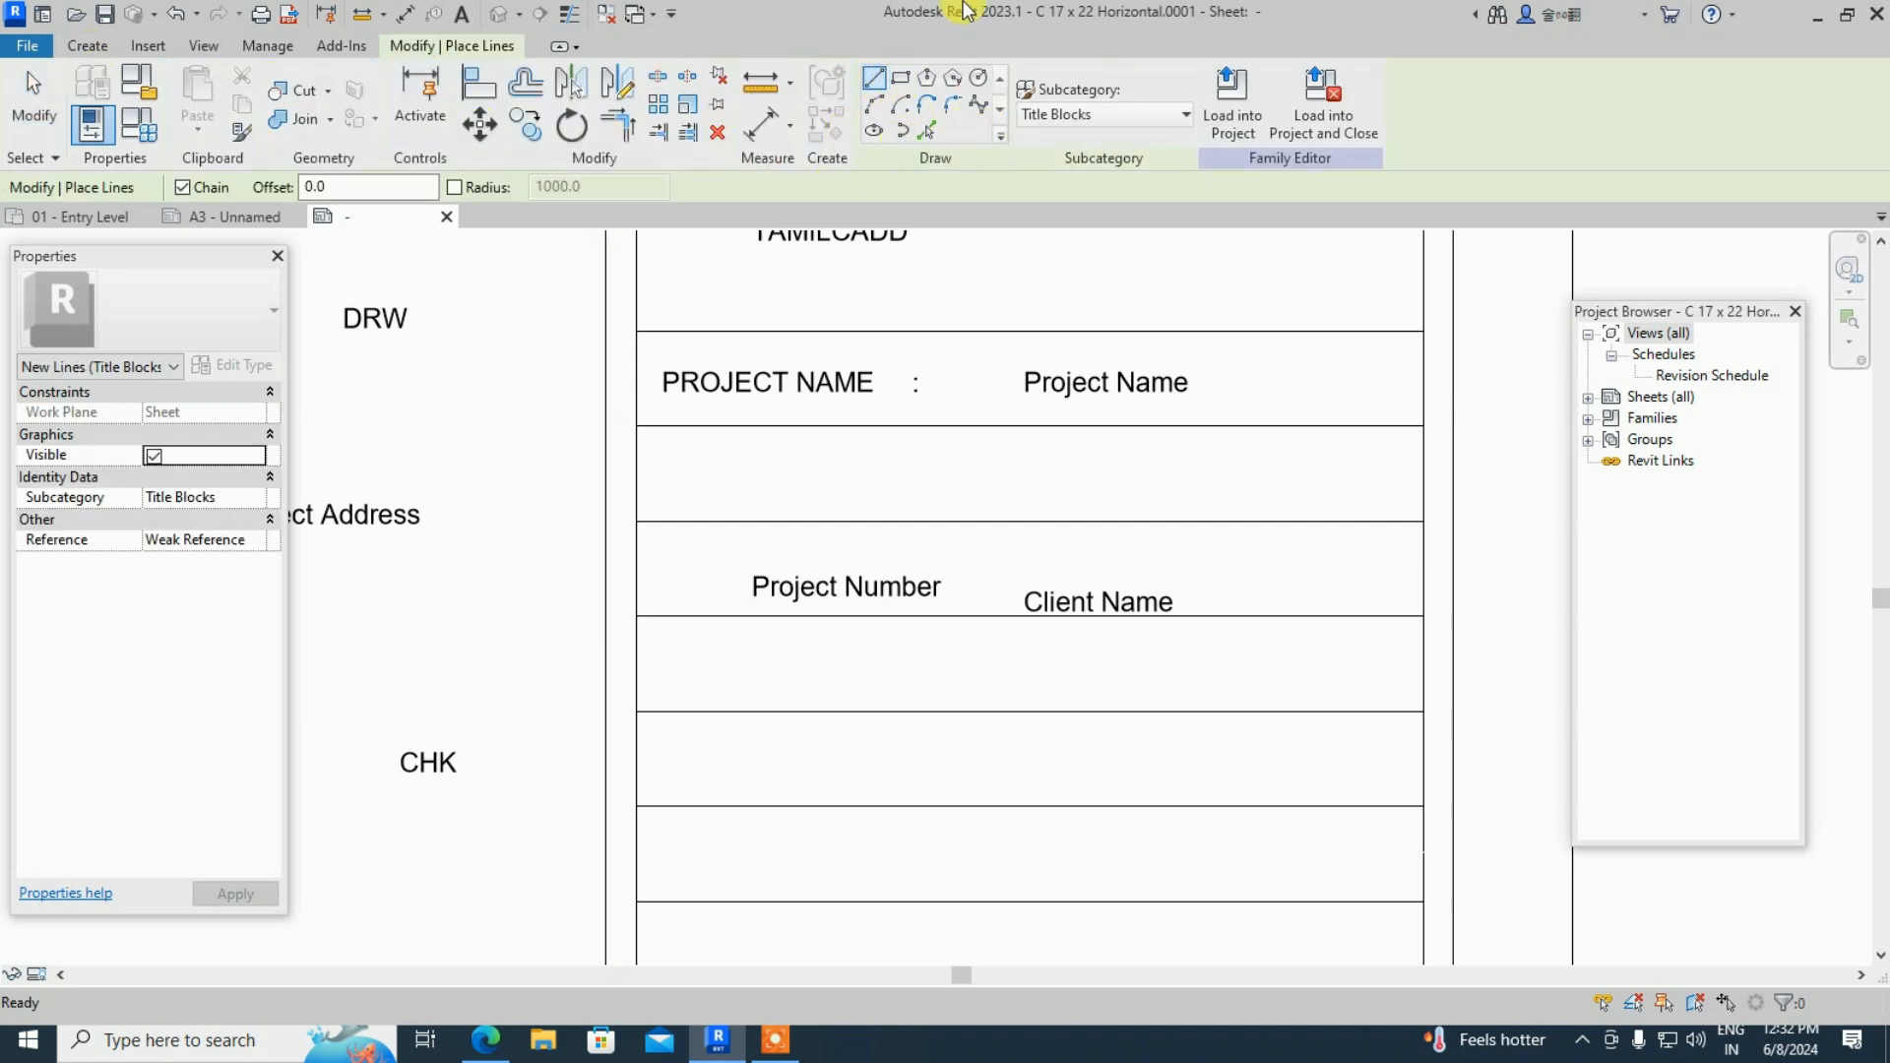
{"action": "left_click", "coordinate": [972, 329]}
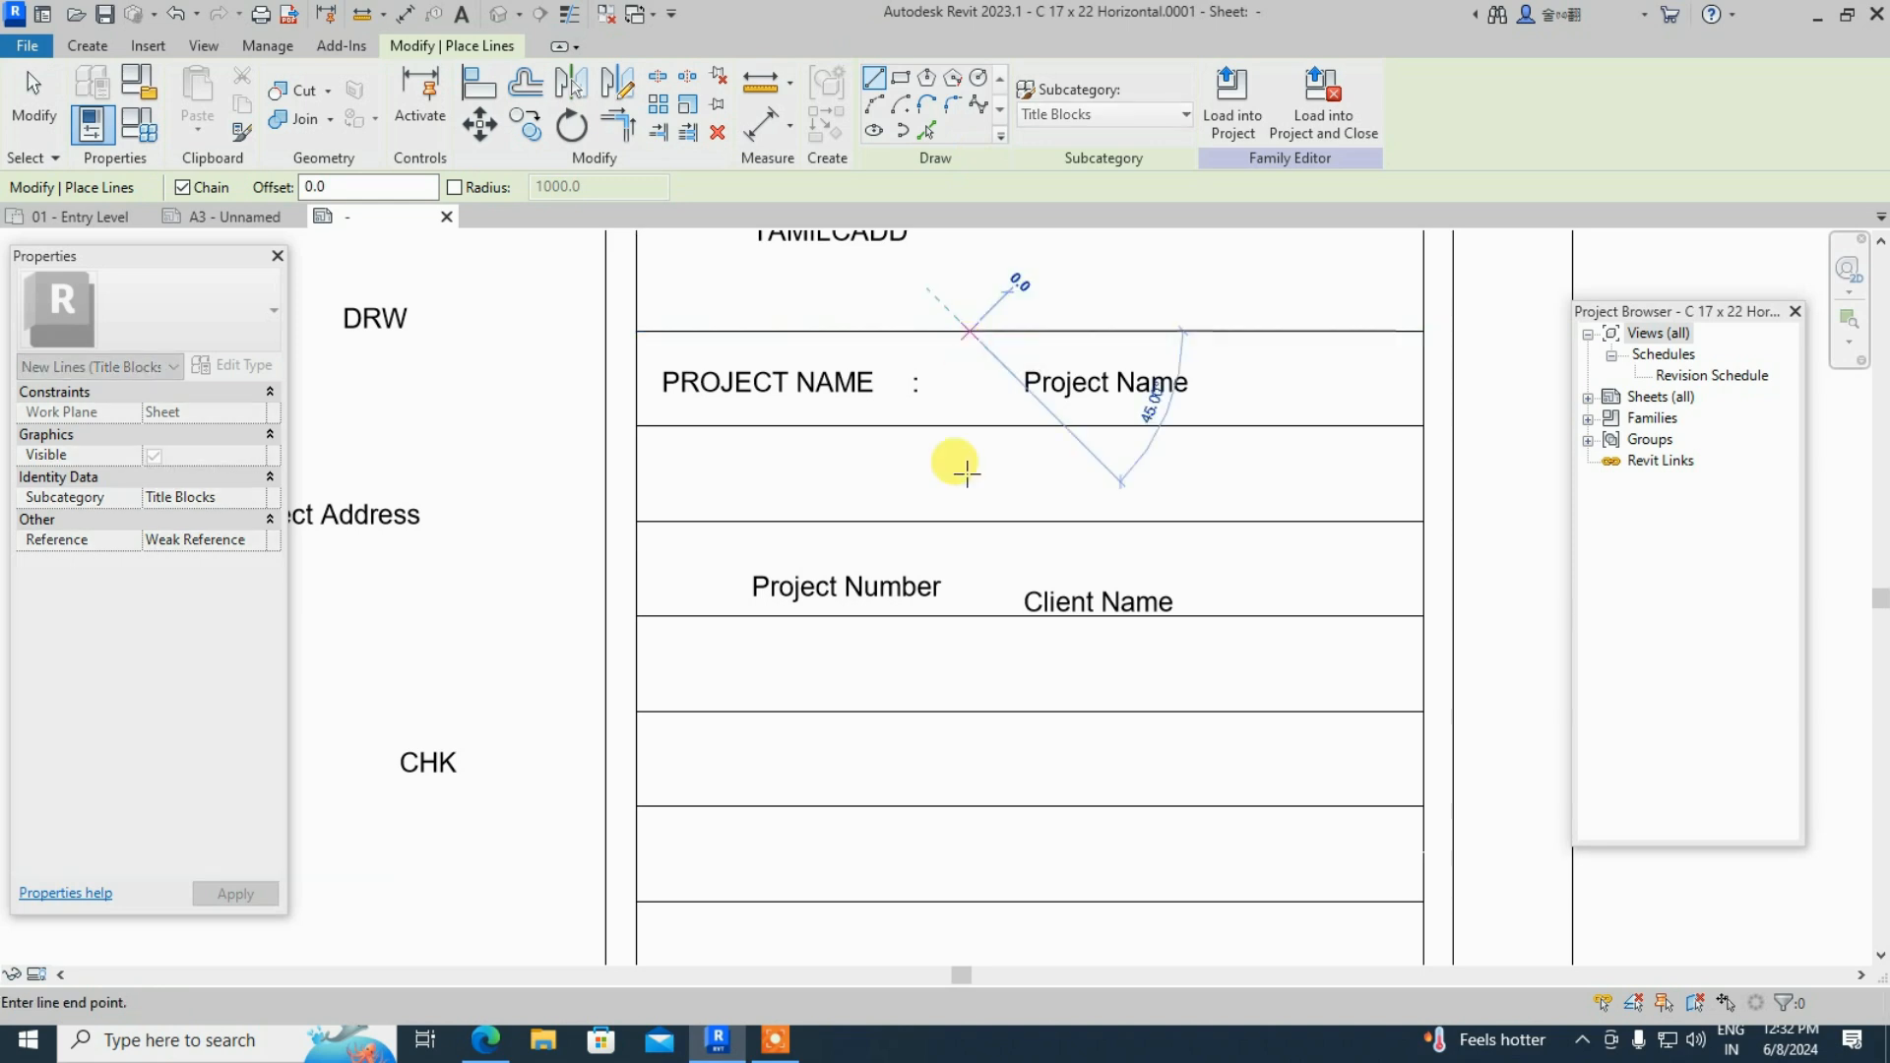
{"action": "scroll", "coordinate": [975, 655], "scroll_direction": "down", "scroll_amount": 2}
{"action": "scroll", "coordinate": [982, 624], "scroll_direction": "down", "scroll_amount": 3}
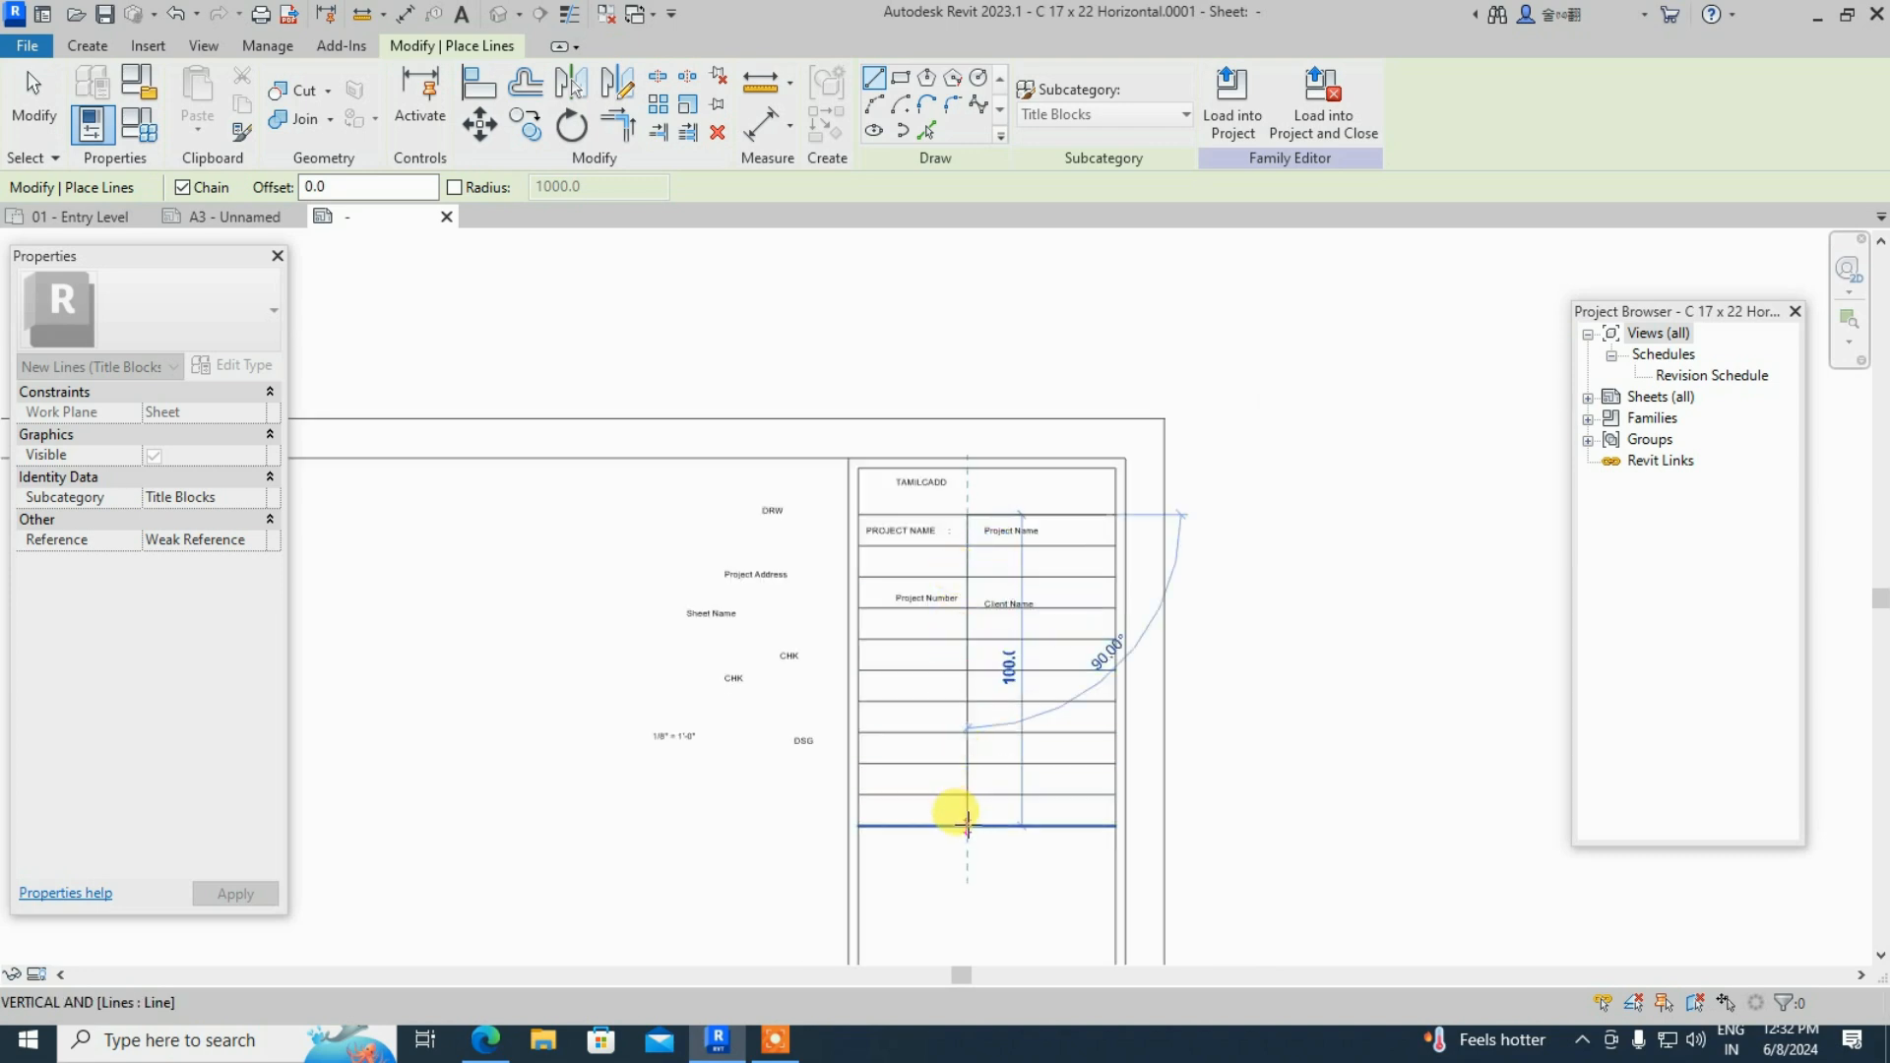
{"action": "left_click", "coordinate": [968, 820]}
{"action": "key", "text": "Escape"}
{"action": "key", "text": "Escape"}
{"action": "scroll", "coordinate": [1012, 682], "scroll_direction": "up", "scroll_amount": 2}
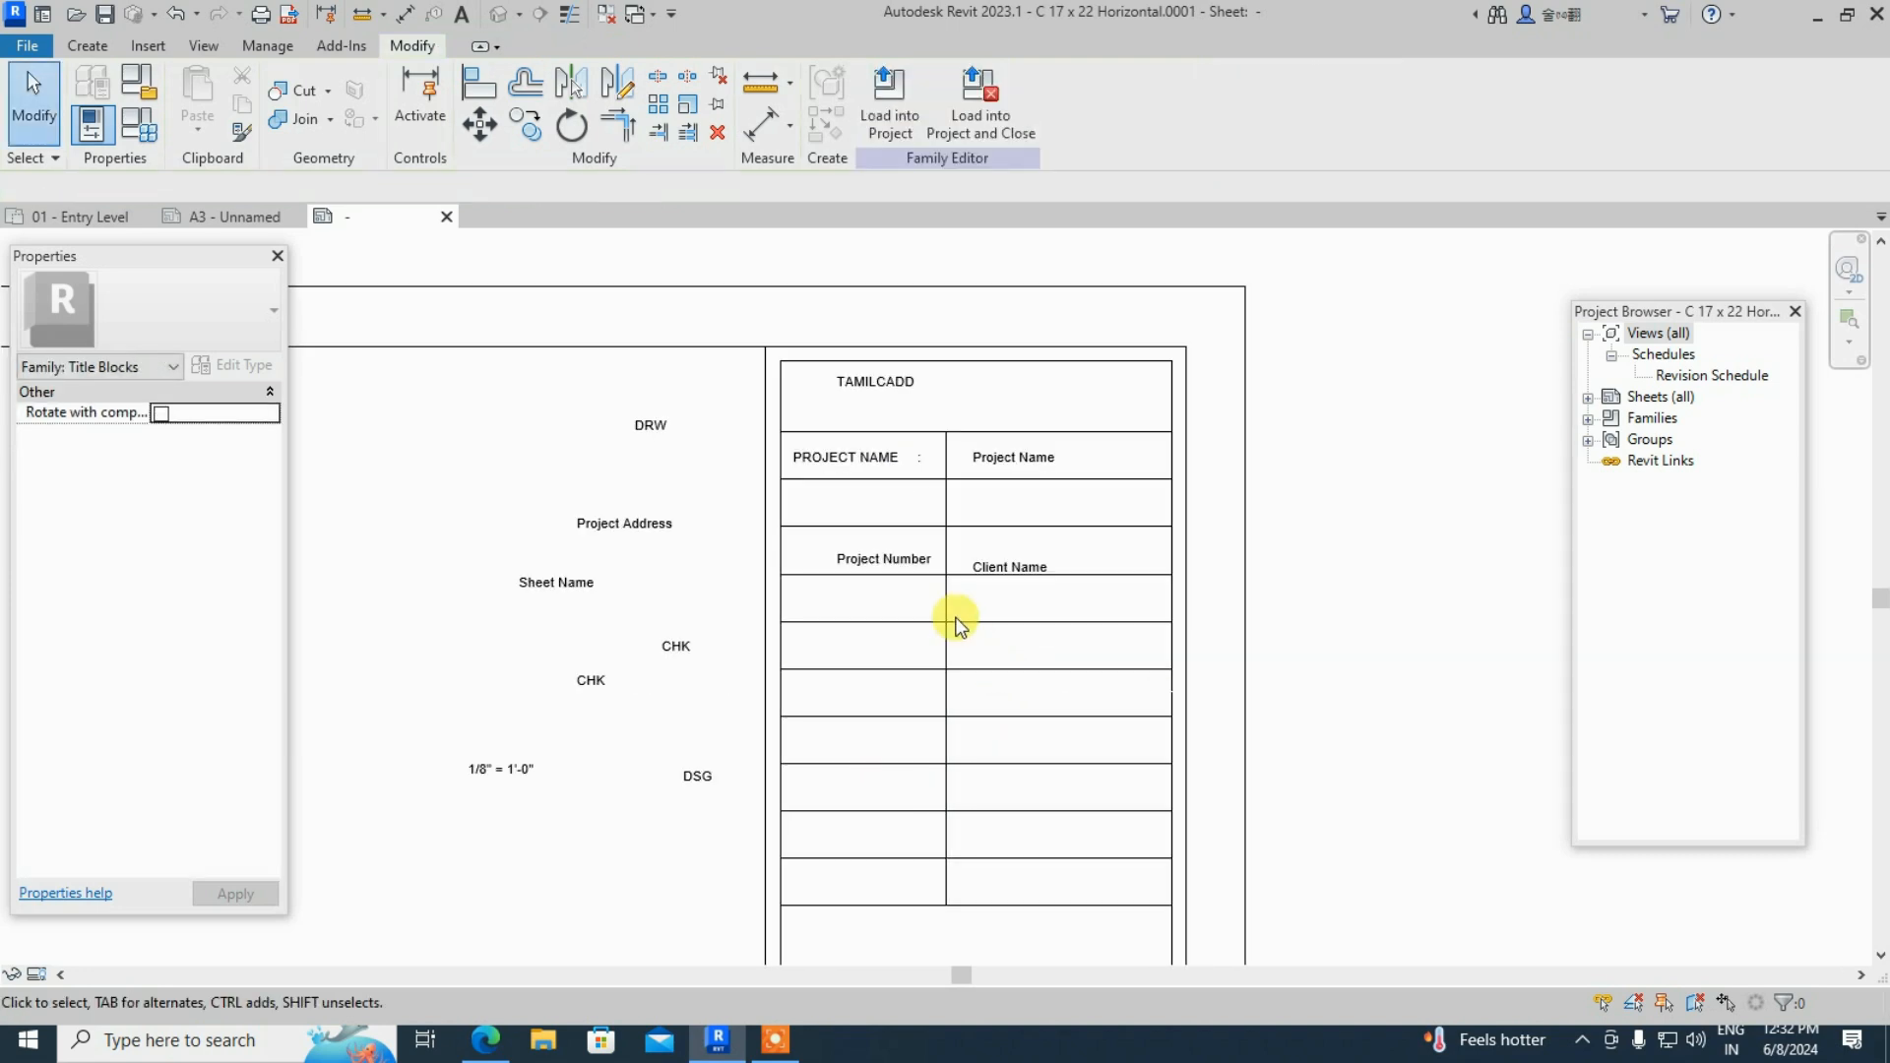
{"action": "scroll", "coordinate": [843, 558], "scroll_direction": "up", "scroll_amount": 2}
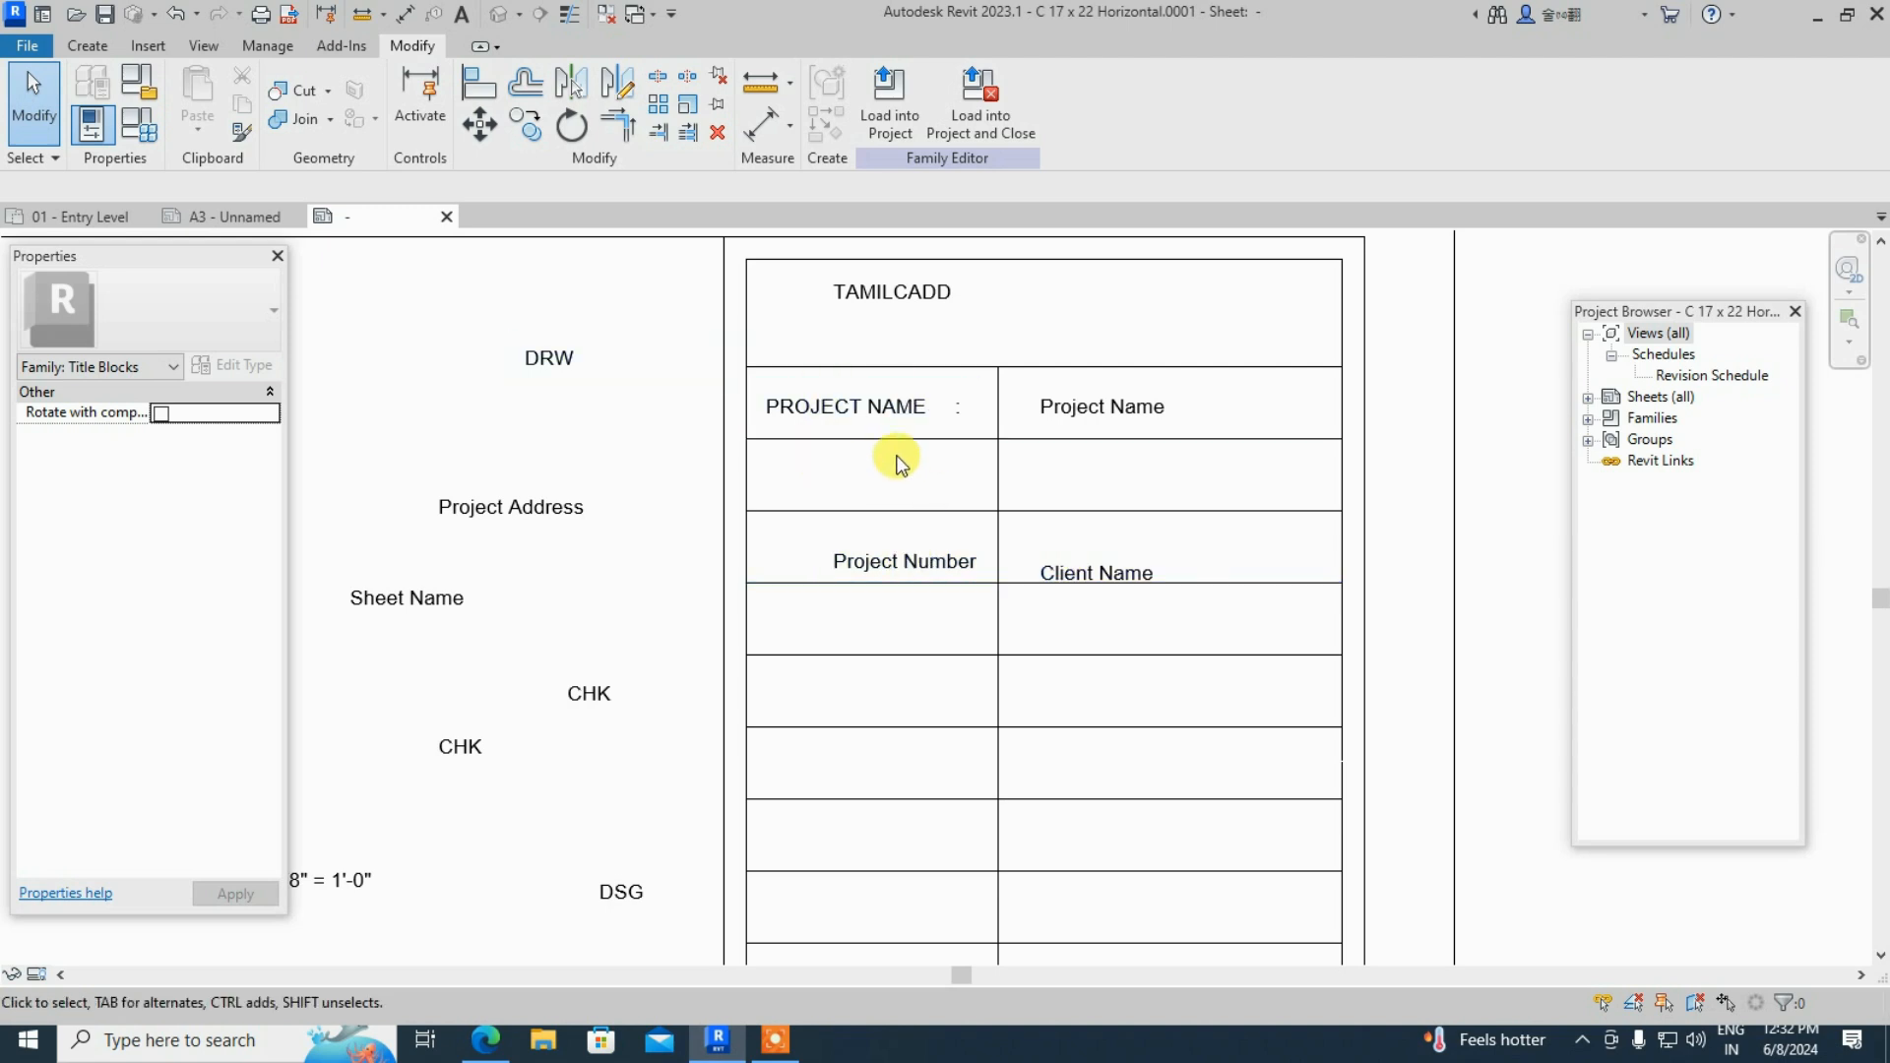
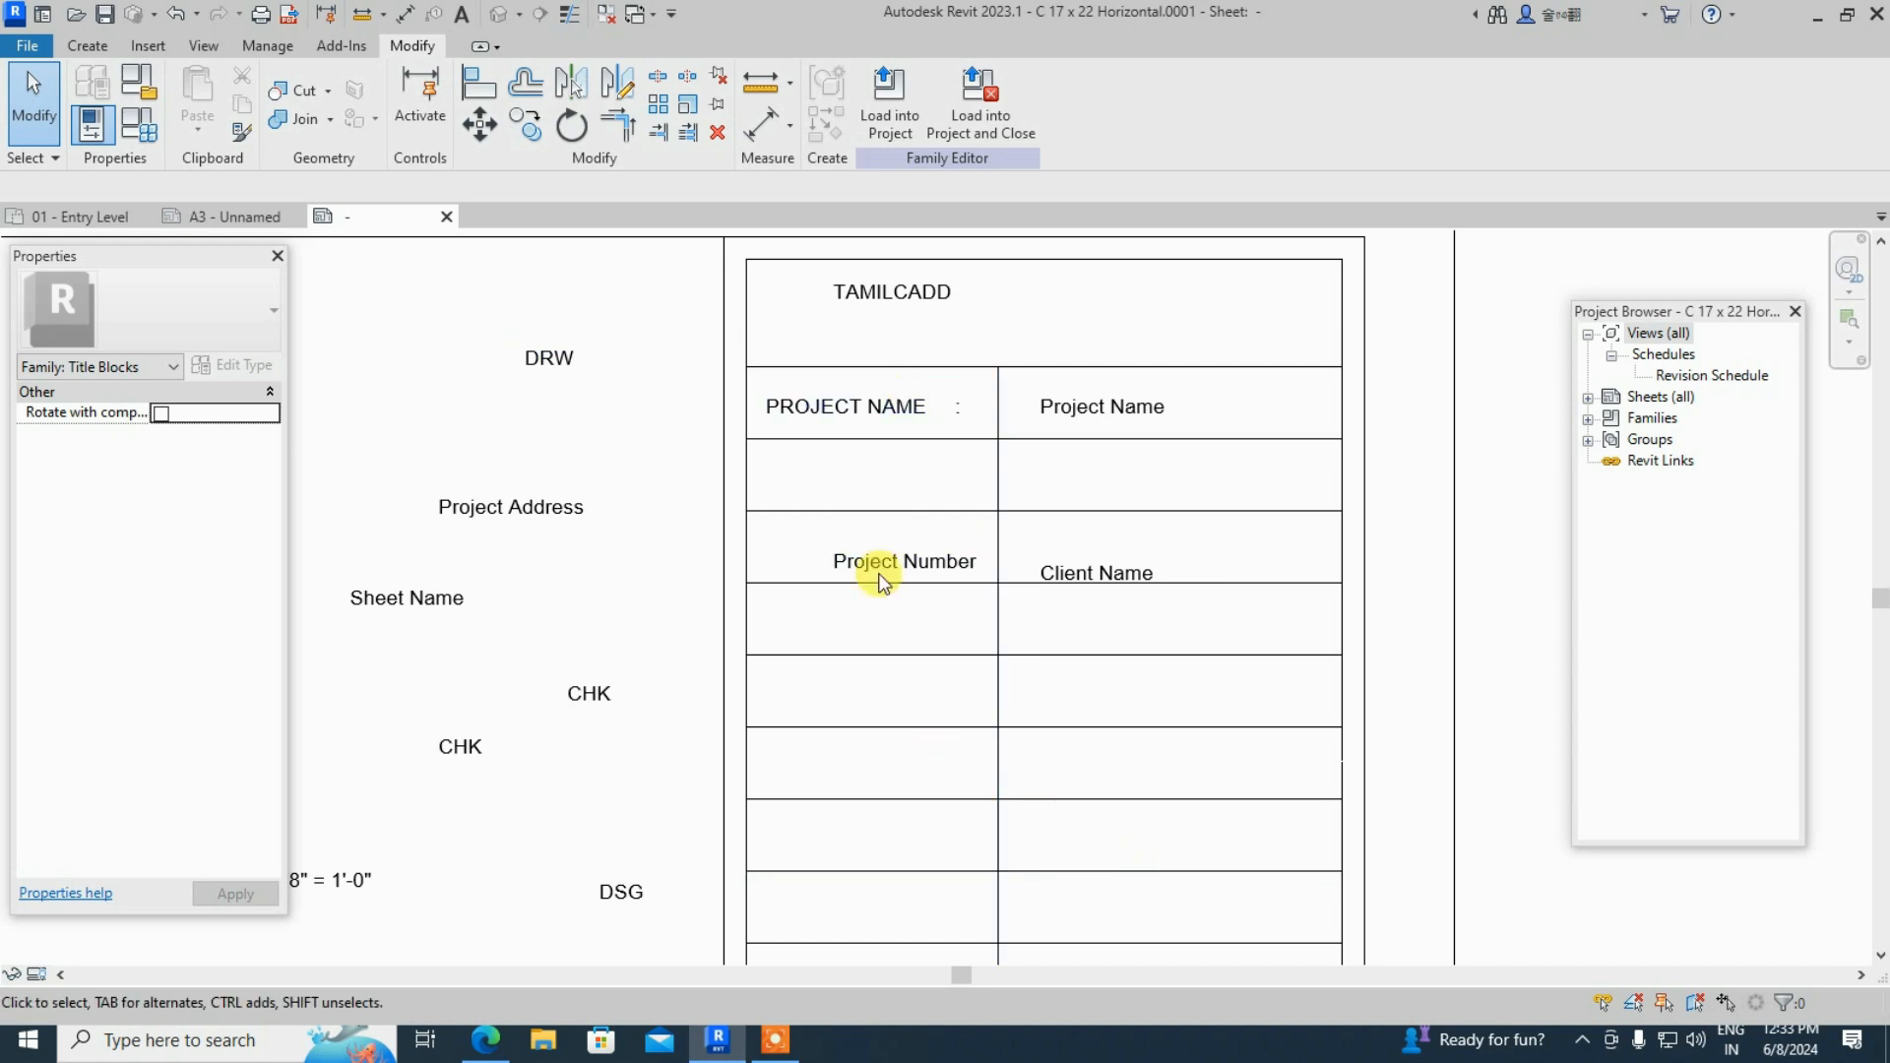
- Copy the PROJECT NAME label with Multiple into the second, third and fourth table rows
{"action": "left_click", "coordinate": [843, 407]}
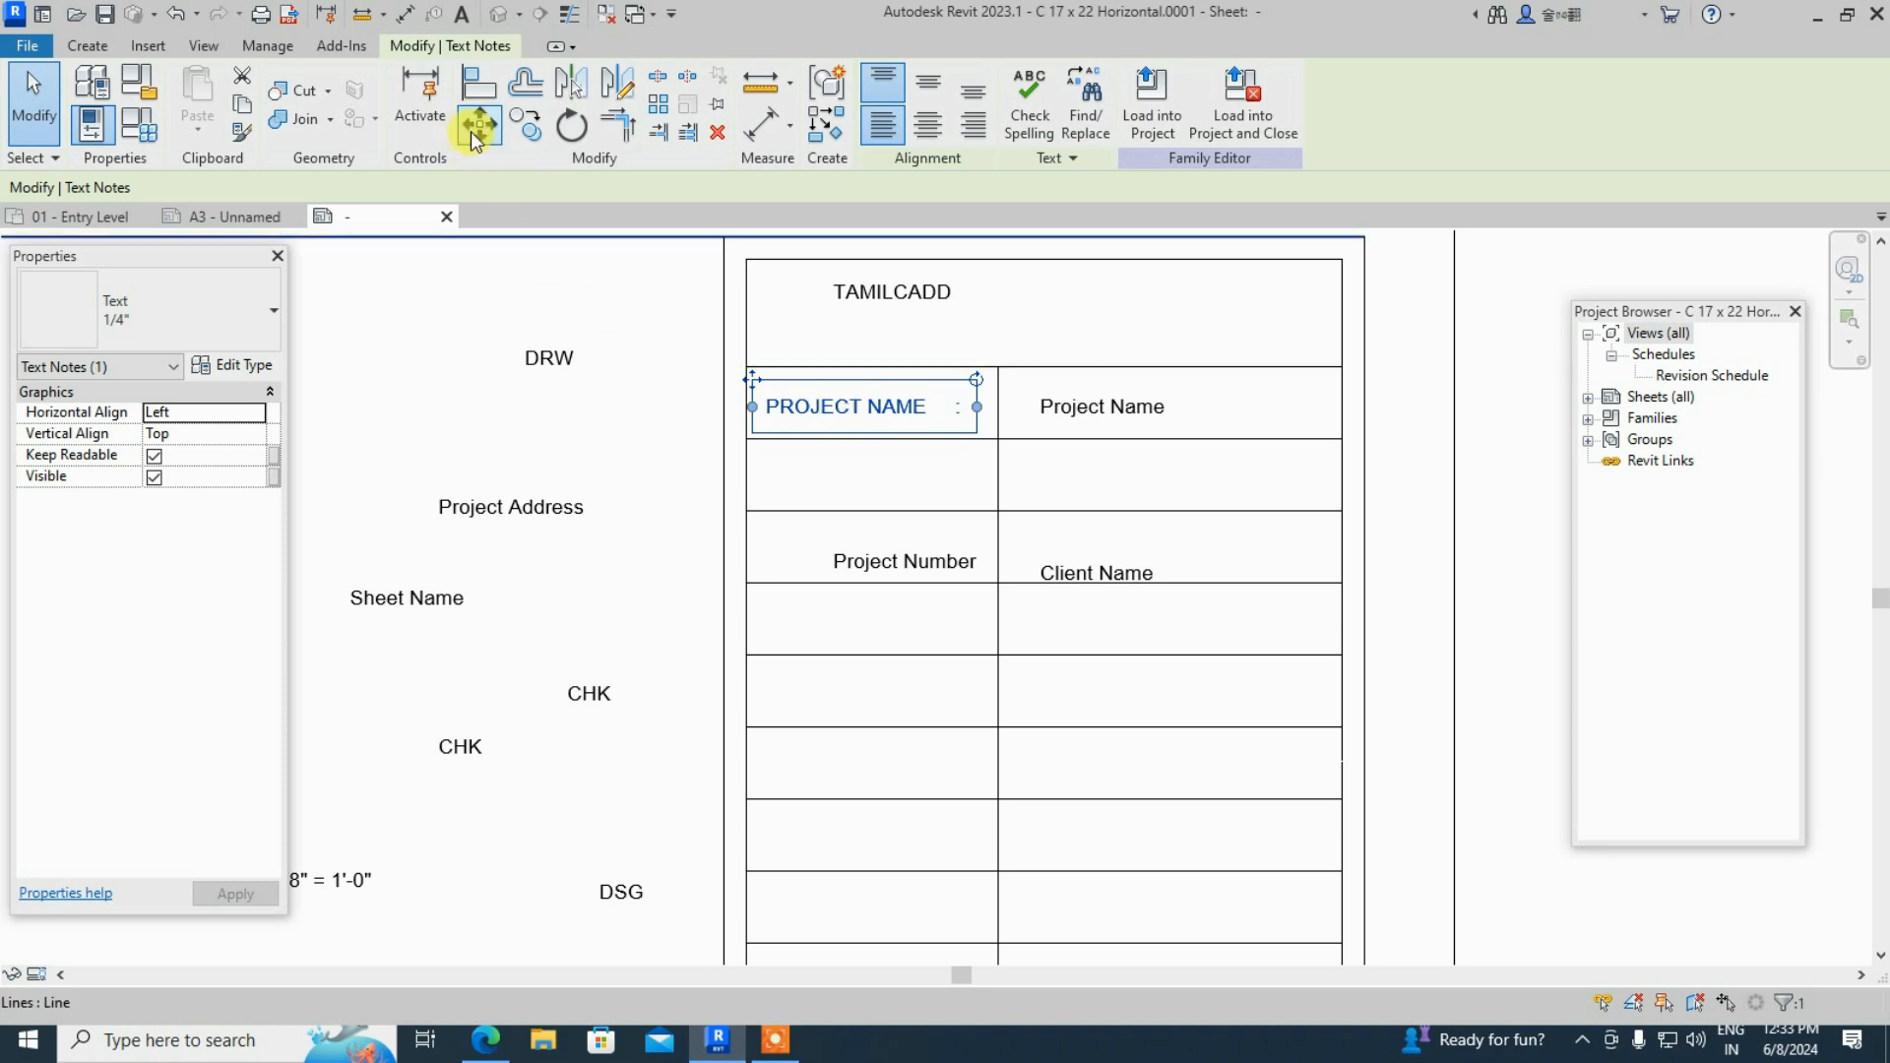
{"action": "left_click", "coordinate": [525, 123]}
{"action": "left_click", "coordinate": [745, 366]}
{"action": "left_click", "coordinate": [745, 439]}
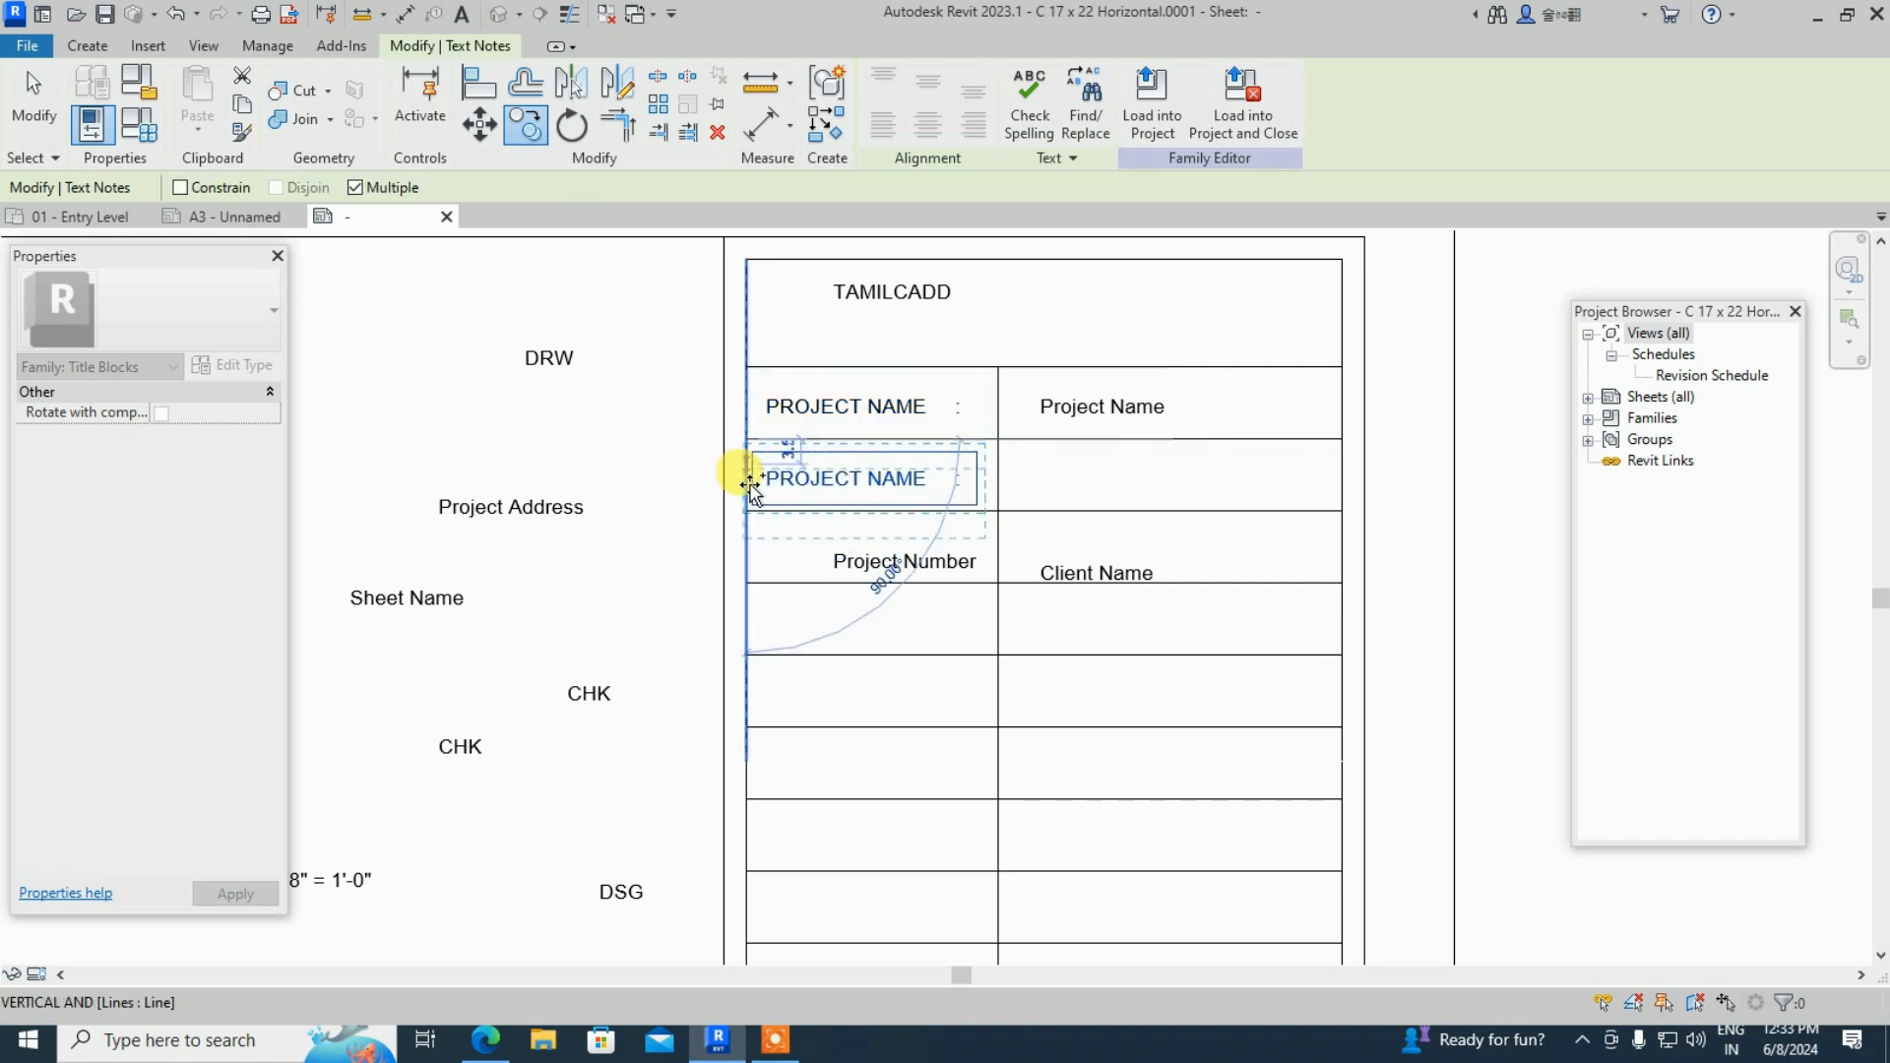
{"action": "left_click", "coordinate": [747, 510]}
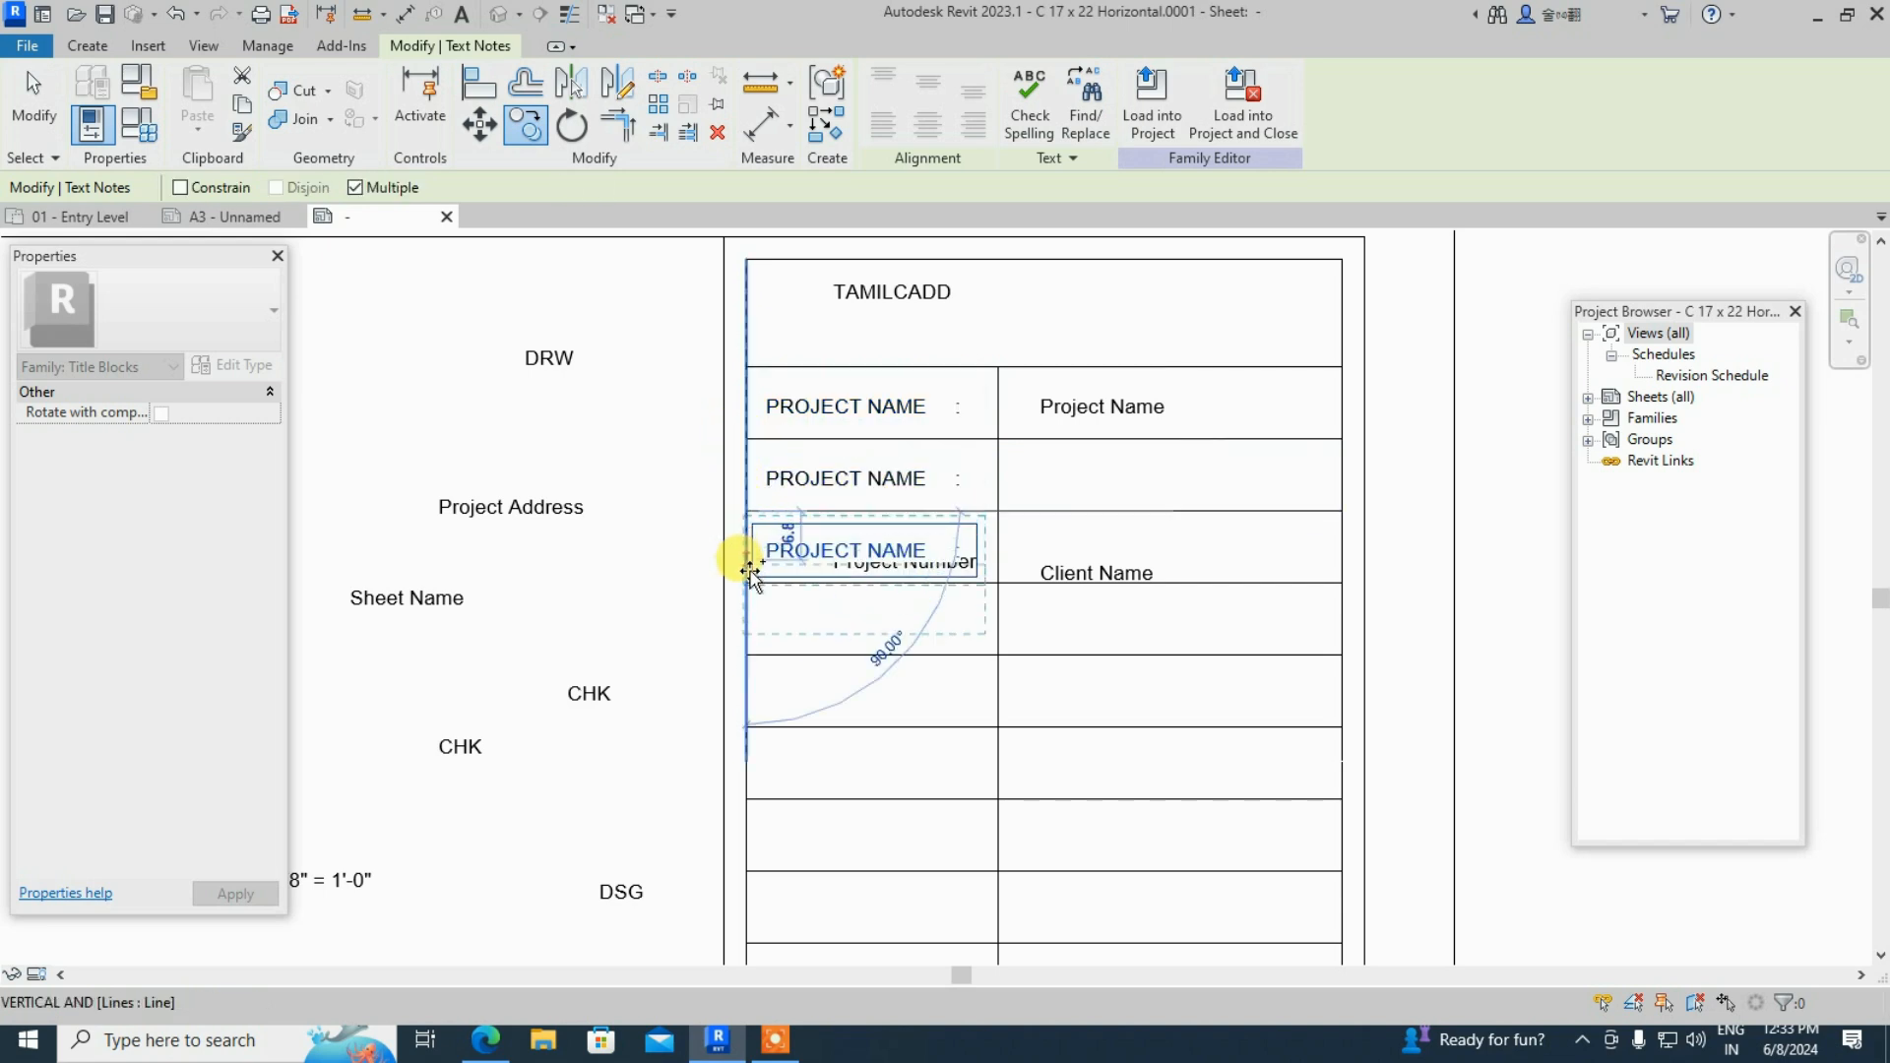
{"action": "left_click", "coordinate": [747, 583]}
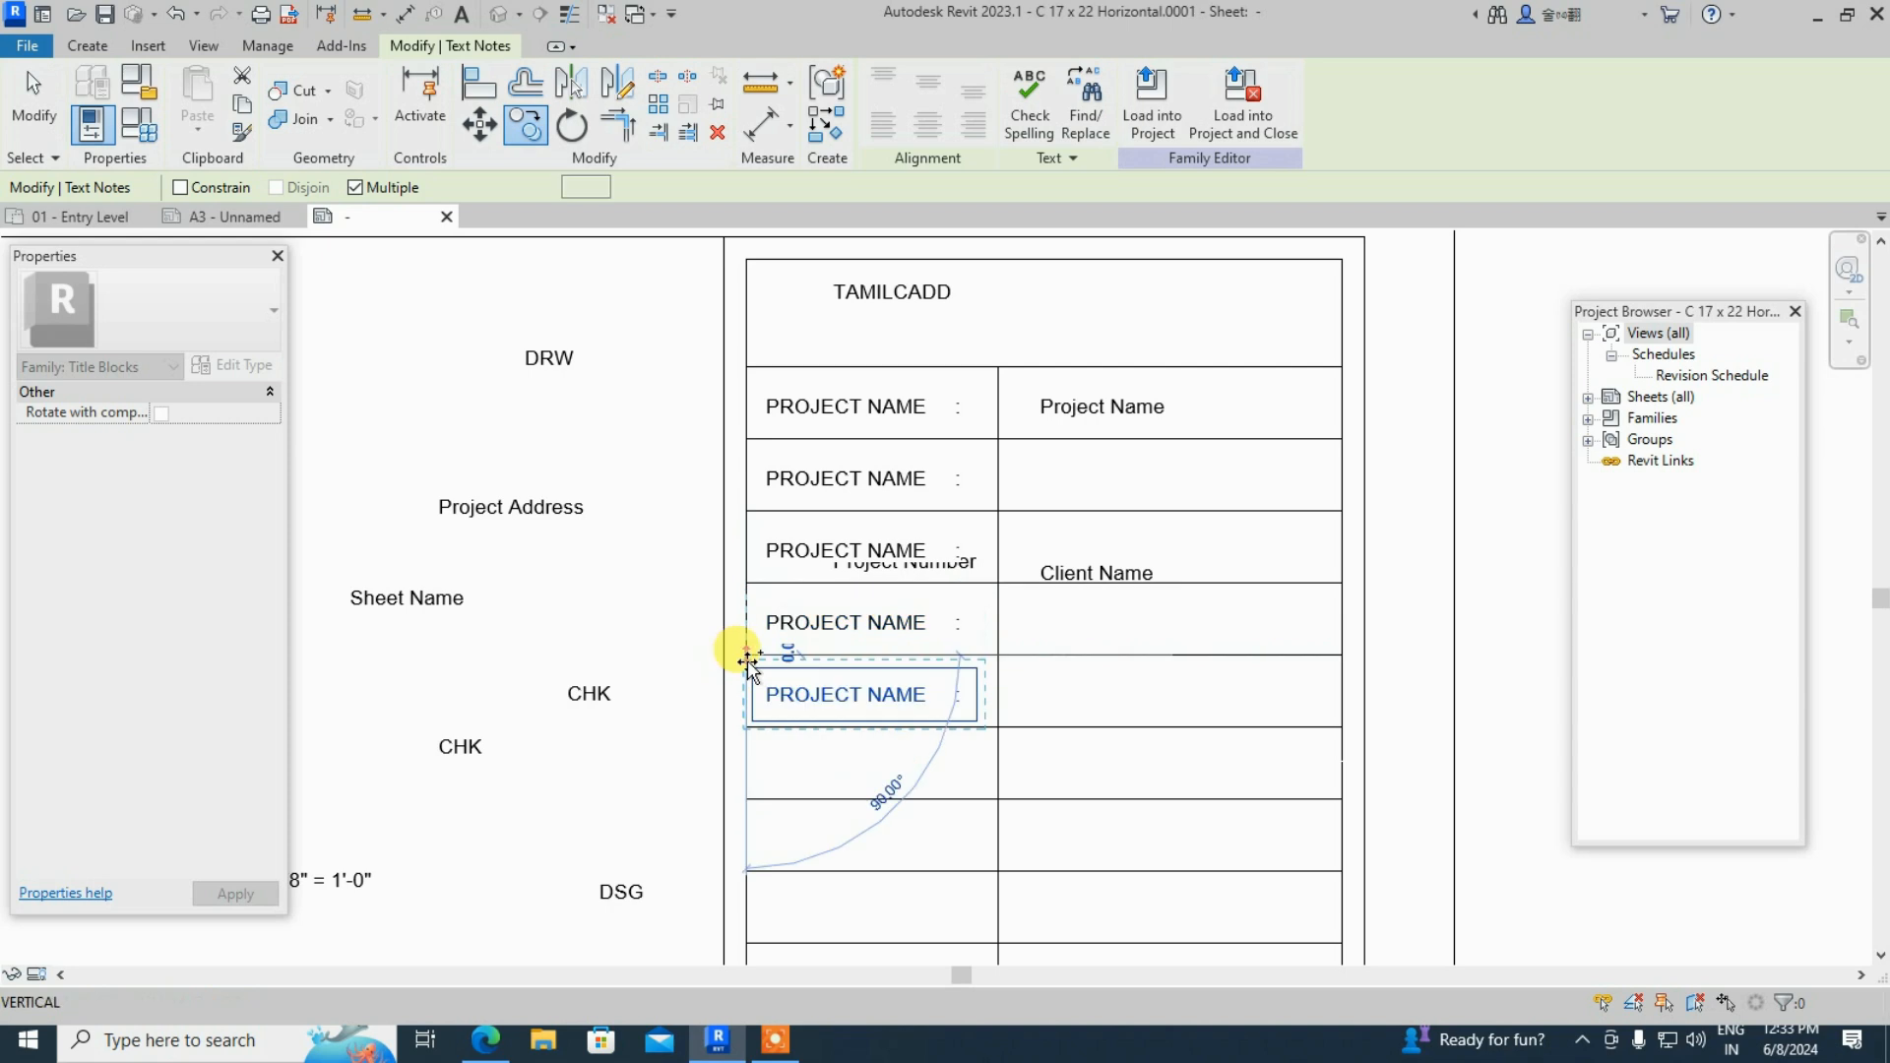
- Continue placing PROJECT NAME copies in rows five through nine, then end the copy
{"action": "scroll", "coordinate": [748, 642], "scroll_direction": "down", "scroll_amount": 3}
{"action": "middle_click_drag", "start_coordinate": [766, 722], "coordinate": [778, 566]}
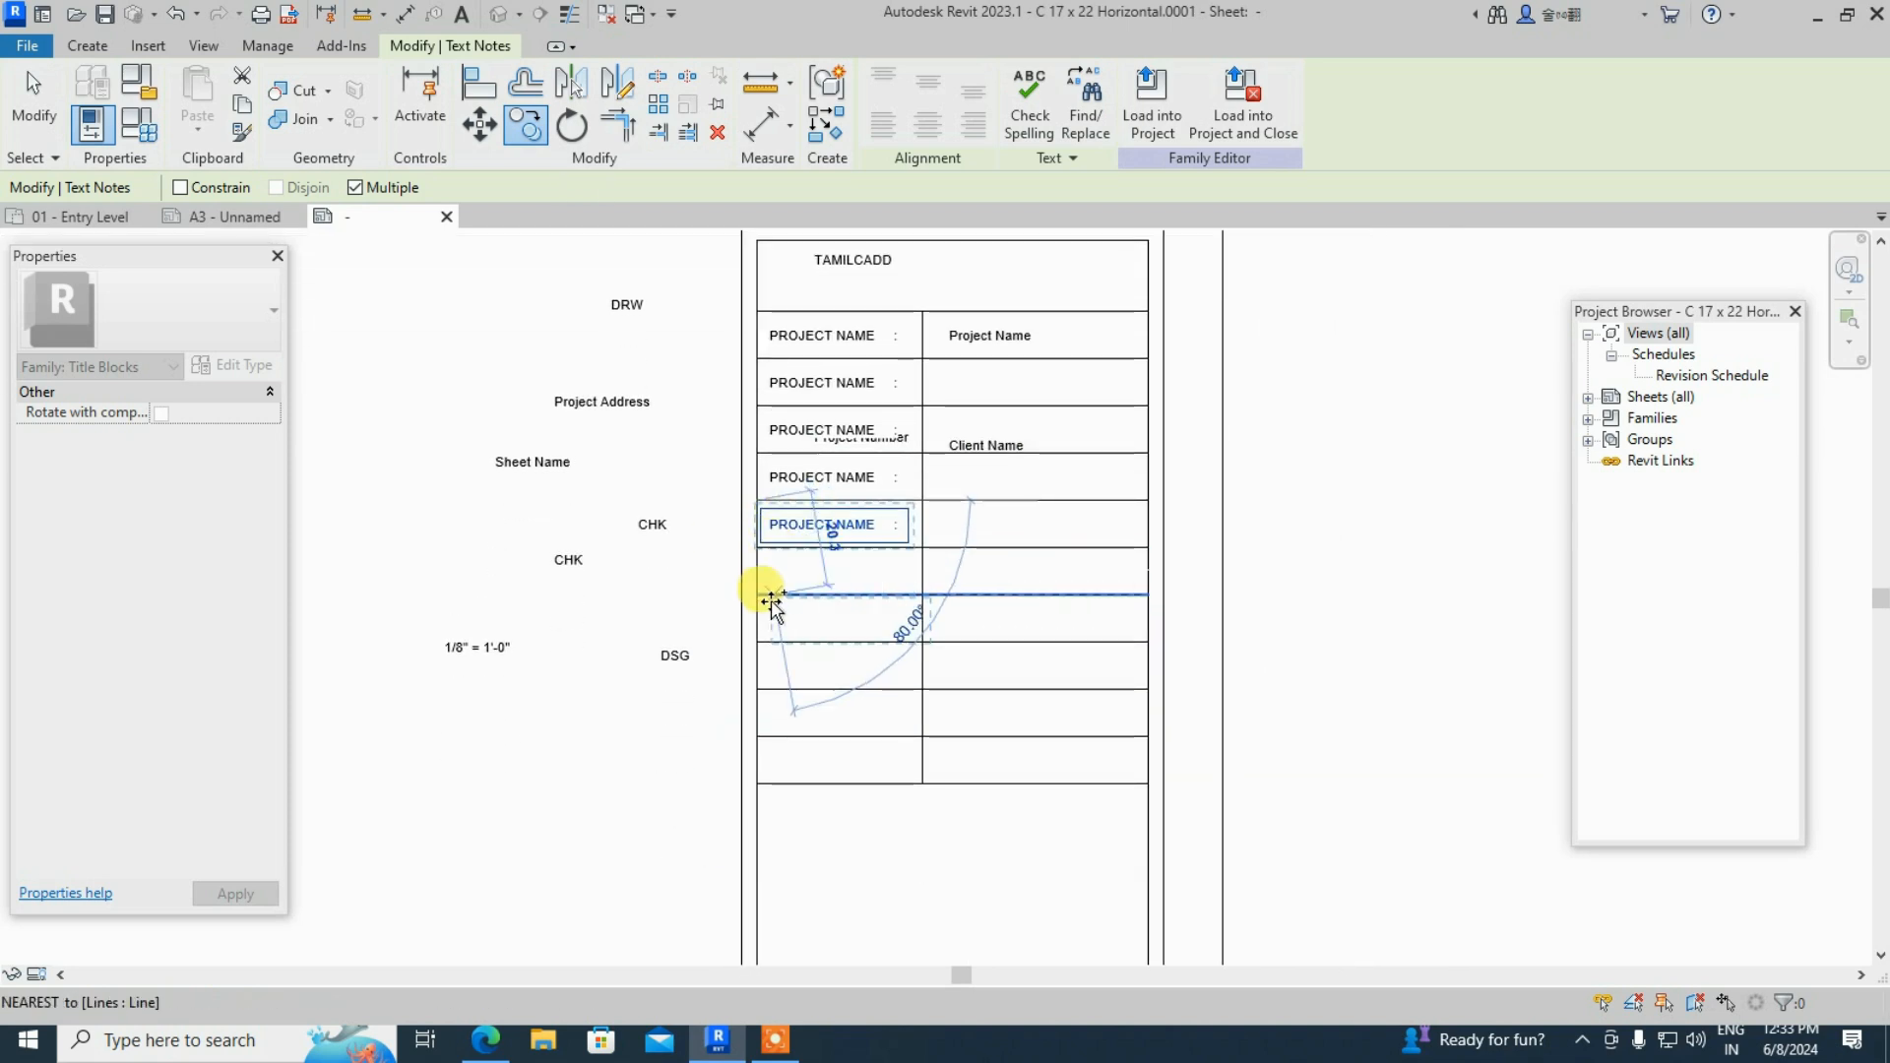
{"action": "left_click", "coordinate": [760, 549]}
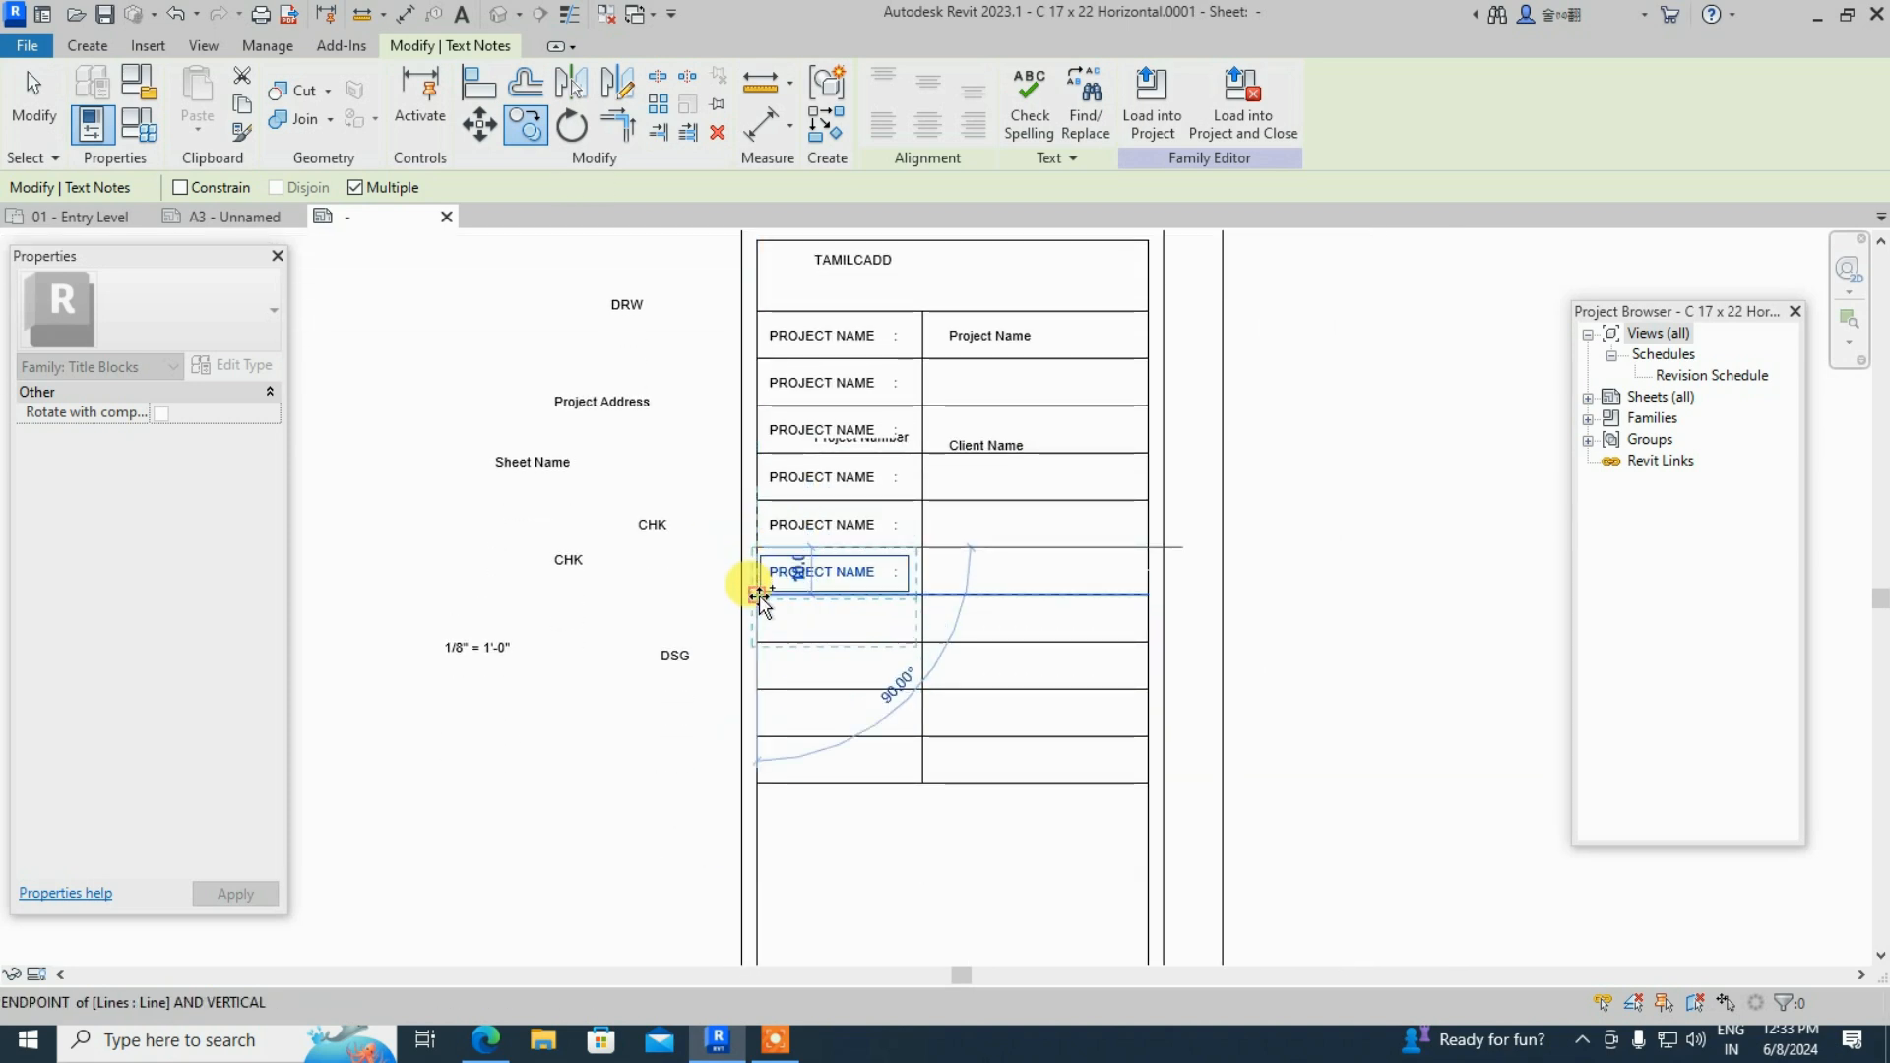
{"action": "left_click", "coordinate": [761, 596]}
{"action": "left_click", "coordinate": [763, 642]}
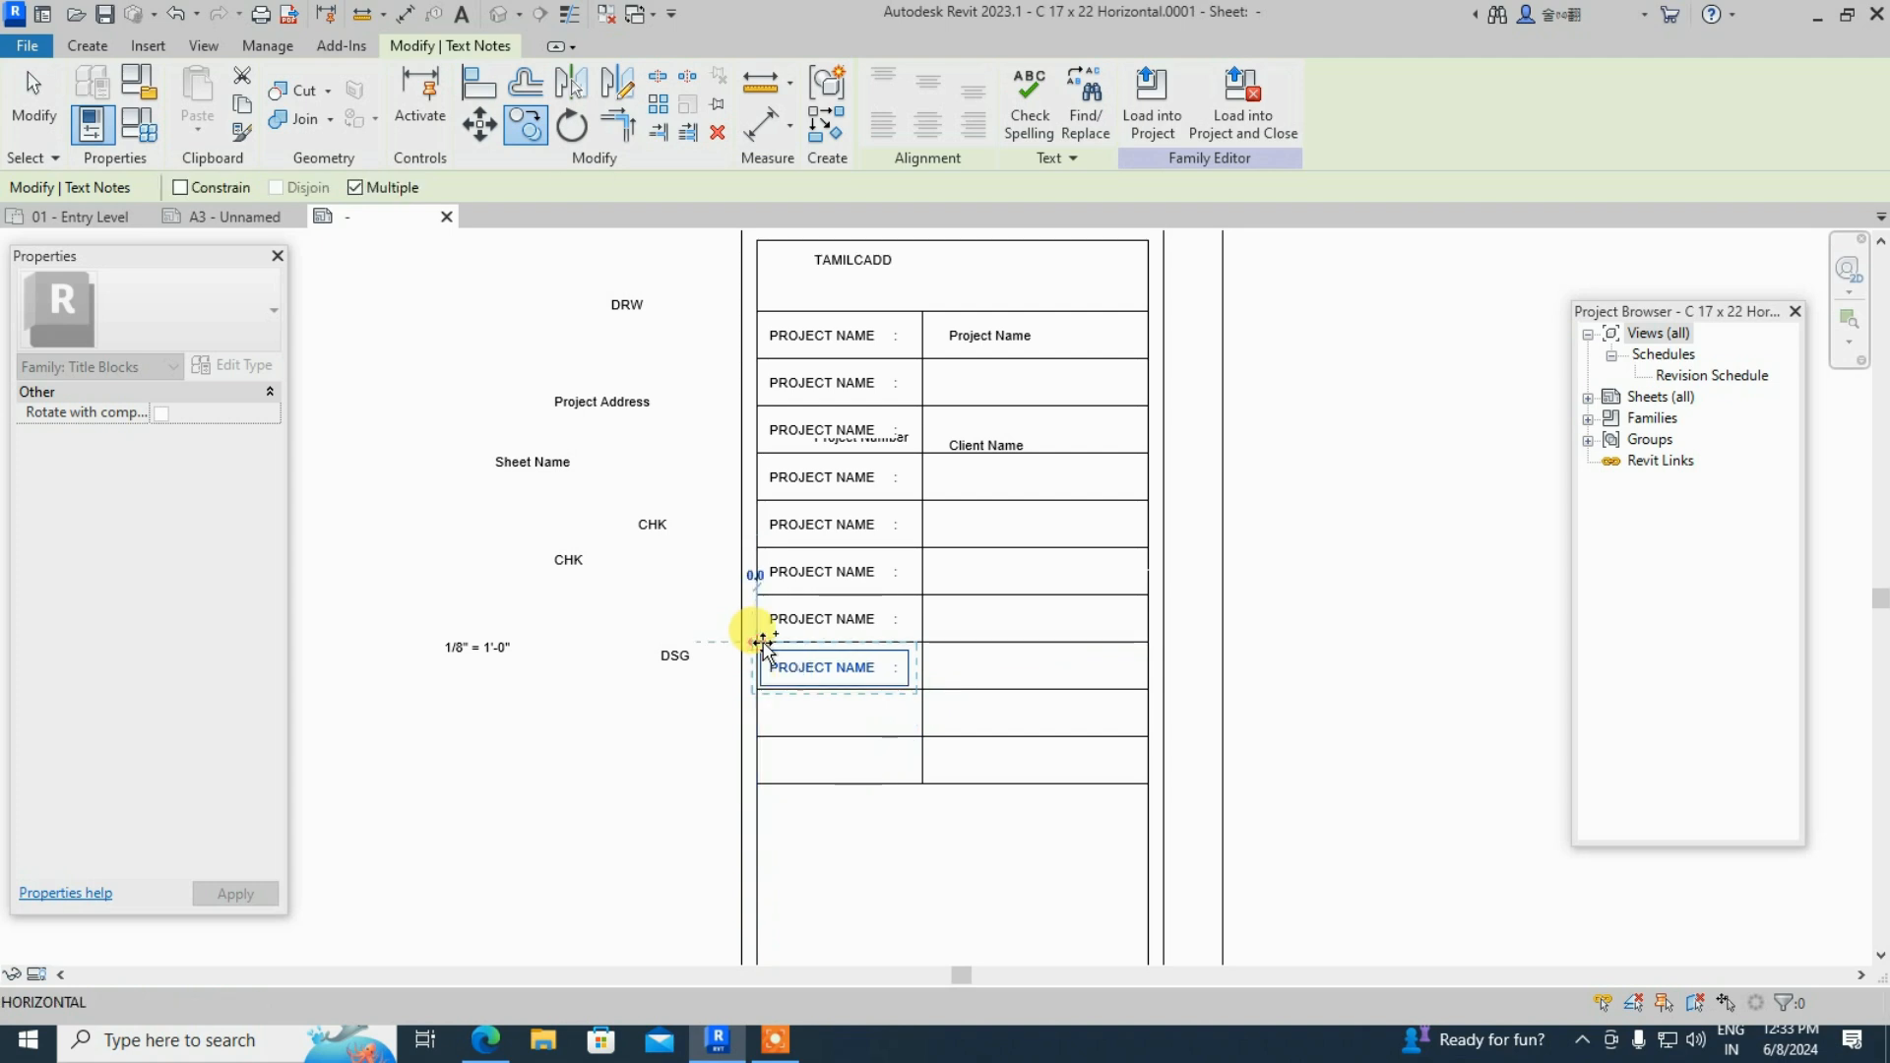
{"action": "scroll", "coordinate": [760, 684], "scroll_direction": "up", "scroll_amount": 2}
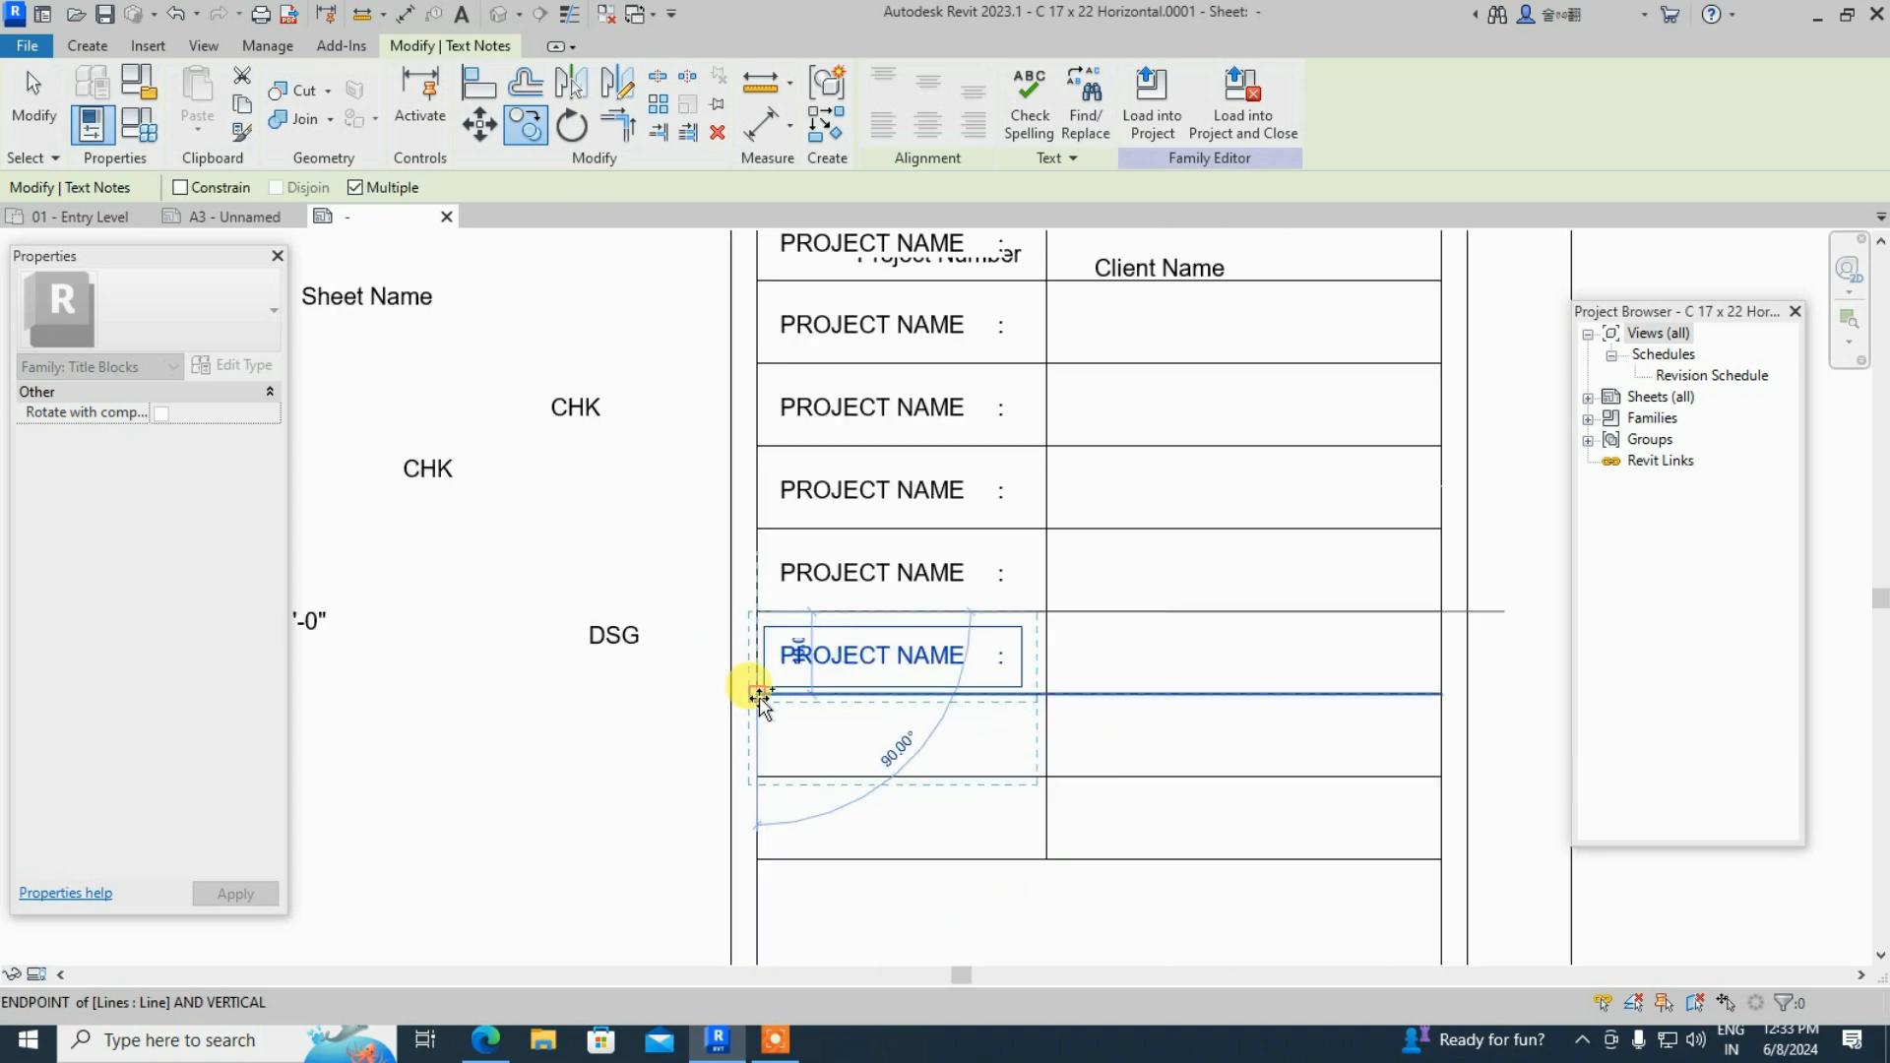
{"action": "left_click", "coordinate": [760, 694]}
{"action": "left_click", "coordinate": [760, 777]}
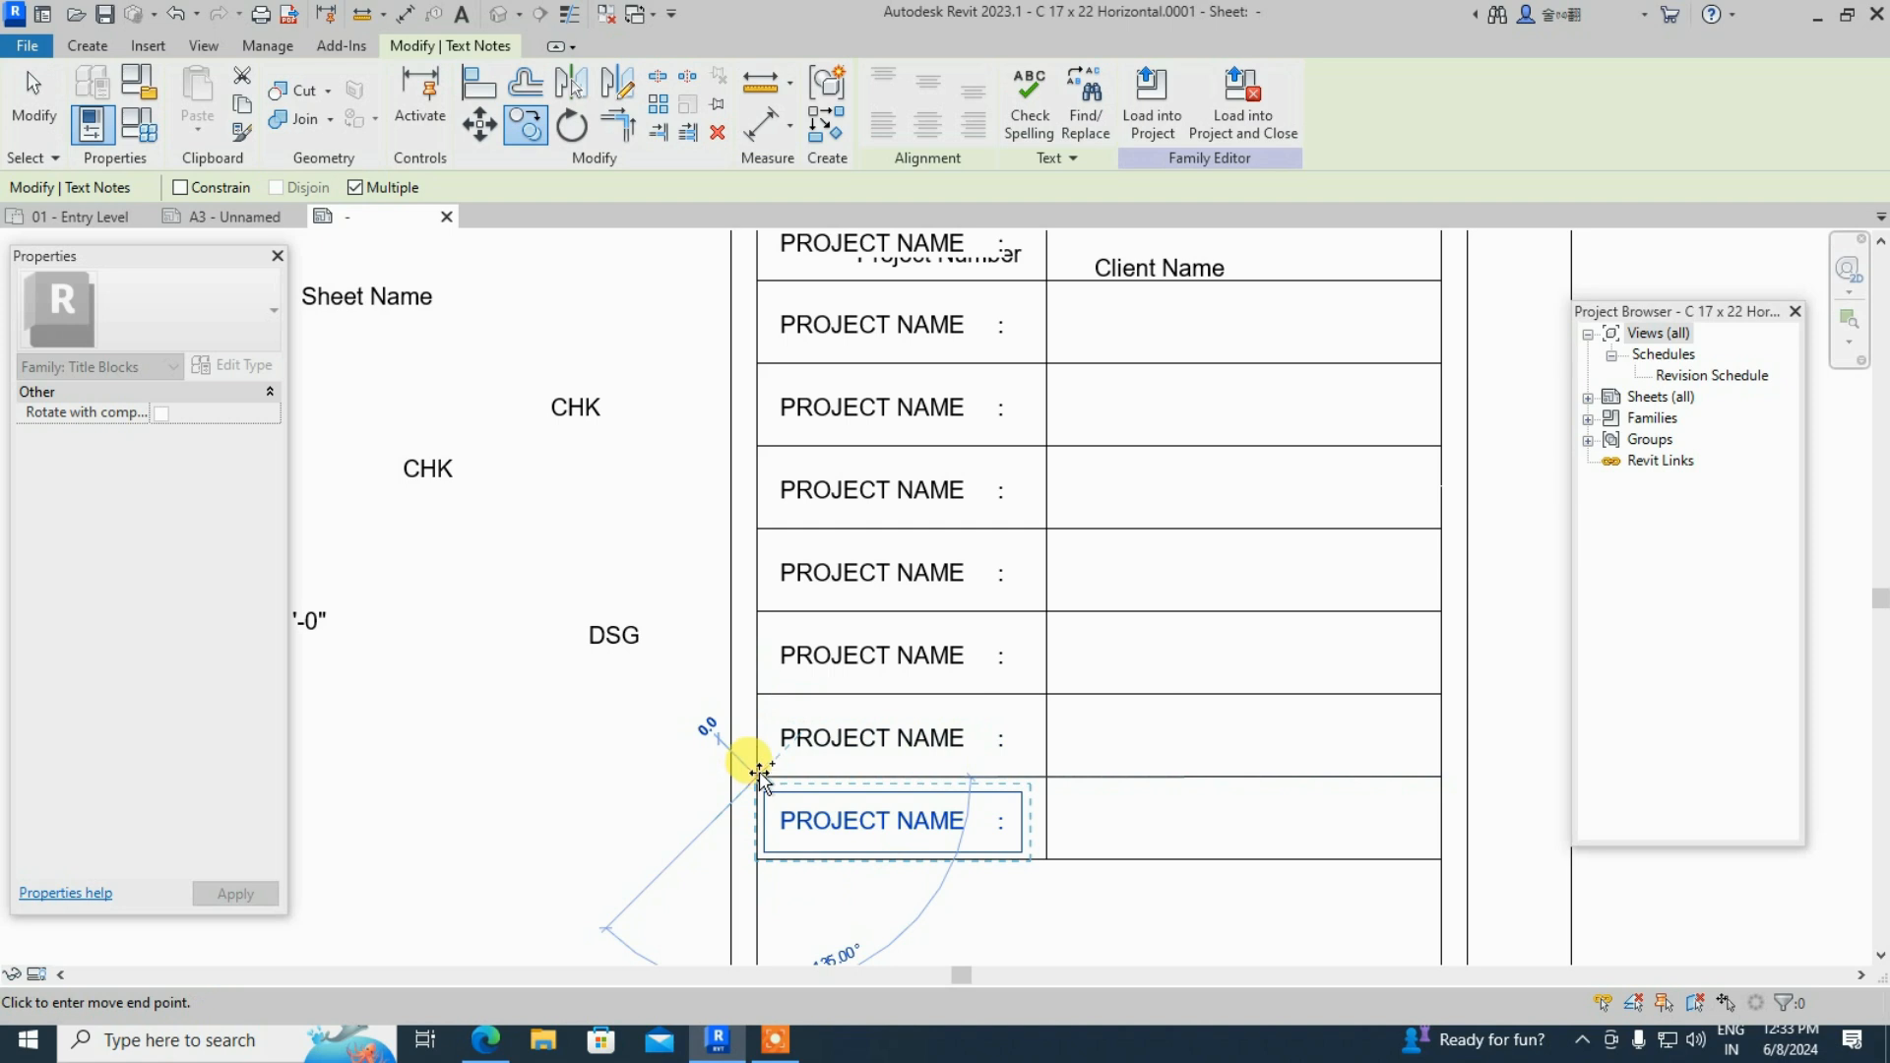
{"action": "key", "text": "Escape"}
{"action": "key", "text": "Escape"}
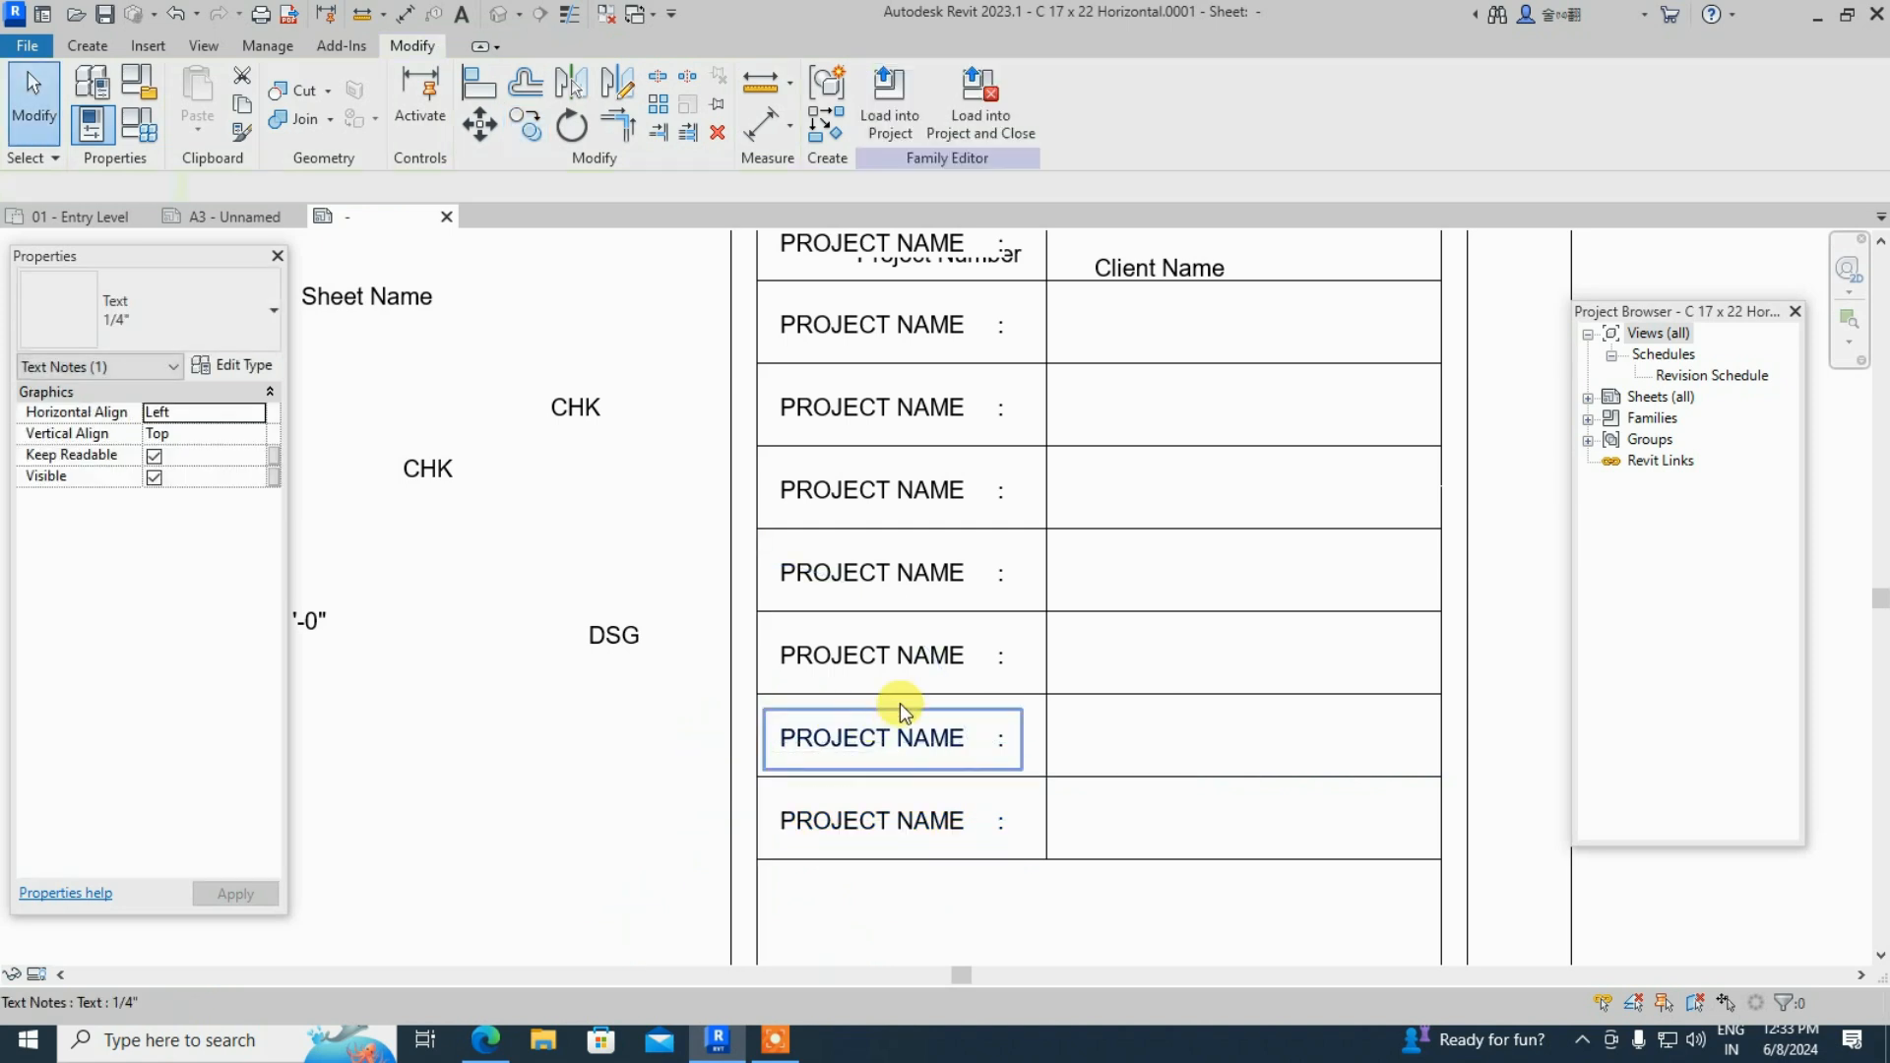
- Drag a copy of a PROJECT NAME label out left of the table, below the scale text
{"action": "scroll", "coordinate": [933, 793], "scroll_direction": "down", "scroll_amount": 1}
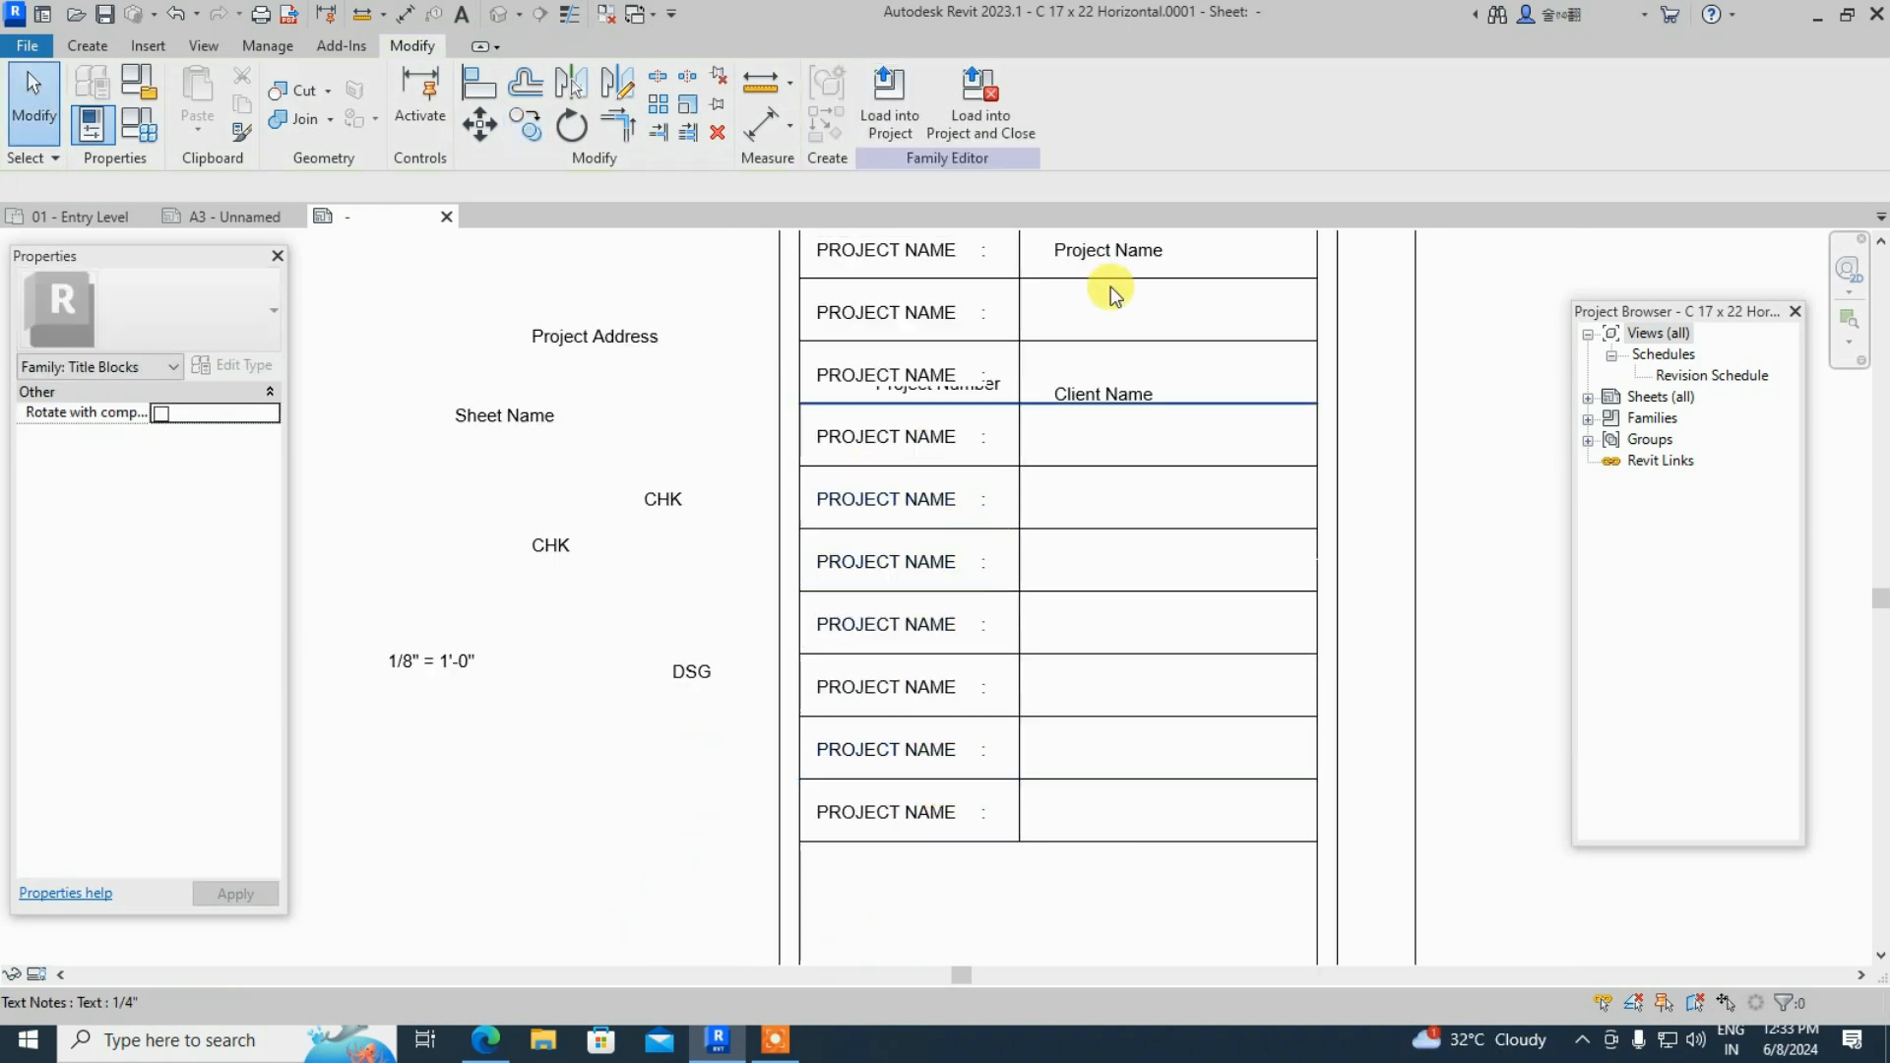
{"action": "scroll", "coordinate": [1103, 315], "scroll_direction": "up", "scroll_amount": 2}
{"action": "left_click", "coordinate": [930, 422]}
{"action": "left_click_drag", "start_coordinate": [636, 371], "coordinate": [329, 452], "text": "ctrl"}
{"action": "scroll", "coordinate": [472, 476], "scroll_direction": "down", "scroll_amount": 2}
{"action": "middle_click_drag", "start_coordinate": [614, 507], "coordinate": [621, 500]}
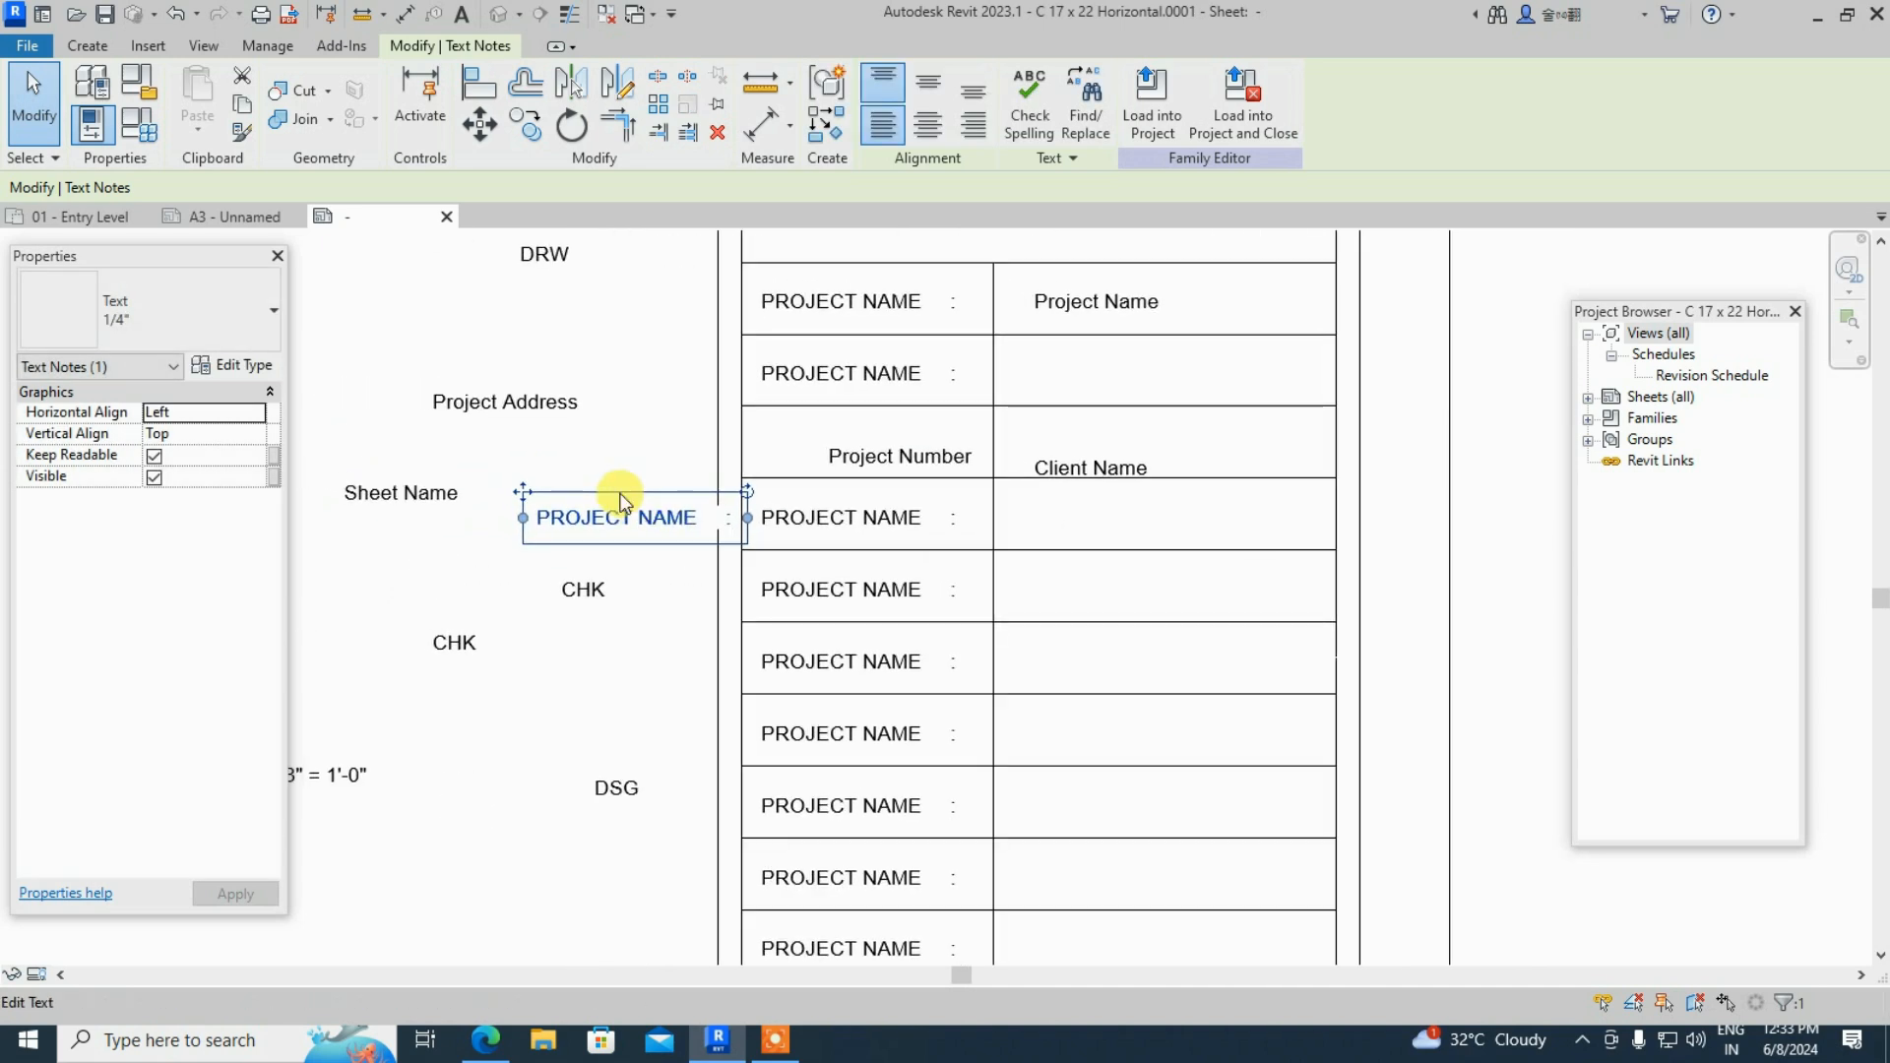
{"action": "left_click_drag", "start_coordinate": [523, 492], "coordinate": [388, 851]}
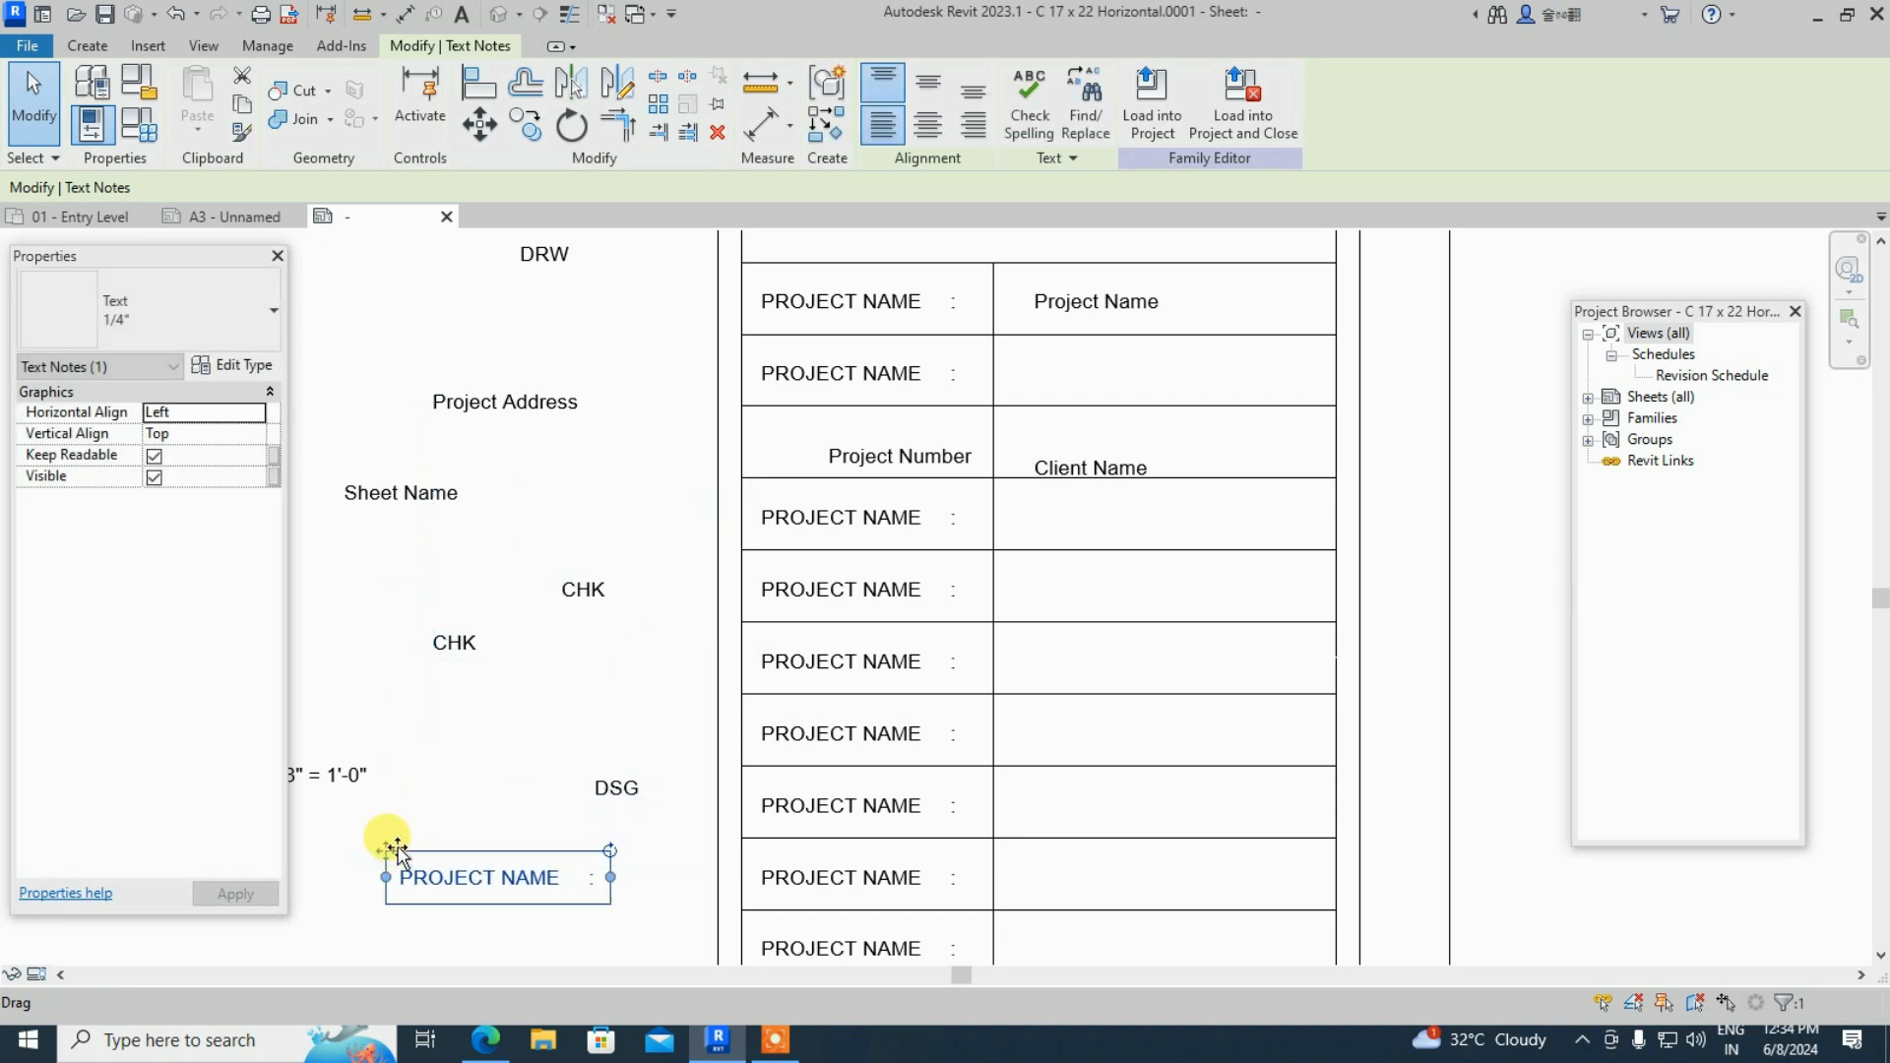
{"action": "left_click", "coordinate": [450, 801]}
{"action": "scroll", "coordinate": [1240, 500], "scroll_direction": "down", "scroll_amount": 1}
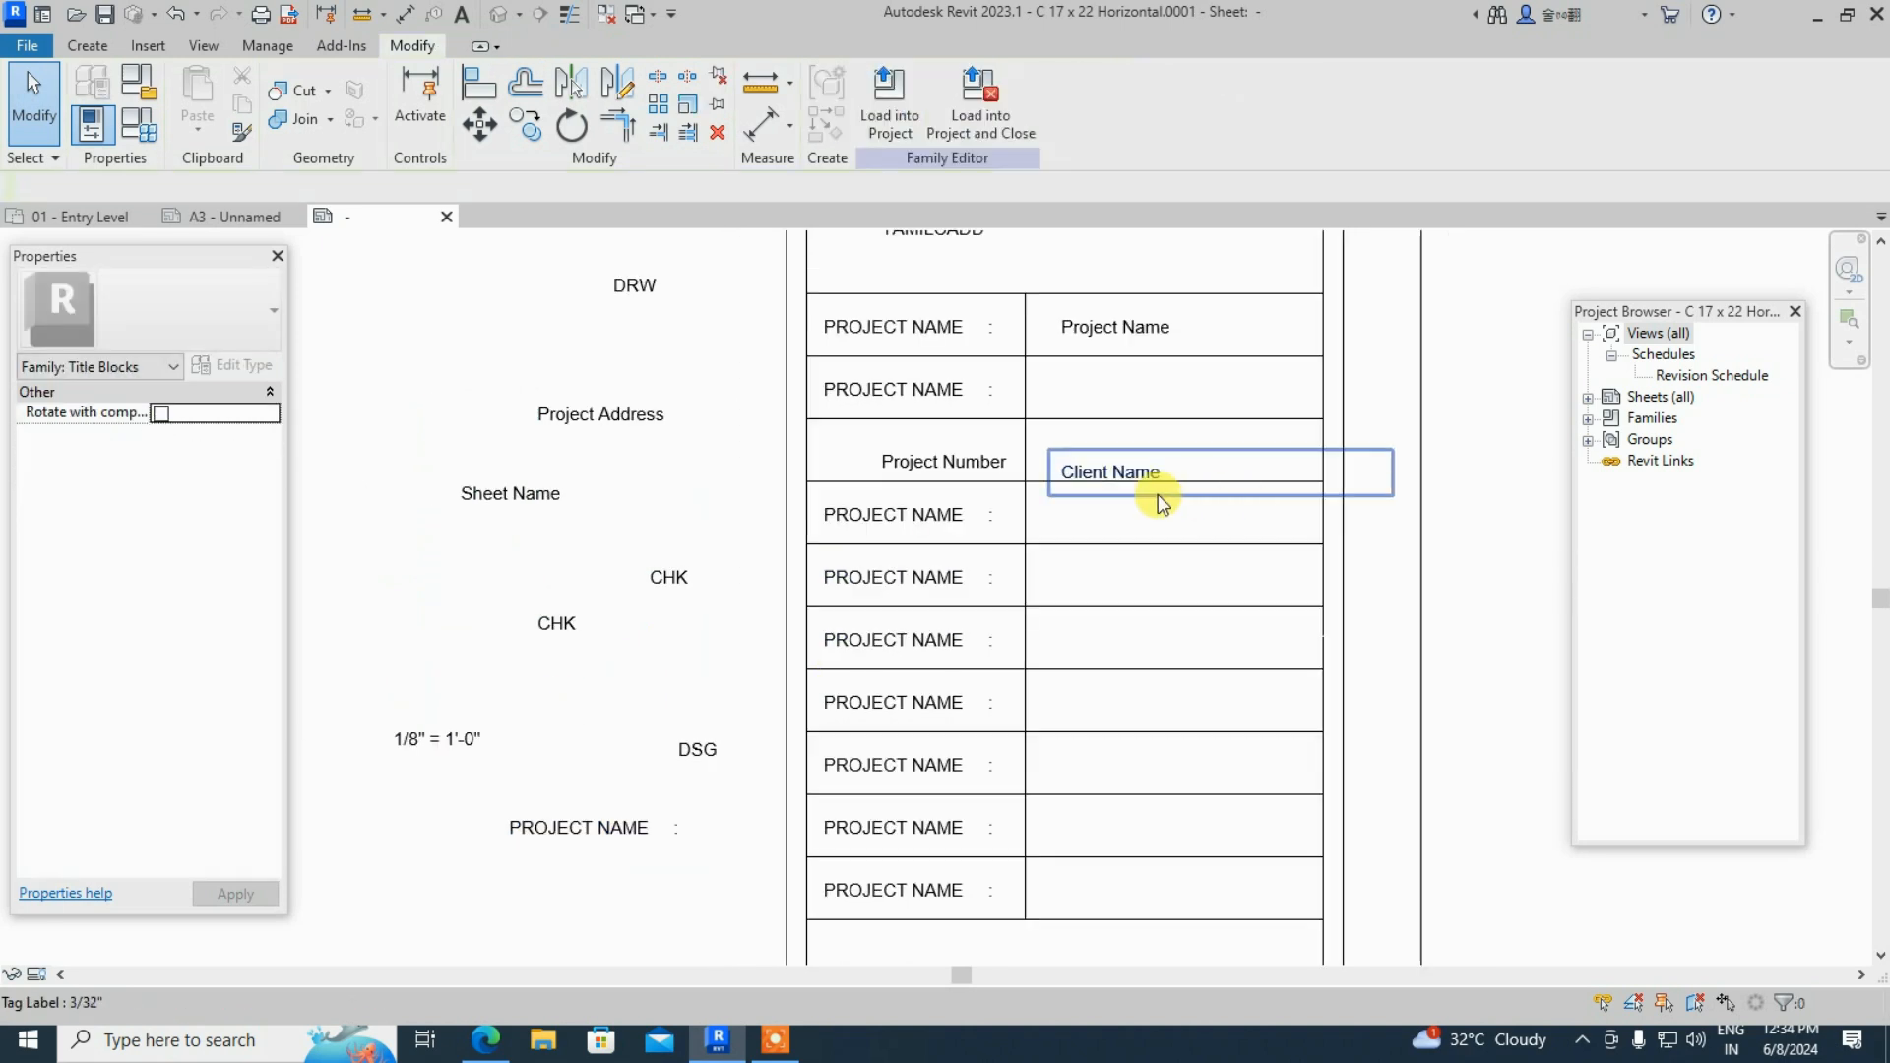
{"action": "scroll", "coordinate": [1090, 490], "scroll_direction": "up", "scroll_amount": 1}
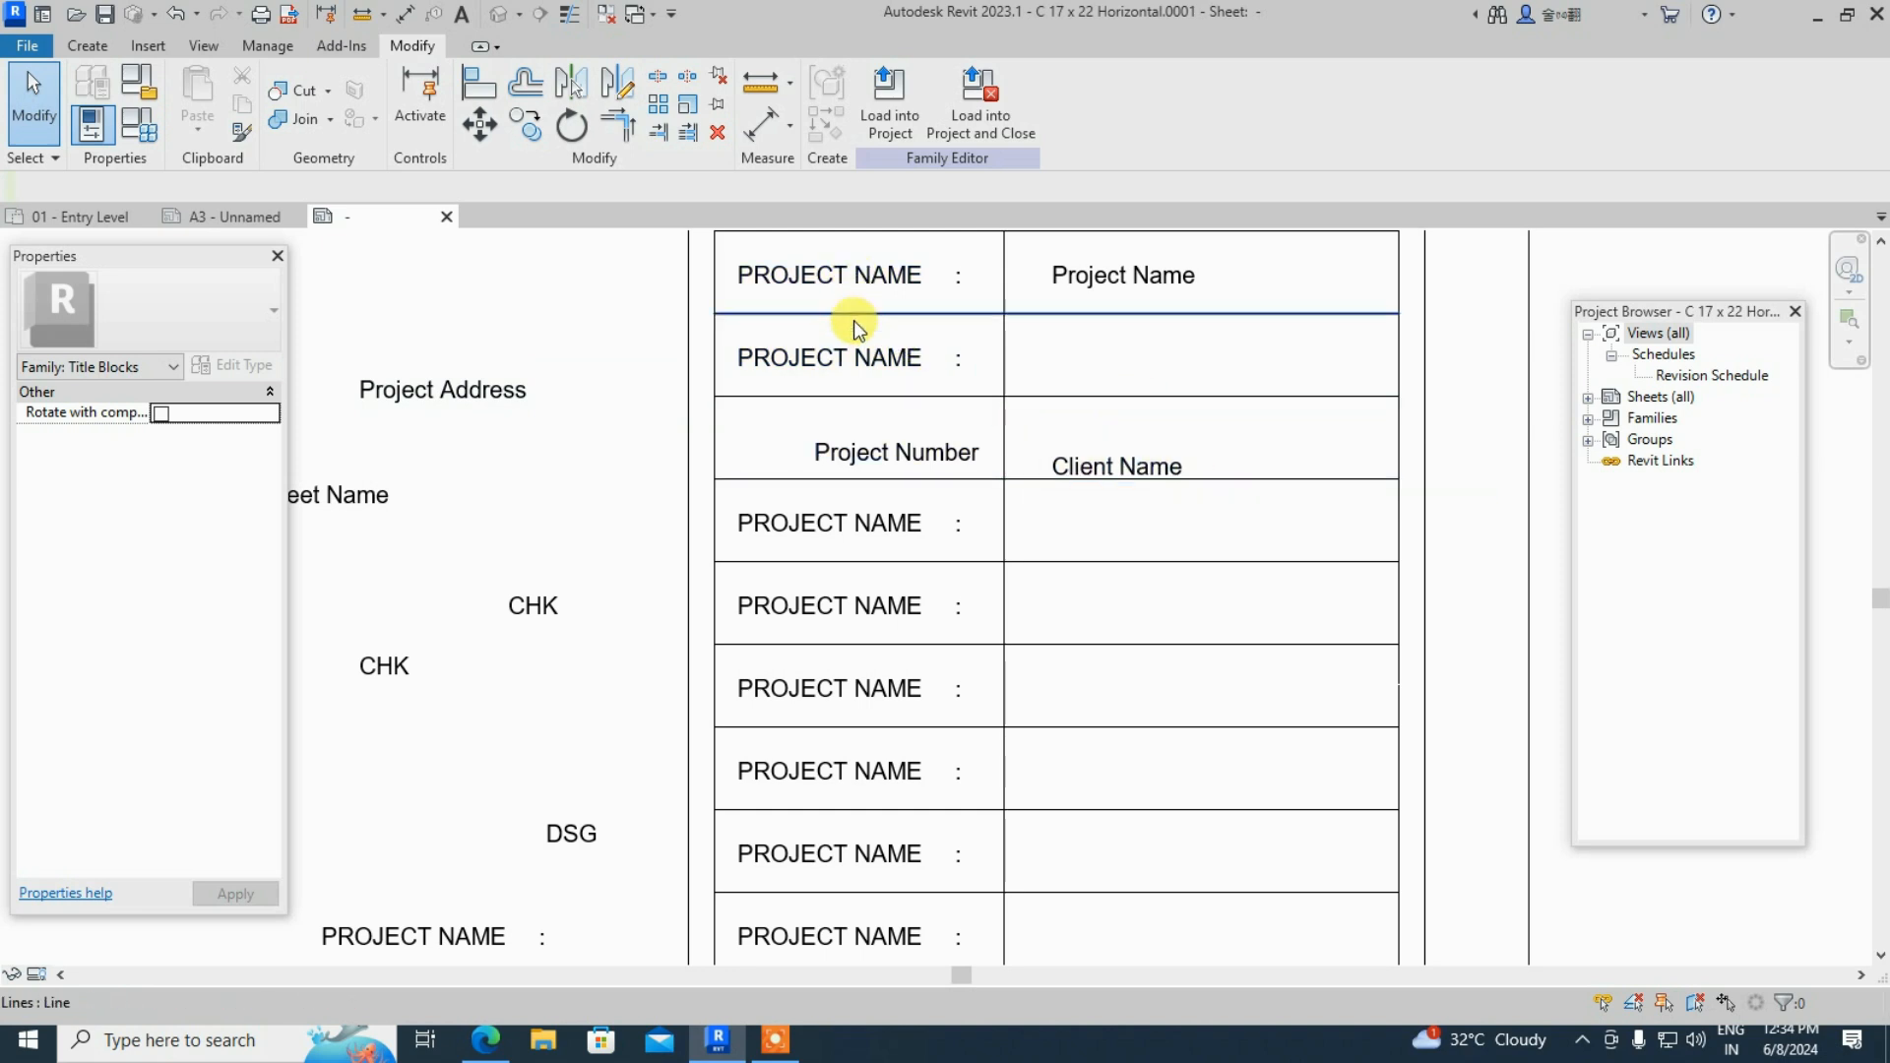
- Retype the second-row label as CLIENT NAME, dismissing the keep-changes prompts
{"action": "left_click", "coordinate": [884, 360]}
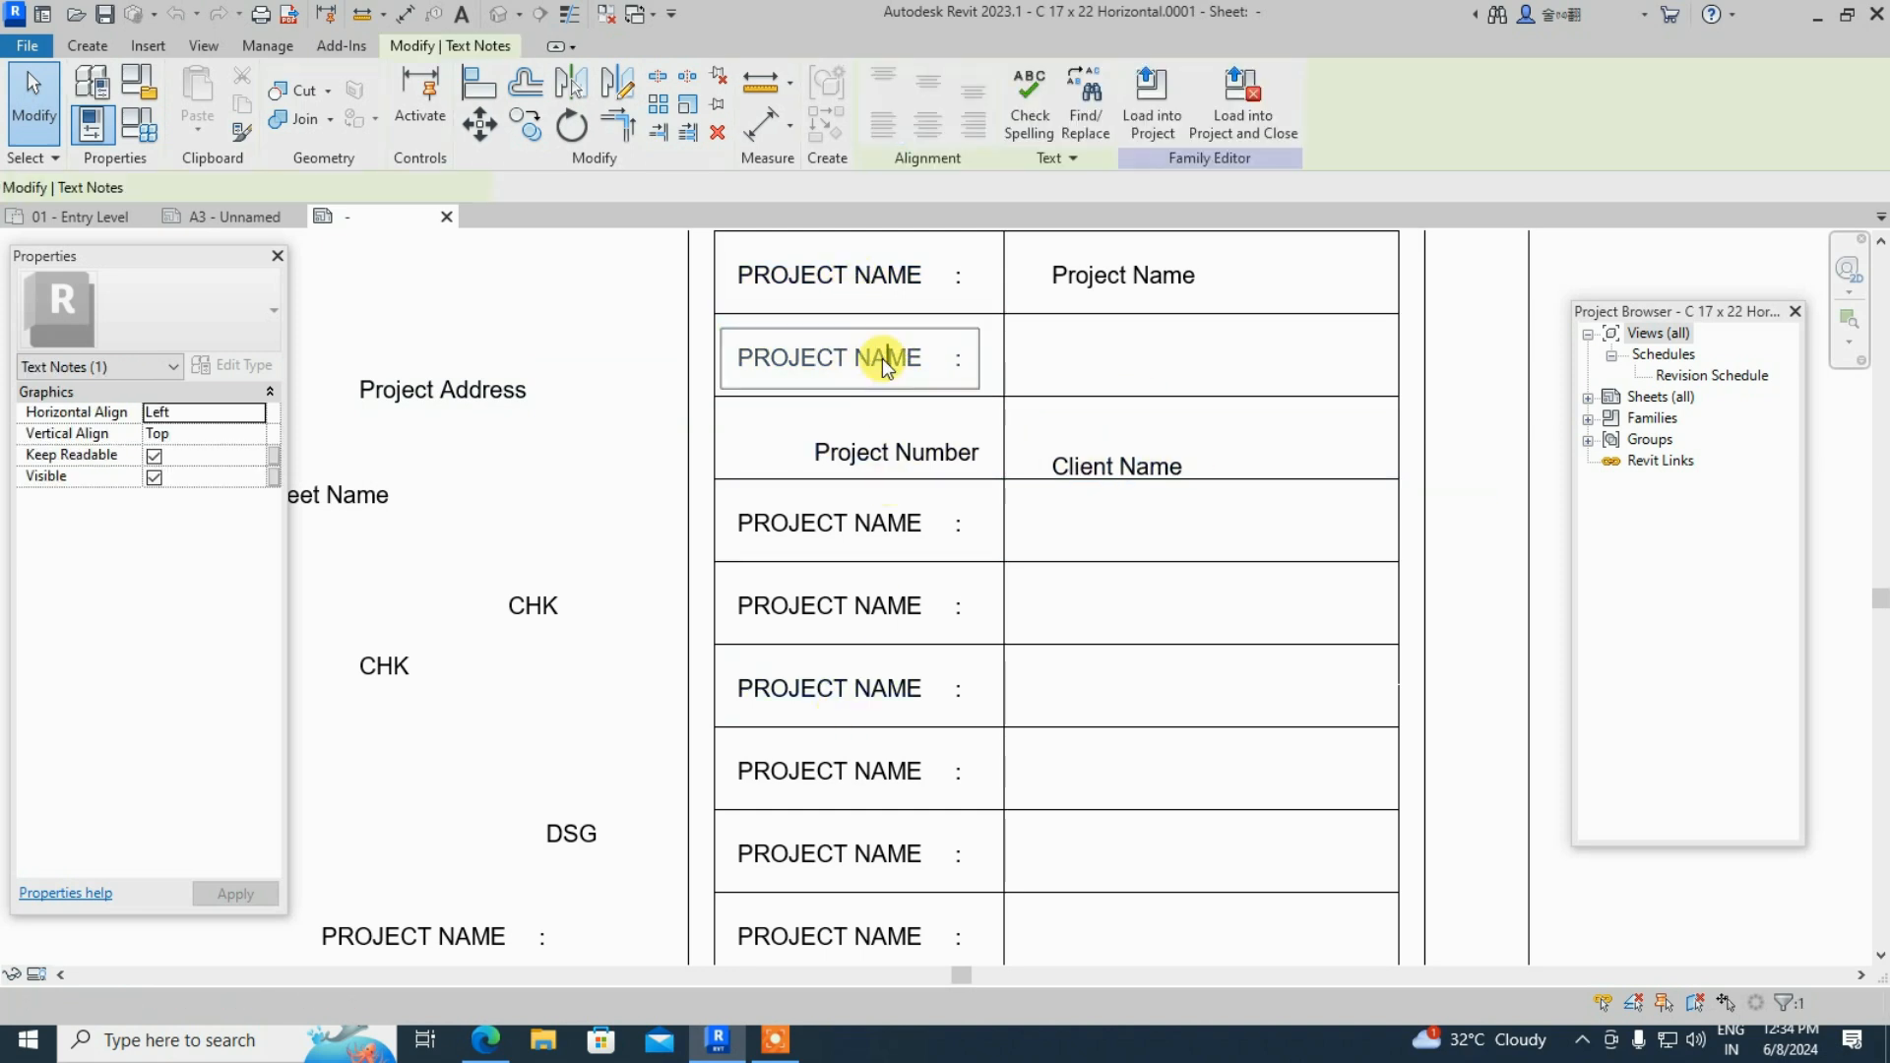
{"action": "left_click", "coordinate": [943, 361]}
{"action": "key", "text": "BackSpace"}
{"action": "key", "text": "BackSpace"}
{"action": "key", "text": "BackSpace"}
{"action": "key", "text": "BackSpace"}
{"action": "key", "text": "BackSpace"}
{"action": "key", "text": "BackSpace"}
{"action": "key", "text": "BackSpace"}
{"action": "key", "text": "BackSpace"}
{"action": "key", "text": "BackSpace"}
{"action": "key", "text": "BackSpace"}
{"action": "key", "text": "BackSpace"}
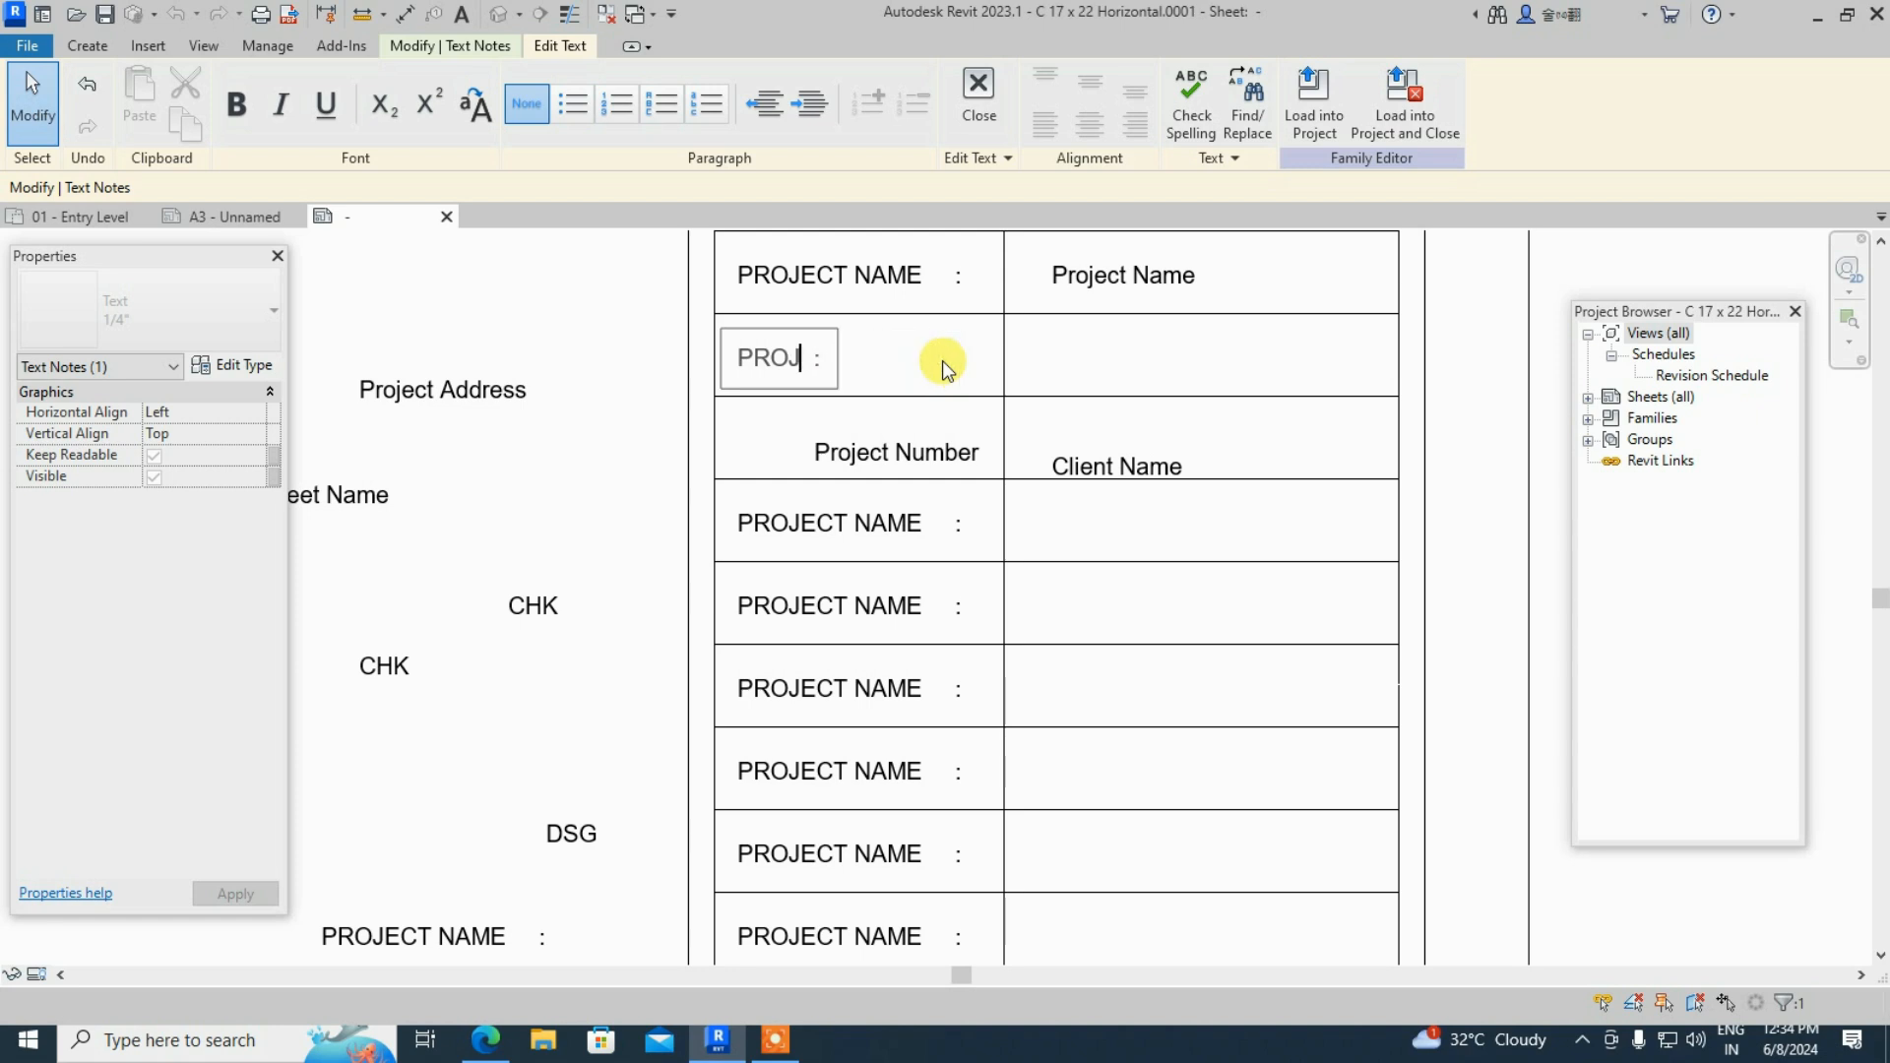
{"action": "key", "text": "BackSpace"}
{"action": "type", "text": "CLIENT"}
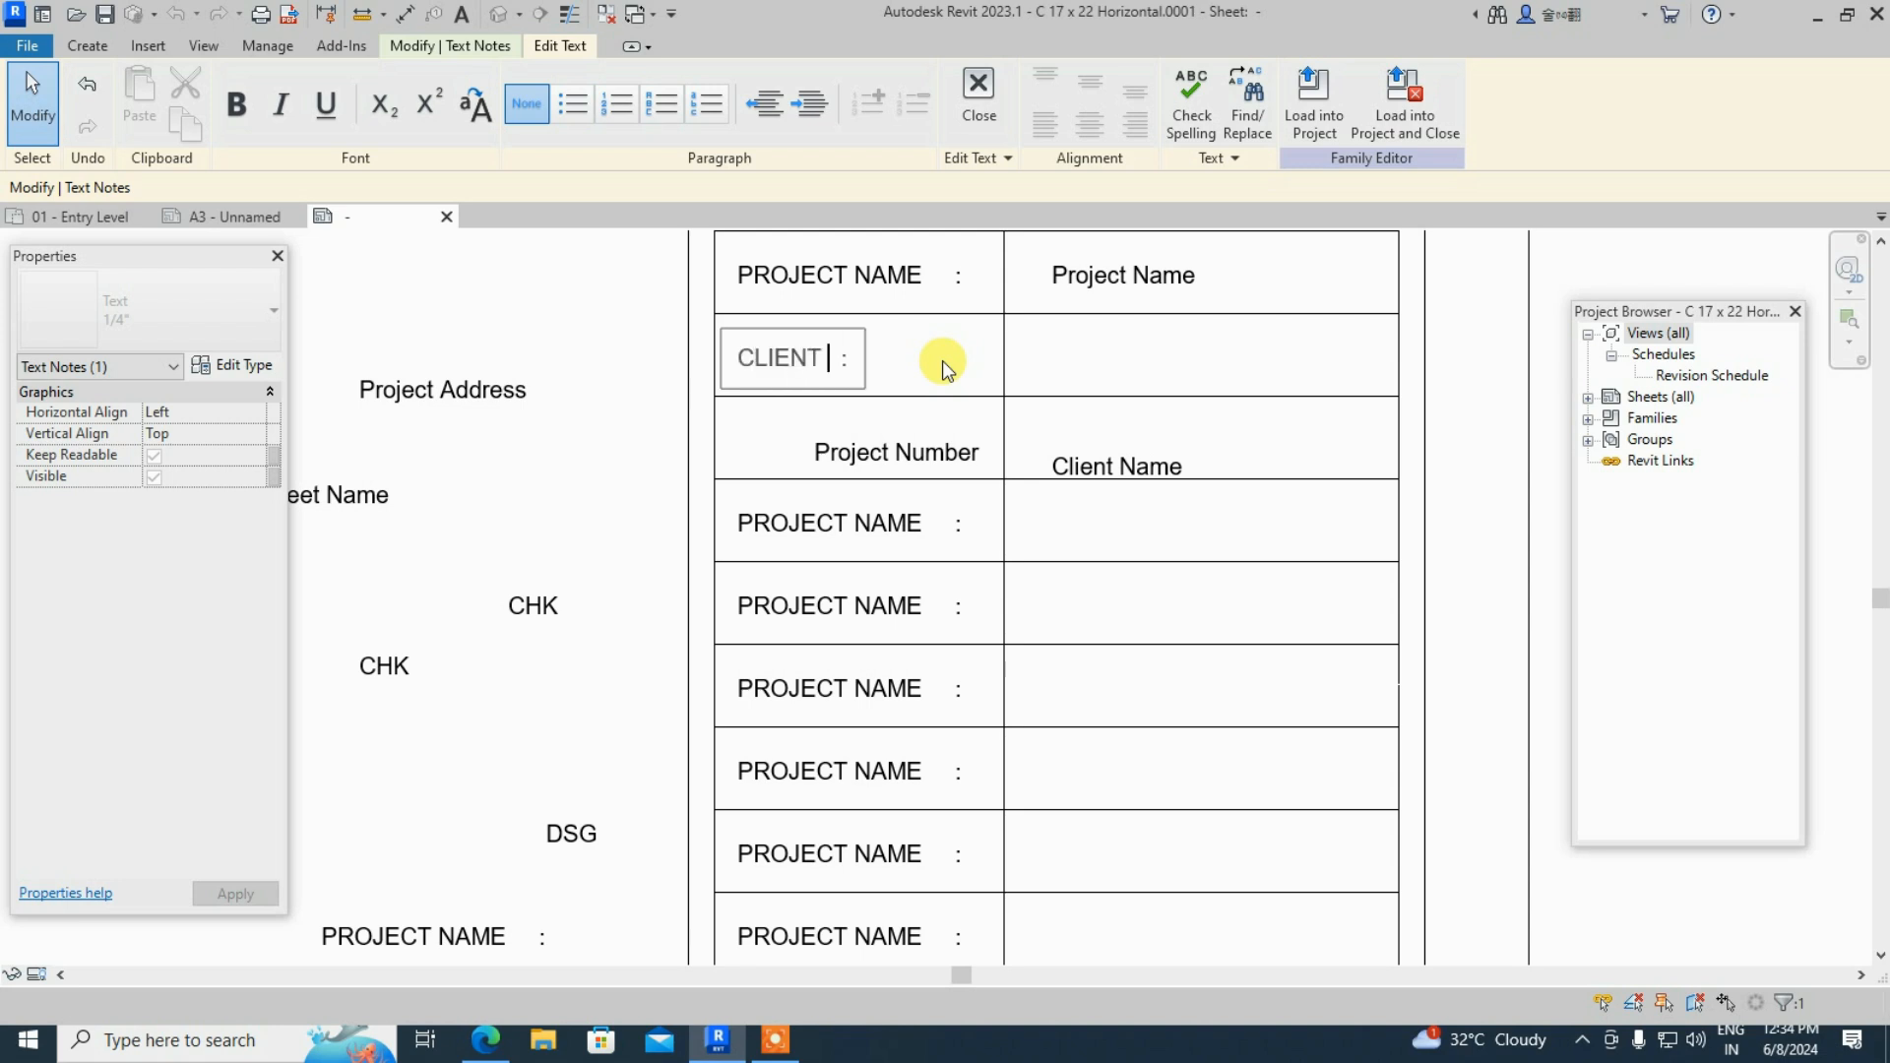
{"action": "type", "text": " NAME"}
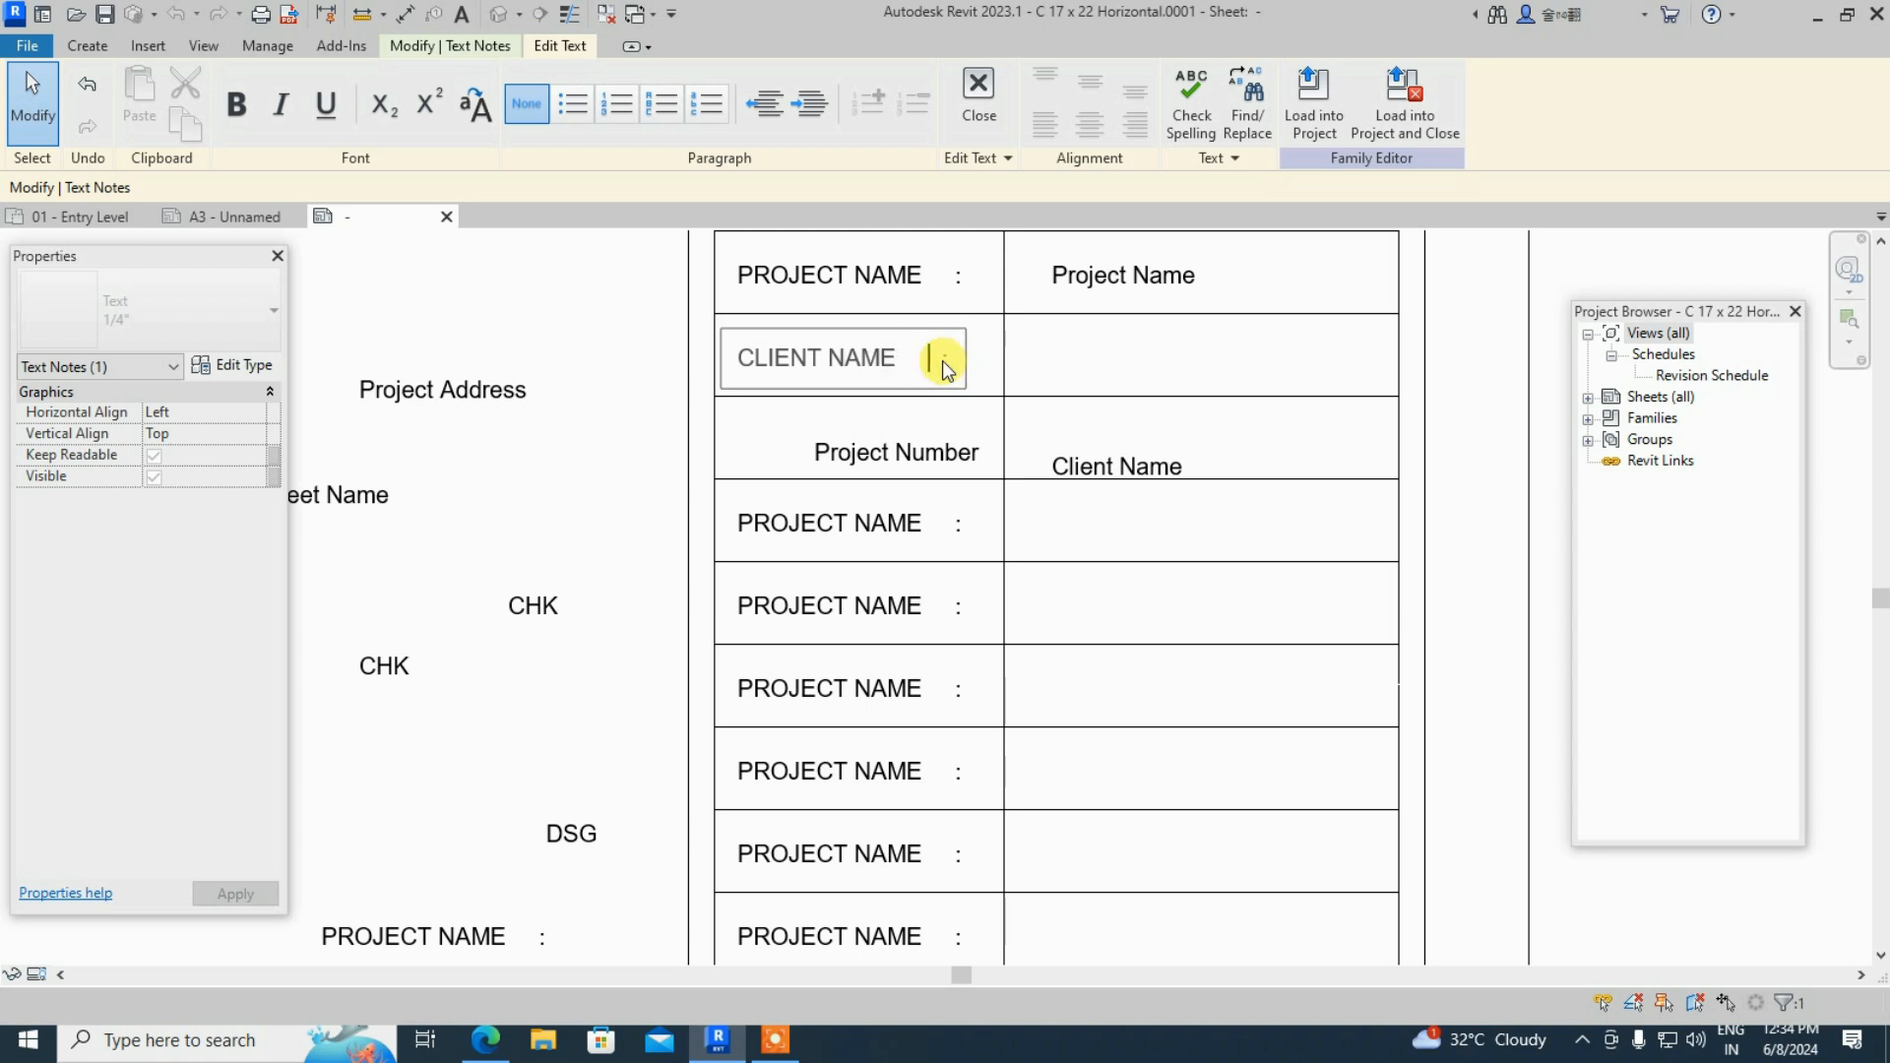
{"action": "key", "text": "Escape"}
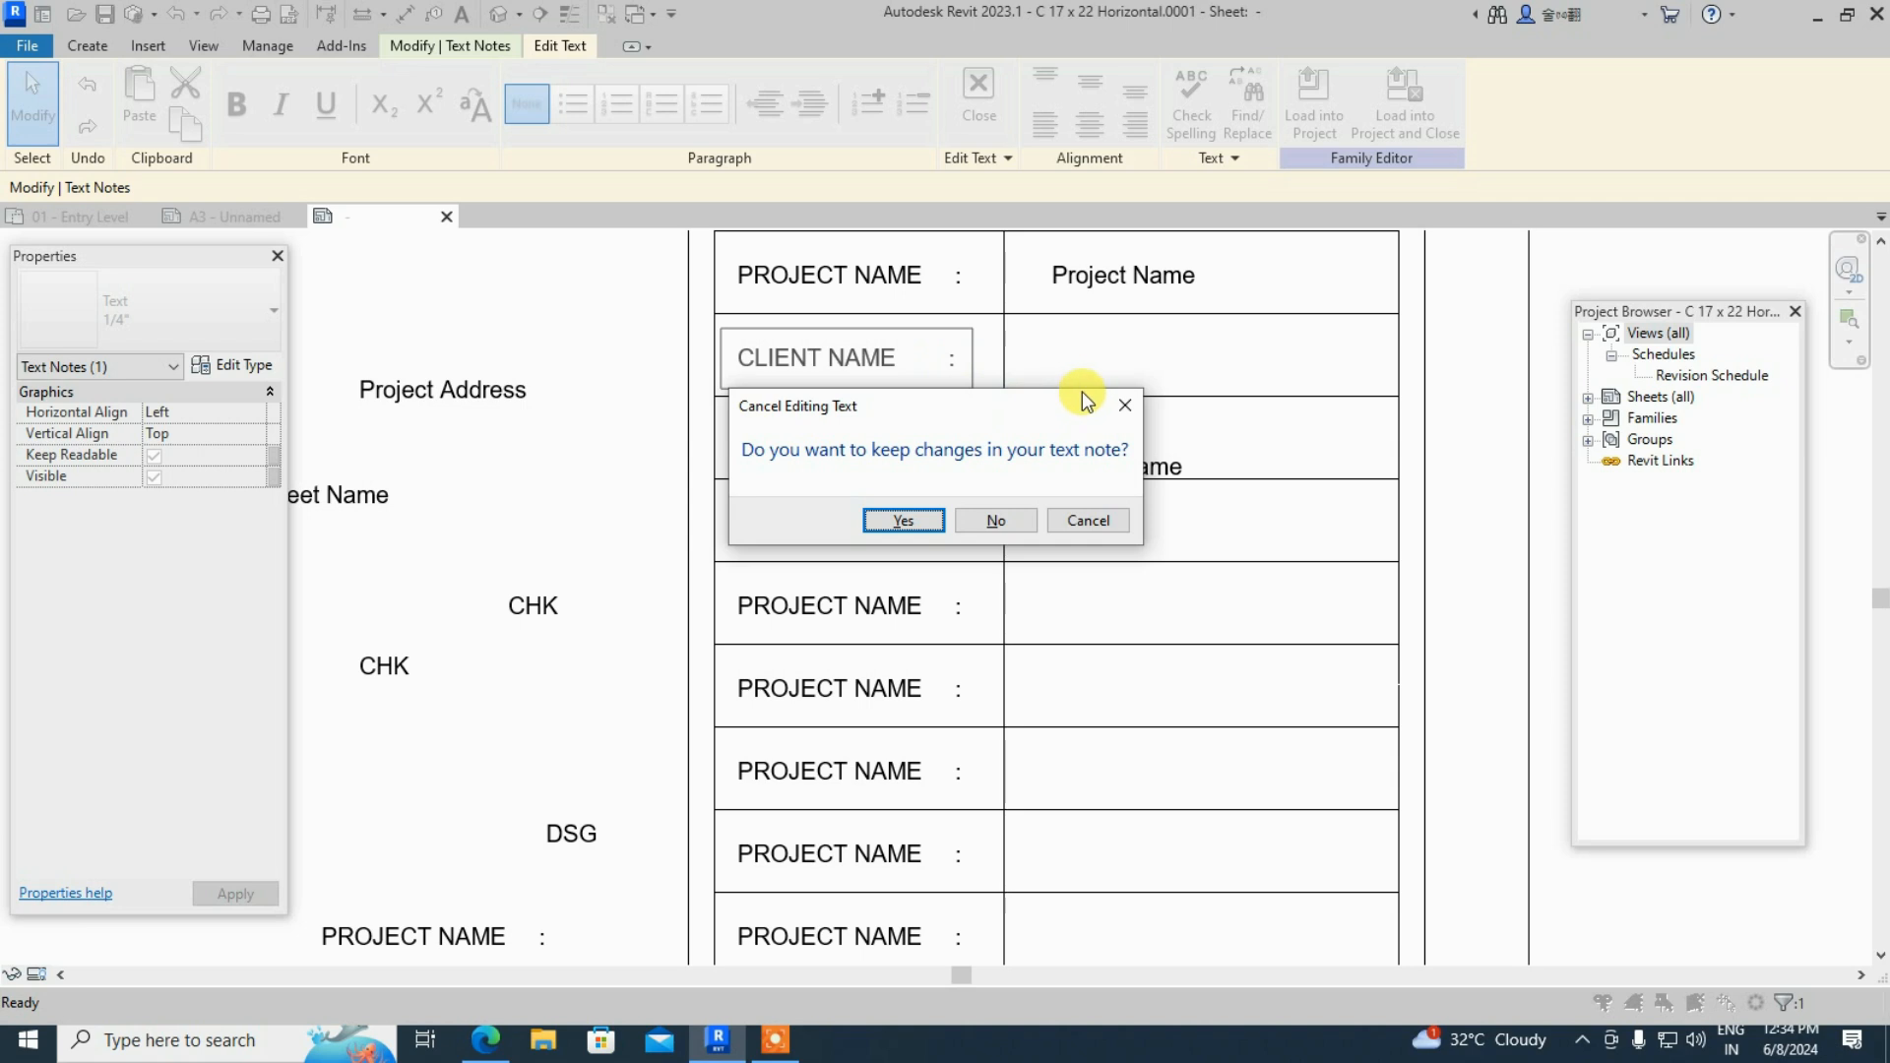
{"action": "left_click", "coordinate": [1125, 367]}
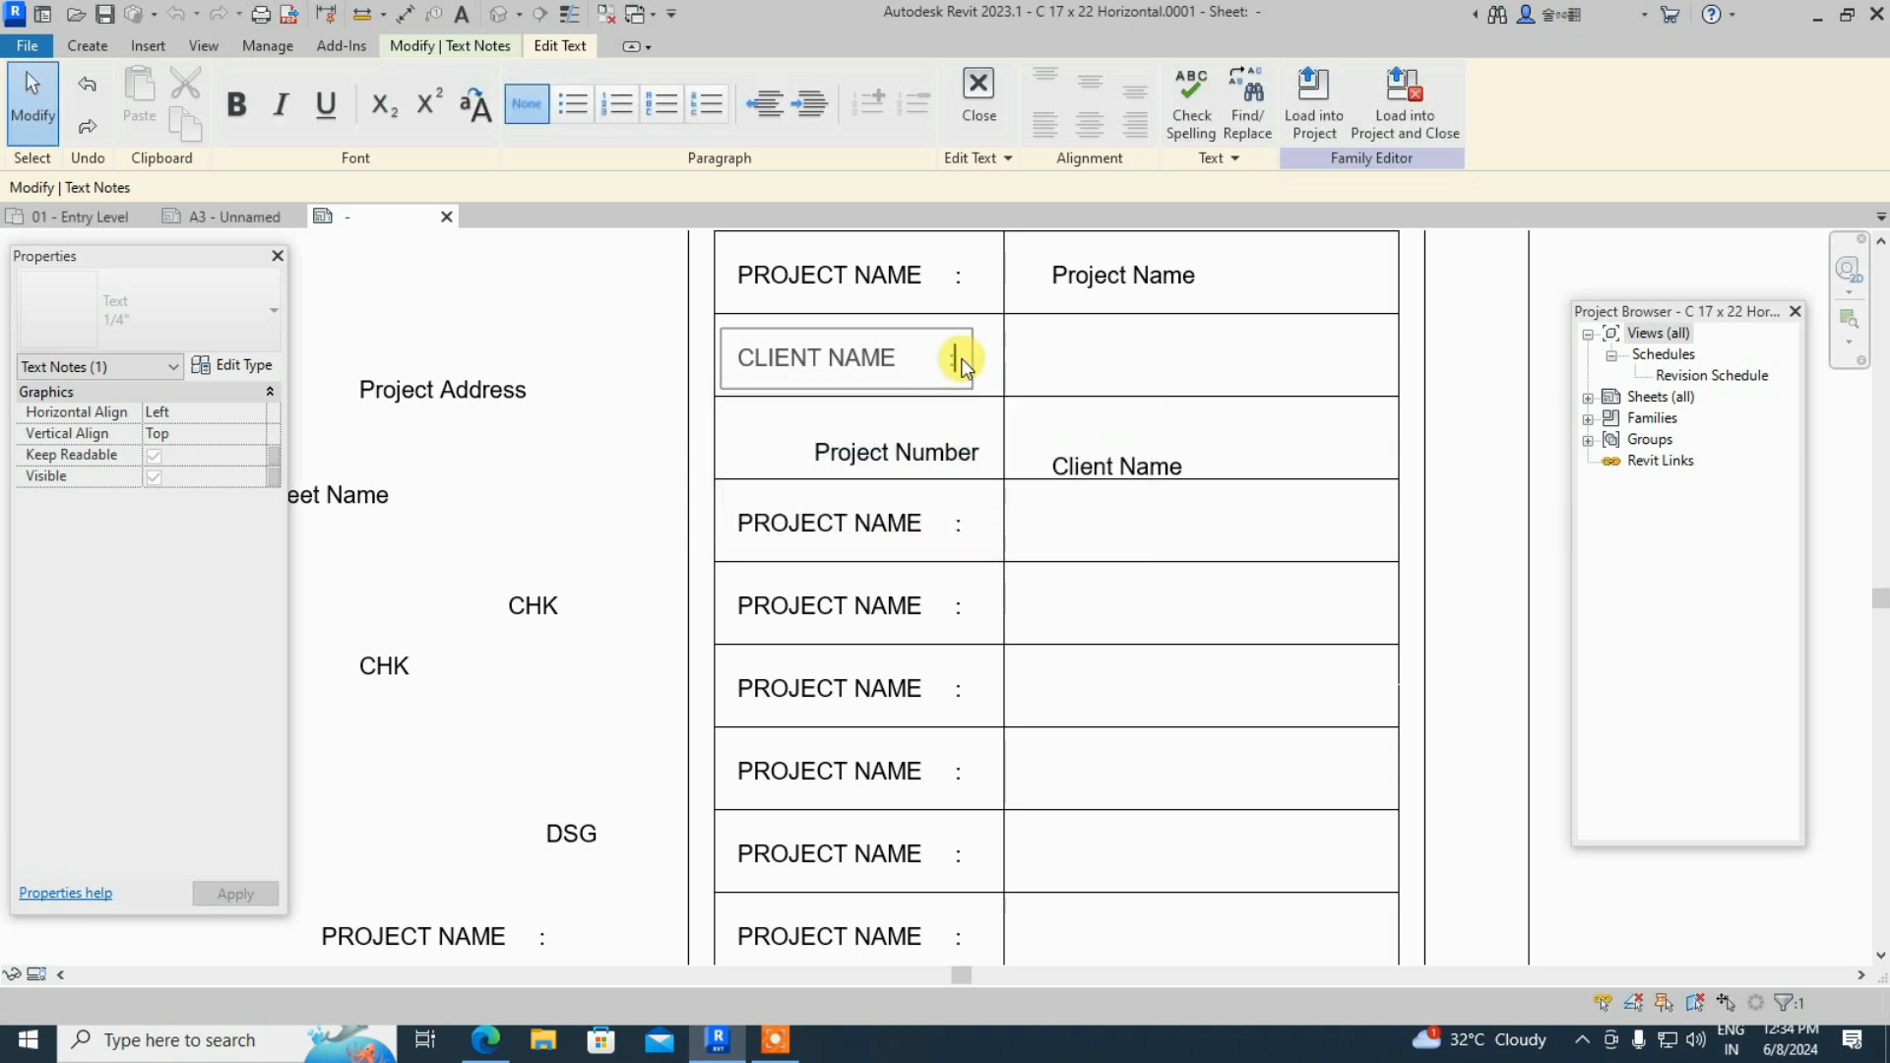
{"action": "key", "text": "Escape"}
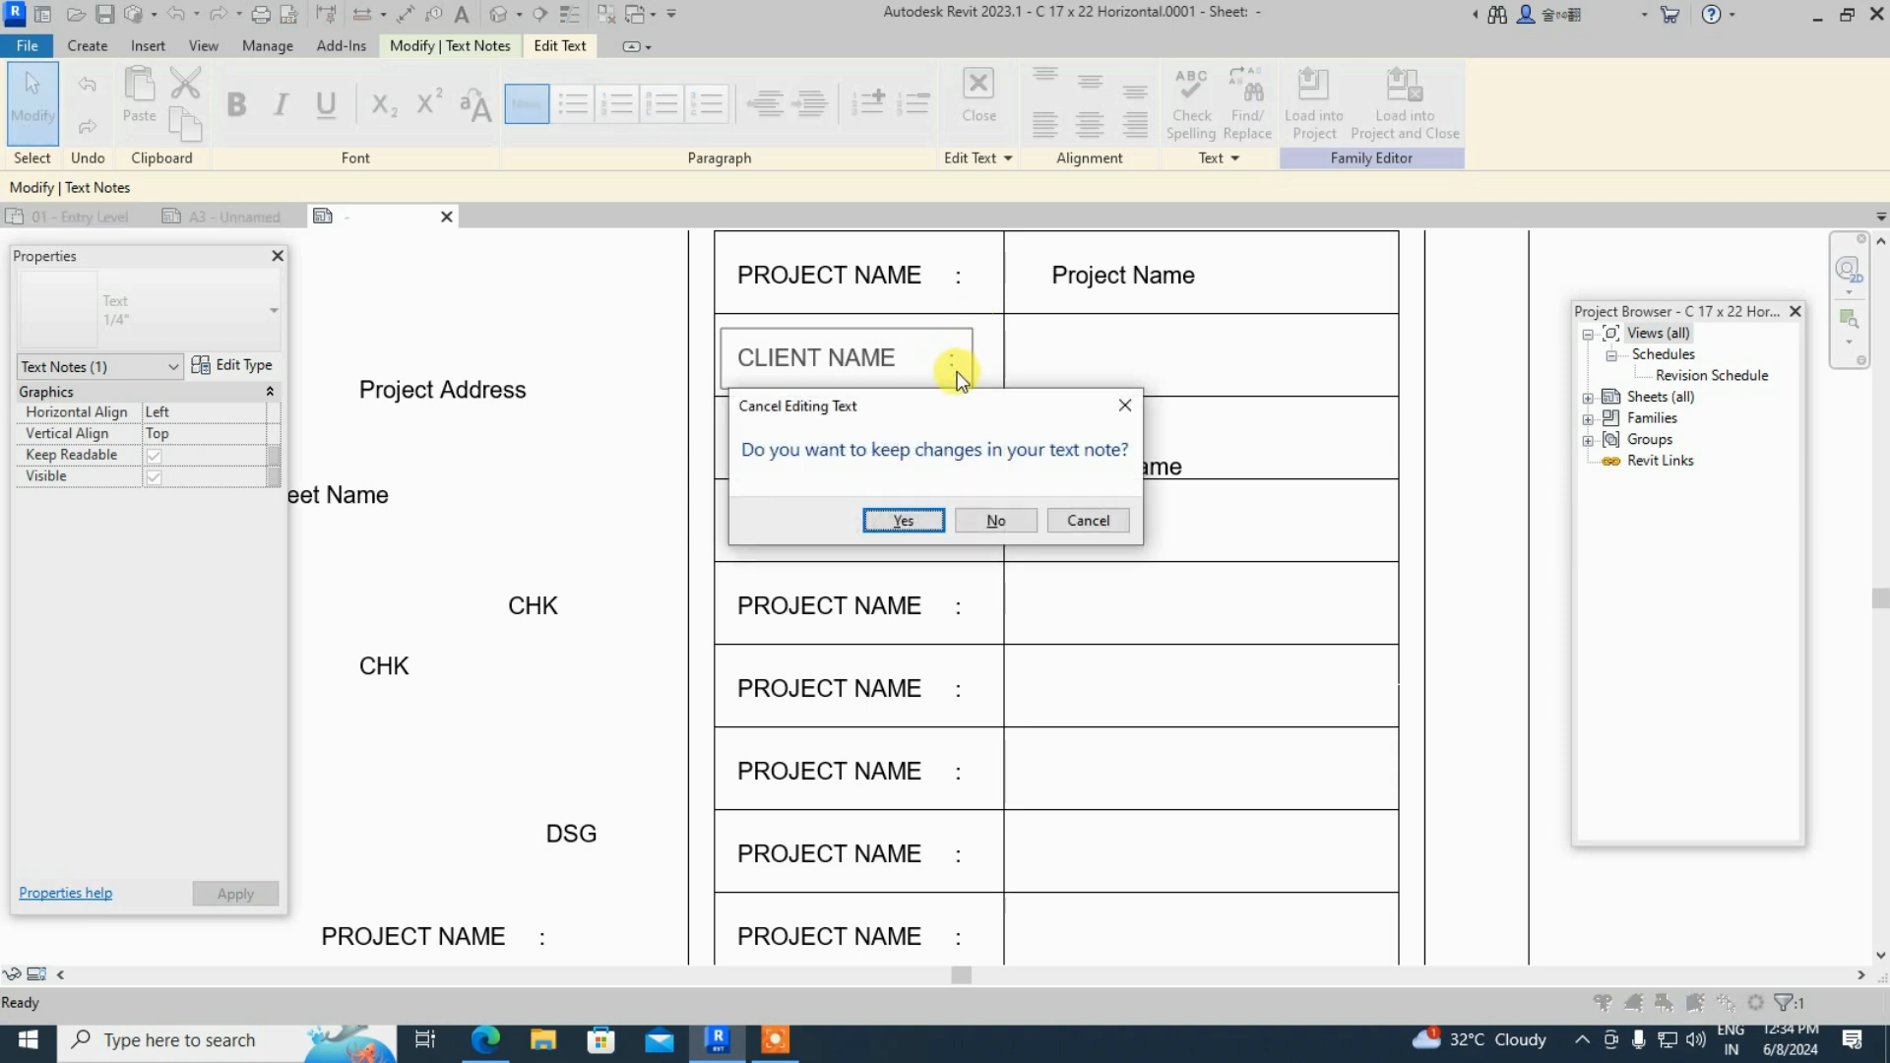
{"action": "left_click", "coordinate": [1125, 408]}
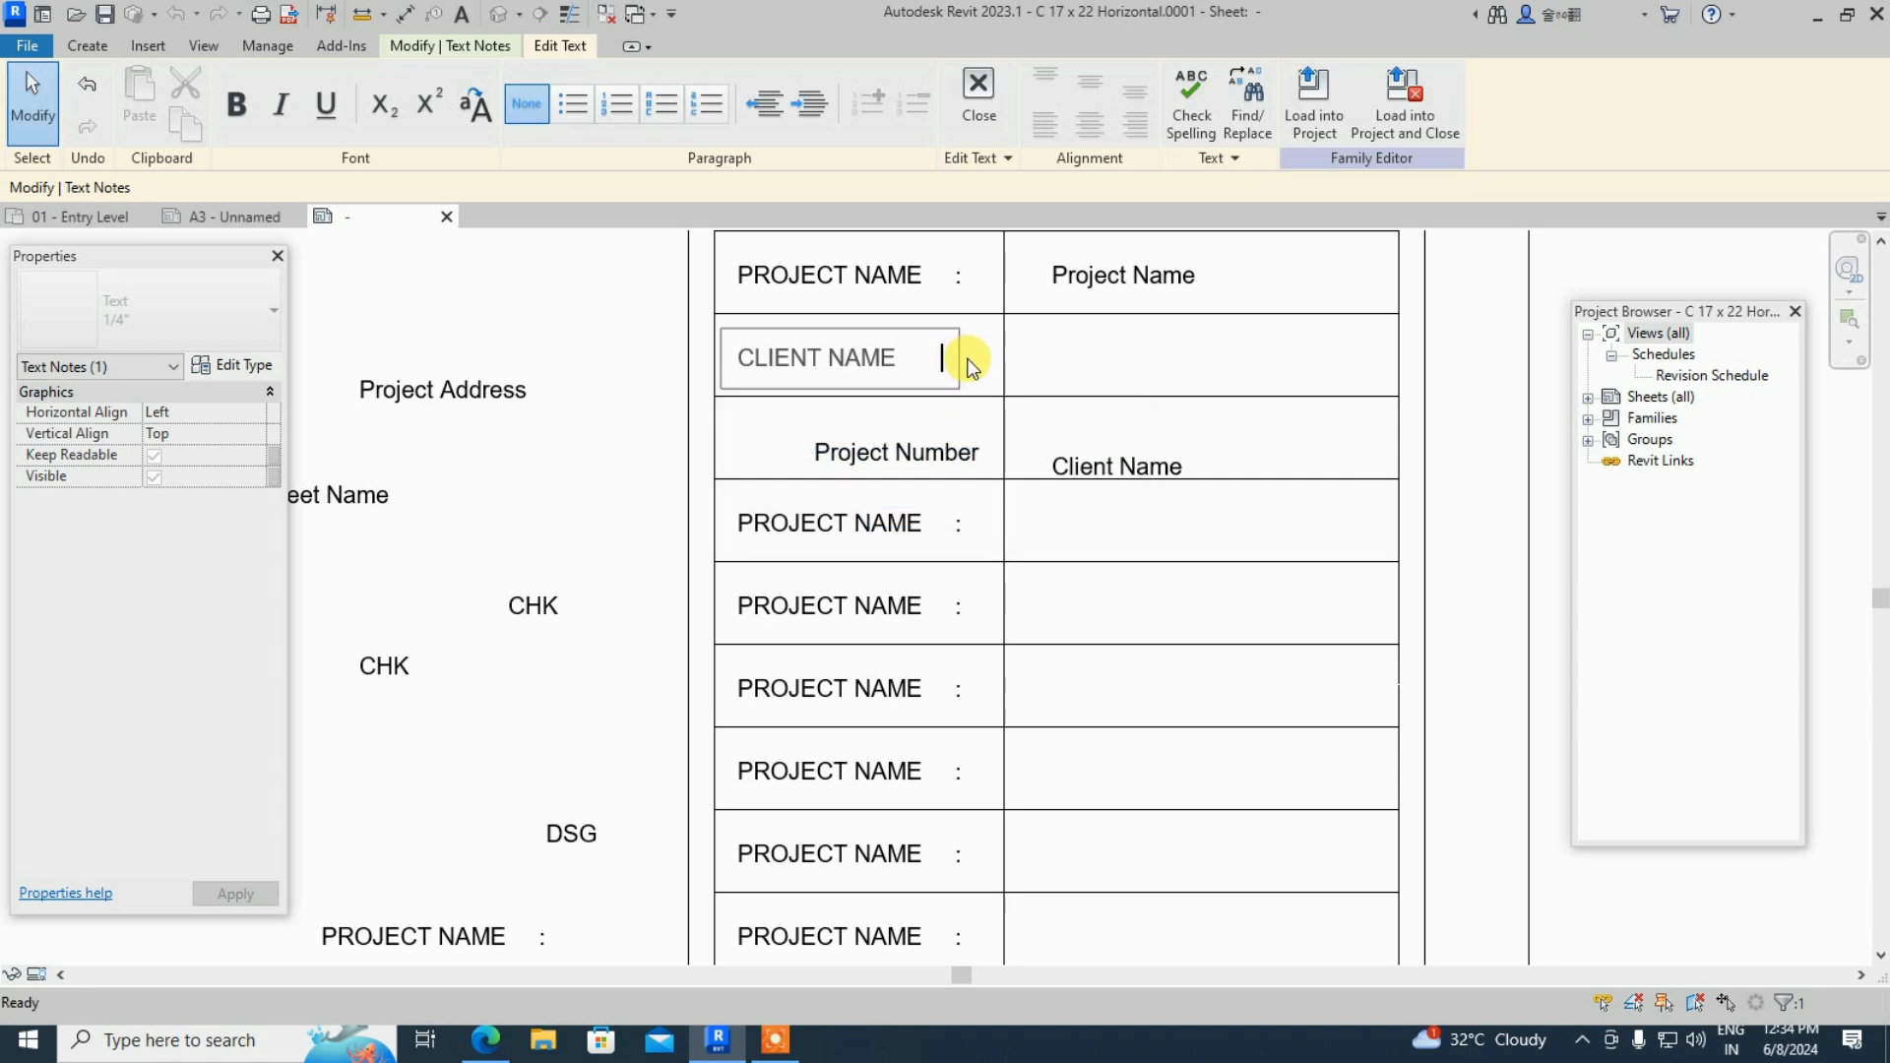
- Edit the top PROJECT NAME label to remove its colon
{"action": "left_click", "coordinate": [911, 291]}
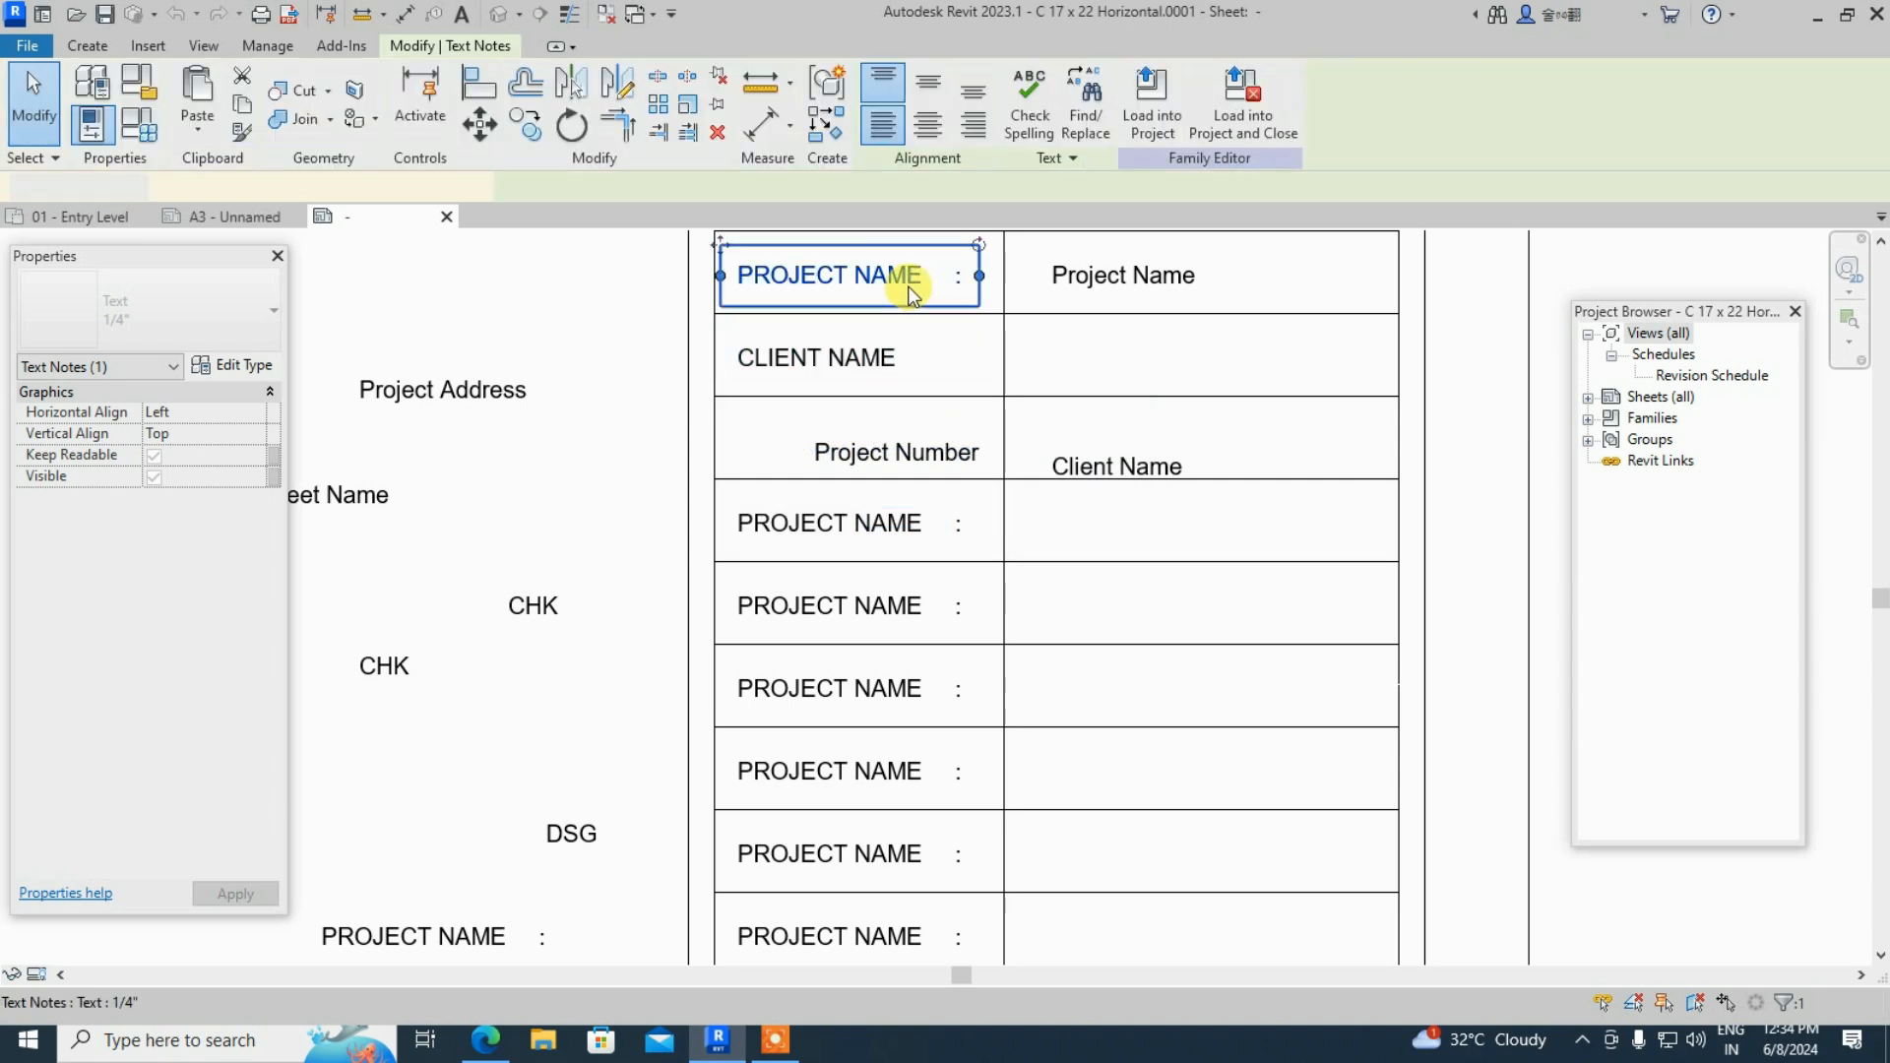
{"action": "left_click", "coordinate": [964, 295]}
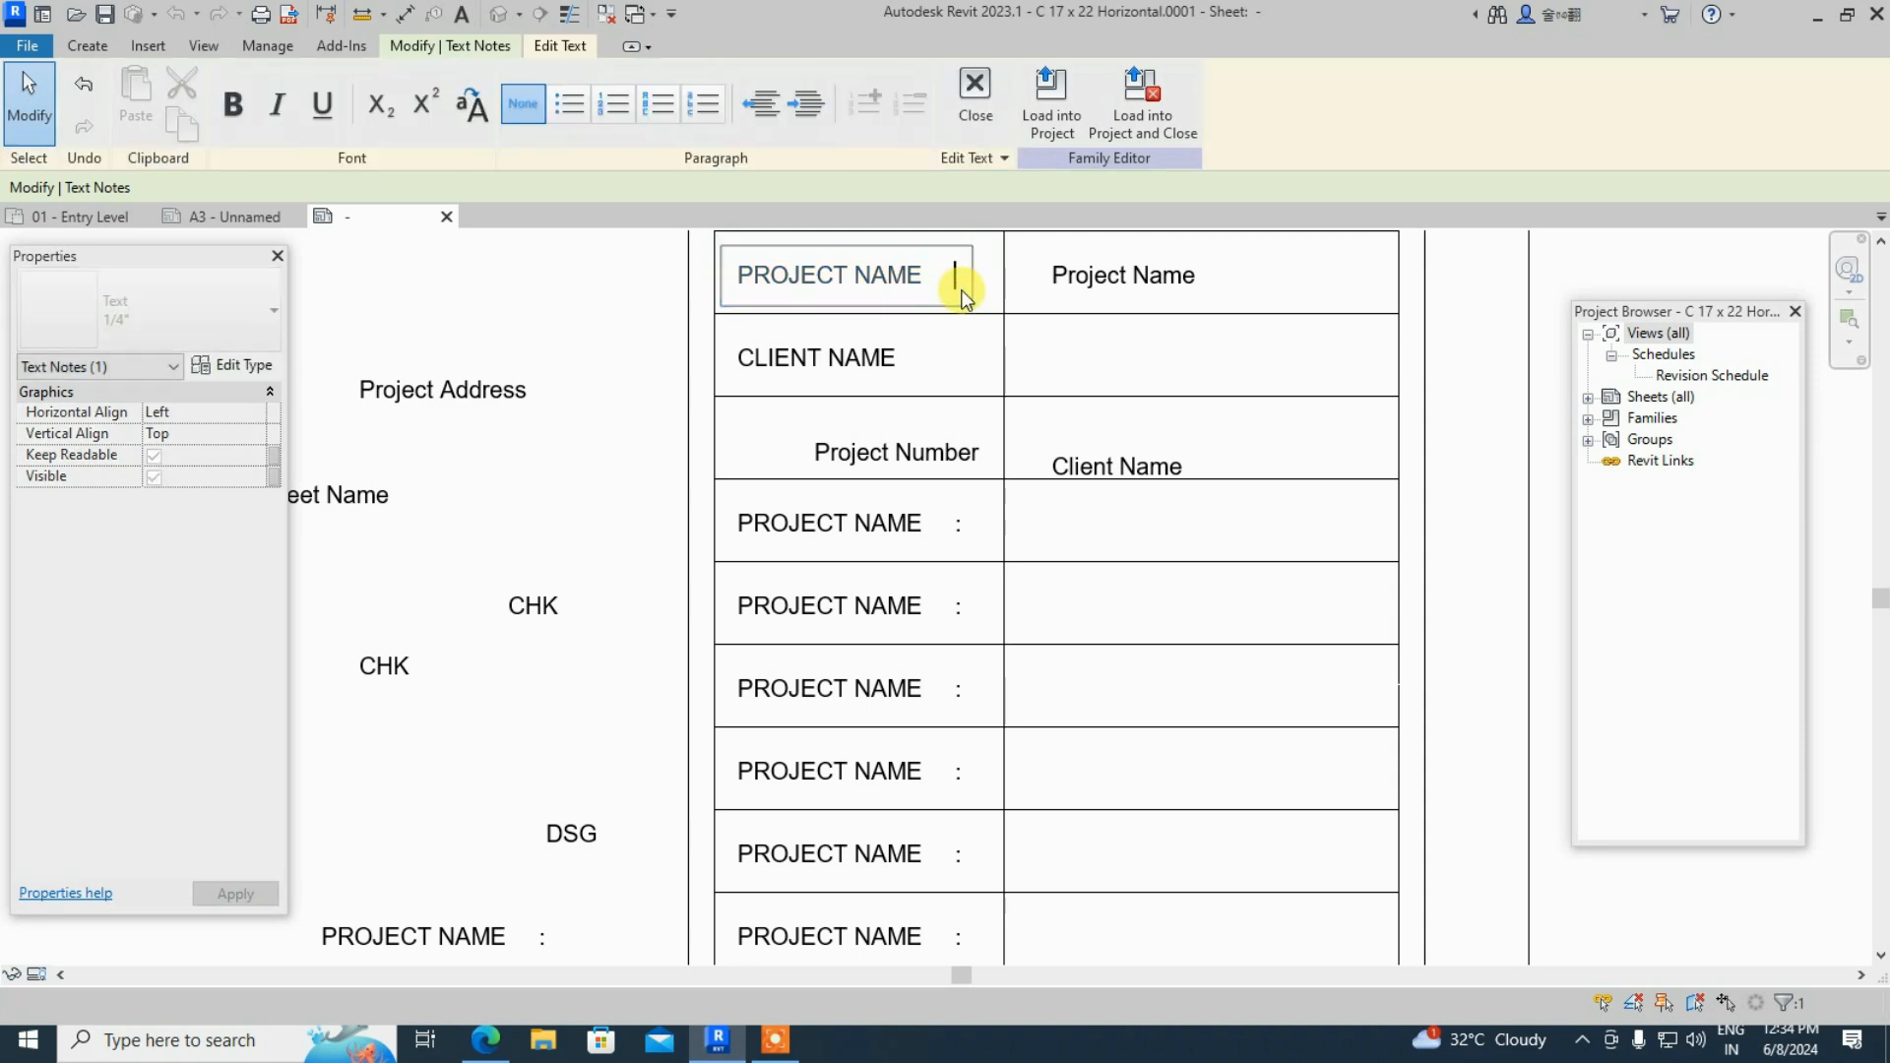
{"action": "left_click", "coordinate": [925, 395]}
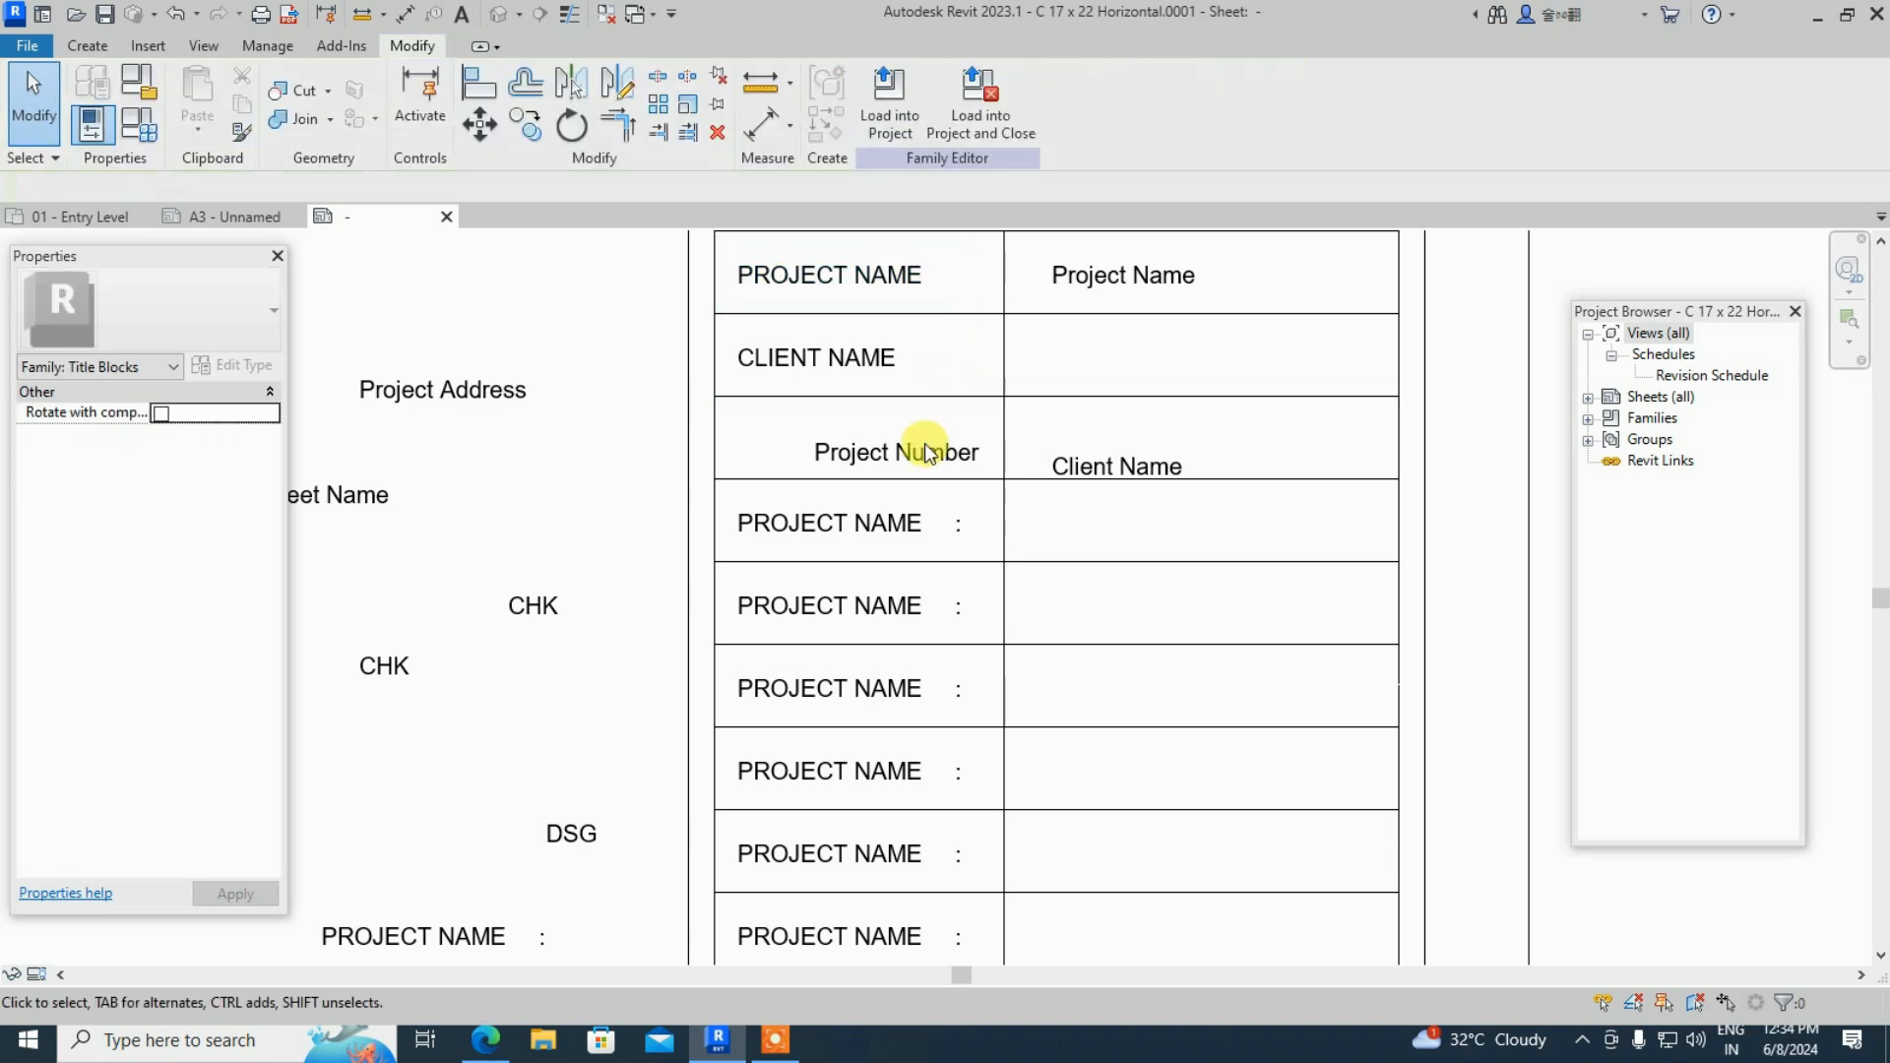
- Move the Client Name field into the CLIENT NAME row and set the Project Number field near DRW
{"action": "scroll", "coordinate": [914, 588], "scroll_direction": "down", "scroll_amount": 2}
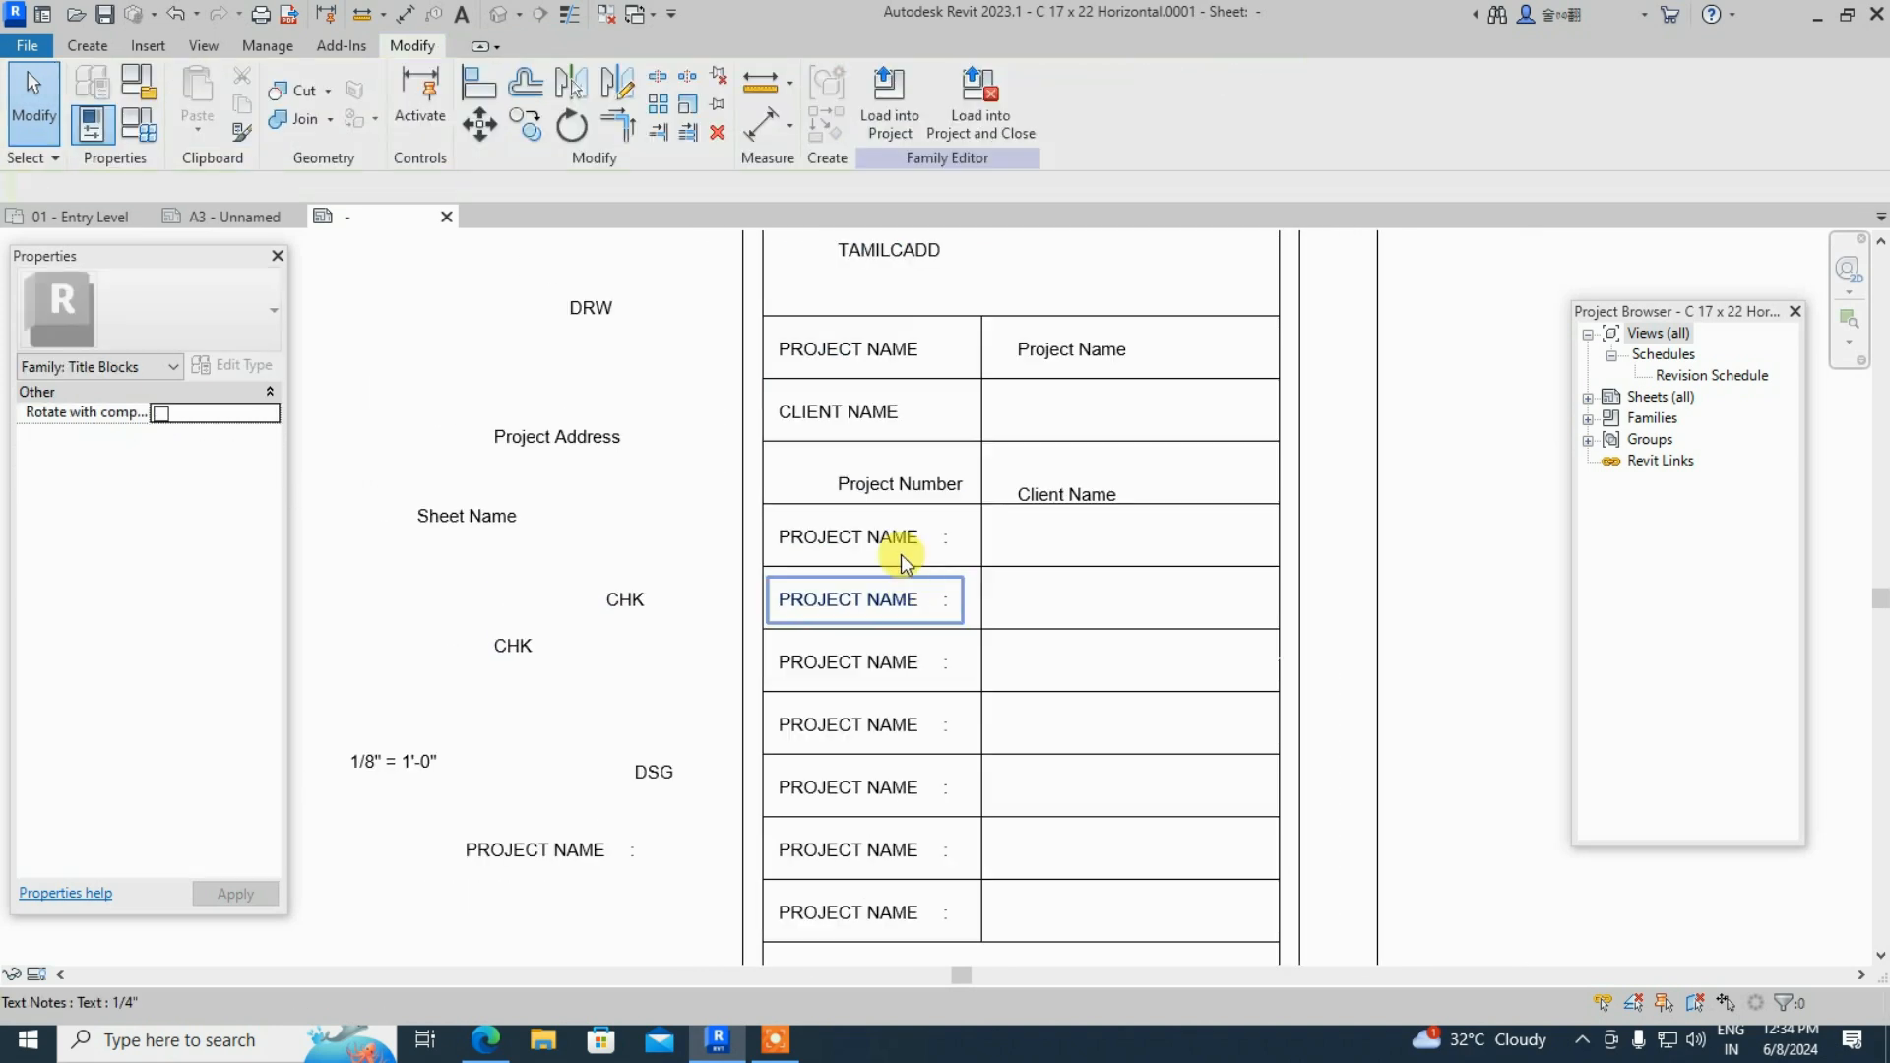
{"action": "left_click", "coordinate": [1073, 500]}
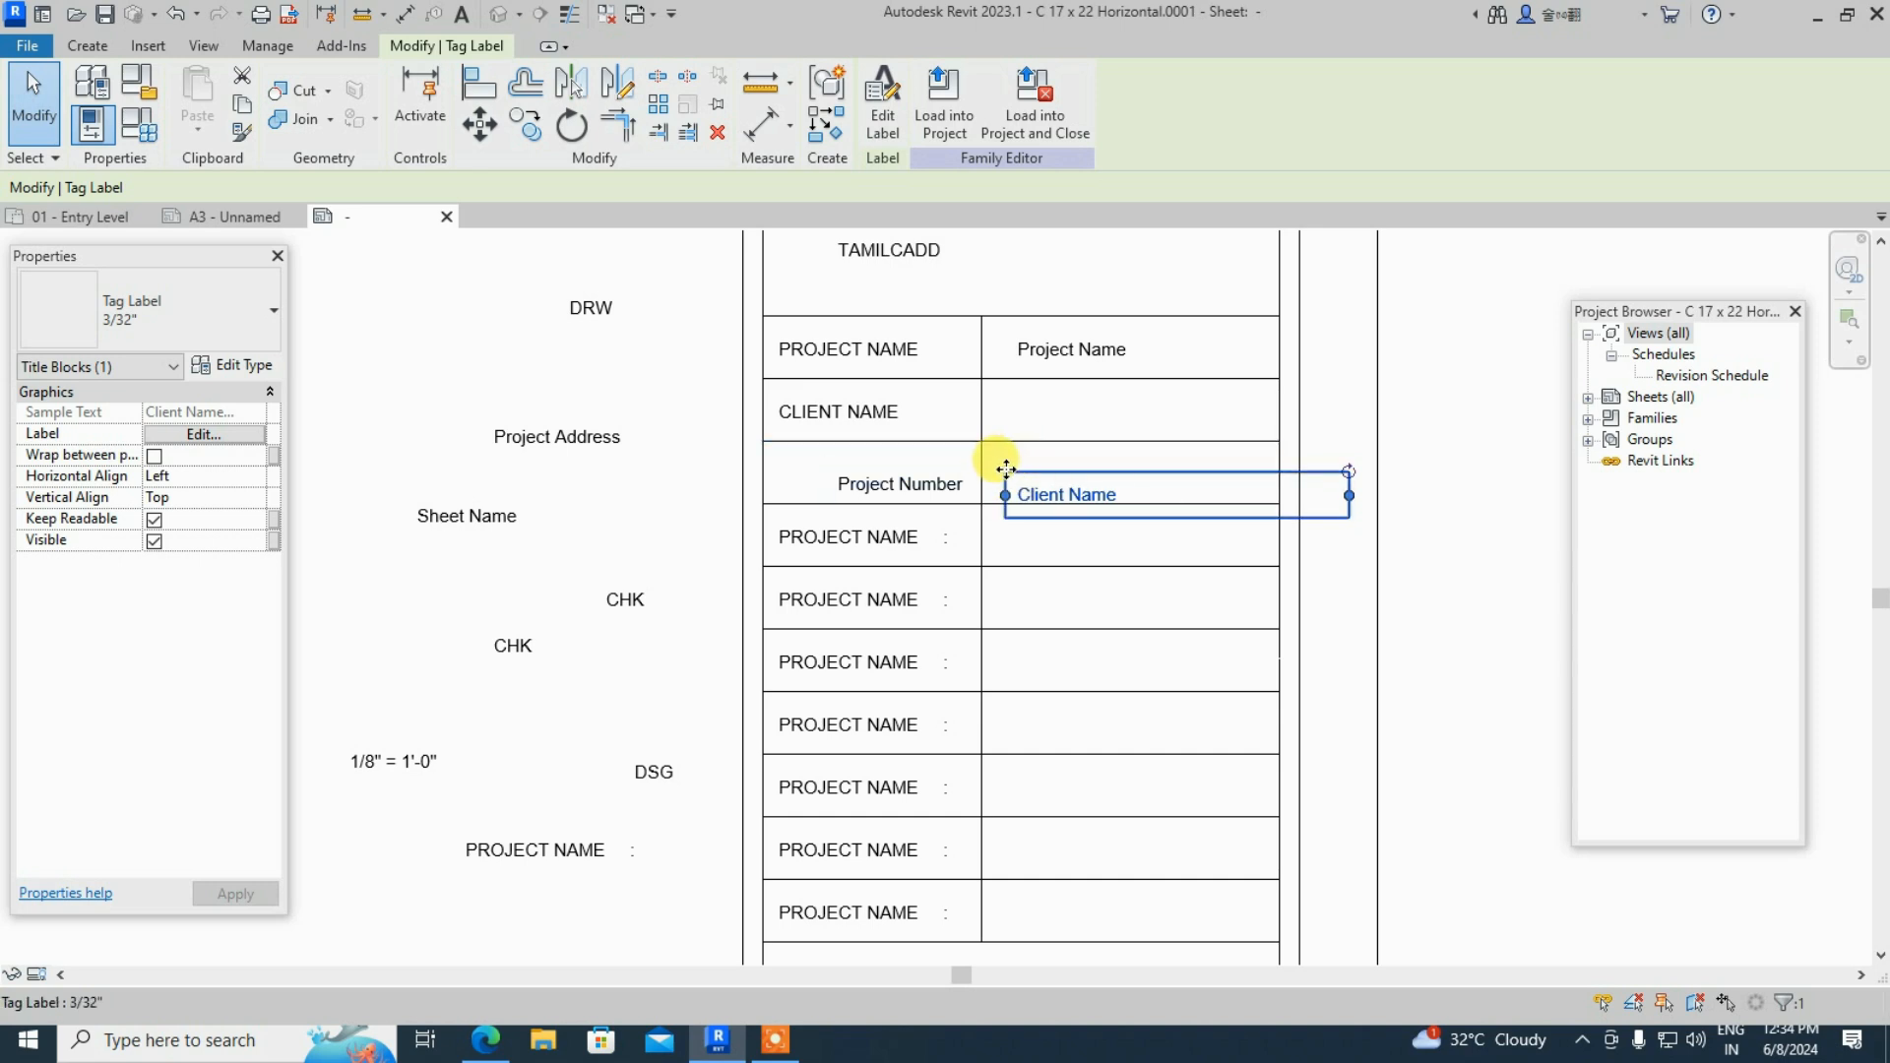
{"action": "left_click_drag", "start_coordinate": [1005, 473], "coordinate": [1013, 410]}
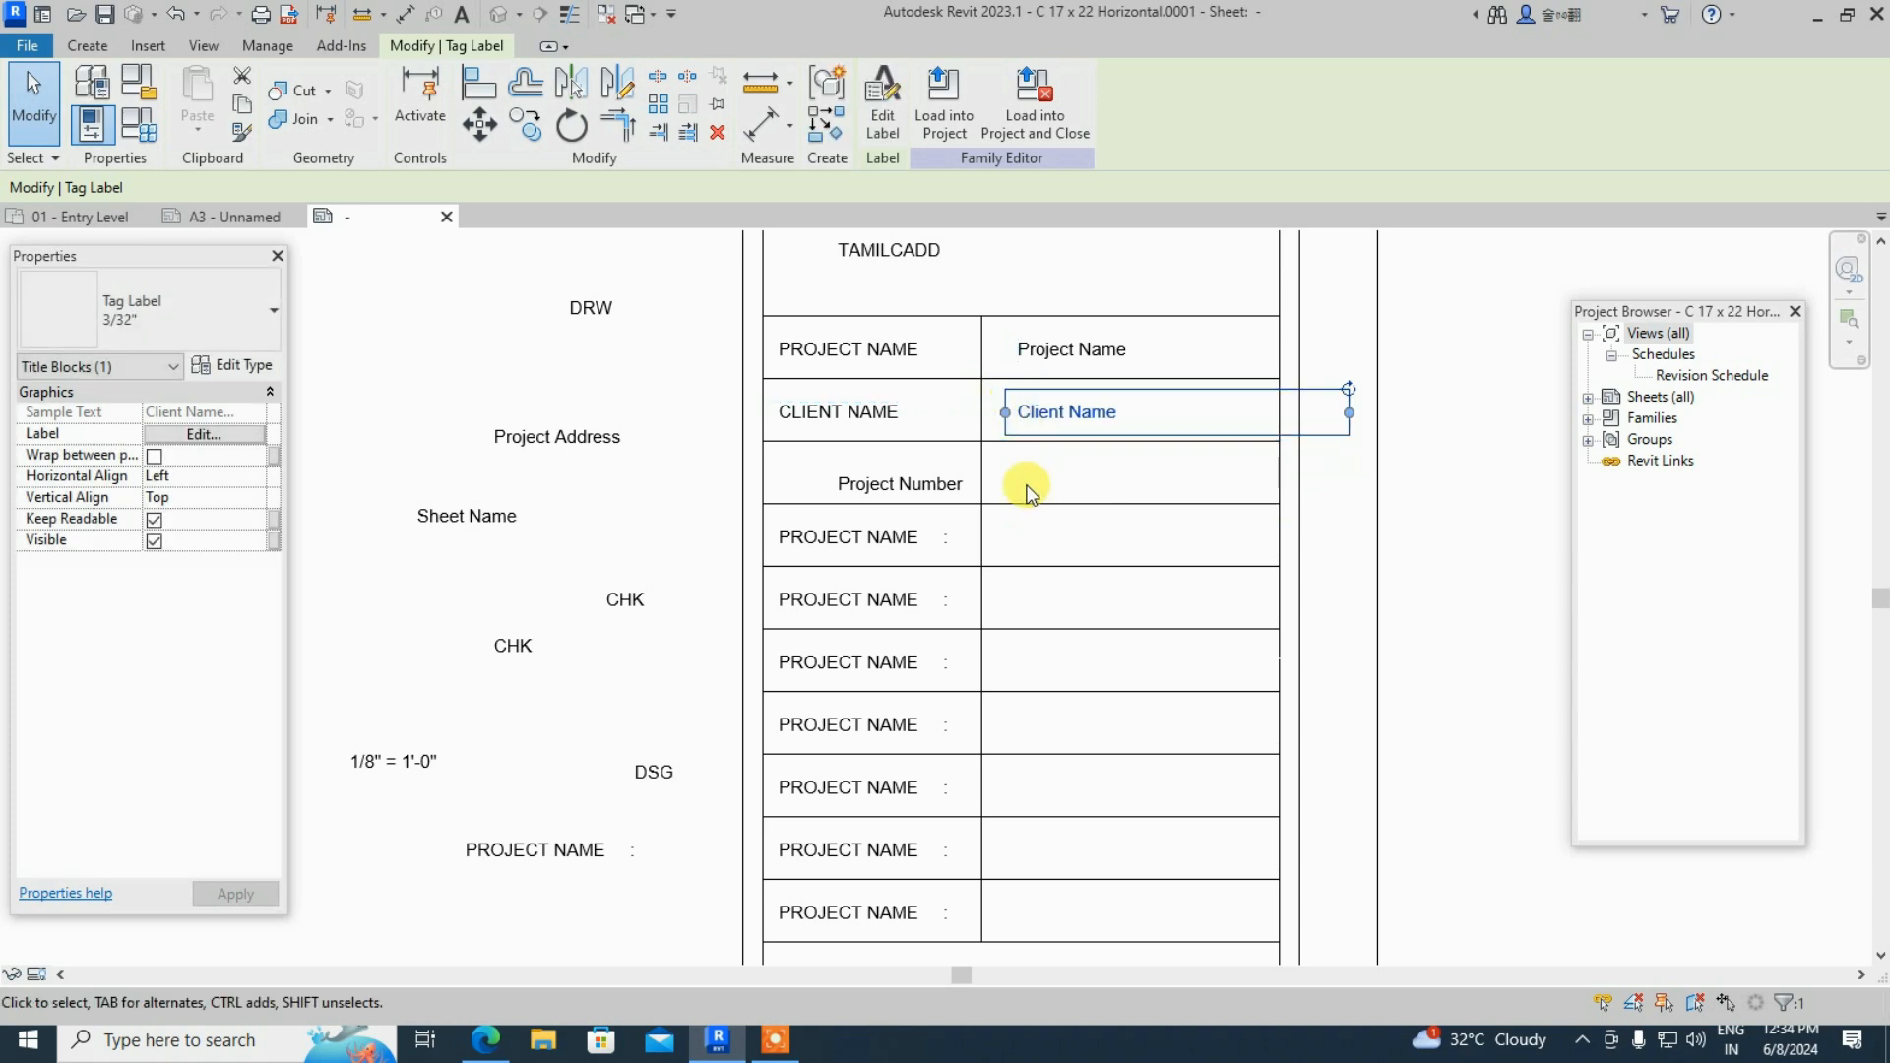
{"action": "key", "text": "Escape"}
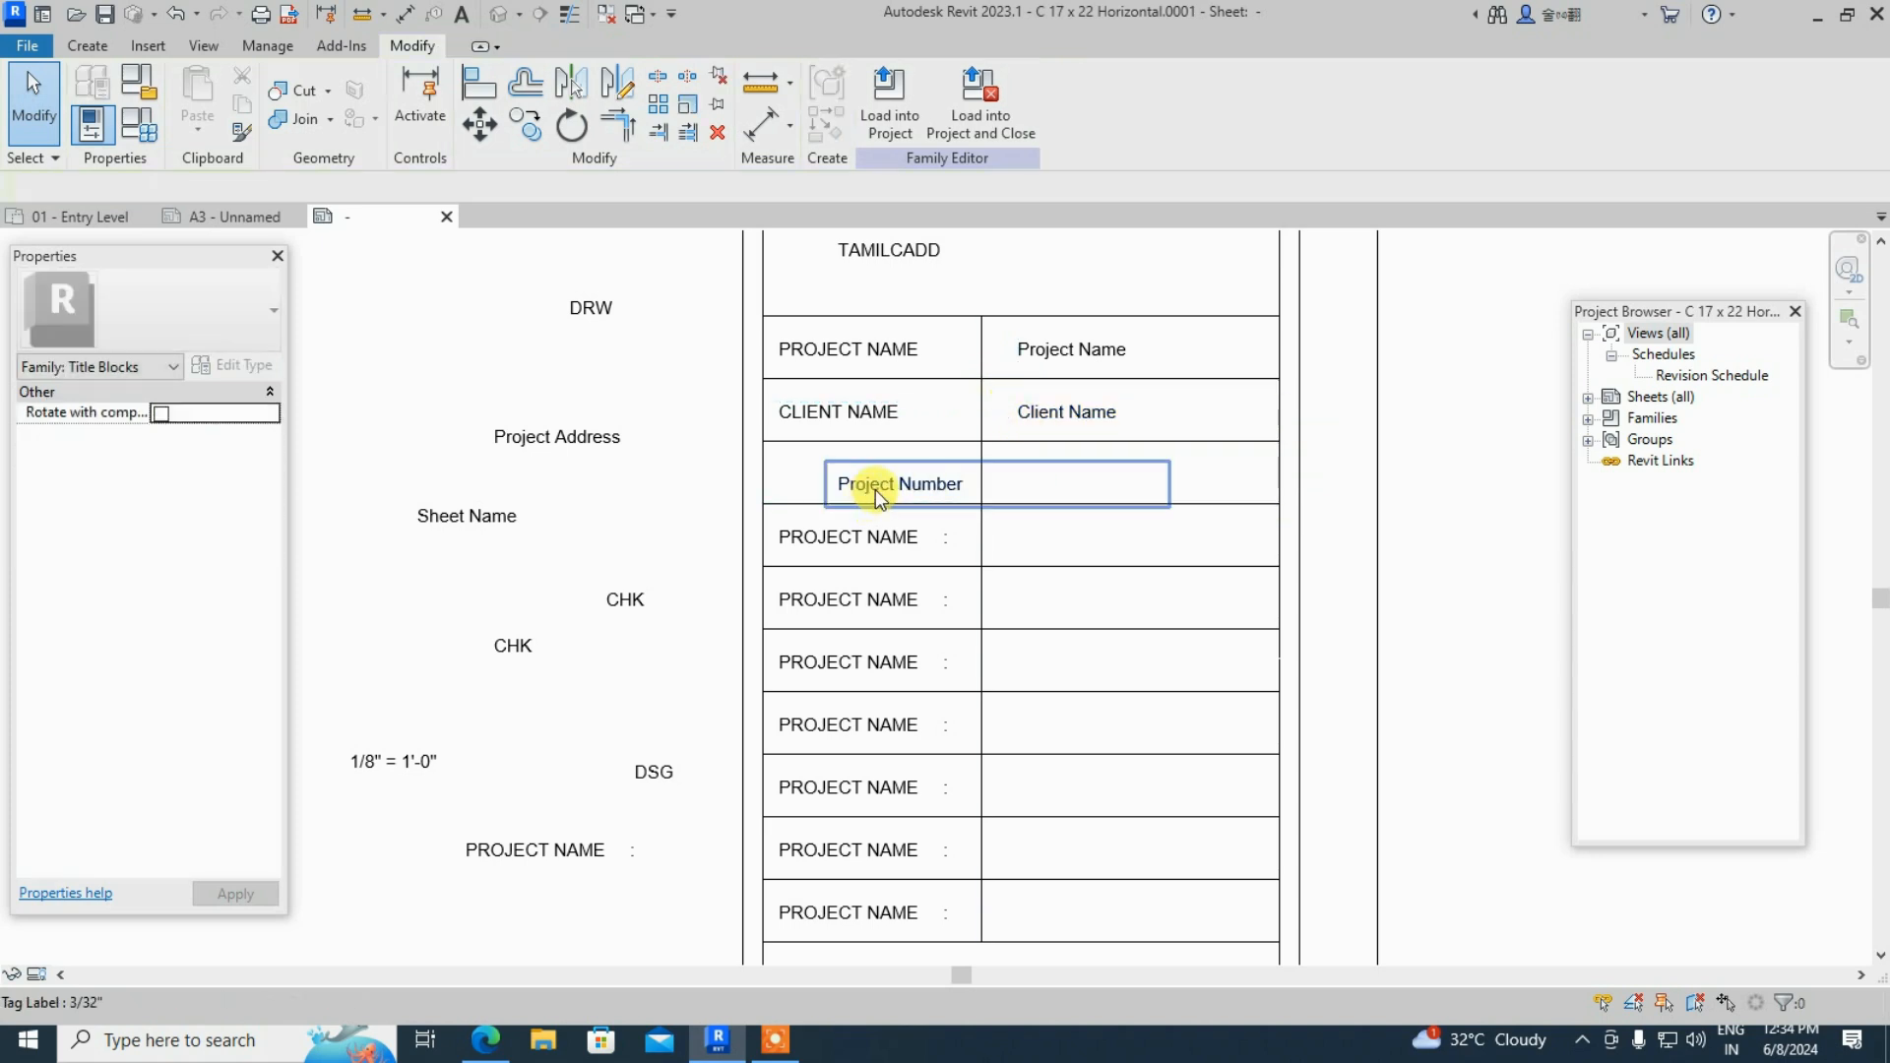
{"action": "left_click_drag", "start_coordinate": [886, 490], "coordinate": [403, 347]}
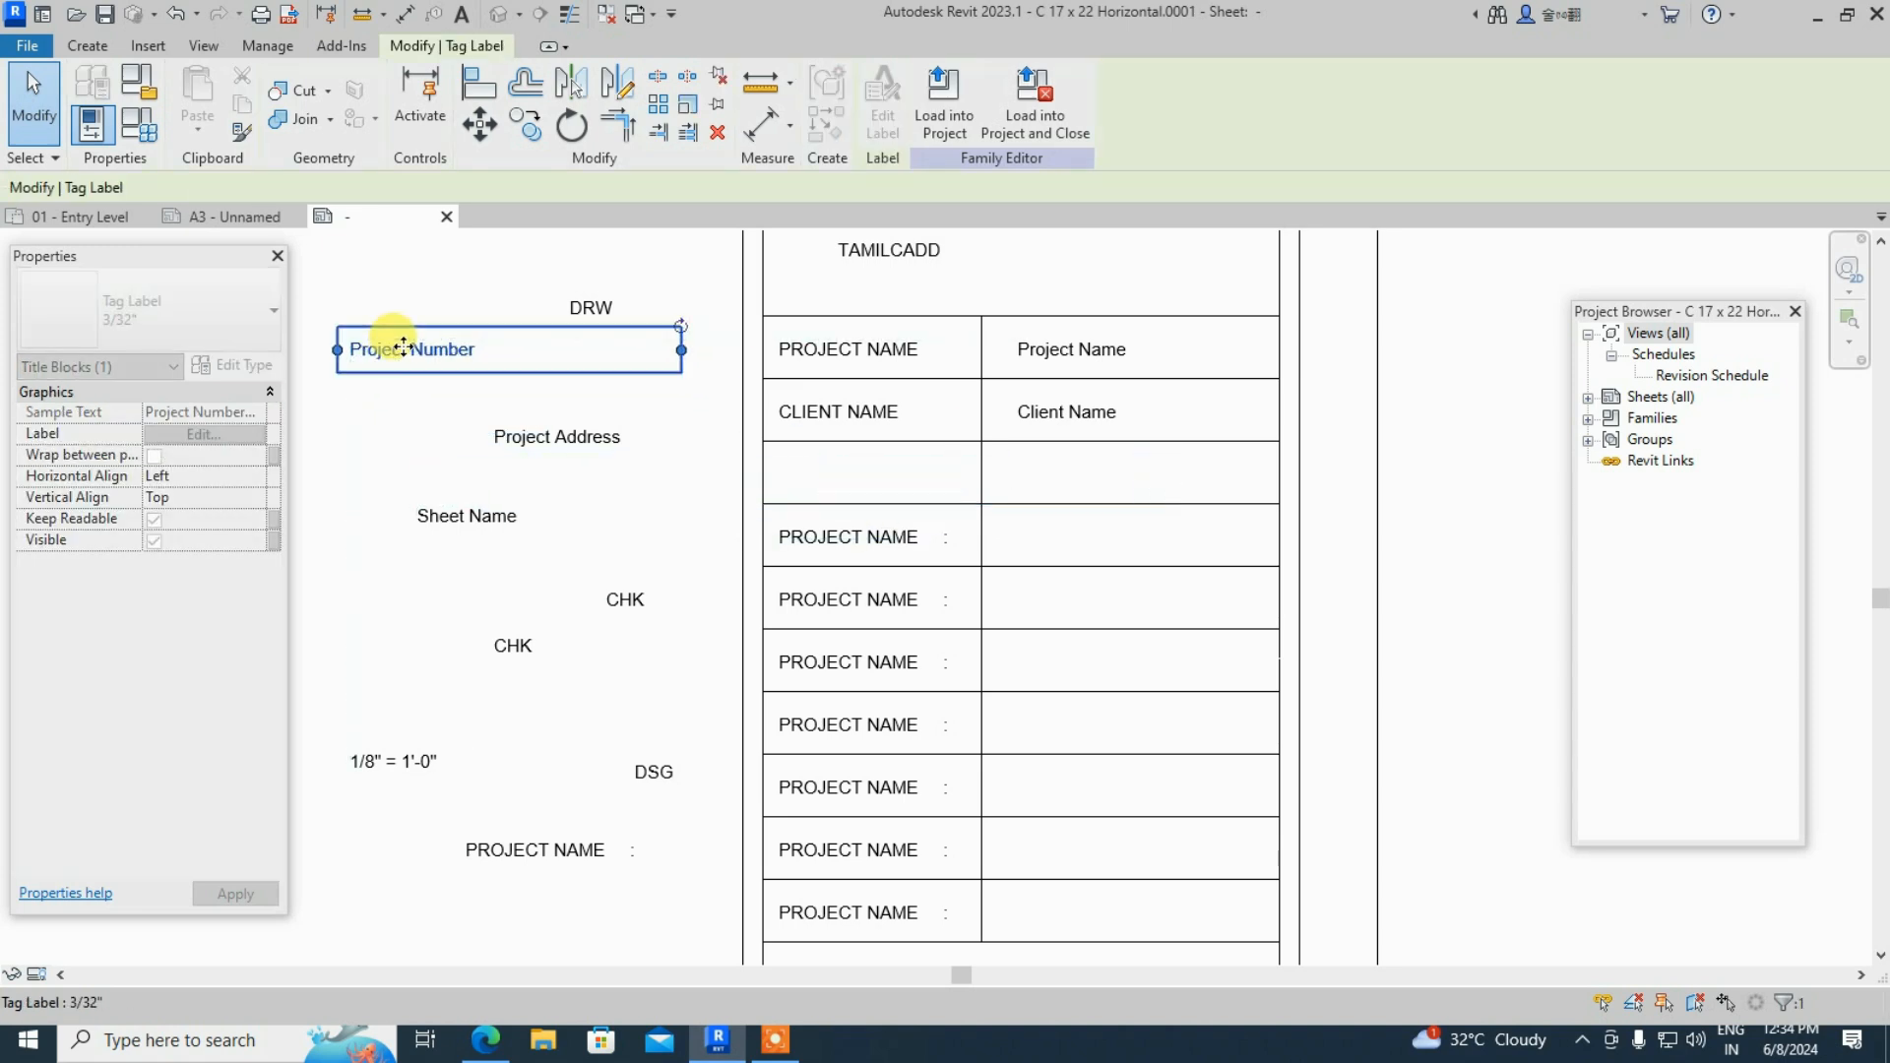
- Copy the PROJECT NAME caption into the empty row below CLIENT NAME
{"action": "left_click", "coordinate": [859, 546]}
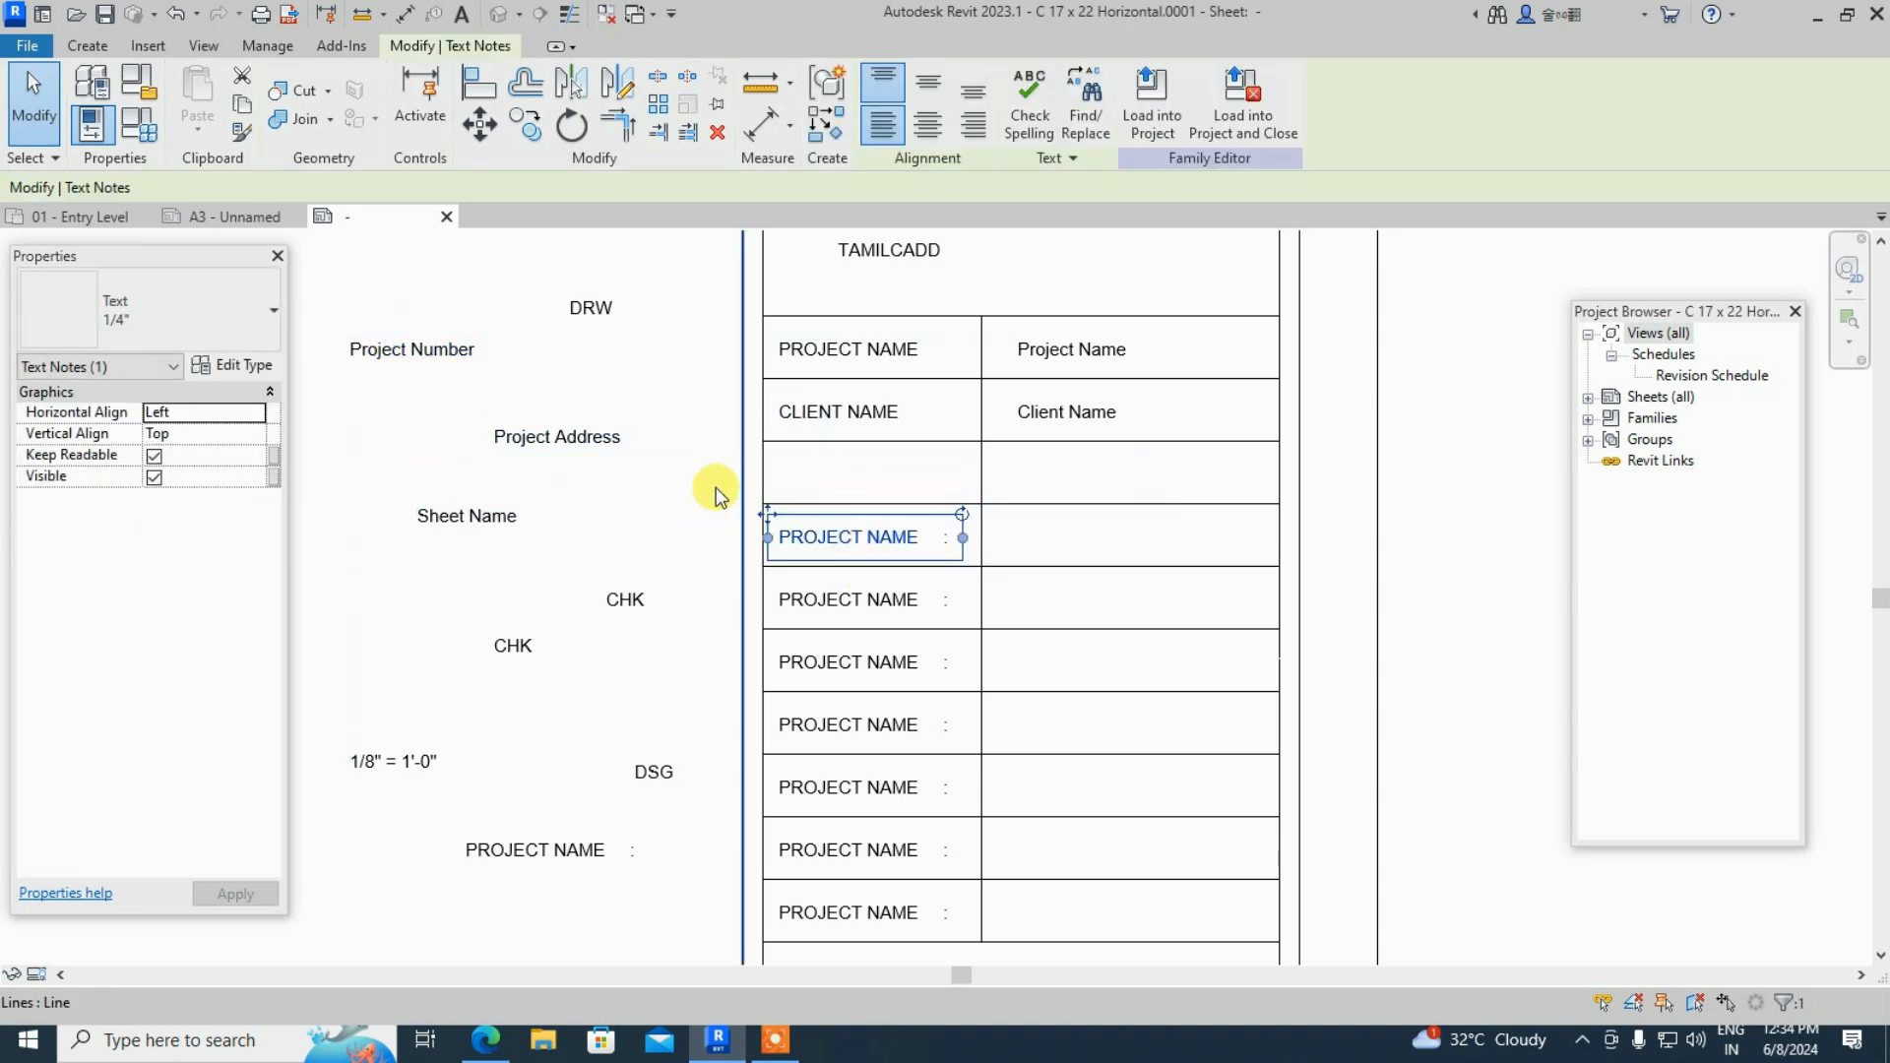
{"action": "left_click", "coordinate": [523, 129]}
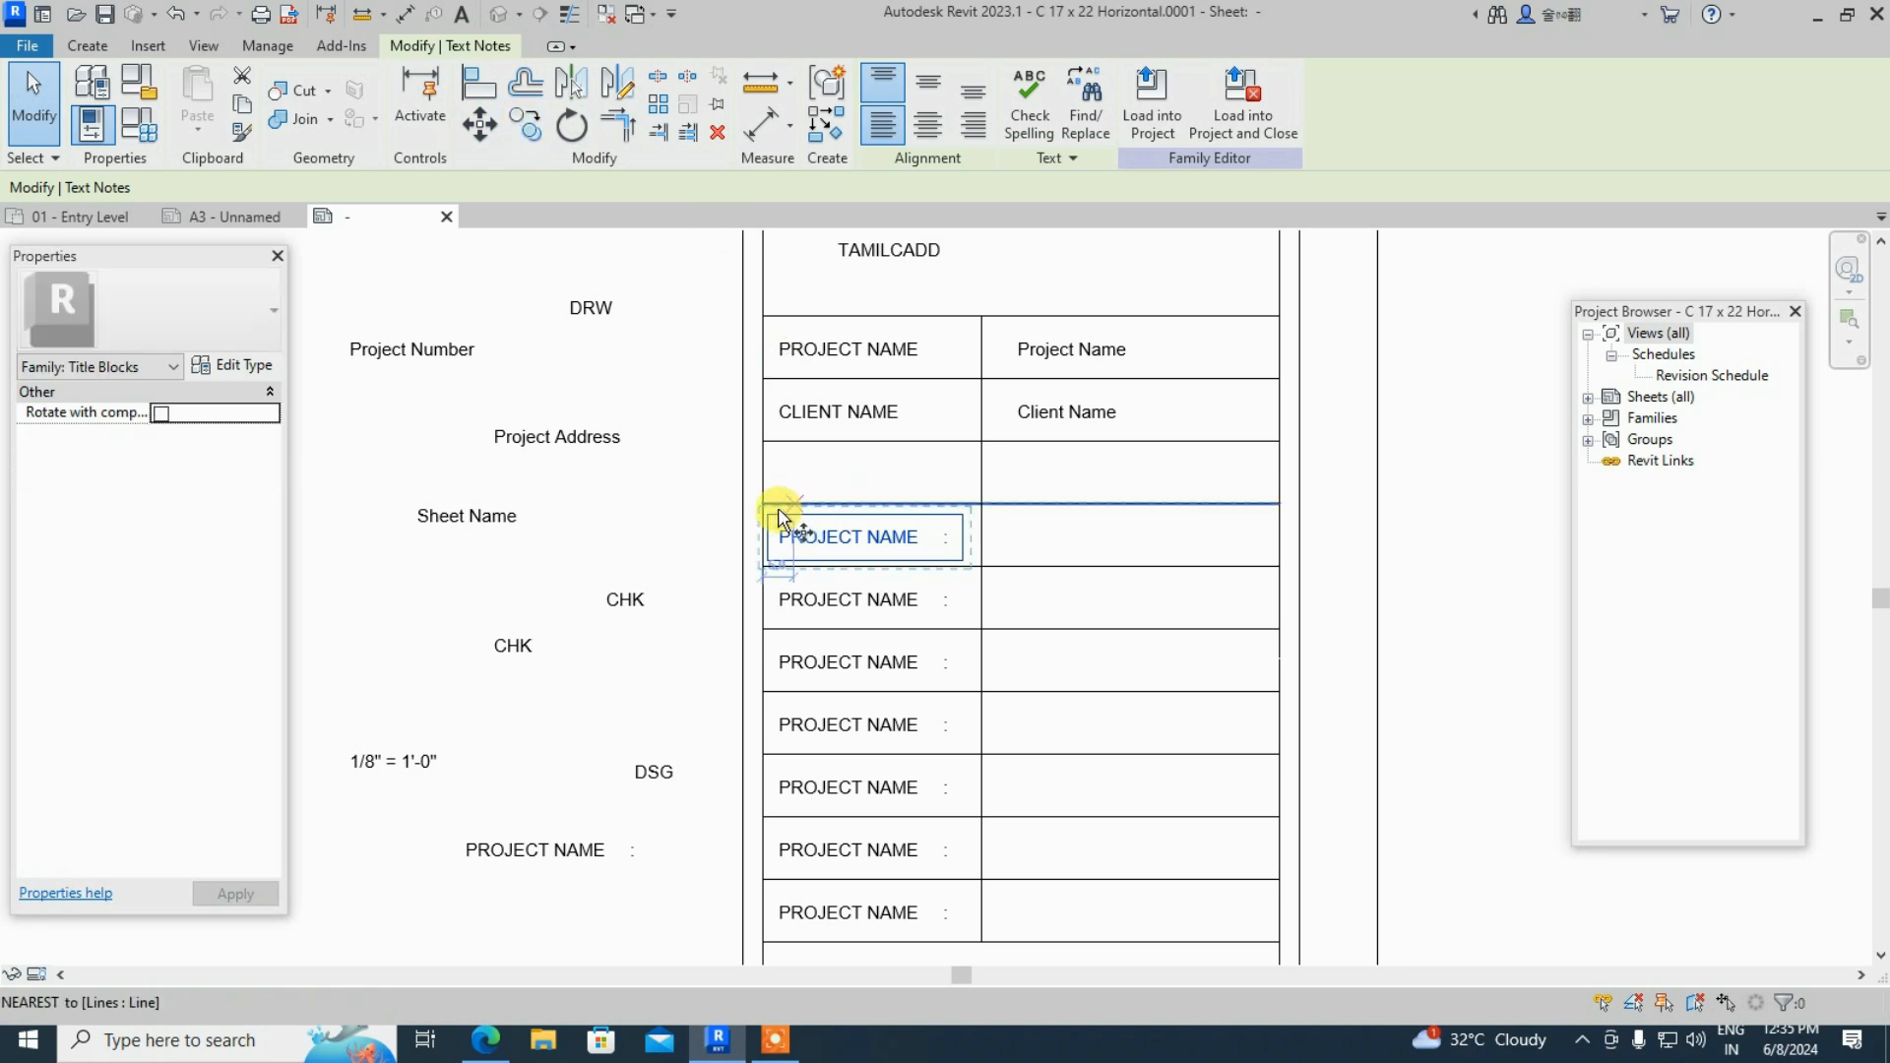
{"action": "left_click", "coordinate": [759, 505]}
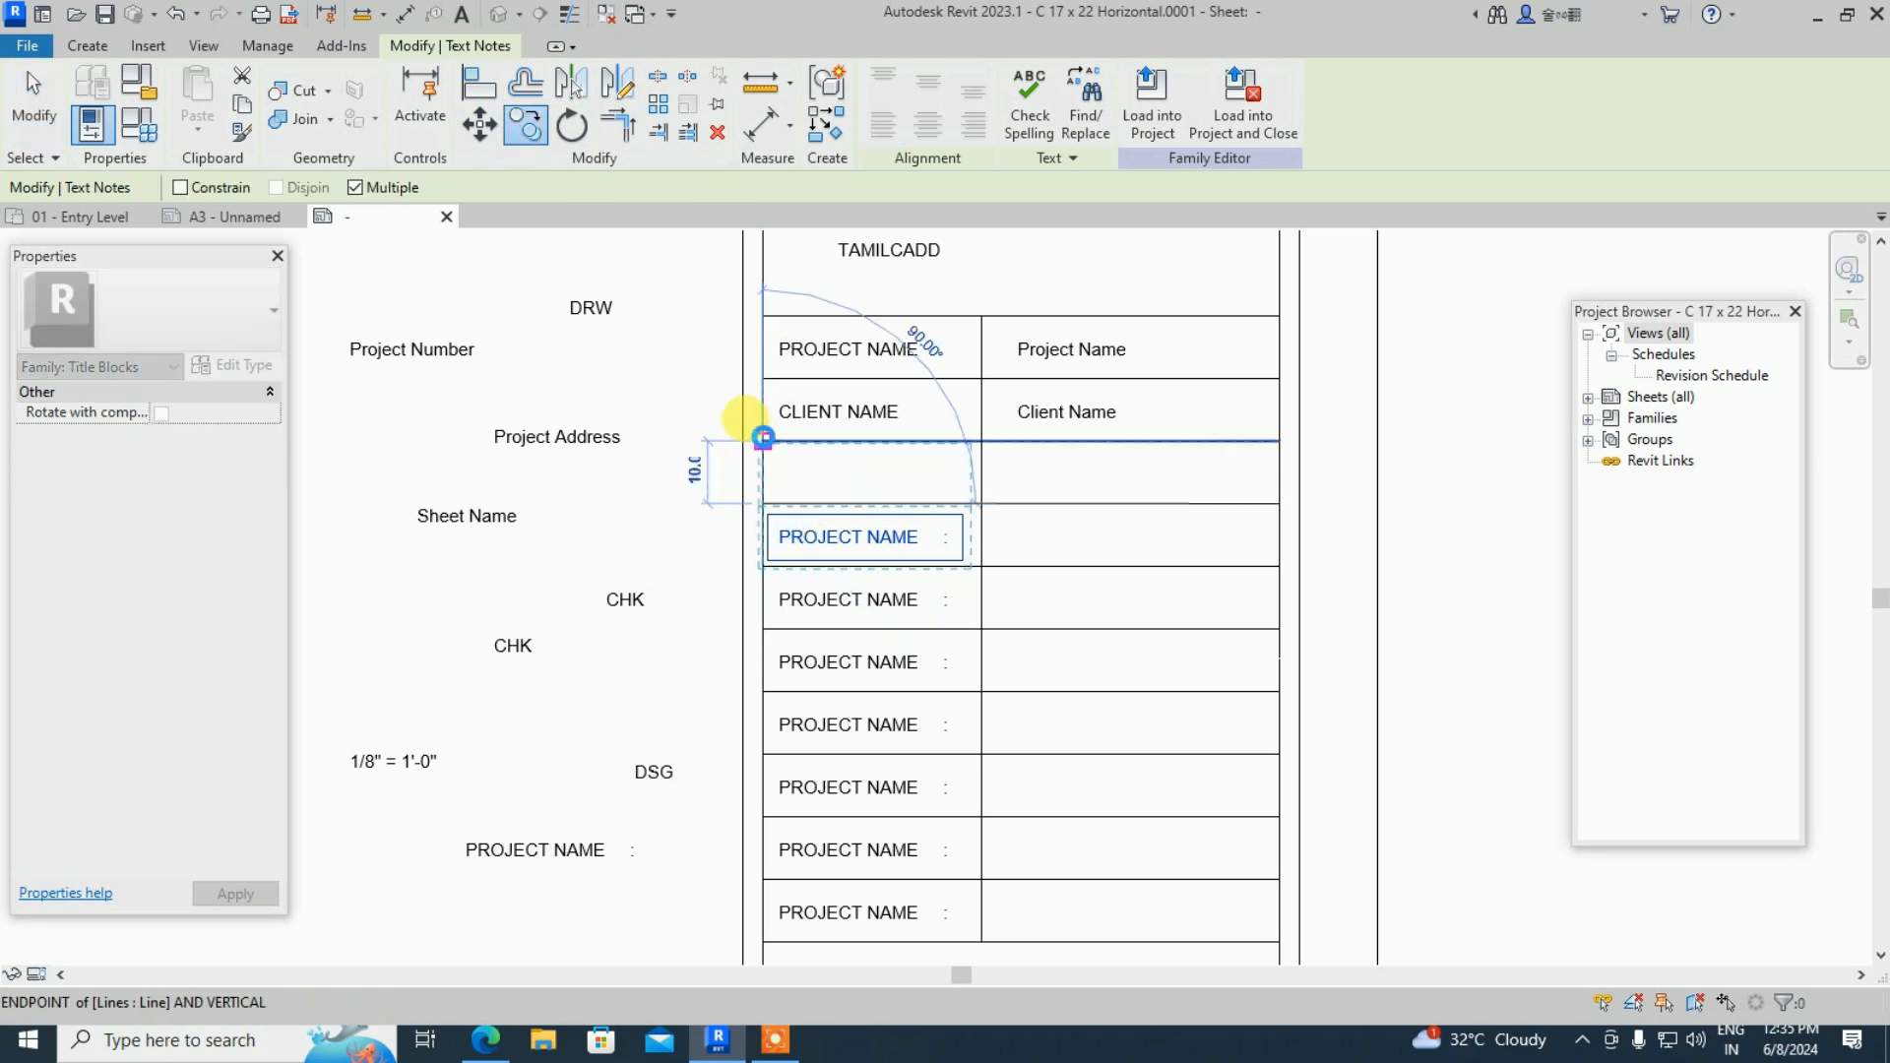
{"action": "left_click", "coordinate": [759, 442]}
{"action": "key", "text": "Escape"}
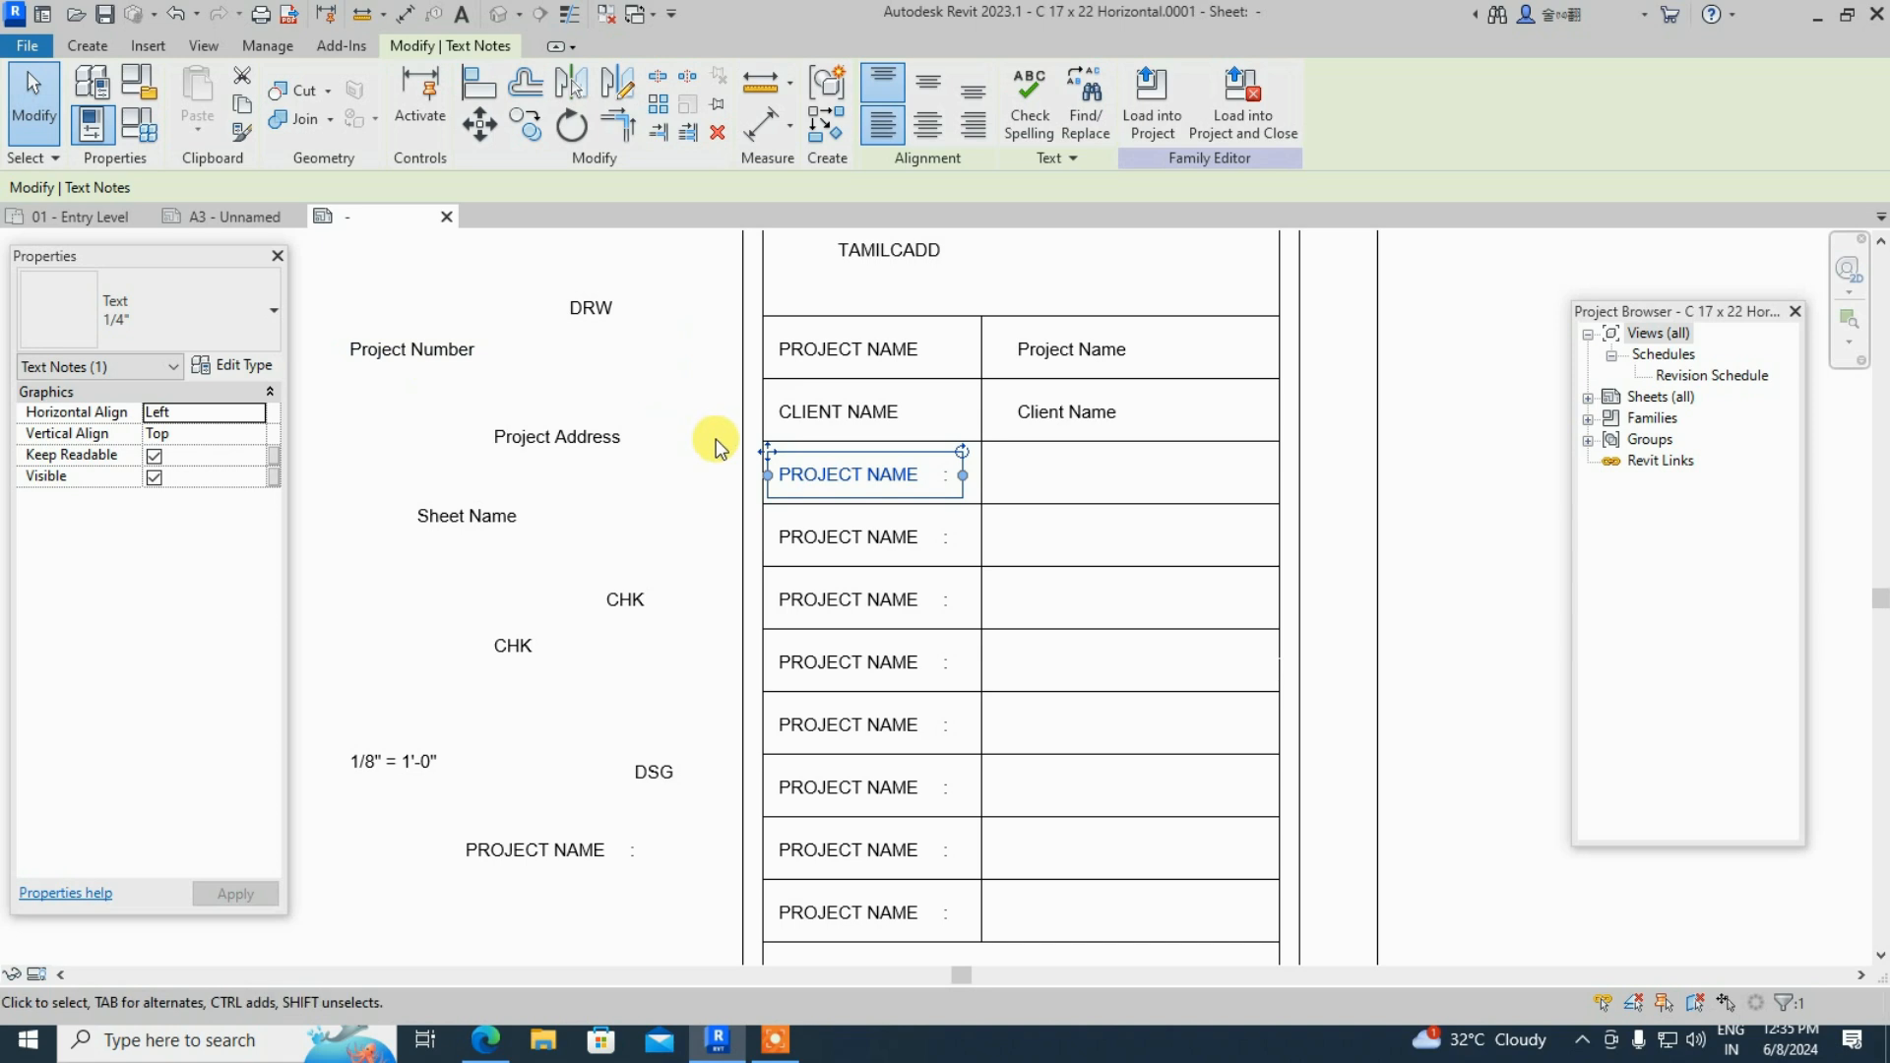
{"action": "scroll", "coordinate": [848, 482], "scroll_direction": "up", "scroll_amount": 1}
{"action": "scroll", "coordinate": [848, 482], "scroll_direction": "up", "scroll_amount": 1}
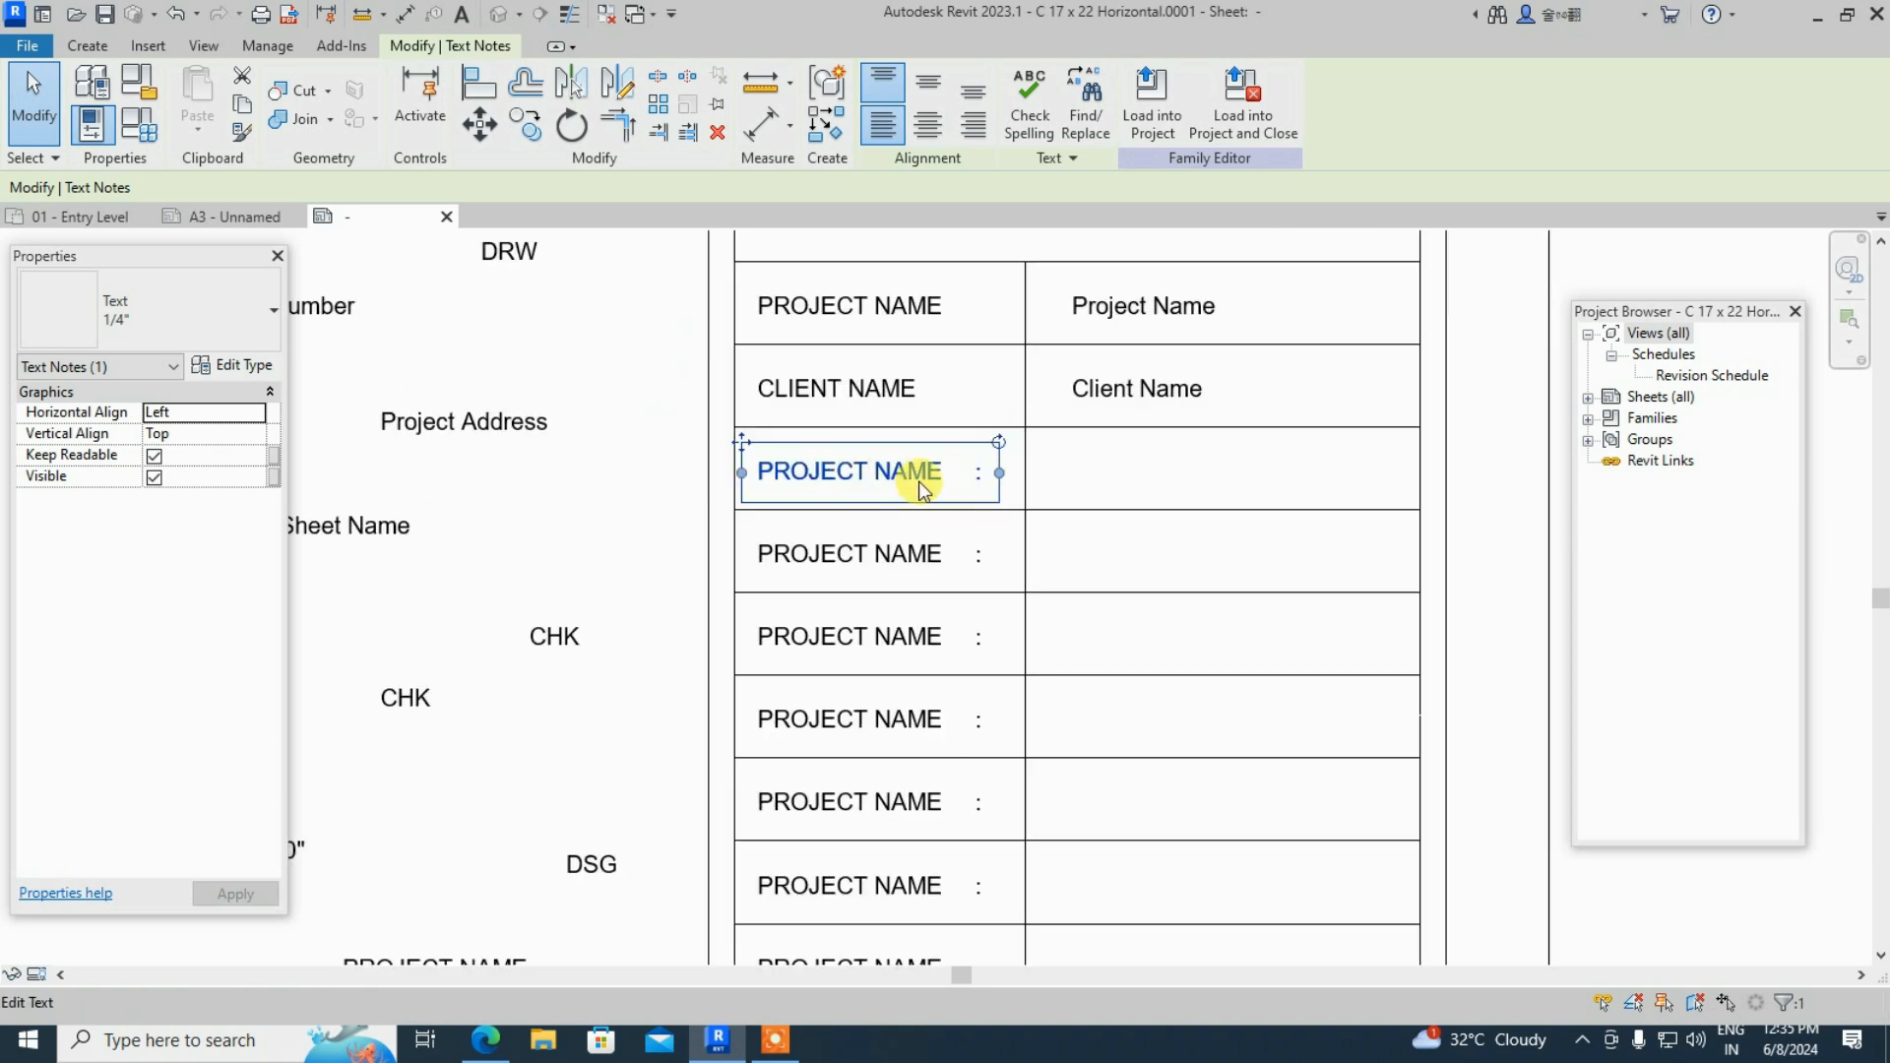
- Change the copied caption from PROJECT NAME to PROJECT NO, removing the colon
{"action": "double_click", "coordinate": [919, 480]}
{"action": "left_click", "coordinate": [965, 471]}
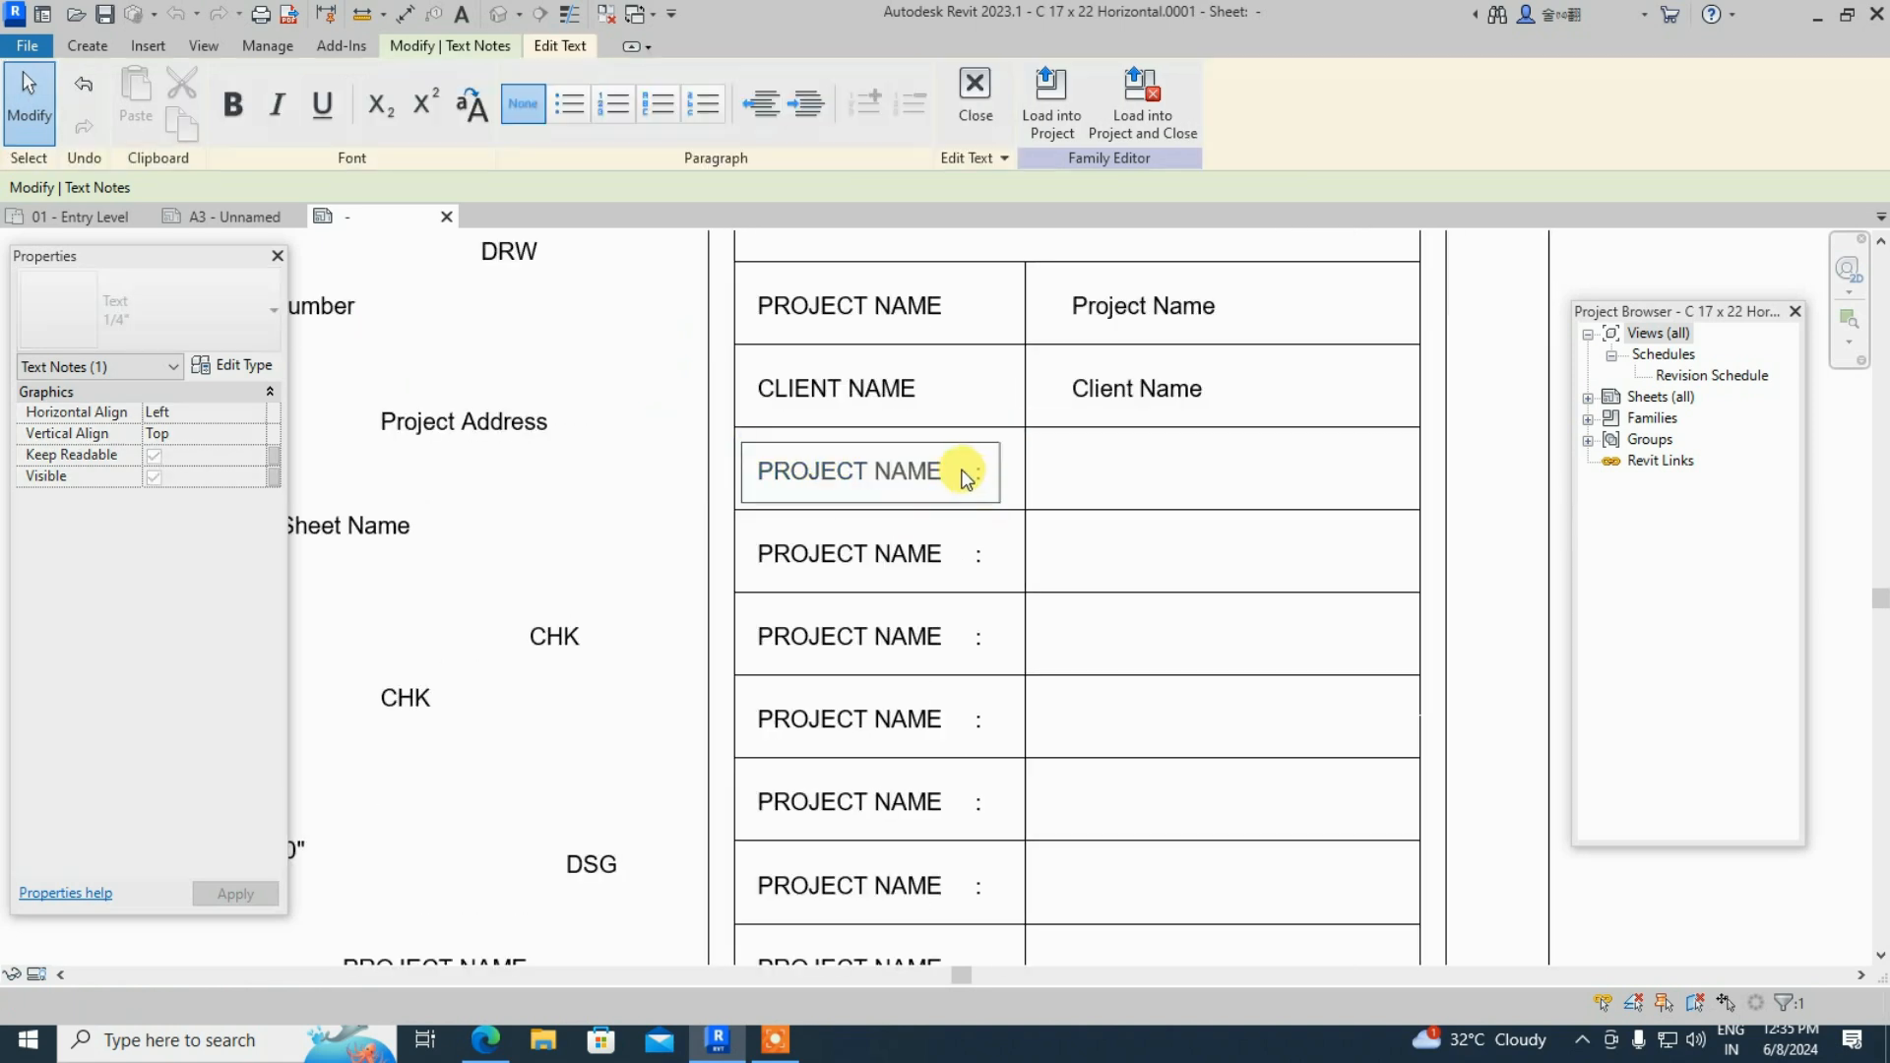
{"action": "key", "text": "BackSpace"}
{"action": "key", "text": "BackSpace"}
{"action": "key", "text": "BackSpace"}
{"action": "key", "text": "BackSpace"}
{"action": "type", "text": "NO"}
{"action": "left_click", "coordinate": [940, 474]}
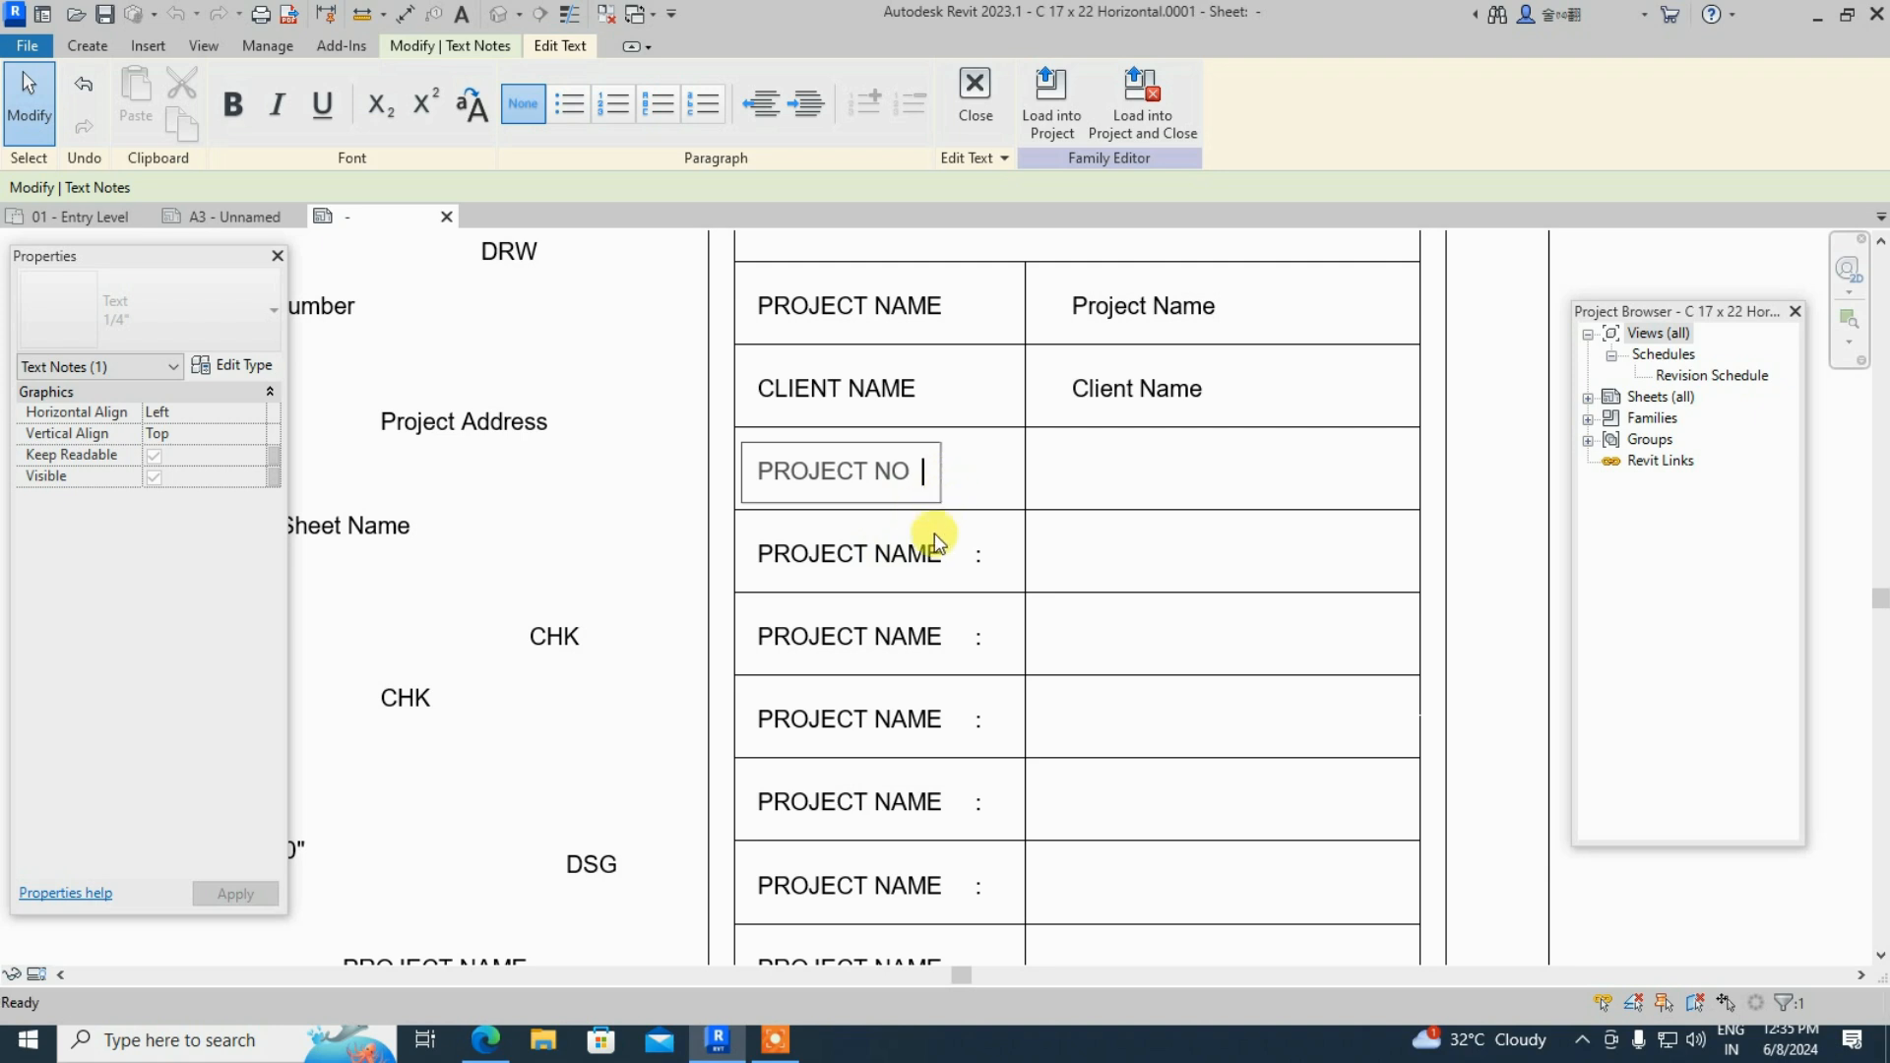
{"action": "left_click", "coordinate": [915, 563]}
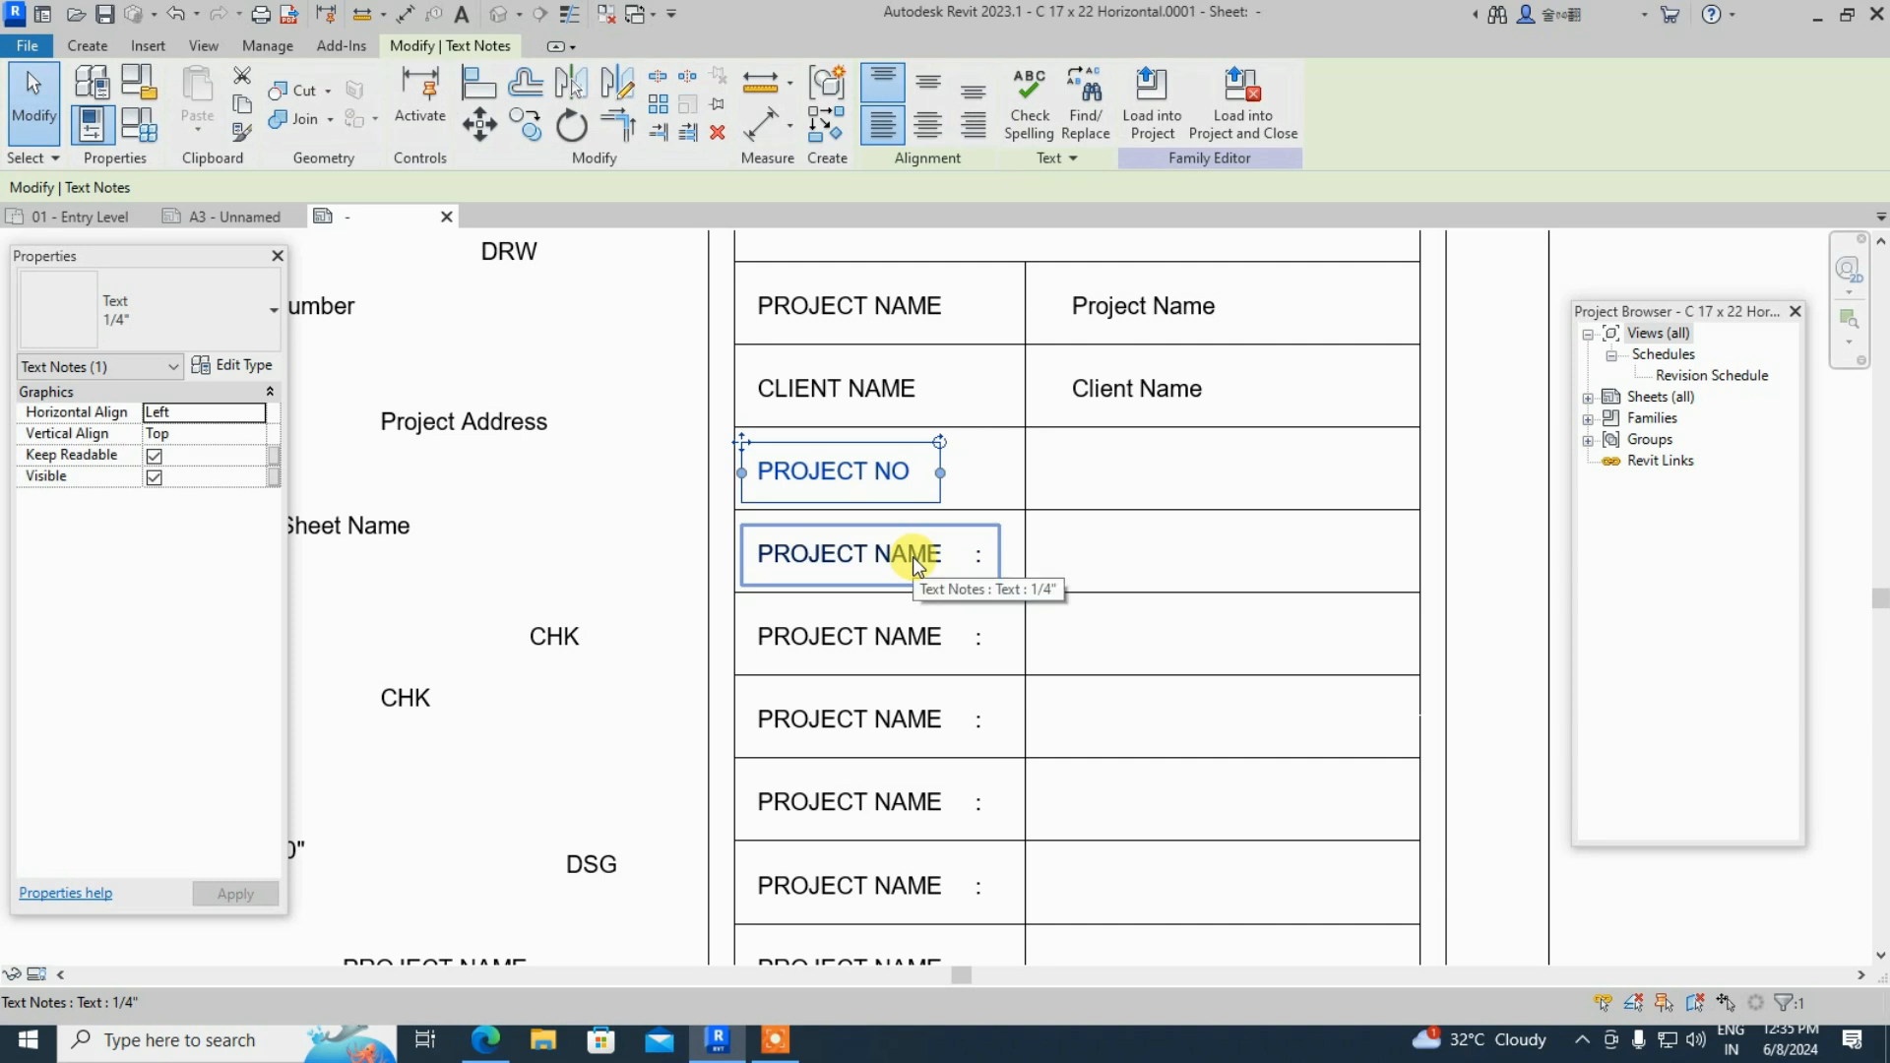
{"action": "left_click", "coordinate": [603, 517]}
- Drag the Project Number field into the PROJECT NO row
{"action": "scroll", "coordinate": [787, 590], "scroll_direction": "down", "scroll_amount": 3}
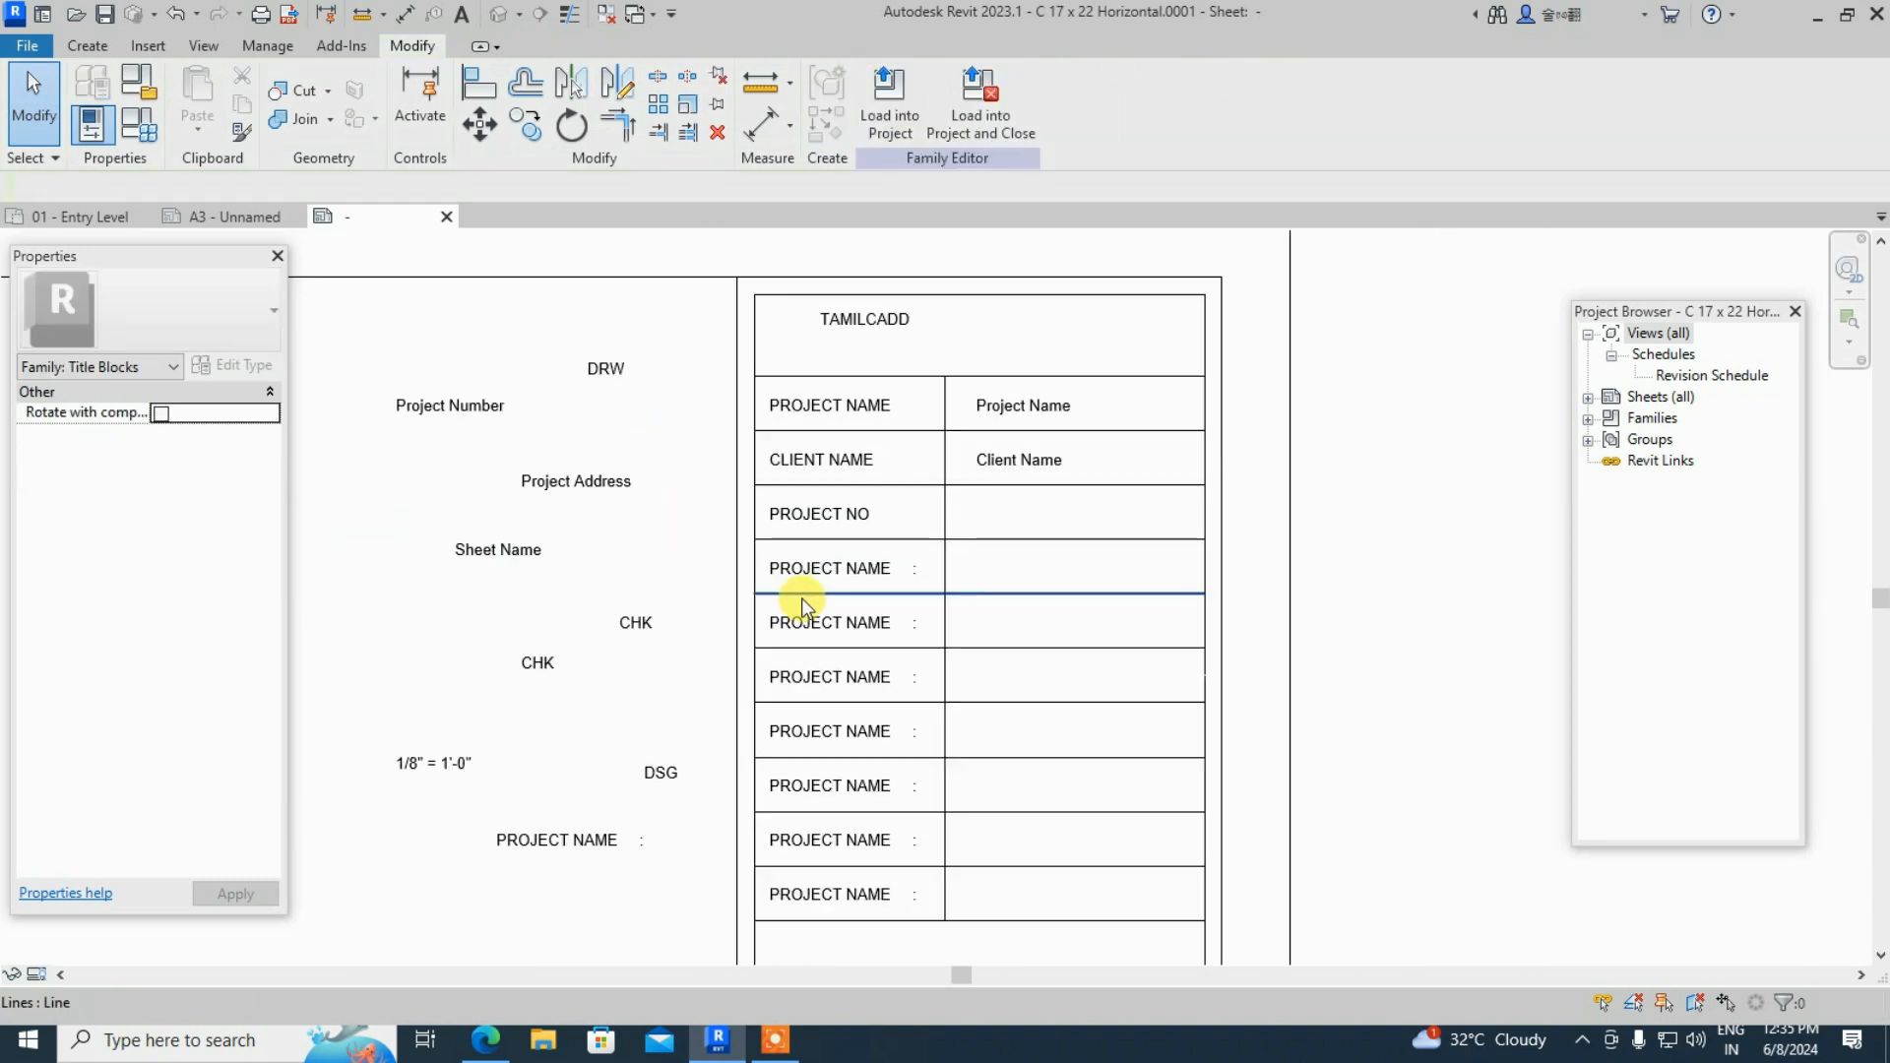
{"action": "left_click", "coordinate": [474, 410]}
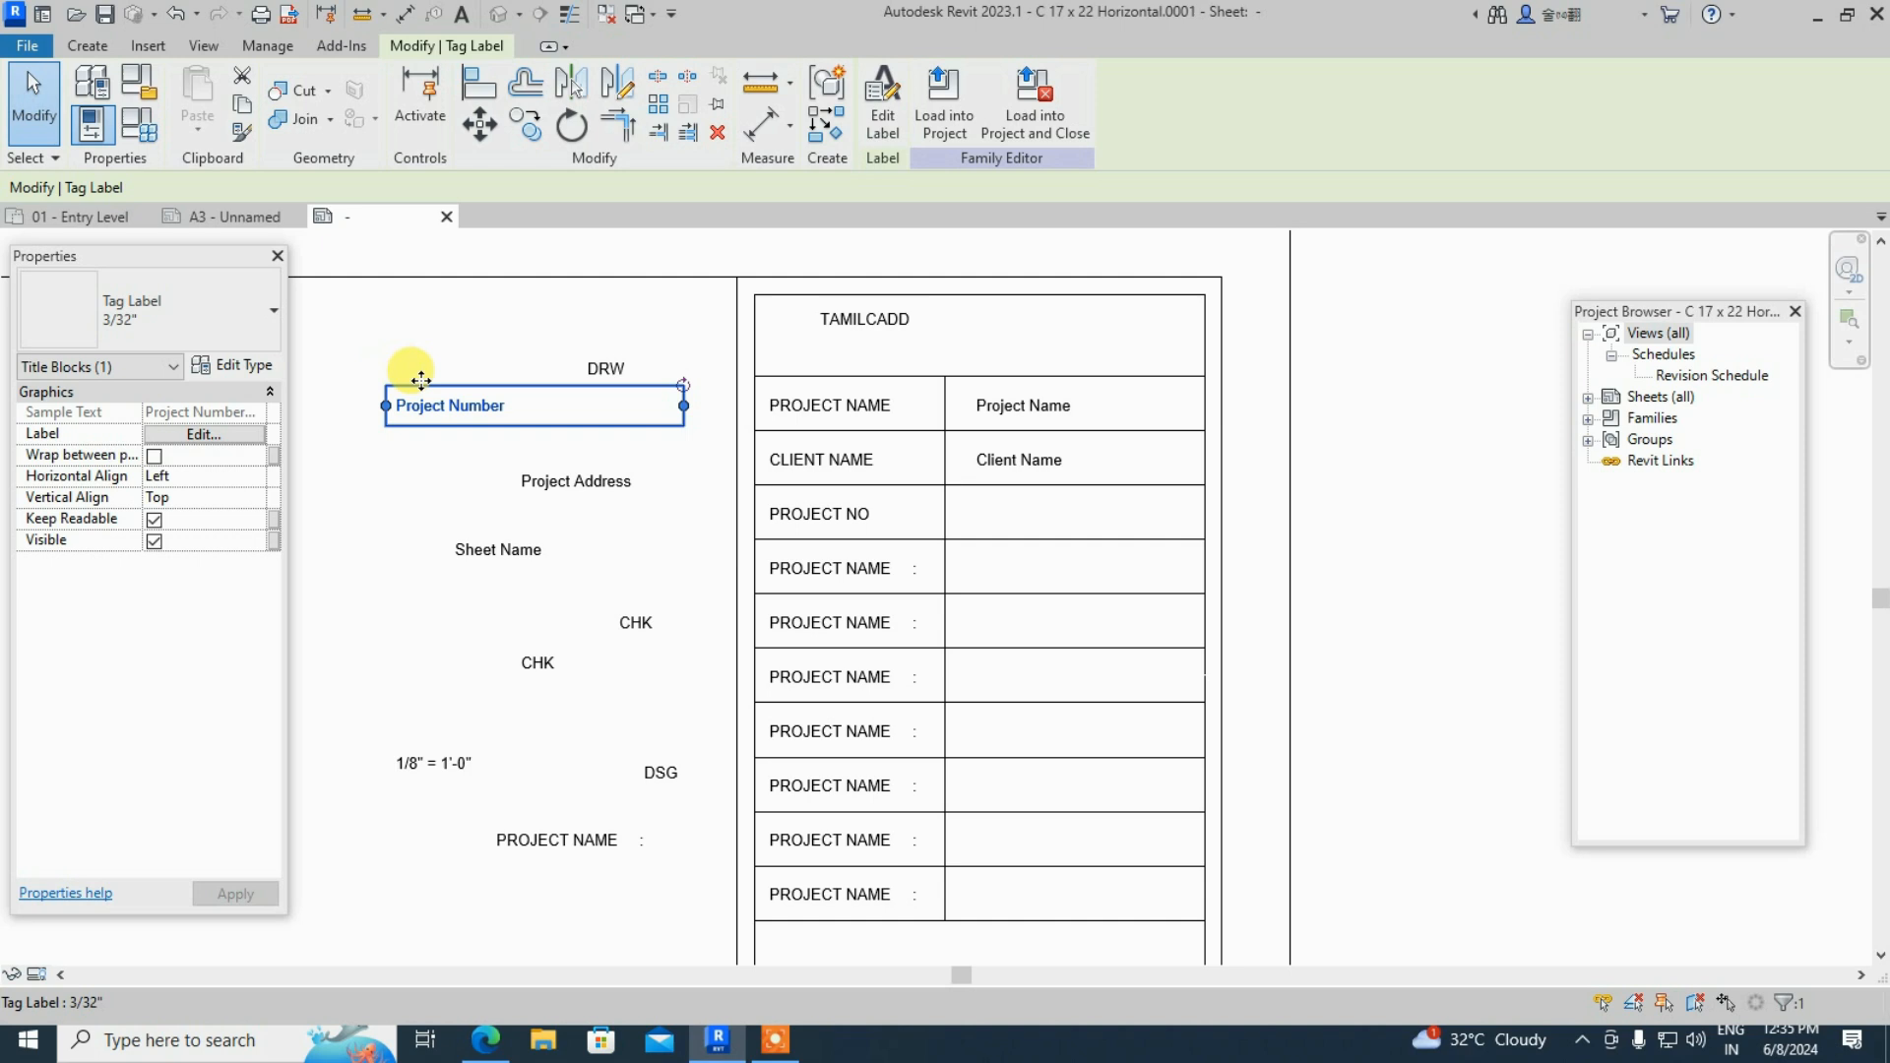
{"action": "left_click_drag", "start_coordinate": [385, 385], "coordinate": [965, 500]}
- Drop the Project Number field into the cell beside PROJECT NO
{"action": "left_click", "coordinate": [980, 576]}
{"action": "scroll", "coordinate": [1065, 583], "scroll_direction": "up", "scroll_amount": 2}
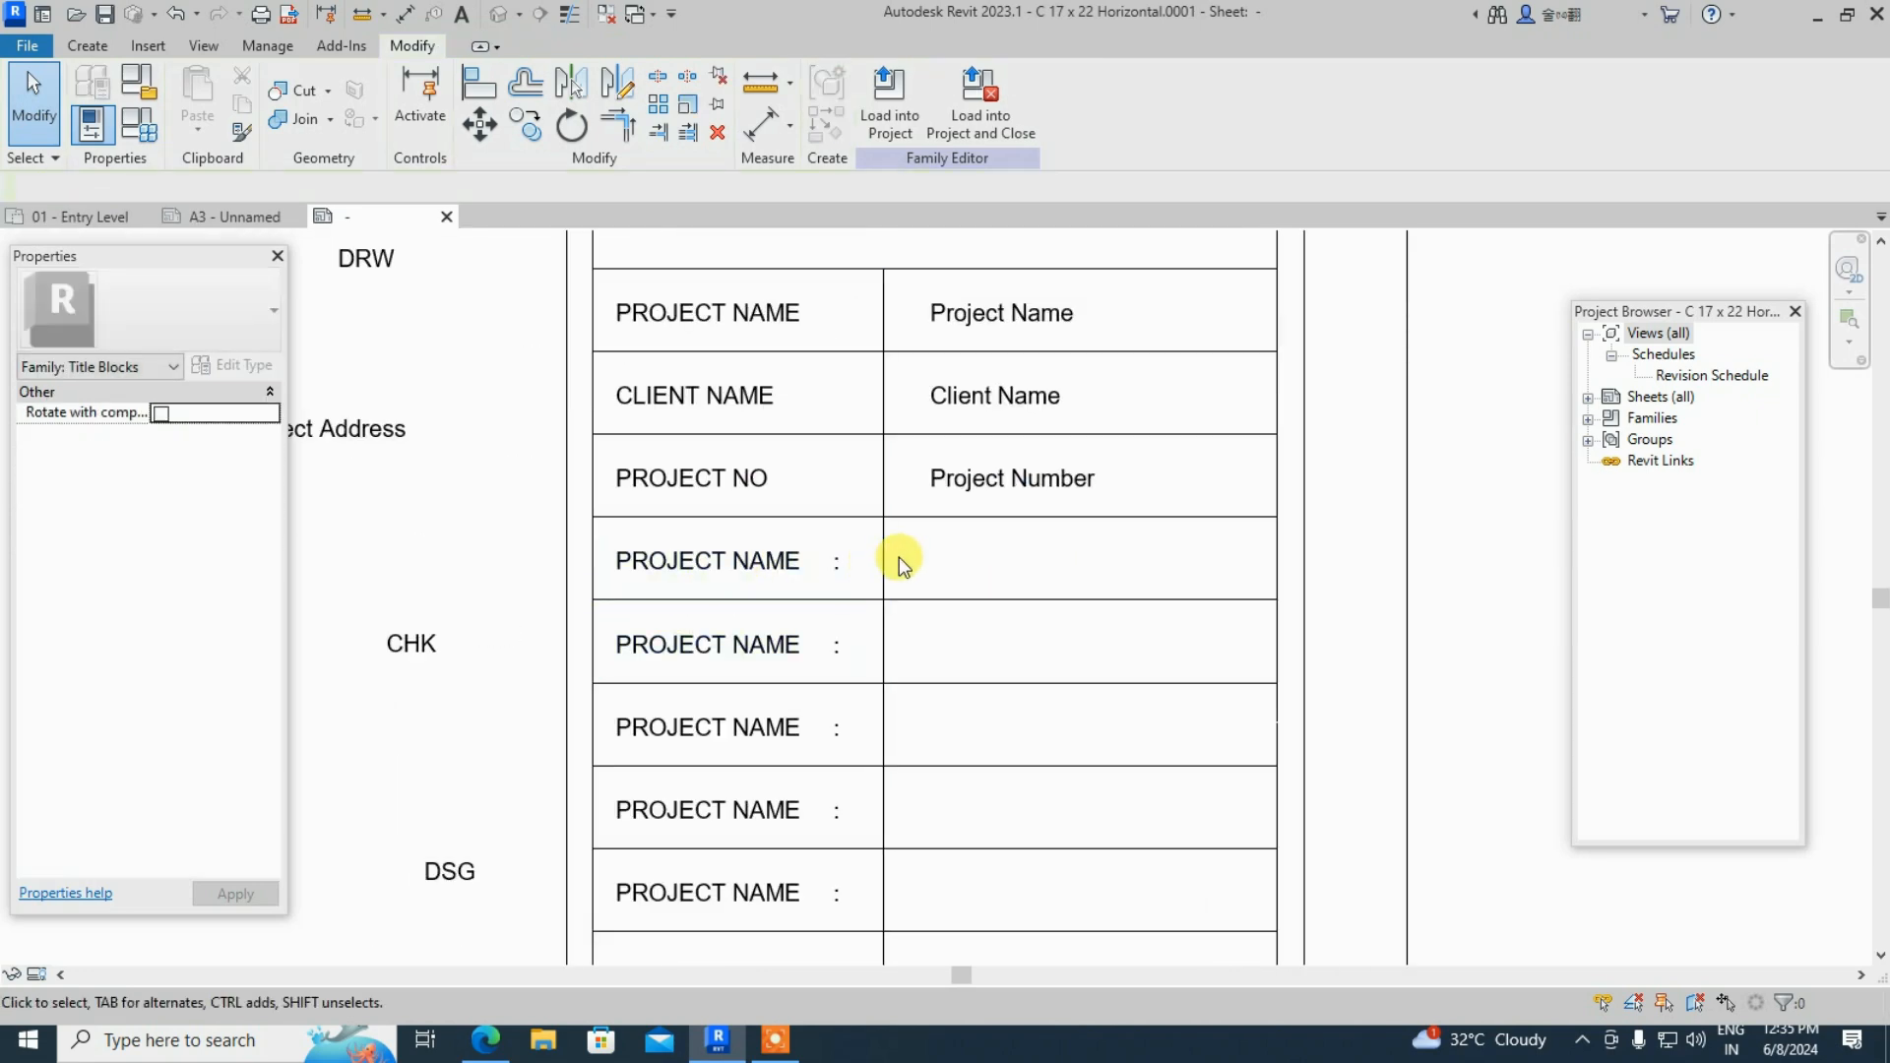
{"action": "scroll", "coordinate": [896, 567], "scroll_direction": "down", "scroll_amount": 2}
{"action": "scroll", "coordinate": [859, 579], "scroll_direction": "up", "scroll_amount": 2}
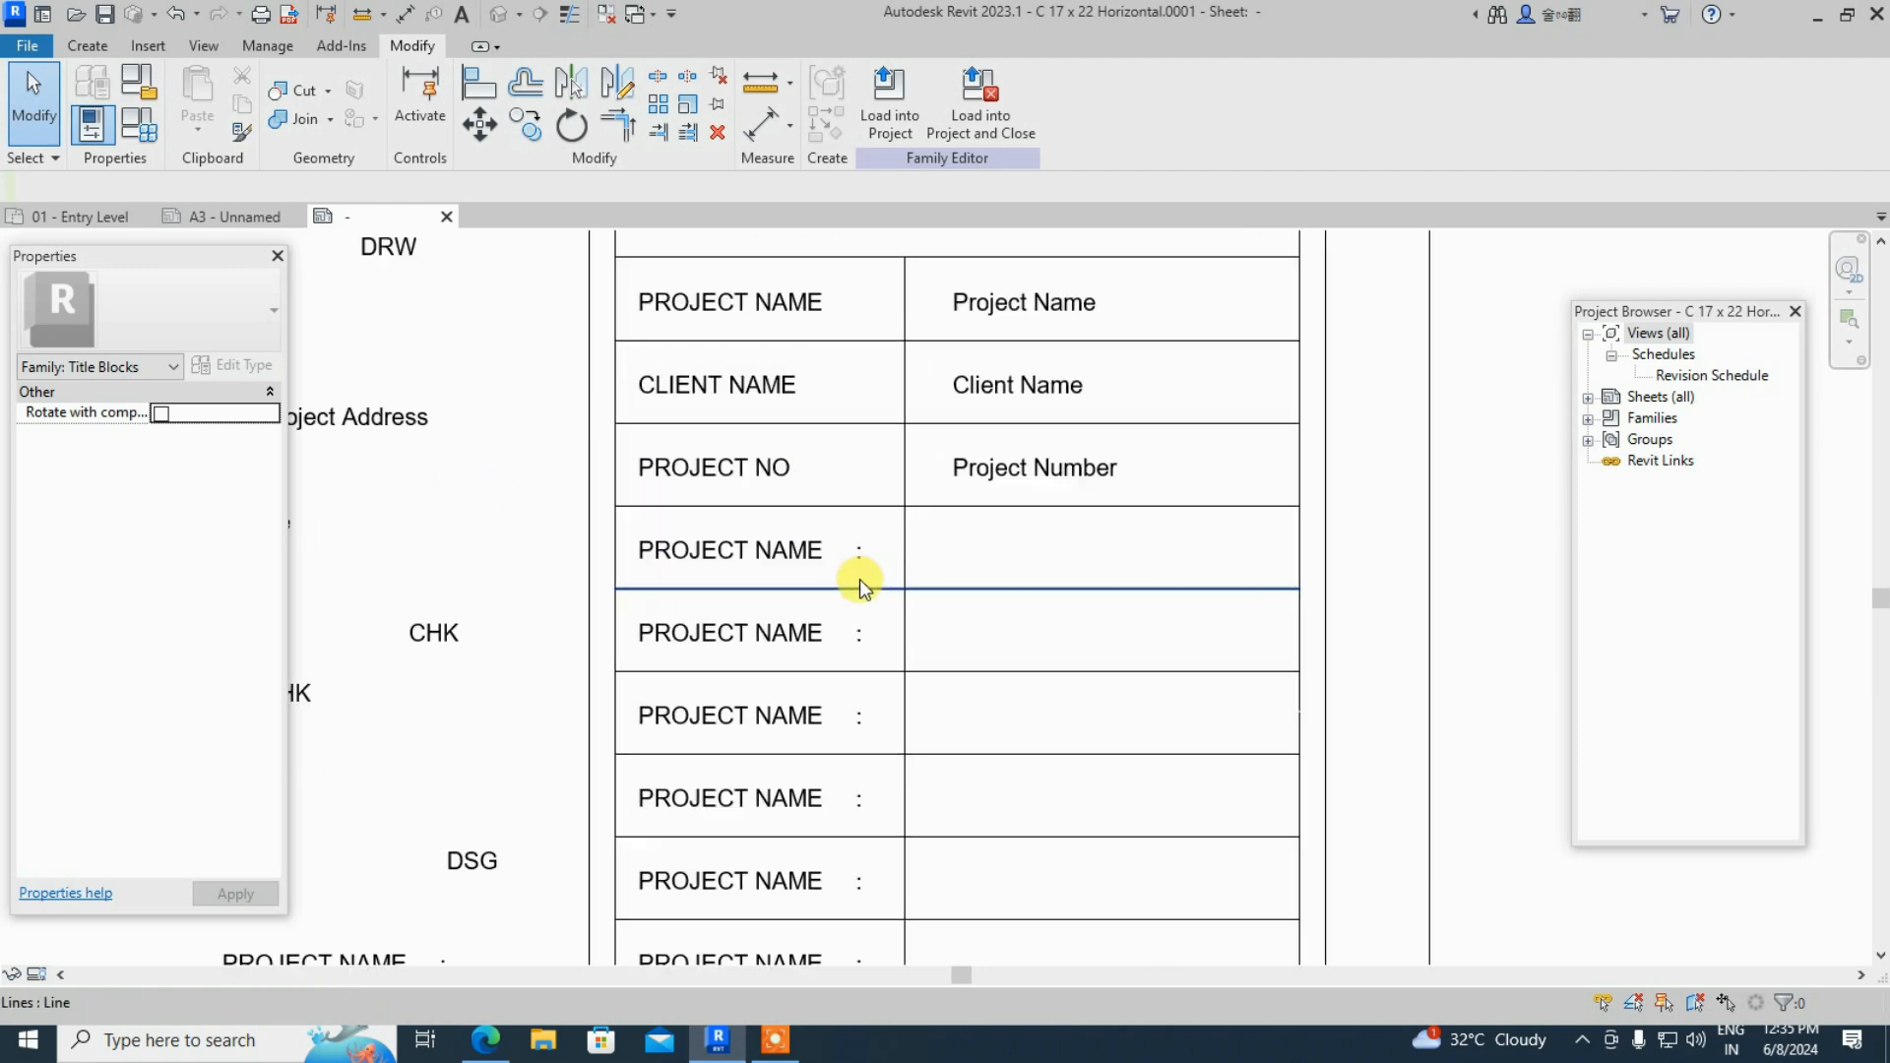
{"action": "scroll", "coordinate": [858, 537], "scroll_direction": "down", "scroll_amount": 2}
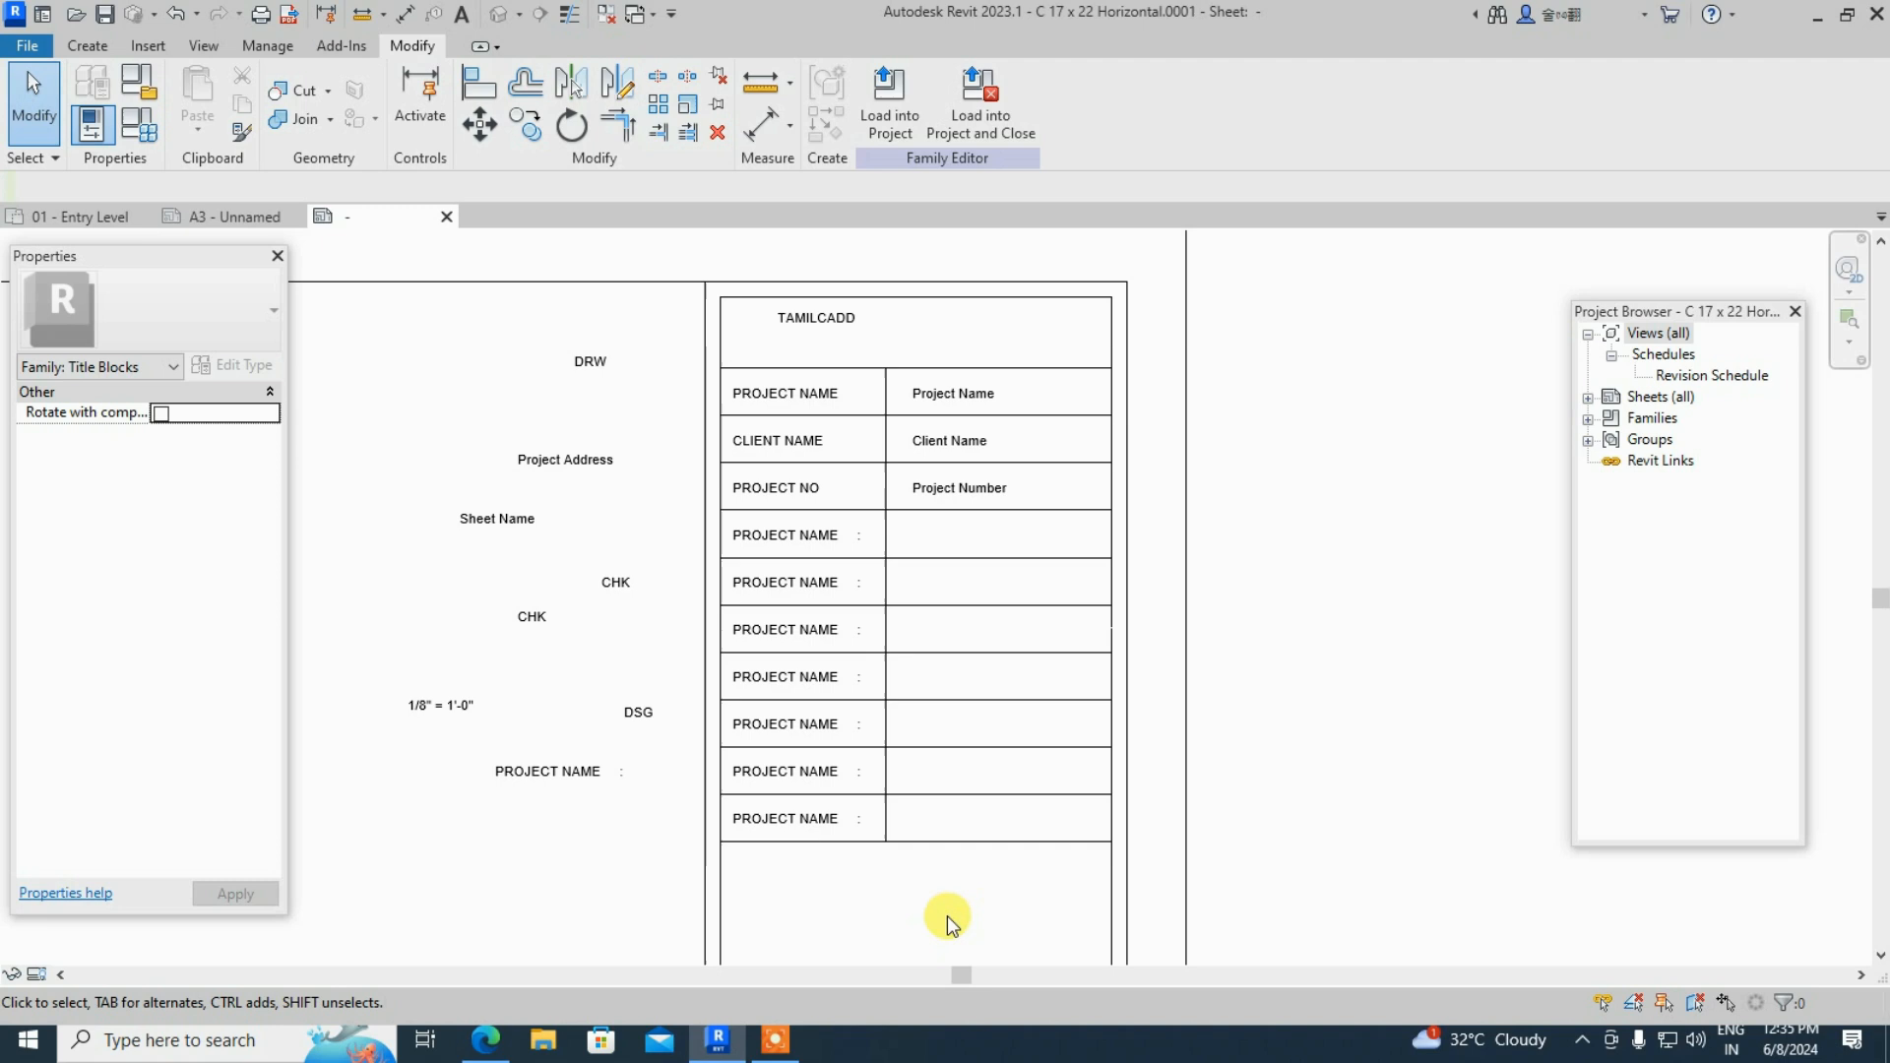
{"action": "scroll", "coordinate": [498, 527], "scroll_direction": "up", "scroll_amount": 1}
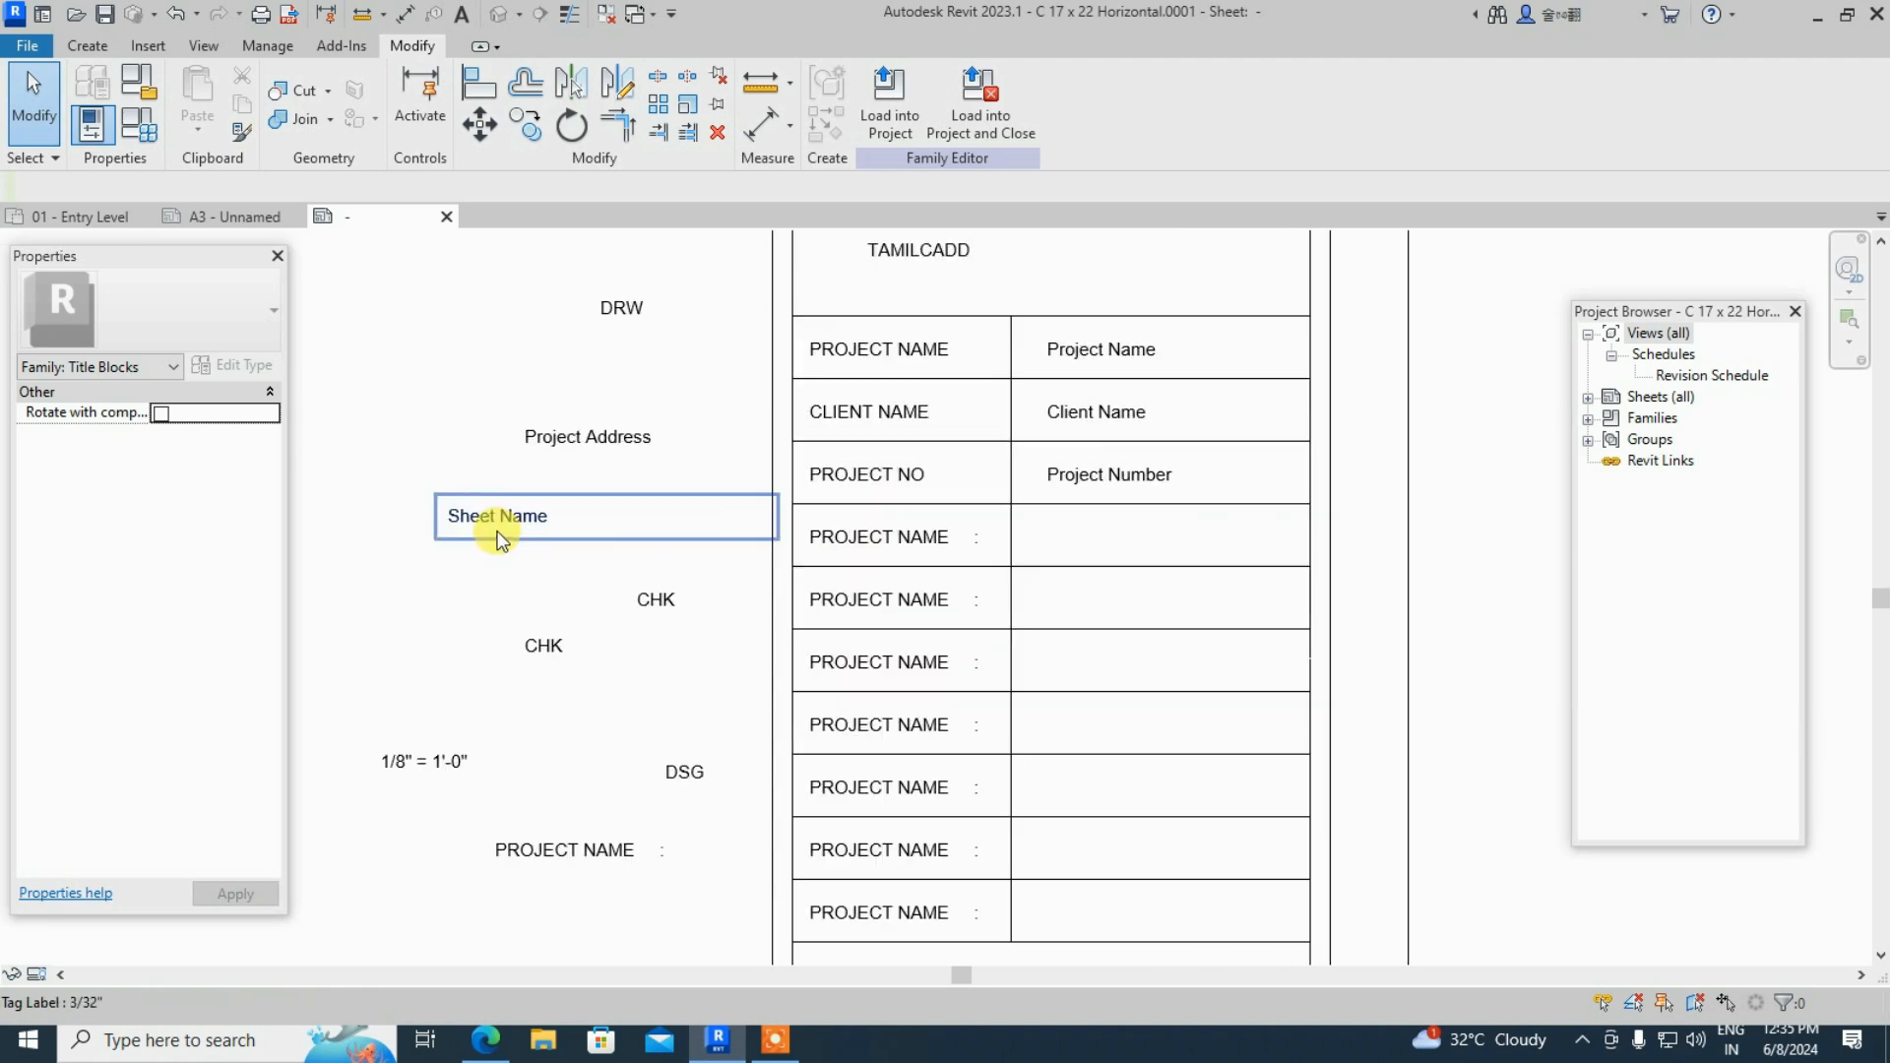
- Retype the fourth-row PROJECT NAME caption as SHEET NAME
{"action": "left_click", "coordinate": [898, 549]}
{"action": "left_click", "coordinate": [964, 546]}
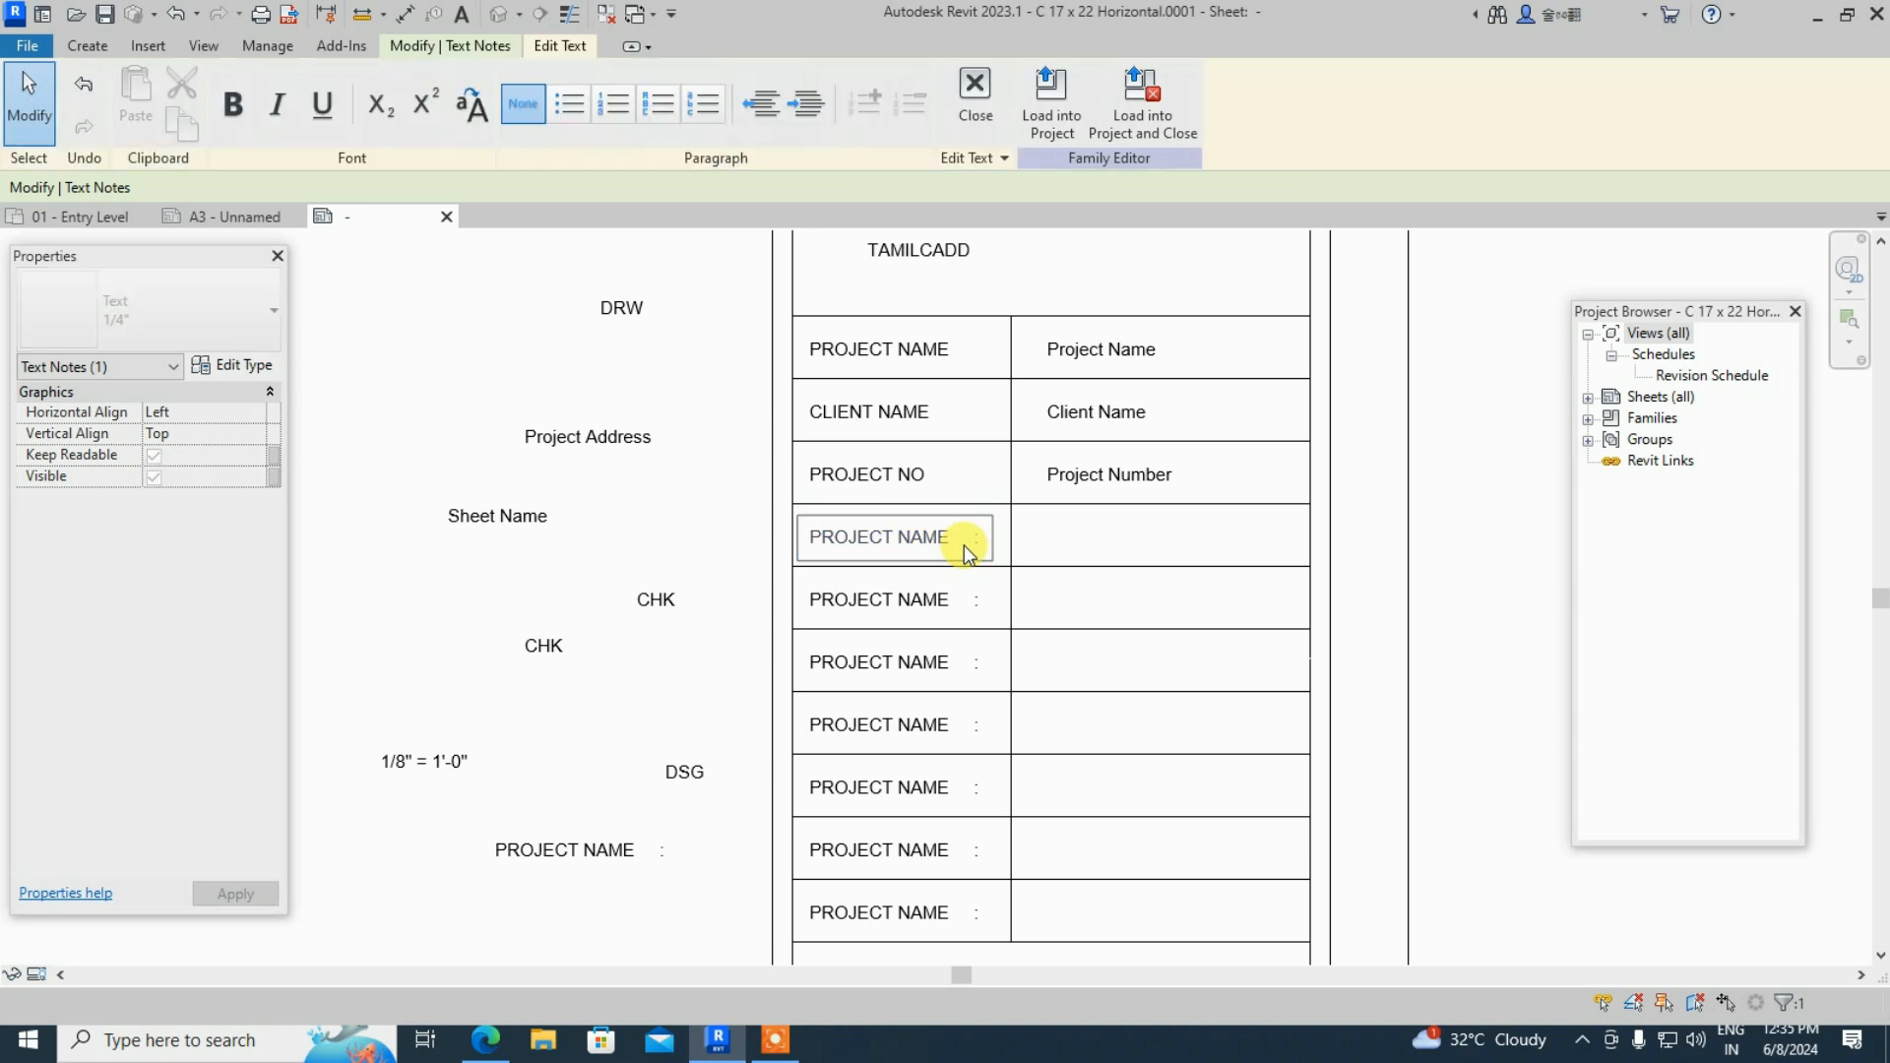
{"action": "key", "text": "BackSpace"}
{"action": "key", "text": "BackSpace"}
{"action": "key", "text": "BackSpace"}
{"action": "key", "text": "BackSpace"}
{"action": "key", "text": "BackSpace"}
{"action": "key", "text": "BackSpace"}
{"action": "key", "text": "BackSpace"}
{"action": "key", "text": "BackSpace"}
{"action": "key", "text": "BackSpace"}
{"action": "key", "text": "BackSpace"}
{"action": "key", "text": "BackSpace"}
{"action": "key", "text": "BackSpace"}
{"action": "key", "text": "BackSpace"}
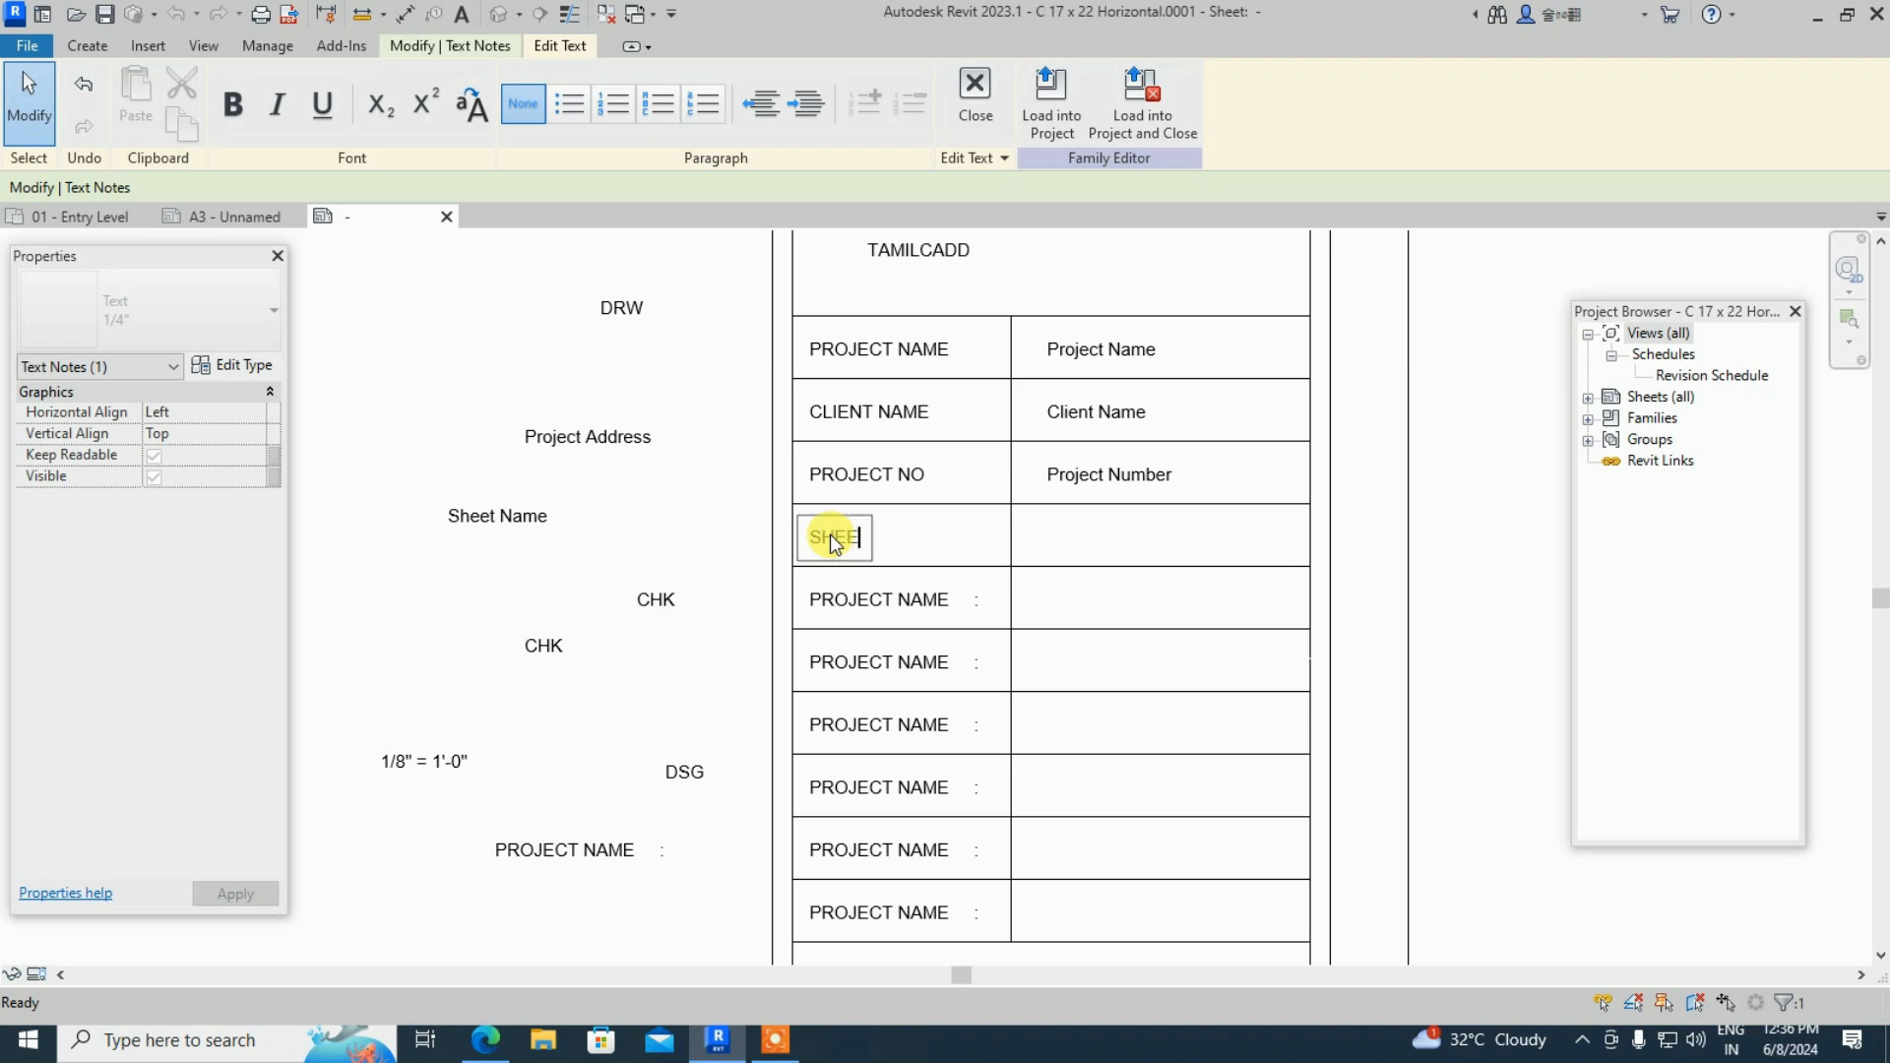
{"action": "type", "text": "NAME"}
{"action": "left_click", "coordinate": [981, 545]}
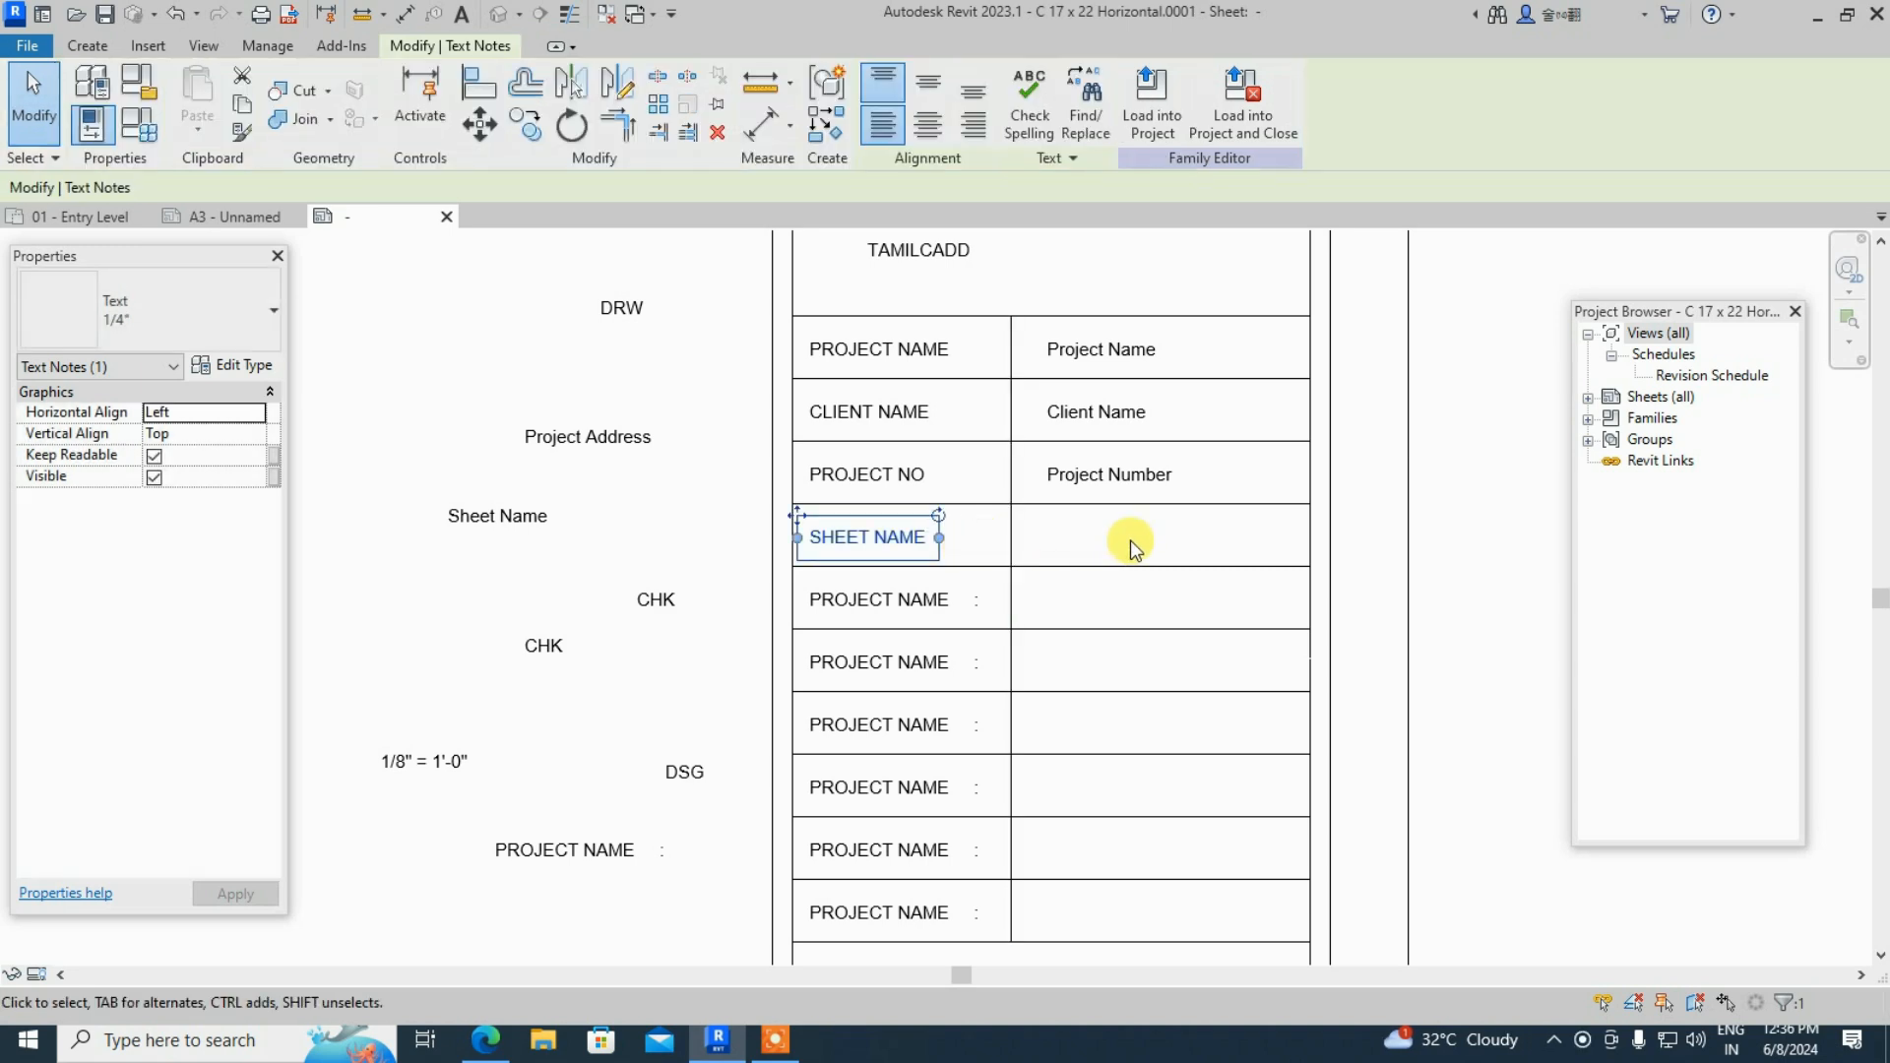
- Move the Sheet Name field into the cell beside SHEET NAME
{"action": "left_click", "coordinate": [569, 524]}
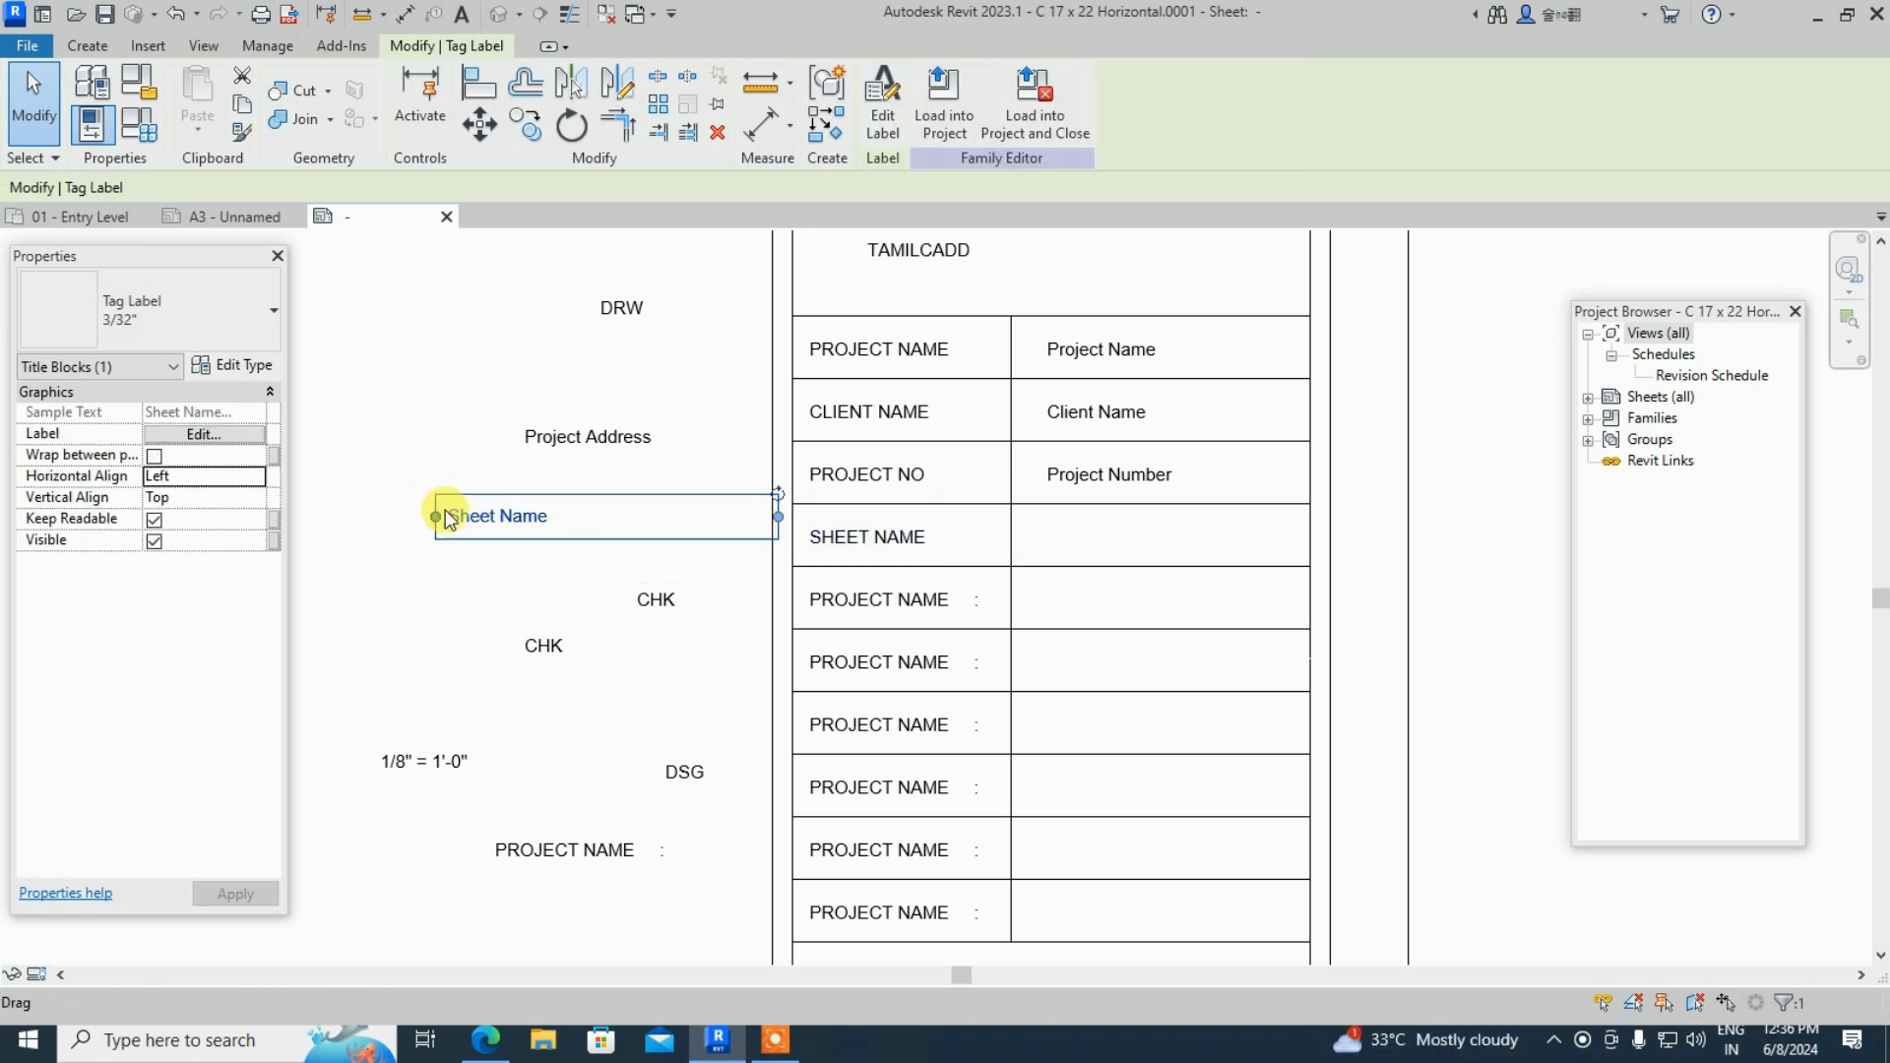
{"action": "left_click_drag", "start_coordinate": [438, 500], "coordinate": [1038, 535]}
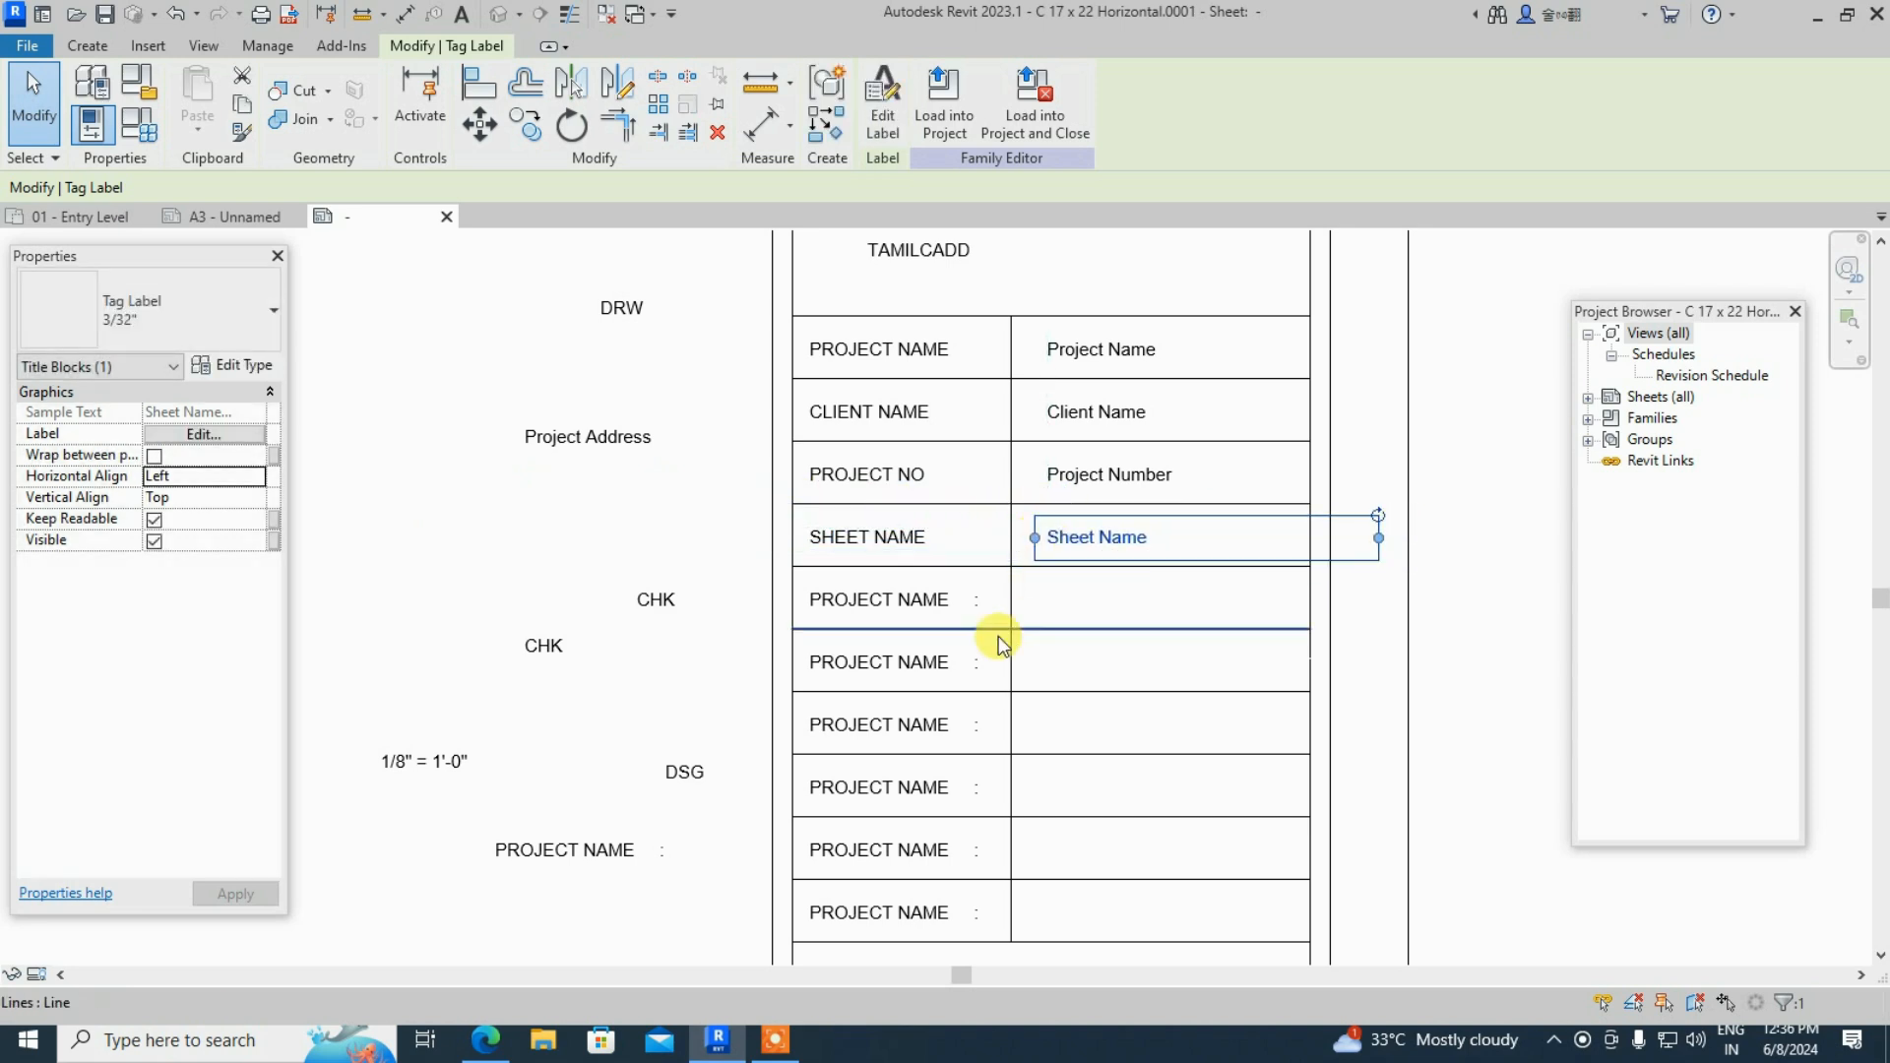
{"action": "scroll", "coordinate": [394, 472], "scroll_direction": "down", "scroll_amount": 2}
- Retype the fifth-row caption as DESIGNED BY
{"action": "scroll", "coordinate": [739, 561], "scroll_direction": "up", "scroll_amount": 2}
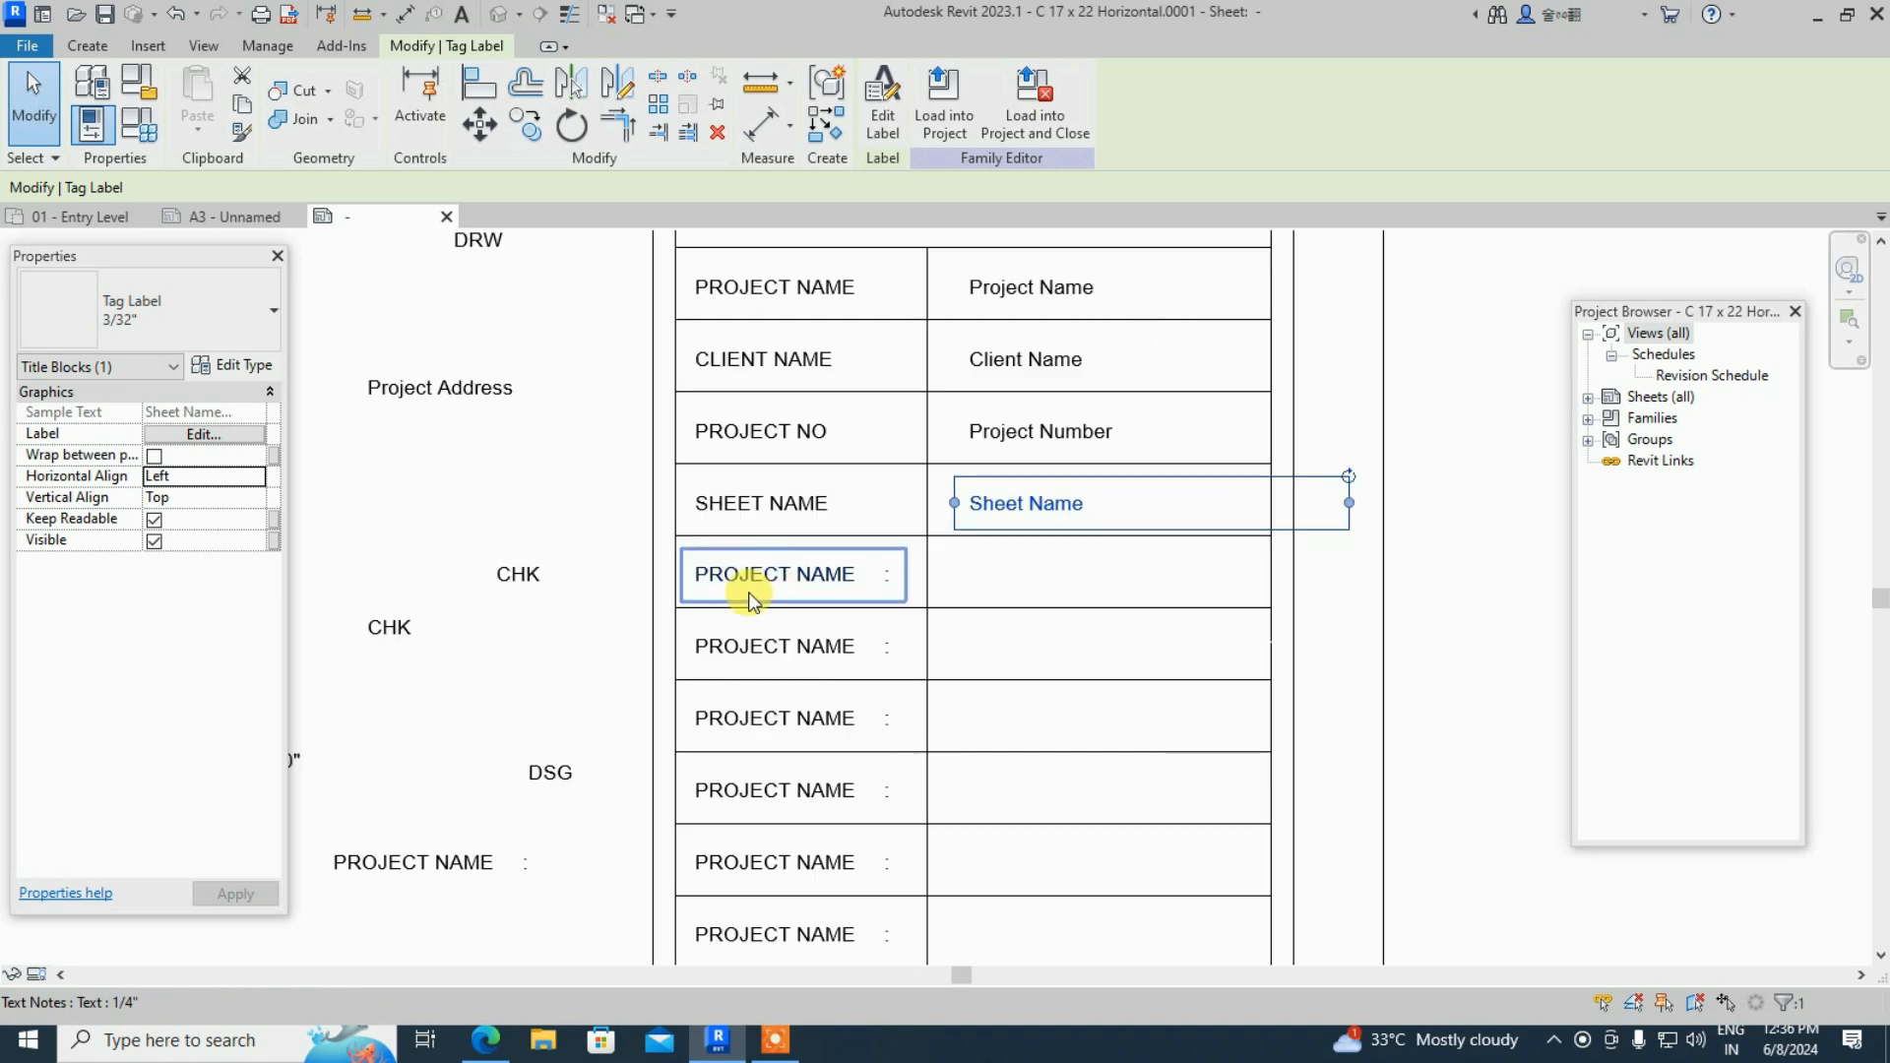
{"action": "left_click", "coordinate": [788, 579]}
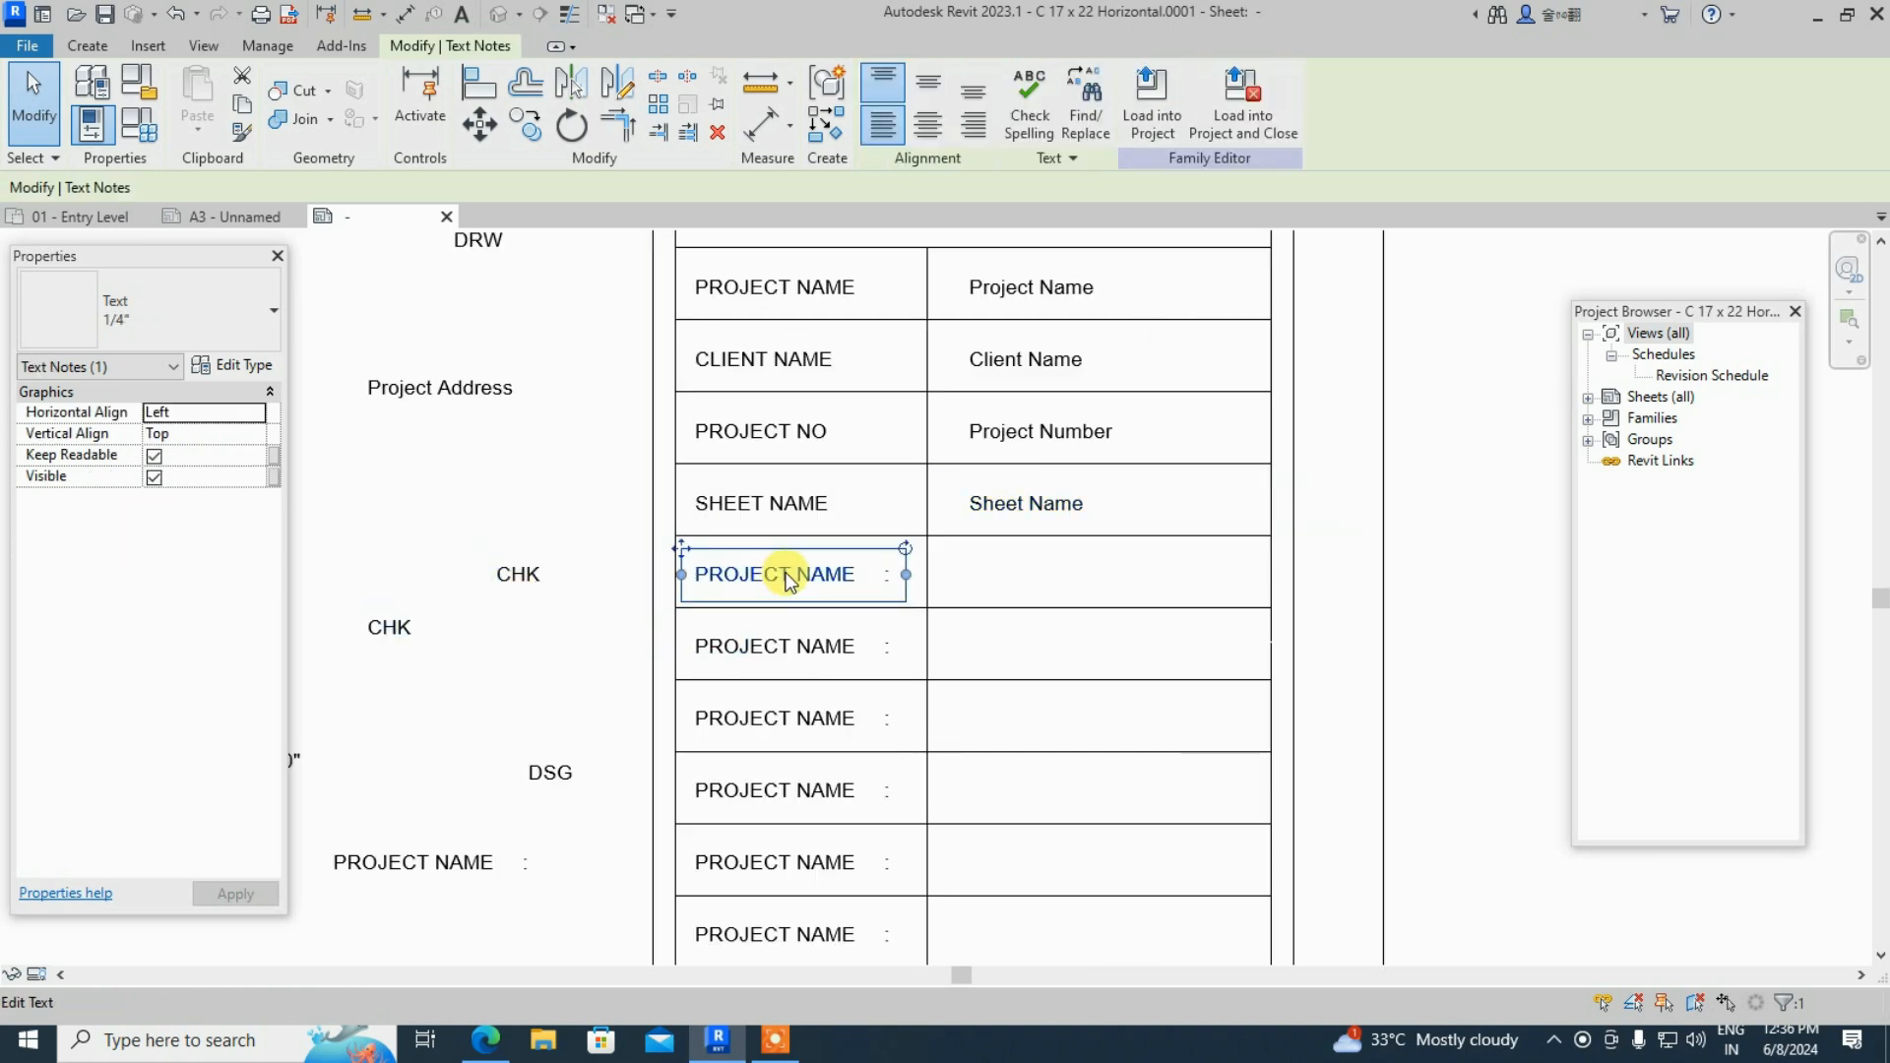
{"action": "scroll", "coordinate": [853, 649], "scroll_direction": "down", "scroll_amount": 1}
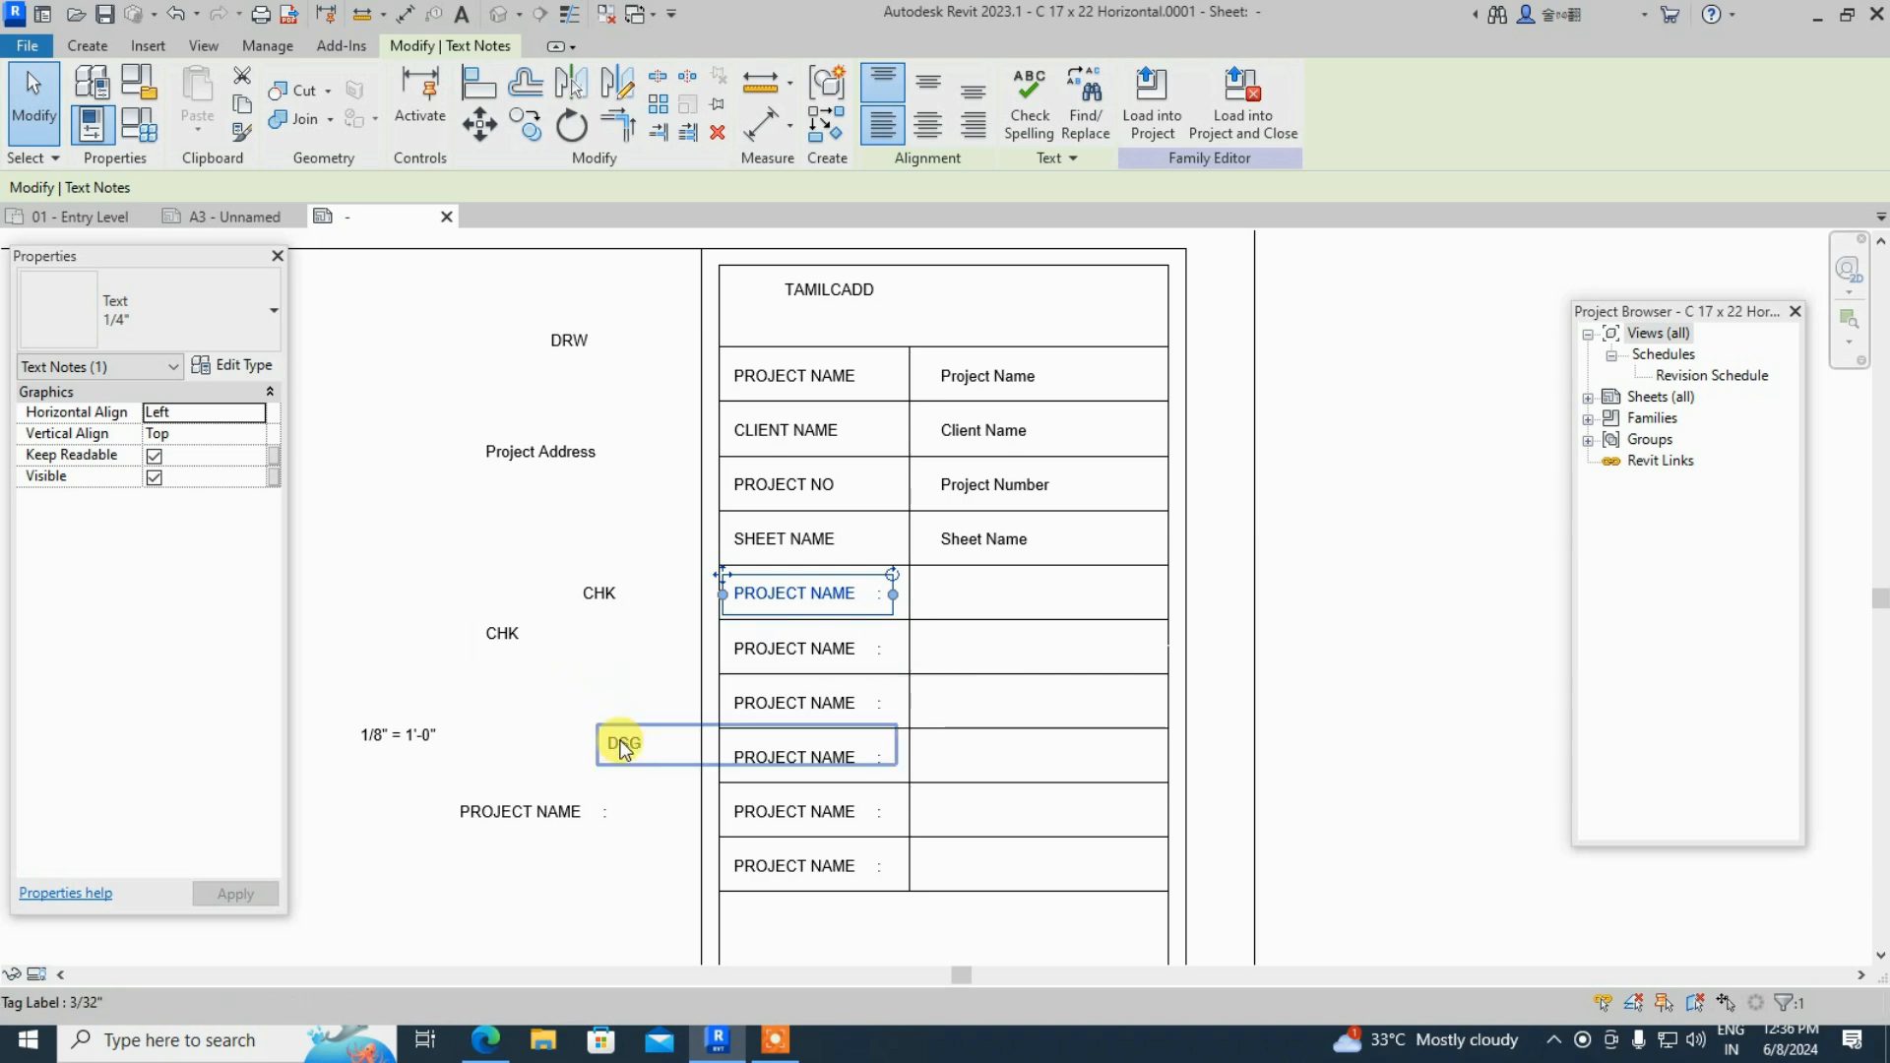
{"action": "double_click", "coordinate": [781, 594]}
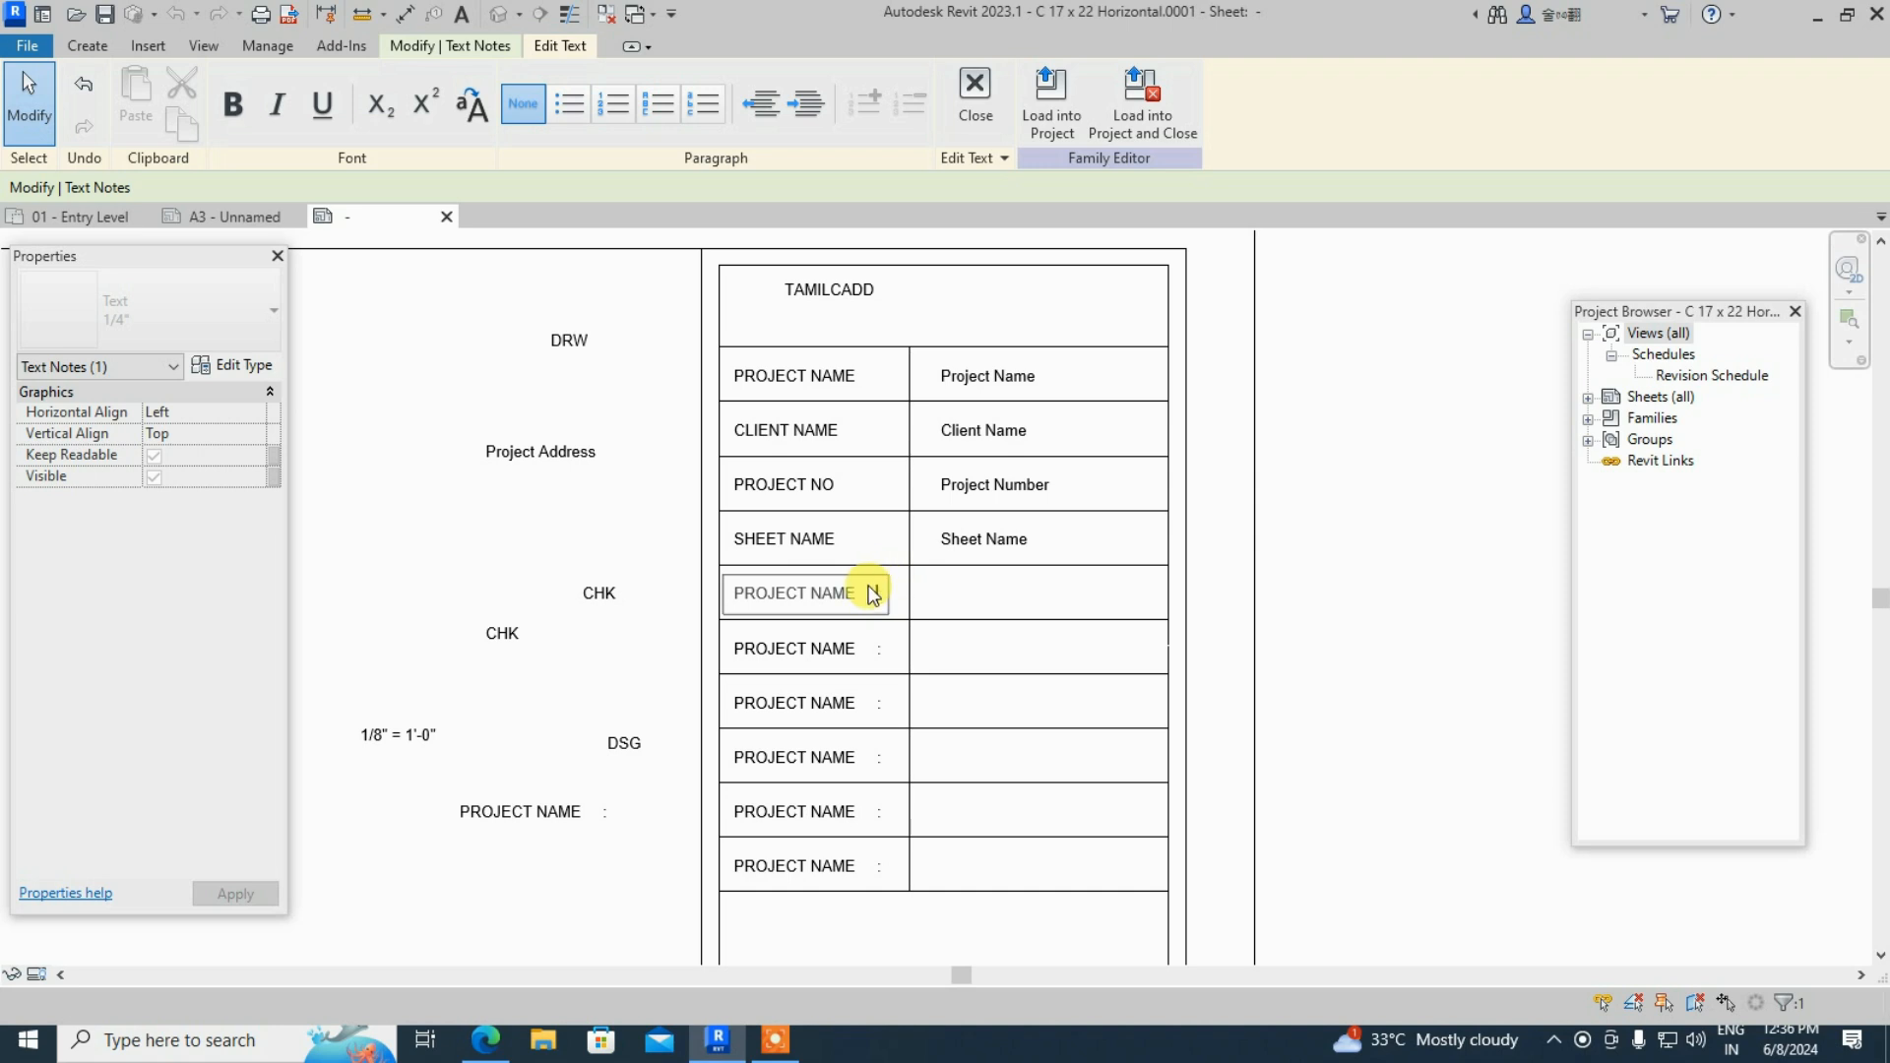
{"action": "key", "text": "BackSpace"}
{"action": "key", "text": "BackSpace"}
{"action": "key", "text": "BackSpace"}
{"action": "key", "text": "BackSpace"}
{"action": "key", "text": "BackSpace"}
{"action": "key", "text": "BackSpace"}
{"action": "key", "text": "BackSpace"}
{"action": "key", "text": "BackSpace"}
{"action": "key", "text": "BackSpace"}
{"action": "key", "text": "BackSpace"}
{"action": "key", "text": "BackSpace"}
{"action": "key", "text": "BackSpace"}
{"action": "type", "text": "DESIGNED BY"}
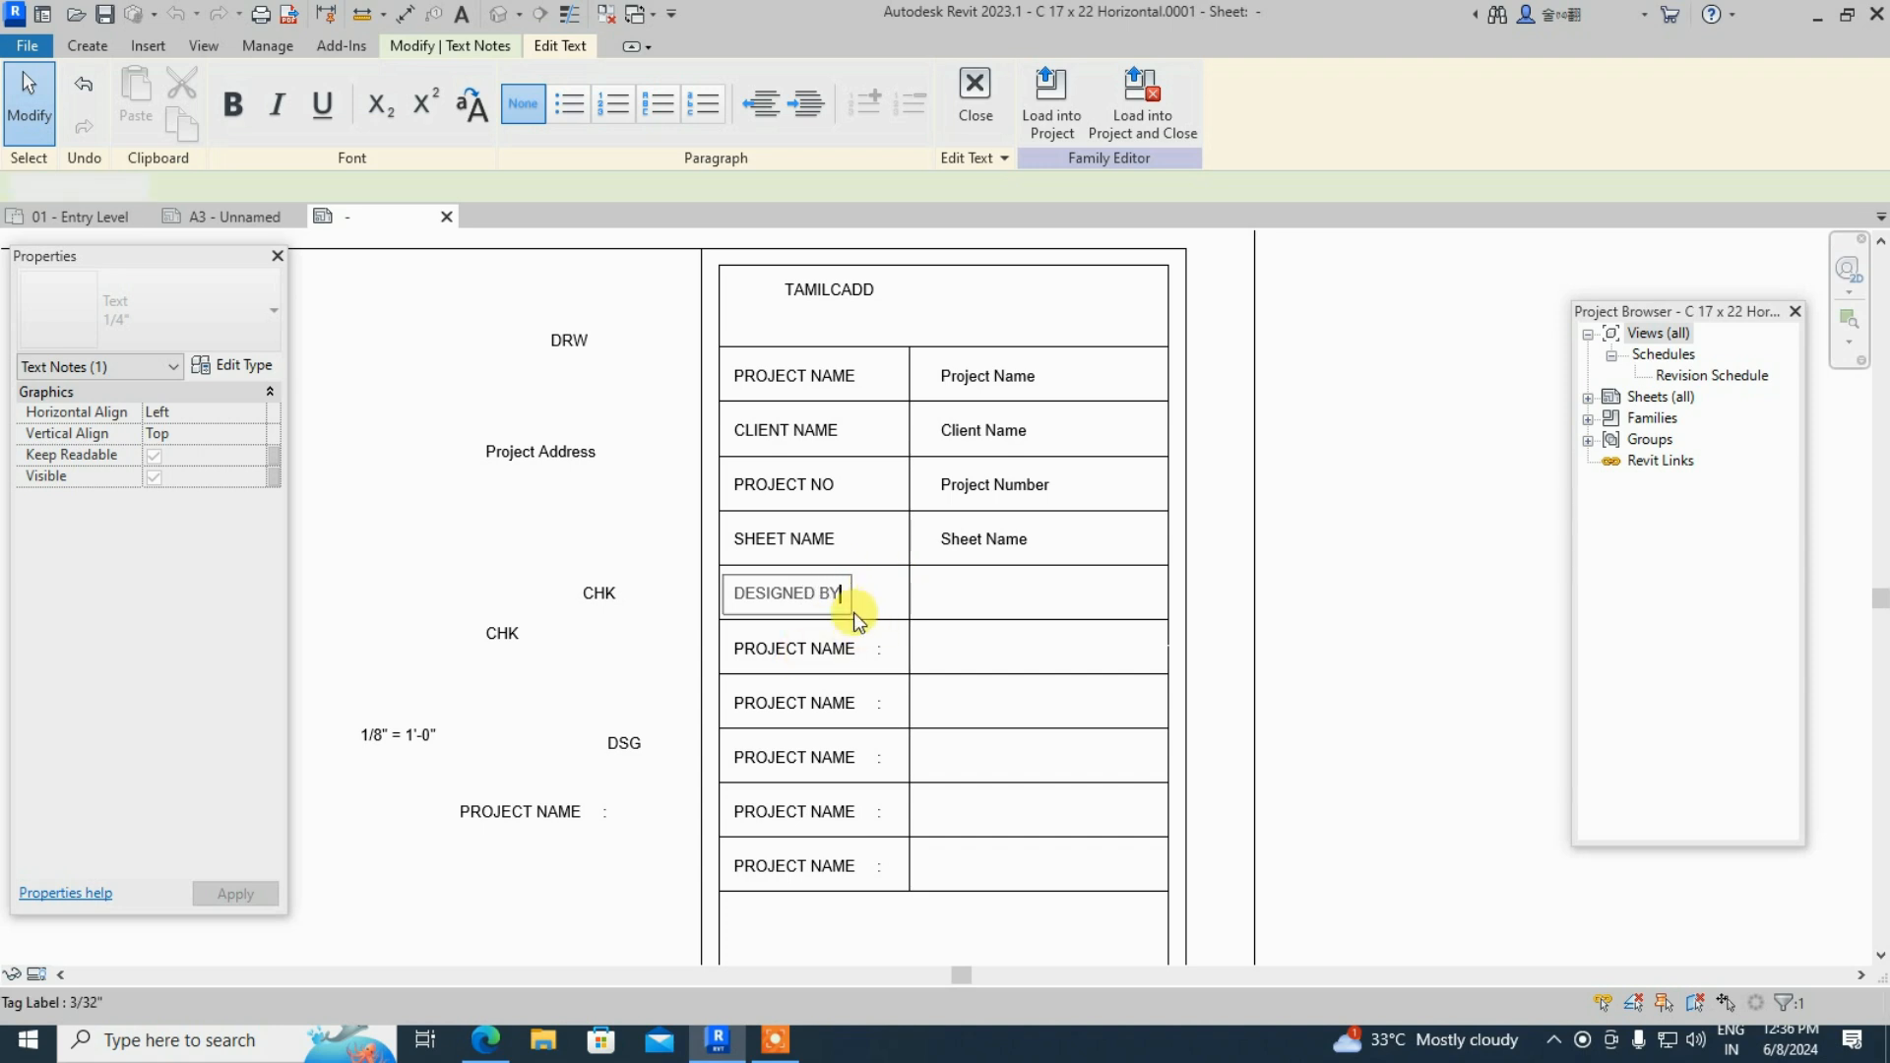
{"action": "left_click", "coordinate": [834, 649]}
- Retype the sixth-row caption as DRAWNED BY
{"action": "double_click", "coordinate": [834, 649]}
{"action": "left_click", "coordinate": [857, 654]}
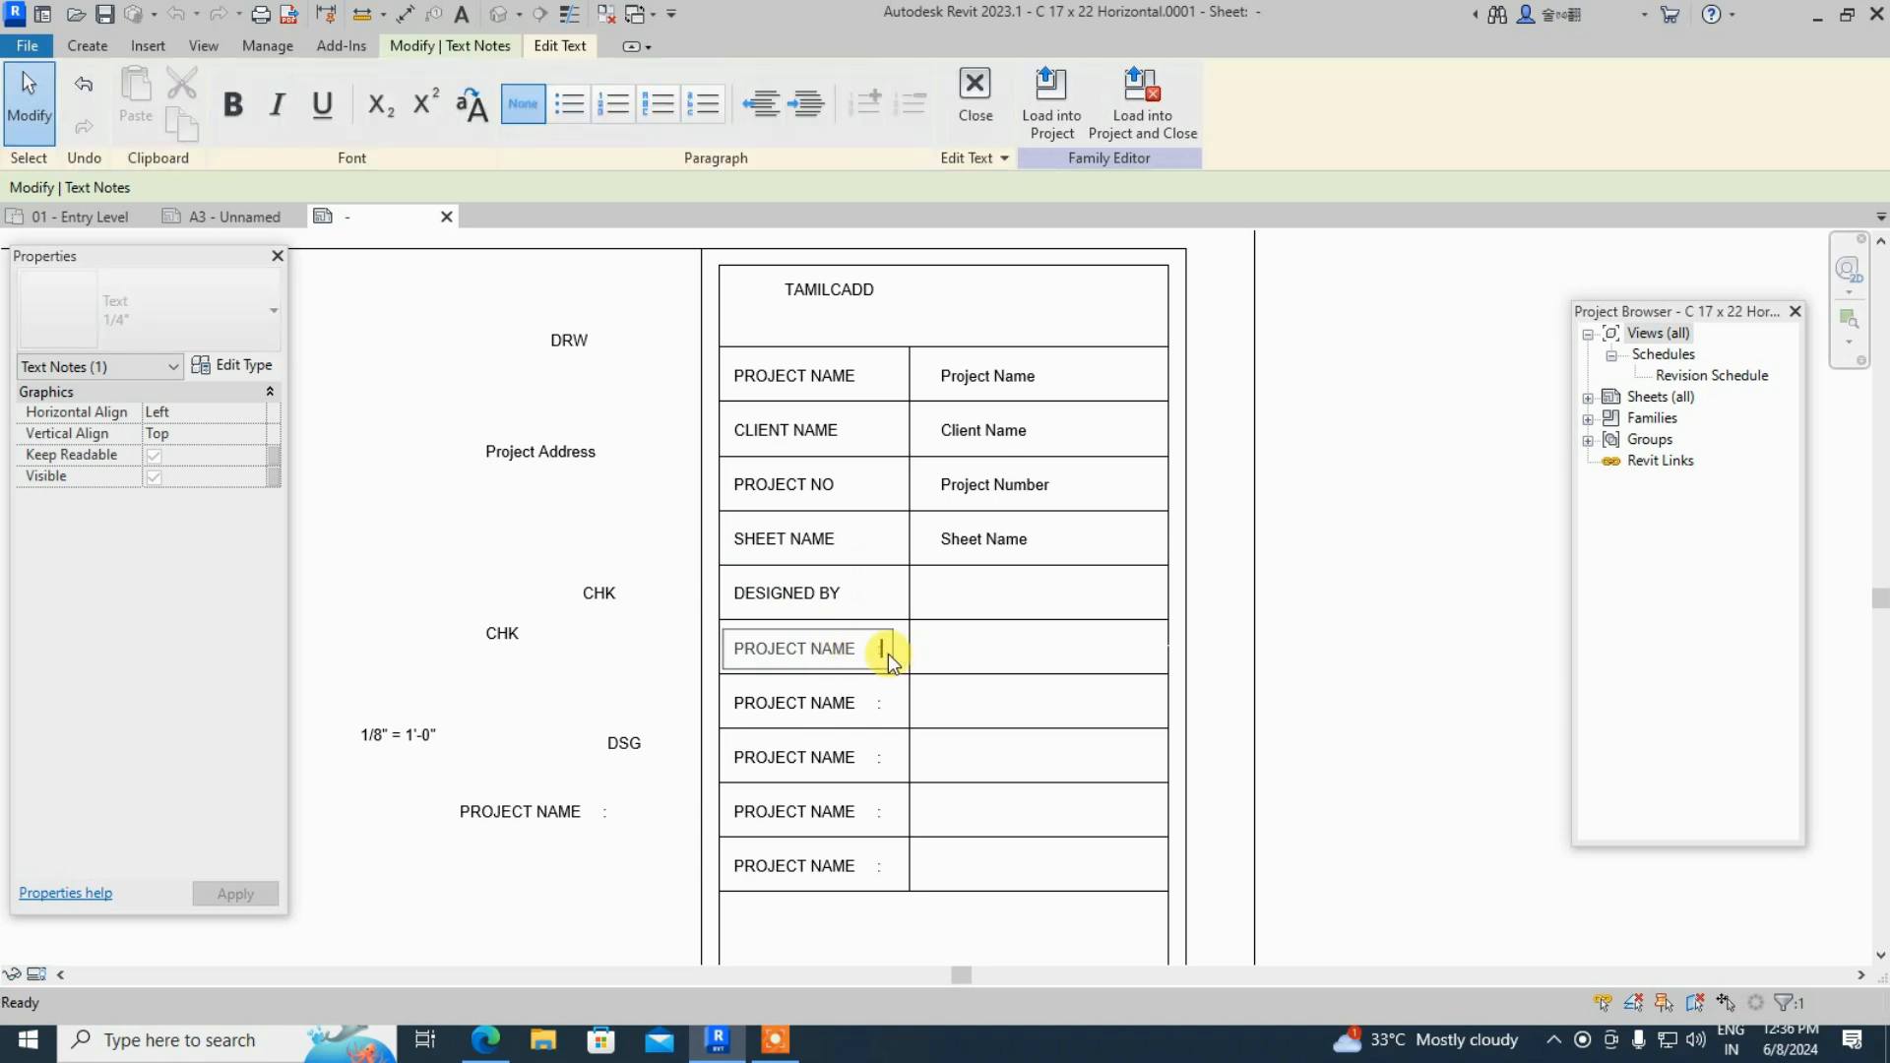
{"action": "key", "text": "BackSpace"}
{"action": "key", "text": "BackSpace"}
{"action": "key", "text": "BackSpace"}
{"action": "key", "text": "BackSpace"}
{"action": "key", "text": "BackSpace"}
{"action": "key", "text": "BackSpace"}
{"action": "key", "text": "BackSpace"}
{"action": "key", "text": "BackSpace"}
{"action": "key", "text": "BackSpace"}
{"action": "key", "text": "BackSpace"}
{"action": "key", "text": "BackSpace"}
{"action": "key", "text": "BackSpace"}
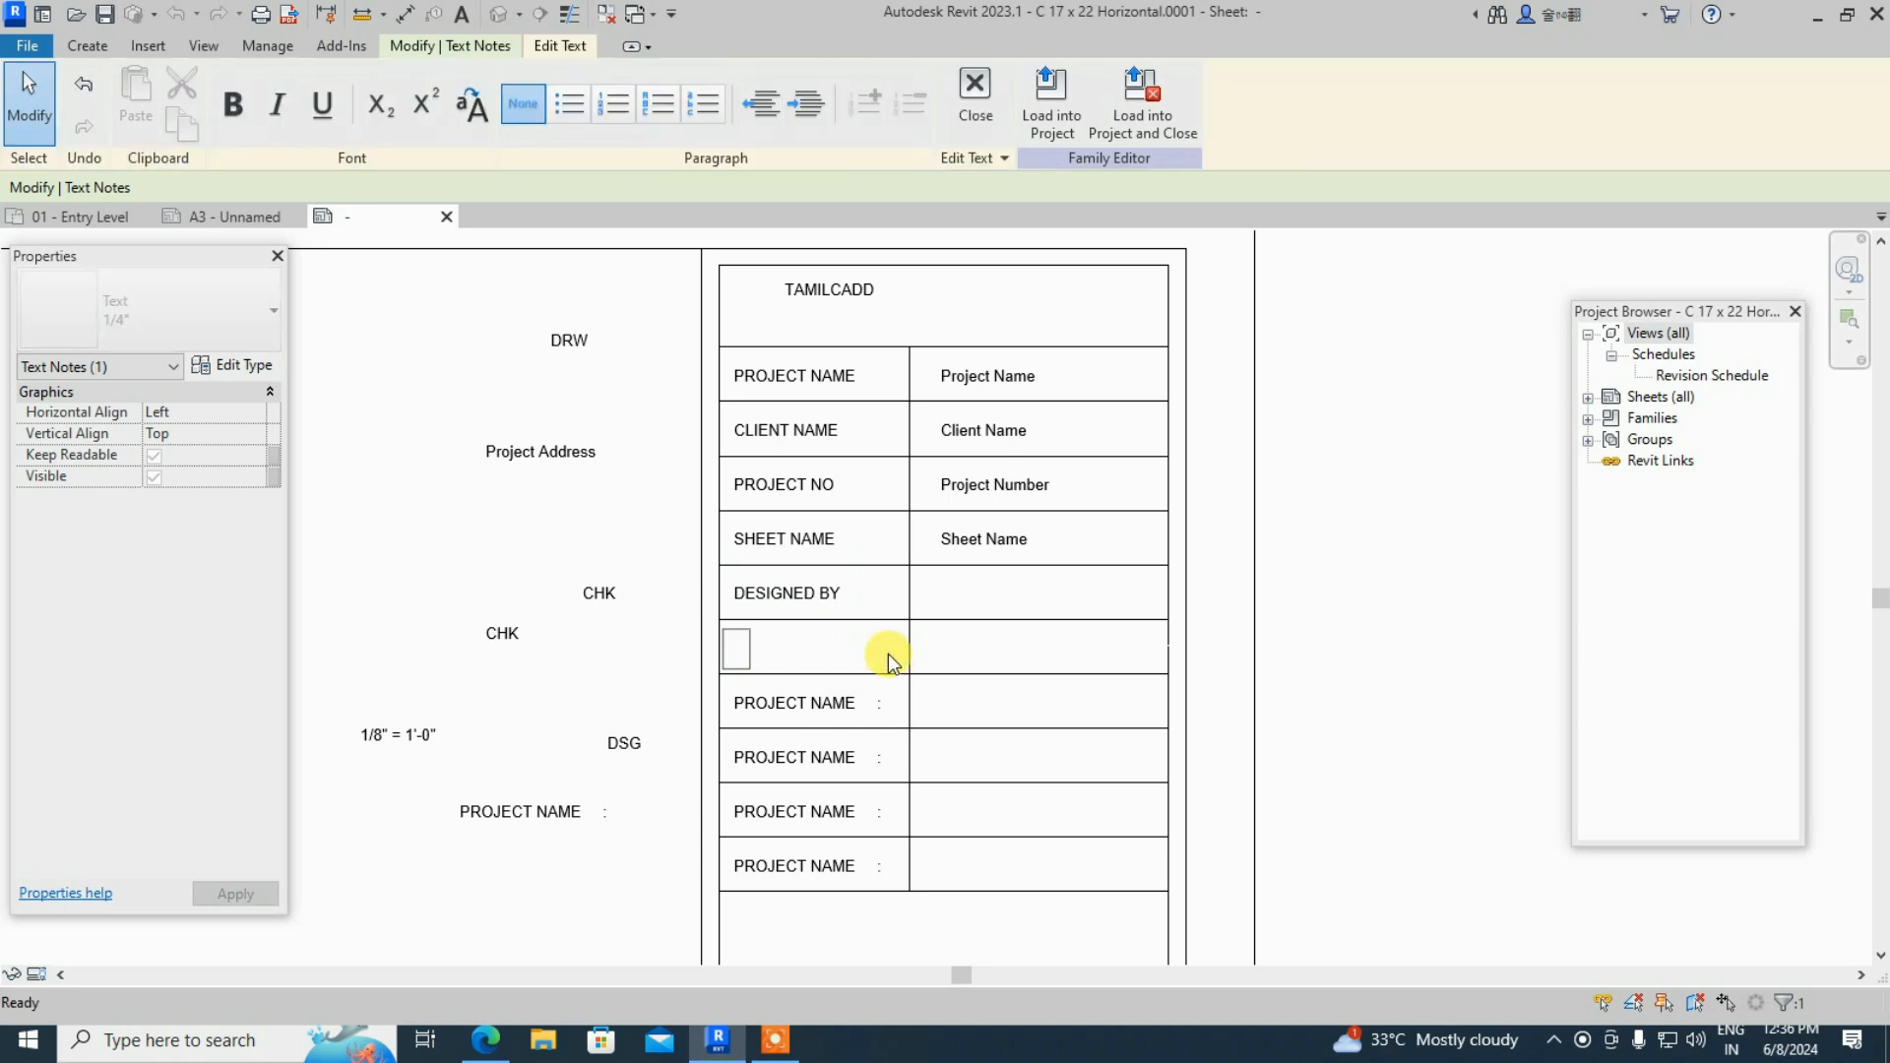
{"action": "type", "text": "DRAWNED"}
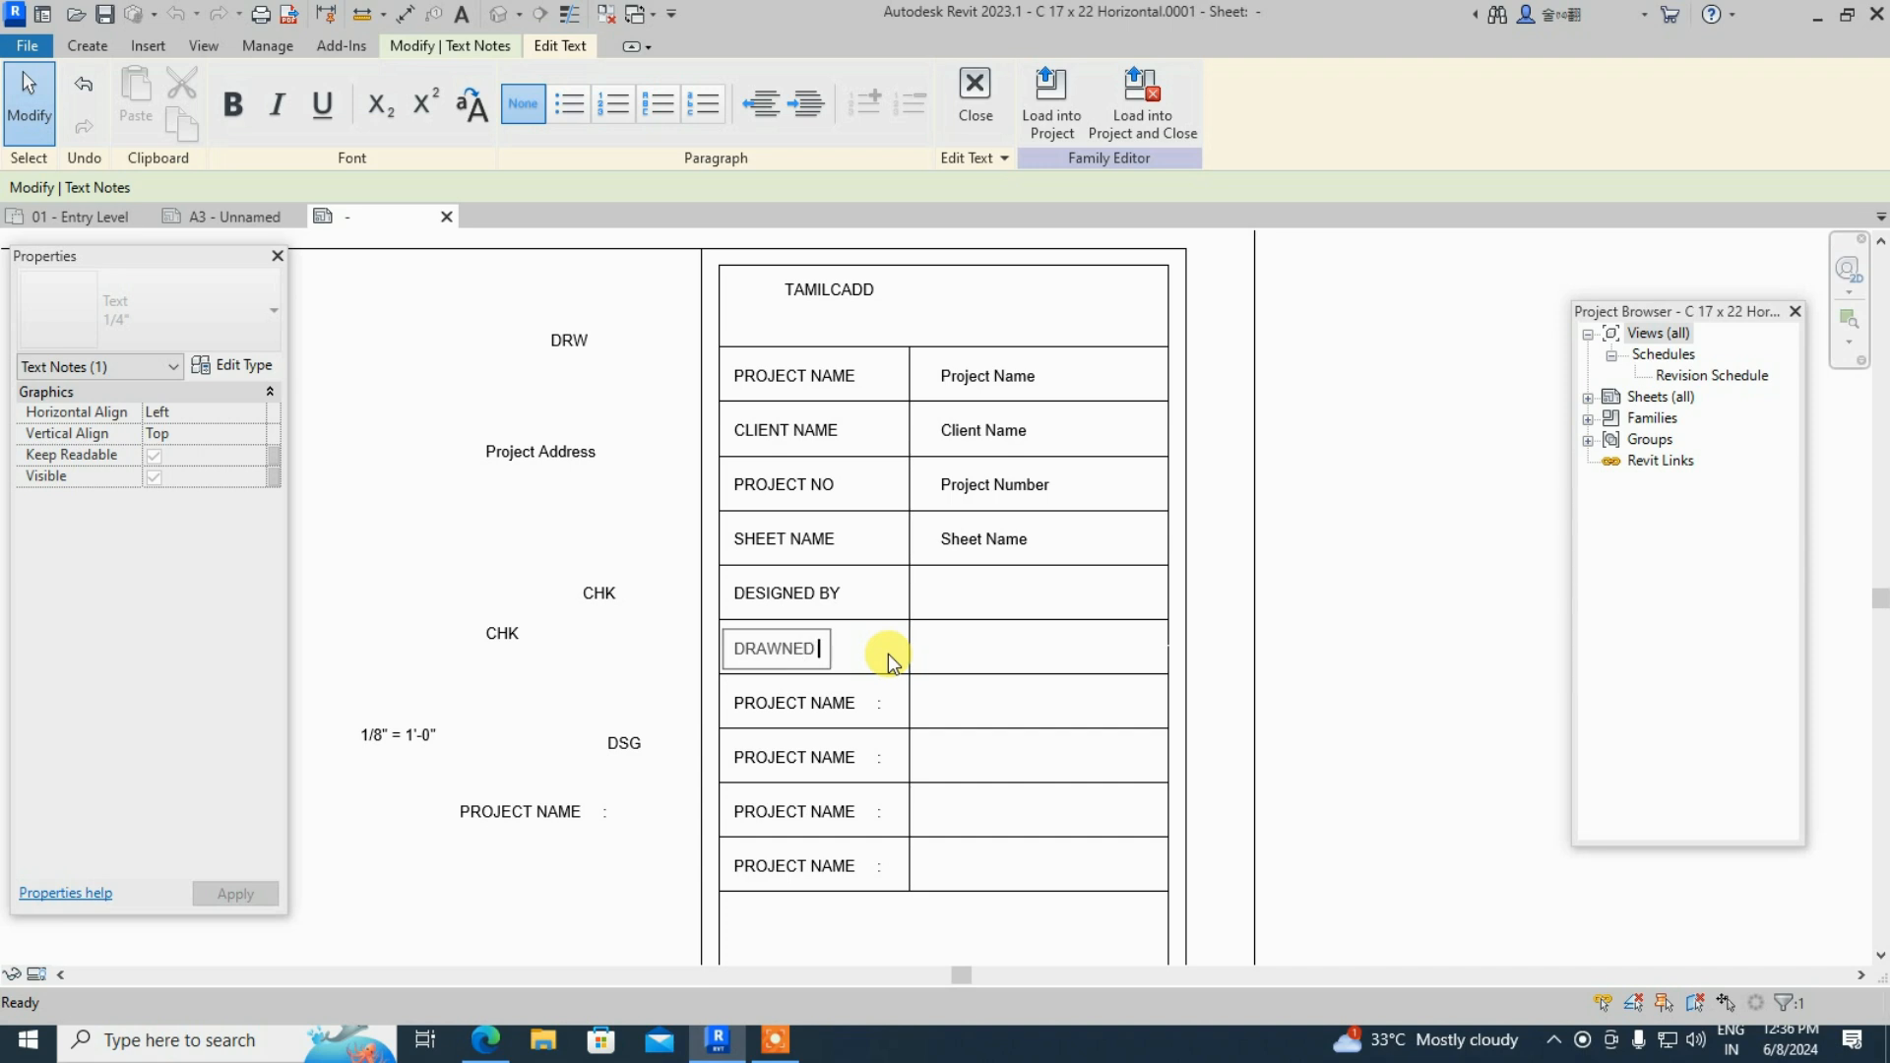
{"action": "type", "text": " B"}
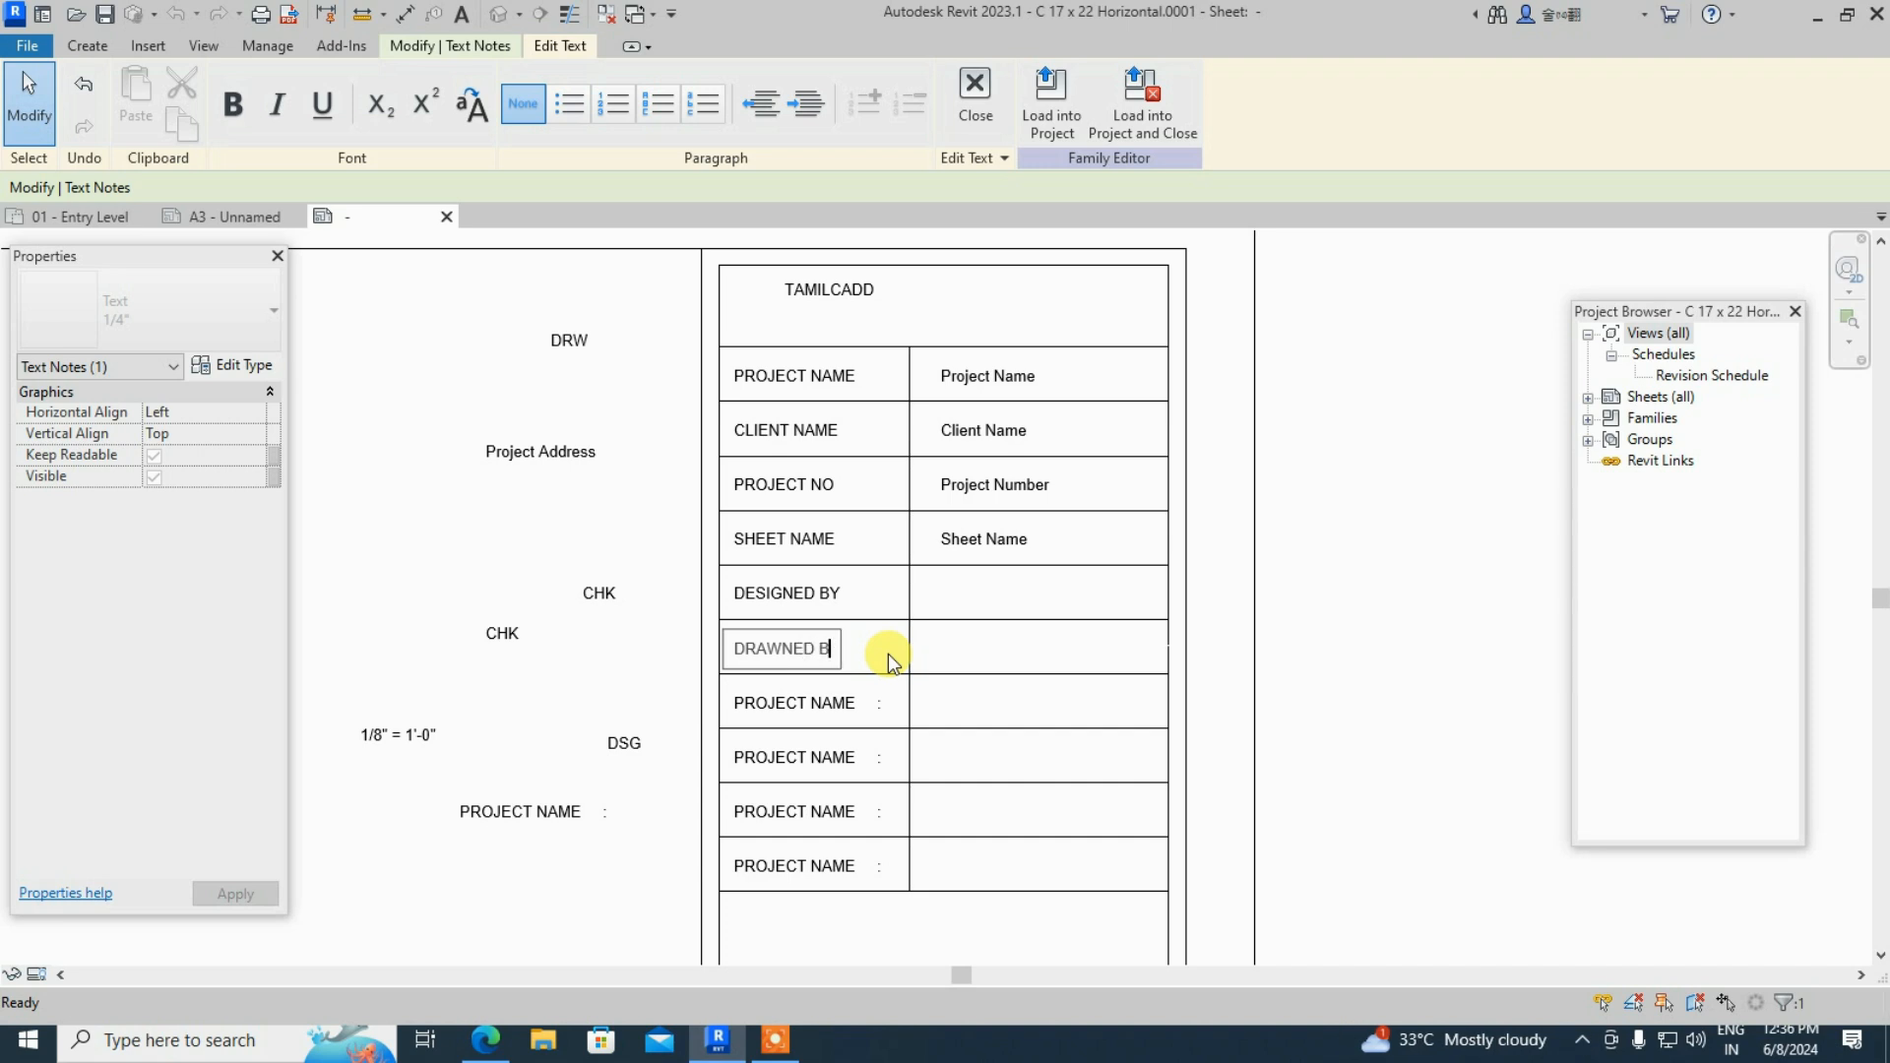
{"action": "type", "text": "Y"}
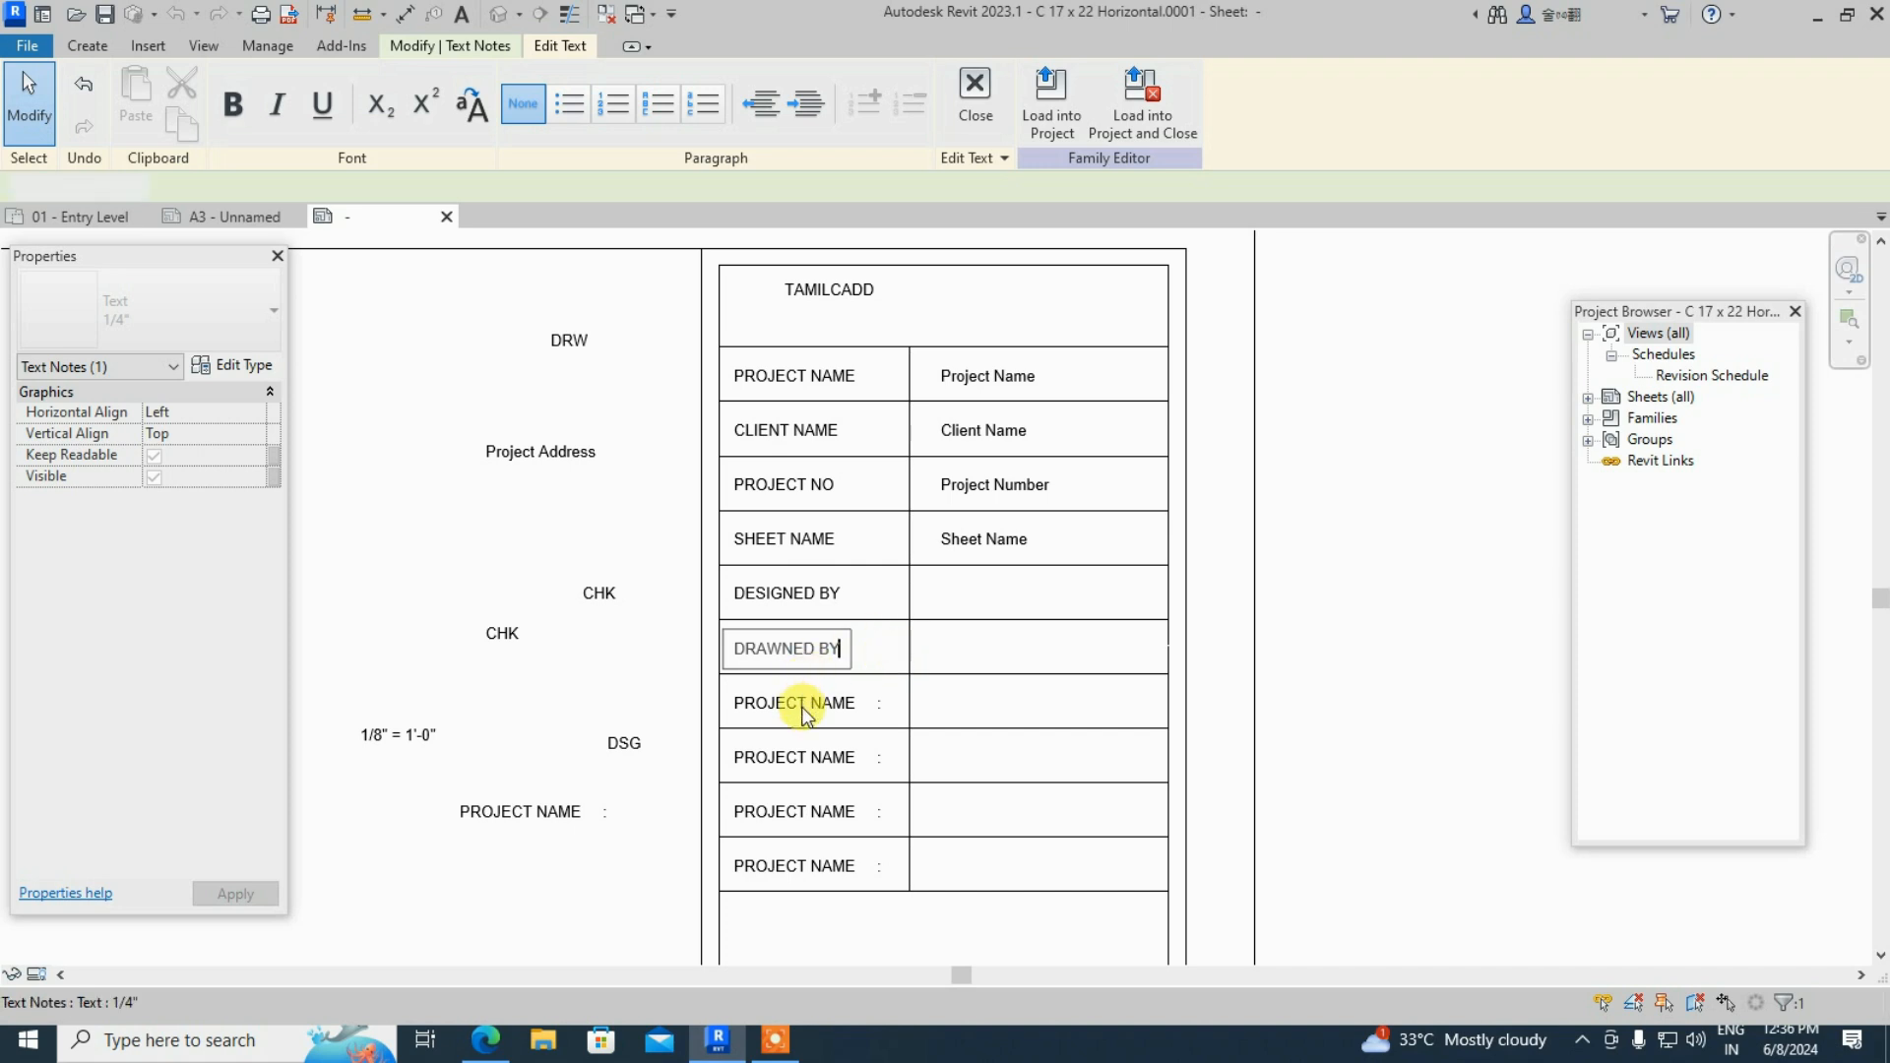
{"action": "left_click", "coordinate": [812, 705]}
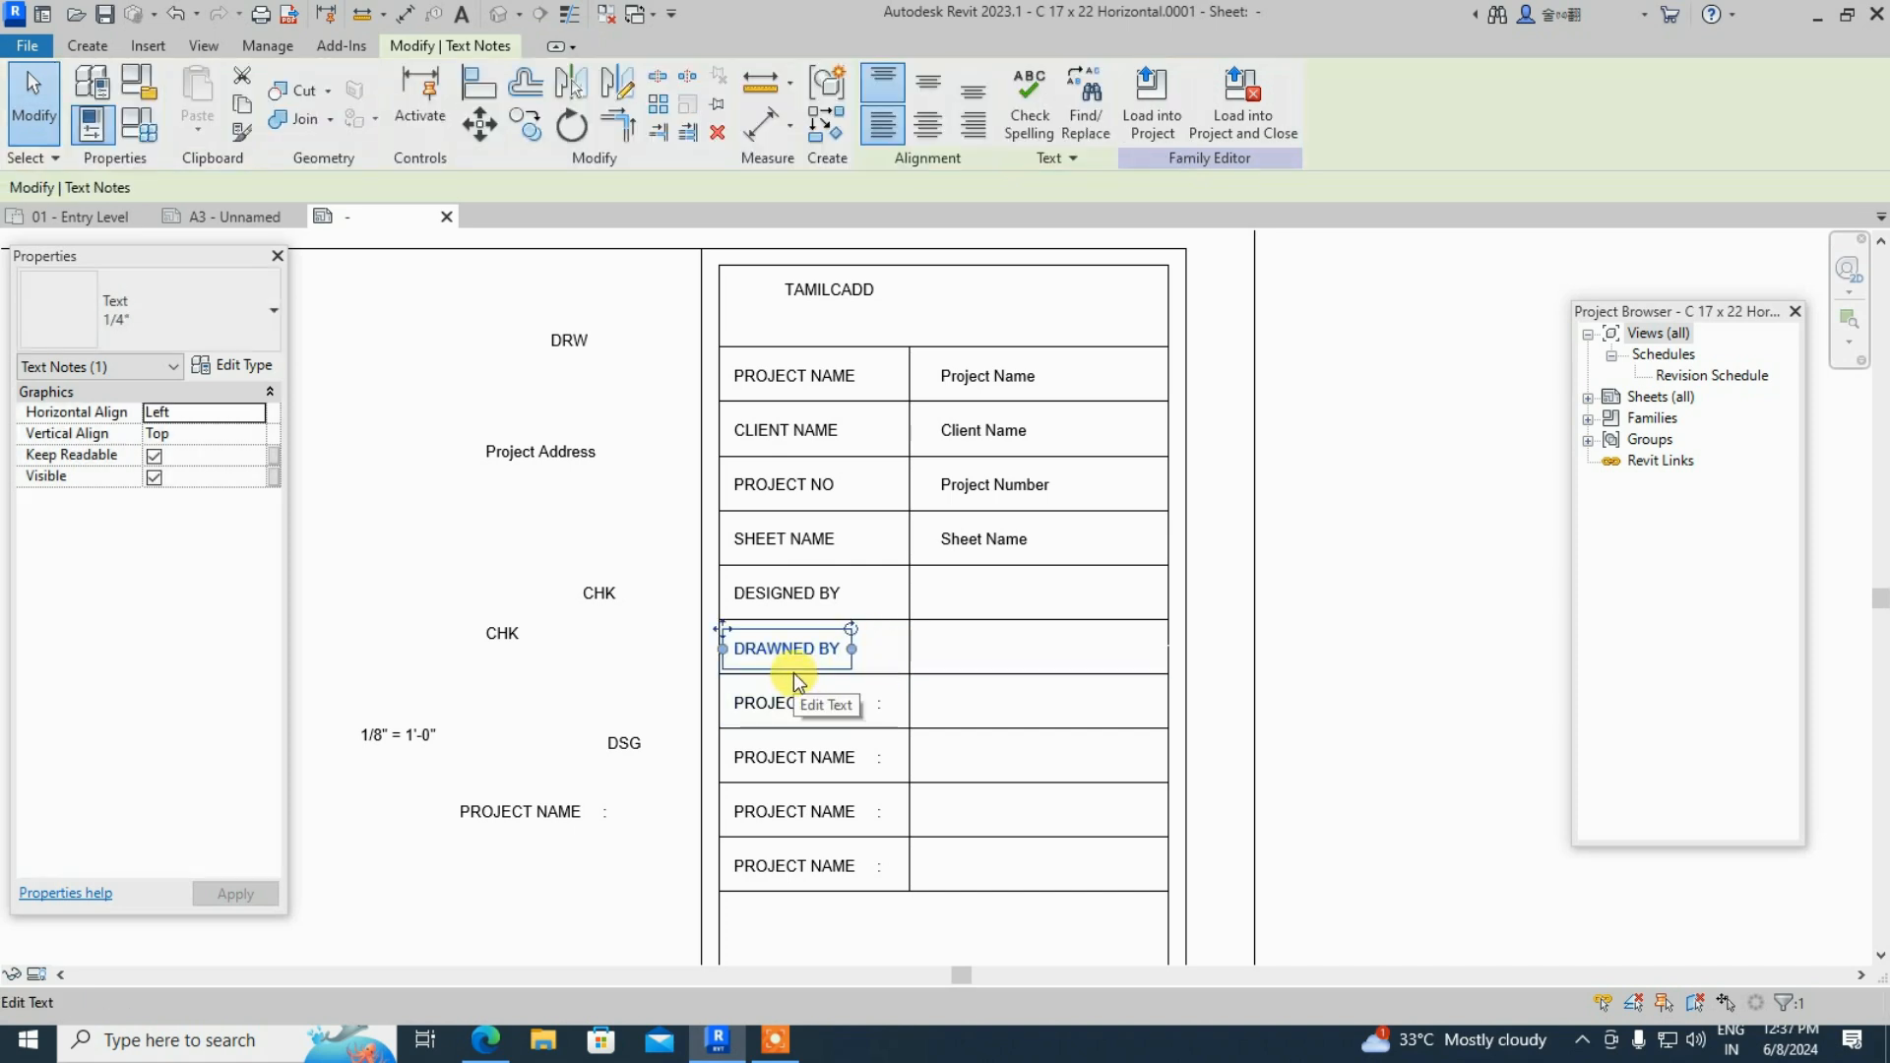
- Retype the seventh-row caption as CHECKED
{"action": "double_click", "coordinate": [794, 702]}
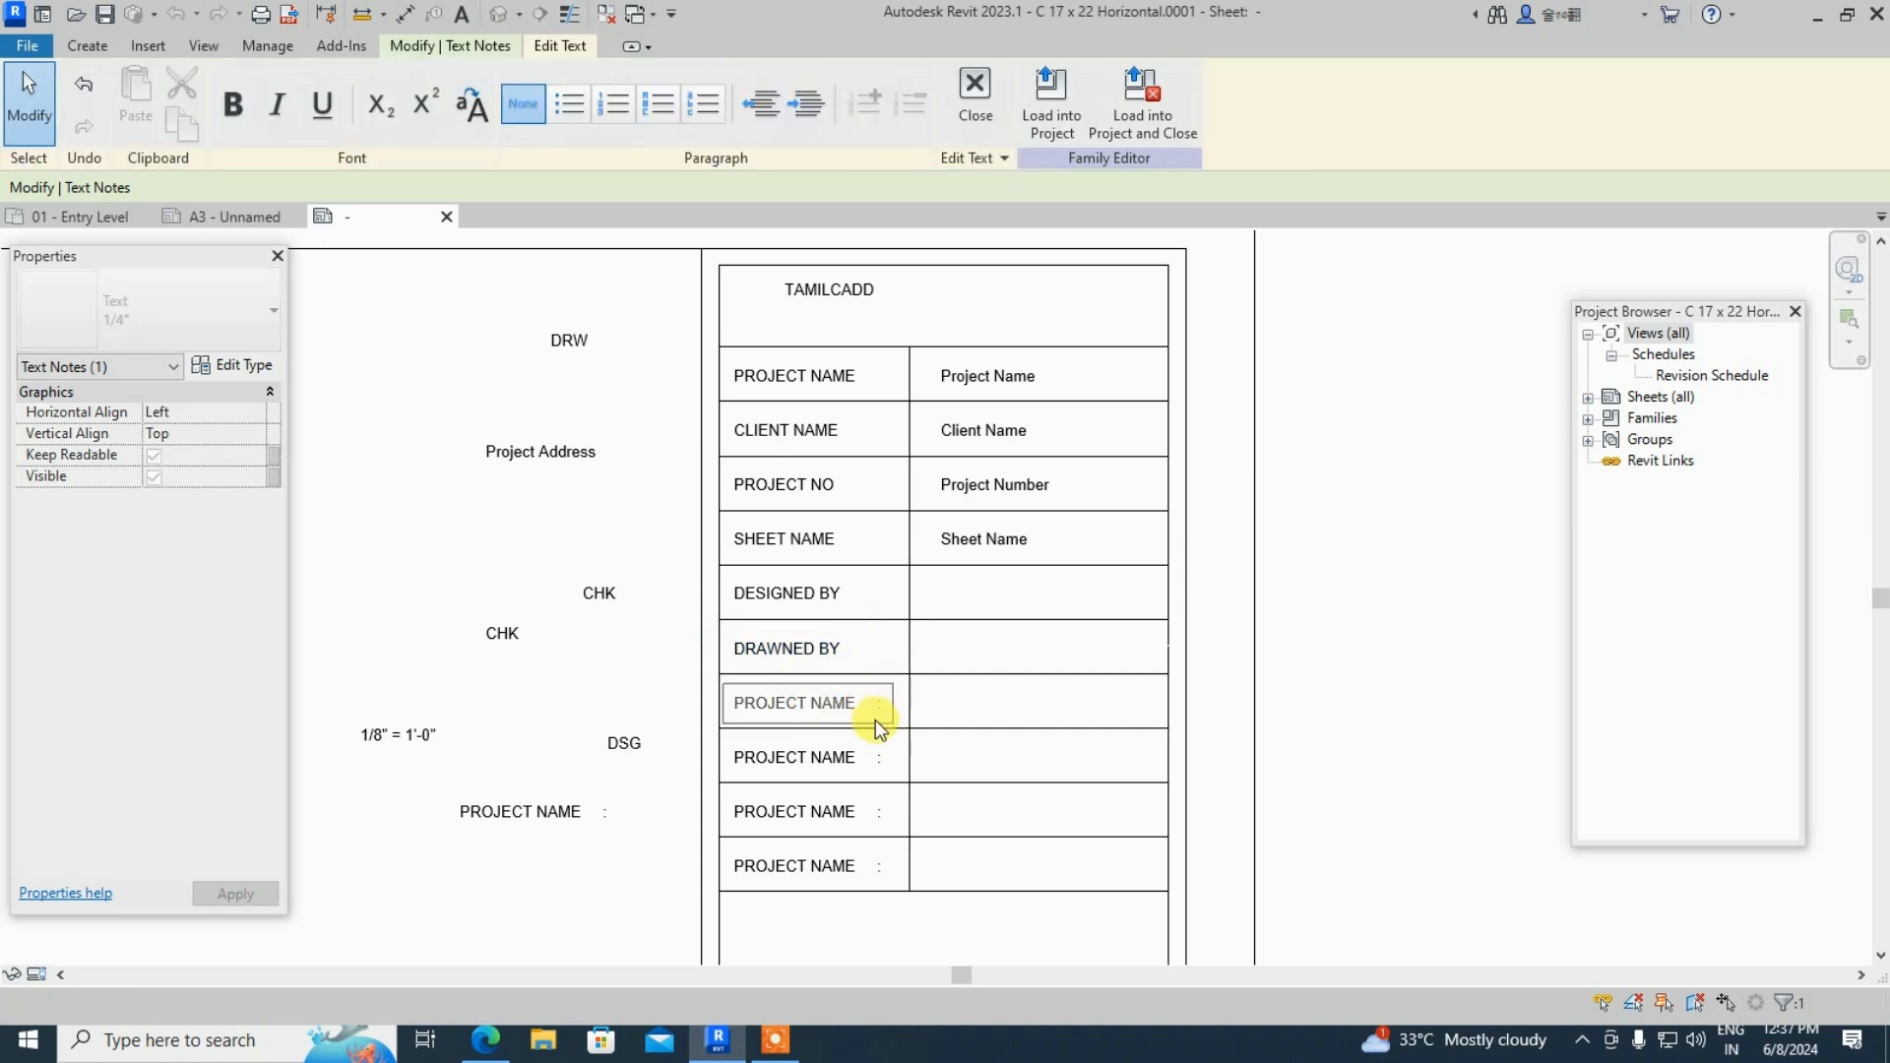
{"action": "key", "text": "BackSpace"}
{"action": "key", "text": "BackSpace"}
{"action": "key", "text": "BackSpace"}
{"action": "key", "text": "BackSpace"}
{"action": "key", "text": "BackSpace"}
{"action": "key", "text": "BackSpace"}
{"action": "key", "text": "BackSpace"}
{"action": "key", "text": "BackSpace"}
{"action": "key", "text": "BackSpace"}
{"action": "key", "text": "BackSpace"}
{"action": "key", "text": "BackSpace"}
{"action": "key", "text": "BackSpace"}
{"action": "key", "text": "BackSpace"}
{"action": "key", "text": "BackSpace"}
{"action": "type", "text": "CHECKED"}
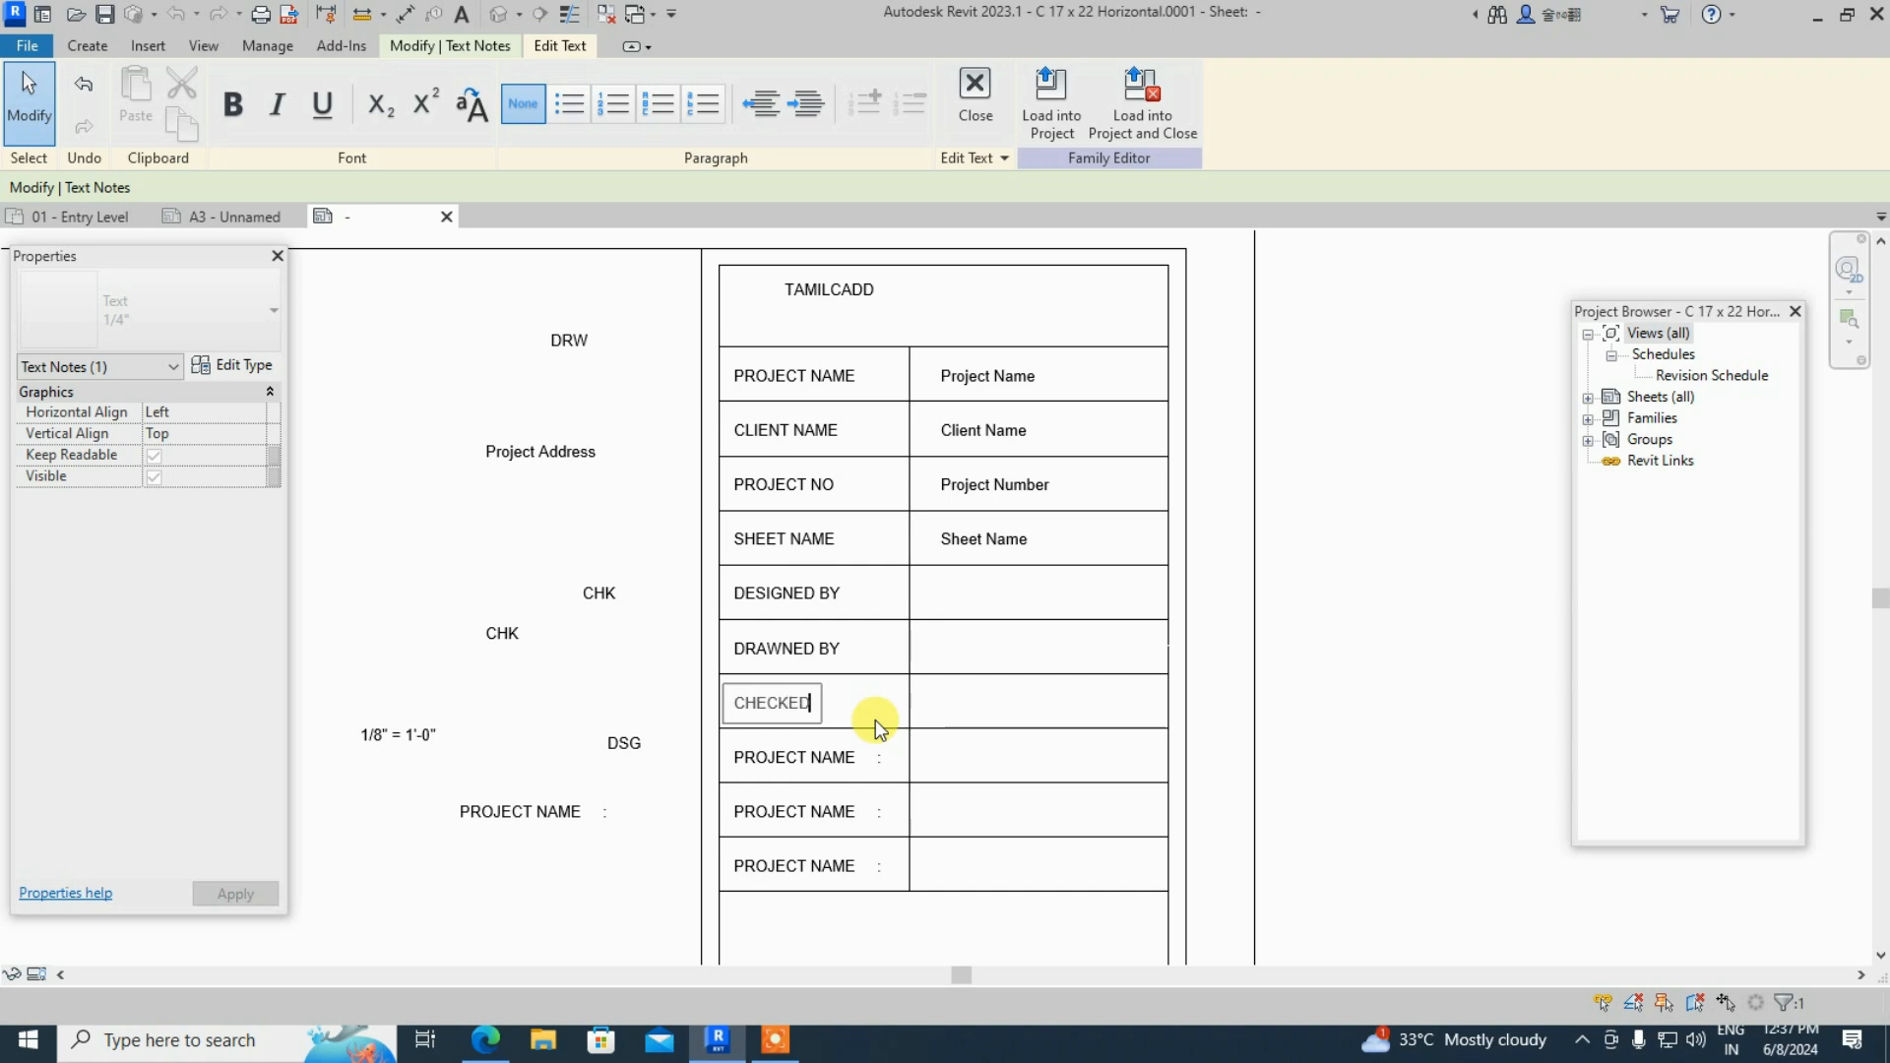
{"action": "scroll", "coordinate": [895, 330], "scroll_direction": "down", "scroll_amount": 2}
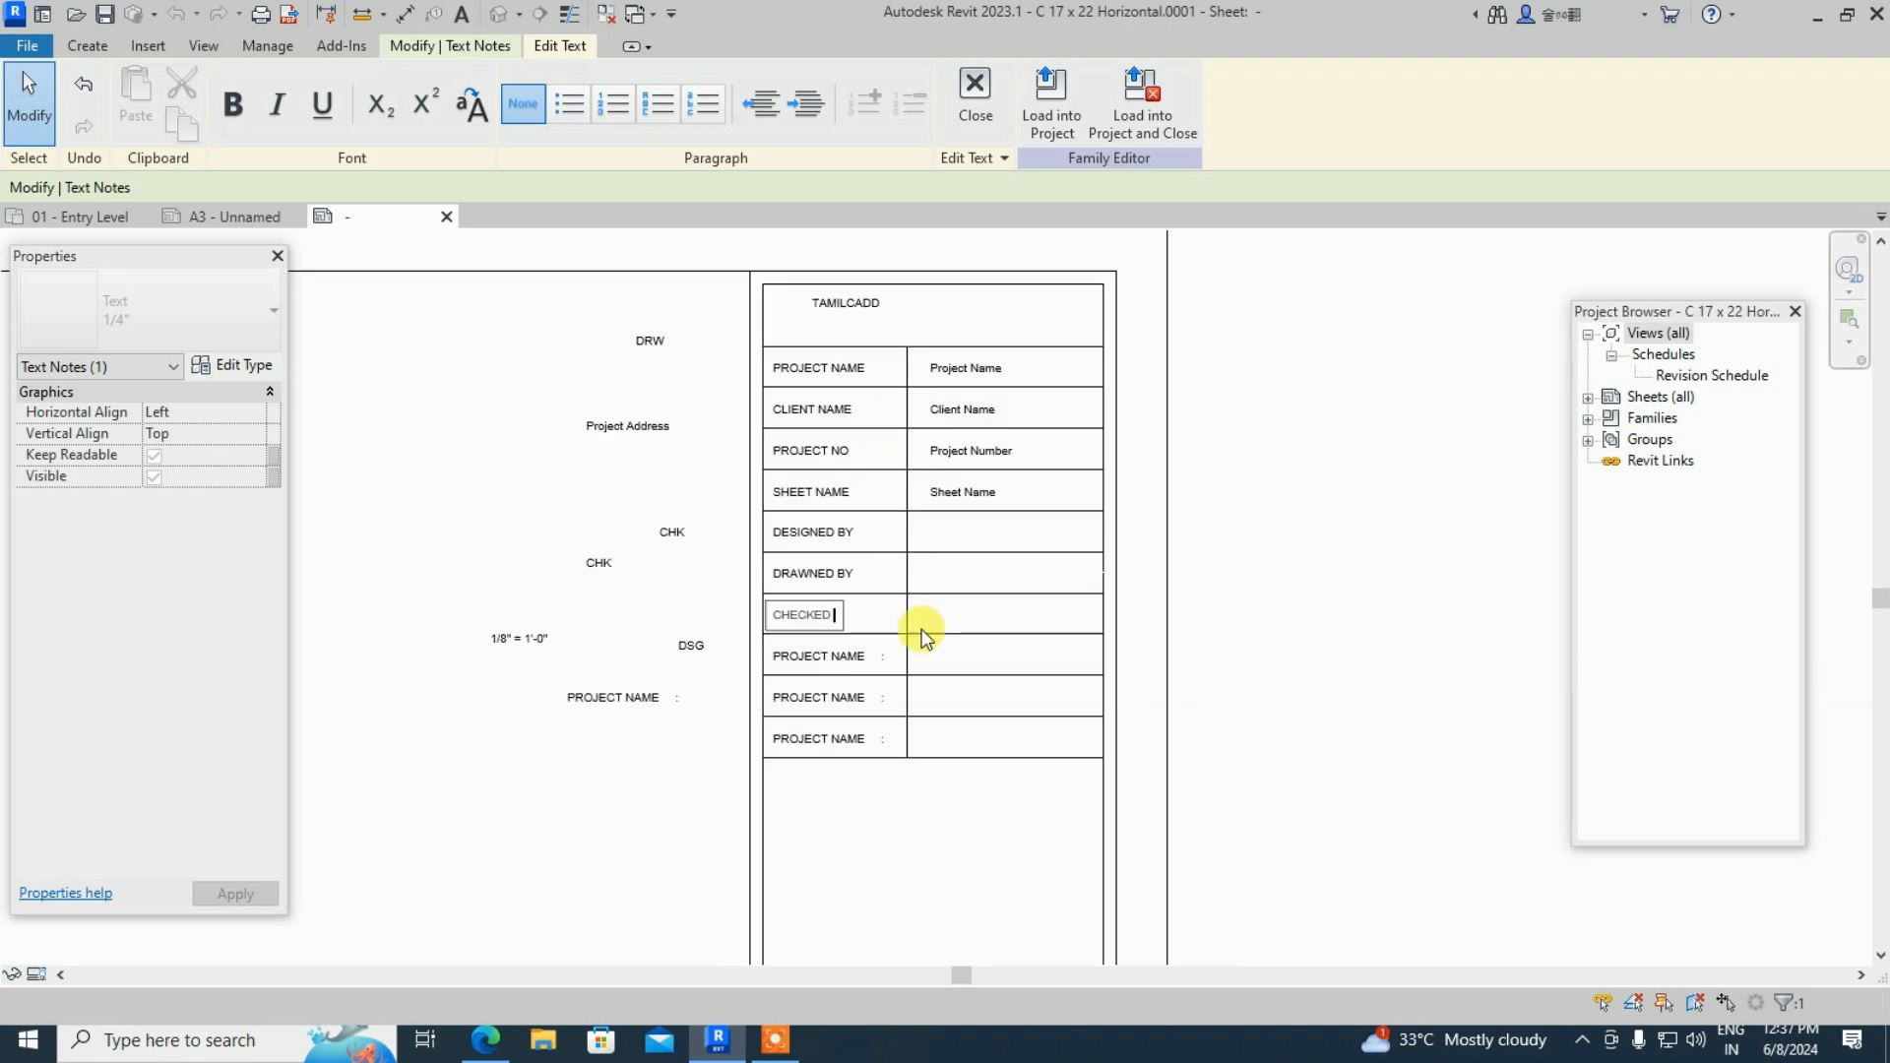
{"action": "scroll", "coordinate": [925, 662], "scroll_direction": "up", "scroll_amount": 3}
{"action": "left_click", "coordinate": [841, 603]}
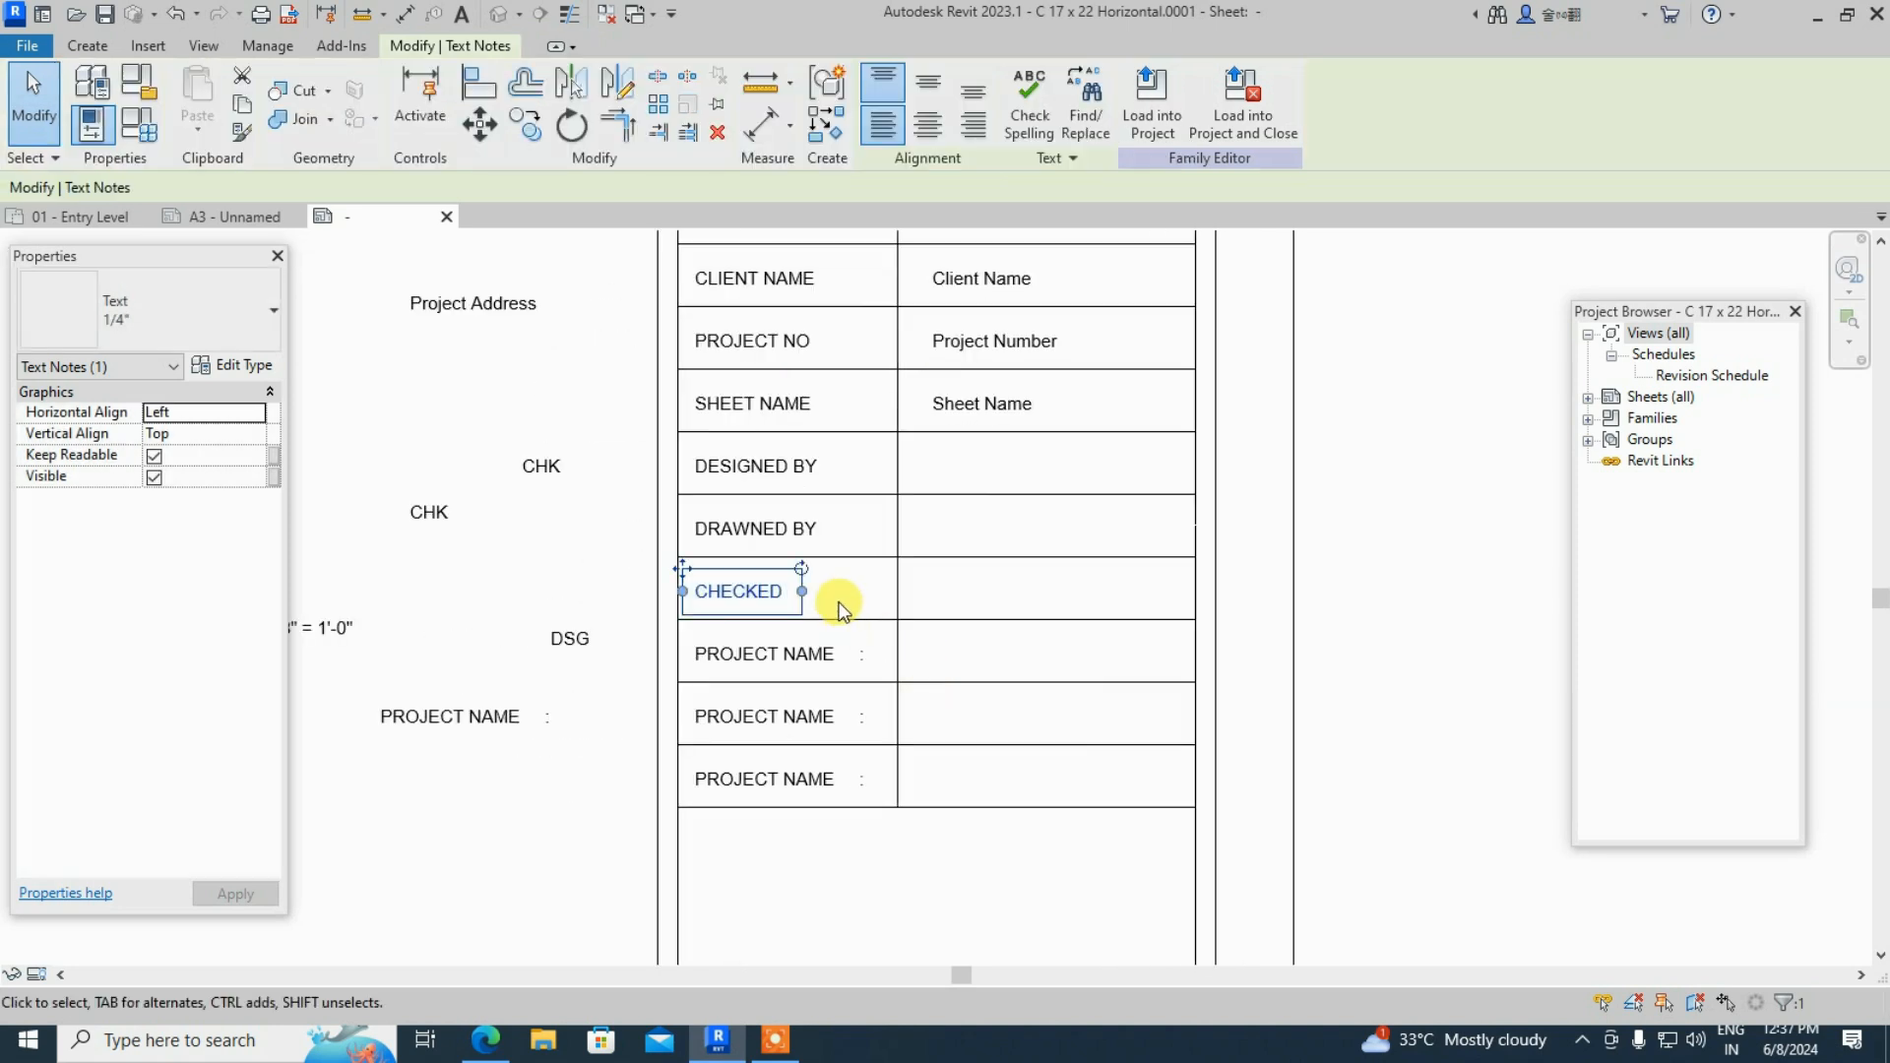
{"action": "left_click", "coordinate": [793, 598]}
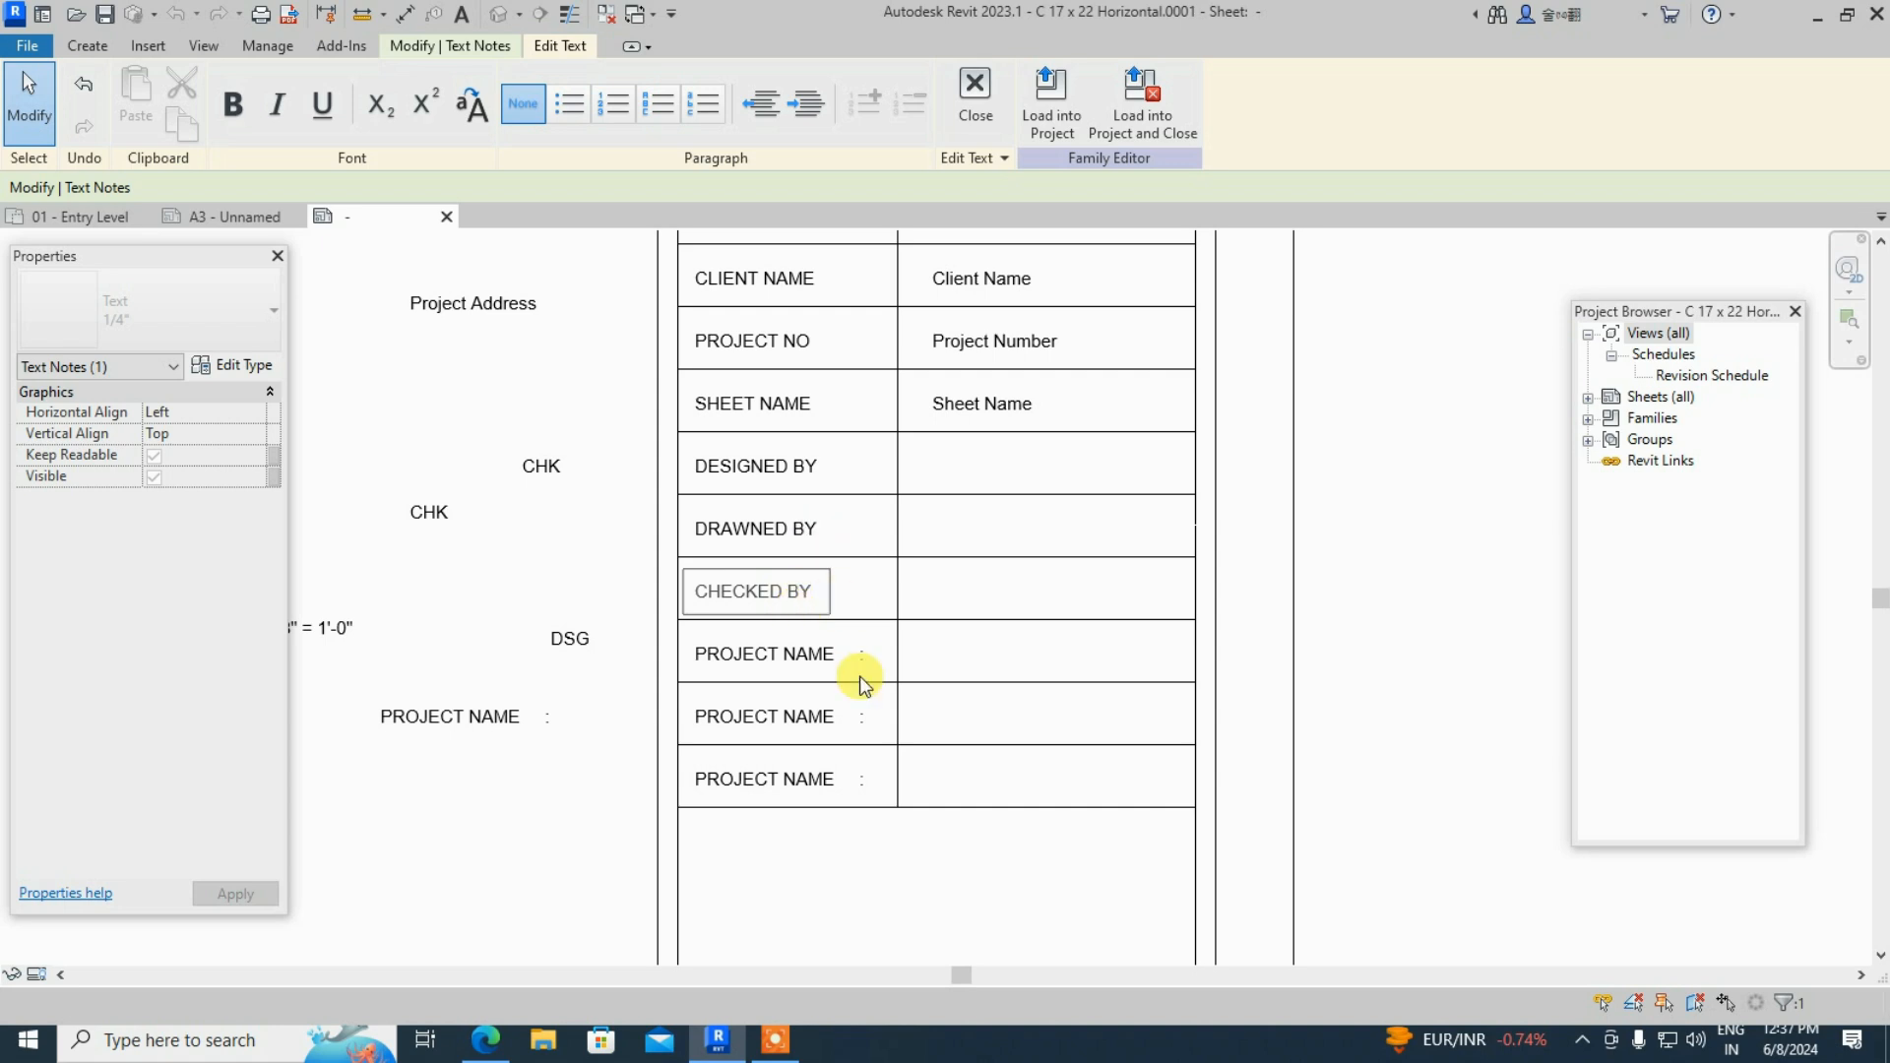
- Finish the CHECKED BY label and move the DSG field up and left
{"action": "left_click", "coordinate": [793, 660]}
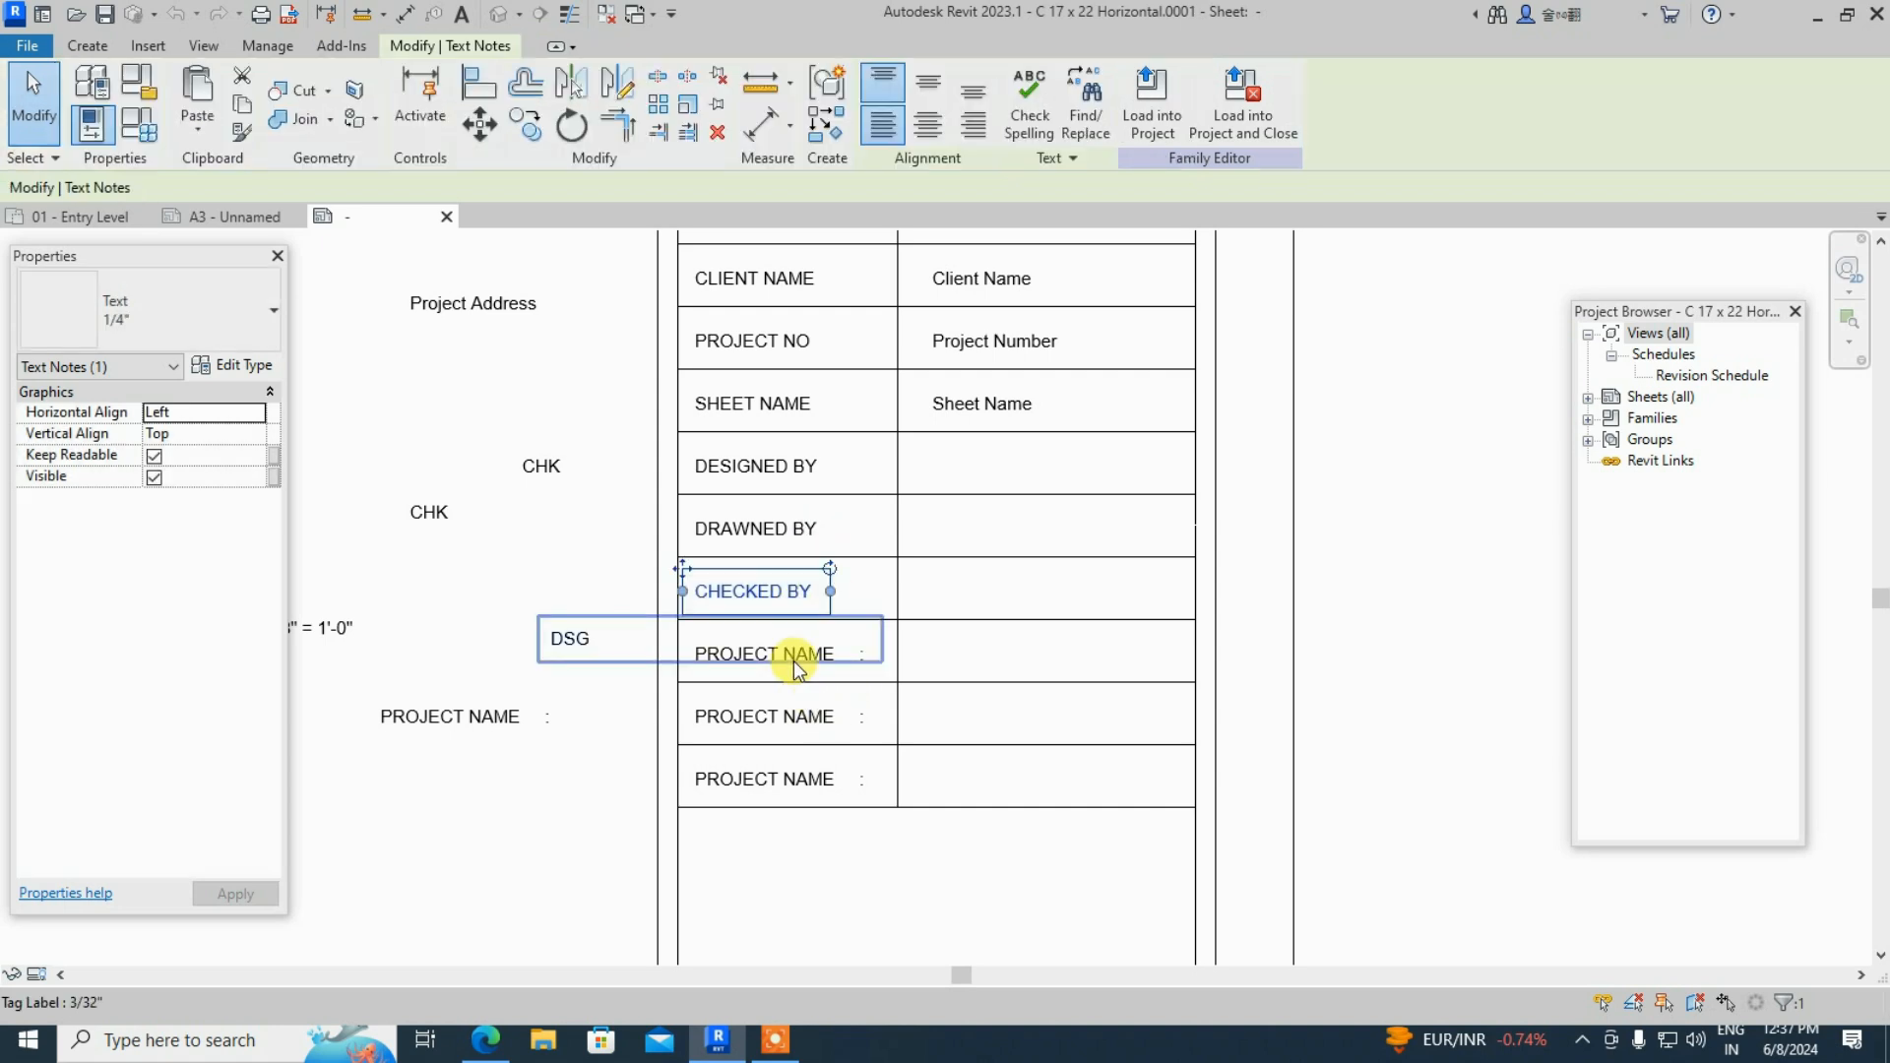
{"action": "left_click", "coordinate": [845, 661]}
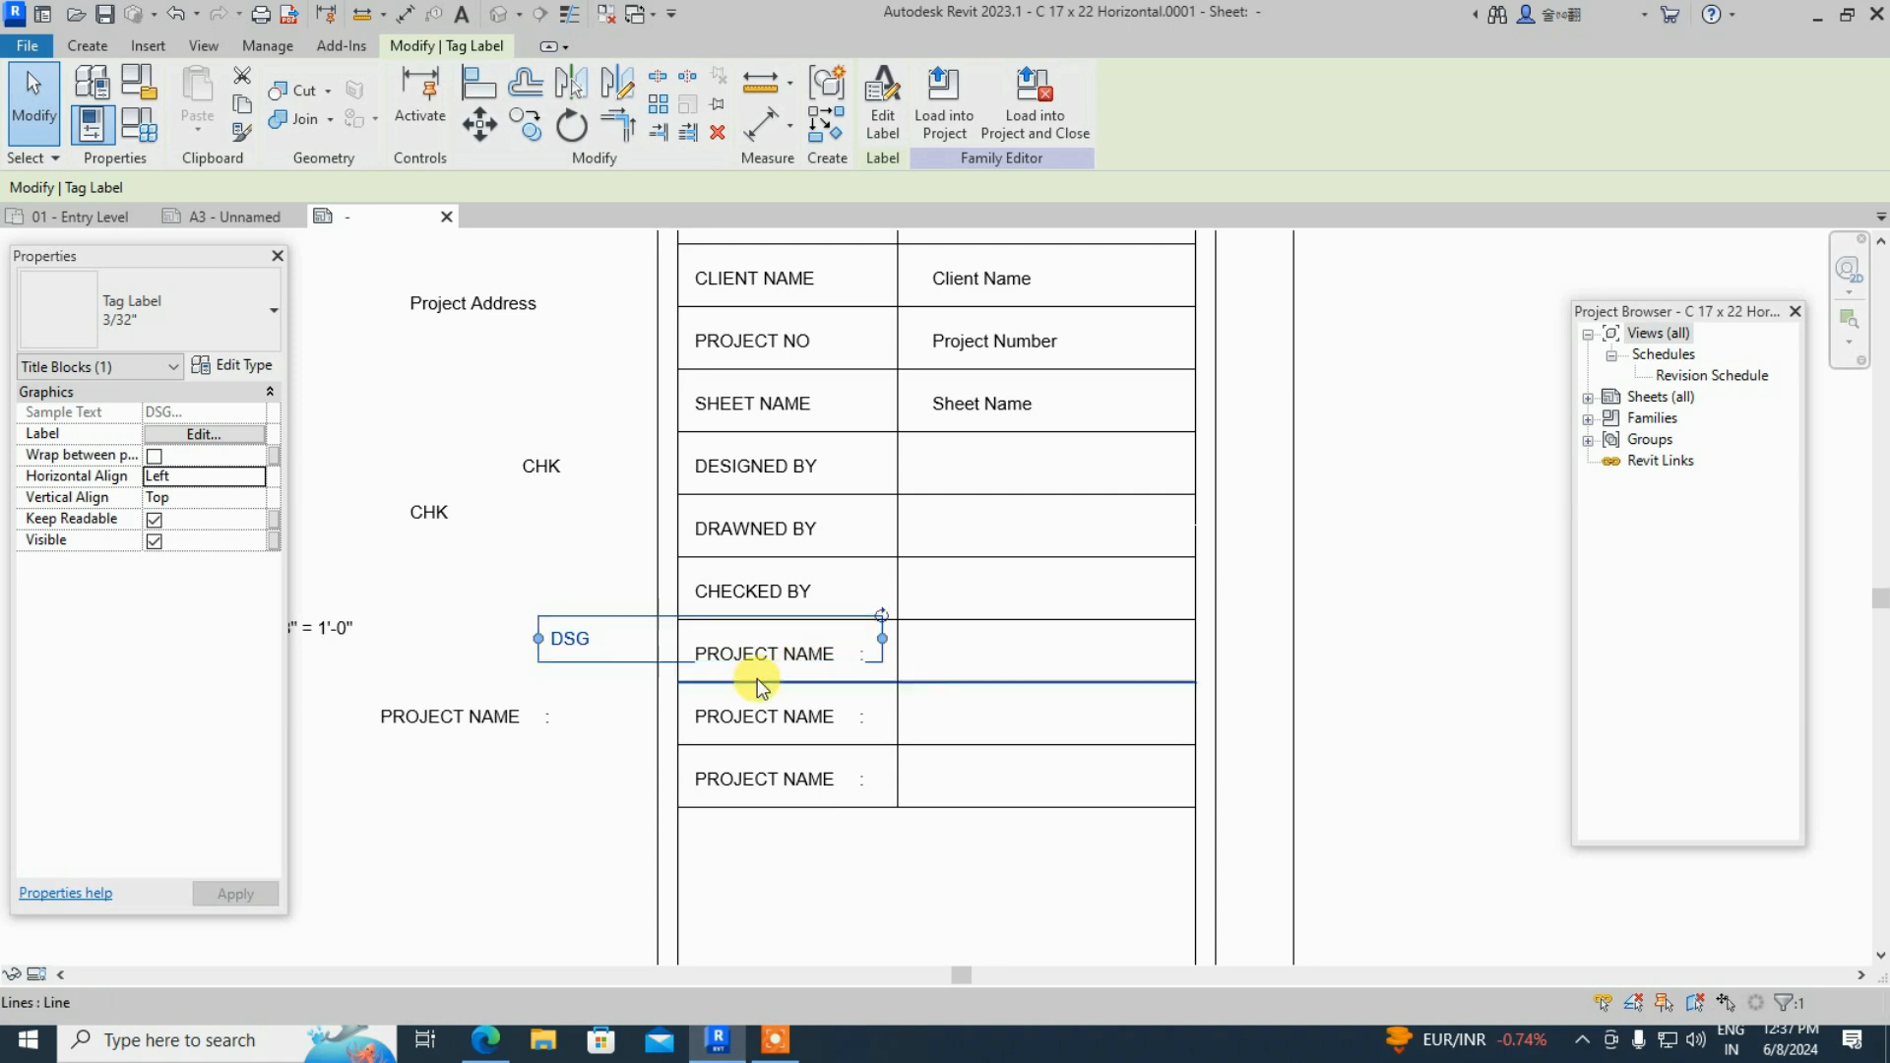
{"action": "scroll", "coordinate": [851, 656], "scroll_direction": "up", "scroll_amount": 2}
{"action": "left_click_drag", "start_coordinate": [540, 632], "coordinate": [490, 565]}
- Retype the PROJECT NAME caption below CHECKED BY as SCALE
{"action": "left_click", "coordinate": [831, 635]}
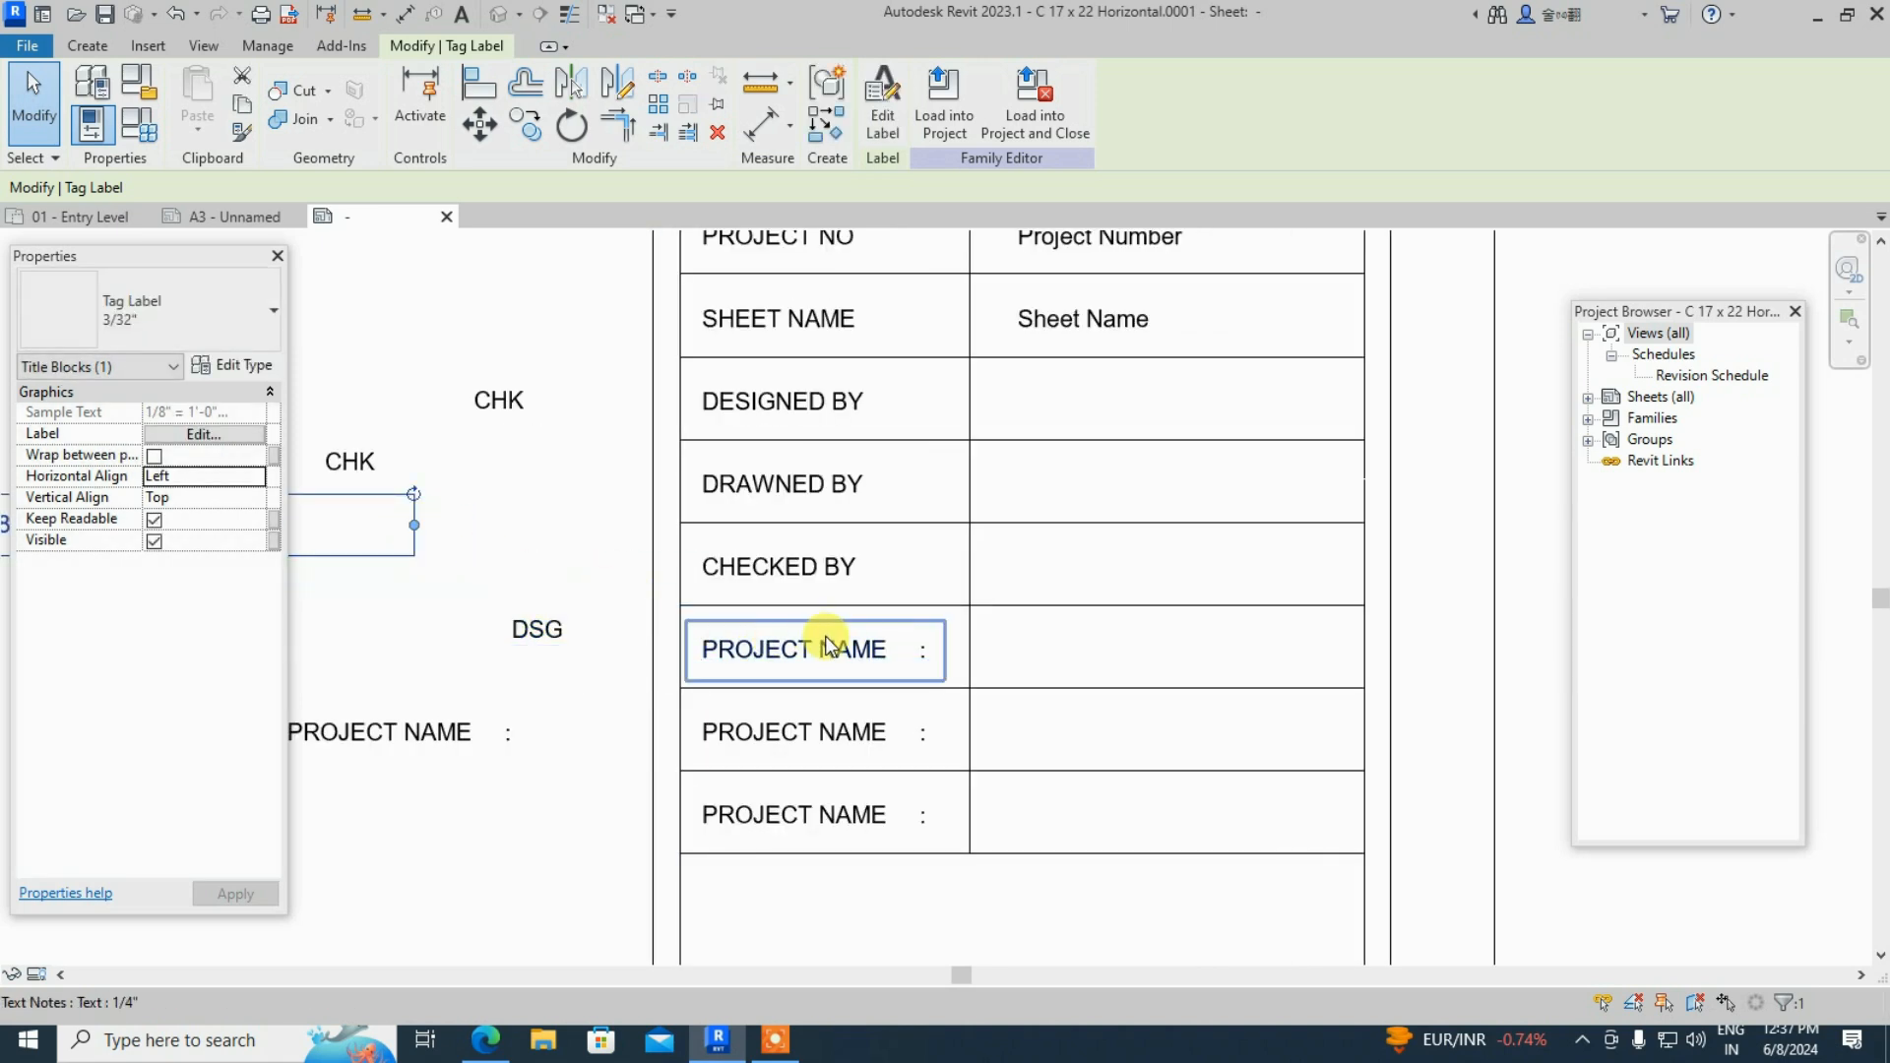
{"action": "left_click", "coordinate": [827, 650]}
{"action": "left_click", "coordinate": [923, 654]}
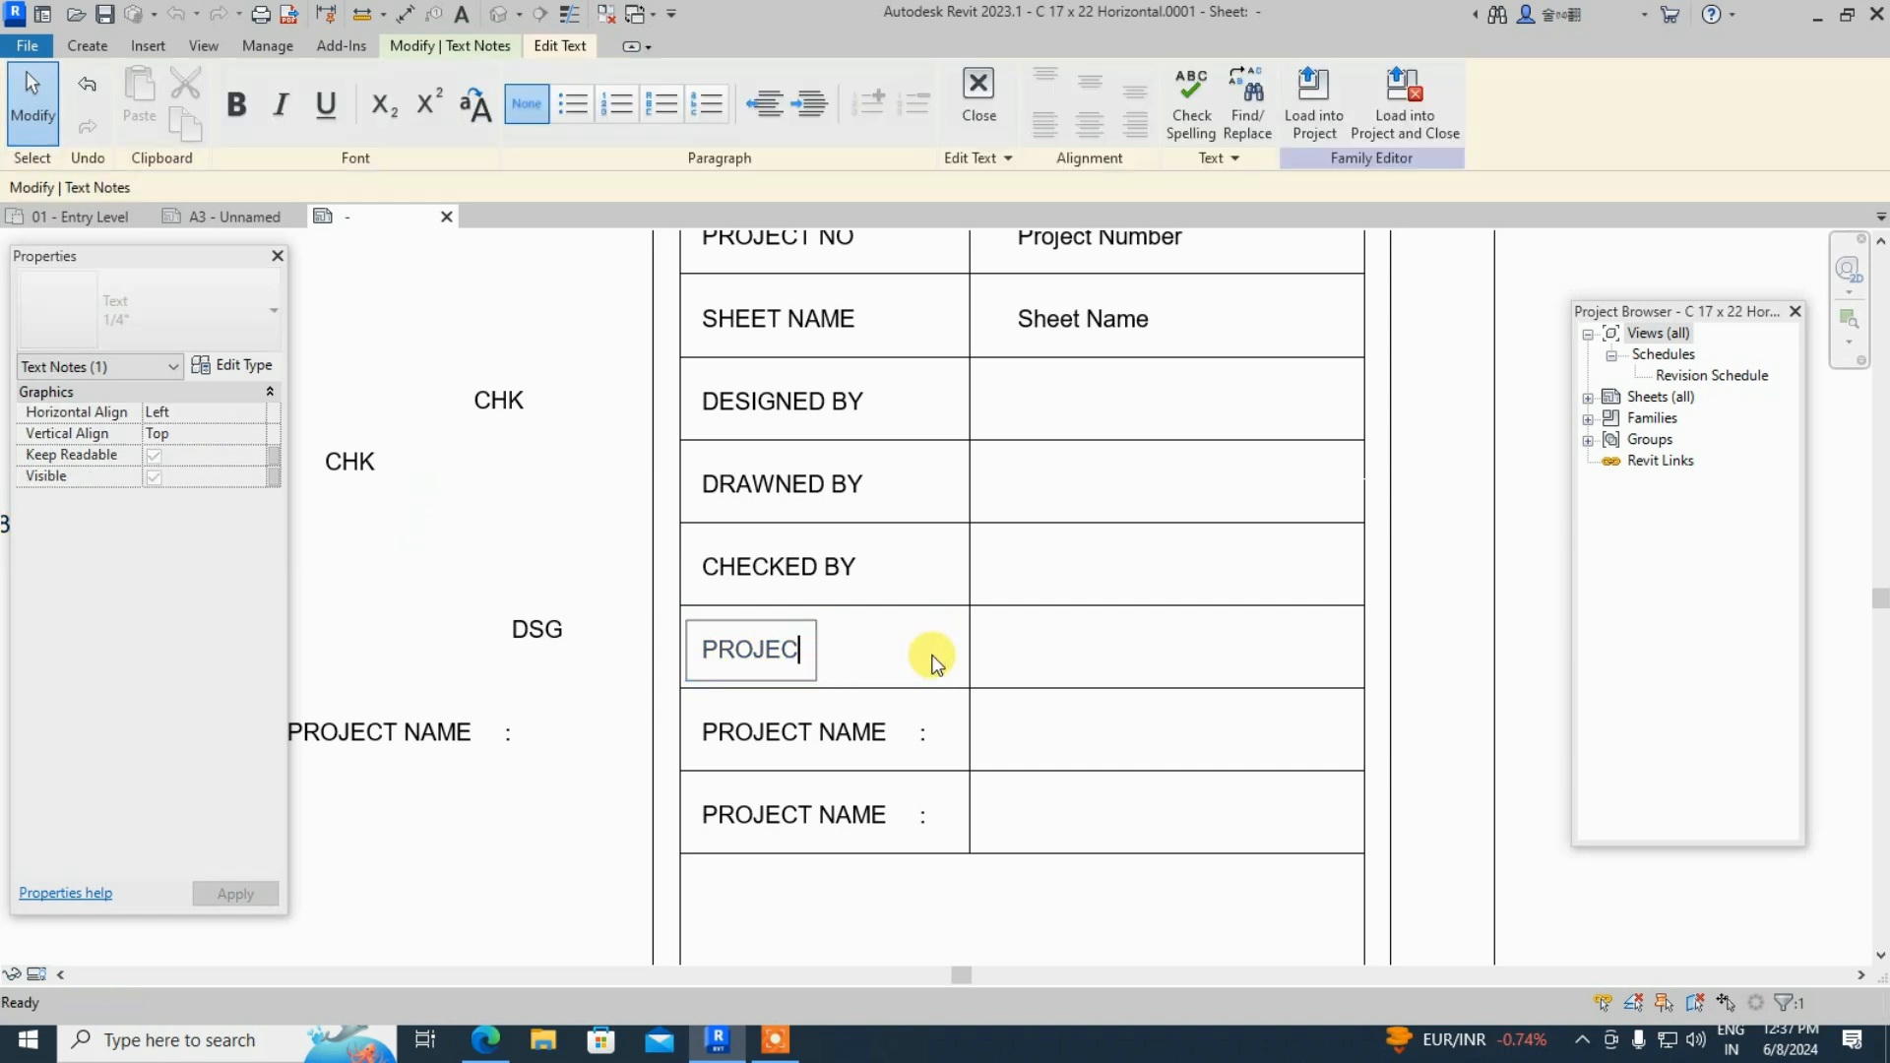
{"action": "scroll", "coordinate": [859, 658], "scroll_direction": "down", "scroll_amount": 3}
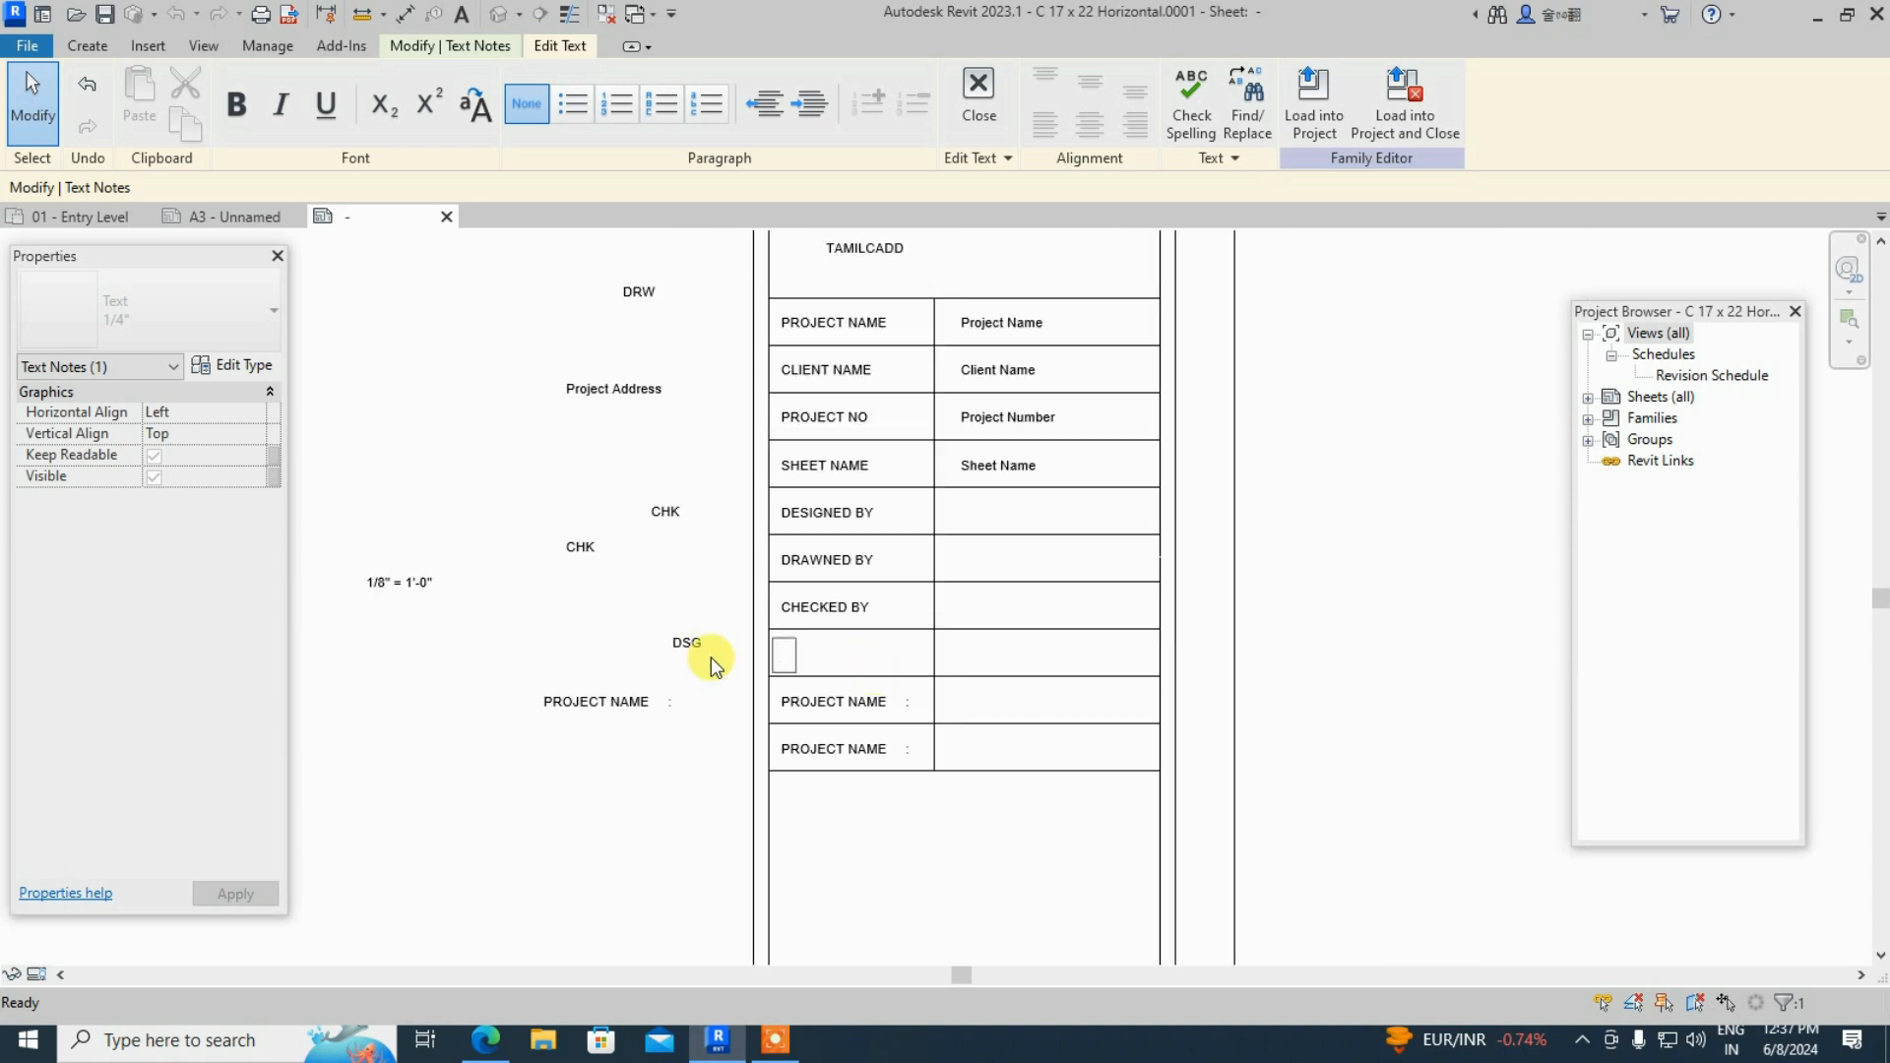
{"action": "scroll", "coordinate": [376, 554], "scroll_direction": "up", "scroll_amount": 2}
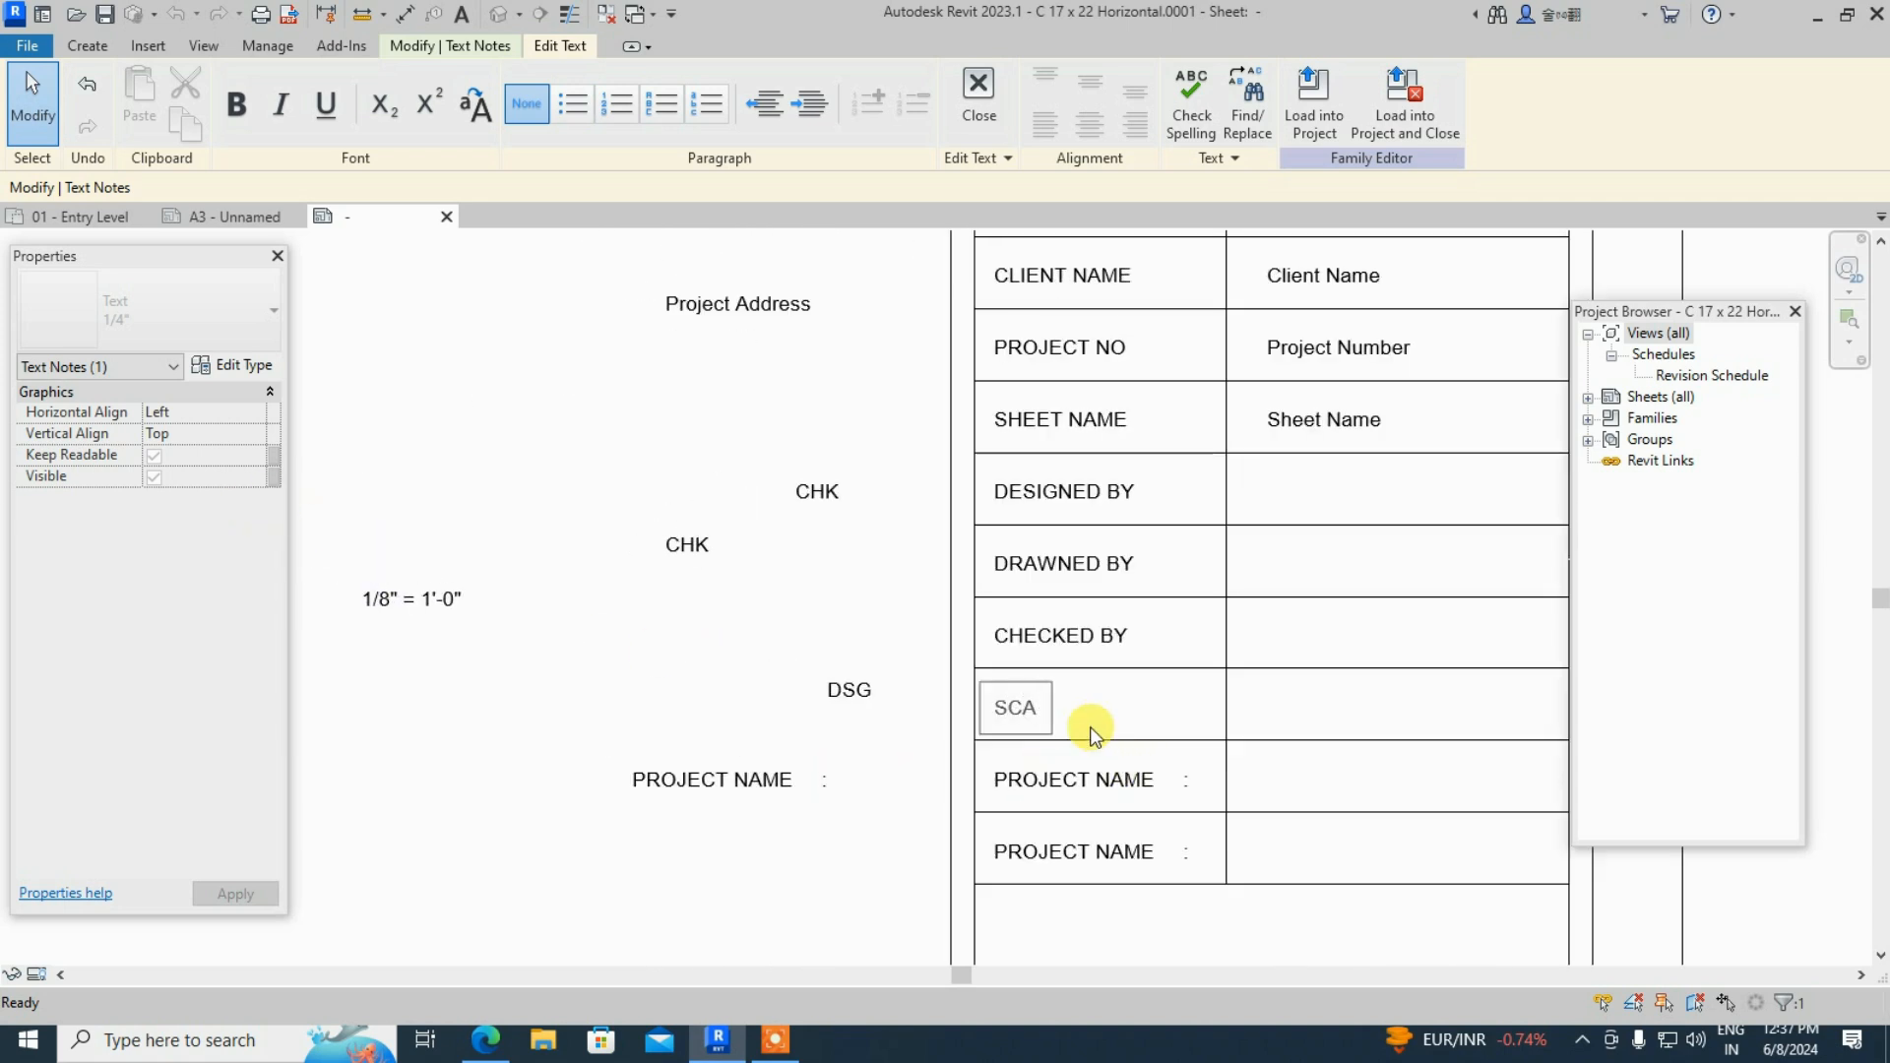
{"action": "left_click", "coordinate": [1087, 784]}
{"action": "scroll", "coordinate": [489, 620], "scroll_direction": "down", "scroll_amount": 2}
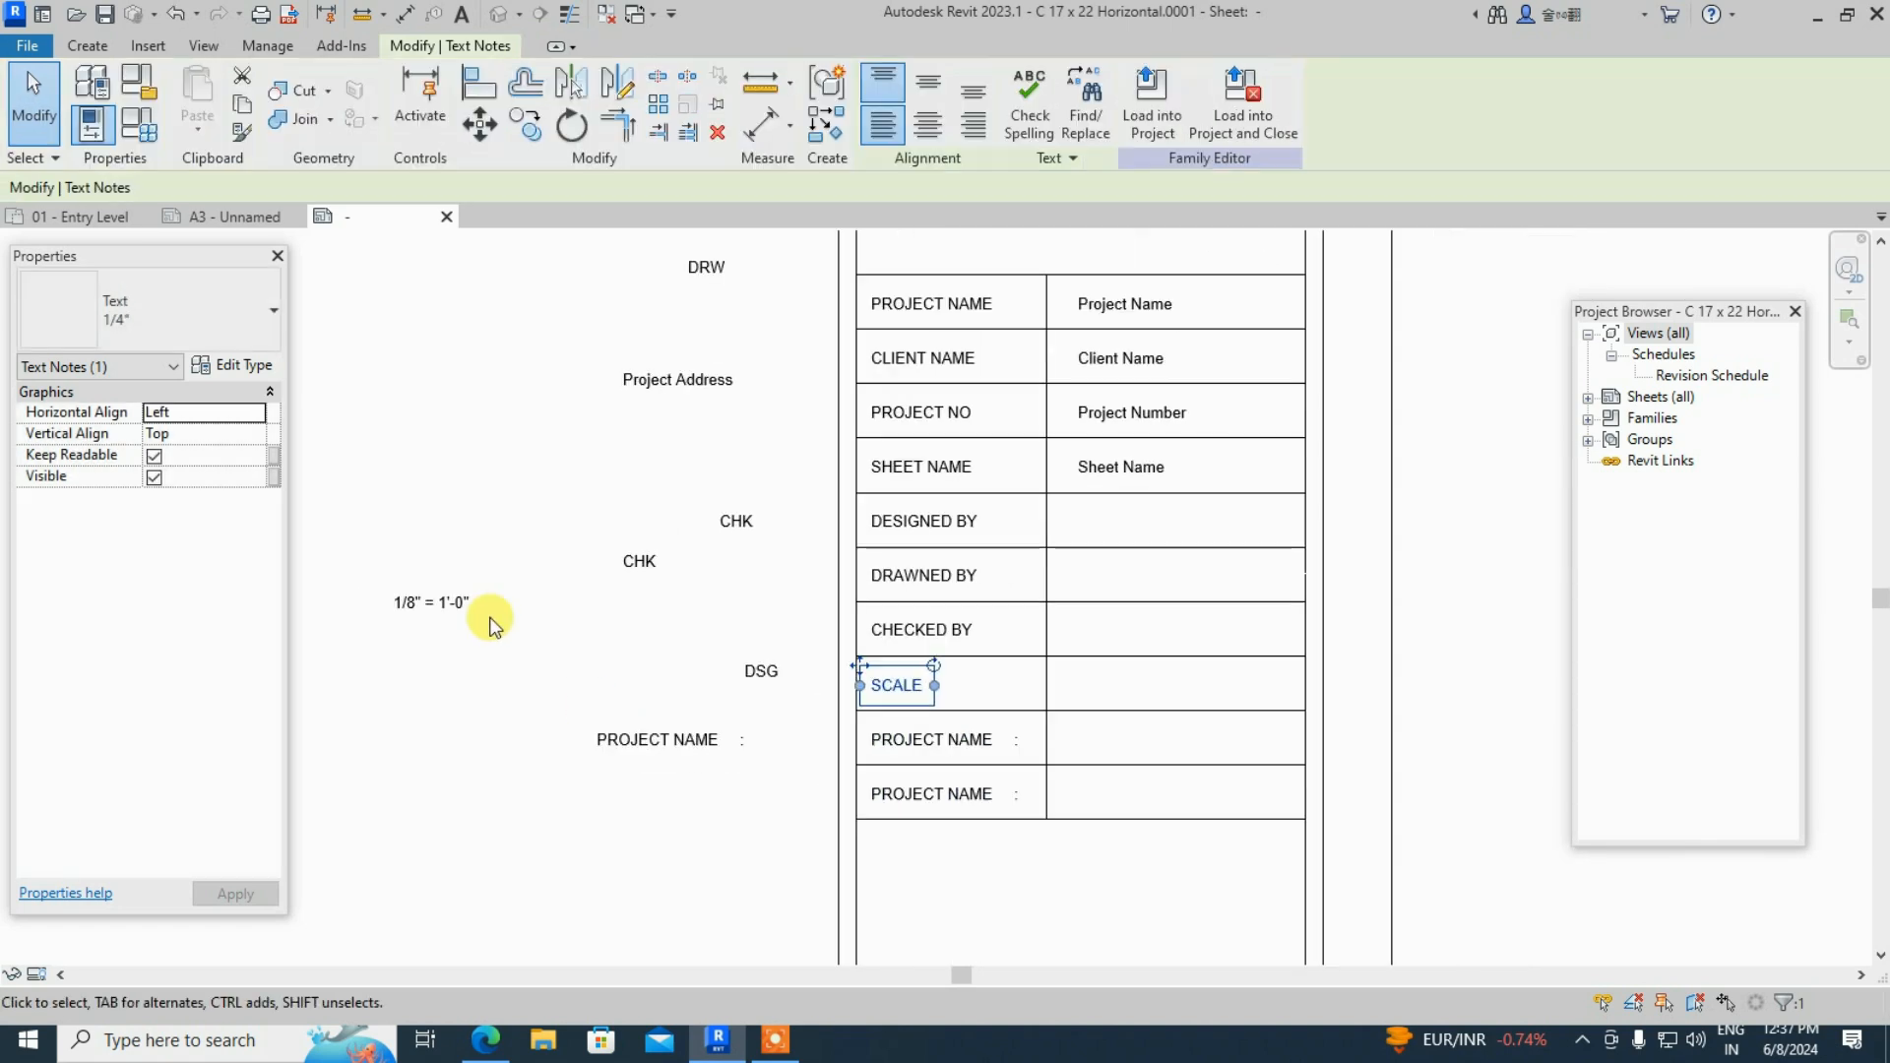
{"action": "scroll", "coordinate": [889, 731], "scroll_direction": "down", "scroll_amount": 1}
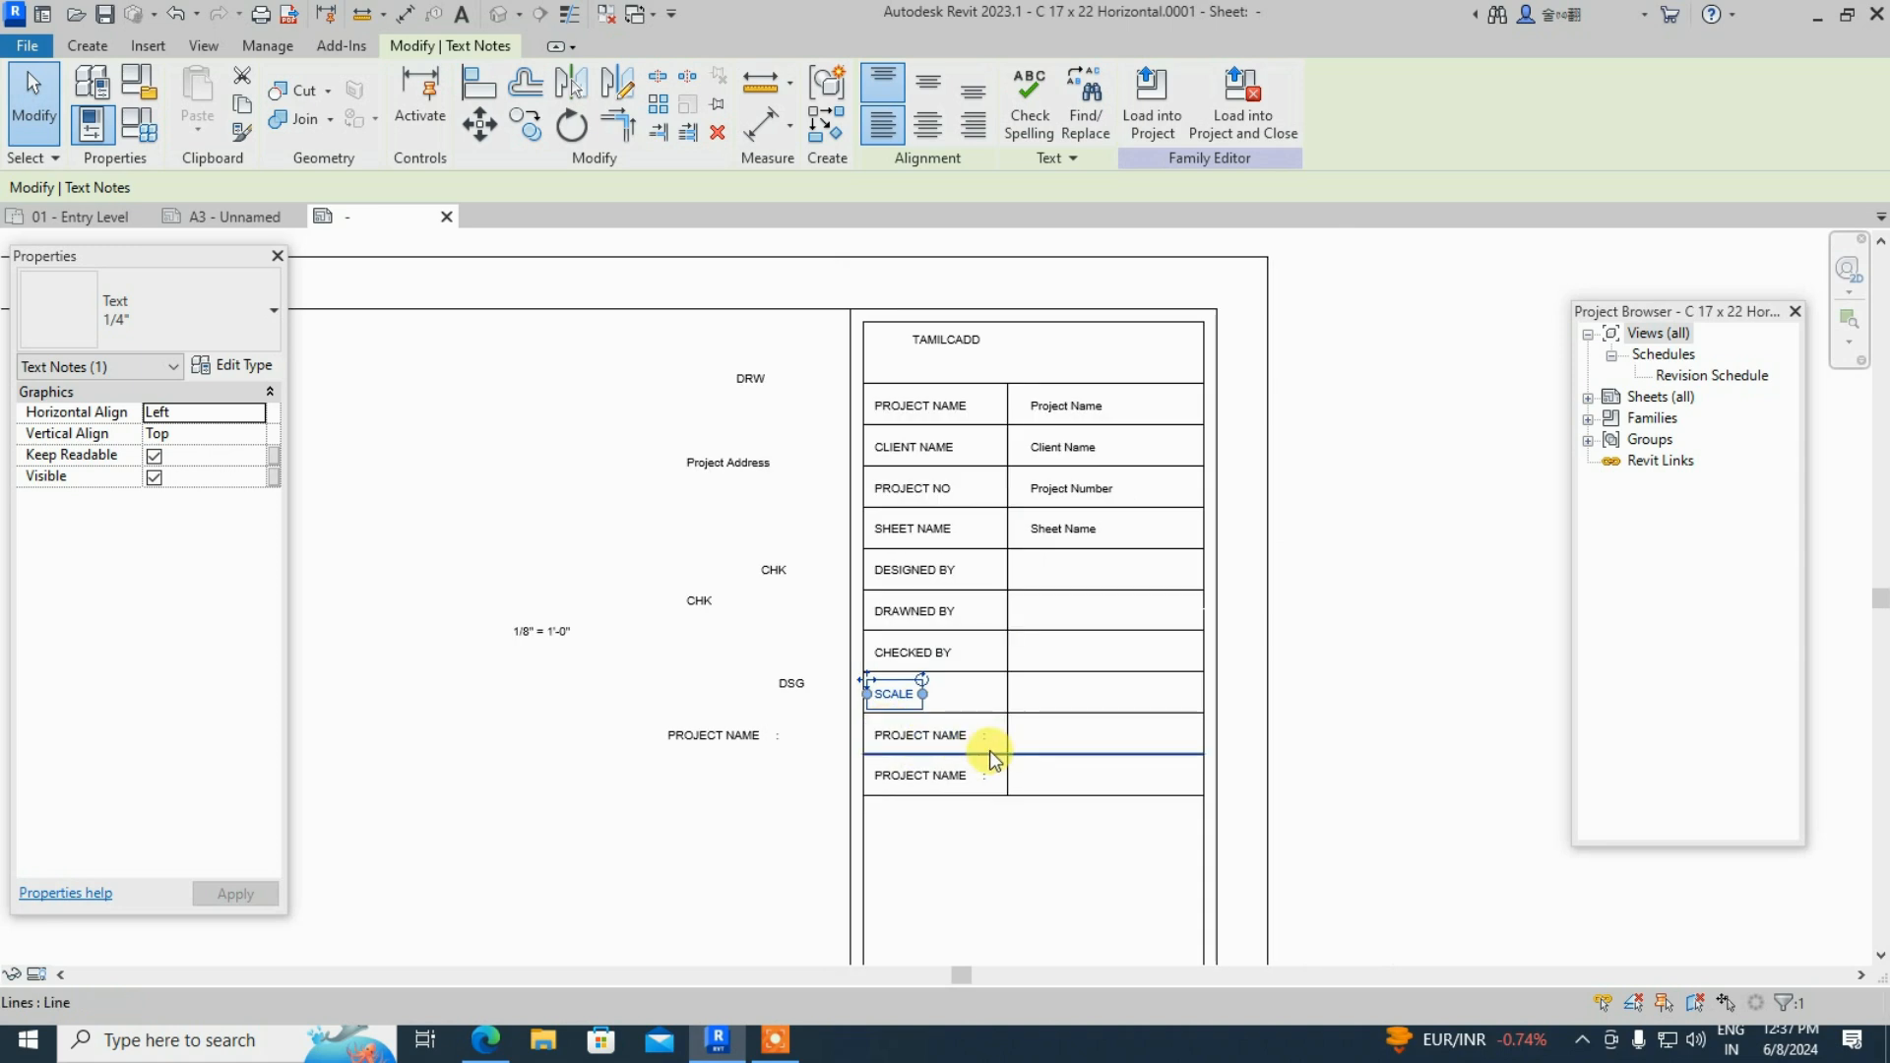
{"action": "scroll", "coordinate": [1009, 768], "scroll_direction": "up", "scroll_amount": 1}
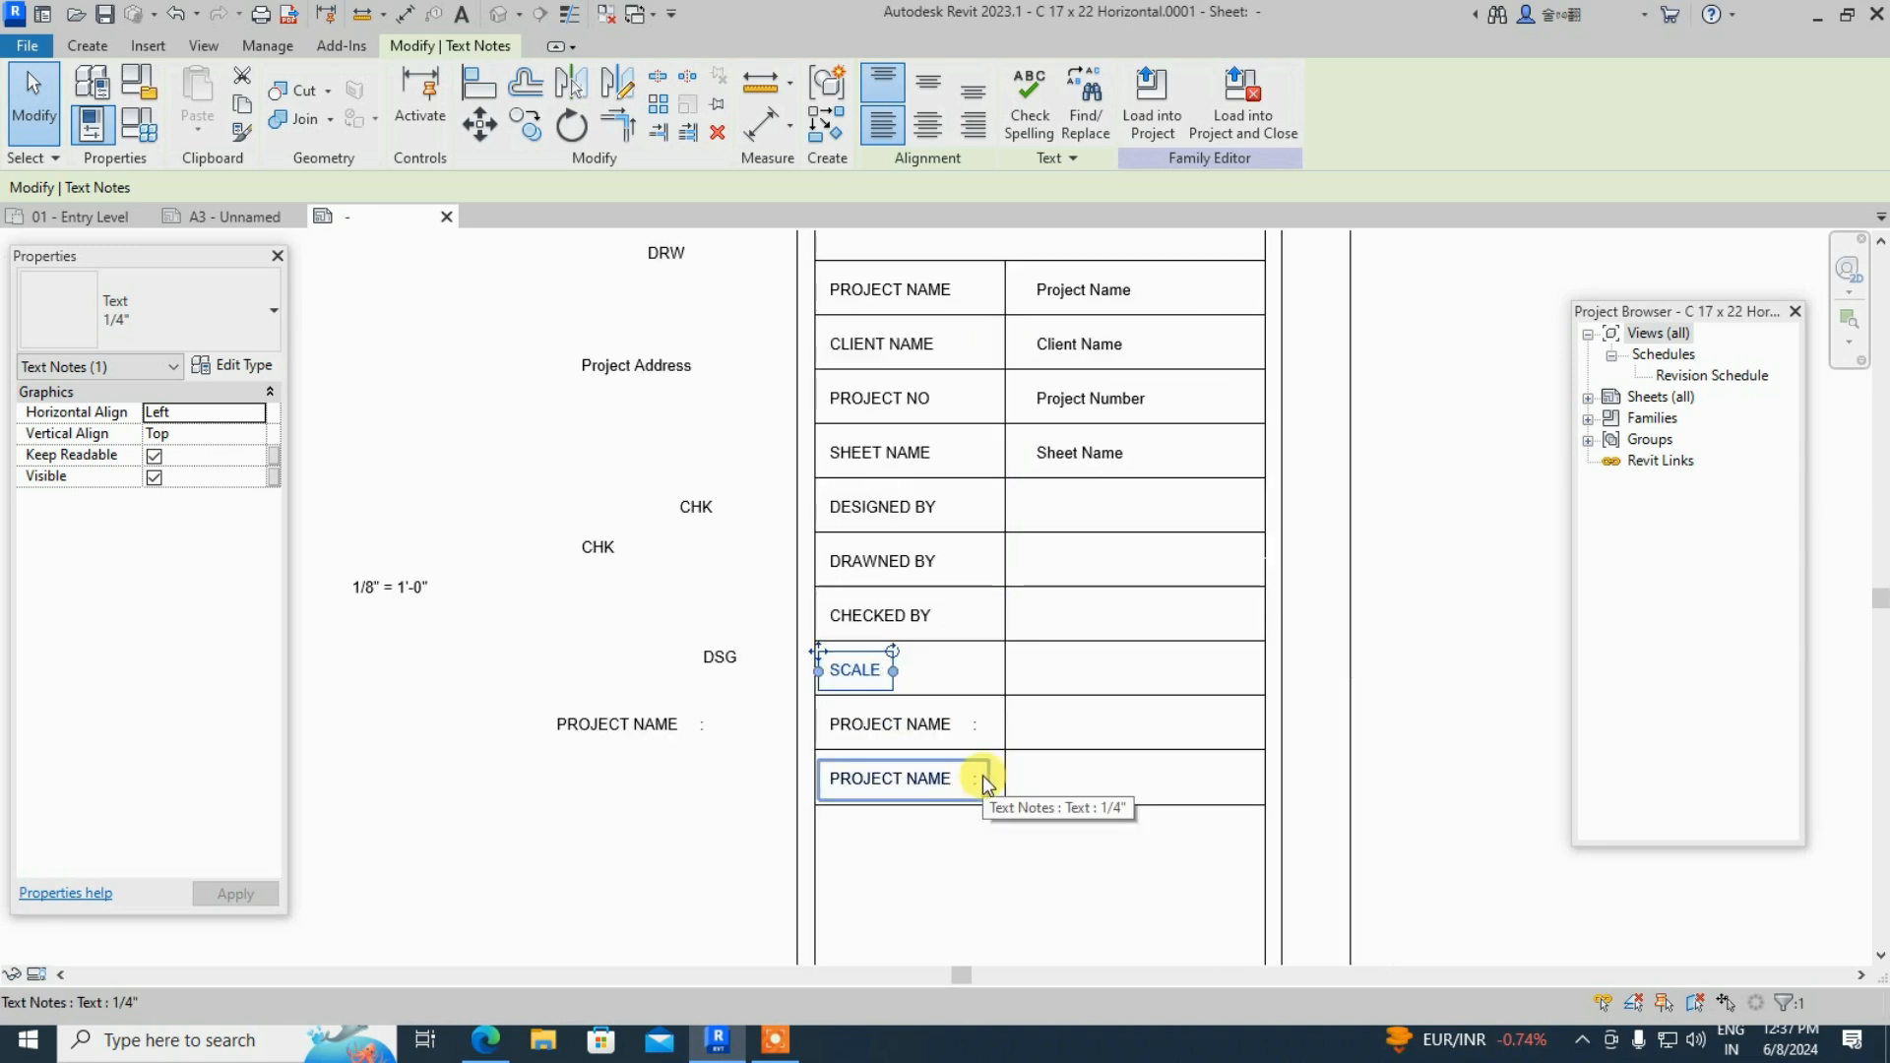
{"action": "scroll", "coordinate": [1021, 848], "scroll_direction": "up", "scroll_amount": 1}
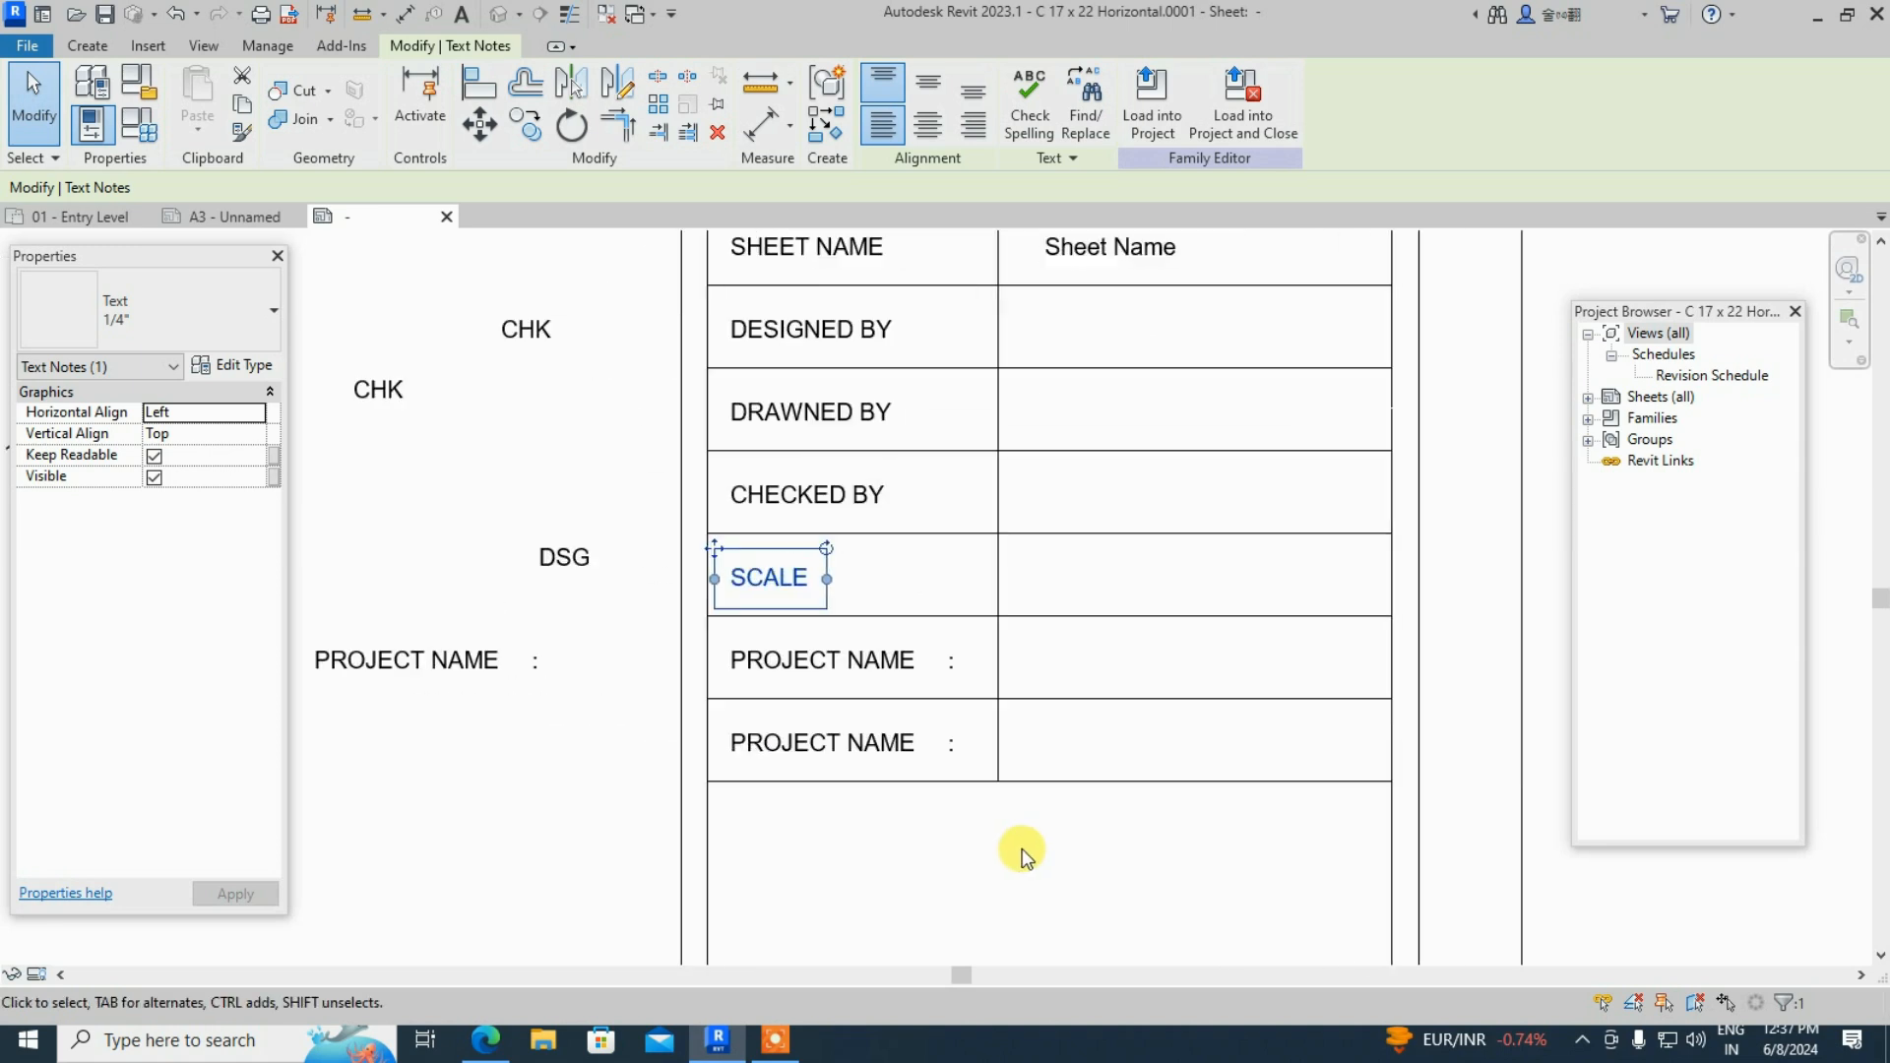
- Delete the lowest PROJECT NAME text and shorten the vertical divider to the PROJECT NAME row
{"action": "left_click", "coordinate": [902, 756]}
{"action": "key", "text": "Delete"}
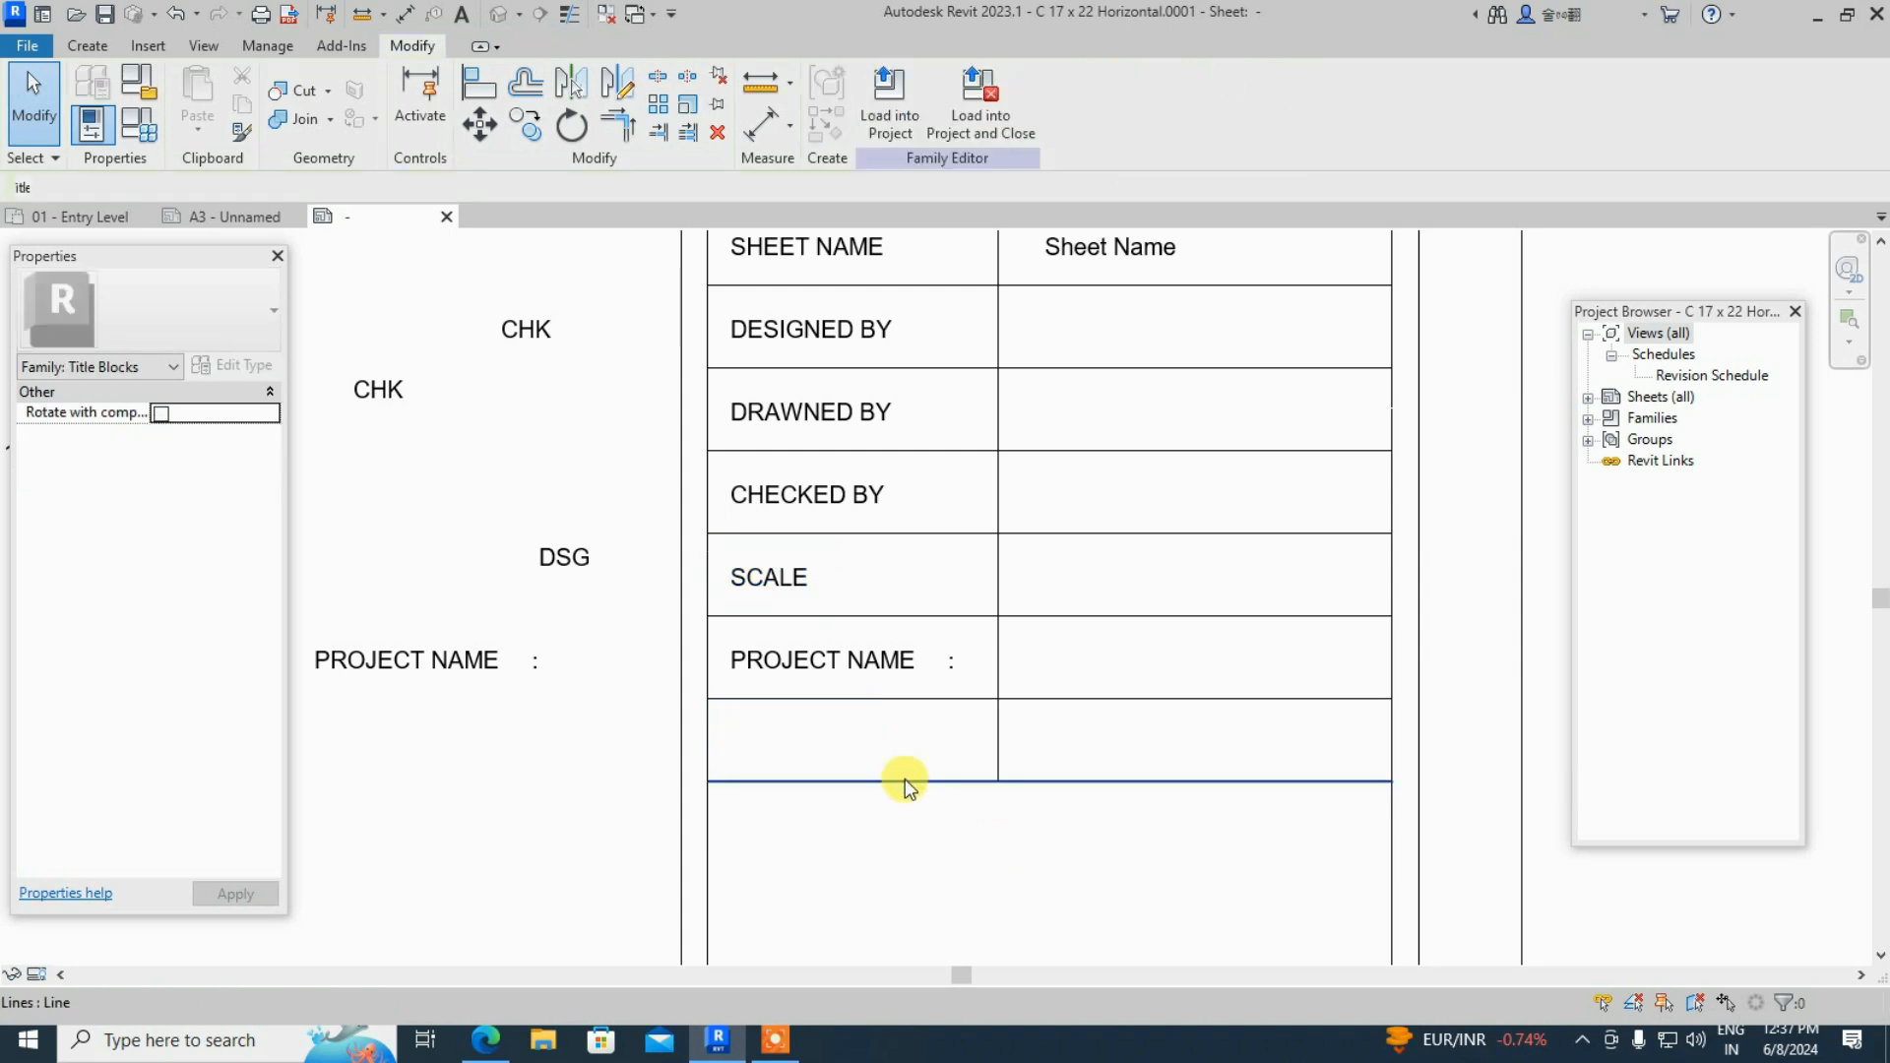
{"action": "left_click", "coordinate": [1028, 784]}
{"action": "mouse_move", "coordinate": [1000, 780]}
{"action": "left_mouse_down"}
{"action": "mouse_move", "coordinate": [996, 688]}
{"action": "mouse_move", "coordinate": [1007, 786]}
{"action": "left_mouse_up"}
{"action": "left_click", "coordinate": [1040, 753]}
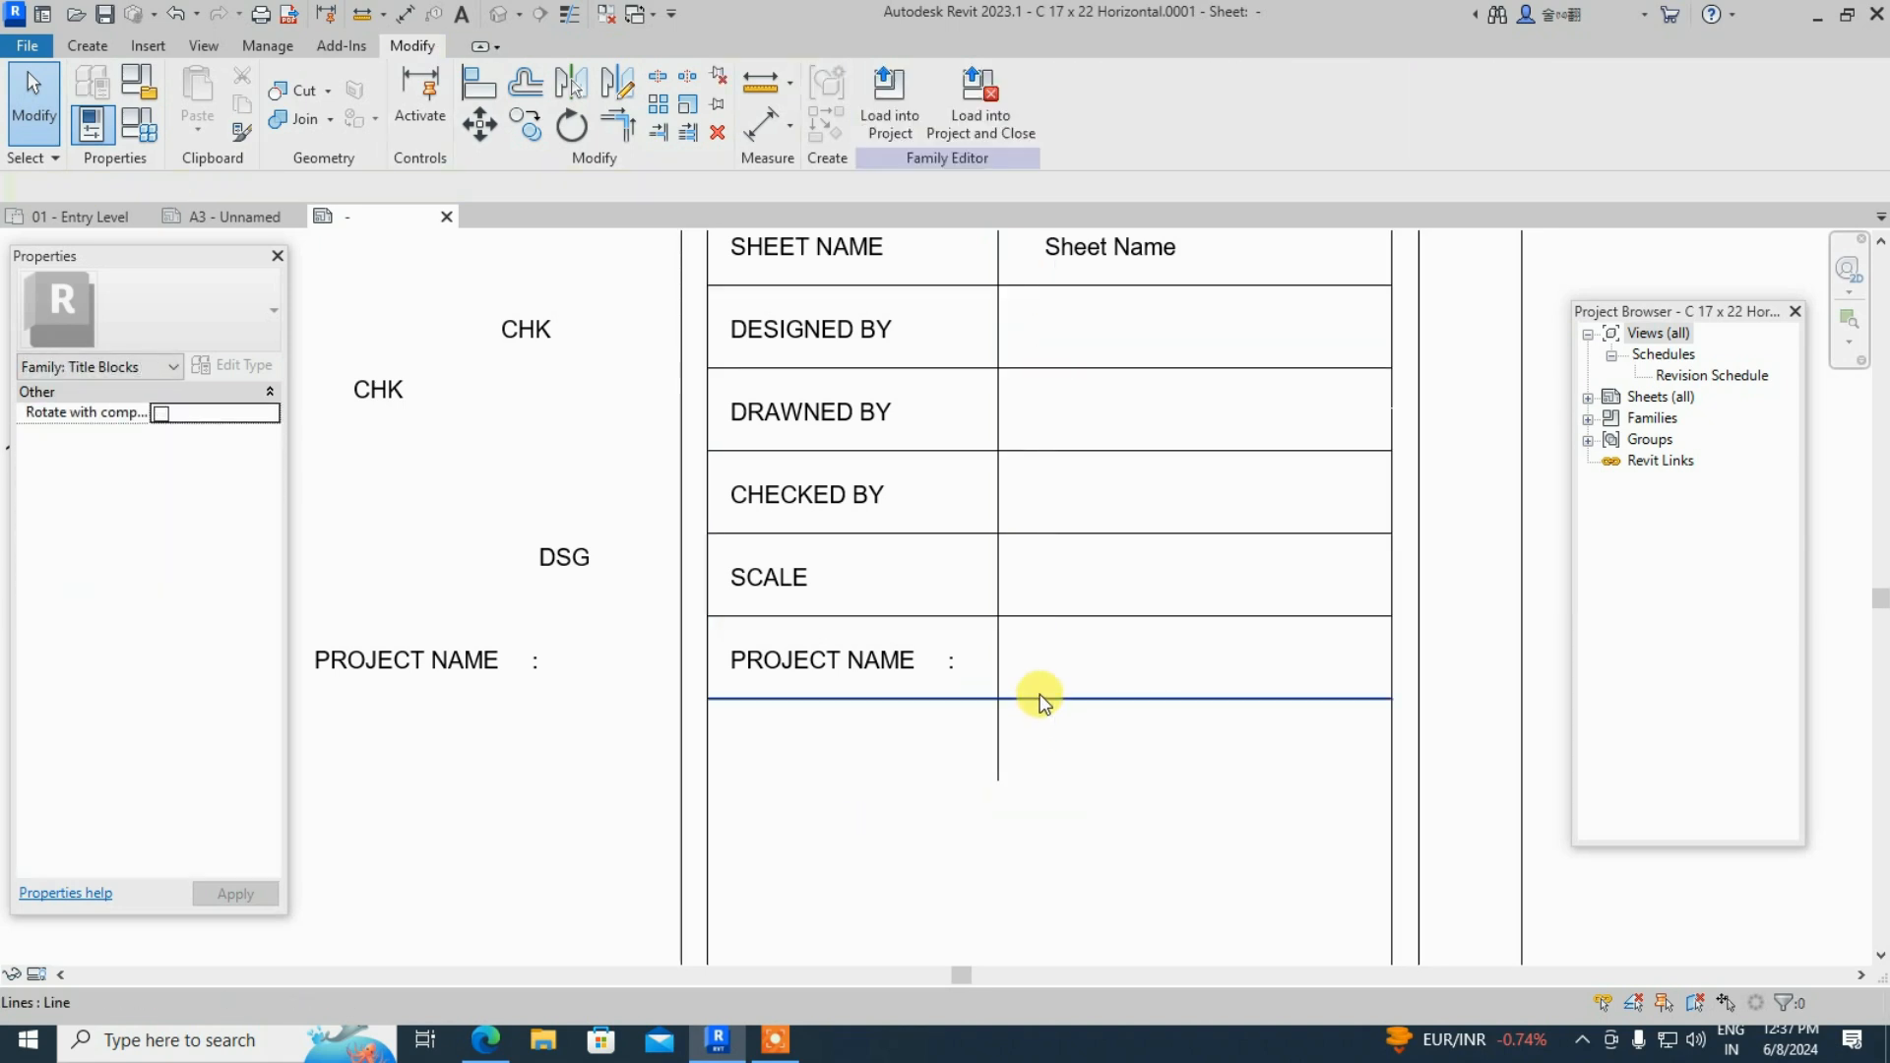
- Move the line under the PROJECT NAME row down one row to merge the bottom rows
{"action": "left_click", "coordinate": [936, 724]}
{"action": "left_click_drag", "start_coordinate": [709, 699], "coordinate": [712, 758]}
{"action": "key", "text": "Escape"}
{"action": "key", "text": "Escape"}
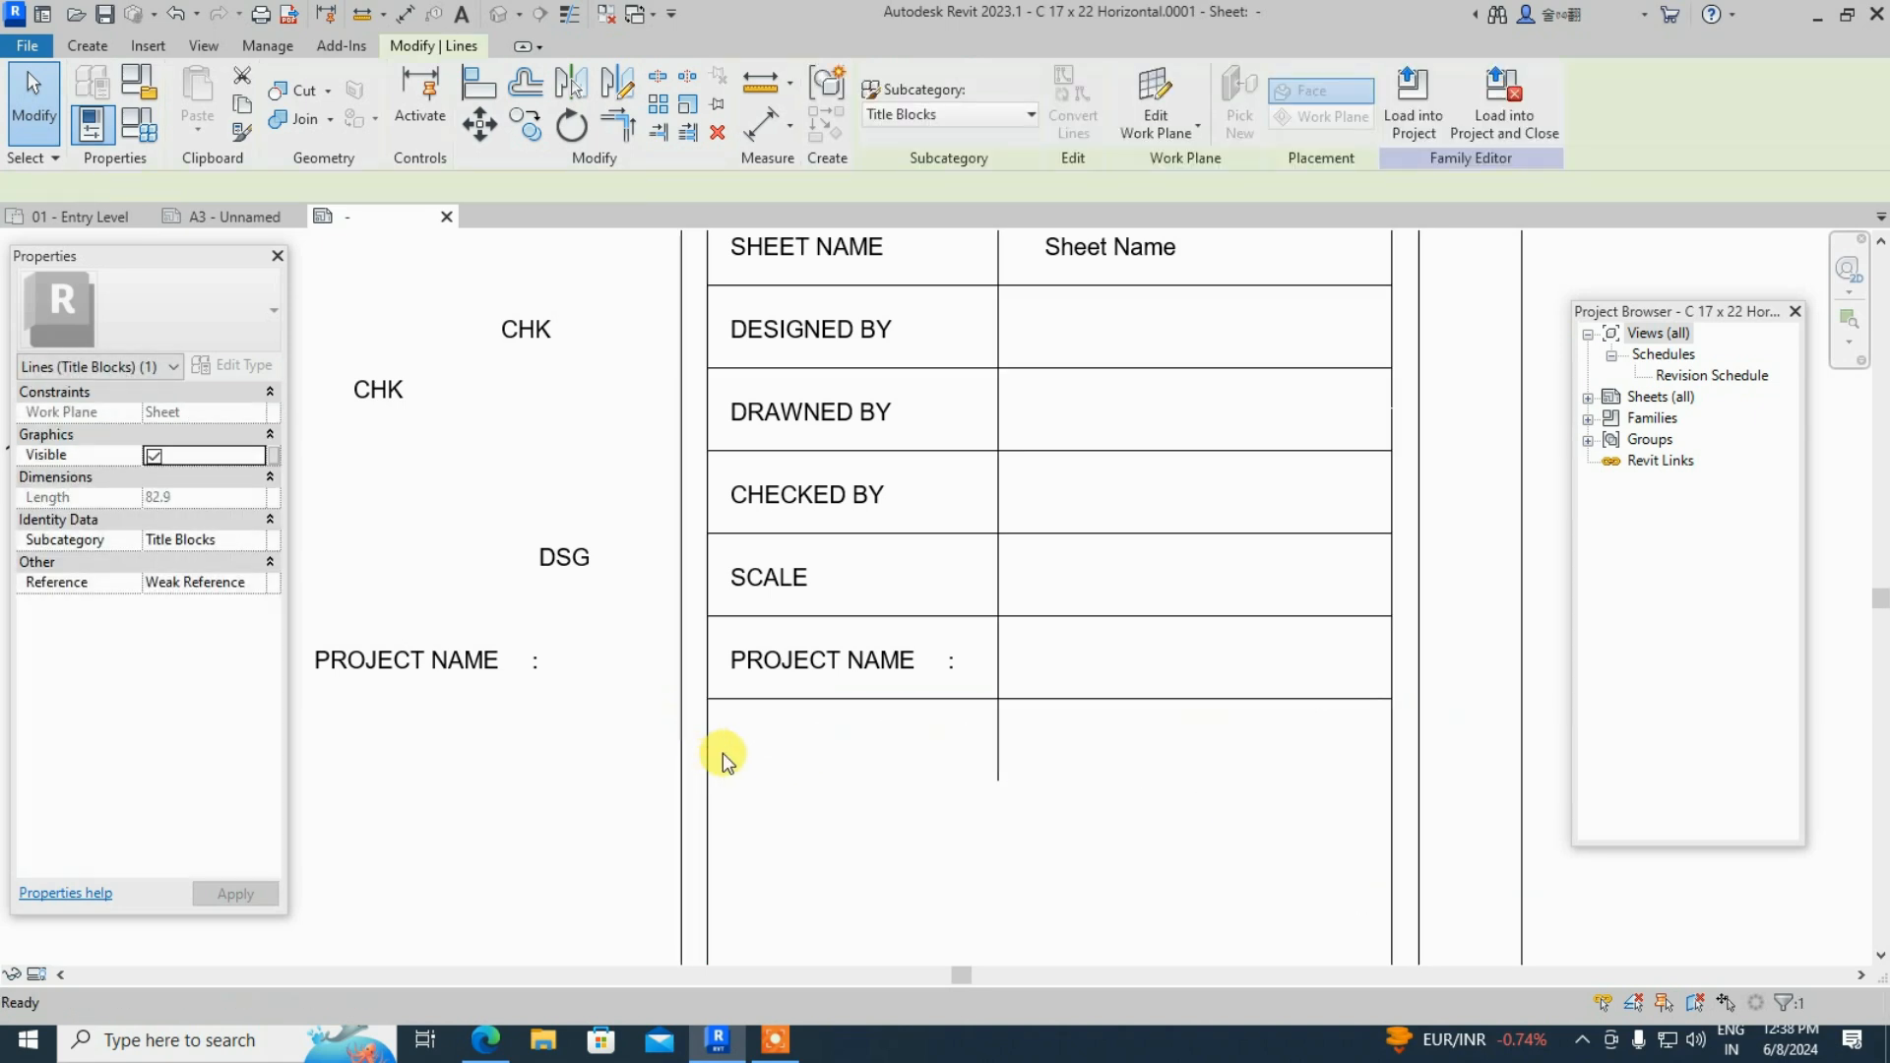
{"action": "left_click", "coordinate": [853, 699]}
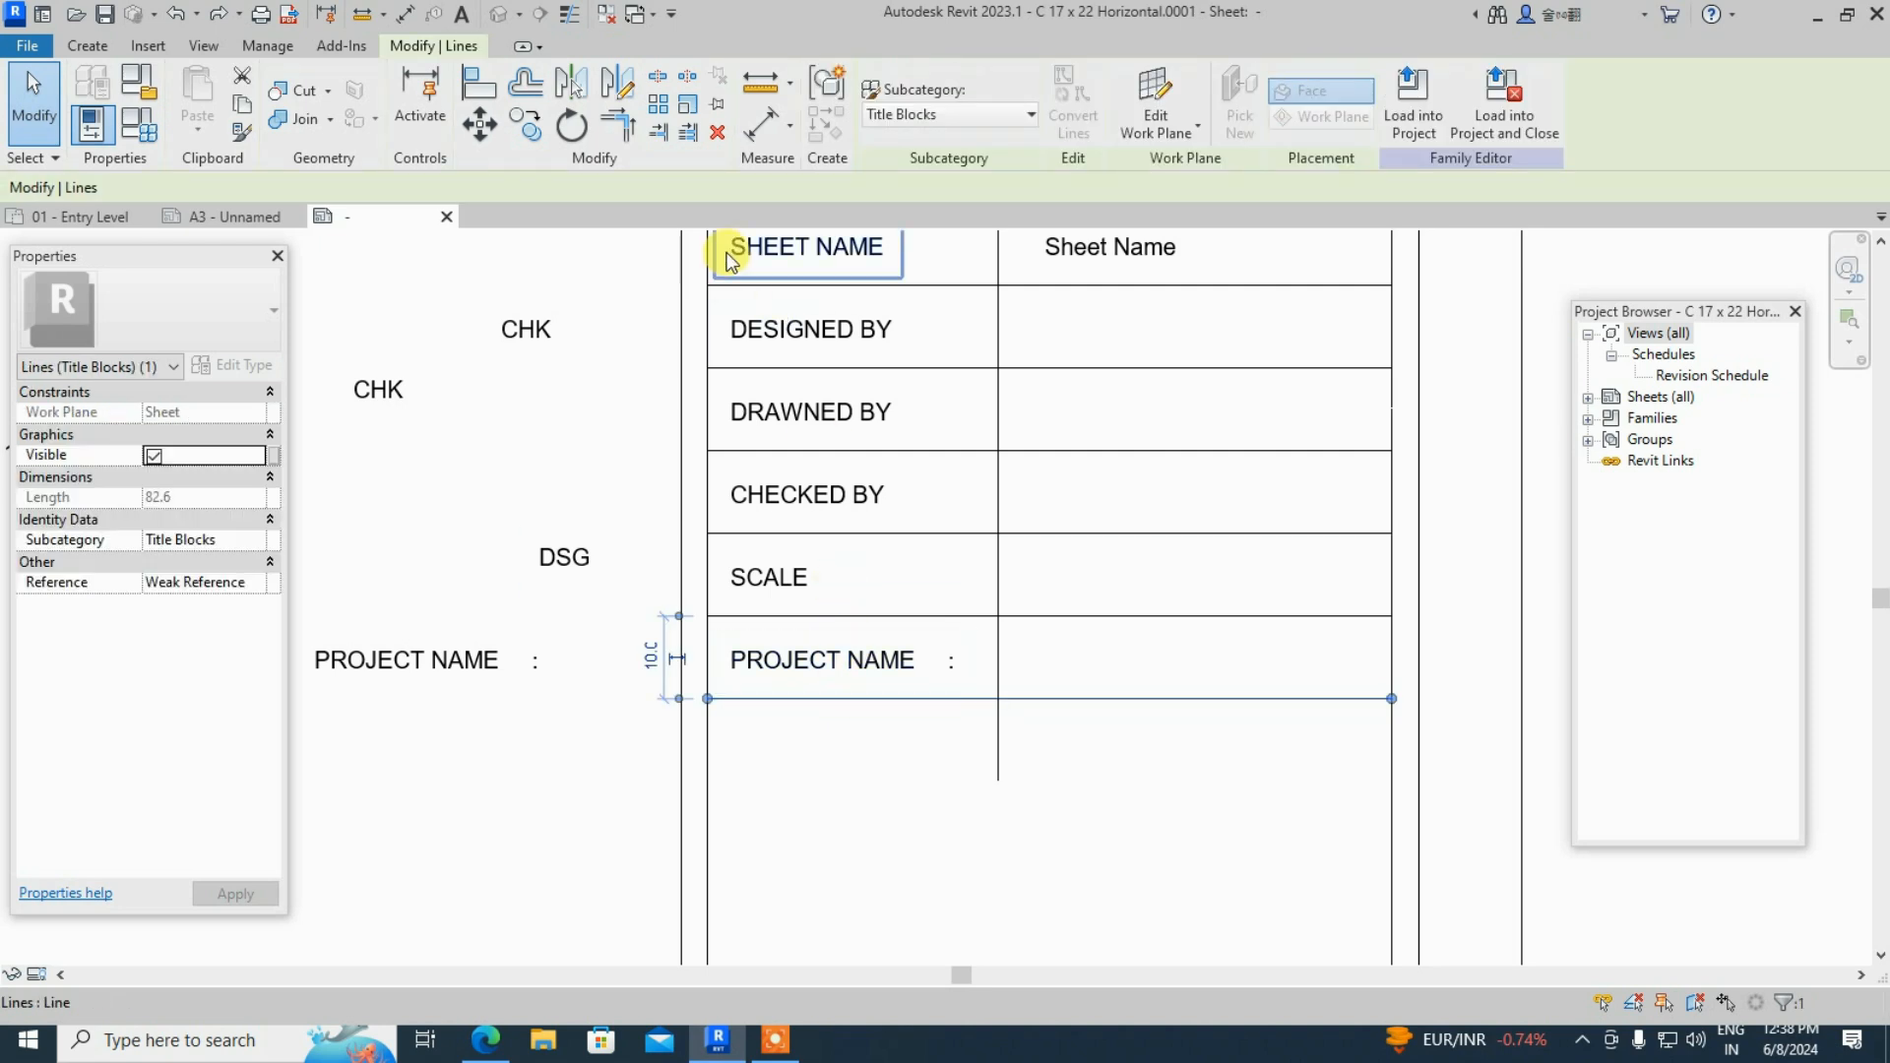
{"action": "left_click", "coordinate": [480, 125]}
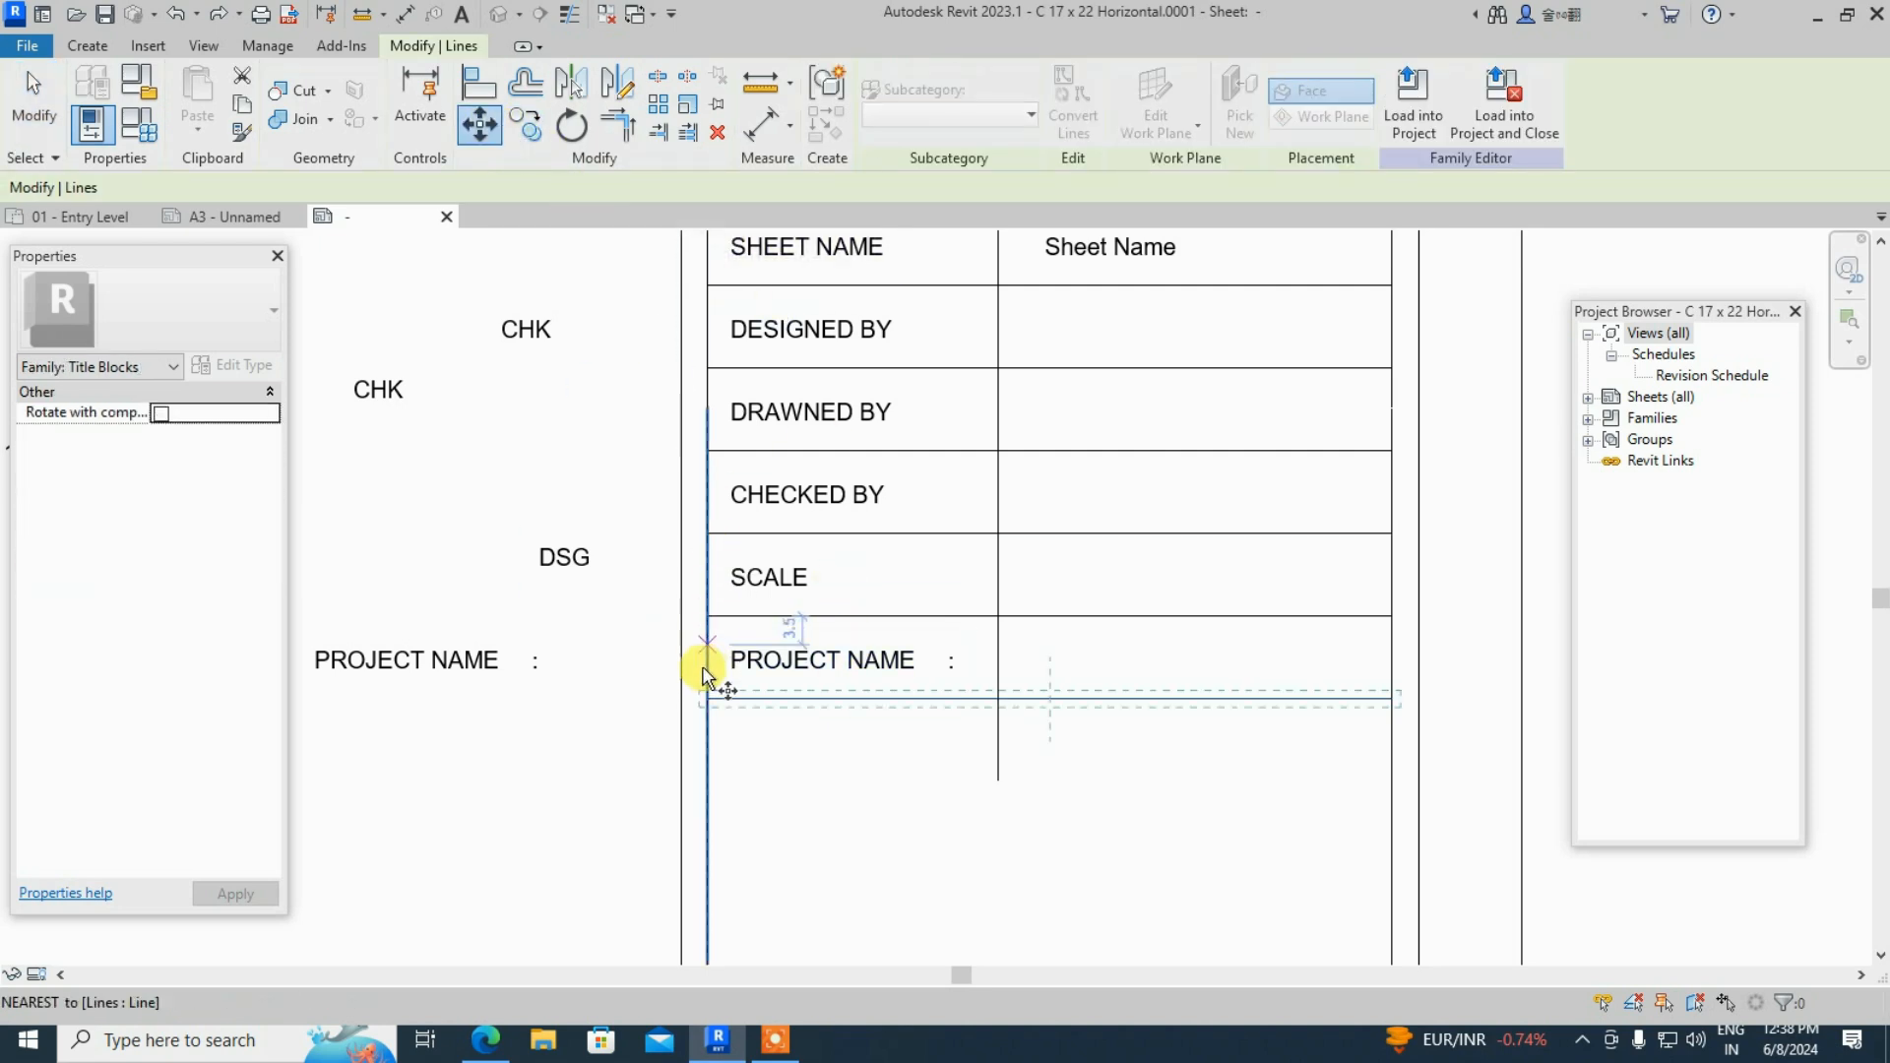
{"action": "left_click", "coordinate": [709, 699]}
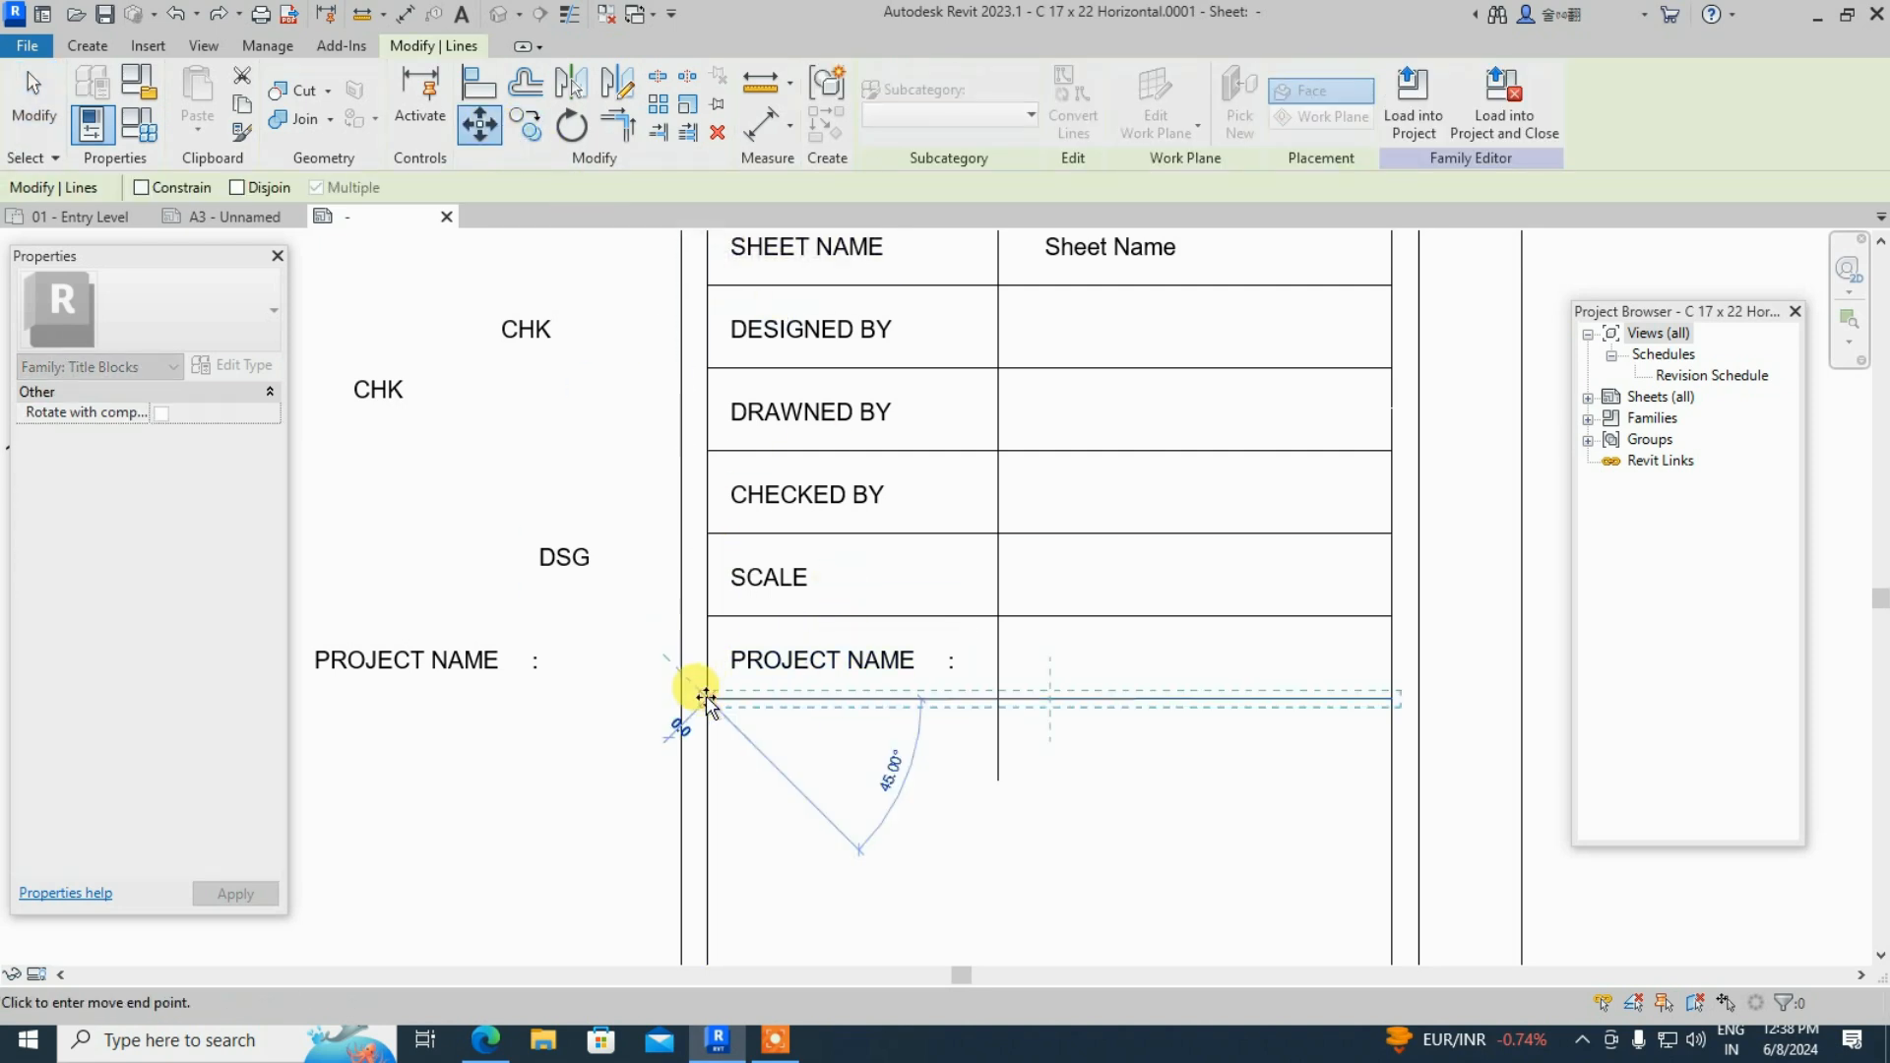
{"action": "left_click", "coordinate": [706, 776]}
{"action": "left_click", "coordinate": [954, 738]}
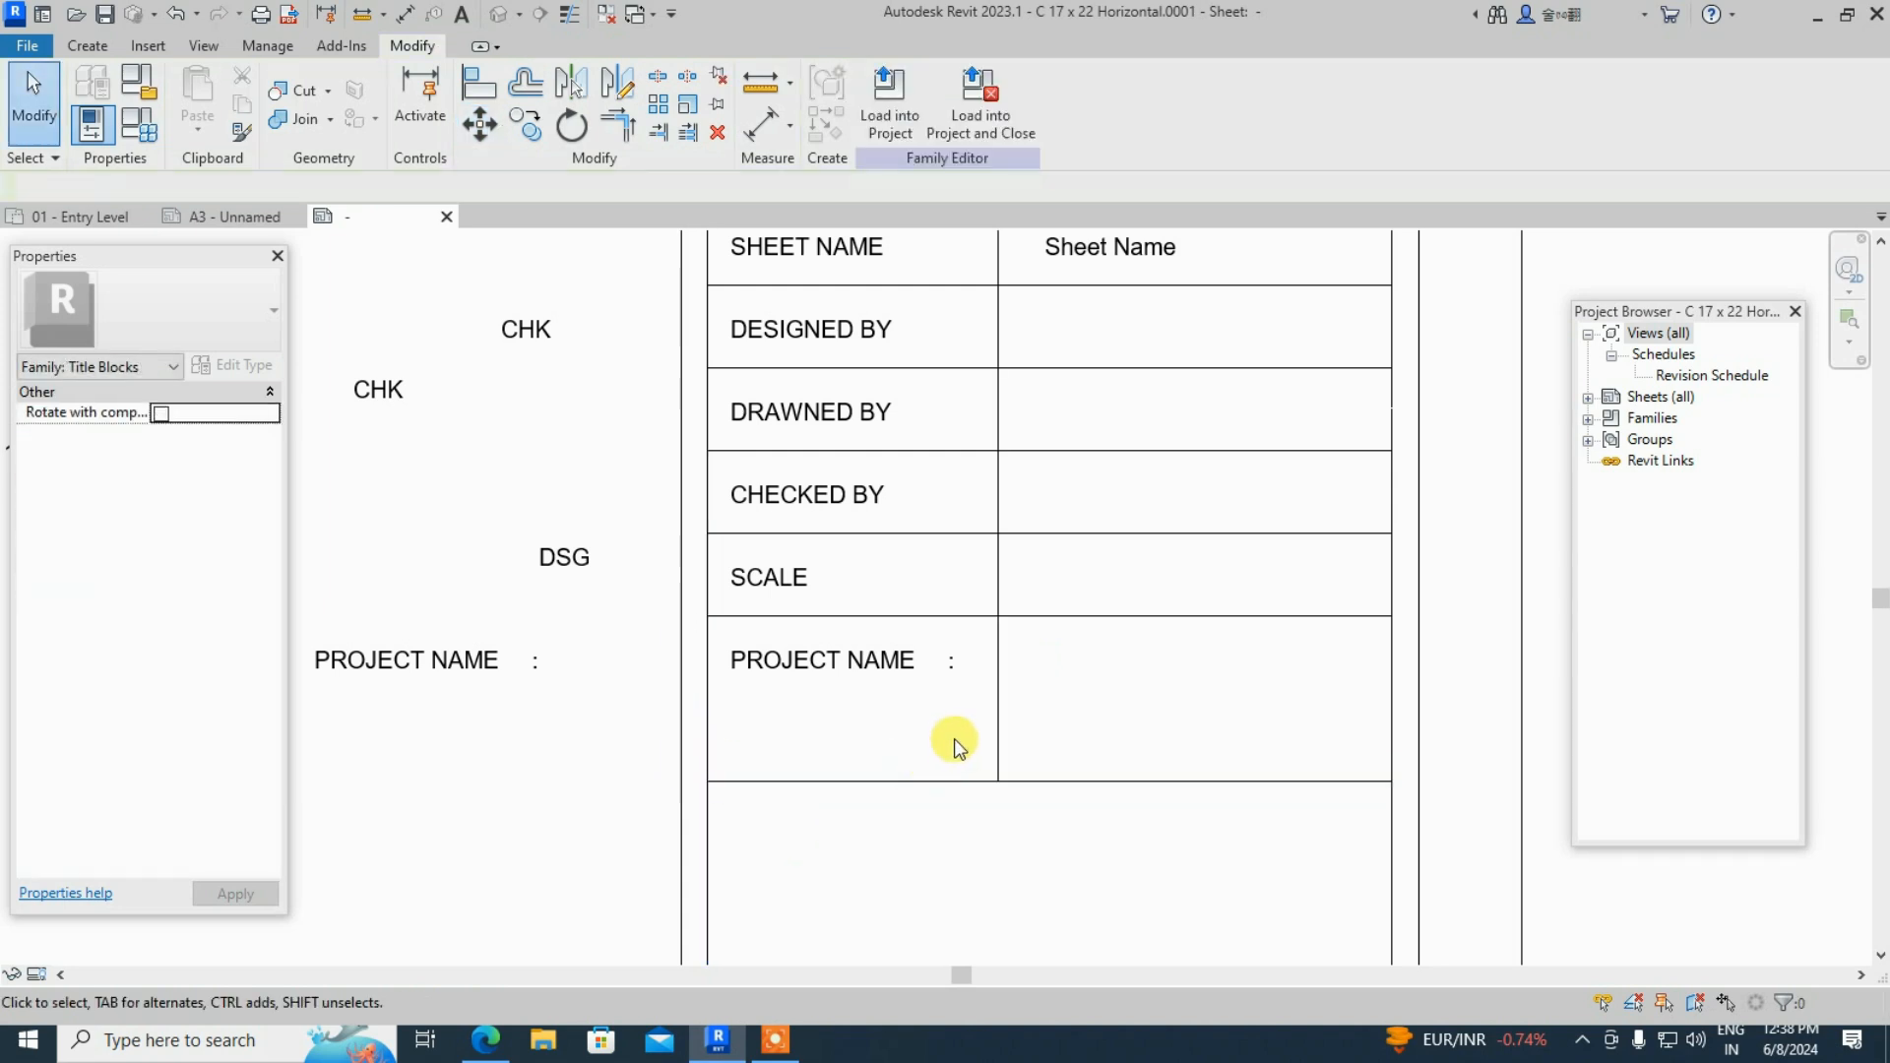
{"action": "double_click", "coordinate": [847, 669]}
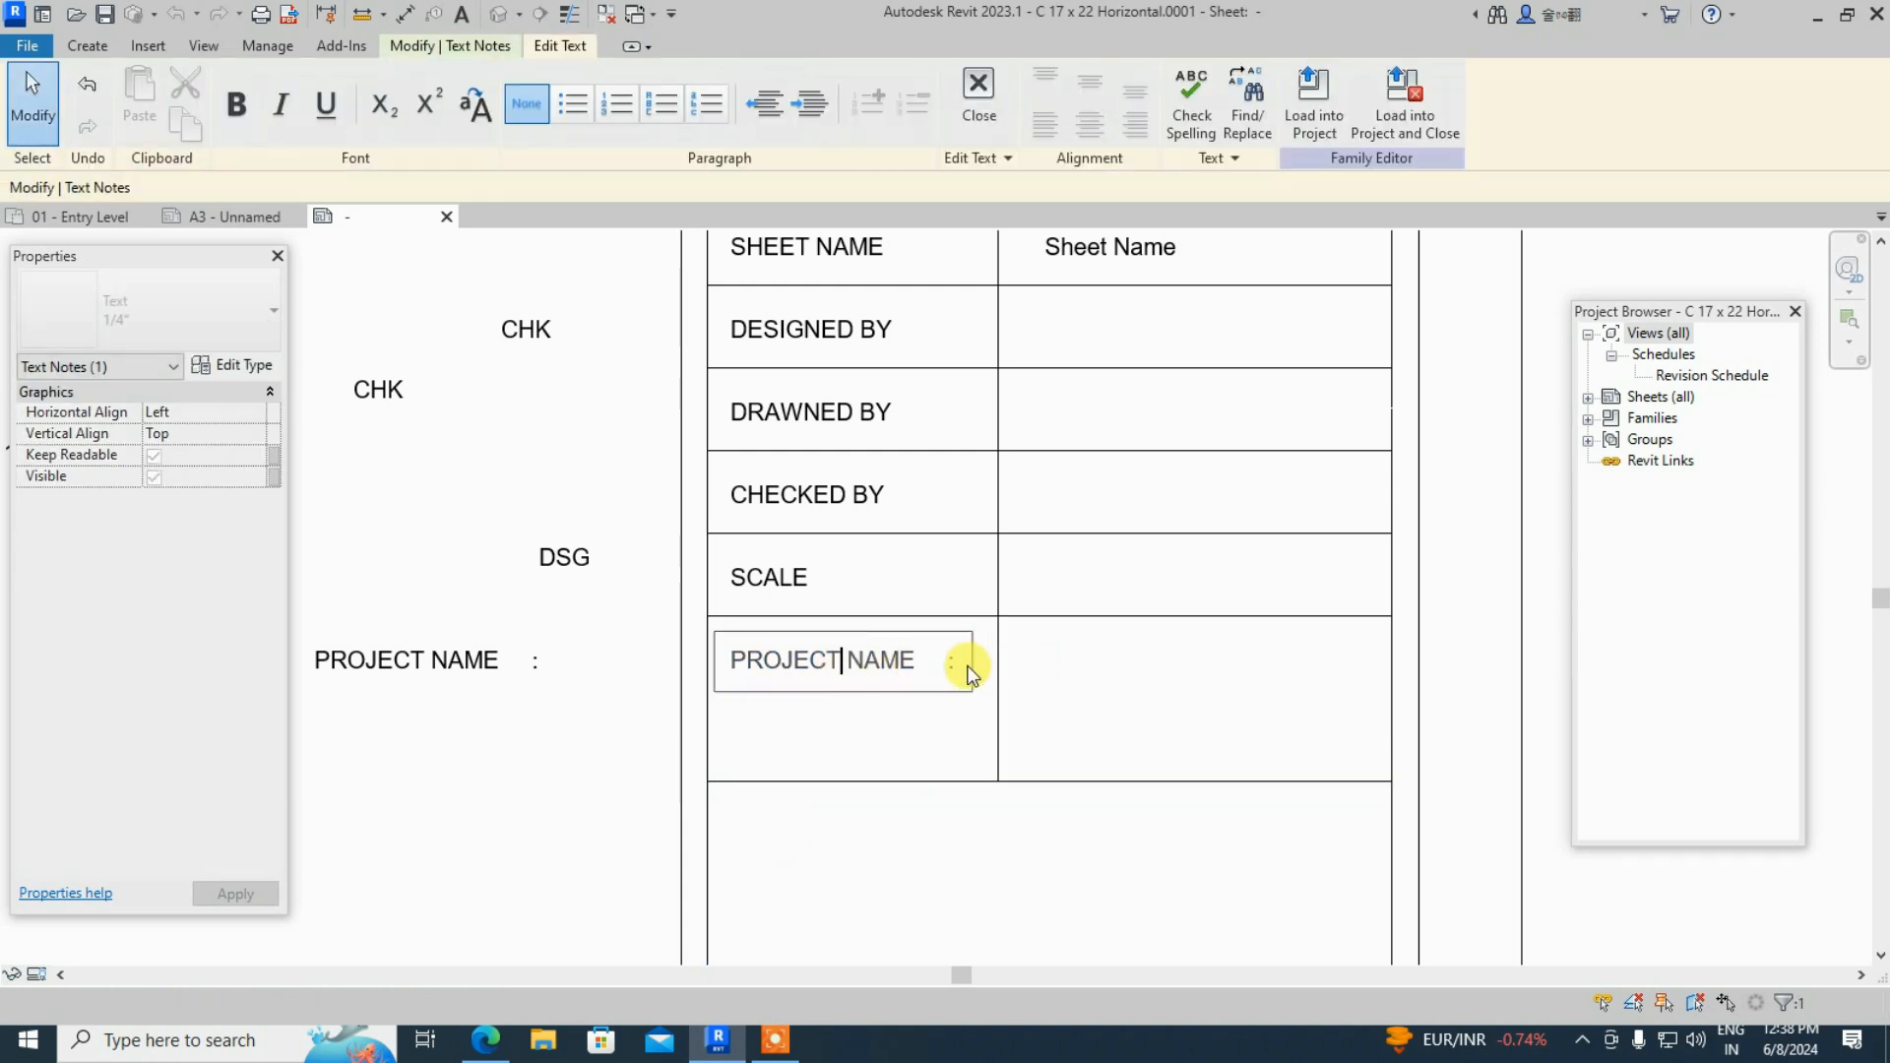
- Replace the tall bottom-row PROJECT NAME caption with PROJECT ADDRESS
{"action": "key", "text": "BackSpace"}
{"action": "key", "text": "BackSpace"}
{"action": "key", "text": "BackSpace"}
{"action": "key", "text": "BackSpace"}
{"action": "key", "text": "BackSpace"}
{"action": "key", "text": "BackSpace"}
{"action": "key", "text": "BackSpace"}
{"action": "key", "text": "BackSpace"}
{"action": "key", "text": "BackSpace"}
{"action": "key", "text": "BackSpace"}
{"action": "key", "text": "BackSpace"}
{"action": "key", "text": "BackSpace"}
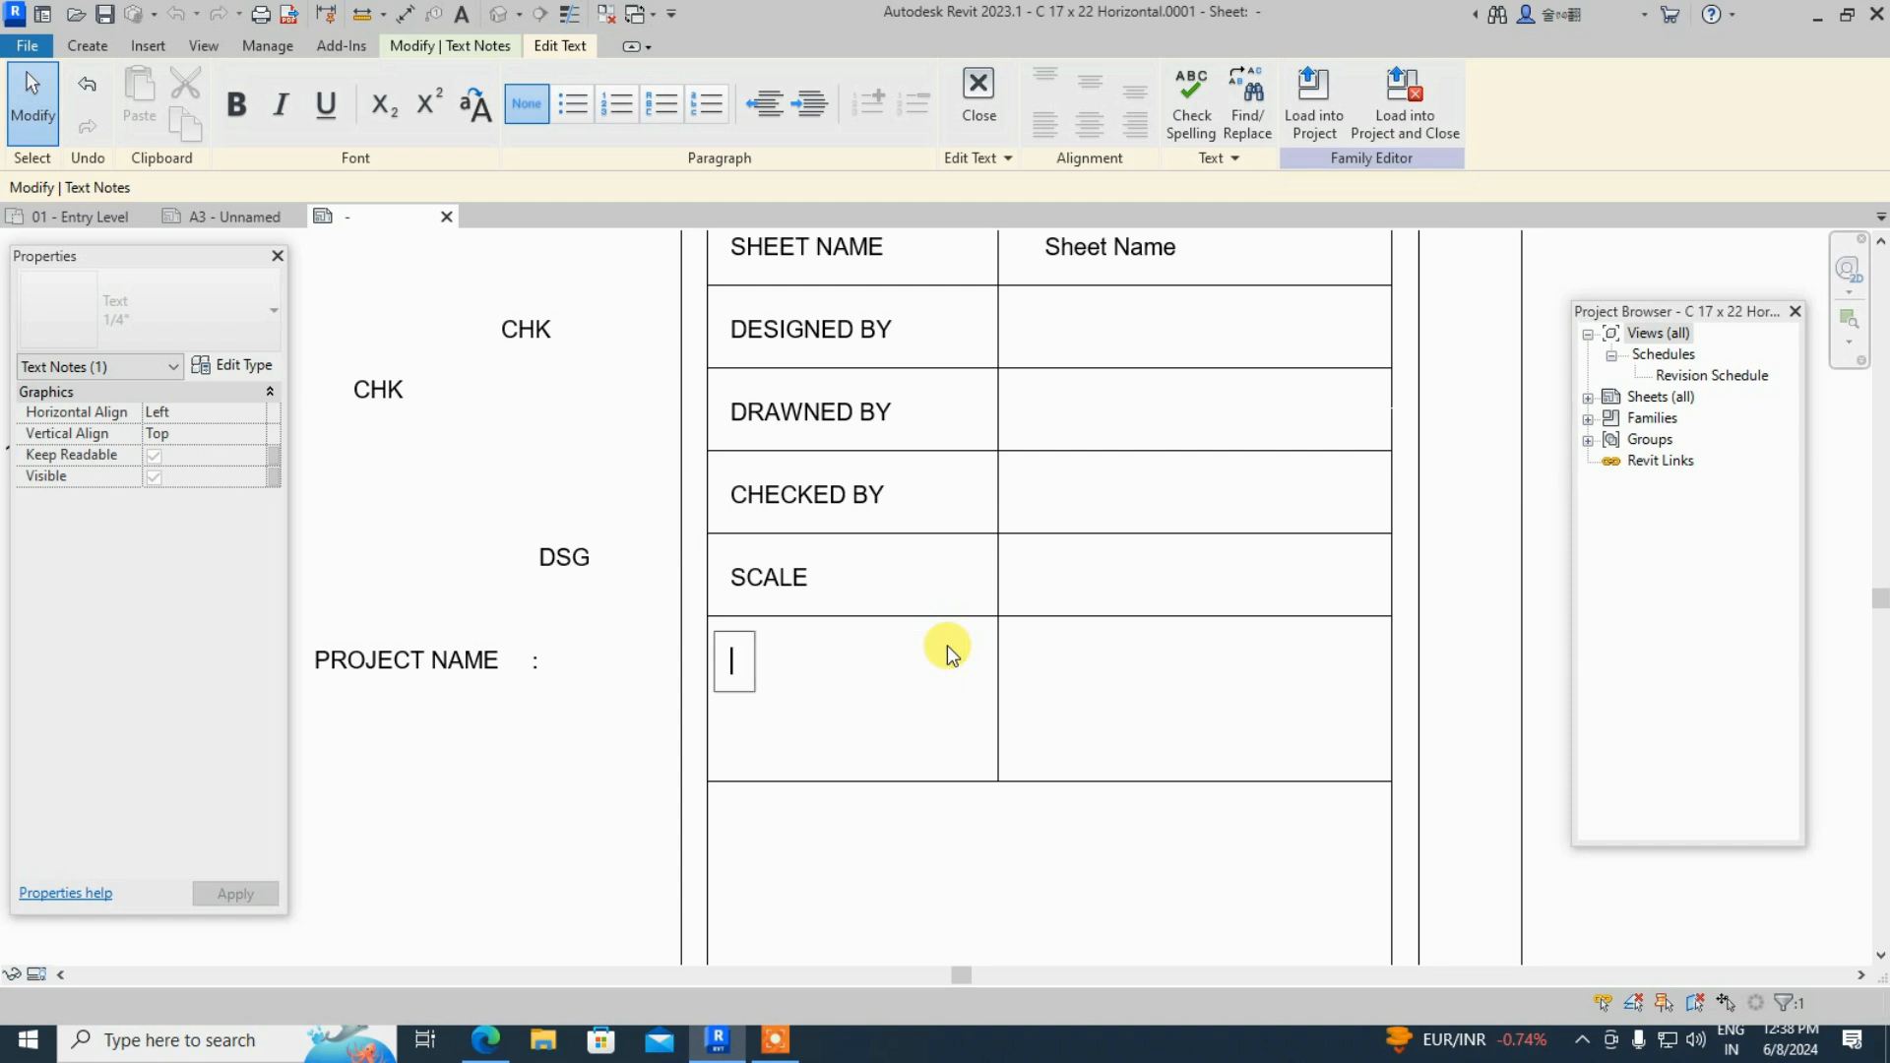
{"action": "type", "text": "PROJECT"}
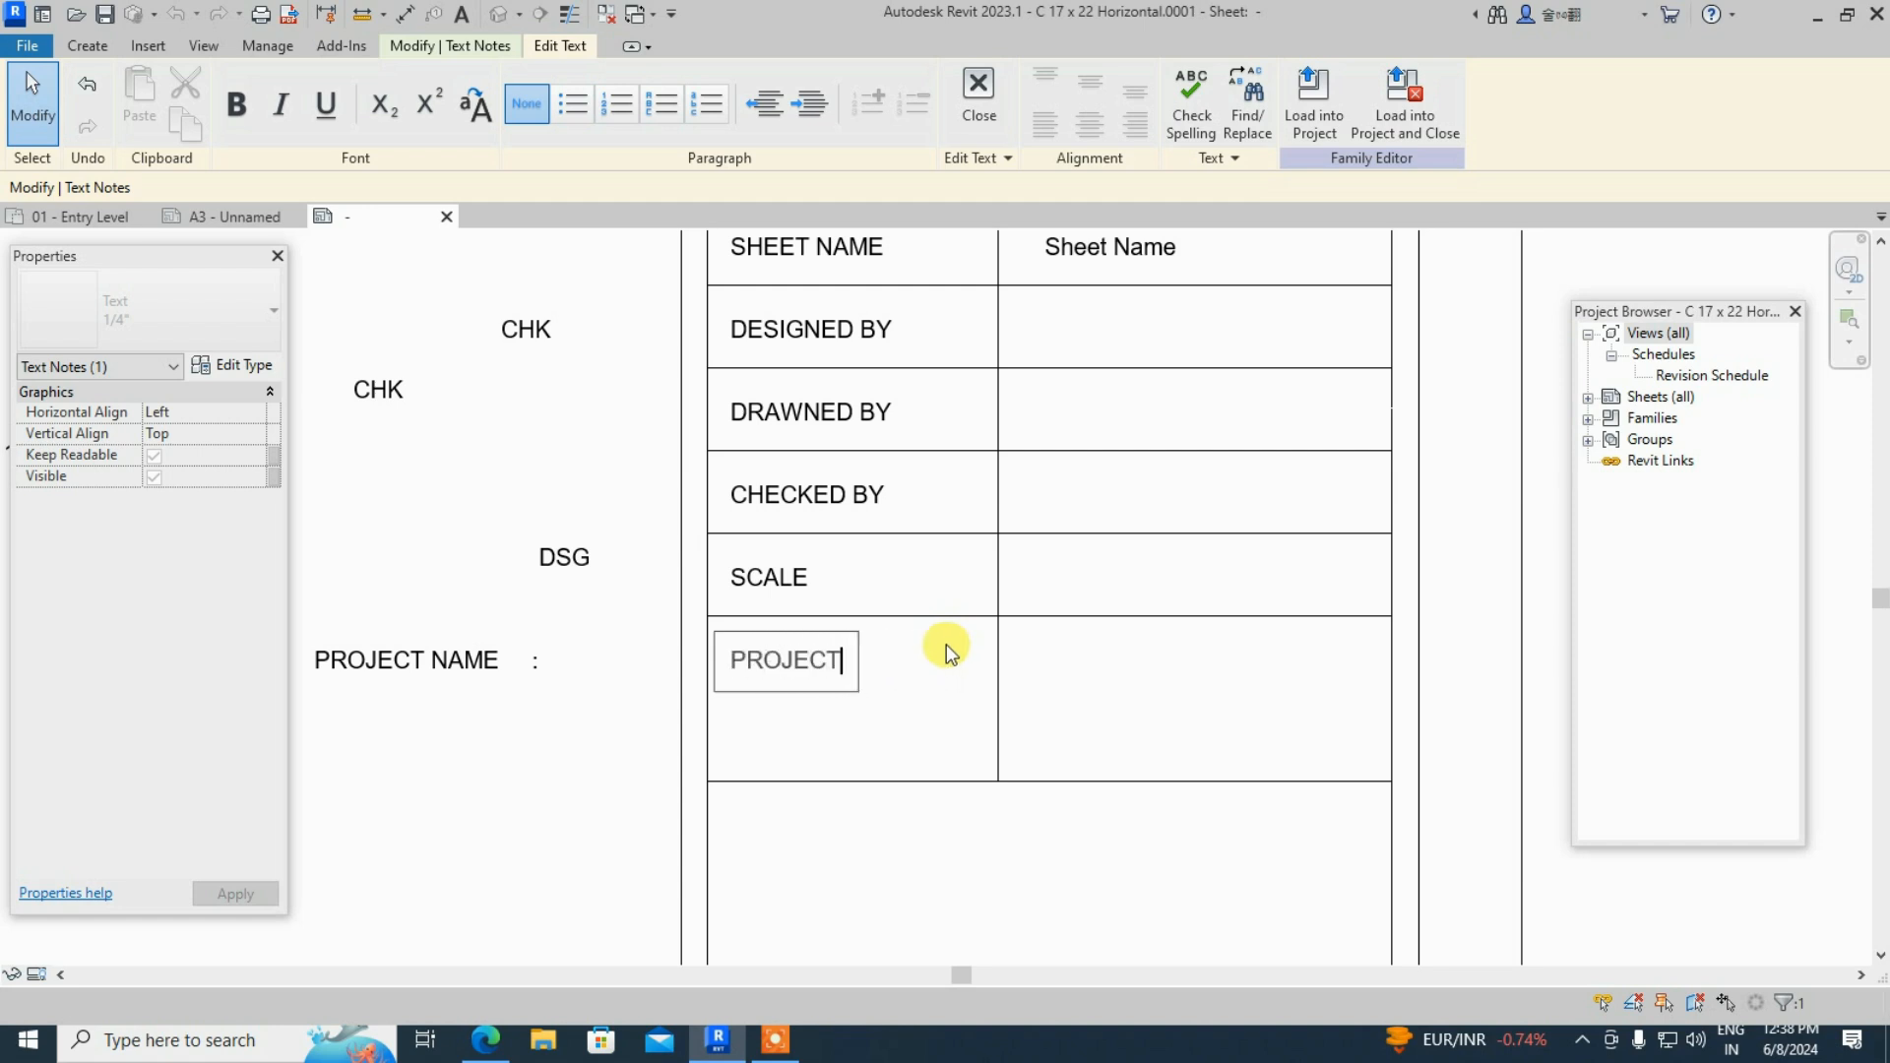
{"action": "type", "text": " ADD"}
{"action": "key", "text": "Escape"}
{"action": "double_click", "coordinate": [930, 665]}
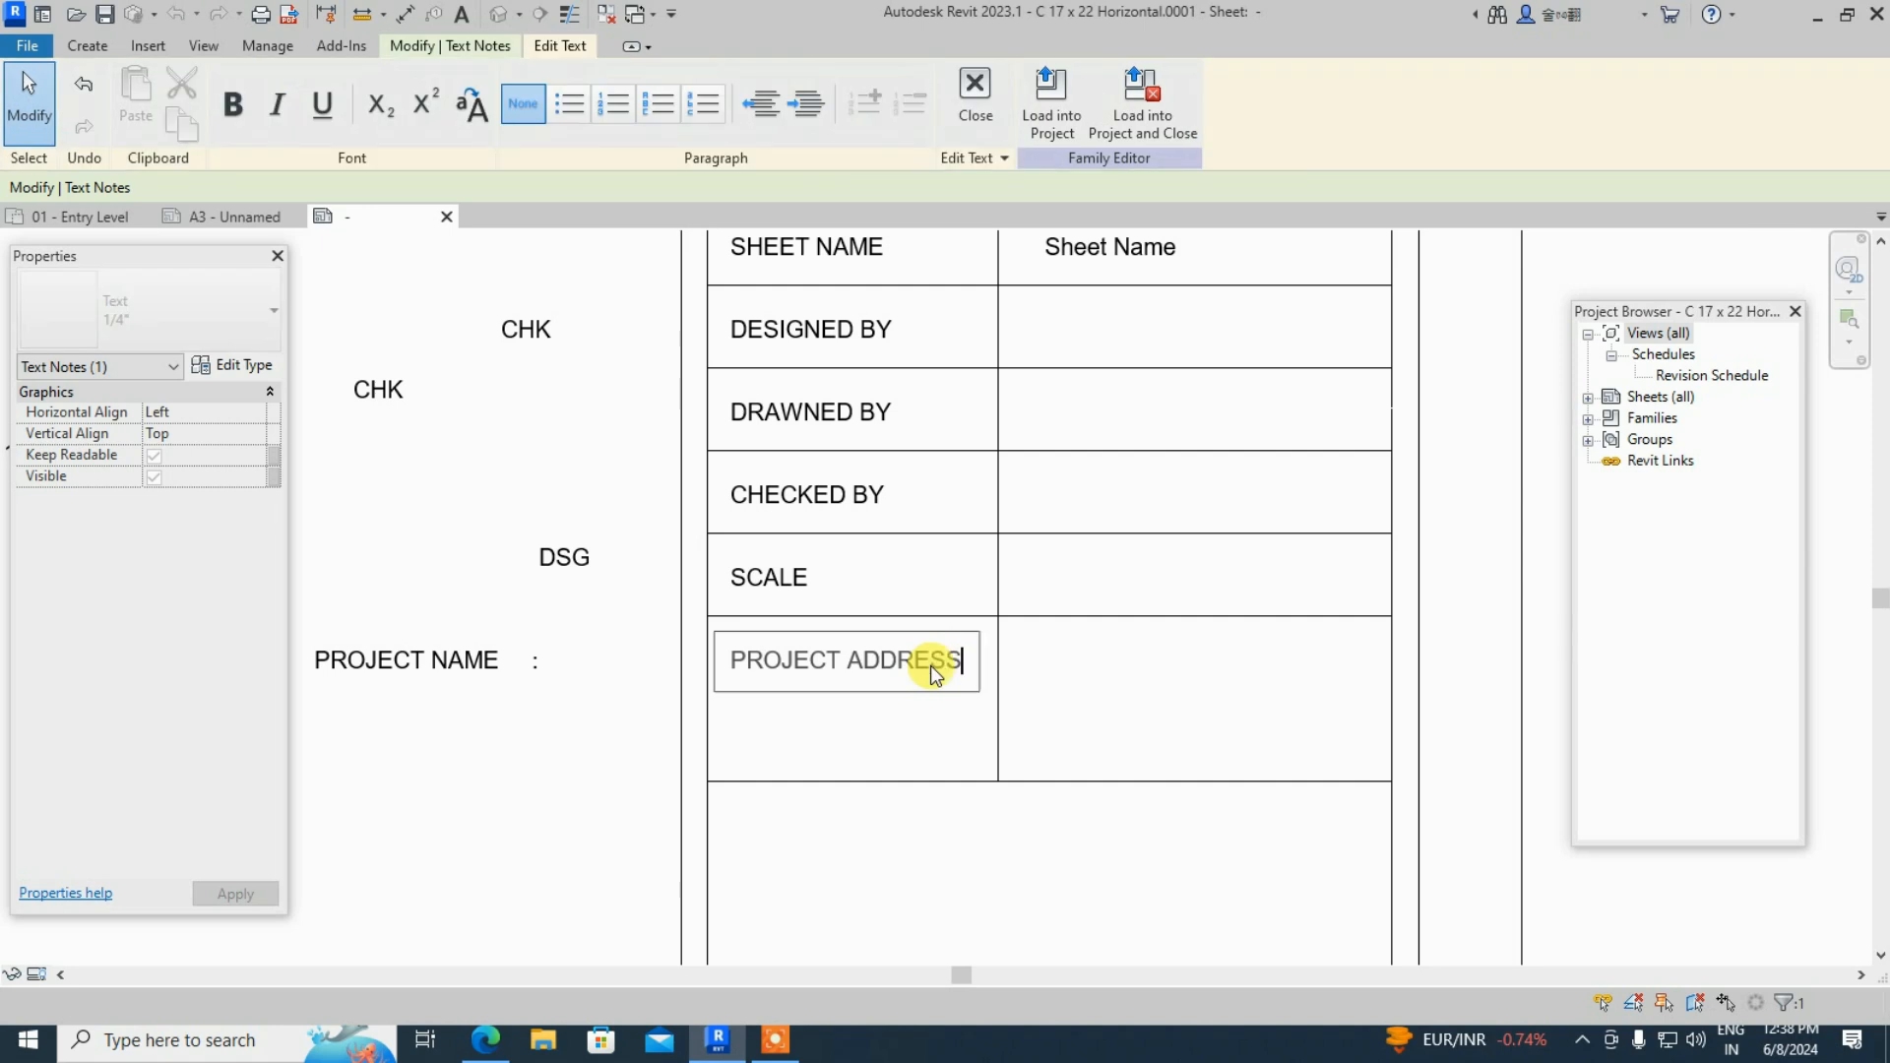
{"action": "left_click", "coordinate": [1031, 667]}
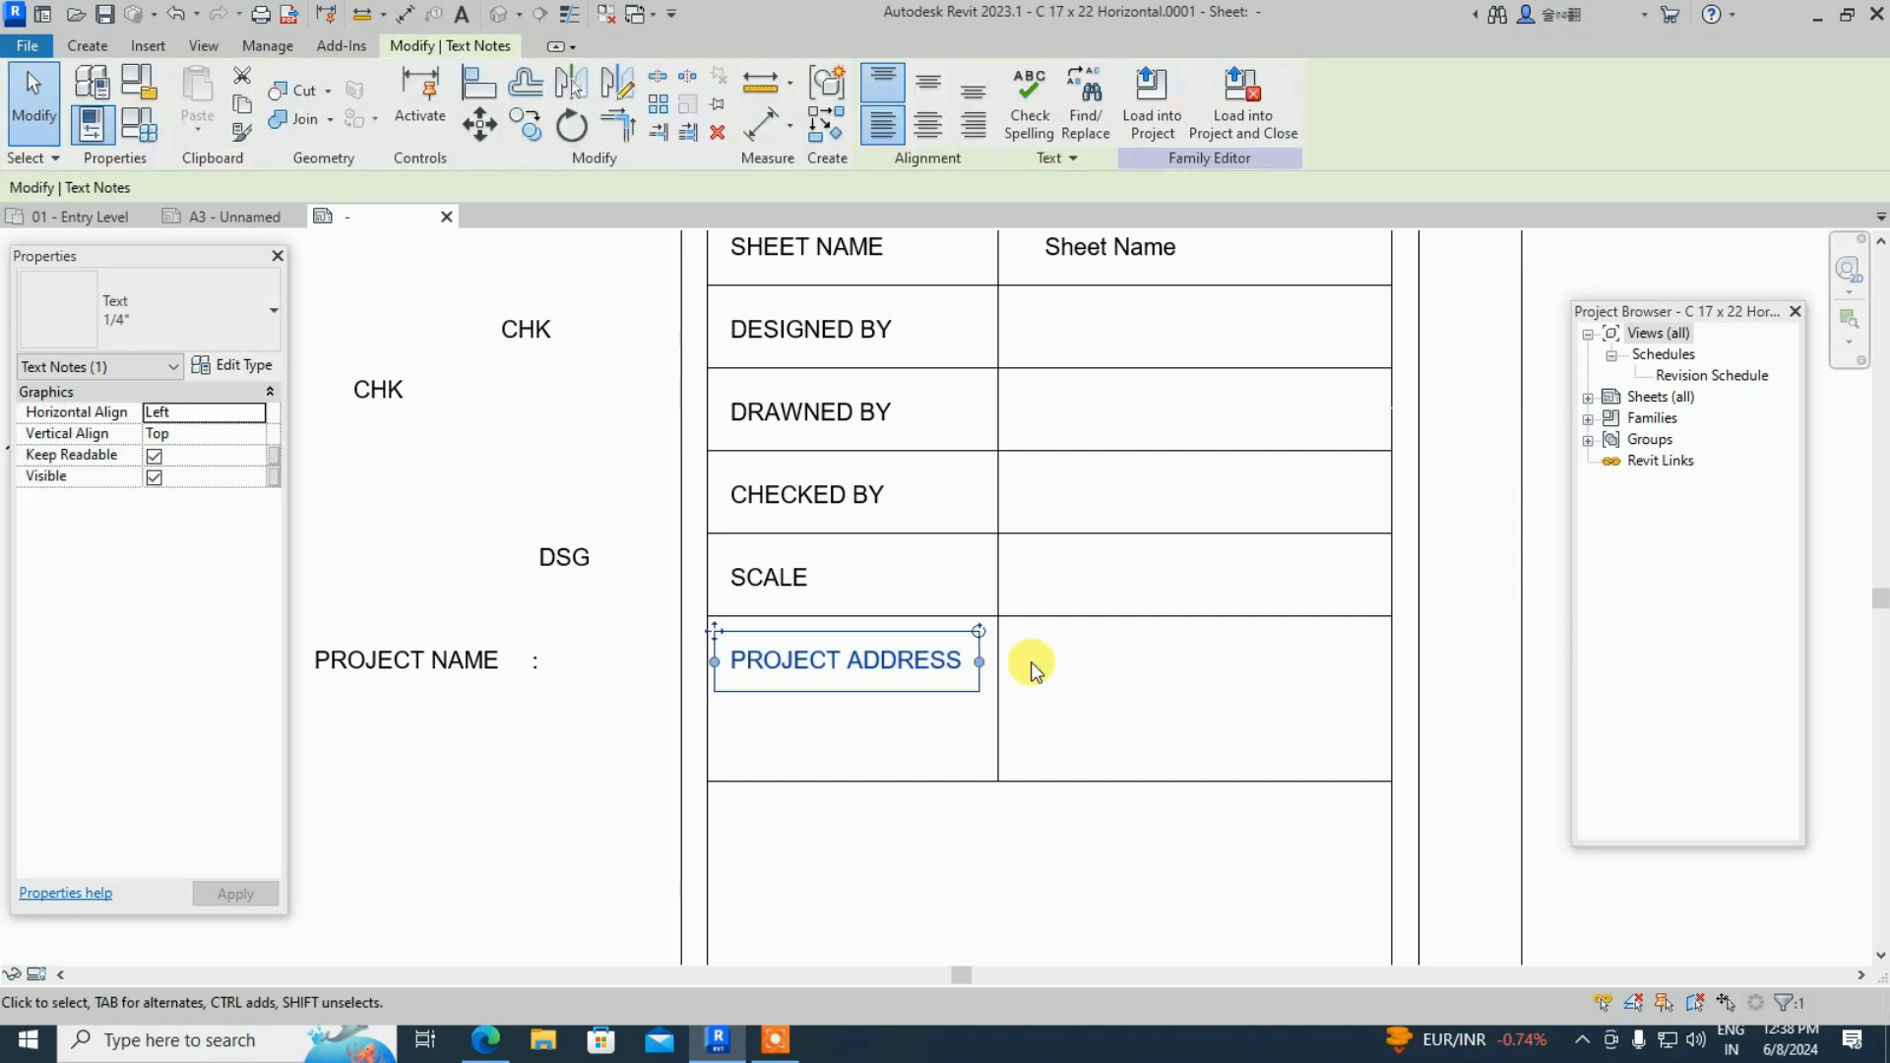
- Move the DSG, DRW and CHK labels into the DESIGNED BY, DRAWNED BY and CHECKED BY value cells
{"action": "left_click", "coordinate": [1042, 759]}
{"action": "scroll", "coordinate": [1042, 759], "scroll_direction": "down", "scroll_amount": 3}
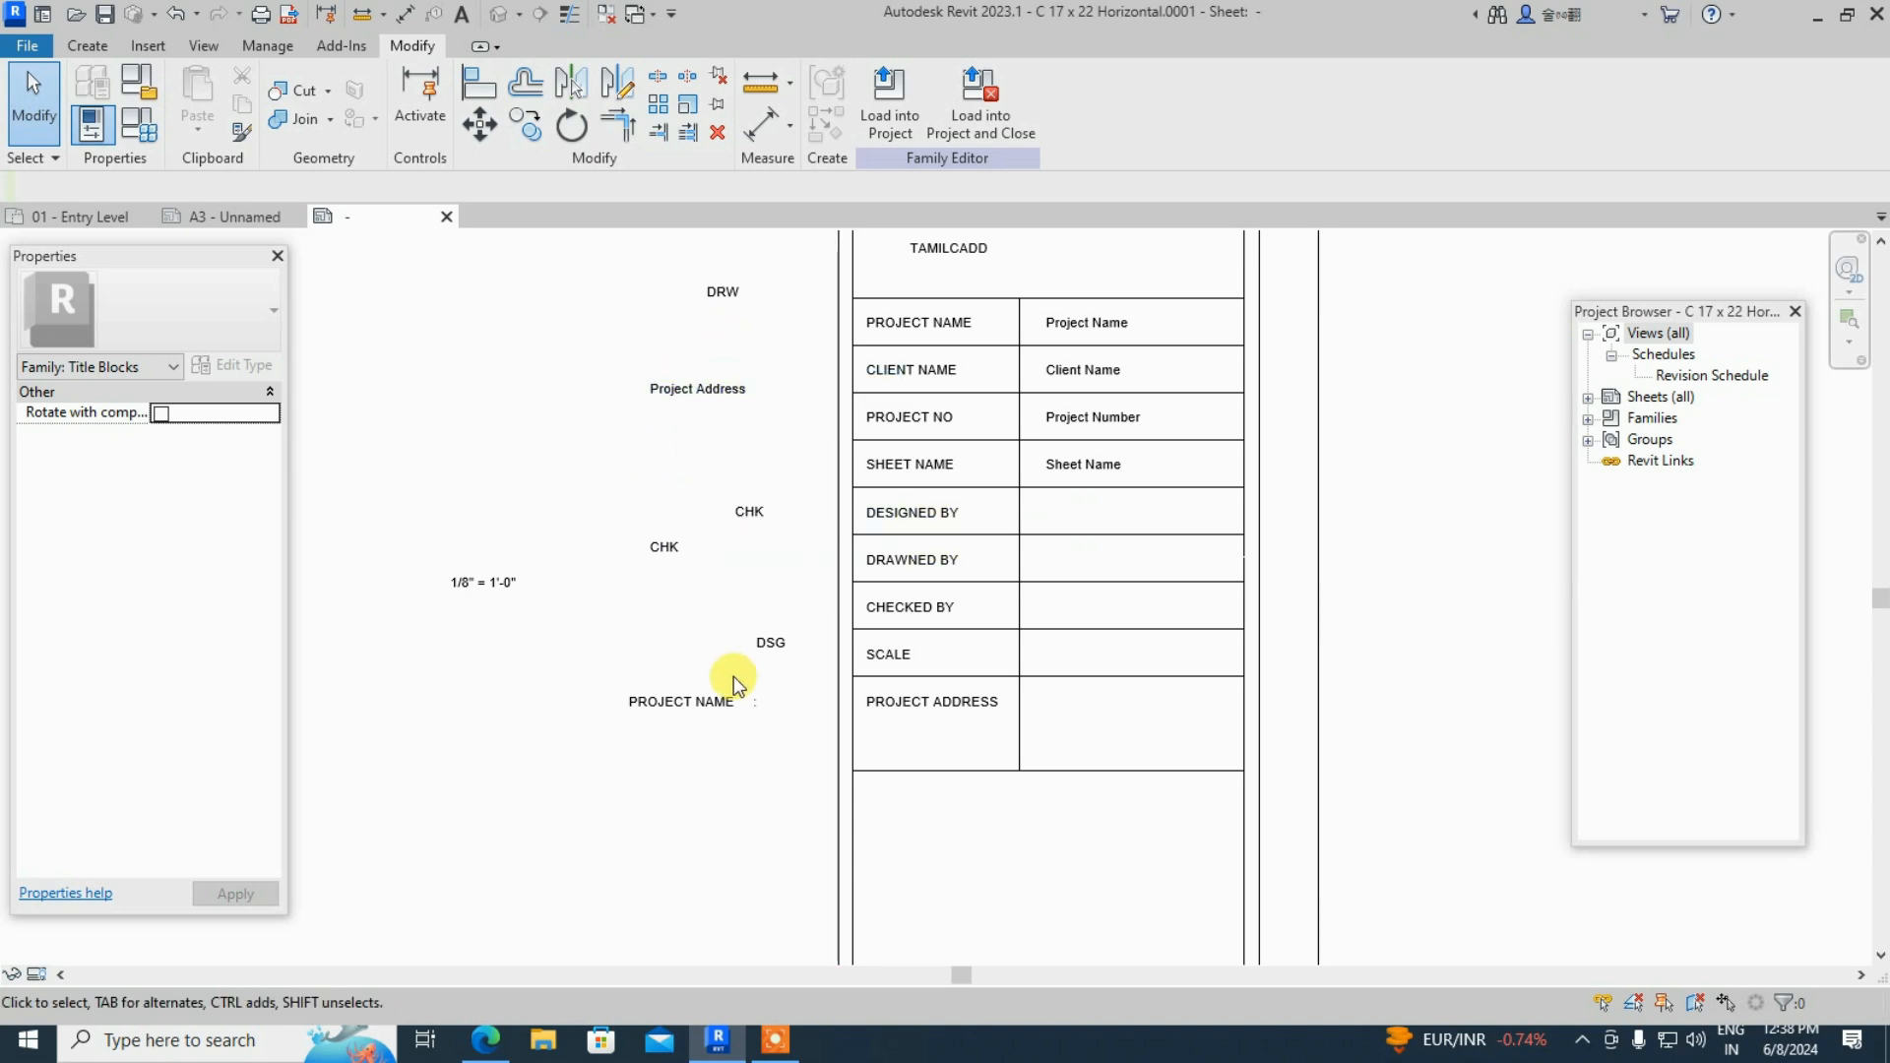
{"action": "left_click", "coordinate": [758, 644]}
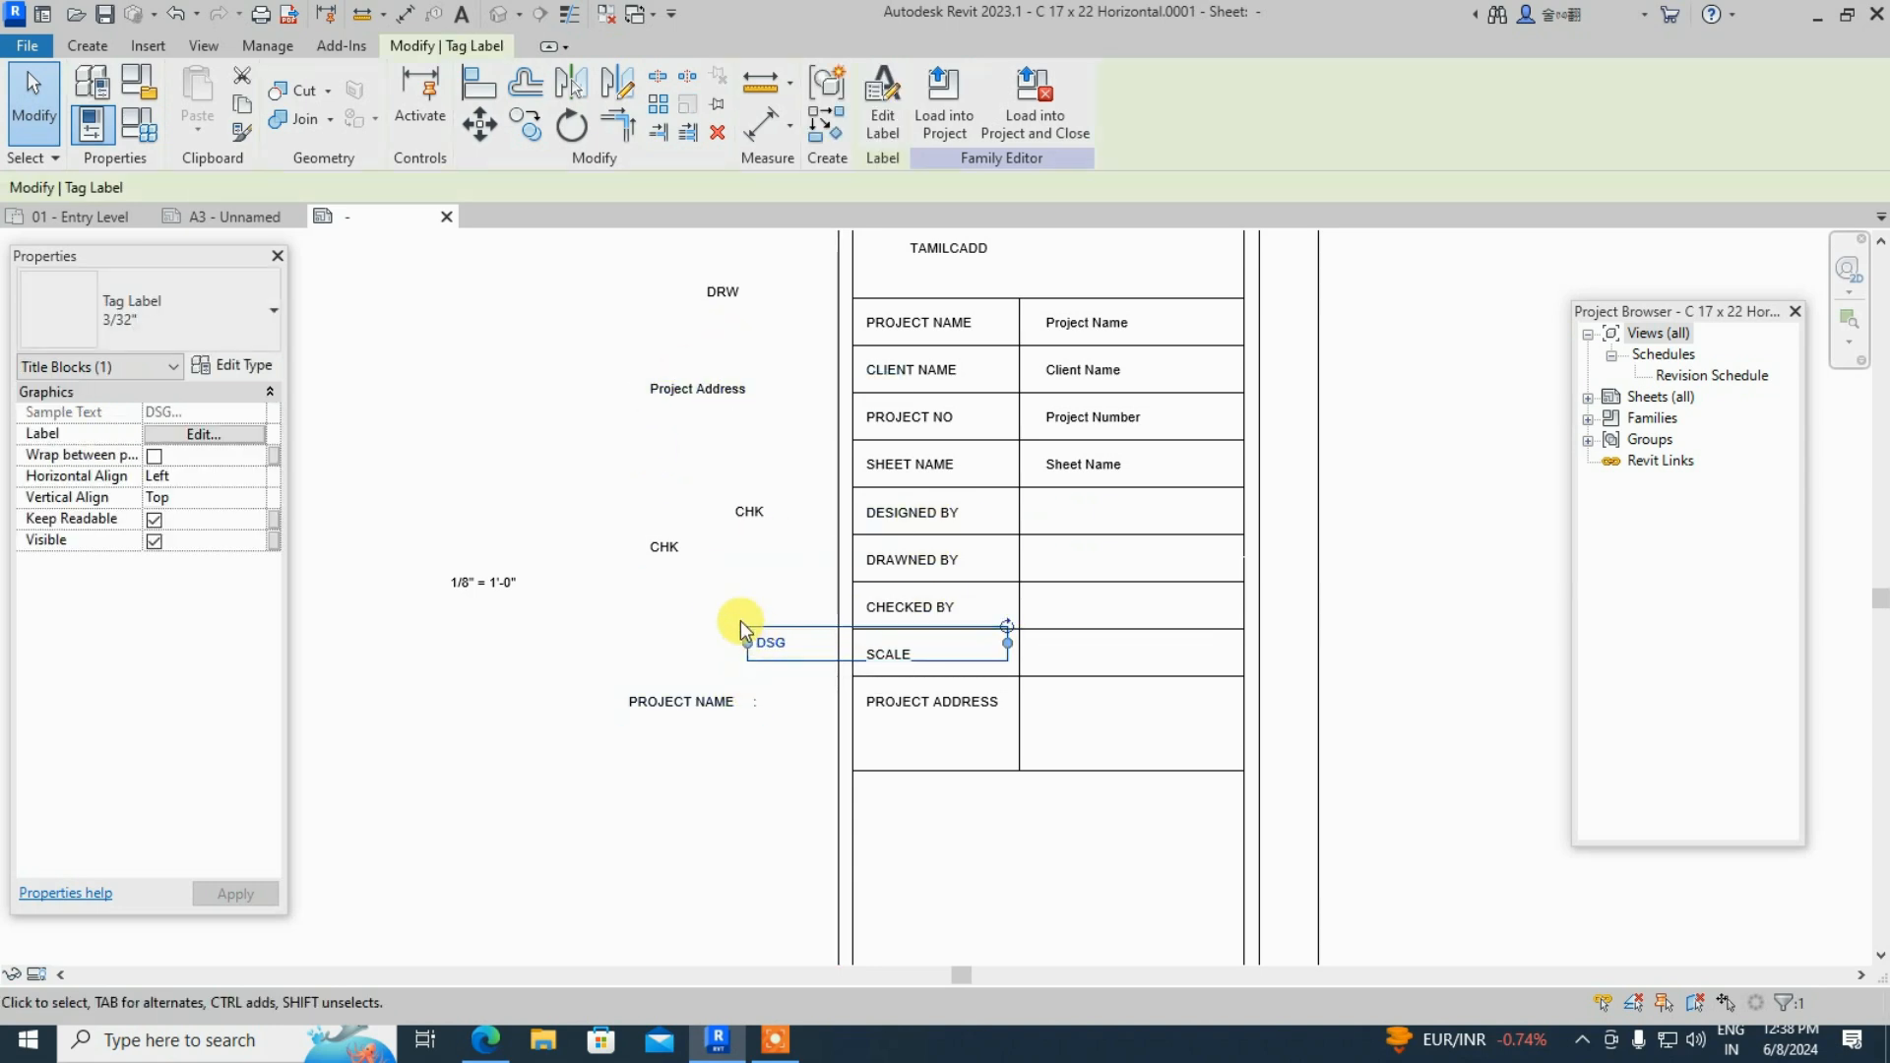
{"action": "left_click_drag", "start_coordinate": [751, 630], "coordinate": [1046, 508]}
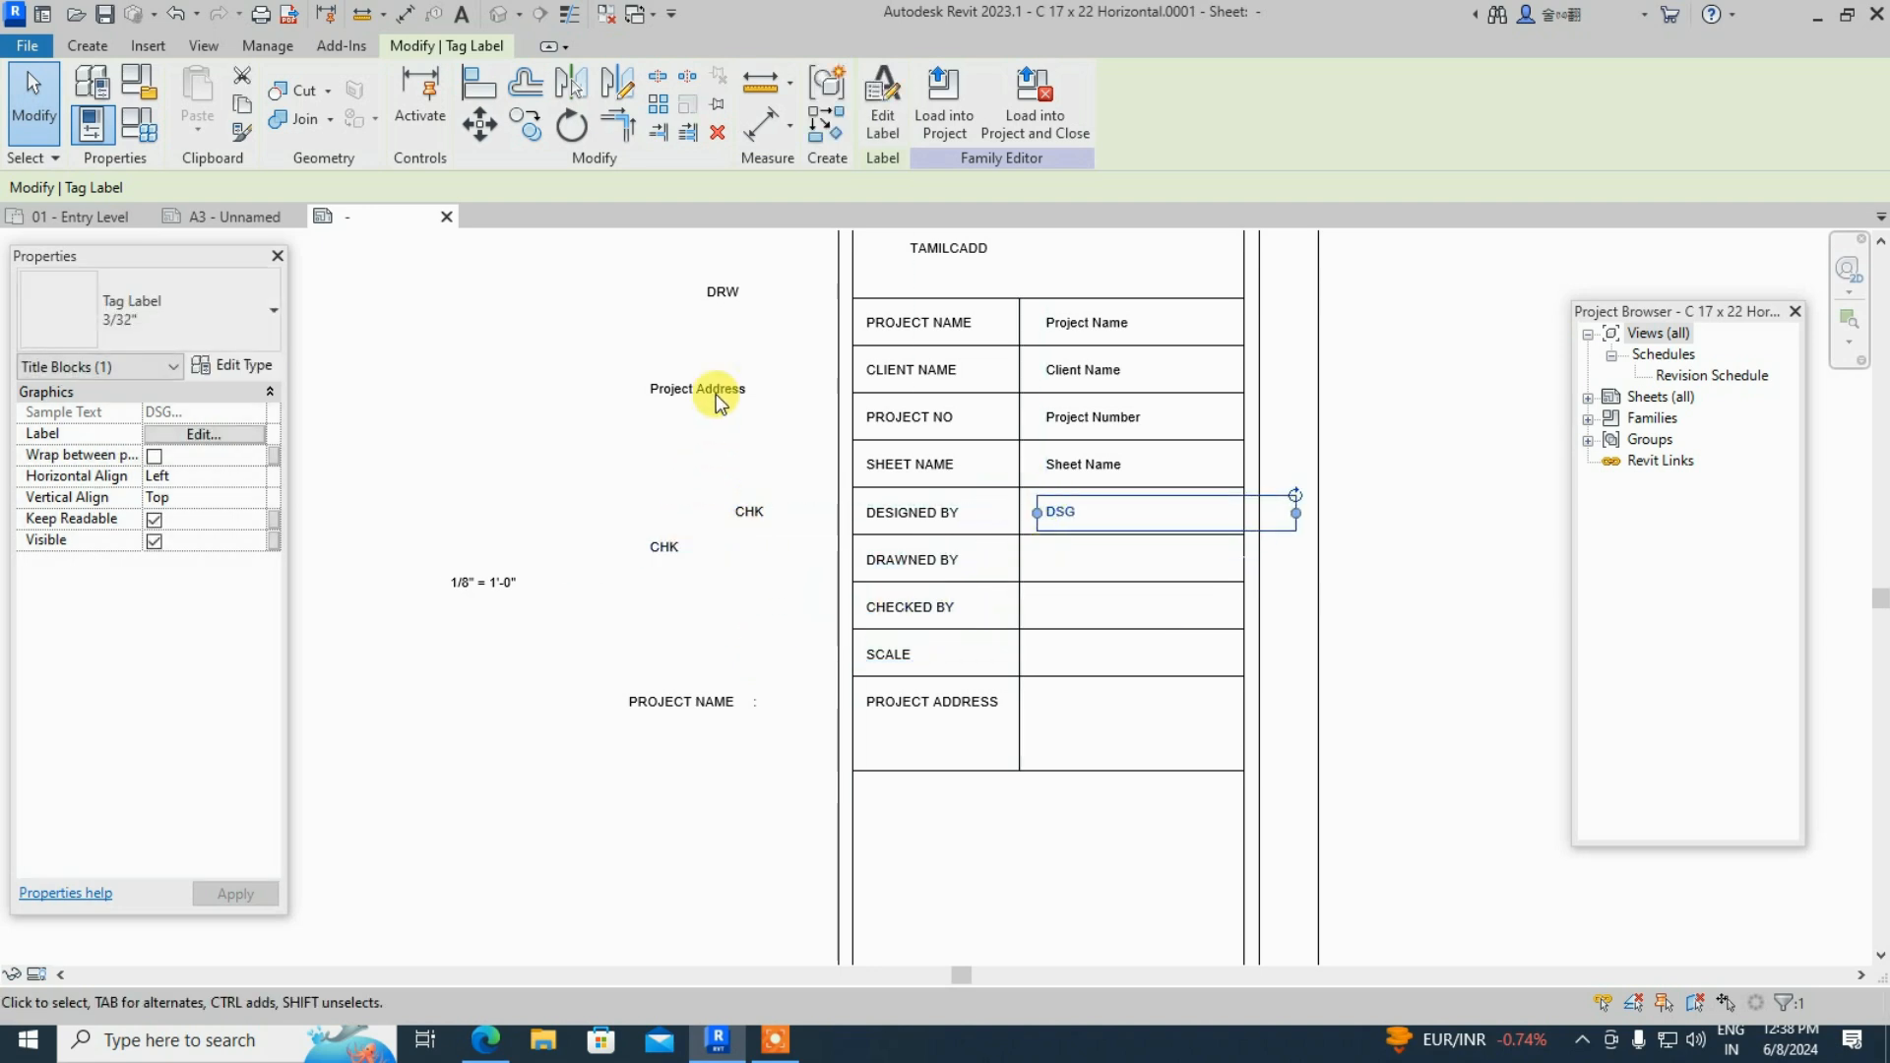
{"action": "left_click_drag", "start_coordinate": [723, 293], "coordinate": [1067, 564]}
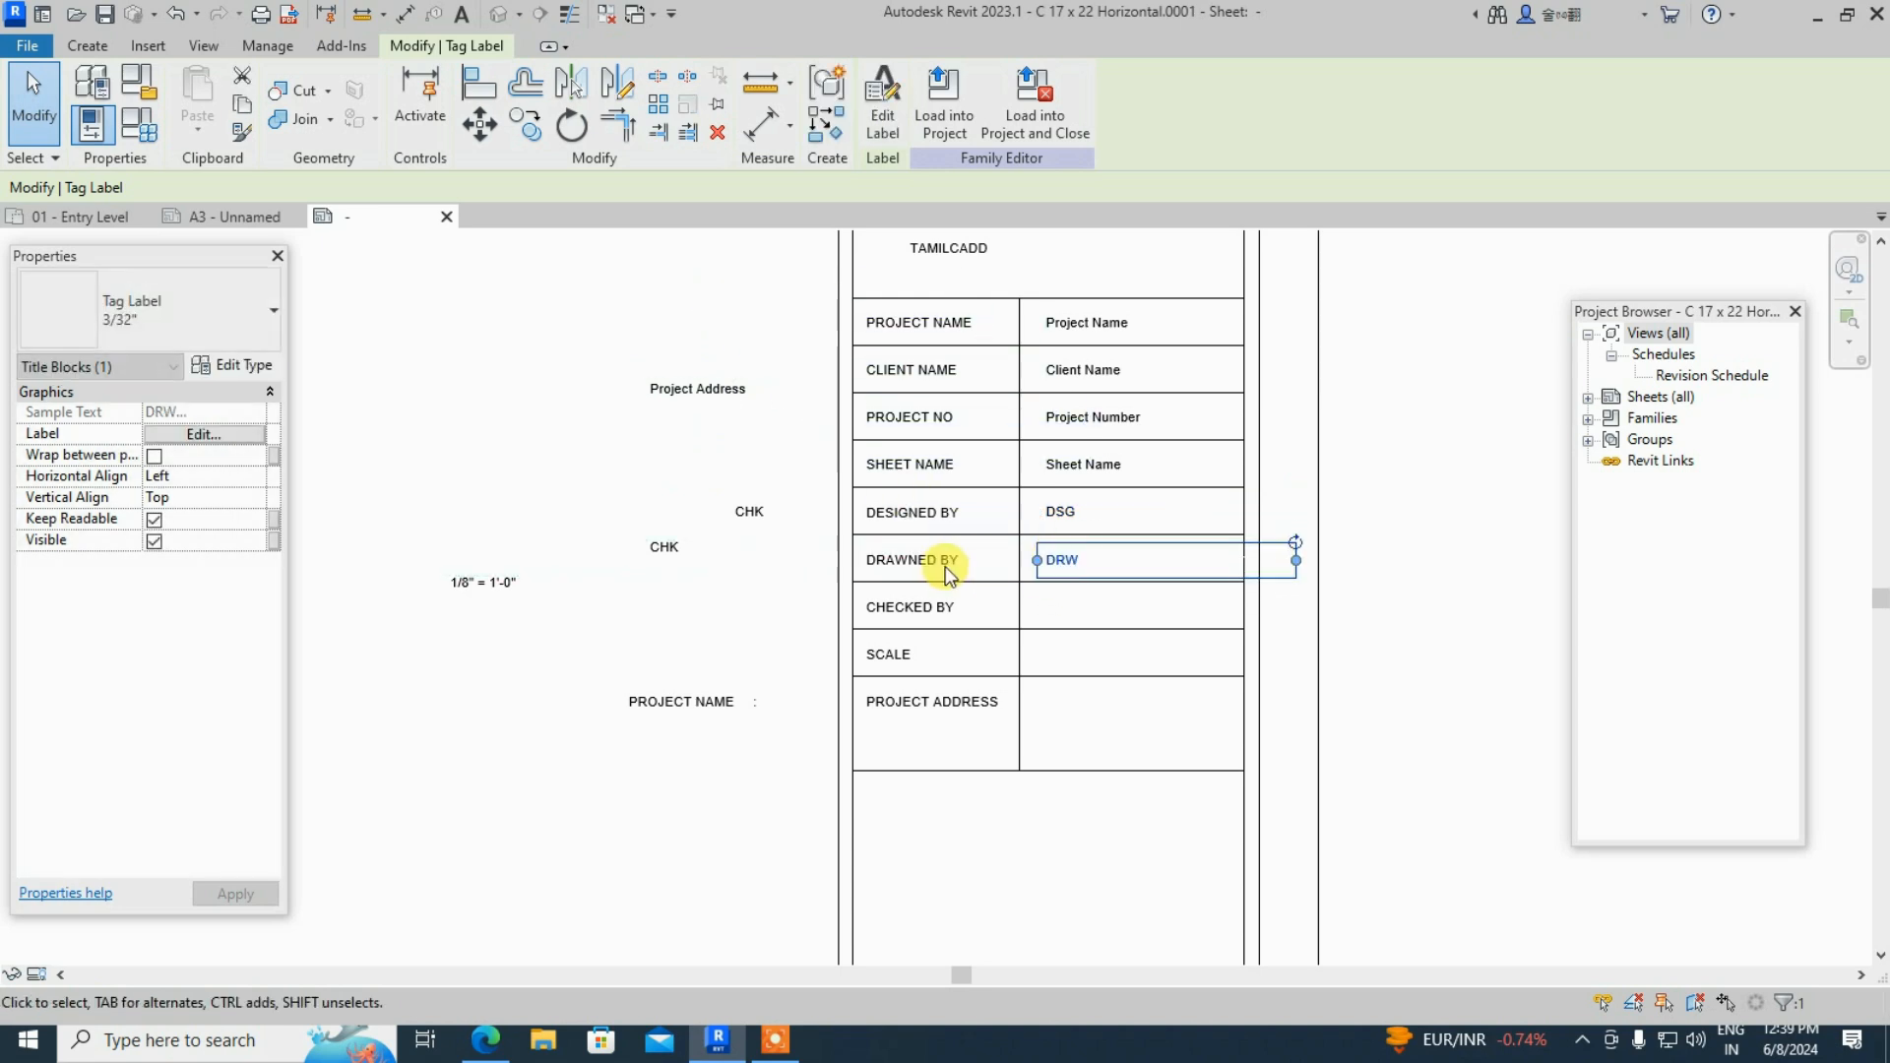
{"action": "left_click_drag", "start_coordinate": [686, 550], "coordinate": [1069, 608]}
- Delete the leftover CHK label and the stray PROJECT NAME text
{"action": "left_click", "coordinate": [748, 505]}
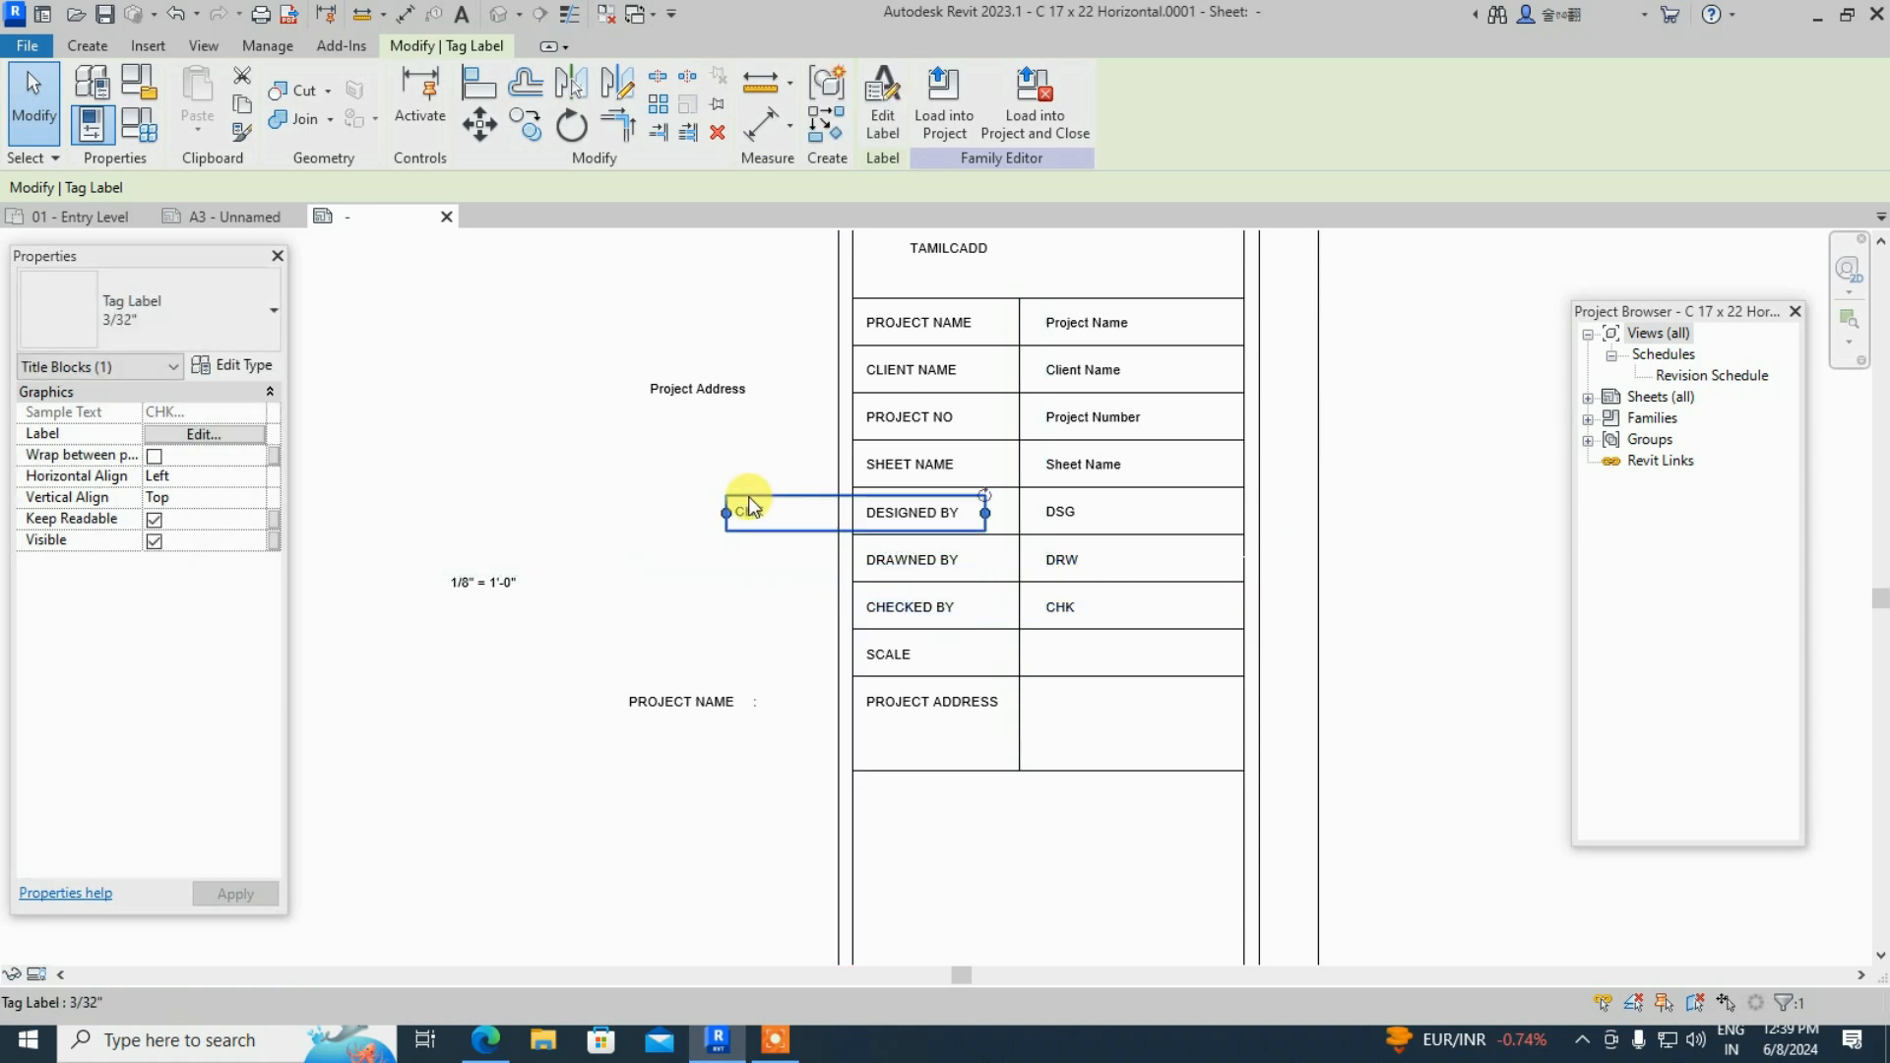
{"action": "key", "text": "Delete"}
{"action": "left_click", "coordinate": [719, 711]}
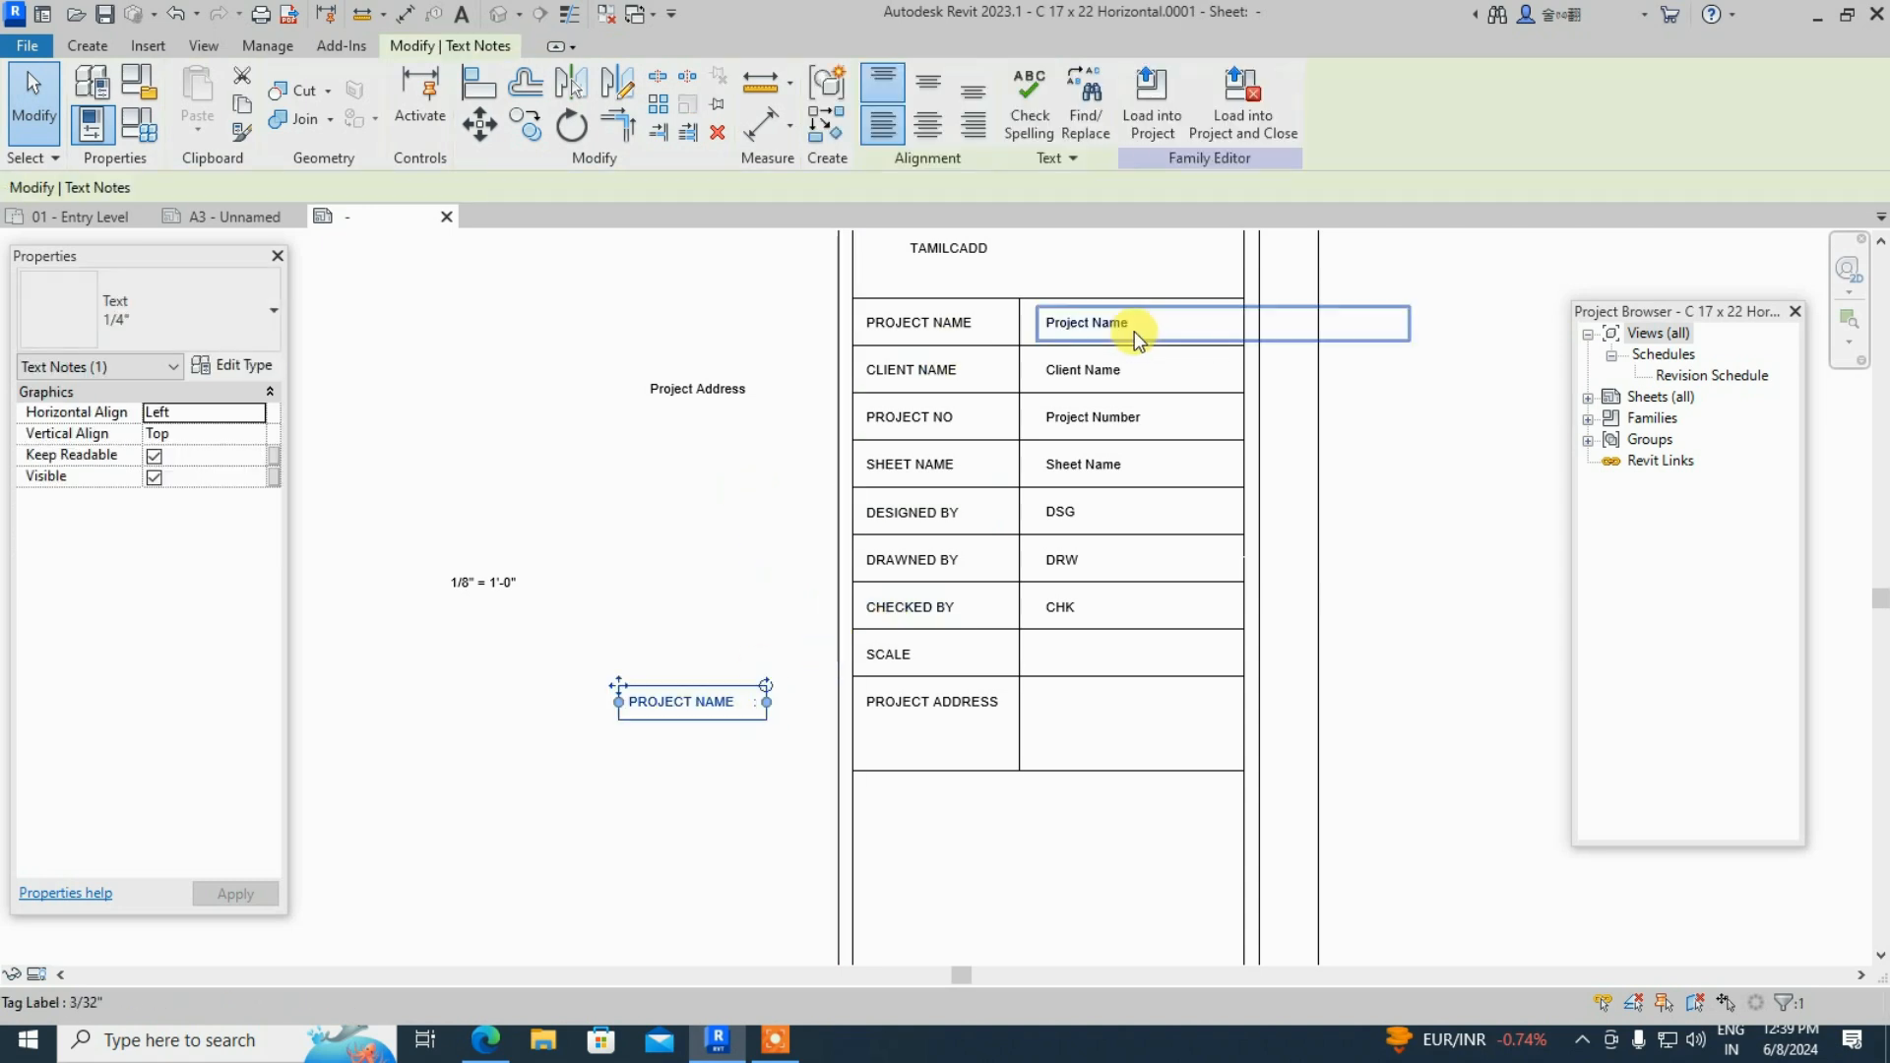
{"action": "key", "text": "Delete"}
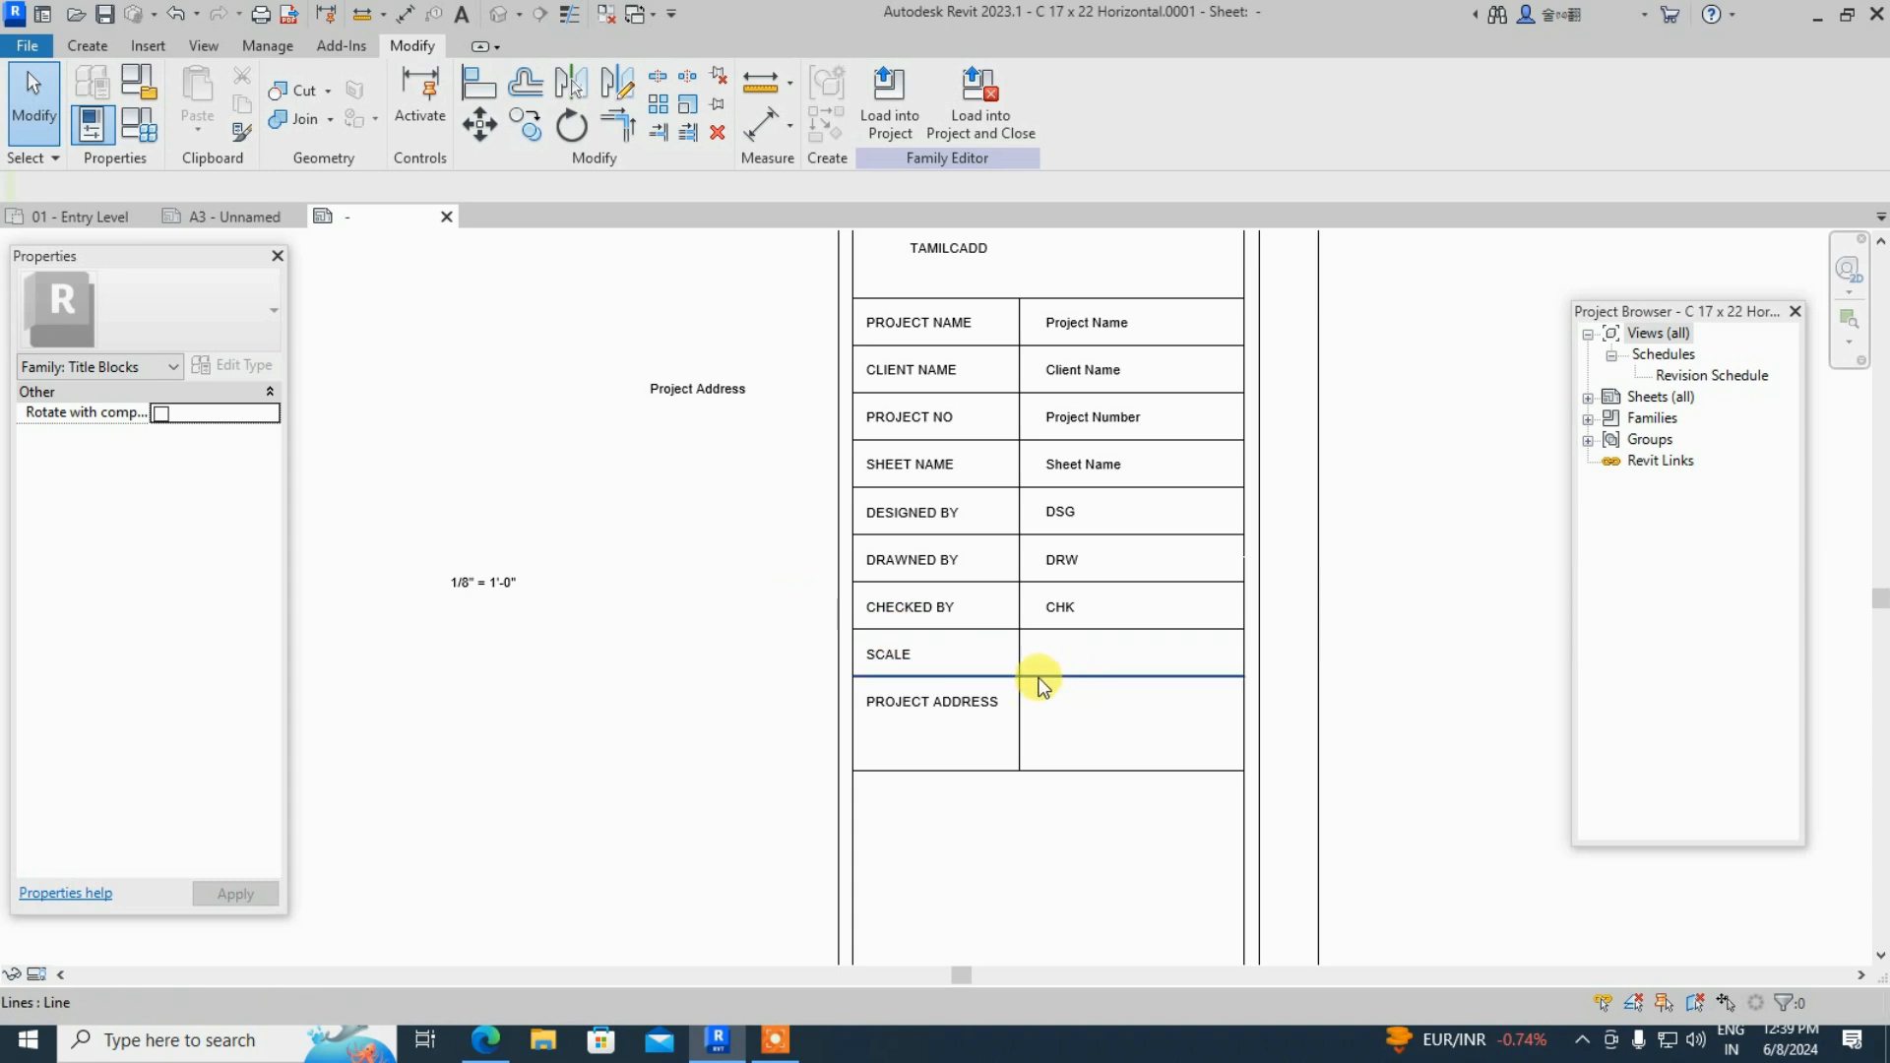
- Move the 1/8" = 1'-0" scale label and Project Address label into the SCALE and PROJECT ADDRESS cells
{"action": "left_click", "coordinate": [463, 587]}
{"action": "left_click_drag", "start_coordinate": [464, 587], "coordinate": [1064, 663]}
{"action": "left_click", "coordinate": [705, 389]}
{"action": "left_click_drag", "start_coordinate": [705, 390], "coordinate": [1089, 705]}
{"action": "left_click", "coordinate": [1128, 756]}
- Delete the revision schedule graphic from the titleblock
{"action": "scroll", "coordinate": [1242, 770], "scroll_direction": "up", "scroll_amount": 2}
{"action": "scroll", "coordinate": [827, 790], "scroll_direction": "down", "scroll_amount": 3}
{"action": "middle_click_drag", "start_coordinate": [979, 783], "coordinate": [841, 818]}
{"action": "scroll", "coordinate": [1077, 667], "scroll_direction": "down", "scroll_amount": 2}
{"action": "middle_click_drag", "start_coordinate": [1076, 667], "coordinate": [1132, 359]}
{"action": "scroll", "coordinate": [1075, 527], "scroll_direction": "down", "scroll_amount": 1}
{"action": "scroll", "coordinate": [975, 788], "scroll_direction": "up", "scroll_amount": 2}
{"action": "left_click", "coordinate": [980, 778]}
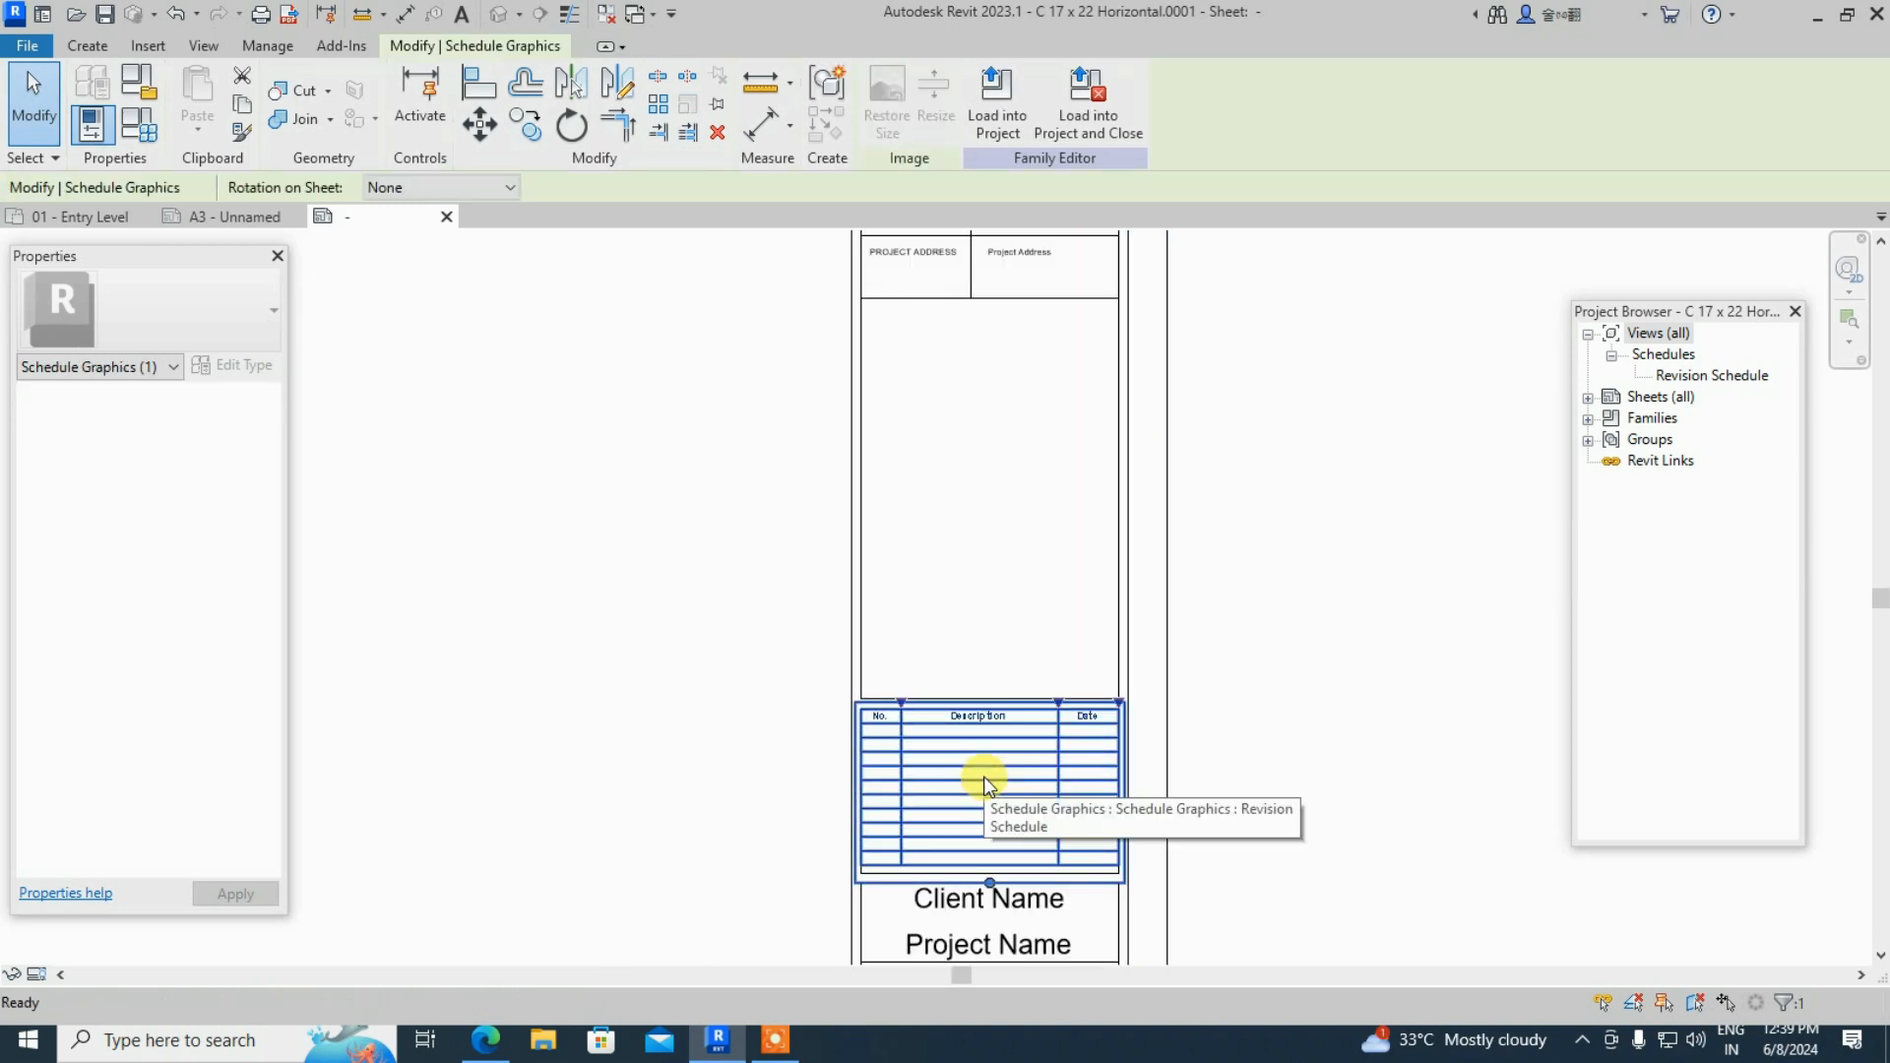
{"action": "key", "text": "Delete"}
- Delete the old Client, Project and Sheet Name labels
{"action": "scroll", "coordinate": [1000, 655], "scroll_direction": "down", "scroll_amount": 1}
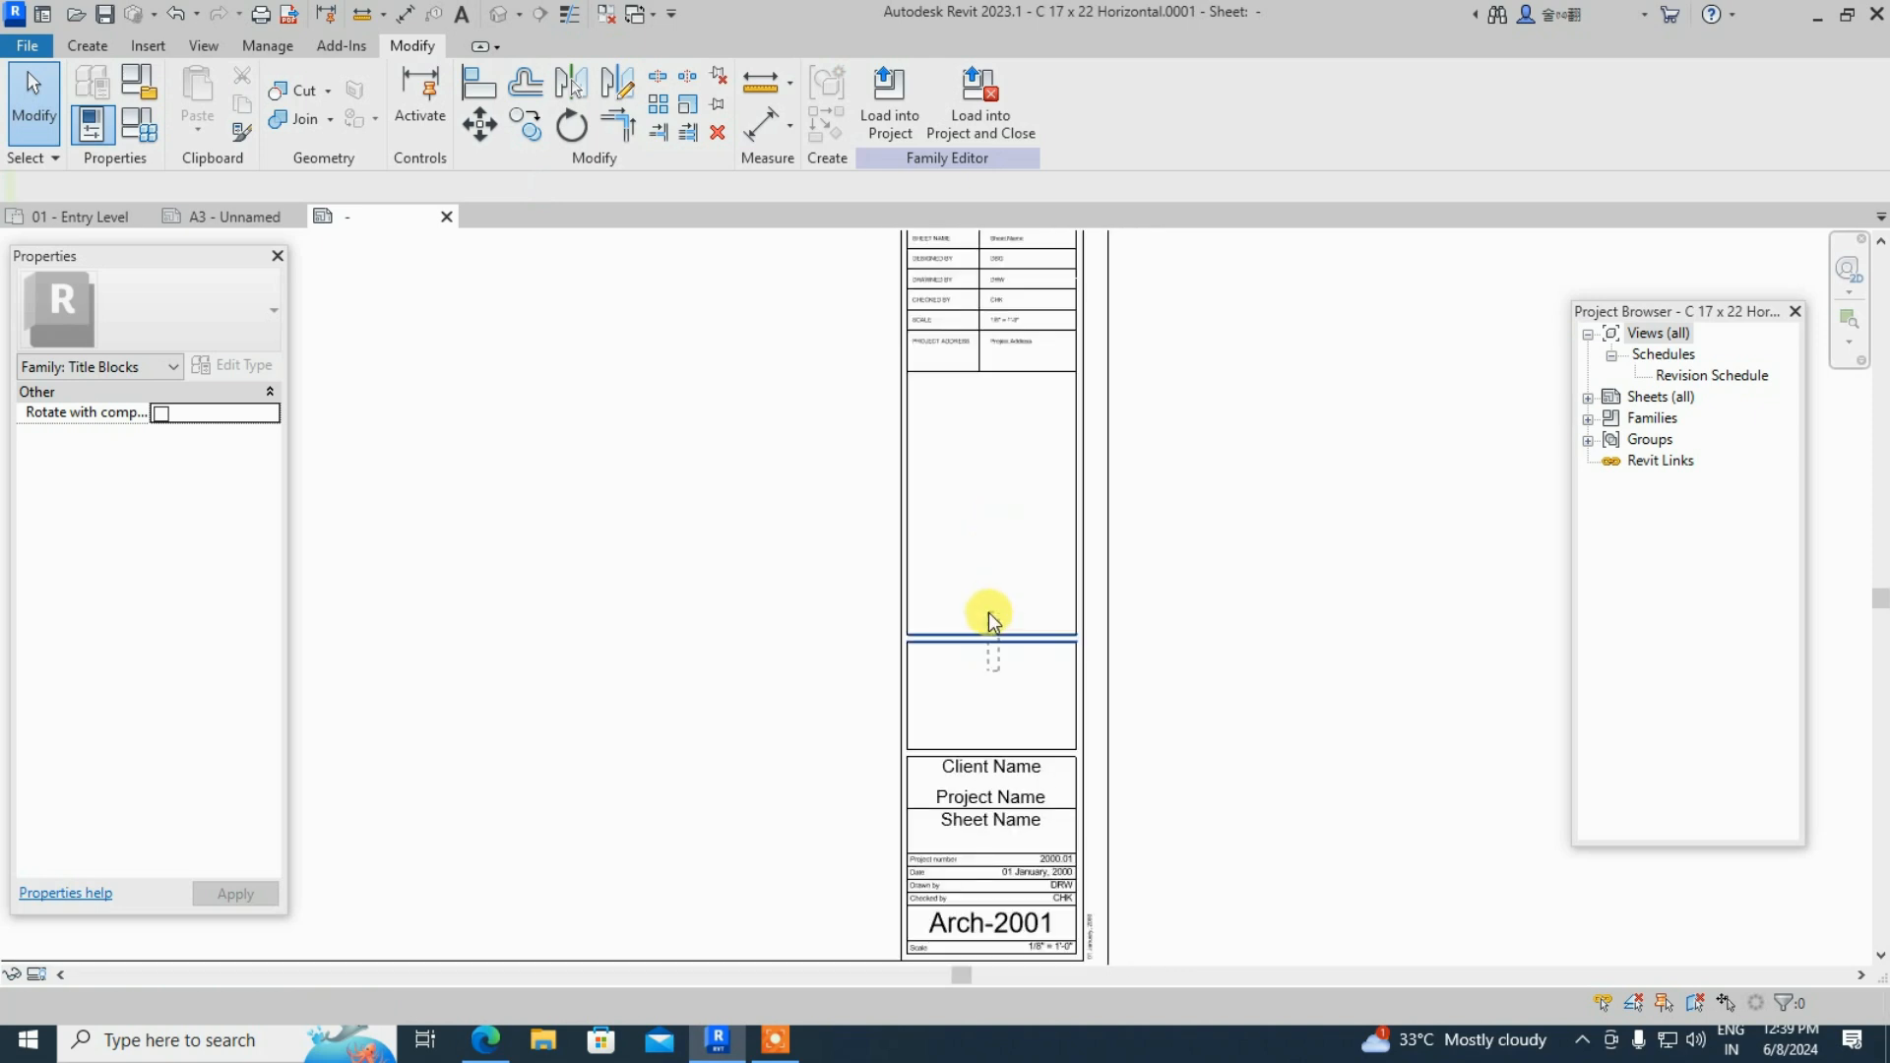
{"action": "left_click", "coordinate": [988, 620]}
{"action": "left_click_drag", "start_coordinate": [996, 703], "coordinate": [903, 642]}
{"action": "left_click", "coordinate": [963, 670]}
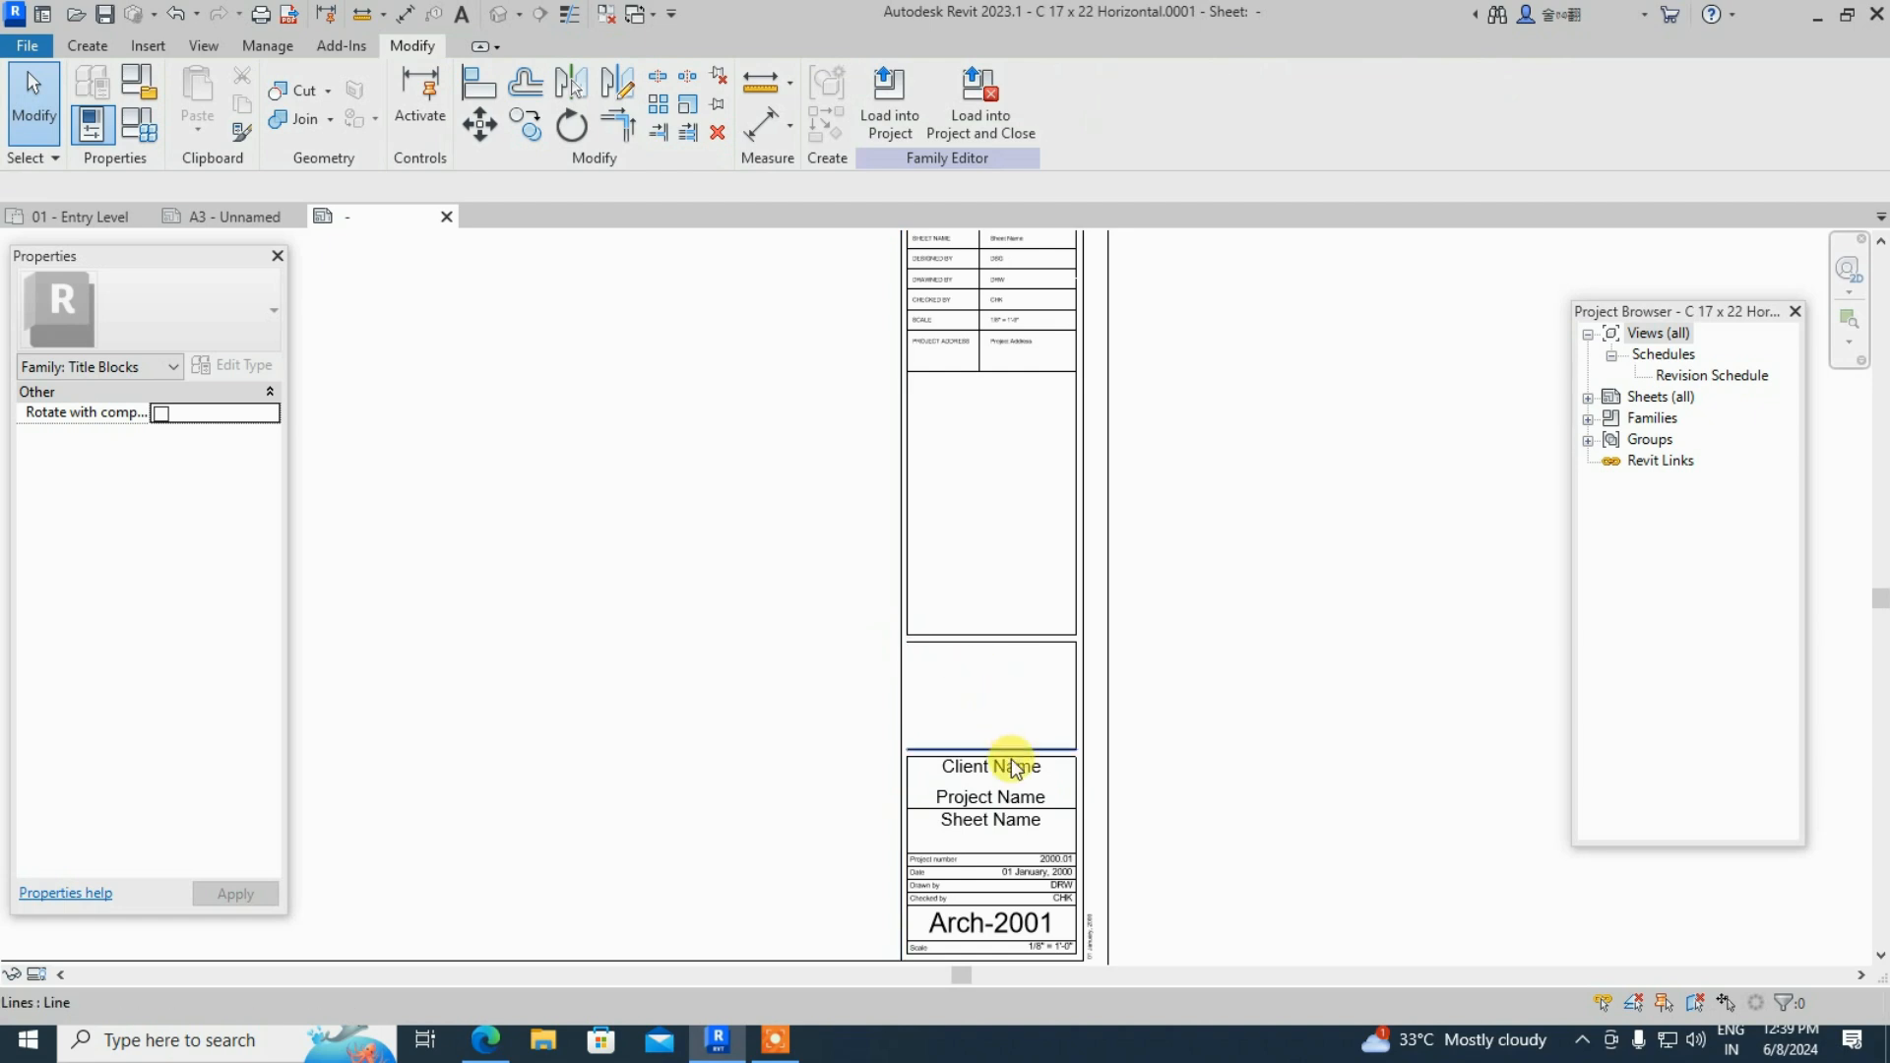
{"action": "scroll", "coordinate": [987, 659], "scroll_direction": "down", "scroll_amount": 1}
{"action": "scroll", "coordinate": [1055, 794], "scroll_direction": "up", "scroll_amount": 3}
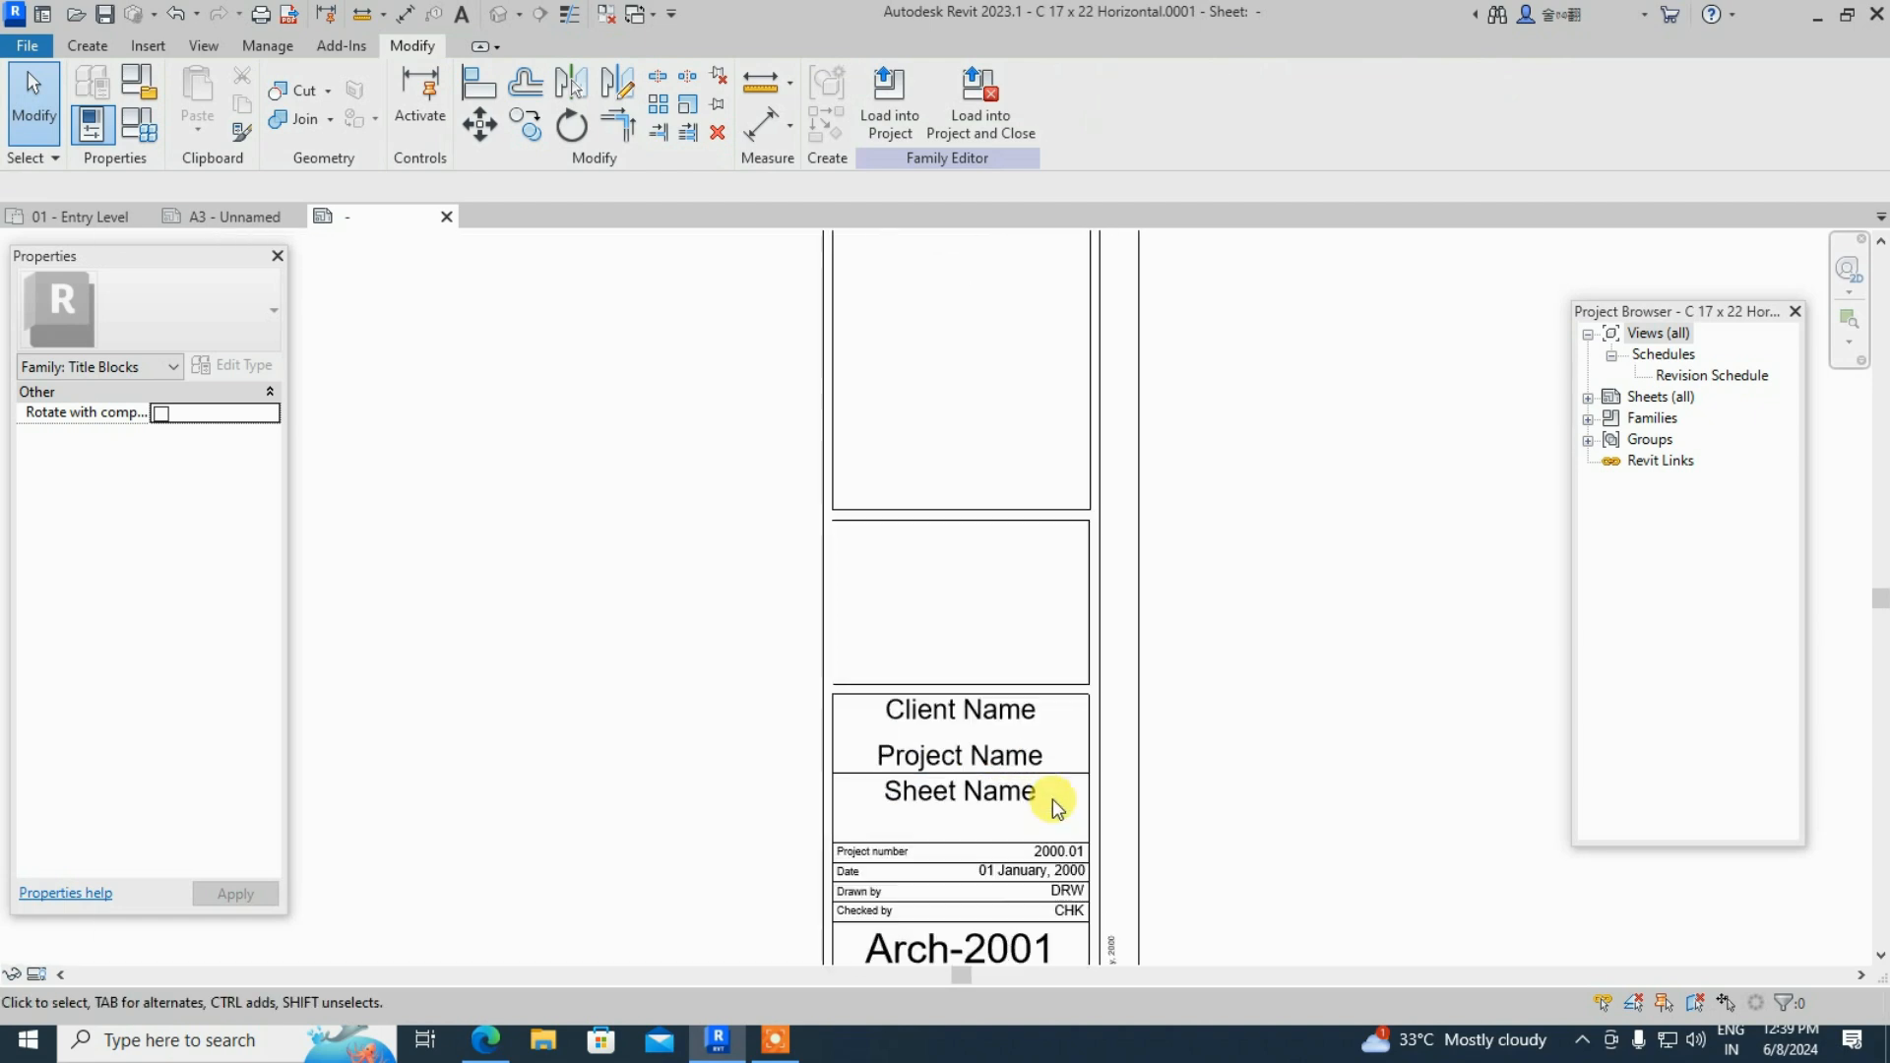
{"action": "scroll", "coordinate": [988, 596], "scroll_direction": "down", "scroll_amount": 1}
{"action": "scroll", "coordinate": [942, 827], "scroll_direction": "up", "scroll_amount": 2}
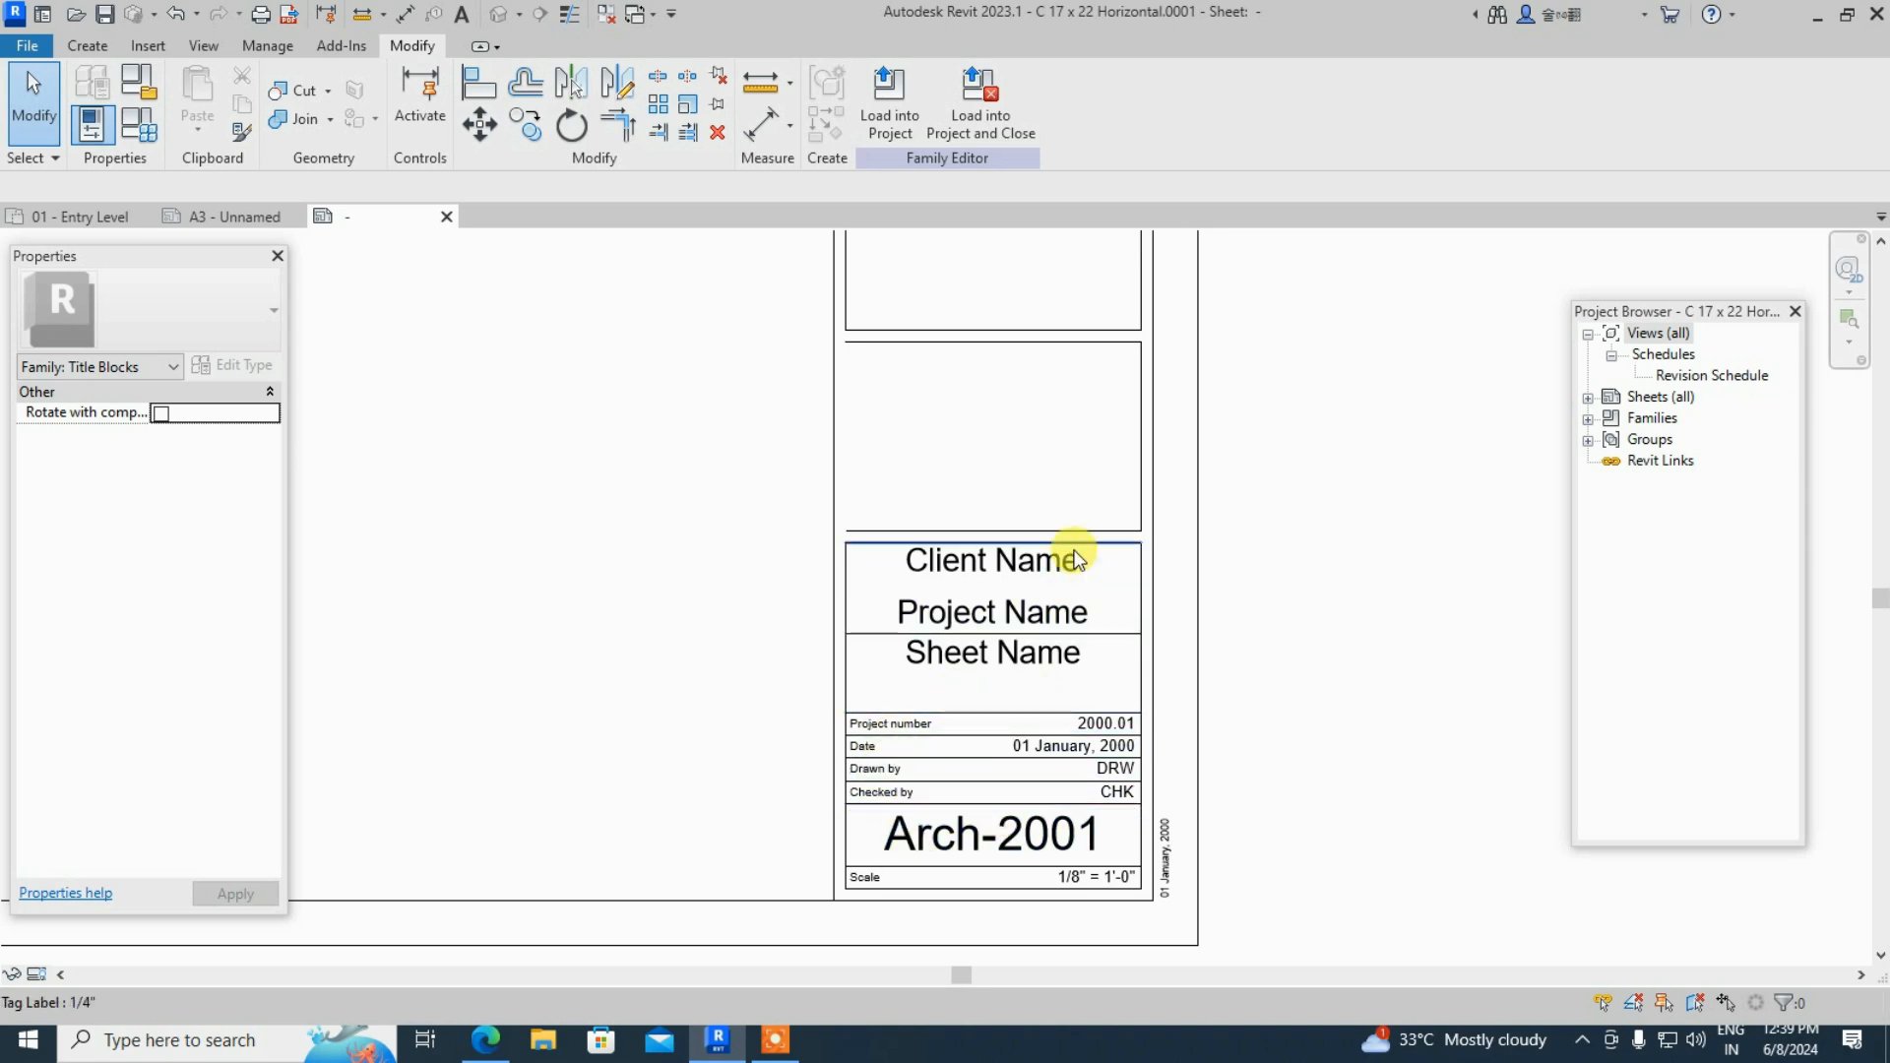
{"action": "left_click_drag", "start_coordinate": [1018, 705], "coordinate": [971, 503]}
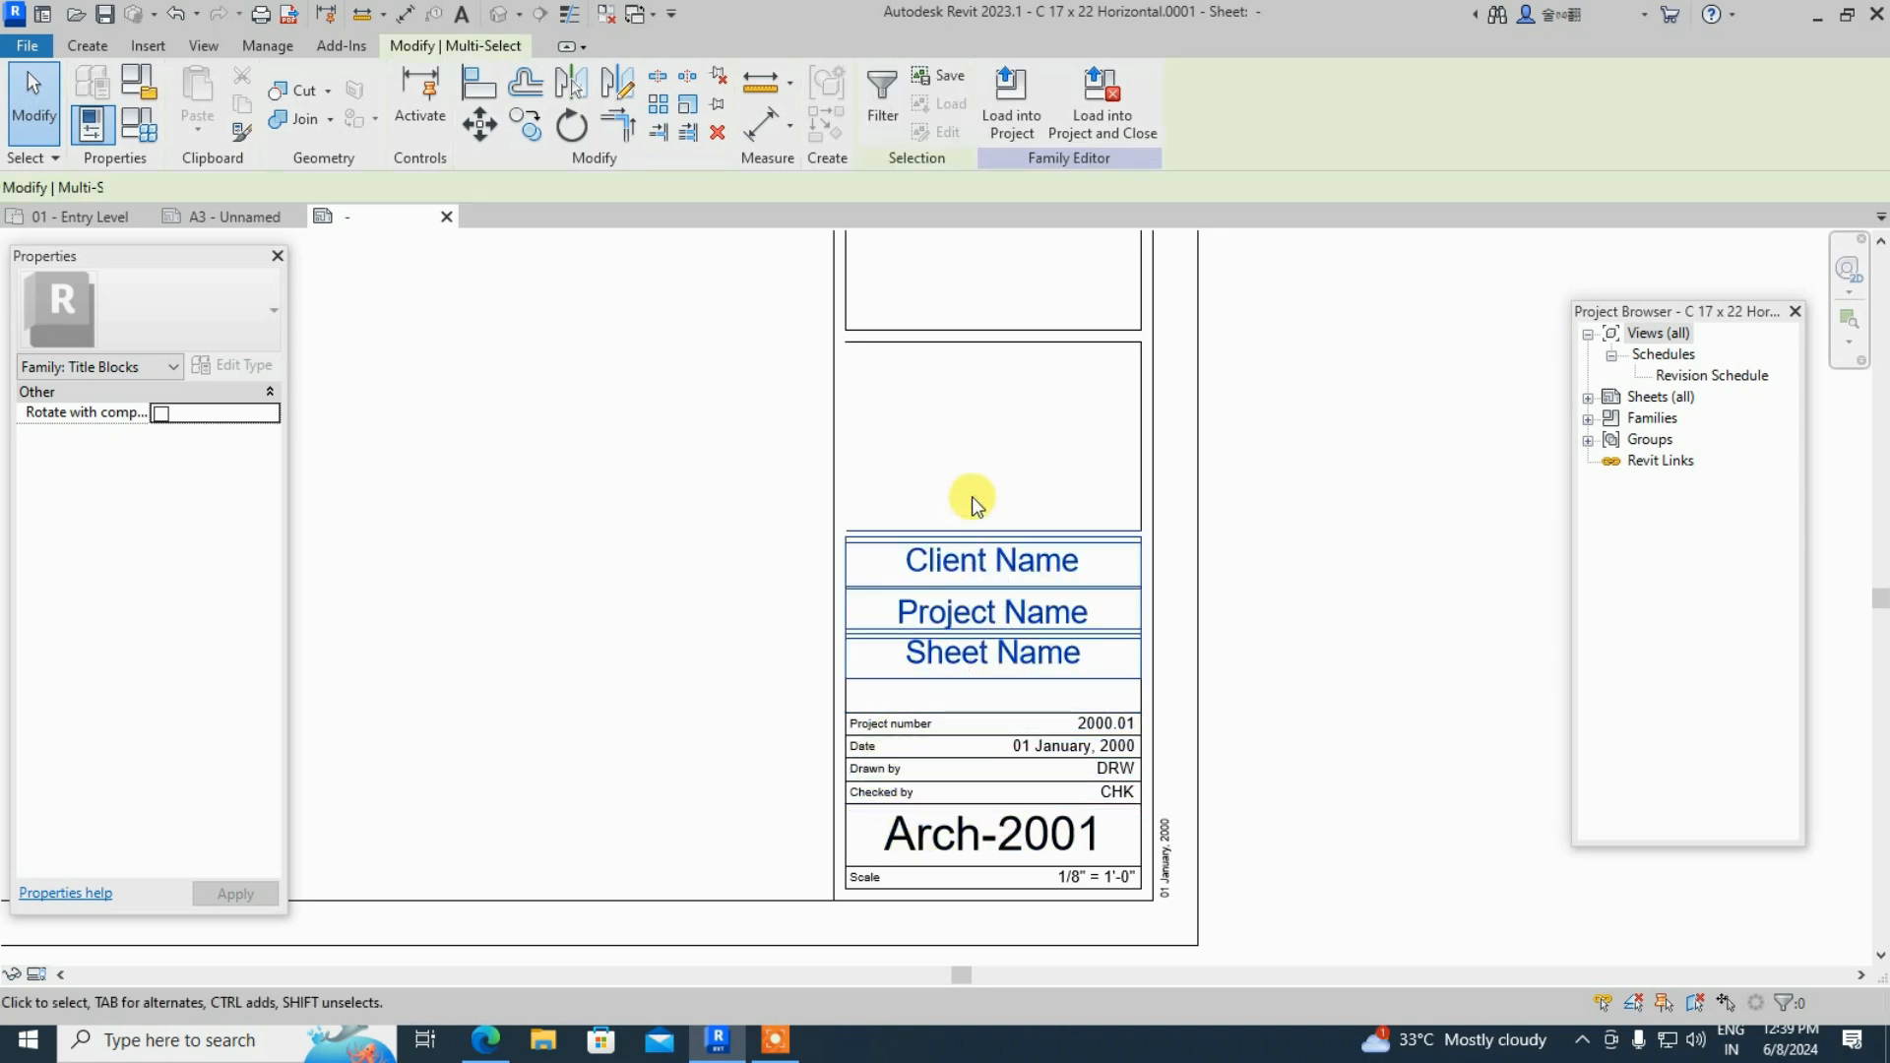
{"action": "key", "text": "Delete"}
- Delete the value labels, Project number text, and the Date, Drawn by and Checked by labels
{"action": "scroll", "coordinate": [1025, 888], "scroll_direction": "up", "scroll_amount": 2}
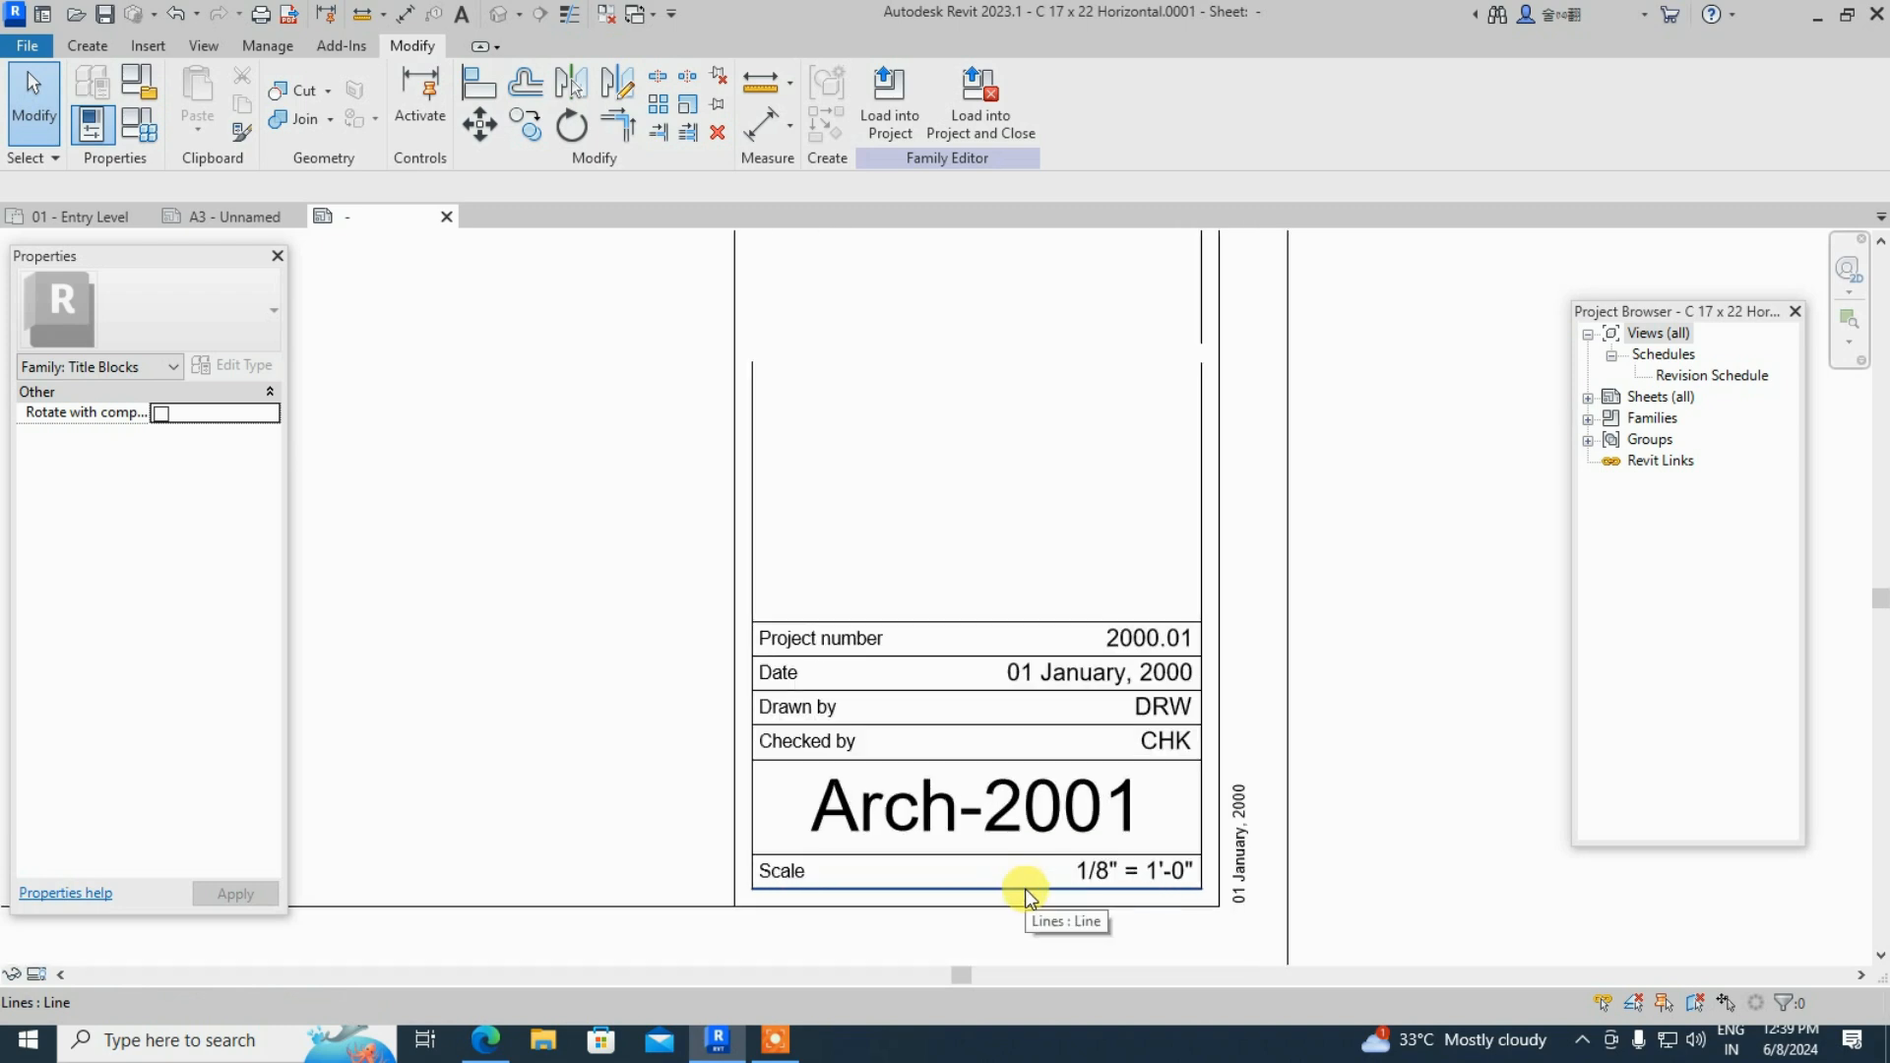
{"action": "left_click_drag", "start_coordinate": [1049, 901], "coordinate": [999, 600]}
{"action": "key", "text": "Delete"}
{"action": "left_click_drag", "start_coordinate": [881, 638], "coordinate": [796, 546]}
{"action": "key", "text": "Delete"}
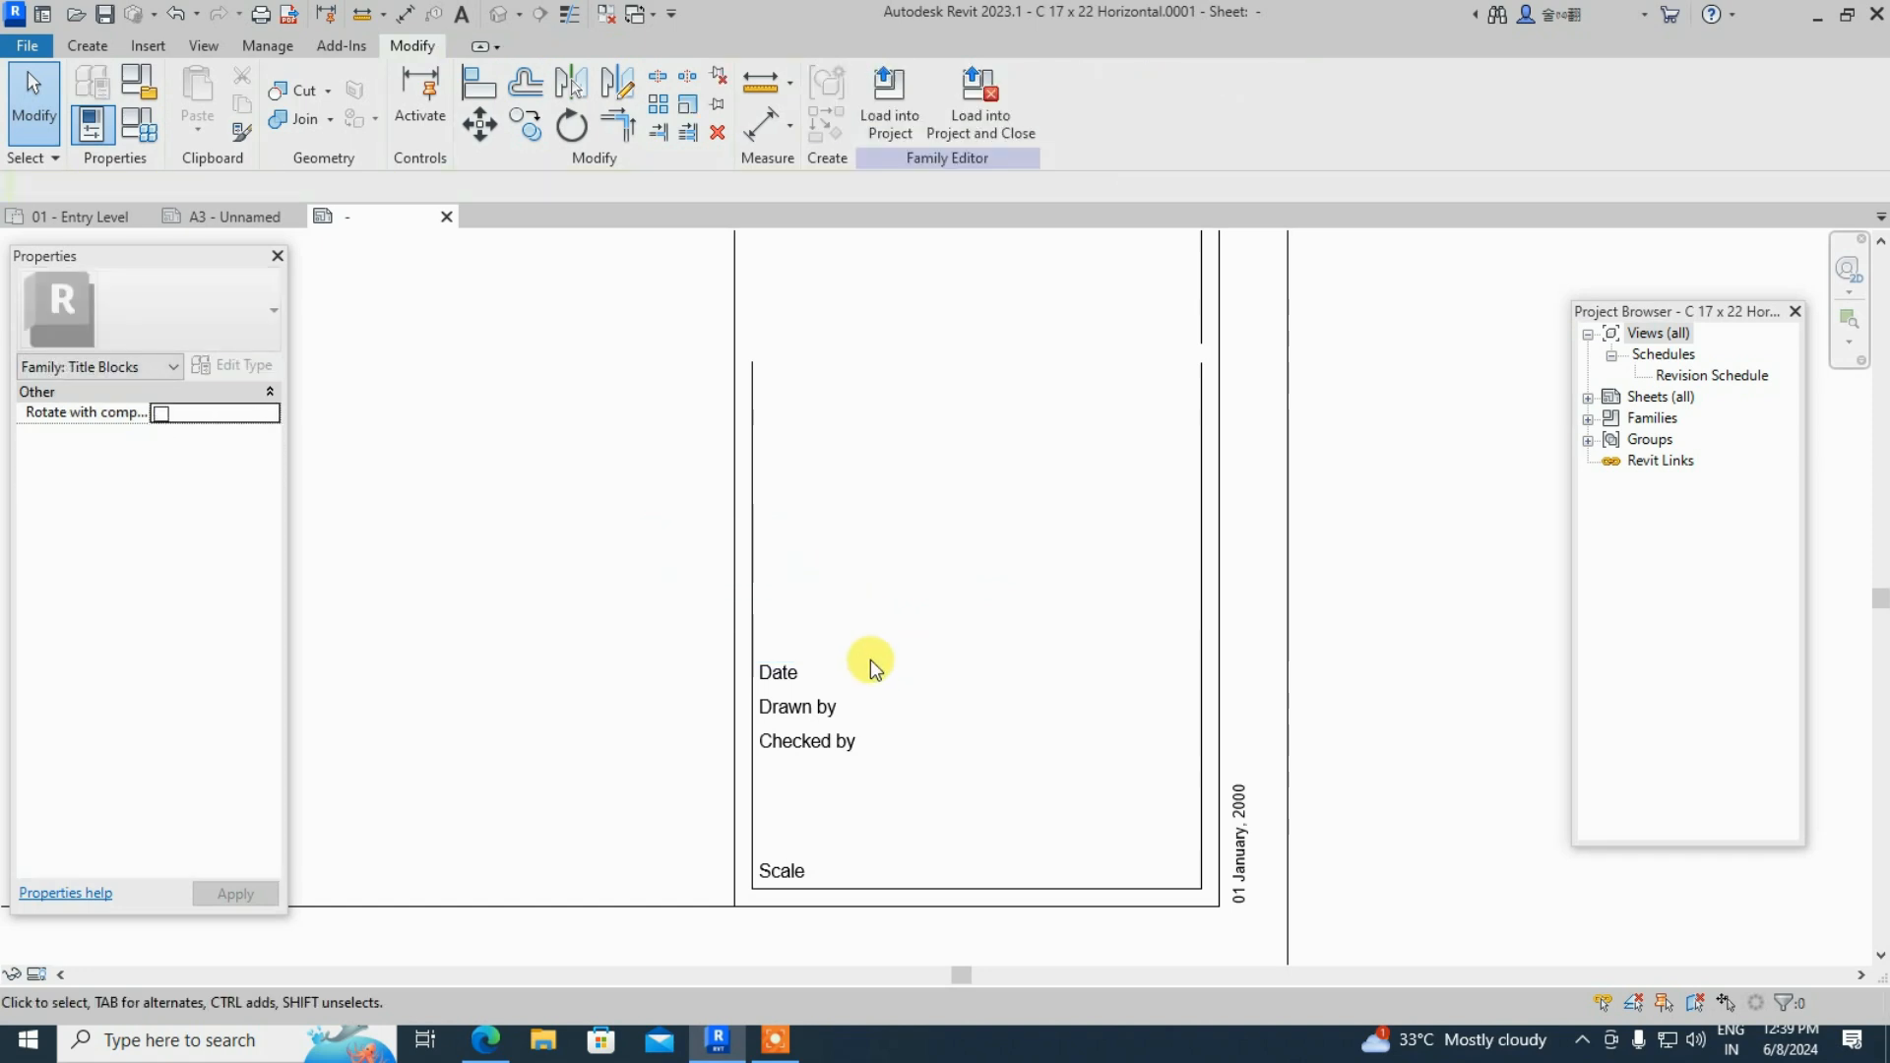
{"action": "mouse_move", "coordinate": [906, 784]}
{"action": "left_mouse_down"}
{"action": "mouse_move", "coordinate": [805, 624]}
{"action": "mouse_move", "coordinate": [770, 622]}
{"action": "mouse_move", "coordinate": [748, 585]}
{"action": "left_mouse_up"}
{"action": "key", "text": "Delete"}
- Delete the divider lines and the Scale label at the bottom of the strip
{"action": "key", "text": "Delete"}
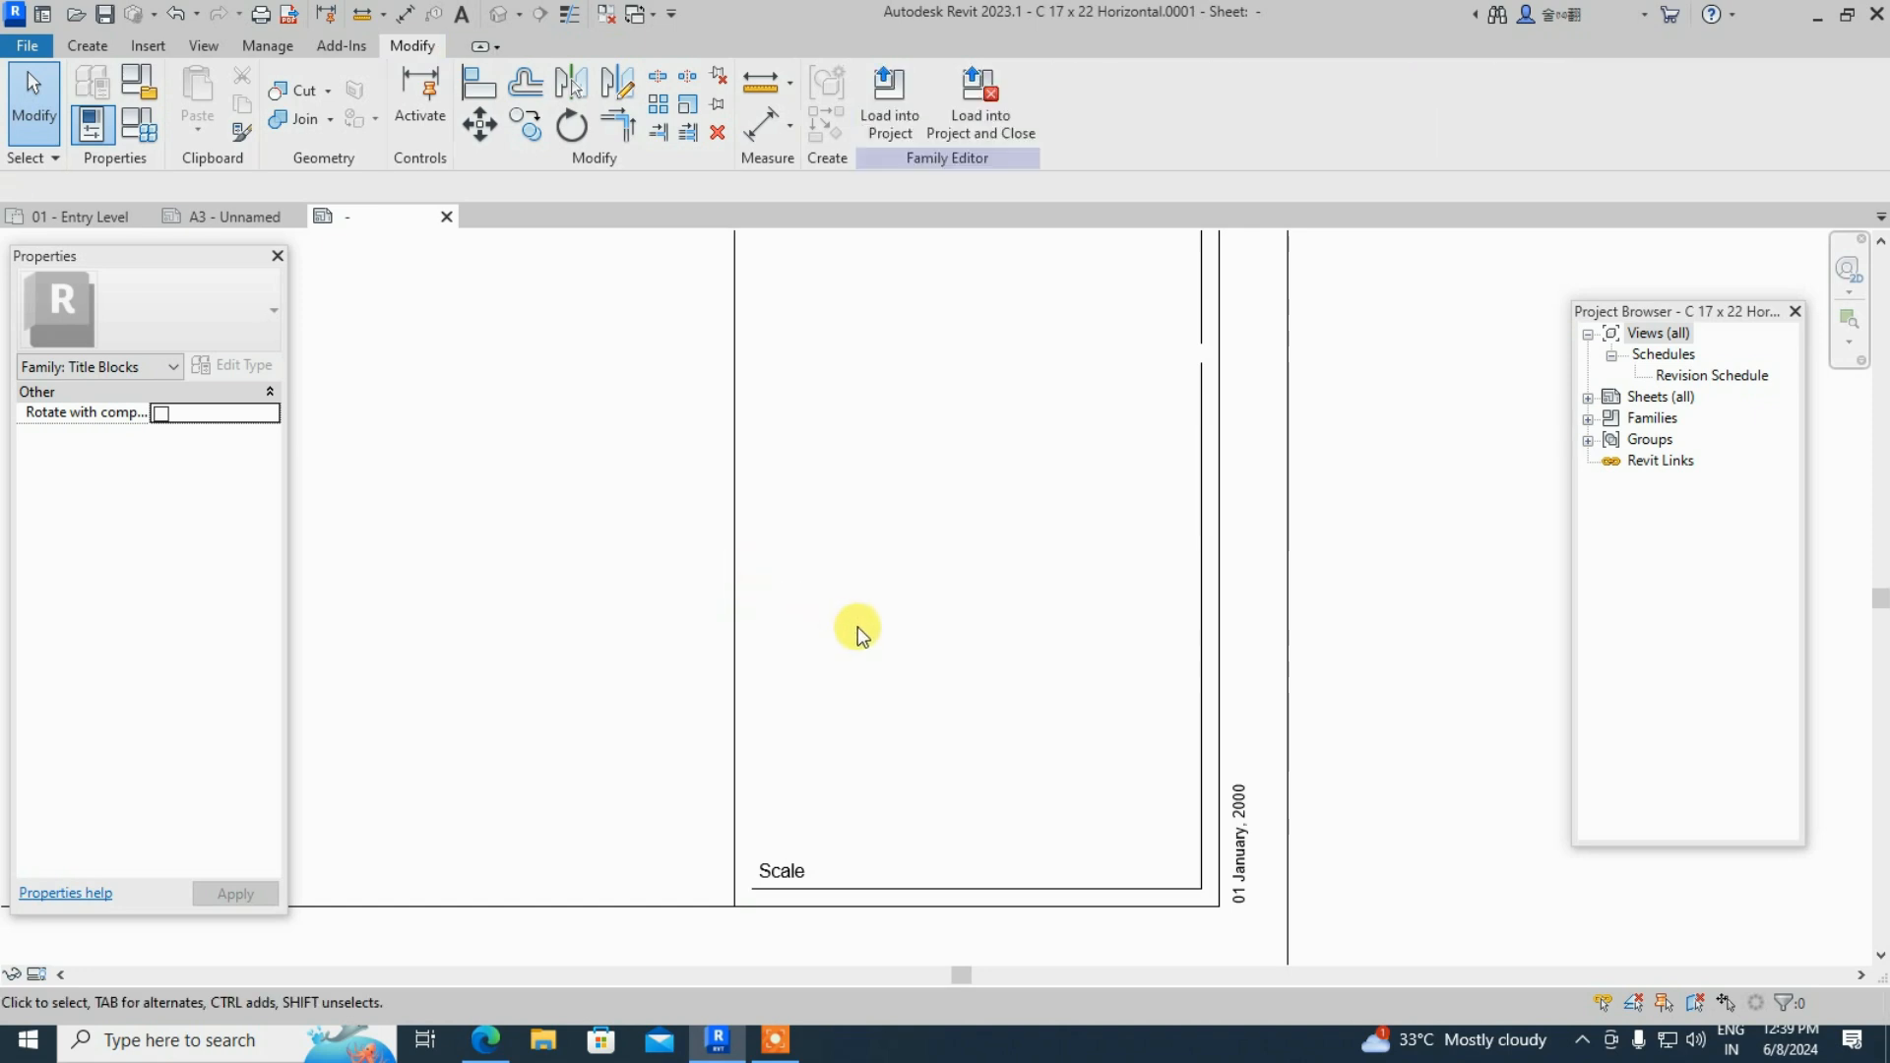
{"action": "scroll", "coordinate": [1025, 898], "scroll_direction": "up", "scroll_amount": 2}
{"action": "left_click", "coordinate": [1029, 883]}
{"action": "key", "text": "Delete"}
{"action": "left_click_drag", "start_coordinate": [788, 880], "coordinate": [642, 806]}
{"action": "key", "text": "Delete"}
- Remove the rotated 01 January, 2000 date label and the leftover horizontal divider line
{"action": "left_click", "coordinate": [1419, 878]}
{"action": "key", "text": "Delete"}
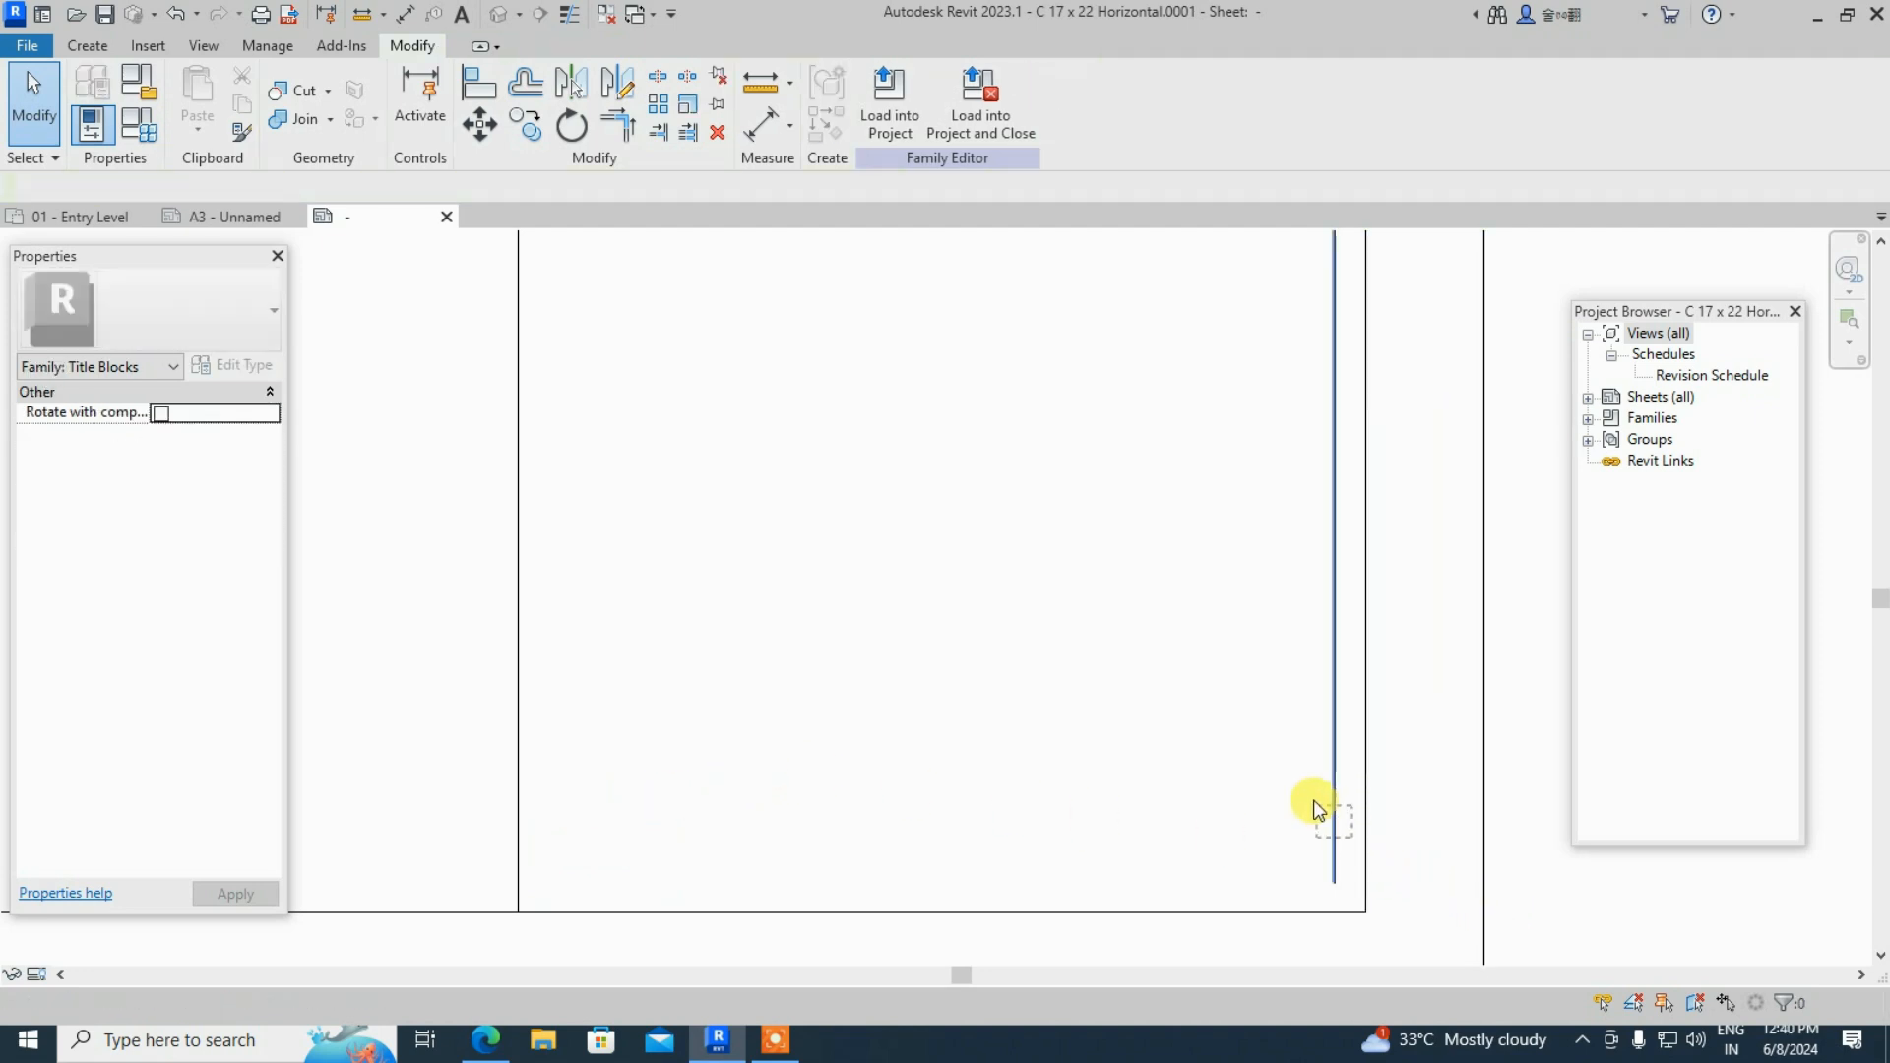
{"action": "scroll", "coordinate": [1261, 859], "scroll_direction": "down", "scroll_amount": 2}
{"action": "scroll", "coordinate": [1260, 859], "scroll_direction": "down", "scroll_amount": 2}
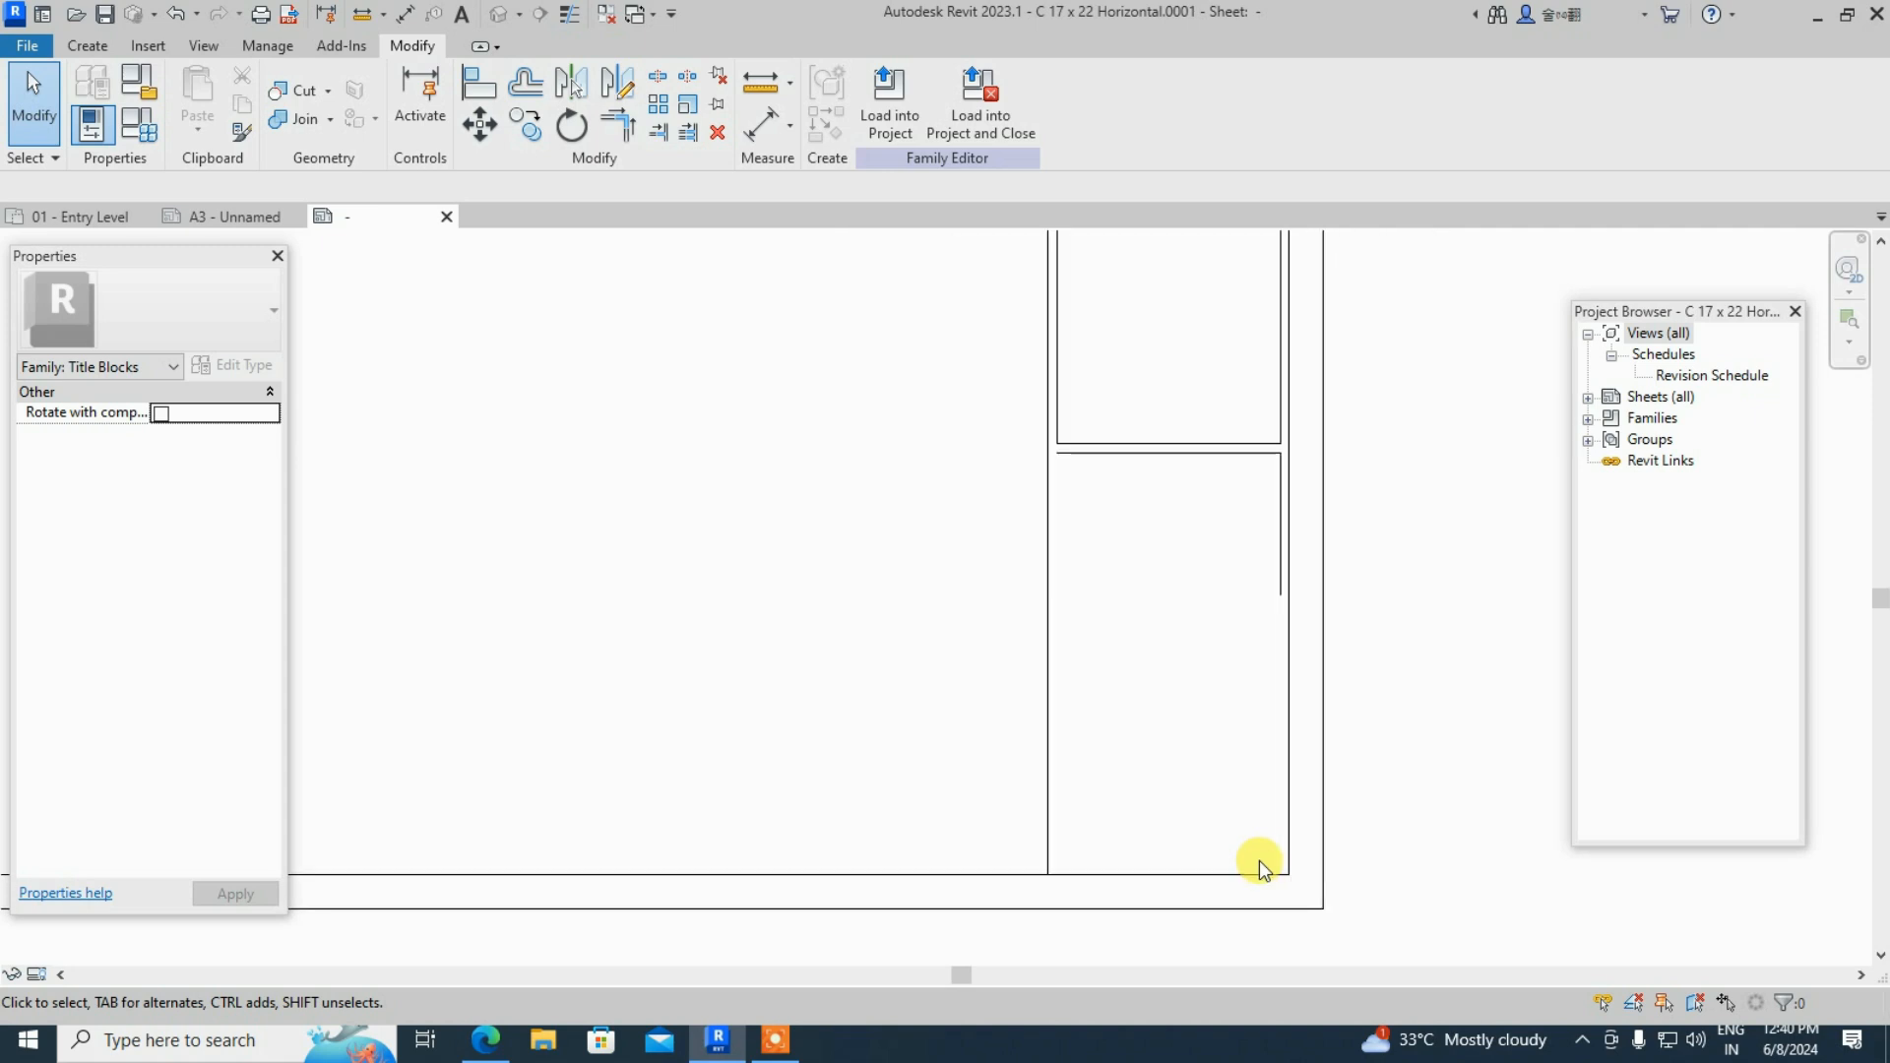
{"action": "scroll", "coordinate": [1219, 617], "scroll_direction": "down", "scroll_amount": 2}
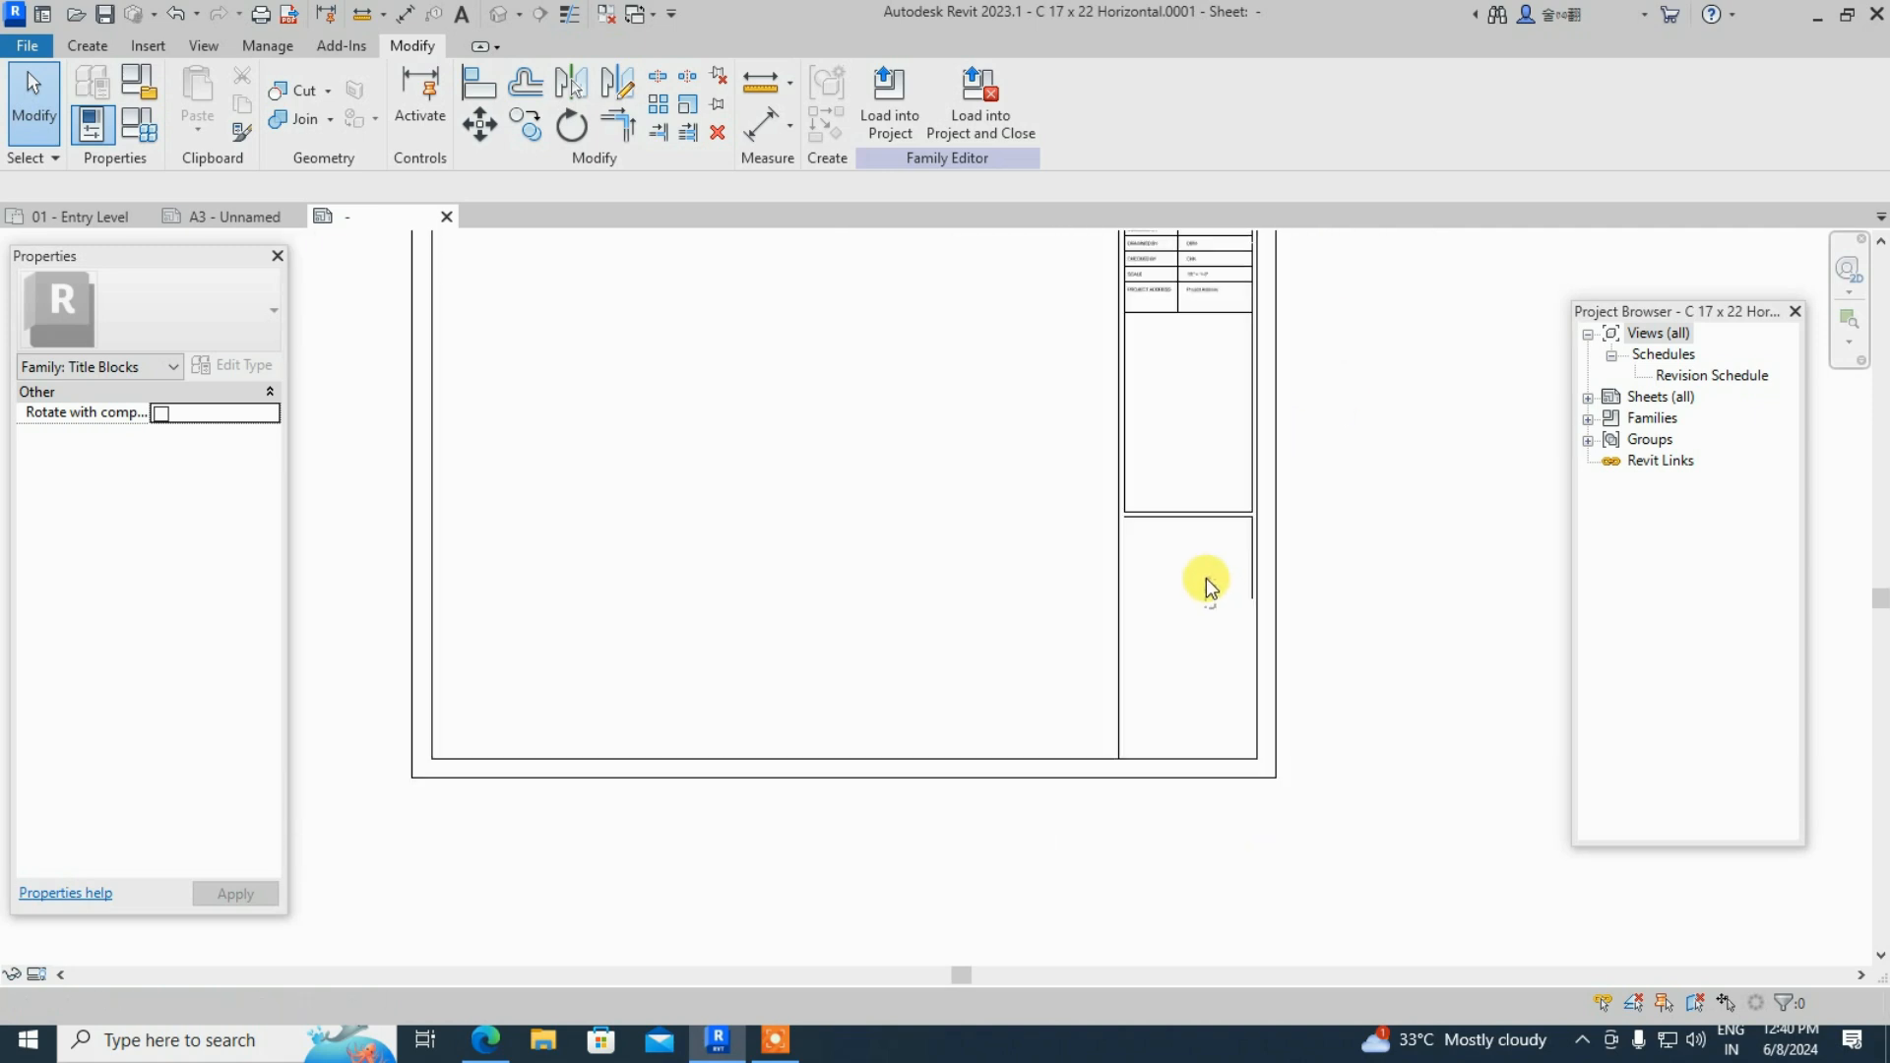
{"action": "scroll", "coordinate": [1237, 557], "scroll_direction": "up", "scroll_amount": 1}
{"action": "left_click_drag", "start_coordinate": [1240, 545], "coordinate": [1201, 505]}
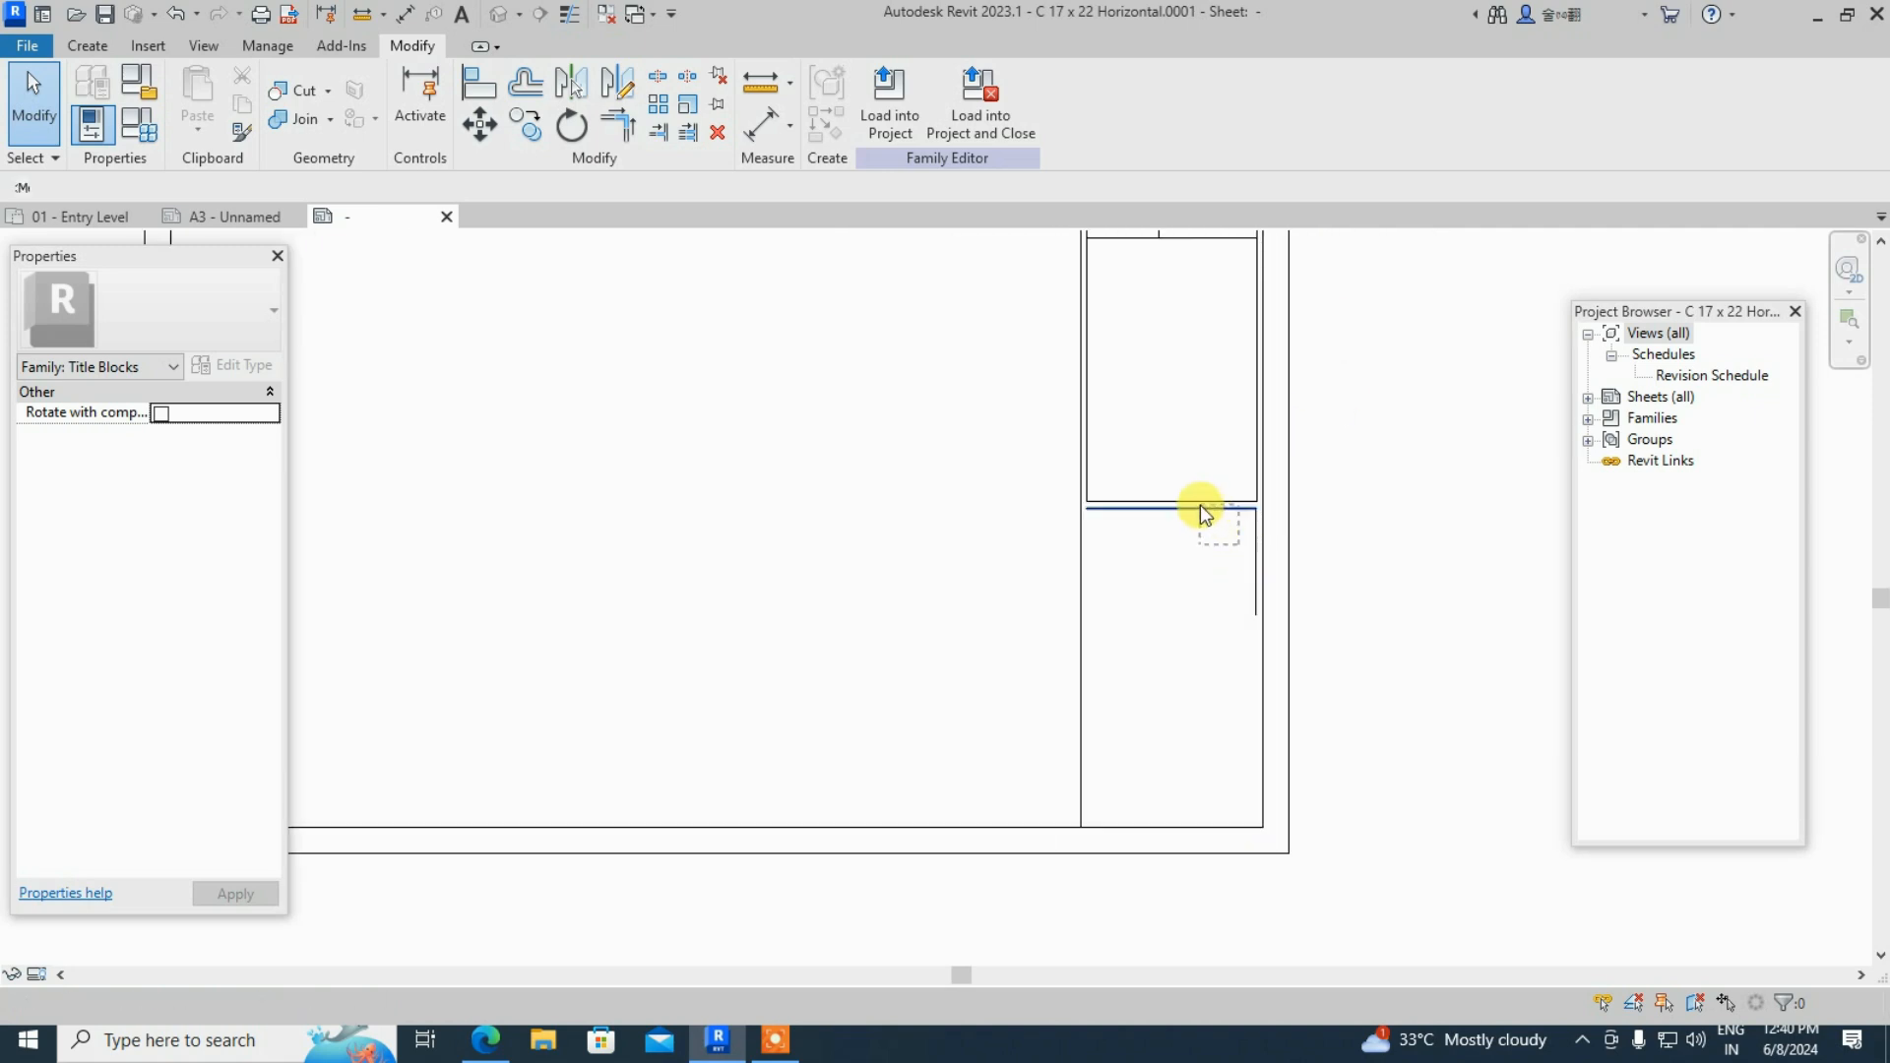
{"action": "key", "text": "Delete"}
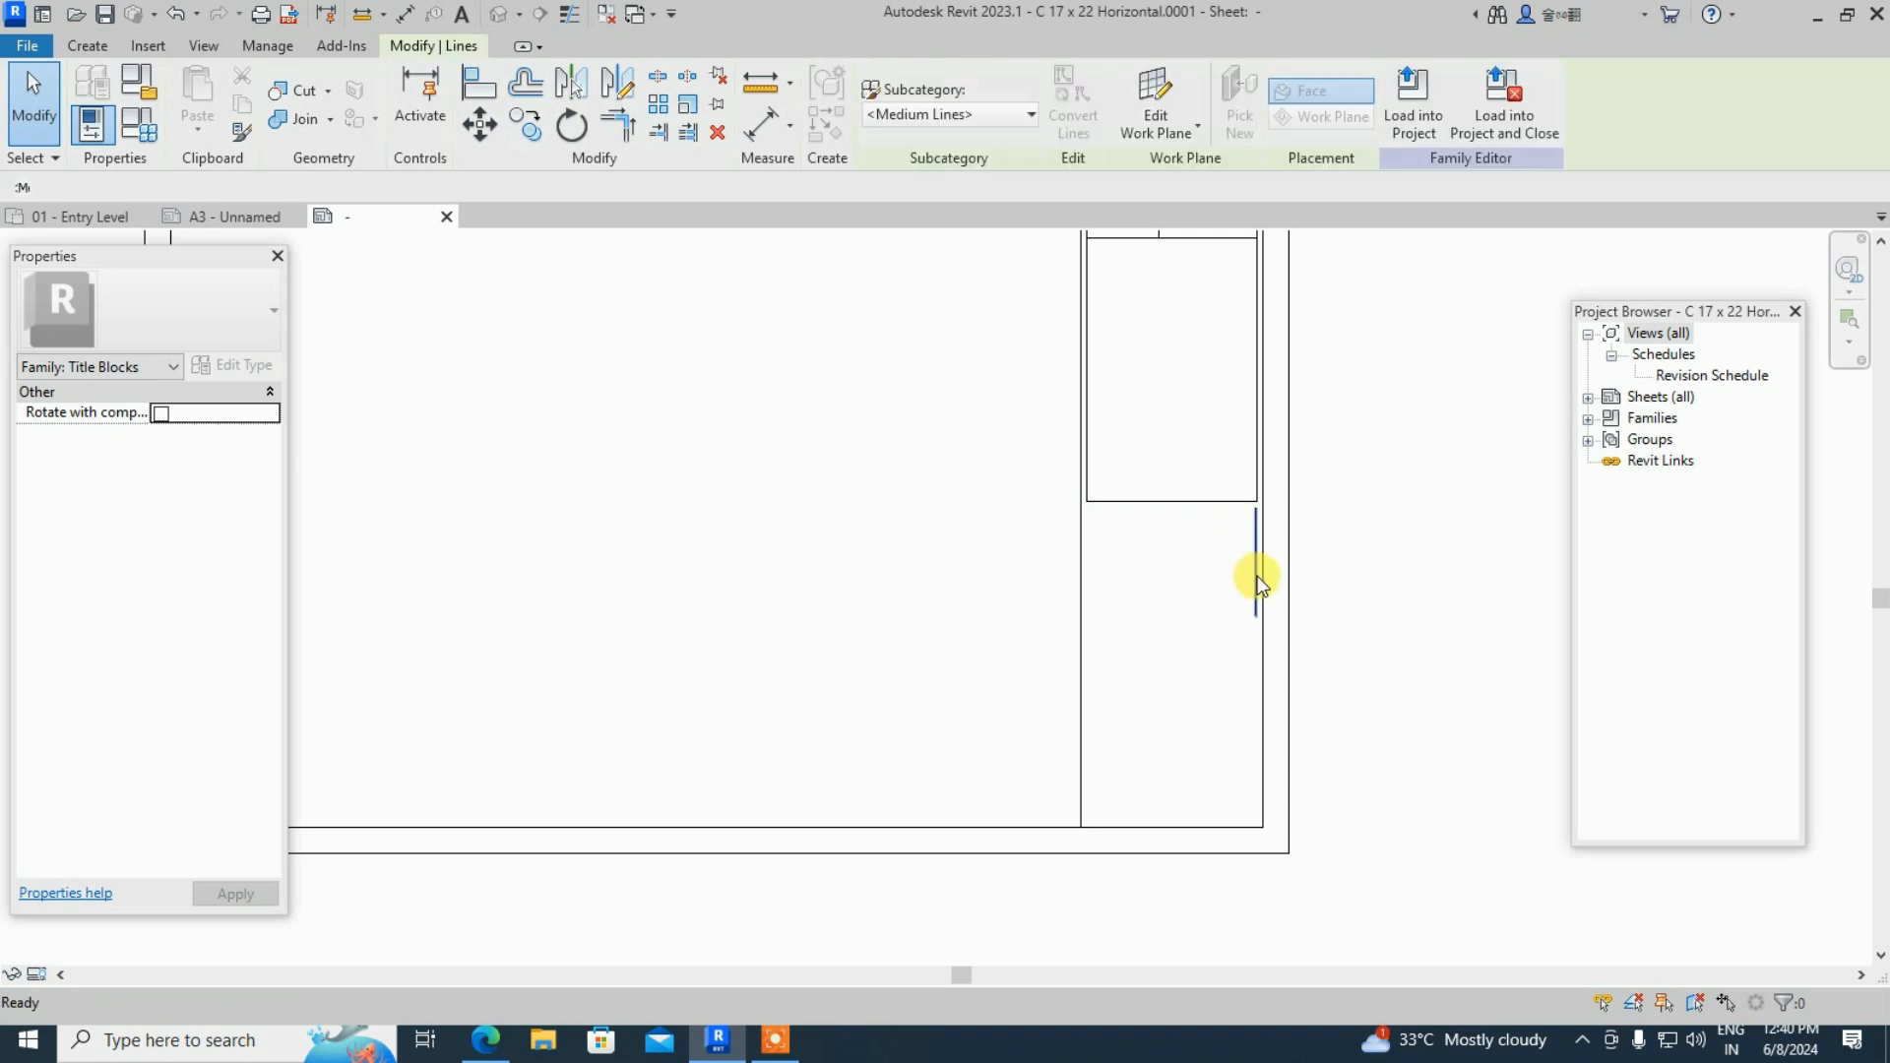
- Pan and zoom out to review the cleaned-up TAMILCADD titleblock table
{"action": "scroll", "coordinate": [1227, 626], "scroll_direction": "down", "scroll_amount": 2}
{"action": "scroll", "coordinate": [1211, 585], "scroll_direction": "down", "scroll_amount": 1}
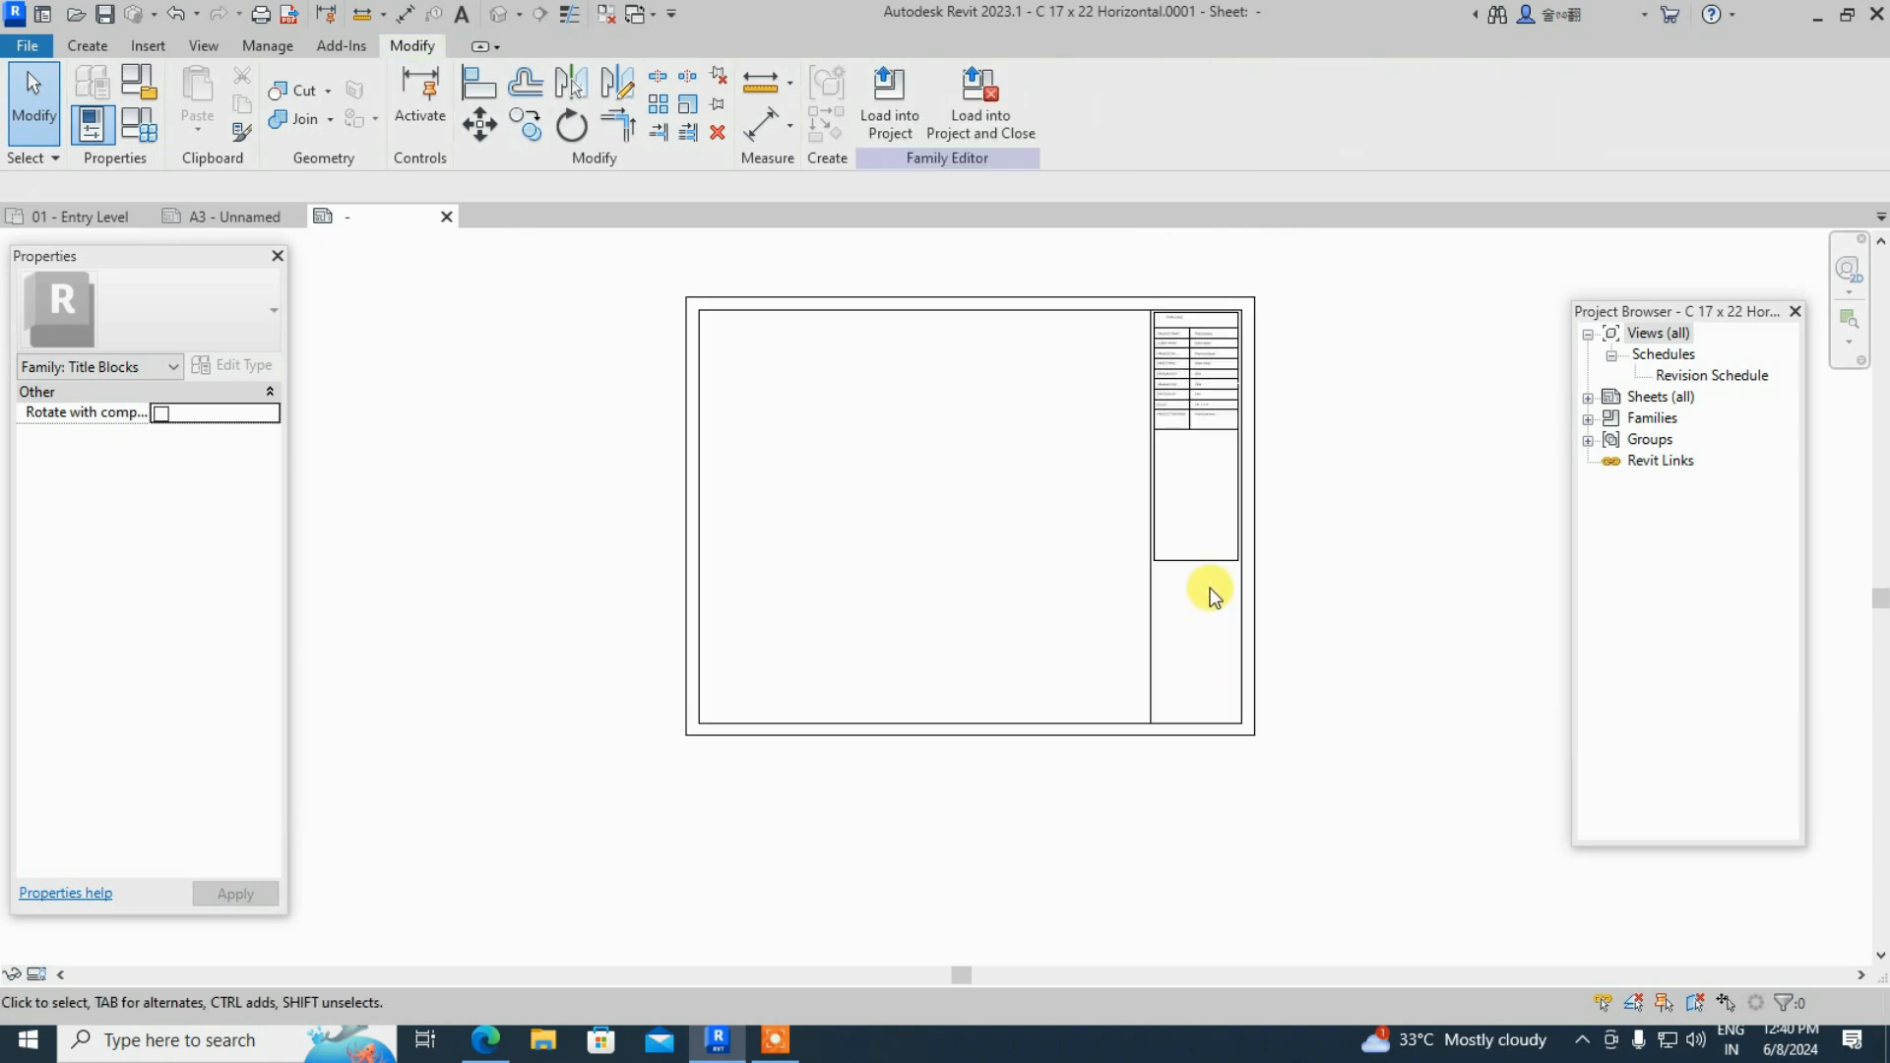
{"action": "scroll", "coordinate": [1251, 435], "scroll_direction": "up", "scroll_amount": 2}
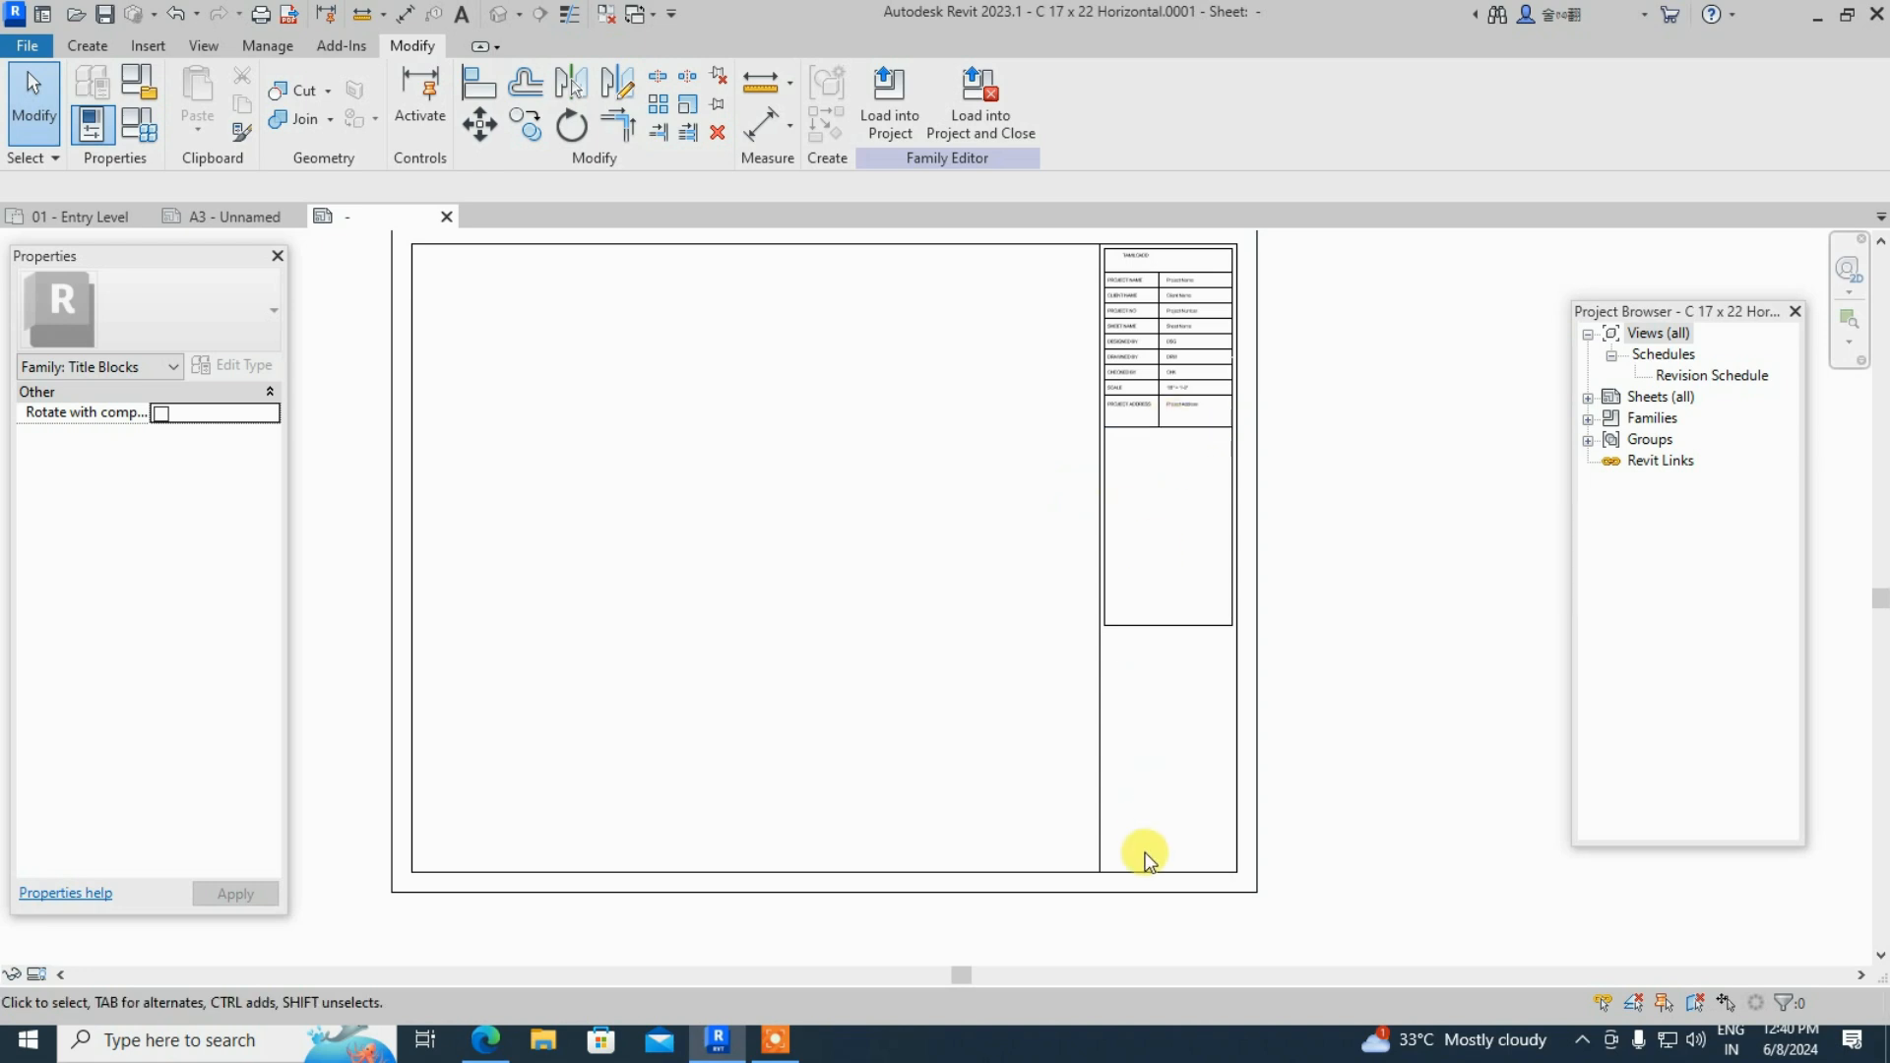
{"action": "scroll", "coordinate": [1231, 268], "scroll_direction": "up", "scroll_amount": 2}
{"action": "middle_click_drag", "start_coordinate": [1231, 268], "coordinate": [1131, 363]}
{"action": "scroll", "coordinate": [985, 366], "scroll_direction": "up", "scroll_amount": 3}
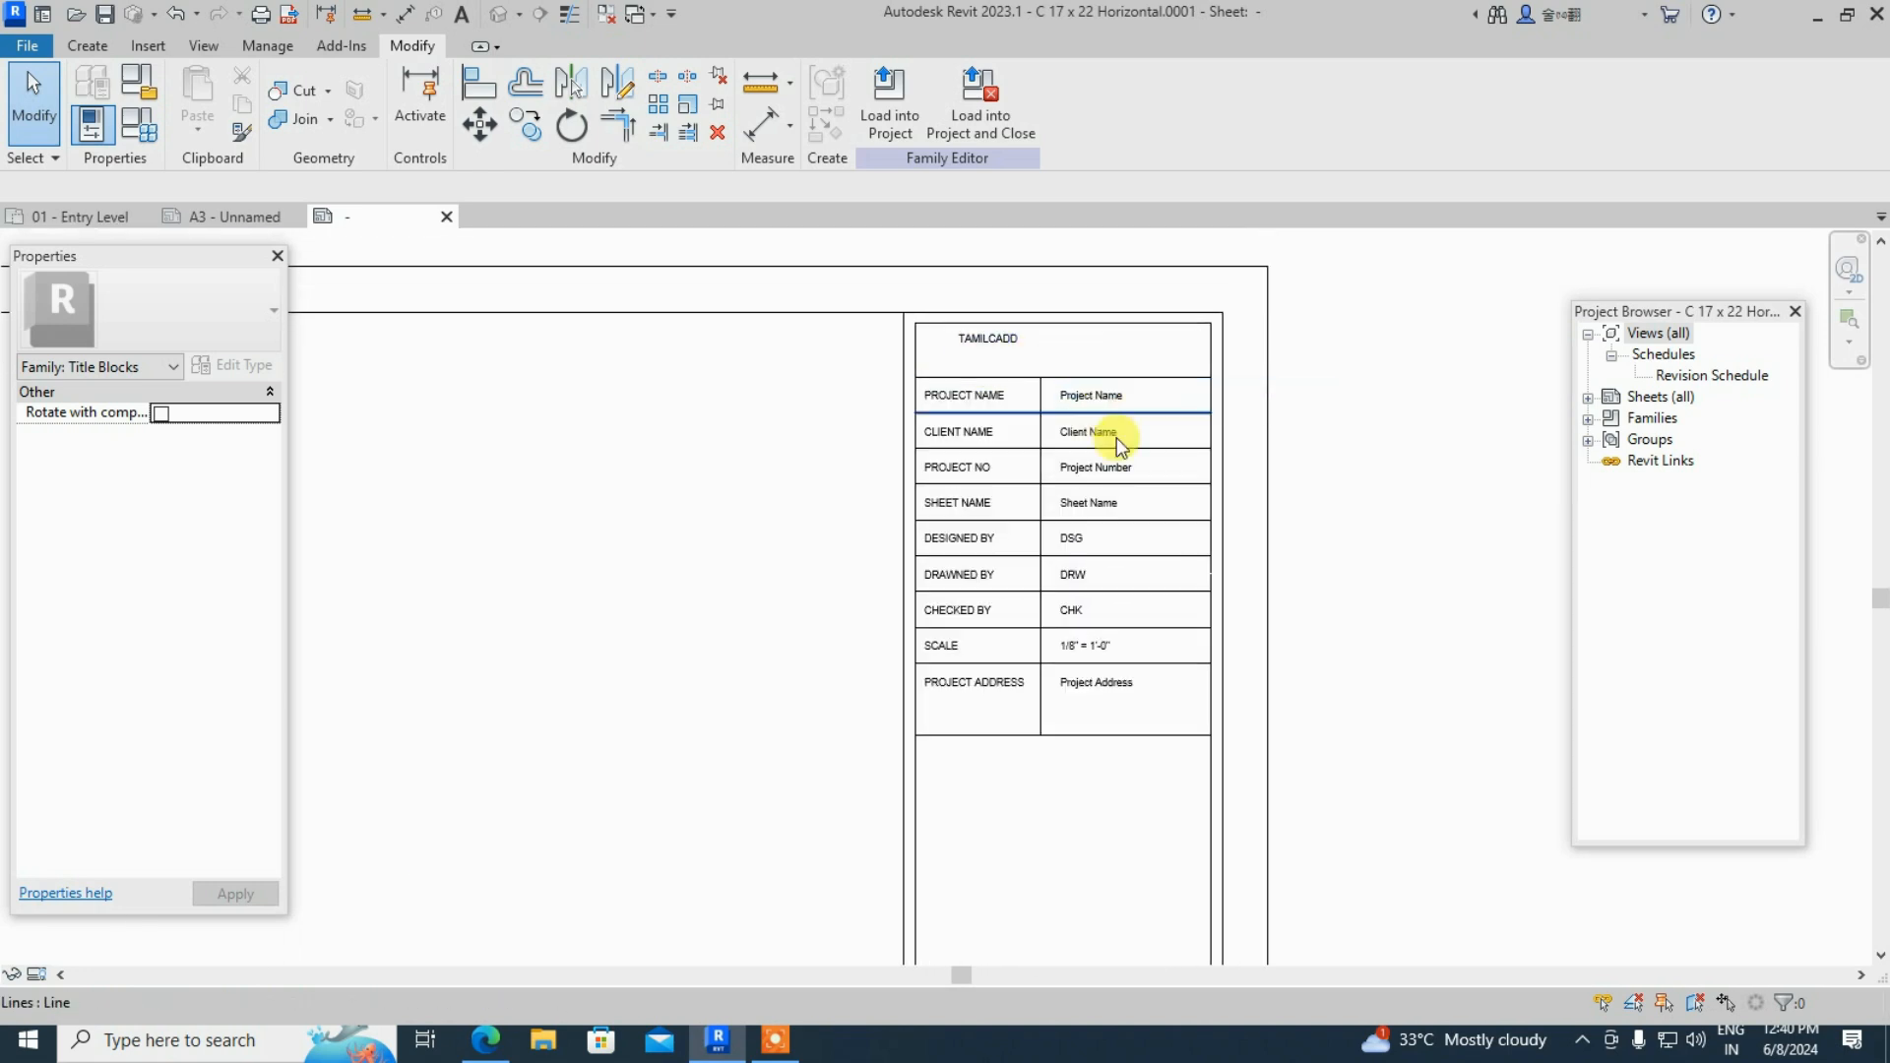
{"action": "scroll", "coordinate": [1081, 481], "scroll_direction": "up", "scroll_amount": 2}
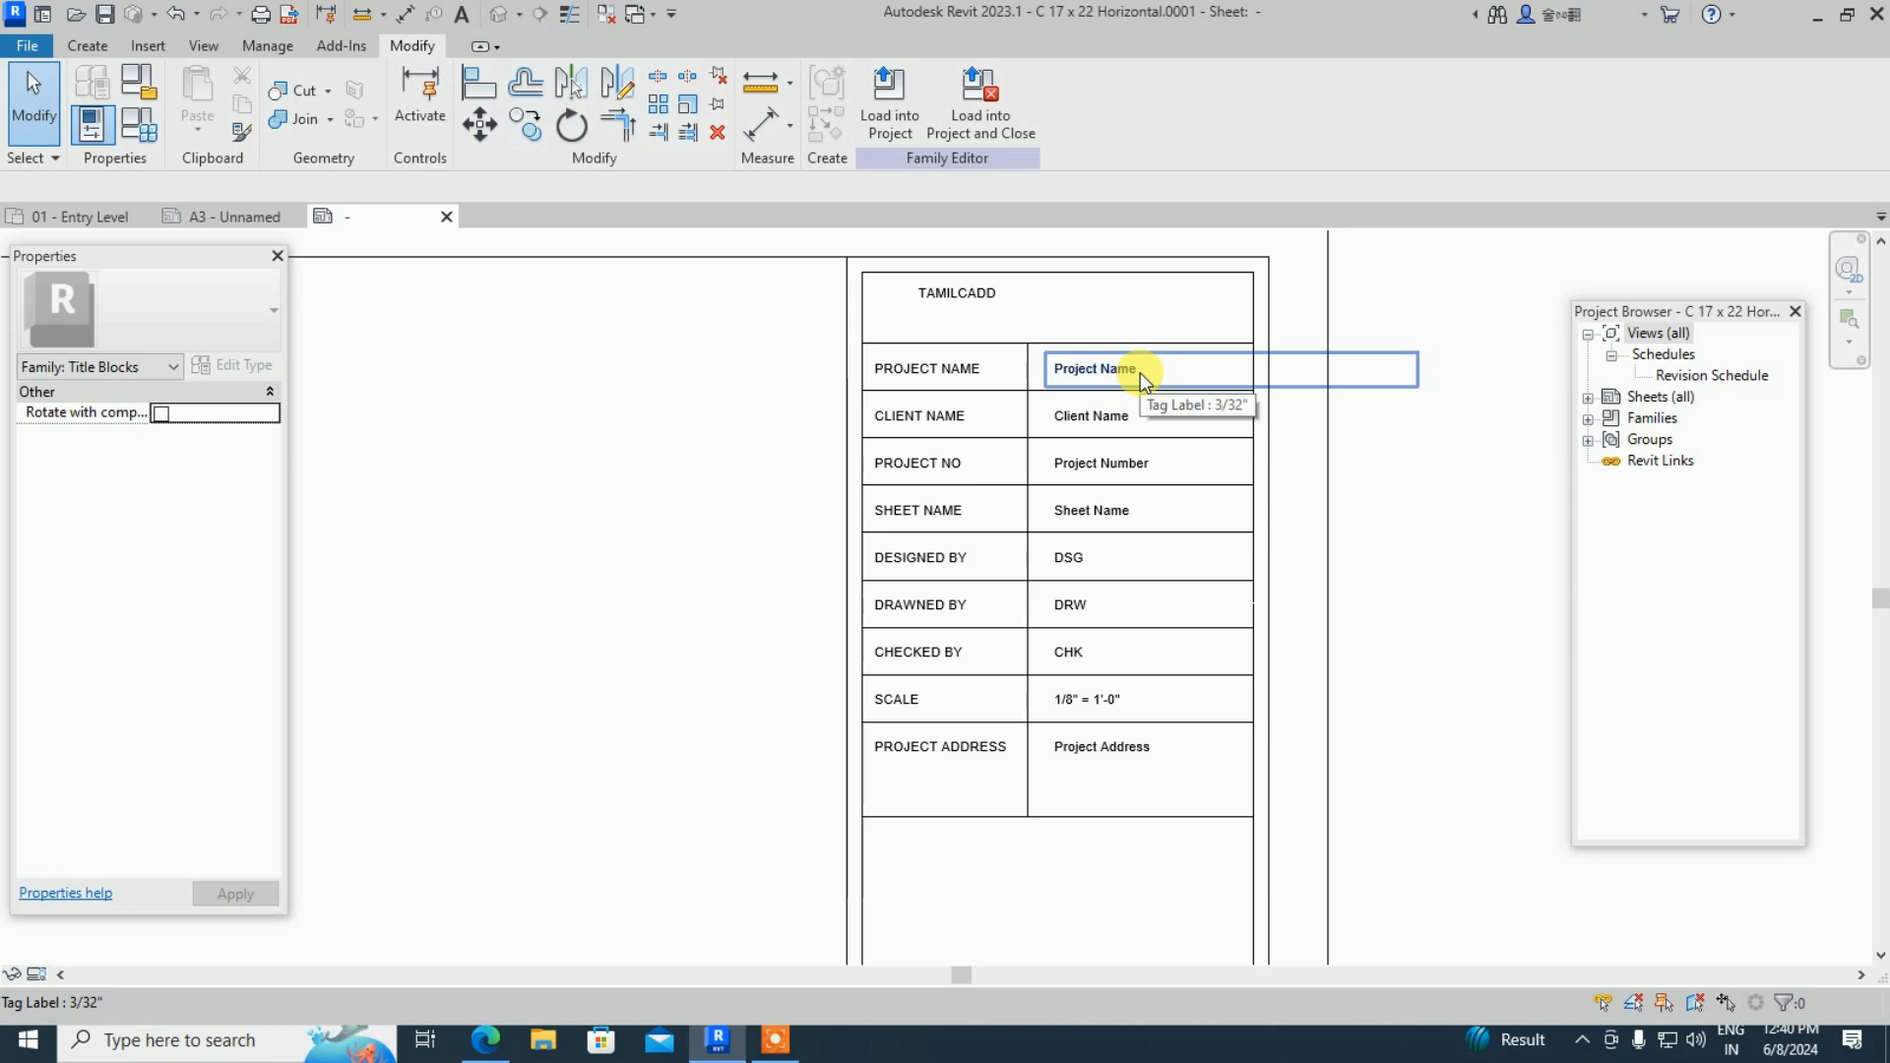
- Load the titleblock into the project, overwriting the existing version, and nudge it on sheet A3
{"action": "left_click", "coordinate": [911, 130]}
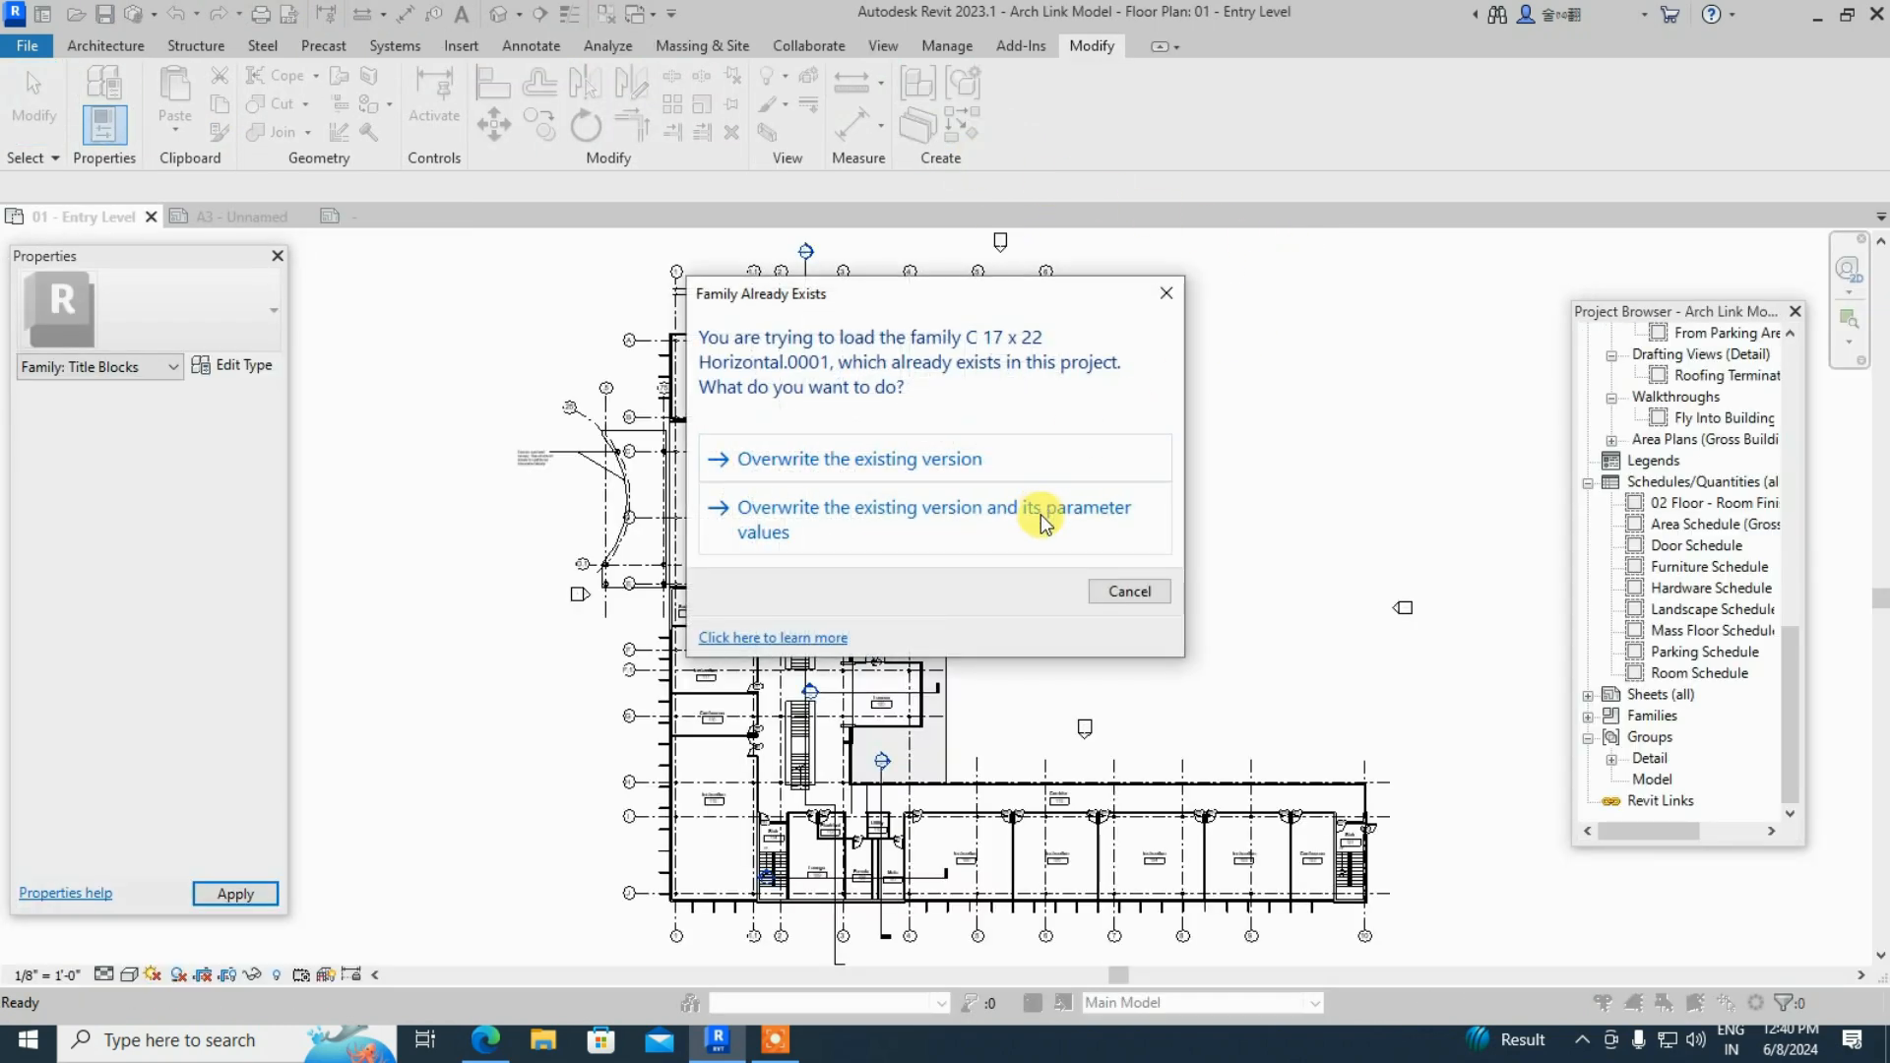
{"action": "left_click", "coordinate": [994, 455]}
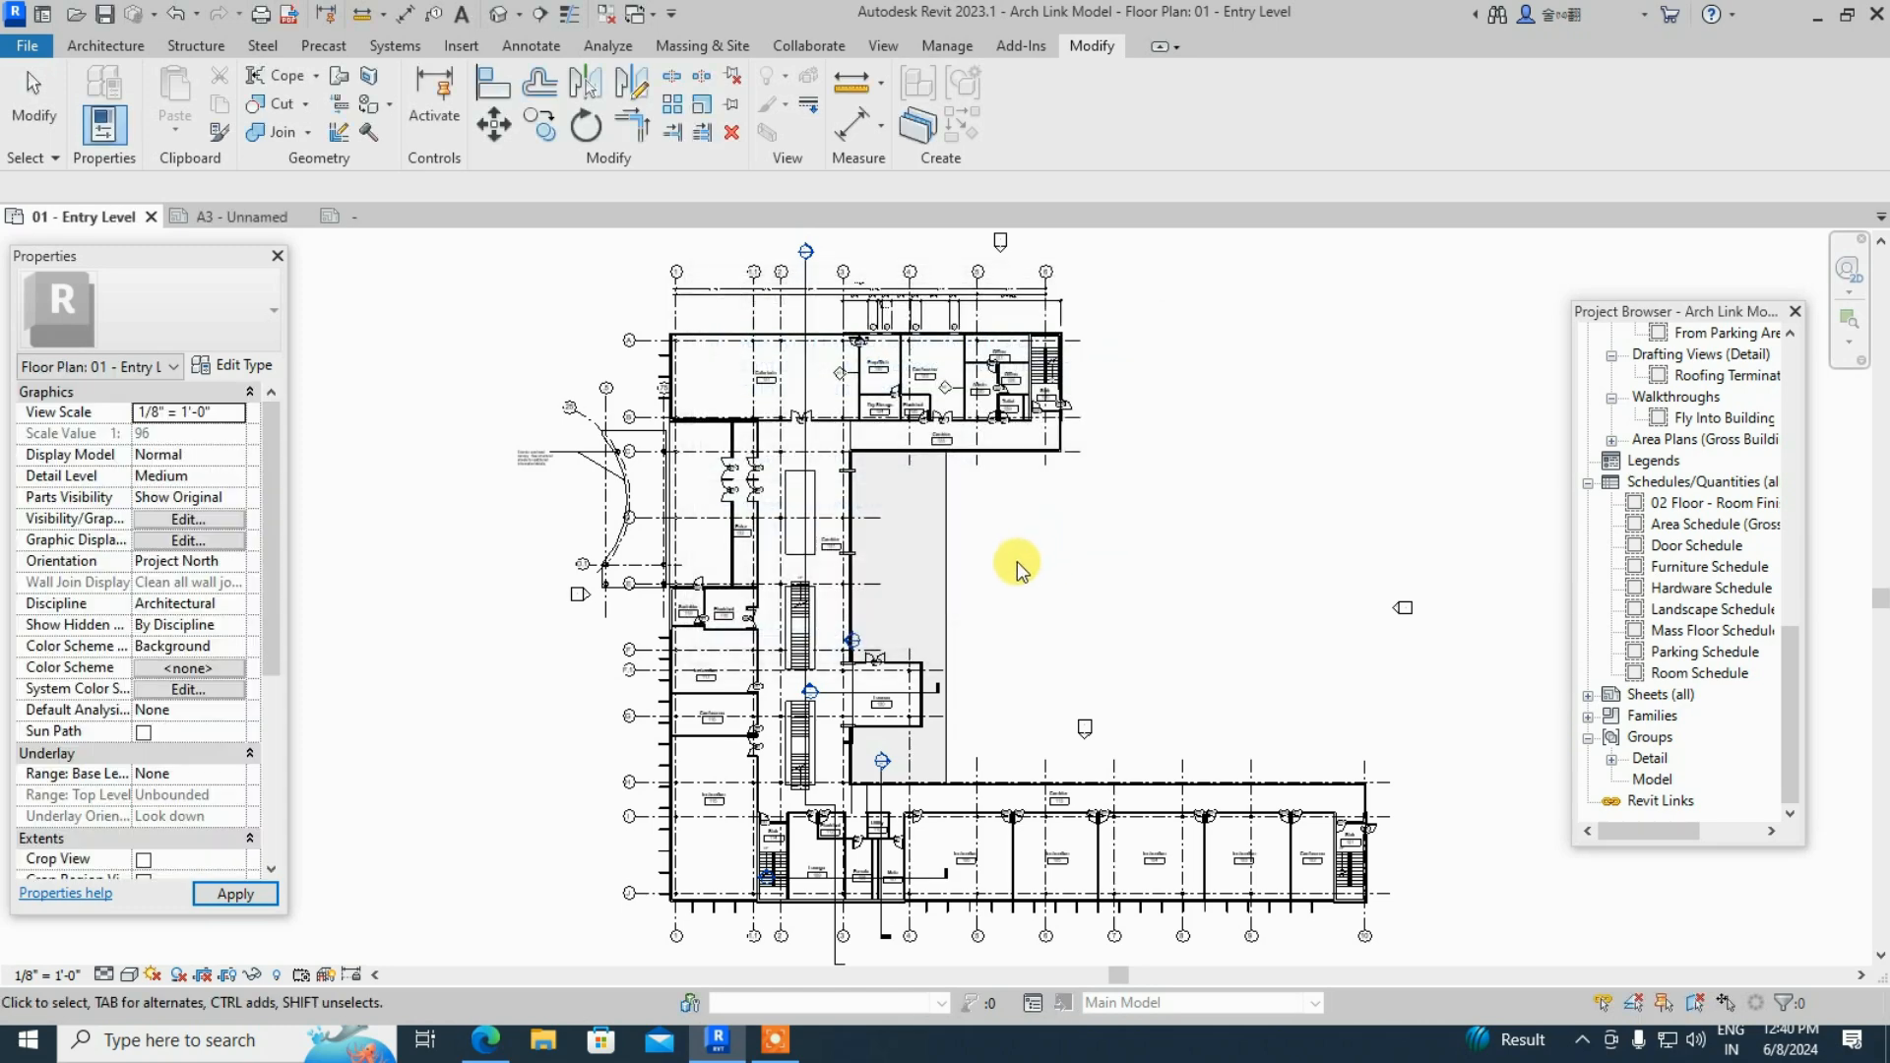
{"action": "left_click", "coordinate": [218, 216]}
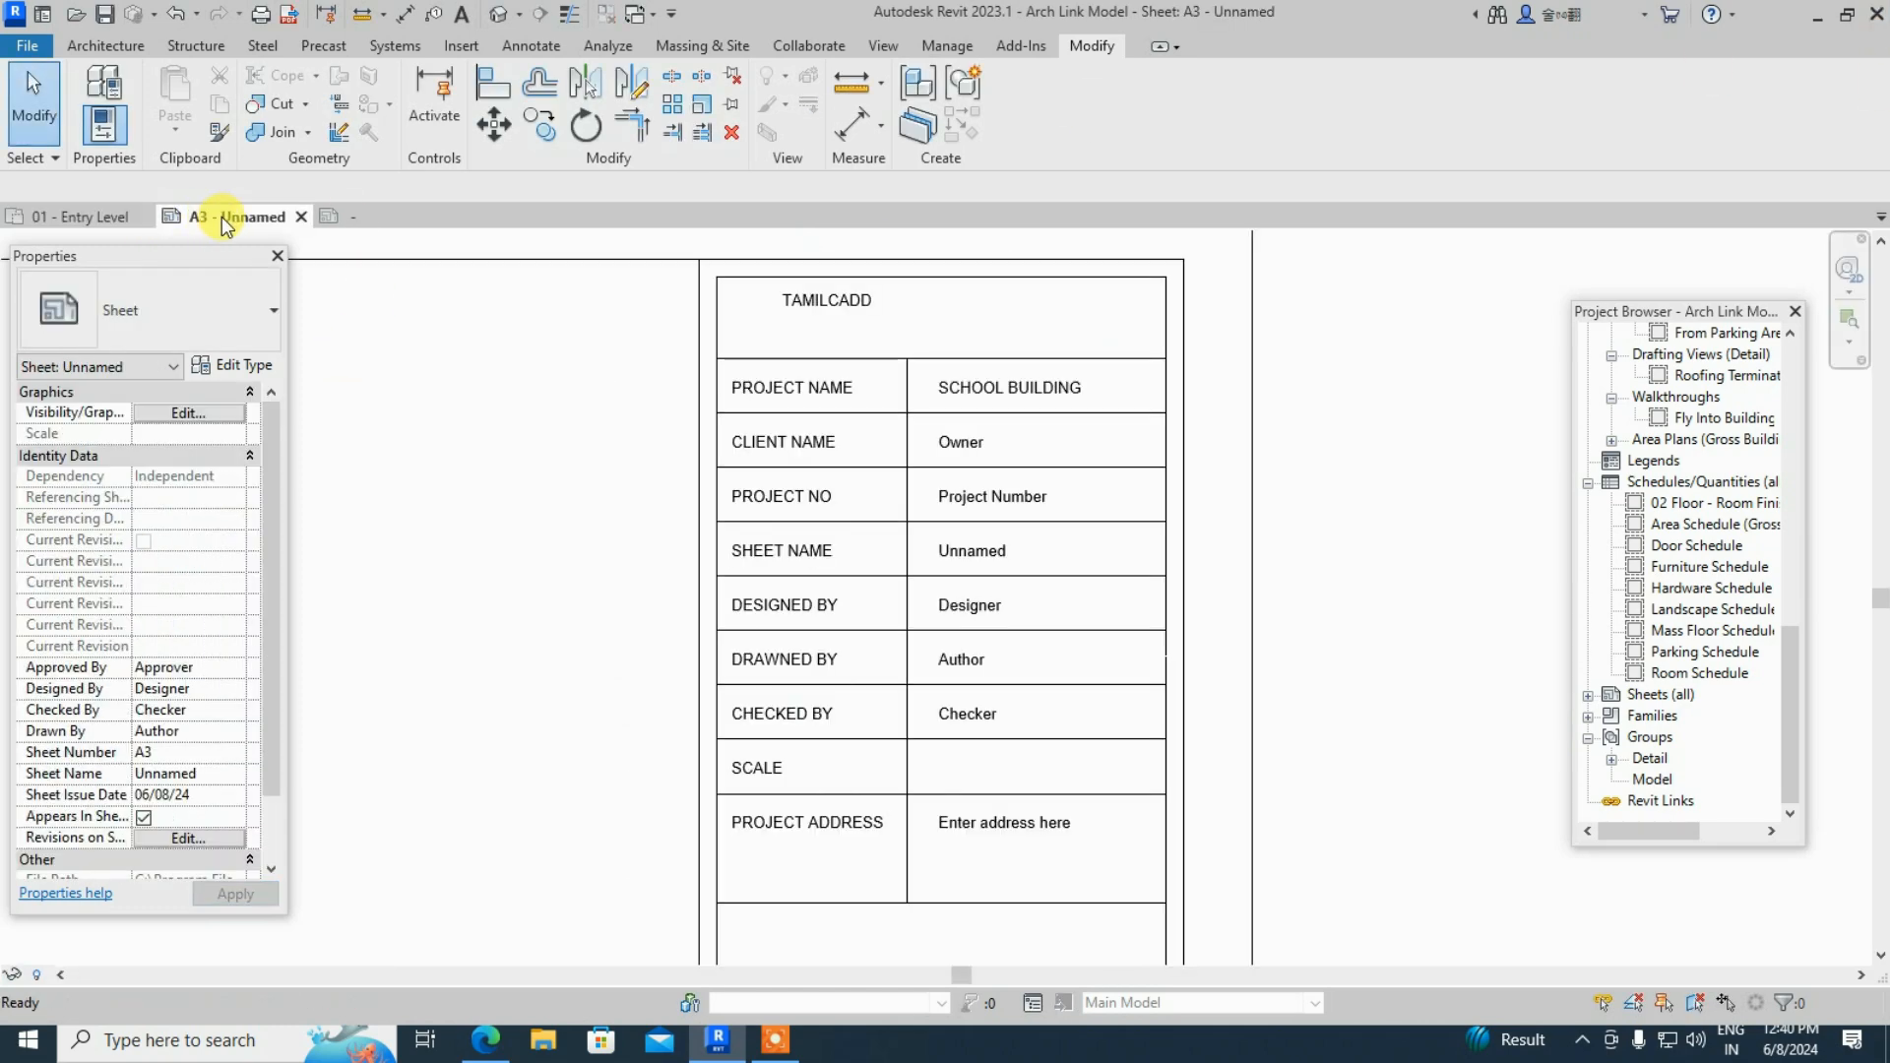
{"action": "left_click", "coordinate": [801, 300]}
{"action": "left_click_drag", "start_coordinate": [802, 300], "coordinate": [857, 316]}
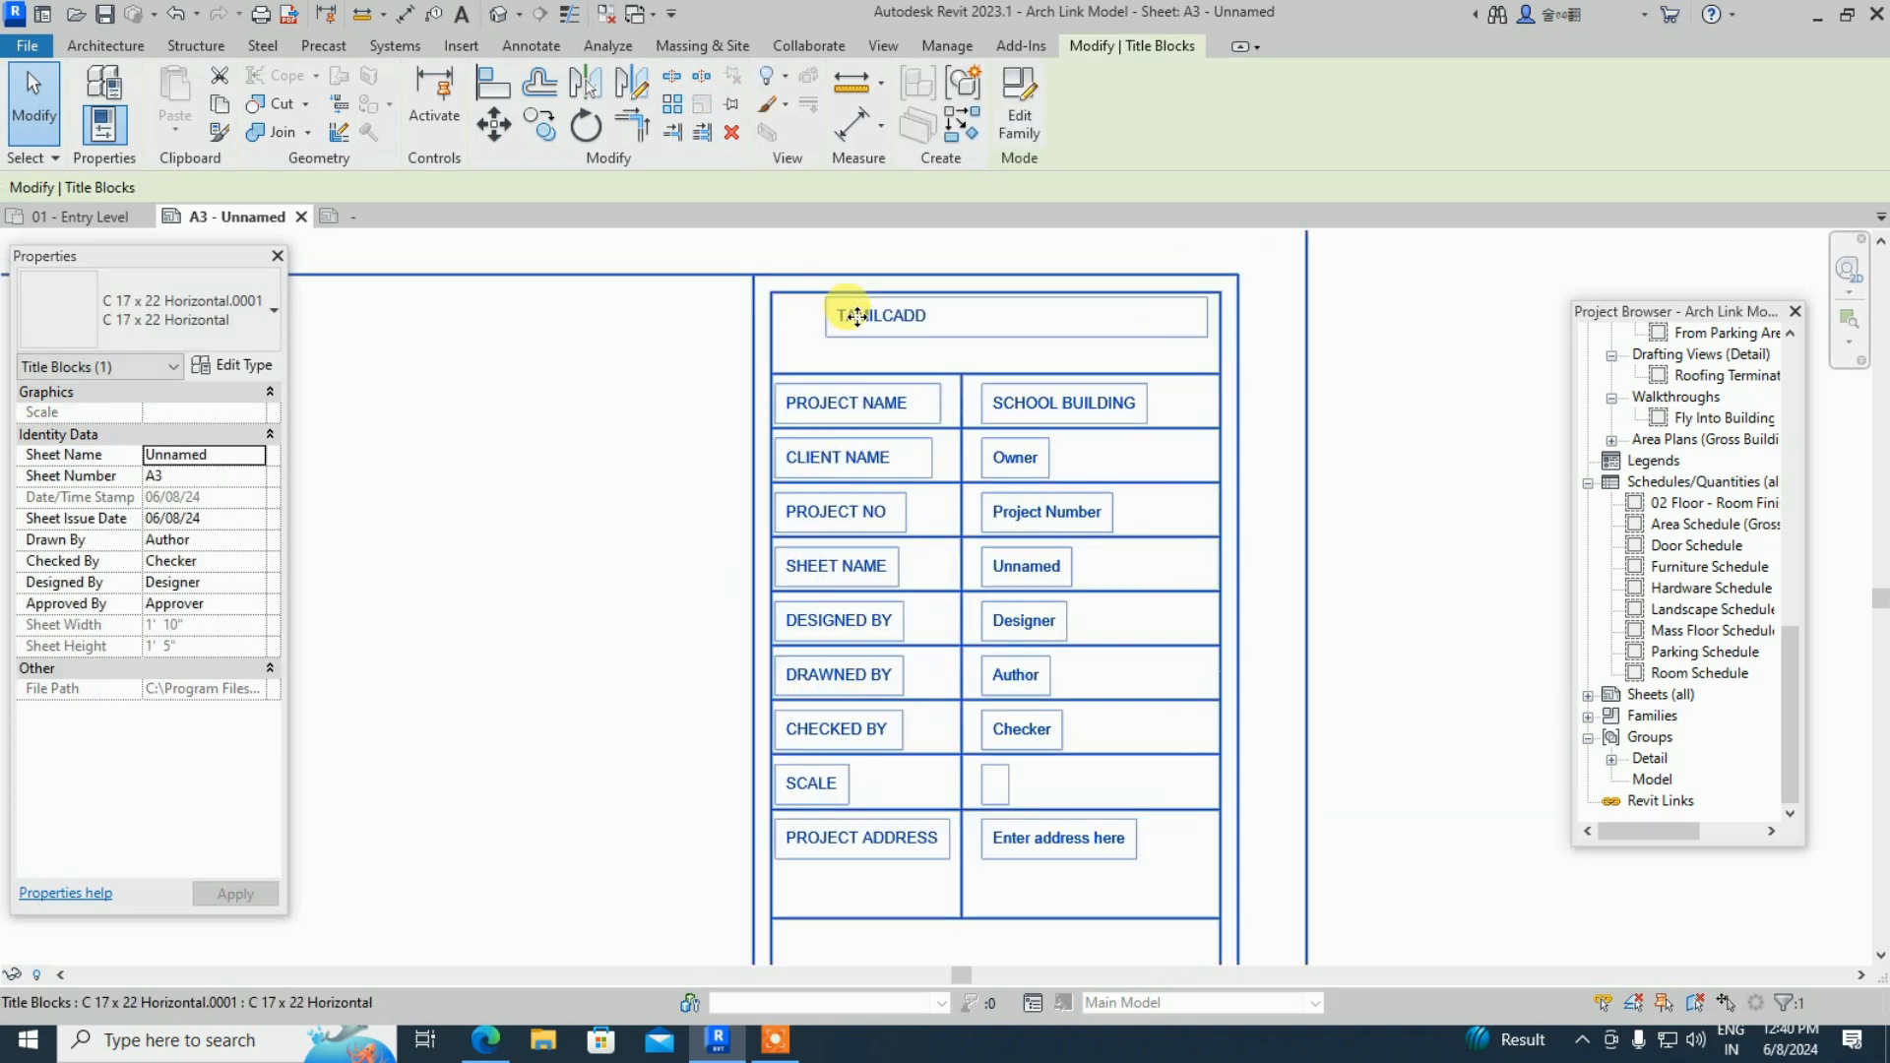
- Reopen the titleblock family for editing from the A3 sheet
{"action": "left_click", "coordinate": [1017, 130]}
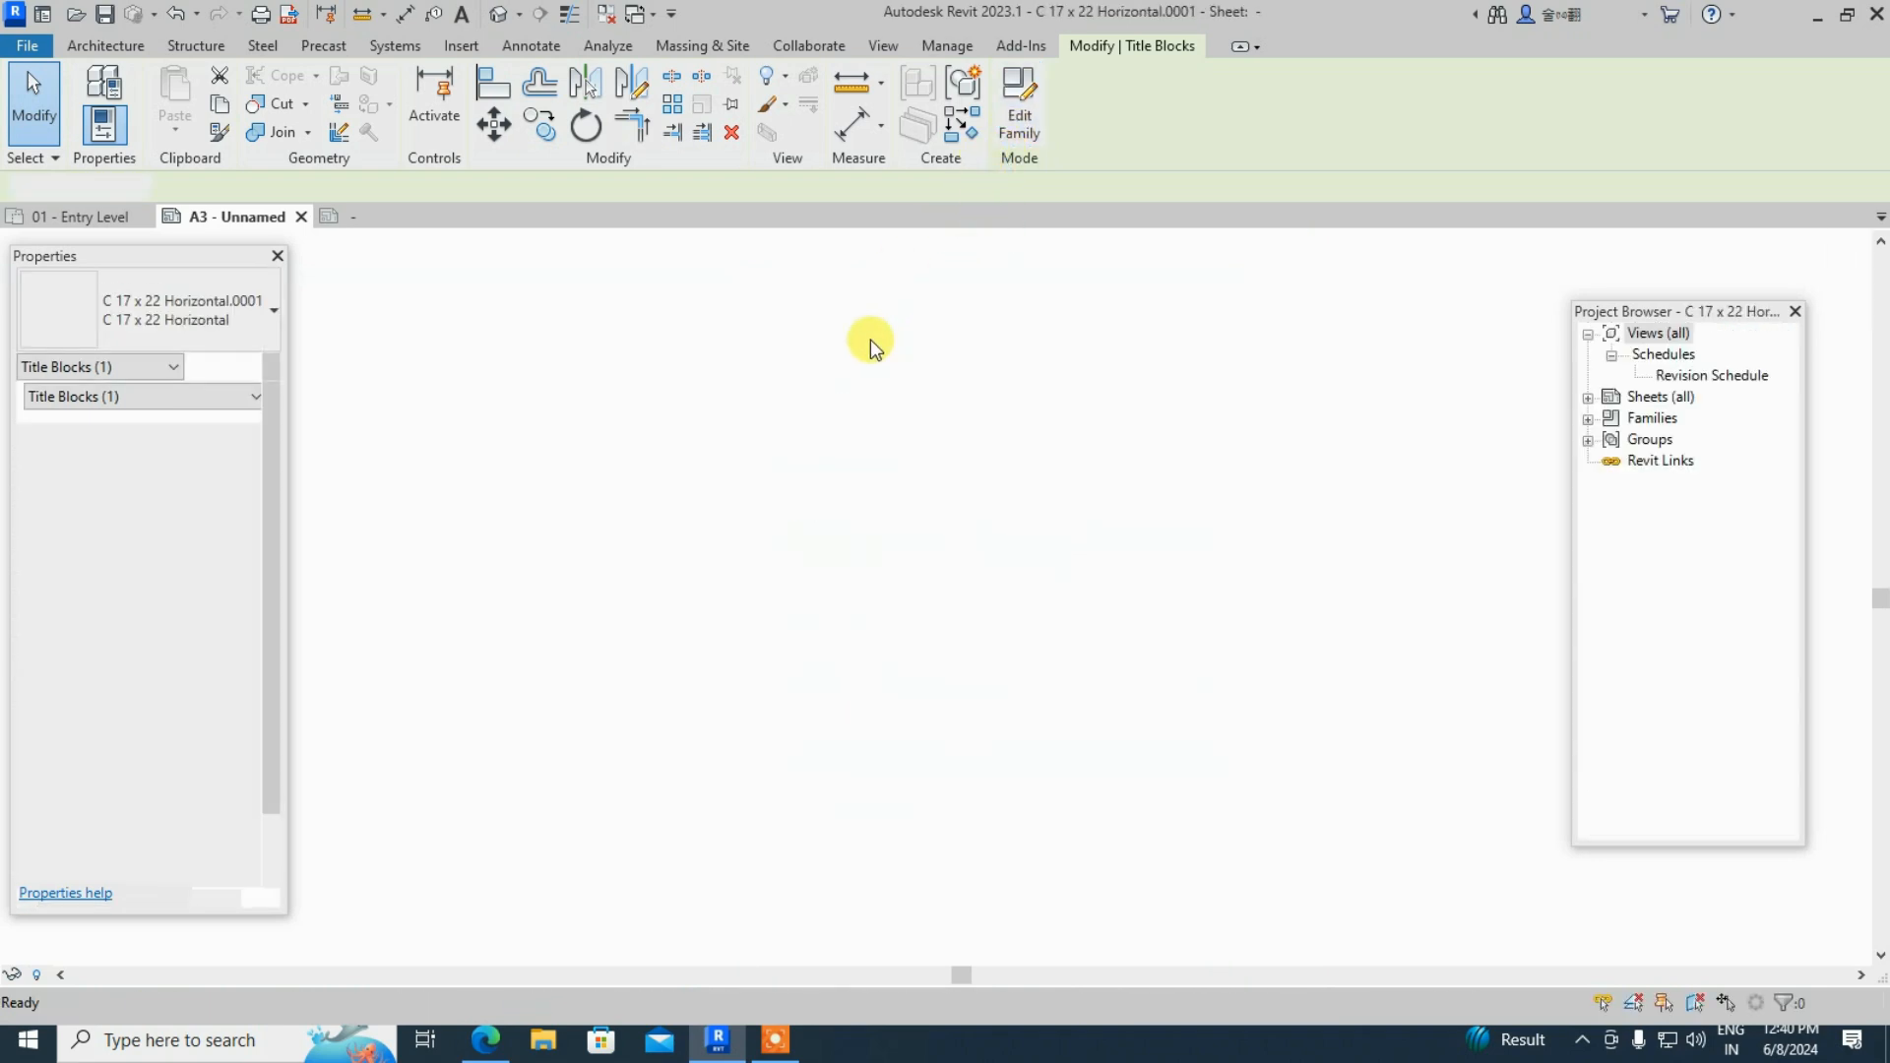
{"action": "scroll", "coordinate": [1313, 252], "scroll_direction": "up", "scroll_amount": 5}
{"action": "scroll", "coordinate": [1313, 252], "scroll_direction": "up", "scroll_amount": 1}
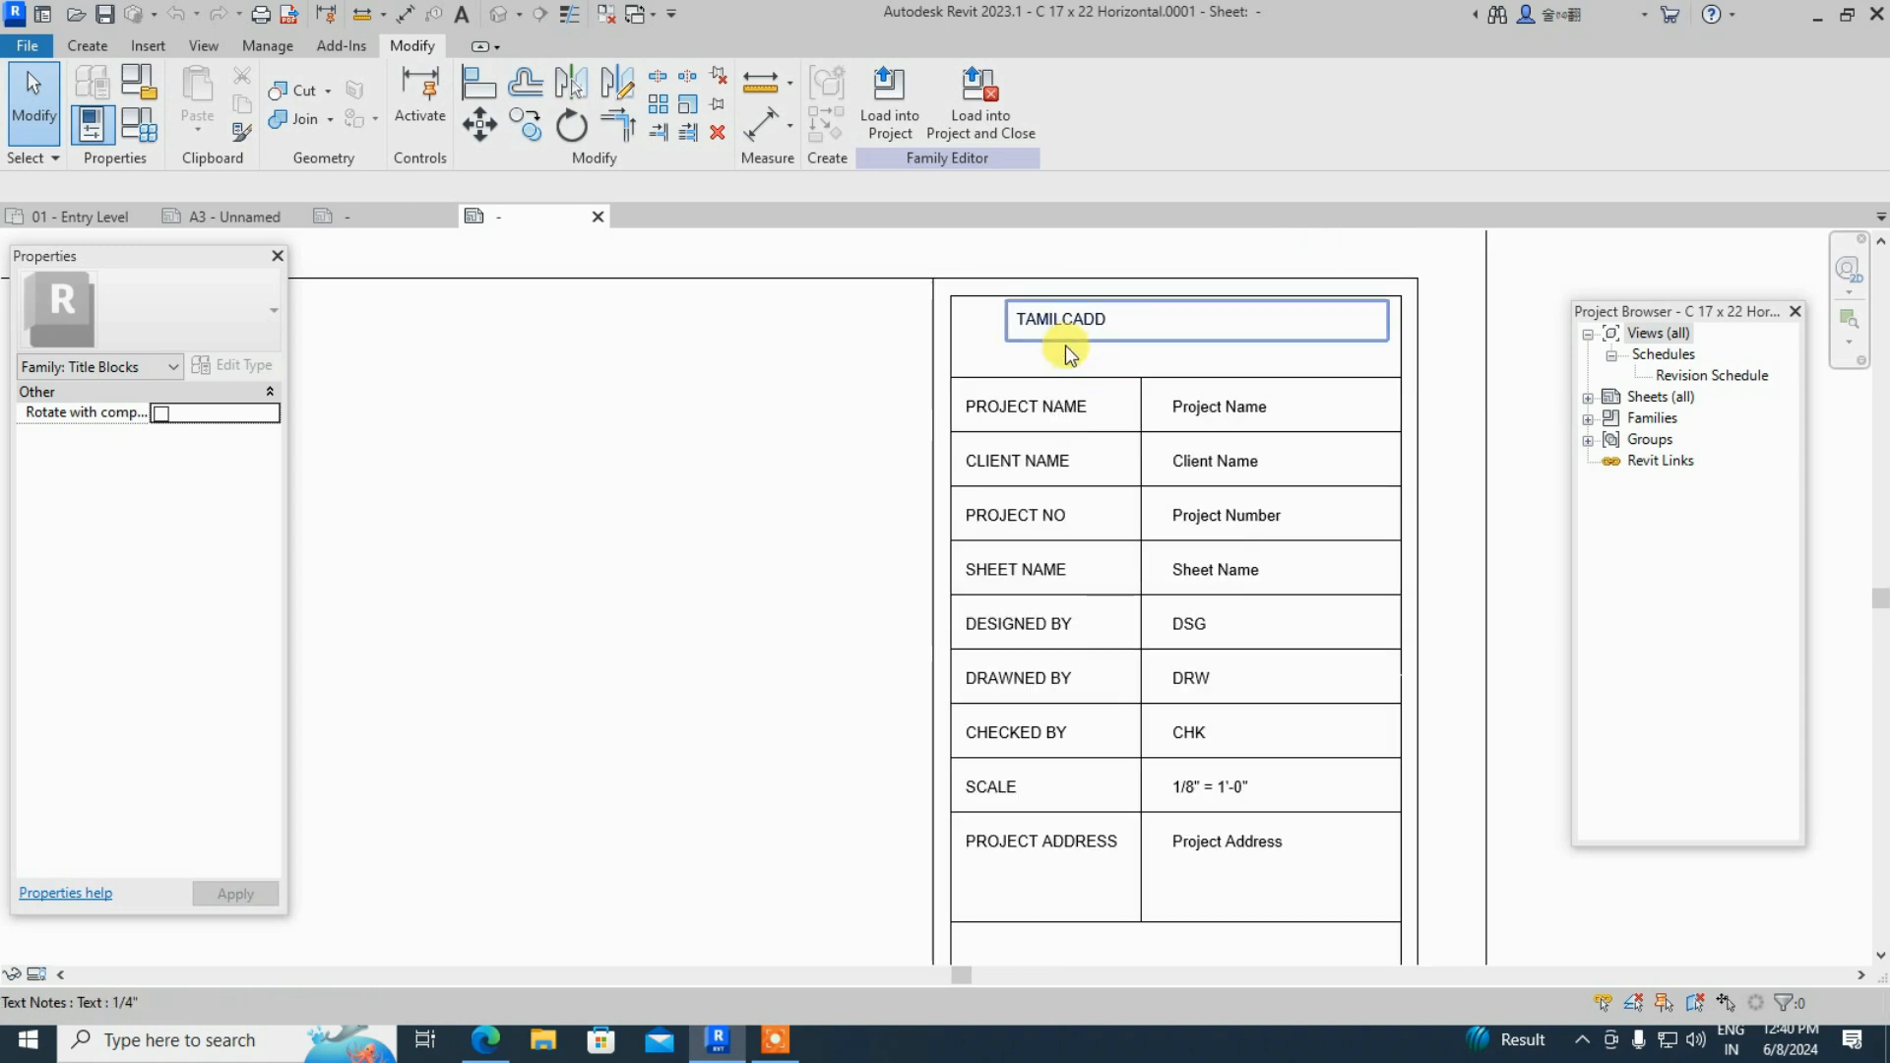
- Give the TAMILCADD heading a duplicated text type, 1/4" 2, with 5 mm text size
{"action": "mouse_move", "coordinate": [1125, 349]}
{"action": "left_mouse_down"}
{"action": "mouse_move", "coordinate": [1165, 362]}
{"action": "mouse_move", "coordinate": [1133, 331]}
{"action": "mouse_move", "coordinate": [1142, 342]}
{"action": "left_mouse_up"}
{"action": "double_click", "coordinate": [1146, 340]}
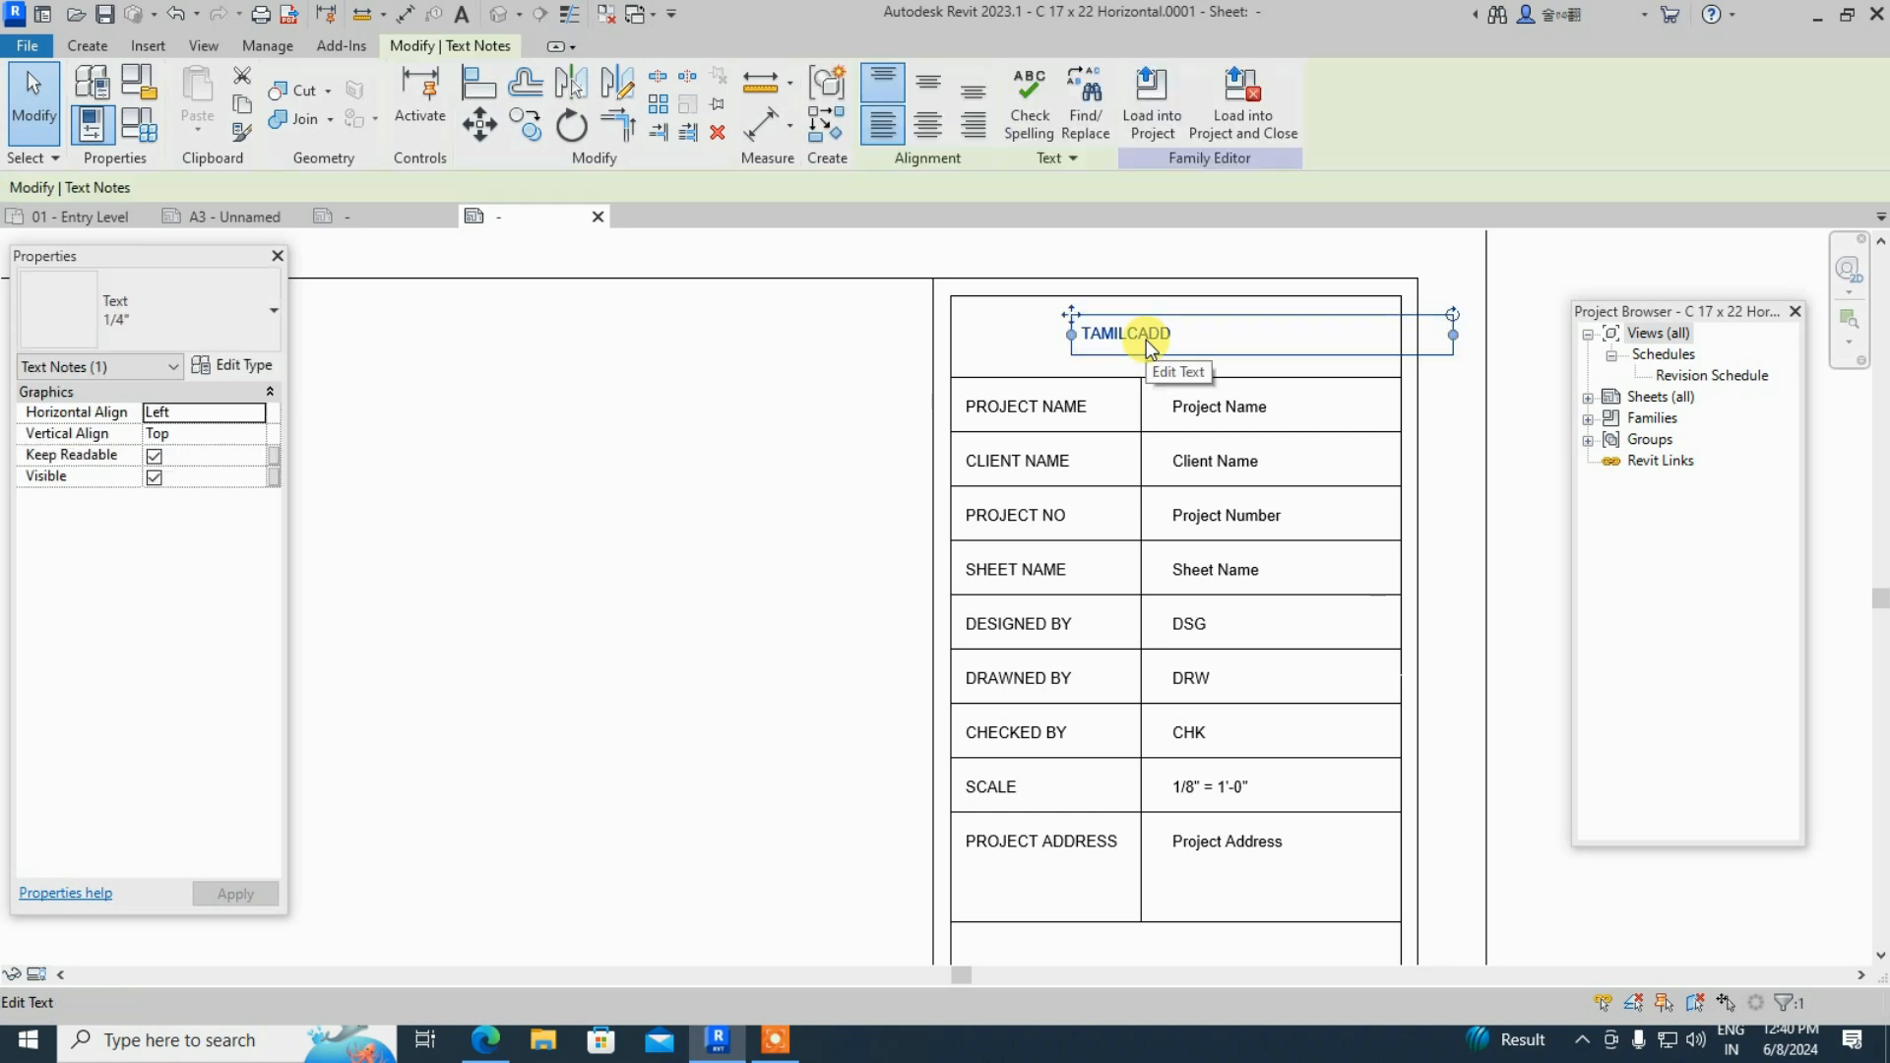
{"action": "left_click", "coordinate": [221, 370]}
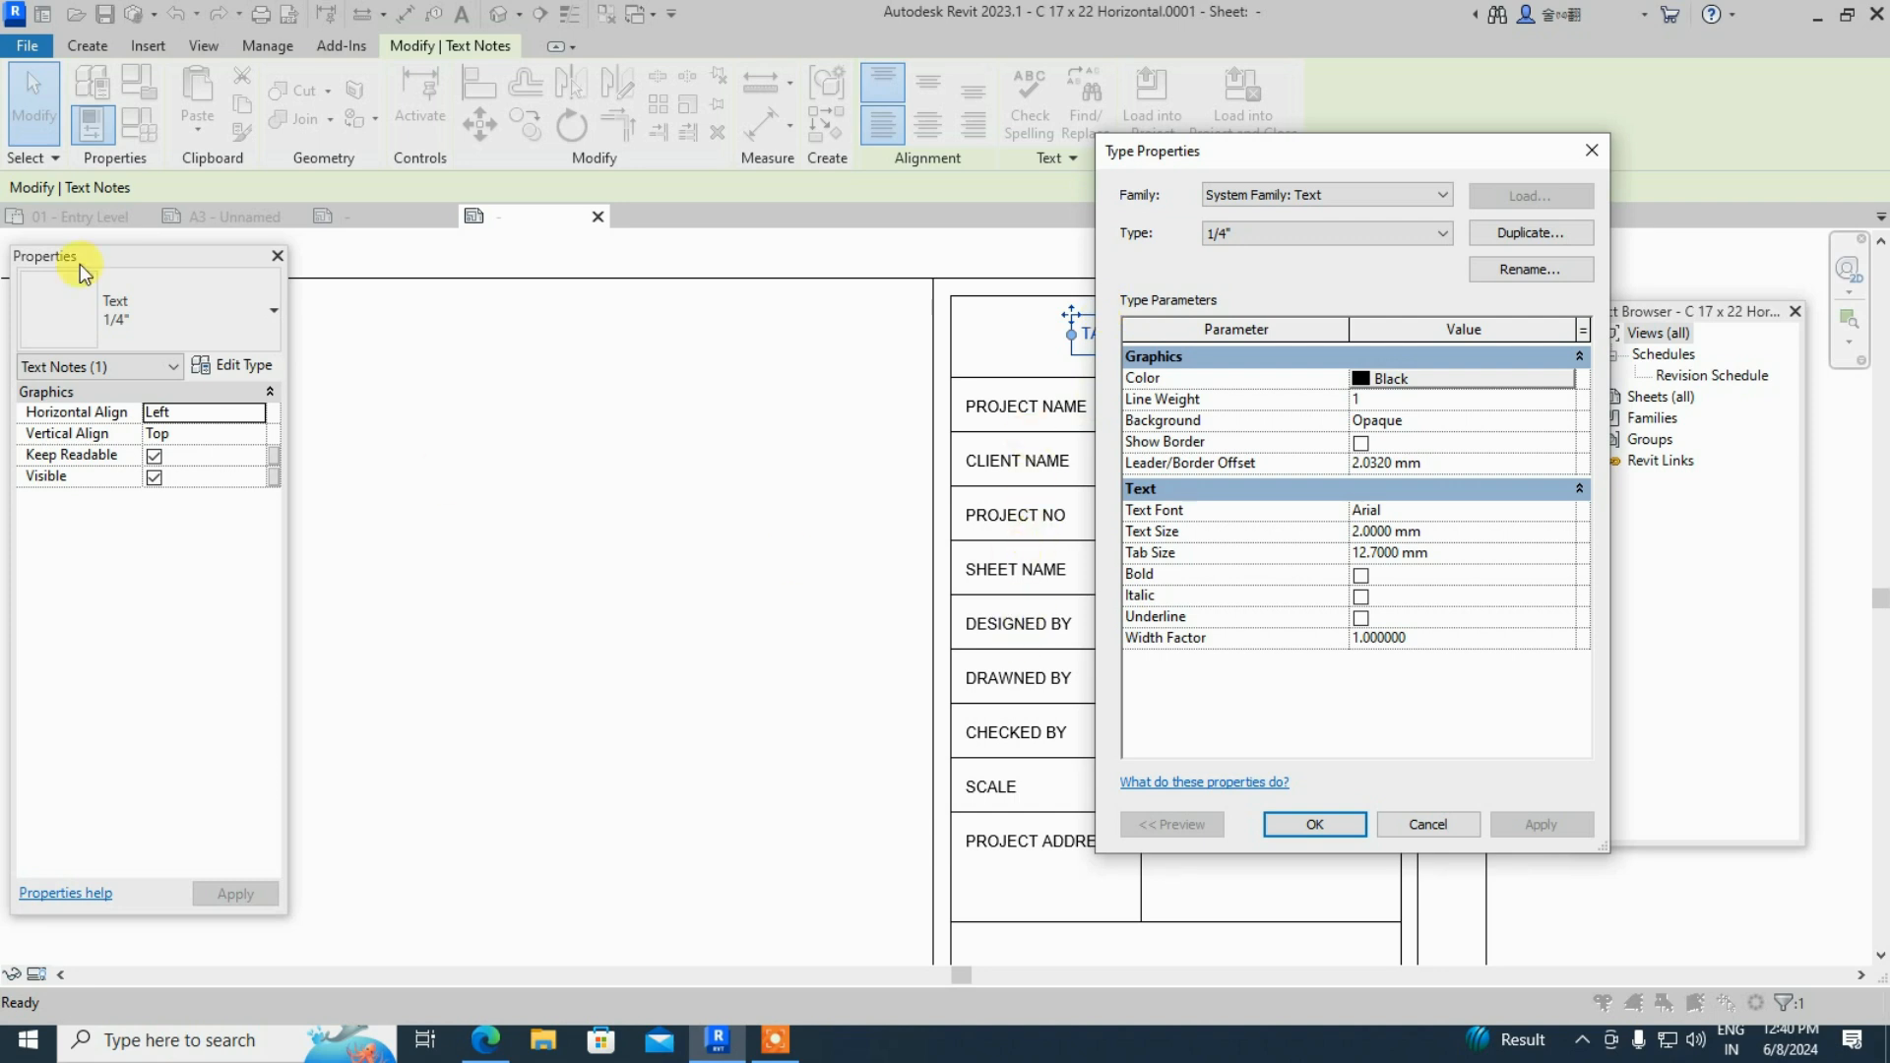
{"action": "left_click", "coordinate": [1527, 233]}
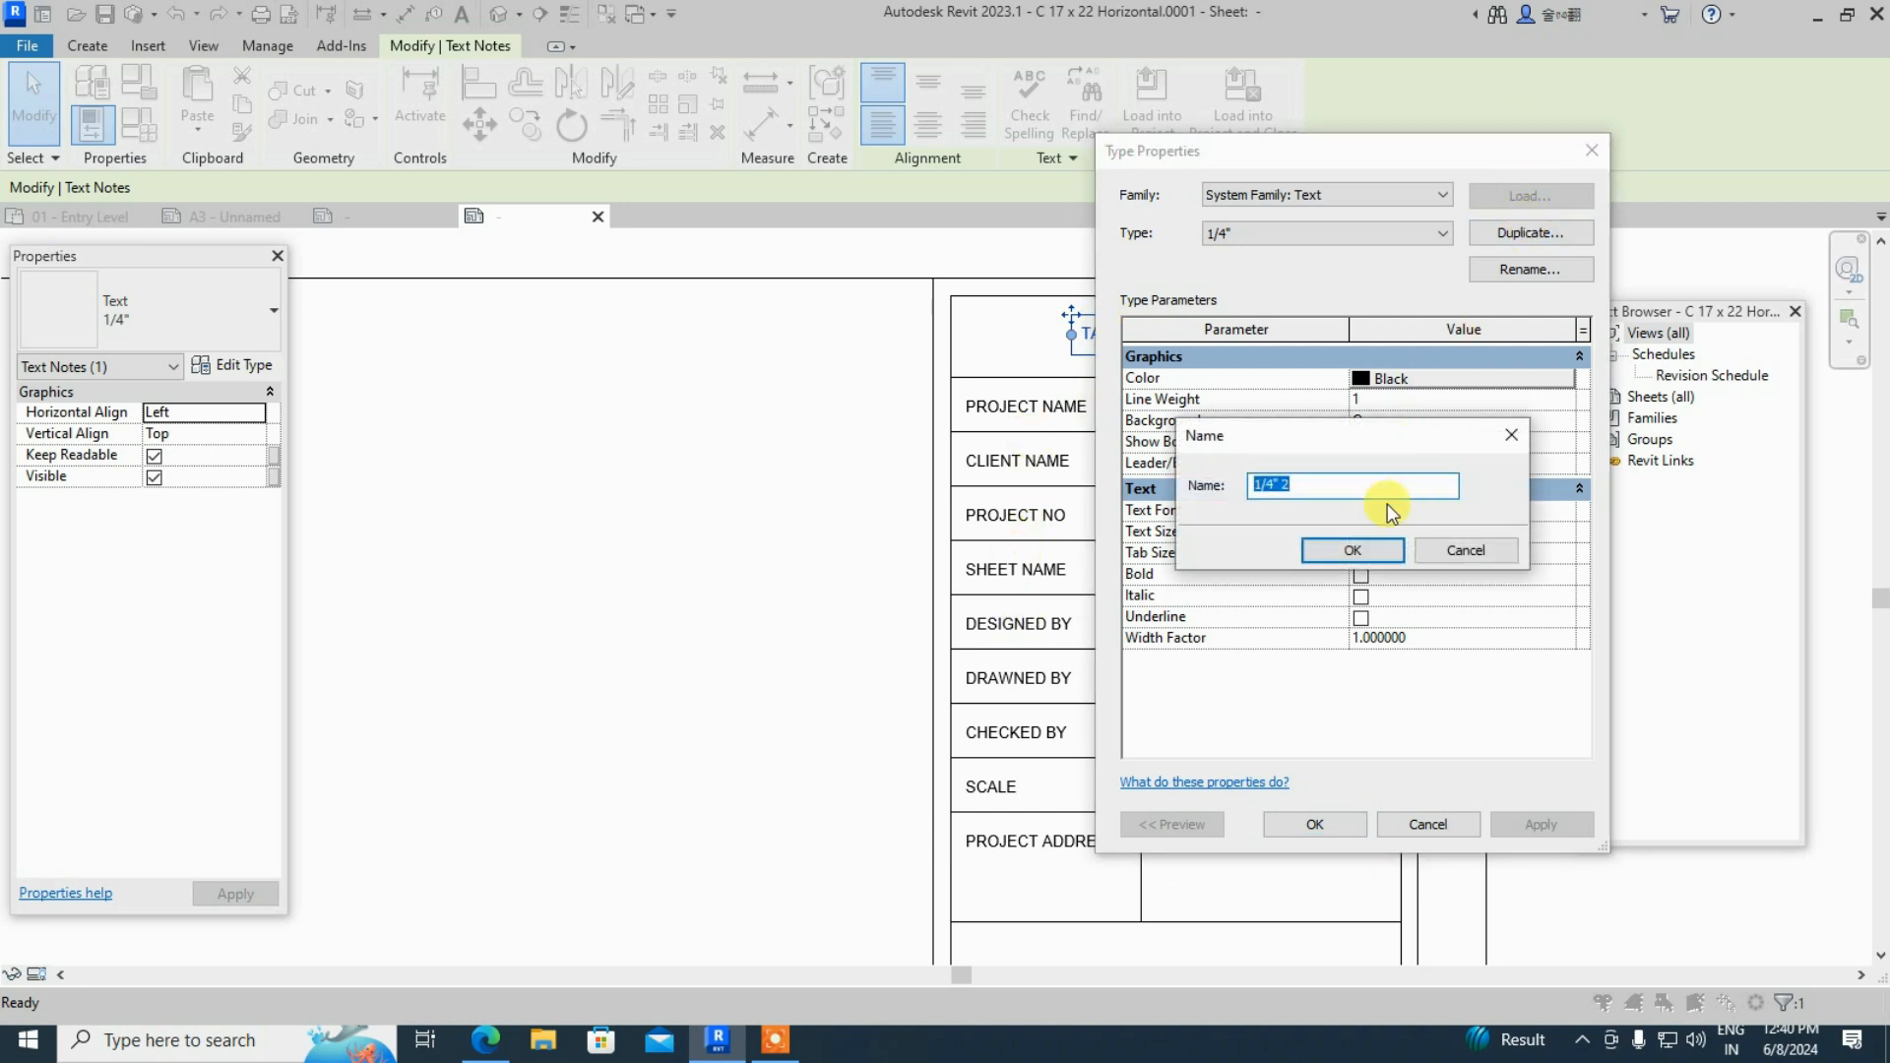
{"action": "left_click", "coordinate": [1364, 559]}
{"action": "left_click", "coordinate": [1447, 533]}
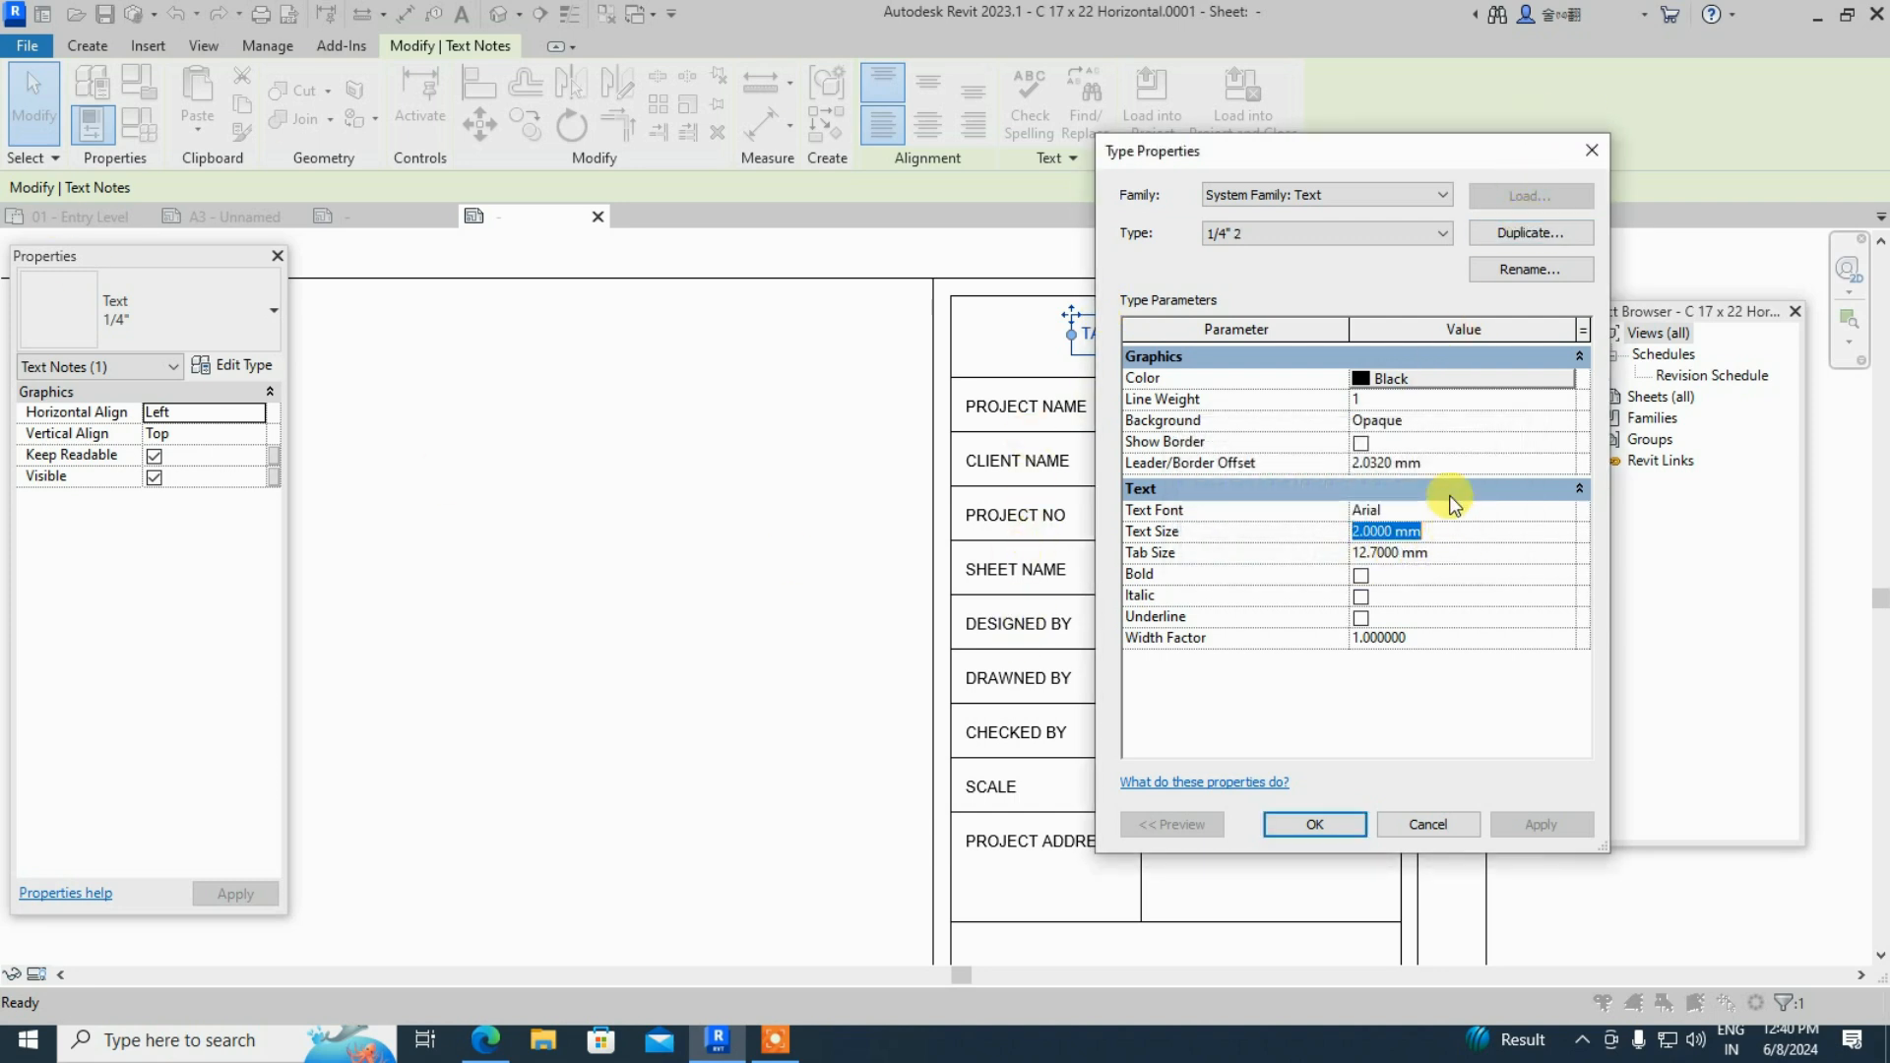
{"action": "type", "text": "5"}
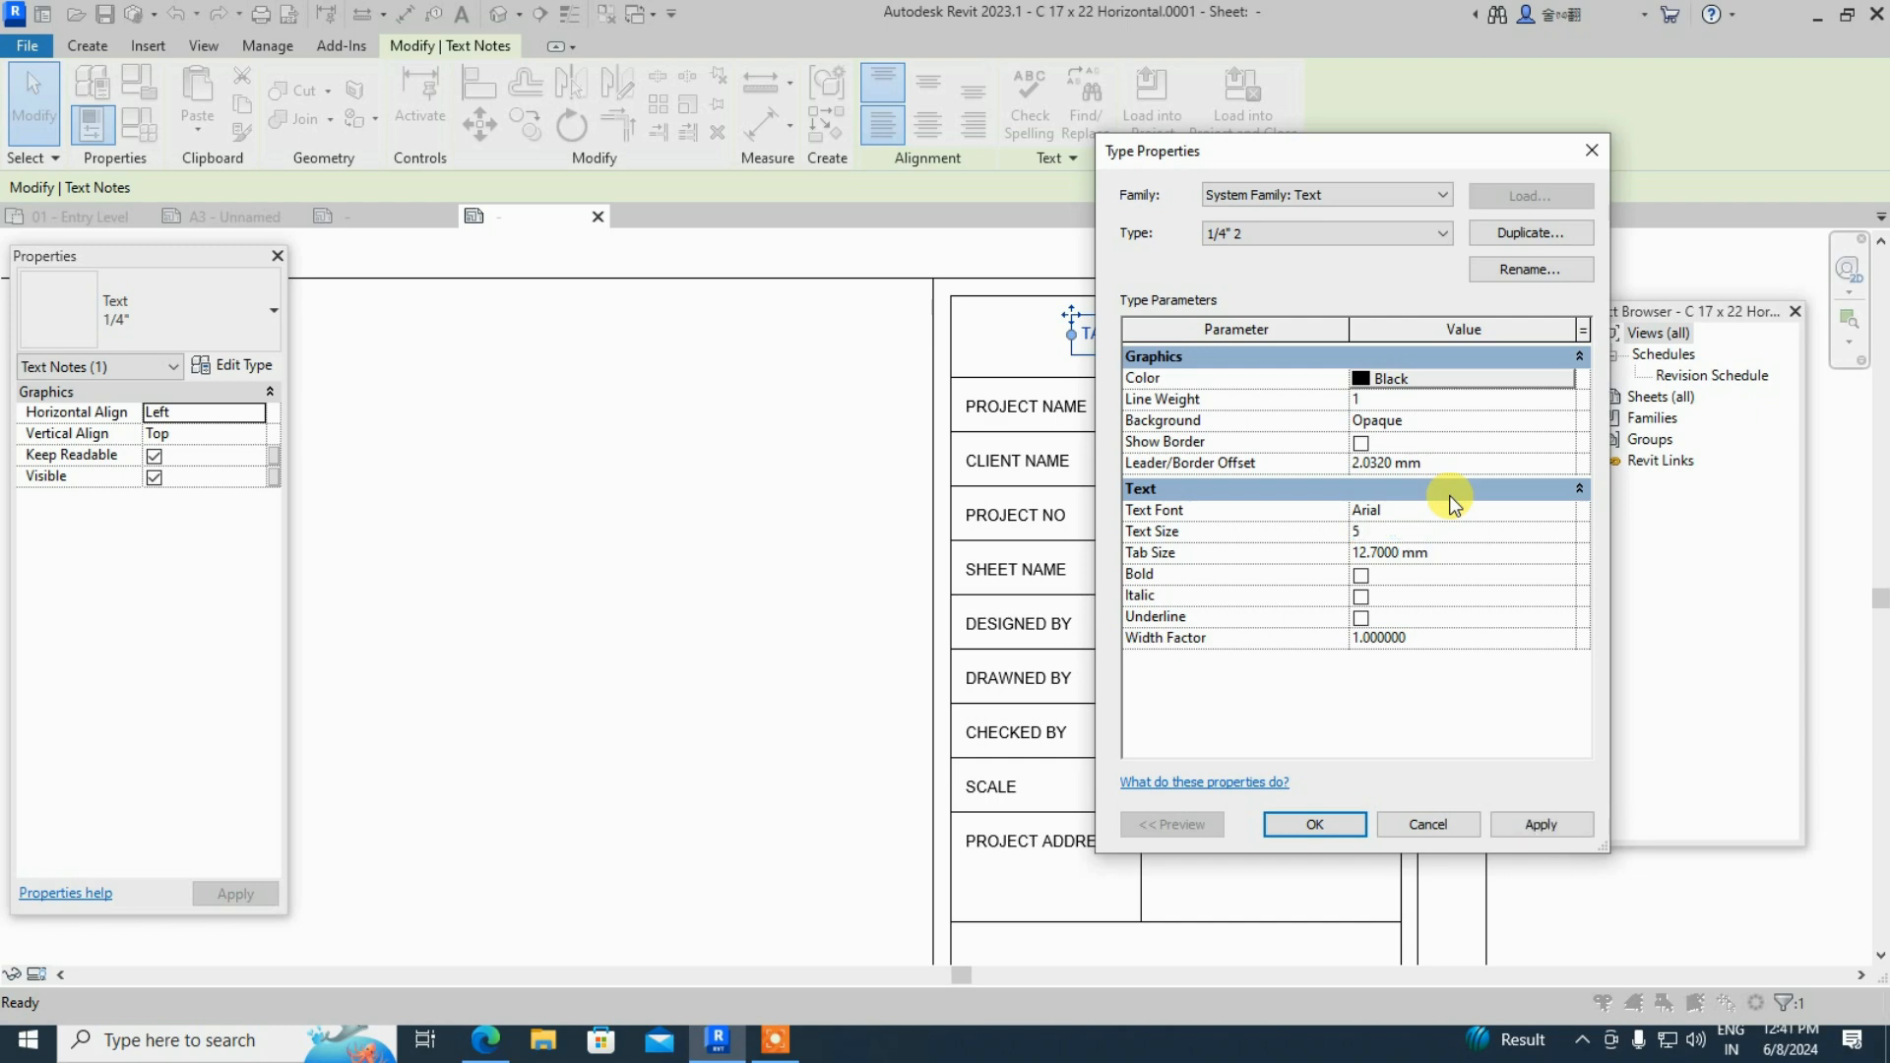
{"action": "left_click", "coordinate": [1524, 820]}
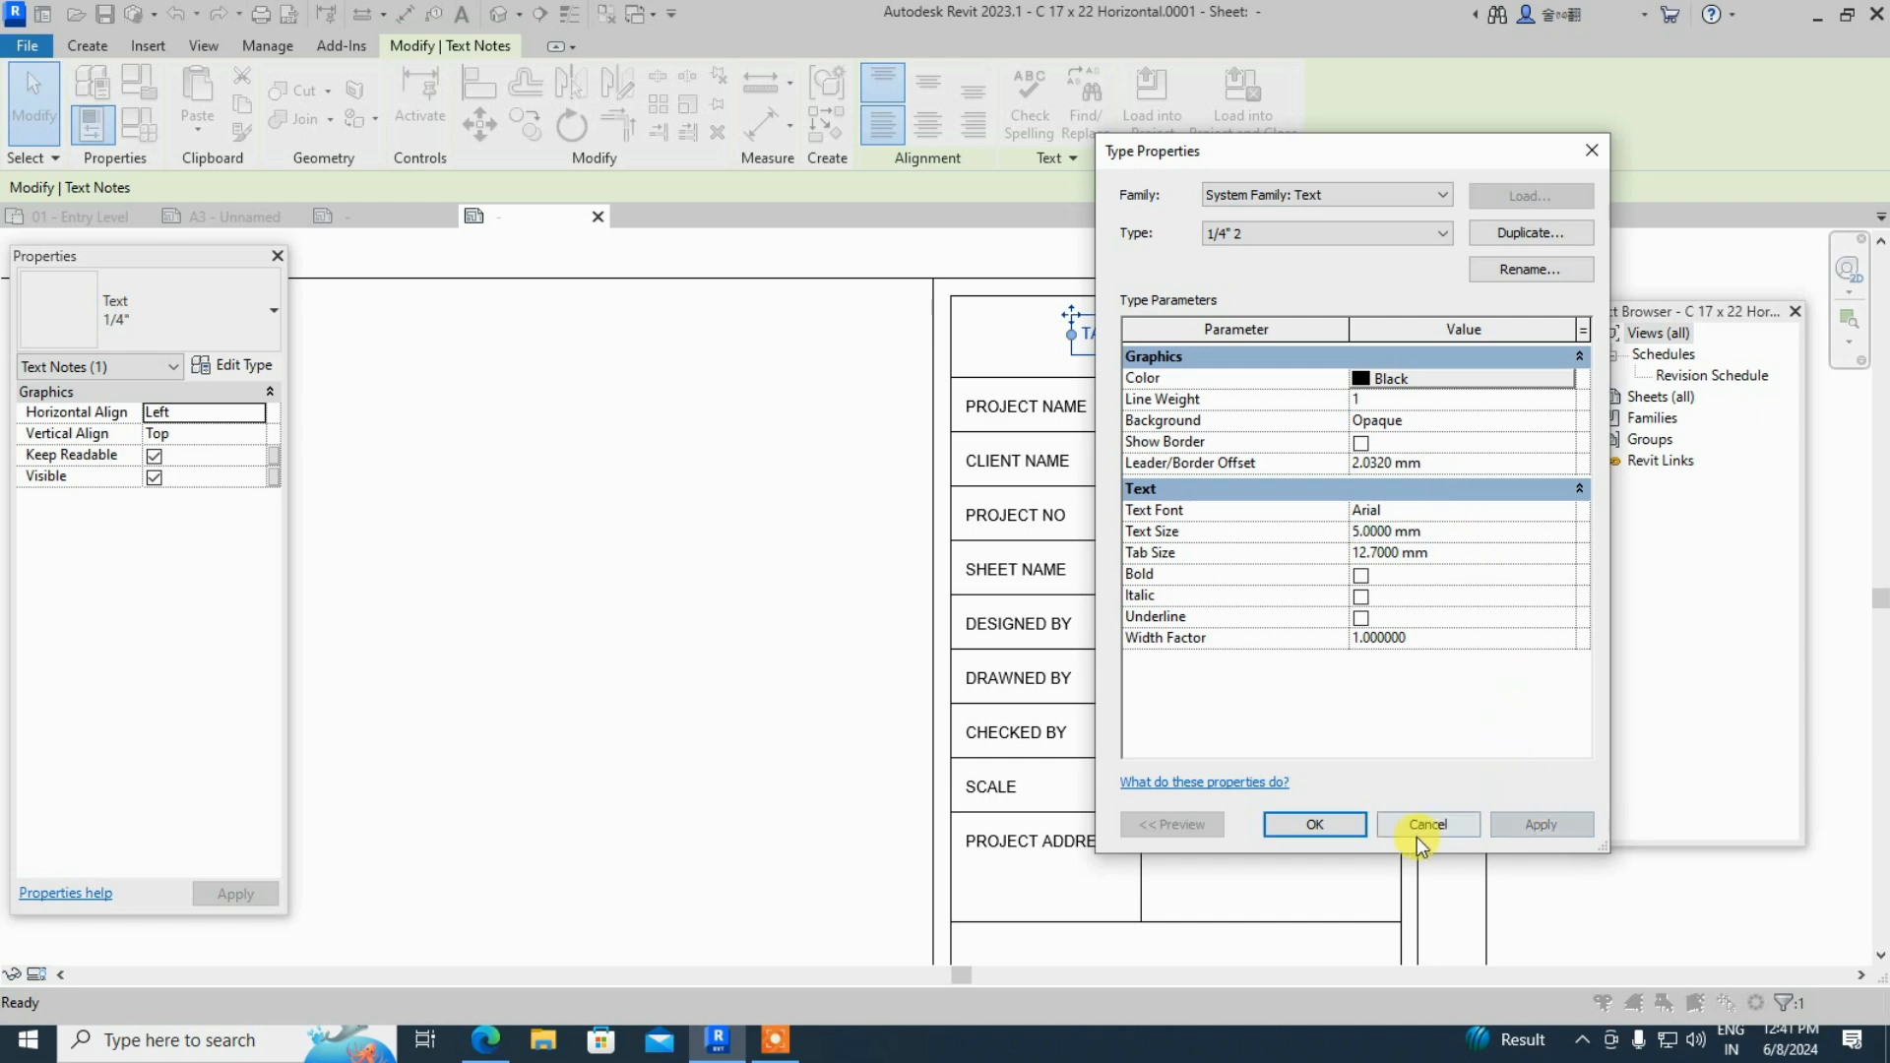
{"action": "left_click", "coordinate": [1318, 824]}
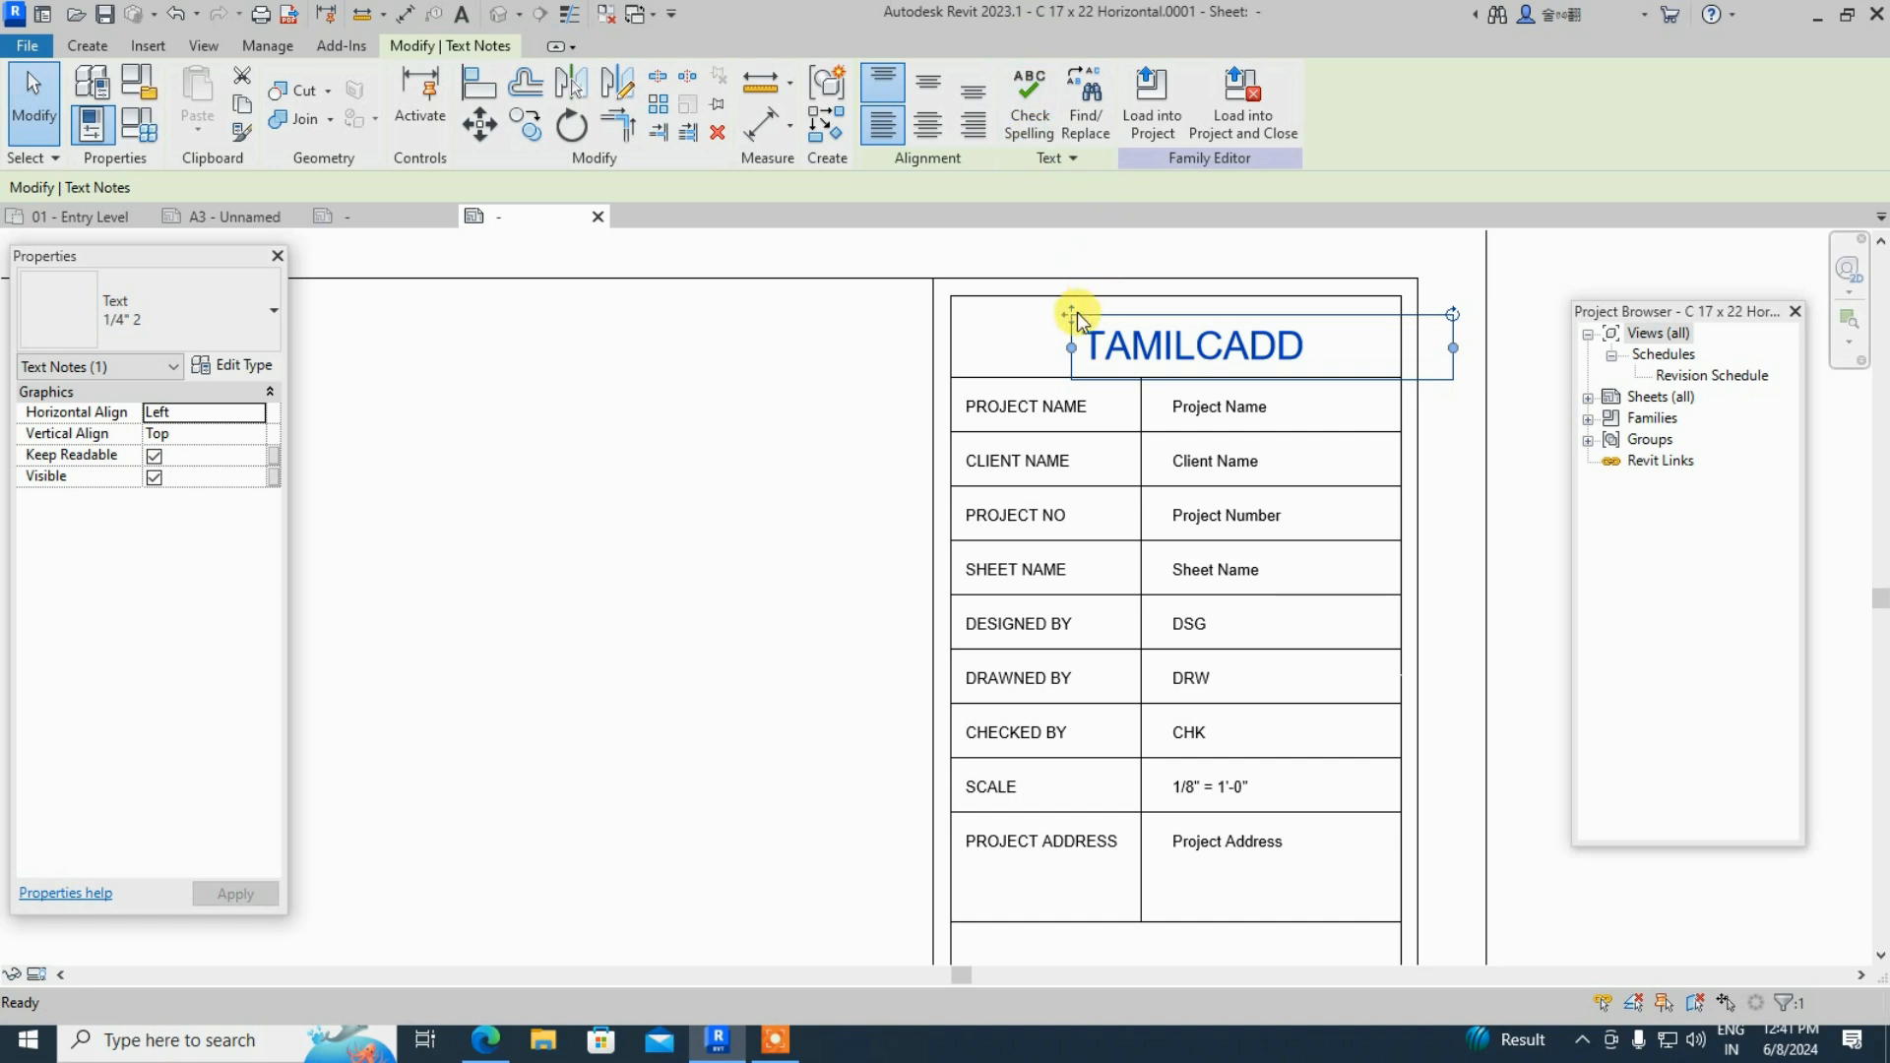
- Centre the enlarged TAMILCADD heading in the titleblock's top header cell
{"action": "left_click_drag", "start_coordinate": [1076, 314], "coordinate": [1005, 299]}
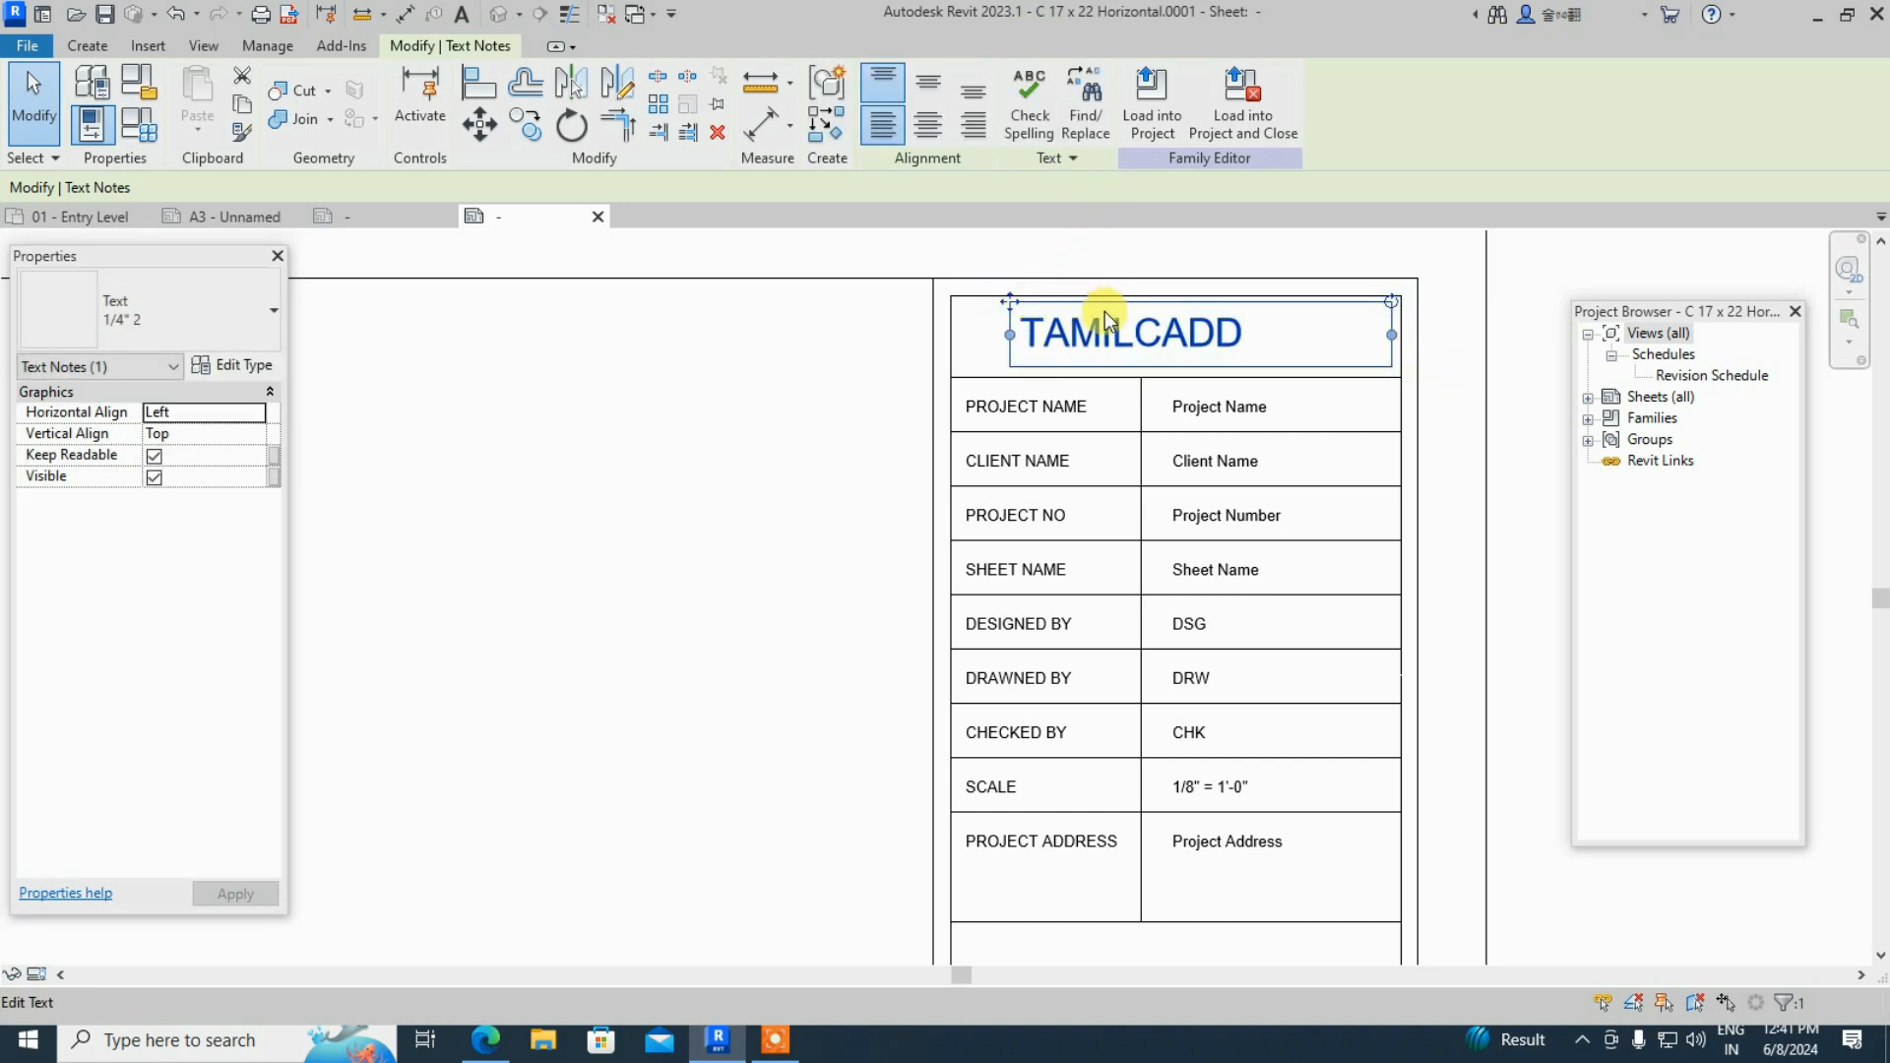
{"action": "left_click_drag", "start_coordinate": [1006, 307], "coordinate": [961, 305]}
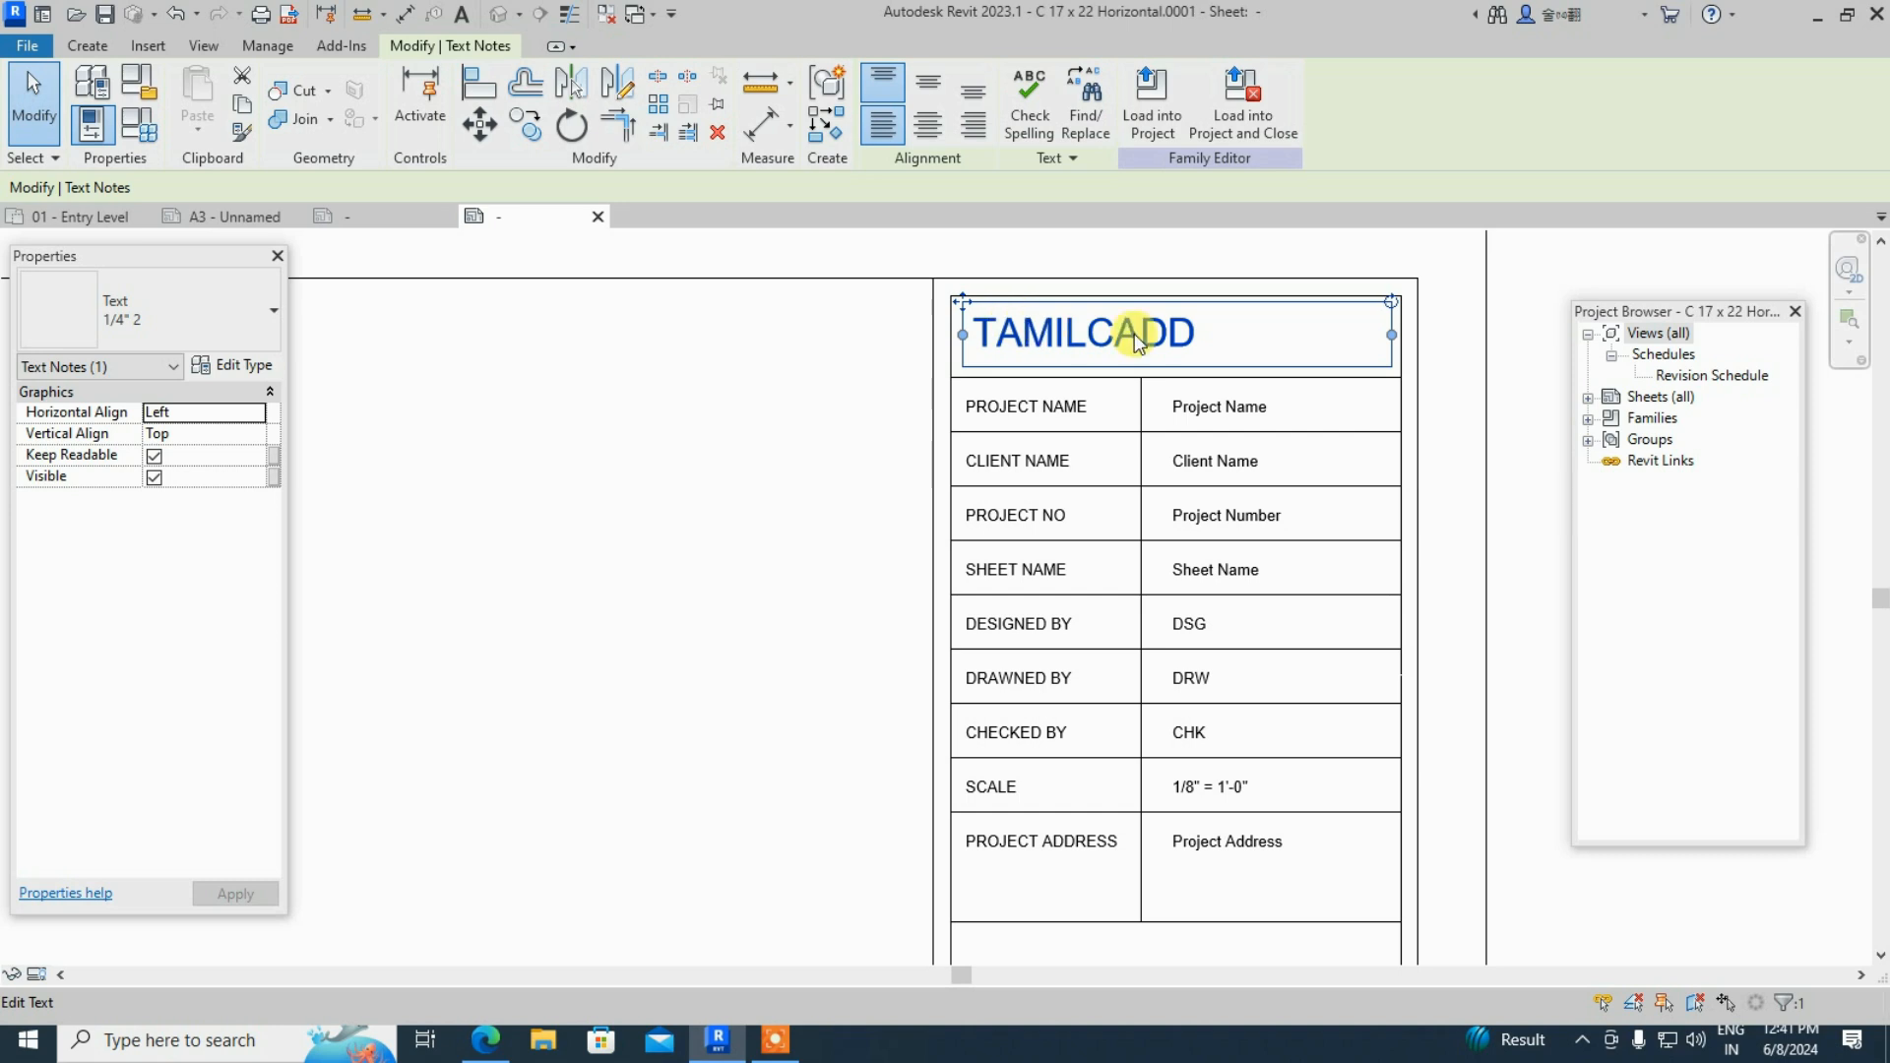
{"action": "left_click", "coordinate": [1057, 331]}
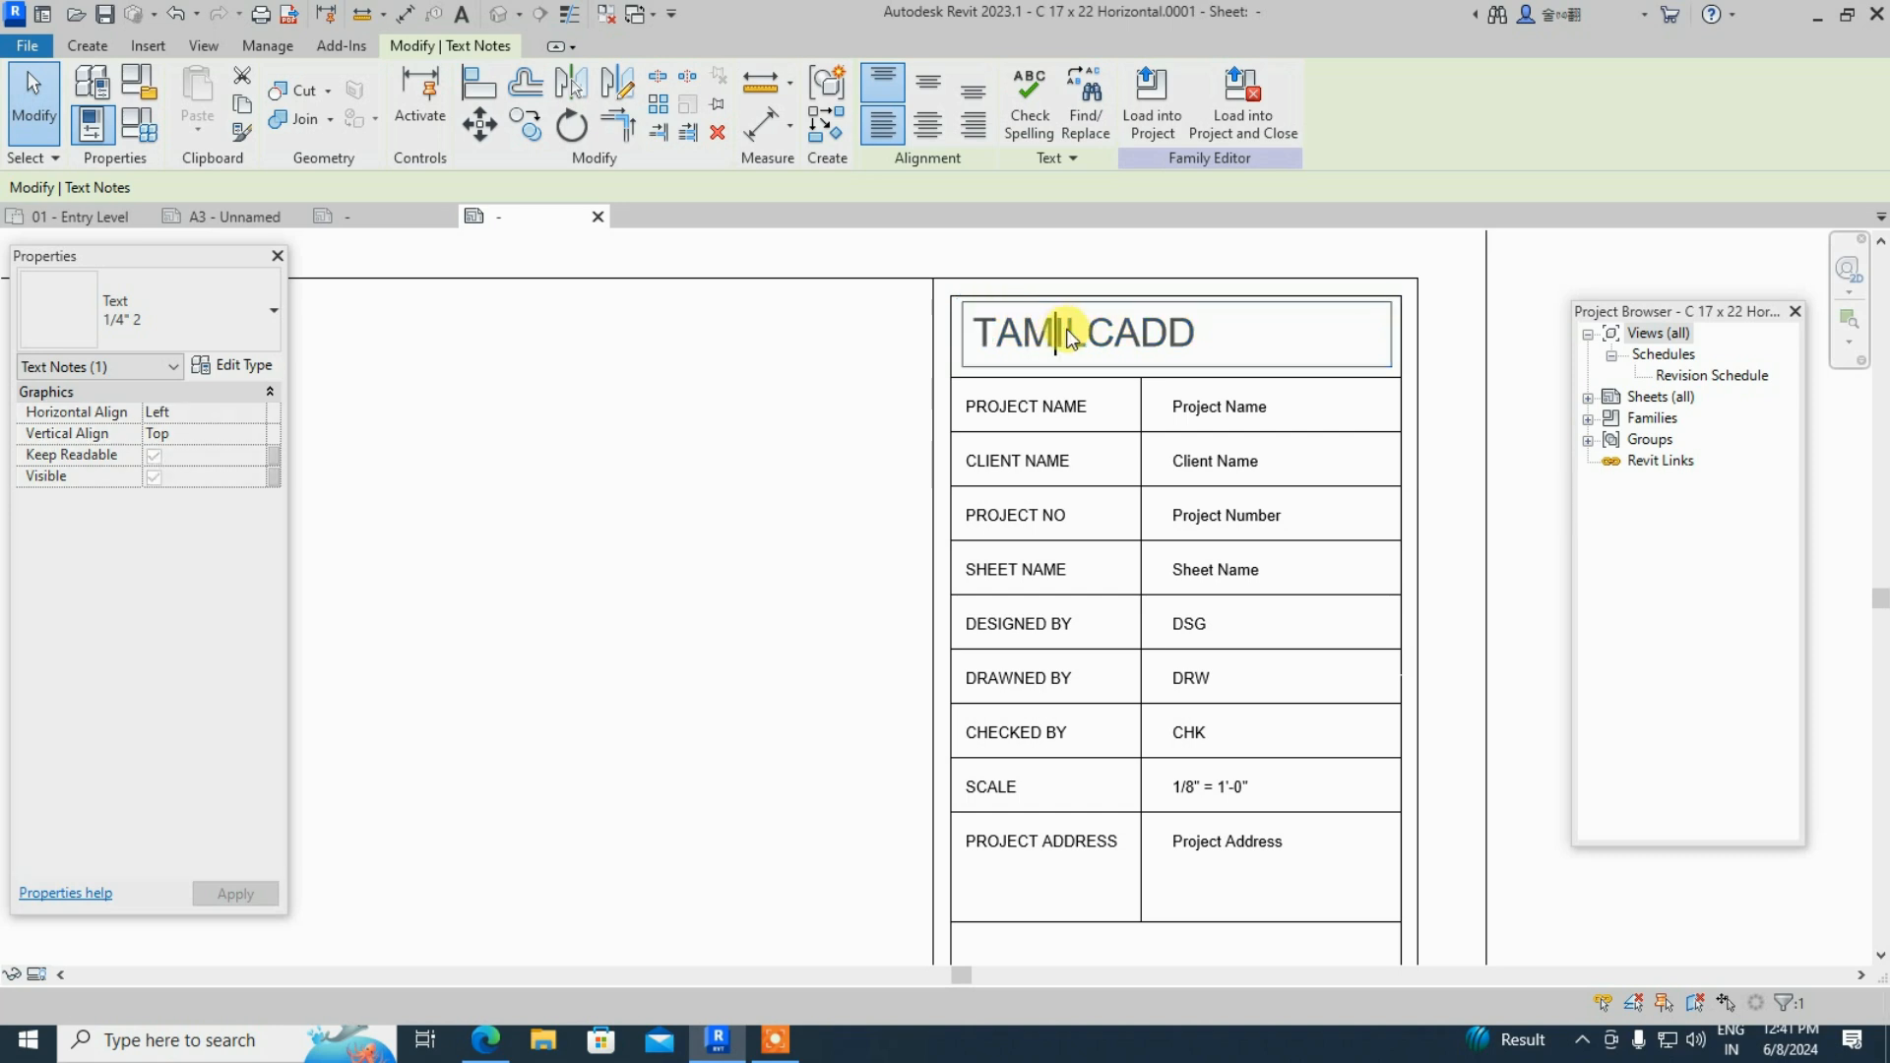
{"action": "left_click", "coordinate": [971, 304]}
{"action": "left_click", "coordinate": [866, 317]}
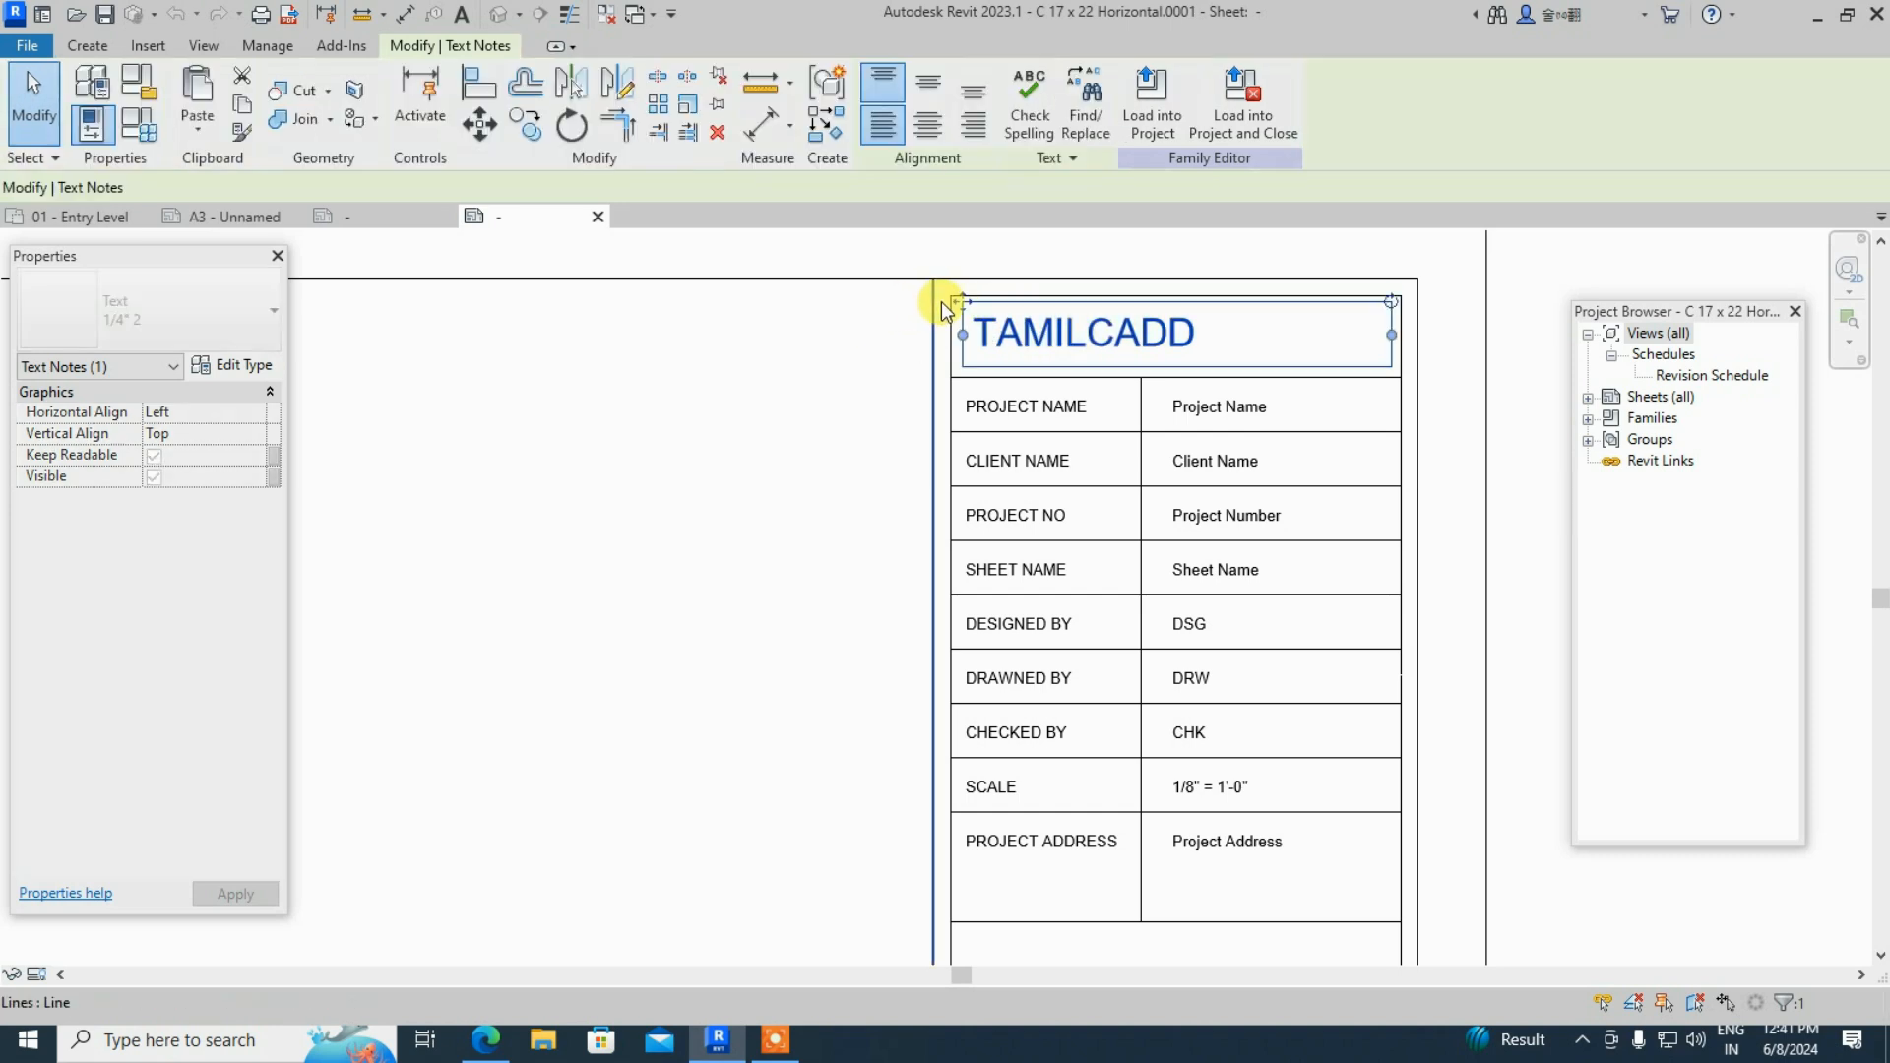
{"action": "left_click_drag", "start_coordinate": [969, 314], "coordinate": [1025, 313]}
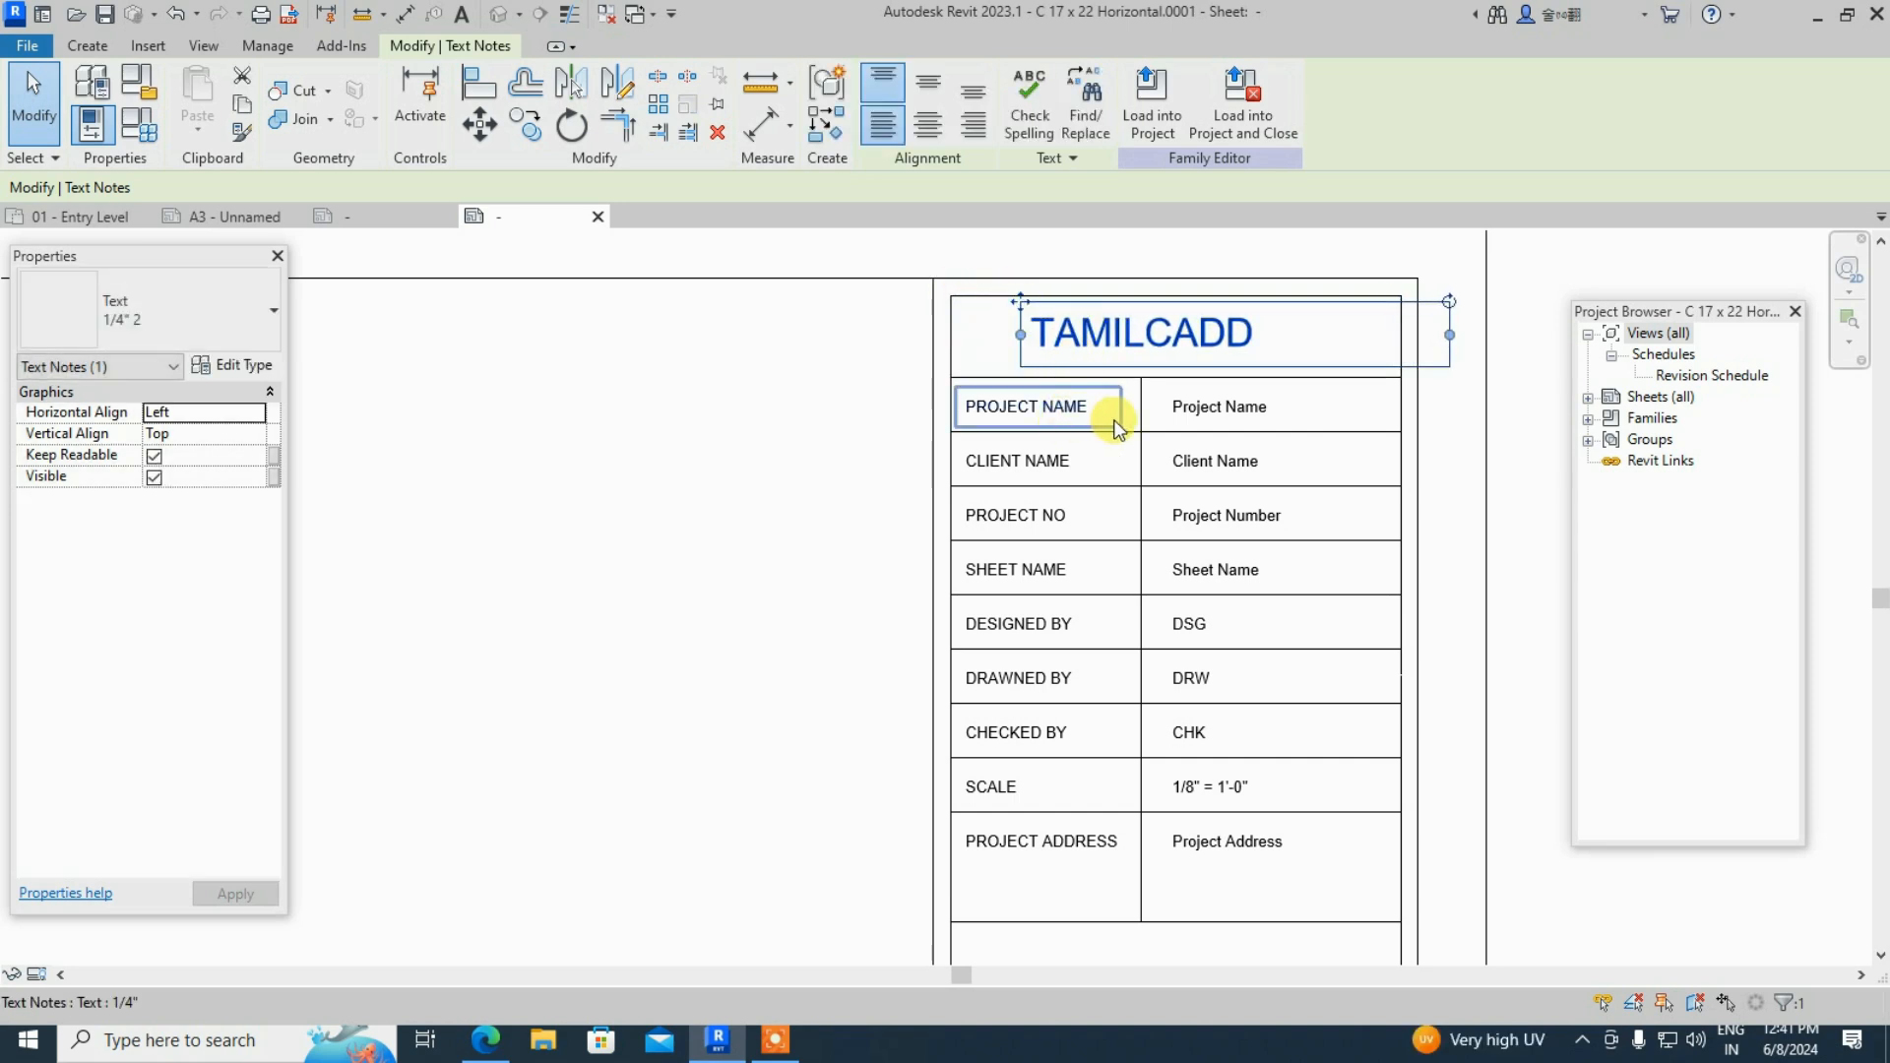
- Select the Client Name label in the titleblock
{"action": "left_click", "coordinate": [1213, 469]}
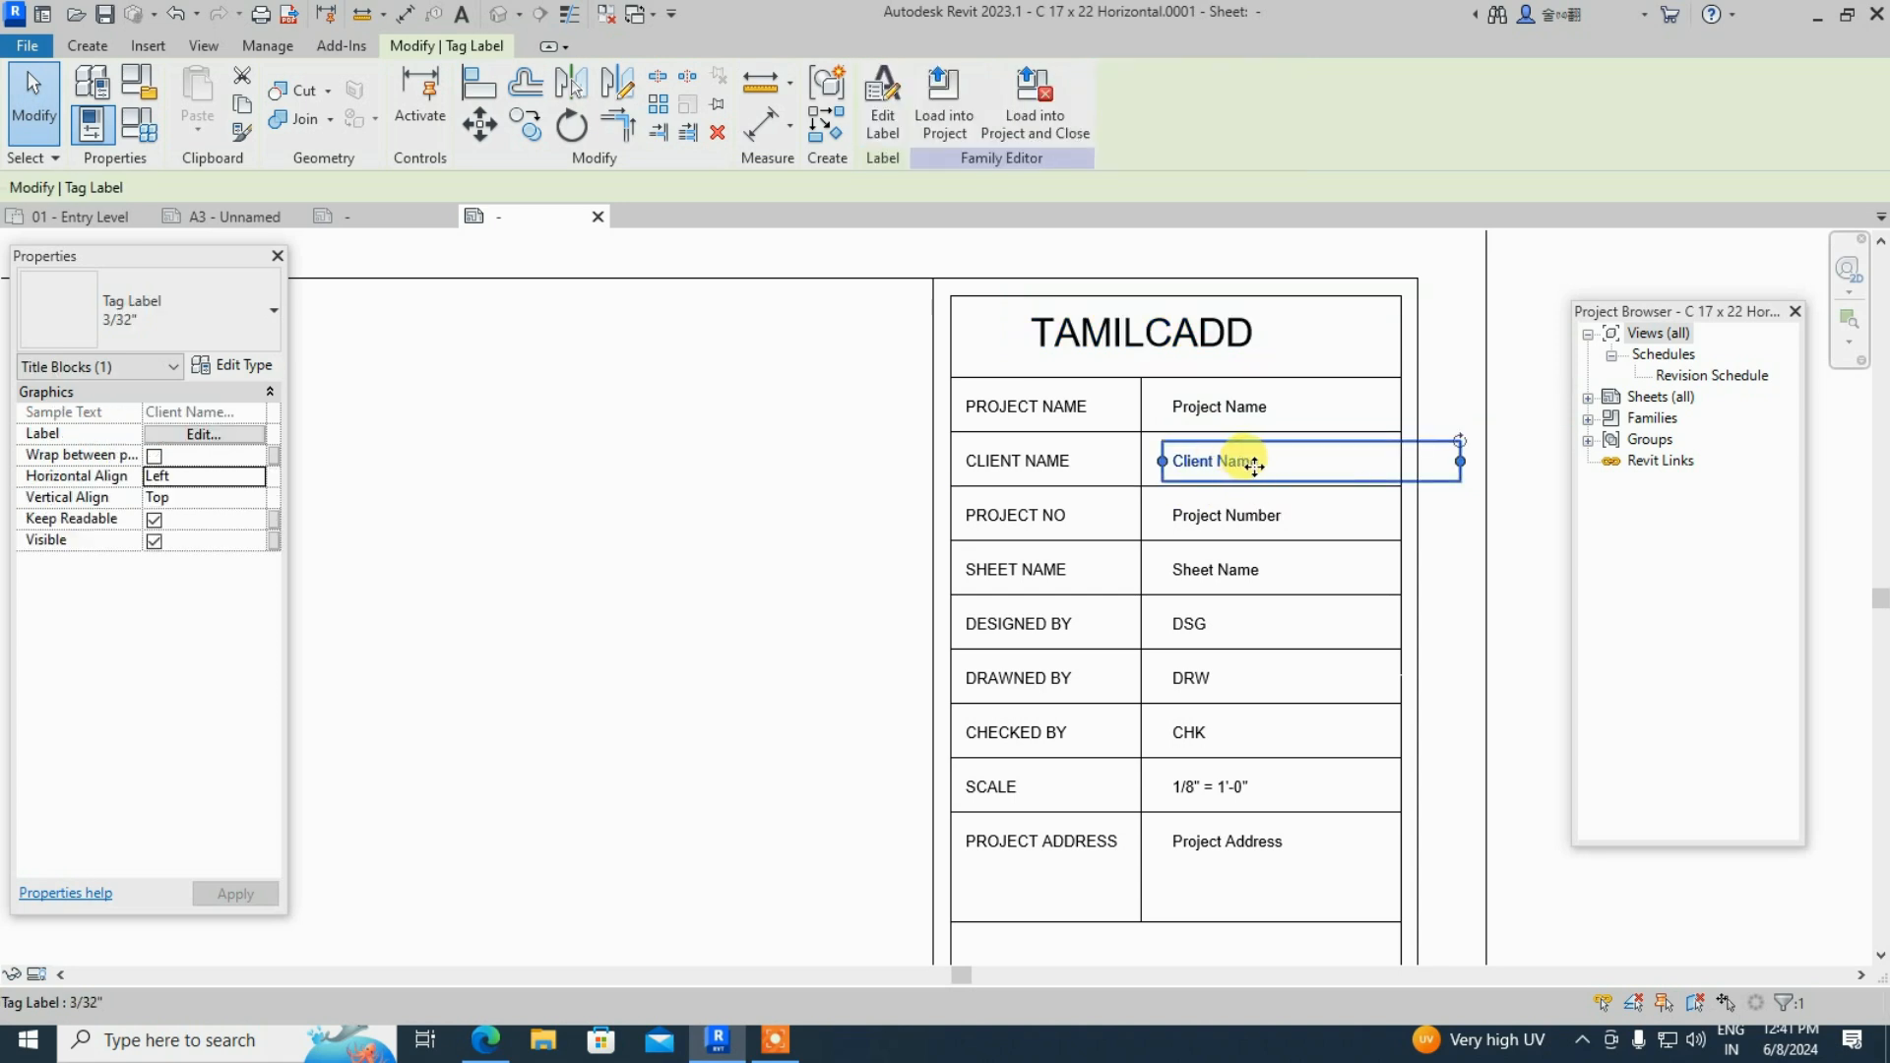
{"action": "key", "text": "Escape"}
{"action": "left_click", "coordinate": [1250, 462]}
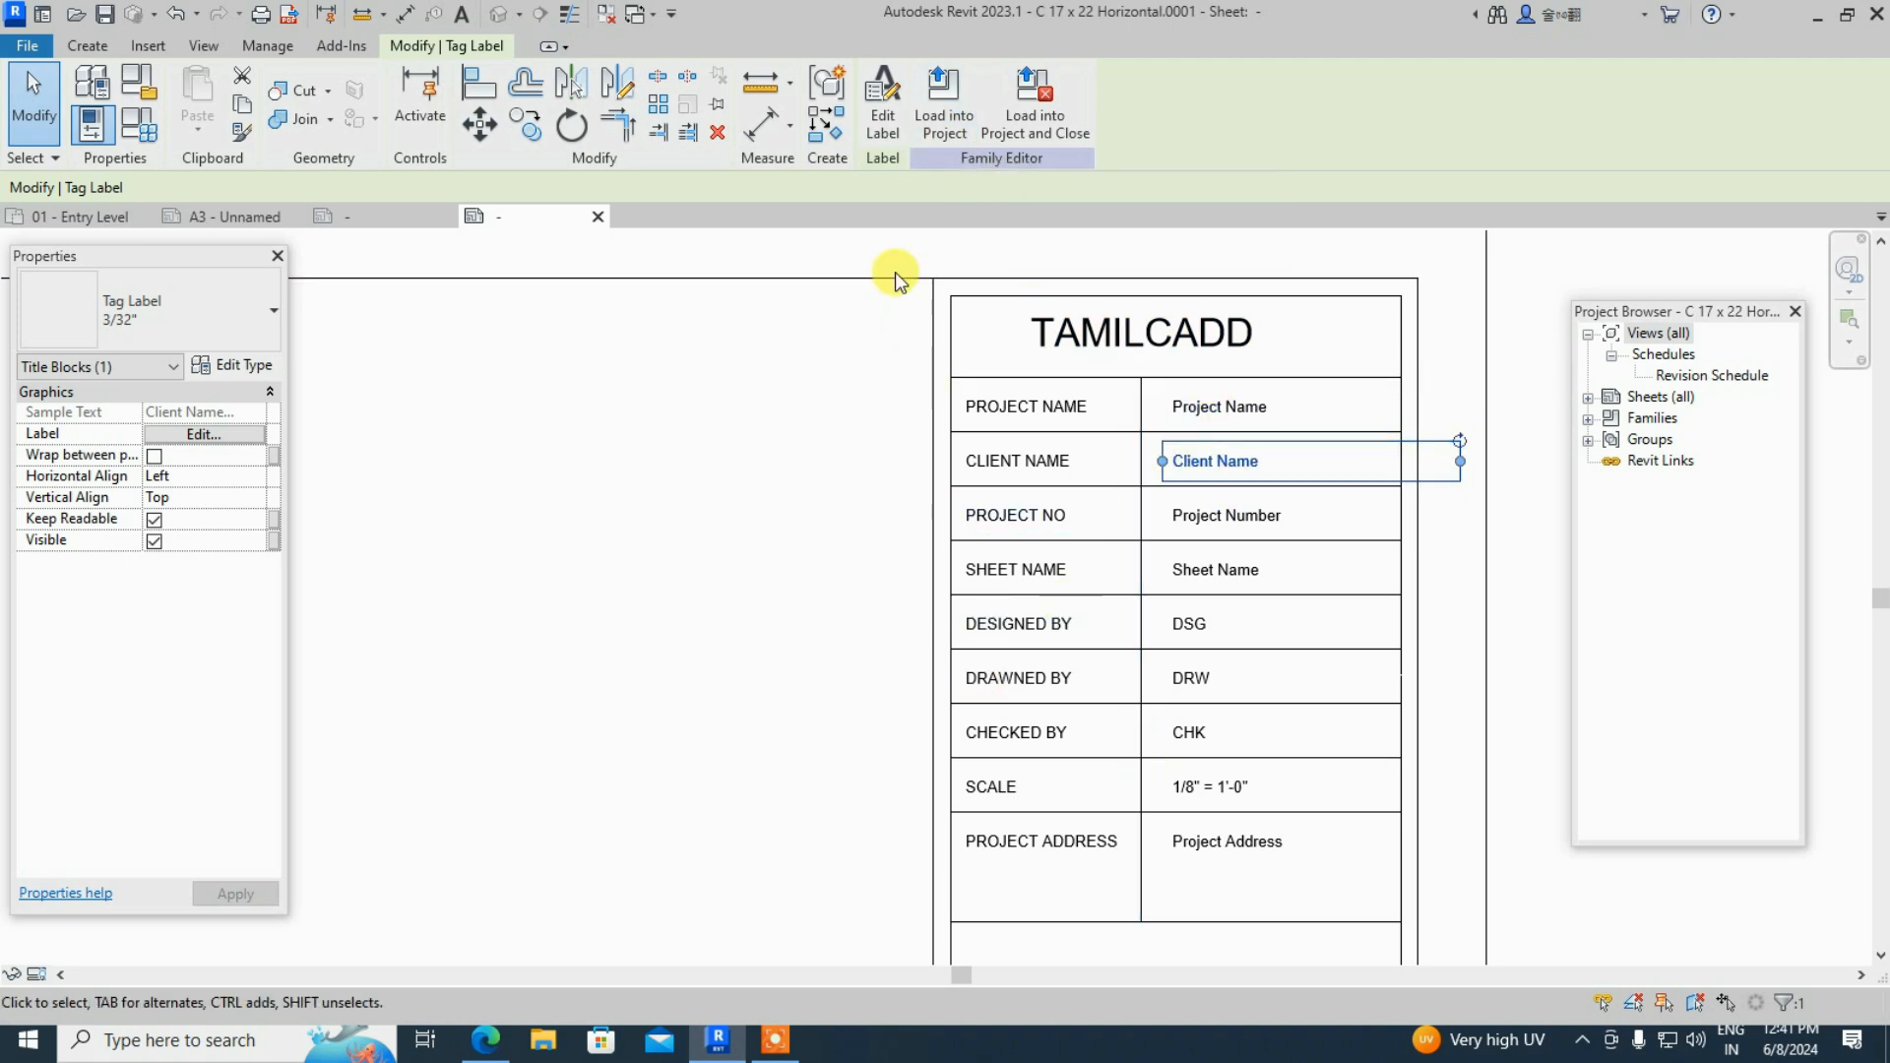
- Load the titleblock into Arch Link Model.rvt, overwriting the existing version
{"action": "left_click", "coordinate": [937, 118]}
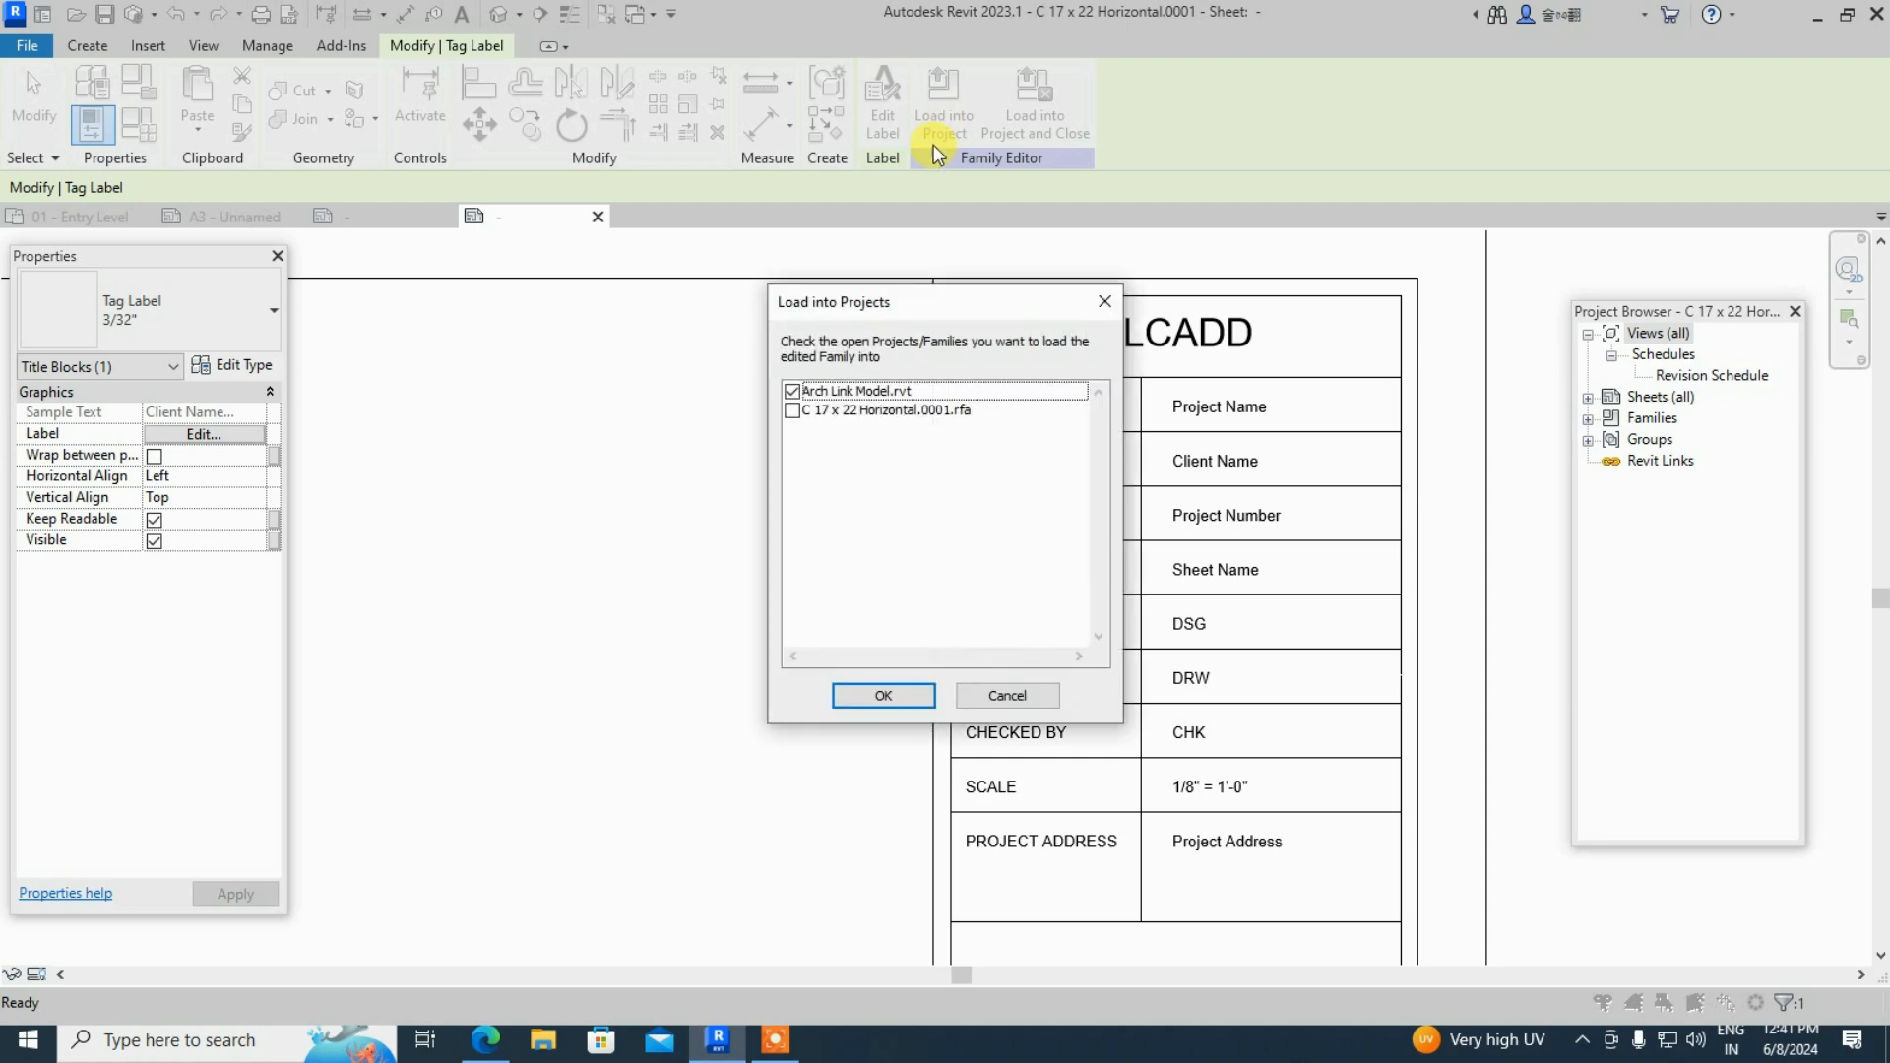
{"action": "left_click", "coordinate": [898, 694]}
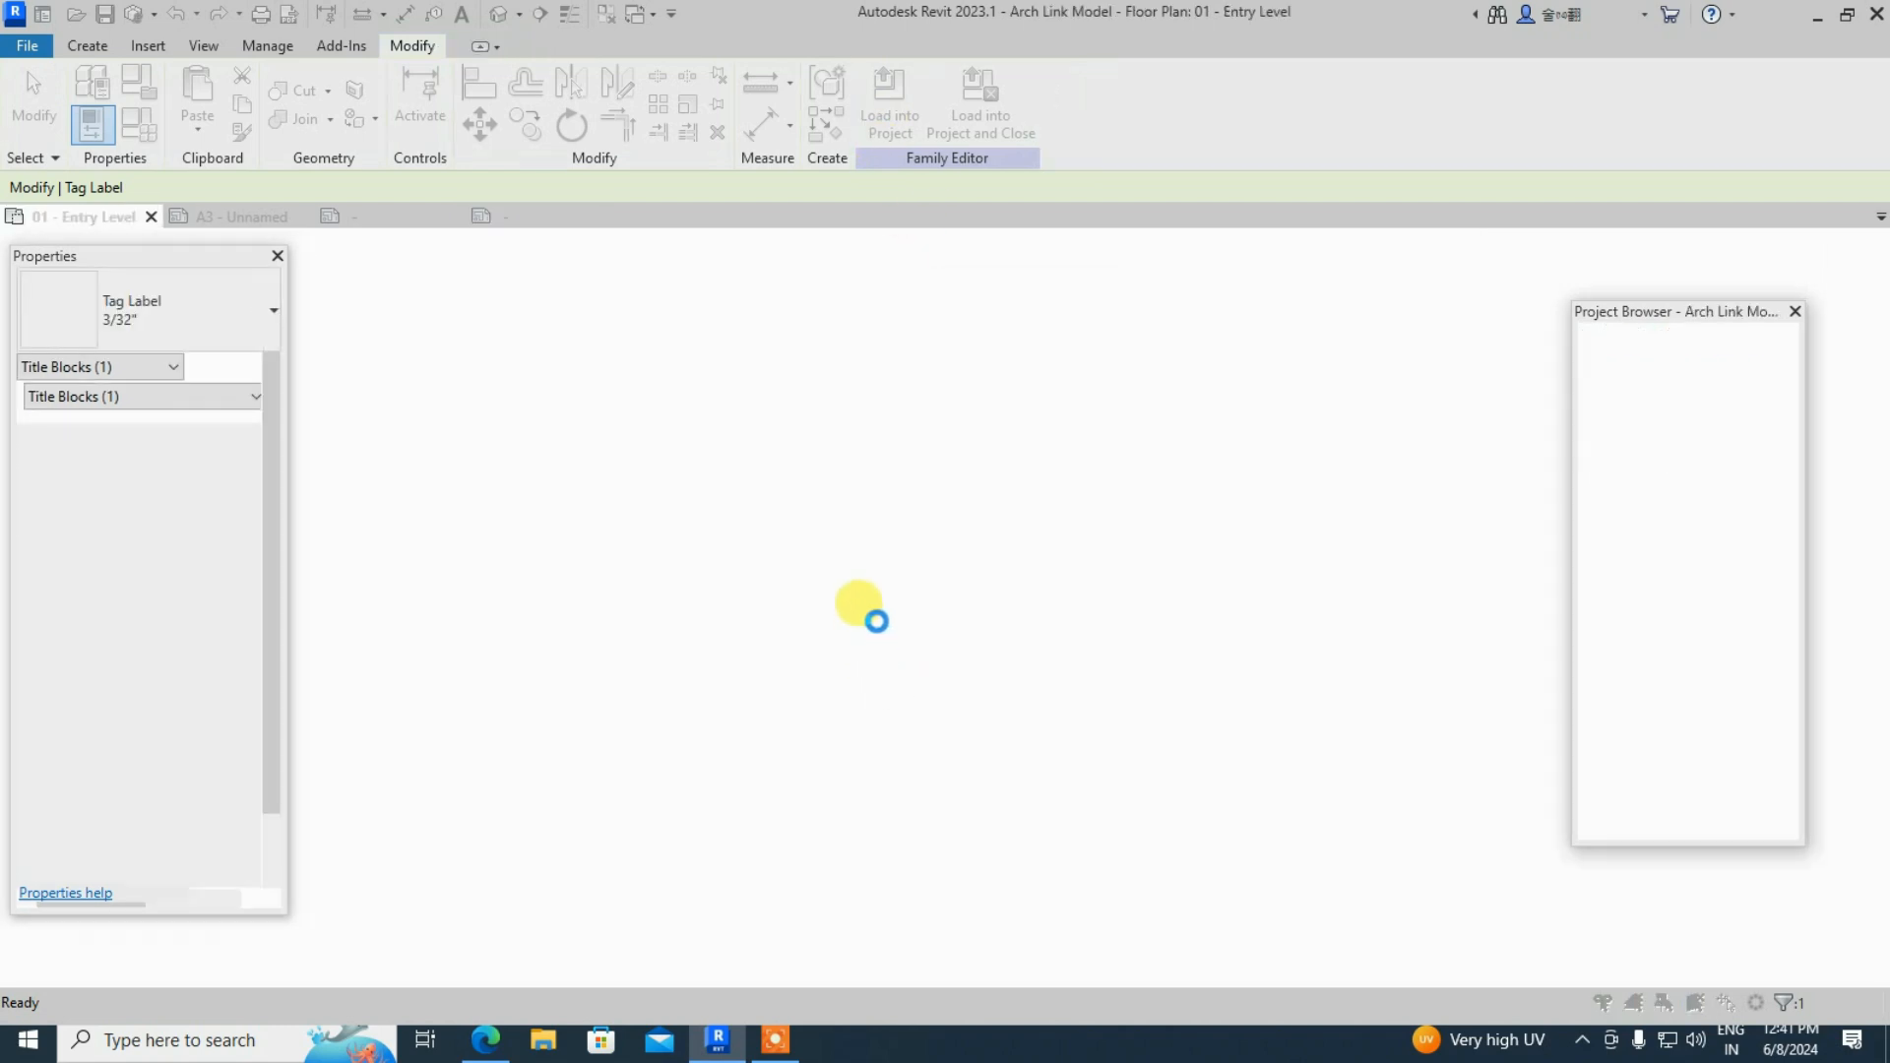
{"action": "left_click", "coordinate": [912, 459]}
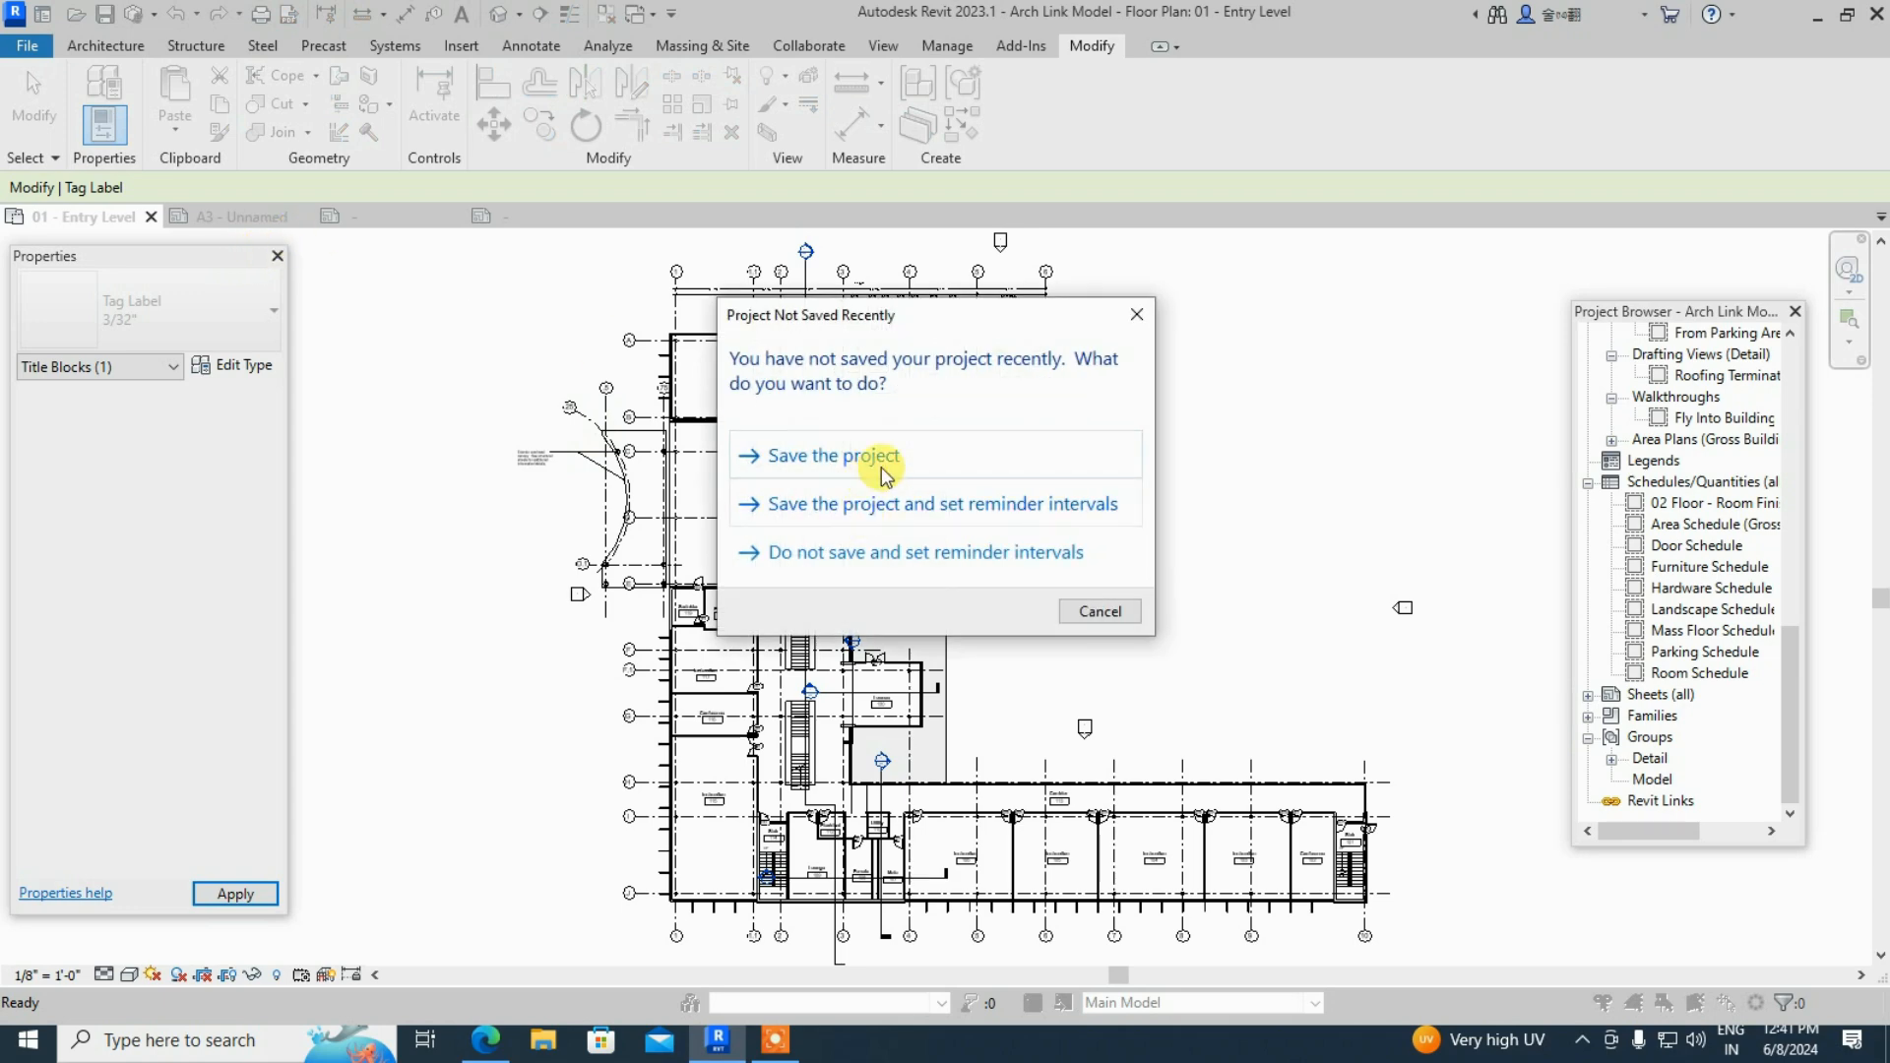
- Try saving the project as SB P1 and dismiss the read-only error
{"action": "left_click", "coordinate": [892, 459]}
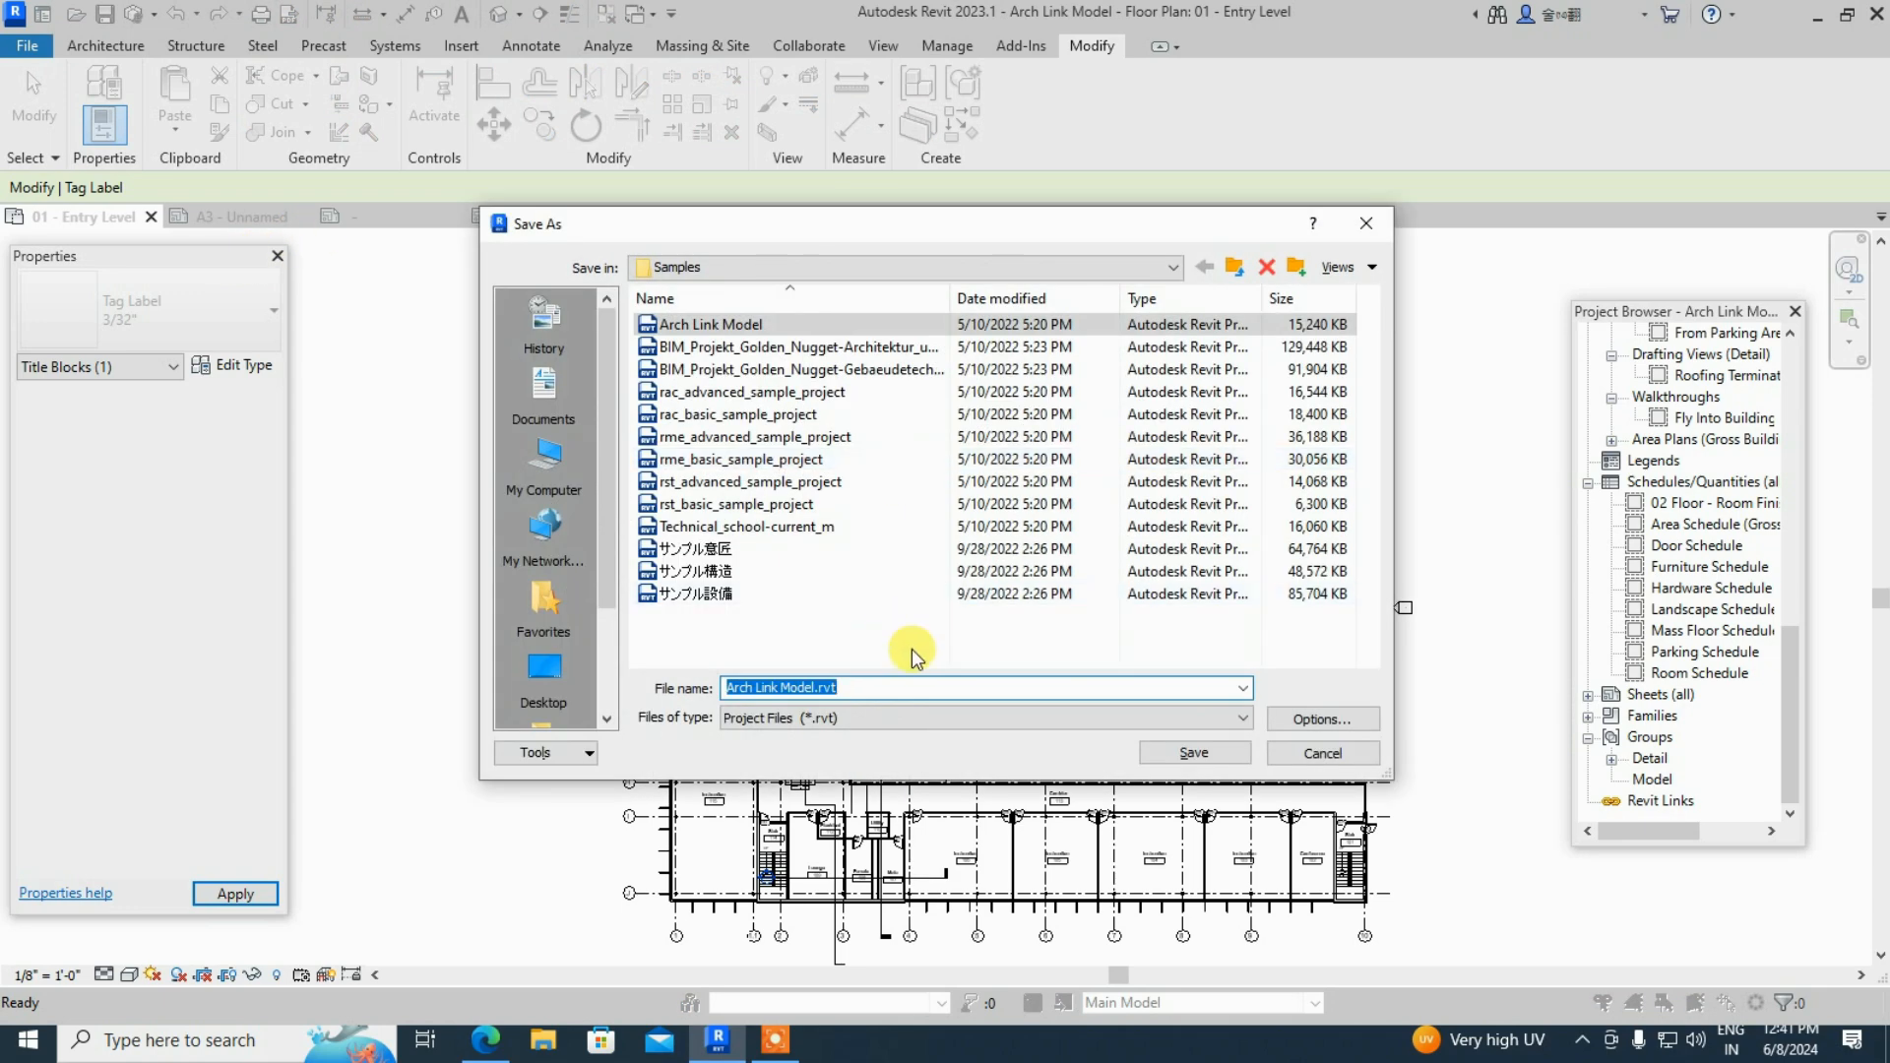
{"action": "type", "text": "BB"}
{"action": "key", "text": "BackSpace"}
{"action": "key", "text": "BackSpace"}
{"action": "type", "text": "S"}
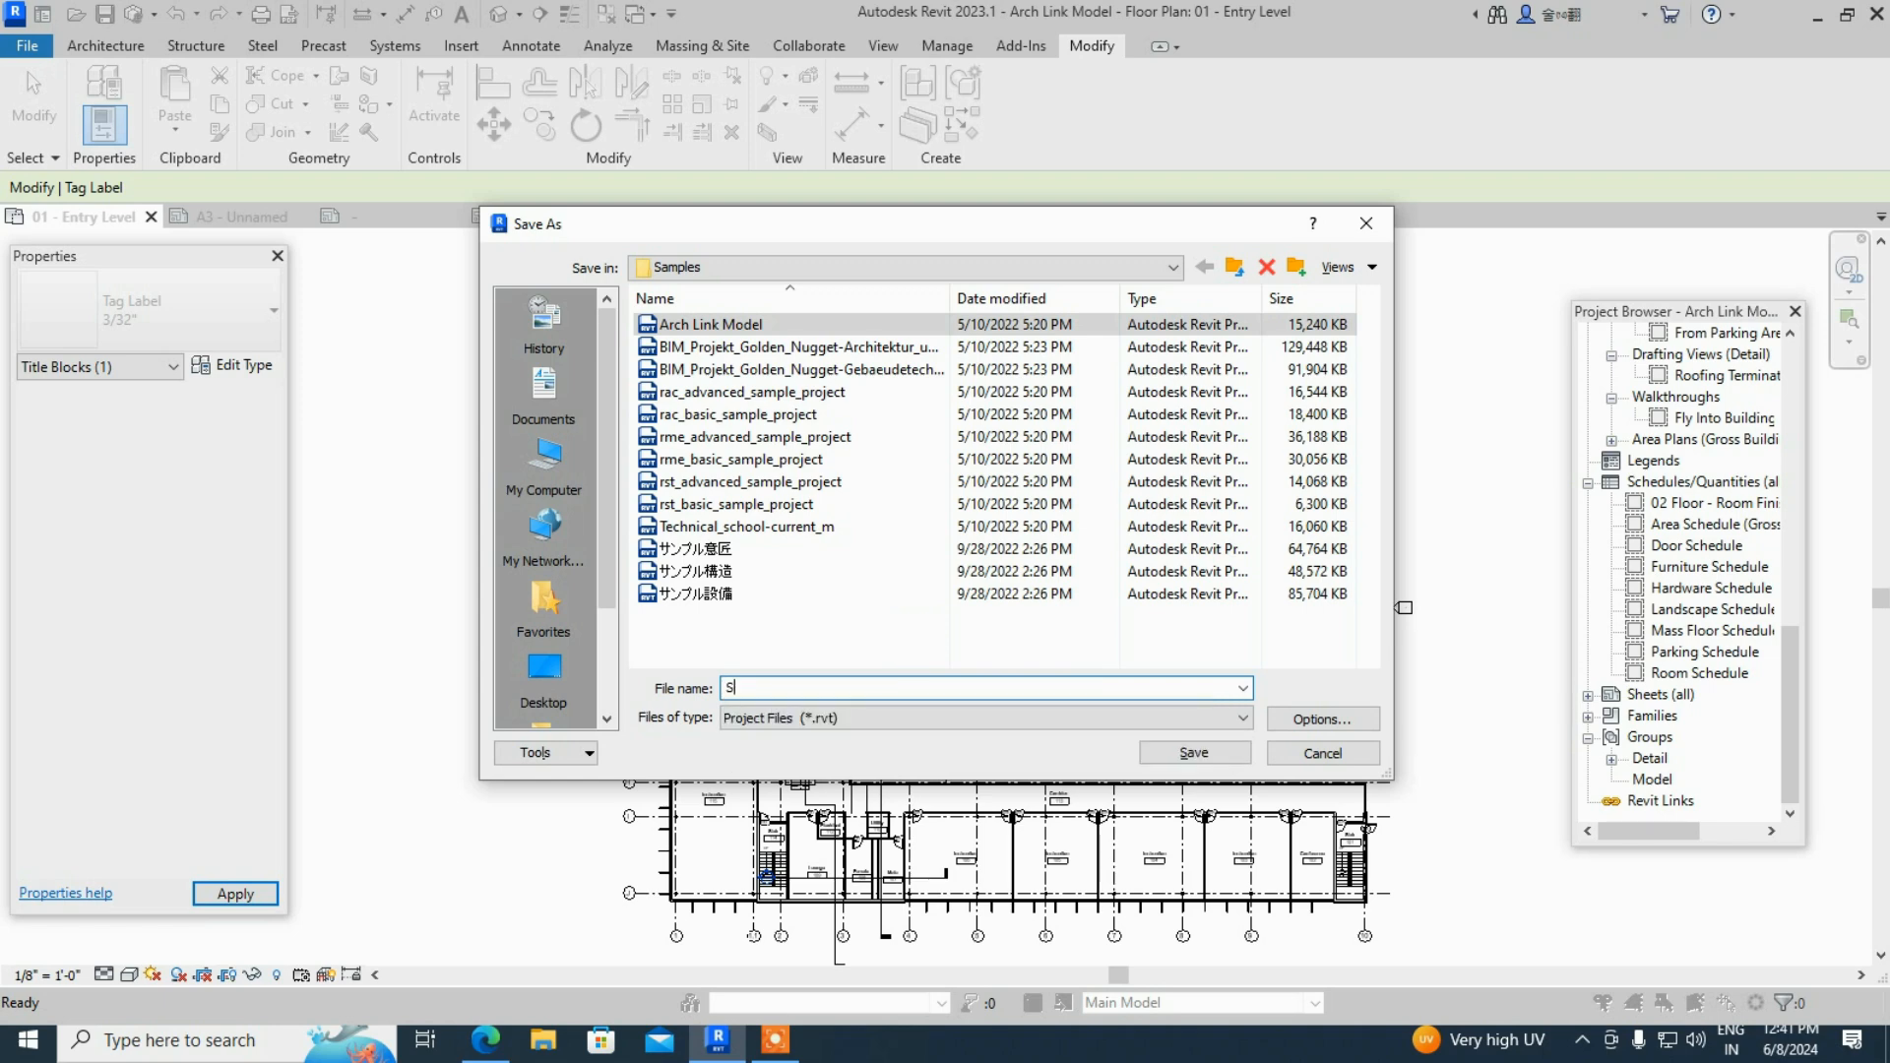
{"action": "type", "text": "B P1"}
{"action": "left_click", "coordinate": [1195, 752]}
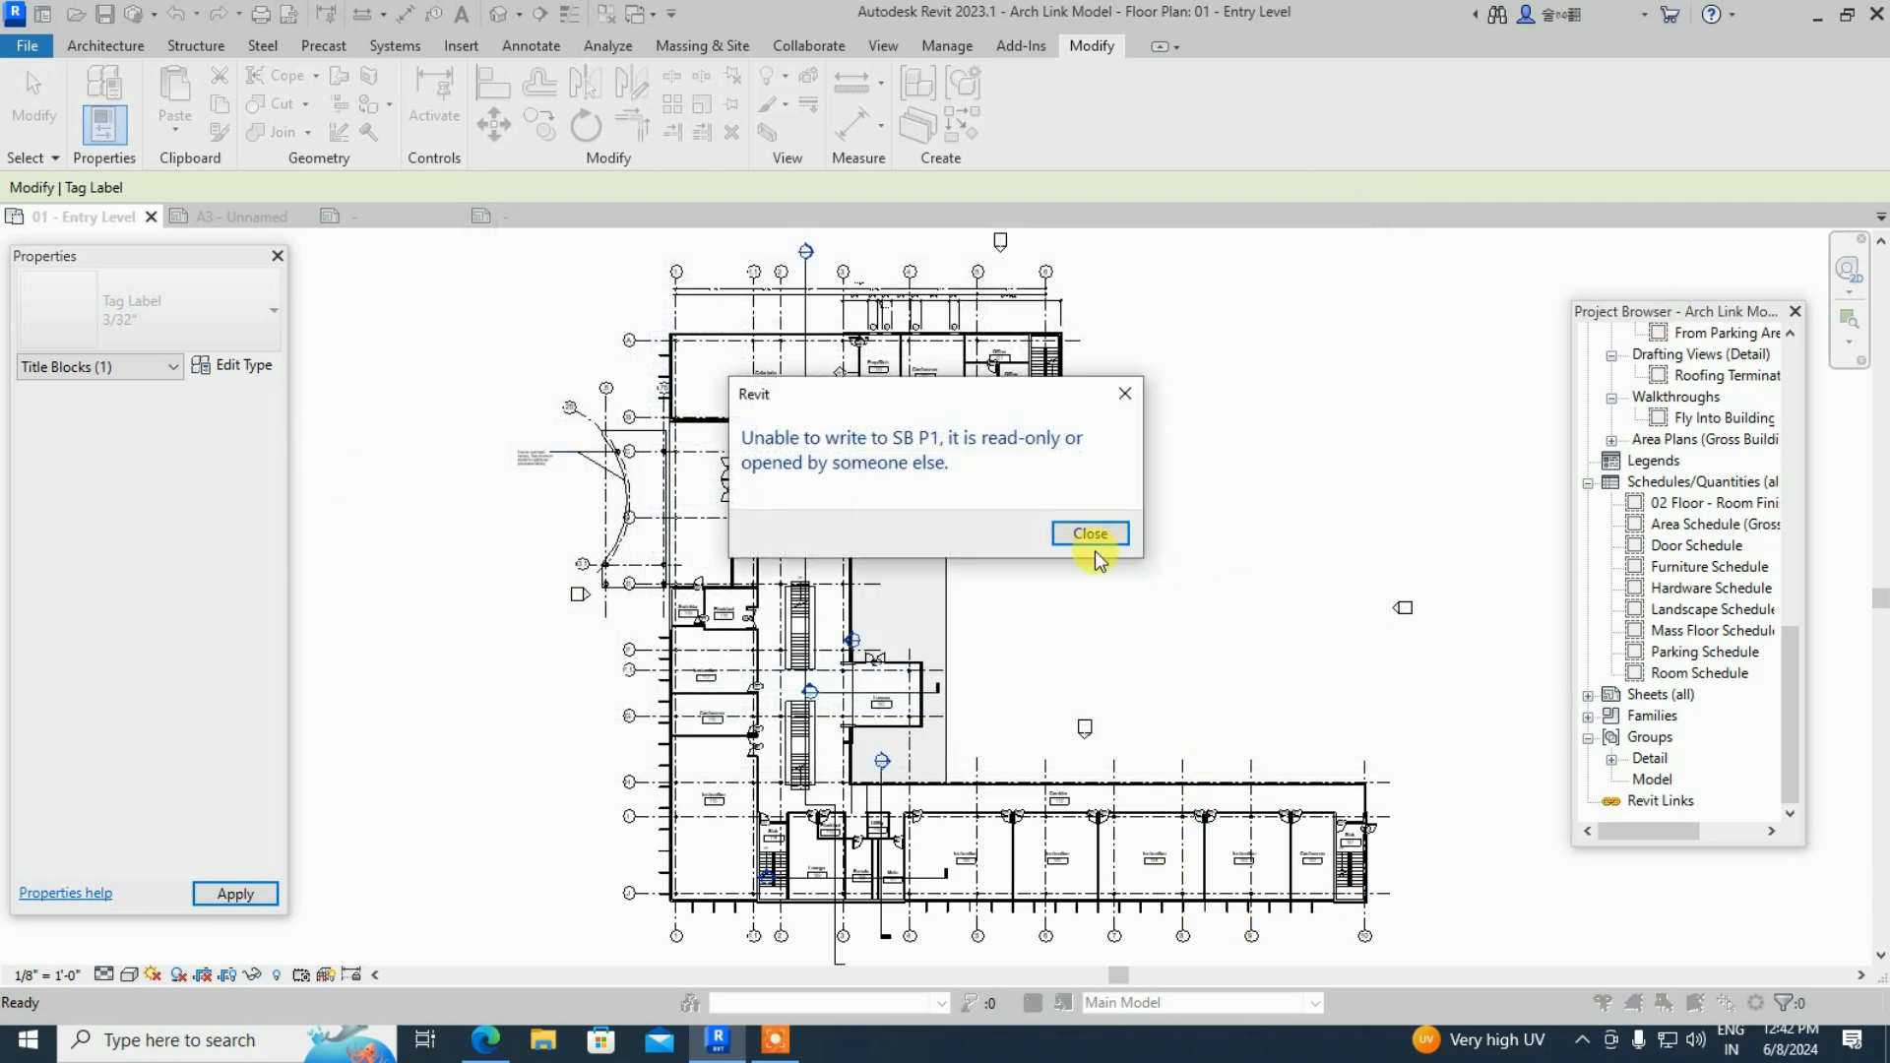
{"action": "left_click", "coordinate": [1091, 534]}
{"action": "key", "text": "Escape"}
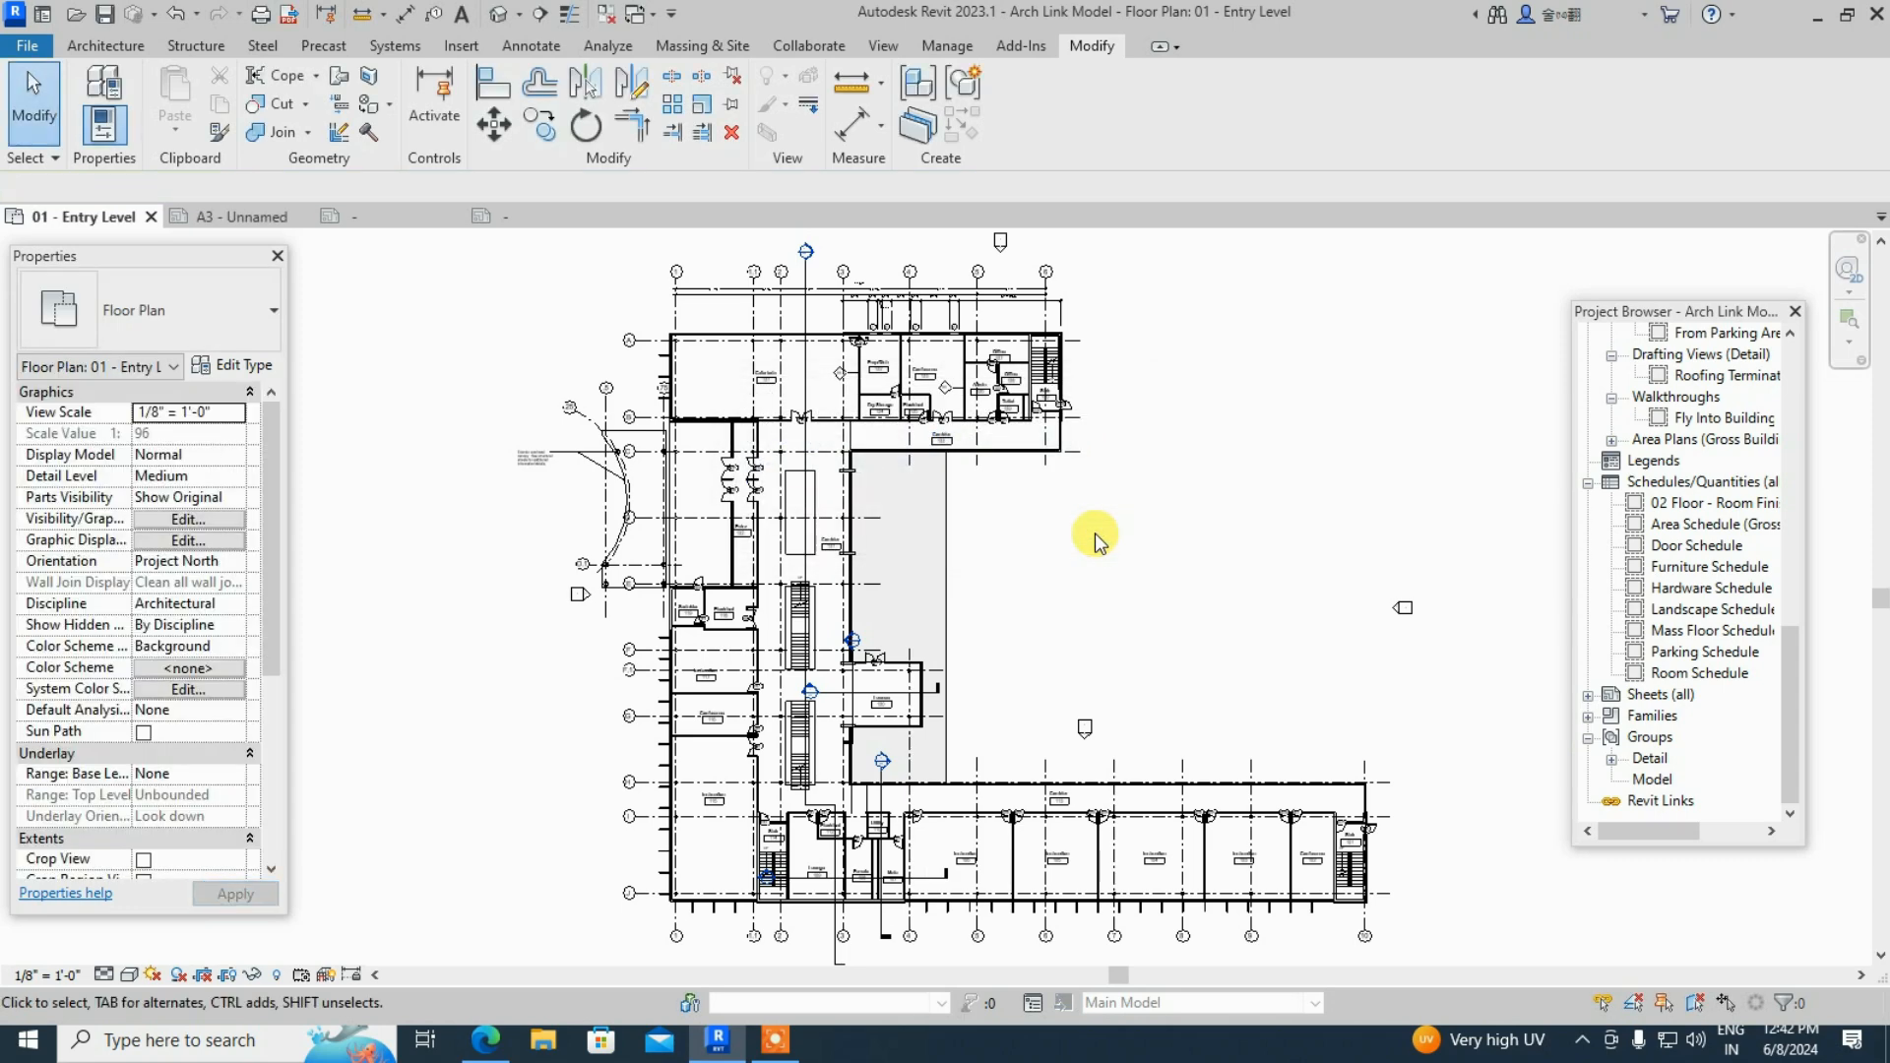
- On sheet A3, enter the client's name in the titleblock's Owner field
{"action": "left_click", "coordinate": [224, 215]}
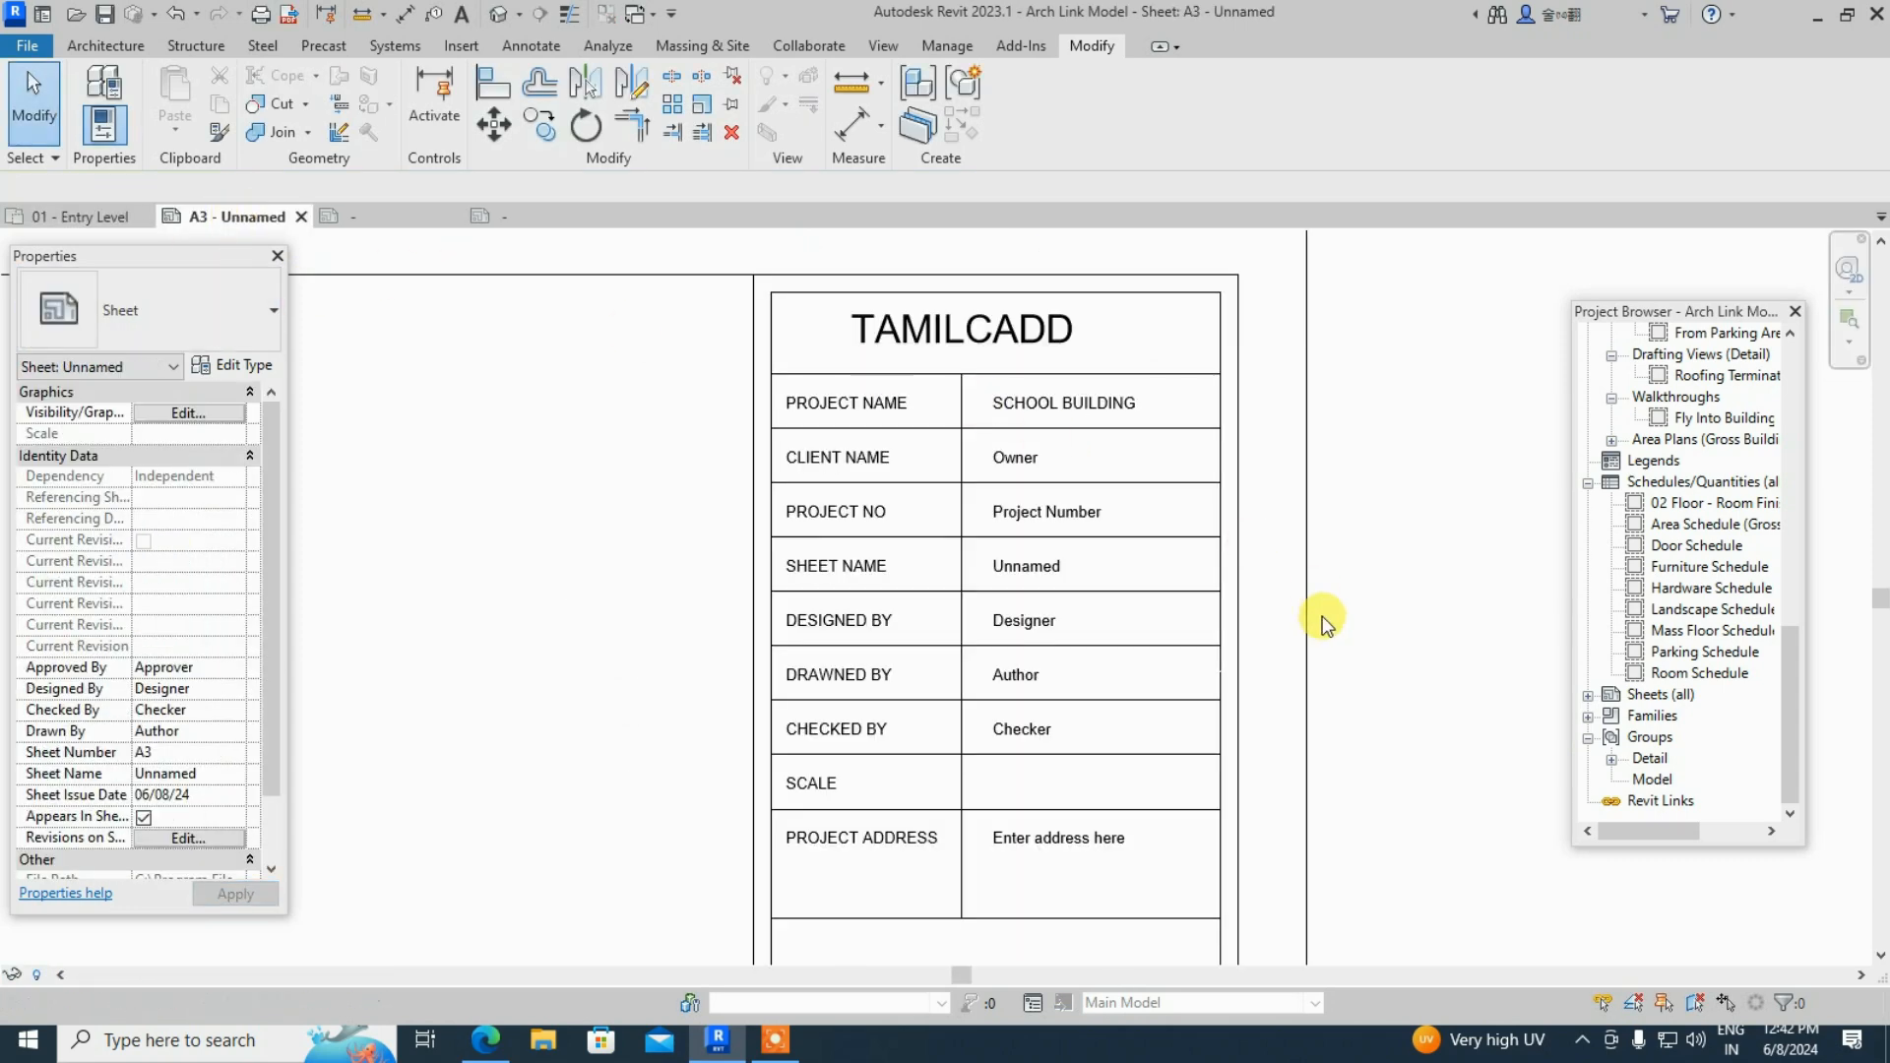
{"action": "scroll", "coordinate": [1325, 610], "scroll_direction": "down", "scroll_amount": 4}
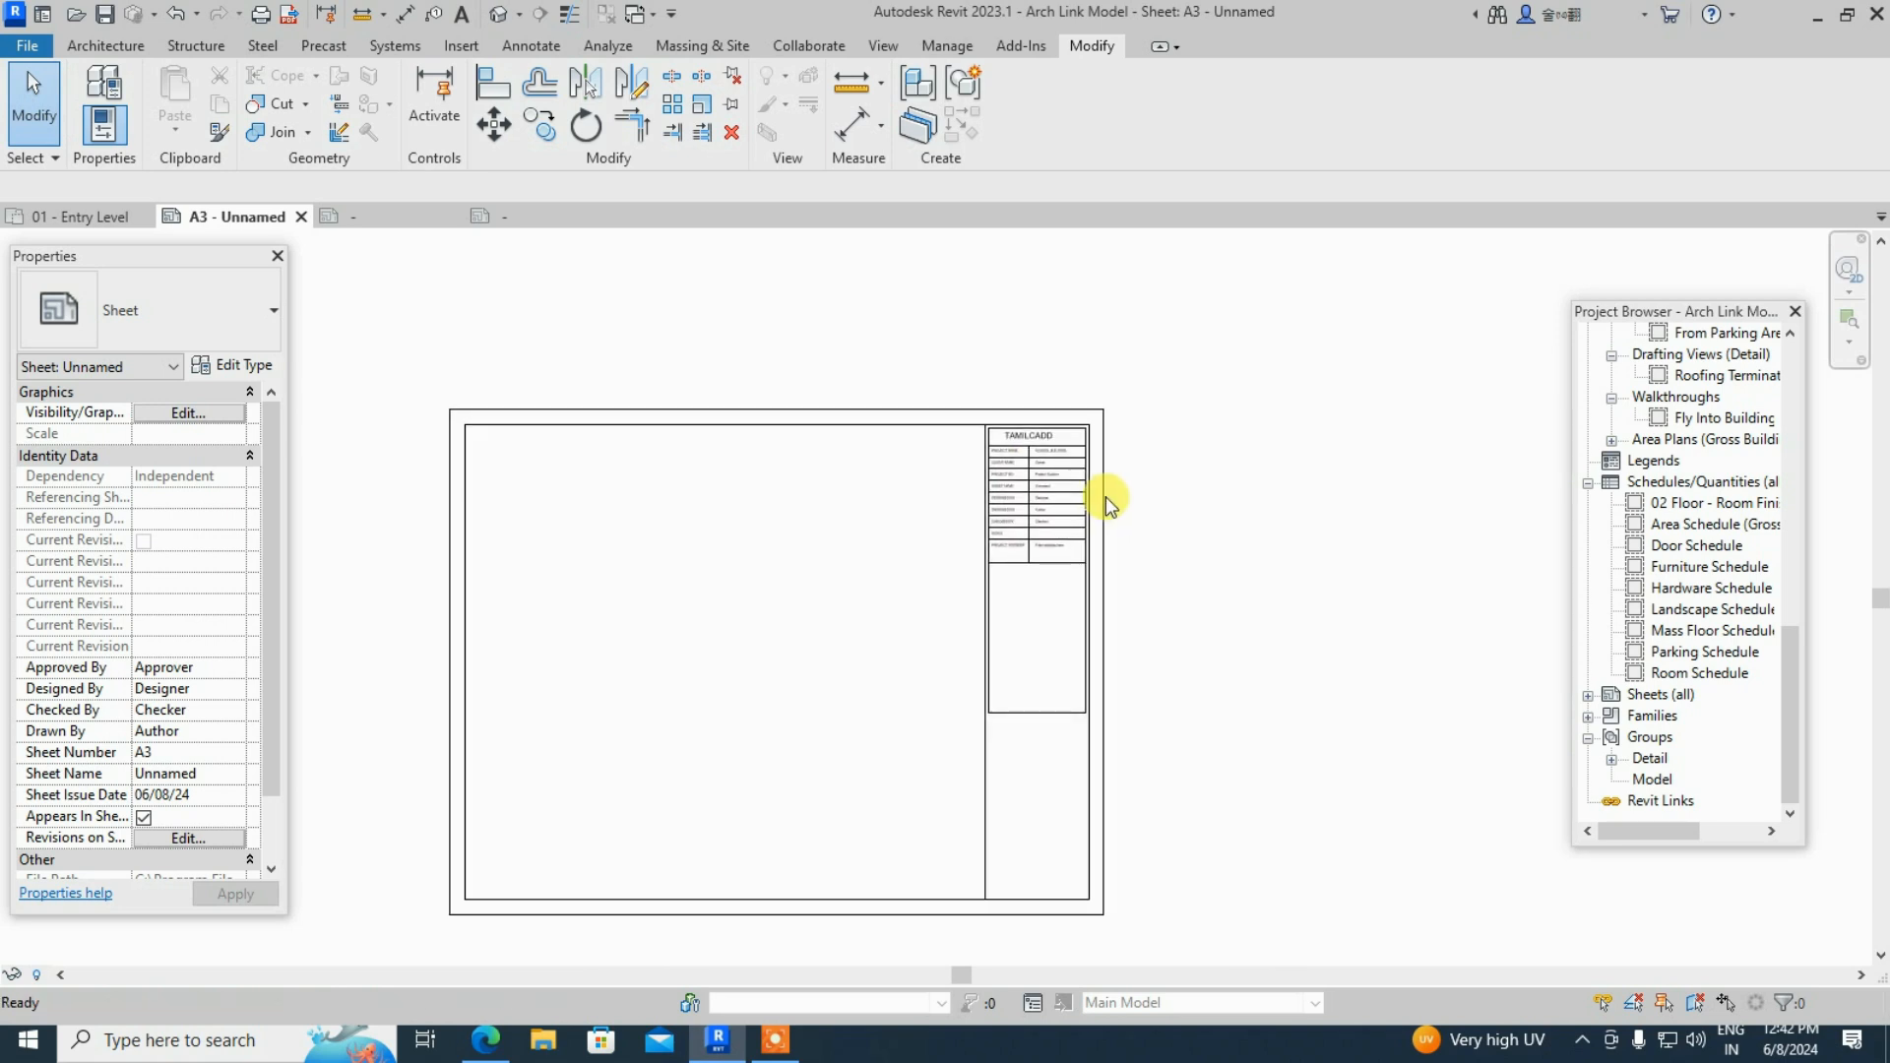
{"action": "scroll", "coordinate": [1066, 520], "scroll_direction": "up", "scroll_amount": 5}
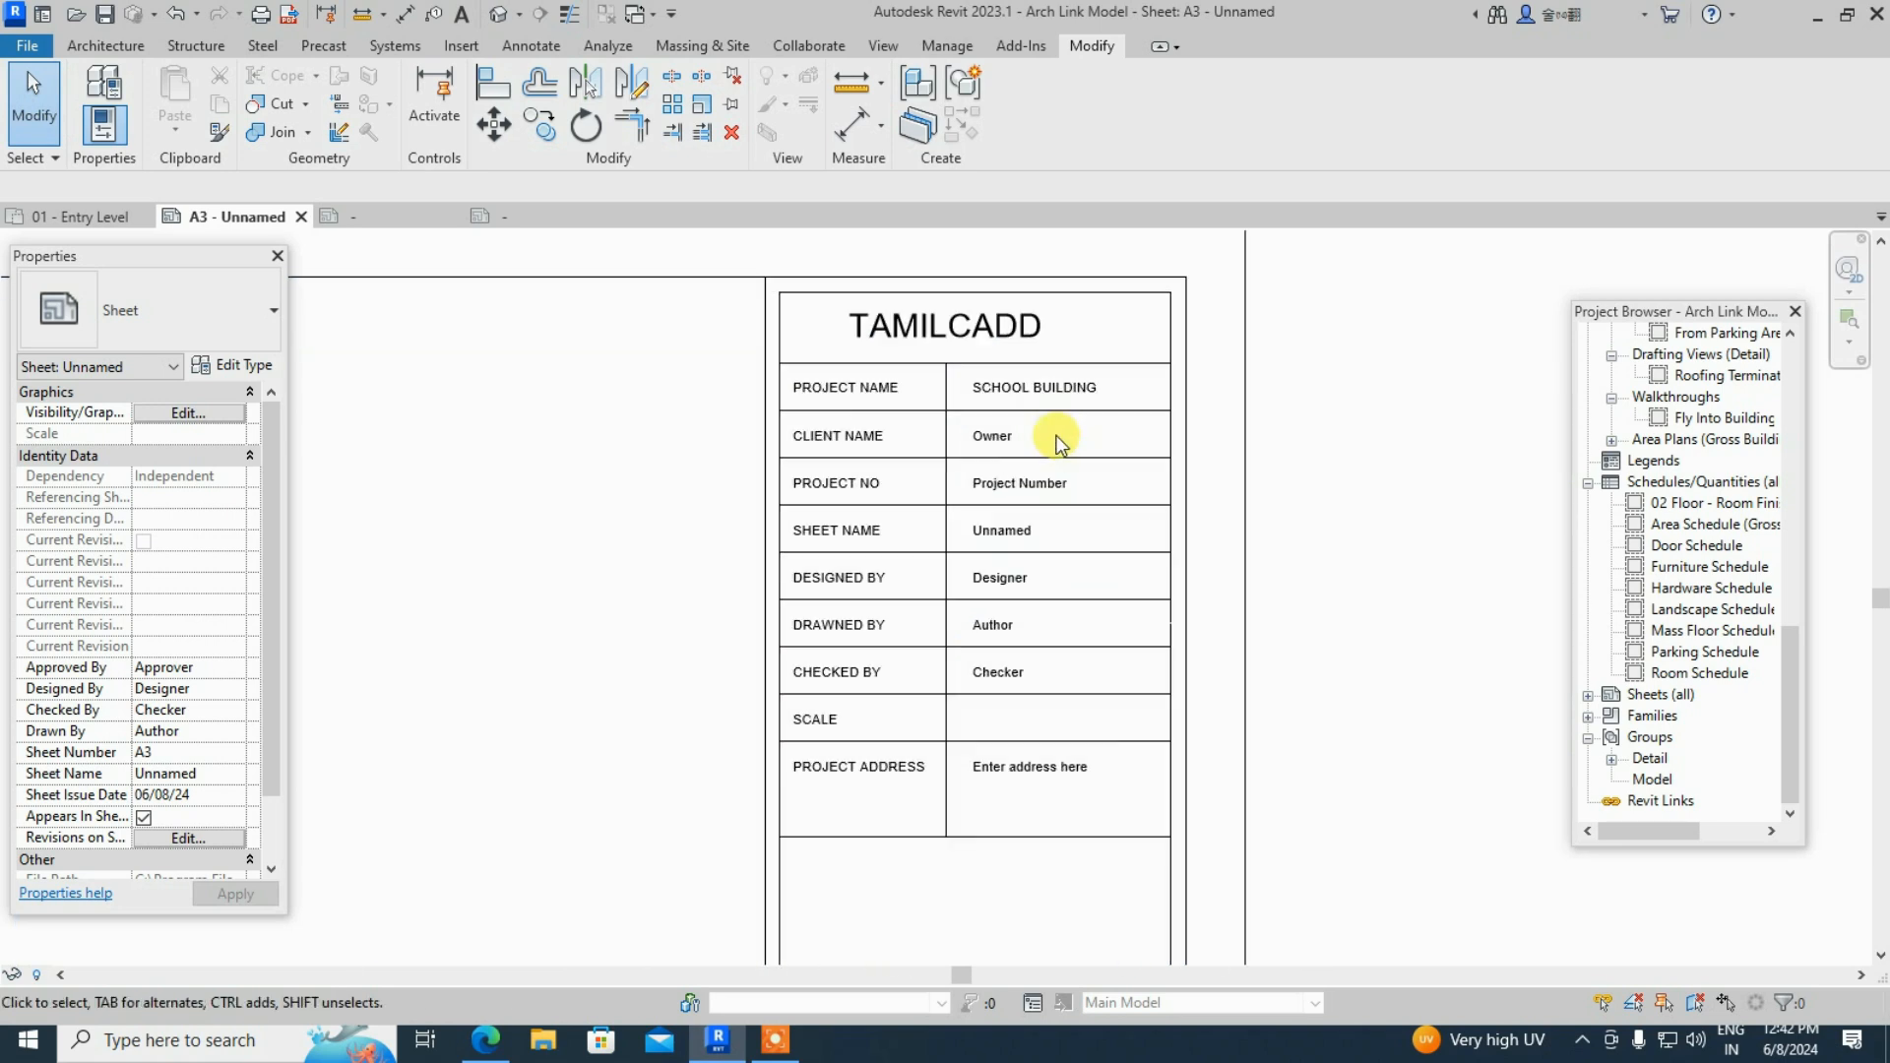
{"action": "scroll", "coordinate": [918, 372], "scroll_direction": "up", "scroll_amount": 2}
{"action": "left_click", "coordinate": [1063, 473]}
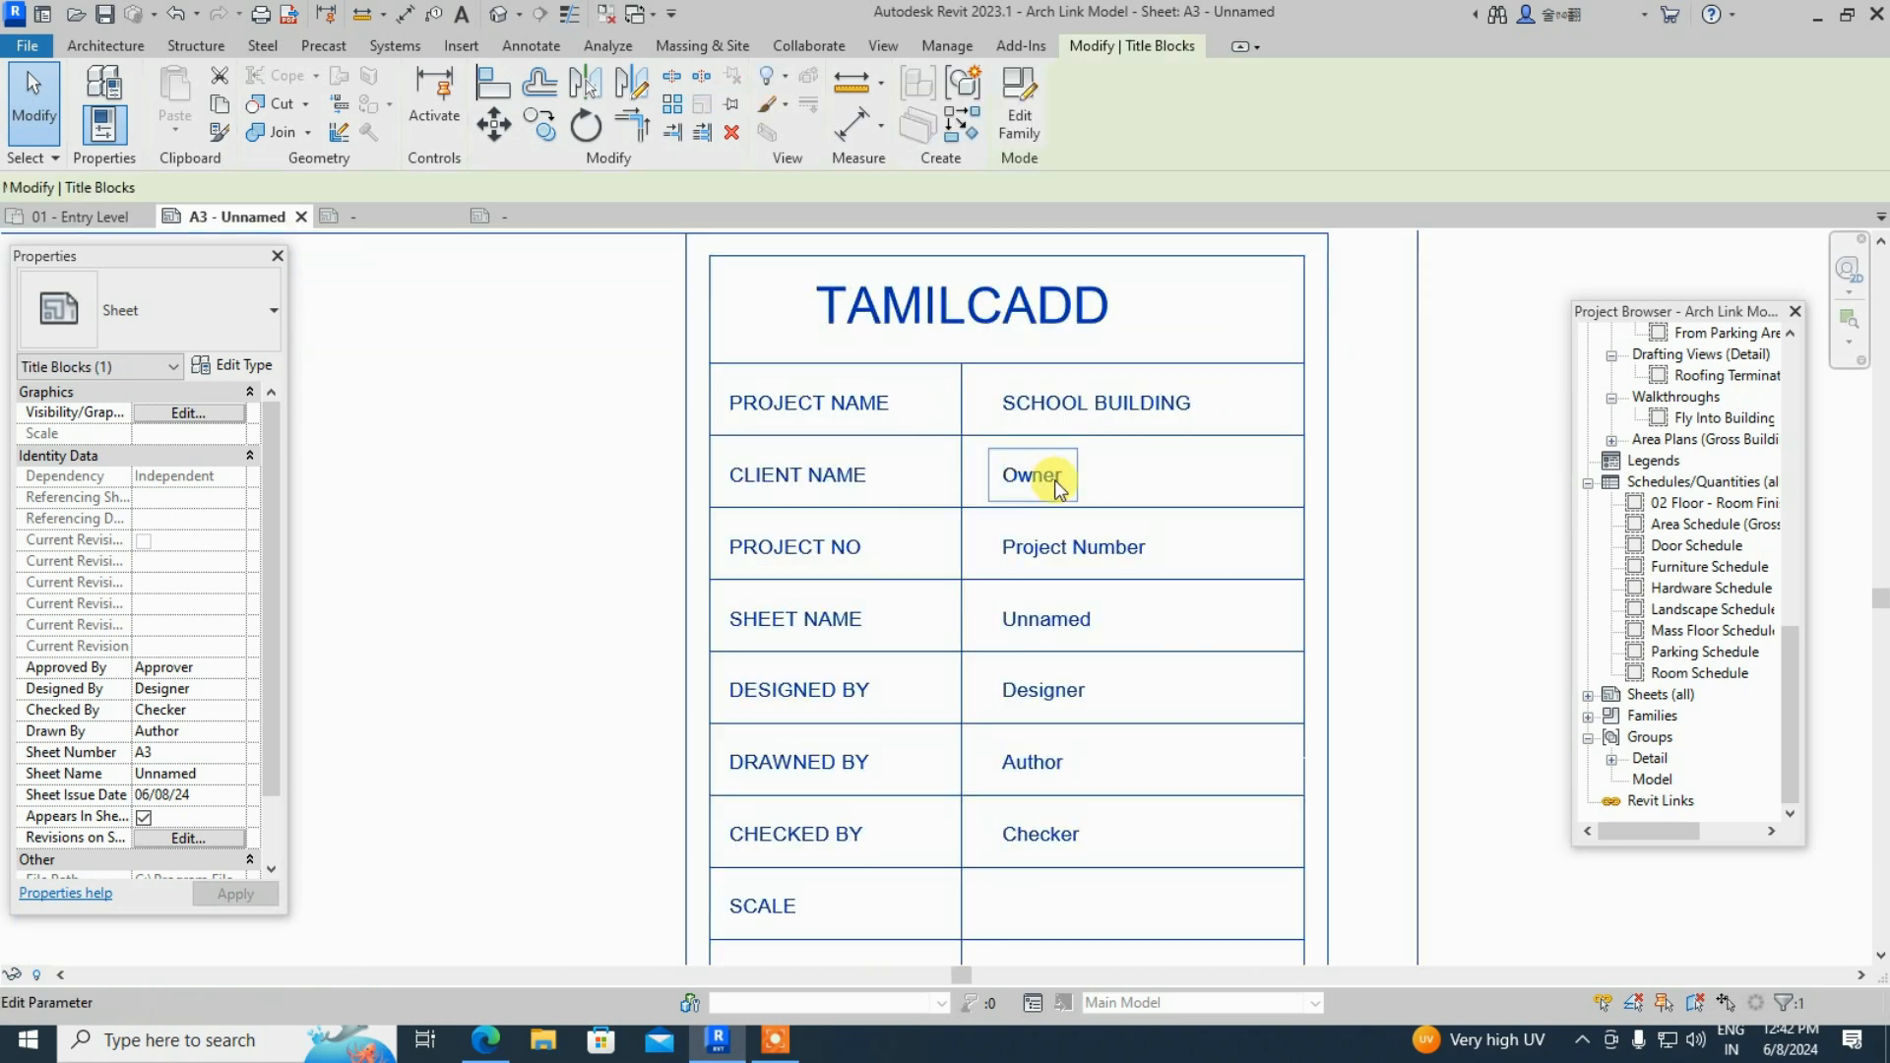
{"action": "left_click", "coordinate": [1063, 476]}
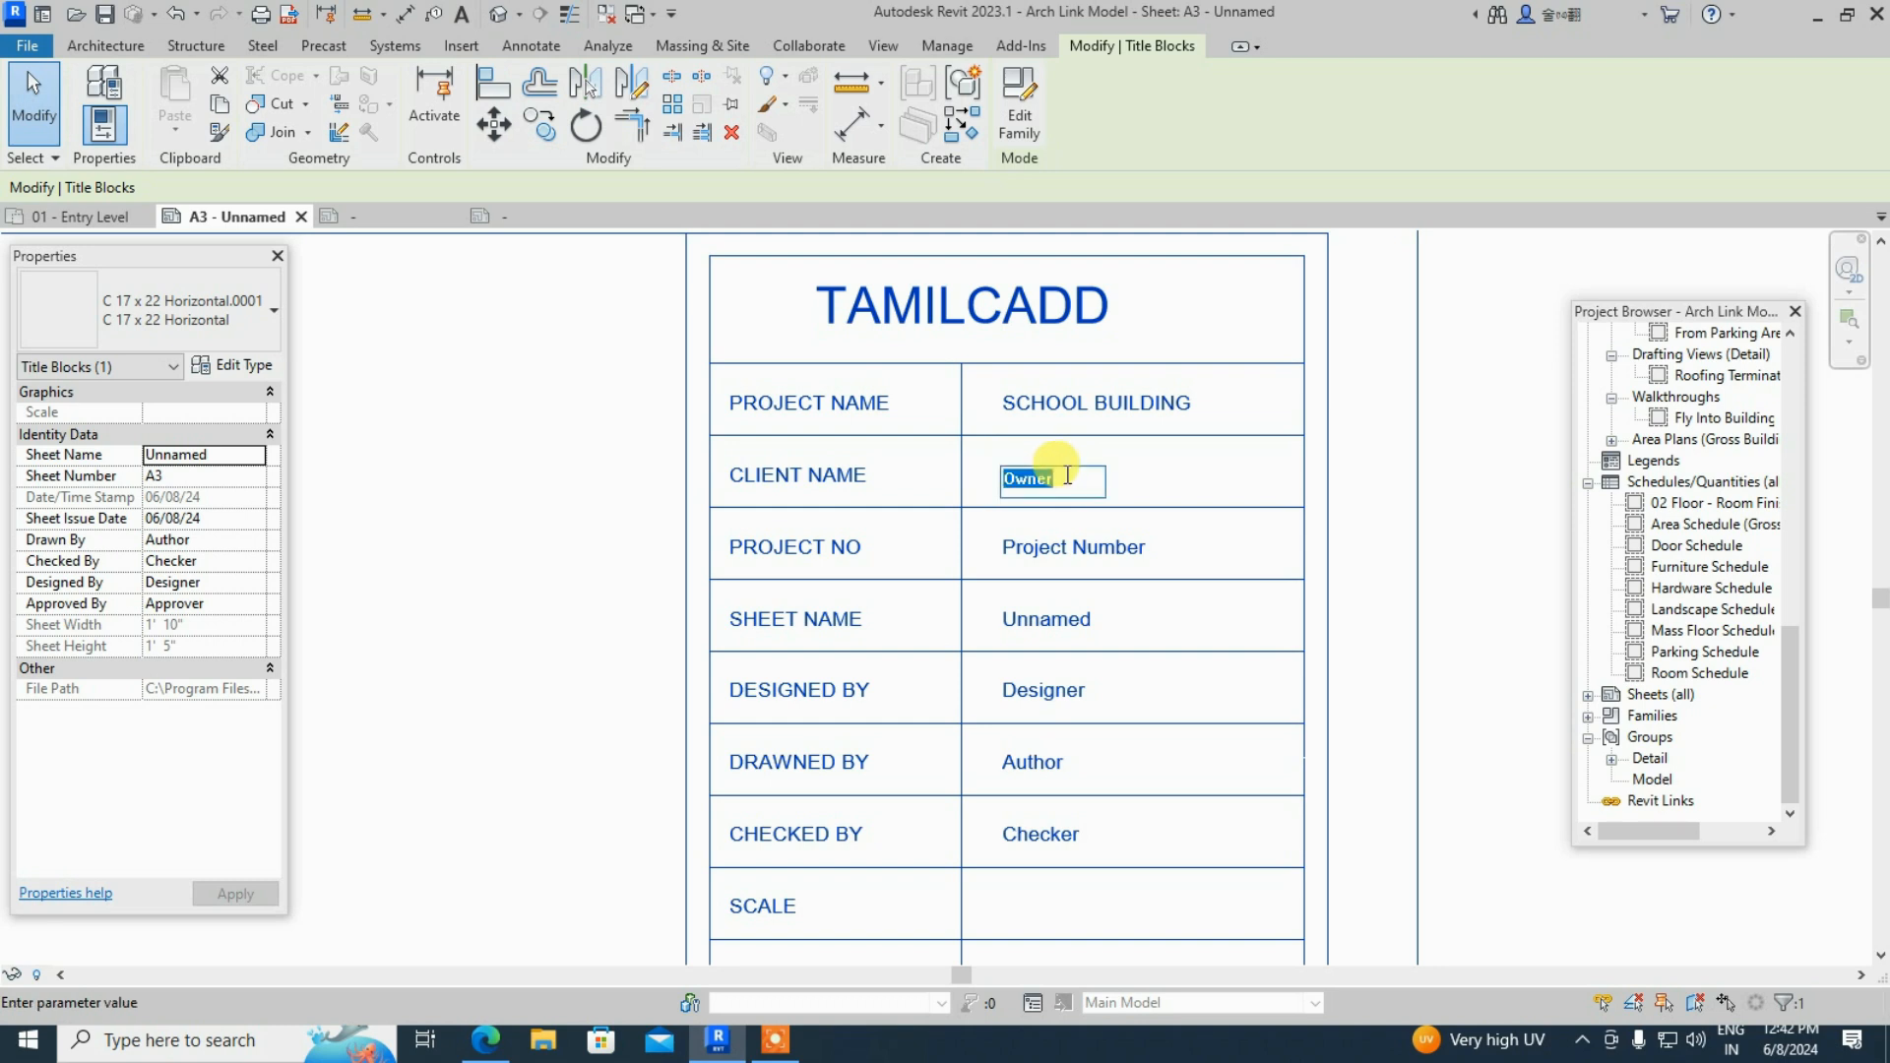
{"action": "type", "text": "RAHU"}
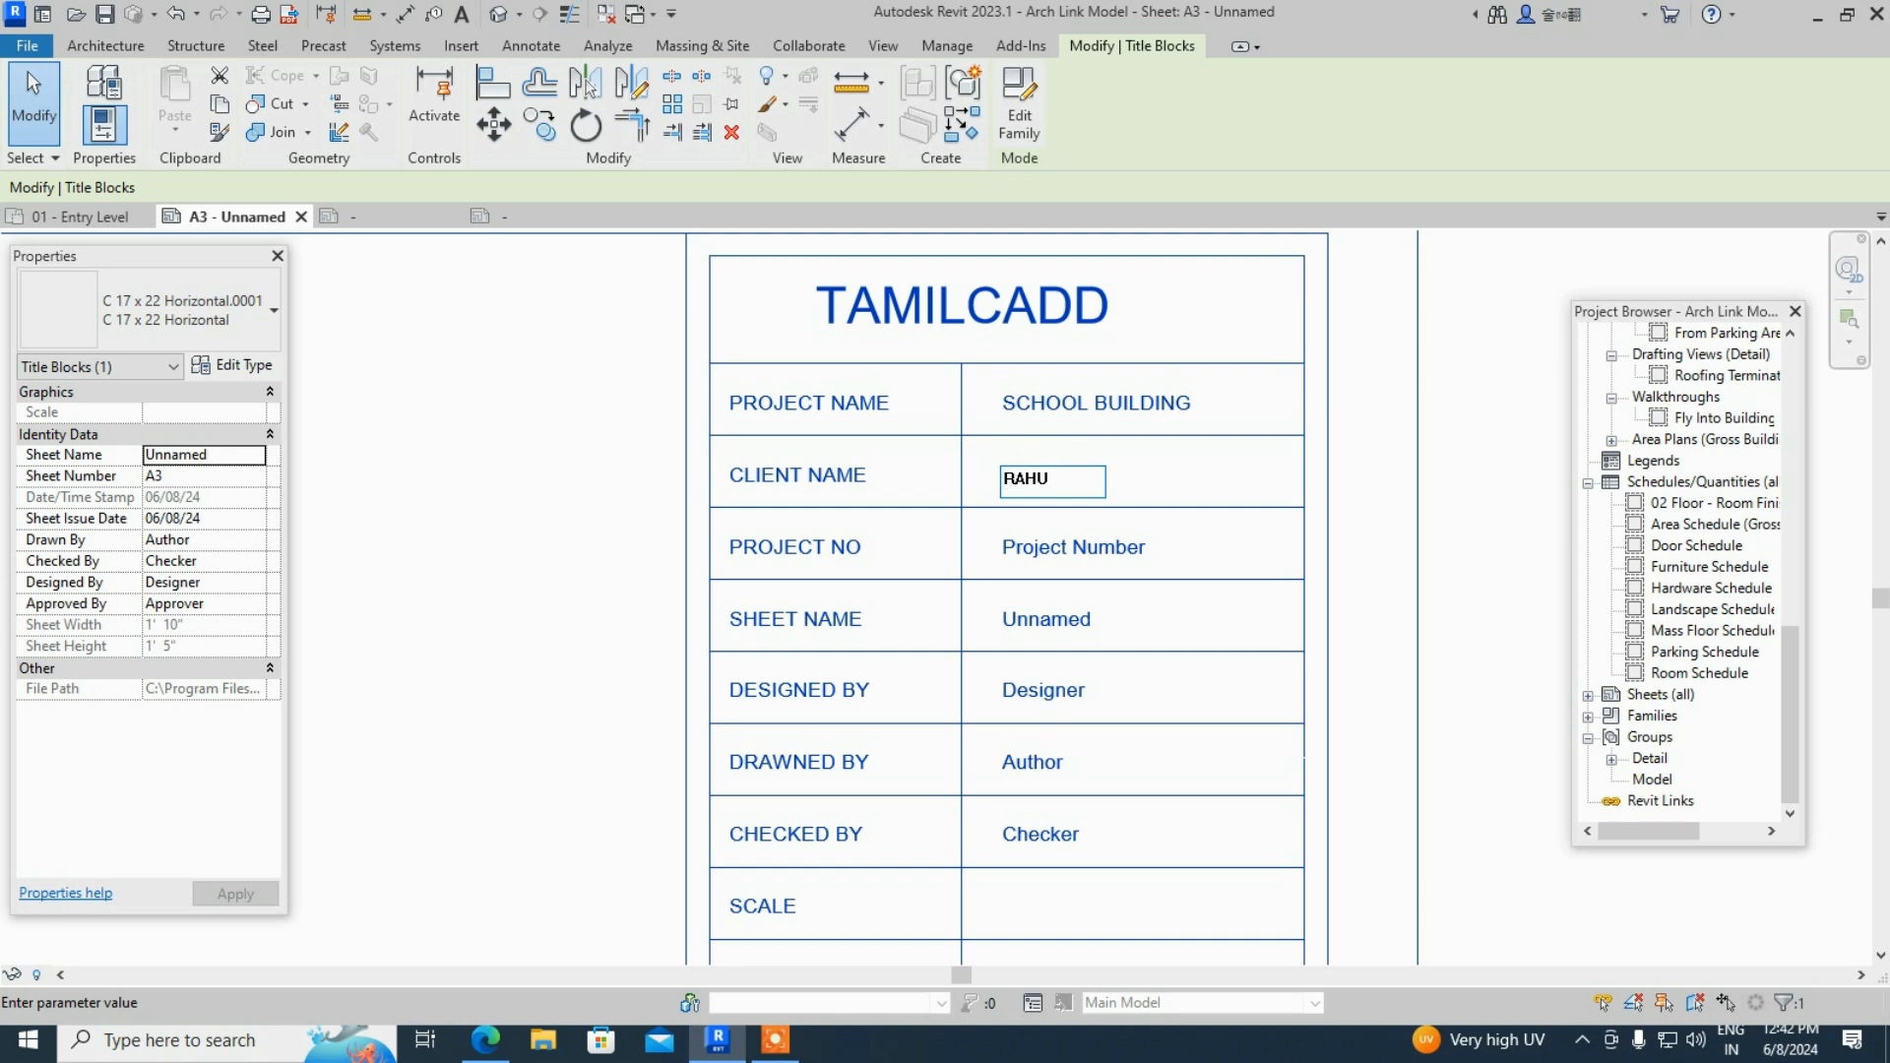
{"action": "key", "text": "BackSpace"}
{"action": "key", "text": "BackSpace"}
{"action": "key", "text": "BackSpace"}
{"action": "key", "text": "BackSpace"}
{"action": "type", "text": "Mr. RAHUL"}
{"action": "left_click", "coordinate": [1087, 552]}
- Set the titleblock's project number to TC-004-2024
{"action": "left_click", "coordinate": [1087, 552]}
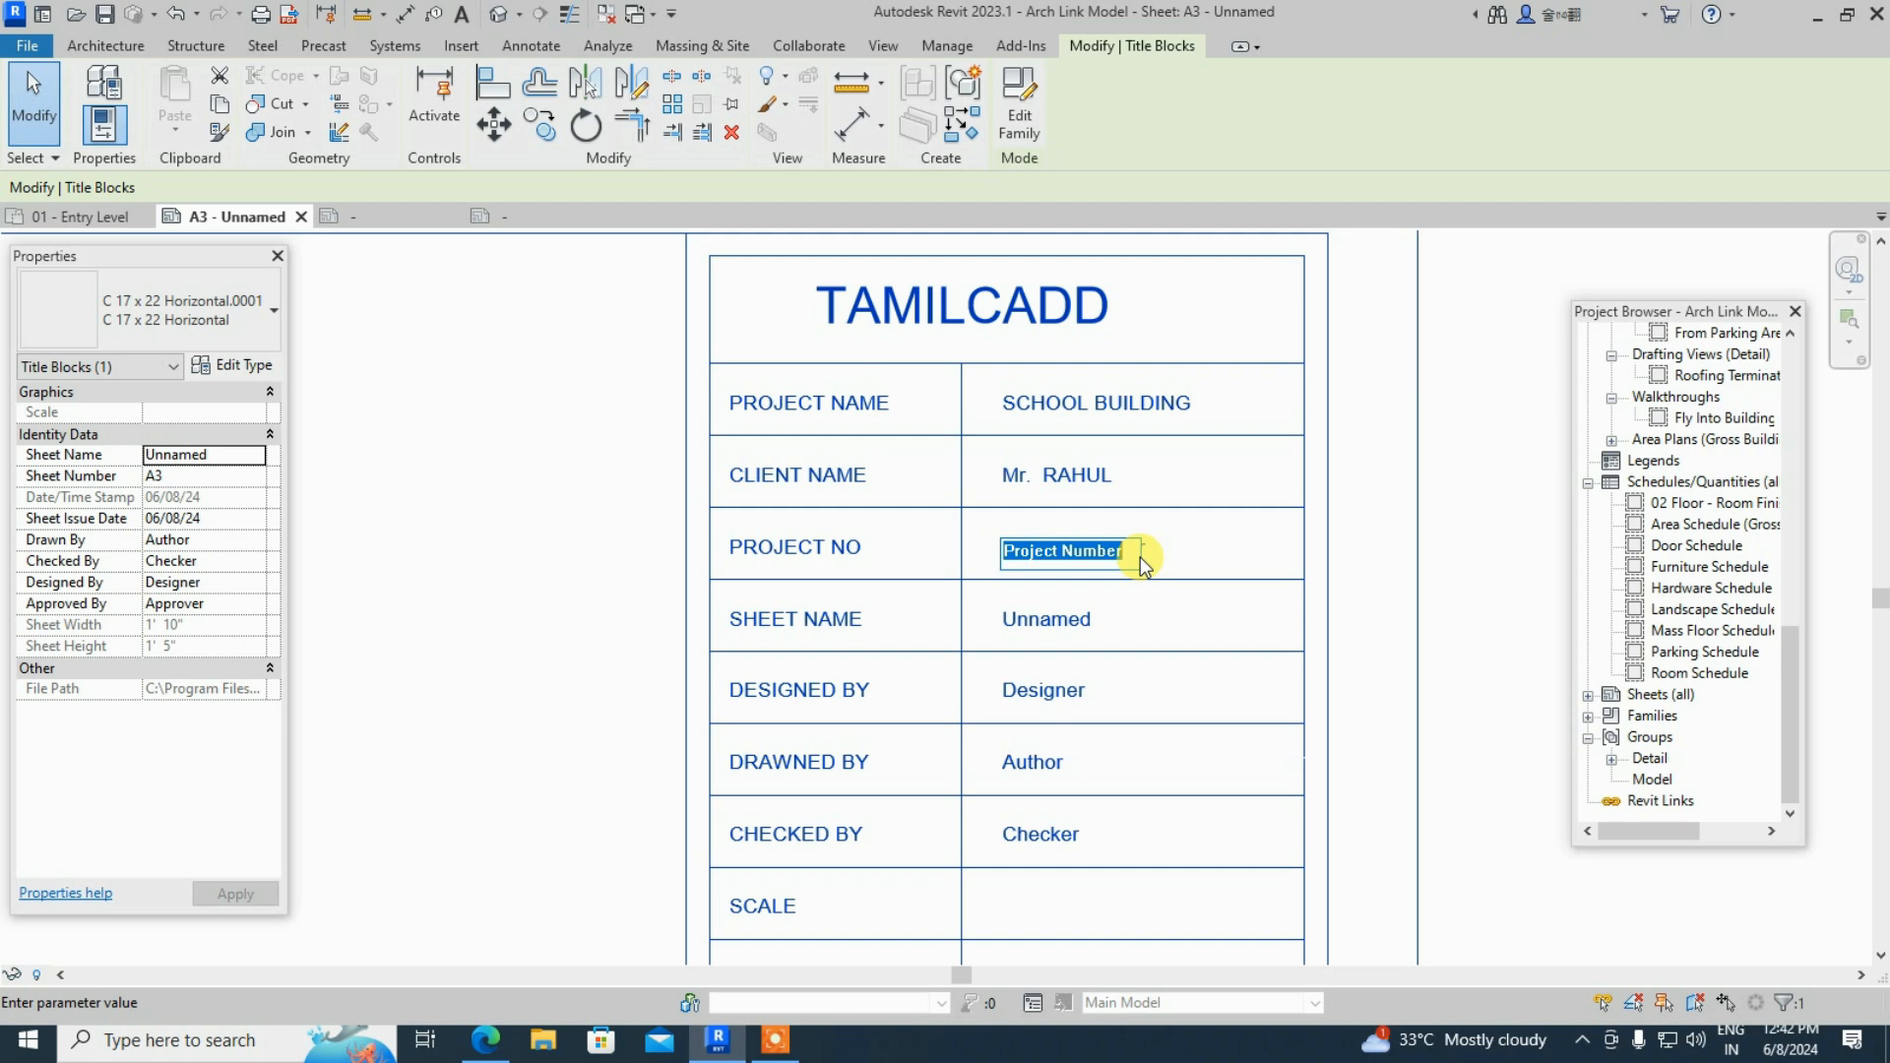
{"action": "type", "text": "TC-22"}
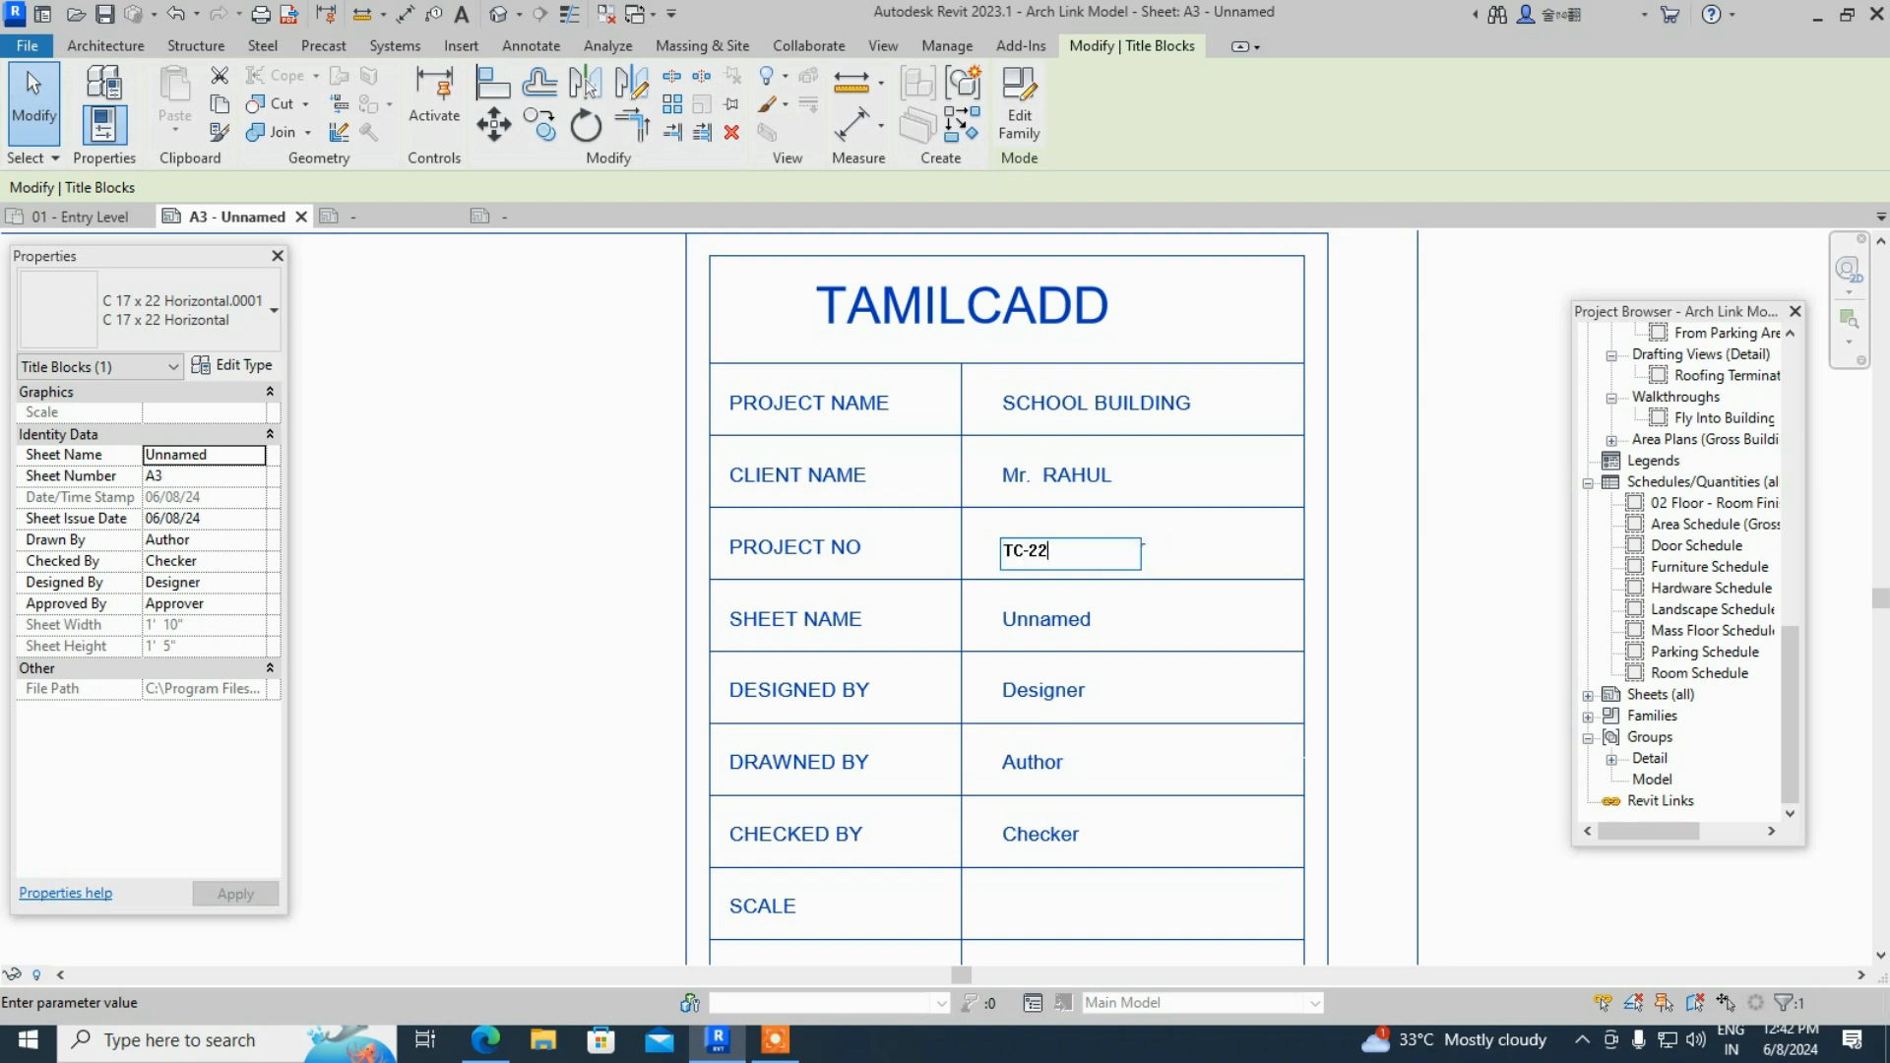
{"action": "key", "text": "BackSpace"}
{"action": "key", "text": "BackSpace"}
{"action": "type", "text": "00"}
{"action": "type", "text": "4-2024"}
- Change the sheet name from Unnamed to TC- 01- A2
{"action": "left_click", "coordinate": [1044, 625]}
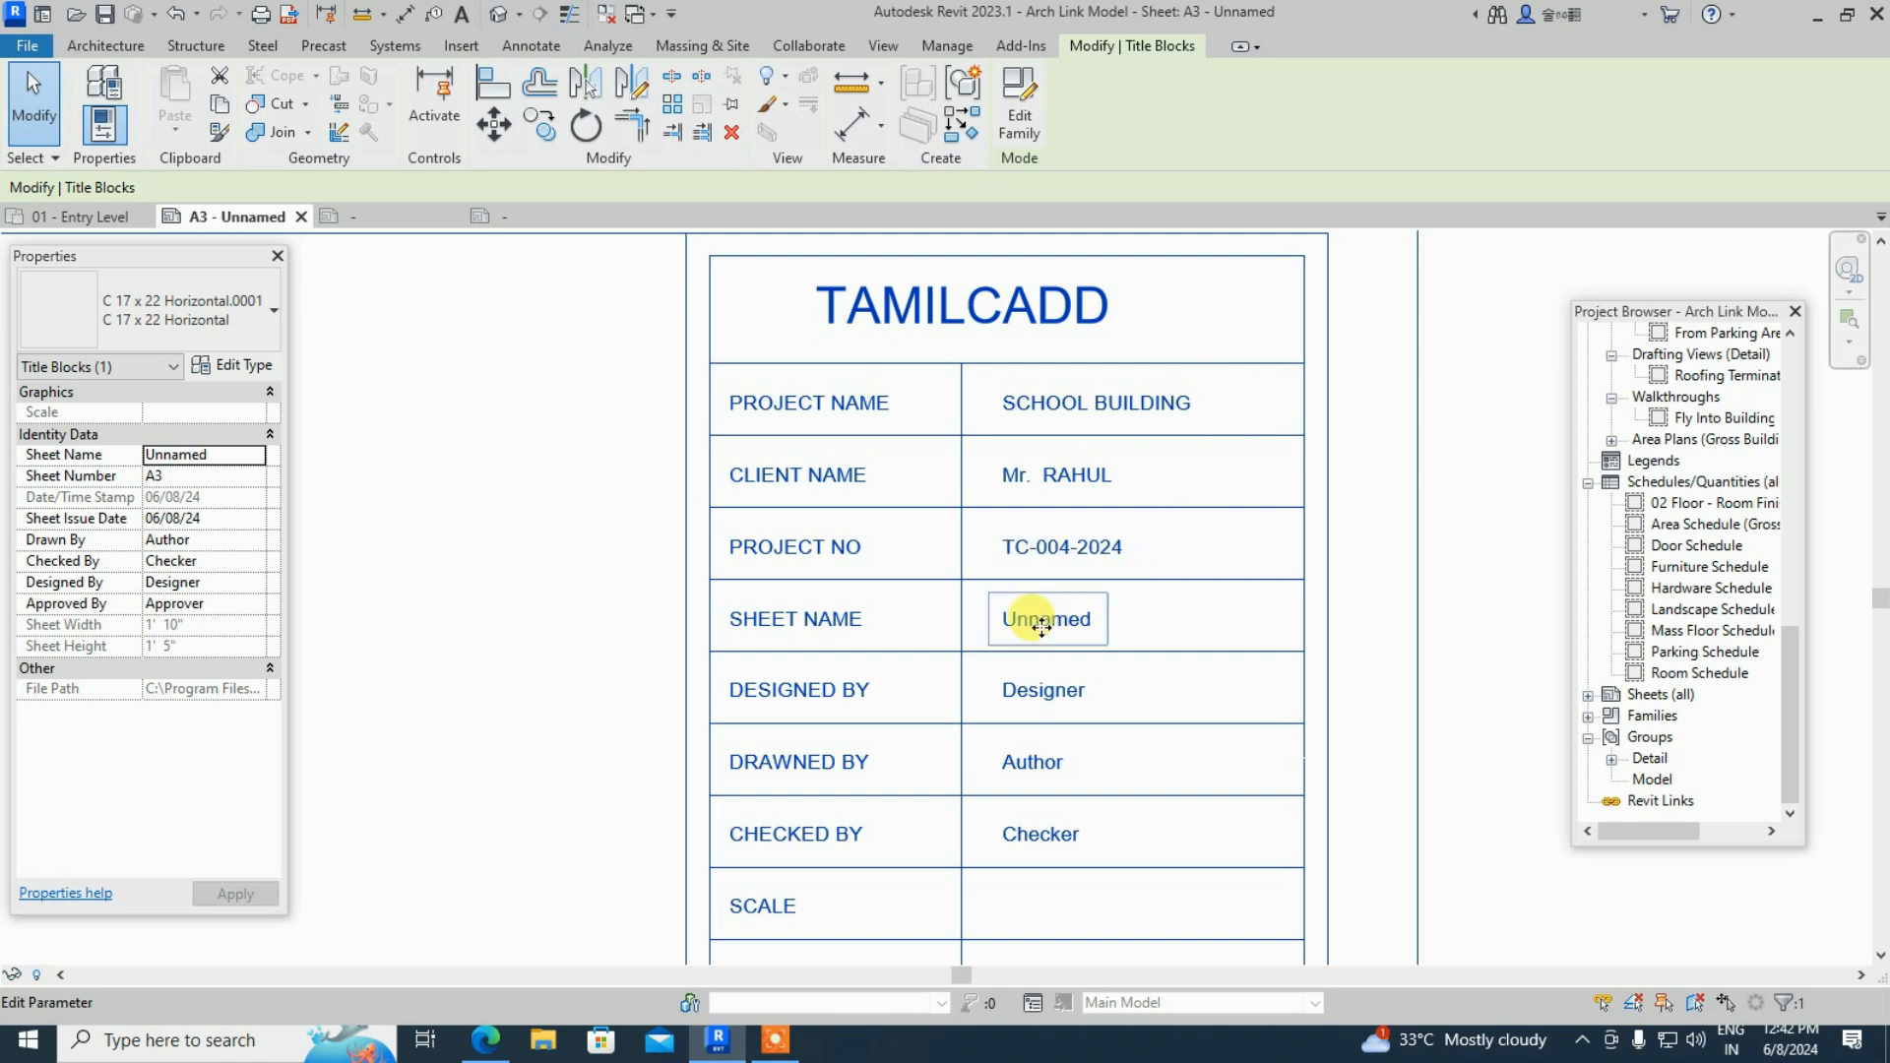
{"action": "left_click", "coordinate": [1090, 630]}
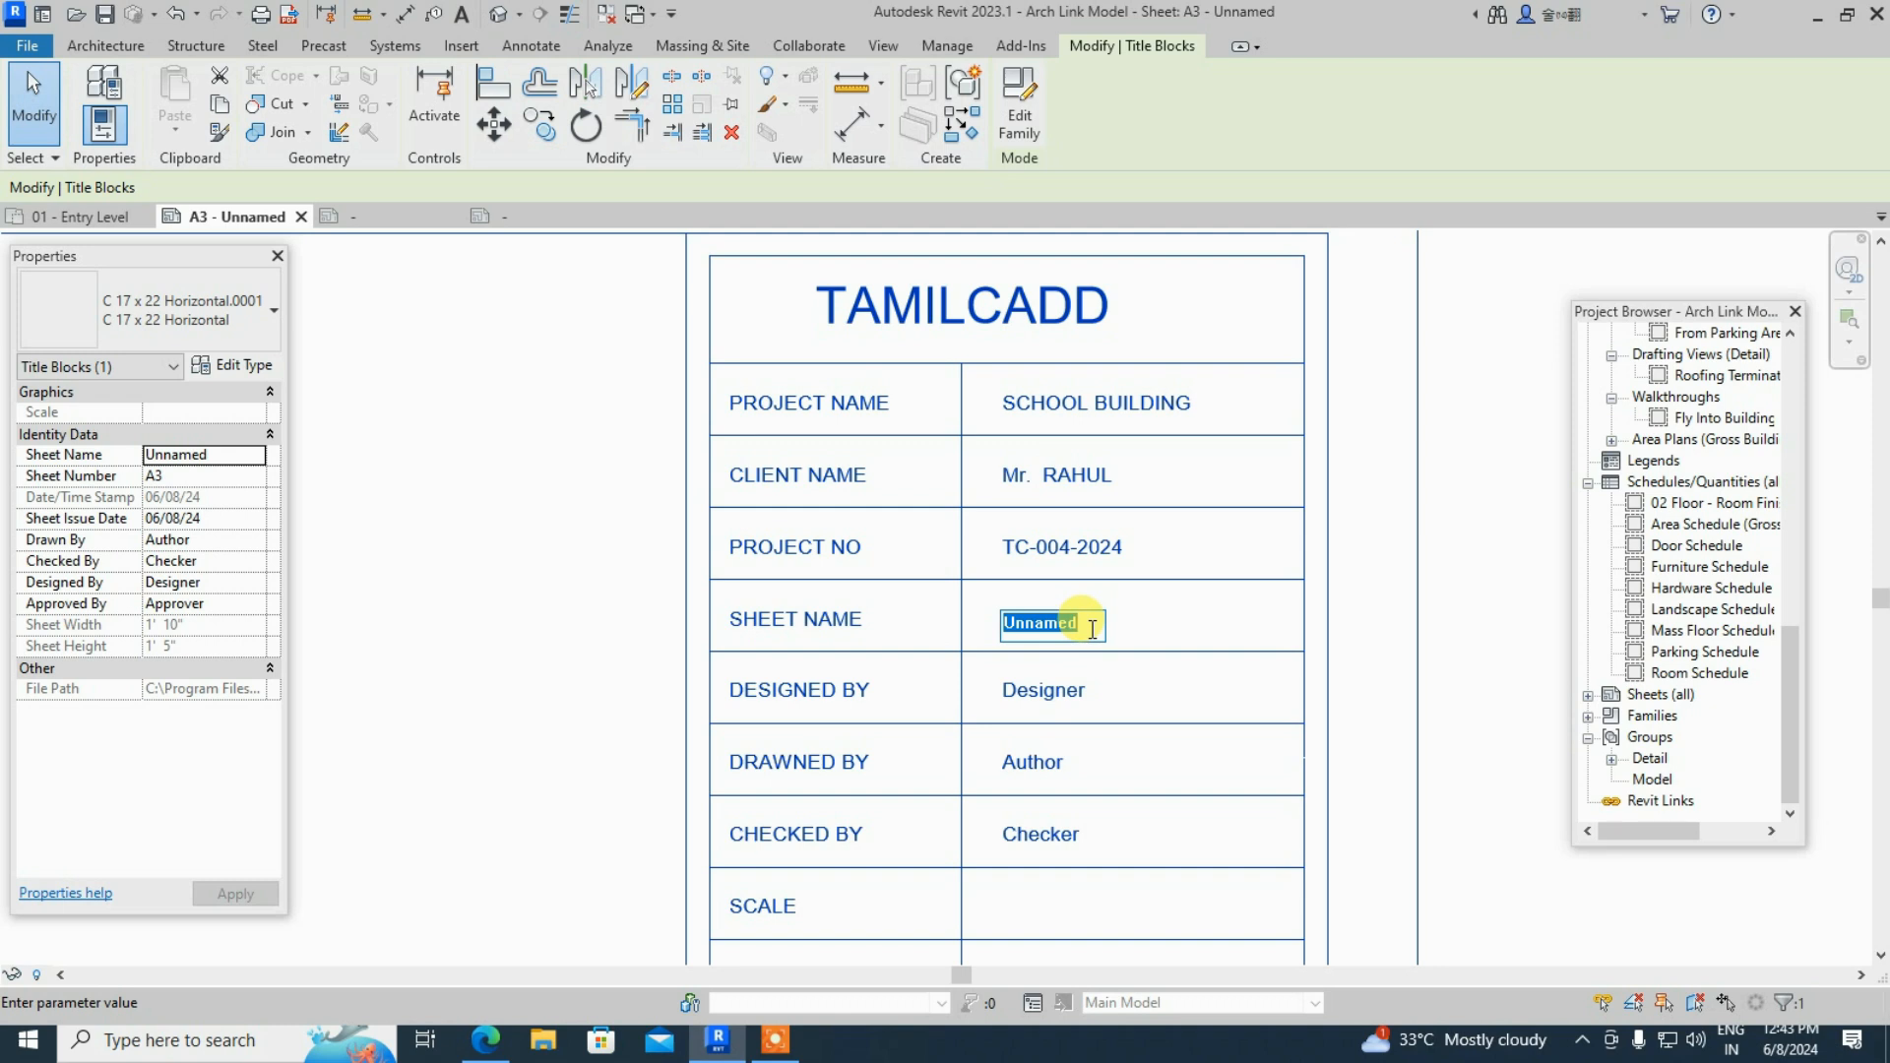
{"action": "type", "text": "TC"}
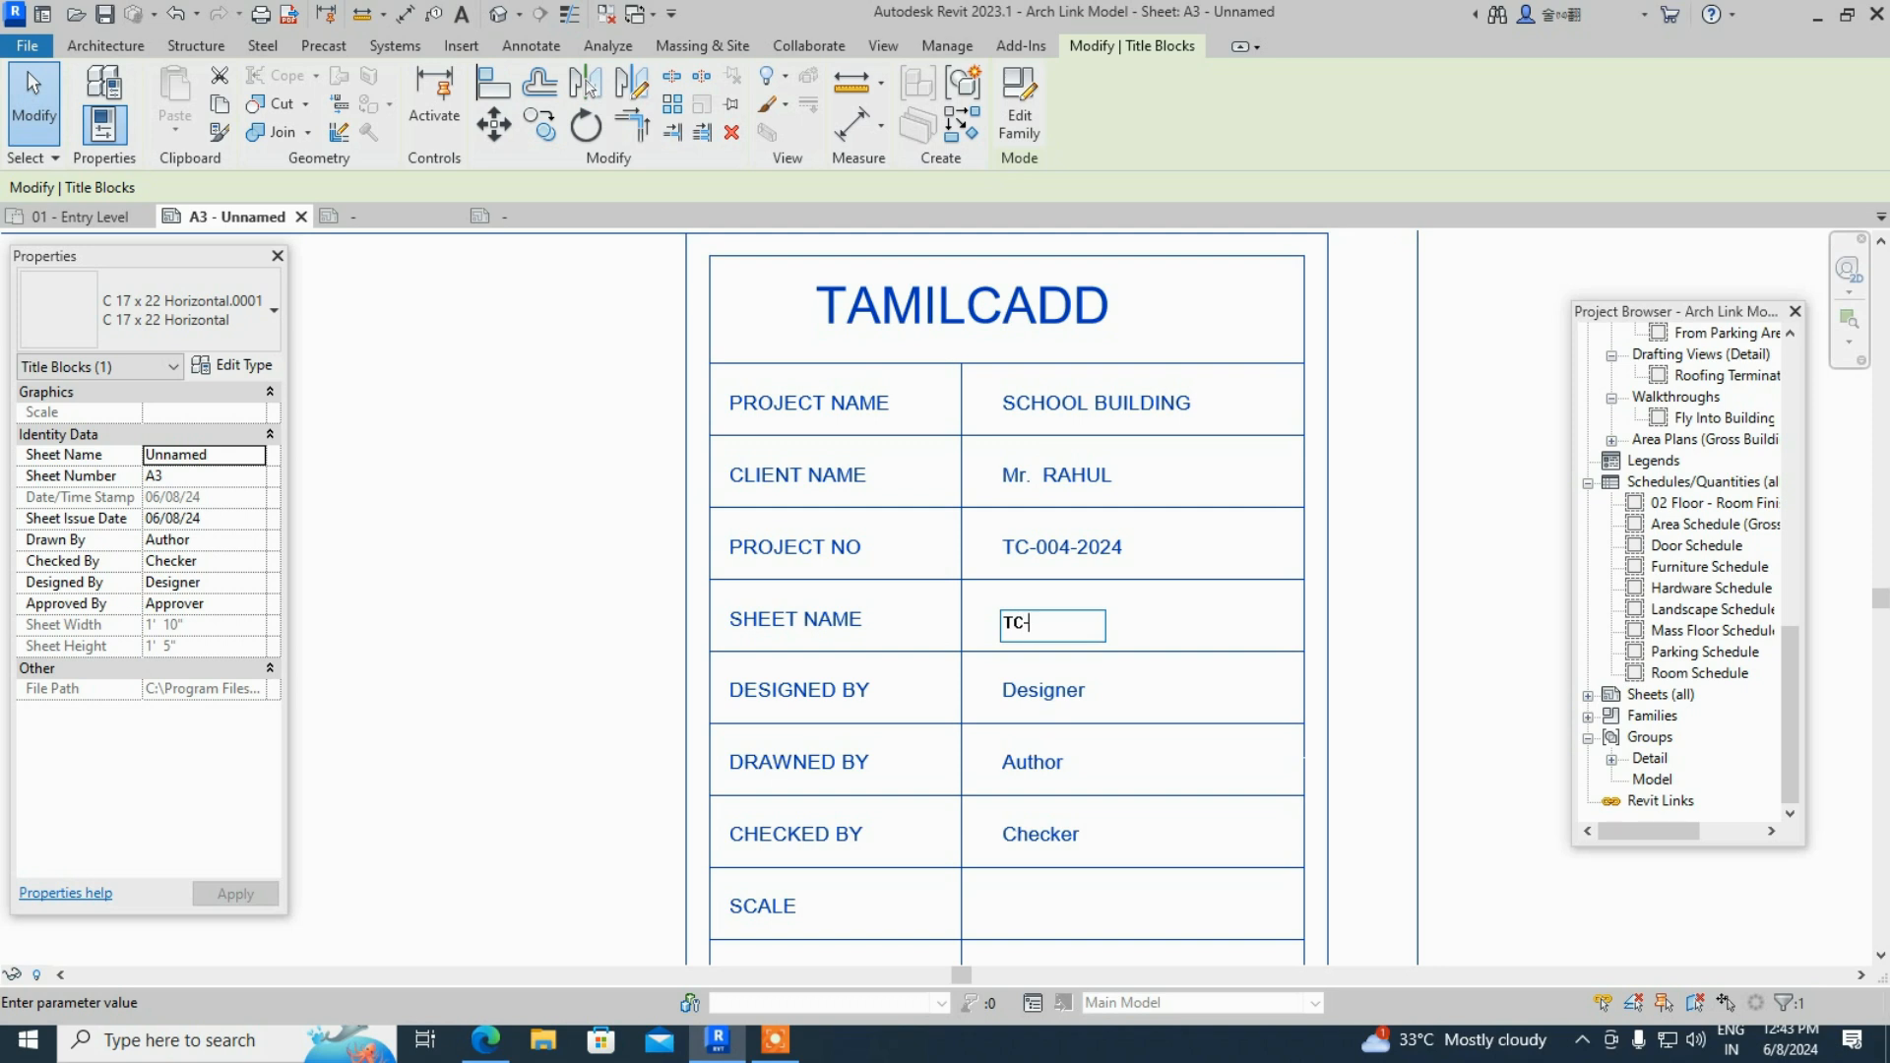
{"action": "type", "text": "- 01- A2"}
{"action": "left_click", "coordinate": [1068, 689]}
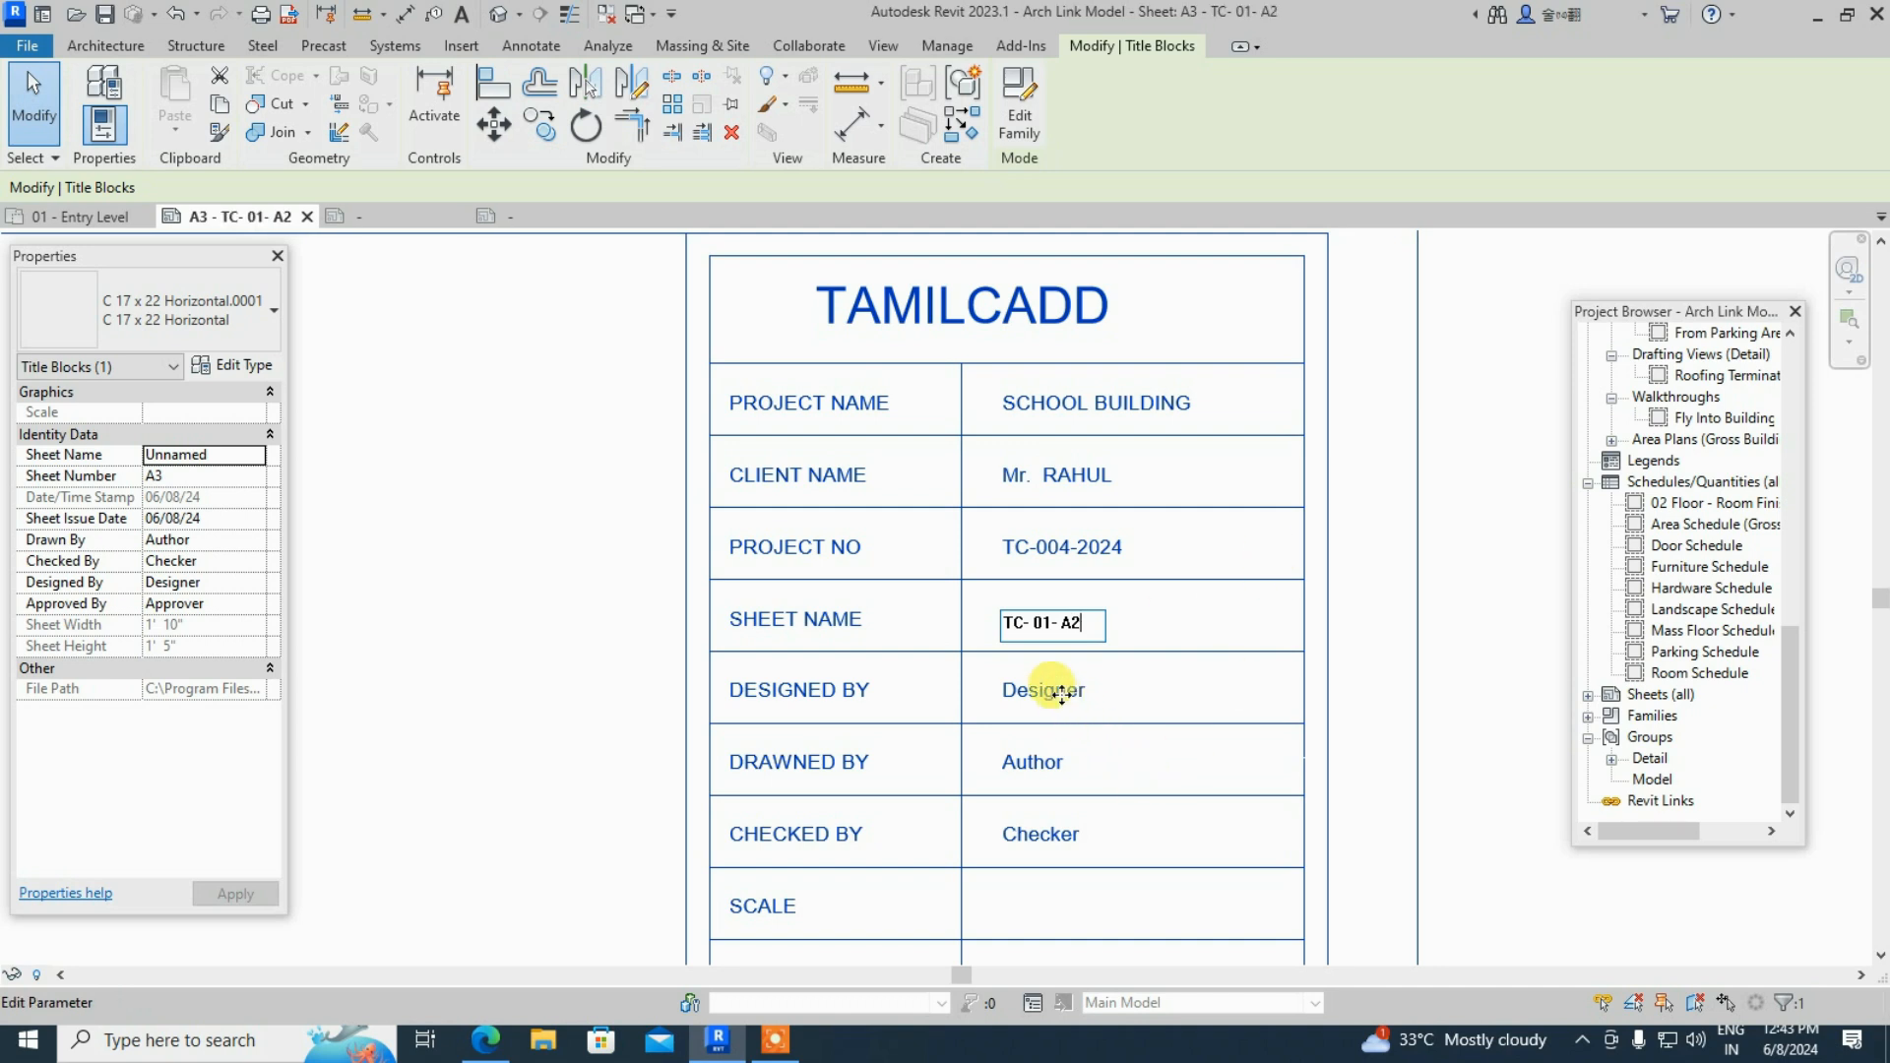
- Enter the designer's name under DESIGNED BY
{"action": "left_click", "coordinate": [1079, 694]}
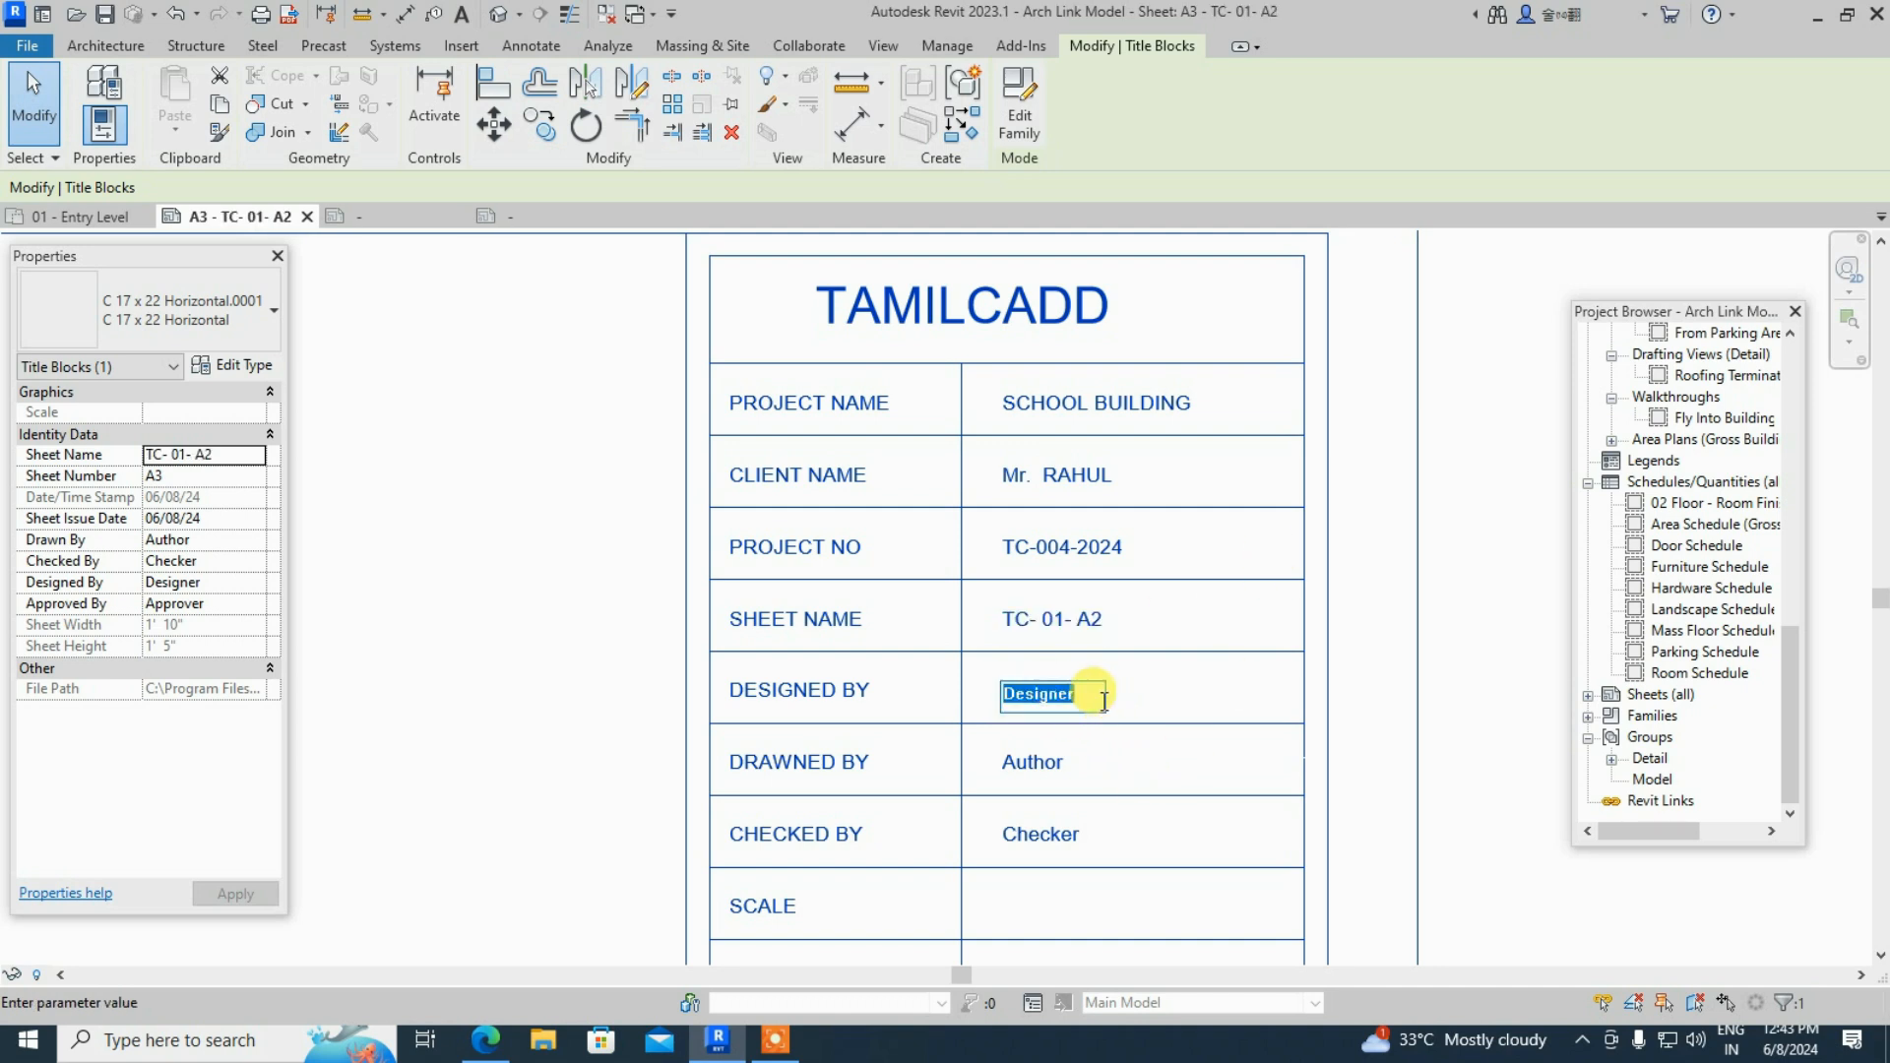
{"action": "type", "text": "M"}
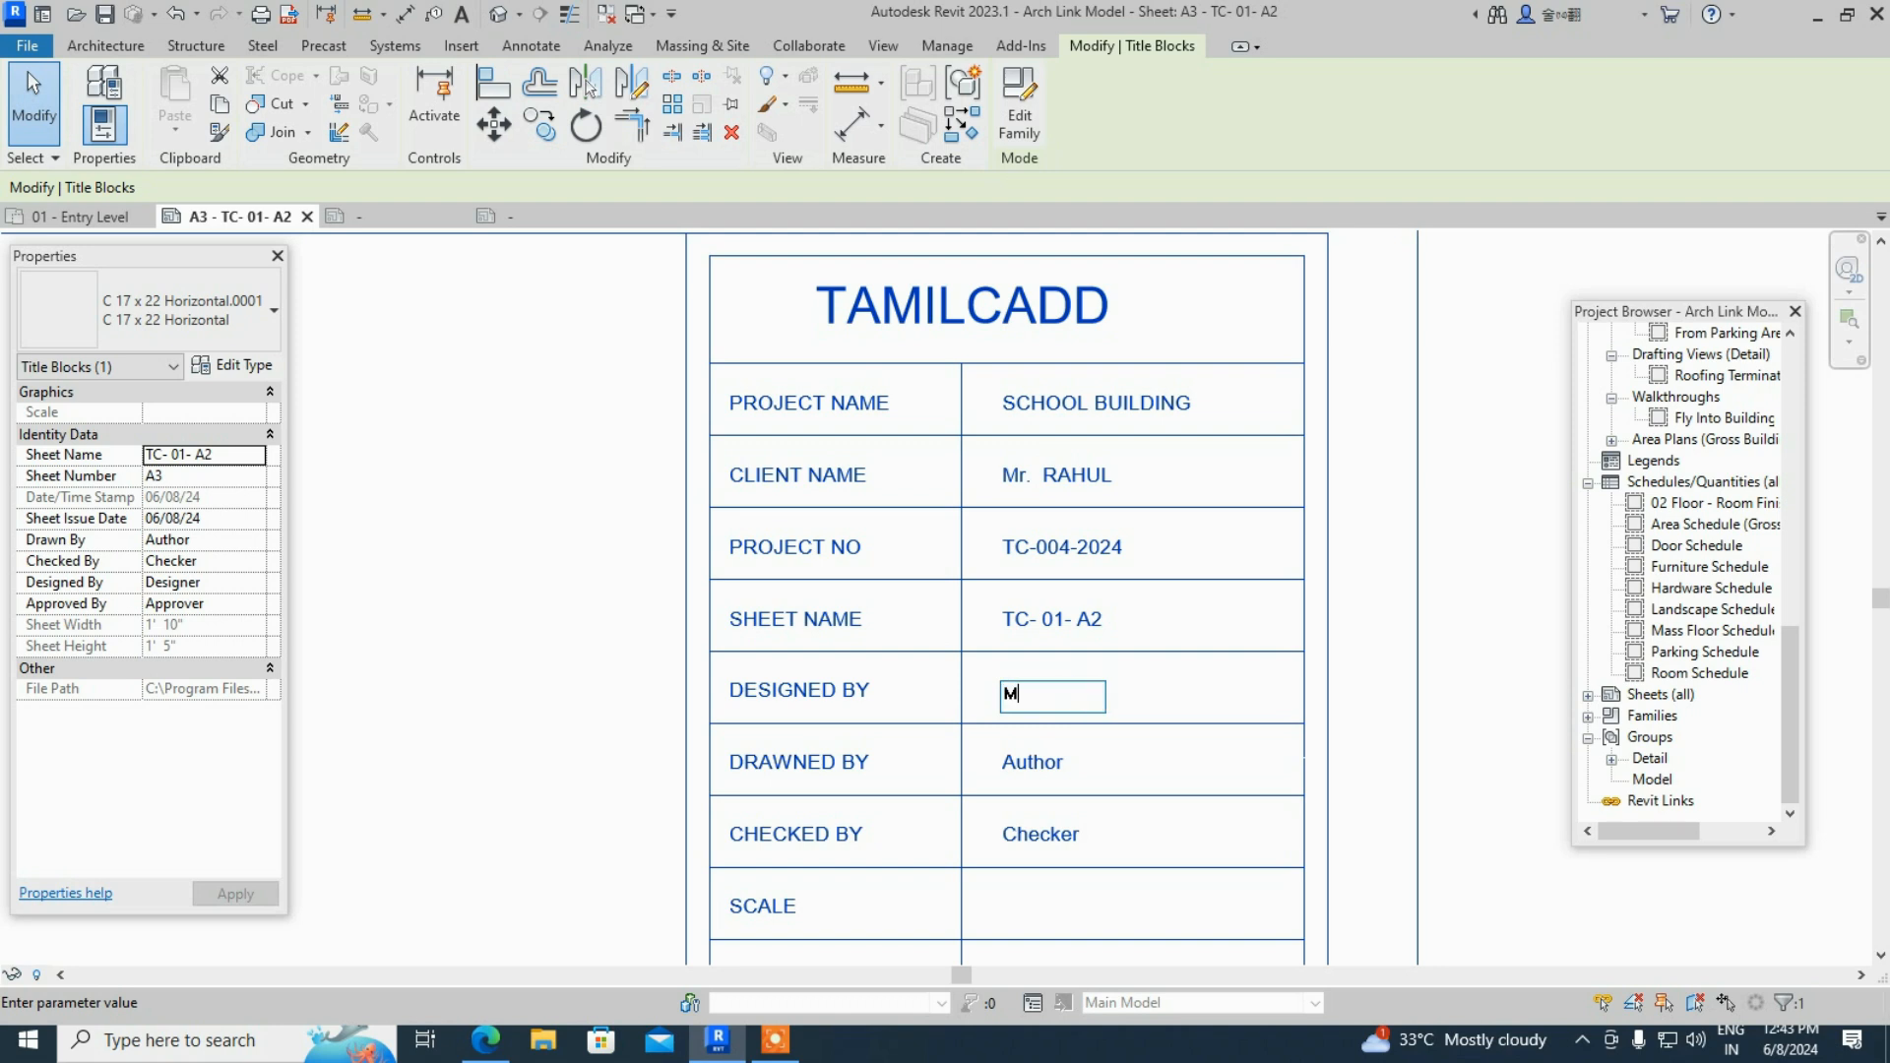
{"action": "type", "text": "r. "}
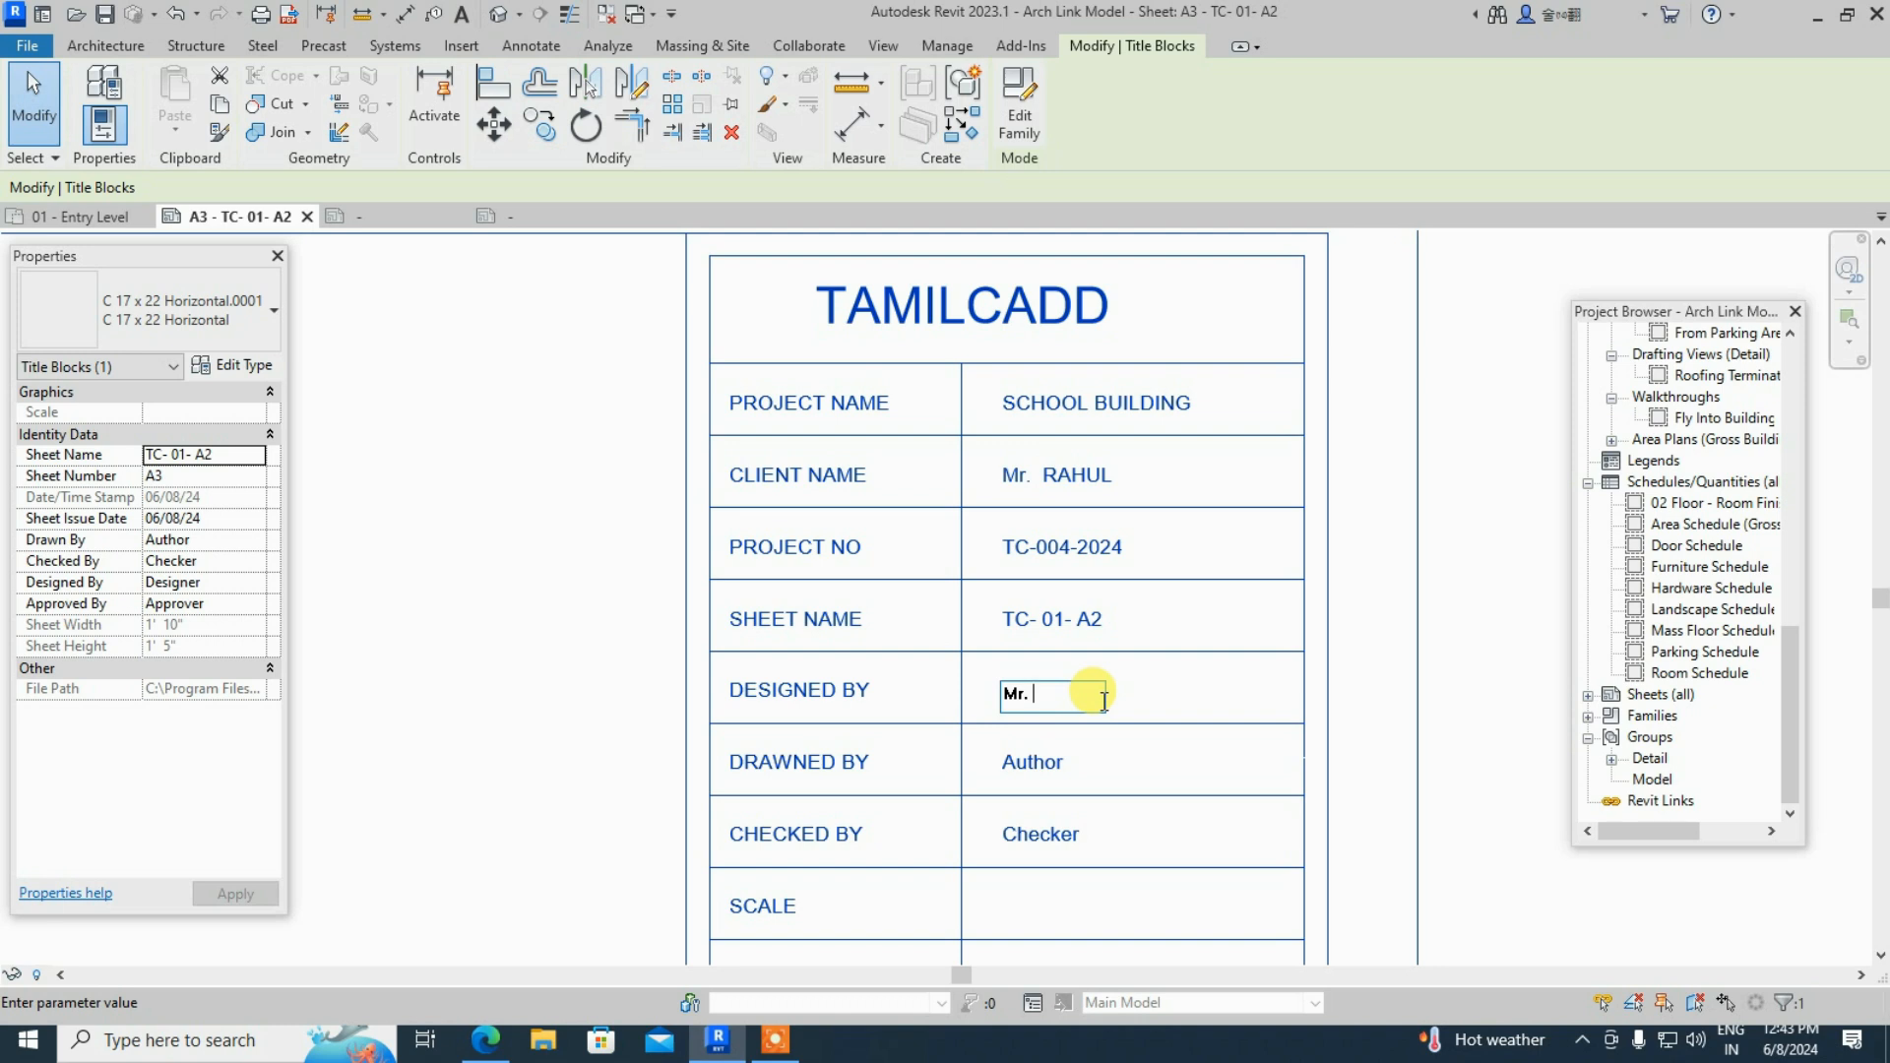
{"action": "type", "text": "kann"}
{"action": "key", "text": "BackSpace"}
{"action": "key", "text": "BackSpace"}
{"action": "key", "text": "BackSpace"}
{"action": "key", "text": "BackSpace"}
{"action": "key", "text": "BackSpace"}
{"action": "type", "text": "KANNAN"}
{"action": "left_click", "coordinate": [1029, 763]}
- Enter the drafter's name under DRAWNED BY
{"action": "left_click", "coordinate": [1058, 763]}
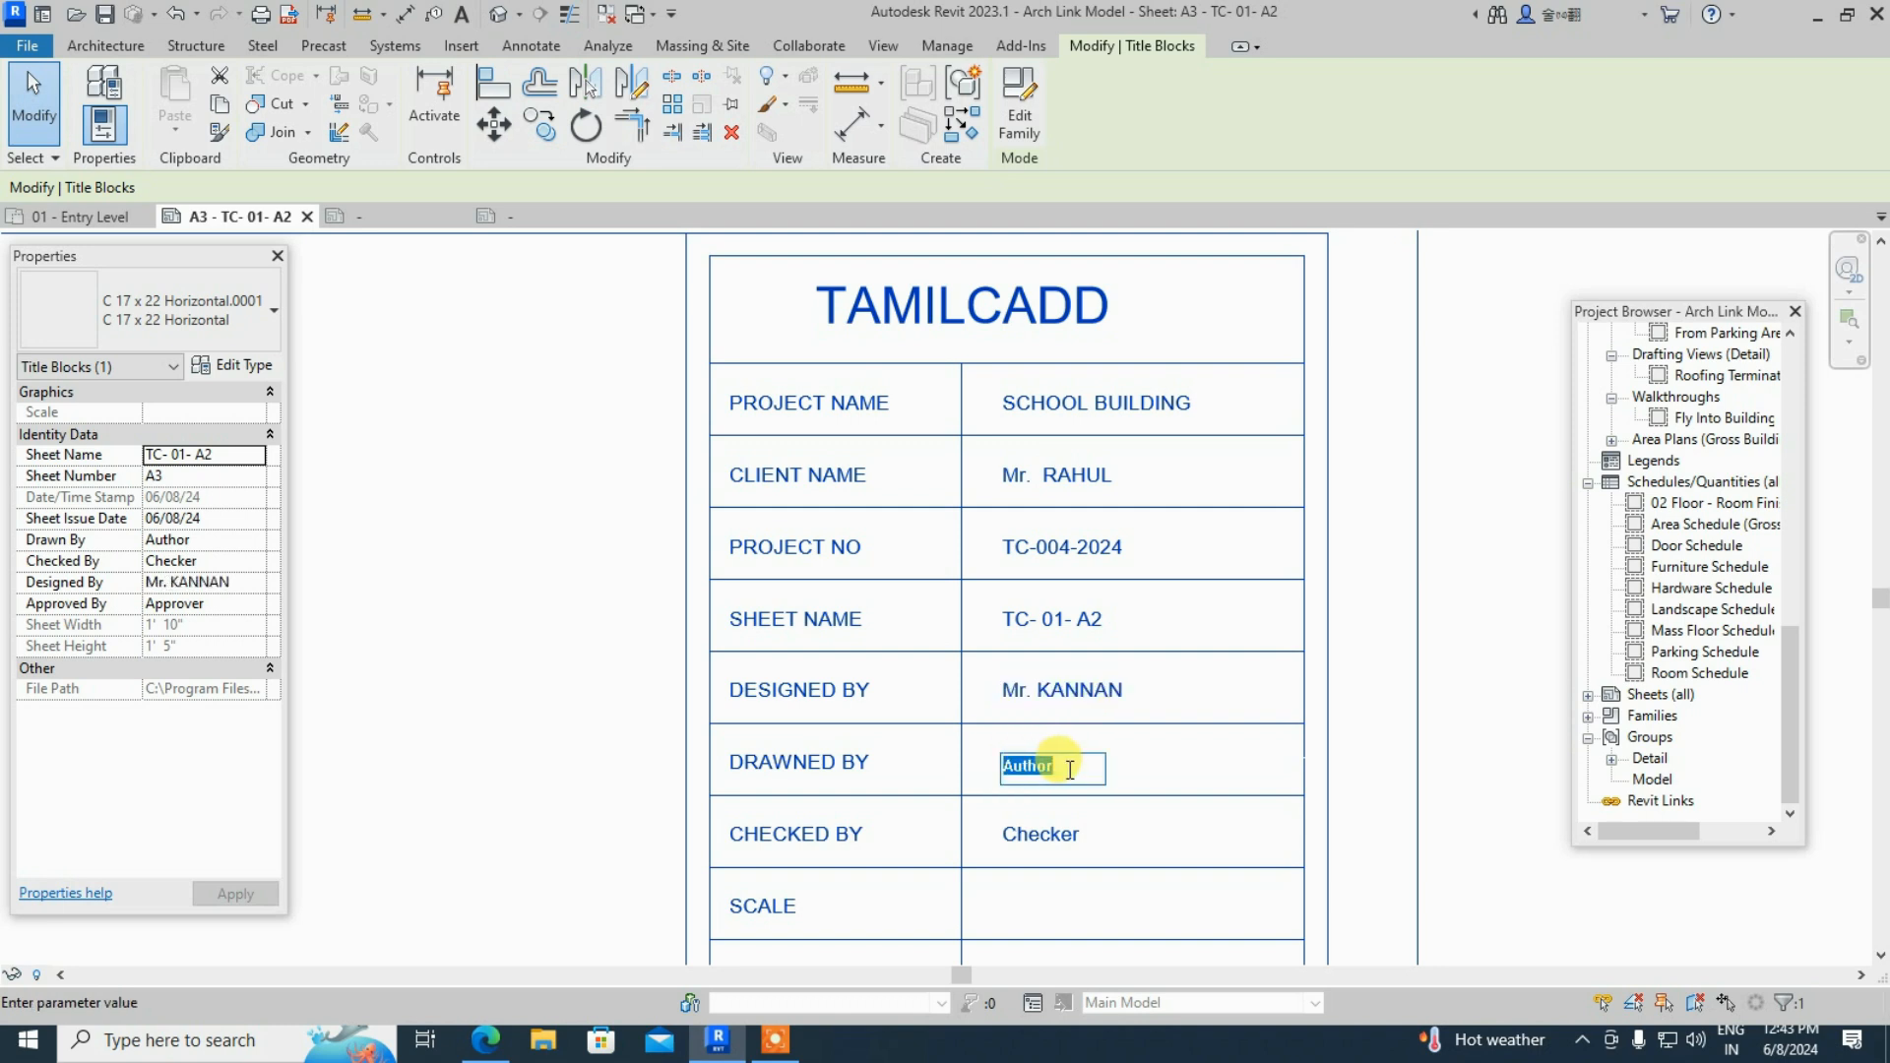
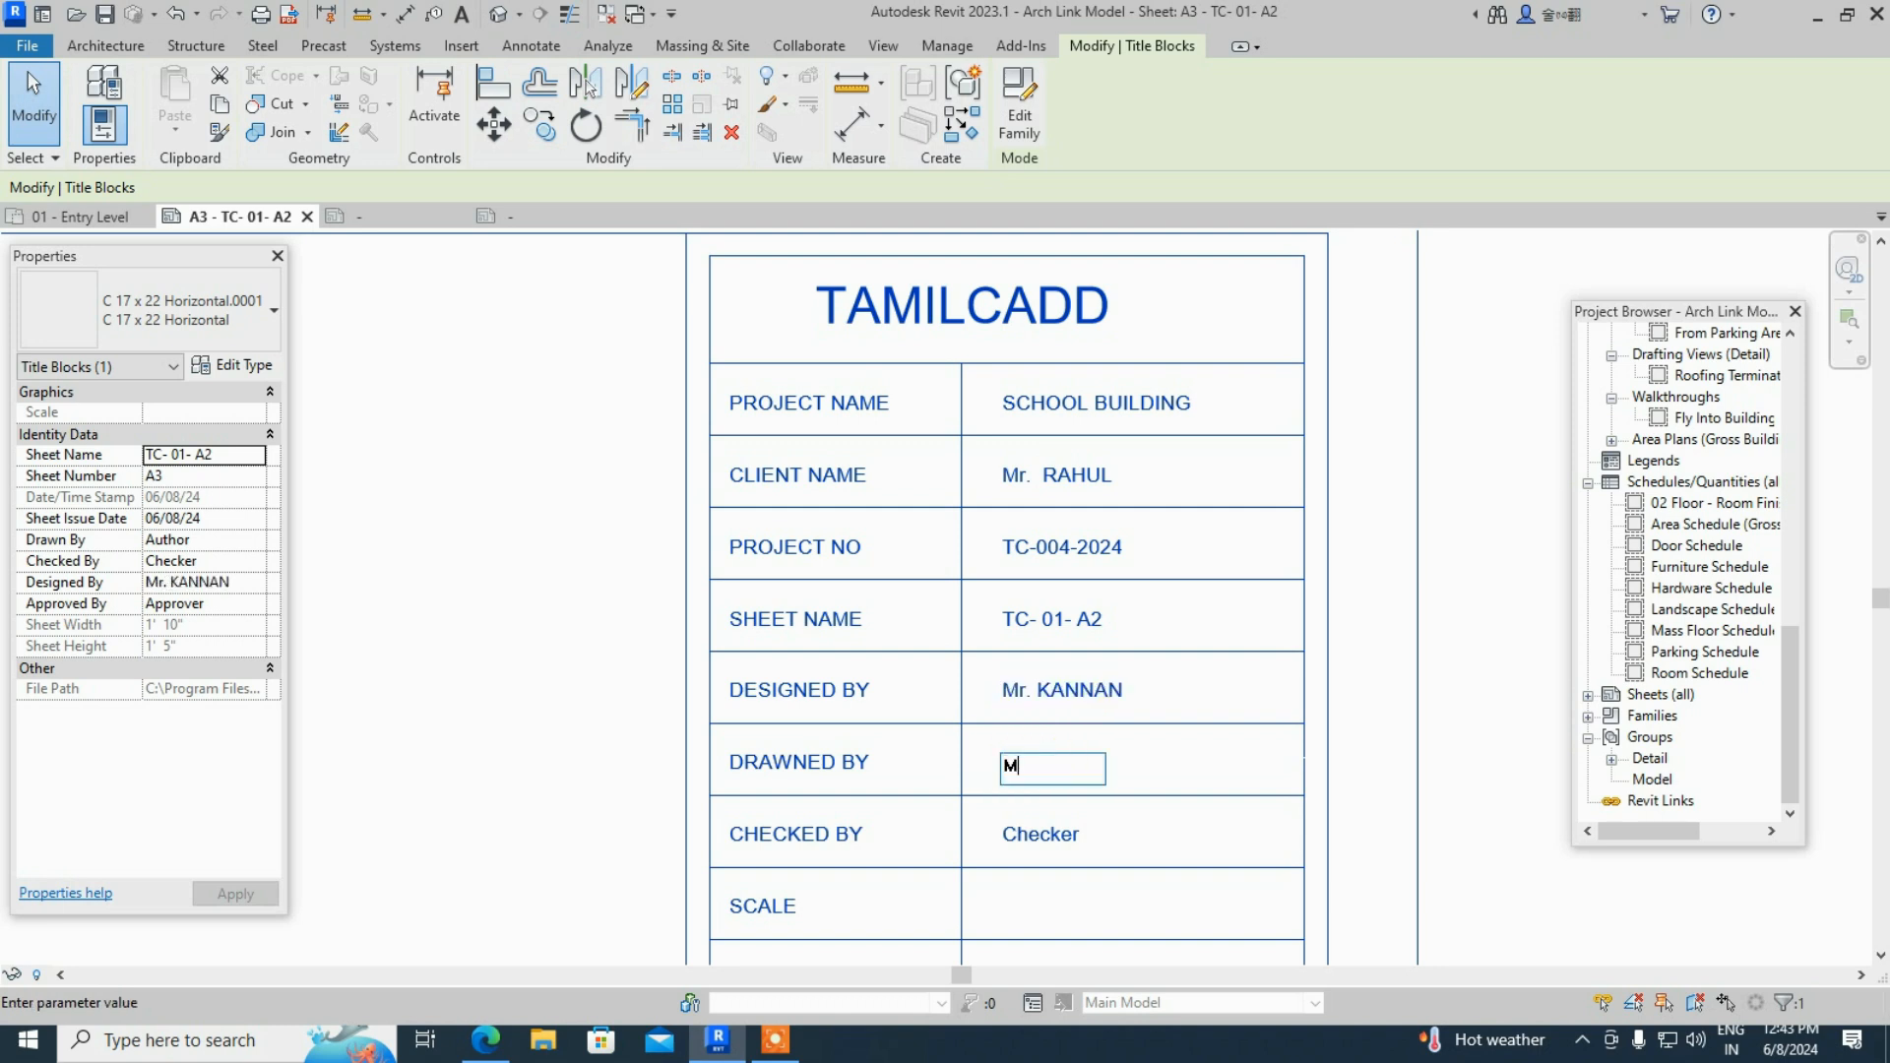
{"action": "left_click", "coordinate": [1044, 837]}
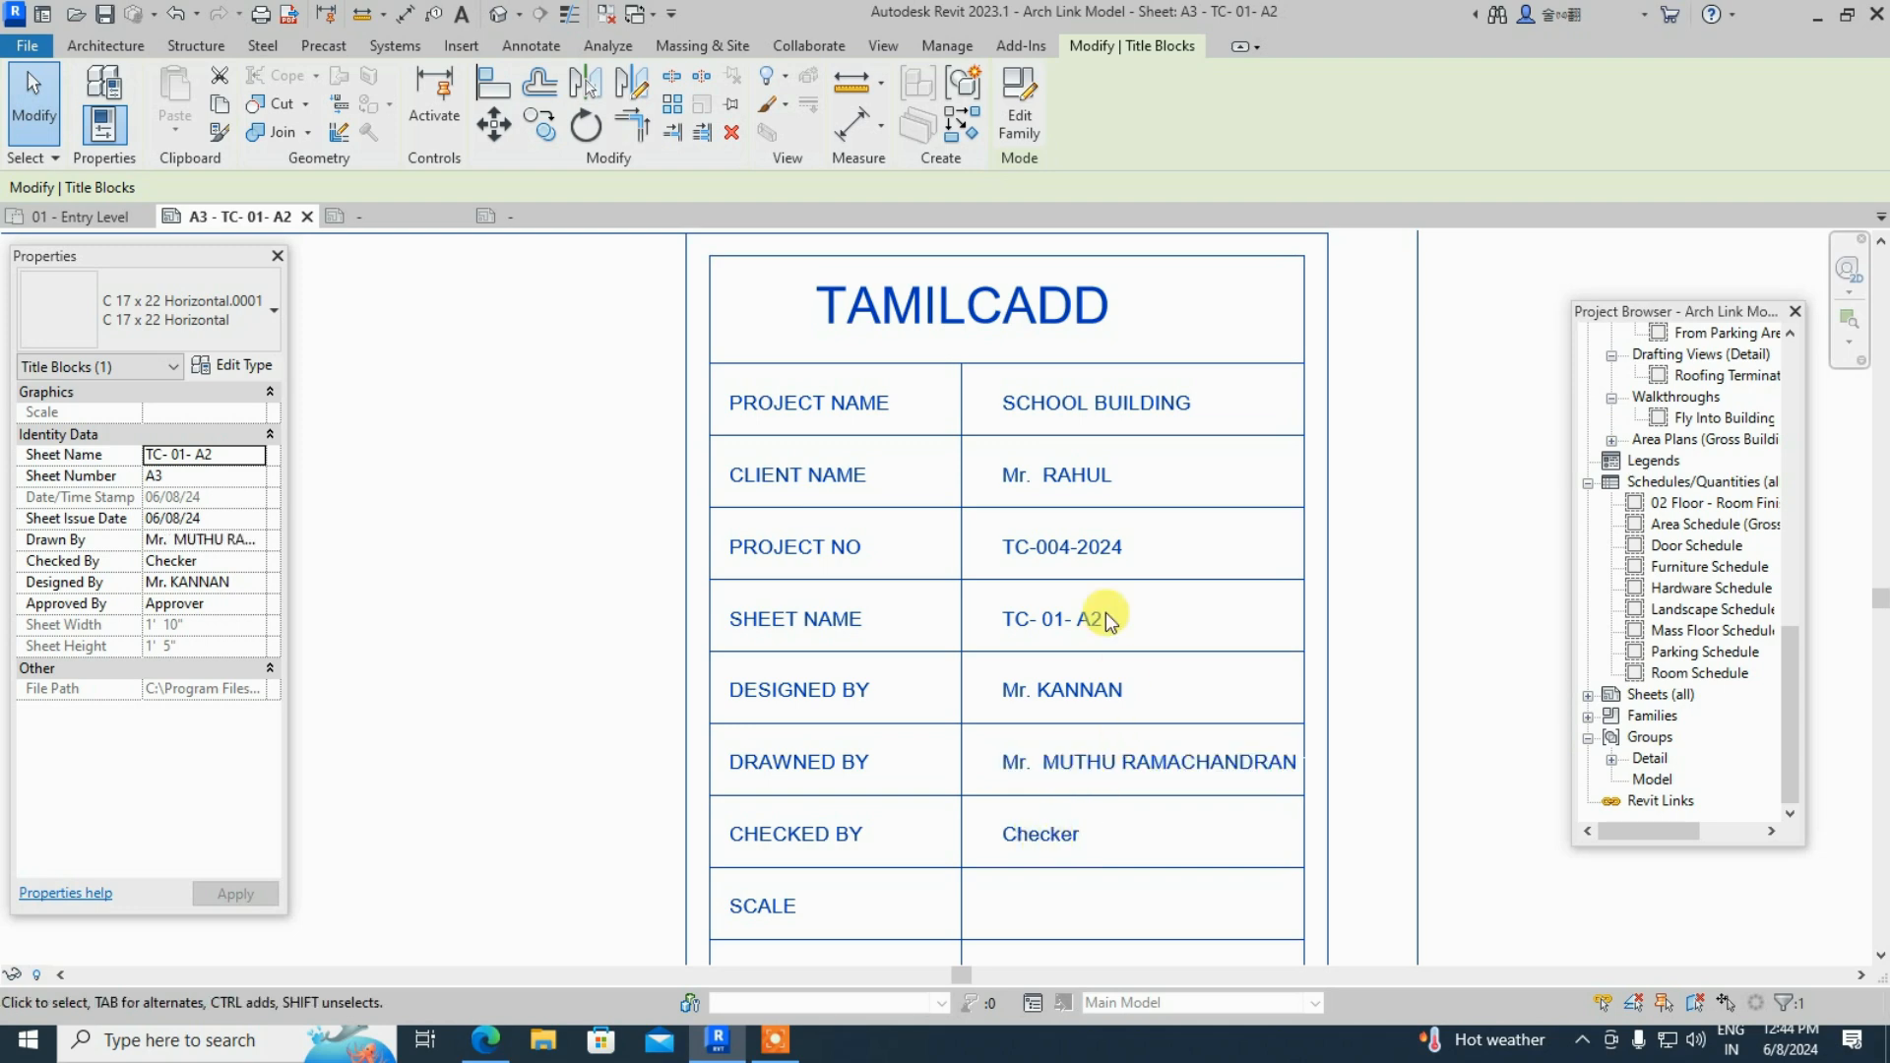
{"action": "scroll", "coordinate": [1083, 483], "scroll_direction": "down", "scroll_amount": 2}
{"action": "scroll", "coordinate": [1089, 760], "scroll_direction": "up", "scroll_amount": 1}
{"action": "left_click", "coordinate": [1083, 753]}
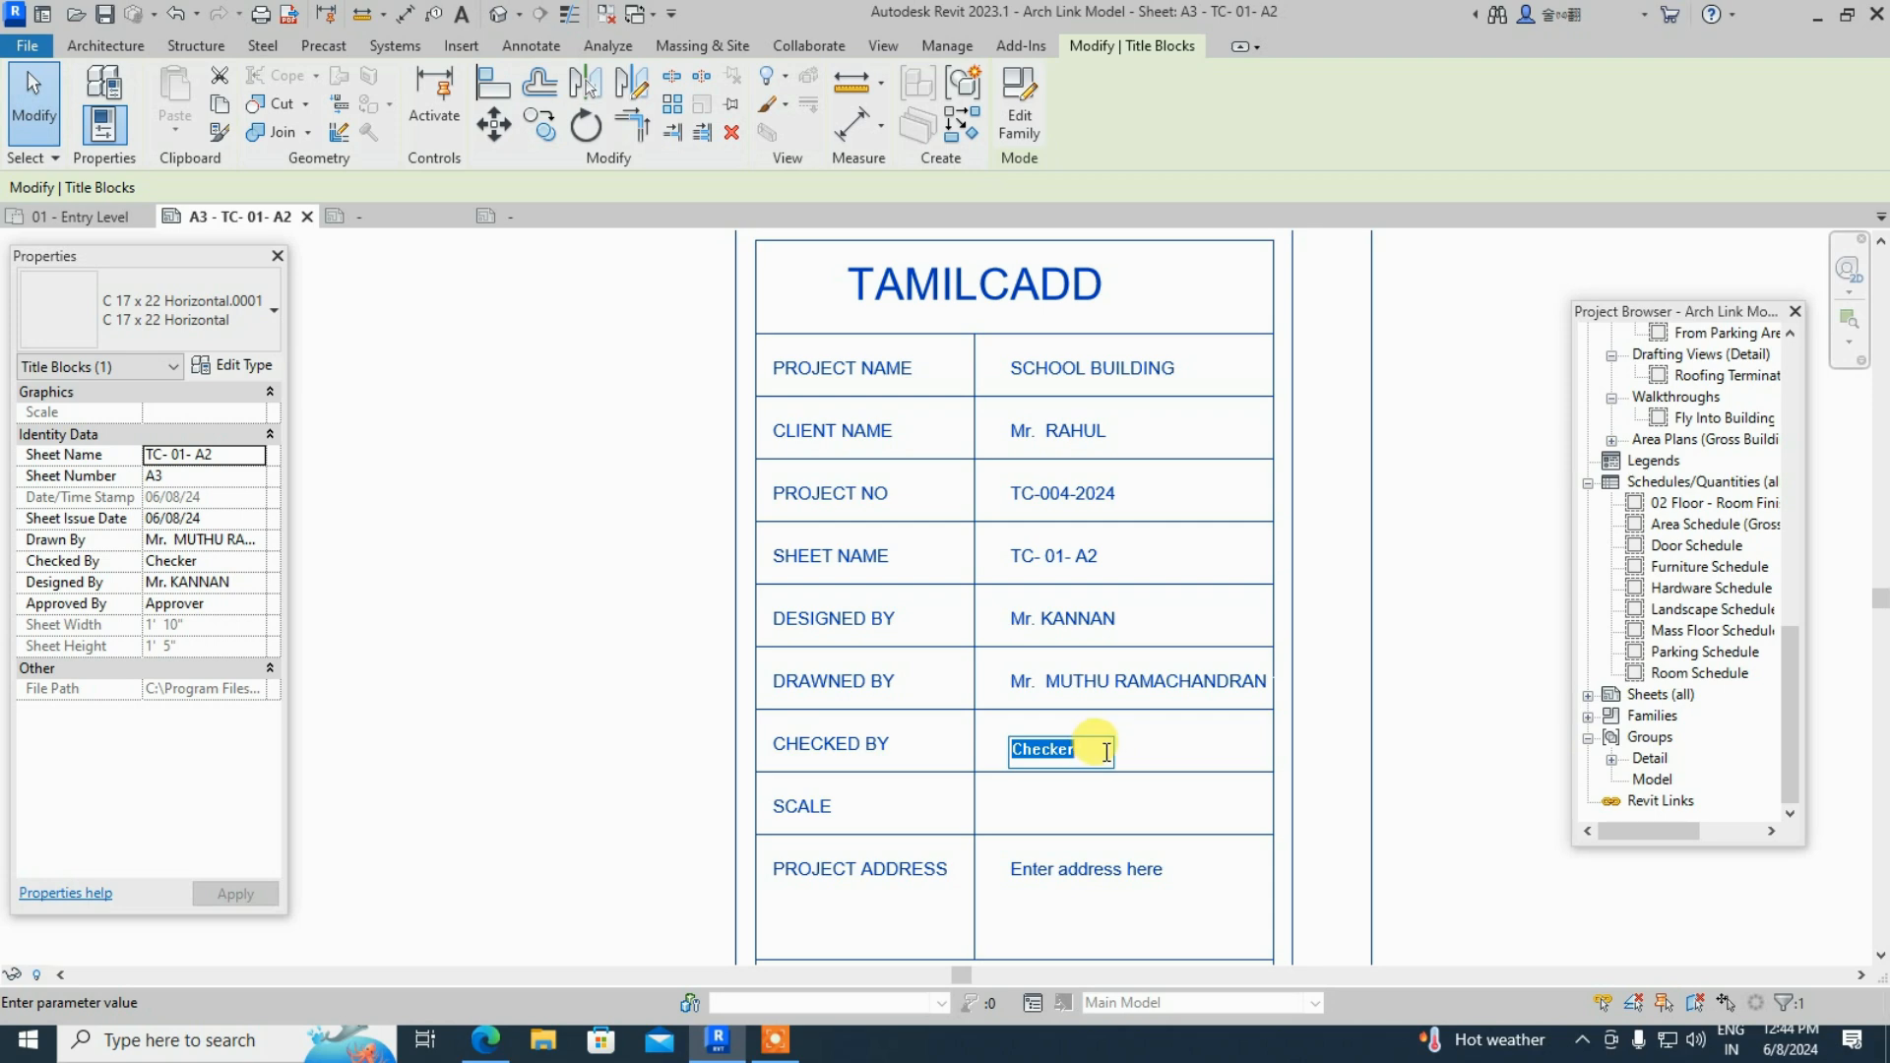
- Enter the checker's name under CHECKED BY, then start editing the project address text
{"action": "type", "text": "Mr."}
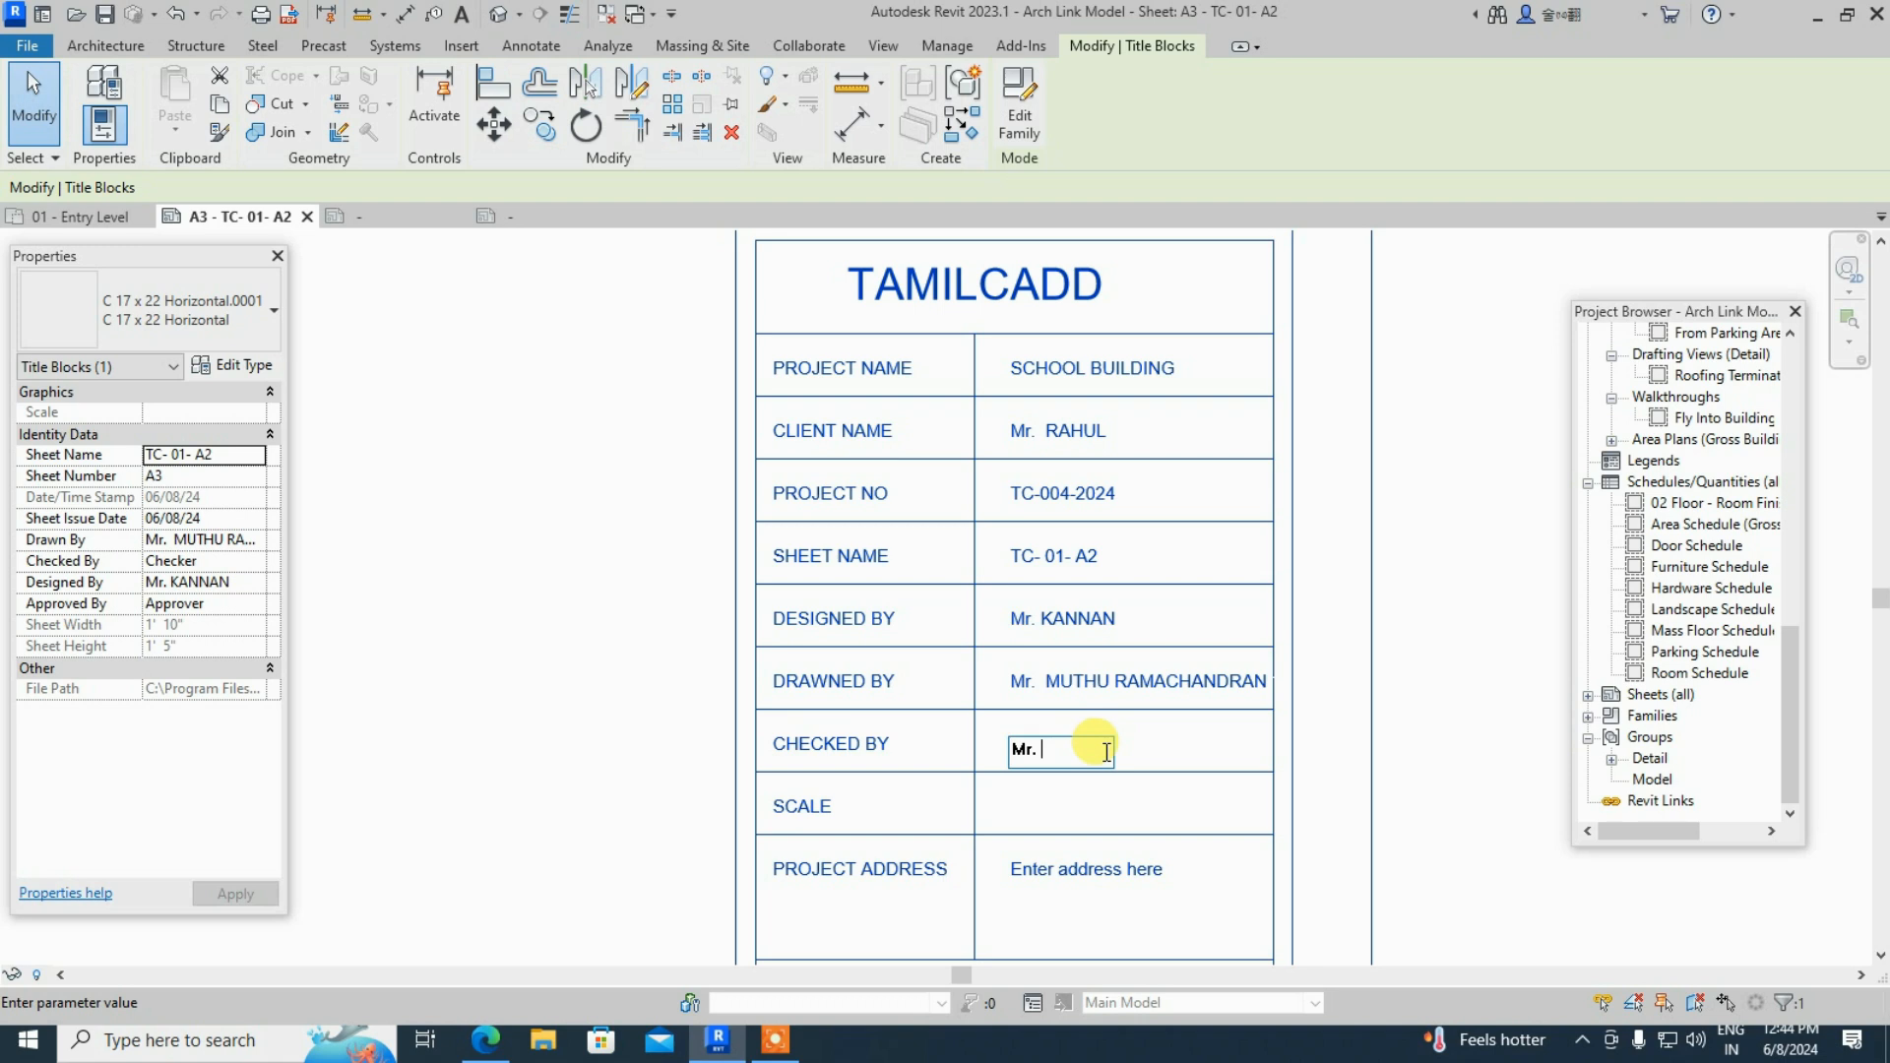
{"action": "type", "text": "V"}
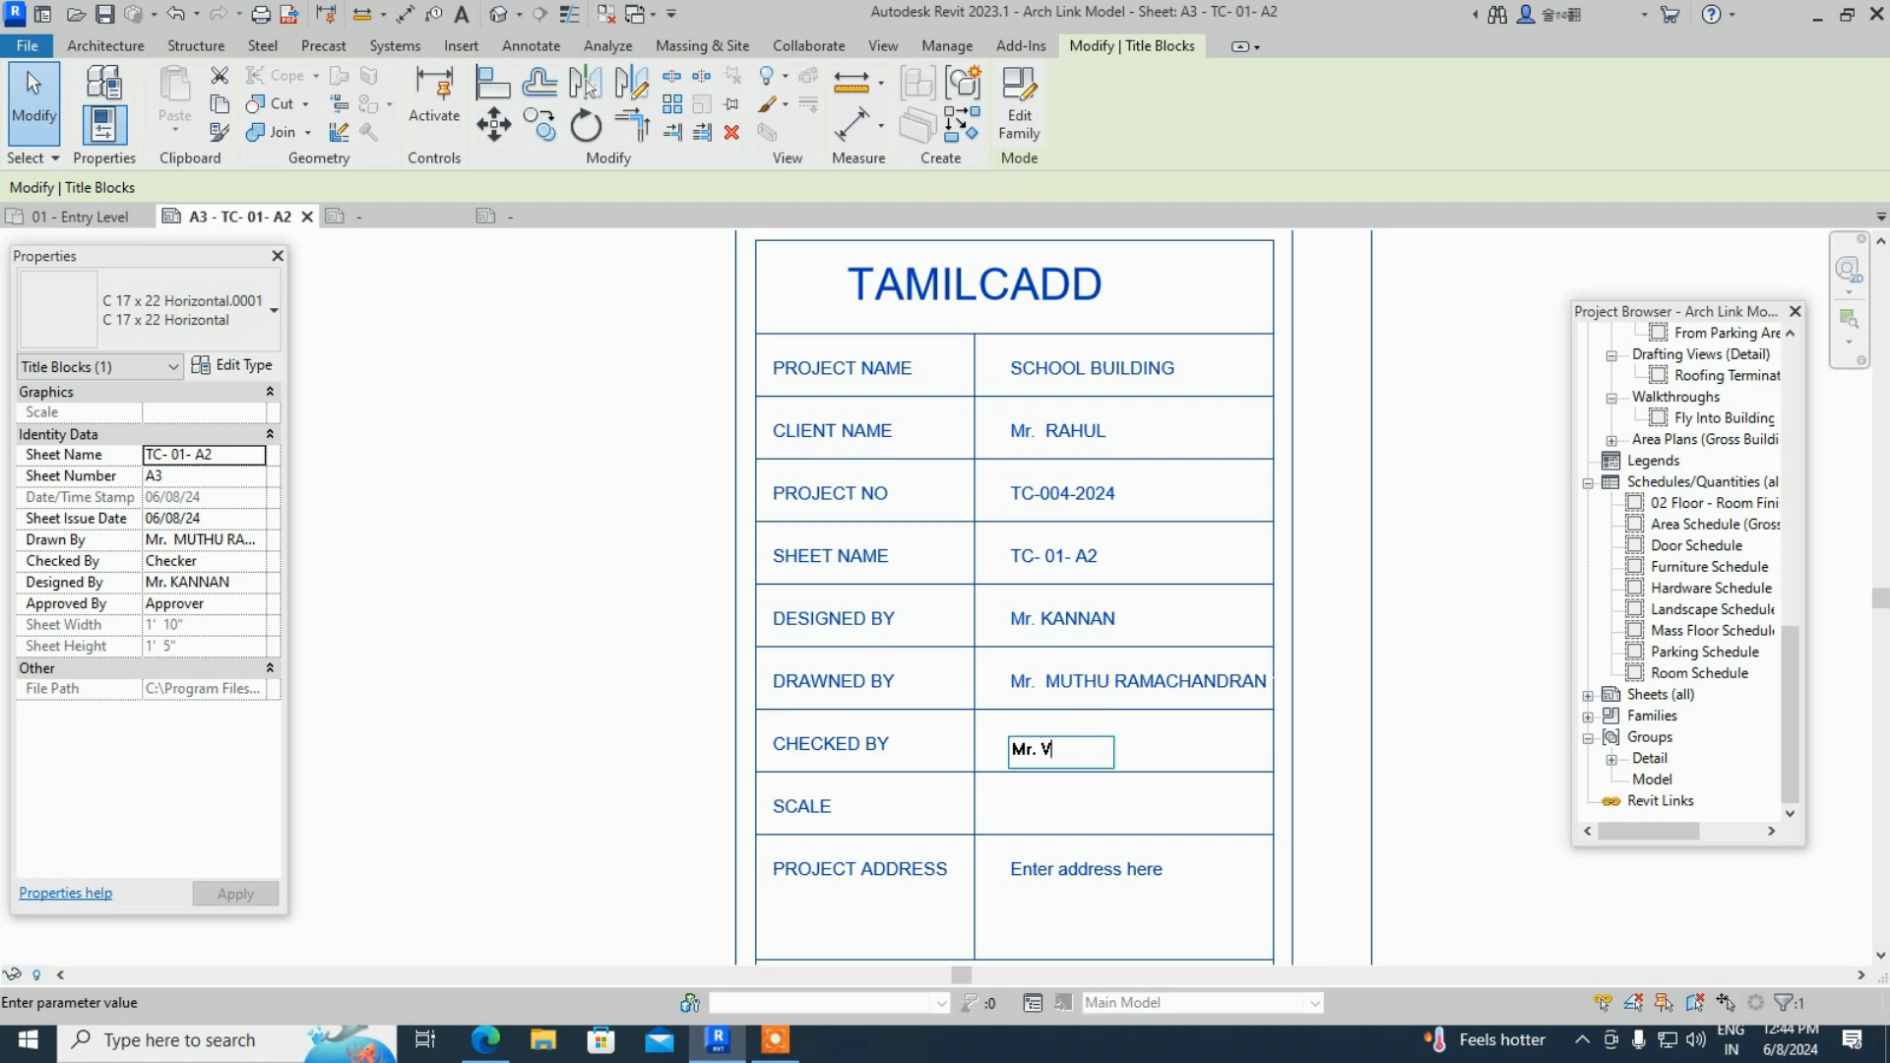
{"action": "type", "text": "IMAL"}
{"action": "left_click", "coordinate": [1042, 798]}
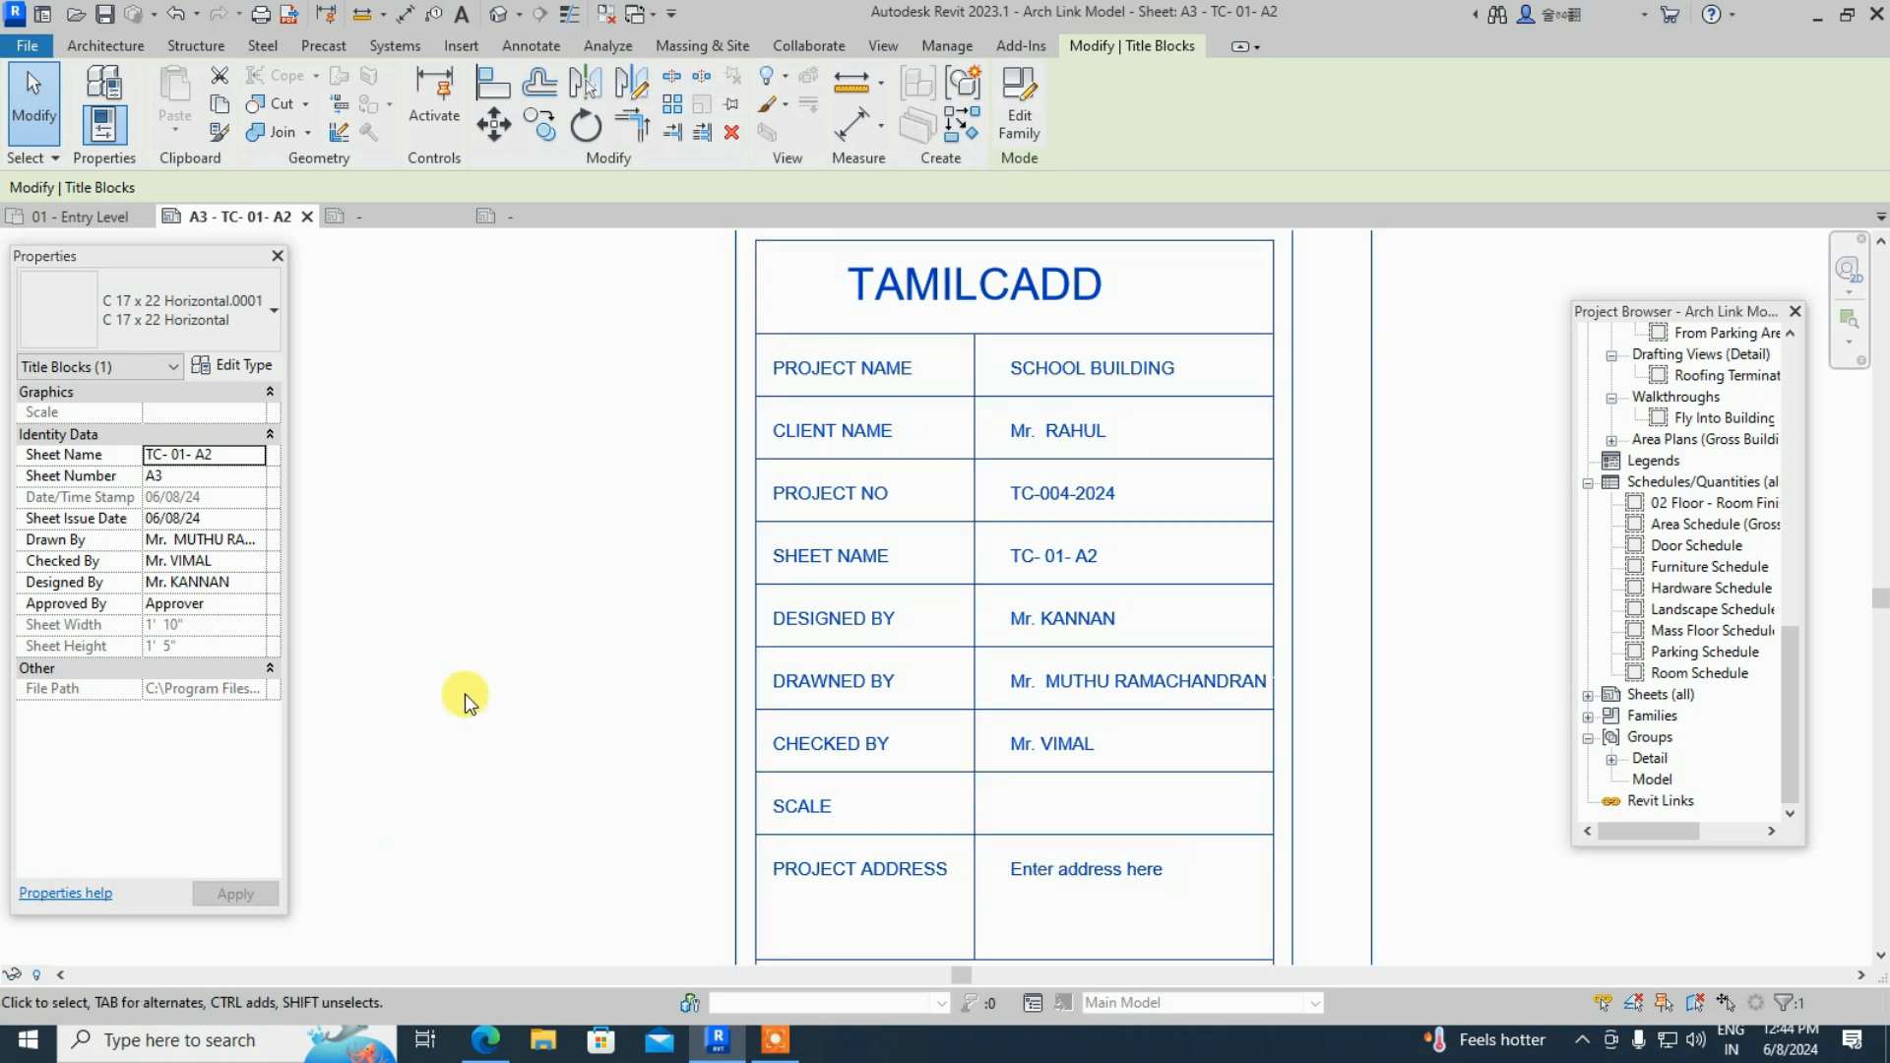
{"action": "left_click", "coordinate": [1070, 880]}
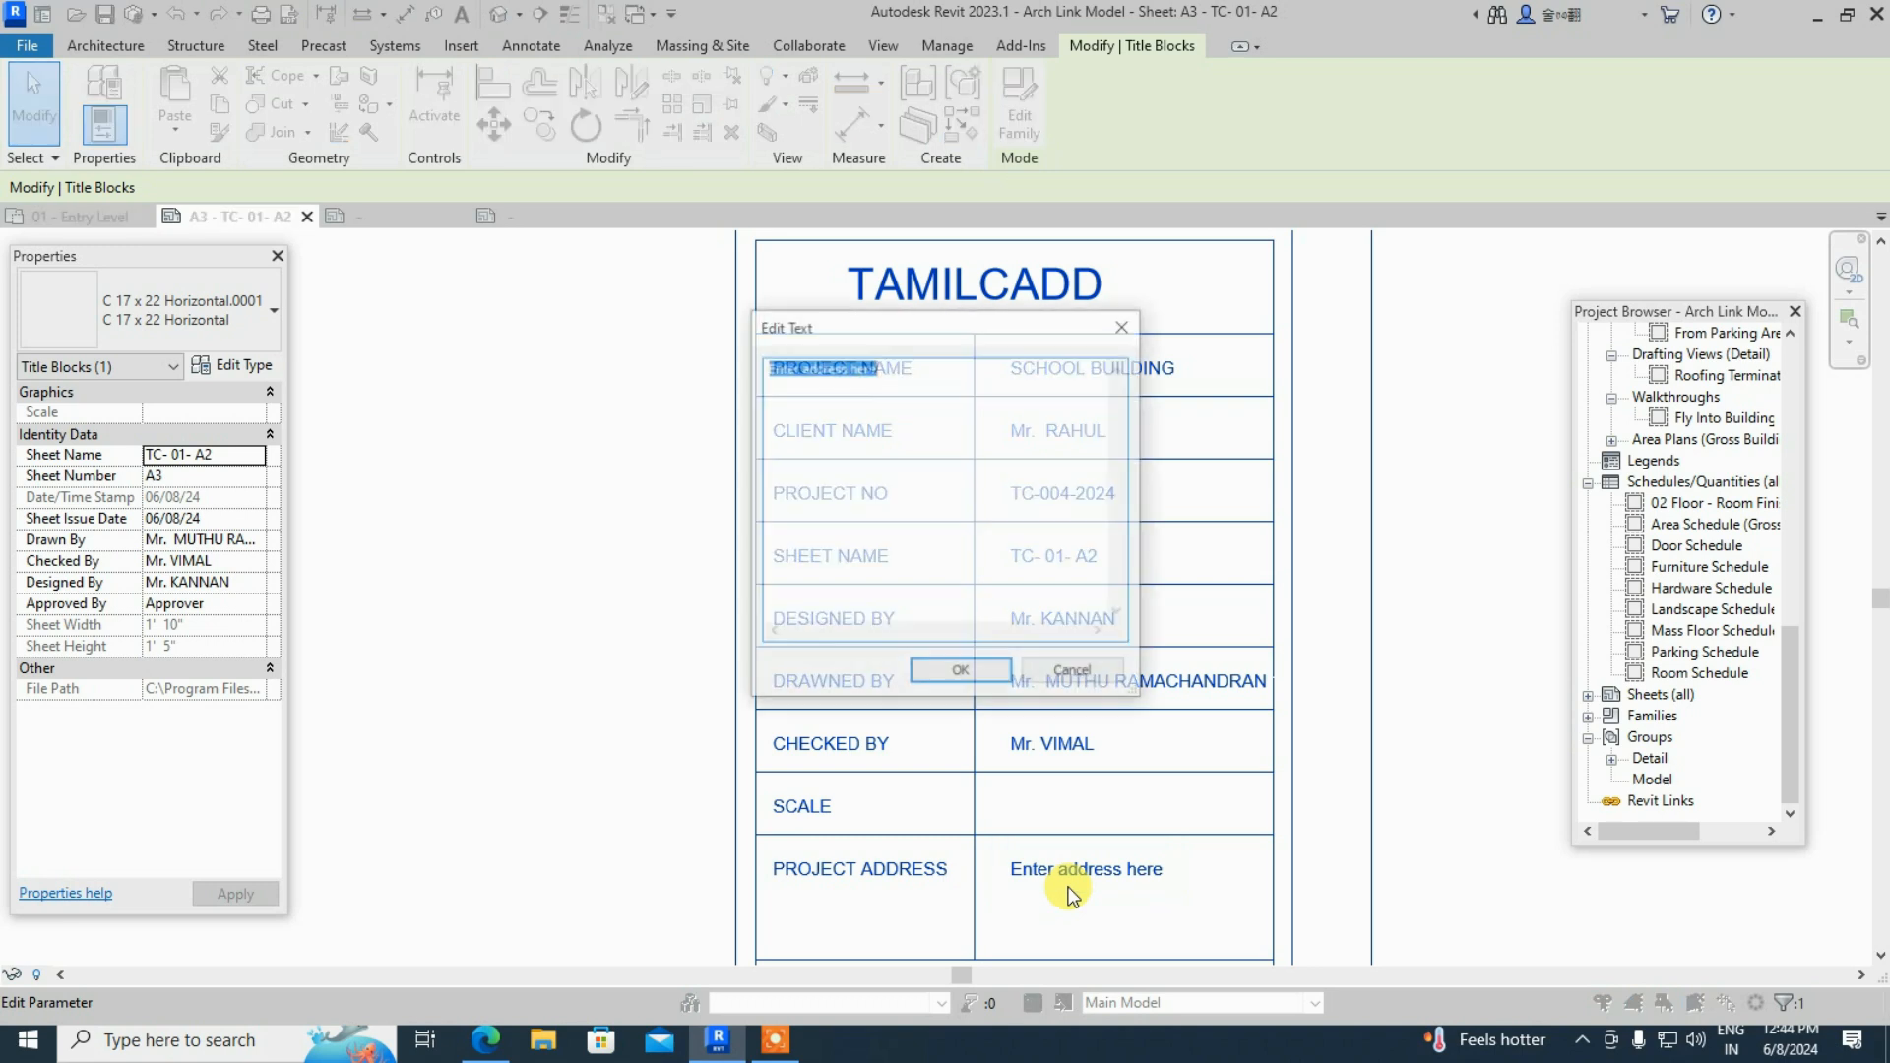
- Replace the 'Enter address here' placeholder with the full four-line project street address
{"action": "left_click", "coordinate": [892, 370]}
{"action": "key", "text": "BackSpace"}
{"action": "key", "text": "BackSpace"}
{"action": "key", "text": "BackSpace"}
{"action": "key", "text": "BackSpace"}
{"action": "key", "text": "BackSpace"}
{"action": "key", "text": "BackSpace"}
{"action": "key", "text": "BackSpace"}
{"action": "key", "text": "BackSpace"}
{"action": "key", "text": "BackSpace"}
{"action": "key", "text": "BackSpace"}
{"action": "key", "text": "BackSpace"}
{"action": "key", "text": "BackSpace"}
{"action": "key", "text": "BackSpace"}
{"action": "key", "text": "BackSpace"}
{"action": "key", "text": "BackSpace"}
{"action": "key", "text": "BackSpace"}
{"action": "key", "text": "BackSpace"}
{"action": "key", "text": "BackSpace"}
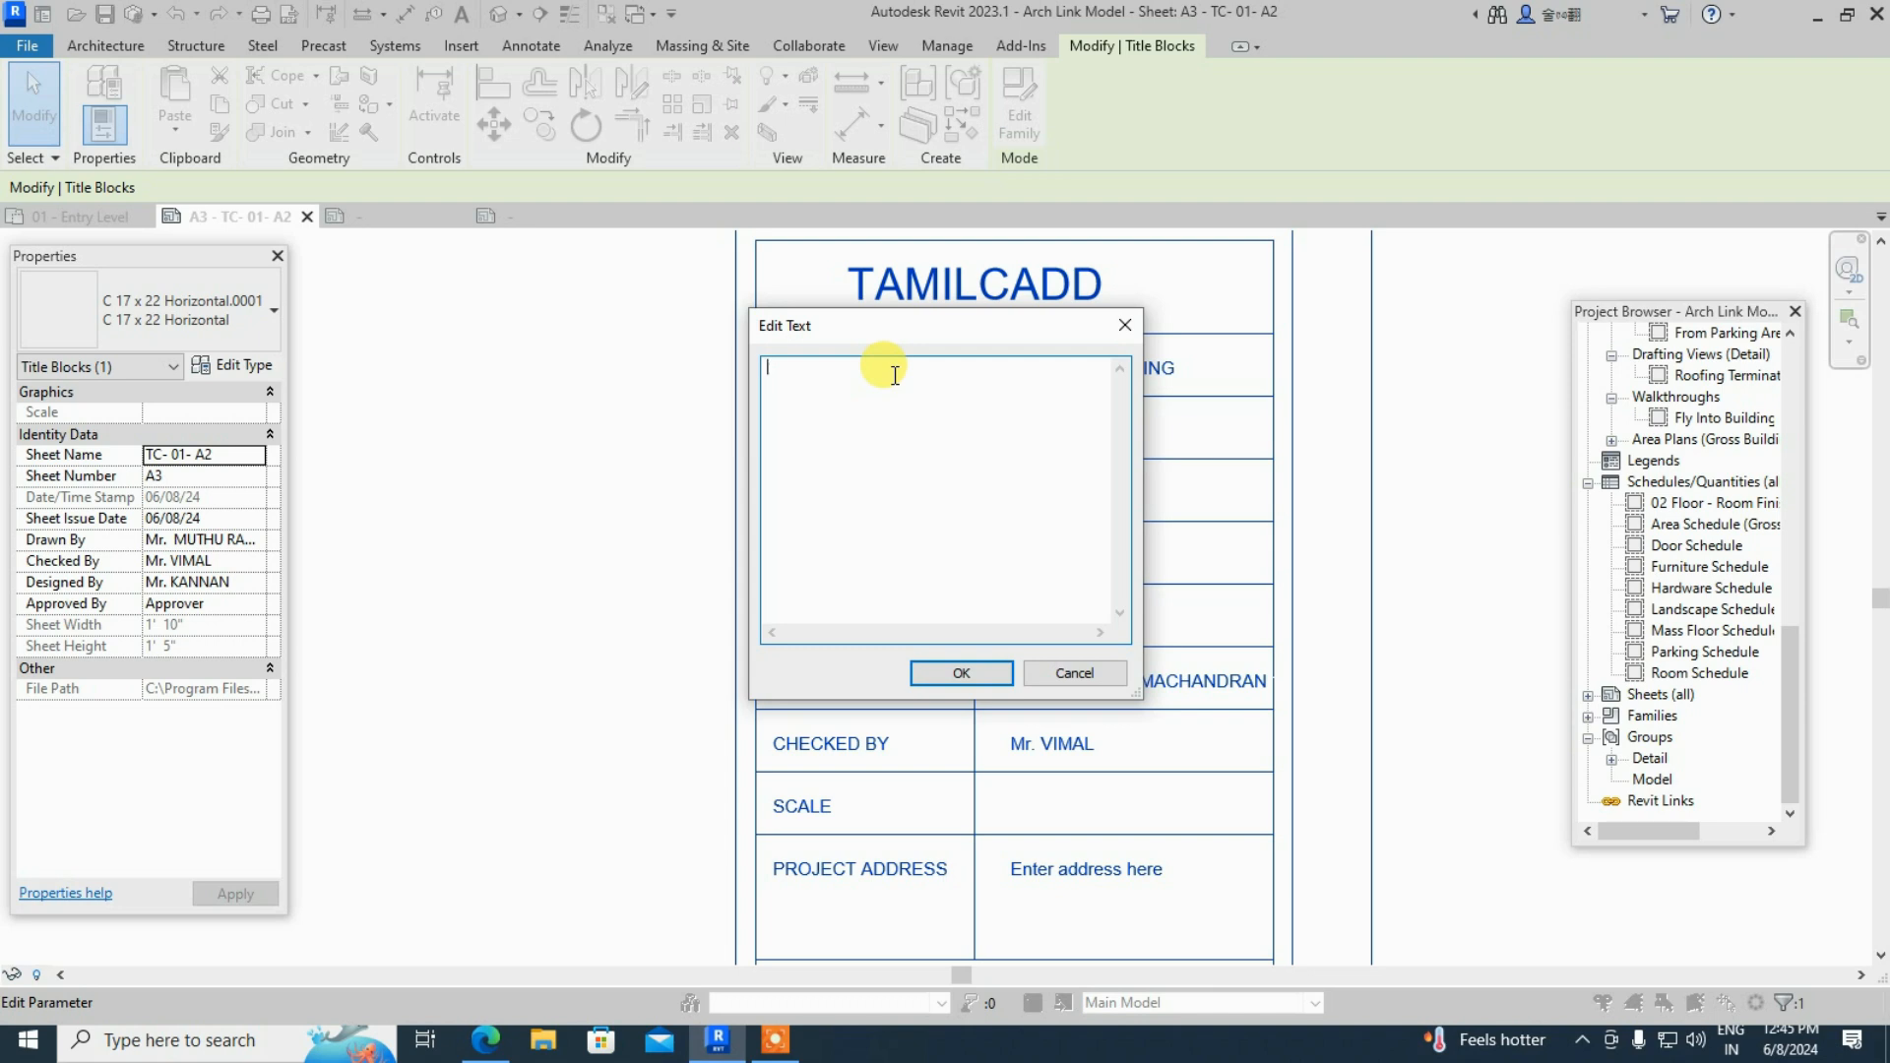
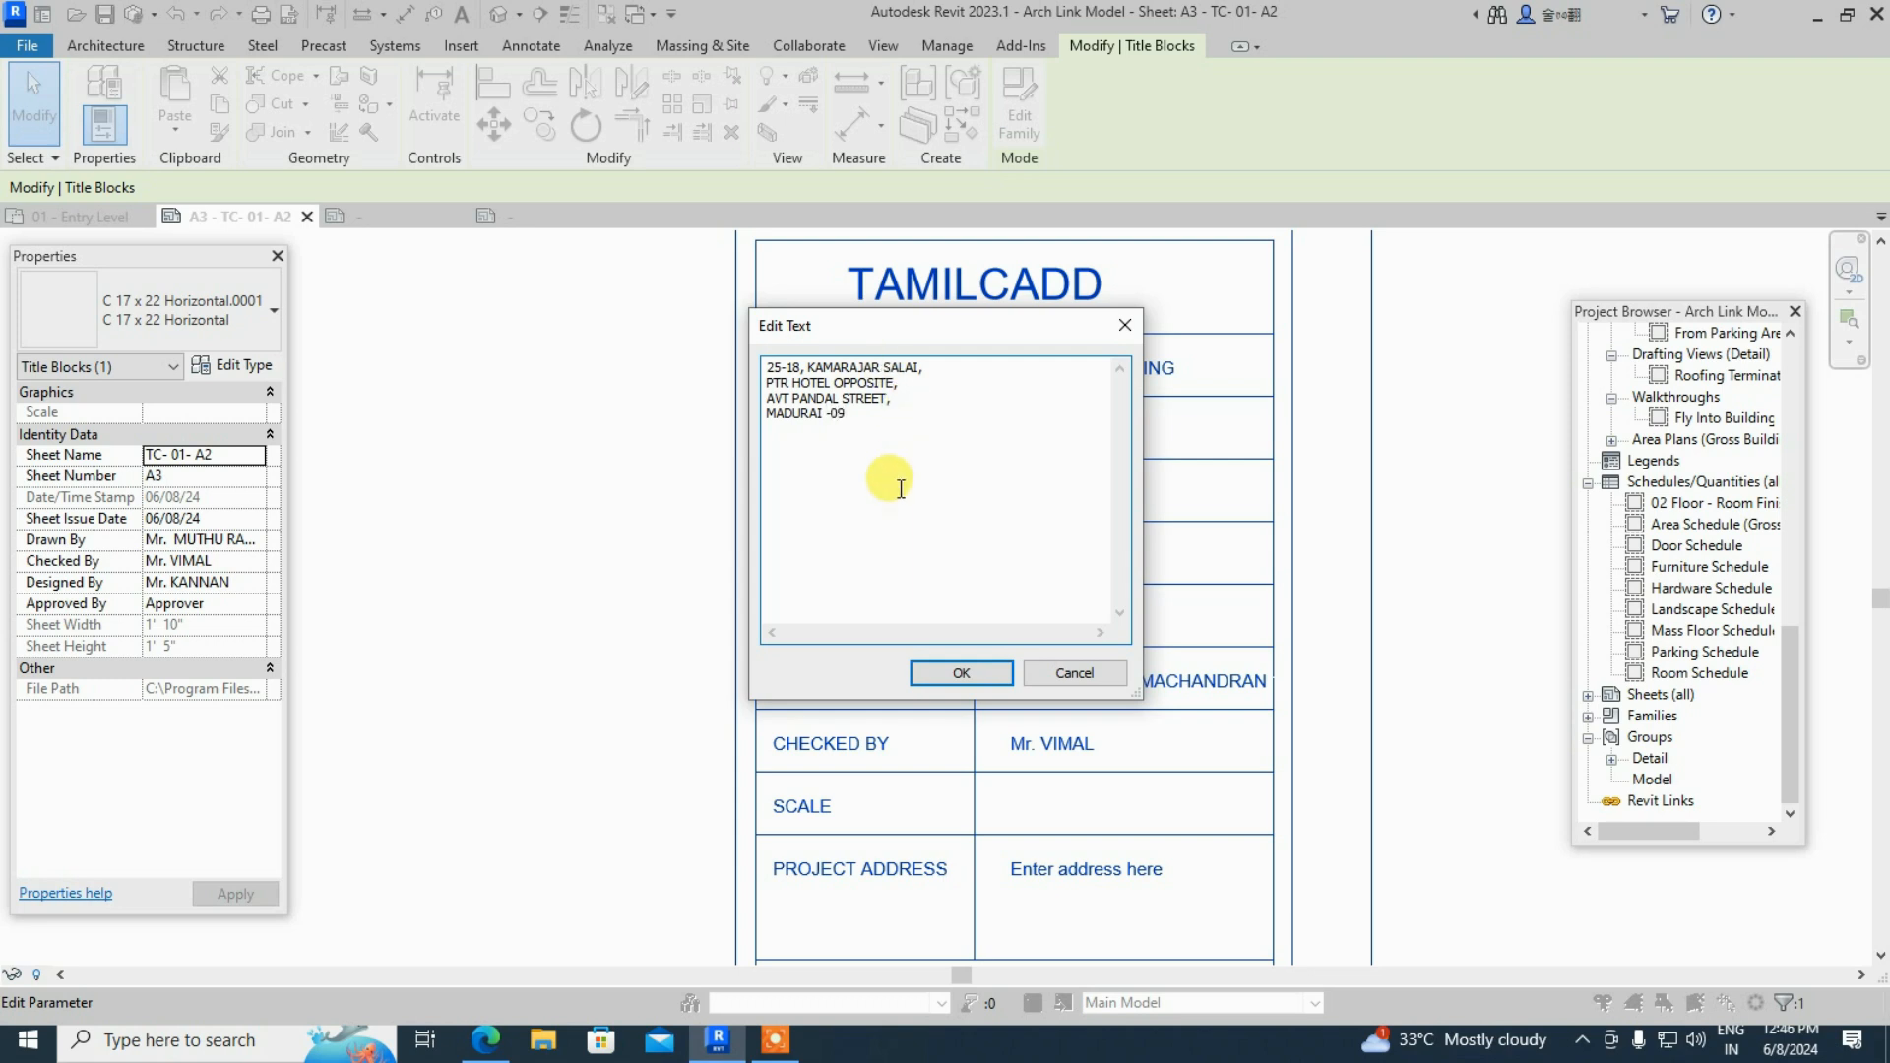
{"action": "left_click", "coordinate": [972, 678]}
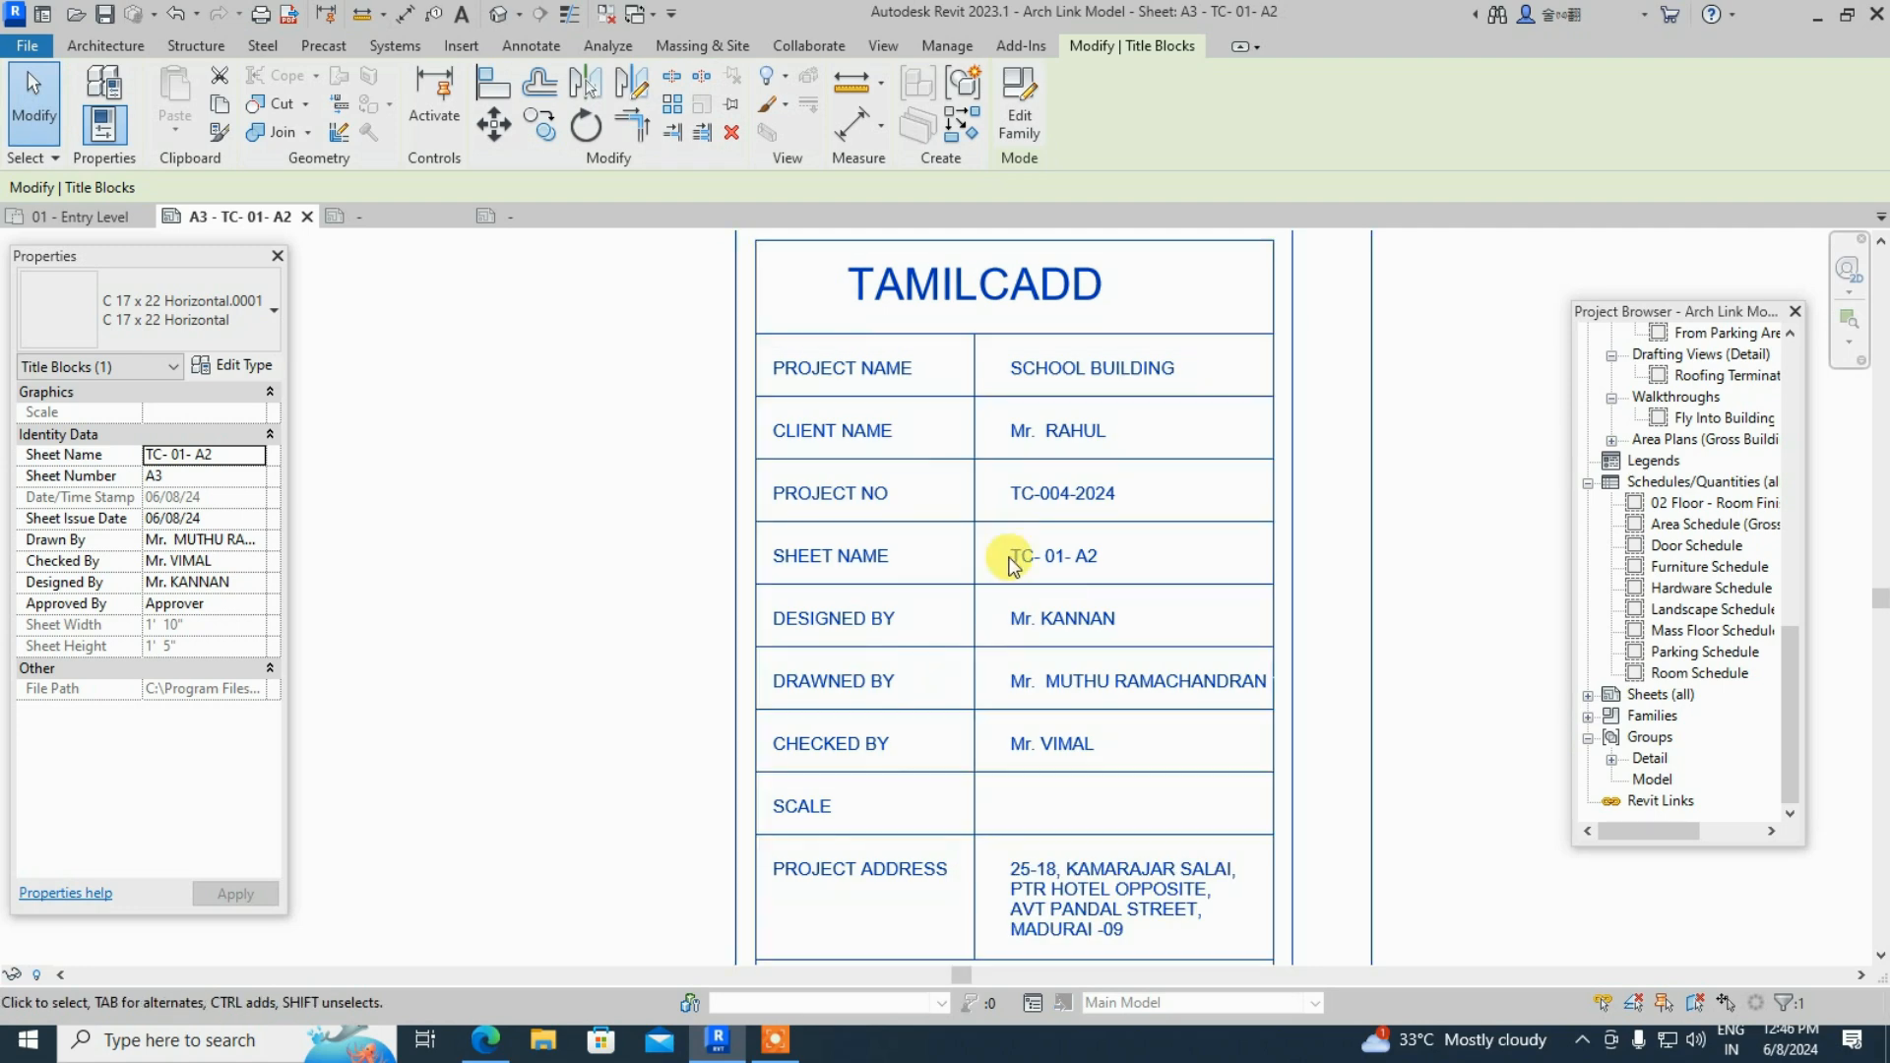
- Zoom out on sheet A3 and open the C 17 x 22 Horizontal.0001 title block family for editing
{"action": "scroll", "coordinate": [1021, 458], "scroll_direction": "down", "scroll_amount": 1}
{"action": "scroll", "coordinate": [1021, 777], "scroll_direction": "up", "scroll_amount": 2}
{"action": "scroll", "coordinate": [1004, 548], "scroll_direction": "down", "scroll_amount": 2}
{"action": "scroll", "coordinate": [996, 430], "scroll_direction": "down", "scroll_amount": 1}
{"action": "scroll", "coordinate": [950, 549], "scroll_direction": "down", "scroll_amount": 2}
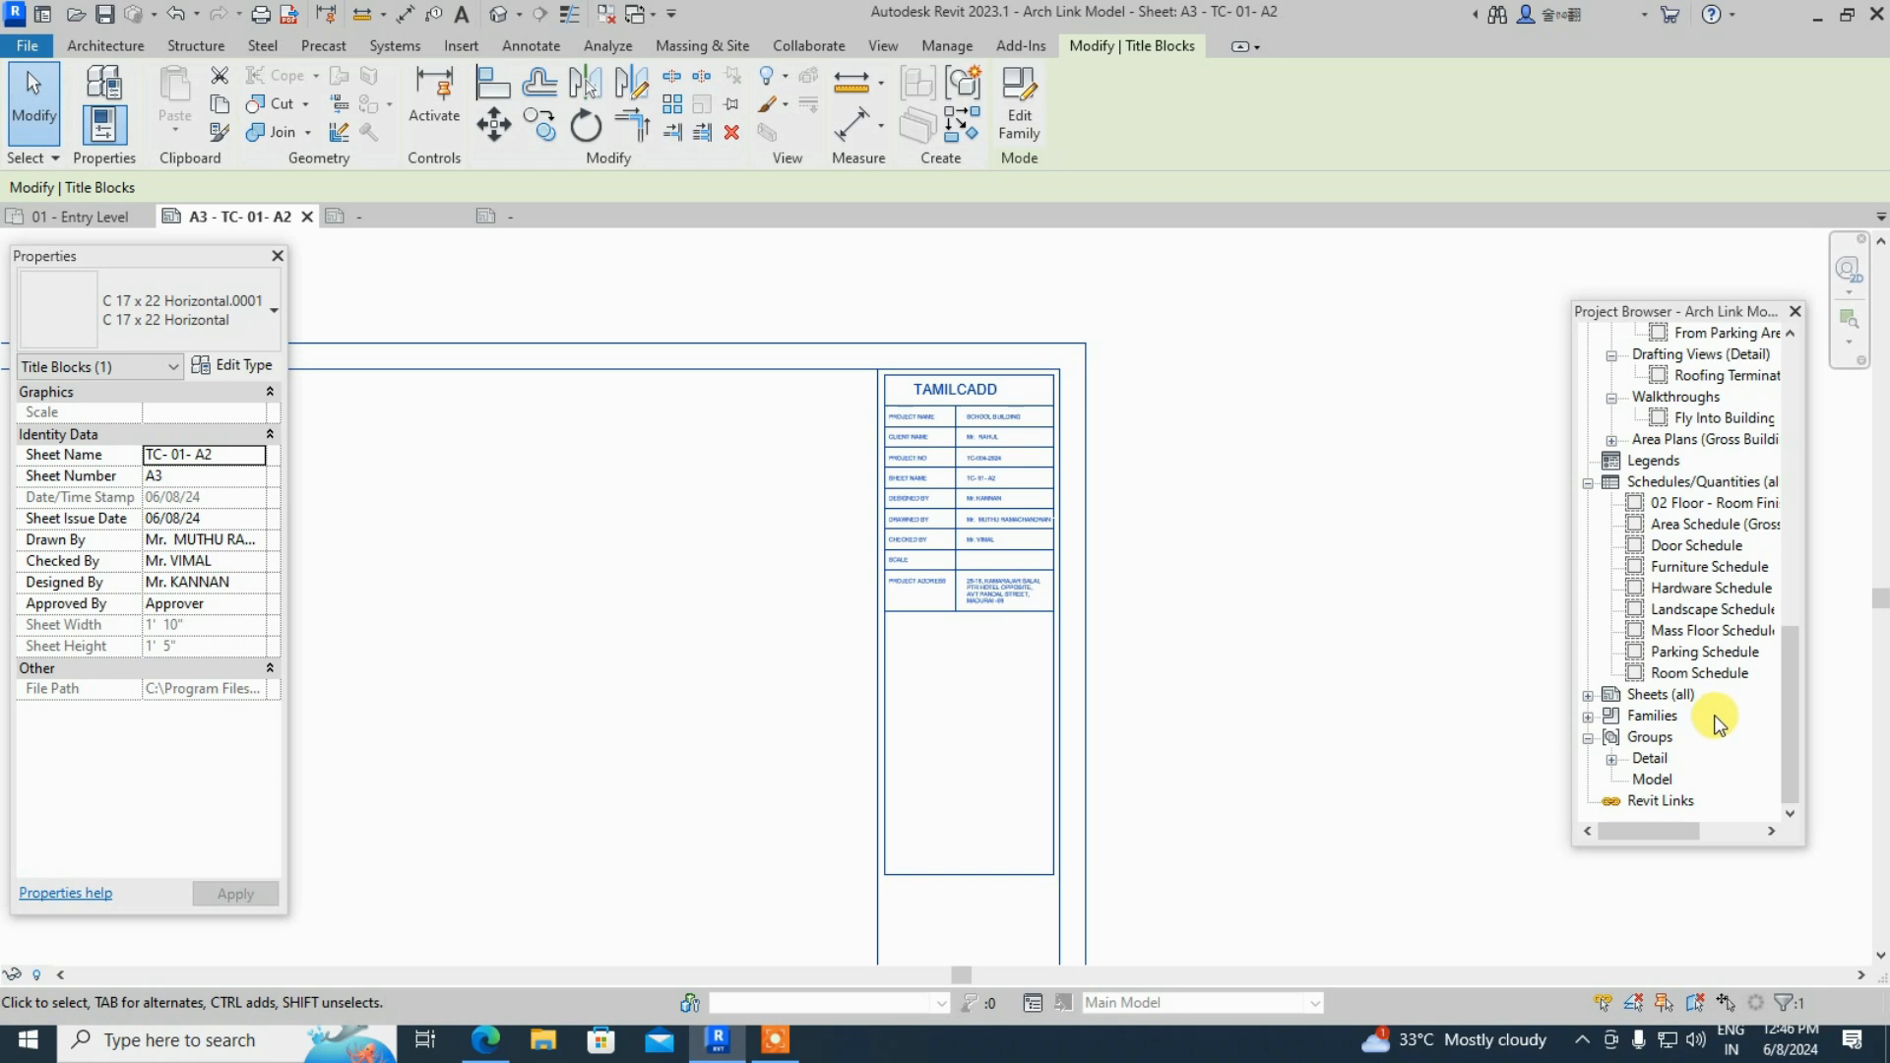
{"action": "scroll", "coordinate": [1718, 723], "scroll_direction": "up", "scroll_amount": 1}
{"action": "scroll", "coordinate": [1718, 723], "scroll_direction": "up", "scroll_amount": 1}
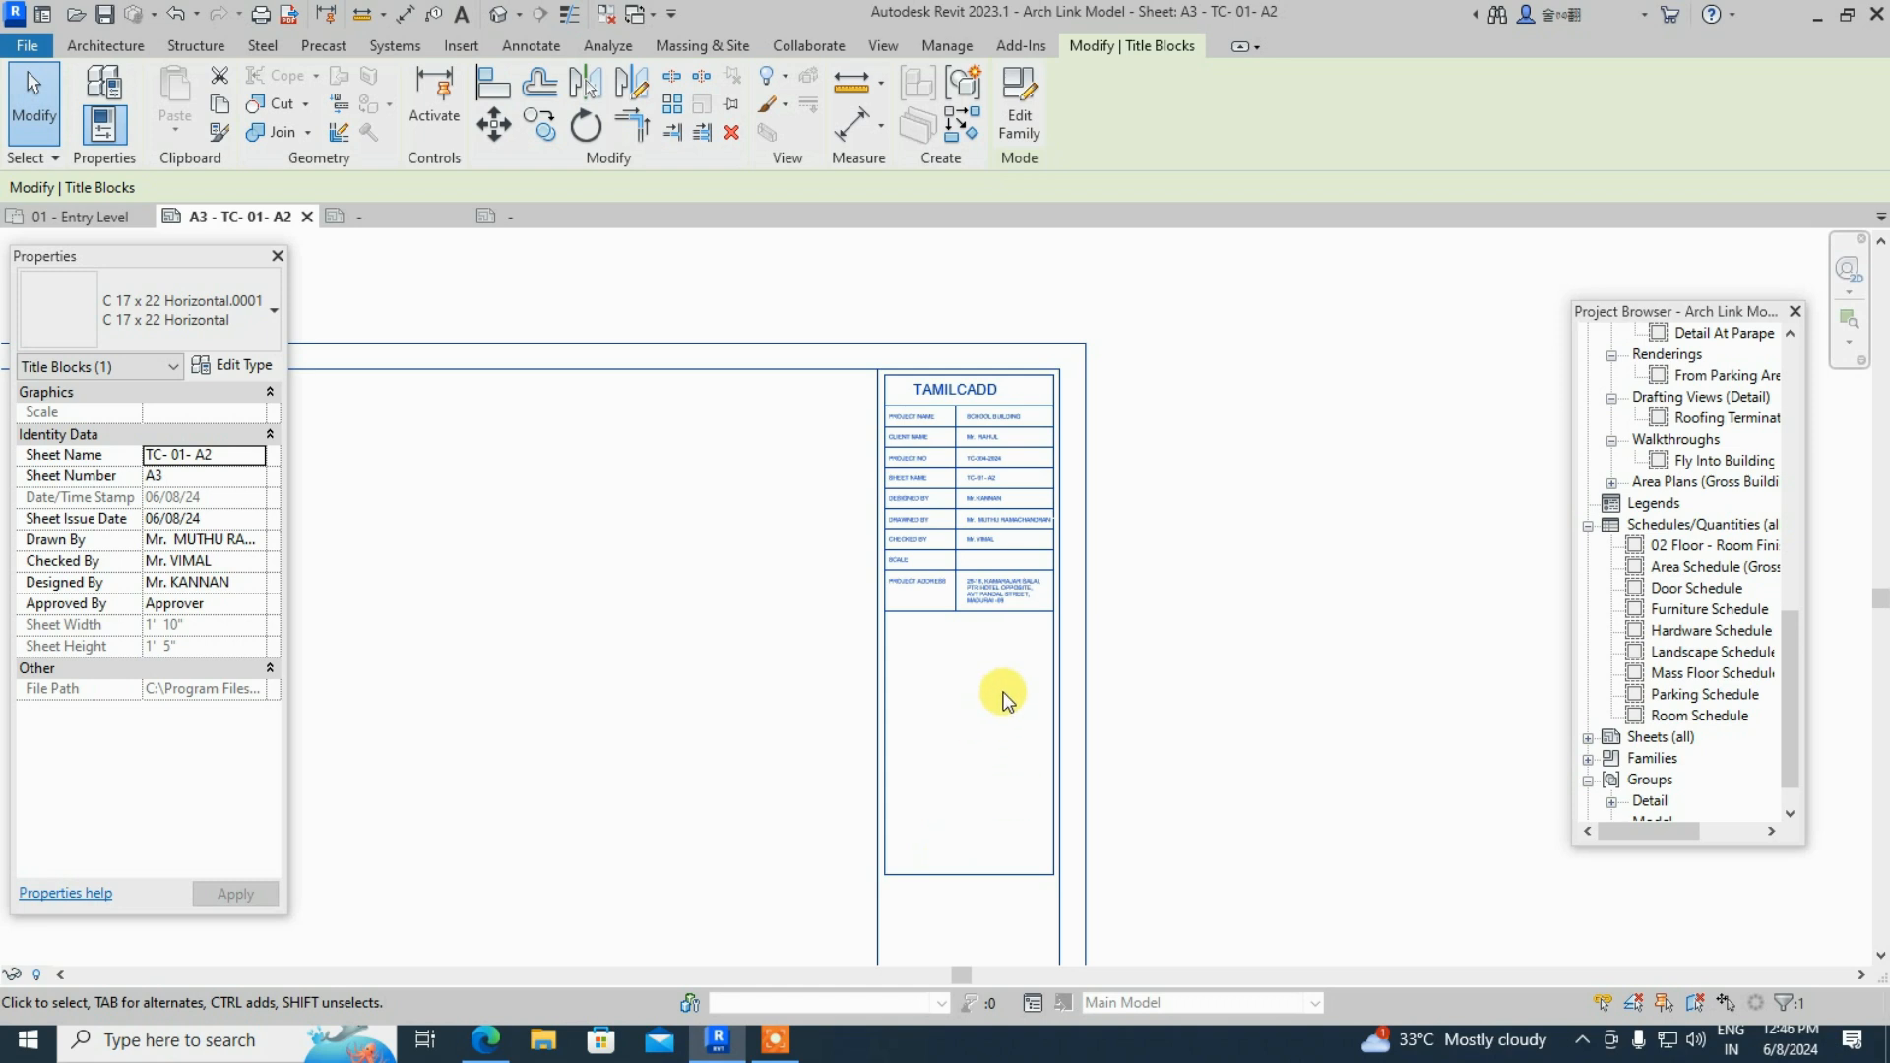
{"action": "scroll", "coordinate": [1000, 697], "scroll_direction": "up", "scroll_amount": 1}
{"action": "scroll", "coordinate": [959, 931], "scroll_direction": "up", "scroll_amount": 1}
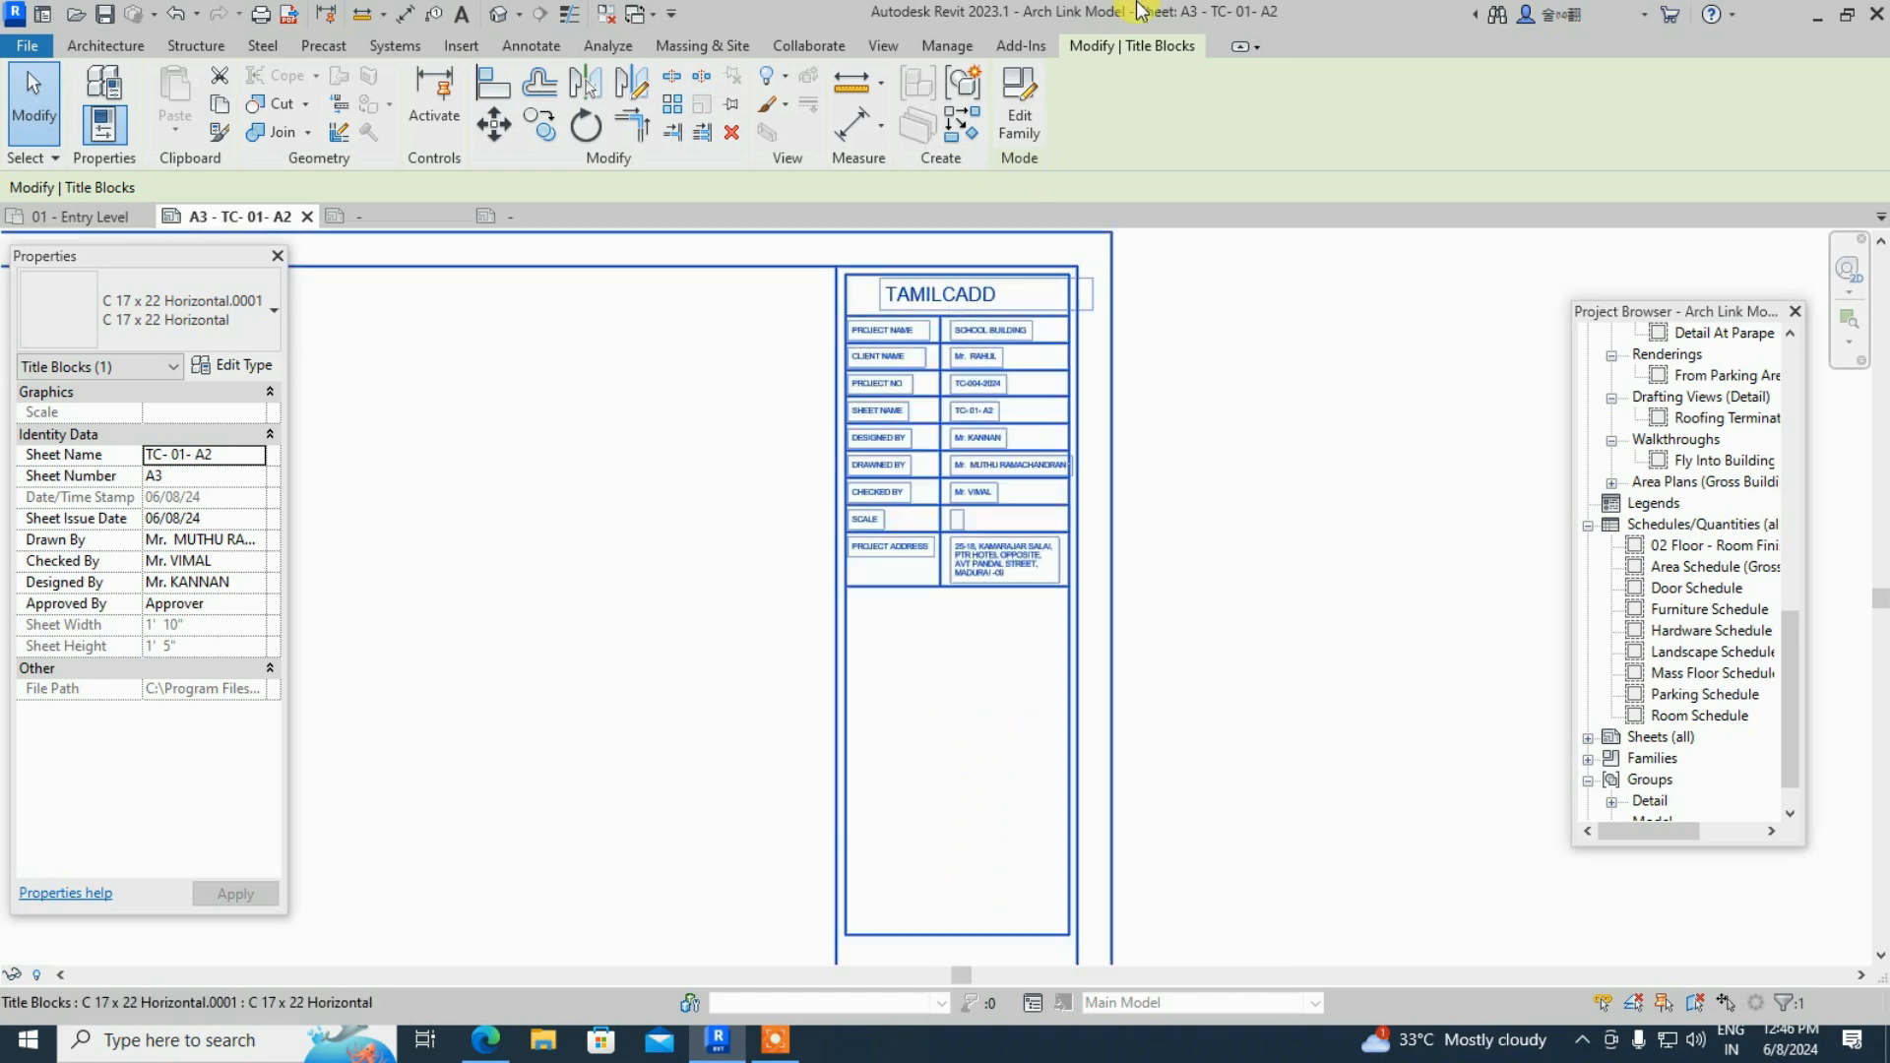
{"action": "left_click", "coordinate": [1014, 106]}
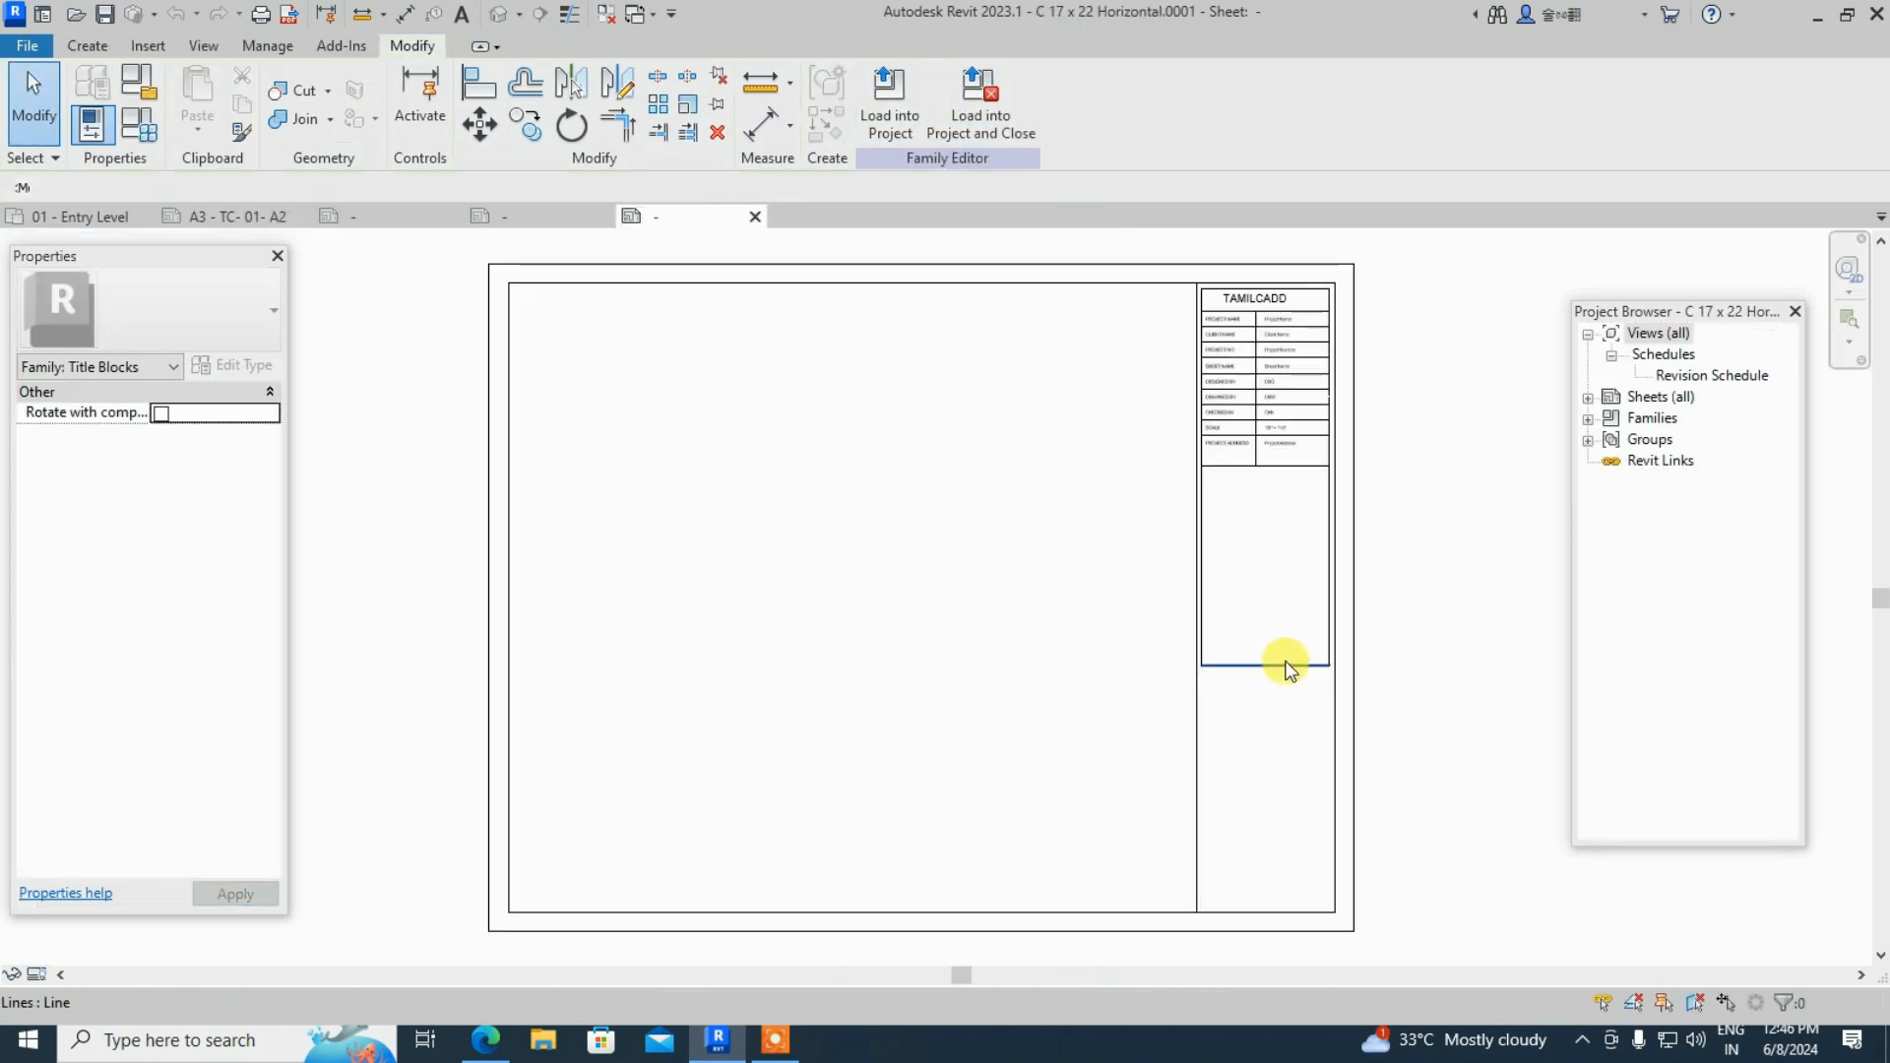
- Delete the empty box's bottom line and try a Trim/Extend to Corner, cancelling when it fails
{"action": "left_click", "coordinate": [1283, 666]}
{"action": "key", "text": "Delete"}
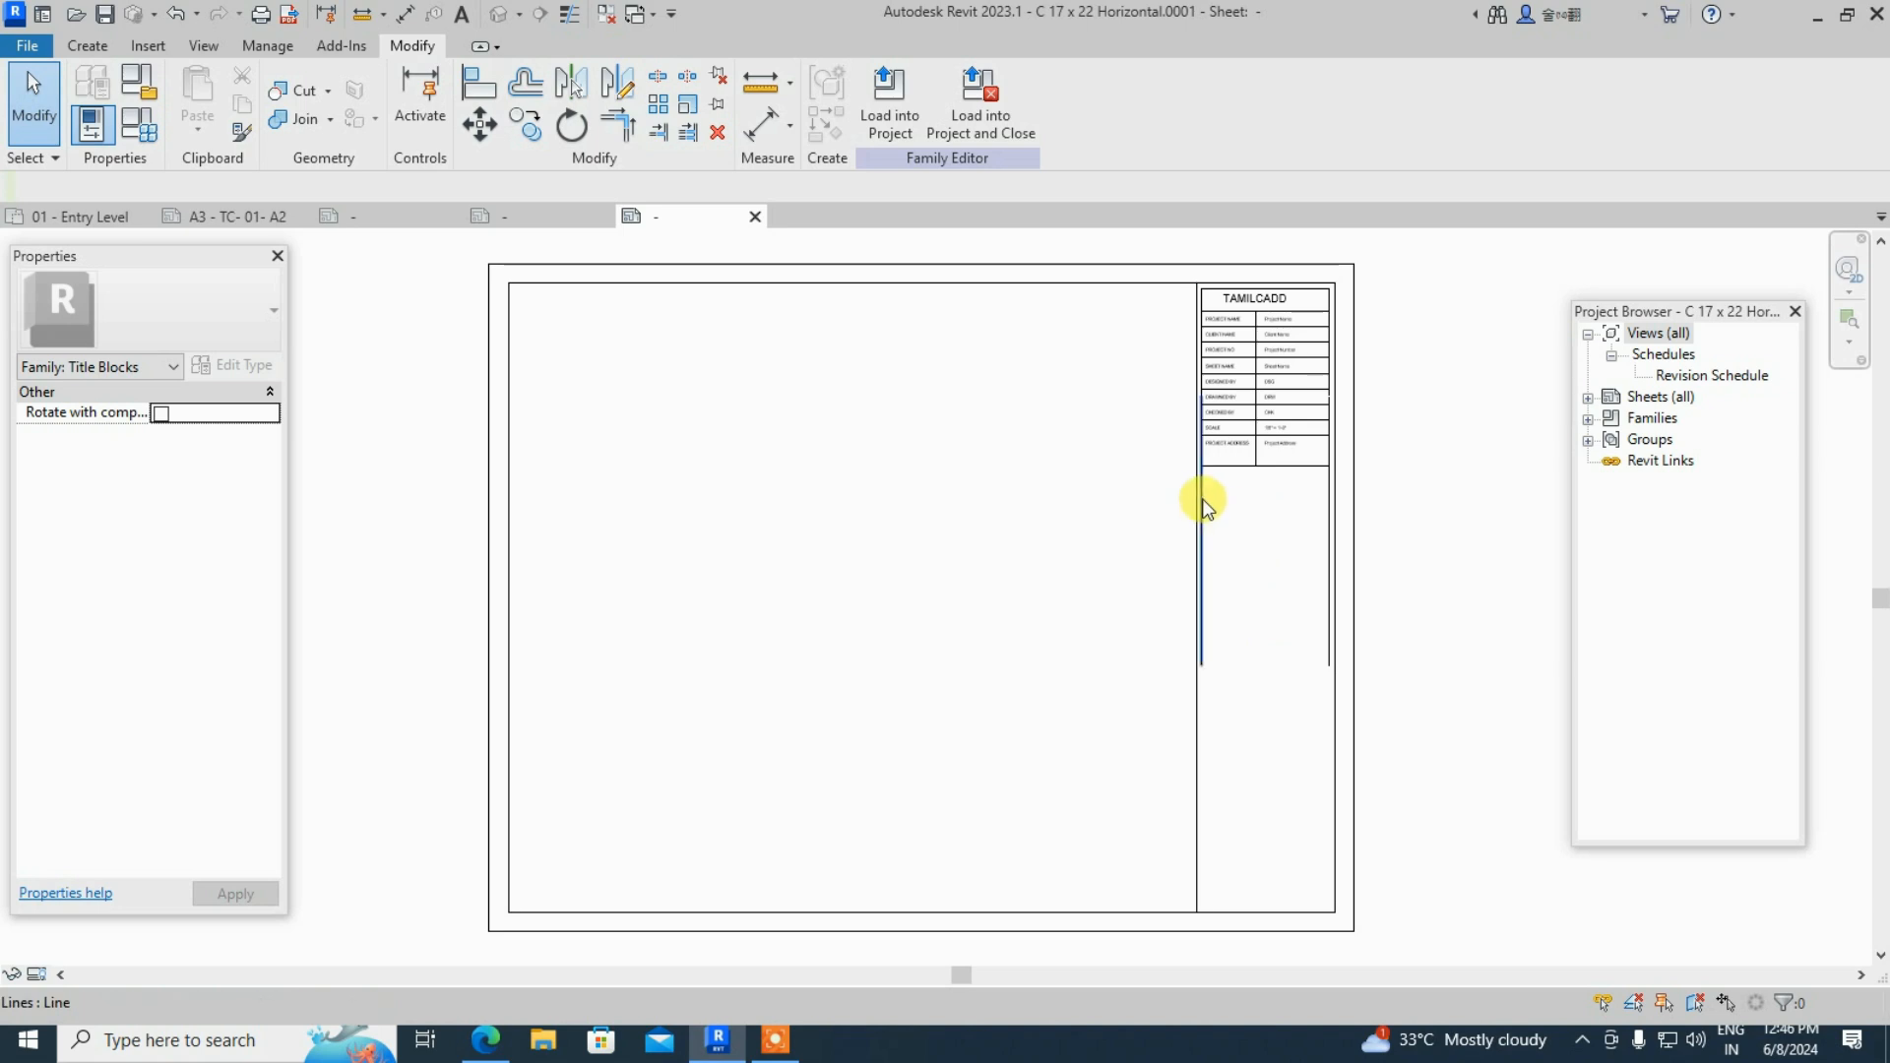
{"action": "scroll", "coordinate": [1225, 453], "scroll_direction": "up", "scroll_amount": 3}
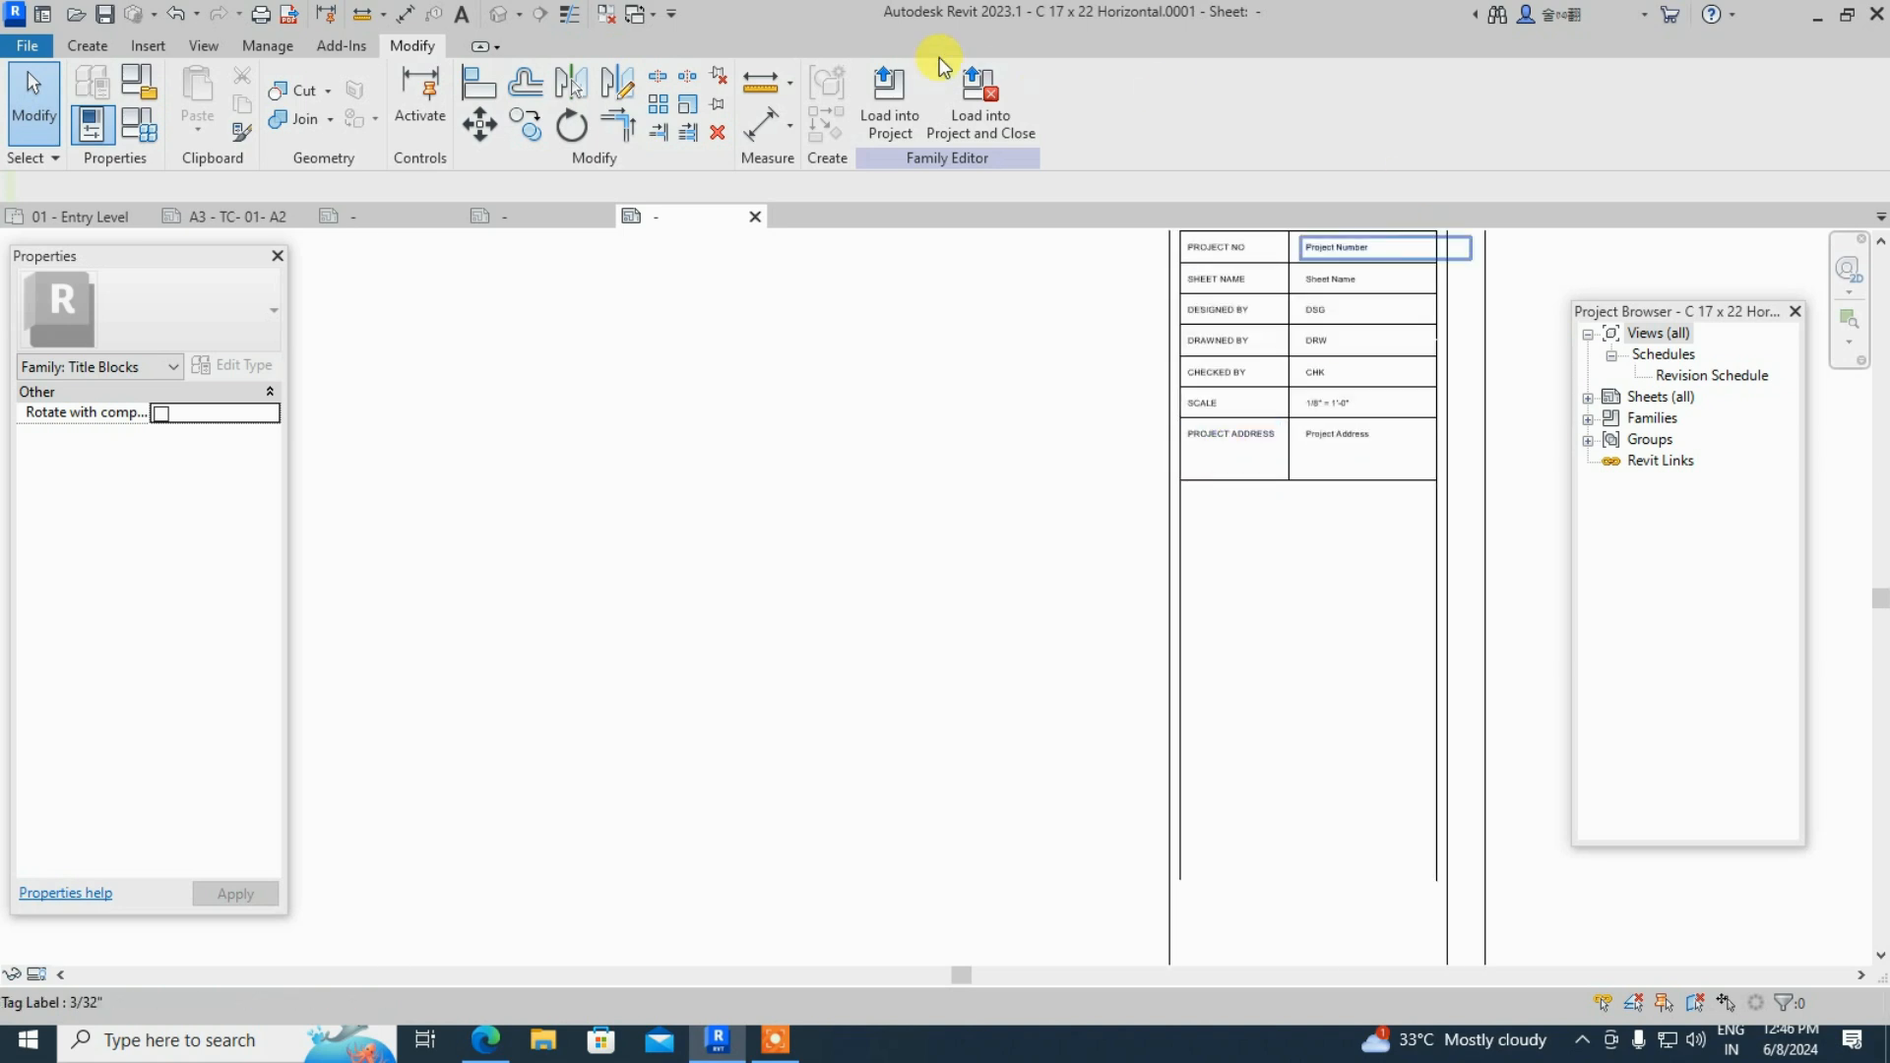
{"action": "left_click", "coordinate": [86, 47]}
{"action": "left_click", "coordinate": [201, 90]}
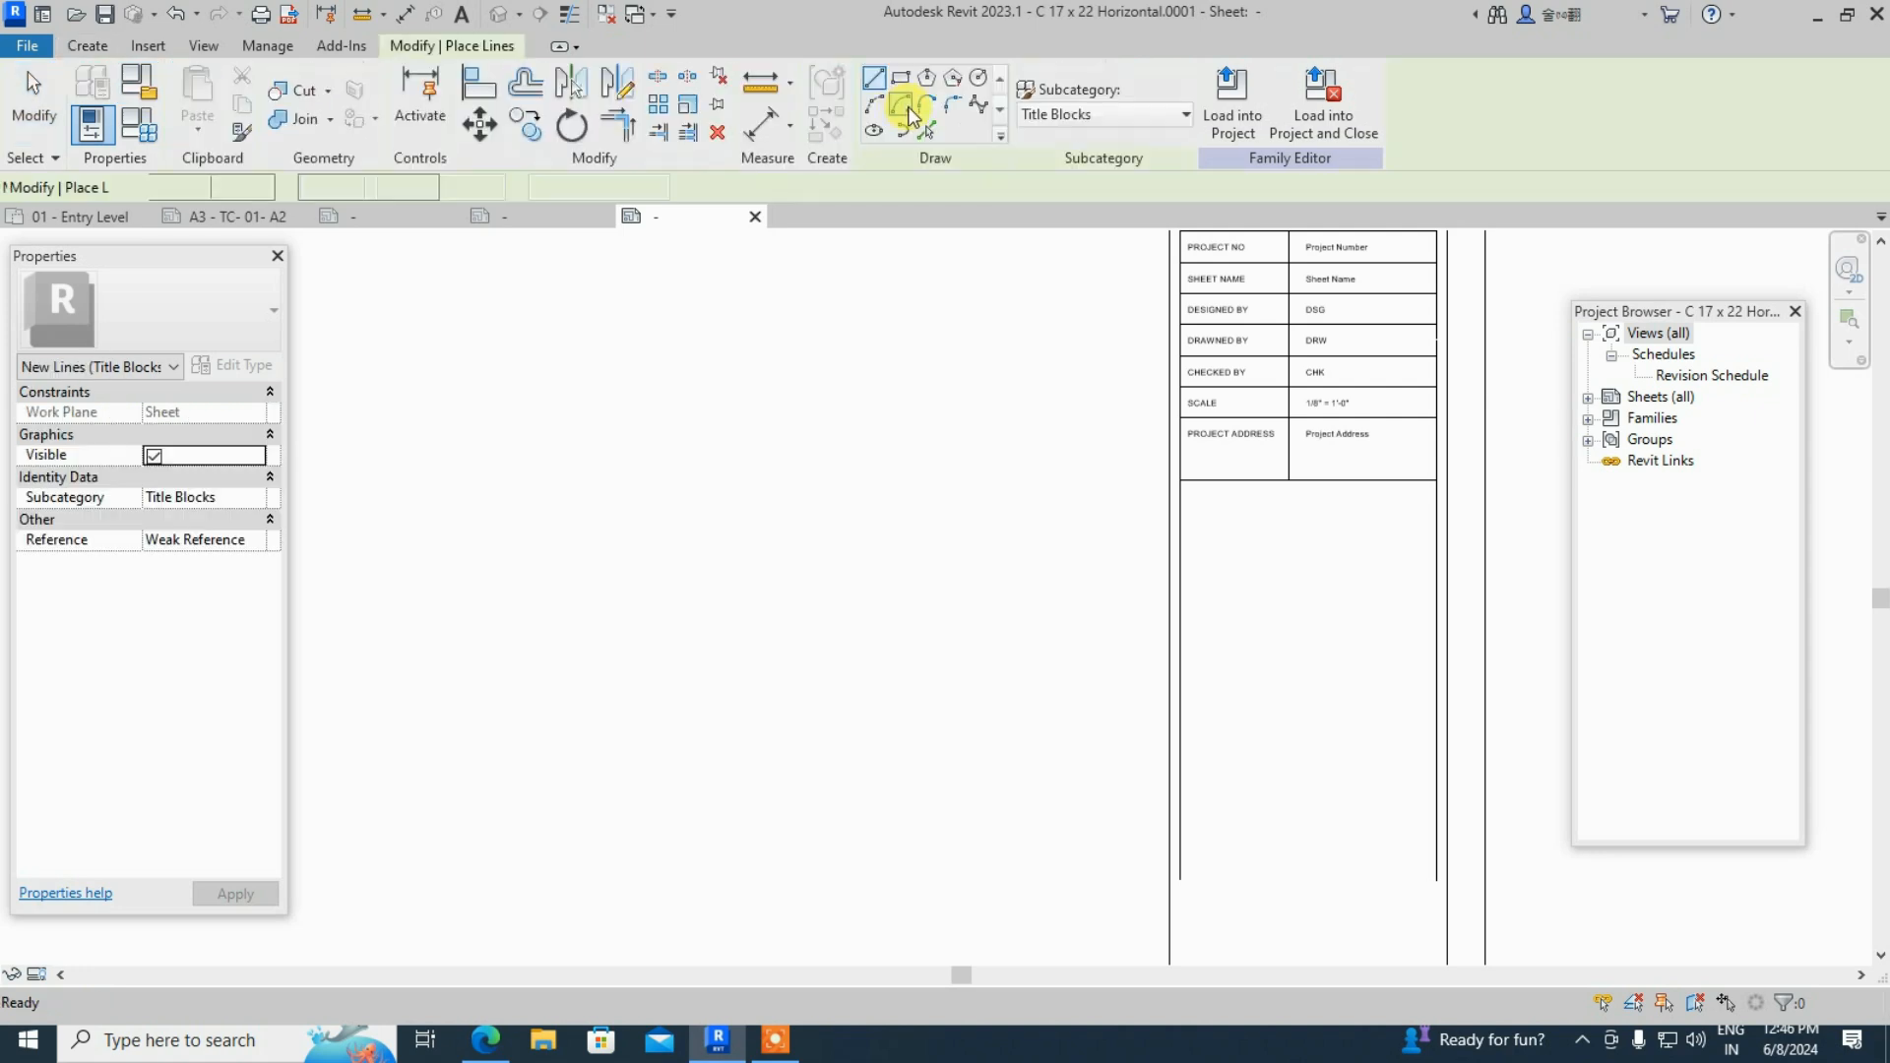
{"action": "left_click", "coordinate": [617, 125]}
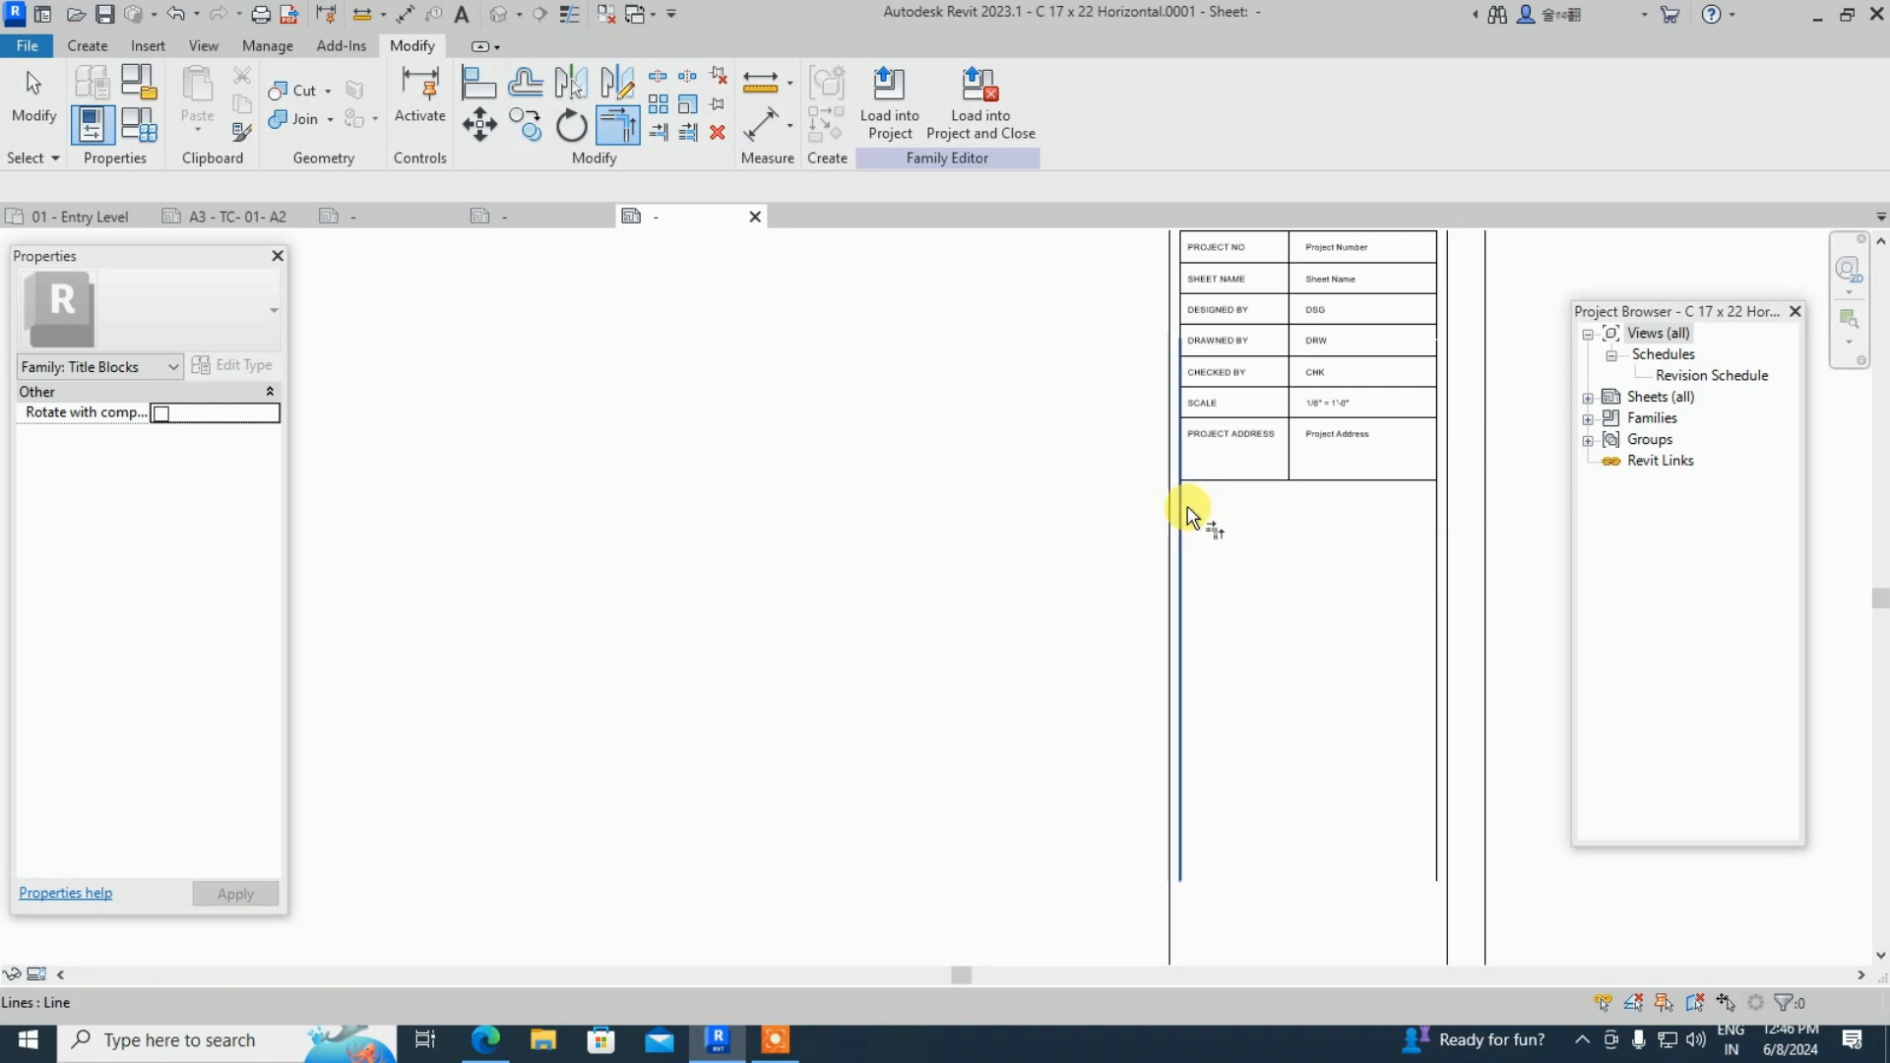
{"action": "left_click", "coordinate": [1180, 512]}
{"action": "left_click", "coordinate": [1211, 482]}
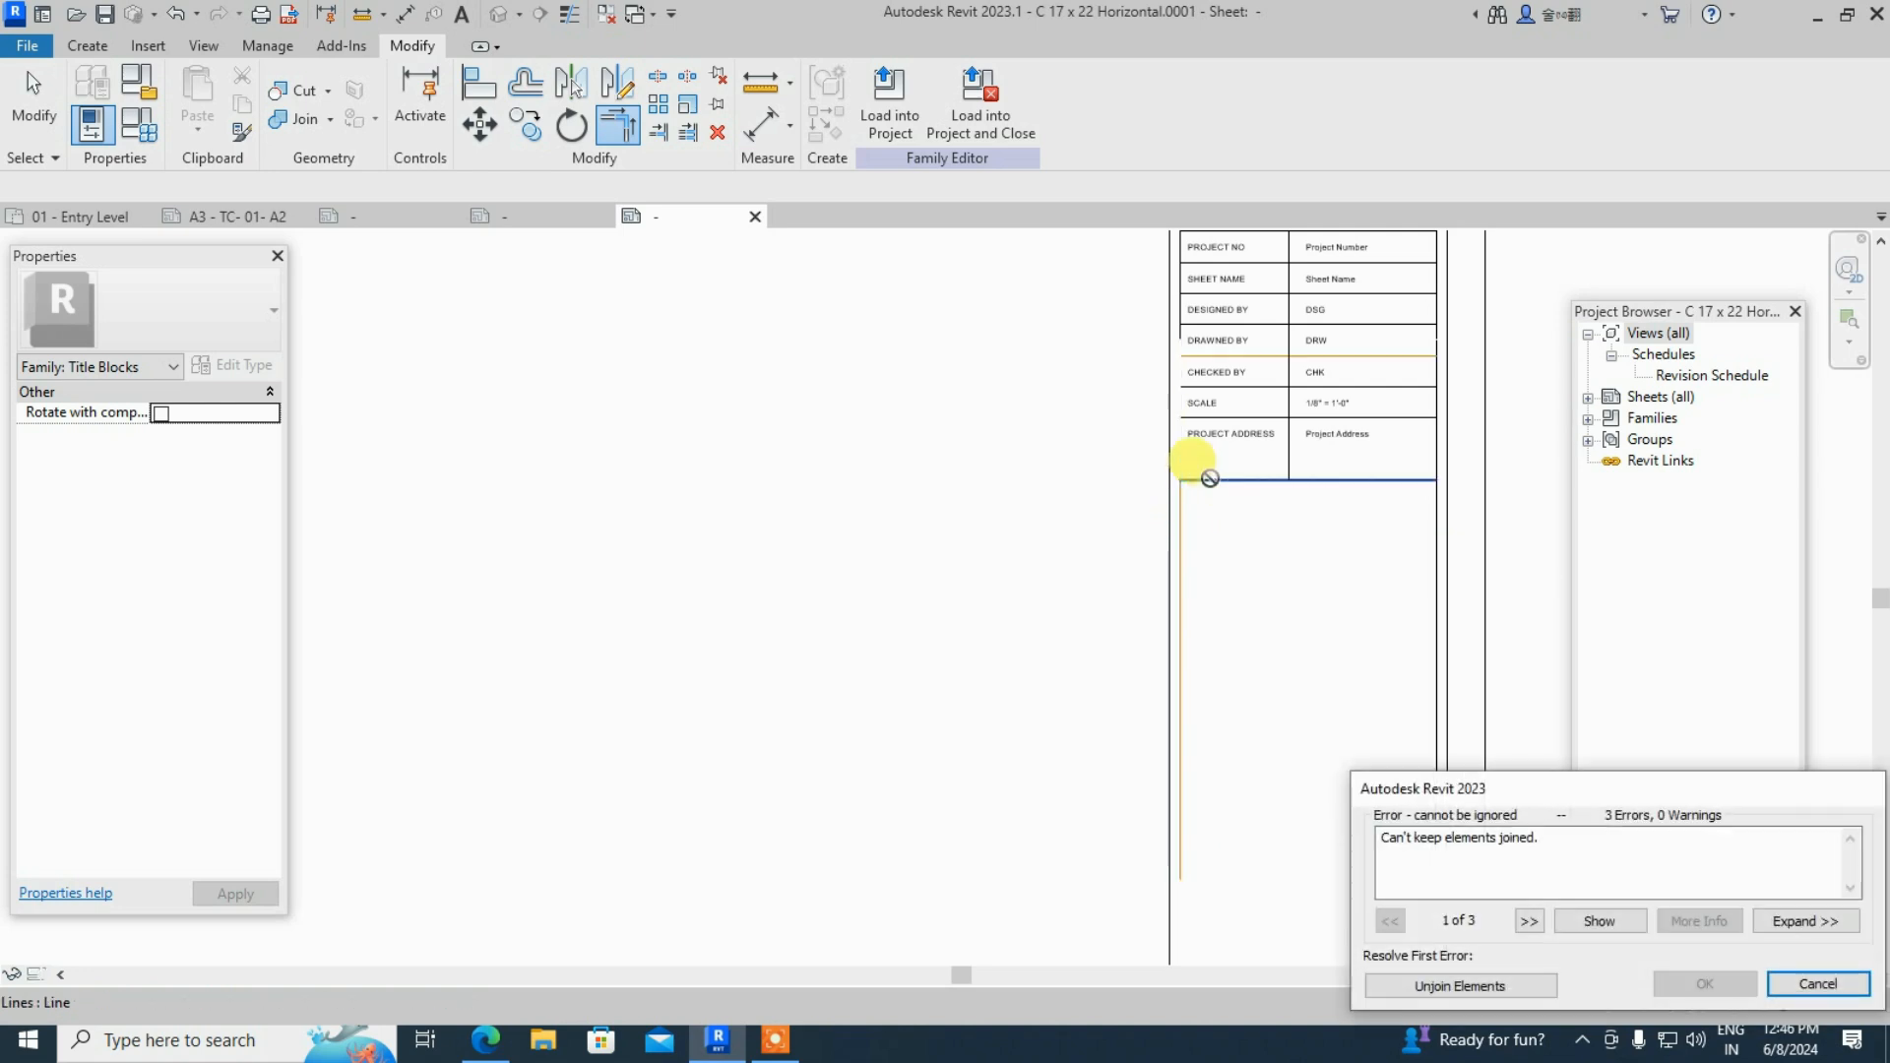
{"action": "left_click", "coordinate": [1817, 984]}
{"action": "left_click", "coordinate": [1812, 984]}
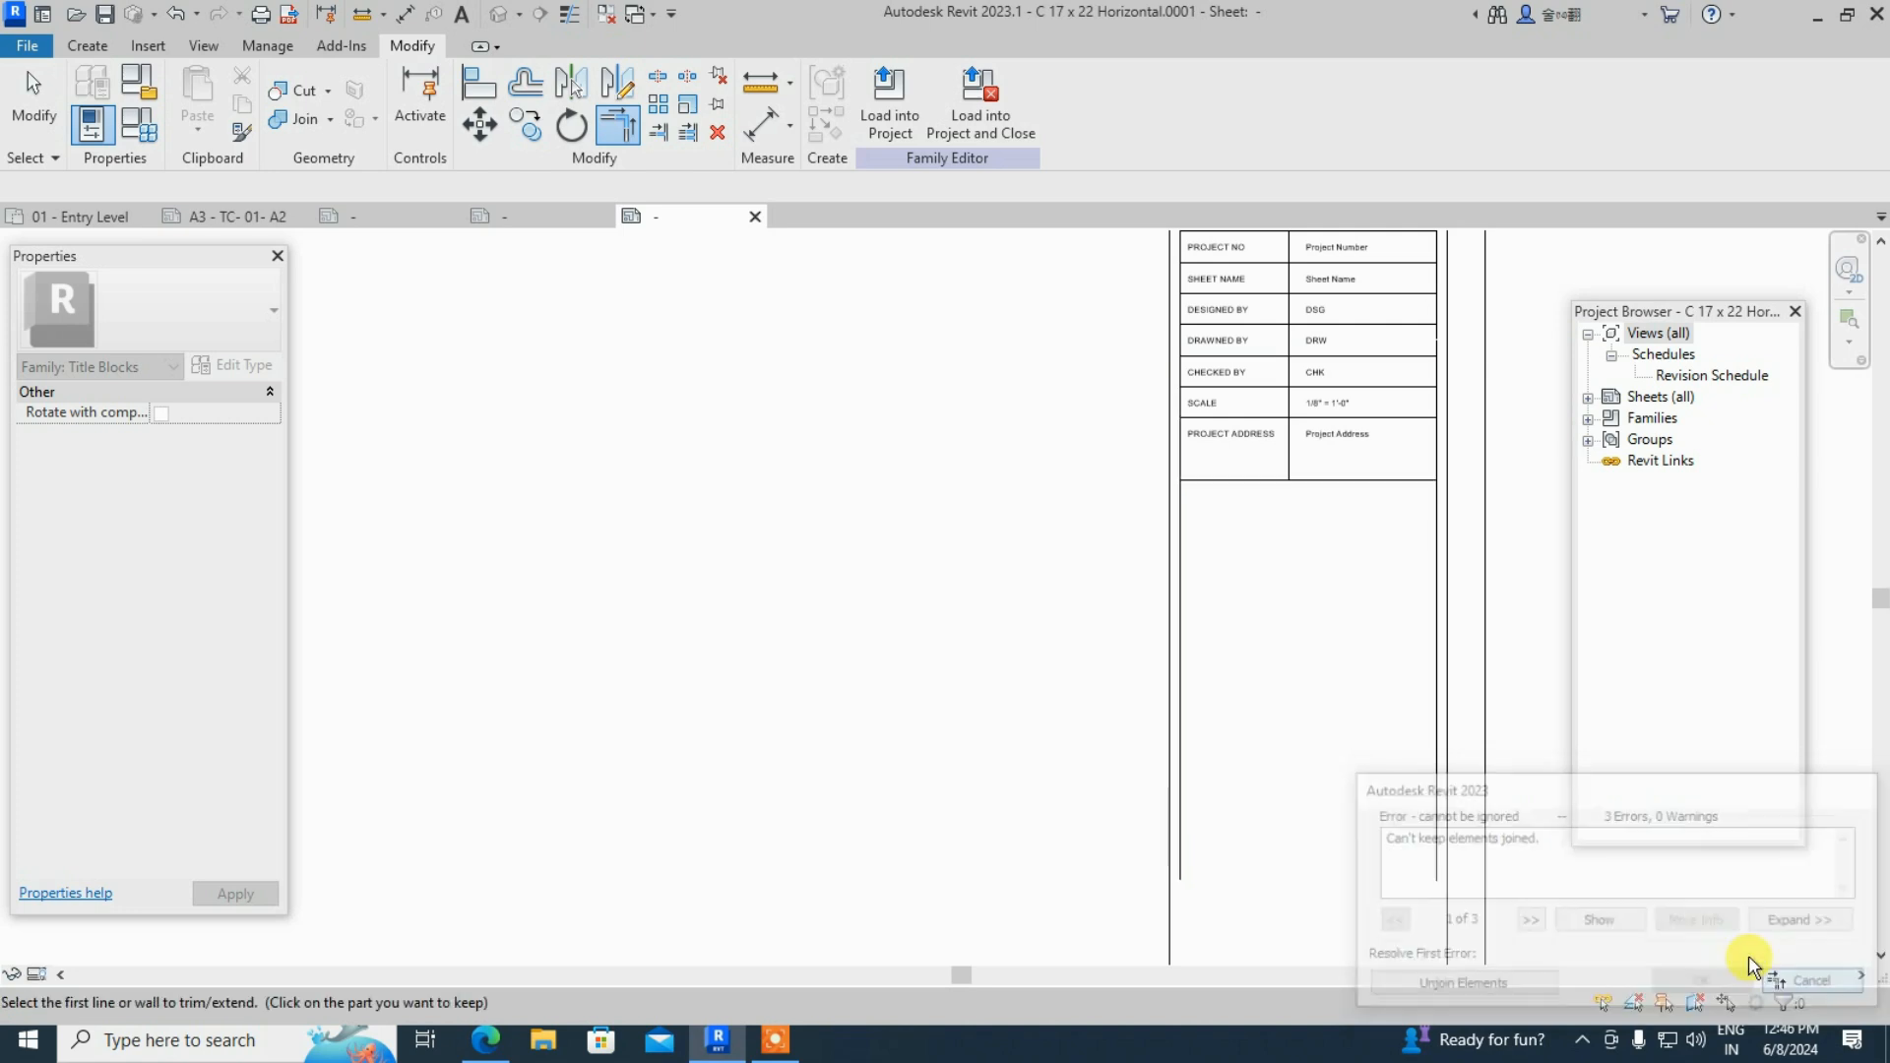
{"action": "scroll", "coordinate": [1211, 498], "scroll_direction": "up", "scroll_amount": 2}
{"action": "key", "text": "Escape"}
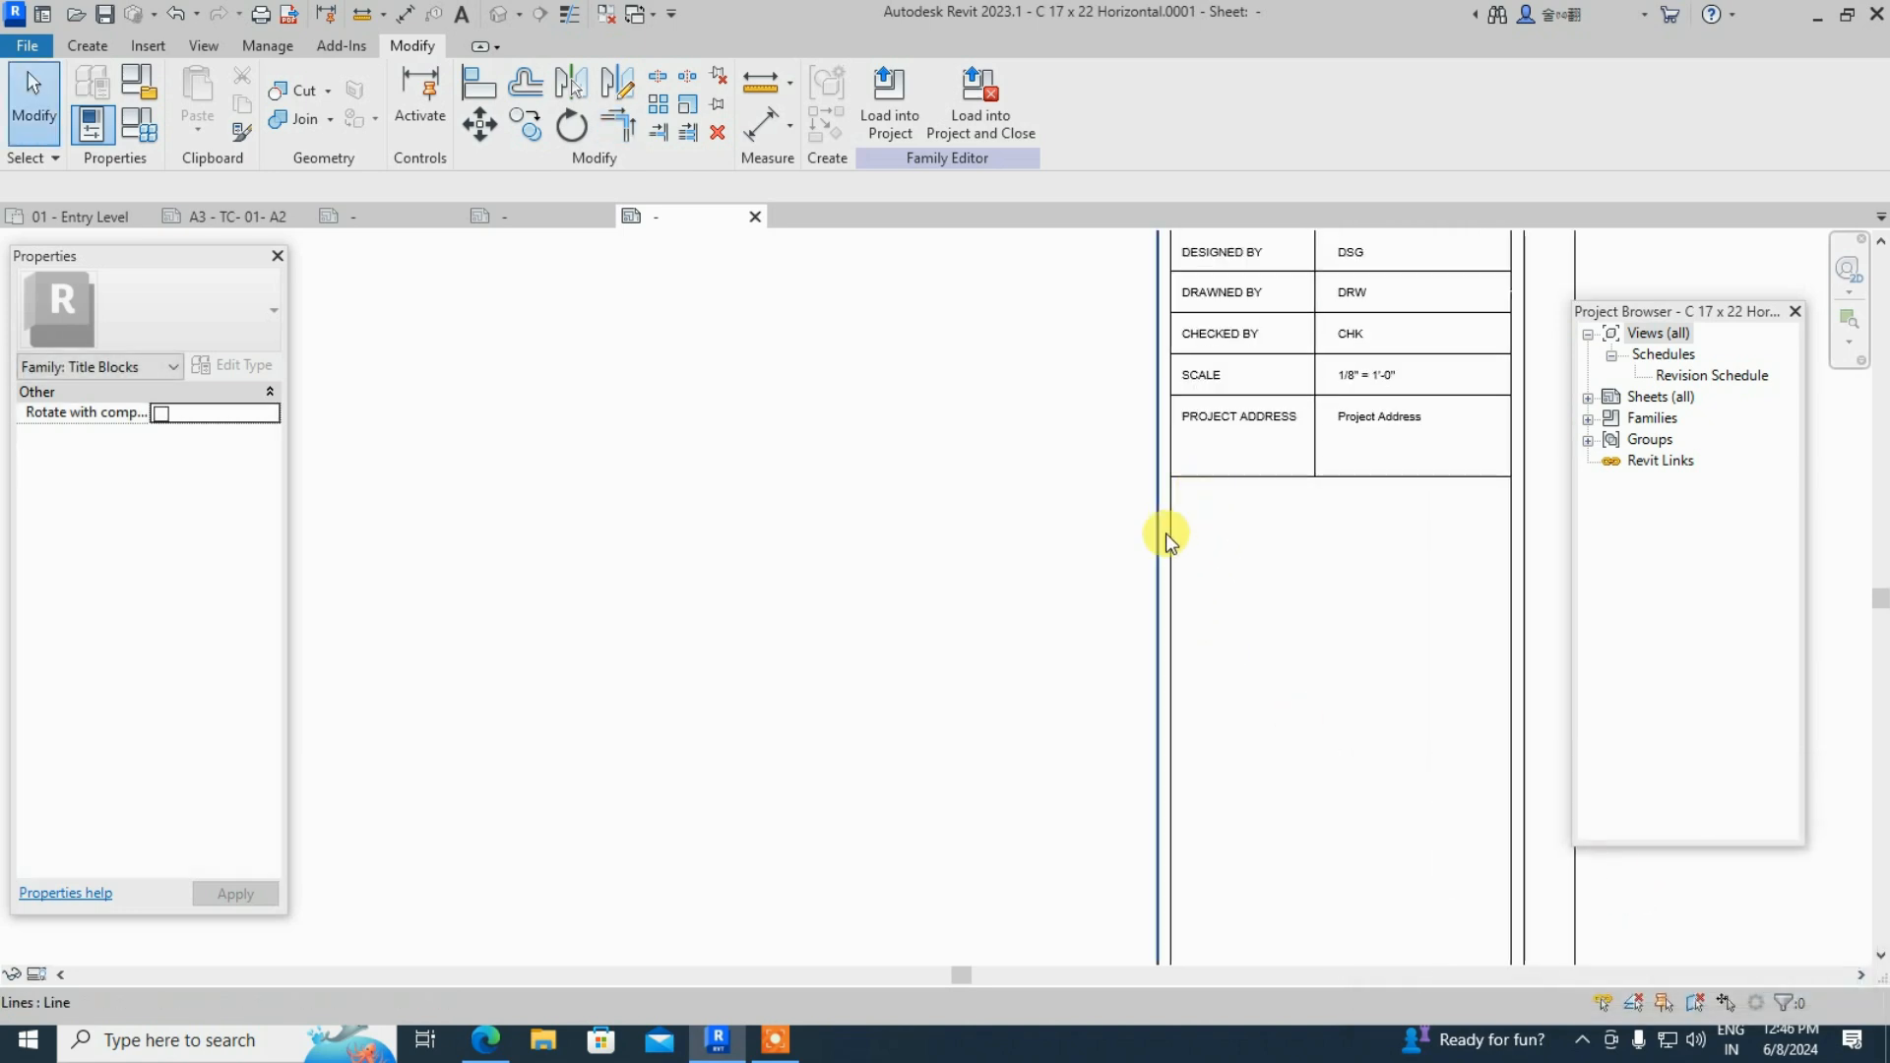
- Shorten both vertical box lines up to the PROJECT ADDRESS row and load the family into the project
{"action": "left_click", "coordinate": [1172, 550]}
{"action": "scroll", "coordinate": [1172, 531], "scroll_direction": "down", "scroll_amount": 1}
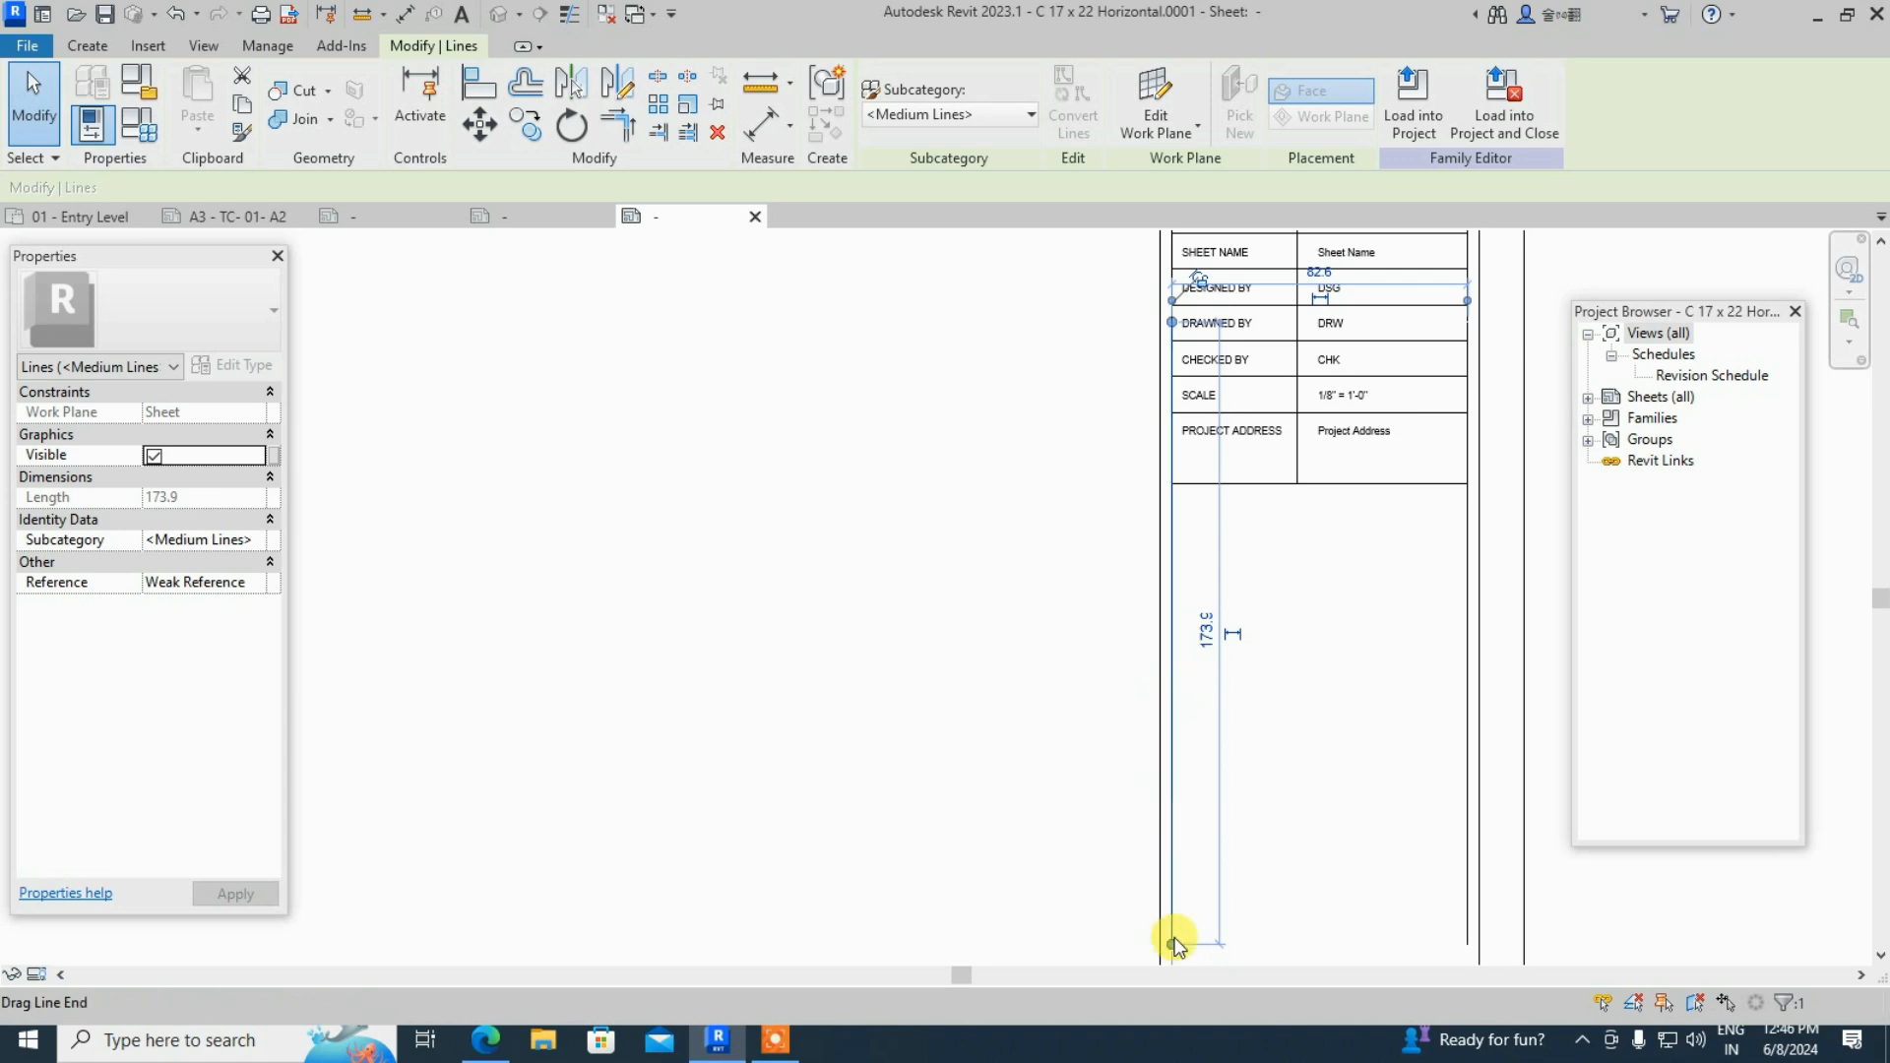
{"action": "left_click_drag", "start_coordinate": [1172, 946], "coordinate": [1171, 482]}
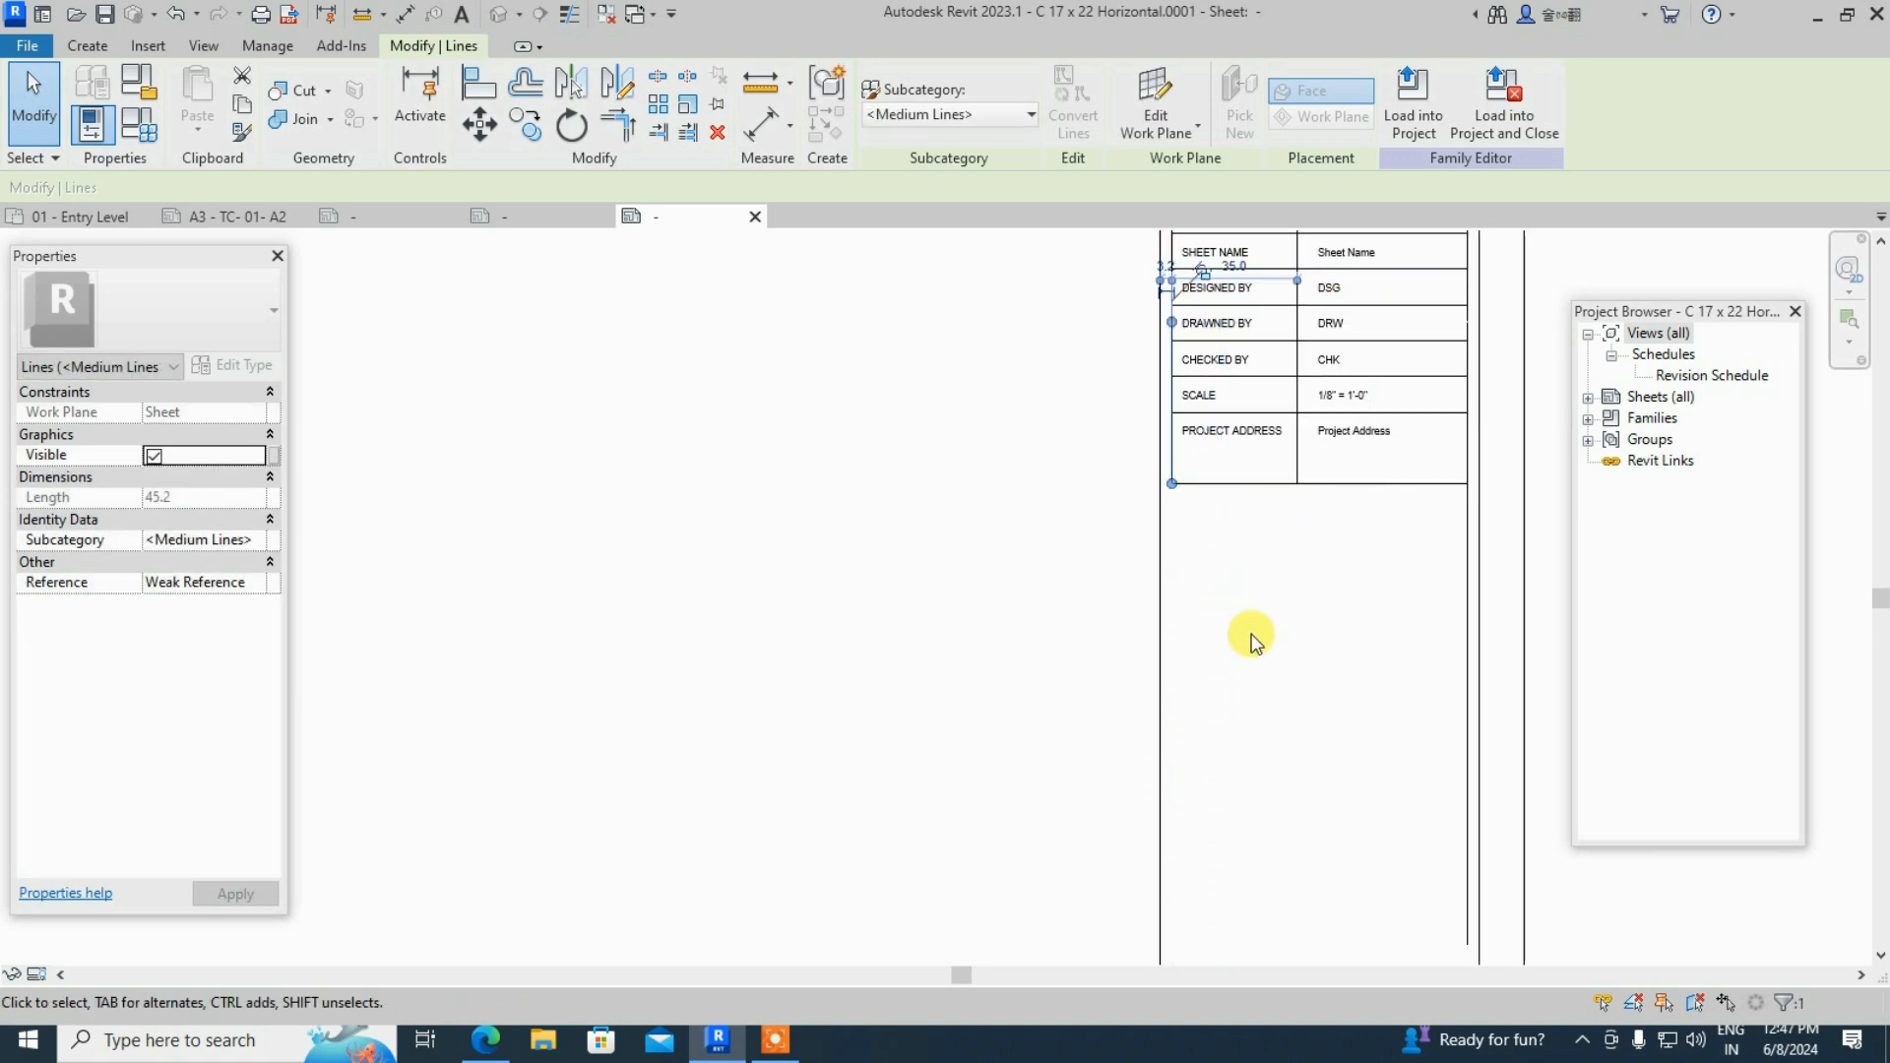
{"action": "left_click", "coordinate": [1467, 625]}
{"action": "left_click_drag", "start_coordinate": [1467, 943], "coordinate": [1467, 483]}
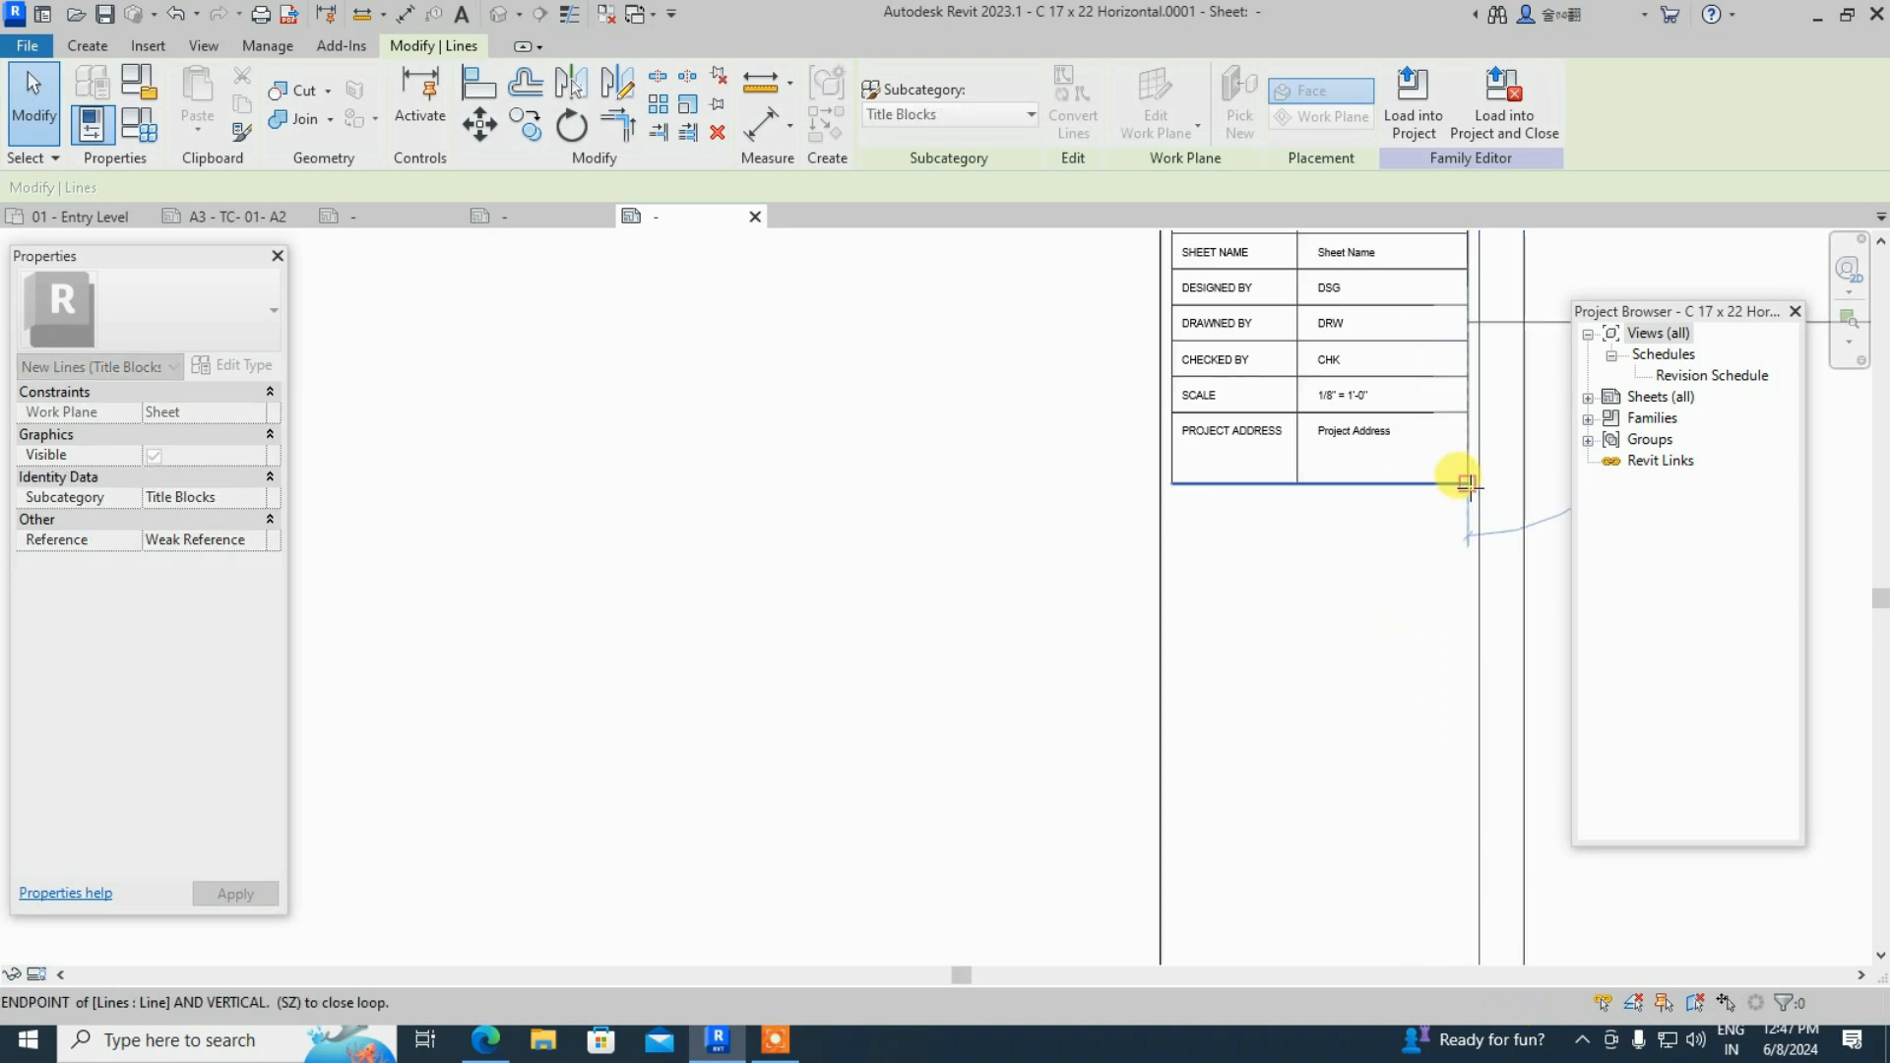
{"action": "left_click", "coordinate": [1380, 617]}
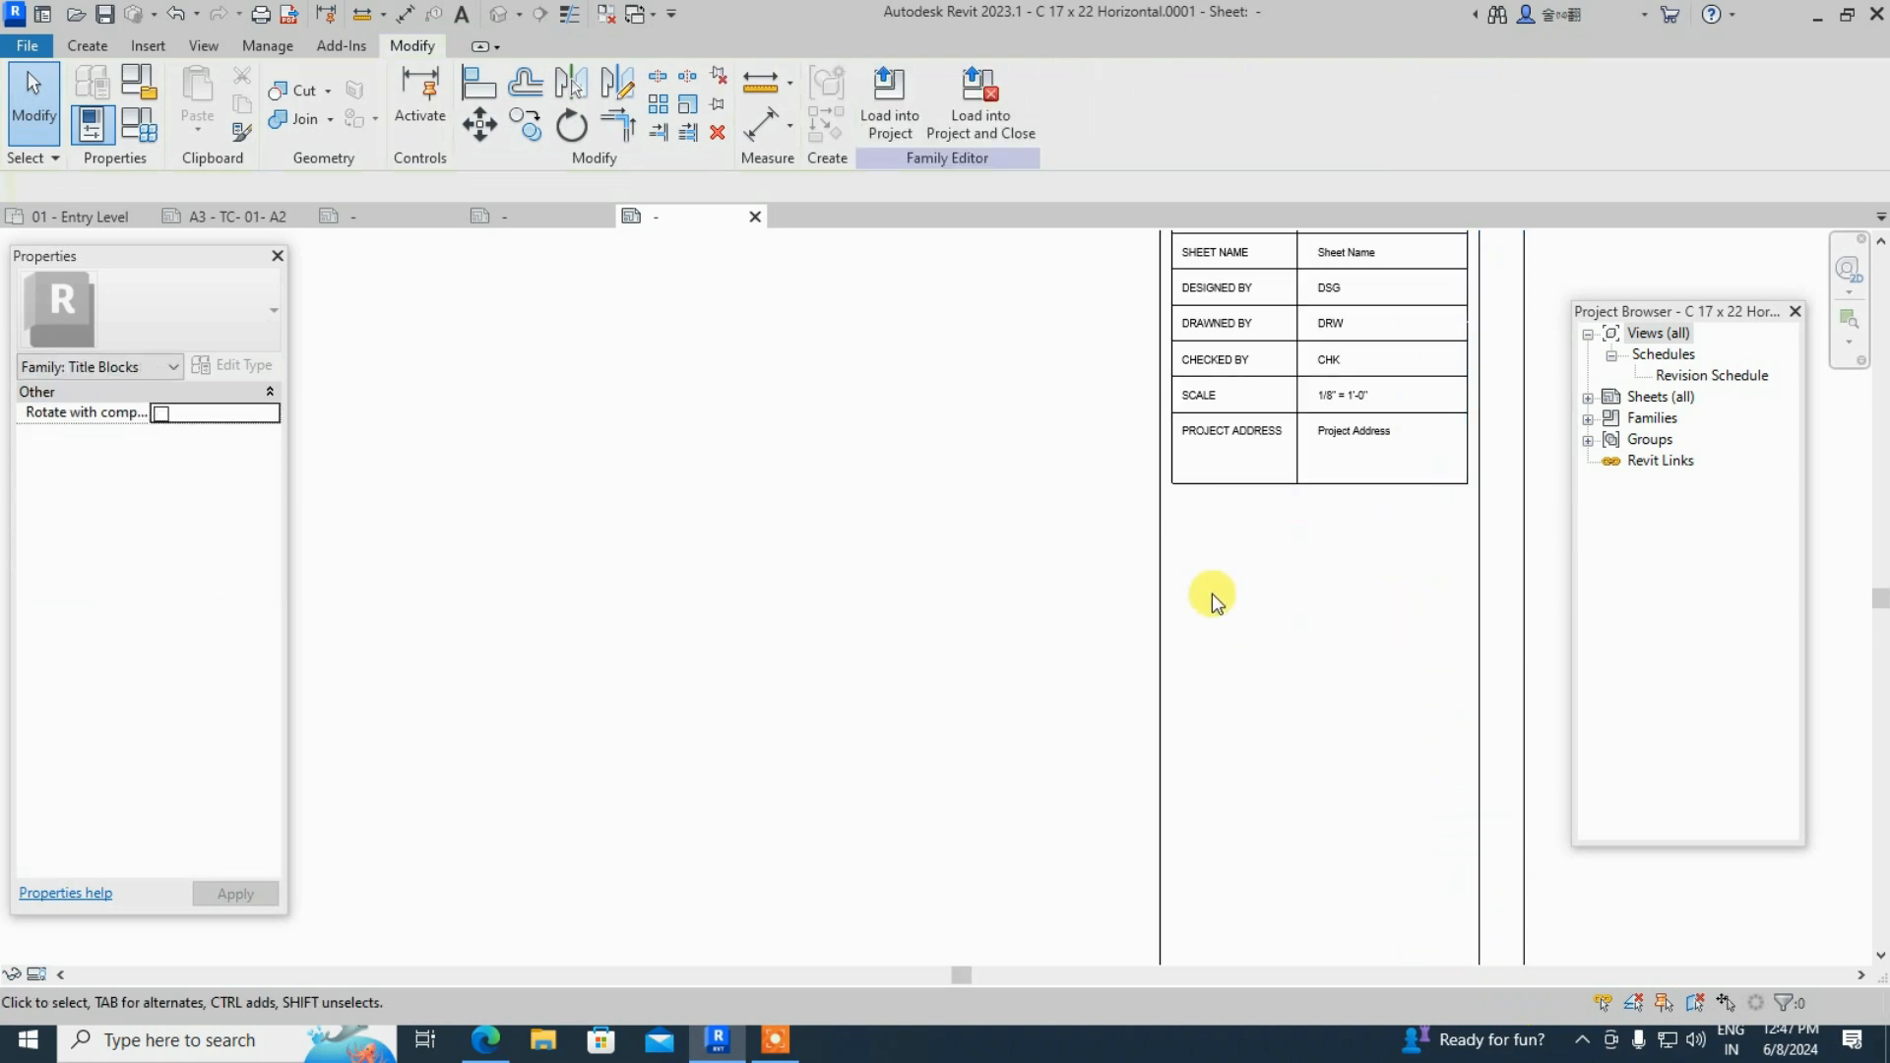
{"action": "left_click", "coordinate": [889, 113]}
- Load the title block into Arch Link Model, overwriting the existing version, and return to sheet A3
{"action": "left_click", "coordinate": [871, 696]}
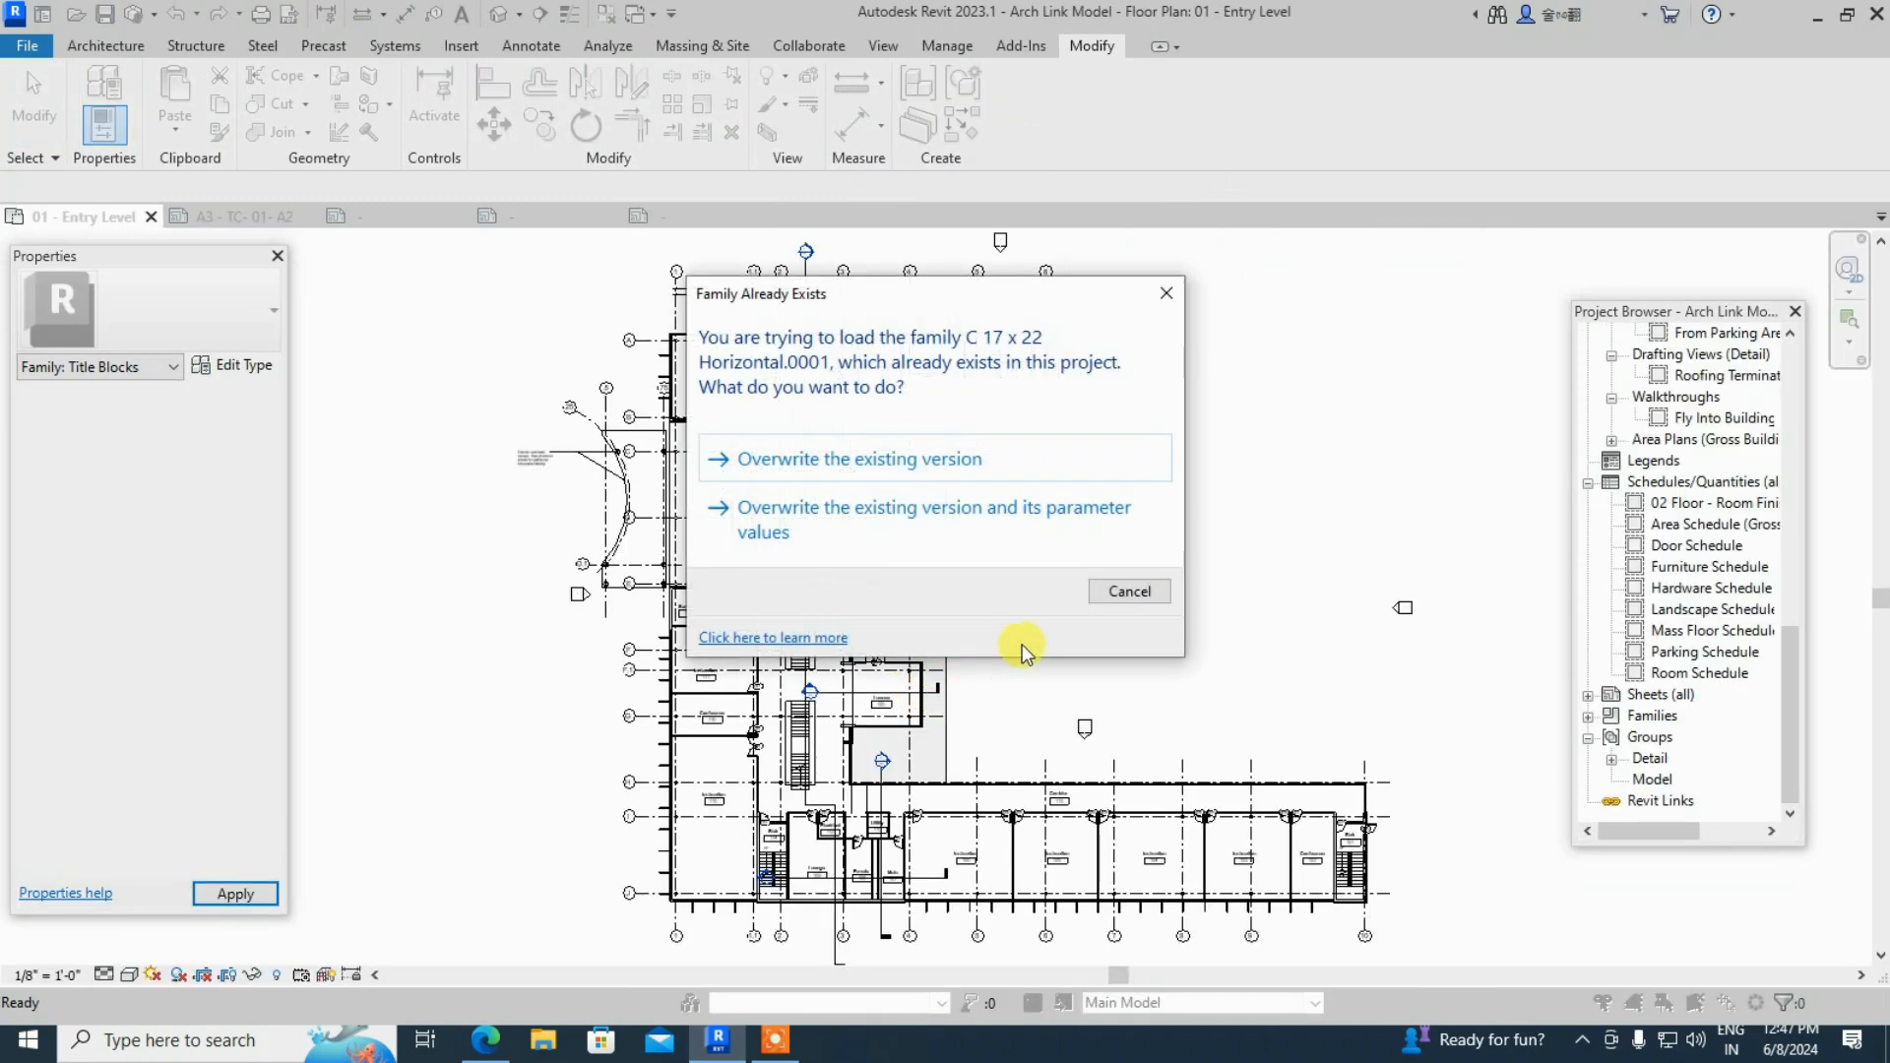
{"action": "left_click", "coordinate": [949, 463]}
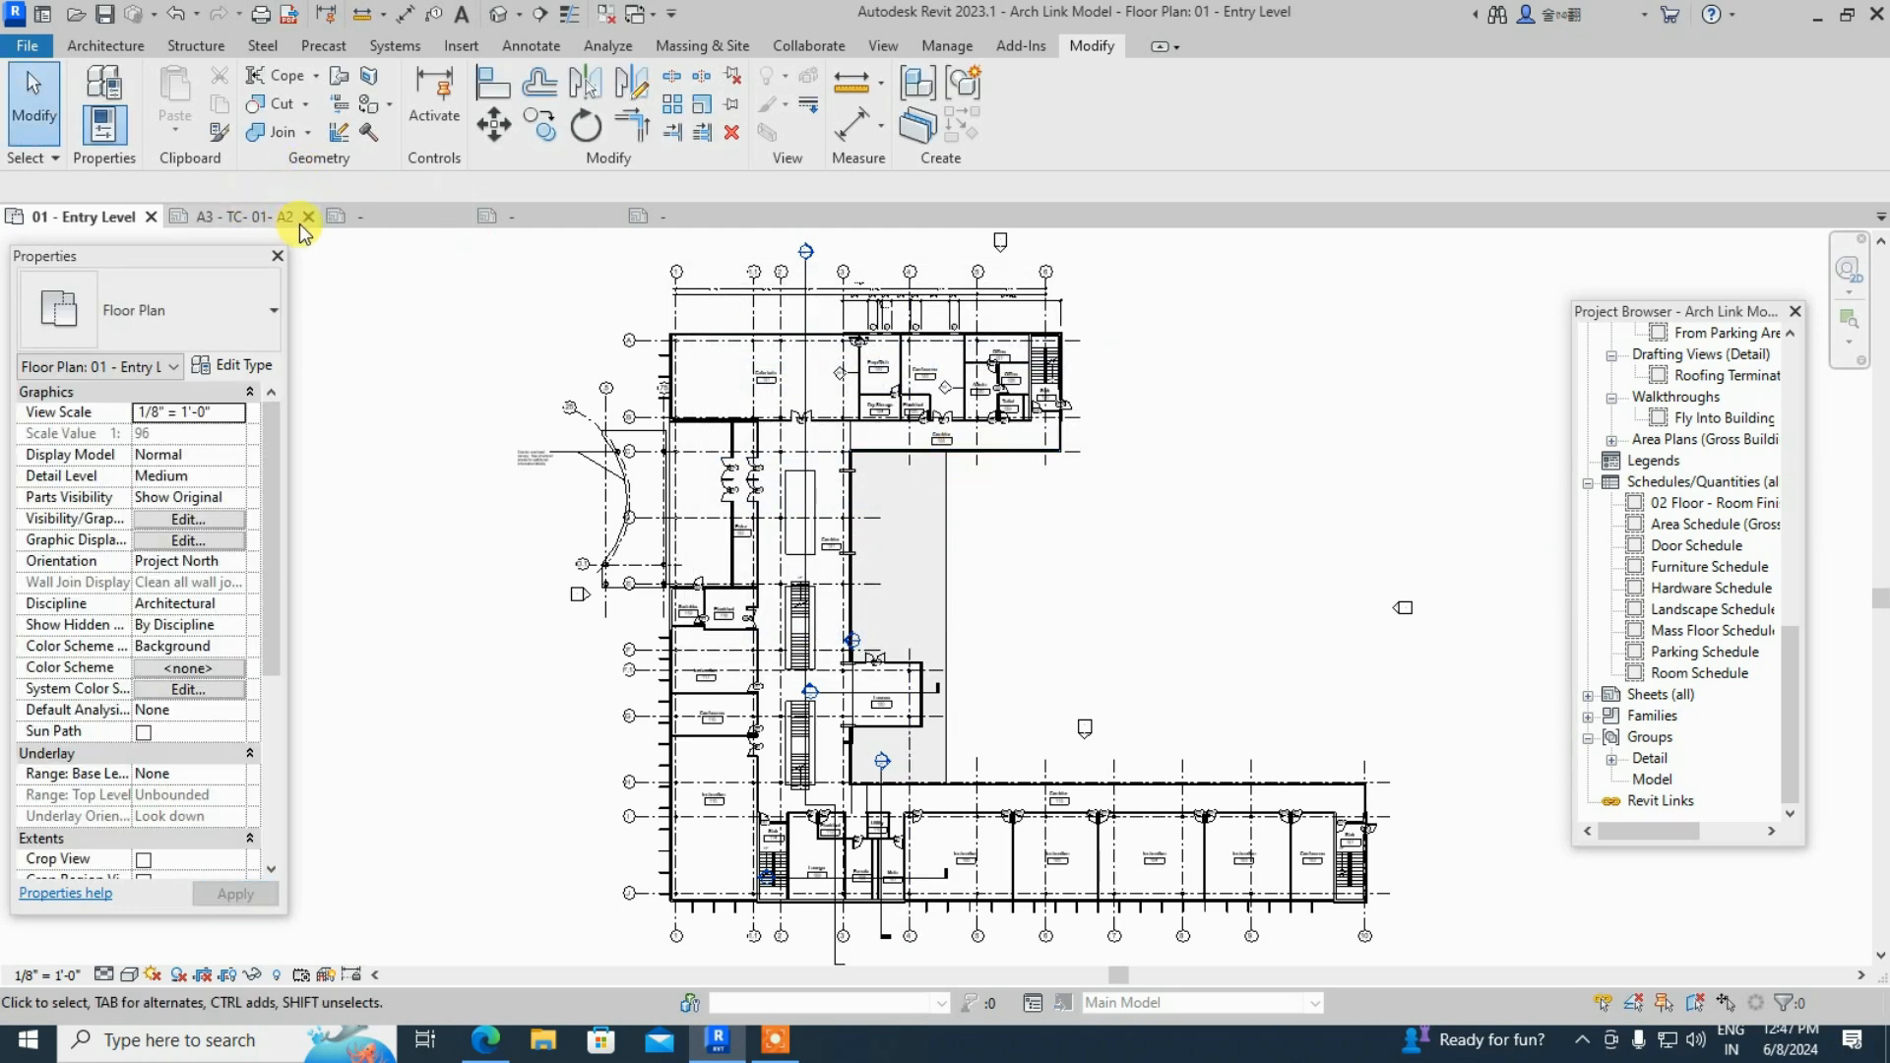
{"action": "left_click", "coordinate": [243, 224]}
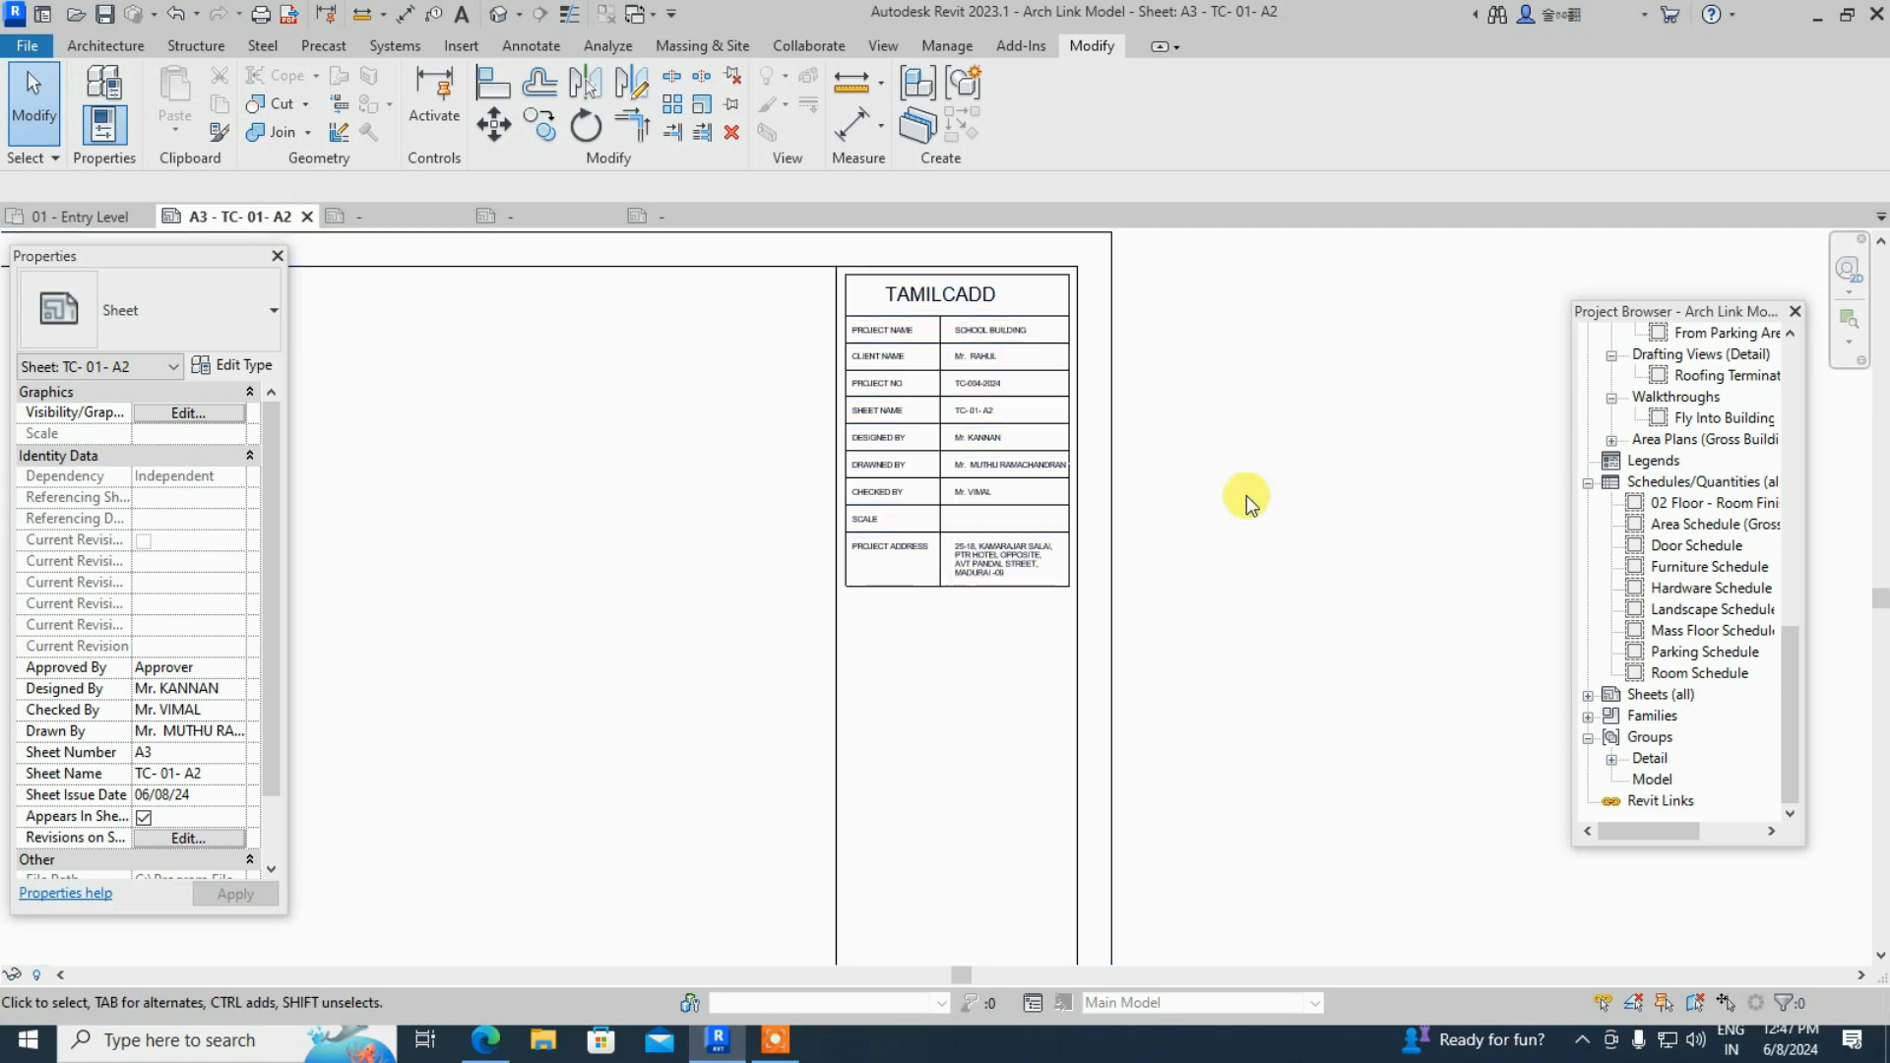
- Center the sheet view on the updated title block and select it
{"action": "scroll", "coordinate": [1234, 417], "scroll_direction": "up", "scroll_amount": 1}
{"action": "middle_click_drag", "start_coordinate": [1164, 458], "coordinate": [1204, 516]}
{"action": "scroll", "coordinate": [904, 425], "scroll_direction": "up", "scroll_amount": 2}
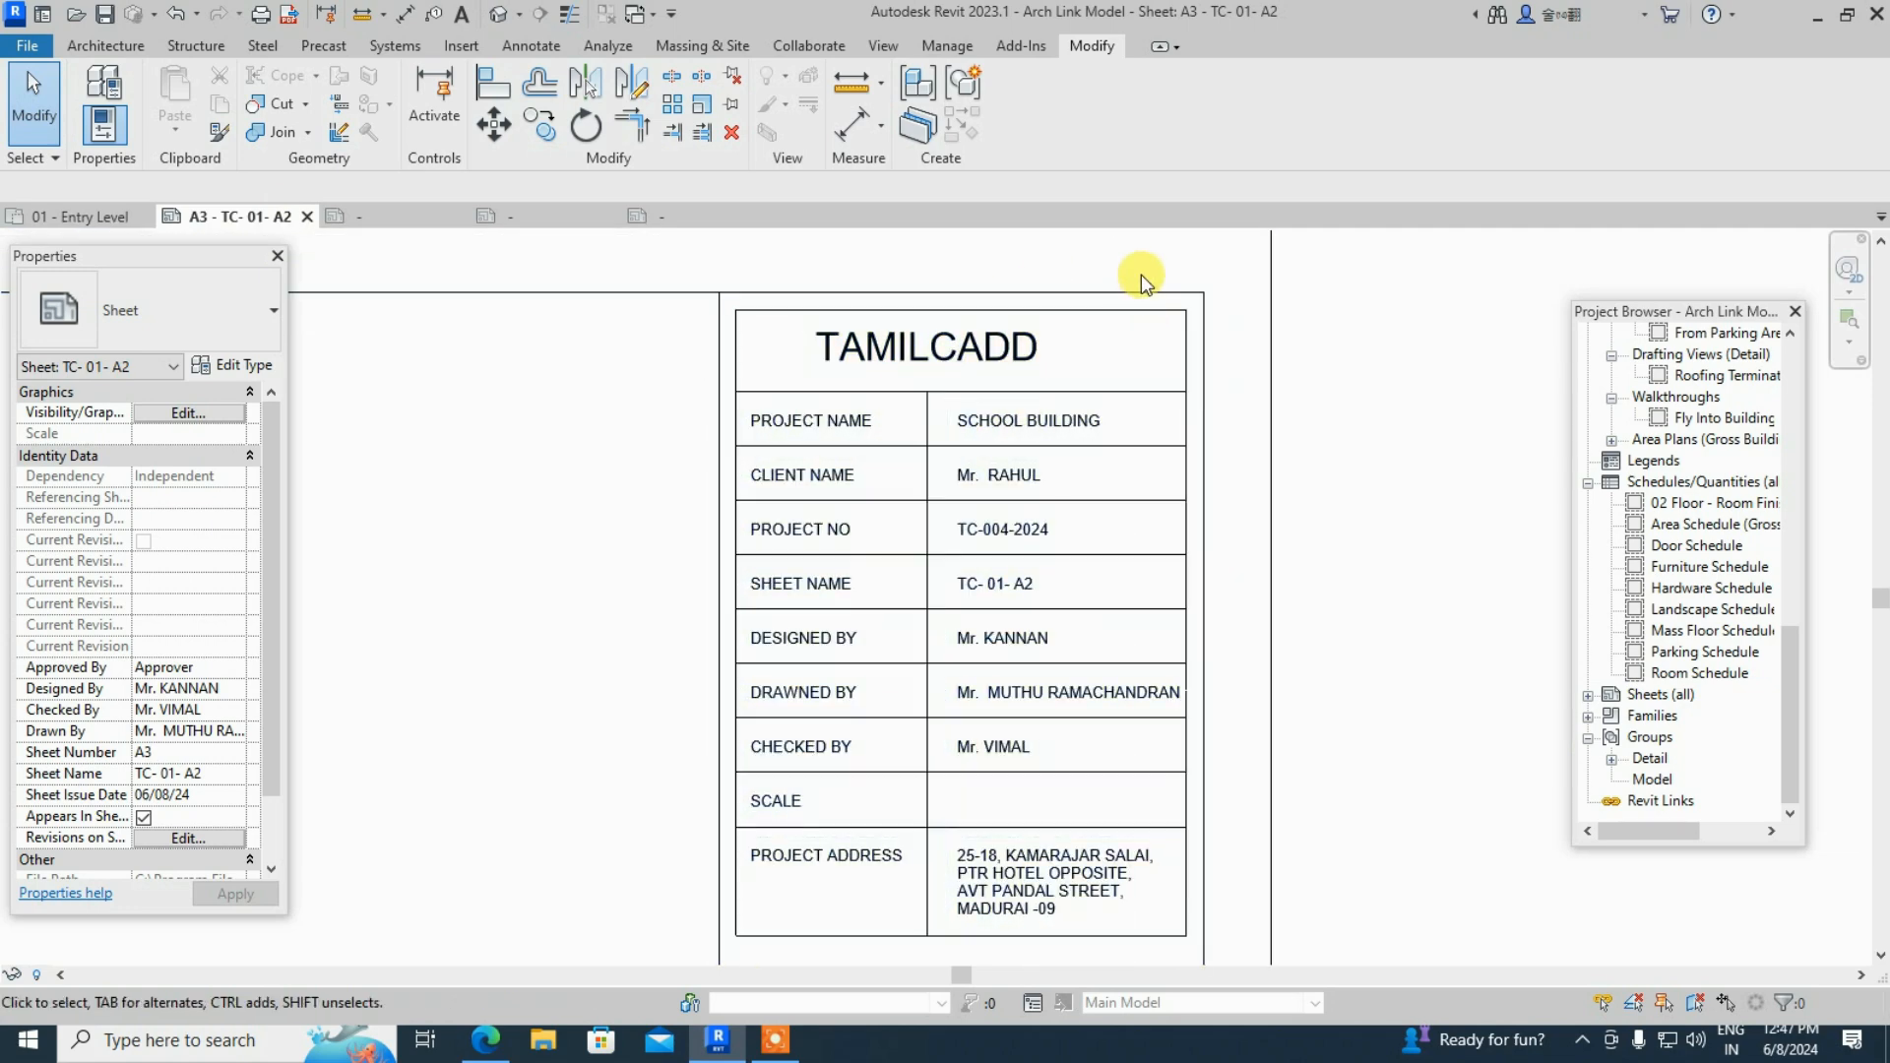
{"action": "scroll", "coordinate": [1141, 277], "scroll_direction": "down", "scroll_amount": 2}
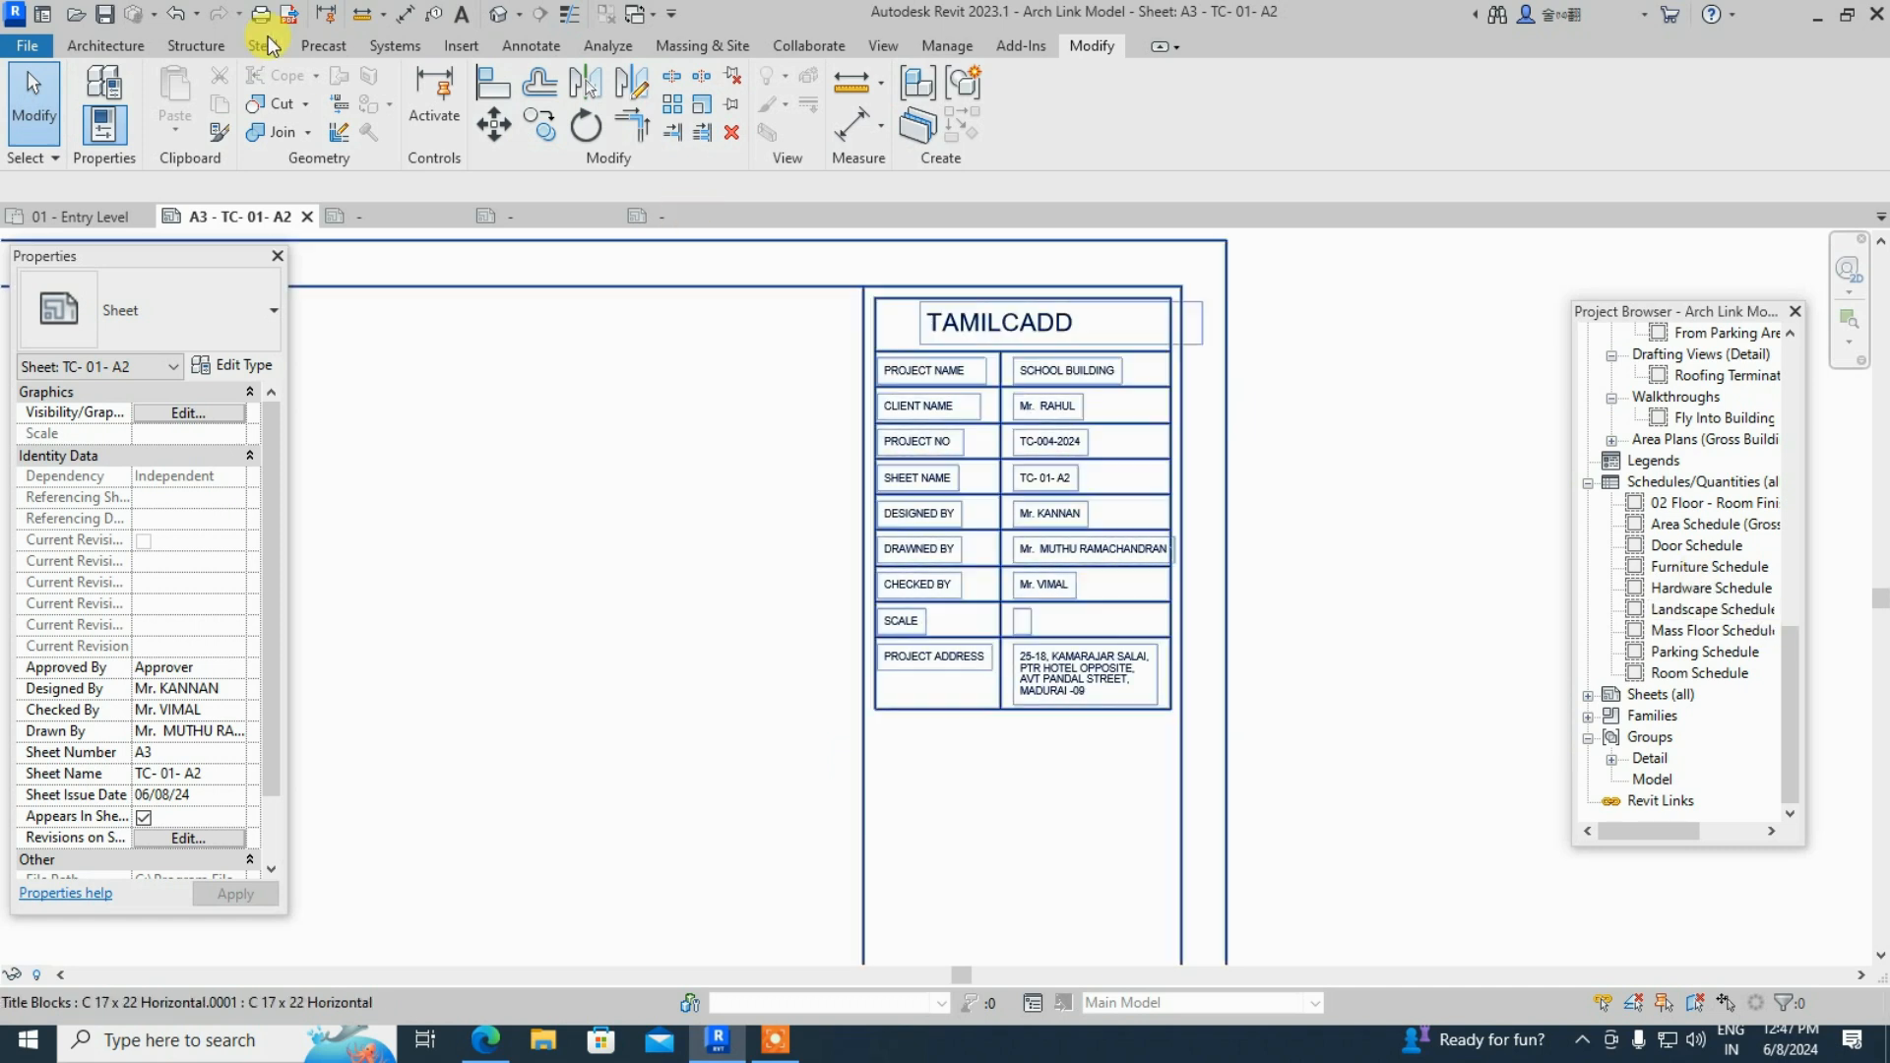
{"action": "left_click", "coordinate": [116, 42]}
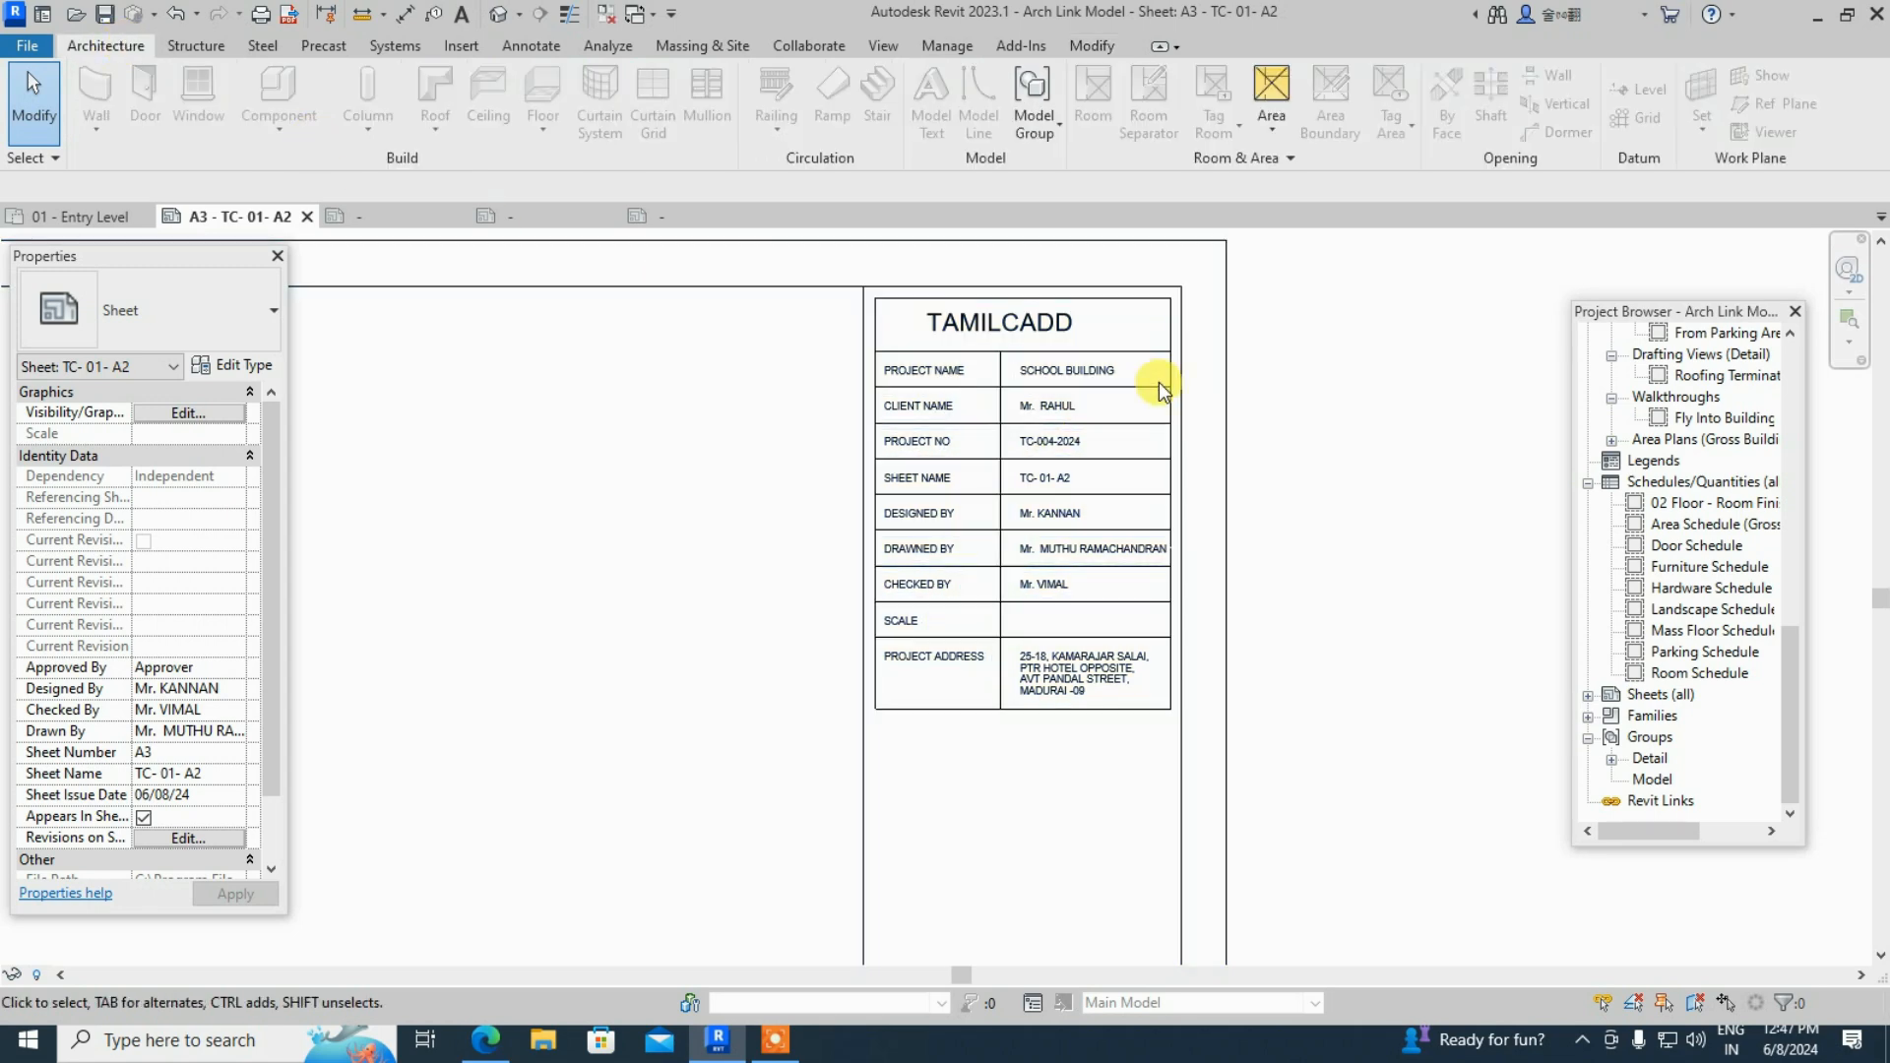
{"action": "left_click", "coordinate": [1225, 325]}
- Reopen the title block family and import Professional-Luxury-Logo-Design-on-realistic-leather-2048x1152.jpg from Downloads
{"action": "left_click", "coordinate": [1019, 104]}
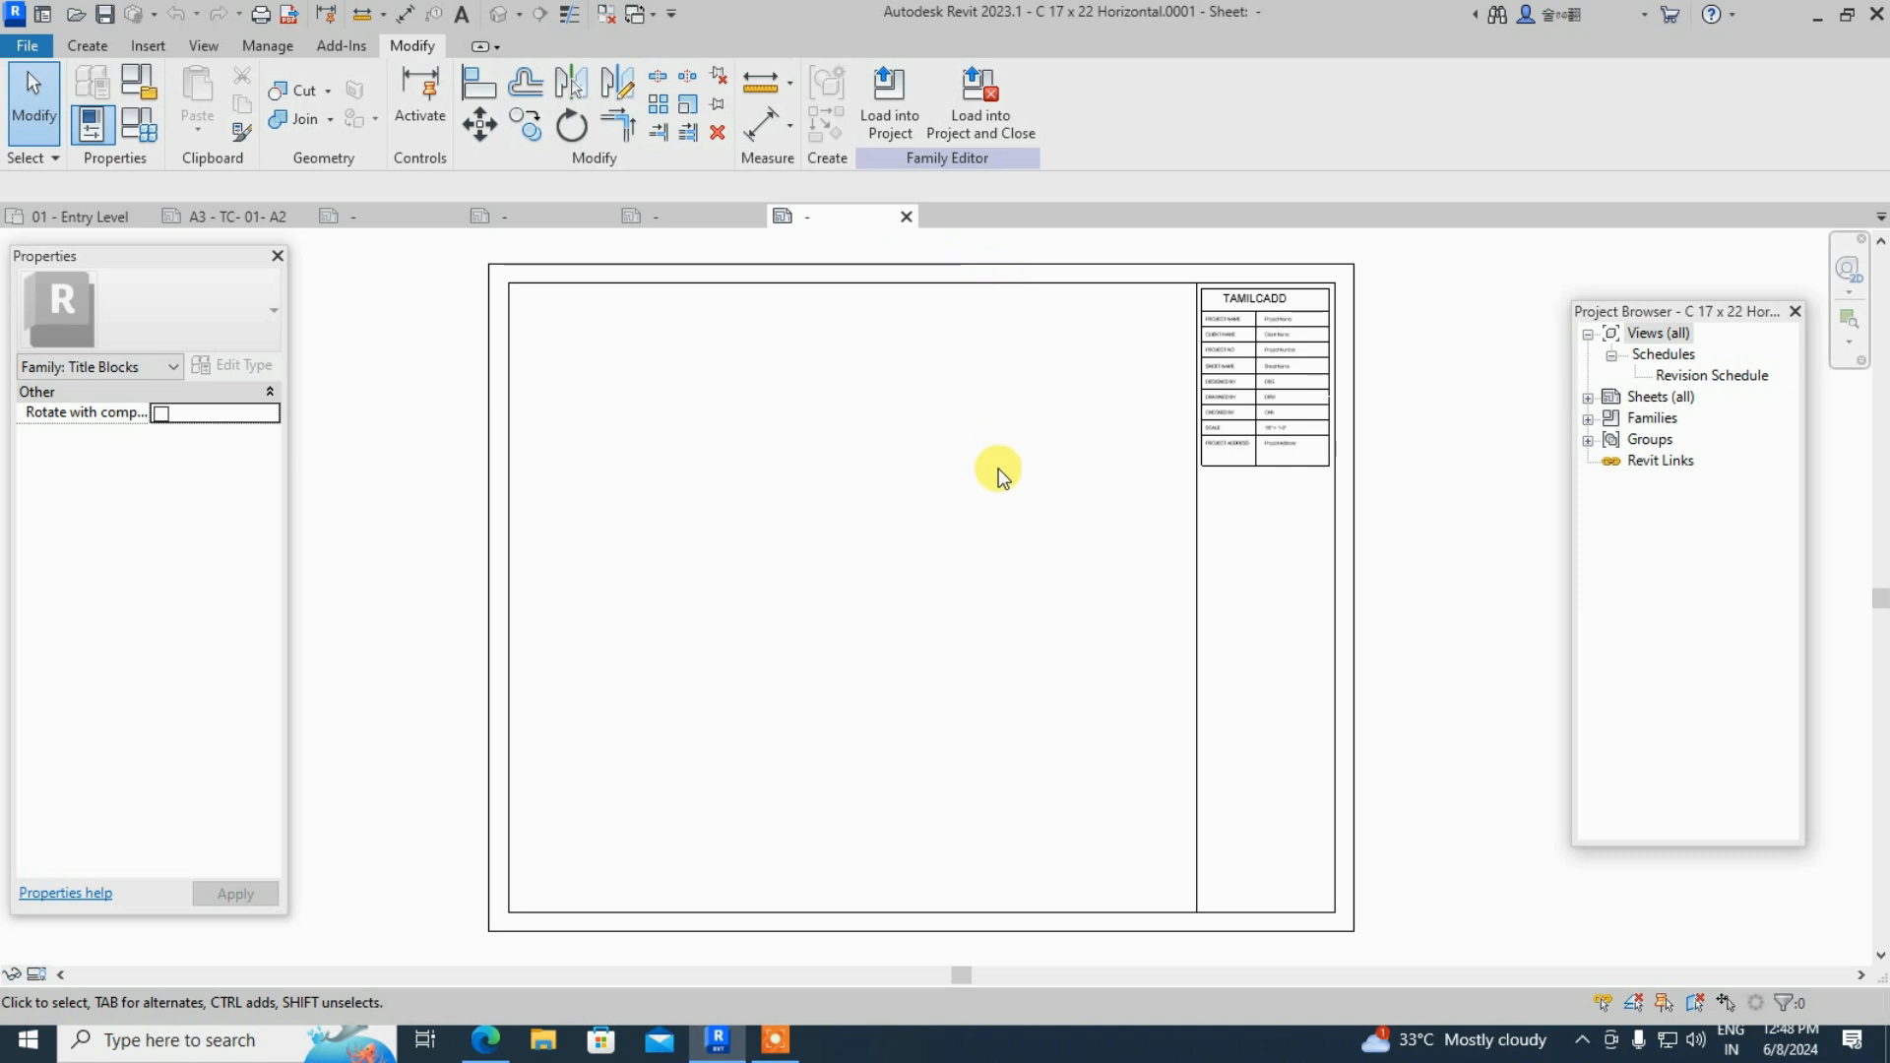
{"action": "left_click", "coordinate": [149, 45]}
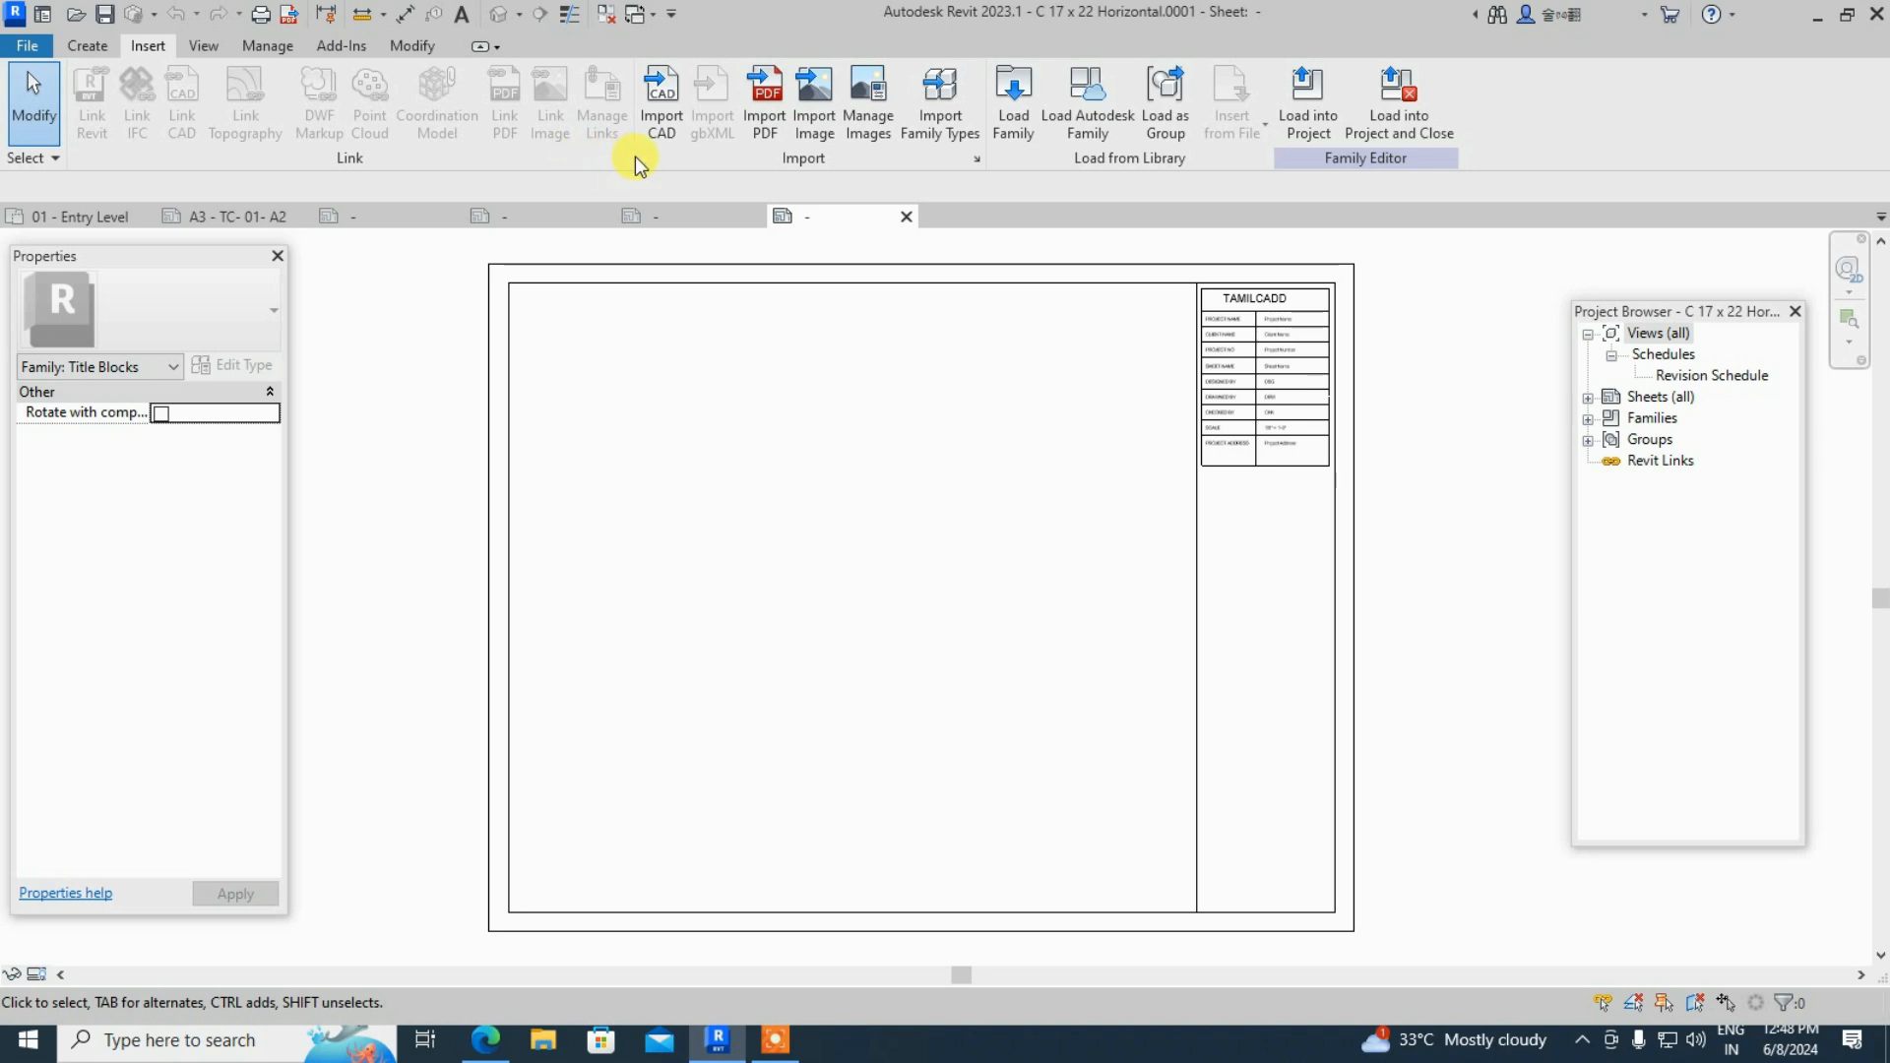
{"action": "left_click", "coordinate": [831, 124]}
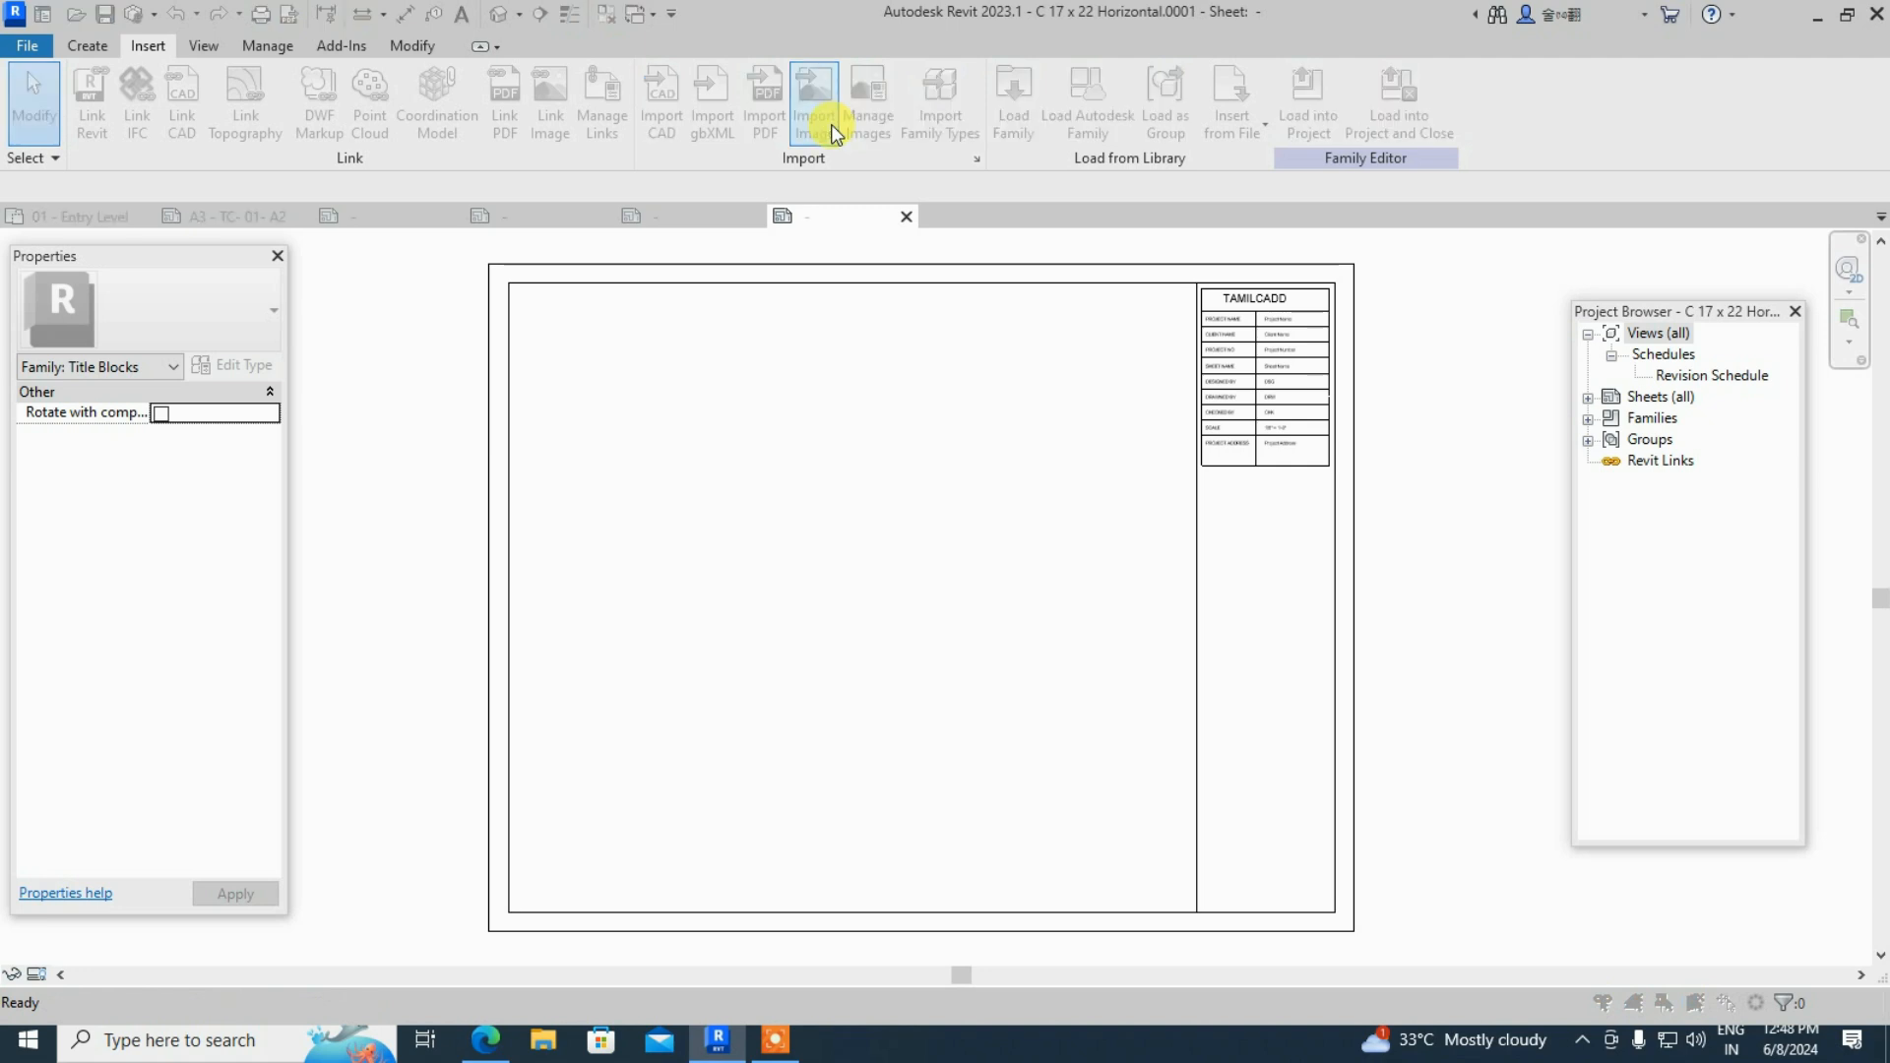
{"action": "left_click", "coordinate": [552, 446]}
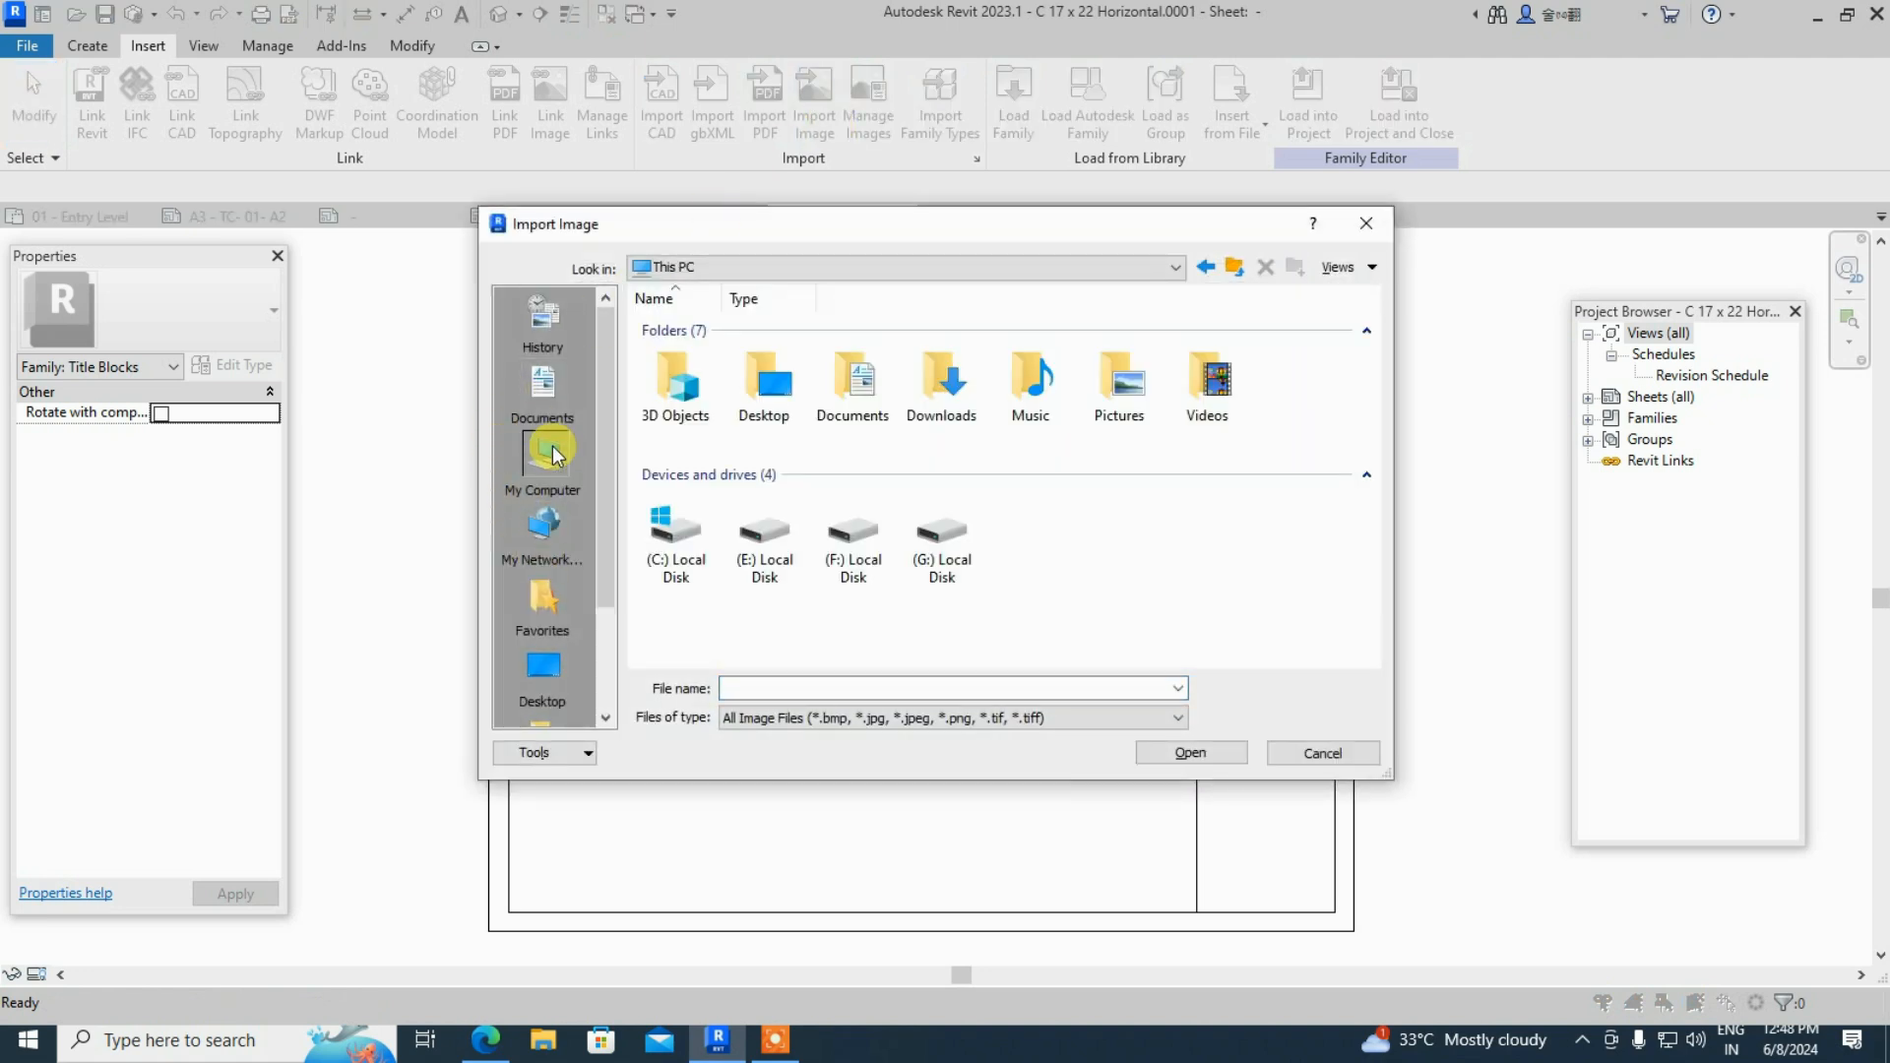
{"action": "left_click", "coordinate": [558, 666]}
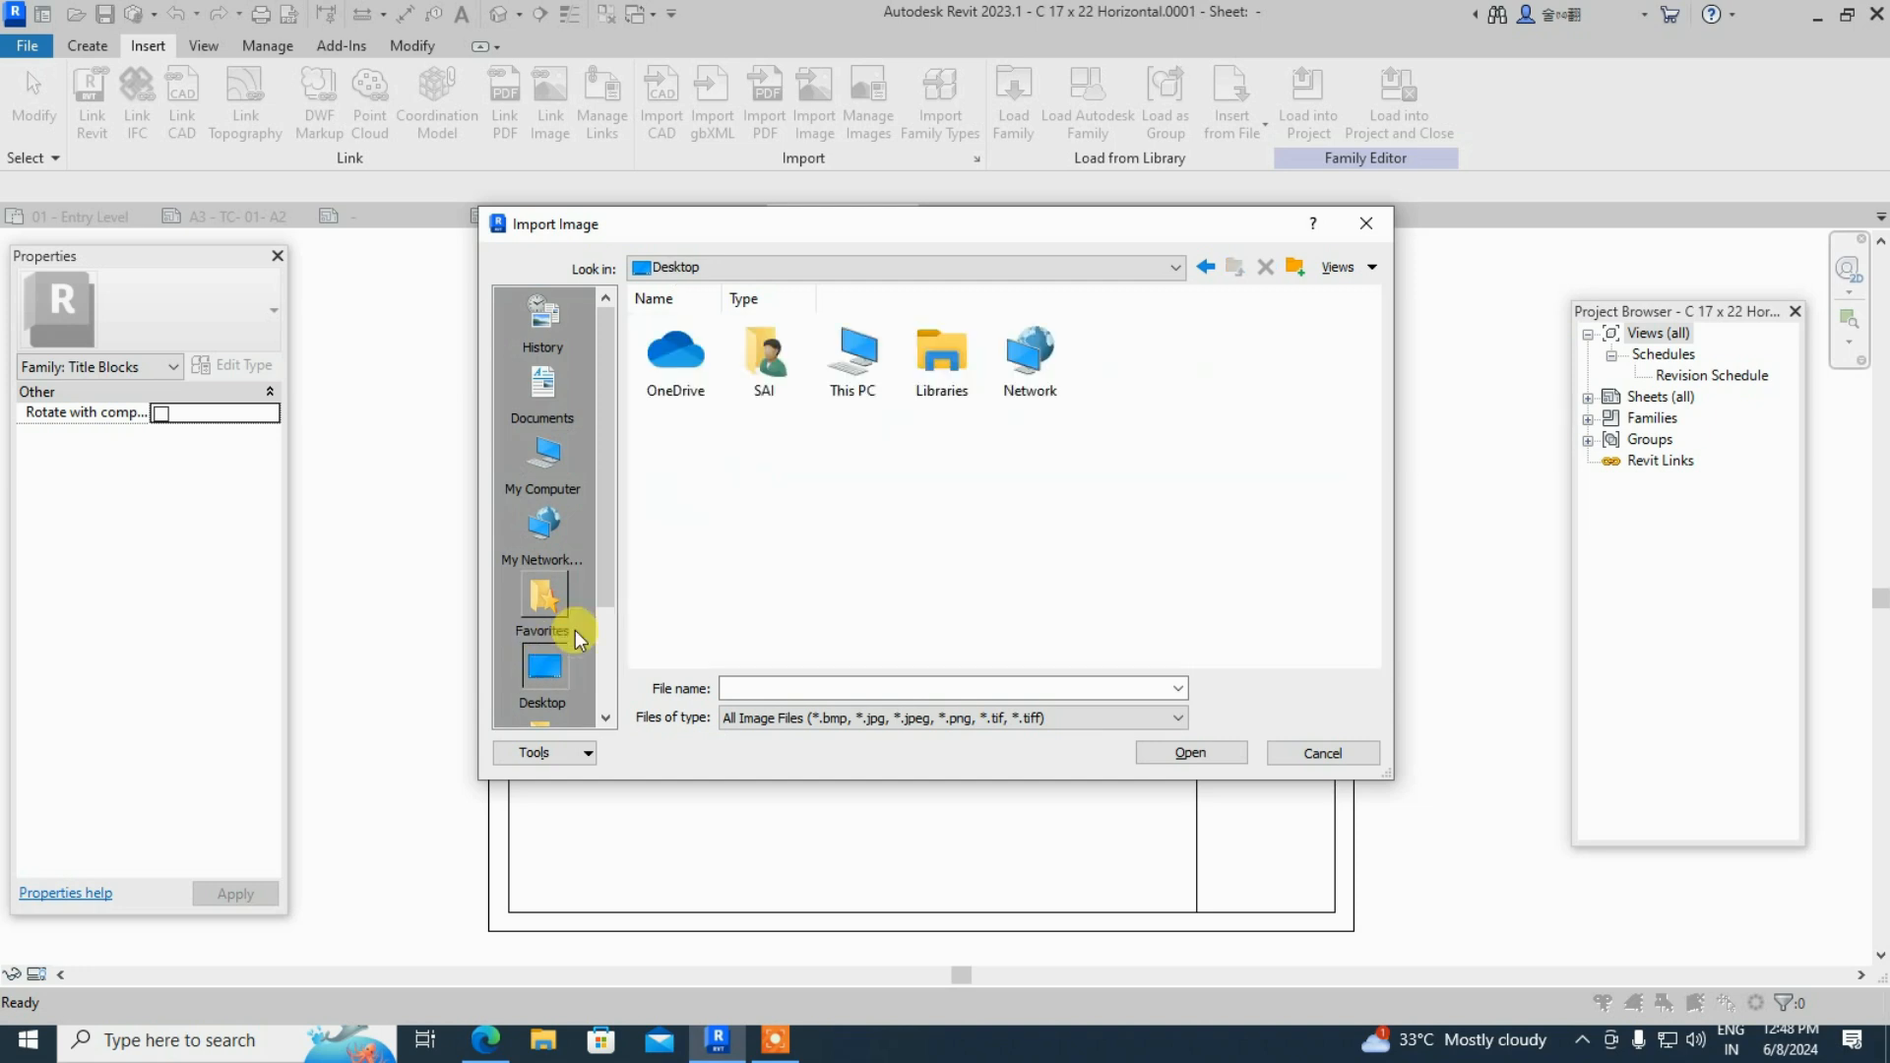
{"action": "double_click", "coordinate": [865, 372]}
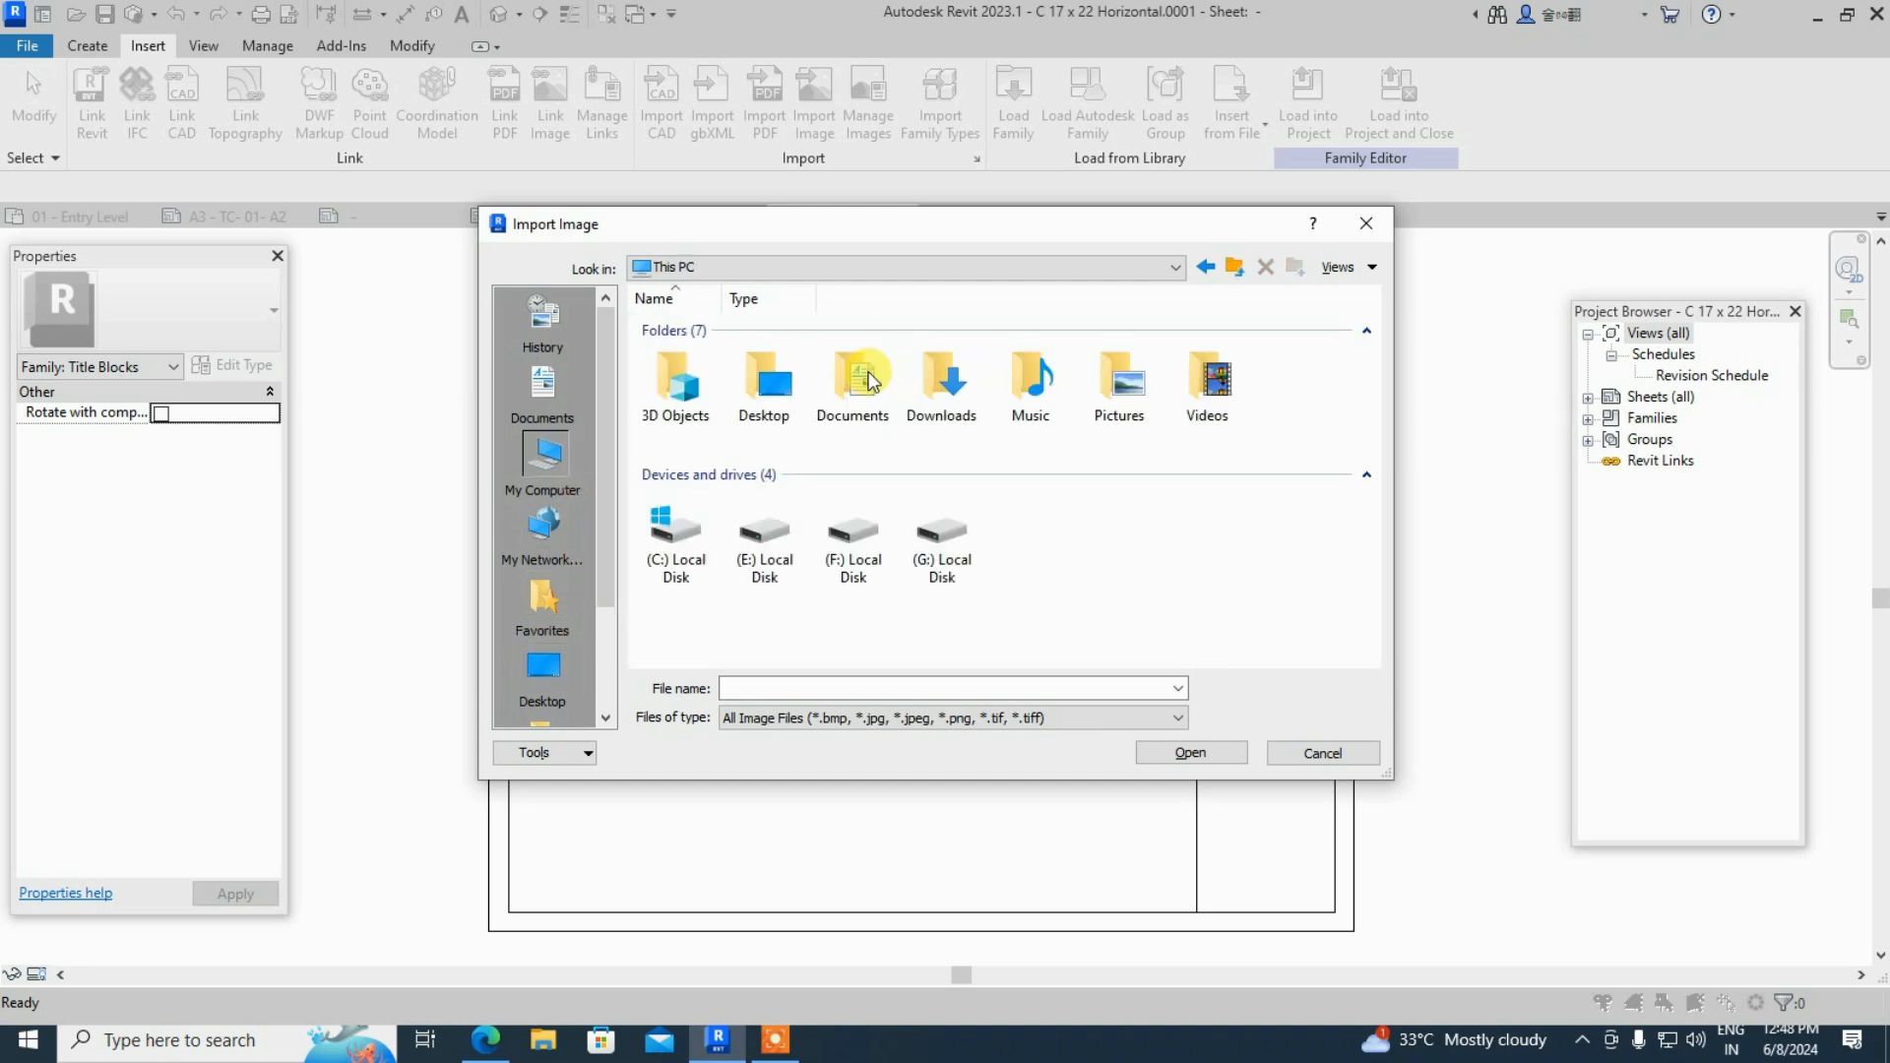
{"action": "double_click", "coordinate": [936, 387]}
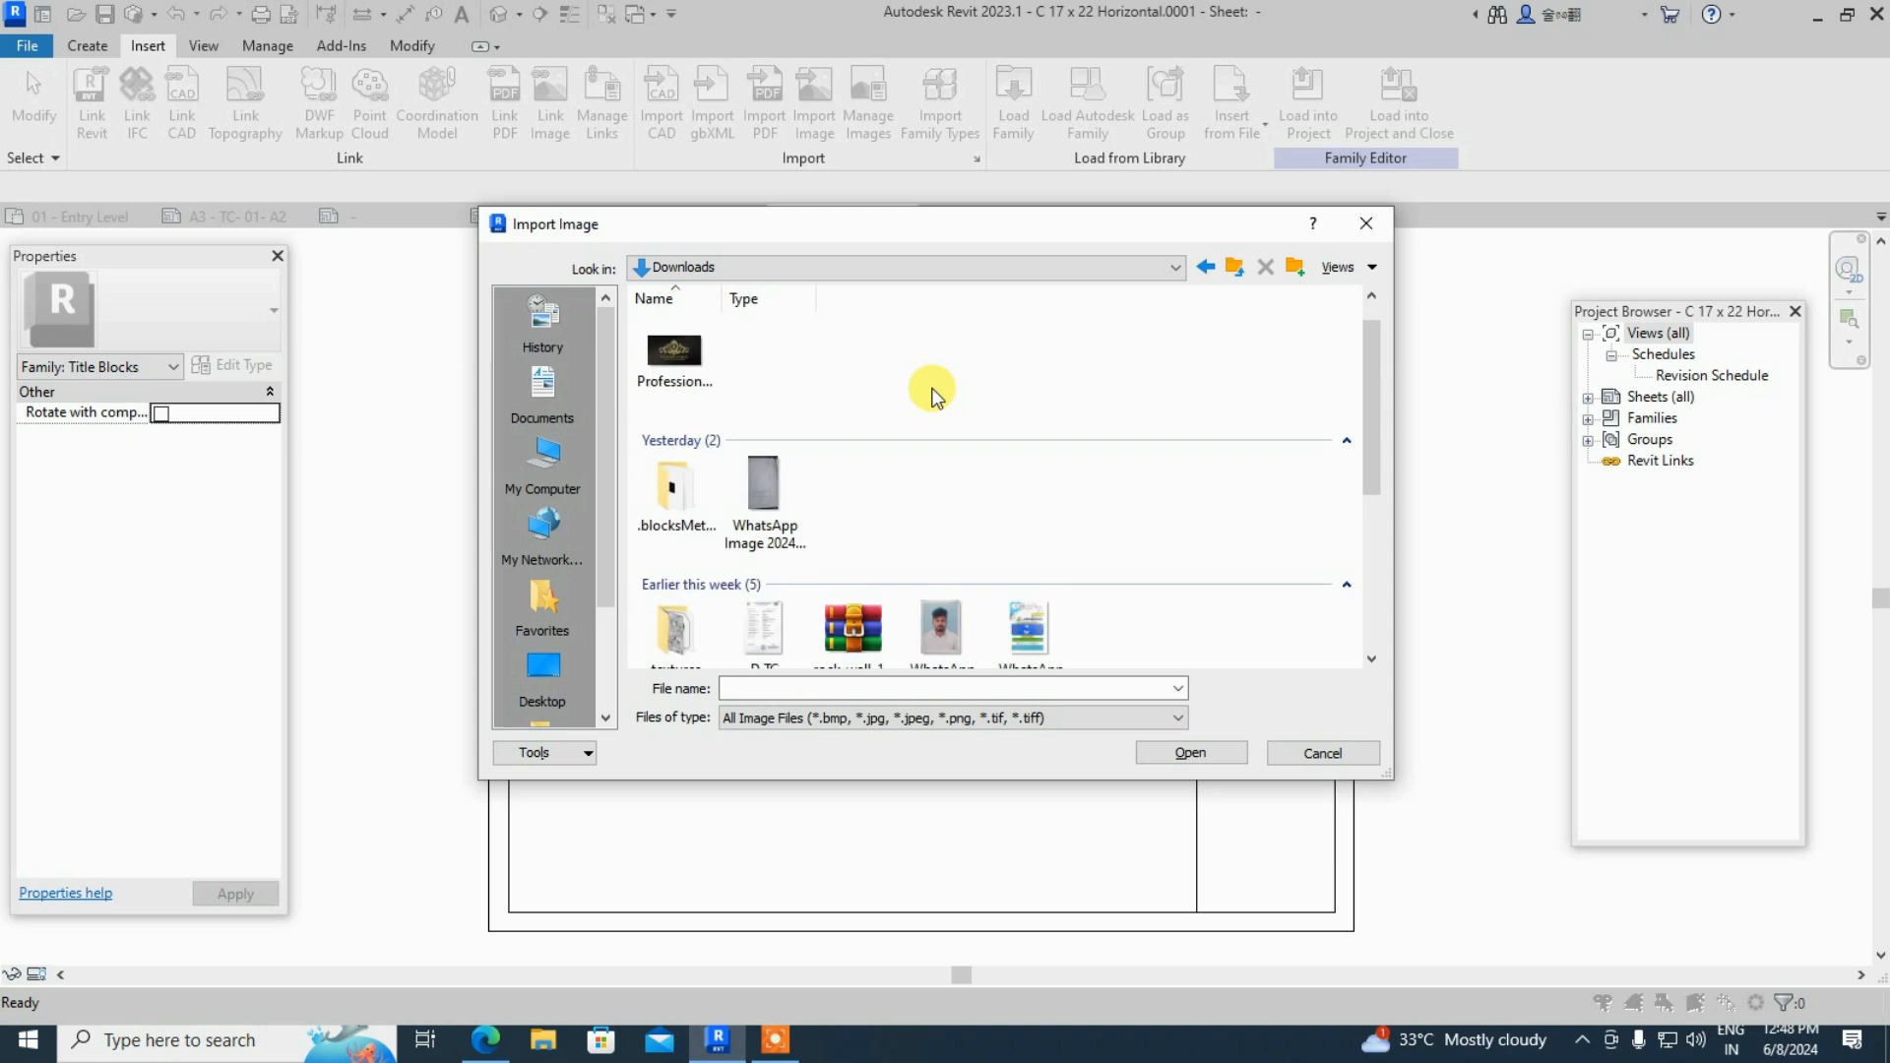
{"action": "left_click", "coordinate": [674, 369]}
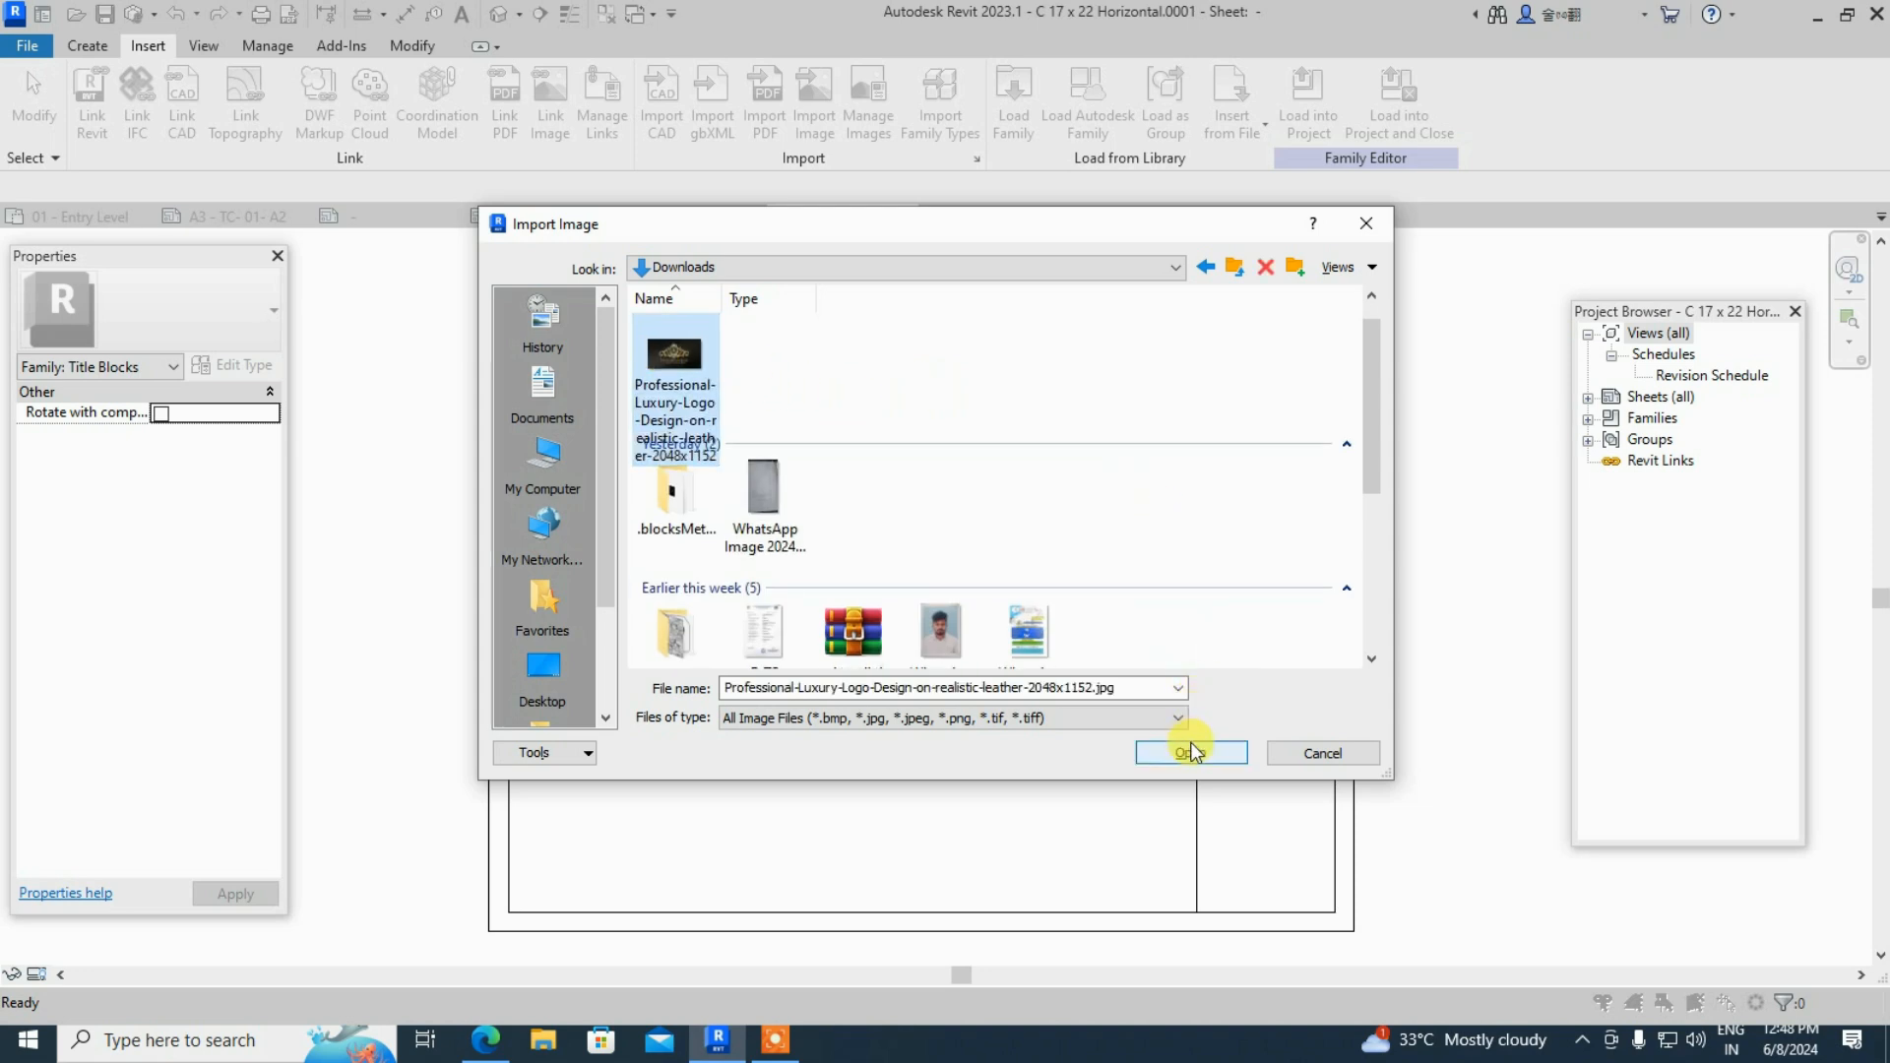
{"action": "left_click", "coordinate": [1191, 752]}
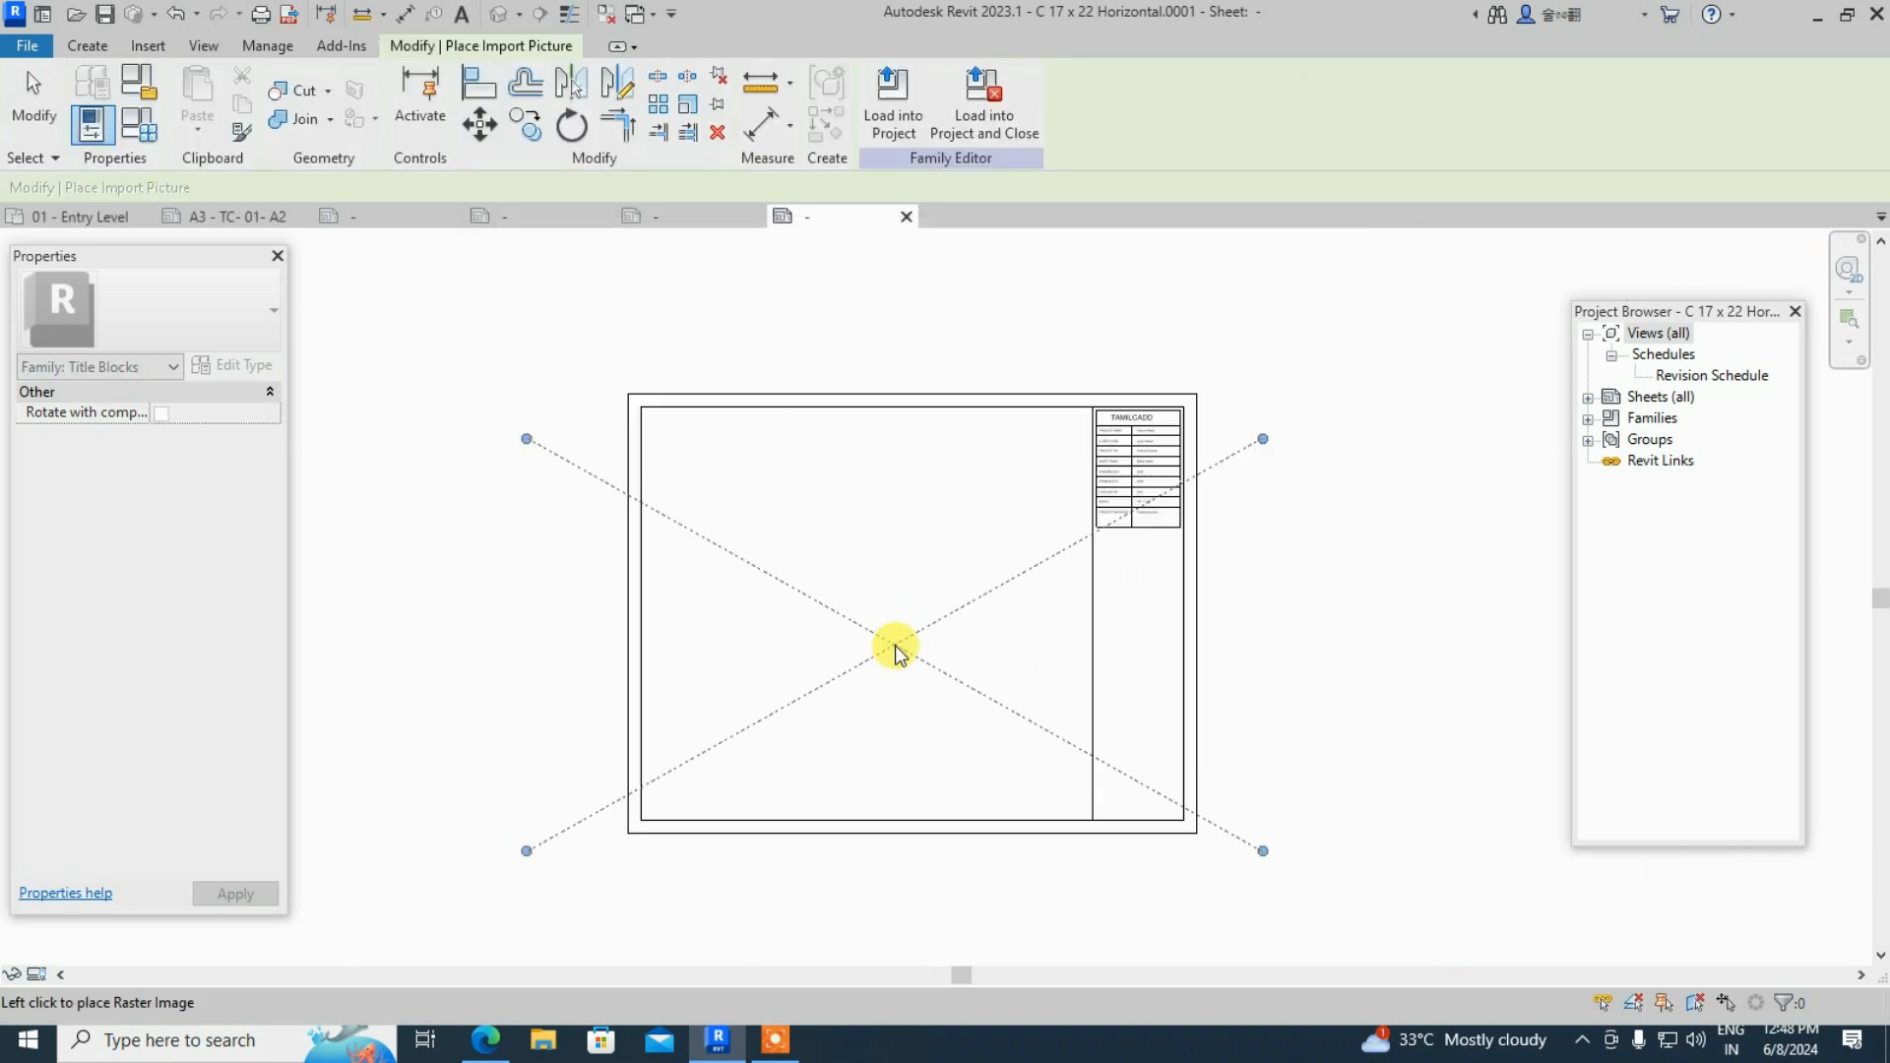
- Place the logo image in the family and shrink it proportionally to about 75 wide
{"action": "left_click", "coordinate": [937, 640]}
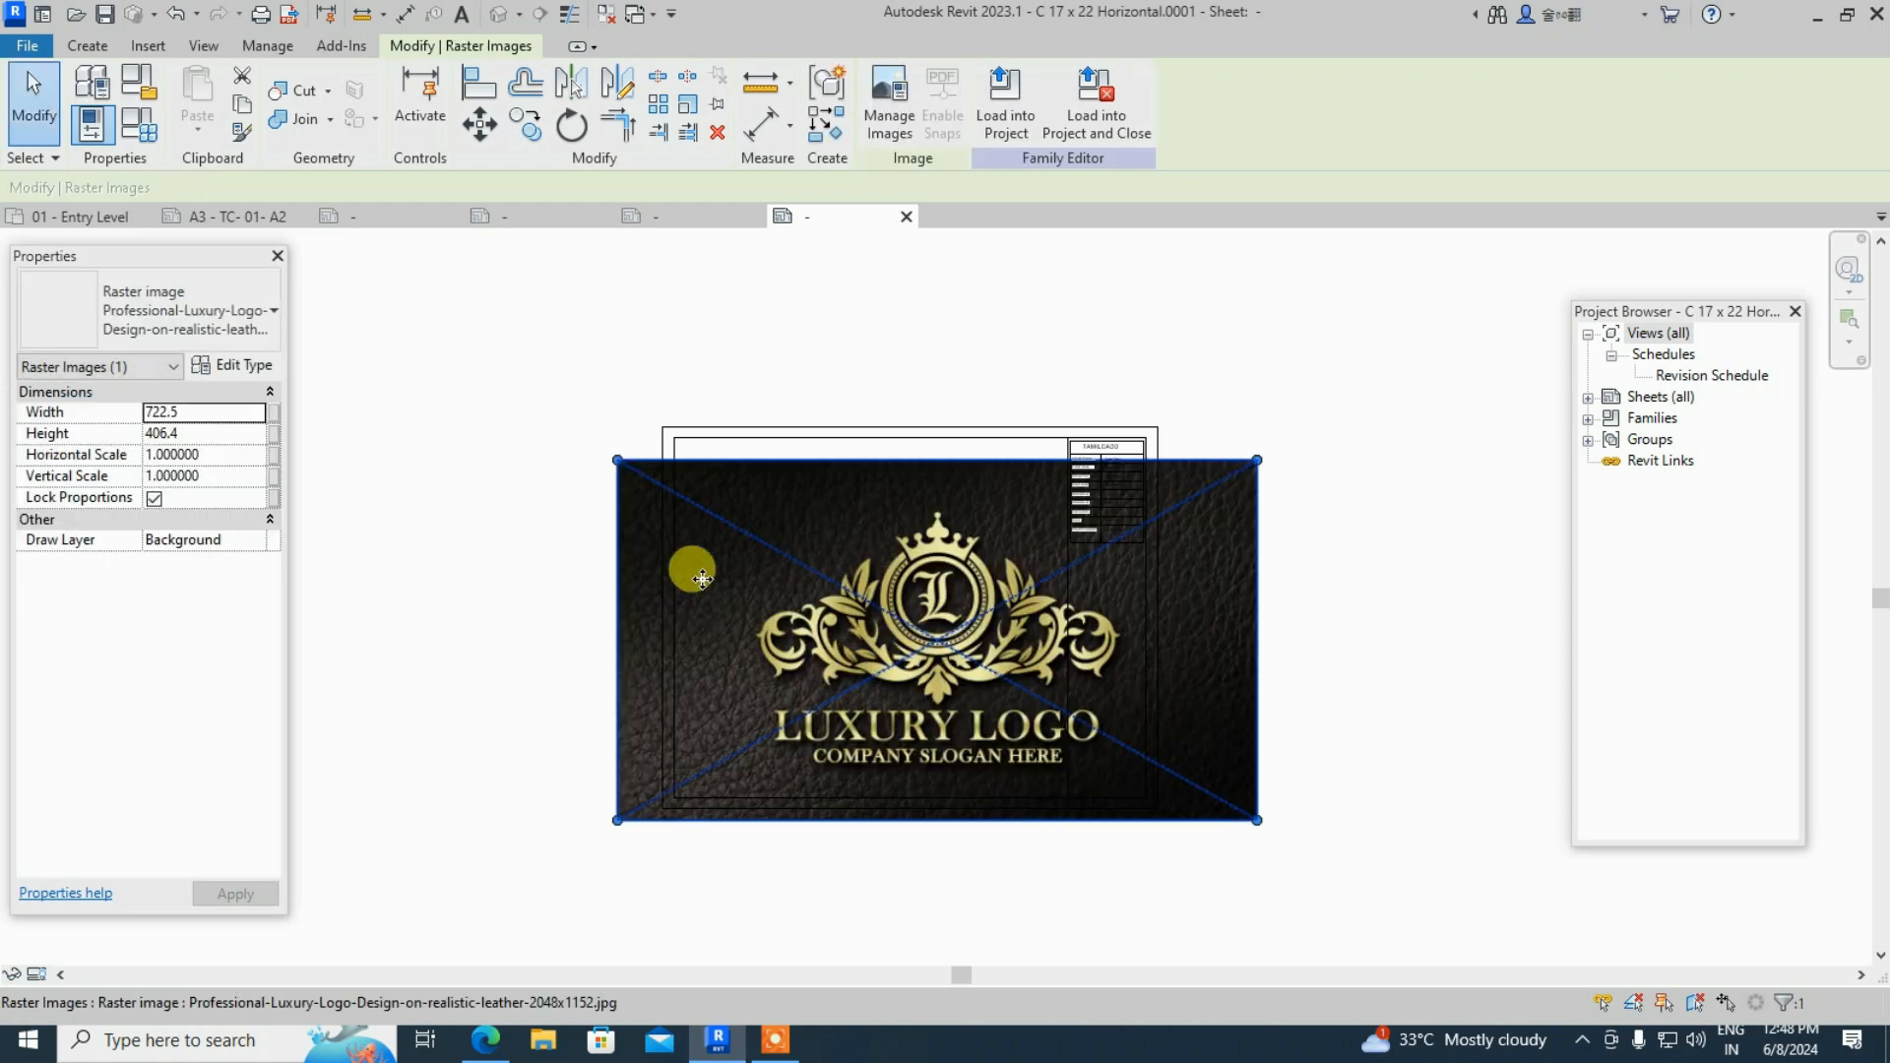
{"action": "scroll", "coordinate": [663, 583], "scroll_direction": "up", "scroll_amount": 2}
{"action": "key", "text": "Escape"}
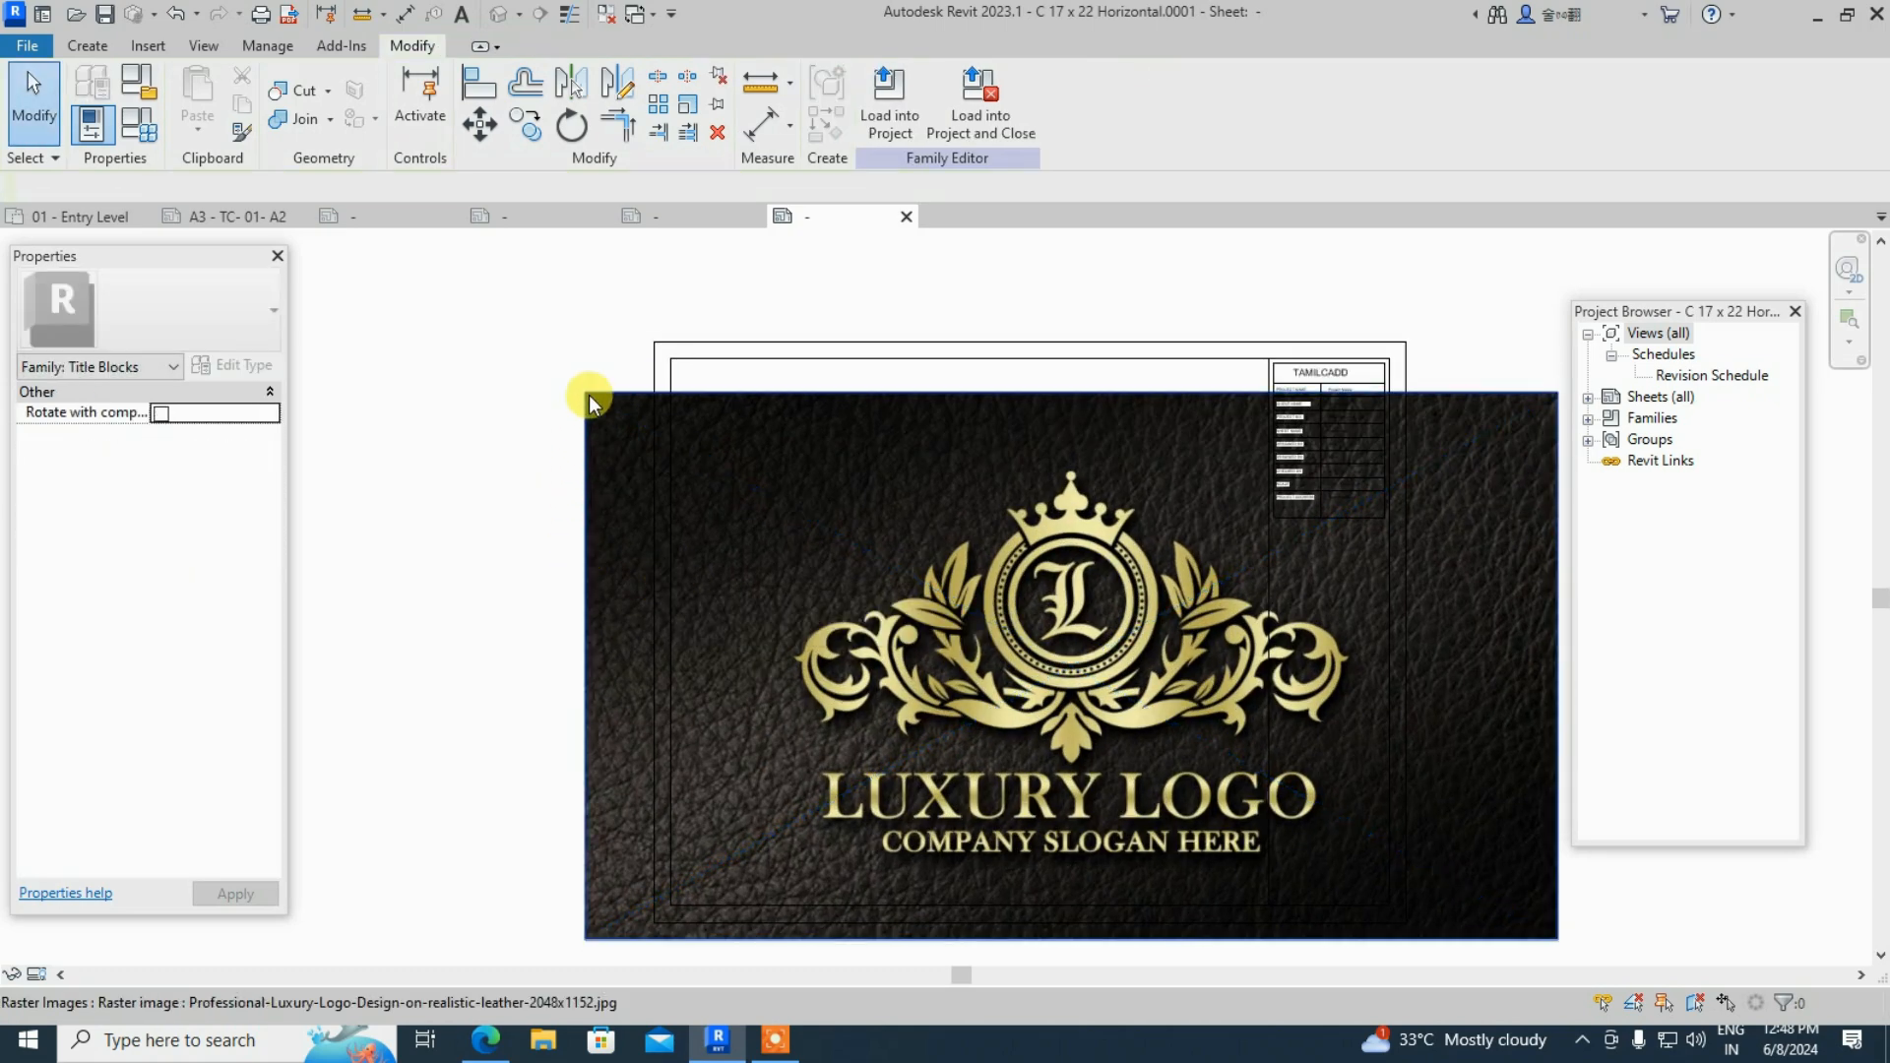
{"action": "left_click", "coordinate": [588, 394]}
{"action": "left_click_drag", "start_coordinate": [588, 394], "coordinate": [1242, 770]}
{"action": "scroll", "coordinate": [329, 465], "scroll_direction": "down", "scroll_amount": 2}
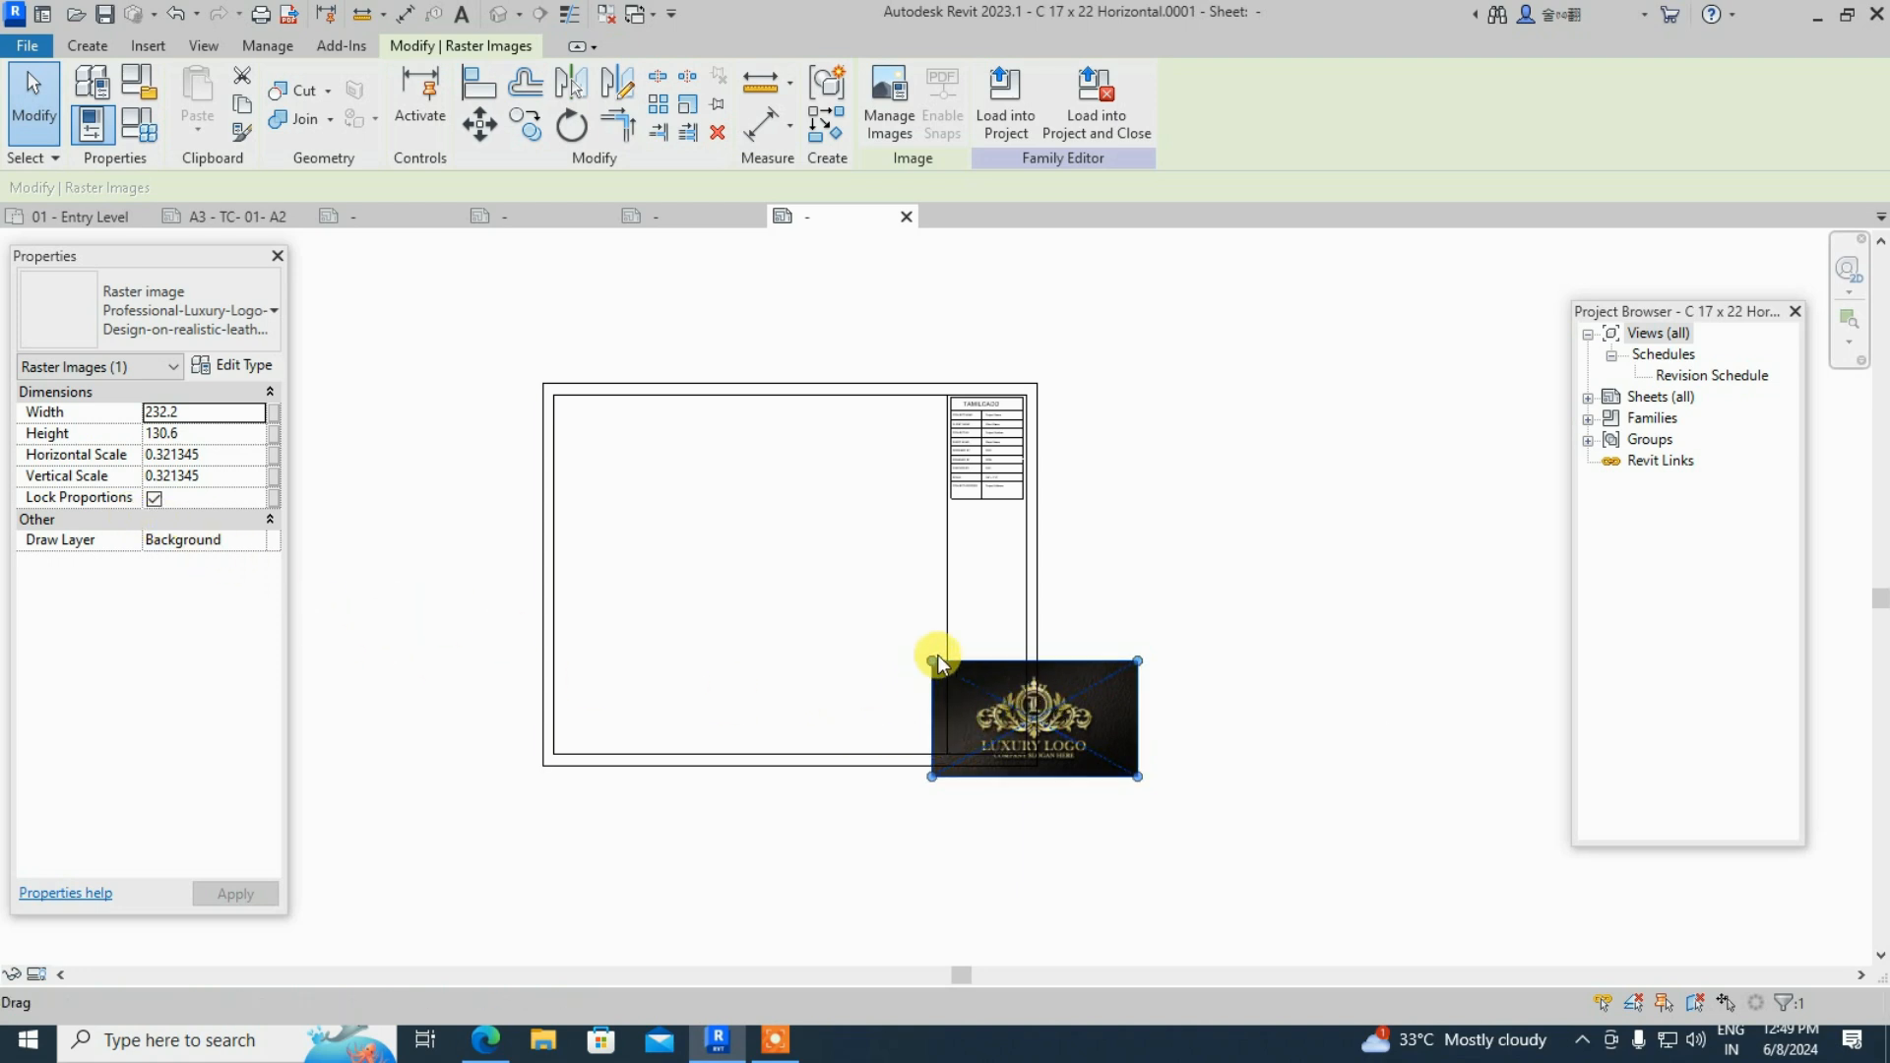
{"action": "left_click_drag", "start_coordinate": [936, 662], "coordinate": [940, 542]}
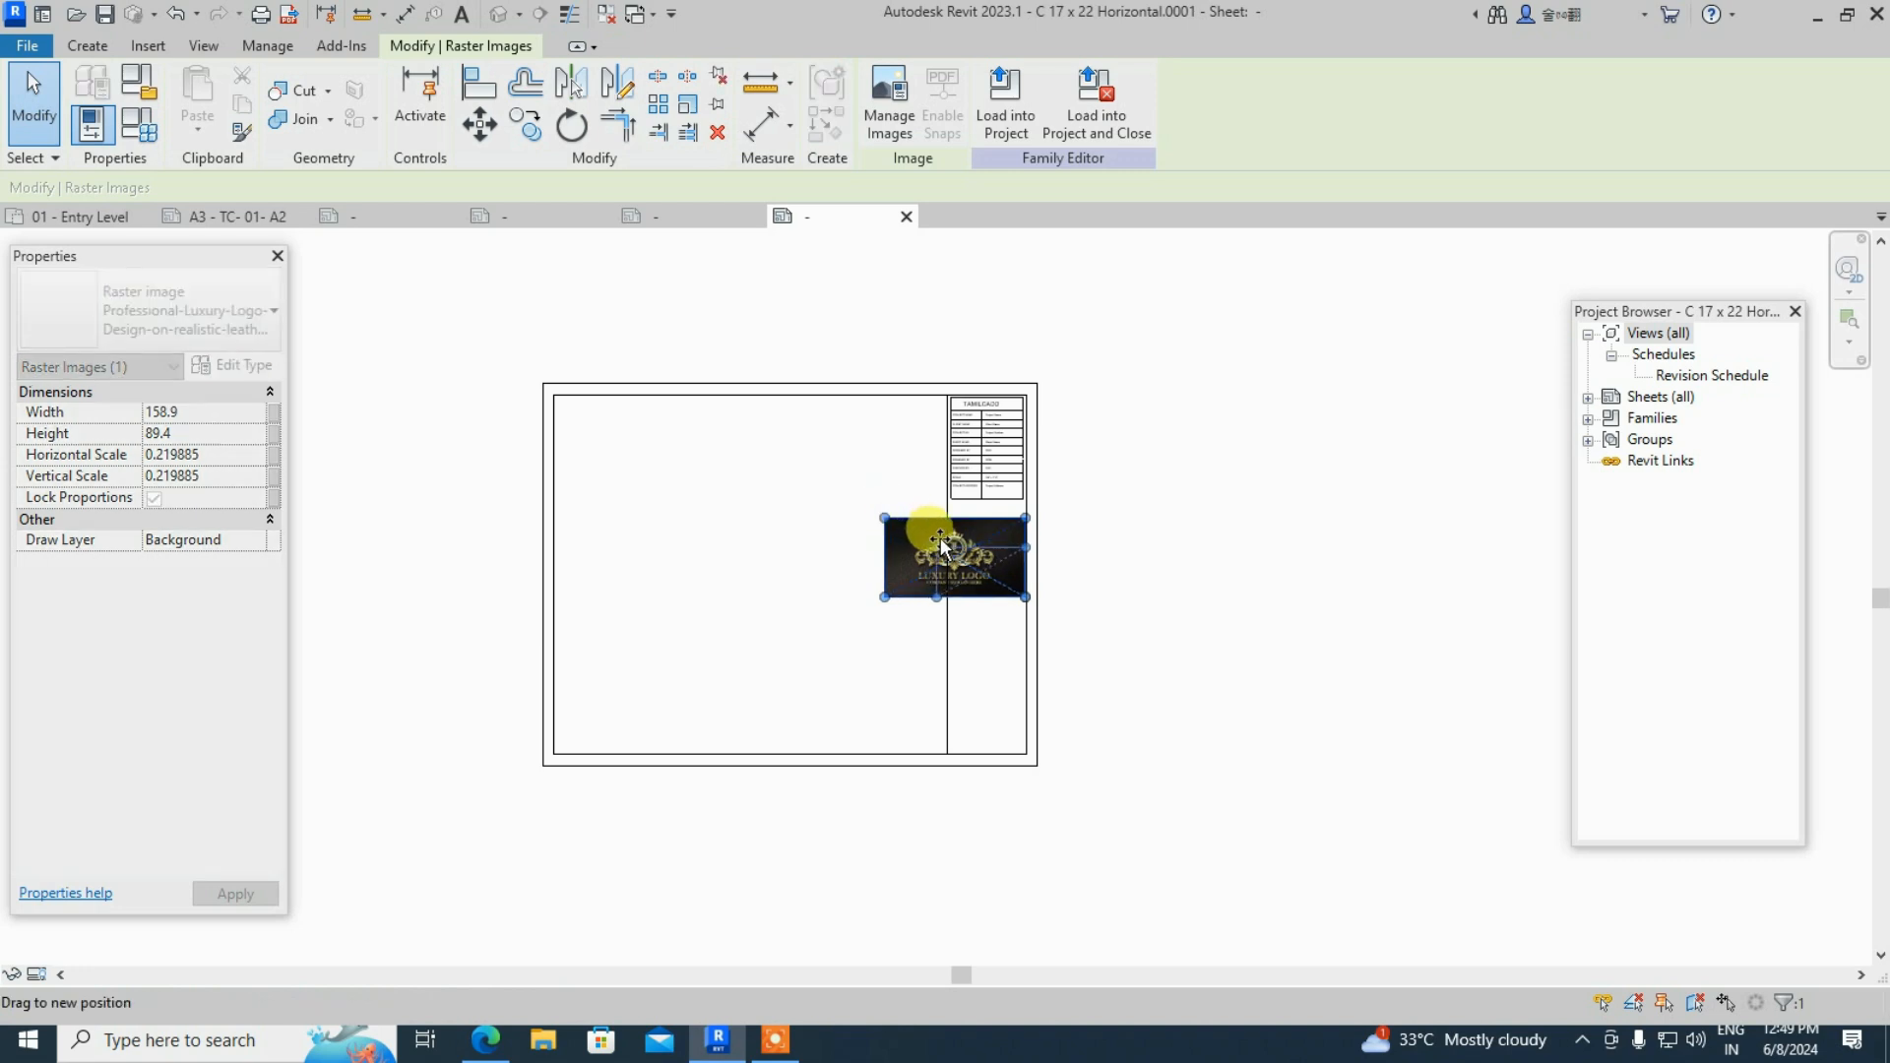
{"action": "left_click_drag", "start_coordinate": [961, 558], "coordinate": [954, 559]}
{"action": "scroll", "coordinate": [1025, 595], "scroll_direction": "up", "scroll_amount": 5}
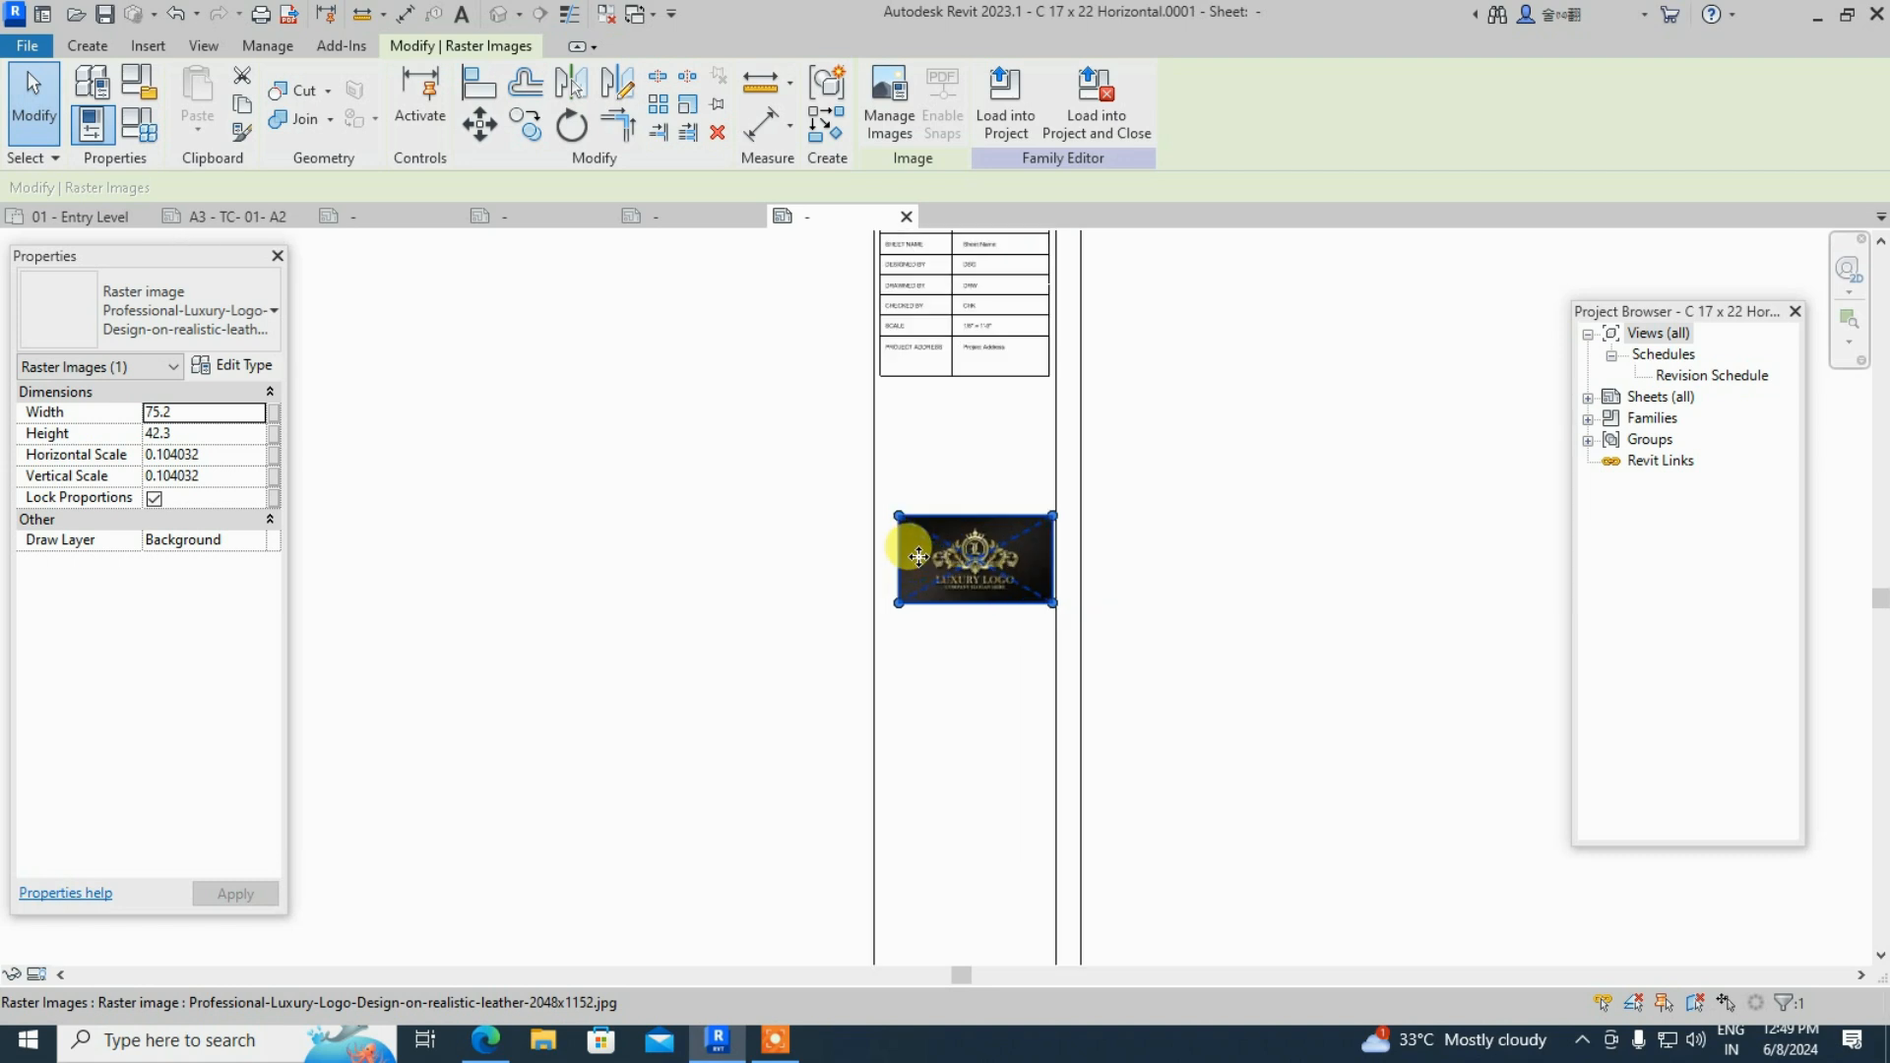
{"action": "scroll", "coordinate": [919, 557], "scroll_direction": "up", "scroll_amount": 1}
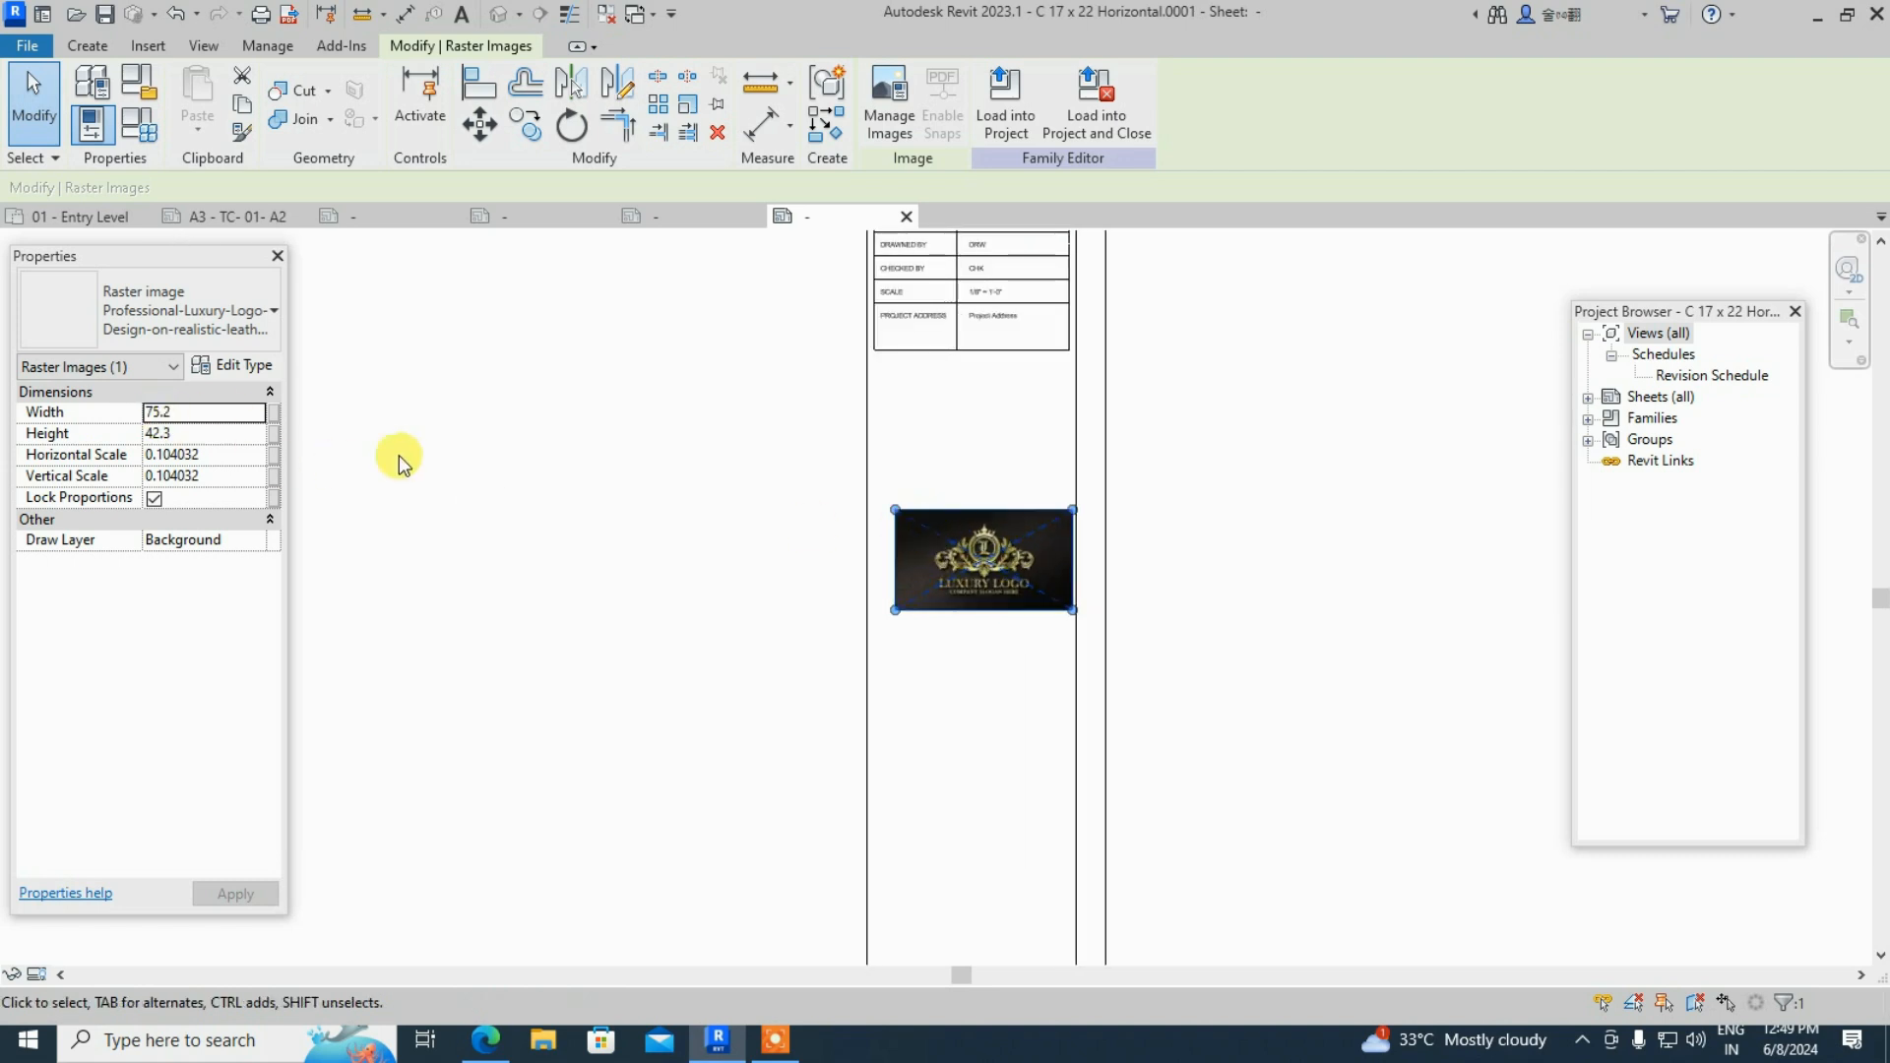
{"action": "left_click", "coordinate": [1083, 506]}
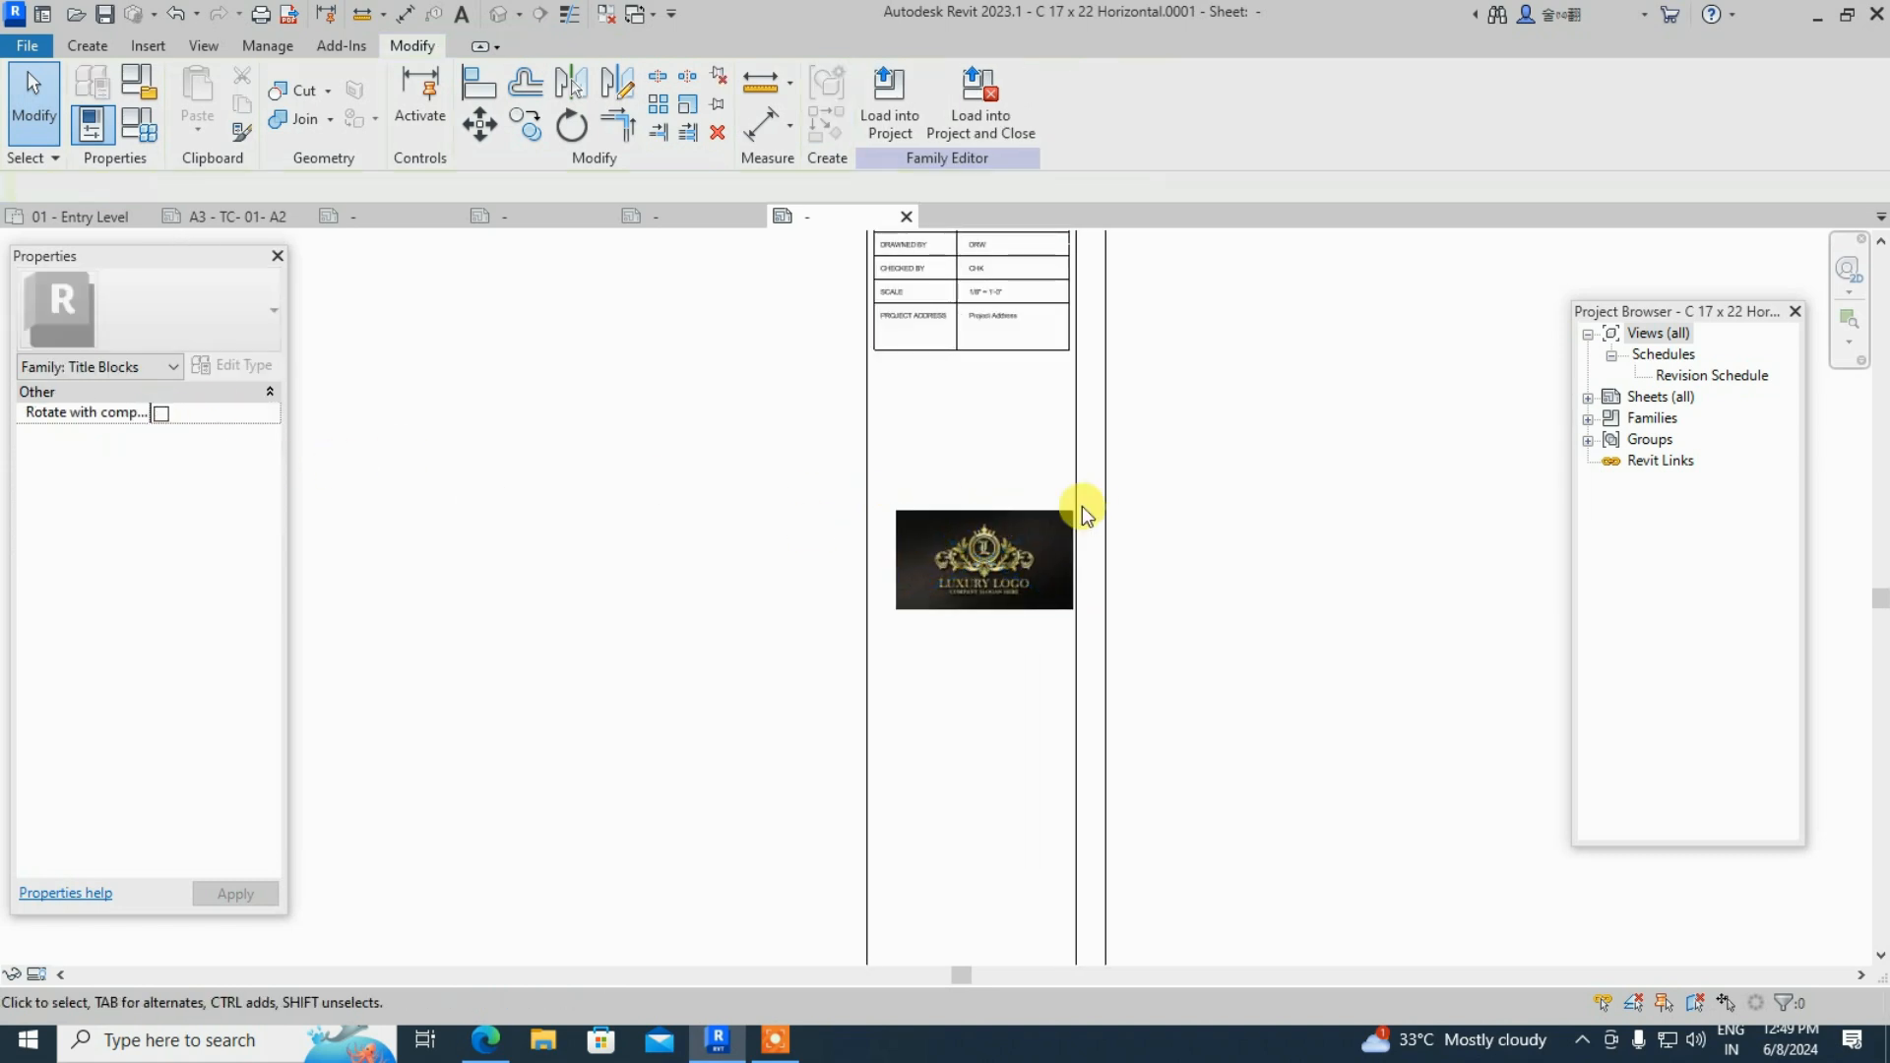
- Toggle Lock Proportions to stretch the logo taller, then enlarge it to fill the column width
{"action": "left_click", "coordinate": [947, 510]}
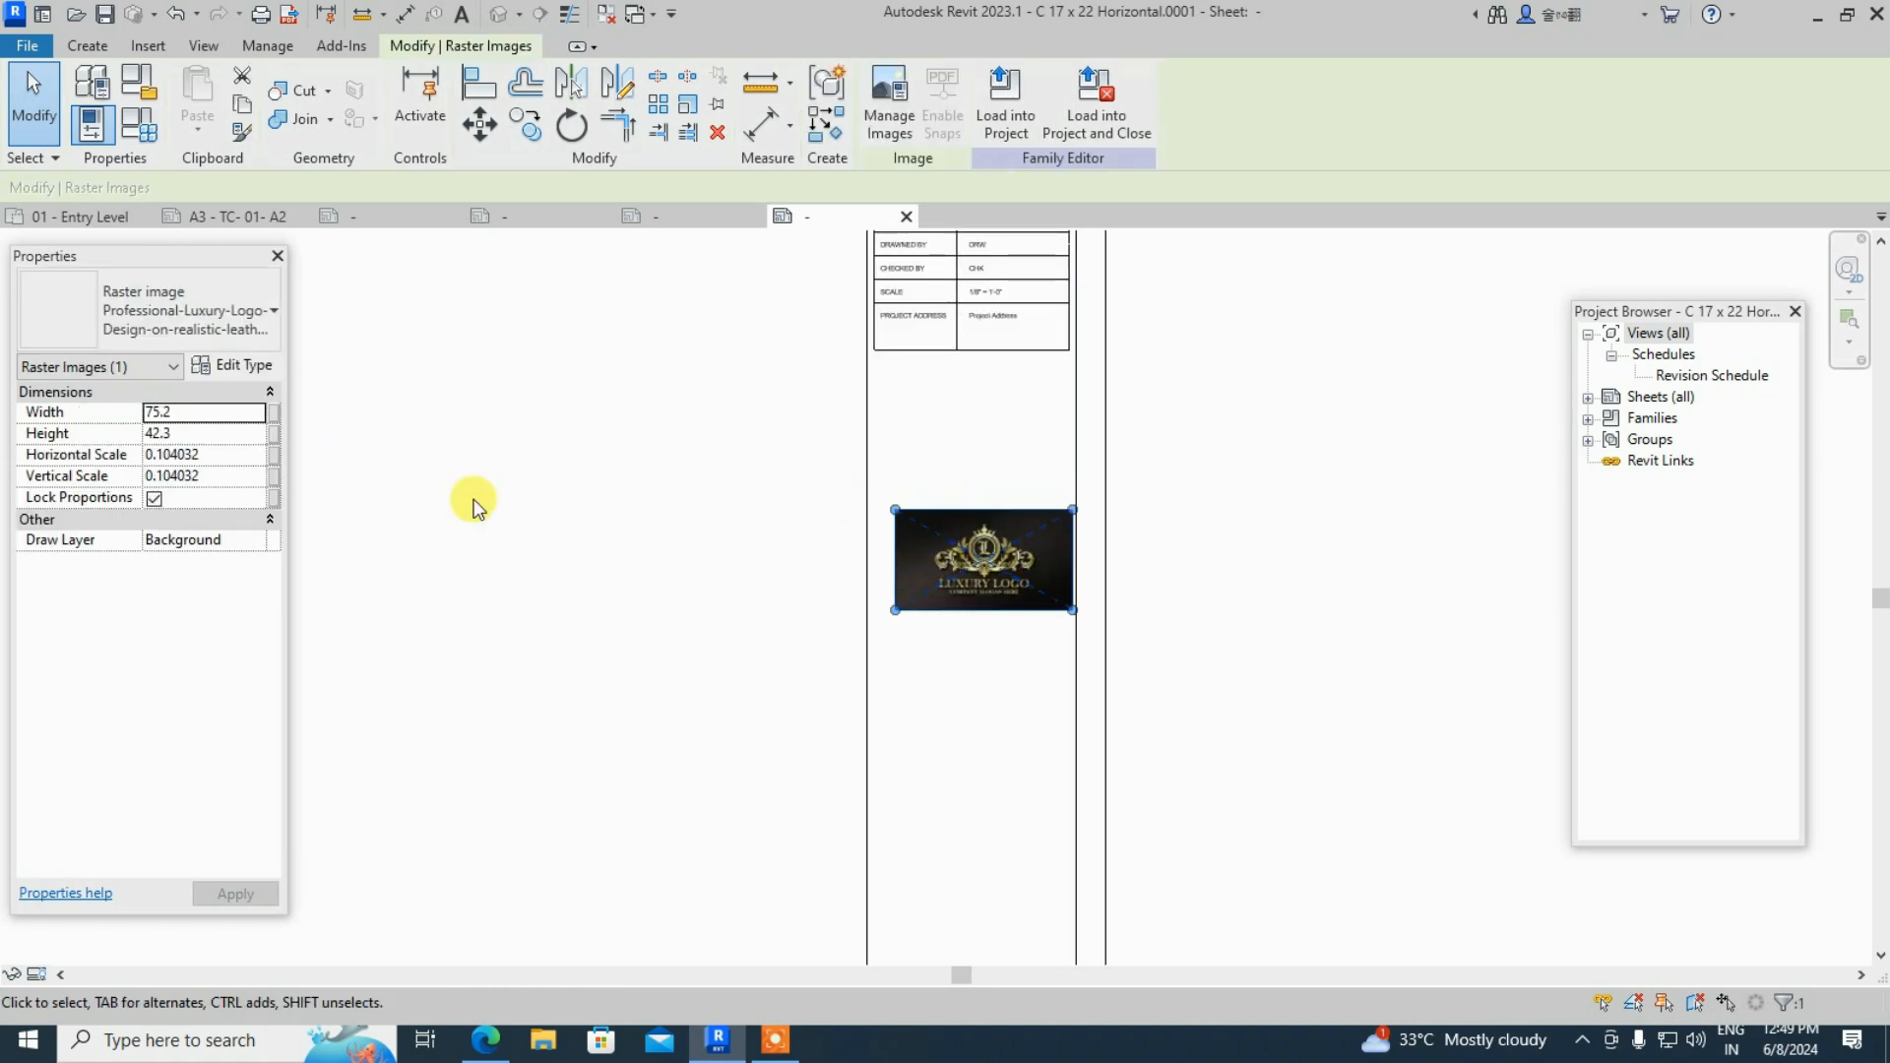
{"action": "left_click", "coordinate": [154, 499]}
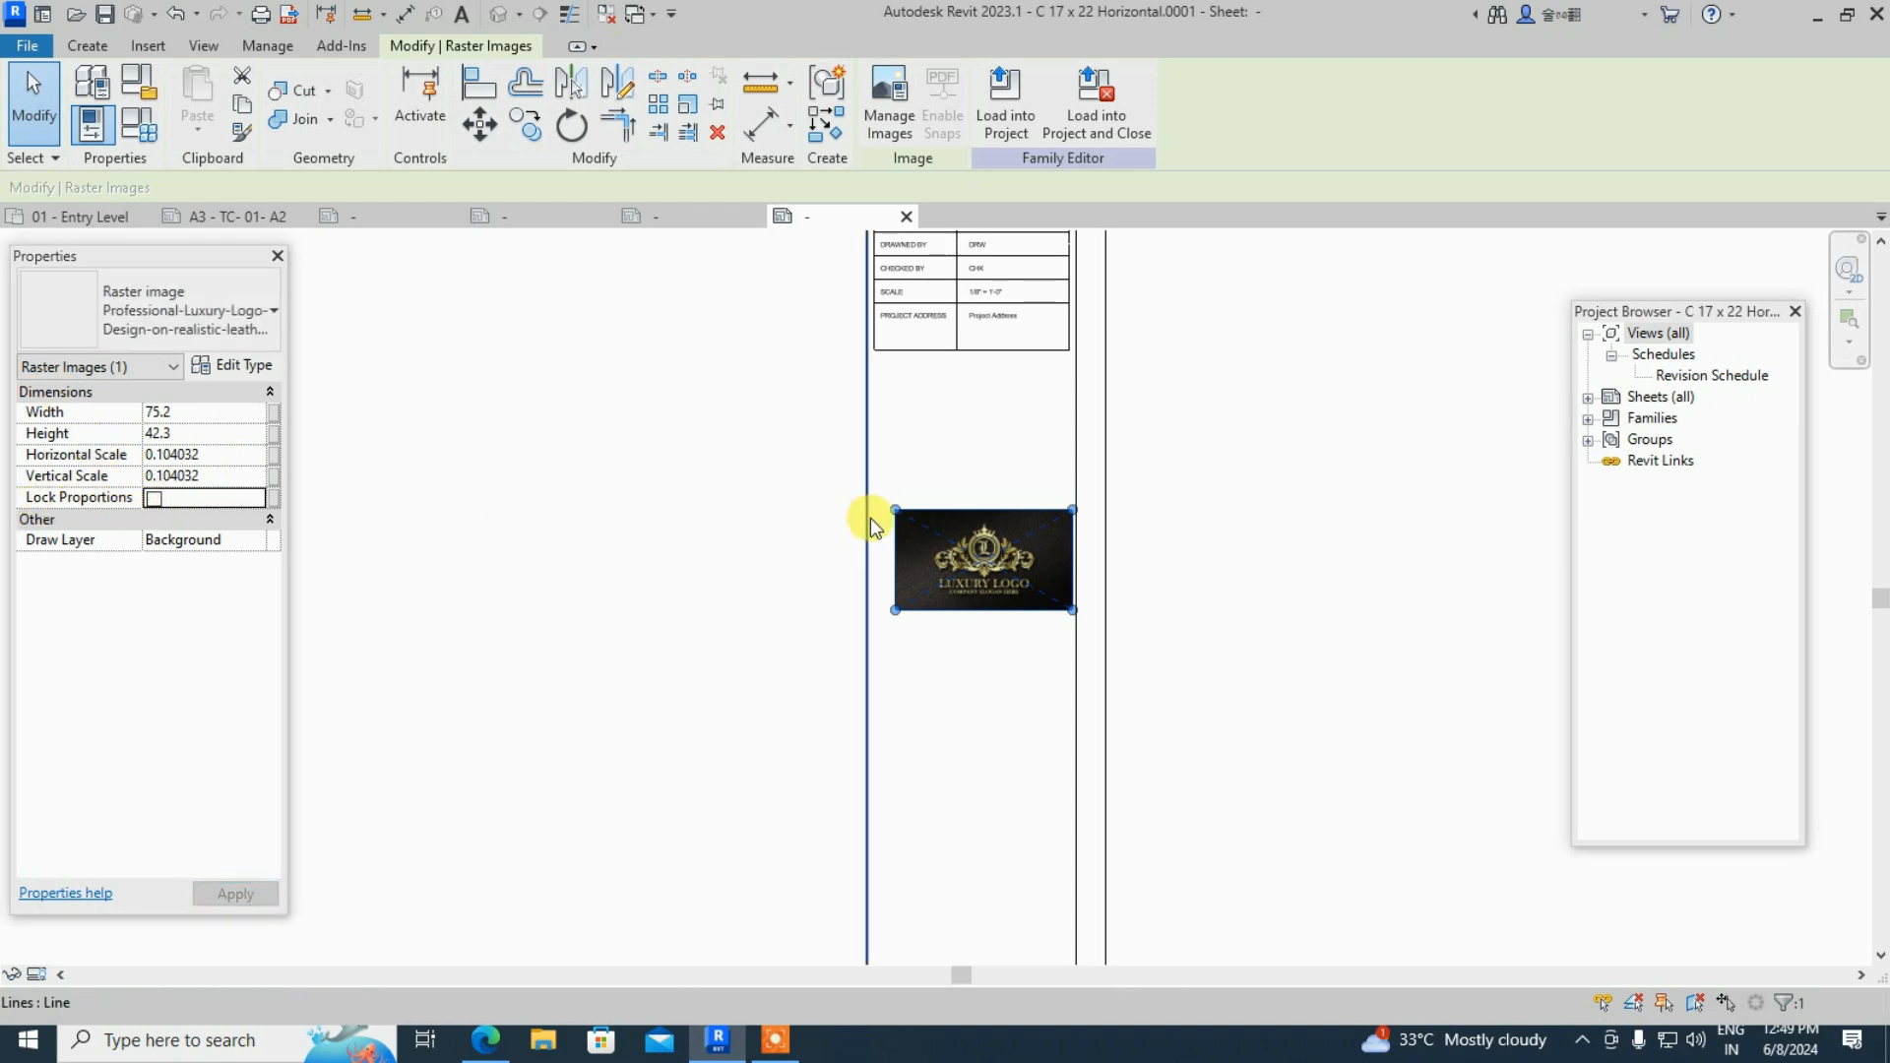
{"action": "left_click_drag", "start_coordinate": [903, 514], "coordinate": [898, 434]}
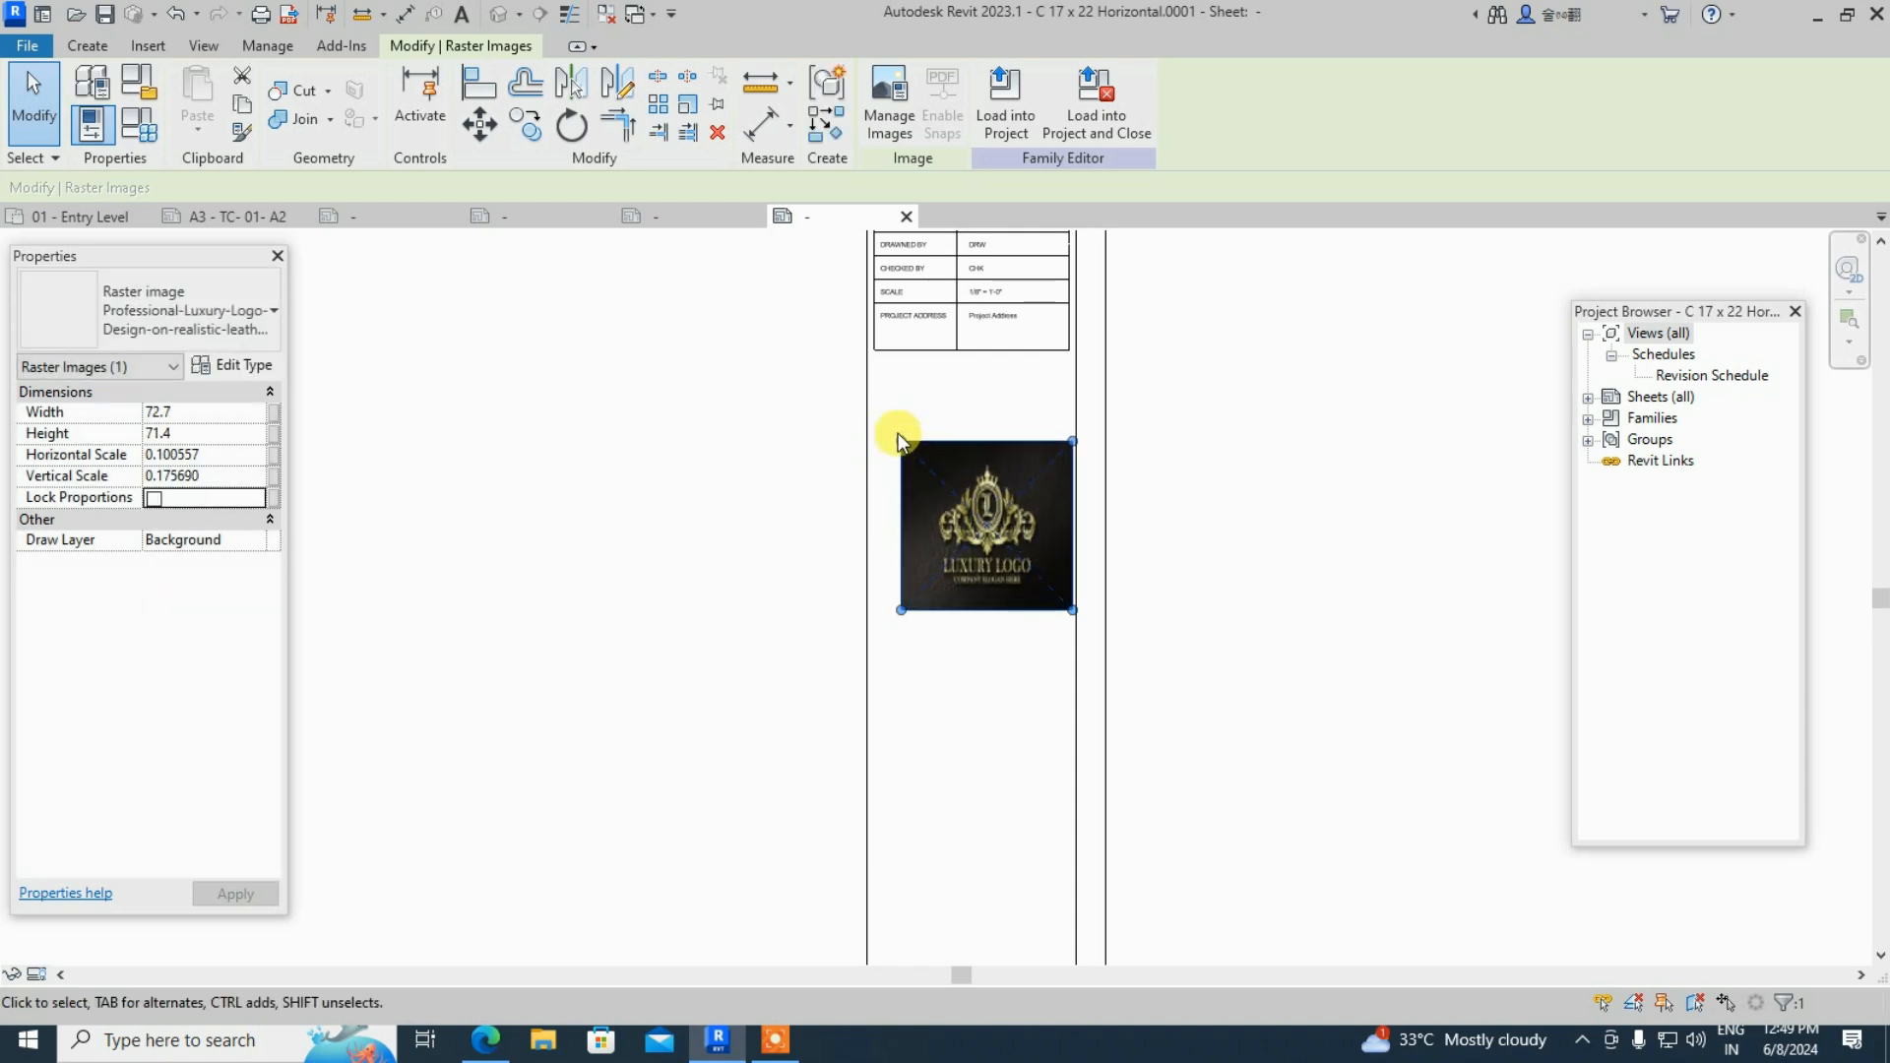
{"action": "key", "text": "Escape"}
{"action": "left_click", "coordinate": [917, 445]}
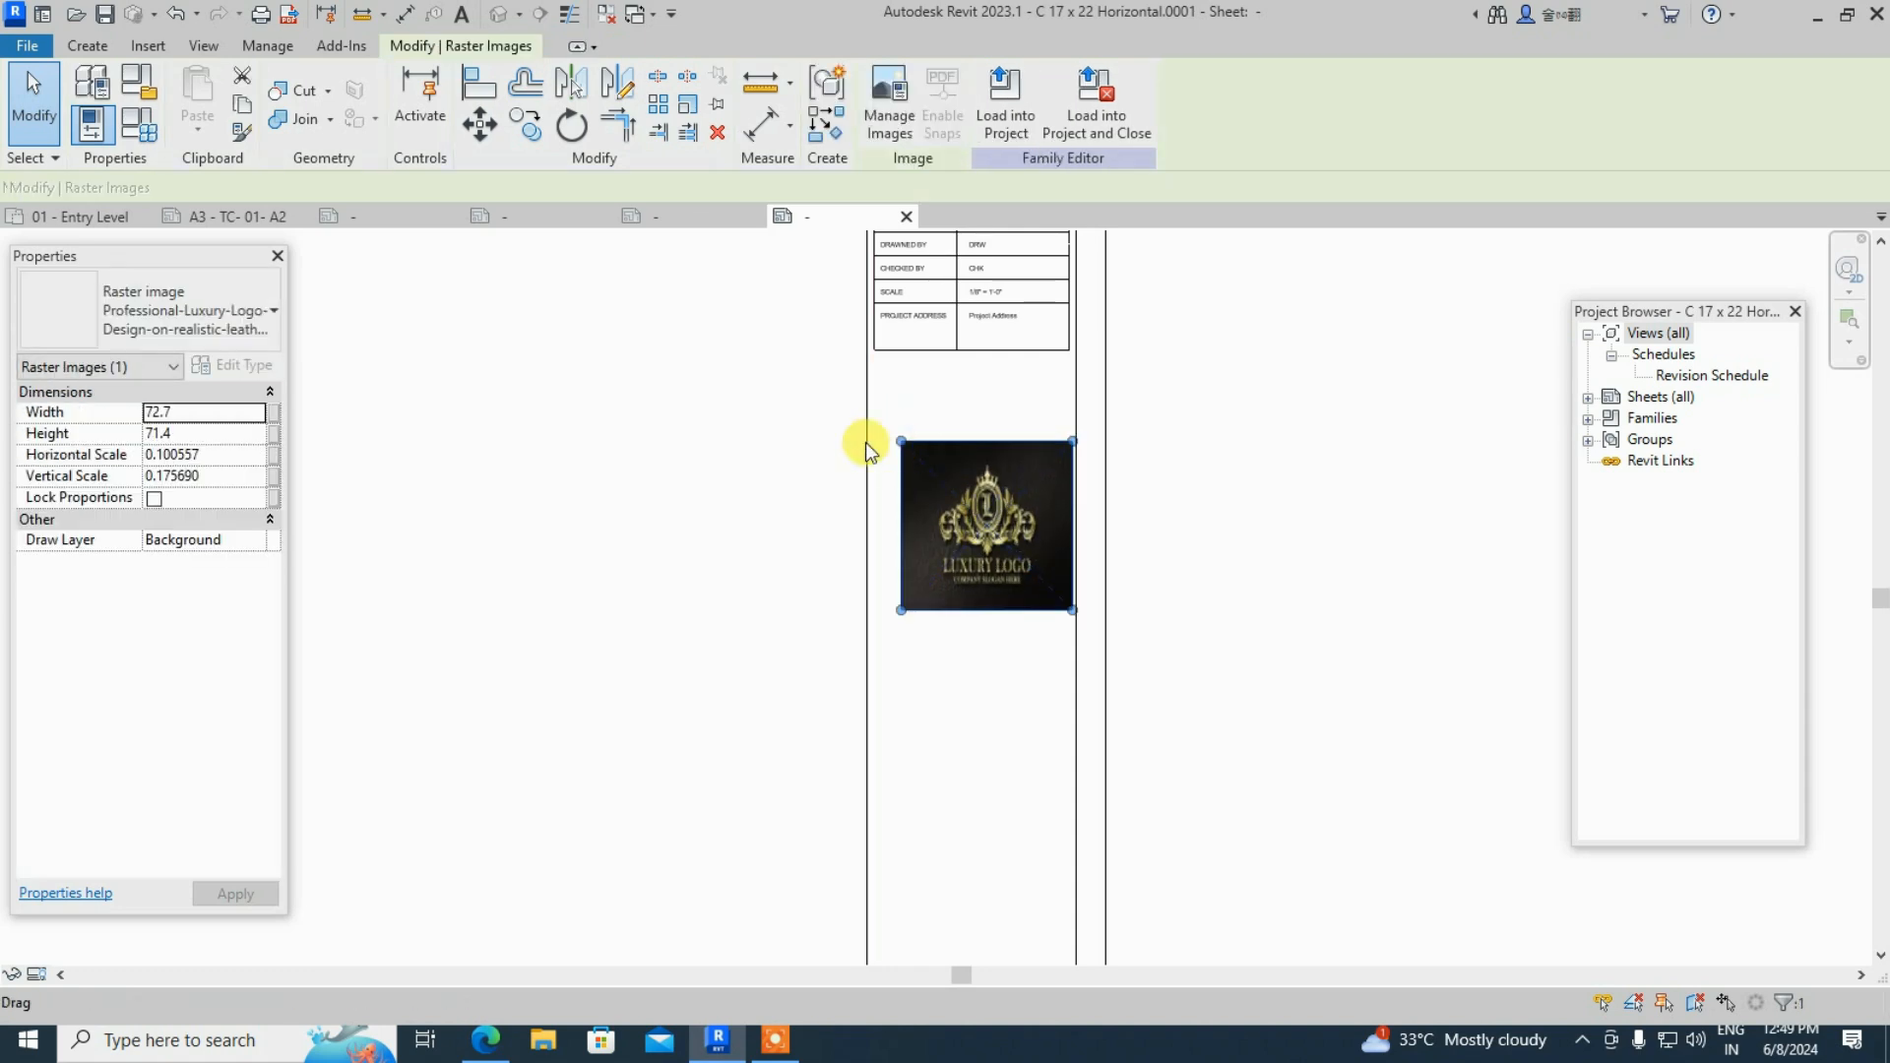
{"action": "left_click", "coordinate": [155, 498]}
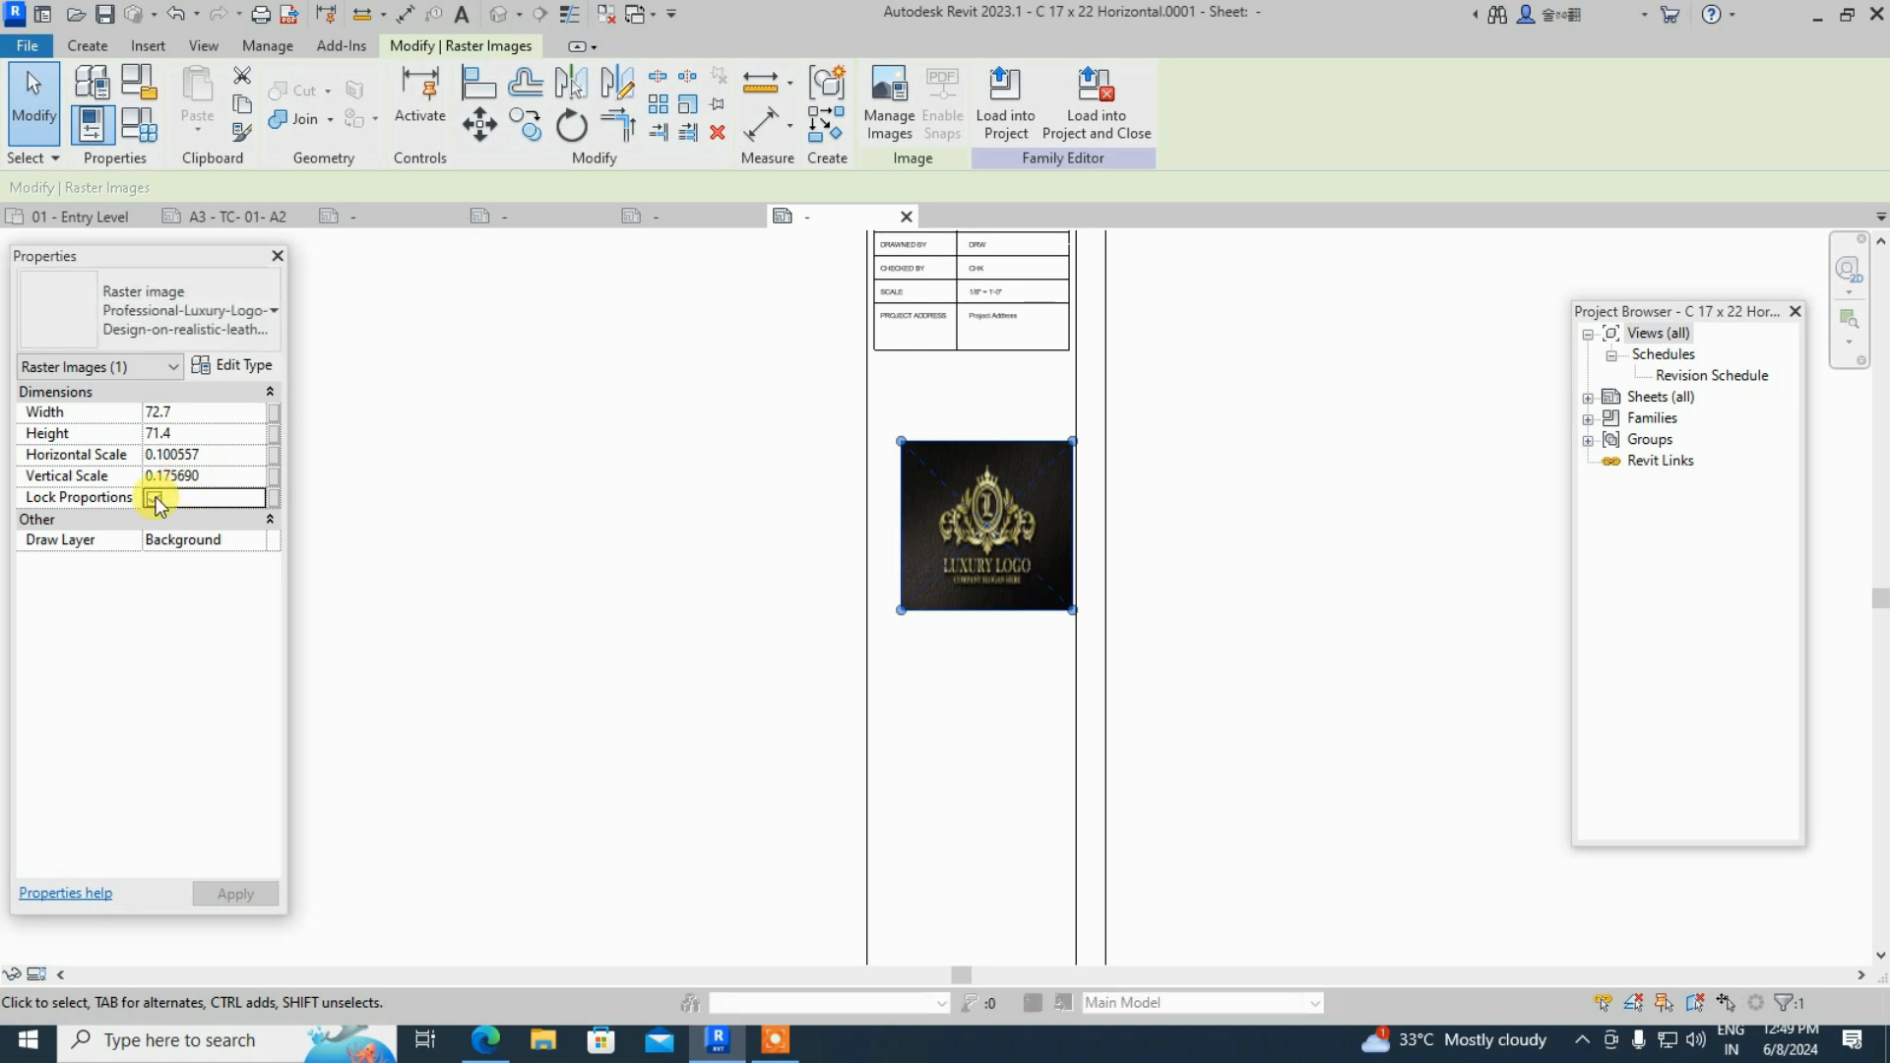
{"action": "left_click_drag", "start_coordinate": [896, 451], "coordinate": [854, 428]}
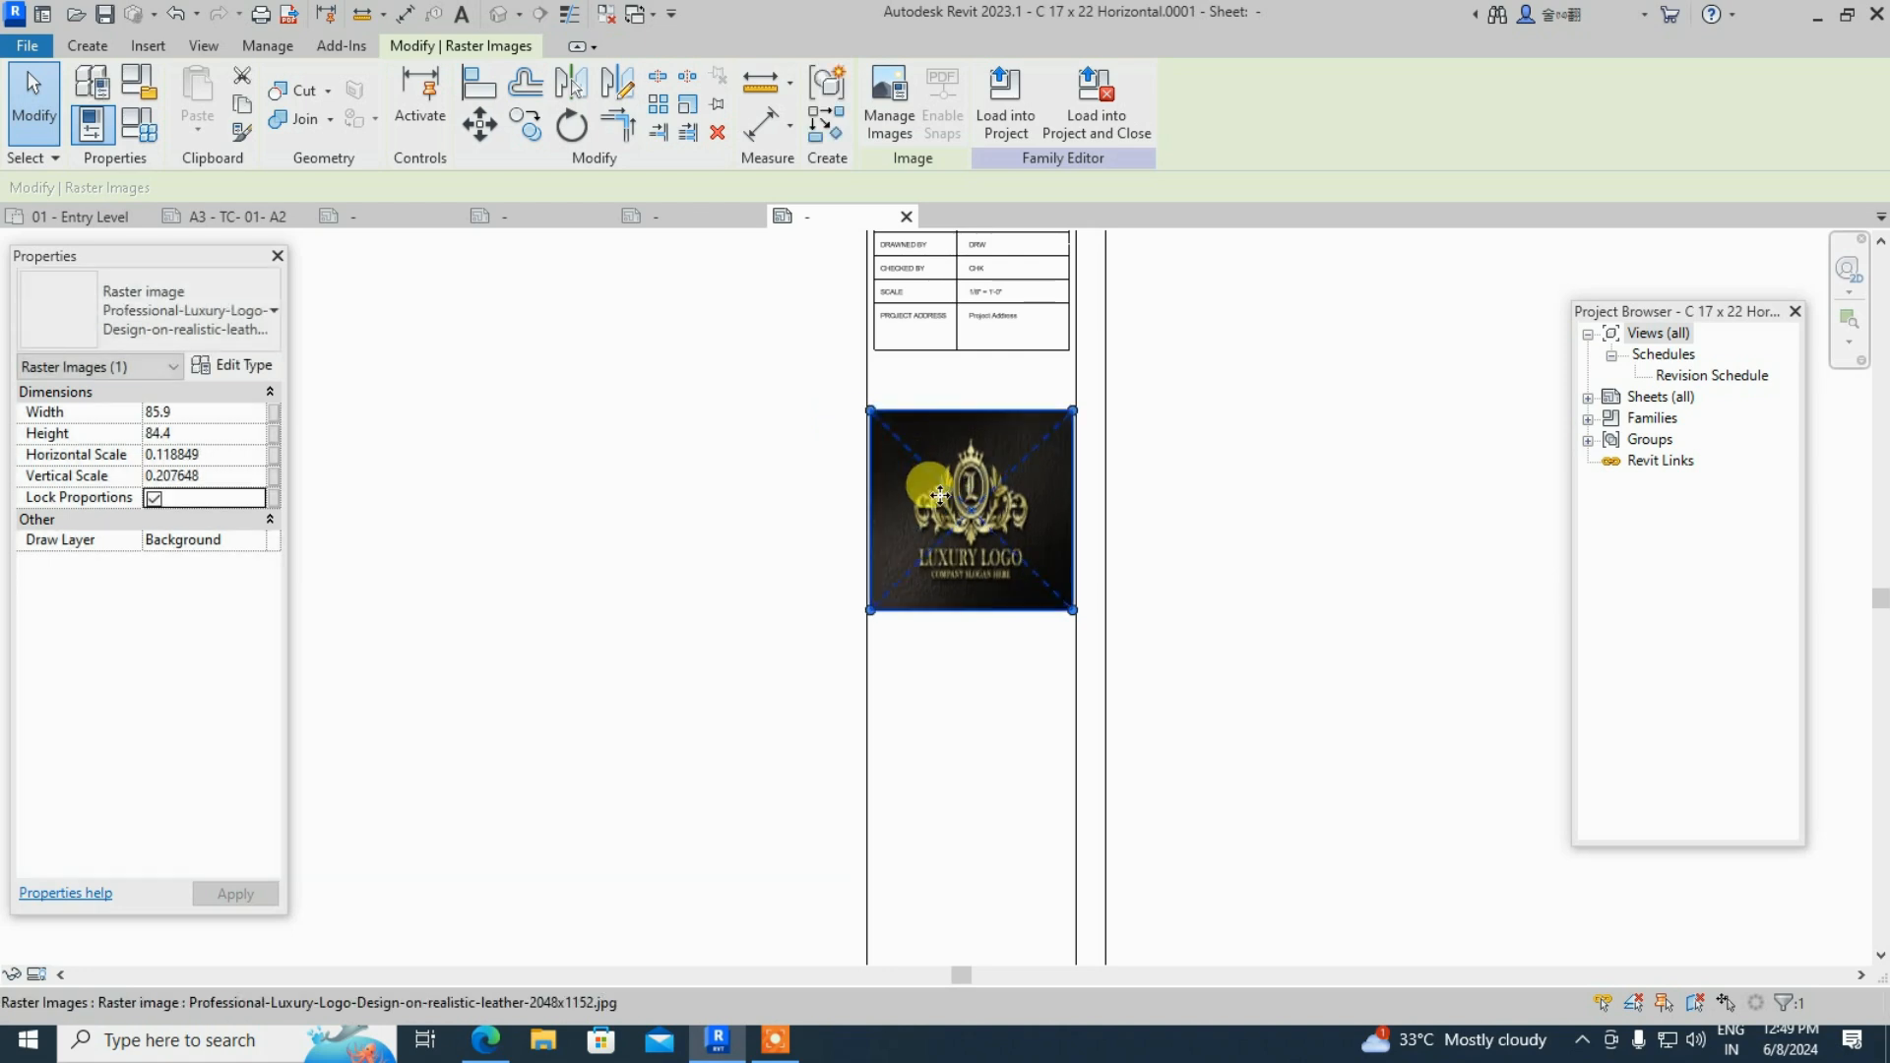
{"action": "scroll", "coordinate": [1014, 537], "scroll_direction": "up", "scroll_amount": 2}
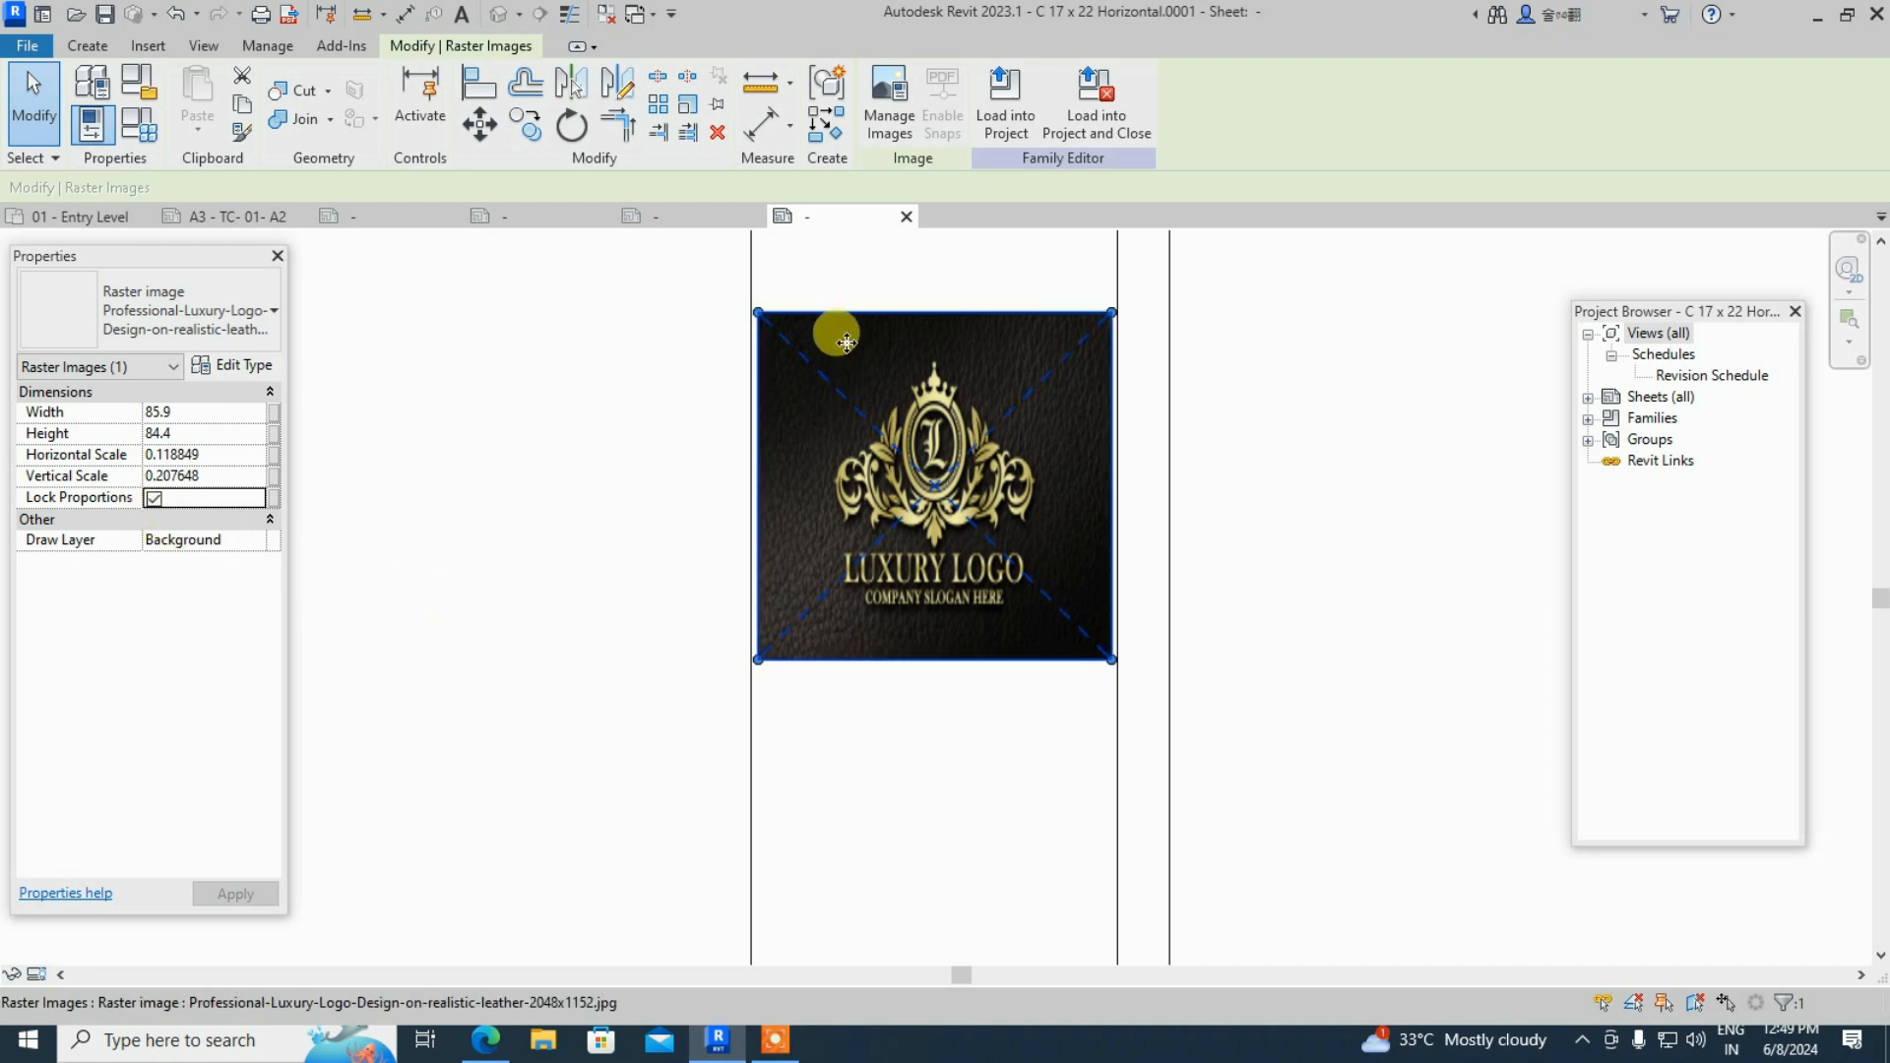
{"action": "mouse_move", "coordinate": [759, 315]}
{"action": "left_mouse_down"}
{"action": "mouse_move", "coordinate": [749, 300]}
{"action": "mouse_move", "coordinate": [752, 363]}
{"action": "mouse_move", "coordinate": [784, 433]}
{"action": "mouse_move", "coordinate": [810, 435]}
{"action": "mouse_move", "coordinate": [752, 306]}
{"action": "left_mouse_up"}
- Unlock proportions, resize the logo to 86.0 × 47.2, and move it beneath the TAMILCADD table
{"action": "left_click", "coordinate": [154, 498]}
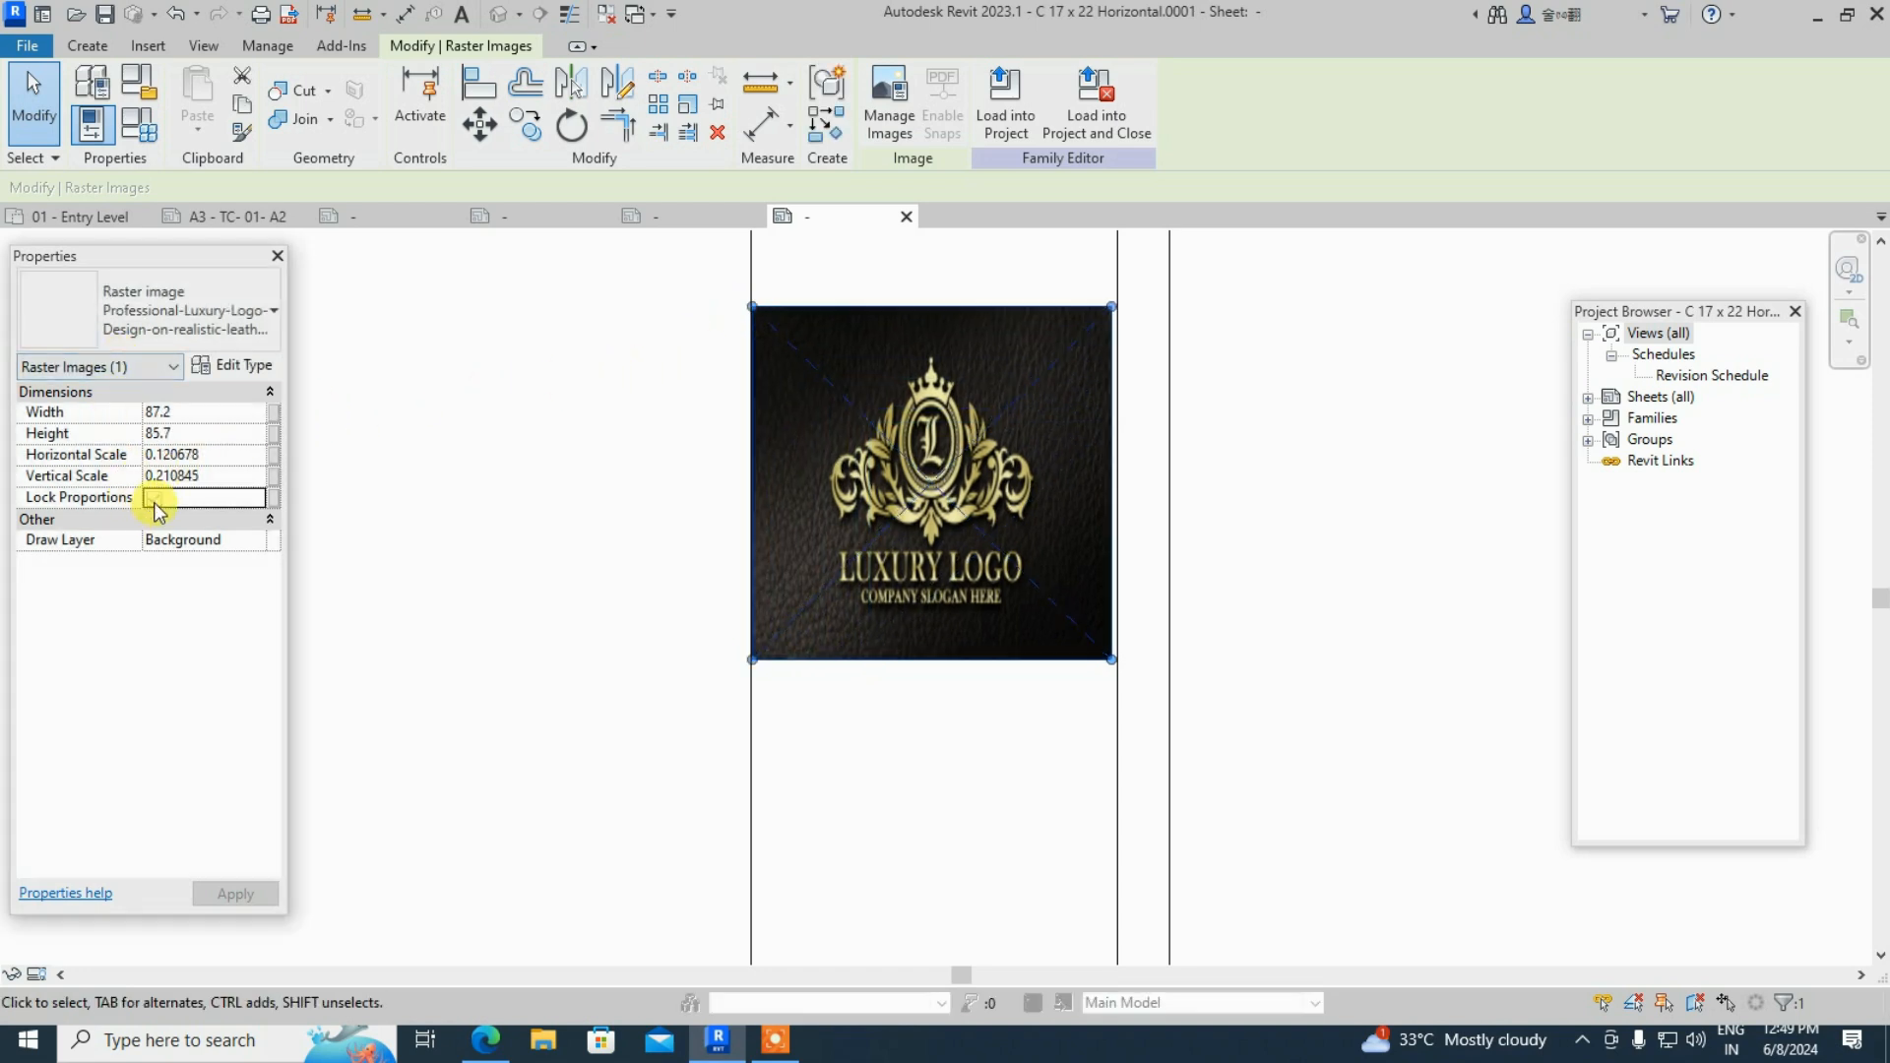
{"action": "left_click_drag", "start_coordinate": [753, 311], "coordinate": [752, 387]}
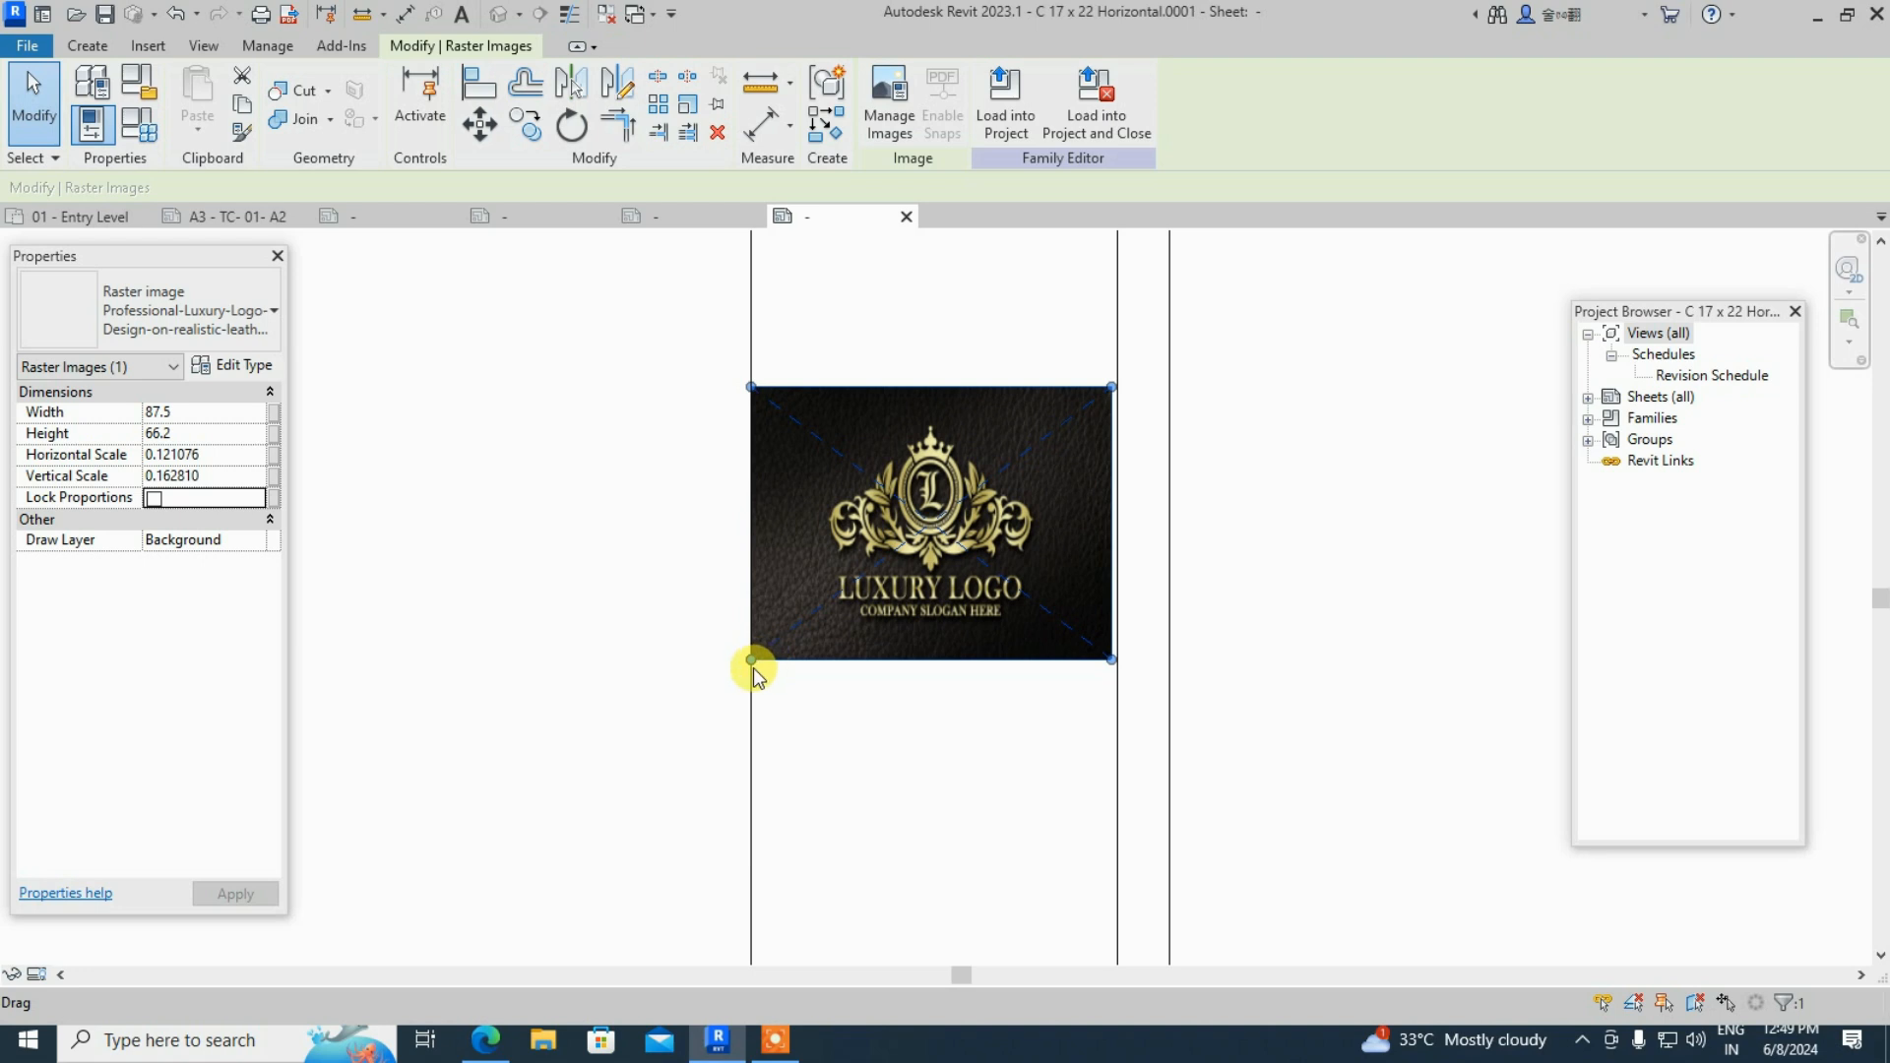
{"action": "left_click_drag", "start_coordinate": [752, 659], "coordinate": [757, 582]}
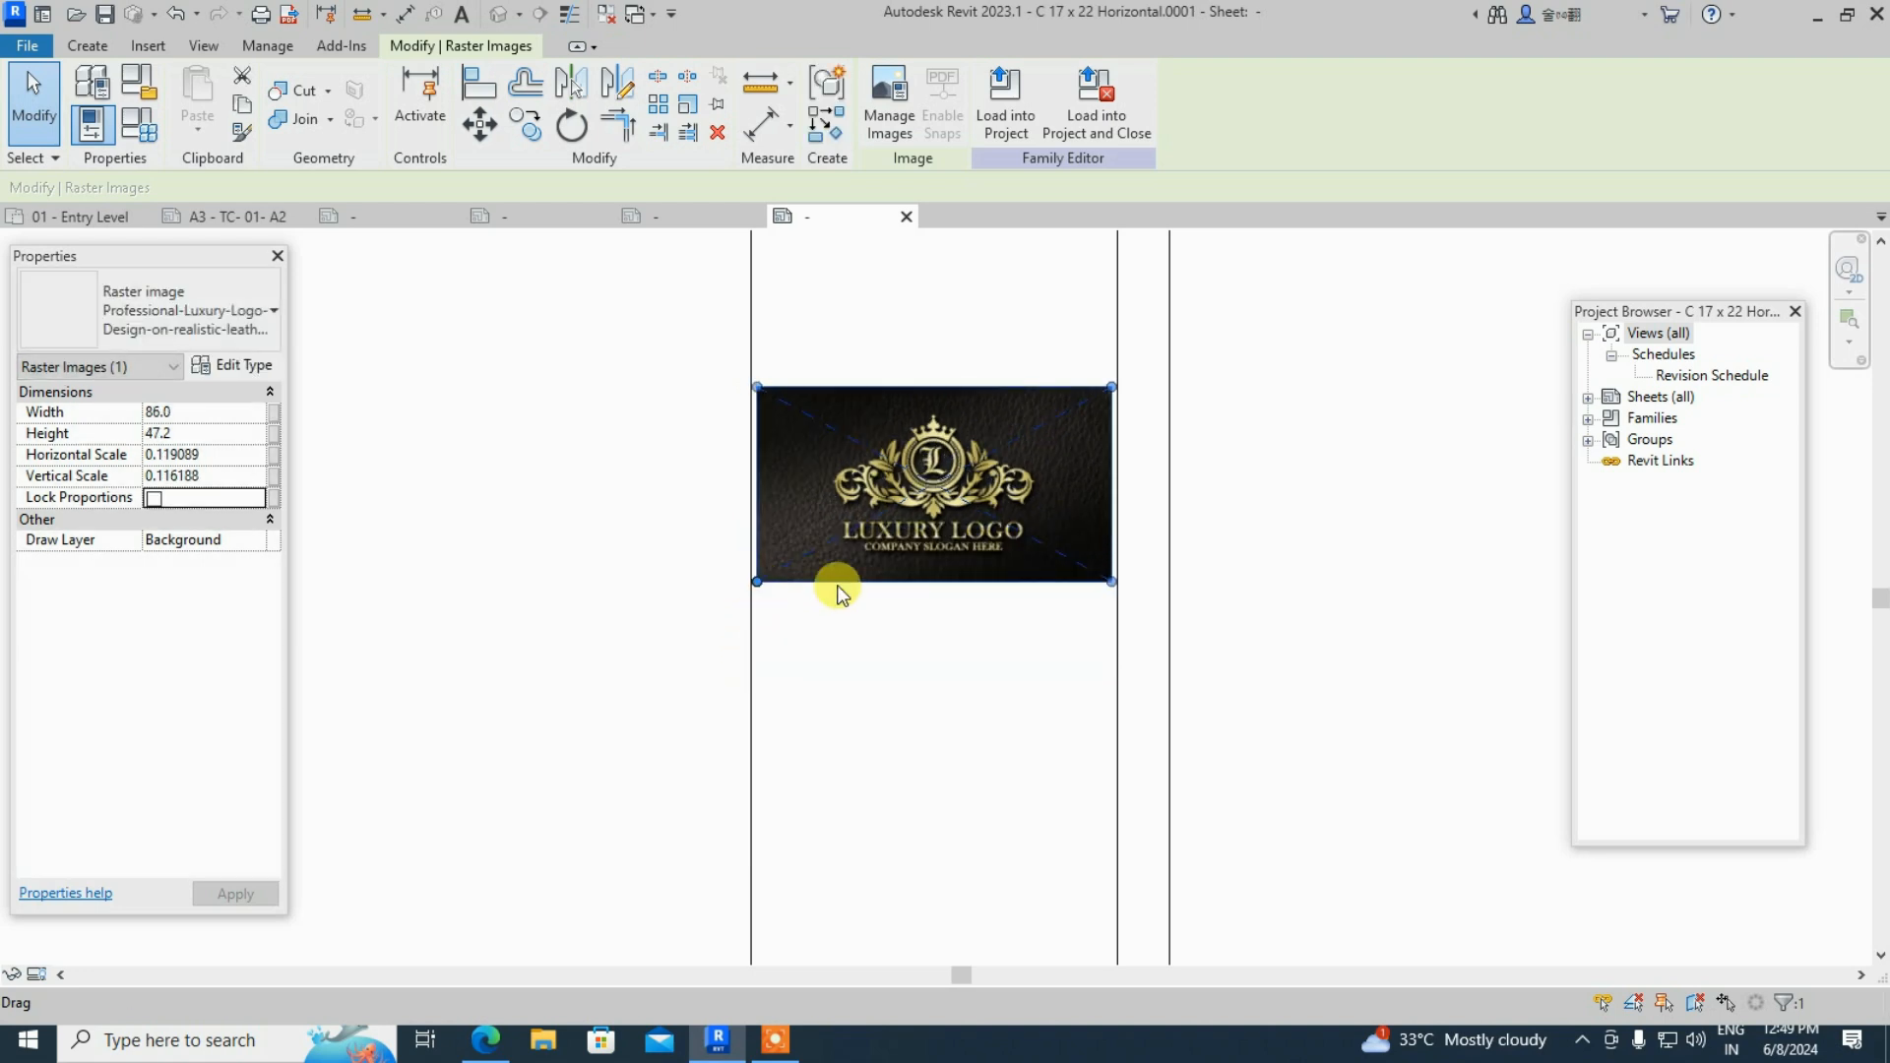
{"action": "scroll", "coordinate": [956, 622], "scroll_direction": "down", "scroll_amount": 1}
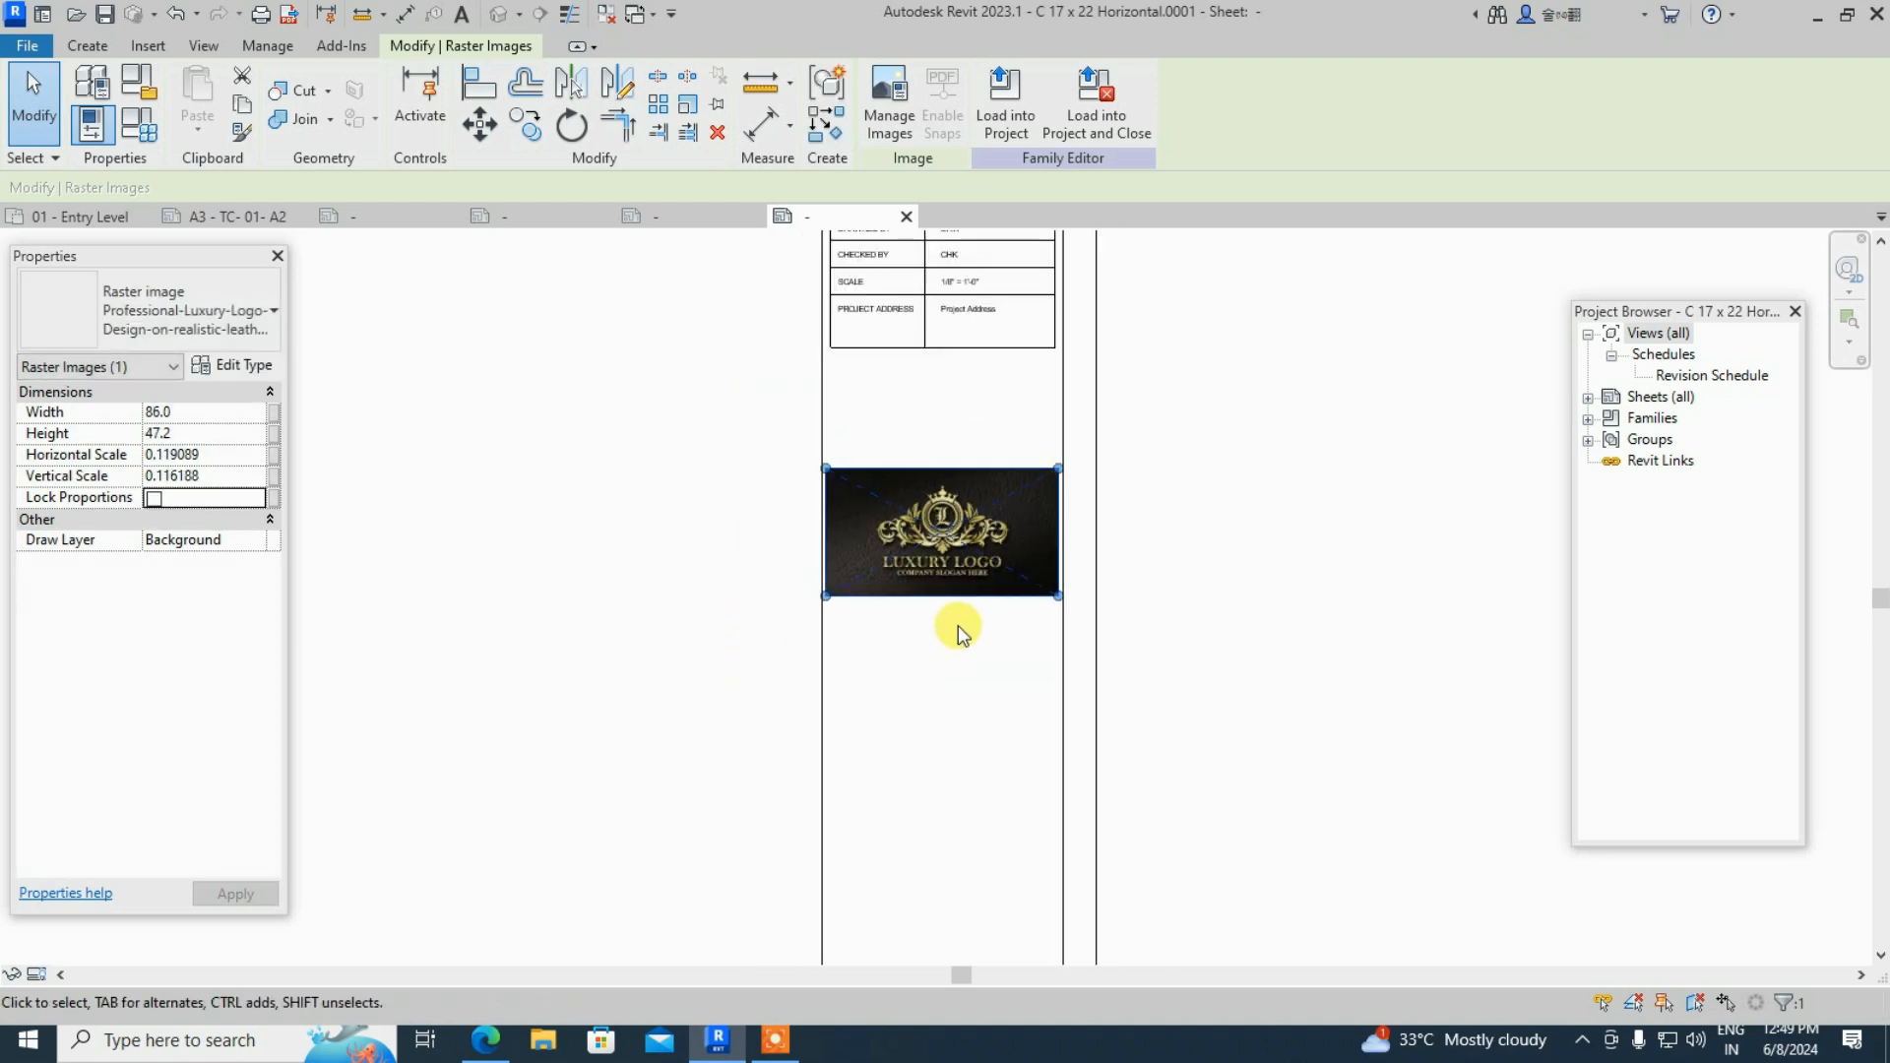
{"action": "left_click_drag", "start_coordinate": [941, 522], "coordinate": [943, 419]}
{"action": "left_click", "coordinate": [937, 549]}
{"action": "scroll", "coordinate": [1072, 689], "scroll_direction": "down", "scroll_amount": 2}
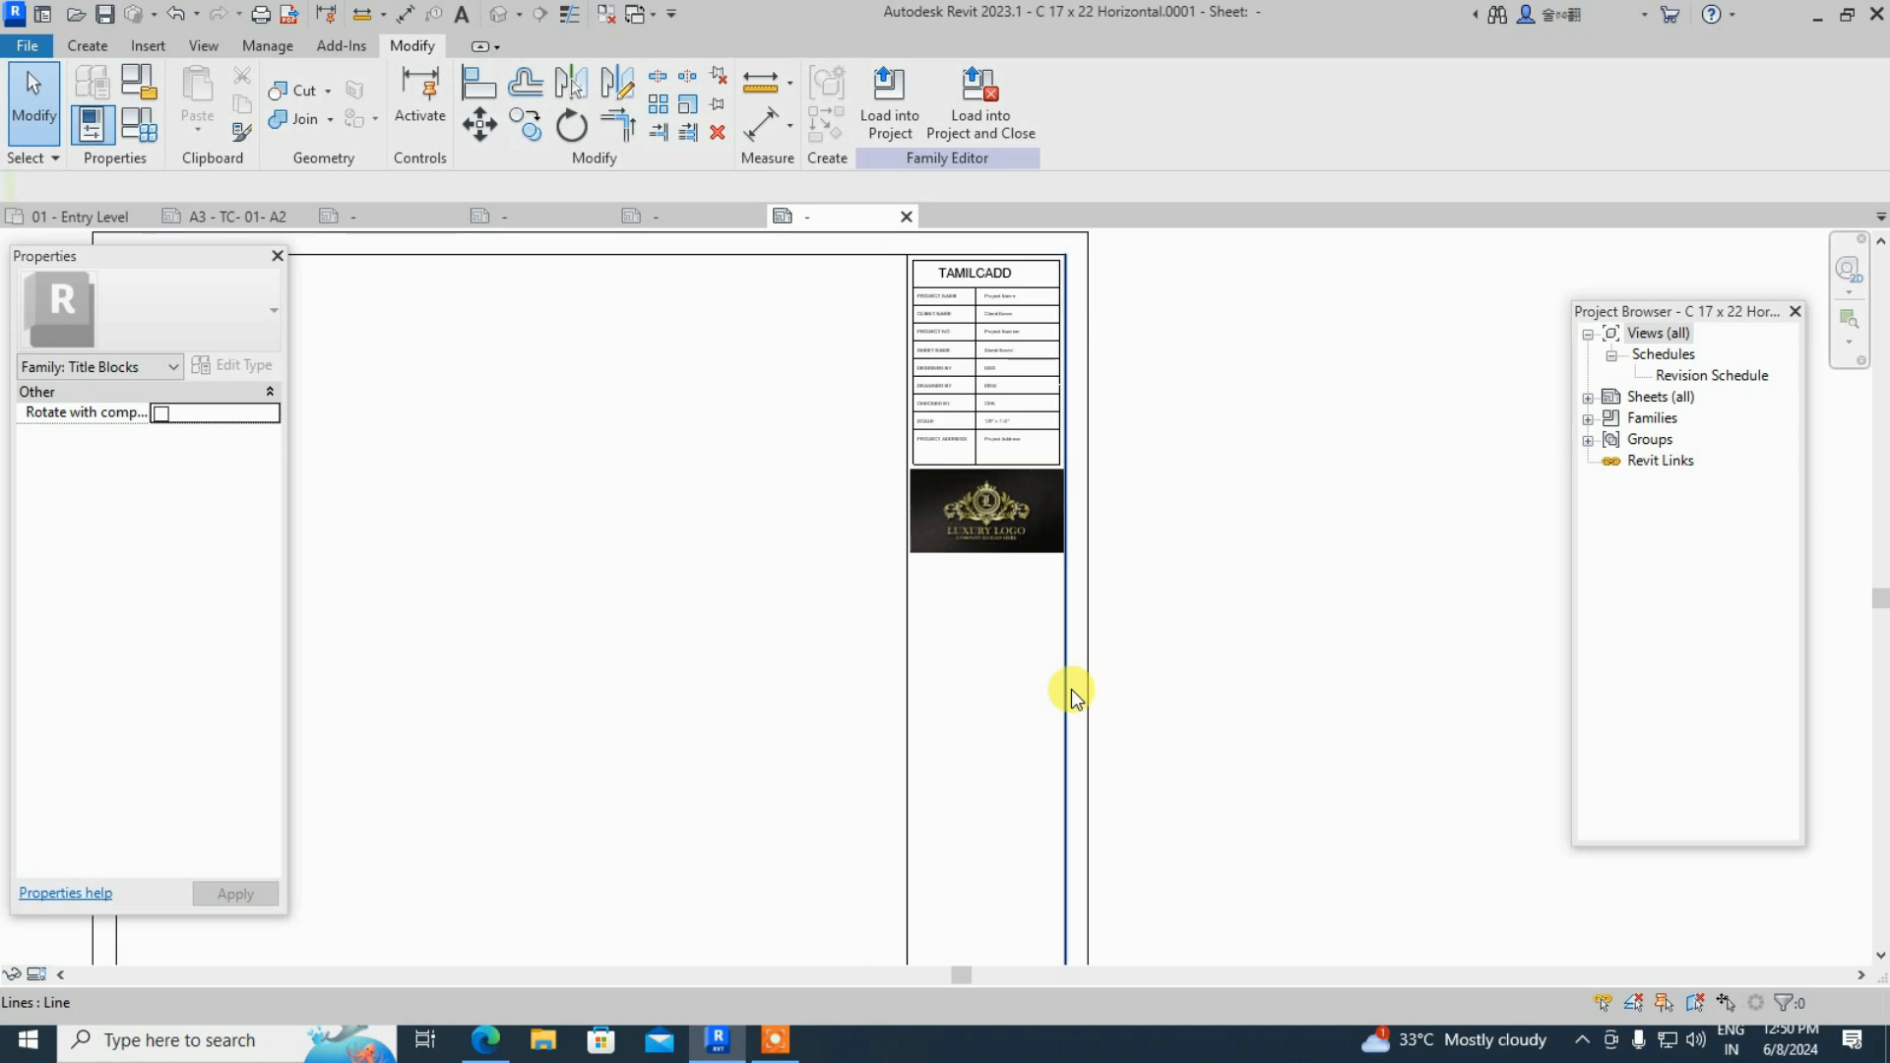
{"action": "scroll", "coordinate": [1038, 354], "scroll_direction": "up", "scroll_amount": 2}
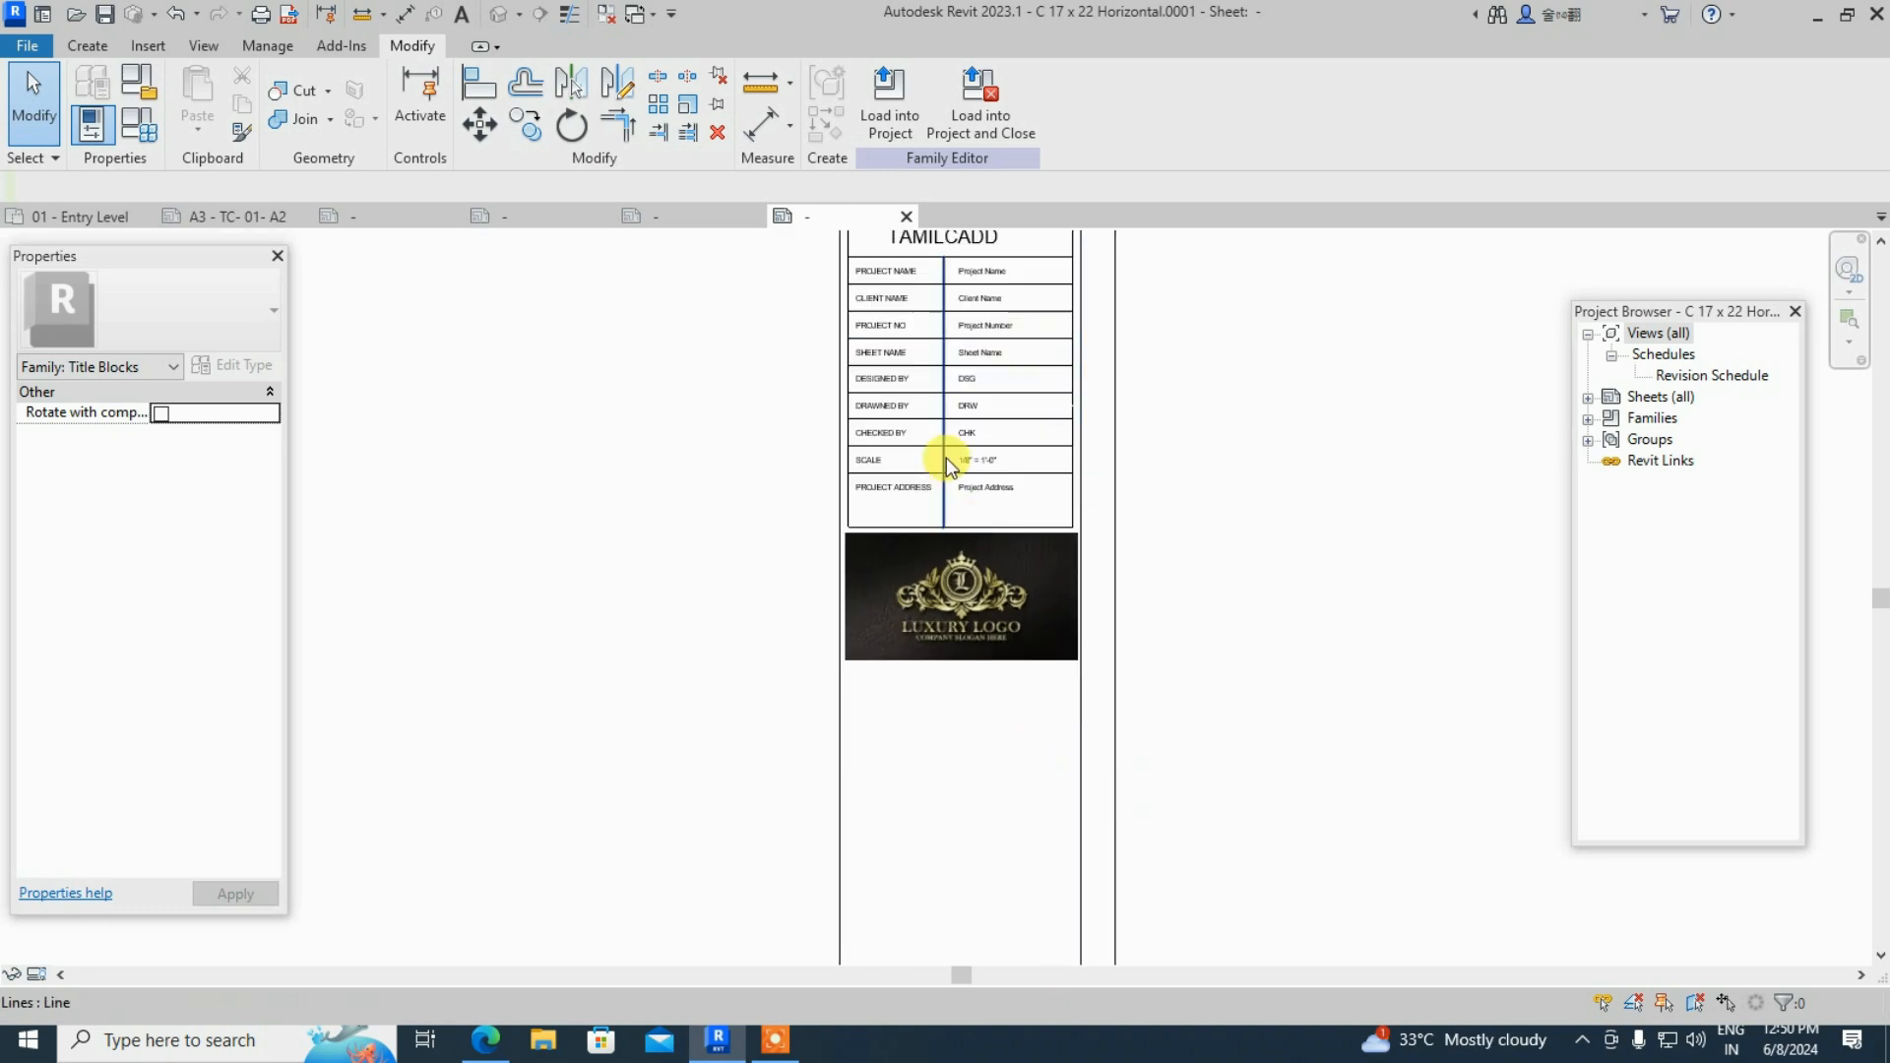
{"action": "scroll", "coordinate": [915, 512], "scroll_direction": "up", "scroll_amount": 1}
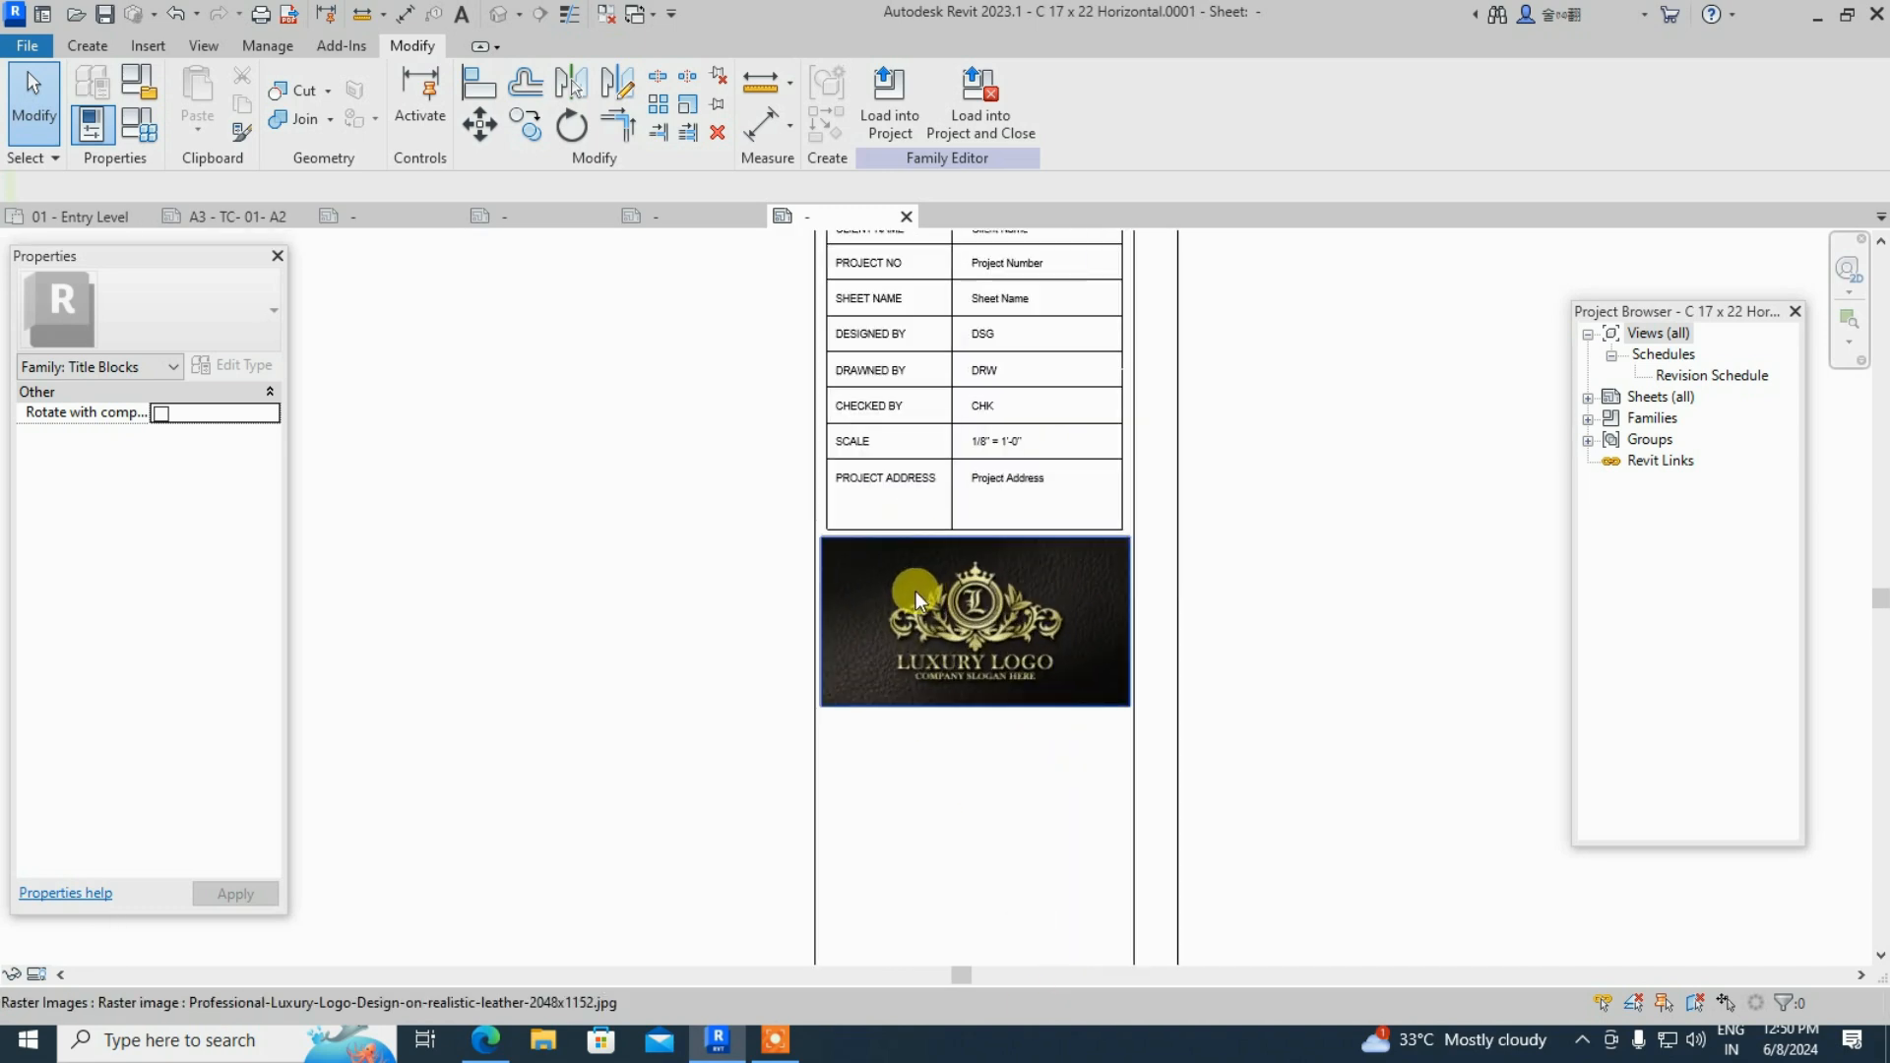
{"action": "left_click", "coordinate": [813, 734]}
{"action": "left_click", "coordinate": [899, 772]}
{"action": "scroll", "coordinate": [1030, 717], "scroll_direction": "down", "scroll_amount": 2}
{"action": "scroll", "coordinate": [1018, 508], "scroll_direction": "up", "scroll_amount": 2}
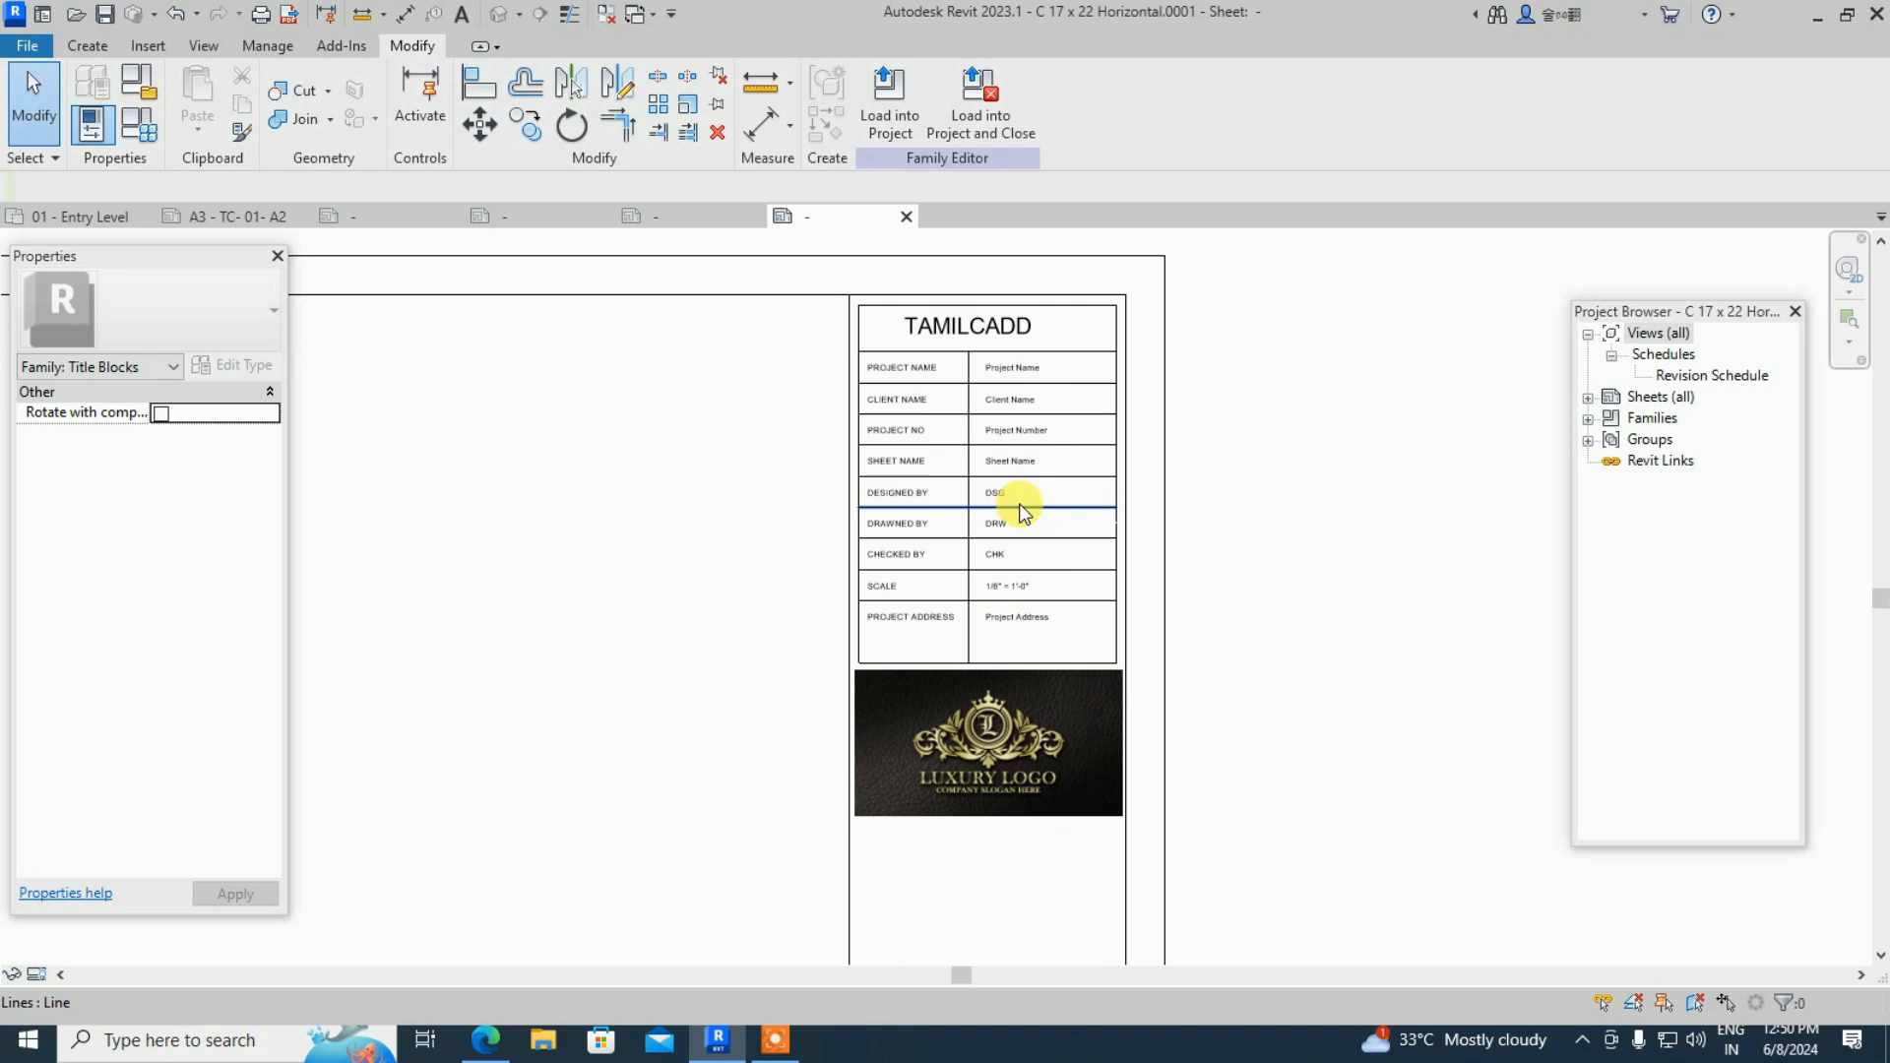
{"action": "scroll", "coordinate": [1024, 506], "scroll_direction": "up", "scroll_amount": 2}
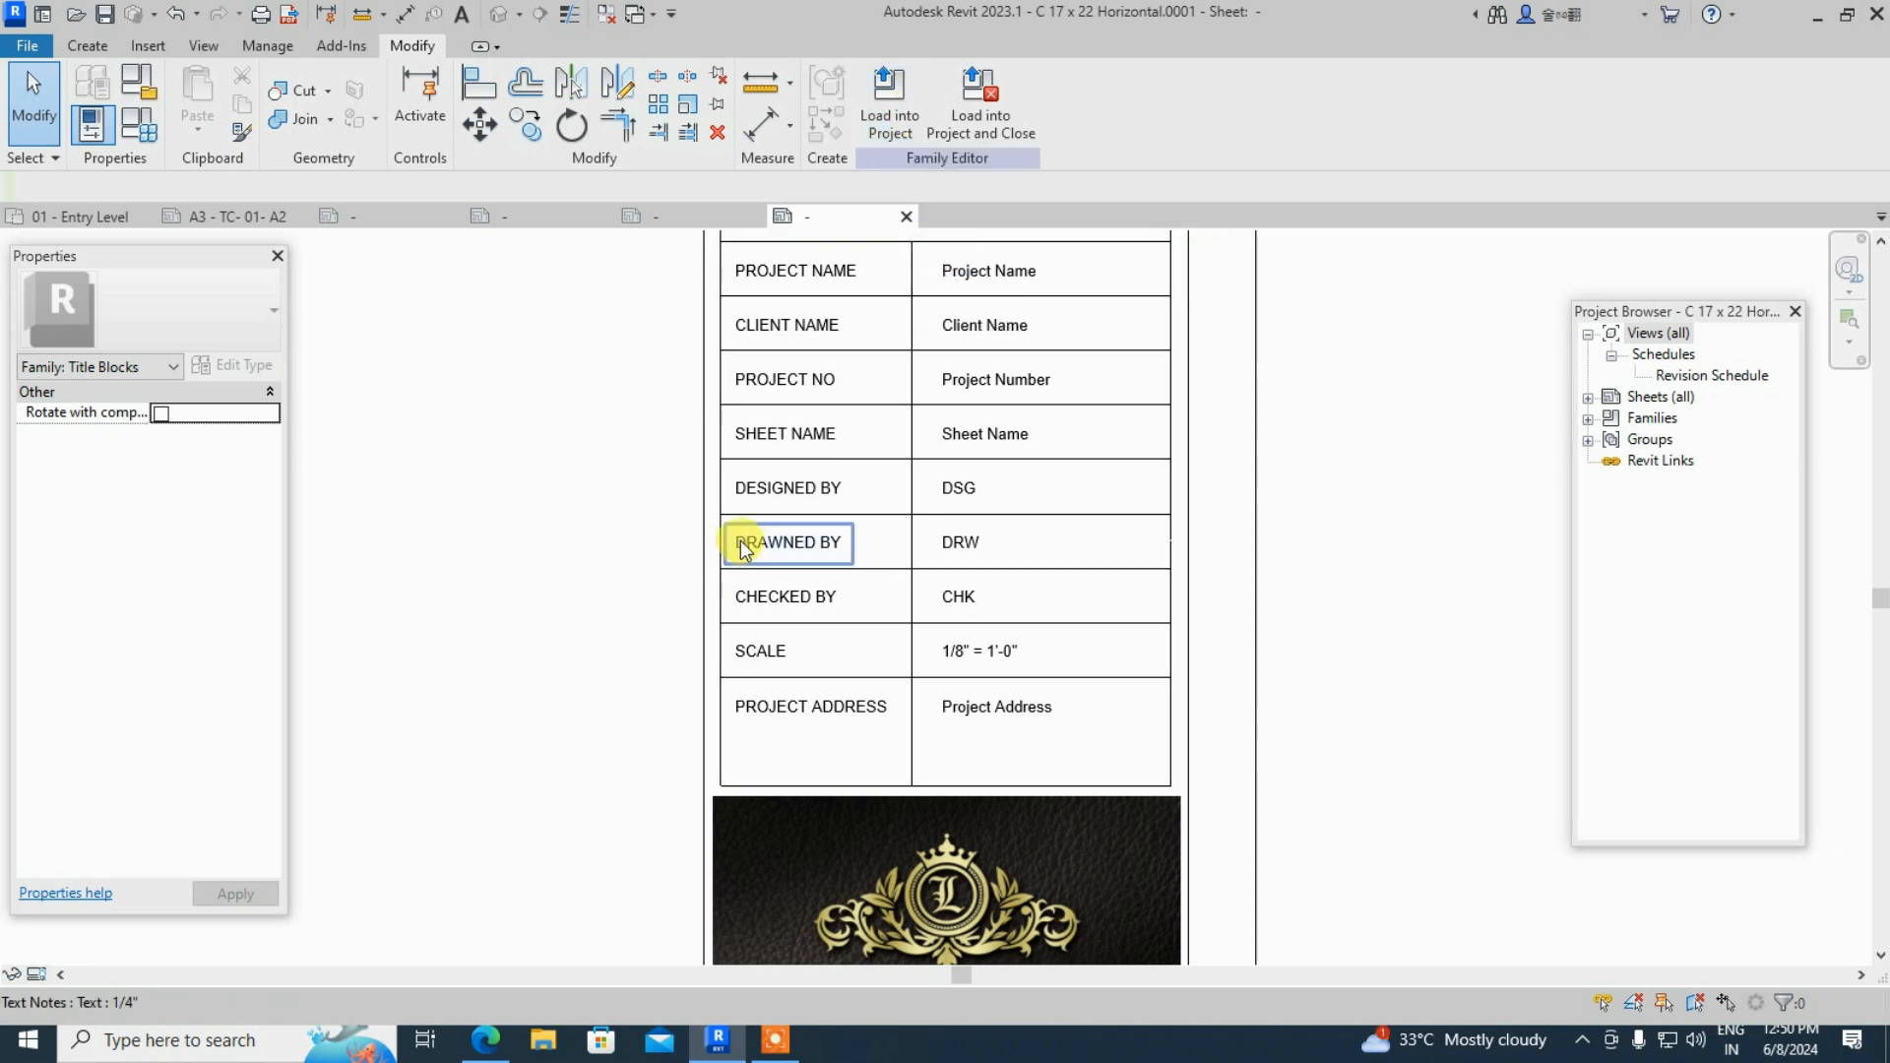
{"action": "left_click", "coordinate": [703, 557]}
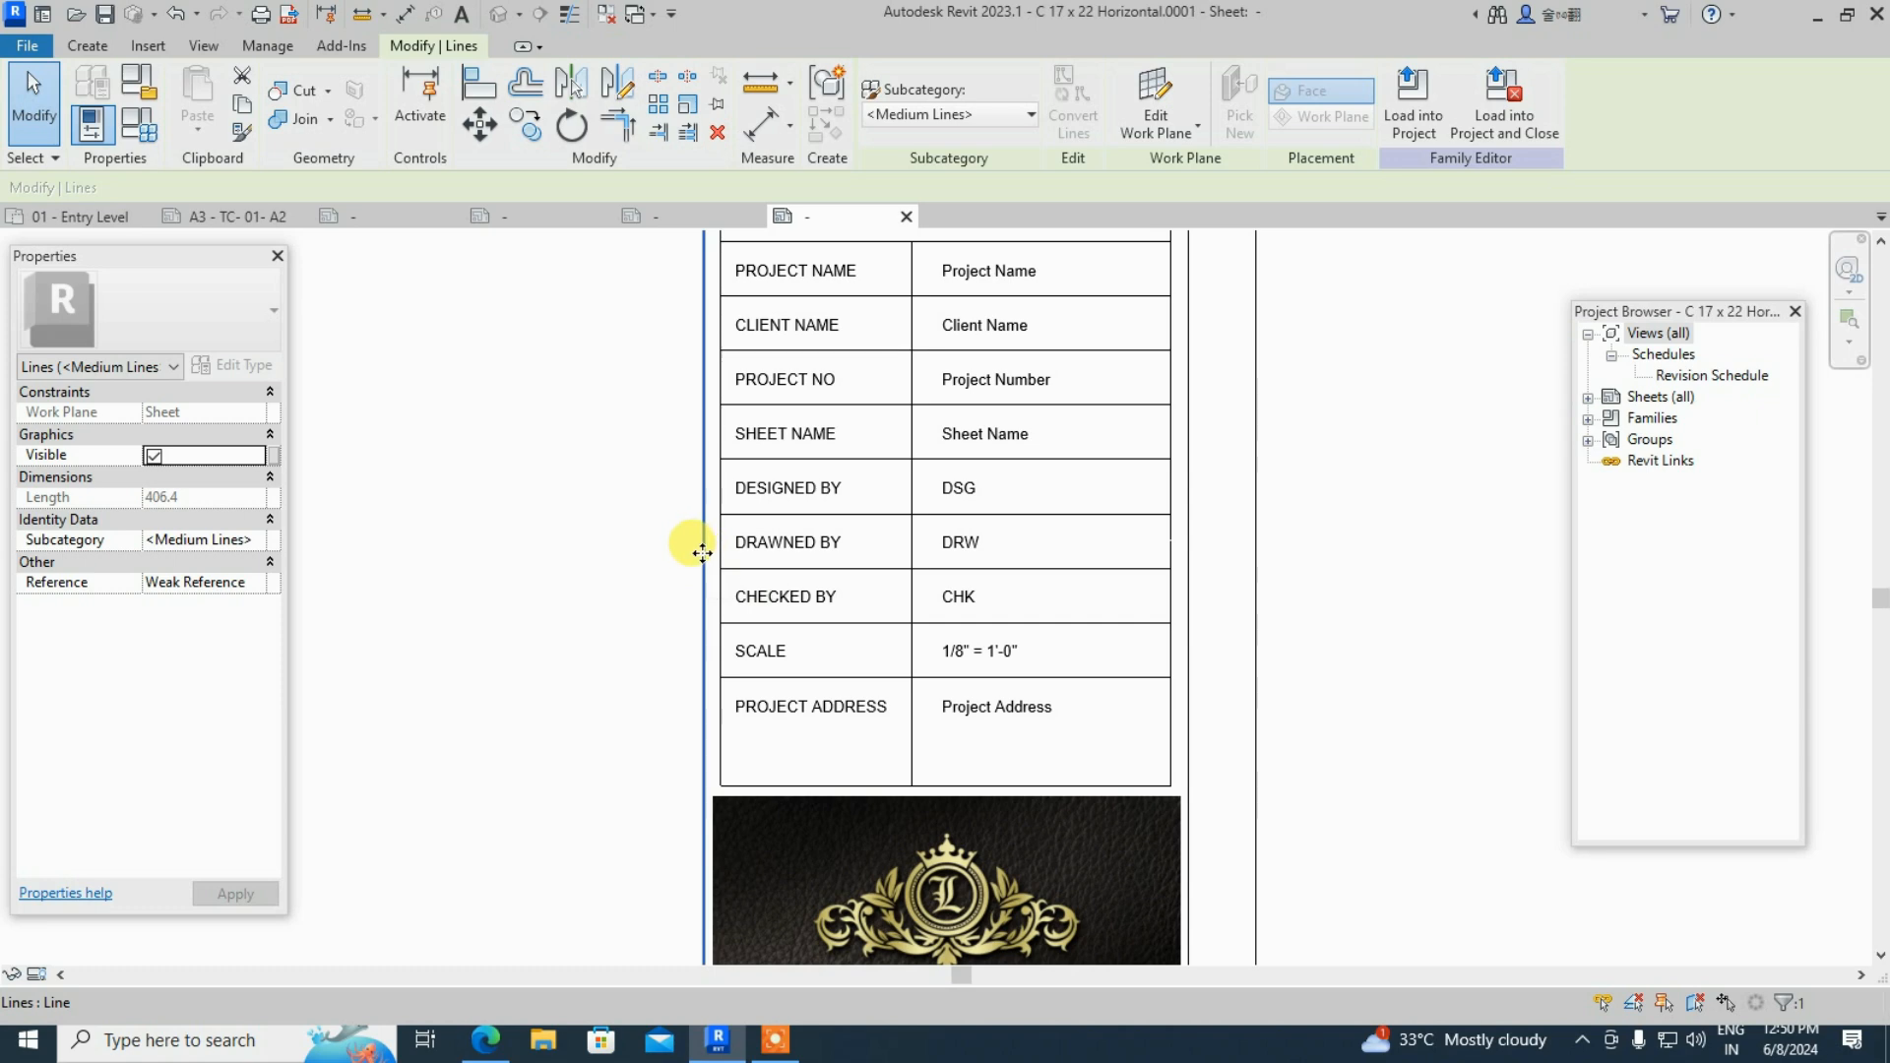
- Load the edited title block into Arch Link Model, overwriting the existing C 17 x 22 Horizontal.0001
{"action": "left_click", "coordinate": [1413, 103]}
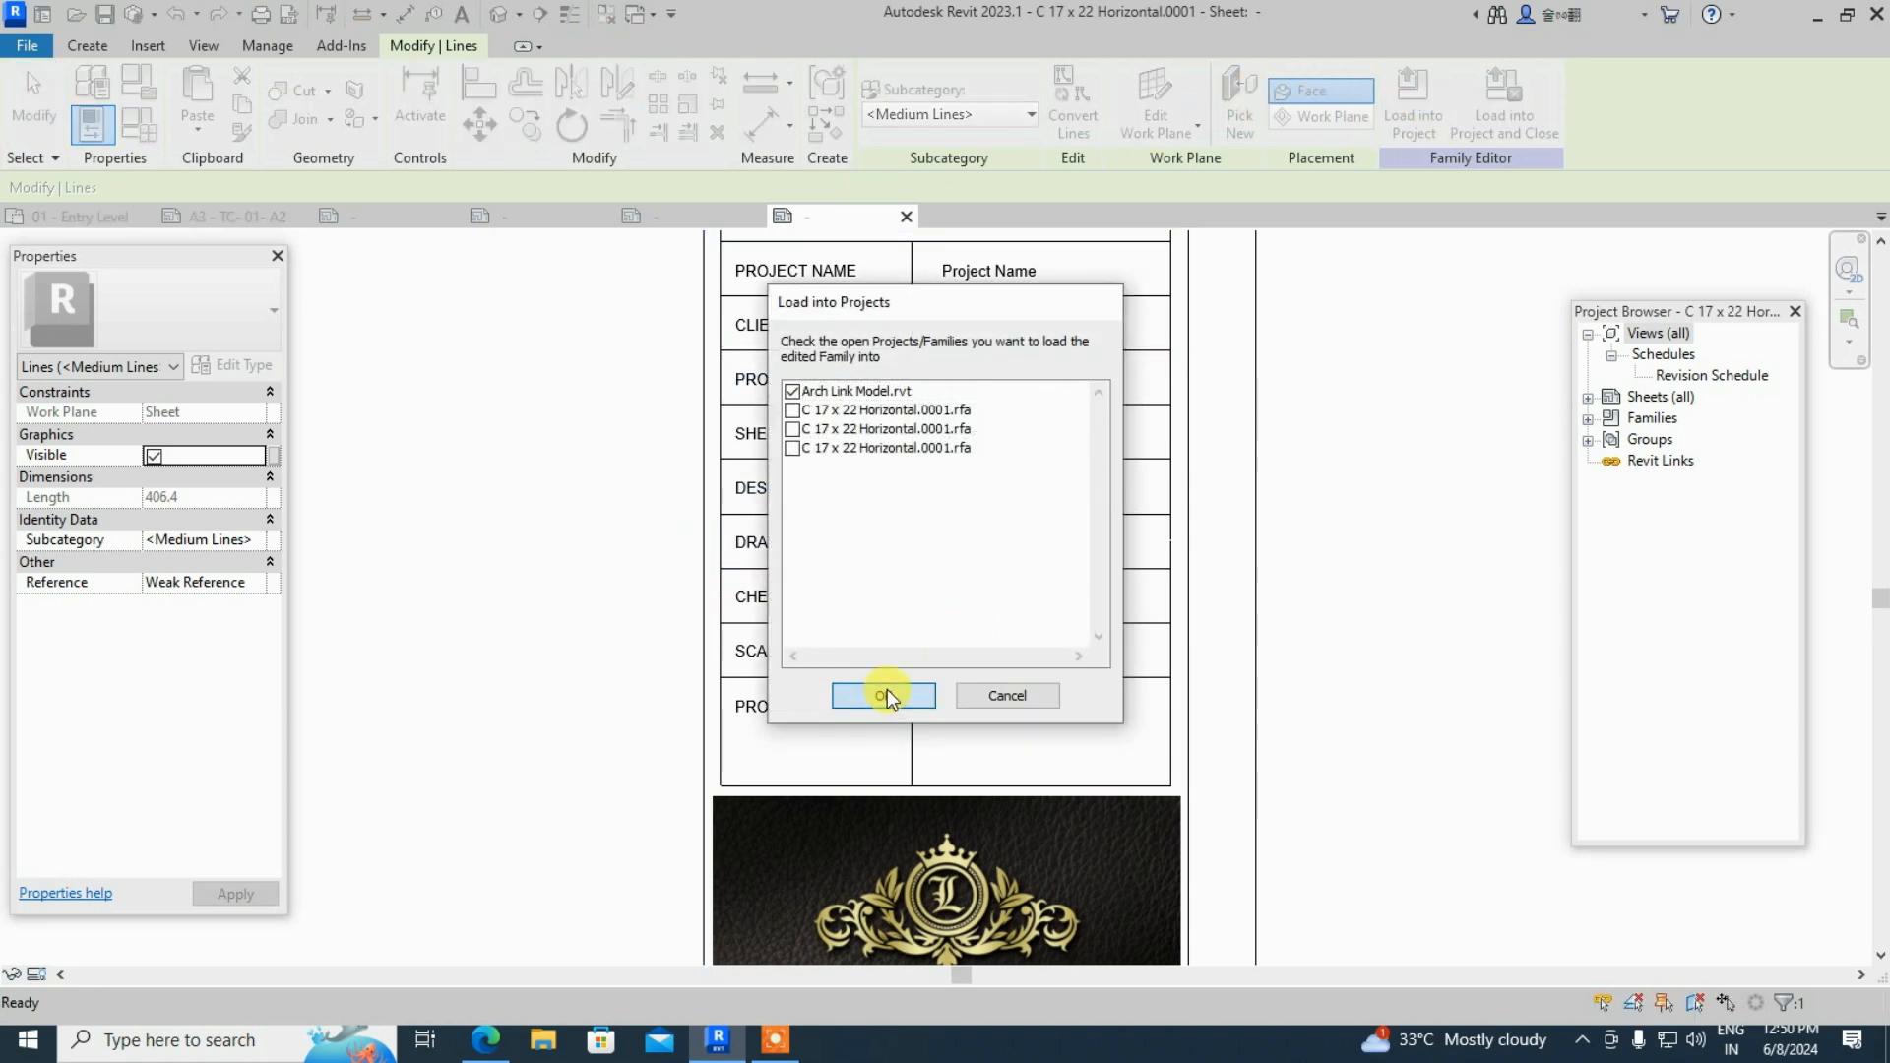
{"action": "left_click", "coordinate": [884, 694]}
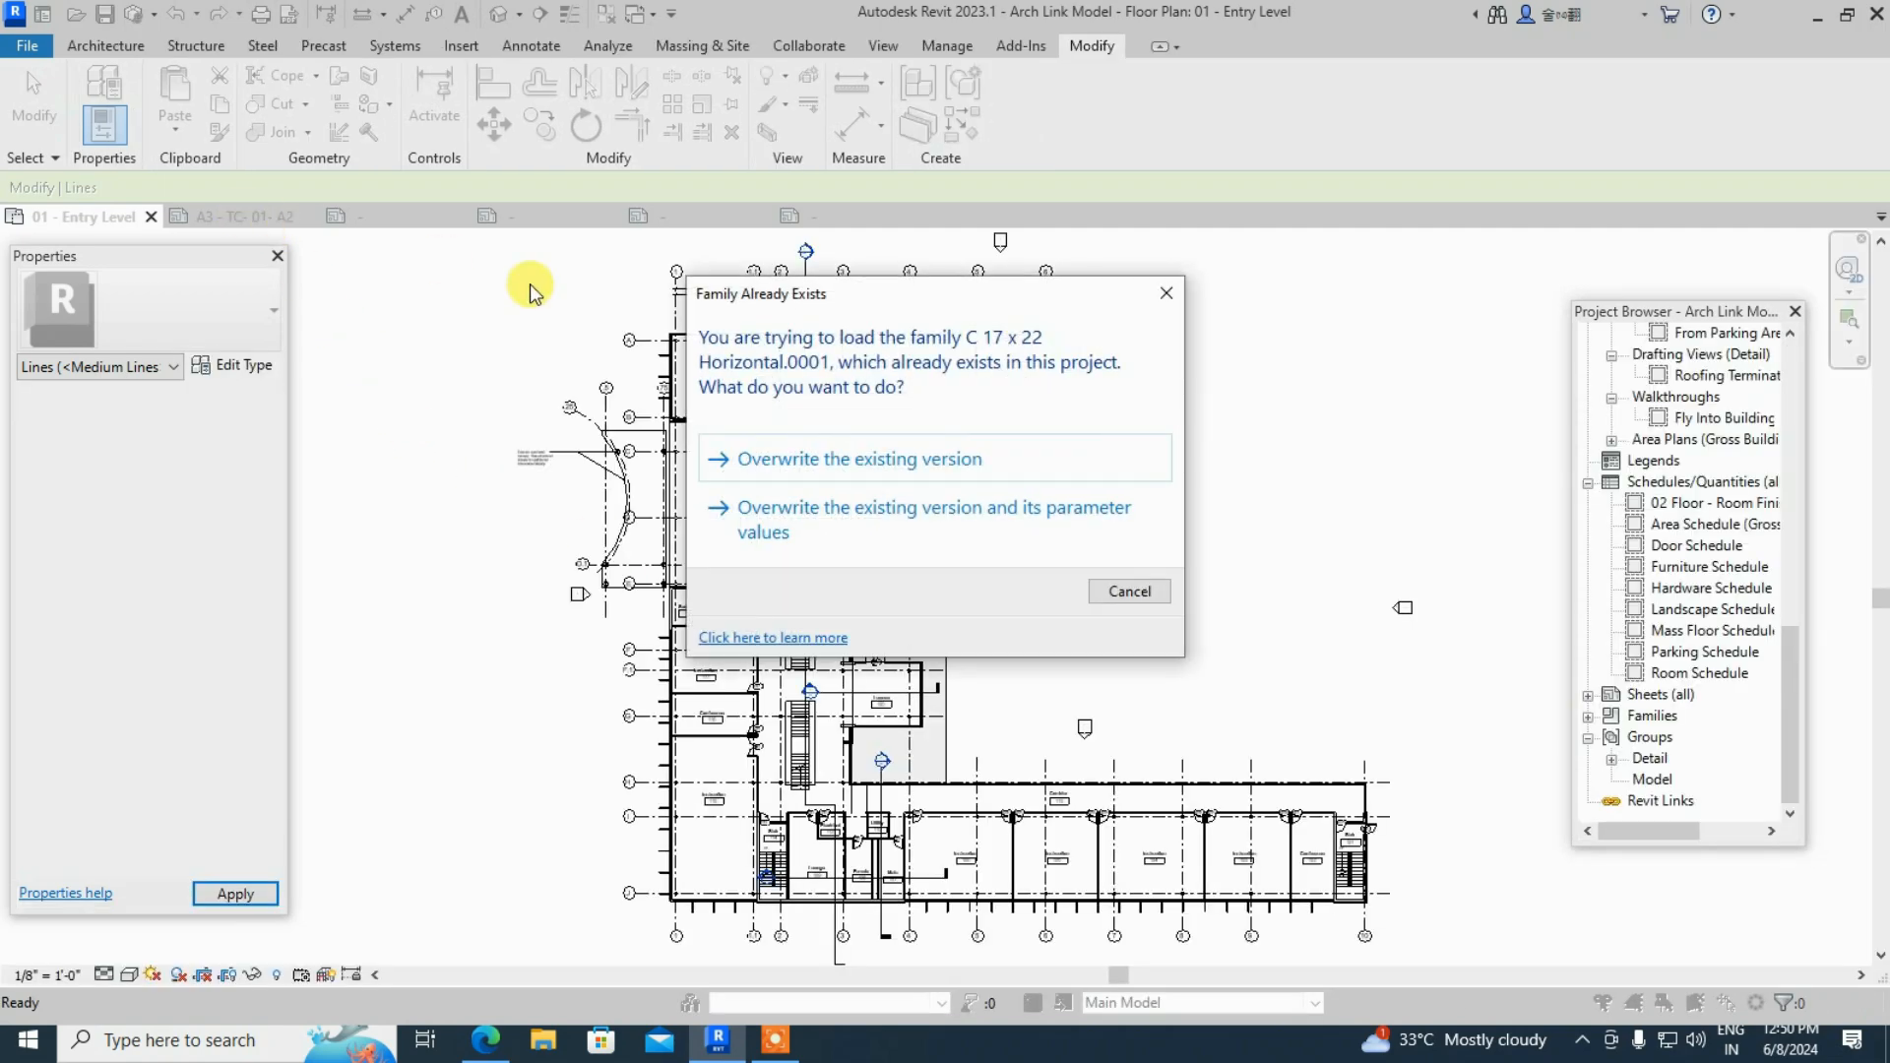
{"action": "left_click", "coordinate": [835, 459]}
- Switch to sheet A3 - TC- 01- A2 and zoom to inspect the title block with its logo
{"action": "left_click", "coordinate": [237, 216]}
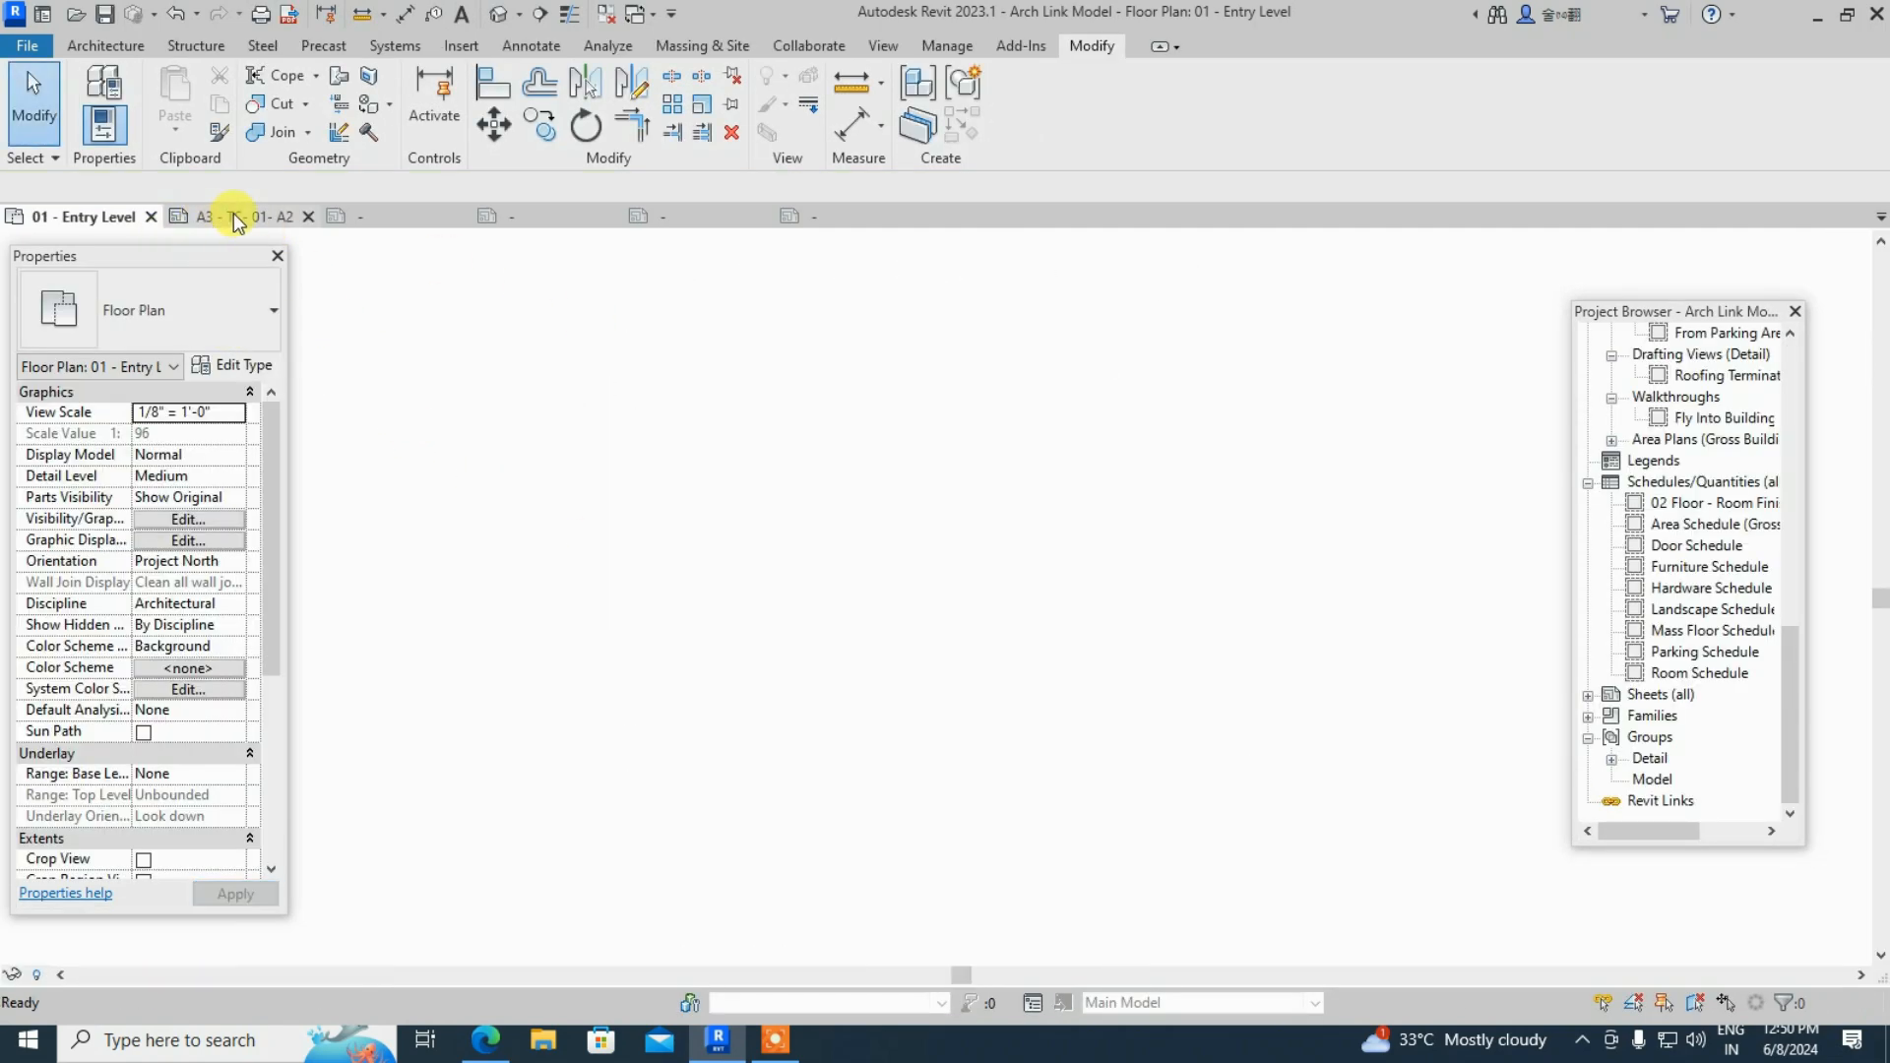
{"action": "scroll", "coordinate": [1349, 575], "scroll_direction": "down", "scroll_amount": 3}
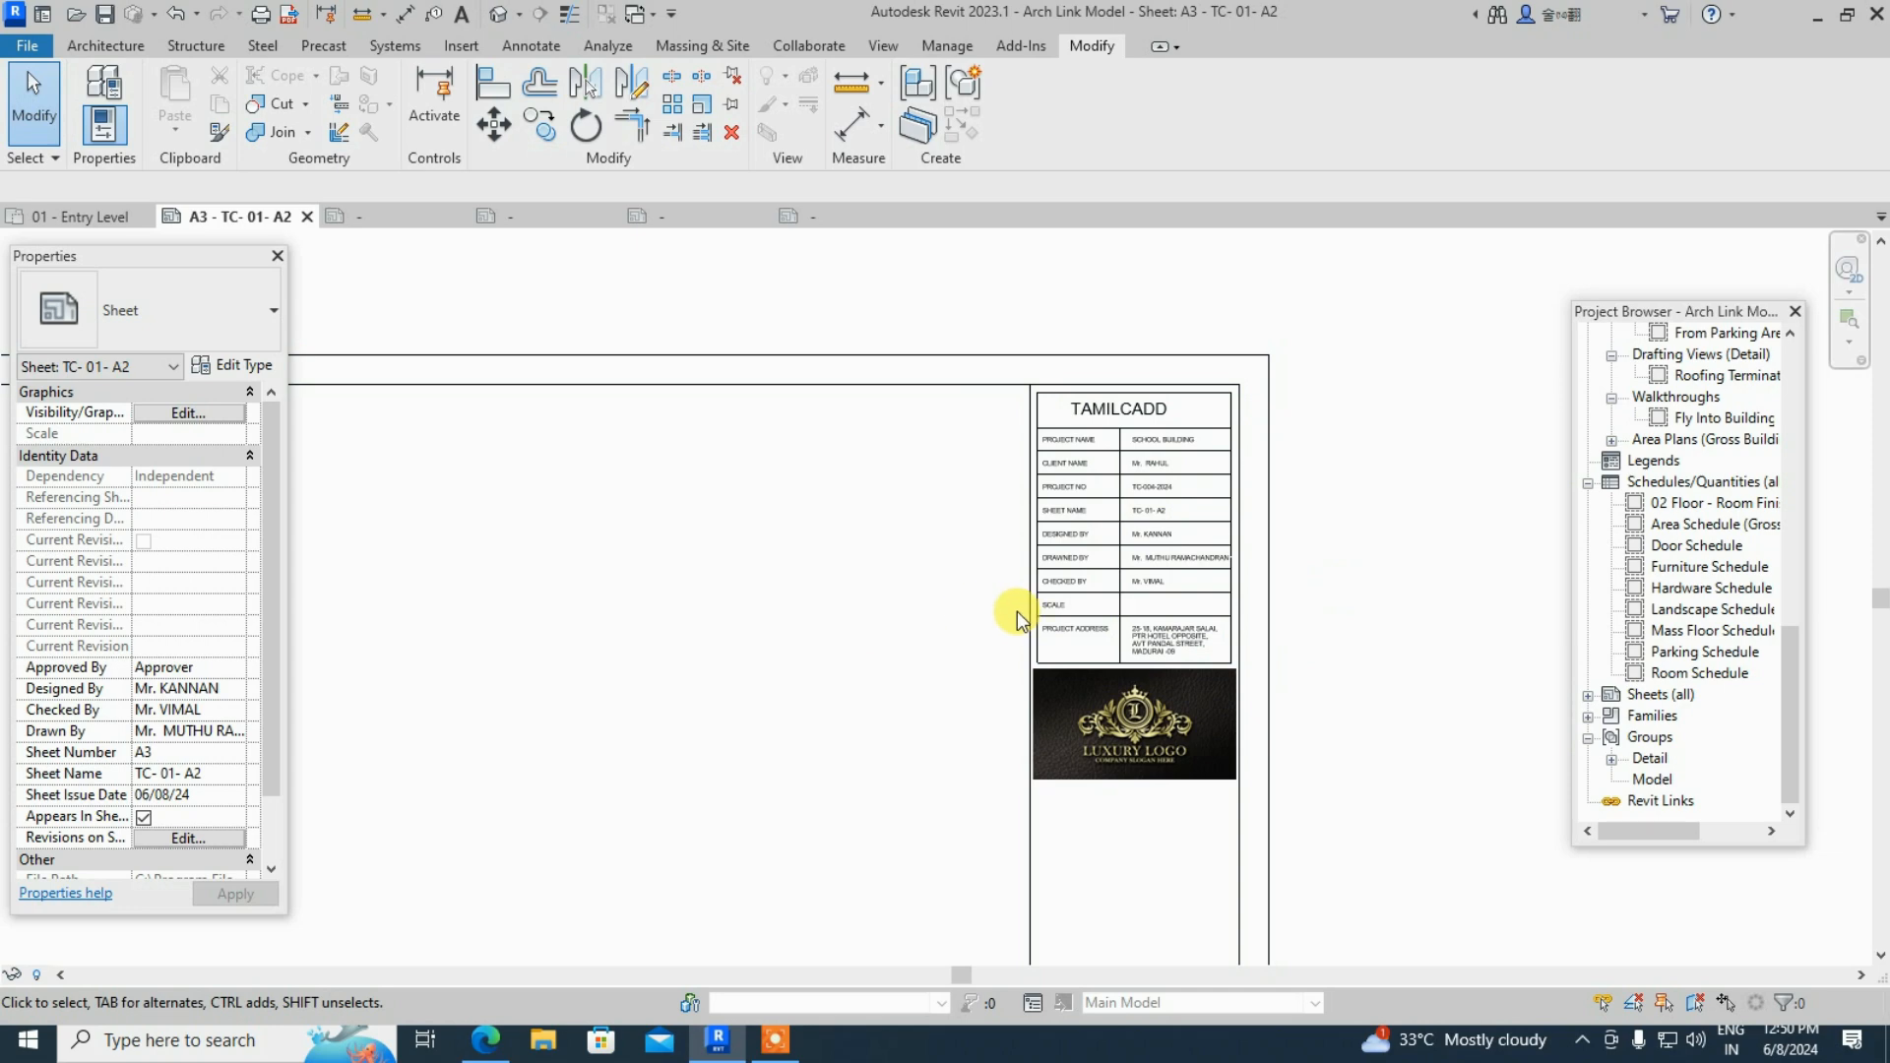
{"action": "scroll", "coordinate": [1189, 512], "scroll_direction": "up", "scroll_amount": 4}
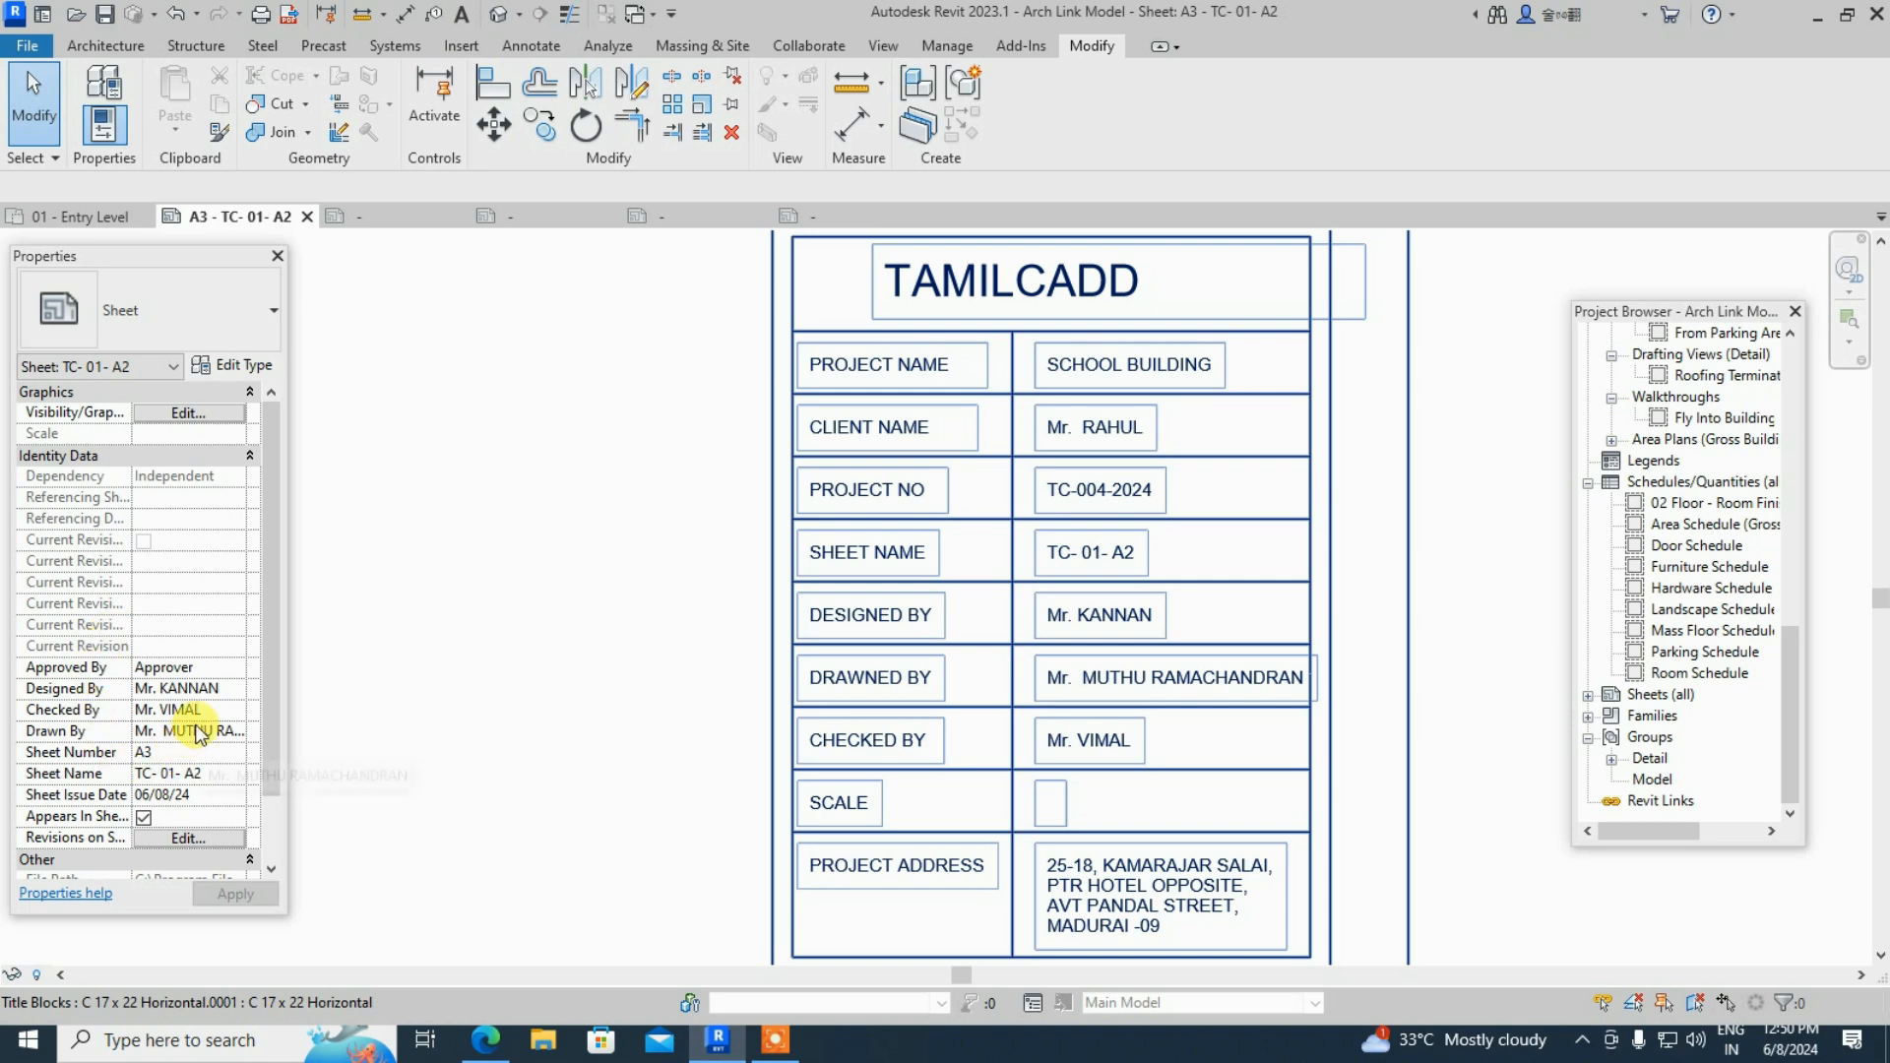
{"action": "scroll", "coordinate": [200, 734], "scroll_direction": "down", "scroll_amount": 2}
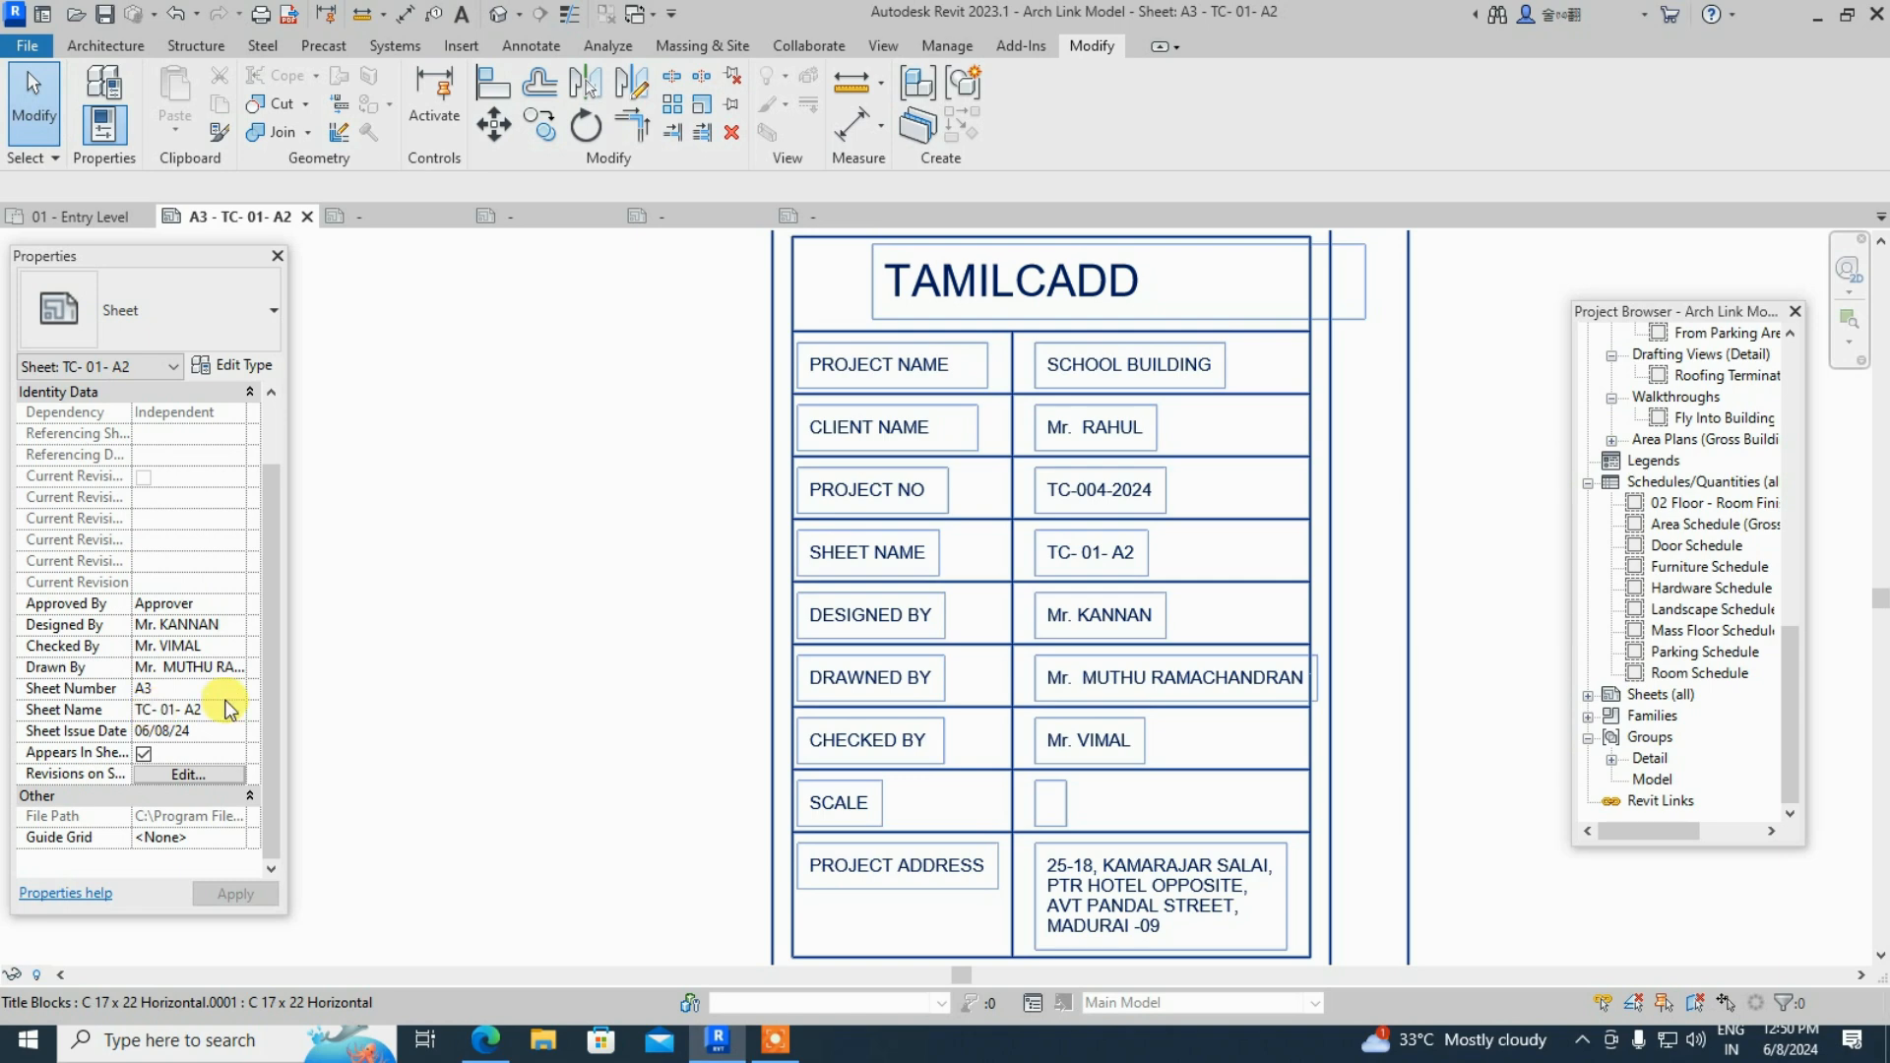
{"action": "scroll", "coordinate": [1107, 623], "scroll_direction": "down", "scroll_amount": 5}
{"action": "scroll", "coordinate": [799, 636], "scroll_direction": "up", "scroll_amount": 3}
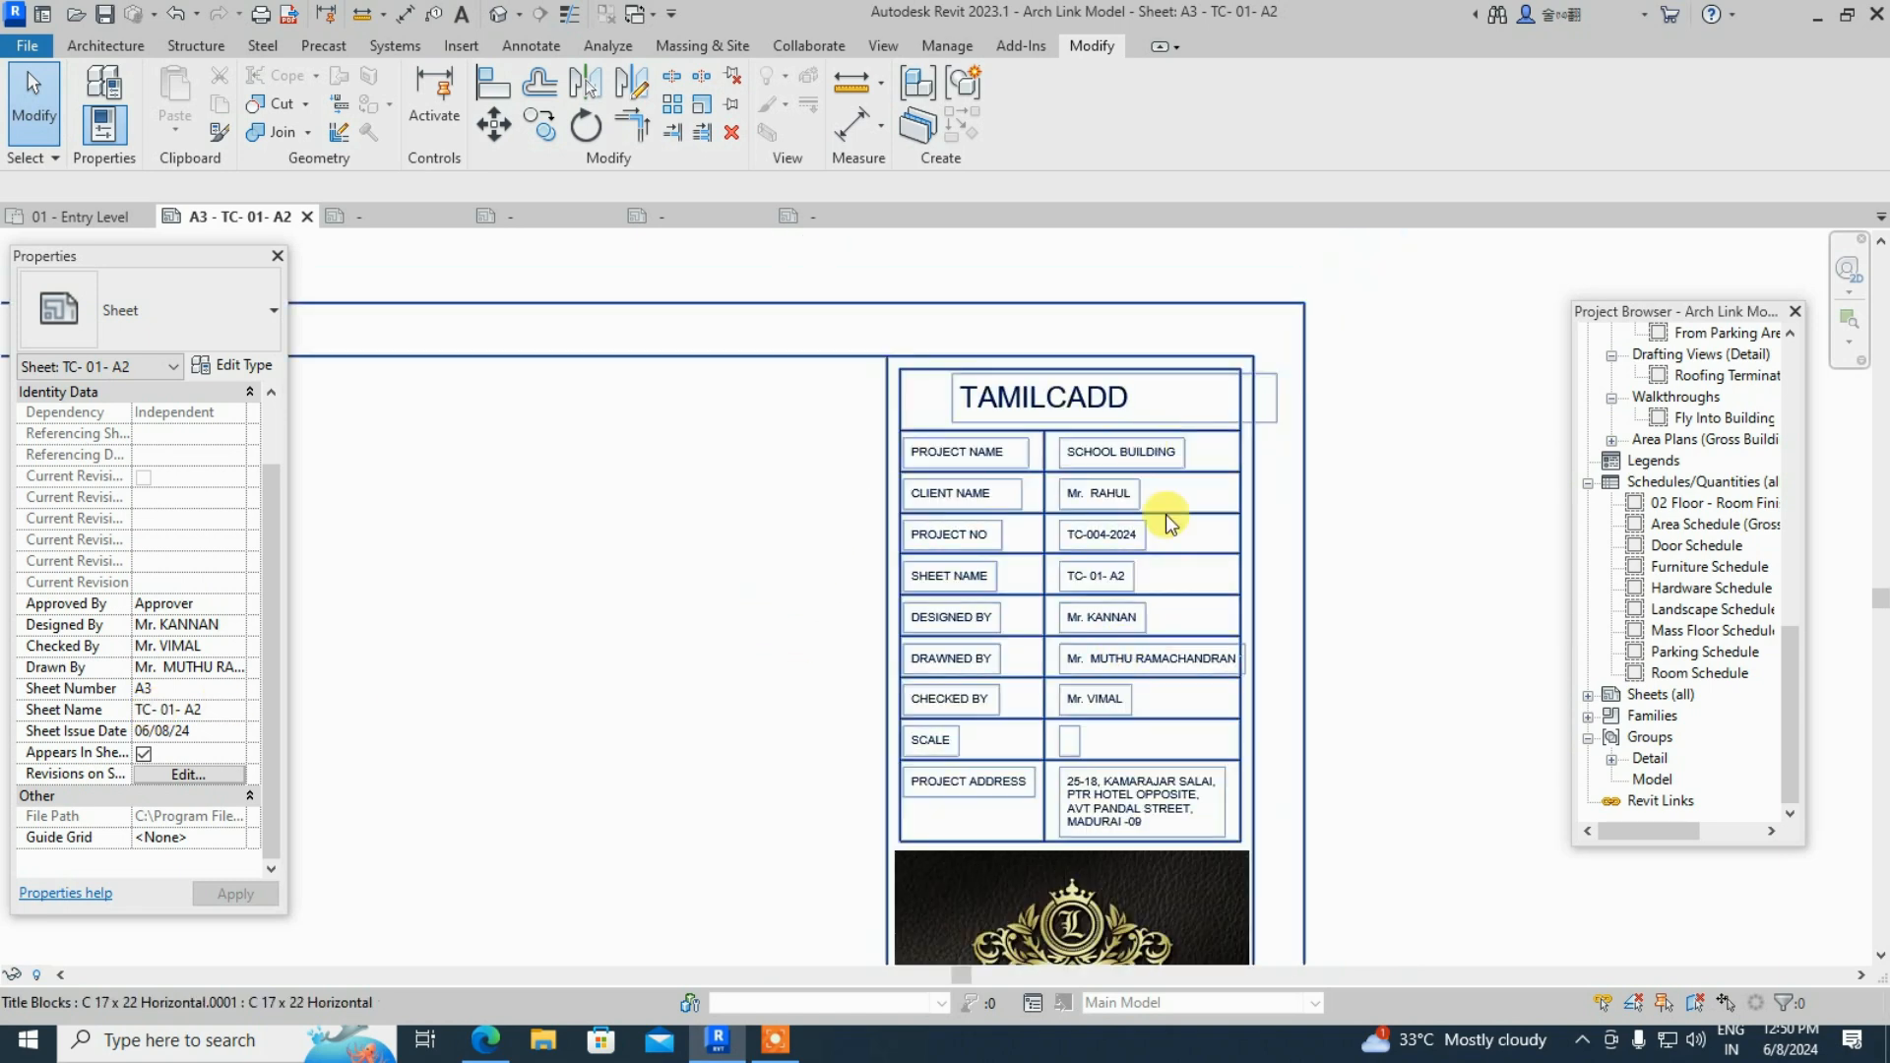
- Replace the sheet's Checked By property with the new checker's name
{"action": "left_click", "coordinate": [226, 647]}
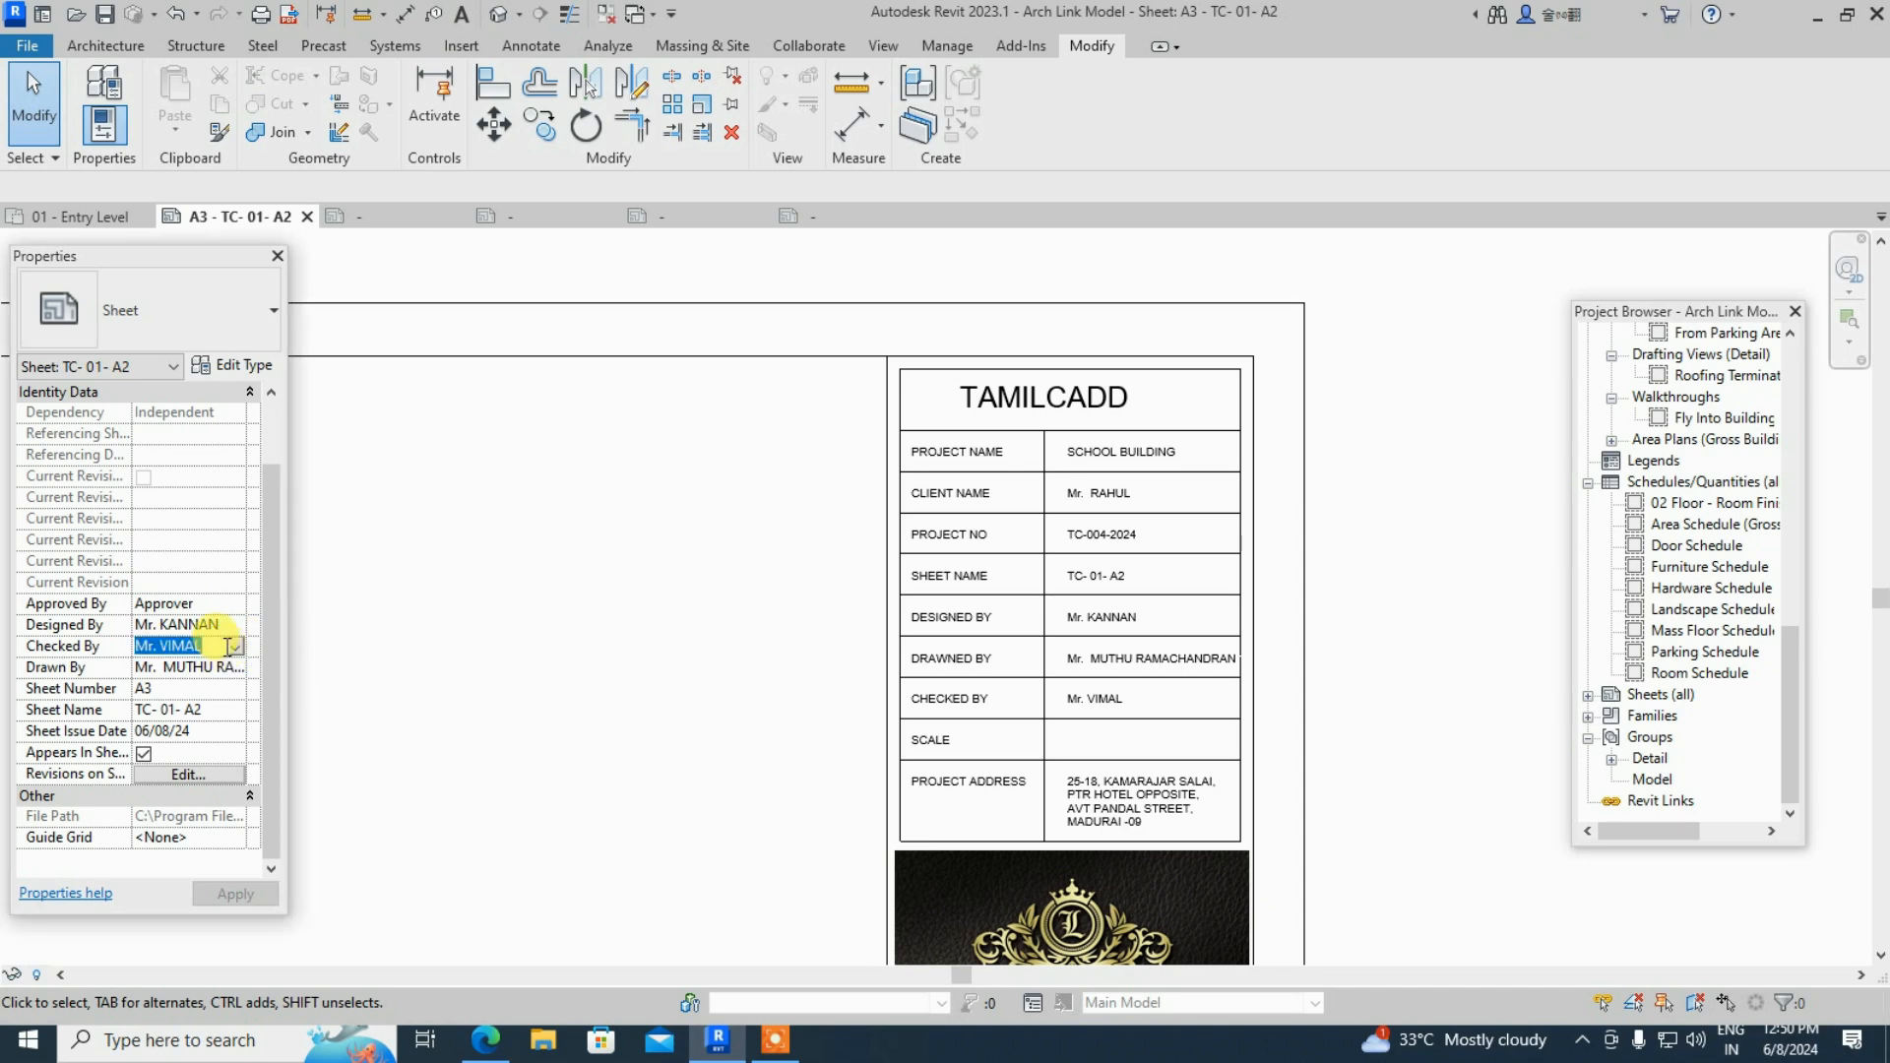
{"action": "left_click", "coordinate": [207, 648]}
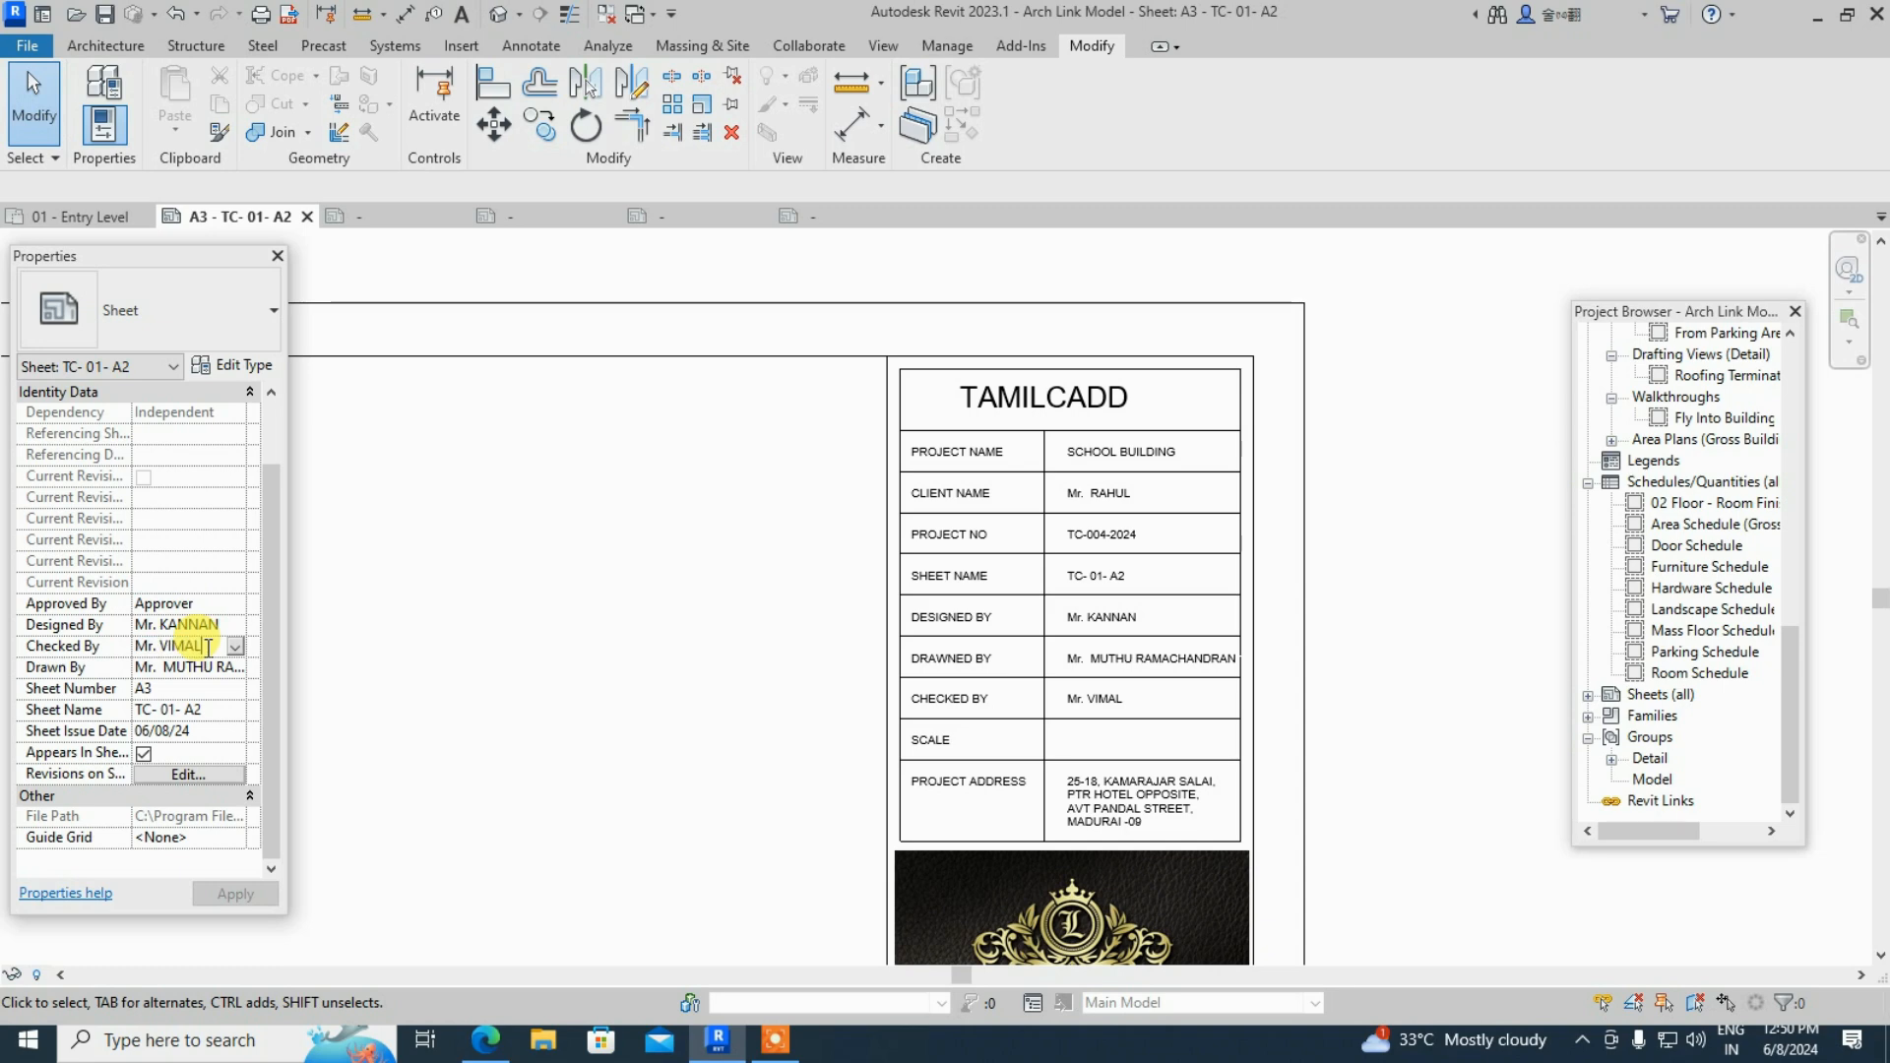
{"action": "key", "text": "BackSpace"}
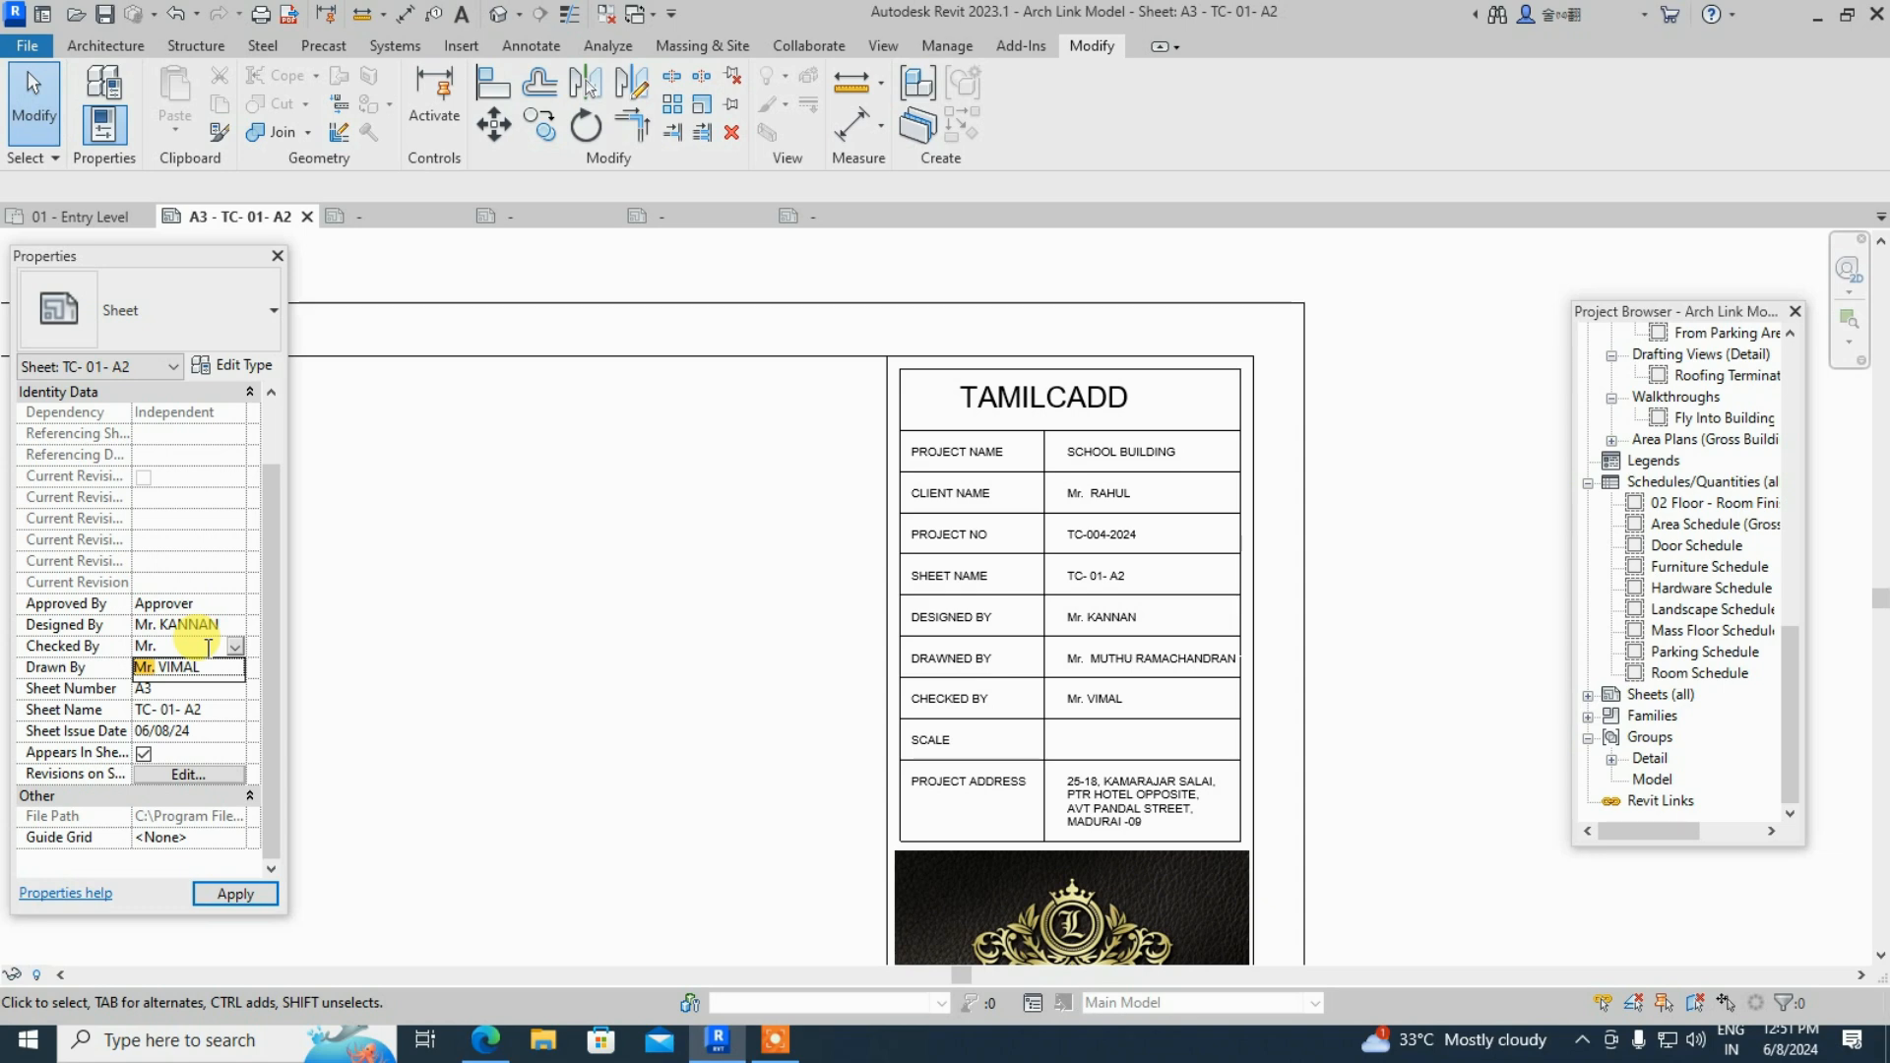
{"action": "type", "text": "NOTH"}
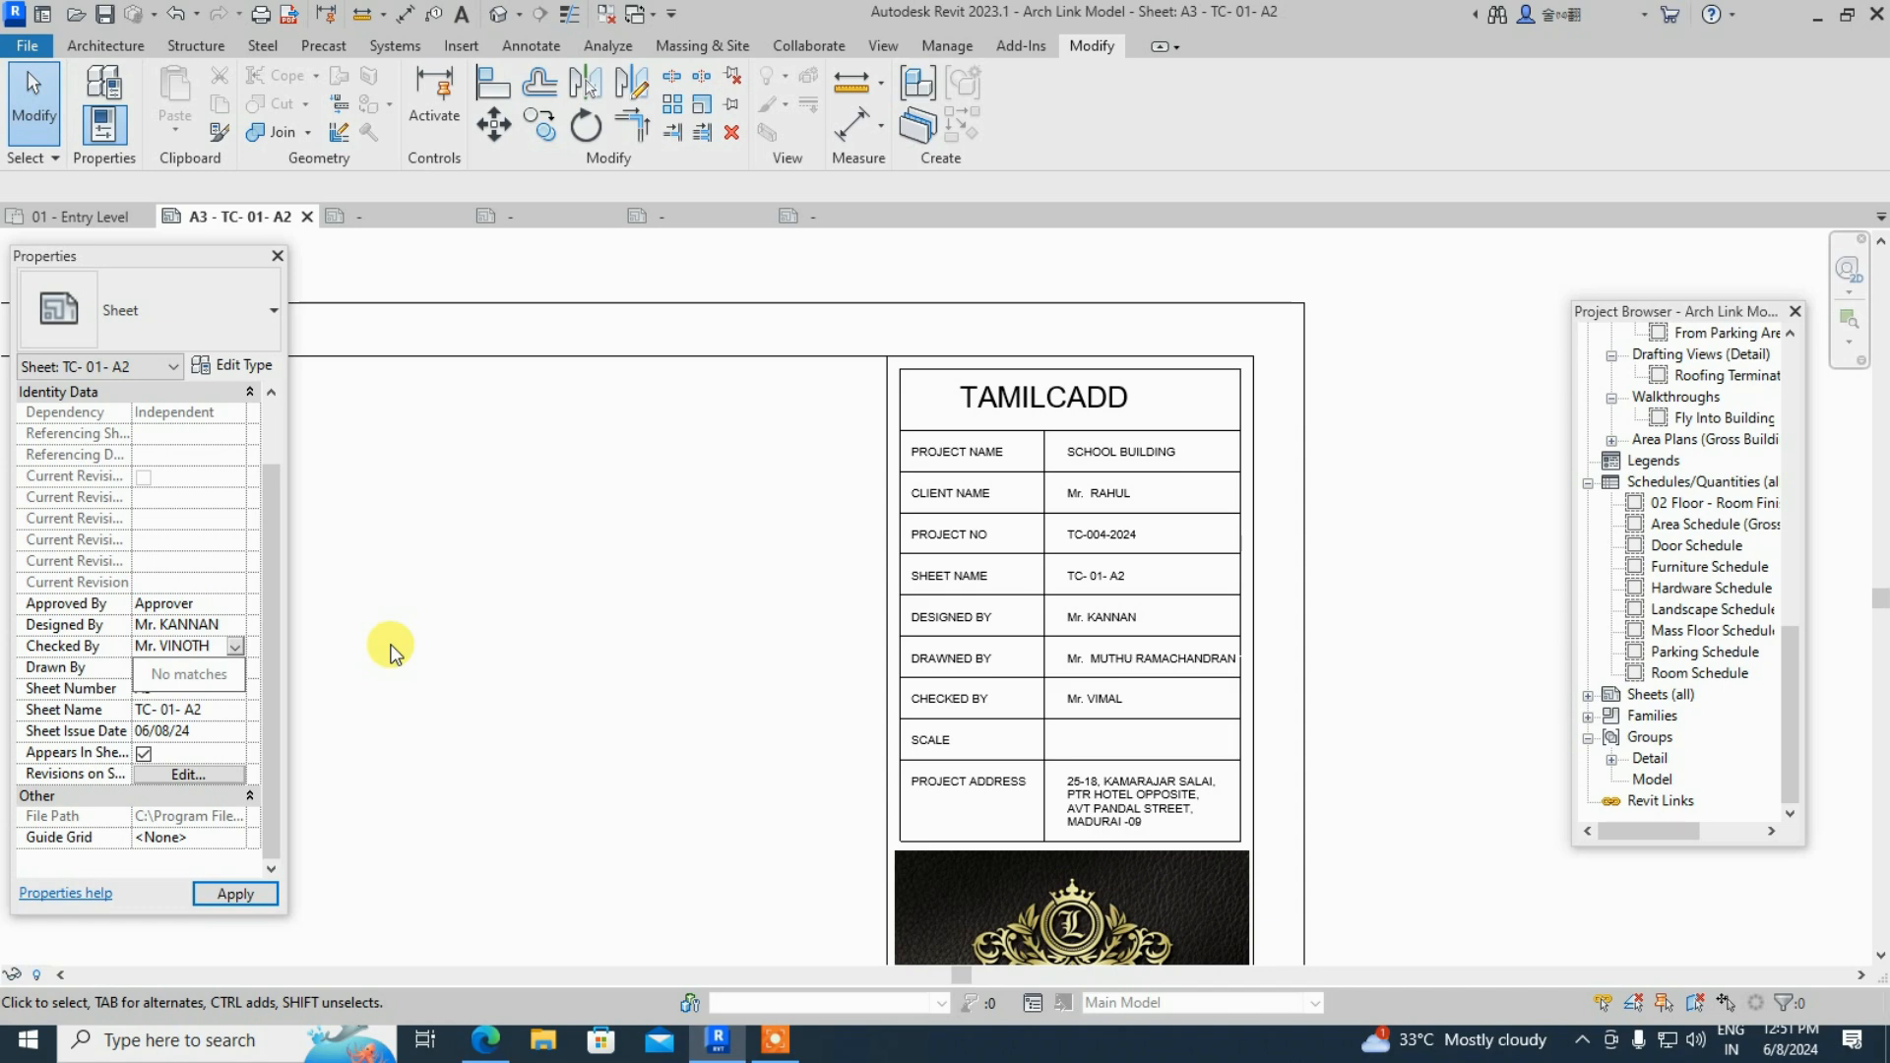
{"action": "key", "text": "Return"}
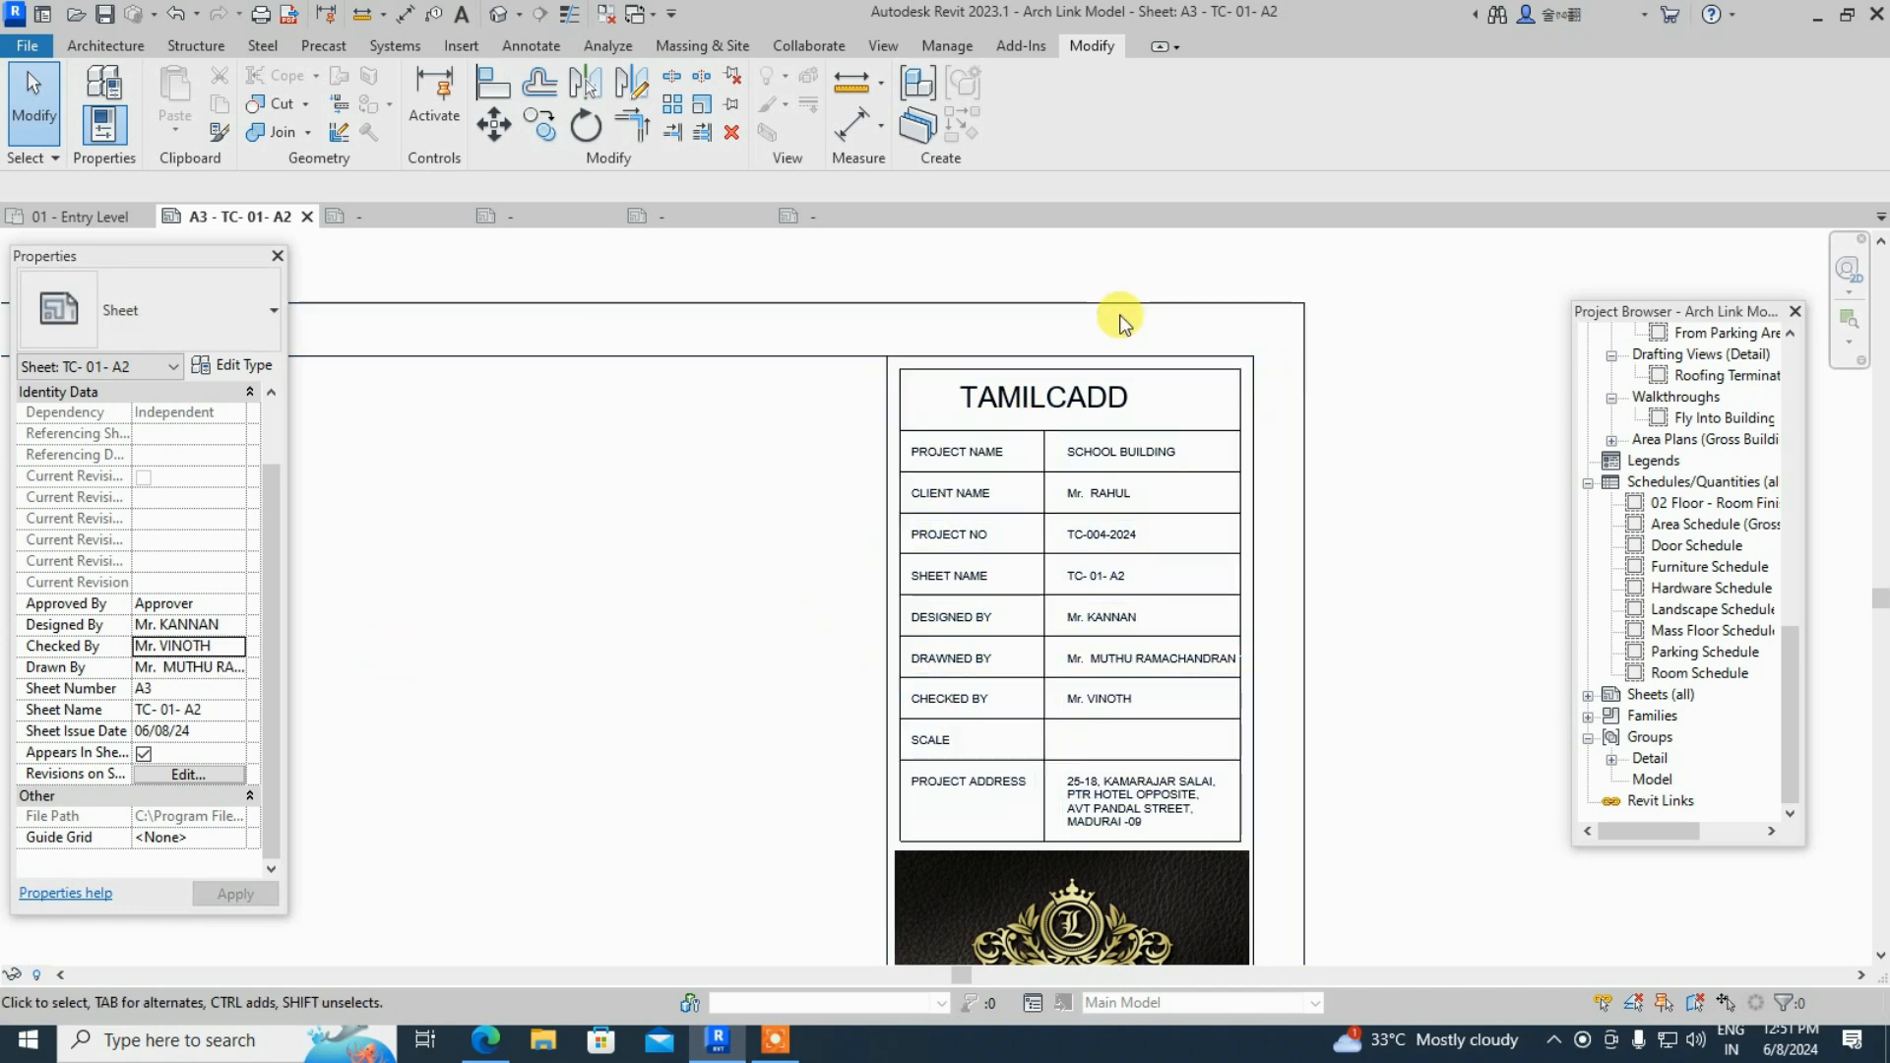
{"action": "scroll", "coordinate": [1119, 316], "scroll_direction": "down", "scroll_amount": 3}
{"action": "scroll", "coordinate": [830, 565], "scroll_direction": "down", "scroll_amount": 2}
{"action": "scroll", "coordinate": [857, 404], "scroll_direction": "down", "scroll_amount": 1}
- Pan and zoom out on sheet A3, then open the 01 - Entry Level floor plan
{"action": "middle_click_drag", "start_coordinate": [857, 405], "coordinate": [945, 435]}
{"action": "scroll", "coordinate": [940, 458], "scroll_direction": "up", "scroll_amount": 1}
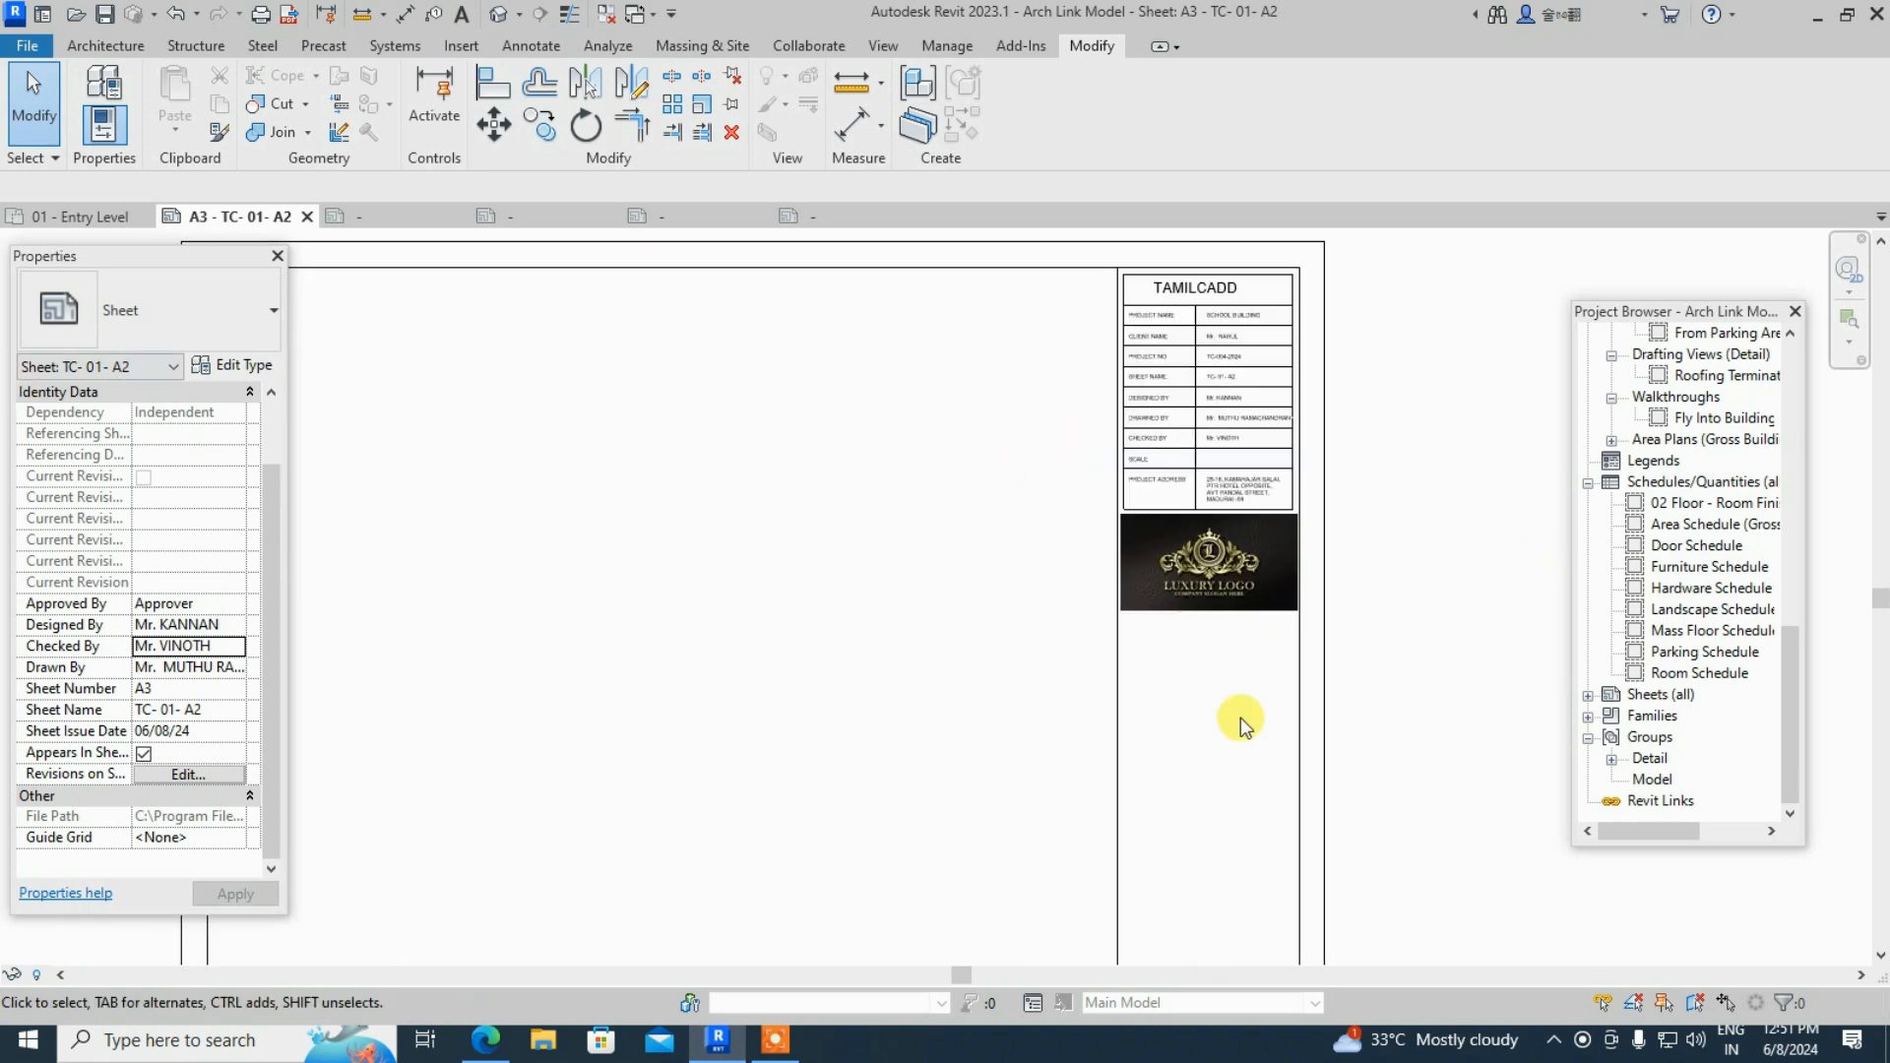
{"action": "middle_click_drag", "start_coordinate": [793, 511], "coordinate": [996, 511]}
{"action": "scroll", "coordinate": [954, 511], "scroll_direction": "down", "scroll_amount": 2}
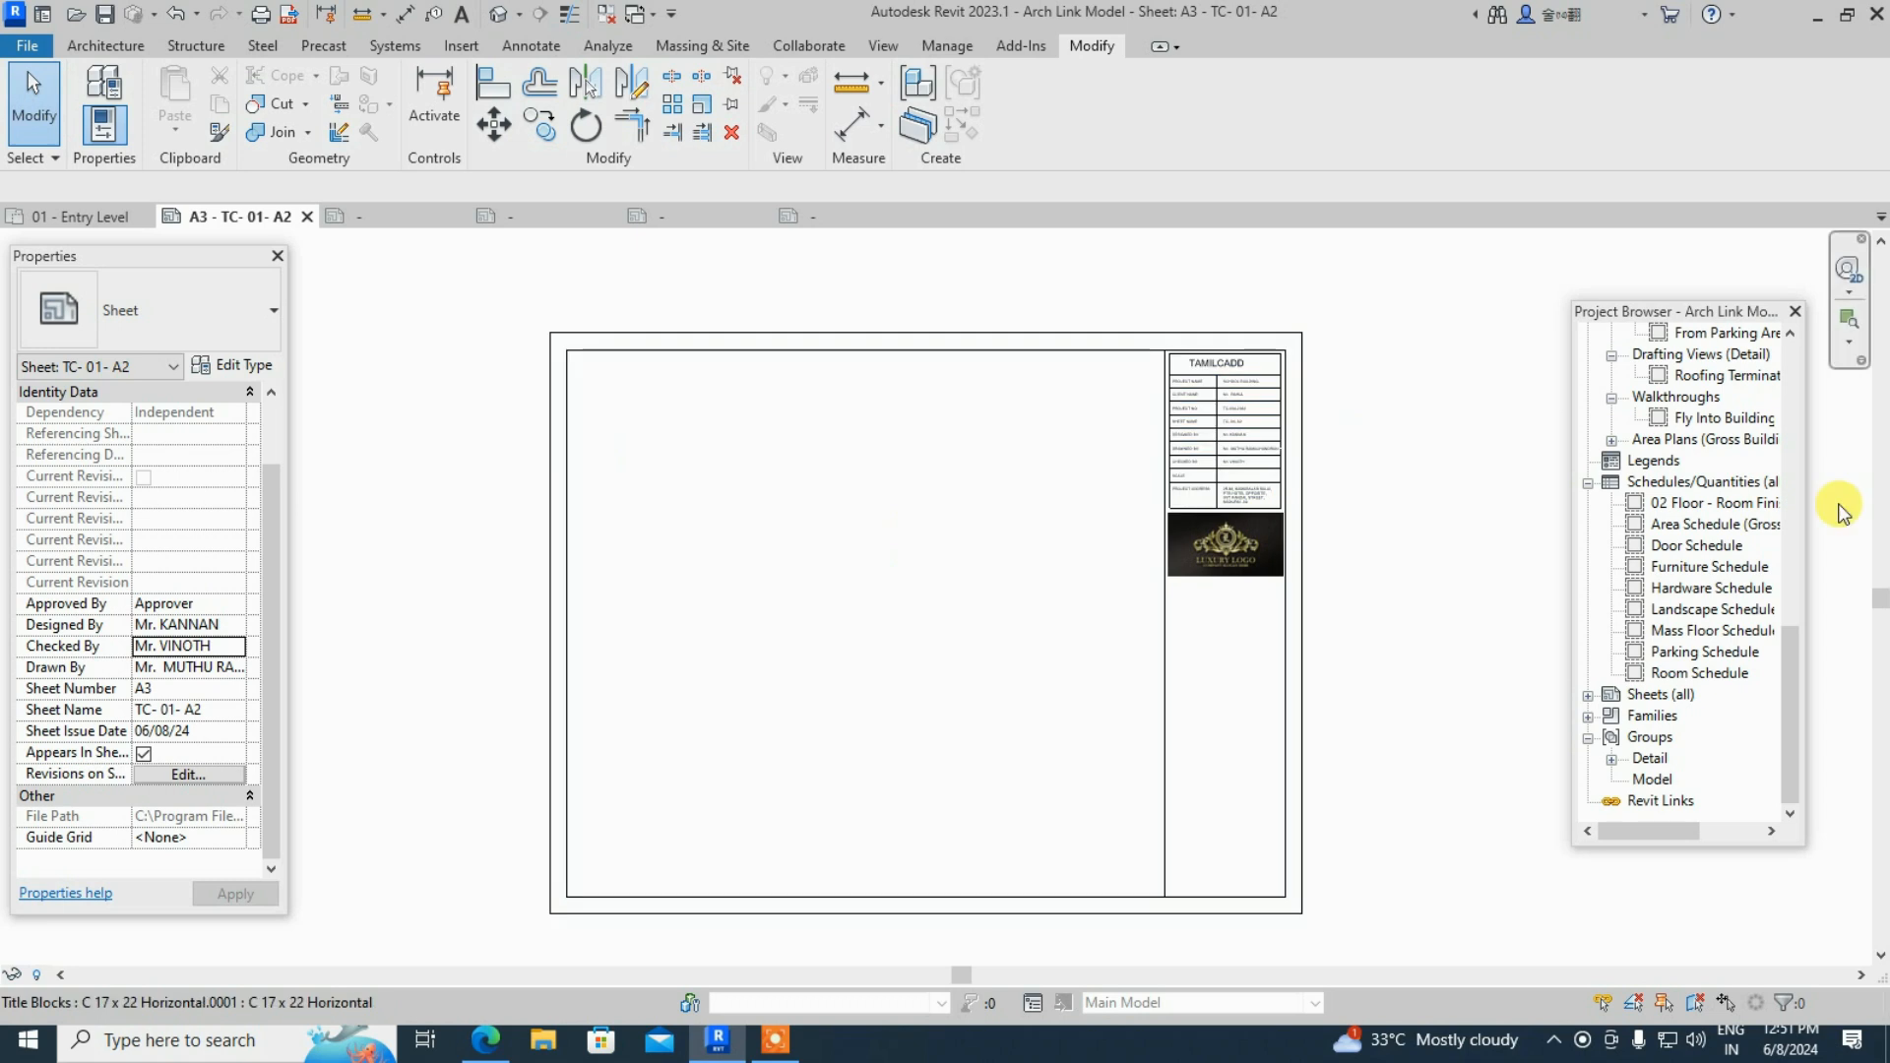
{"action": "scroll", "coordinate": [1674, 522], "scroll_direction": "up", "scroll_amount": 4}
{"action": "scroll", "coordinate": [1718, 529], "scroll_direction": "up", "scroll_amount": 6}
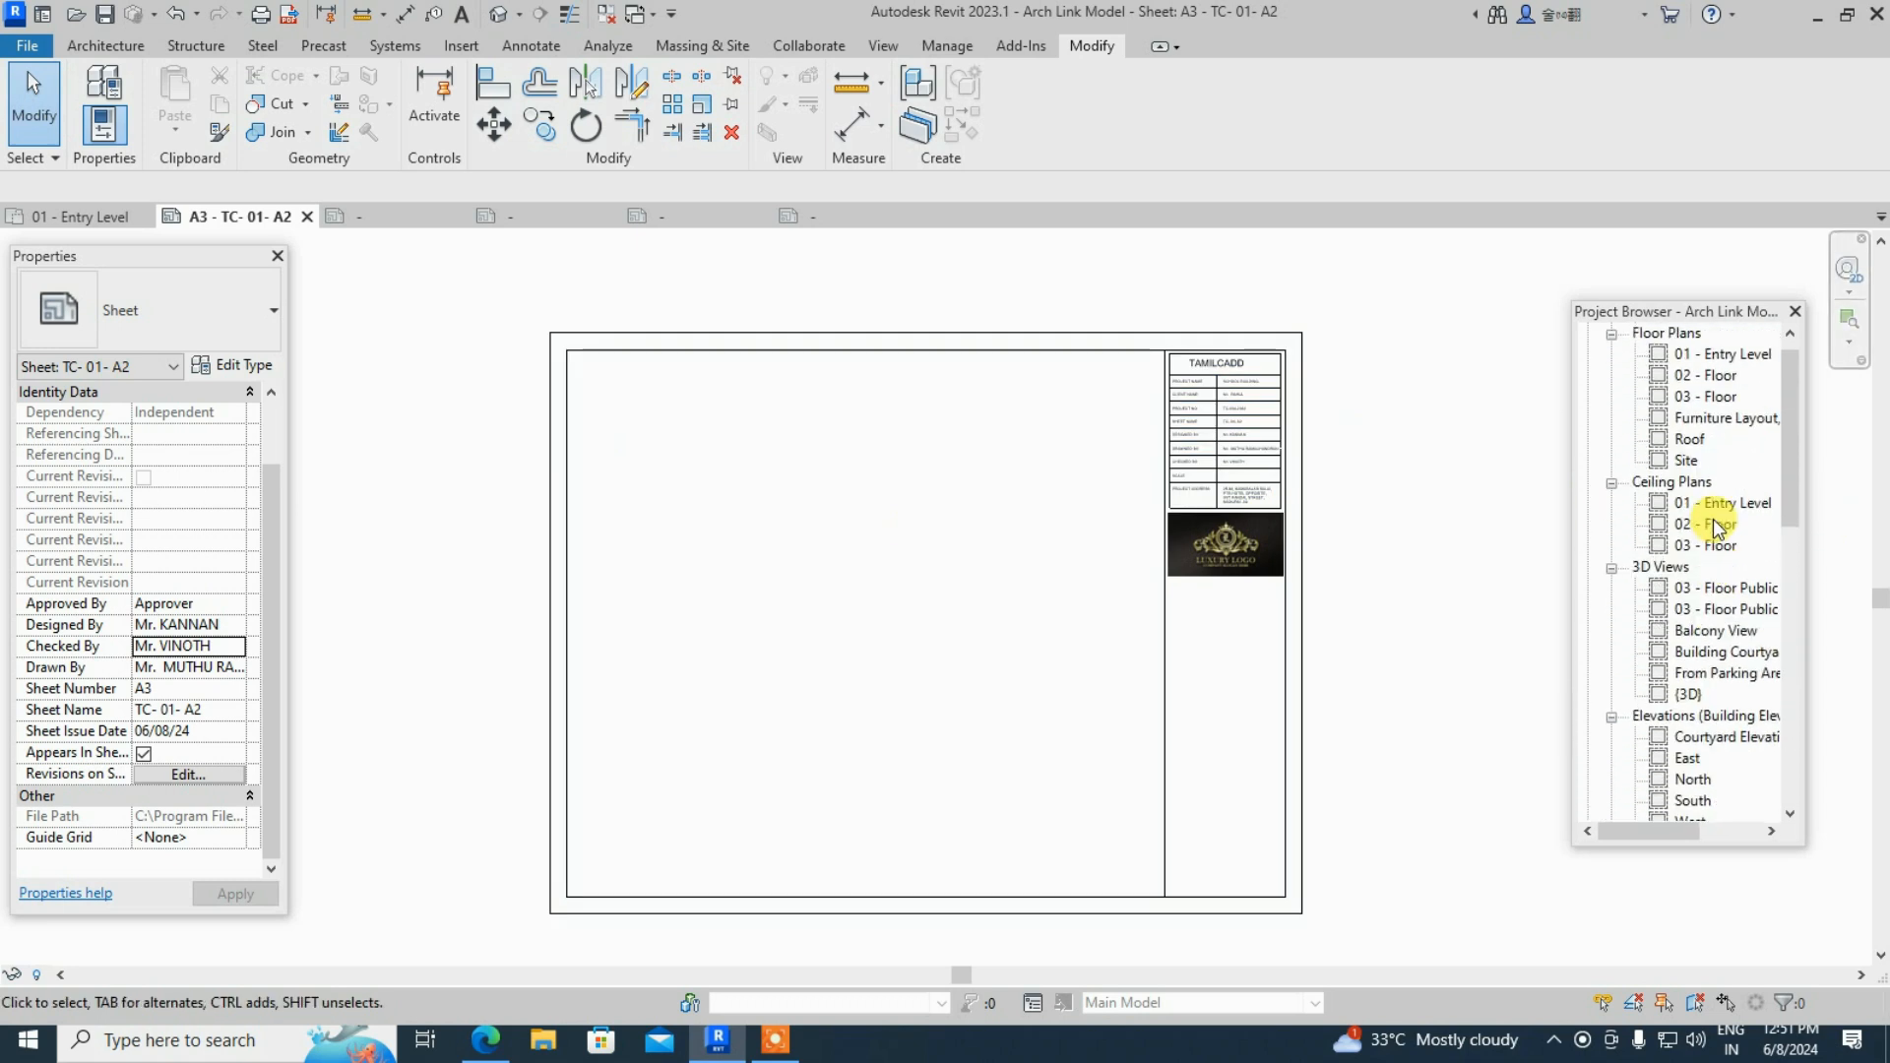
{"action": "scroll", "coordinate": [1718, 529], "scroll_direction": "up", "scroll_amount": 1}
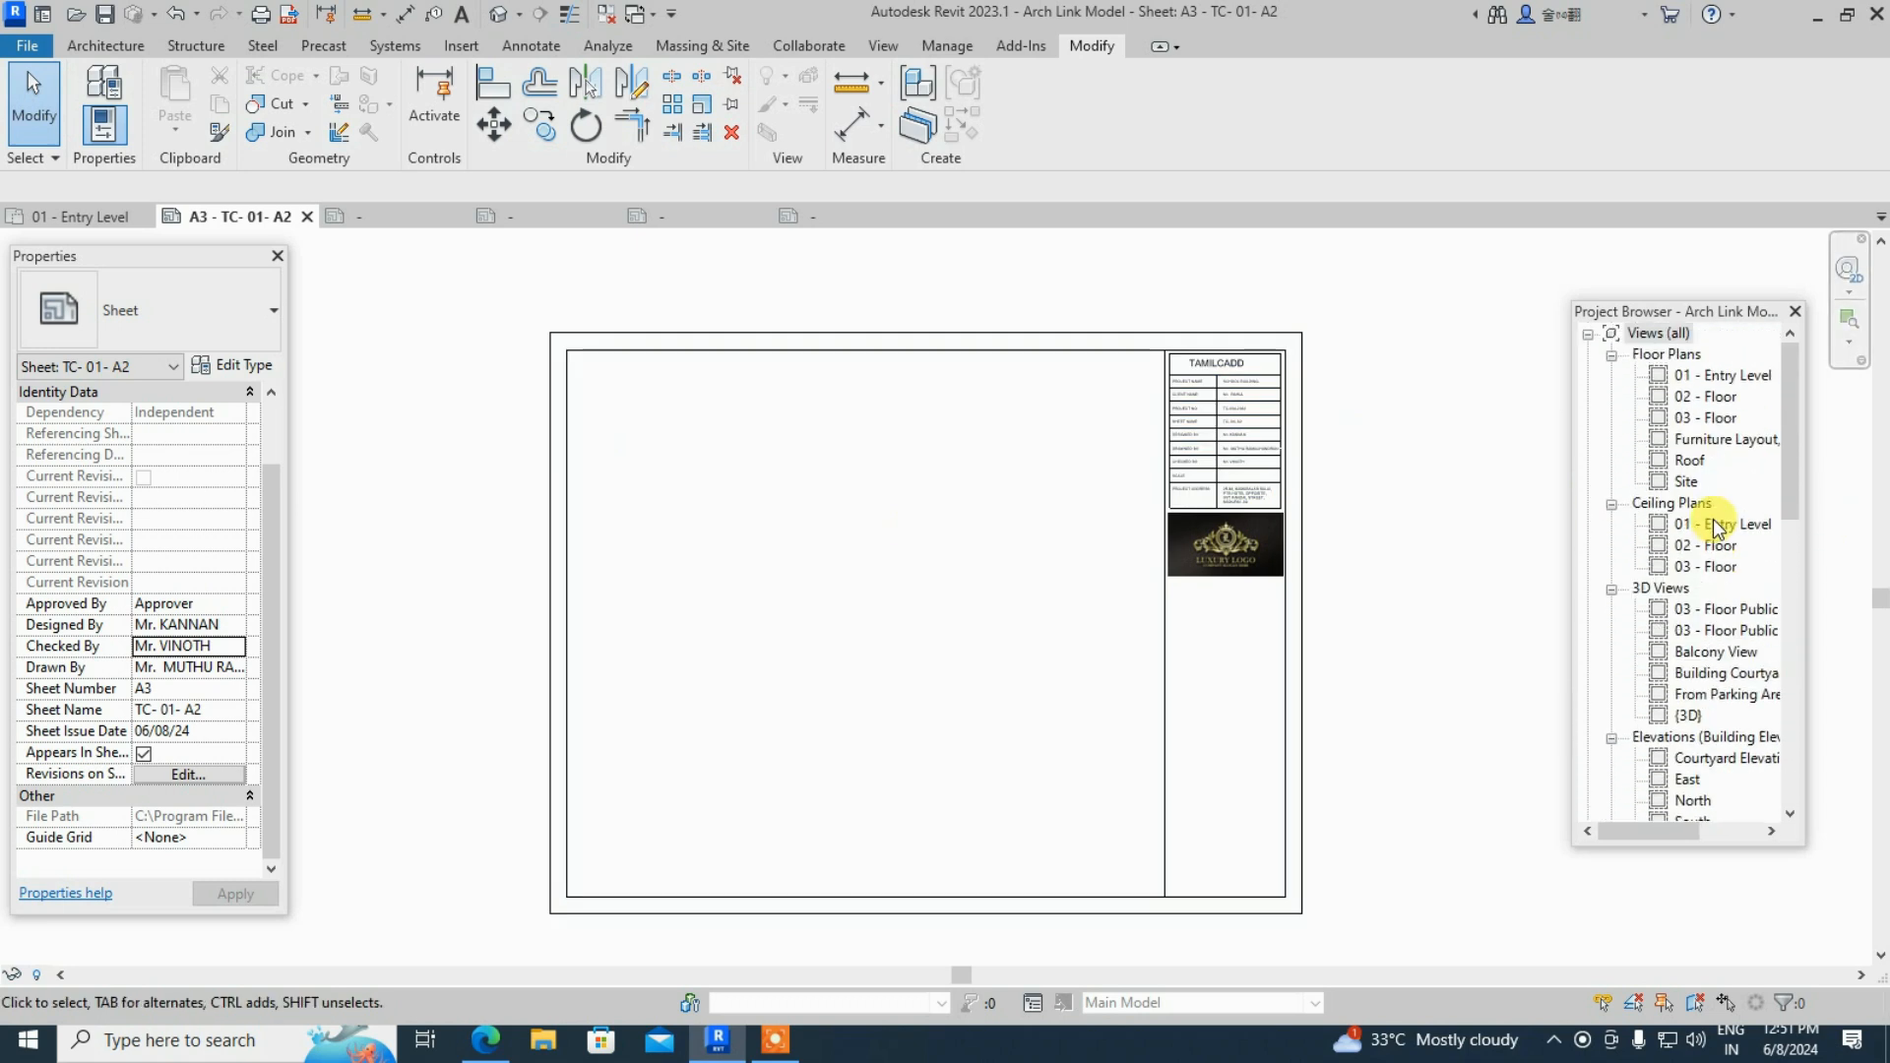
{"action": "double_click", "coordinate": [1733, 378]}
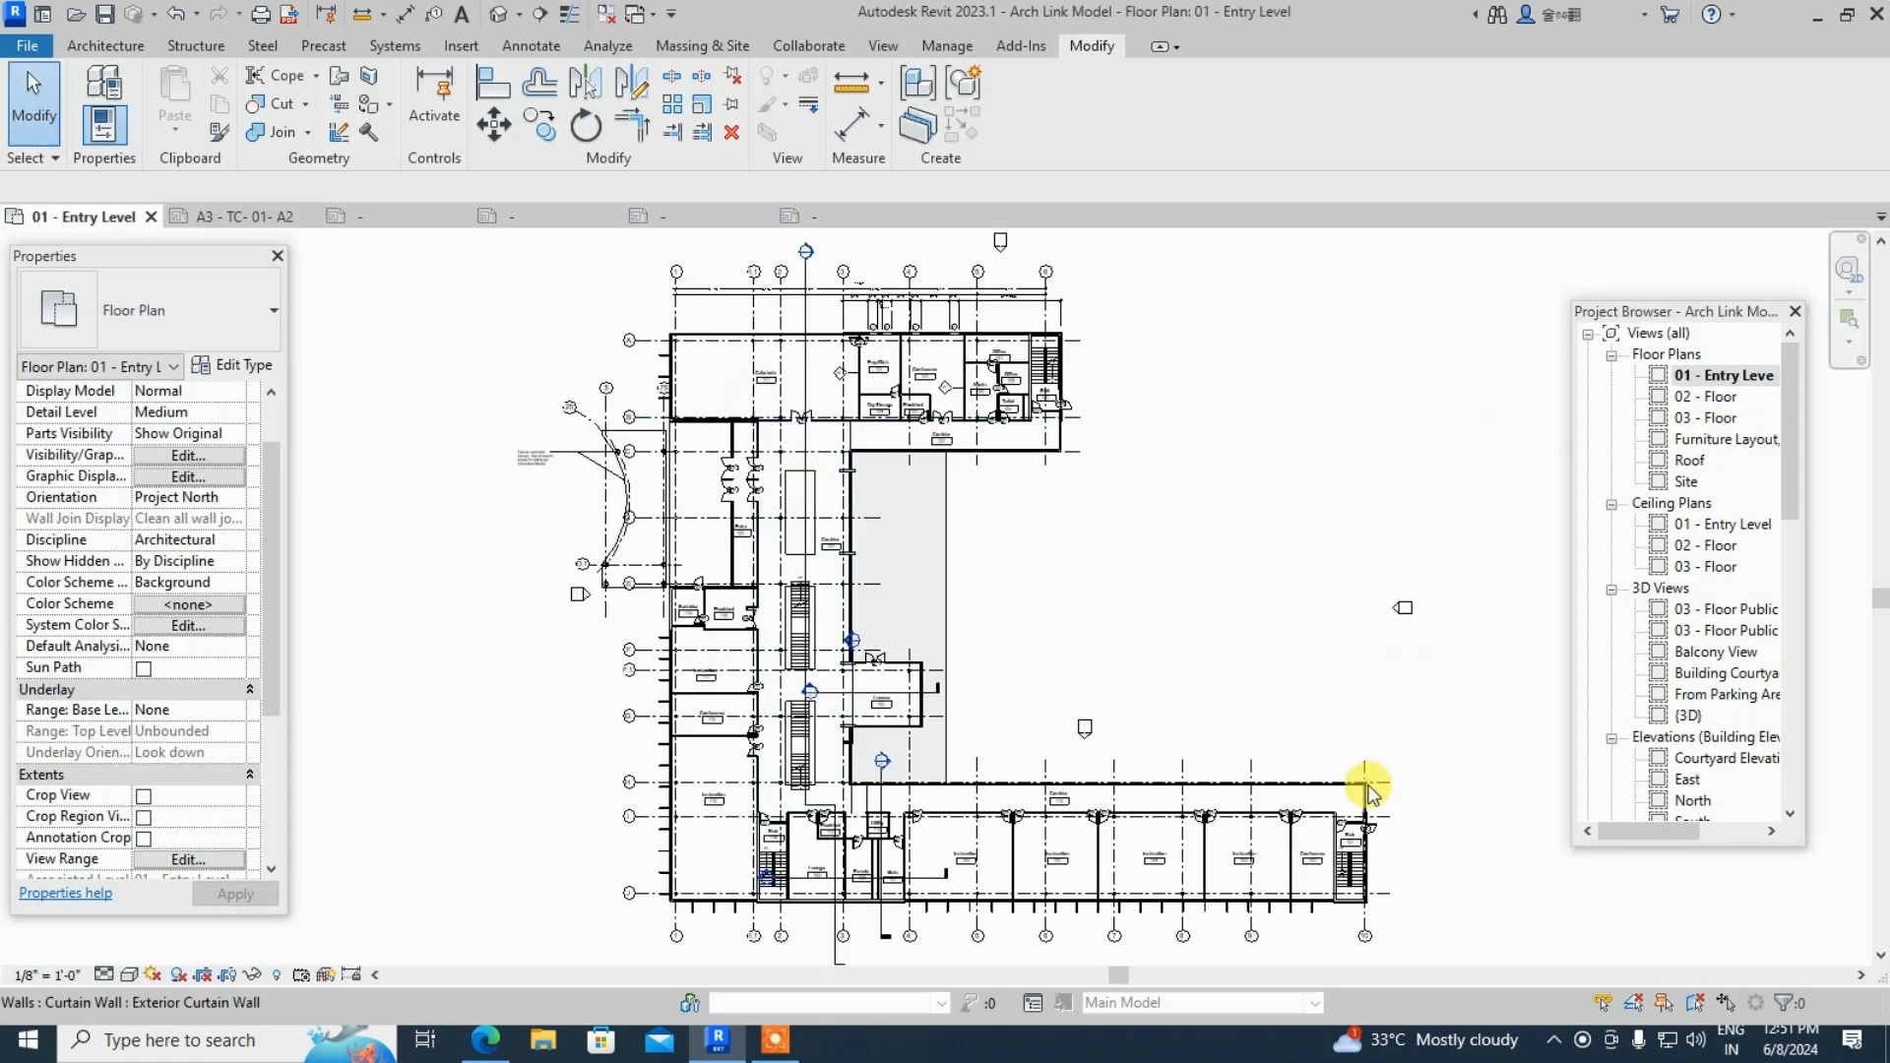
- Review the Duplicate View options for 01 - Entry Level, then dismiss the menu without duplicating
{"action": "left_click", "coordinate": [1737, 376]}
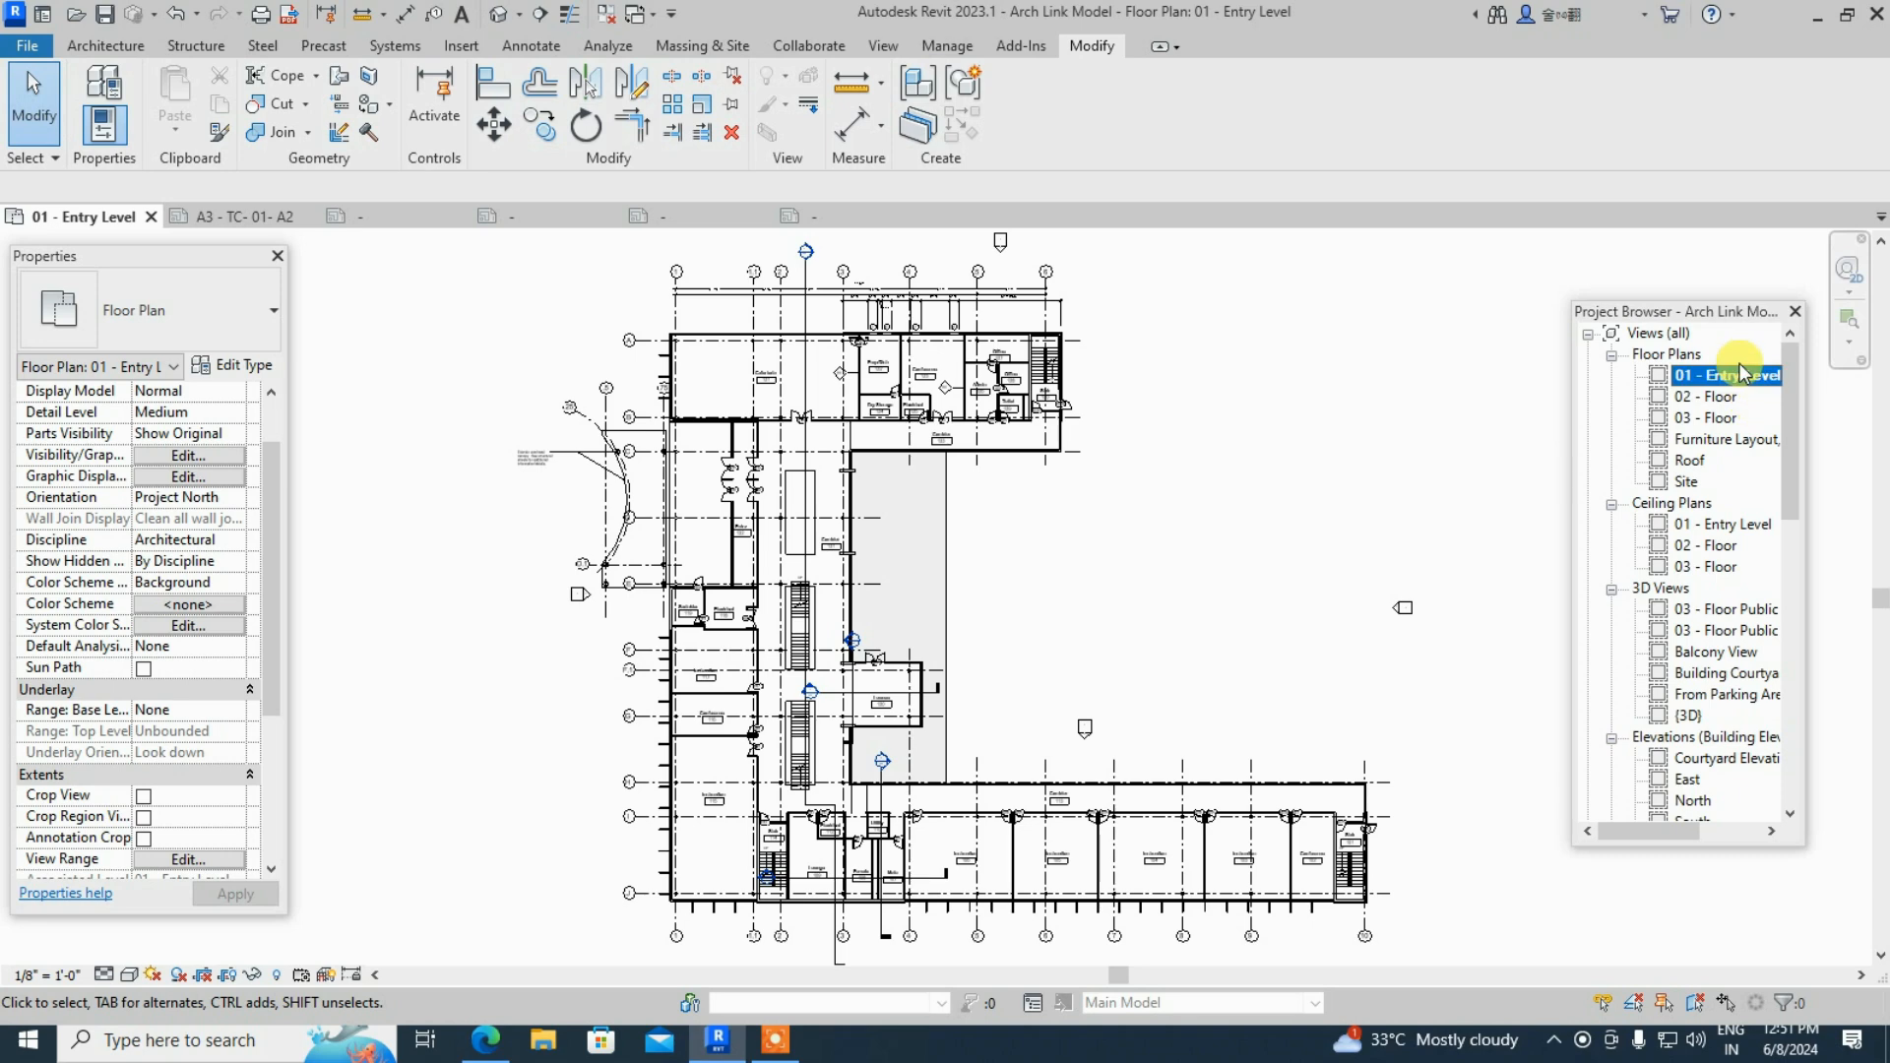
{"action": "right_click", "coordinate": [1737, 380]}
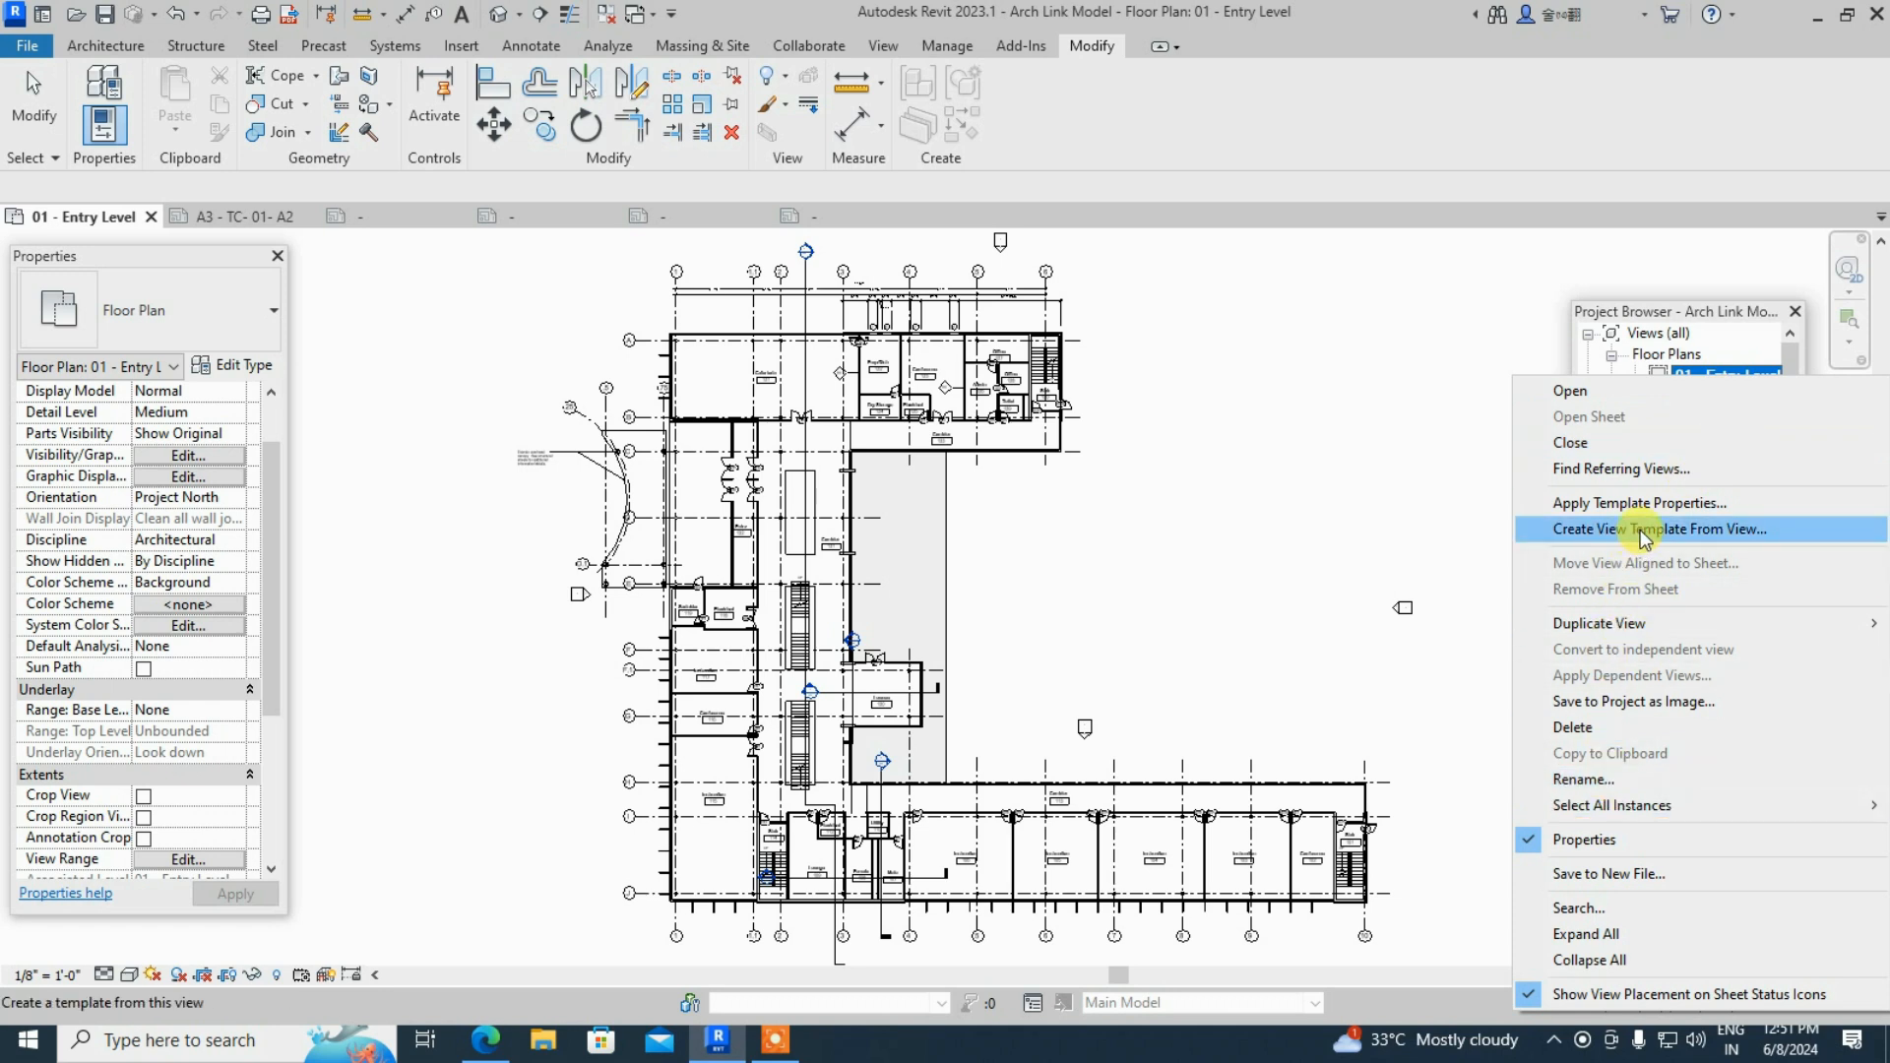
{"action": "mouse_move", "coordinate": [1561, 626]}
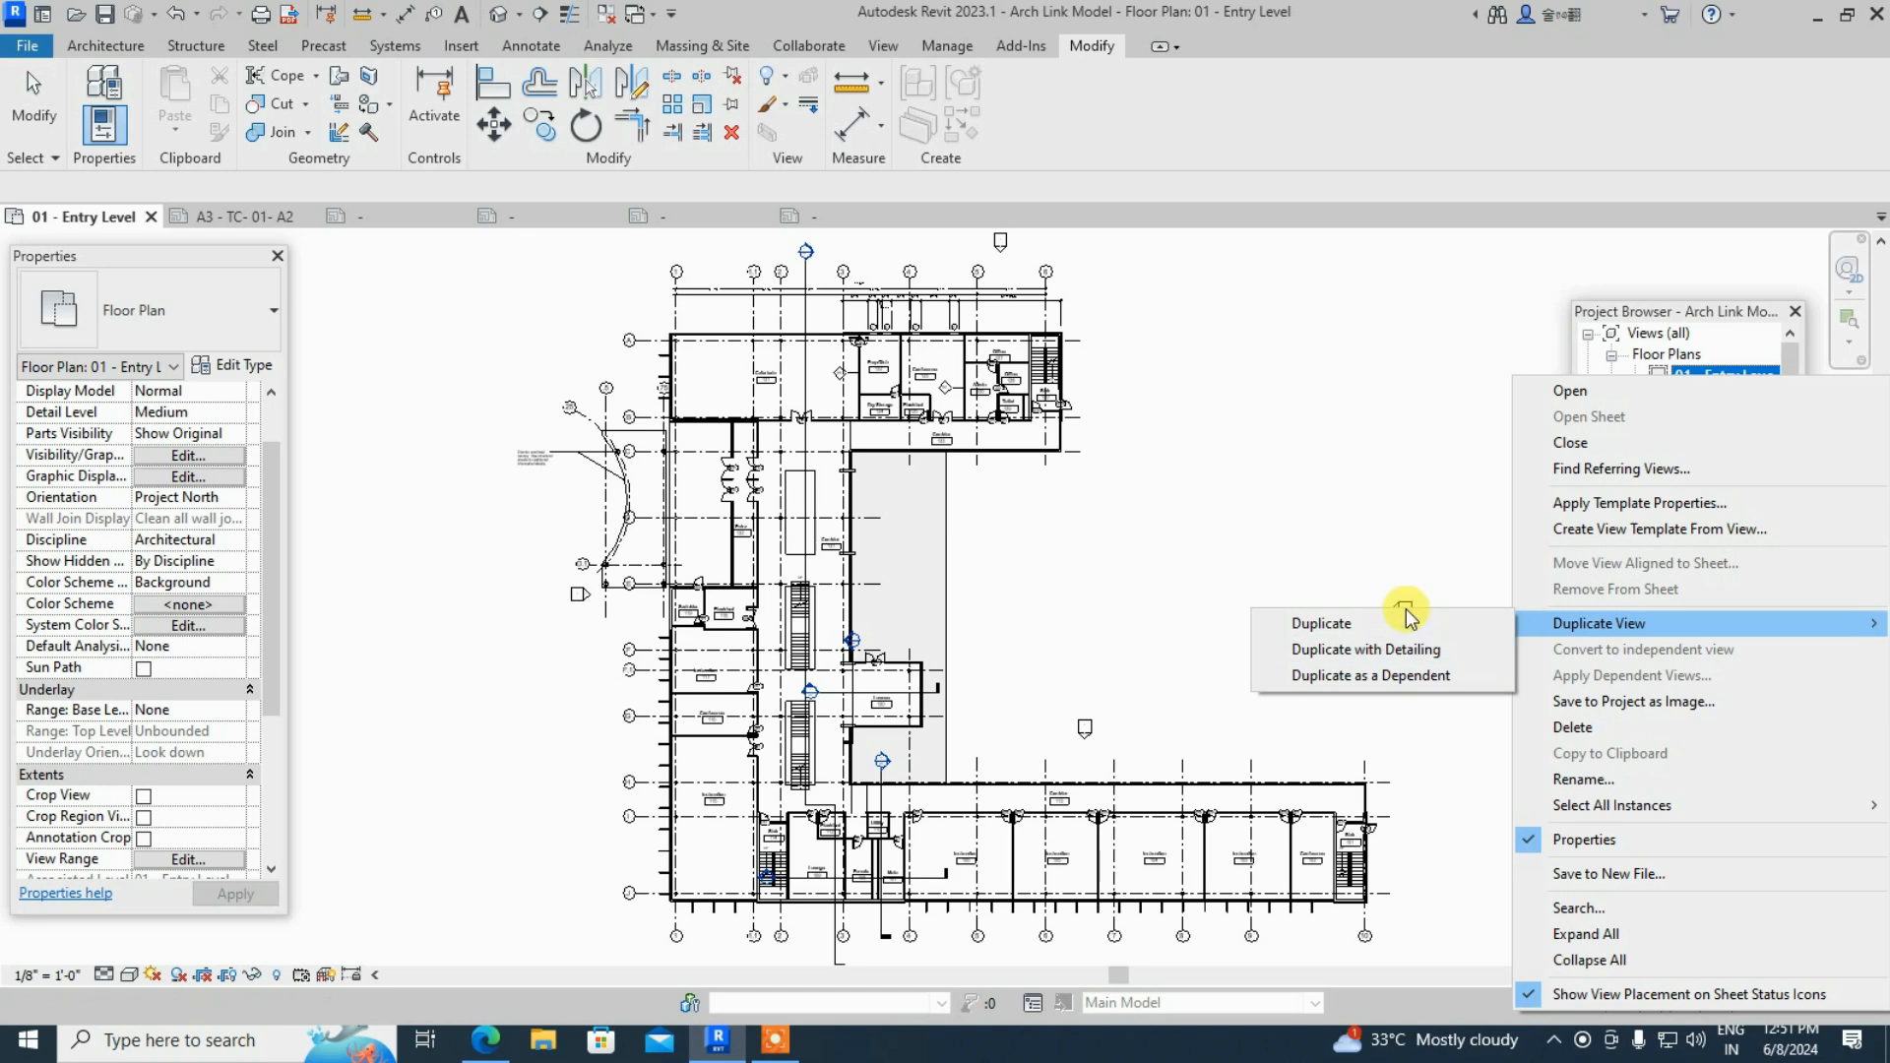
{"action": "left_click", "coordinate": [1438, 492]}
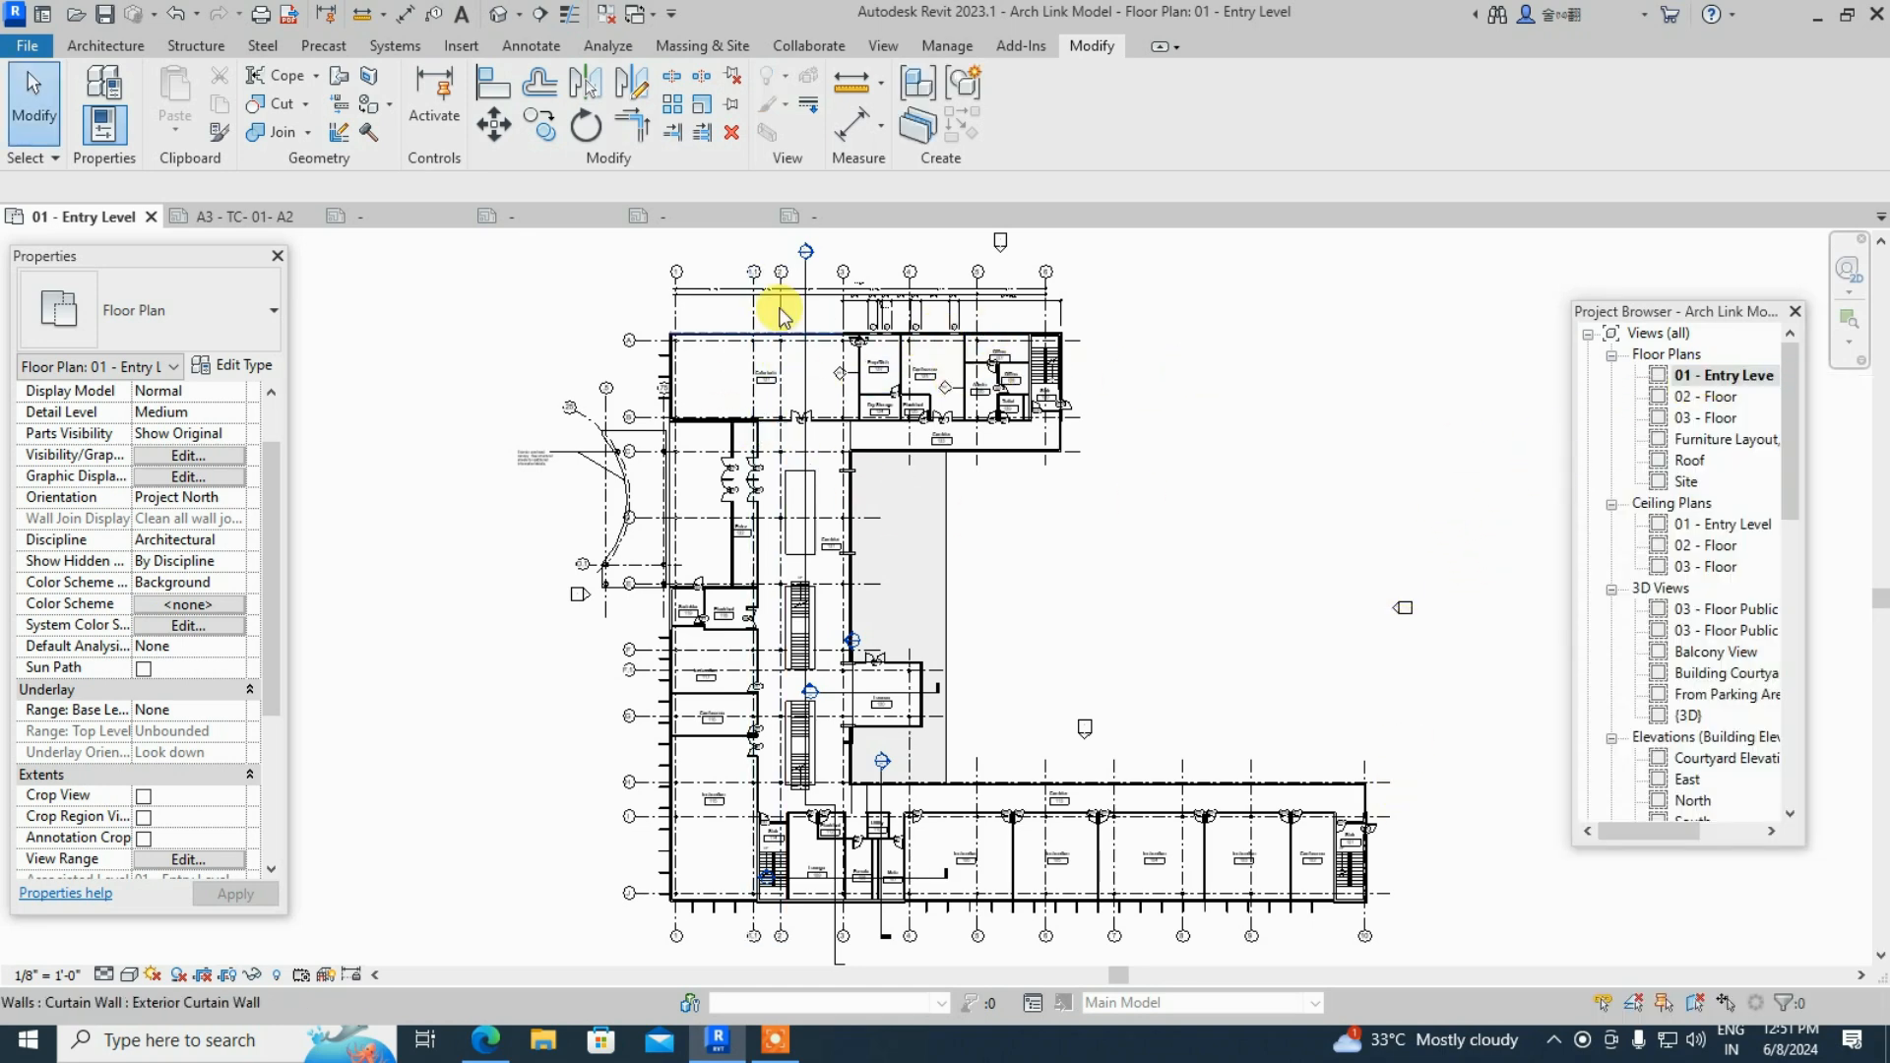
- Place the 01 - Entry Level floor plan as a viewport on sheet A3 - TC- 01- A2
{"action": "left_click", "coordinate": [246, 216]}
{"action": "left_click_drag", "start_coordinate": [1708, 378], "coordinate": [1620, 396]}
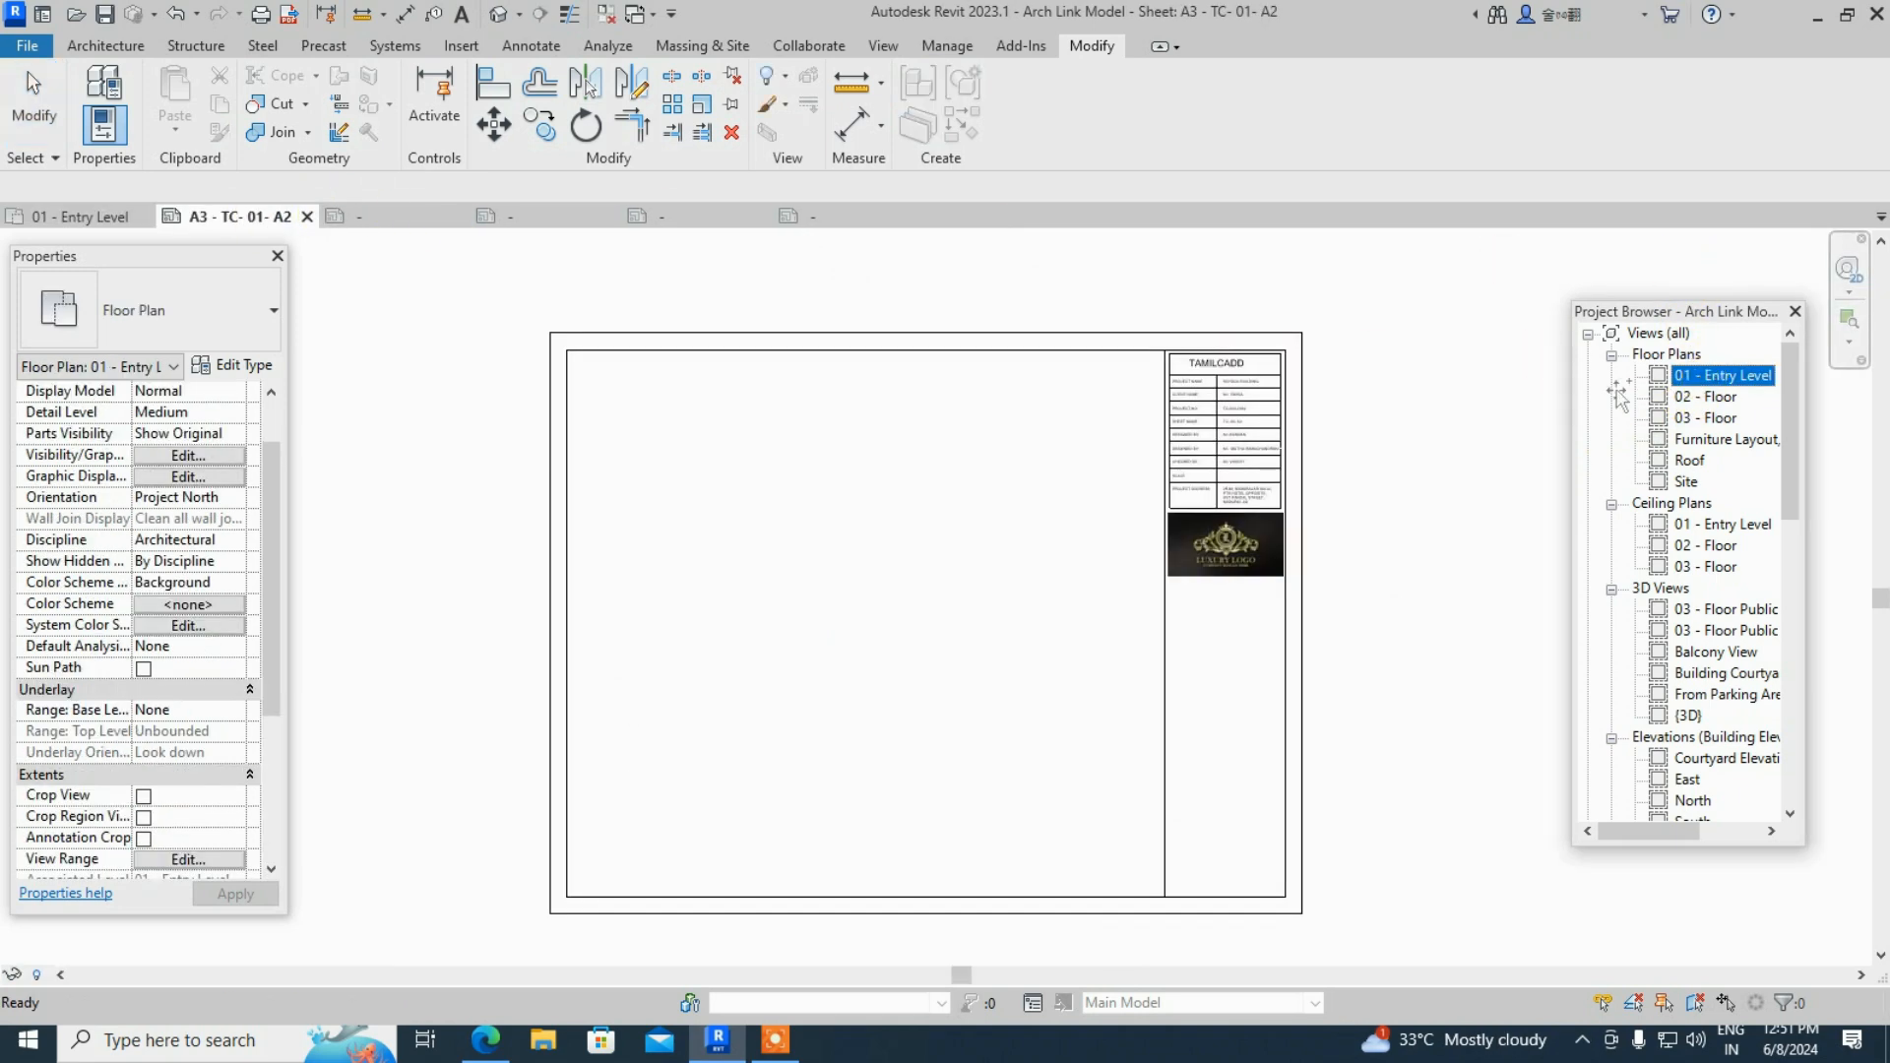
{"action": "left_click_drag", "start_coordinate": [1263, 420], "coordinate": [819, 562]}
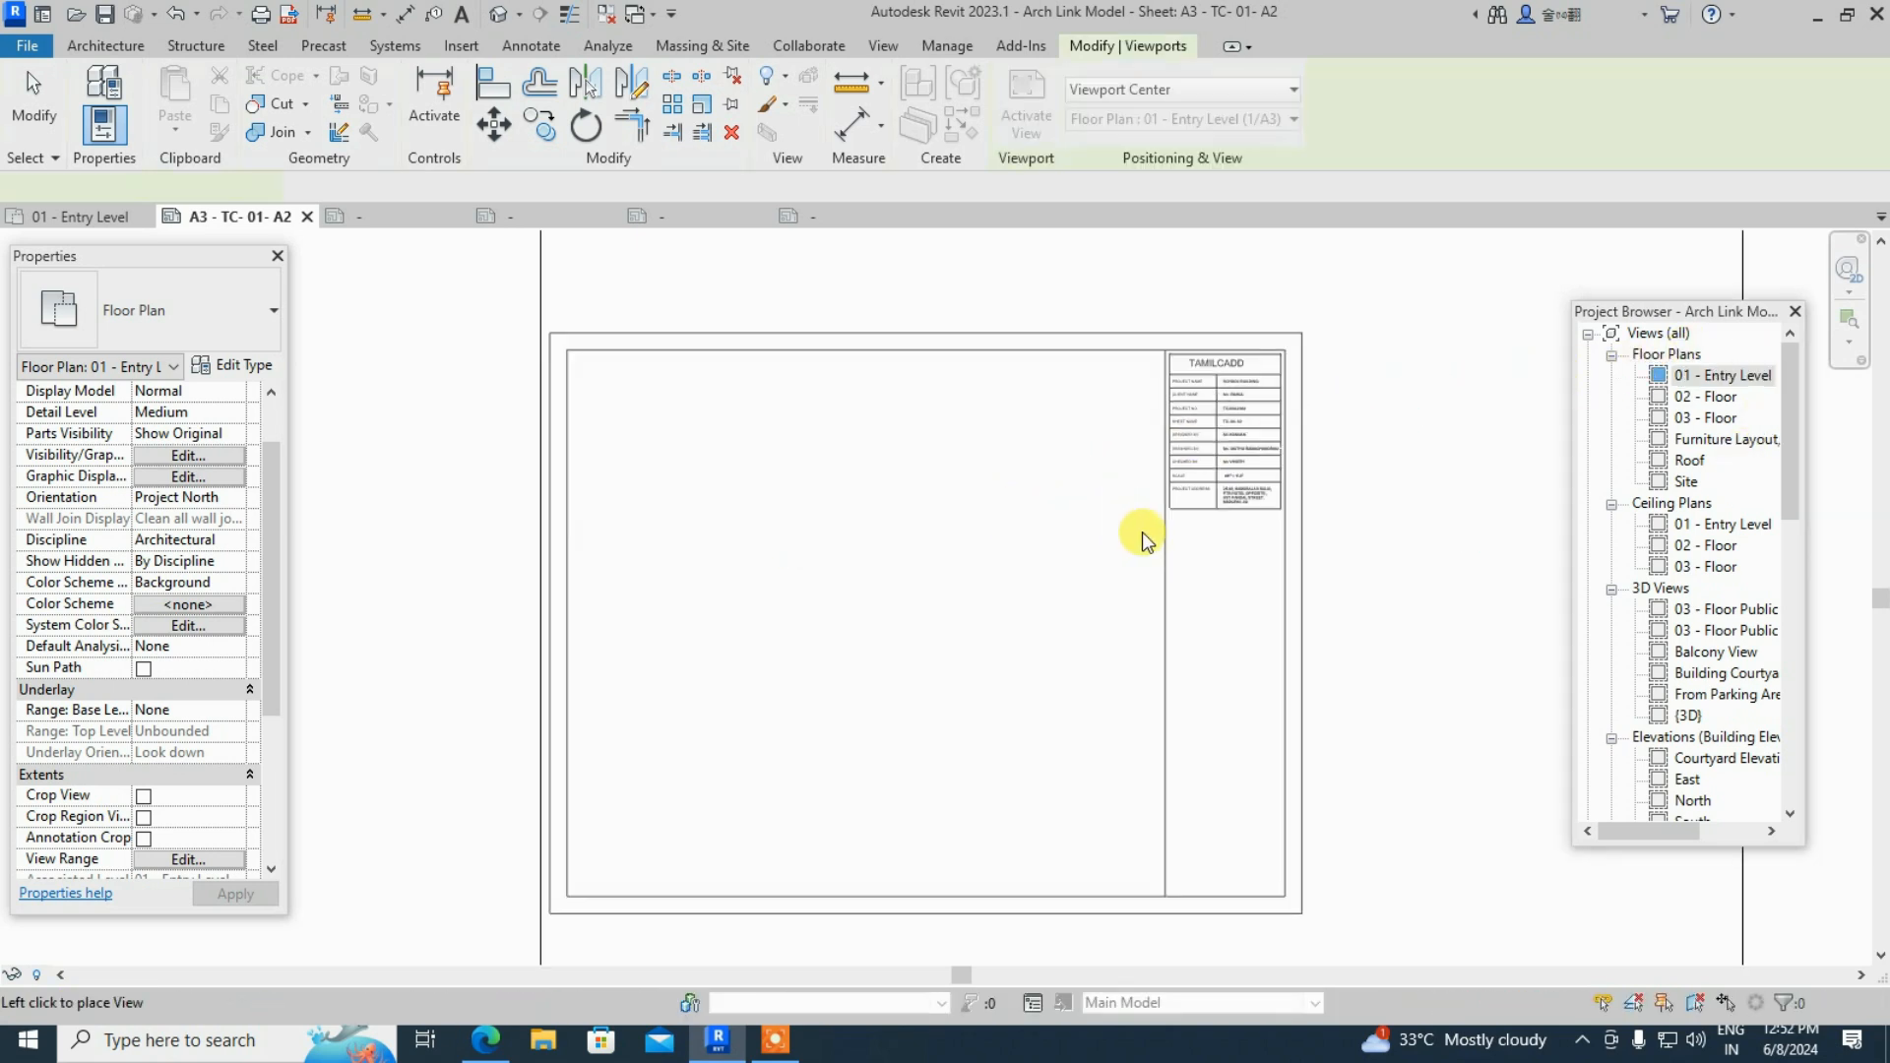
{"action": "scroll", "coordinate": [1069, 565], "scroll_direction": "down", "scroll_amount": 4}
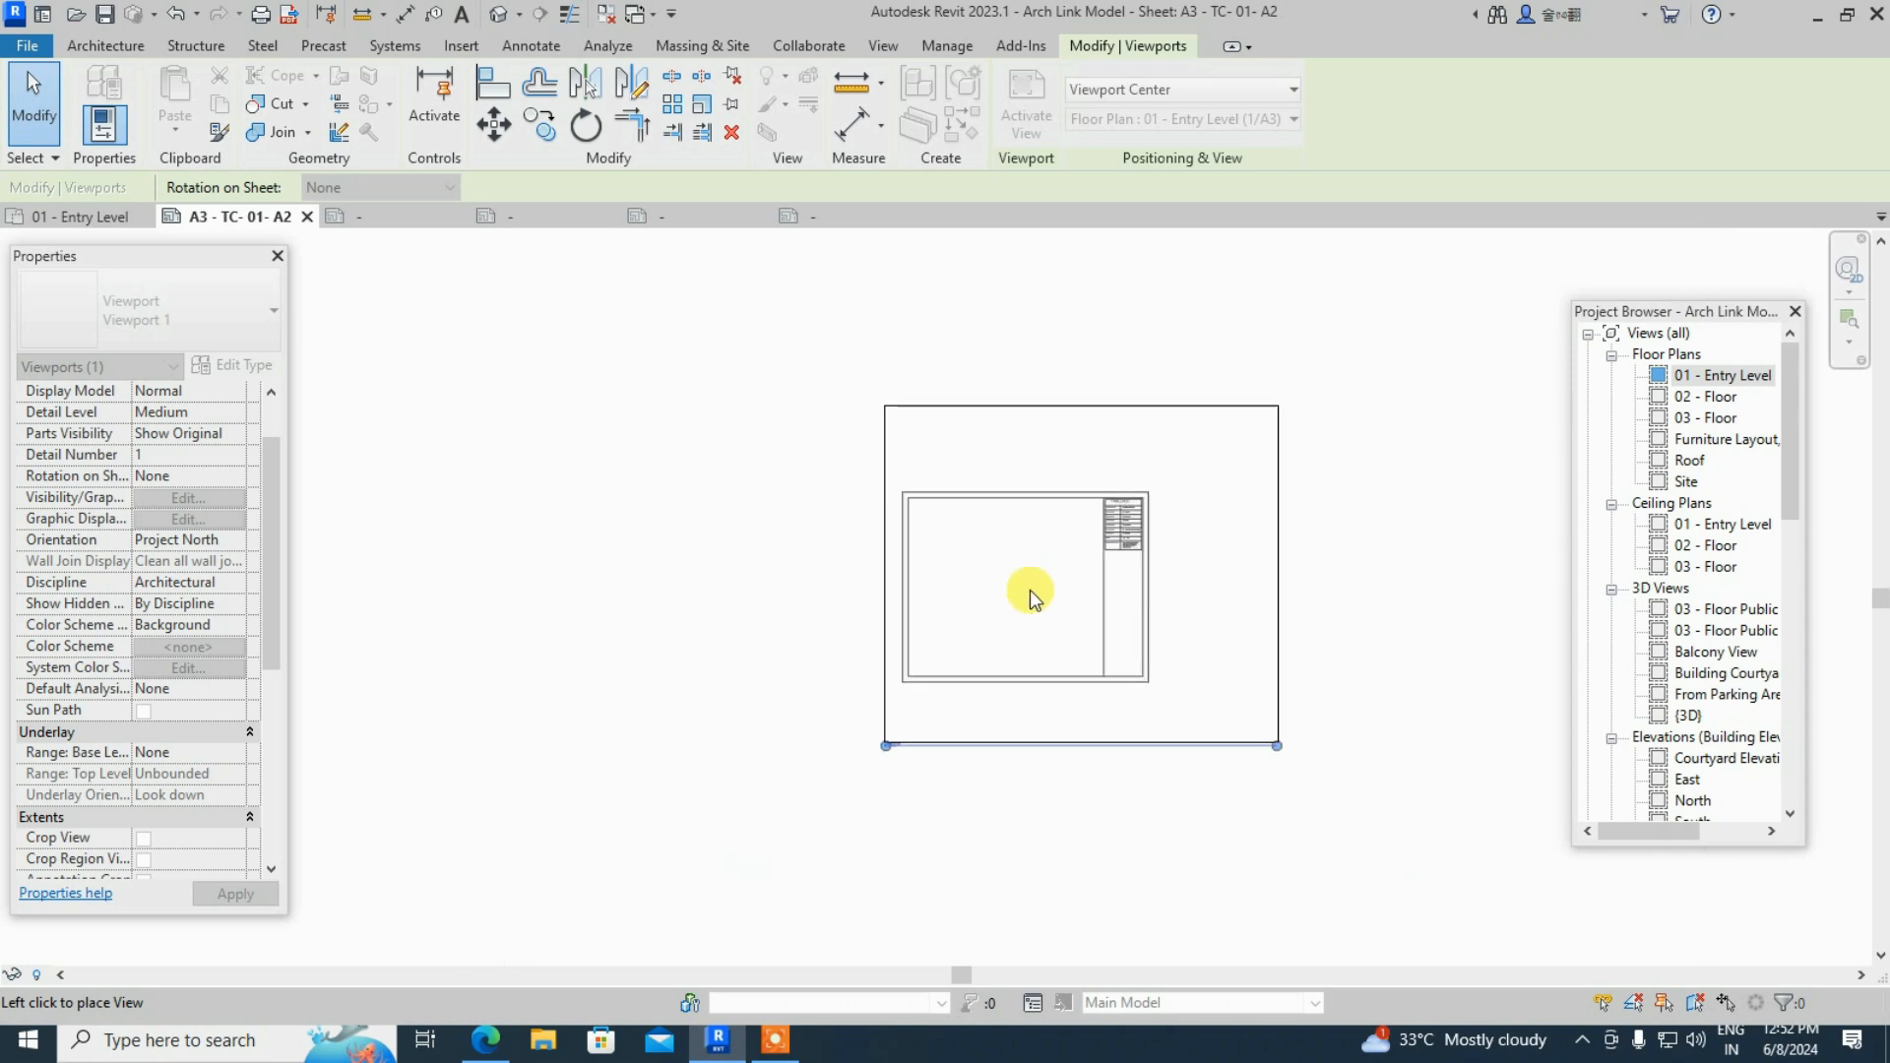
{"action": "left_click", "coordinate": [1030, 589]}
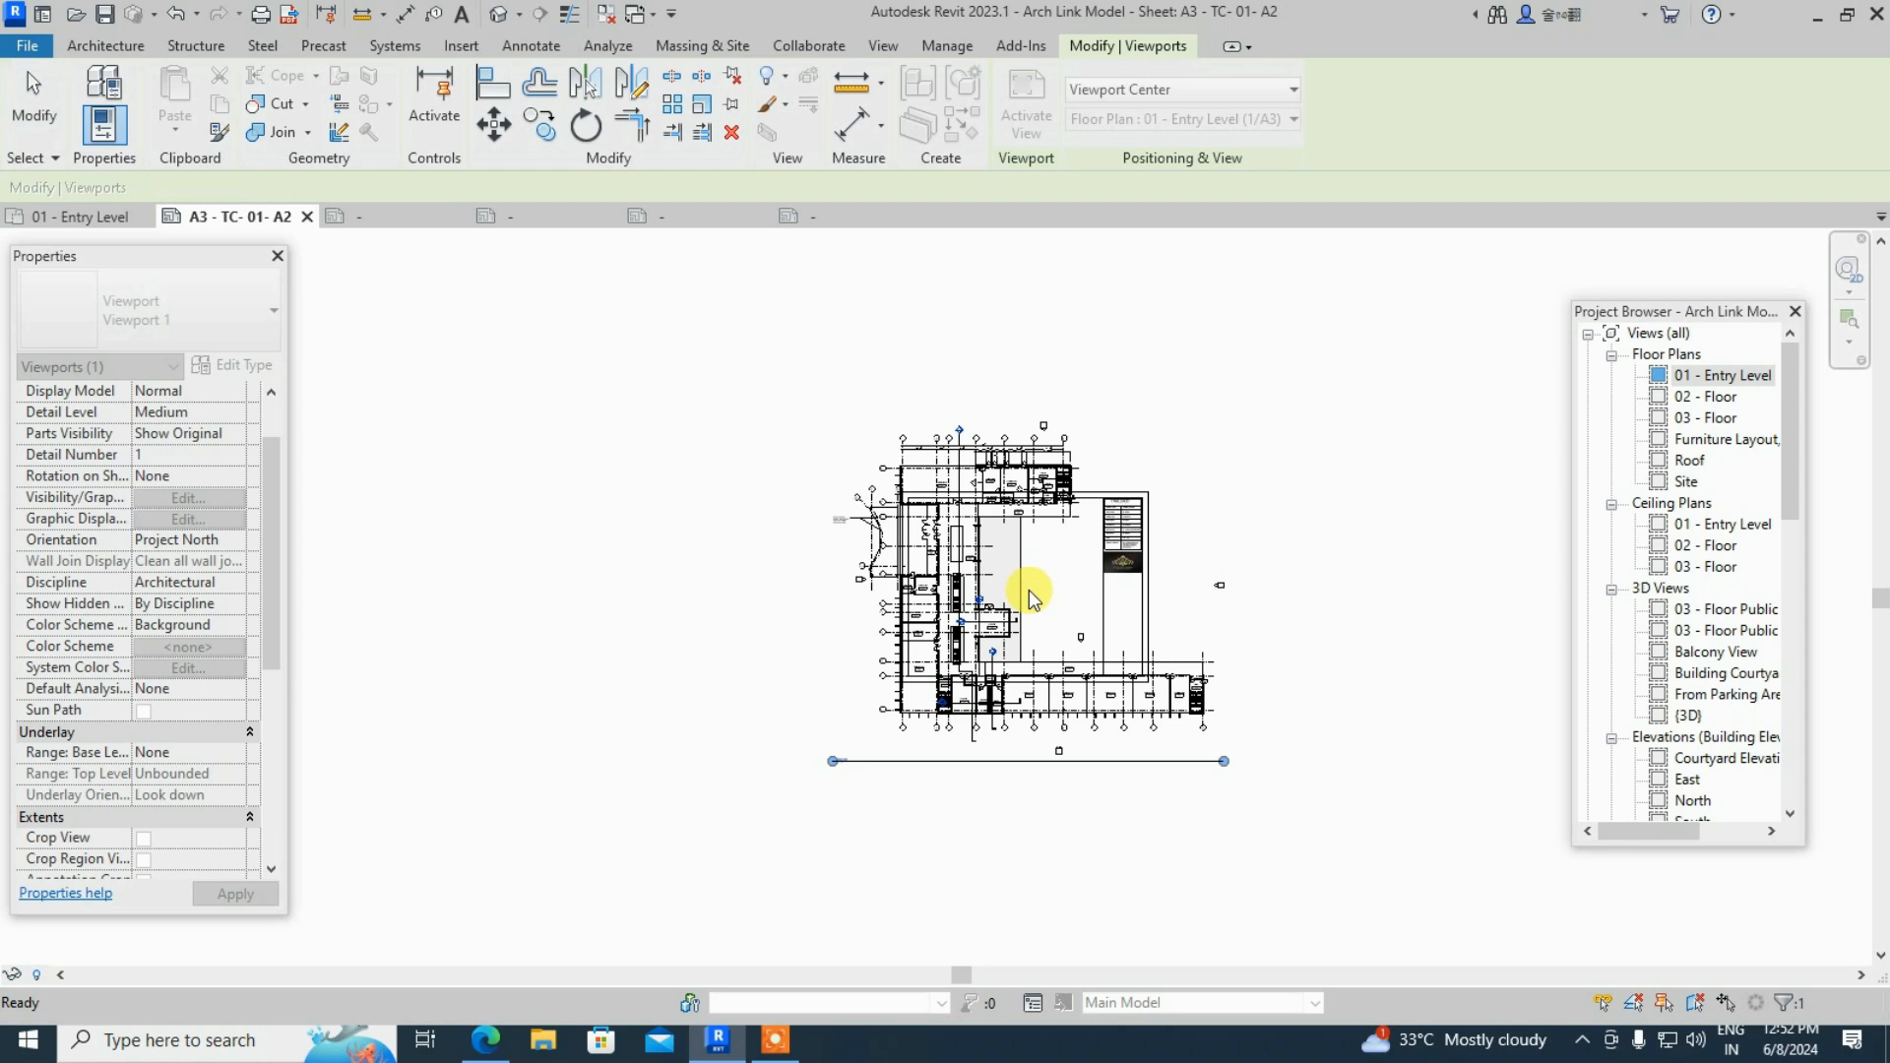
- Select the 01 - Entry Level viewport and activate it for in-place editing
{"action": "scroll", "coordinate": [1427, 559], "scroll_direction": "up", "scroll_amount": 2}
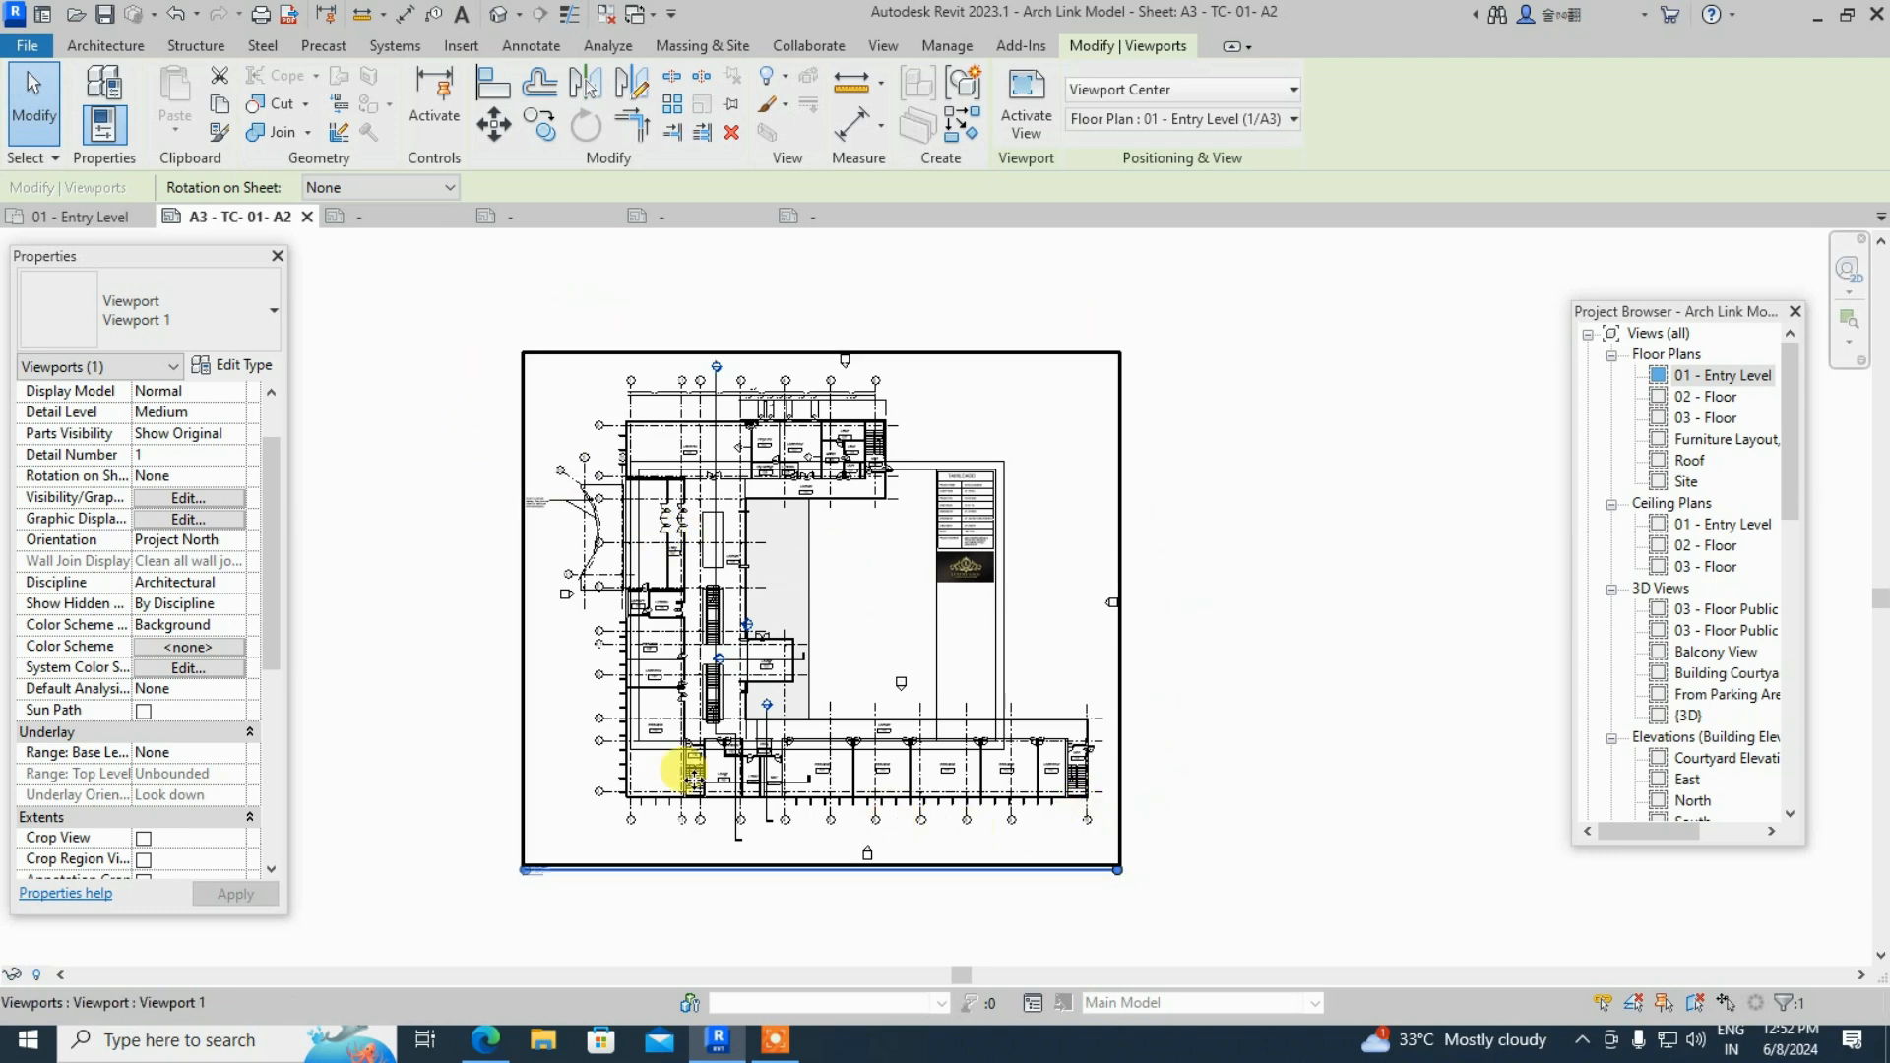
{"action": "scroll", "coordinate": [604, 640], "scroll_direction": "up", "scroll_amount": 1}
{"action": "scroll", "coordinate": [608, 642], "scroll_direction": "up", "scroll_amount": 1}
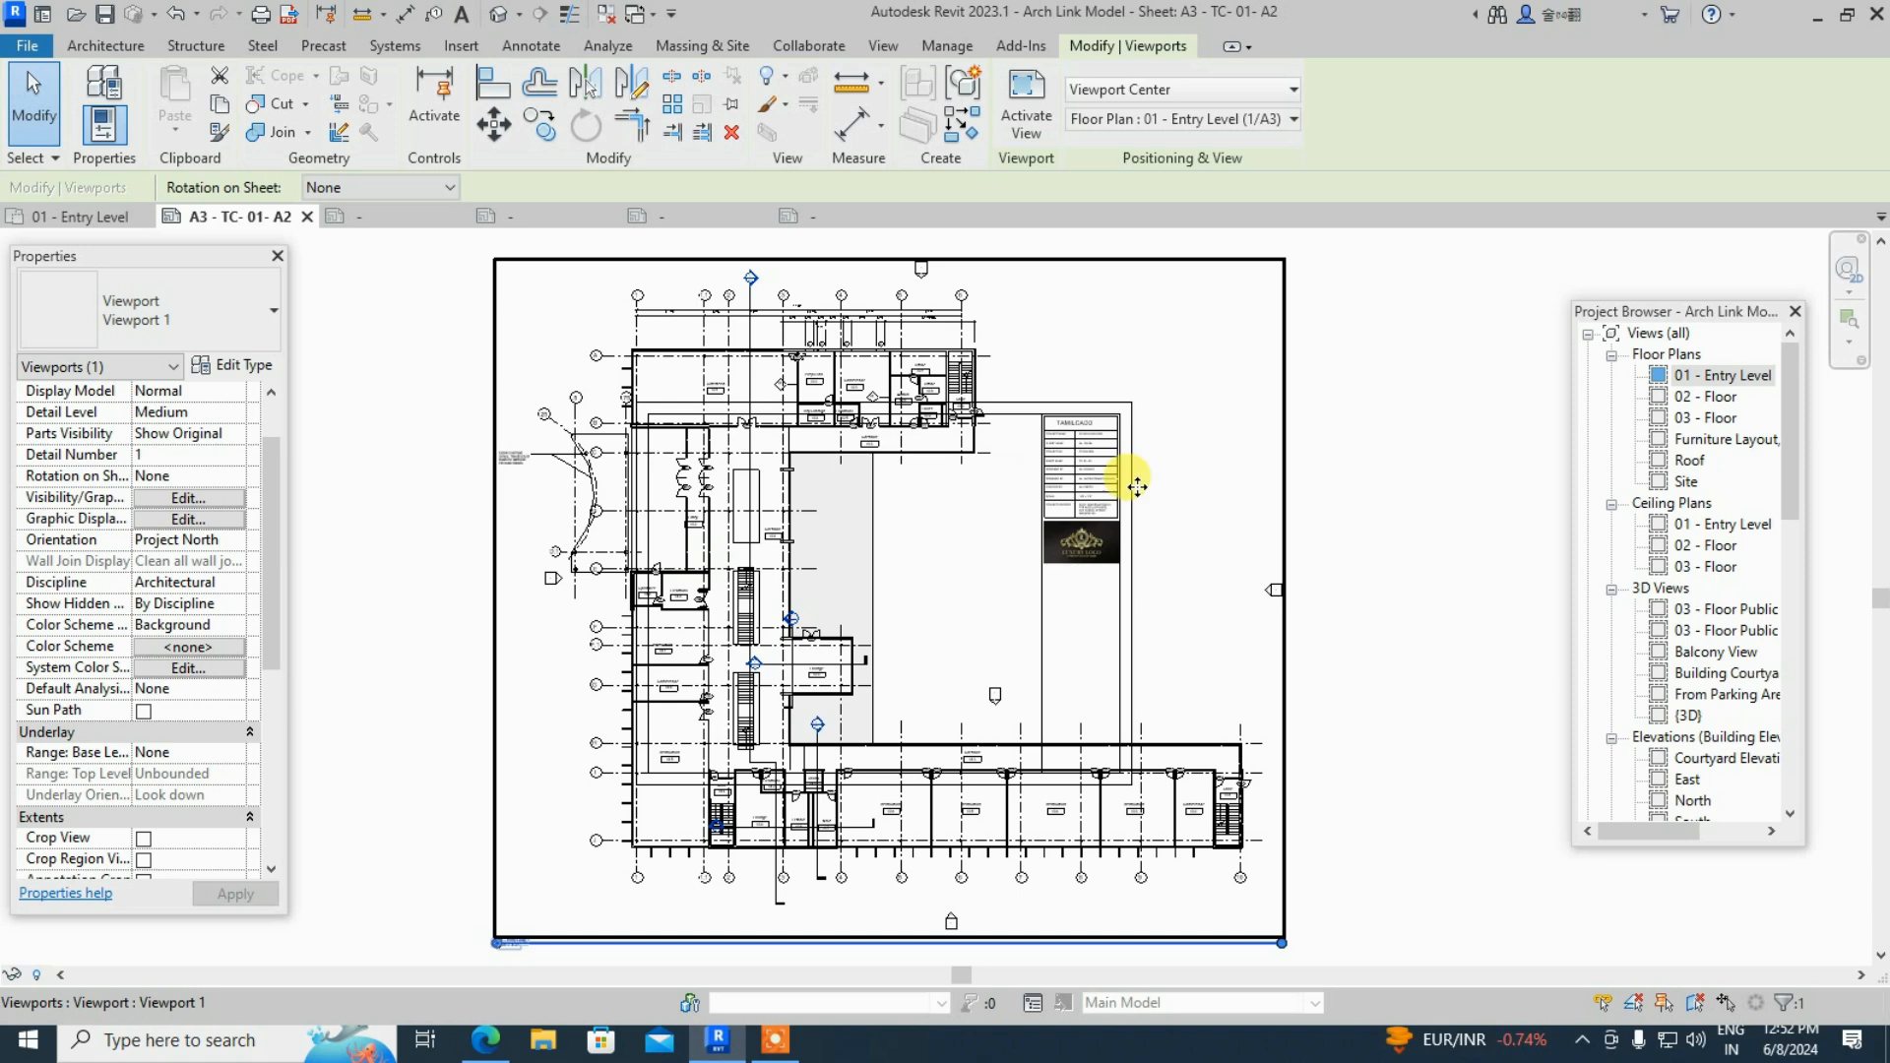
{"action": "key", "text": "Escape"}
{"action": "left_click", "coordinate": [978, 260]}
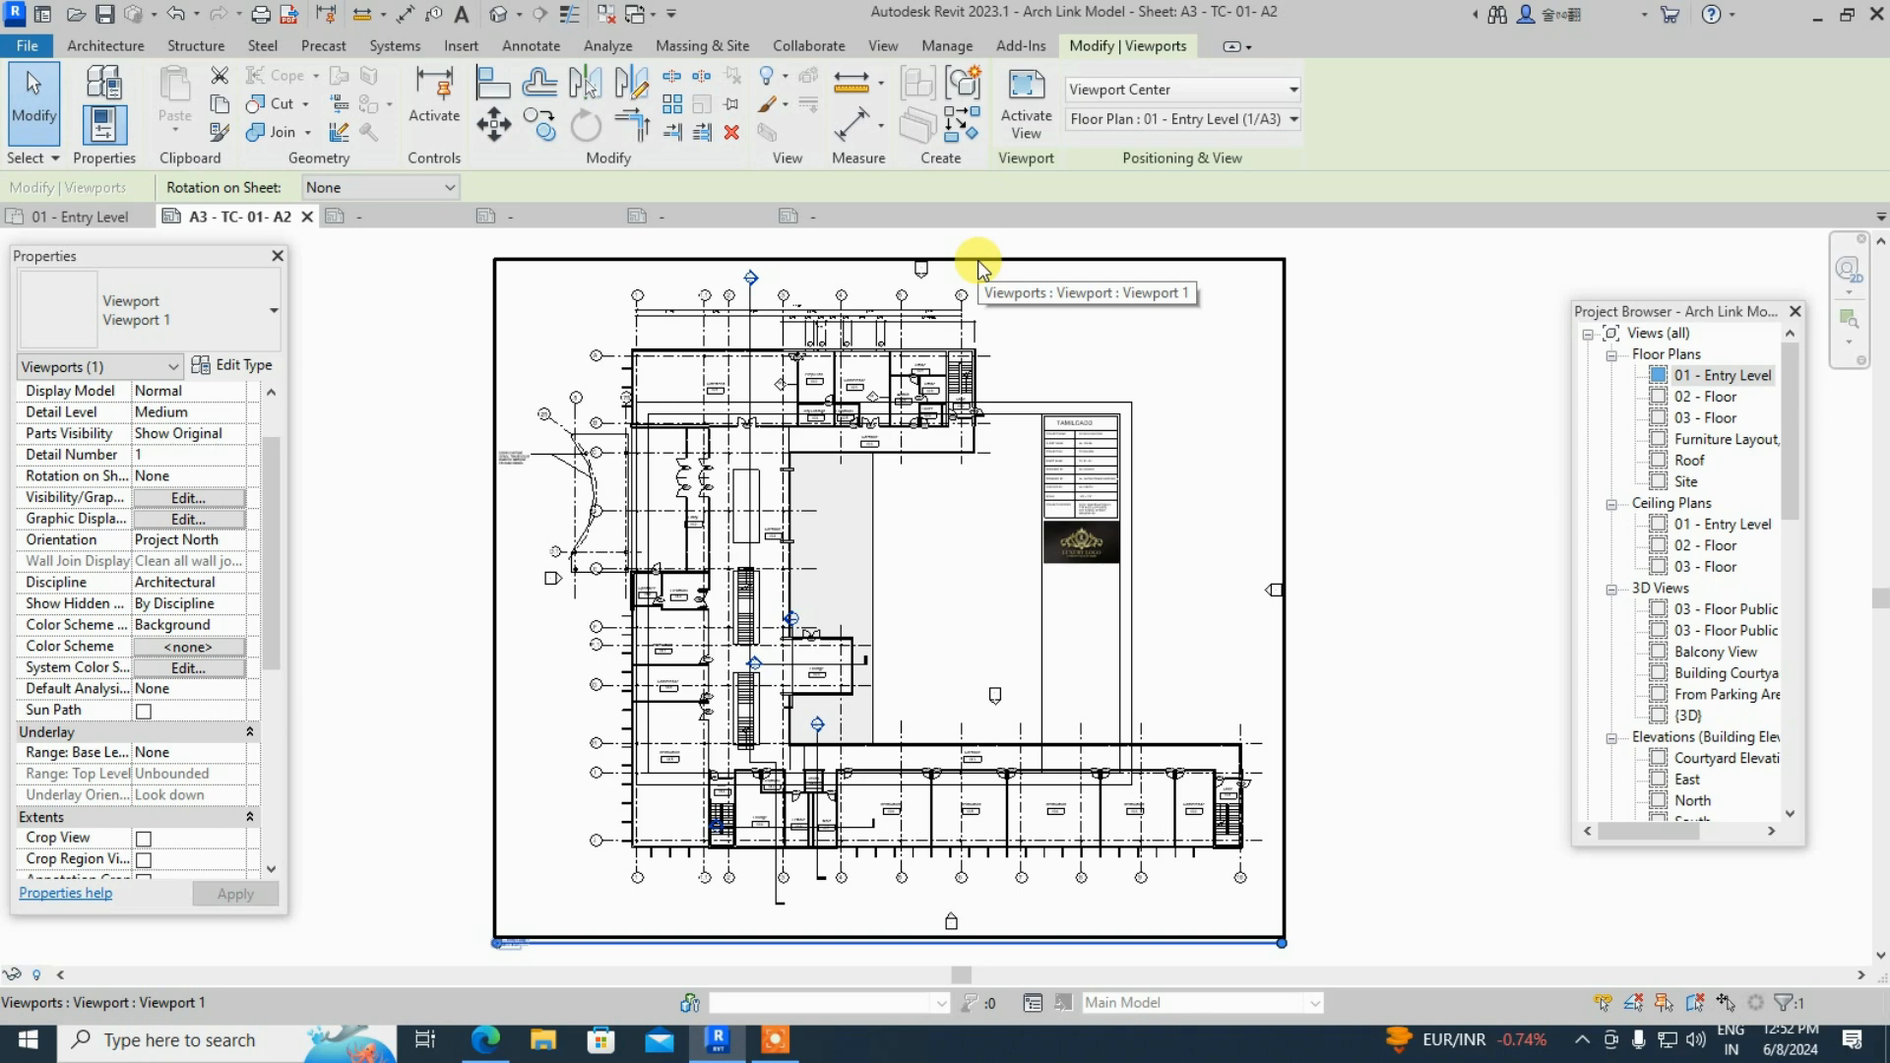
{"action": "left_click", "coordinate": [1025, 120]}
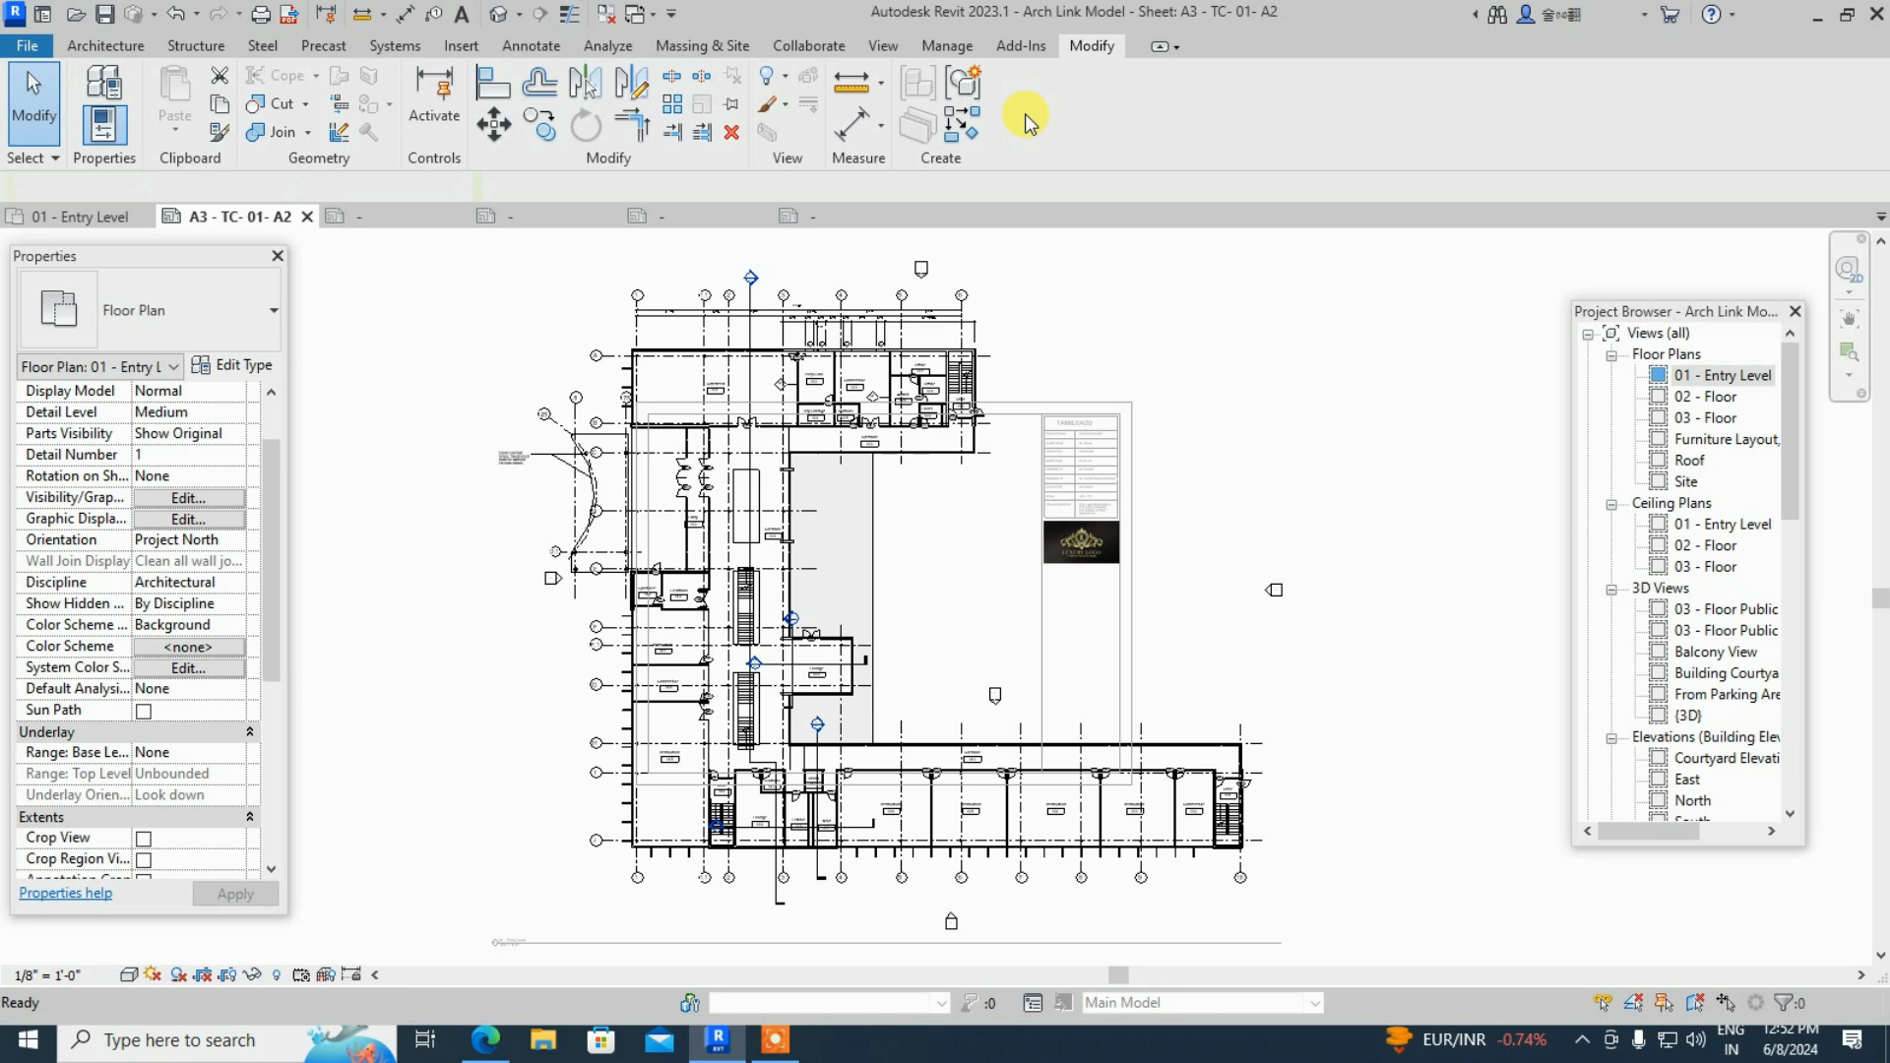
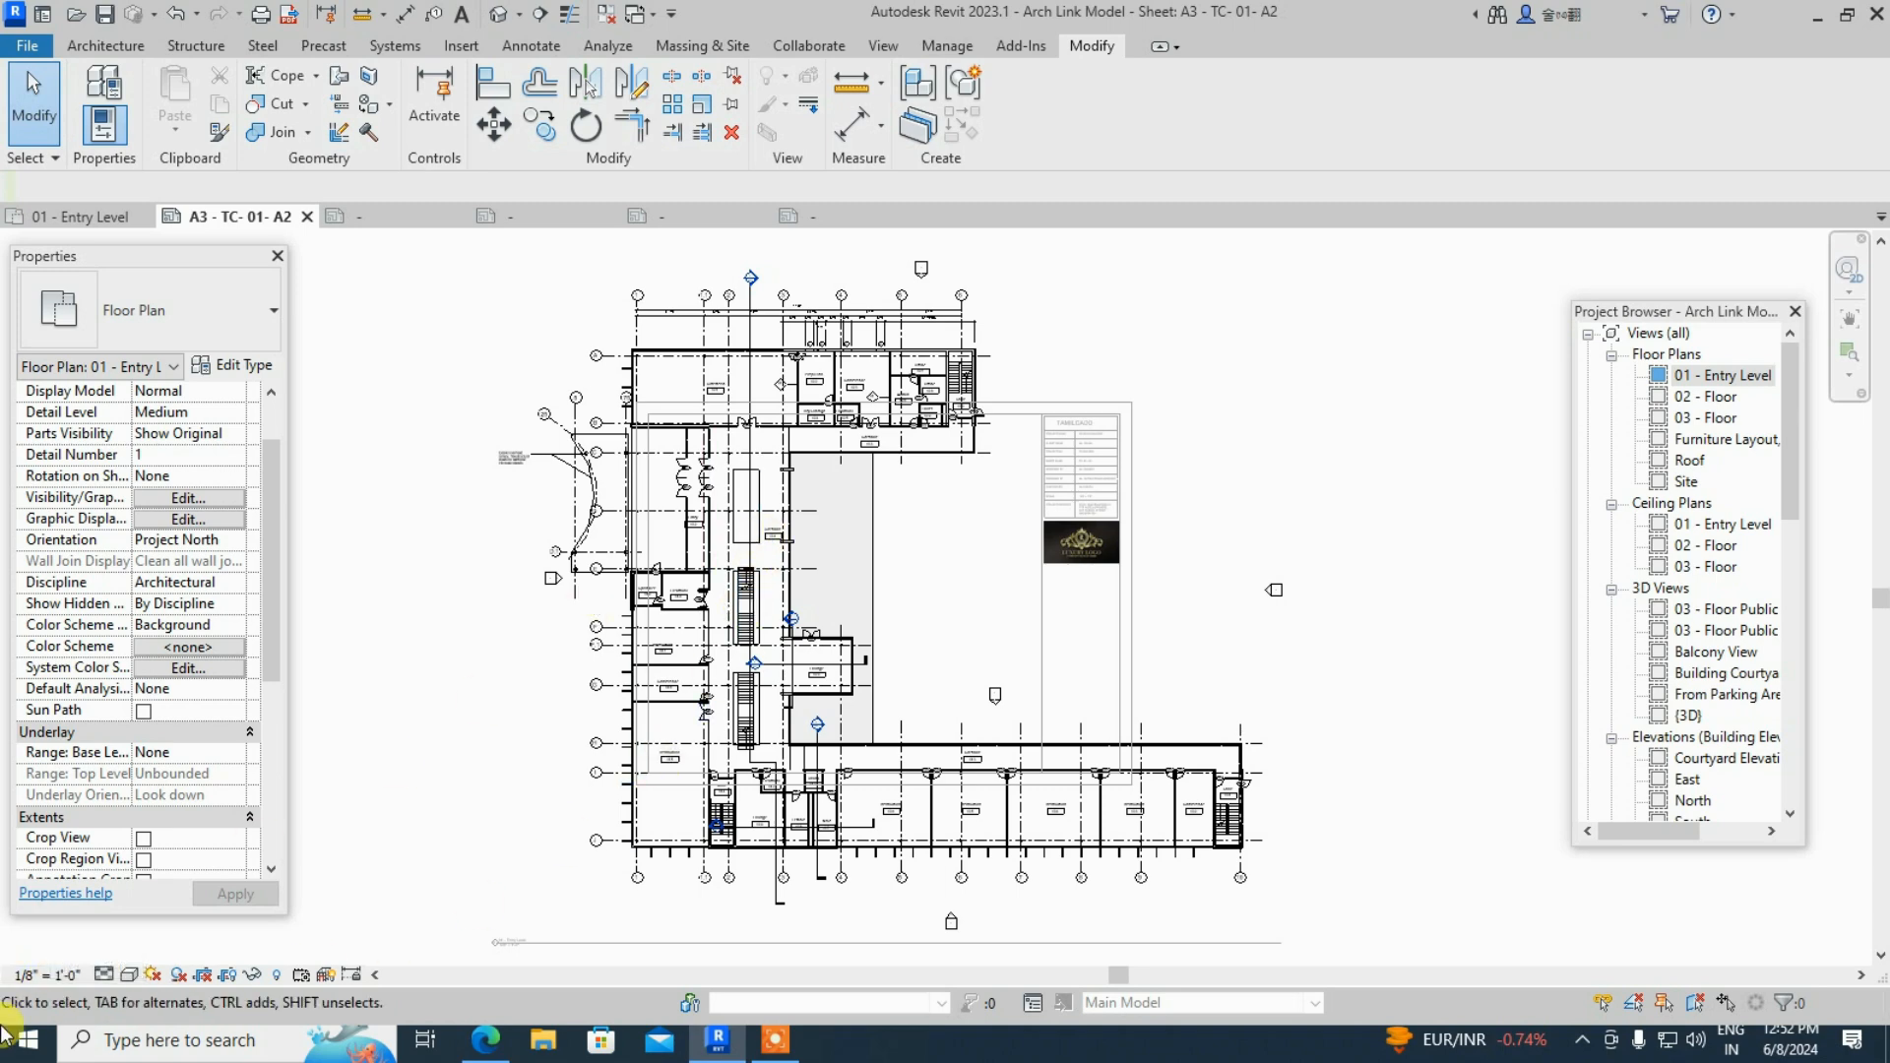
- Check the view scale list without changing it, then call up Project Units with UN
{"action": "left_click", "coordinate": [36, 977]}
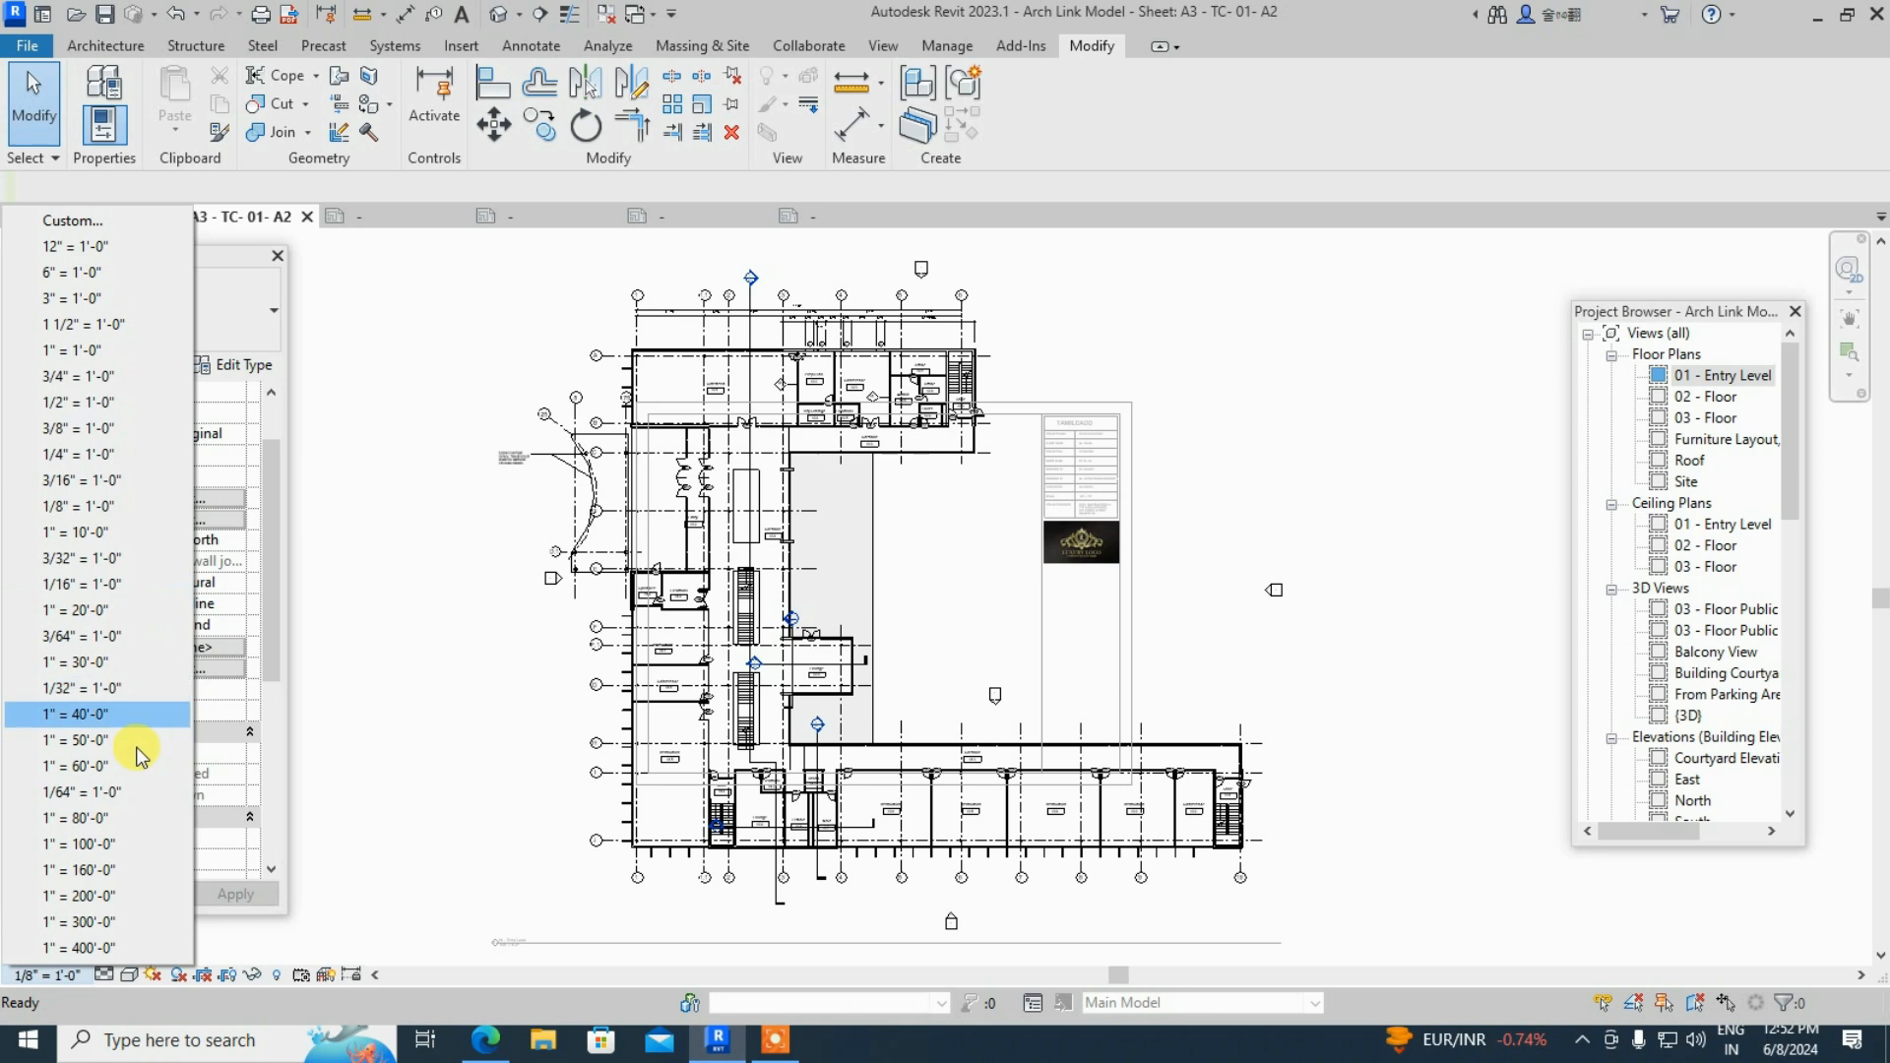
{"action": "key", "text": "Escape"}
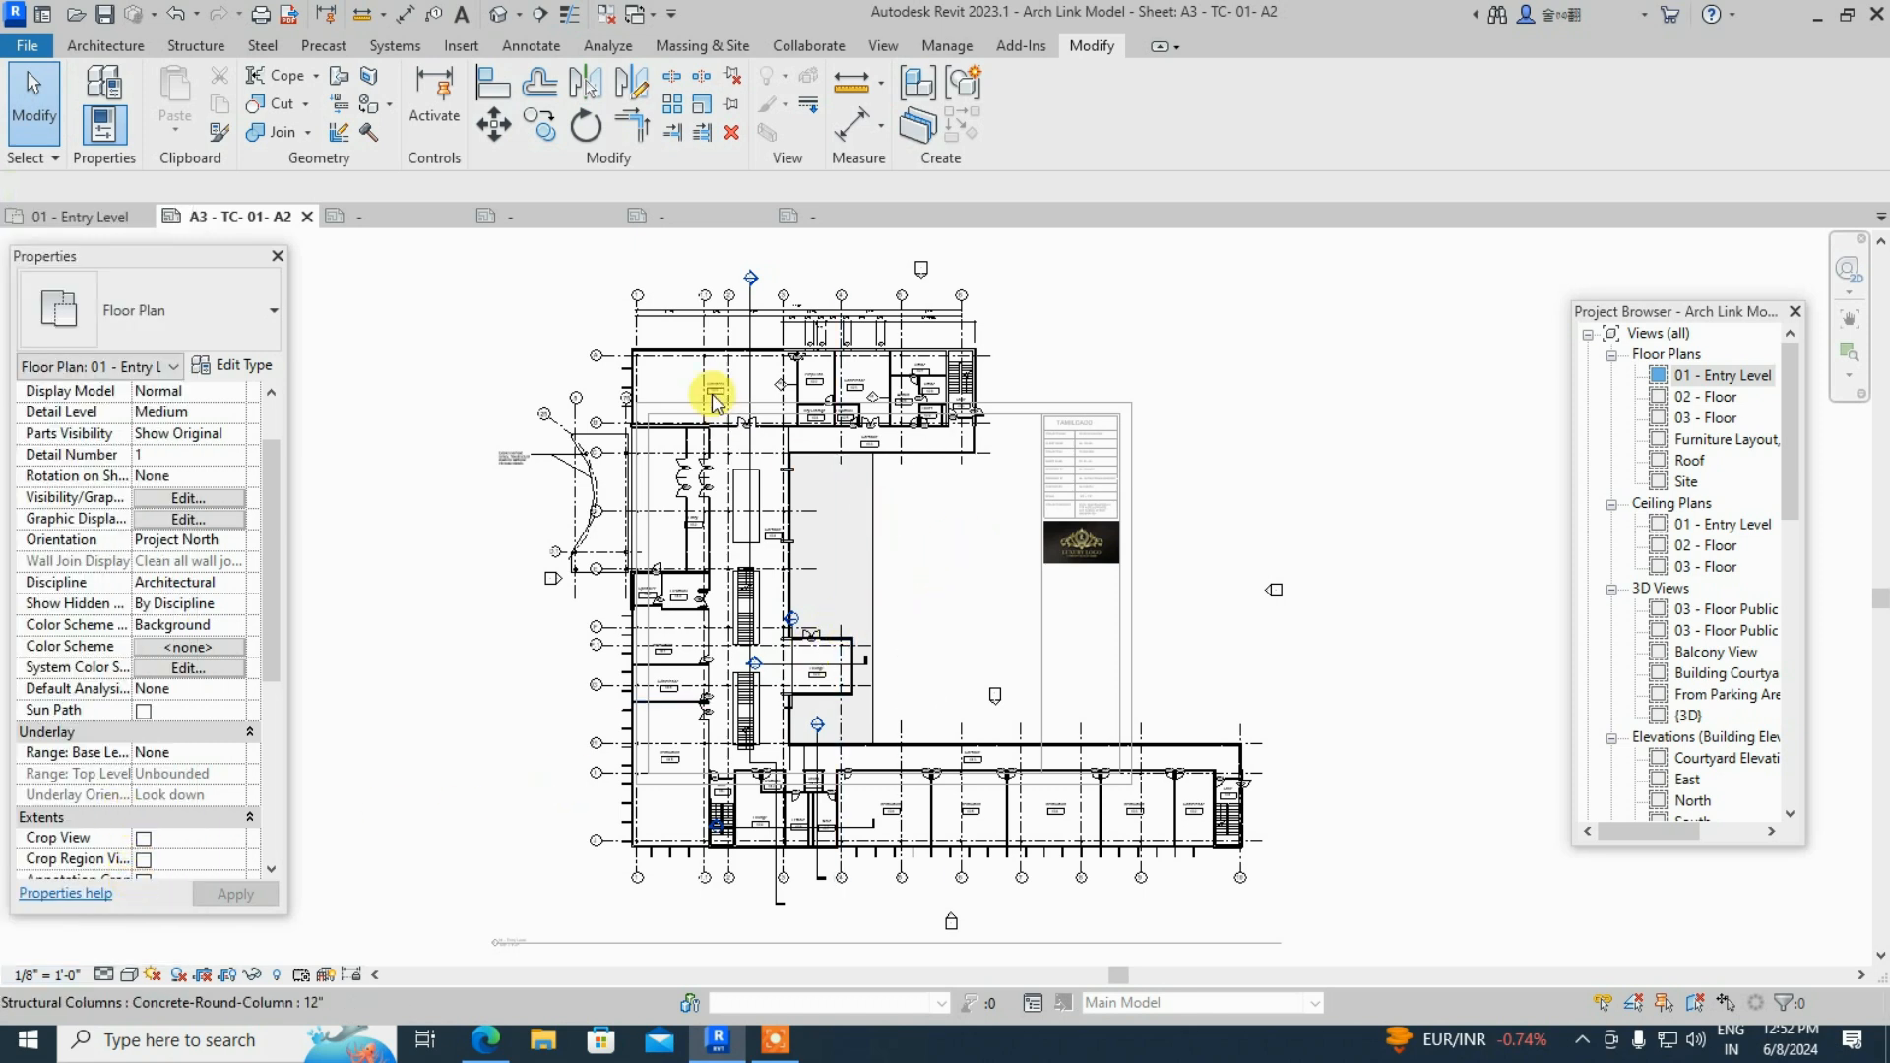
{"action": "key", "text": "u"}
{"action": "key", "text": "n"}
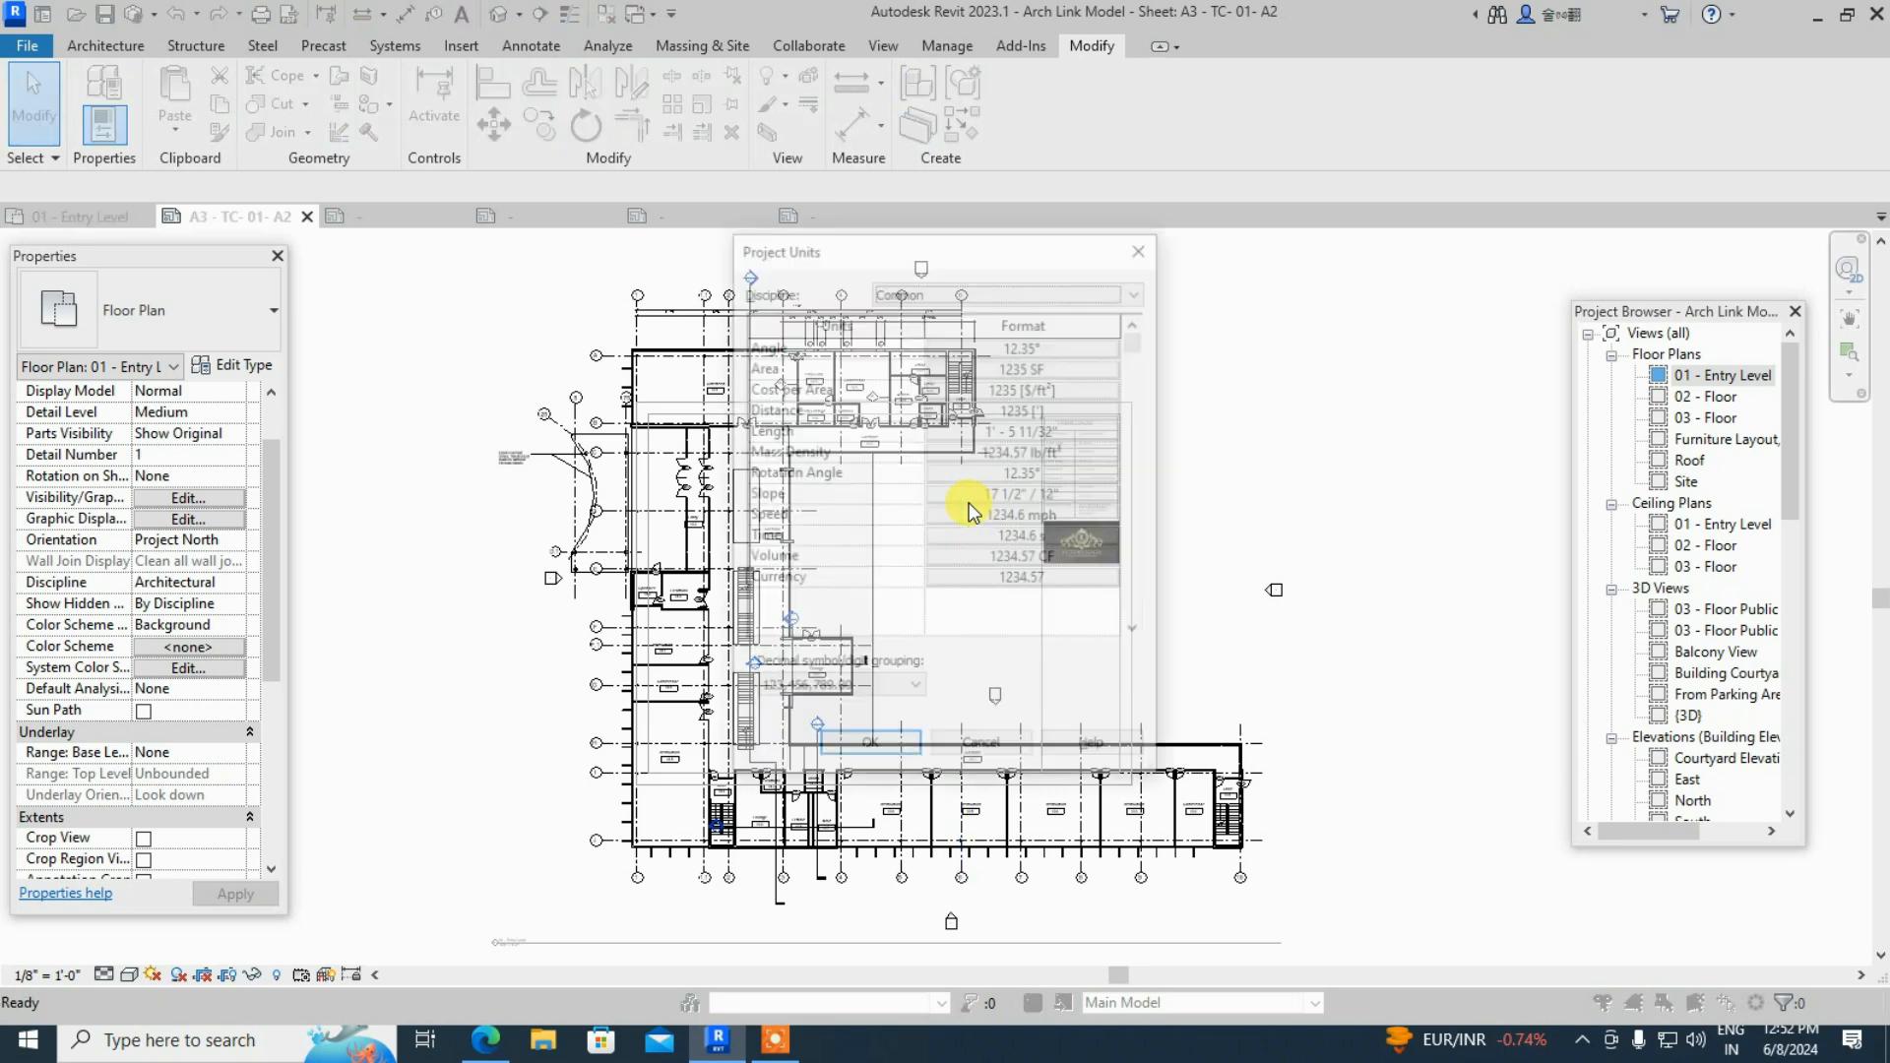
- Set the Length unit format to millimetres, then confirm it a second time
{"action": "left_click", "coordinate": [1042, 434]}
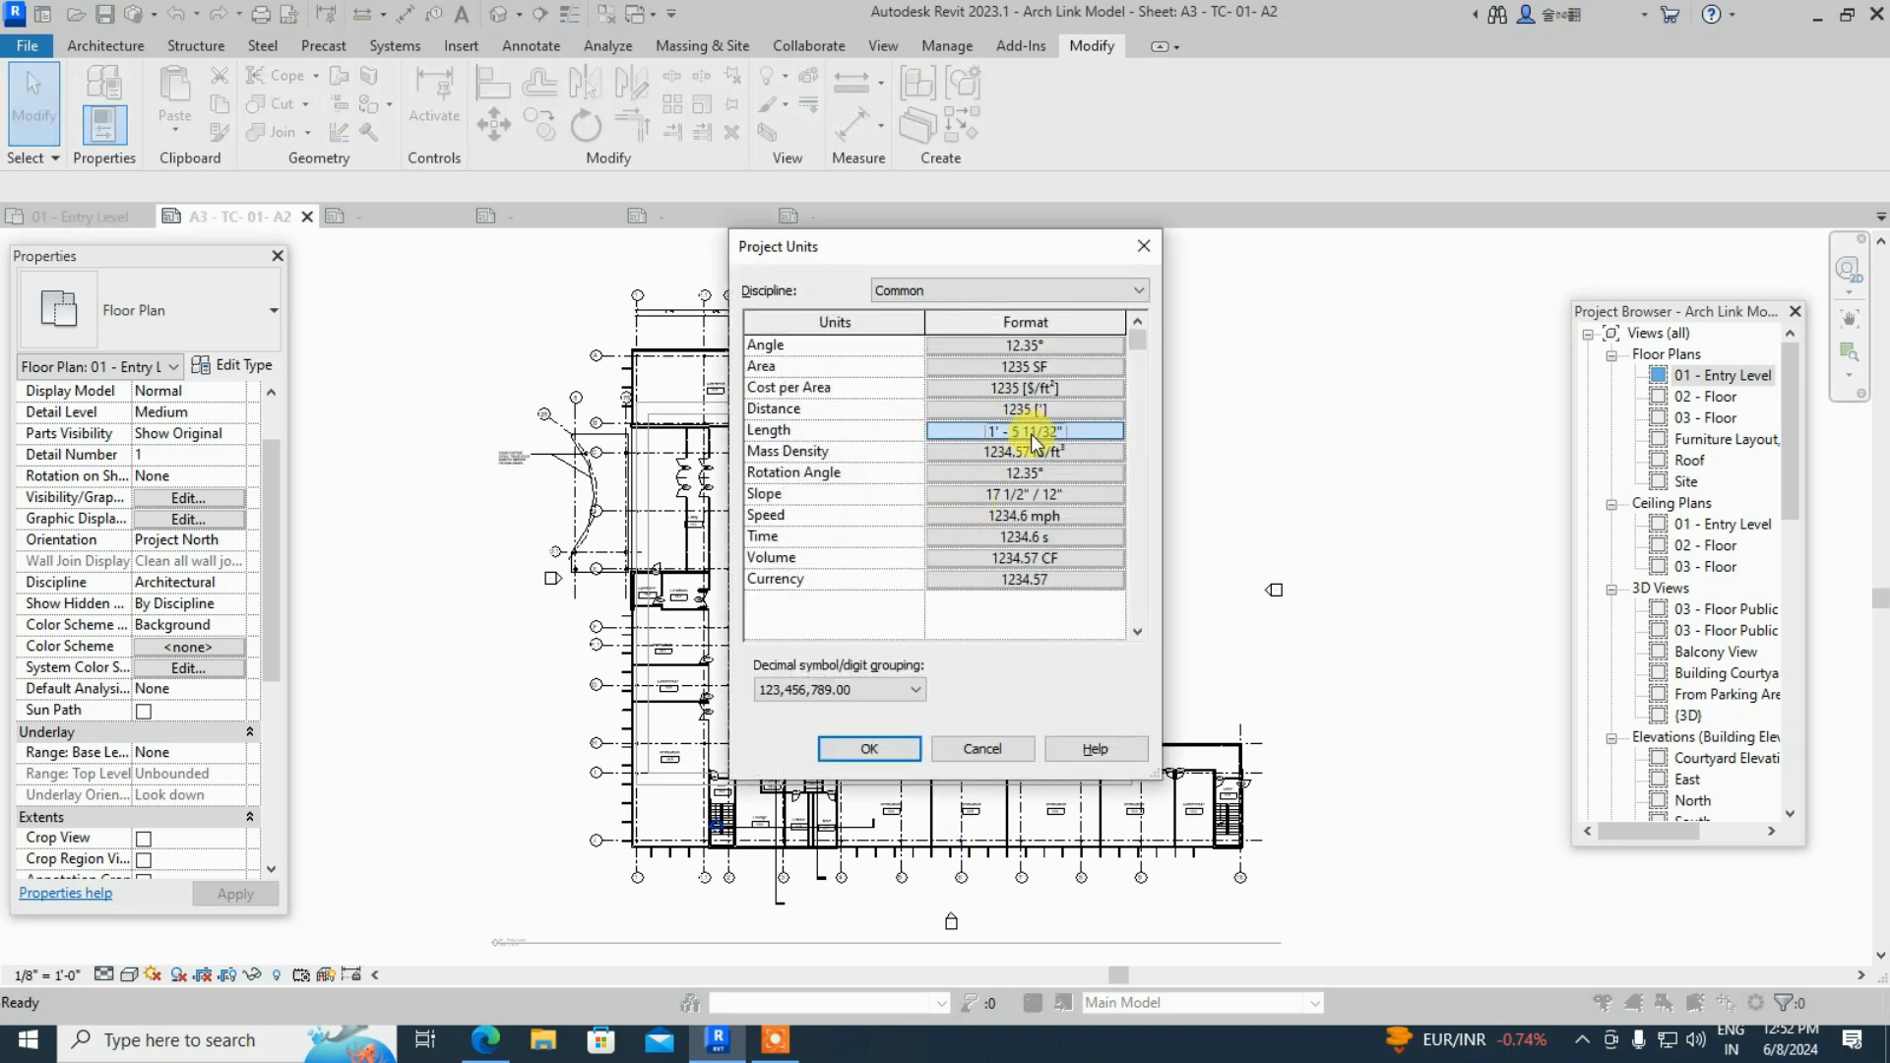
{"action": "left_click", "coordinate": [1006, 389]}
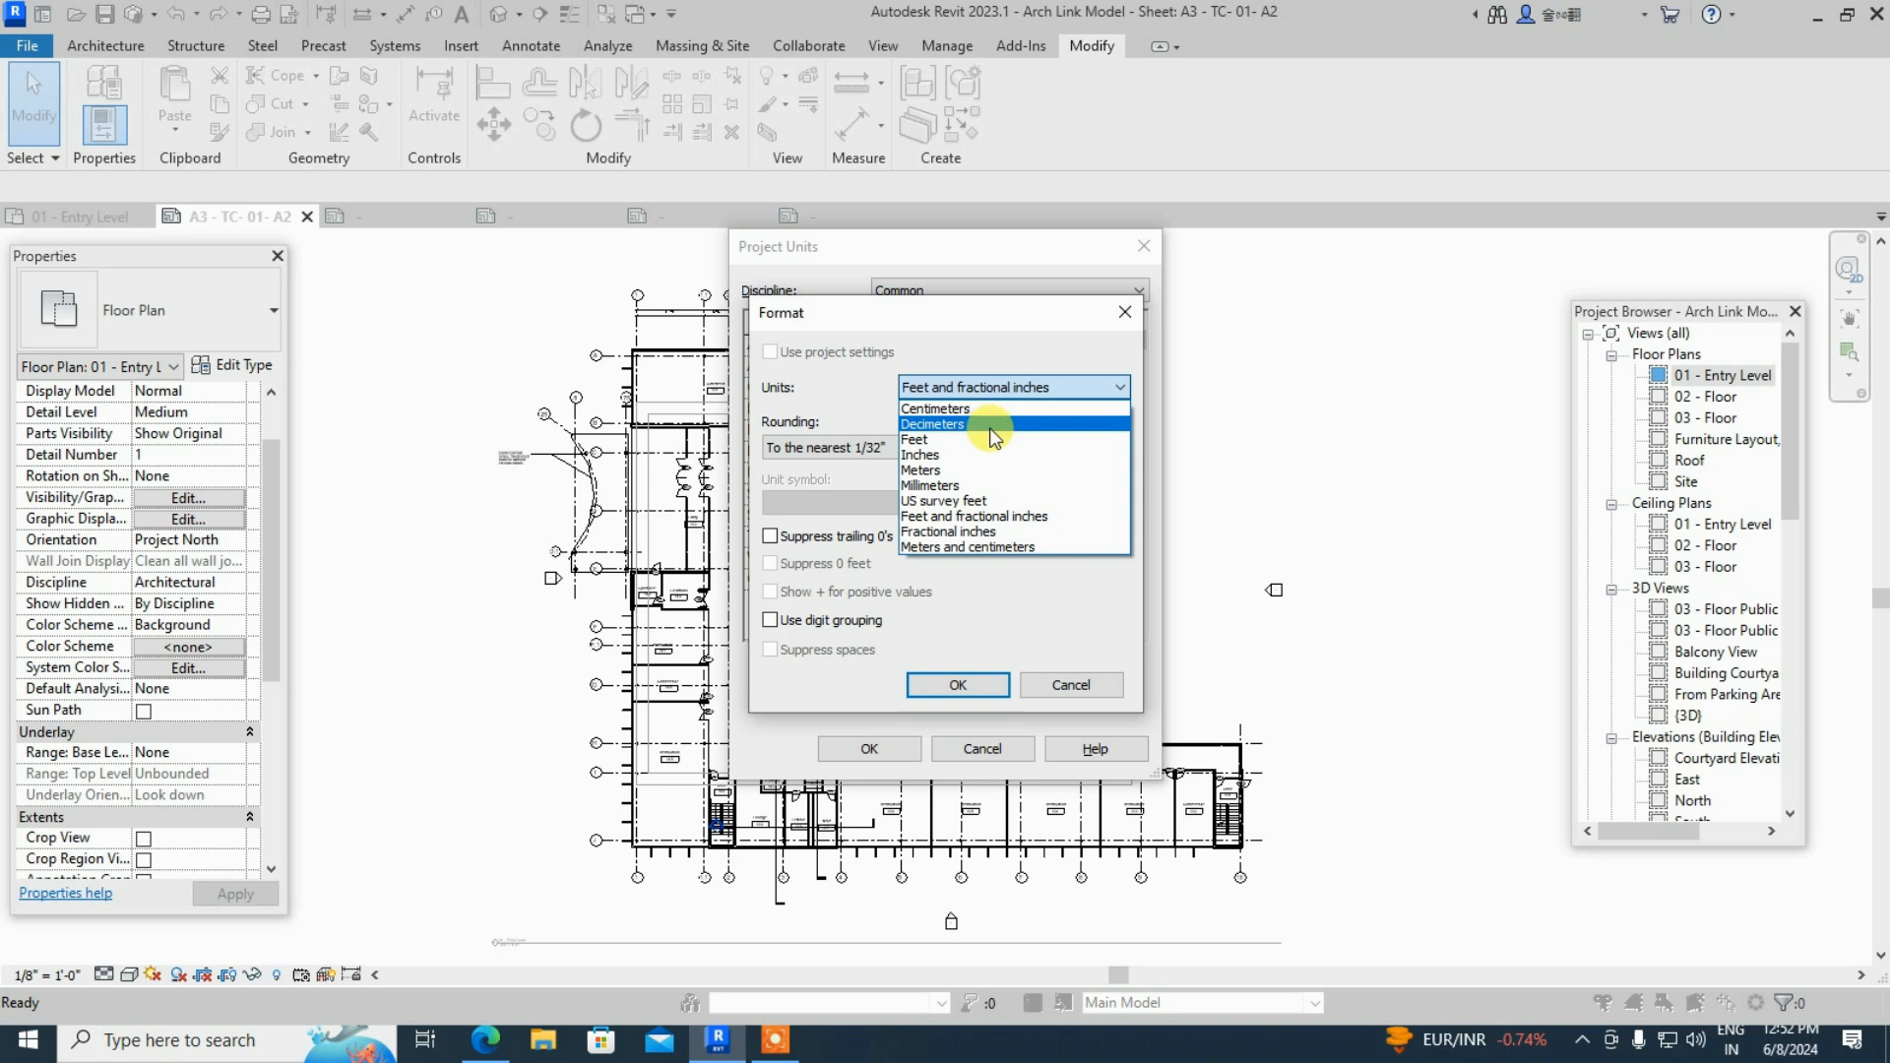
{"action": "left_click", "coordinate": [981, 484]}
{"action": "left_click", "coordinate": [929, 685]}
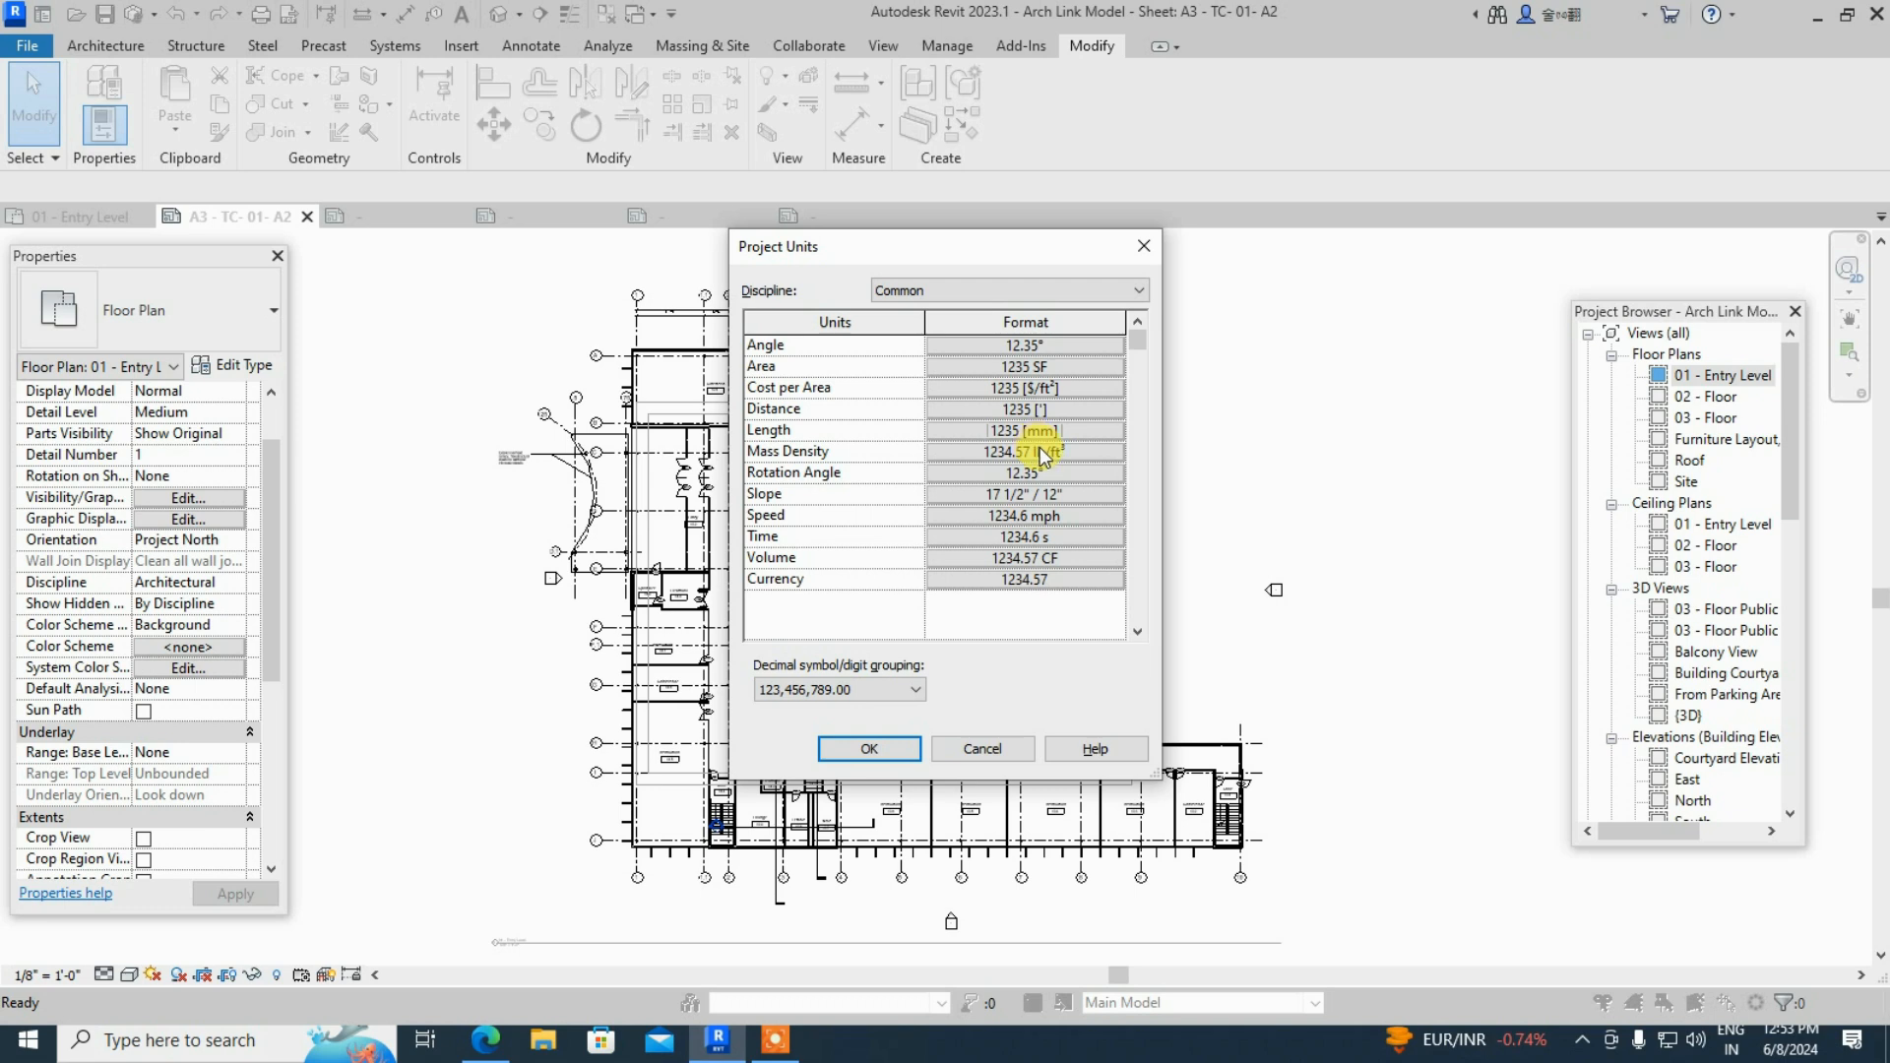
{"action": "left_click", "coordinate": [1040, 432]}
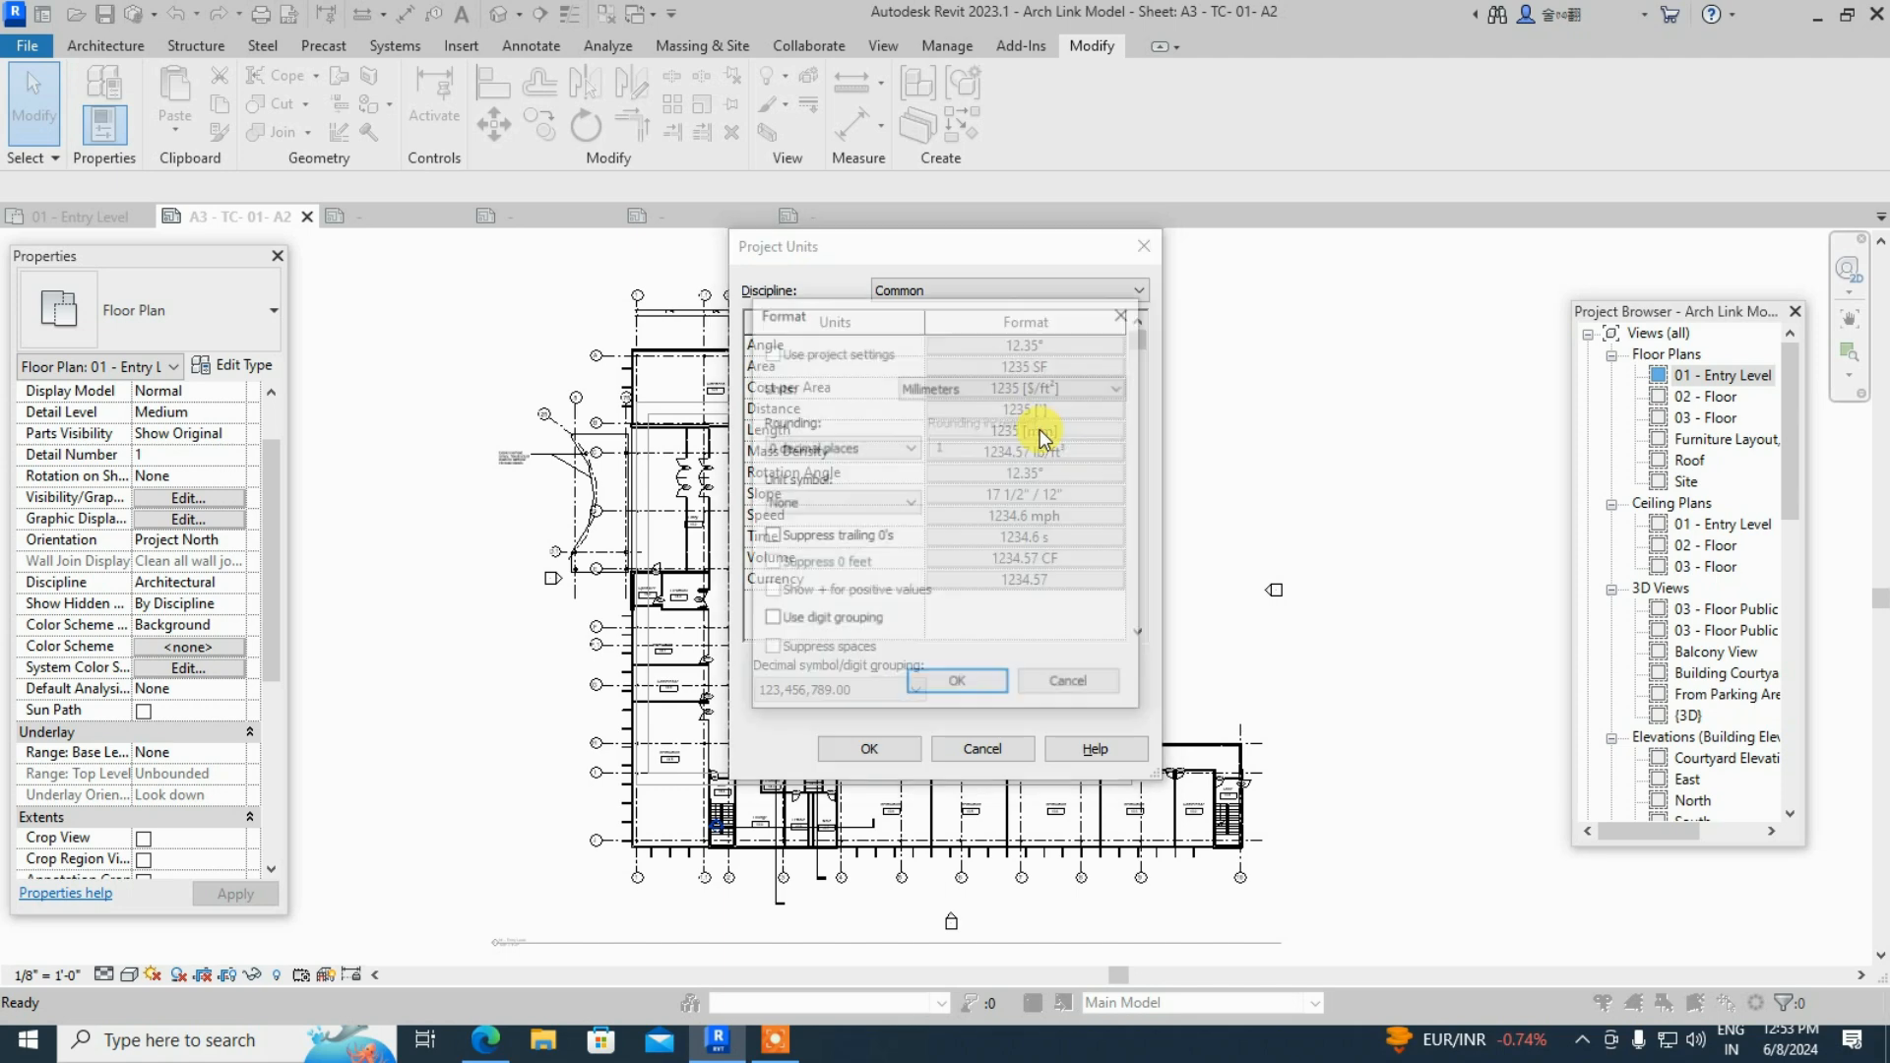
{"action": "left_click", "coordinate": [1016, 394]}
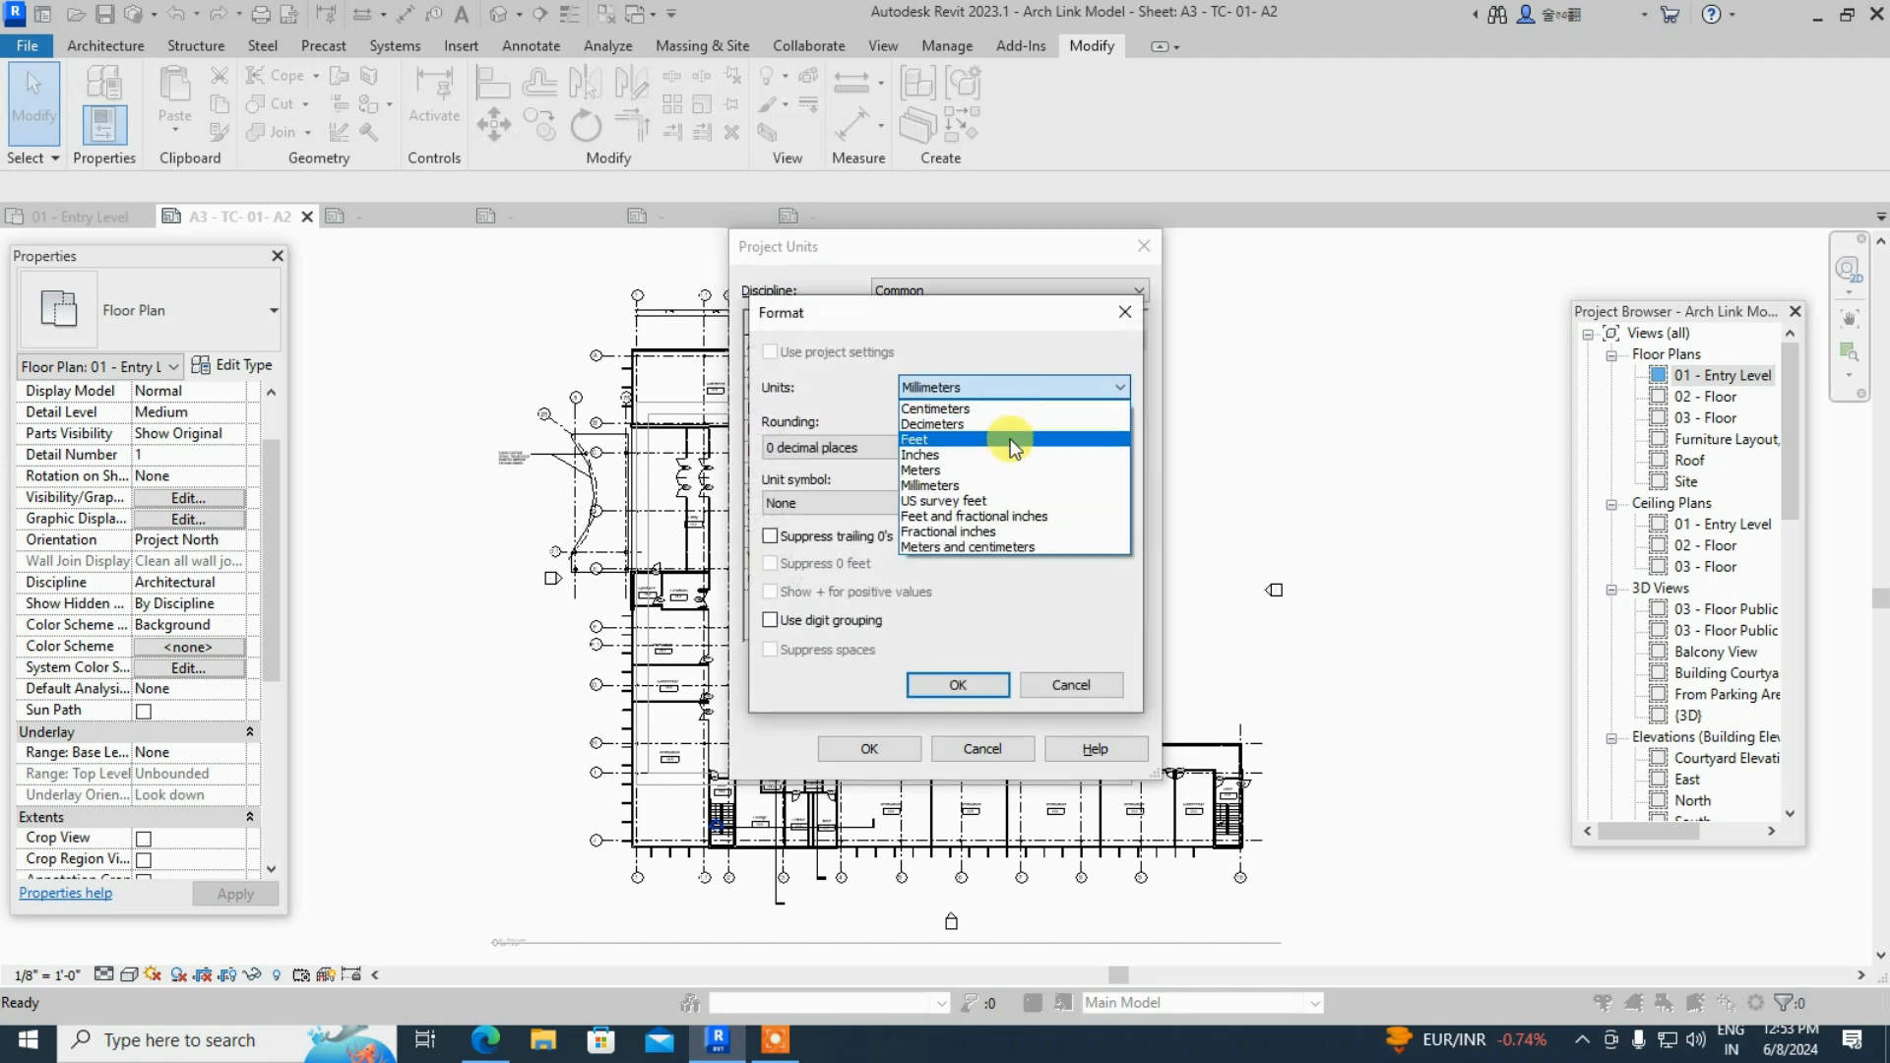
{"action": "left_click", "coordinate": [999, 485]}
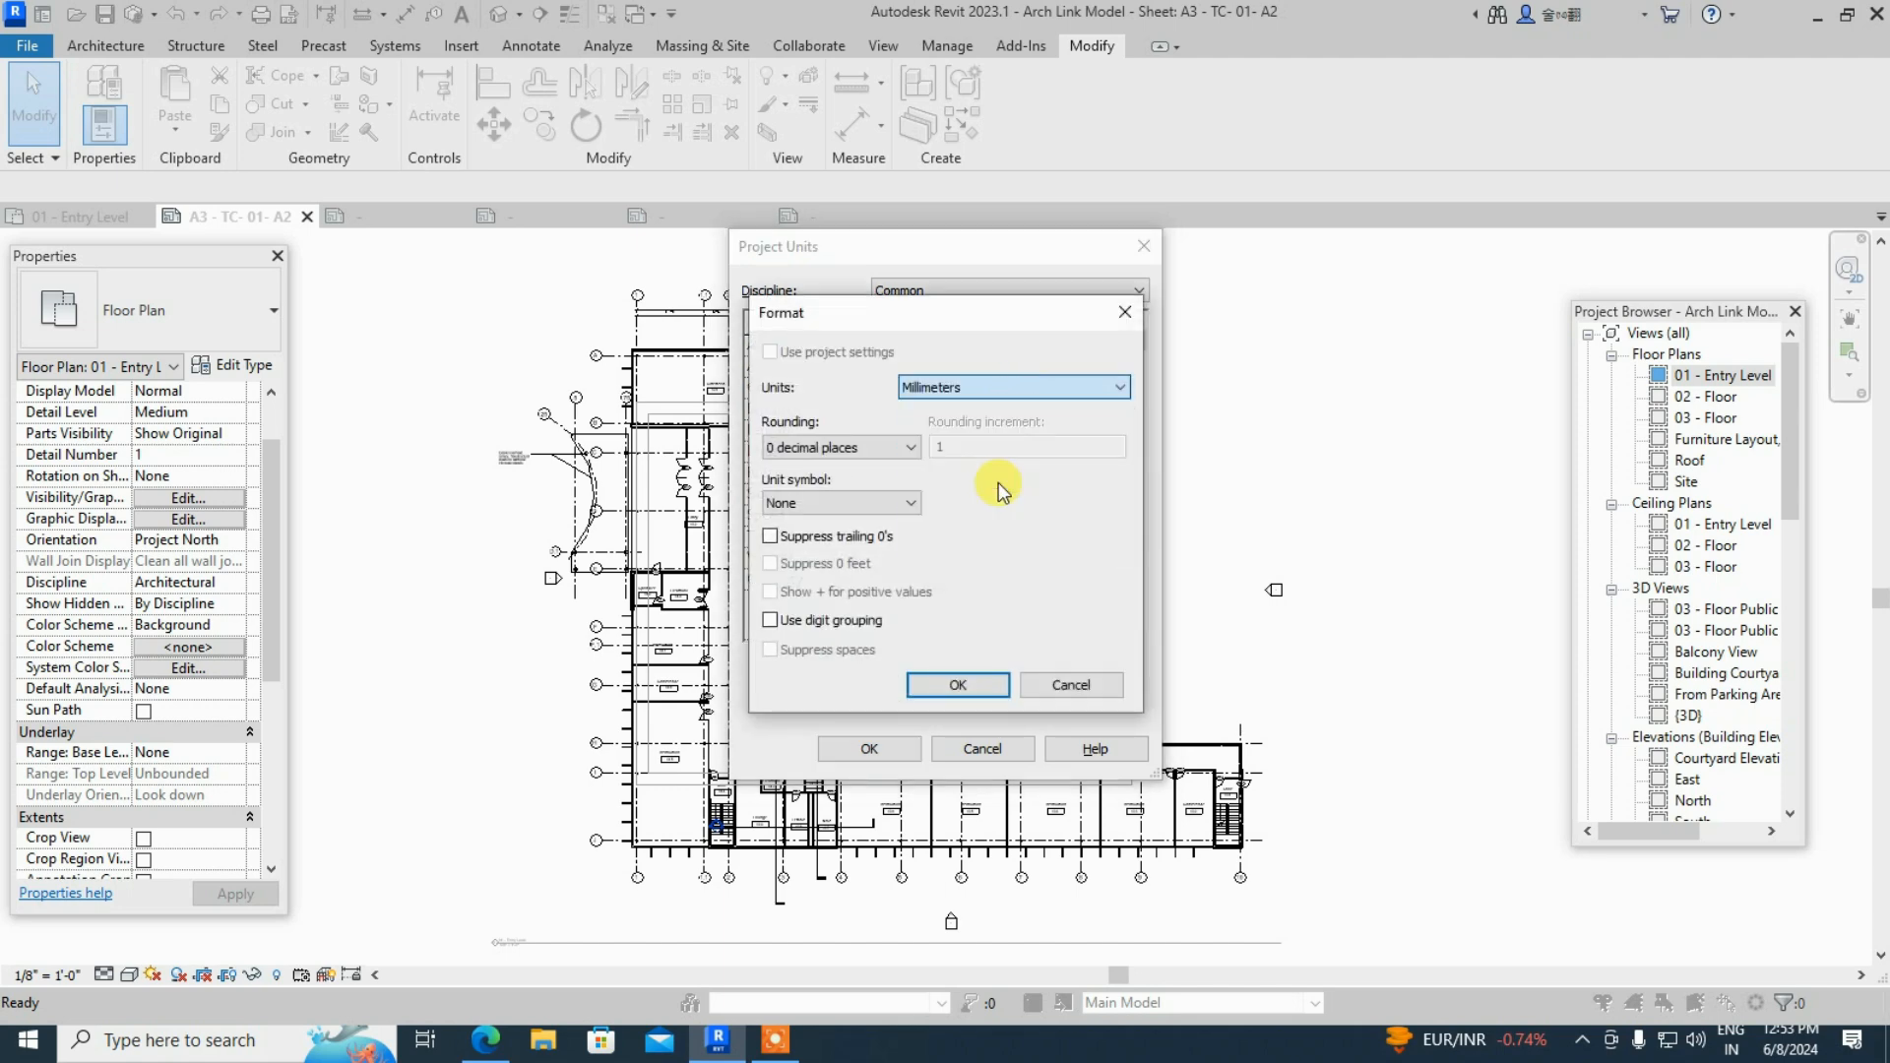
{"action": "left_click", "coordinate": [951, 685]}
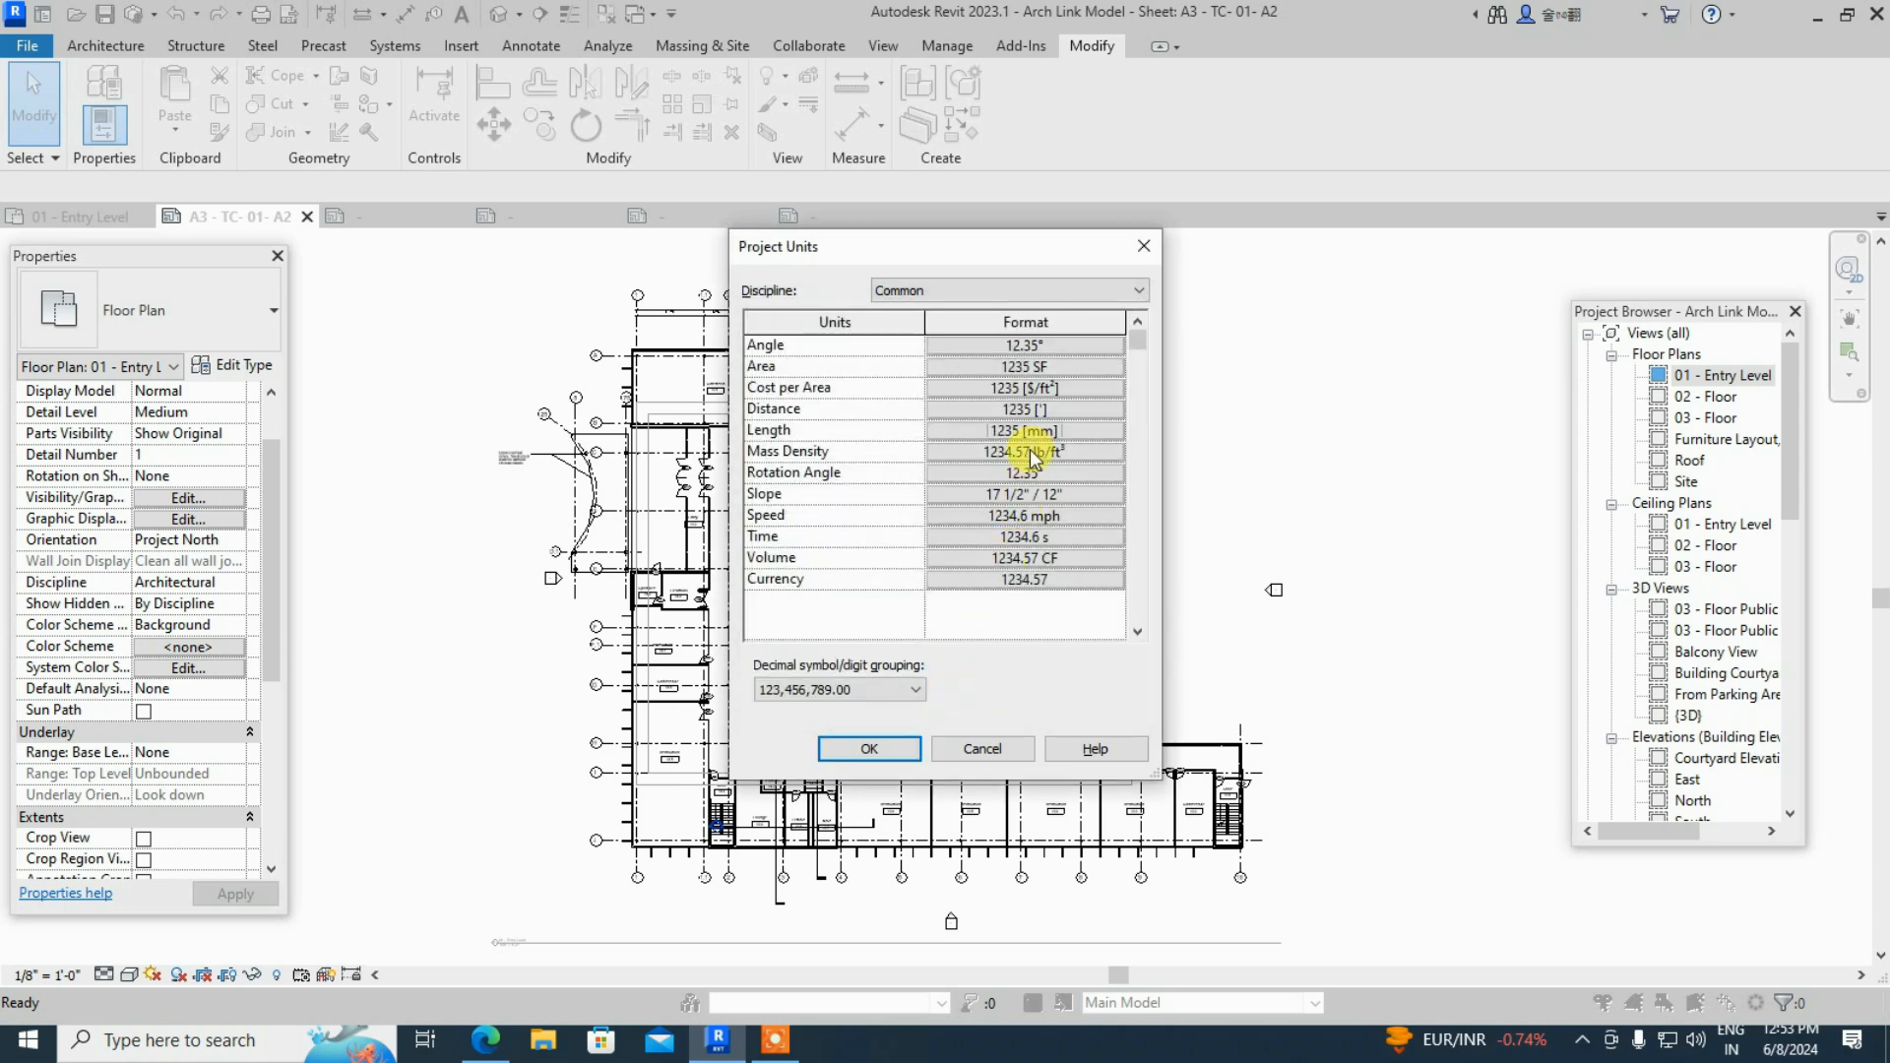
- Set the Distance unit to millimetres and apply the new project units
{"action": "left_click", "coordinate": [1030, 409]}
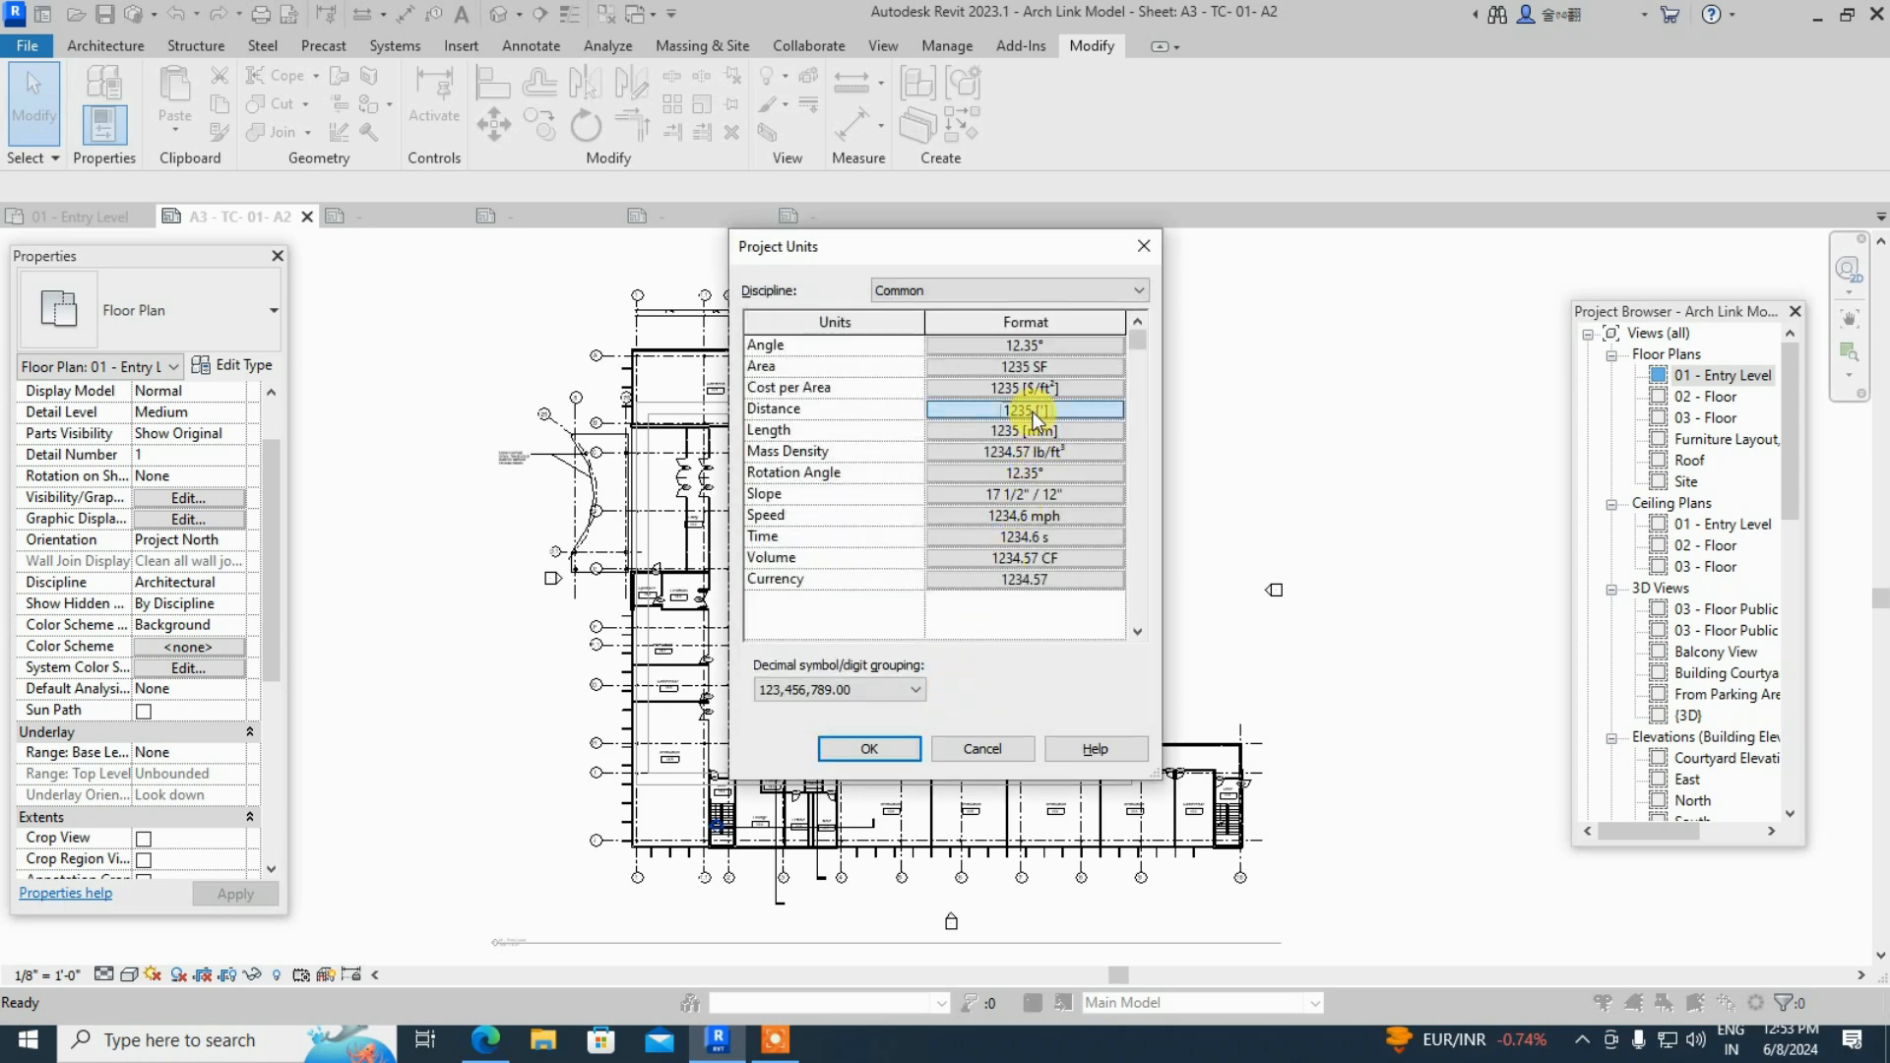
{"action": "left_click", "coordinate": [1019, 389]}
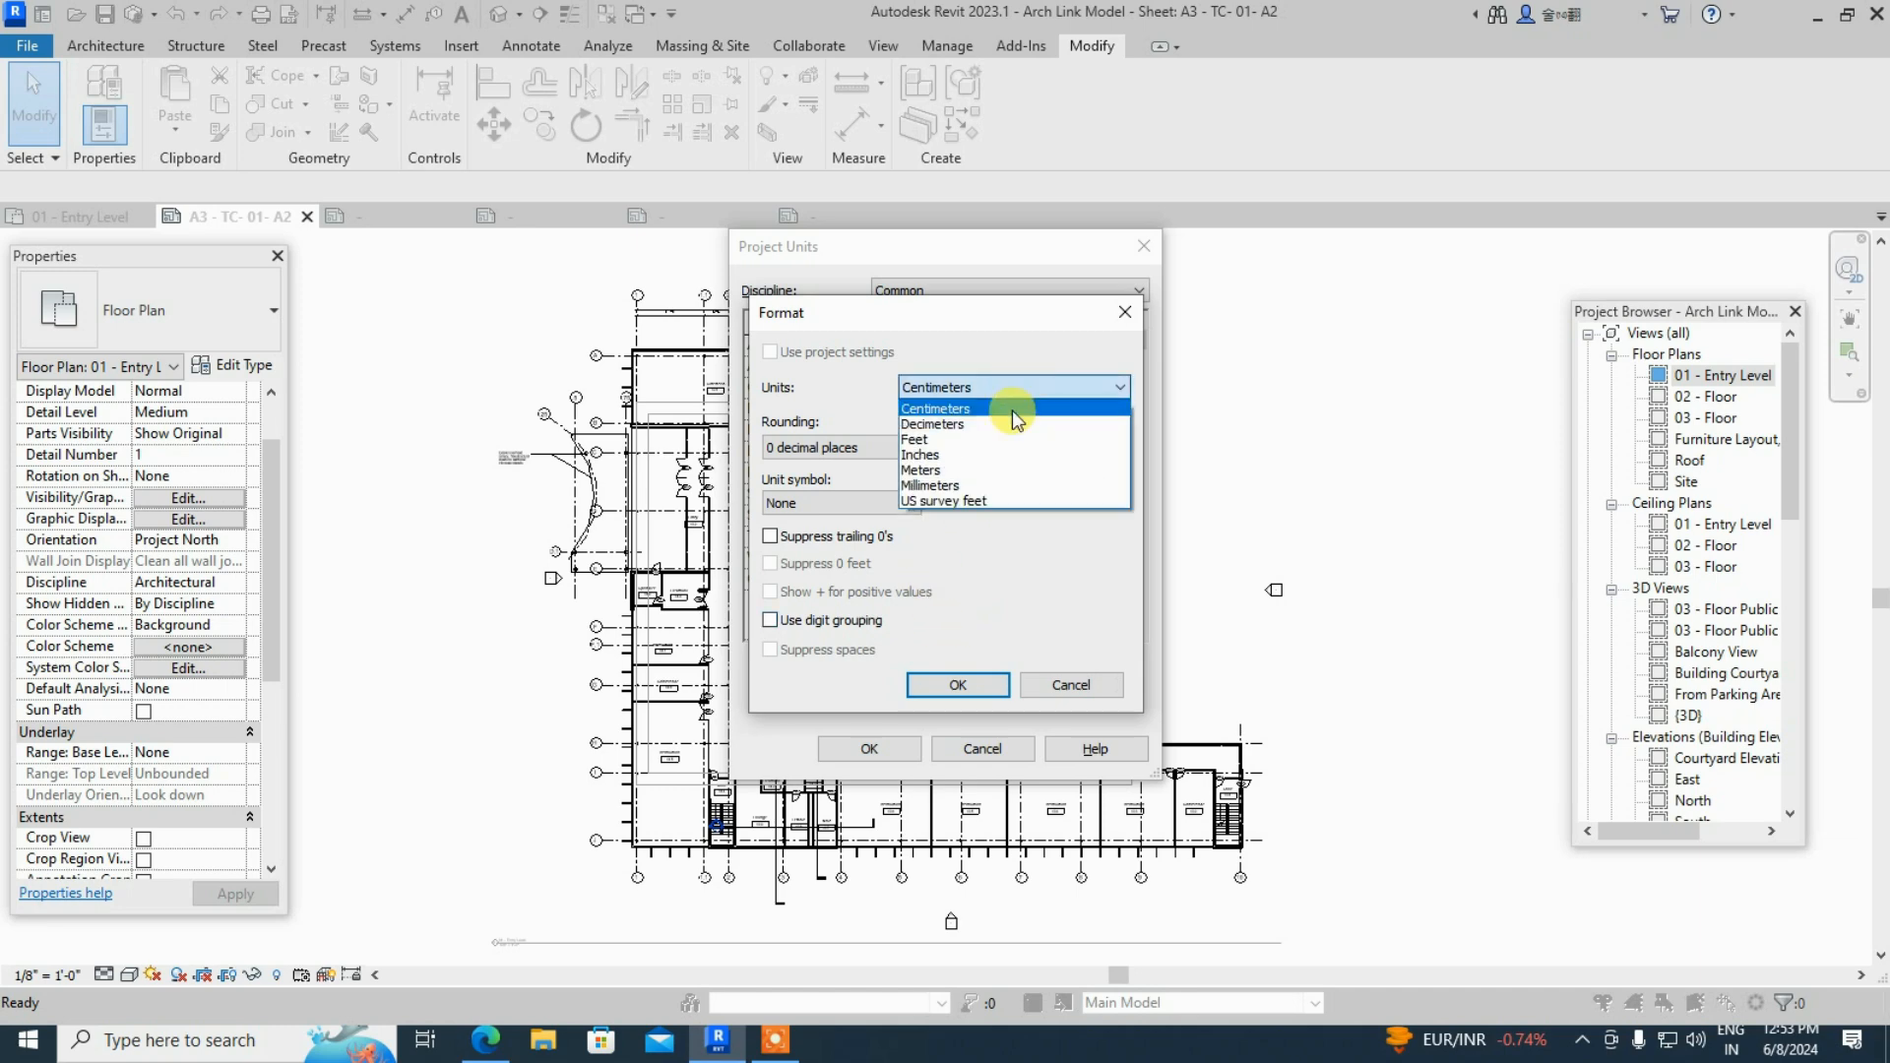
{"action": "left_click", "coordinate": [994, 484]}
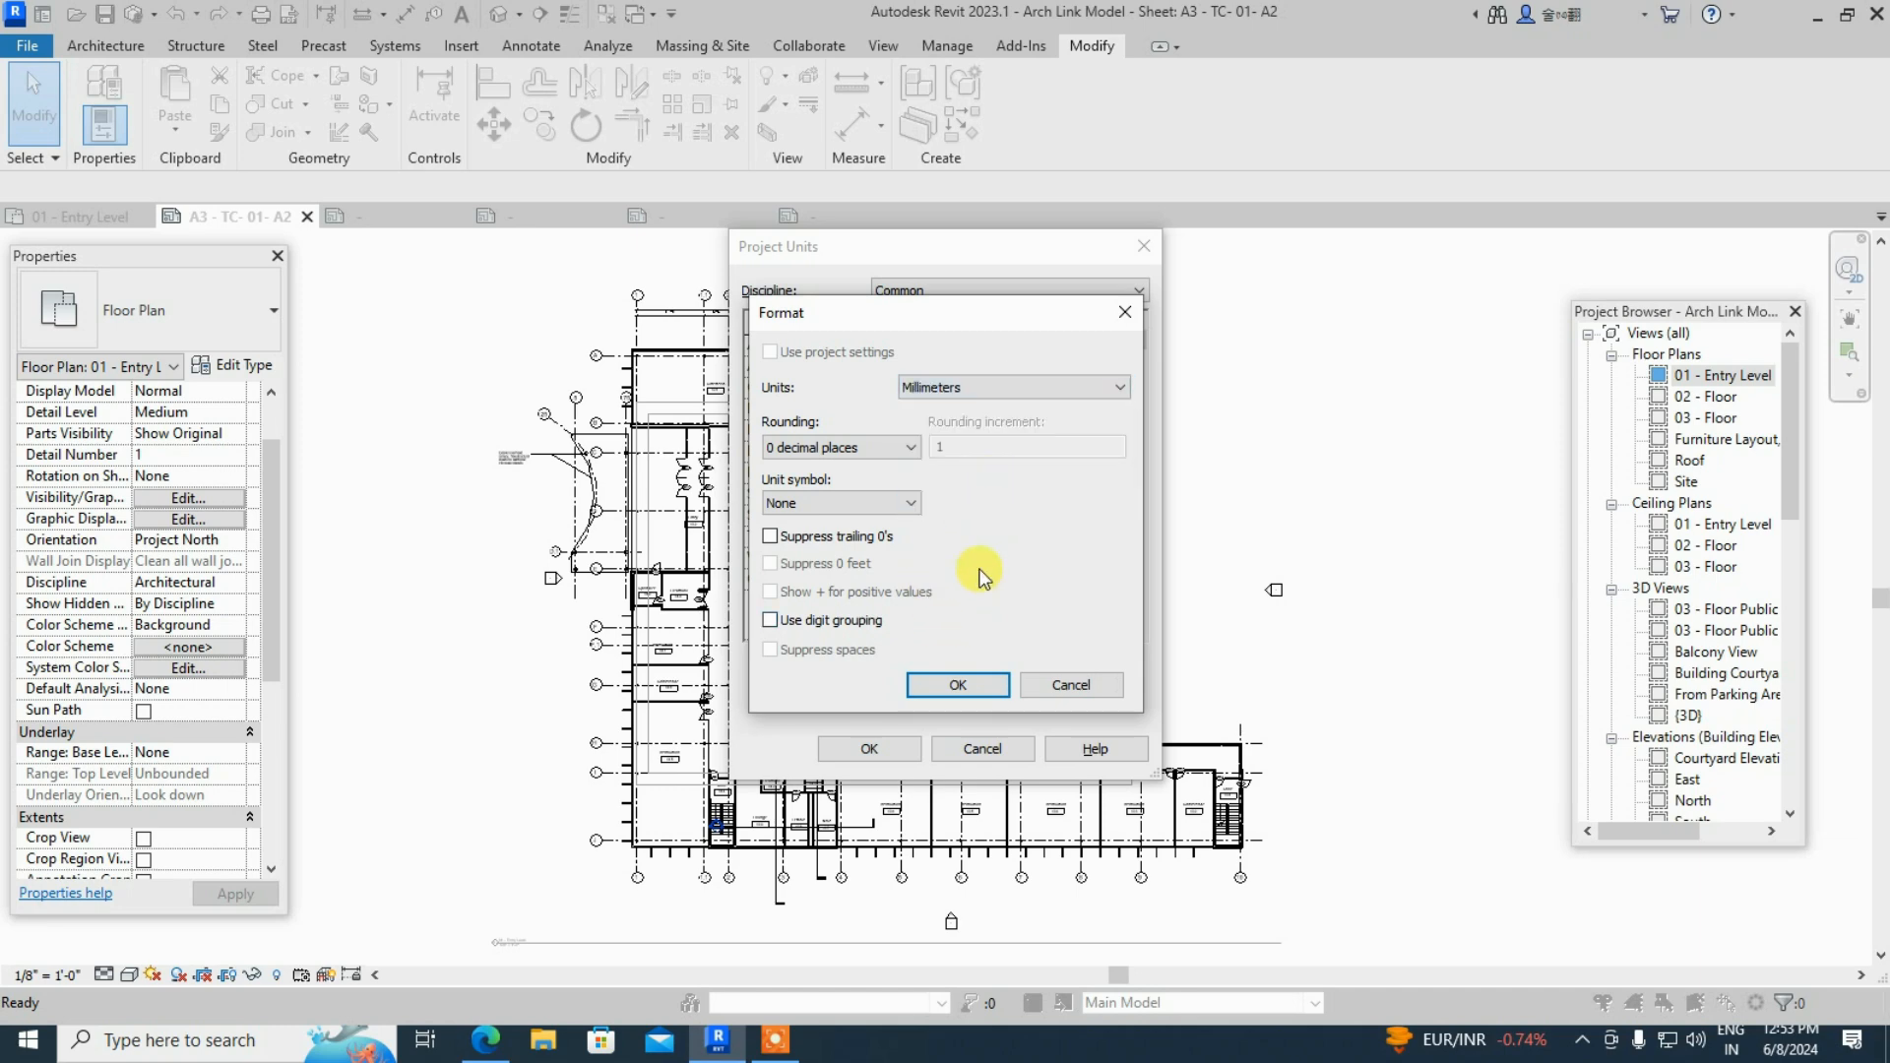
{"action": "left_click", "coordinate": [958, 684]}
{"action": "left_click", "coordinate": [864, 751]}
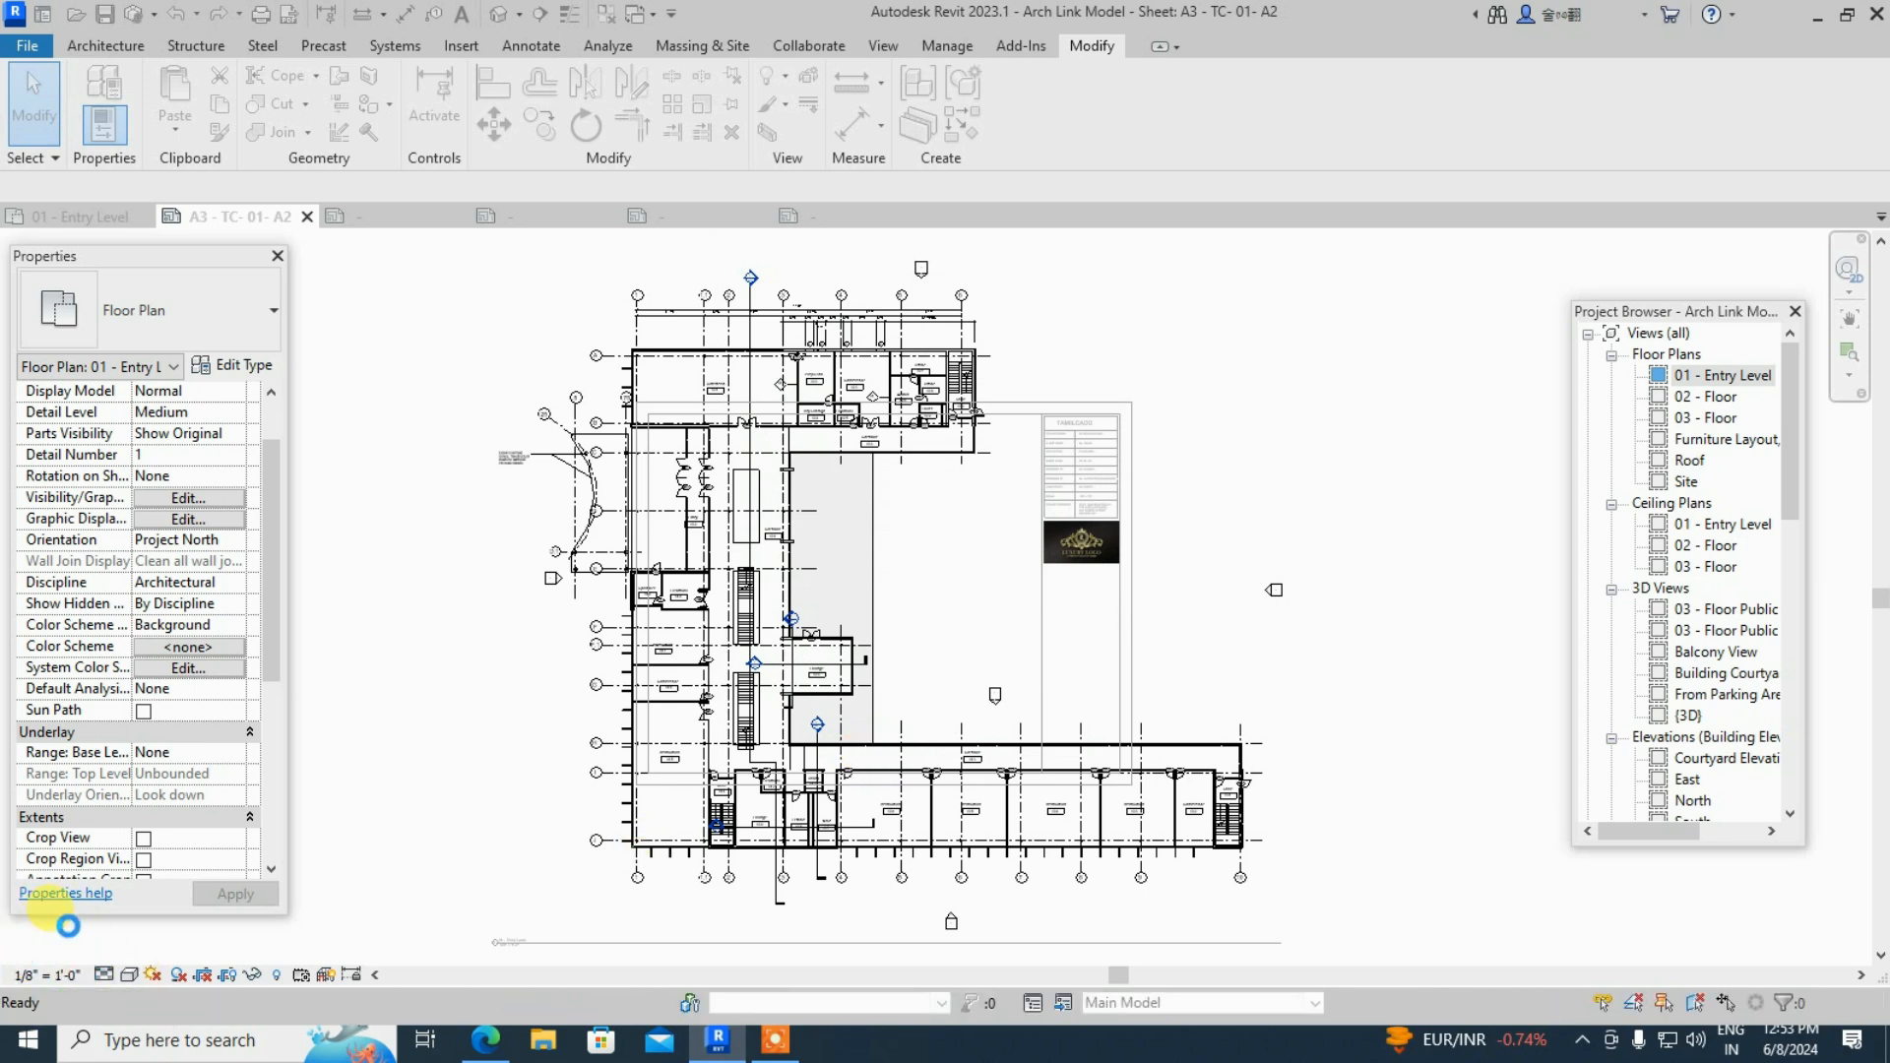
- Try the custom scale entry, then set the floor plan scale to 1 : 100
{"action": "left_click", "coordinate": [62, 975]}
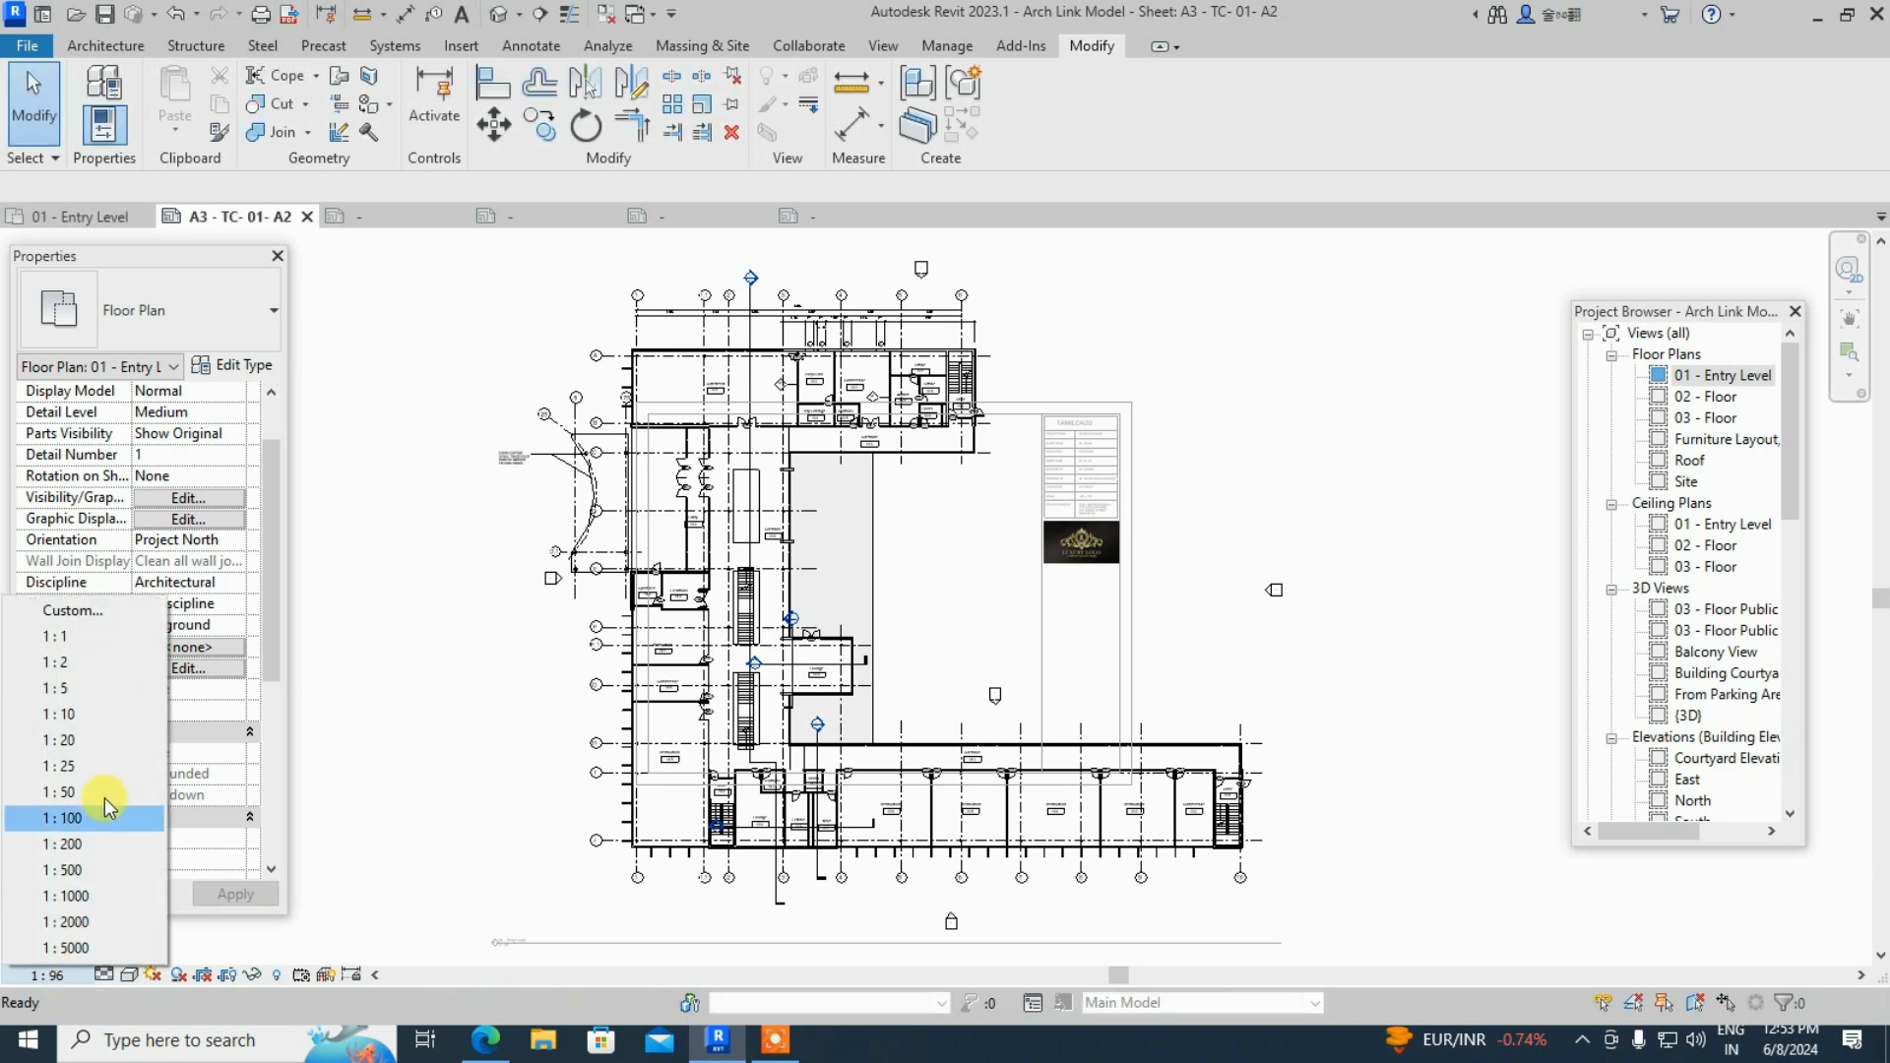
{"action": "left_click", "coordinate": [138, 612]}
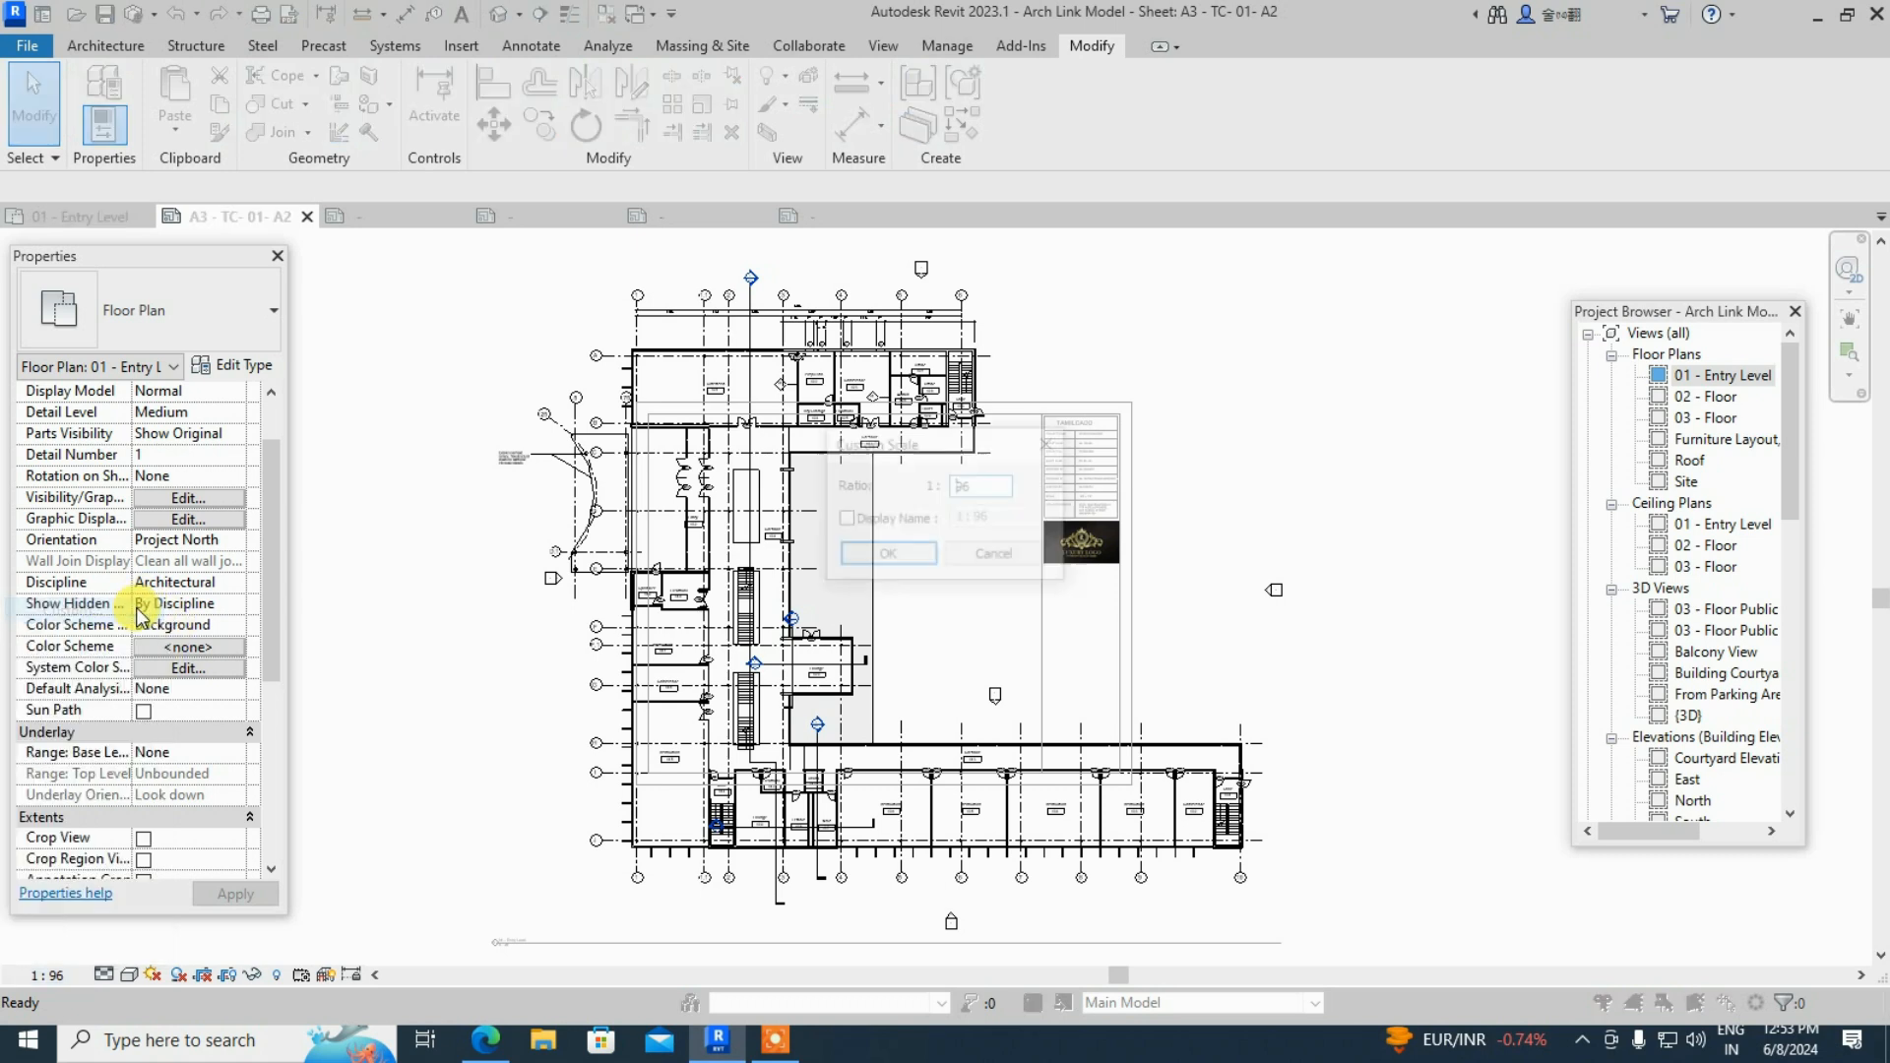
{"action": "left_click", "coordinate": [1051, 443]}
{"action": "left_click", "coordinate": [56, 984]}
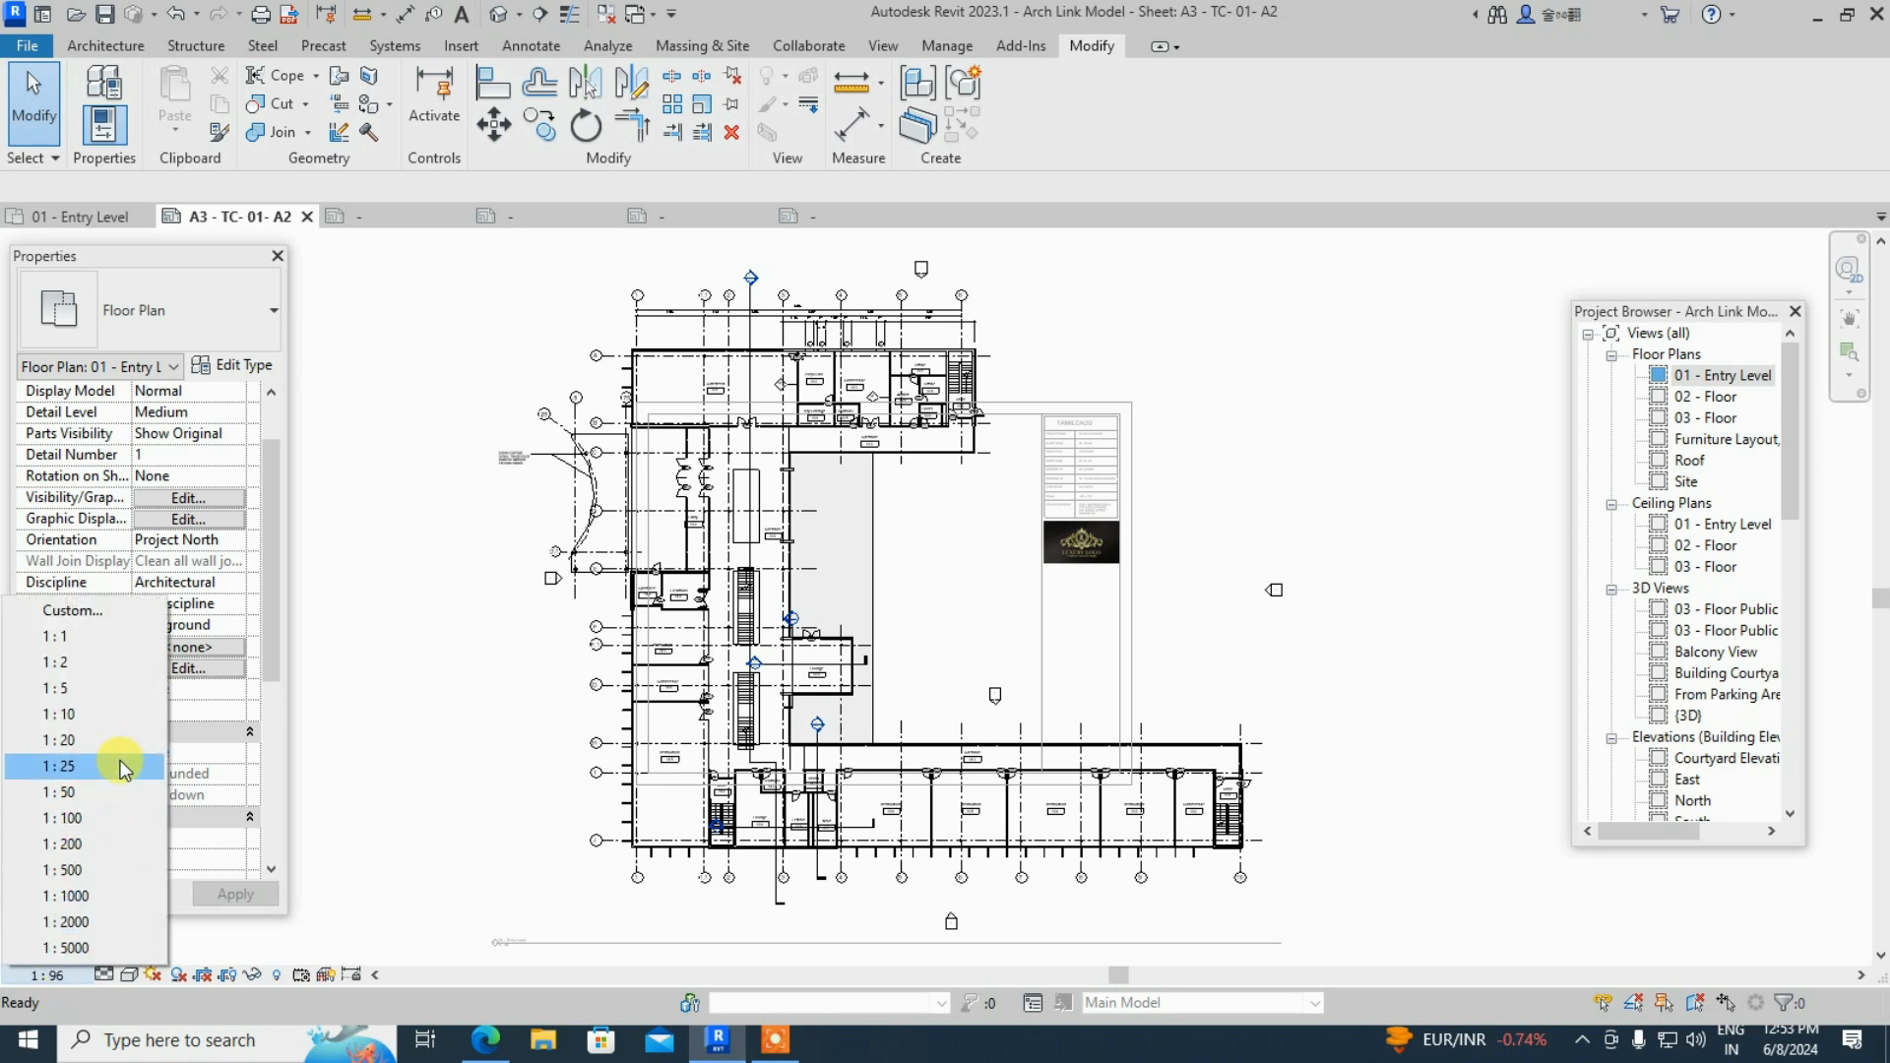
{"action": "left_click", "coordinate": [115, 819]}
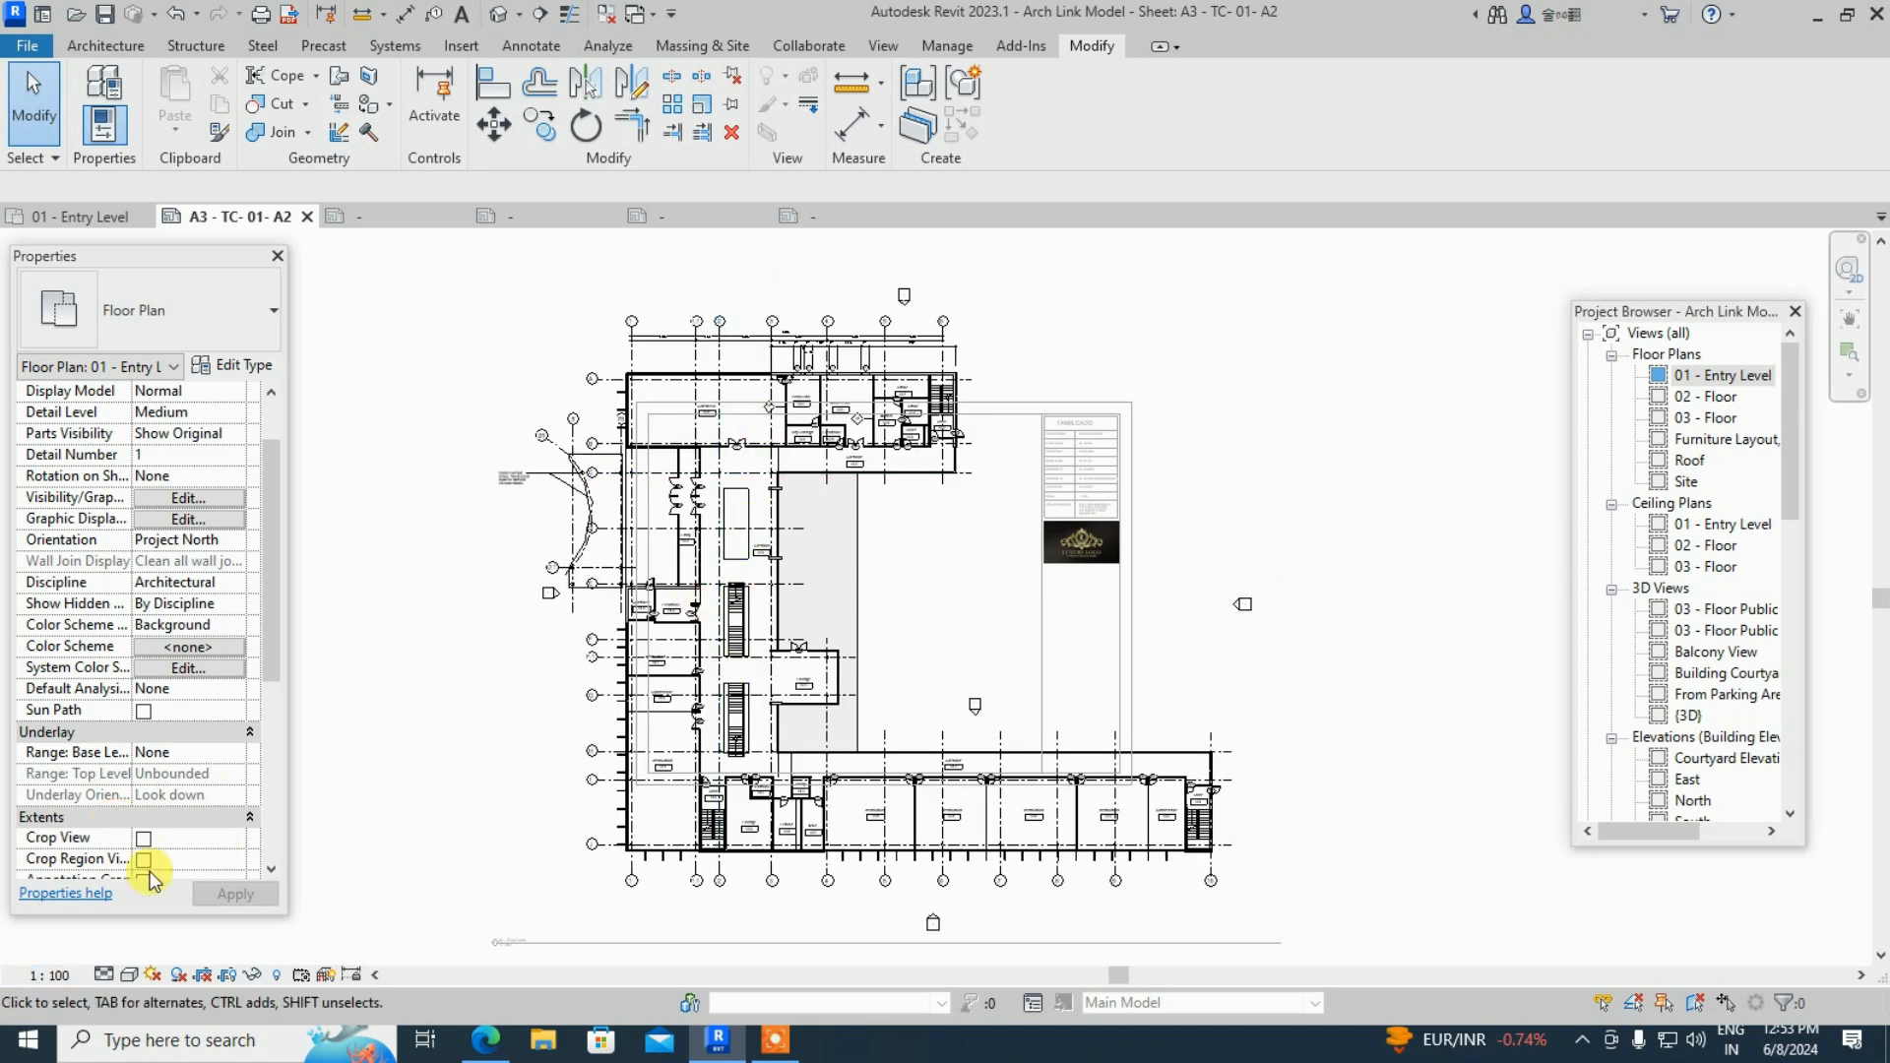
- Apply a custom 1 : 150 scale to the floor plan and check a line in it
{"action": "left_click", "coordinate": [65, 978]}
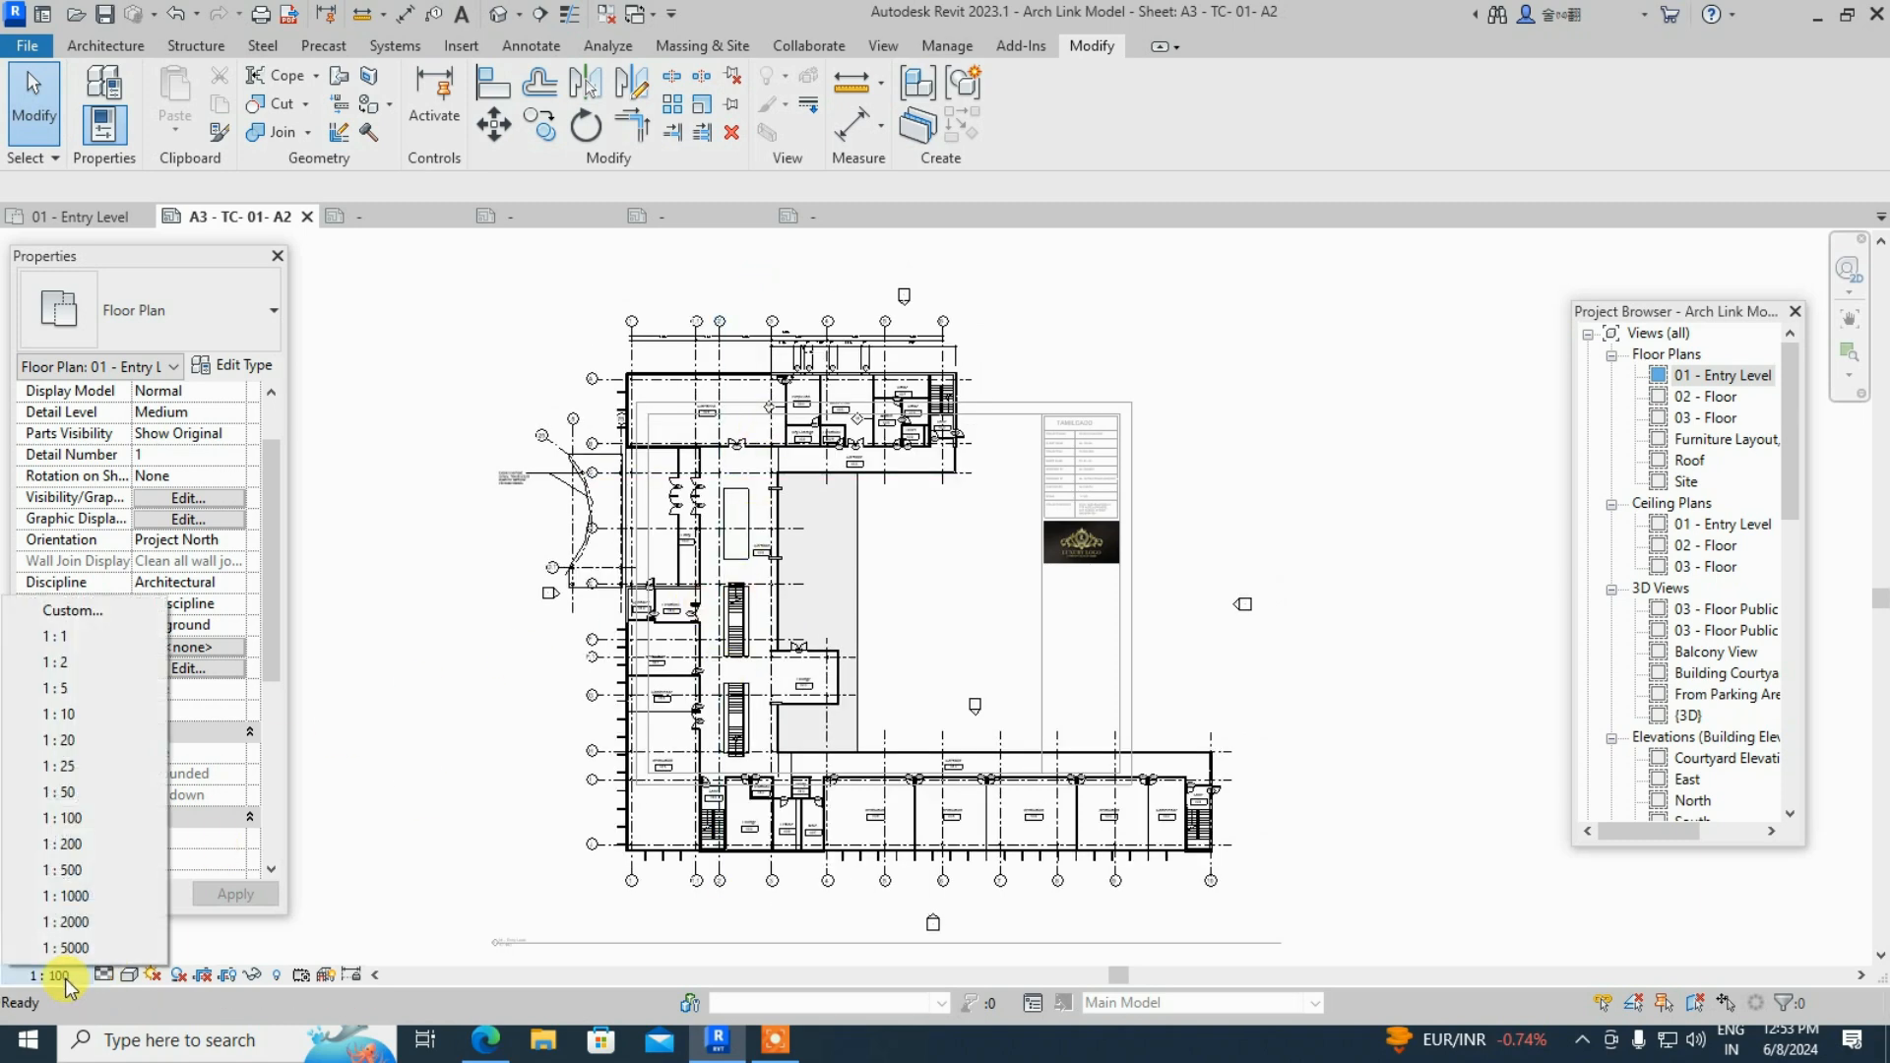
{"action": "left_click", "coordinate": [140, 616]}
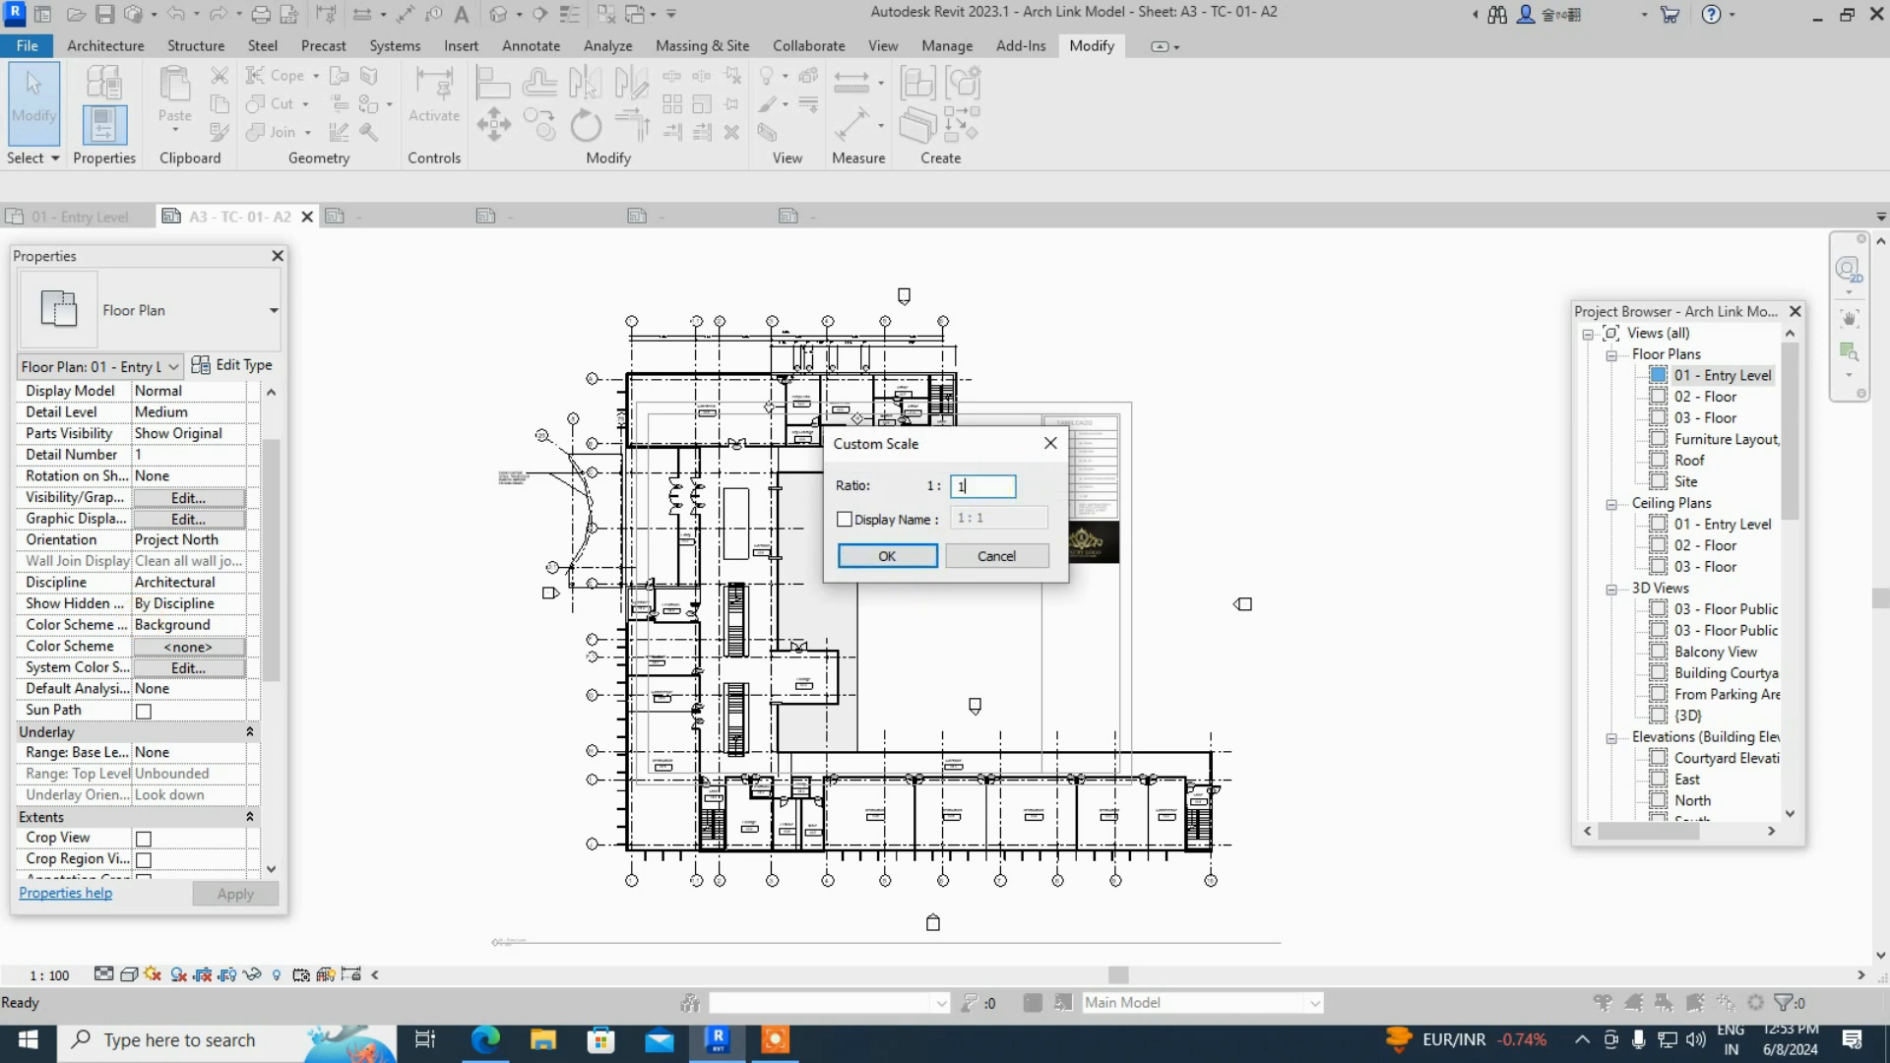
{"action": "type", "text": "150"}
{"action": "key", "text": "Return"}
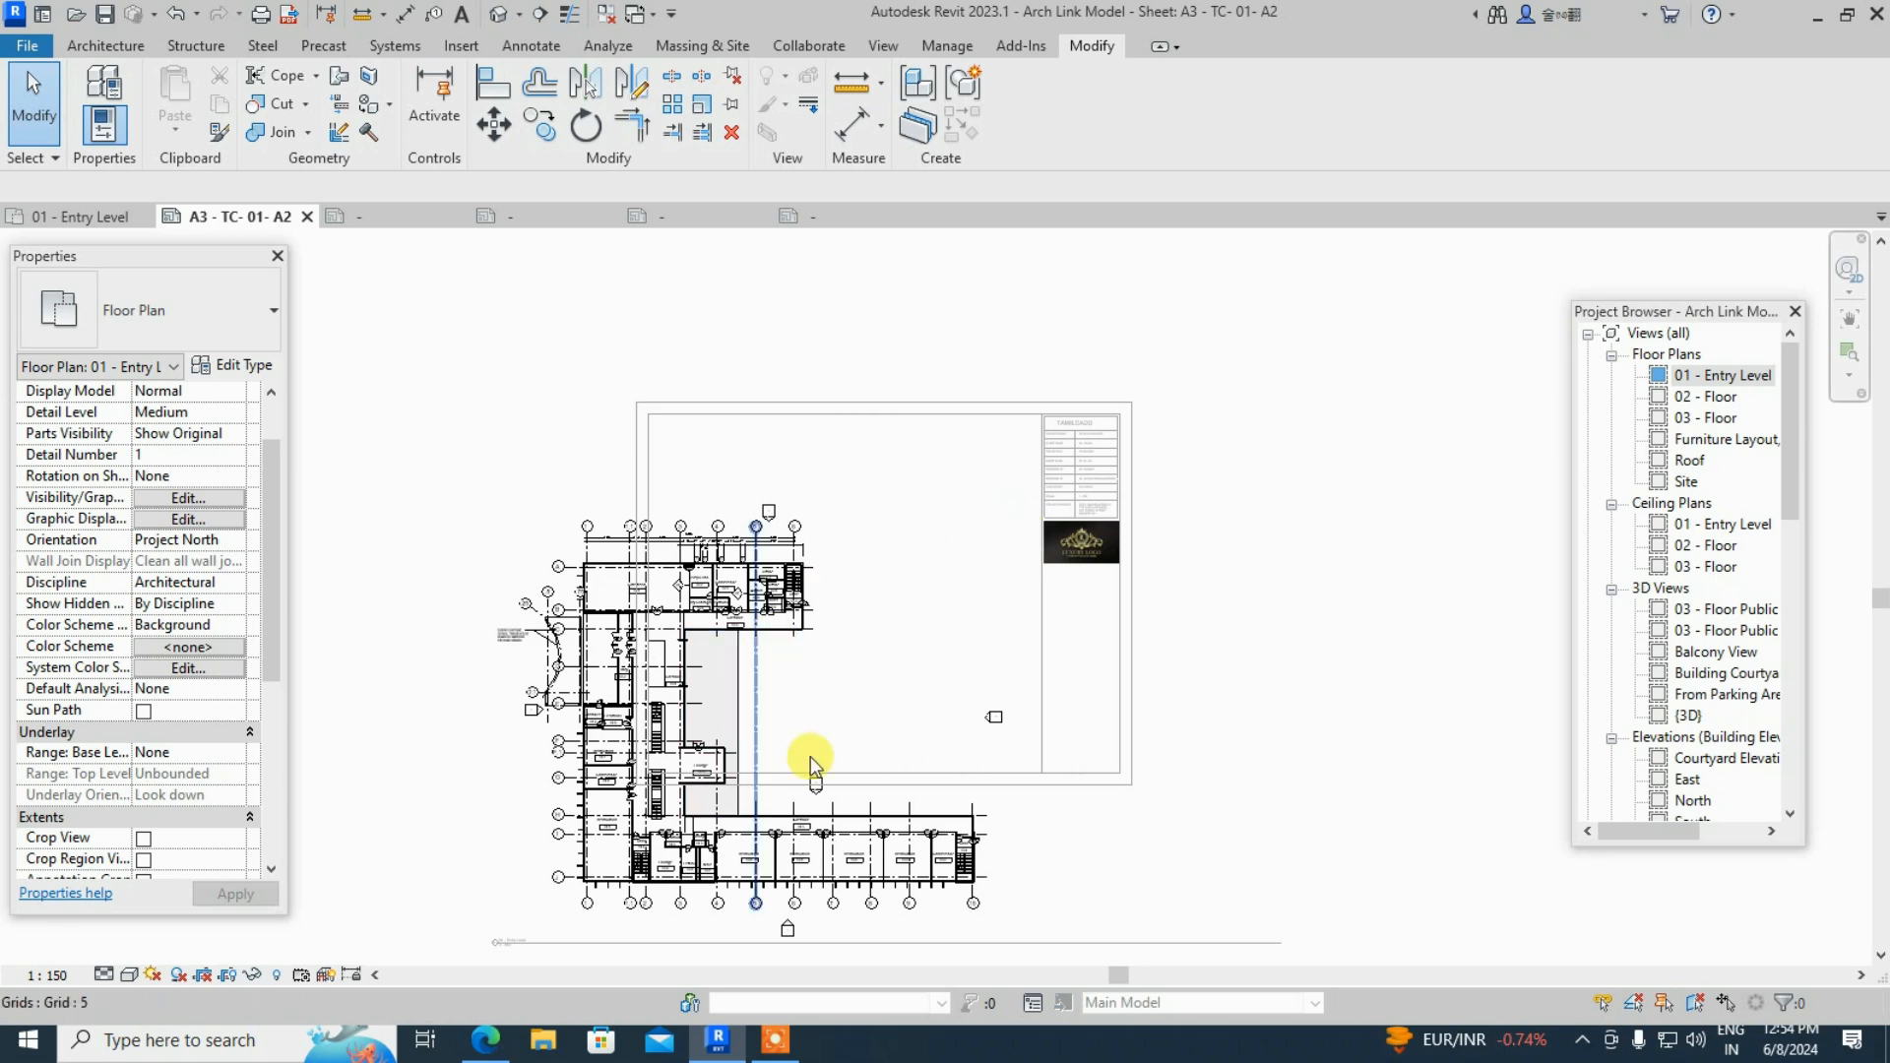
{"action": "scroll", "coordinate": [921, 677], "scroll_direction": "down", "scroll_amount": 1}
{"action": "left_click", "coordinate": [729, 652]}
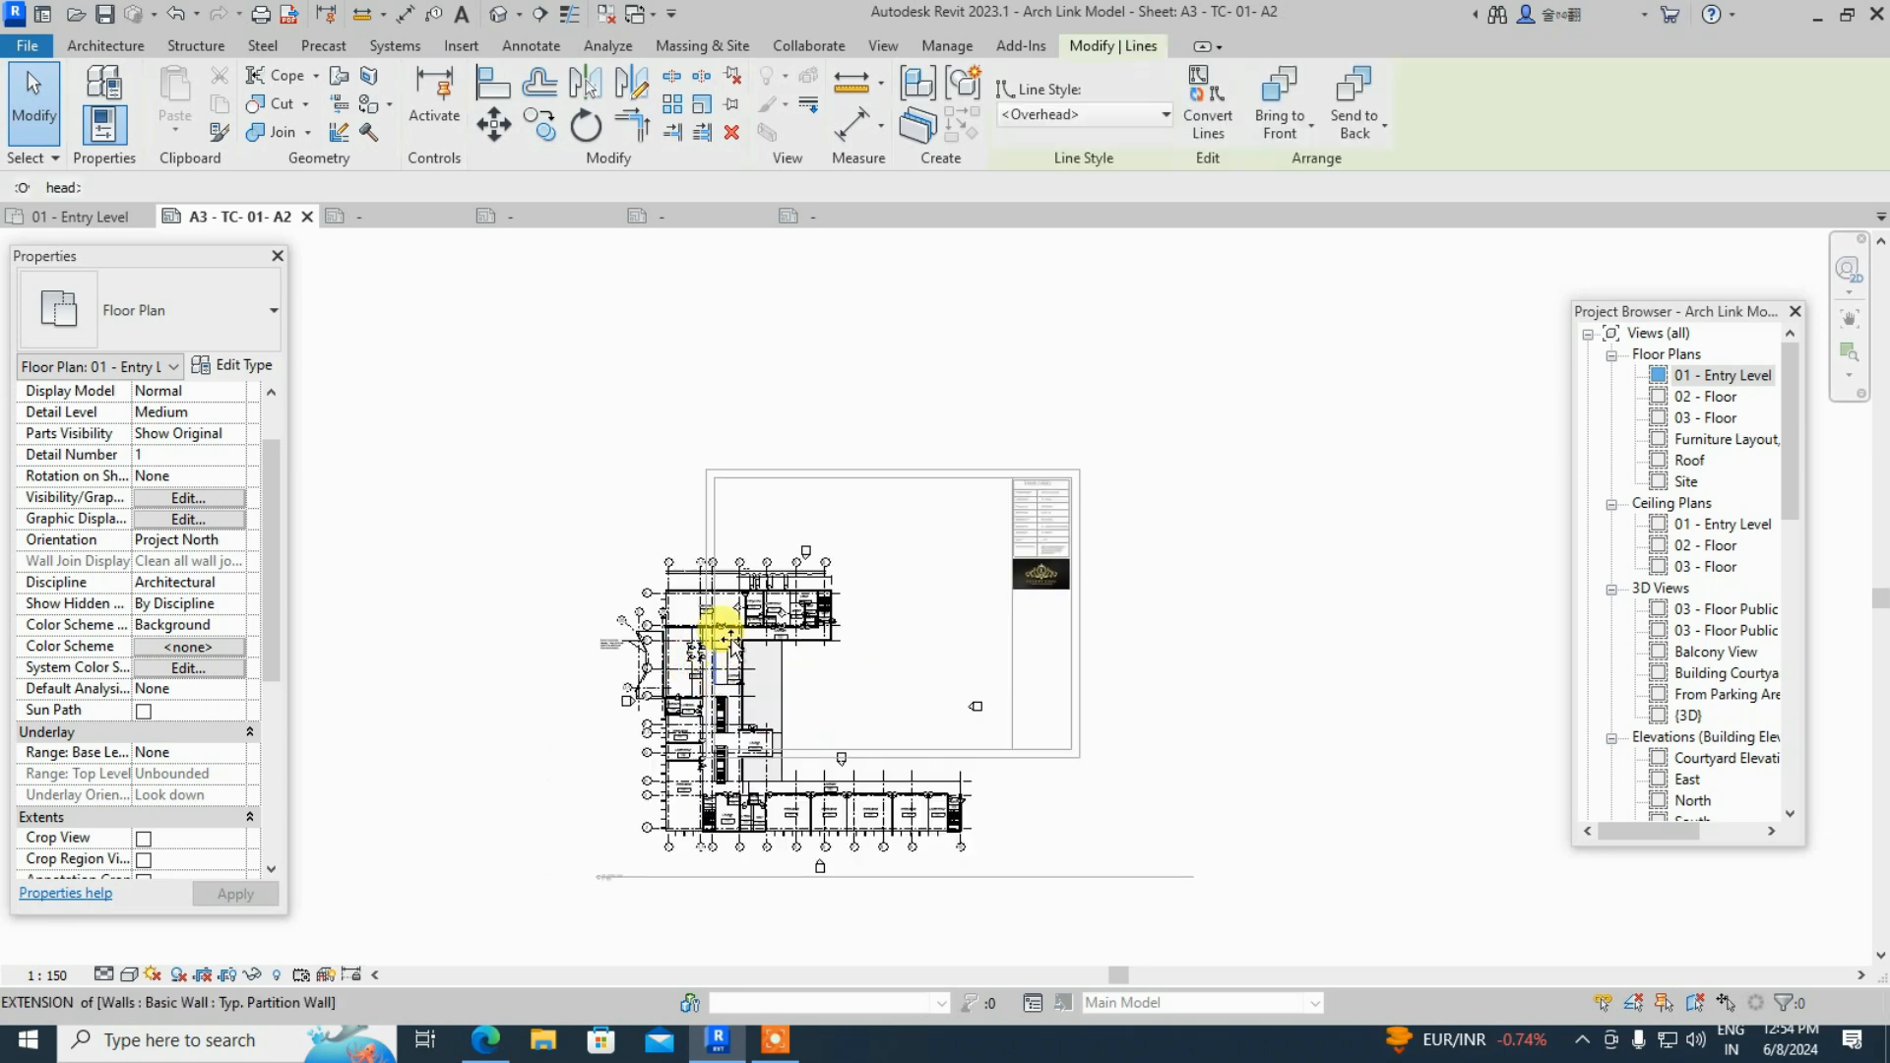
{"action": "left_click", "coordinate": [886, 540]}
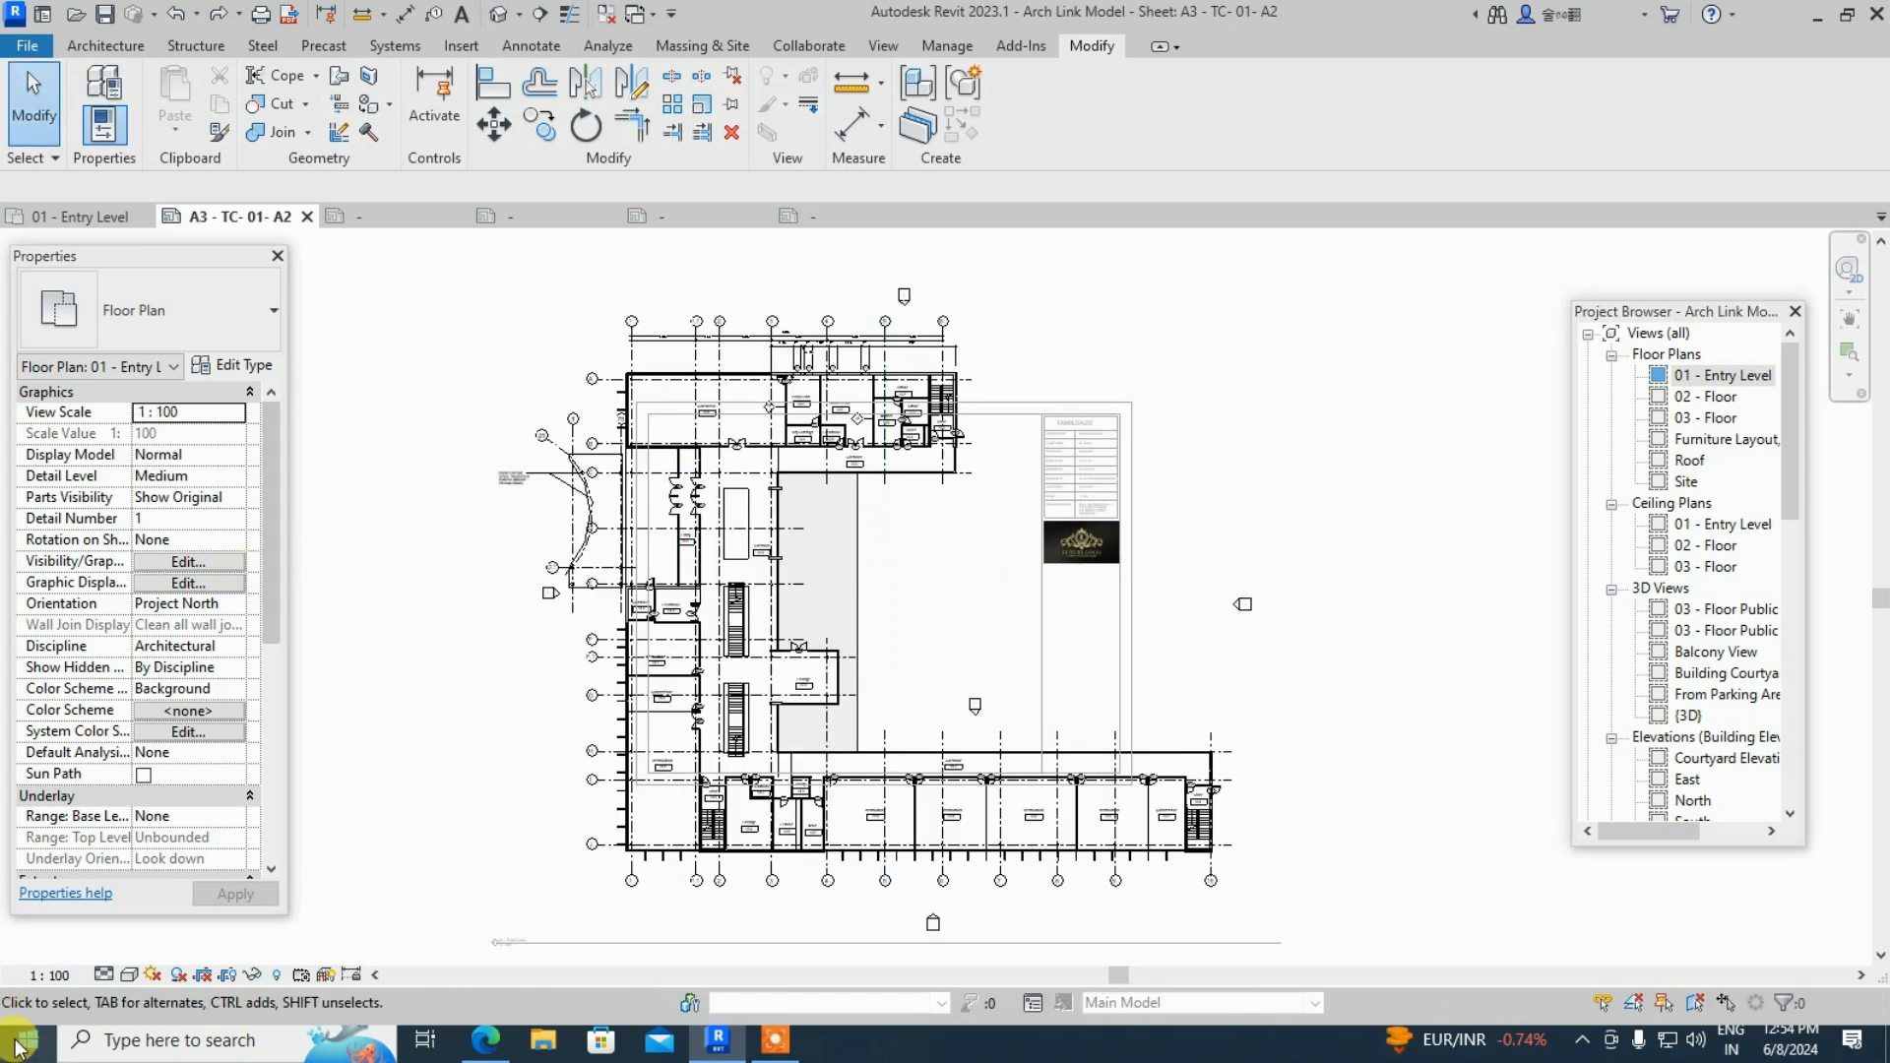
- Re-enter the custom 1 : 150 scale for the entry-level floor plan
{"action": "left_click", "coordinate": [49, 975]}
{"action": "left_click", "coordinate": [112, 609]}
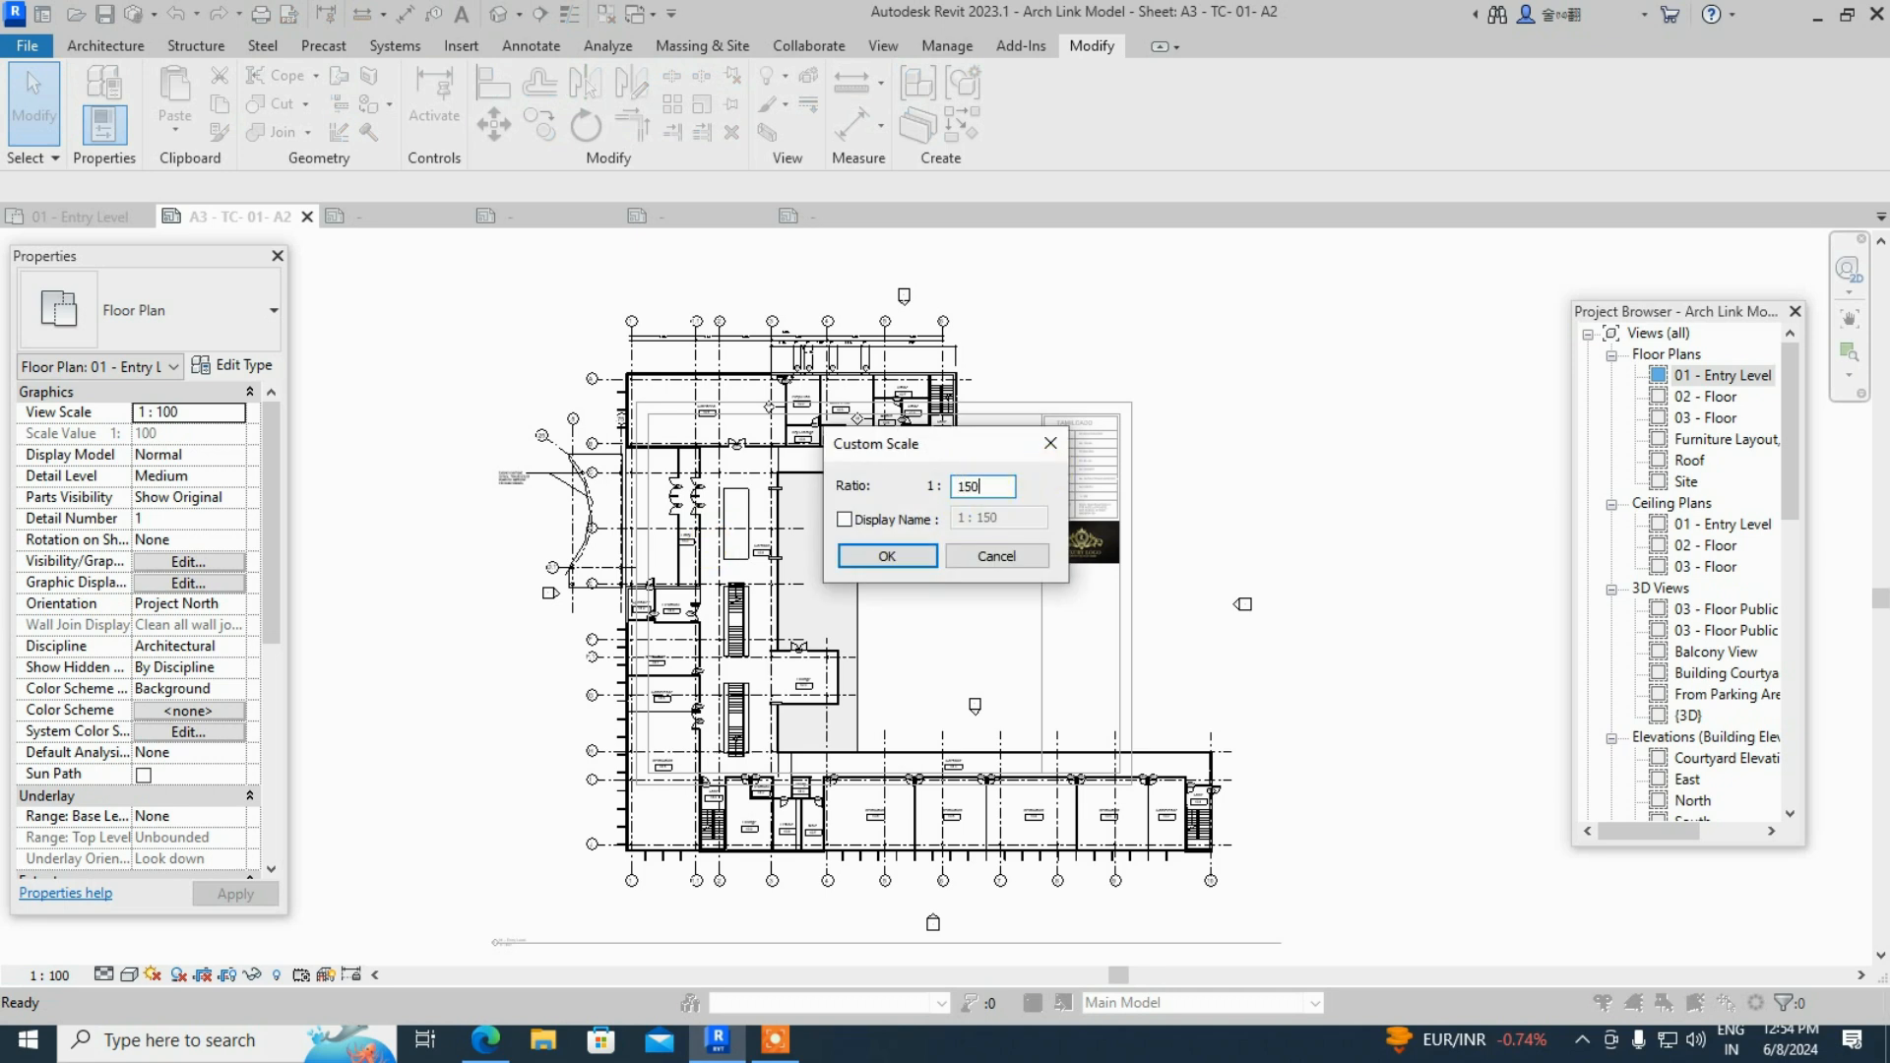
{"action": "type", "text": "150"}
{"action": "key", "text": "Return"}
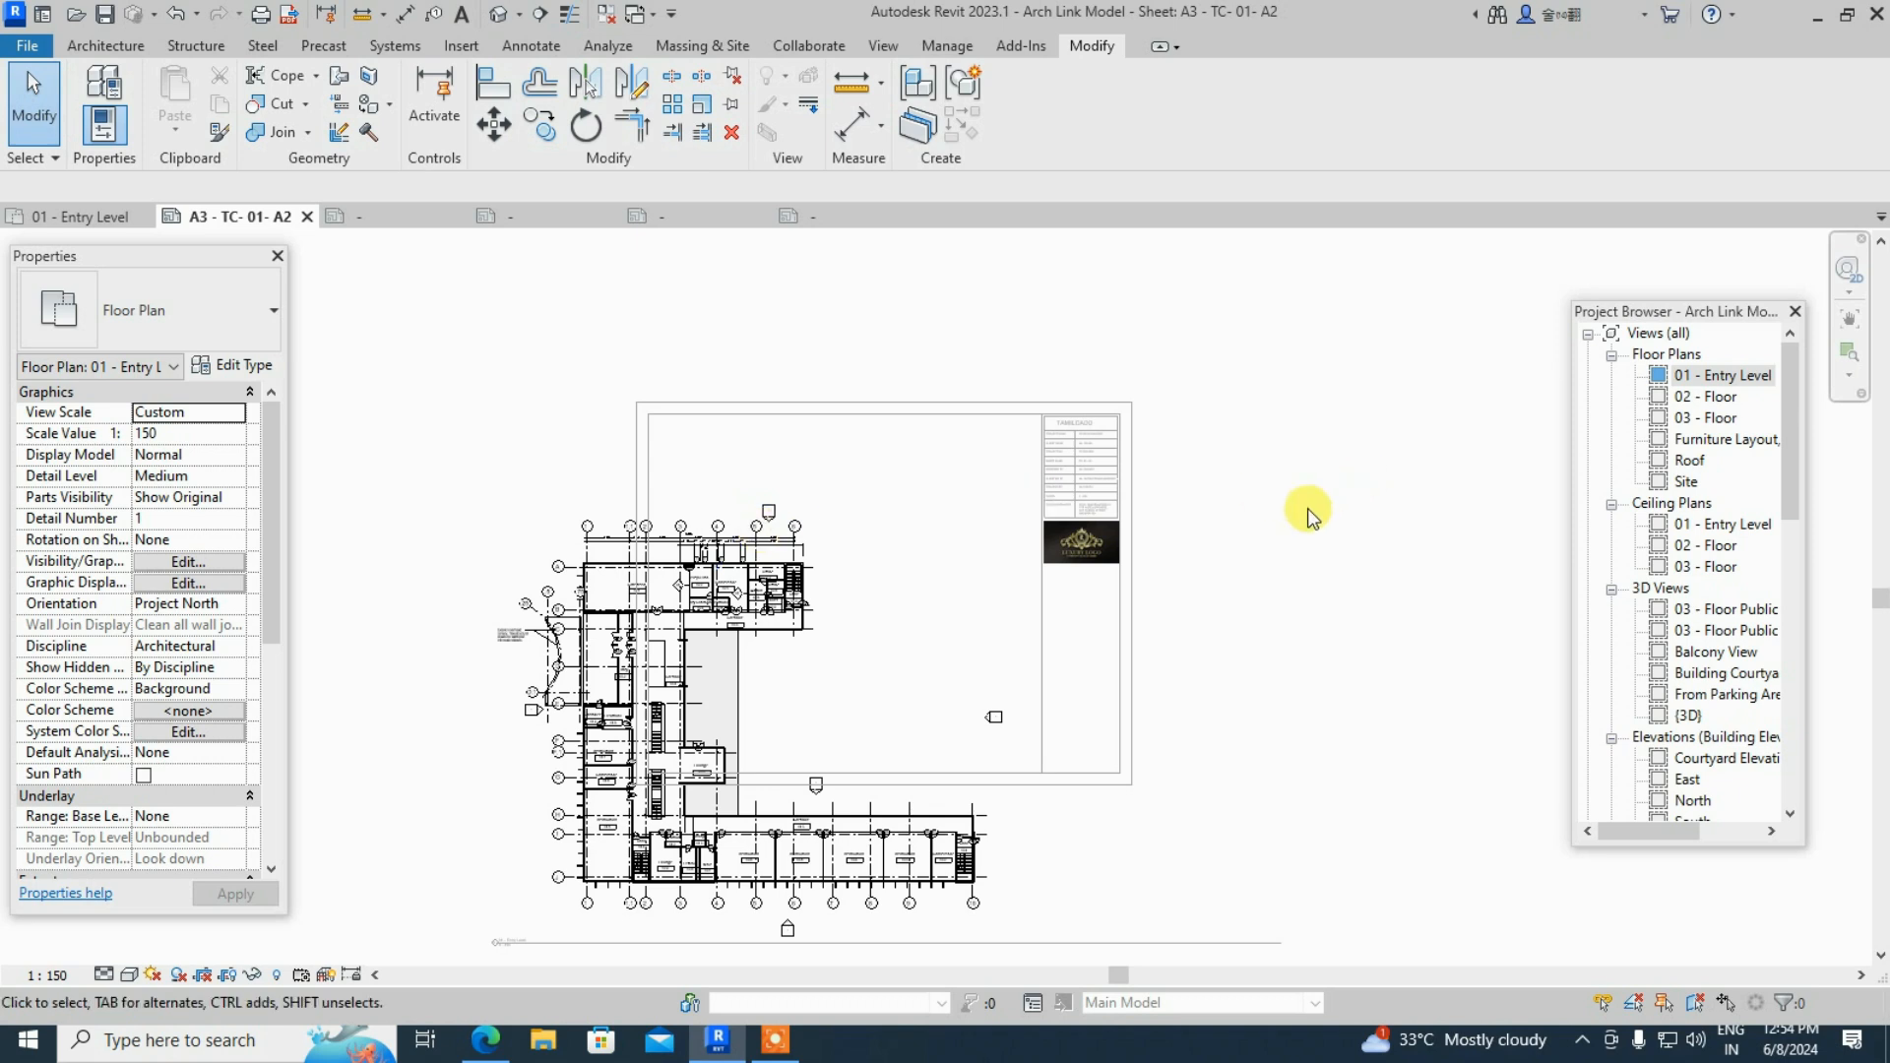
- Return to the sheet and move the floor-plan viewport down inside the title-block frame
{"action": "double_click", "coordinate": [1308, 469]}
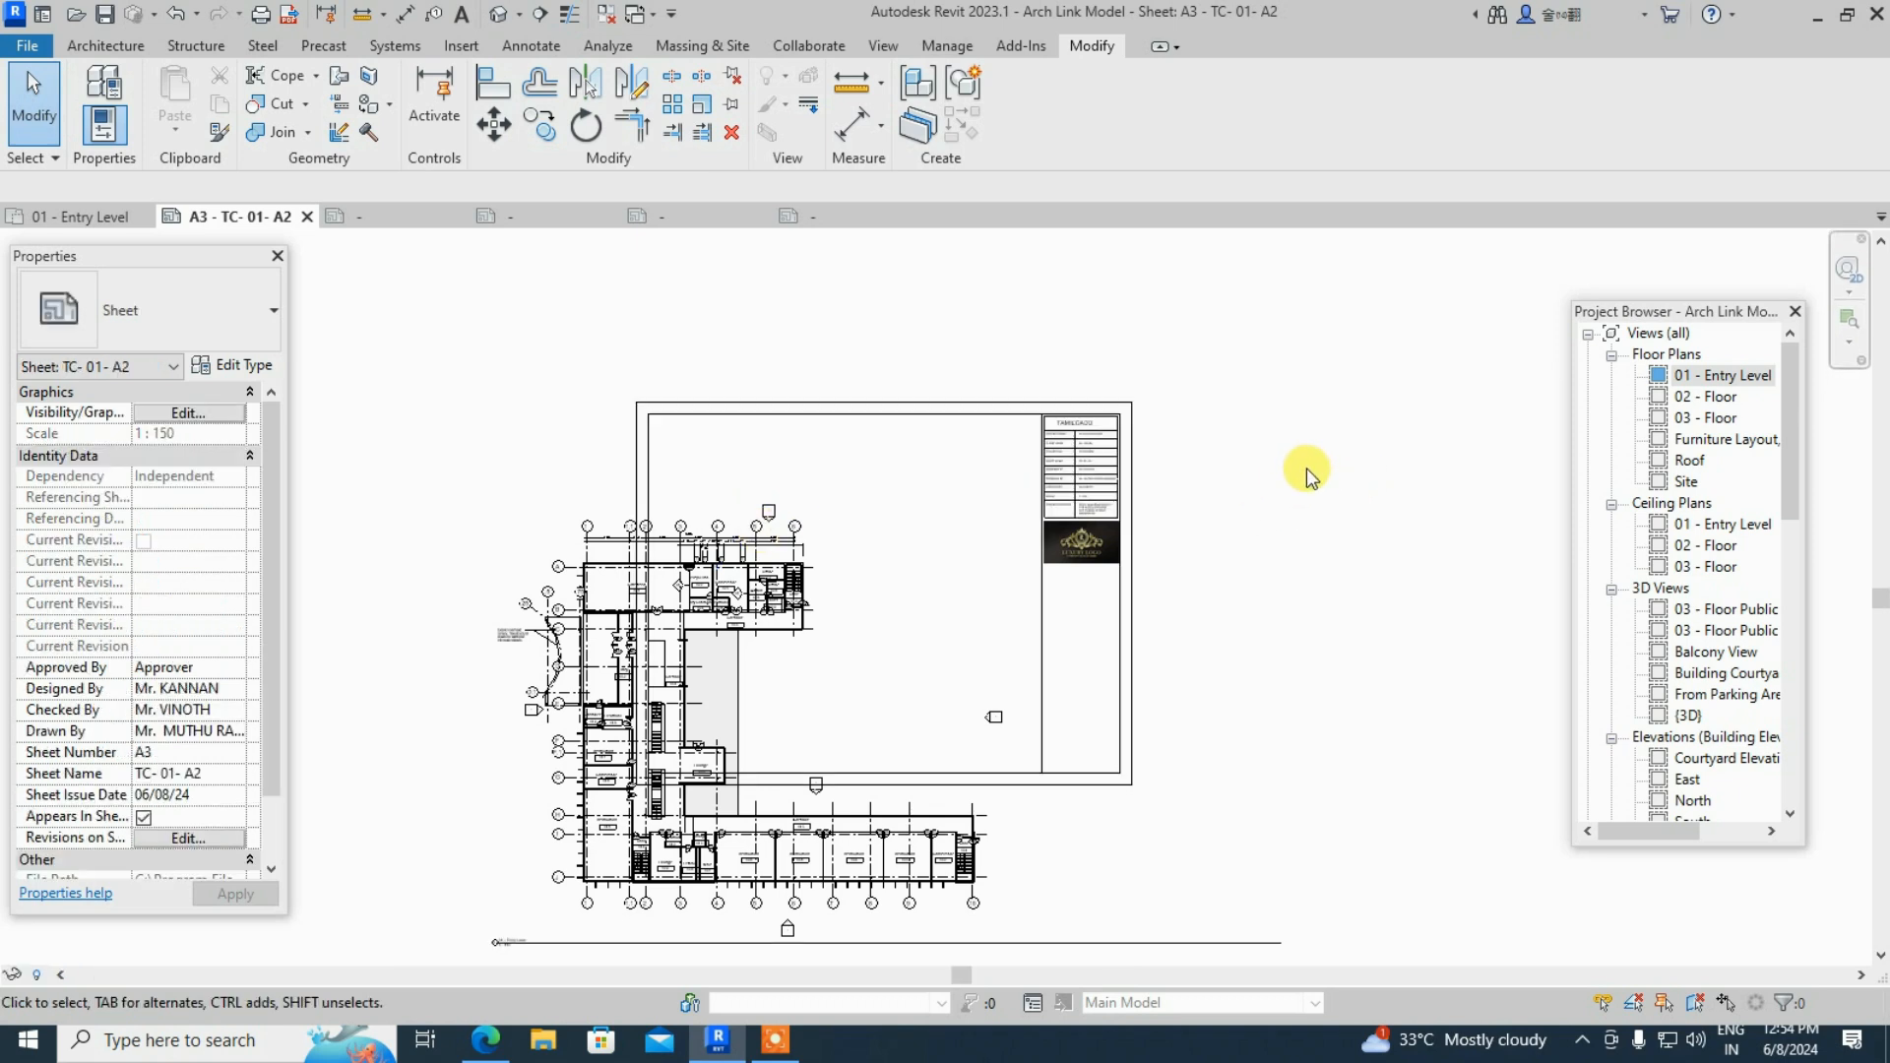
{"action": "left_click_drag", "start_coordinate": [743, 563], "coordinate": [865, 450]}
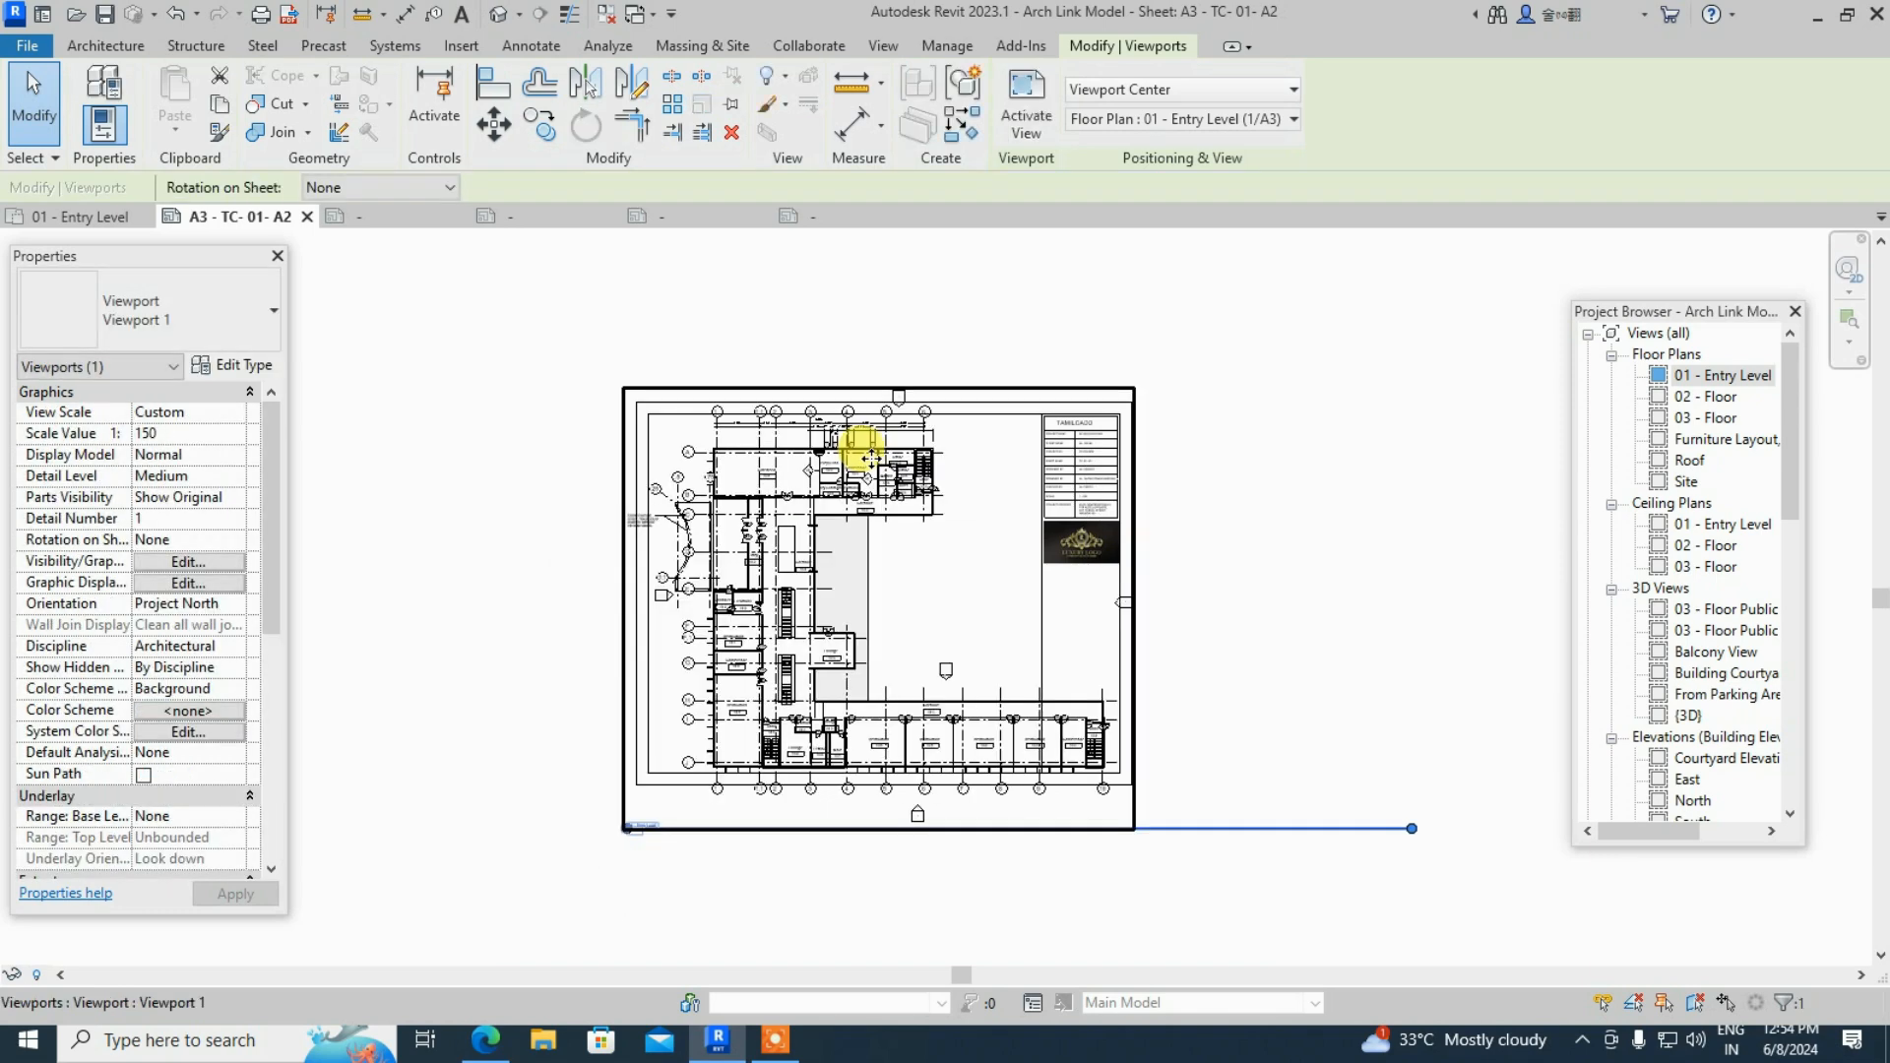
{"action": "left_click_drag", "start_coordinate": [852, 532], "coordinate": [847, 568]}
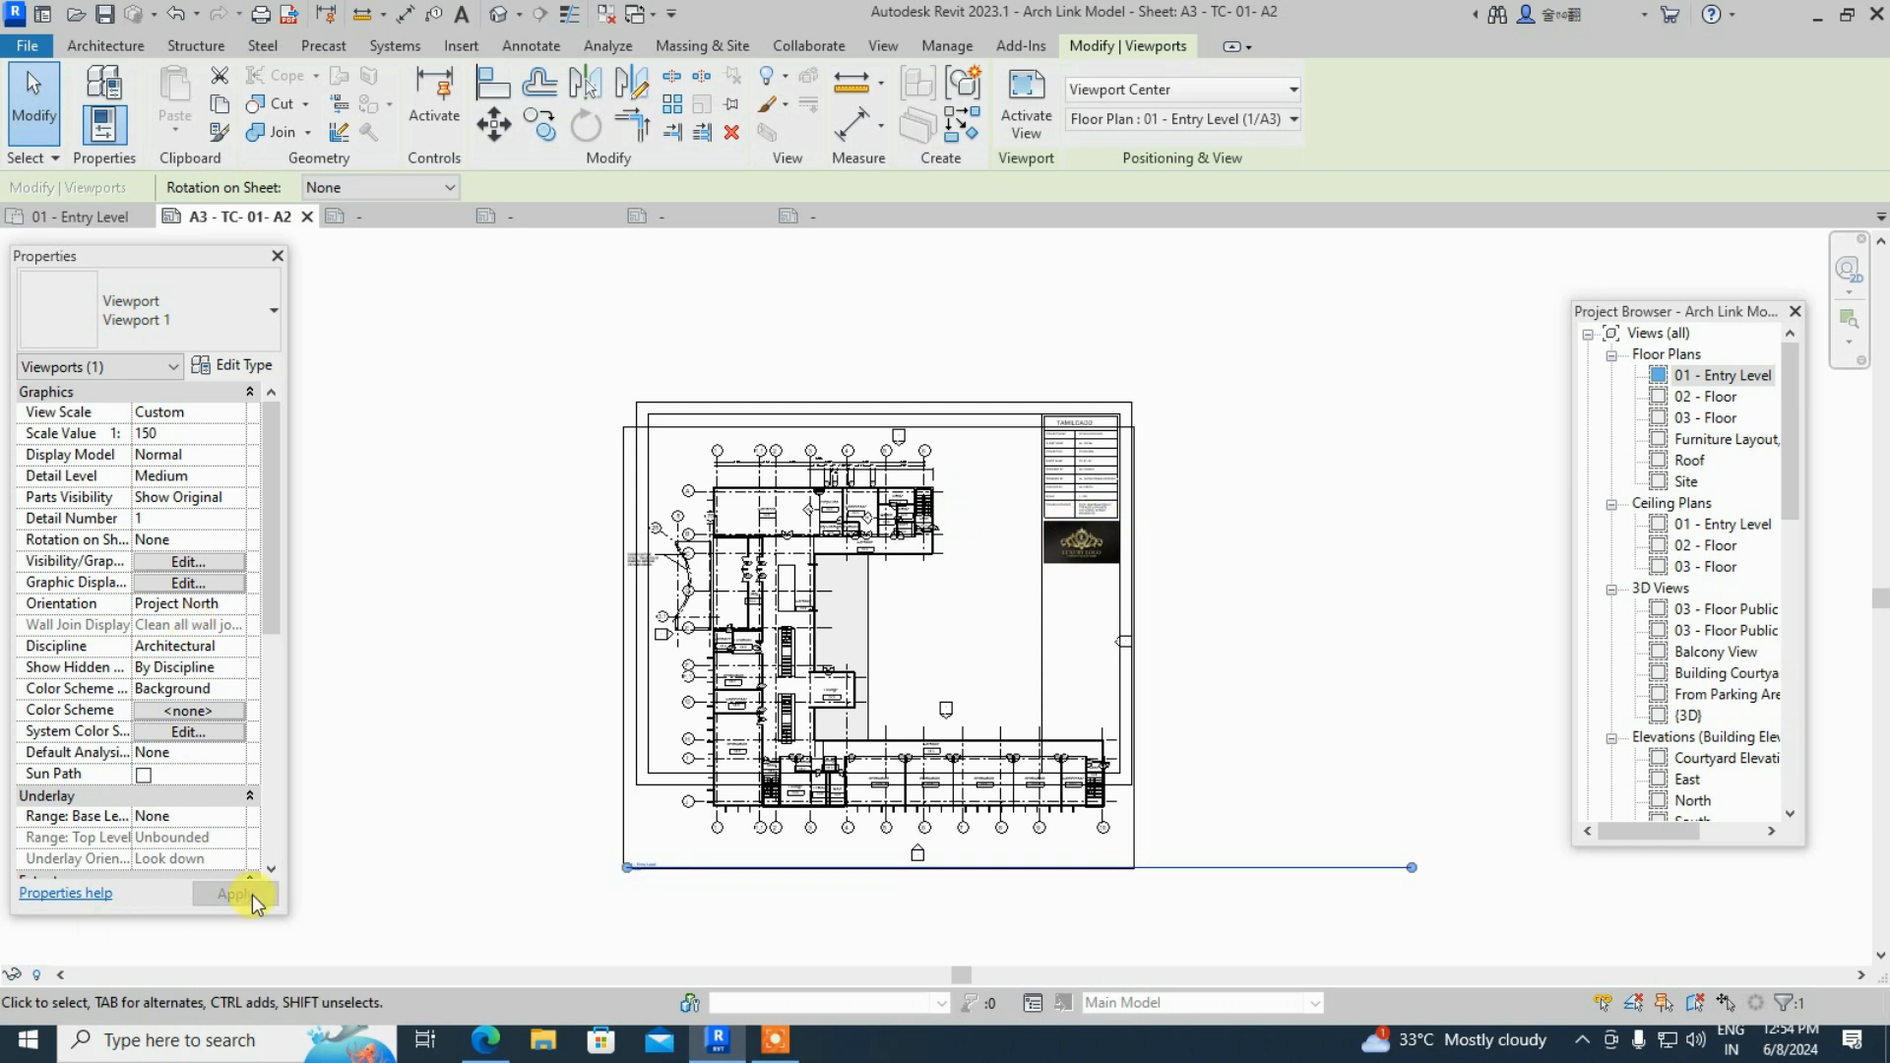
- Activate the floor plan and give it a custom 1 : 180 scale
{"action": "left_click", "coordinate": [1034, 130]}
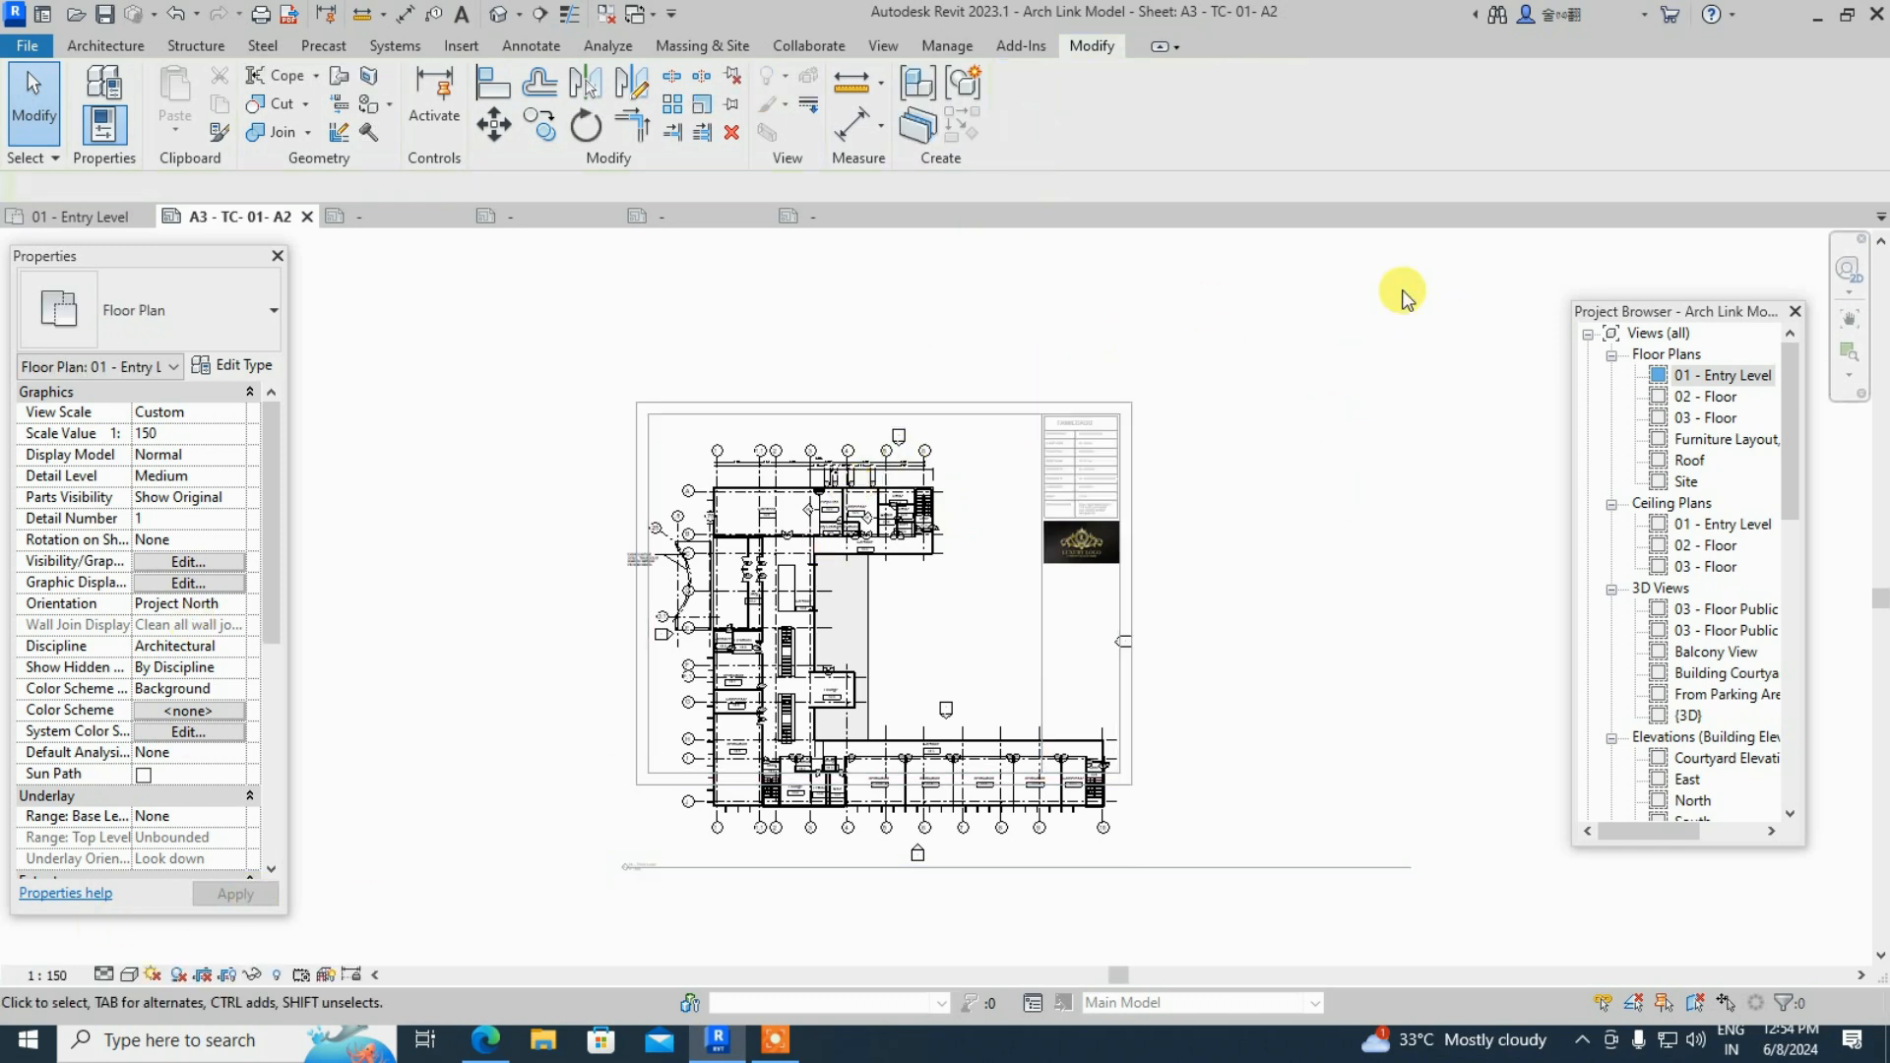
{"action": "left_click", "coordinate": [44, 976]}
{"action": "left_click", "coordinate": [65, 613]}
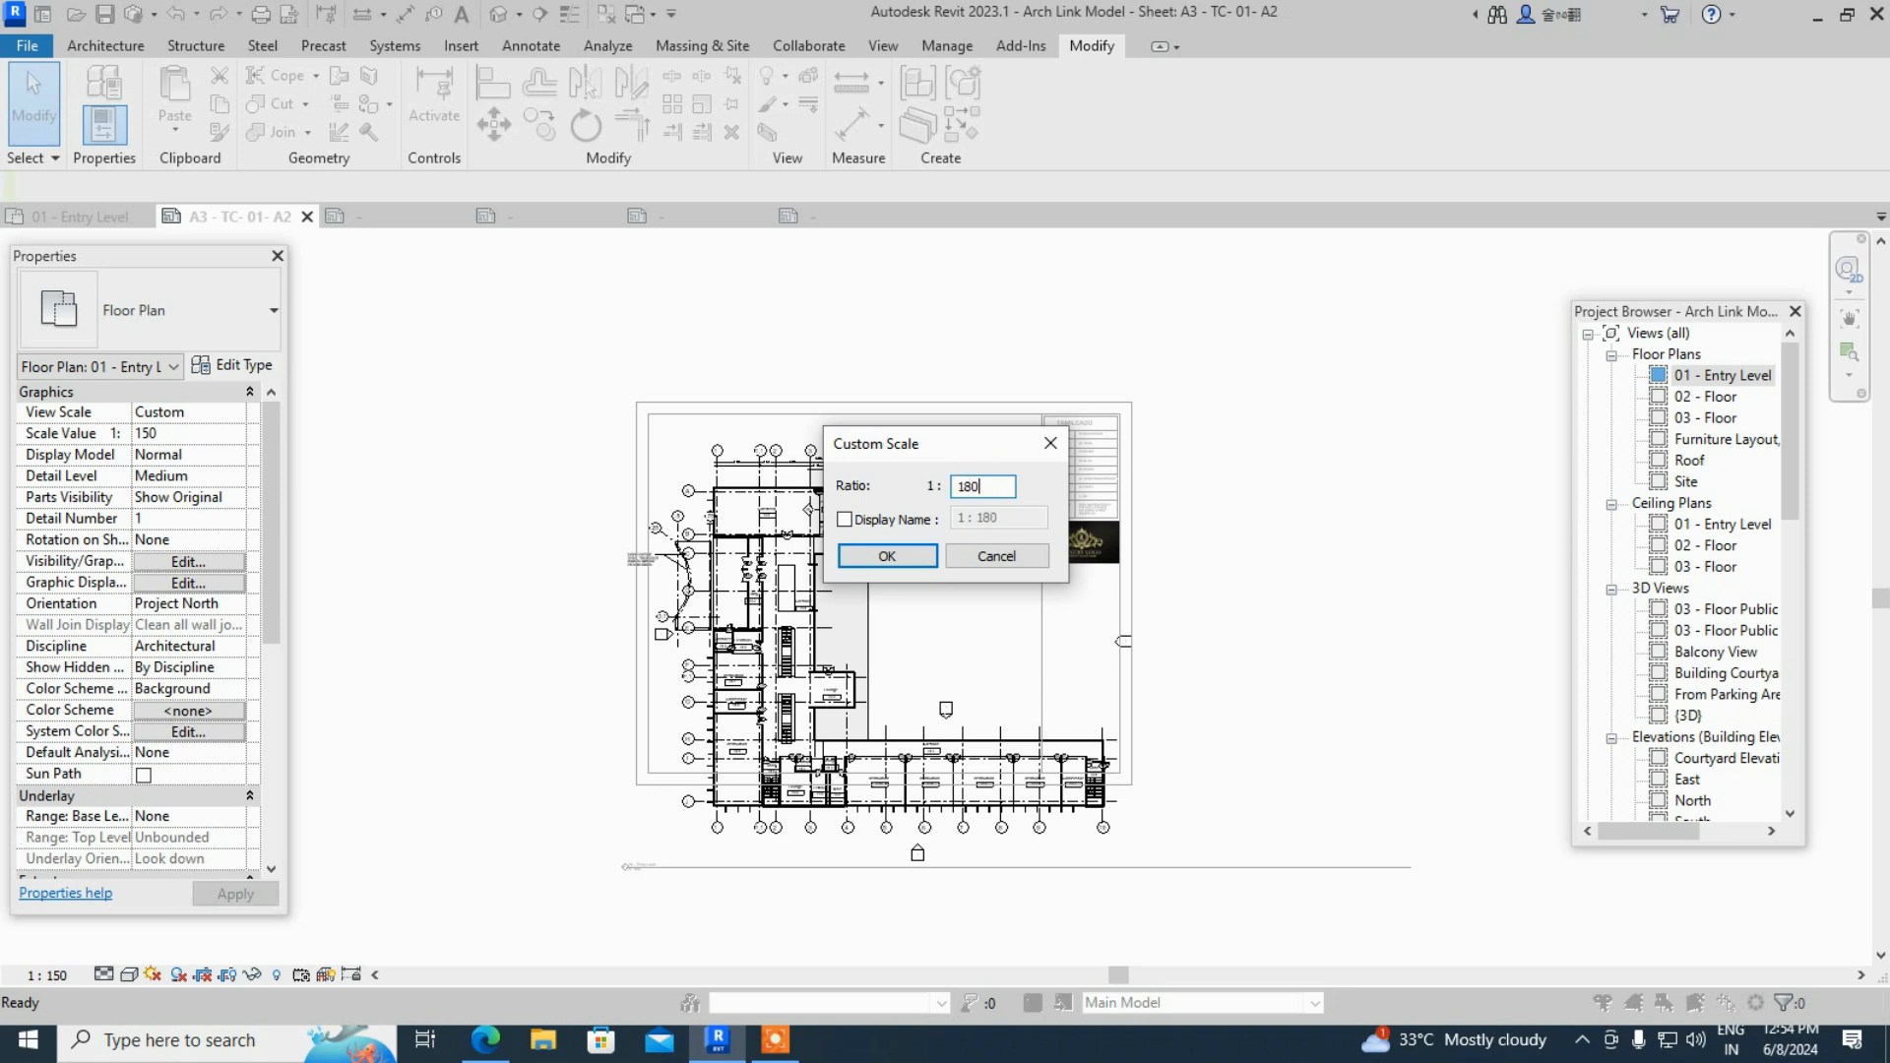
{"action": "left_click", "coordinate": [889, 558]}
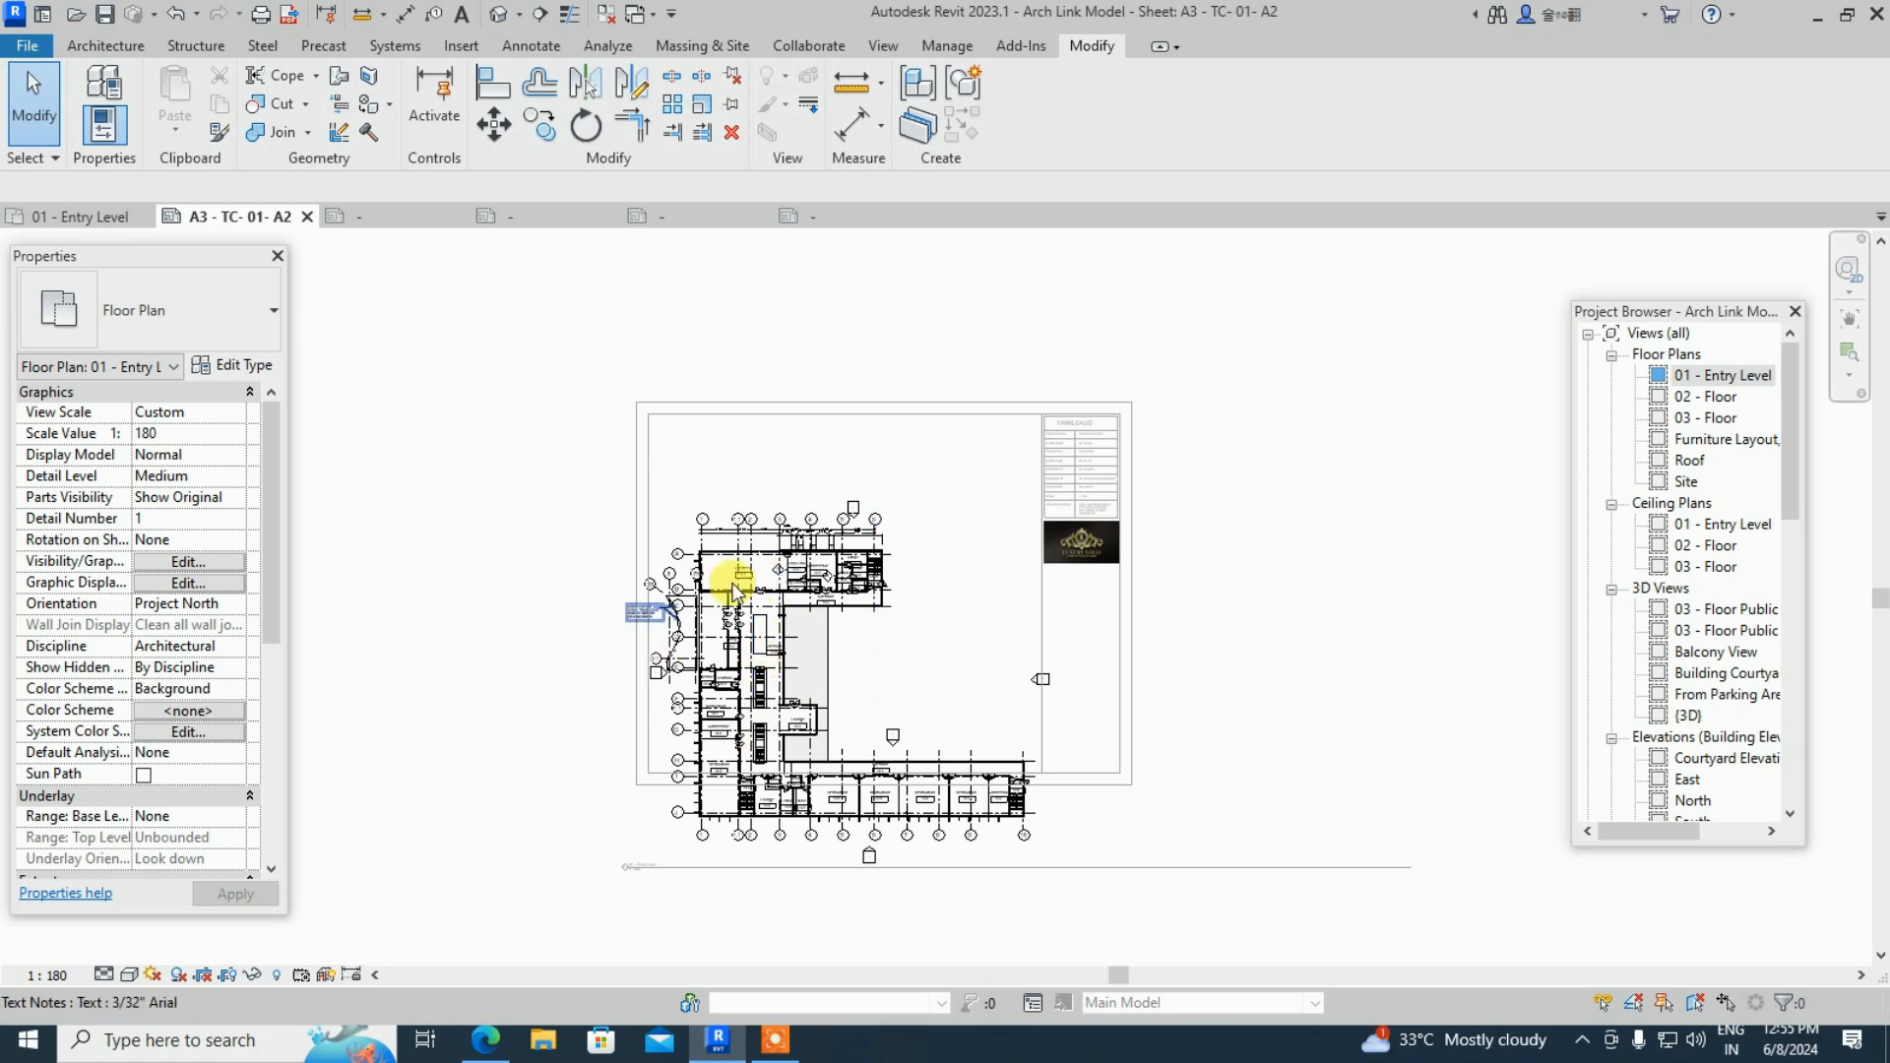
{"action": "scroll", "coordinate": [751, 606], "scroll_direction": "up", "scroll_amount": 1}
{"action": "scroll", "coordinate": [751, 613], "scroll_direction": "up", "scroll_amount": 4}
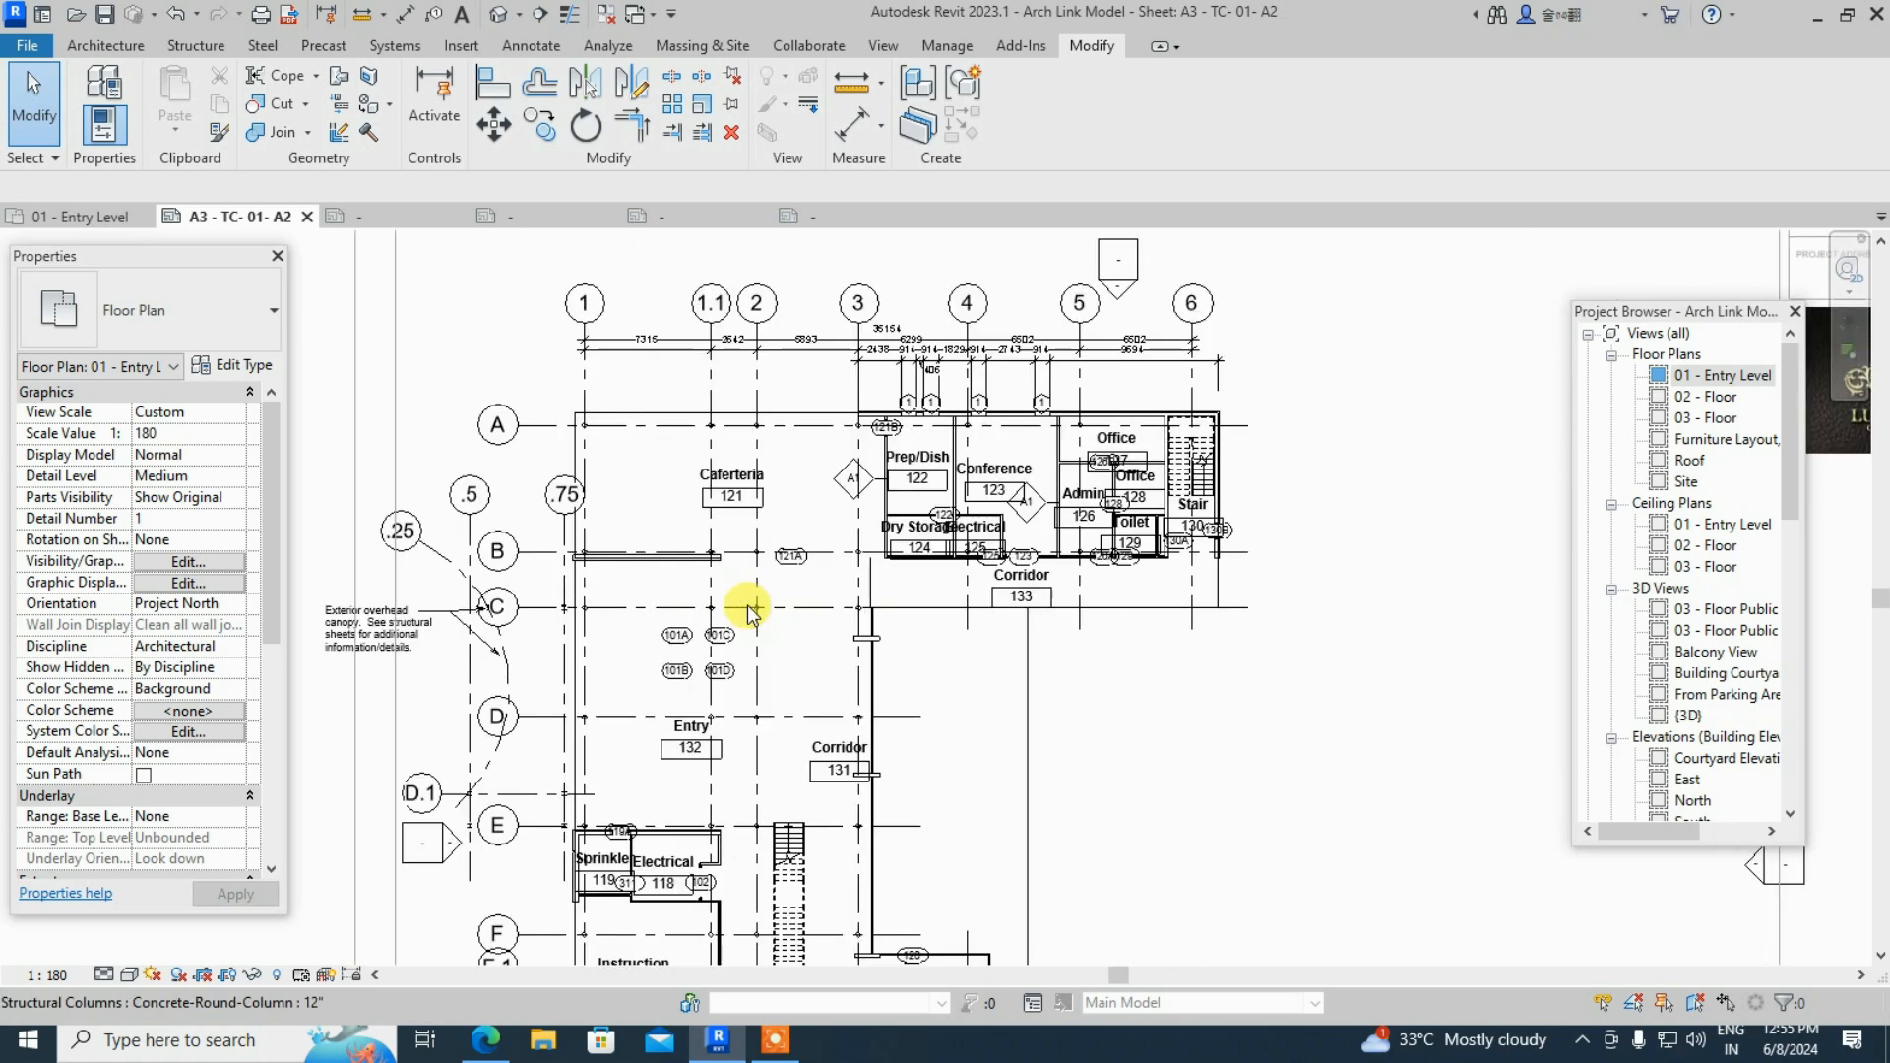
{"action": "scroll", "coordinate": [823, 604], "scroll_direction": "down", "scroll_amount": 5}
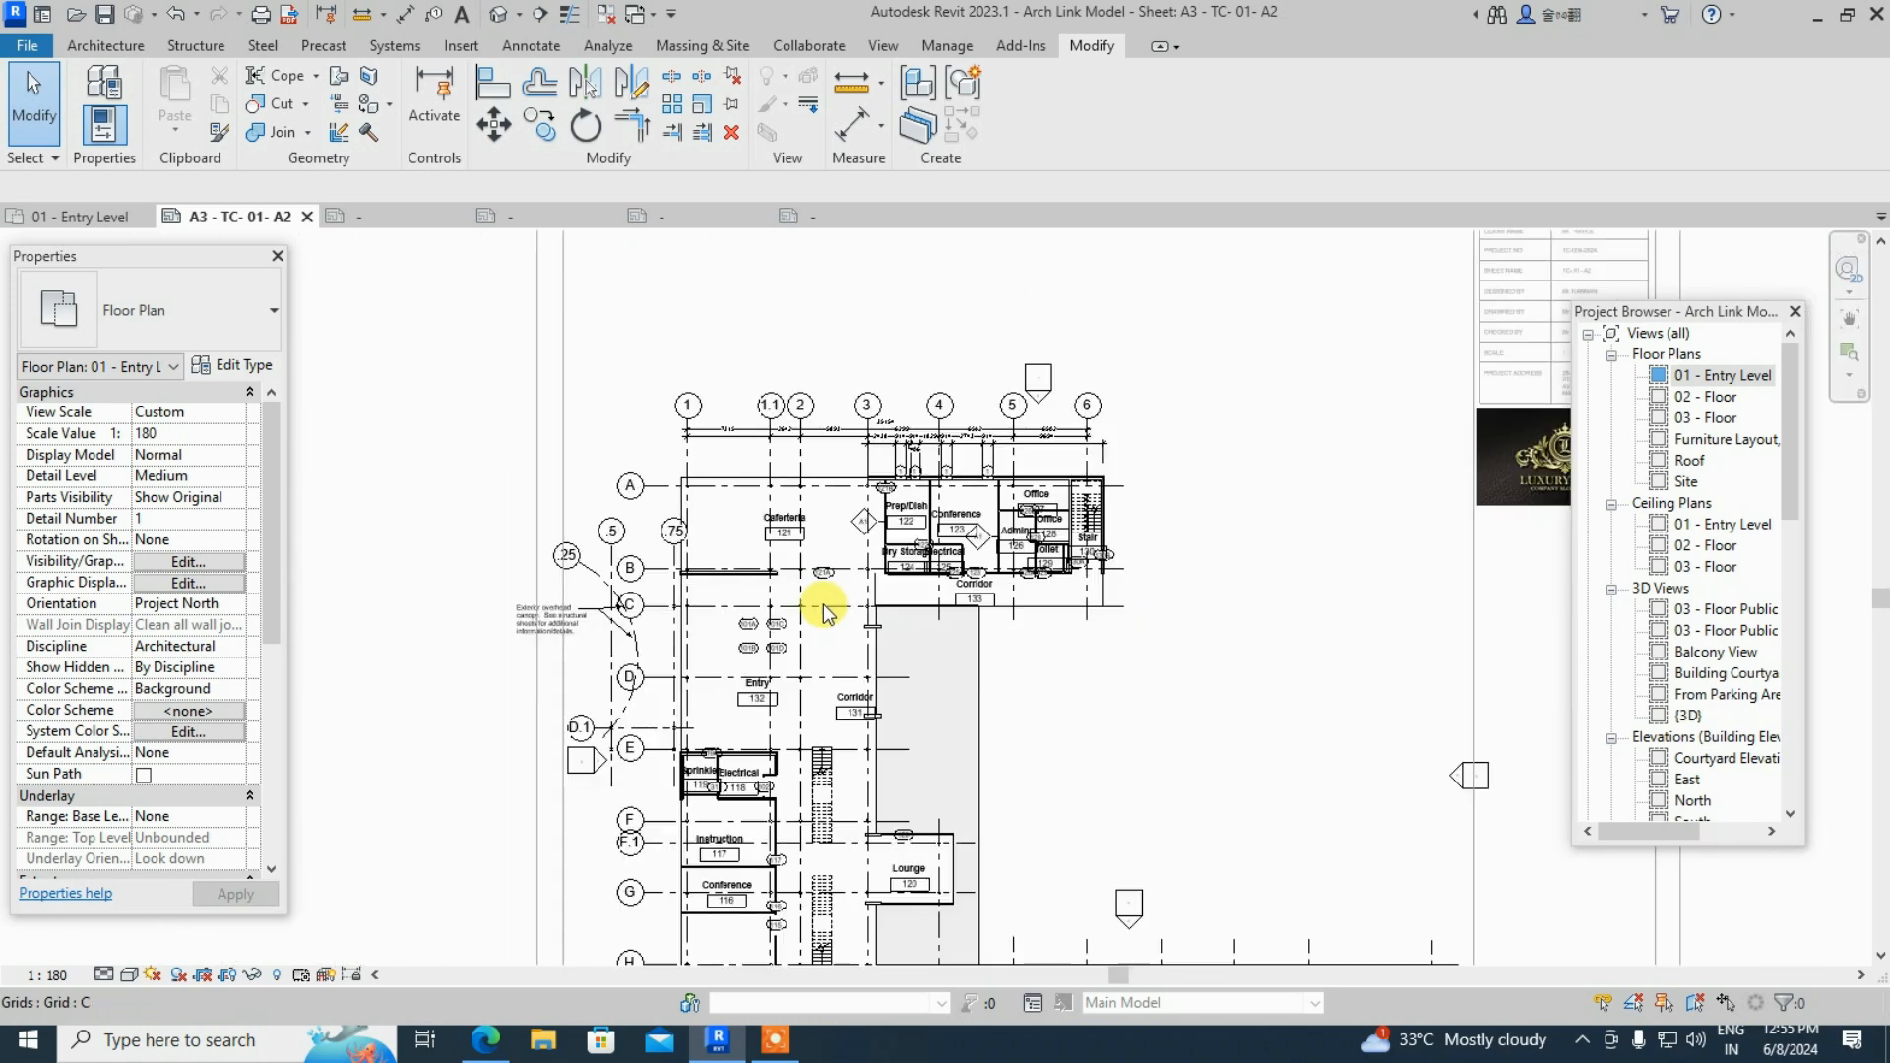
- Shift the floor plan viewport up, right, then left on the A3 sheet
{"action": "left_click", "coordinate": [1424, 547]}
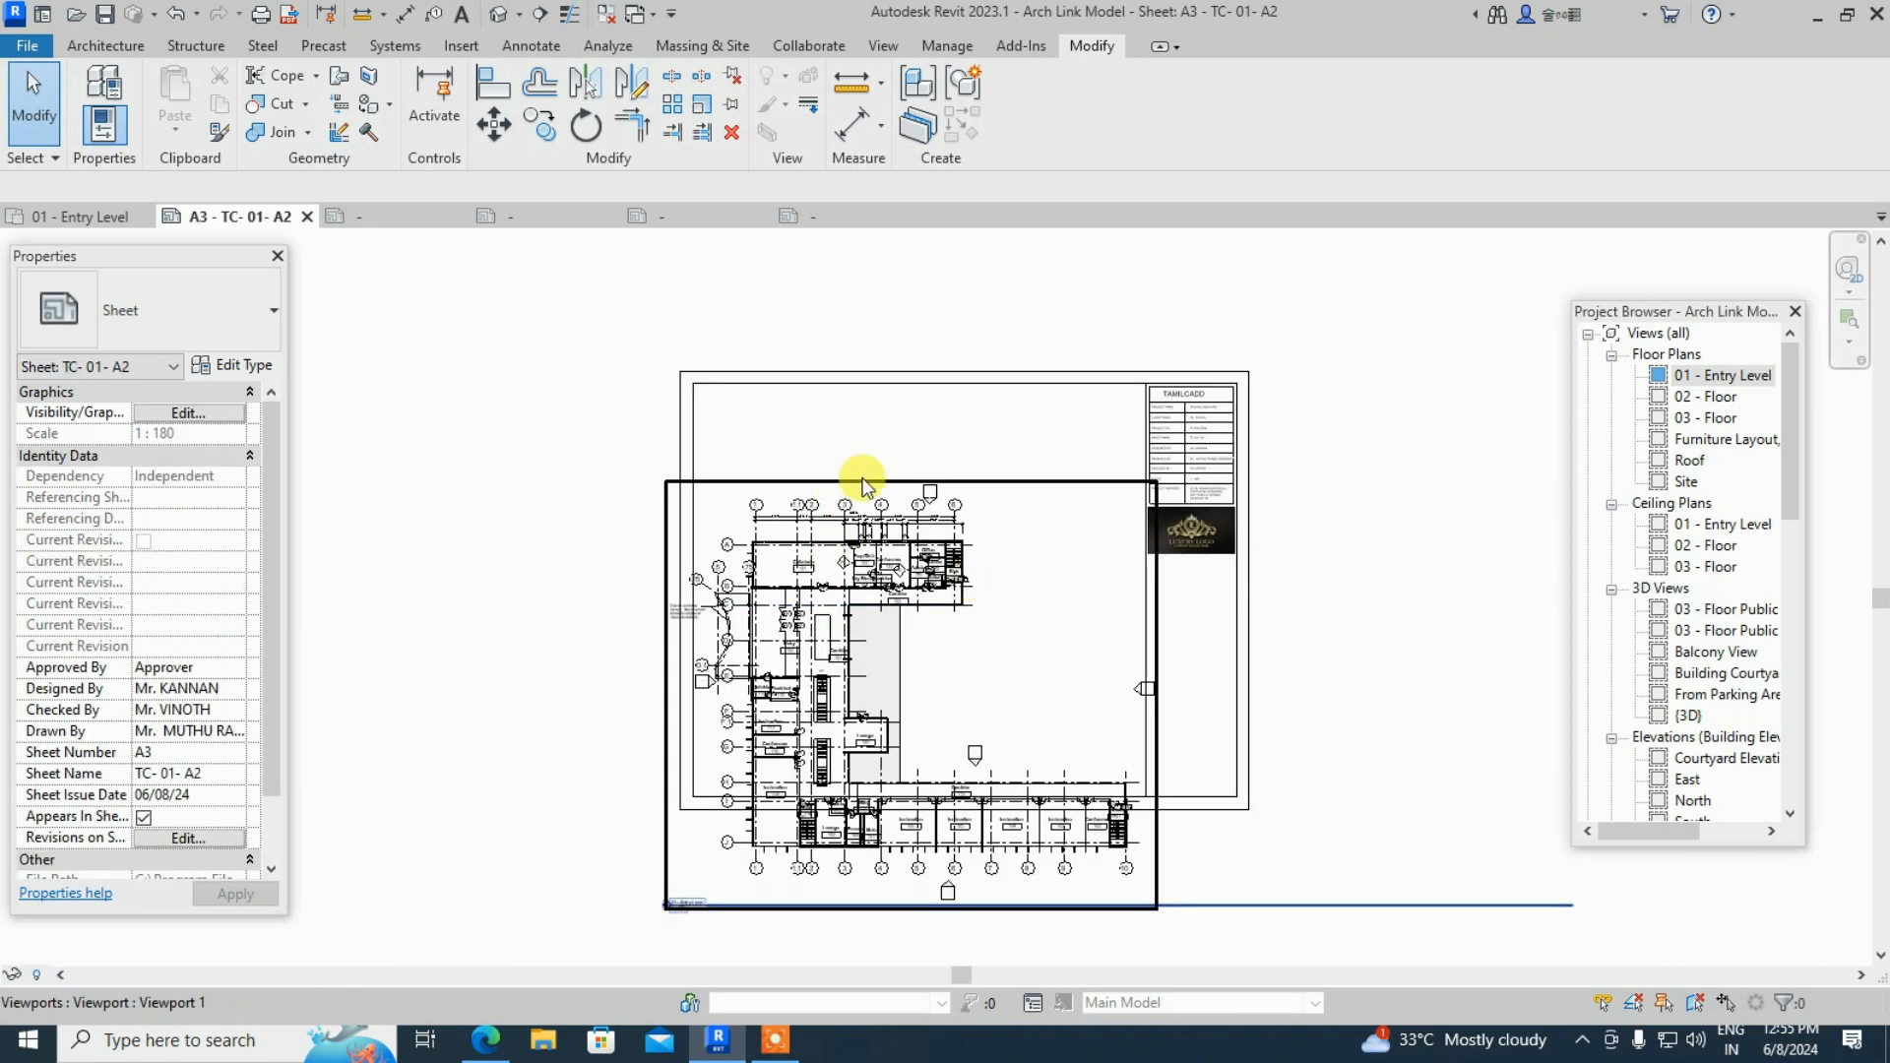
{"action": "left_click_drag", "start_coordinate": [851, 624], "coordinate": [865, 506]}
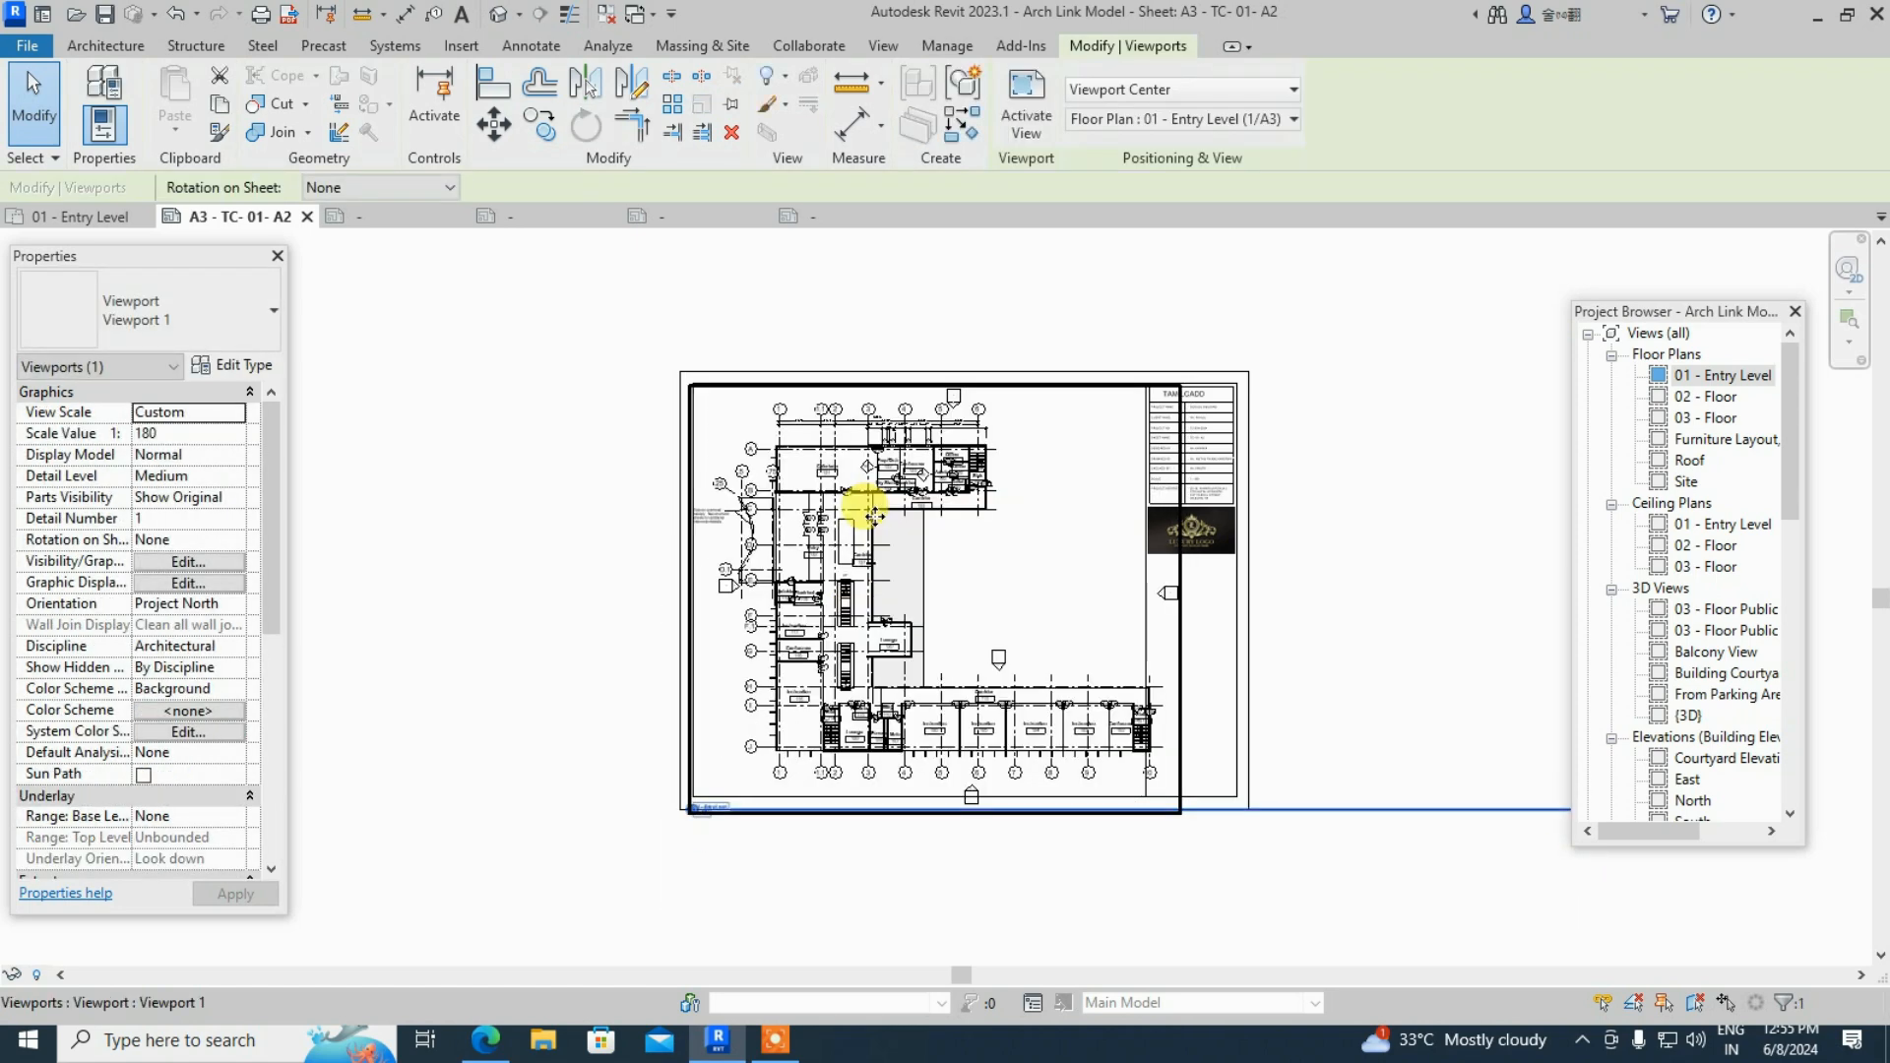
{"action": "left_click_drag", "start_coordinate": [997, 706], "coordinate": [949, 704]}
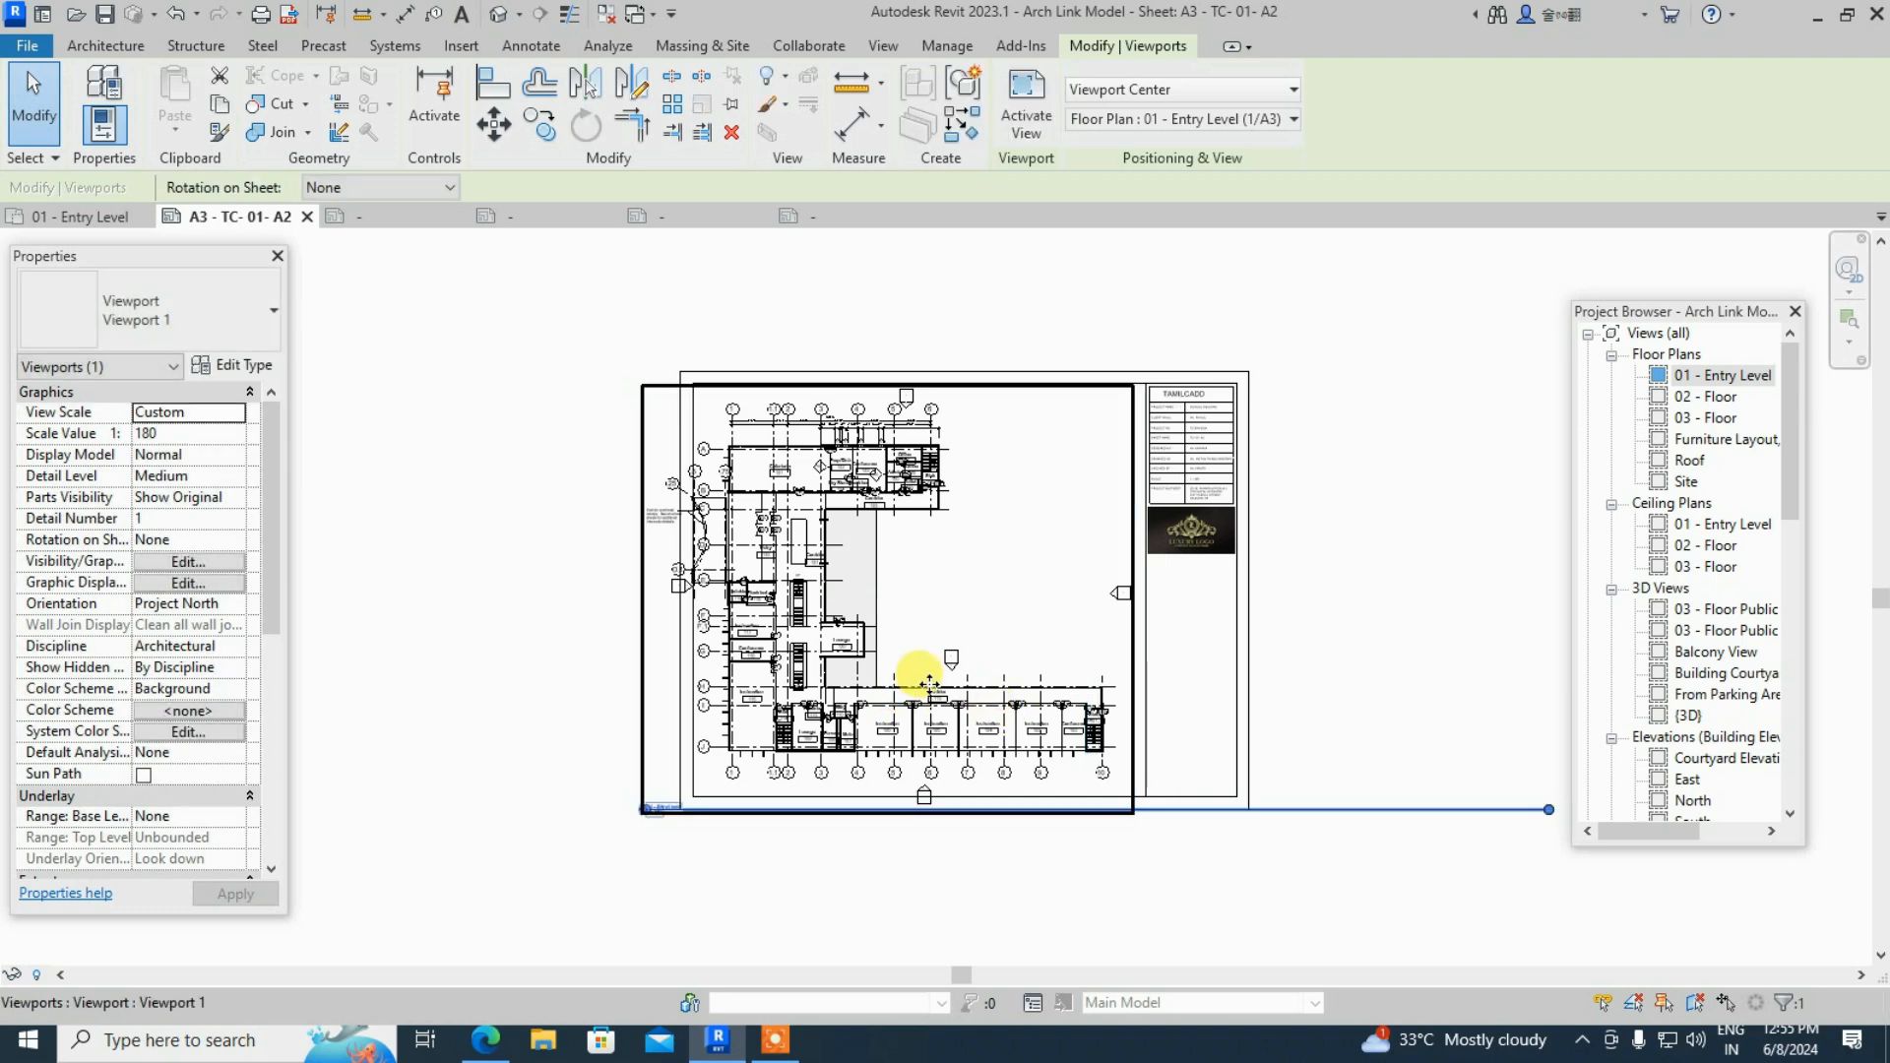
{"action": "left_click", "coordinate": [472, 541]}
{"action": "scroll", "coordinate": [733, 566], "scroll_direction": "up", "scroll_amount": 3}
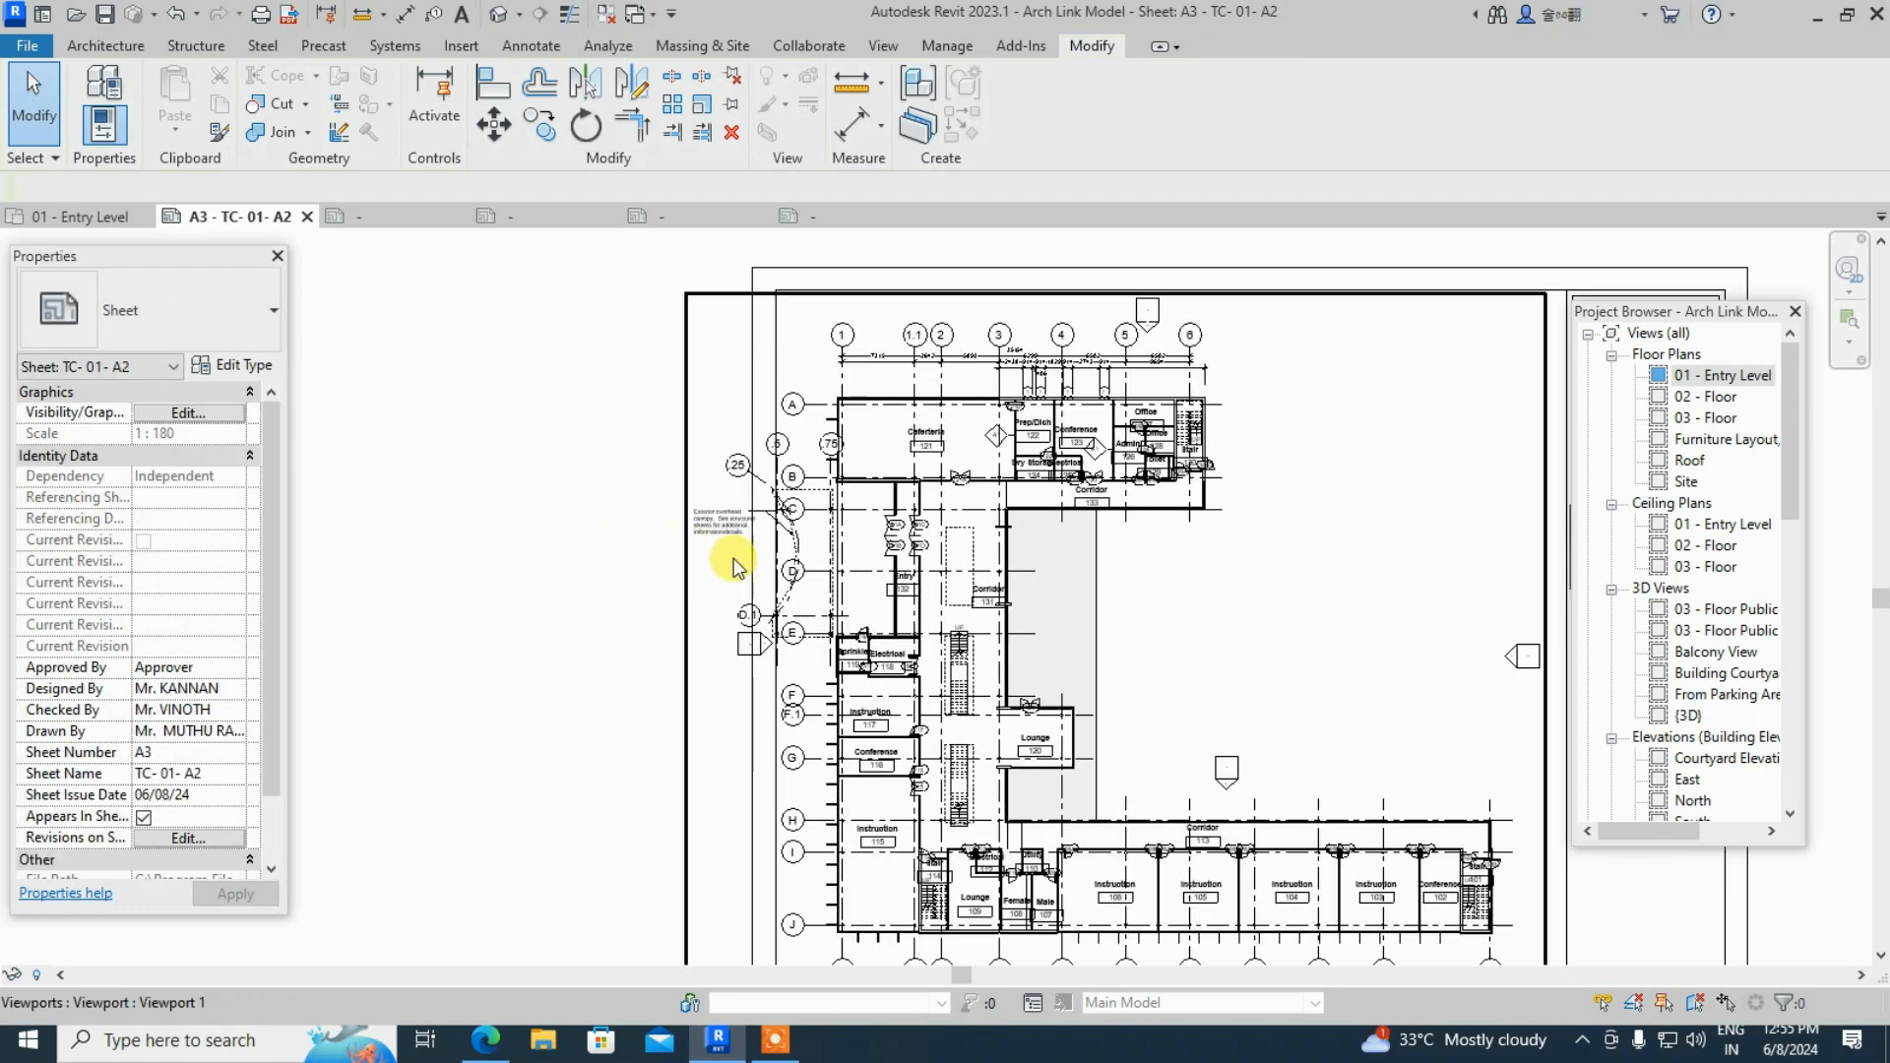
{"action": "scroll", "coordinate": [848, 542], "scroll_direction": "down", "scroll_amount": 2}
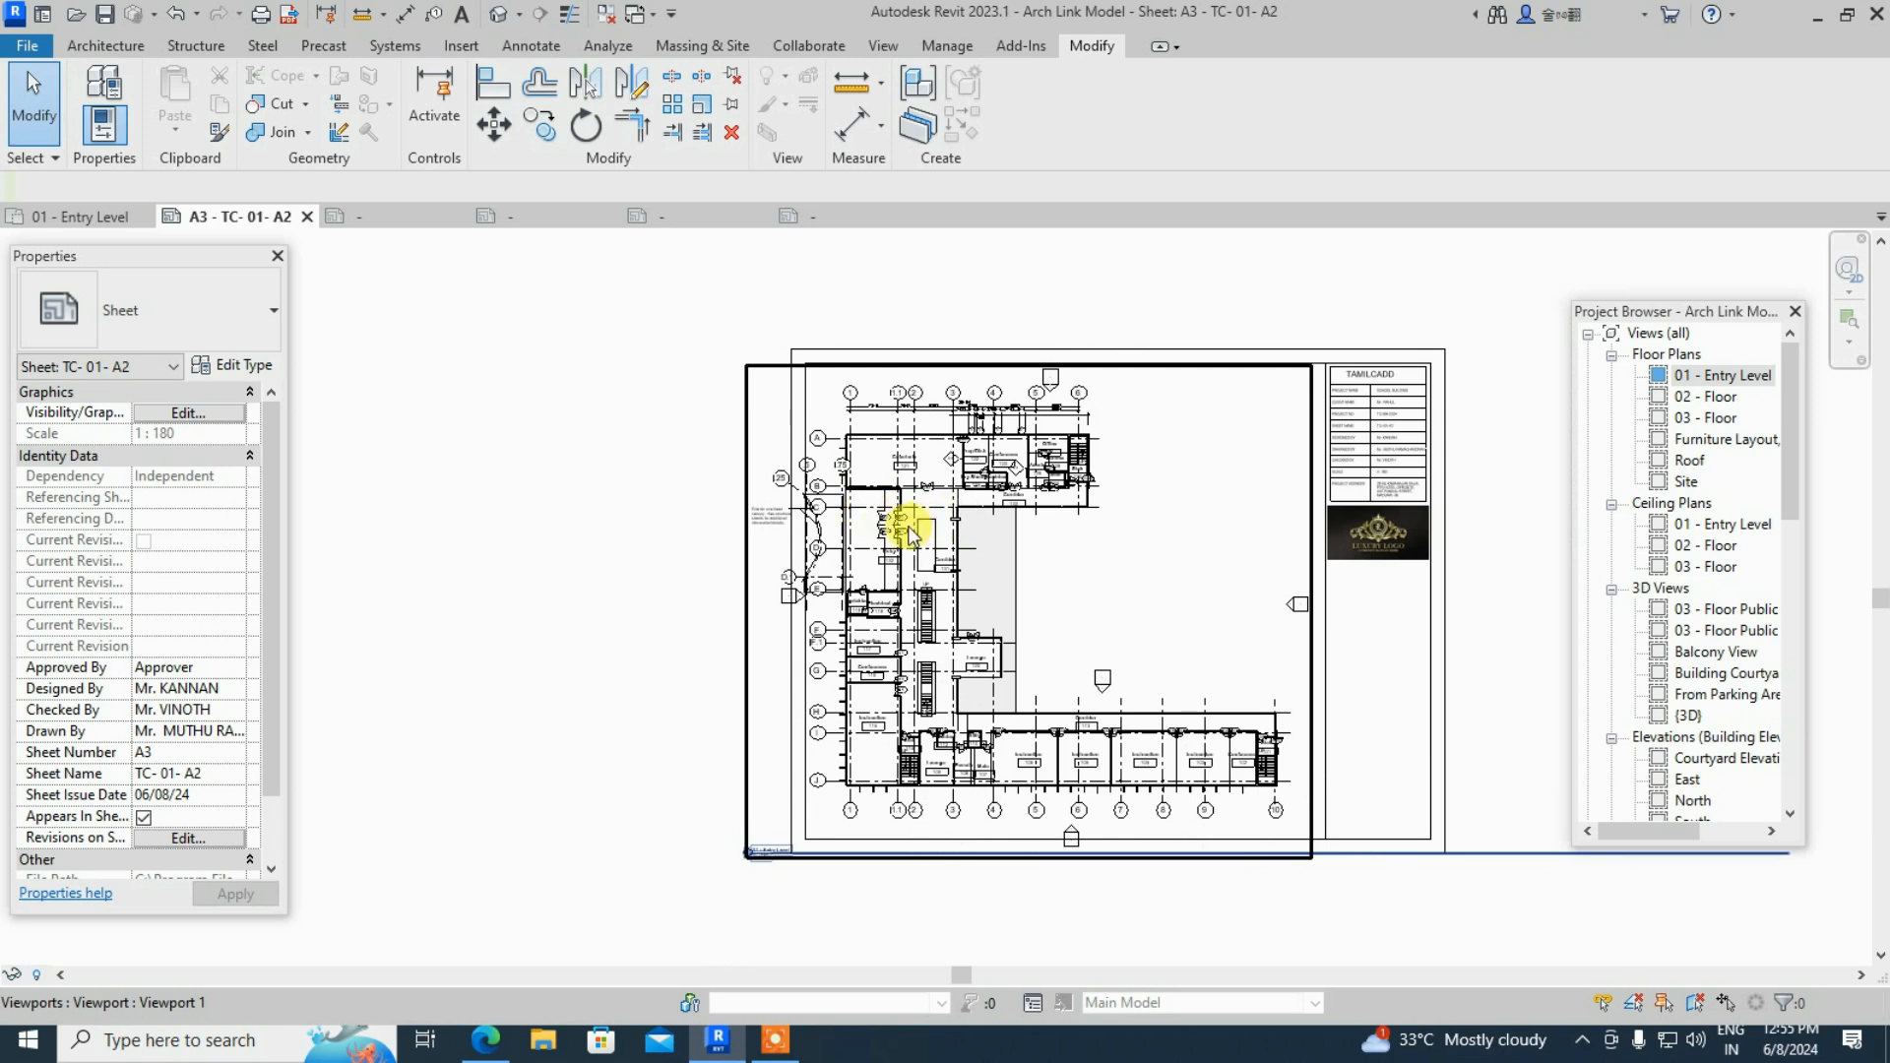
- Fine-tune the viewport position so the plan sits inside the title block border
{"action": "left_click", "coordinate": [857, 536]}
{"action": "left_click_drag", "start_coordinate": [857, 536], "coordinate": [891, 528]}
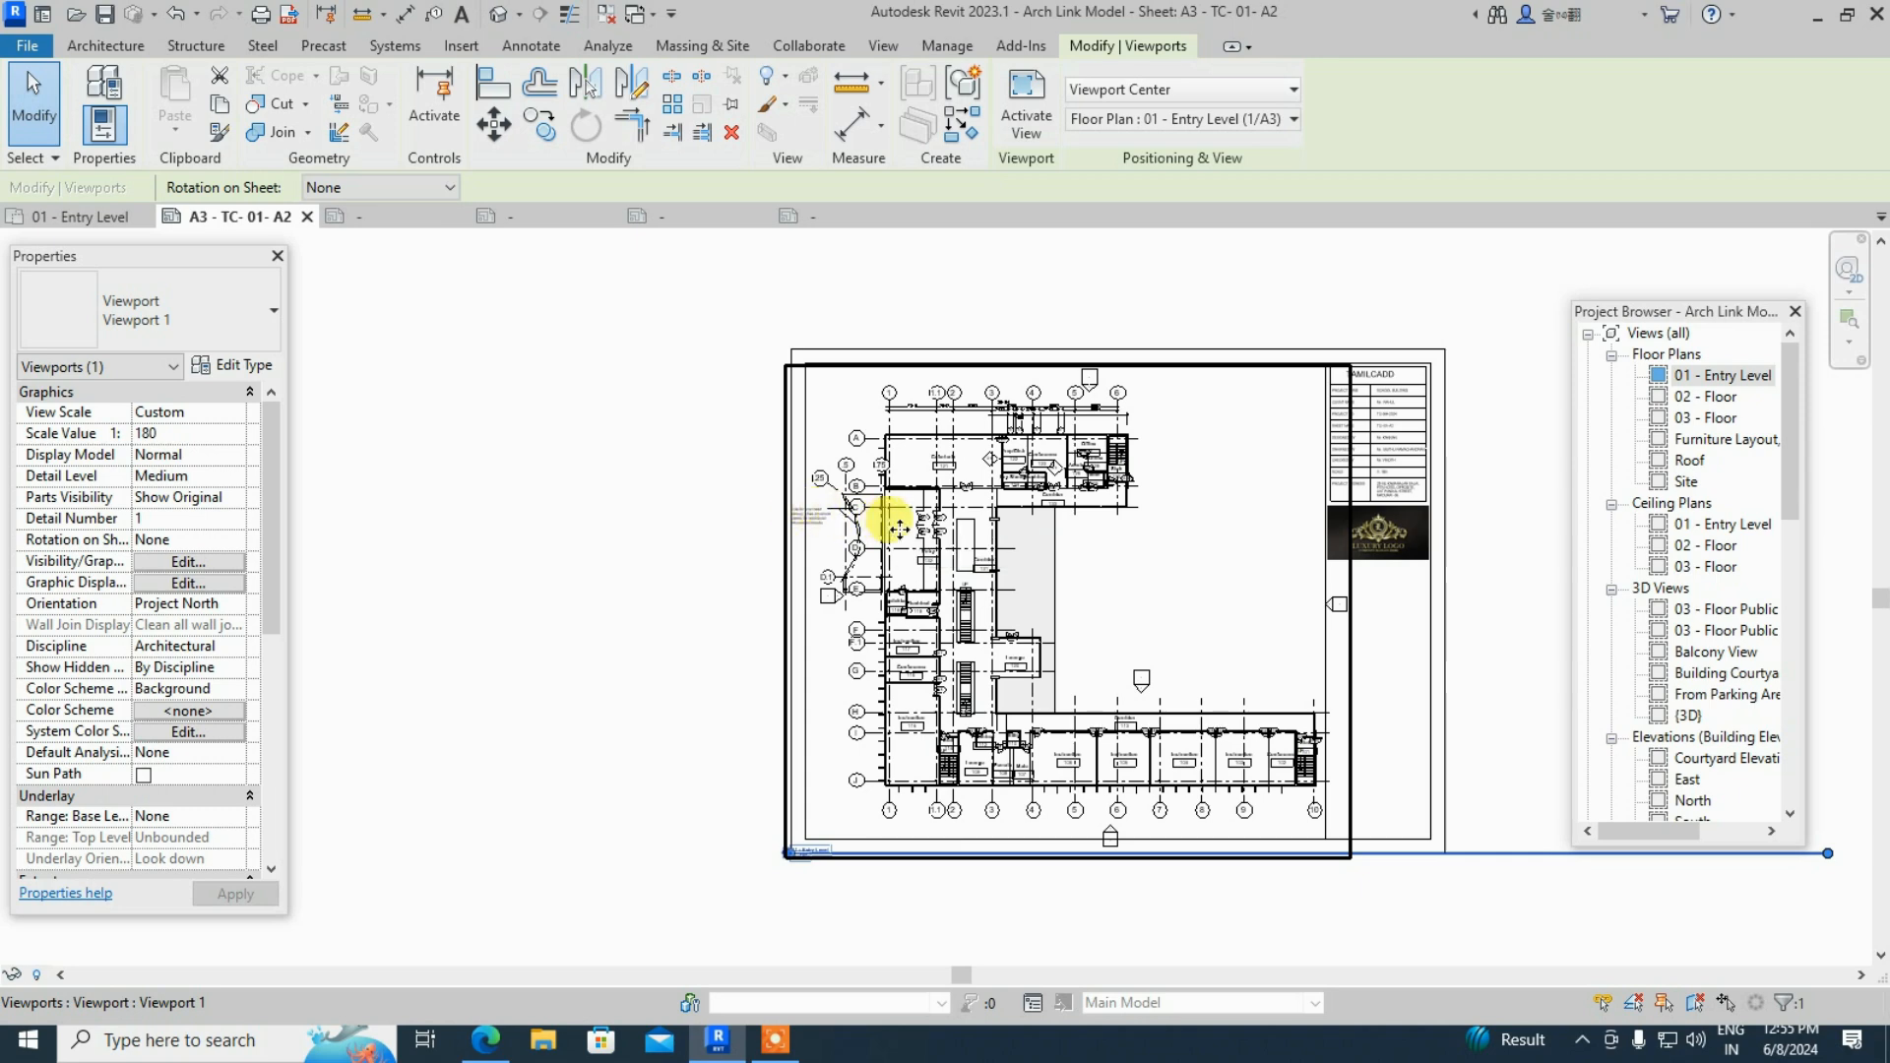
{"action": "left_click_drag", "start_coordinate": [957, 529], "coordinate": [955, 514]}
{"action": "key", "text": "Escape"}
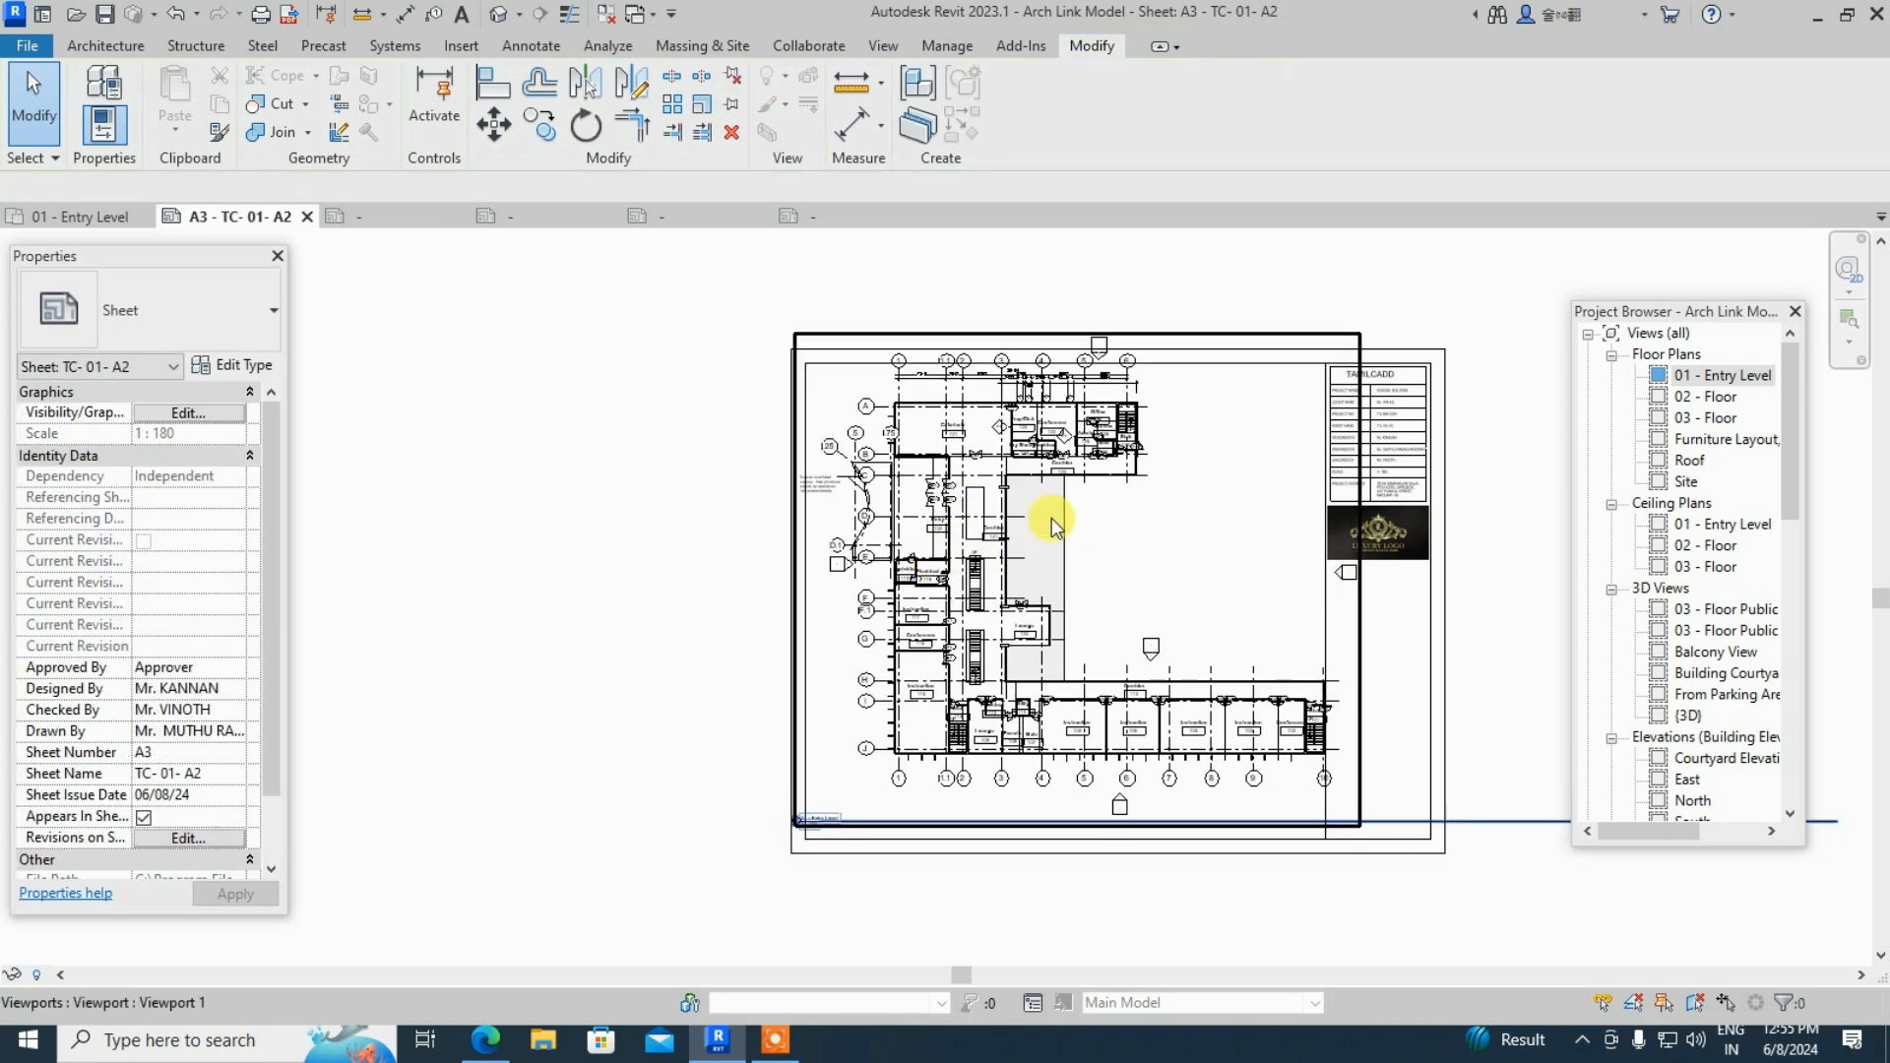
{"action": "left_click", "coordinate": [1019, 489]}
{"action": "mouse_move", "coordinate": [1019, 489]}
{"action": "left_mouse_down"}
{"action": "mouse_move", "coordinate": [1010, 535]}
{"action": "mouse_move", "coordinate": [1024, 520]}
{"action": "left_mouse_up"}
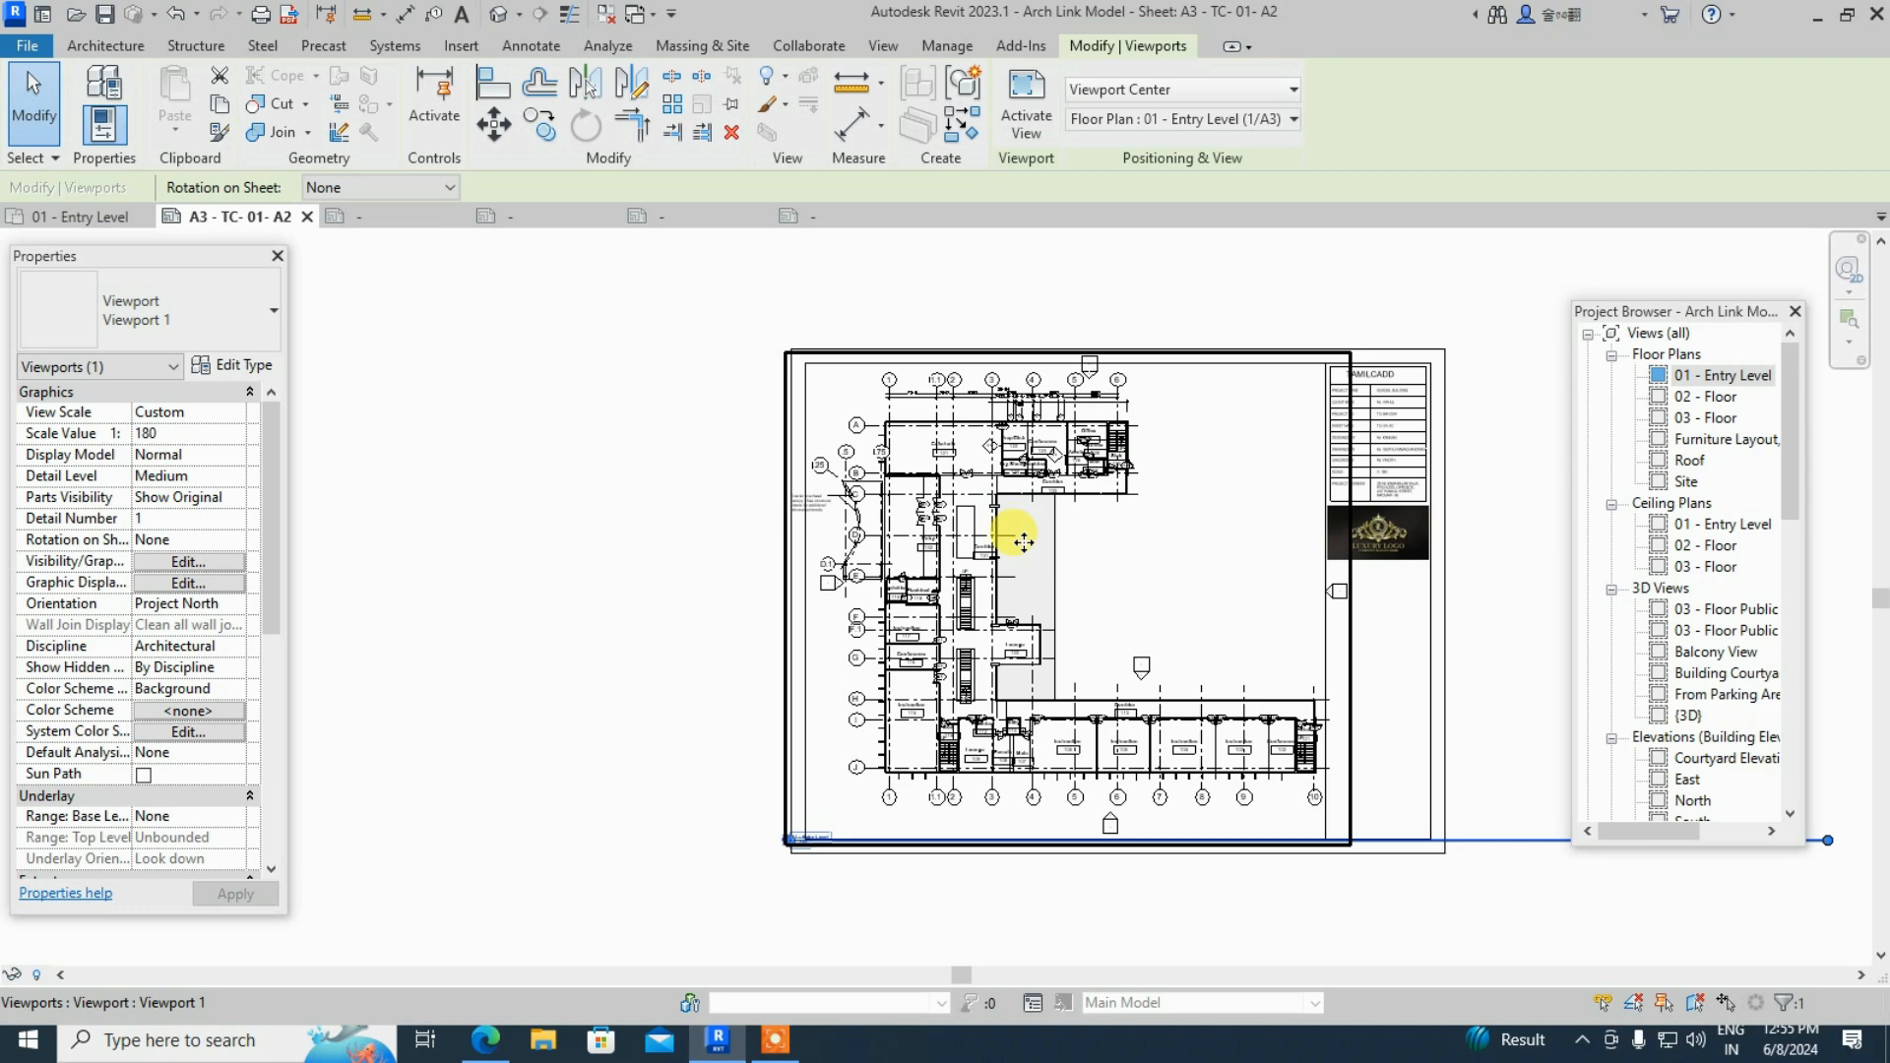
{"action": "left_click_drag", "start_coordinate": [1024, 541], "coordinate": [1024, 537]}
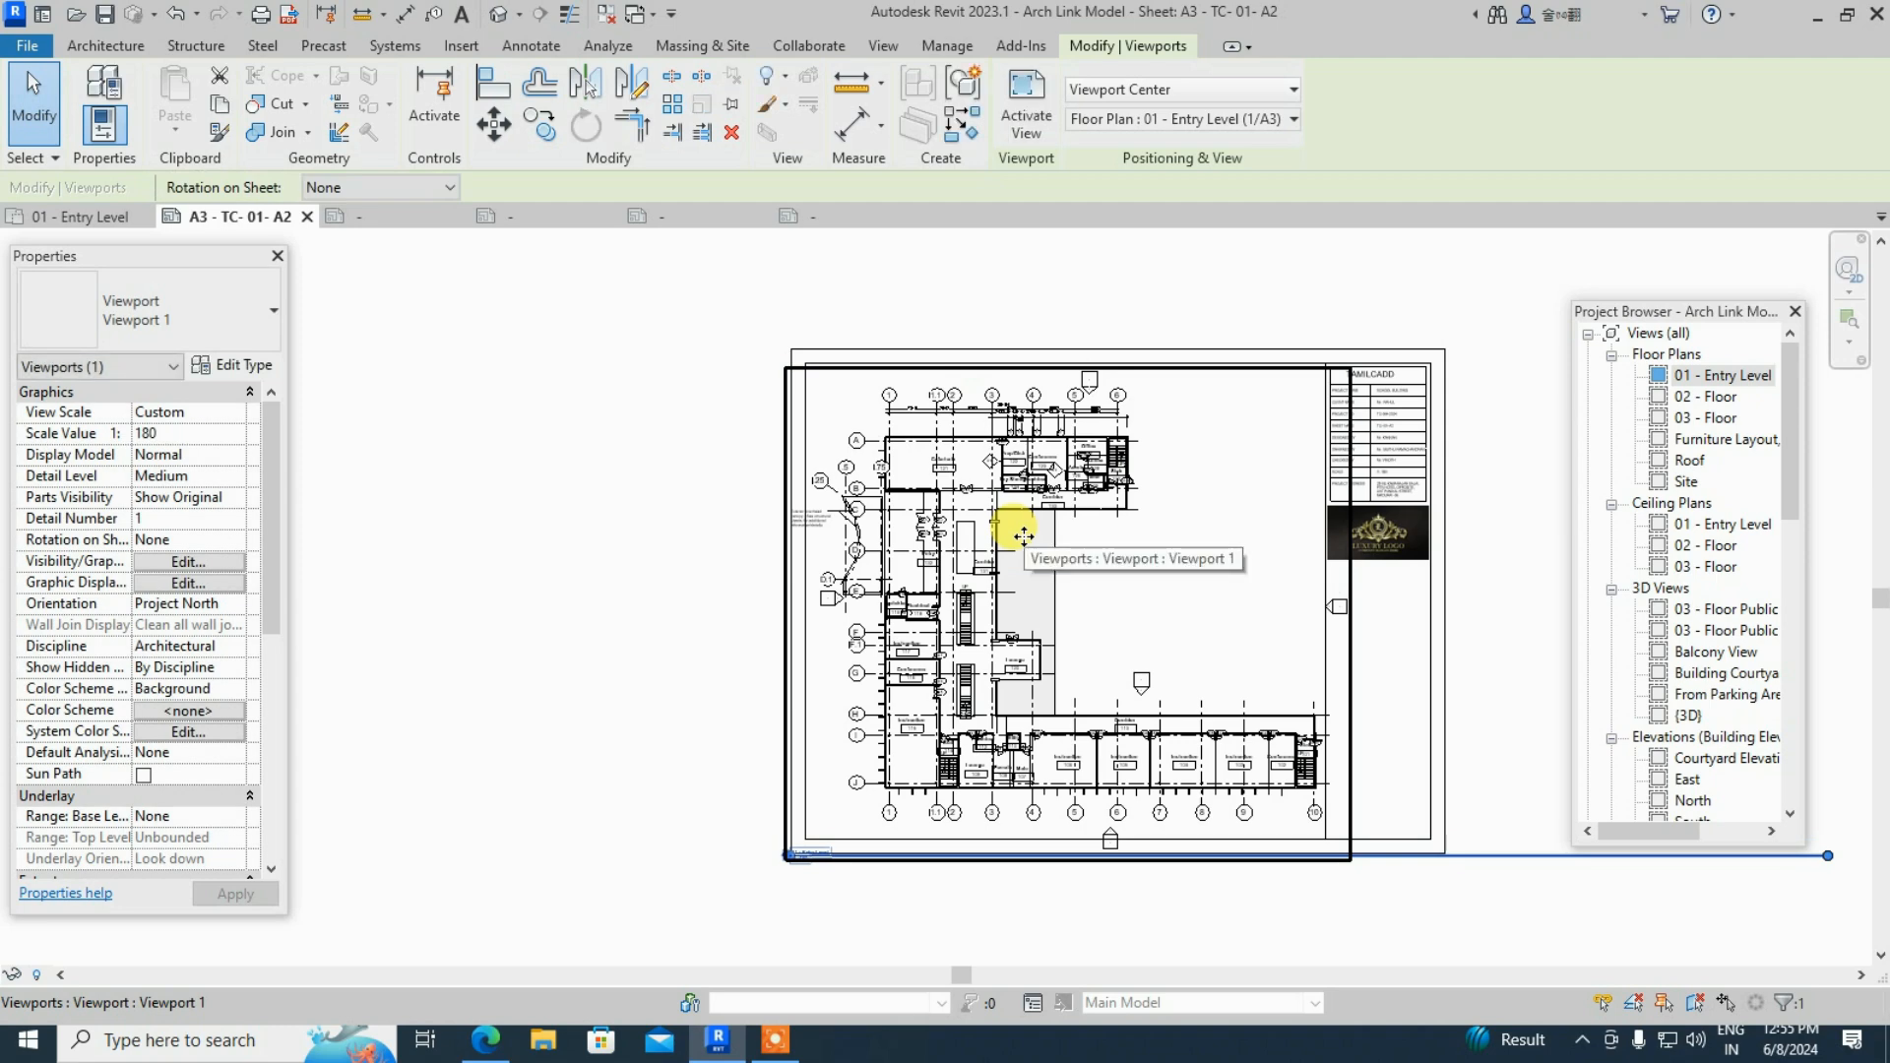
{"action": "left_click", "coordinate": [1447, 633]}
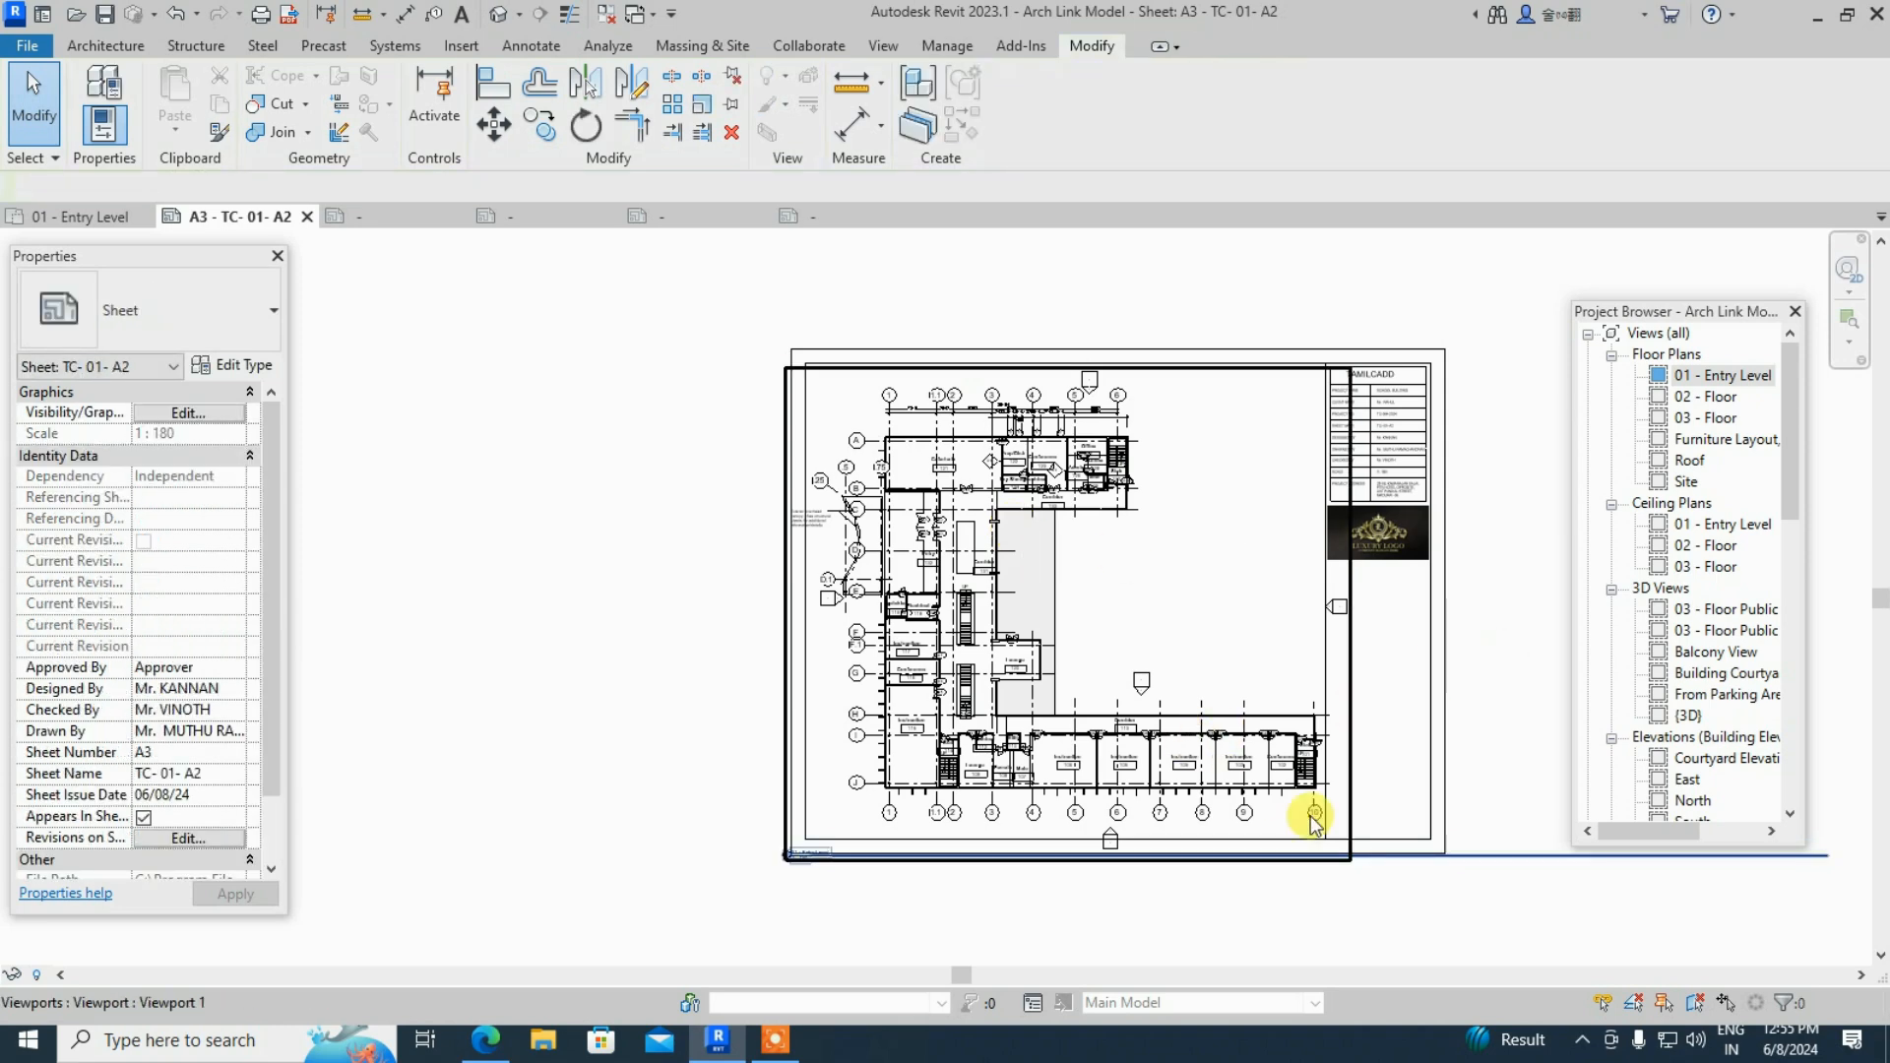
{"action": "scroll", "coordinate": [1132, 768], "scroll_direction": "up", "scroll_amount": 4}
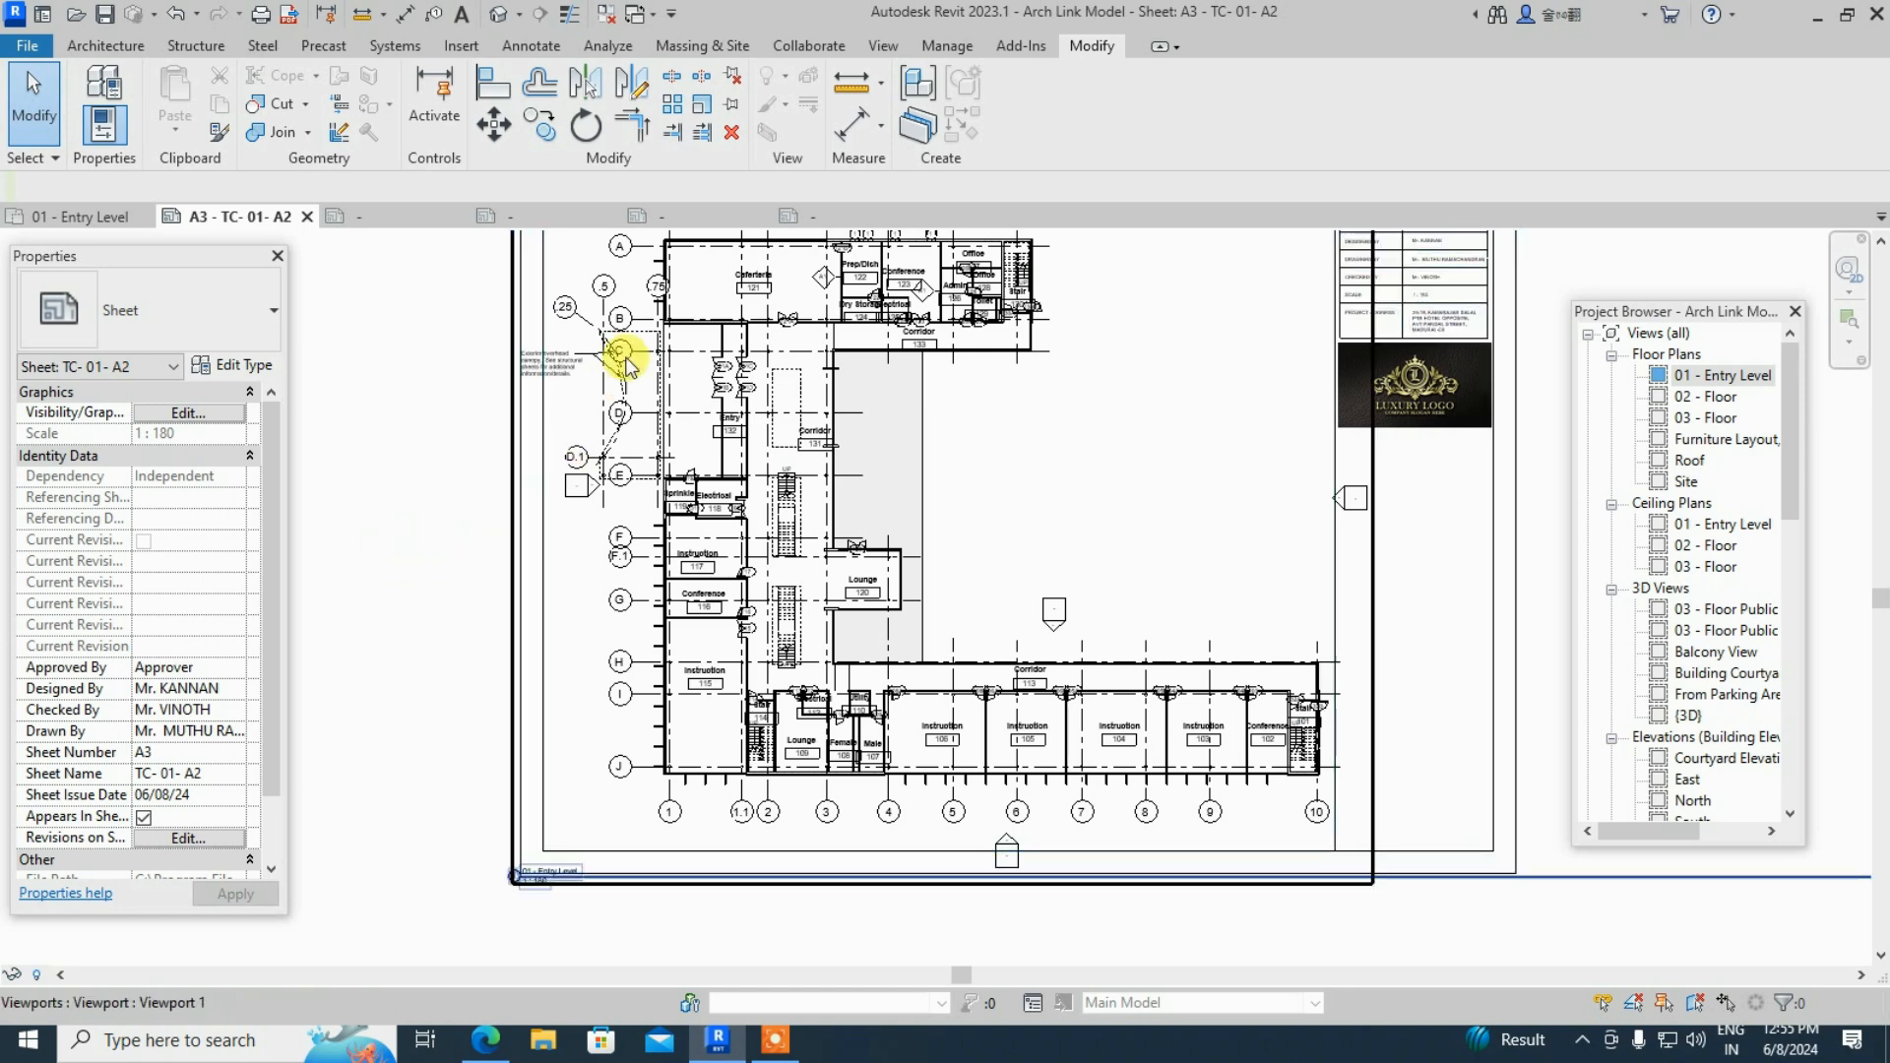
{"action": "scroll", "coordinate": [485, 339], "scroll_direction": "up", "scroll_amount": 3}
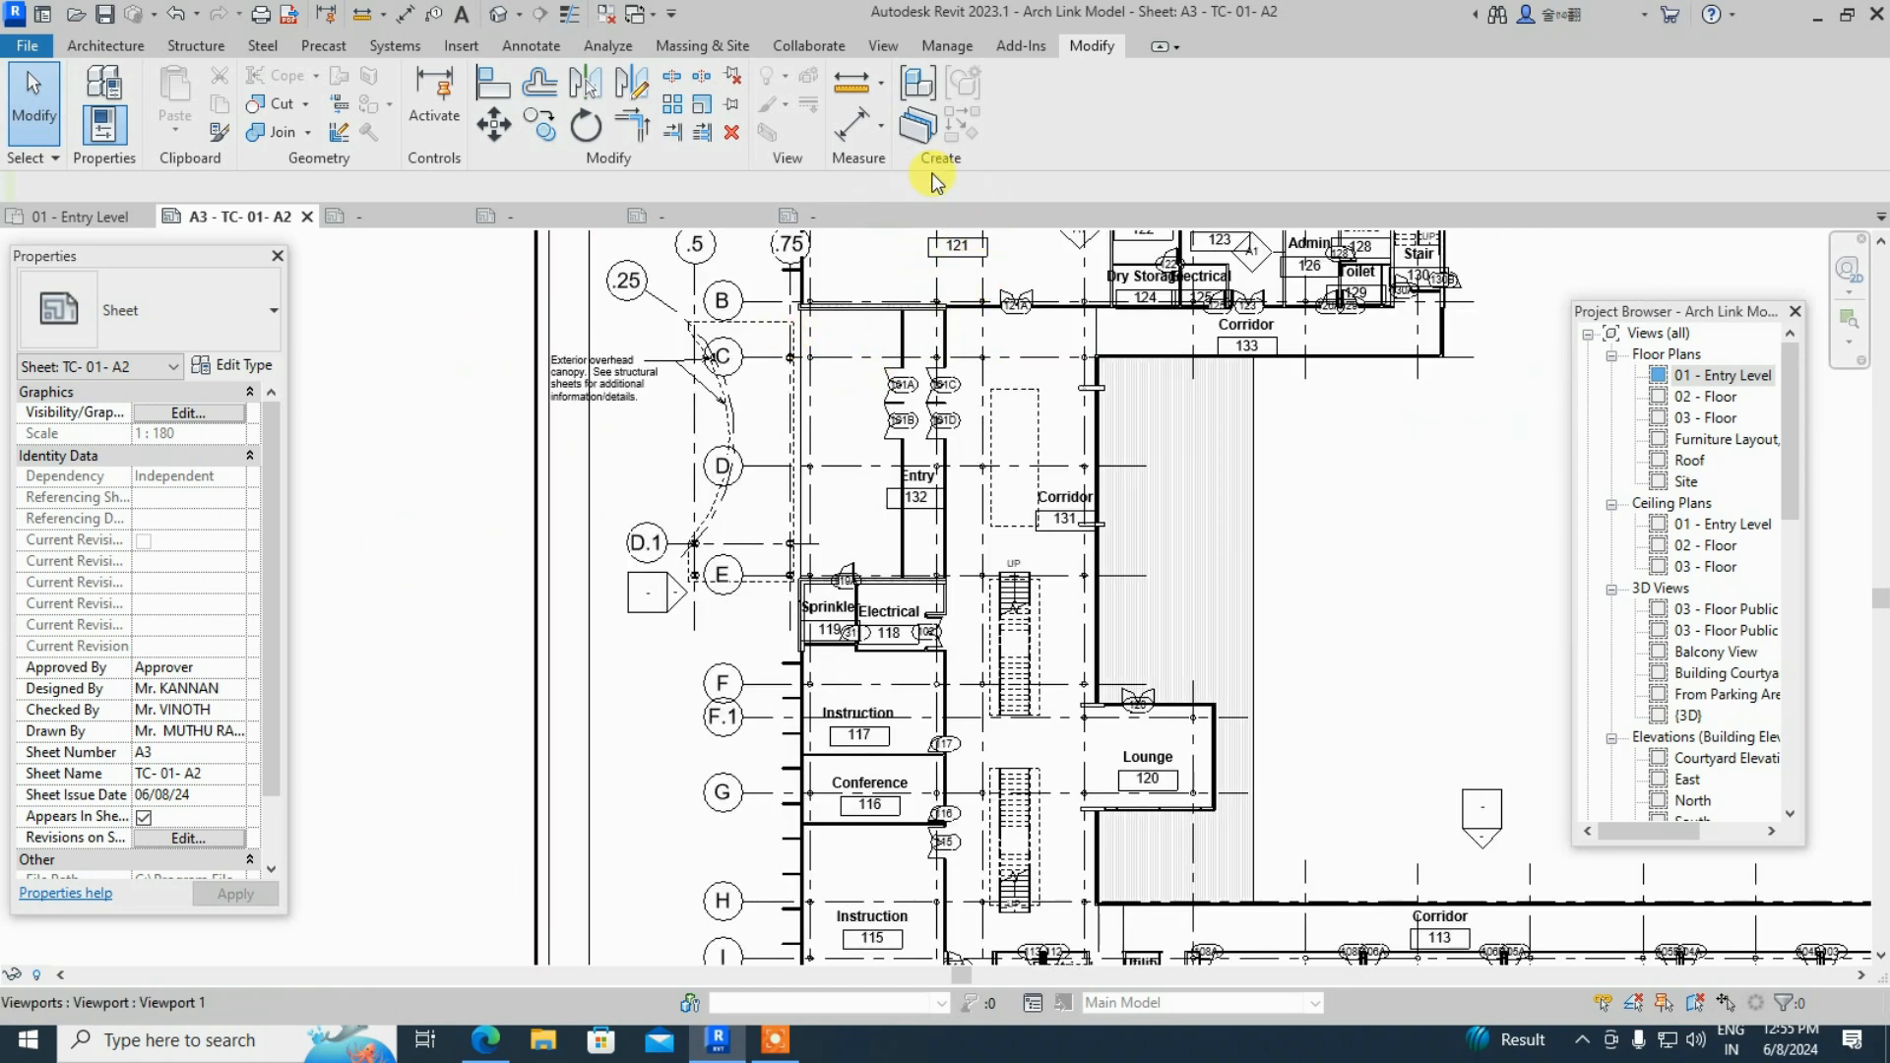
{"action": "left_click", "coordinate": [705, 387]}
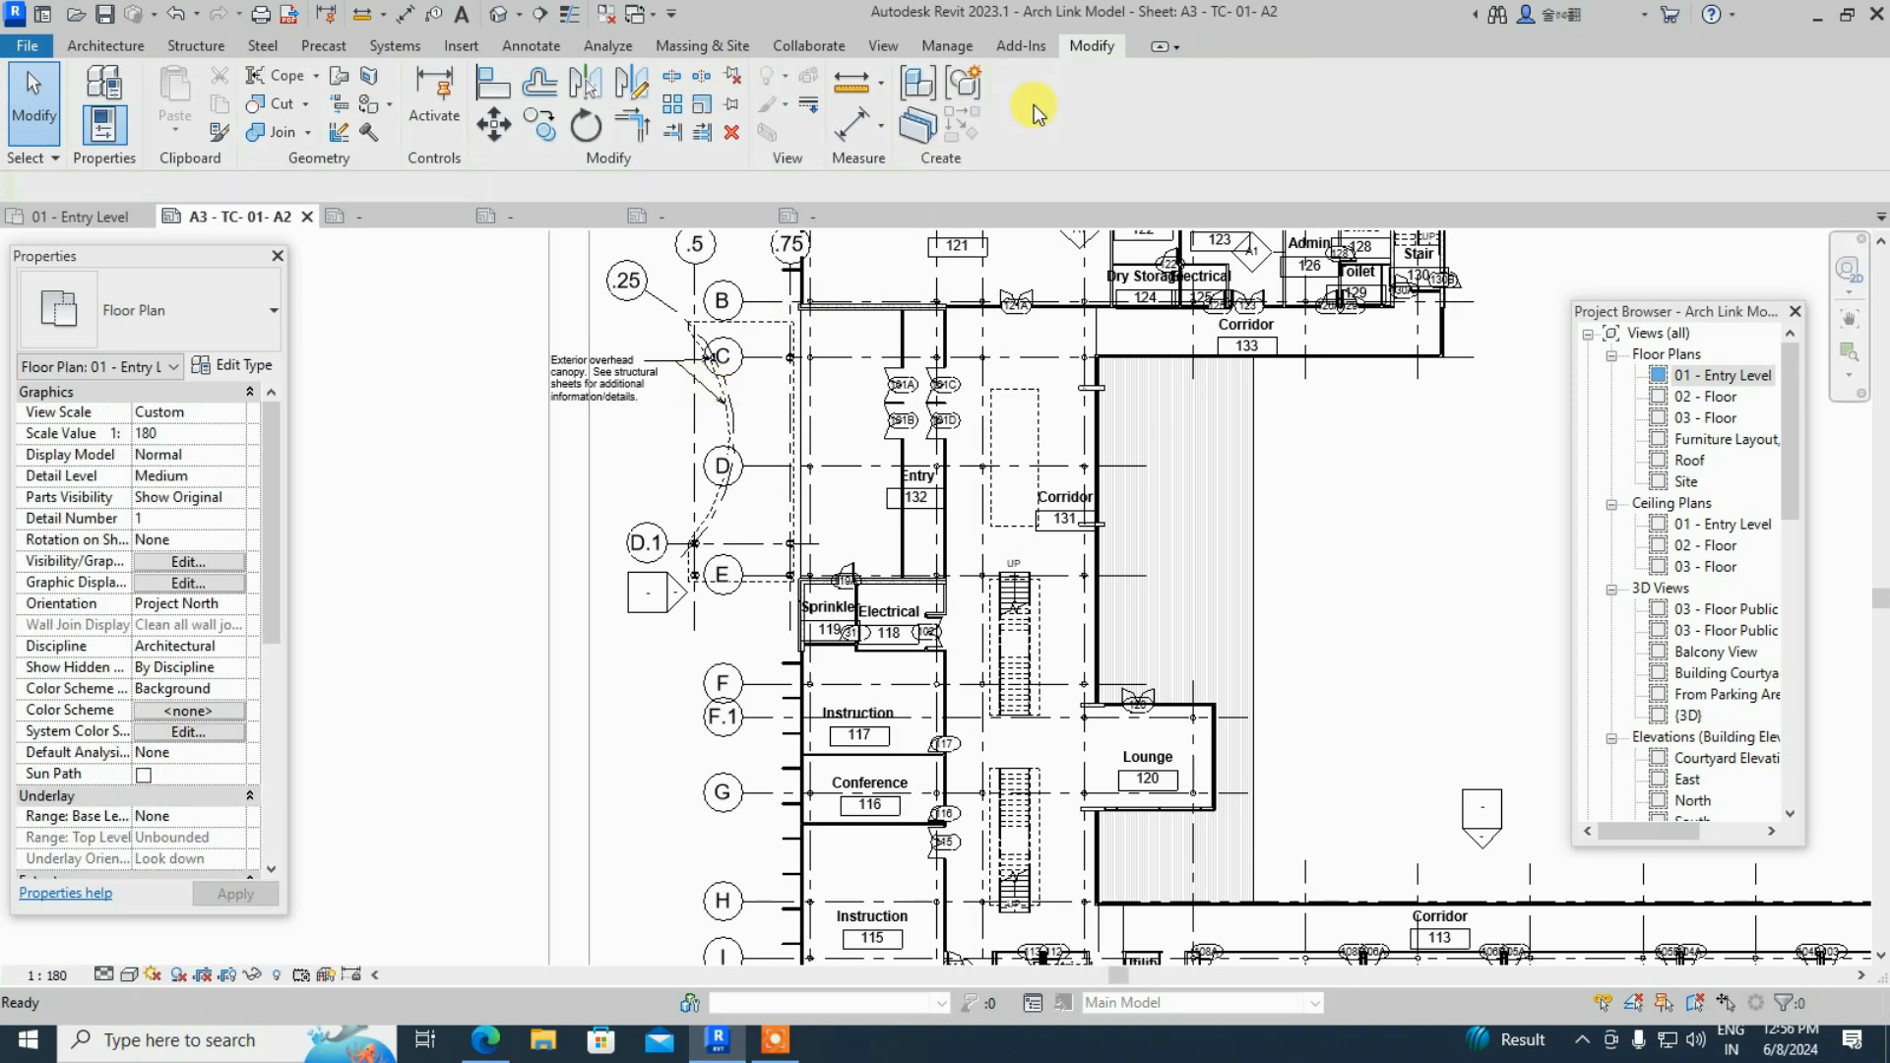
{"action": "left_click", "coordinate": [602, 403]}
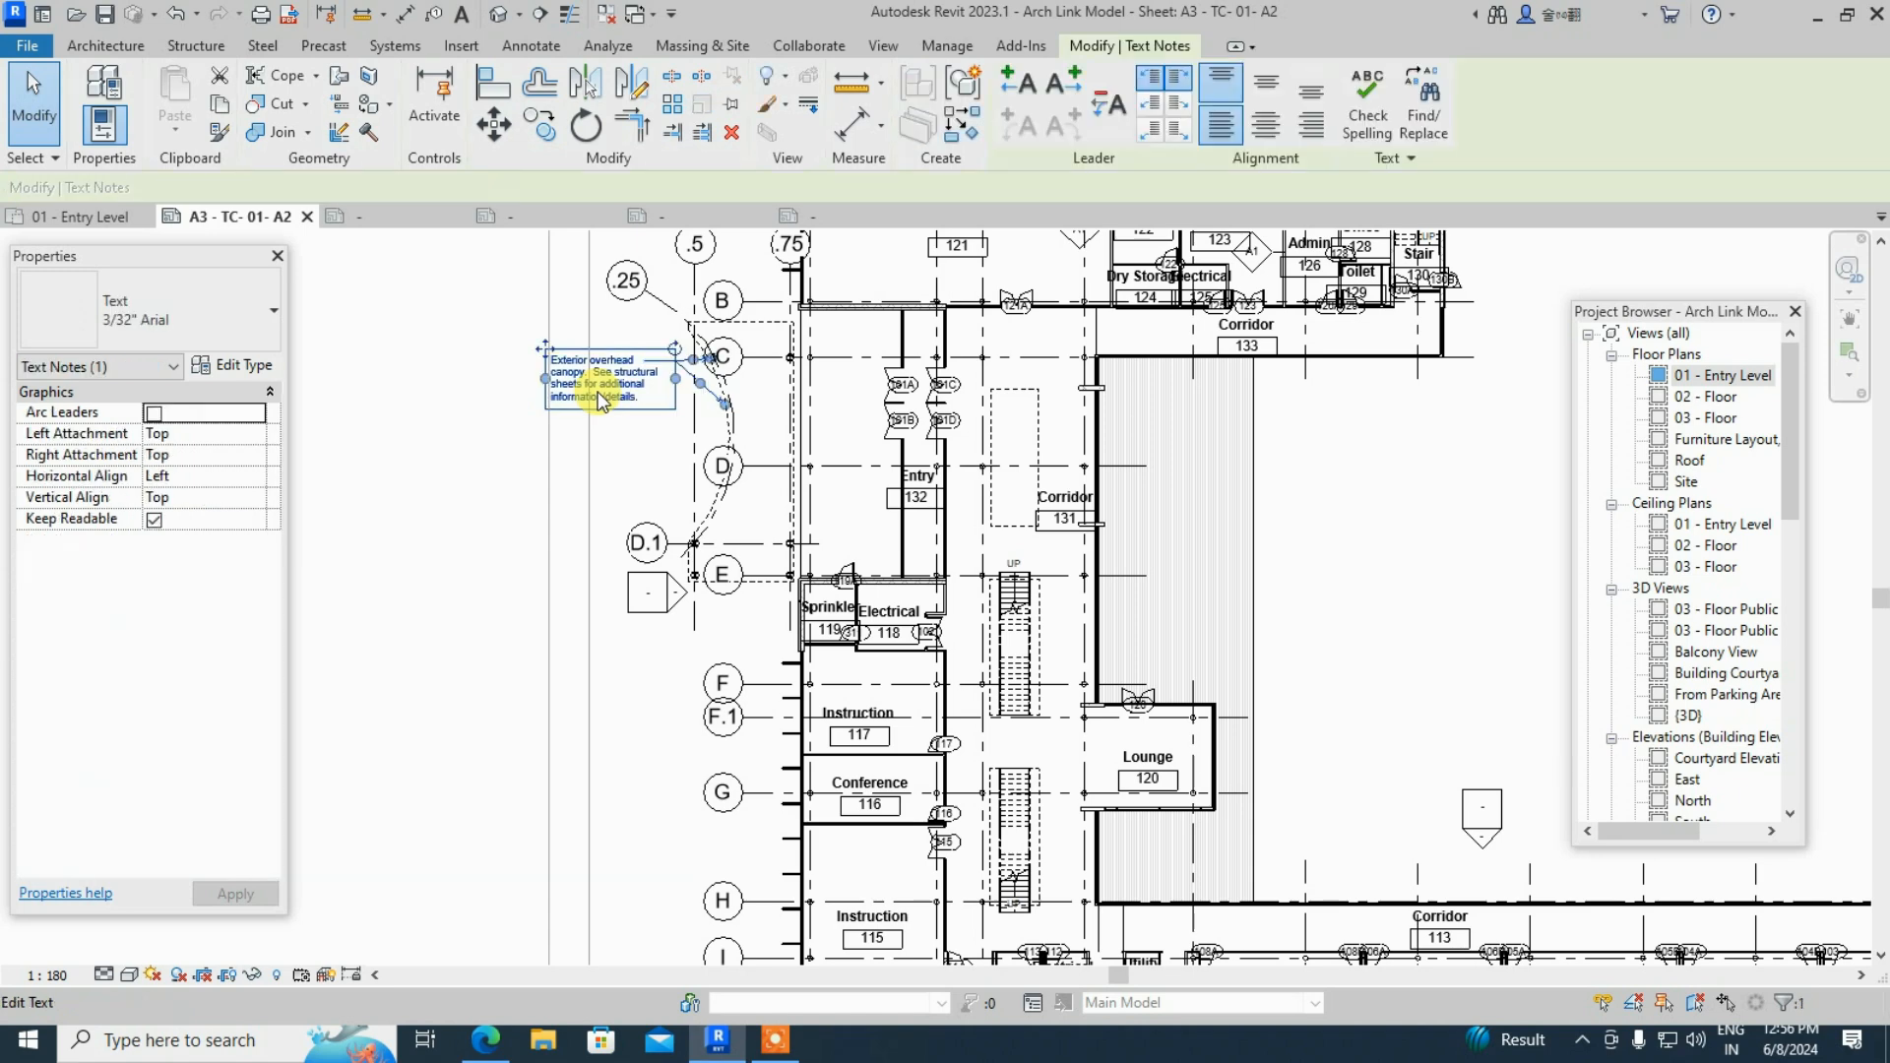
{"action": "key", "text": "Escape"}
{"action": "scroll", "coordinate": [709, 434], "scroll_direction": "down", "scroll_amount": 5}
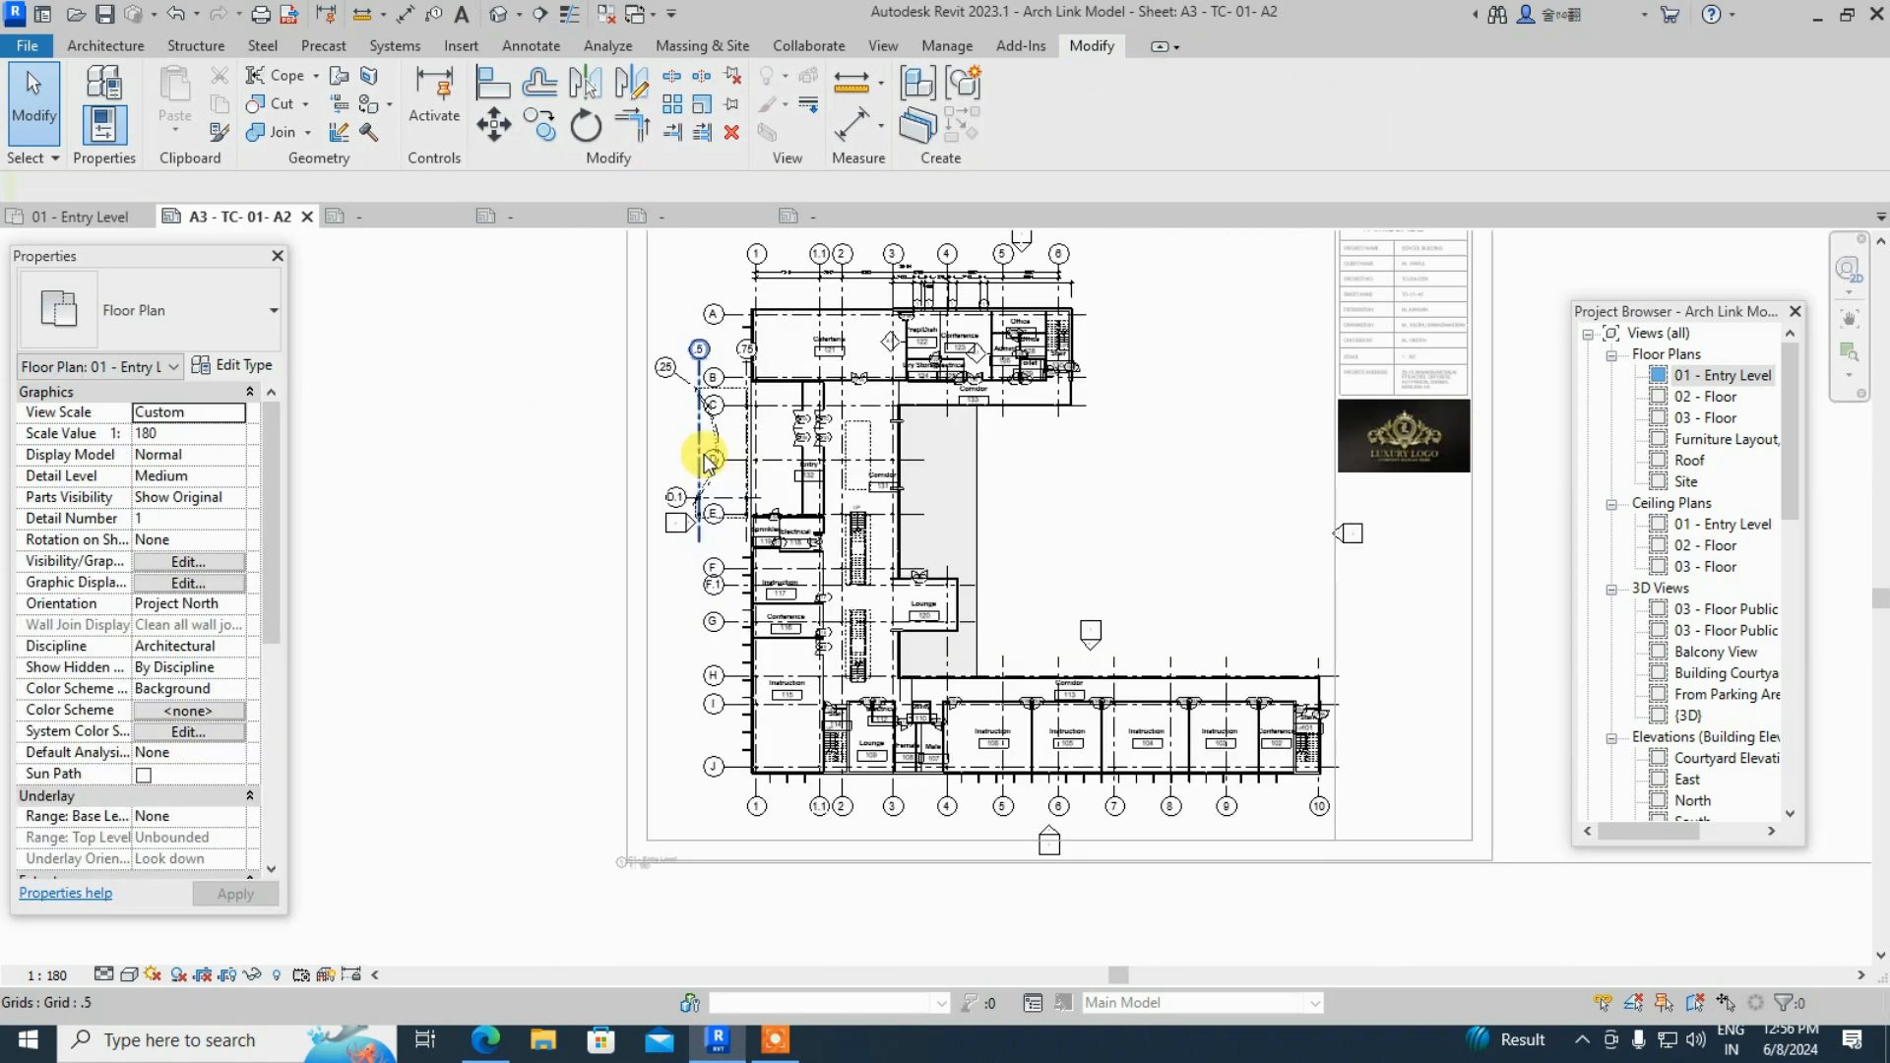
{"action": "scroll", "coordinate": [984, 675], "scroll_direction": "up", "scroll_amount": 2}
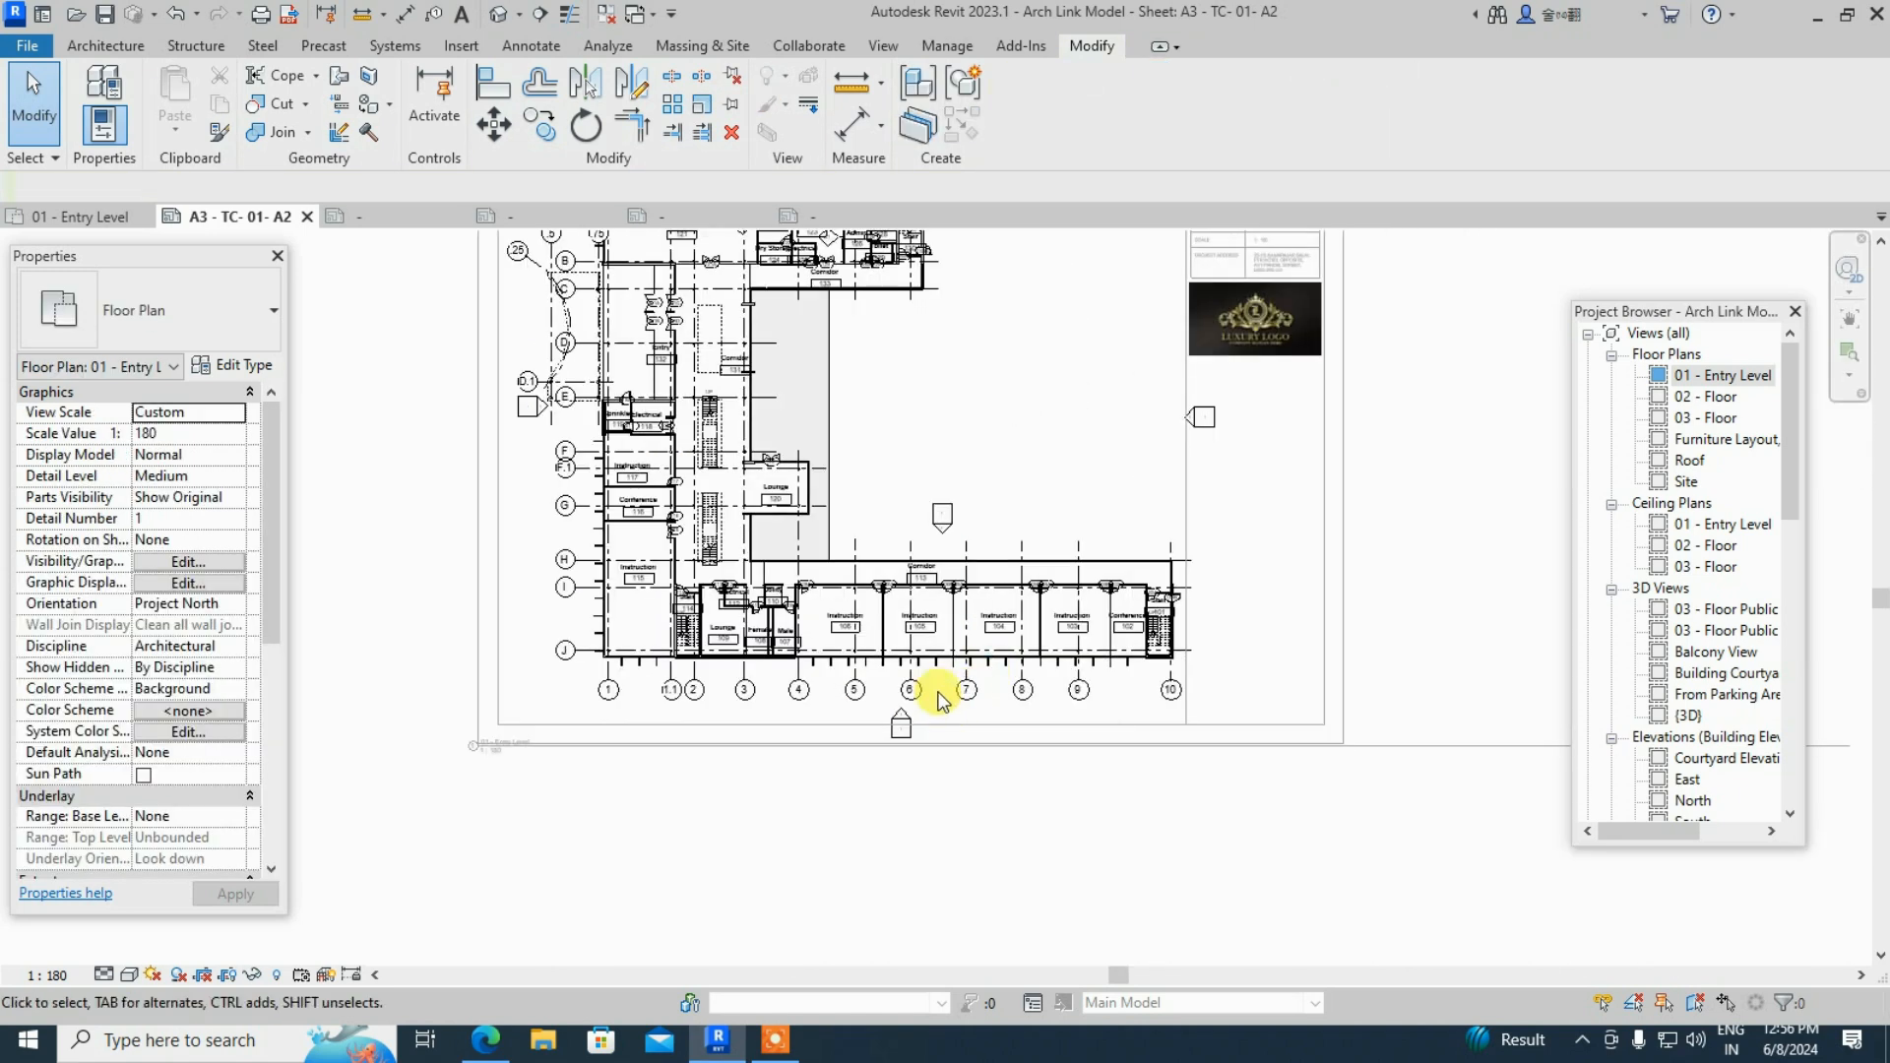
{"action": "double_click", "coordinate": [1485, 493]}
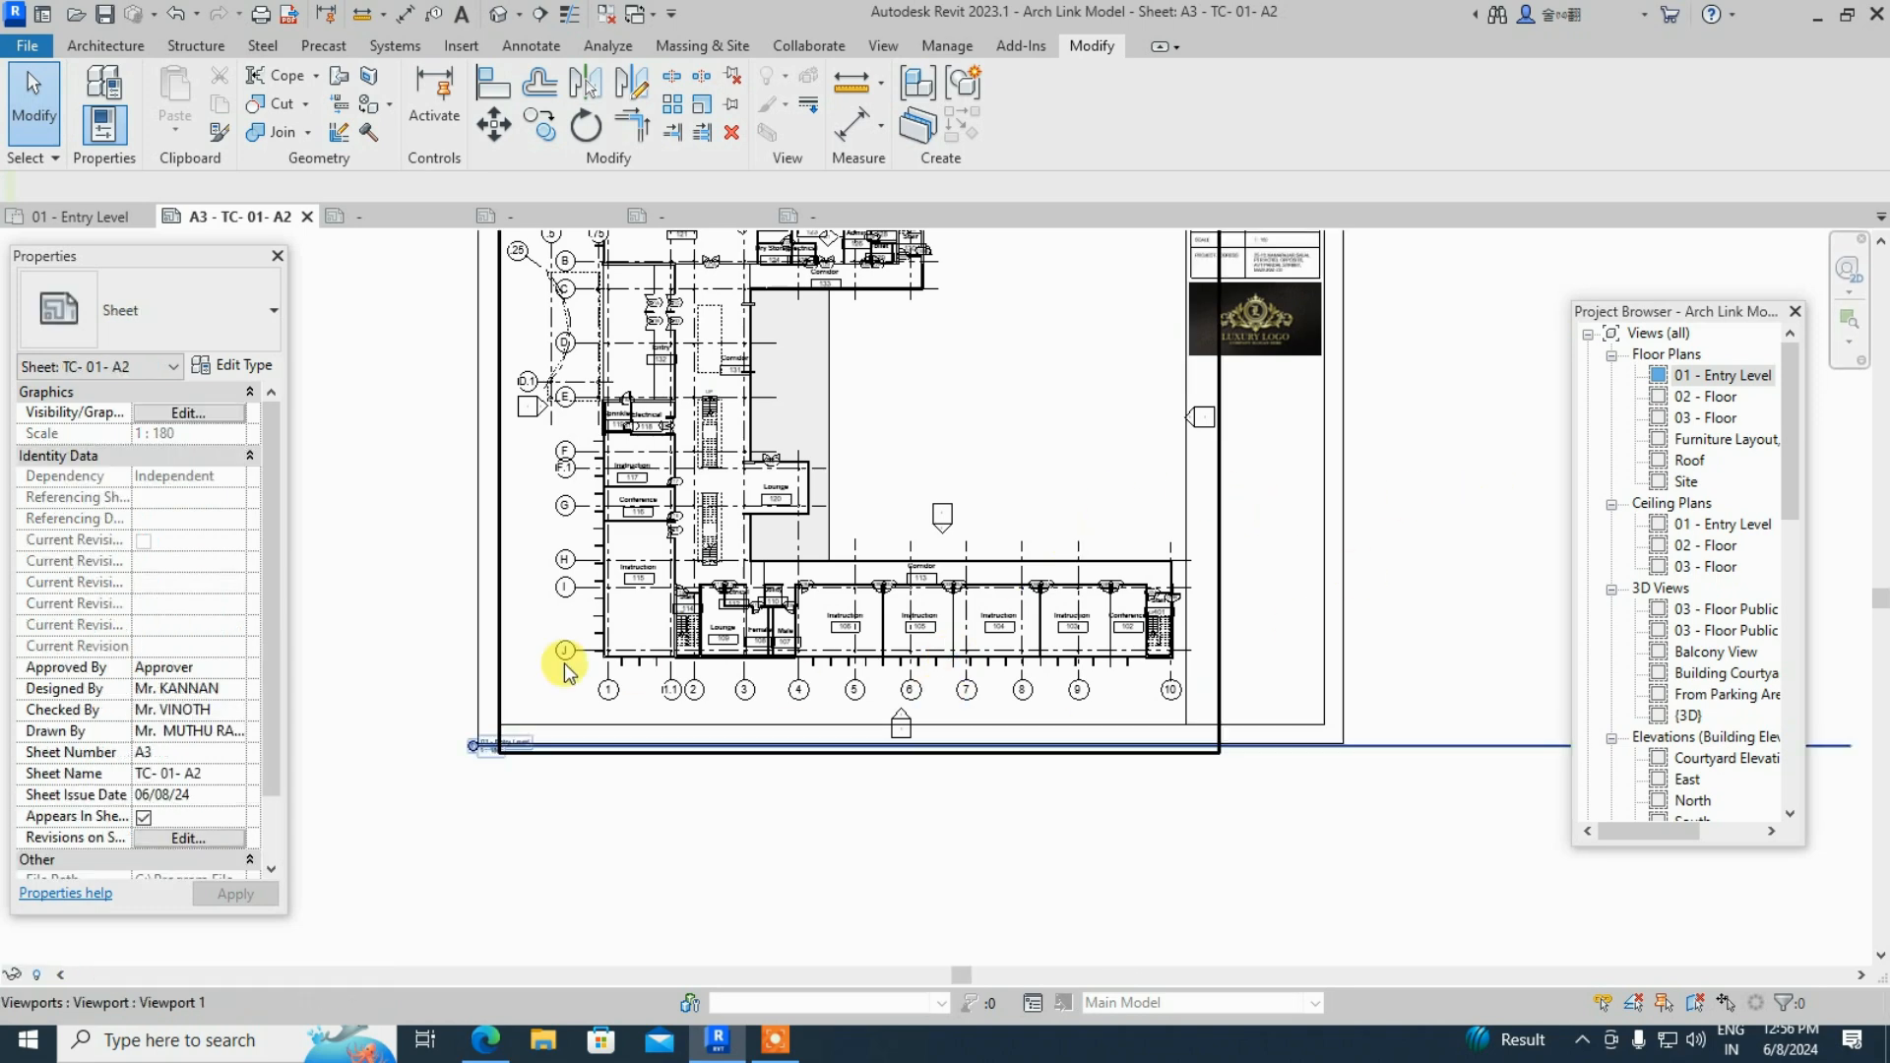
{"action": "scroll", "coordinate": [844, 701], "scroll_direction": "down", "scroll_amount": 2}
{"action": "scroll", "coordinate": [772, 705], "scroll_direction": "up", "scroll_amount": 3}
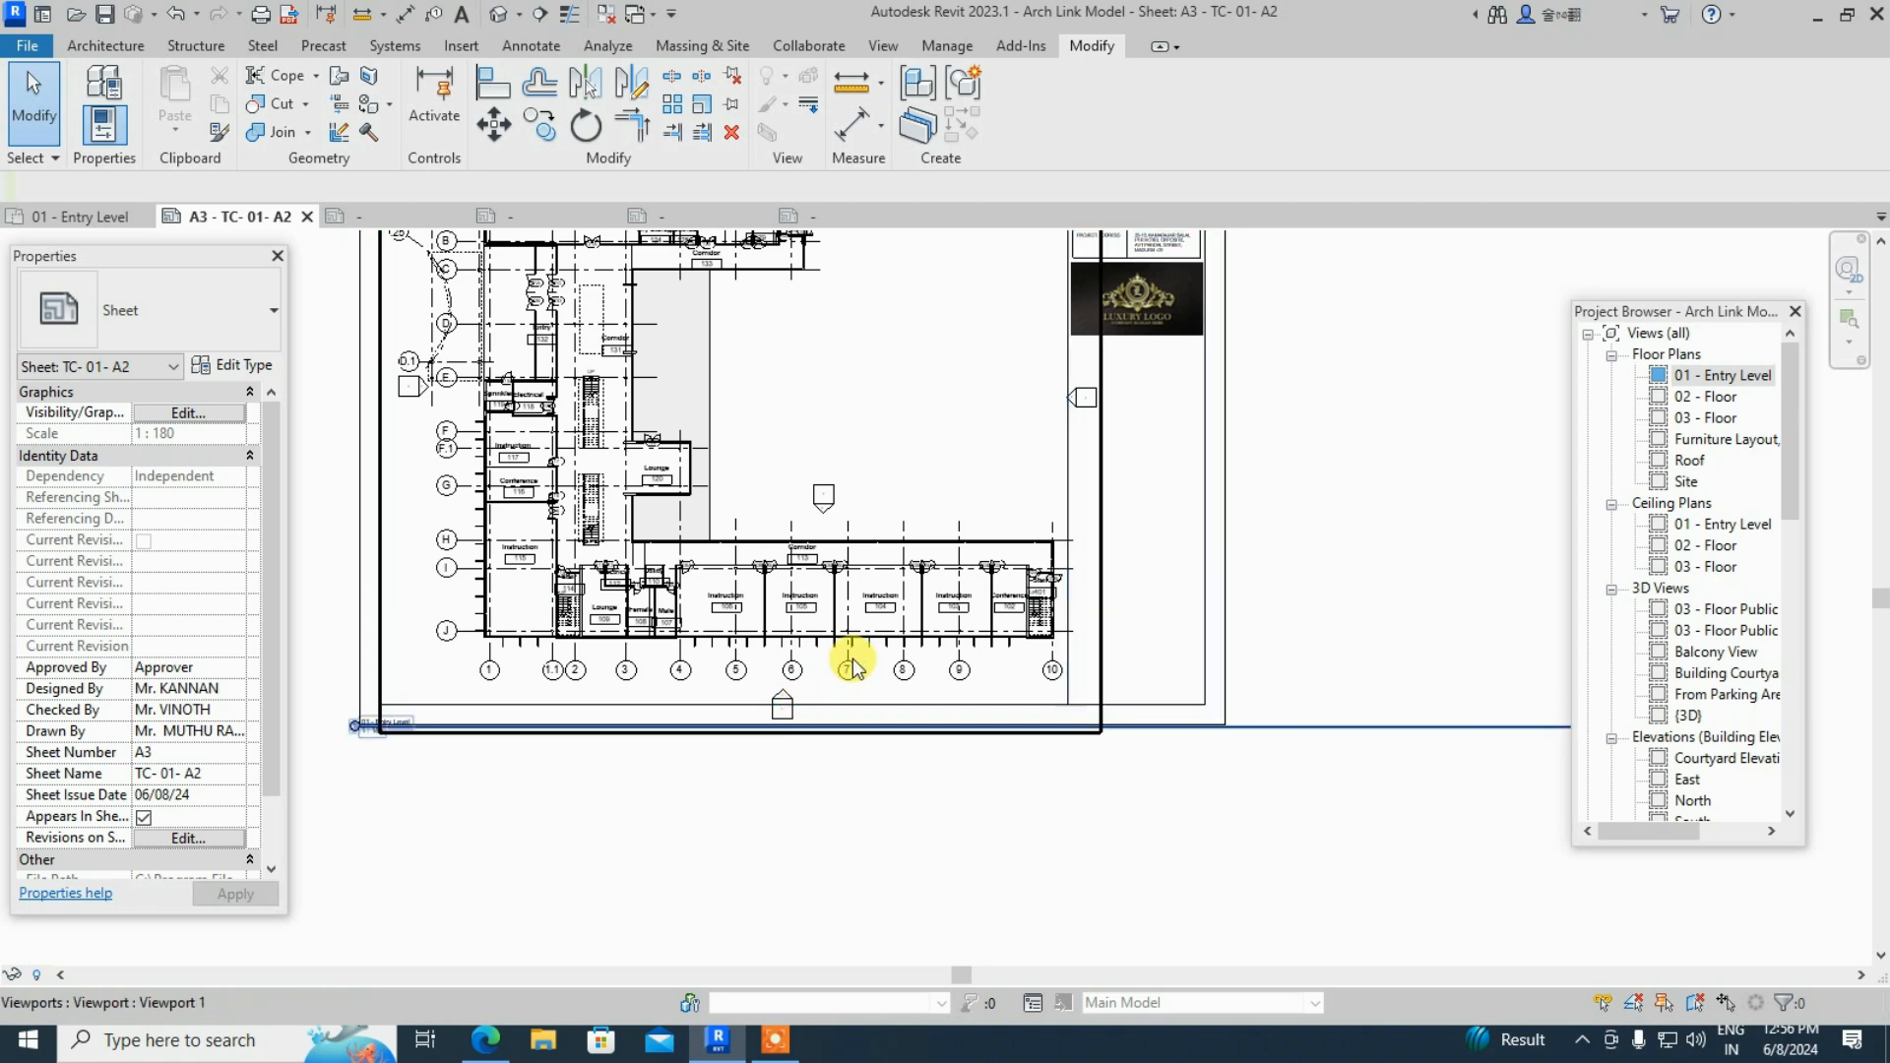
{"action": "scroll", "coordinate": [812, 719], "scroll_direction": "down", "scroll_amount": 2}
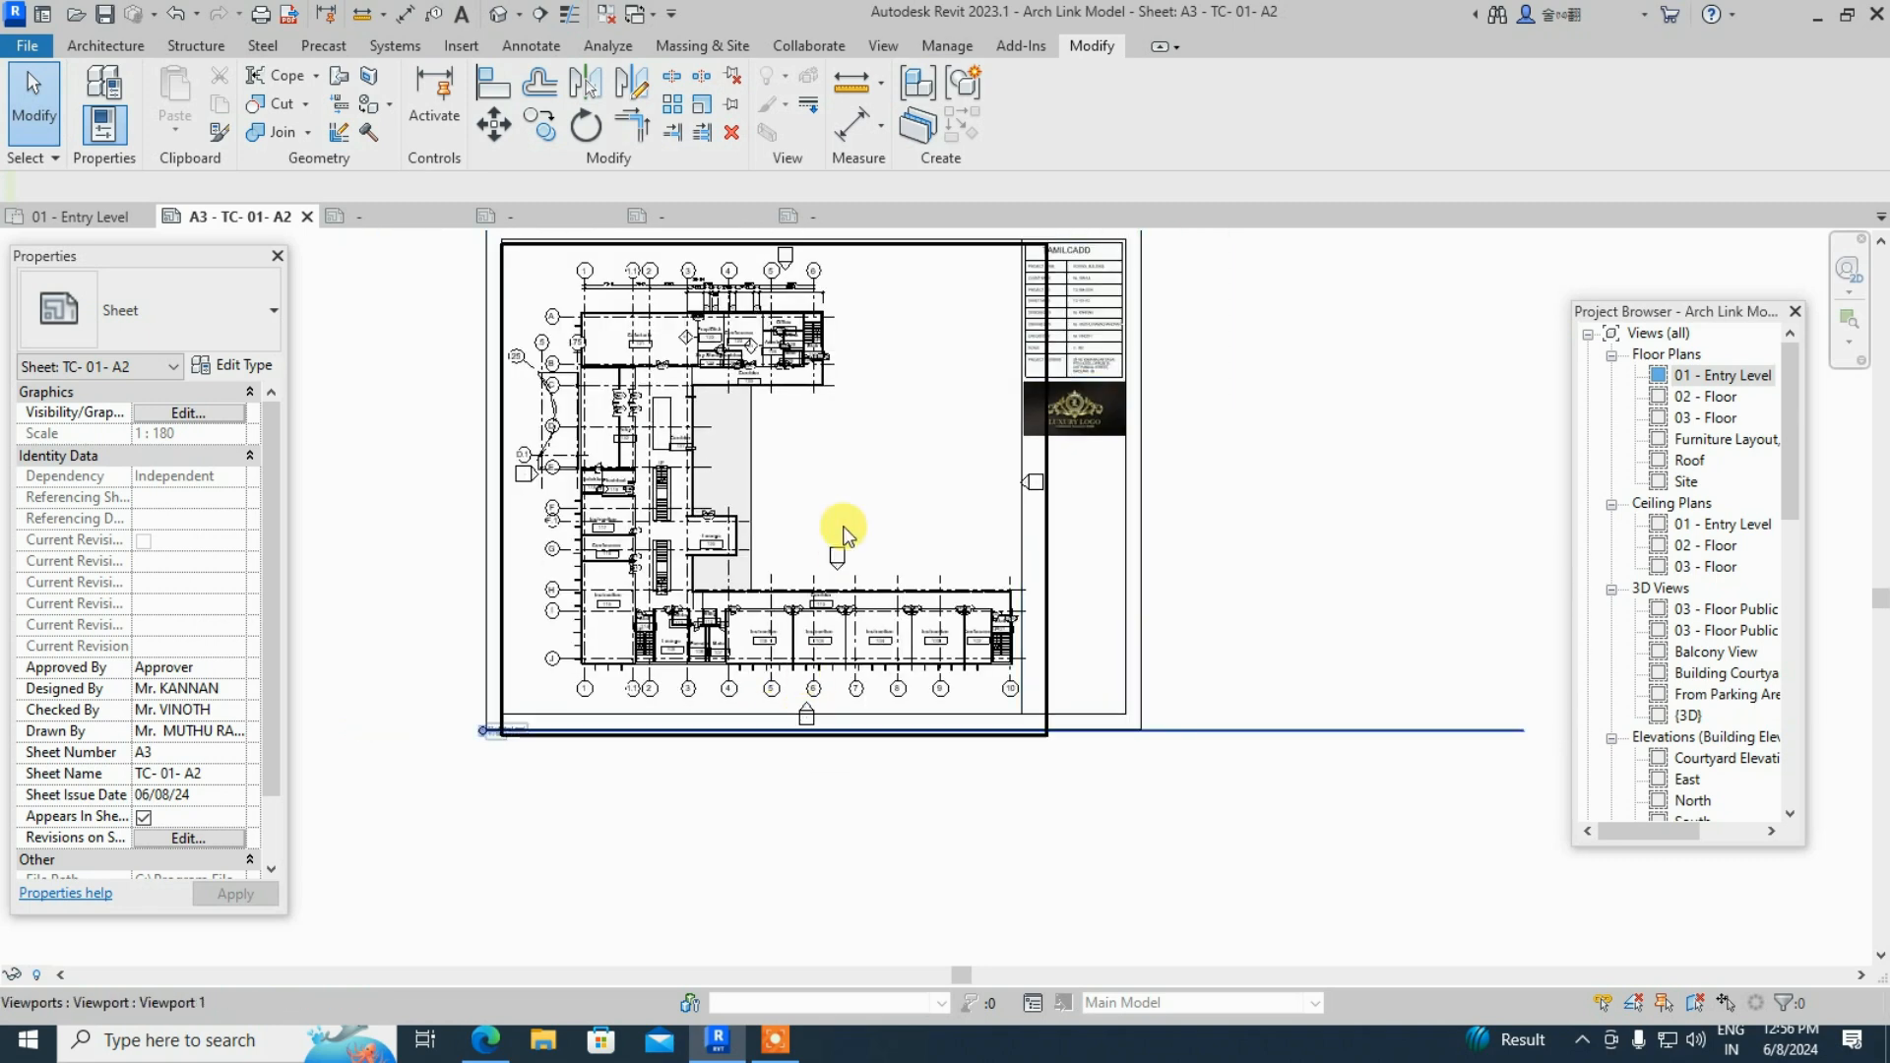
{"action": "left_click", "coordinate": [778, 503]}
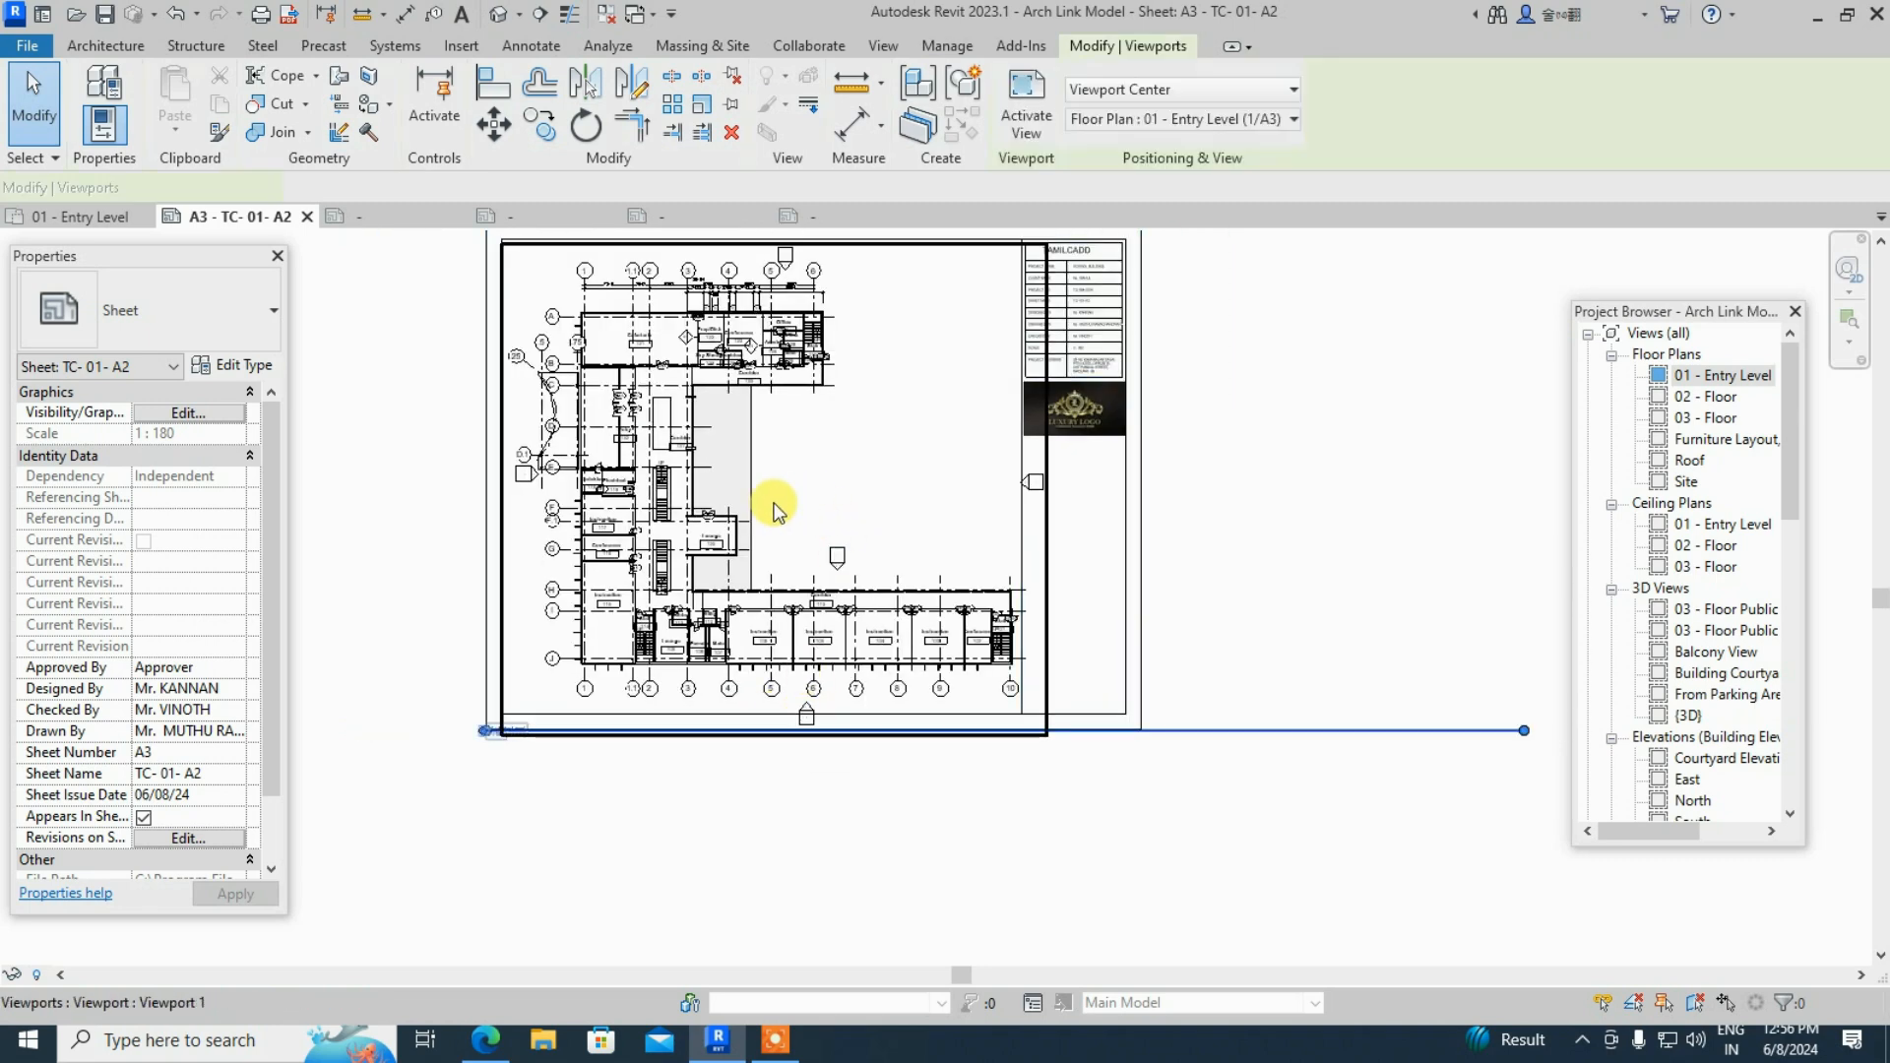
- Activate the plan and pull the lower and right-hand elevation markers closer in
{"action": "left_click", "coordinate": [1034, 116]}
{"action": "scroll", "coordinate": [807, 743], "scroll_direction": "up", "scroll_amount": 4}
{"action": "left_click_drag", "start_coordinate": [728, 629], "coordinate": [860, 786]}
{"action": "mouse_move", "coordinate": [790, 705]}
{"action": "left_mouse_down"}
{"action": "mouse_move", "coordinate": [785, 658]}
{"action": "mouse_move", "coordinate": [747, 642]}
{"action": "left_mouse_up"}
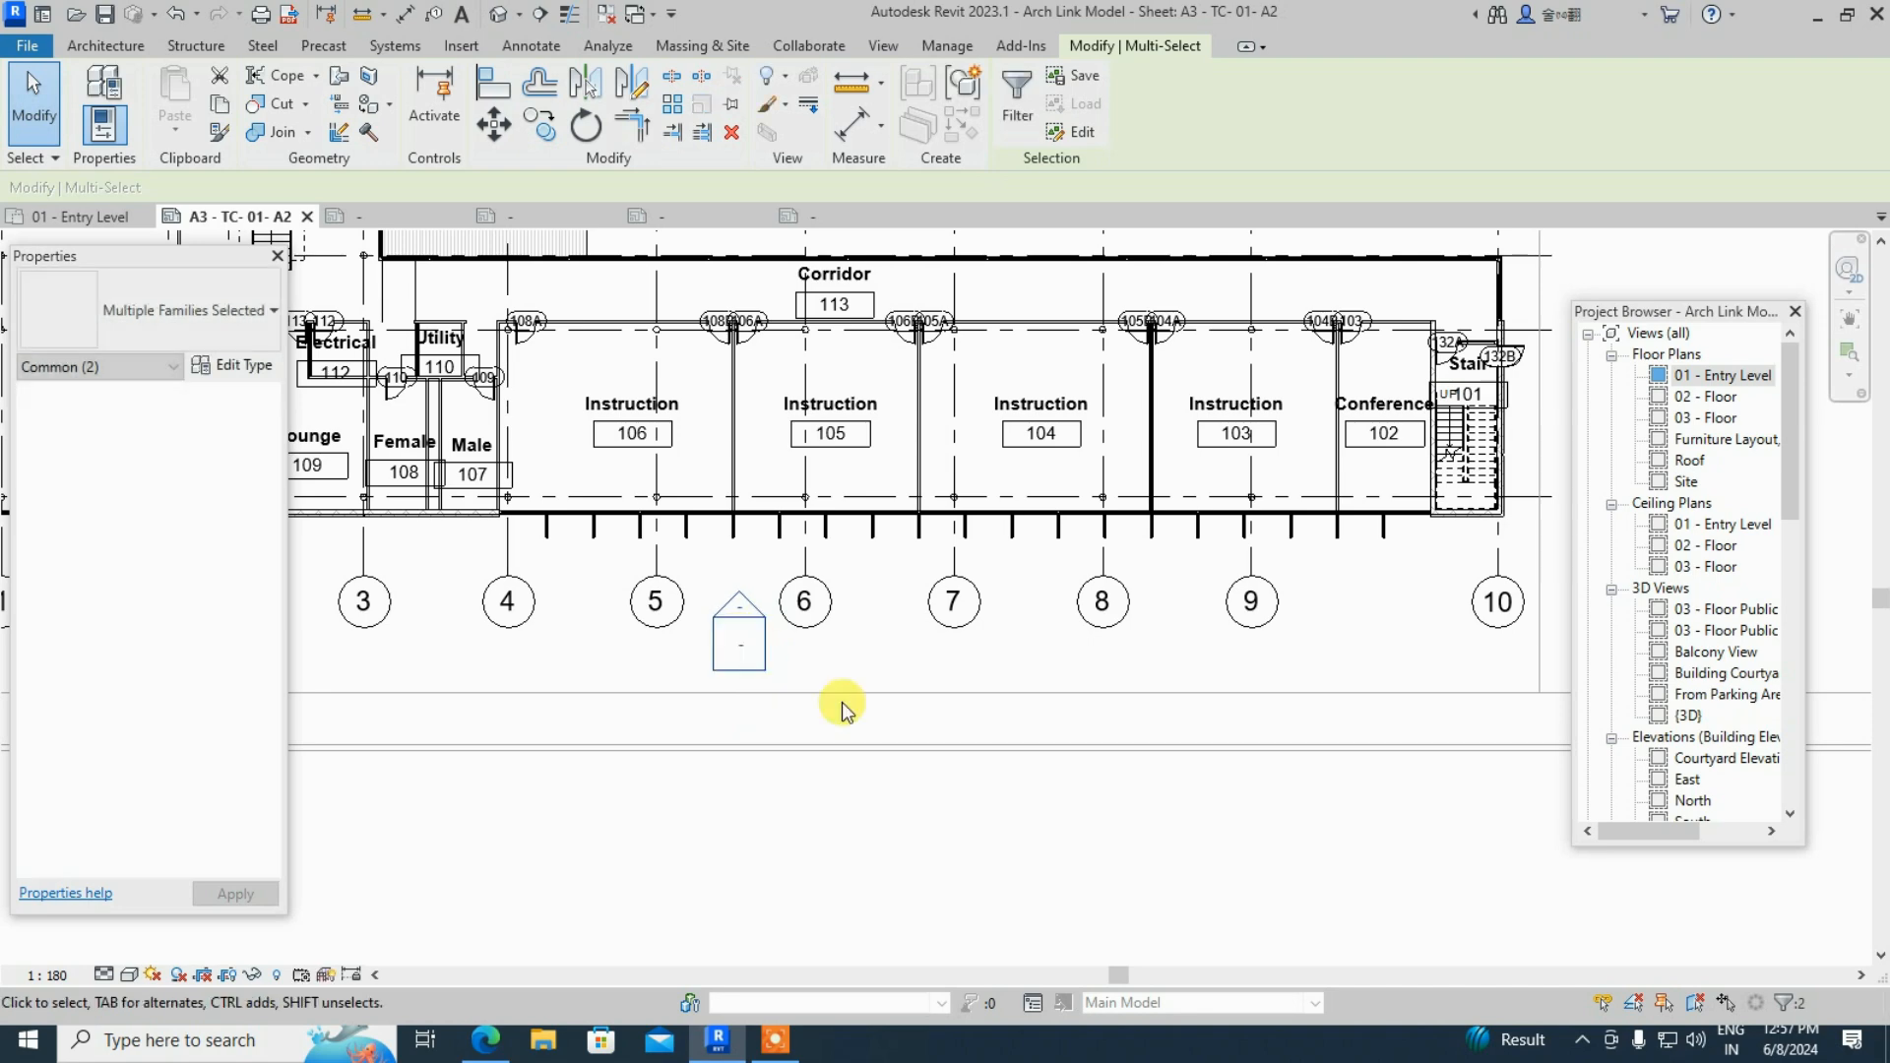
{"action": "scroll", "coordinate": [920, 772], "scroll_direction": "down", "scroll_amount": 5}
{"action": "scroll", "coordinate": [925, 709], "scroll_direction": "down", "scroll_amount": 3}
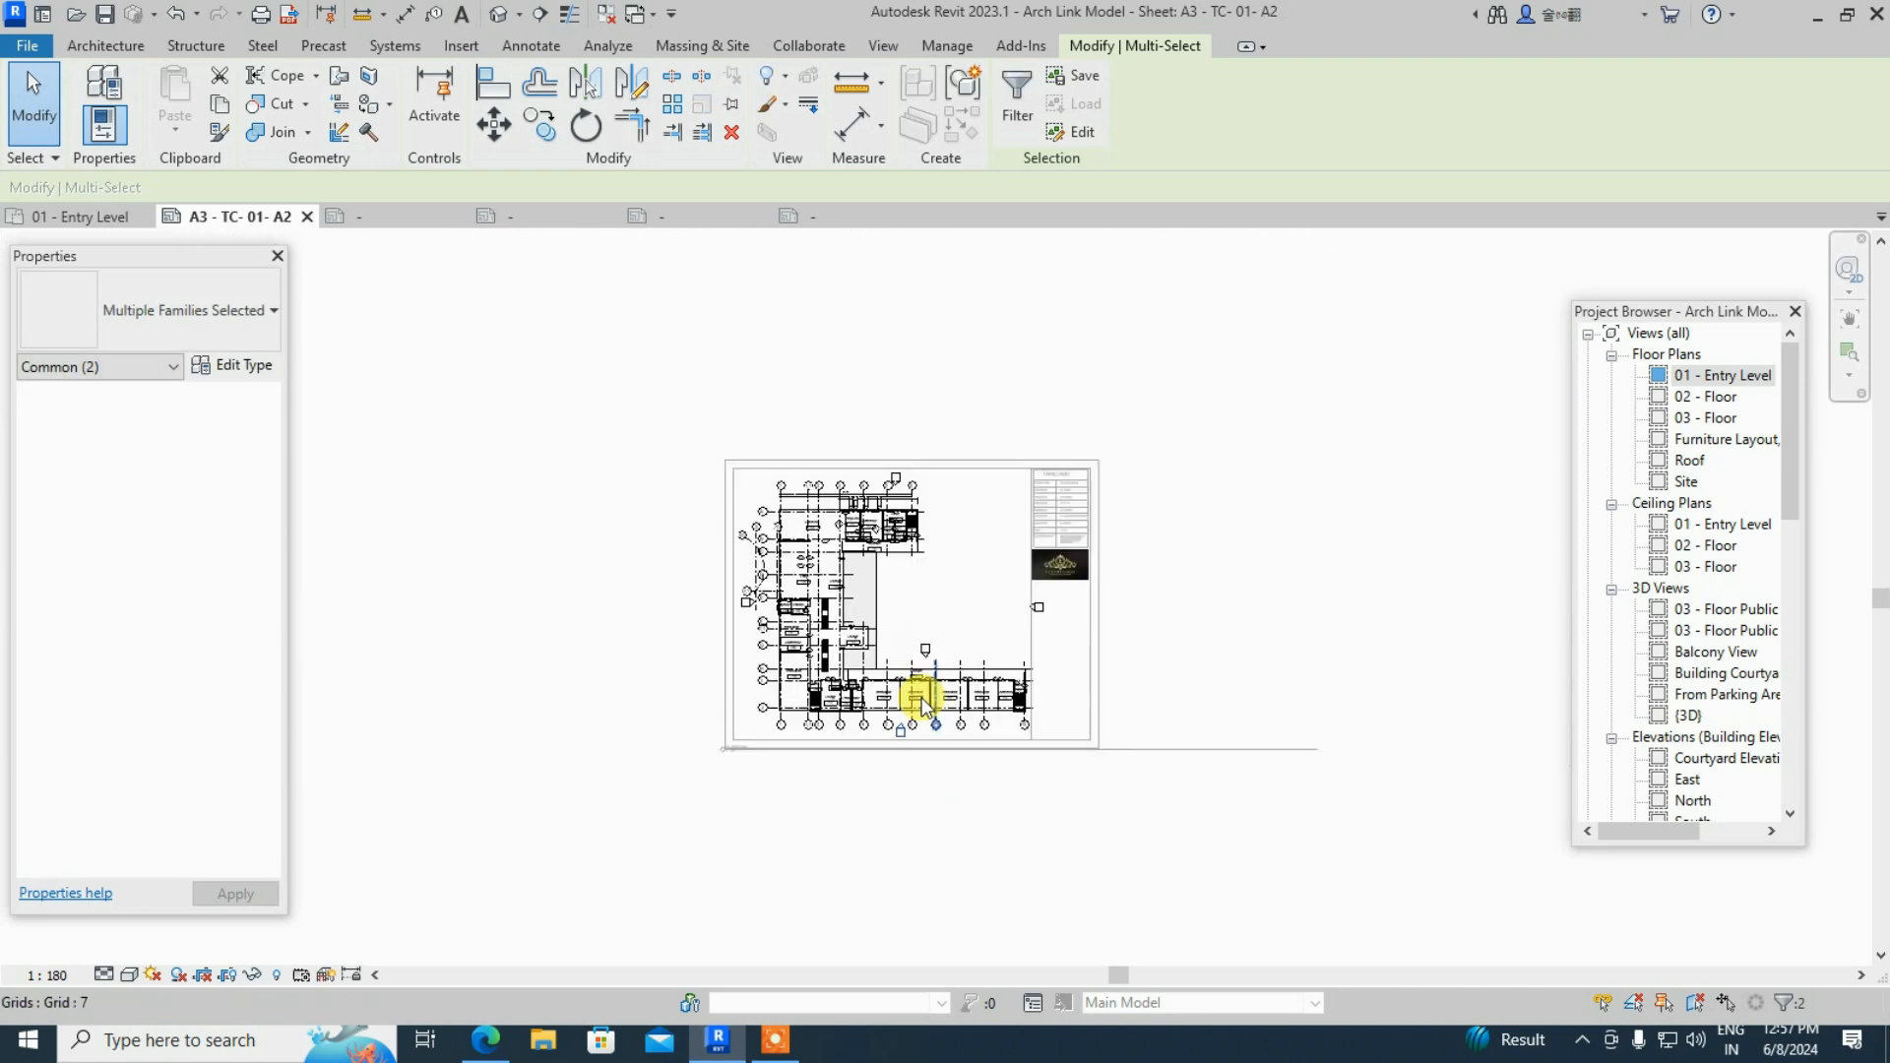
{"action": "scroll", "coordinate": [1132, 650], "scroll_direction": "up", "scroll_amount": 3}
{"action": "left_click_drag", "start_coordinate": [1108, 680], "coordinate": [1204, 763]}
{"action": "left_click_drag", "start_coordinate": [1132, 705], "coordinate": [1080, 706]}
{"action": "scroll", "coordinate": [887, 630], "scroll_direction": "down", "scroll_amount": 2}
{"action": "left_click", "coordinate": [876, 865]}
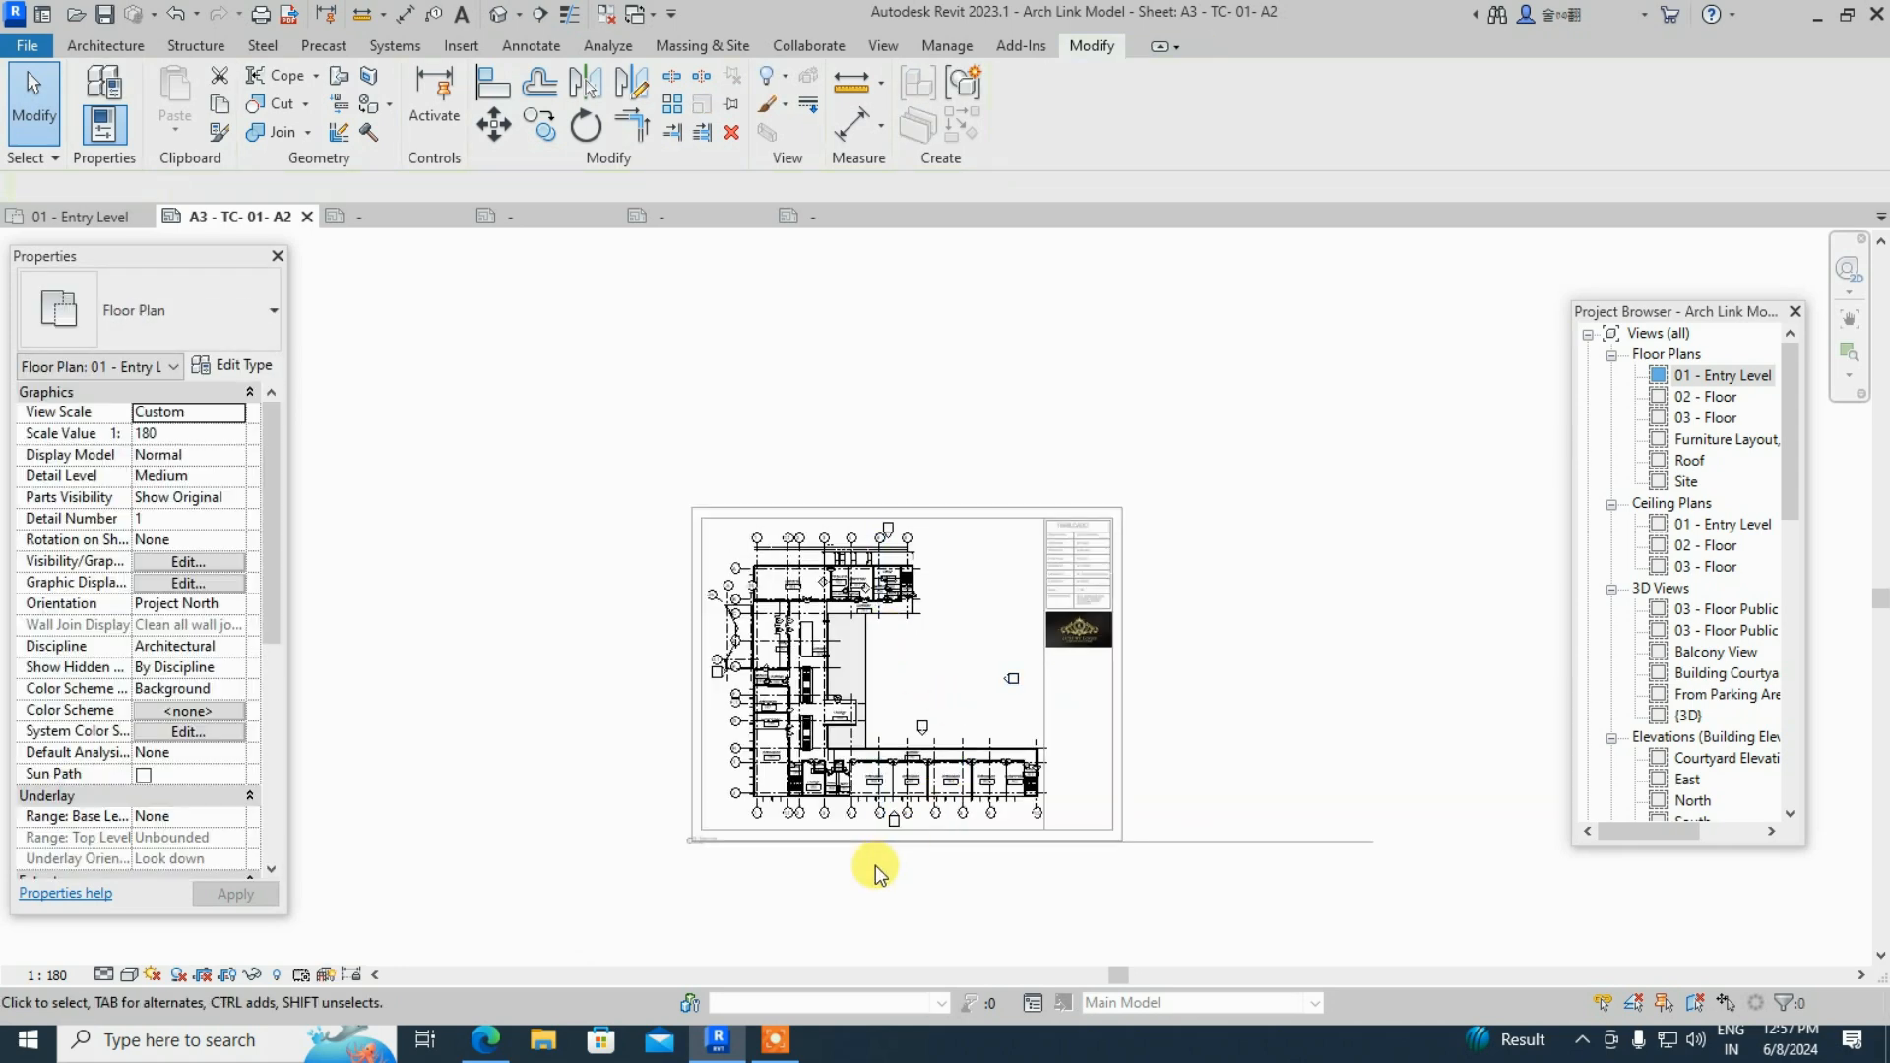
{"action": "scroll", "coordinate": [875, 864], "scroll_direction": "up", "scroll_amount": 2}
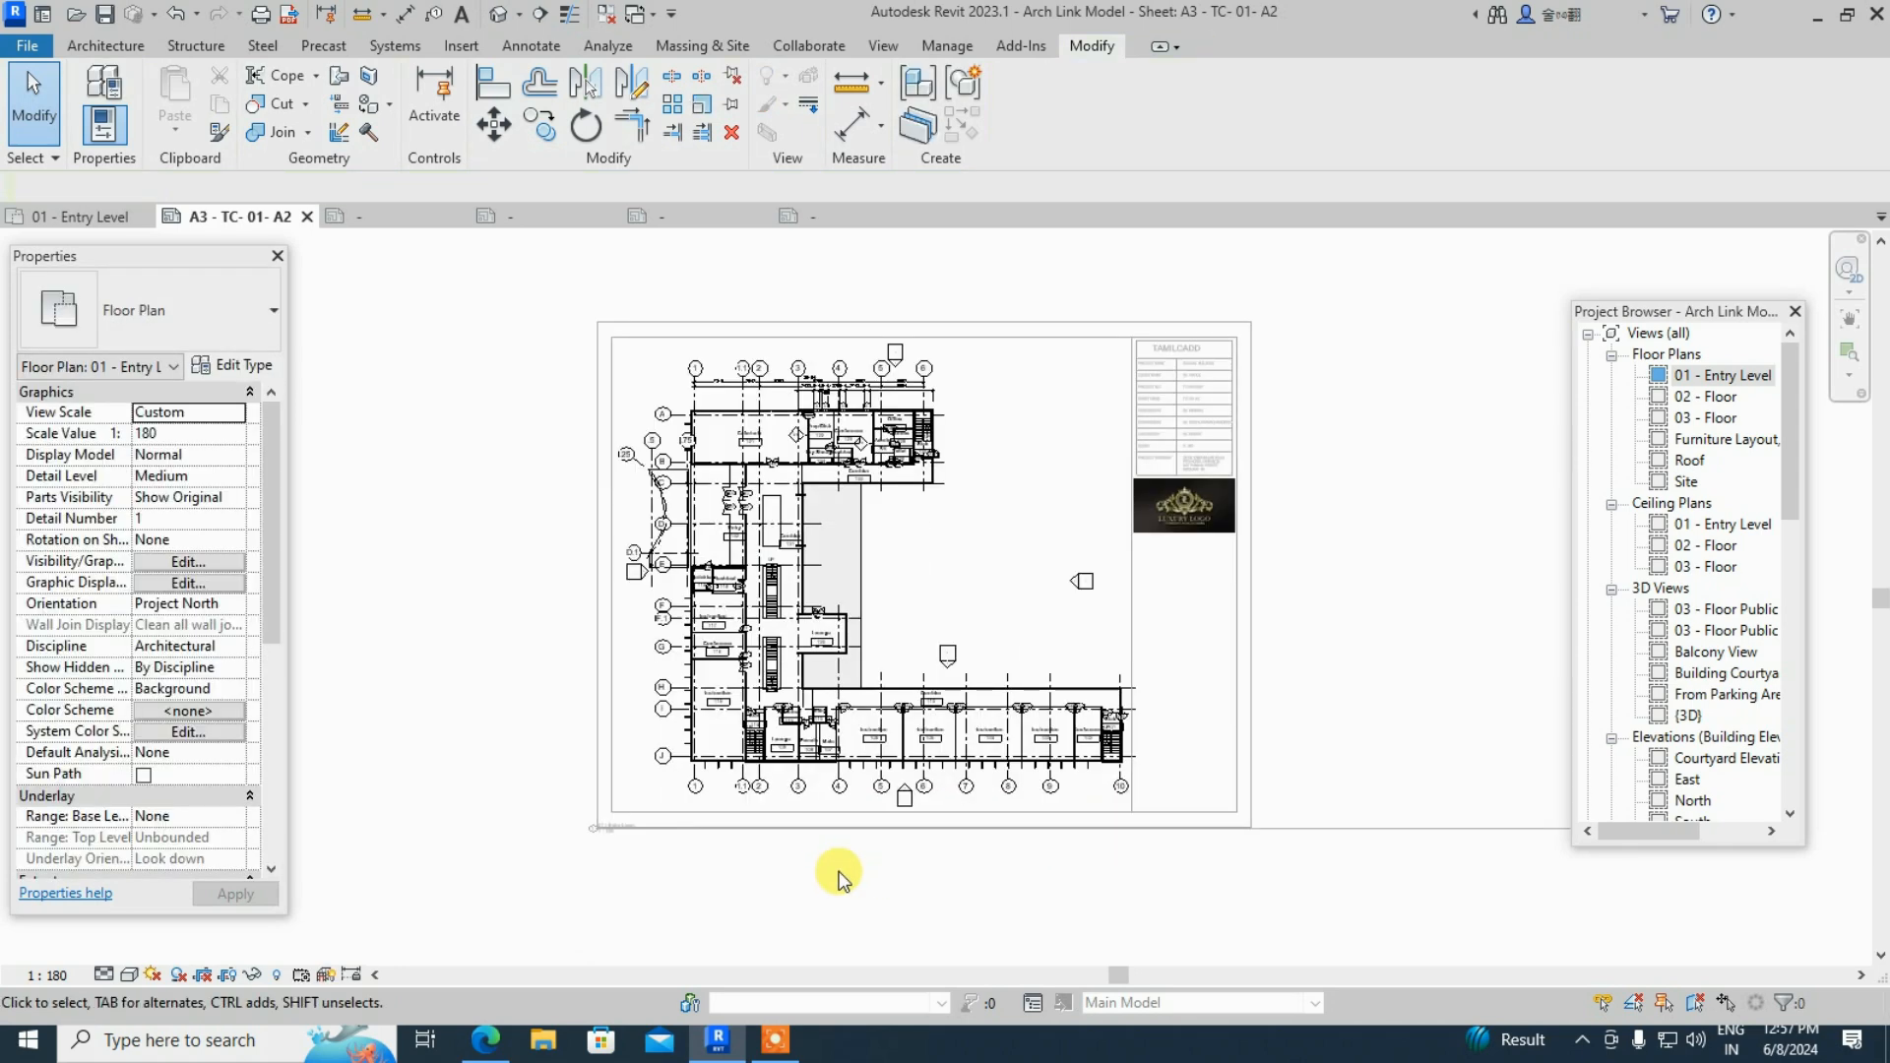
- Return to the sheet and move the view title up inside the sheet border
{"action": "double_click", "coordinate": [1497, 393]}
{"action": "scroll", "coordinate": [688, 777], "scroll_direction": "up", "scroll_amount": 3}
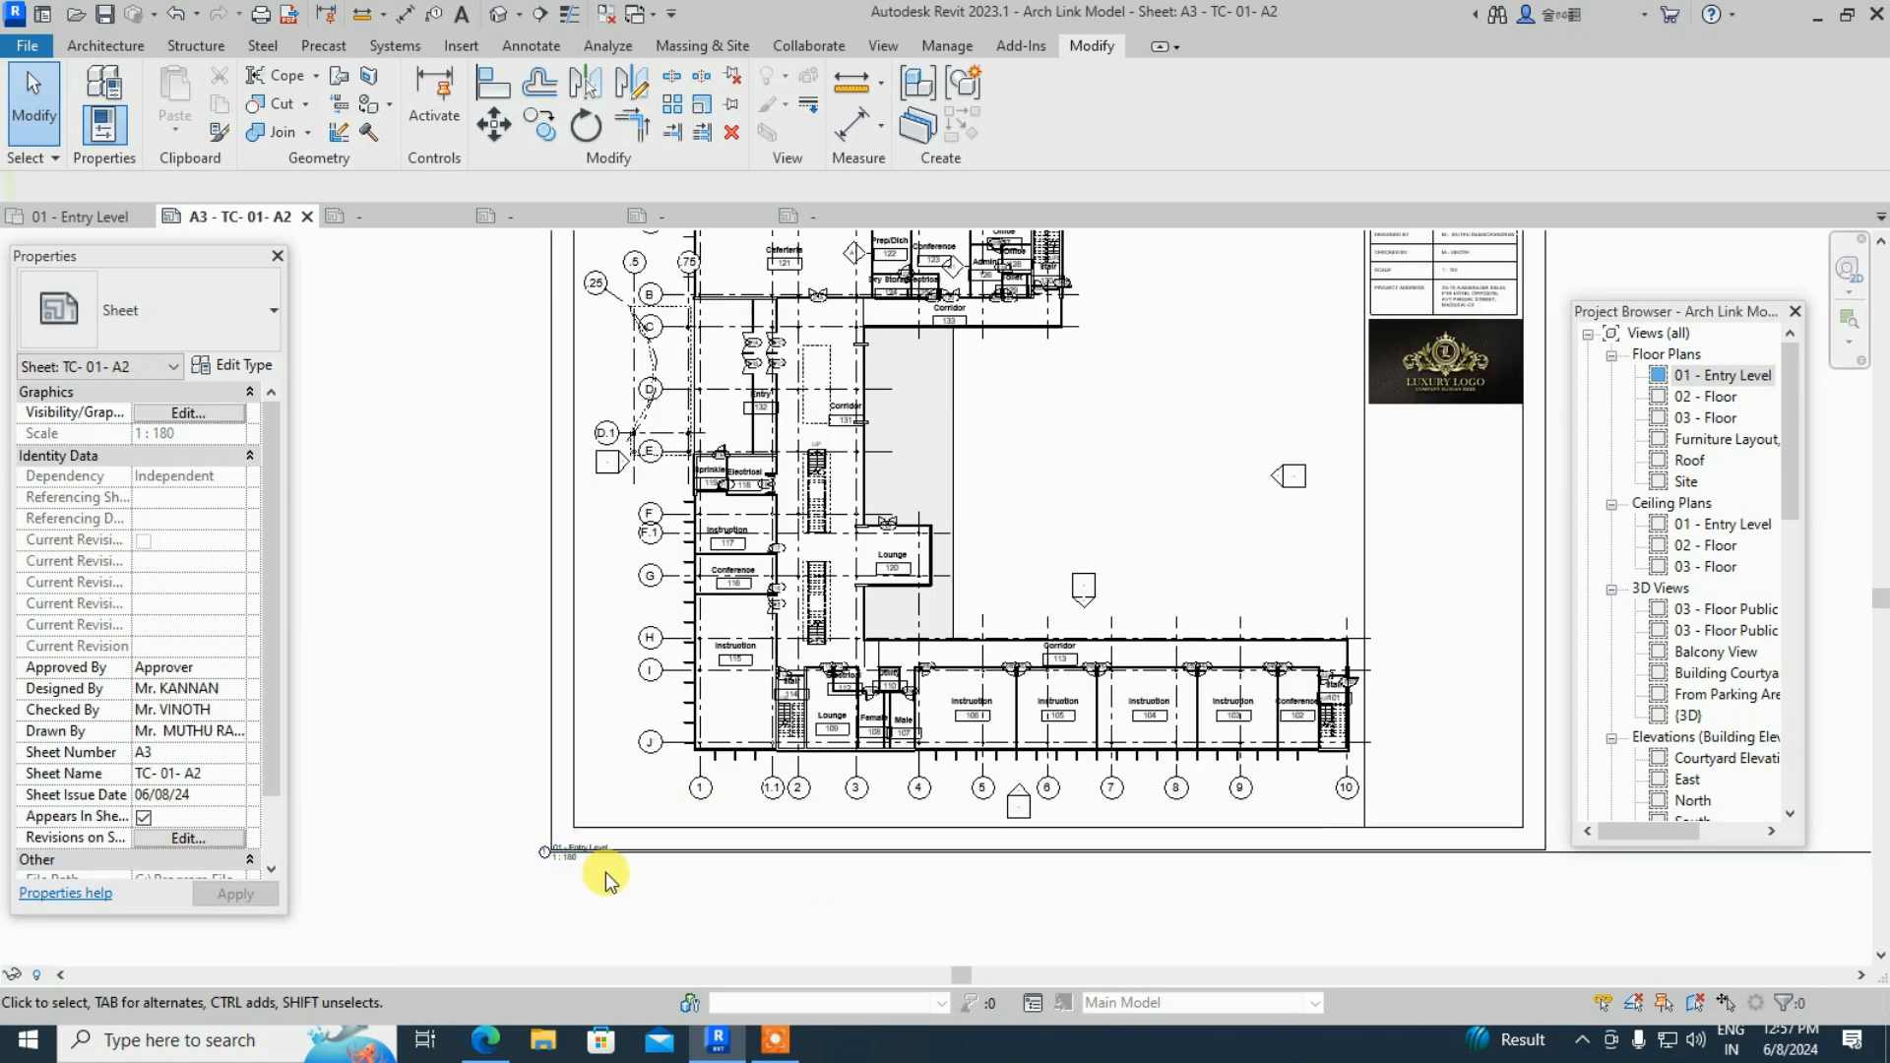
{"action": "left_click_drag", "start_coordinate": [555, 858], "coordinate": [591, 808]}
{"action": "scroll", "coordinate": [417, 728], "scroll_direction": "down", "scroll_amount": 3}
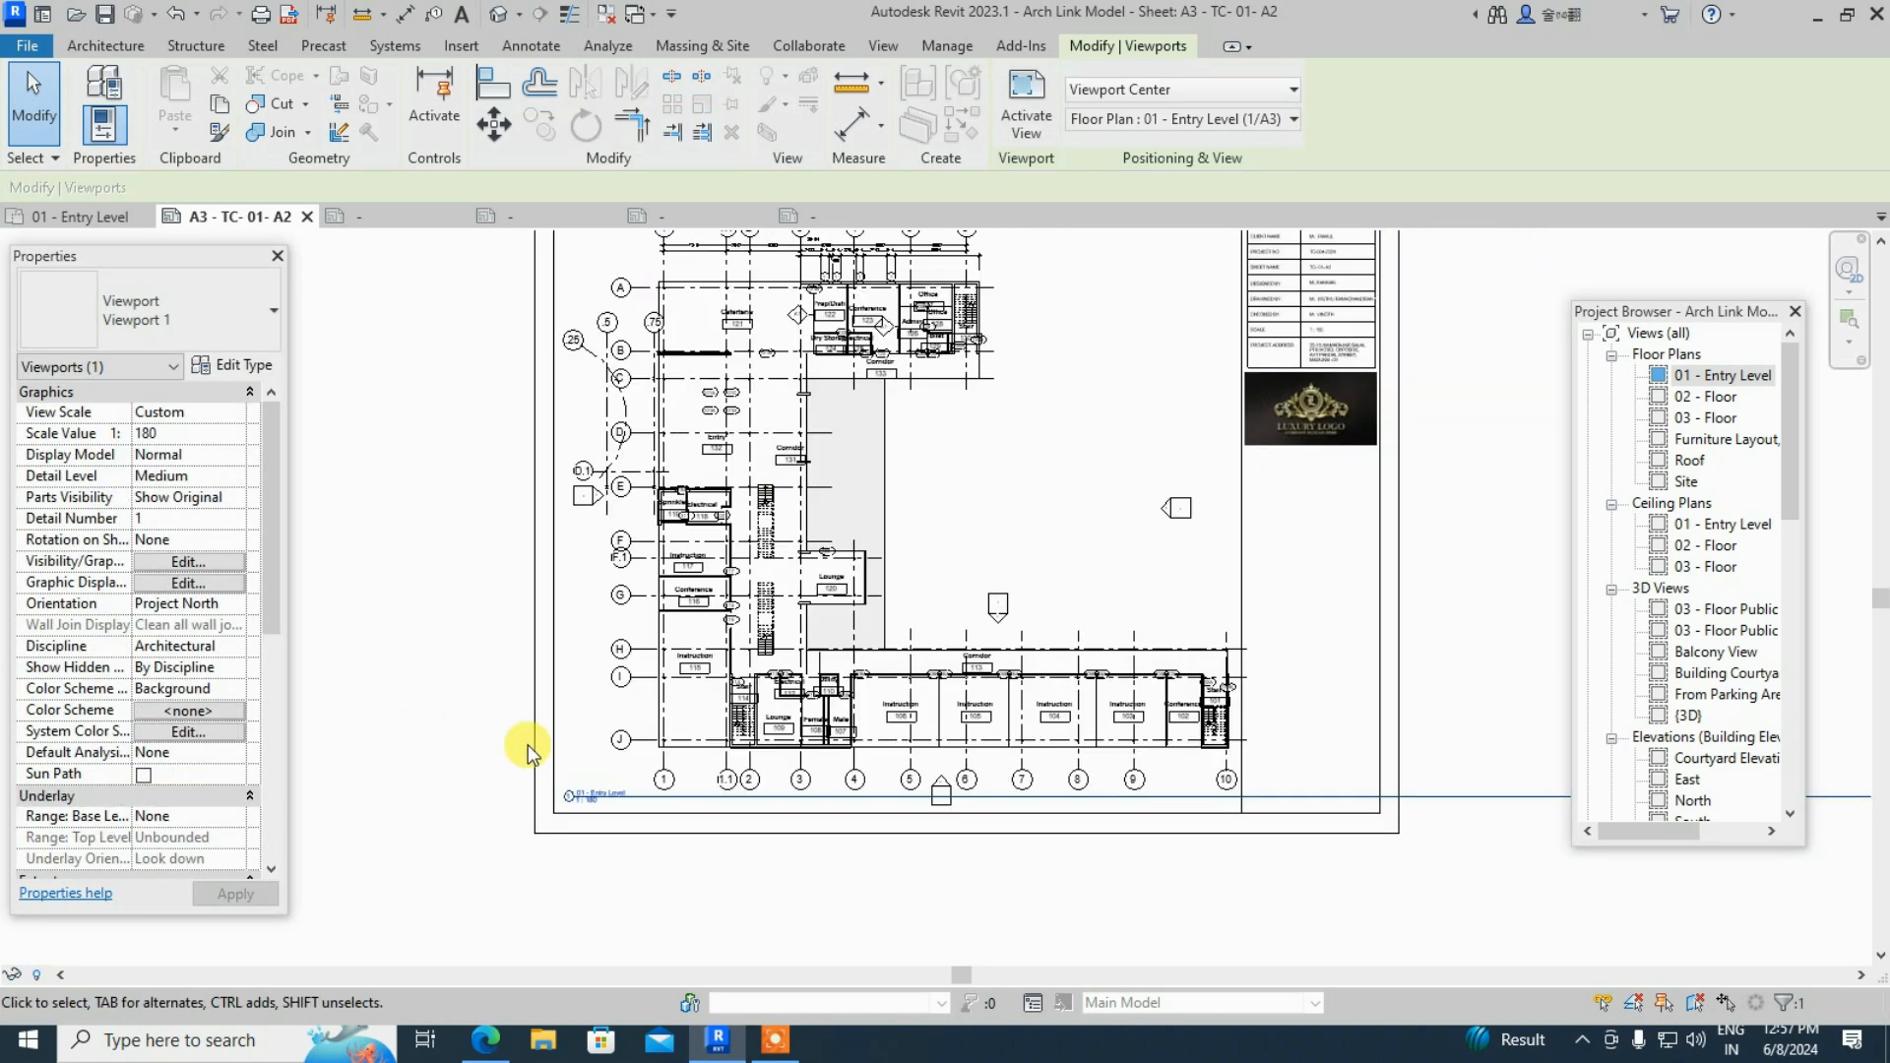
{"action": "left_click", "coordinate": [1298, 800]}
{"action": "scroll", "coordinate": [1298, 799], "scroll_direction": "up", "scroll_amount": 2}
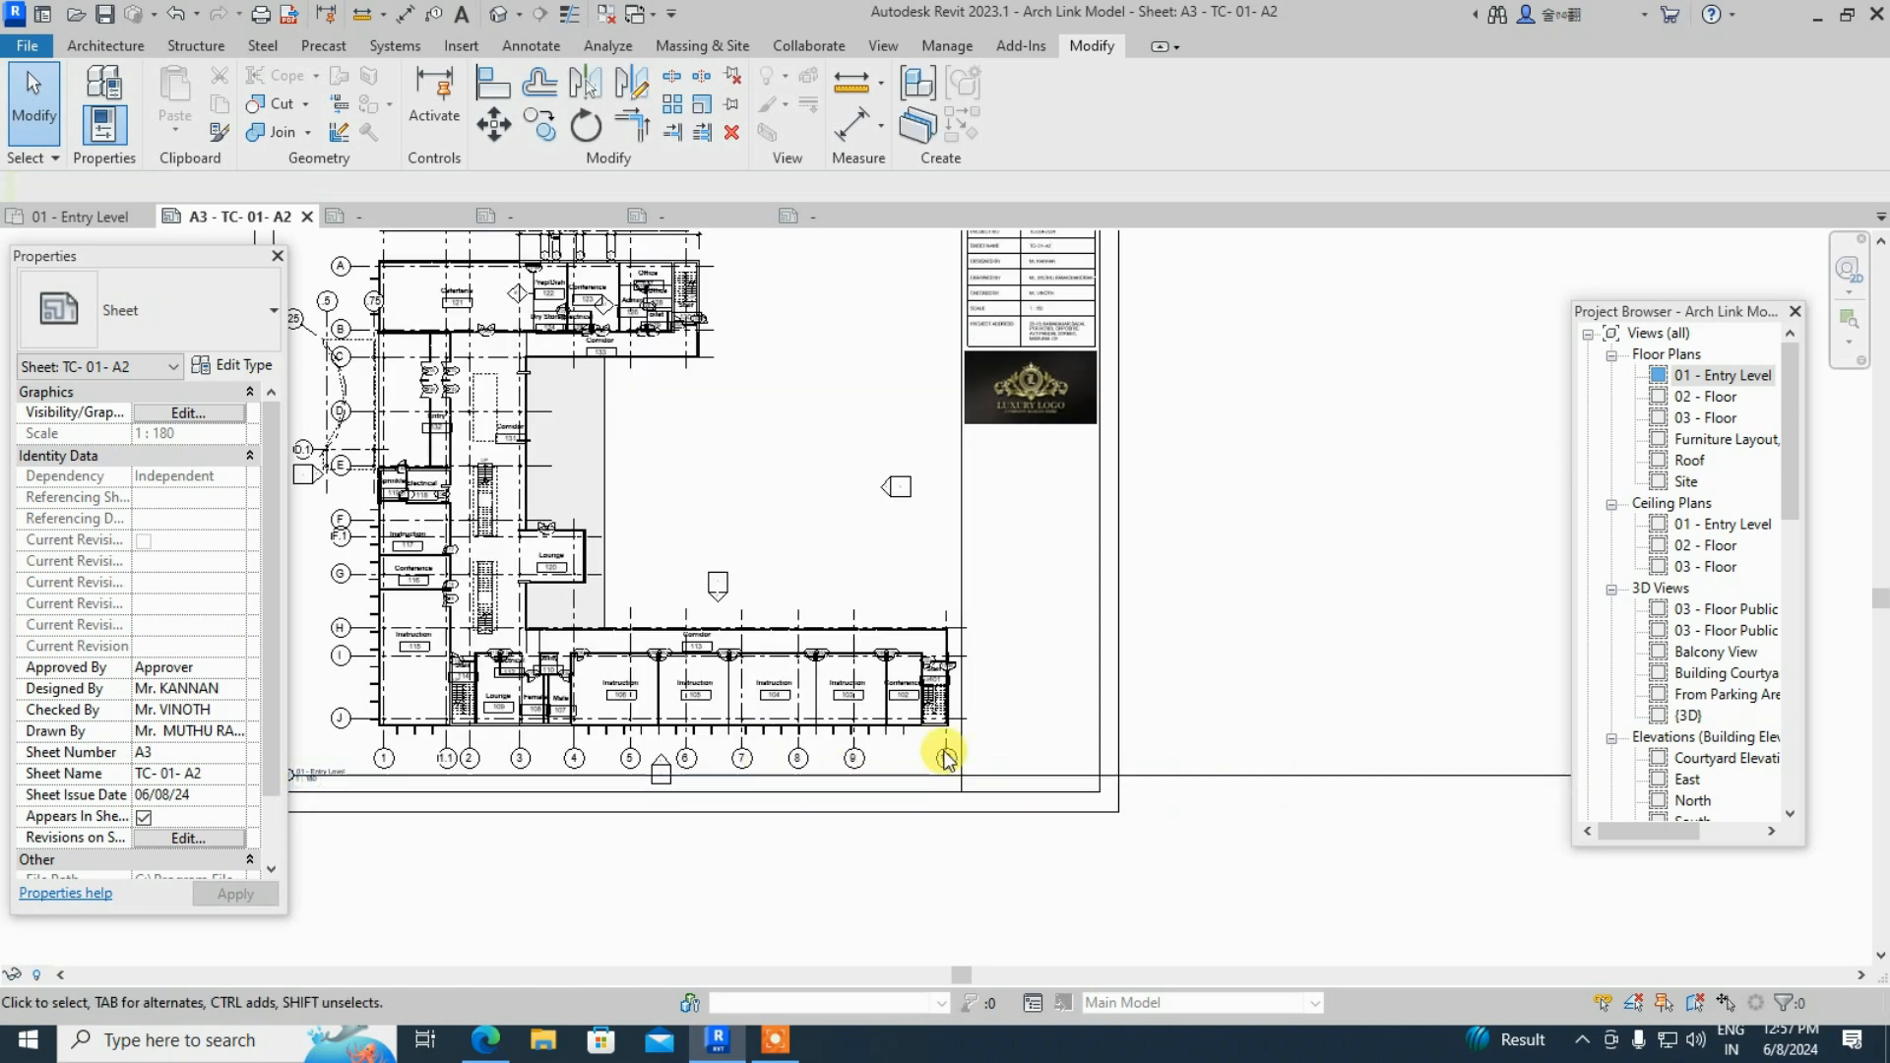
{"action": "scroll", "coordinate": [937, 758], "scroll_direction": "down", "scroll_amount": 4}
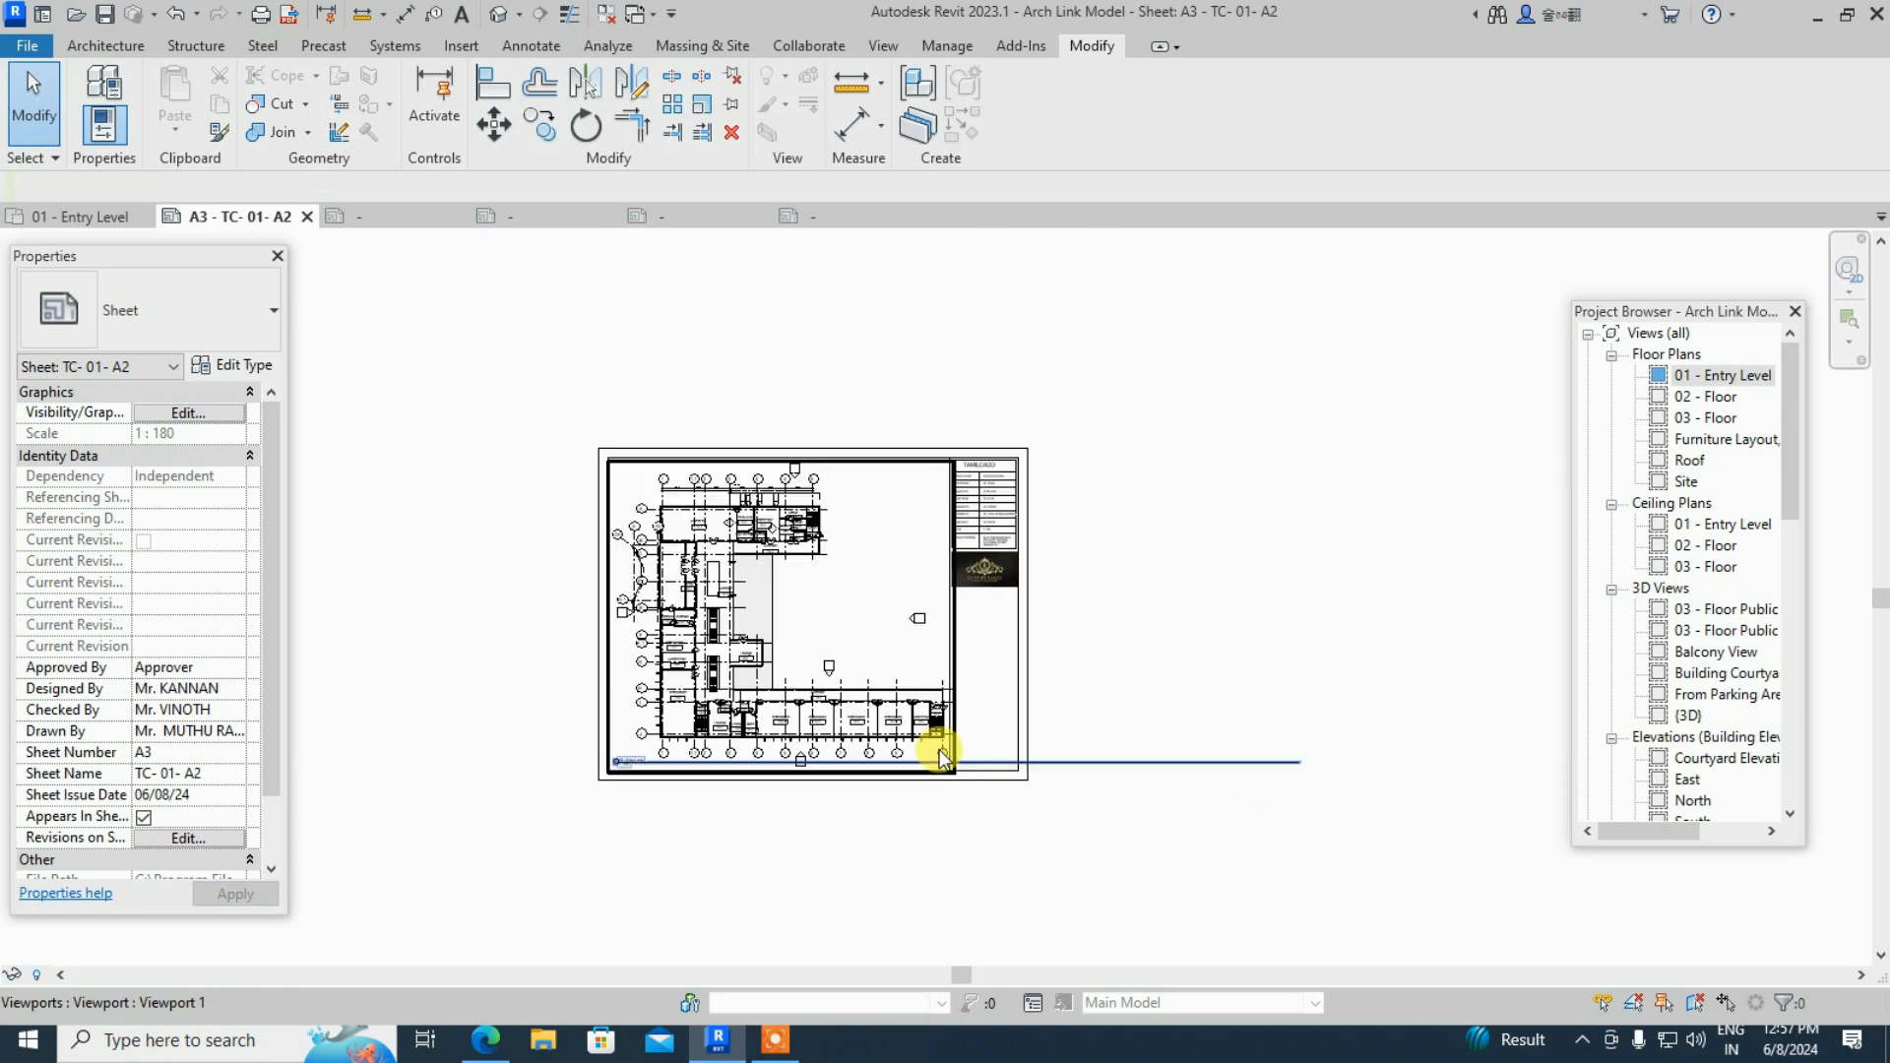
- Select the floor plan viewport on the sheet rather than the title block
{"action": "left_click", "coordinate": [1014, 546]}
{"action": "left_click", "coordinate": [1263, 771]}
{"action": "left_click", "coordinate": [1076, 729]}
{"action": "left_click", "coordinate": [1024, 678]}
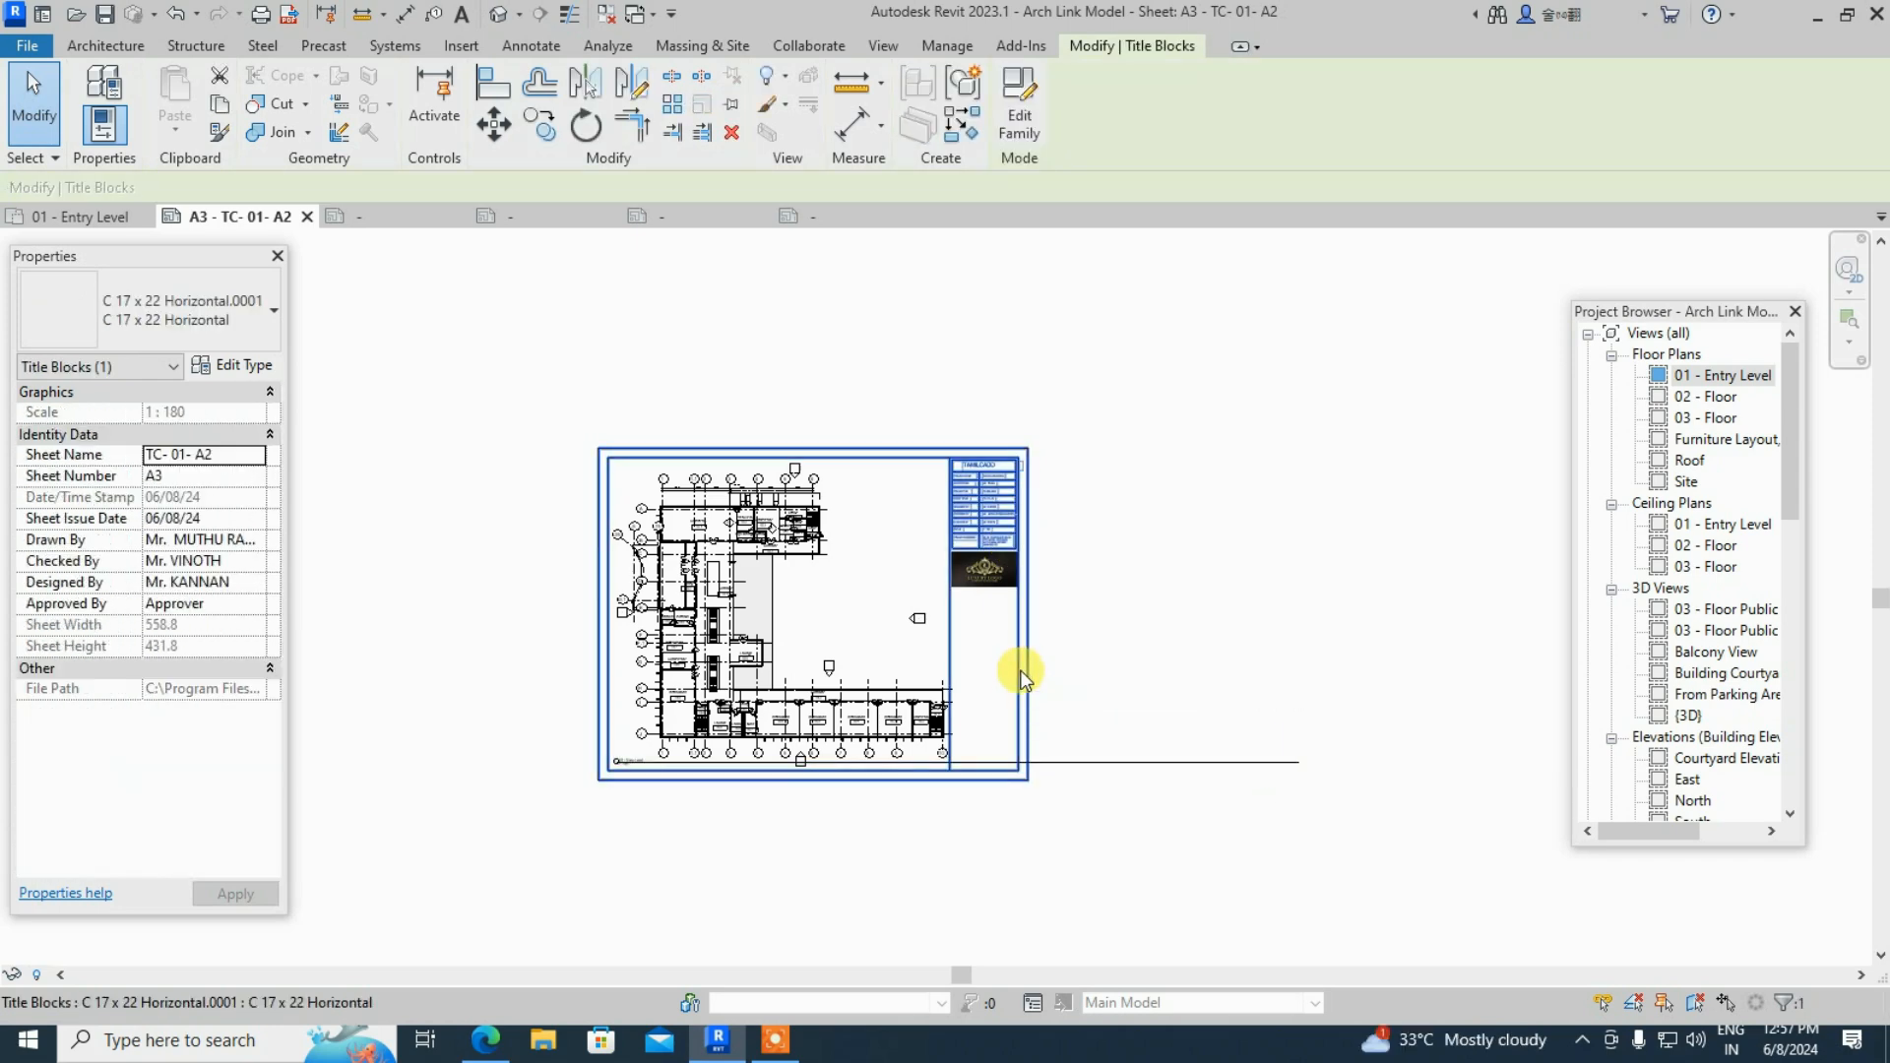
{"action": "left_click", "coordinate": [1101, 764]}
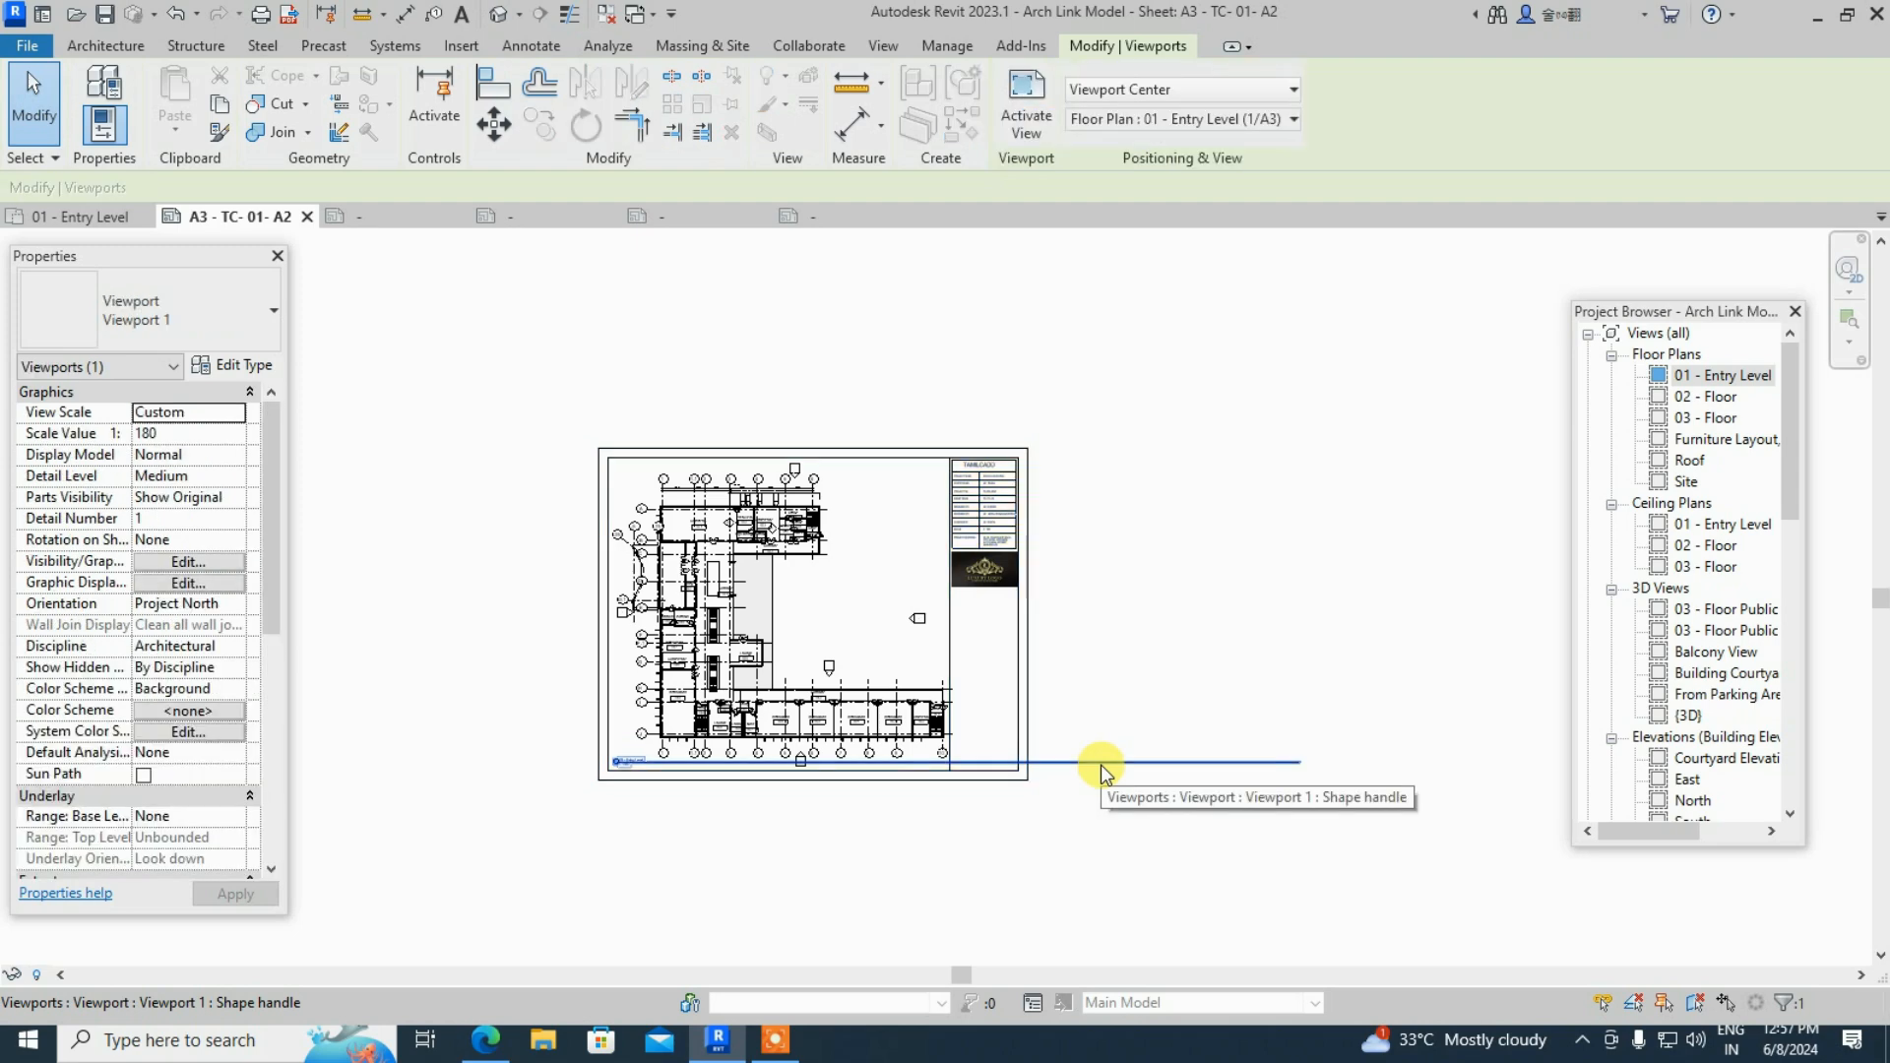
{"action": "left_click", "coordinate": [1143, 543]}
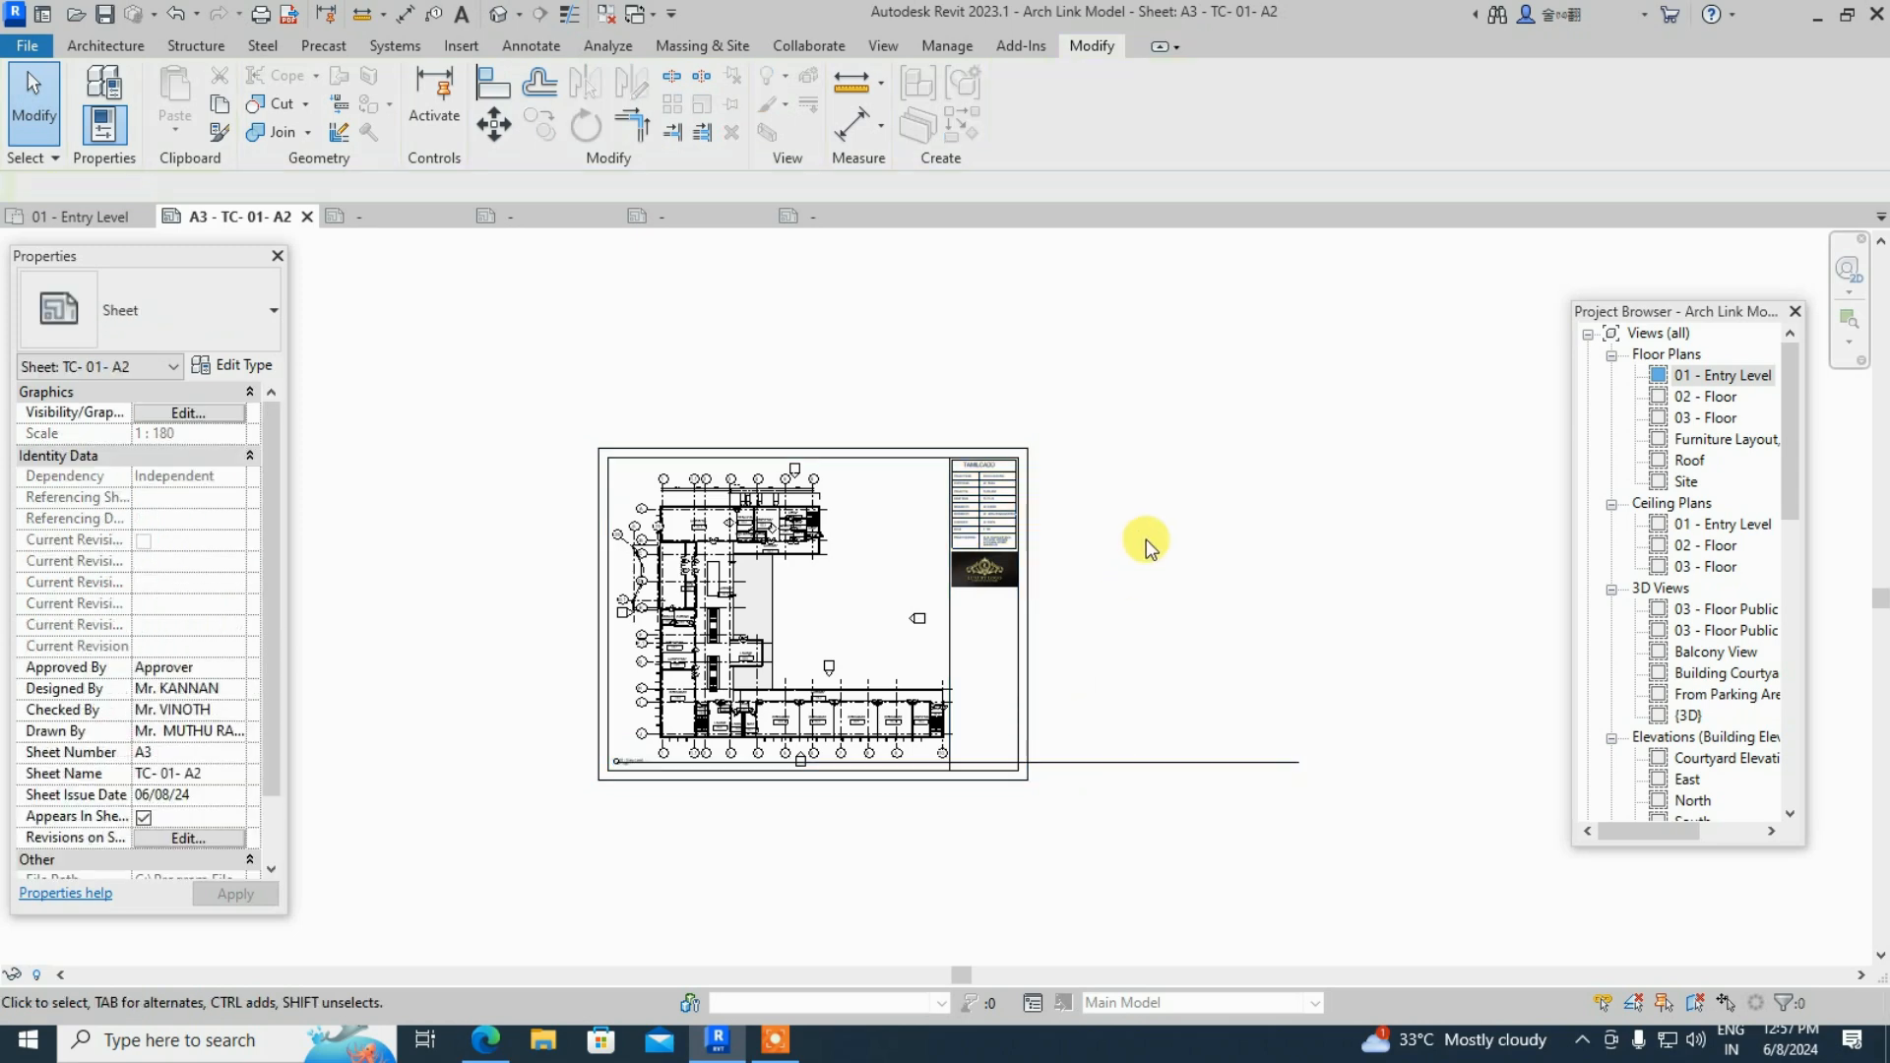
{"action": "left_click", "coordinate": [1020, 661]}
{"action": "left_click", "coordinate": [1096, 760]}
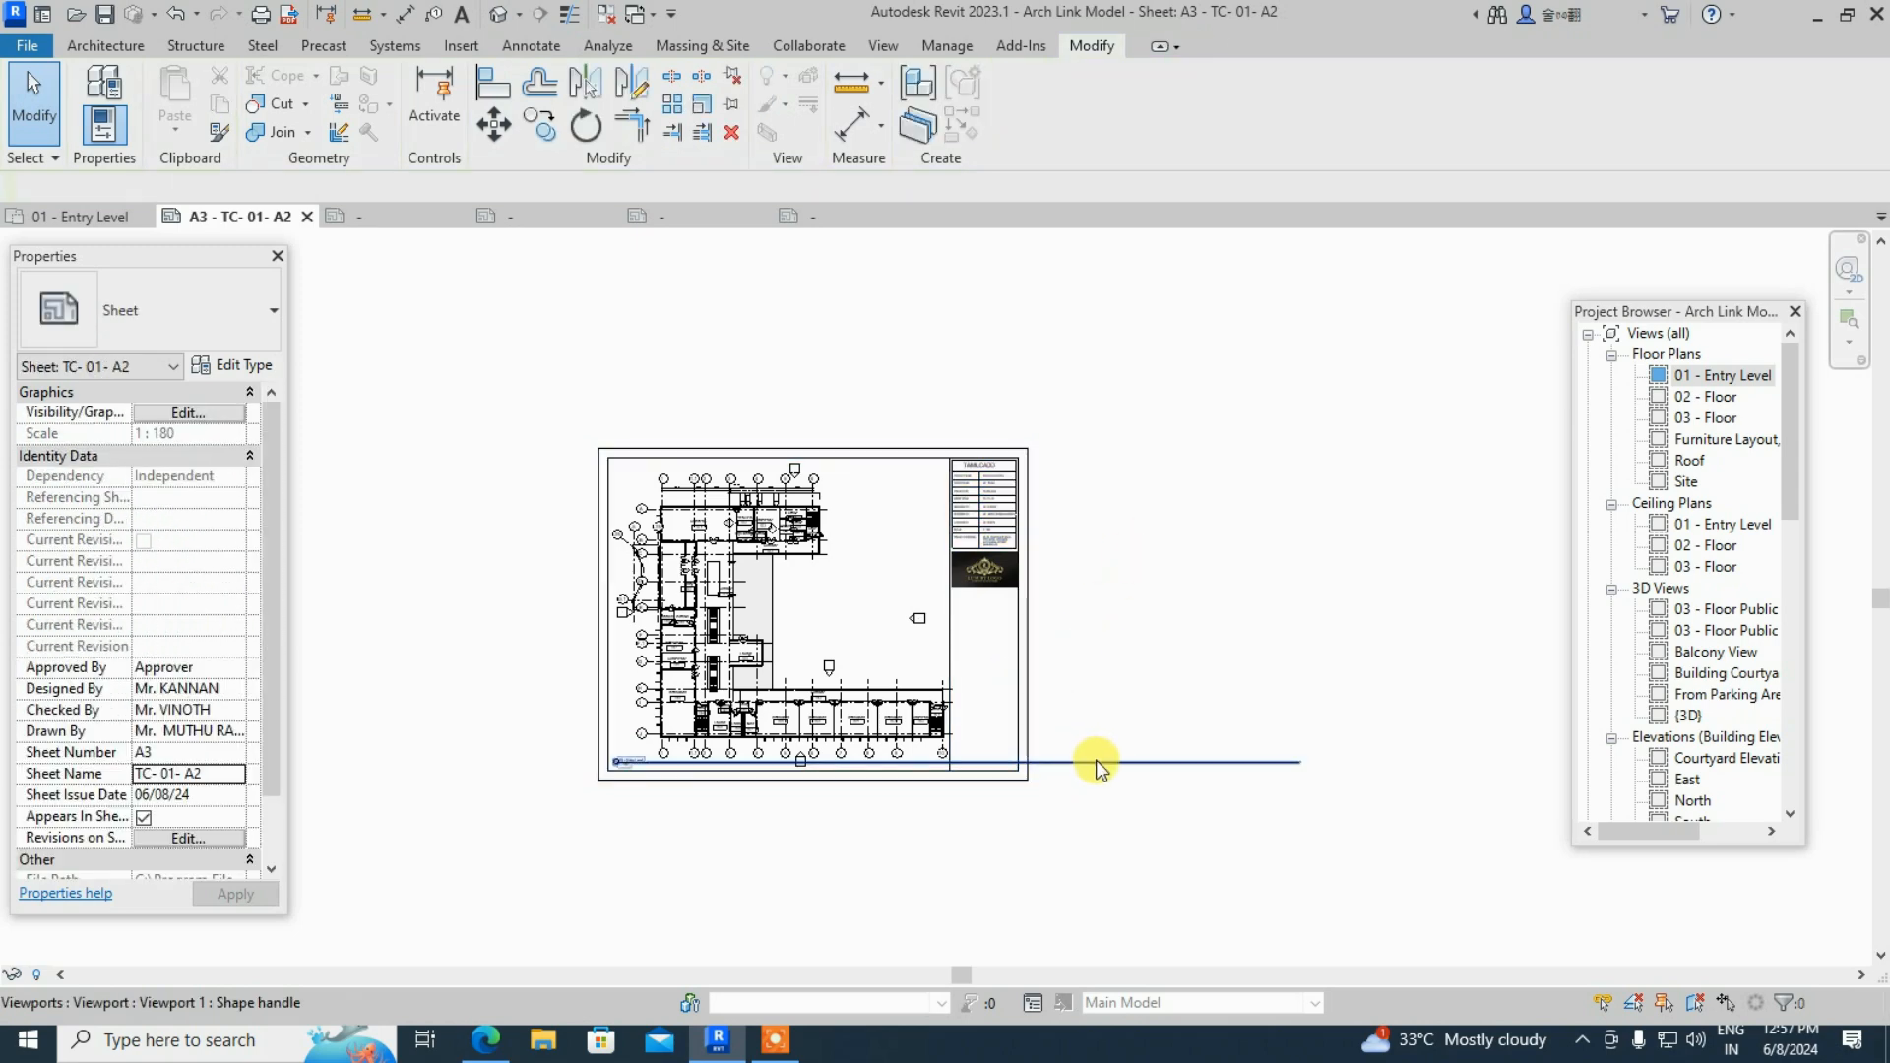
{"action": "left_click", "coordinate": [933, 401]}
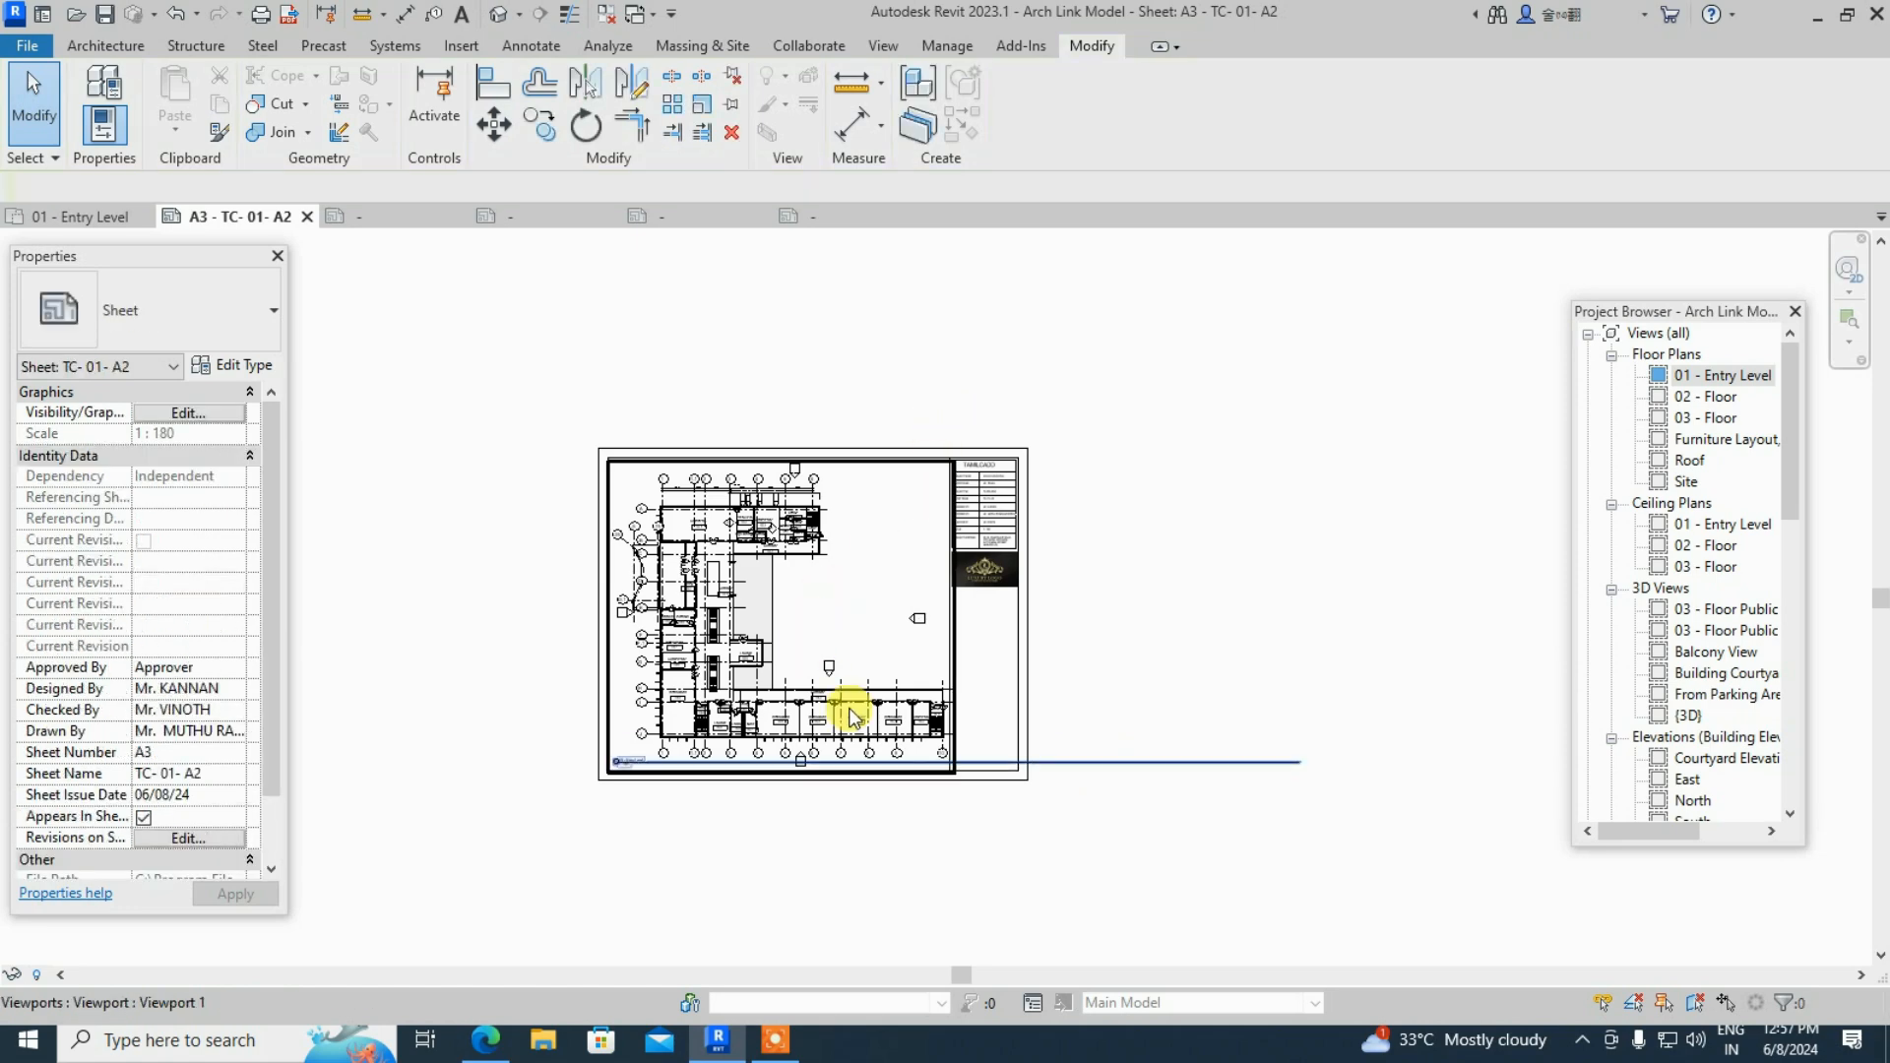
{"action": "left_click", "coordinate": [919, 728]}
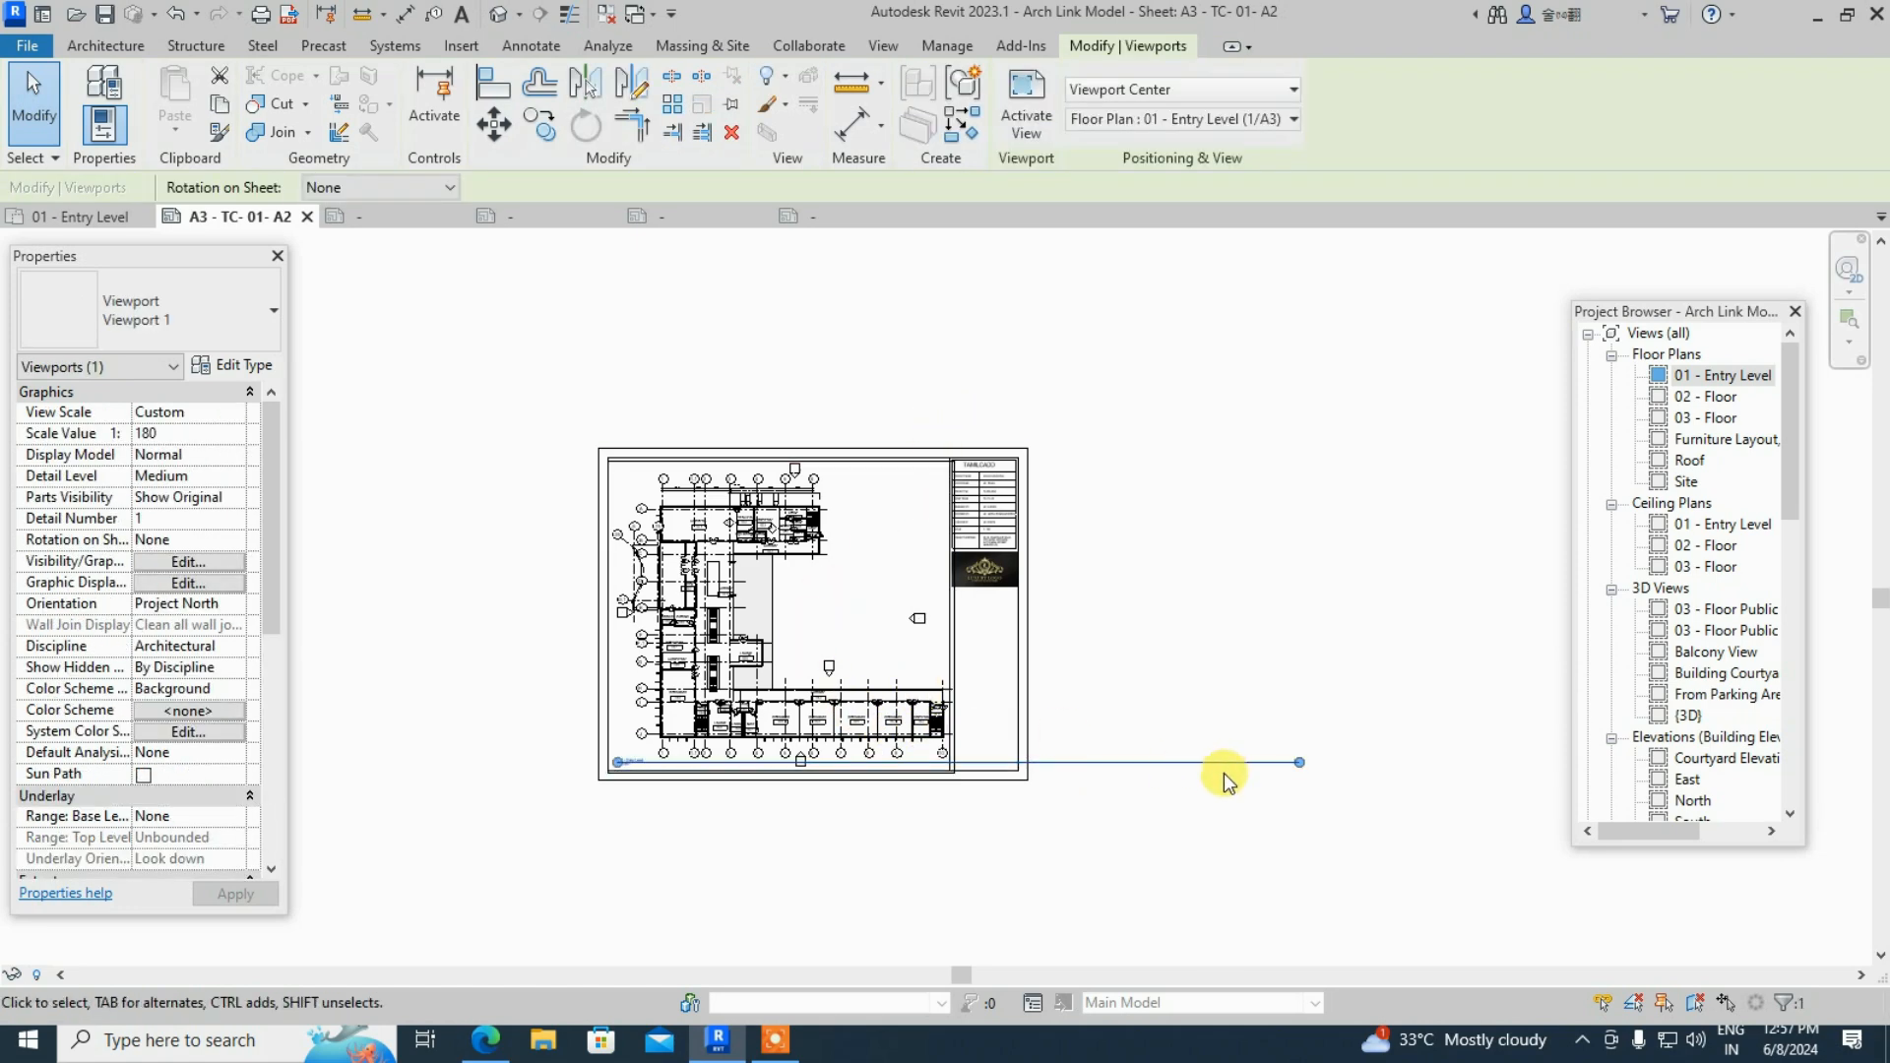
- Drag the title underline's end grip left so it stops just past the title text
{"action": "left_click_drag", "start_coordinate": [1300, 764], "coordinate": [724, 763]}
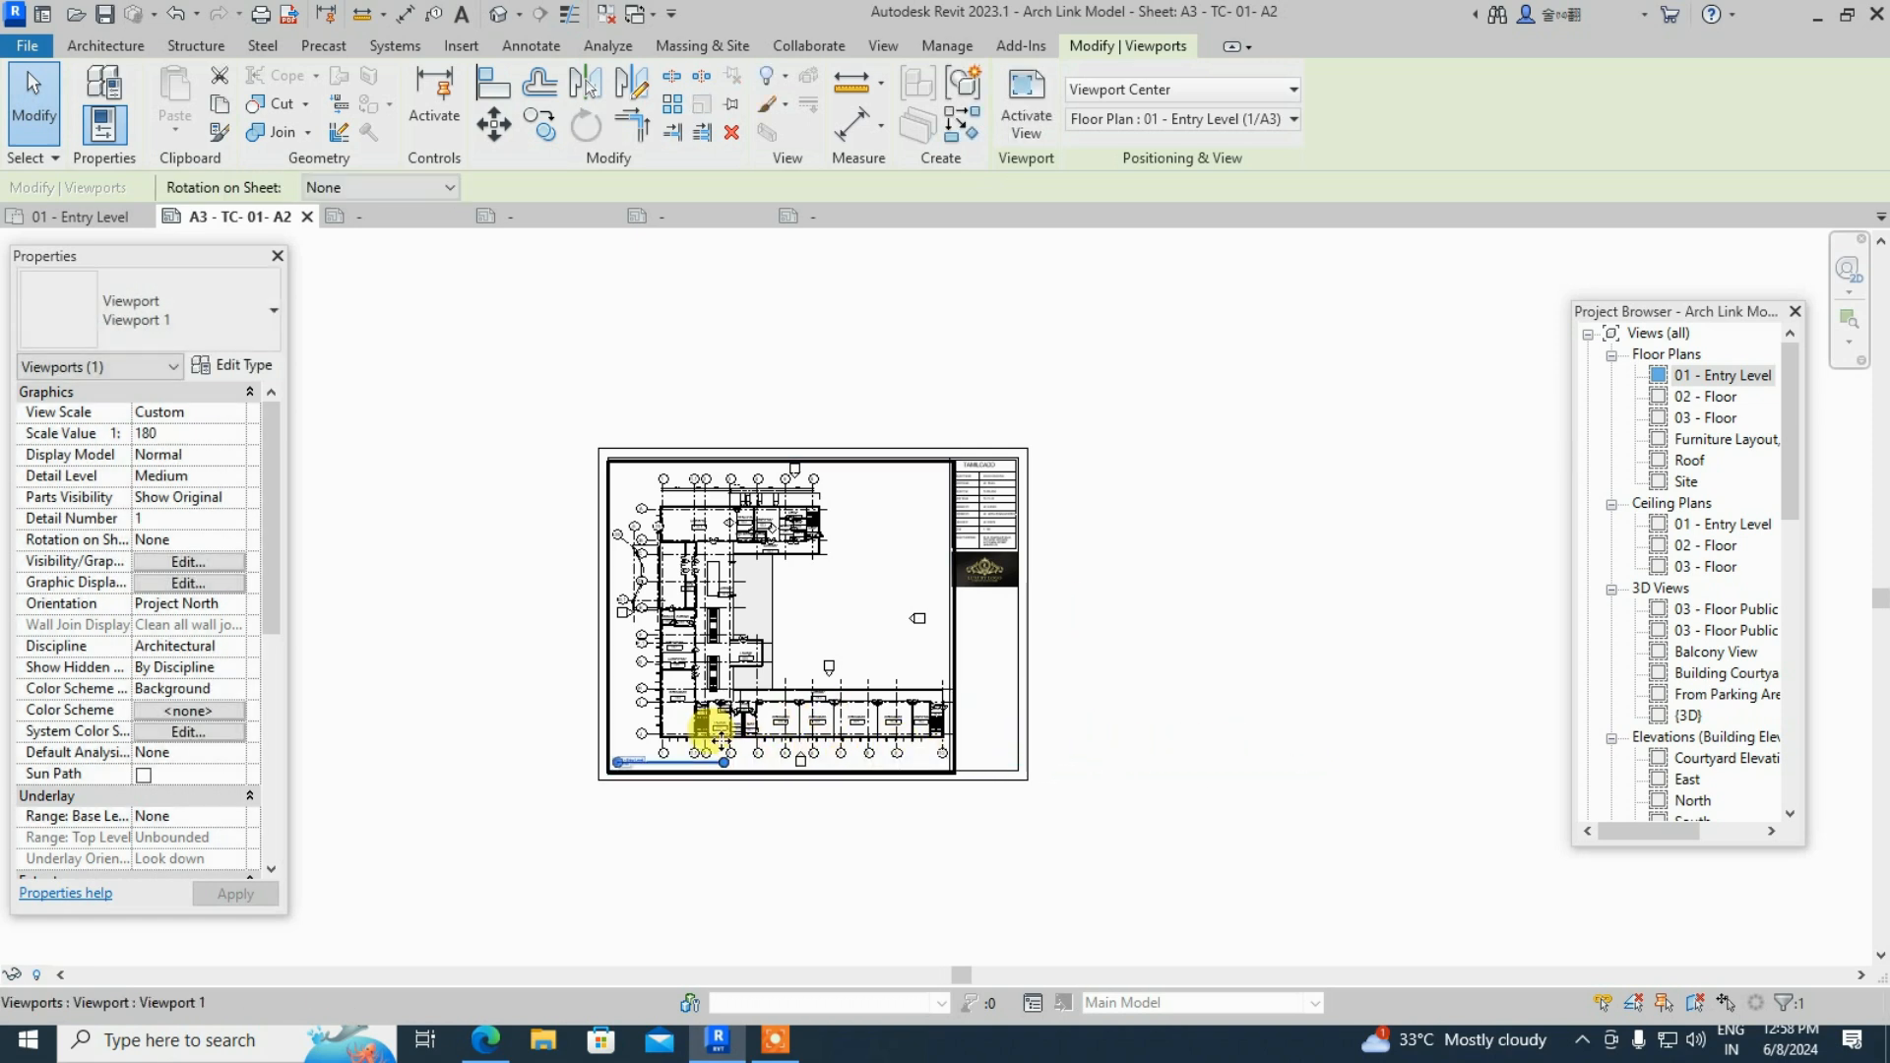
{"action": "left_click_drag", "start_coordinate": [724, 763], "coordinate": [1223, 762]}
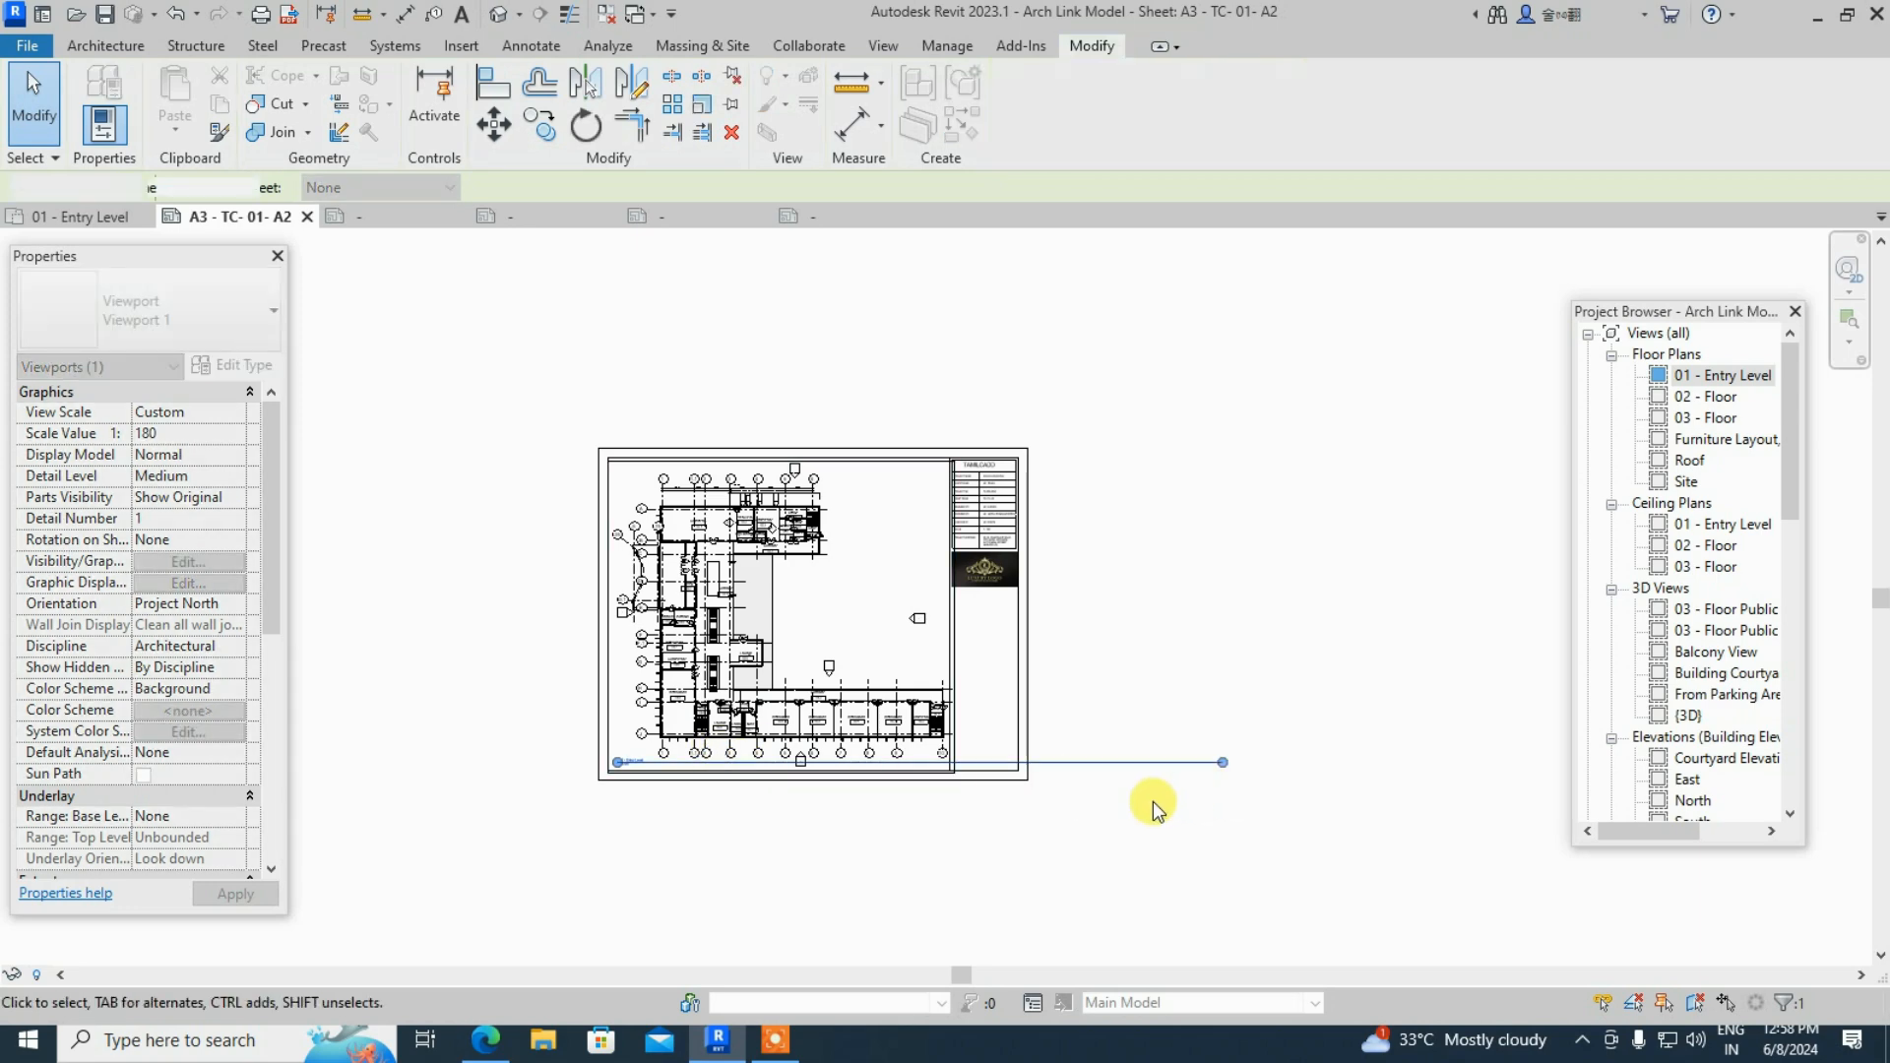
{"action": "left_click", "coordinate": [1154, 809]}
{"action": "left_click", "coordinate": [1022, 656]}
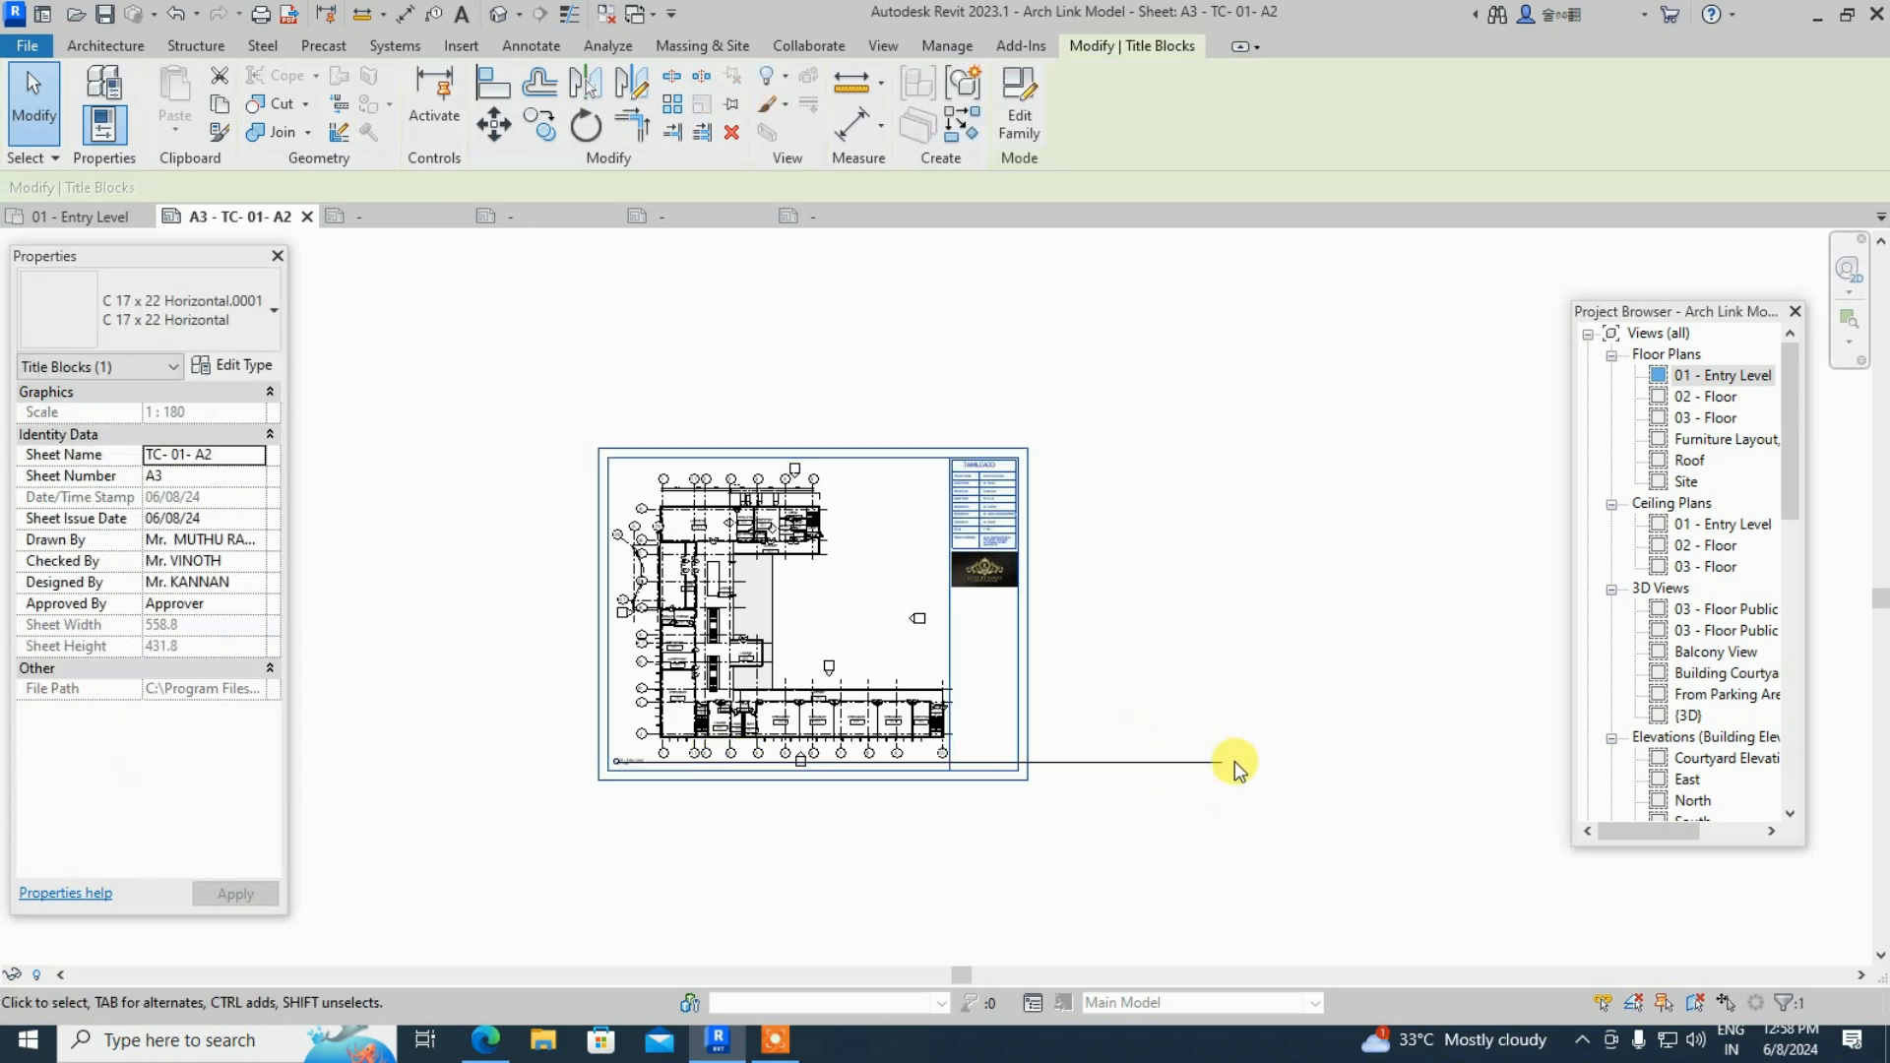
{"action": "left_click", "coordinate": [638, 645]}
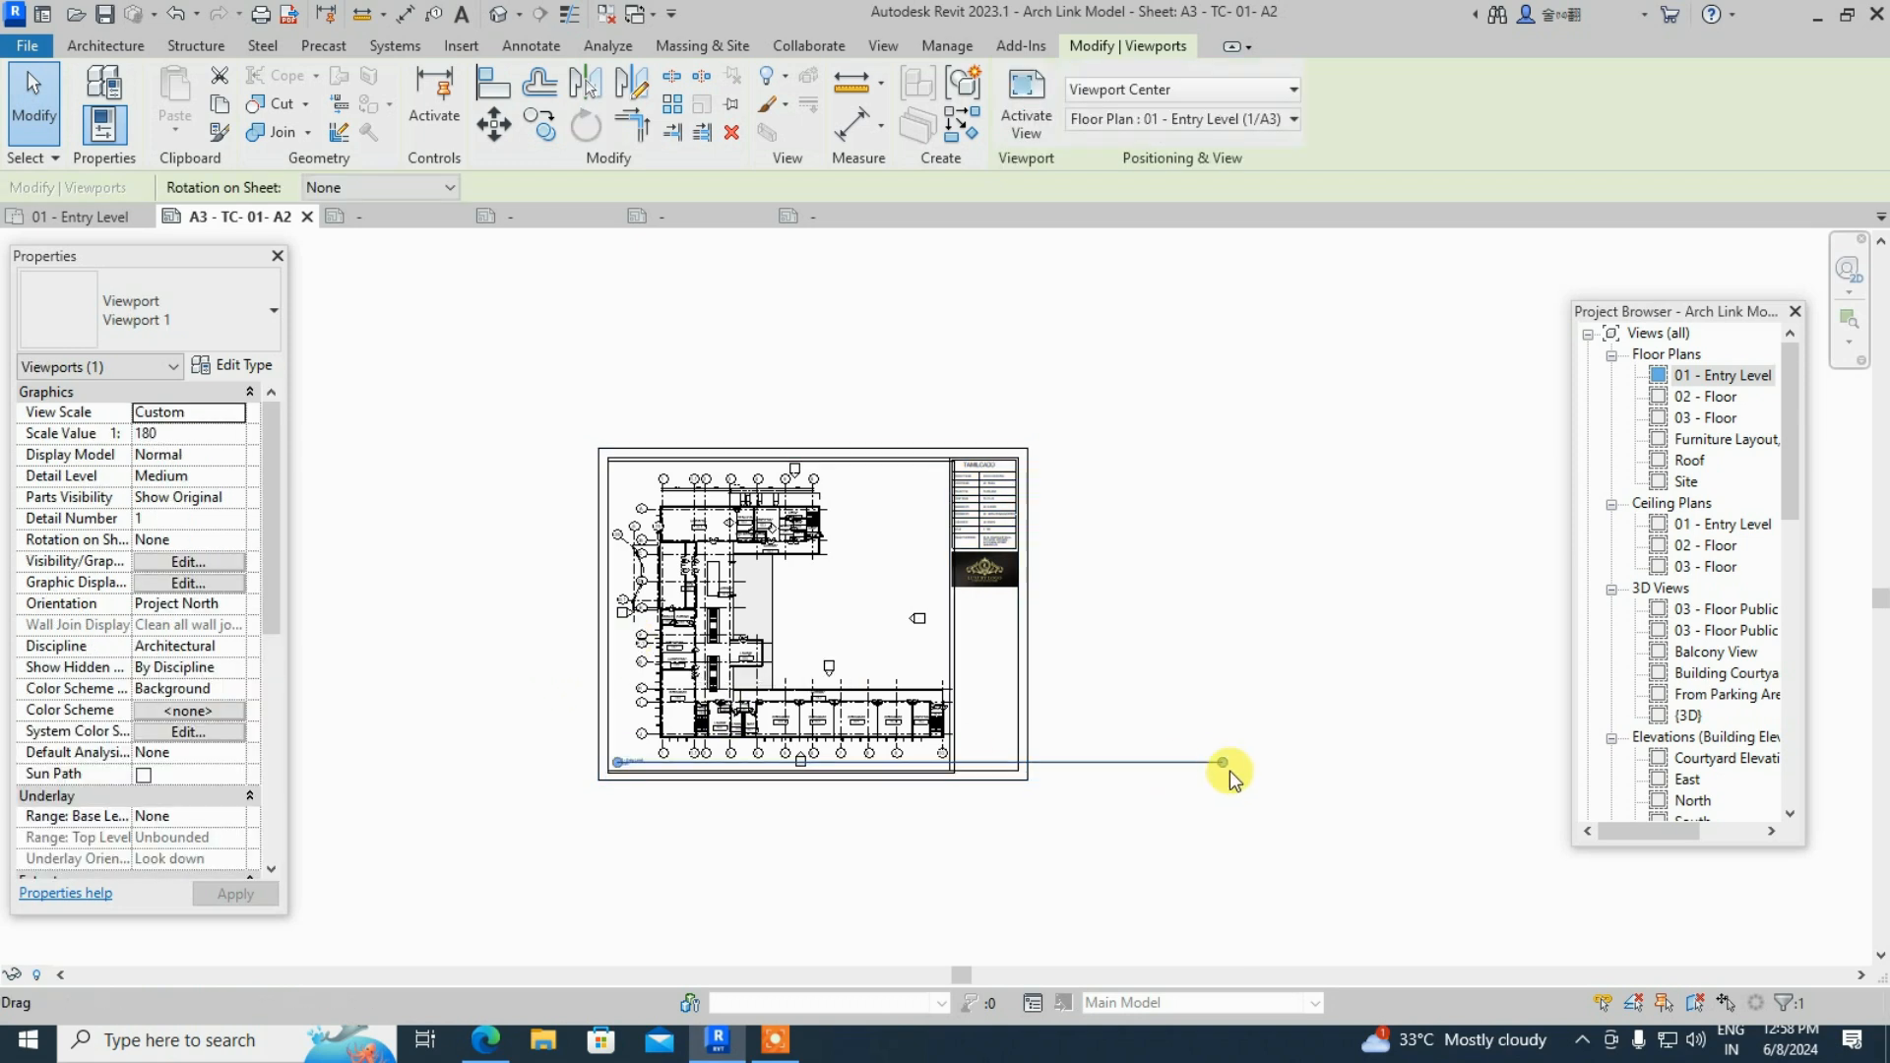
{"action": "left_click_drag", "start_coordinate": [1223, 764], "coordinate": [706, 773]}
{"action": "left_click", "coordinate": [1342, 654]}
{"action": "scroll", "coordinate": [626, 768], "scroll_direction": "up", "scroll_amount": 5}
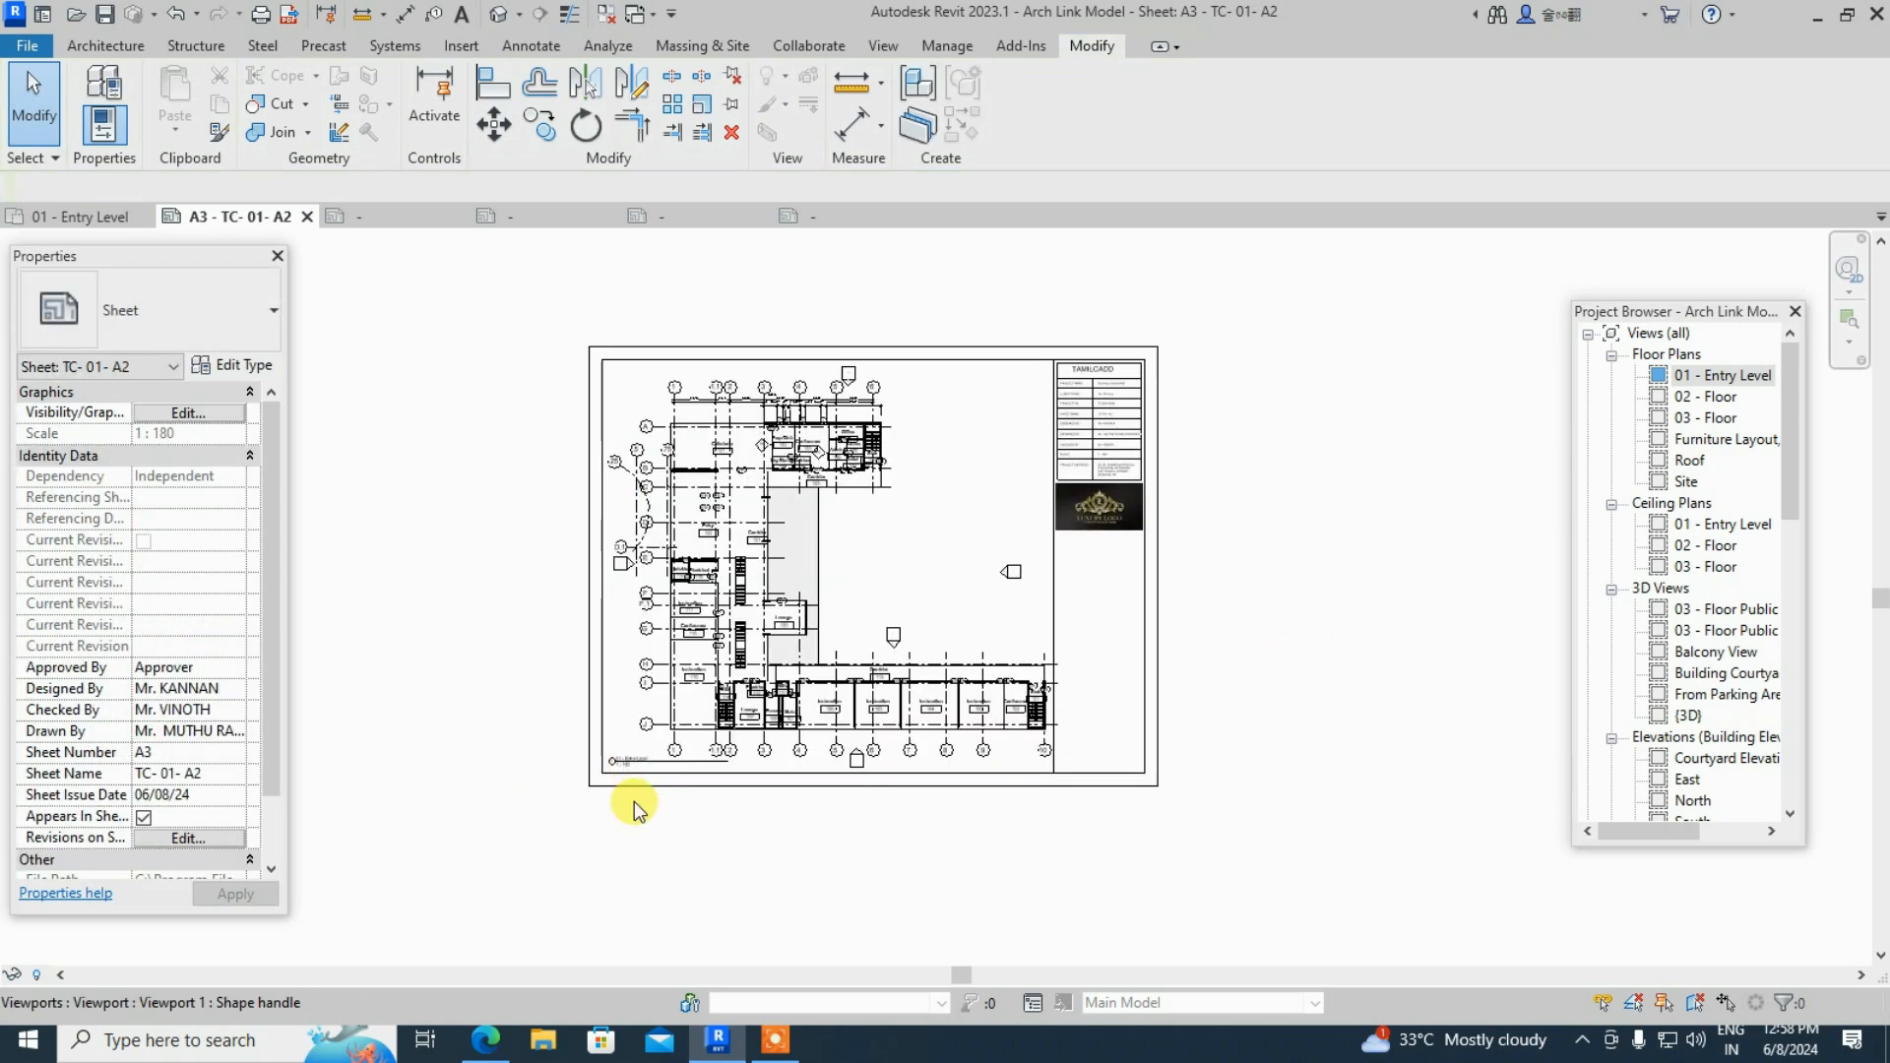
{"action": "scroll", "coordinate": [634, 807], "scroll_direction": "up", "scroll_amount": 3}
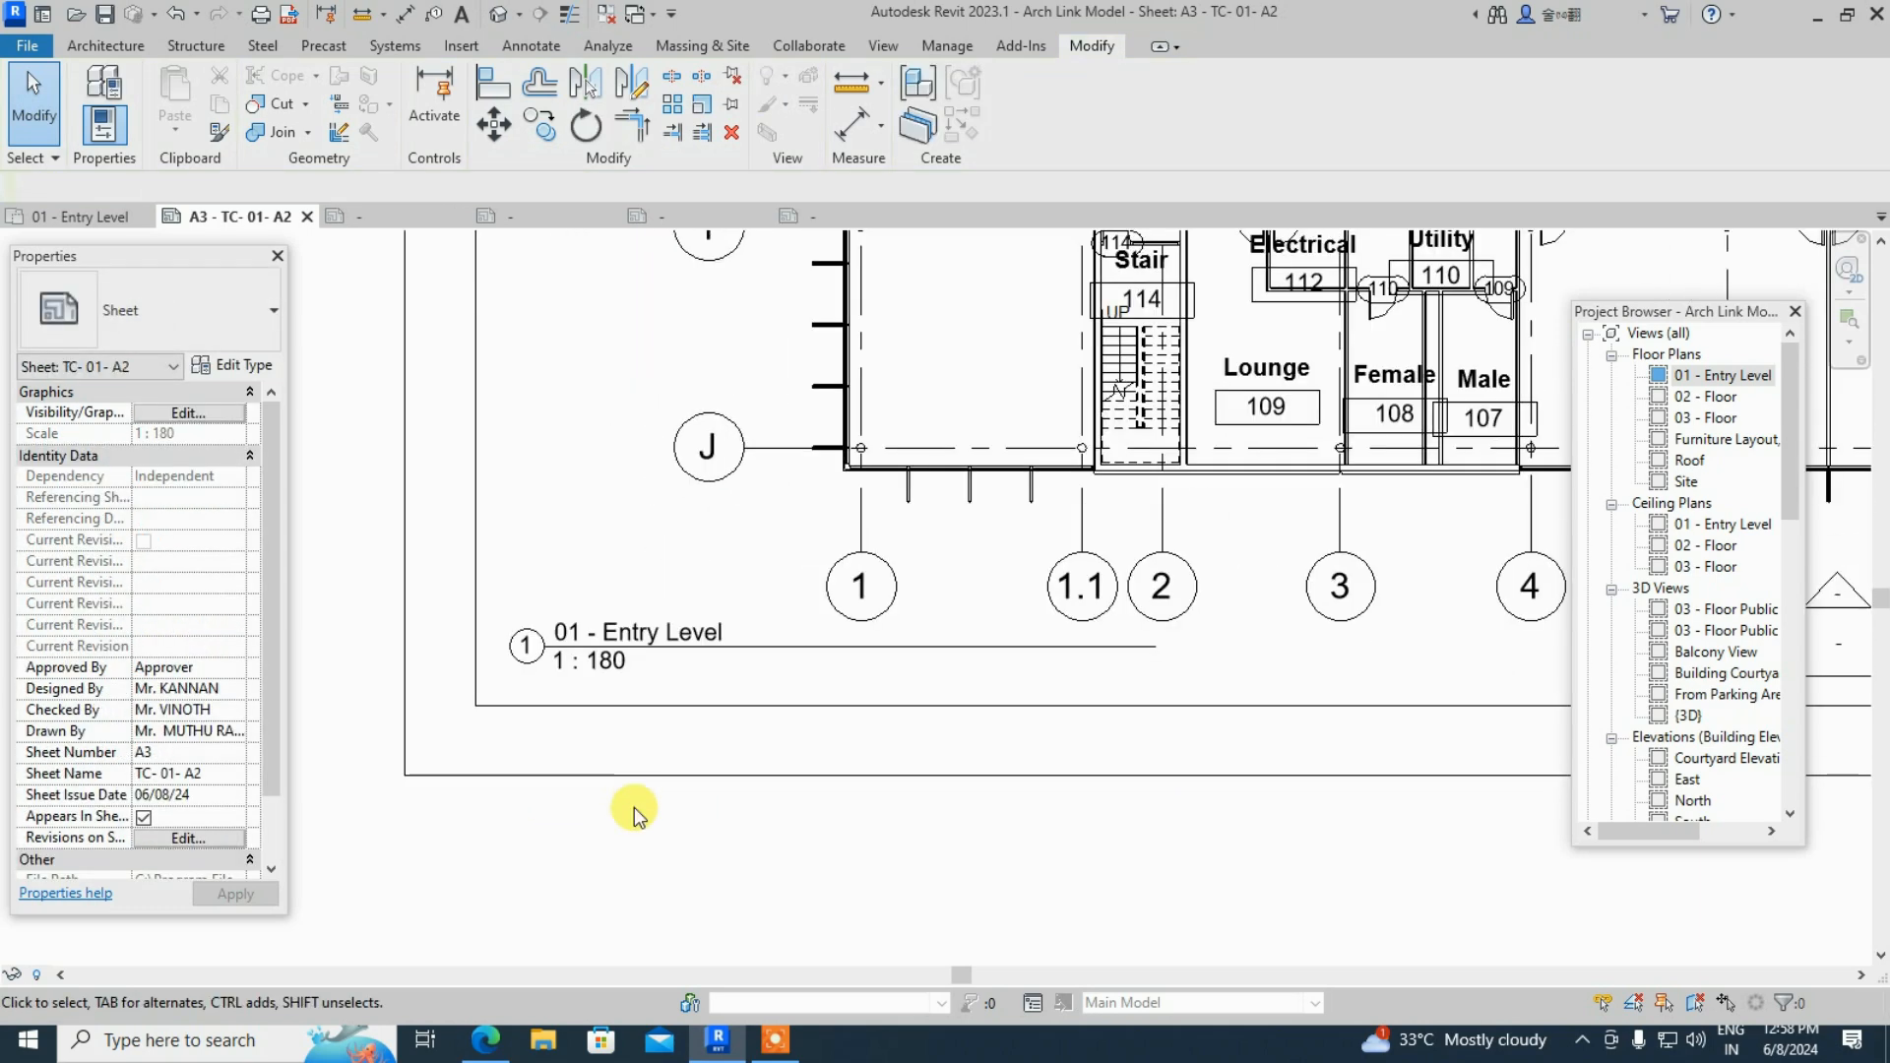
{"action": "left_click", "coordinate": [664, 636]}
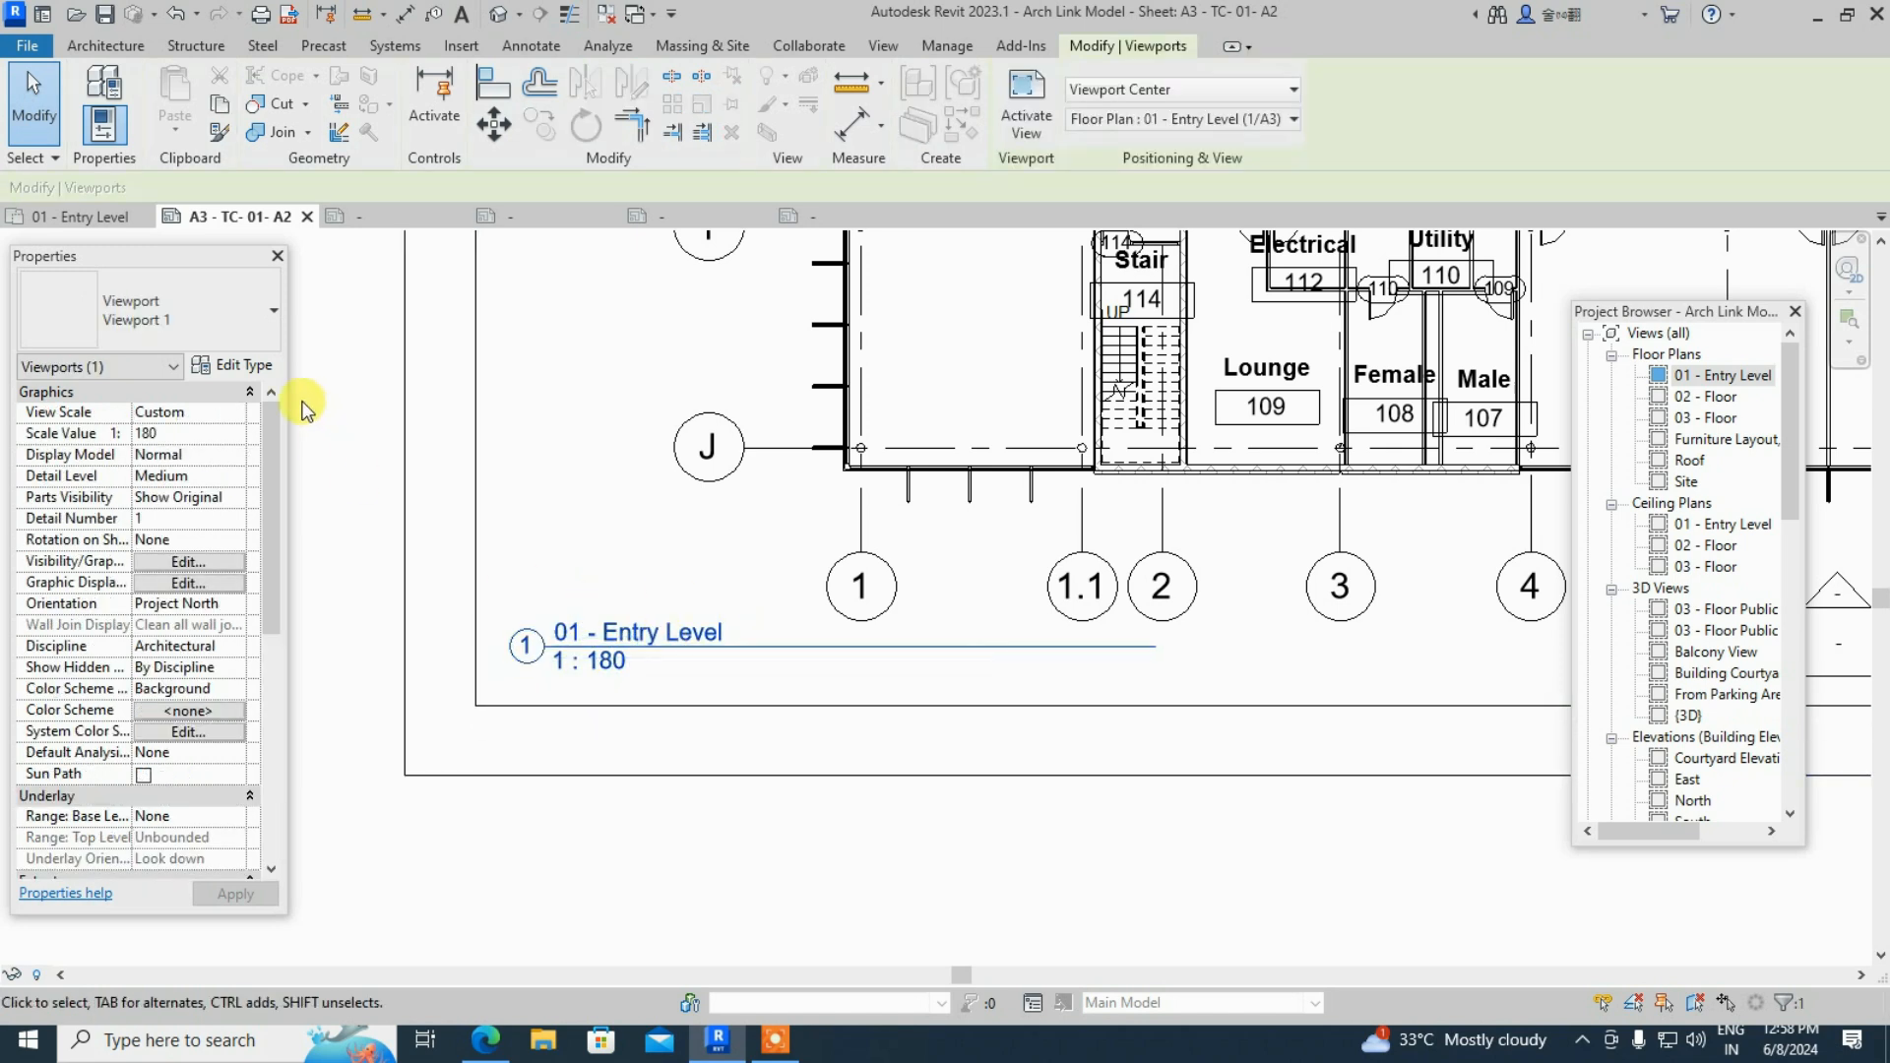
- Open the viewport's type properties and turn on Show Extension Line
{"action": "left_click", "coordinate": [253, 368]}
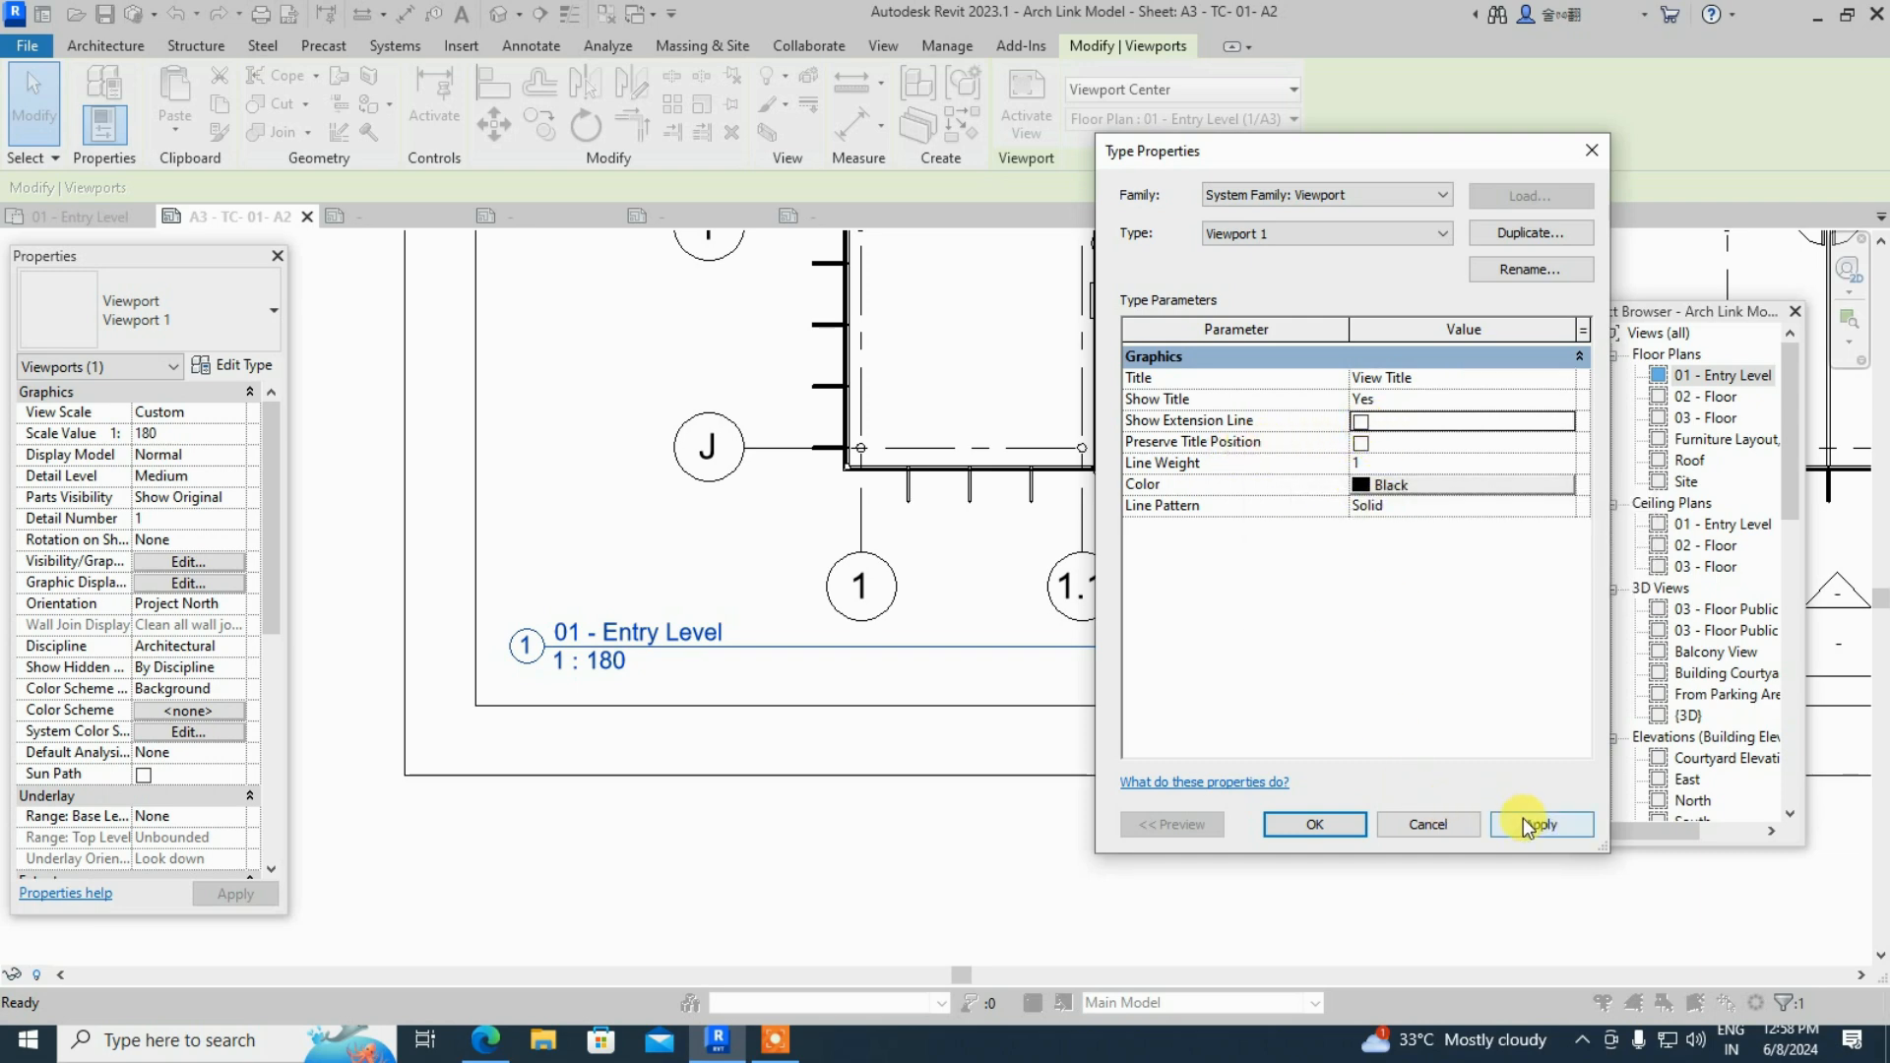
{"action": "left_click", "coordinate": [1329, 825]}
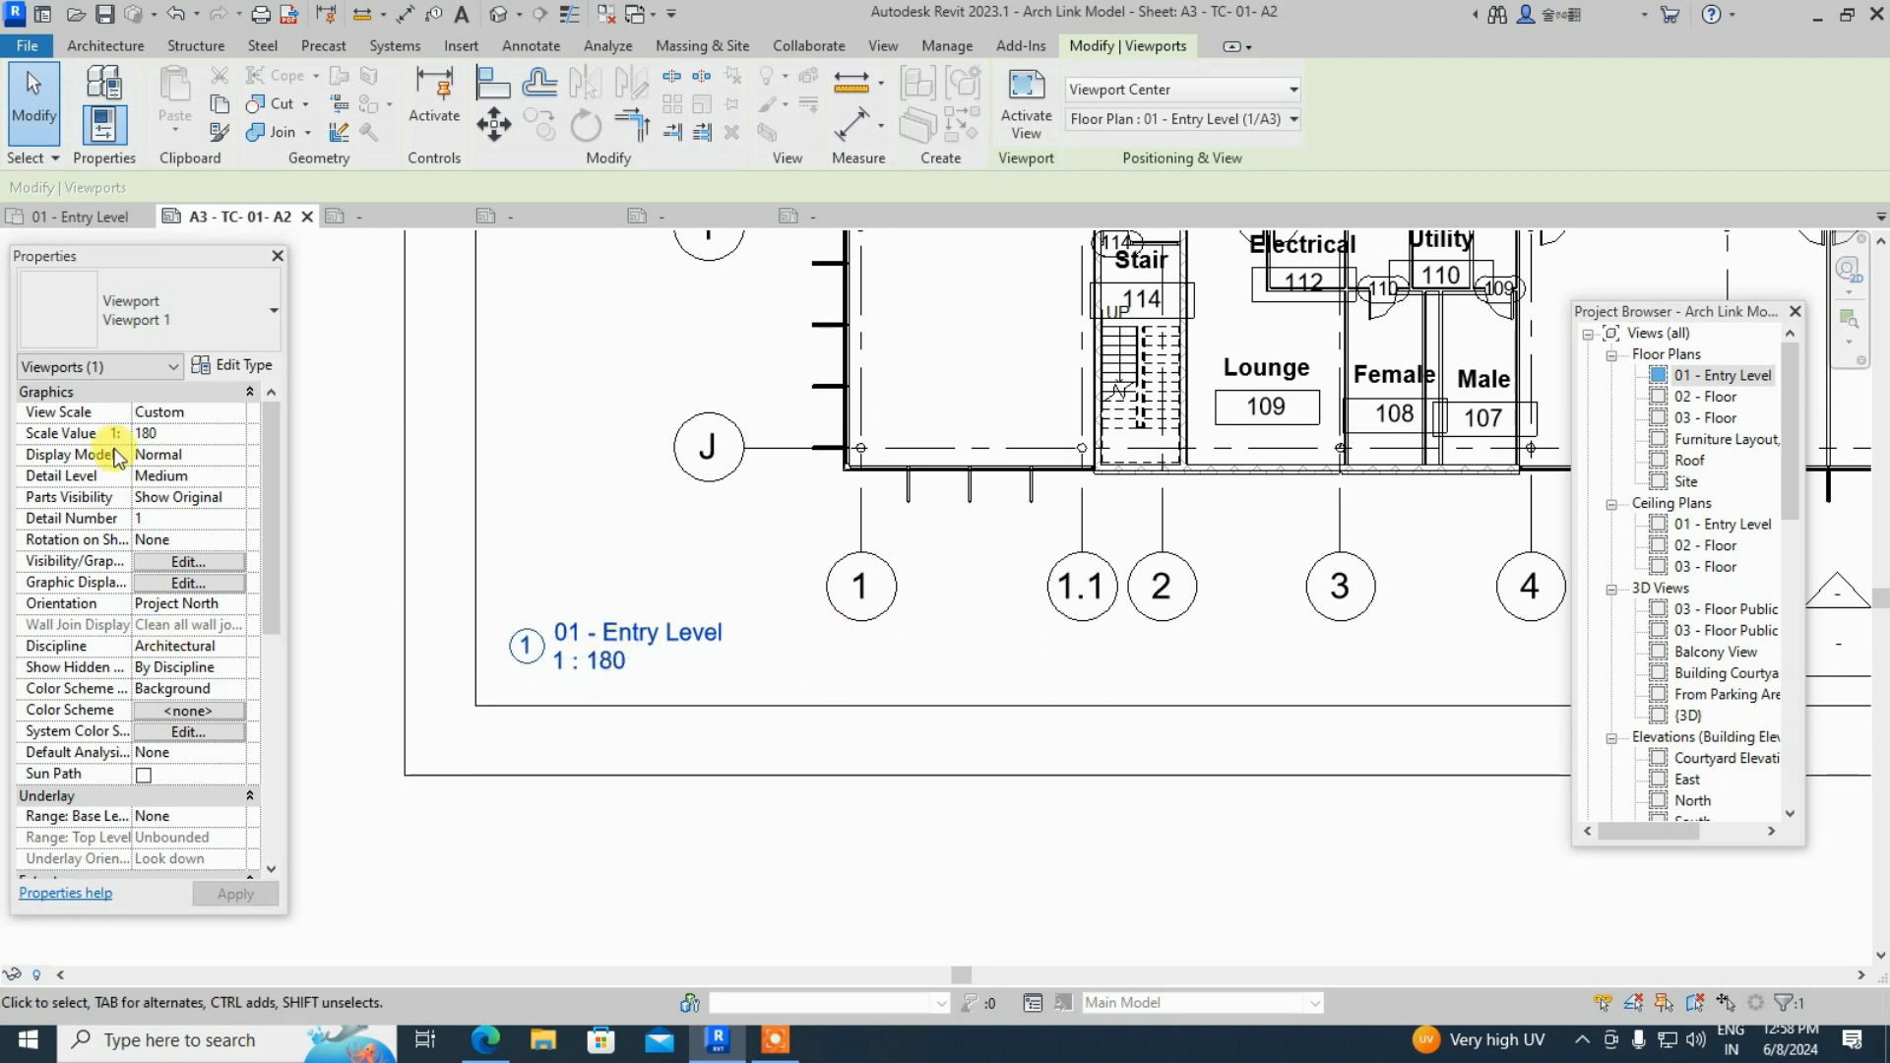
{"action": "left_click", "coordinate": [252, 373]}
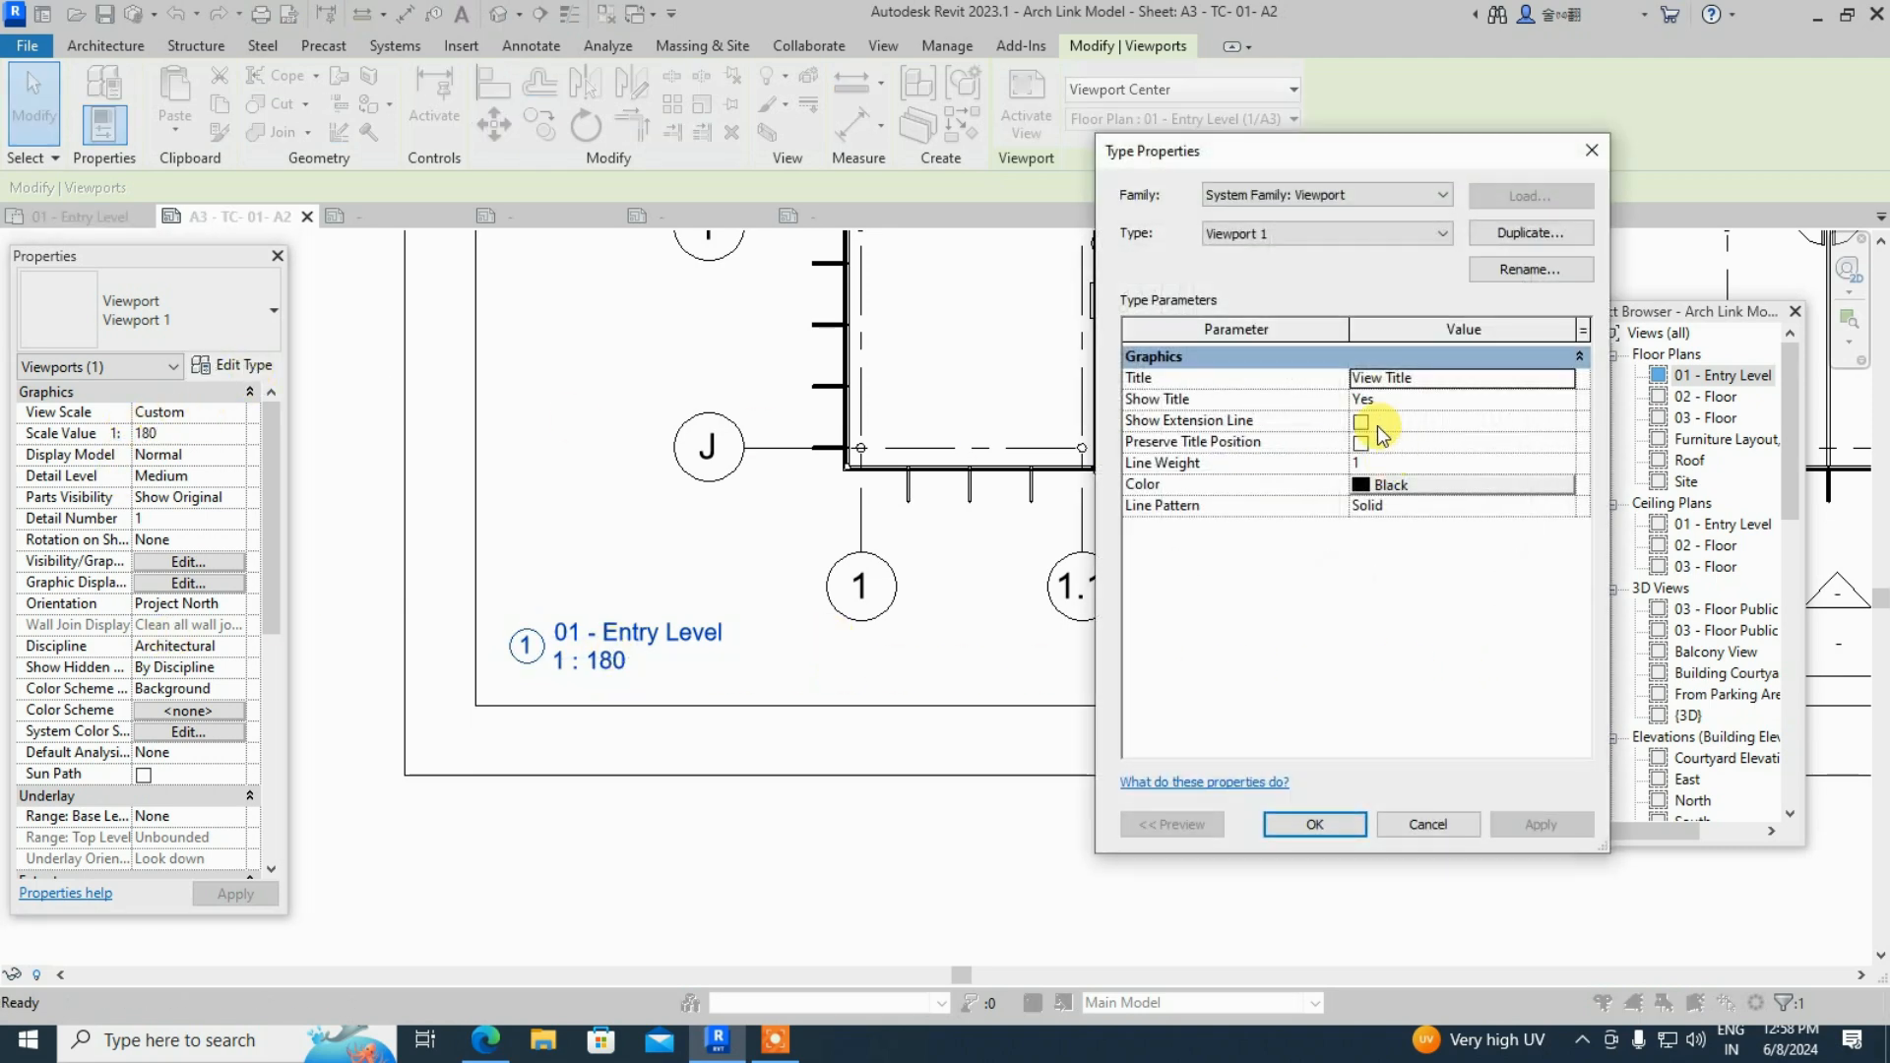
{"action": "left_click", "coordinate": [1363, 426]}
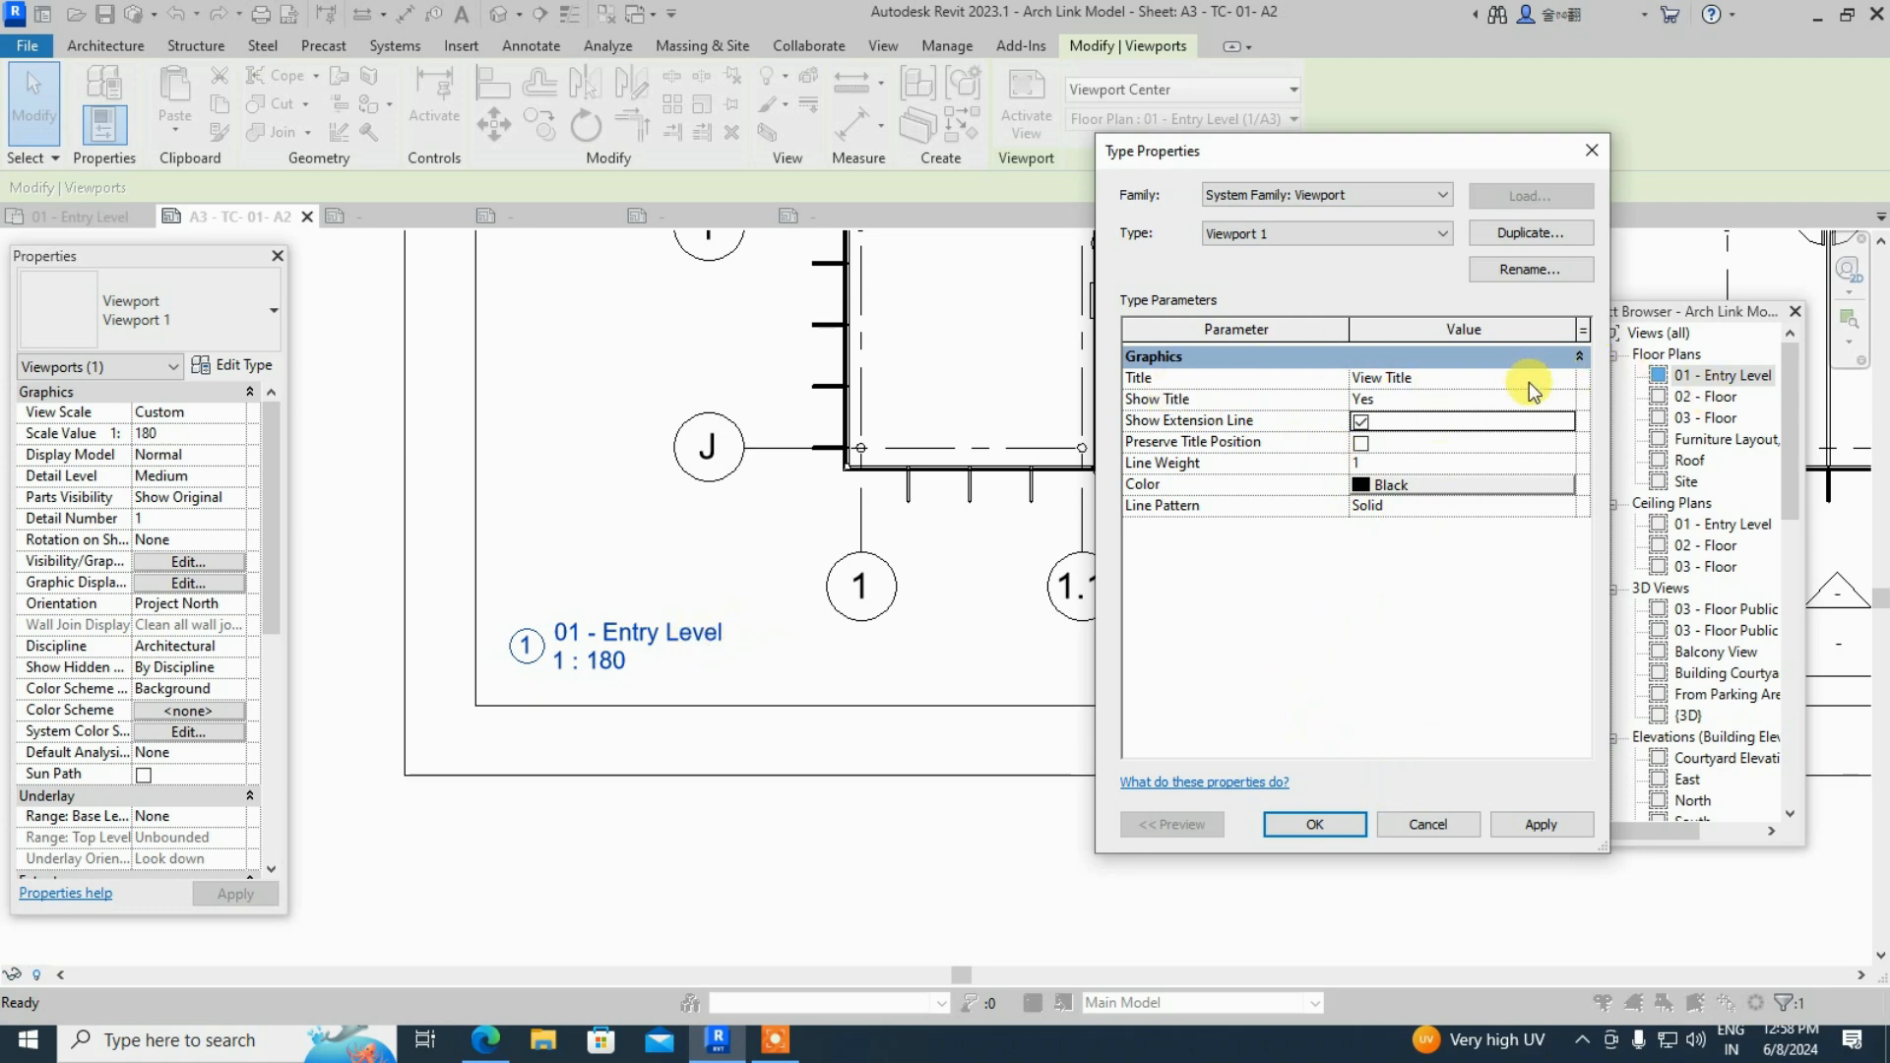
- Keep Show Title set to Yes, then apply and close Type Properties
{"action": "left_click", "coordinate": [1572, 397]}
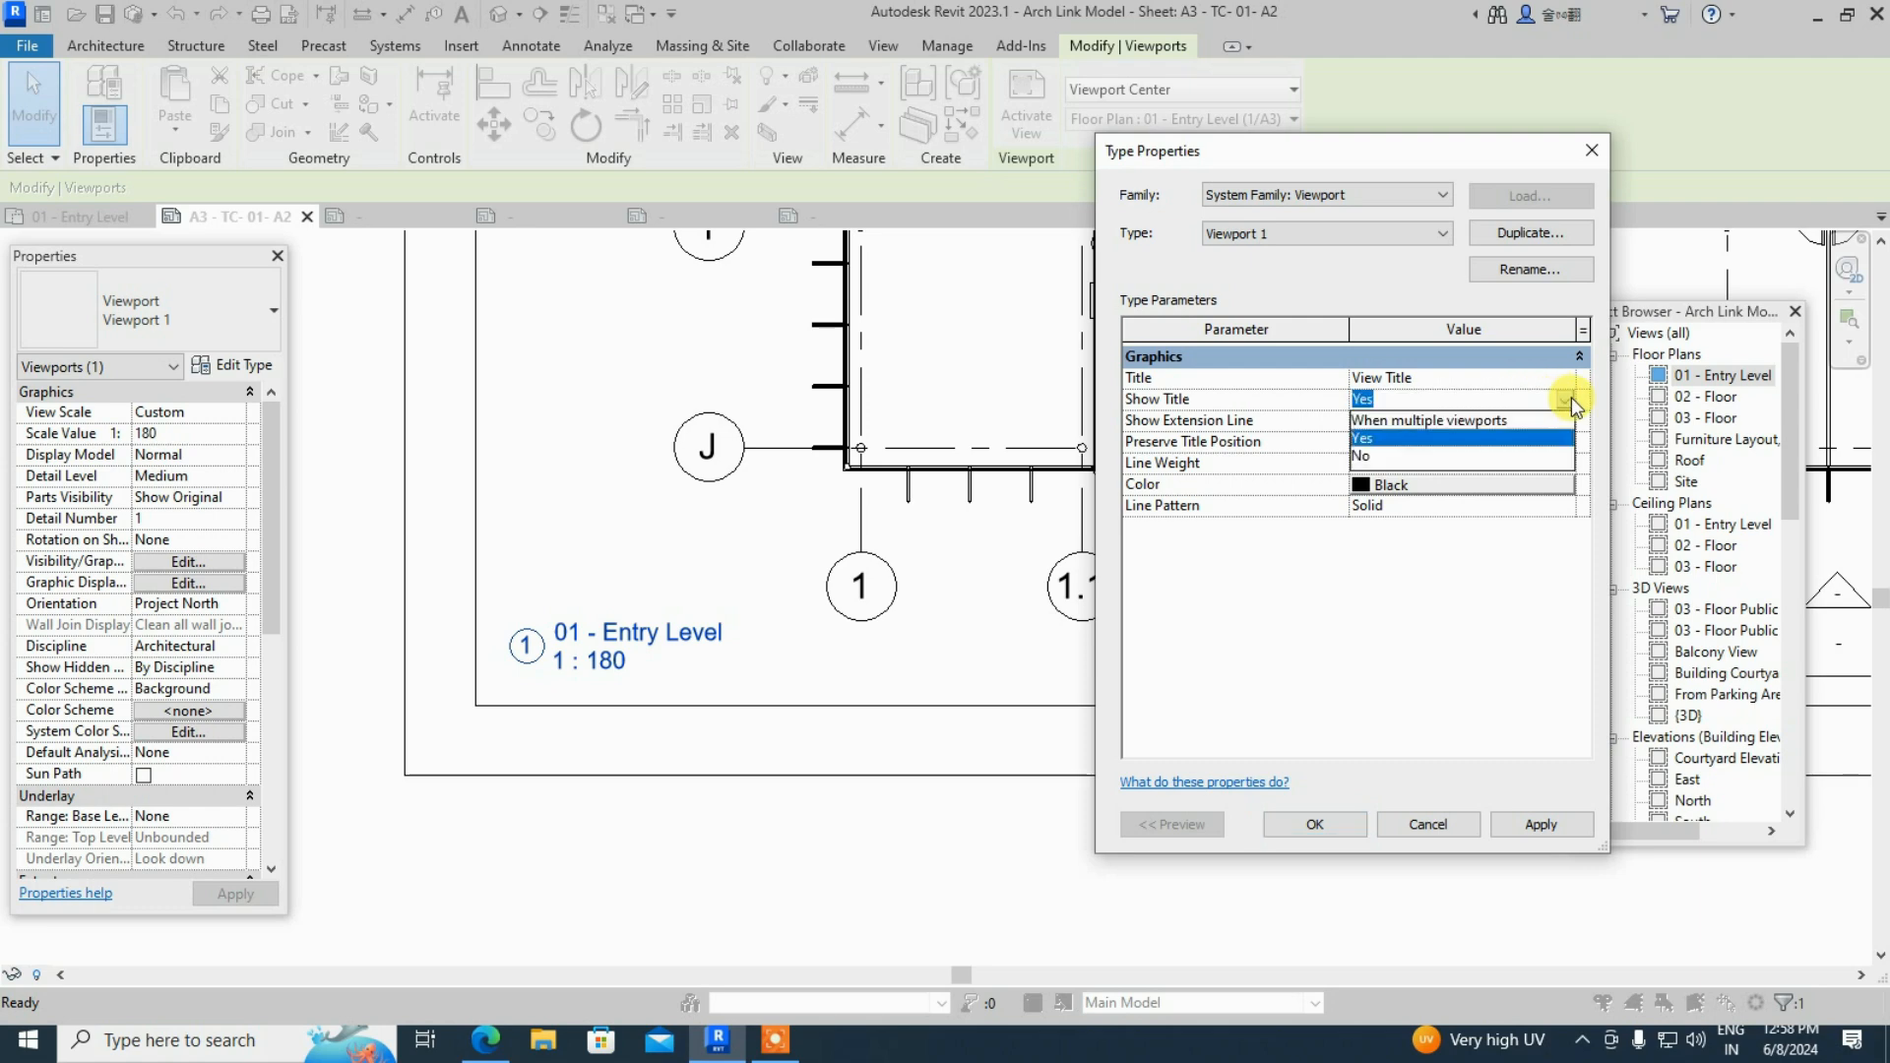
{"action": "left_click", "coordinate": [1499, 456]}
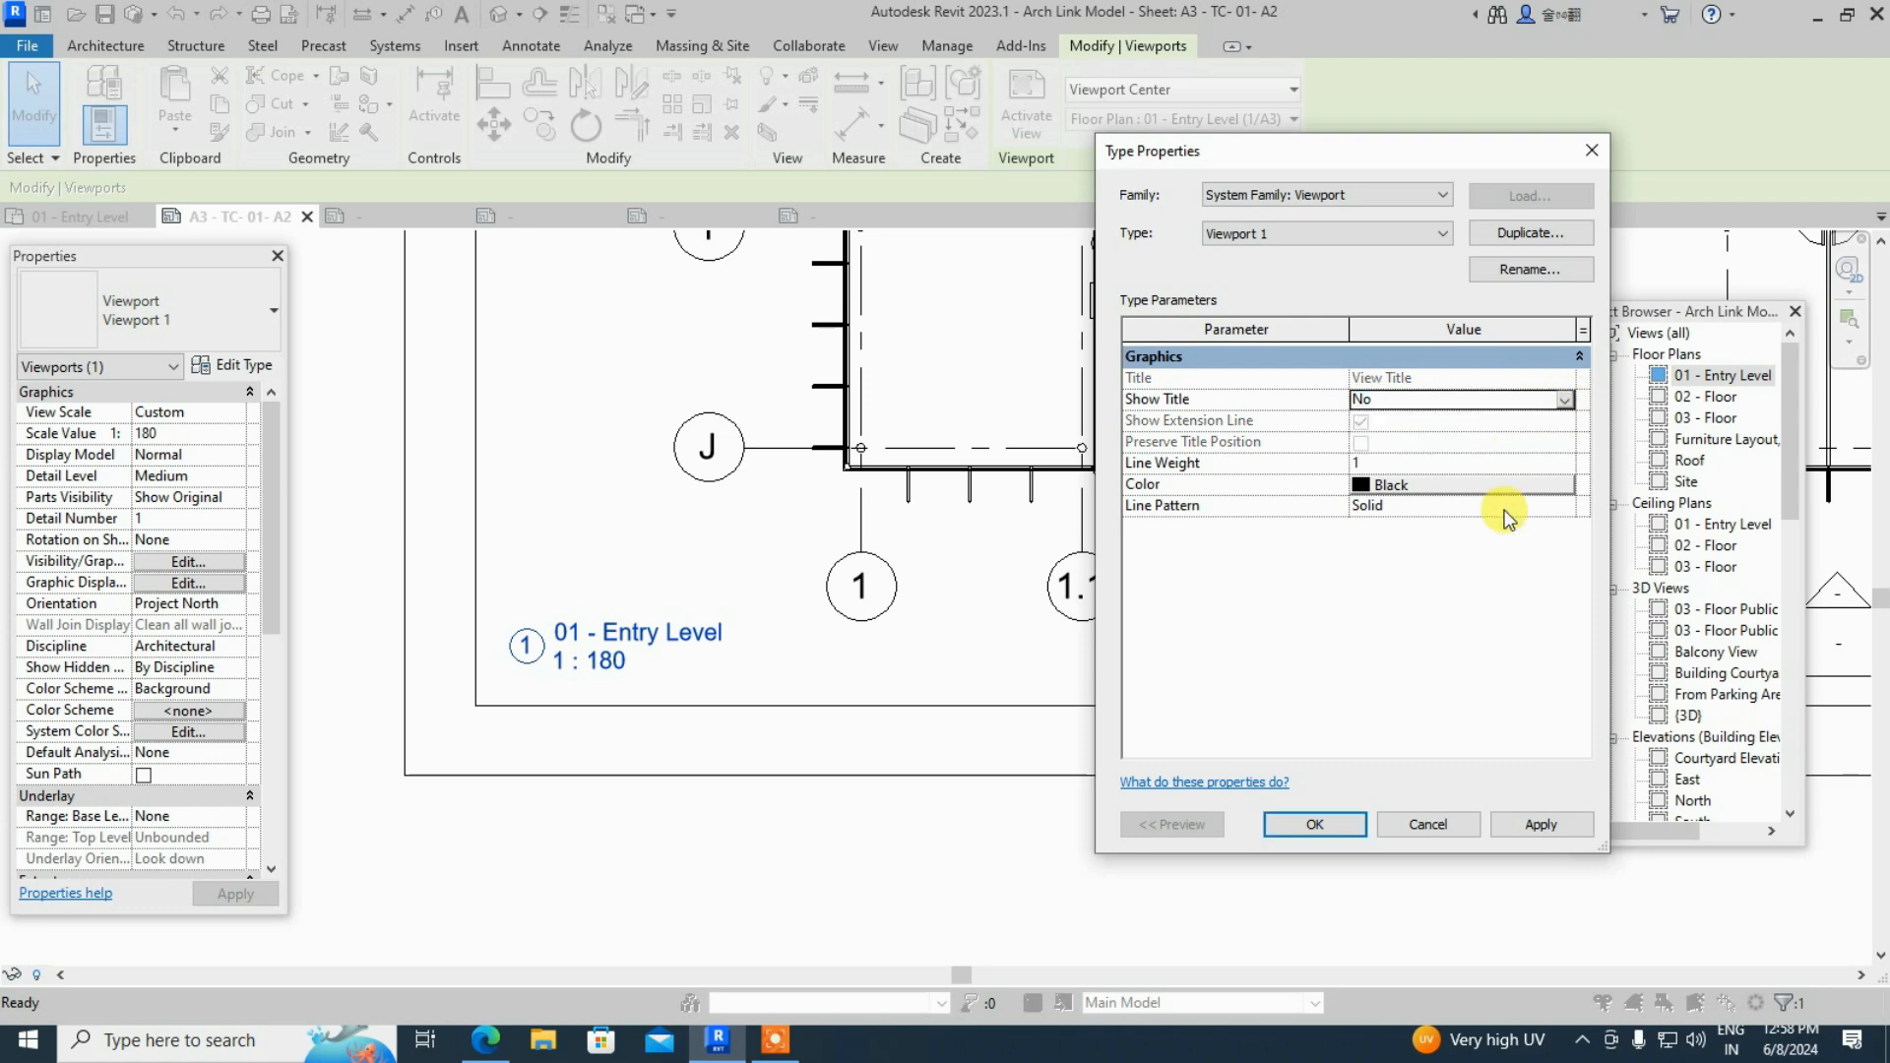
{"action": "left_click", "coordinate": [1564, 400]}
{"action": "left_click", "coordinate": [1528, 438]}
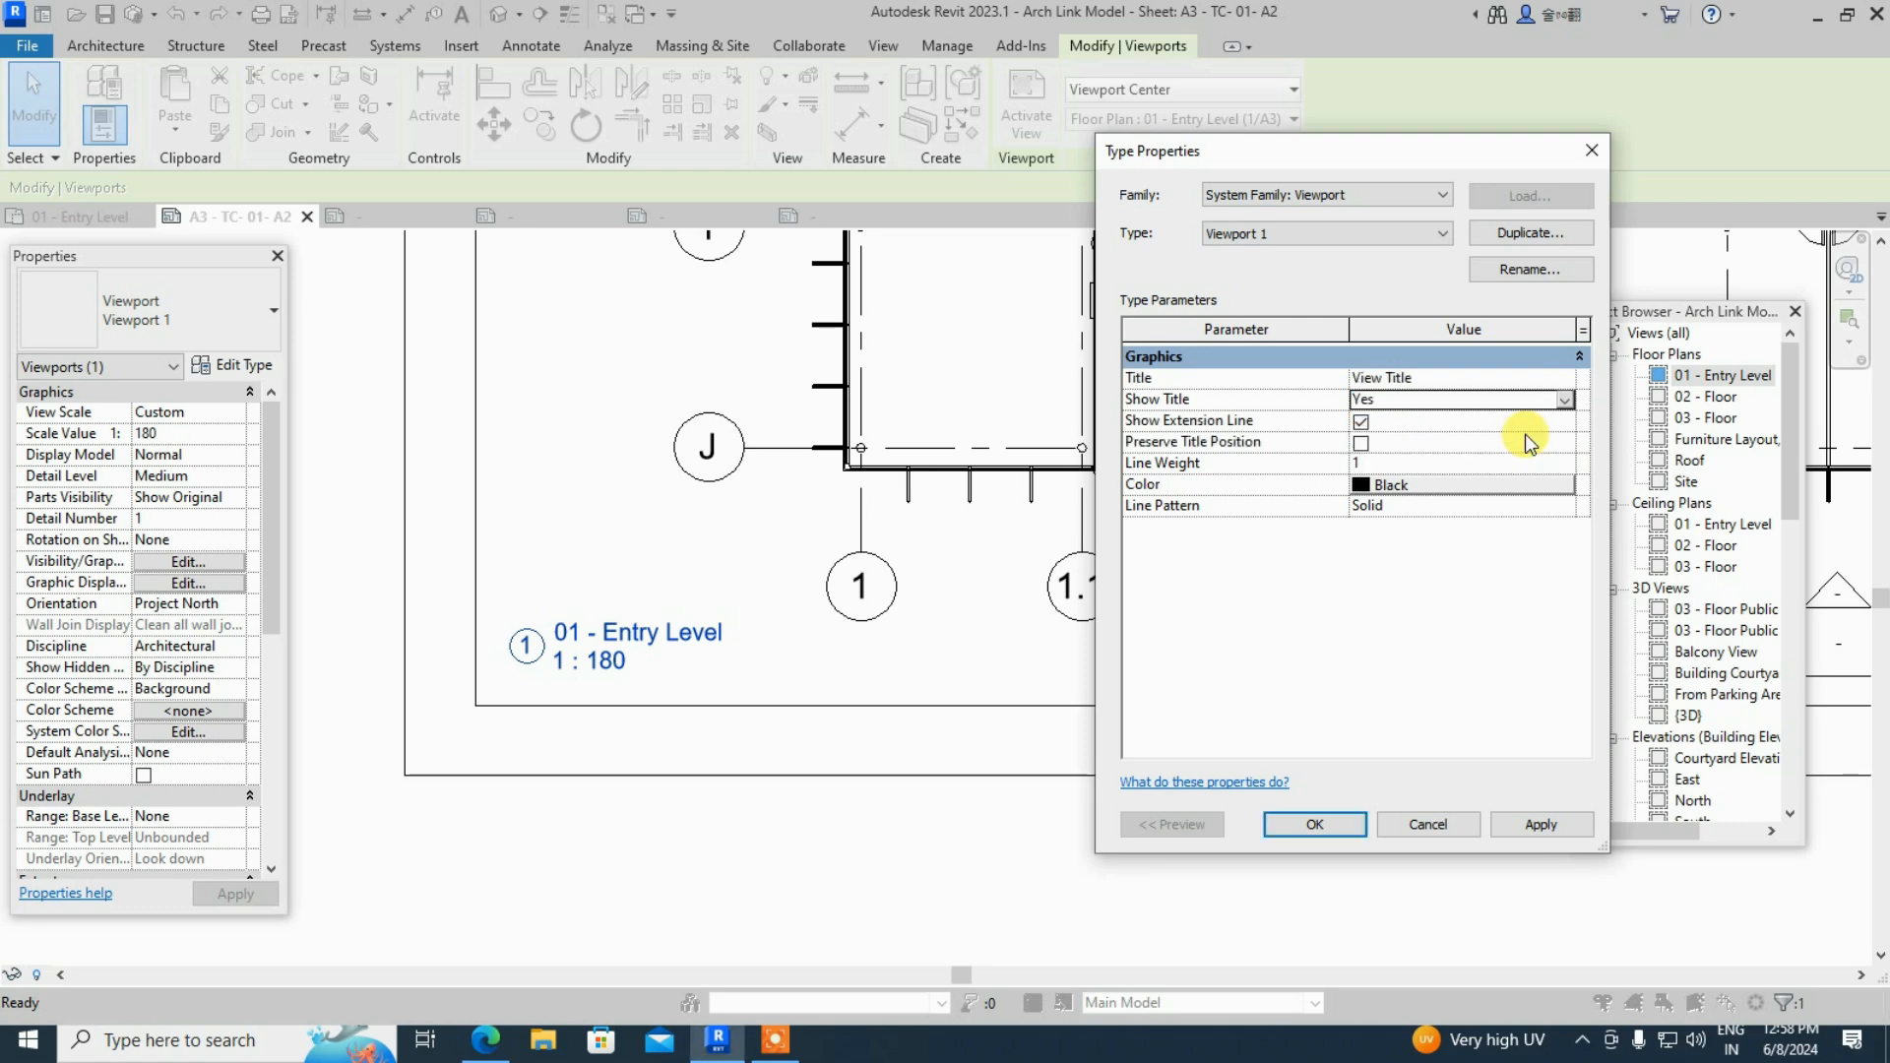
{"action": "left_click", "coordinate": [1497, 827]}
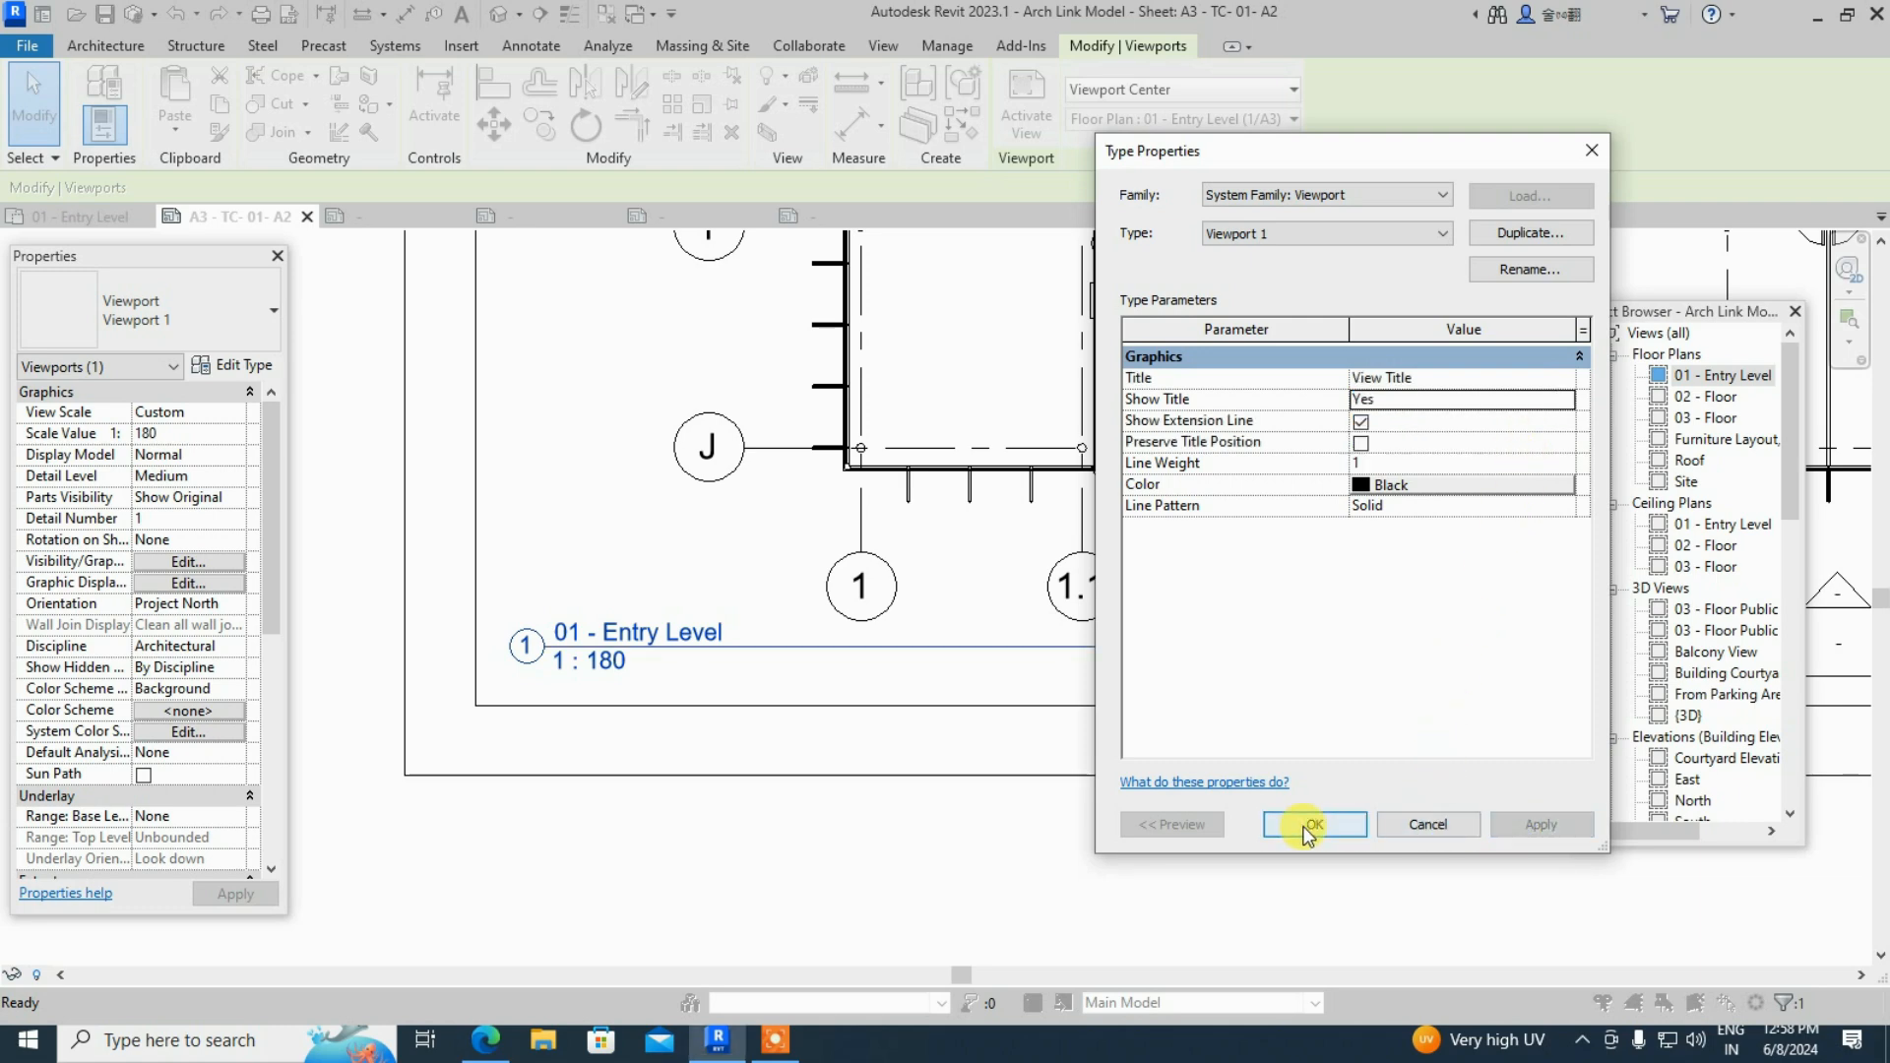
{"action": "left_click", "coordinate": [1305, 825]}
{"action": "scroll", "coordinate": [862, 716], "scroll_direction": "down", "scroll_amount": 6}
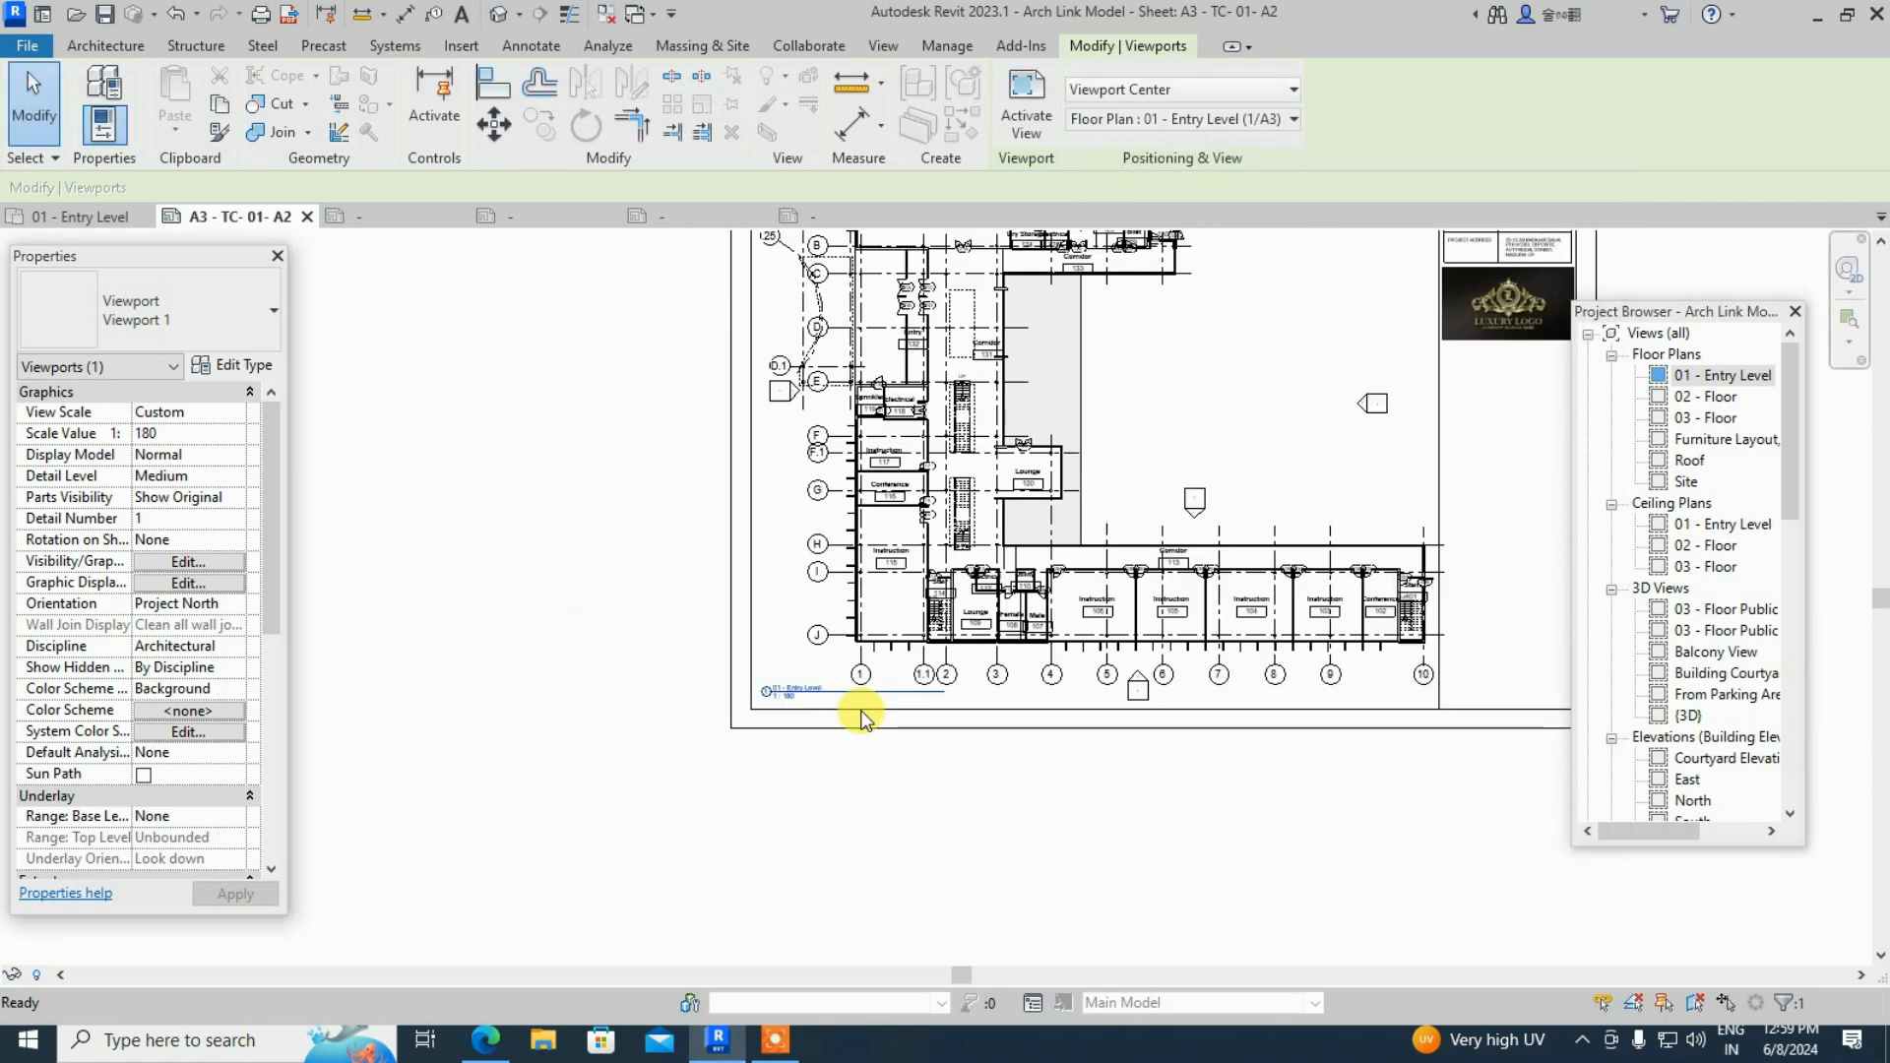
{"action": "left_click", "coordinate": [1406, 734]}
{"action": "scroll", "coordinate": [1388, 353], "scroll_direction": "up", "scroll_amount": 2}
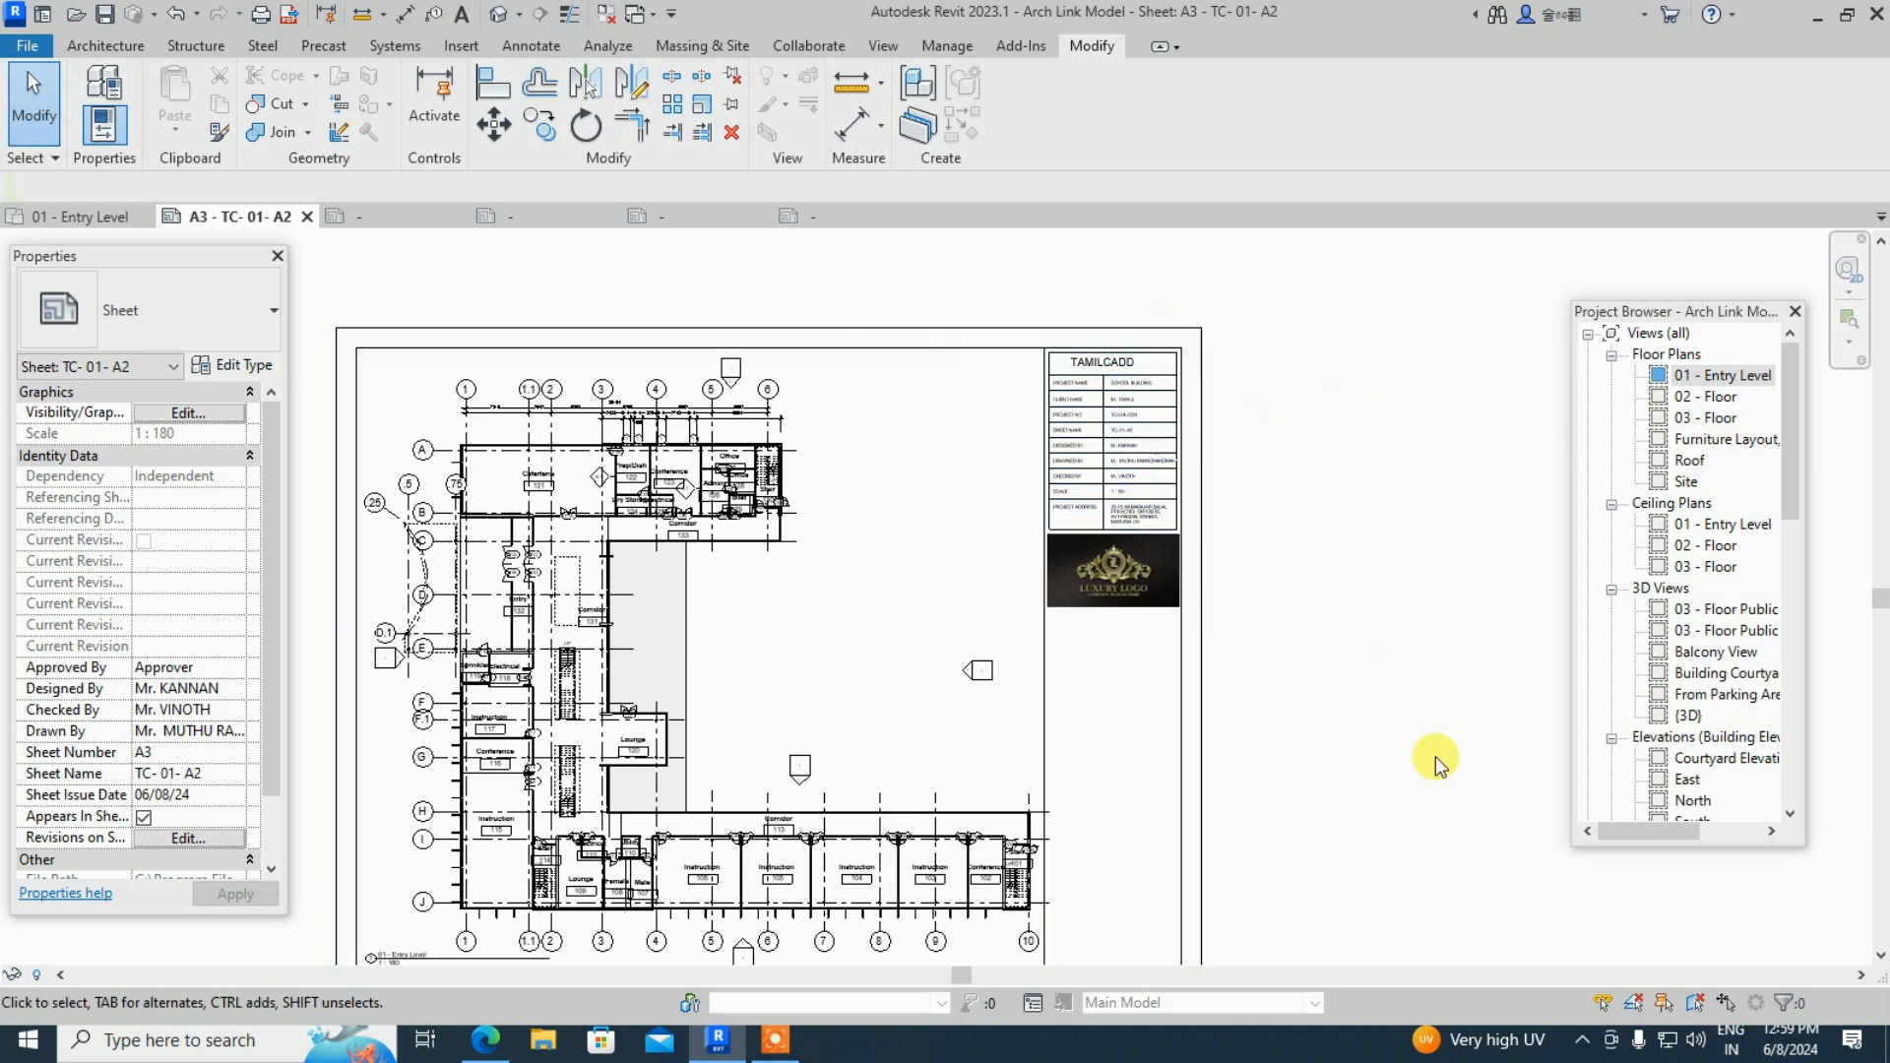
{"action": "scroll", "coordinate": [1714, 626], "scroll_direction": "down", "scroll_amount": 1}
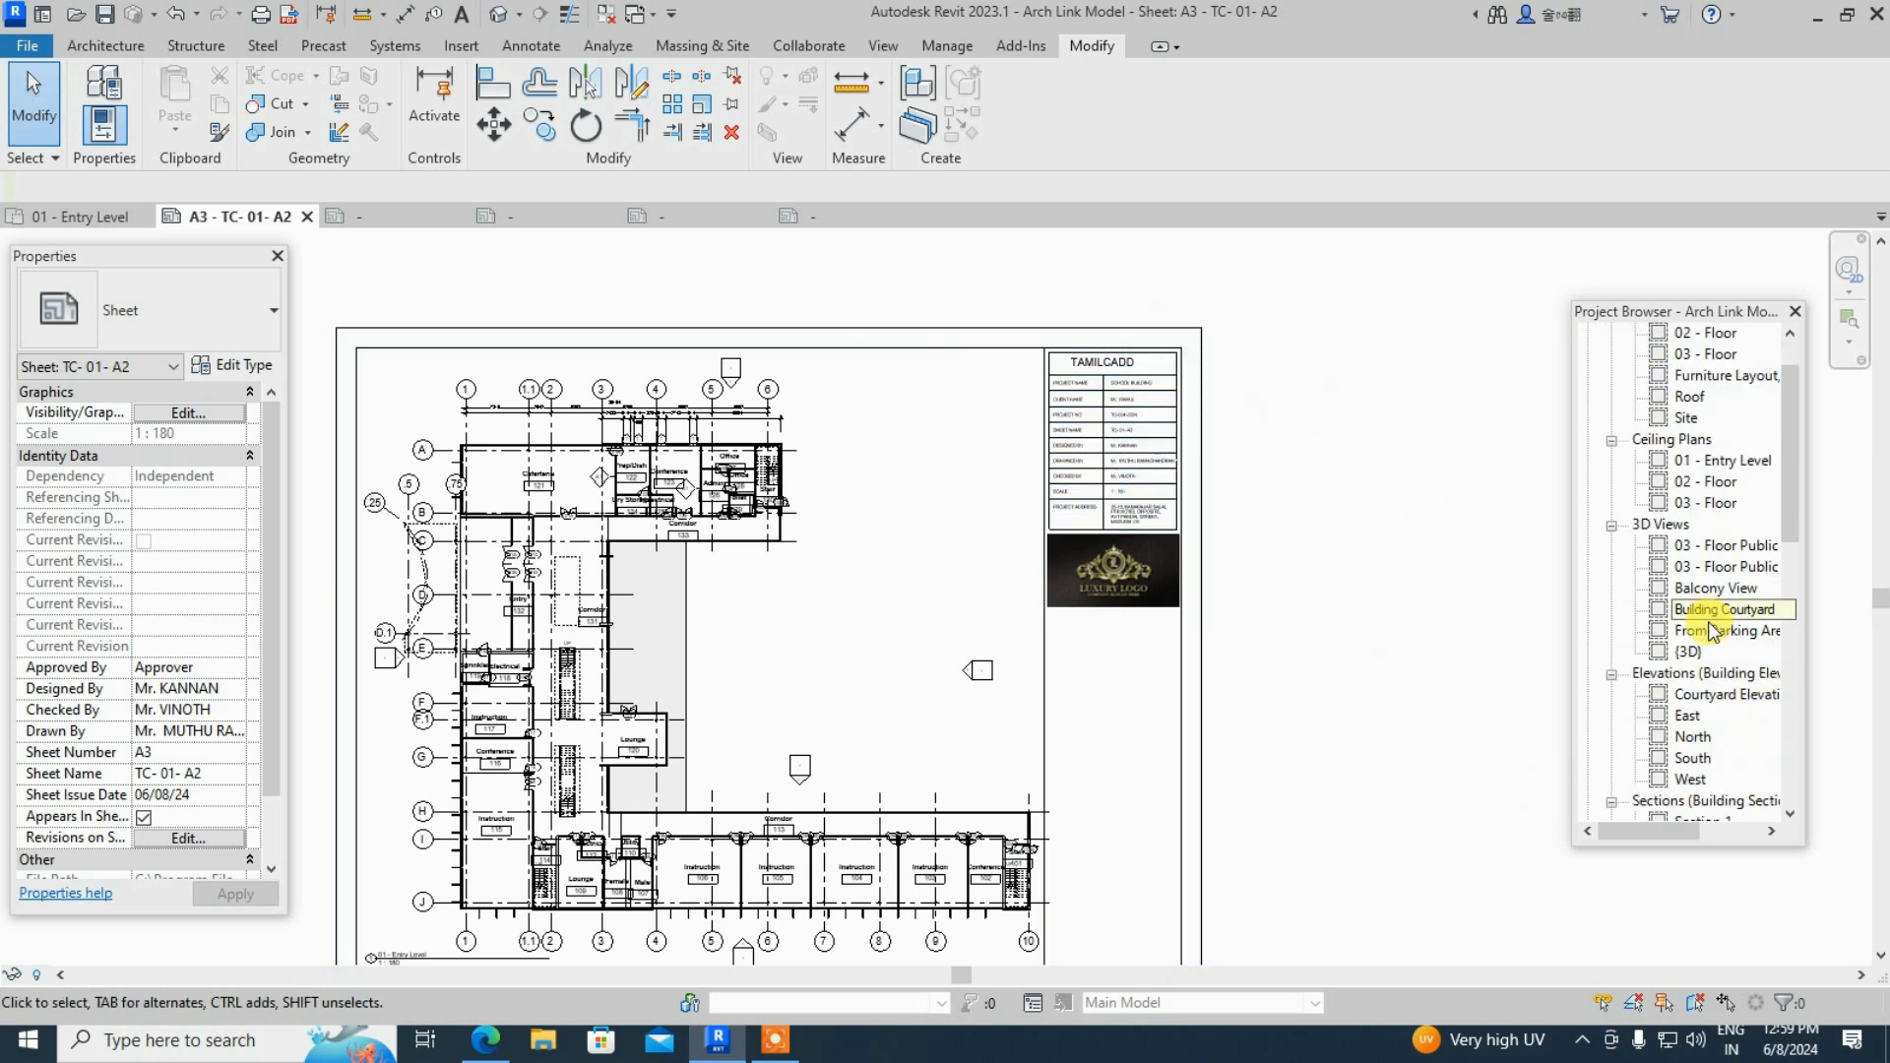
{"action": "scroll", "coordinate": [1335, 581], "scroll_direction": "down", "scroll_amount": 3}
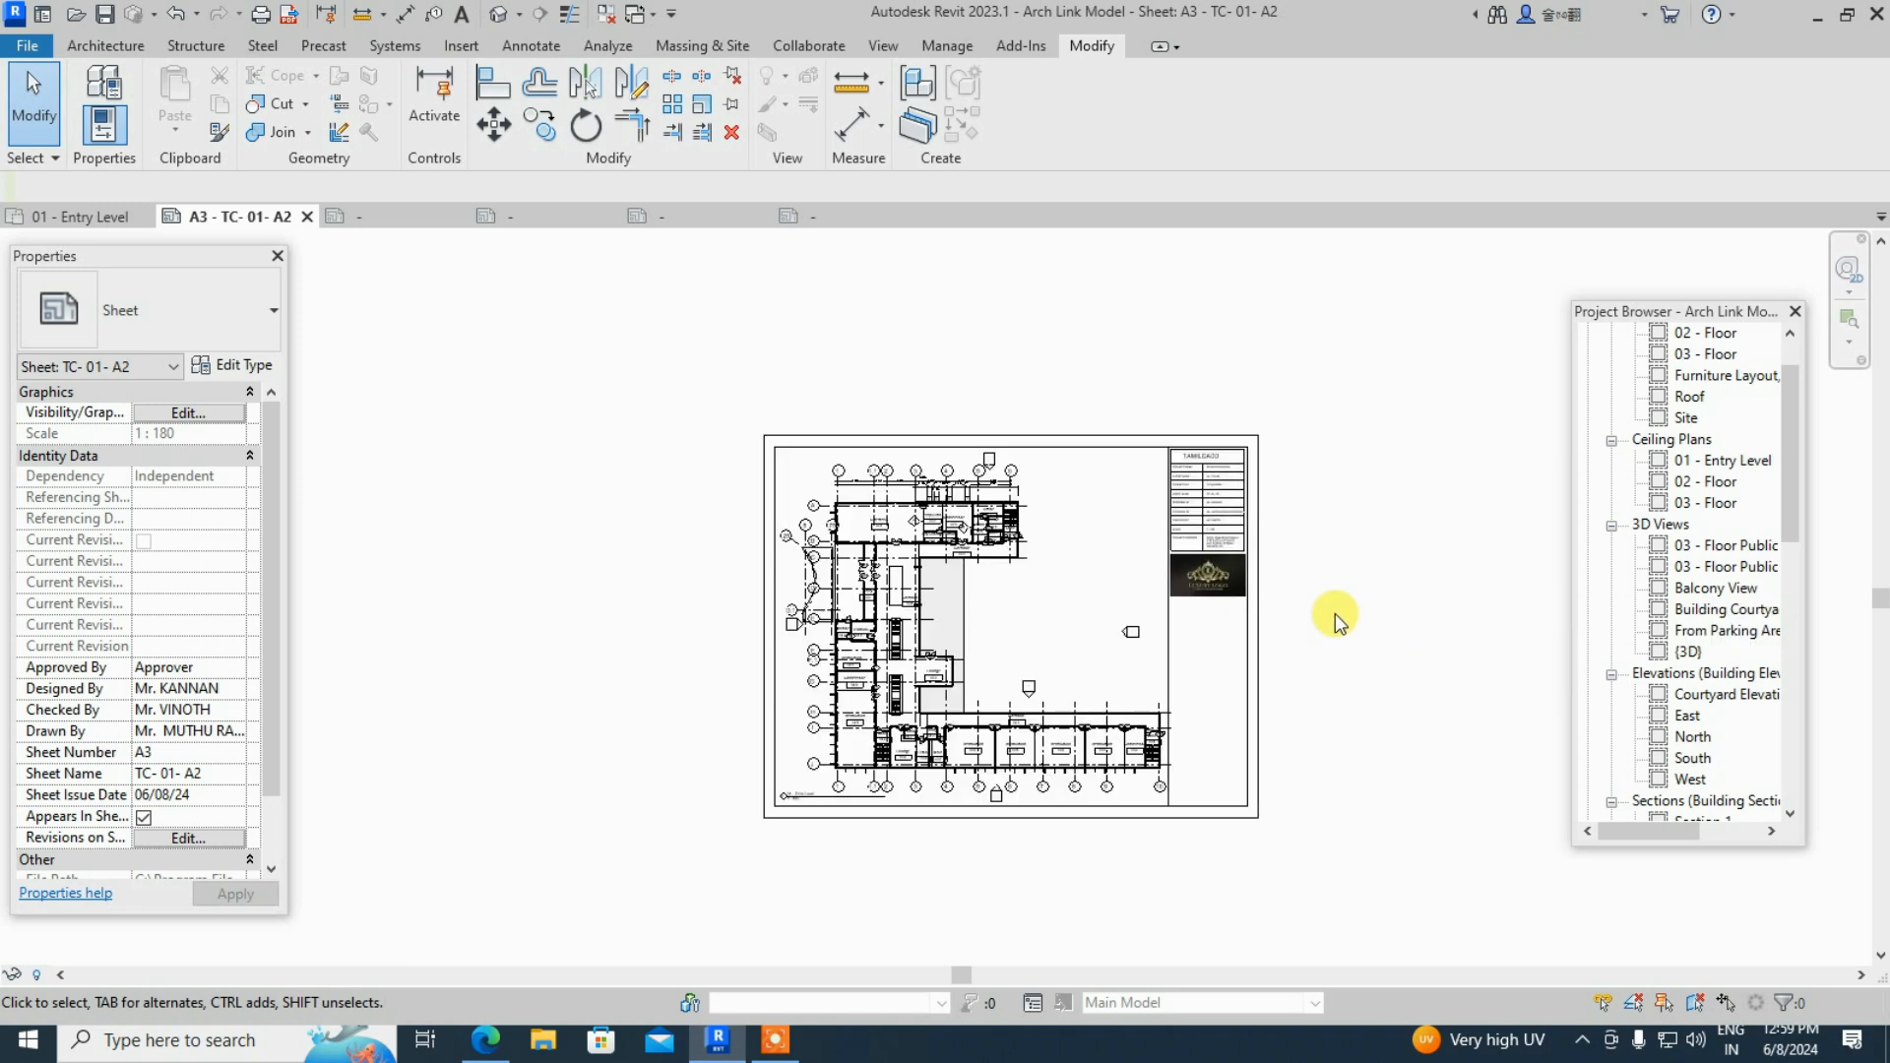
{"action": "scroll", "coordinate": [1366, 665], "scroll_direction": "up", "scroll_amount": 1}
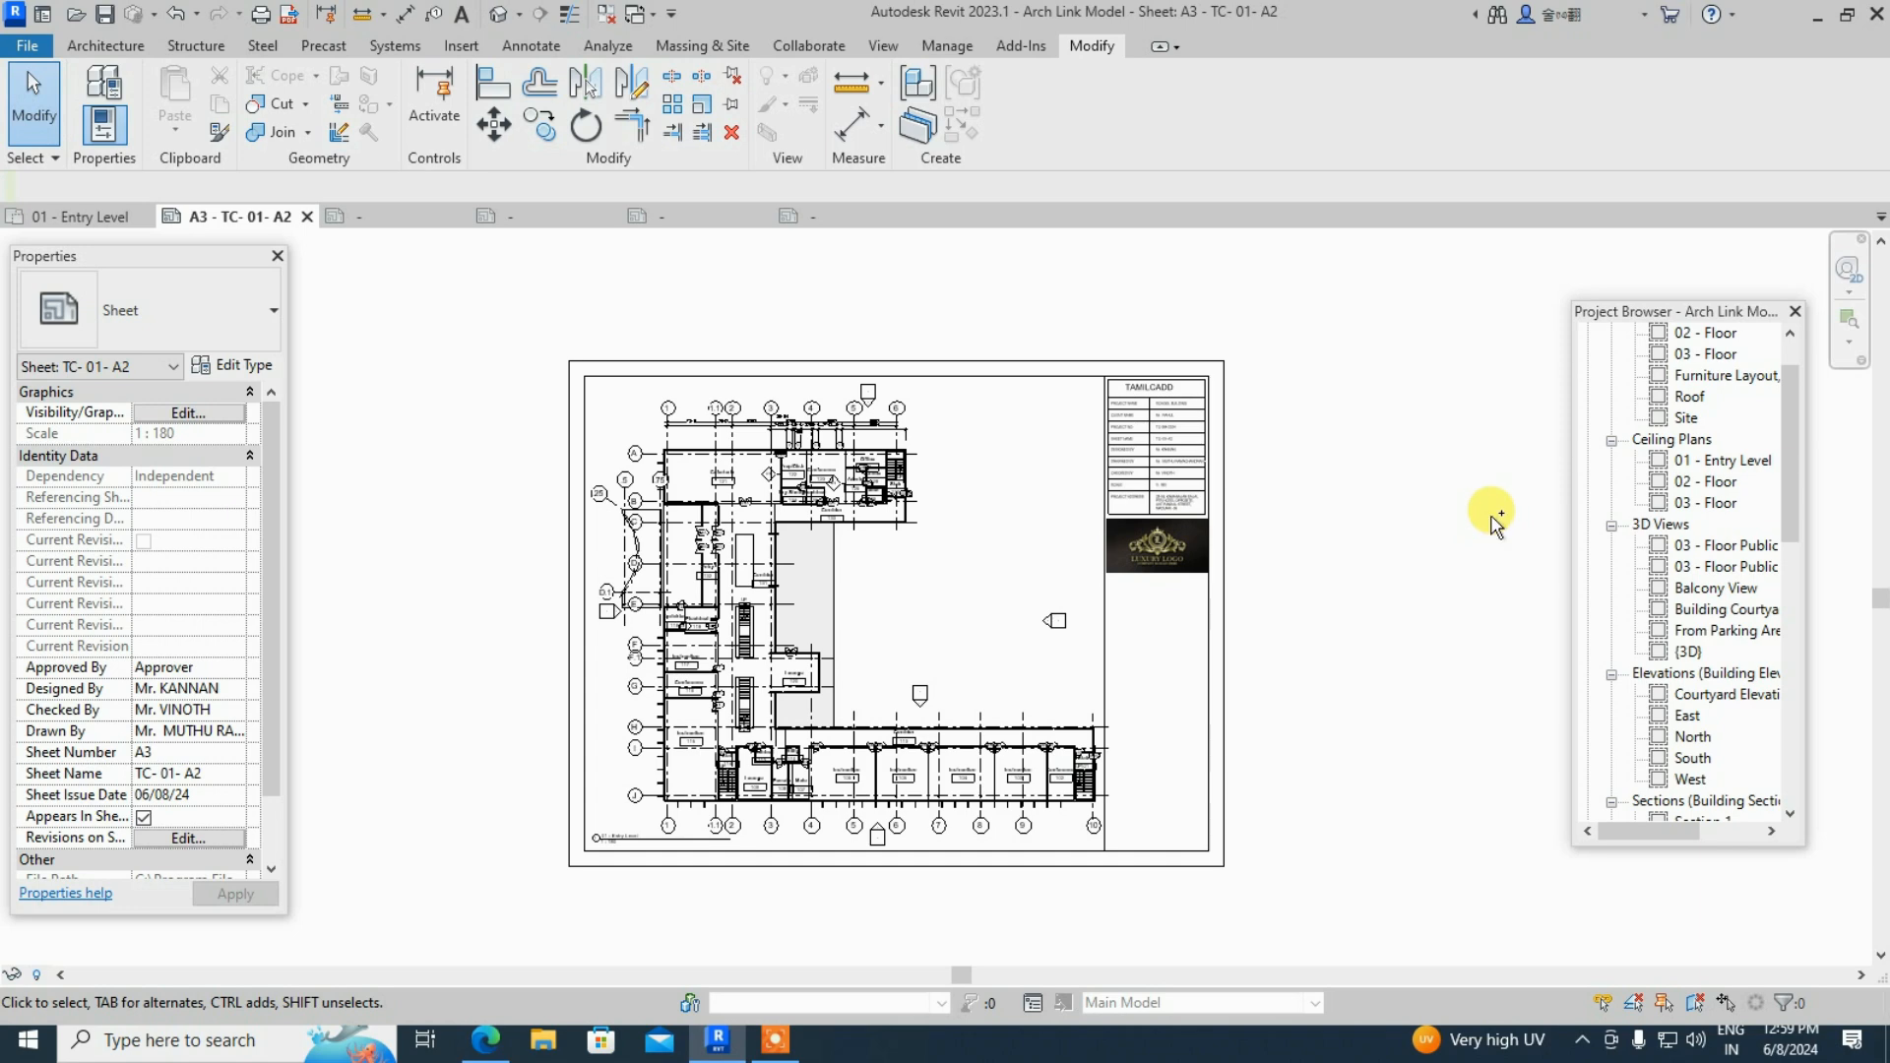
{"action": "key", "text": "ctrl+p"}
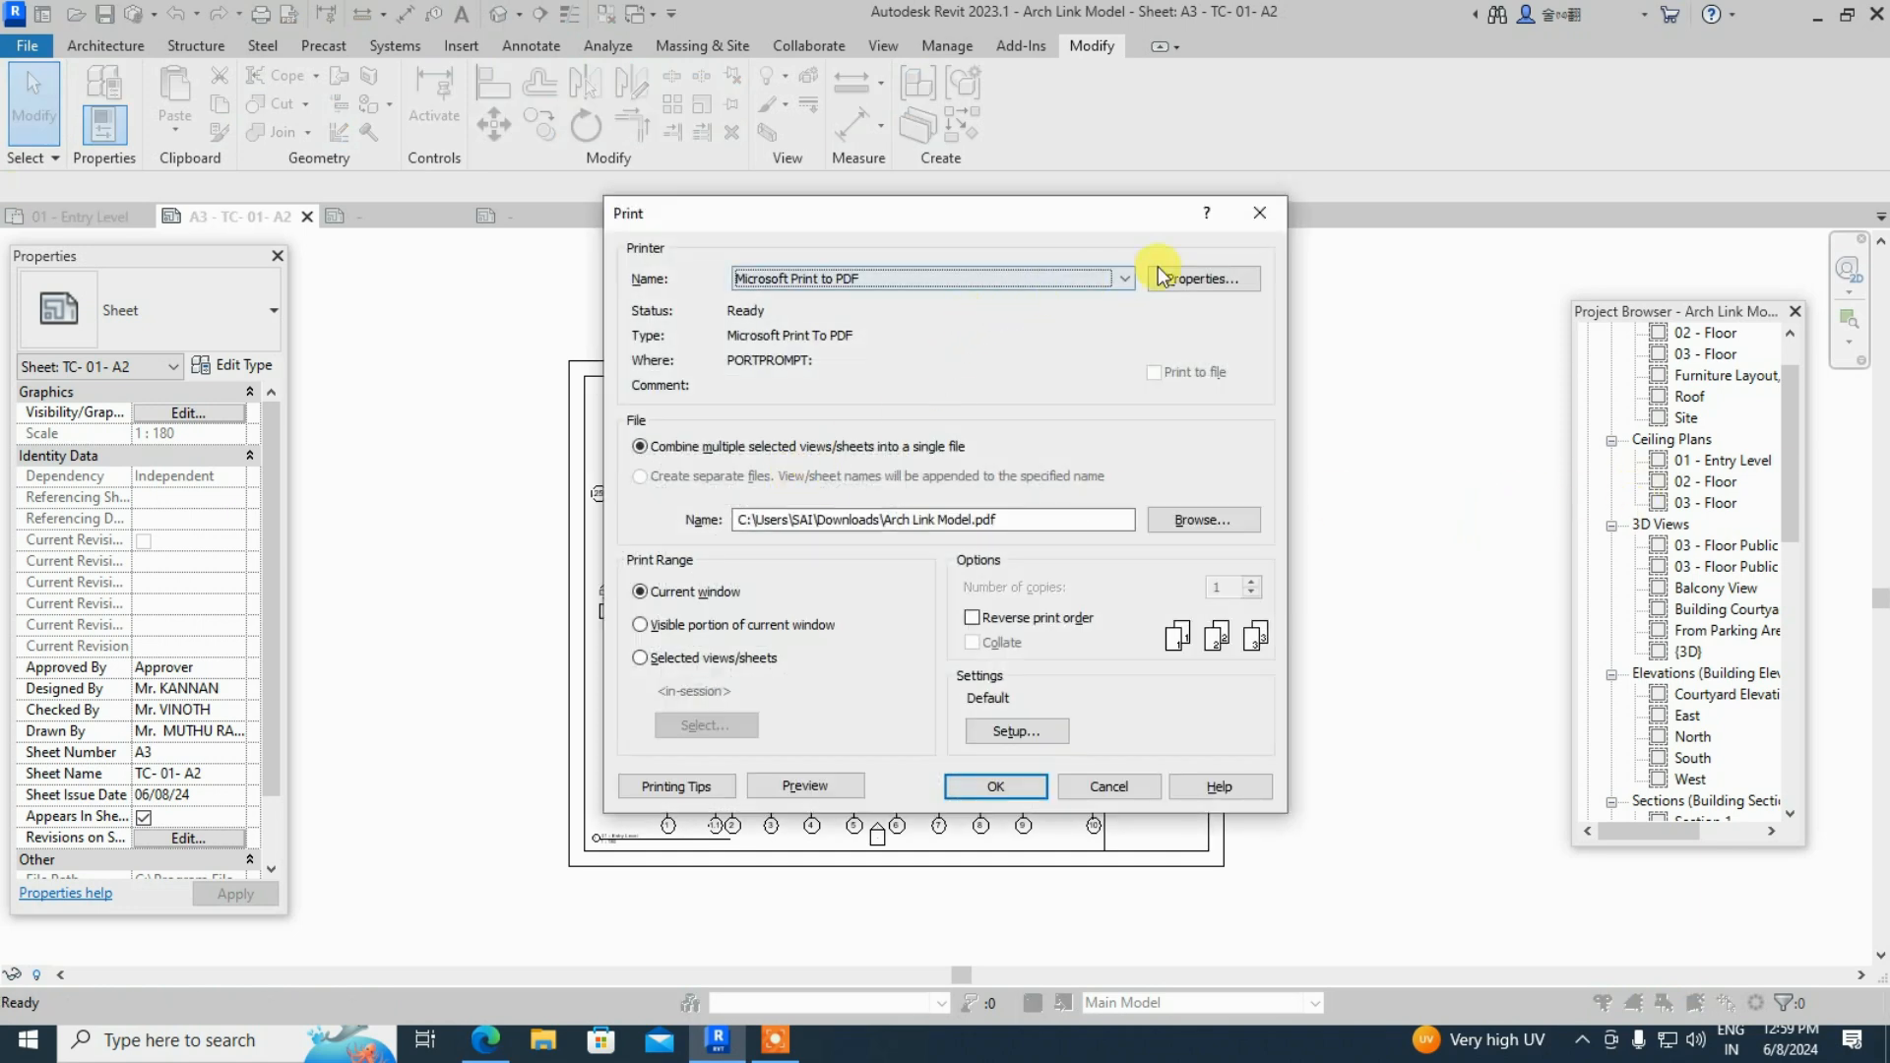
{"action": "left_click", "coordinate": [1258, 213]}
{"action": "scroll", "coordinate": [1664, 713], "scroll_direction": "down", "scroll_amount": 3}
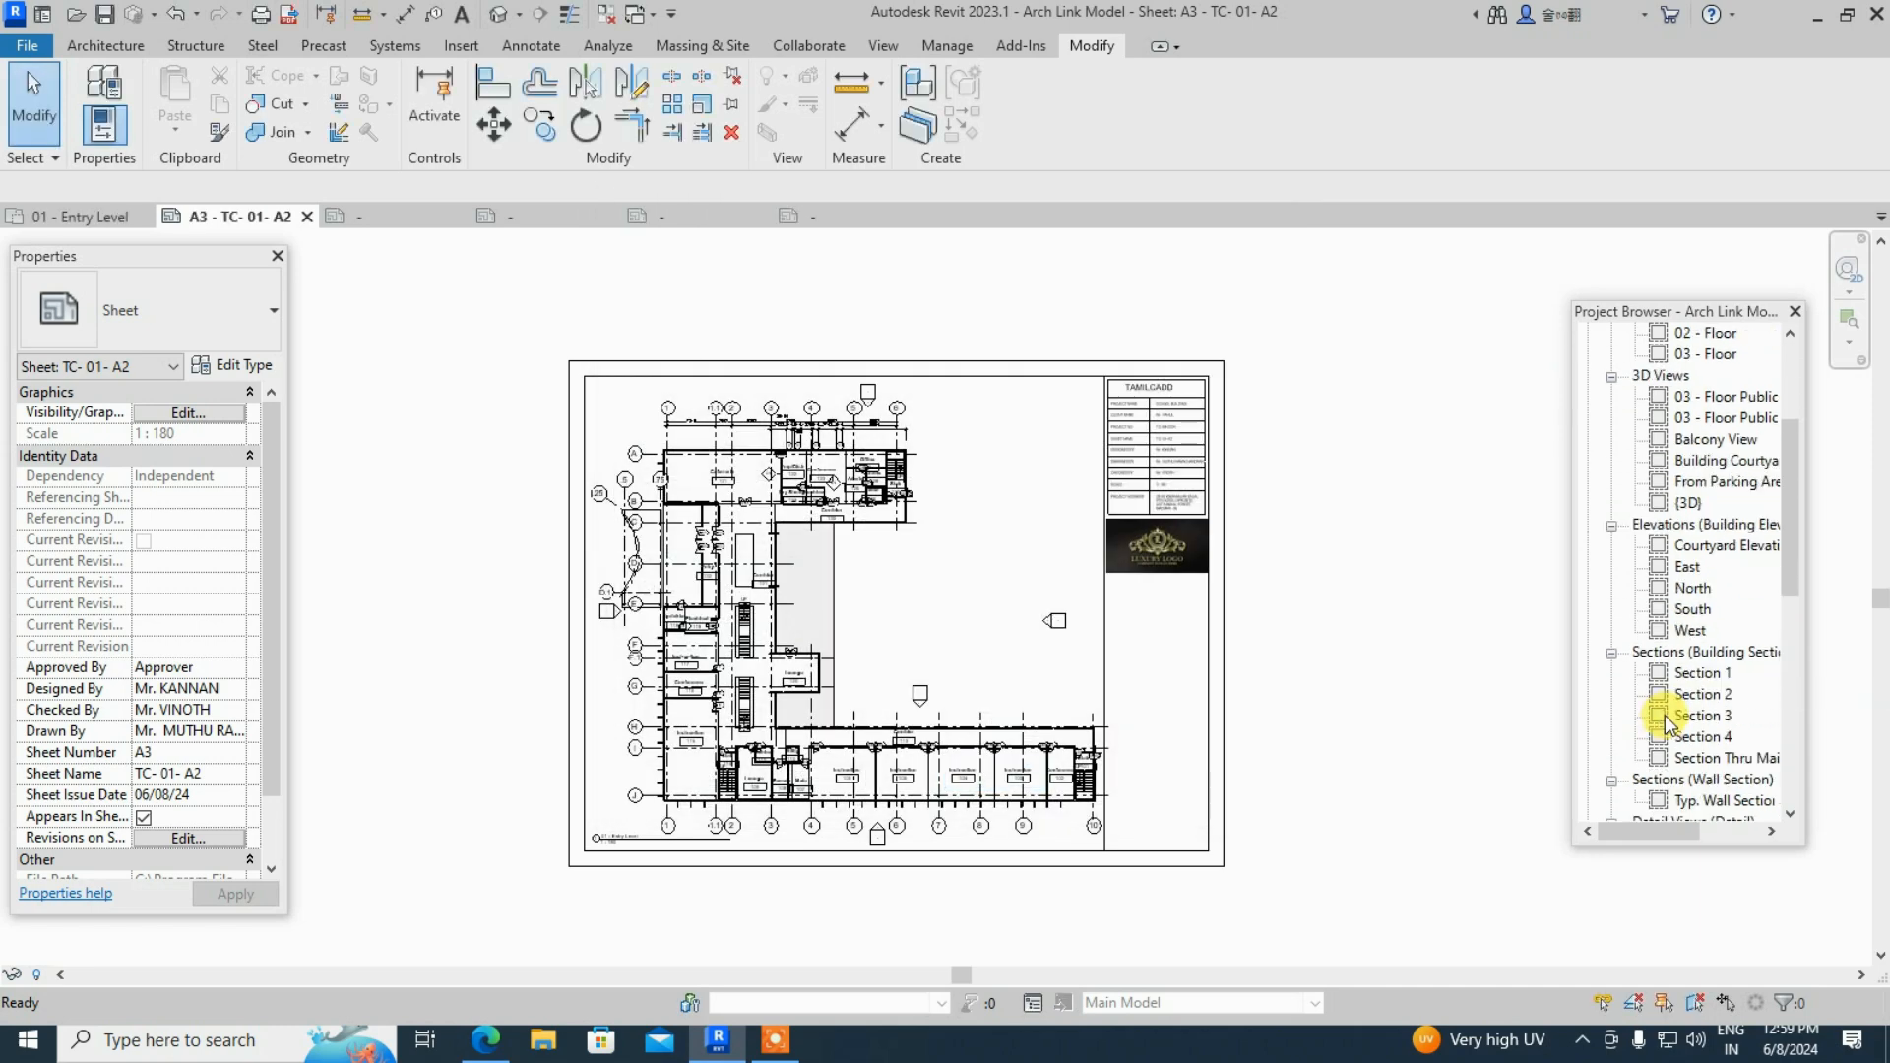
{"action": "scroll", "coordinate": [1664, 715], "scroll_direction": "down", "scroll_amount": 3}
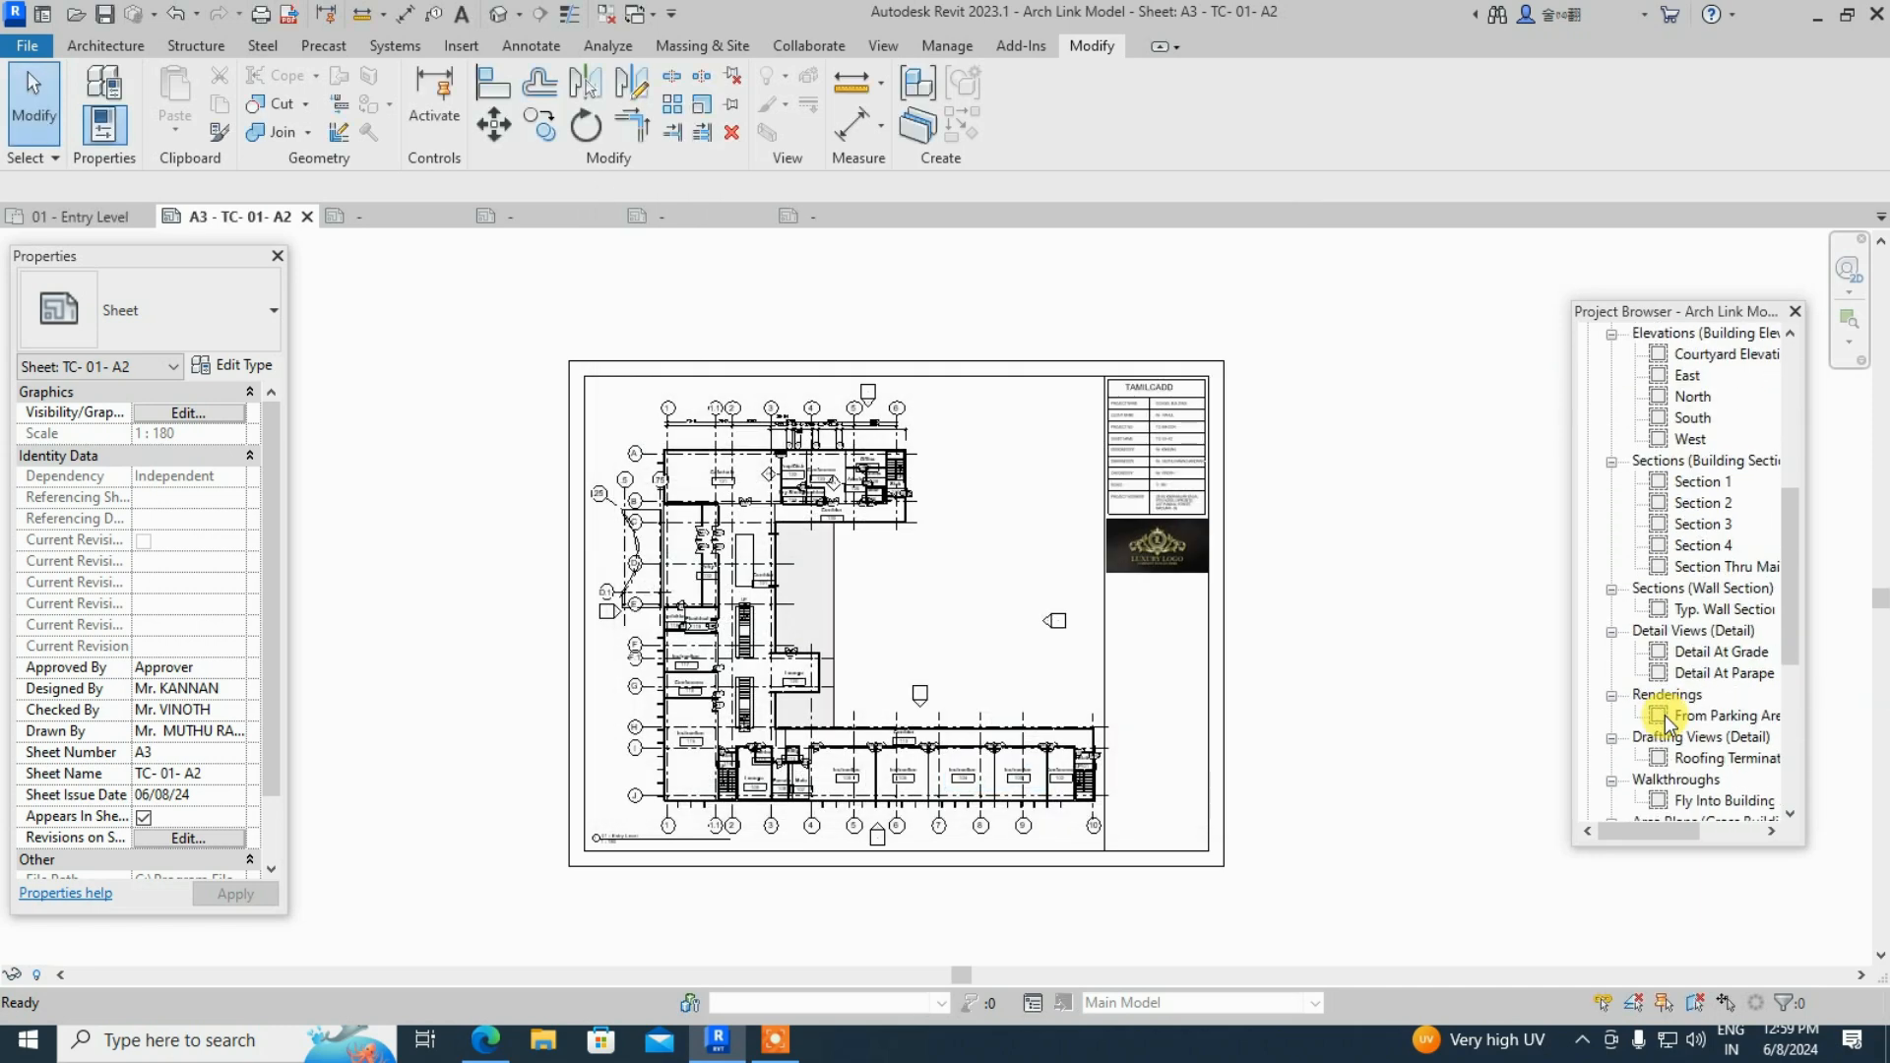
{"action": "scroll", "coordinate": [1664, 719], "scroll_direction": "down", "scroll_amount": 1}
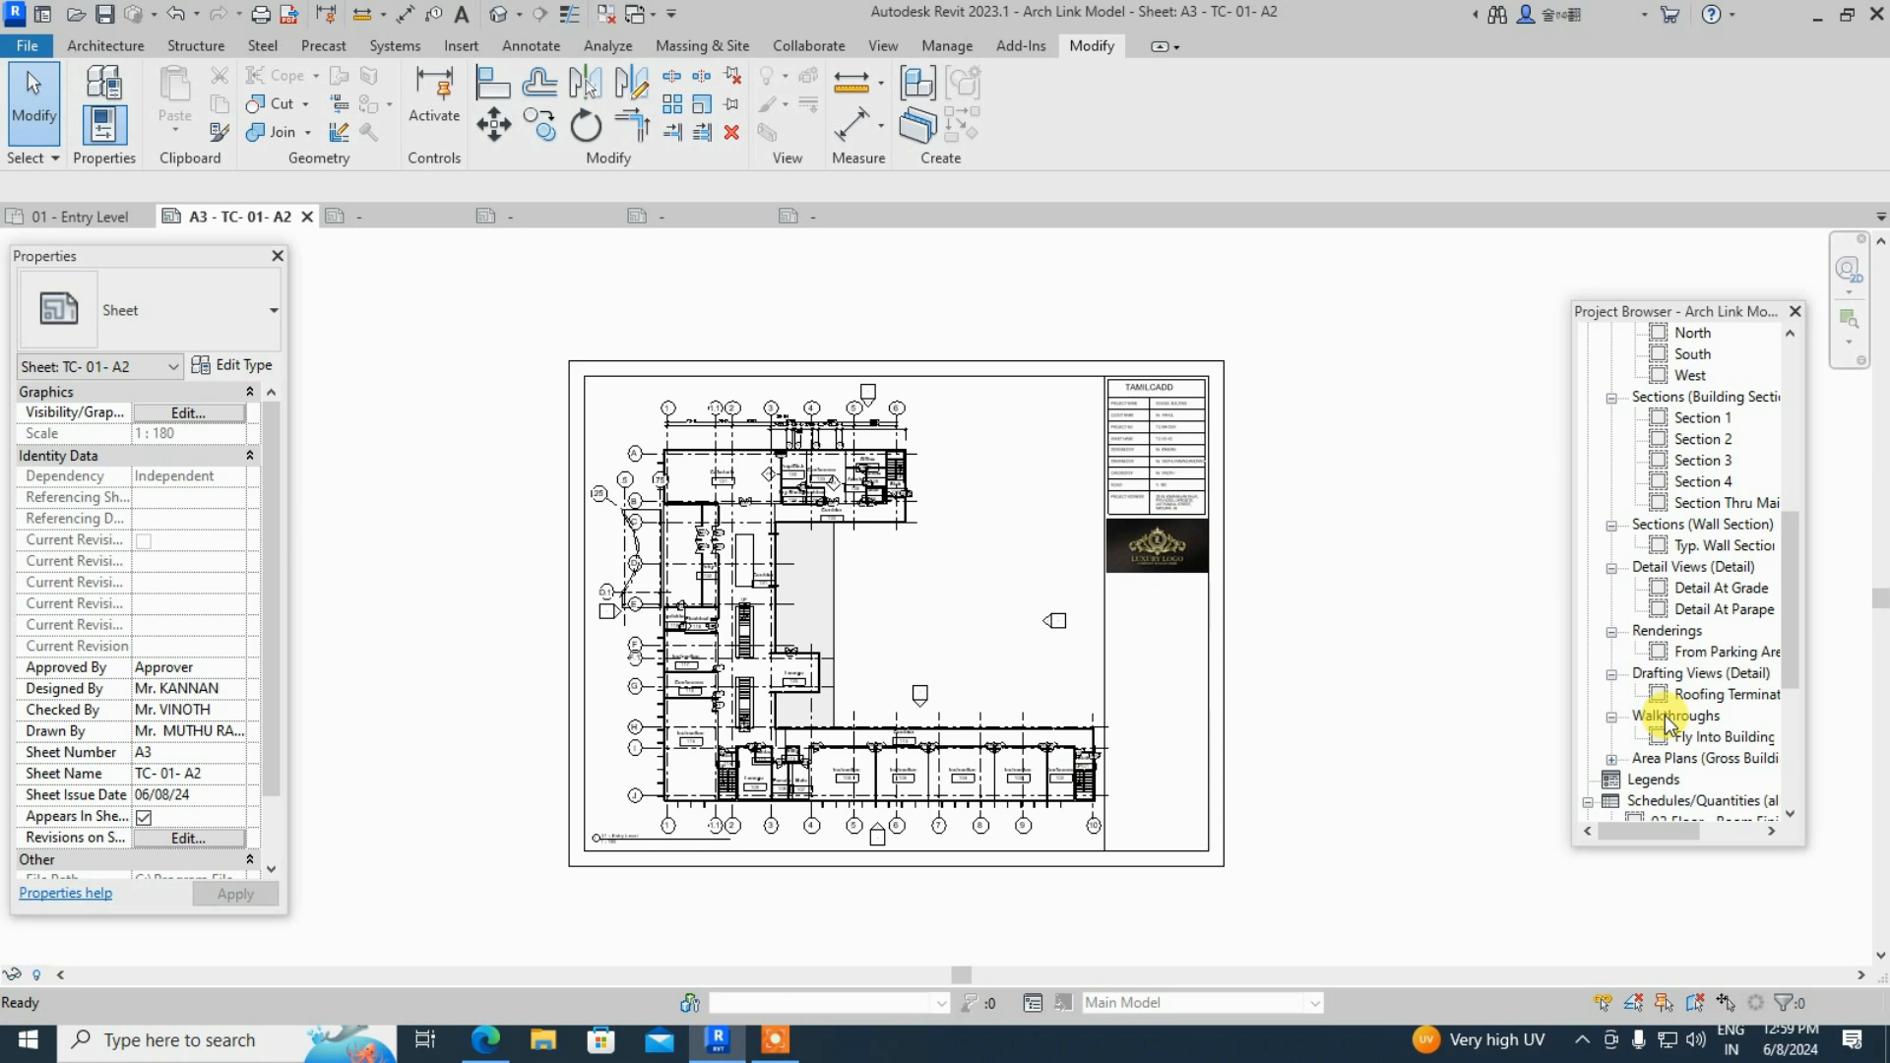
{"action": "scroll", "coordinate": [1664, 715], "scroll_direction": "down", "scroll_amount": 3}
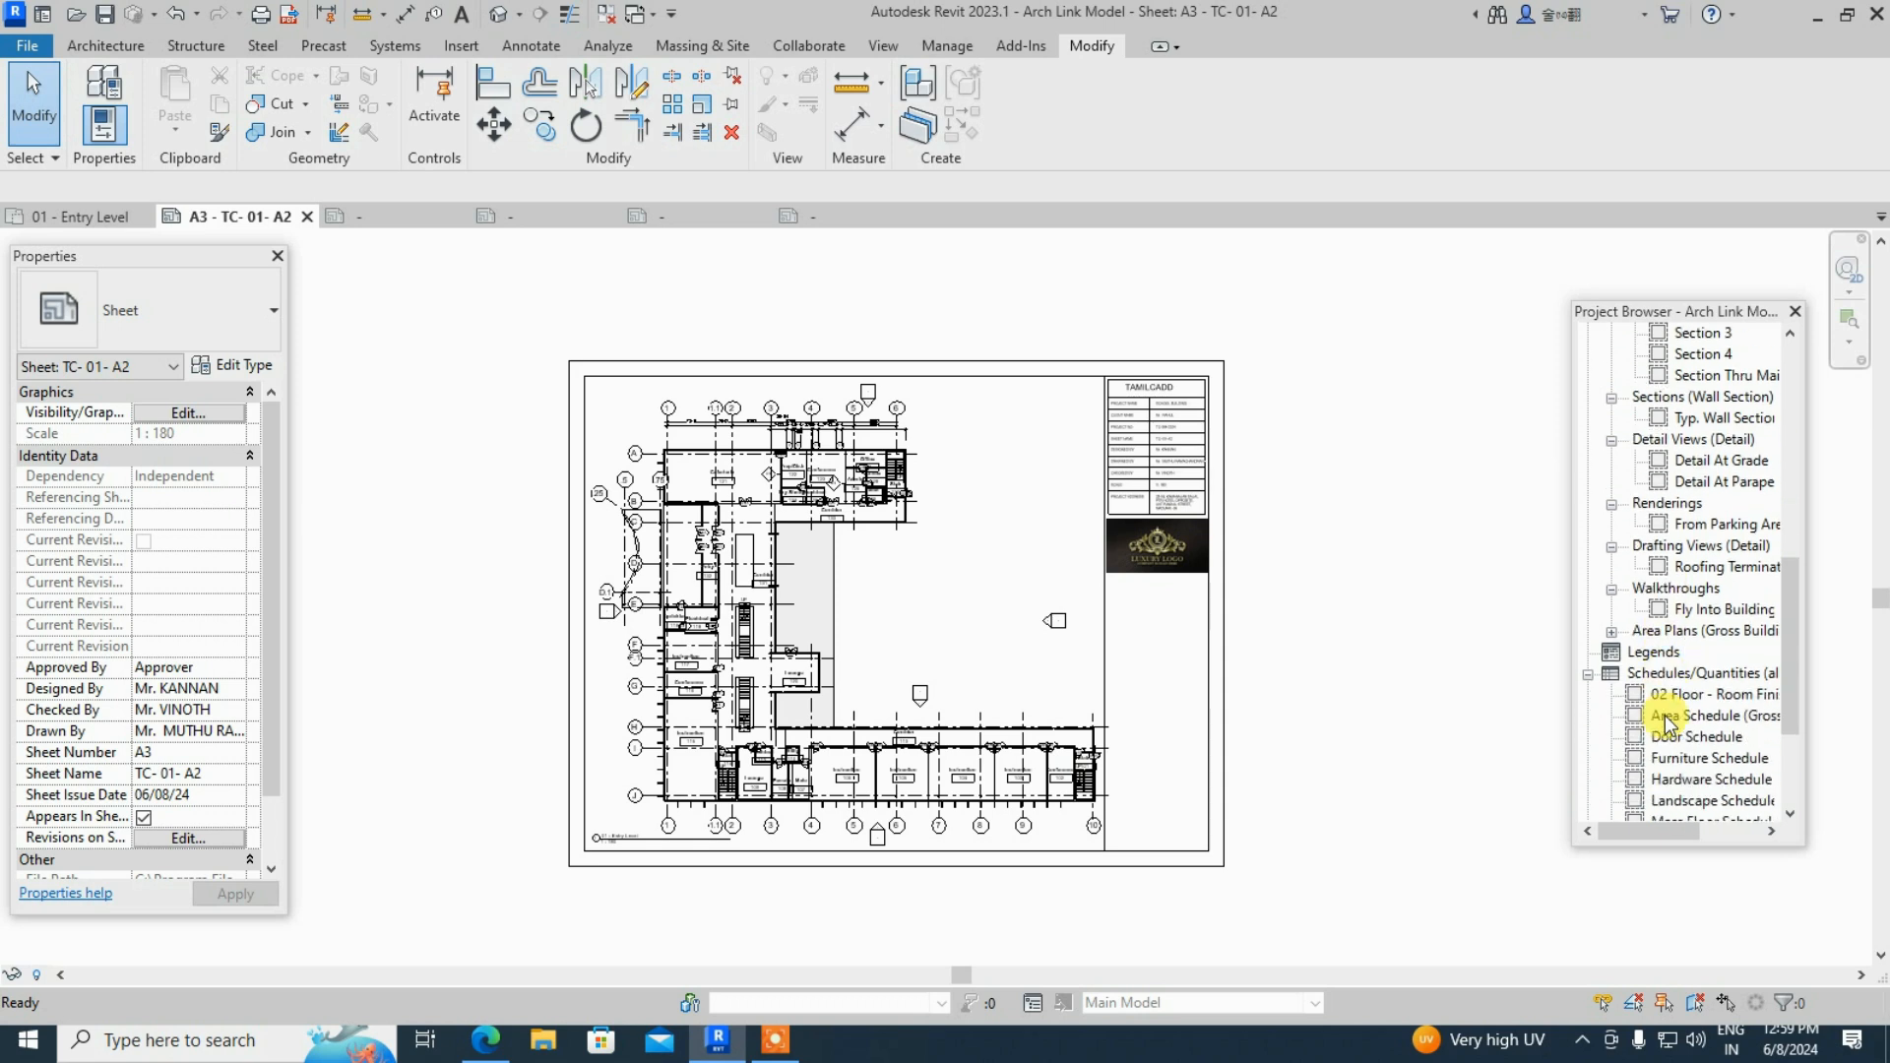
{"action": "scroll", "coordinate": [1664, 715], "scroll_direction": "down", "scroll_amount": 2}
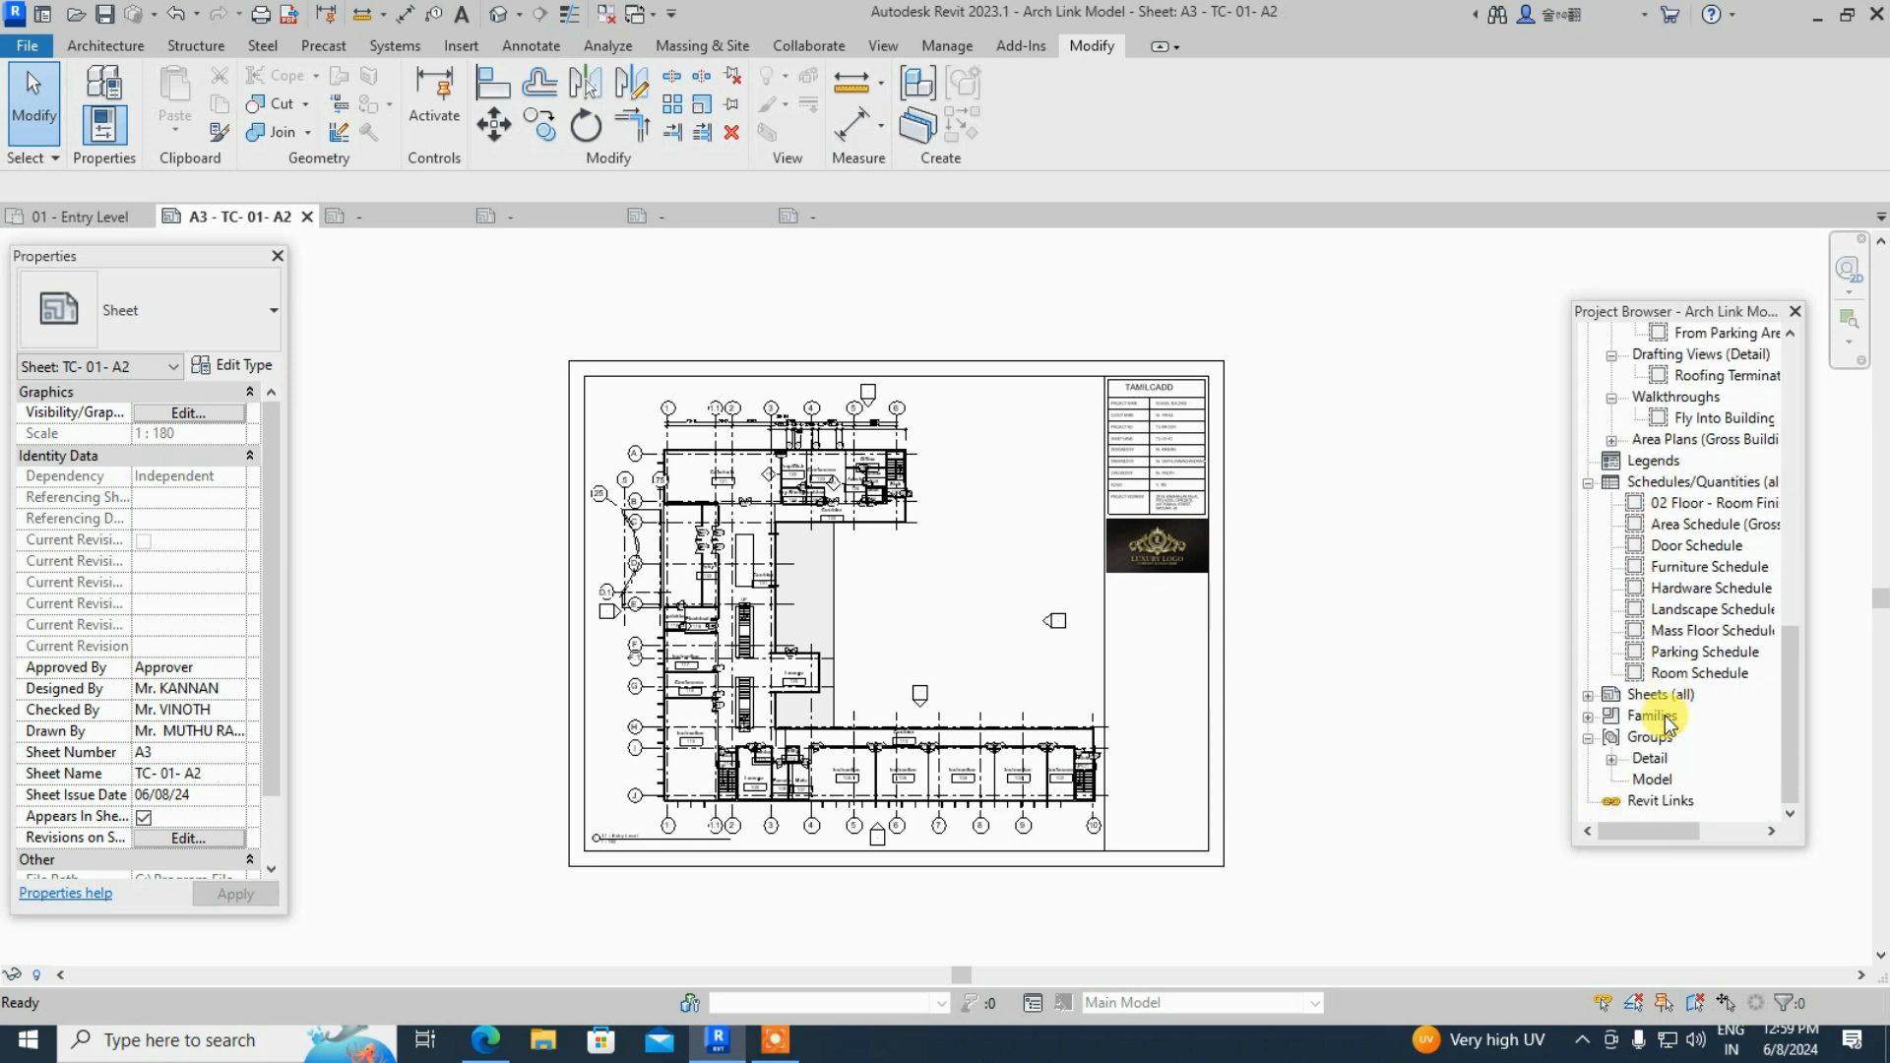
{"action": "scroll", "coordinate": [1670, 723], "scroll_direction": "up", "scroll_amount": 1}
{"action": "scroll", "coordinate": [1670, 723], "scroll_direction": "up", "scroll_amount": 1}
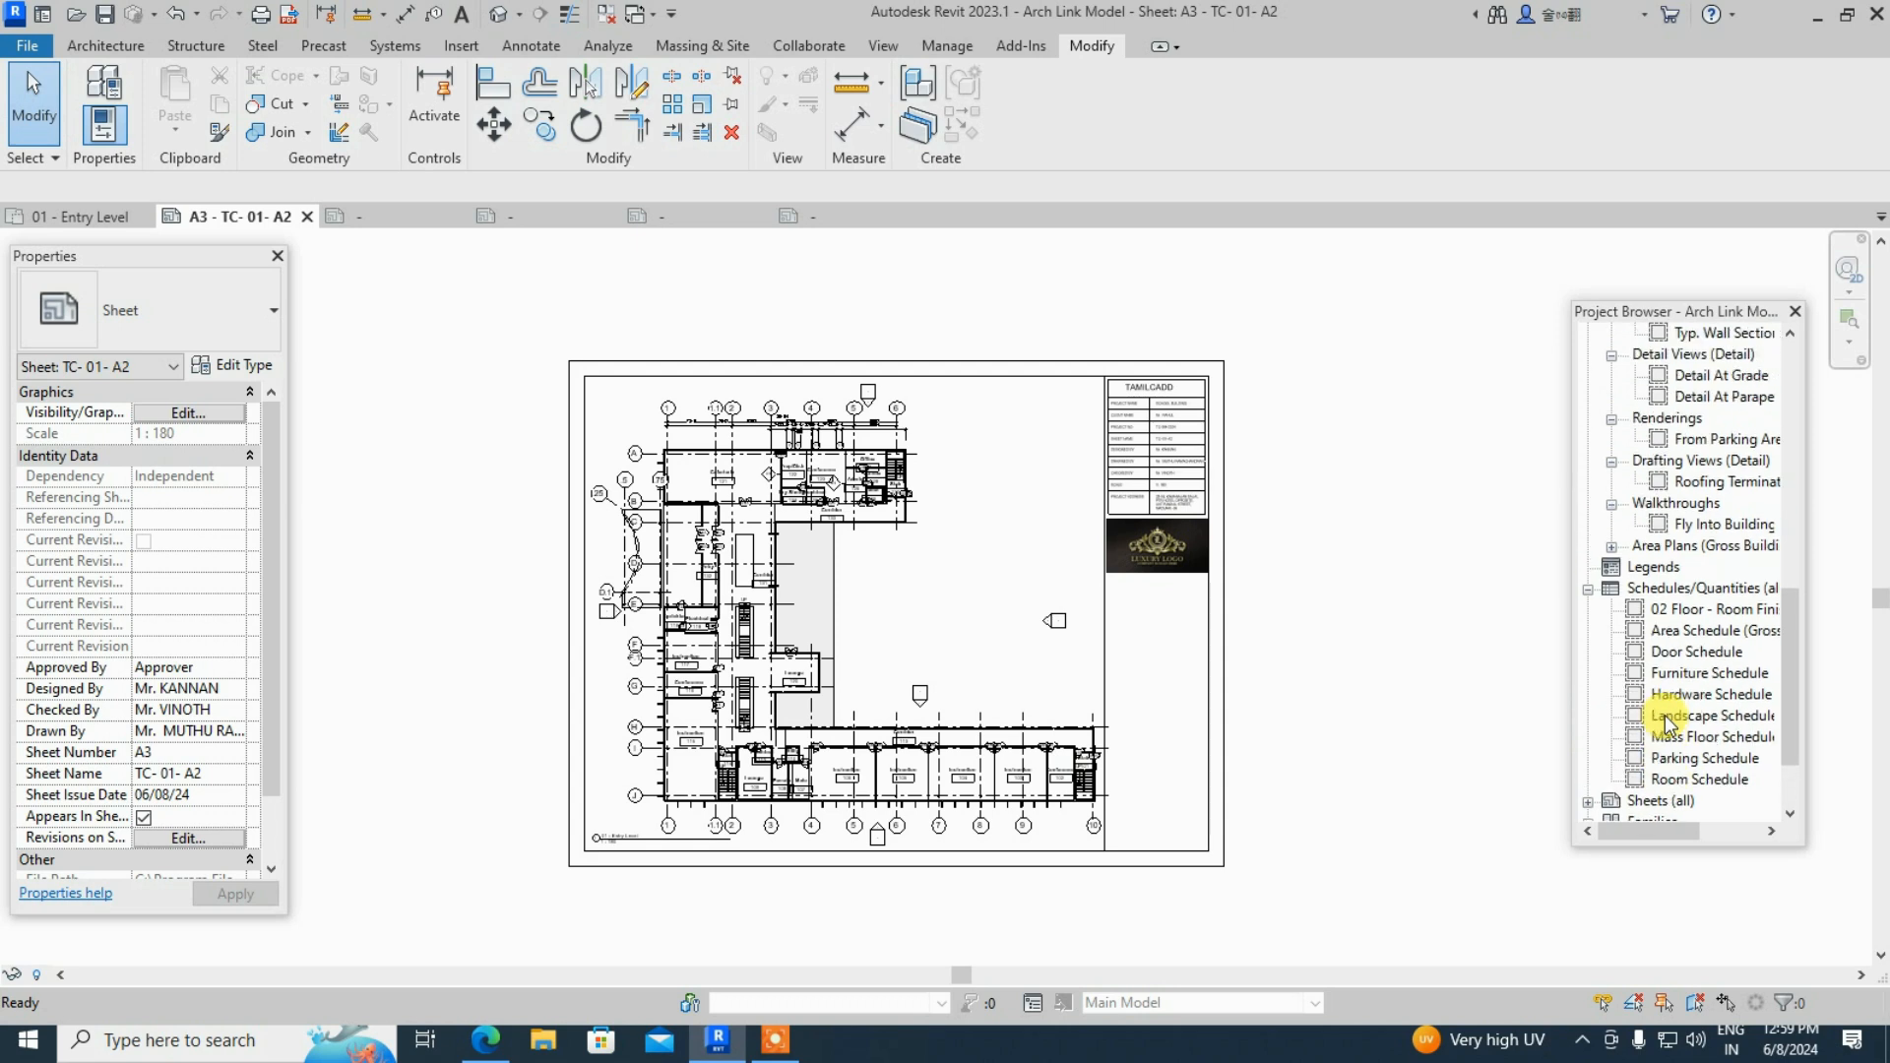
{"action": "scroll", "coordinate": [1670, 723], "scroll_direction": "up", "scroll_amount": 3}
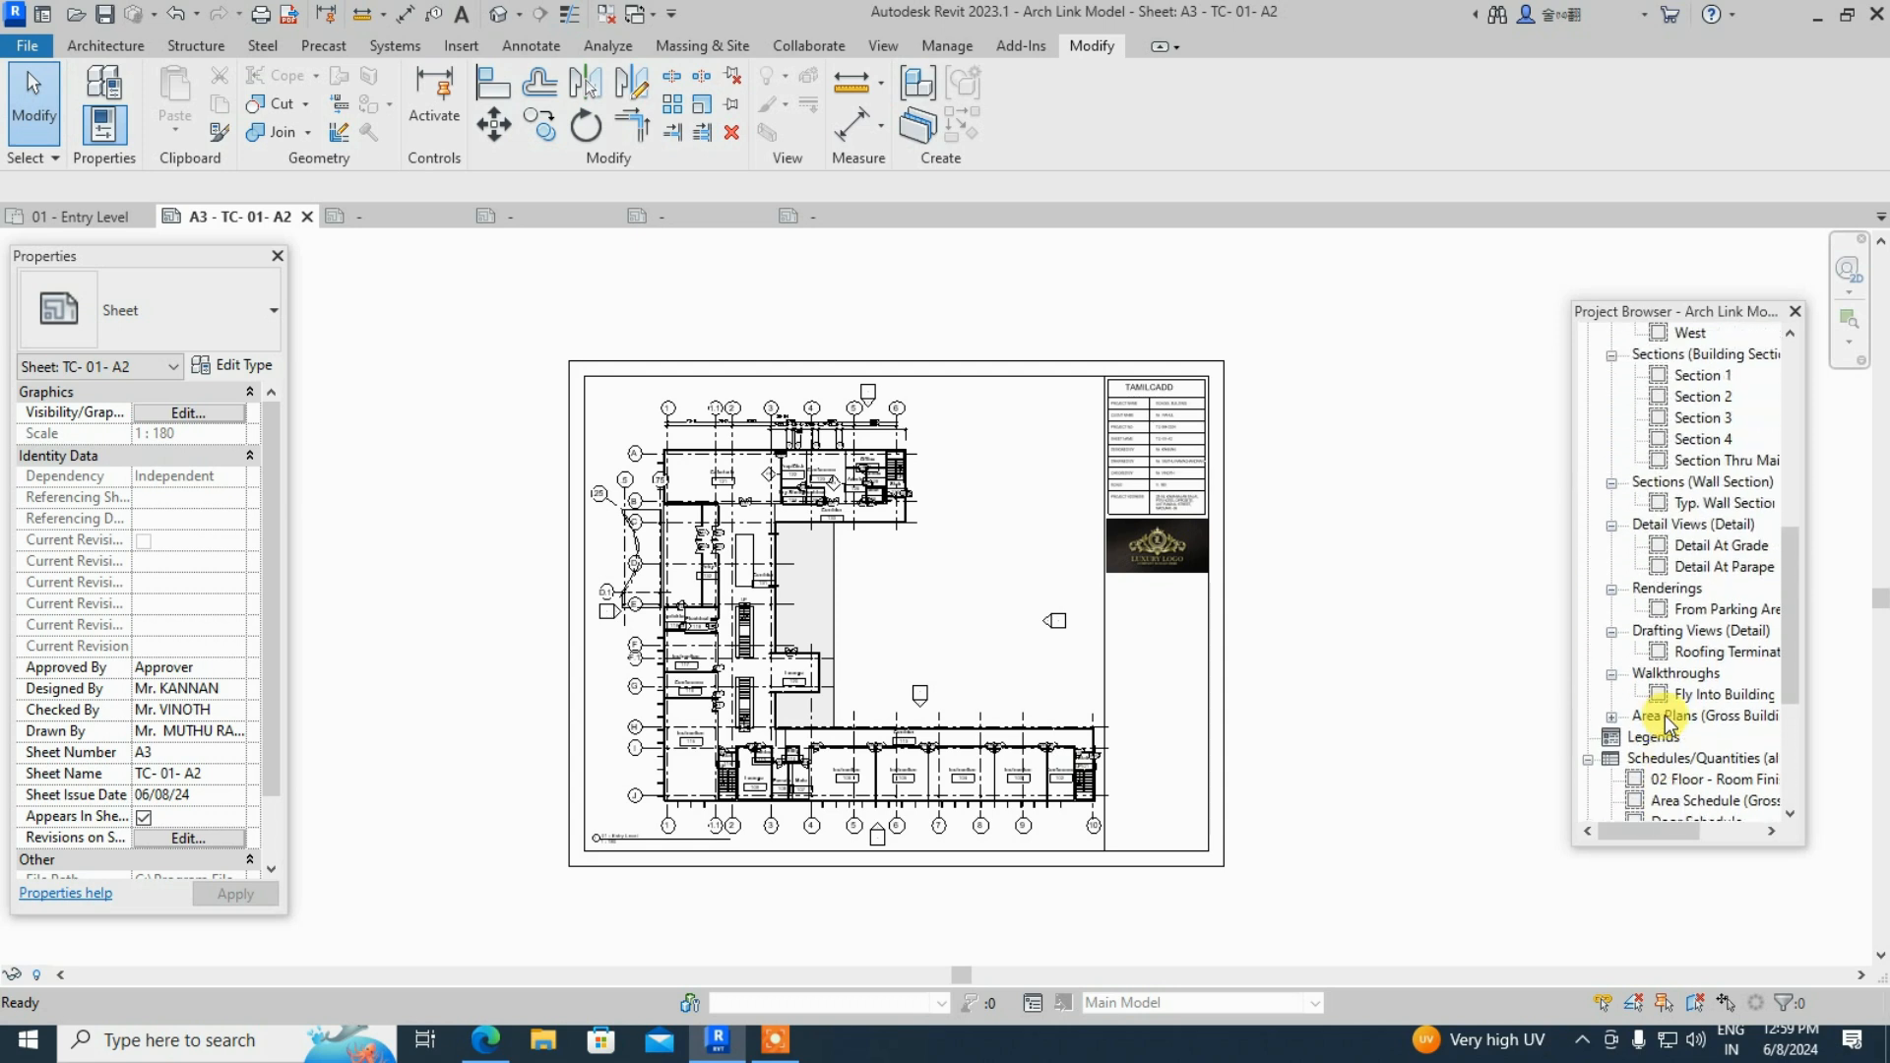
{"action": "scroll", "coordinate": [1670, 724], "scroll_direction": "up", "scroll_amount": 2}
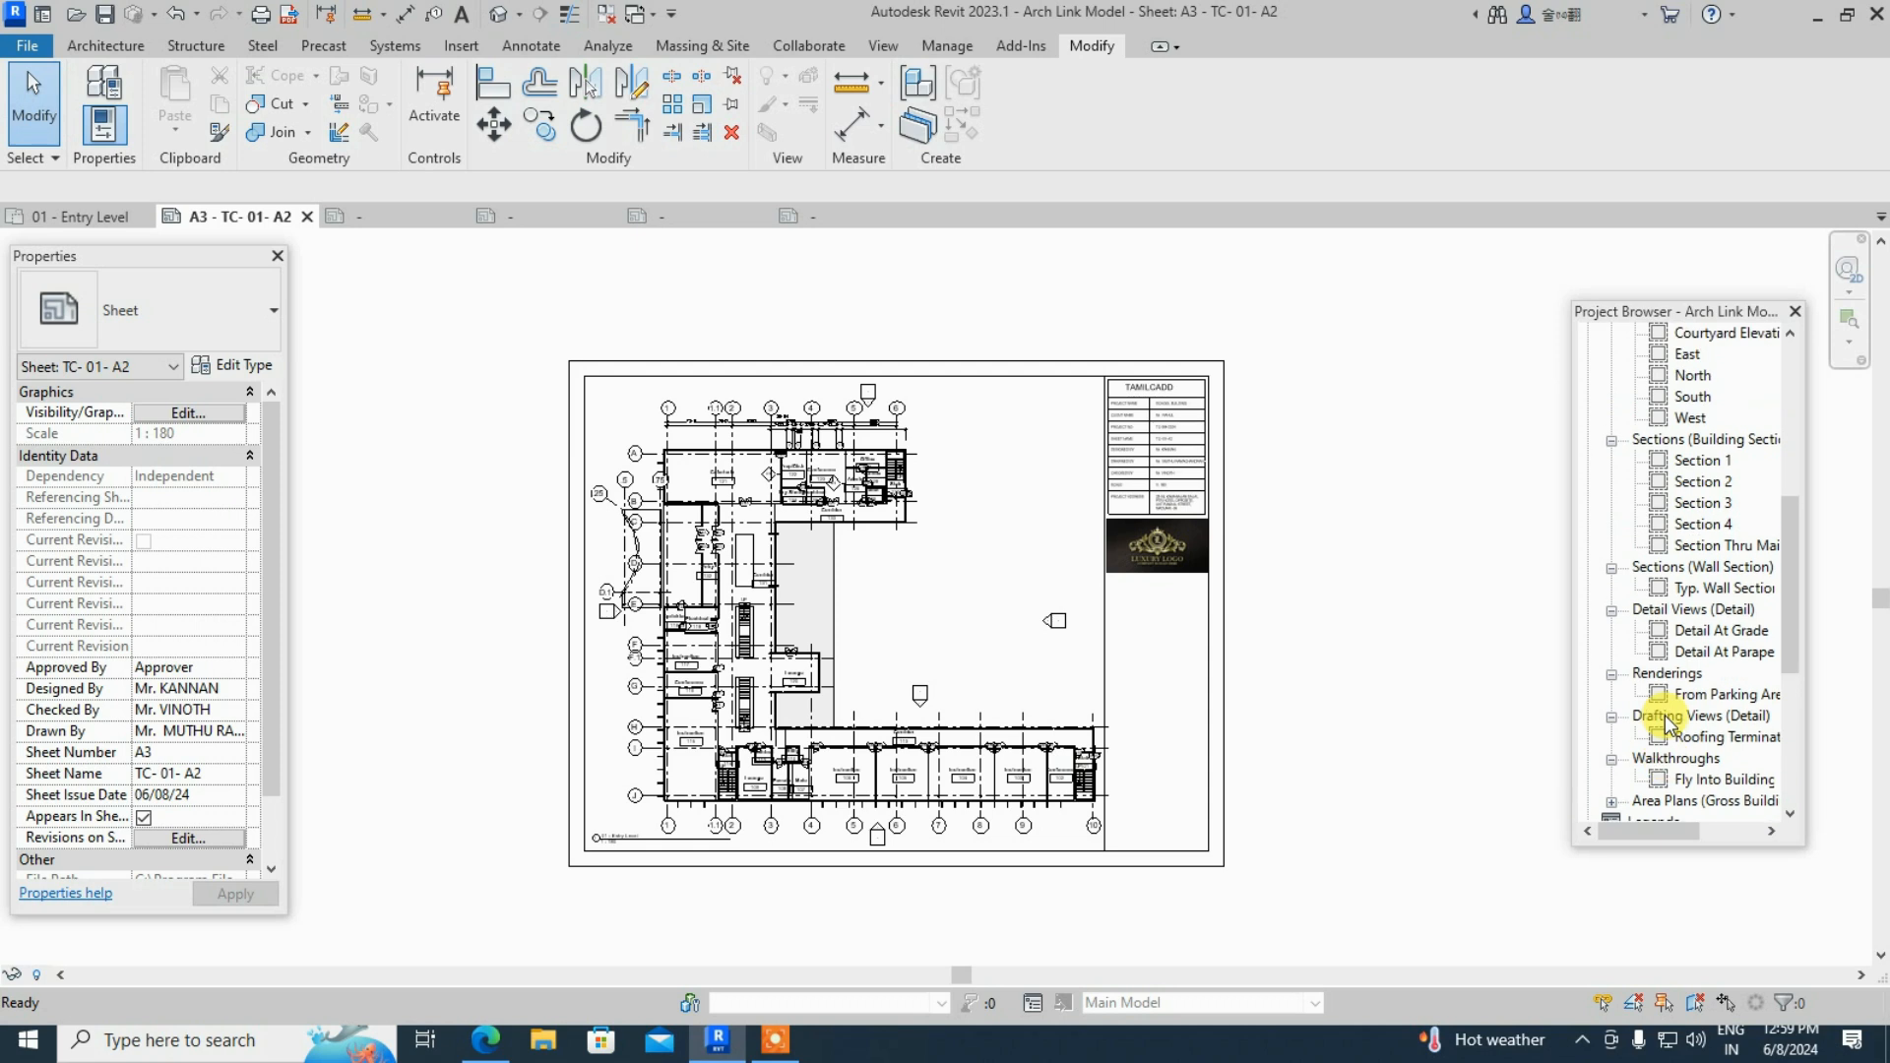
{"action": "scroll", "coordinate": [1671, 726], "scroll_direction": "up", "scroll_amount": 1}
{"action": "scroll", "coordinate": [1669, 723], "scroll_direction": "down", "scroll_amount": 5}
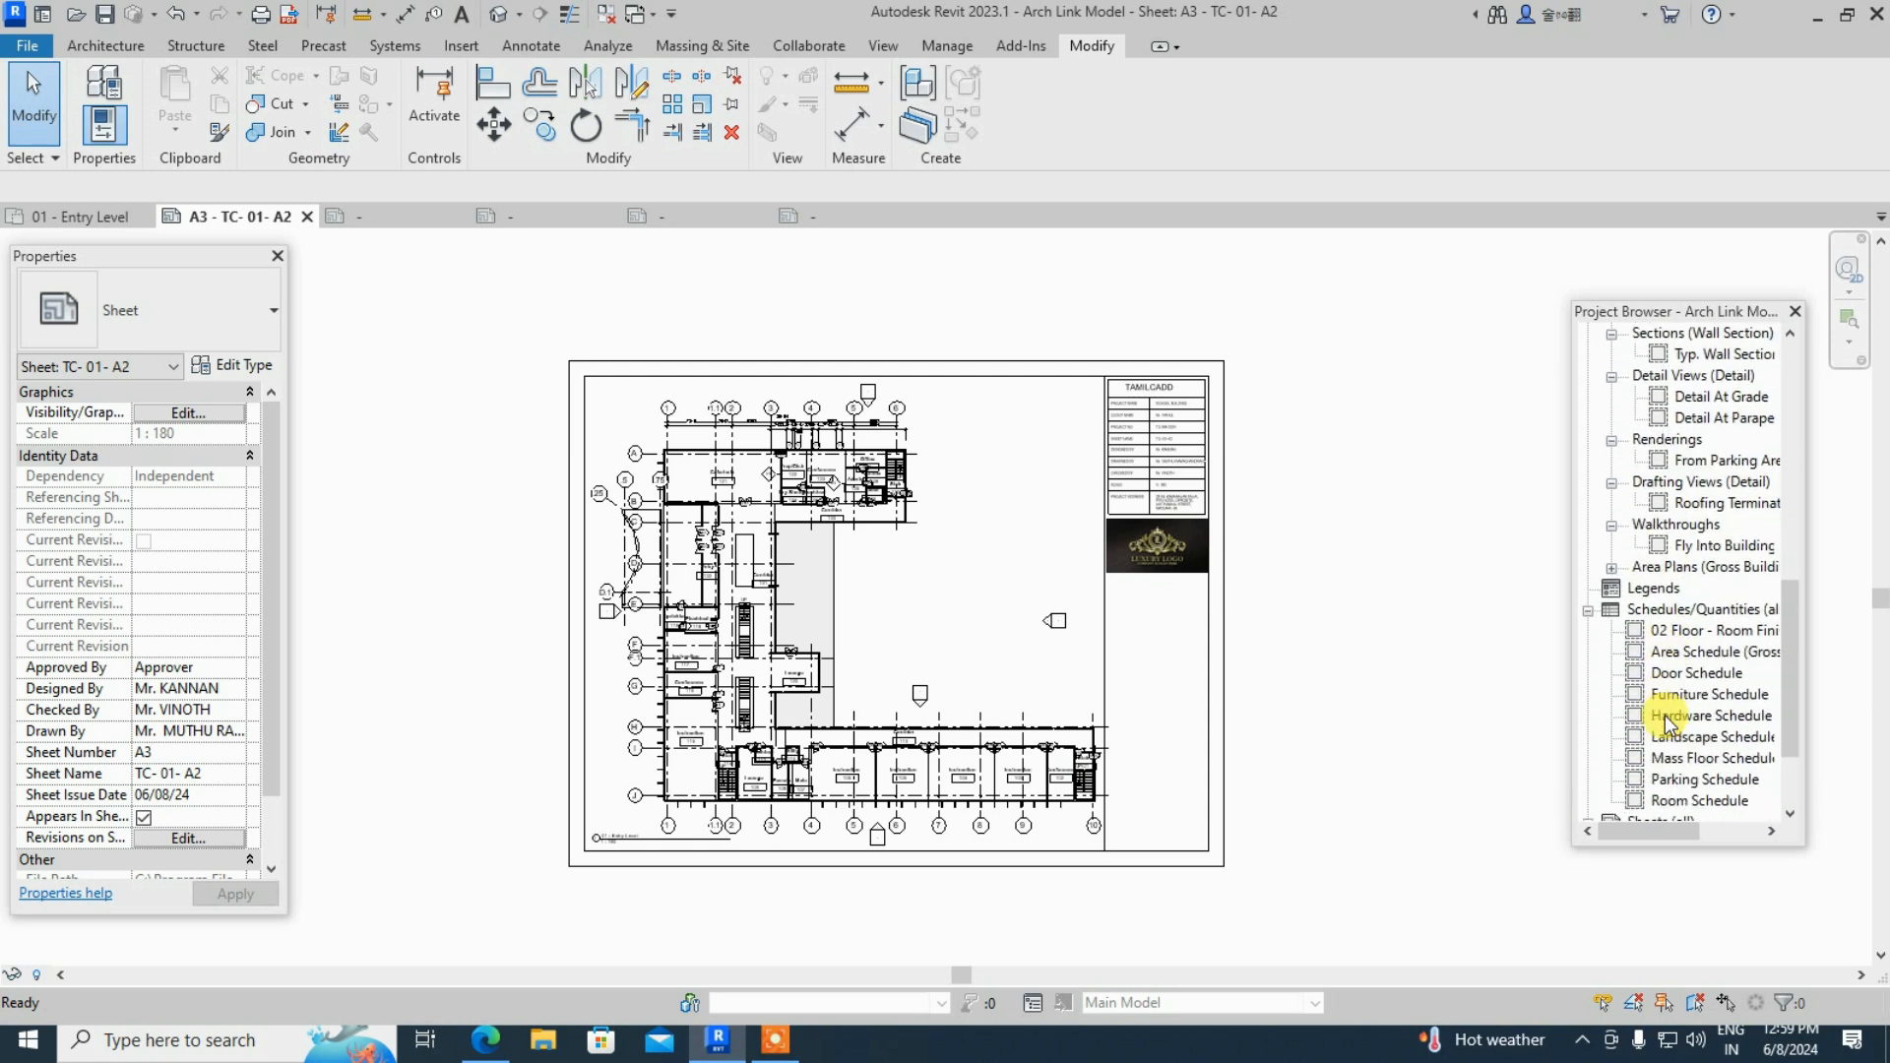
{"action": "scroll", "coordinate": [1666, 724], "scroll_direction": "down", "scroll_amount": 2}
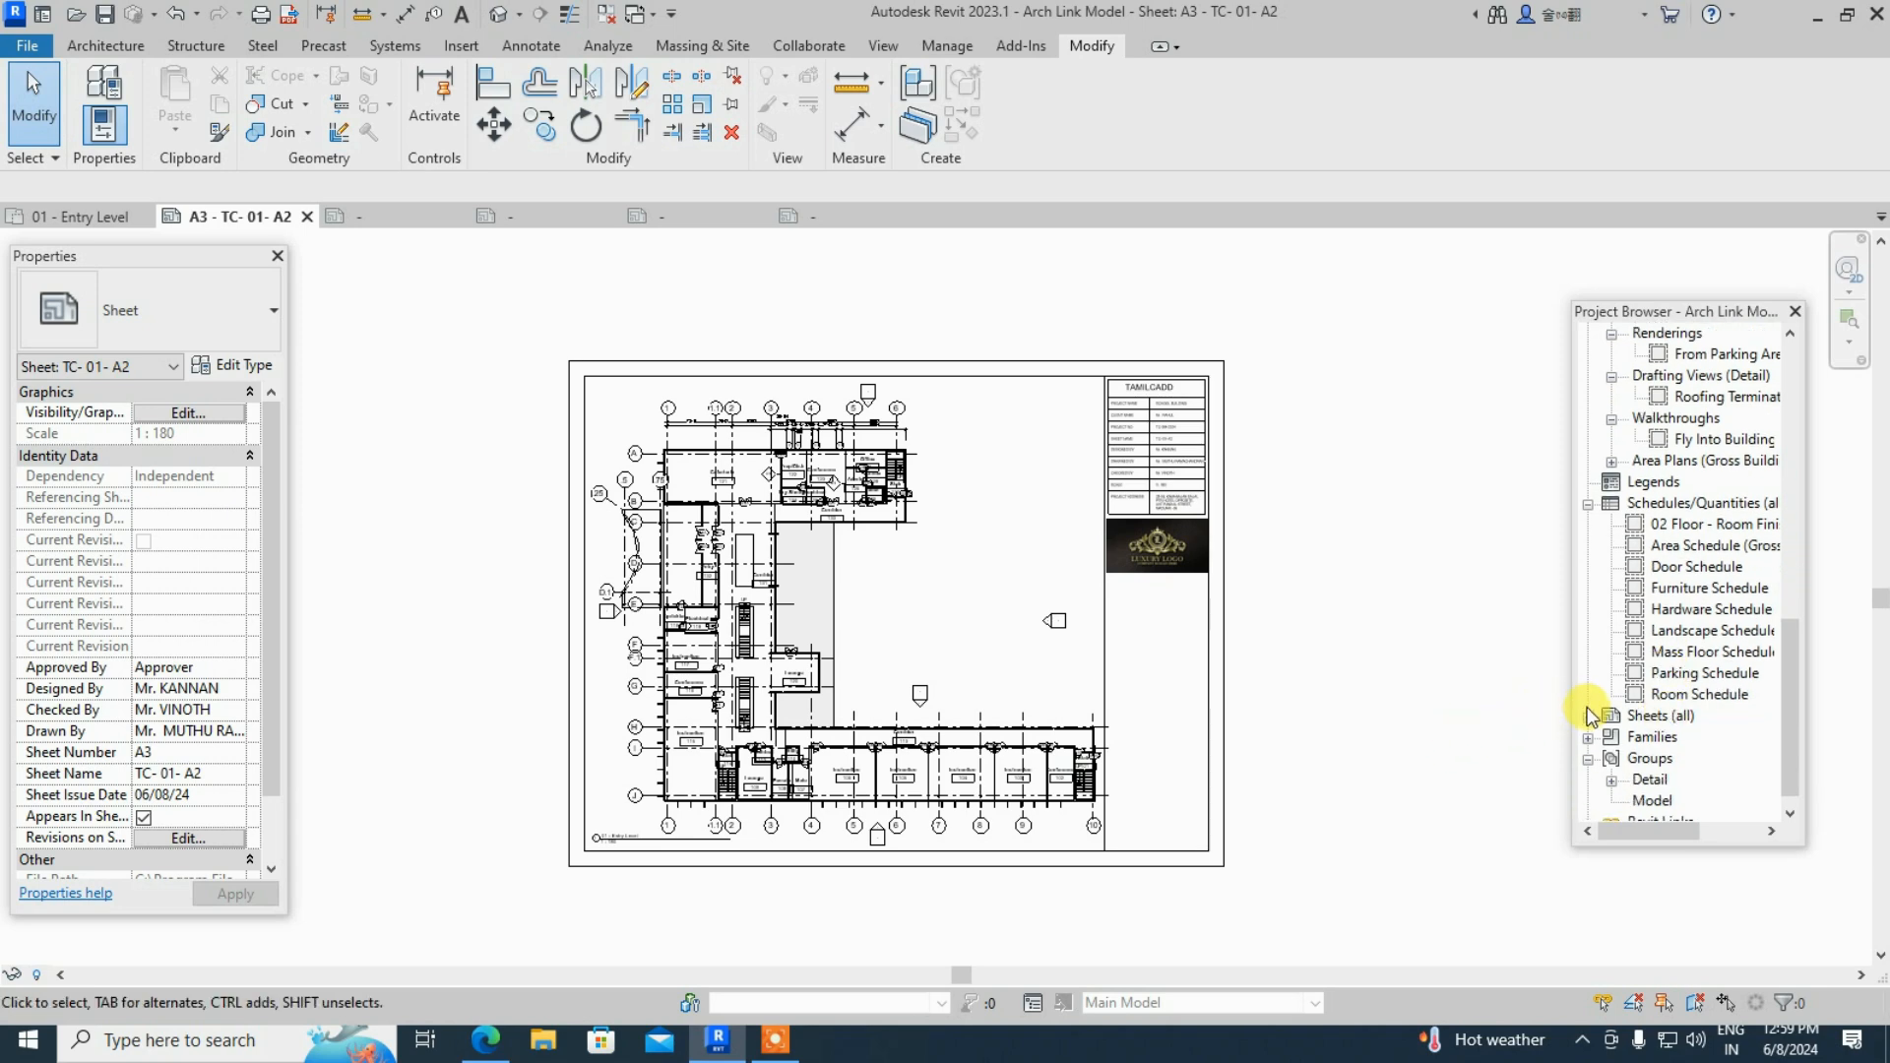
- Expand Sheets (all) and select the A3 - TC- 01- A2 sheet in the Project Browser
{"action": "left_click", "coordinate": [1595, 724]}
{"action": "left_click", "coordinate": [1682, 738]}
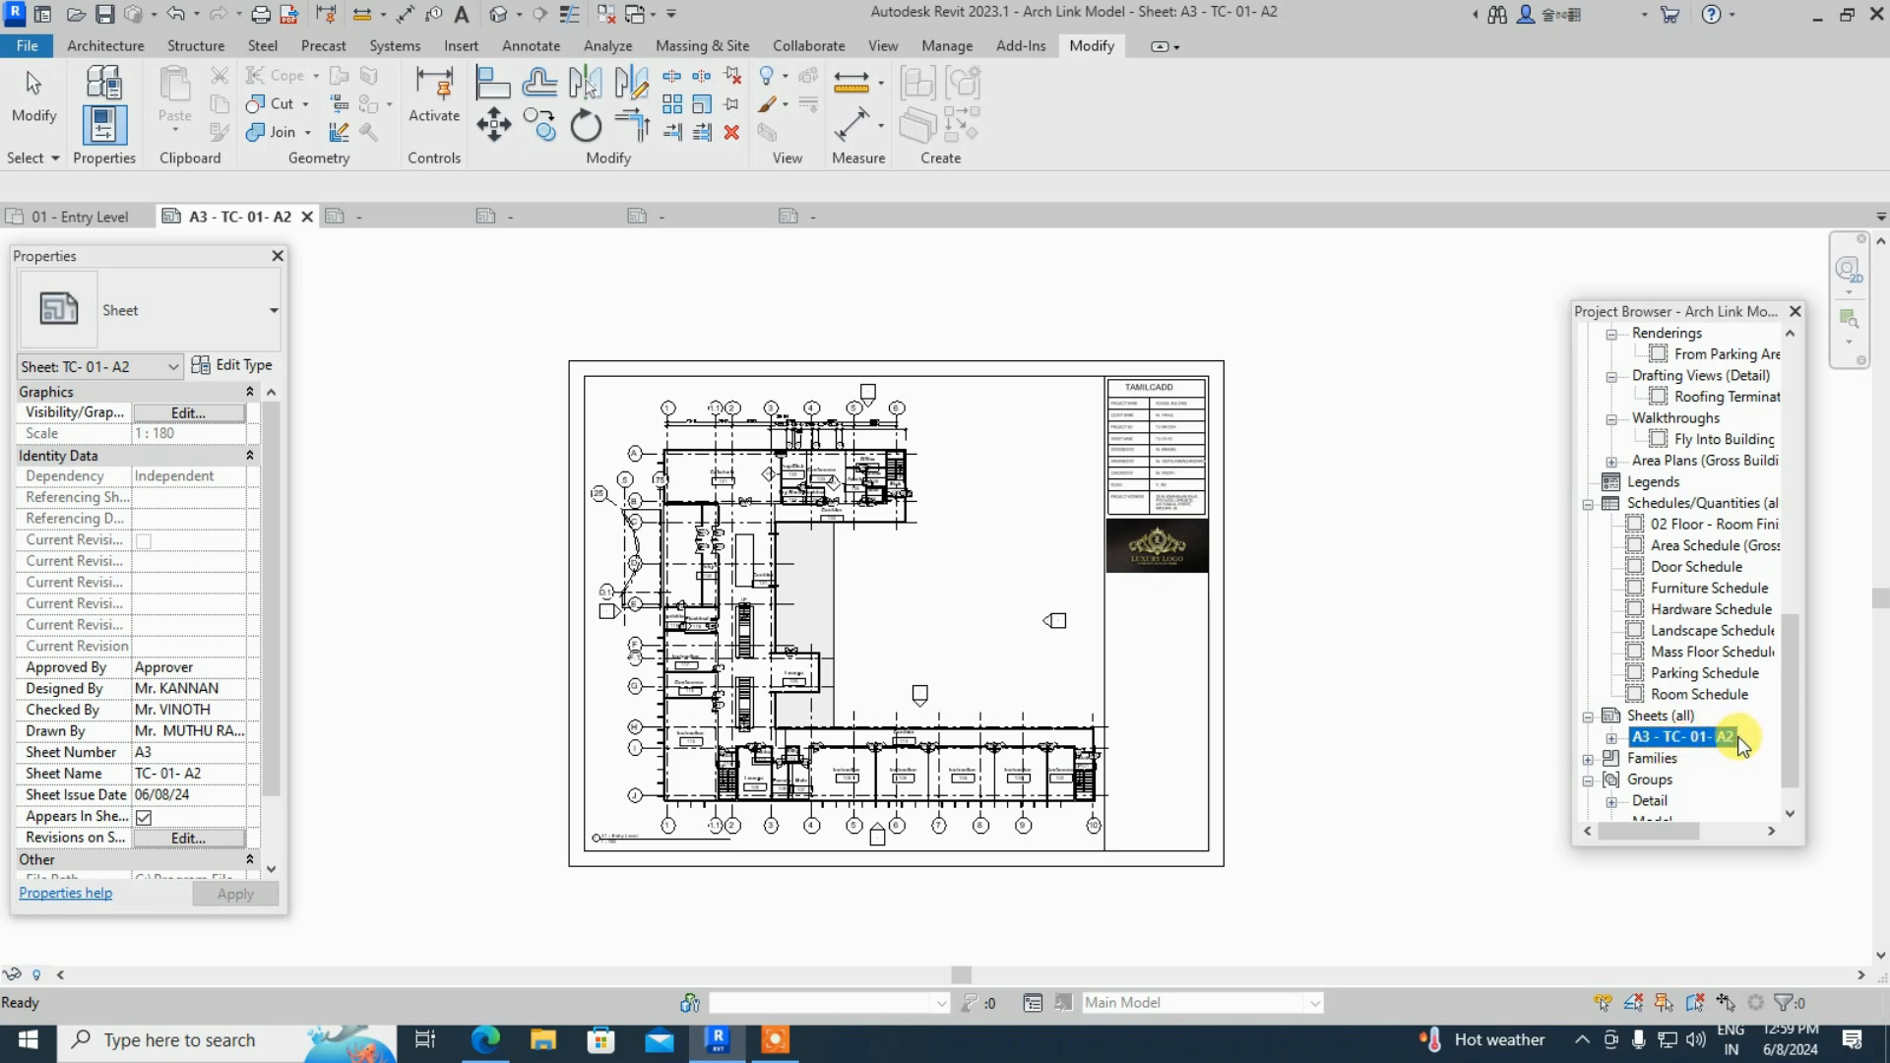
{"action": "right_click", "coordinate": [1698, 744]}
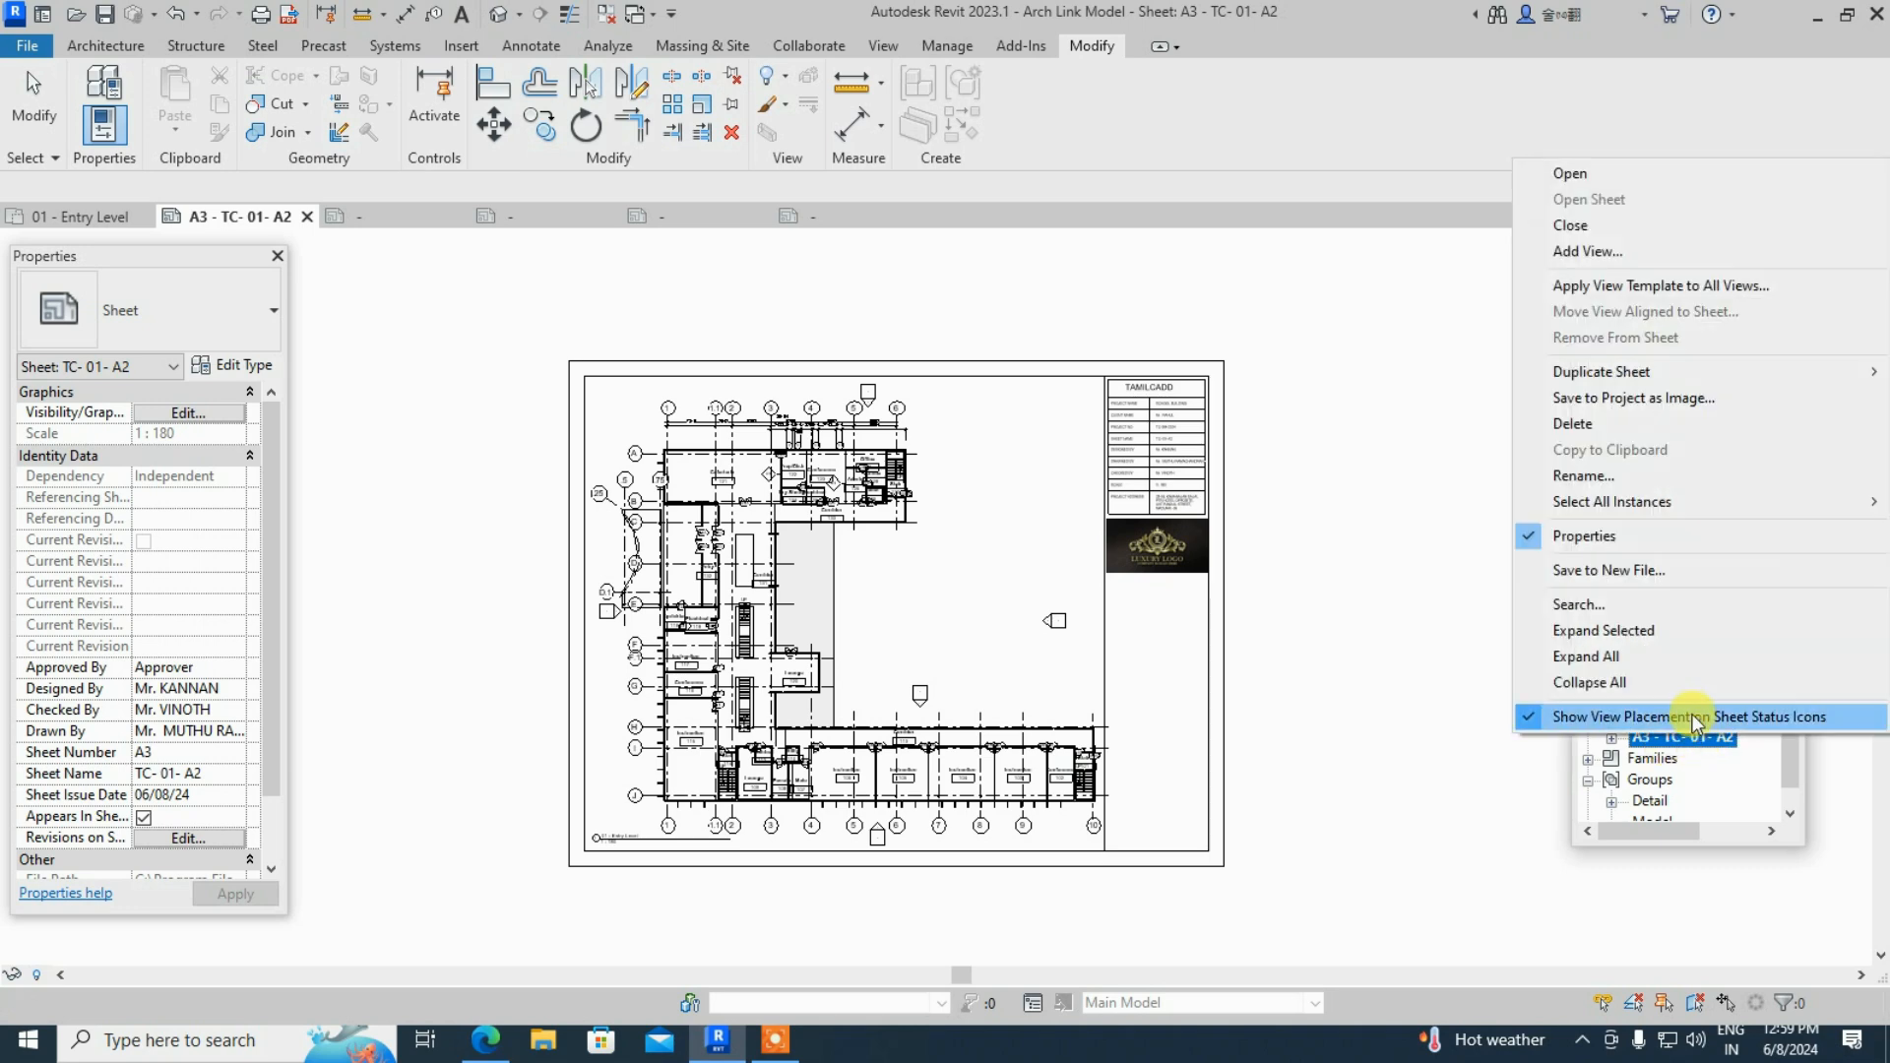
{"action": "left_click", "coordinate": [1477, 786]}
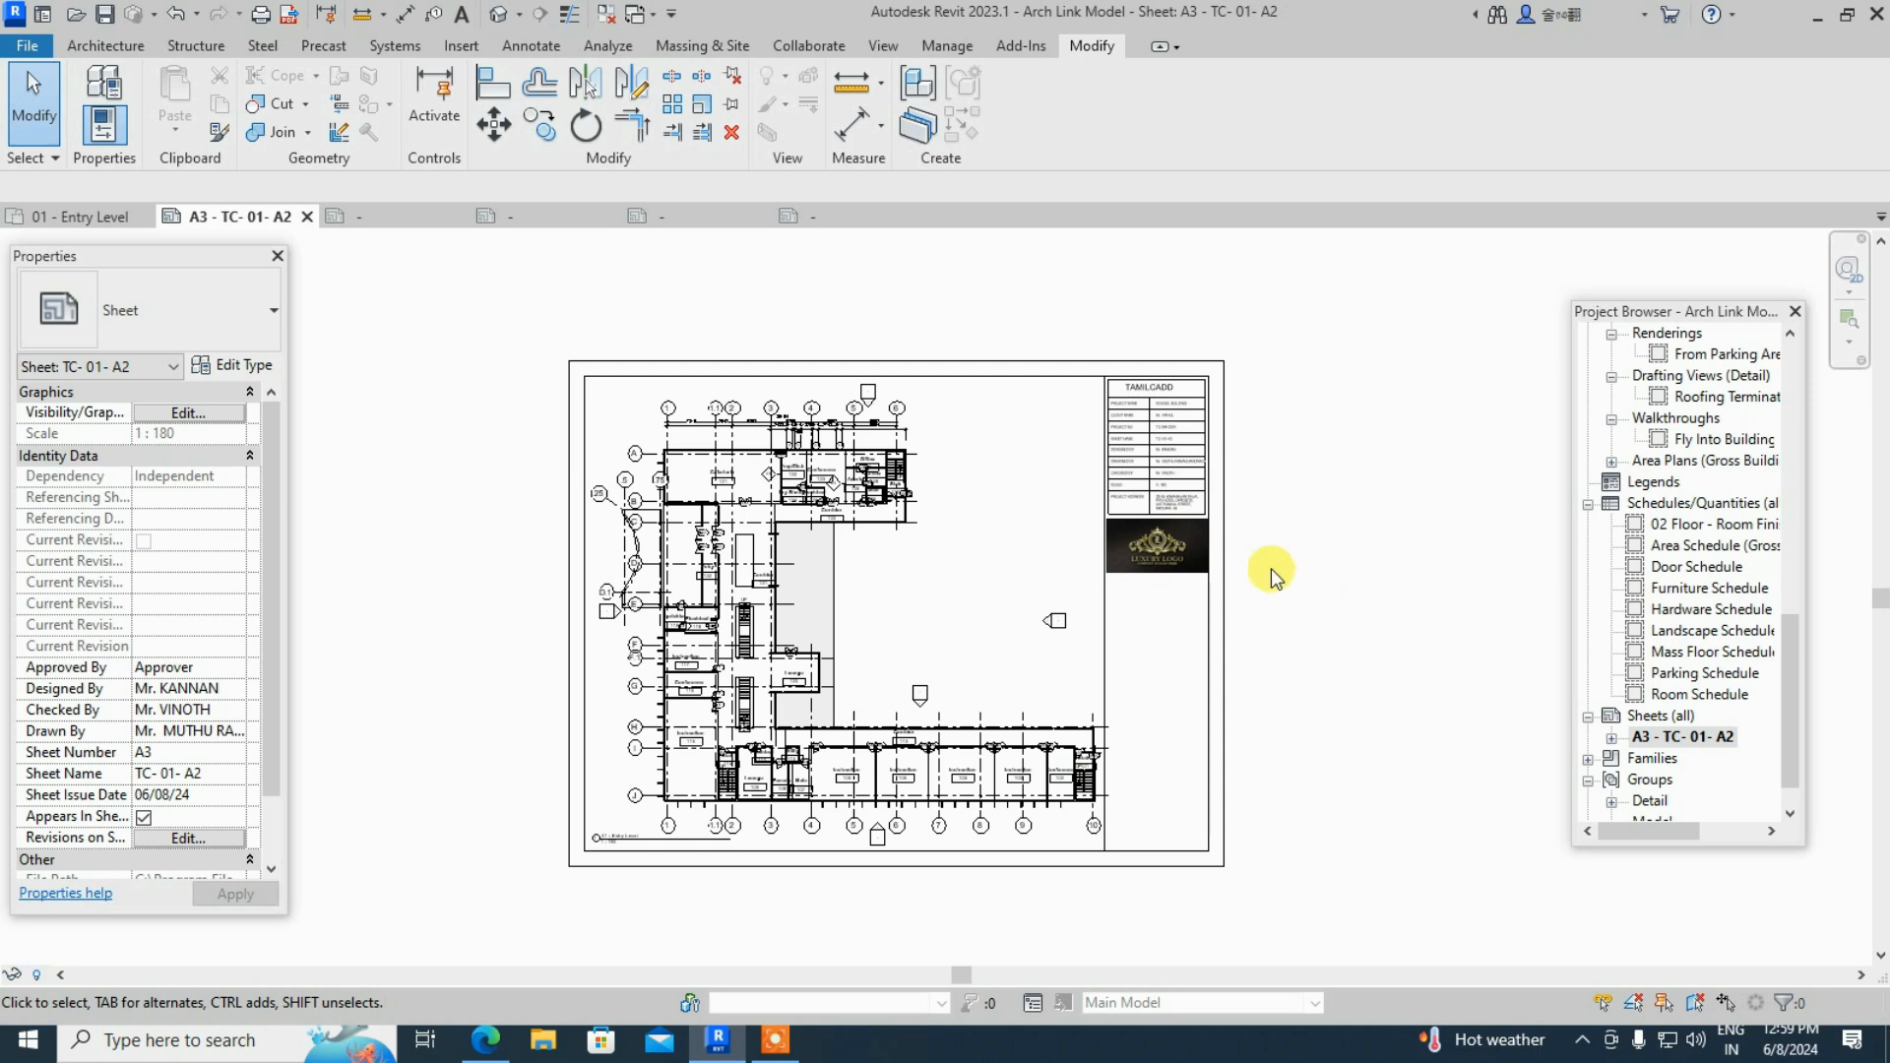
- Close the C 17 x 22 Horizontal title-block family without saving and bring up Print
{"action": "left_click", "coordinate": [733, 216]}
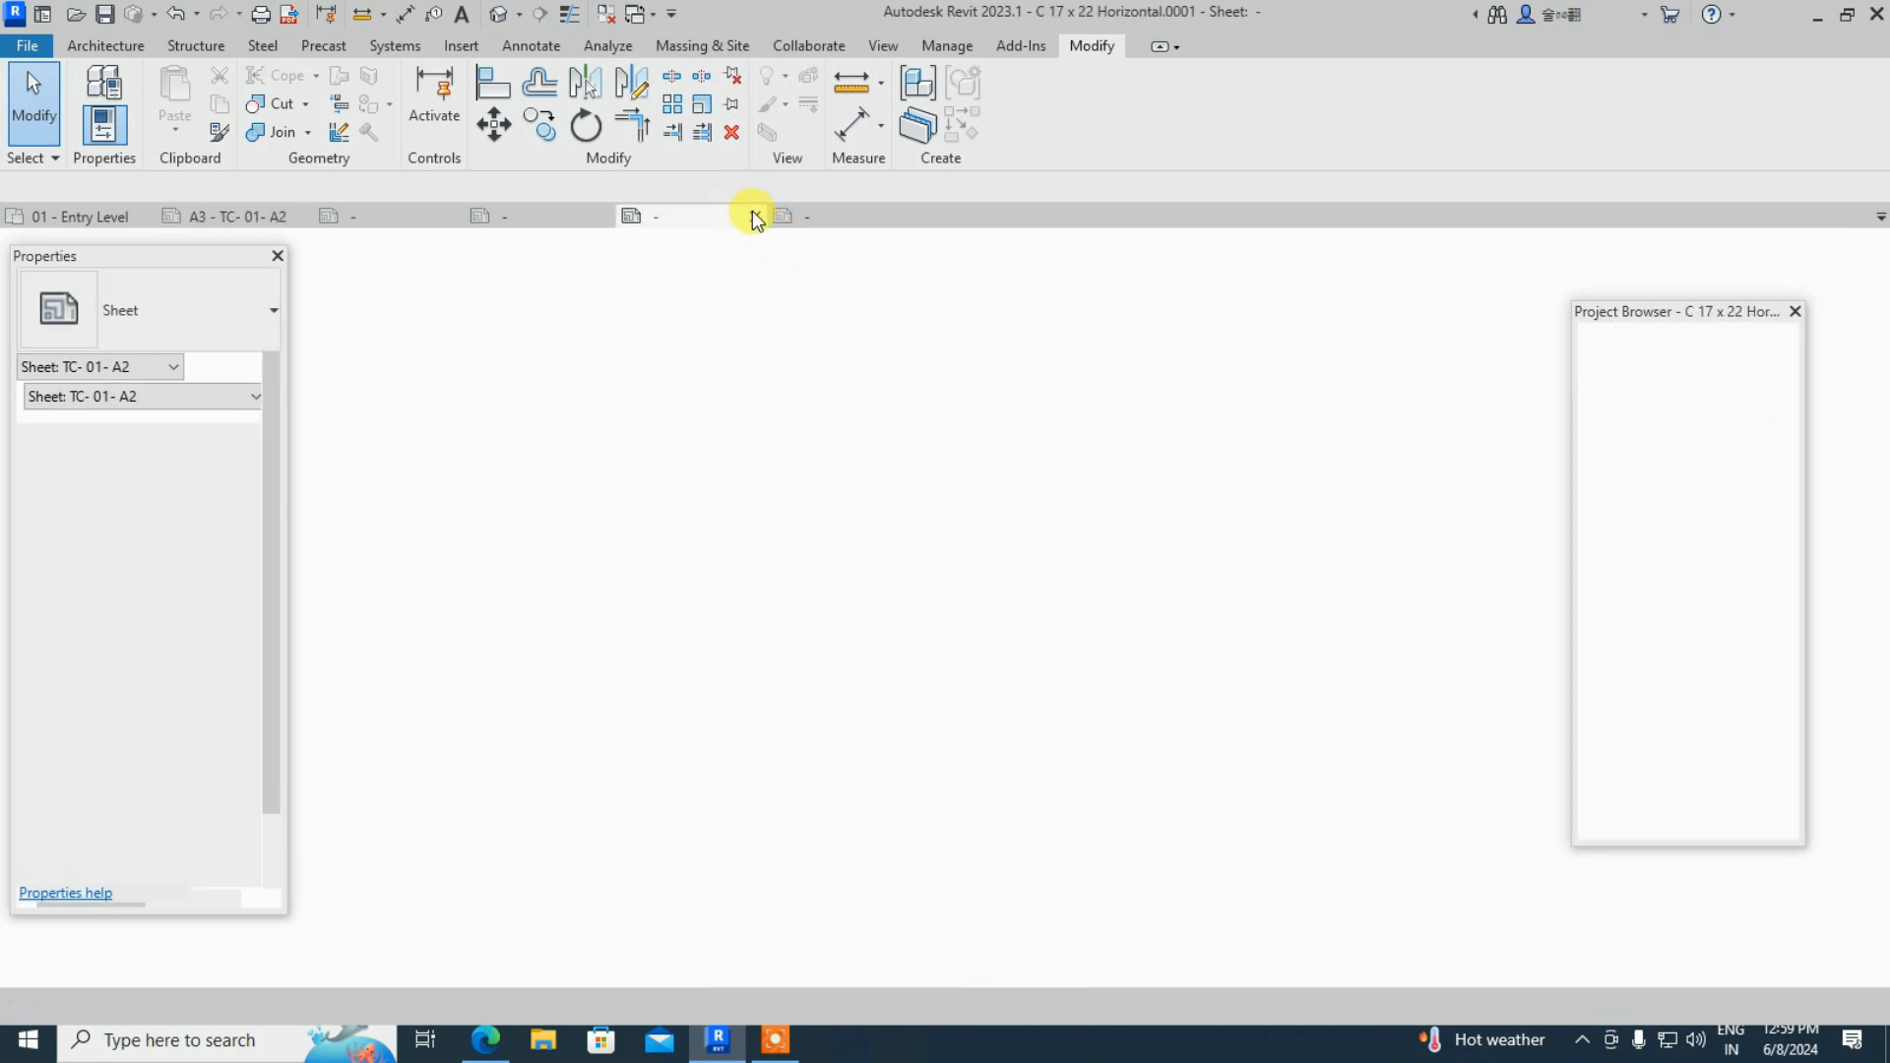
{"action": "left_click", "coordinate": [754, 216]}
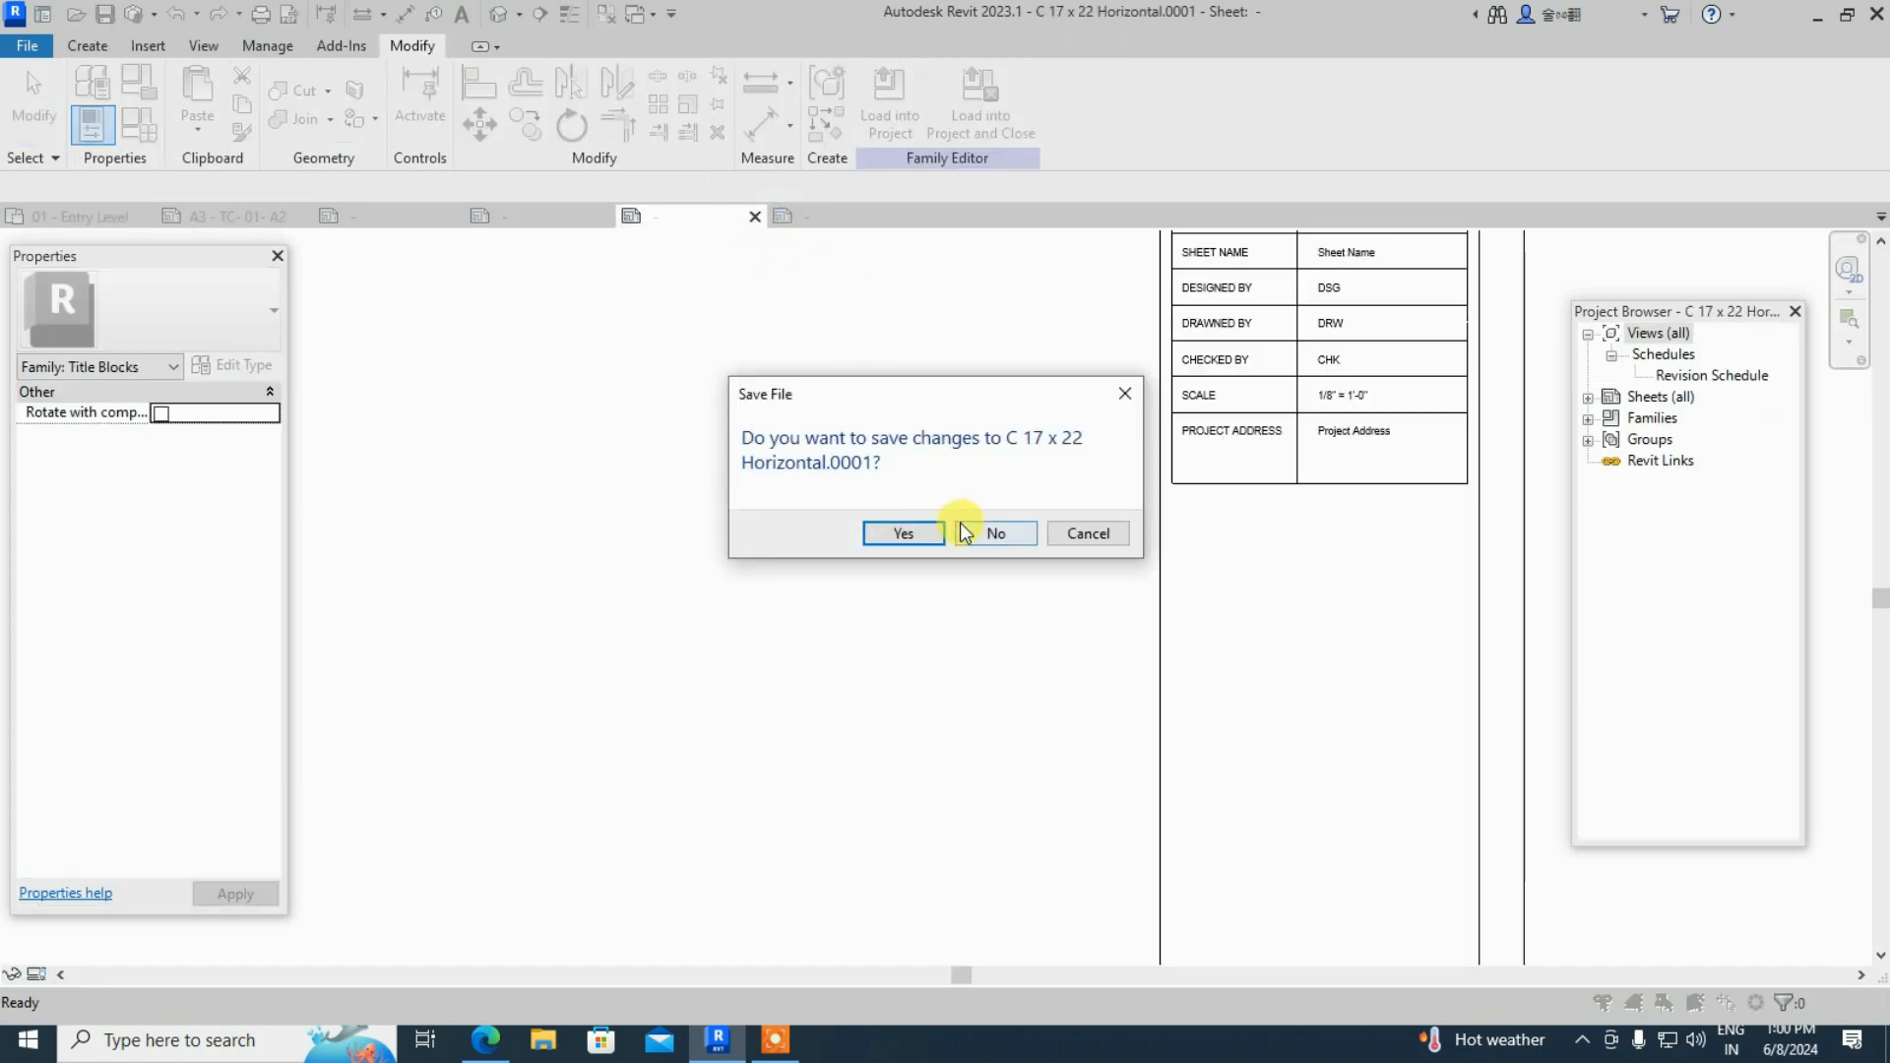
{"action": "left_click", "coordinate": [990, 529]}
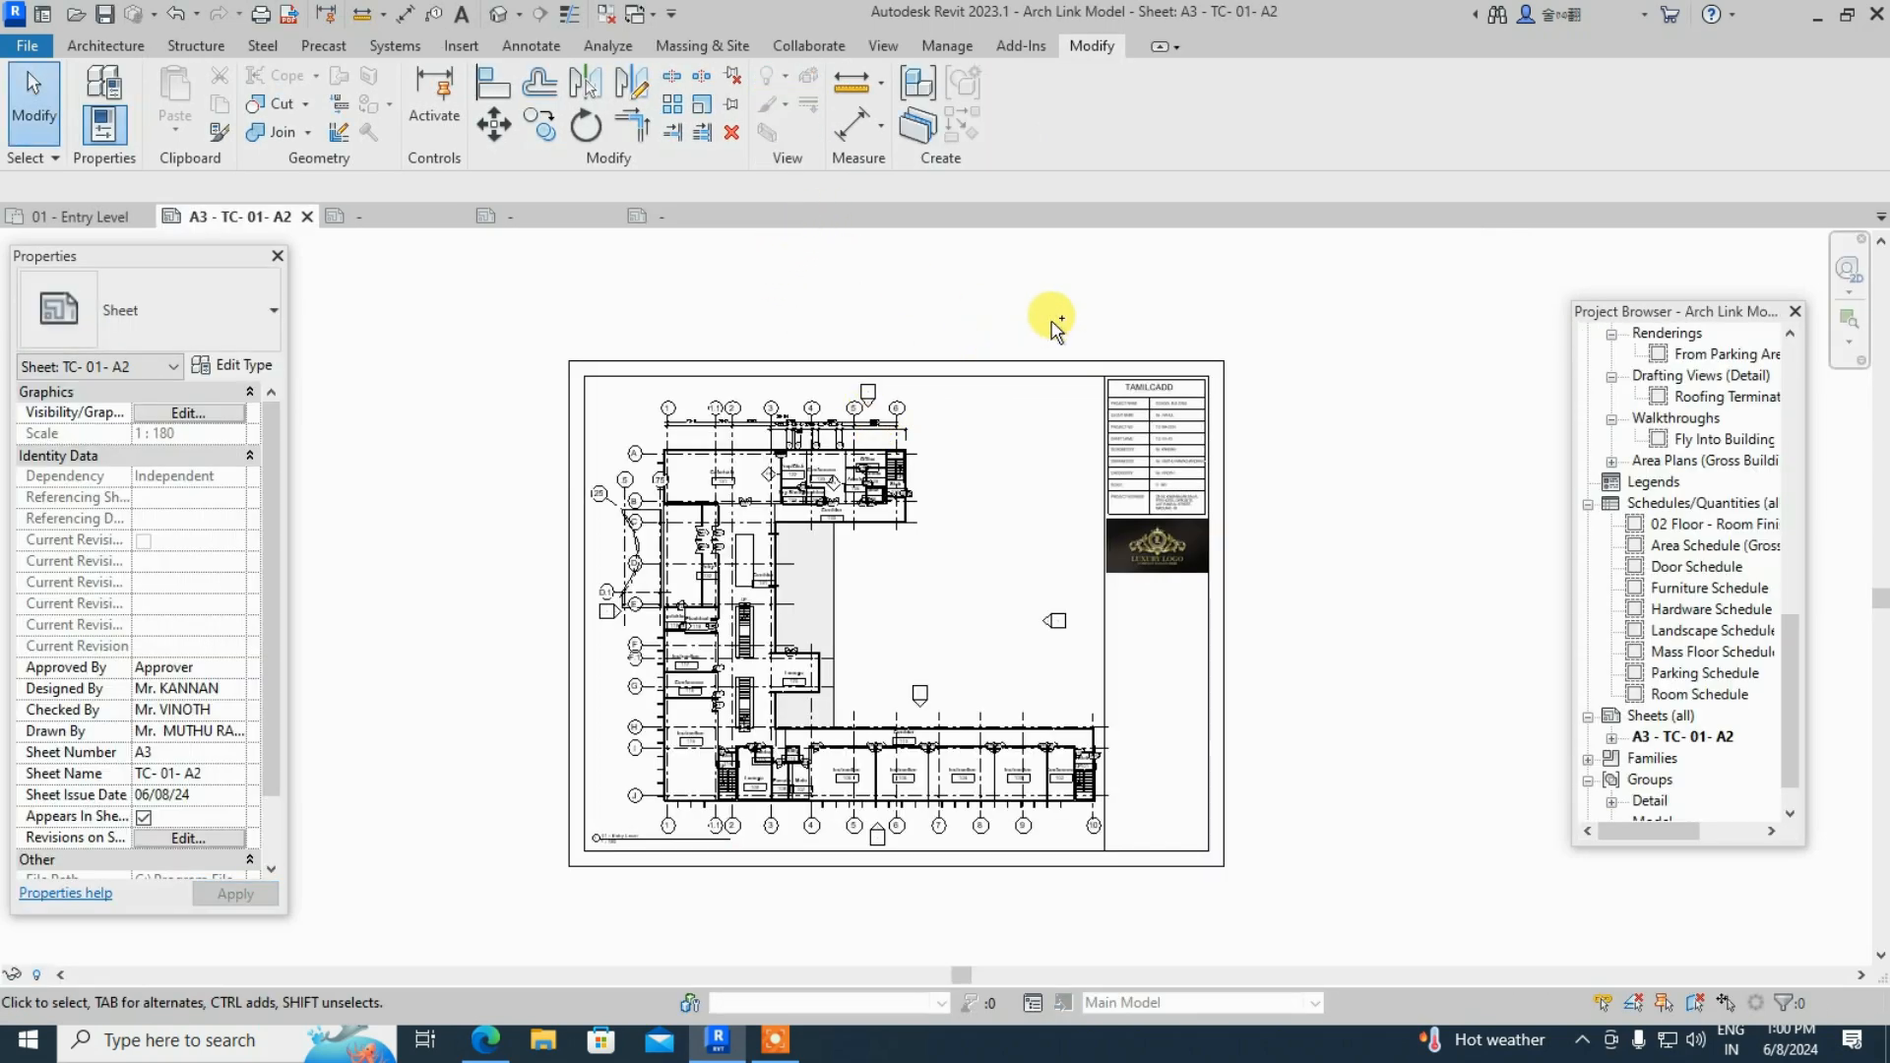
{"action": "key", "text": "ctrl+p"}
- Choose Microsoft Print to PDF as the printer for the A3 sheet
{"action": "left_click", "coordinate": [1013, 266]}
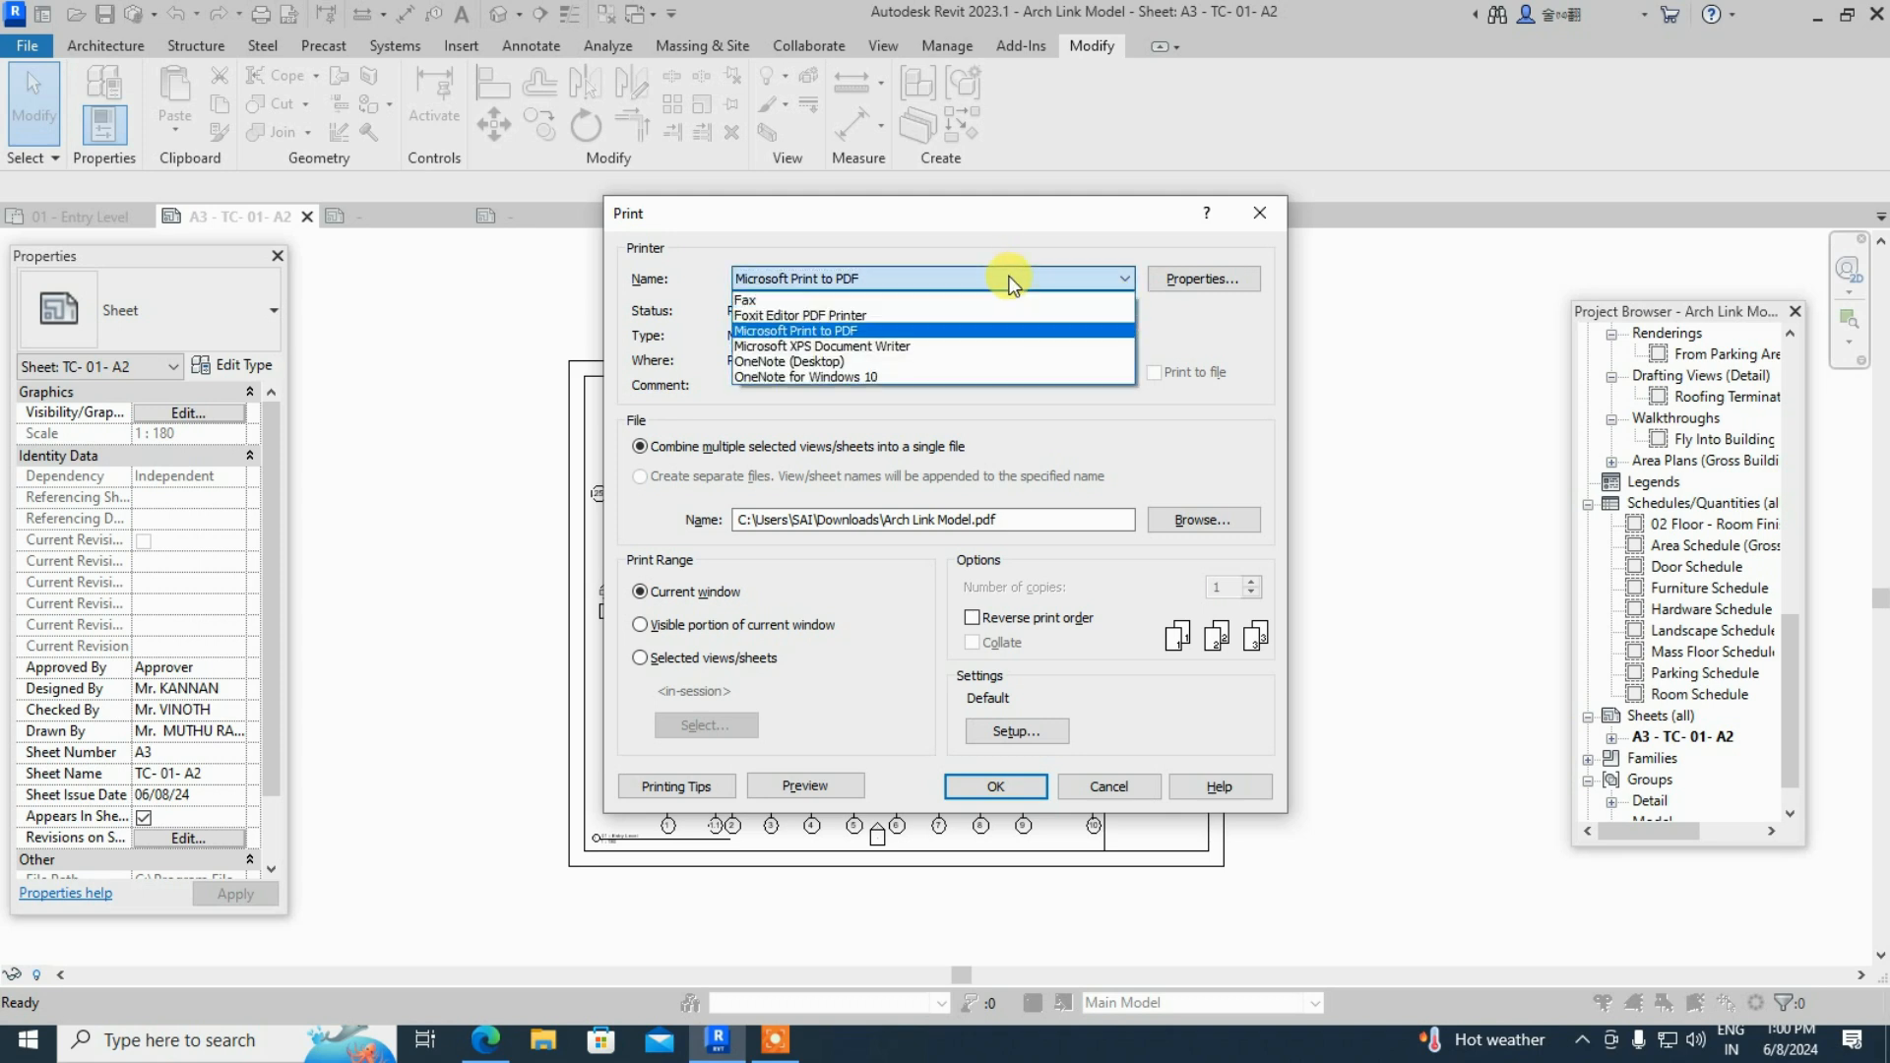
{"action": "left_click", "coordinate": [837, 331]}
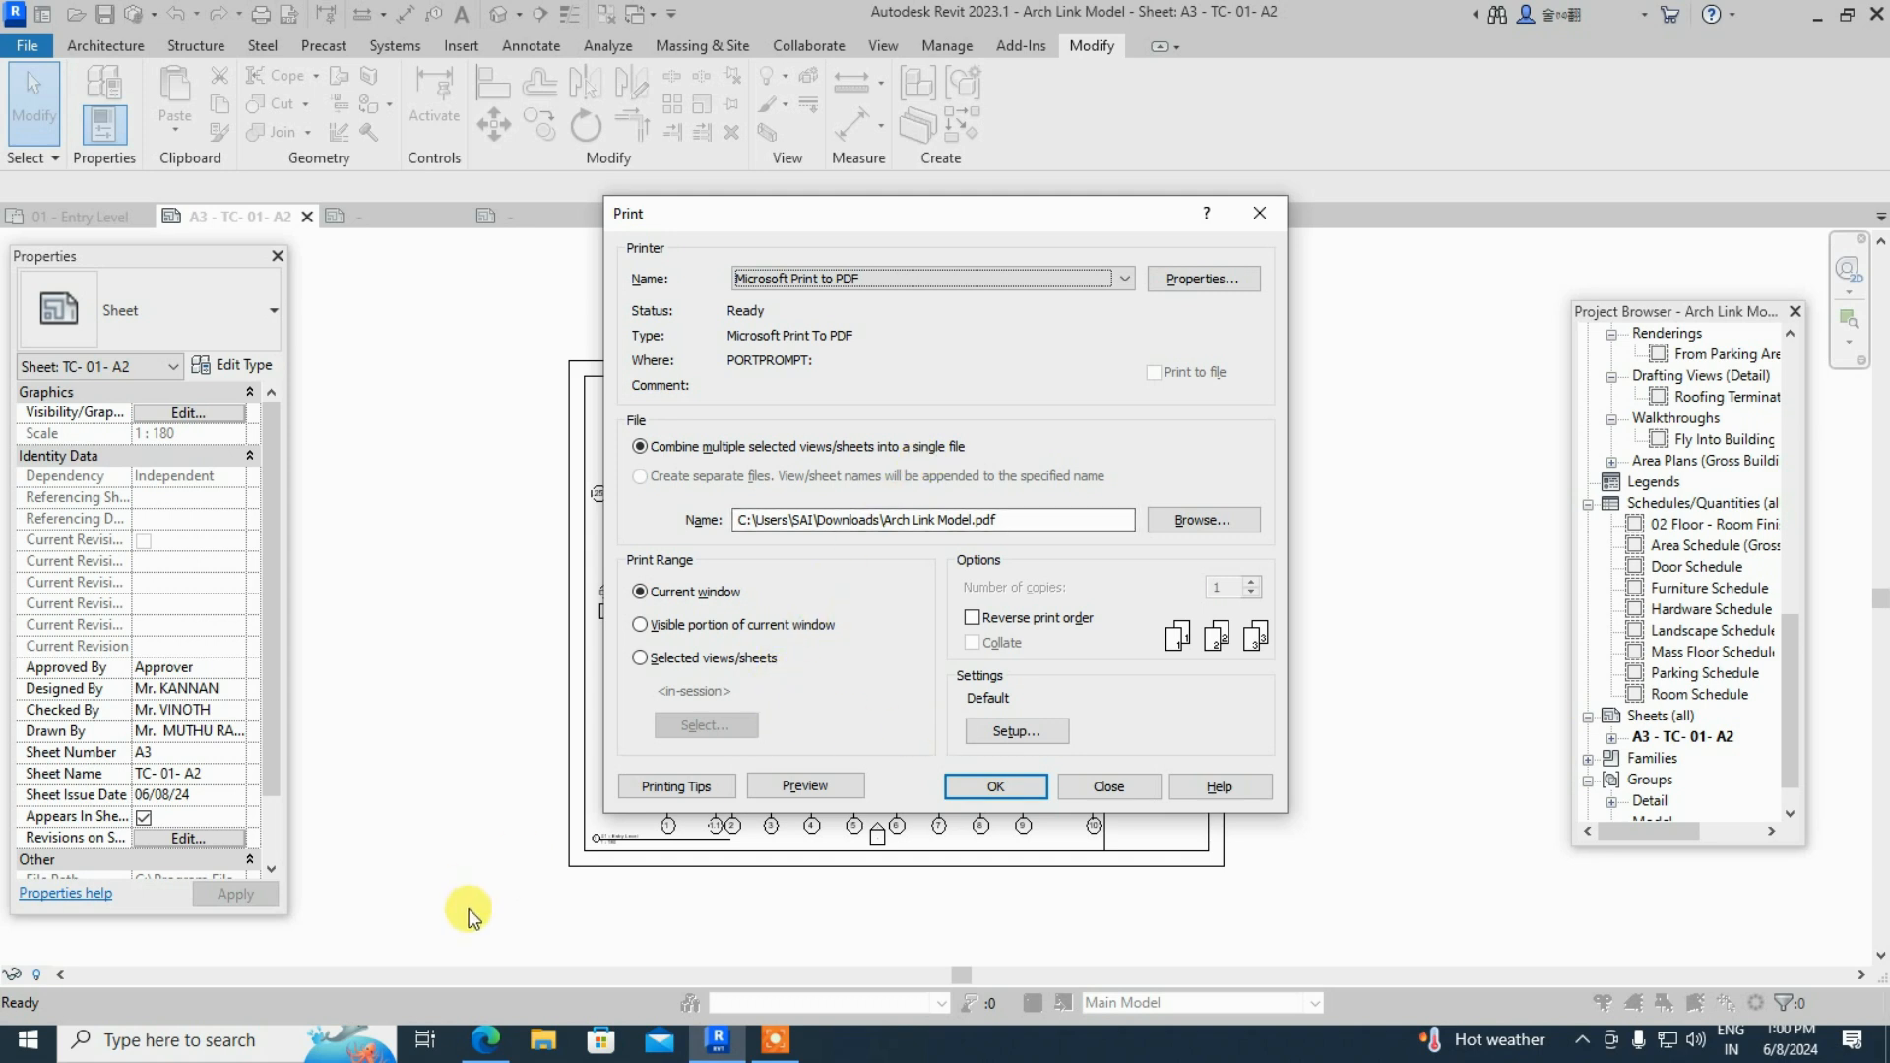
{"action": "mouse_move", "coordinate": [483, 1052]}
- Page the Feeroz PDF from elevations (page 9) to staircase details (page 16), then minimize Edge
{"action": "left_click", "coordinate": [485, 1040]}
{"action": "scroll", "coordinate": [1196, 625], "scroll_direction": "down", "scroll_amount": 10}
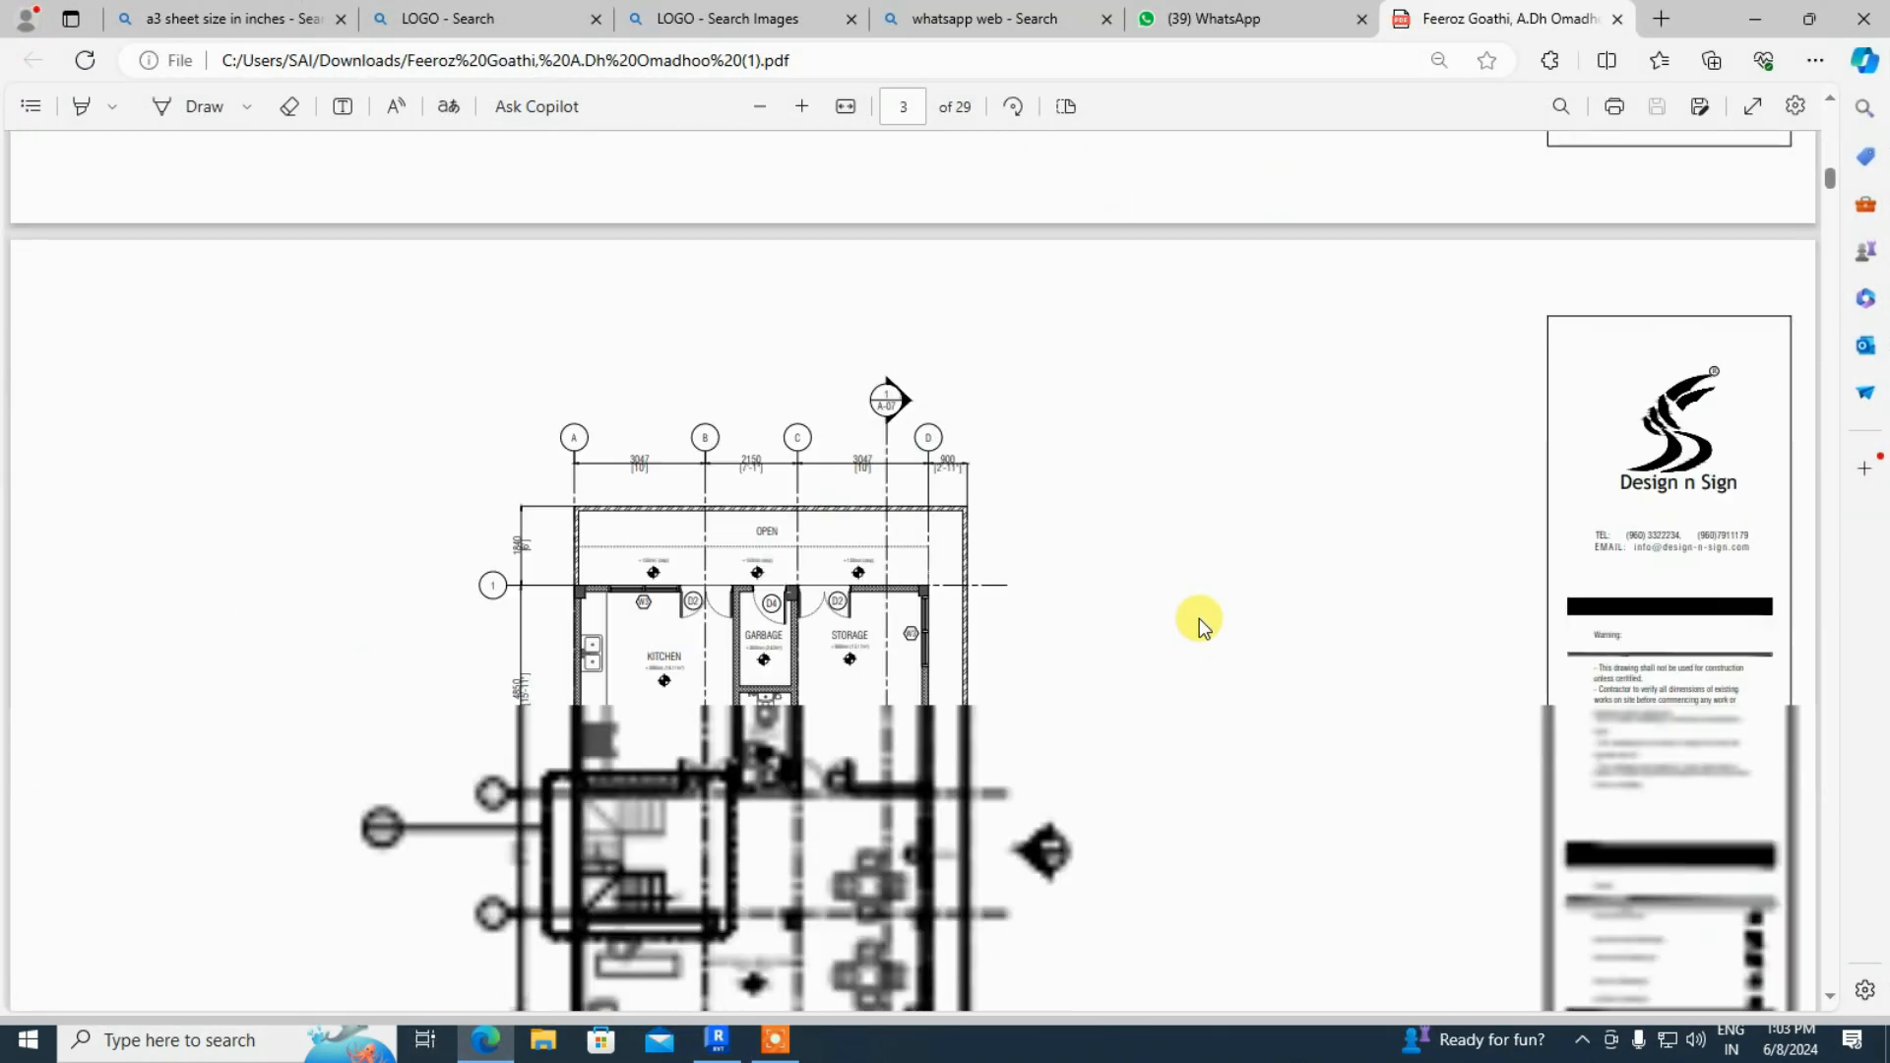
{"action": "scroll", "coordinate": [1200, 618], "scroll_direction": "down", "scroll_amount": 10}
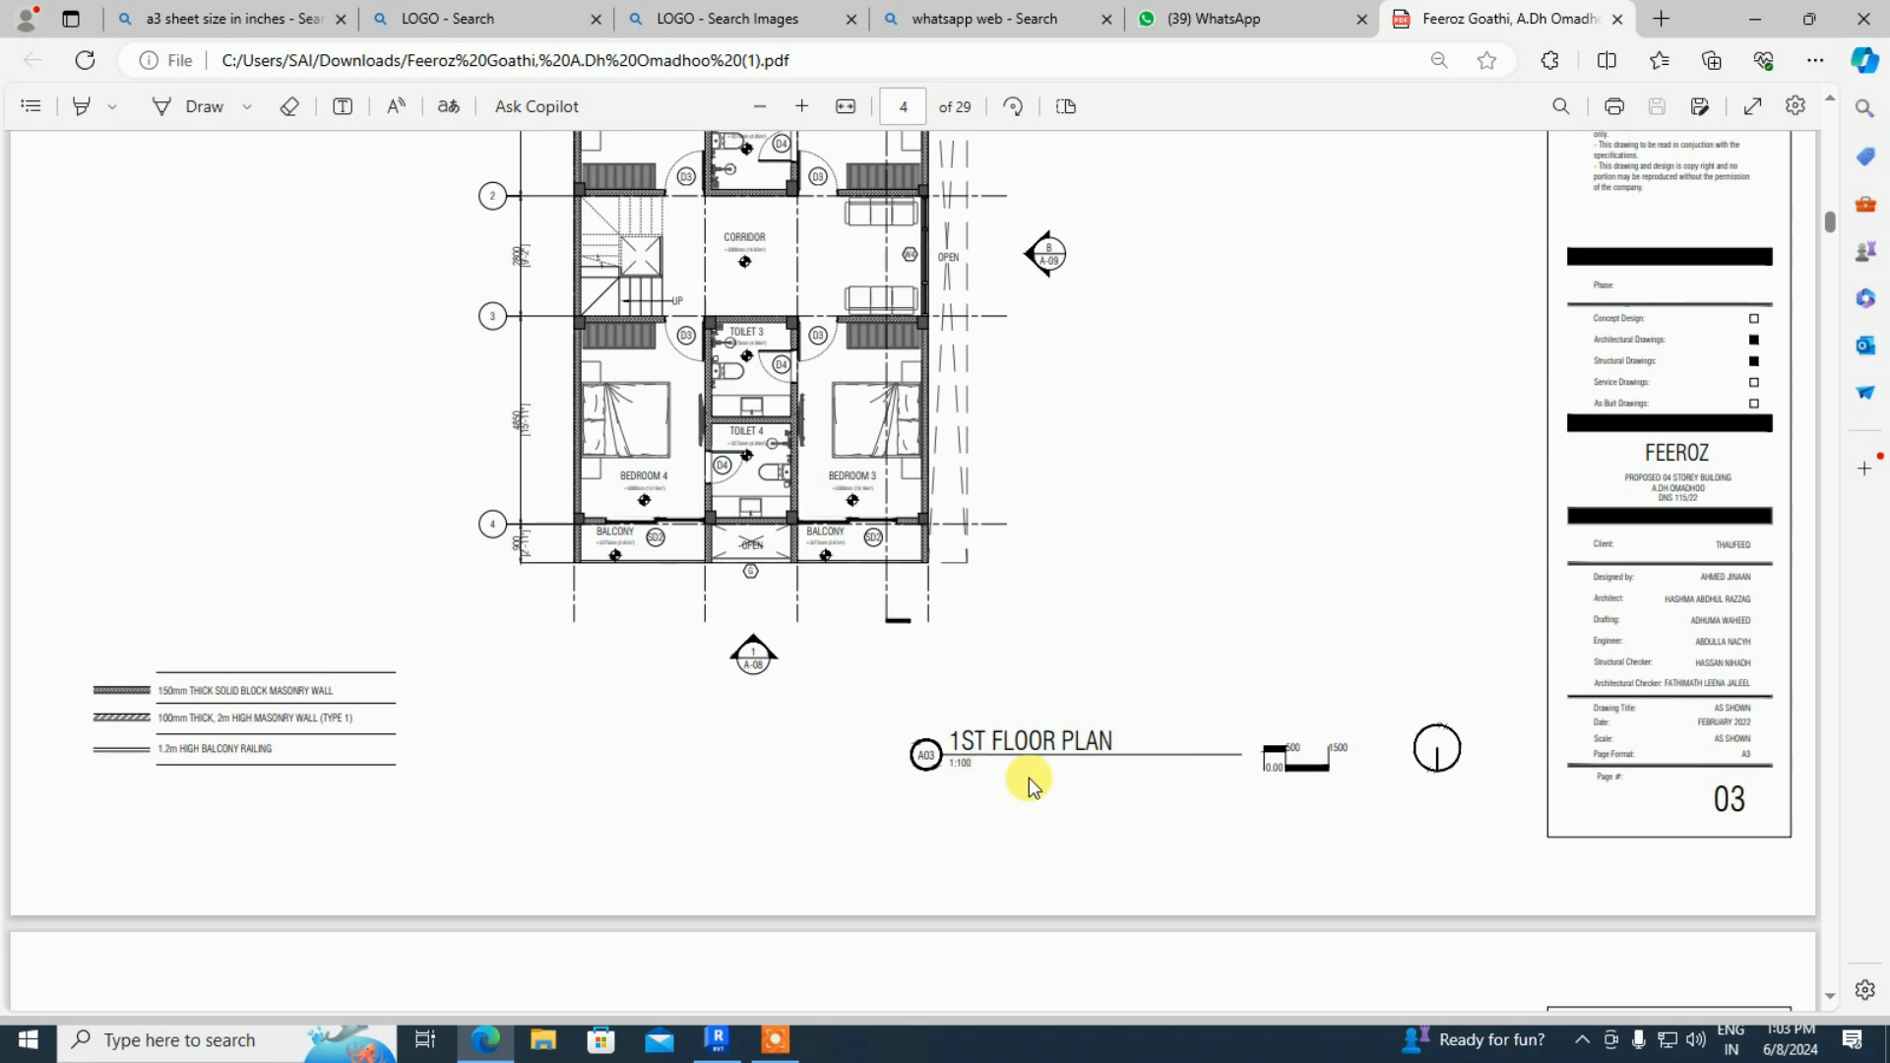
{"action": "scroll", "coordinate": [1172, 774], "scroll_direction": "down", "scroll_amount": 10}
{"action": "scroll", "coordinate": [1173, 780], "scroll_direction": "down", "scroll_amount": 10}
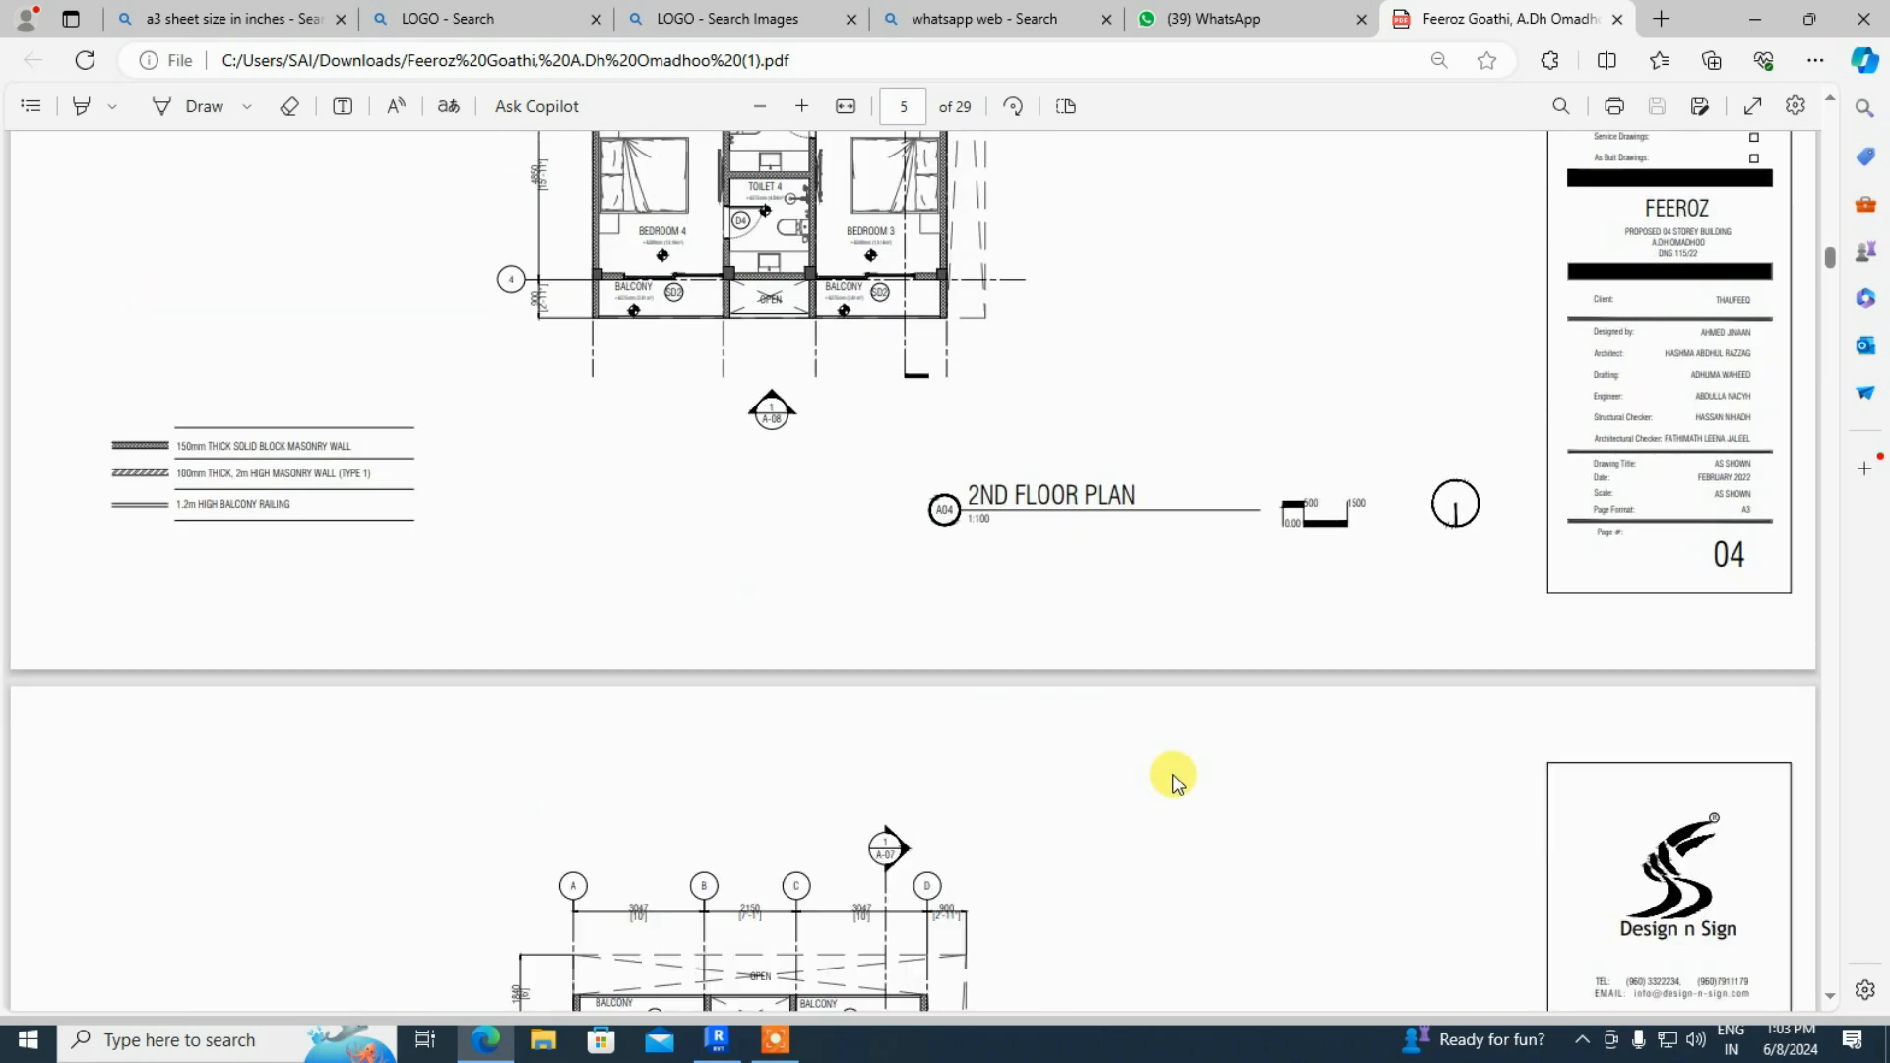
{"action": "scroll", "coordinate": [1174, 778], "scroll_direction": "down", "scroll_amount": 5}
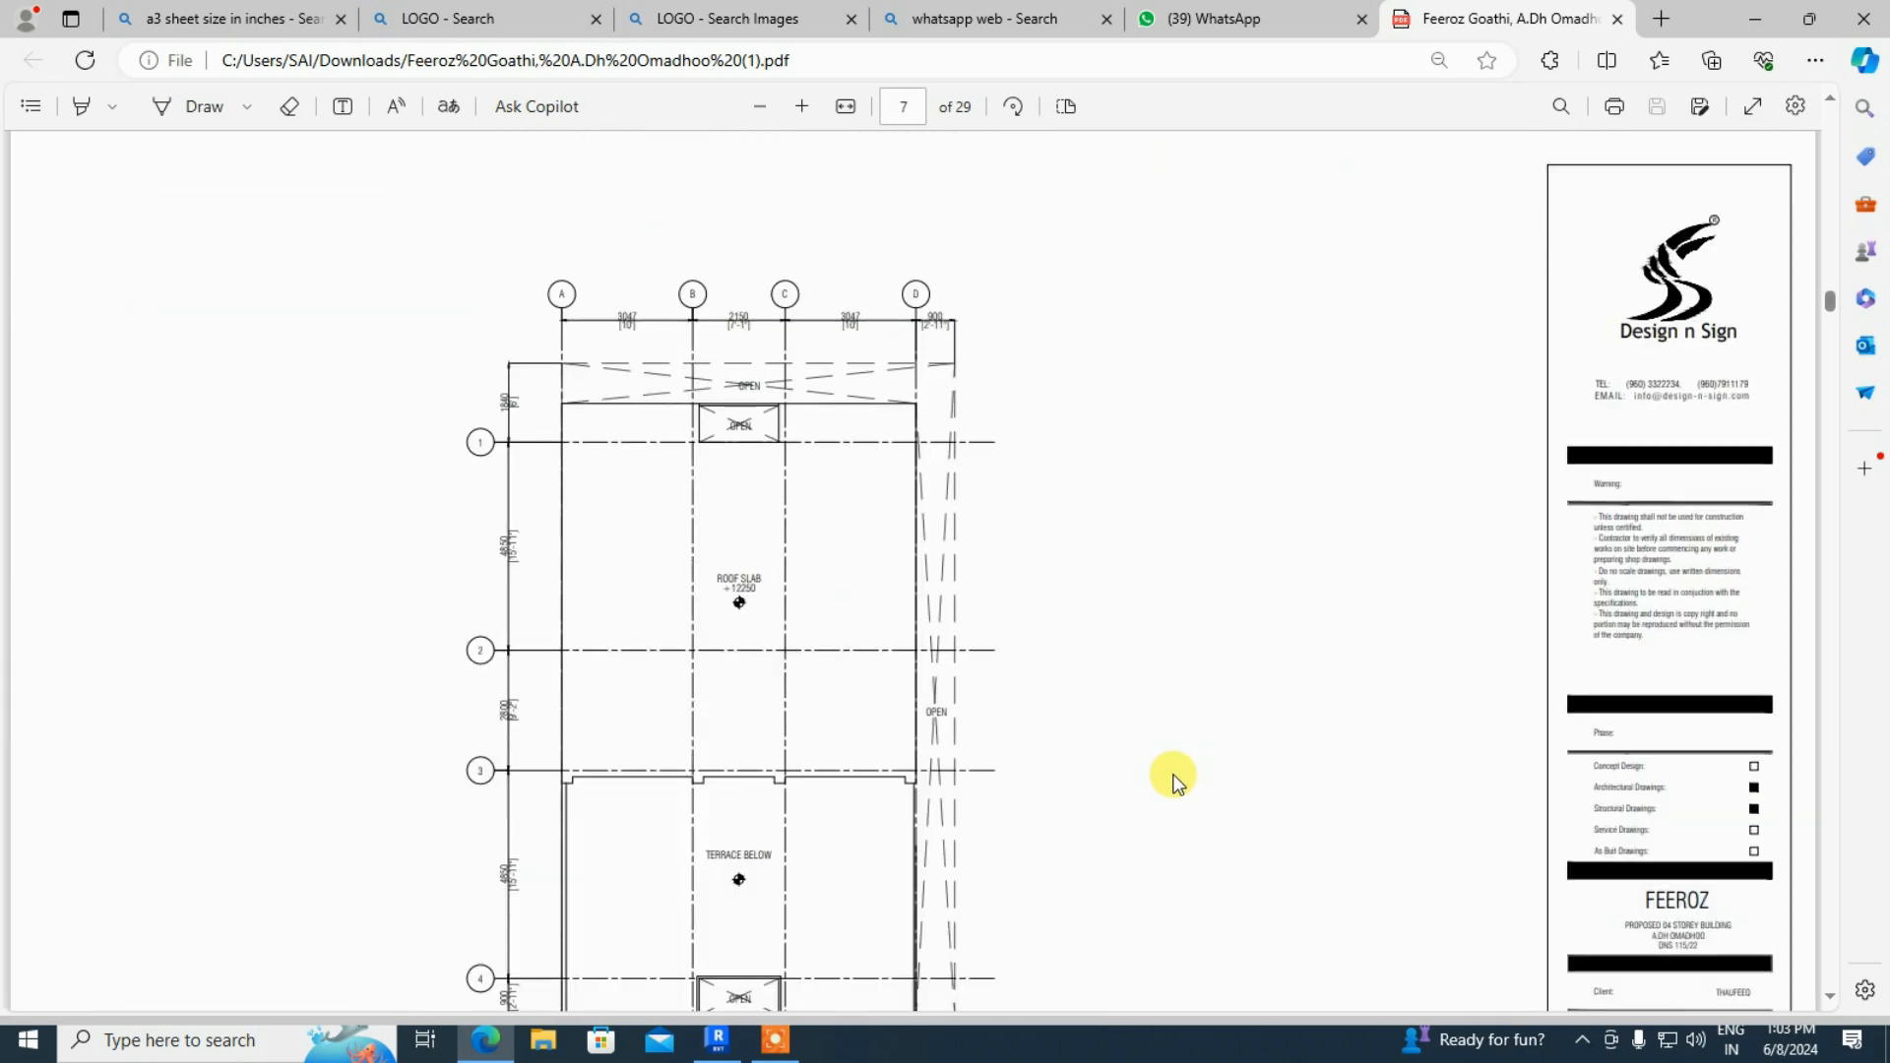
{"action": "scroll", "coordinate": [1172, 774], "scroll_direction": "up", "scroll_amount": 5}
{"action": "scroll", "coordinate": [1172, 774], "scroll_direction": "down", "scroll_amount": 6}
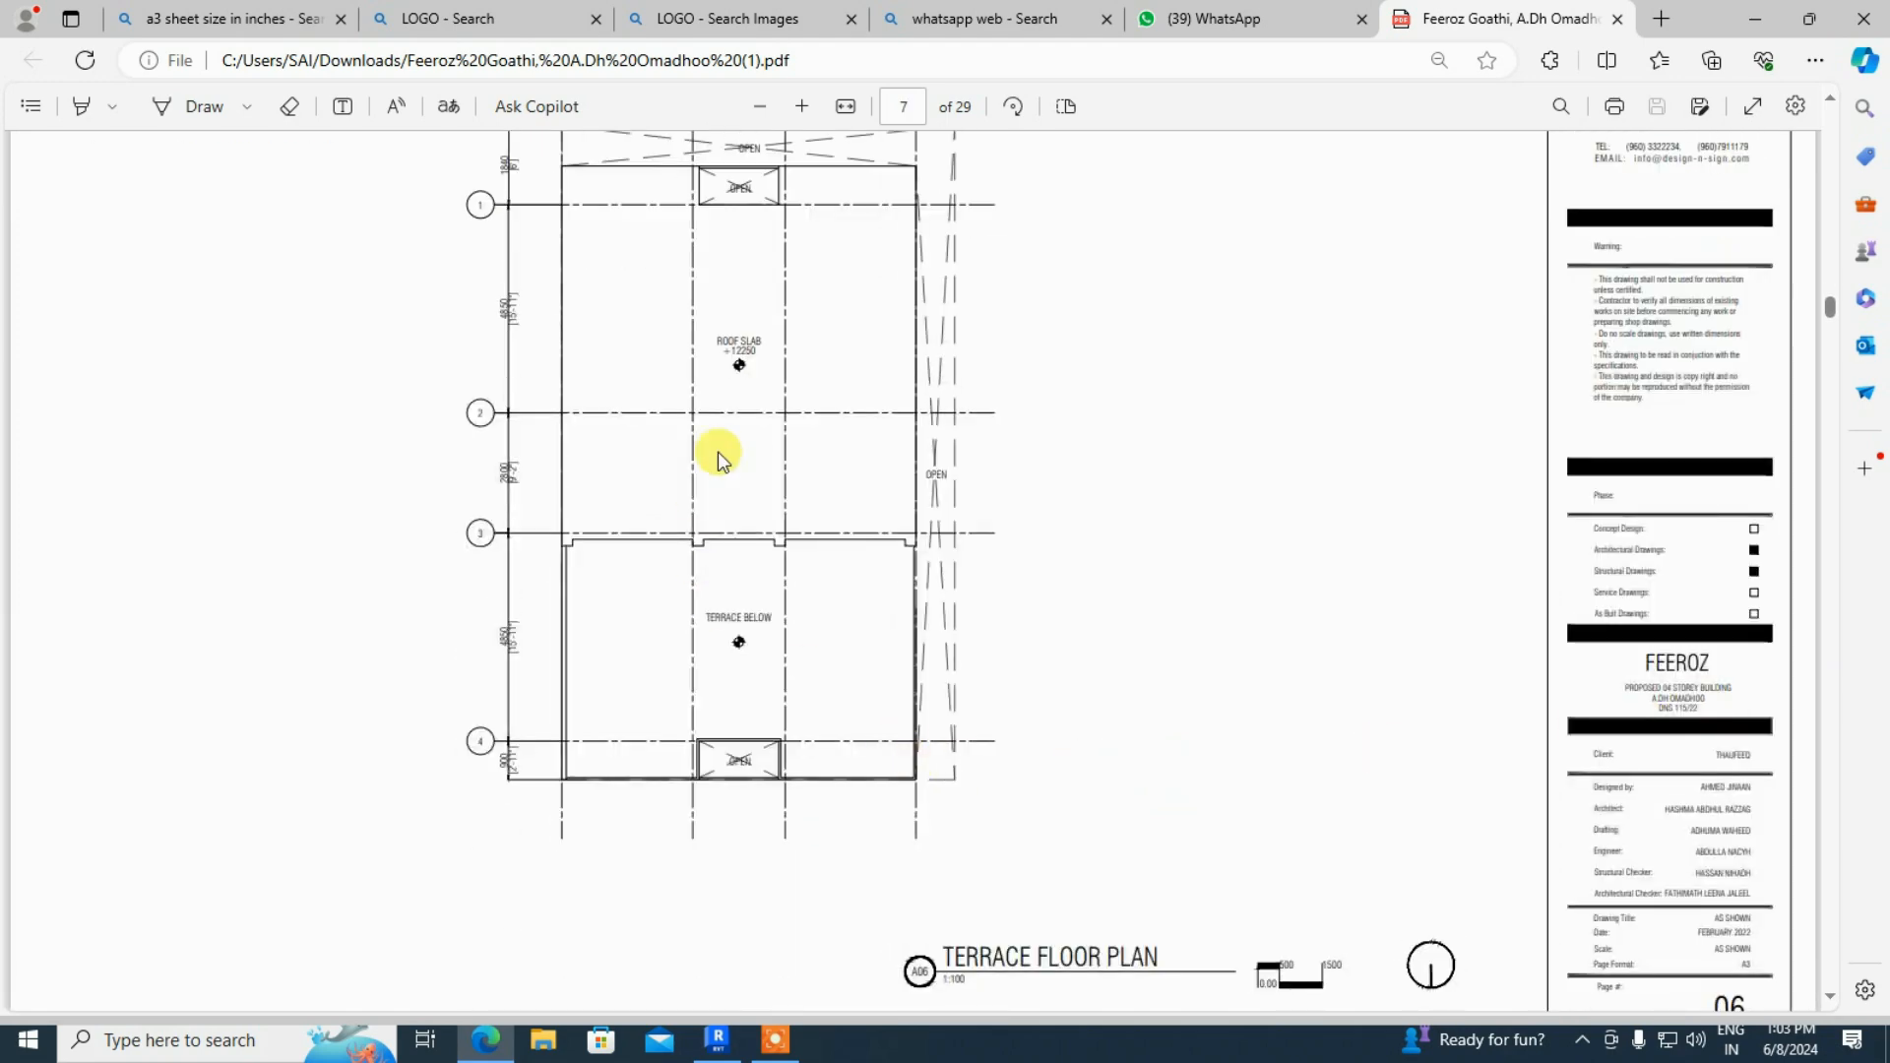
{"action": "scroll", "coordinate": [1013, 667], "scroll_direction": "down", "scroll_amount": 5}
{"action": "scroll", "coordinate": [1013, 665], "scroll_direction": "down", "scroll_amount": 15}
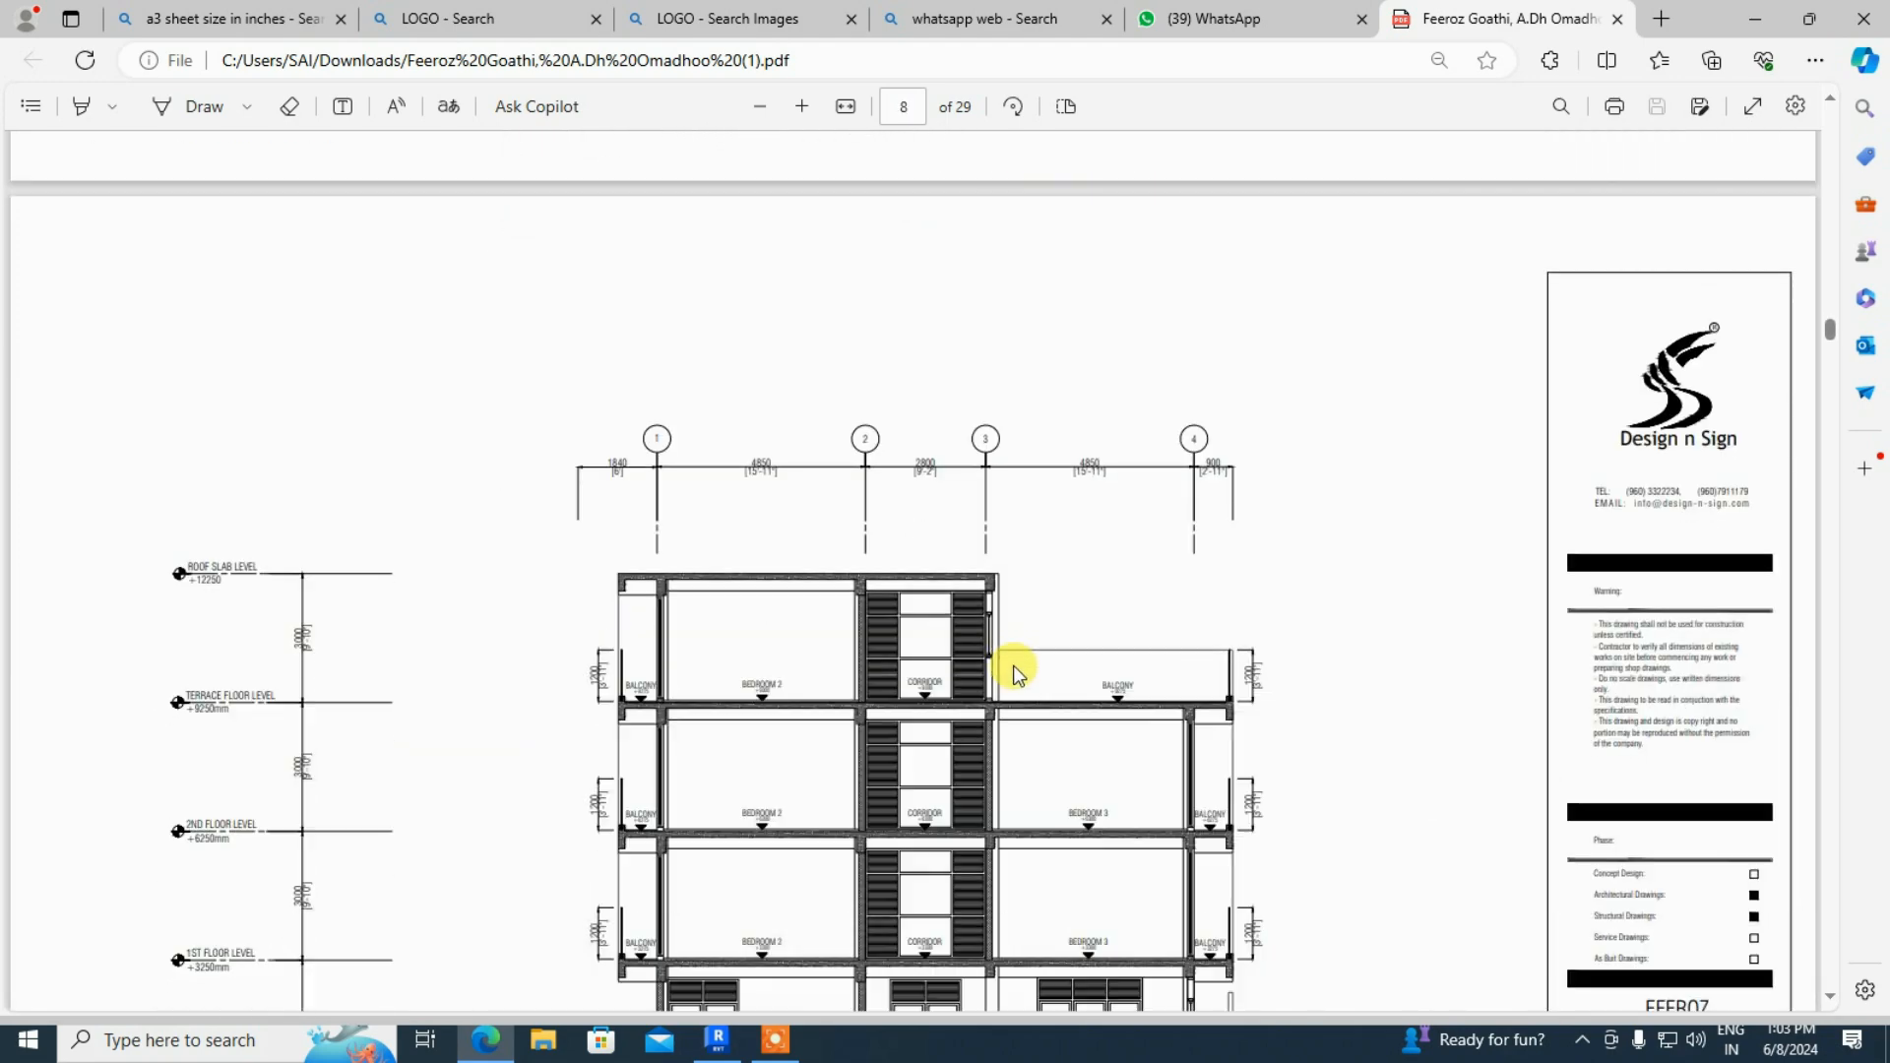
{"action": "scroll", "coordinate": [1015, 671], "scroll_direction": "down", "scroll_amount": 15}
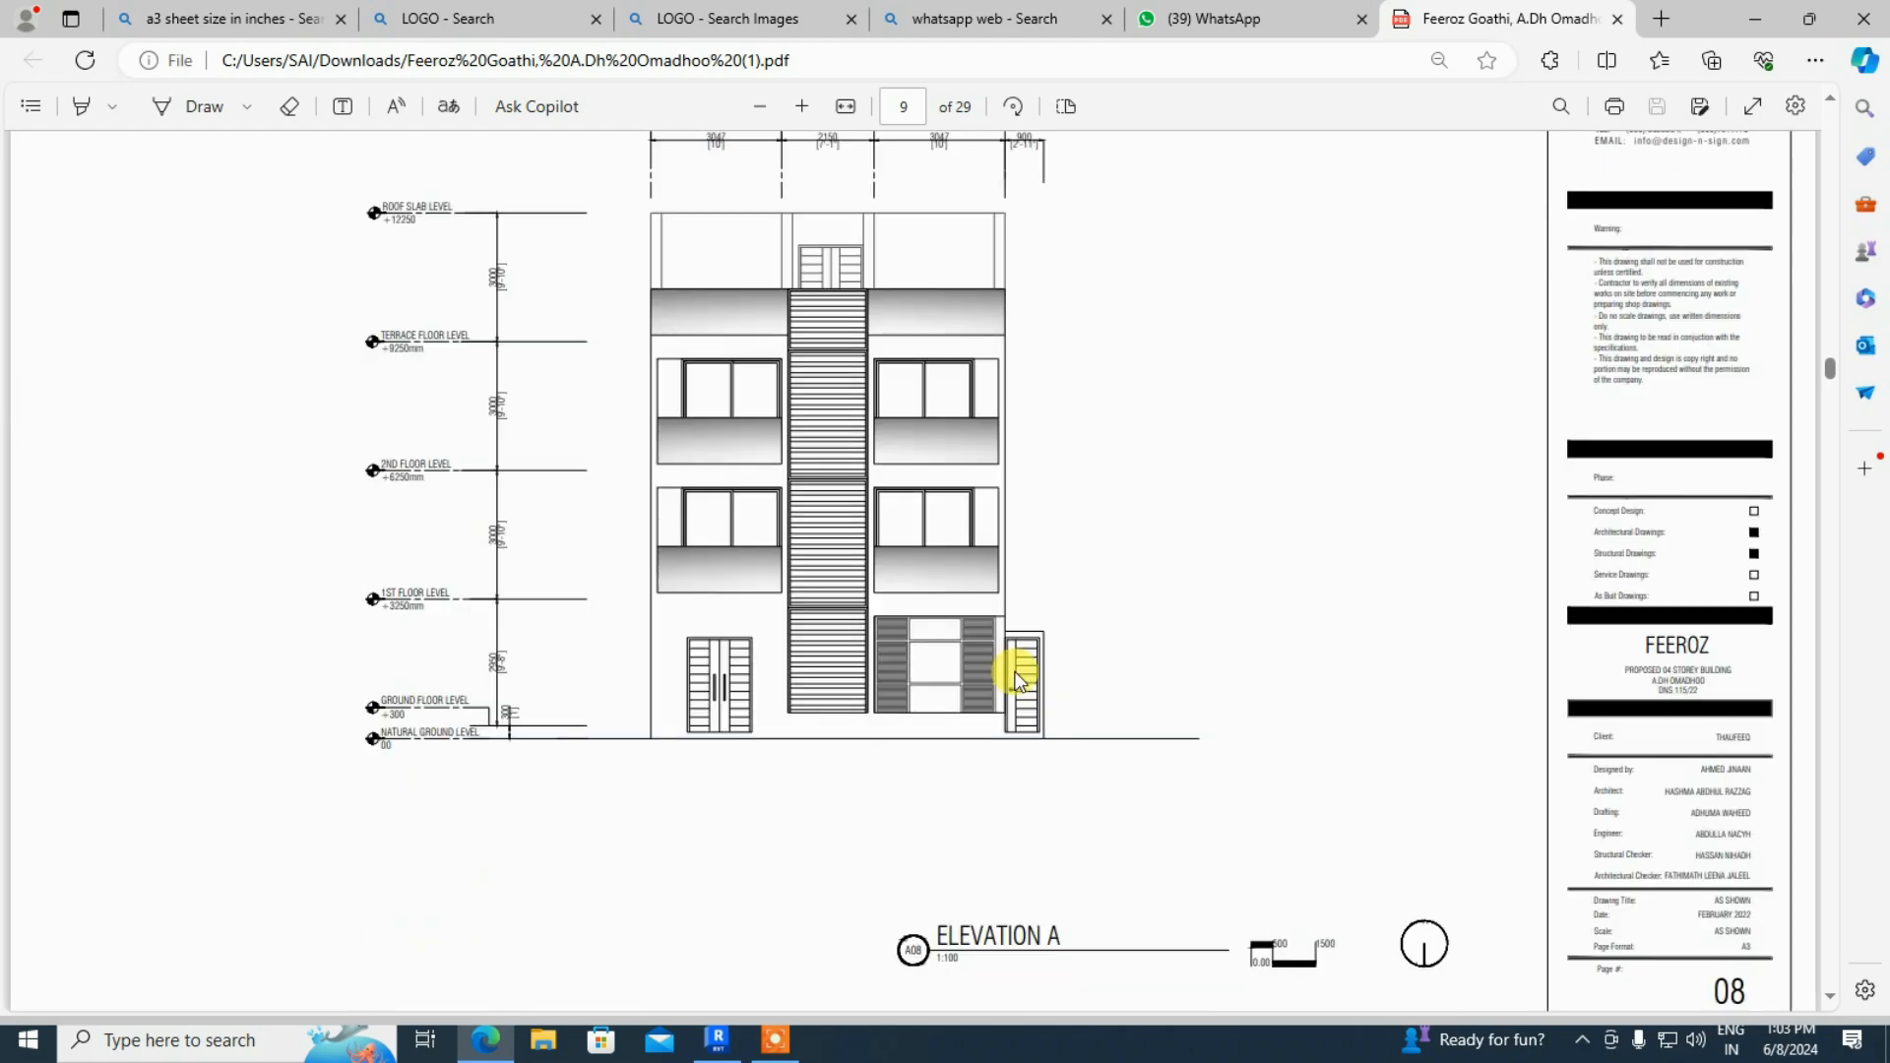
{"action": "scroll", "coordinate": [1015, 680], "scroll_direction": "down", "scroll_amount": 15}
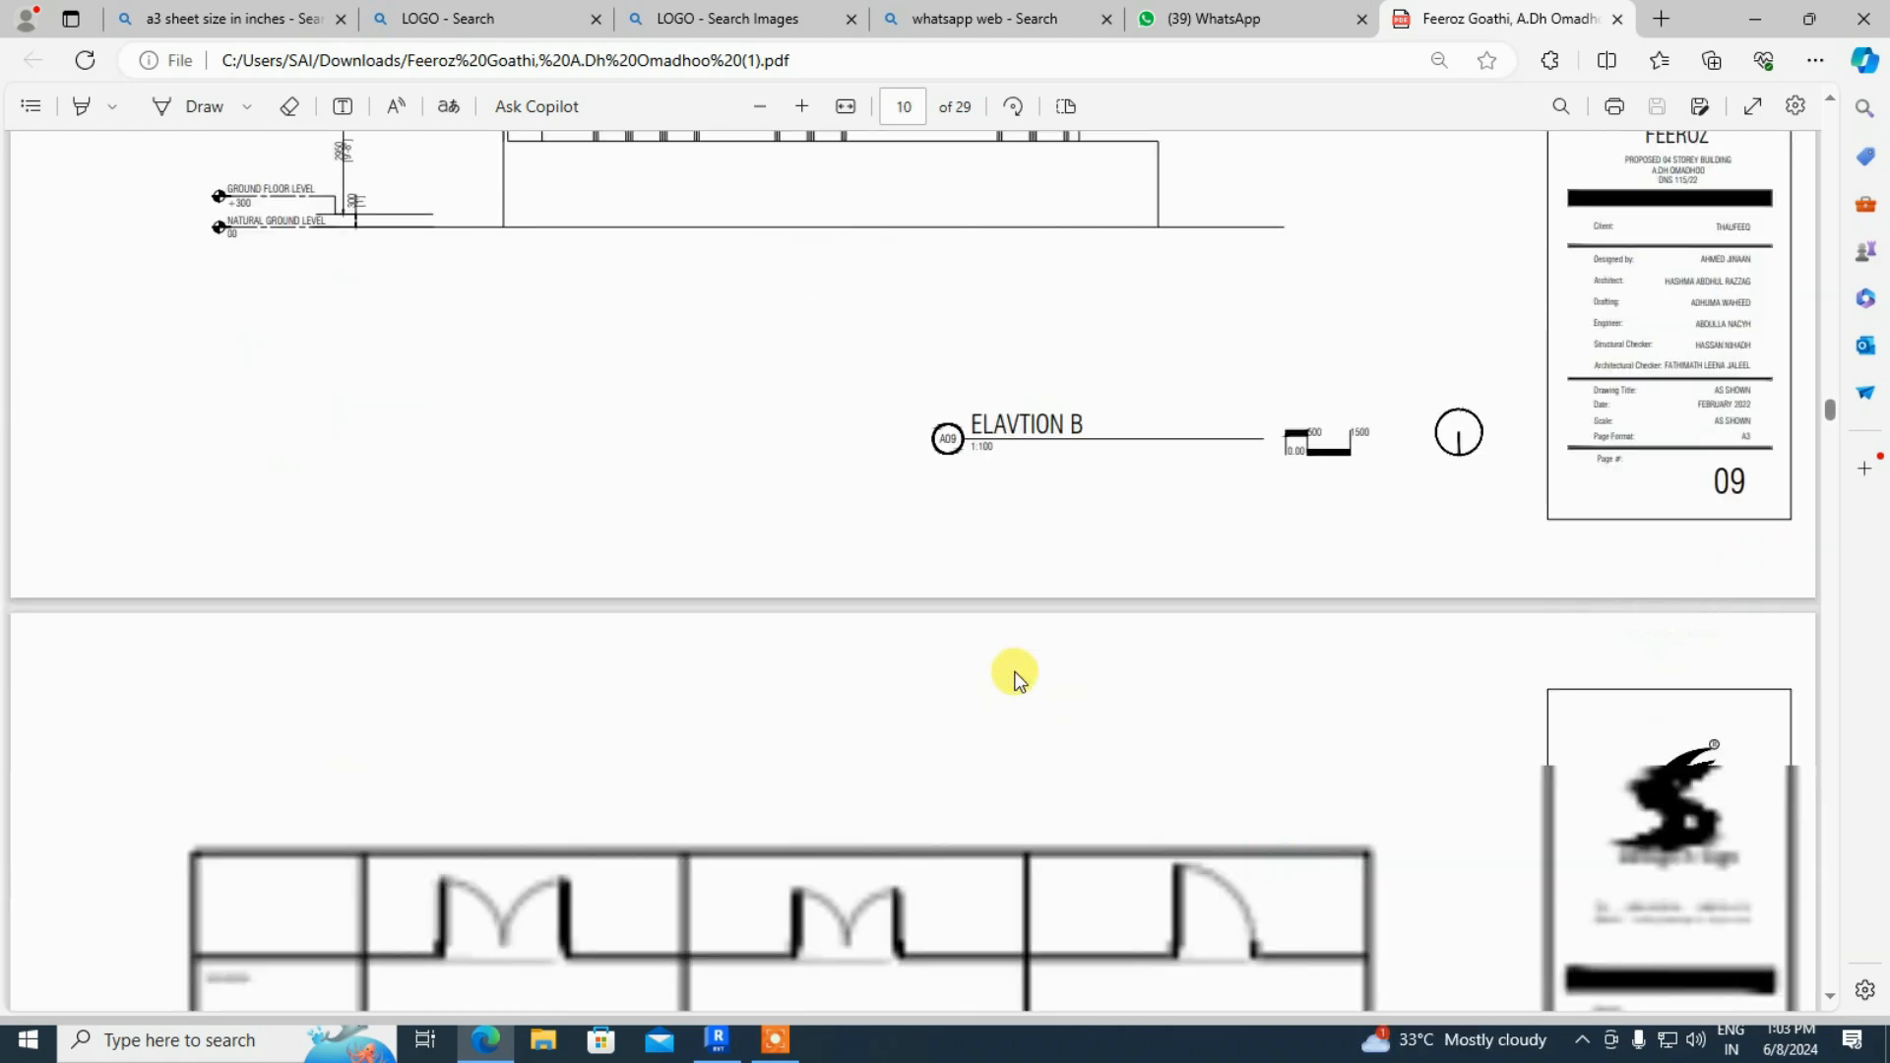
{"action": "scroll", "coordinate": [1015, 676], "scroll_direction": "down", "scroll_amount": 15}
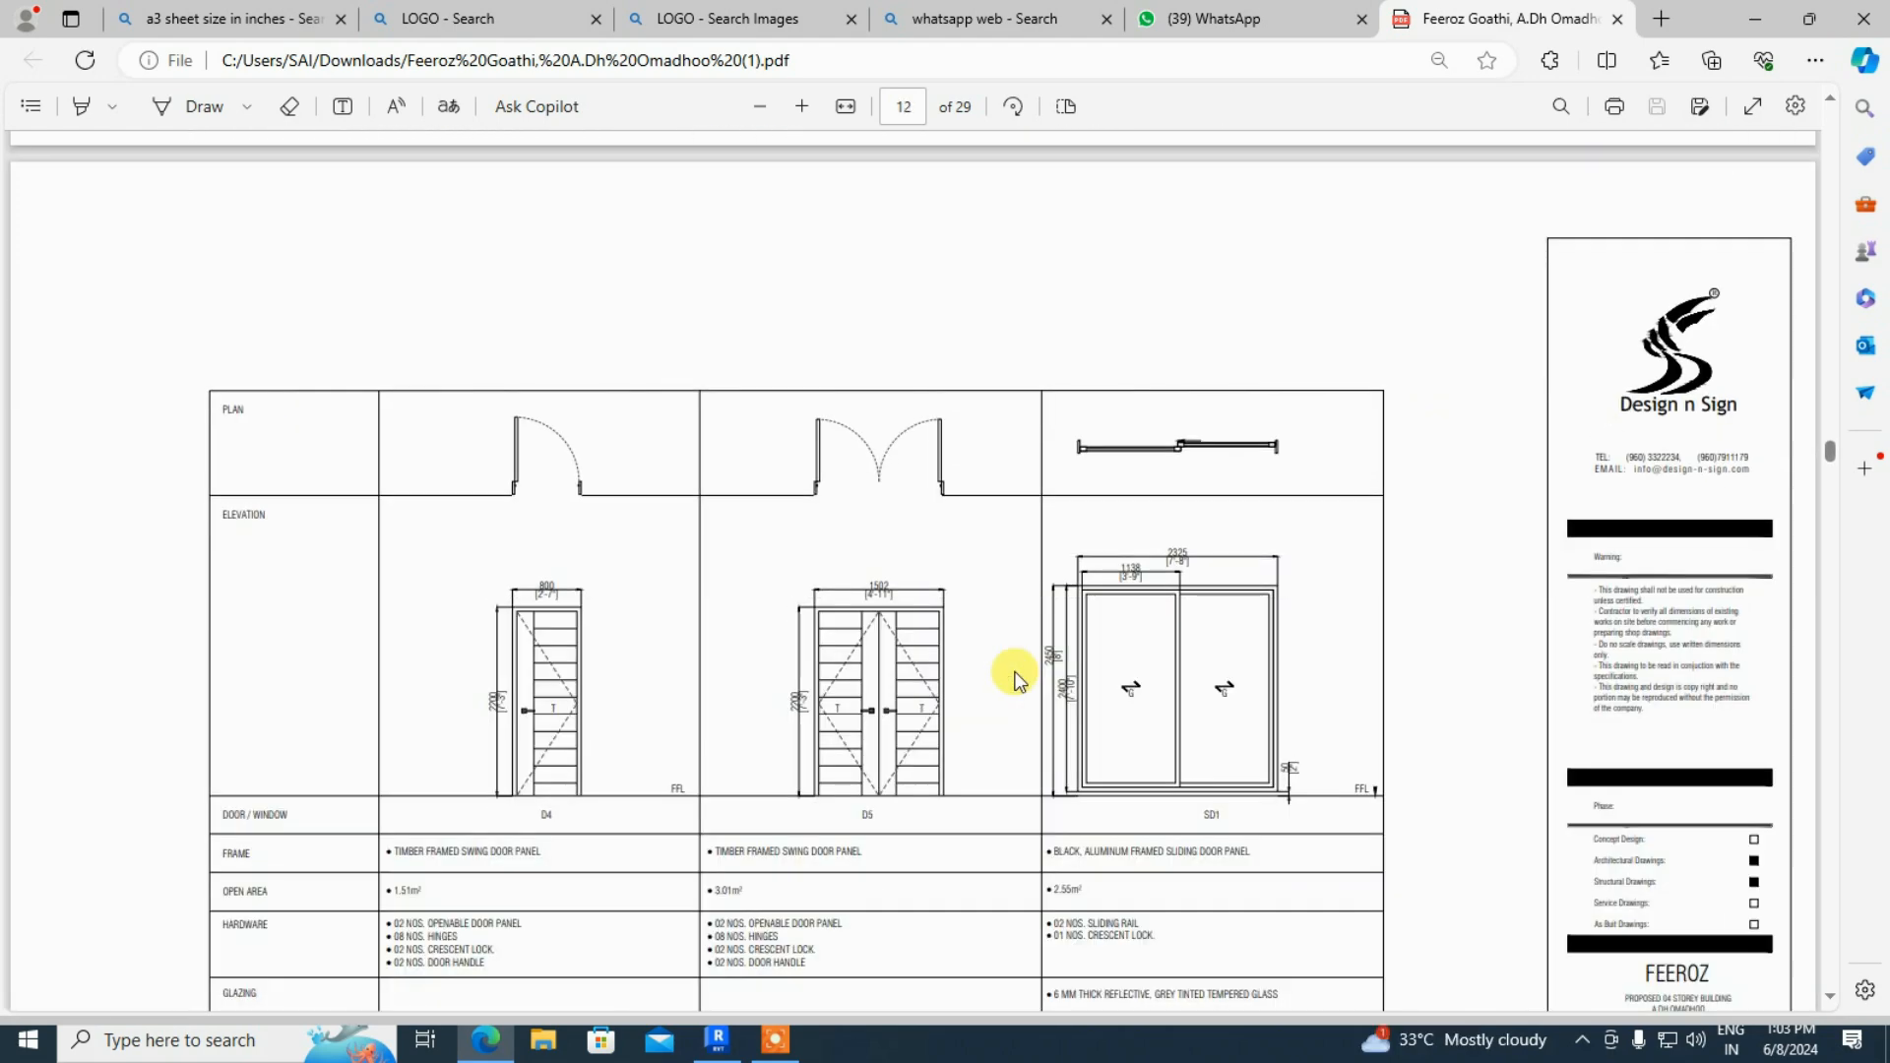
{"action": "scroll", "coordinate": [1016, 675], "scroll_direction": "down", "scroll_amount": 10}
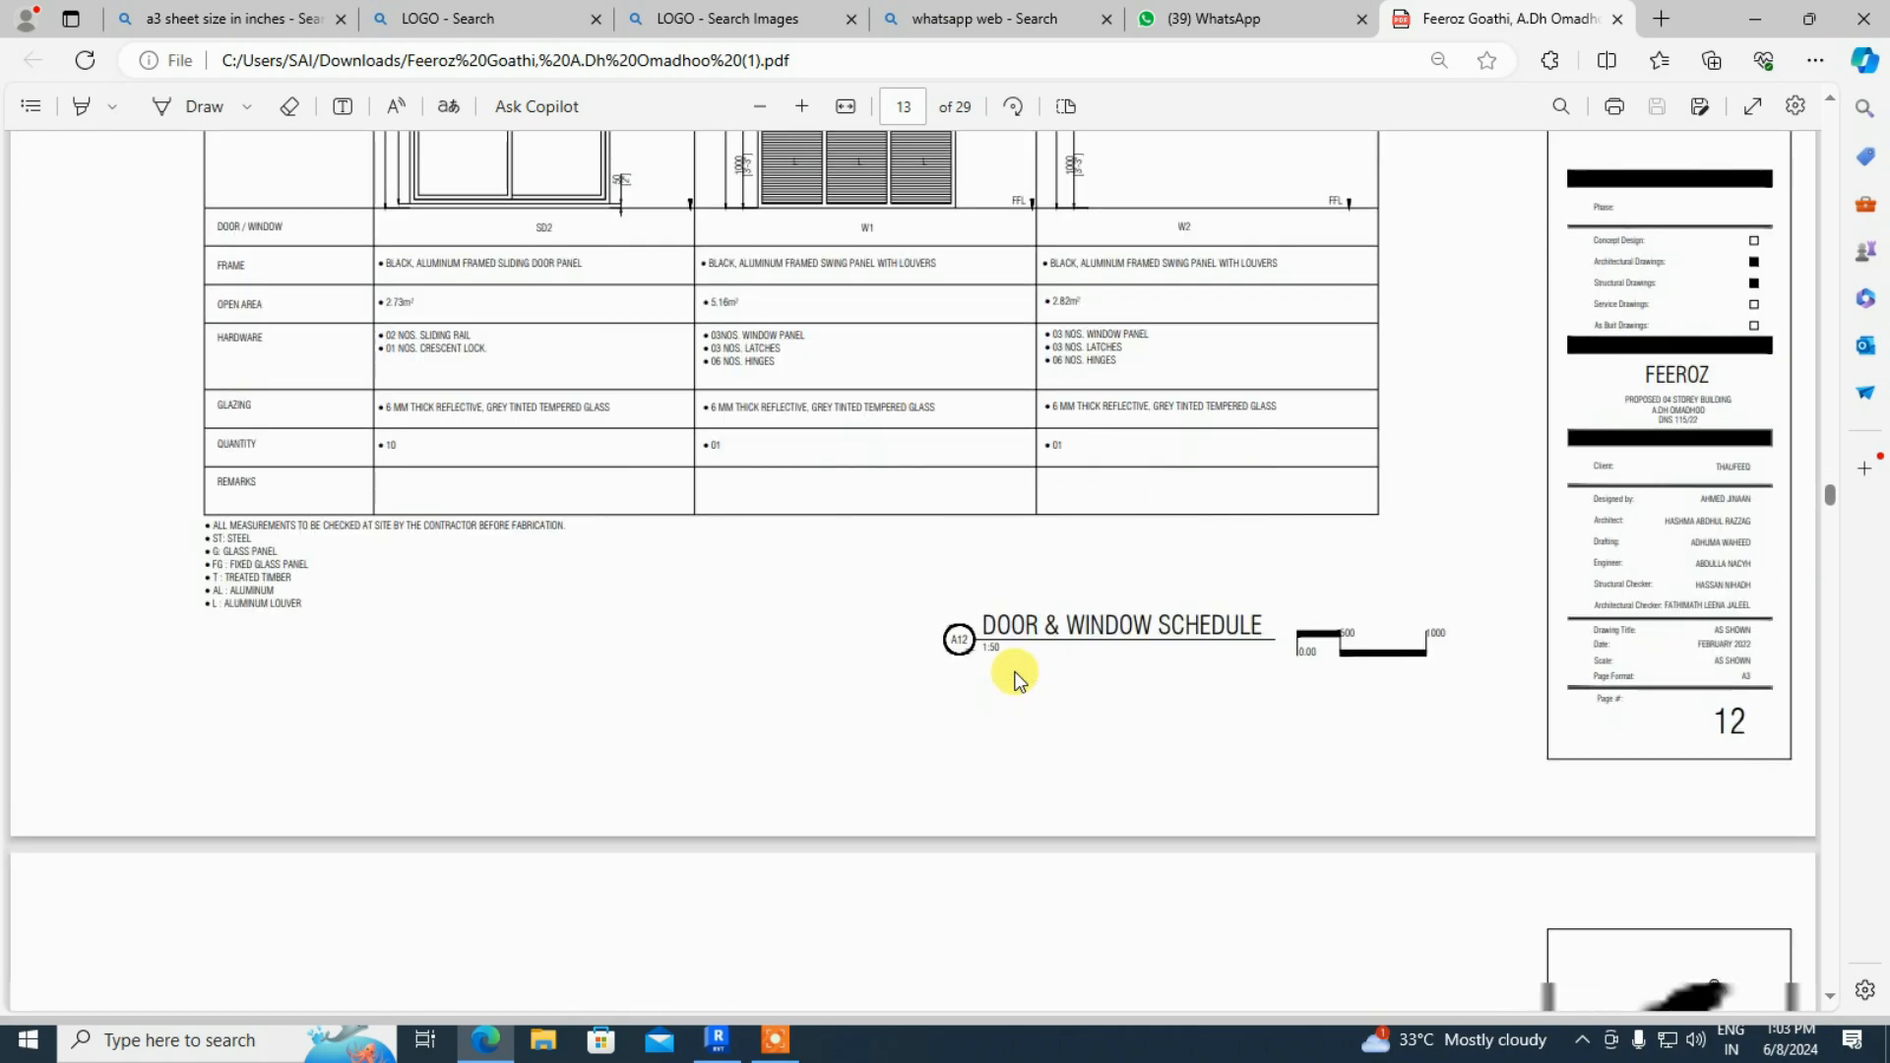
{"action": "scroll", "coordinate": [1126, 883], "scroll_direction": "down", "scroll_amount": 15}
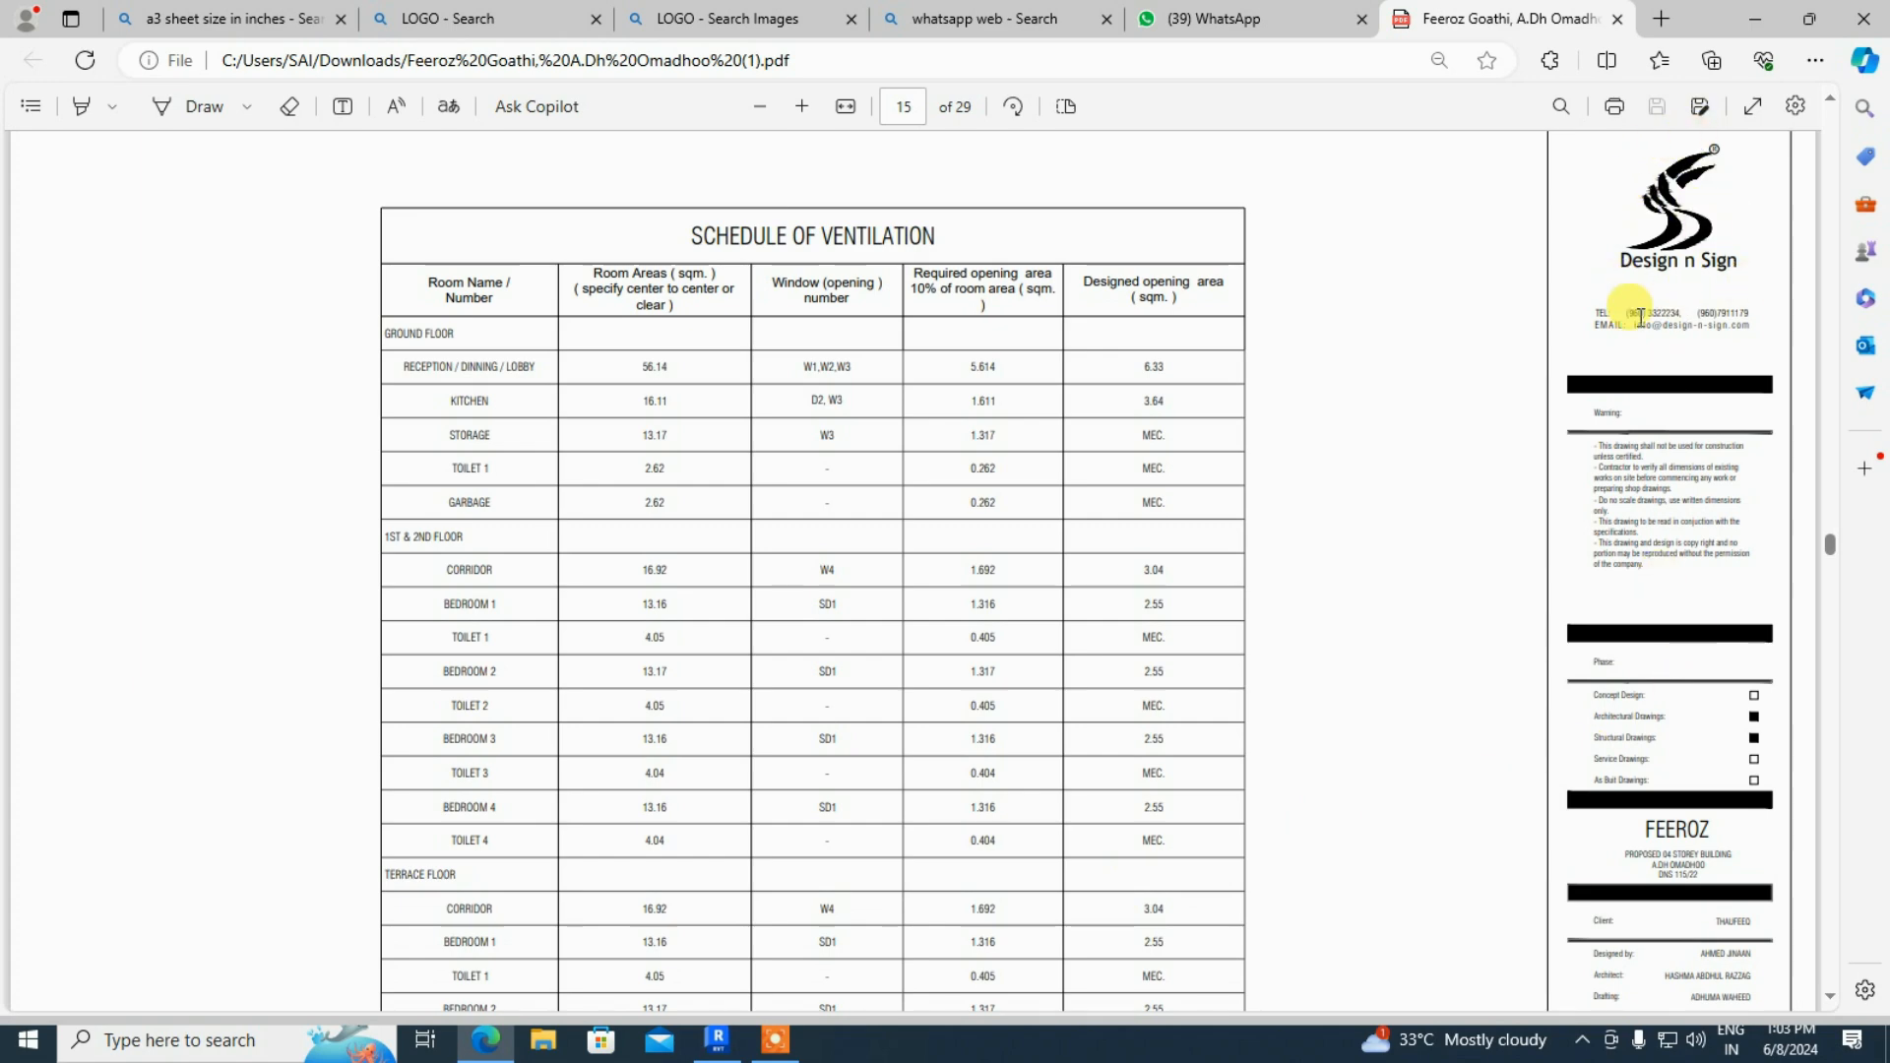
{"action": "scroll", "coordinate": [1666, 778], "scroll_direction": "down", "scroll_amount": 12}
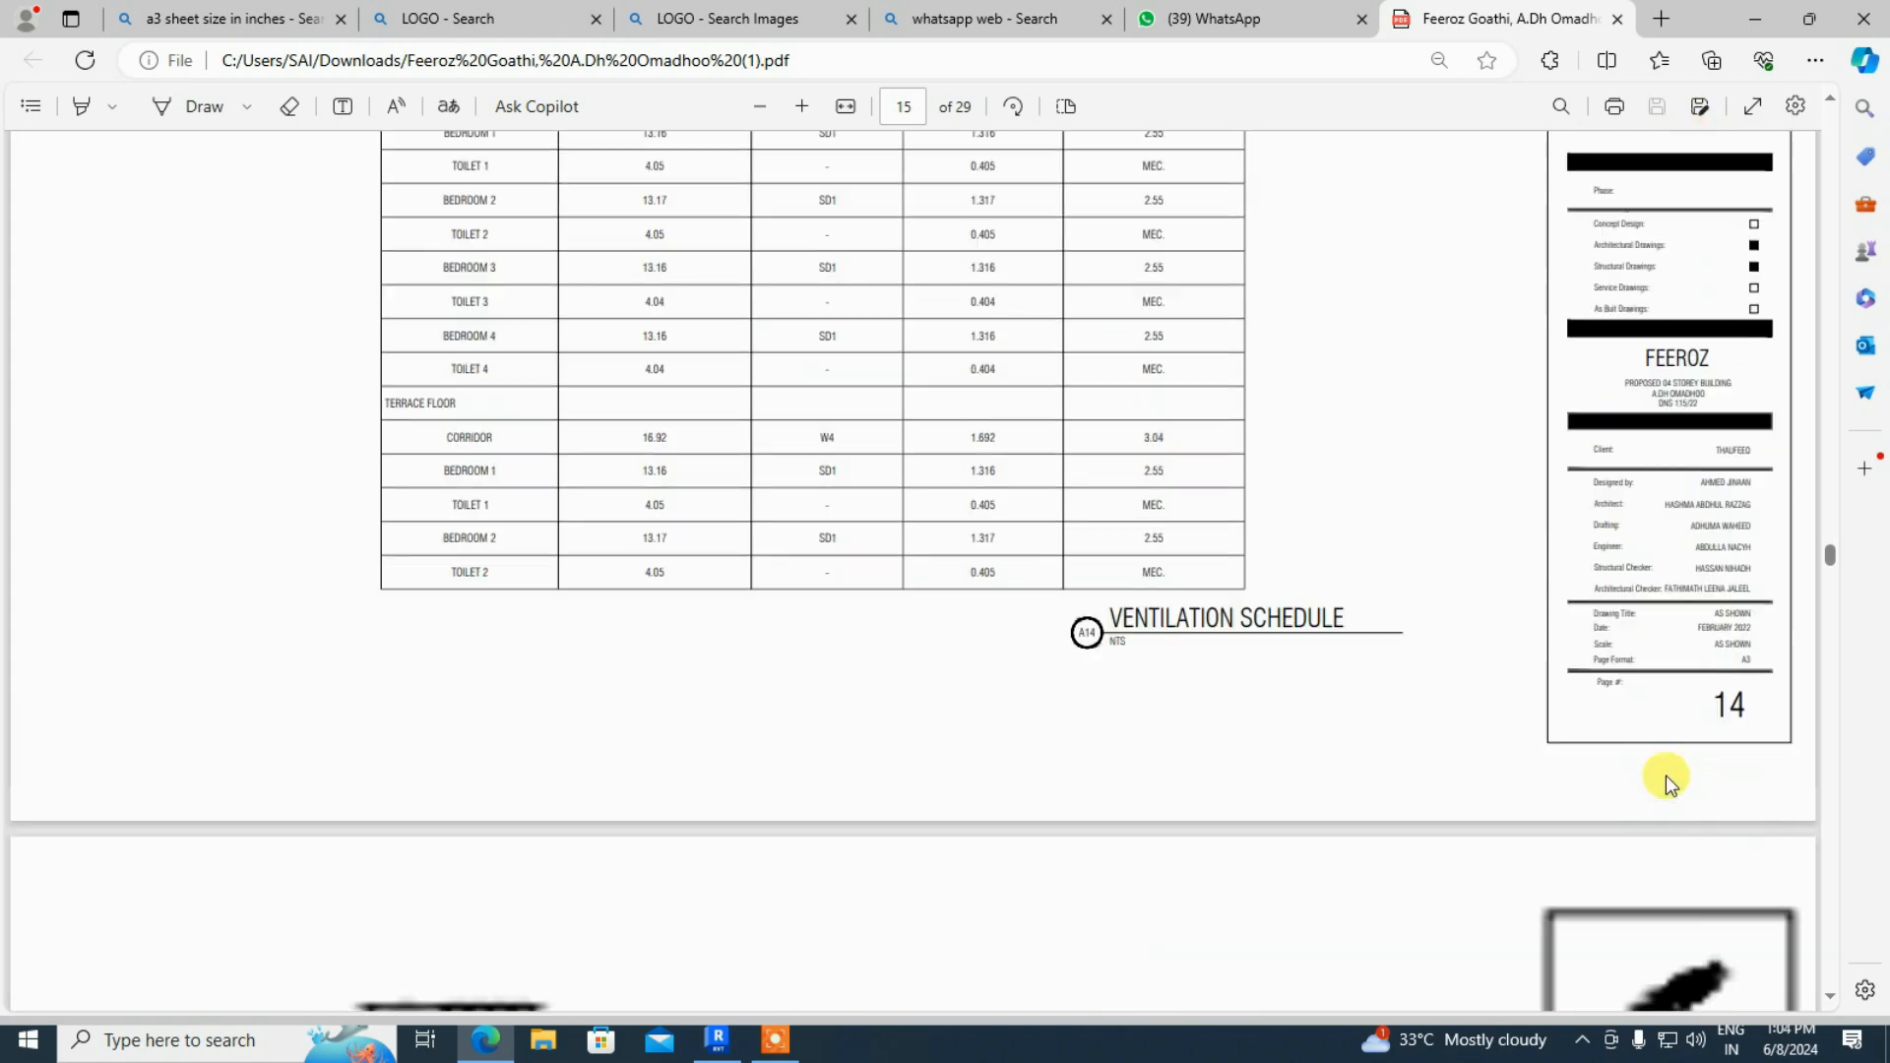
{"action": "scroll", "coordinate": [1666, 776], "scroll_direction": "down", "scroll_amount": 1}
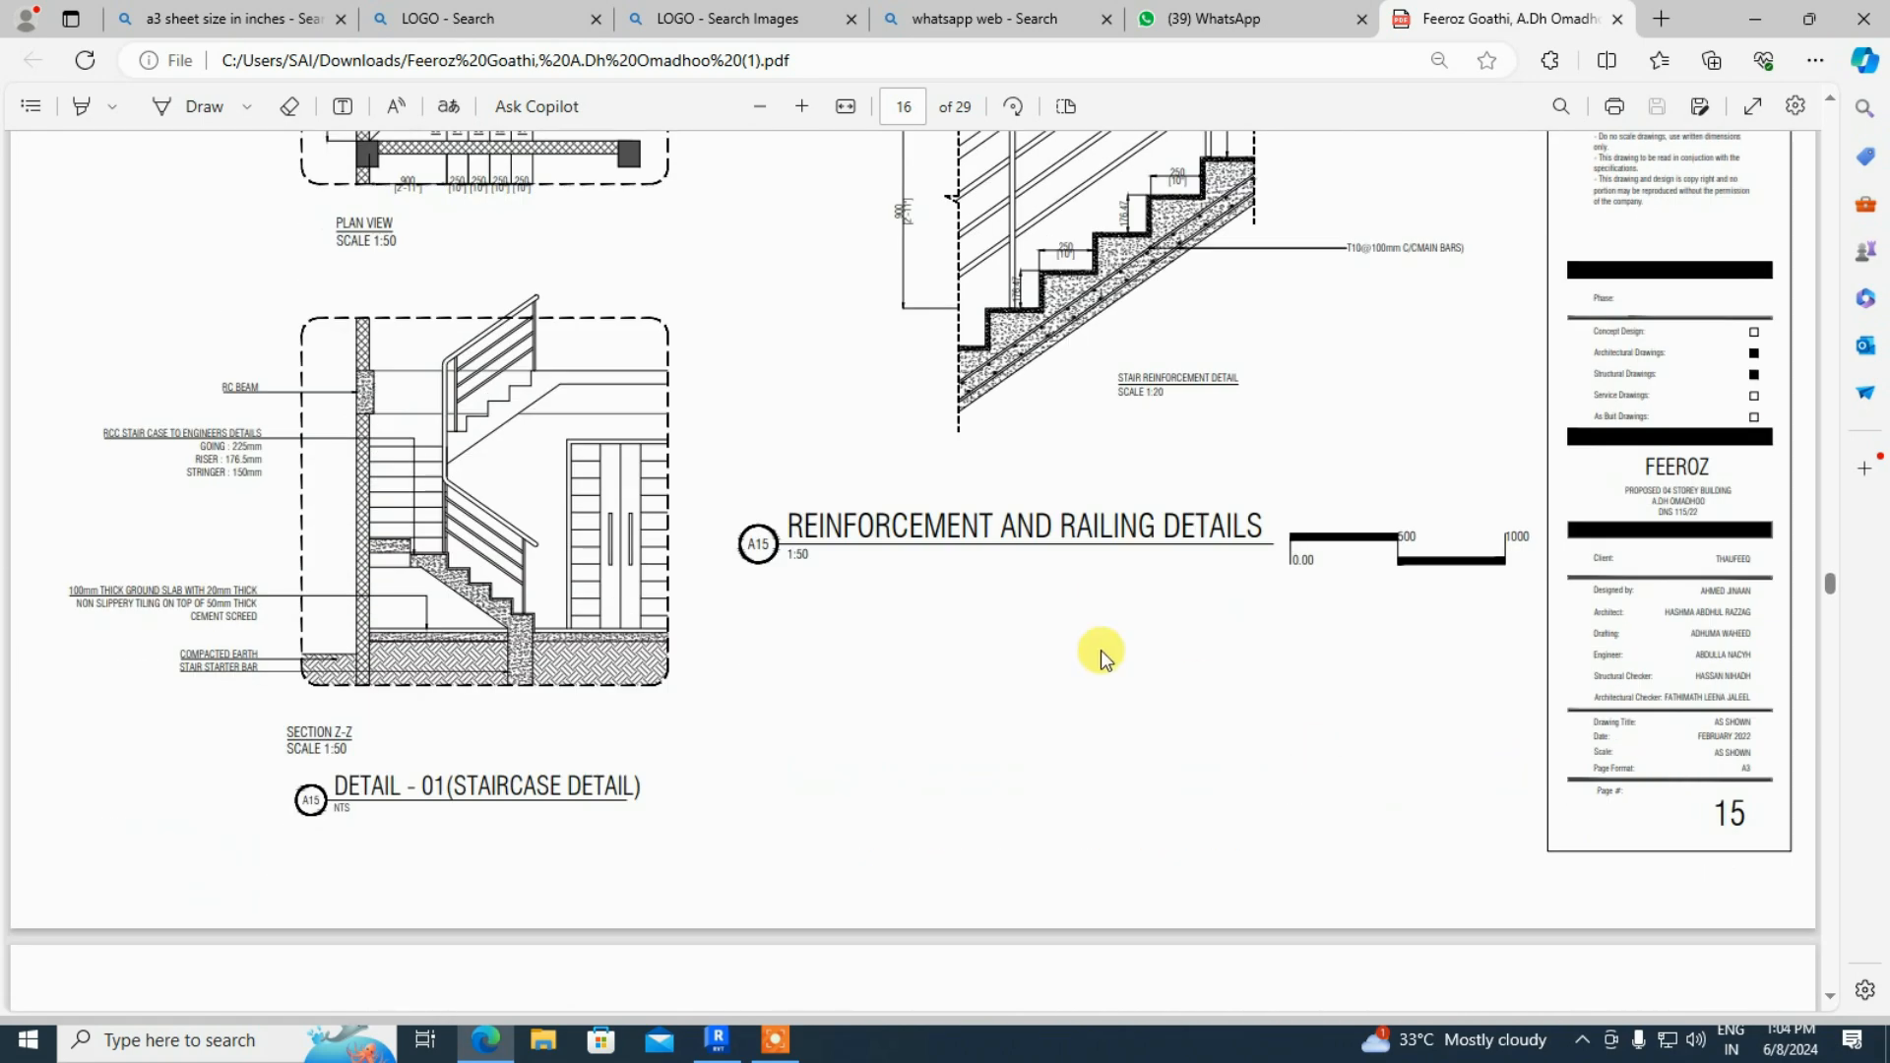
{"action": "left_click", "coordinate": [1755, 18]}
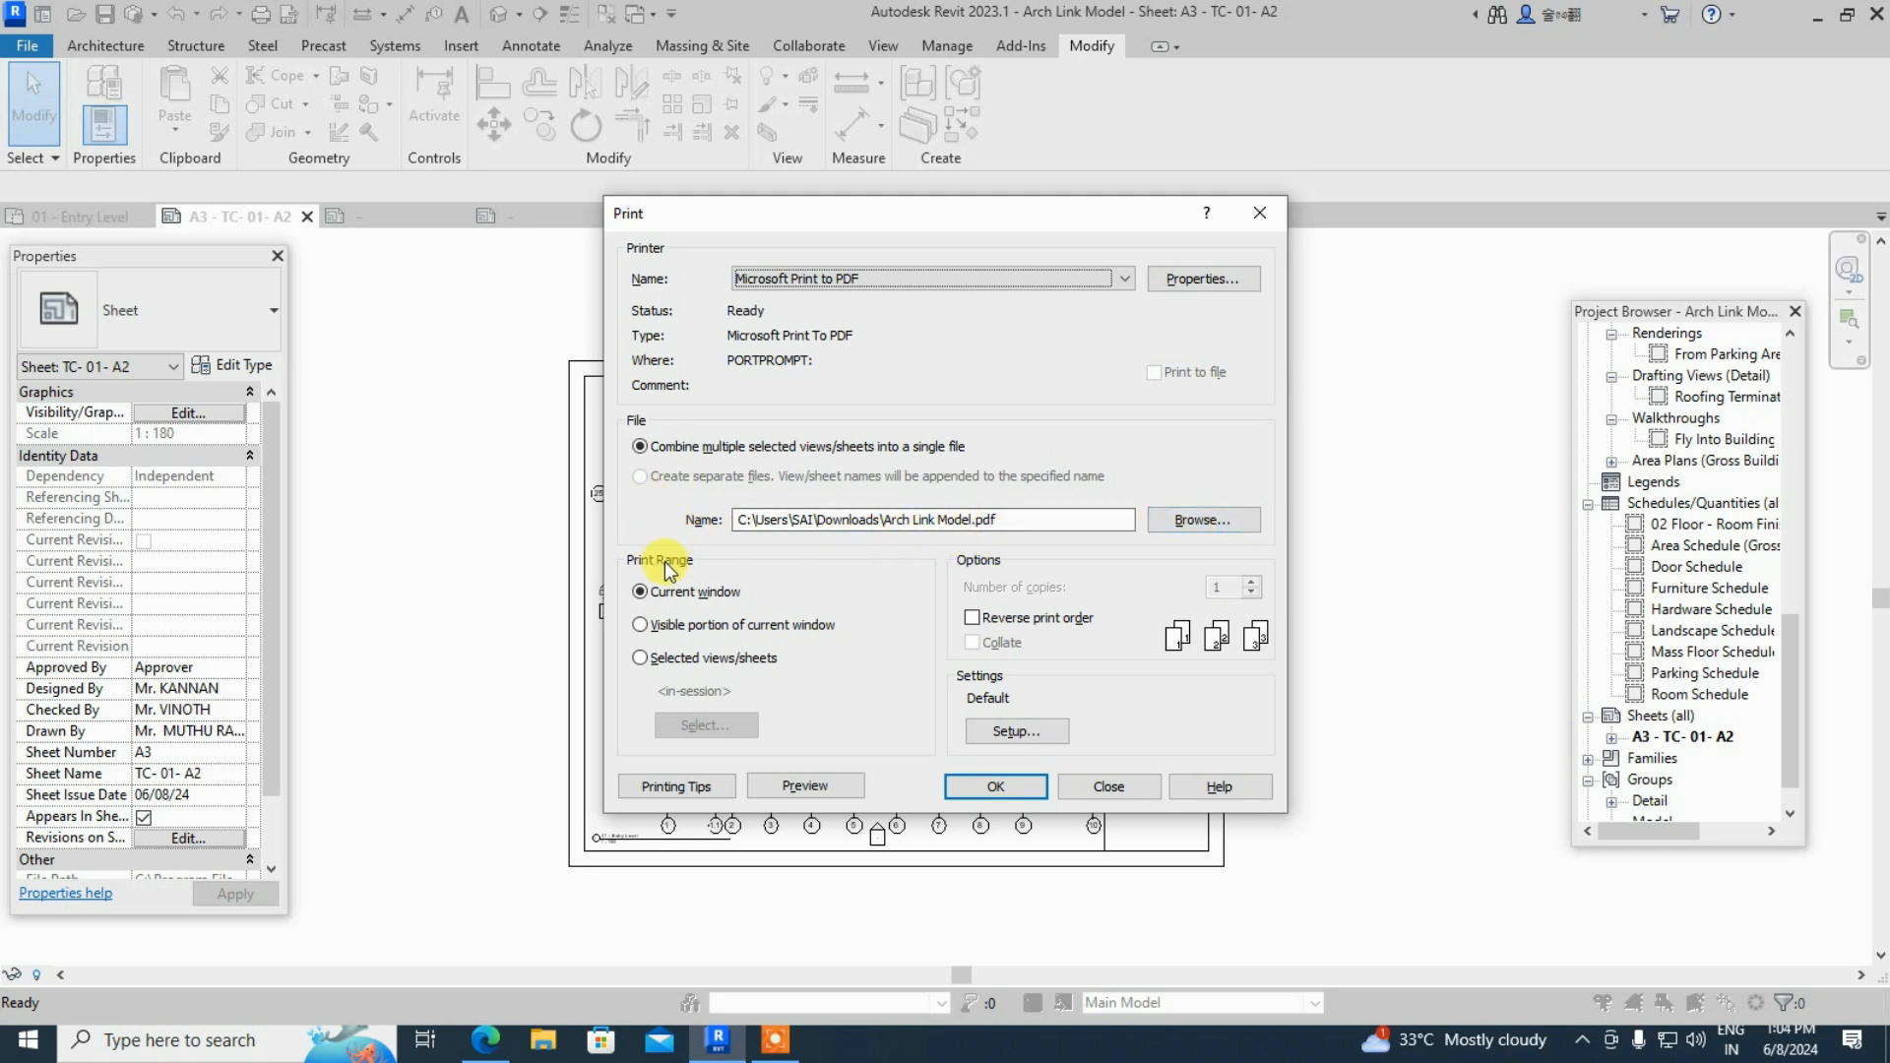
- In print Setup, choose Presentation raster quality and Grayscale colors, then save and confirm
{"action": "left_click", "coordinate": [1006, 733]}
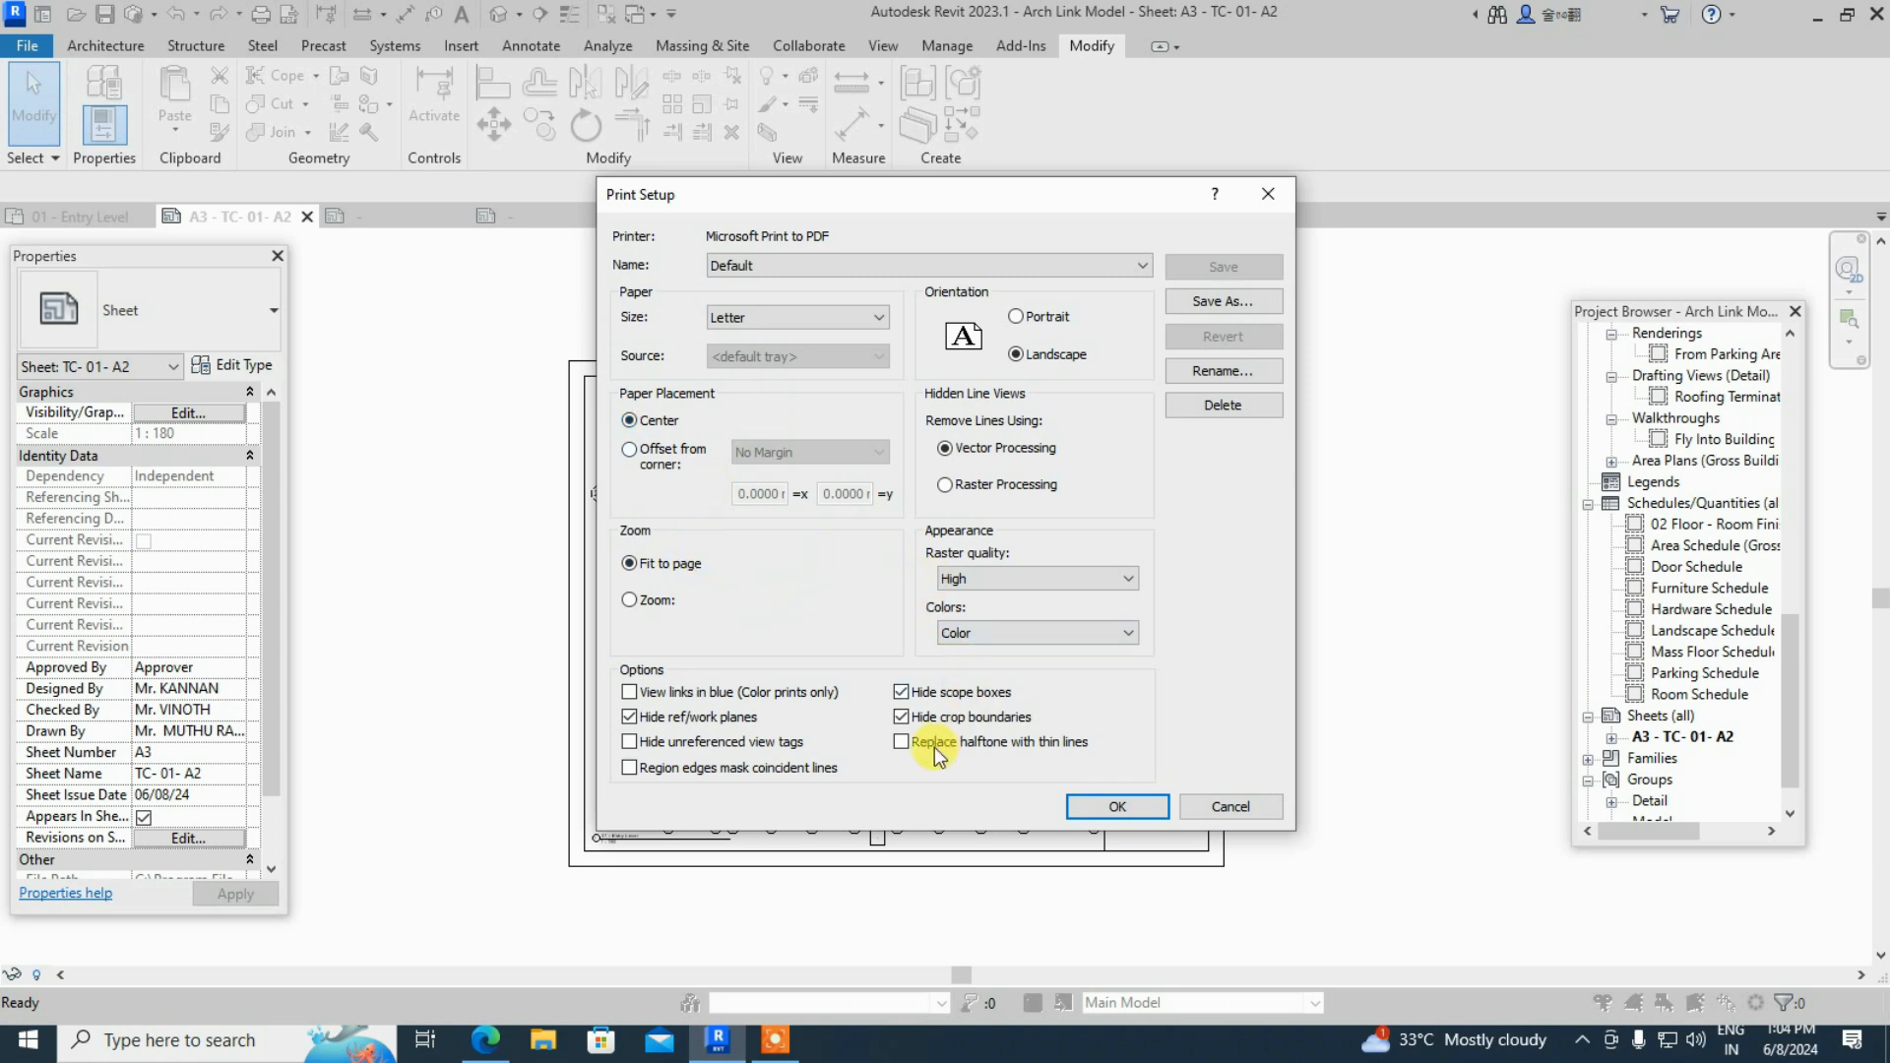
{"action": "left_click", "coordinate": [1025, 583]}
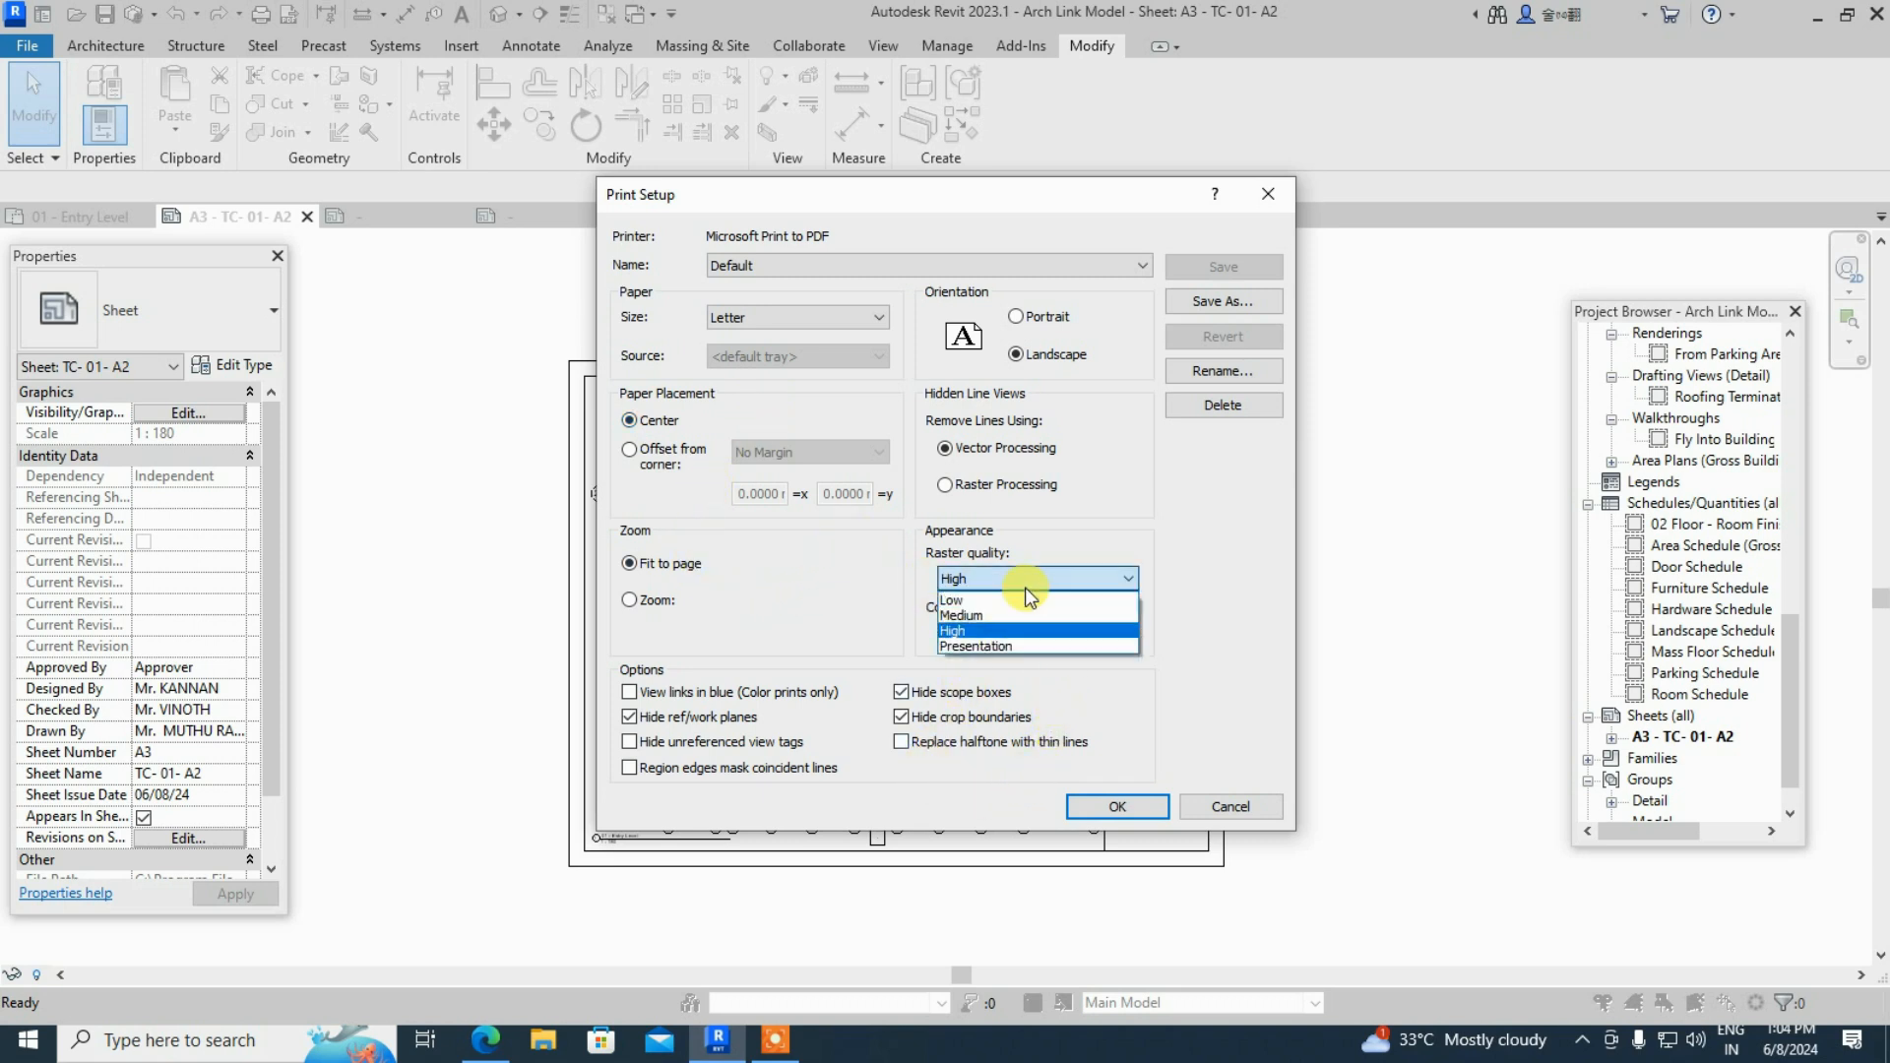
{"action": "left_click", "coordinate": [1006, 647]}
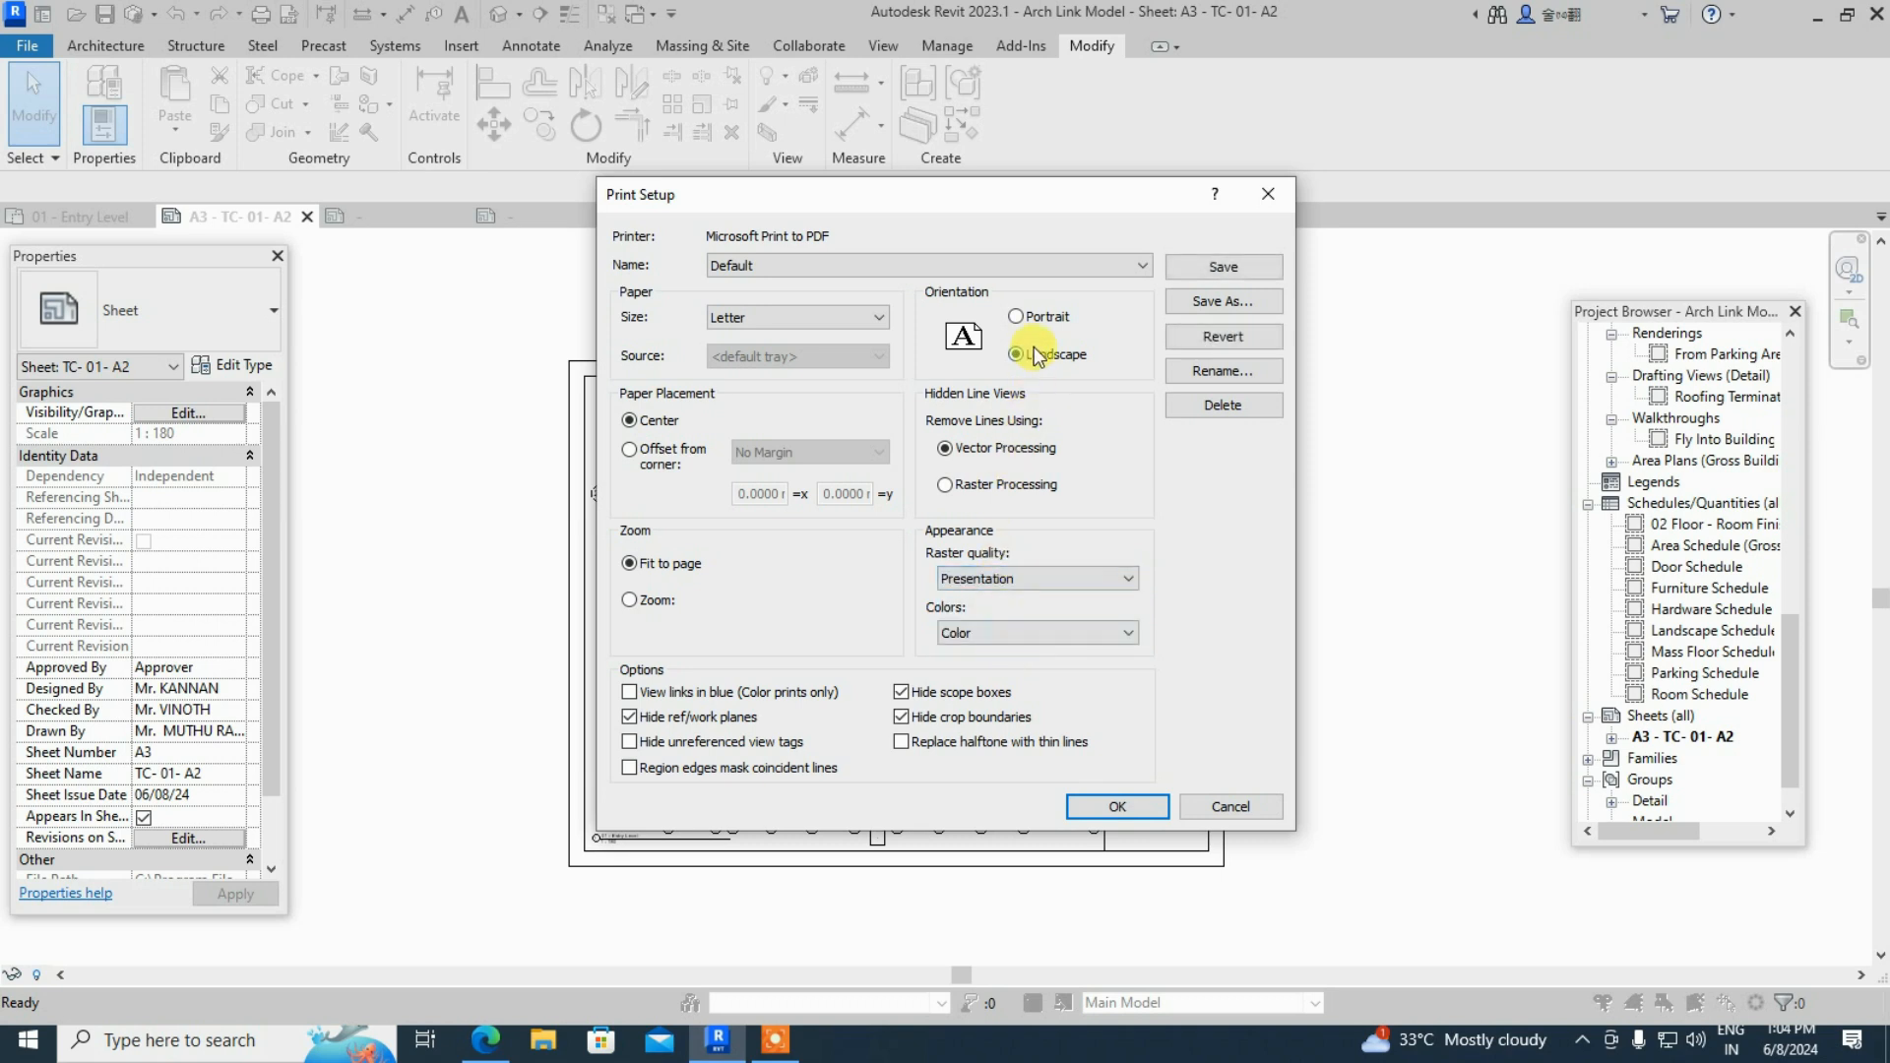
{"action": "left_click", "coordinate": [1031, 634]}
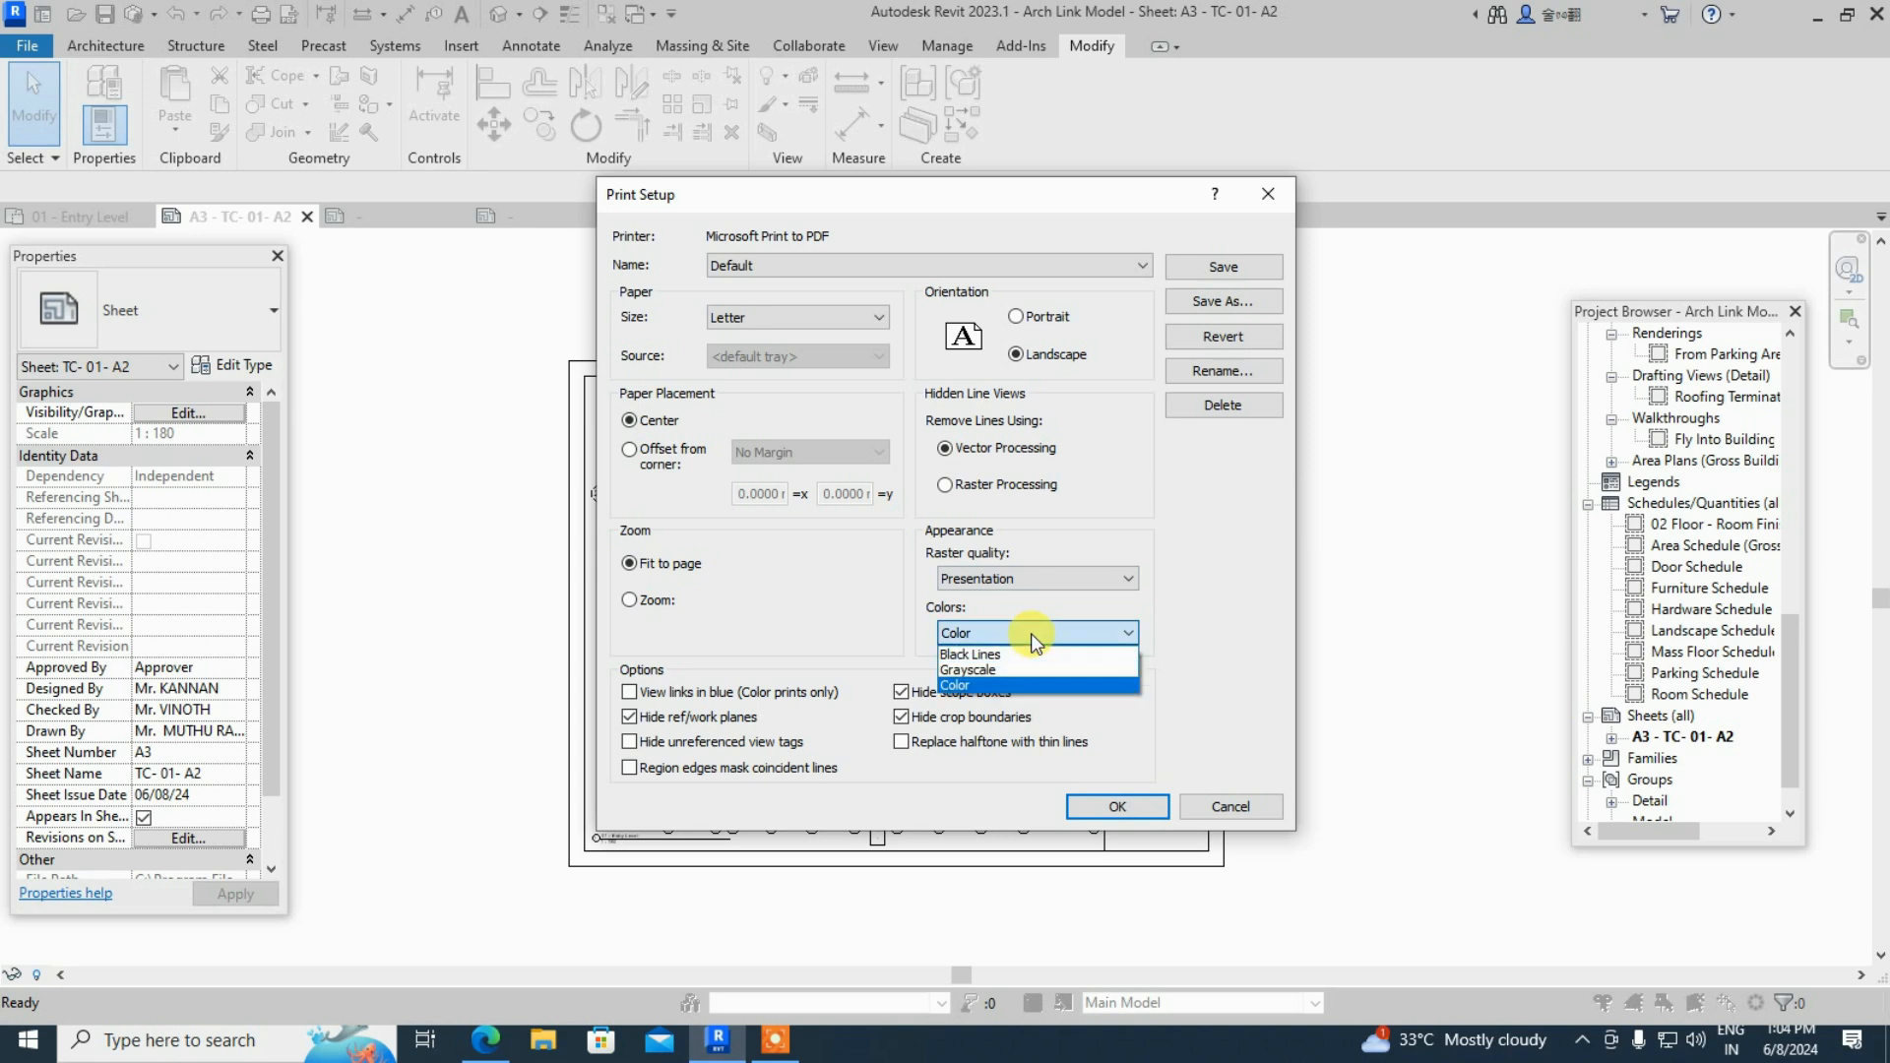
{"action": "left_click", "coordinate": [994, 672]}
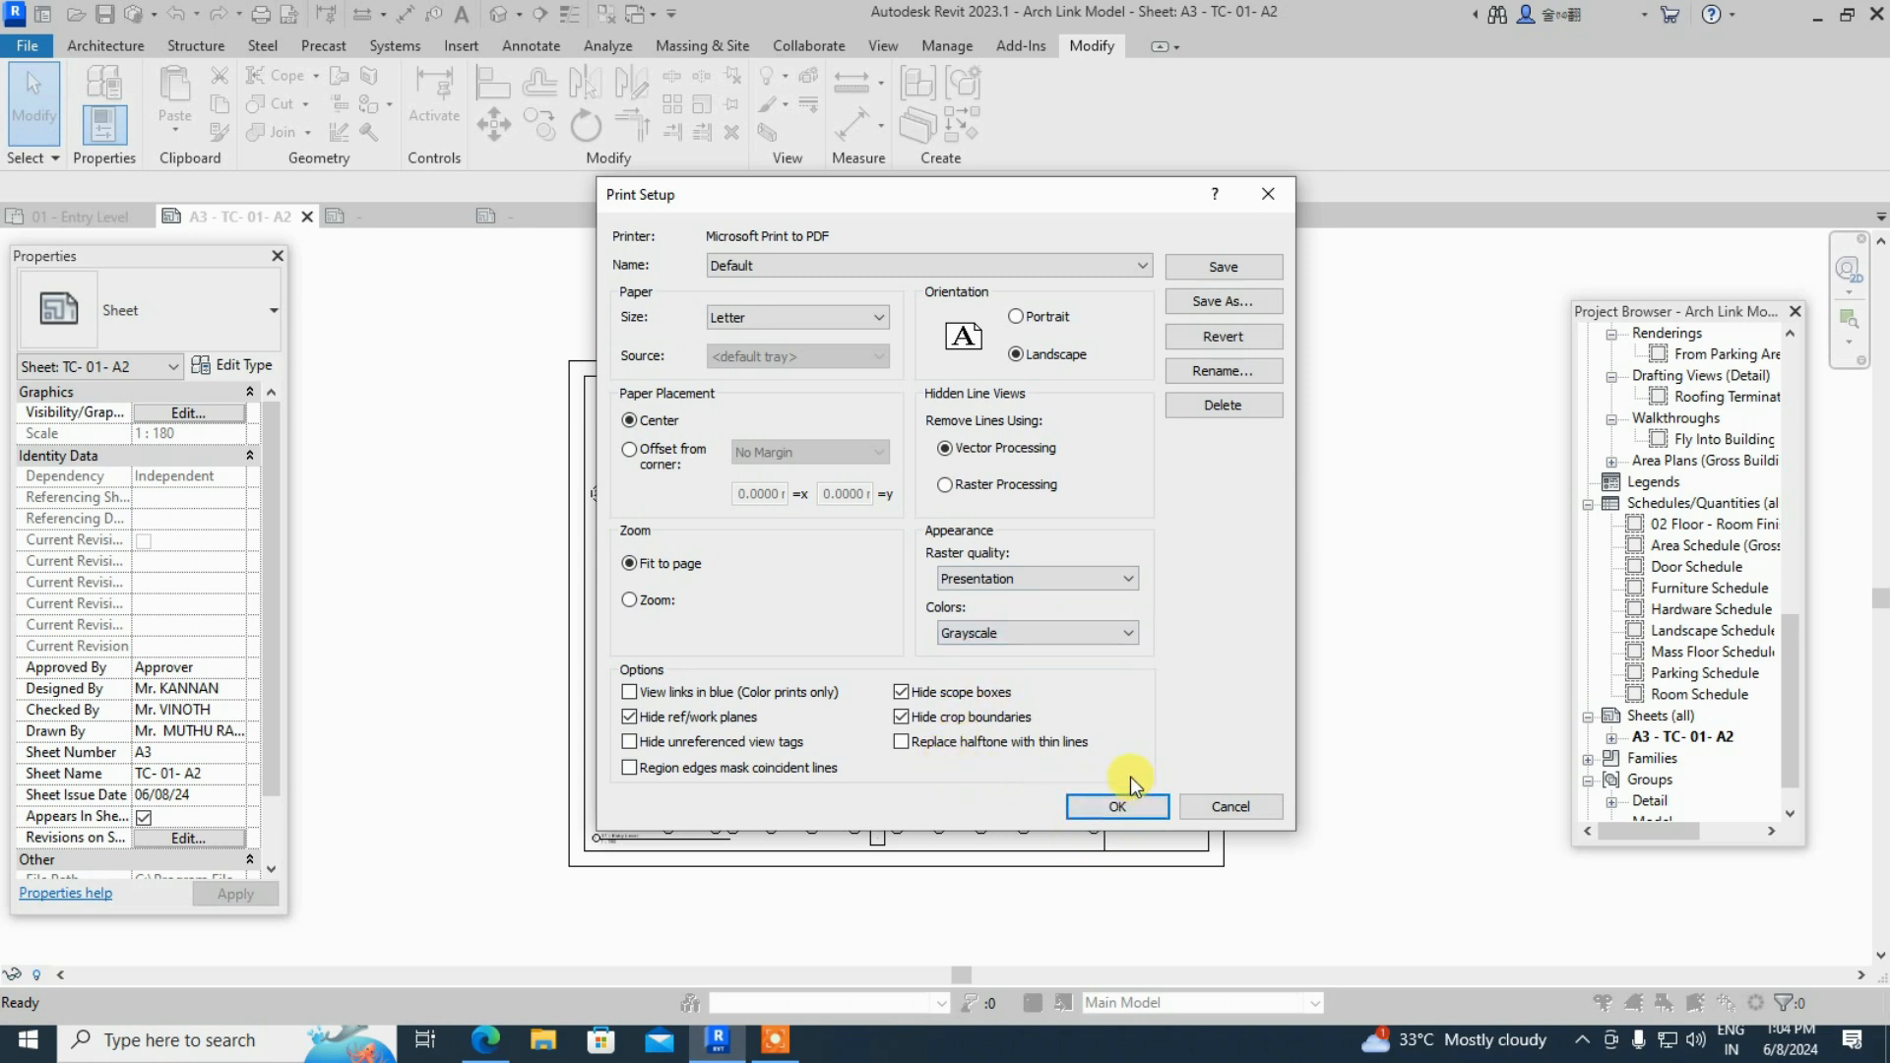
{"action": "left_click", "coordinate": [1219, 270]}
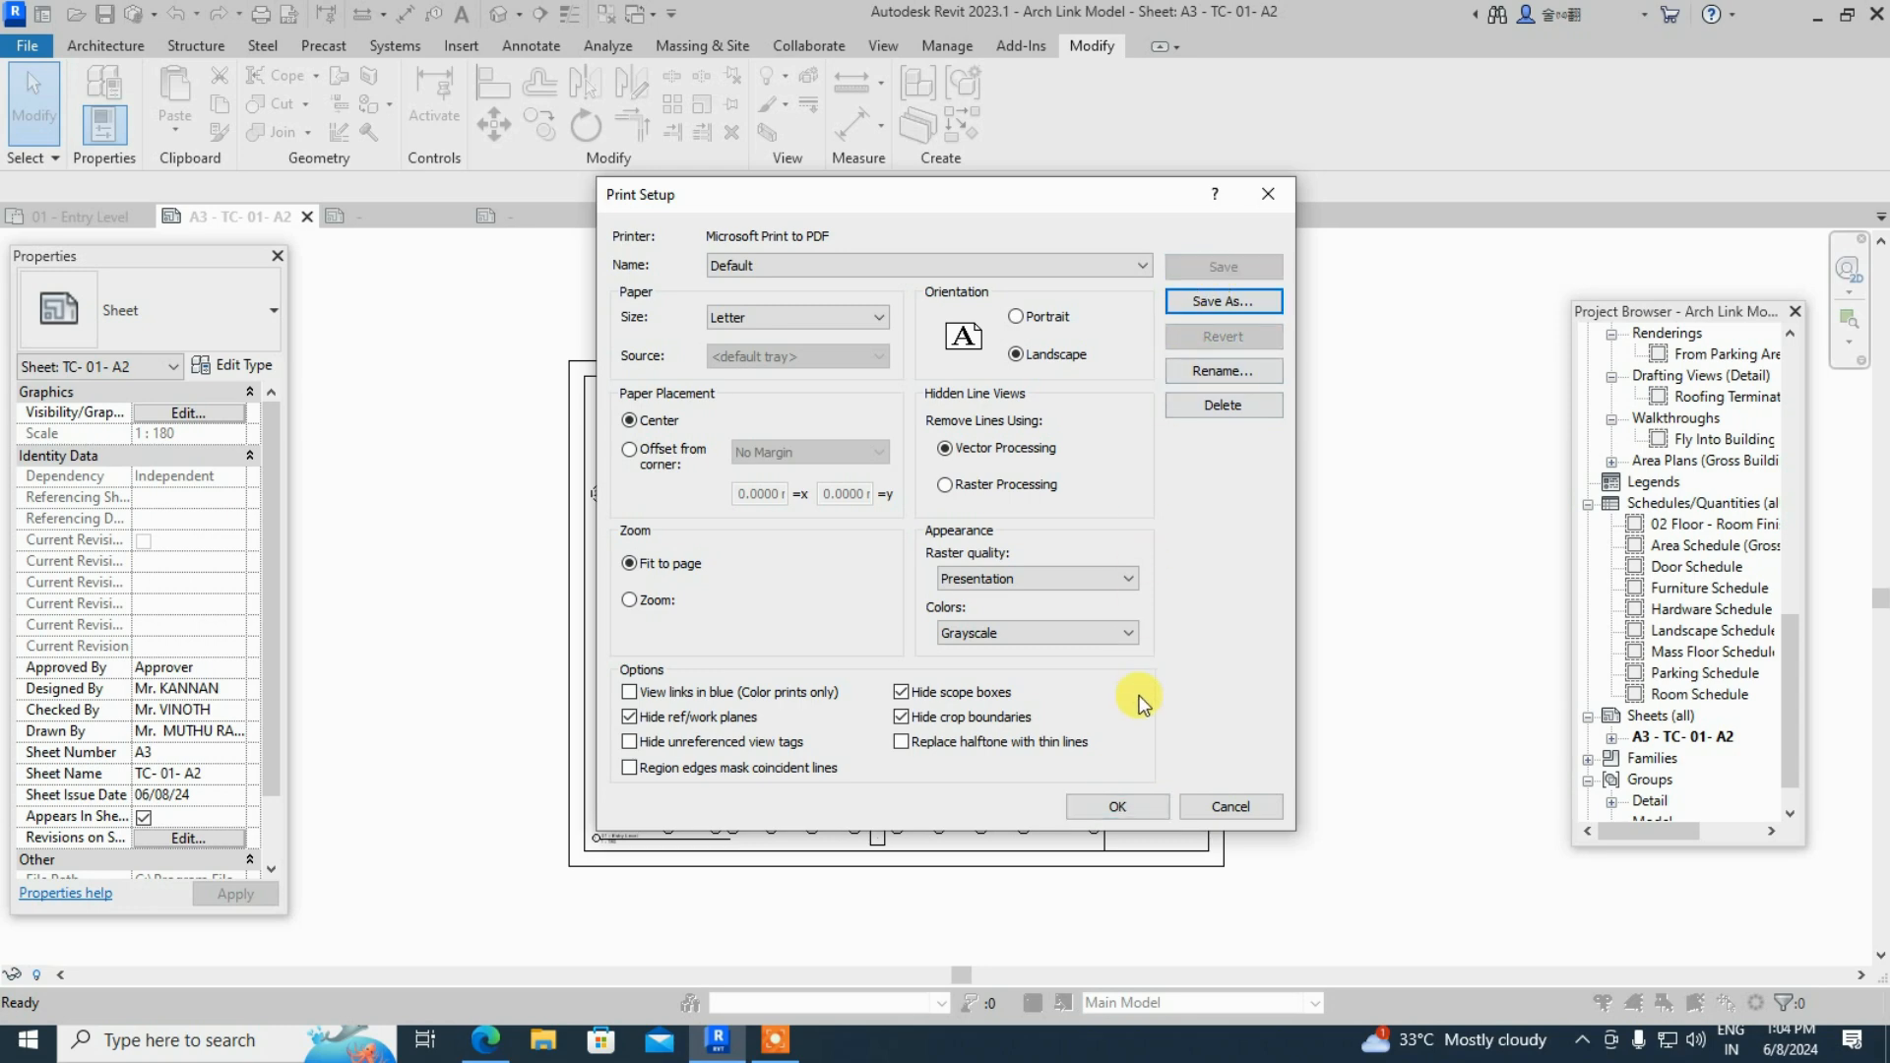
{"action": "left_click", "coordinate": [1118, 810]}
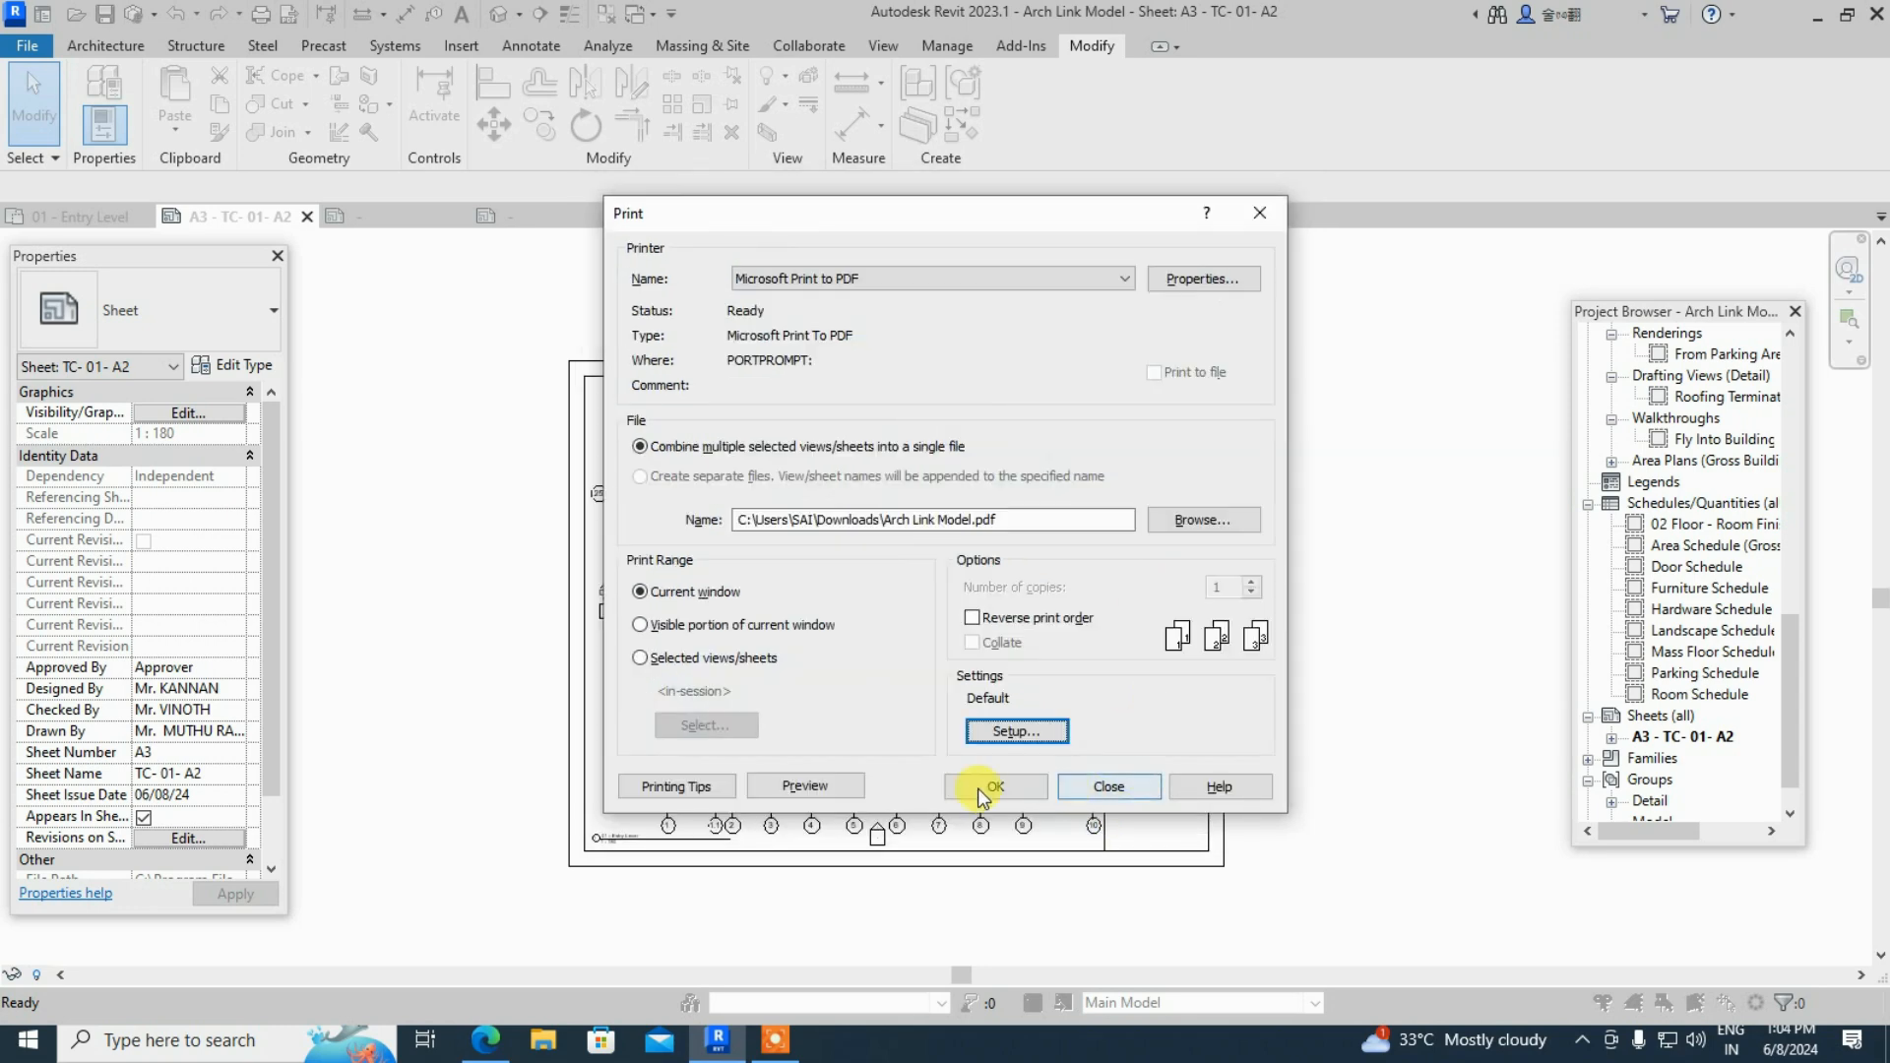
{"action": "left_click", "coordinate": [800, 784]}
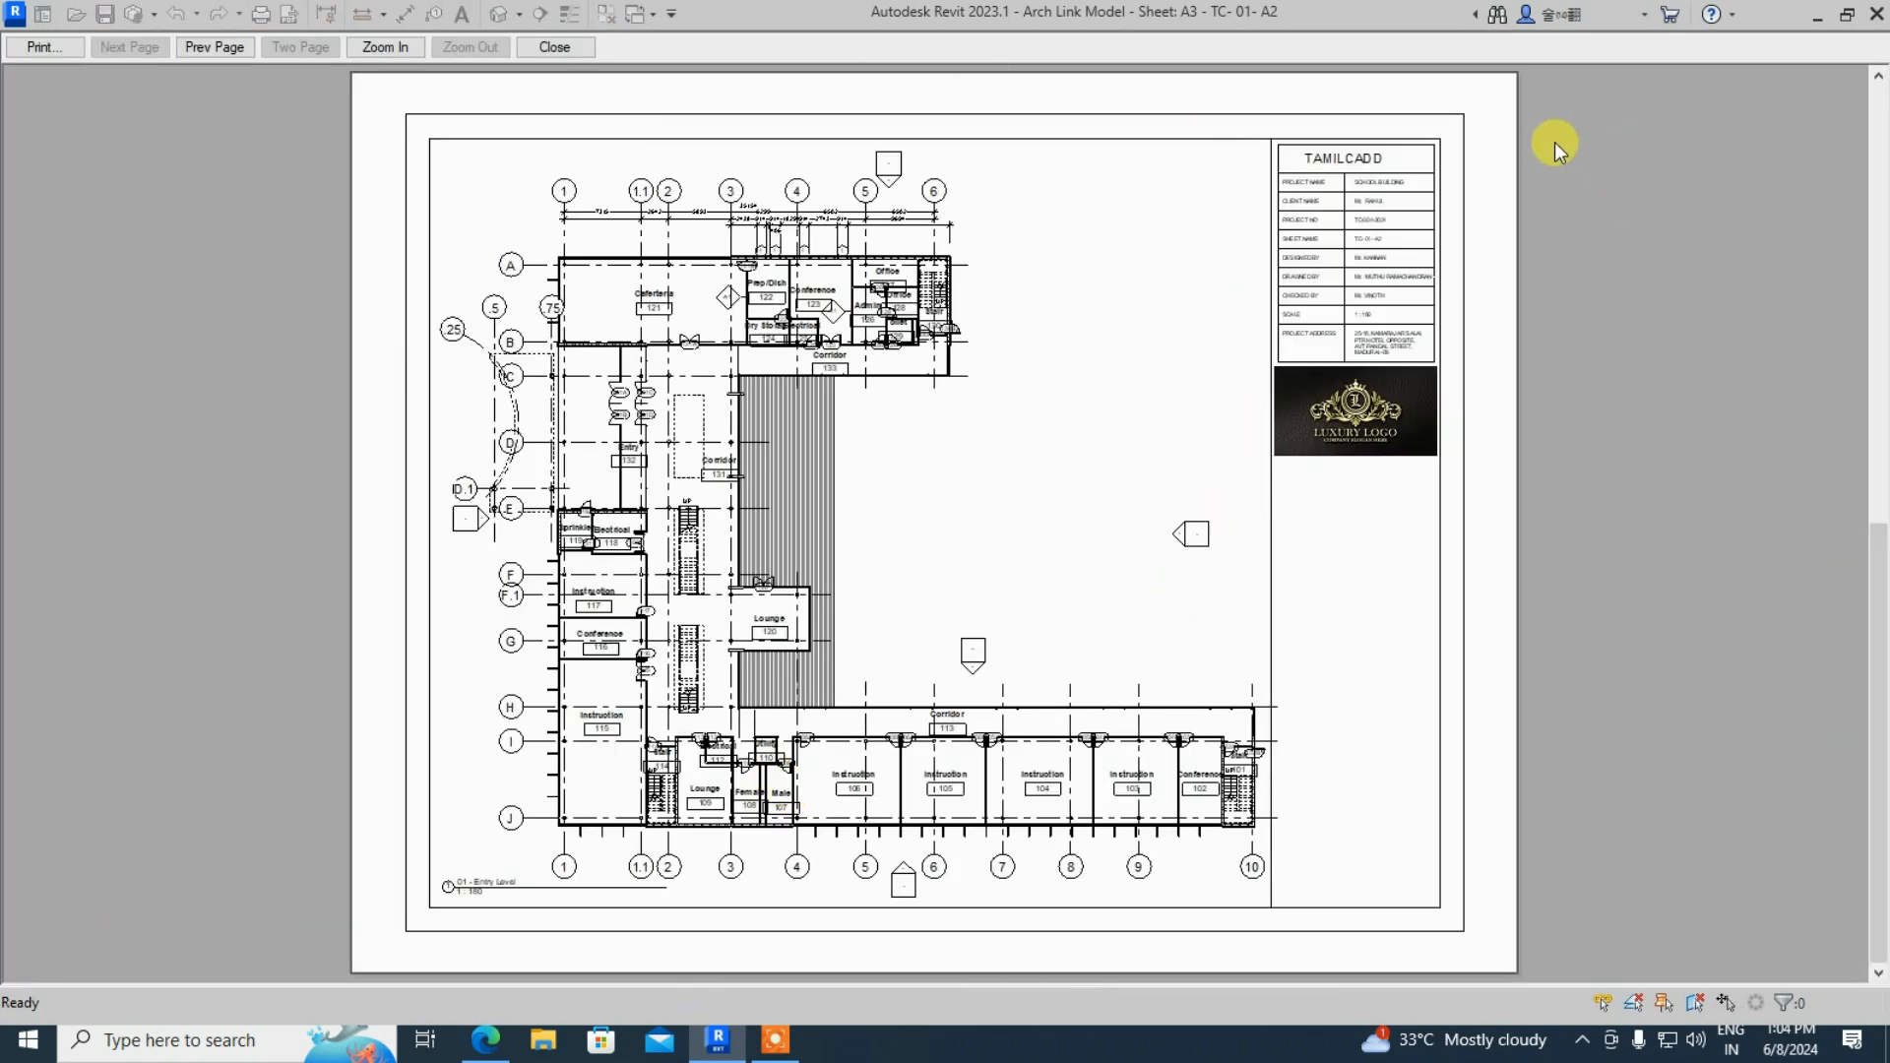
{"action": "left_click", "coordinate": [1818, 16]}
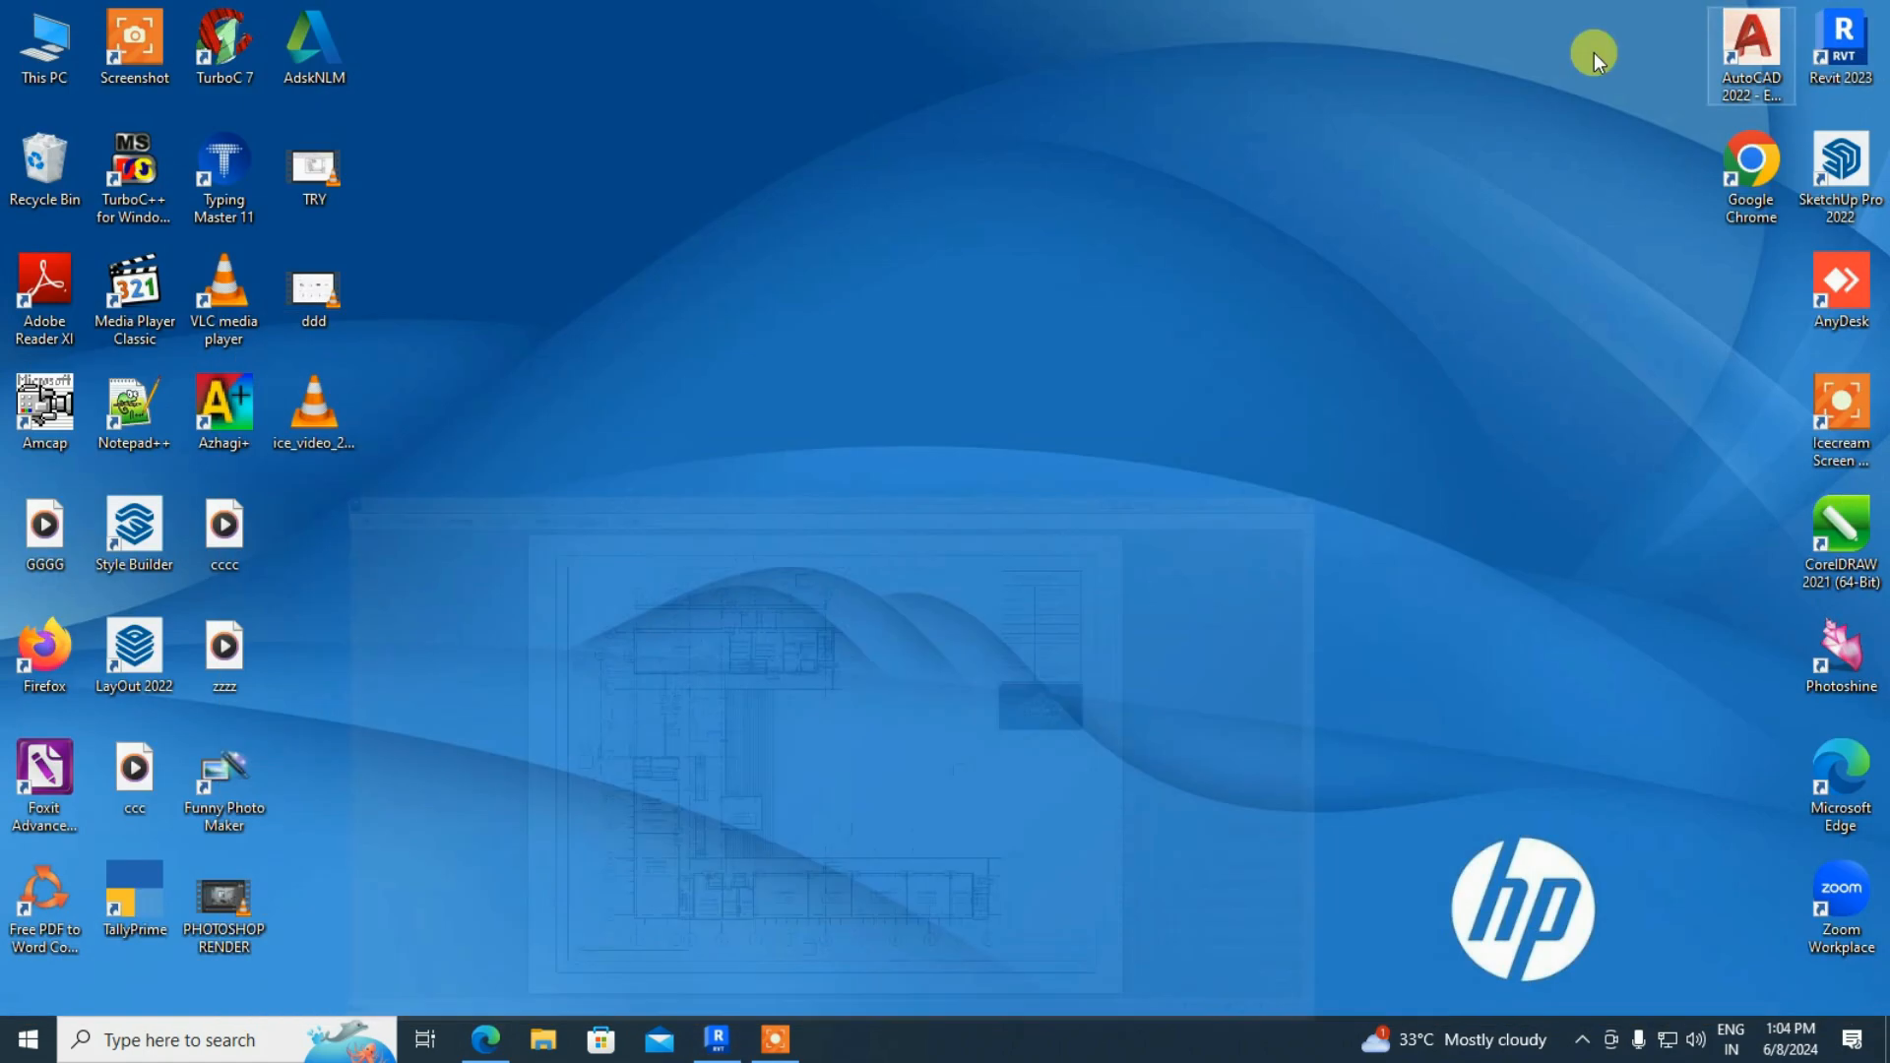
{"action": "left_click", "coordinate": [718, 1041]}
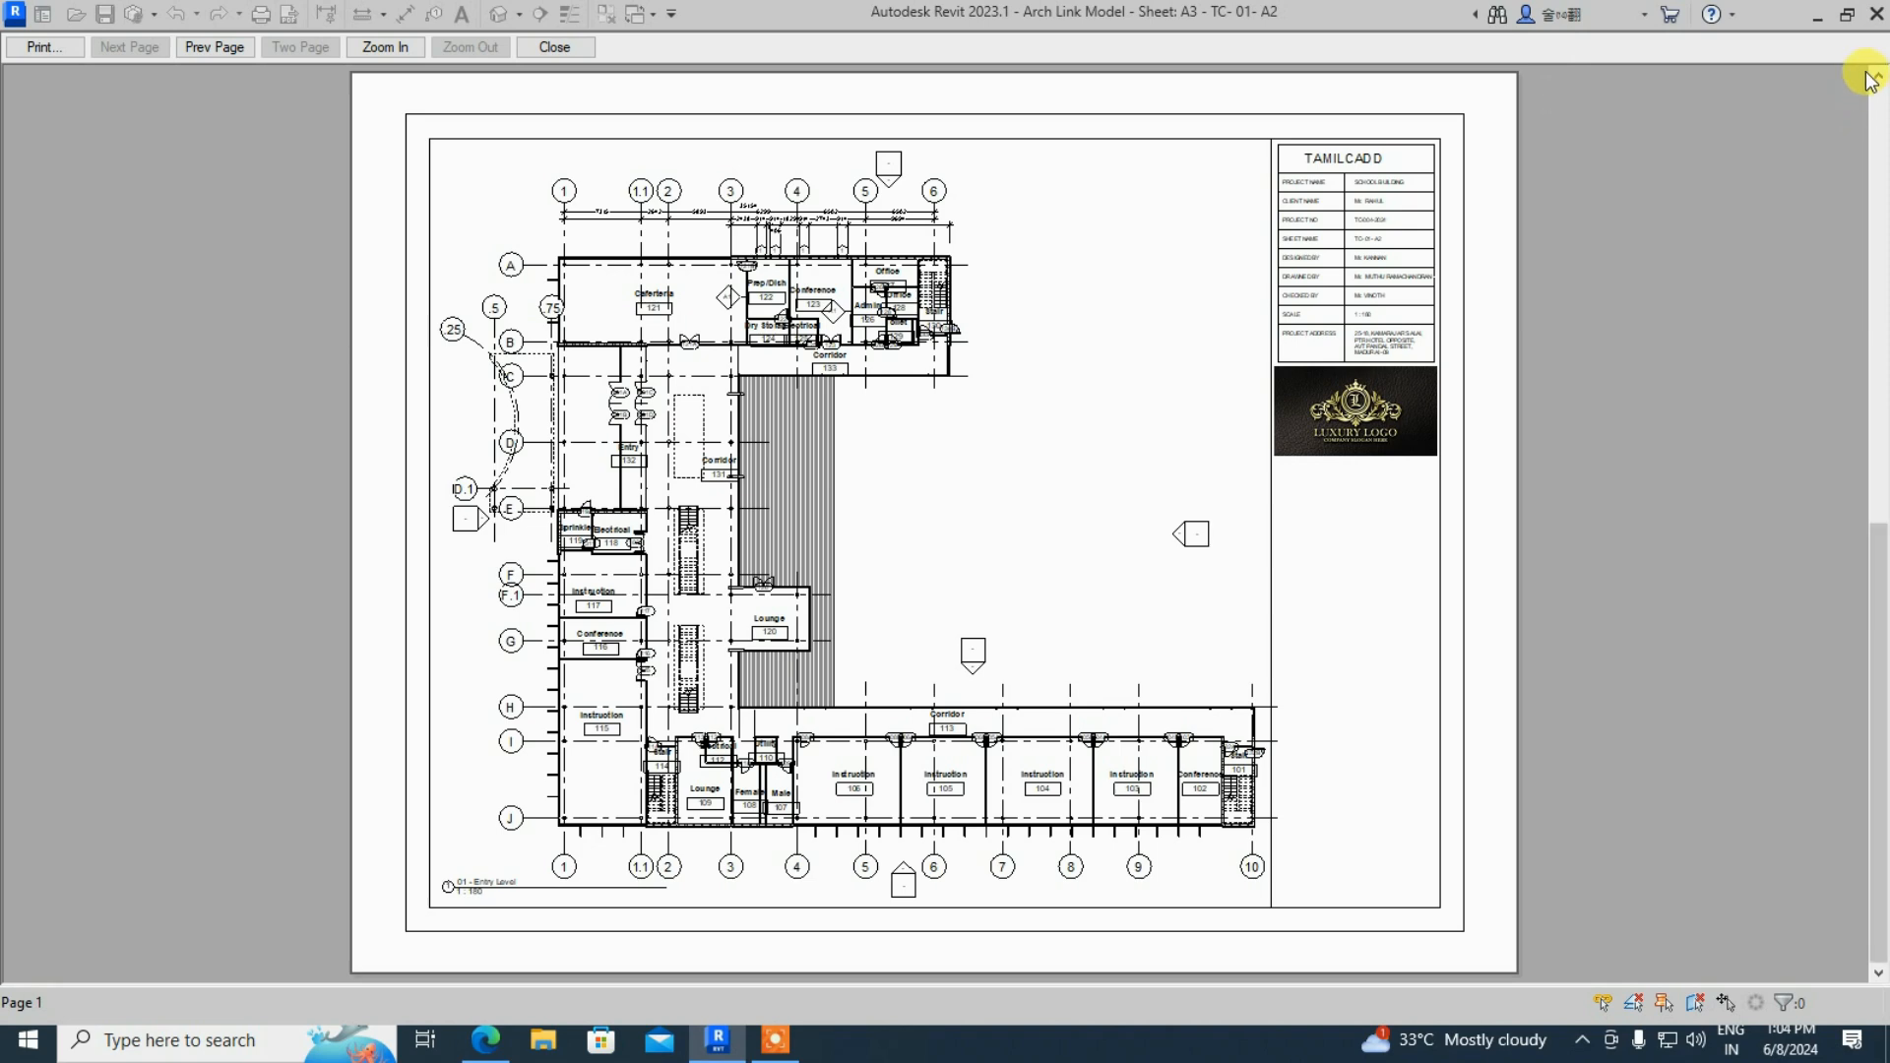
{"action": "left_click", "coordinate": [1877, 11]}
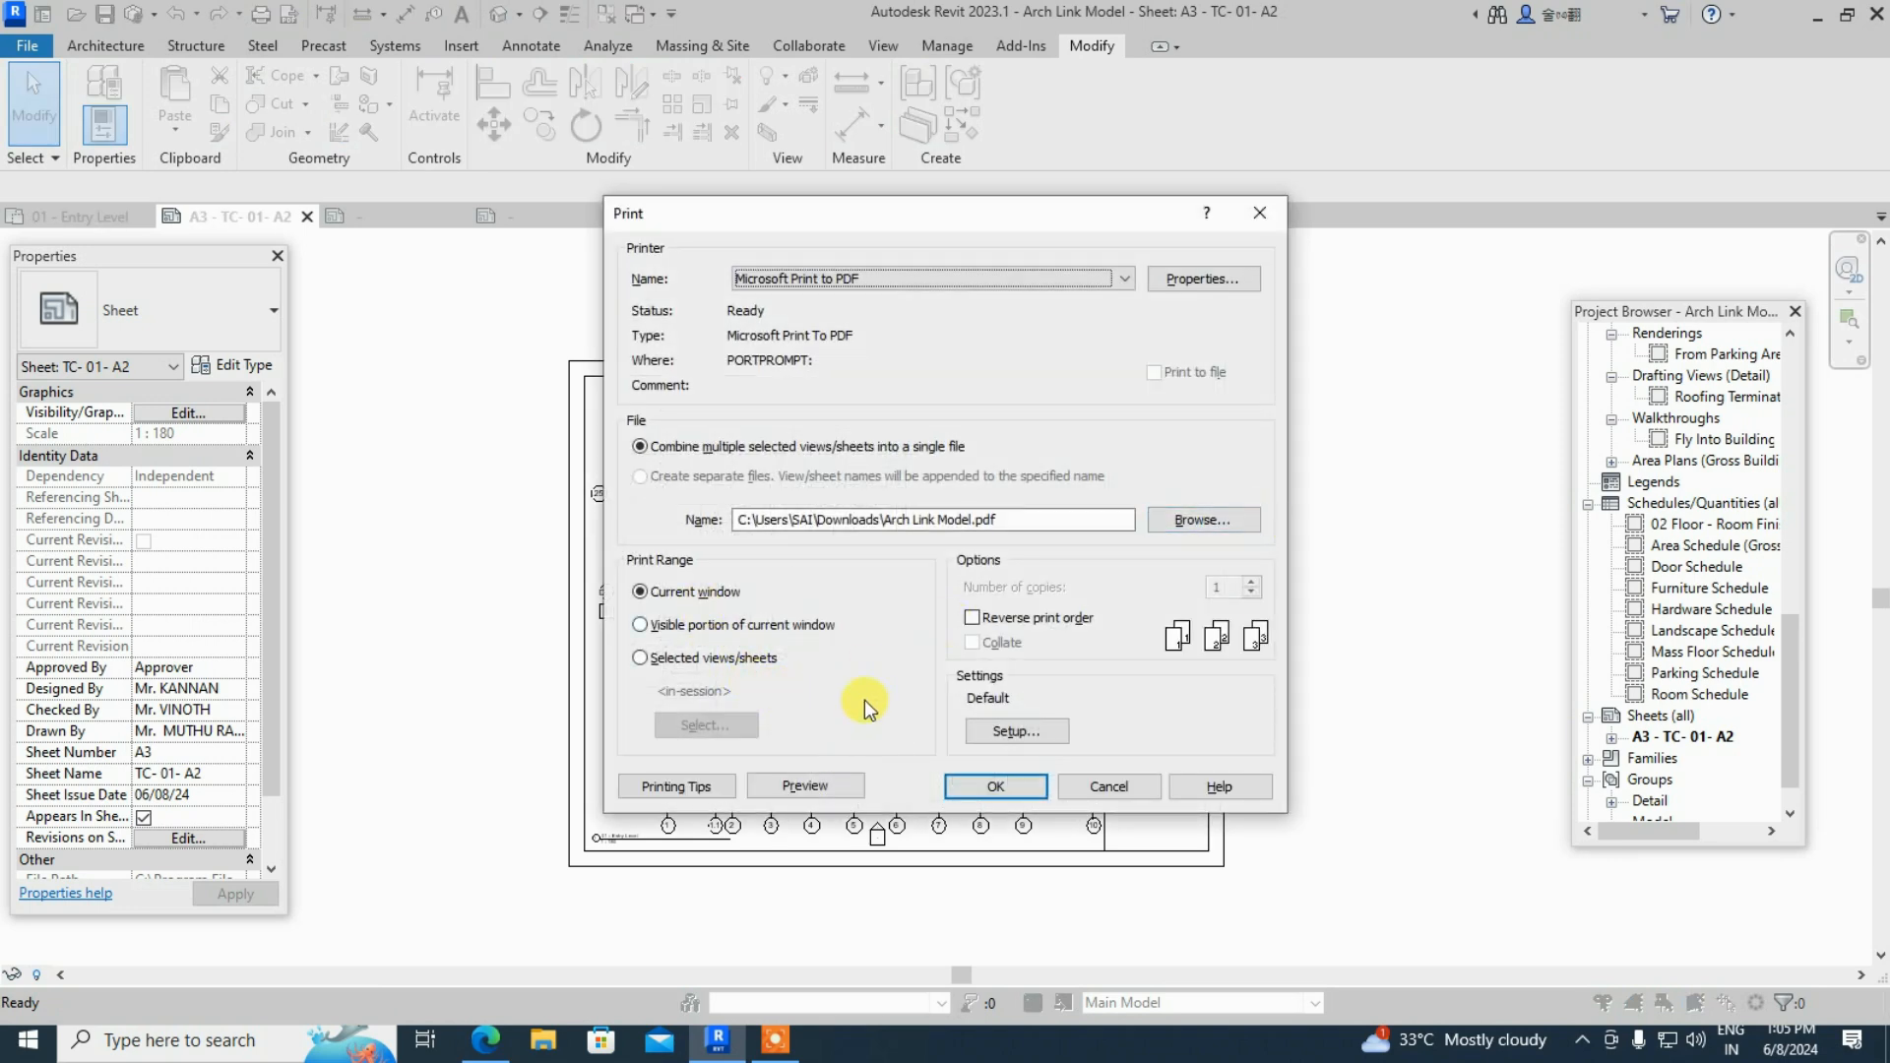
- Accept the saved setup and print the sheet to a PDF named SB P1 on the Desktop
{"action": "left_click", "coordinate": [1017, 734]}
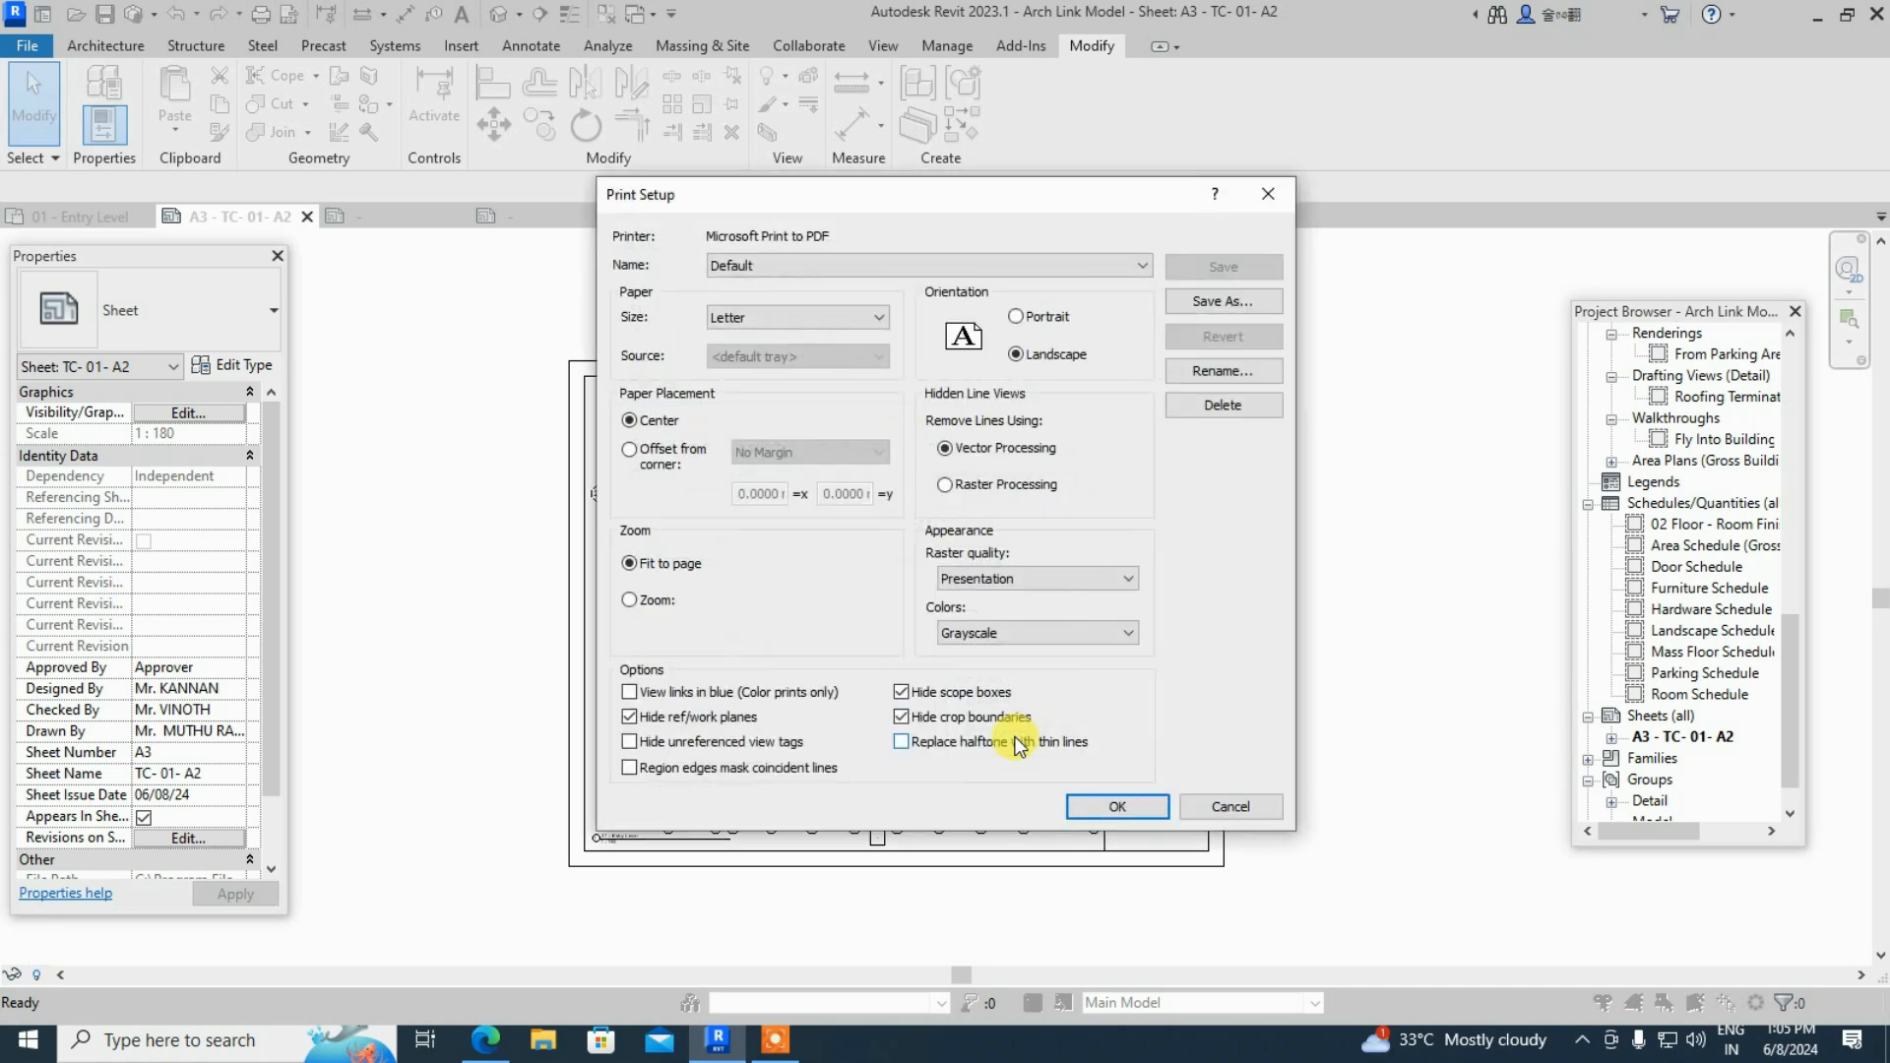
{"action": "left_click", "coordinate": [1093, 802]}
{"action": "left_click", "coordinate": [997, 790]}
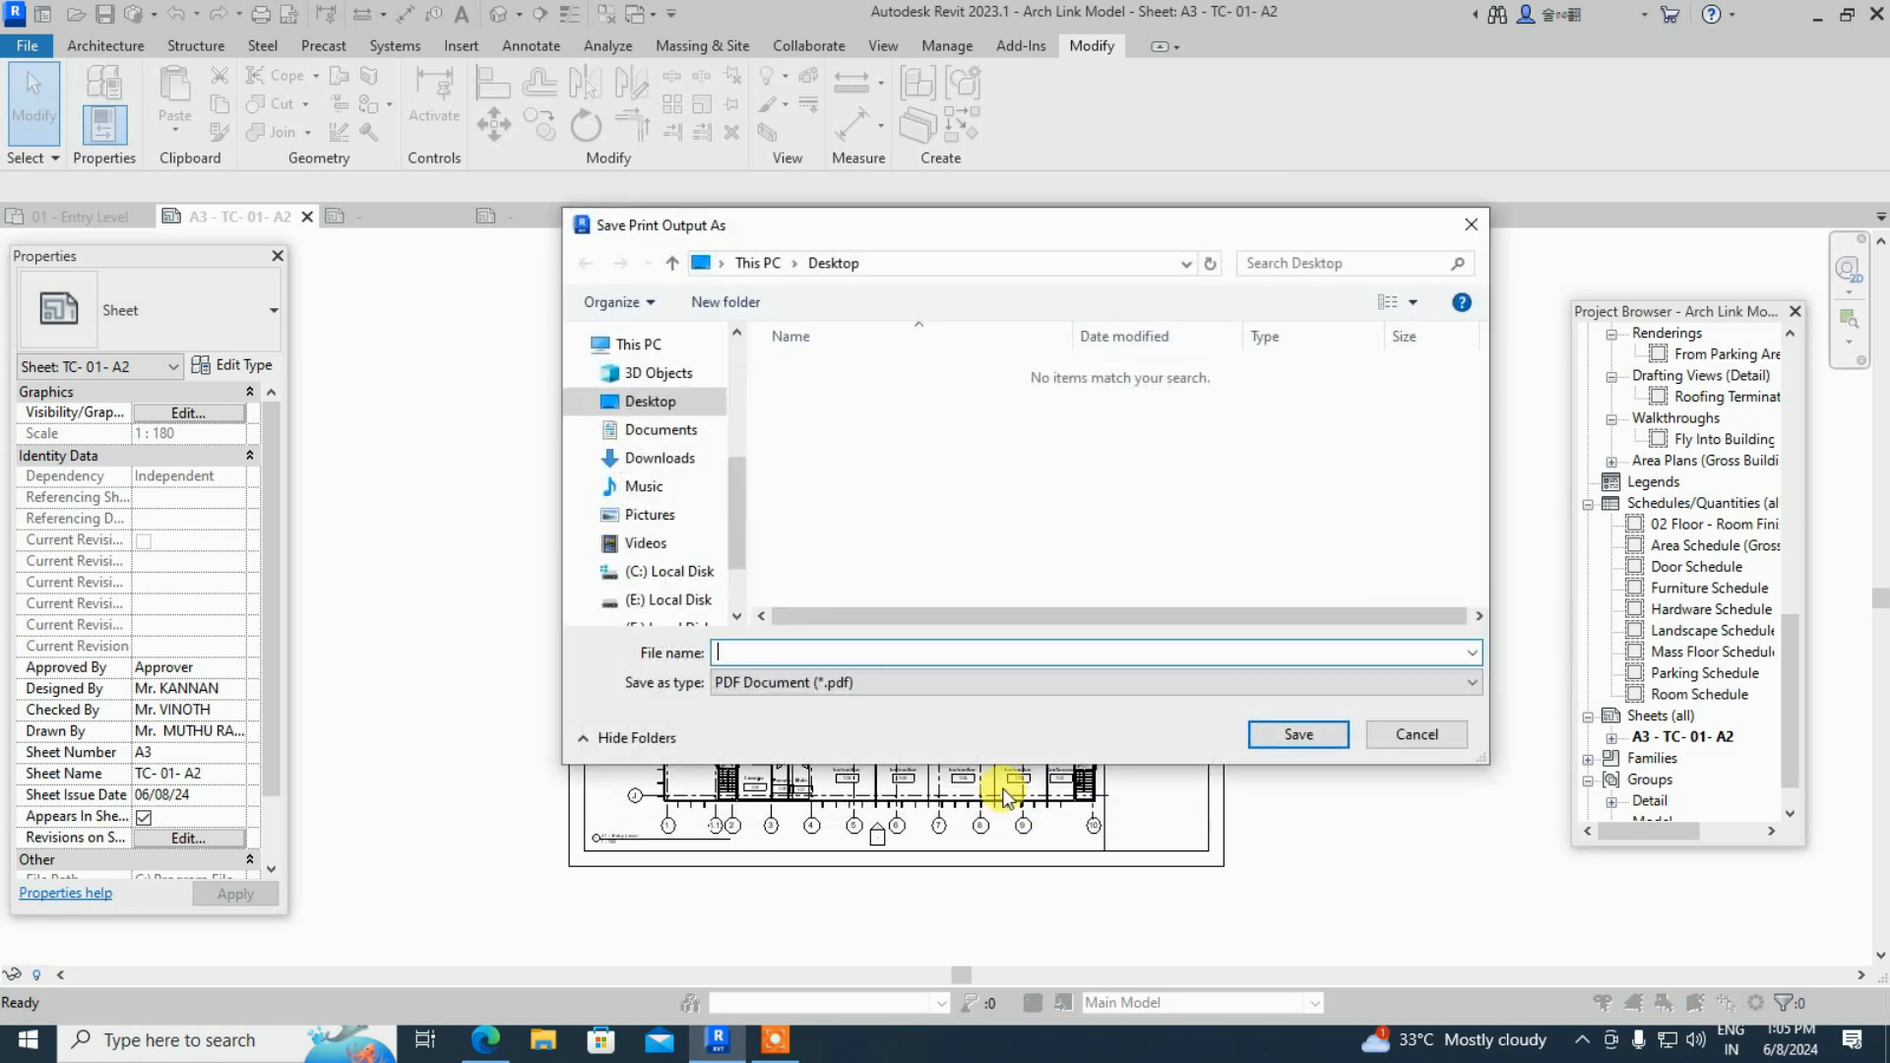
{"action": "left_click", "coordinate": [650, 404]}
{"action": "left_click", "coordinate": [798, 654]}
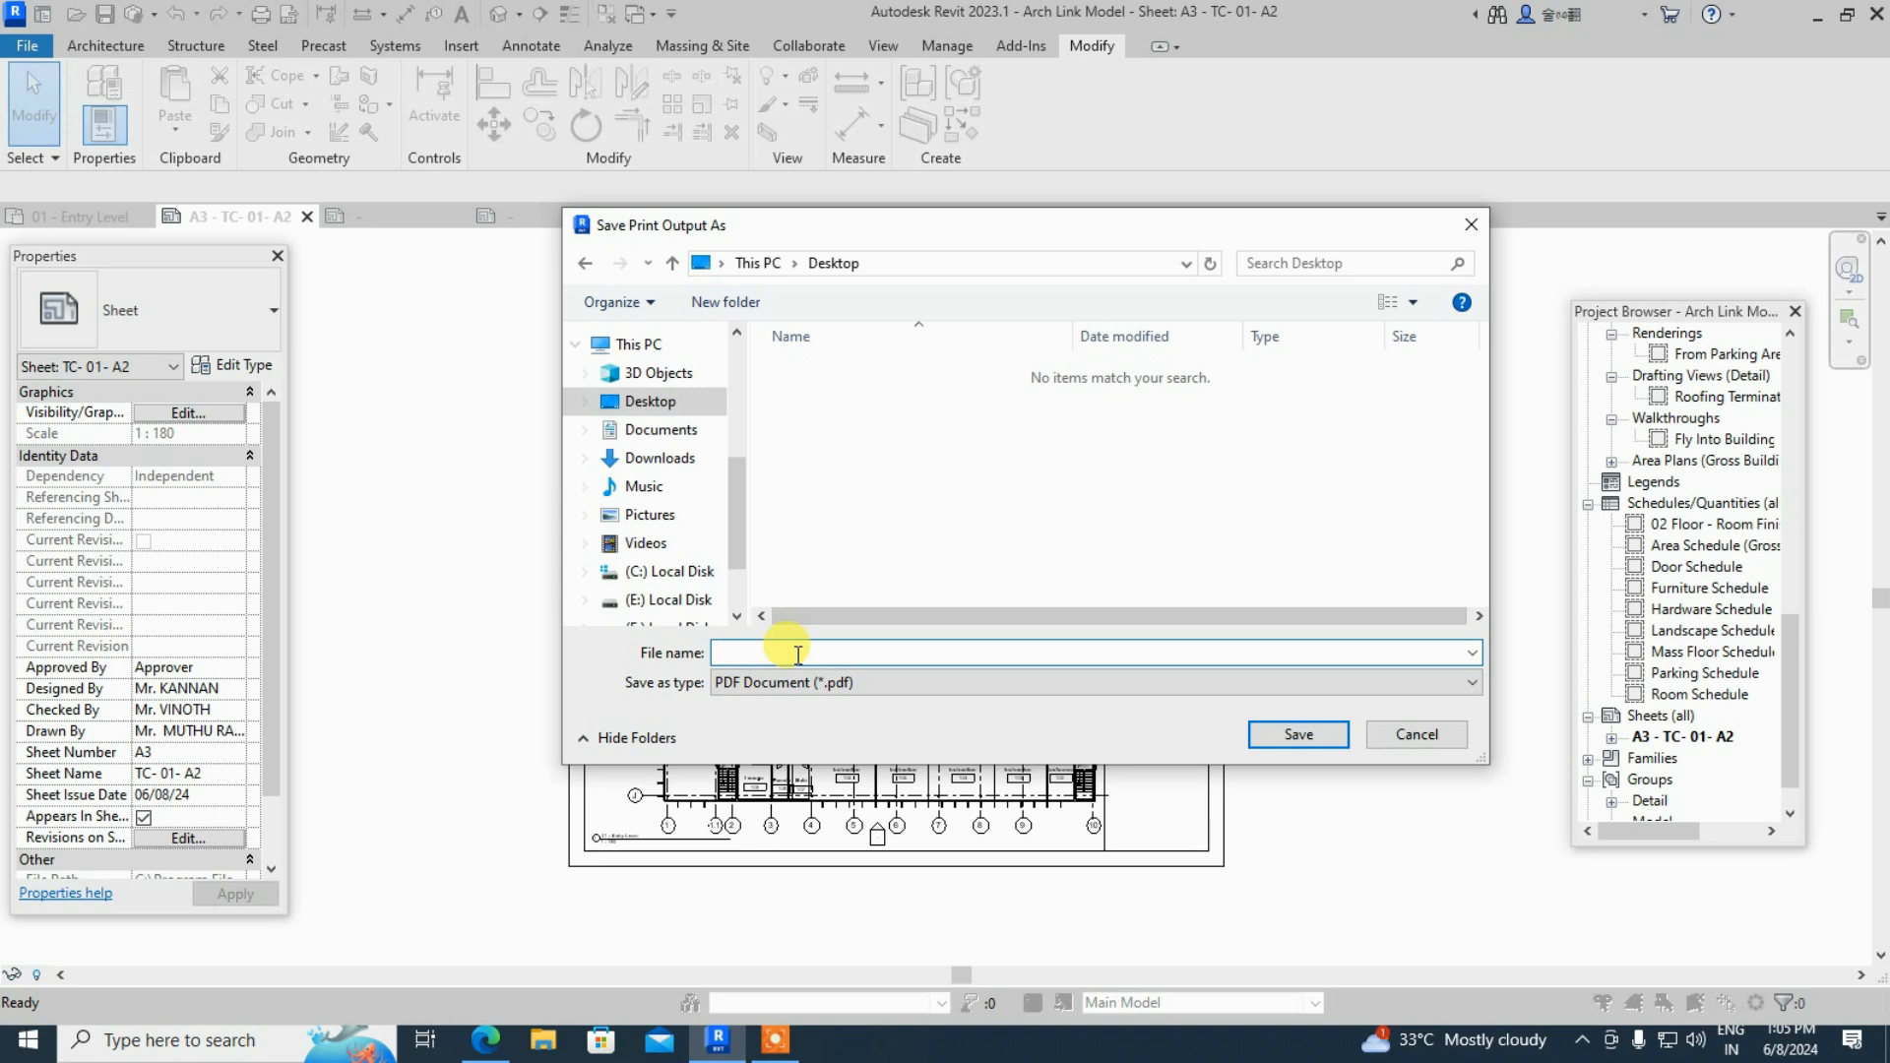
{"action": "type", "text": "SB P1"}
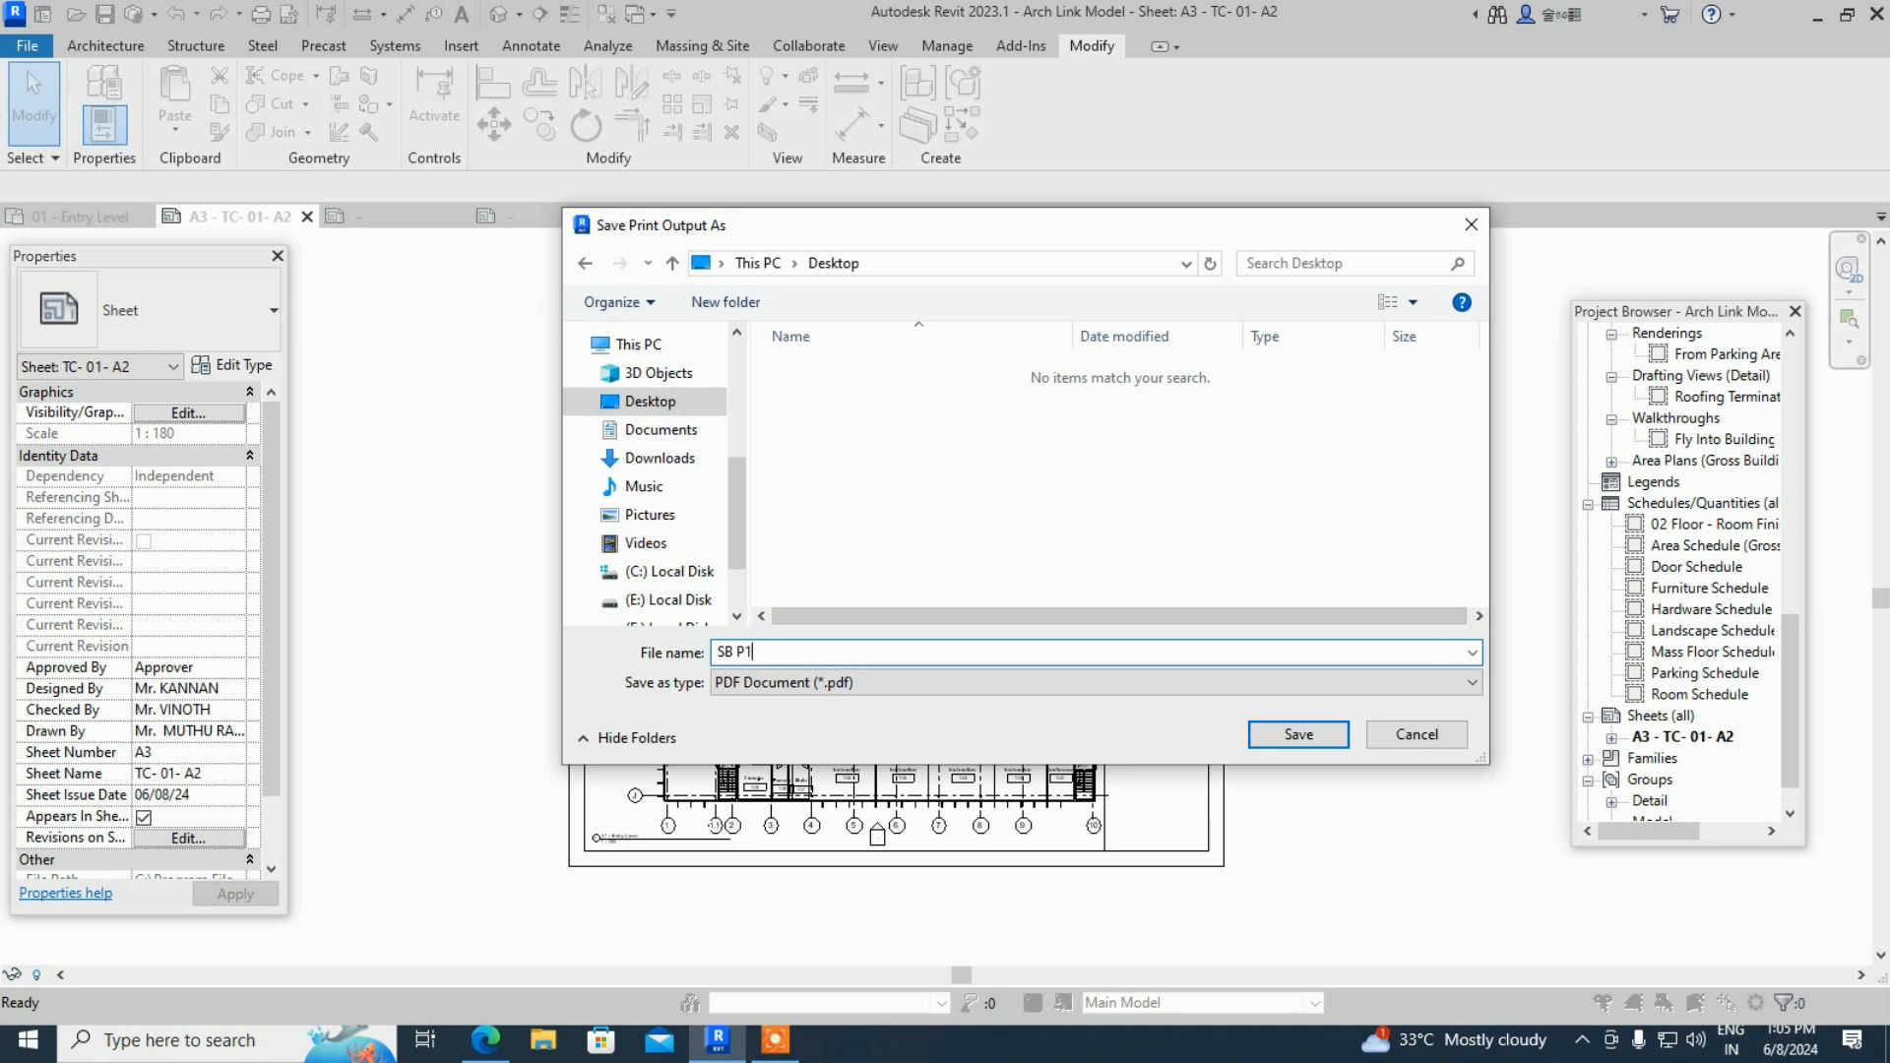
{"action": "left_click", "coordinate": [1296, 732]}
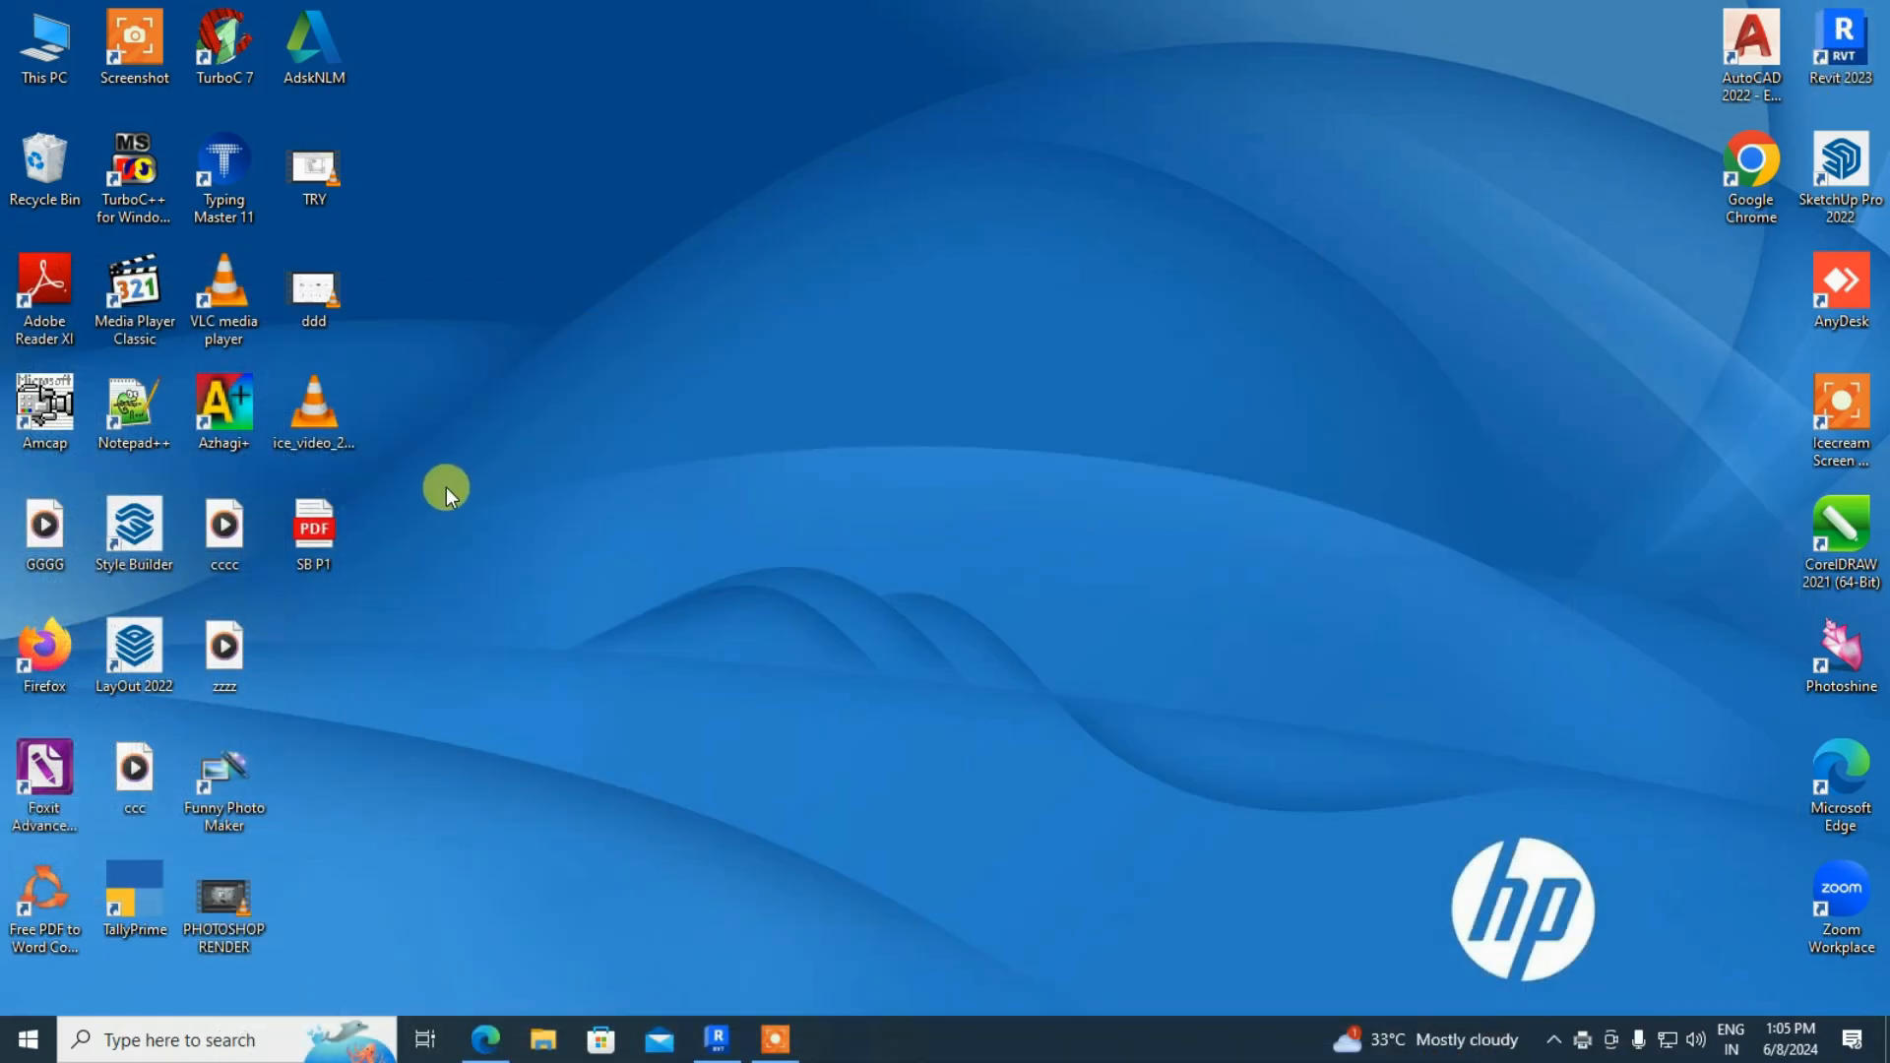
- Open SB P1.pdf from the desktop in Edge, then minimize it and return to Revit
{"action": "double_click", "coordinate": [328, 535]}
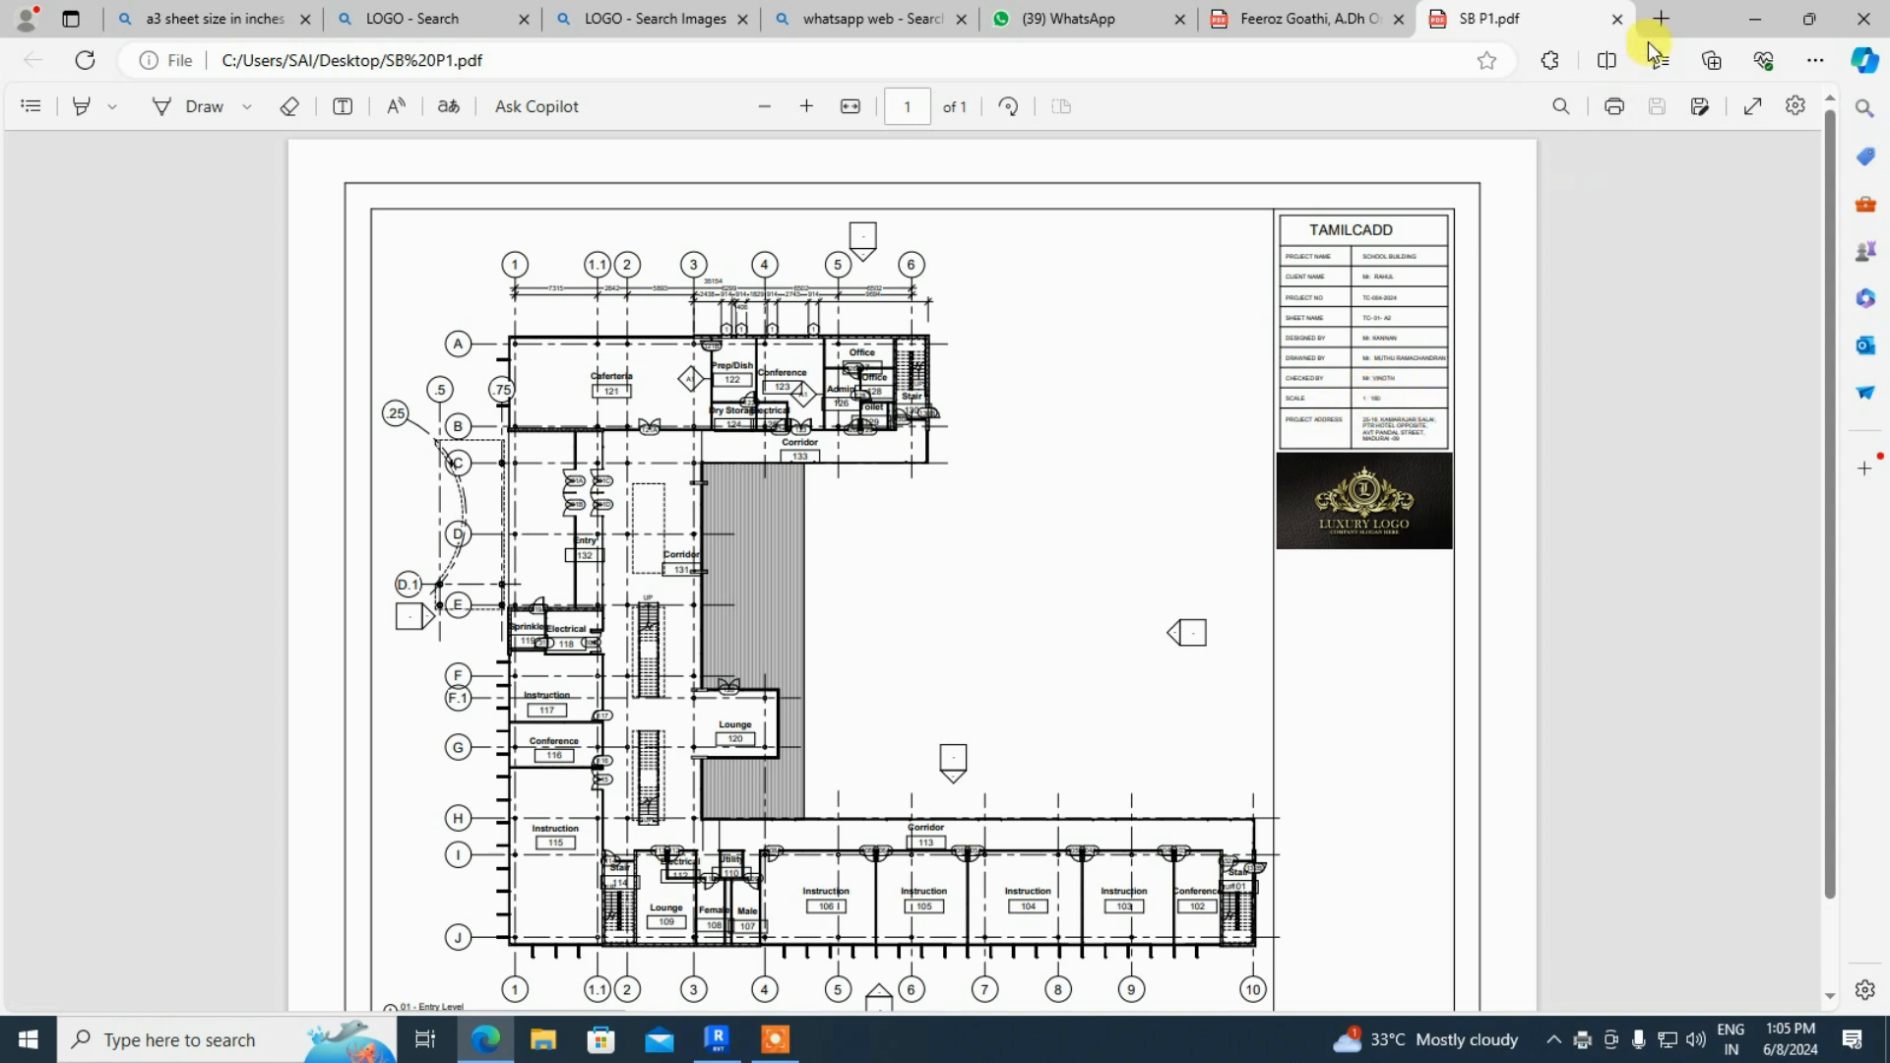
{"action": "left_click", "coordinate": [1751, 12]}
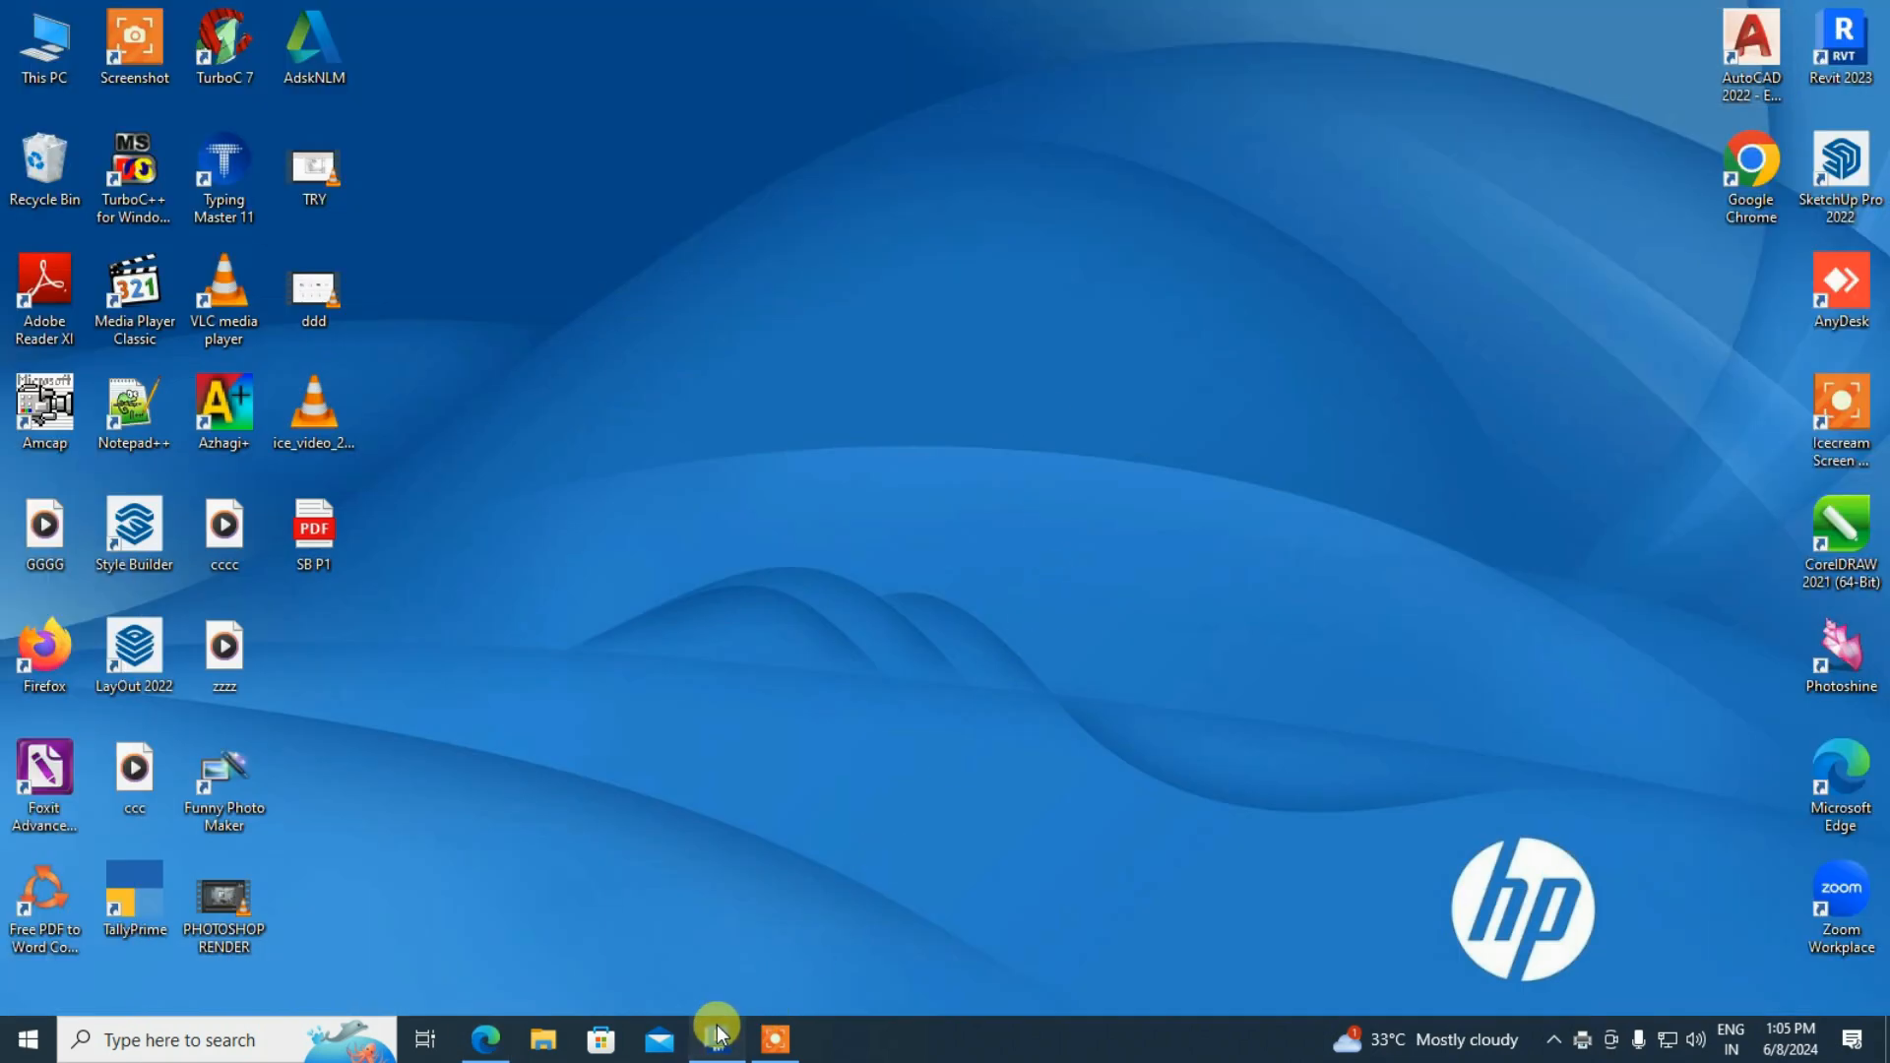
{"action": "left_click", "coordinate": [717, 1034]}
{"action": "scroll", "coordinate": [1178, 448], "scroll_direction": "up", "scroll_amount": 4}
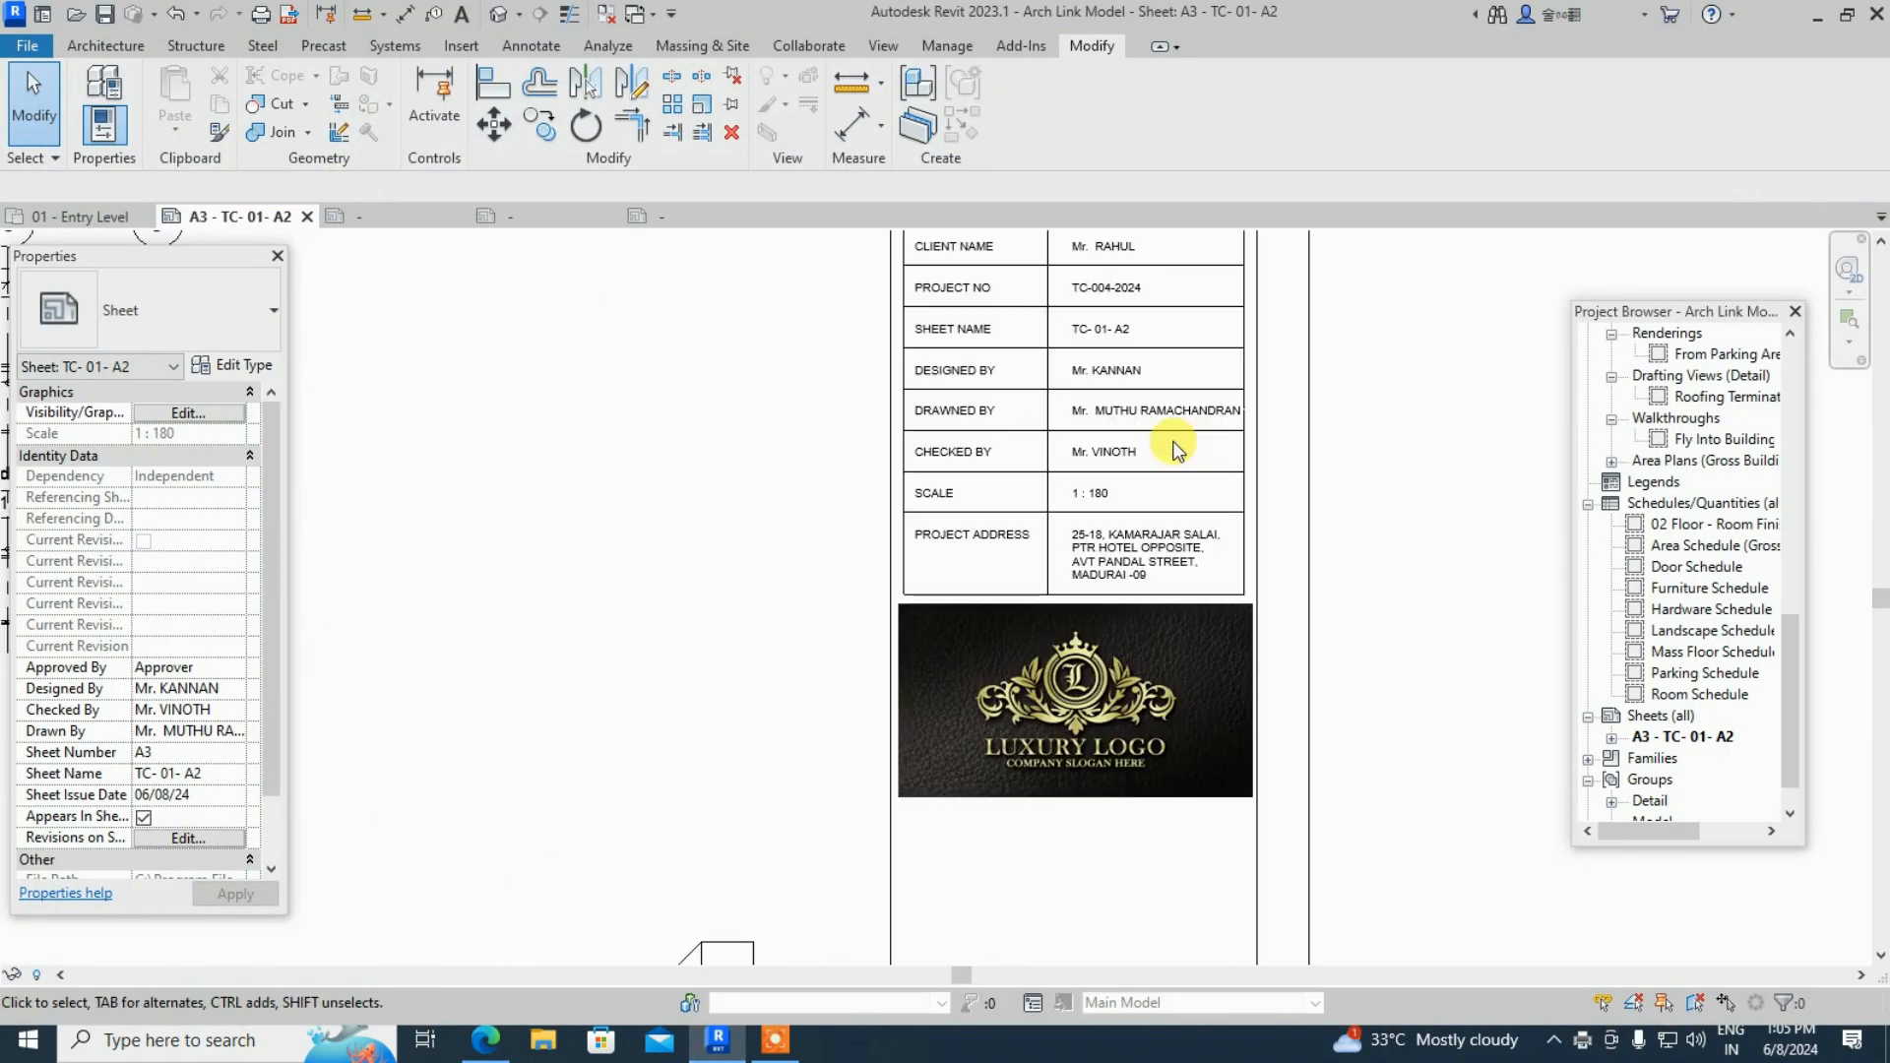
- Pan to the top of the Revit title block, then minimize Revit and bring up SB P1.pdf in Edge
{"action": "scroll", "coordinate": [1179, 448], "scroll_direction": "up", "scroll_amount": 2}
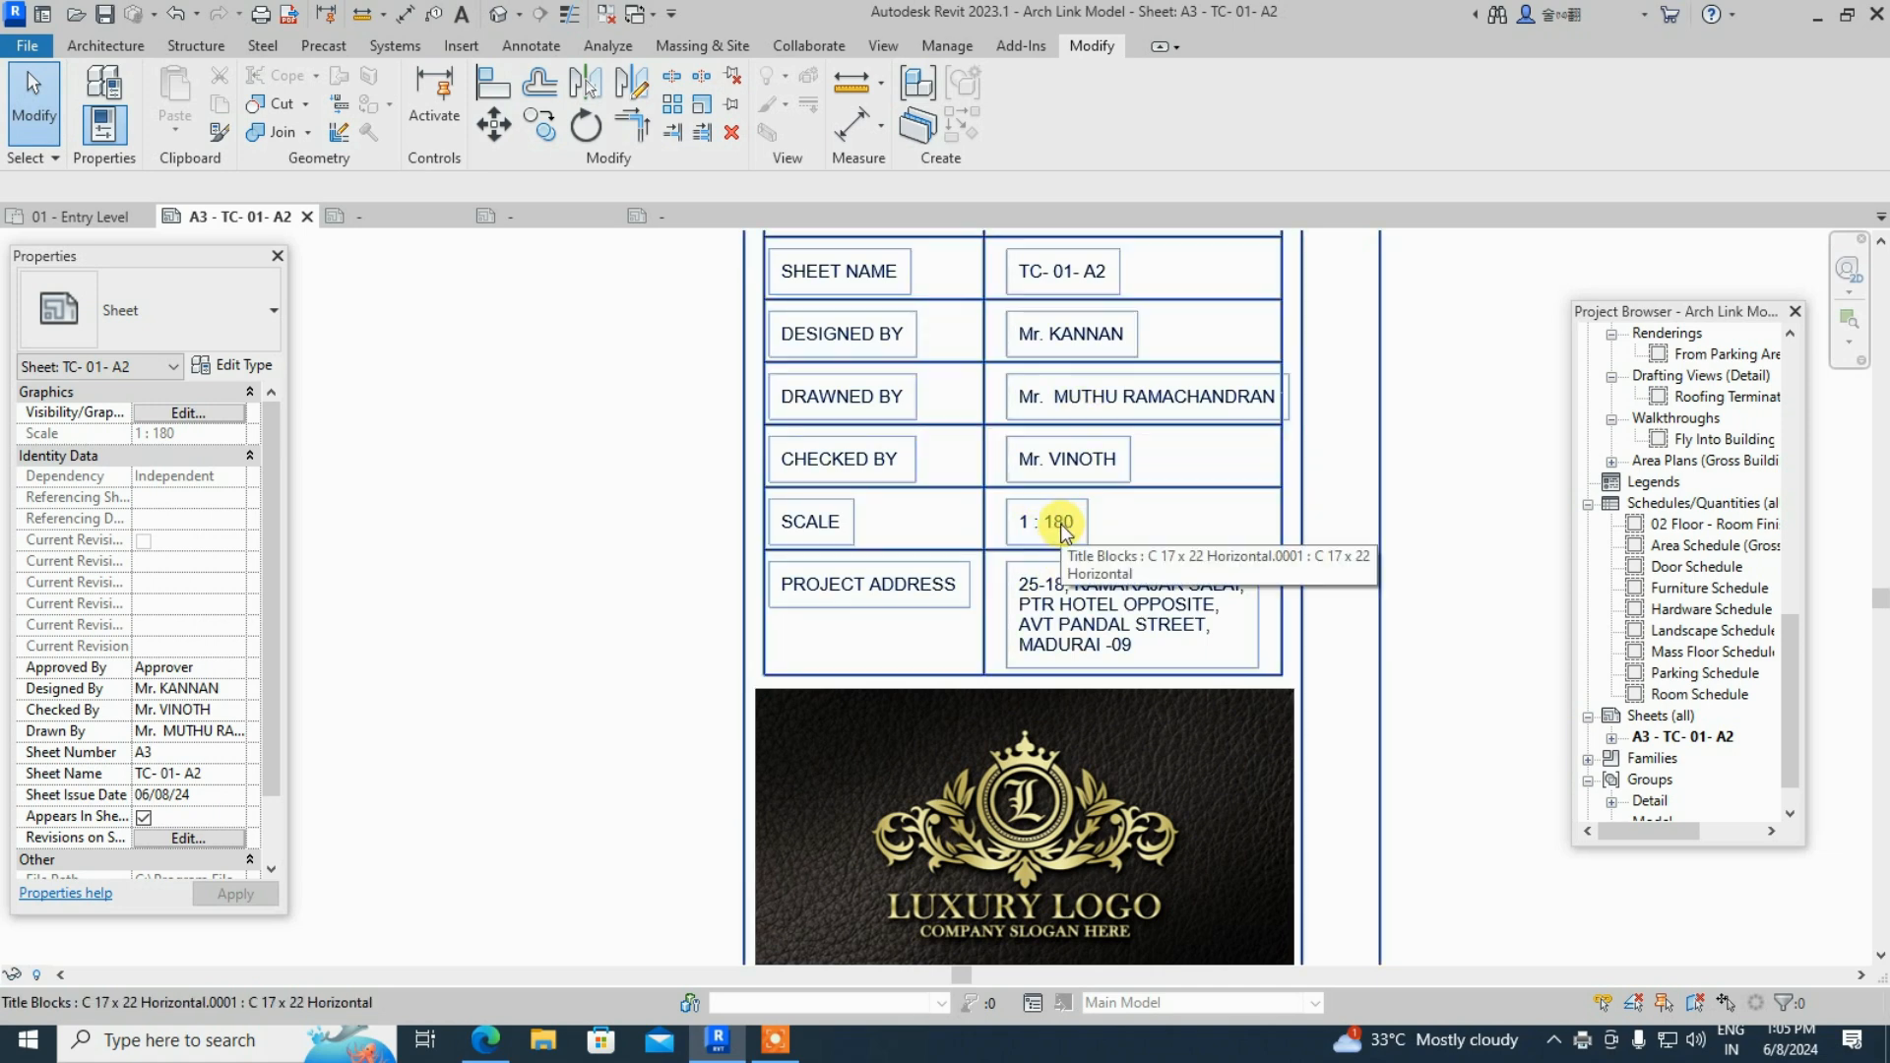
{"action": "scroll", "coordinate": [1401, 498], "scroll_direction": "down", "scroll_amount": 2}
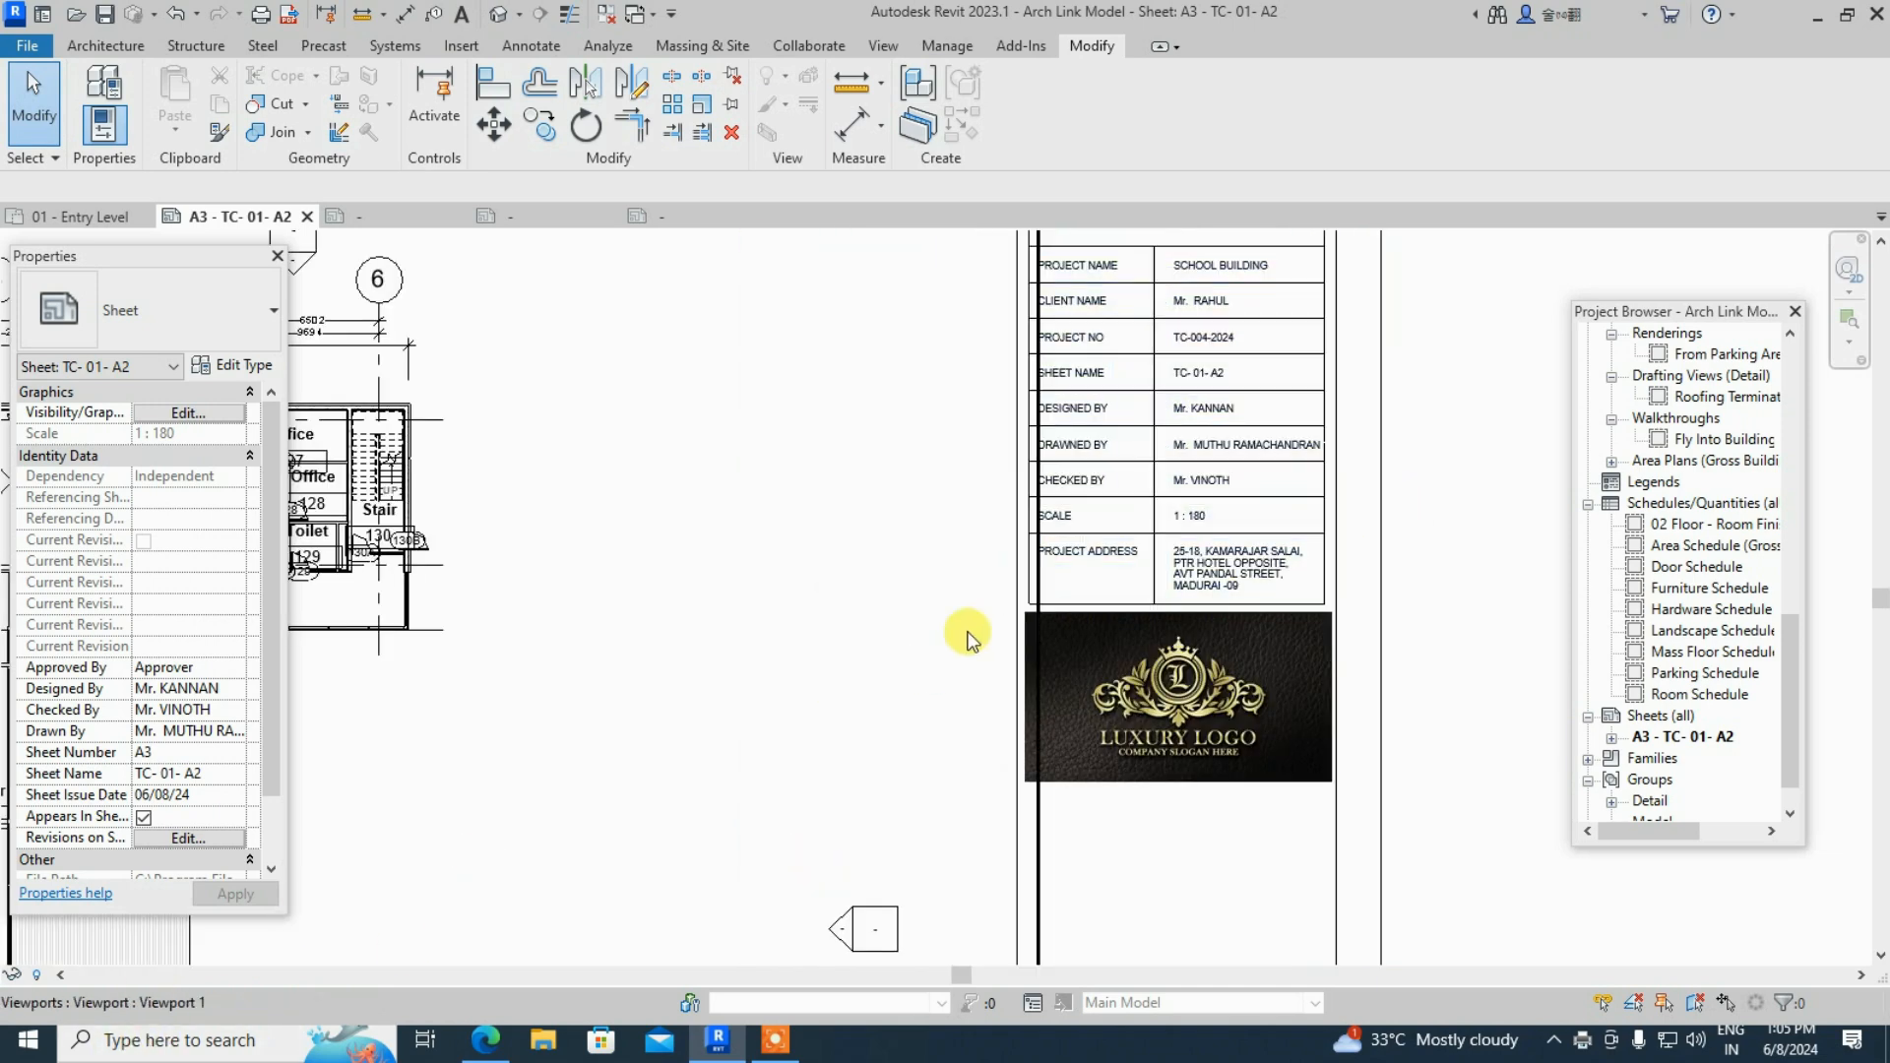
{"action": "scroll", "coordinate": [1292, 615], "scroll_direction": "up", "scroll_amount": 1}
{"action": "scroll", "coordinate": [1294, 610], "scroll_direction": "up", "scroll_amount": 1}
{"action": "middle_click_drag", "start_coordinate": [1196, 562], "coordinate": [1163, 966]}
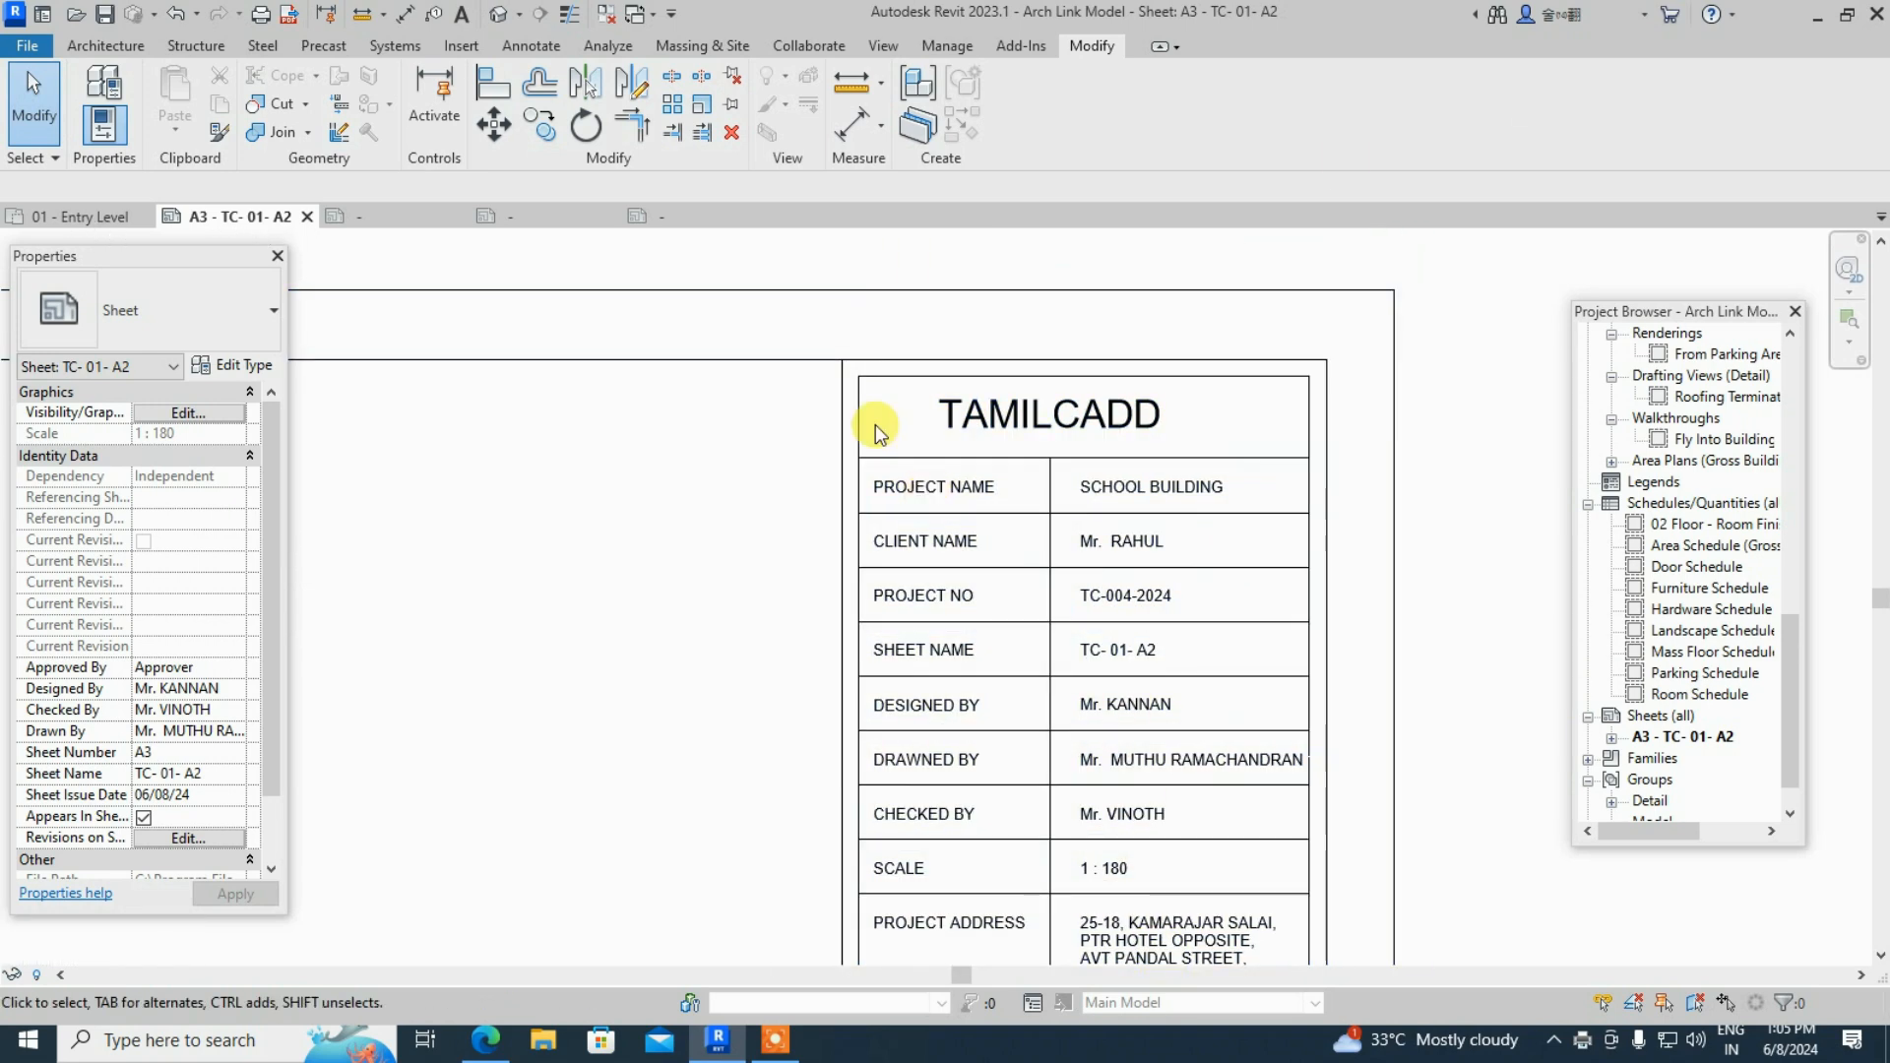
{"action": "left_click", "coordinate": [1820, 13]}
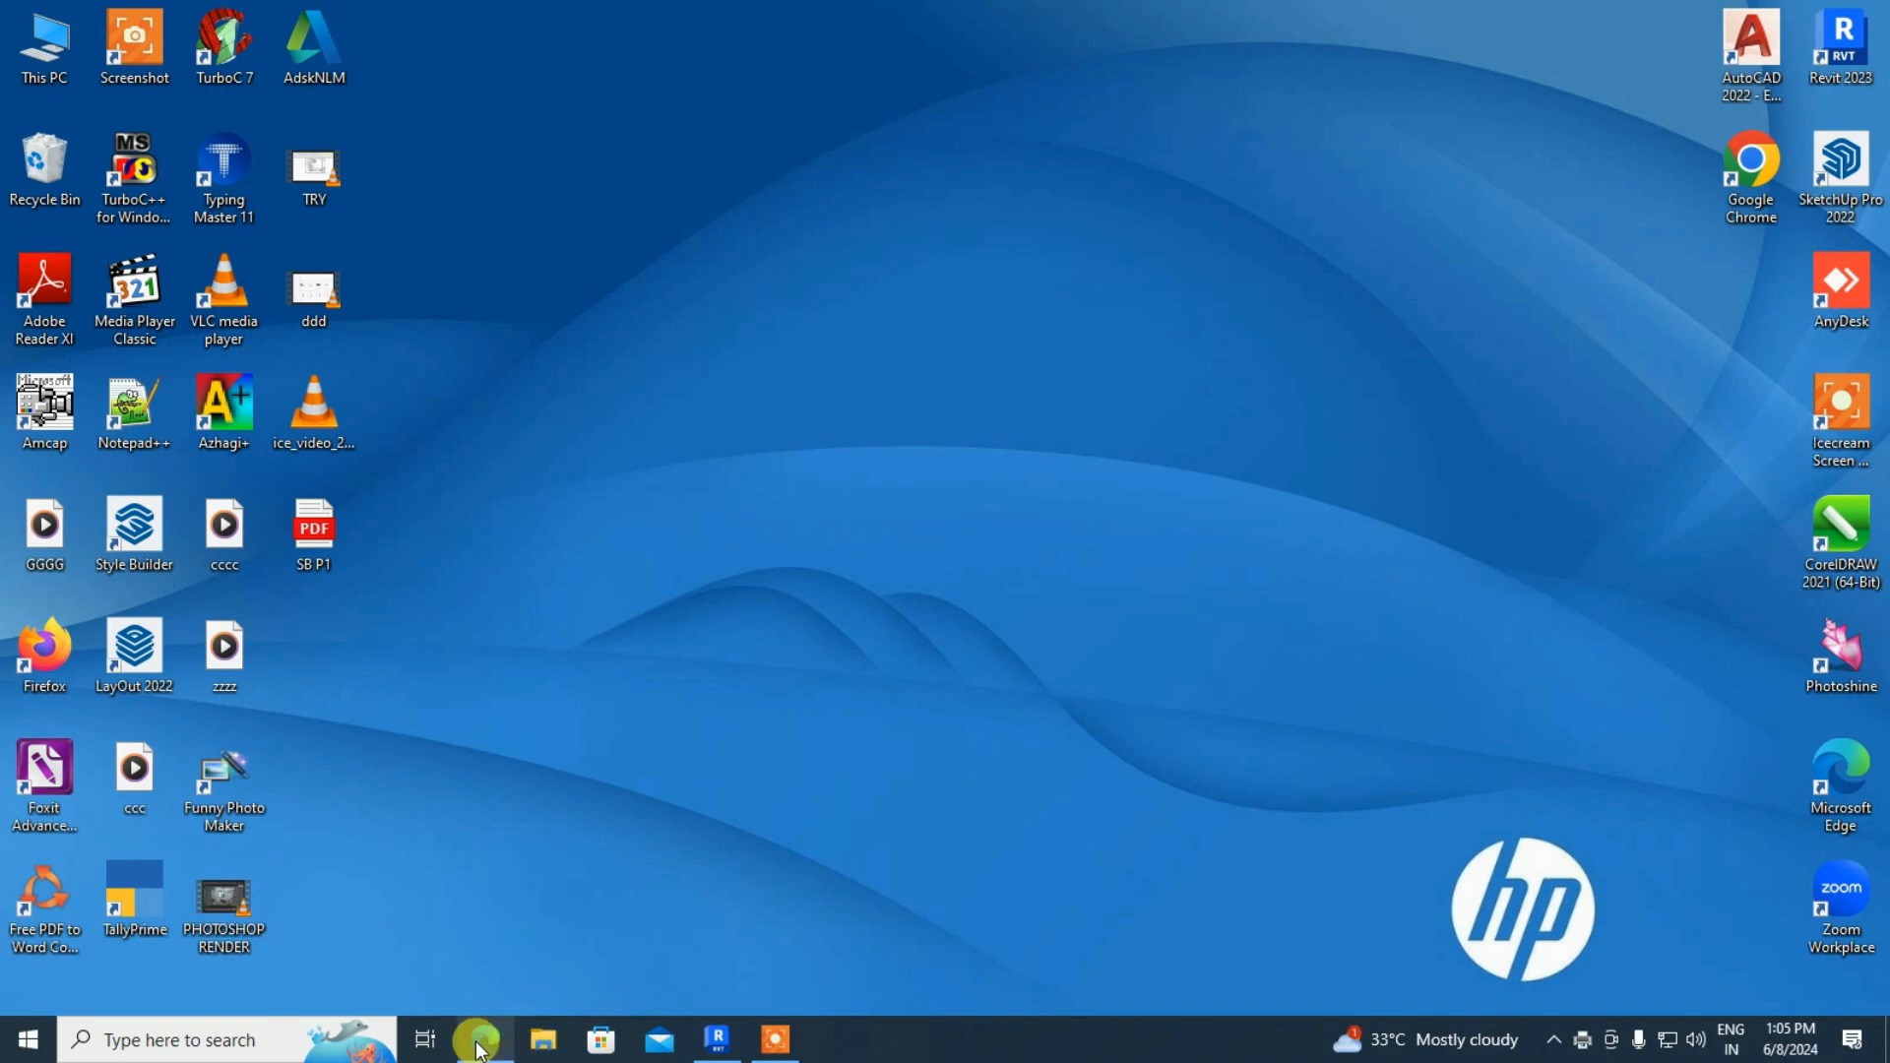
{"action": "left_click", "coordinate": [480, 1042]}
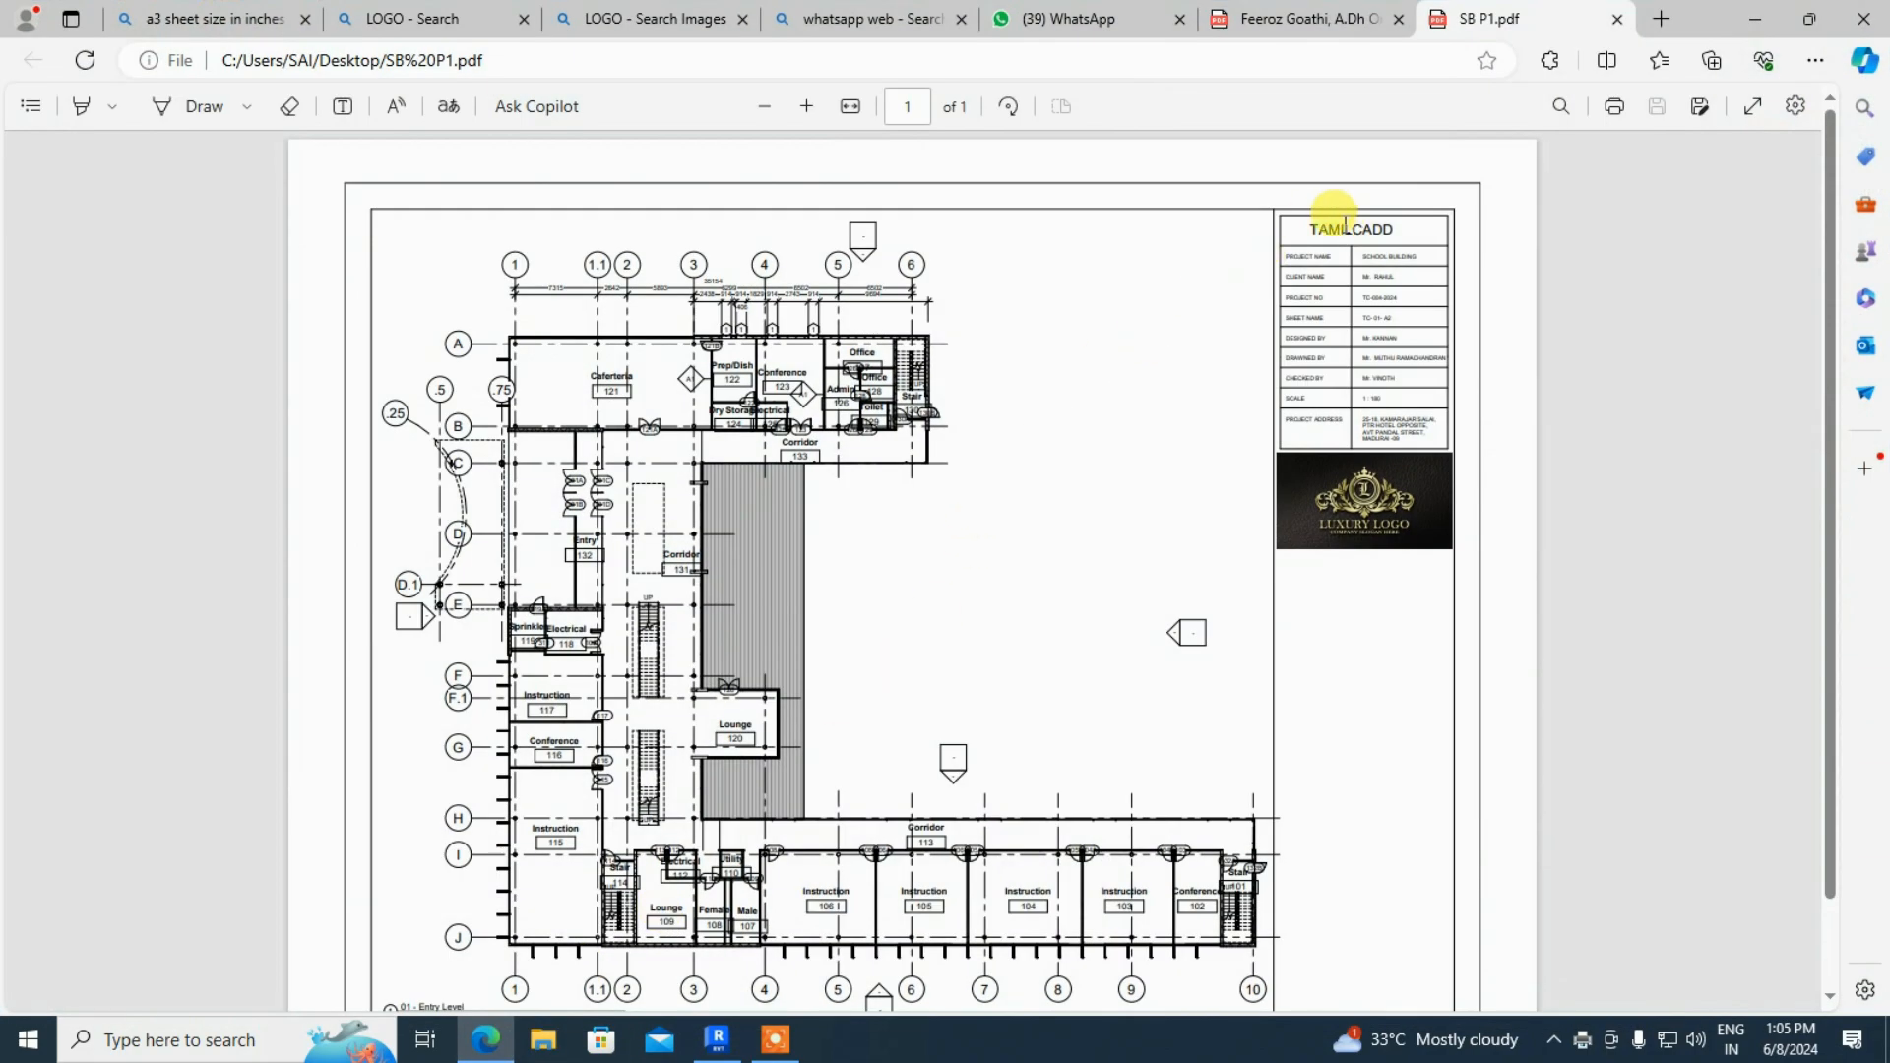
- Zoom SB P1.pdf in two steps and scroll over the printed floor plan
{"action": "left_click", "coordinate": [806, 107]}
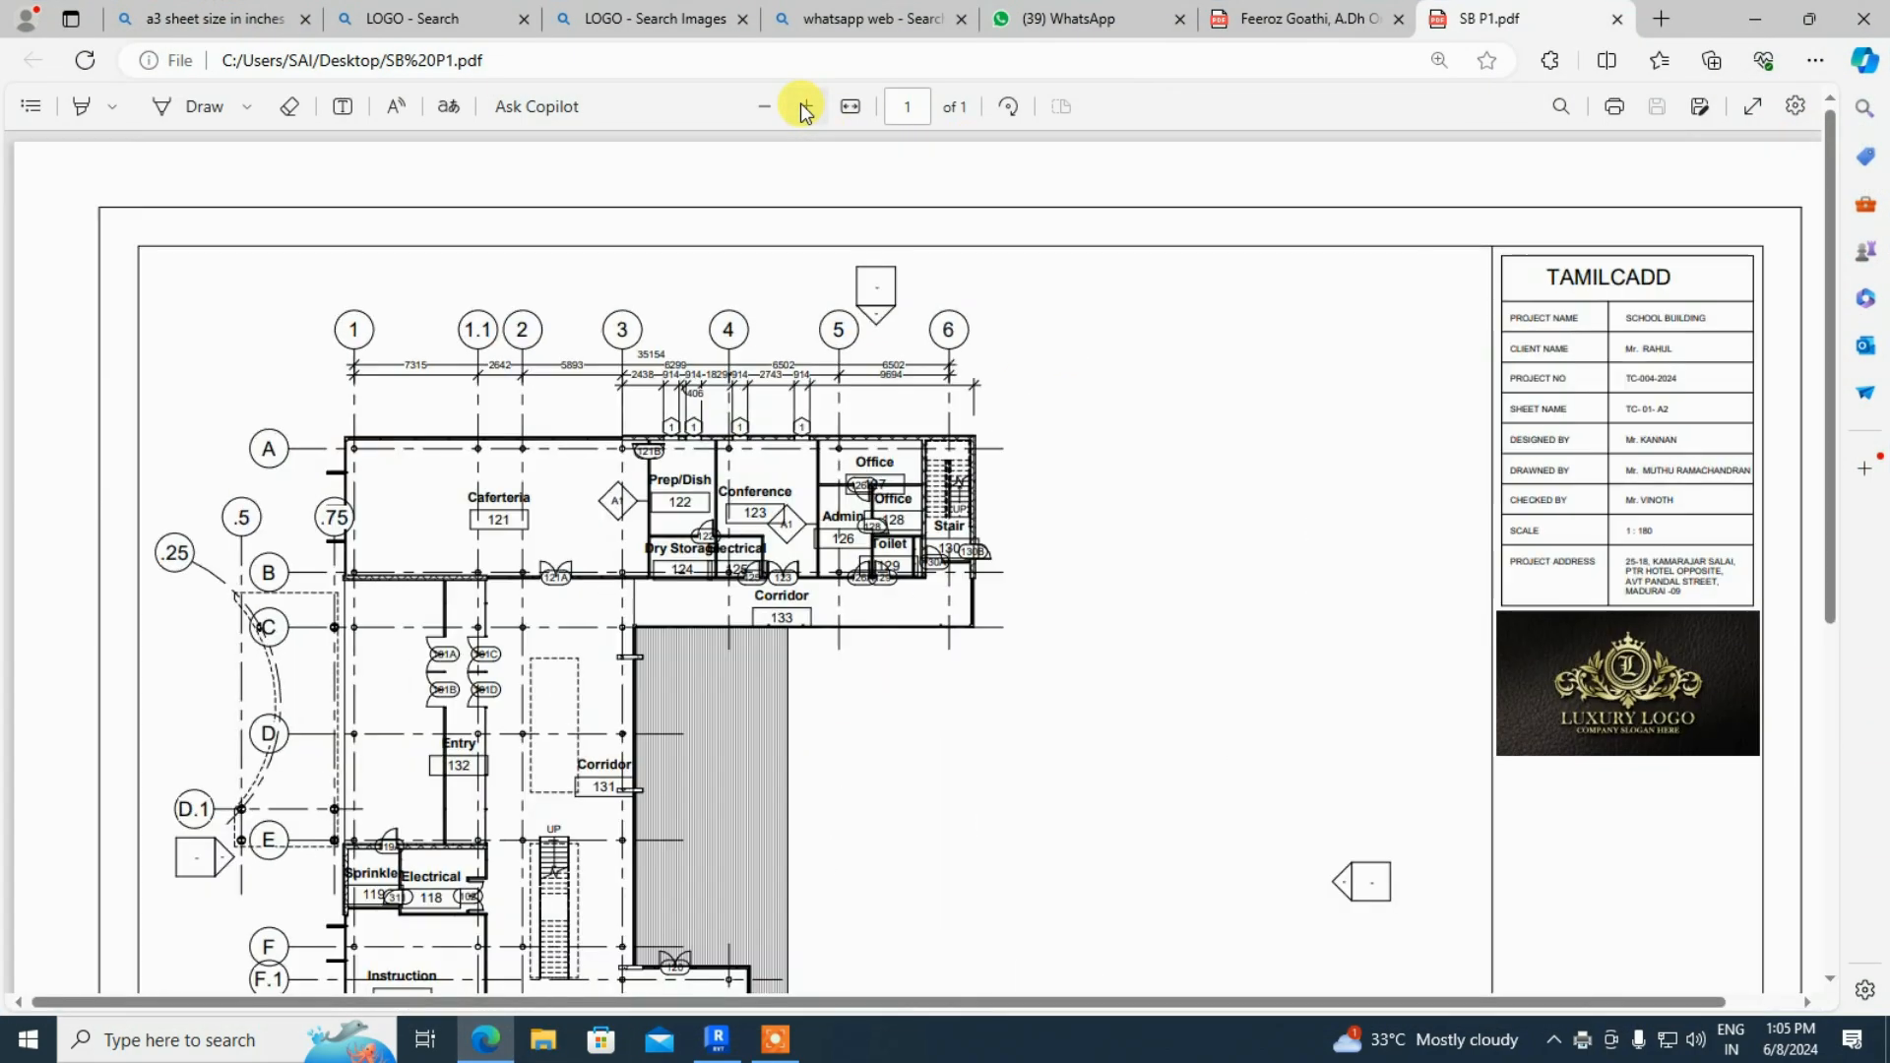
{"action": "left_click", "coordinate": [805, 106]}
{"action": "scroll", "coordinate": [816, 483], "scroll_direction": "down", "scroll_amount": 8}
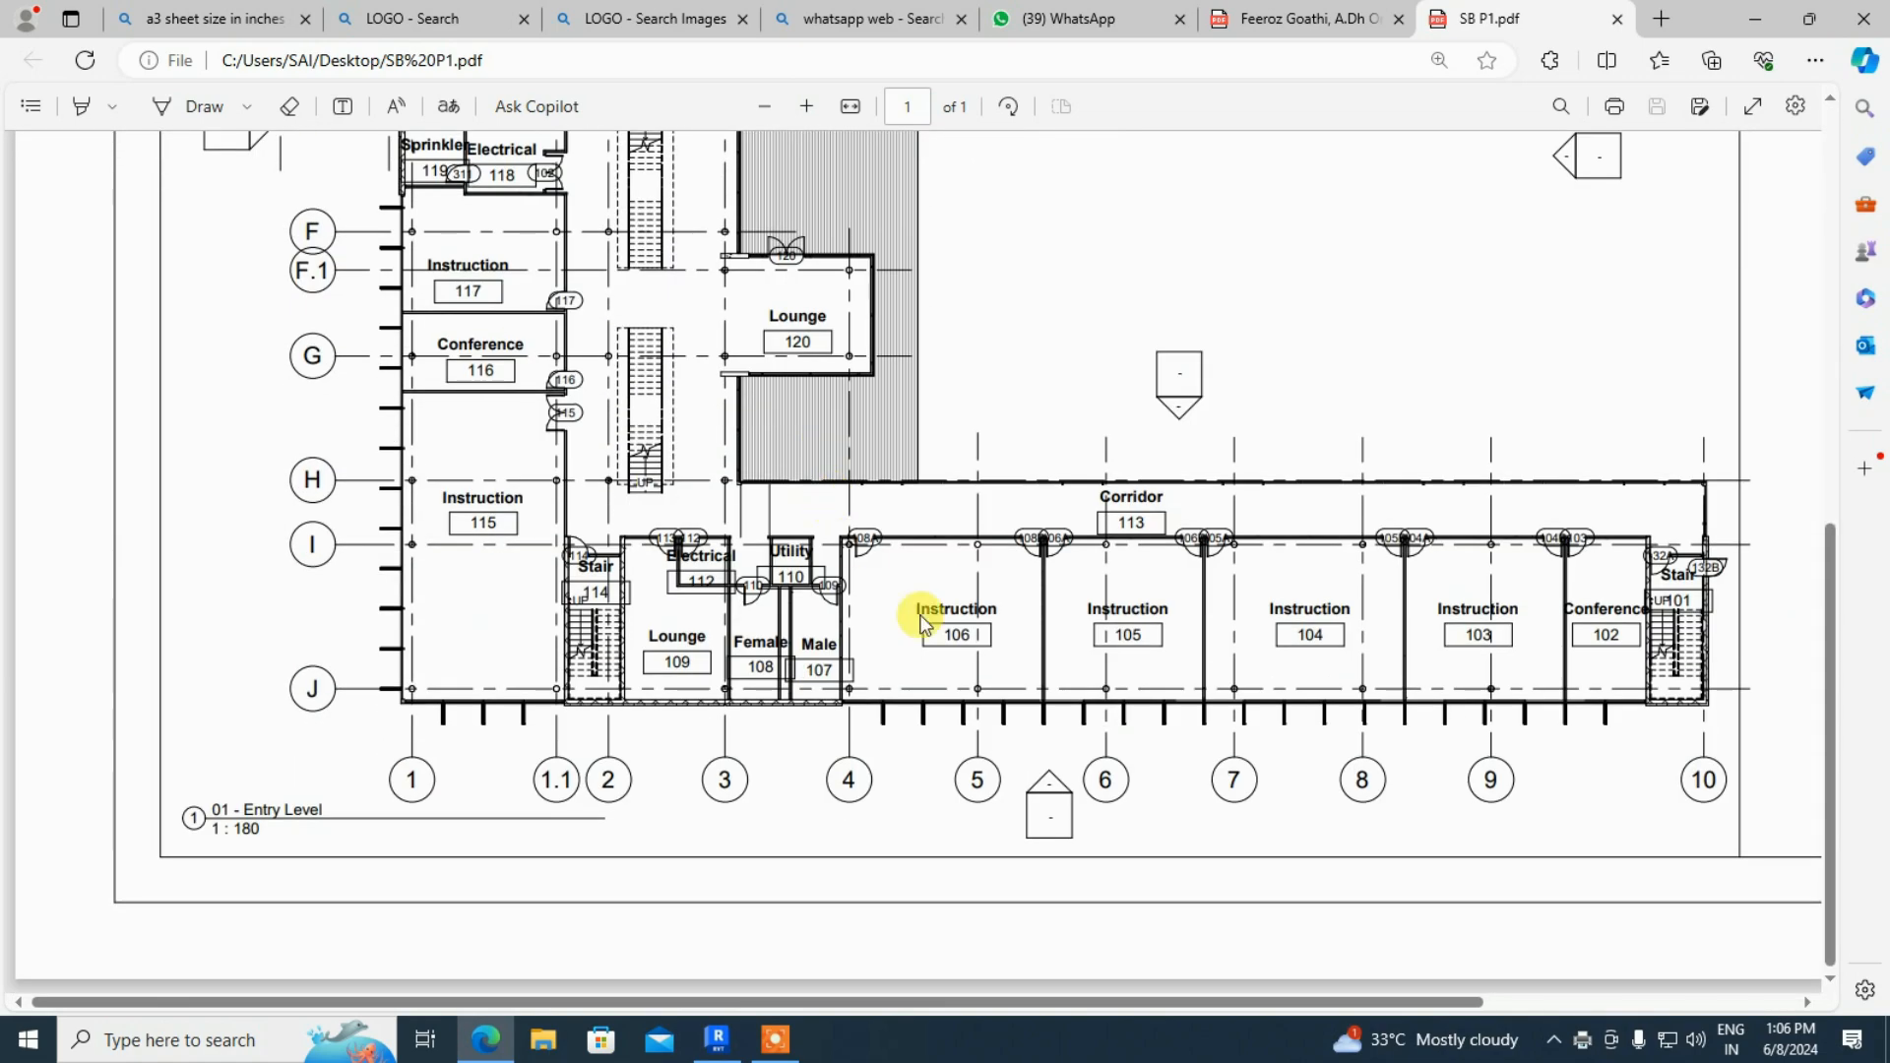
{"action": "scroll", "coordinate": [921, 617], "scroll_direction": "up", "scroll_amount": 6}
{"action": "scroll", "coordinate": [752, 650], "scroll_direction": "up", "scroll_amount": 3}
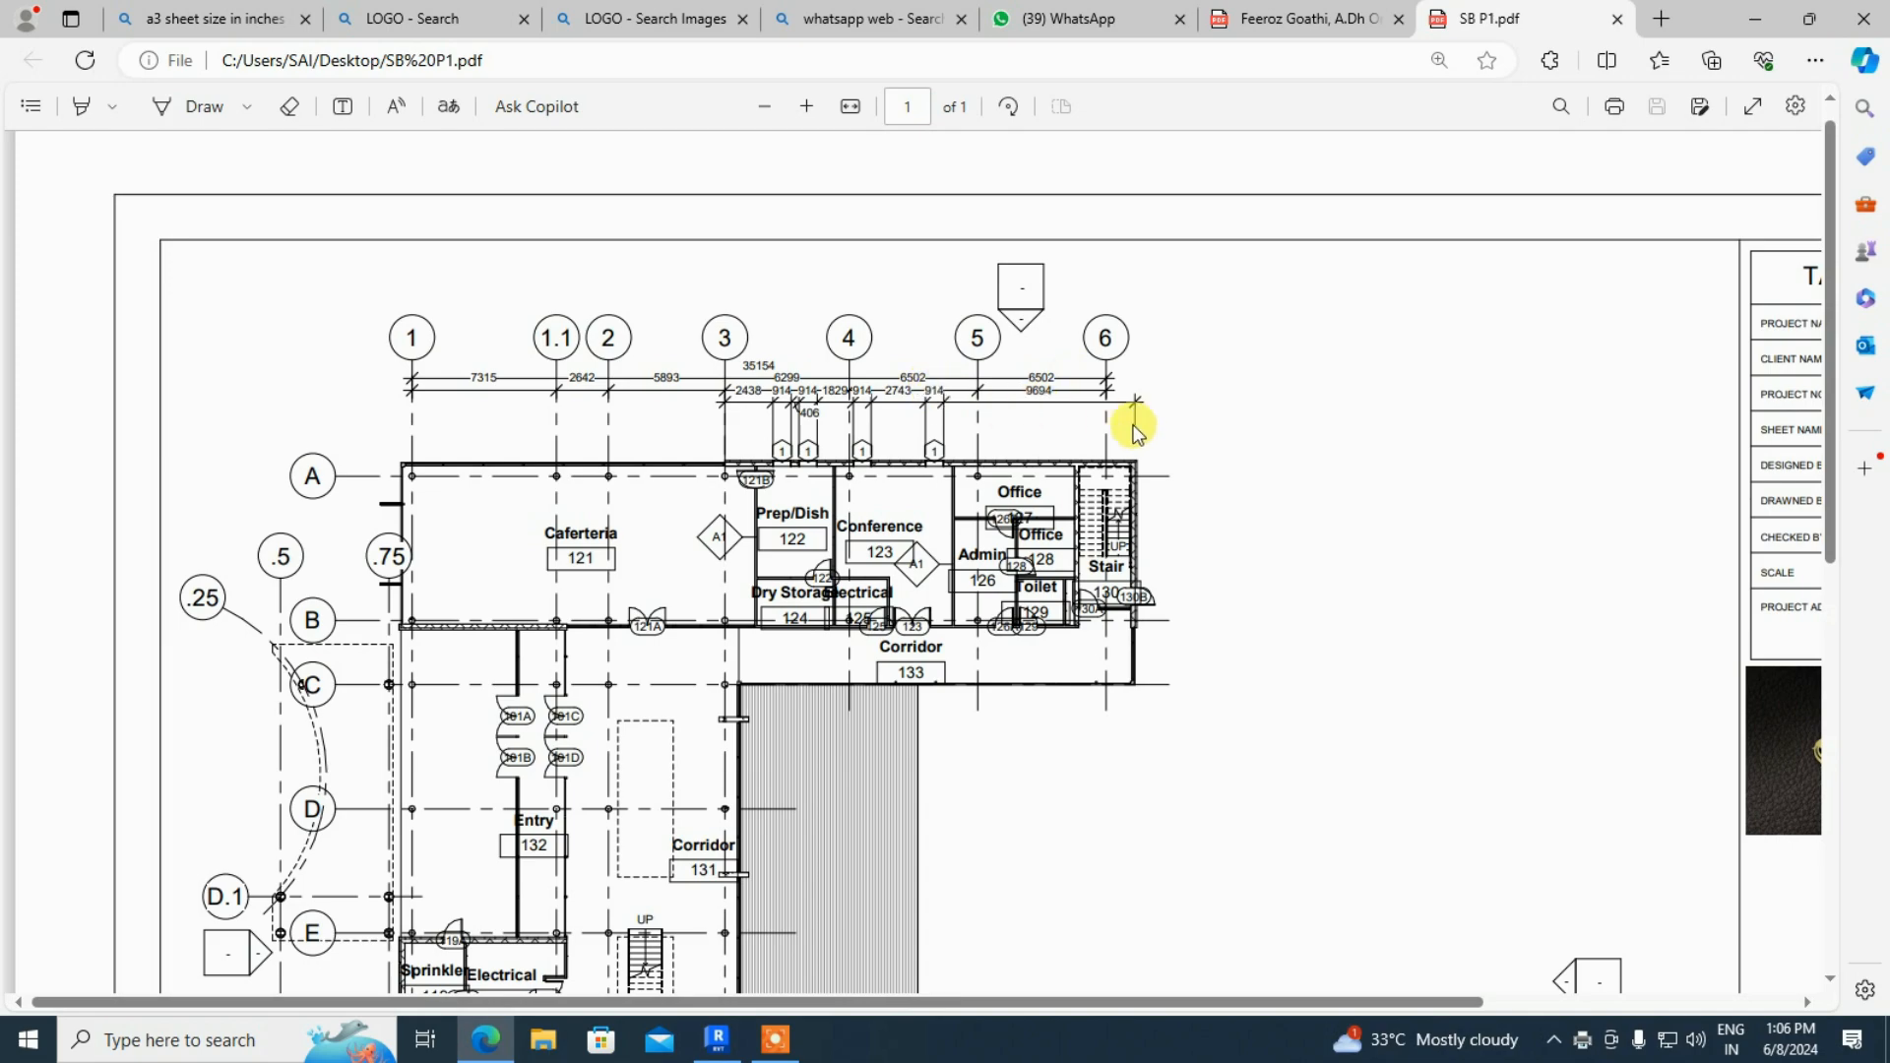
{"action": "scroll", "coordinate": [1457, 411], "scroll_direction": "down", "scroll_amount": 3}
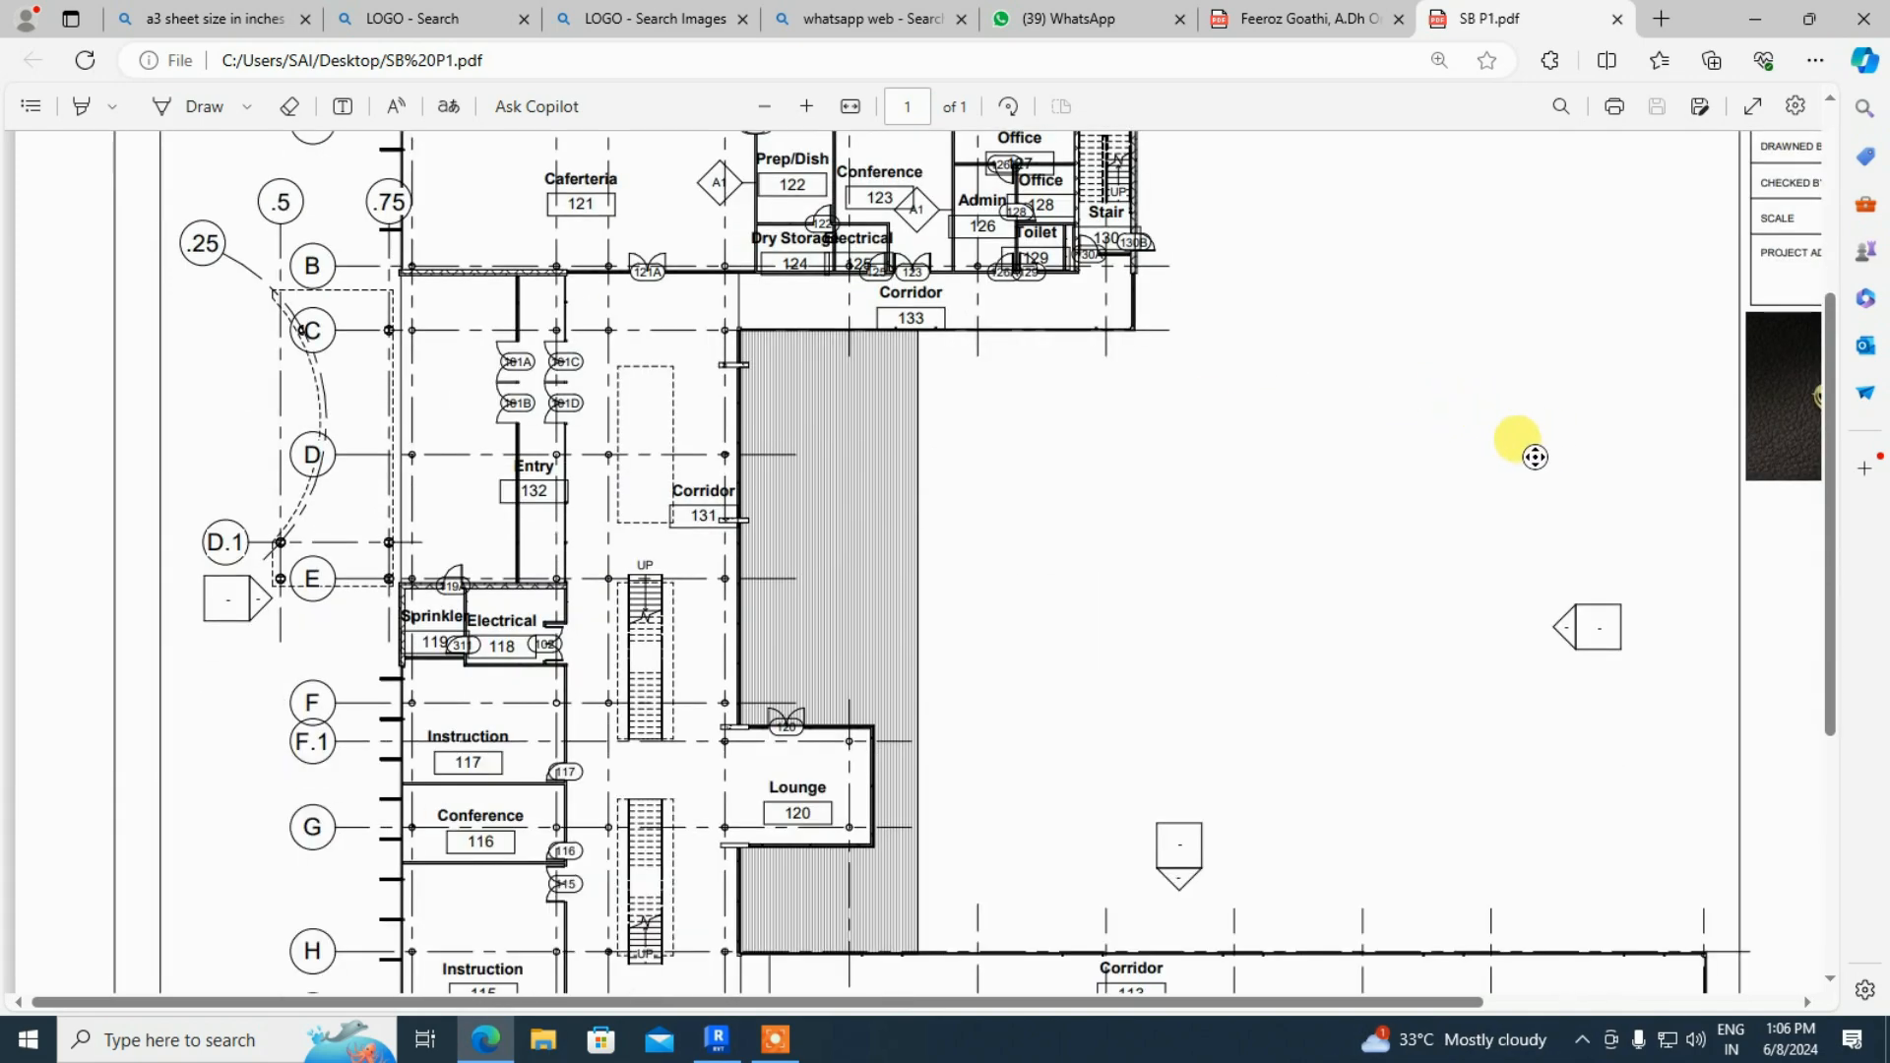
{"action": "scroll", "coordinate": [1127, 511], "scroll_direction": "down", "scroll_amount": 2}
{"action": "scroll", "coordinate": [776, 747], "scroll_direction": "down", "scroll_amount": 4}
{"action": "scroll", "coordinate": [775, 748], "scroll_direction": "up", "scroll_amount": 10}
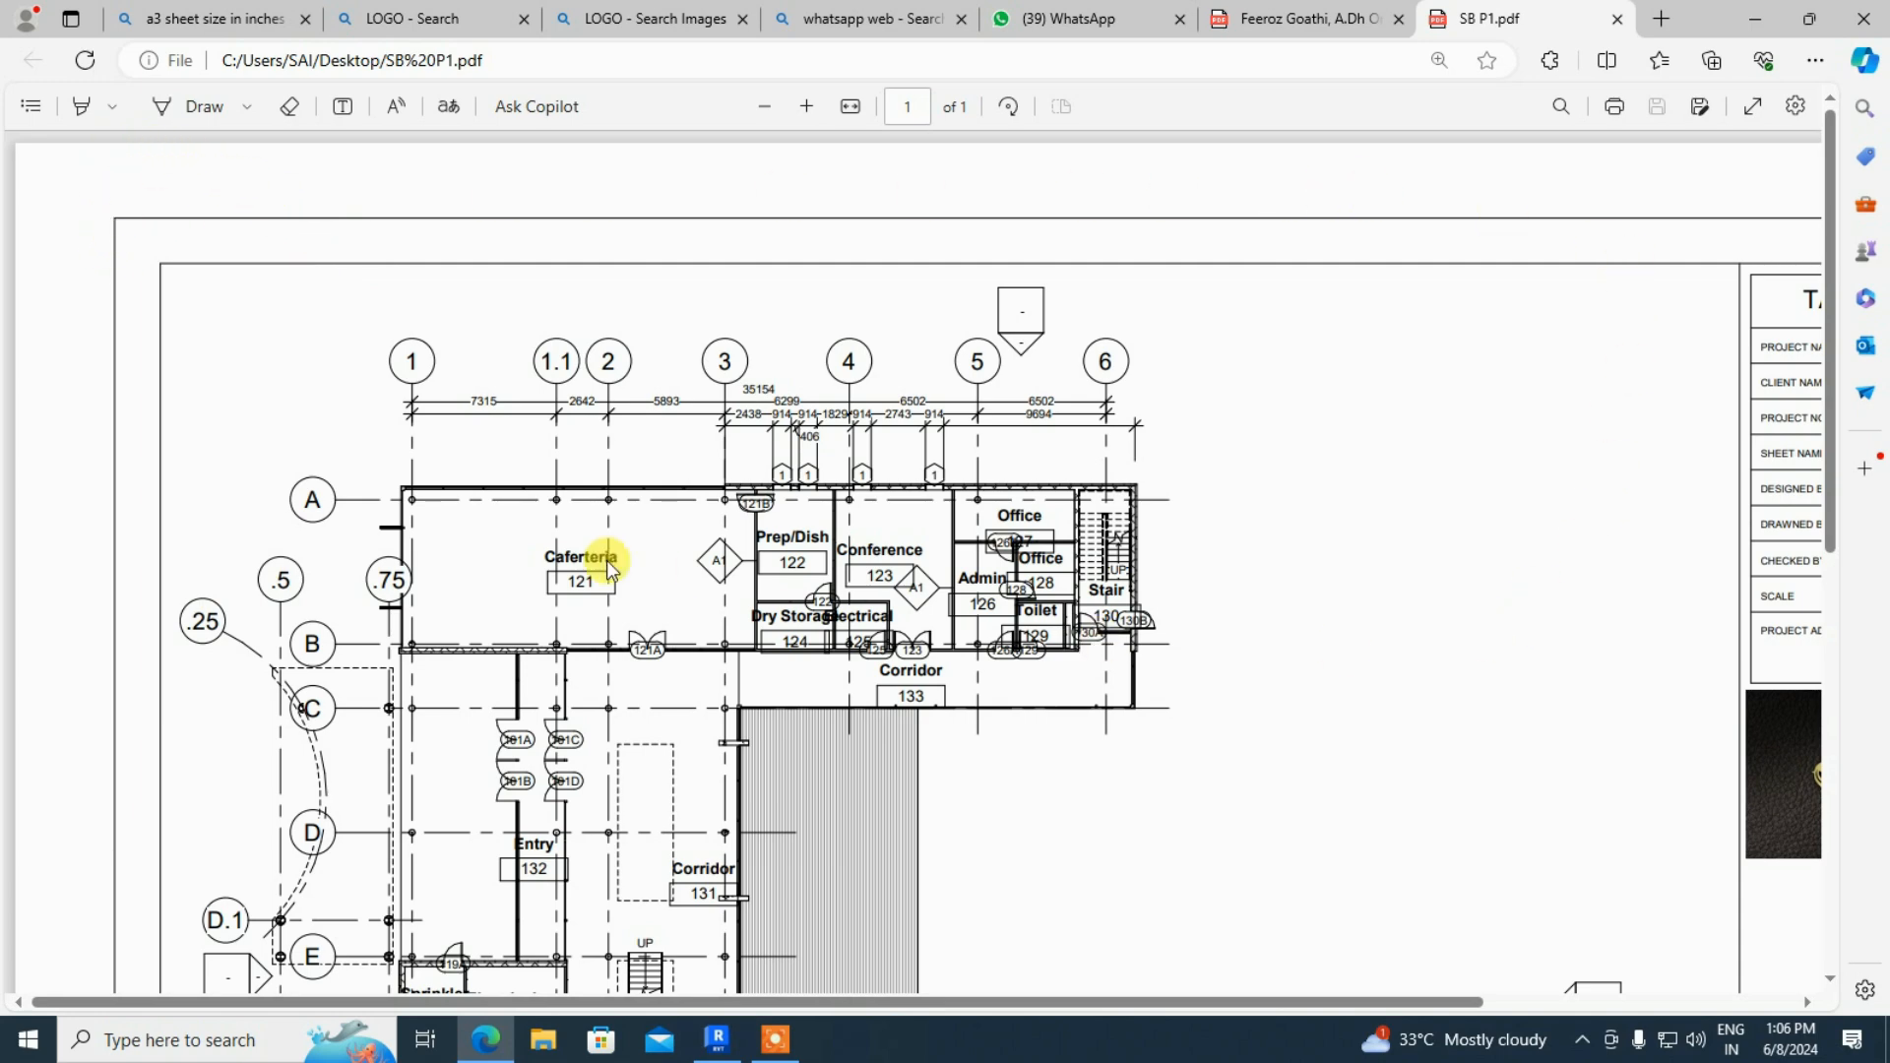
{"action": "scroll", "coordinate": [220, 408], "scroll_direction": "down", "scroll_amount": 6}
{"action": "scroll", "coordinate": [157, 611], "scroll_direction": "down", "scroll_amount": 1}
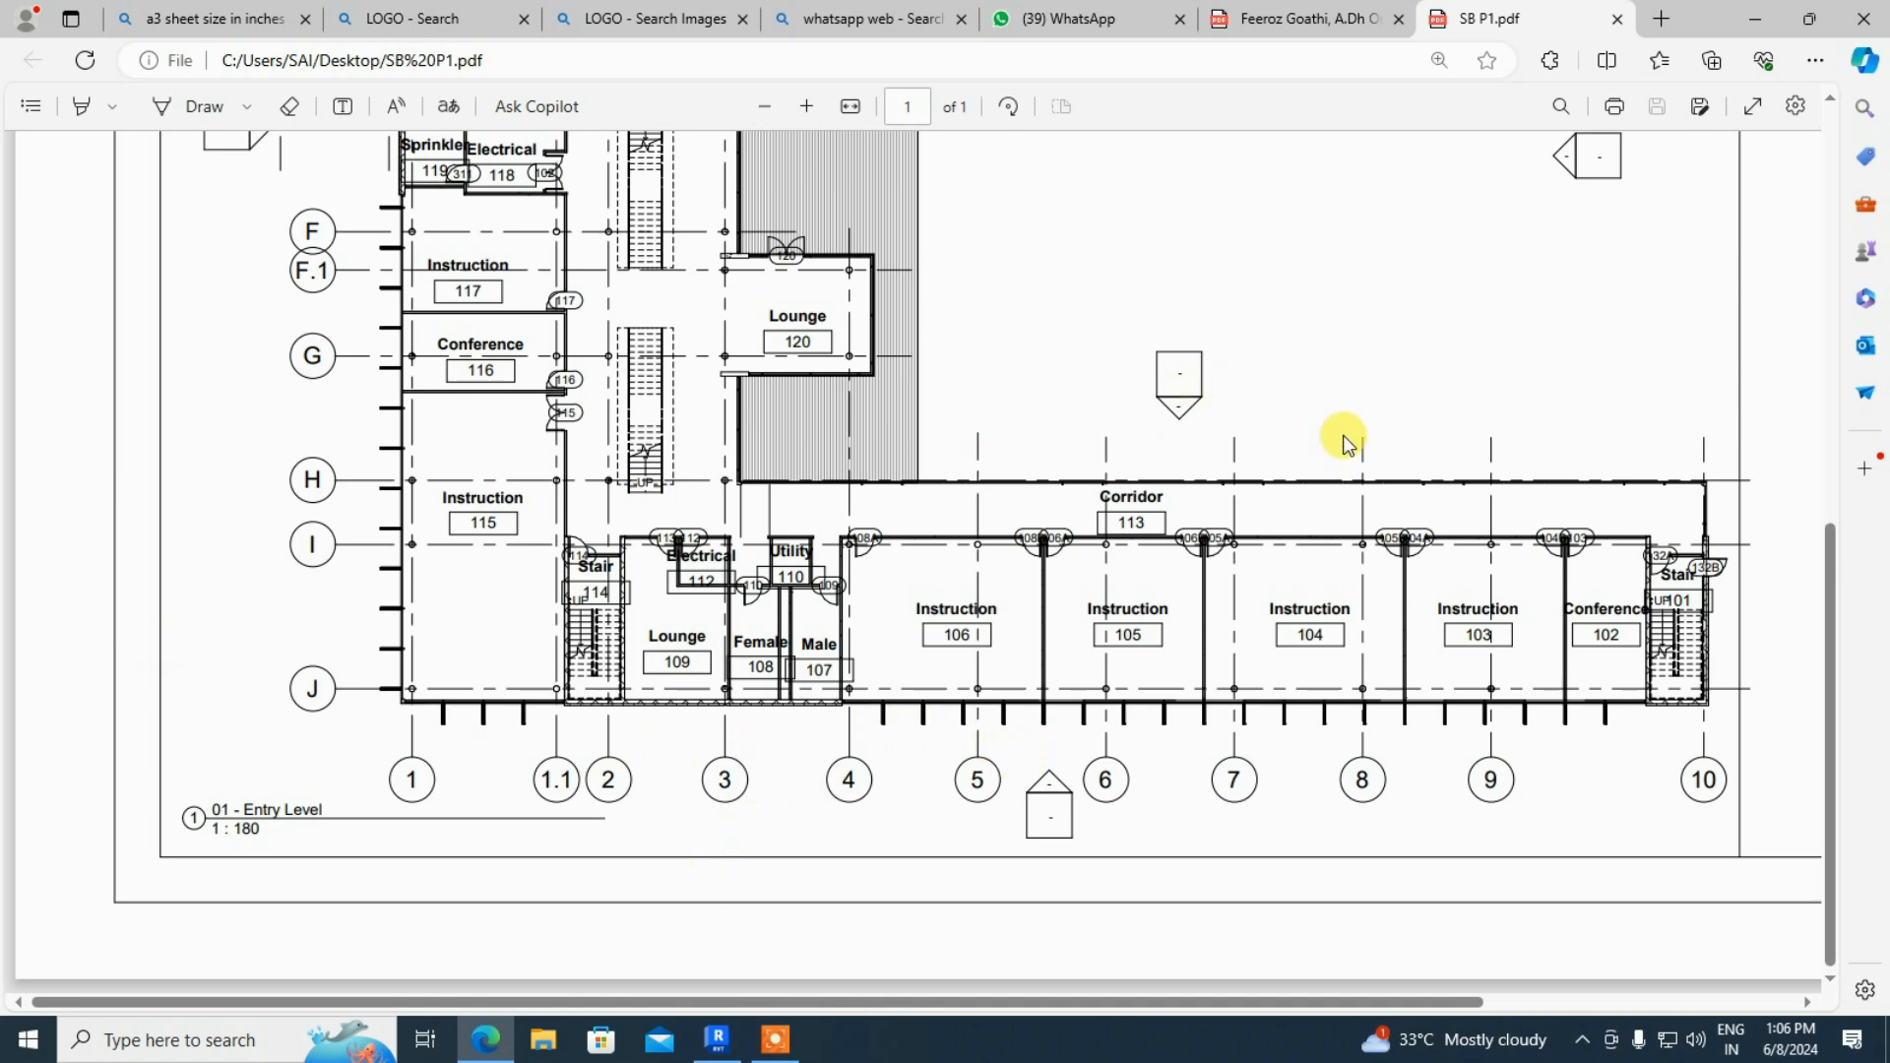
{"action": "scroll", "coordinate": [1342, 439], "scroll_direction": "up", "scroll_amount": 2}
- Zoom in one more level and pan across to examine the TAMILCADD title block
{"action": "left_click_drag", "start_coordinate": [1438, 996], "coordinate": [1770, 1007]}
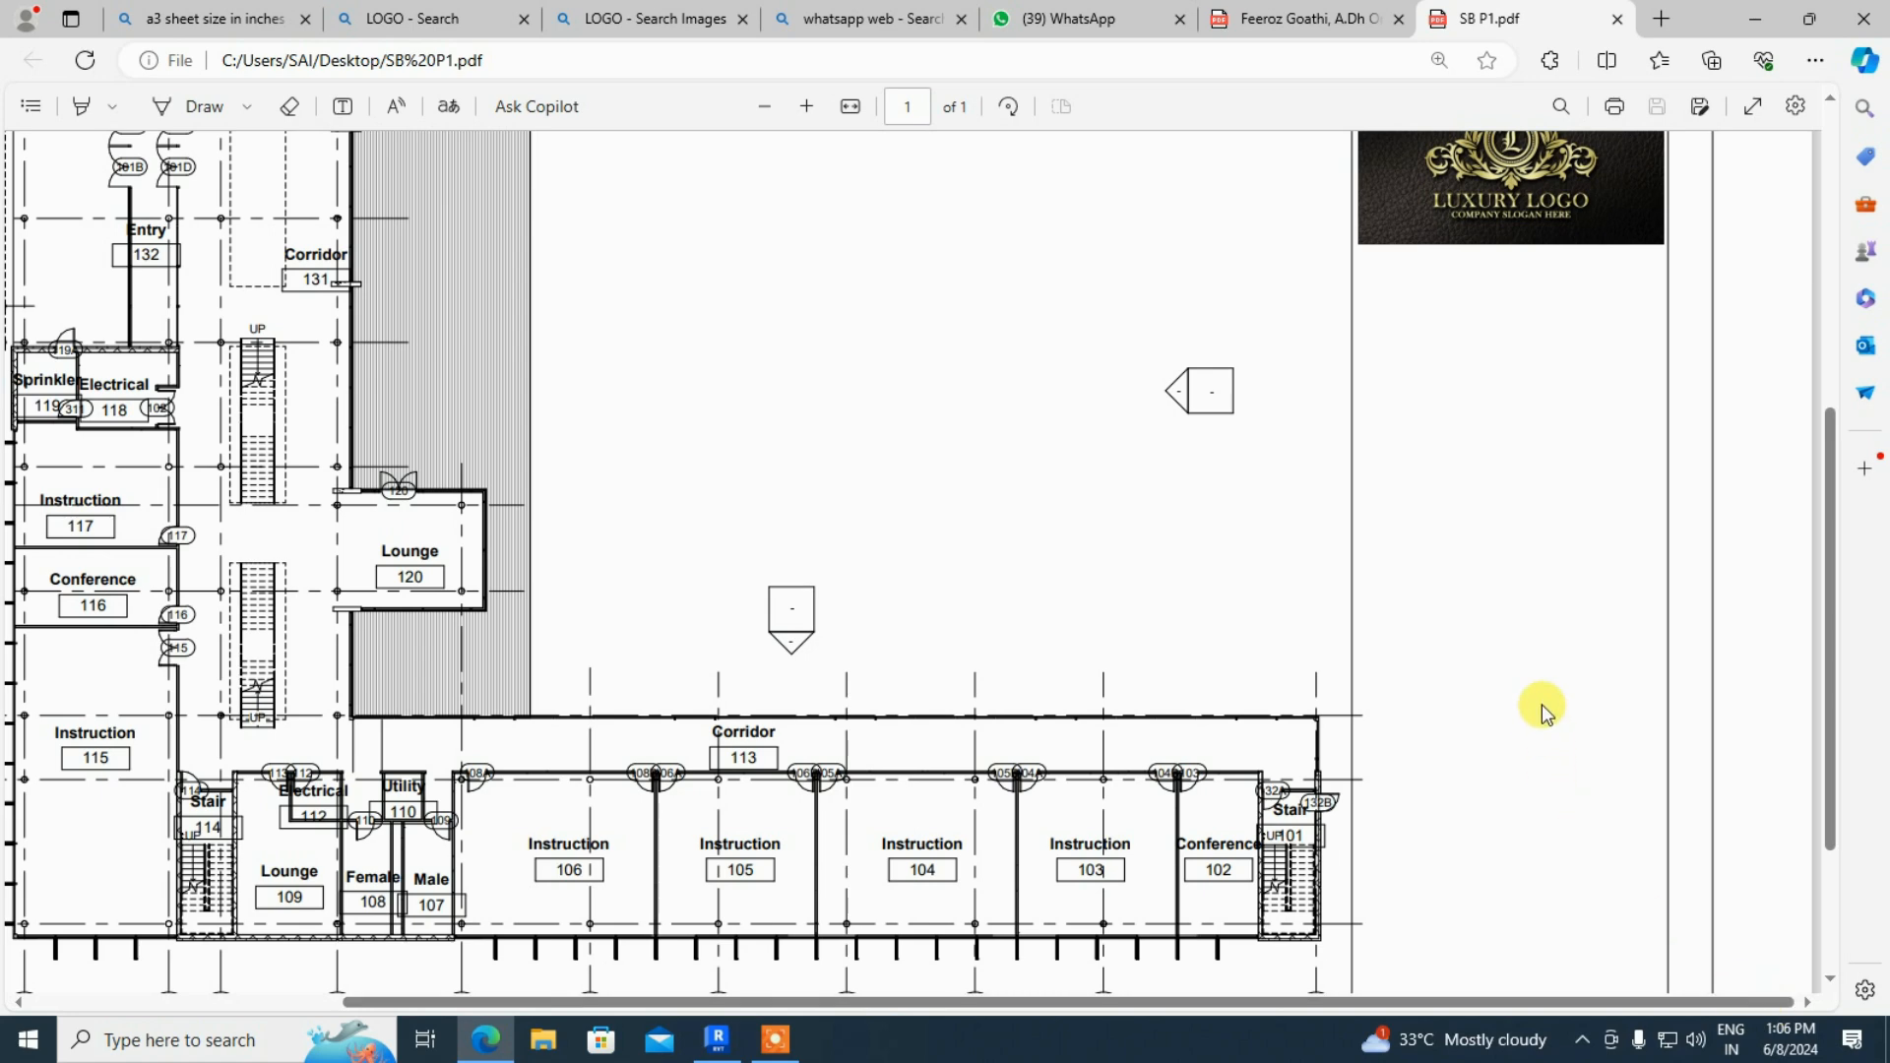
{"action": "scroll", "coordinate": [1542, 704], "scroll_direction": "up", "scroll_amount": 5}
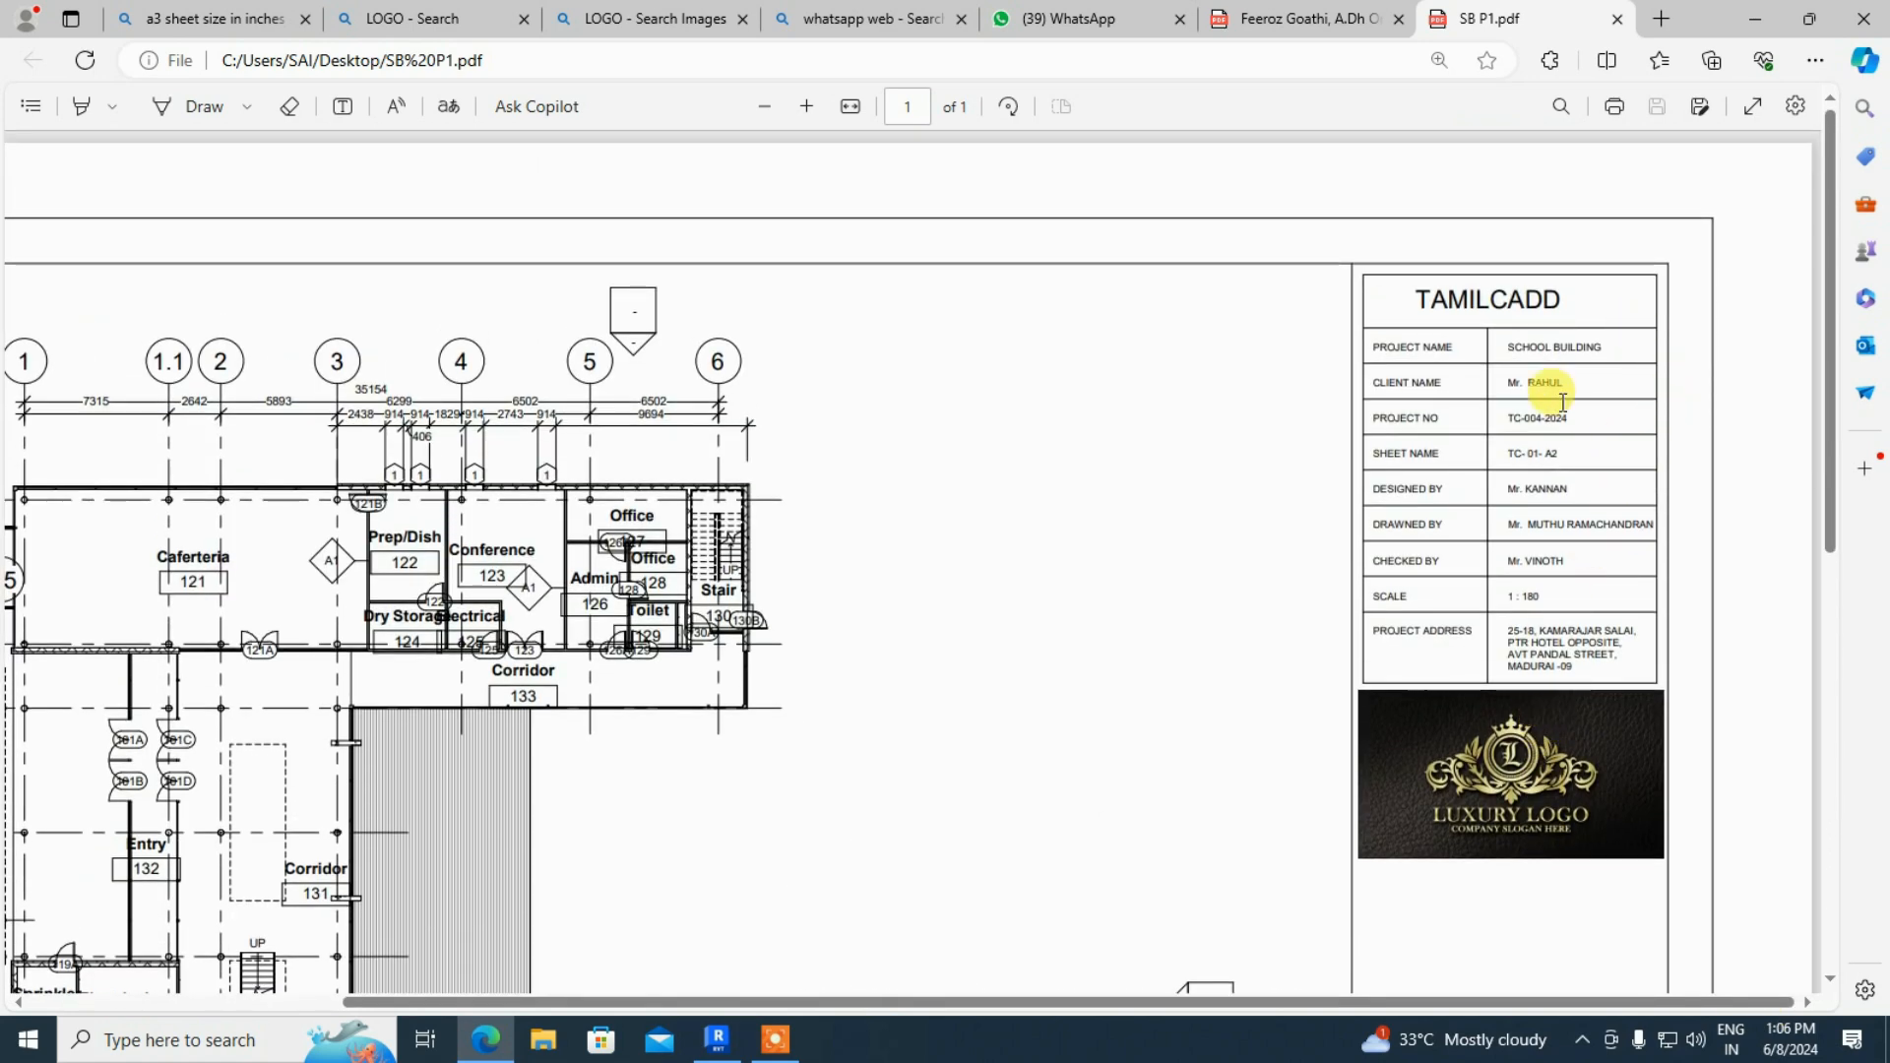
{"action": "left_click", "coordinate": [804, 106]}
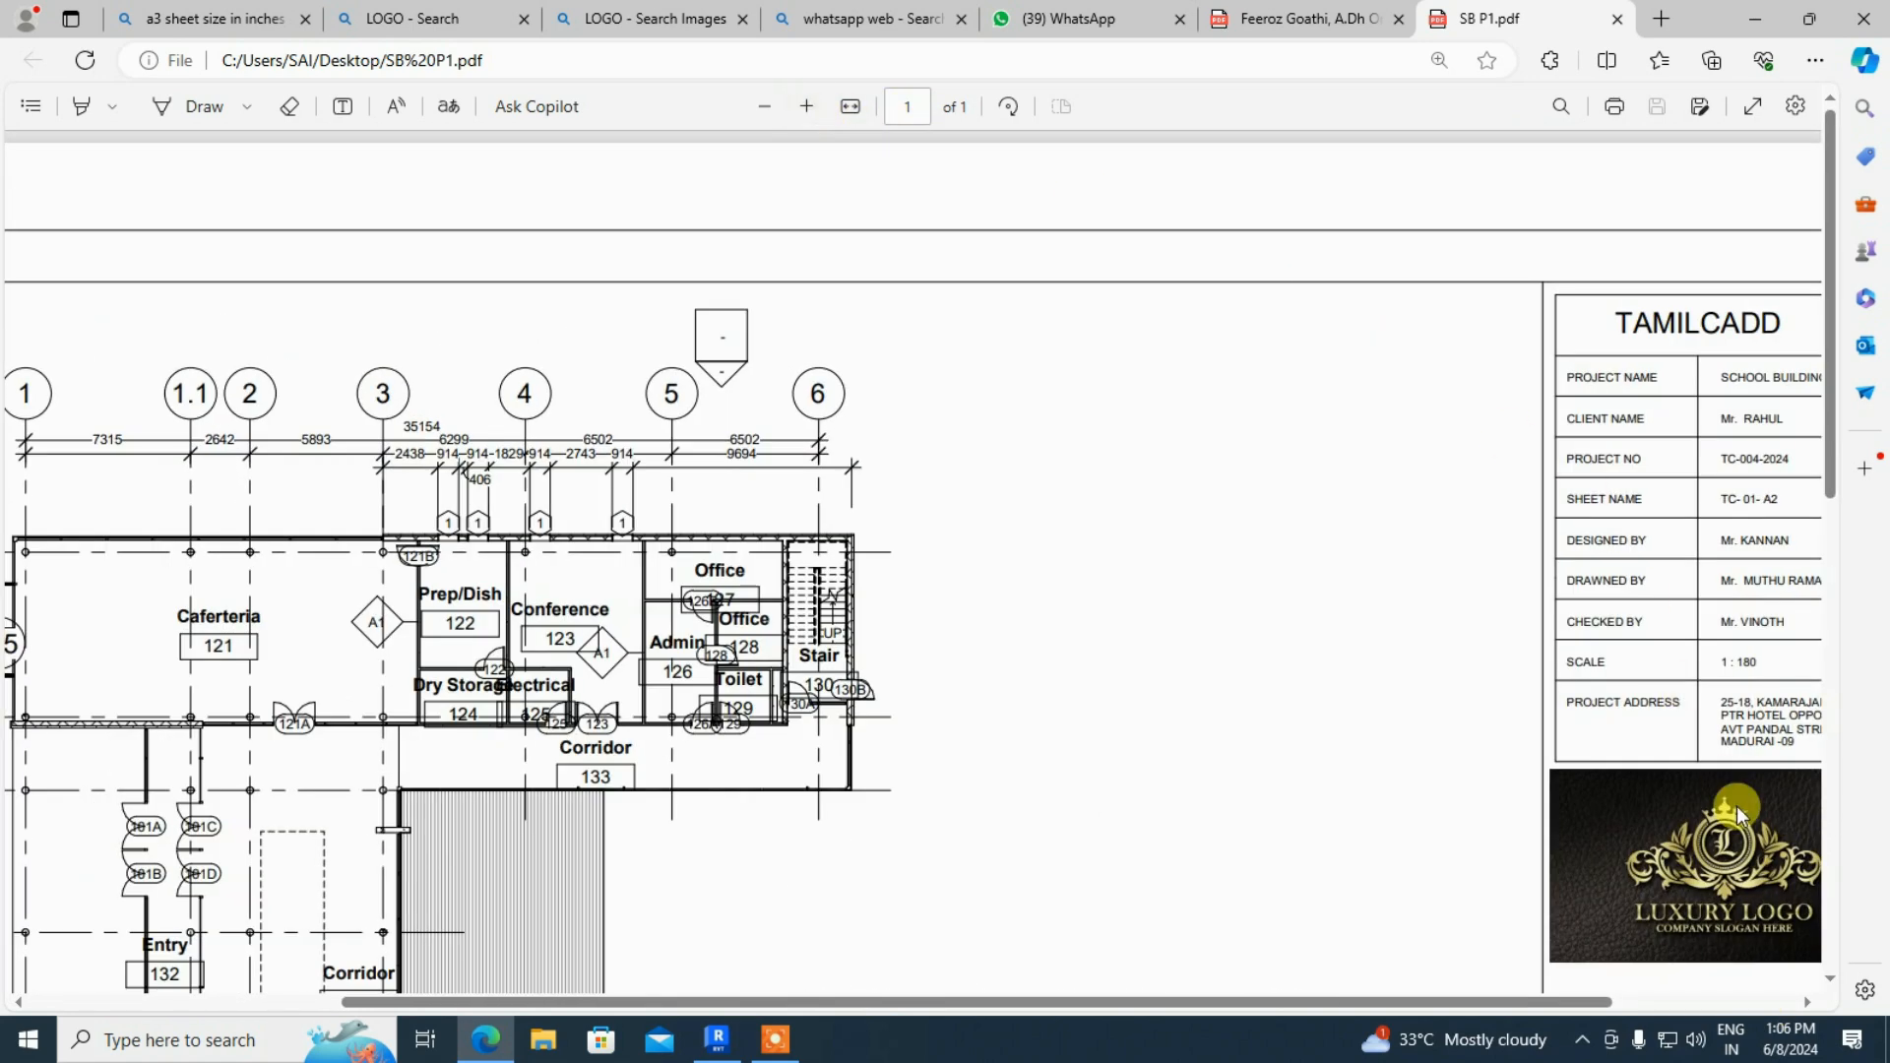
{"action": "left_click_drag", "start_coordinate": [1544, 1003], "coordinate": [1729, 998]}
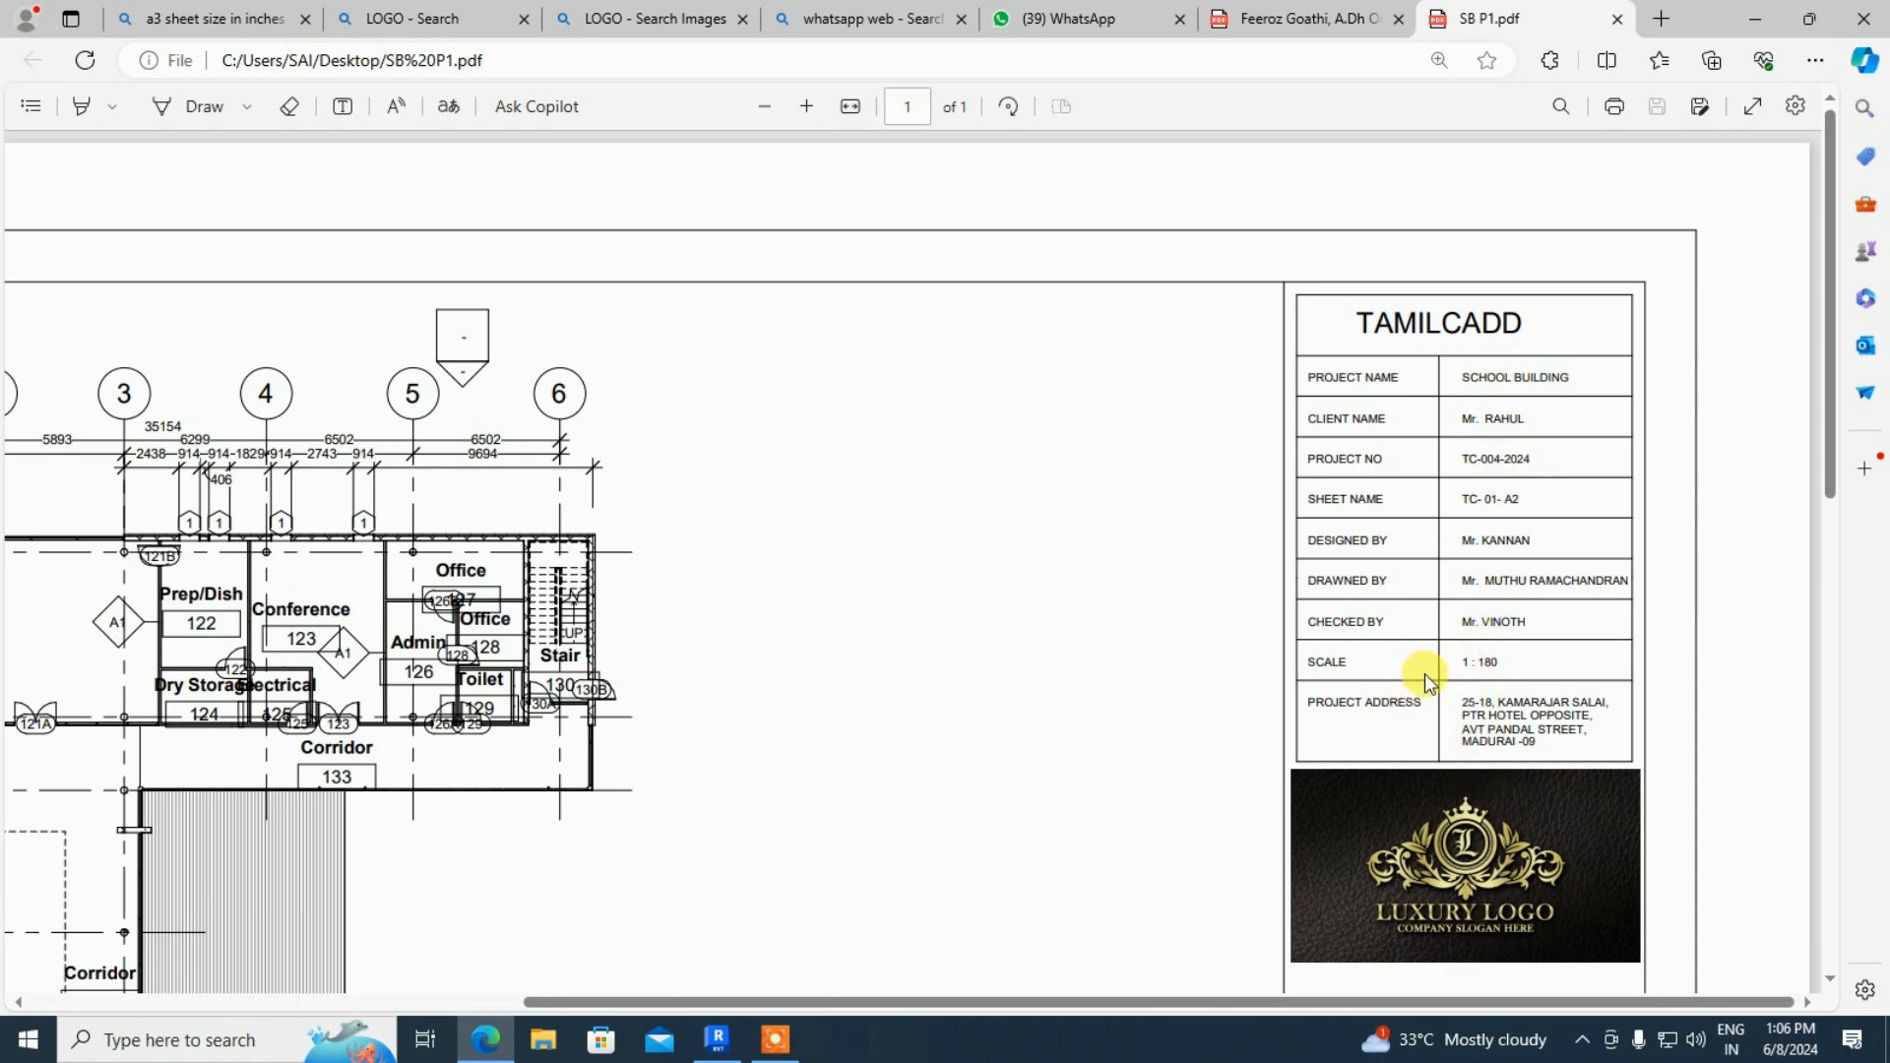
{"action": "scroll", "coordinate": [1426, 673], "scroll_direction": "down", "scroll_amount": 10}
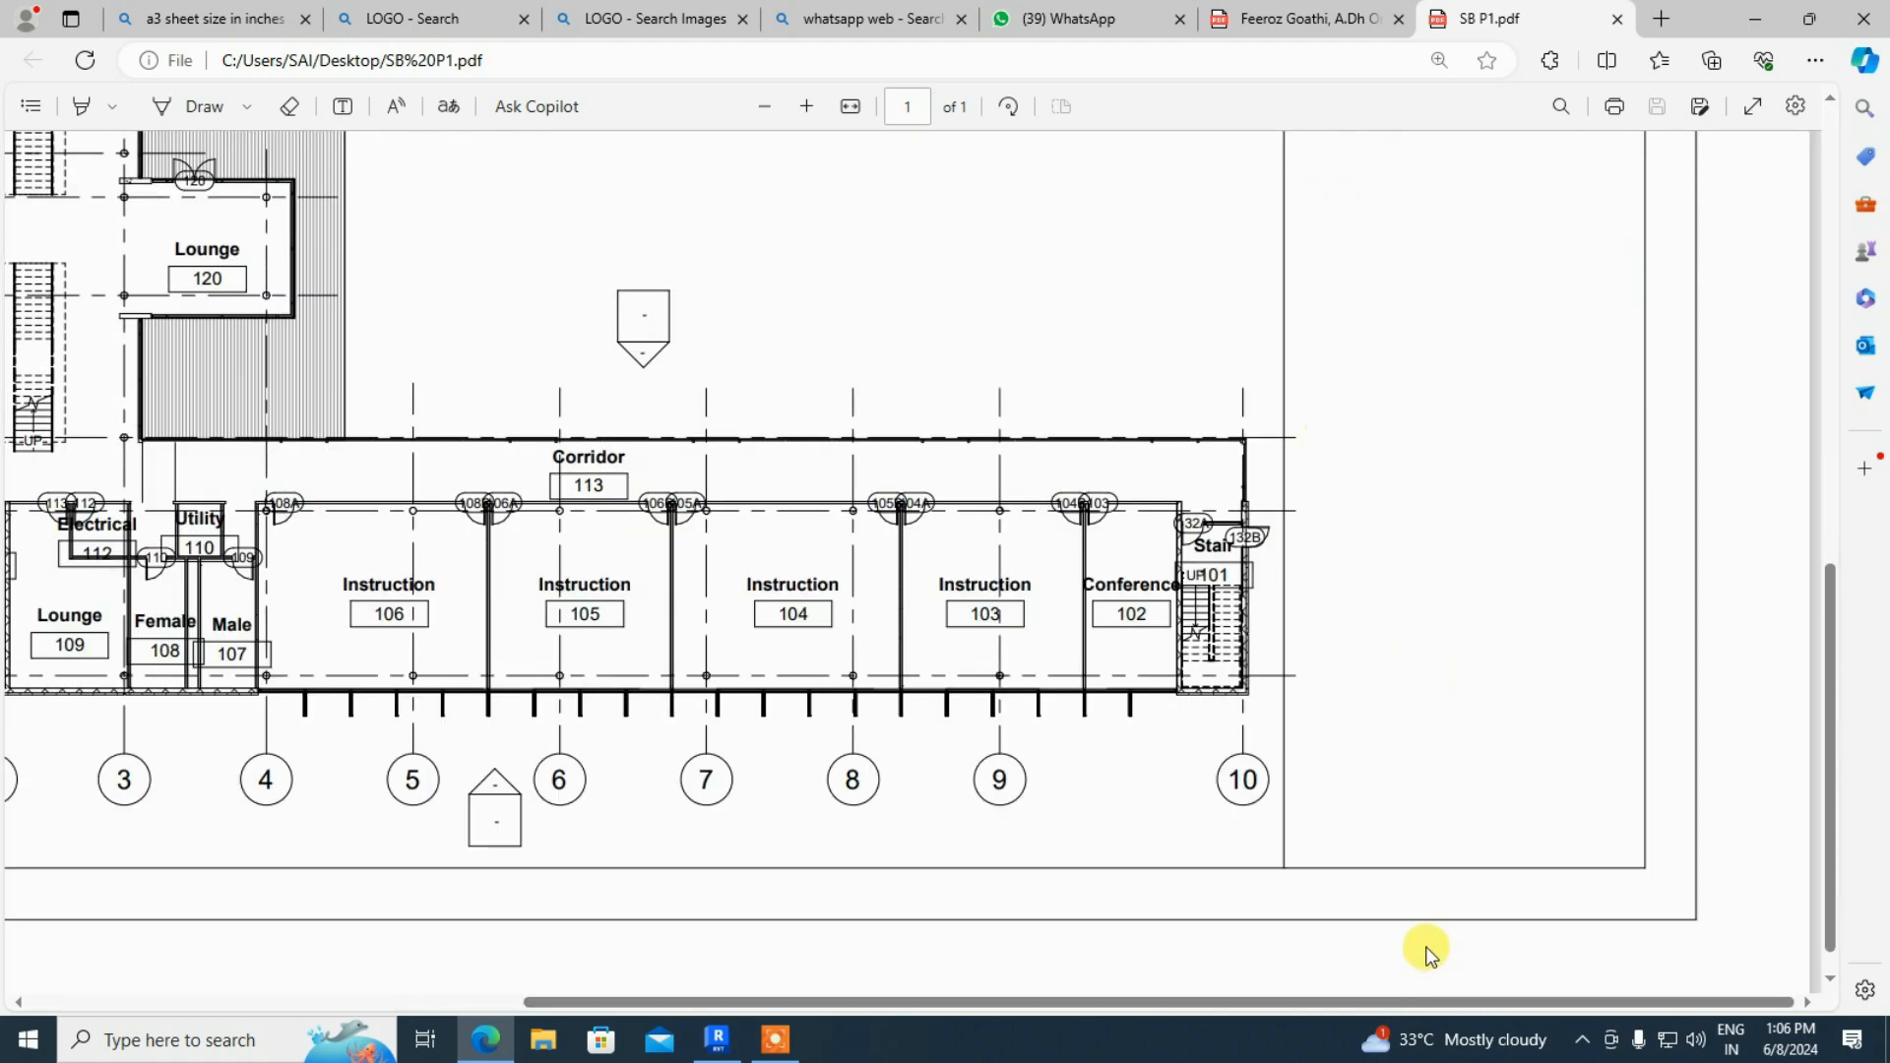
{"action": "scroll", "coordinate": [1408, 907], "scroll_direction": "up", "scroll_amount": 3}
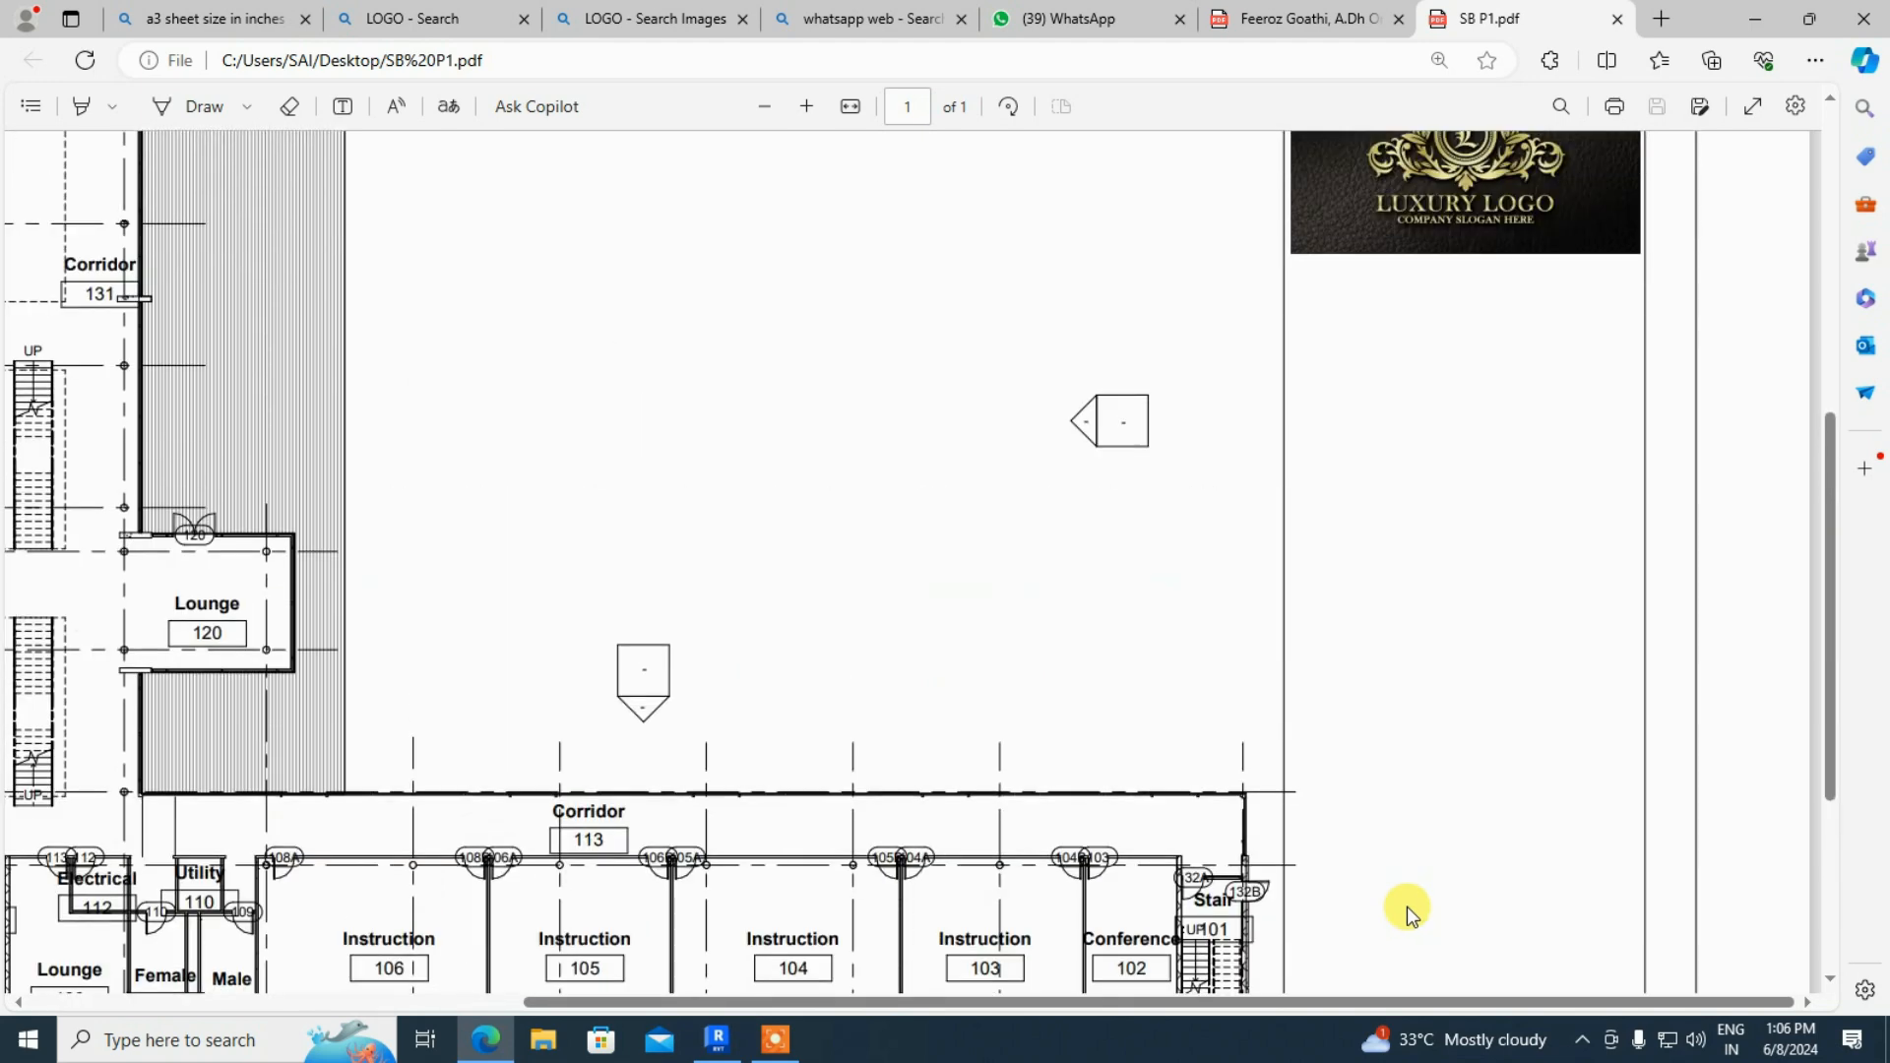
- Minimize Edge and return to the Revit A3 sheet
{"action": "left_click", "coordinate": [1090, 23]}
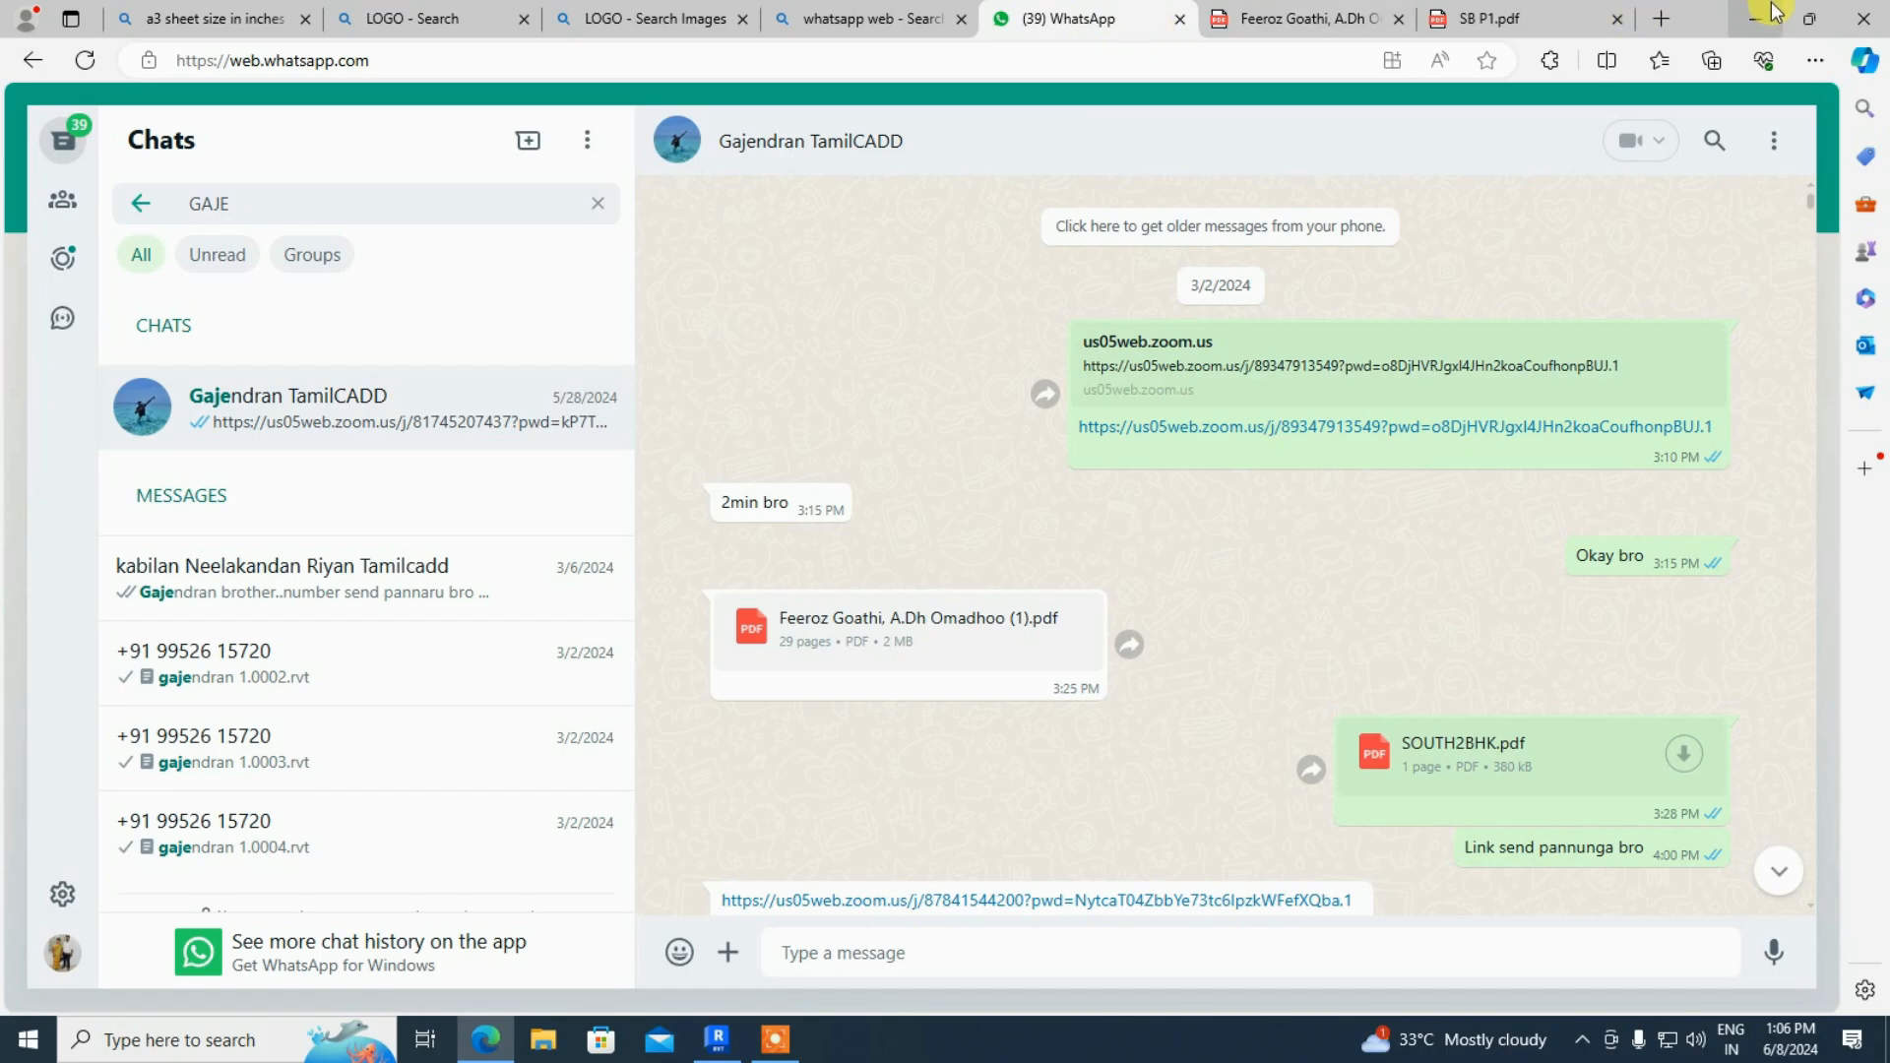
{"action": "left_click", "coordinate": [1758, 18]}
{"action": "left_click", "coordinate": [713, 1040]}
{"action": "scroll", "coordinate": [1363, 337], "scroll_direction": "down", "scroll_amount": 5}
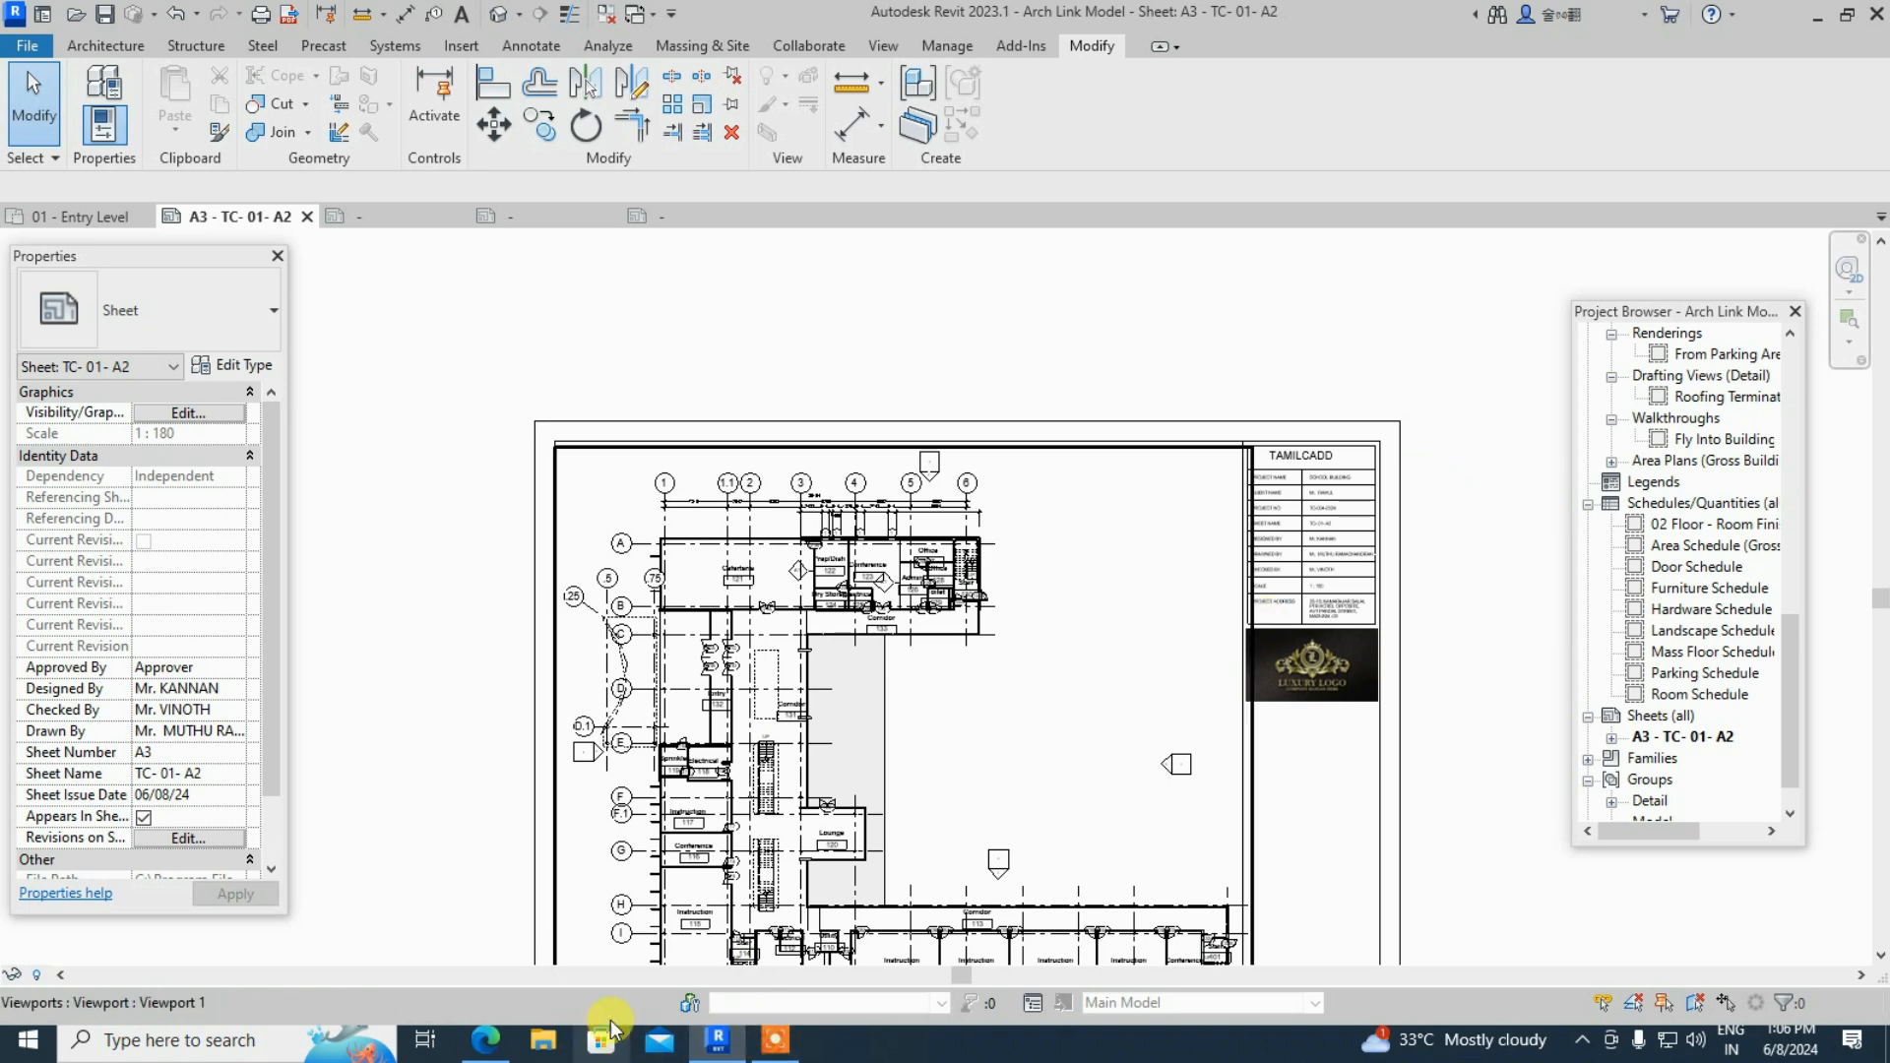
- Zoom around sheet TC- 01- A2 and select the title block border to show its properties
{"action": "scroll", "coordinate": [795, 545], "scroll_direction": "down", "scroll_amount": 1}
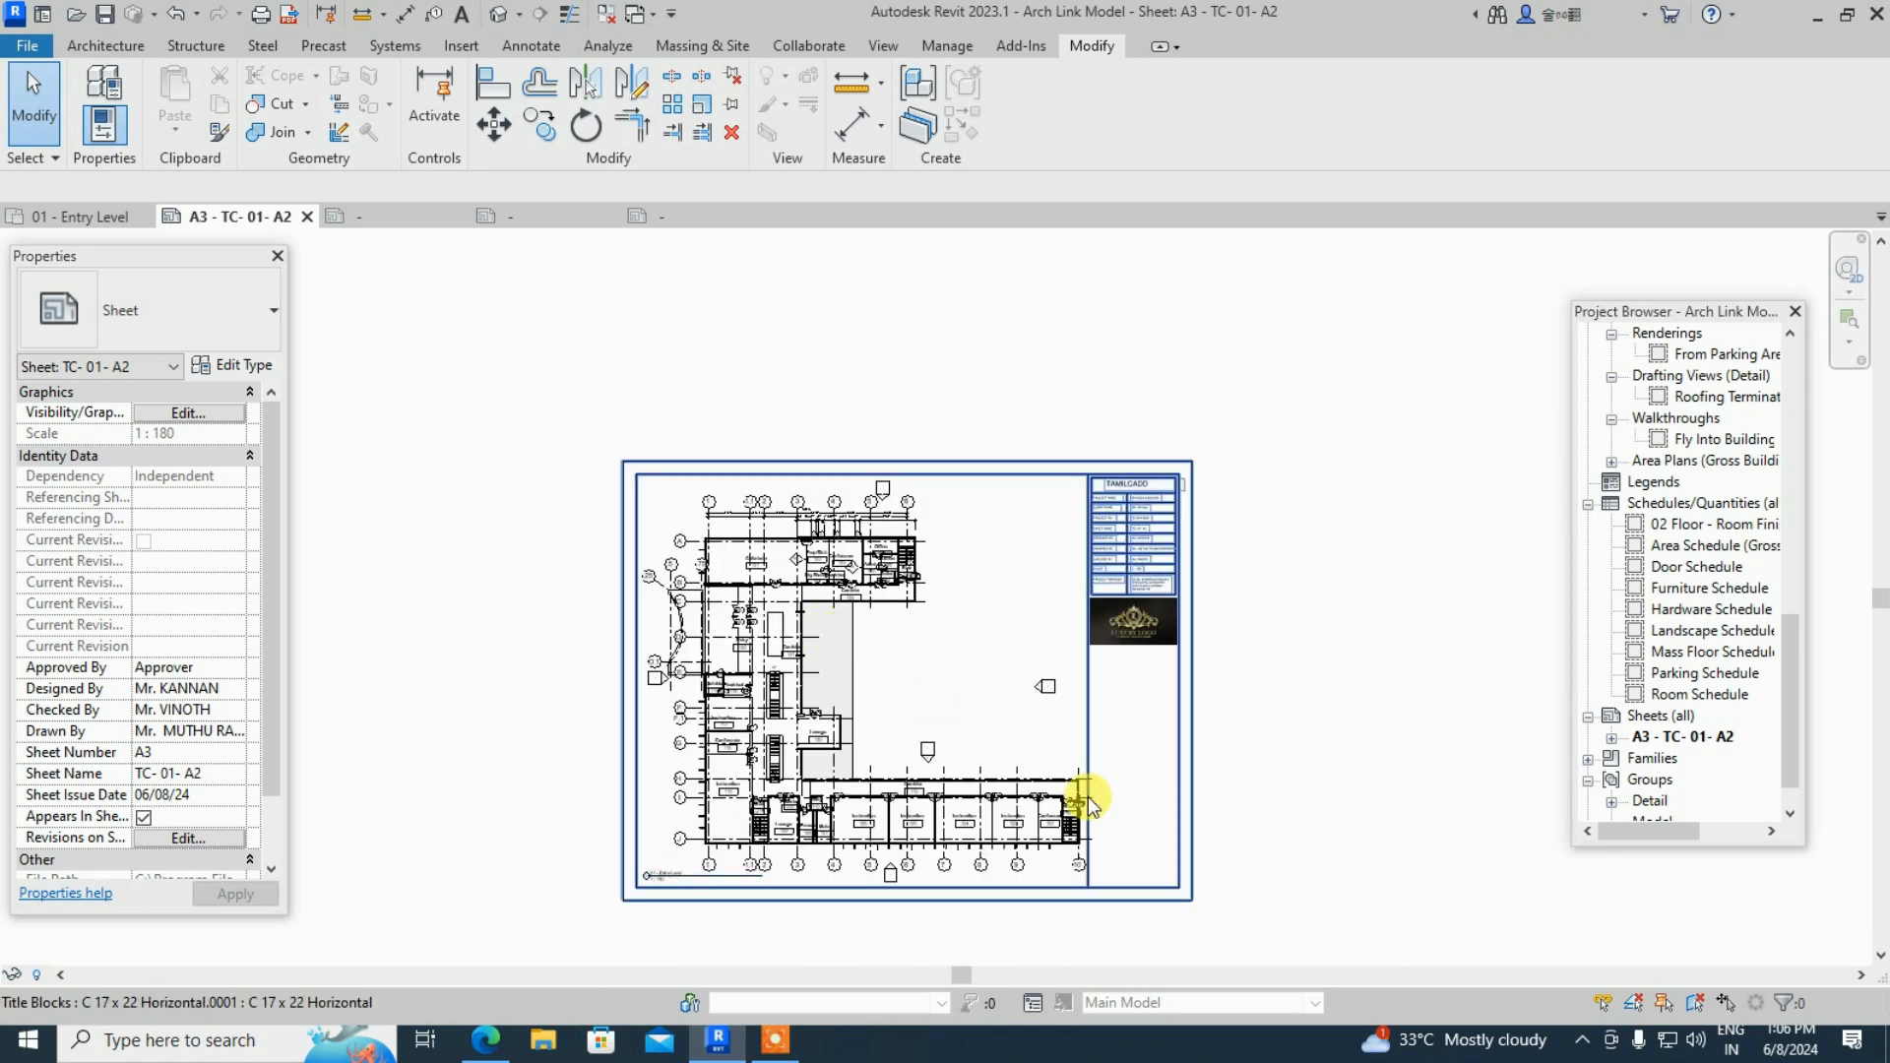
{"action": "scroll", "coordinate": [1059, 781], "scroll_direction": "up", "scroll_amount": 1}
{"action": "scroll", "coordinate": [1083, 582], "scroll_direction": "up", "scroll_amount": 1}
{"action": "scroll", "coordinate": [1076, 625], "scroll_direction": "down", "scroll_amount": 2}
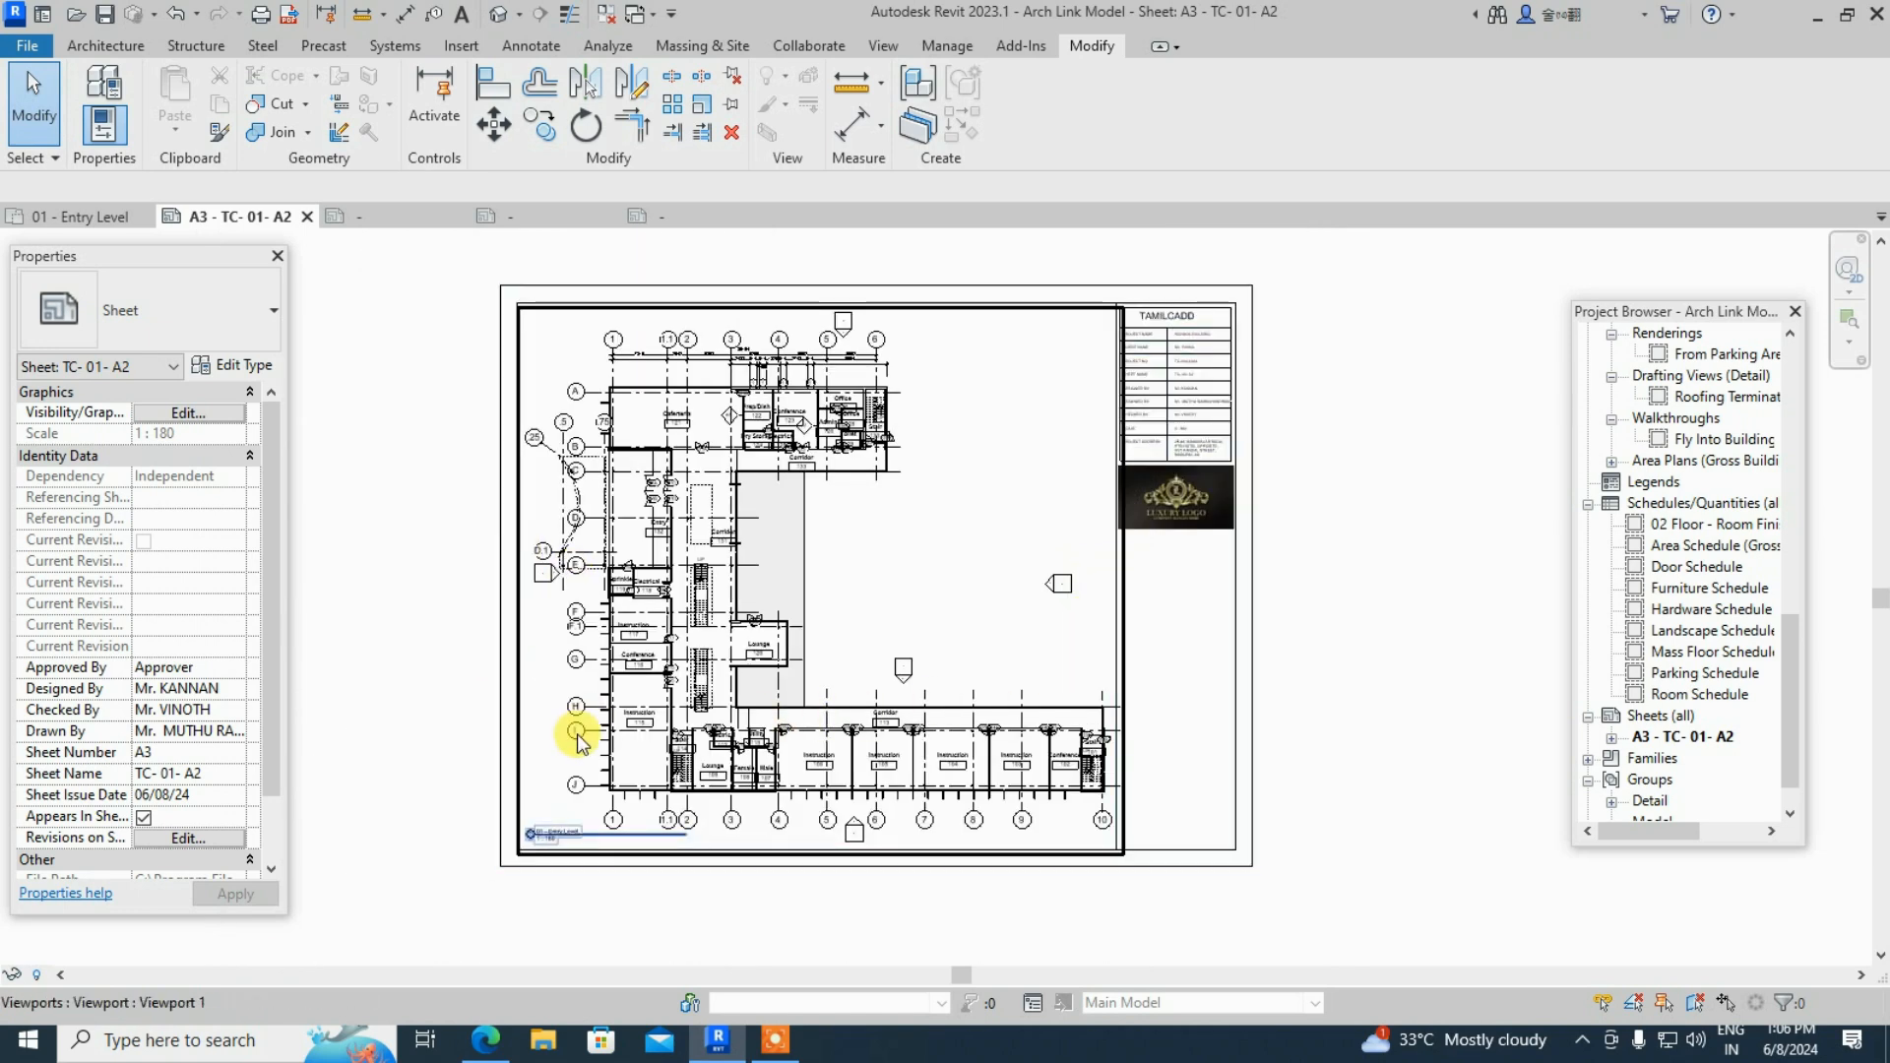
{"action": "scroll", "coordinate": [569, 723], "scroll_direction": "up", "scroll_amount": 1}
{"action": "scroll", "coordinate": [1327, 334], "scroll_direction": "up", "scroll_amount": 2}
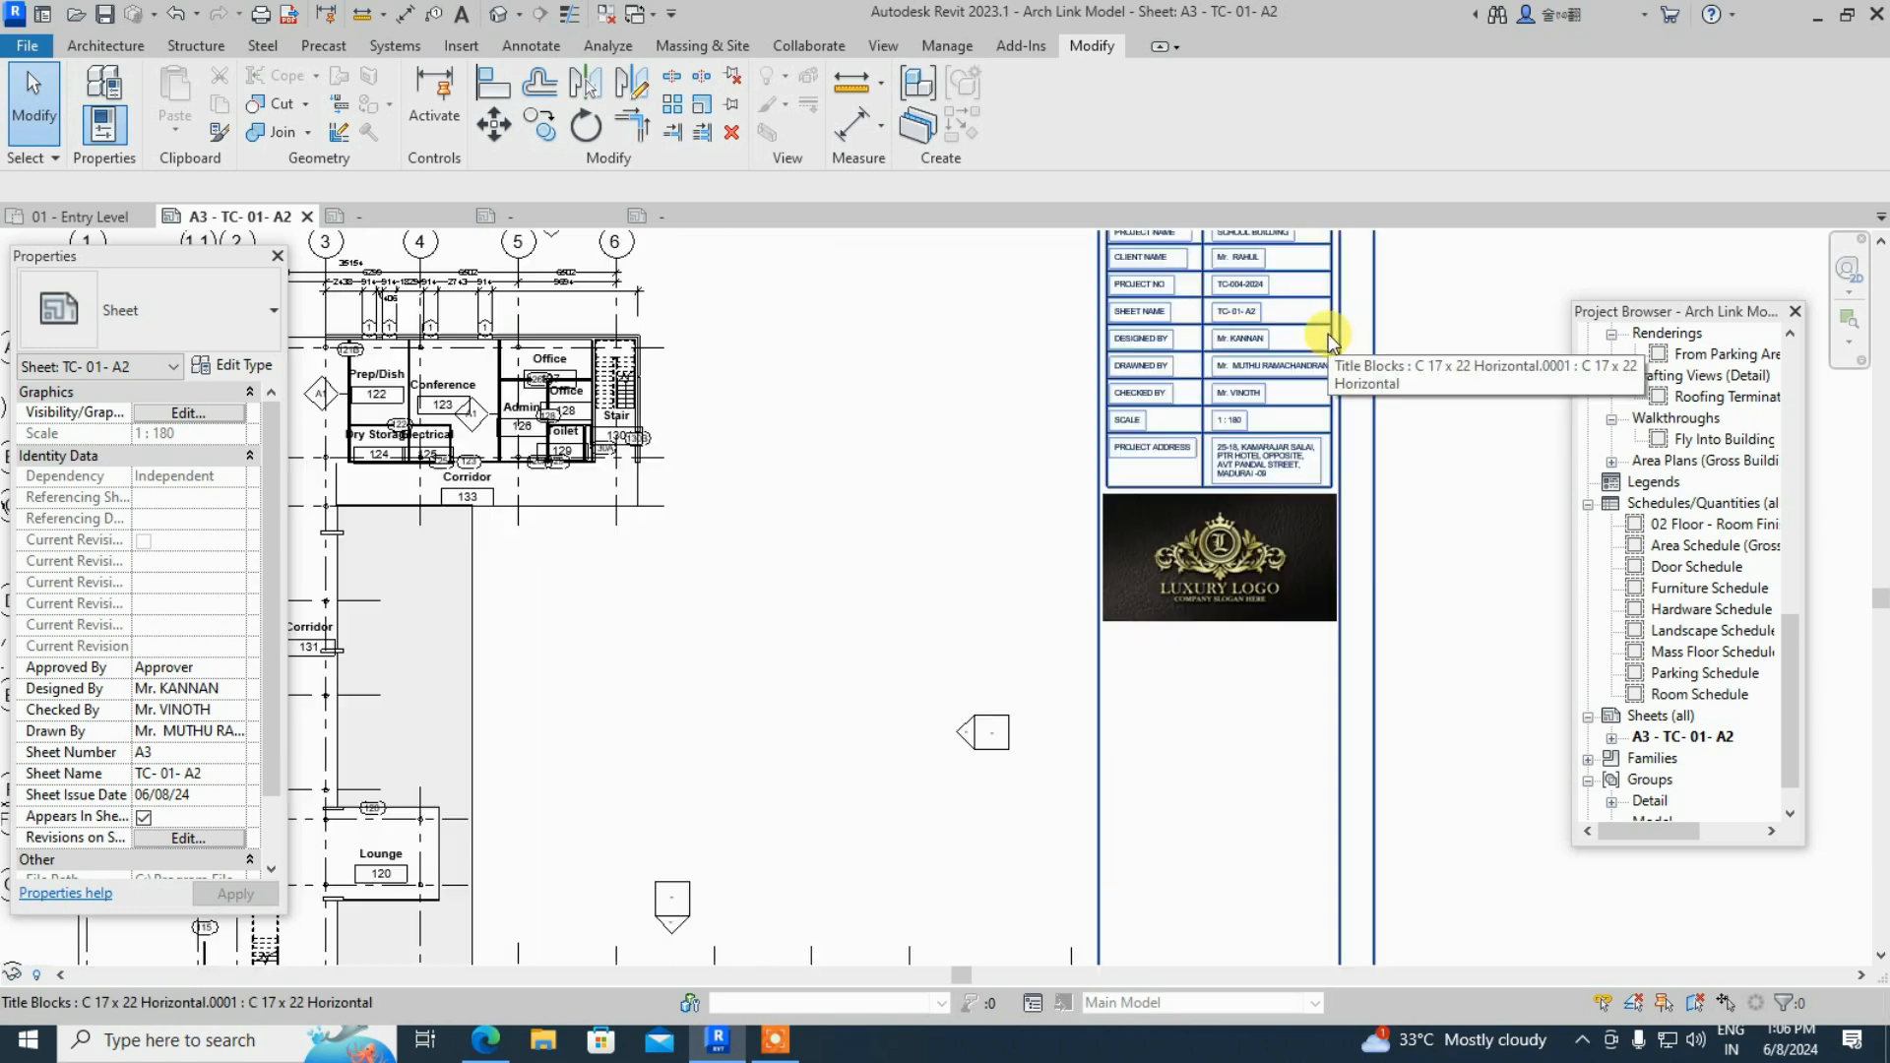
{"action": "left_click", "coordinate": [1199, 392]}
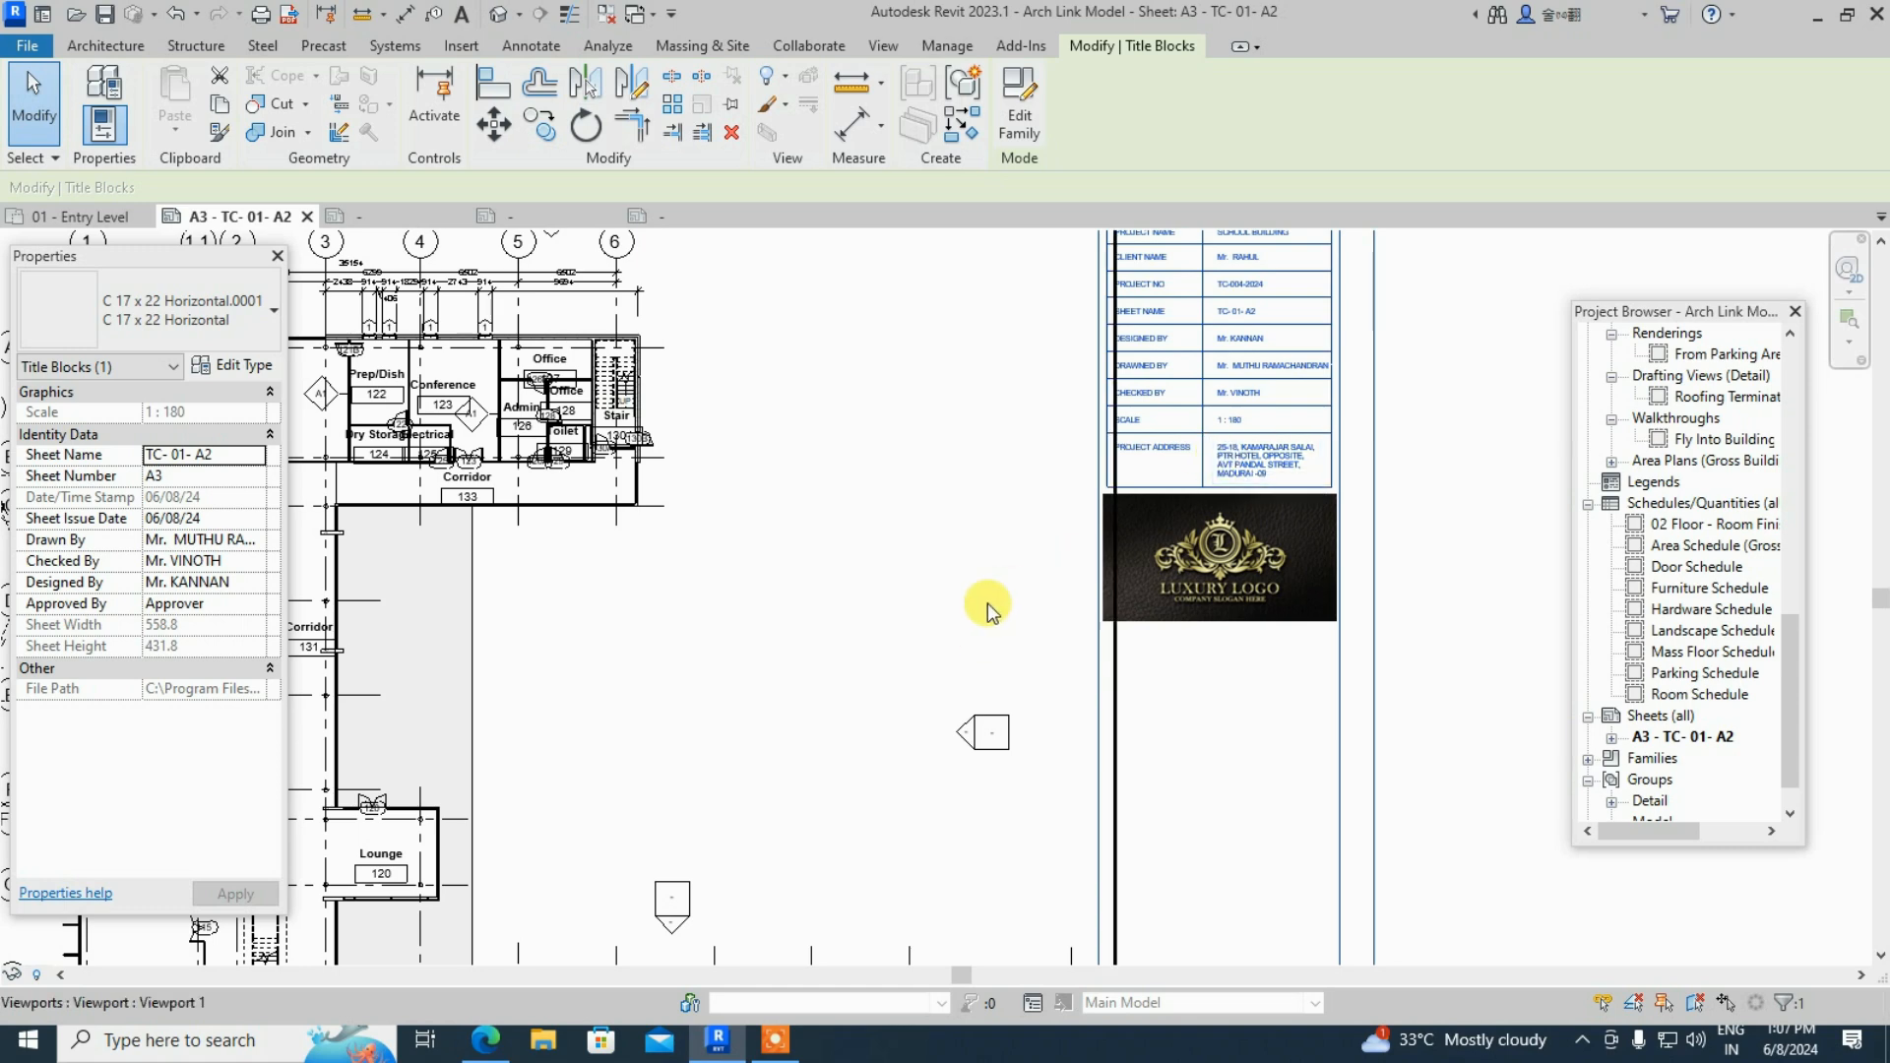
- Centre the whole sheet while reviewing the title block's 558.8 × 431.8 size in Properties
{"action": "scroll", "coordinate": [983, 604], "scroll_direction": "down", "scroll_amount": 5}
{"action": "middle_click_drag", "start_coordinate": [852, 611], "coordinate": [965, 532]}
{"action": "scroll", "coordinate": [1132, 516], "scroll_direction": "up", "scroll_amount": 3}
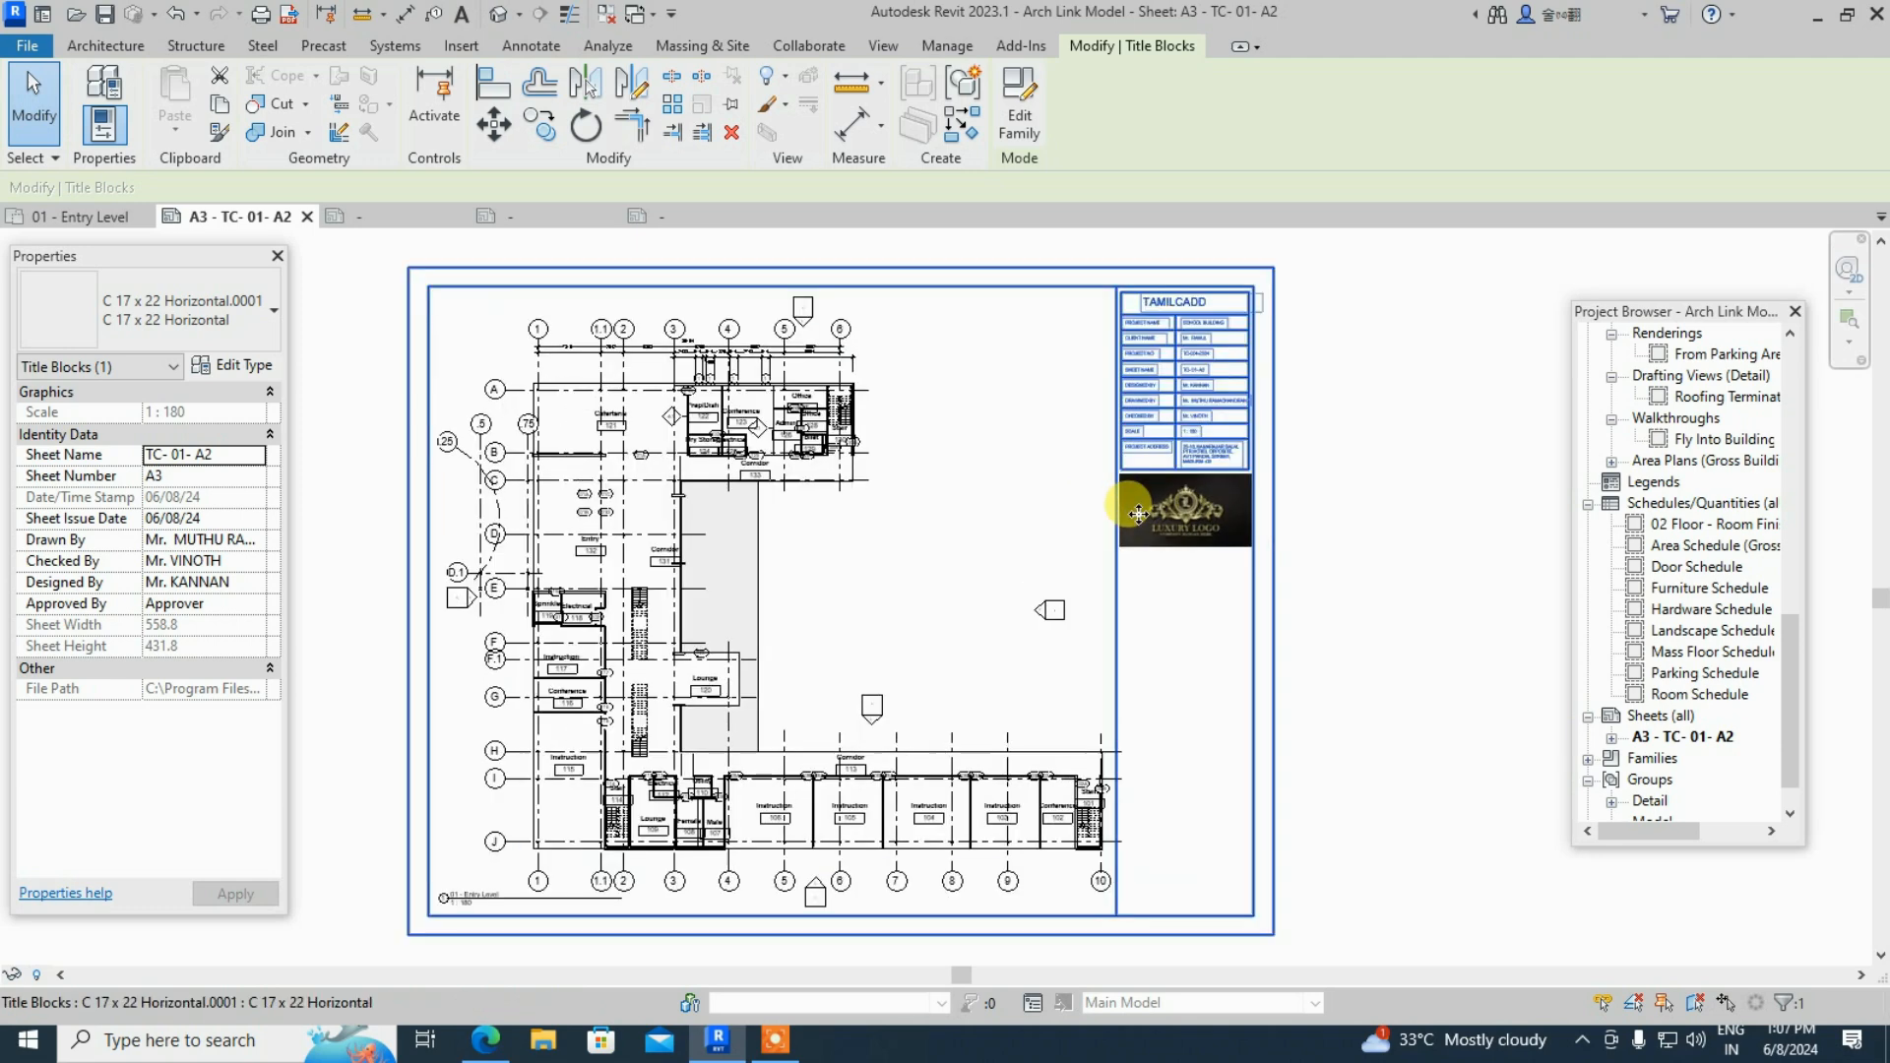
{"action": "scroll", "coordinate": [810, 595], "scroll_direction": "up", "scroll_amount": 2}
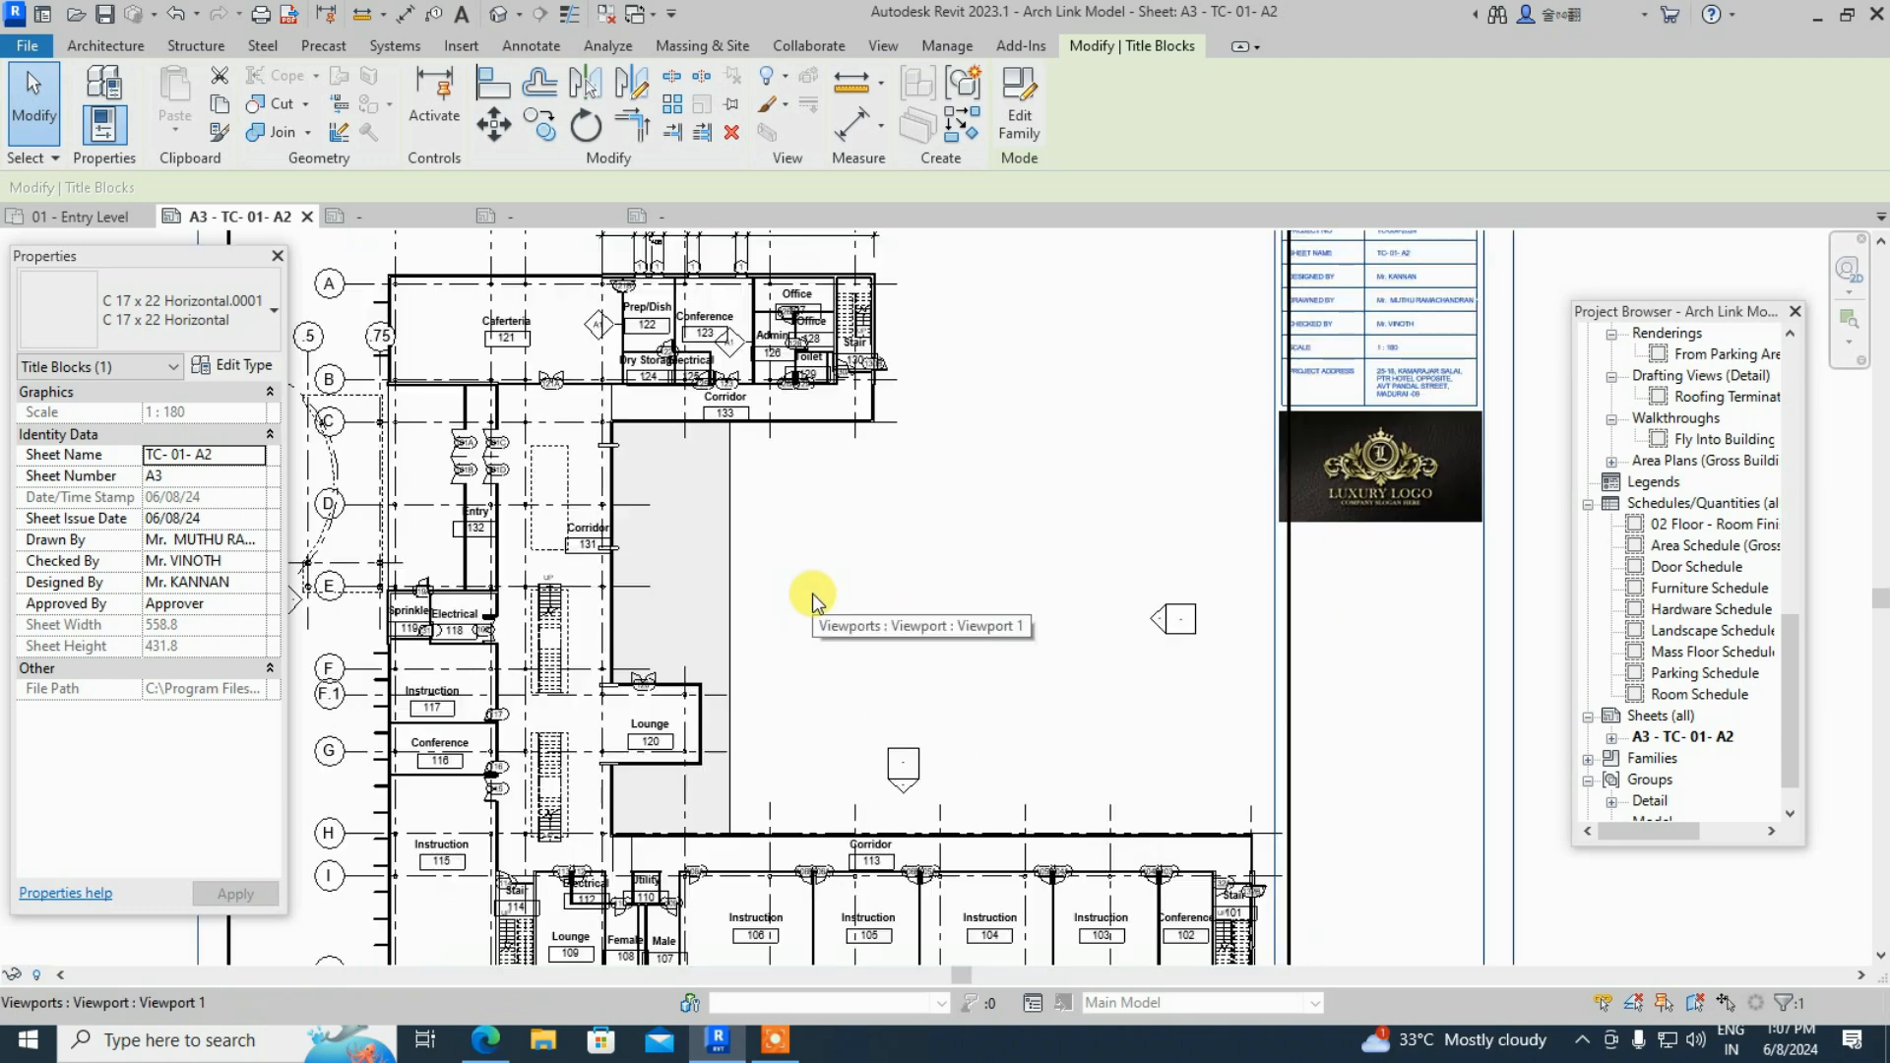
{"action": "scroll", "coordinate": [869, 574], "scroll_direction": "down", "scroll_amount": 3}
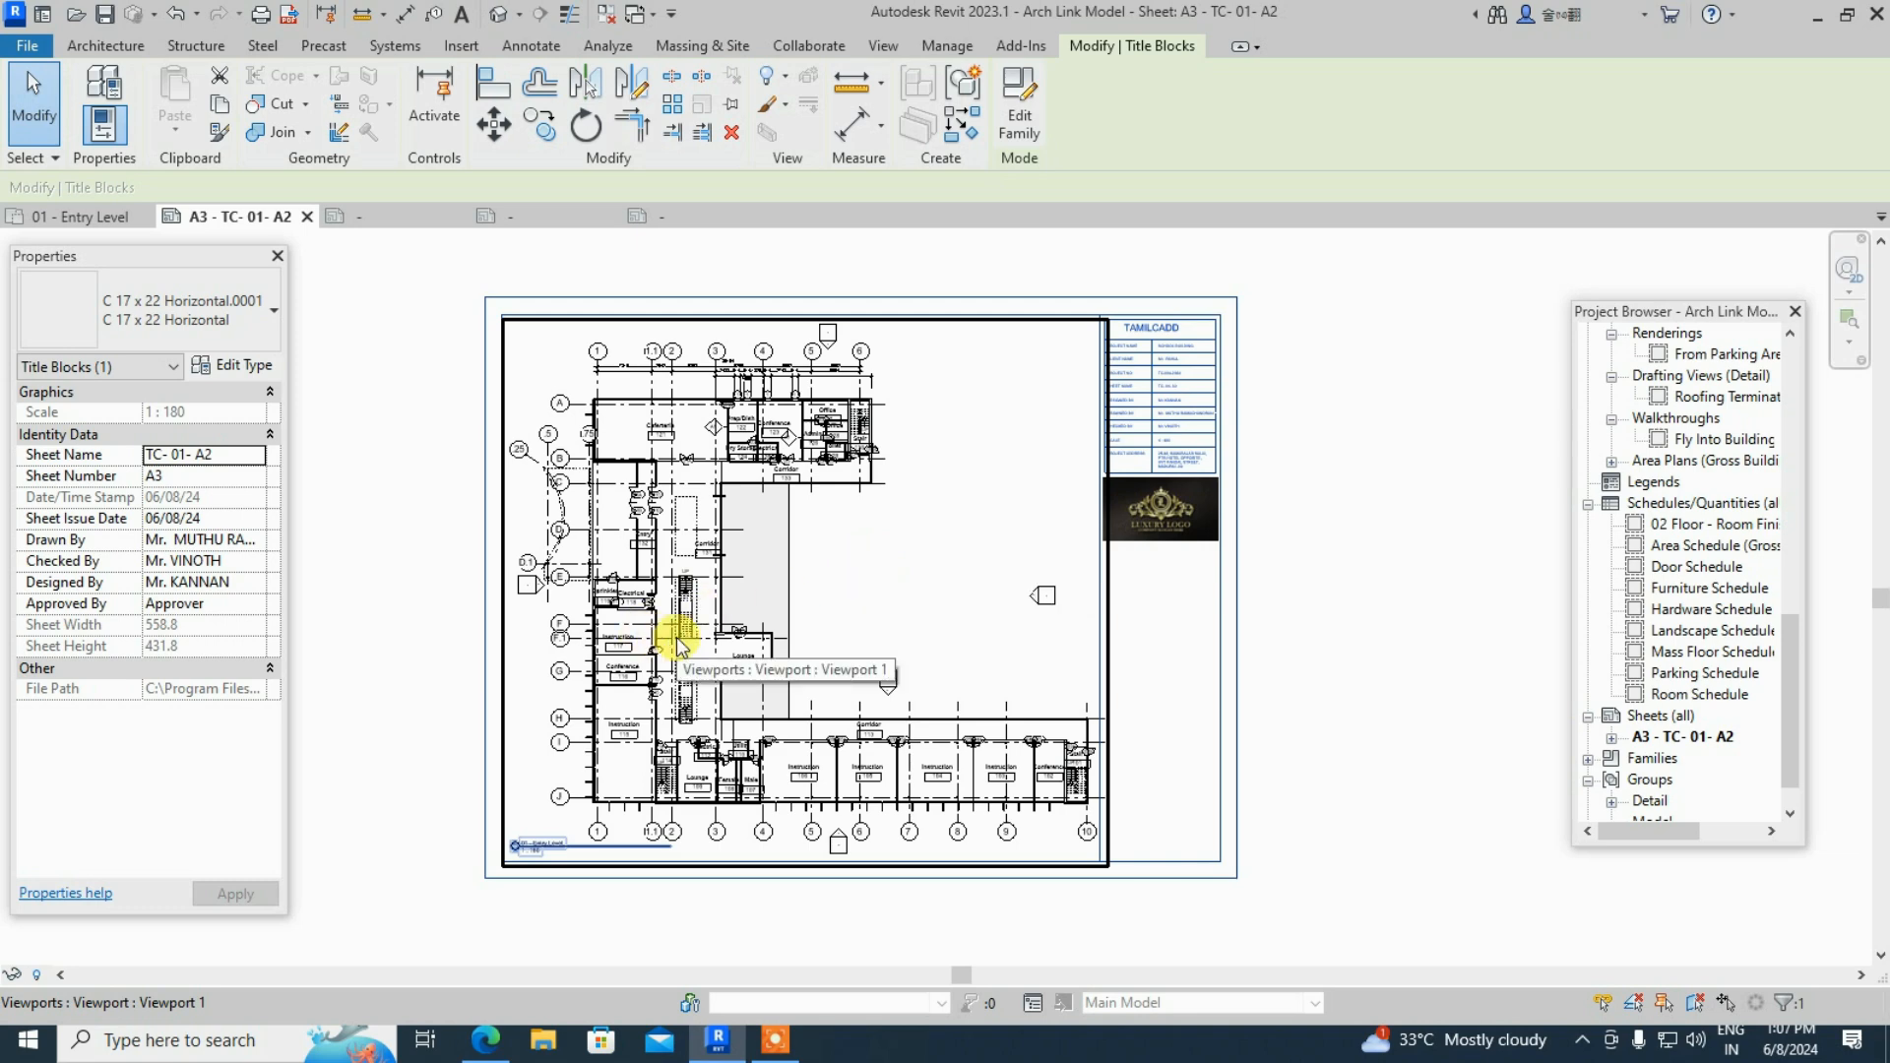
{"action": "scroll", "coordinate": [963, 622], "scroll_direction": "up", "scroll_amount": 2}
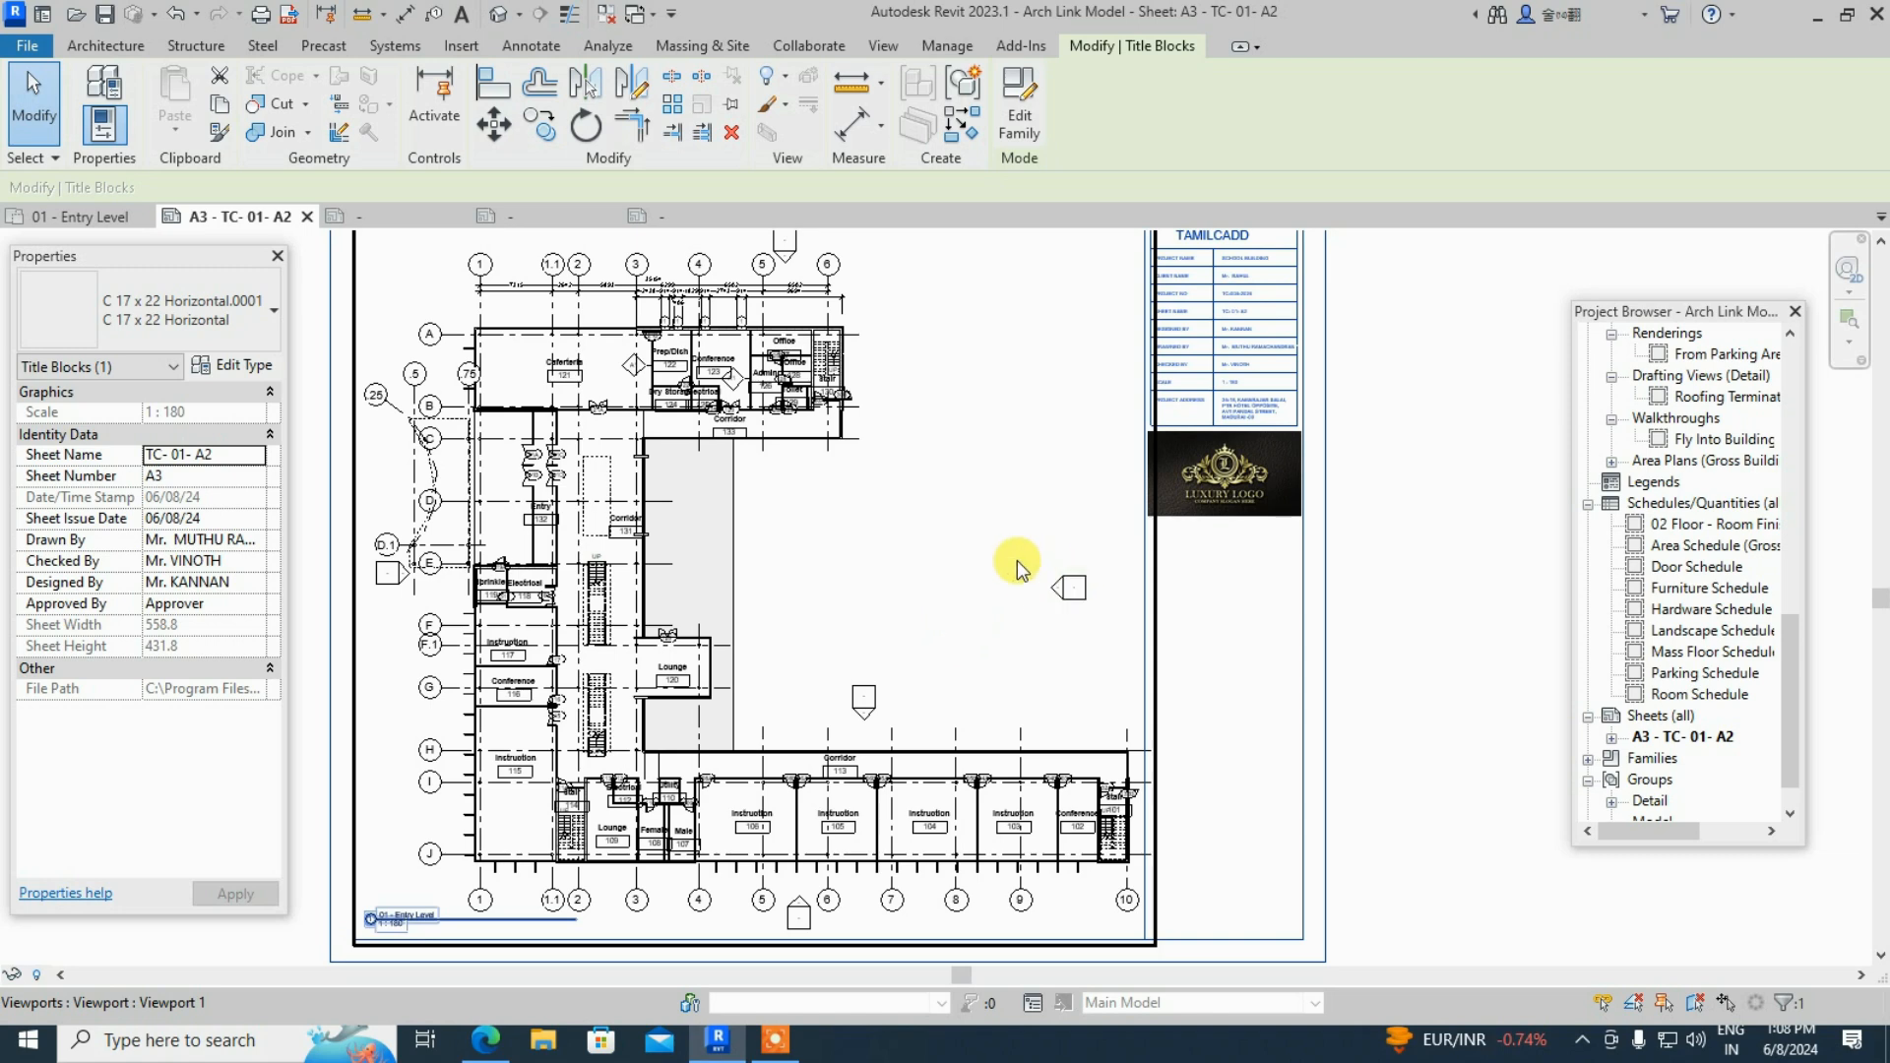
{"action": "scroll", "coordinate": [1009, 563], "scroll_direction": "down", "scroll_amount": 3}
{"action": "scroll", "coordinate": [988, 571], "scroll_direction": "up", "scroll_amount": 1}
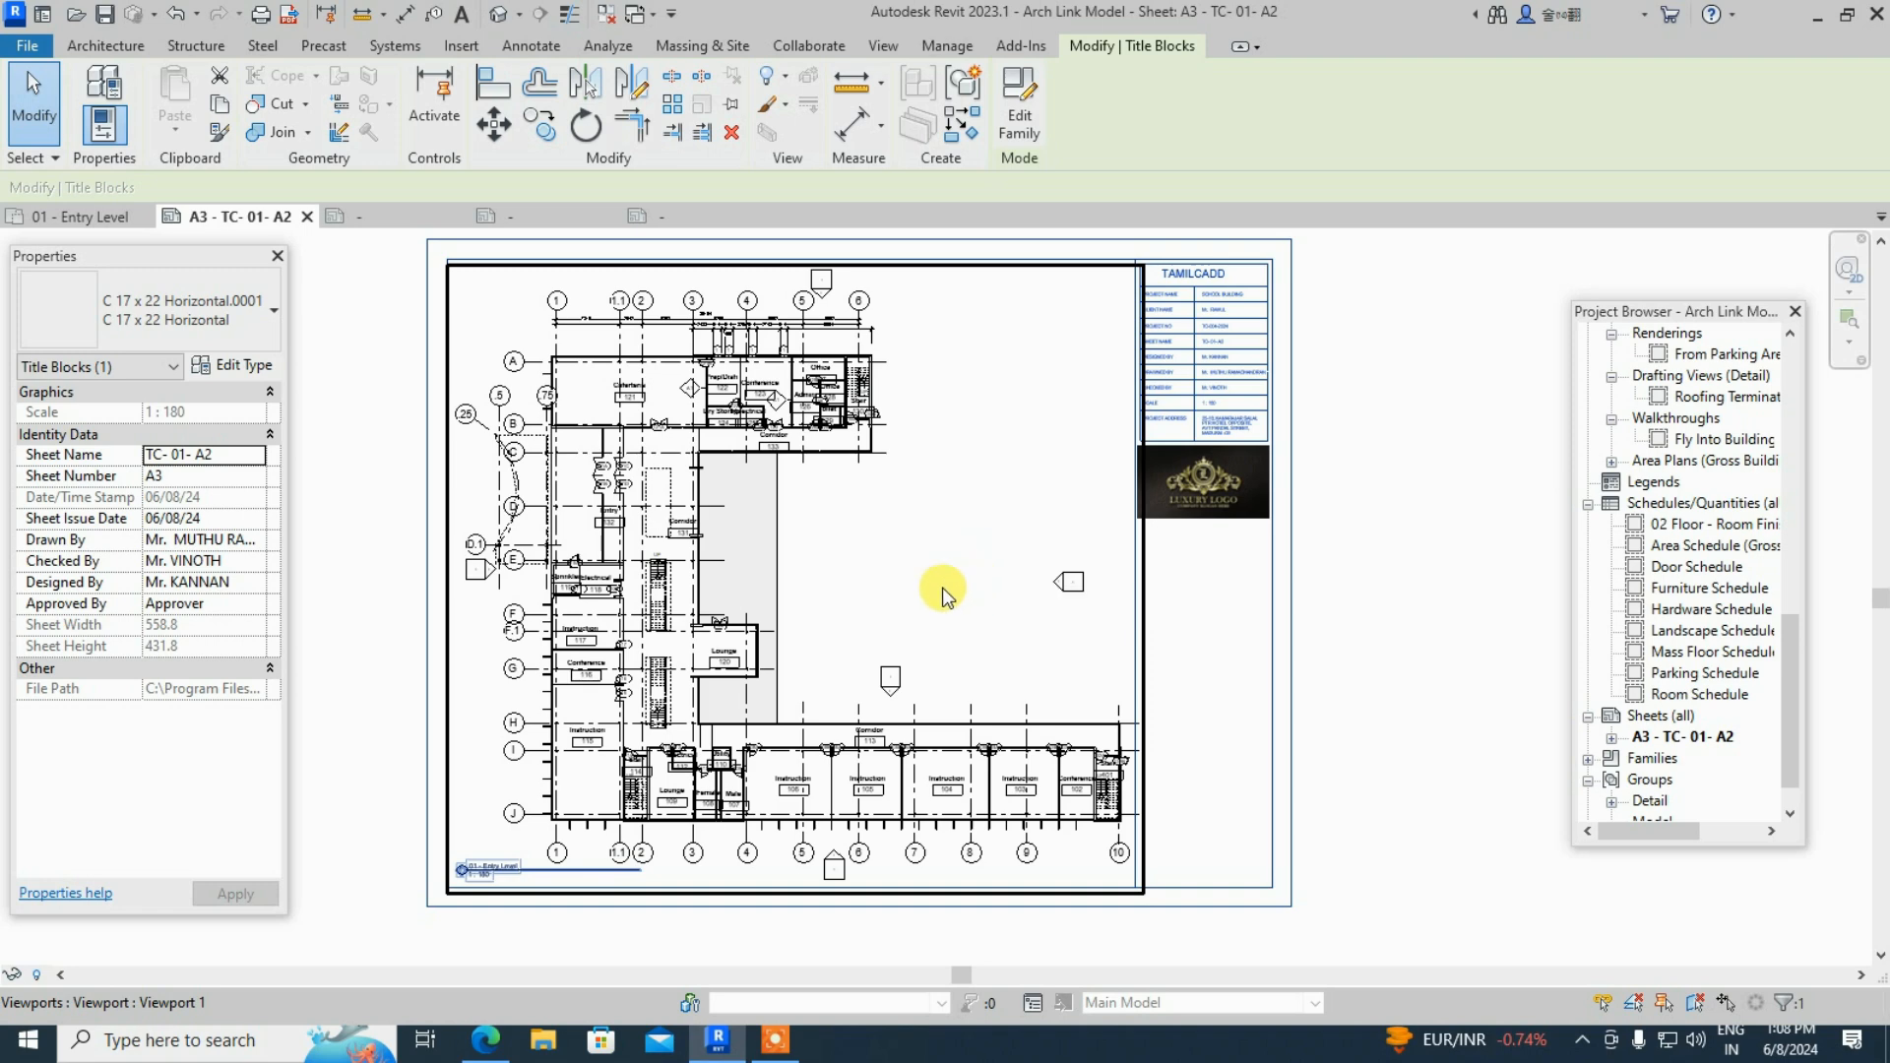
{"action": "scroll", "coordinate": [916, 557], "scroll_direction": "down", "scroll_amount": 1}
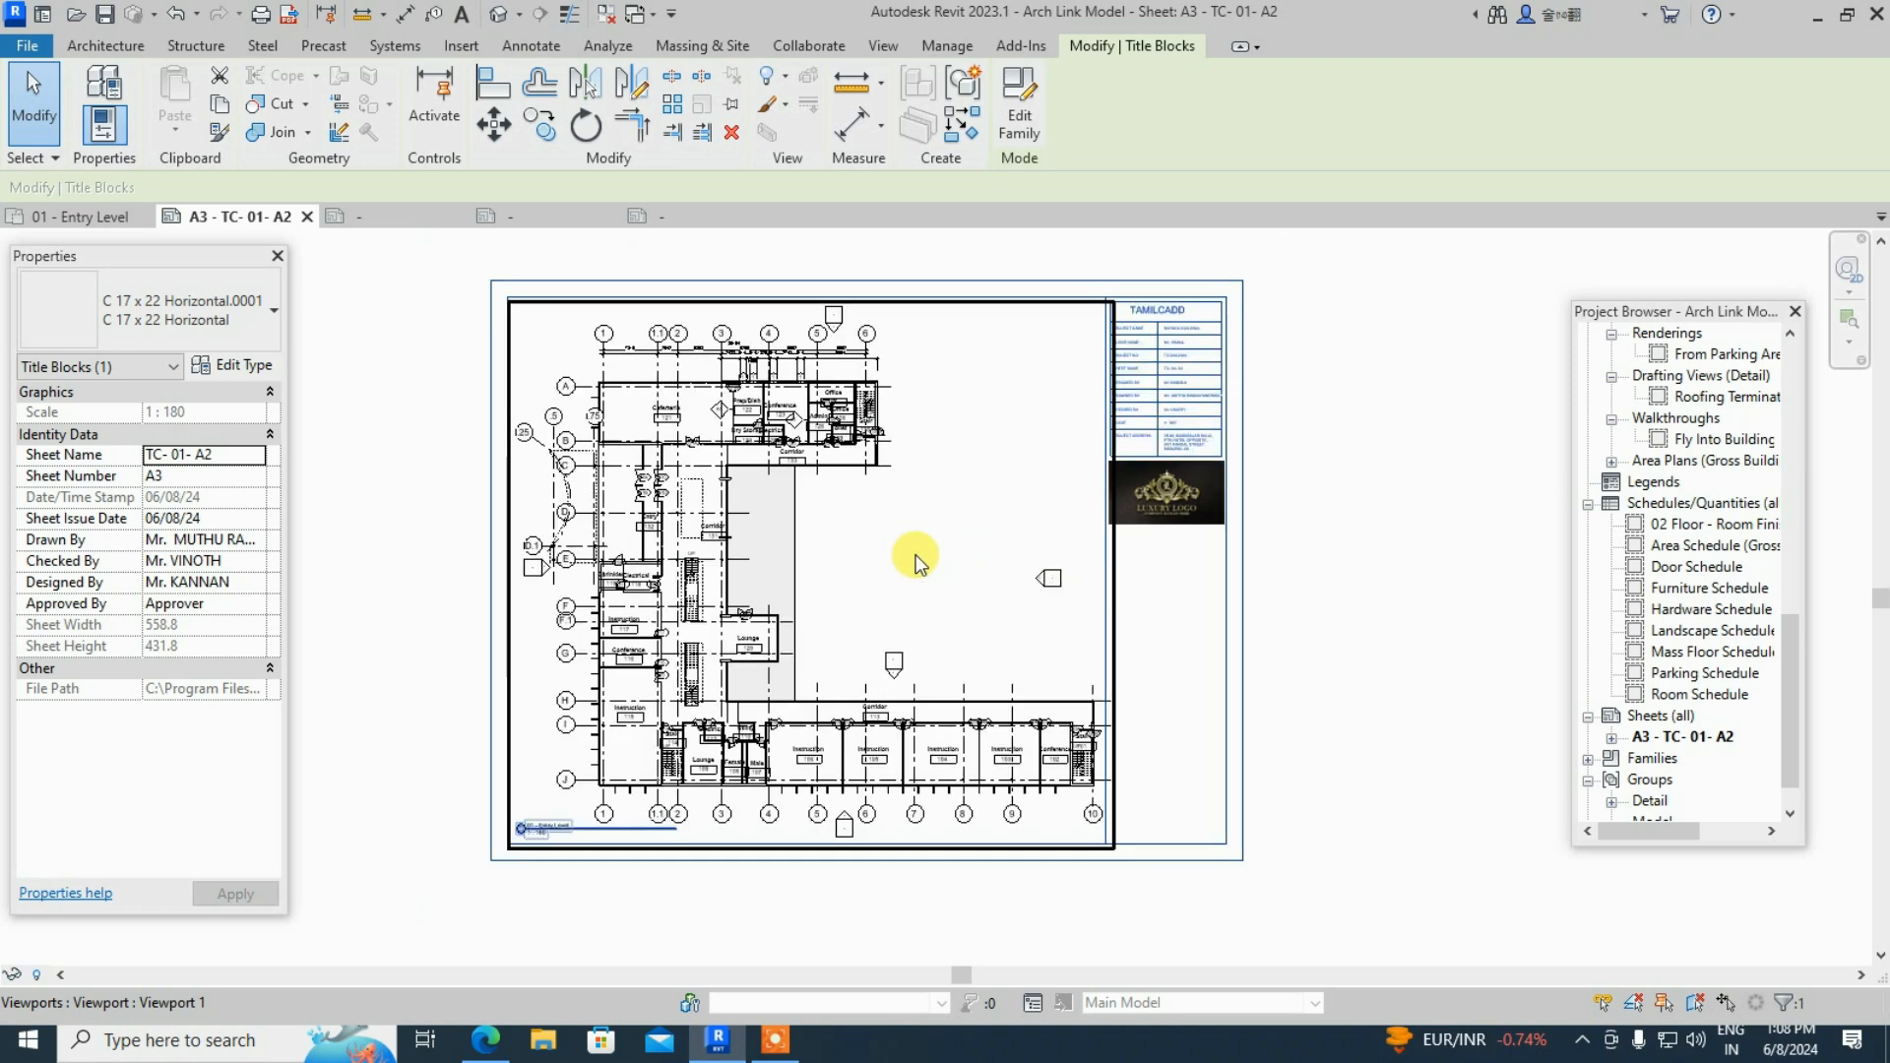